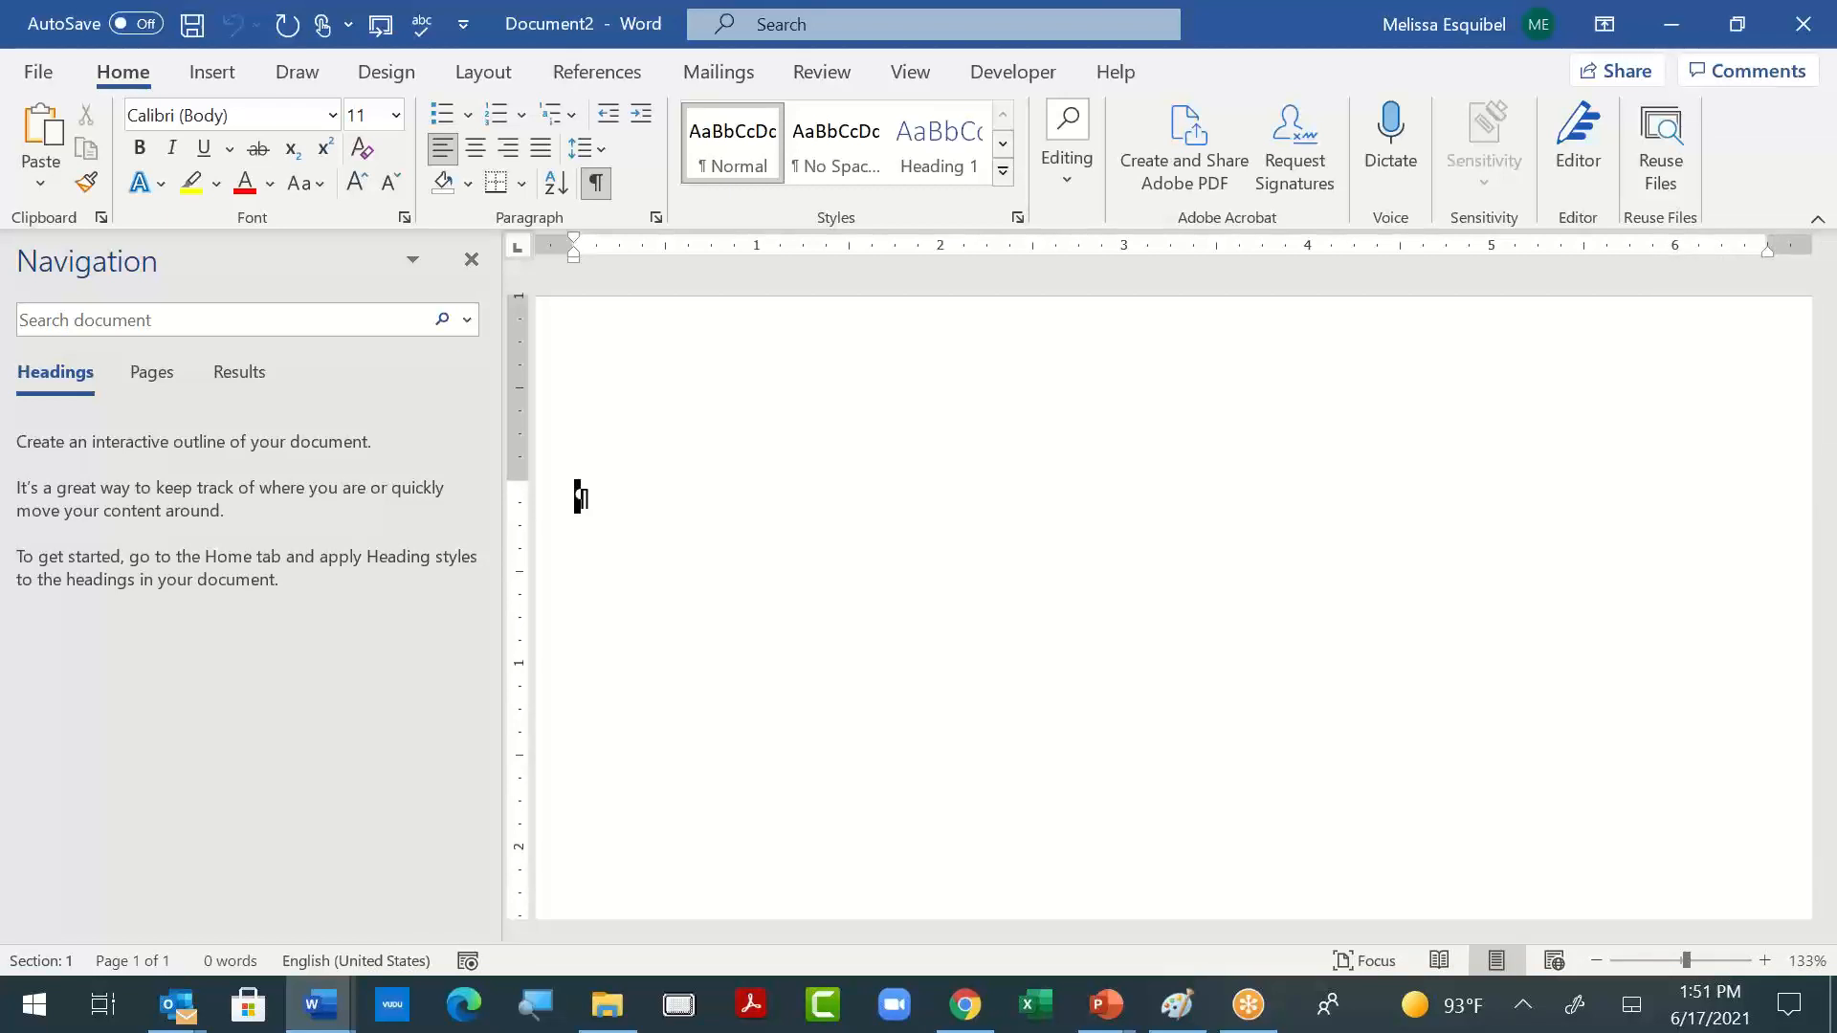
- Enter three lines in the blank document: "Vendor Doc Title", "Section" and "Numbered list"
text(Vendor )
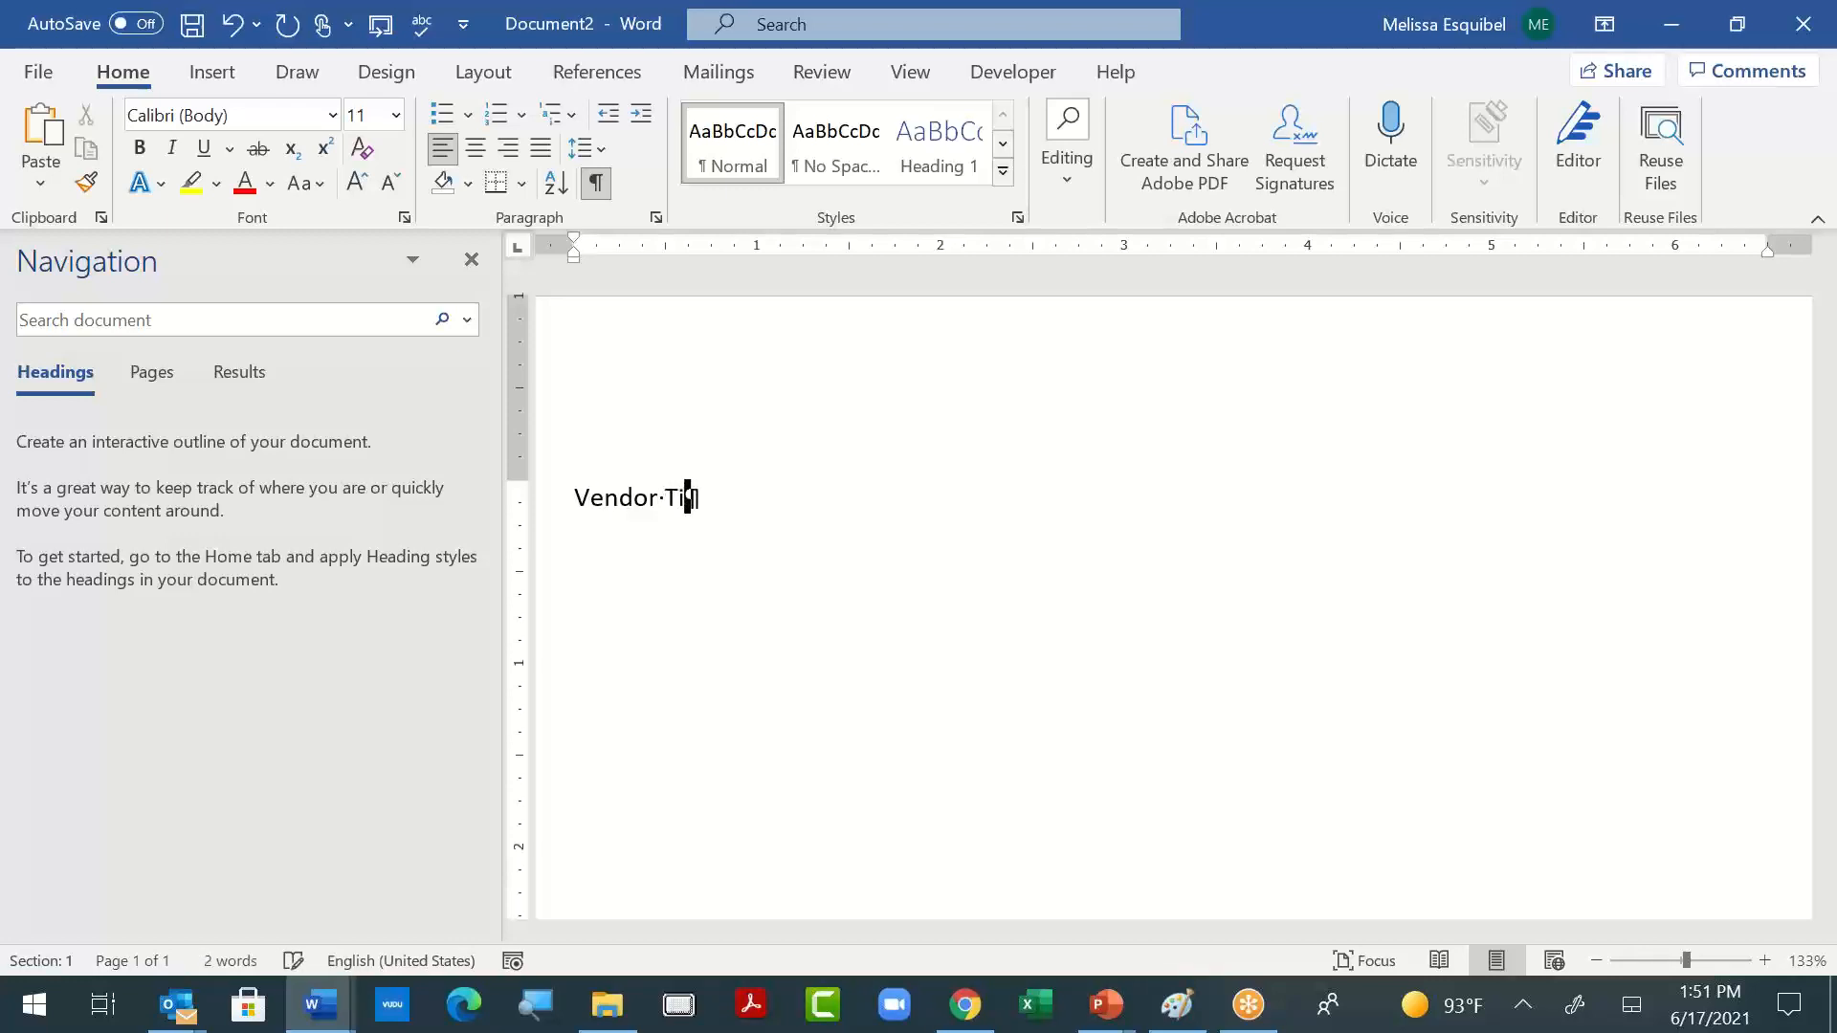
text(Doc Title)
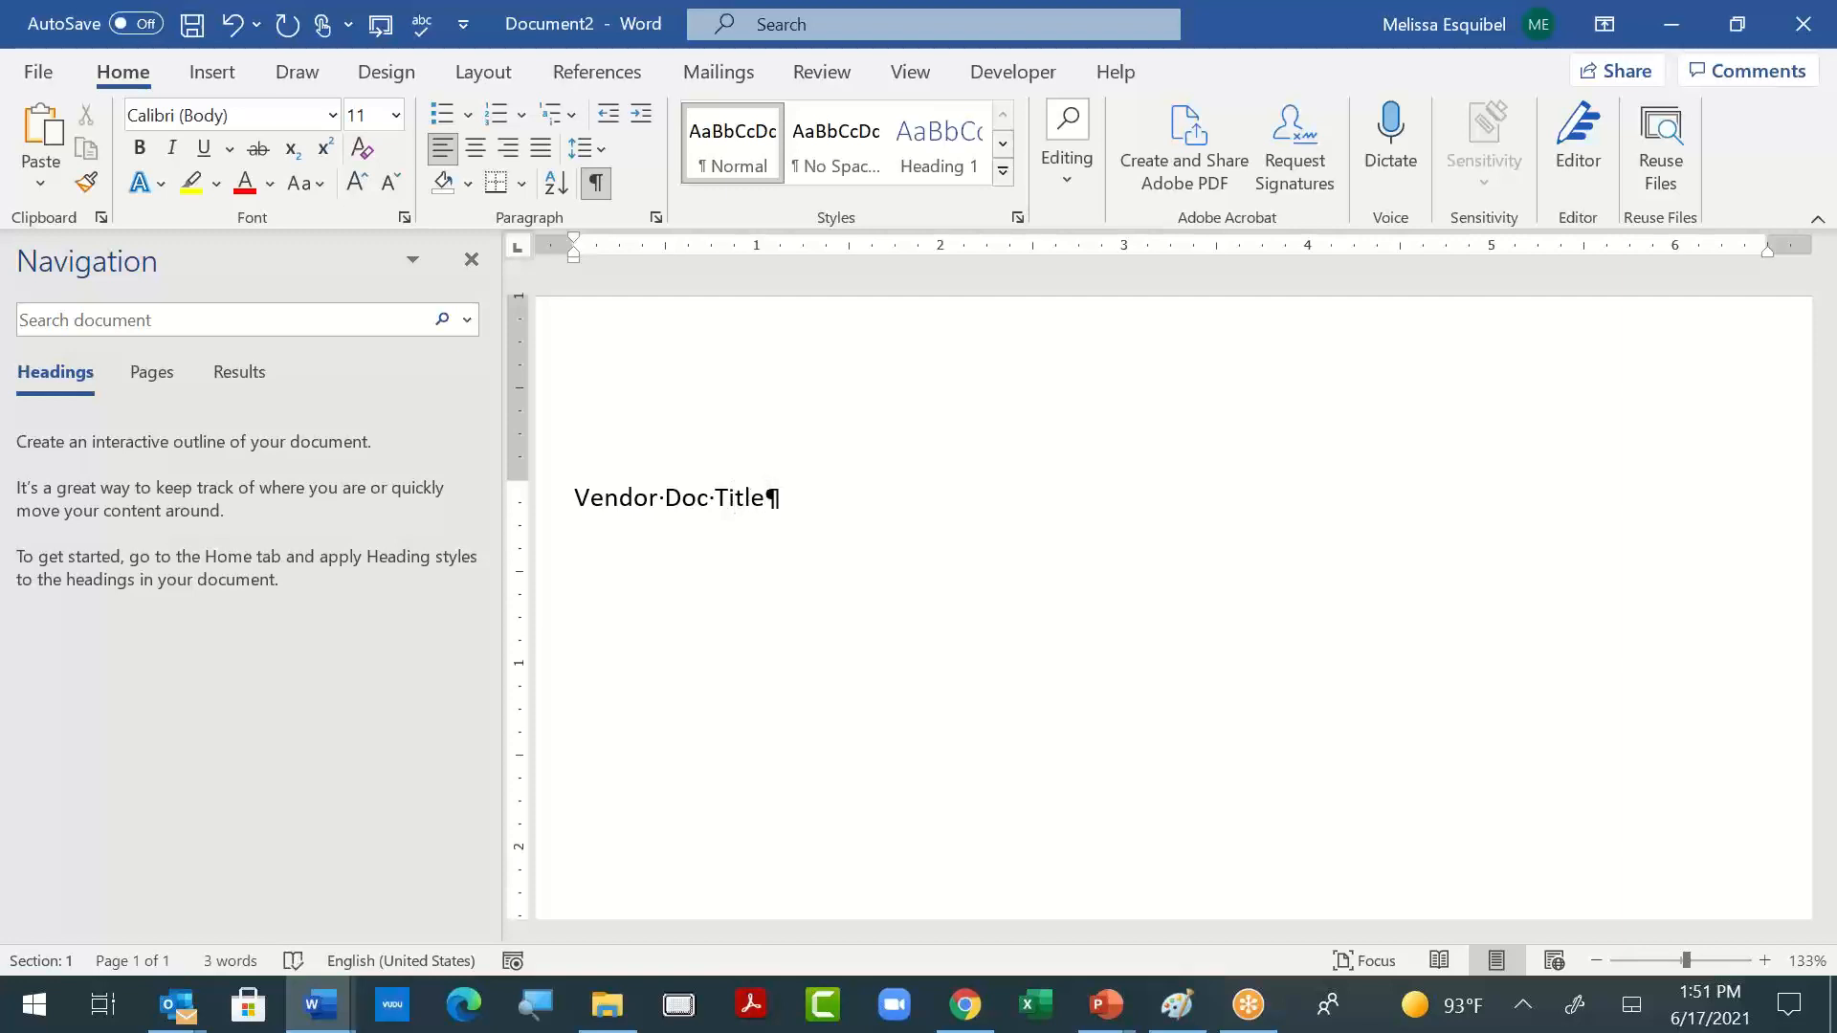
key(Return)
text(Section)
key(Return)
text(numbered )
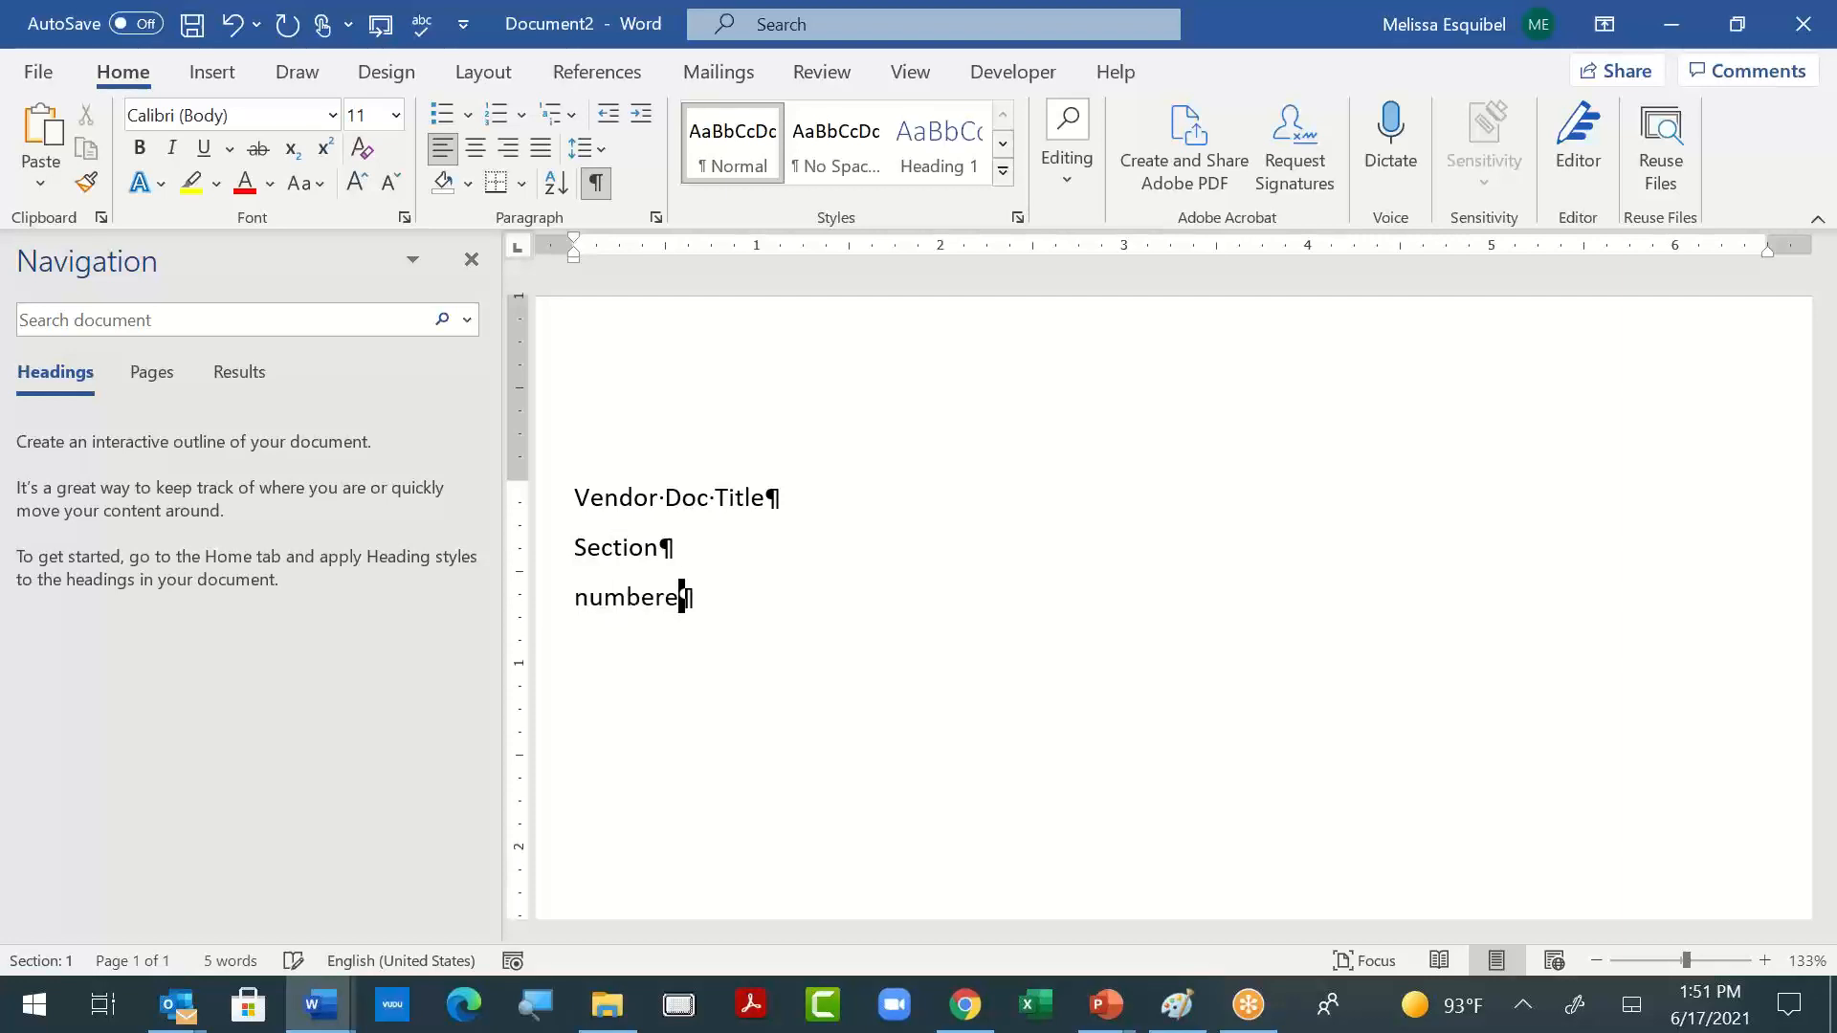
text(list)
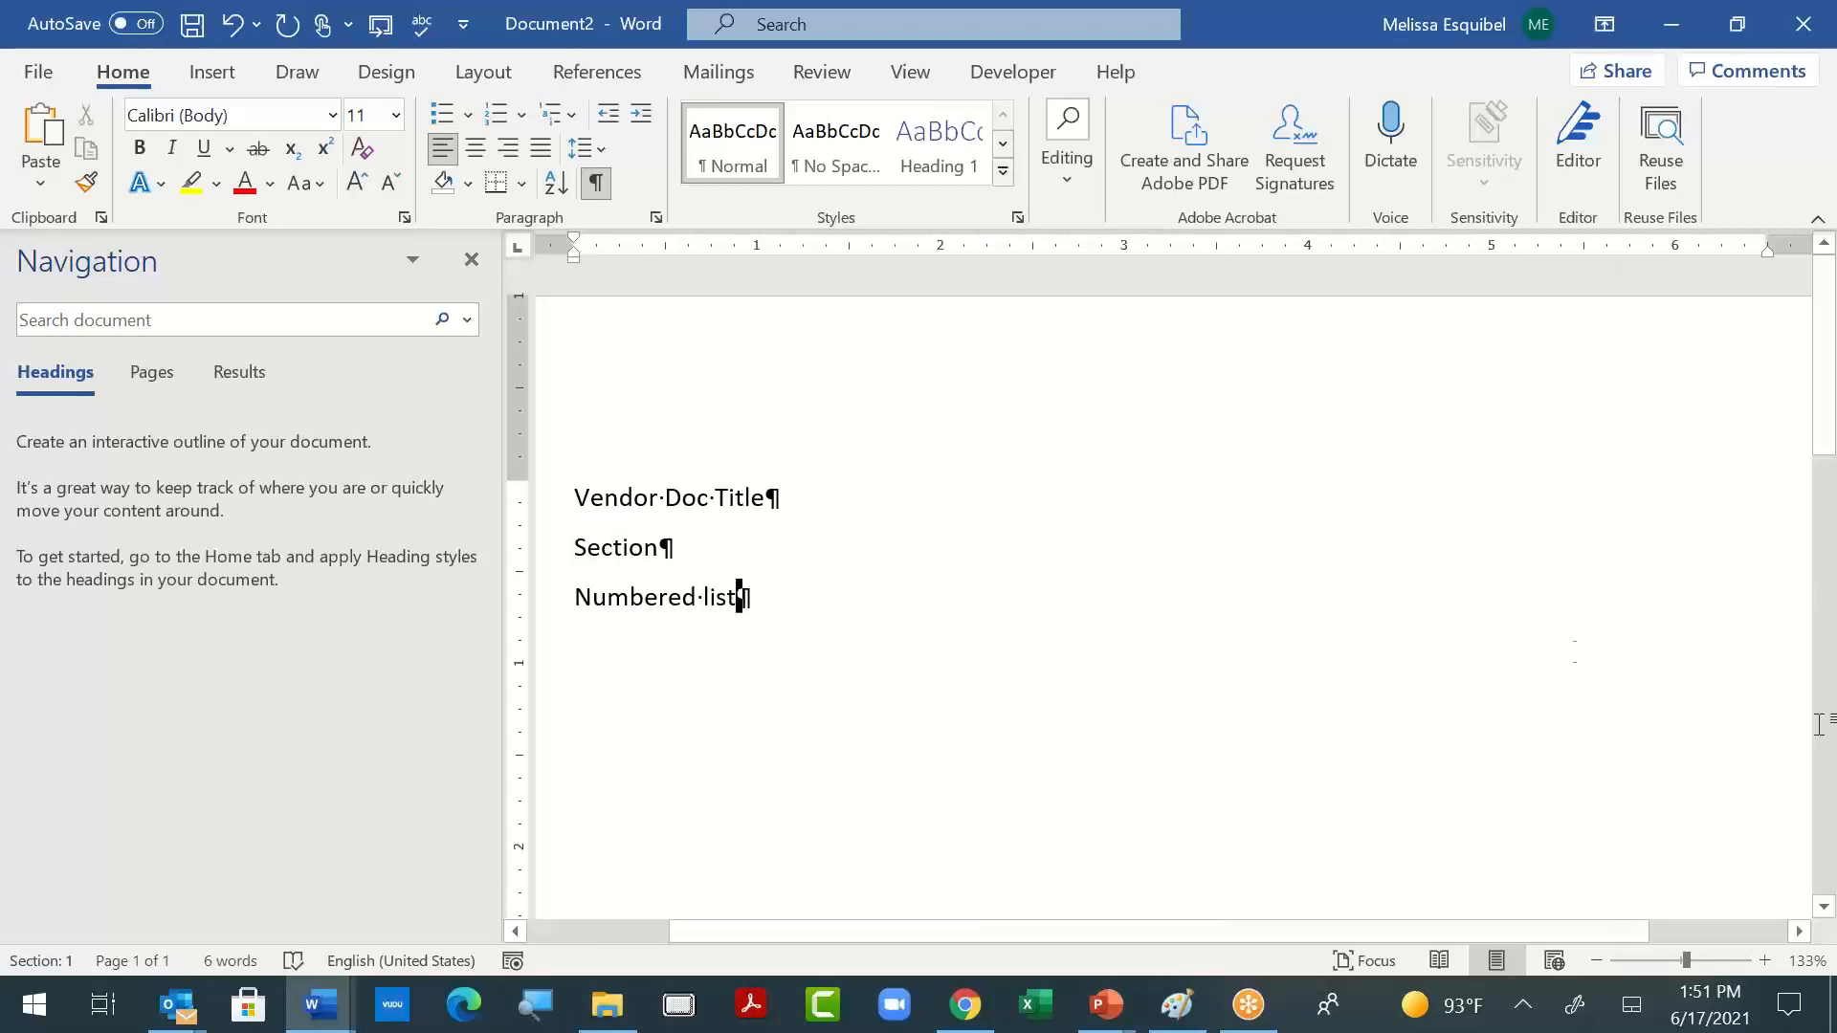
click(574, 499)
drag(613, 504, 692, 546)
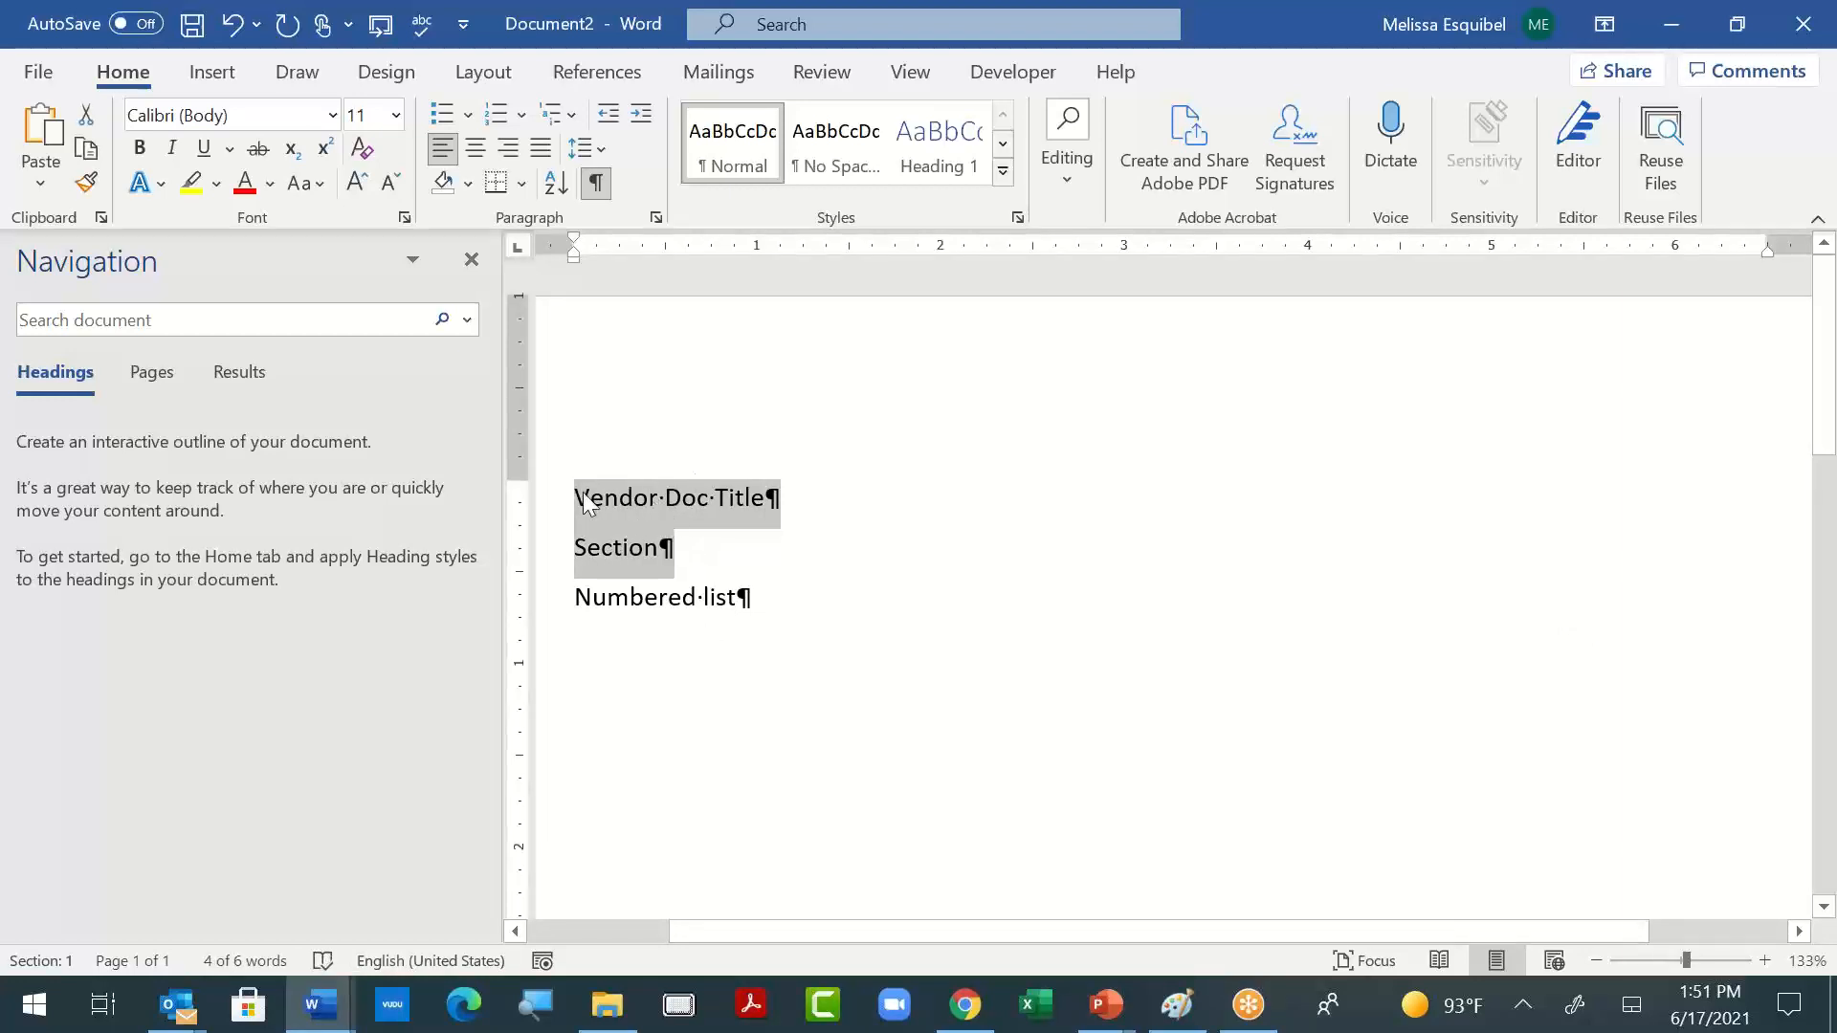
click(910, 72)
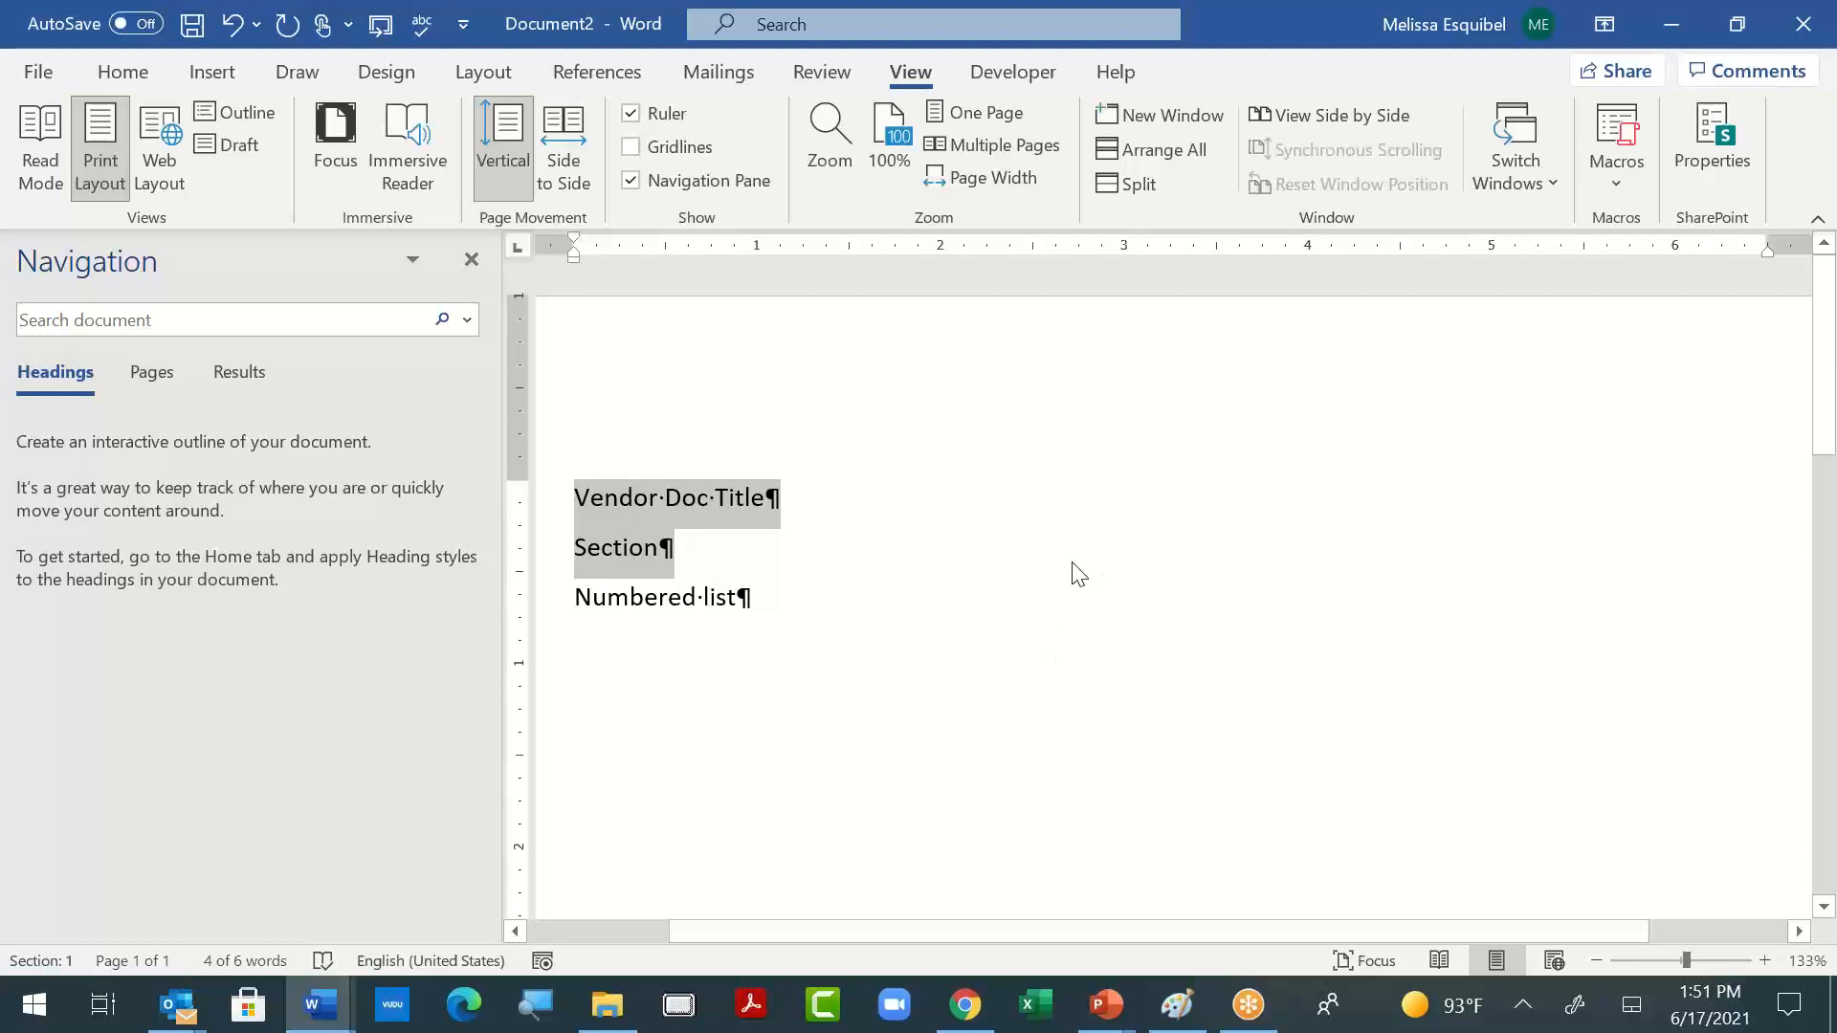
click(826, 570)
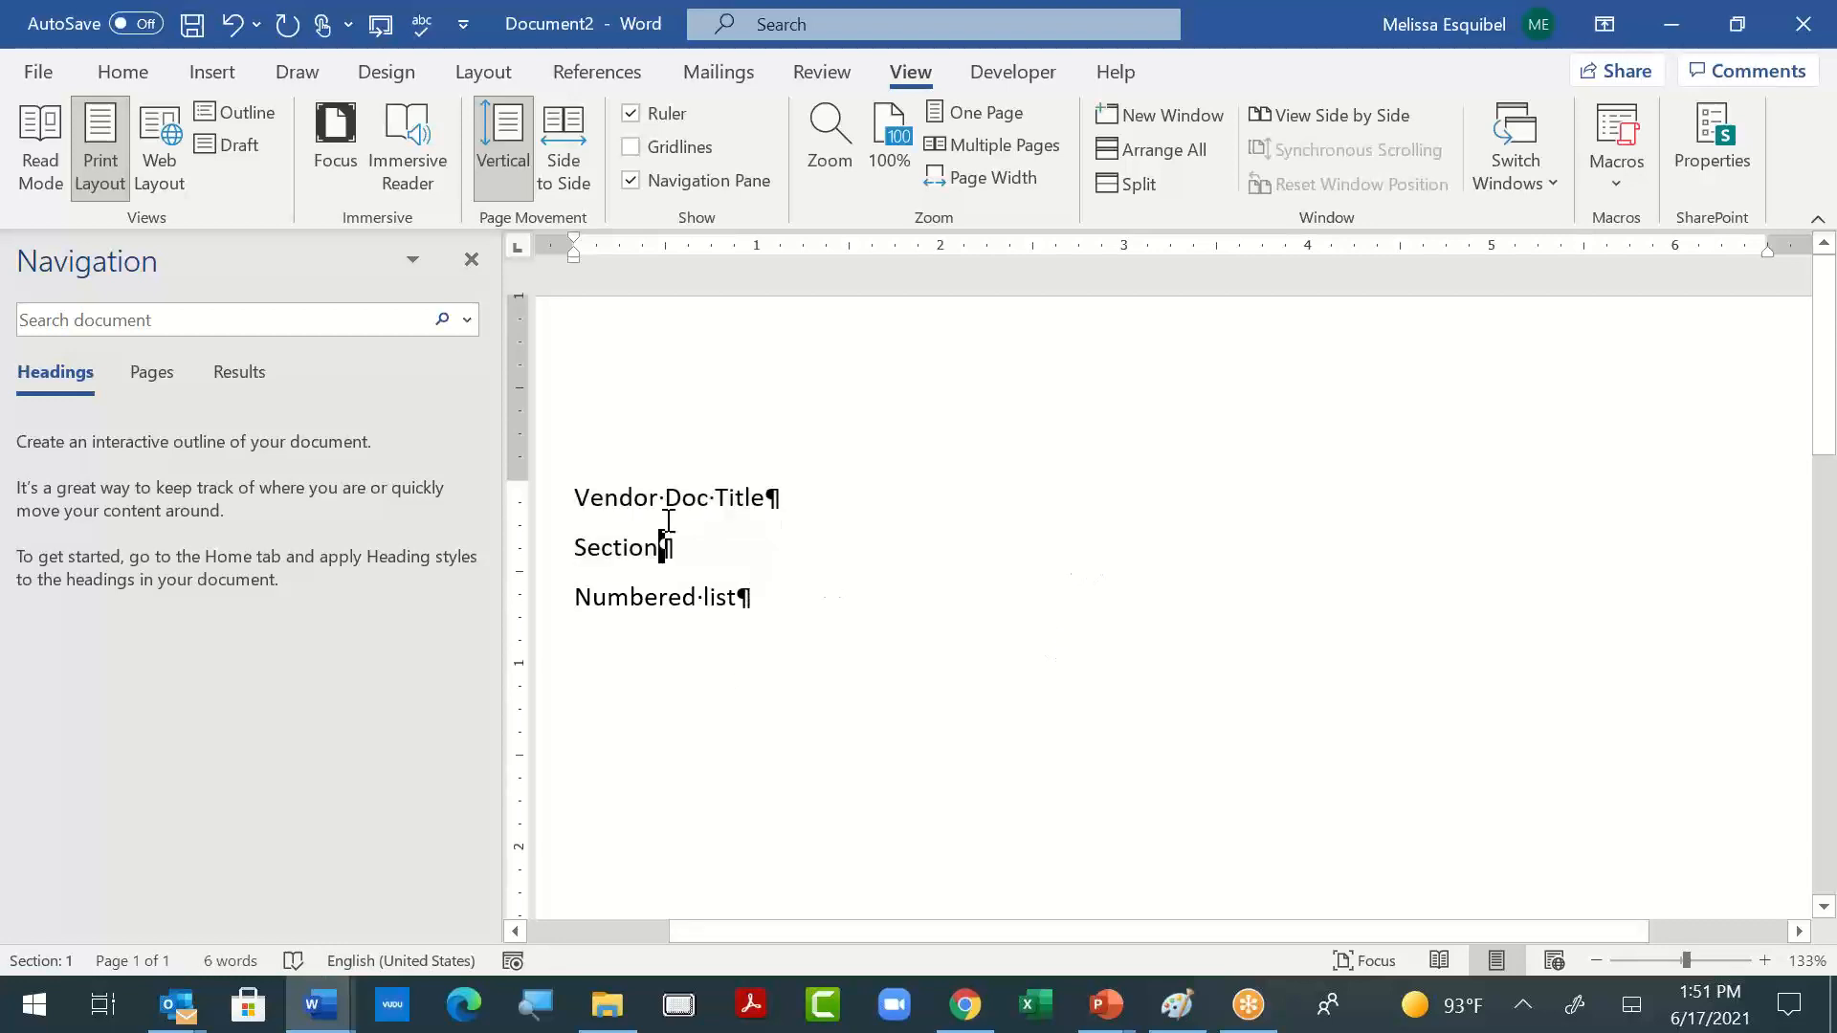
- Extend the last line to "Numbered list A" and add a new line below reading "Numbered list 1."
click(775, 604)
text(A)
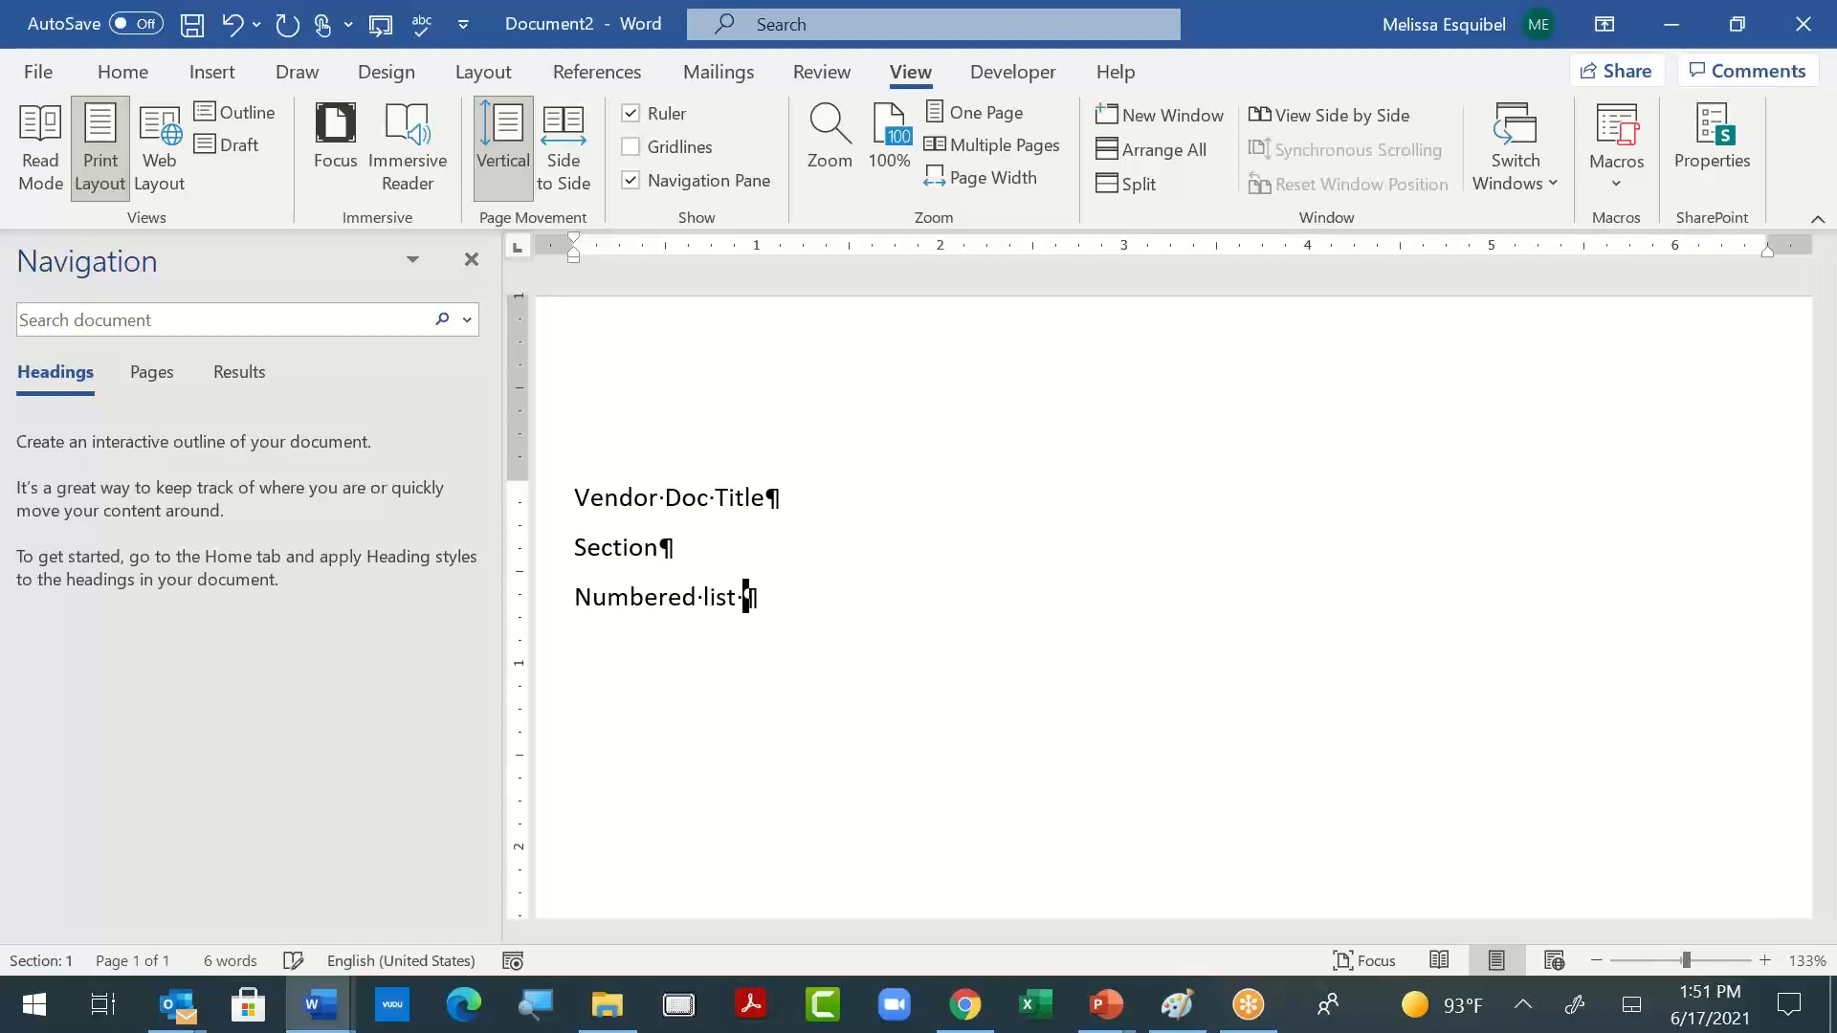
key(Return)
text(Numbered list 1.)
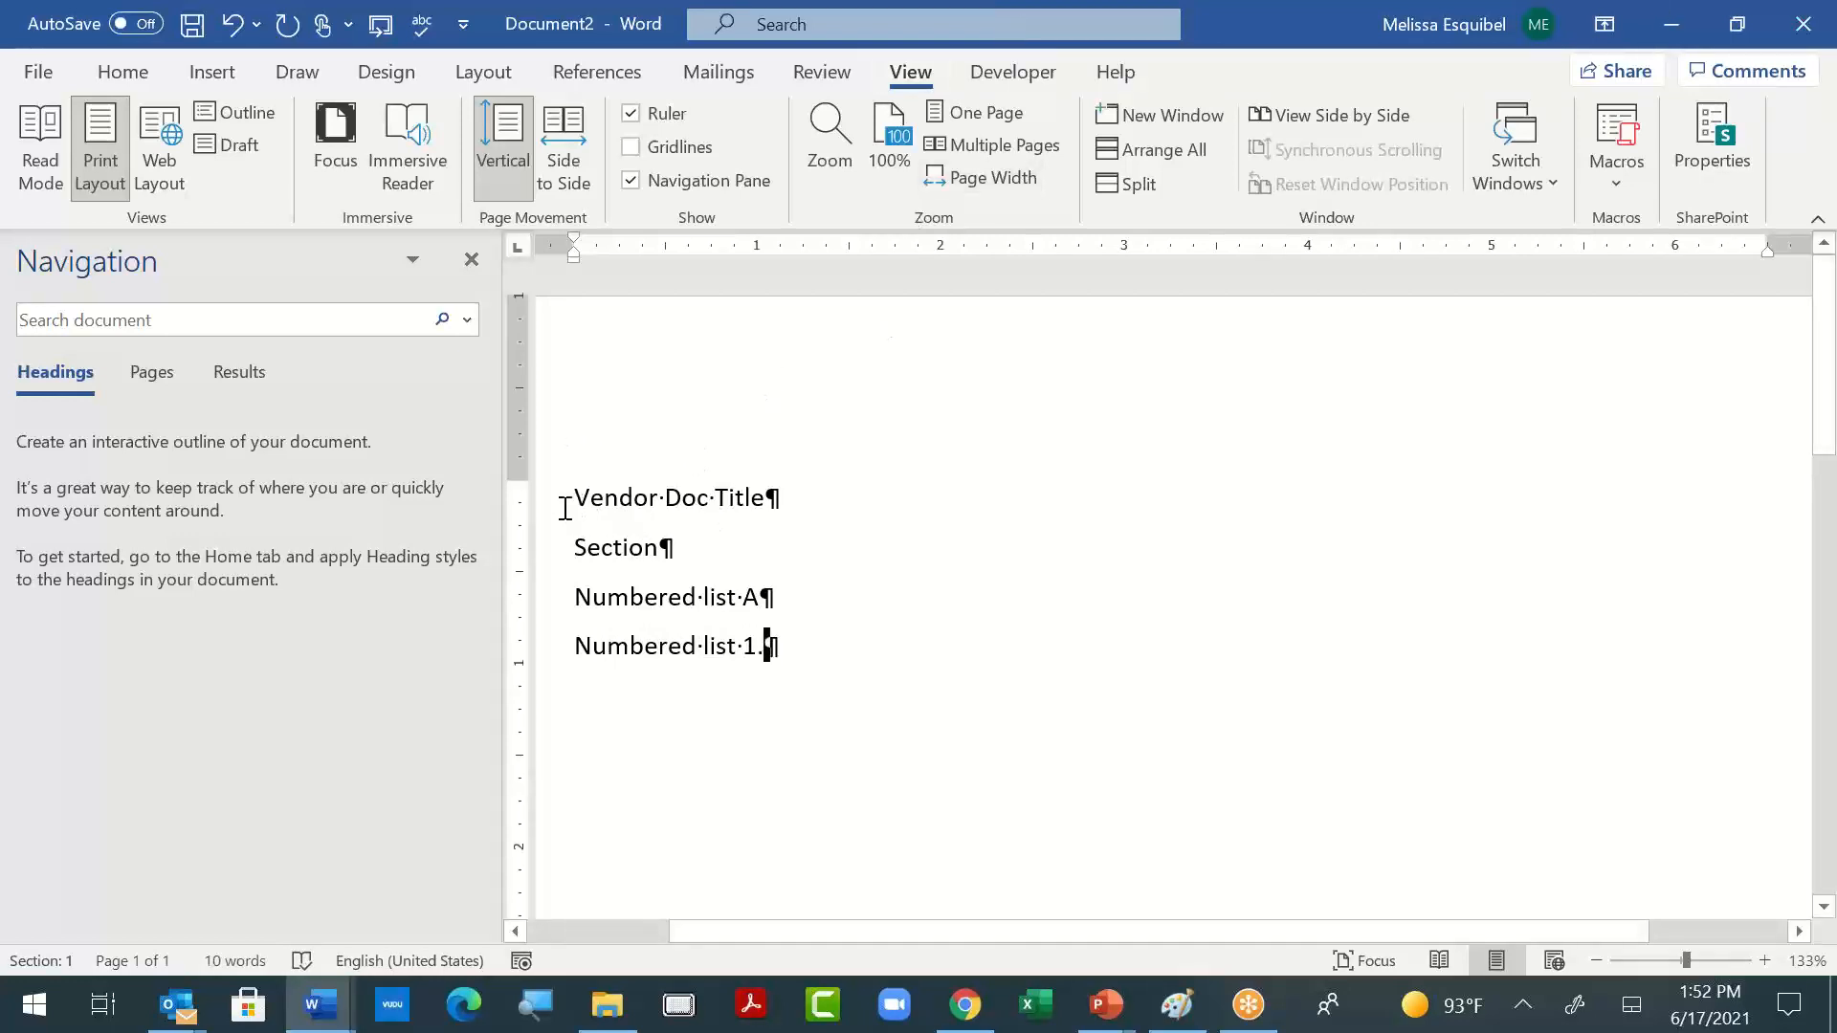
- Insert a blank paragraph above the title line and apply the Article I. / Section 1.01 heading-linked multilevel list to it
click(123, 74)
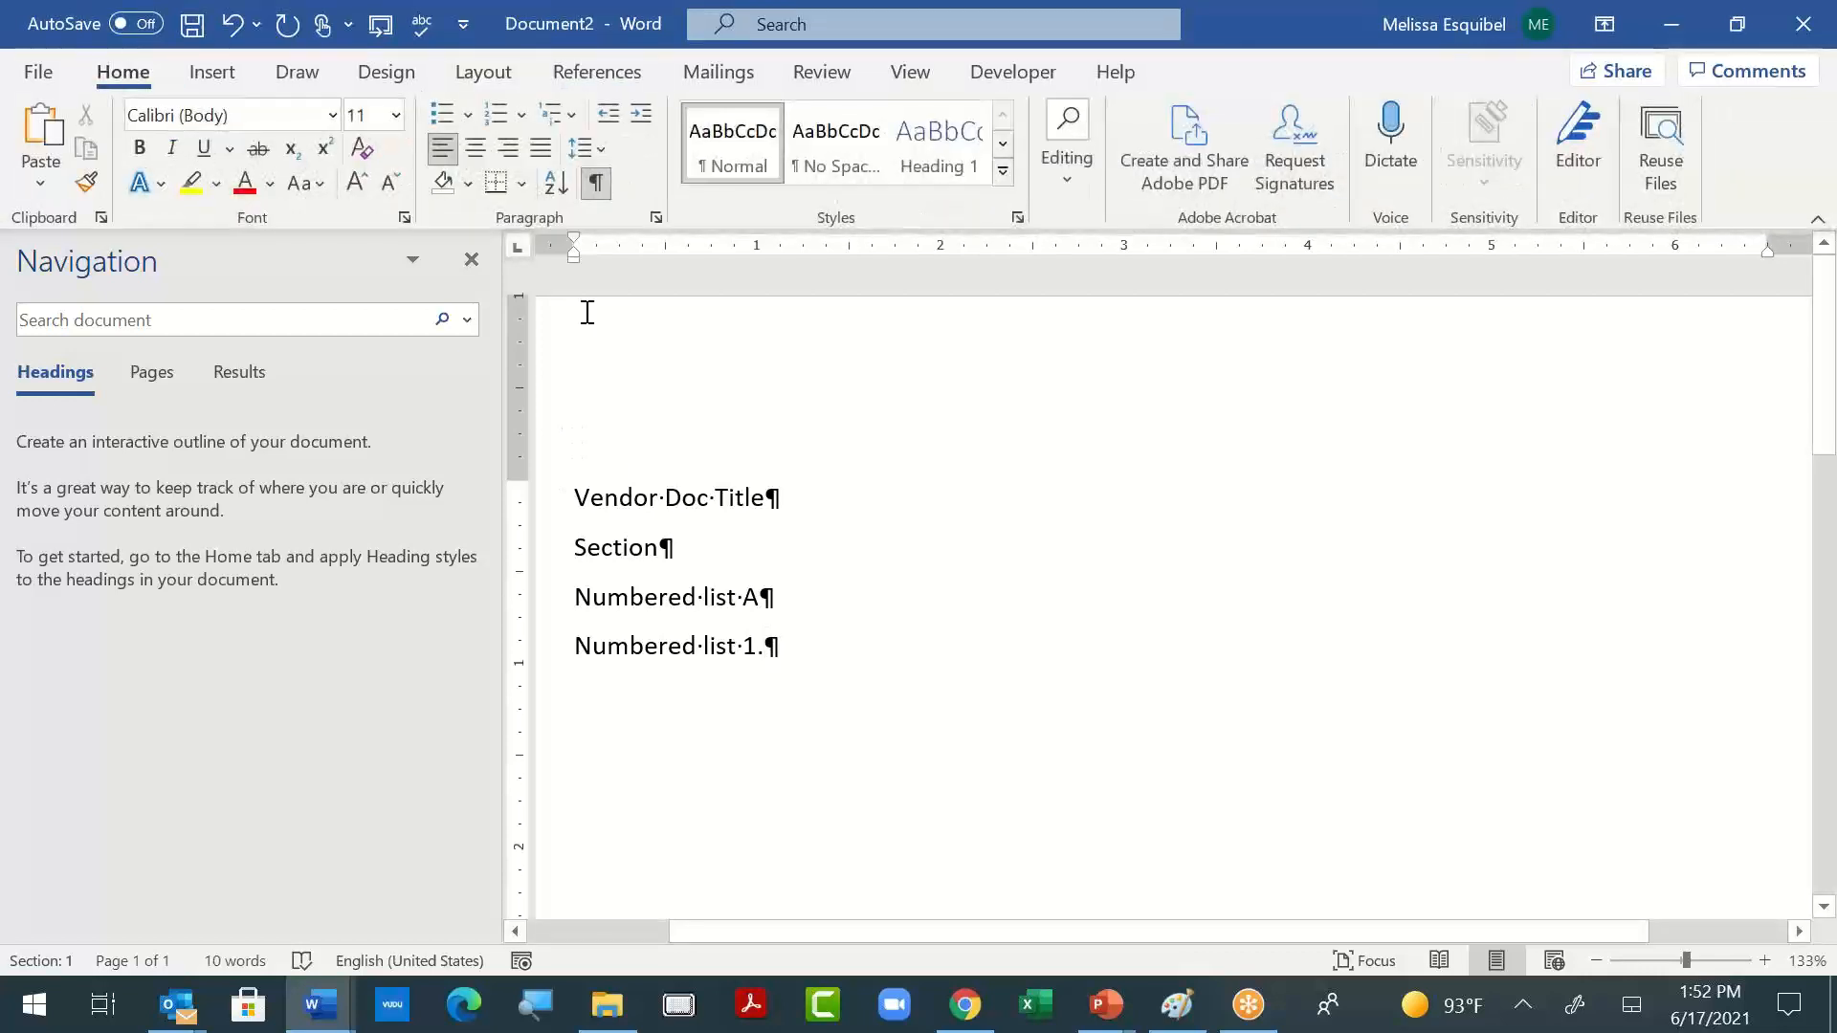
click(576, 498)
key(Return)
click(603, 492)
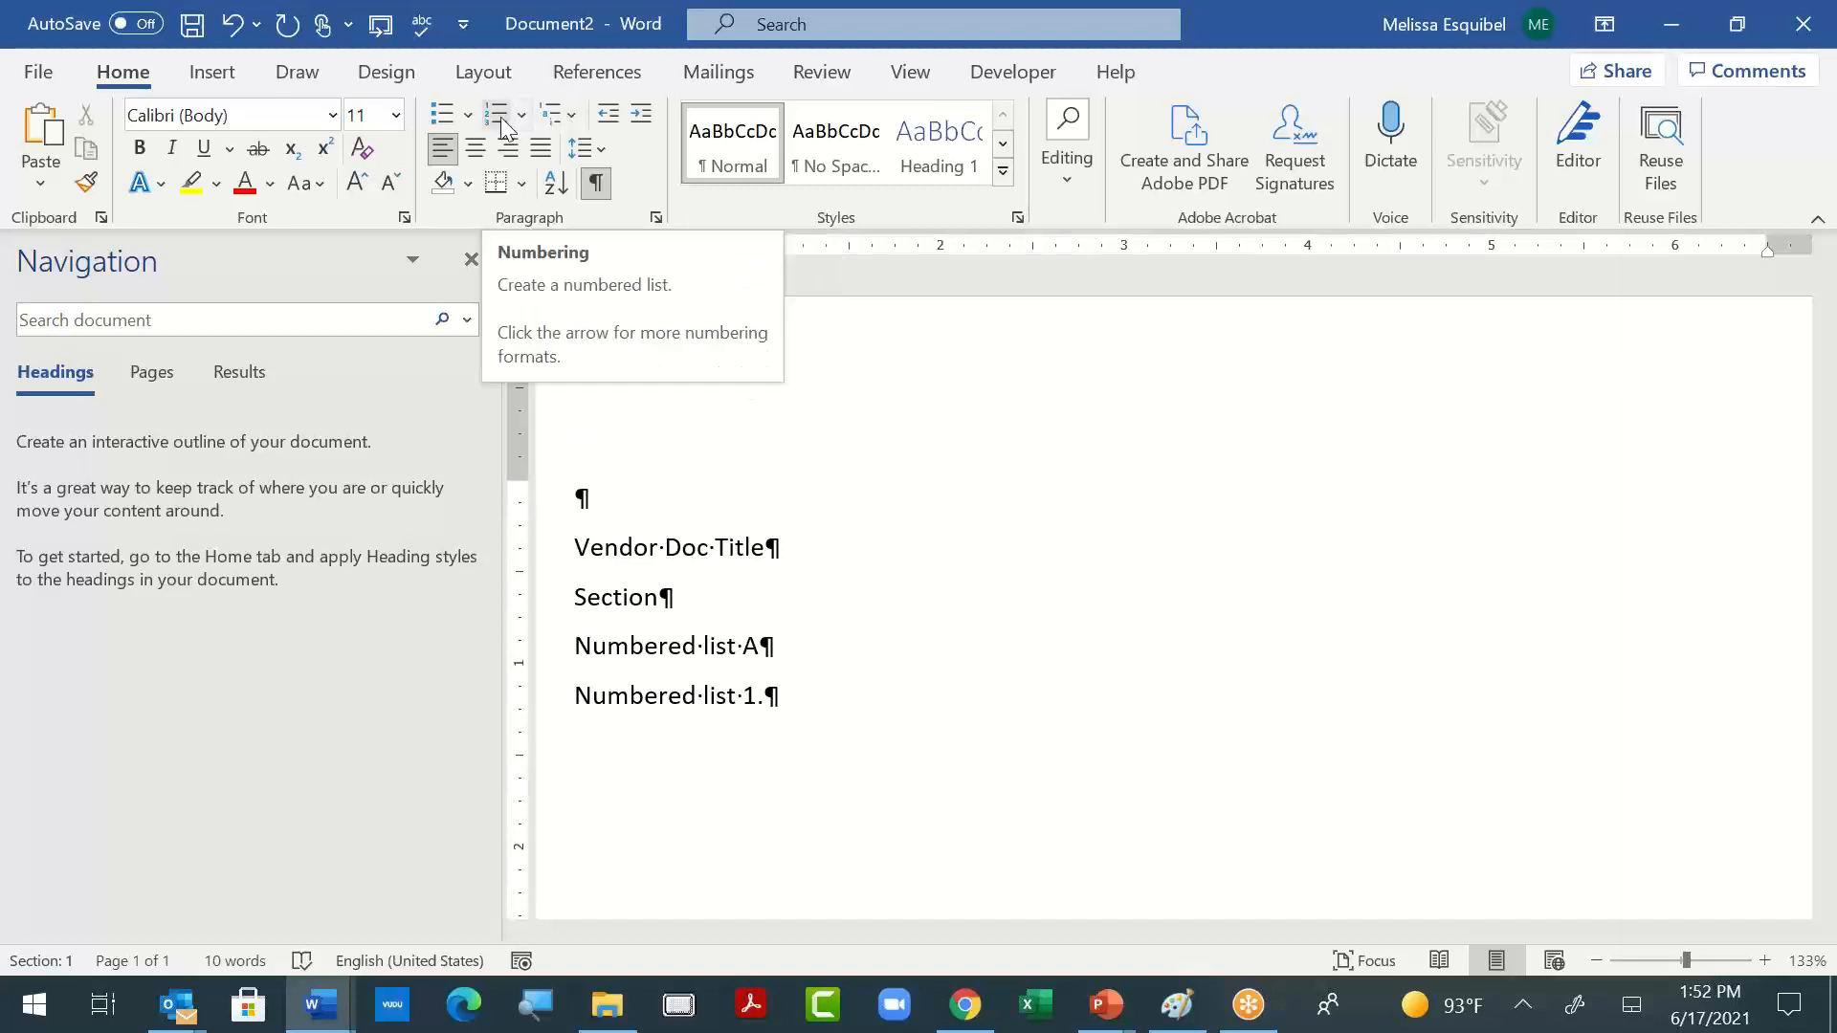
click(582, 117)
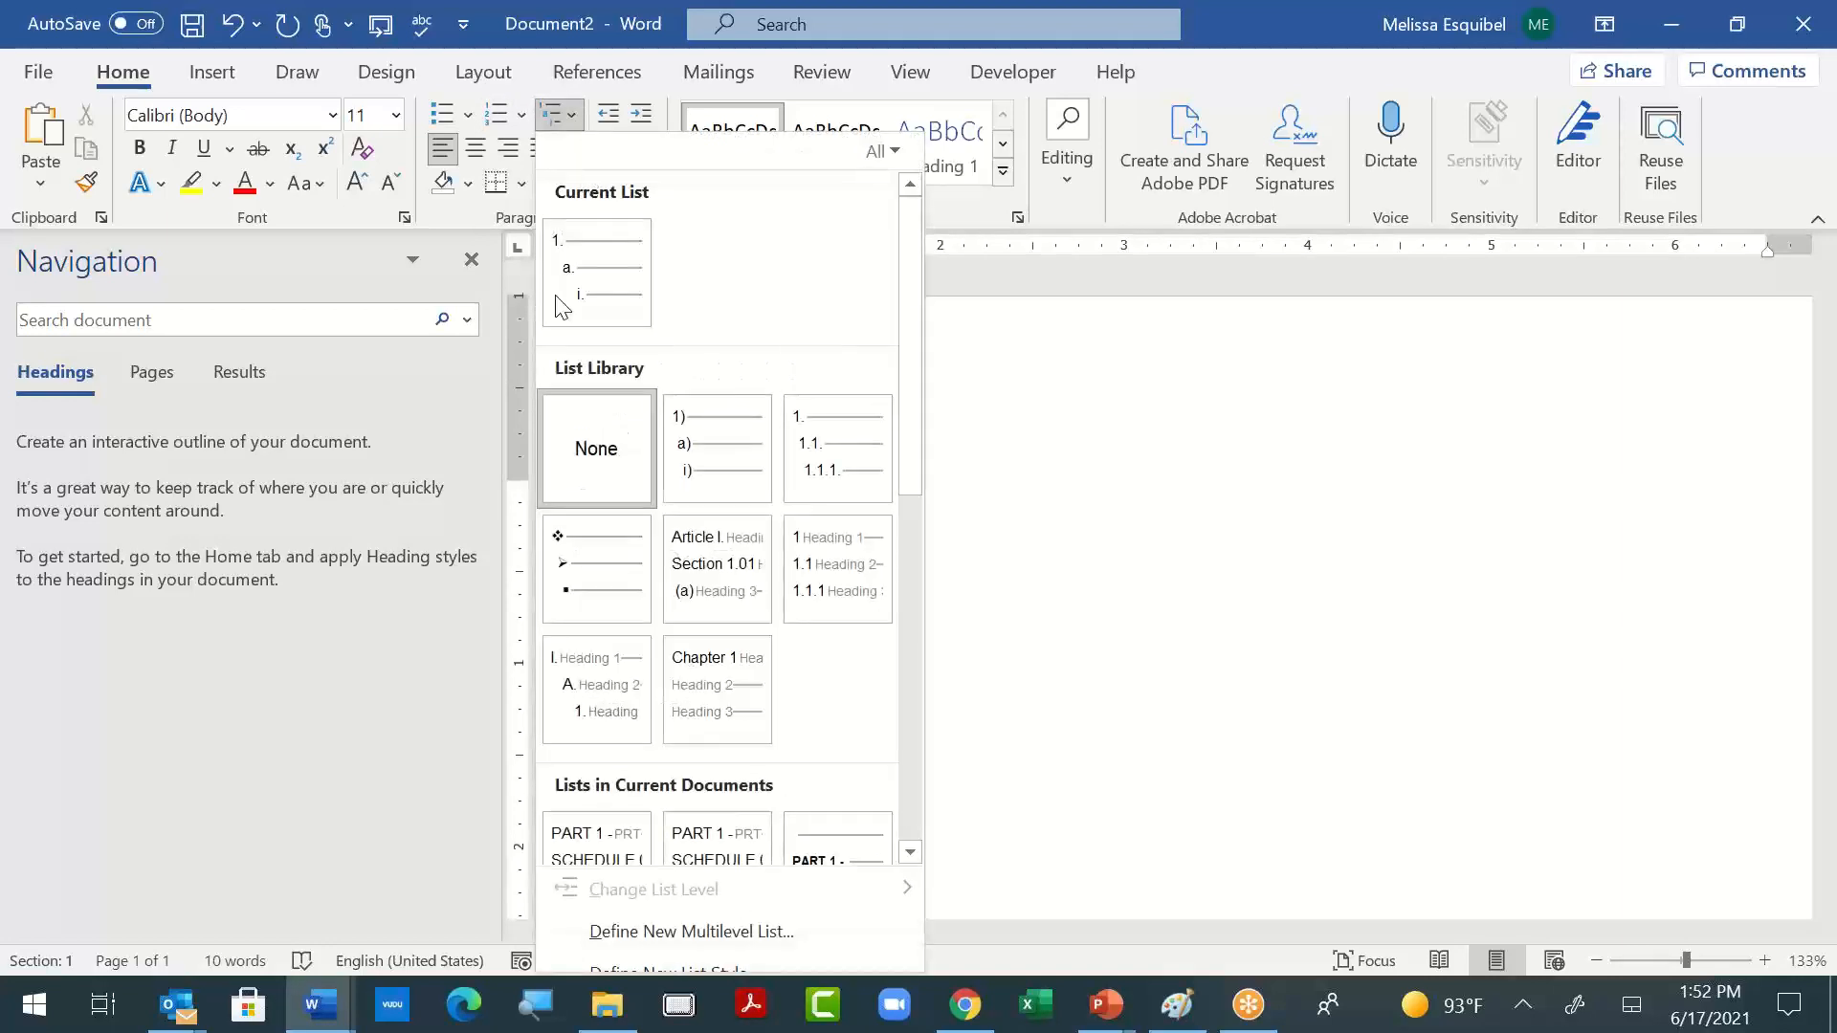
mouse_move(690, 603)
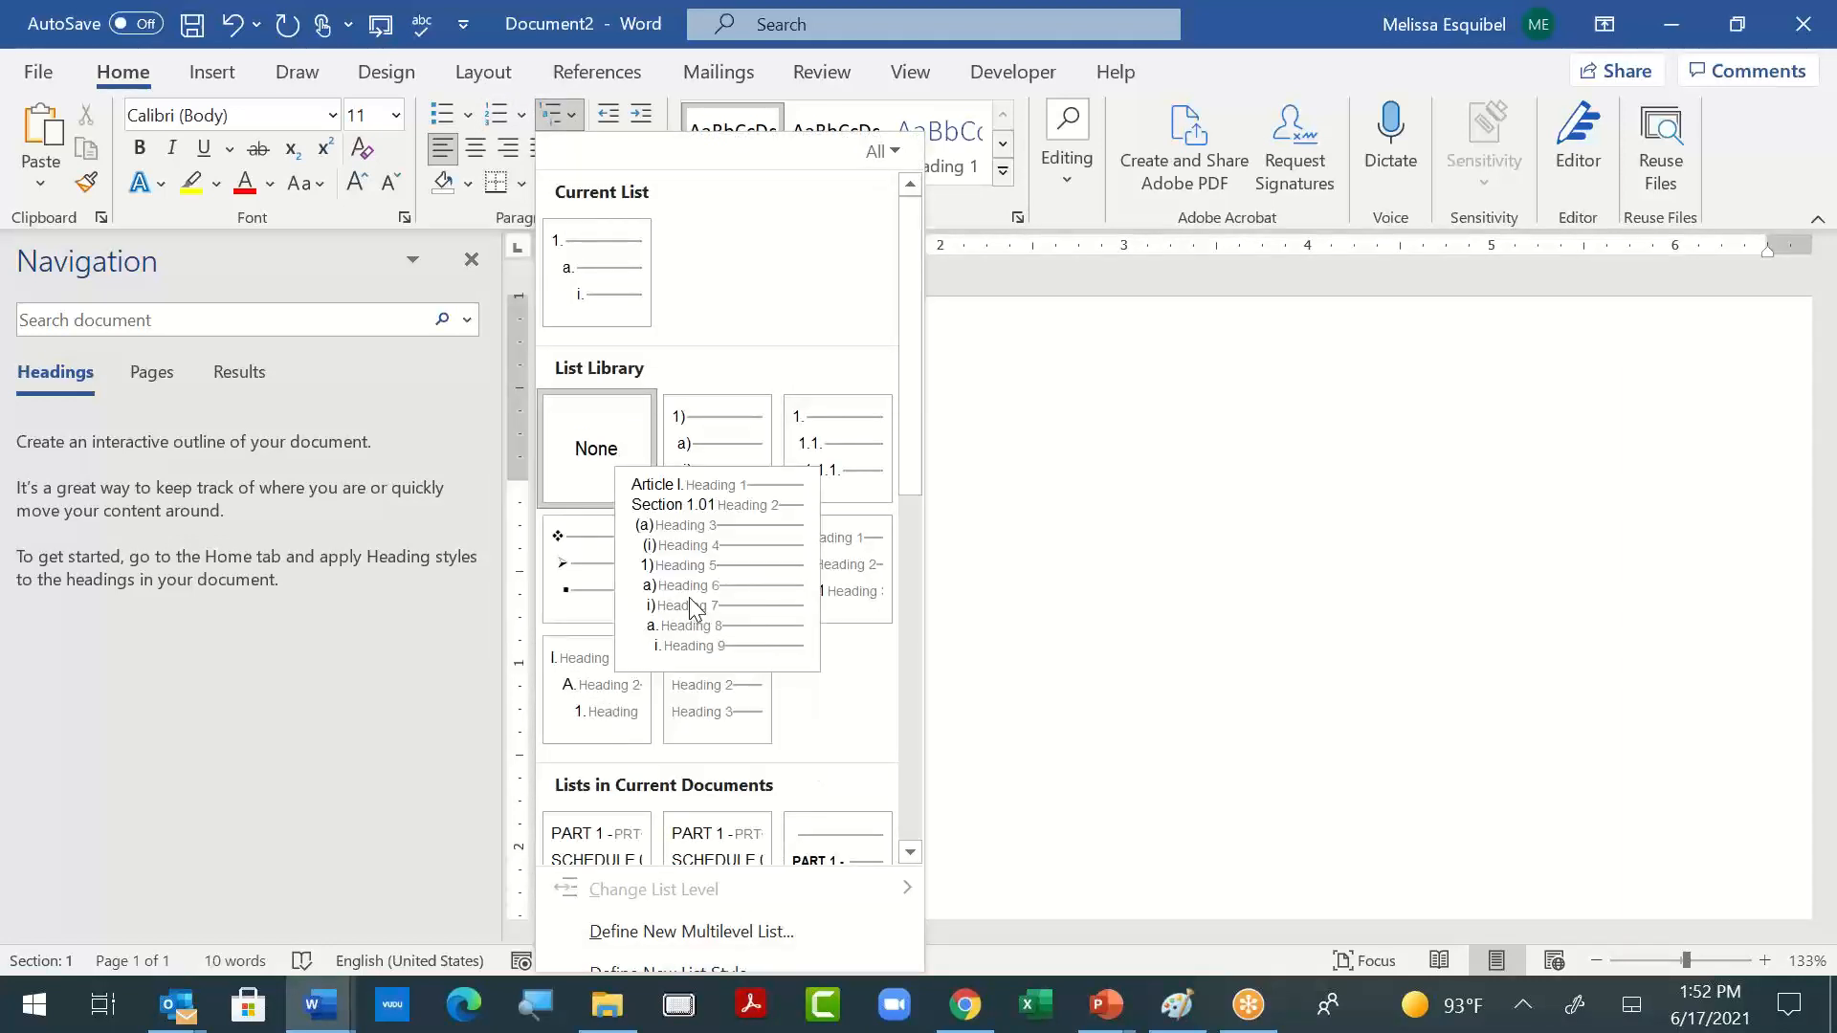
click(708, 595)
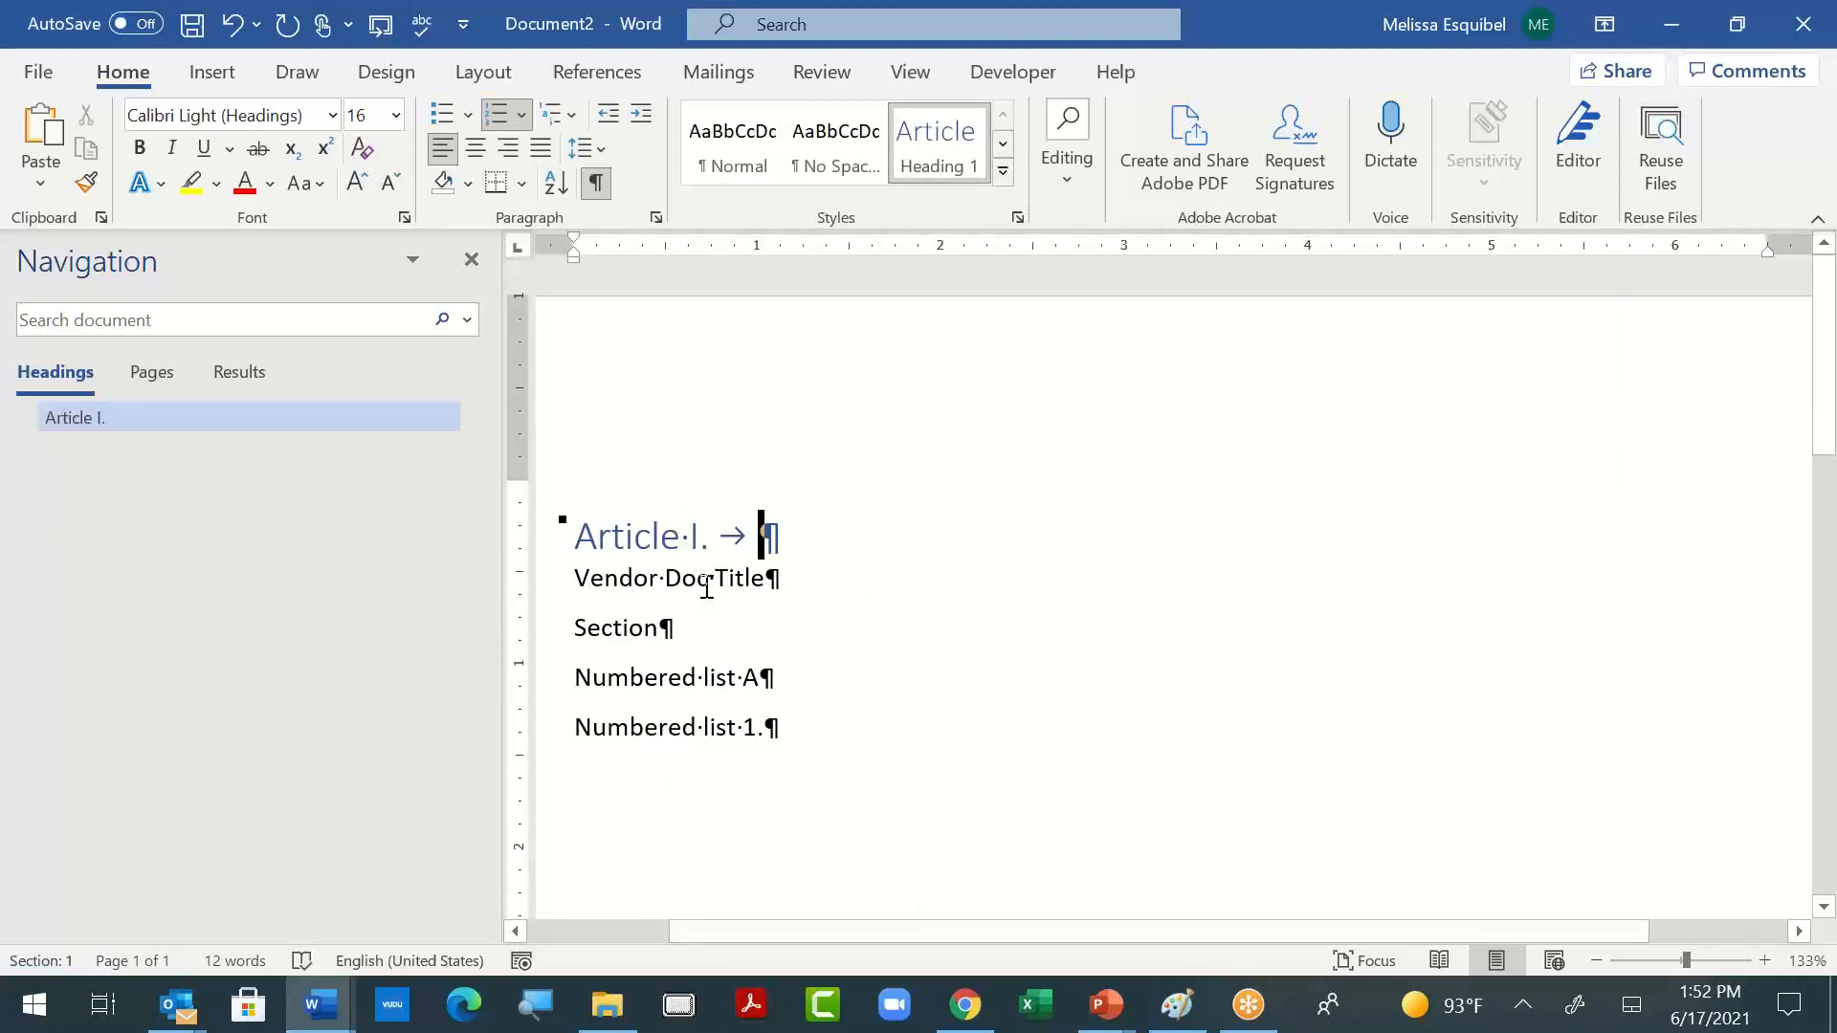
- Define a new multilevel list from this one, replacing the "Article" prefix in the level 1 number format with "Vendor Doc Level"
click(570, 111)
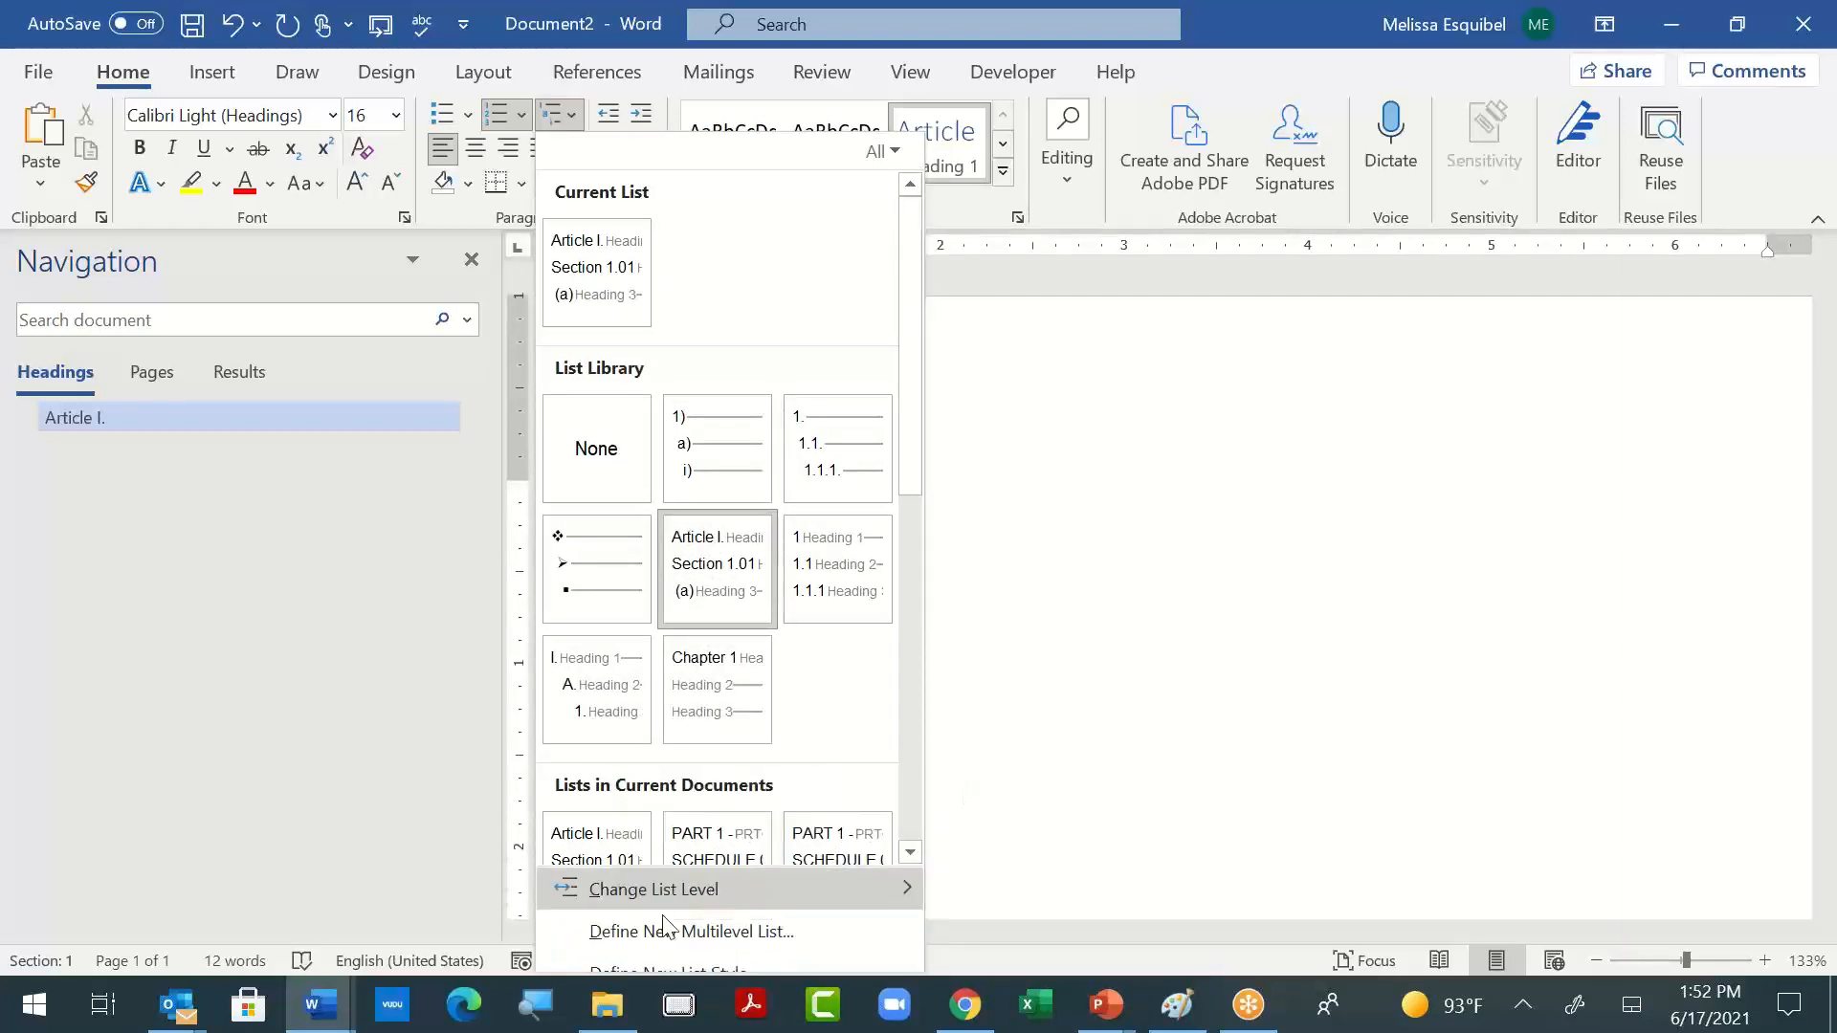
mouse_move(656, 898)
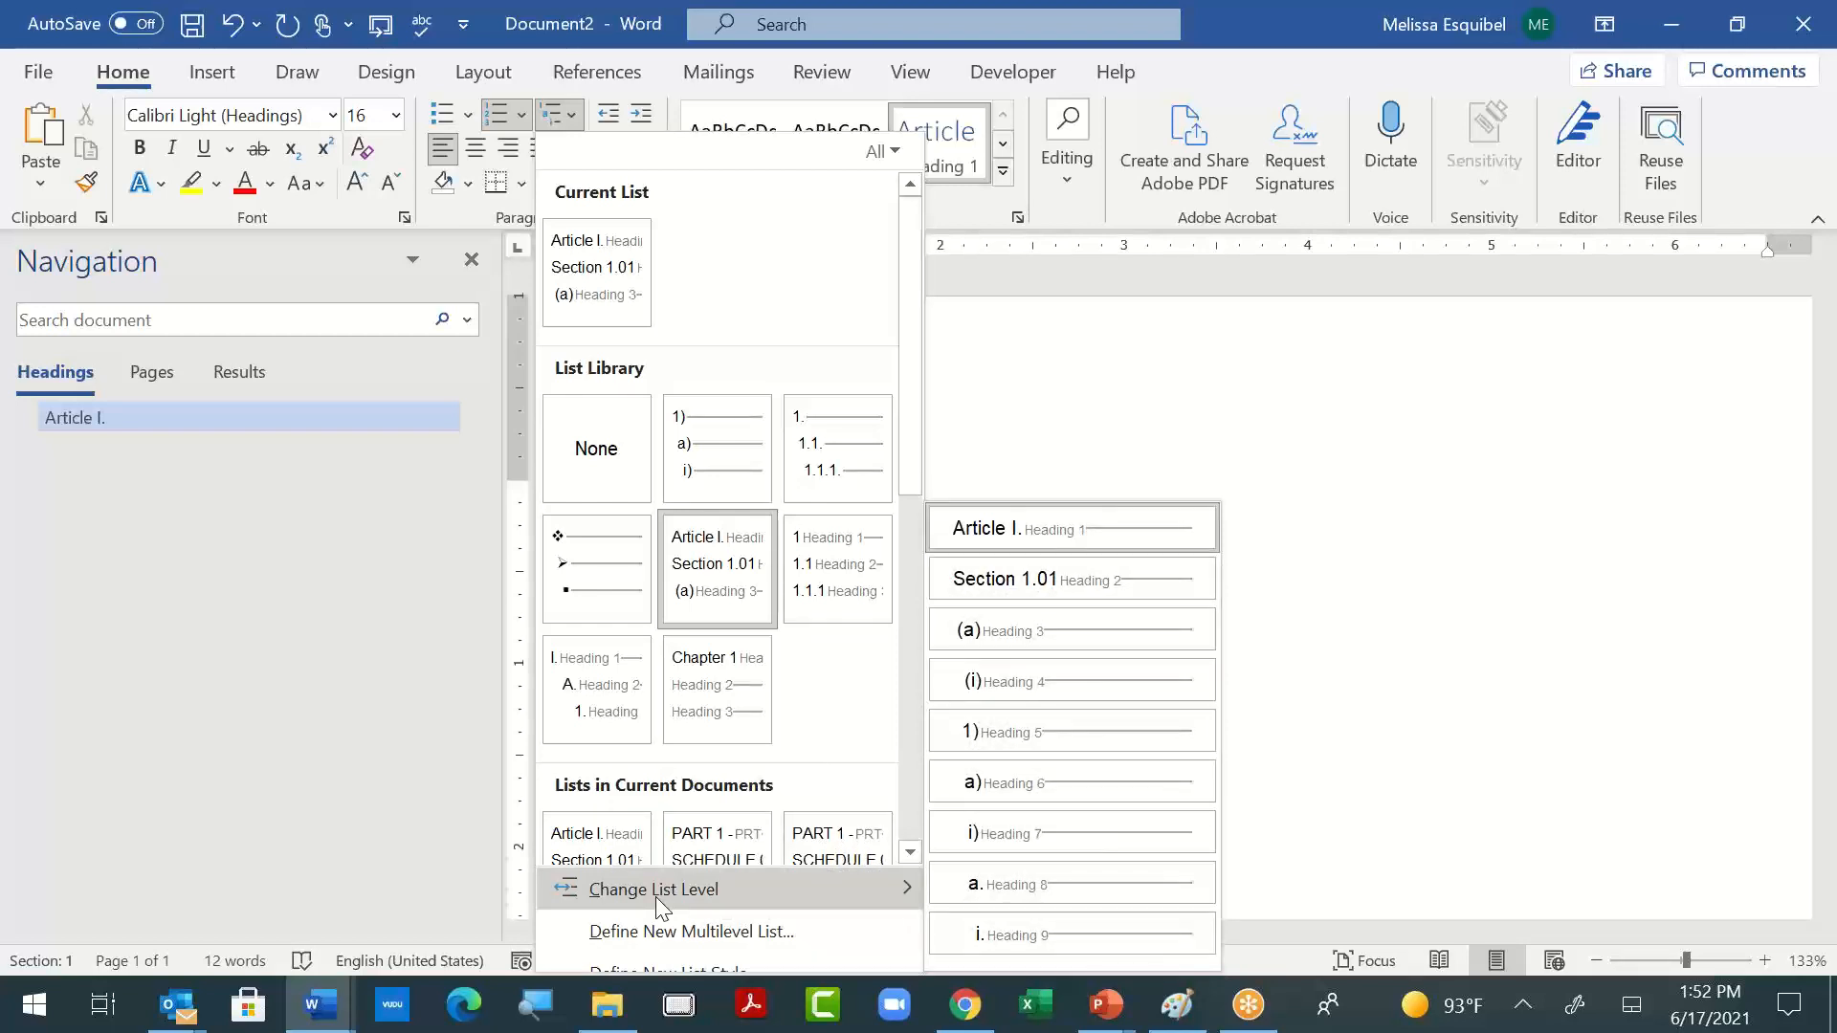
click(665, 928)
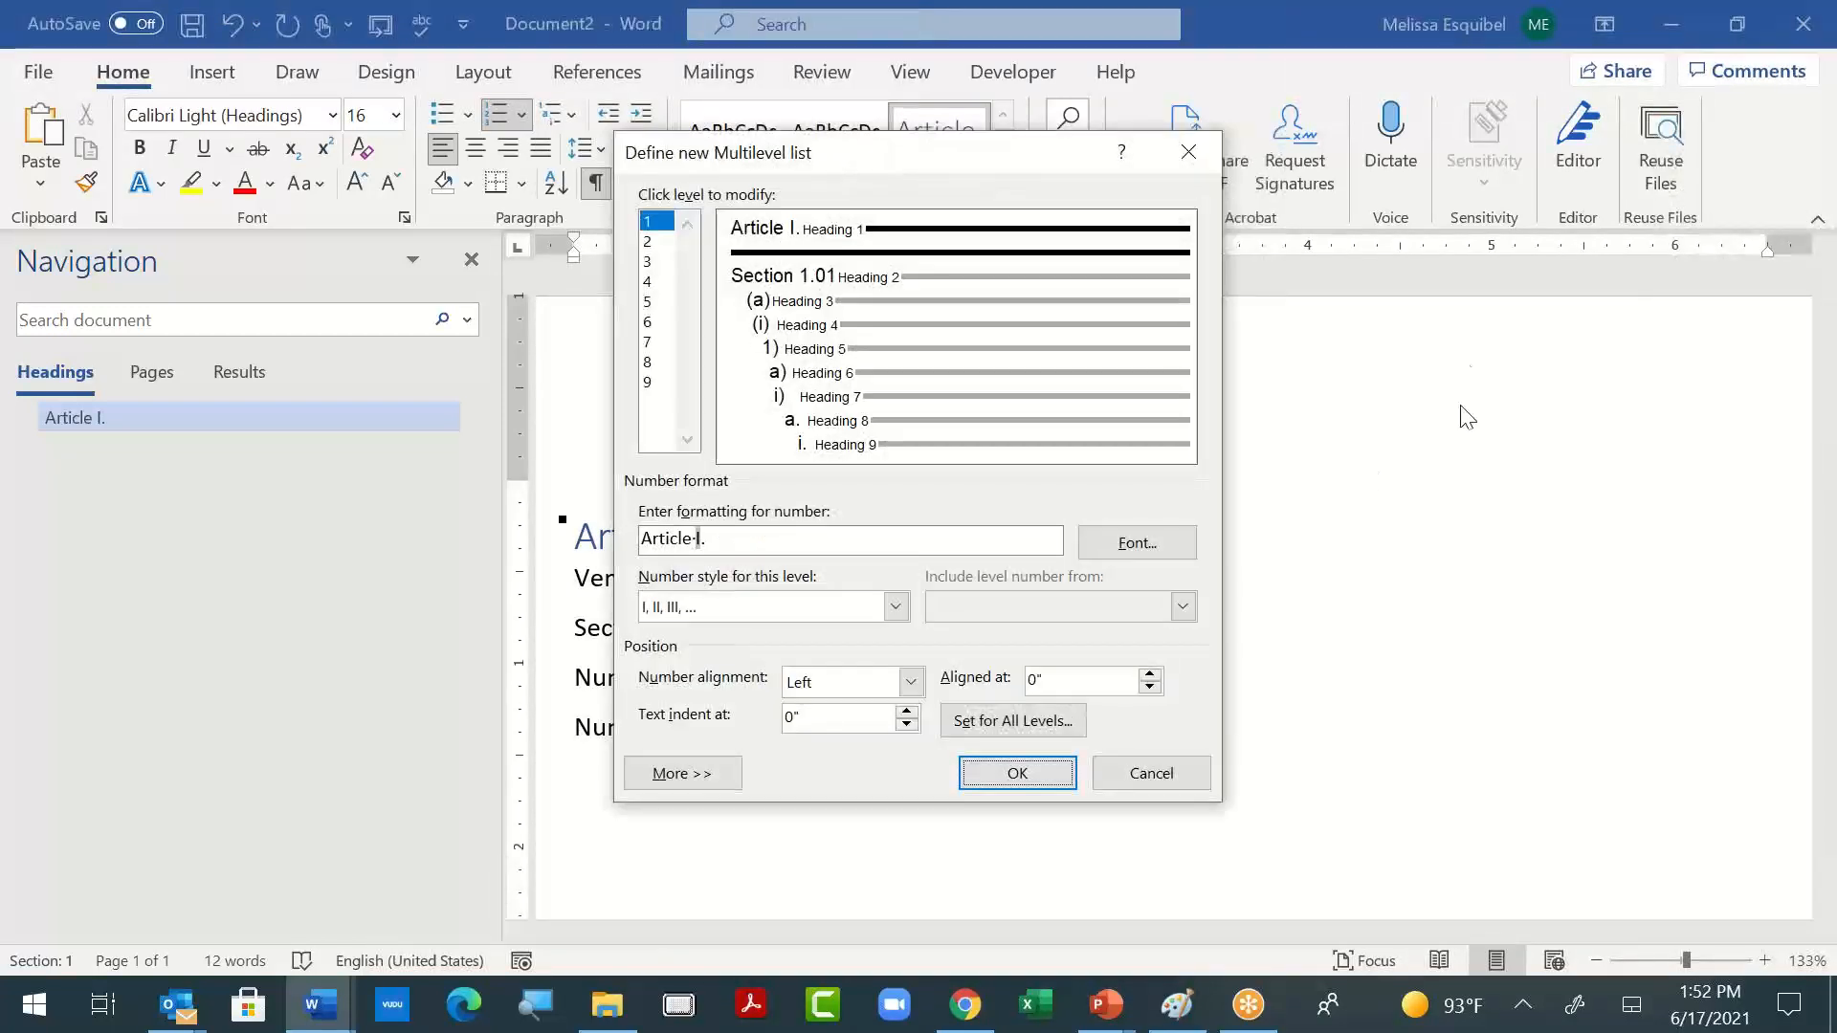
click(676, 546)
double_click(675, 542)
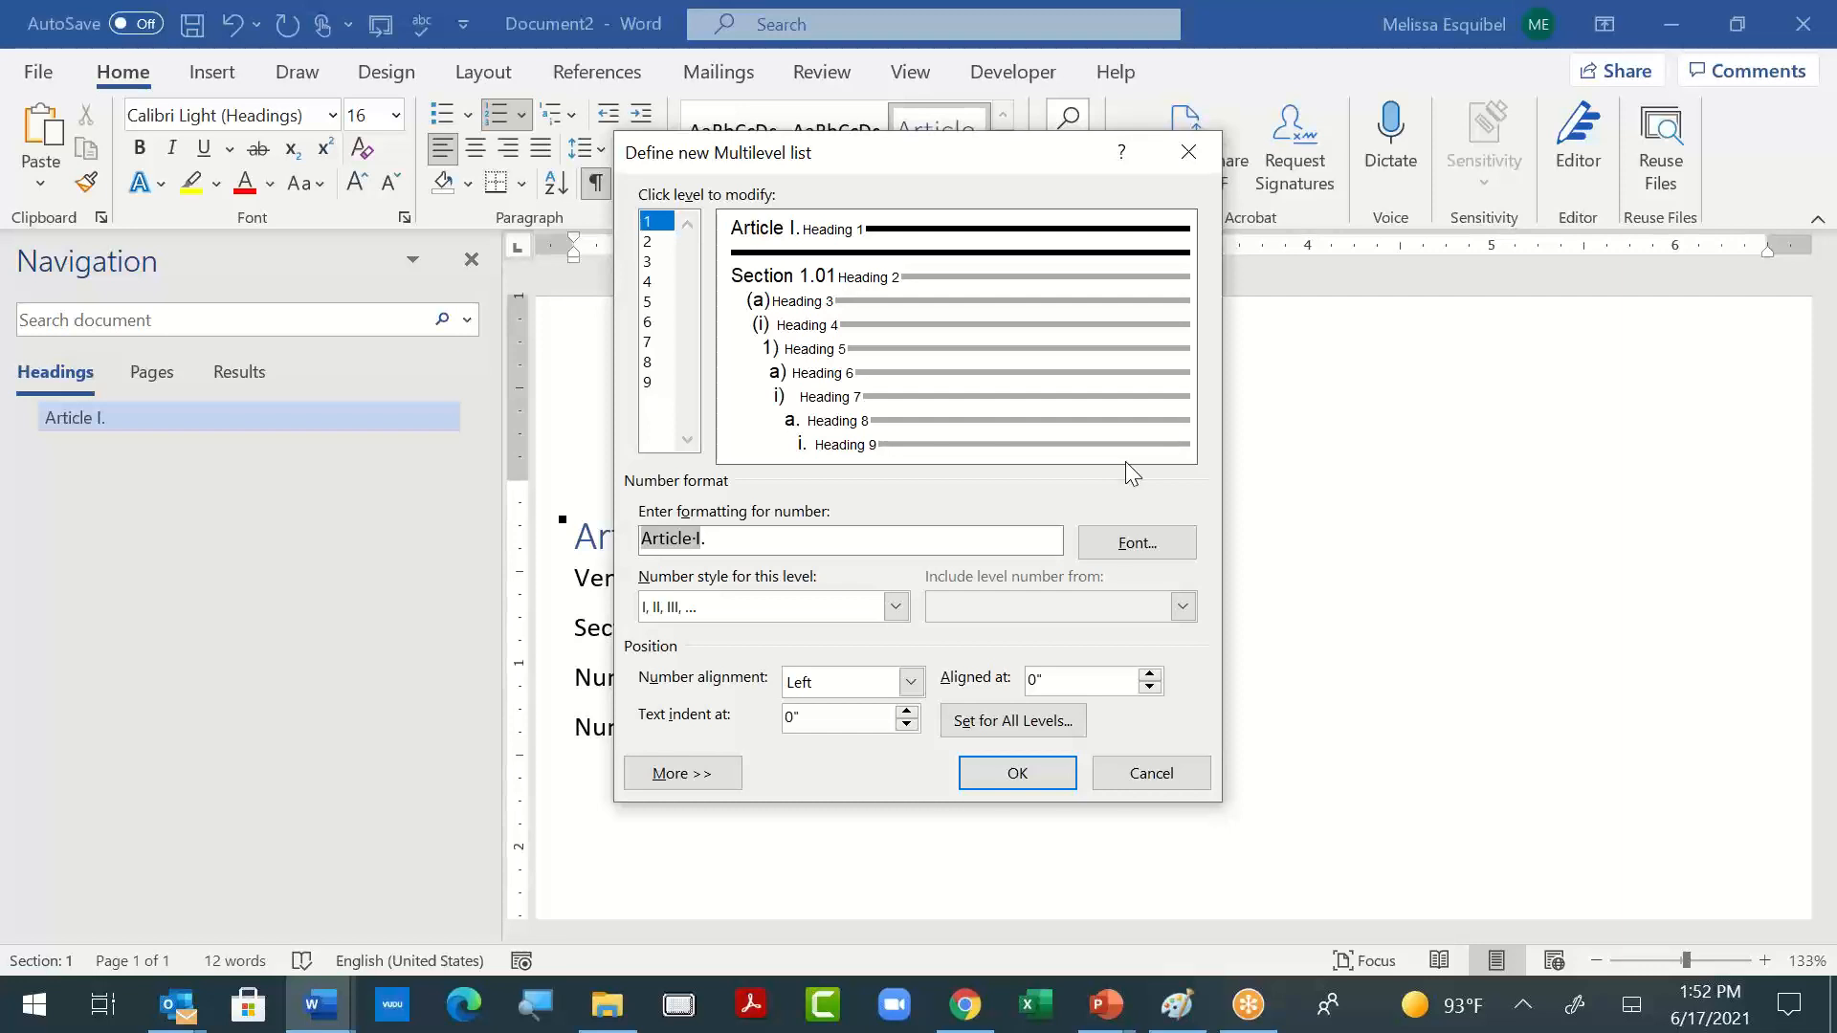
text(Vendor )
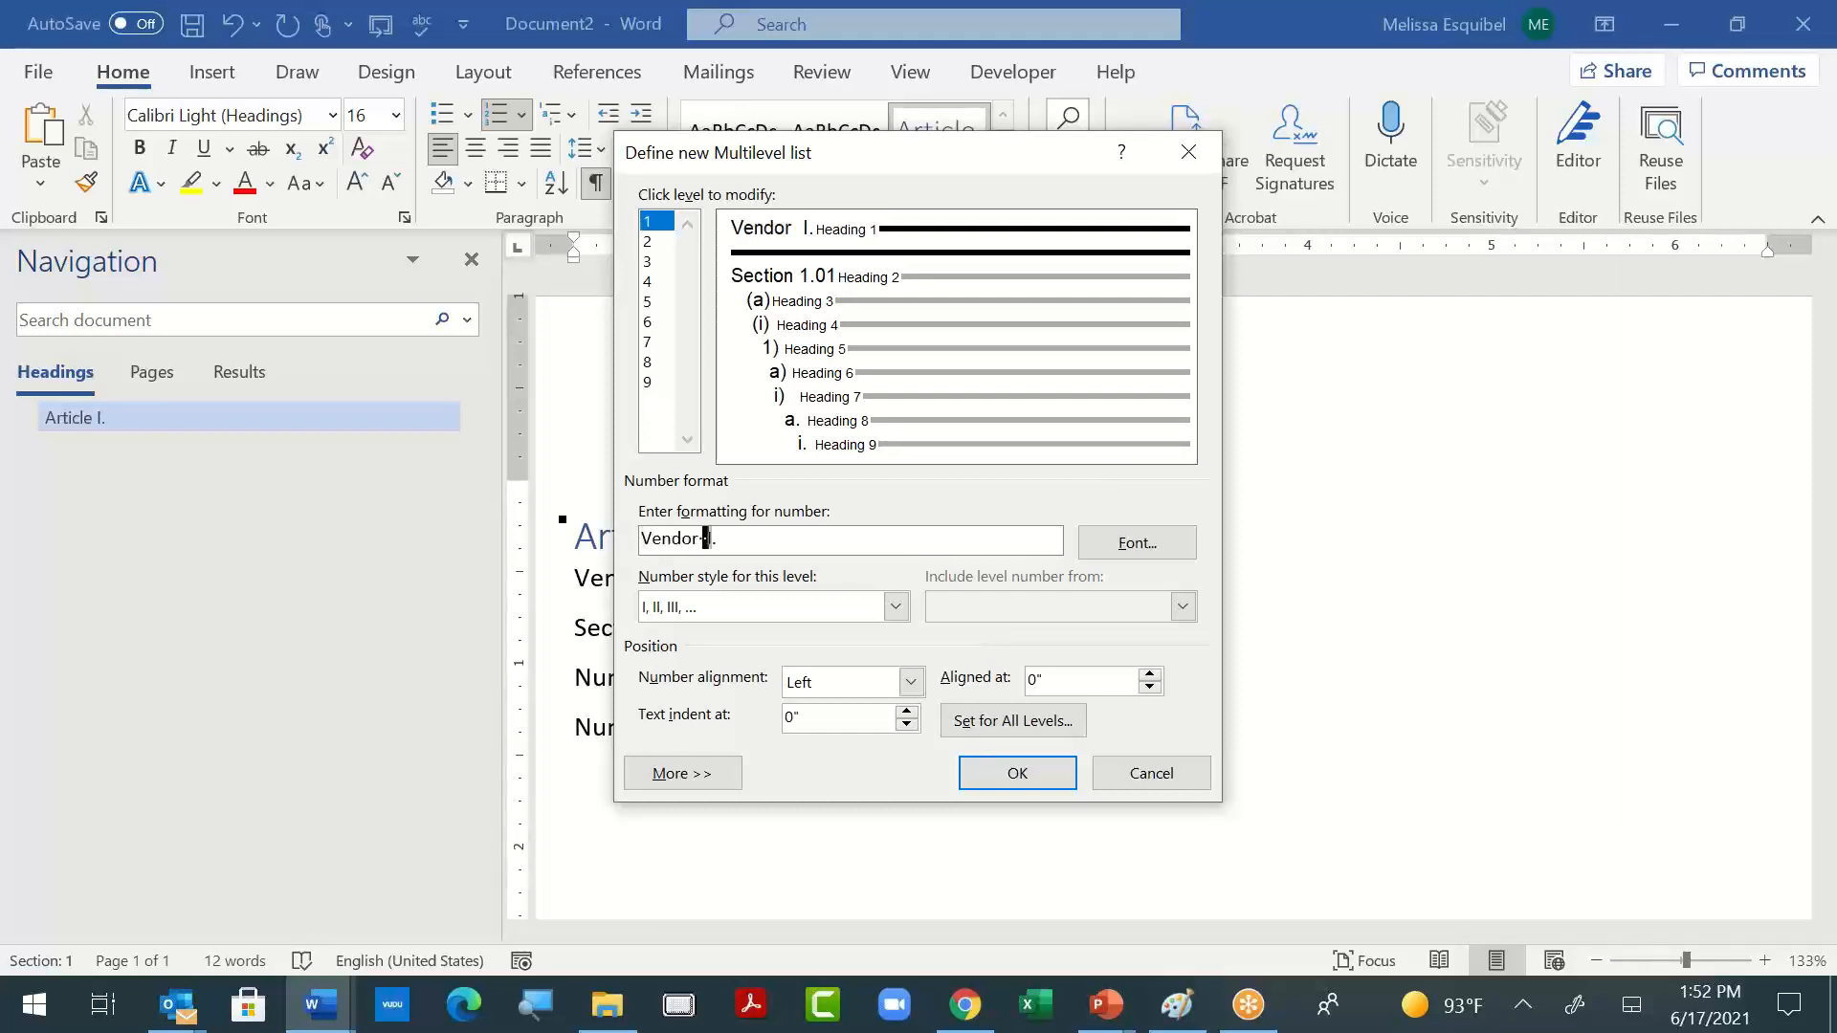
text(Doc Lev )
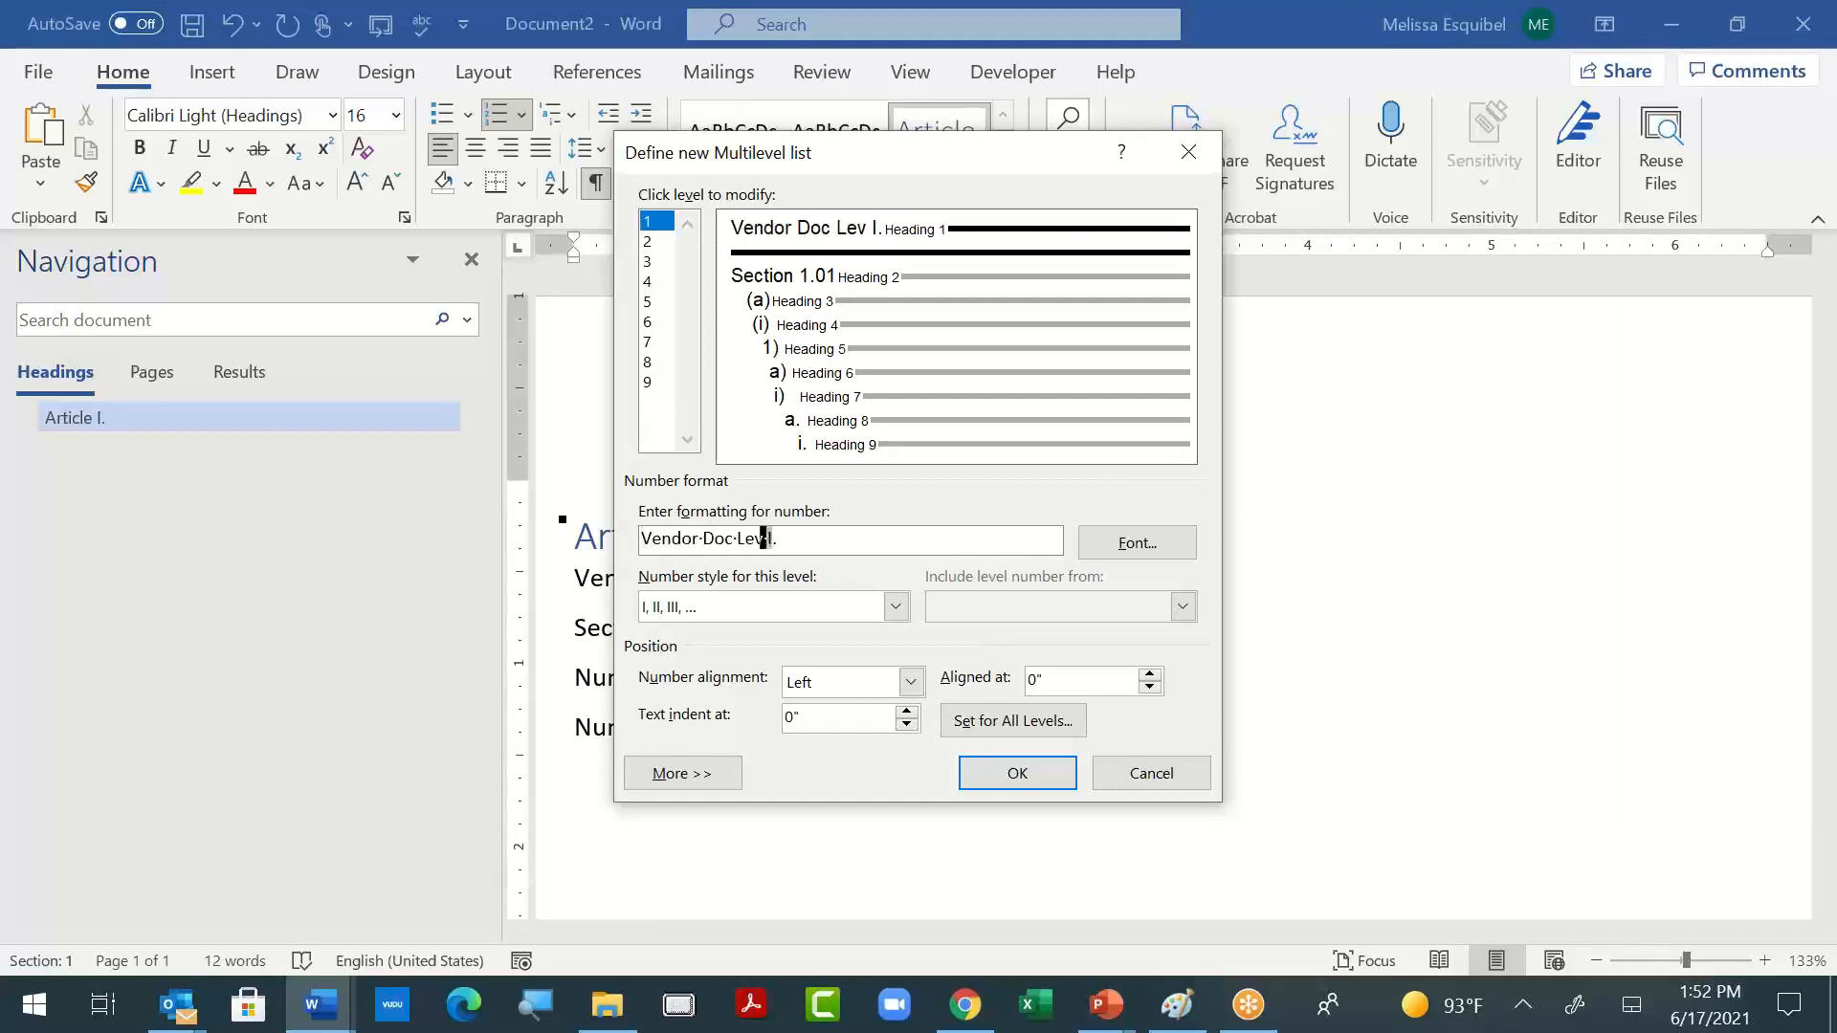
text(el)
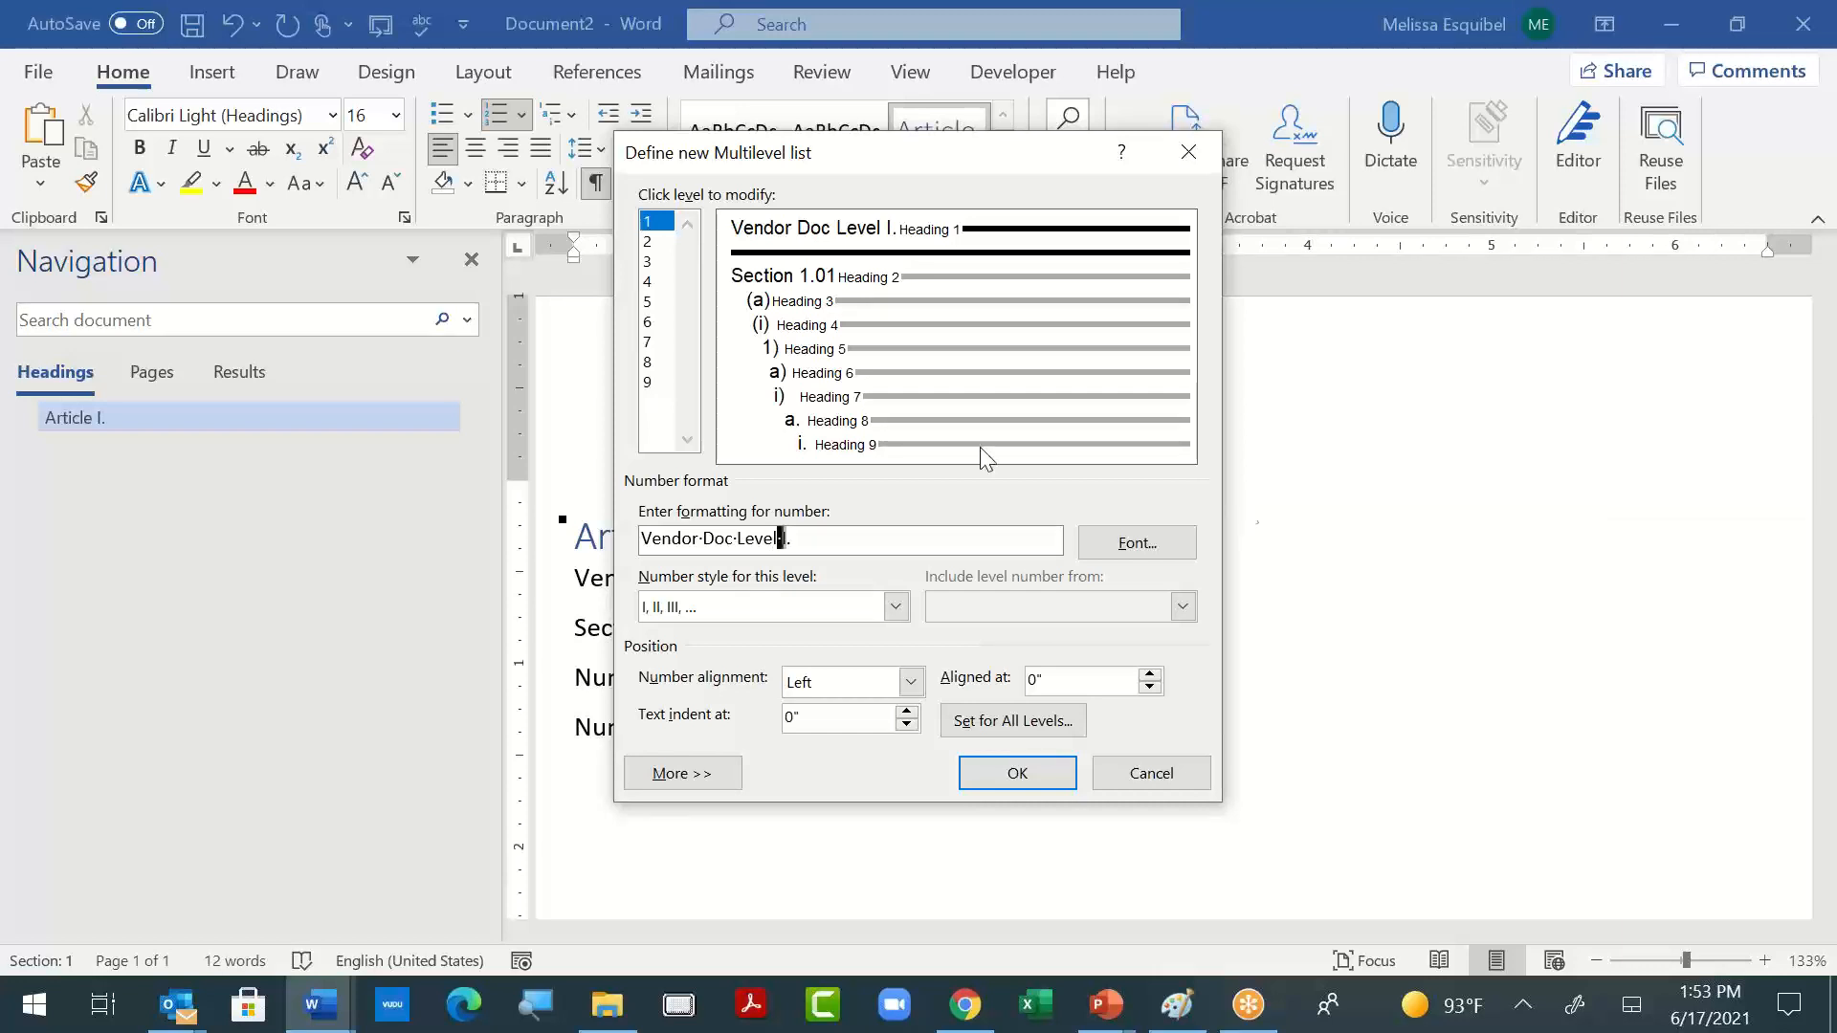
- Set the number style for level 1 to (none)
click(895, 607)
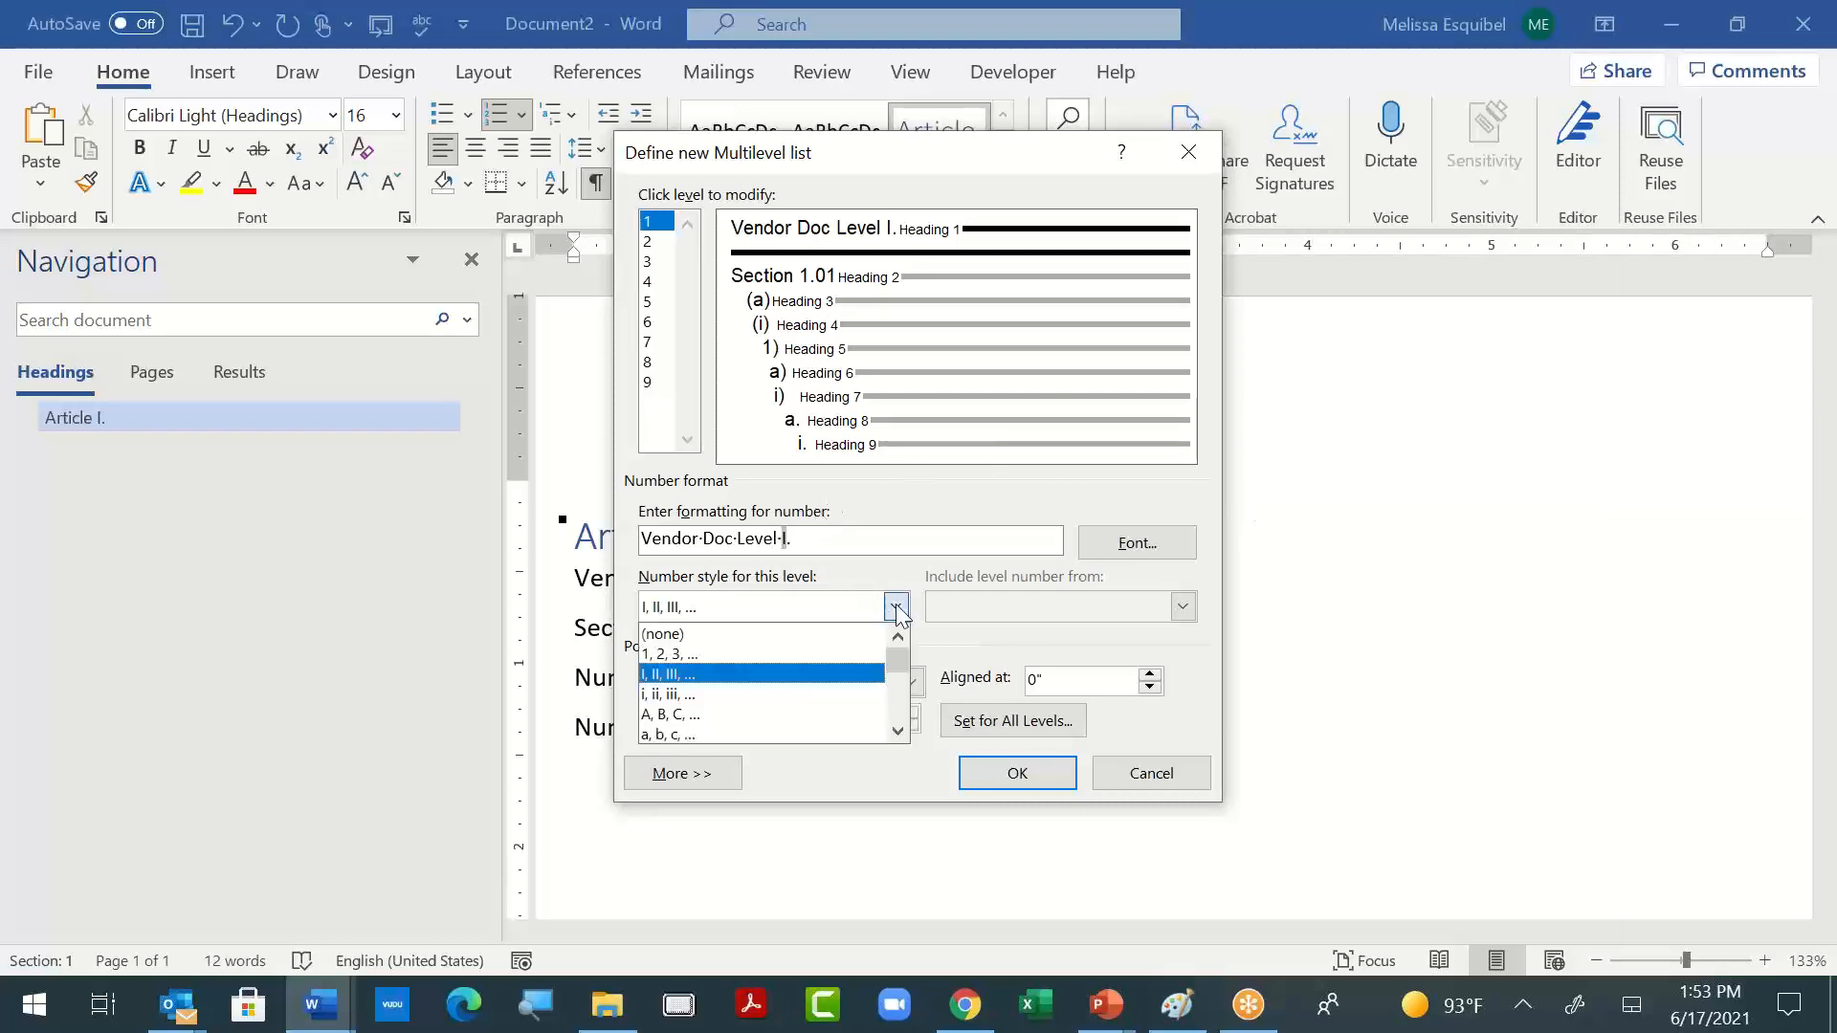
click(857, 633)
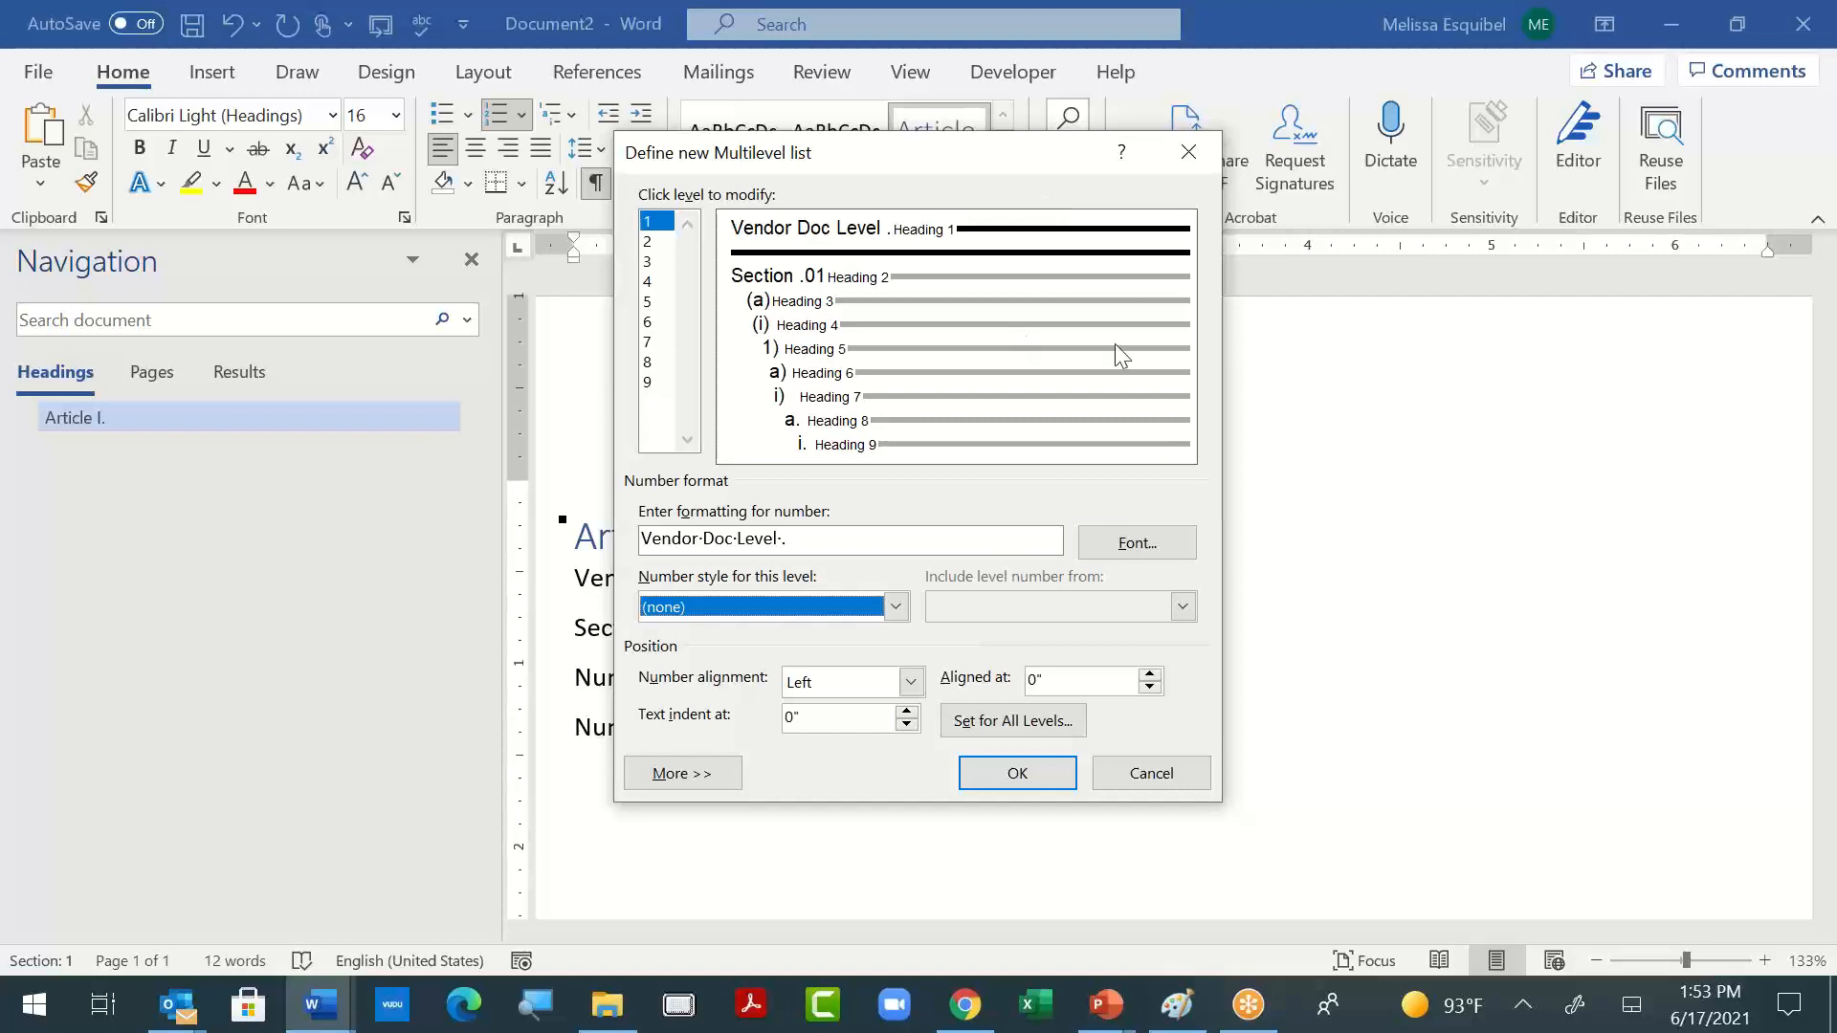
click(1028, 775)
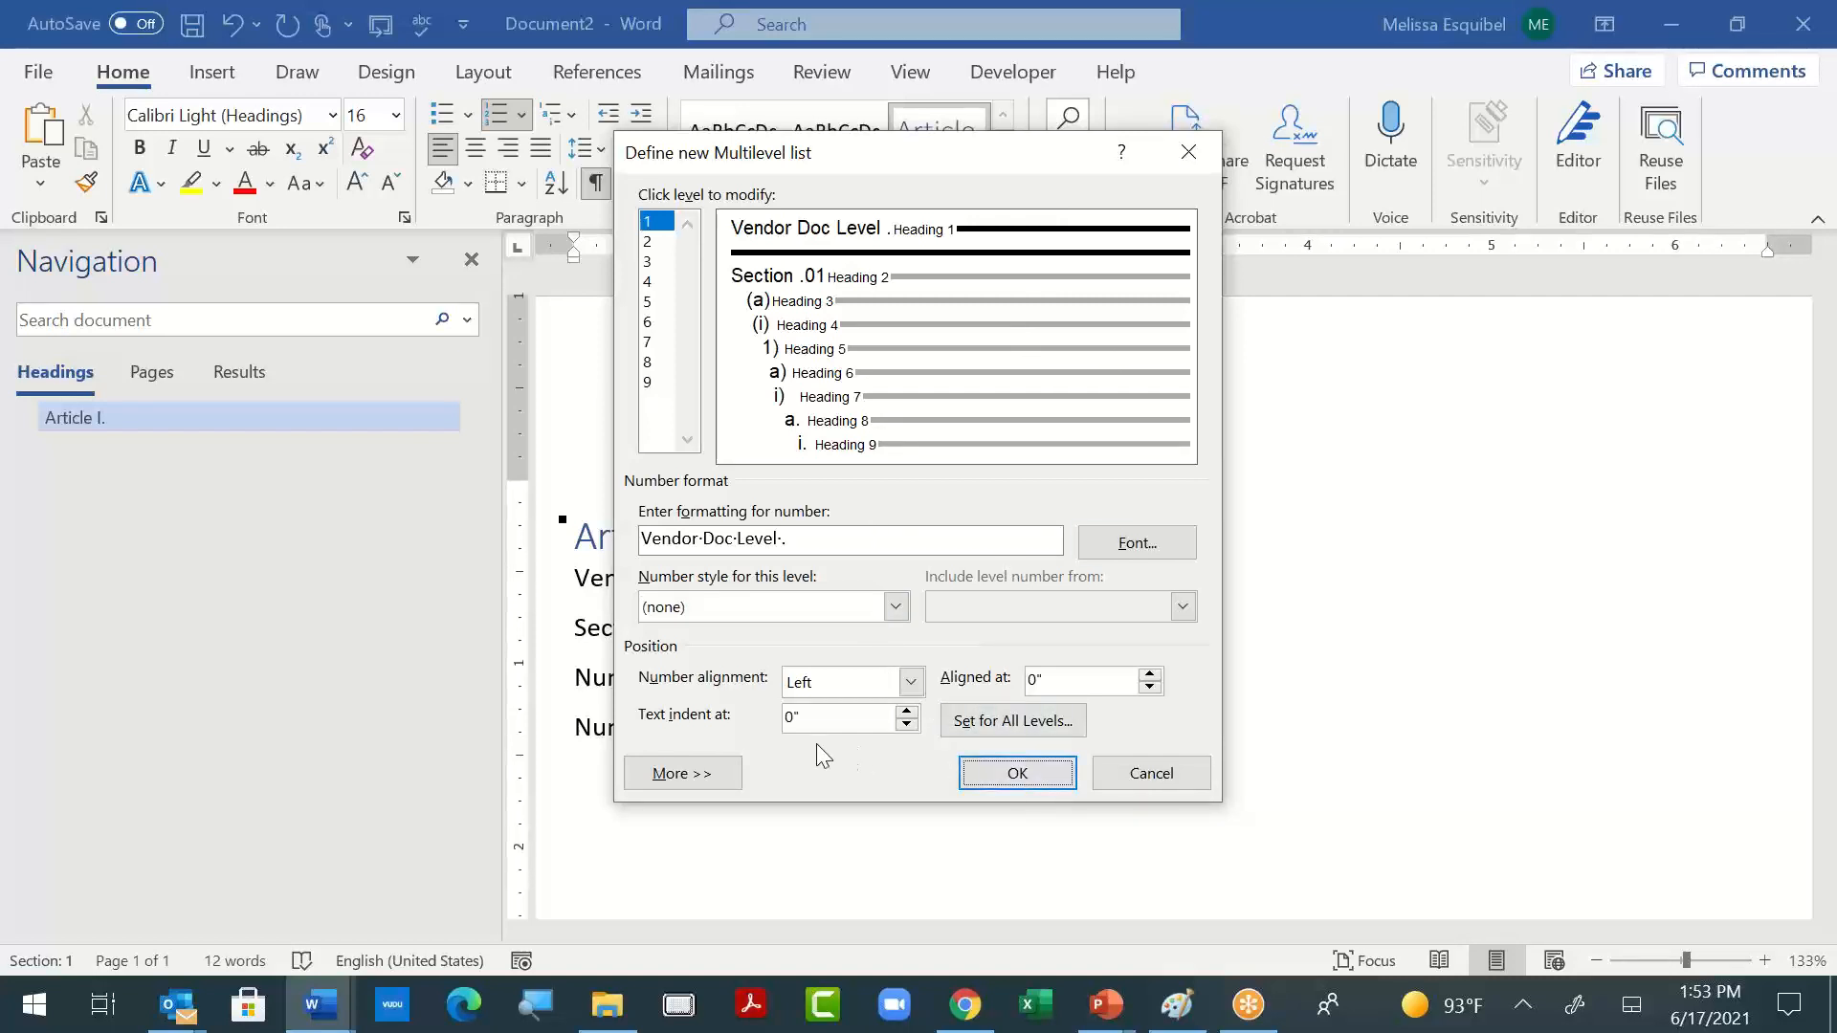
- Keep a tab character after the level 1 number, add a tab stop at about 0.25 inch, and apply the list definition
click(698, 770)
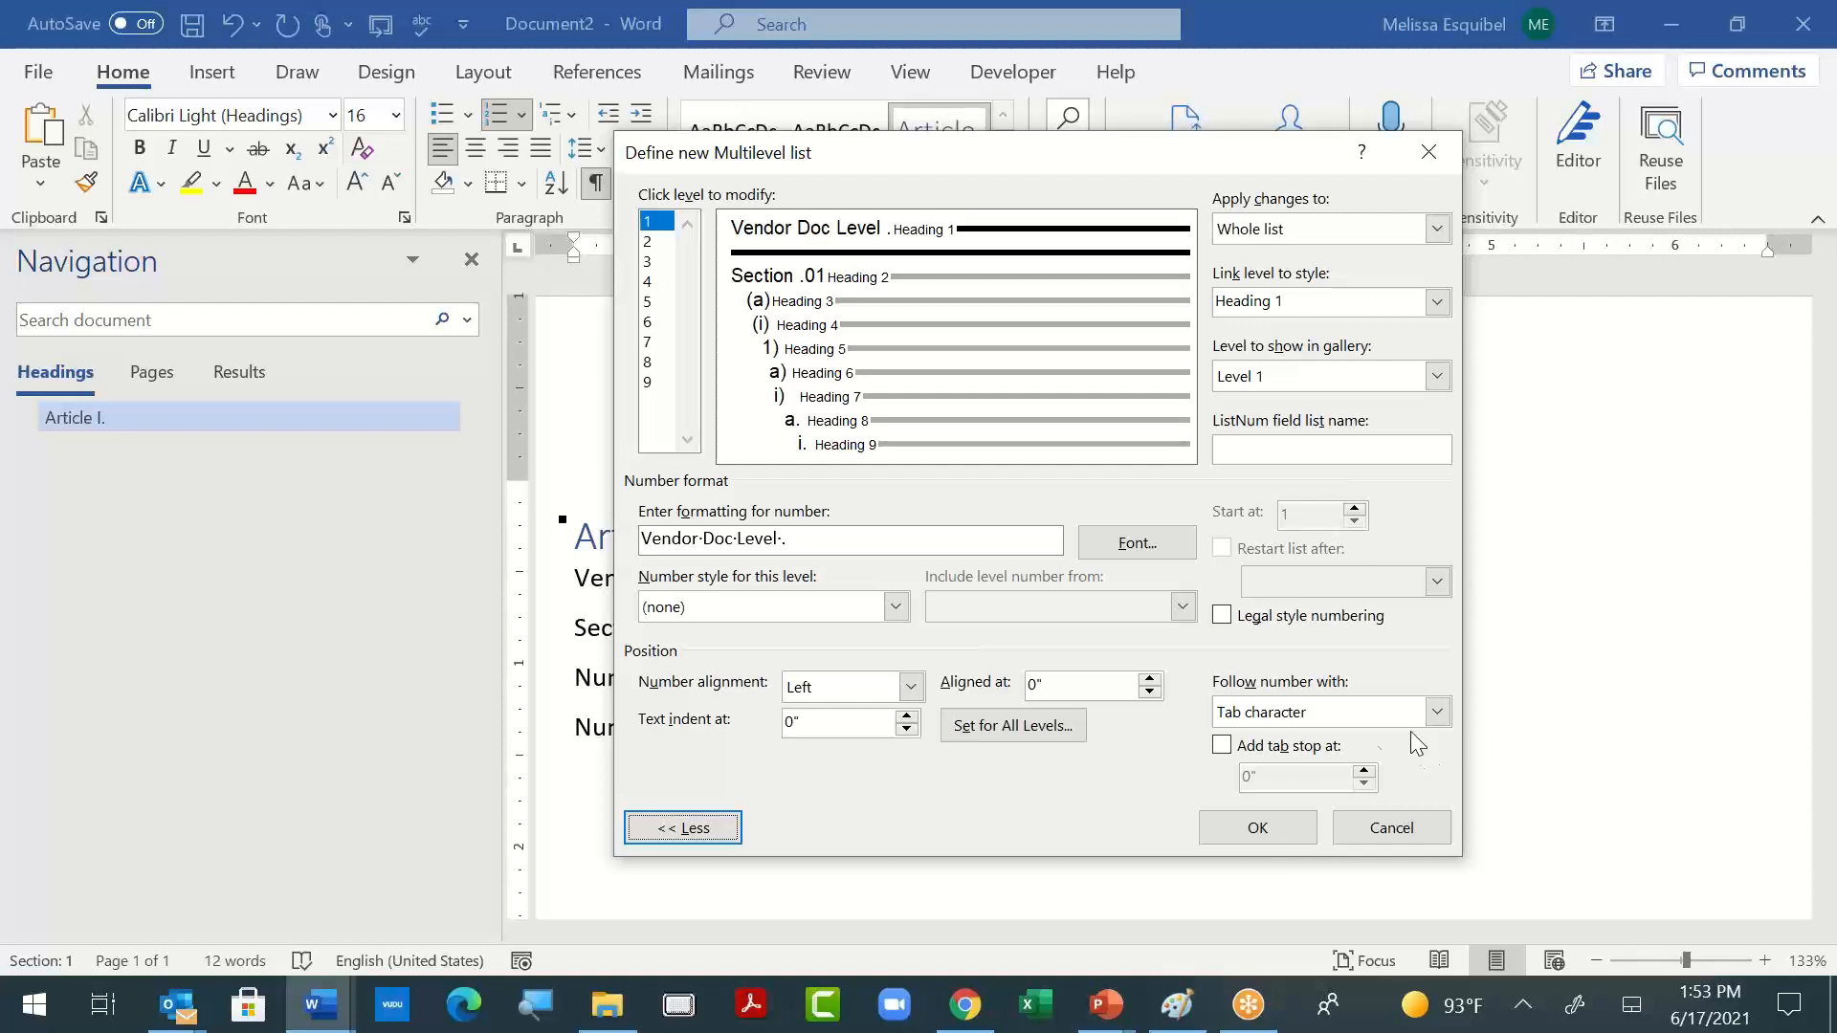
click(1436, 712)
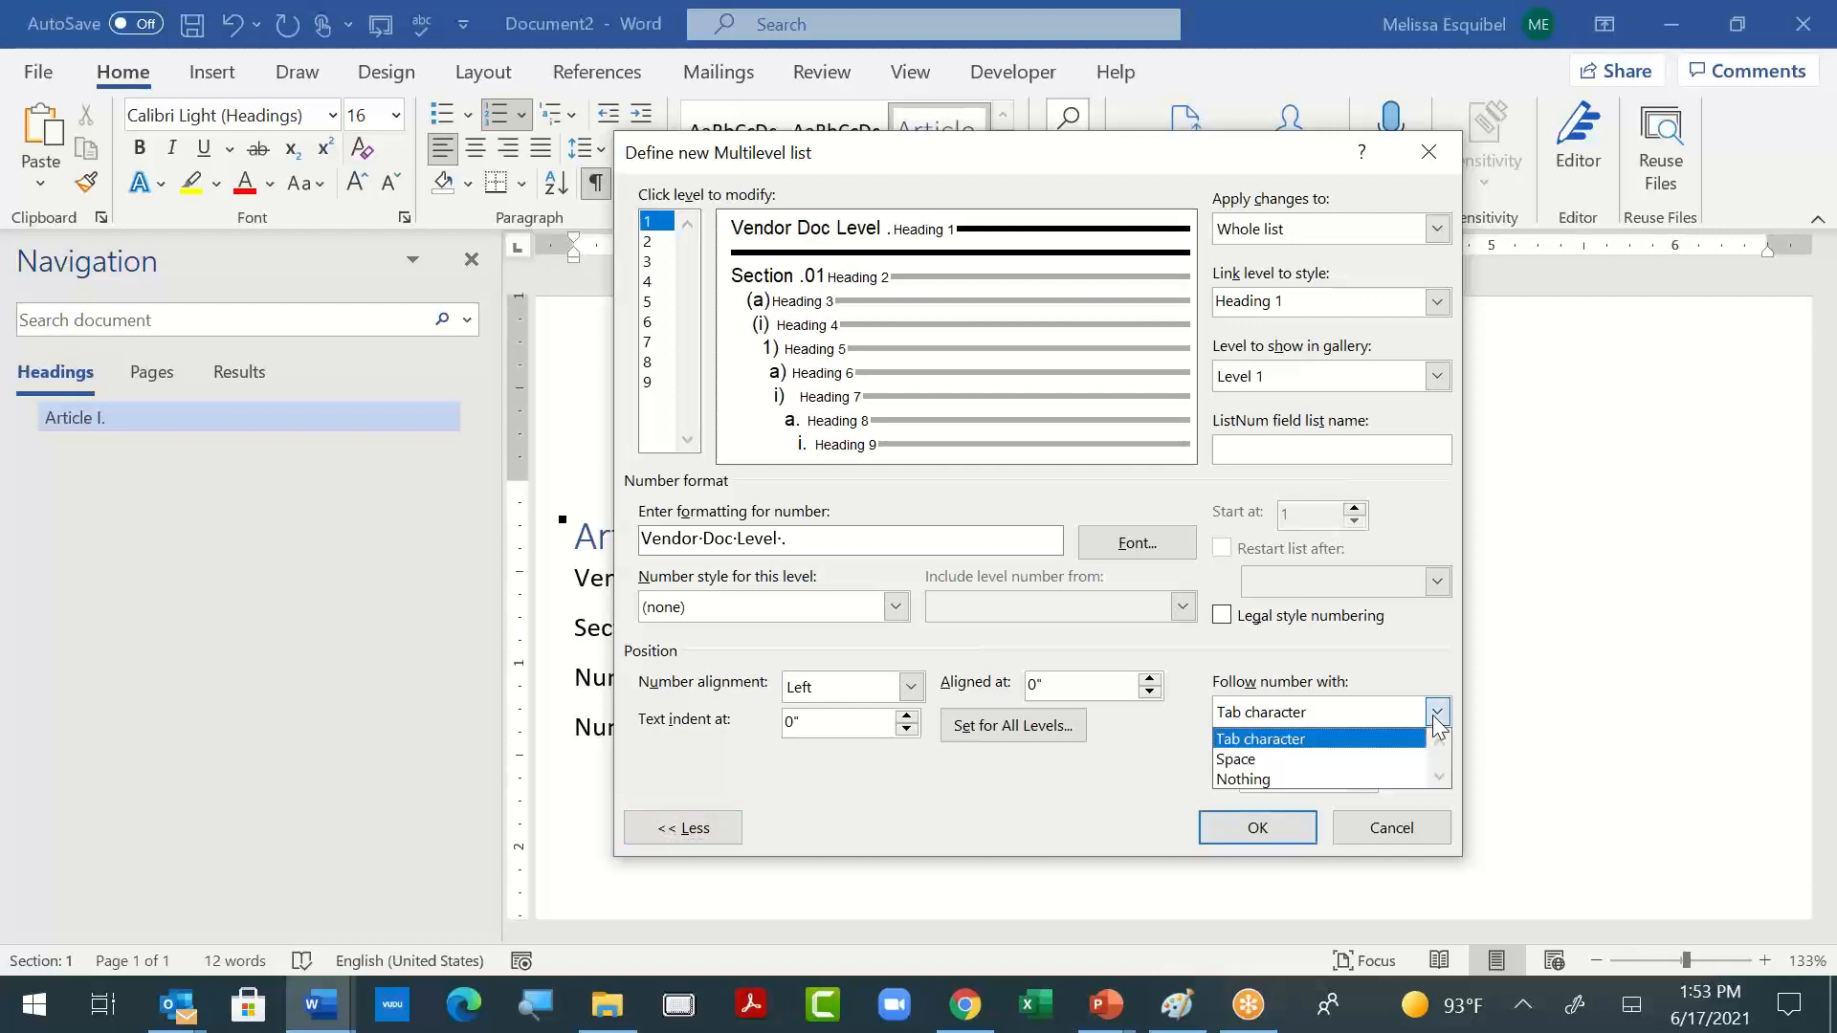
click(1435, 717)
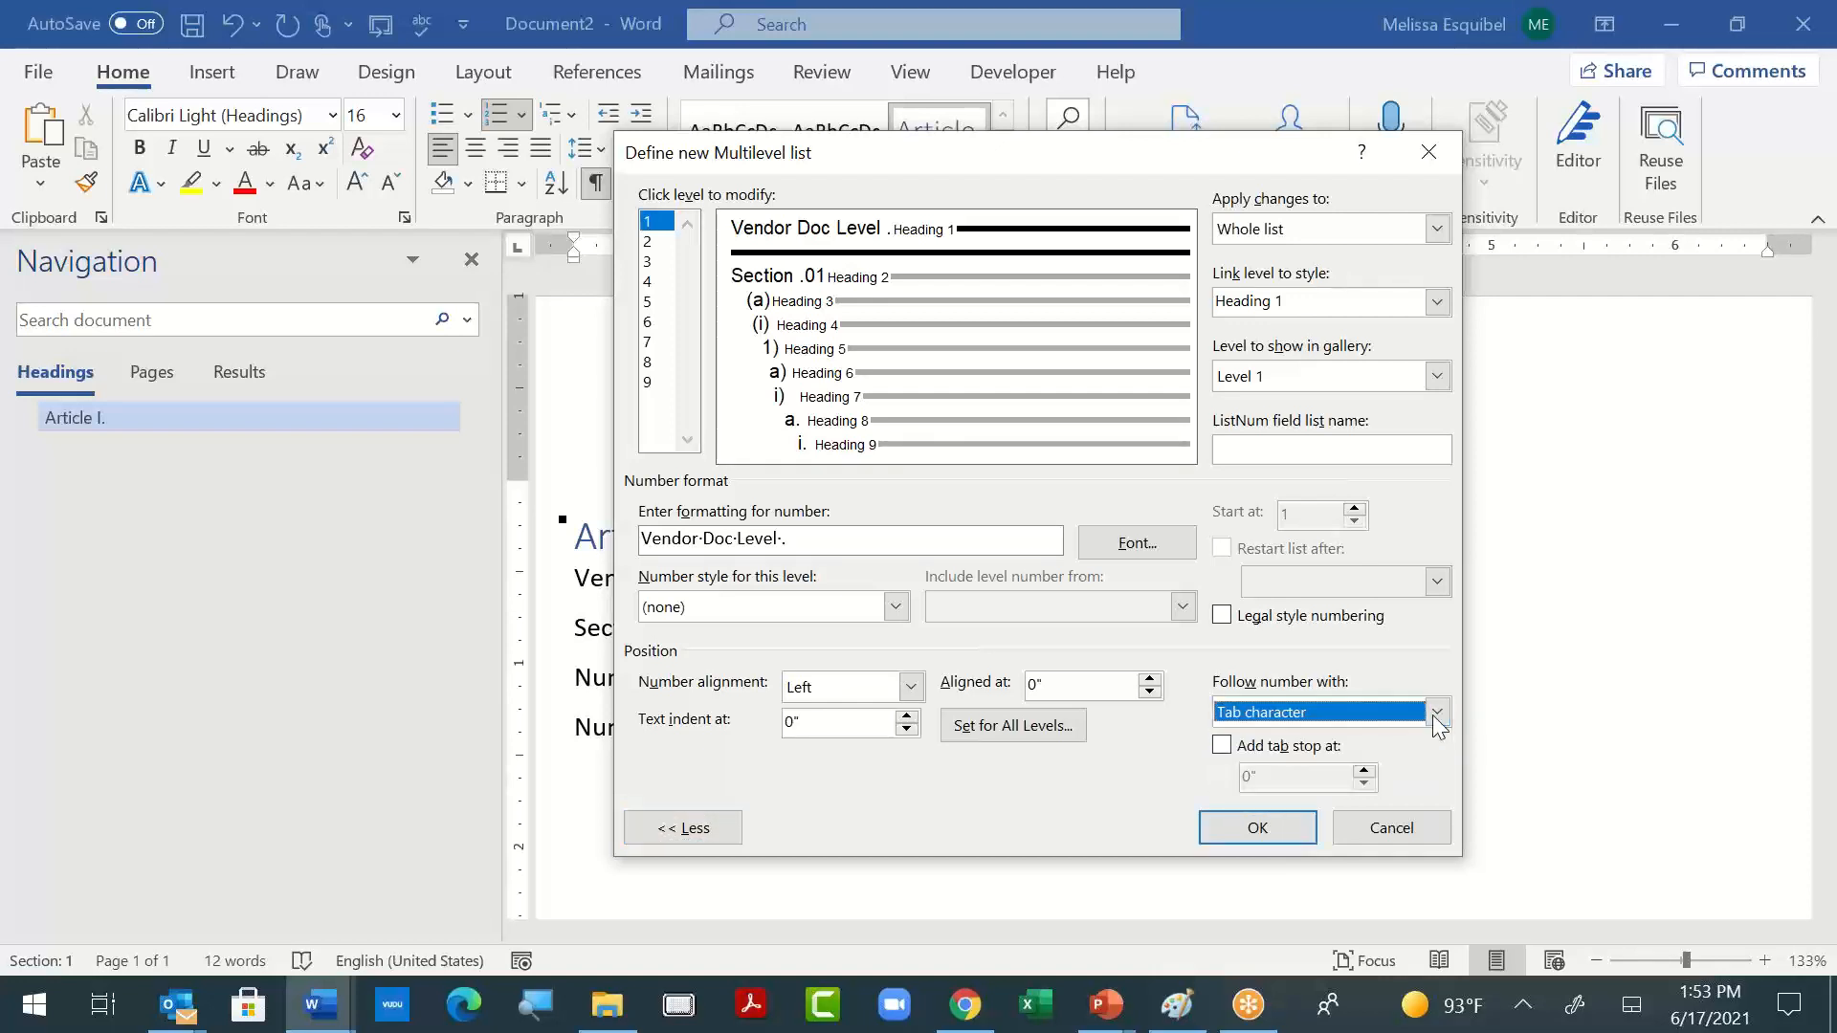
click(1222, 750)
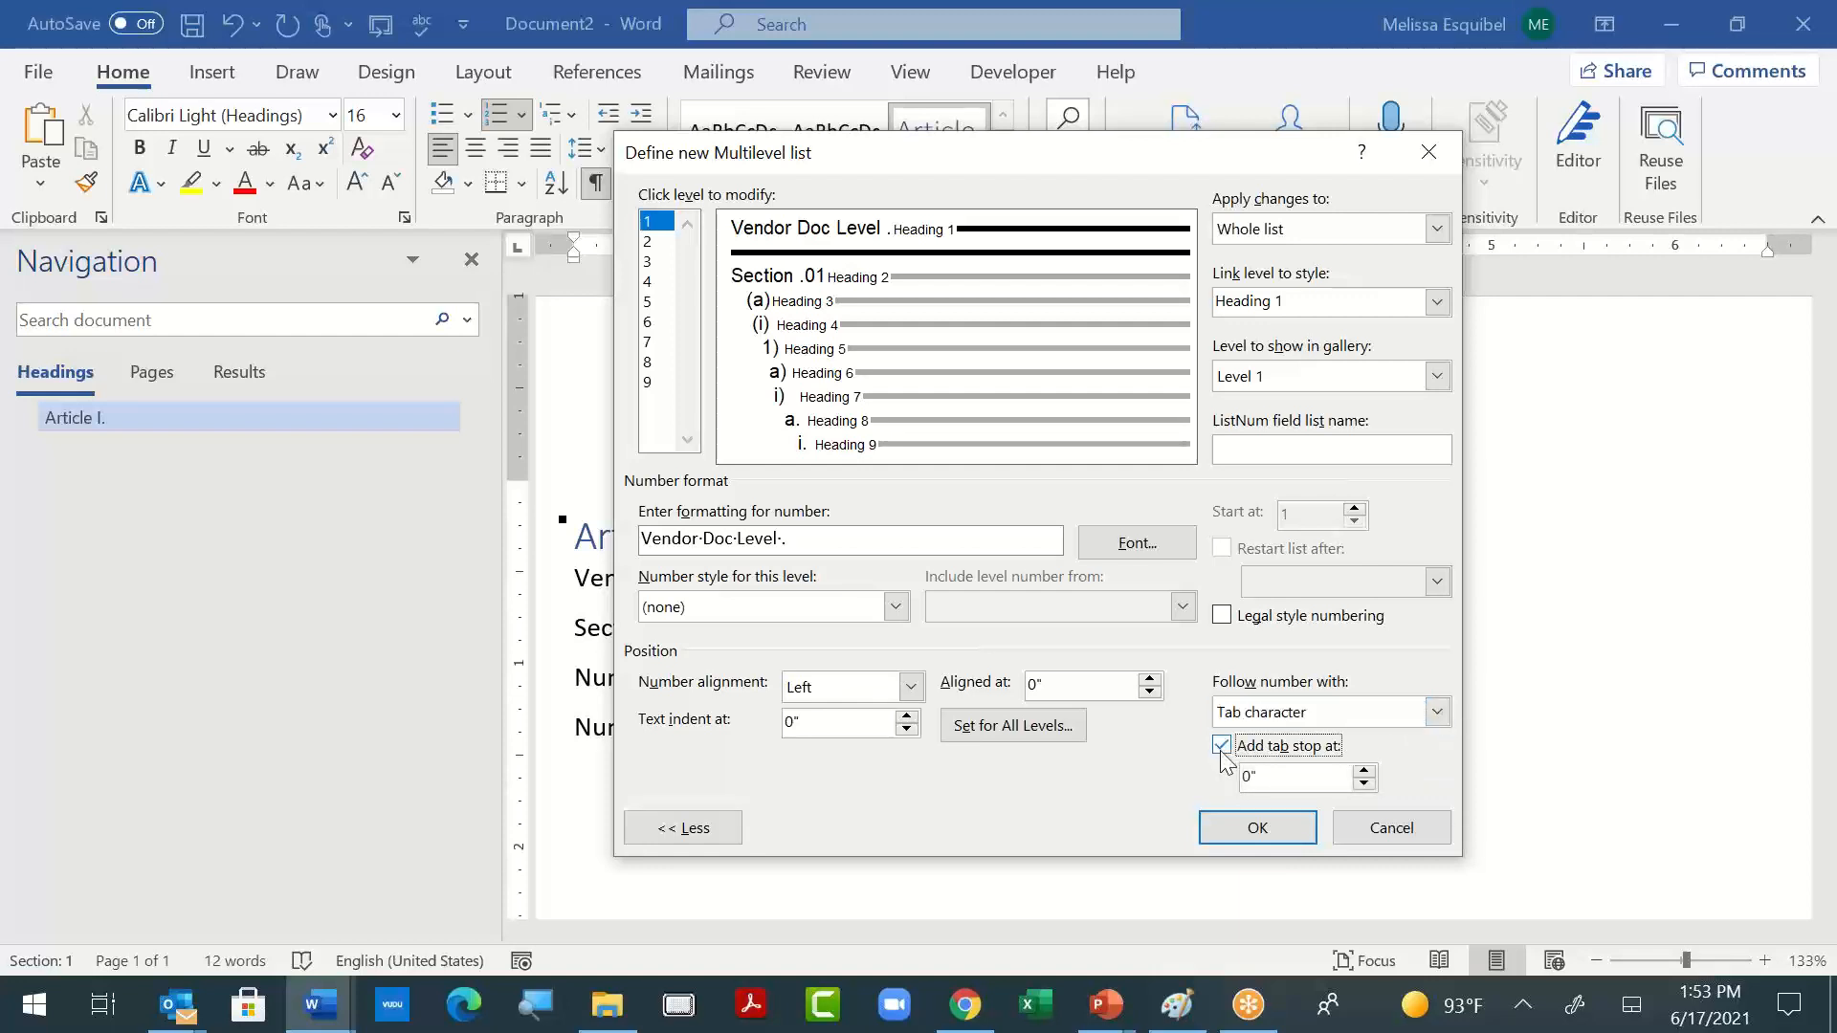
click(1293, 779)
drag(1292, 779, 1128, 813)
text(.25)
click(1261, 825)
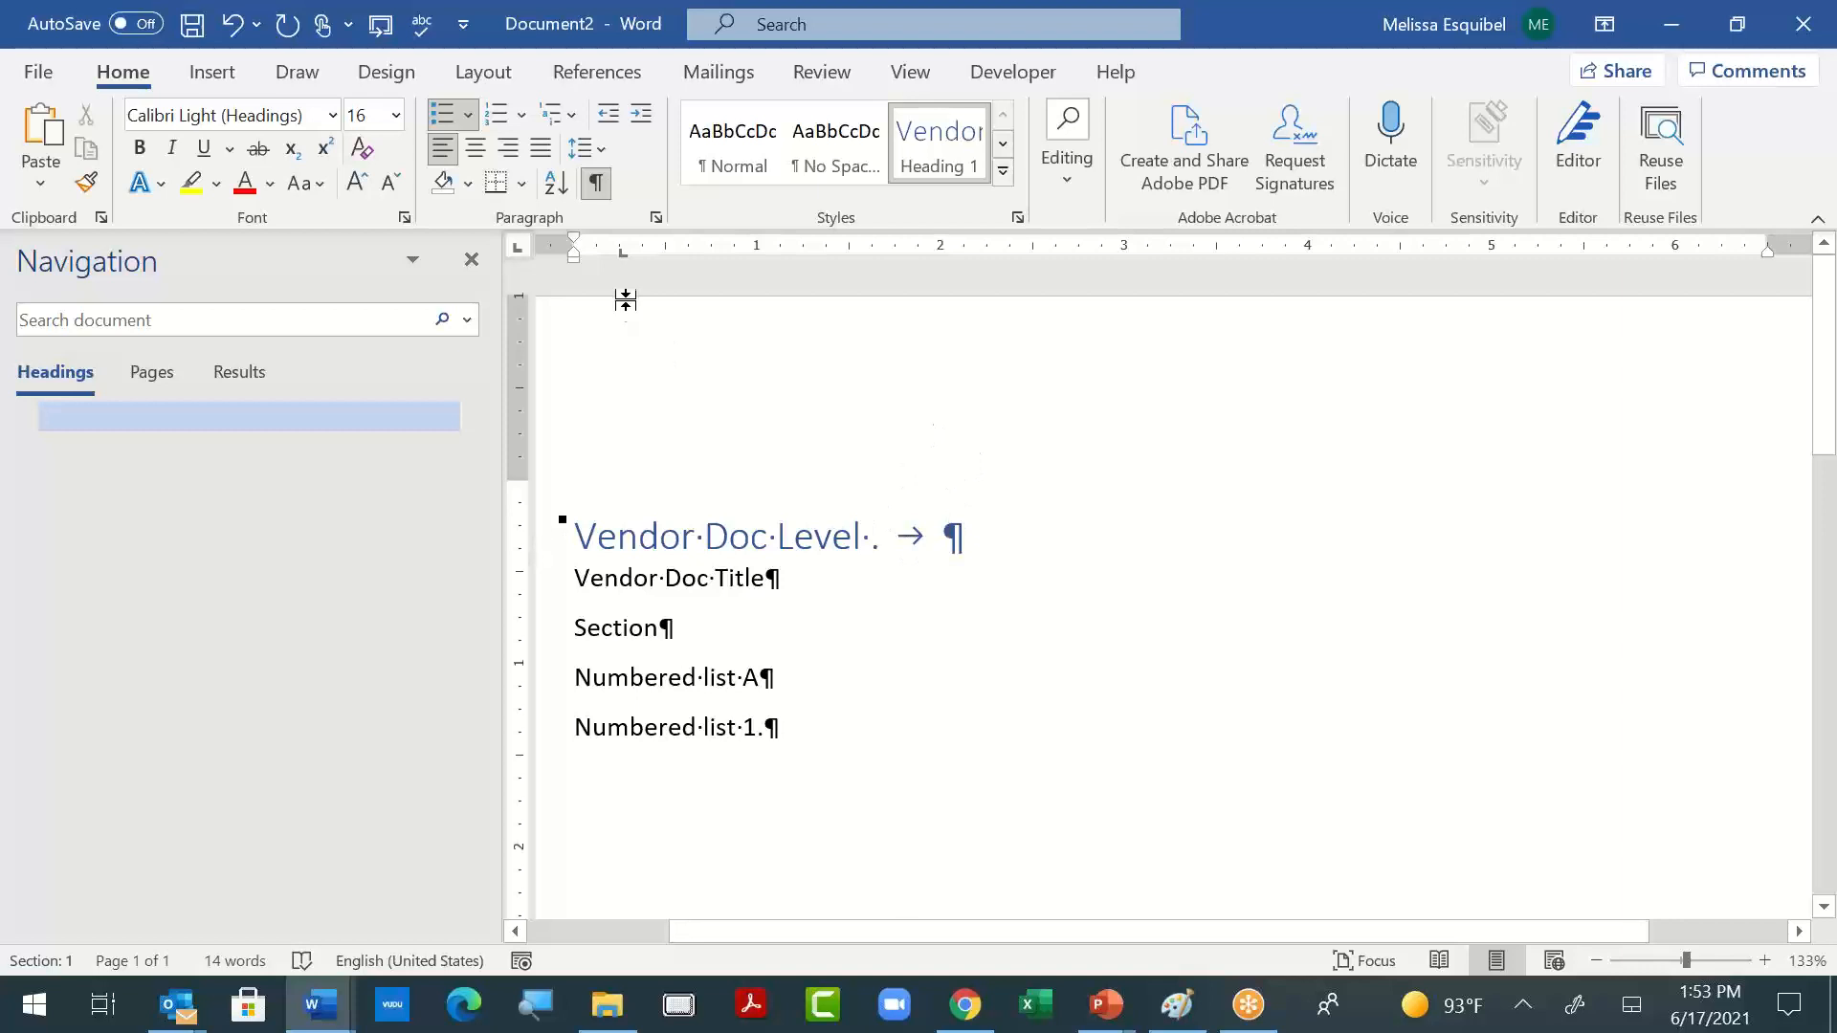
- Reopen the multilevel list definition and reduce the level 1 tab stop distance
click(572, 119)
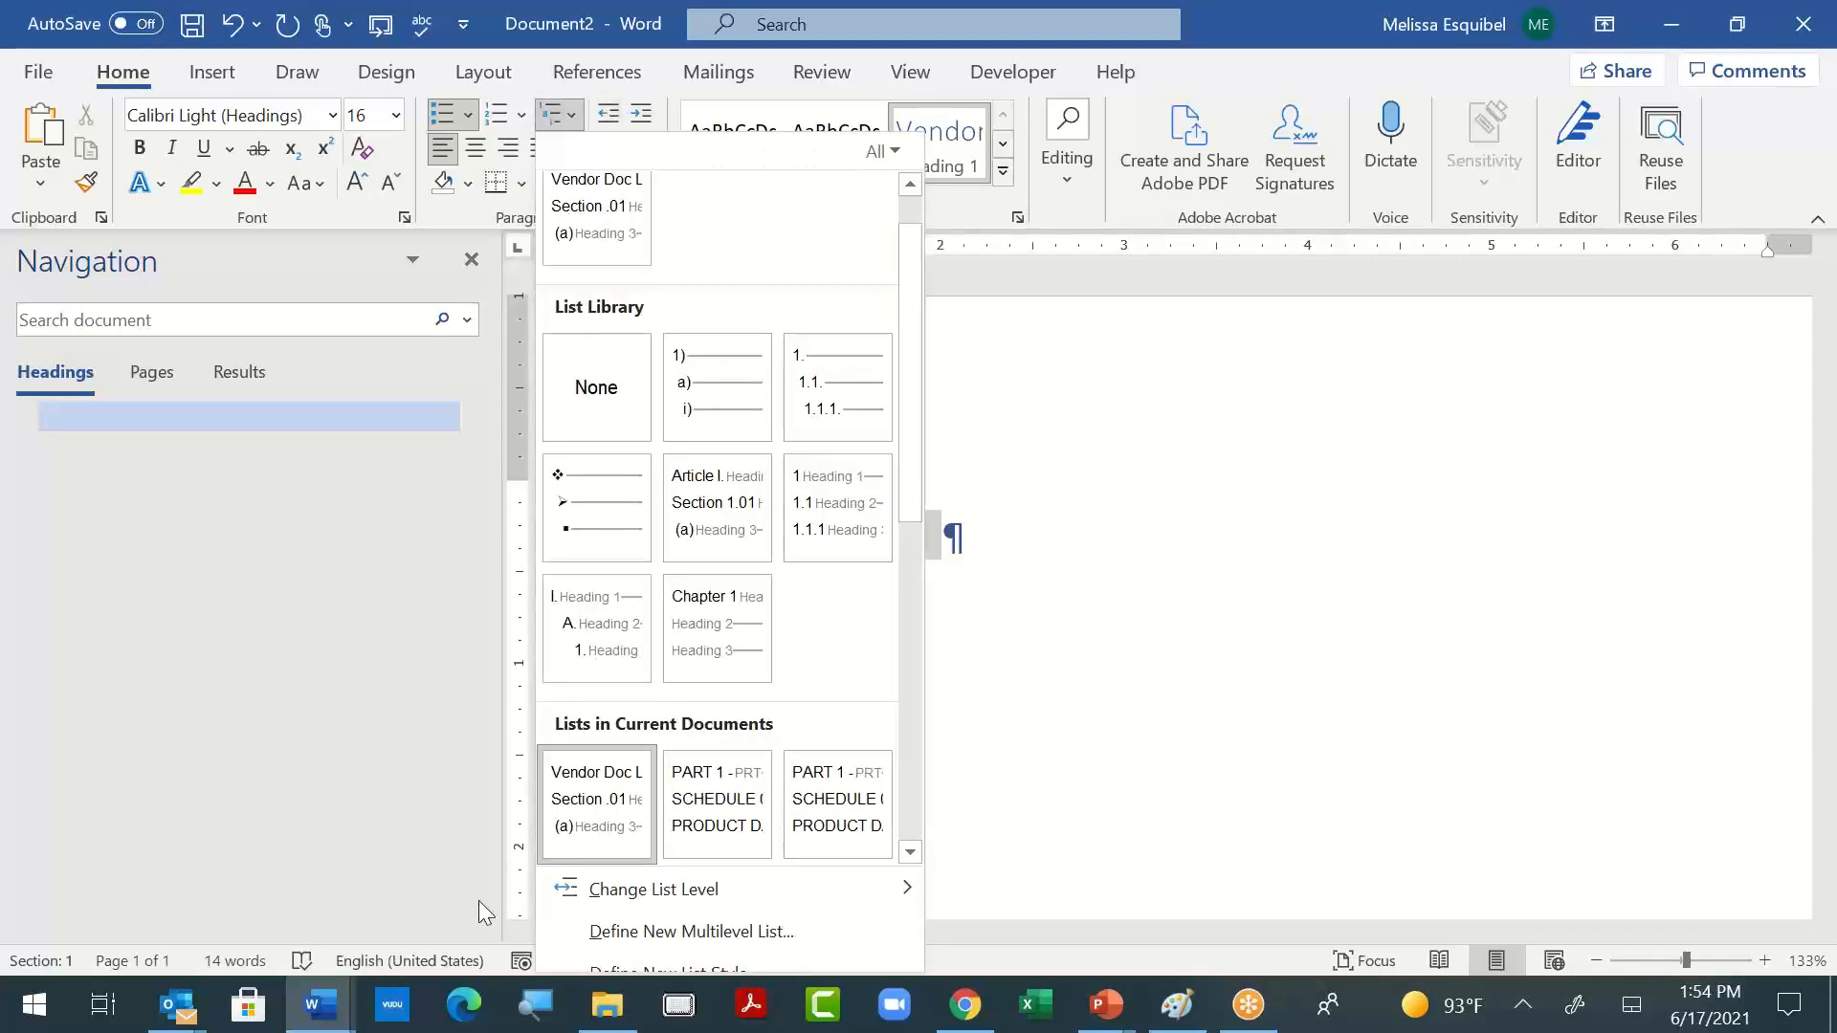
click(673, 933)
click(1243, 757)
click(1243, 756)
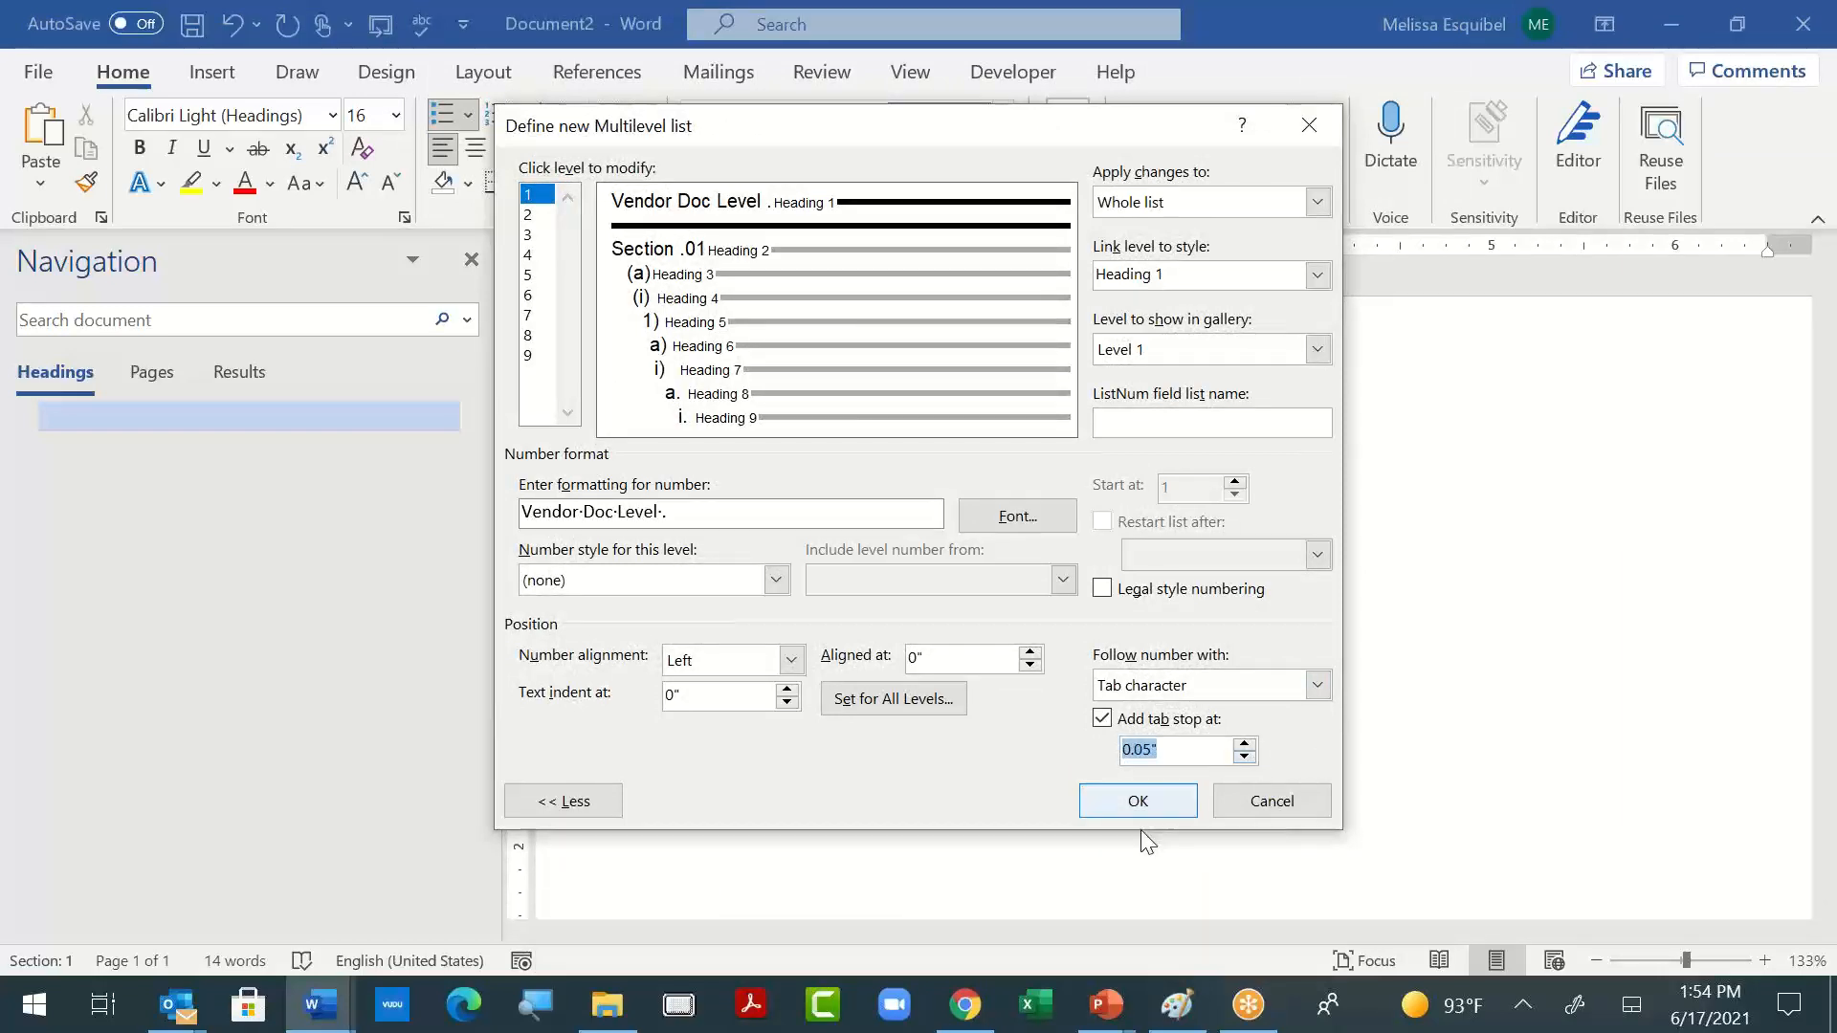
click(1244, 755)
click(1179, 800)
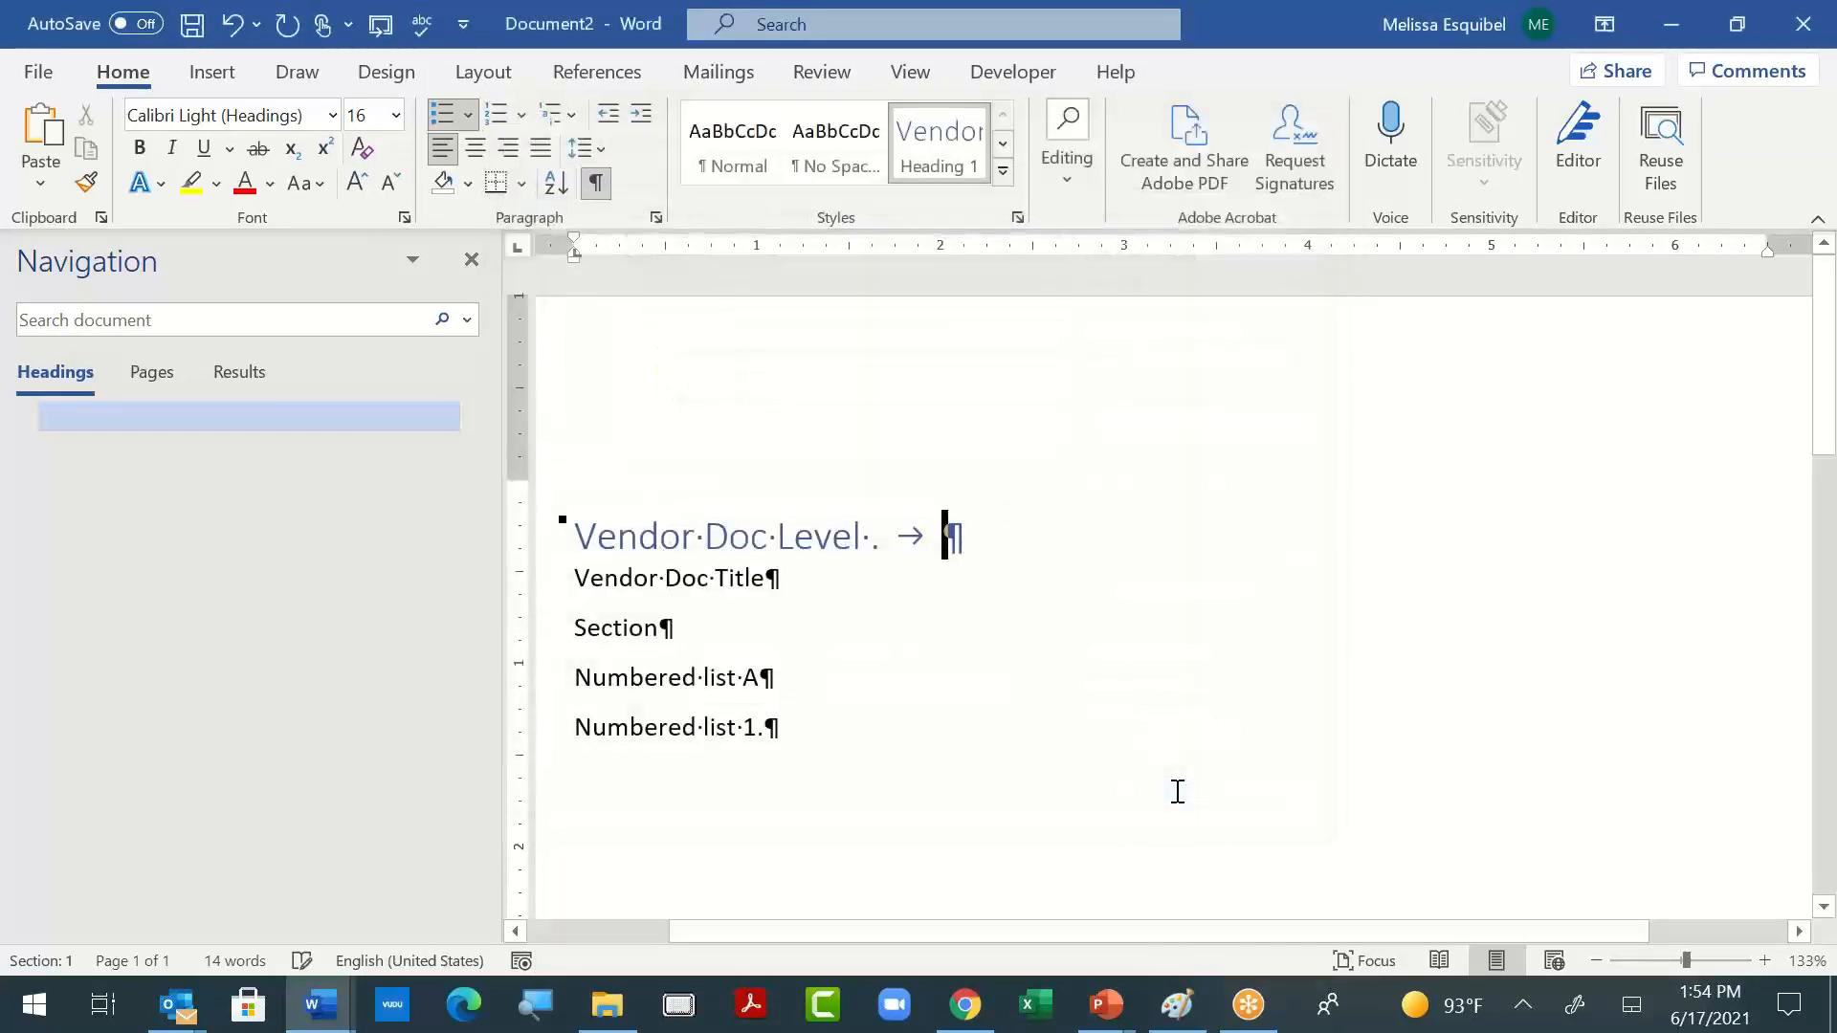
- Remove the list label from the blank heading paragraph and apply the Heading 1 style to the "Vendor Doc Title" line
key(BackSpace)
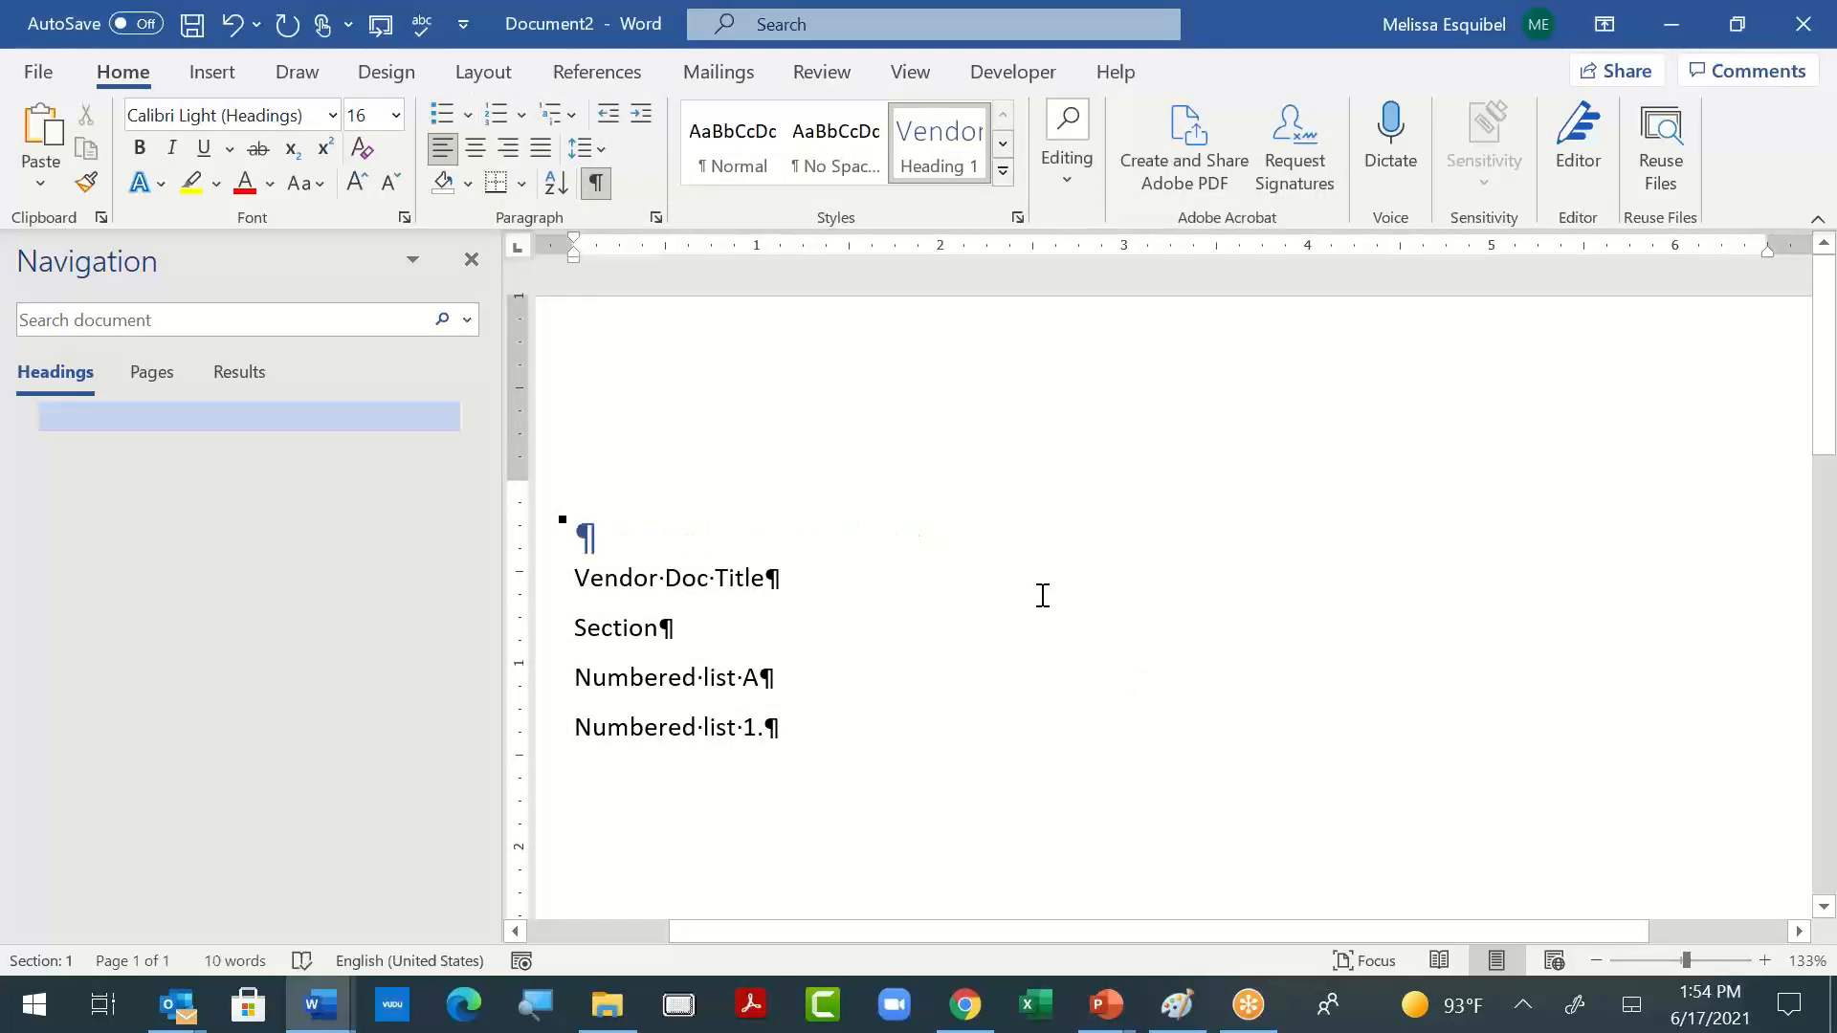
click(679, 574)
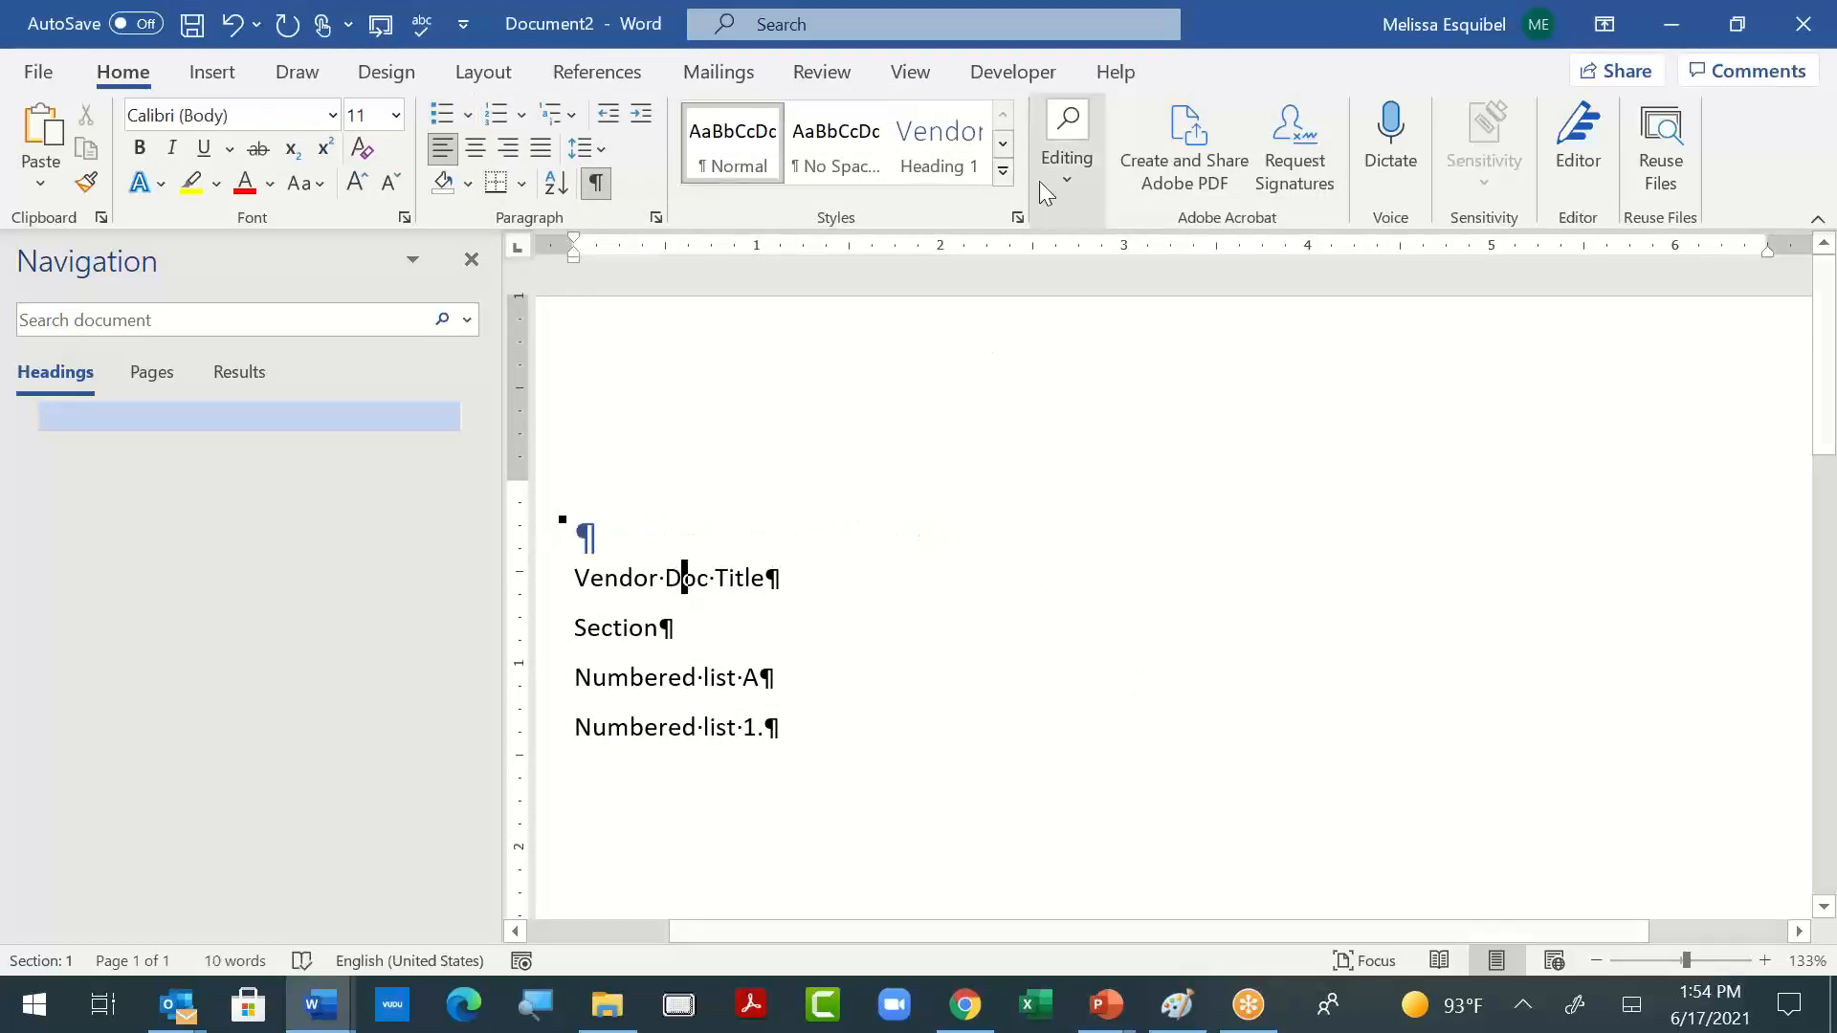
click(947, 162)
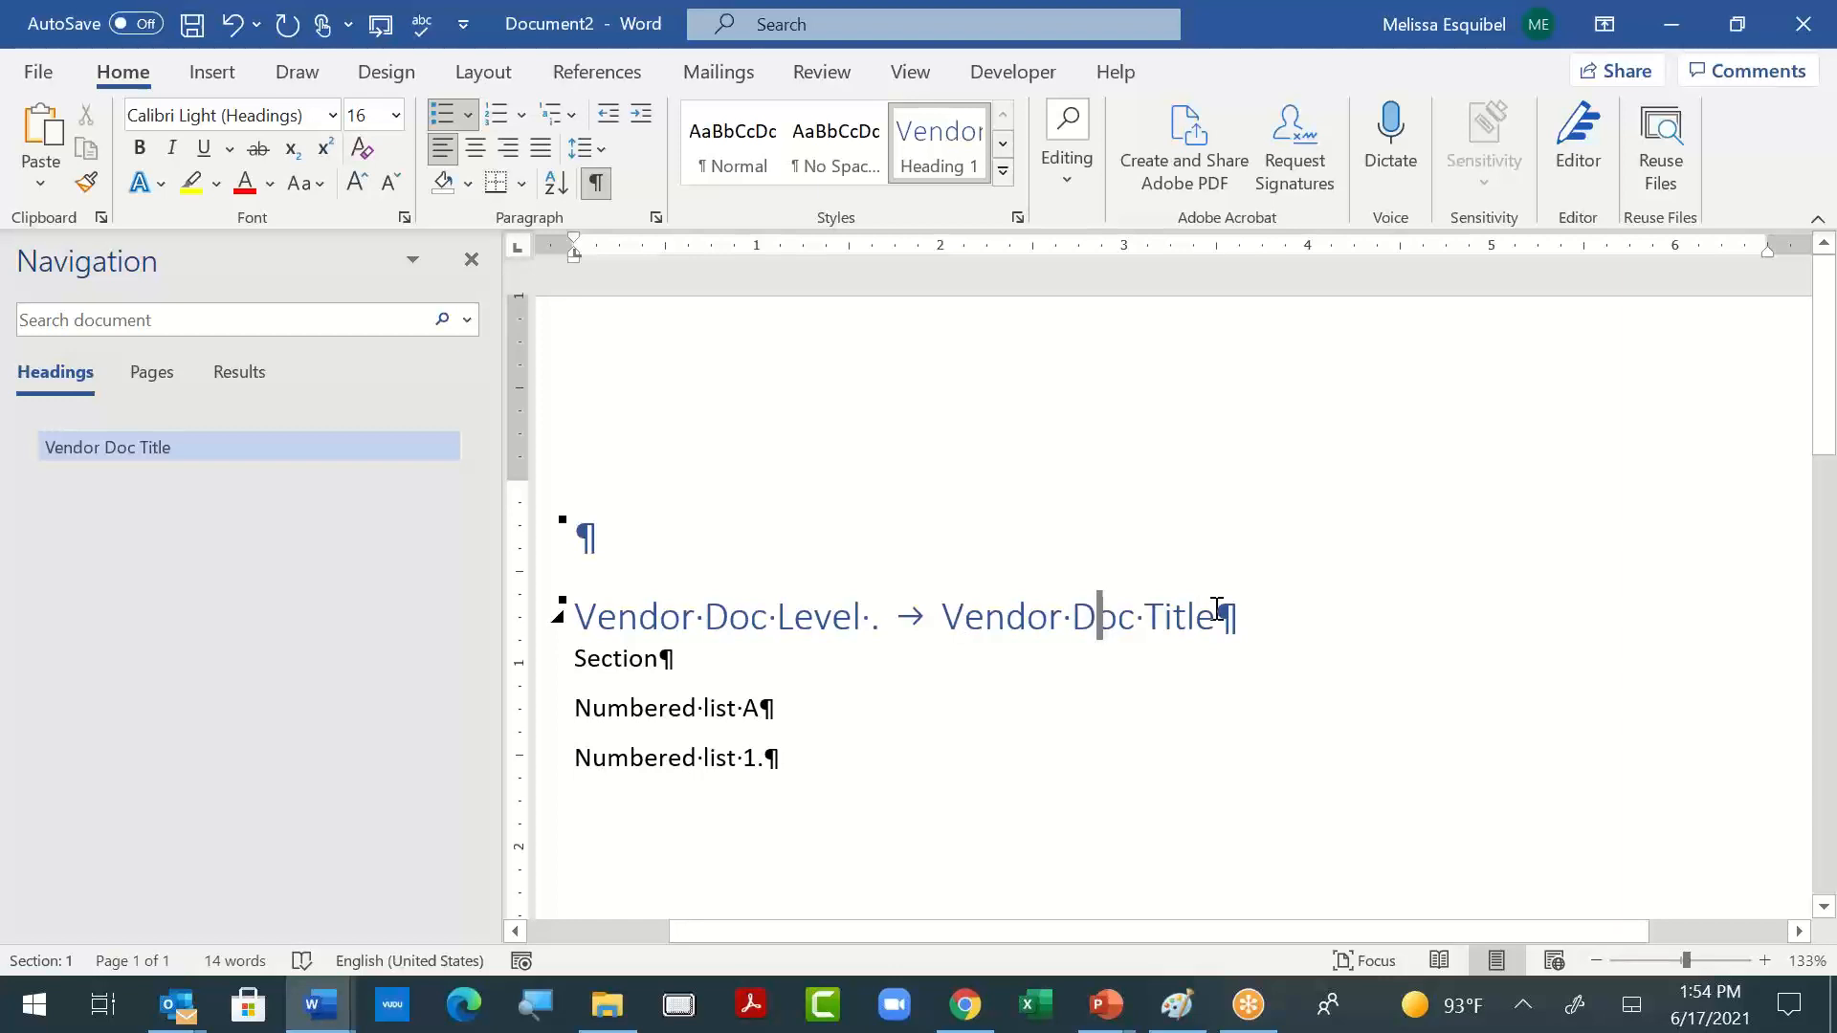
- Delete the "Vendor Doc Level ." text from the level 1 number format of the multilevel list and apply the definition
click(573, 122)
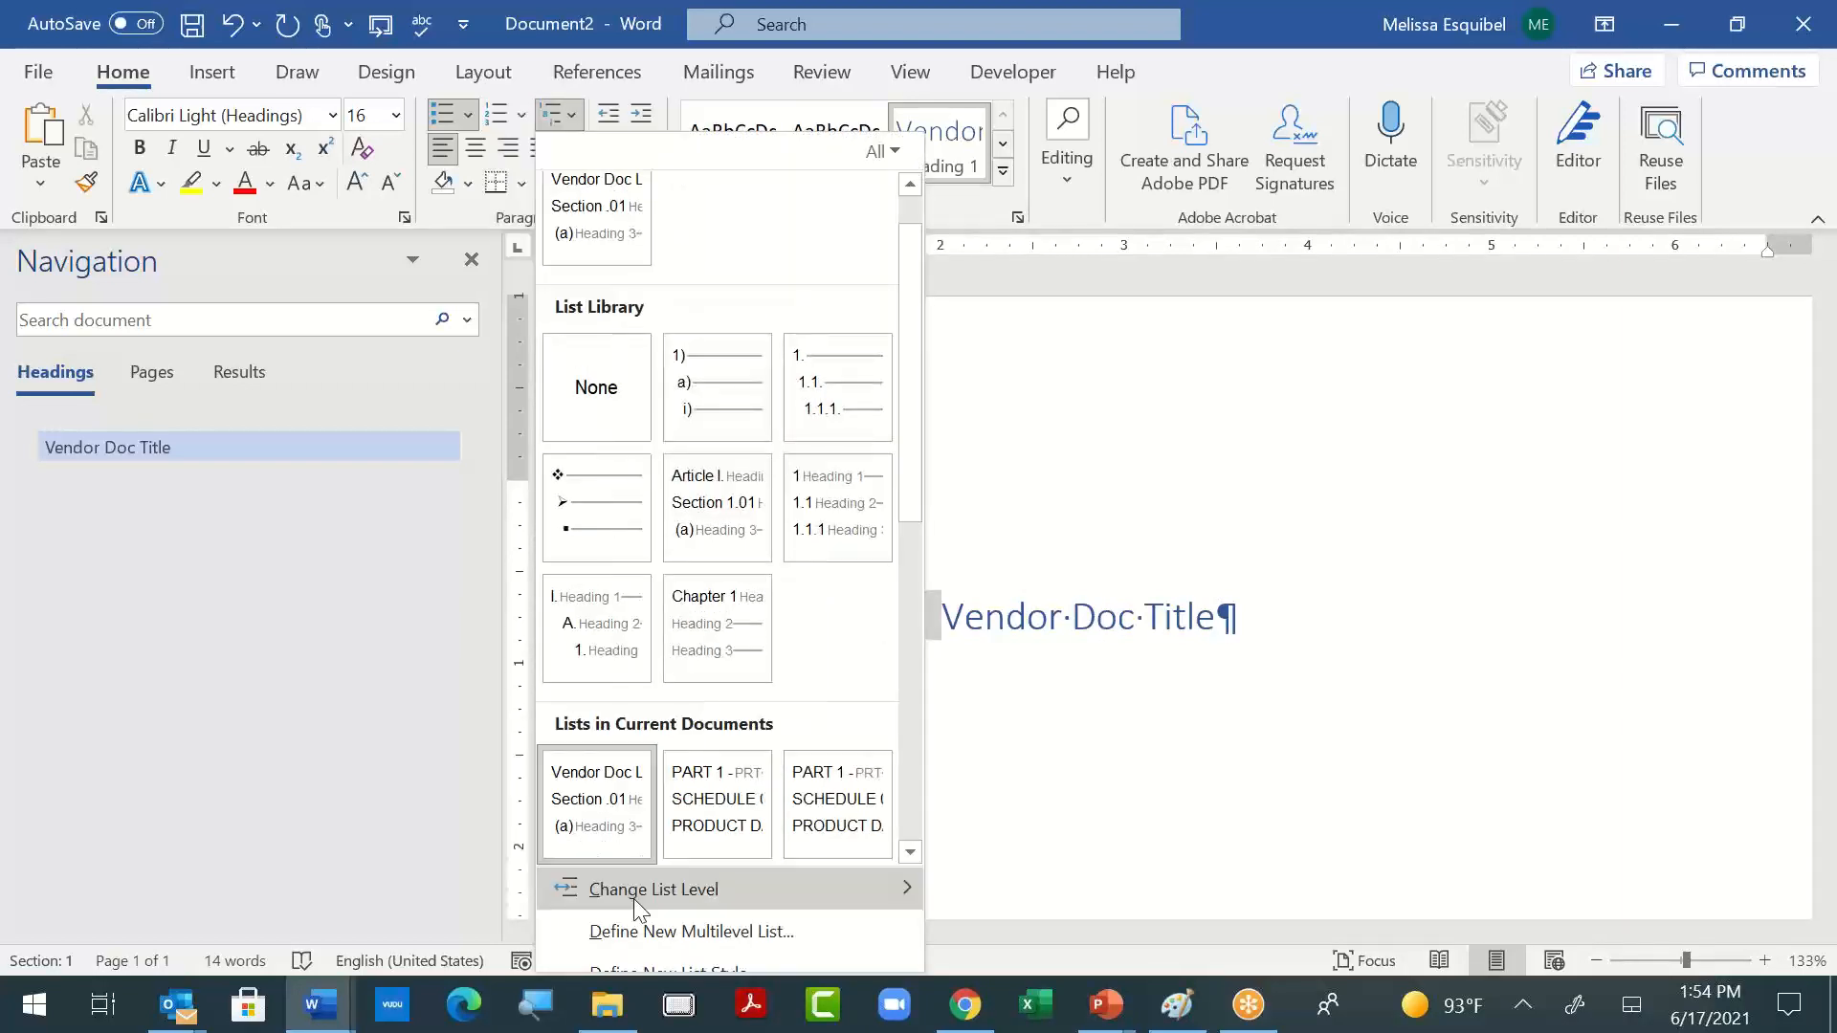
click(644, 935)
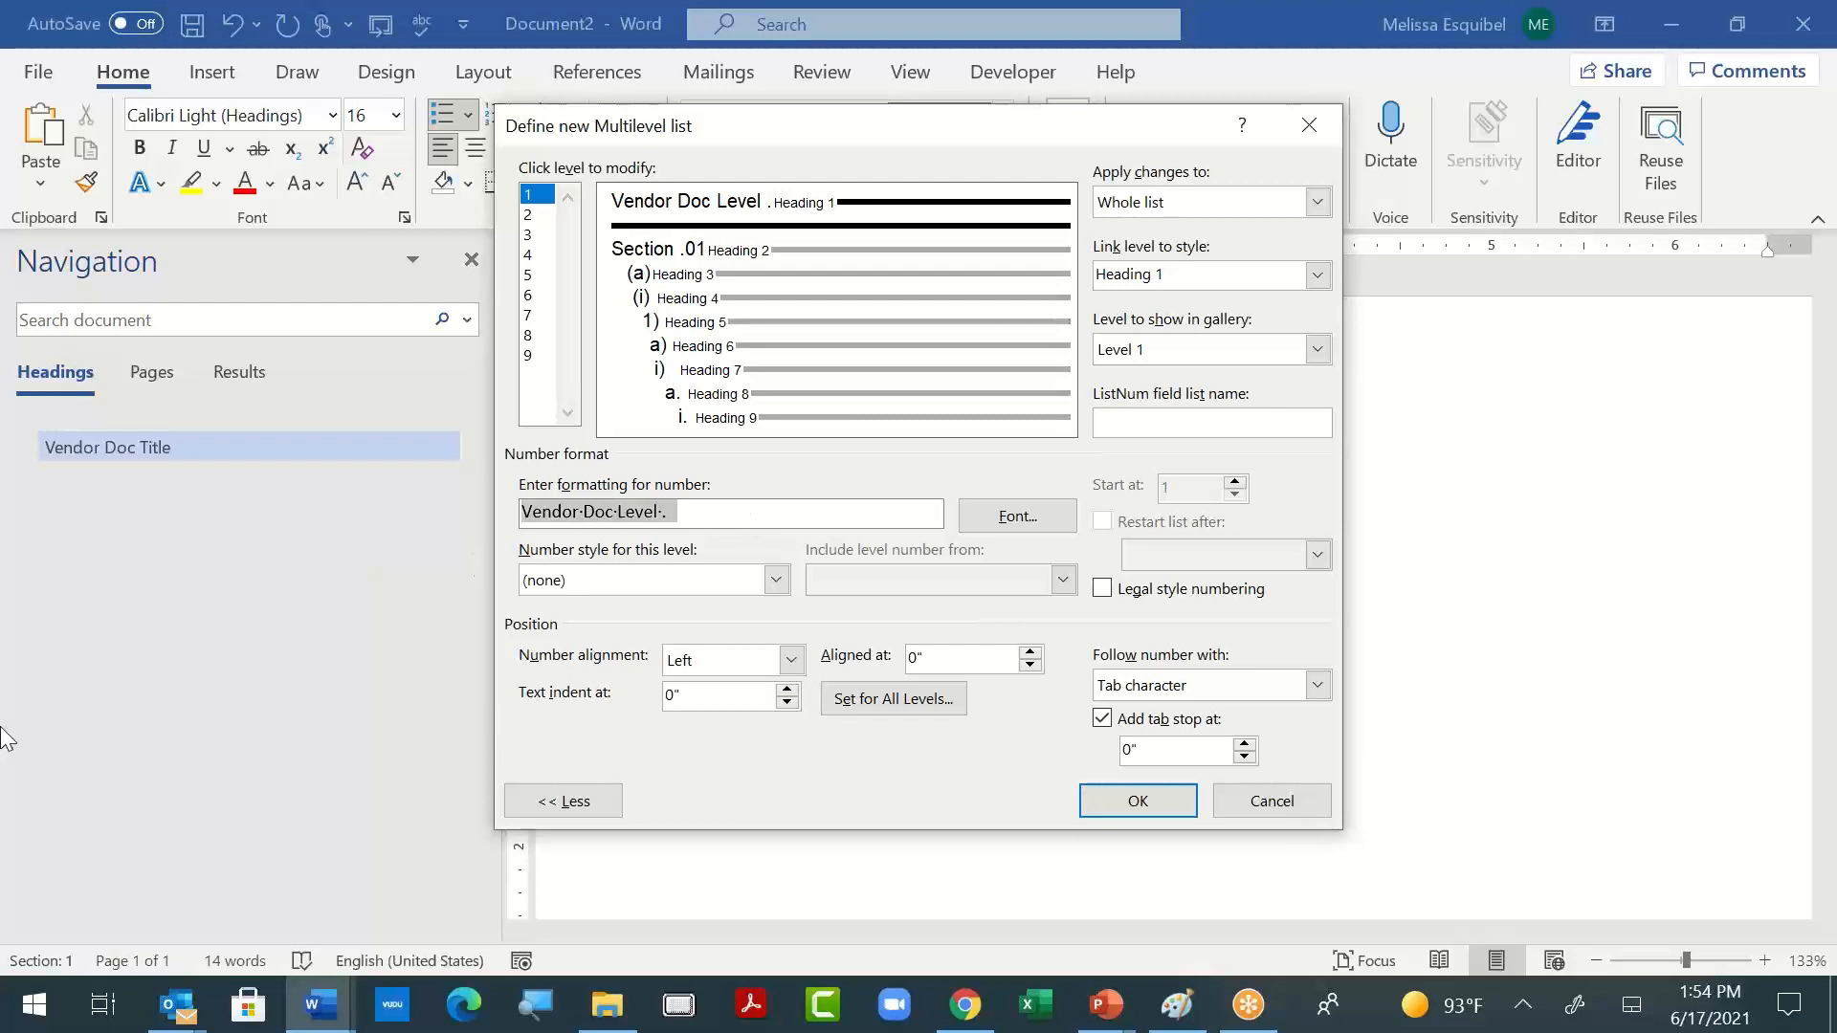
key(Delete)
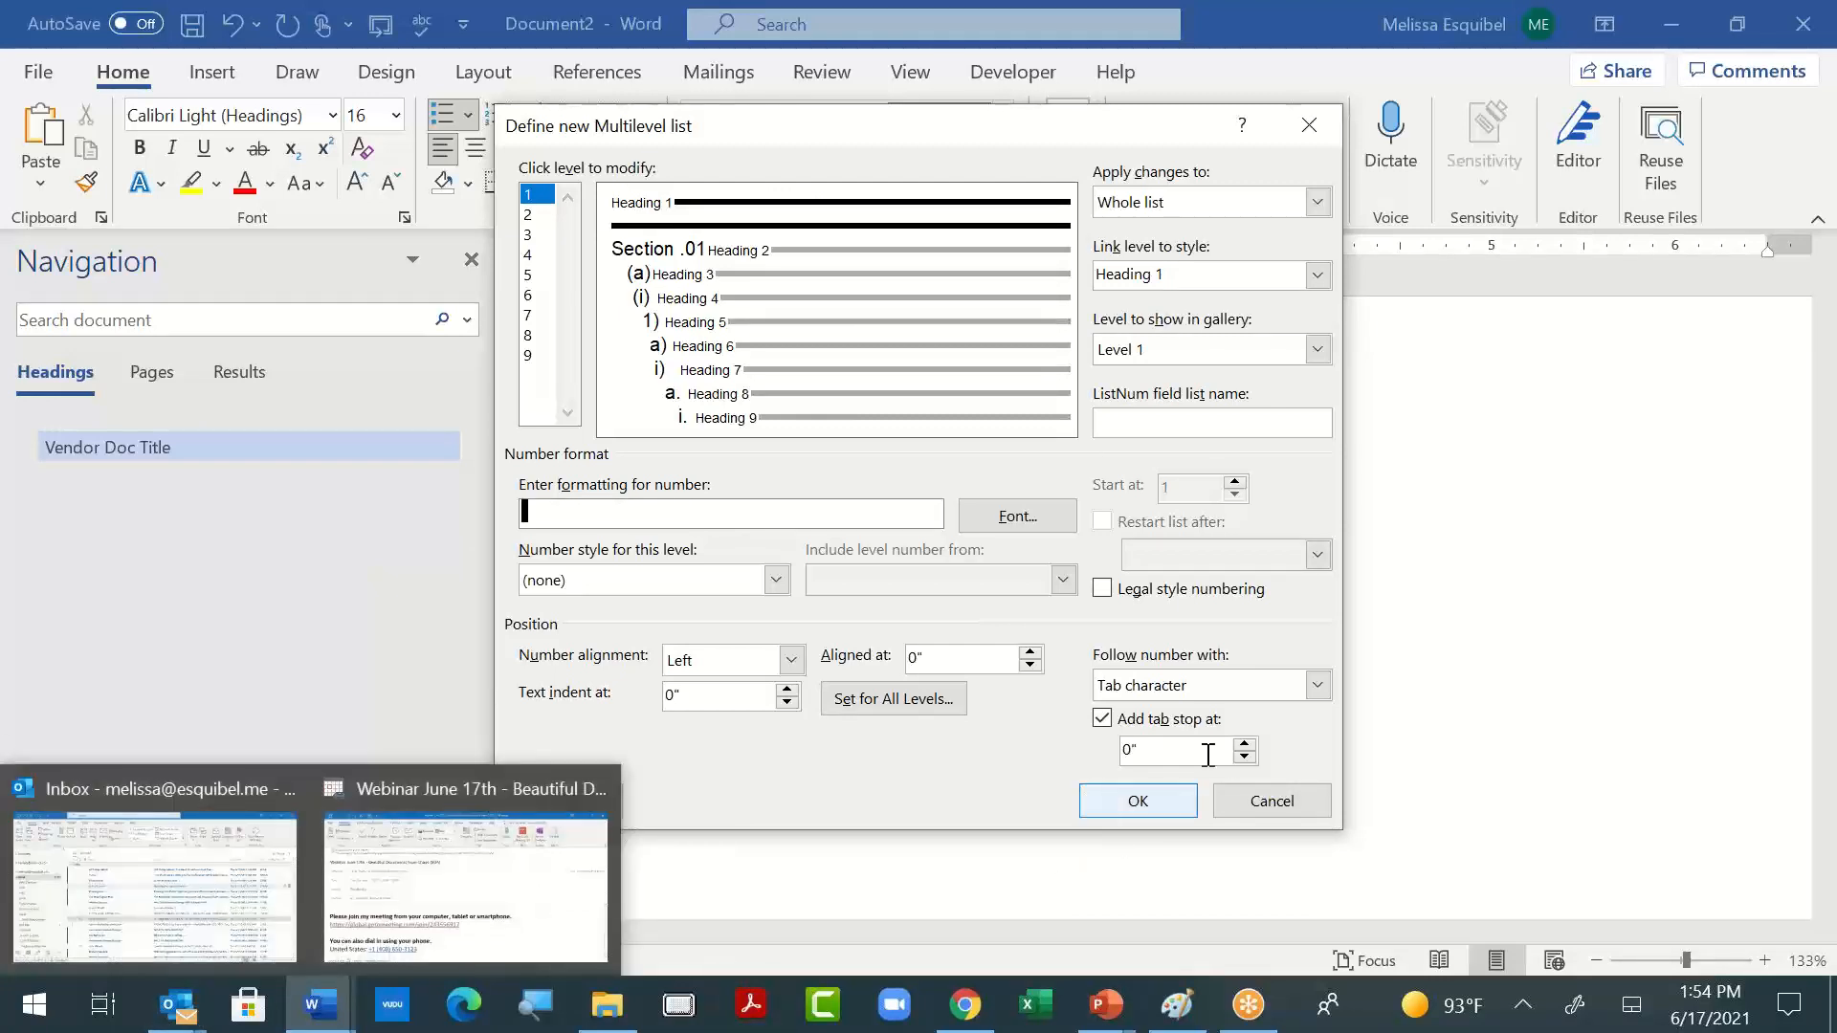
click(1135, 800)
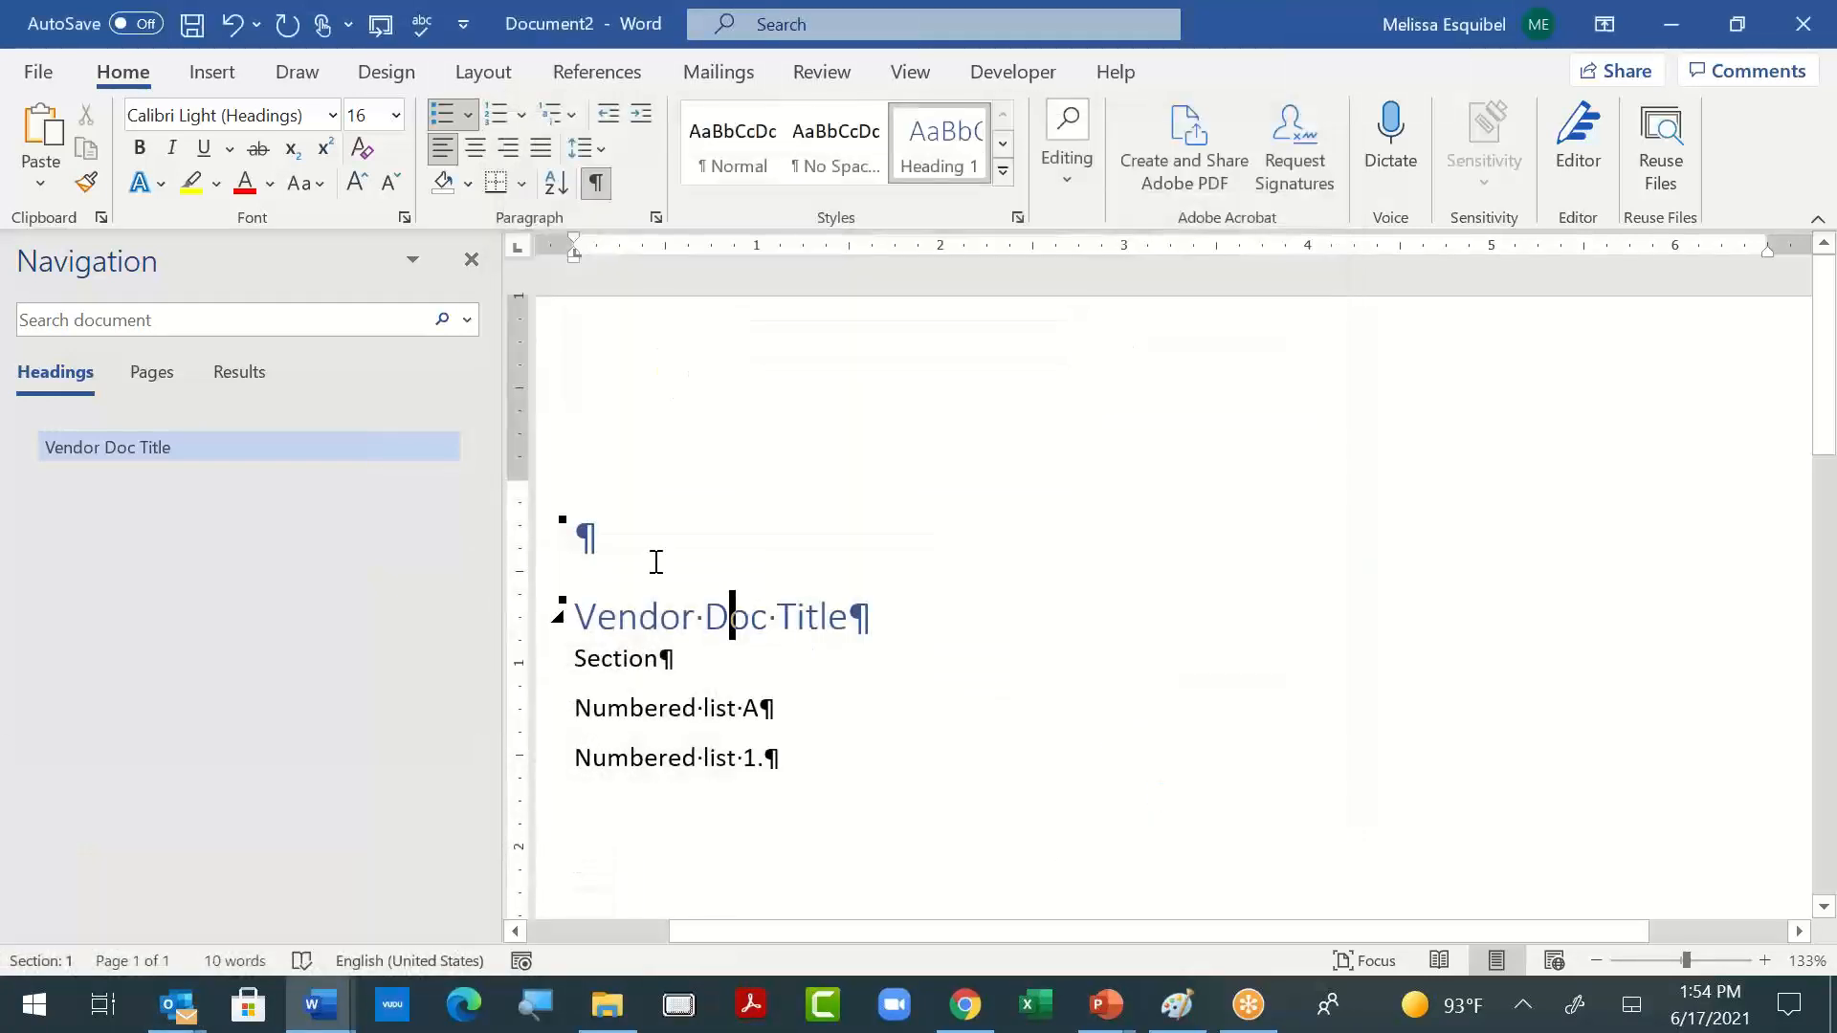
click(658, 612)
- Start a new multilevel list definition for the "Section" line and link level 1 to the Heading 2 style
click(606, 658)
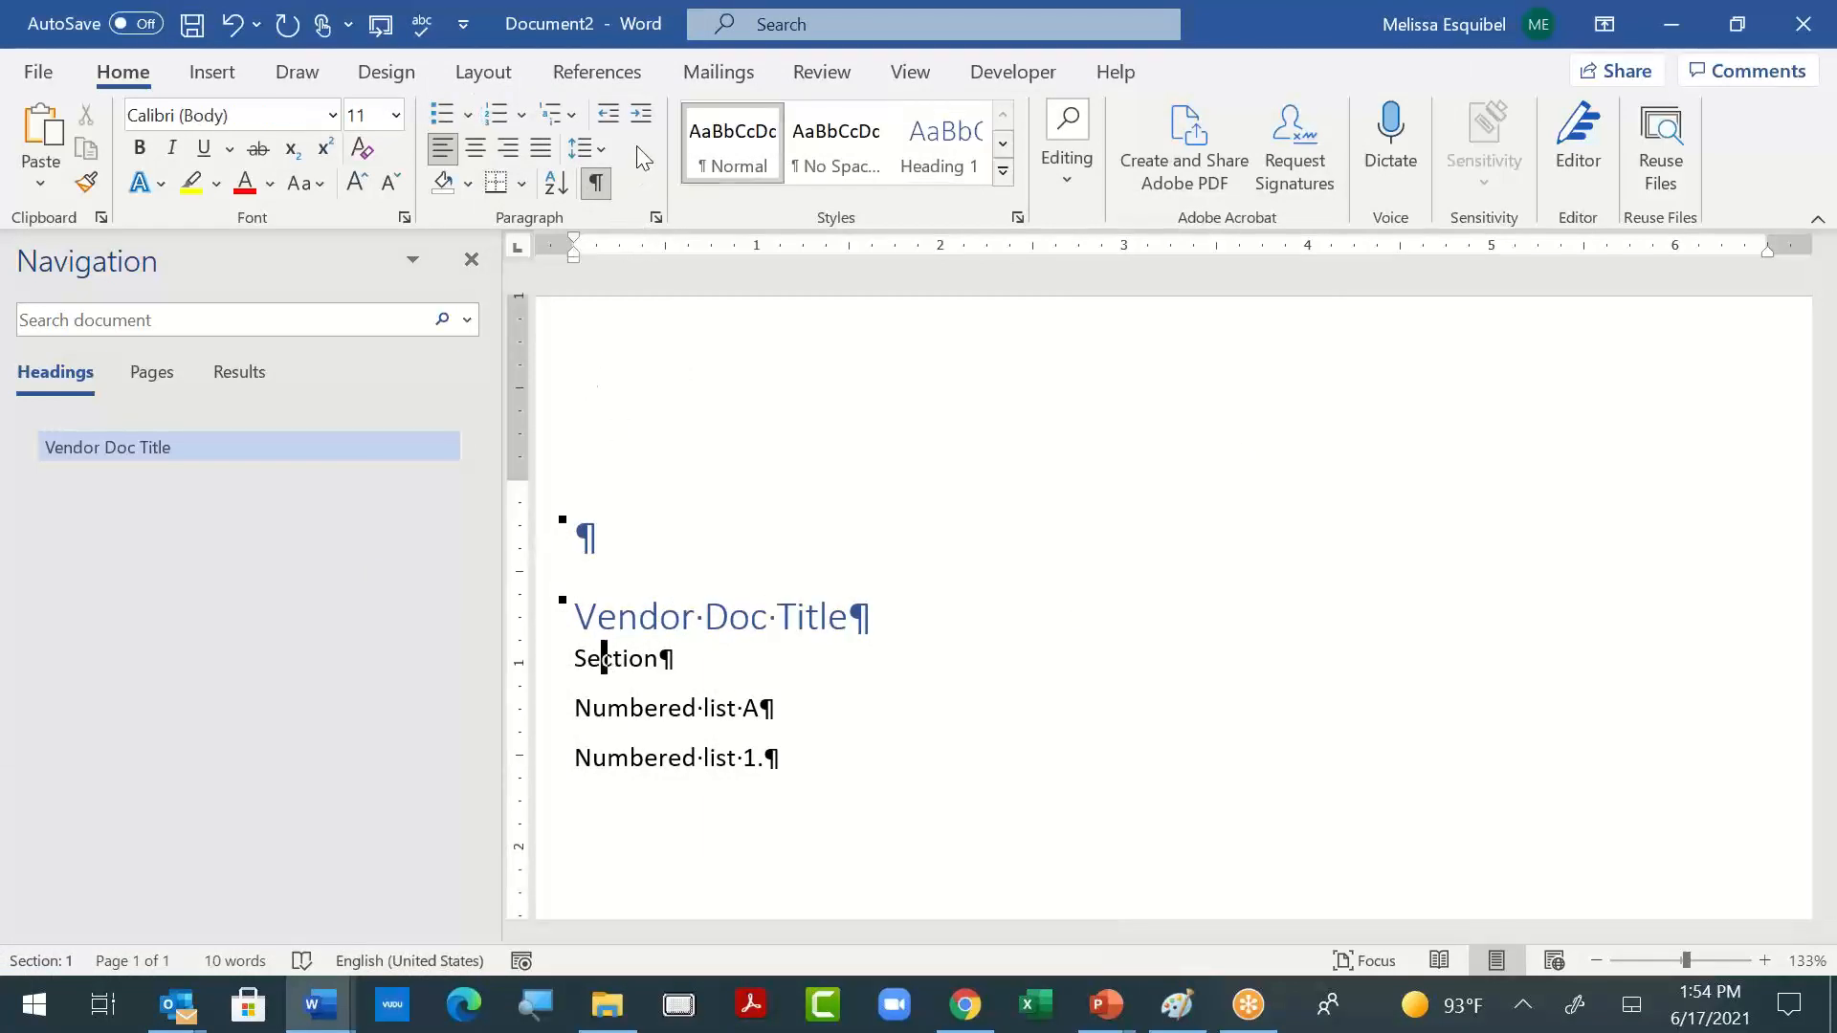
click(566, 114)
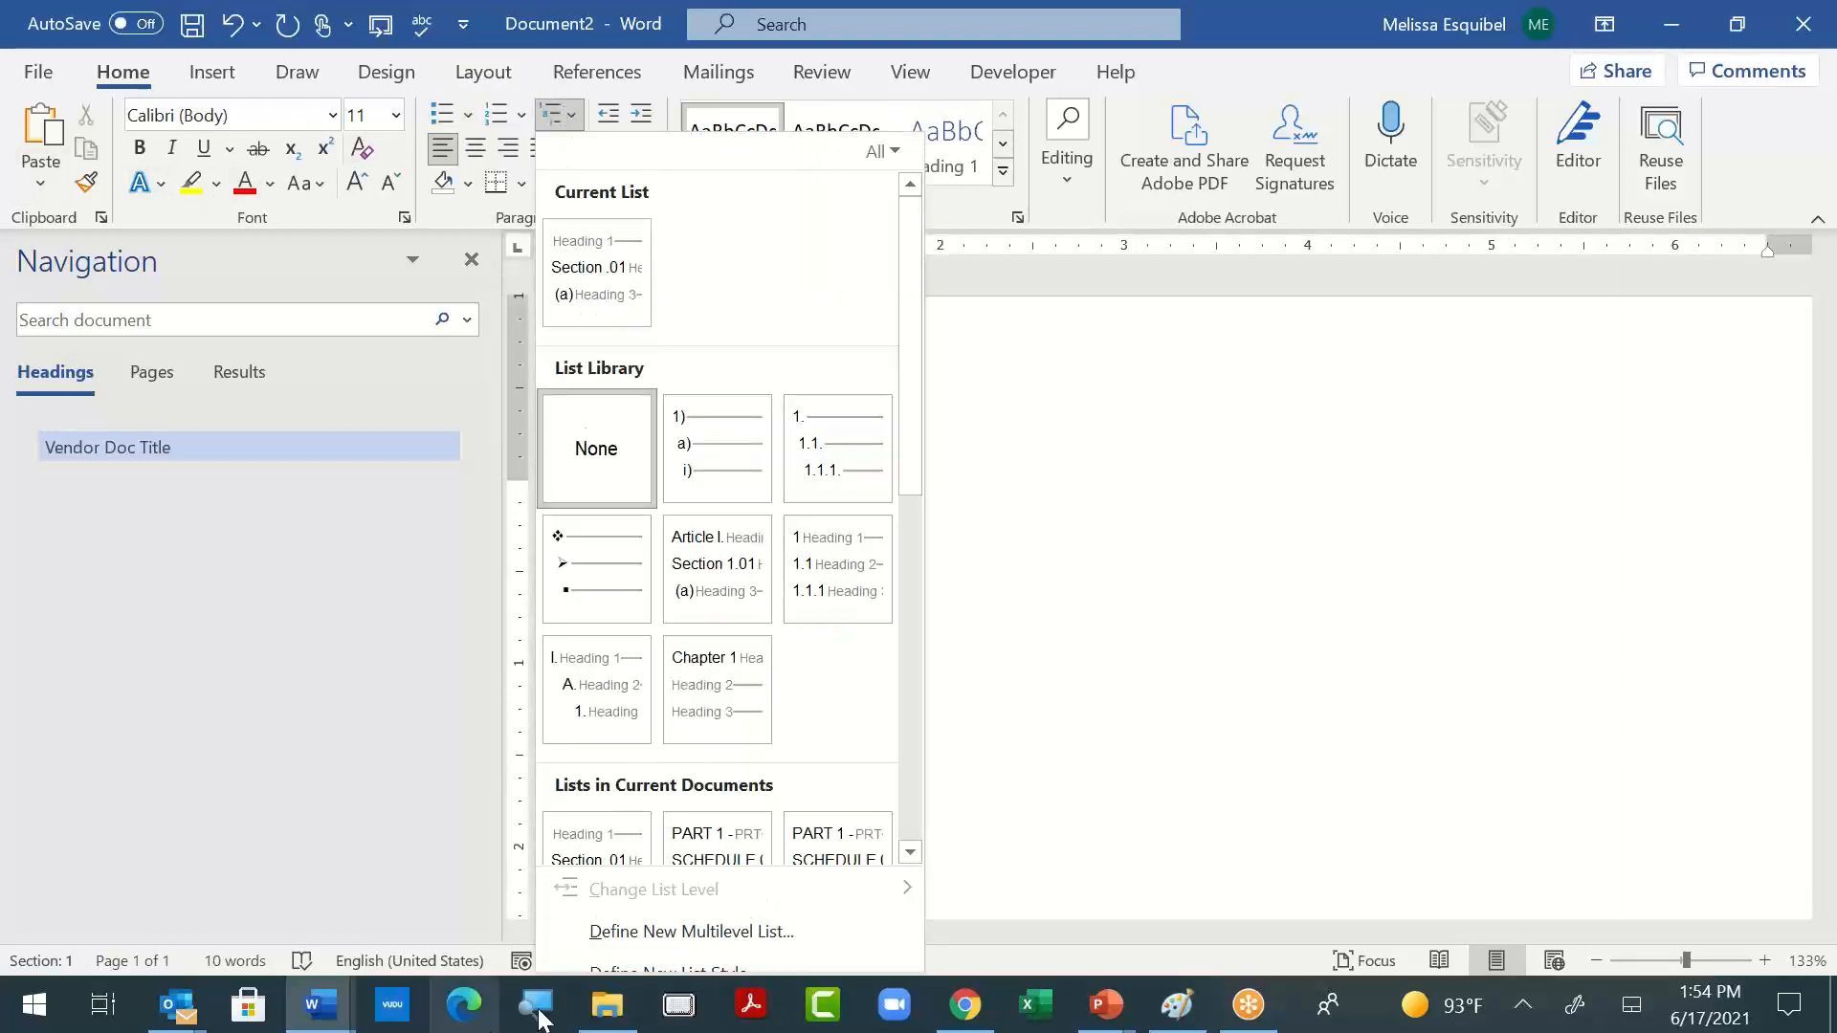
click(658, 933)
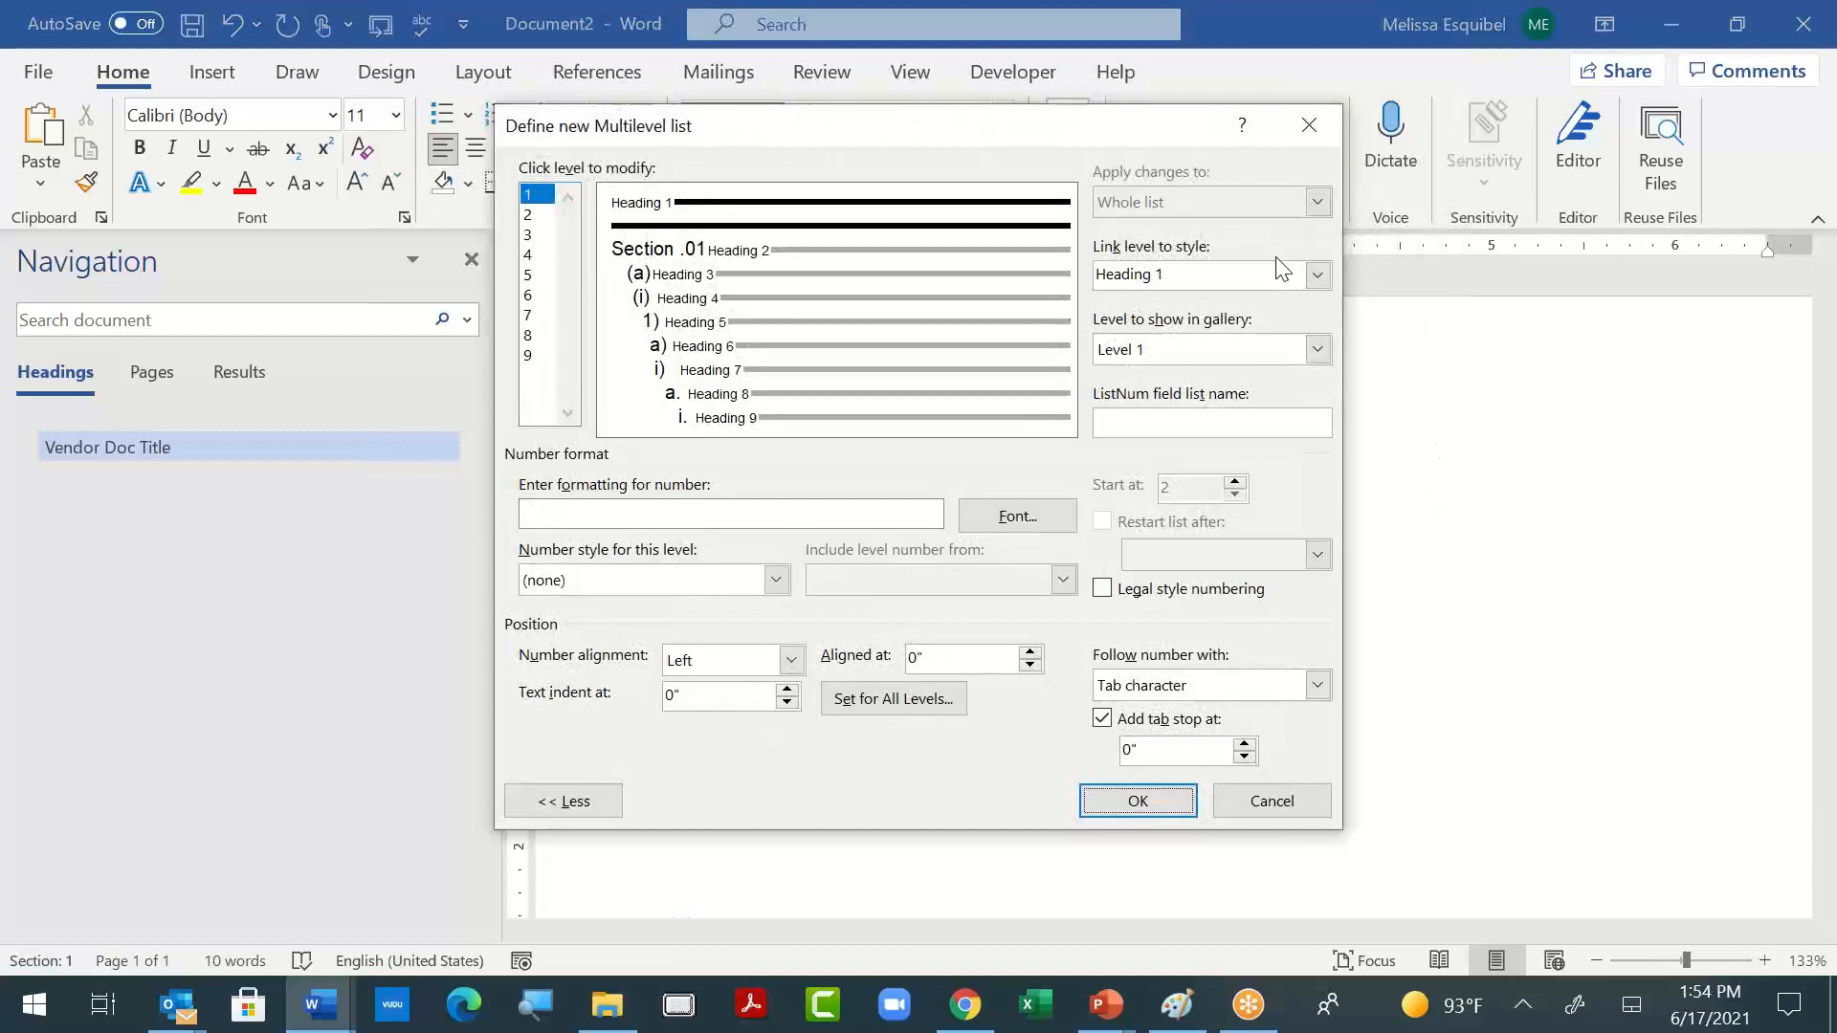
click(1317, 277)
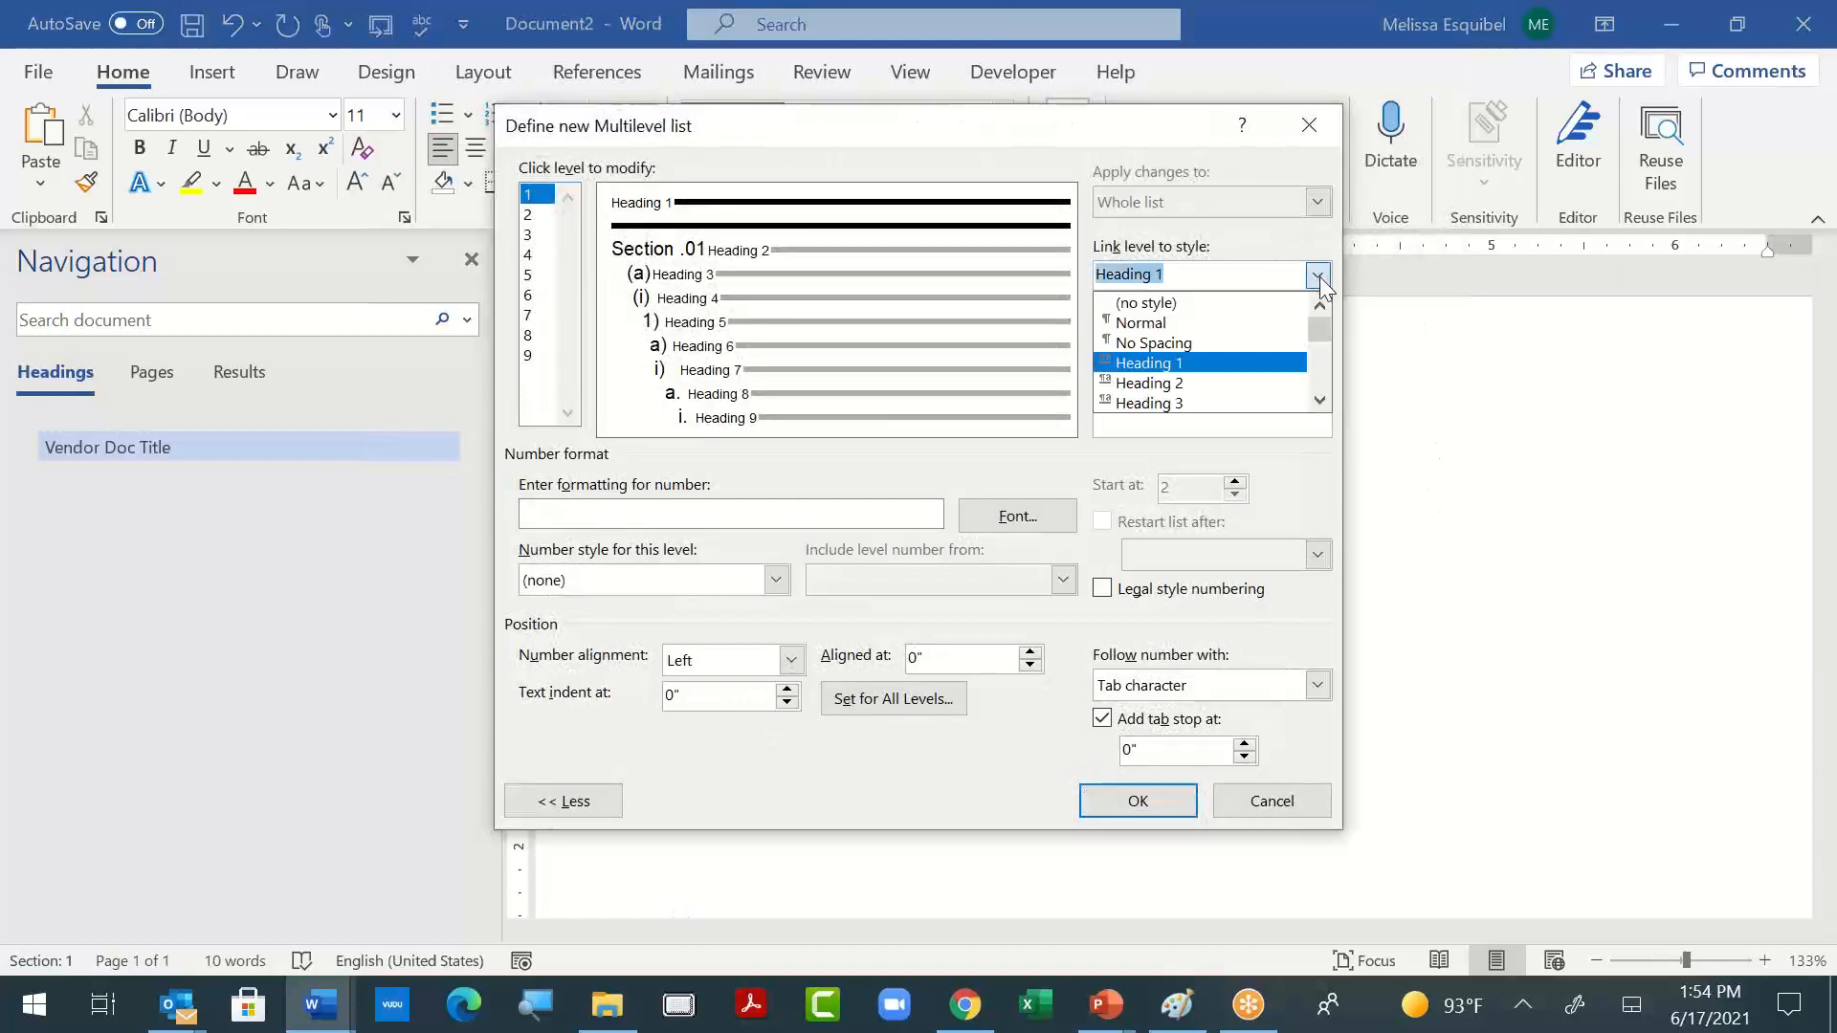
click(1255, 373)
- Set the level 1 number format to "Section" followed by a number in the 1, 2, 3, … style and ".01"
click(601, 524)
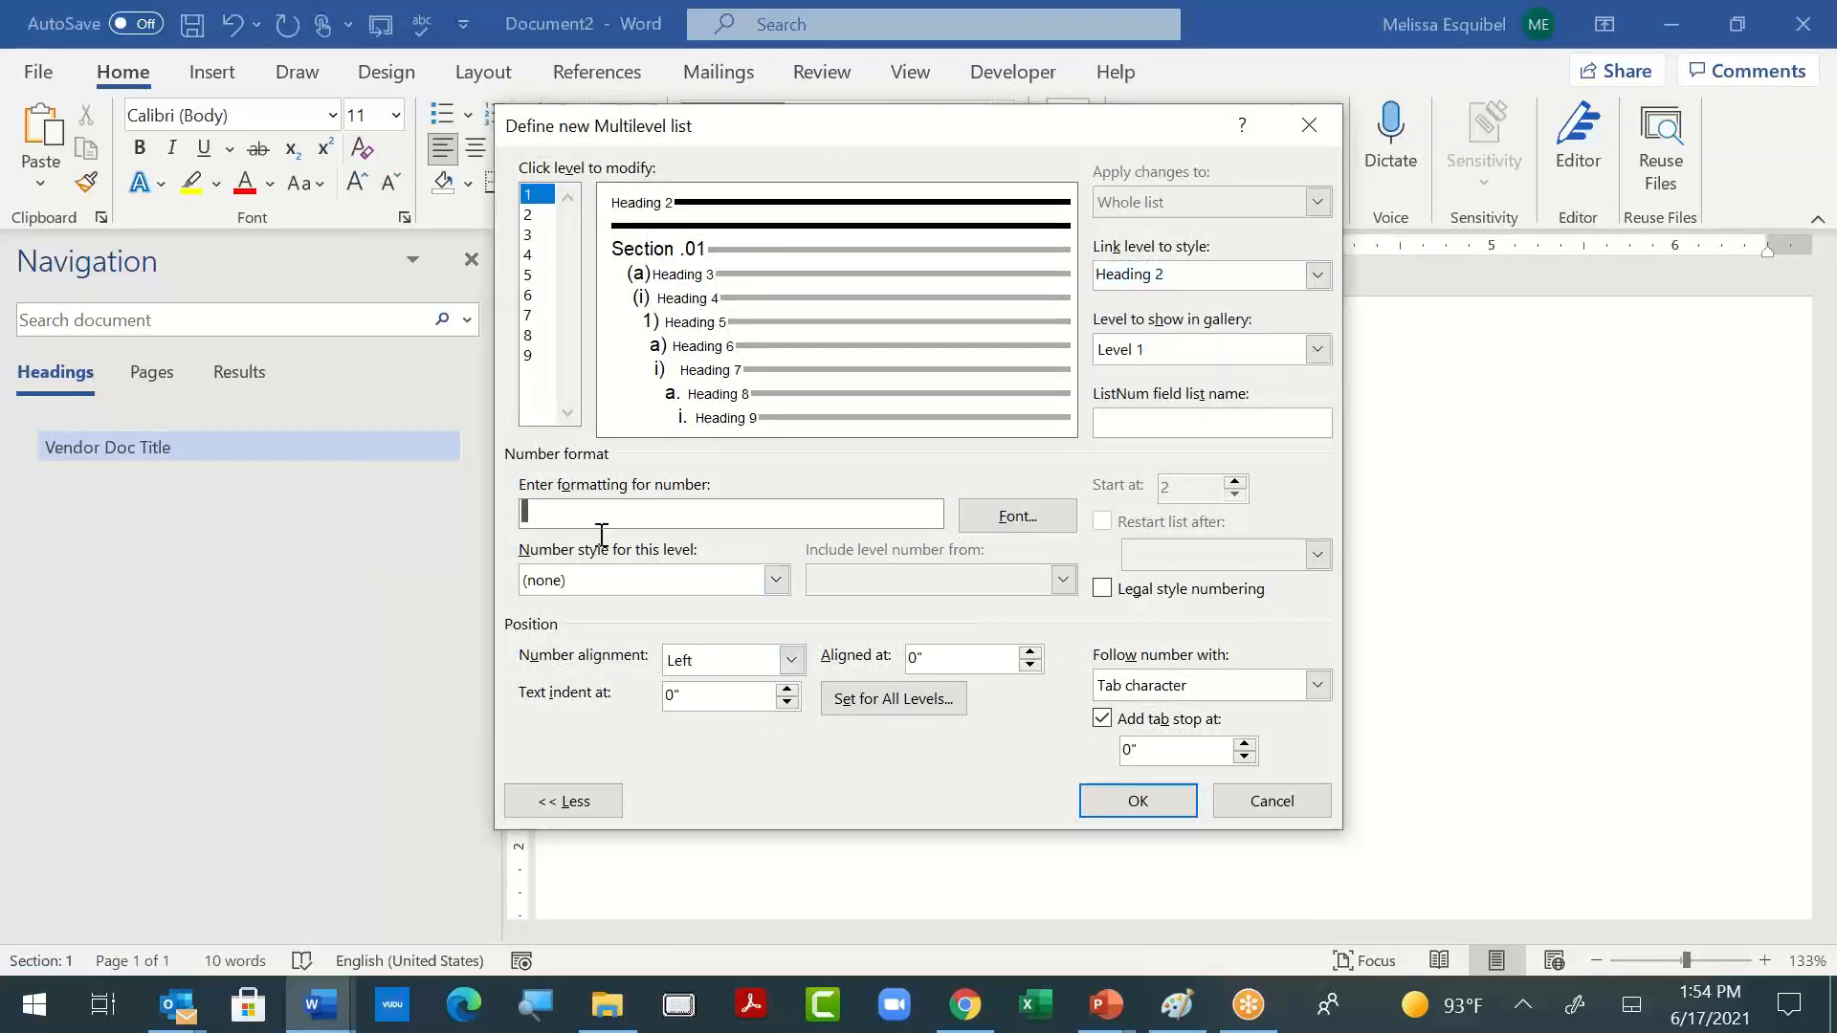
text(Section)
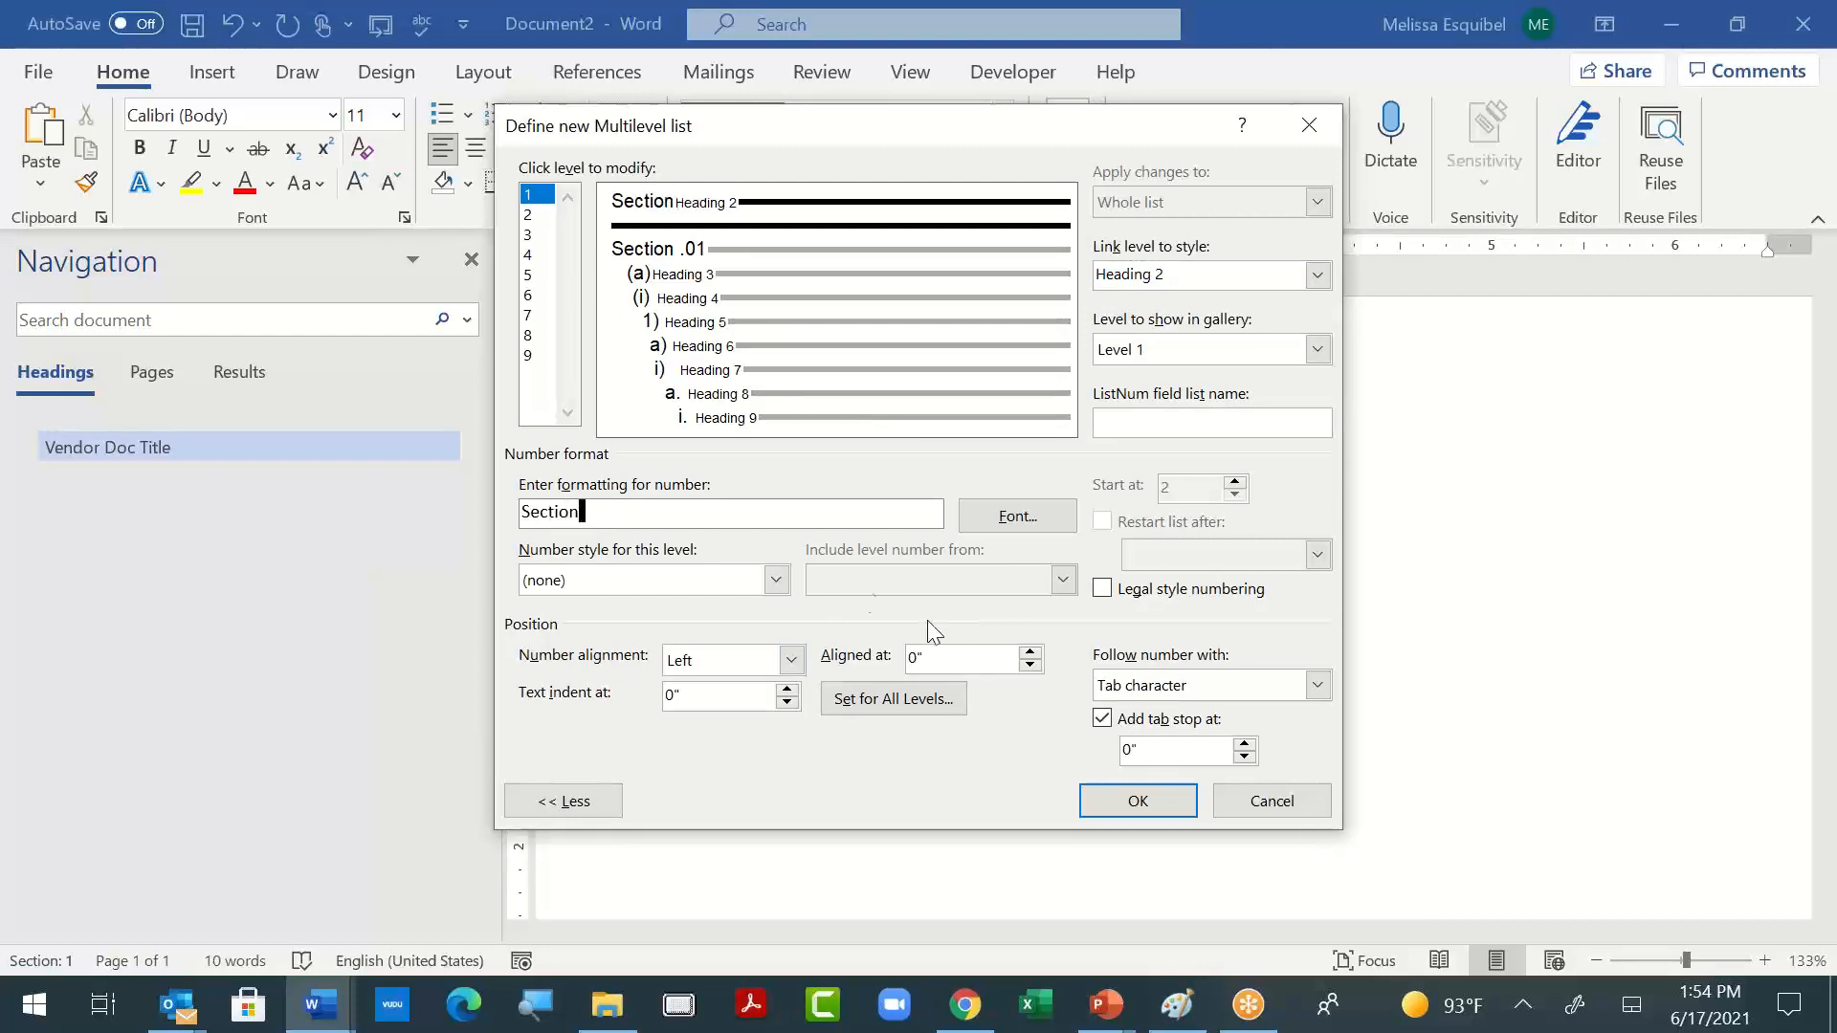
click(685, 584)
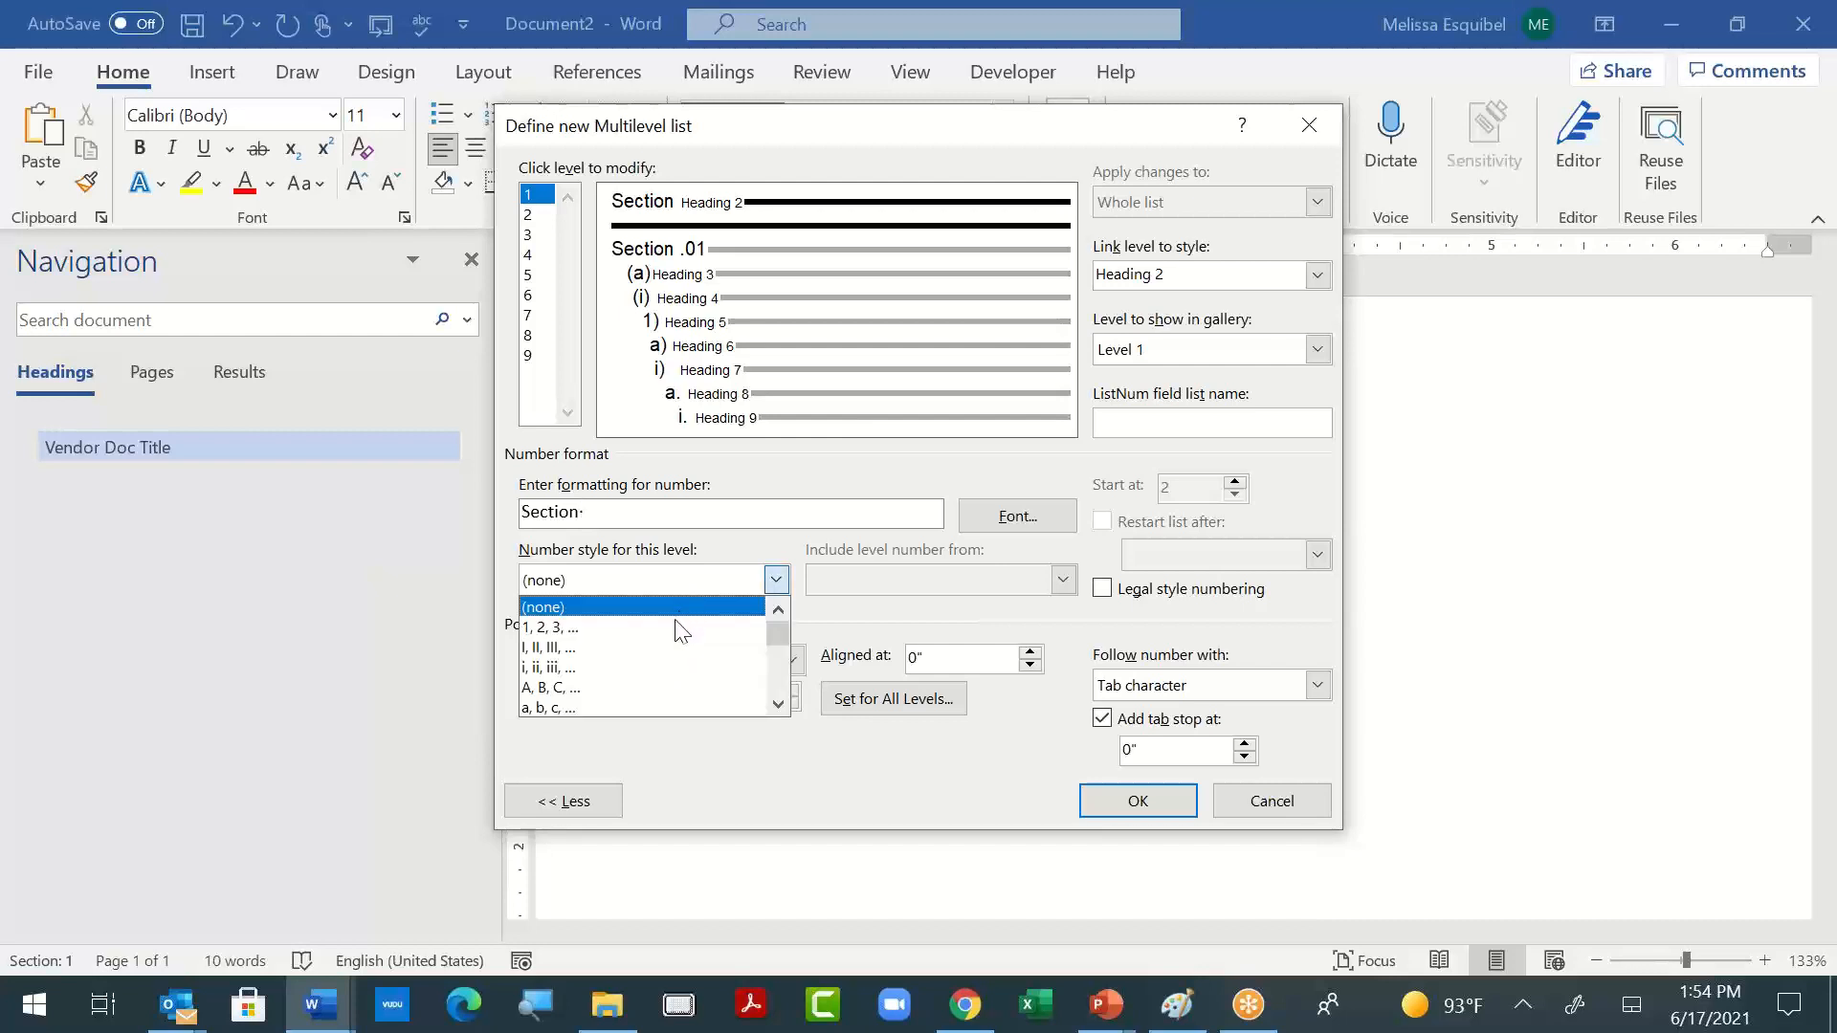
click(674, 627)
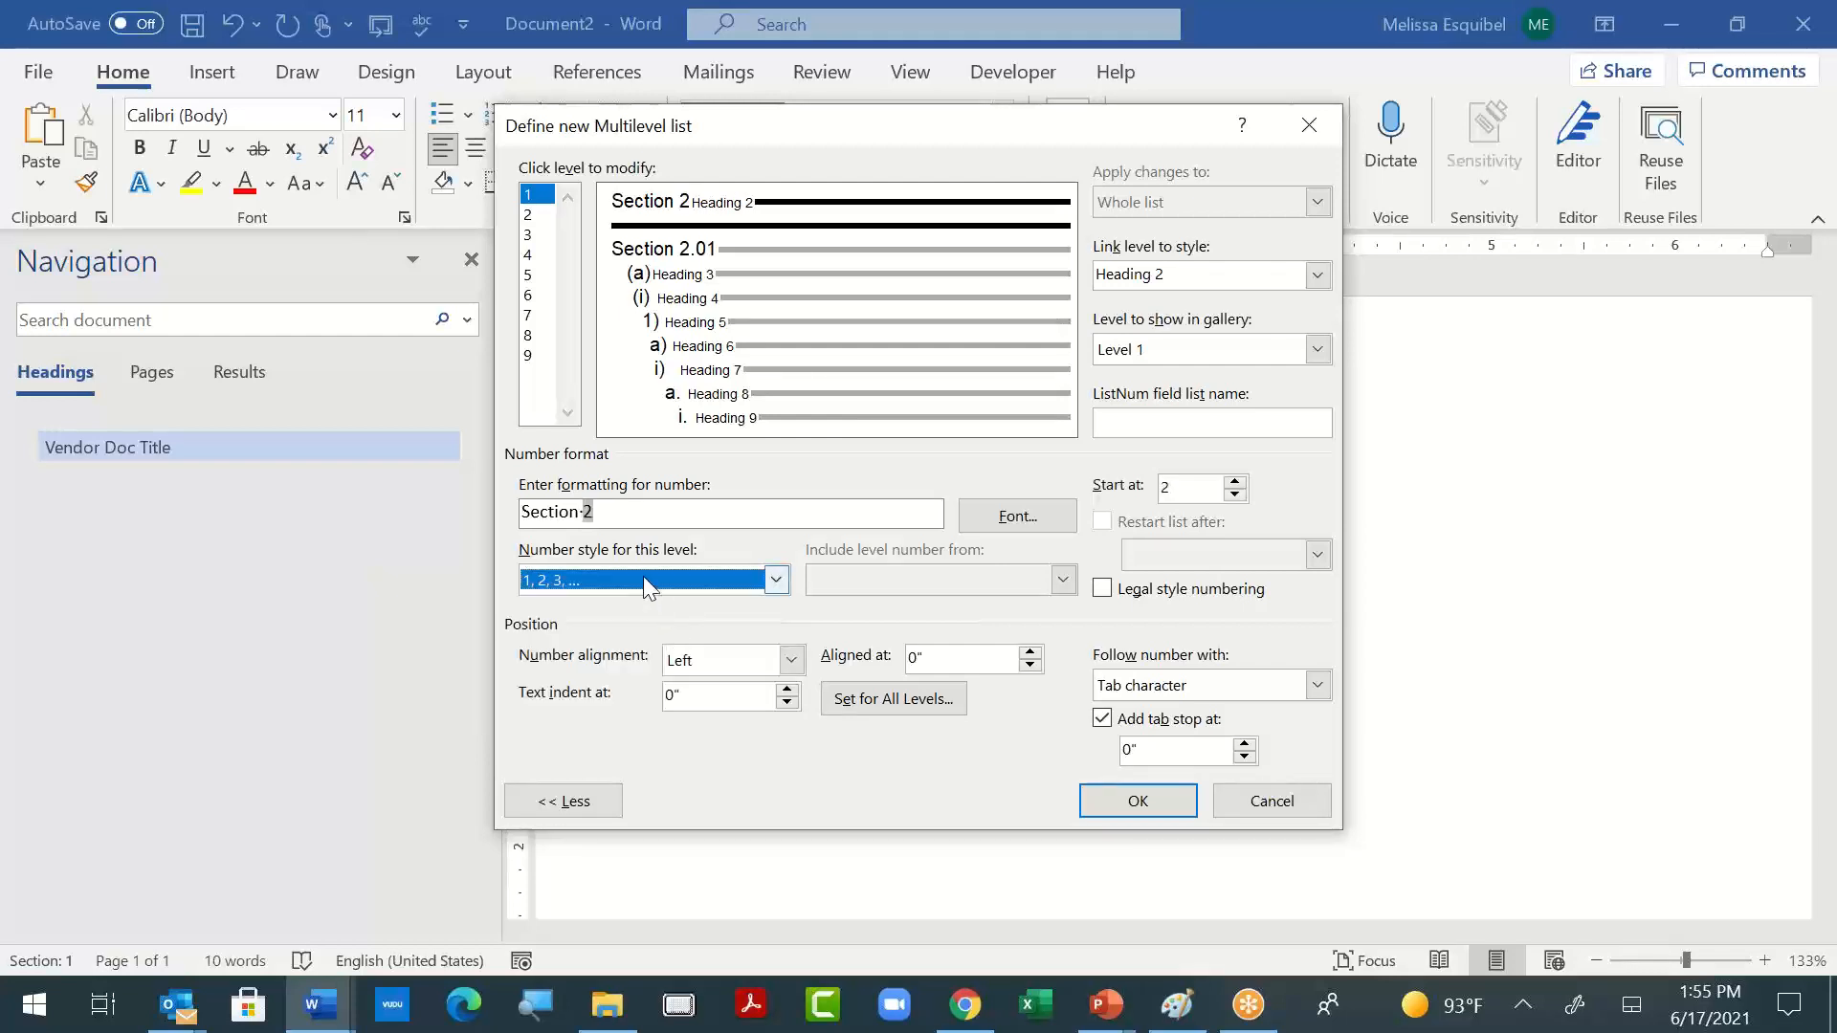
click(642, 512)
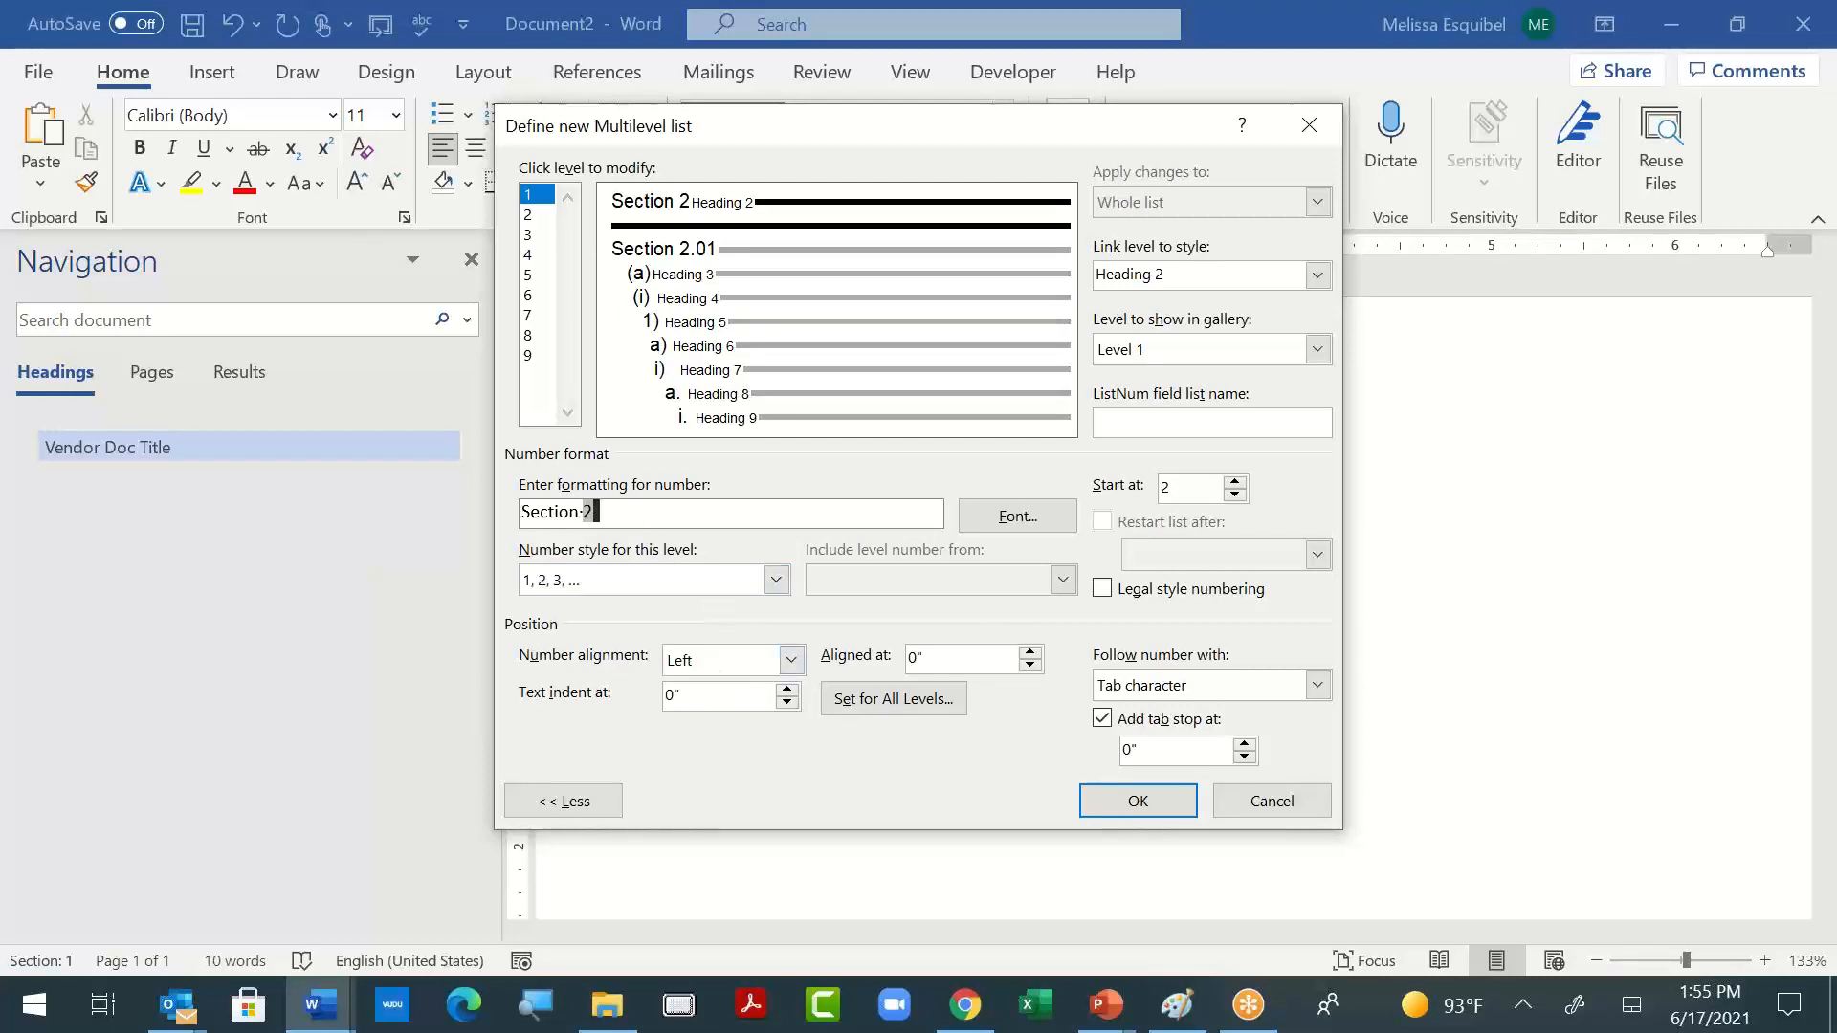
text(.01)
- Start the level's numbering at 1 and set the level to show in the gallery to Level 2
click(1235, 495)
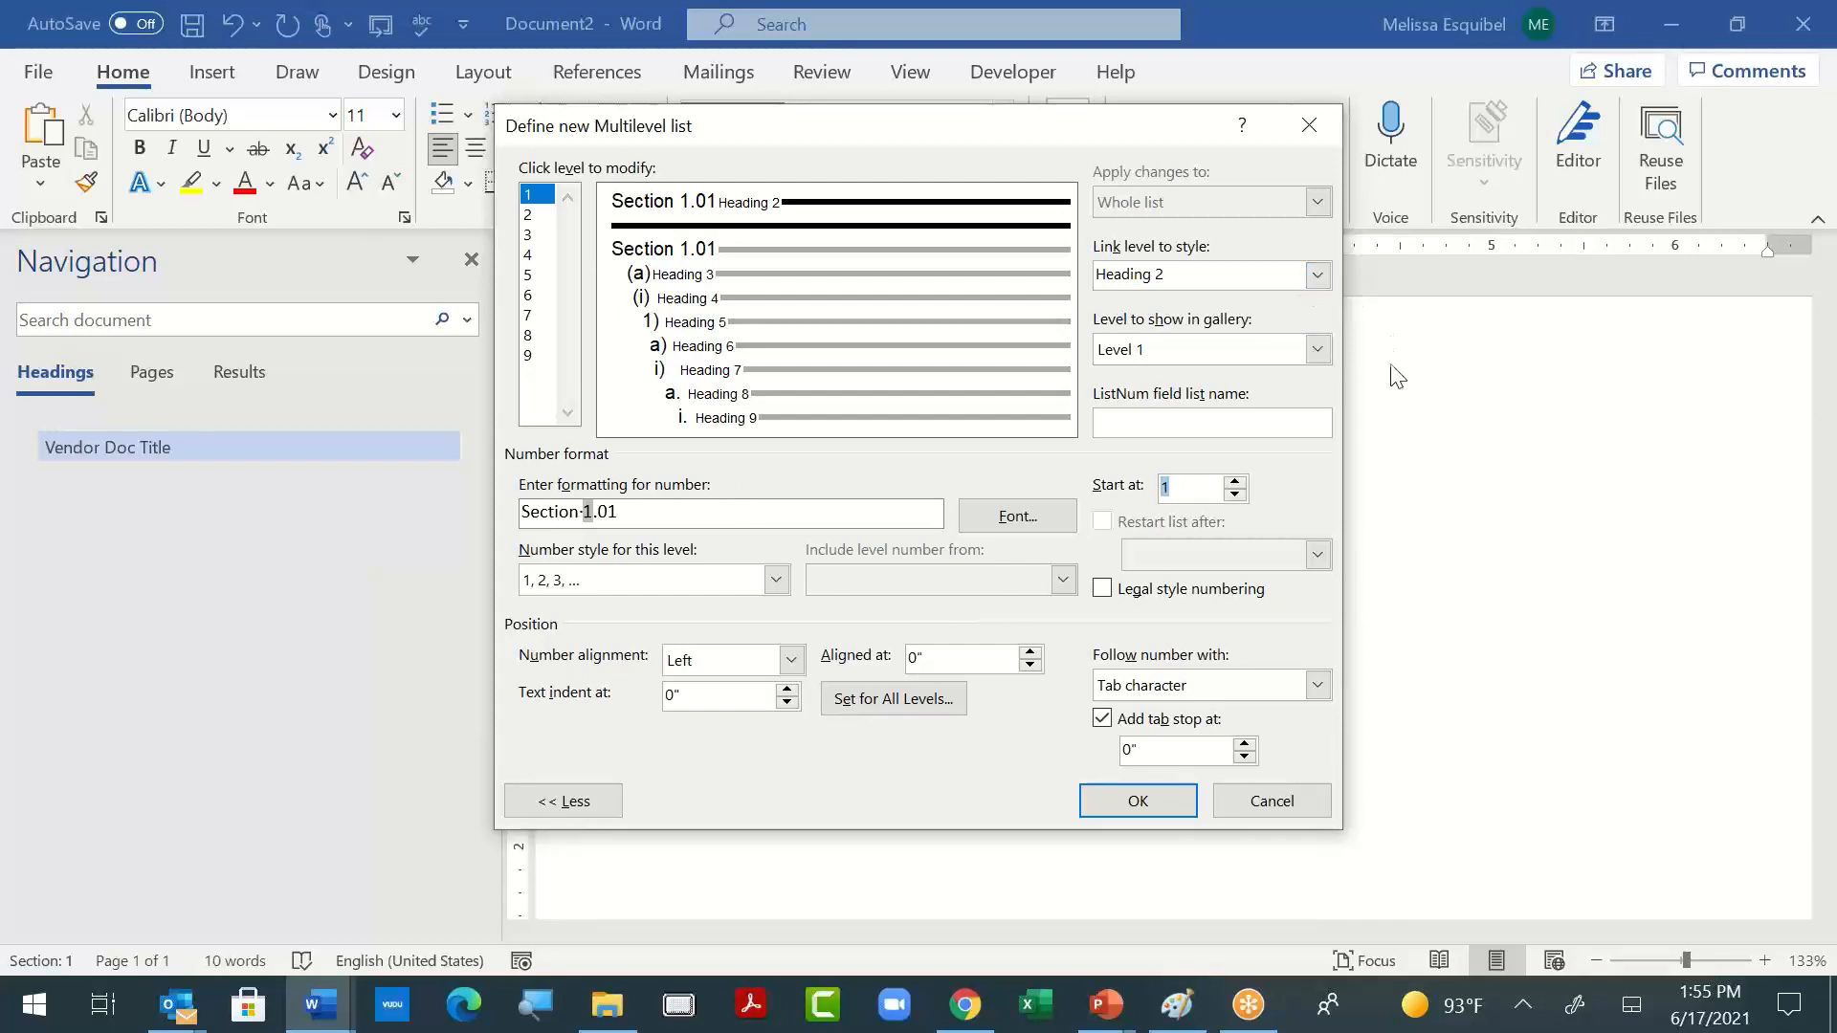
click(1318, 351)
click(1241, 395)
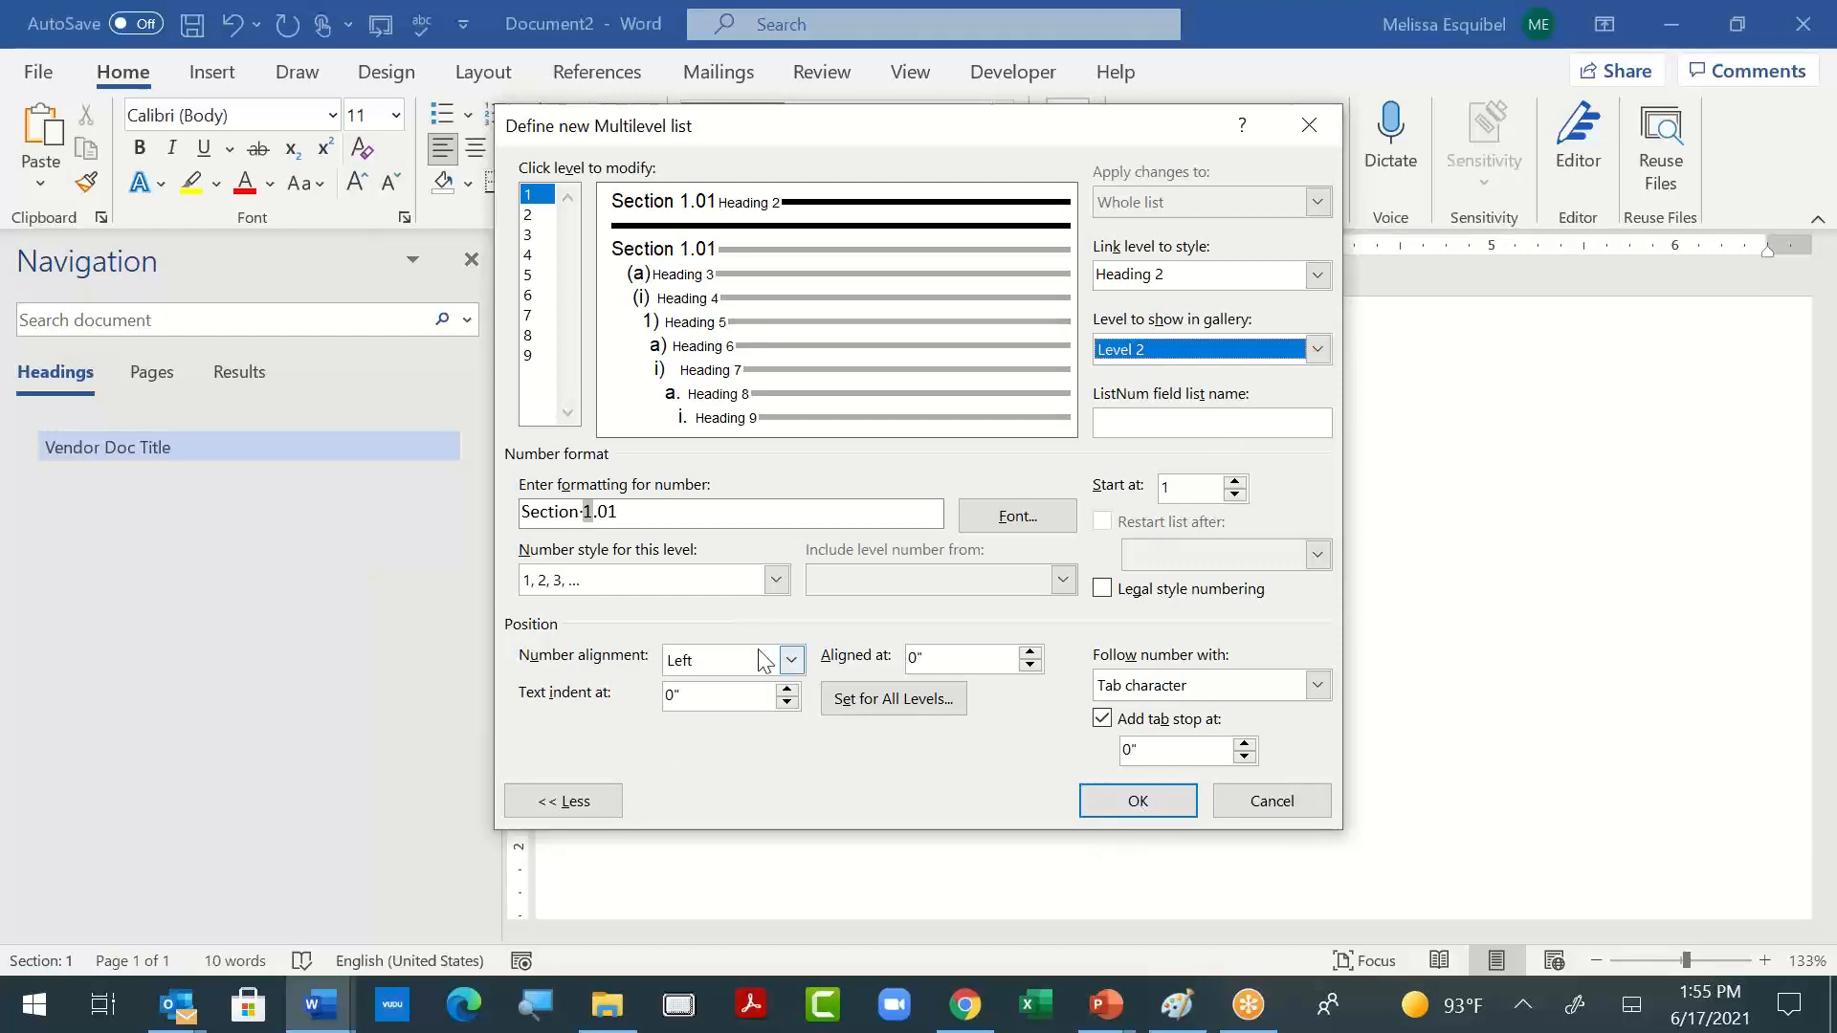
- Try the 01, 02, 03, … number style for level 1
click(608, 586)
drag(778, 633, 783, 658)
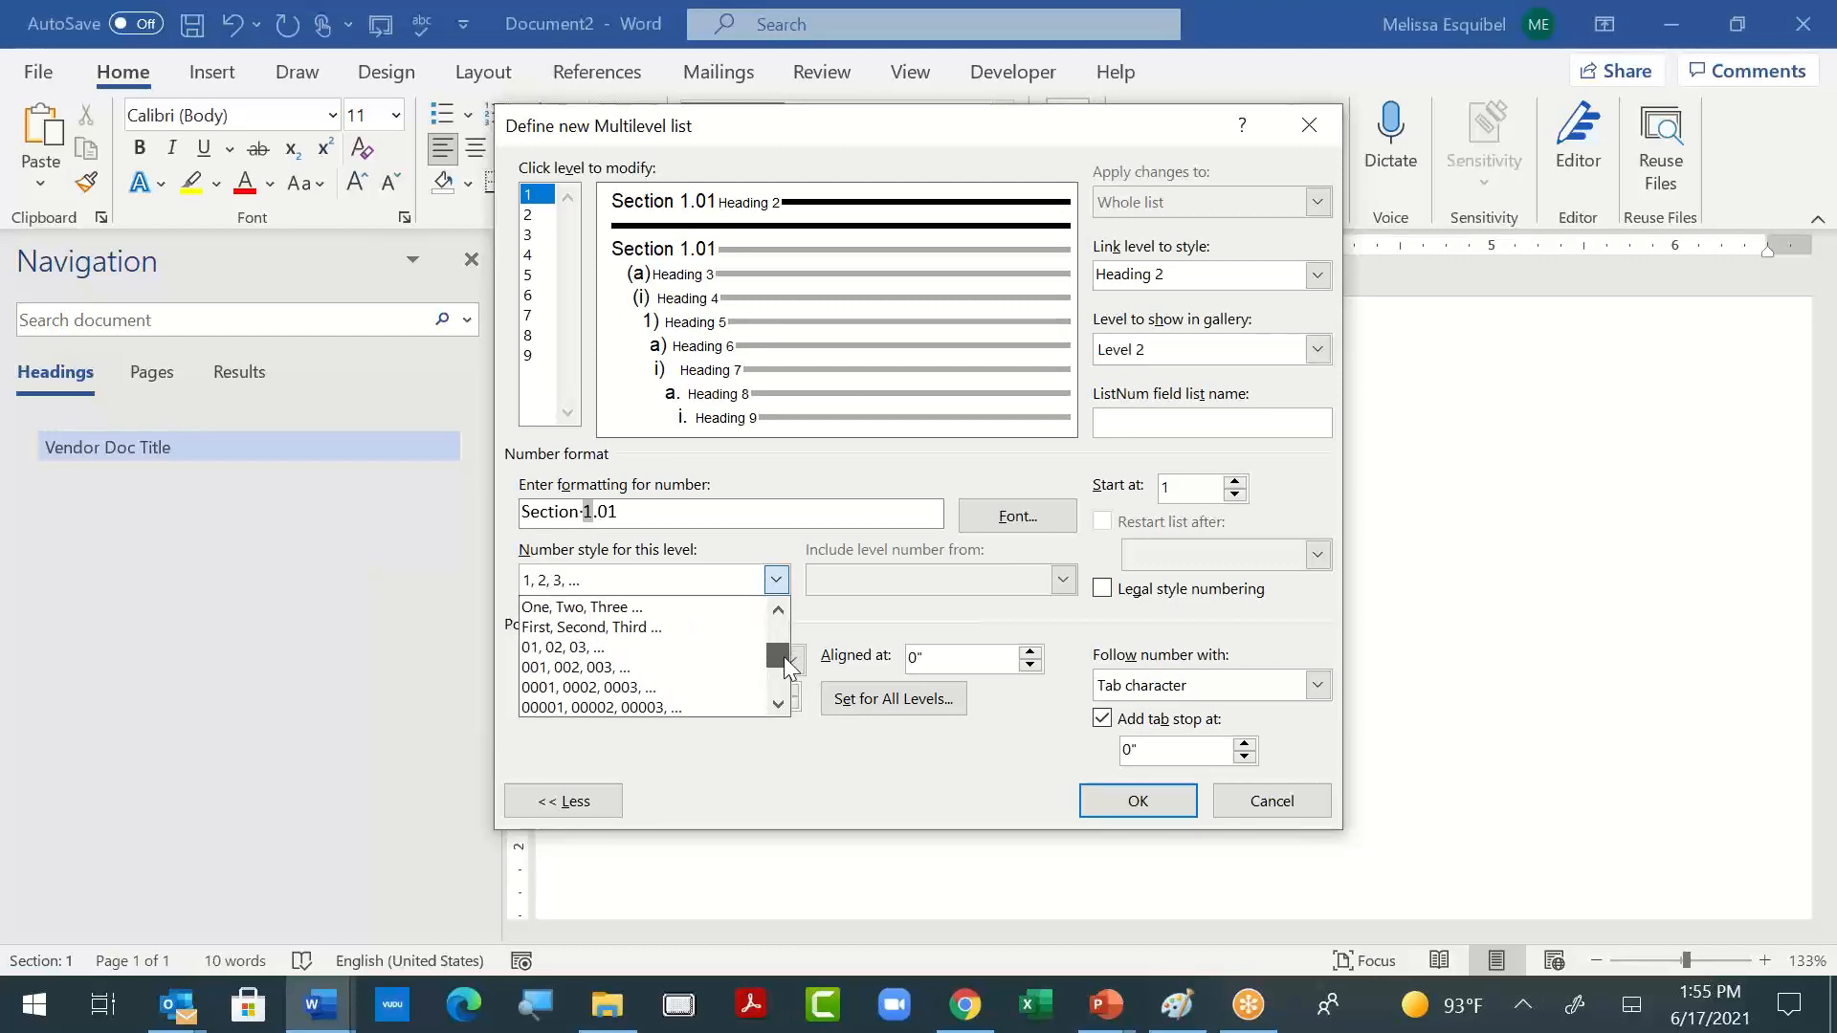
click(695, 645)
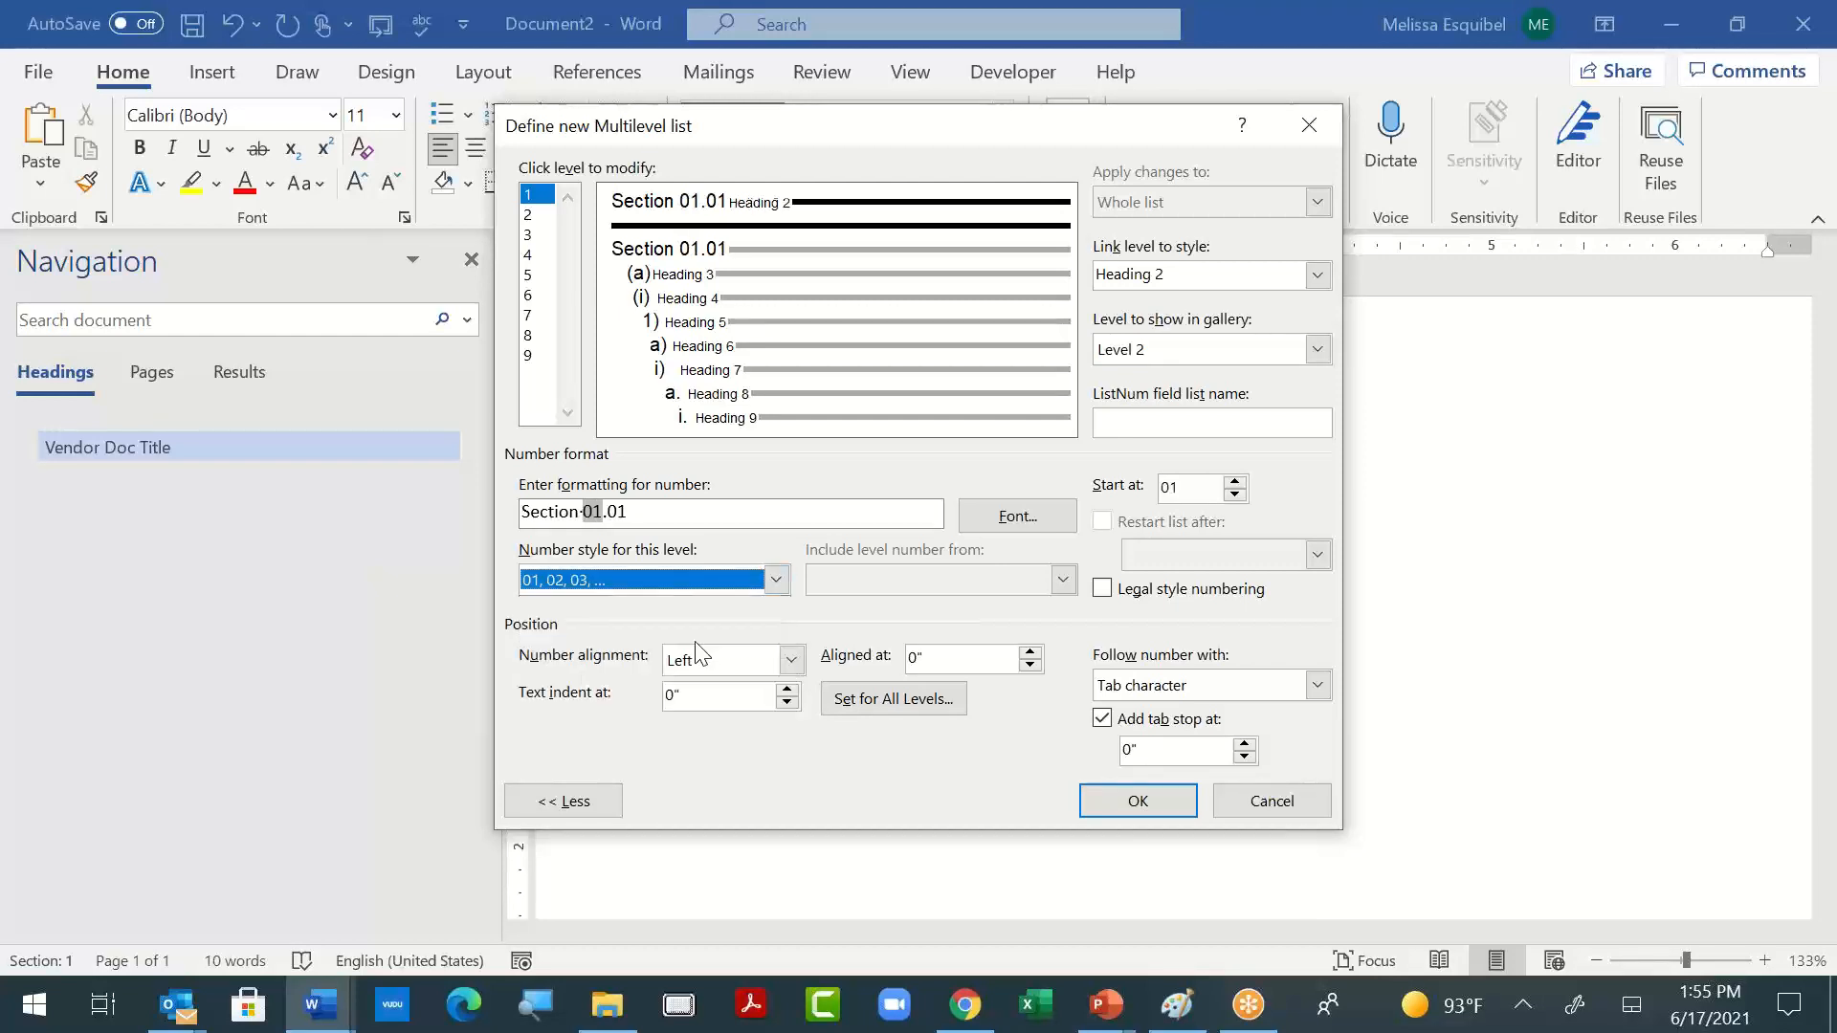
- Clear the number and suffix after "Section" in the number format and set the number style to 1, 2, 3, …
click(580, 503)
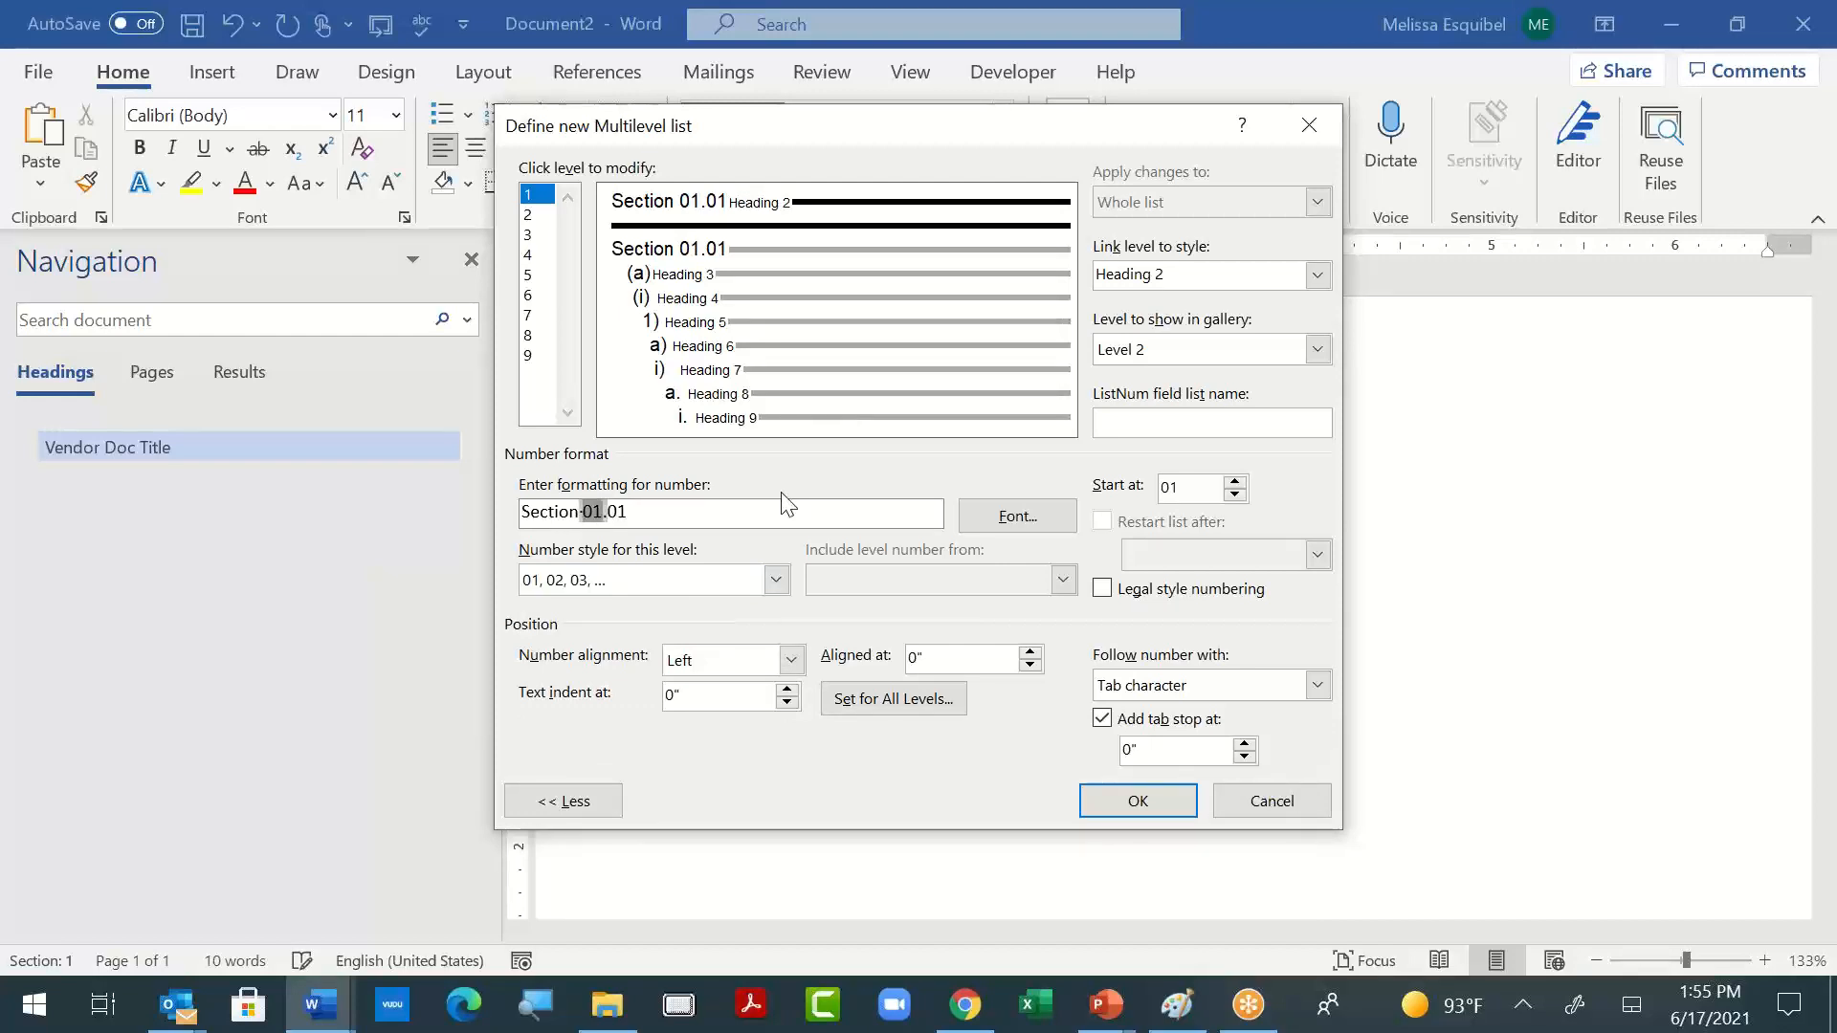
key(Delete)
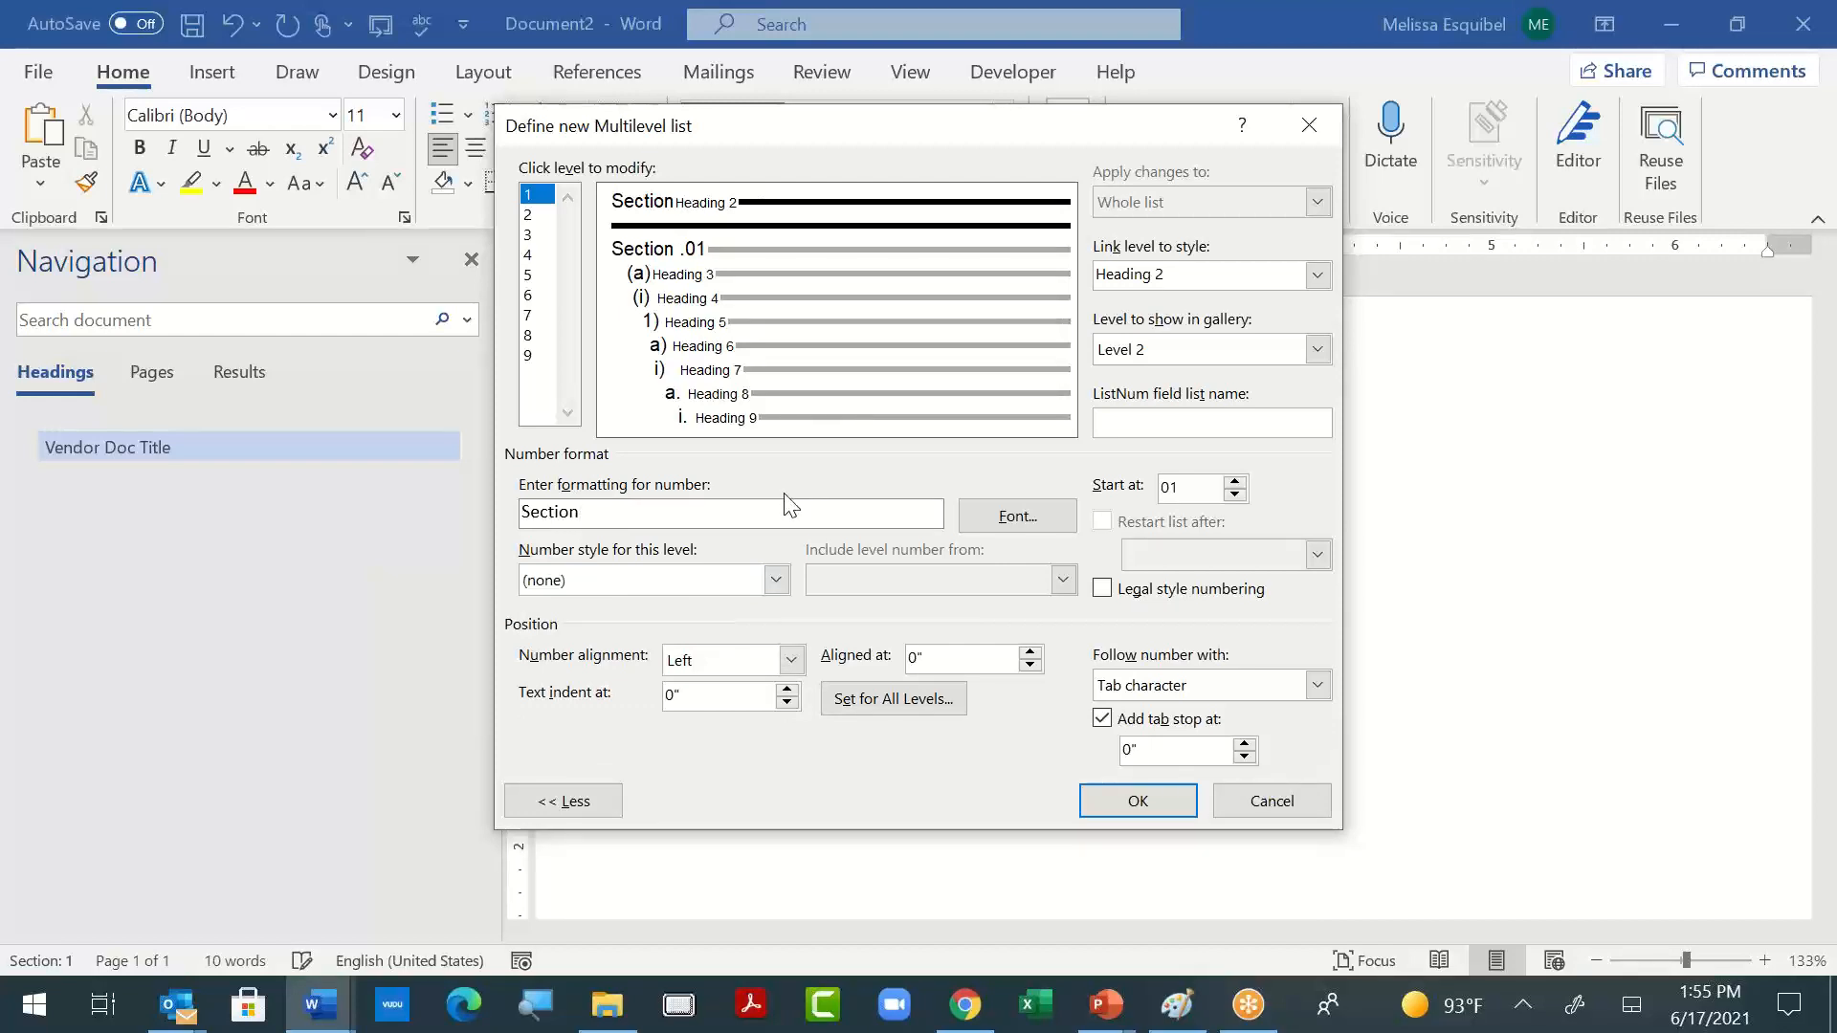
click(776, 580)
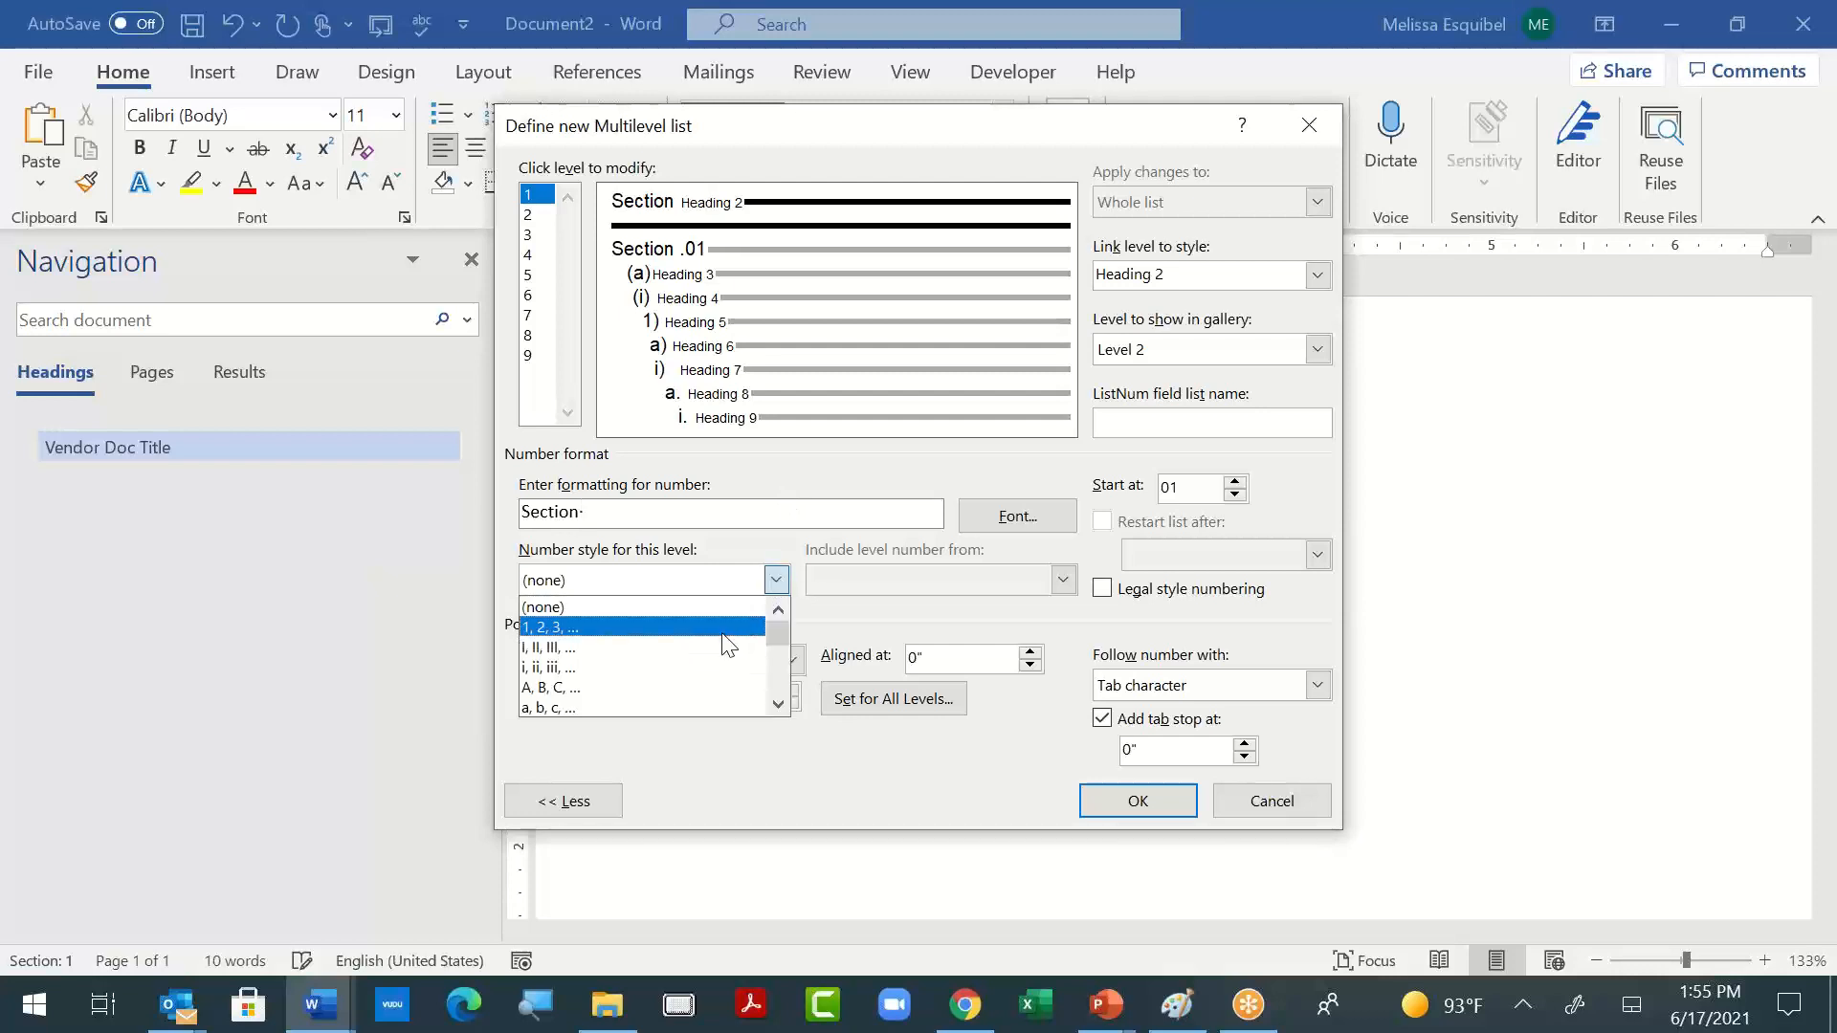
scroll(729, 646, down, 1)
scroll(729, 645, down, 4)
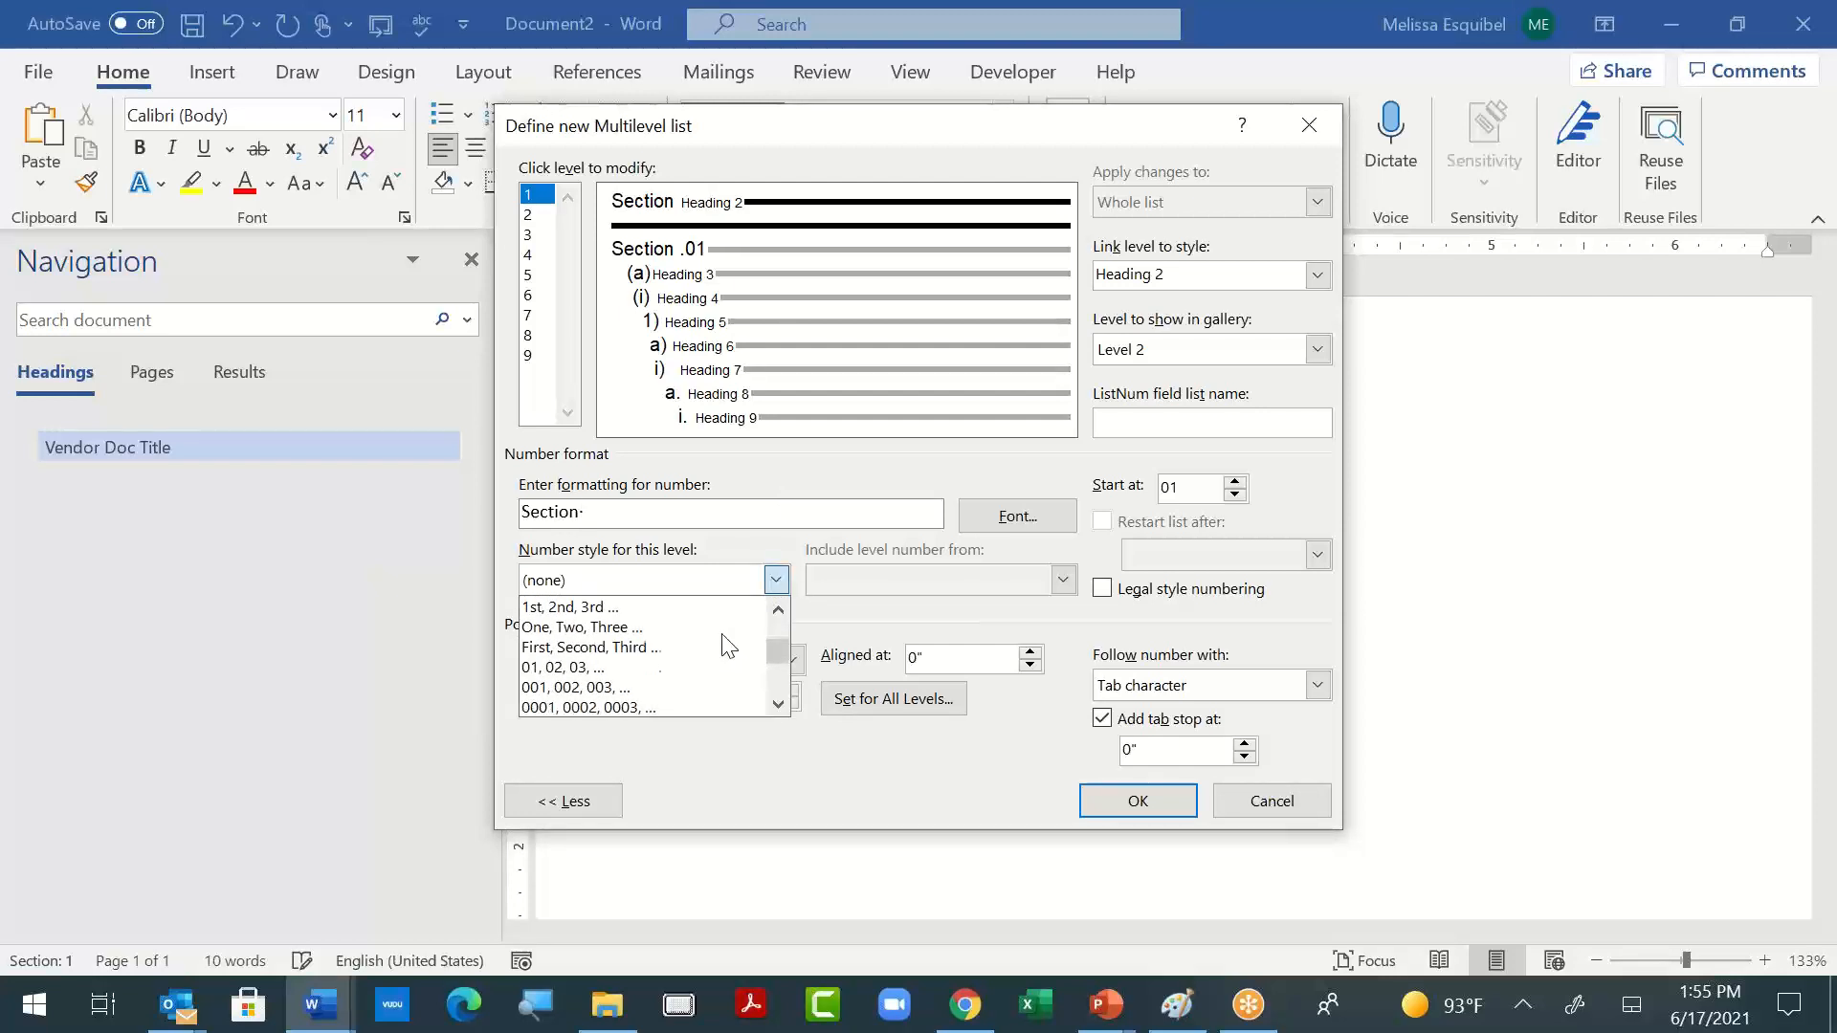
scroll(729, 646, down, 4)
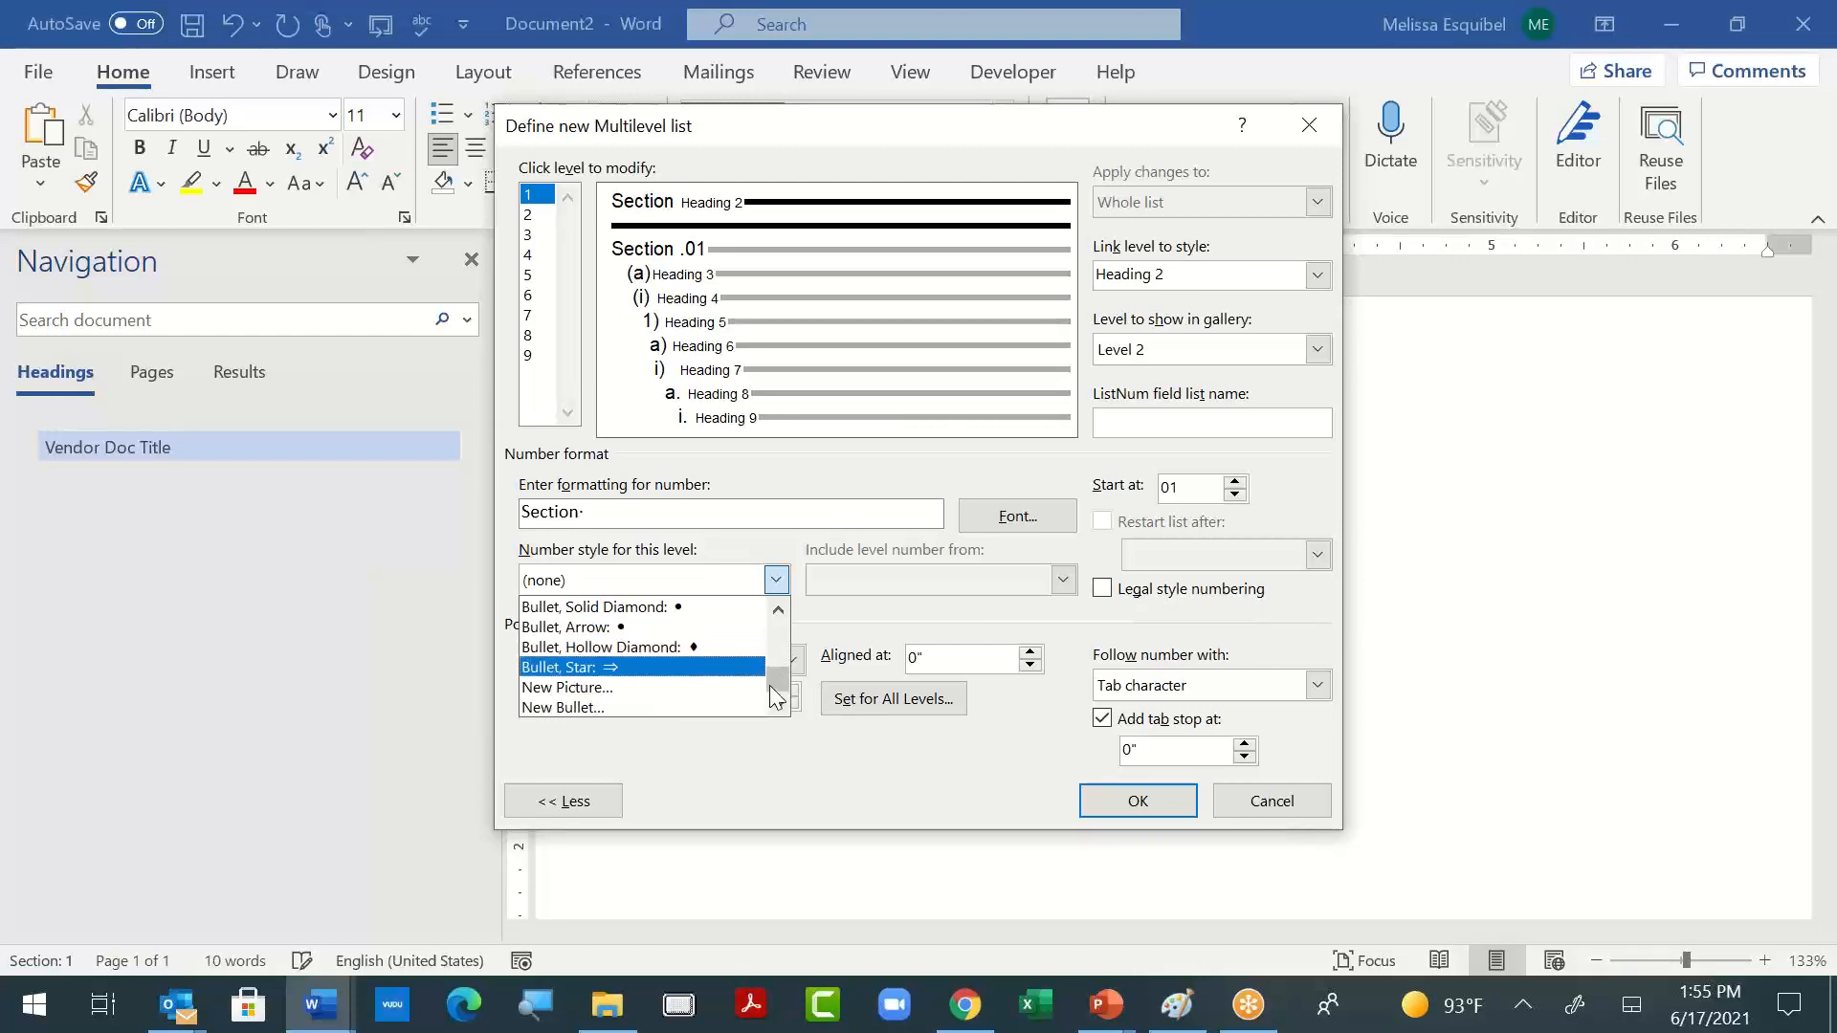
drag(776, 685, 776, 668)
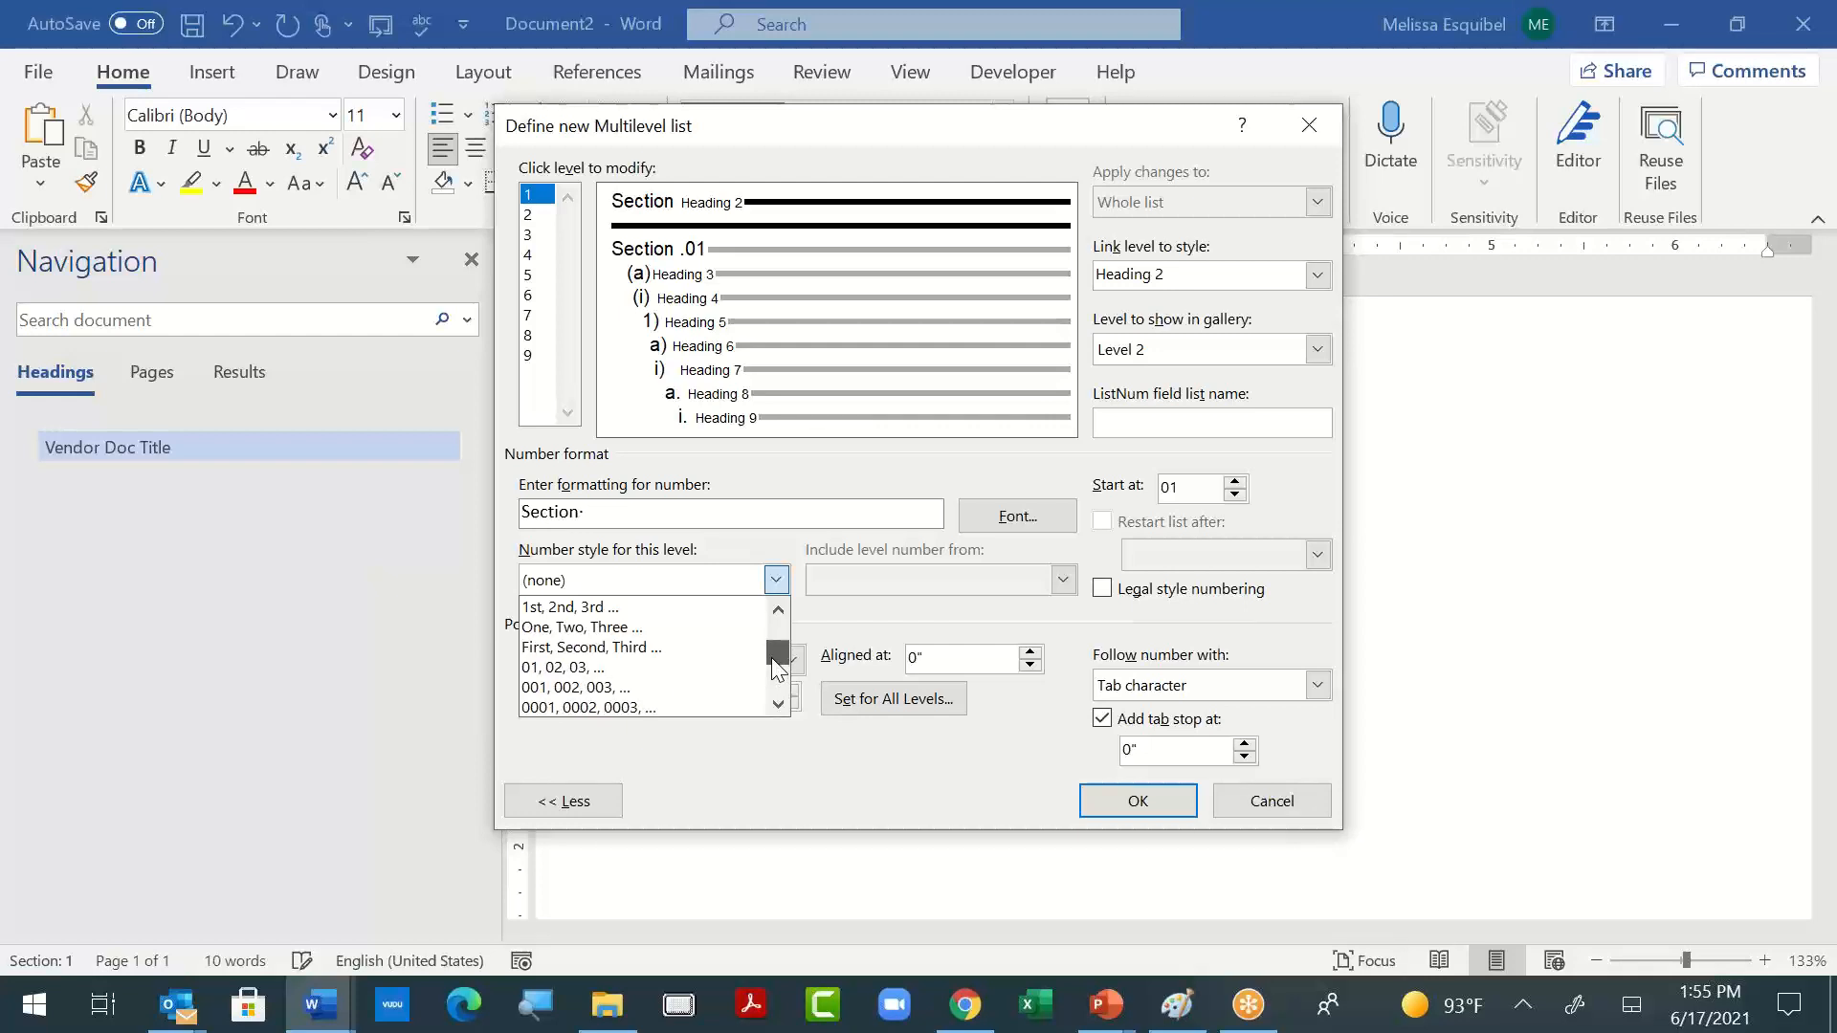
drag(777, 668, 777, 638)
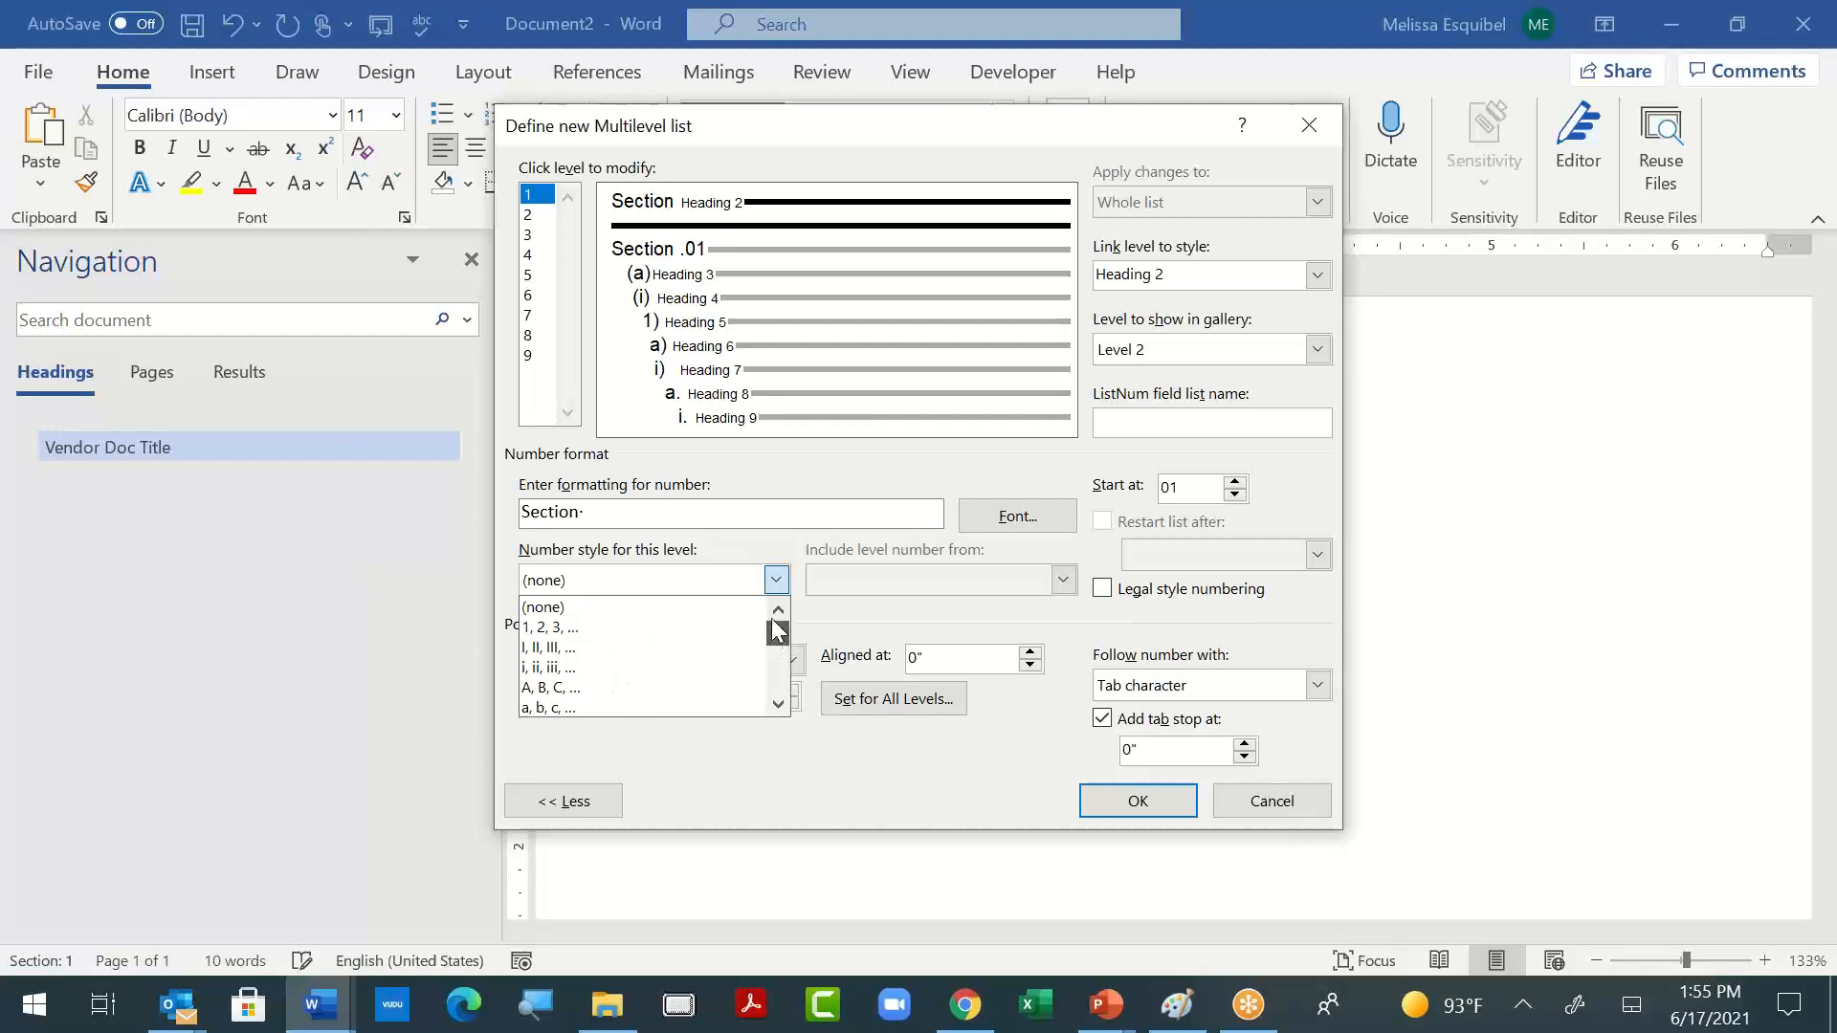
click(730, 628)
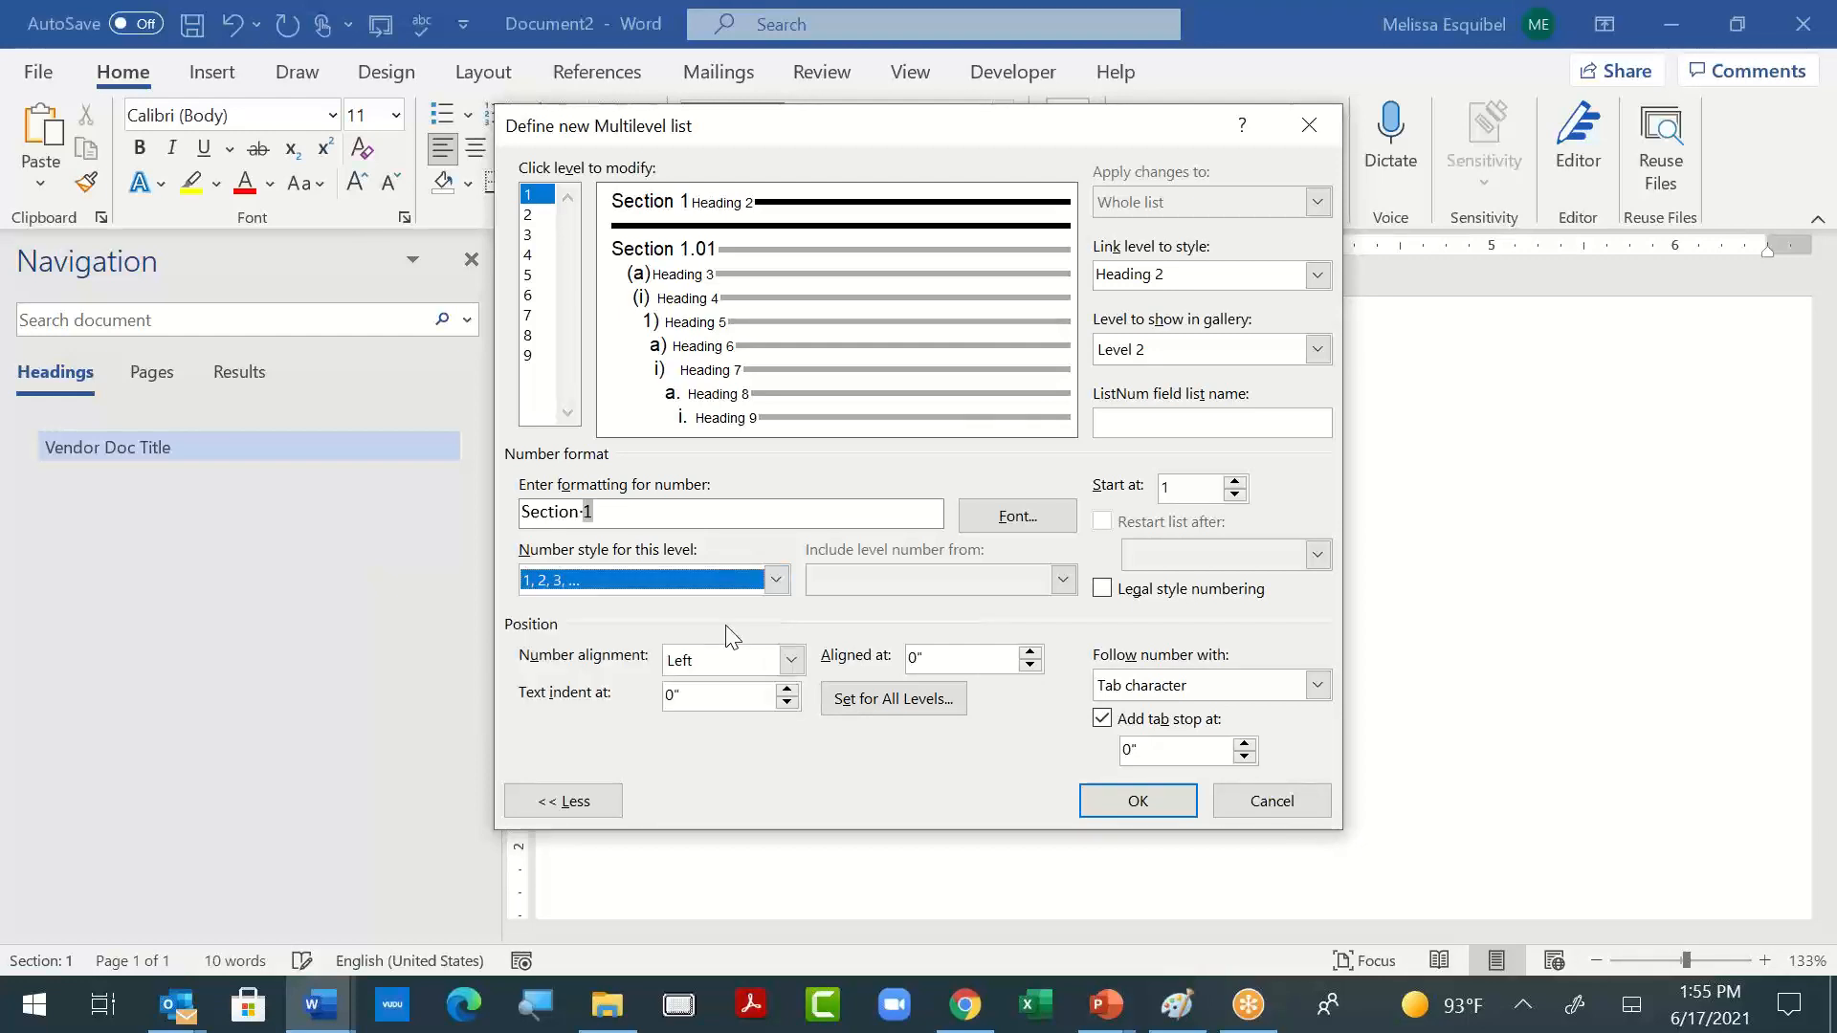
- Append ".01" to the section number format and apply the list definition to the "Section" line
click(674, 512)
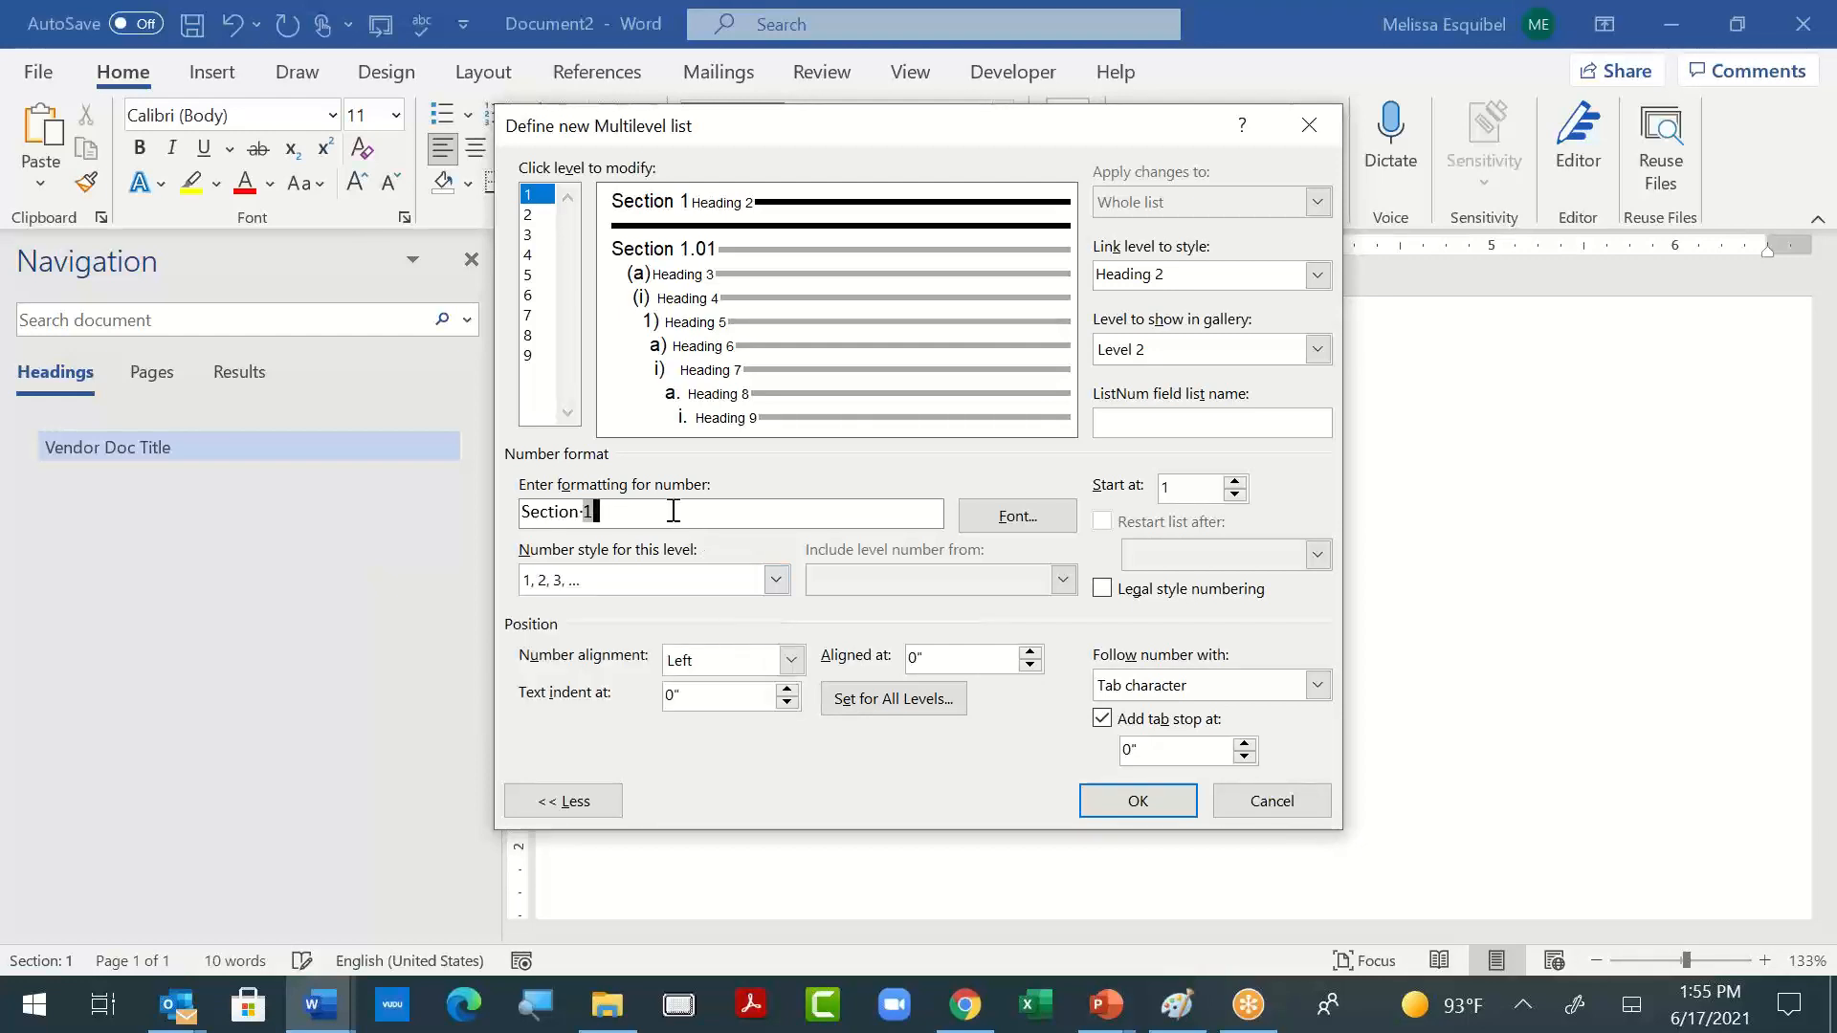
text(.01)
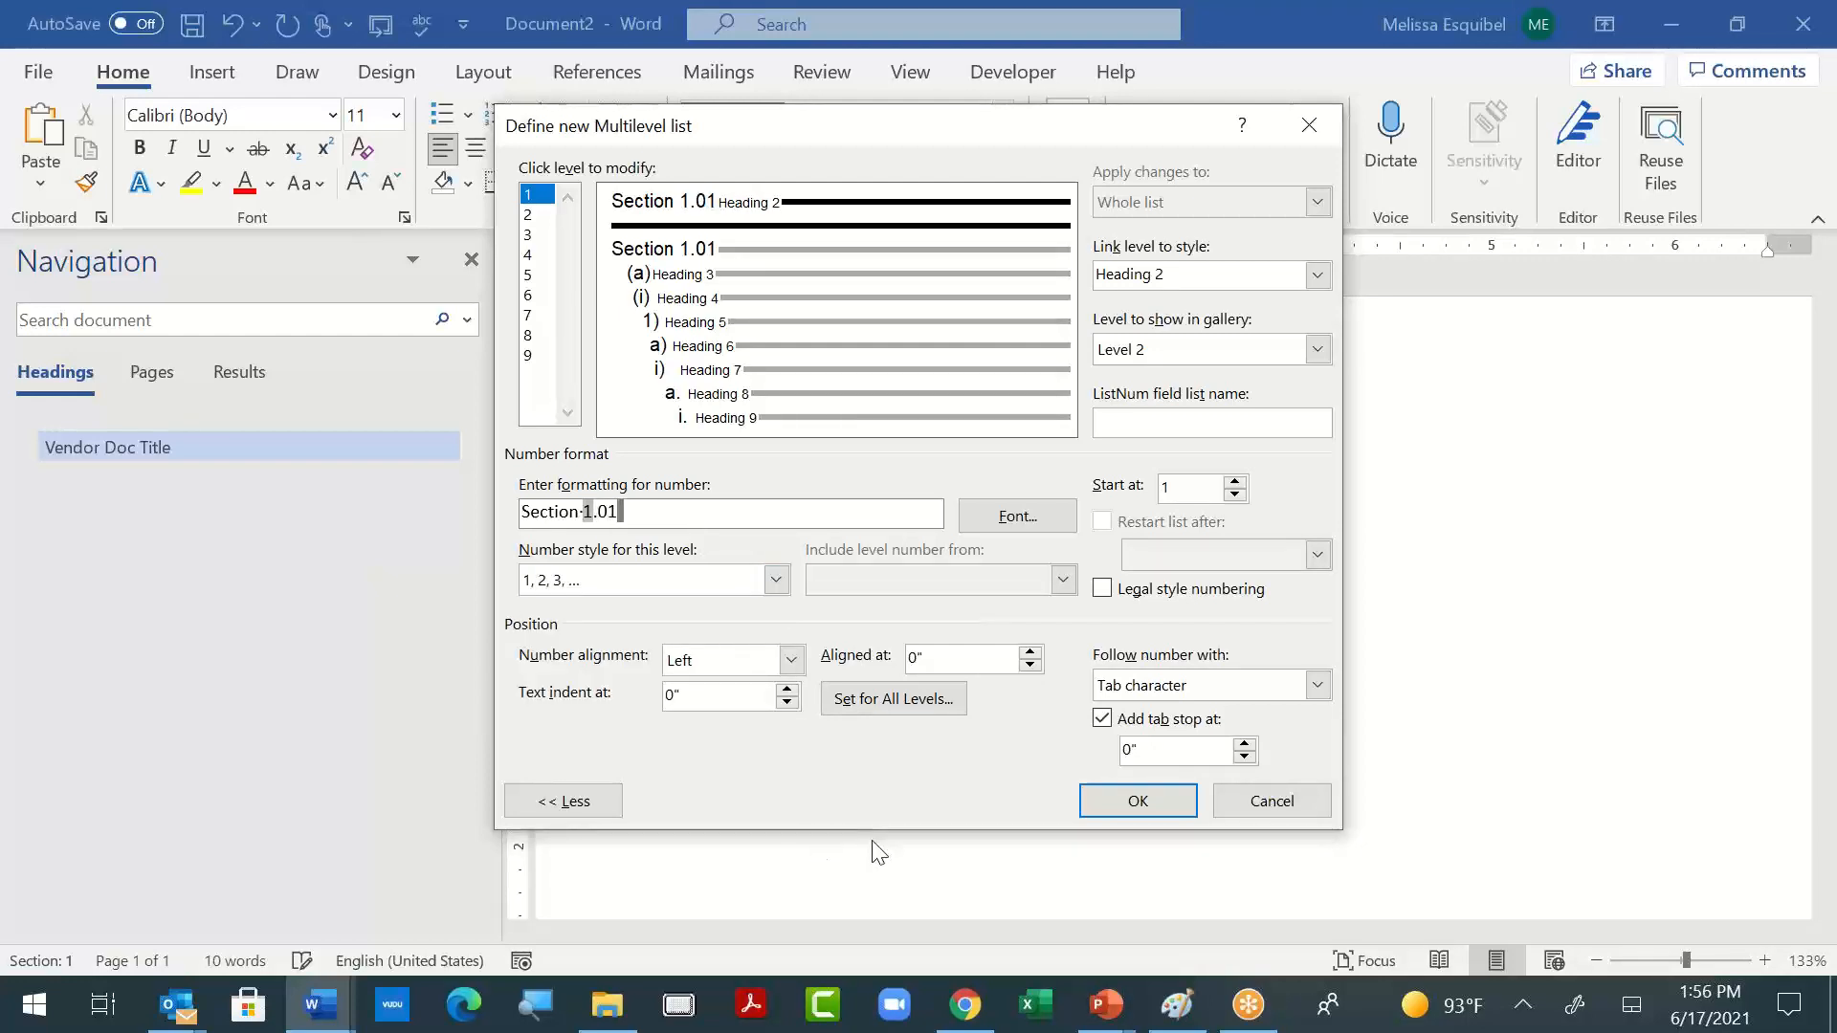
click(1123, 803)
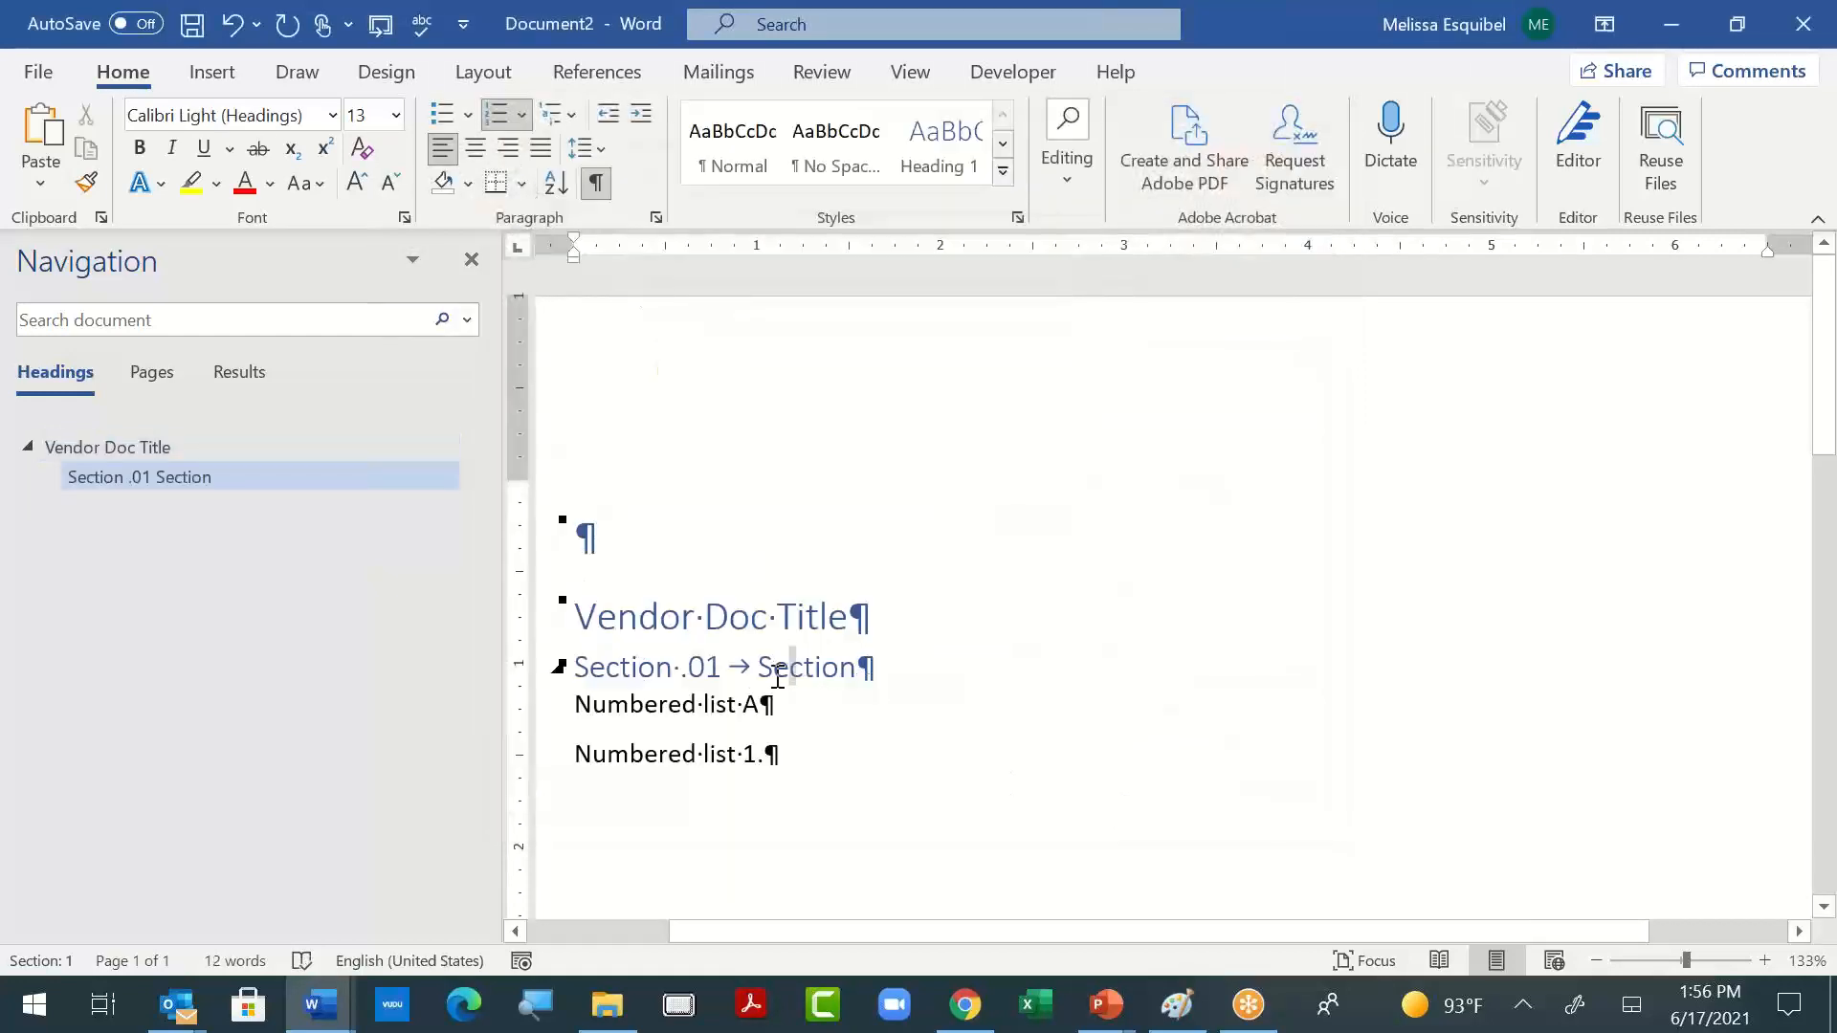
- Check the numbering value settings for the number label of the "Section" heading
double_click(780, 674)
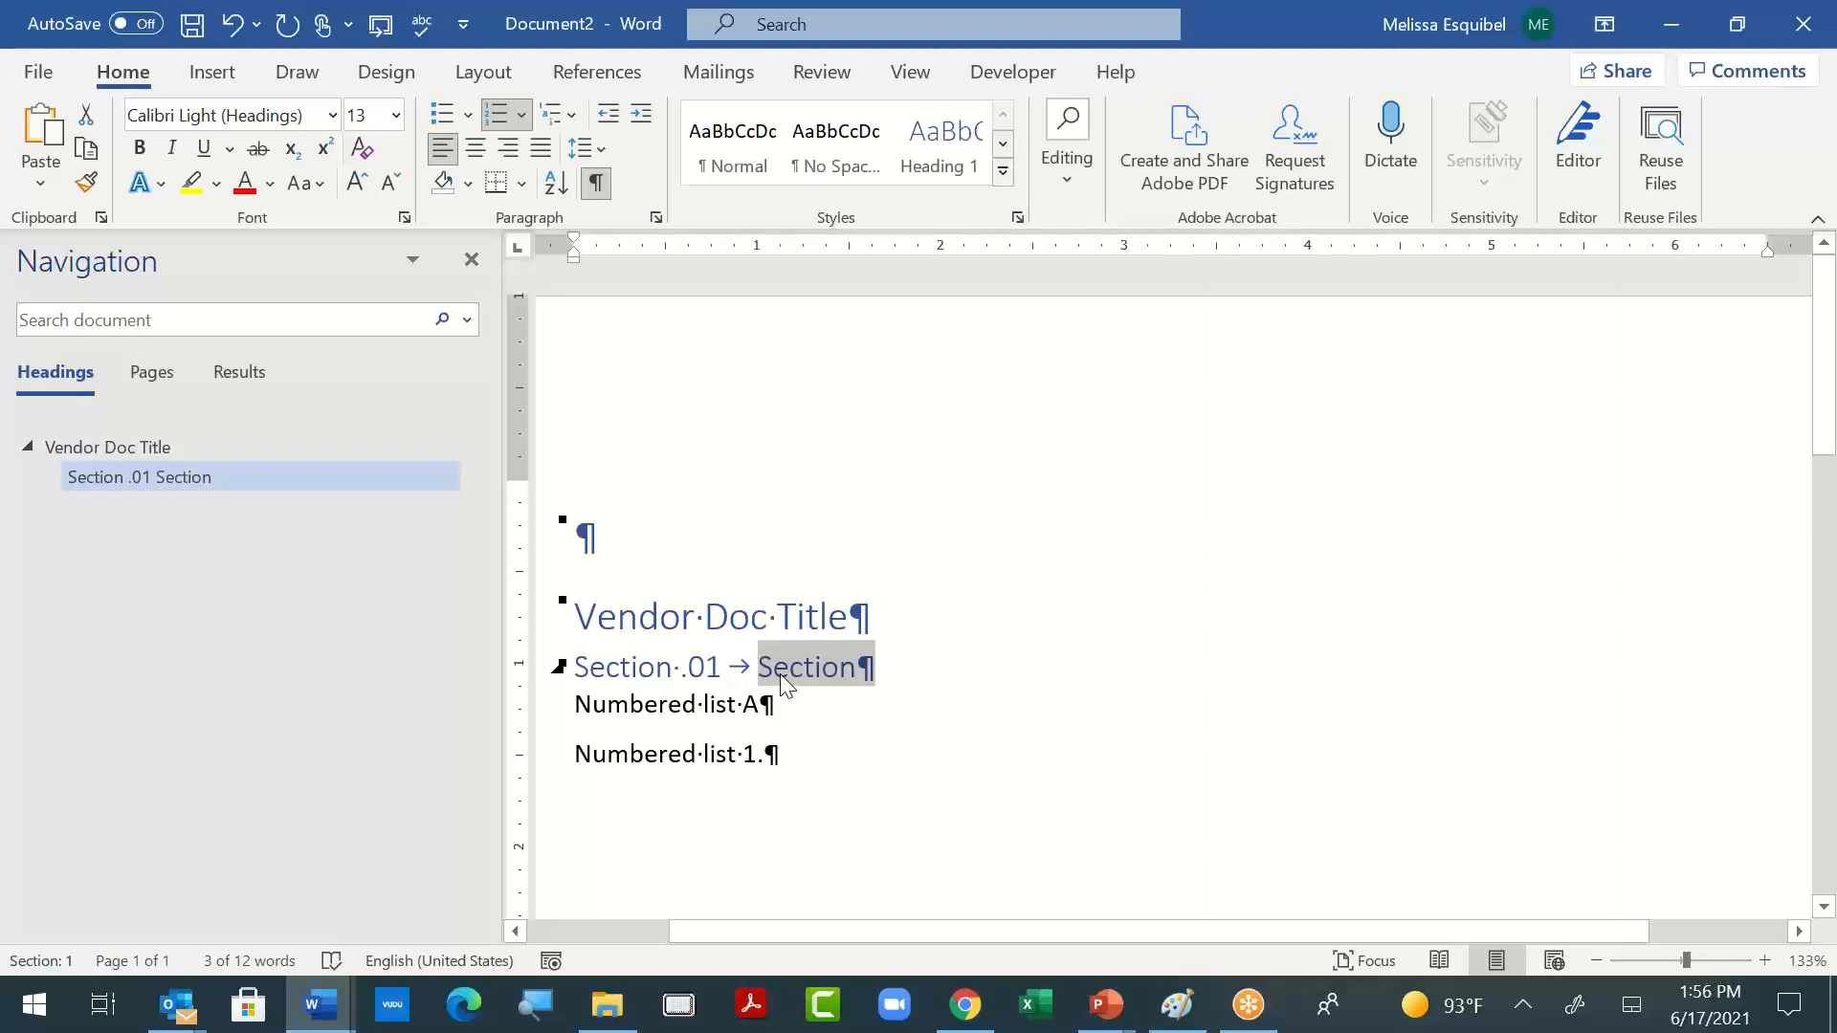
click(686, 667)
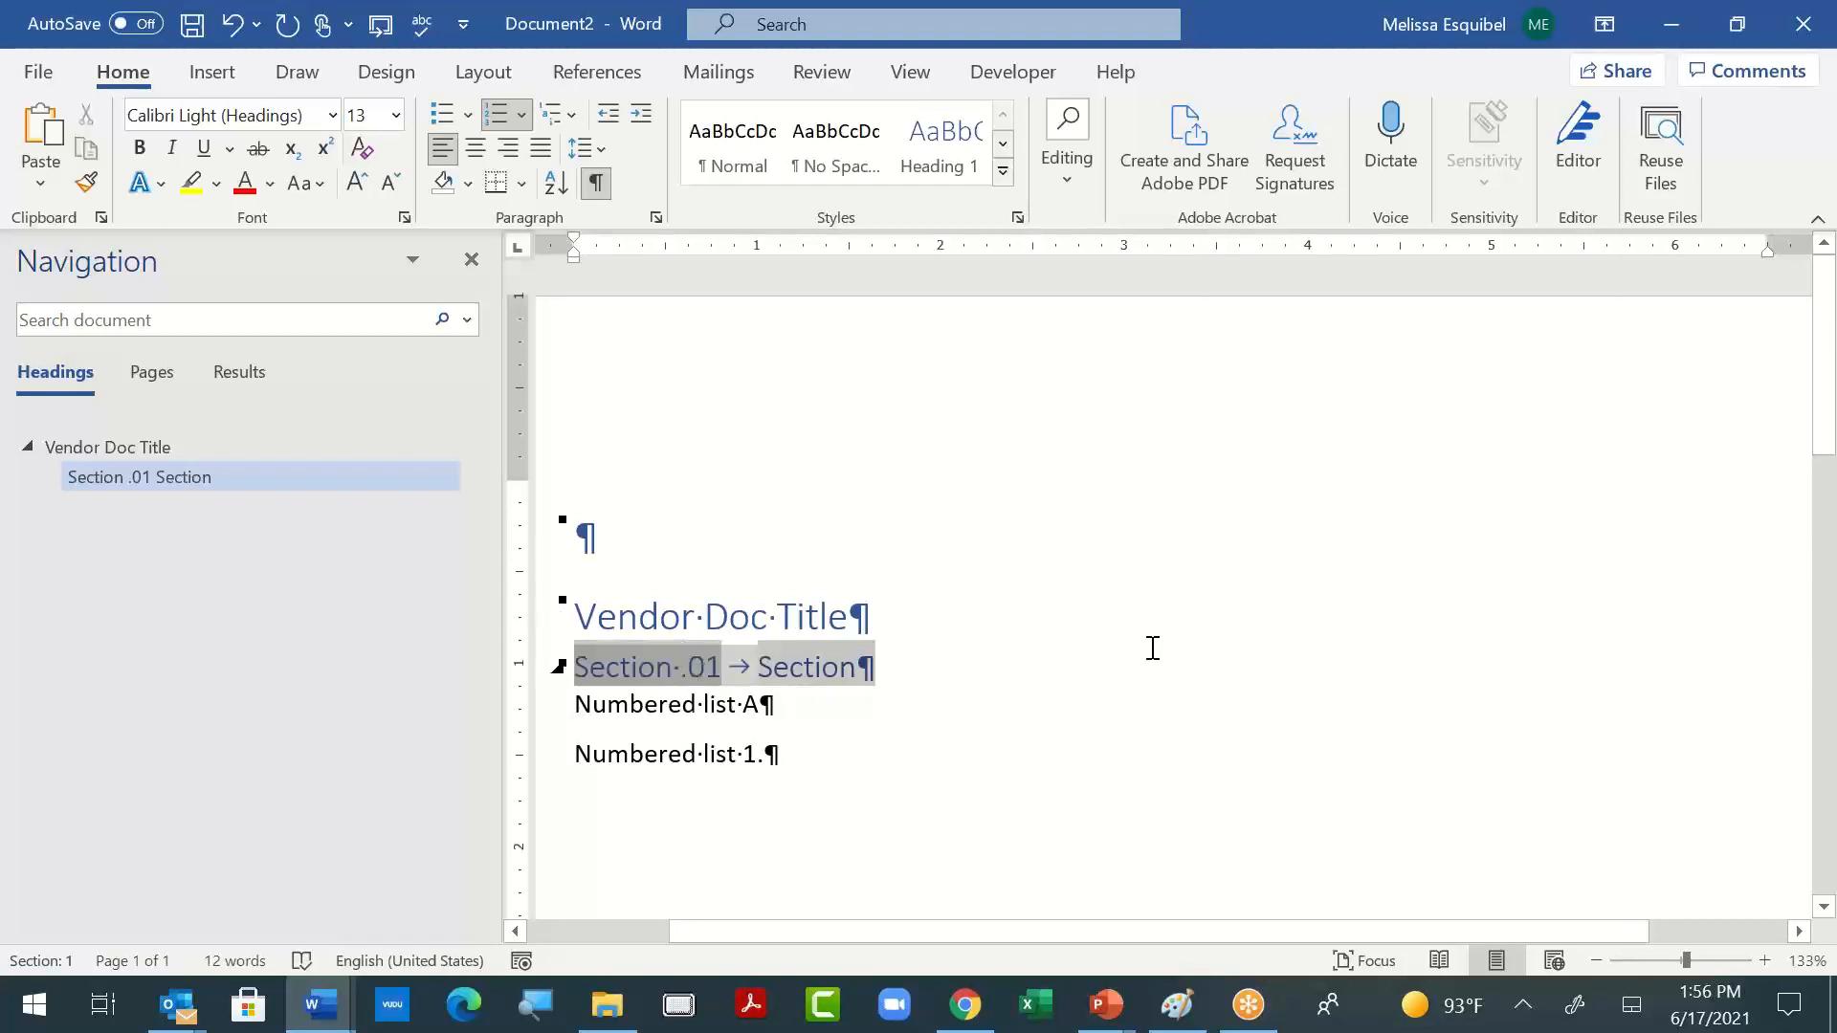
right_click(661, 698)
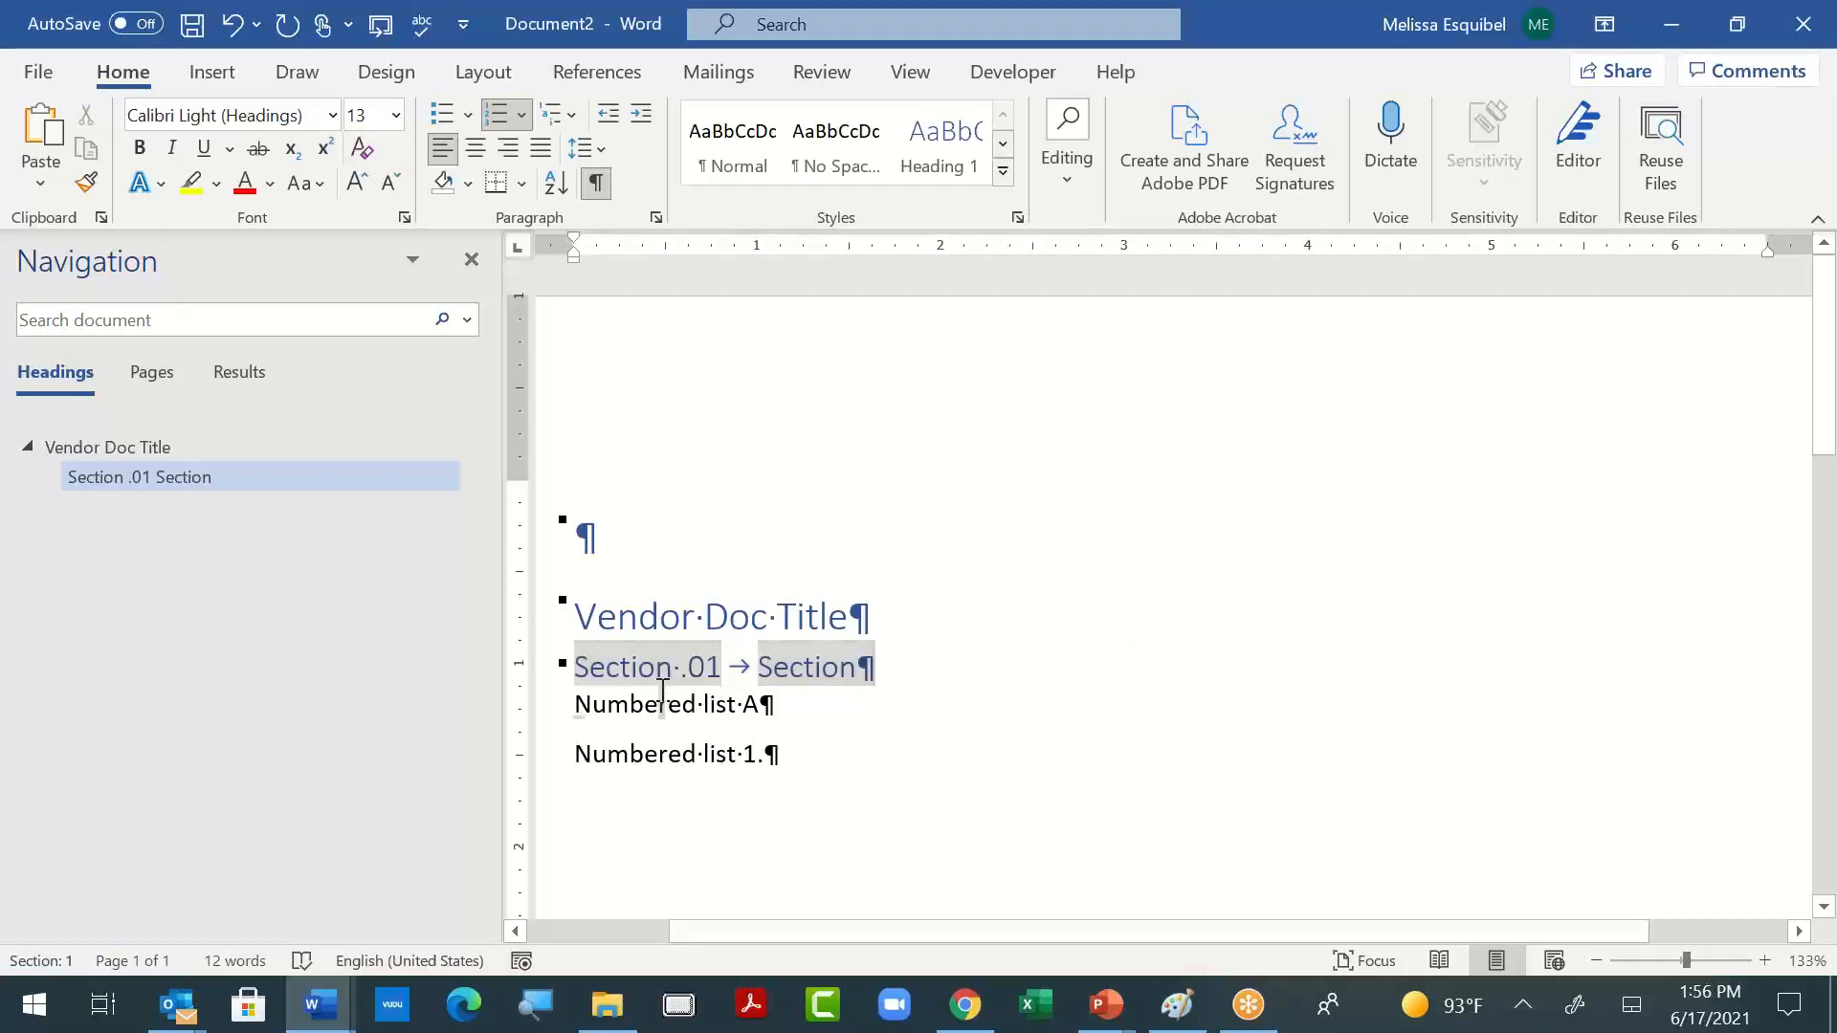
click(660, 699)
click(606, 660)
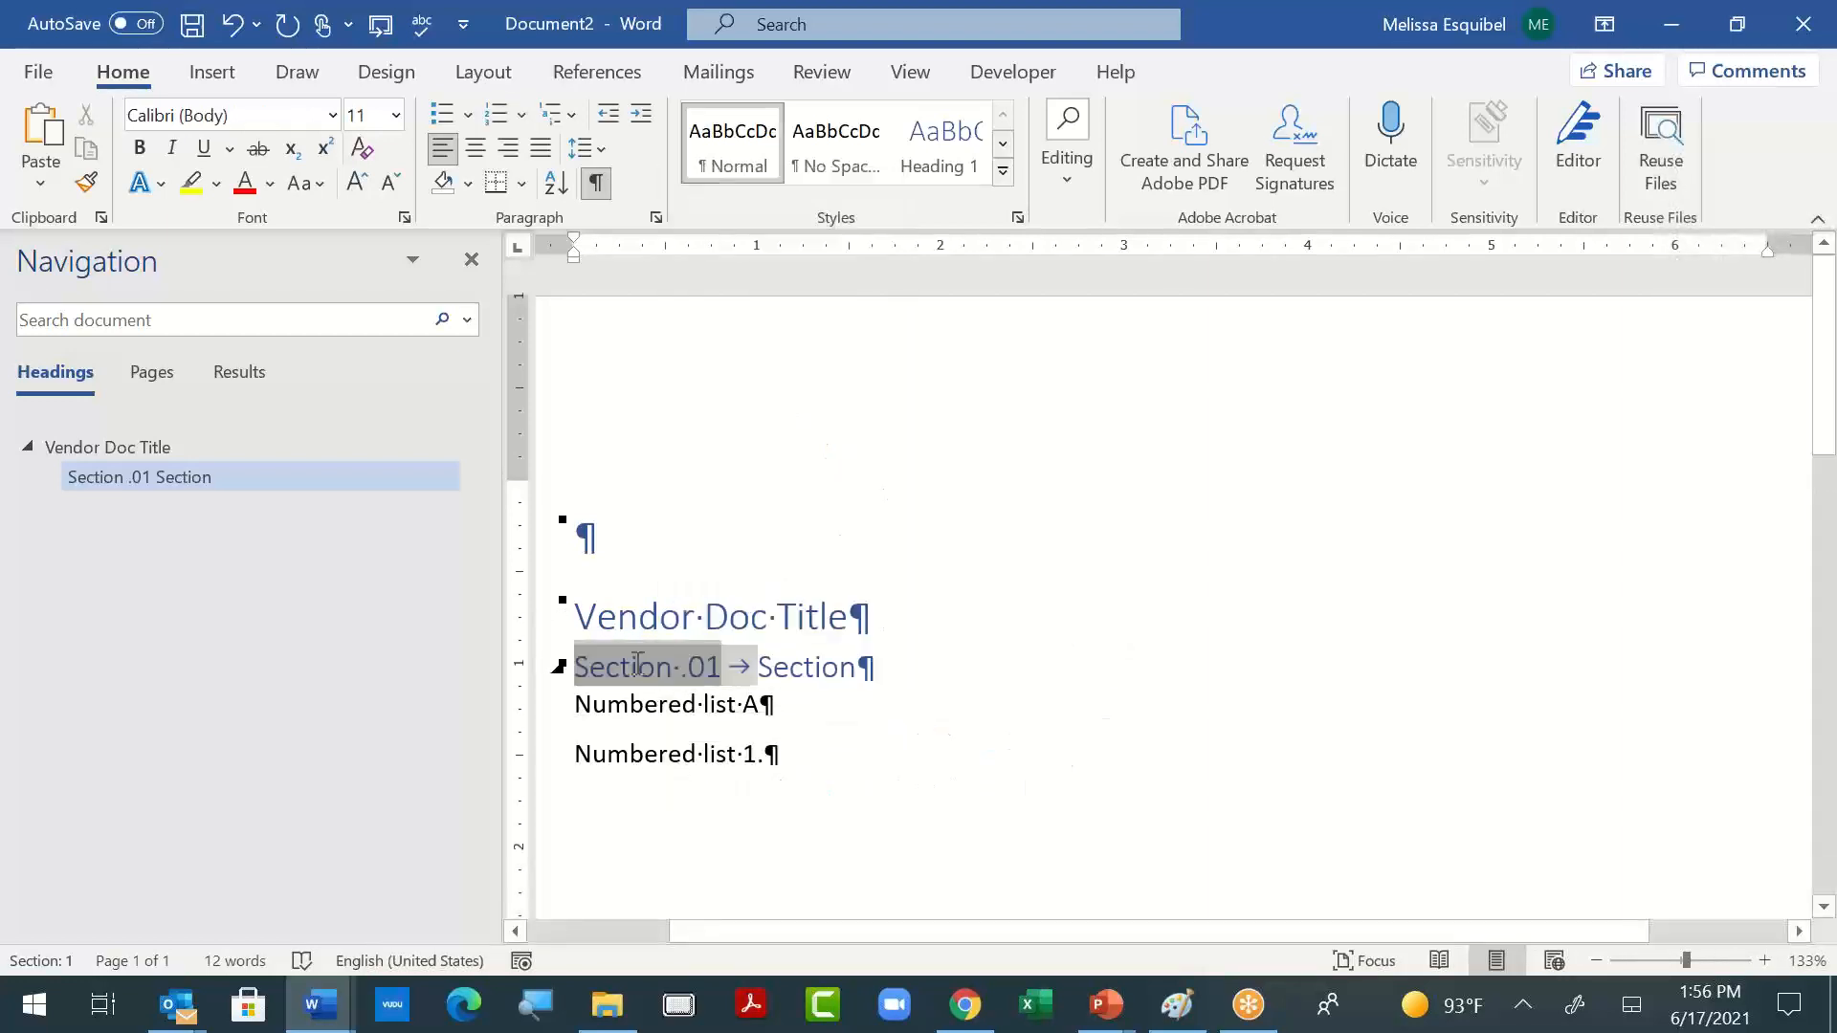
right_click(637, 670)
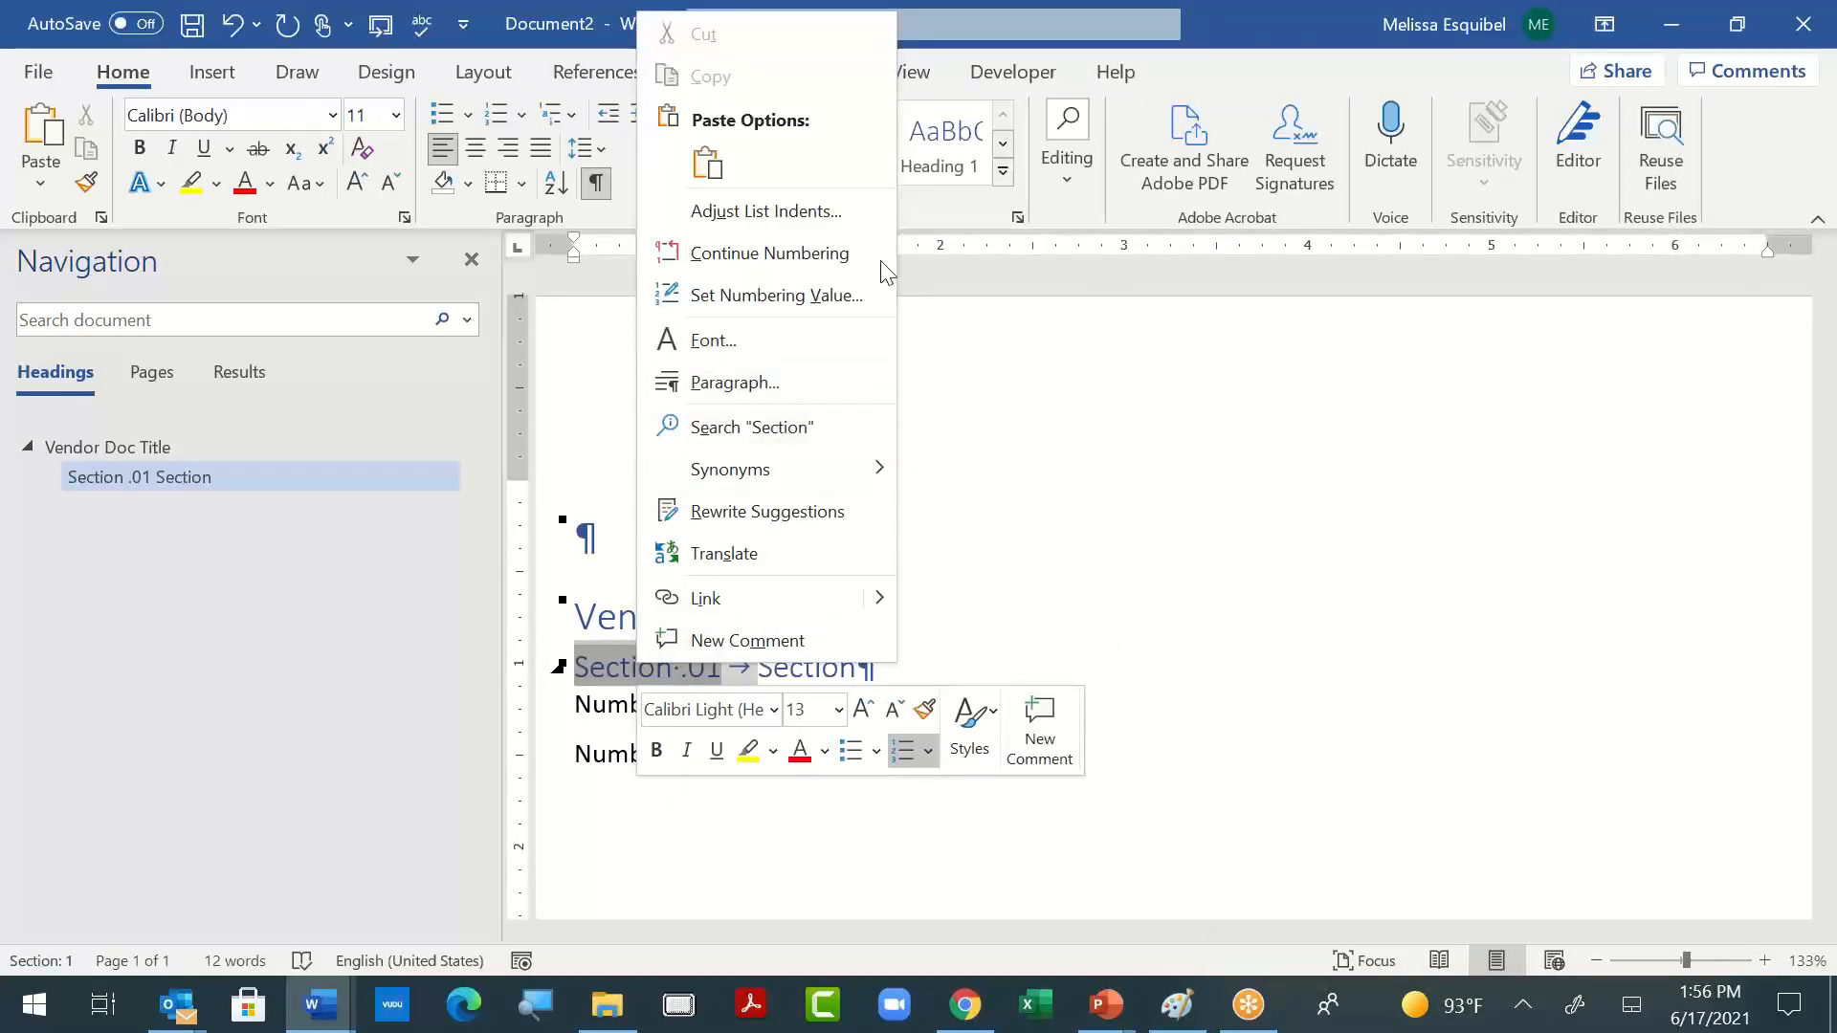
click(848, 295)
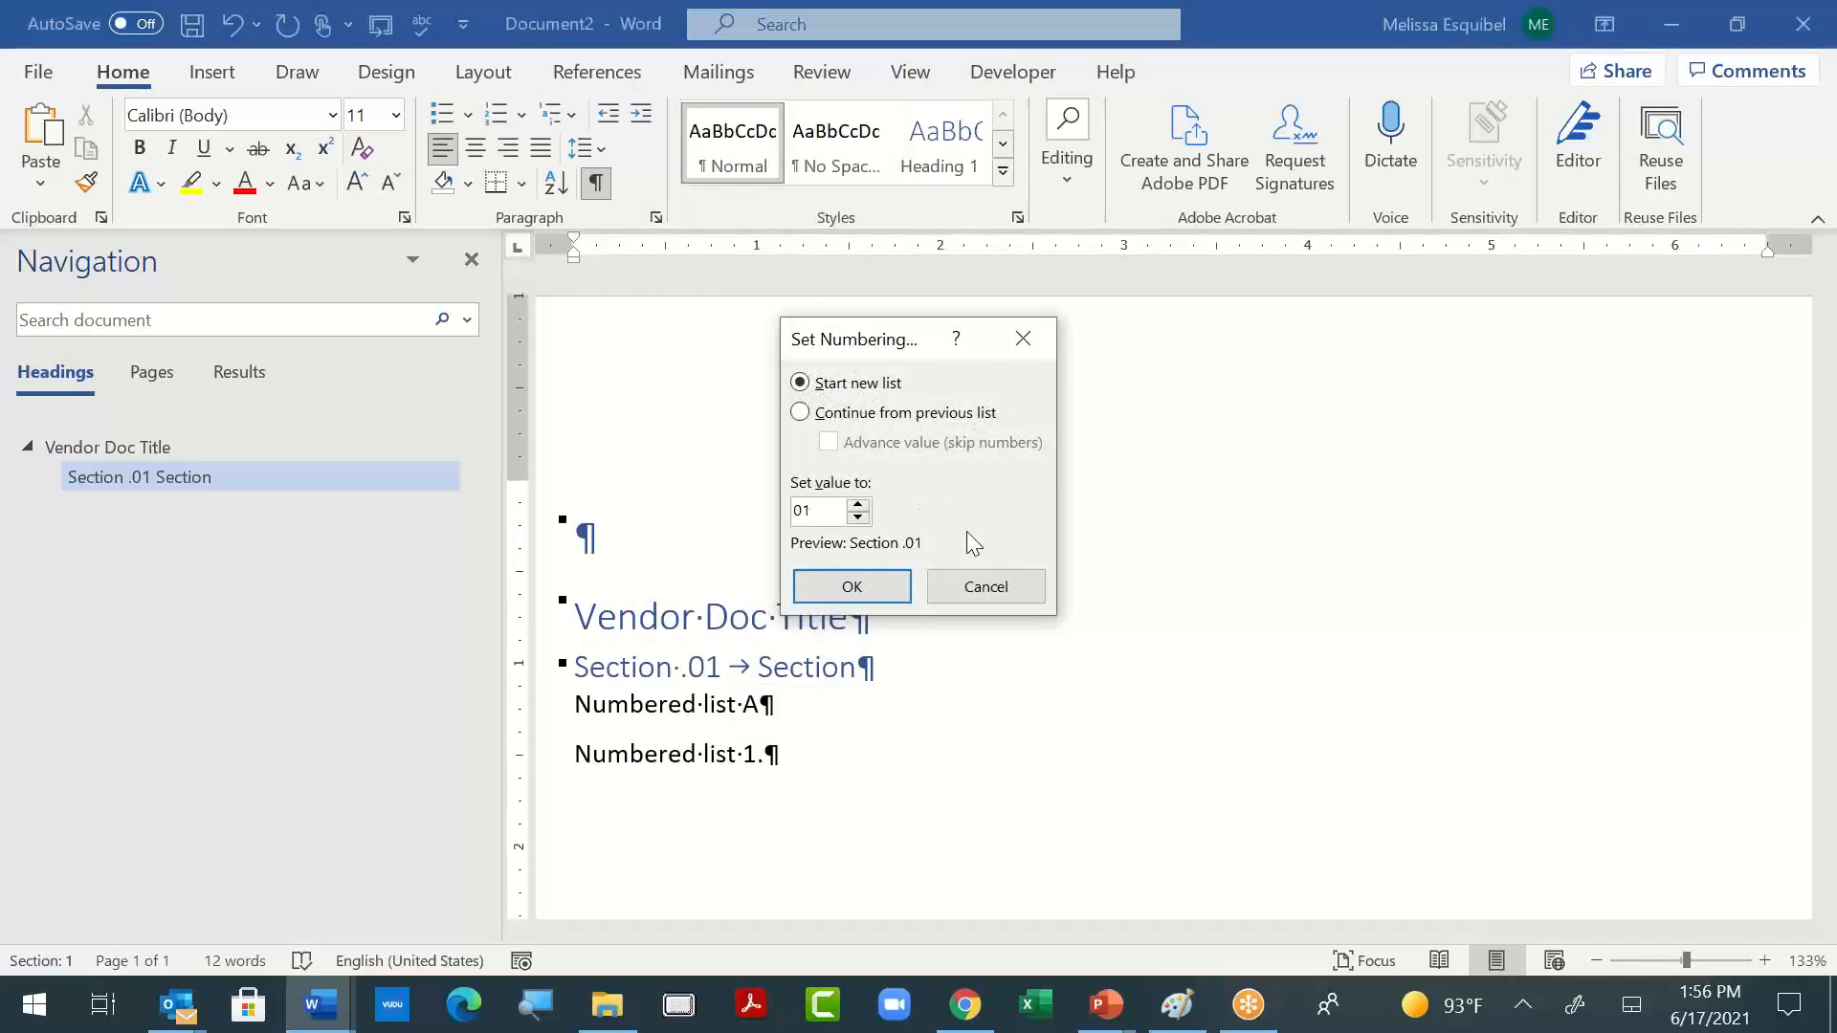
click(987, 586)
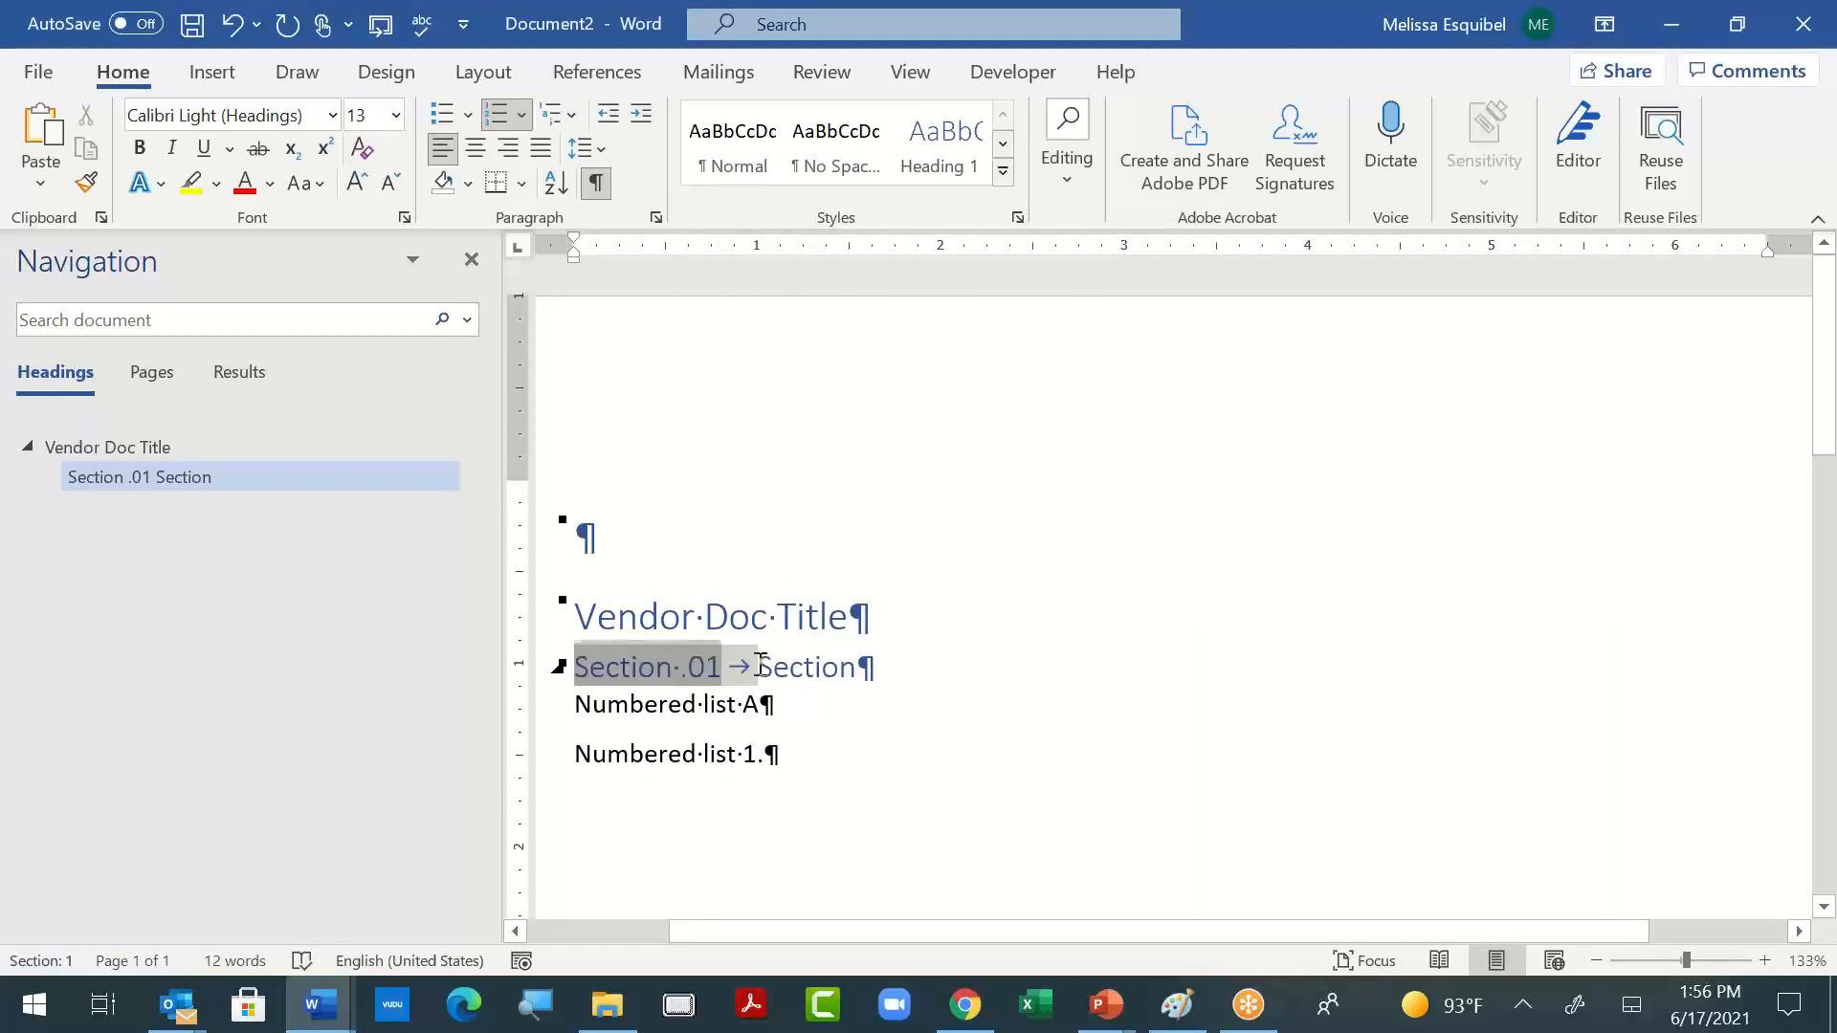
click(566, 117)
click(670, 919)
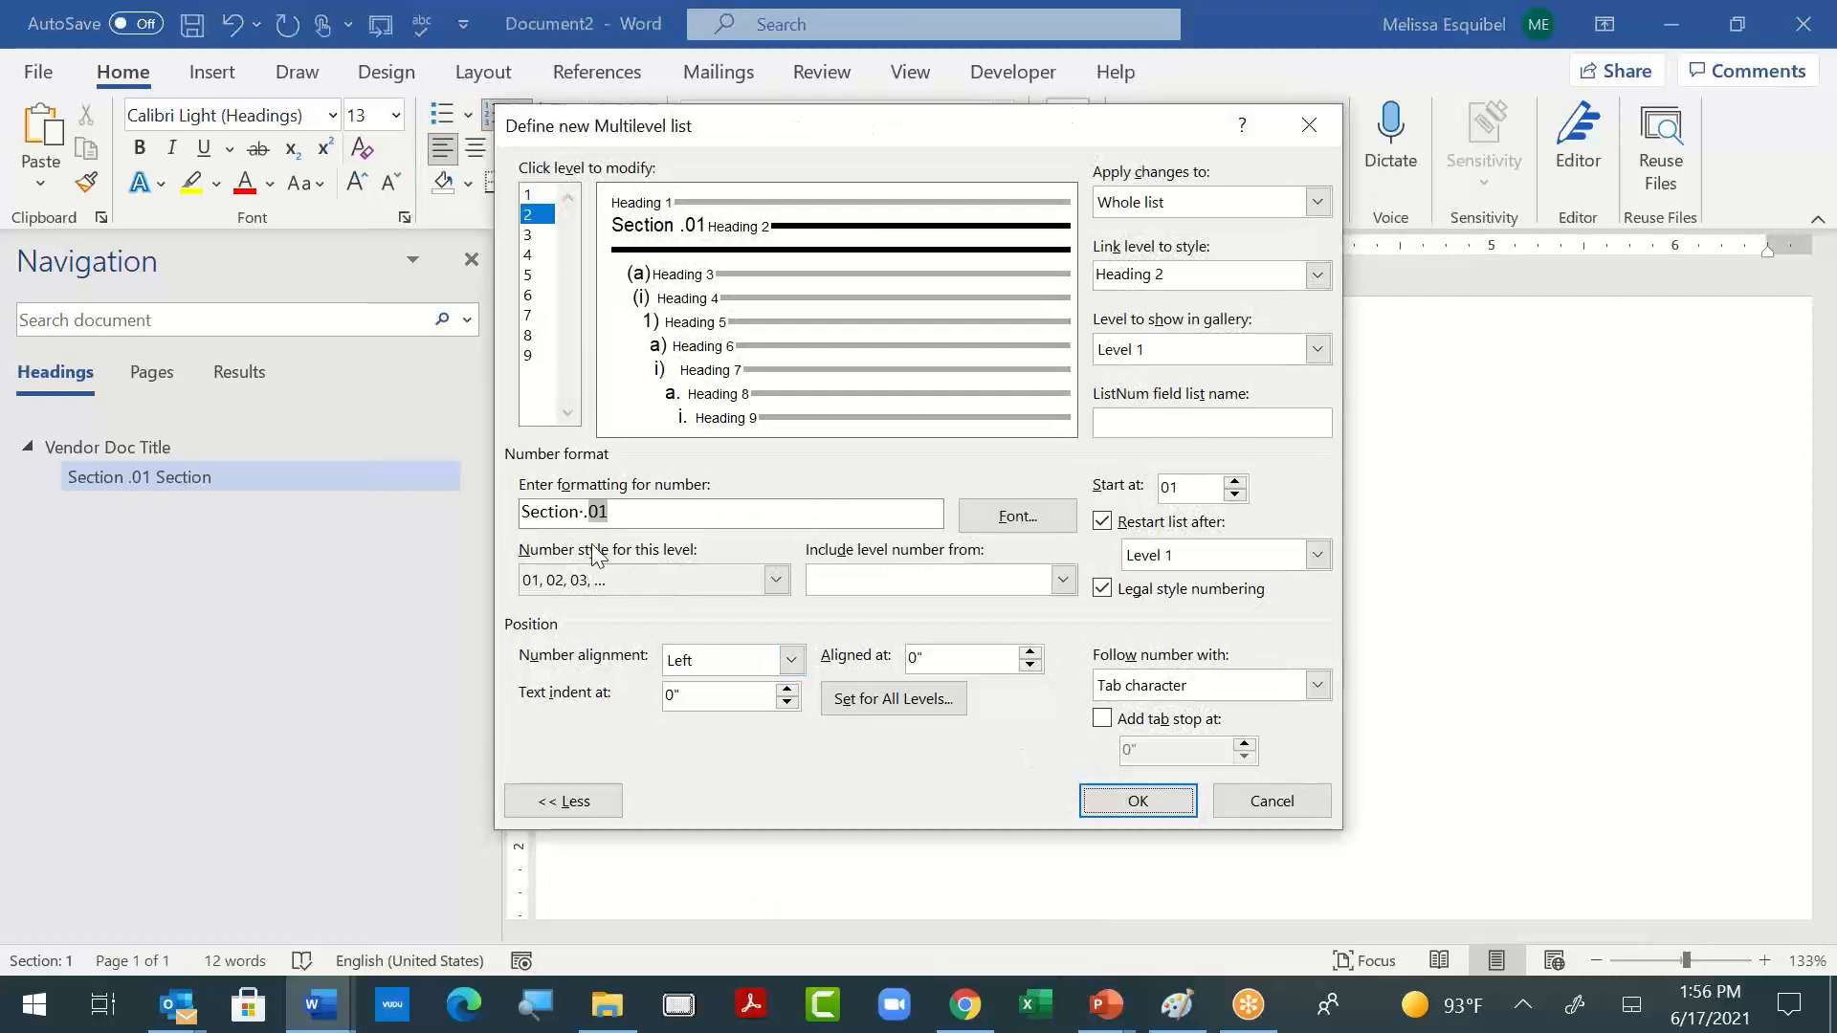
click(620, 509)
key(BackSpace)
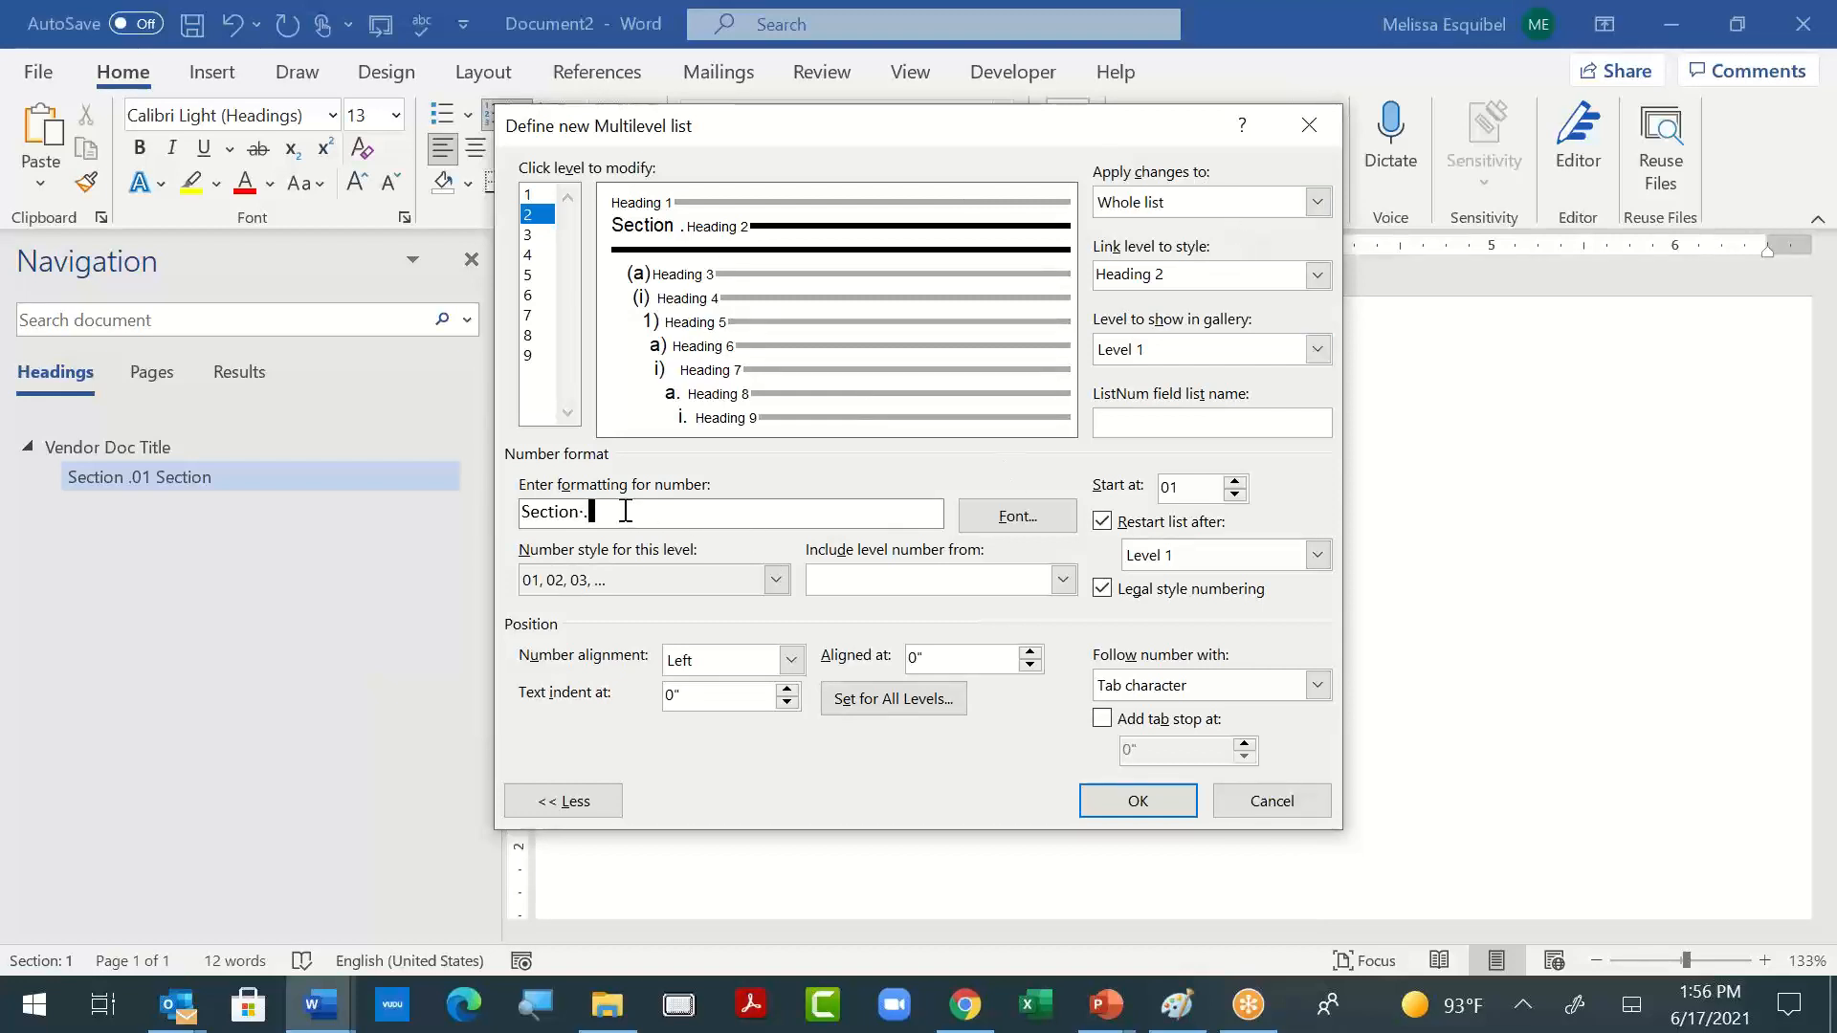
key(BackSpace)
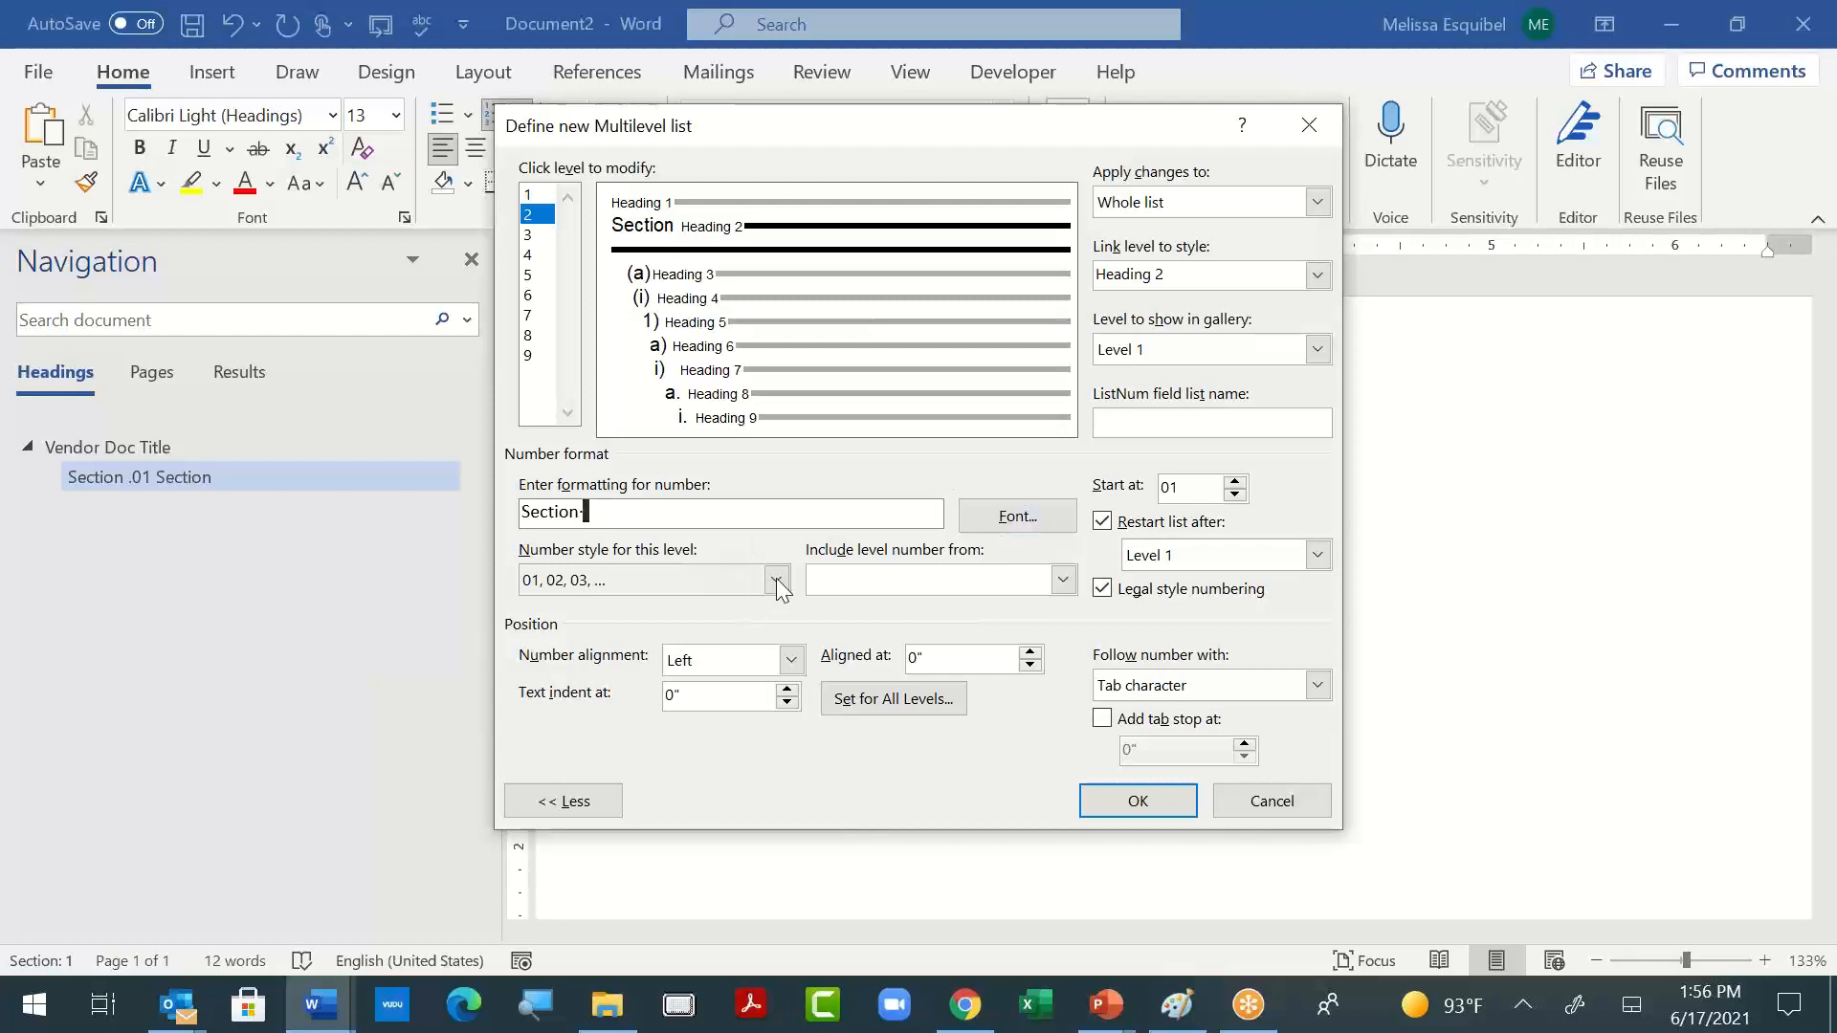
text(1)
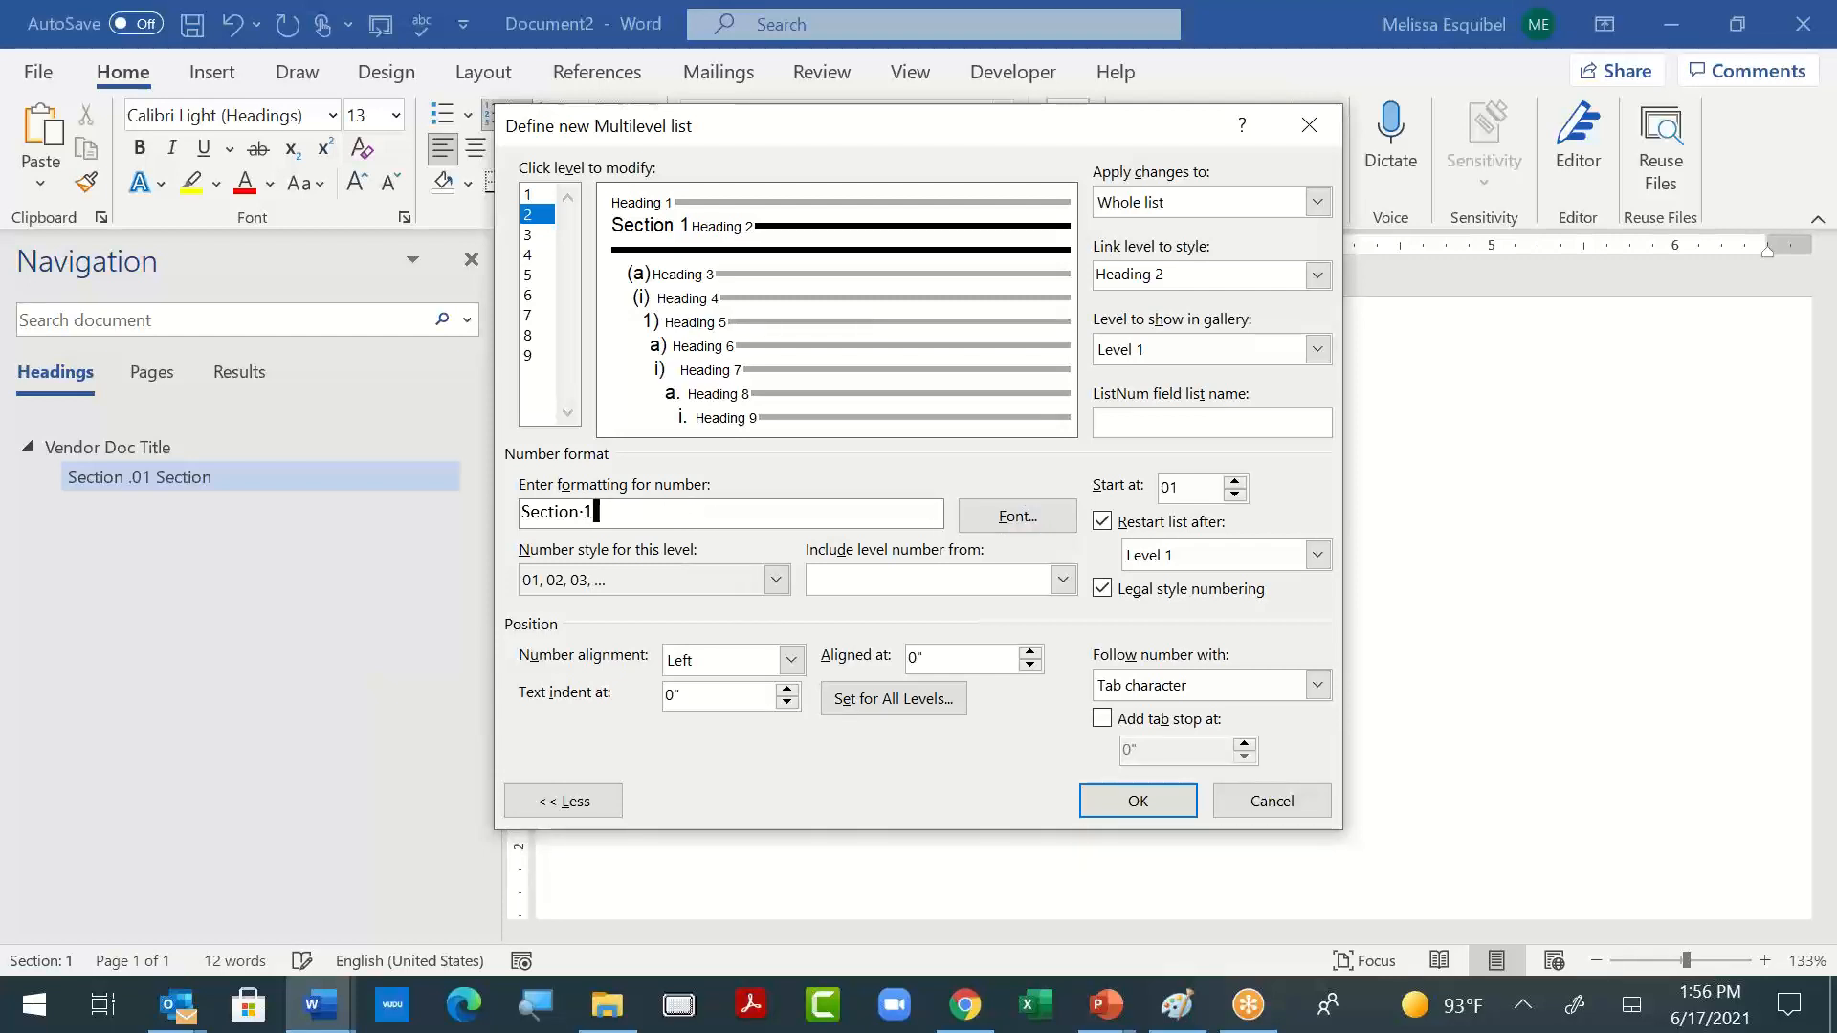
click(1296, 795)
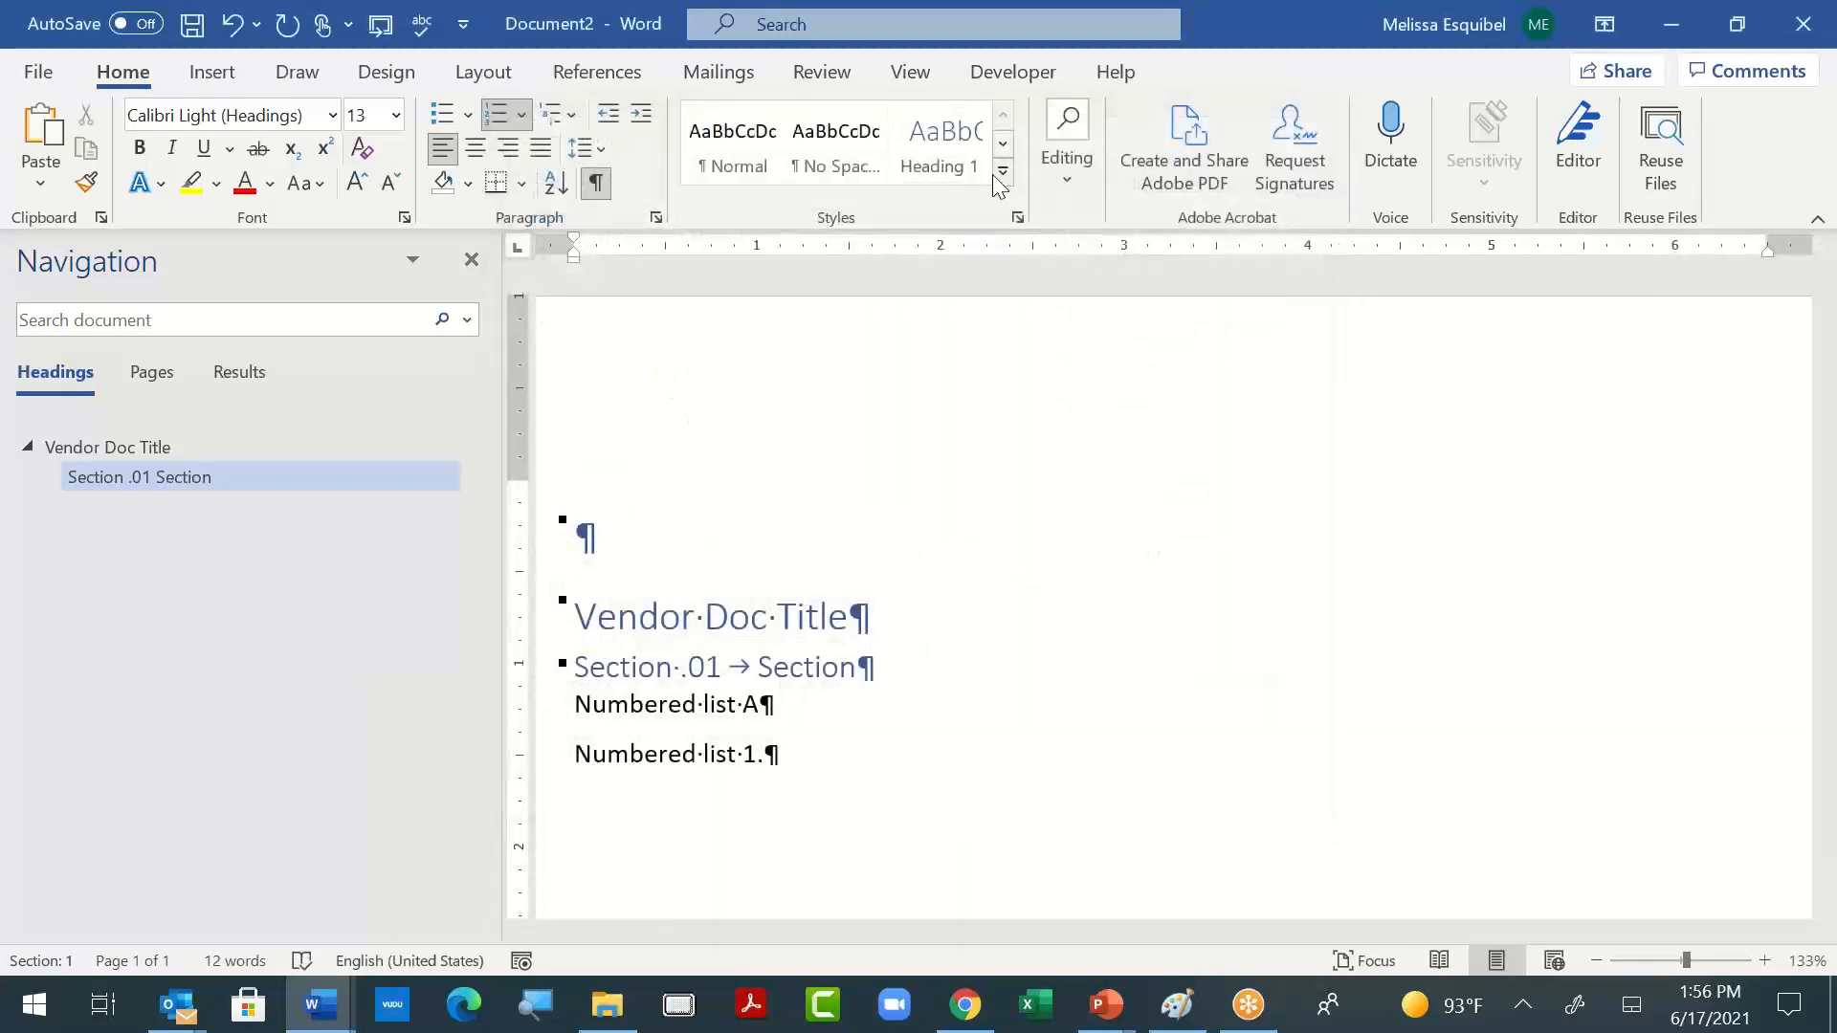
- Open the numbering settings of the Heading 2 style used by the "Section" heading
click(1005, 182)
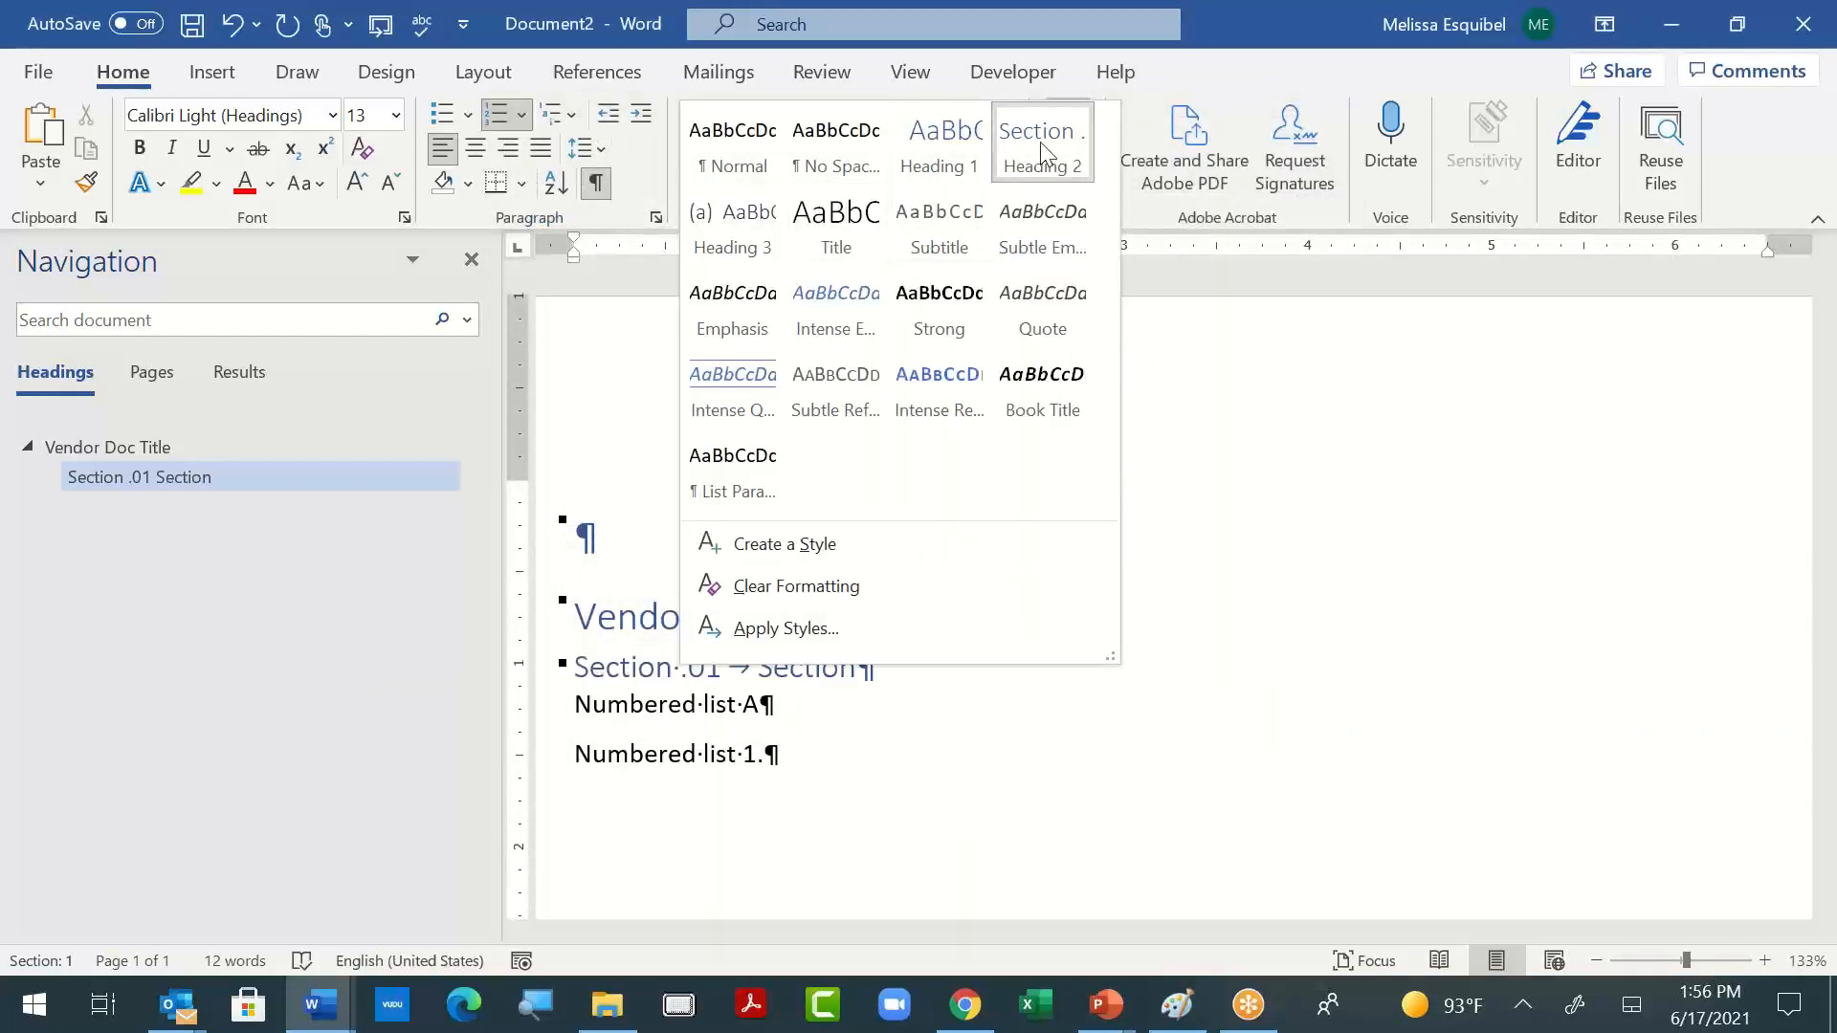
click(1041, 142)
double_click(823, 680)
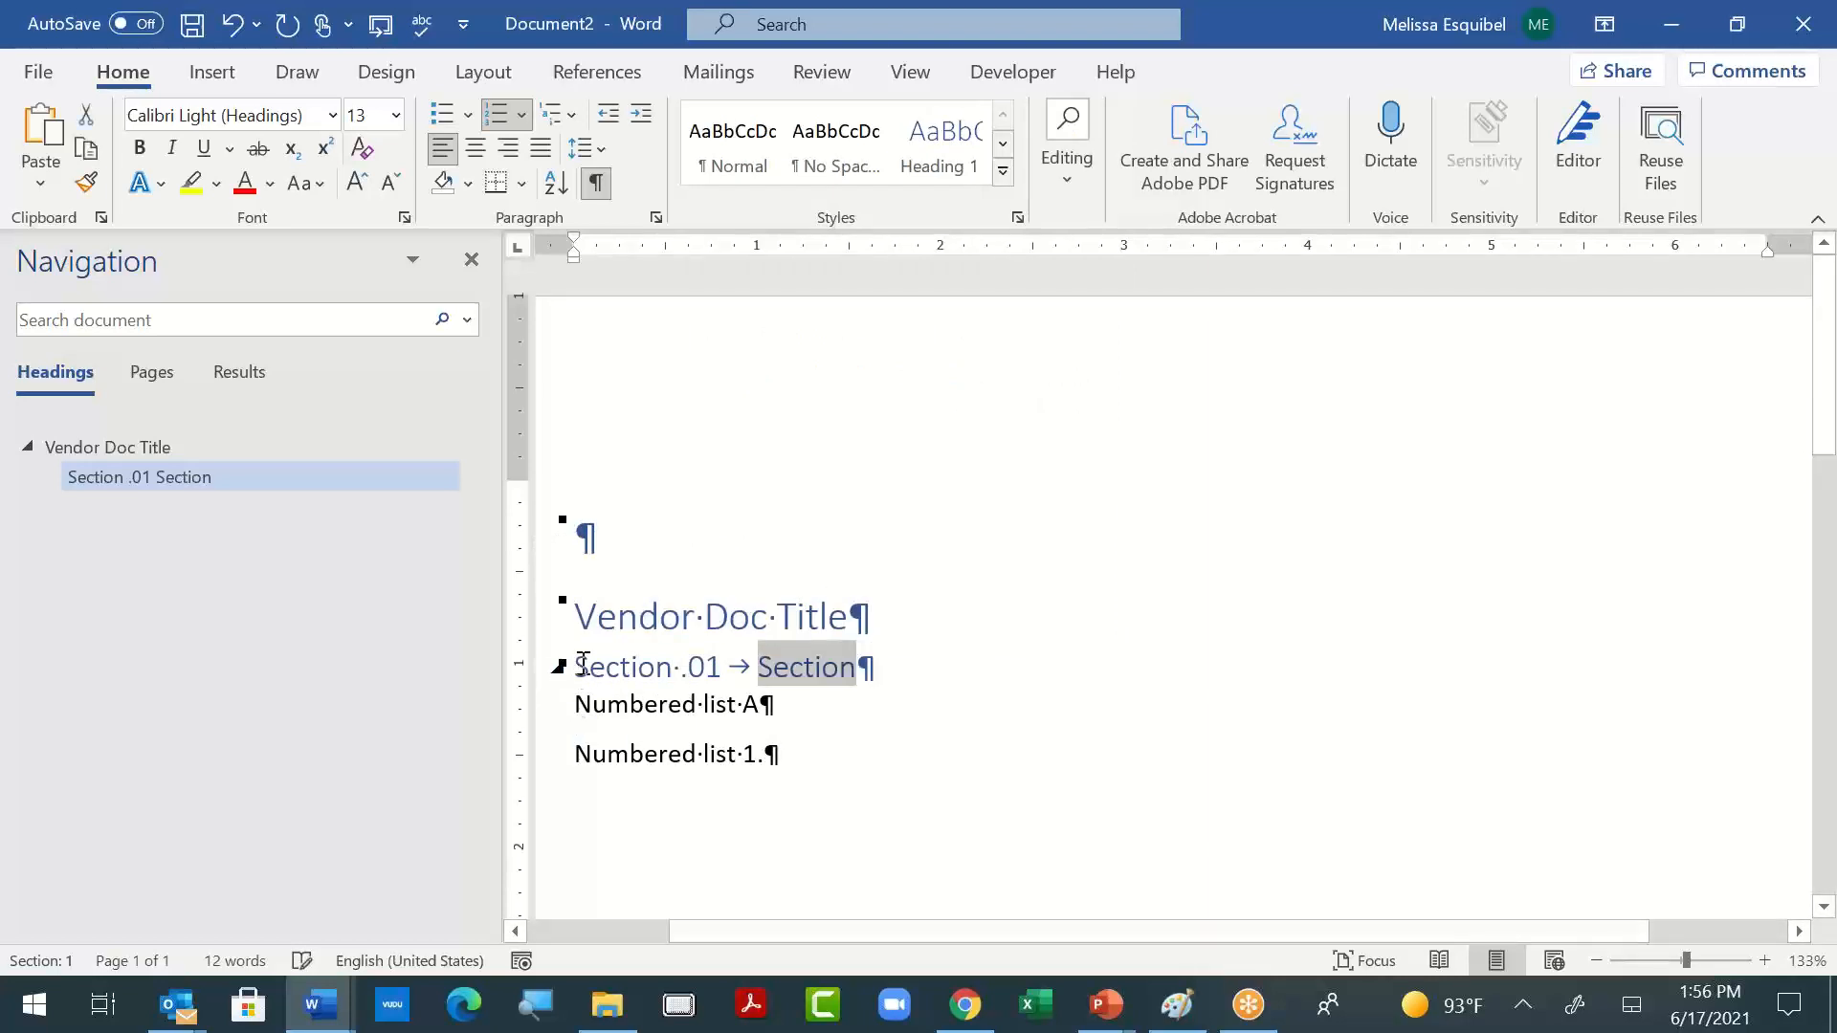
click(1003, 173)
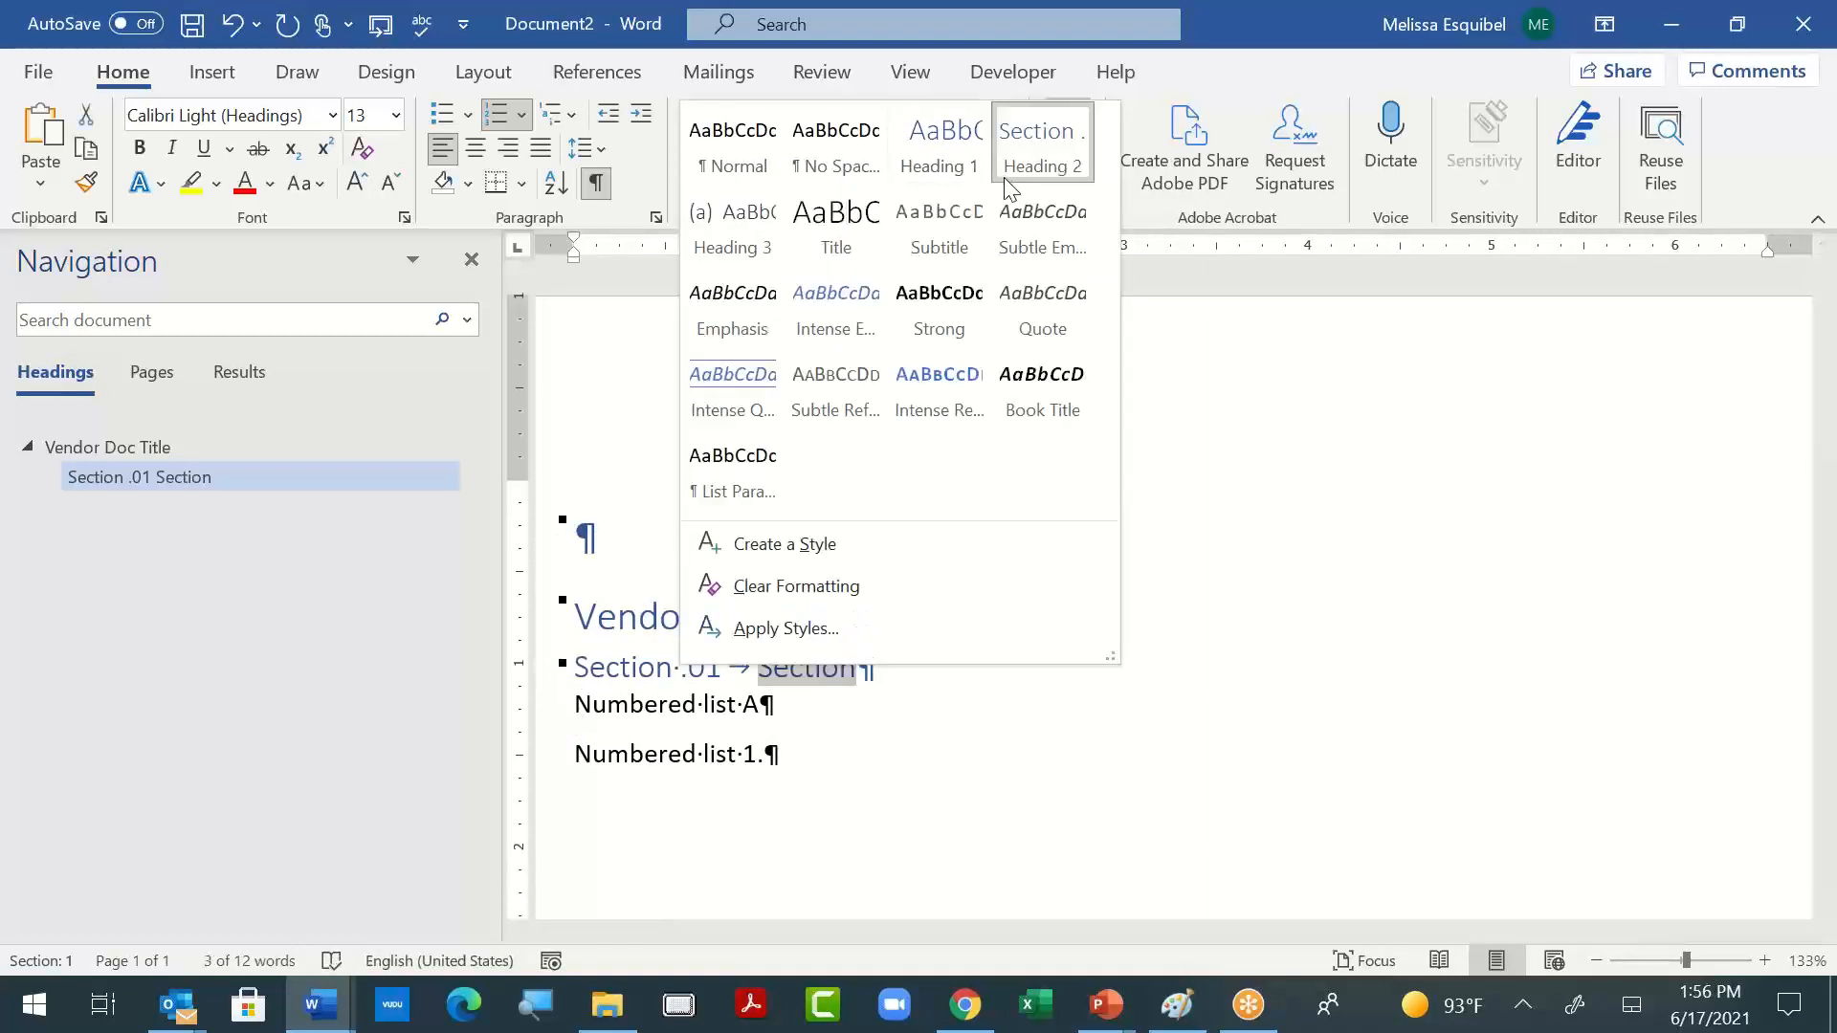
right_click(1043, 160)
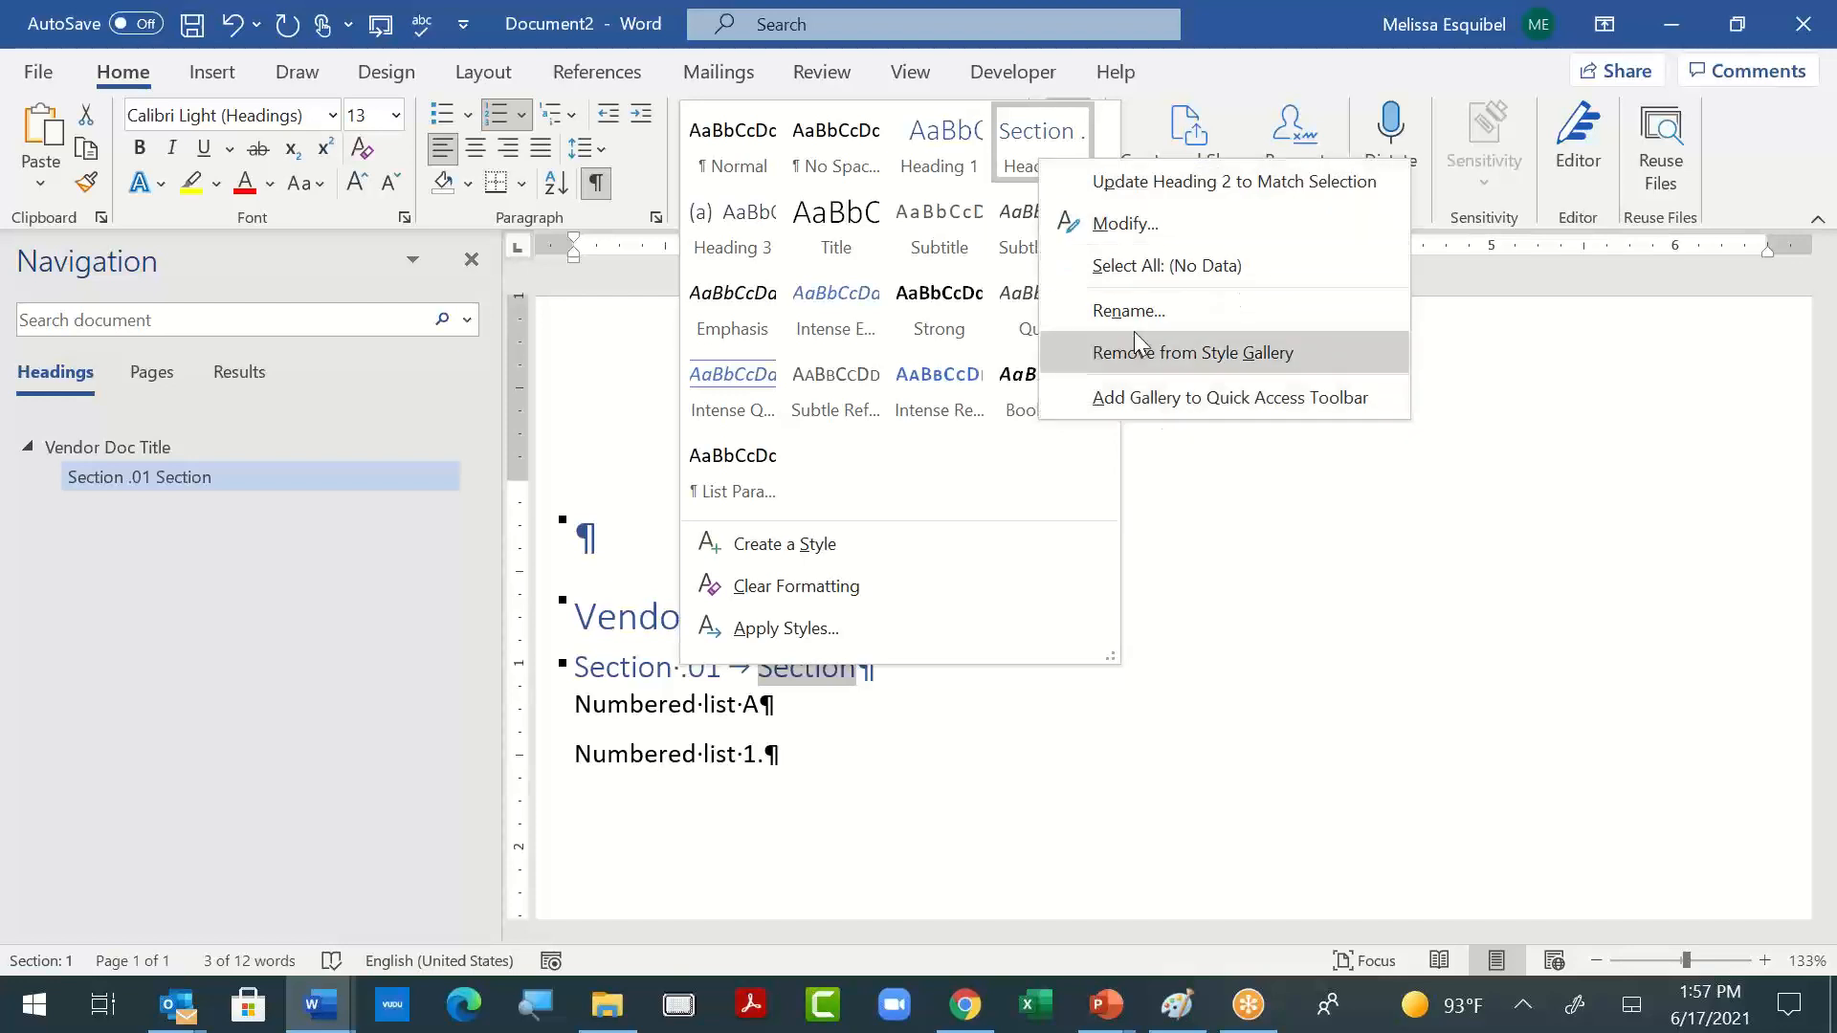
click(1156, 224)
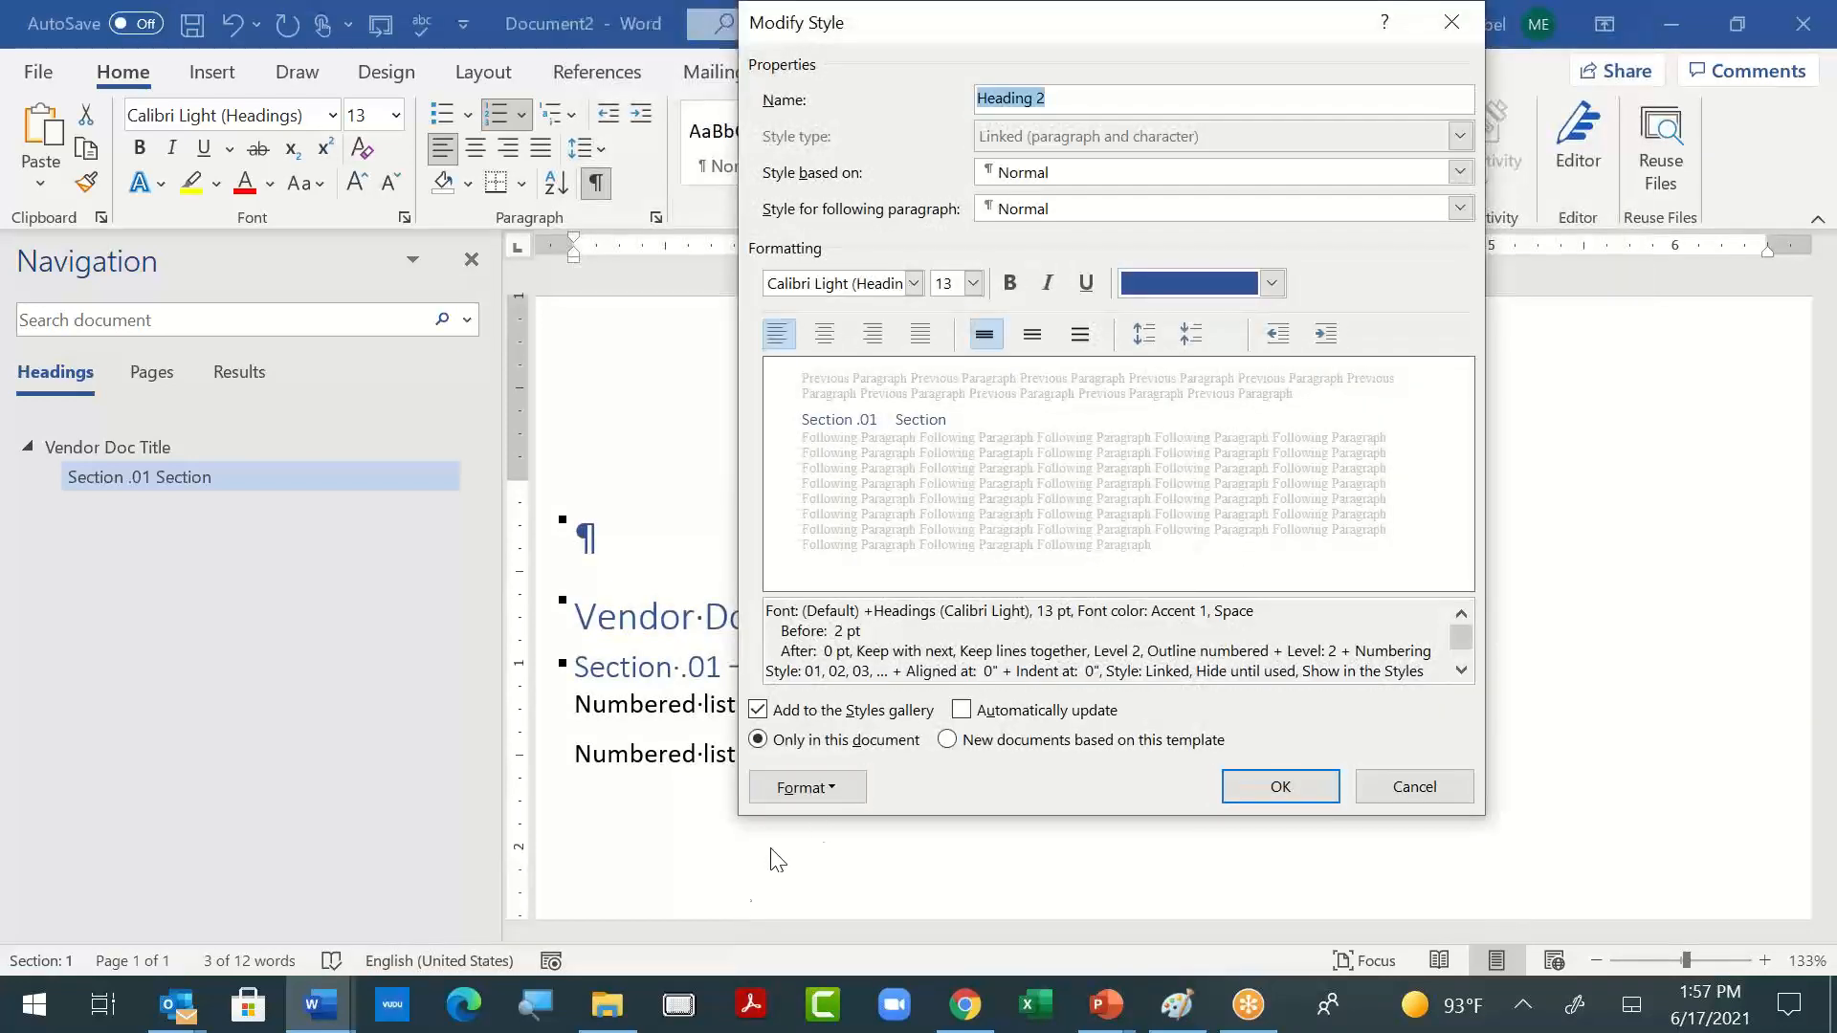
click(817, 794)
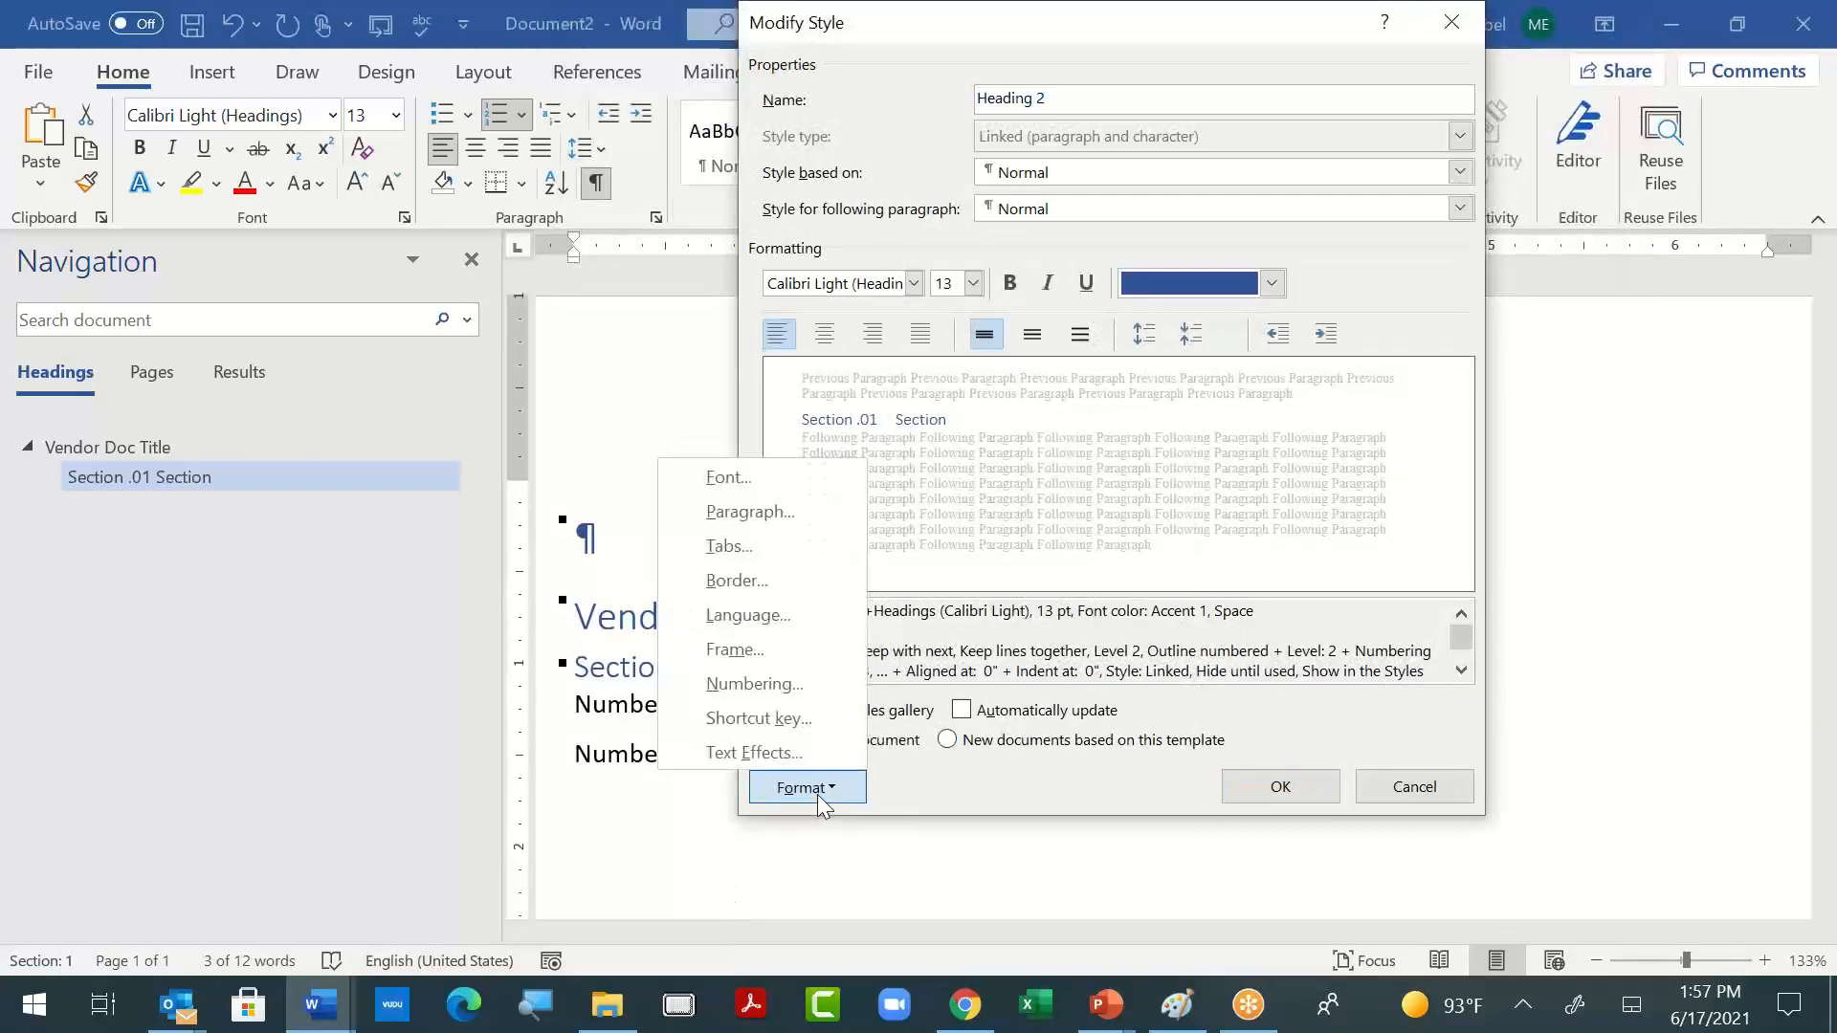
click(798, 681)
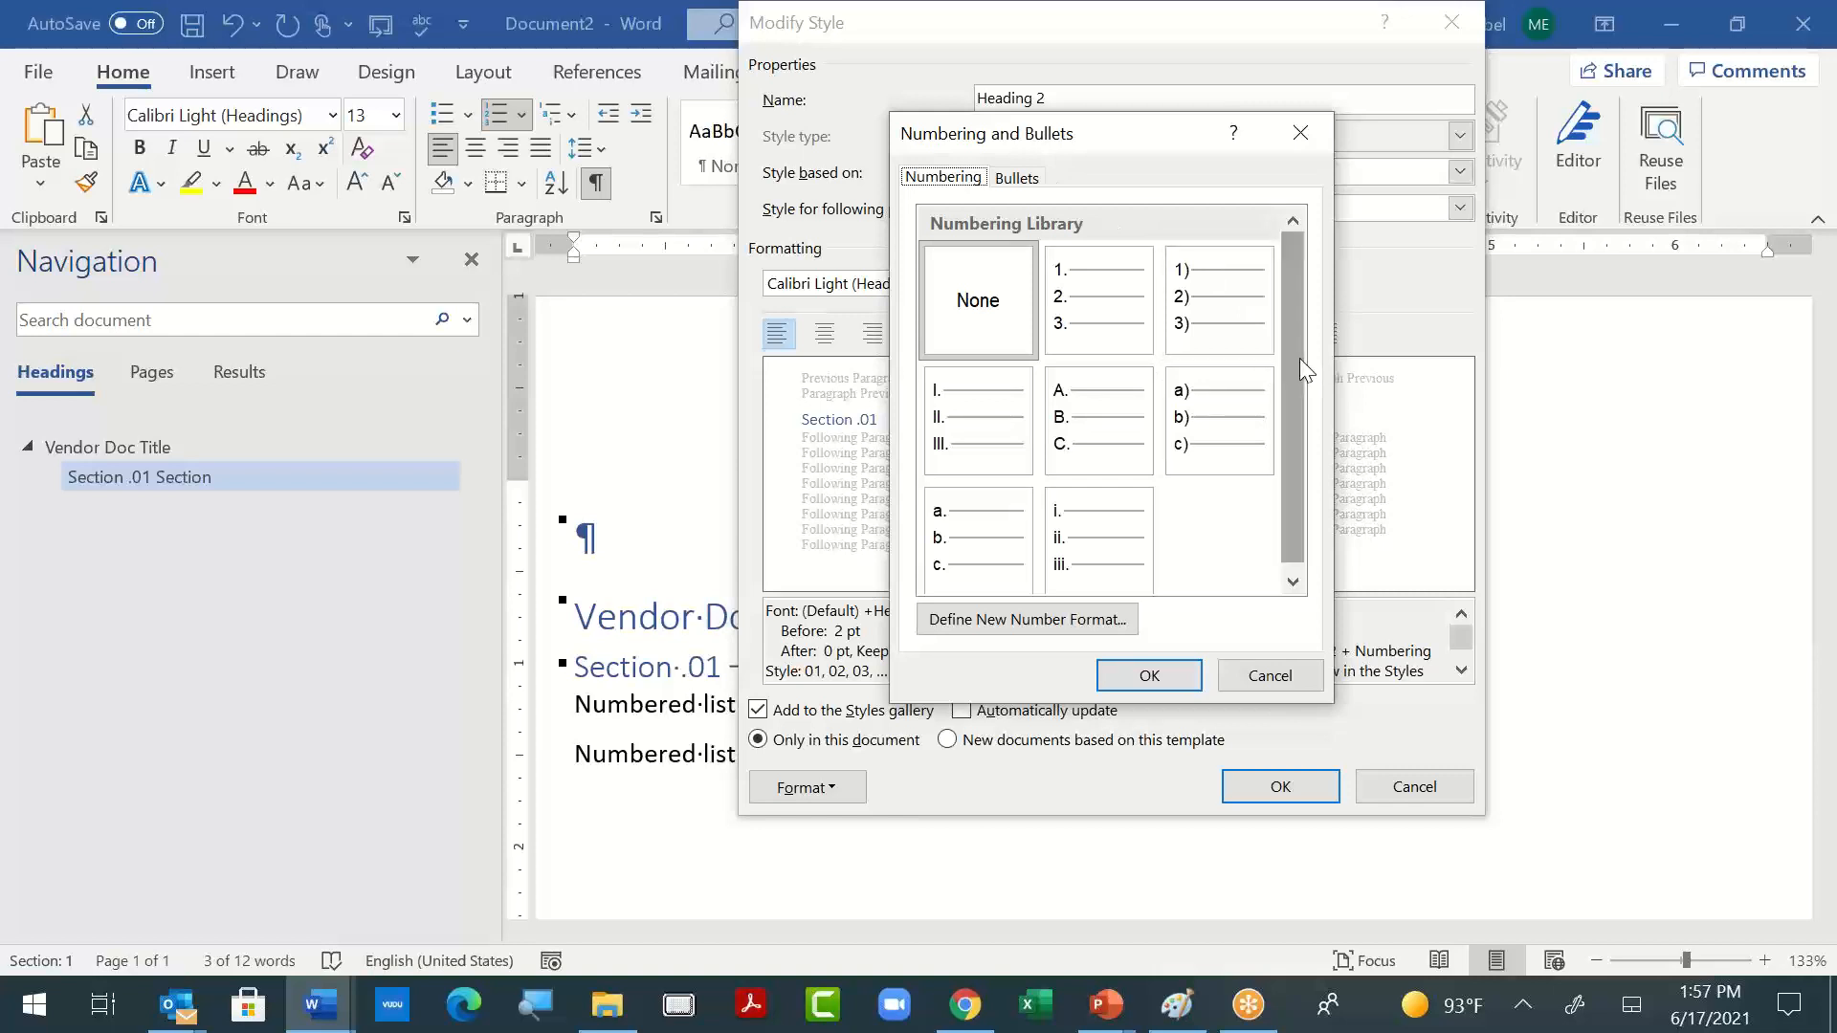
- Define a new number format that adds 01 after "1." and uses the 1, 2, 3, … number style
drag(1299, 358, 1270, 543)
click(1080, 622)
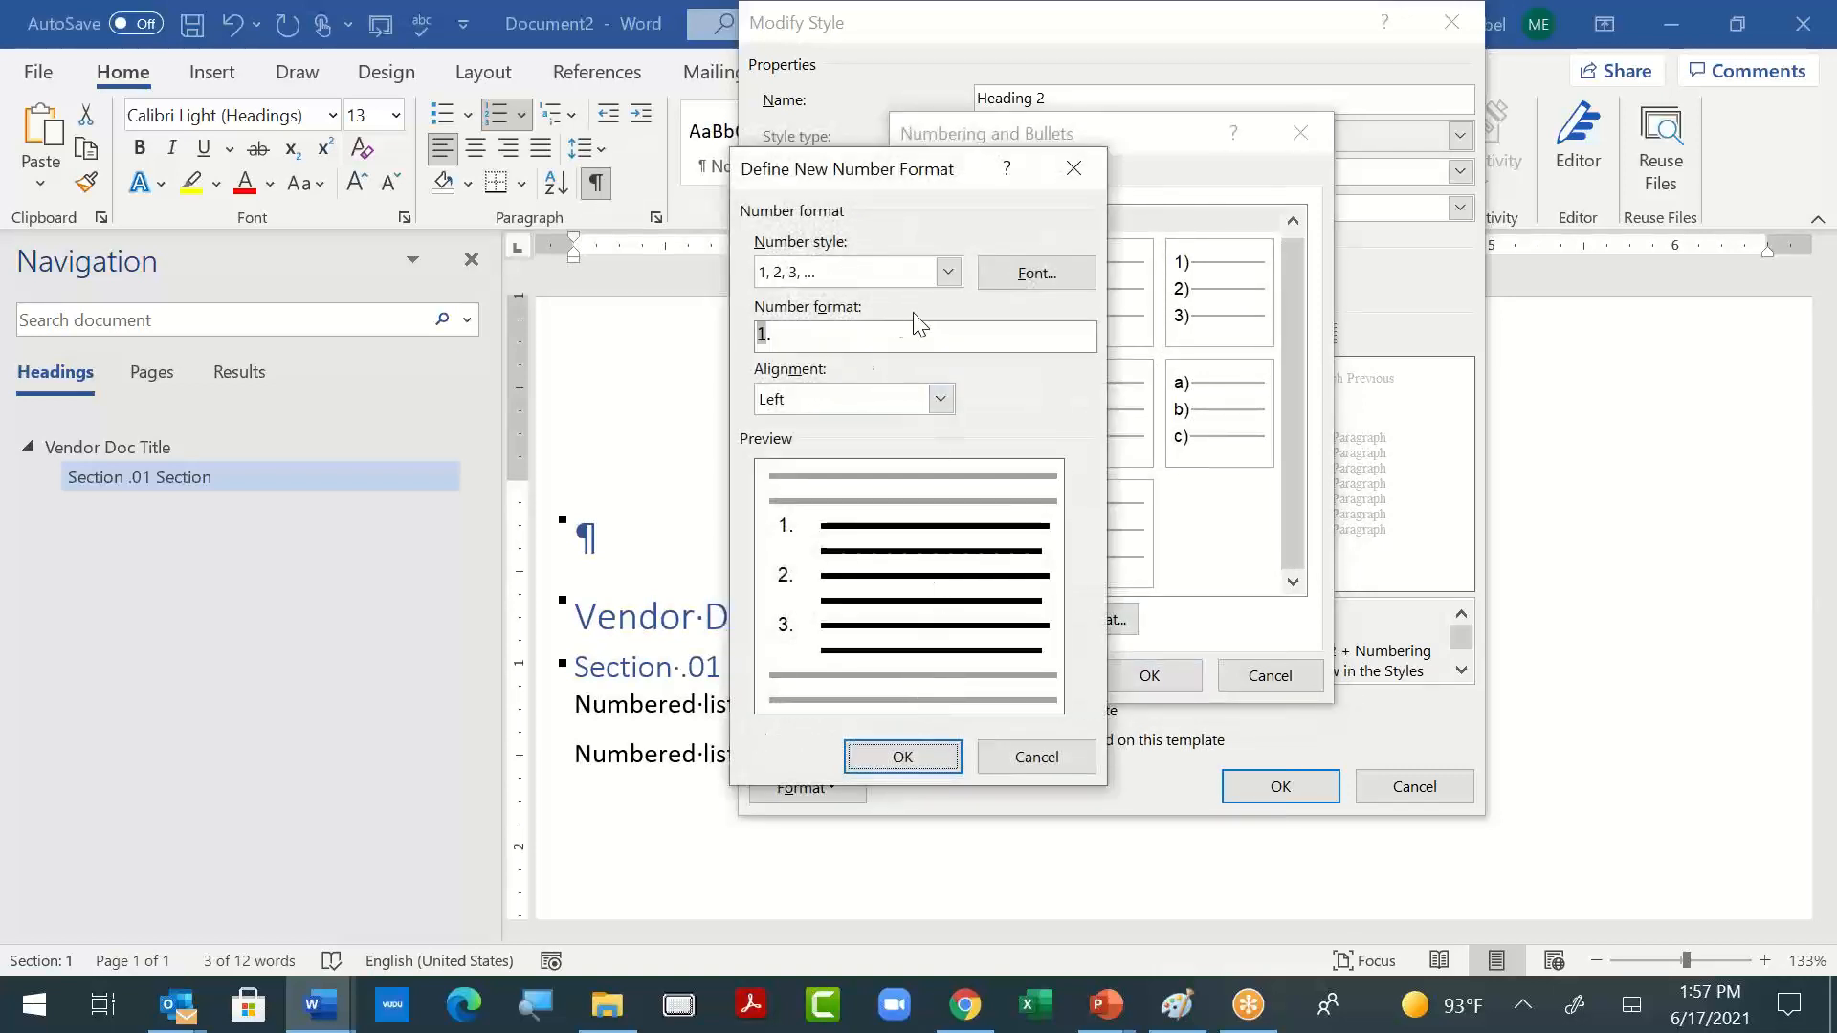
click(871, 345)
text(01)
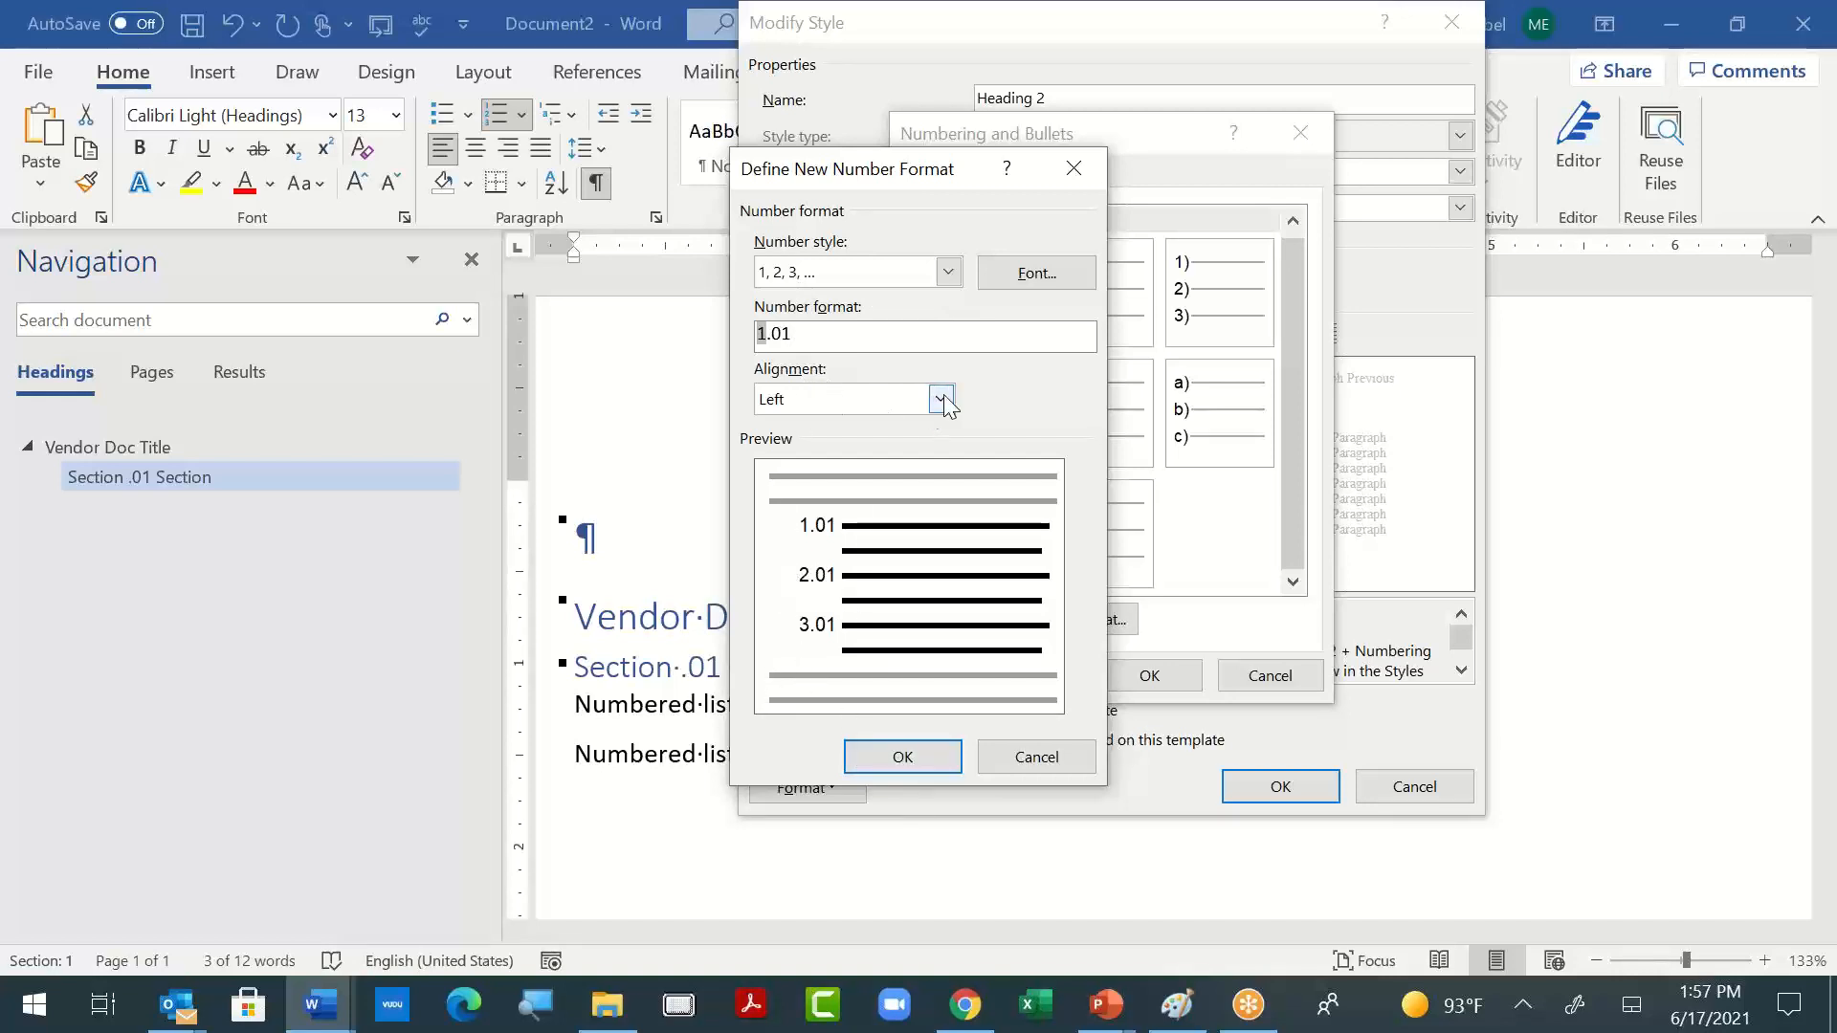
click(948, 273)
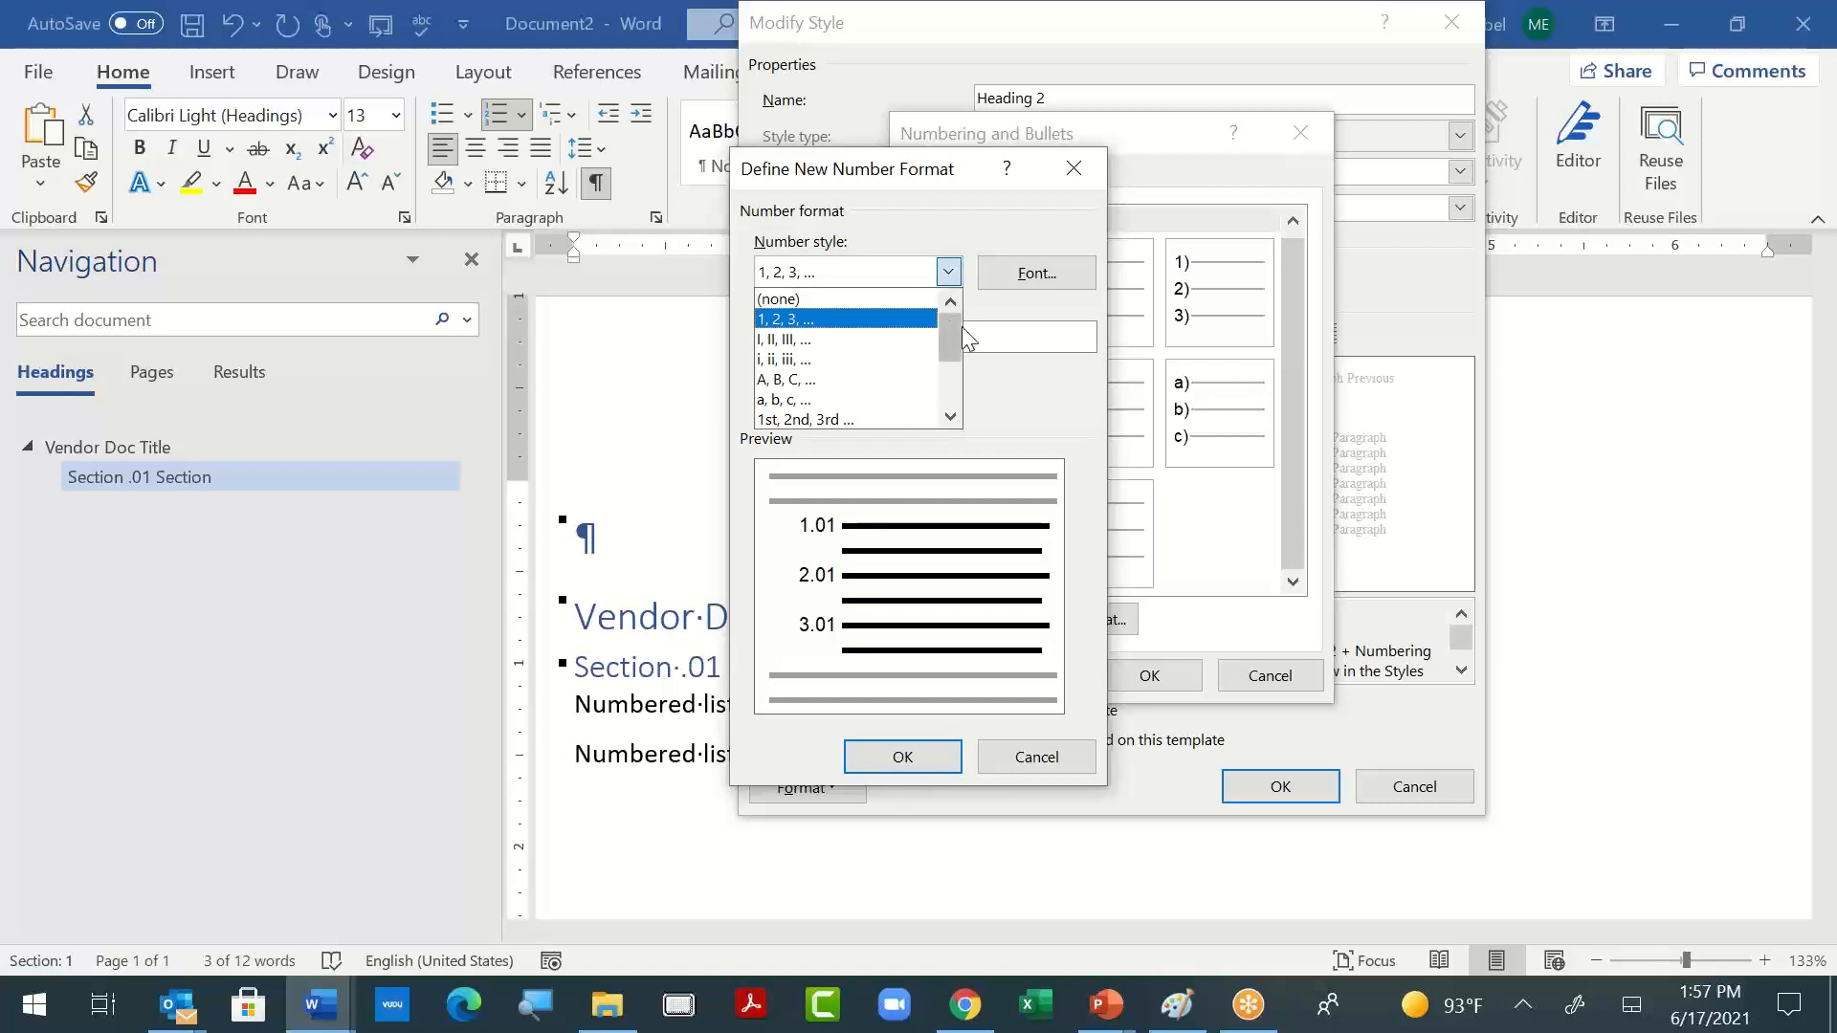
drag(957, 339, 947, 259)
click(878, 319)
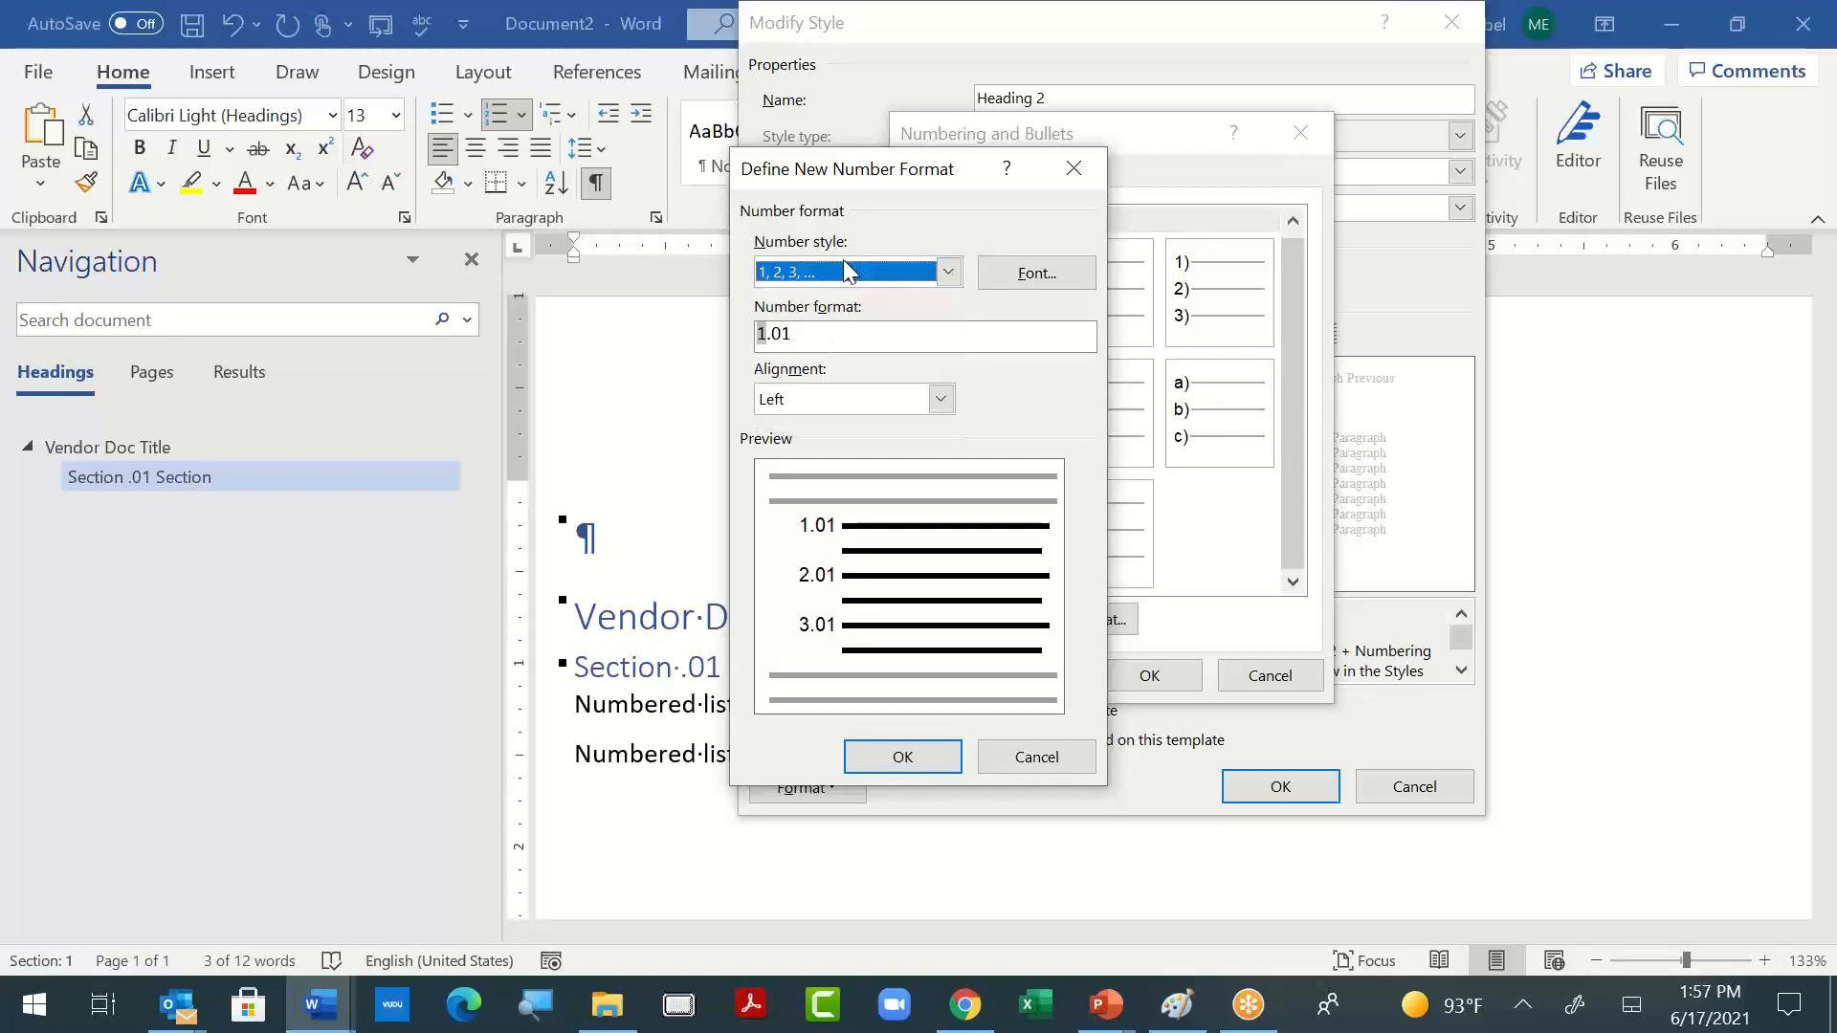
- Keep the numbers left-aligned and save the 1.01 numbering in the Heading 2 style
click(811, 402)
click(808, 424)
click(803, 344)
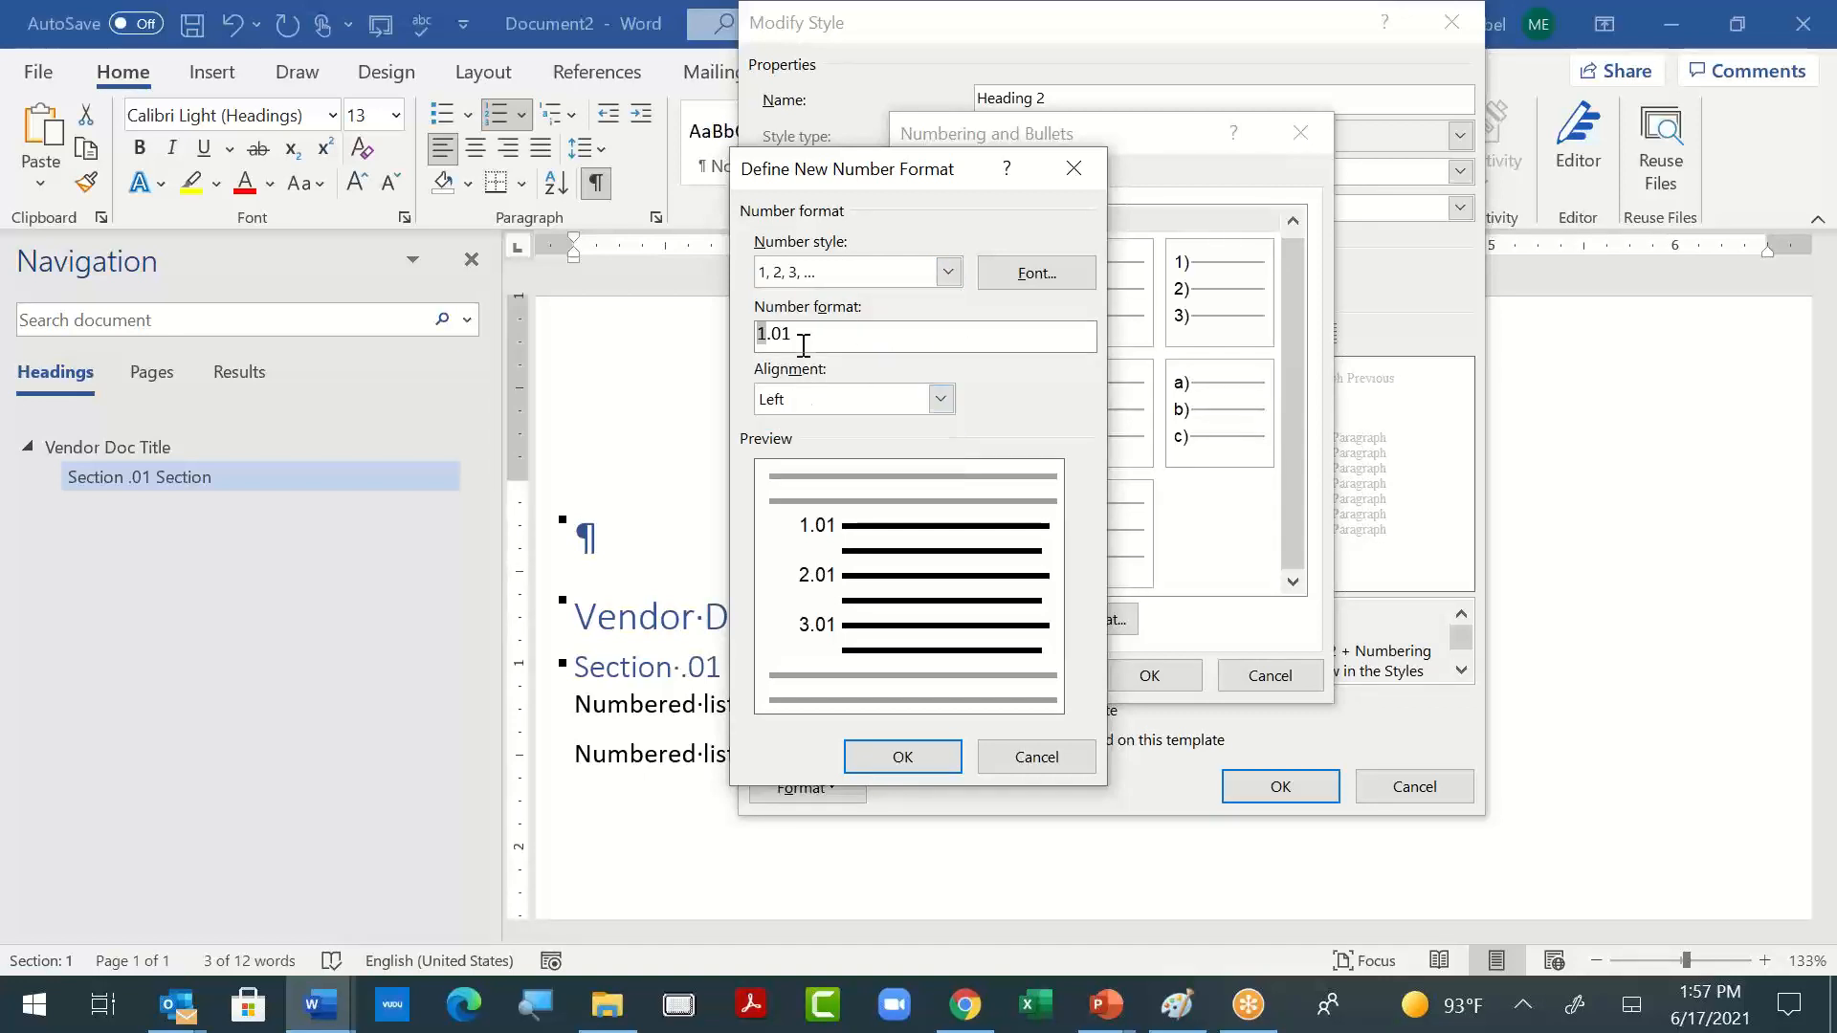
click(902, 756)
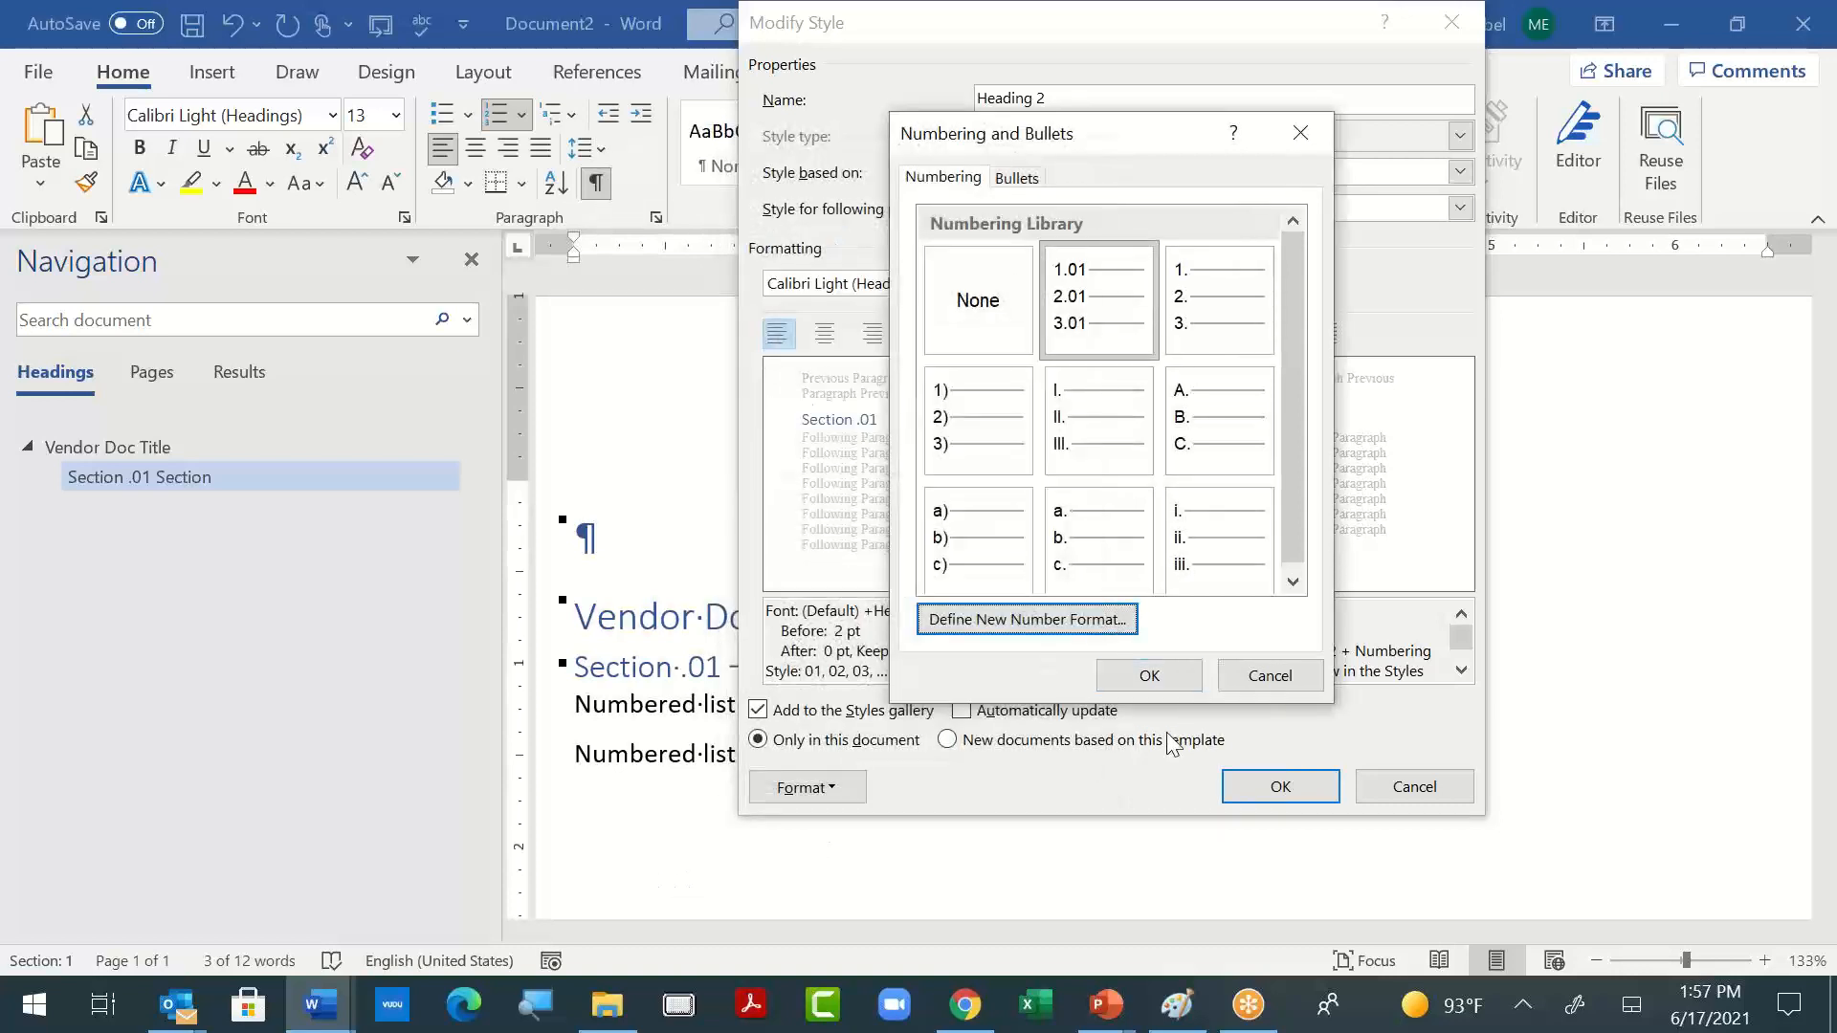
click(1167, 675)
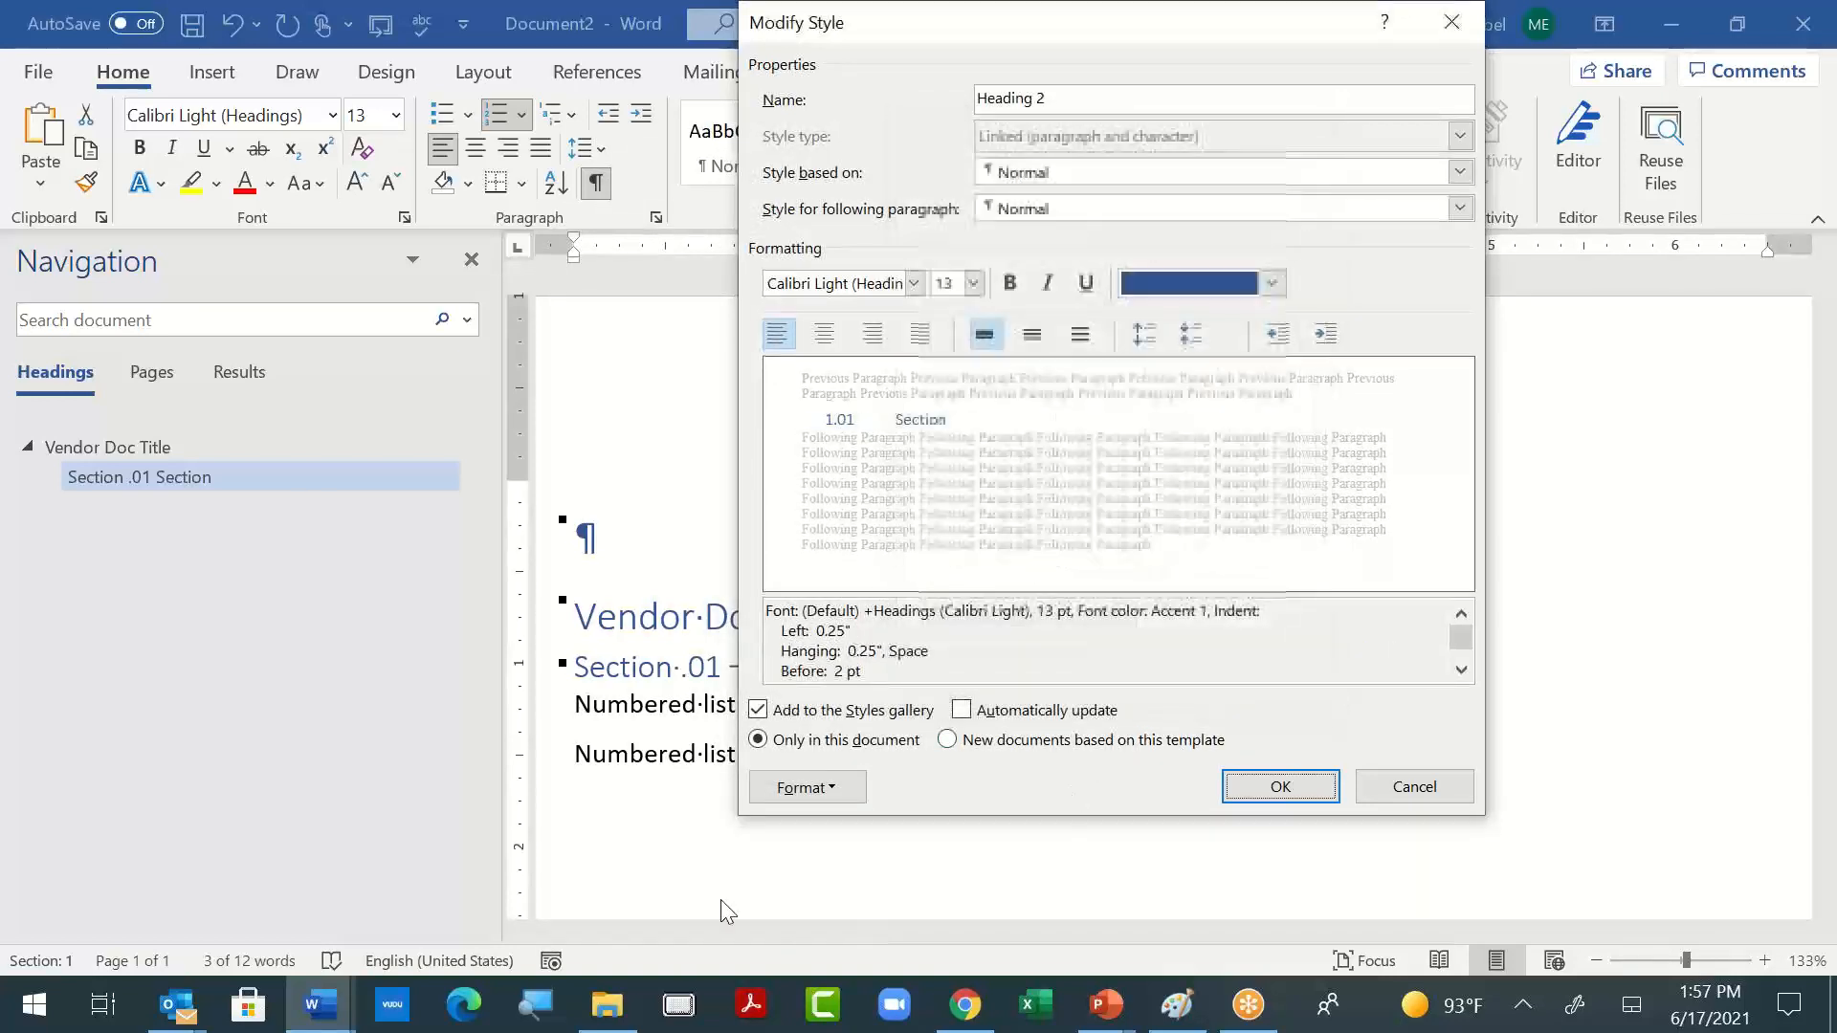
click(1280, 786)
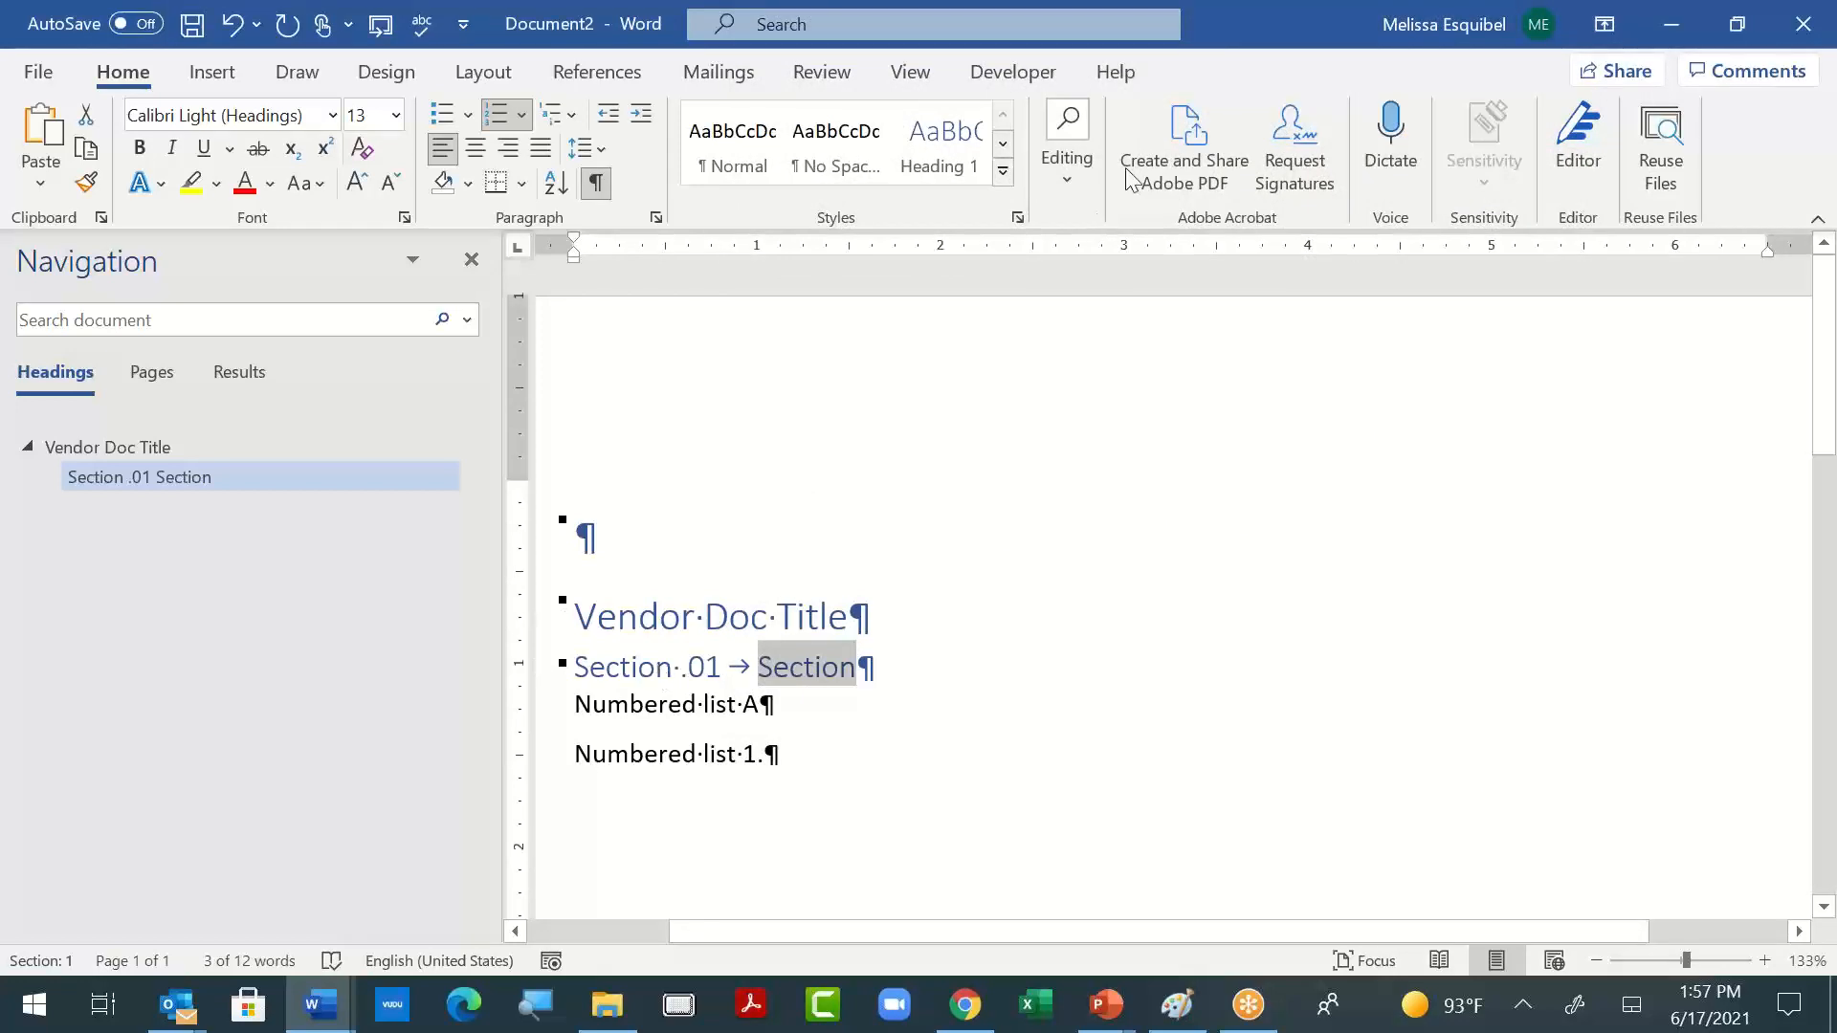
- Try Heading 1 on the "Section" line and reapply the modified Heading 2 style to it
click(940, 148)
click(1003, 170)
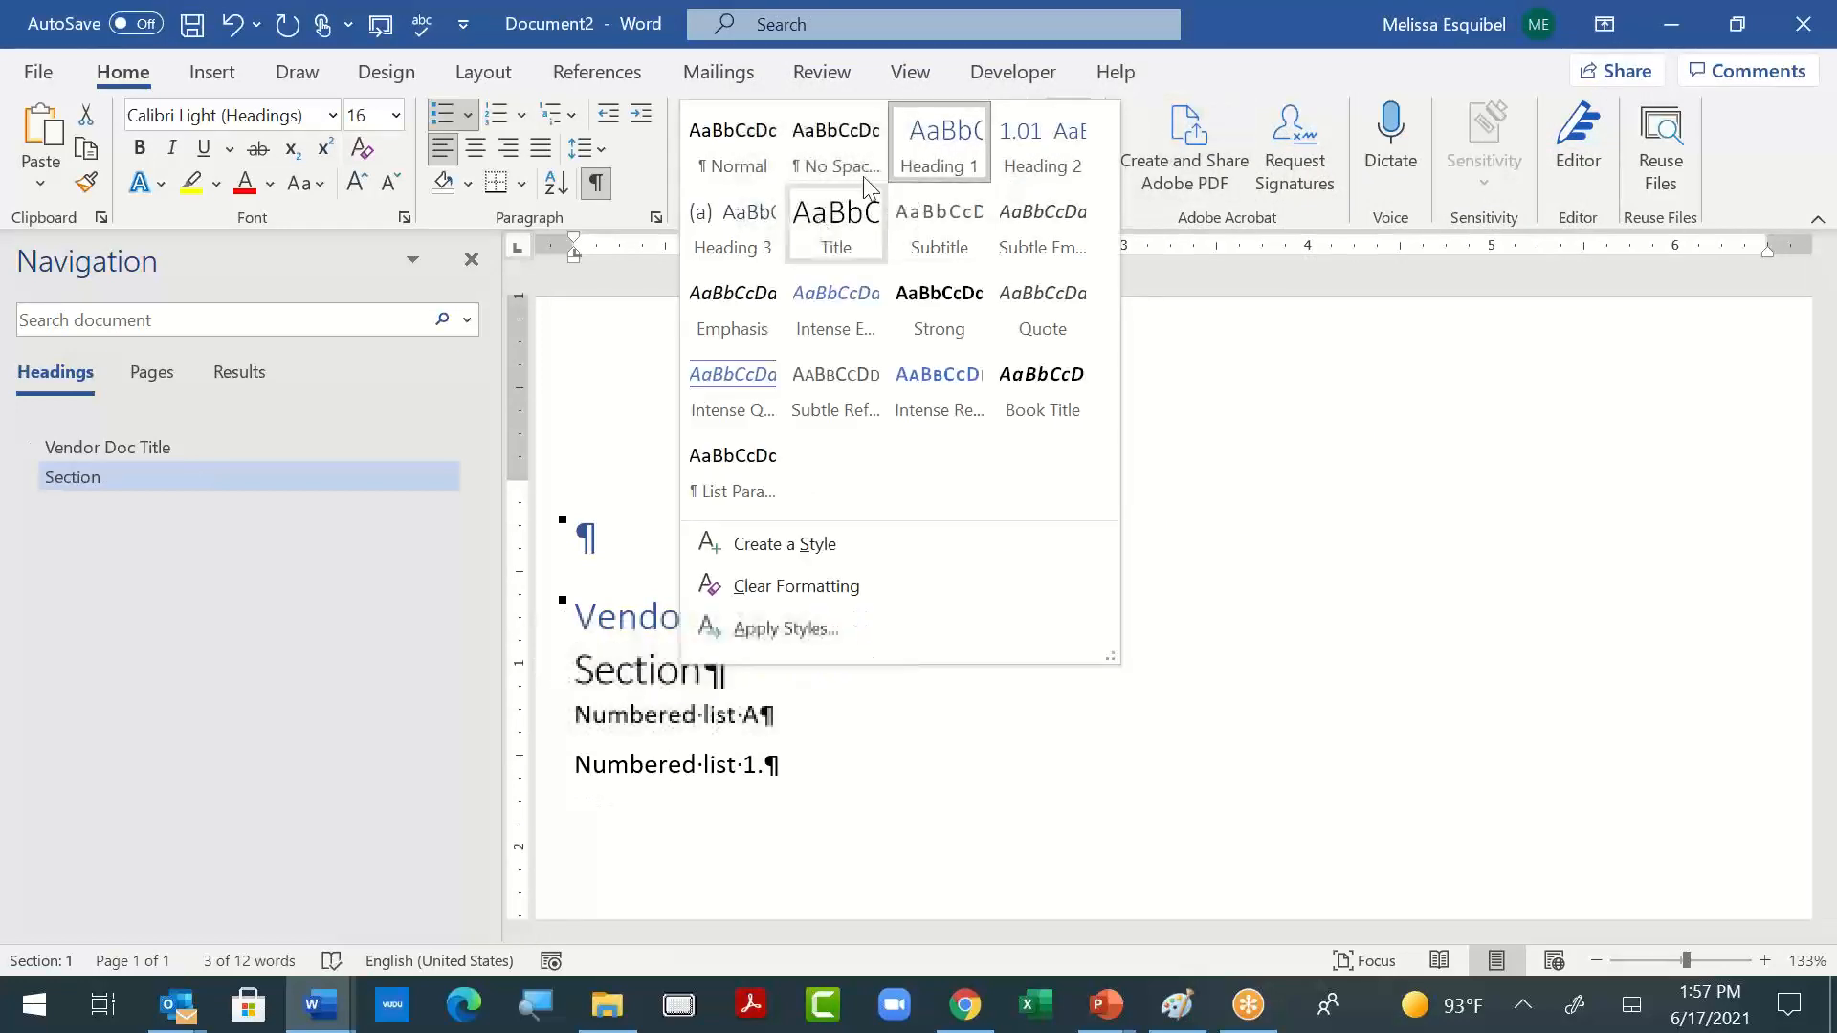
click(1052, 143)
click(824, 667)
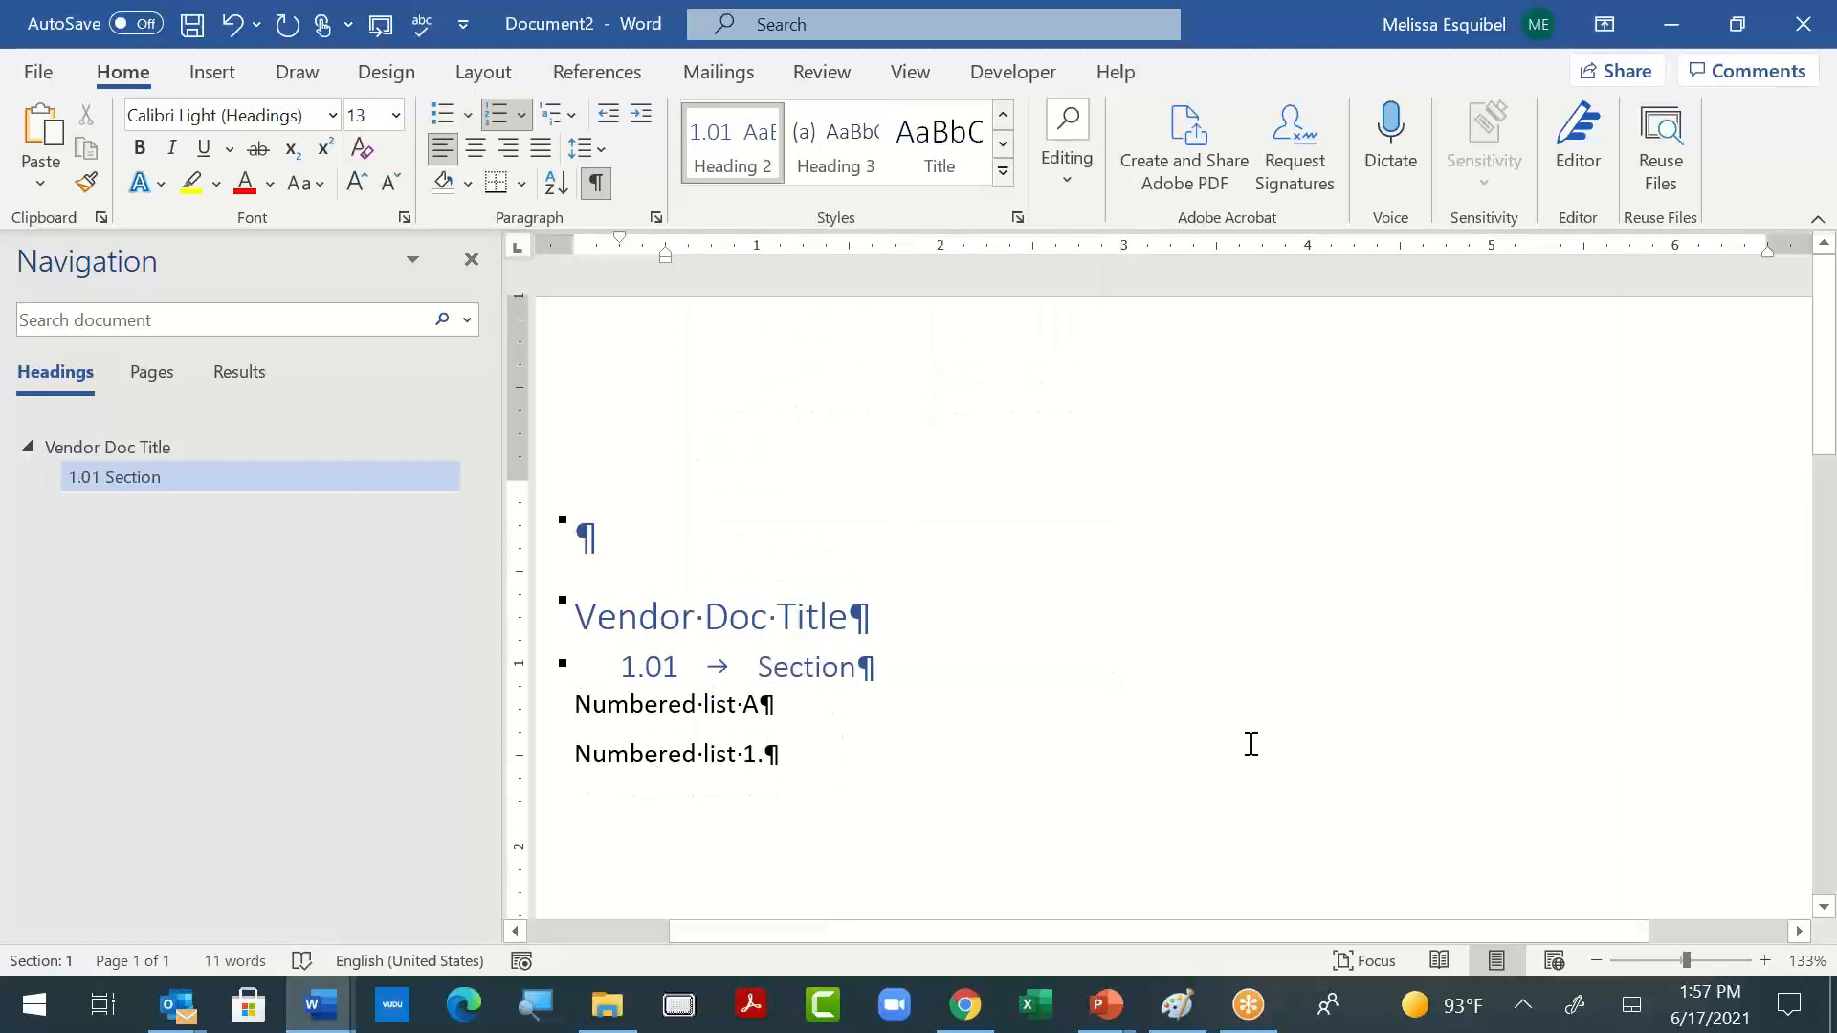
- Add a second "Section" line below the first and apply the Heading 2 style to it
key(End)
key(Return)
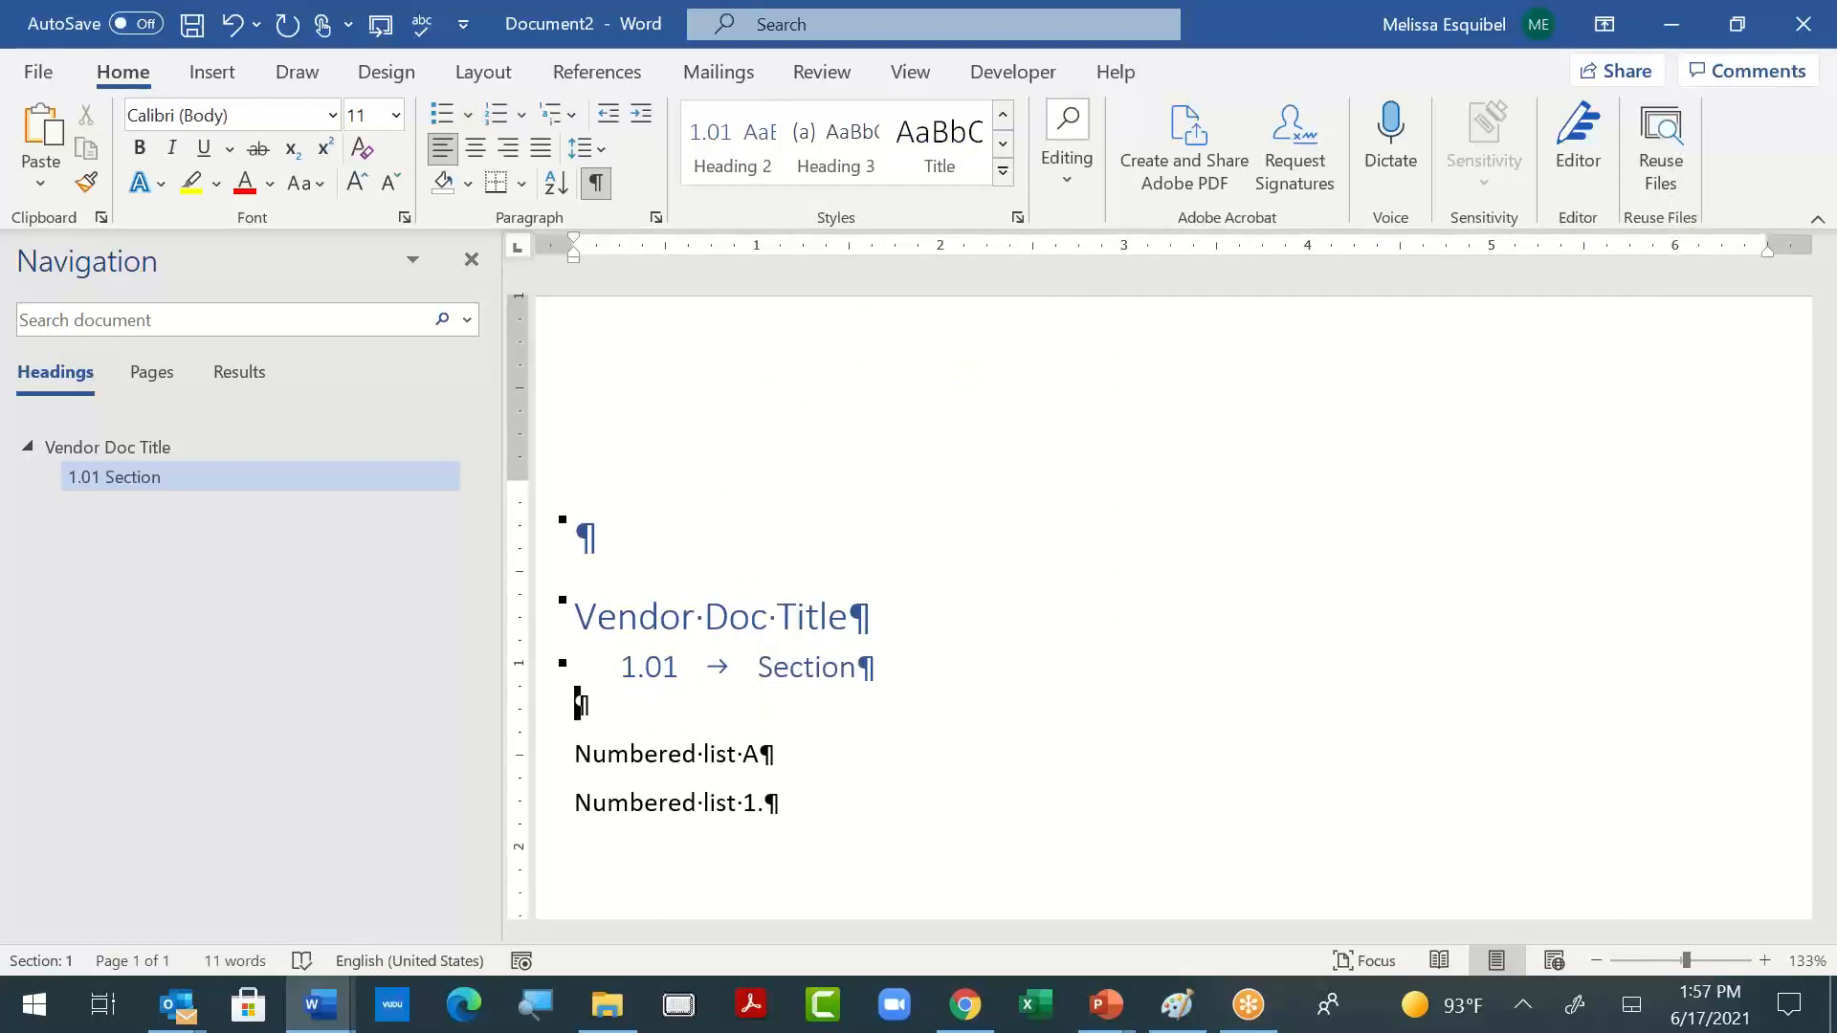
text(Section)
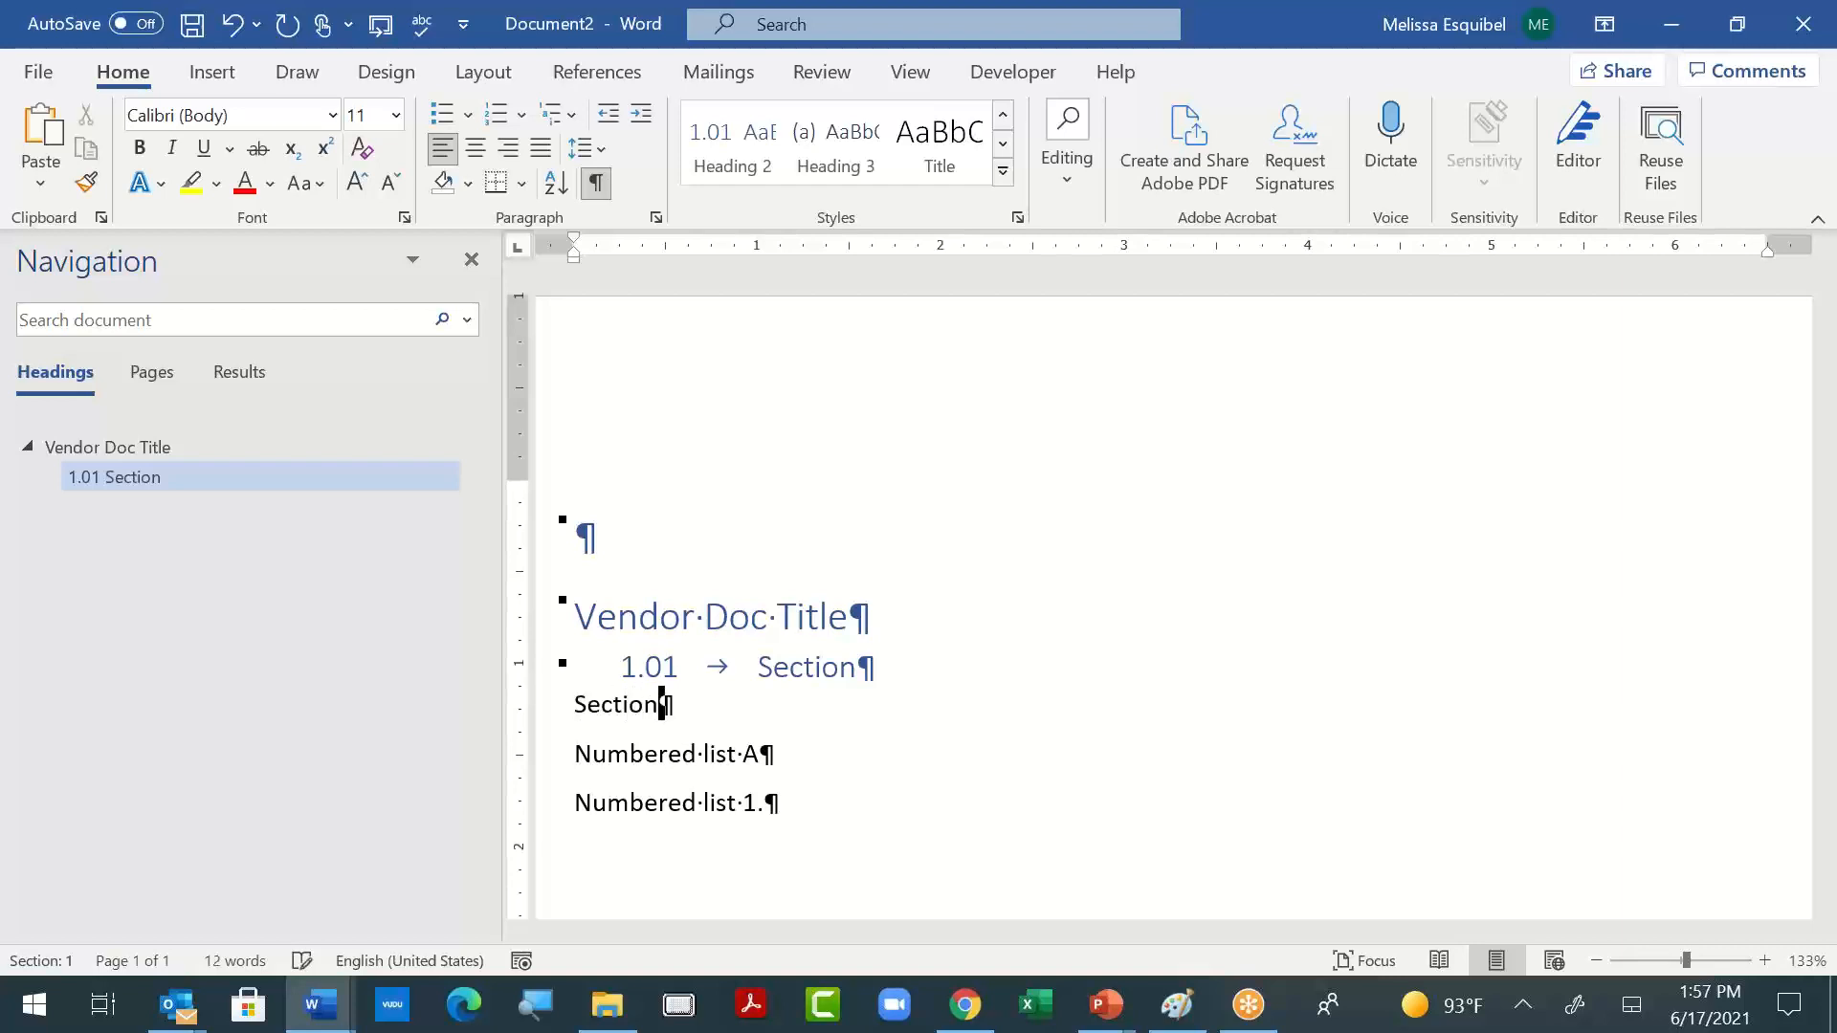
click(746, 158)
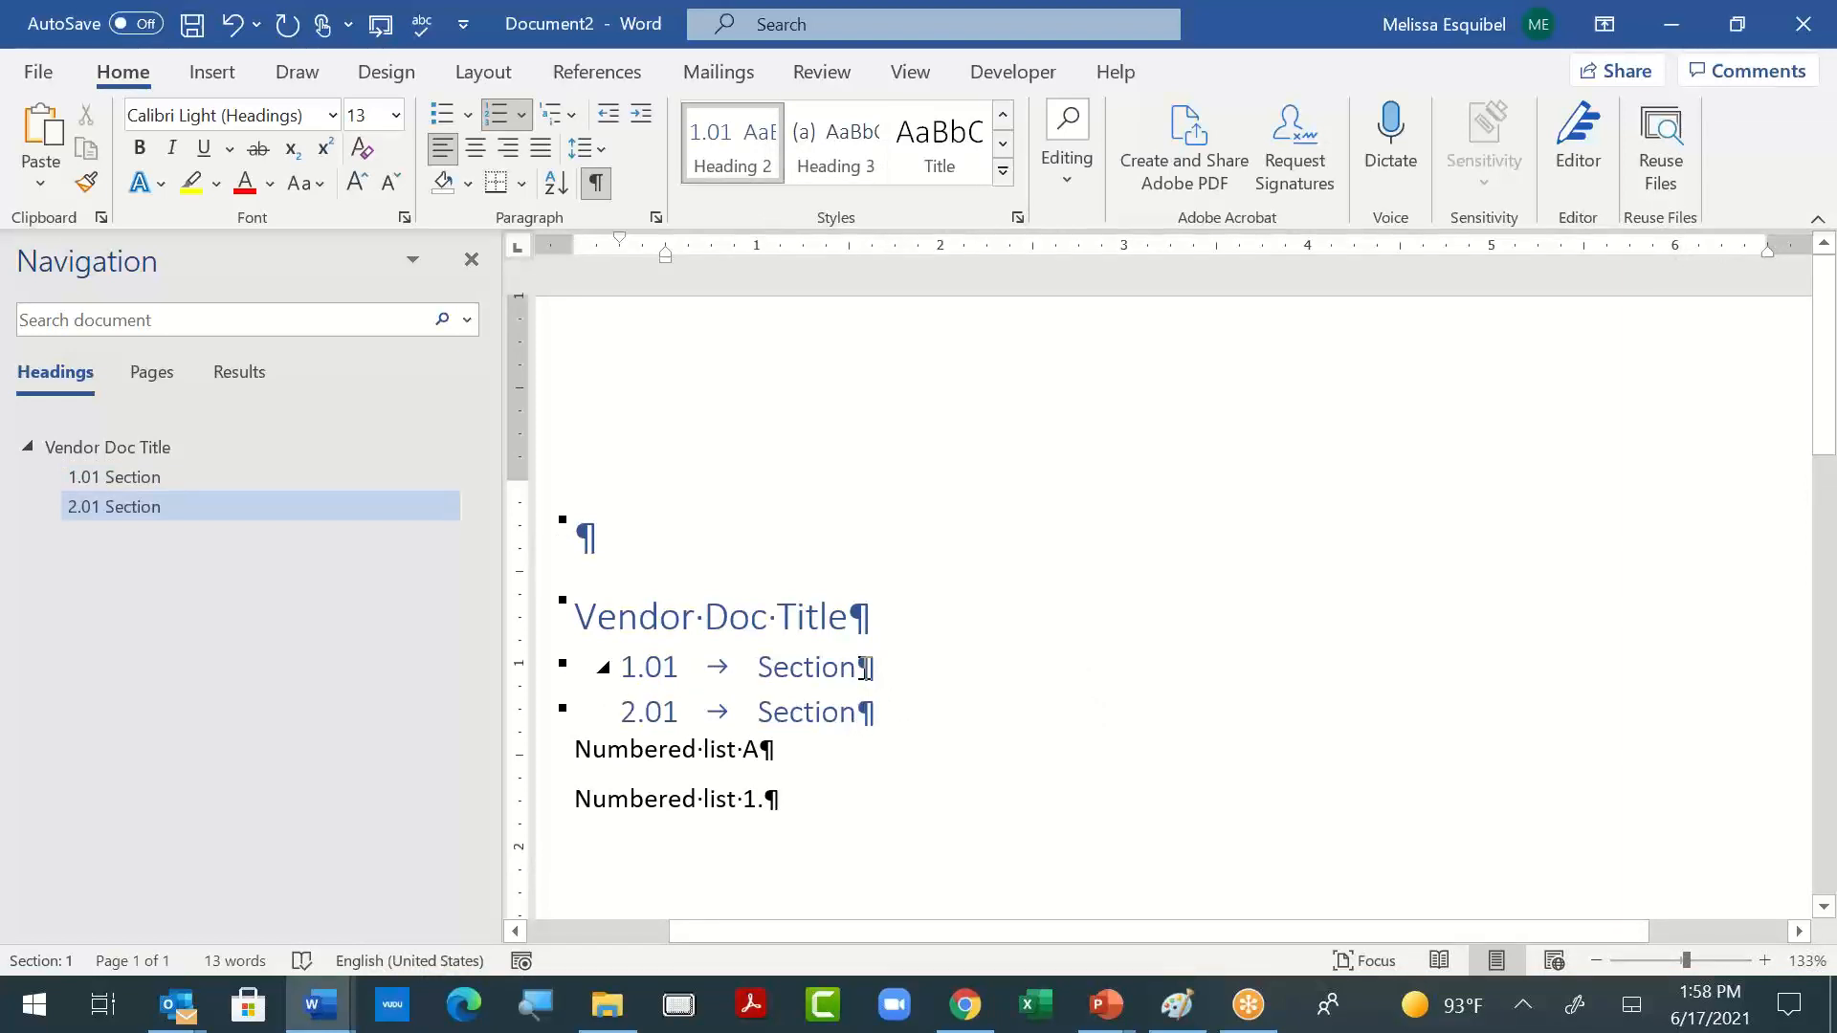
- Define a multilevel list on the "Numbered list A" line with ListNum field list name "List Cap" and level 1 number style A, B, C, …
click(730, 749)
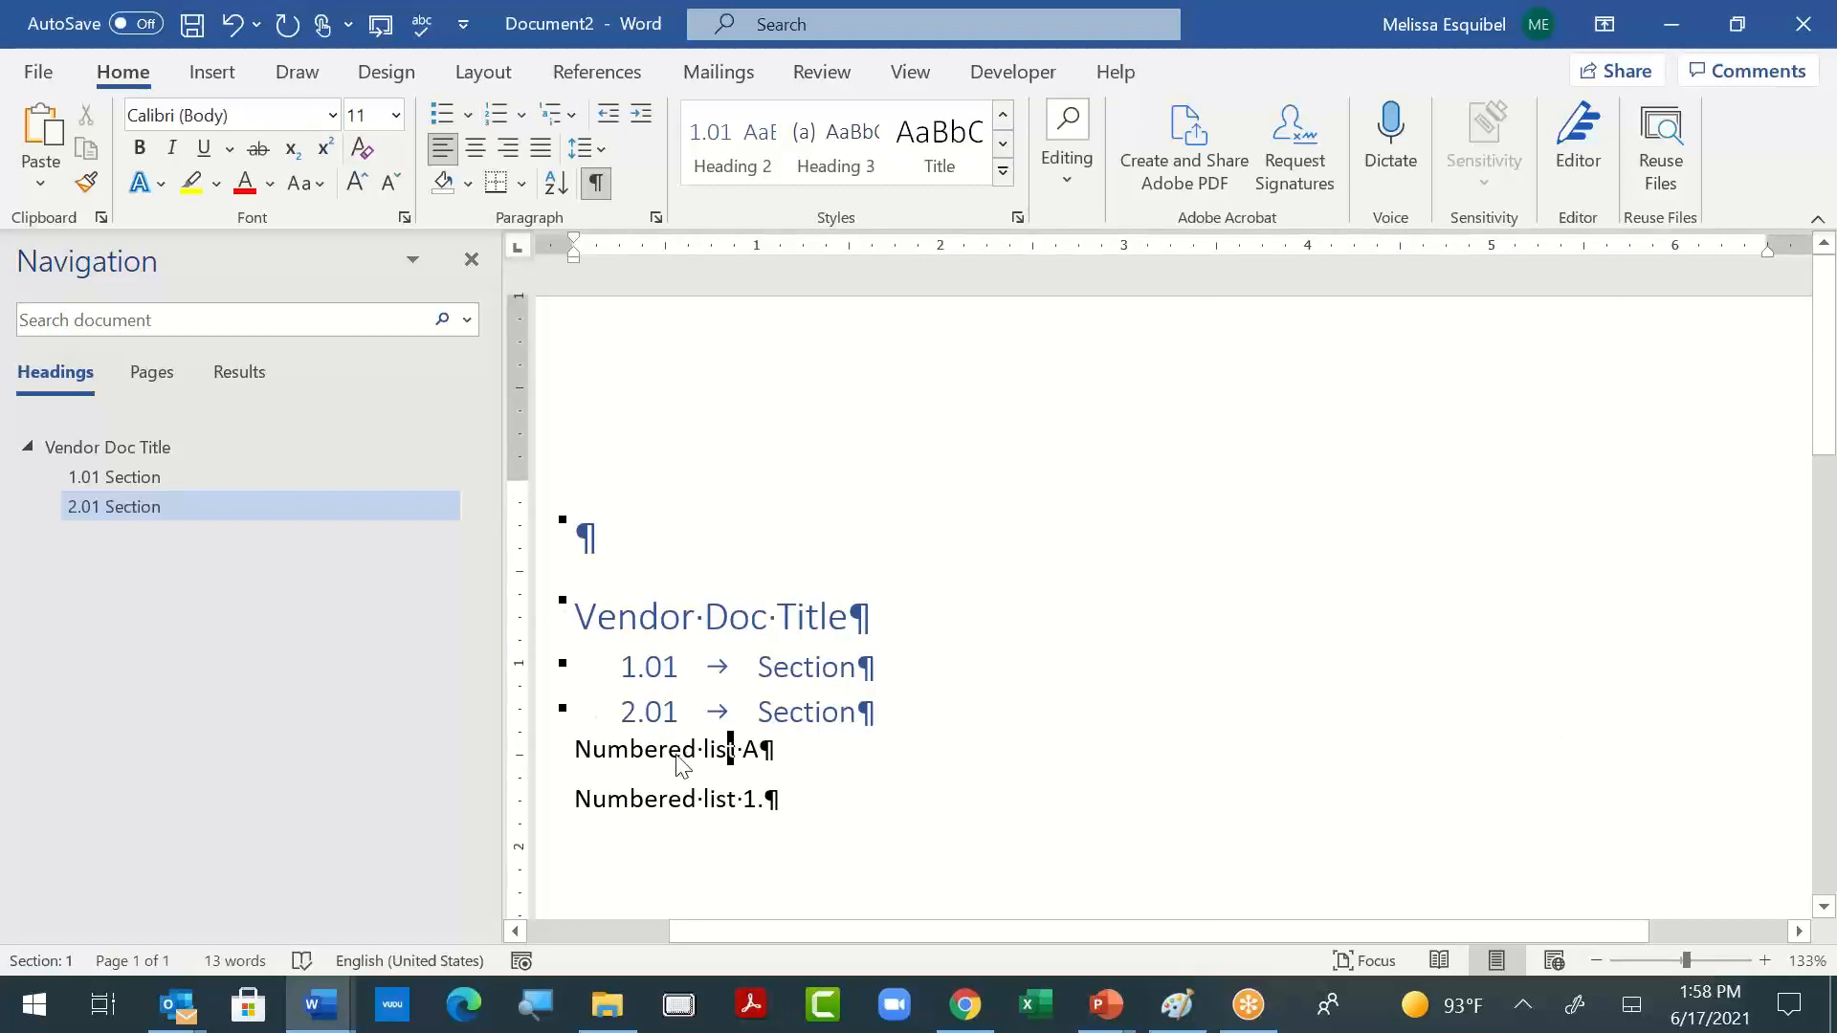
click(580, 749)
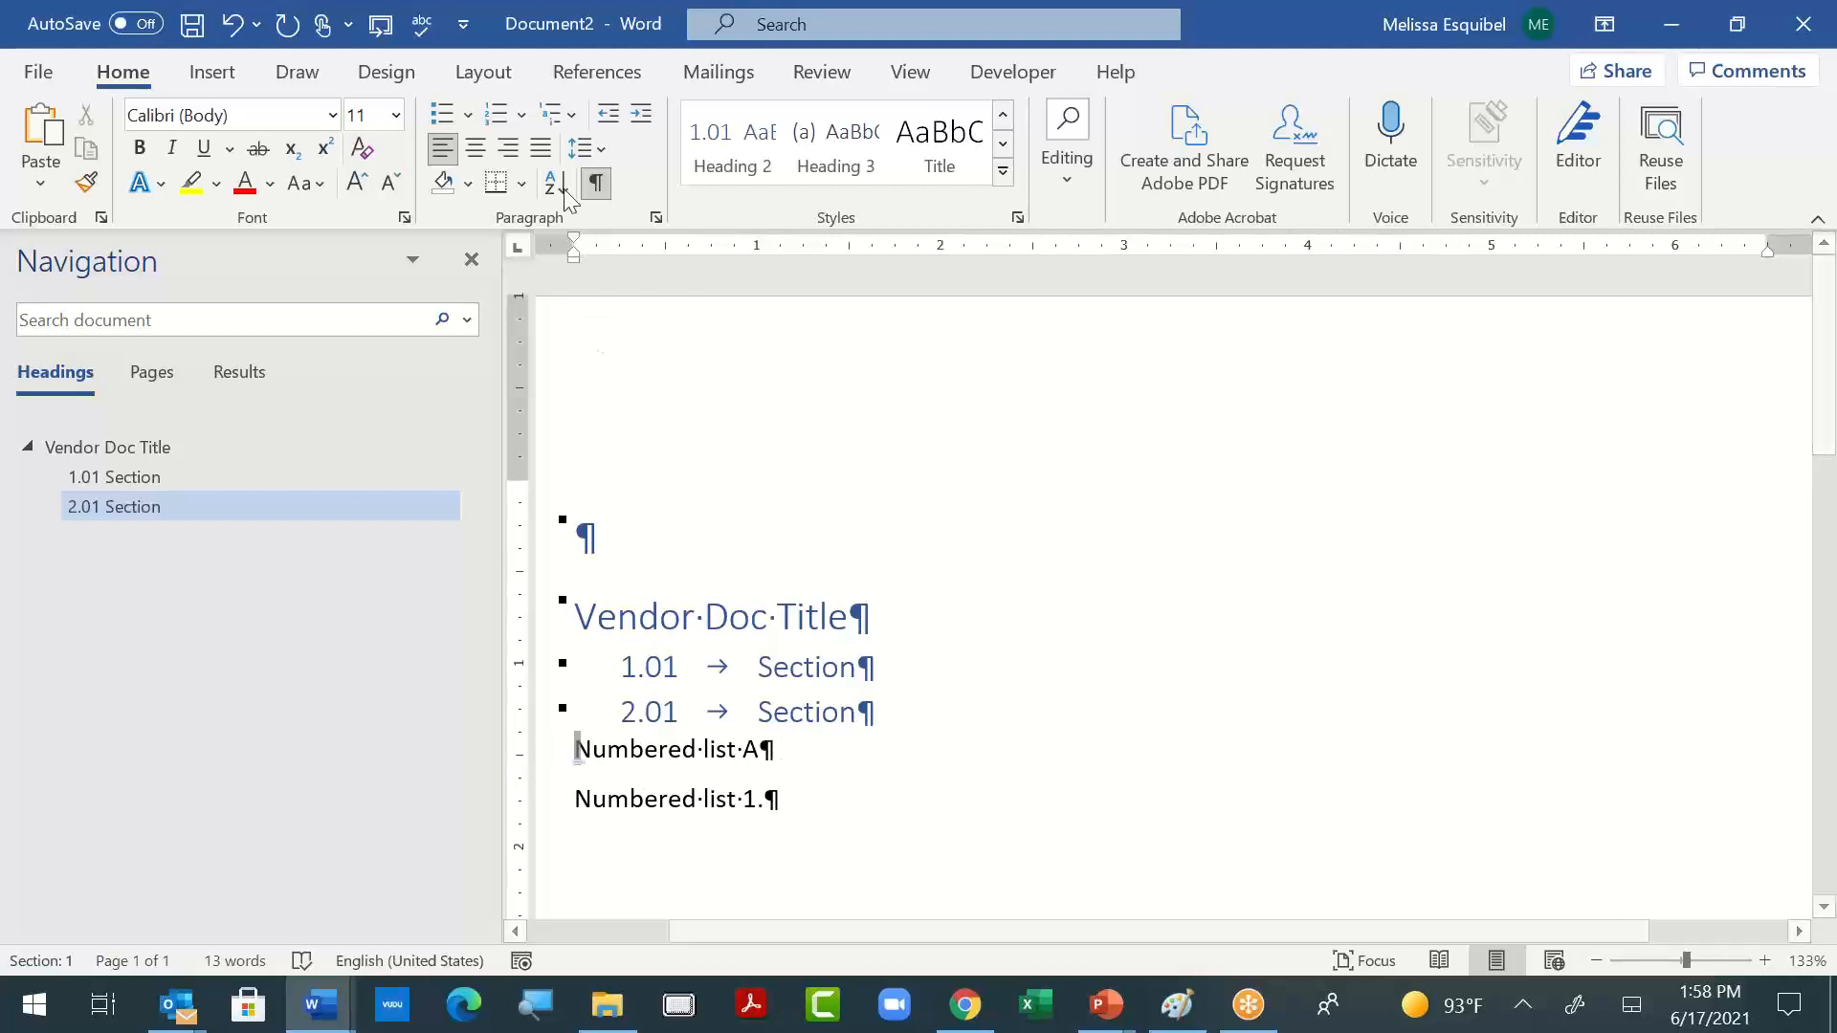
click(572, 114)
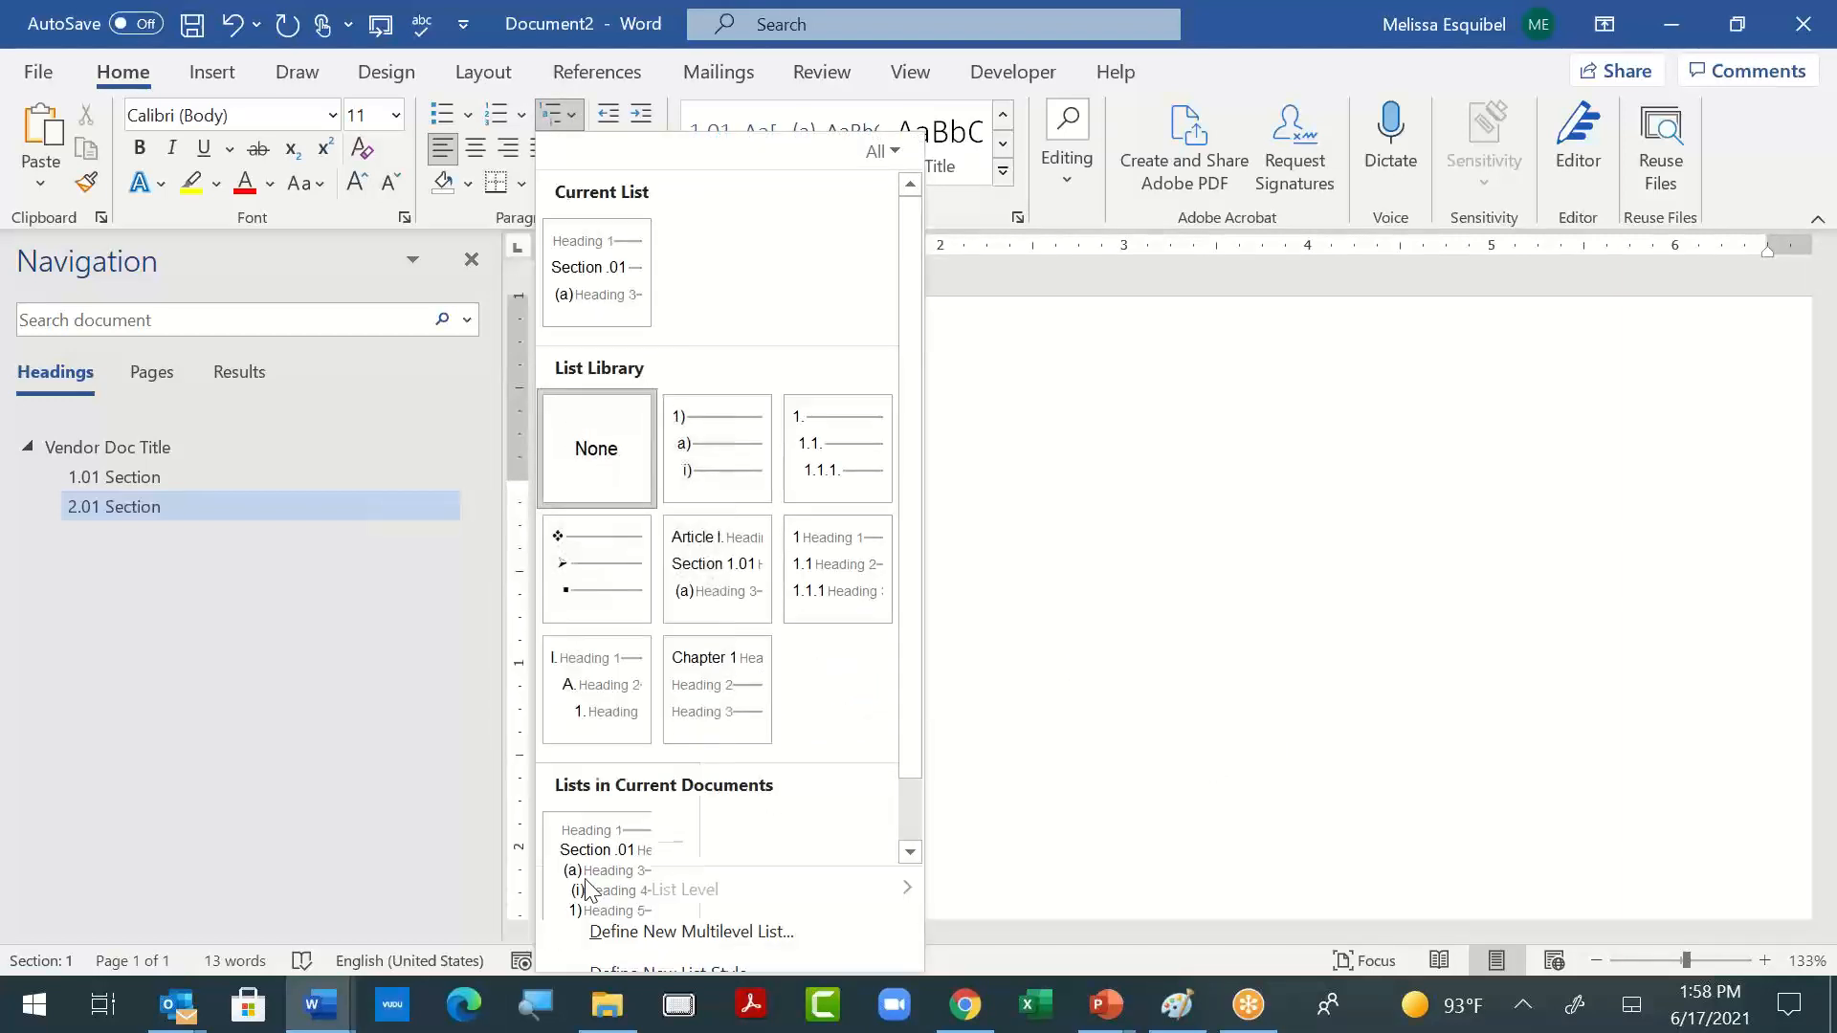
click(635, 929)
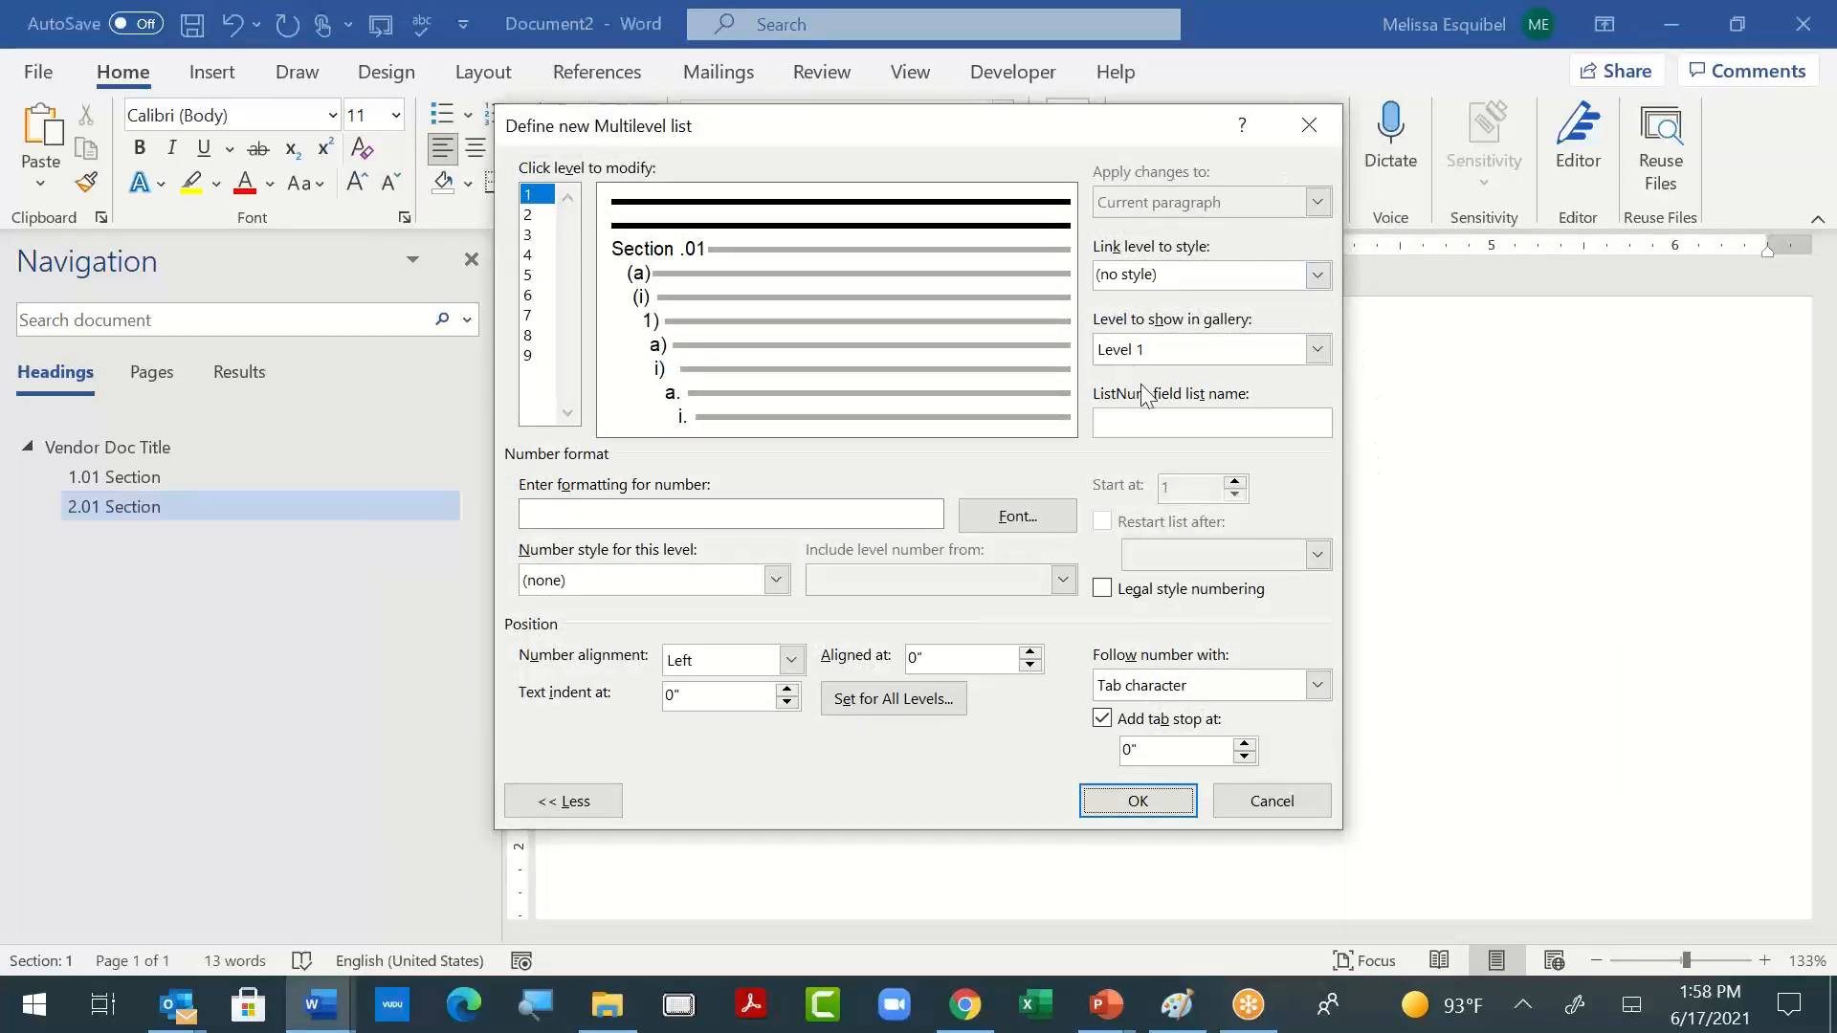
click(1176, 423)
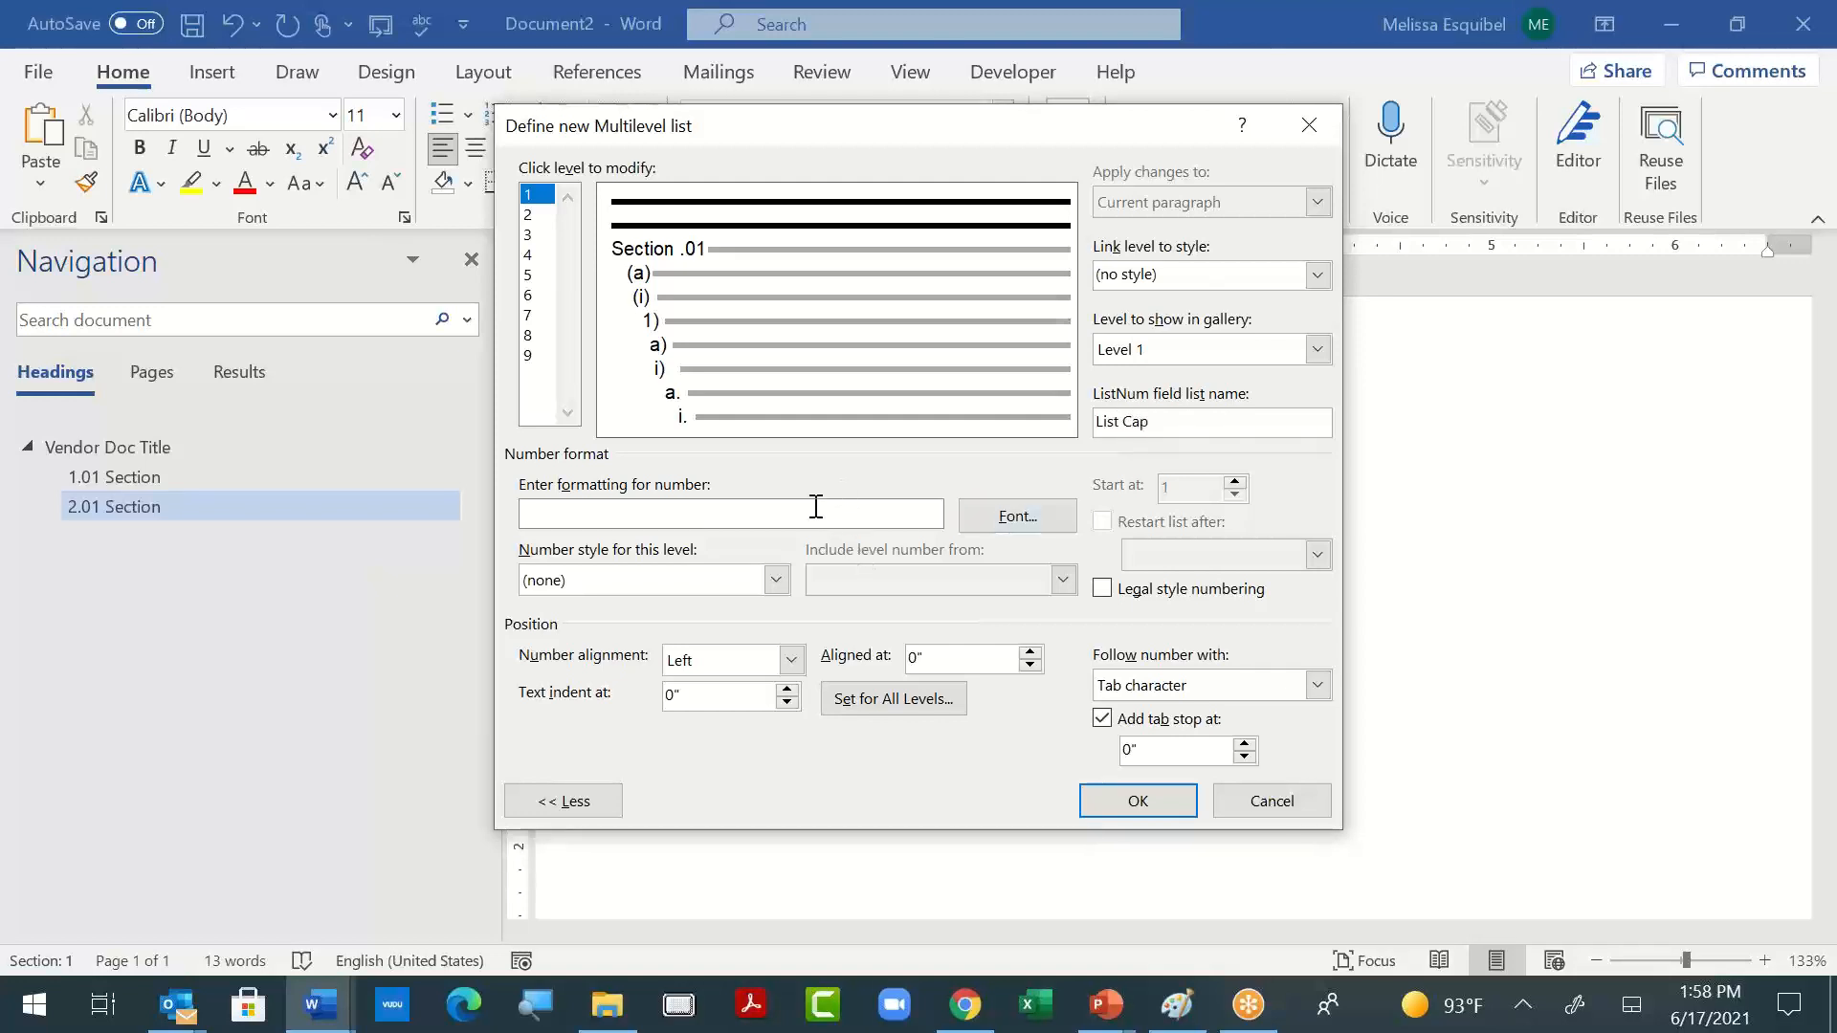
click(775, 580)
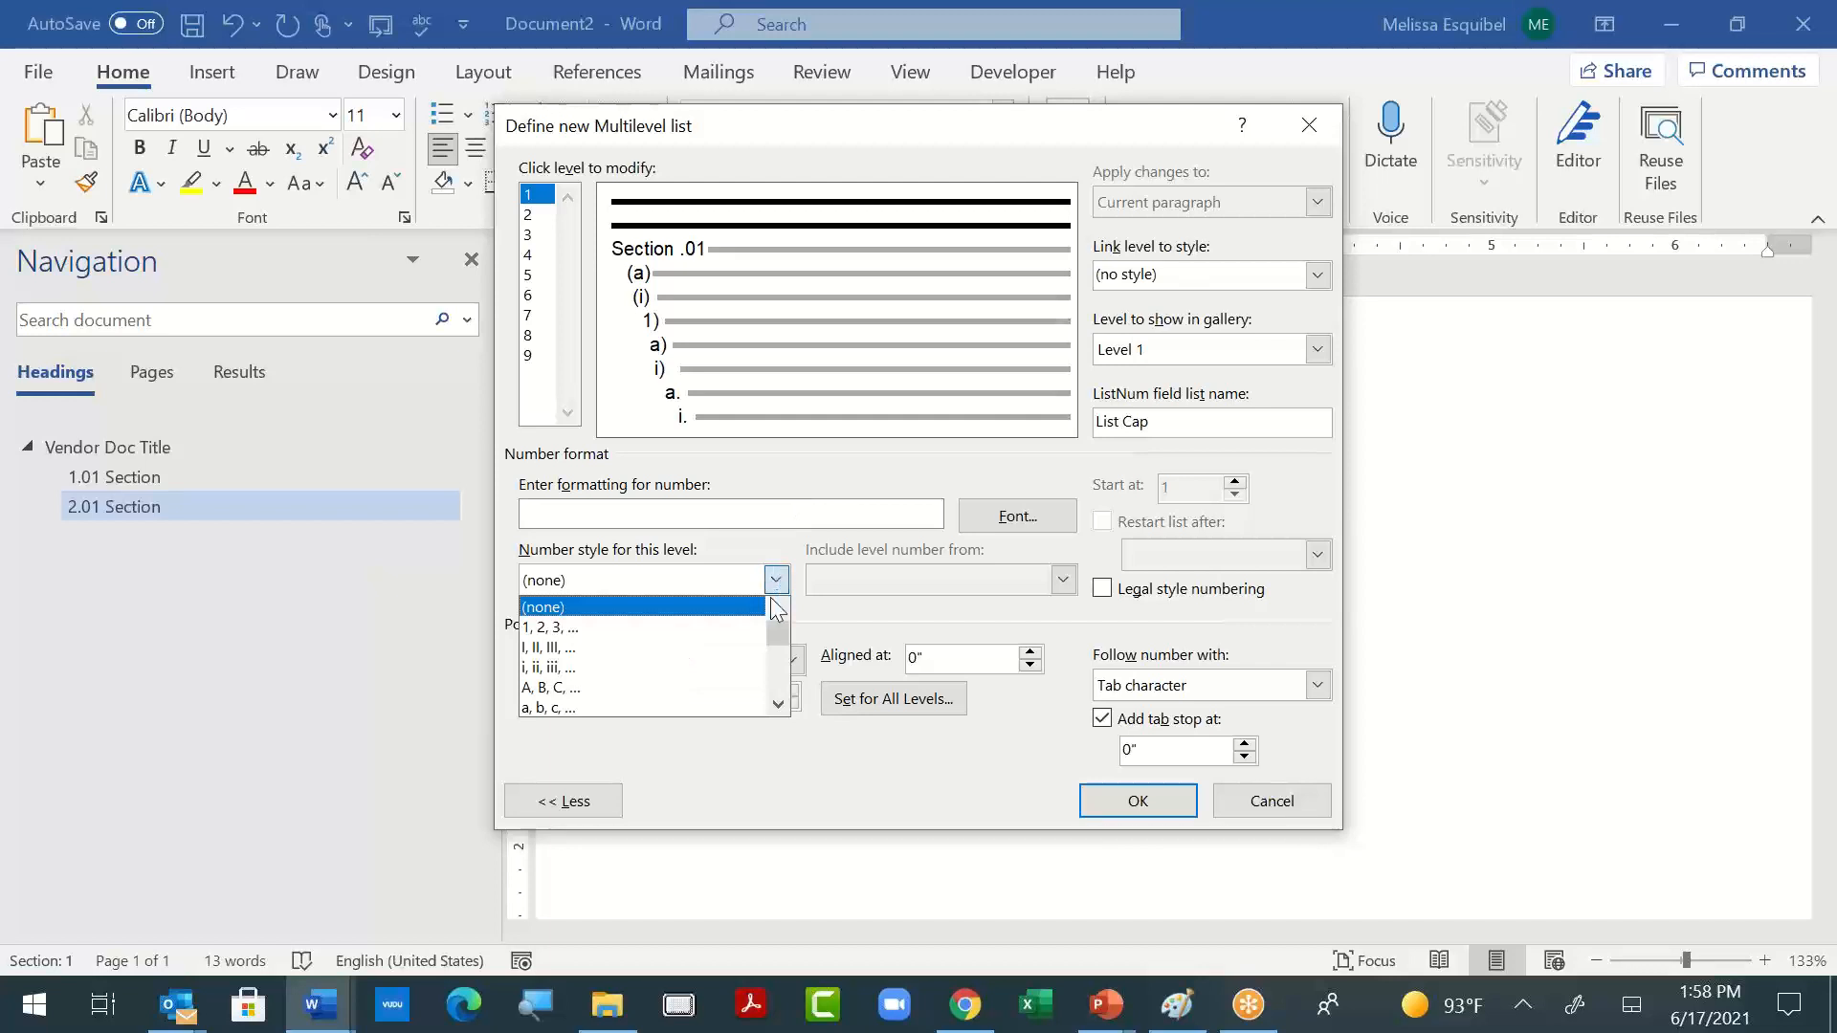
click(668, 684)
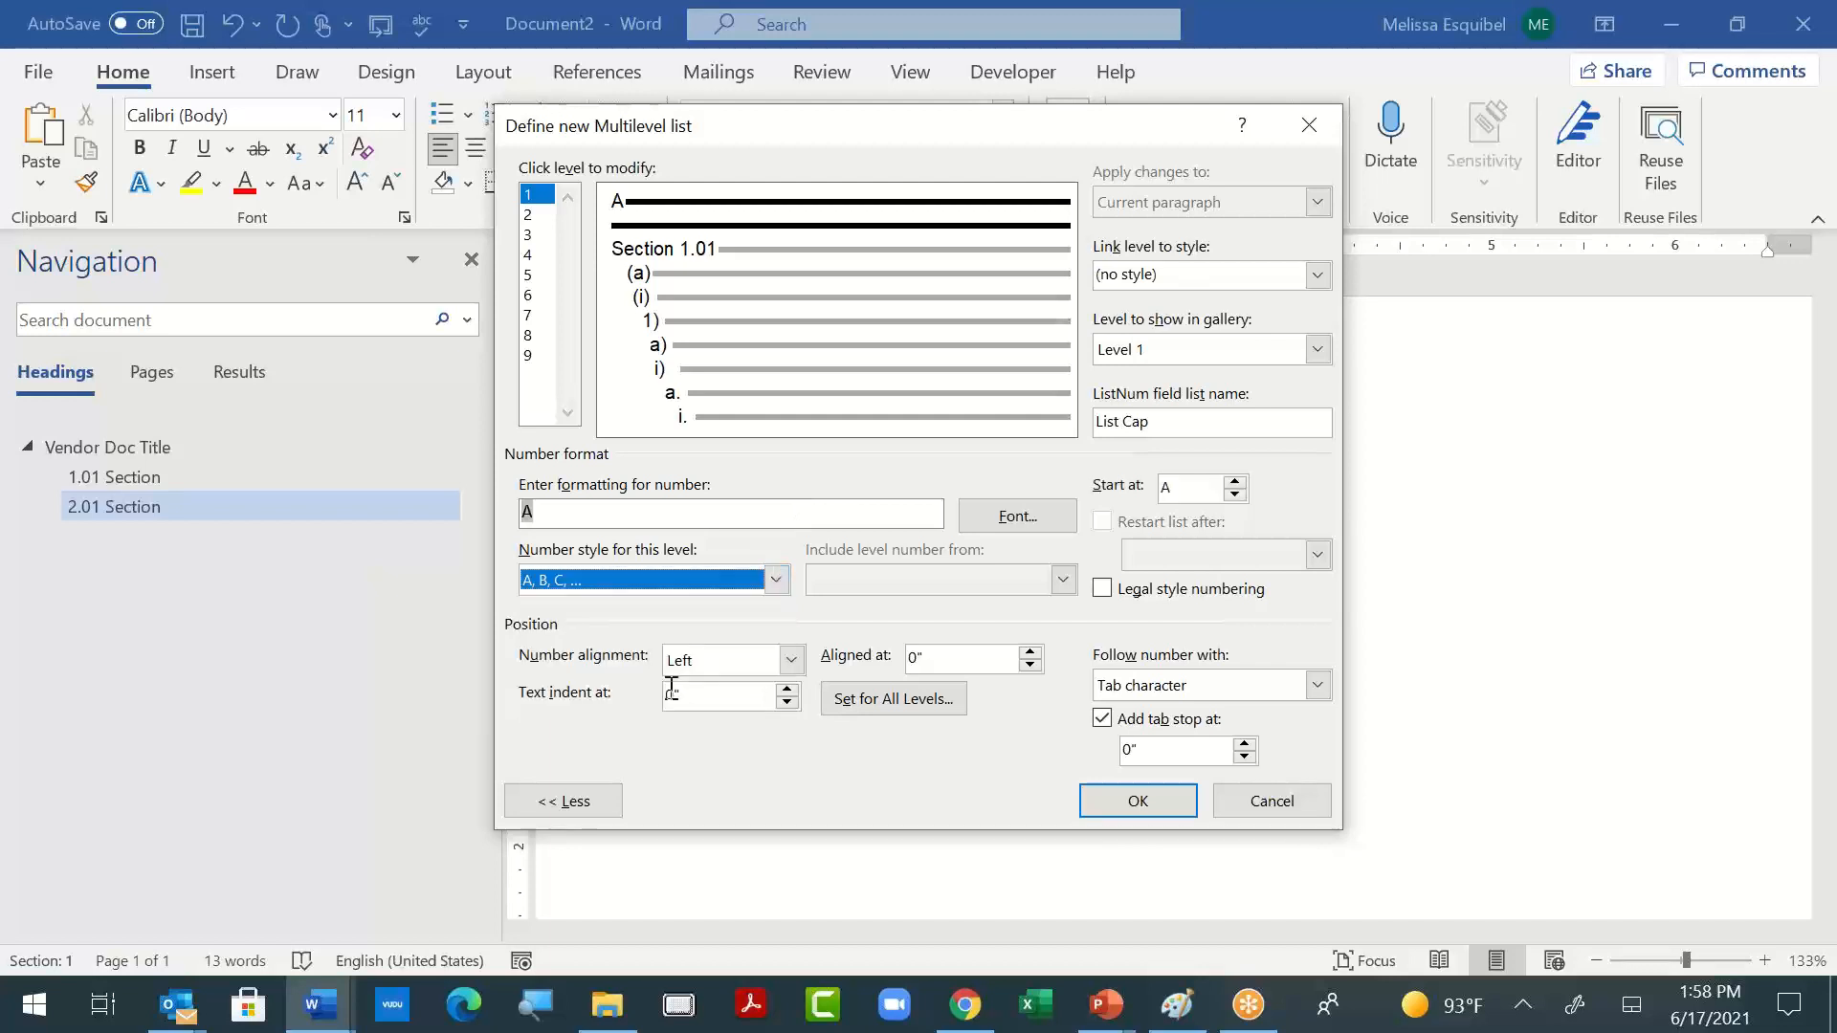
click(1136, 813)
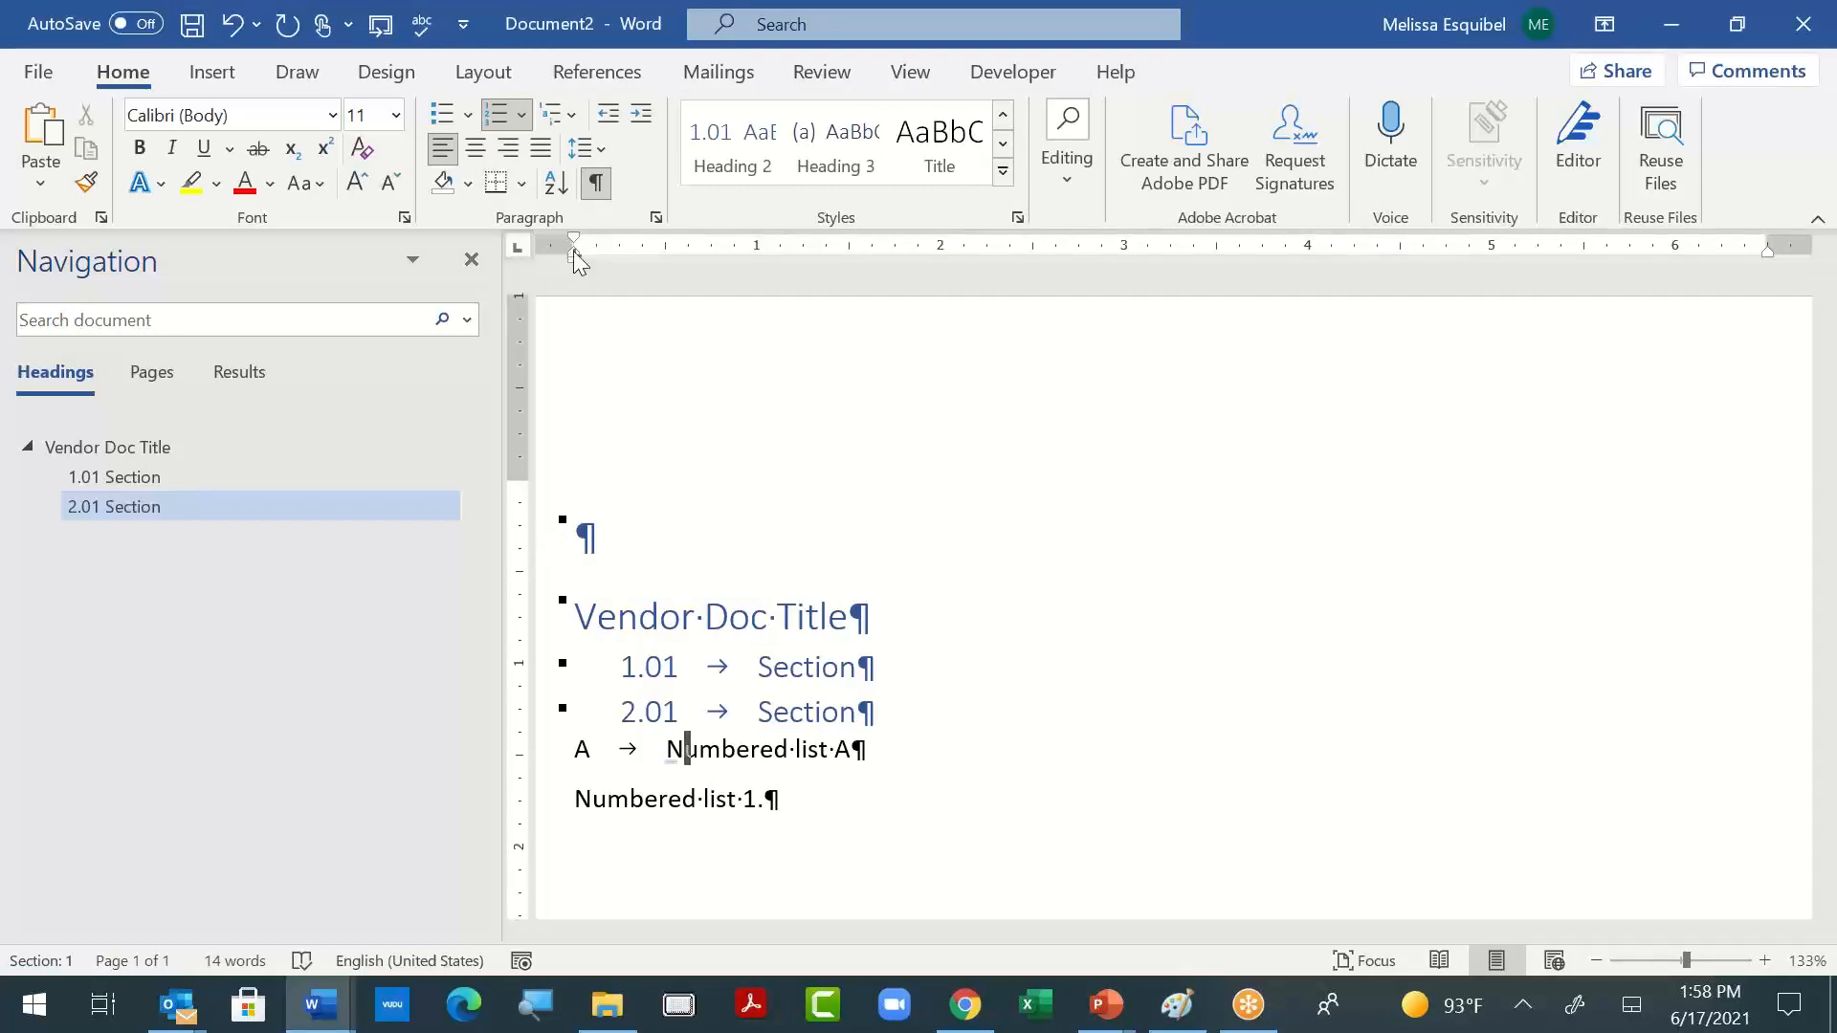
- Indent the "Numbered list A" line about 0.25 inch to align with the section numbers and update the List Paragraph style to match it
drag(572, 251, 603, 260)
drag(574, 259, 623, 285)
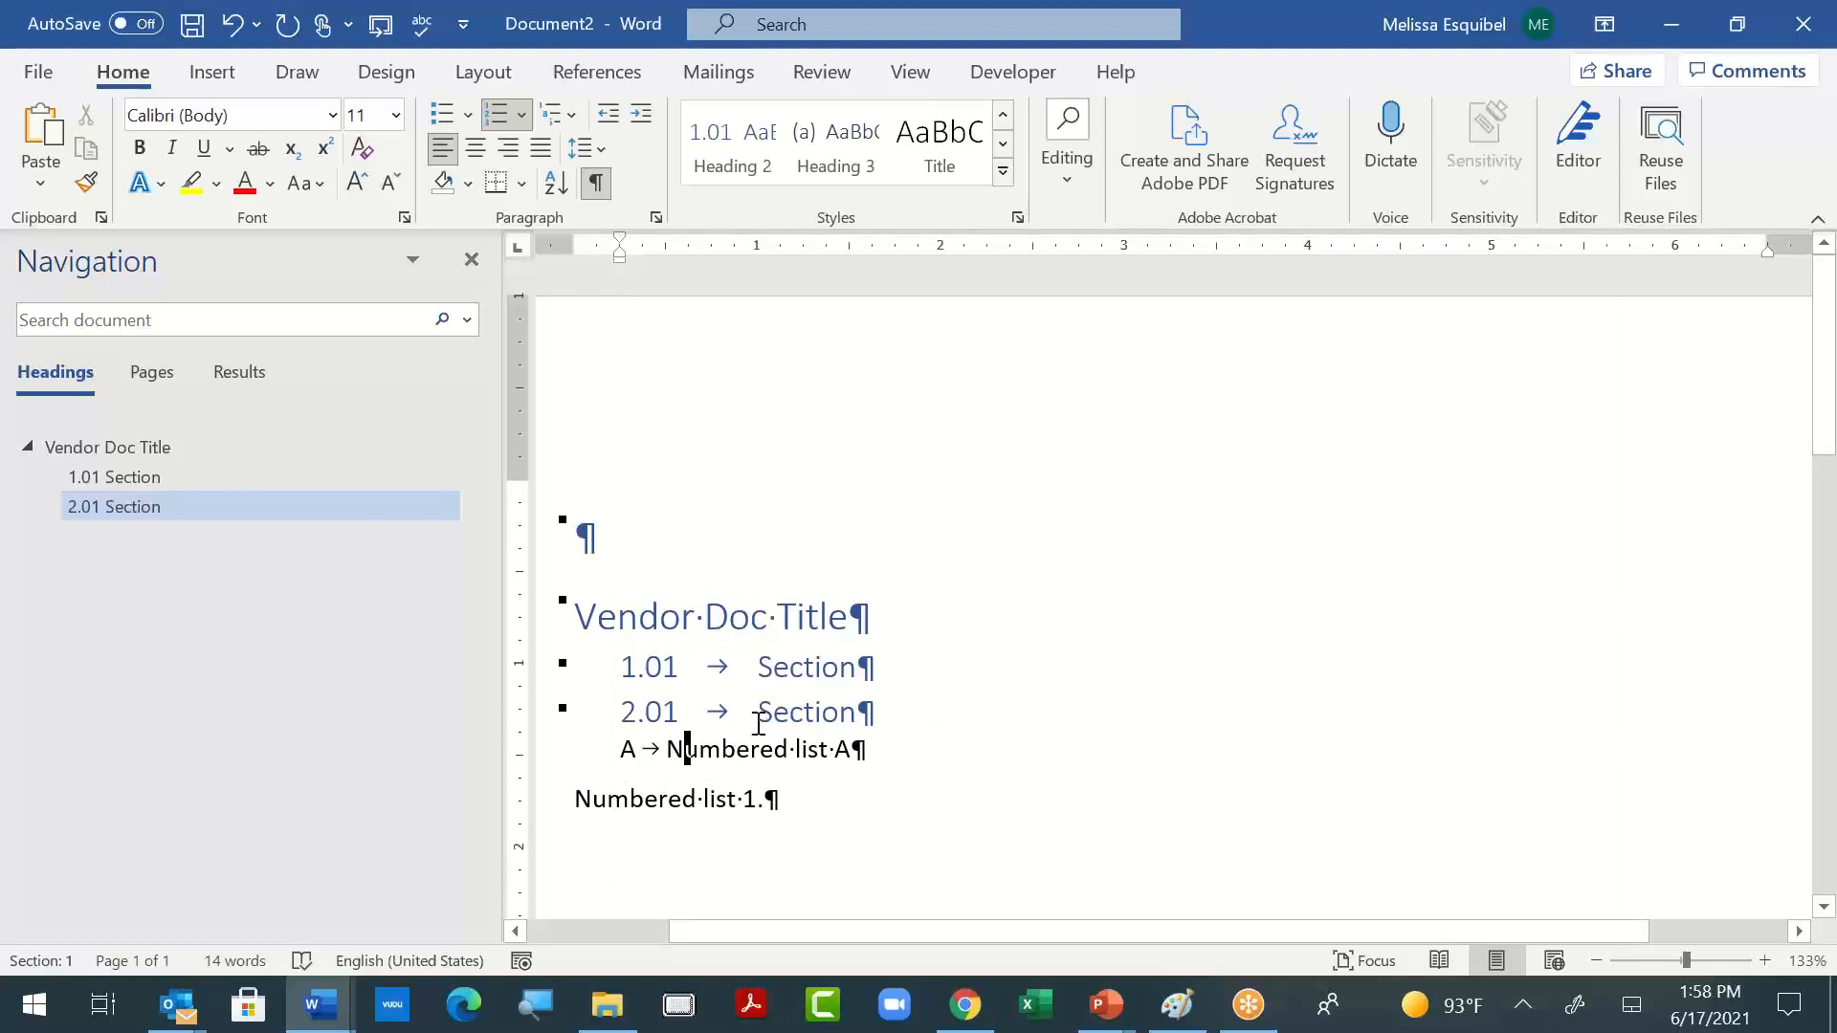
click(1002, 172)
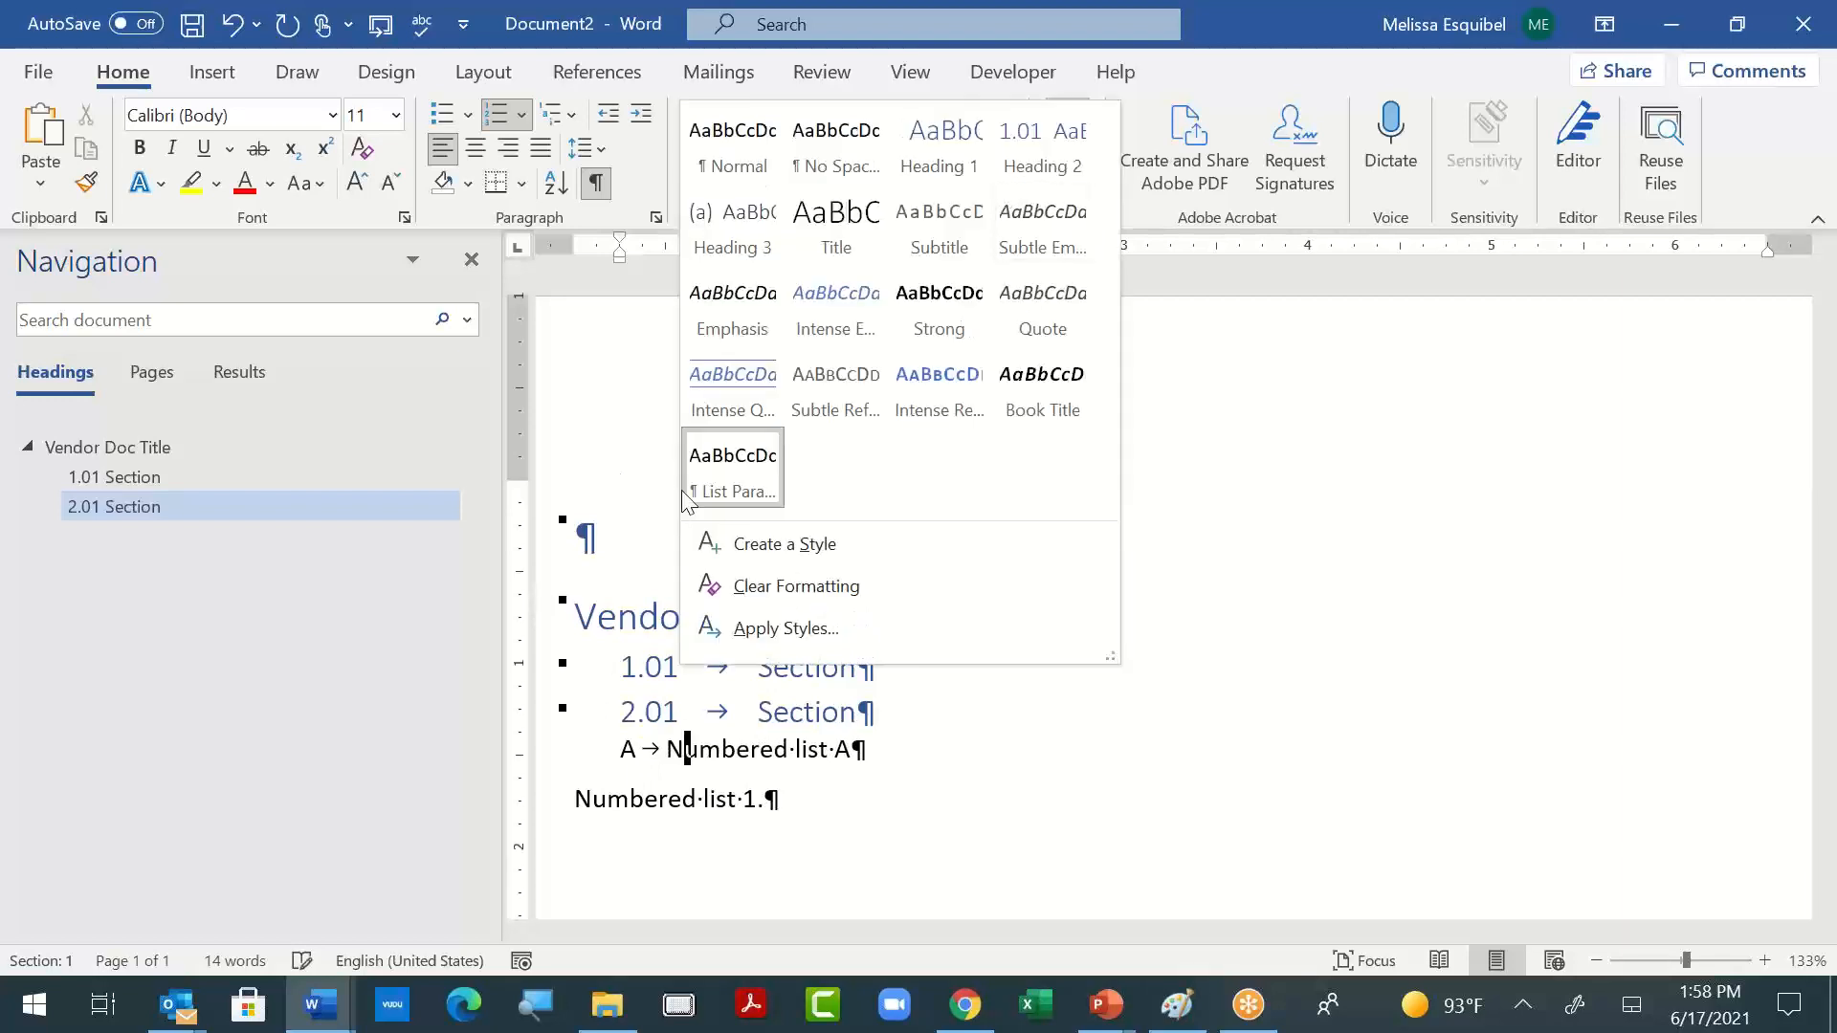
right_click(734, 467)
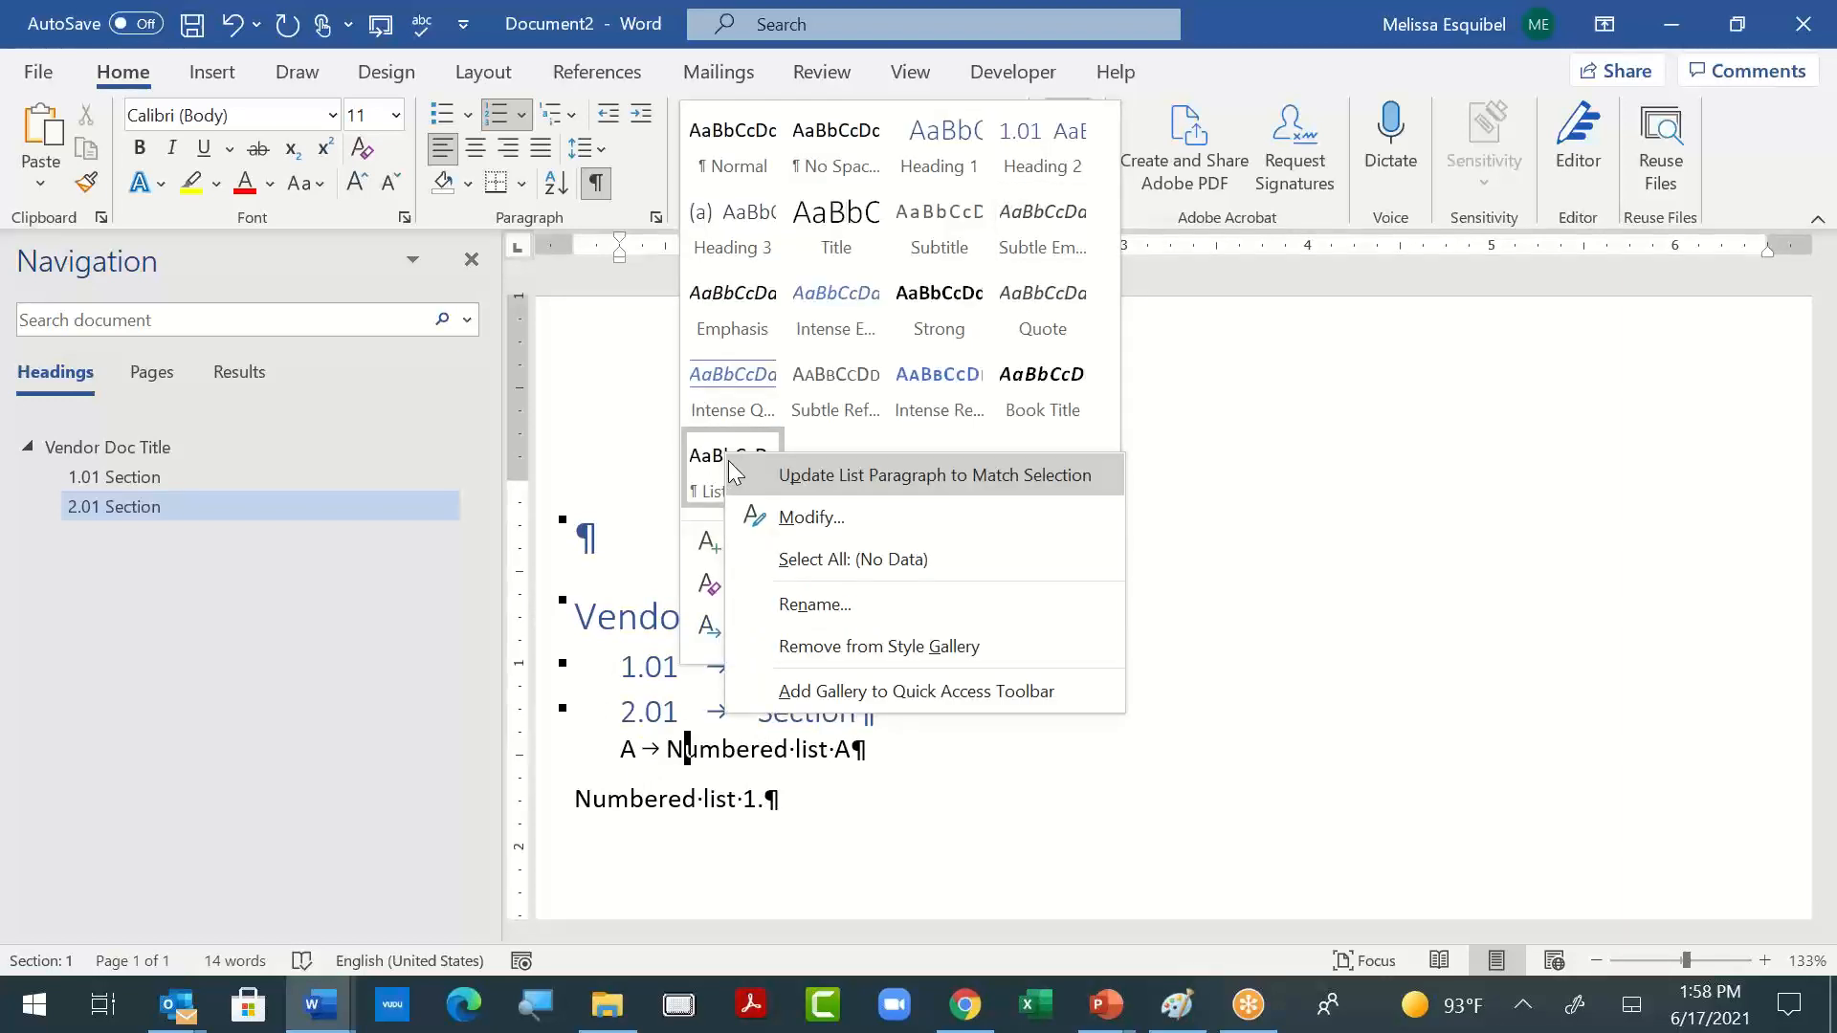
click(773, 490)
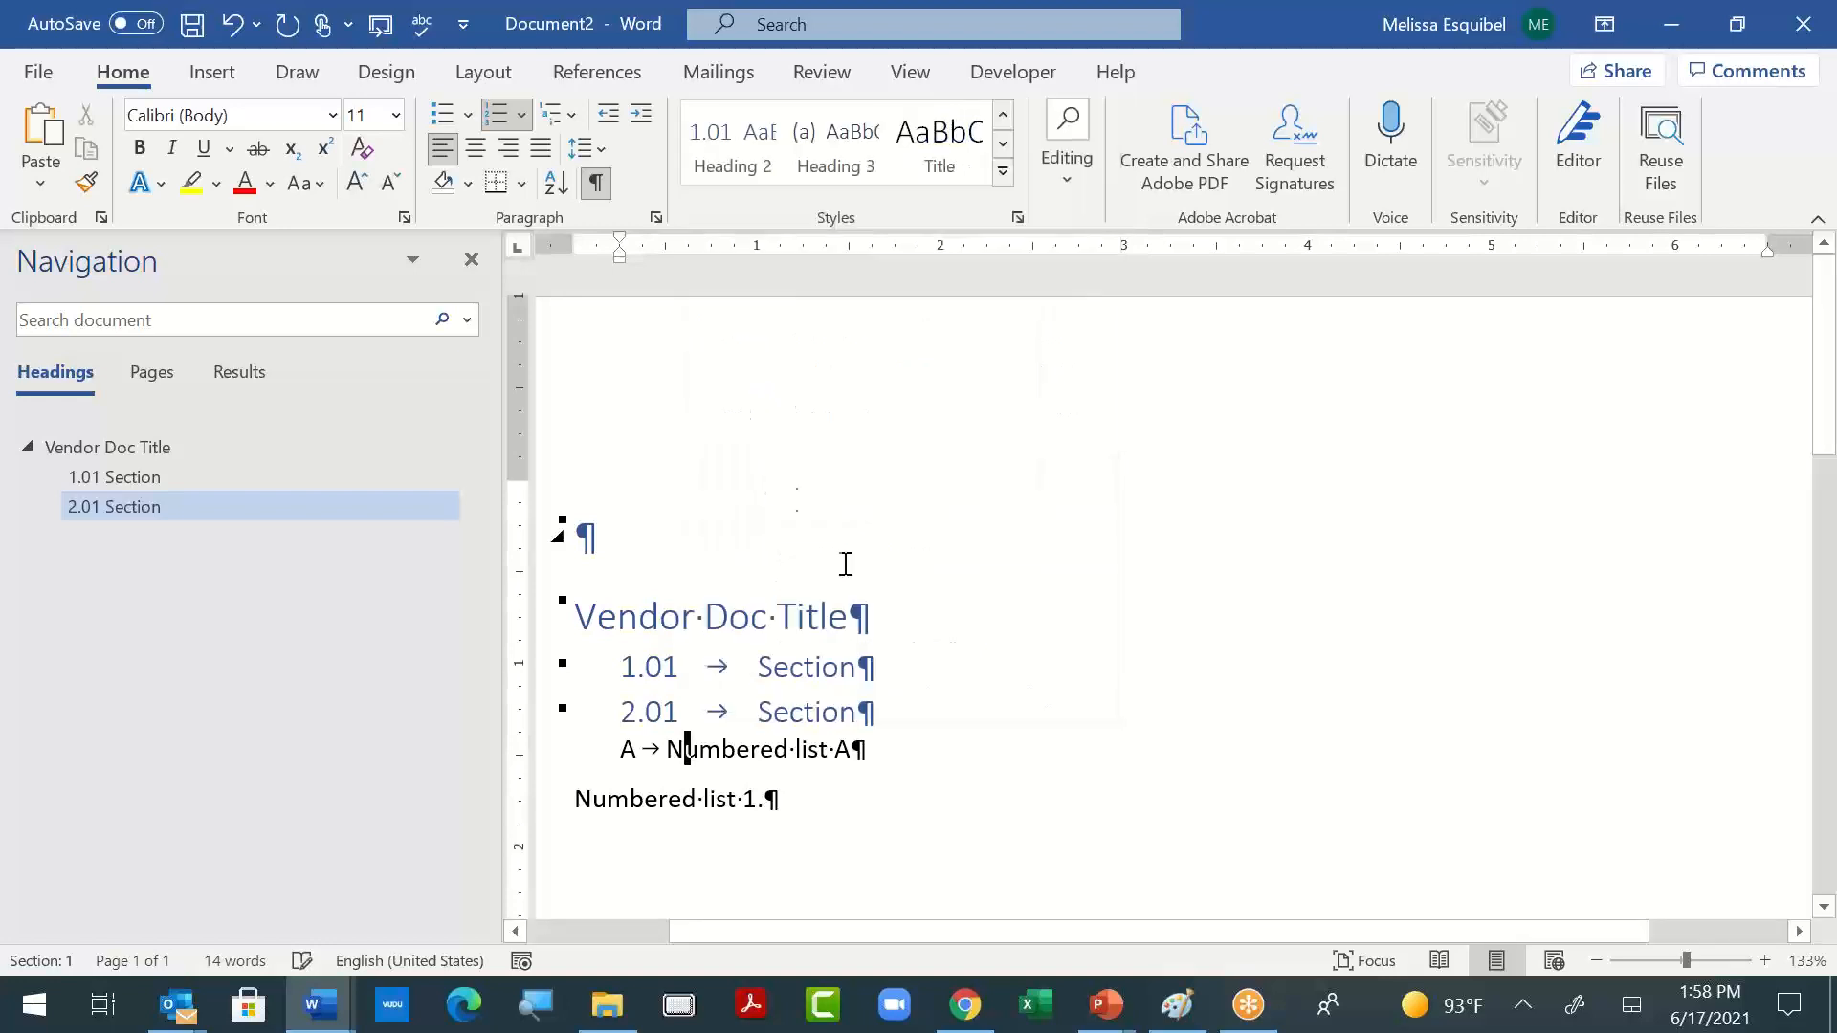
- Try adding another lettered item below "Numbered list A" and remove the empty line again
click(836, 748)
key(Return)
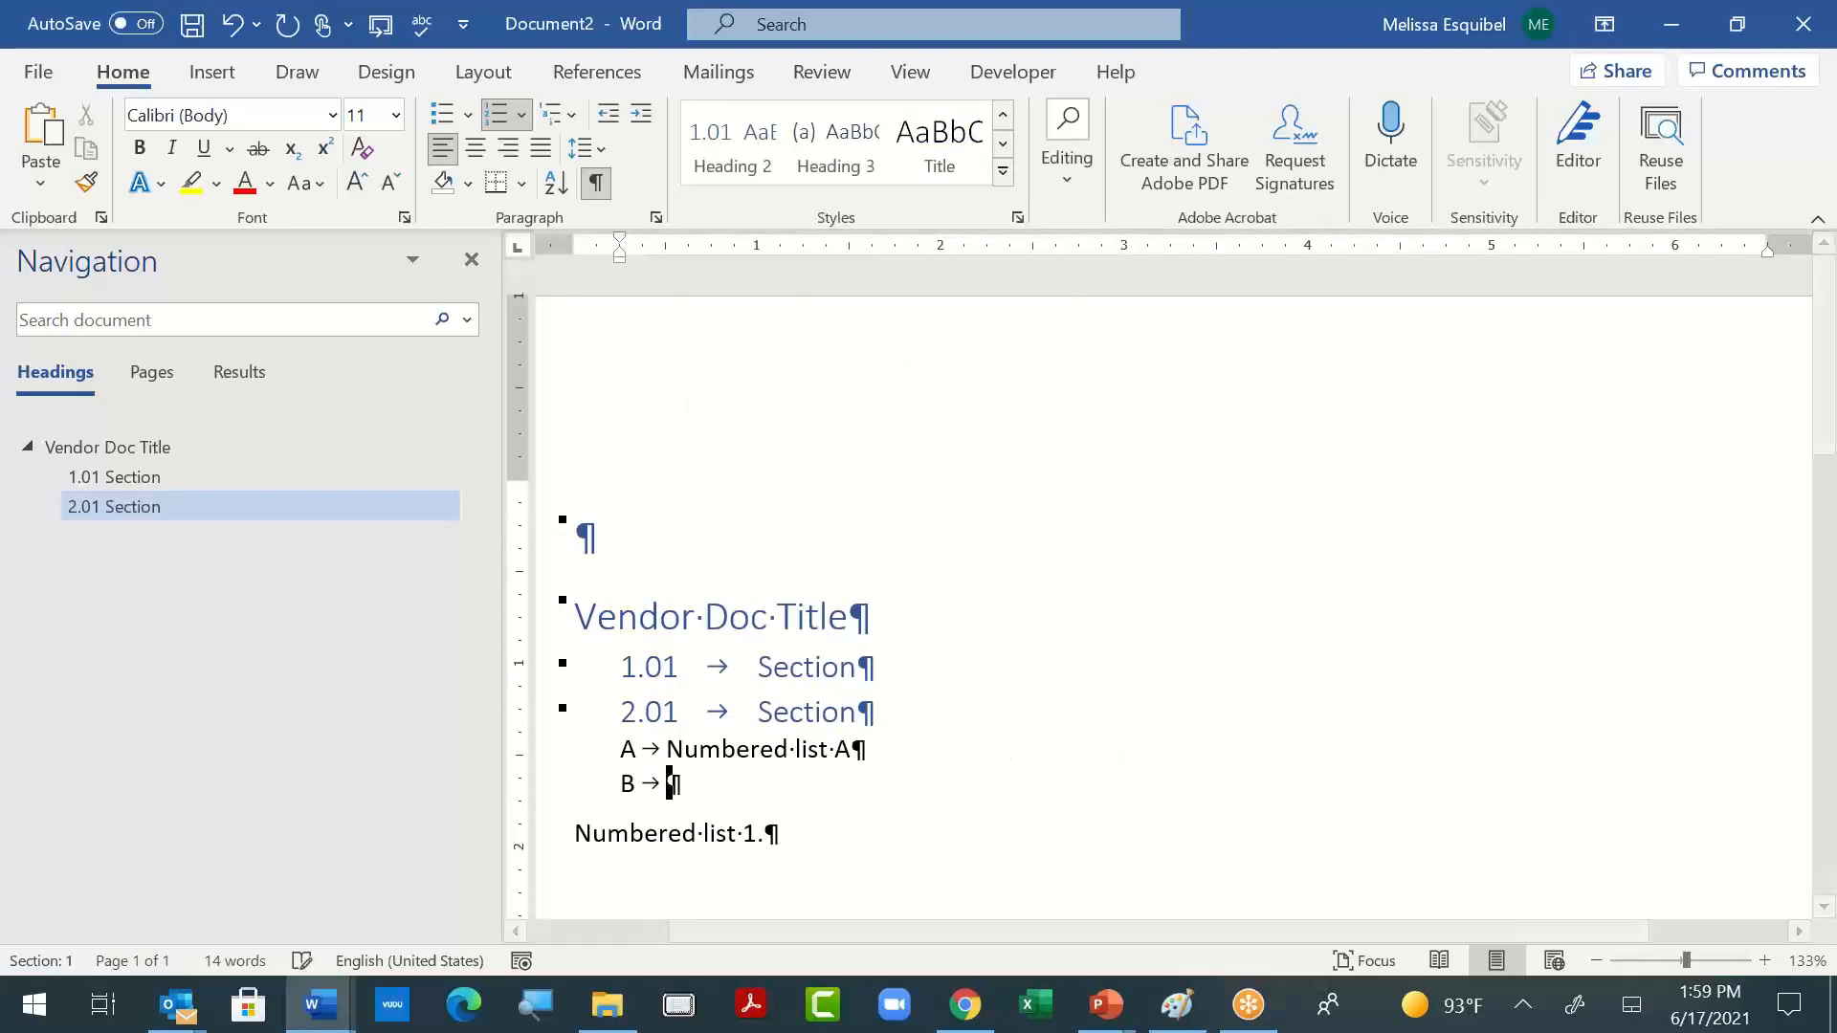
key(BackSpace)
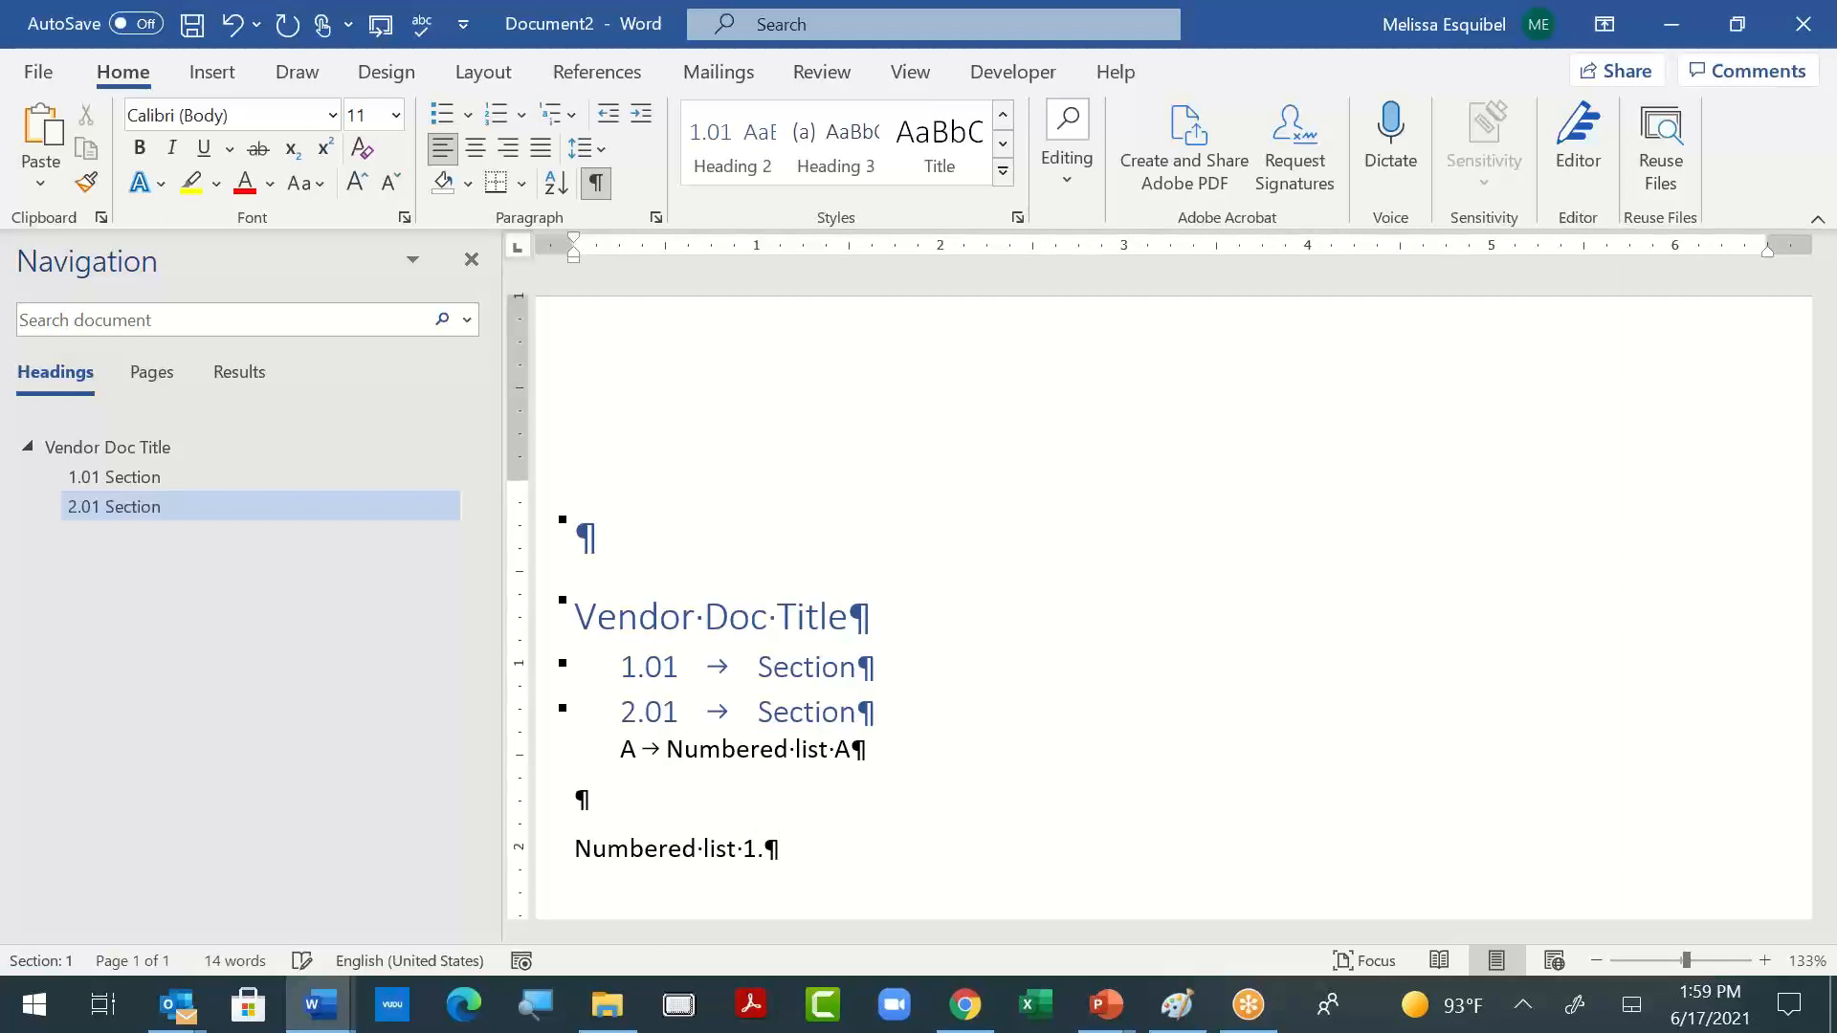
key(ctrl+z)
key(BackSpace)
key(BackSpace)
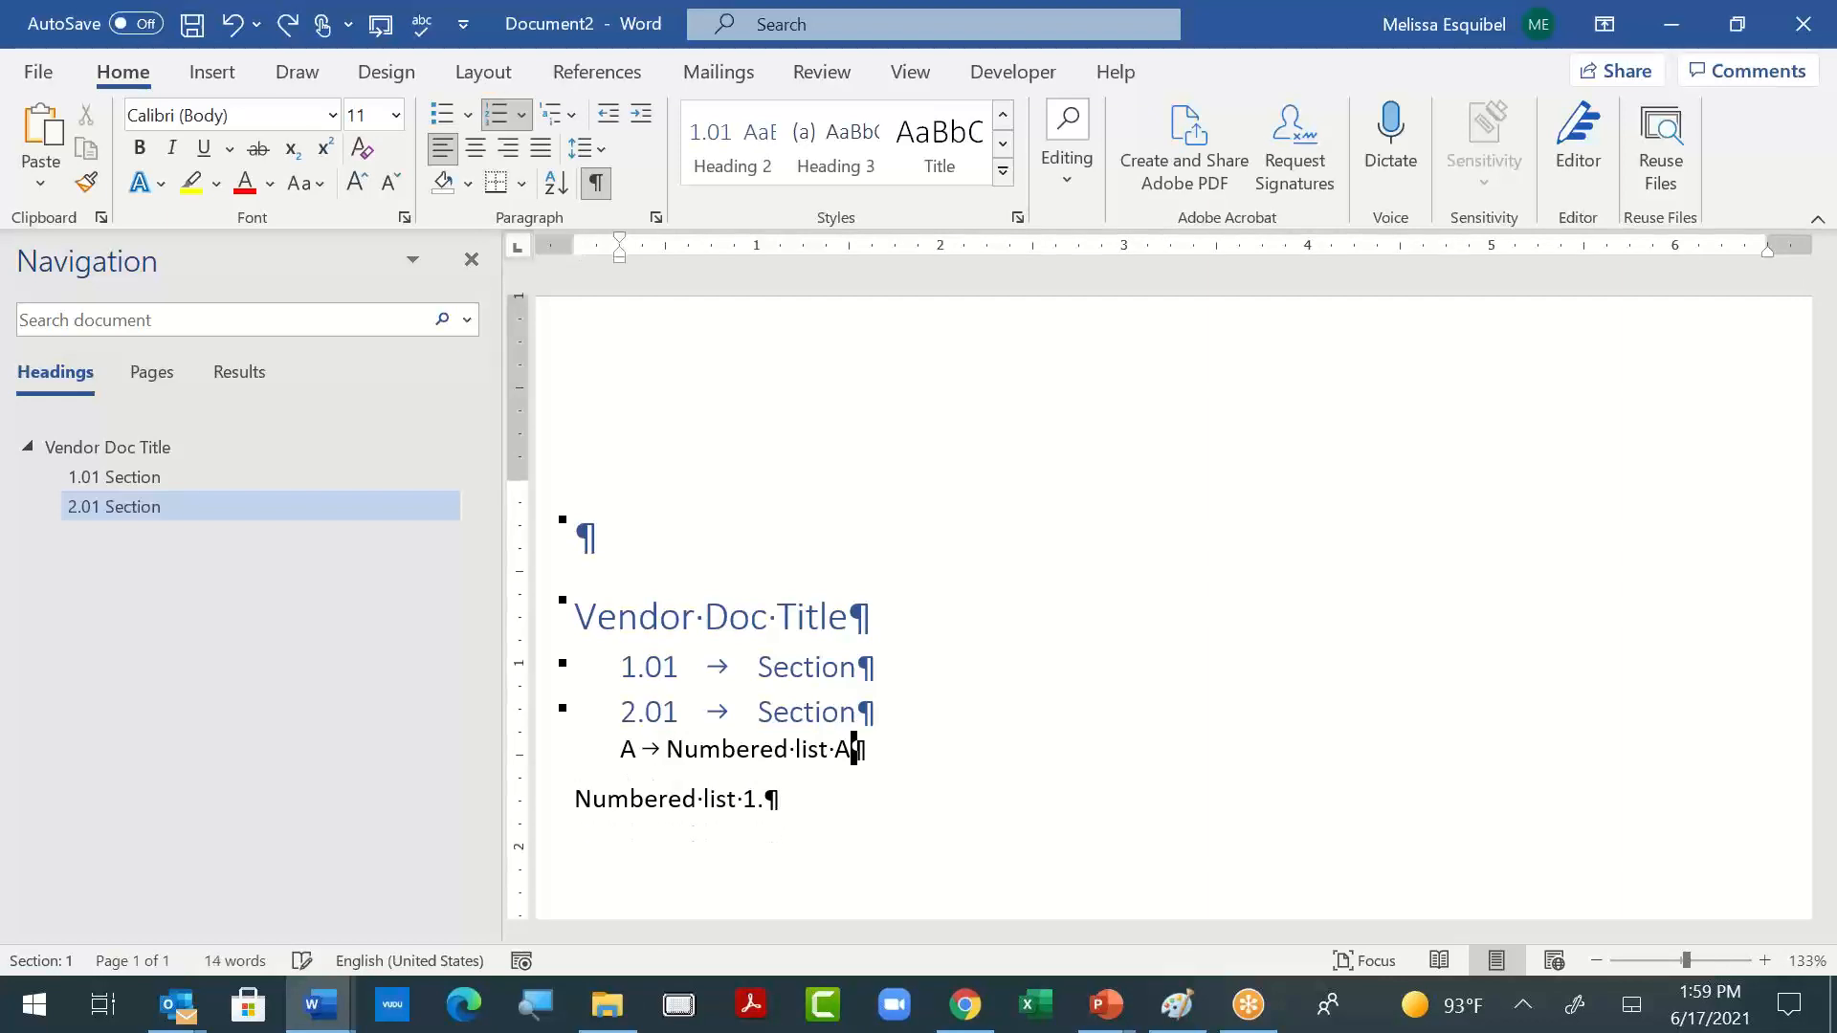
- Define a multilevel list on the "Numbered list 1." line with gallery level Level 2, ListNum name "List Num1" and number style 1, 2, 3, …
click(712, 799)
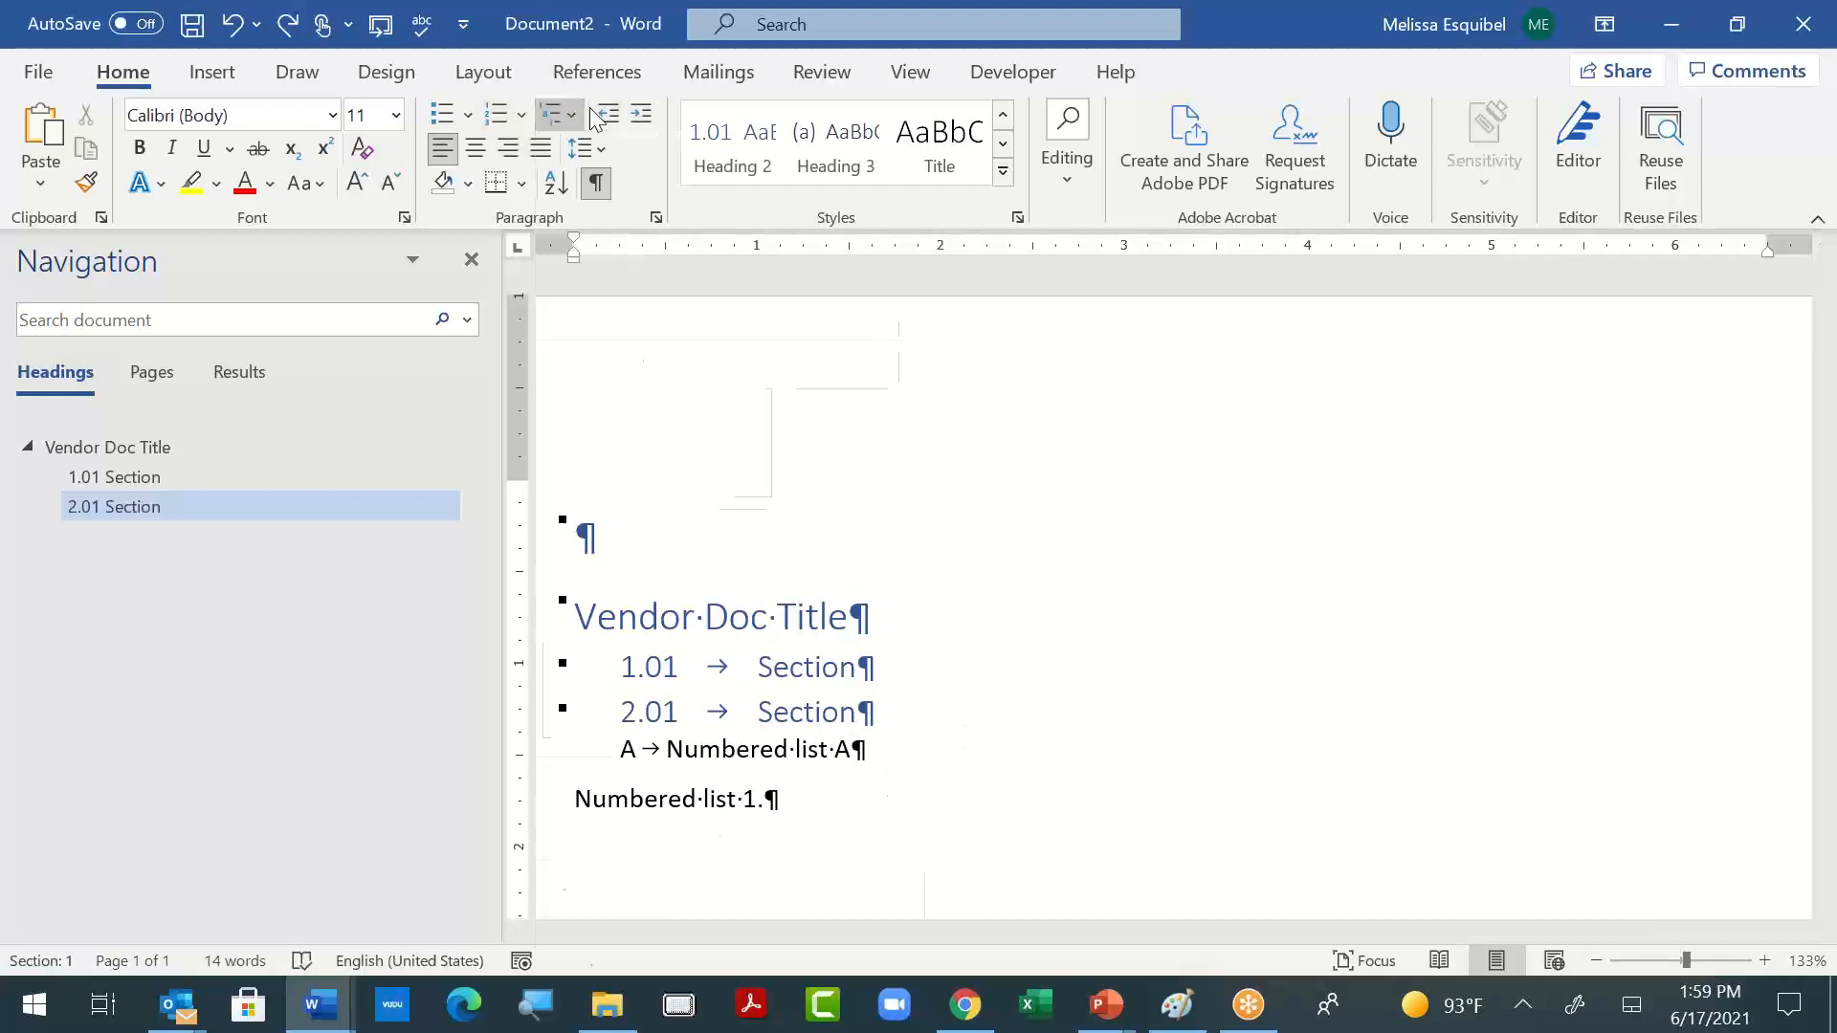
click(555, 114)
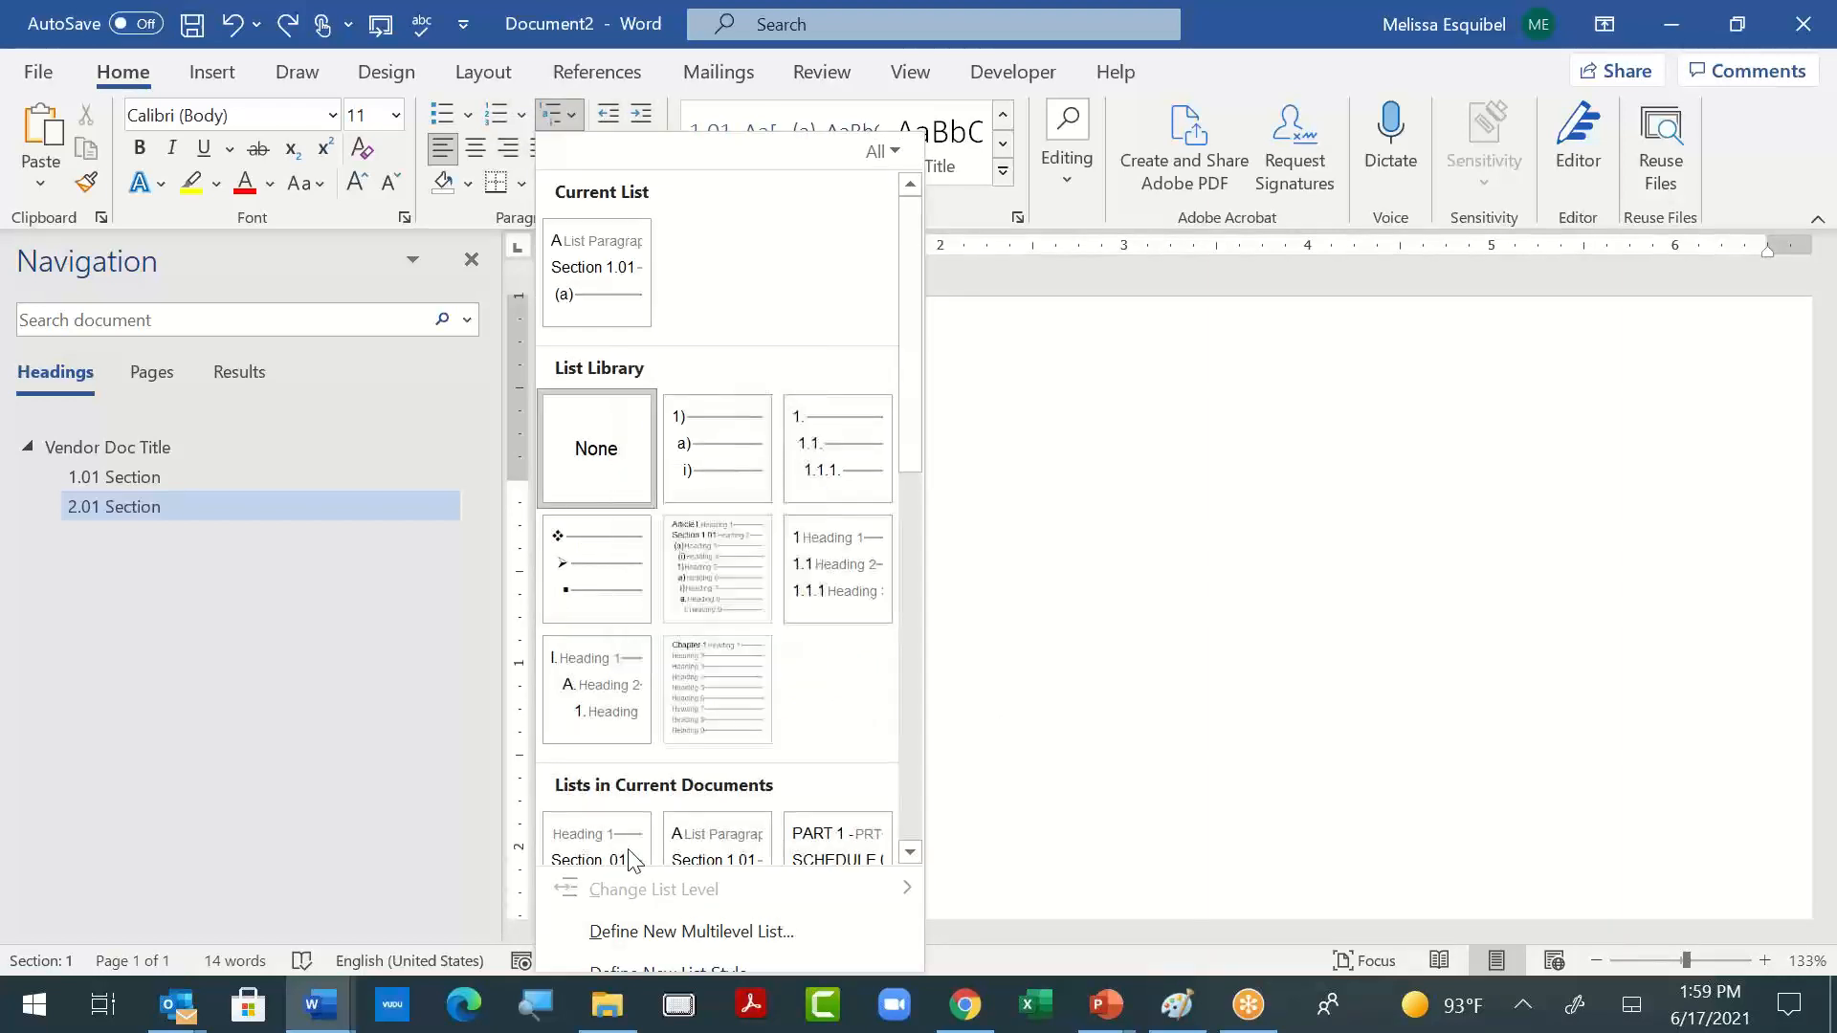
click(622, 947)
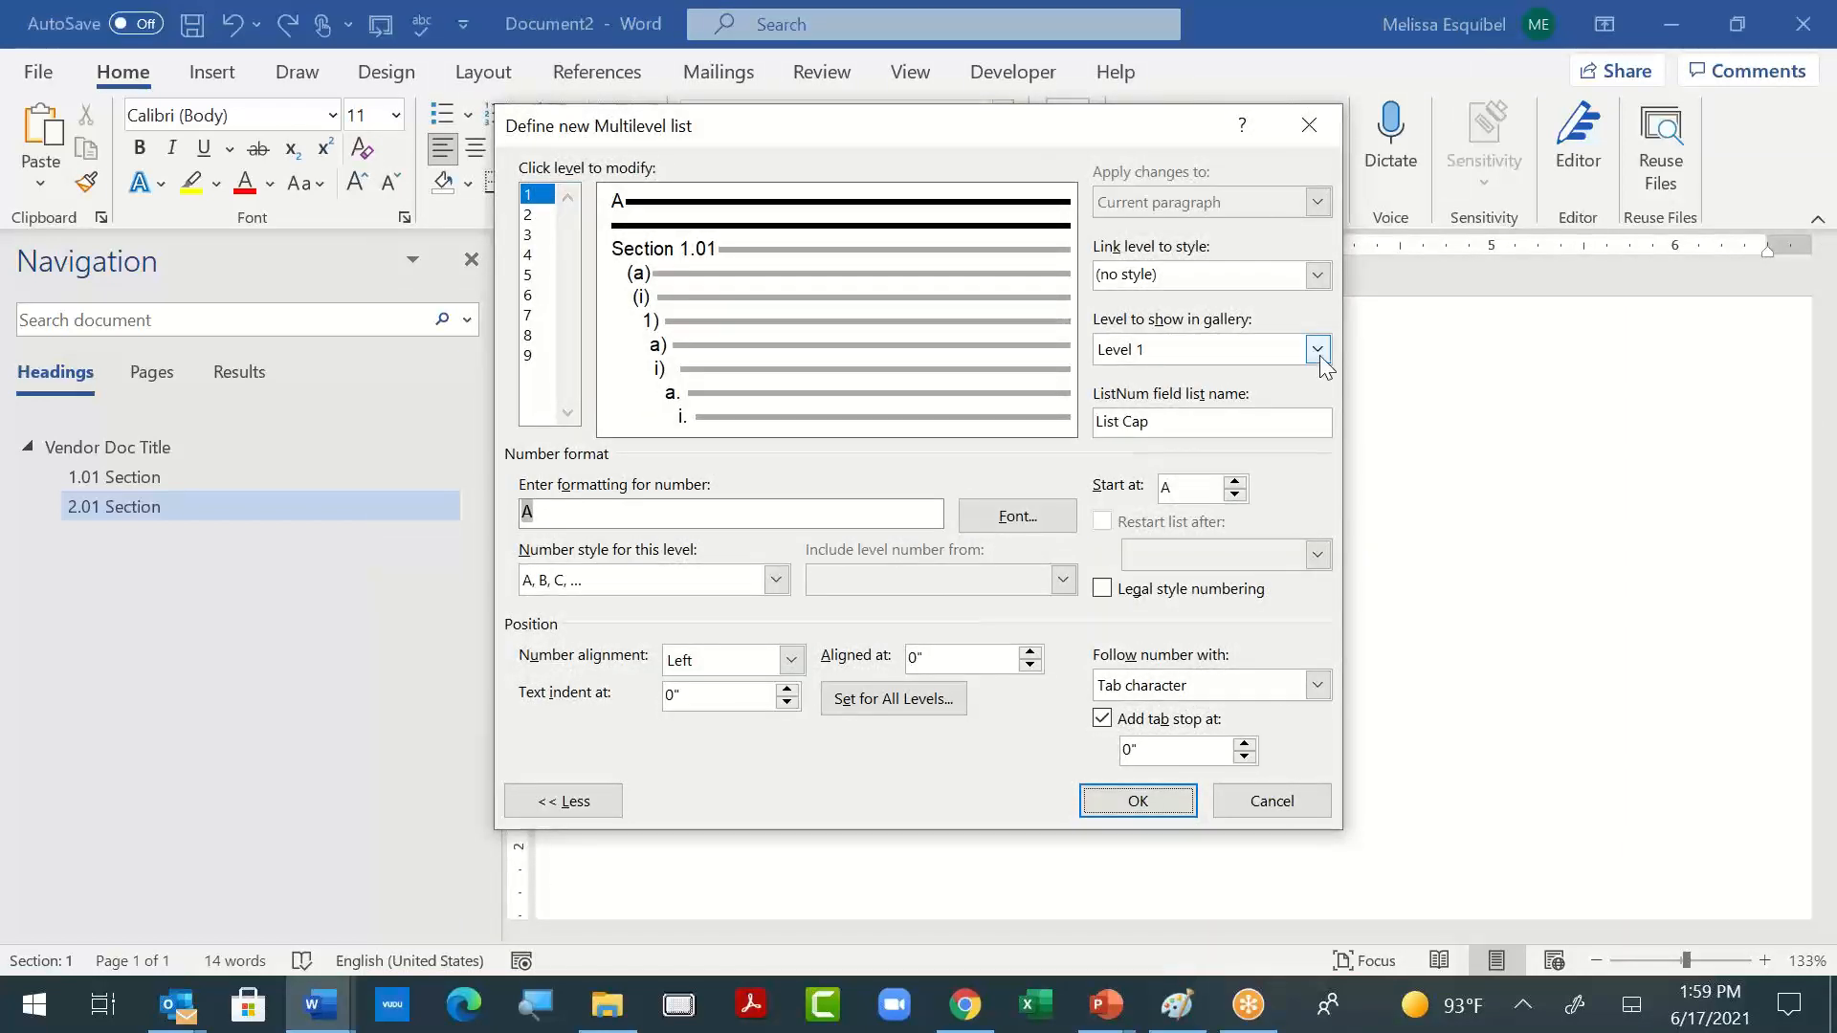
click(1317, 350)
click(1295, 394)
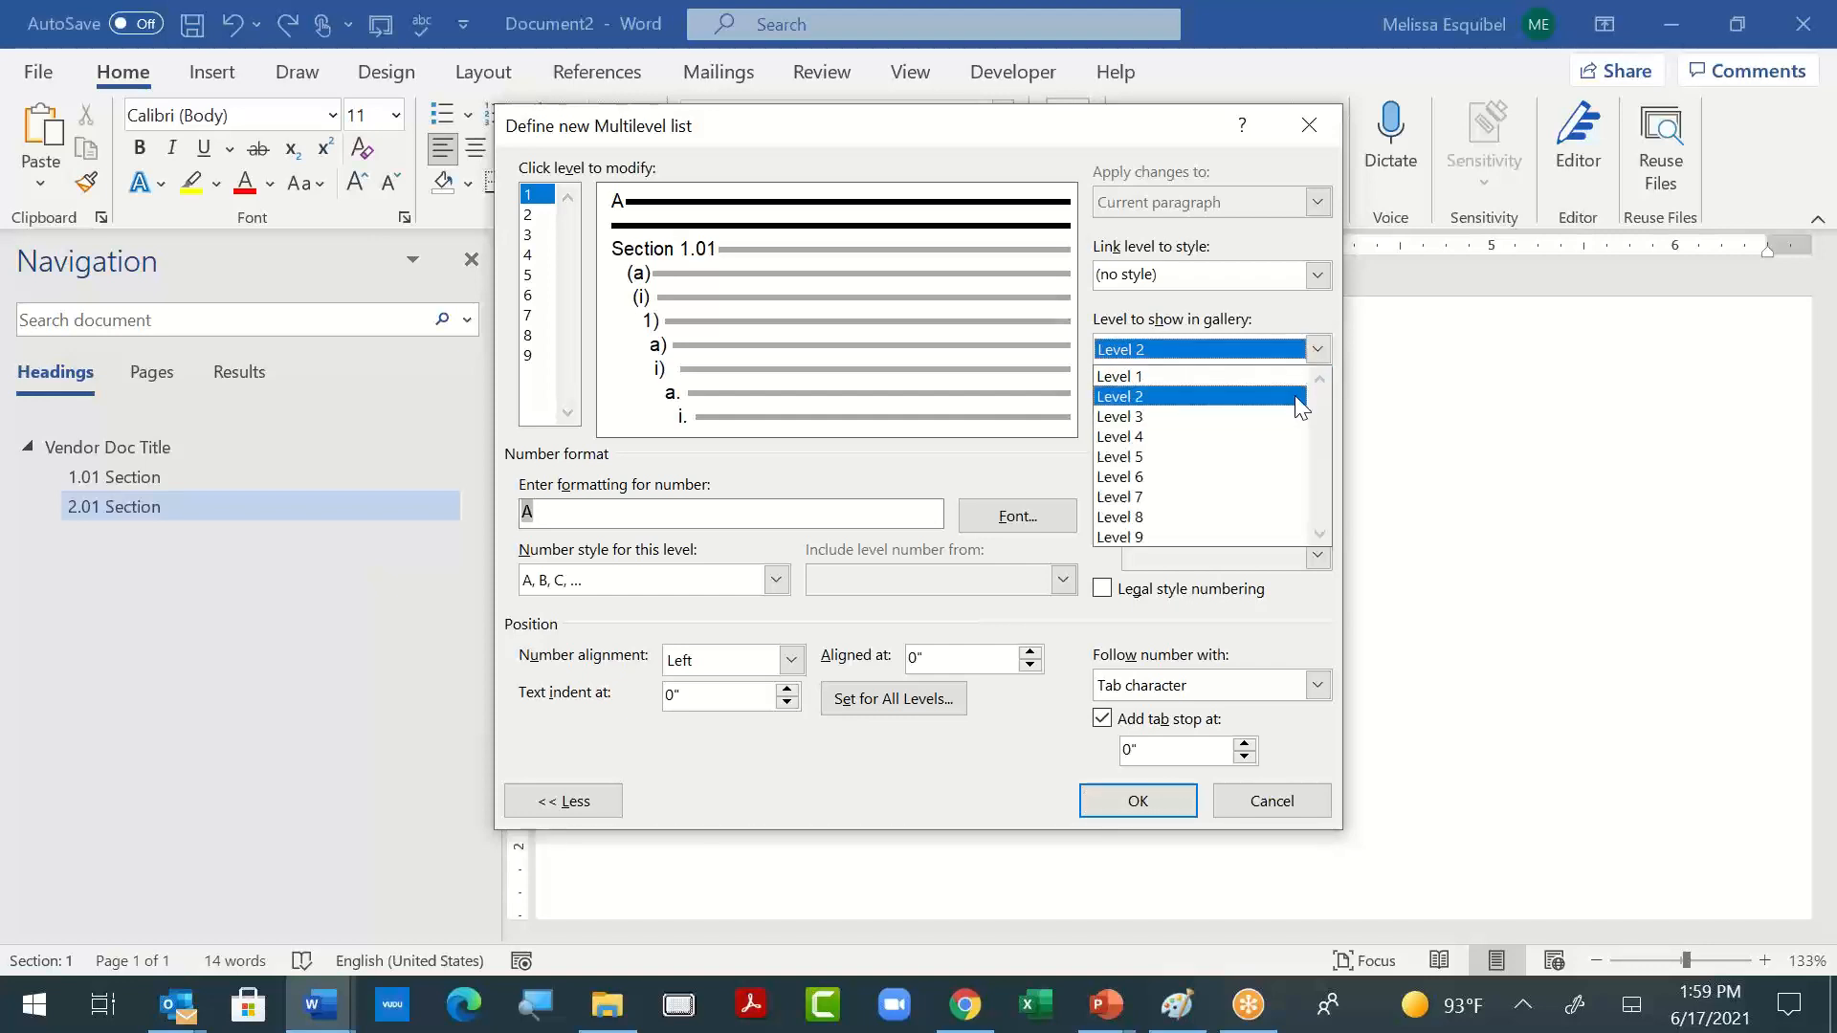
click(1169, 428)
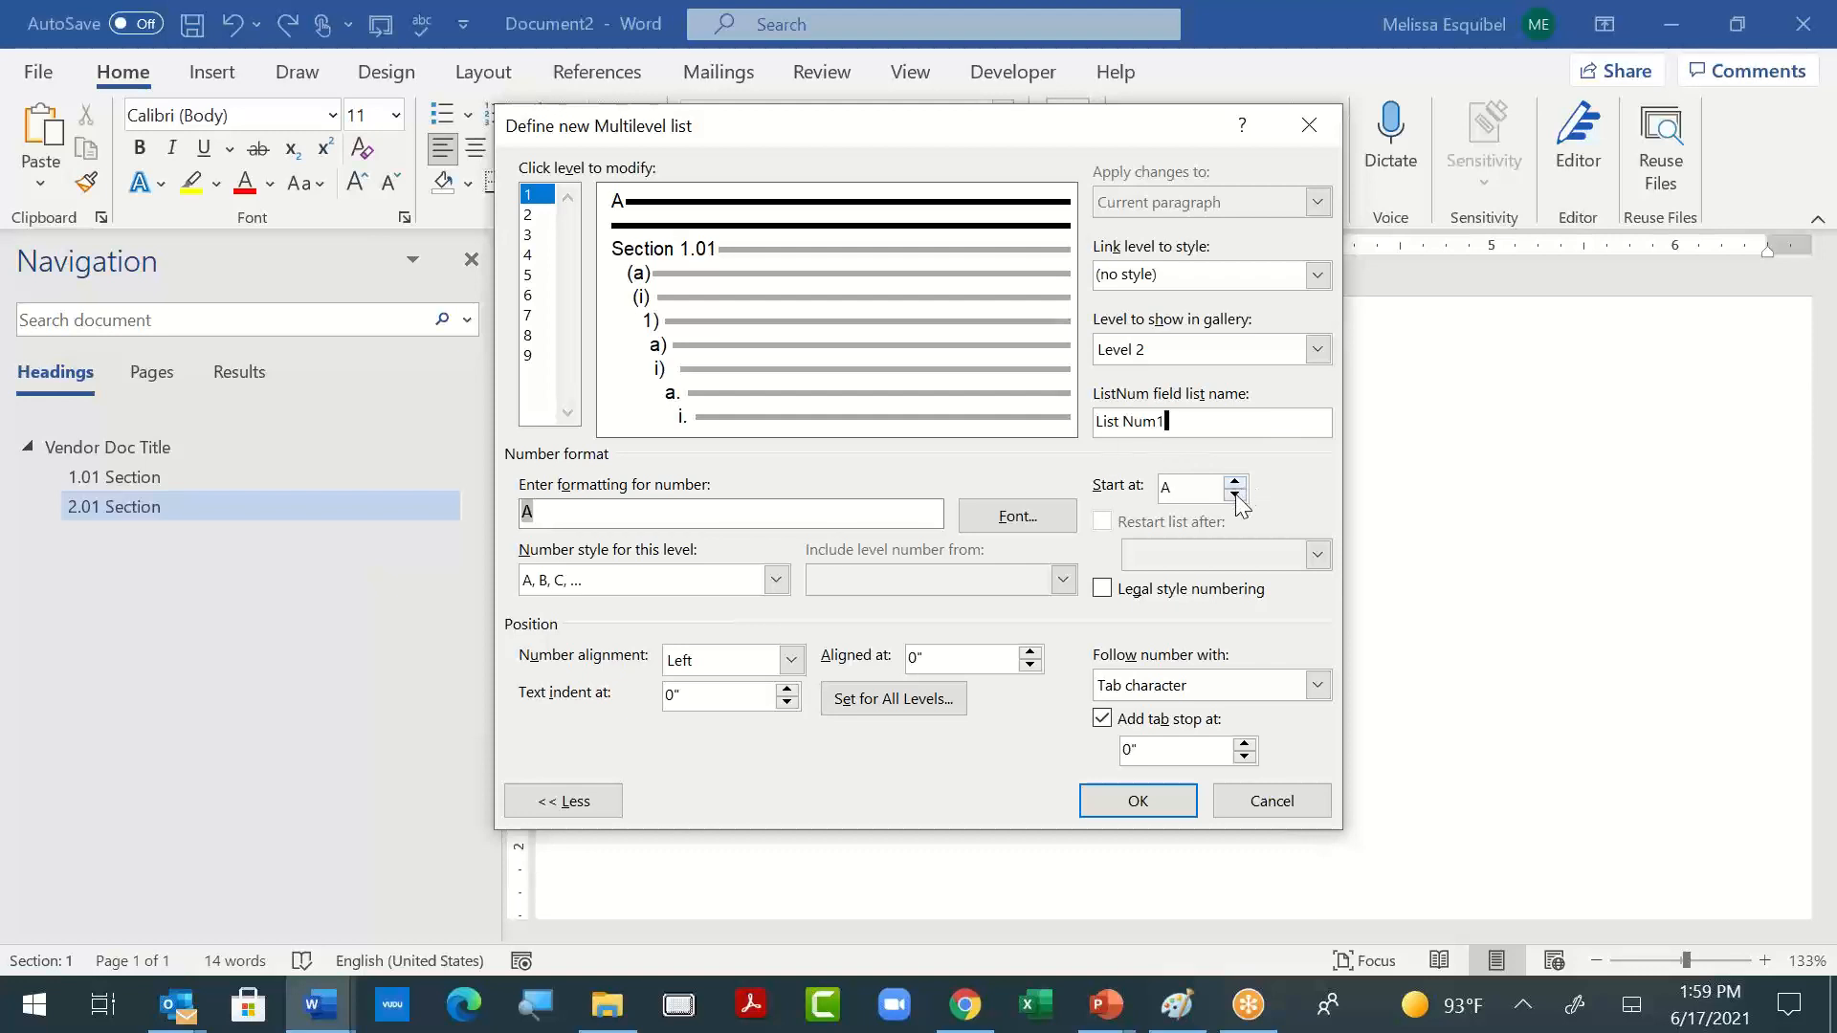
click(776, 579)
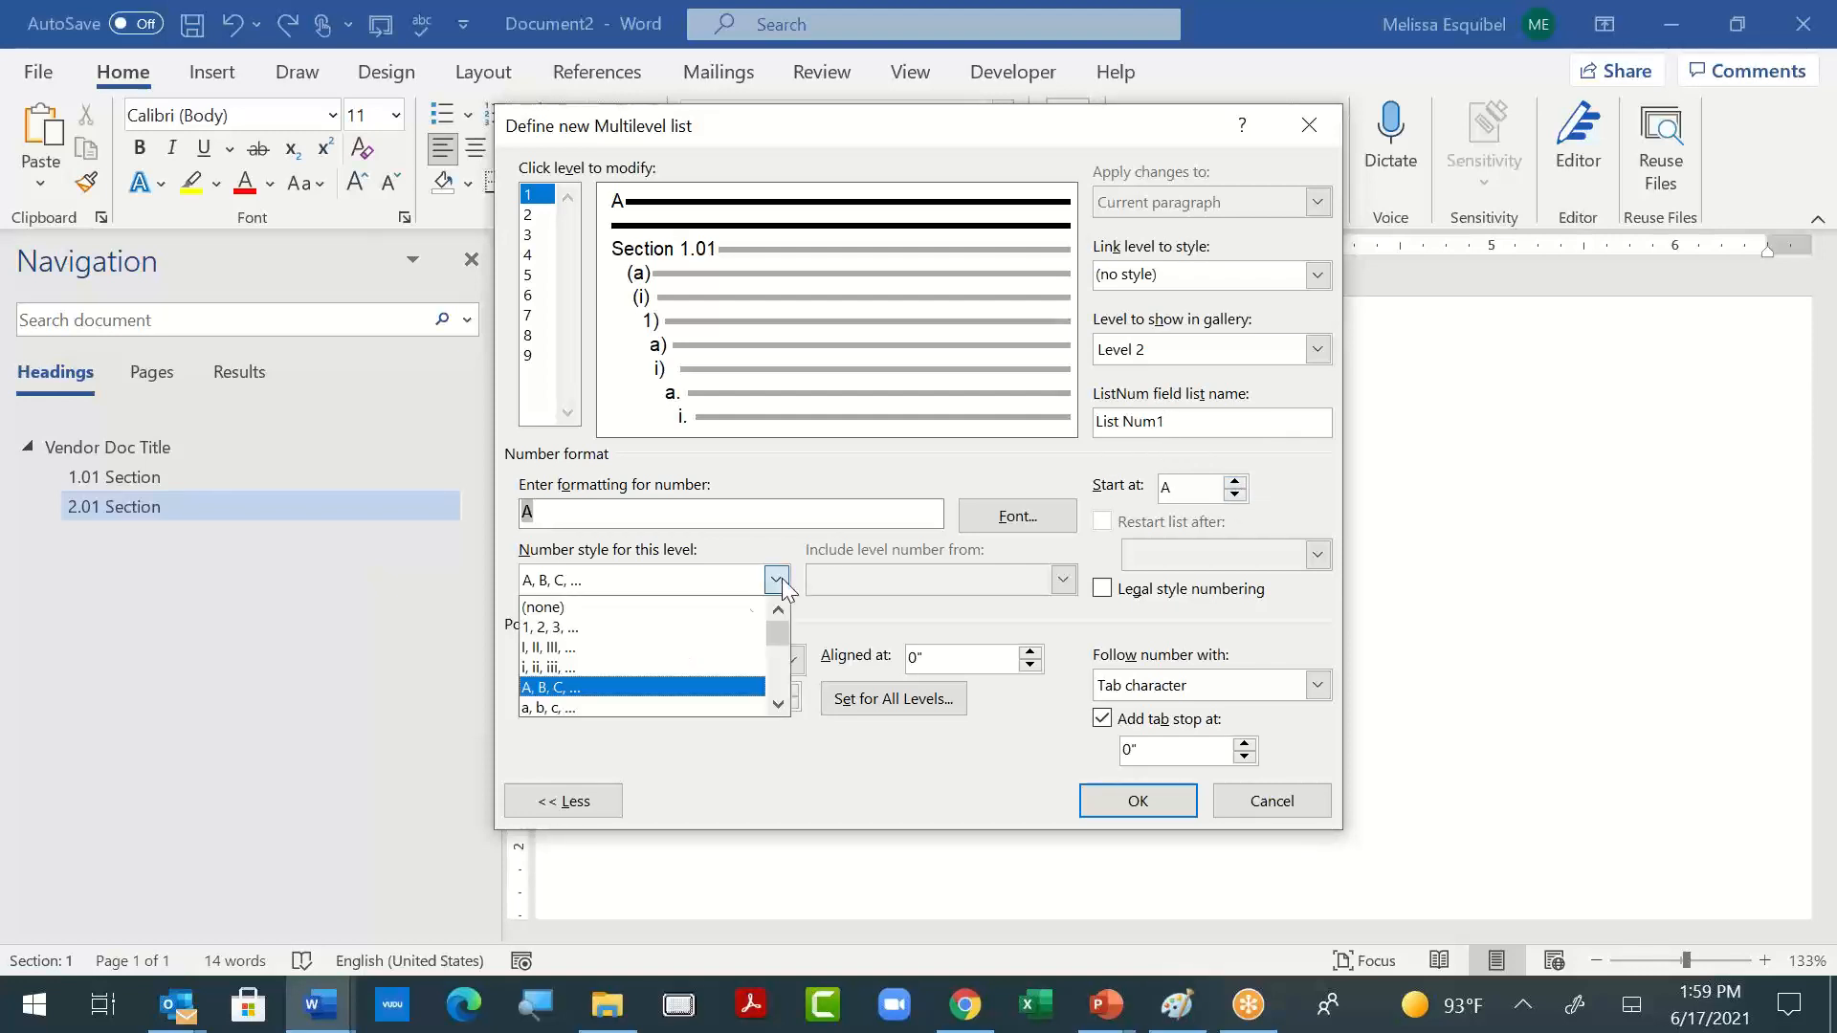
click(694, 626)
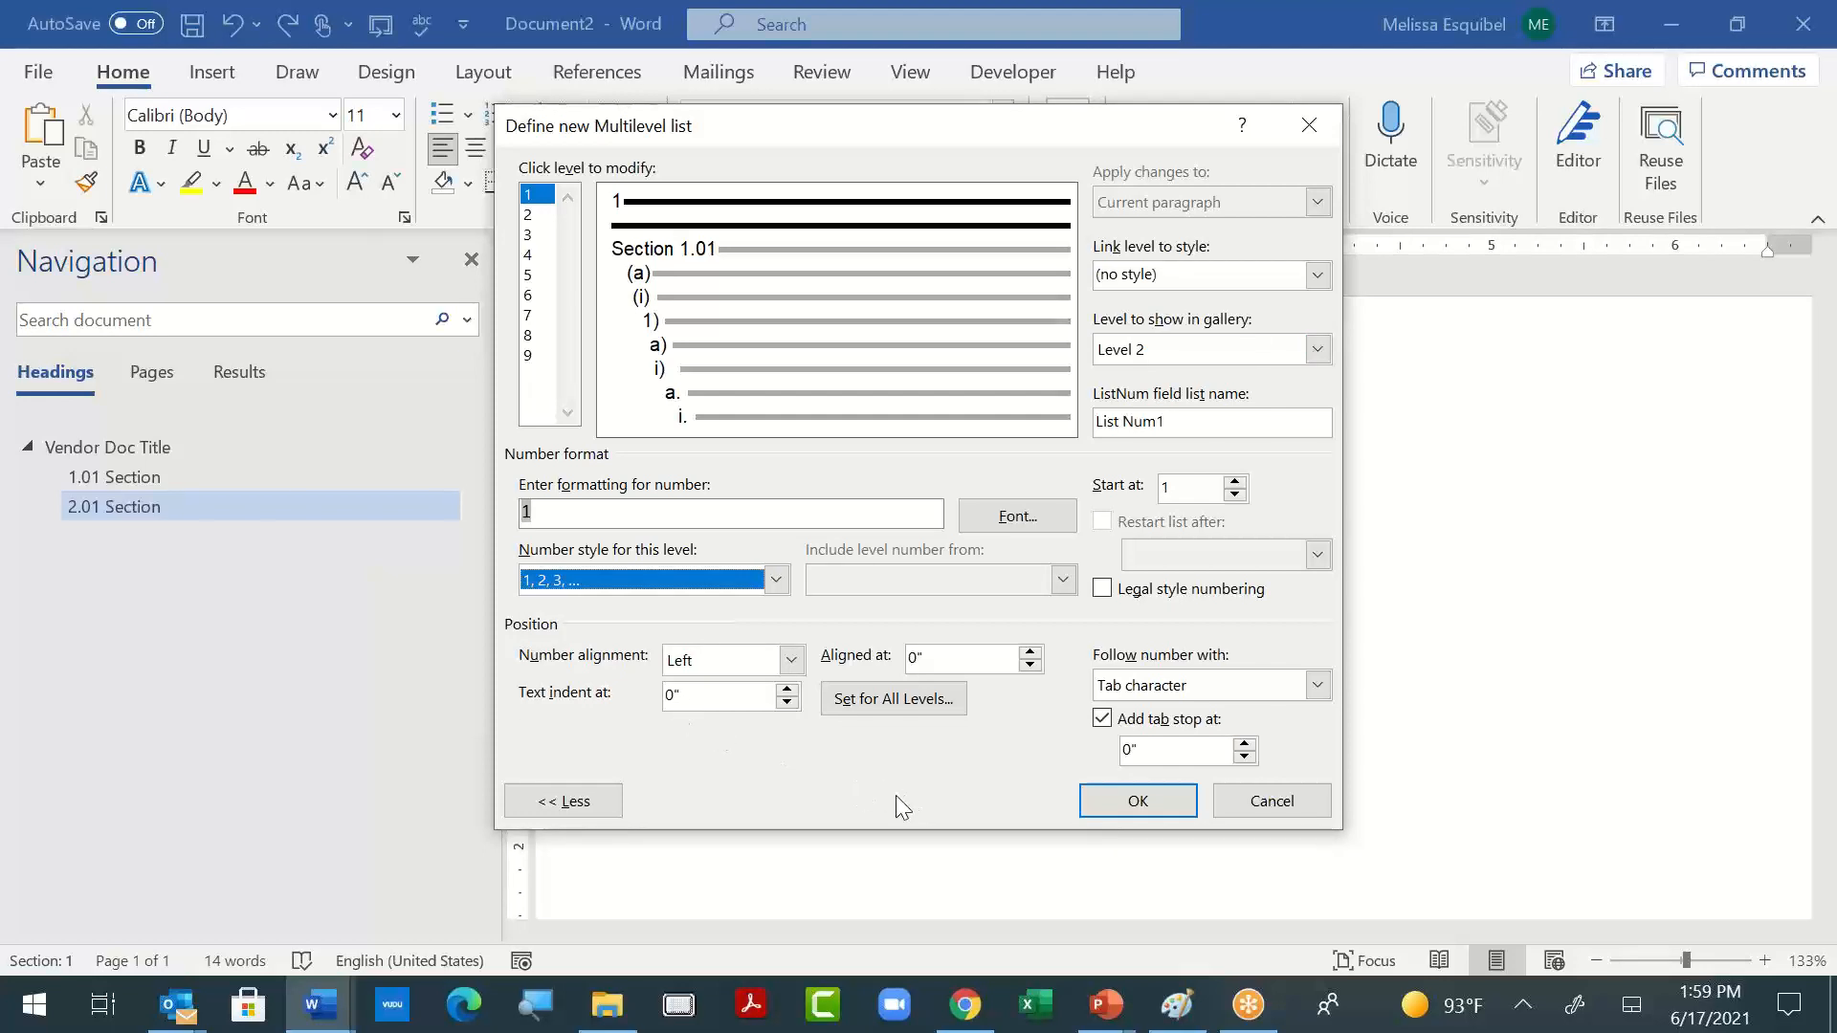
click(1167, 804)
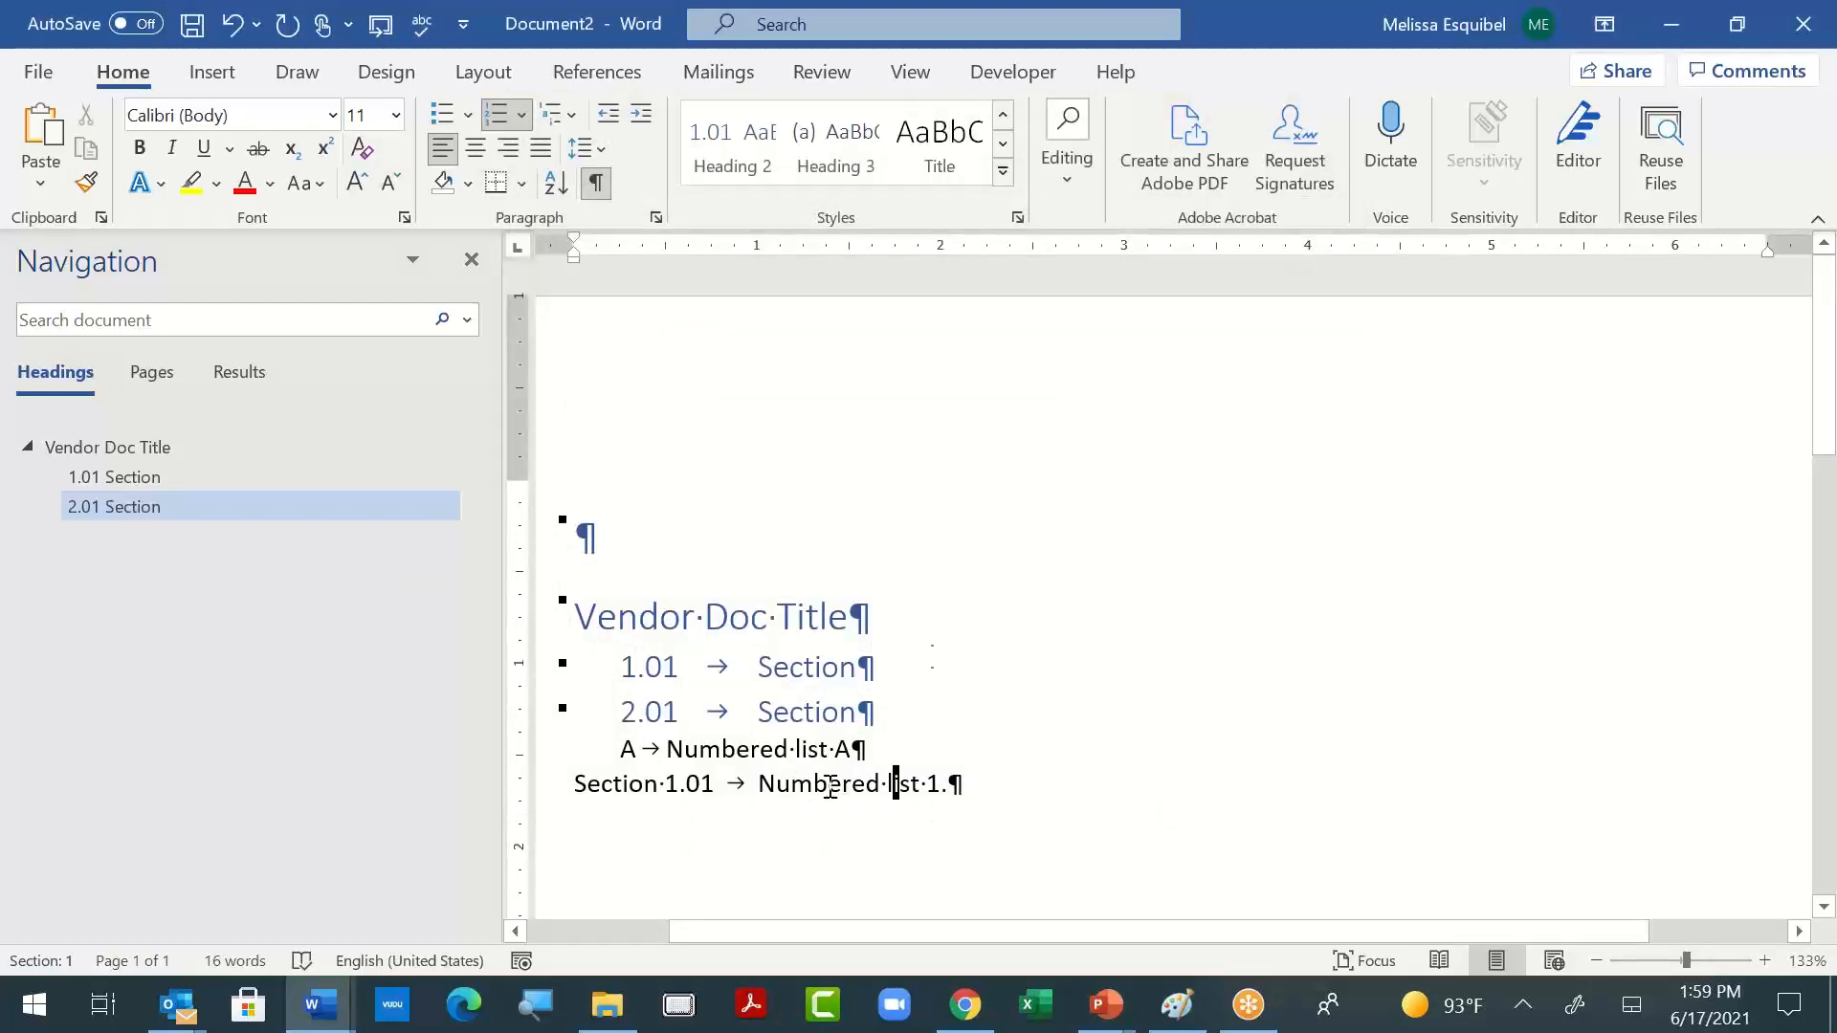
- Try the List Paragraph style on the "Numbered list 1." line and revert it
click(1002, 172)
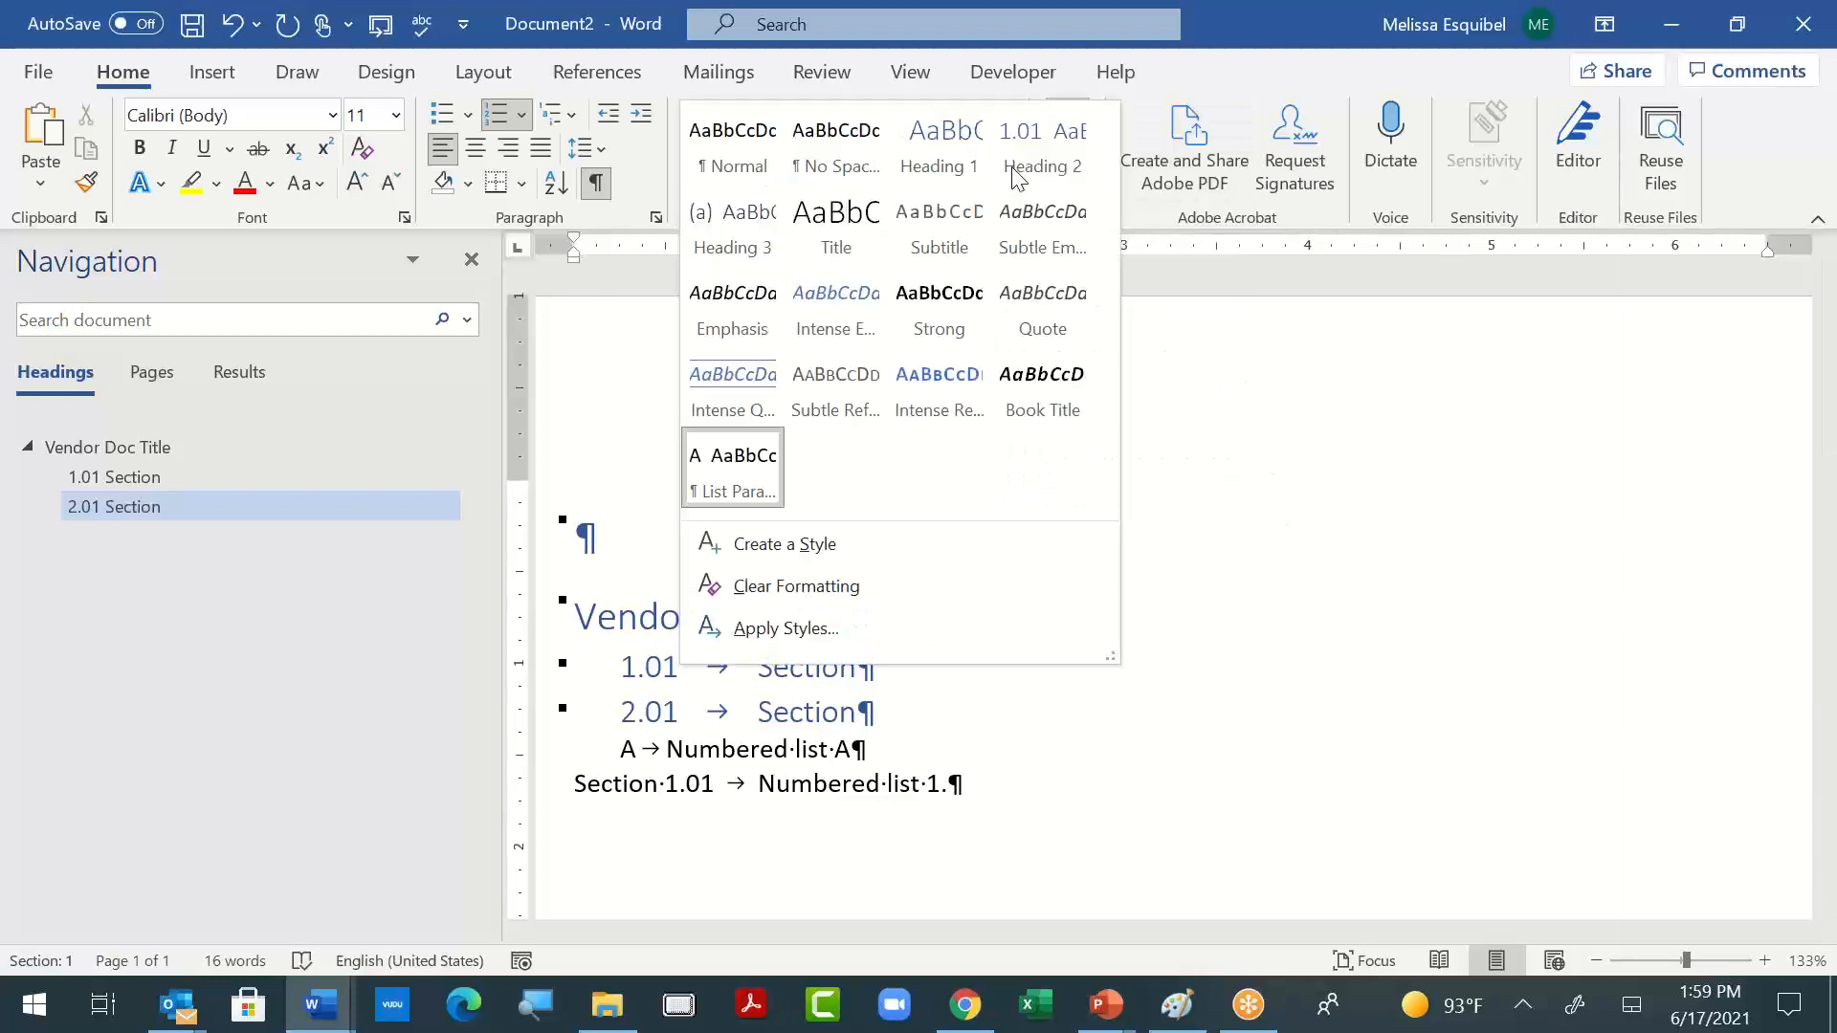
click(724, 483)
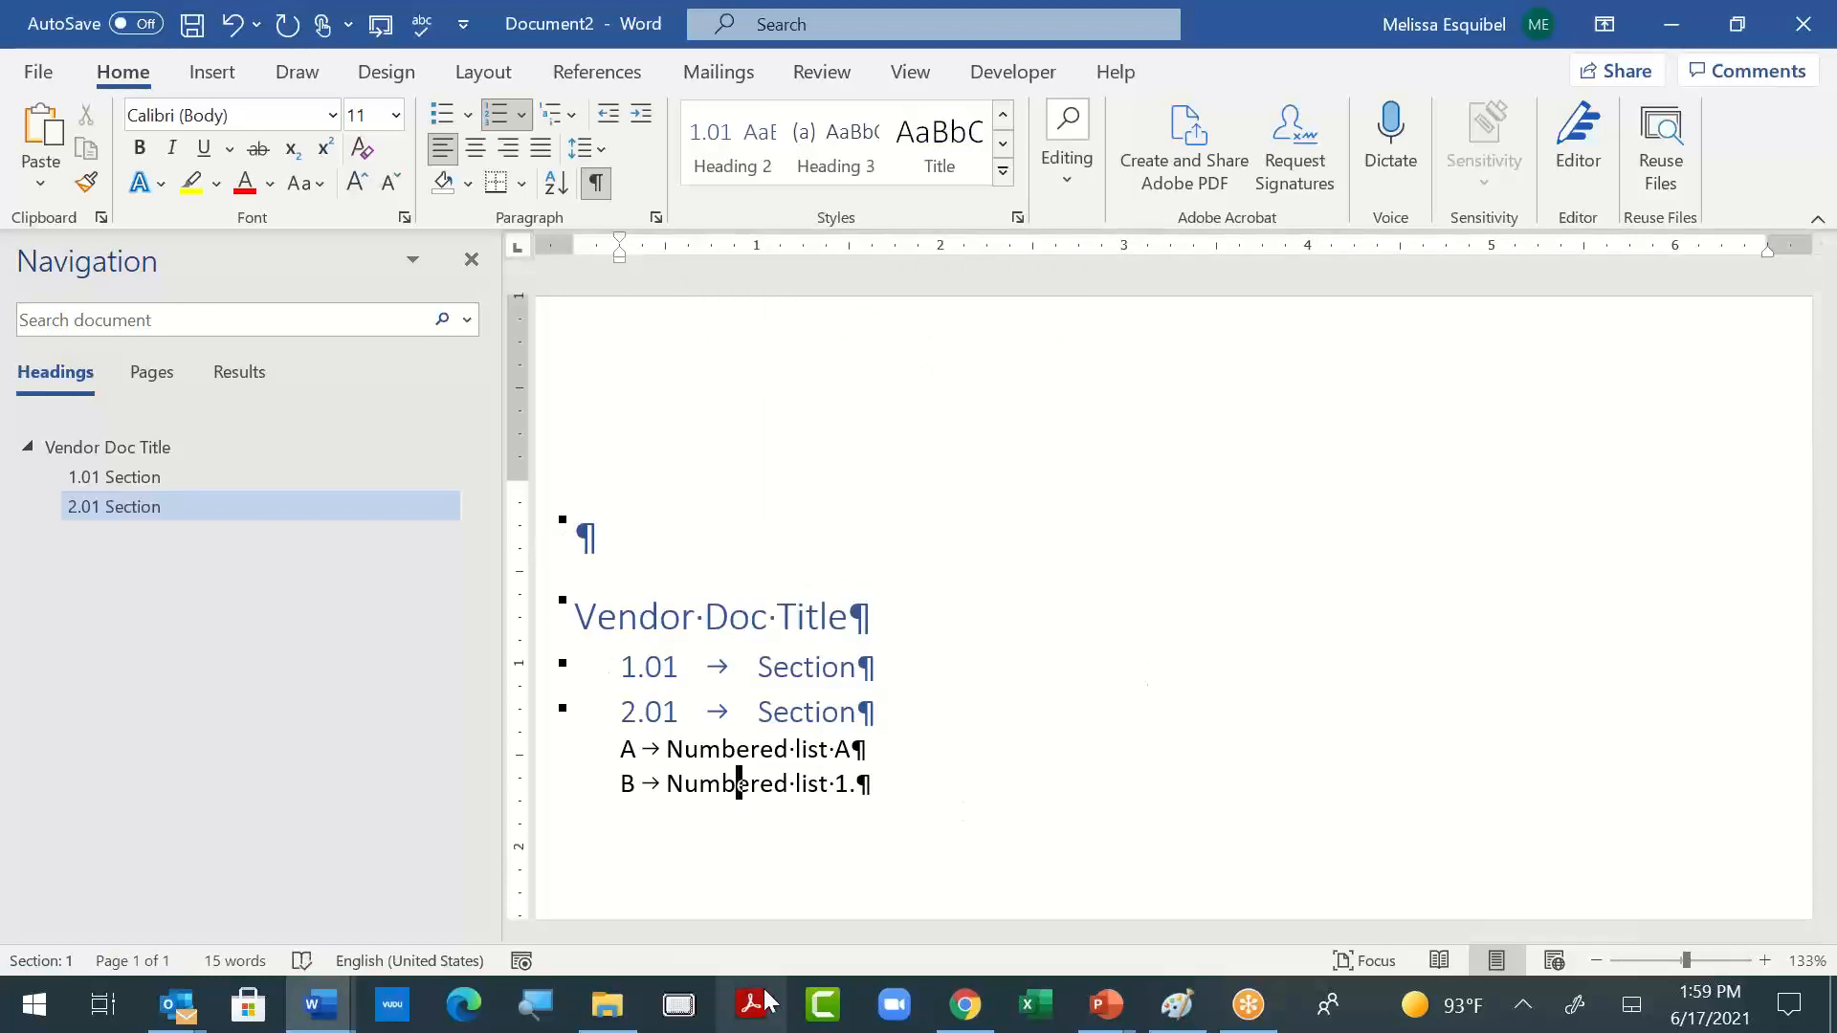
click(669, 783)
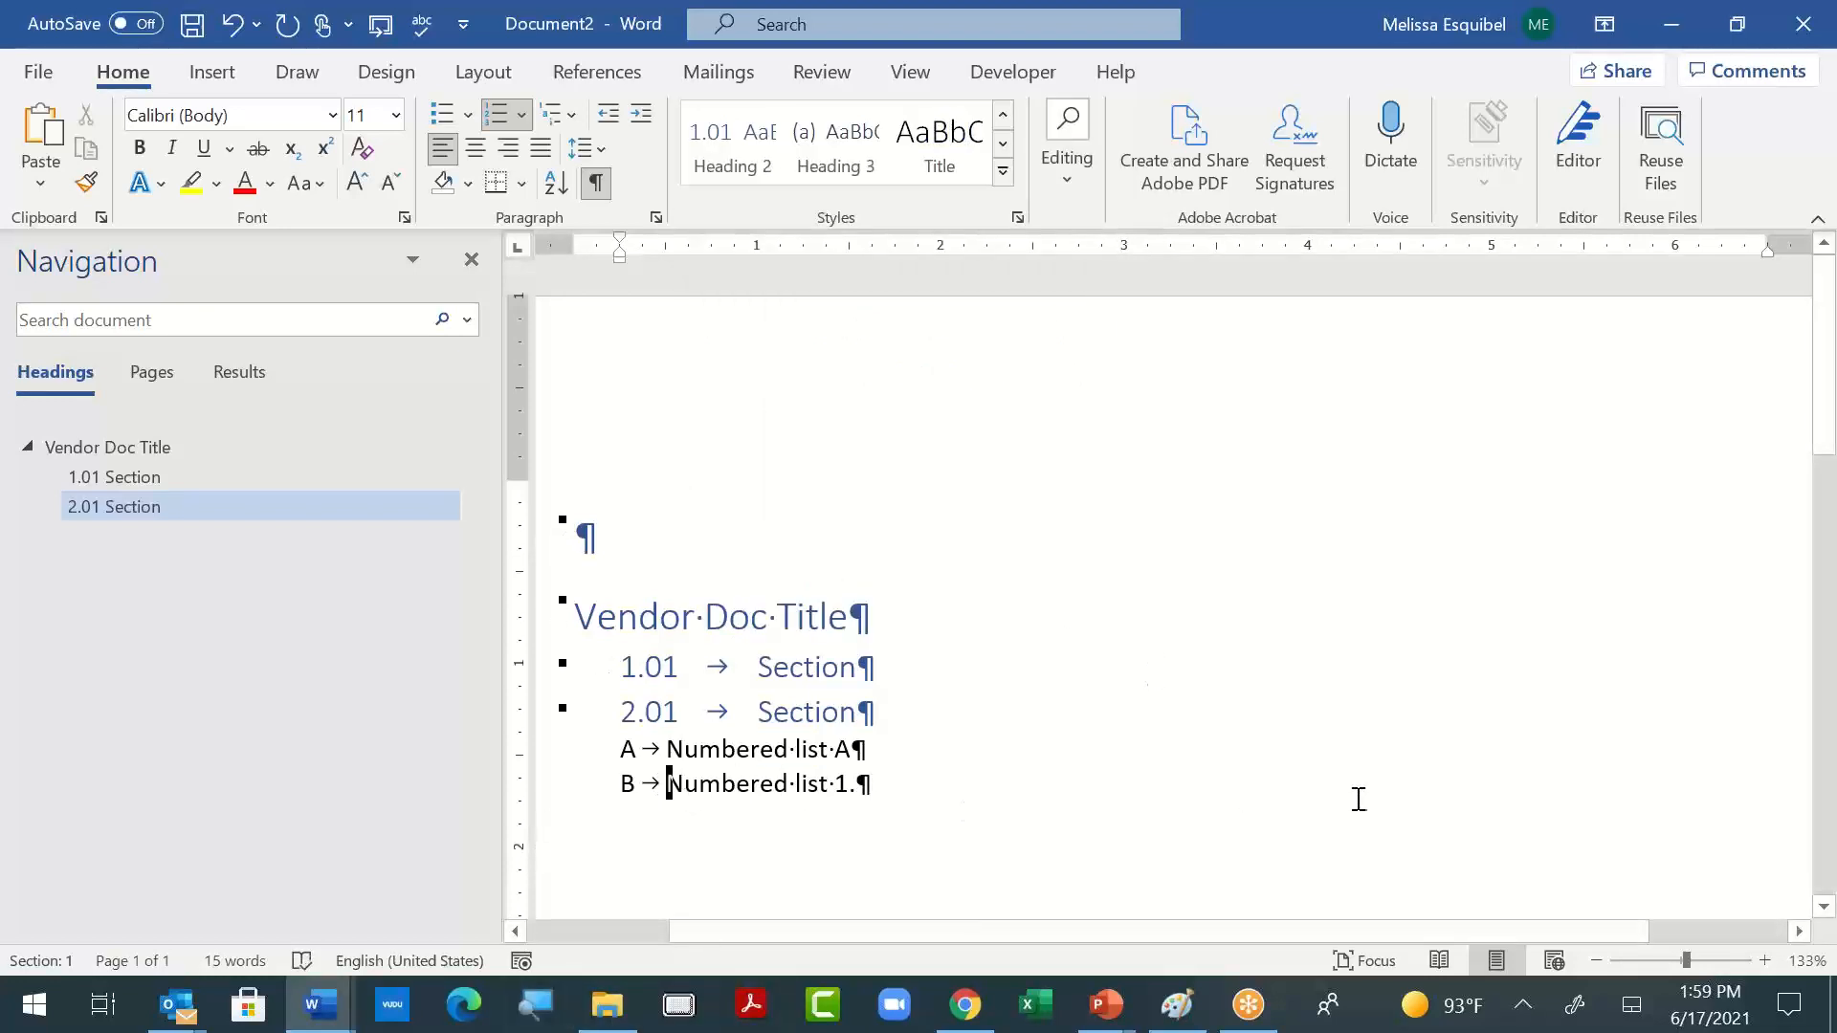
key(shift+Tab)
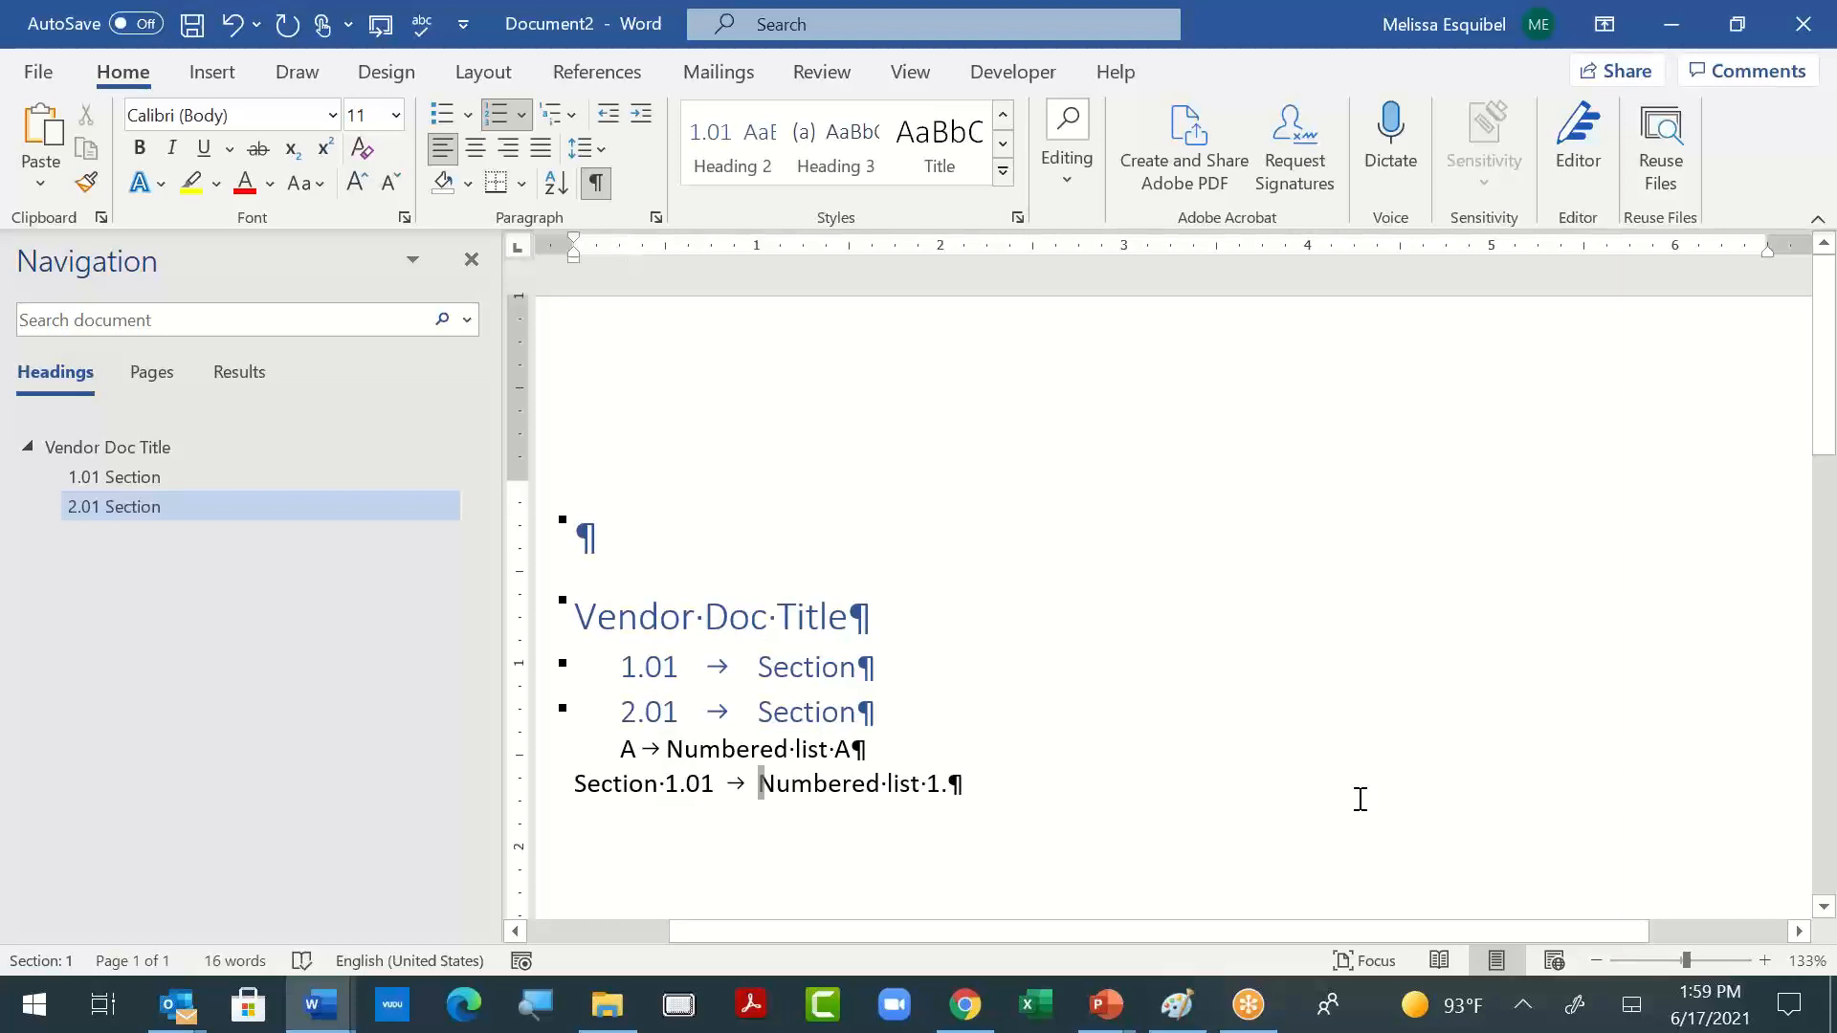
- Merge the "Numbered list 1." line into "Numbered list A" and delete its words, keeping only the period
key(BackSpace)
key(BackSpace)
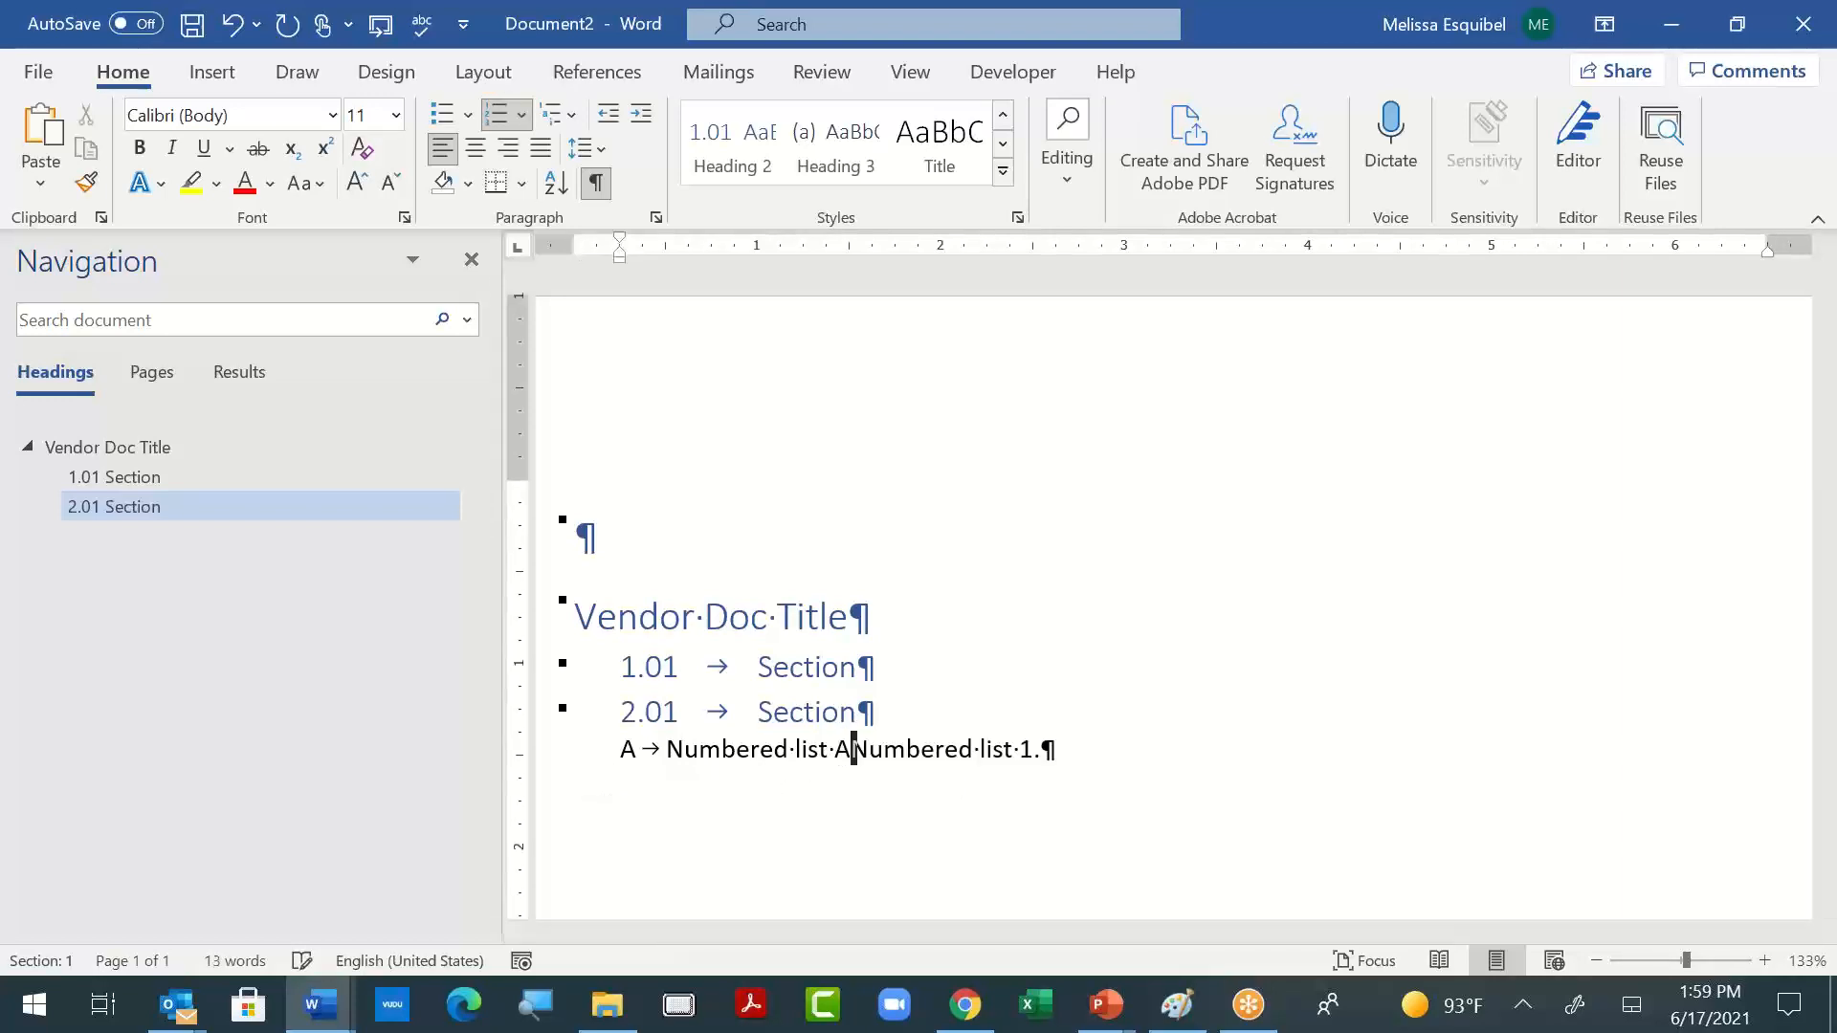
key(ctrl+shift+Right)
key(ctrl+shift+Right)
key(ctrl+shift+Right)
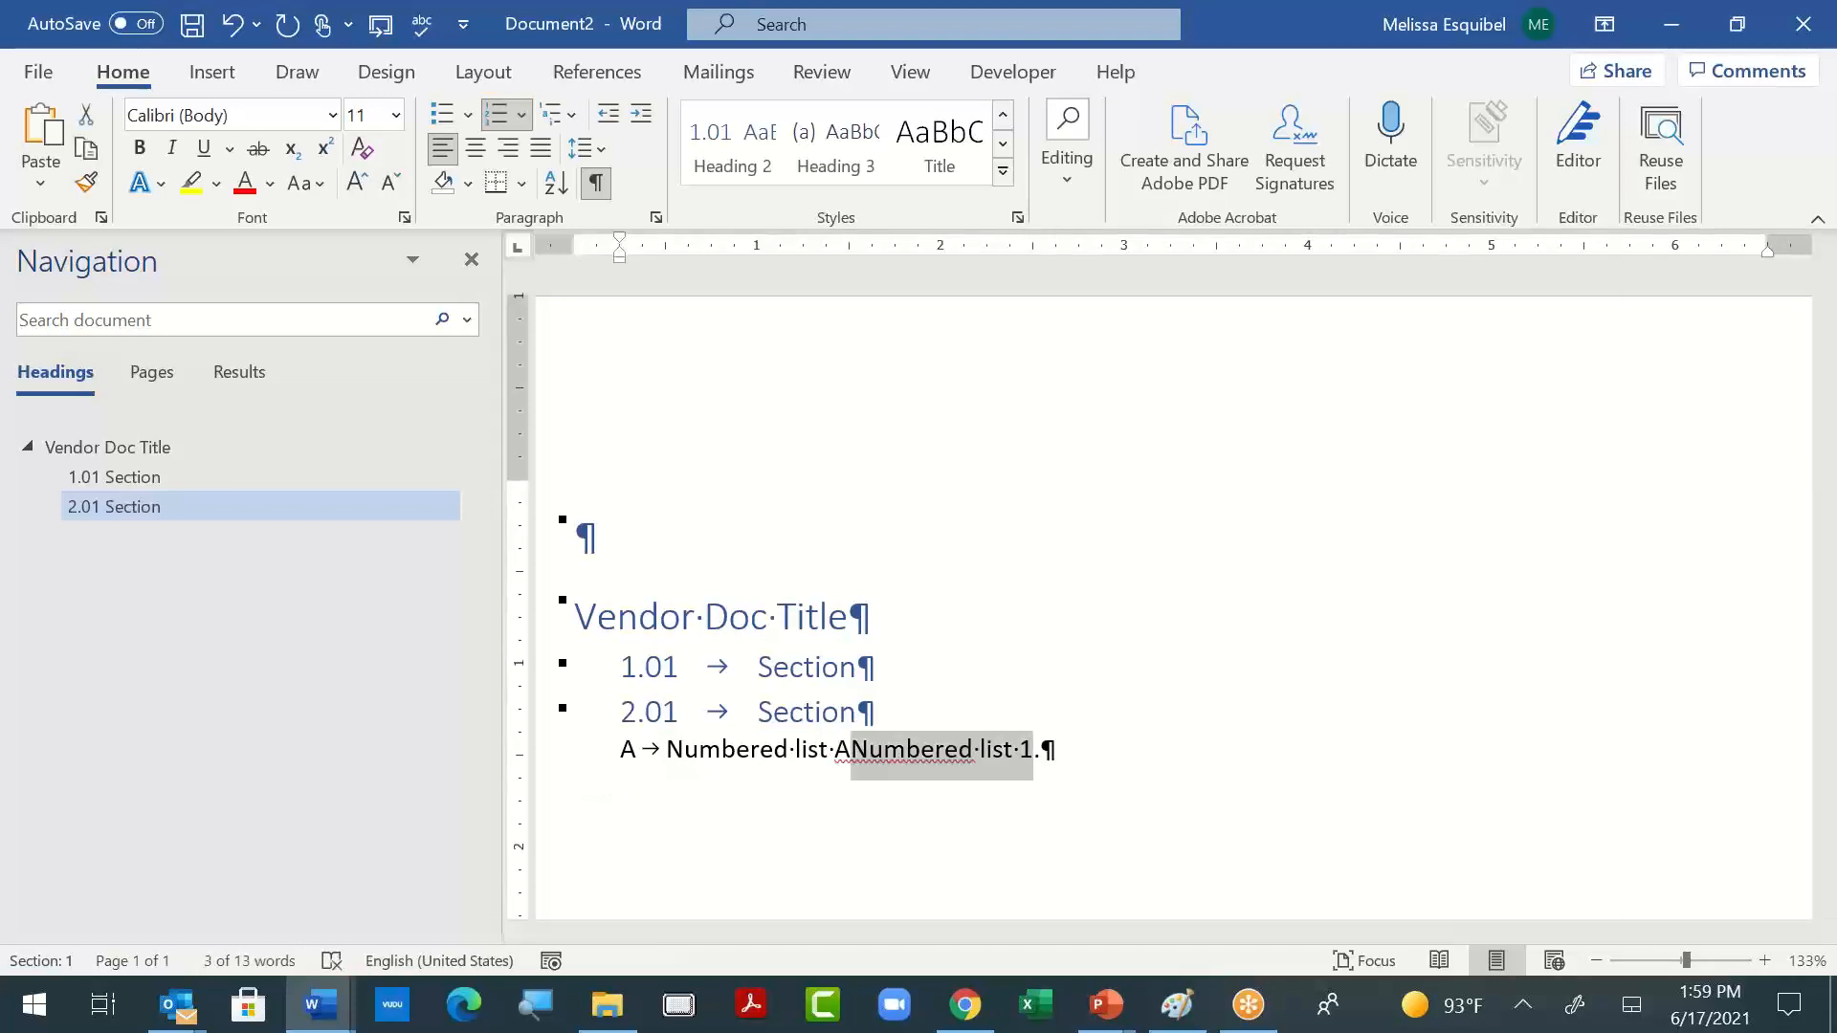
key(BackSpace)
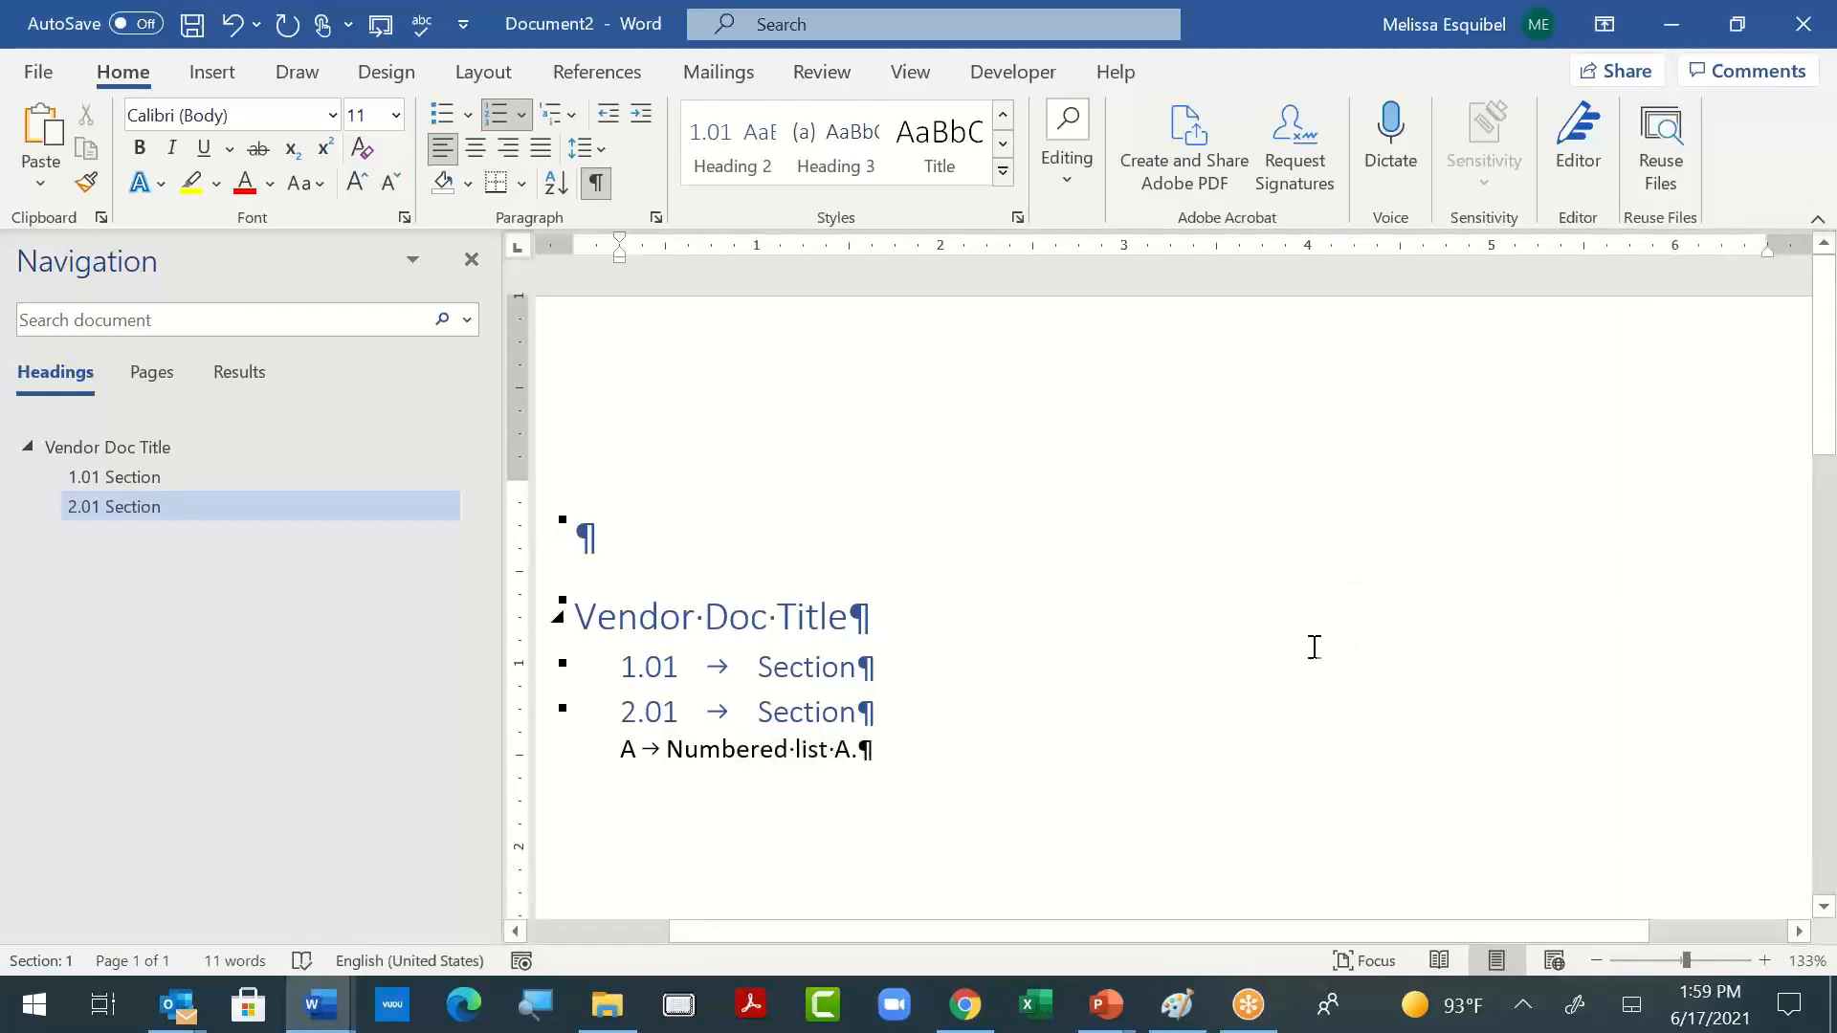
click(902, 754)
- Create a new document from the "4 level template" and go through its Level 2, Level 3 and Level 4 headings
click(38, 77)
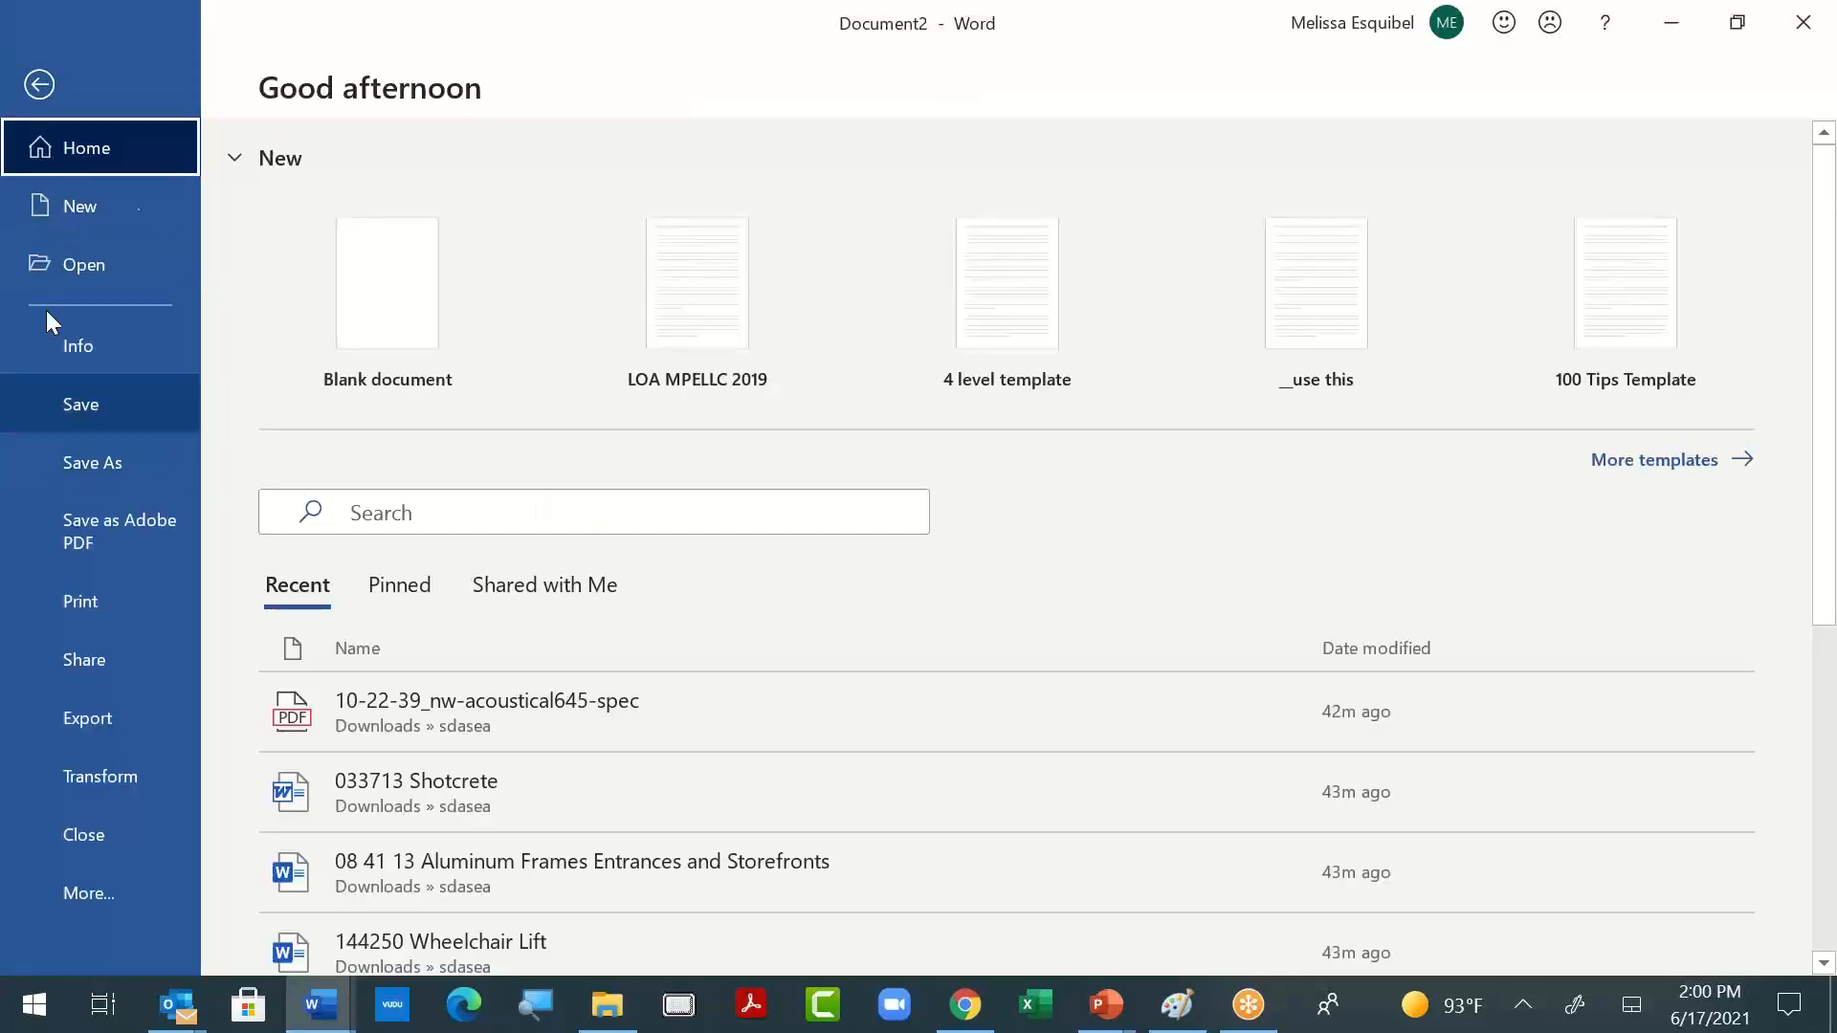
click(124, 205)
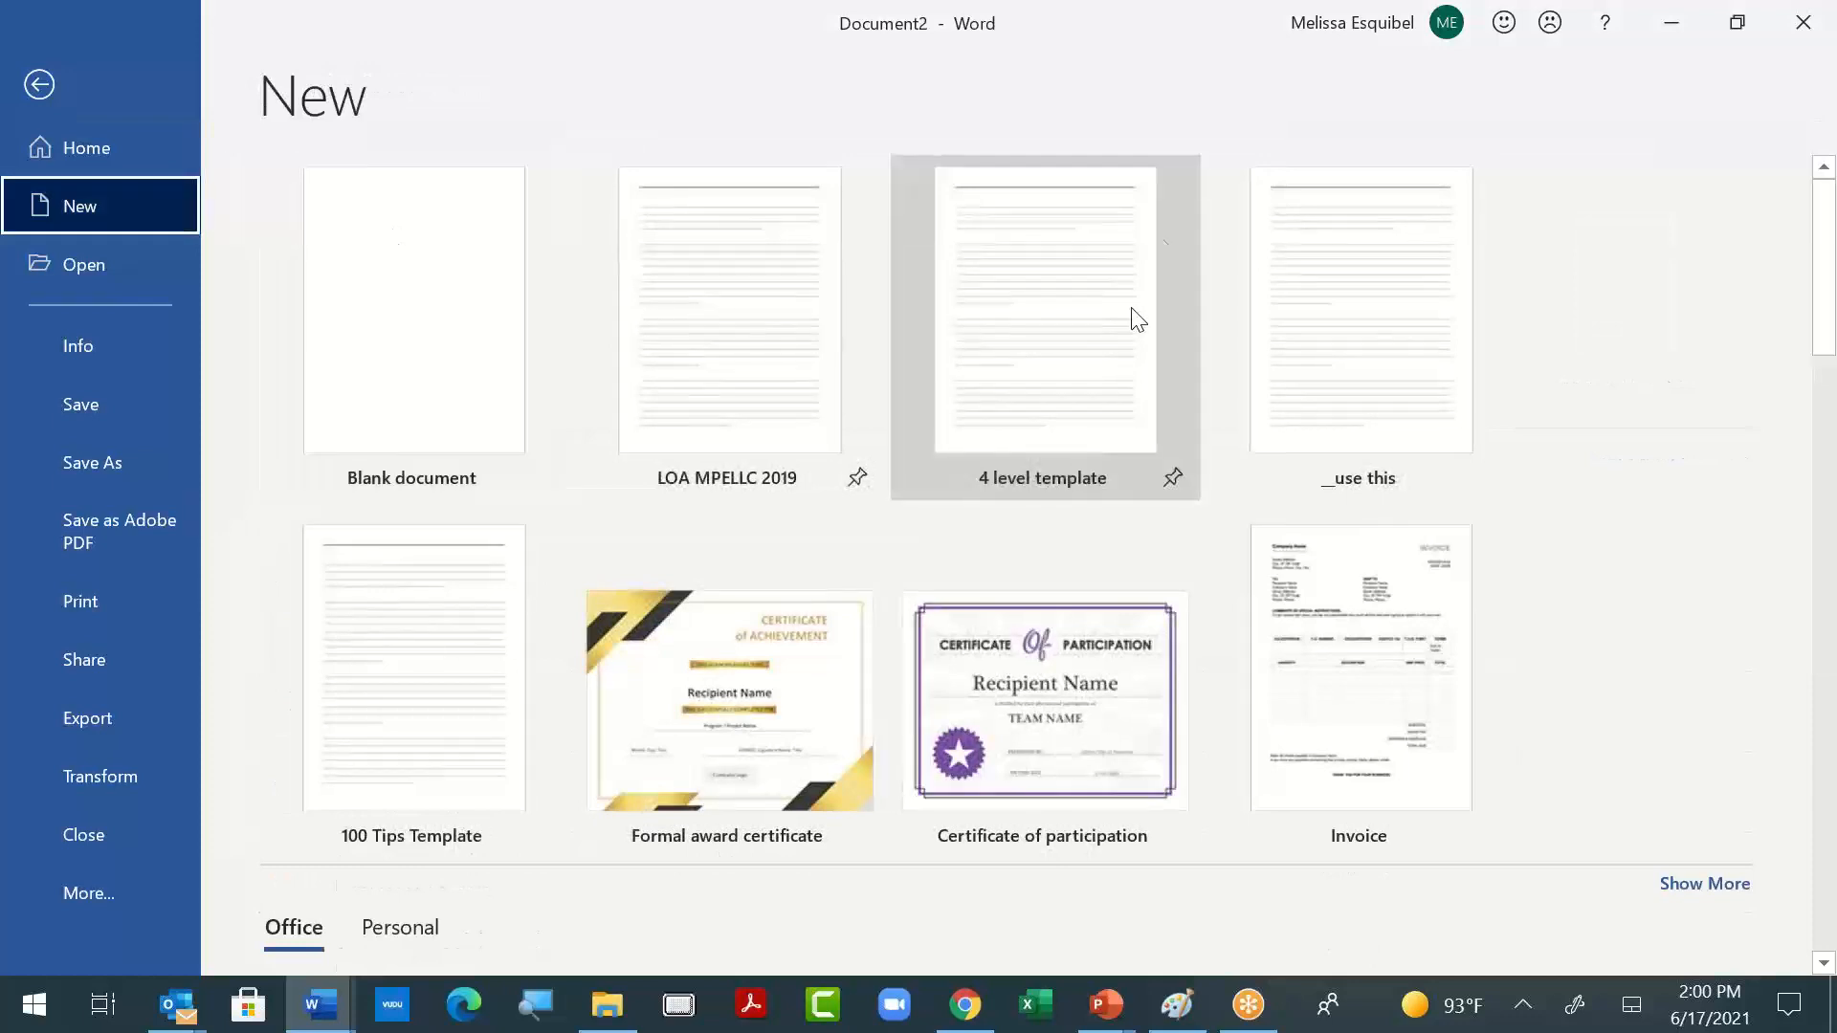
click(1012, 425)
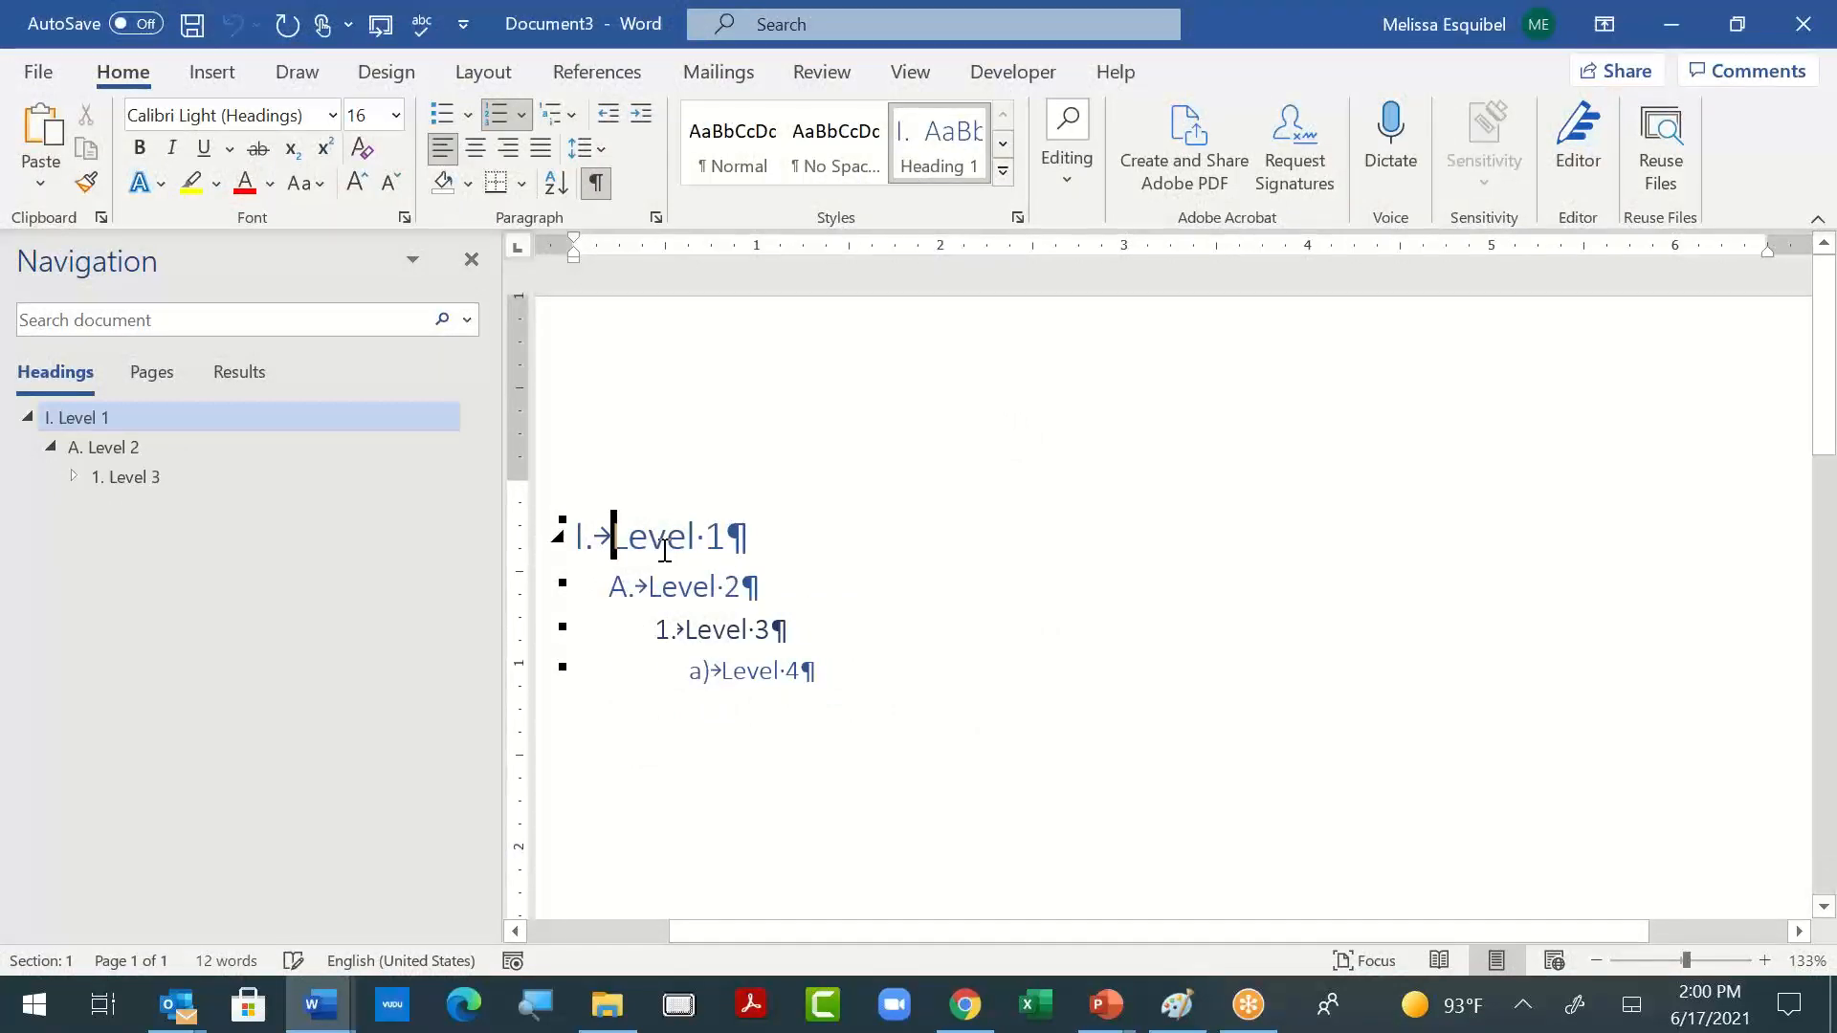
click(713, 586)
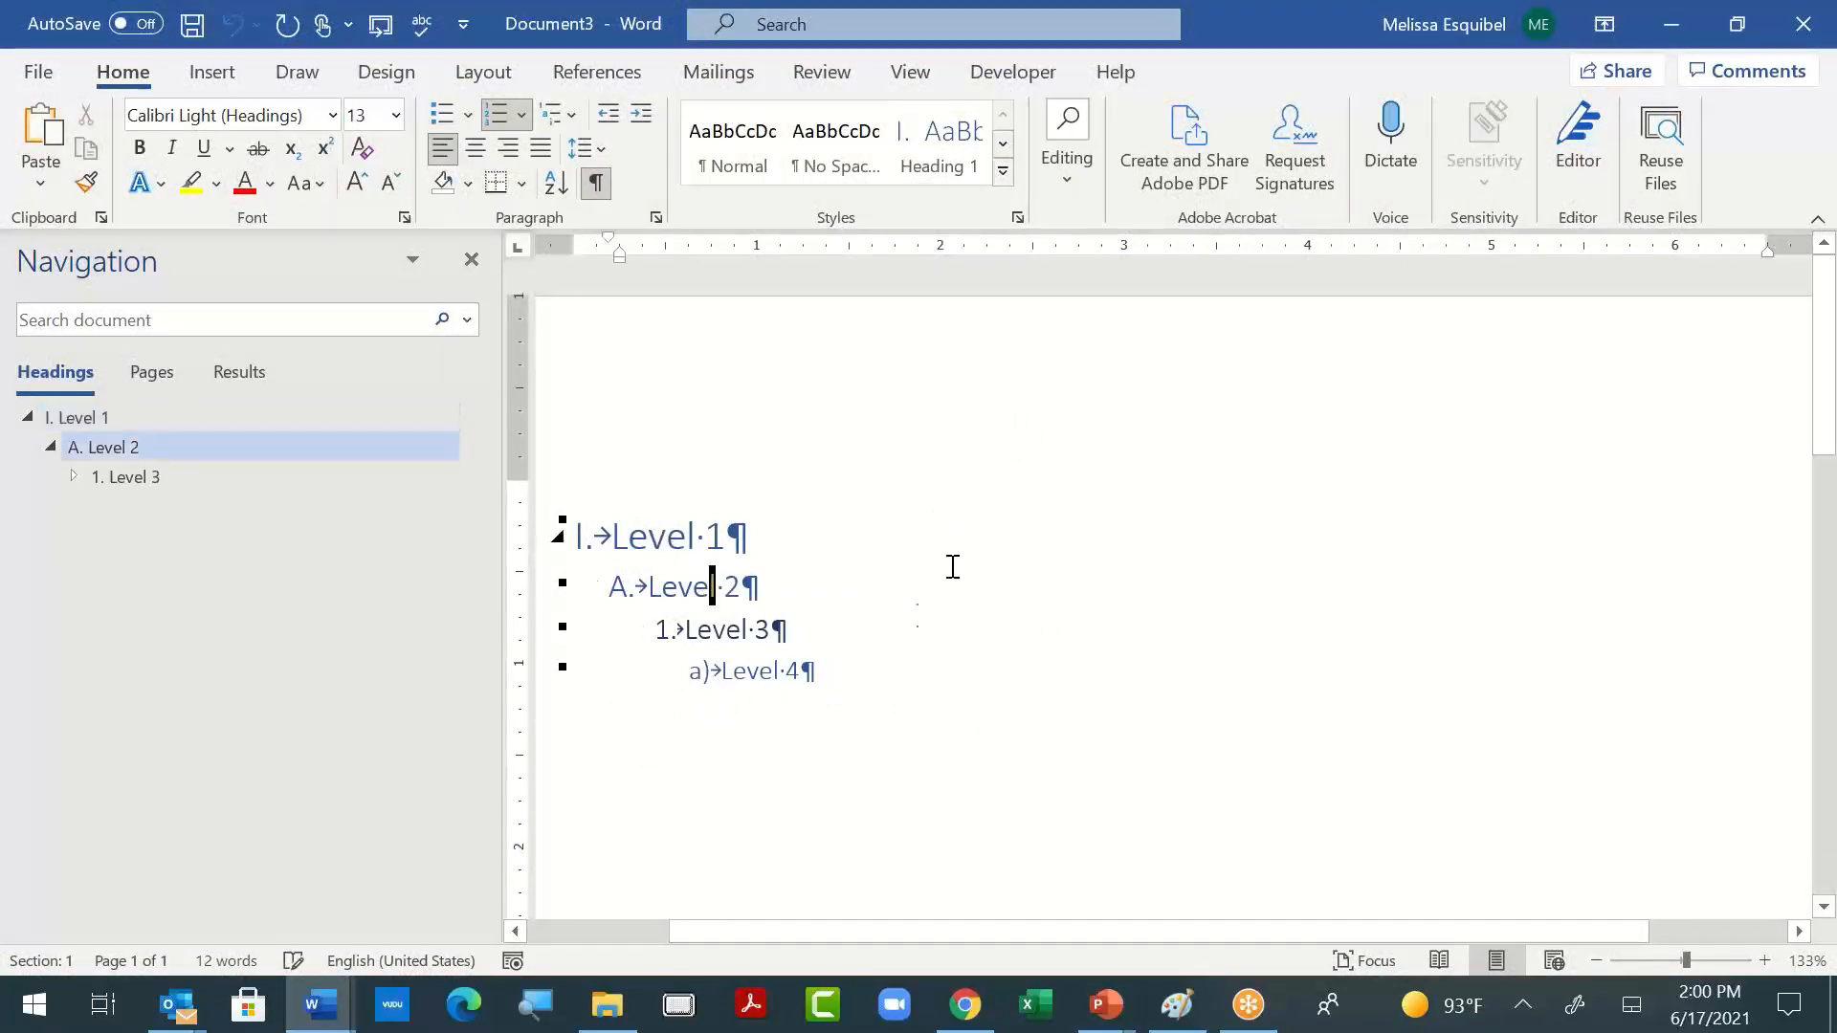
click(744, 632)
click(762, 671)
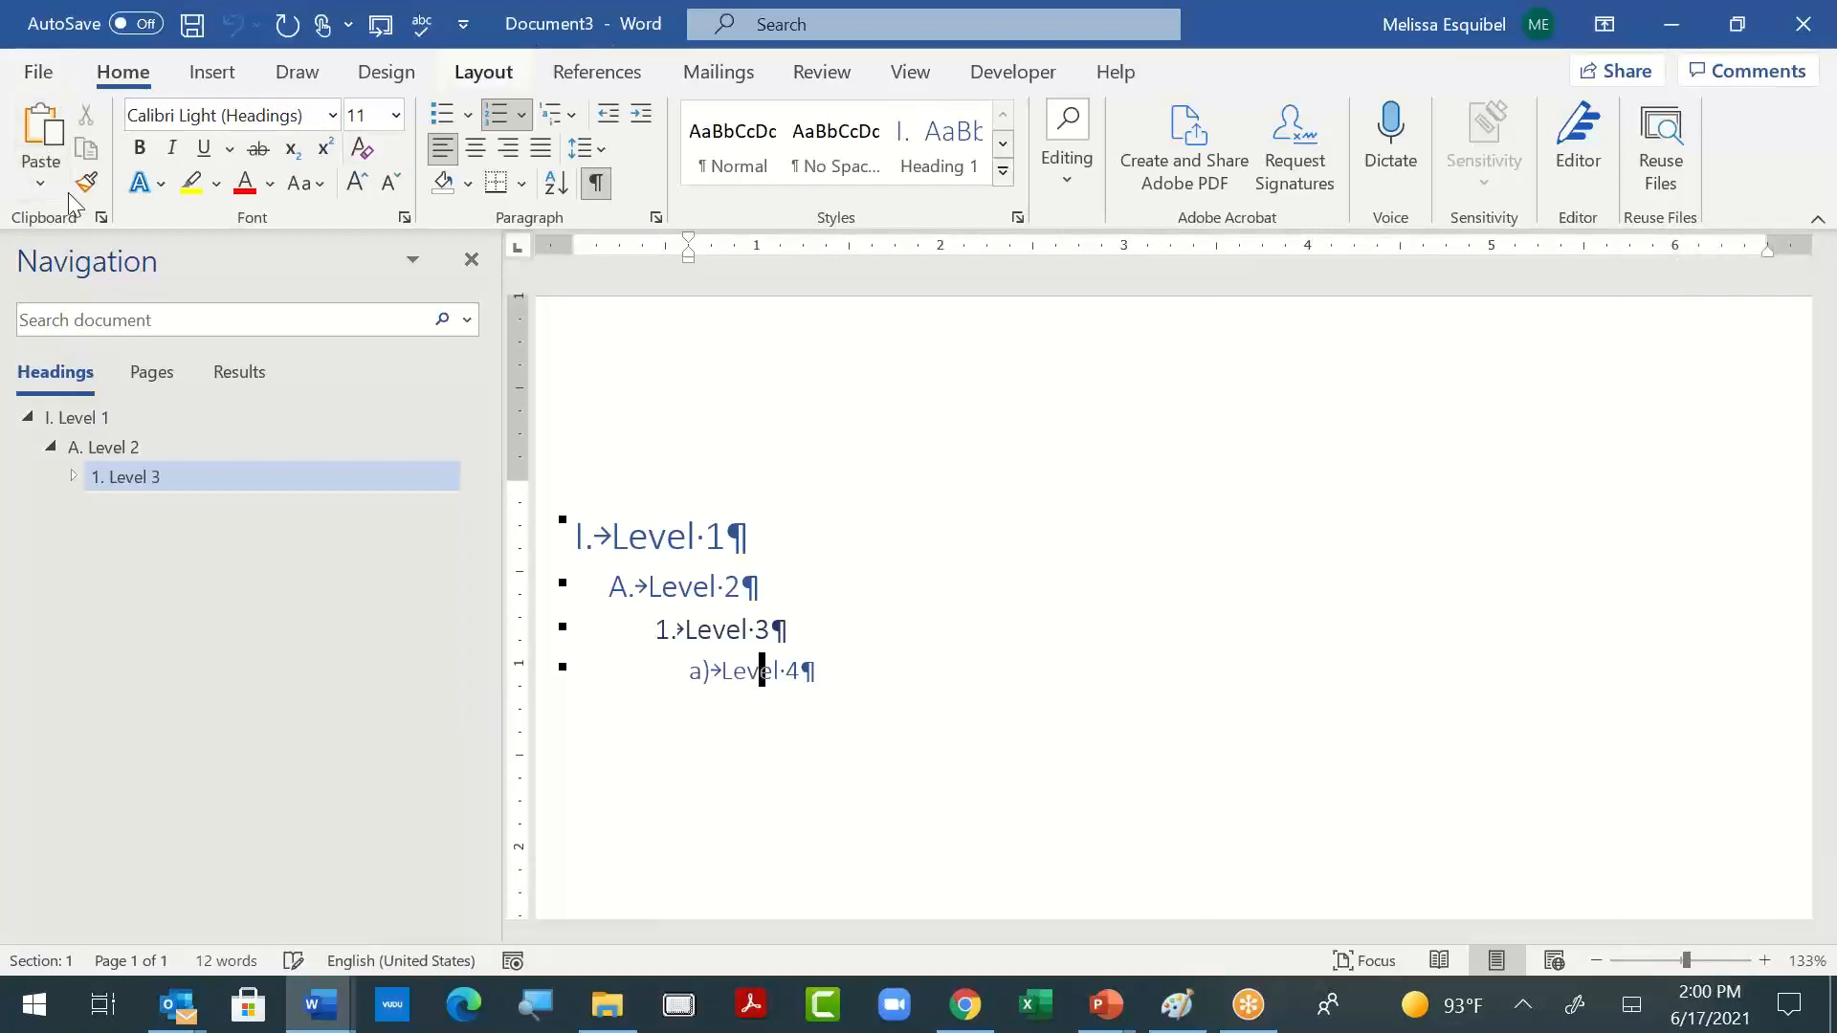
click(39, 74)
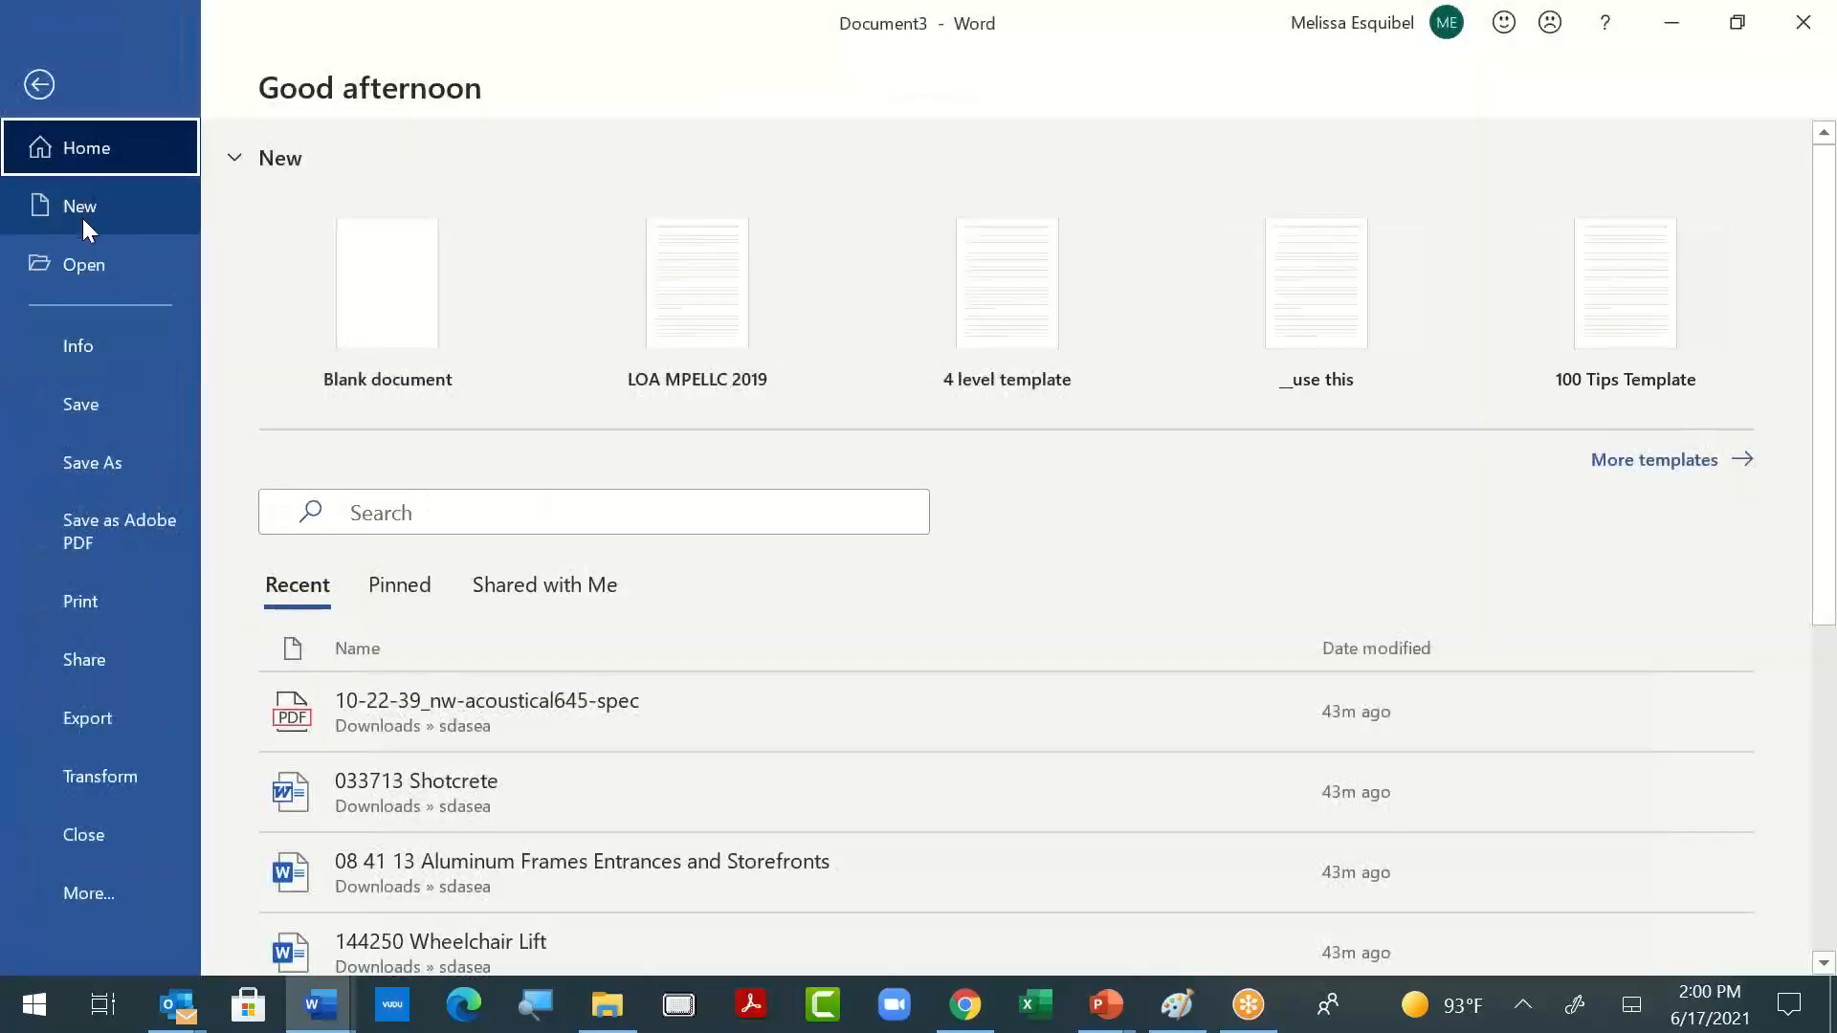
click(82, 217)
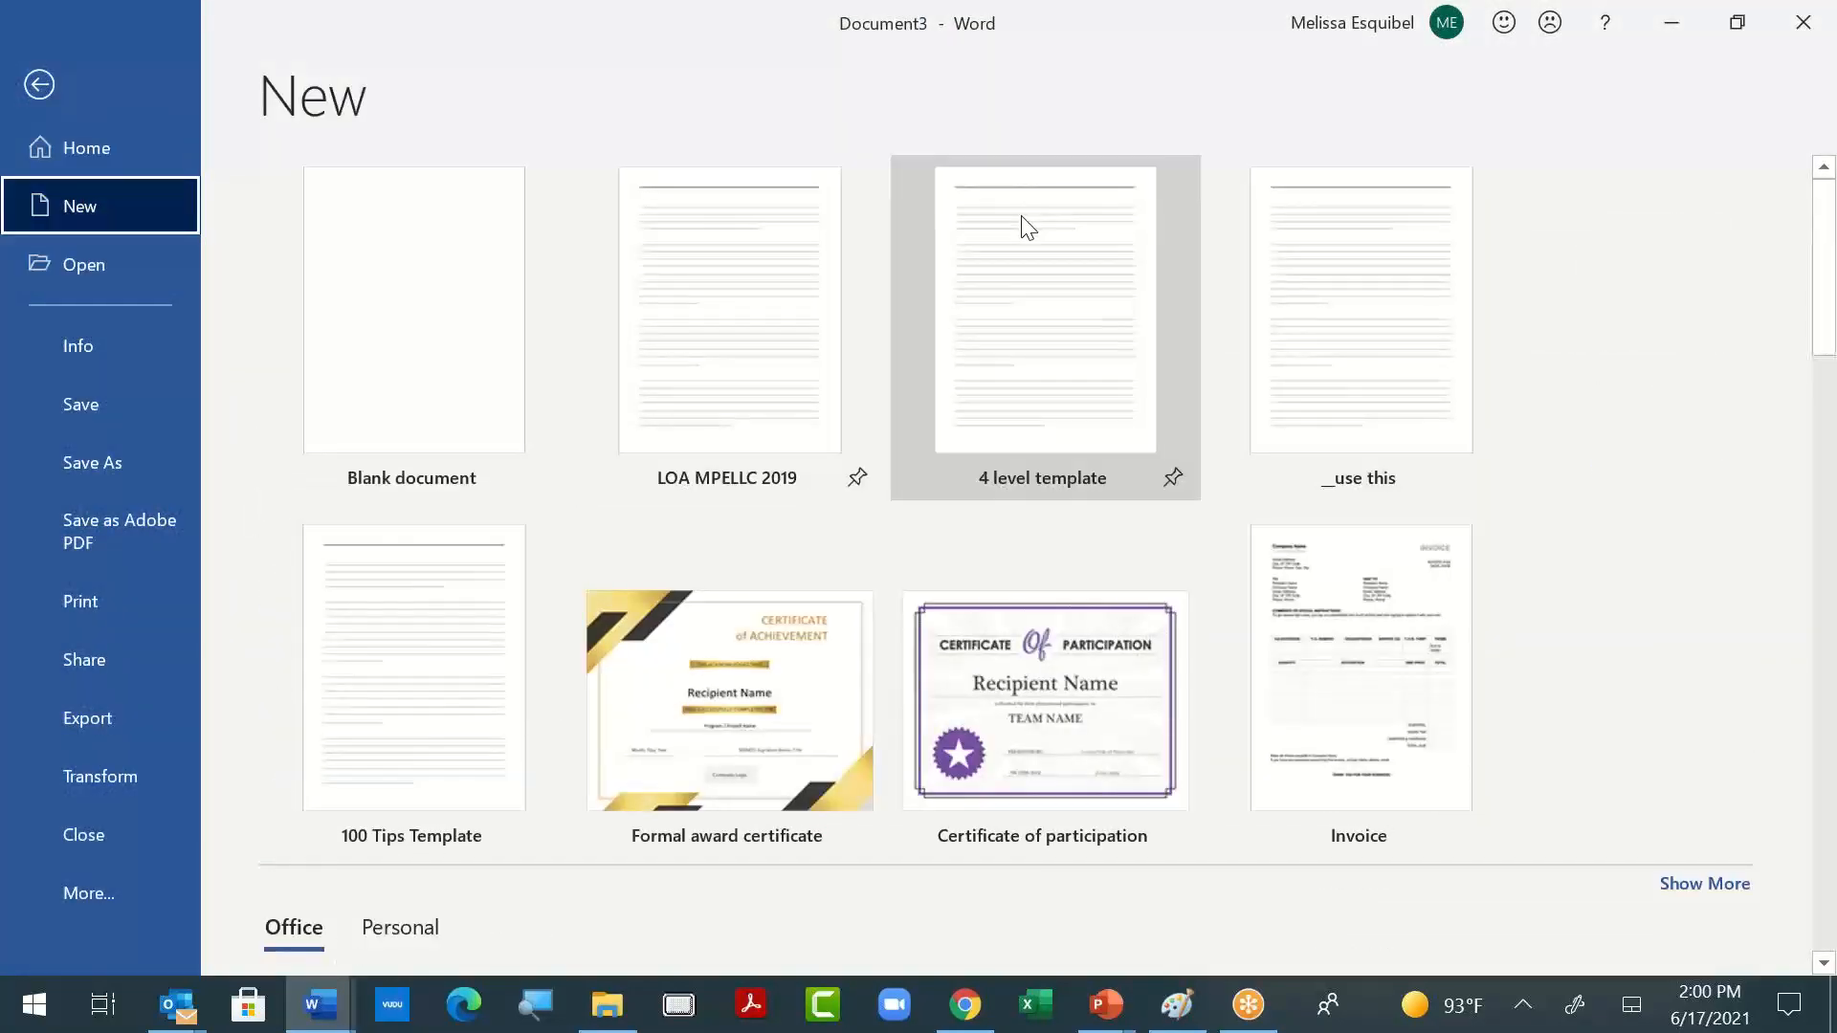
click(39, 86)
- Try saving the four-level document as a Word Template, cancel the save and return to the document
click(39, 72)
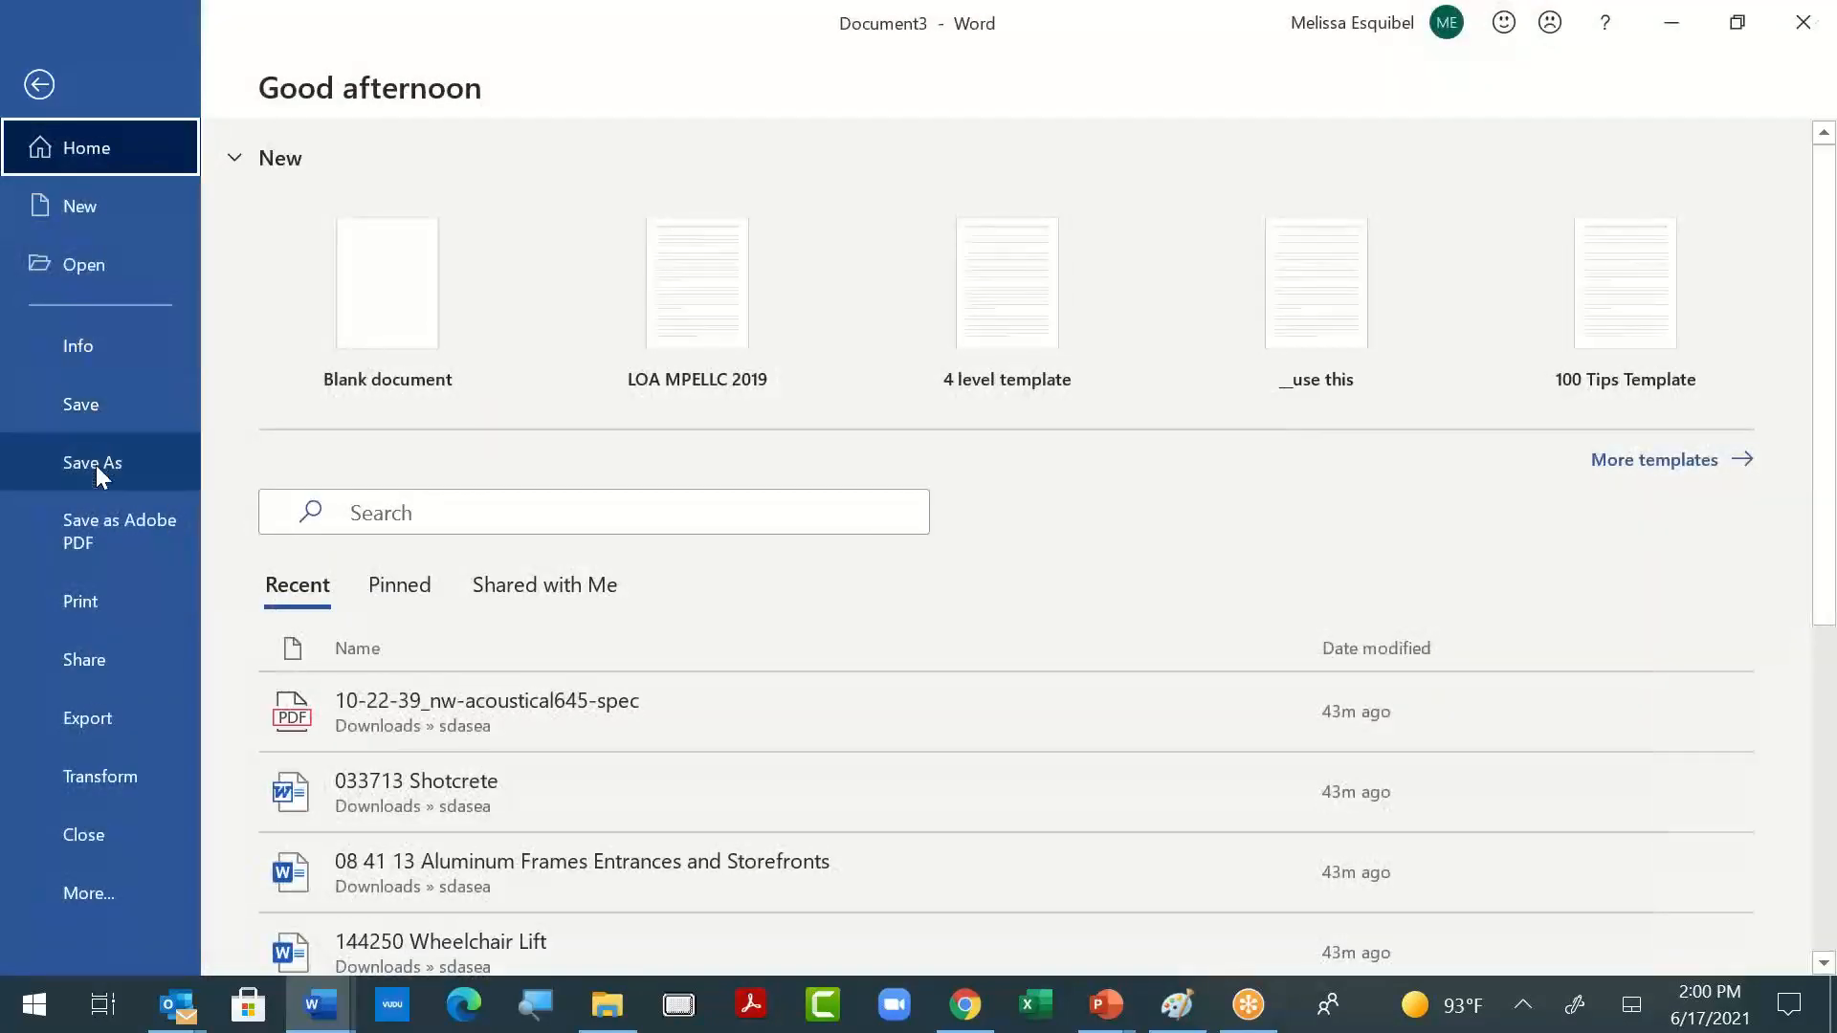
click(96, 465)
click(669, 868)
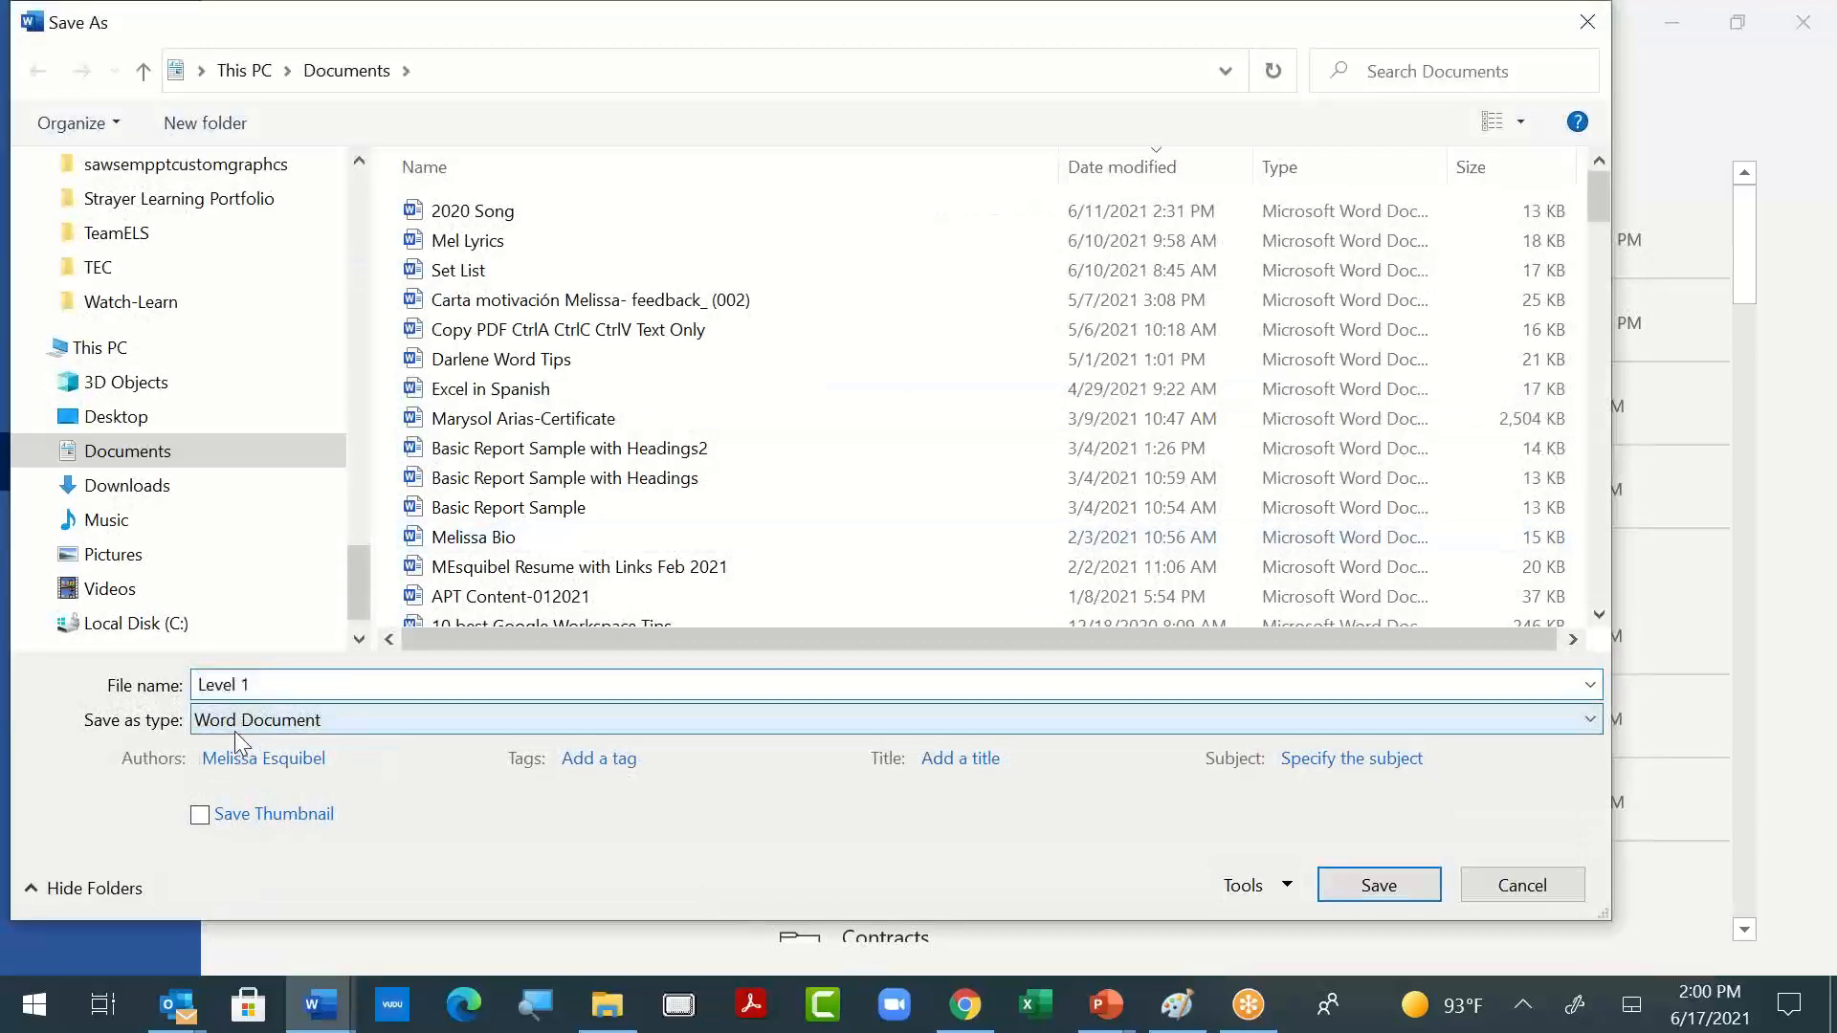
click(234, 729)
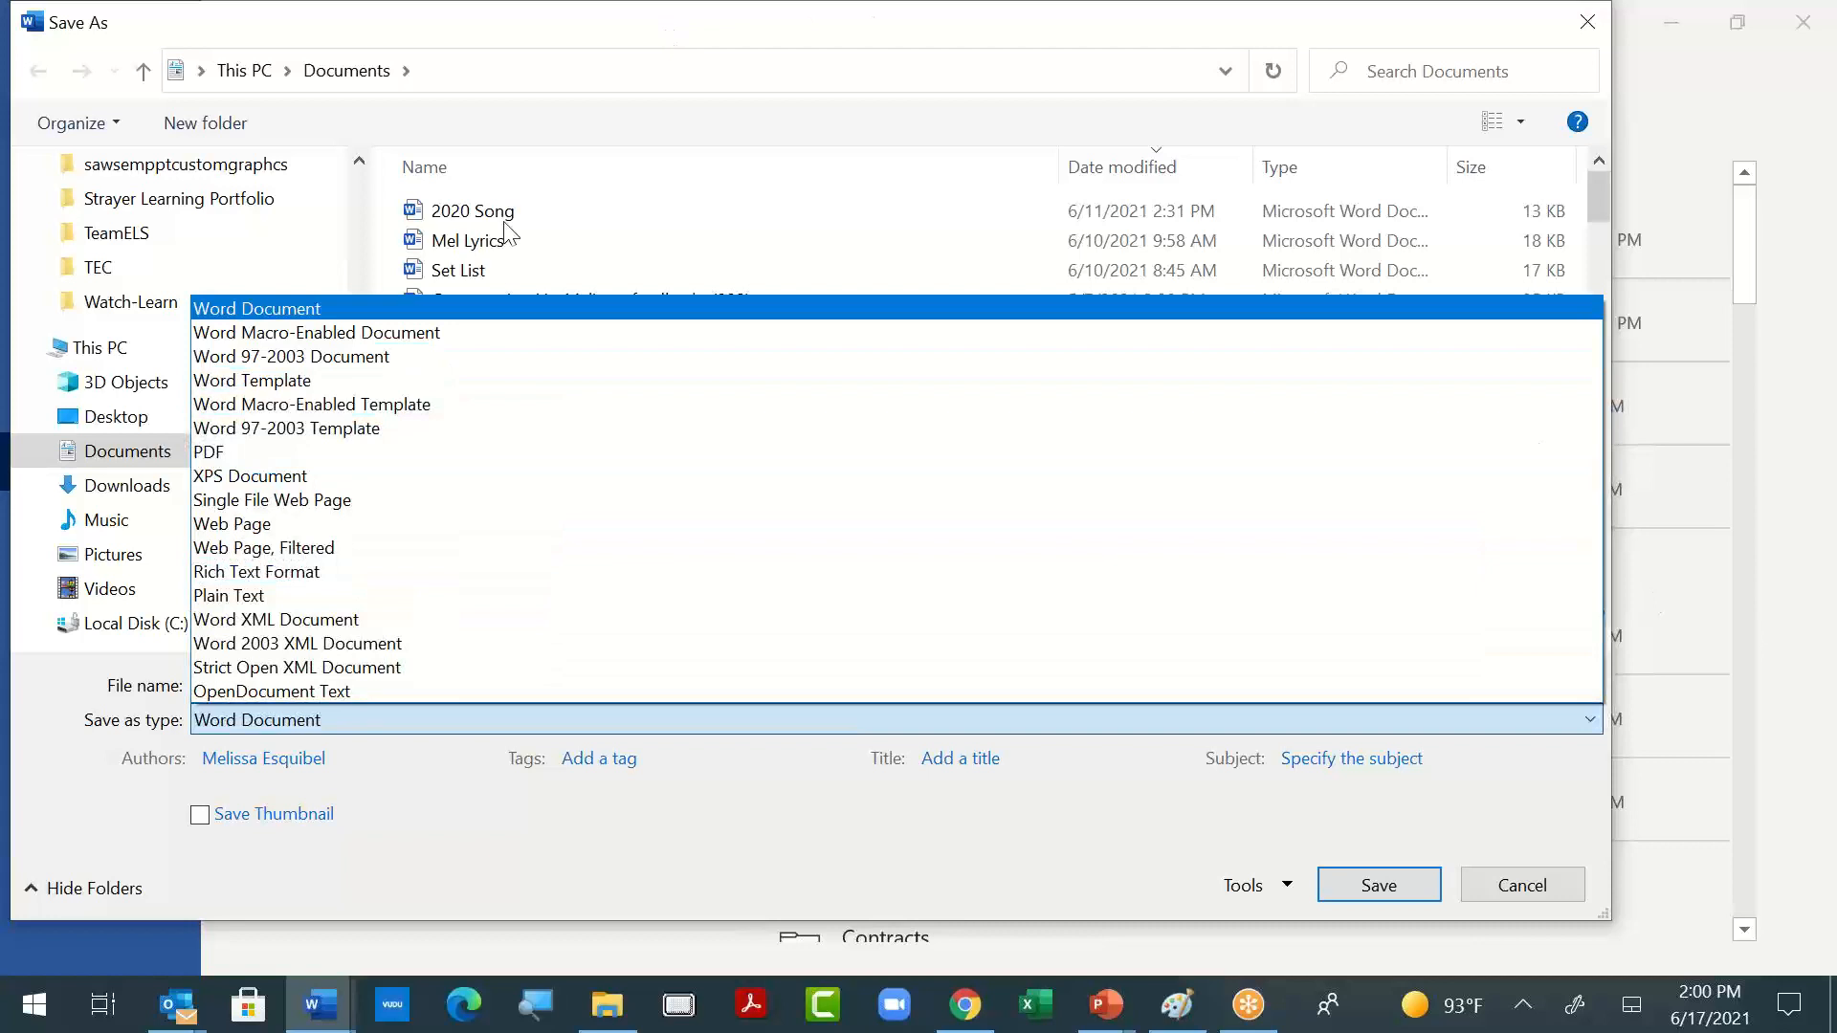
click(396, 380)
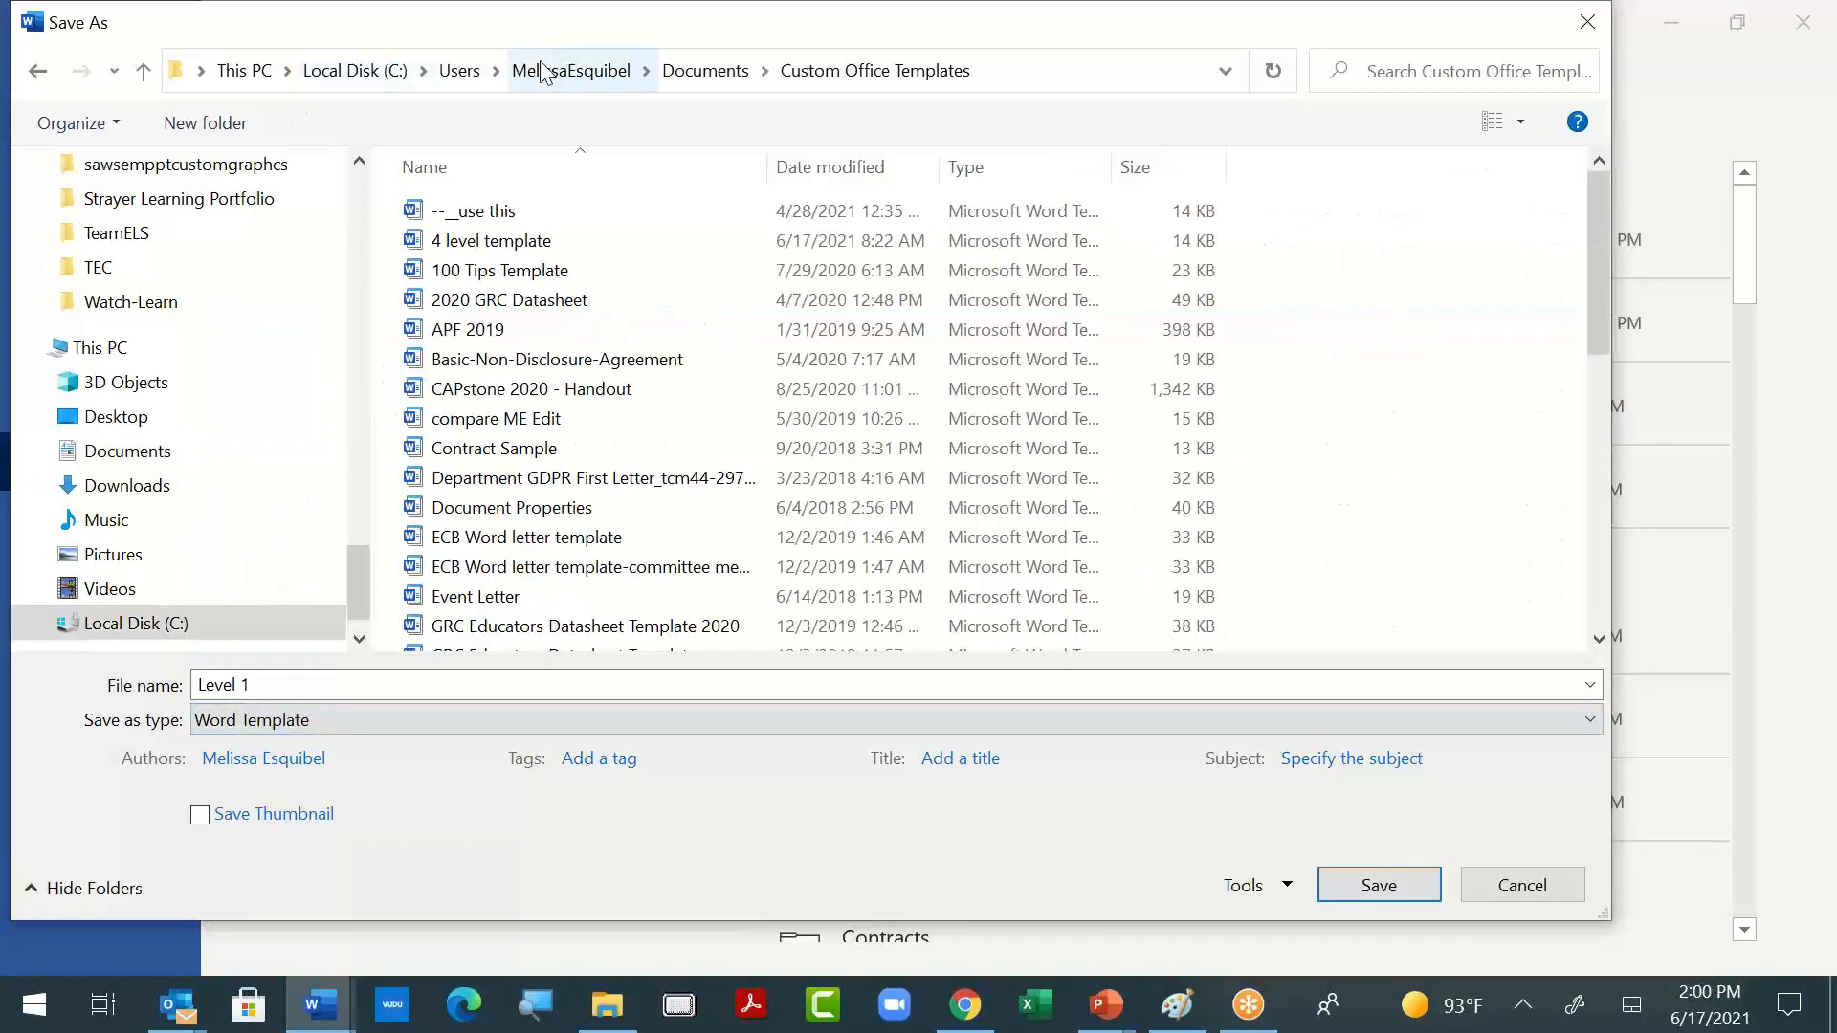
click(1536, 894)
click(39, 83)
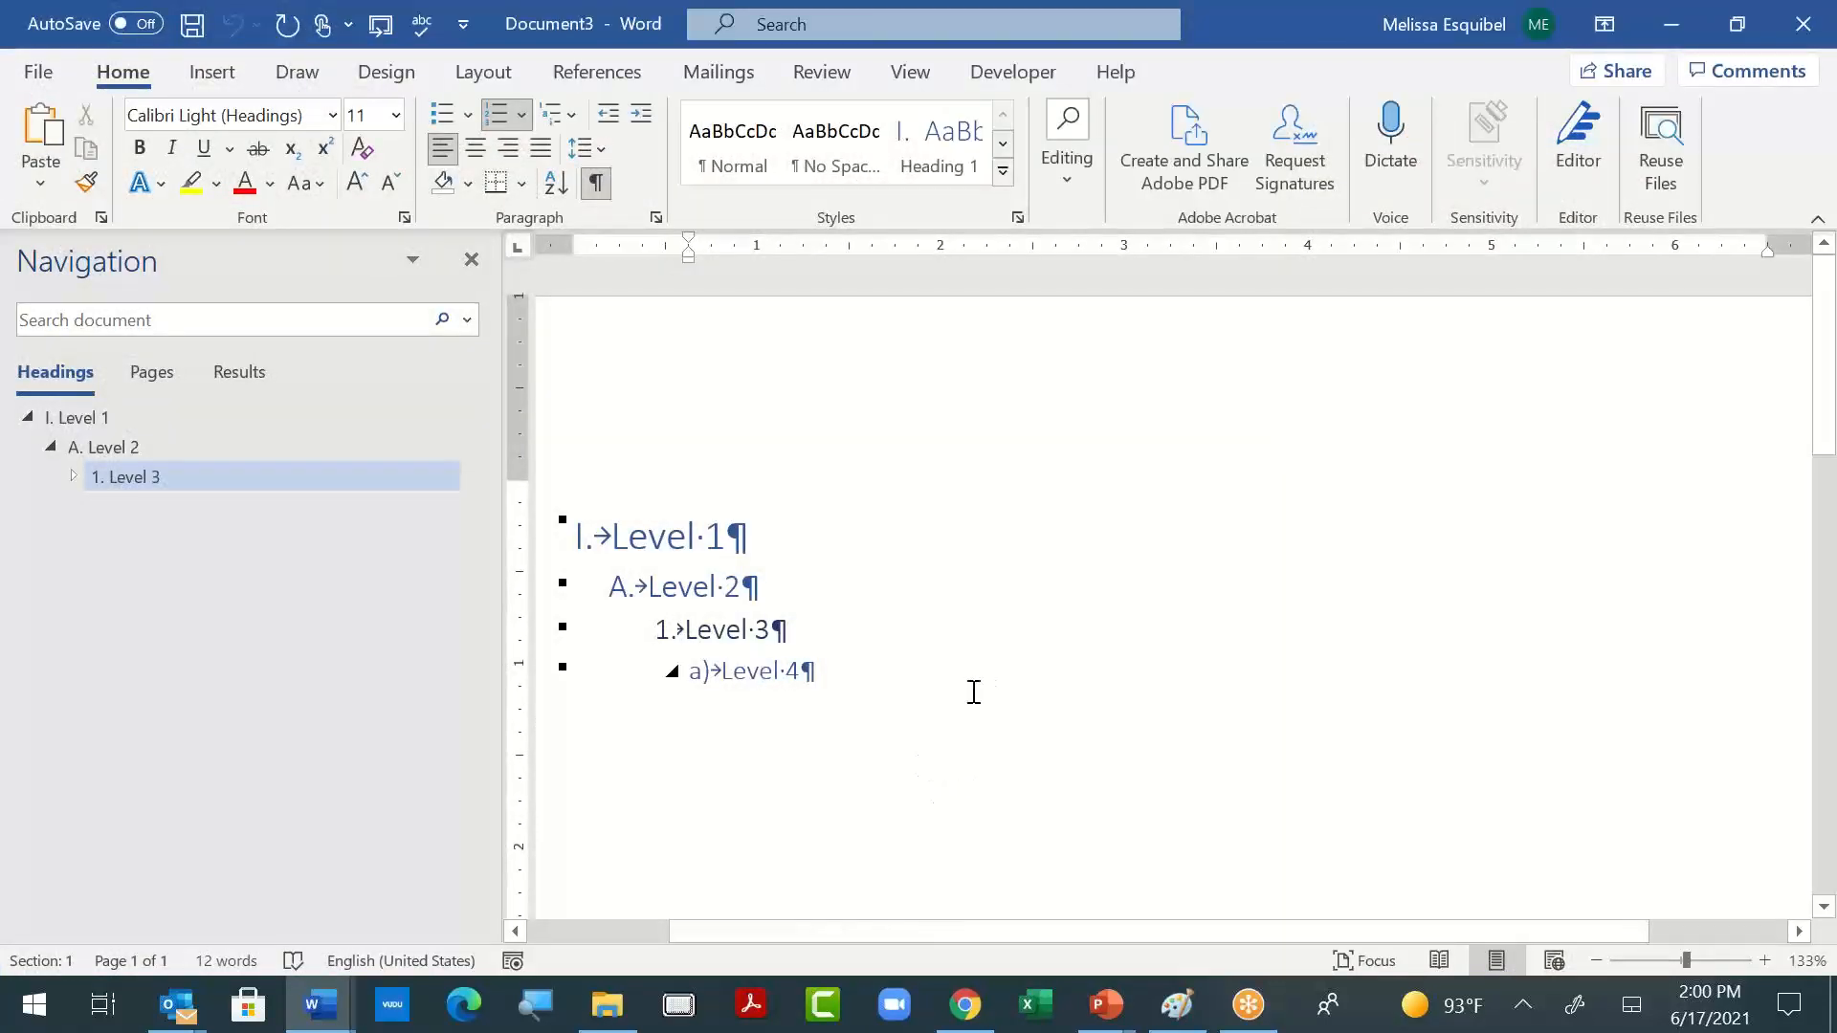
- Replace the four sample headings in Document3 with the entire contents of 10-22-39_nw-acoustical645-spec, pasted as unformatted text
drag(812, 671, 625, 512)
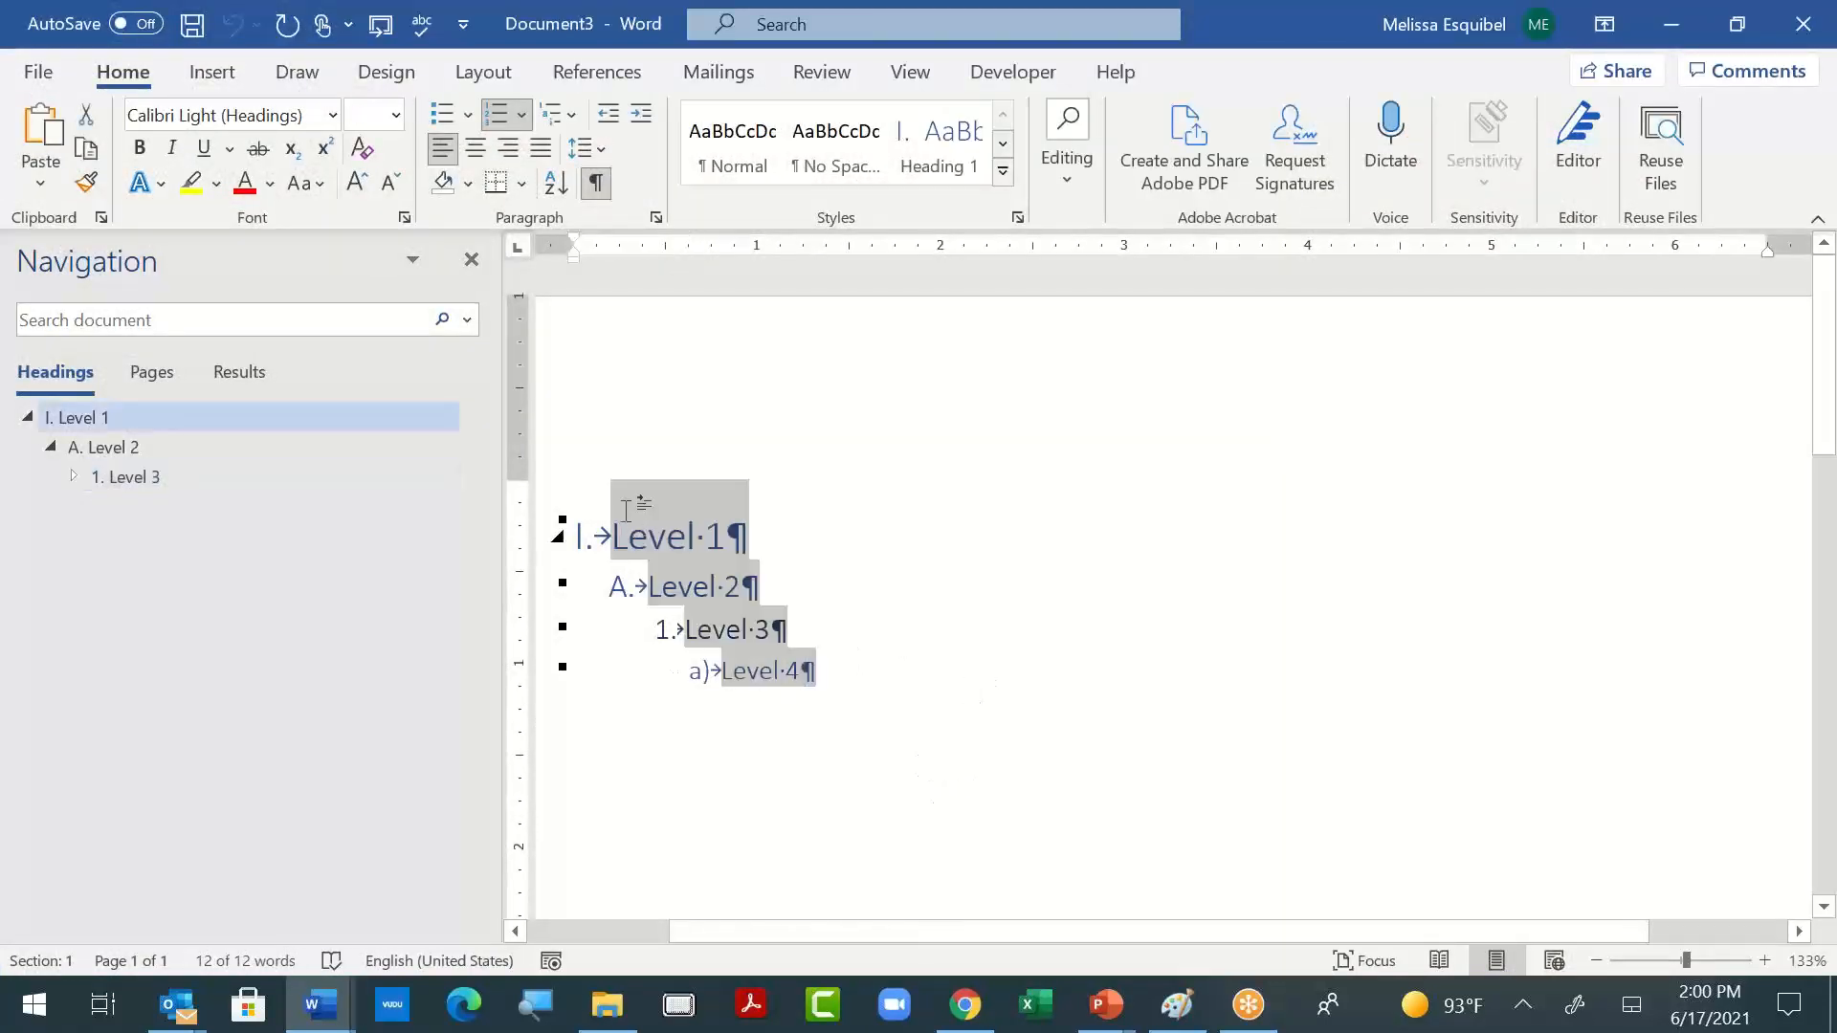
key(Delete)
key(alt+Tab)
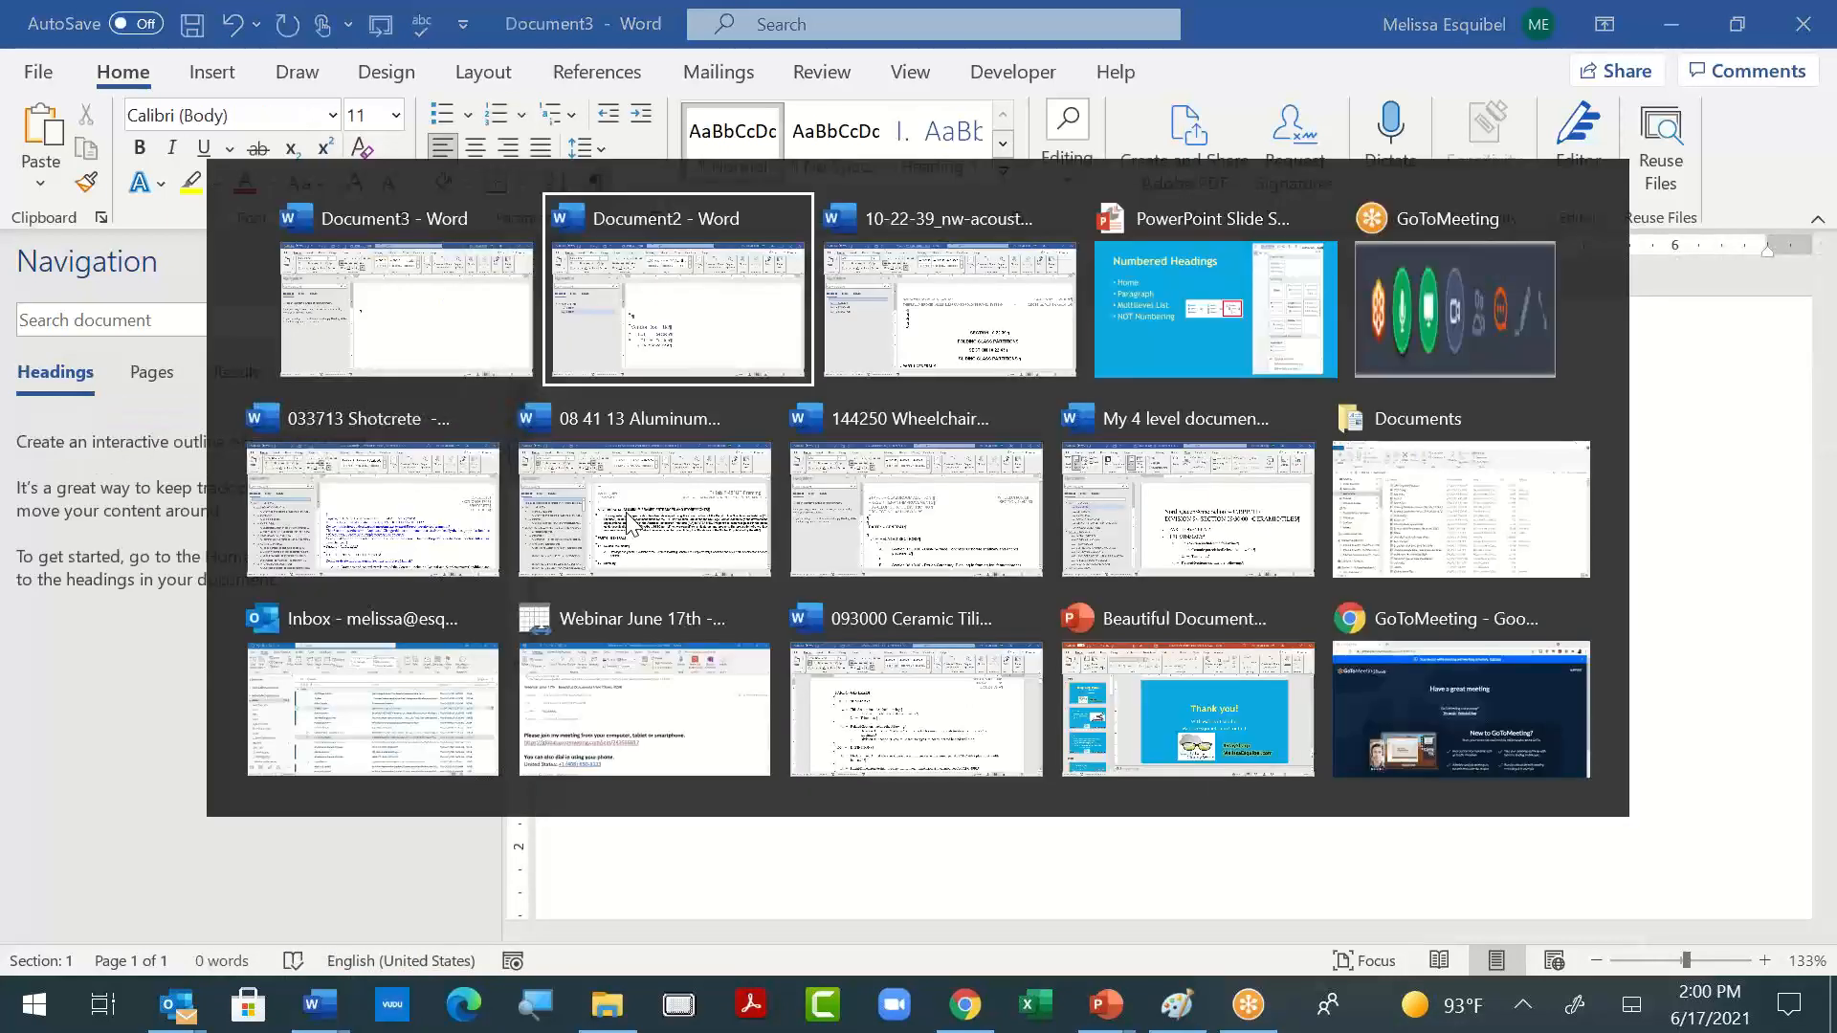
key(alt+Tab)
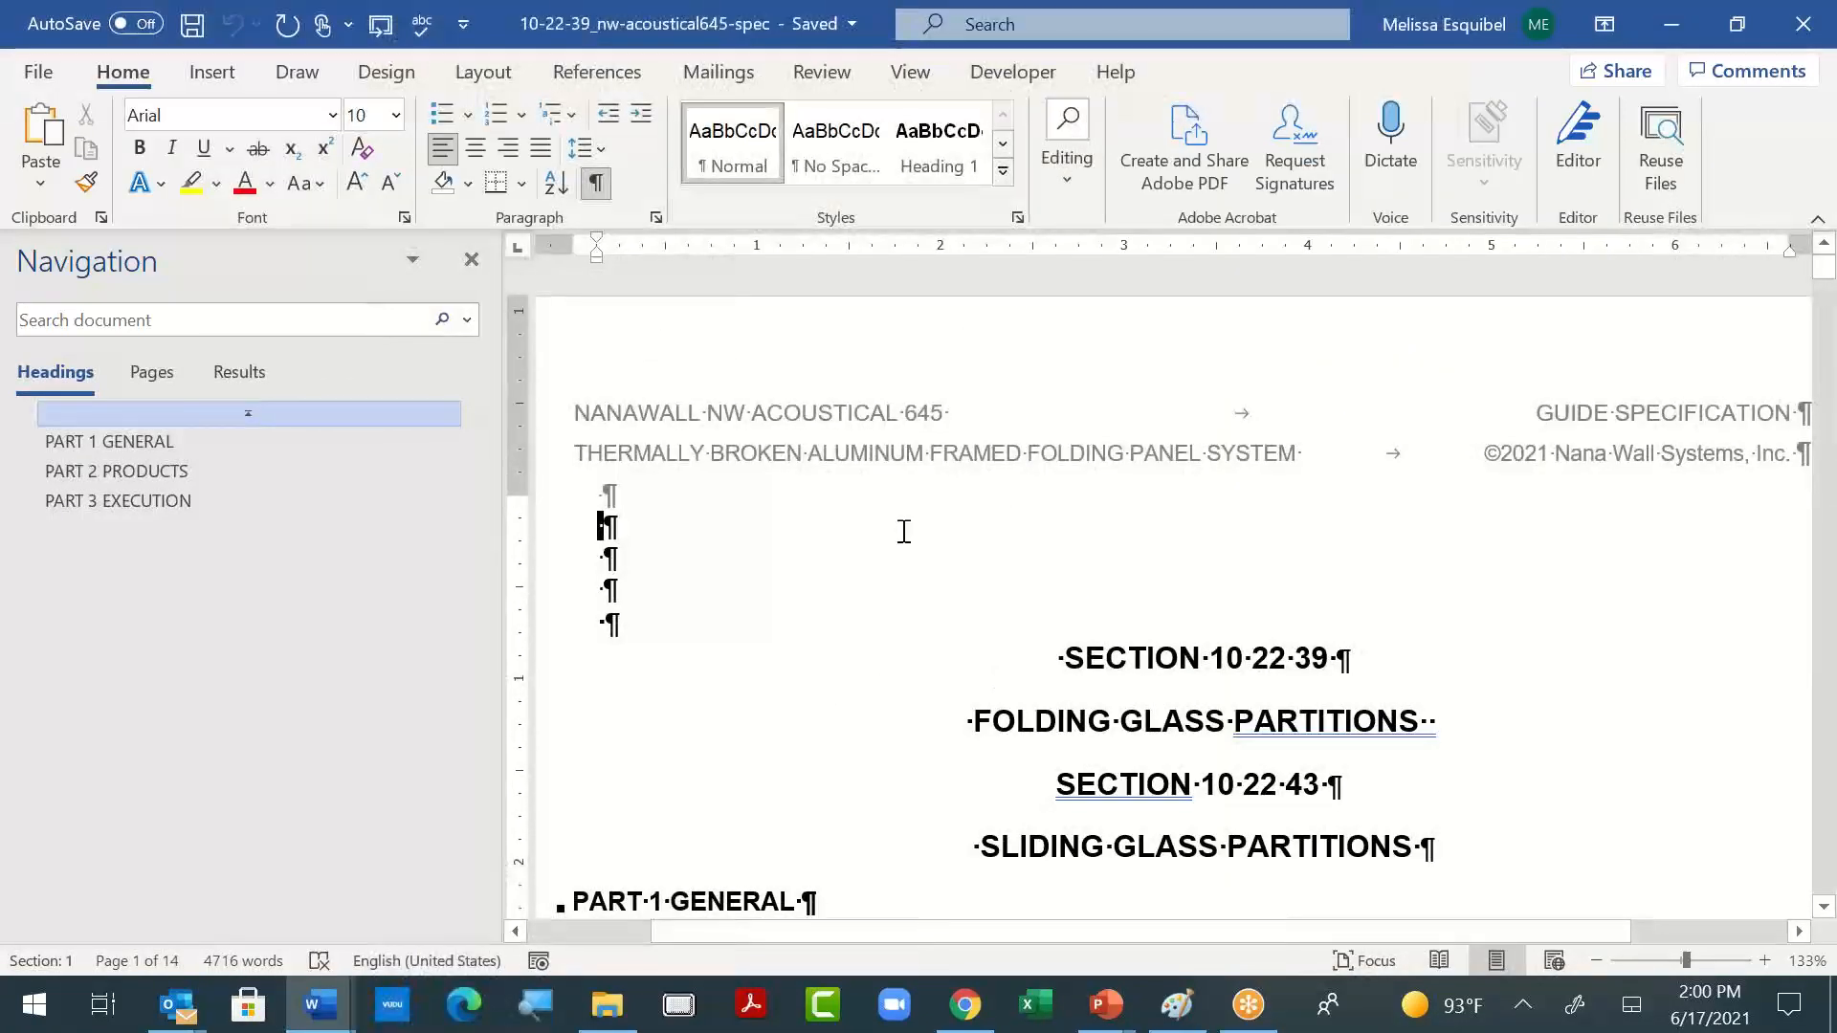
key(ctrl+a)
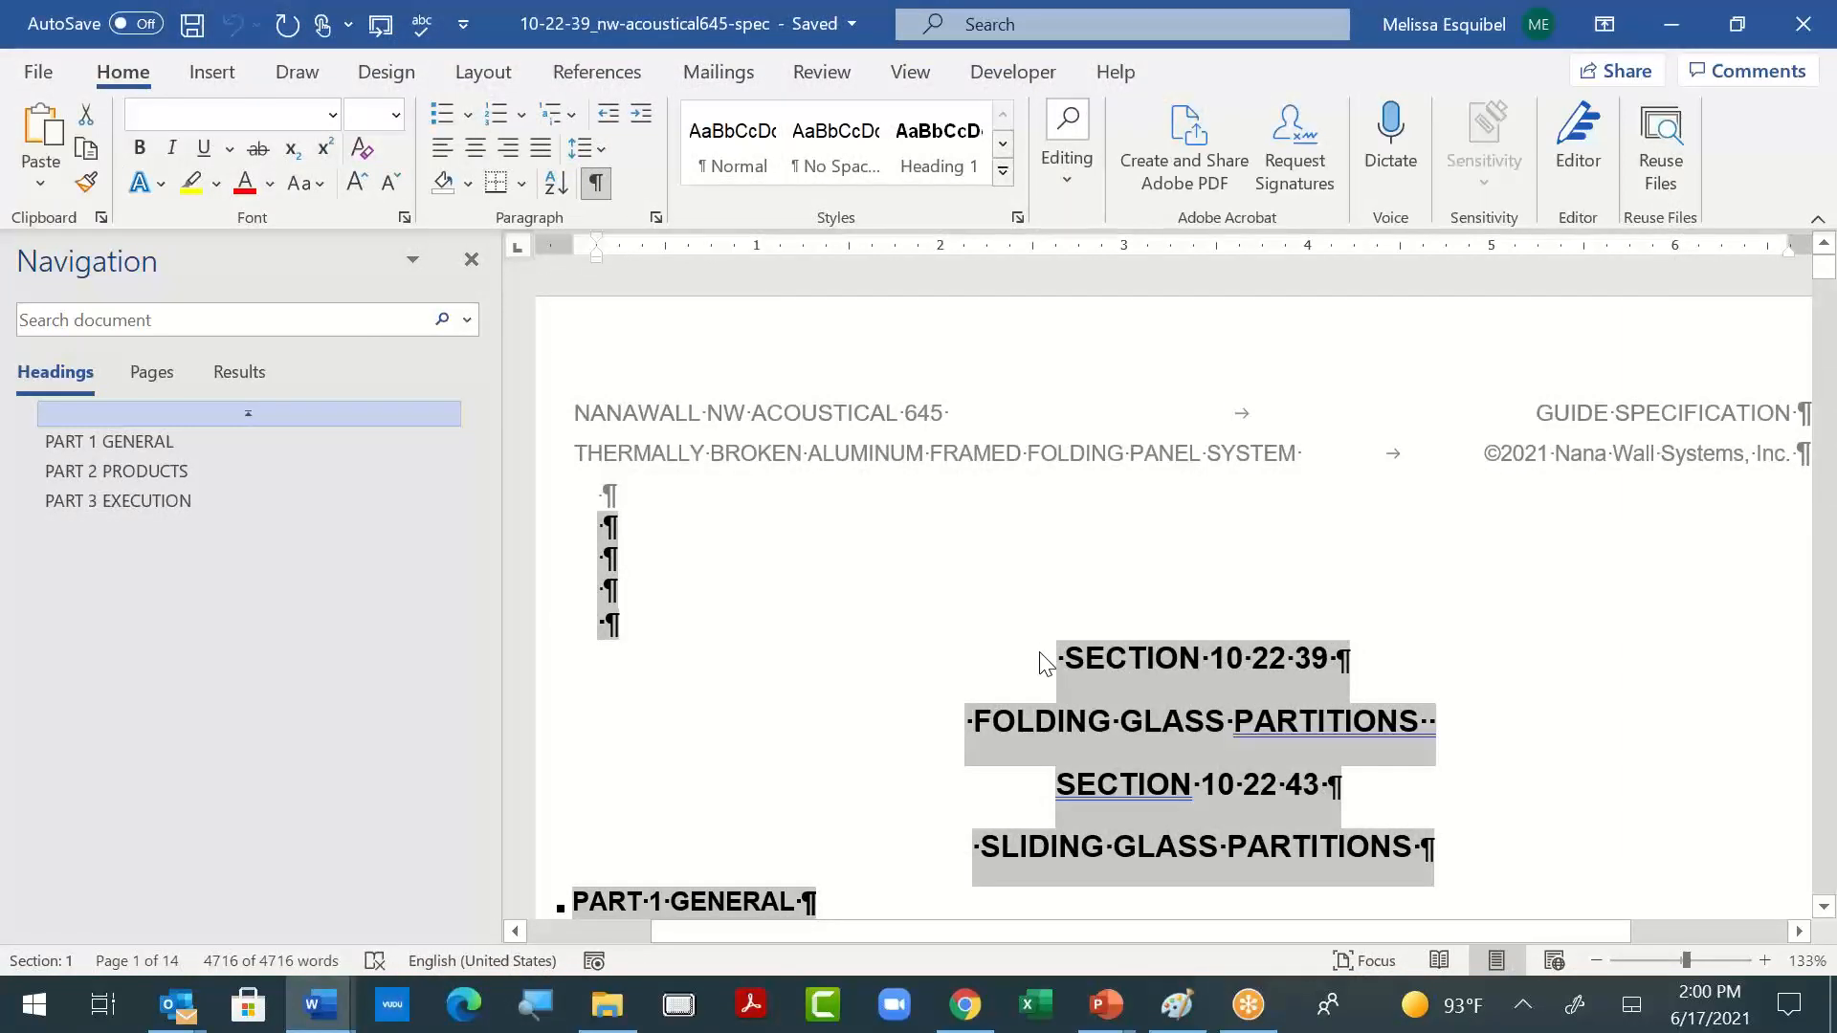
key(alt+Tab)
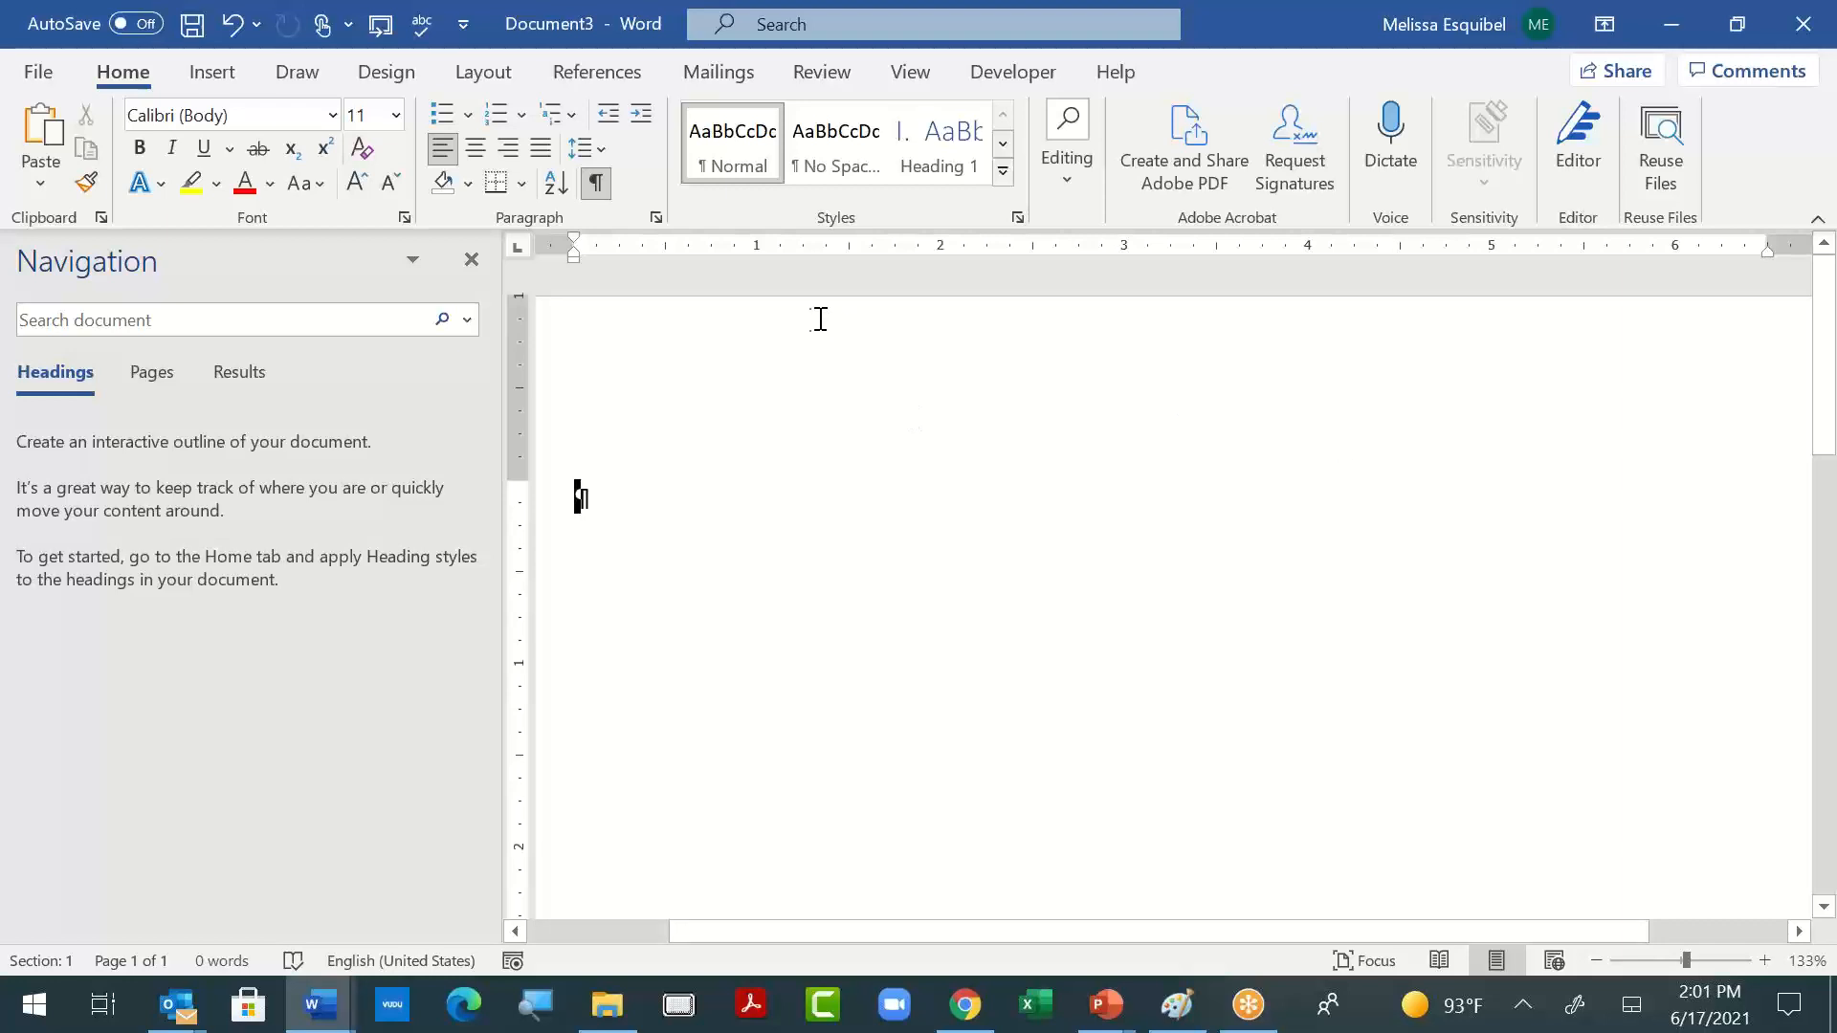
click(40, 183)
click(159, 269)
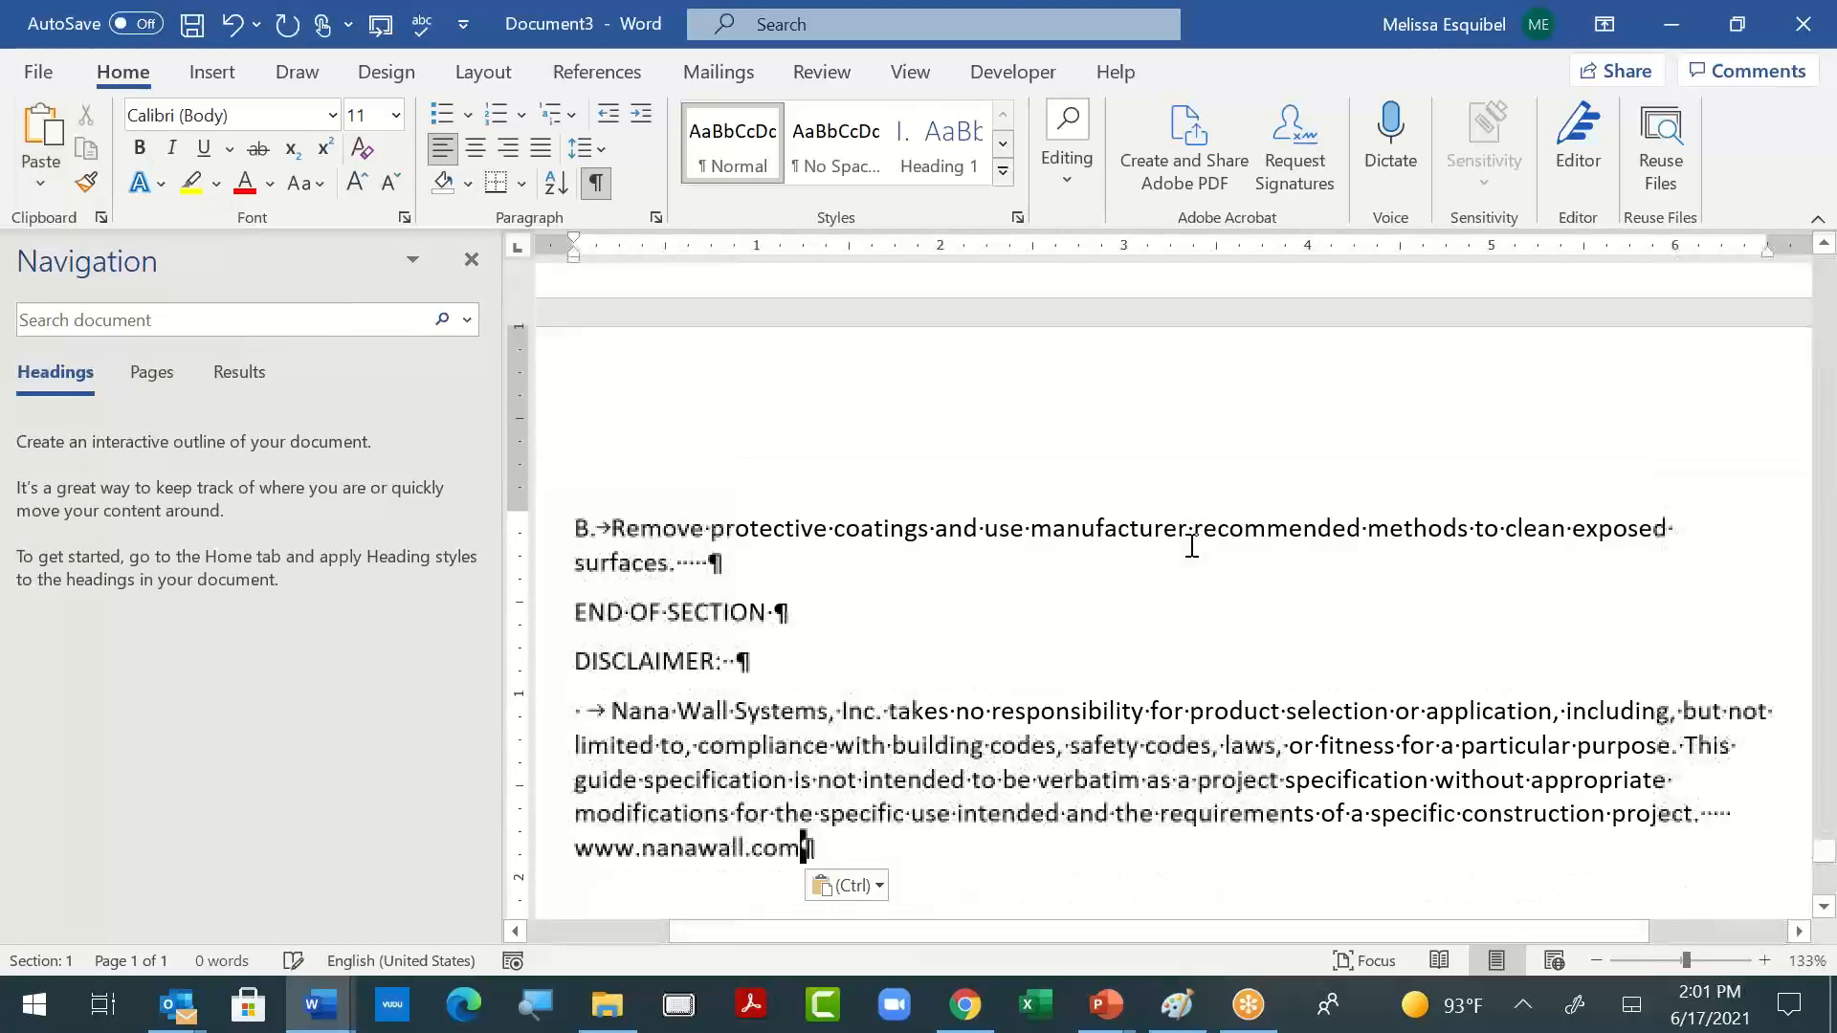
- Delete the empty paragraphs at the start of the pasted text, above "SECTION 10 22 39"
scroll(1192, 548, up, 20)
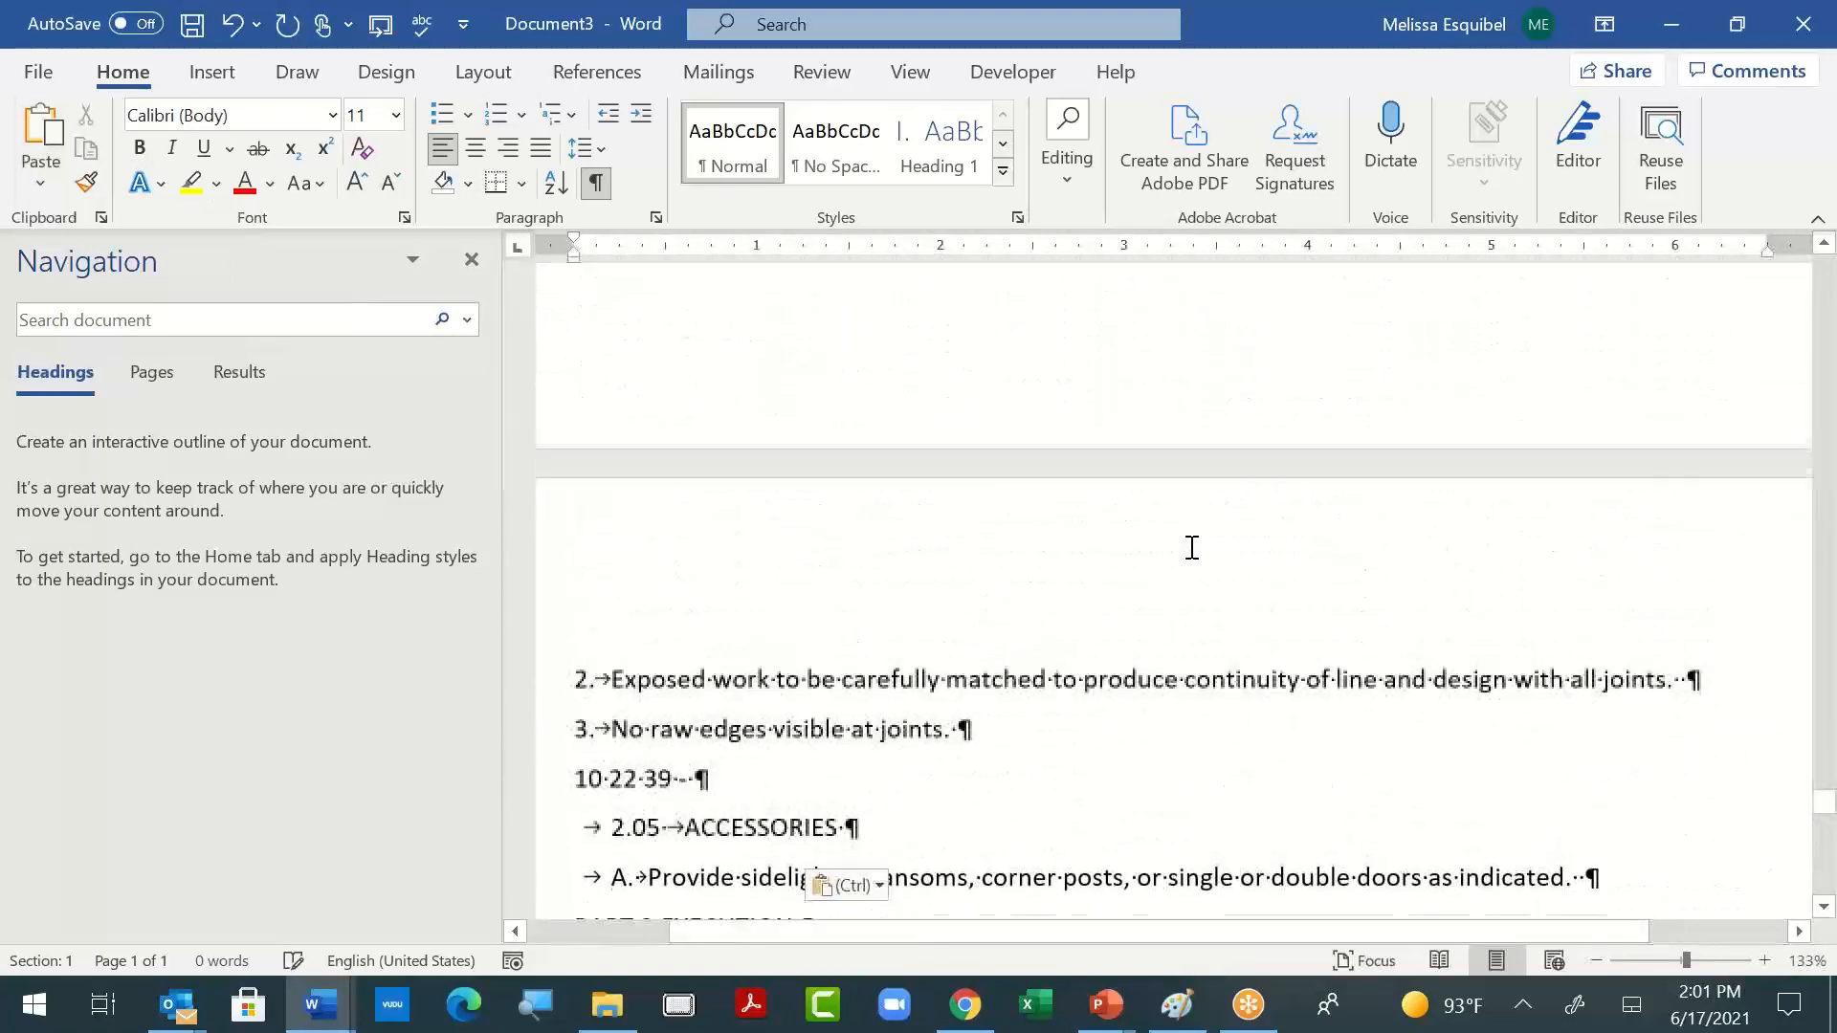
scroll(1192, 546, up, 1)
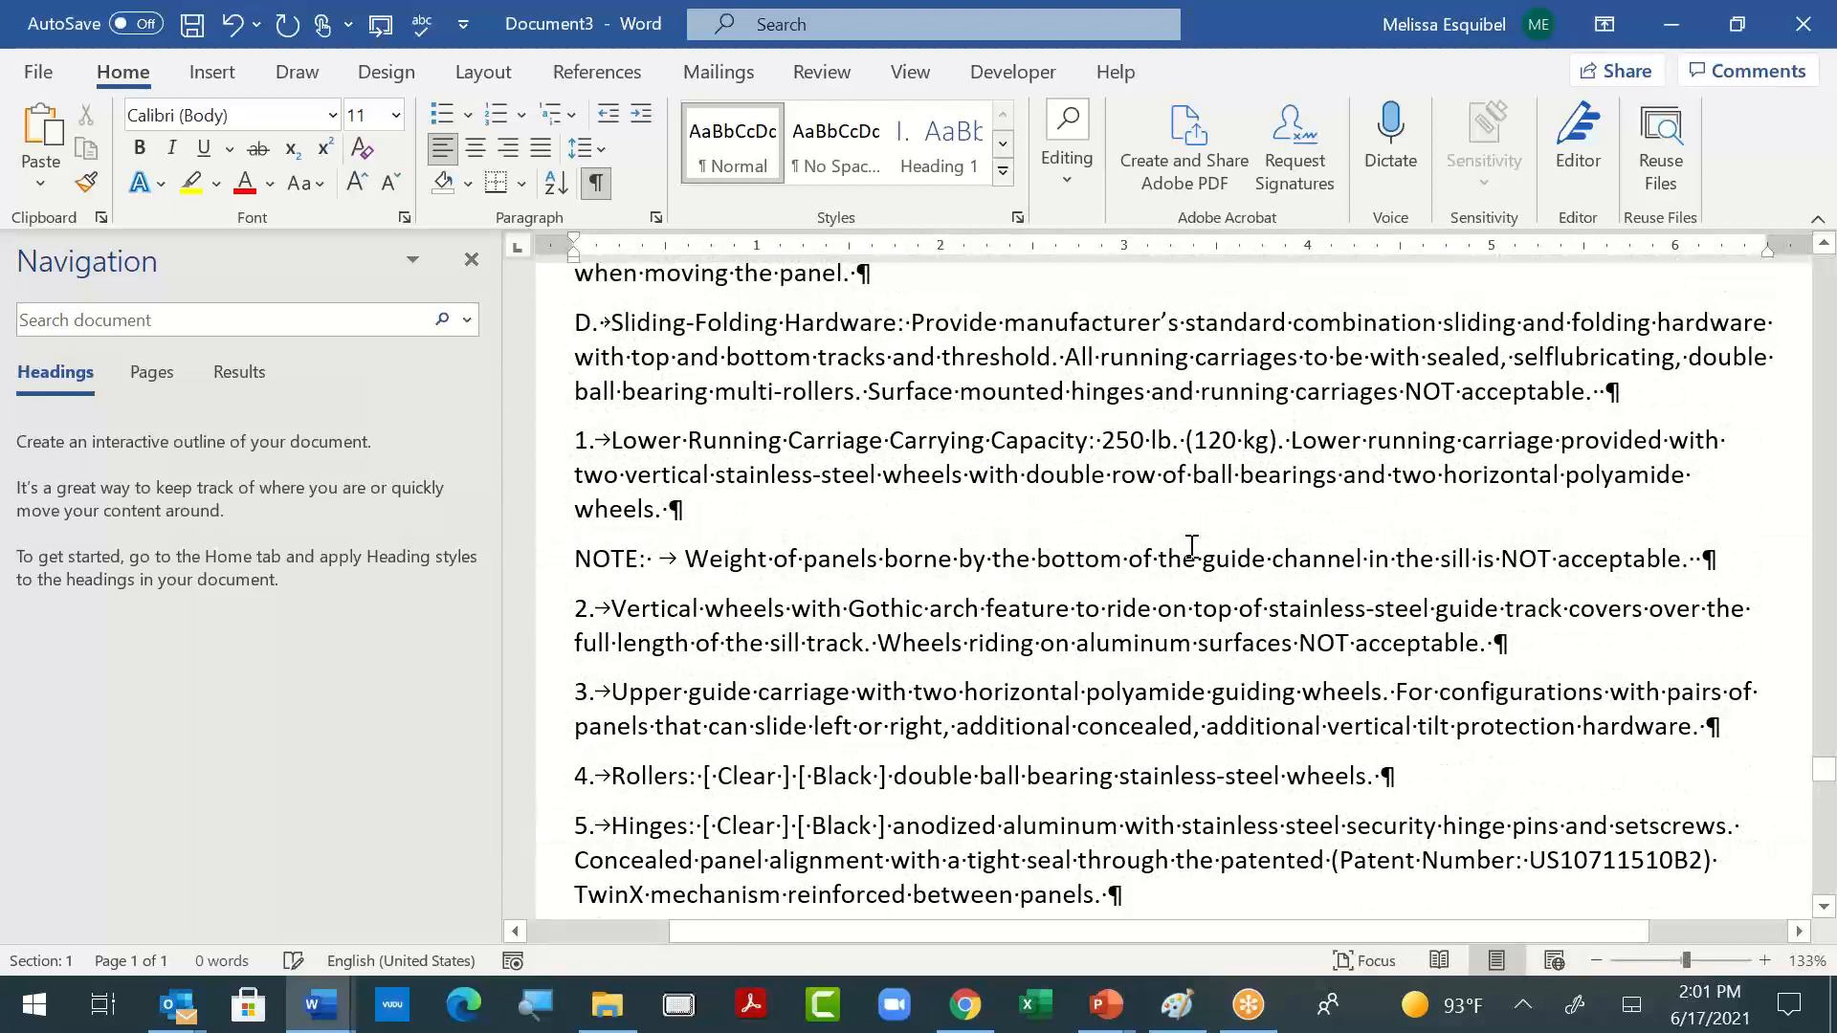
scroll(1414, 472, up, 10)
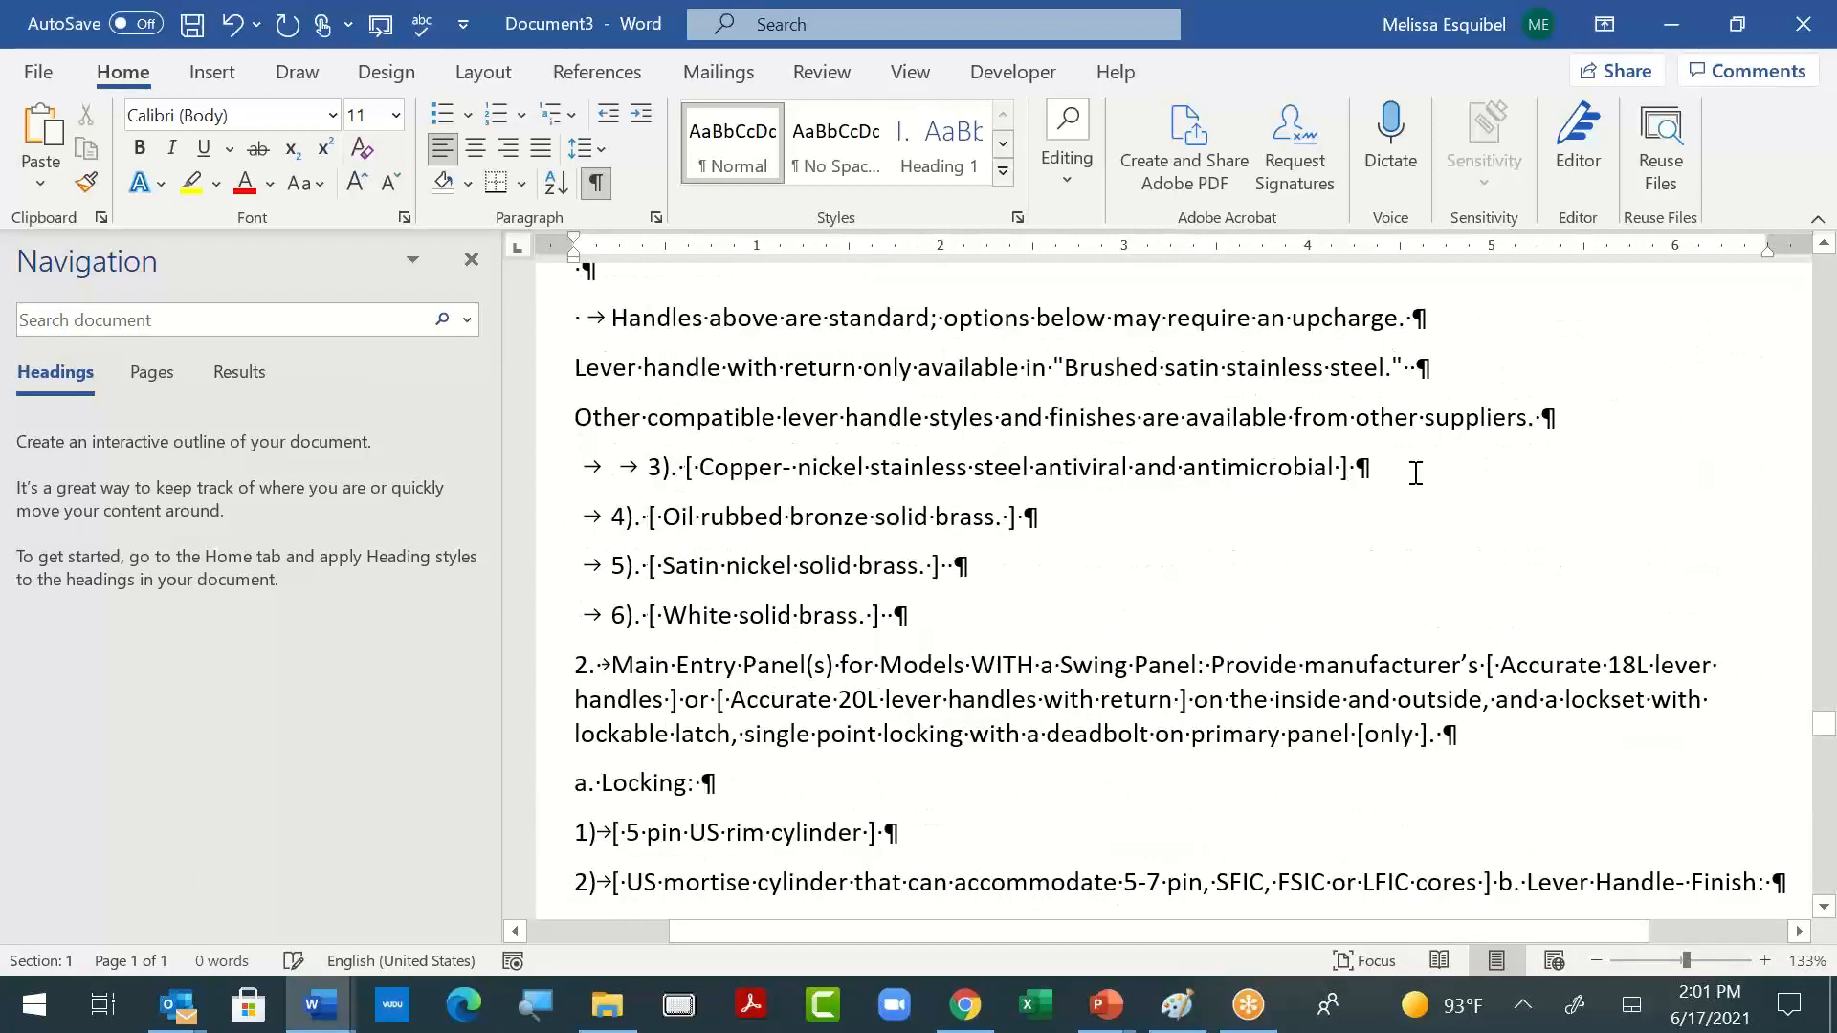
scroll(1413, 471, up, 5)
scroll(1413, 472, up, 10)
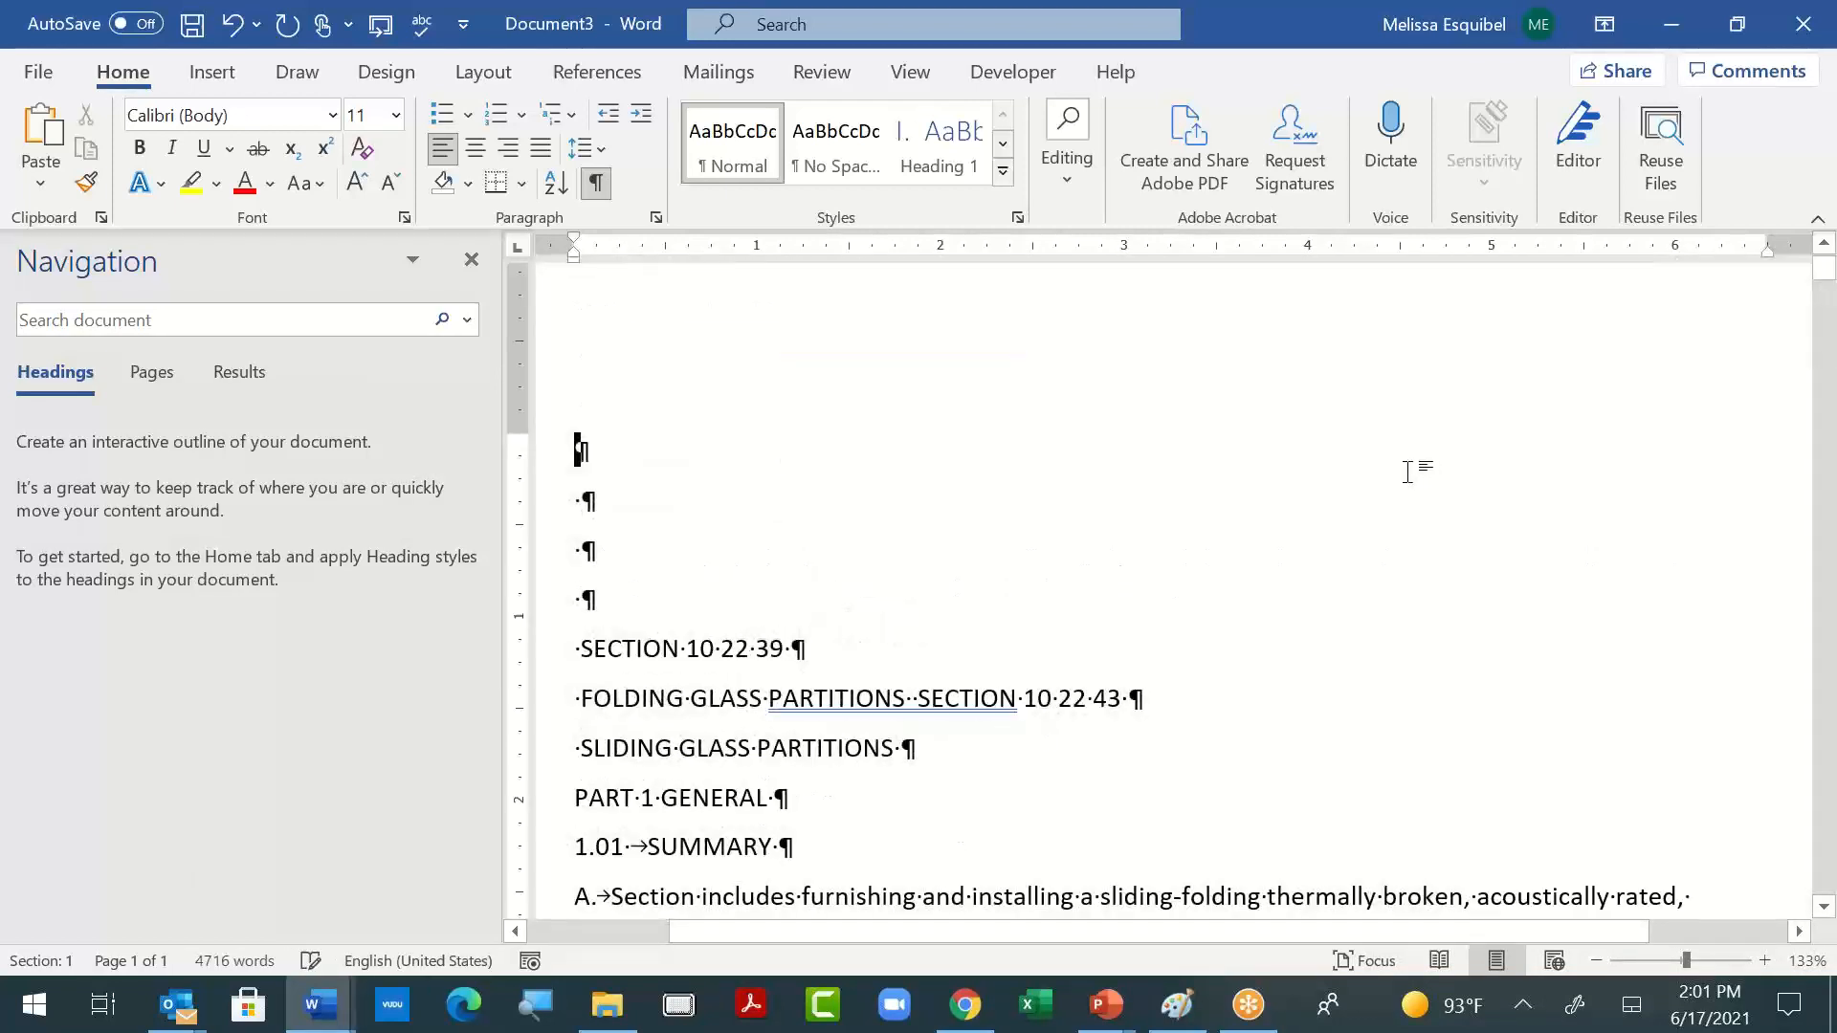
key(shift+Down)
key(shift+Down)
key(shift+Down)
key(shift+Down)
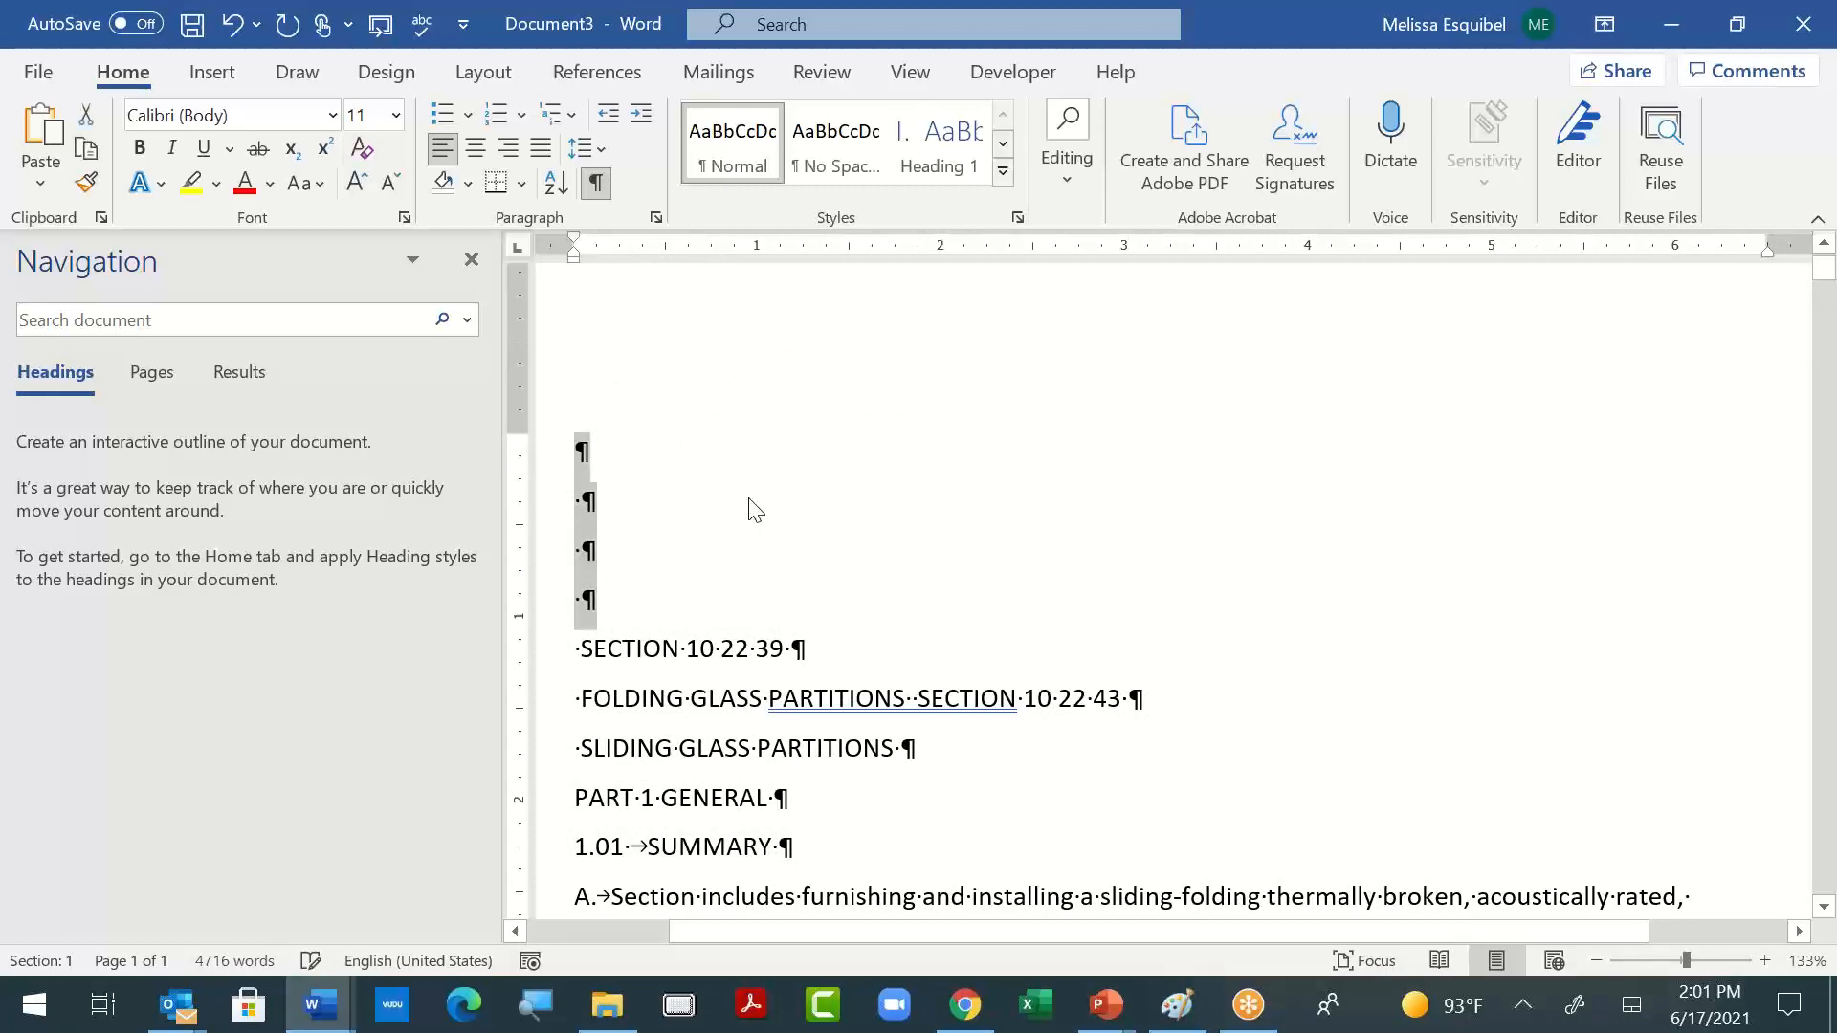
key(Delete)
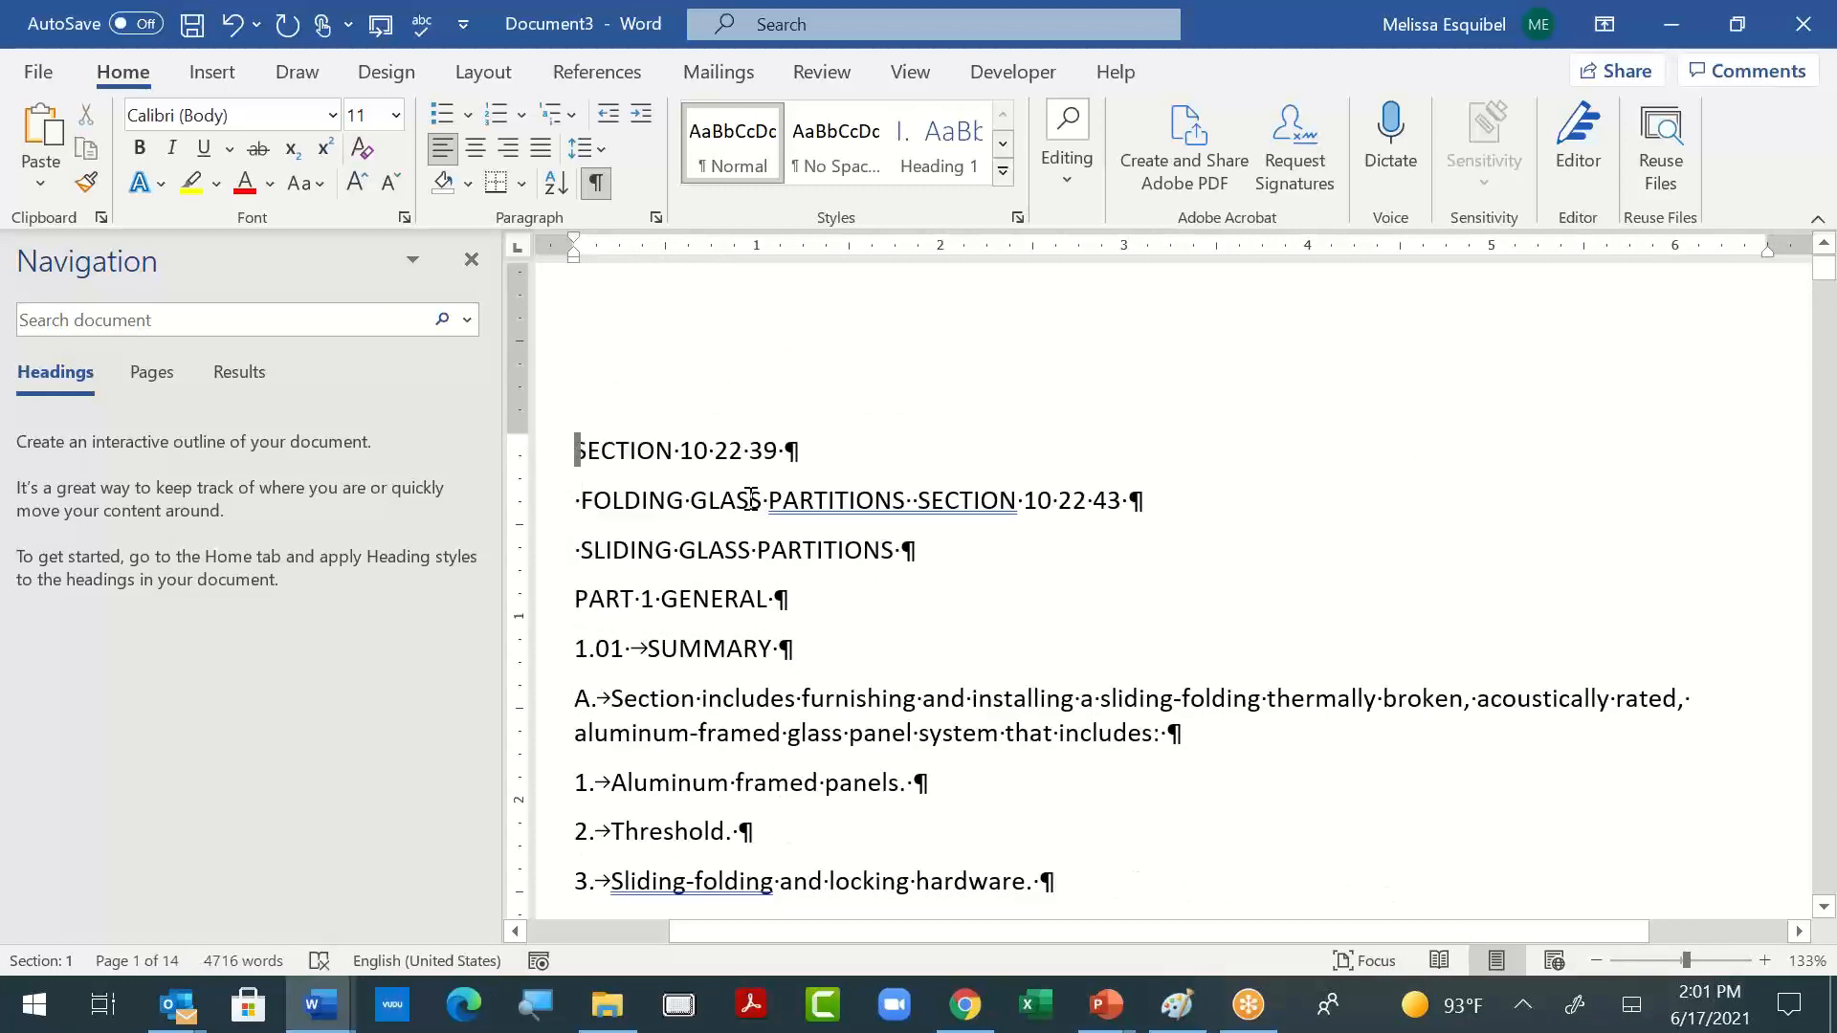
- Check the pasted text for blank lines and run Replace All twice, finding ^p^p and replacing with ^p
scroll(1262, 746, down, 5)
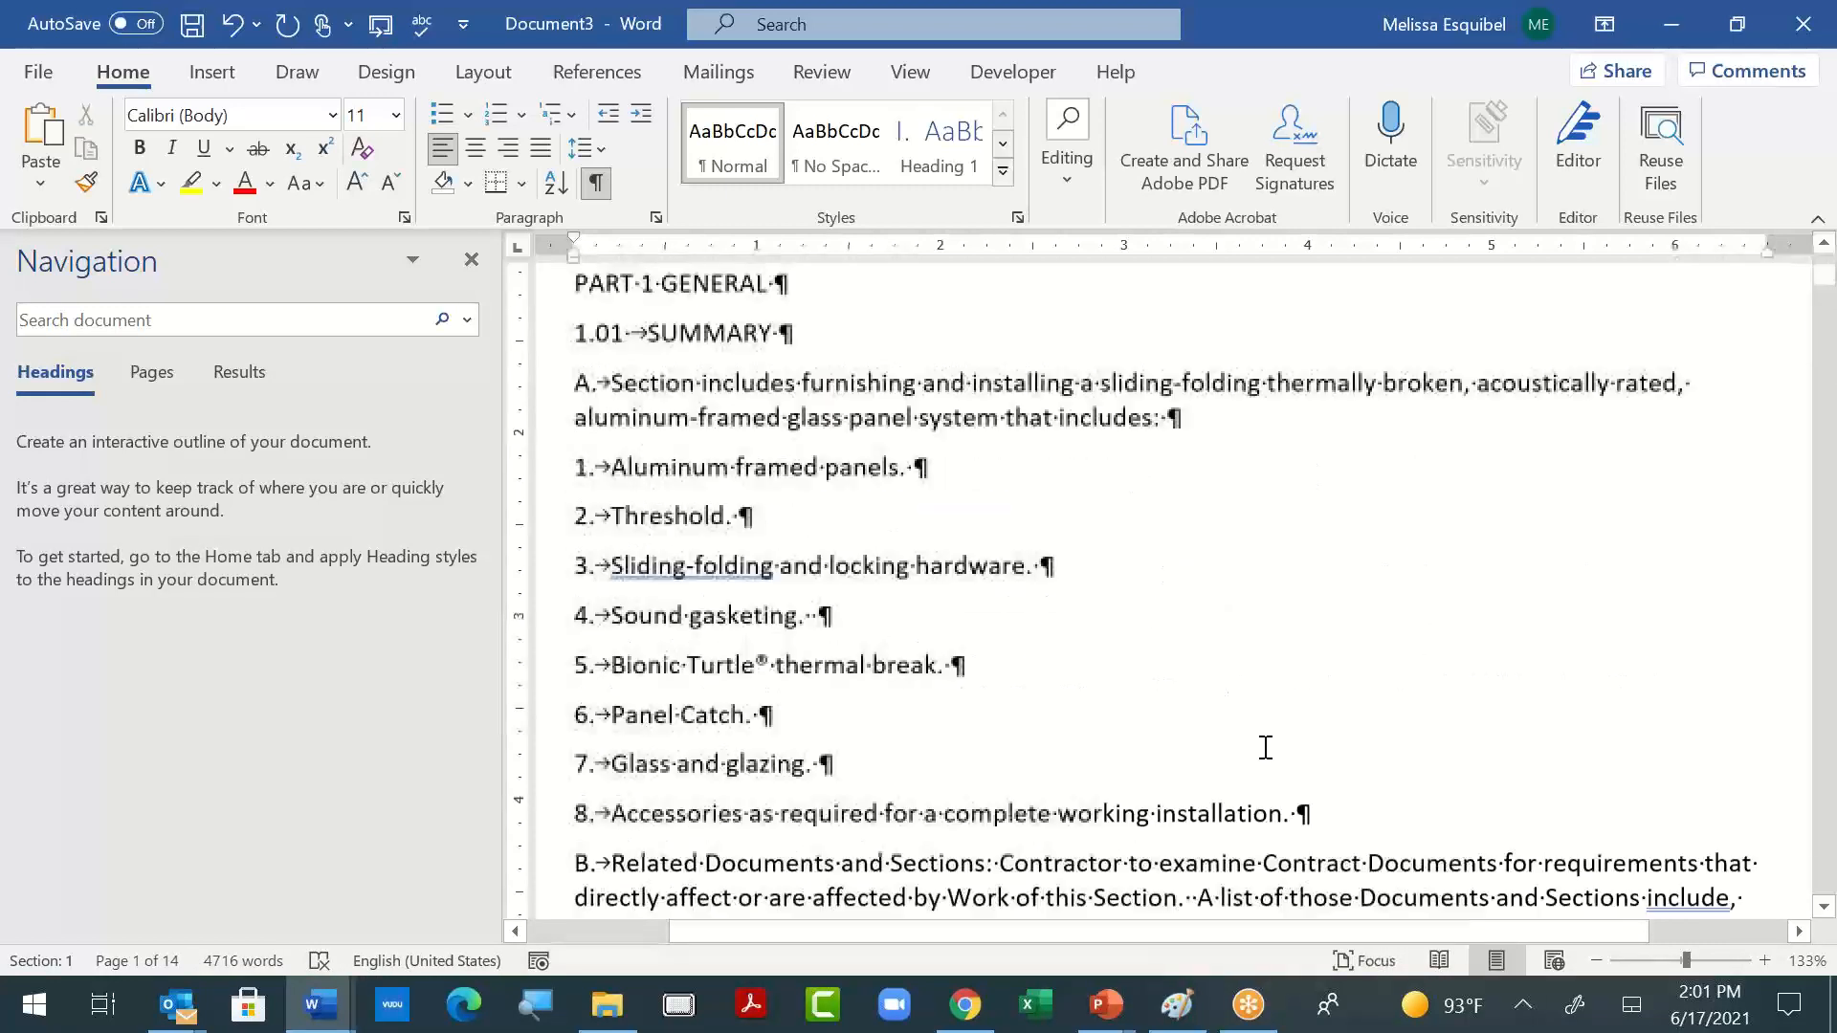
scroll(1271, 748, down, 7)
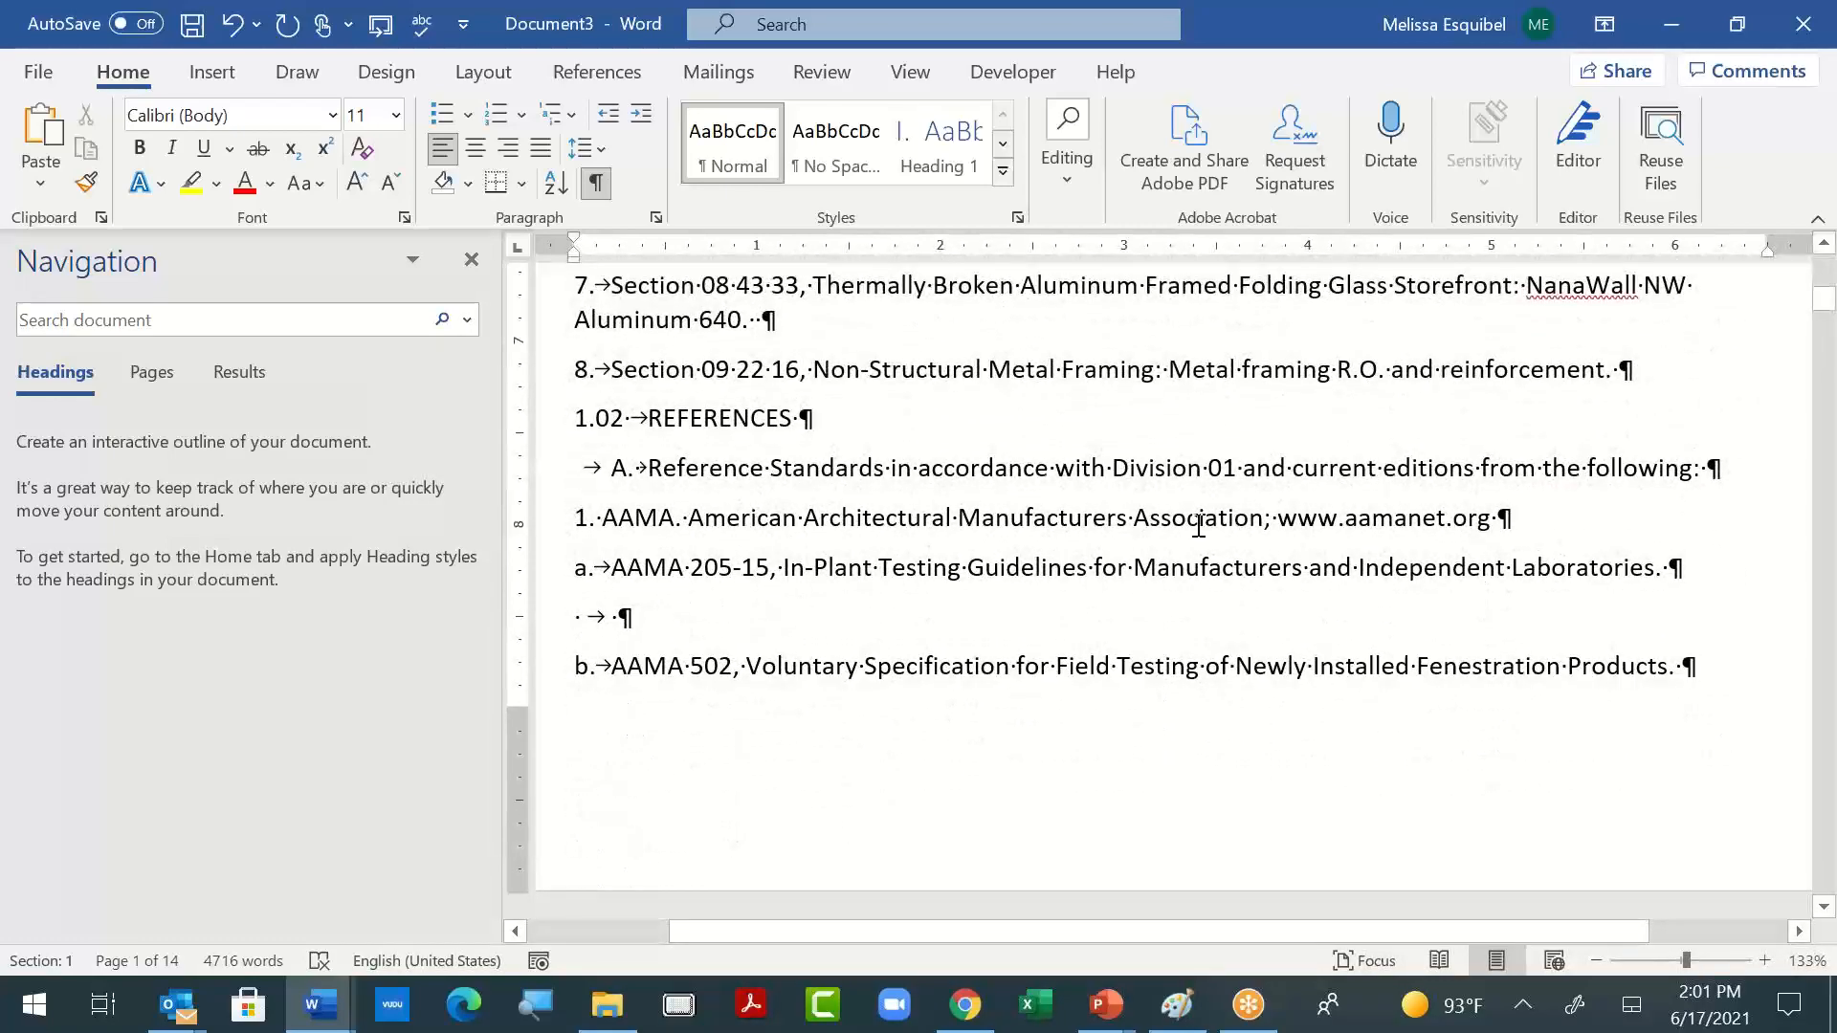
scroll(1230, 508, down, 5)
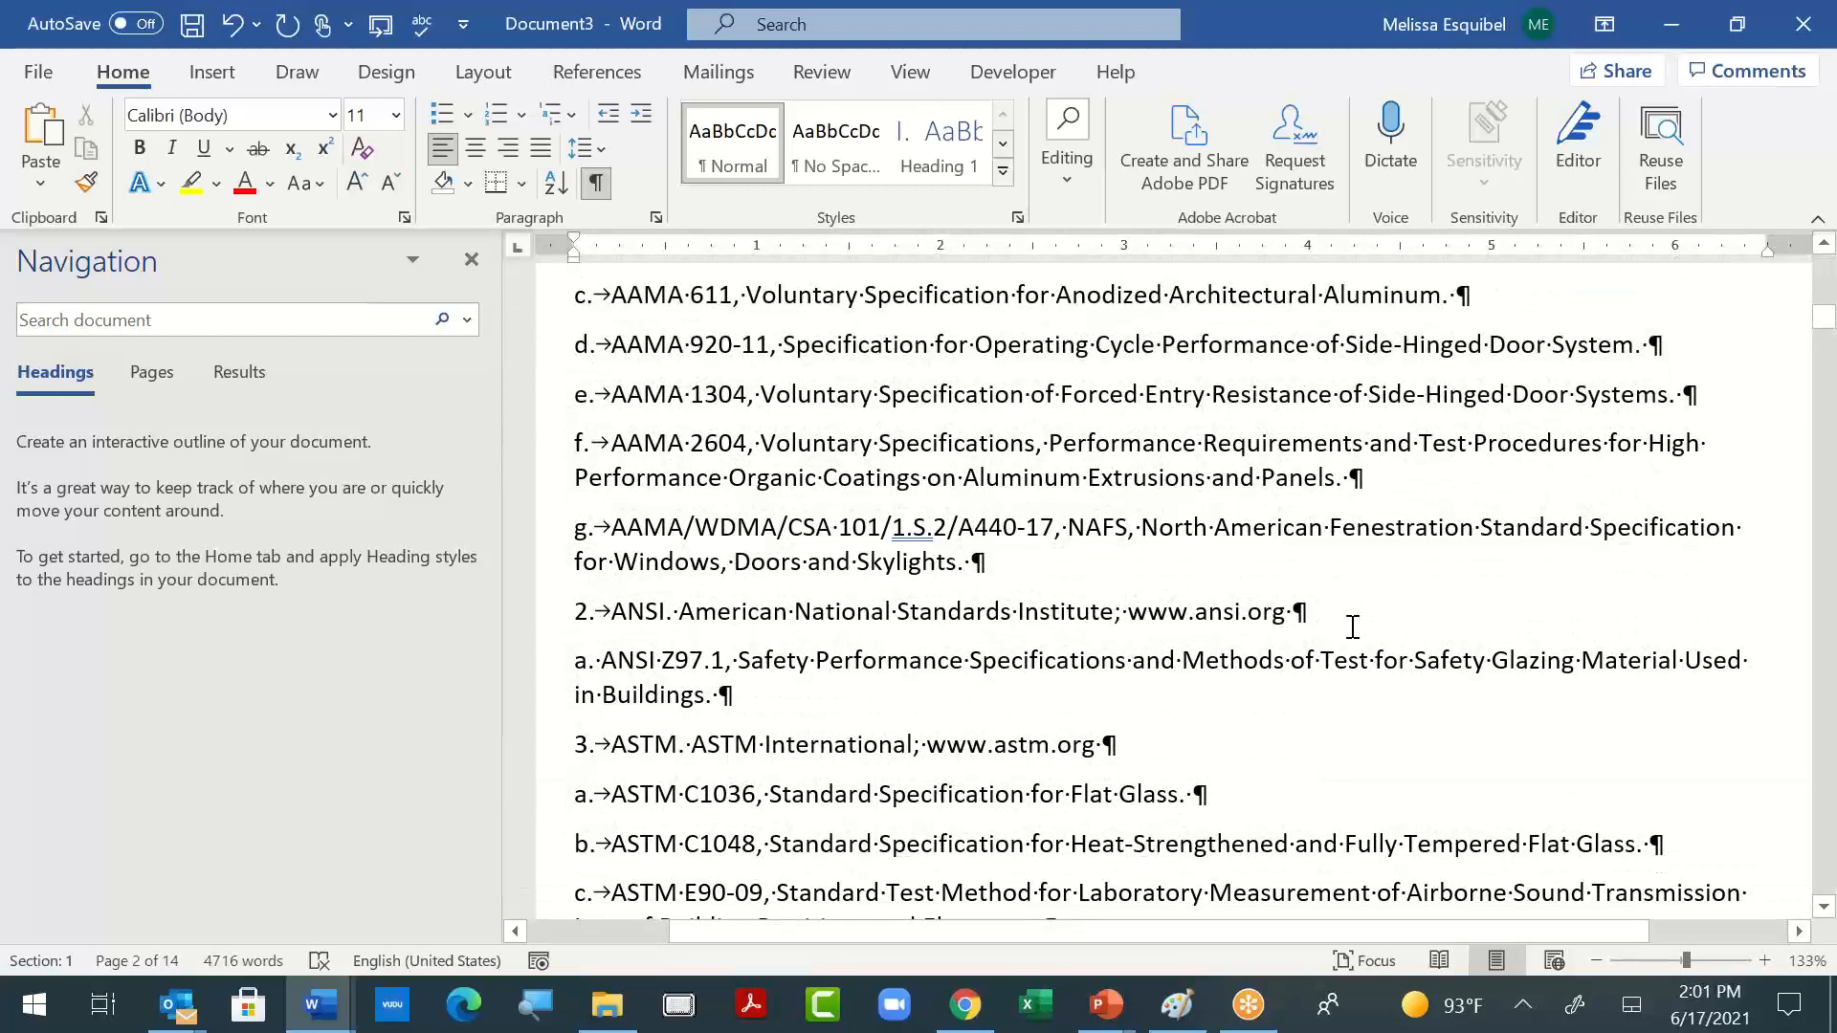
scroll(1353, 626, up, 12)
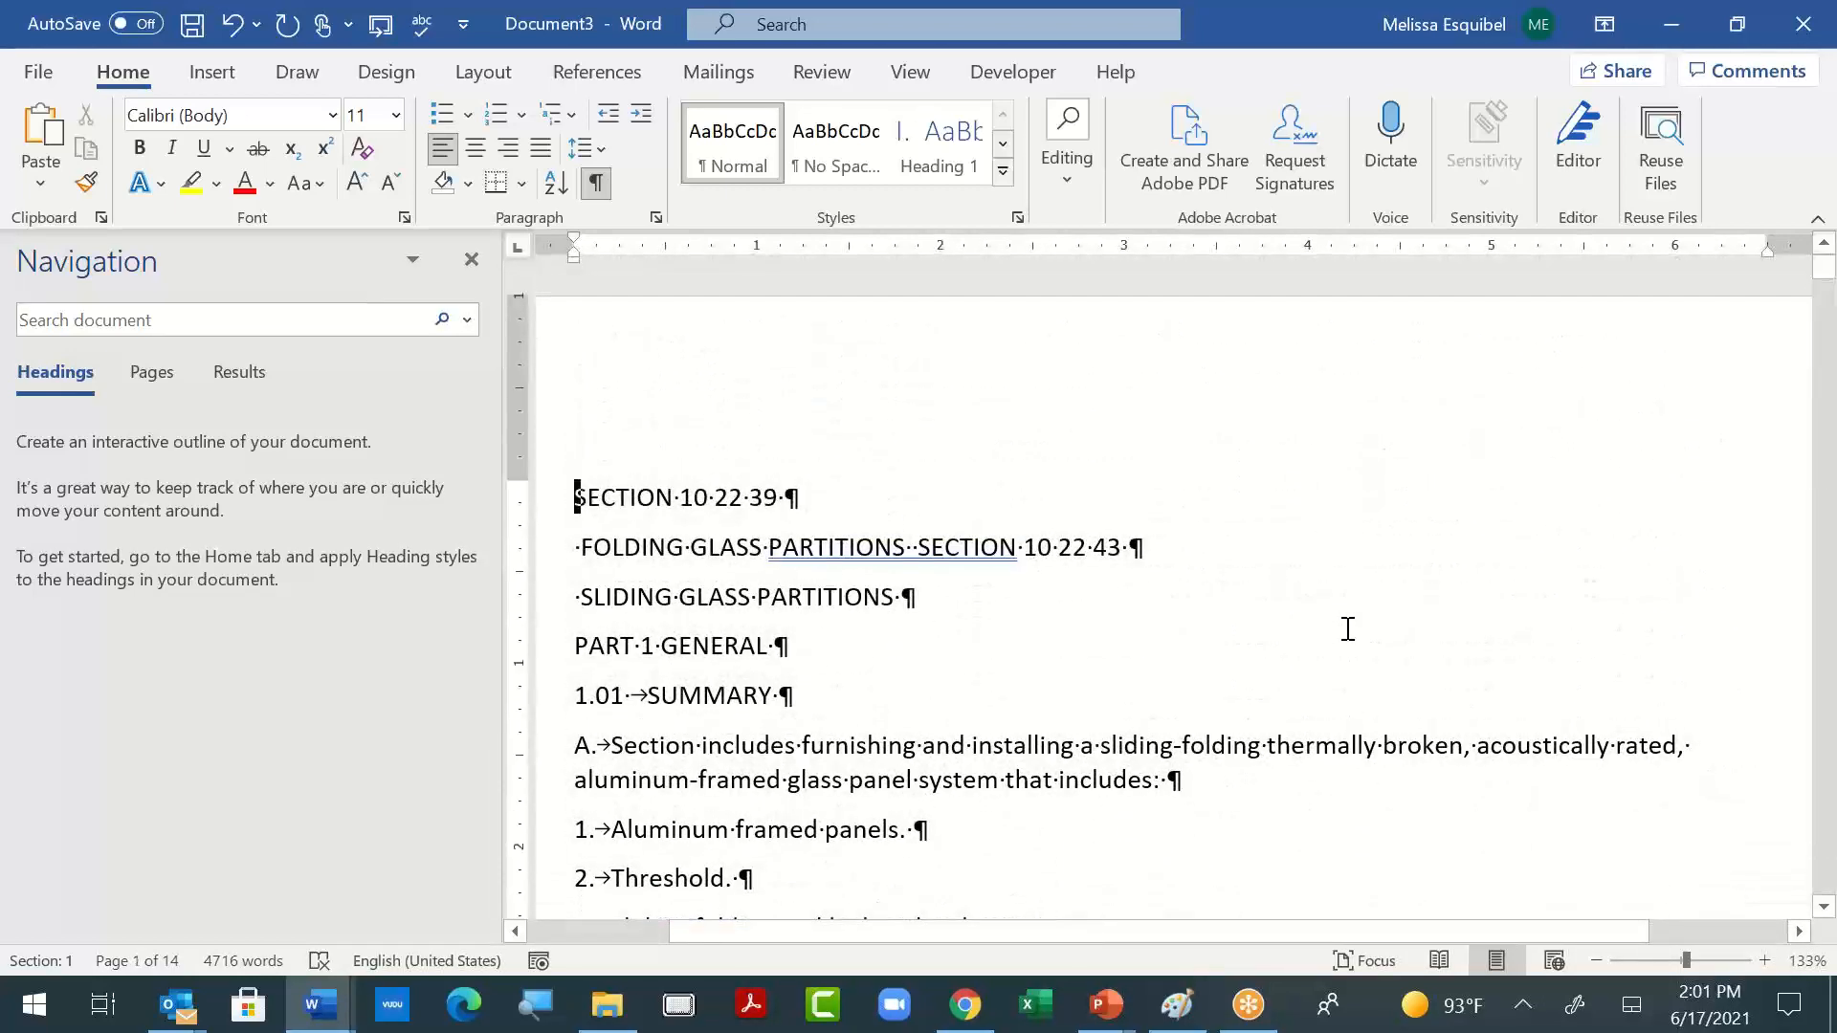
key(ctrl+h)
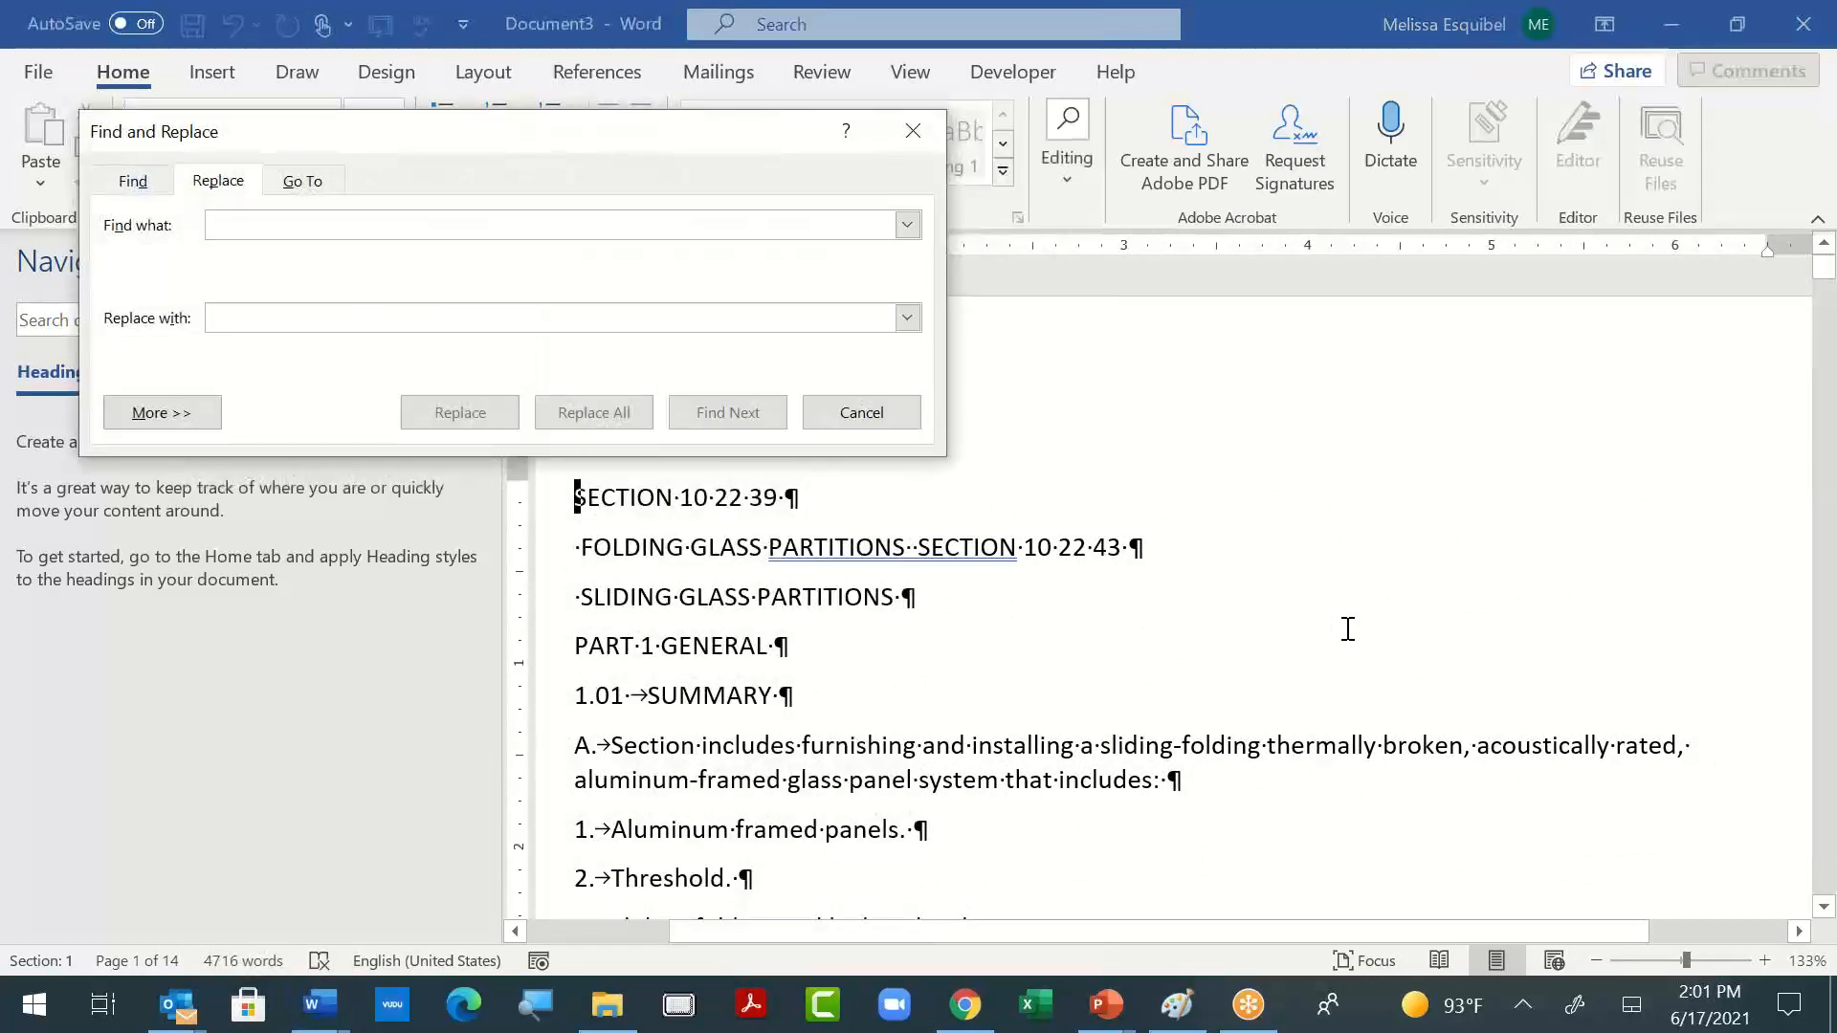
text(^p^p)
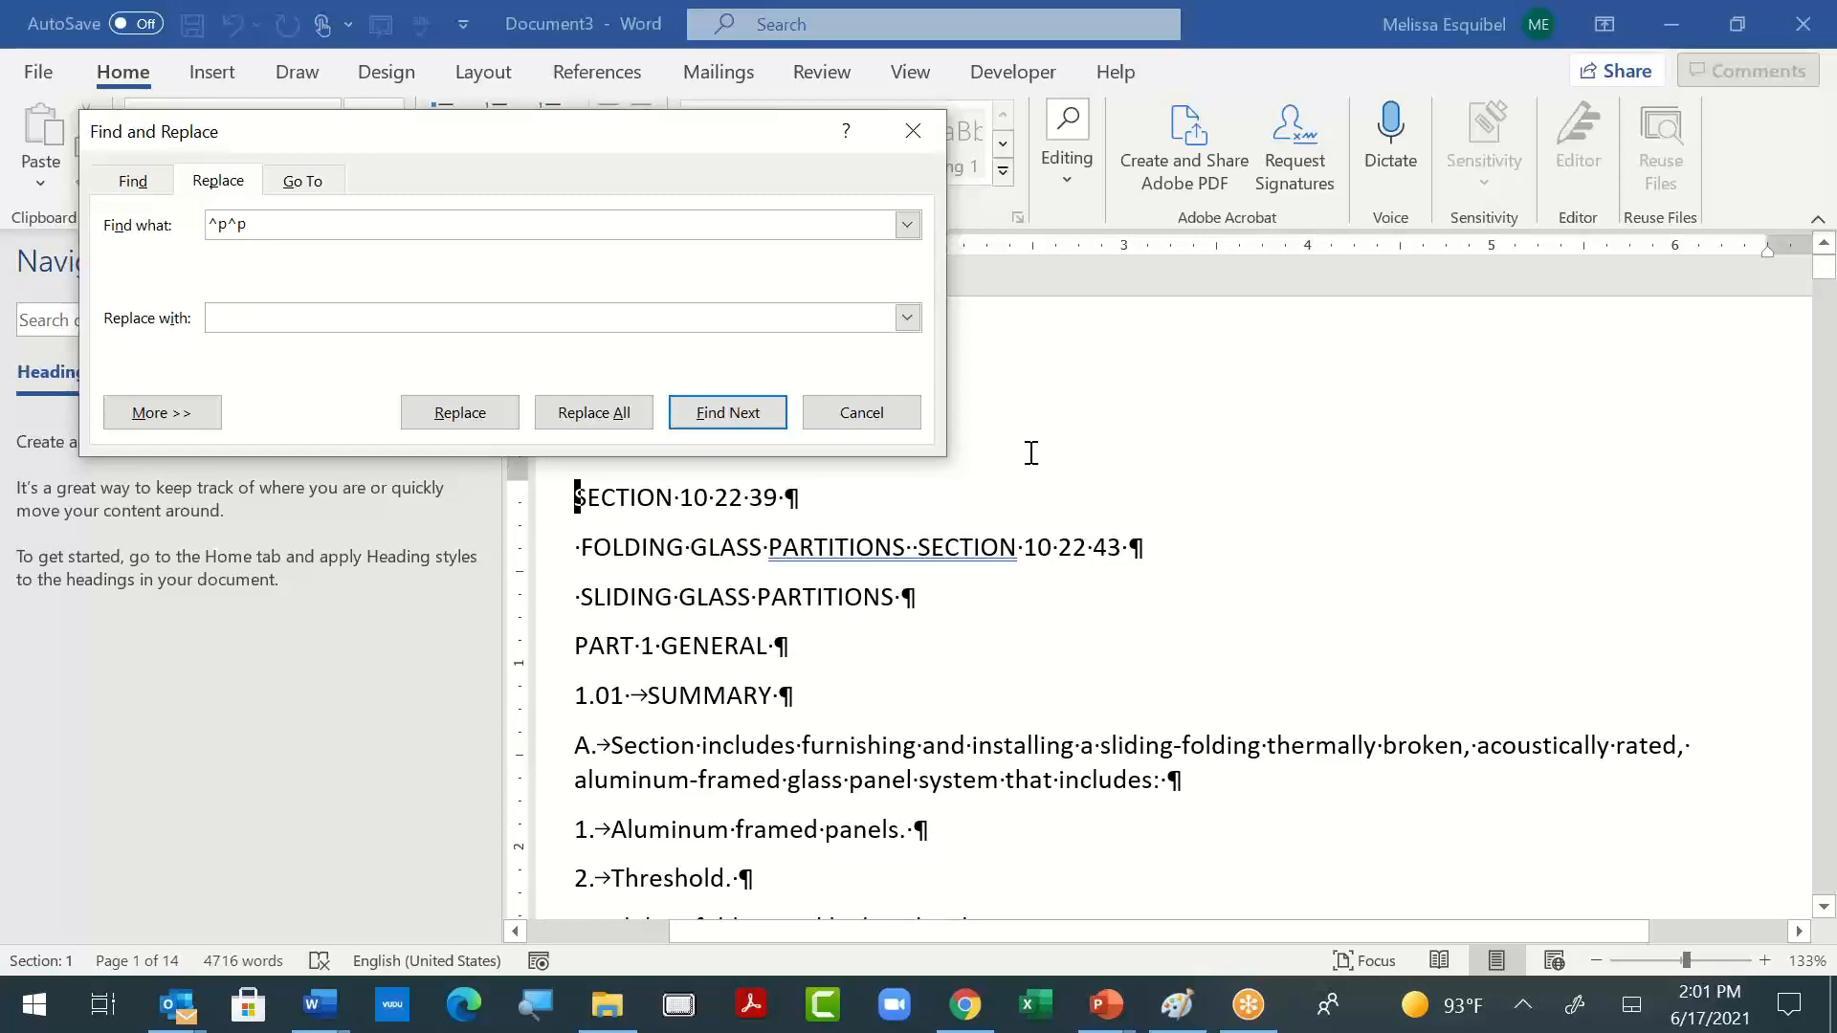
click(401, 320)
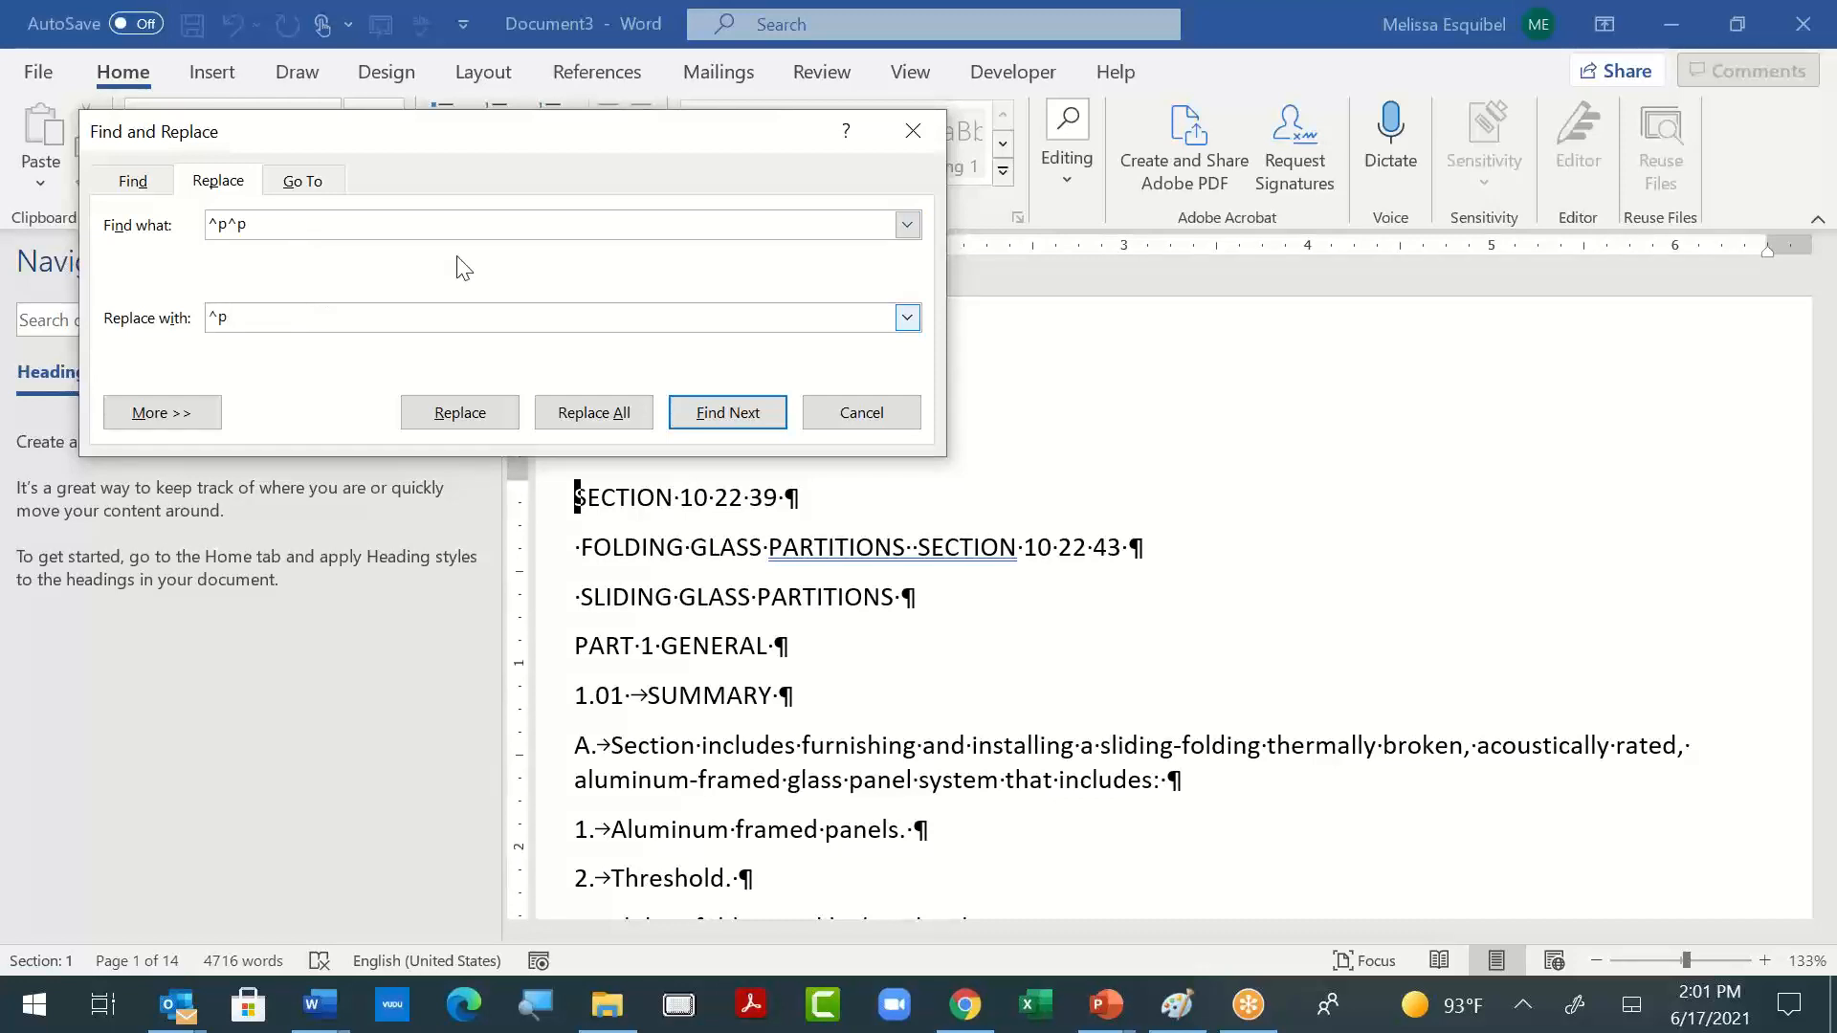
click(604, 417)
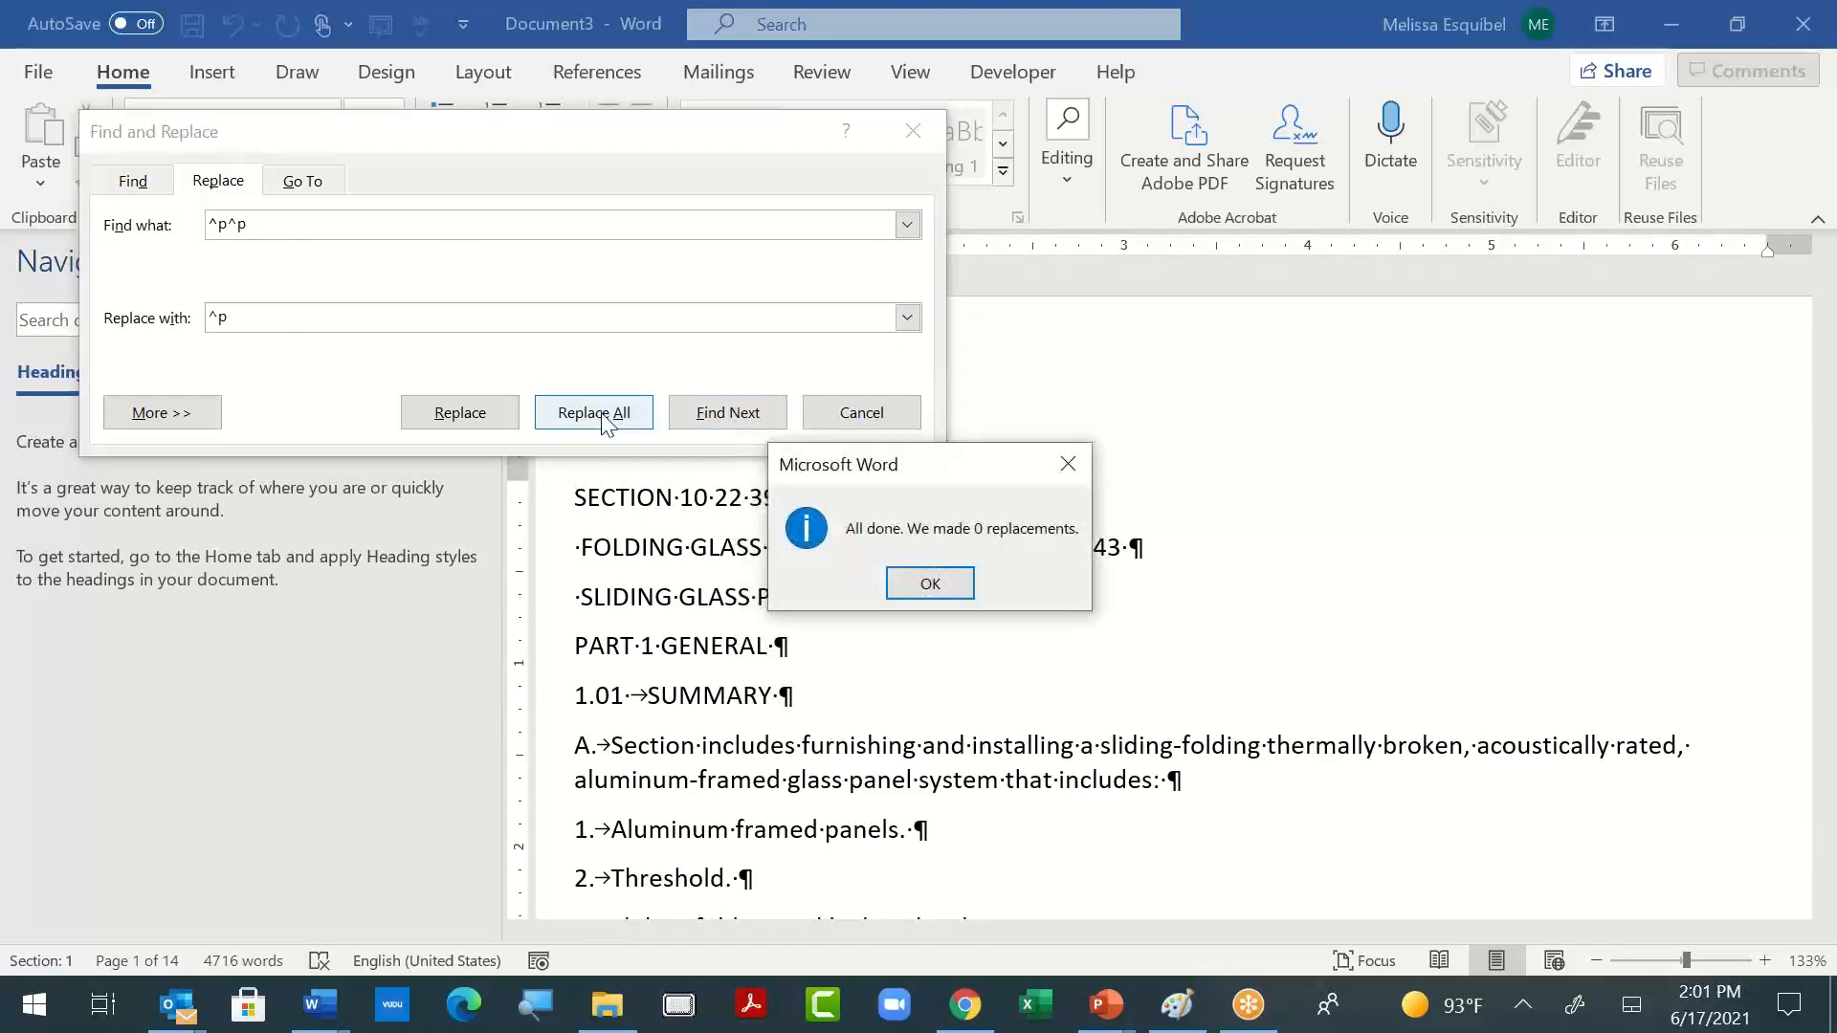
click(942, 592)
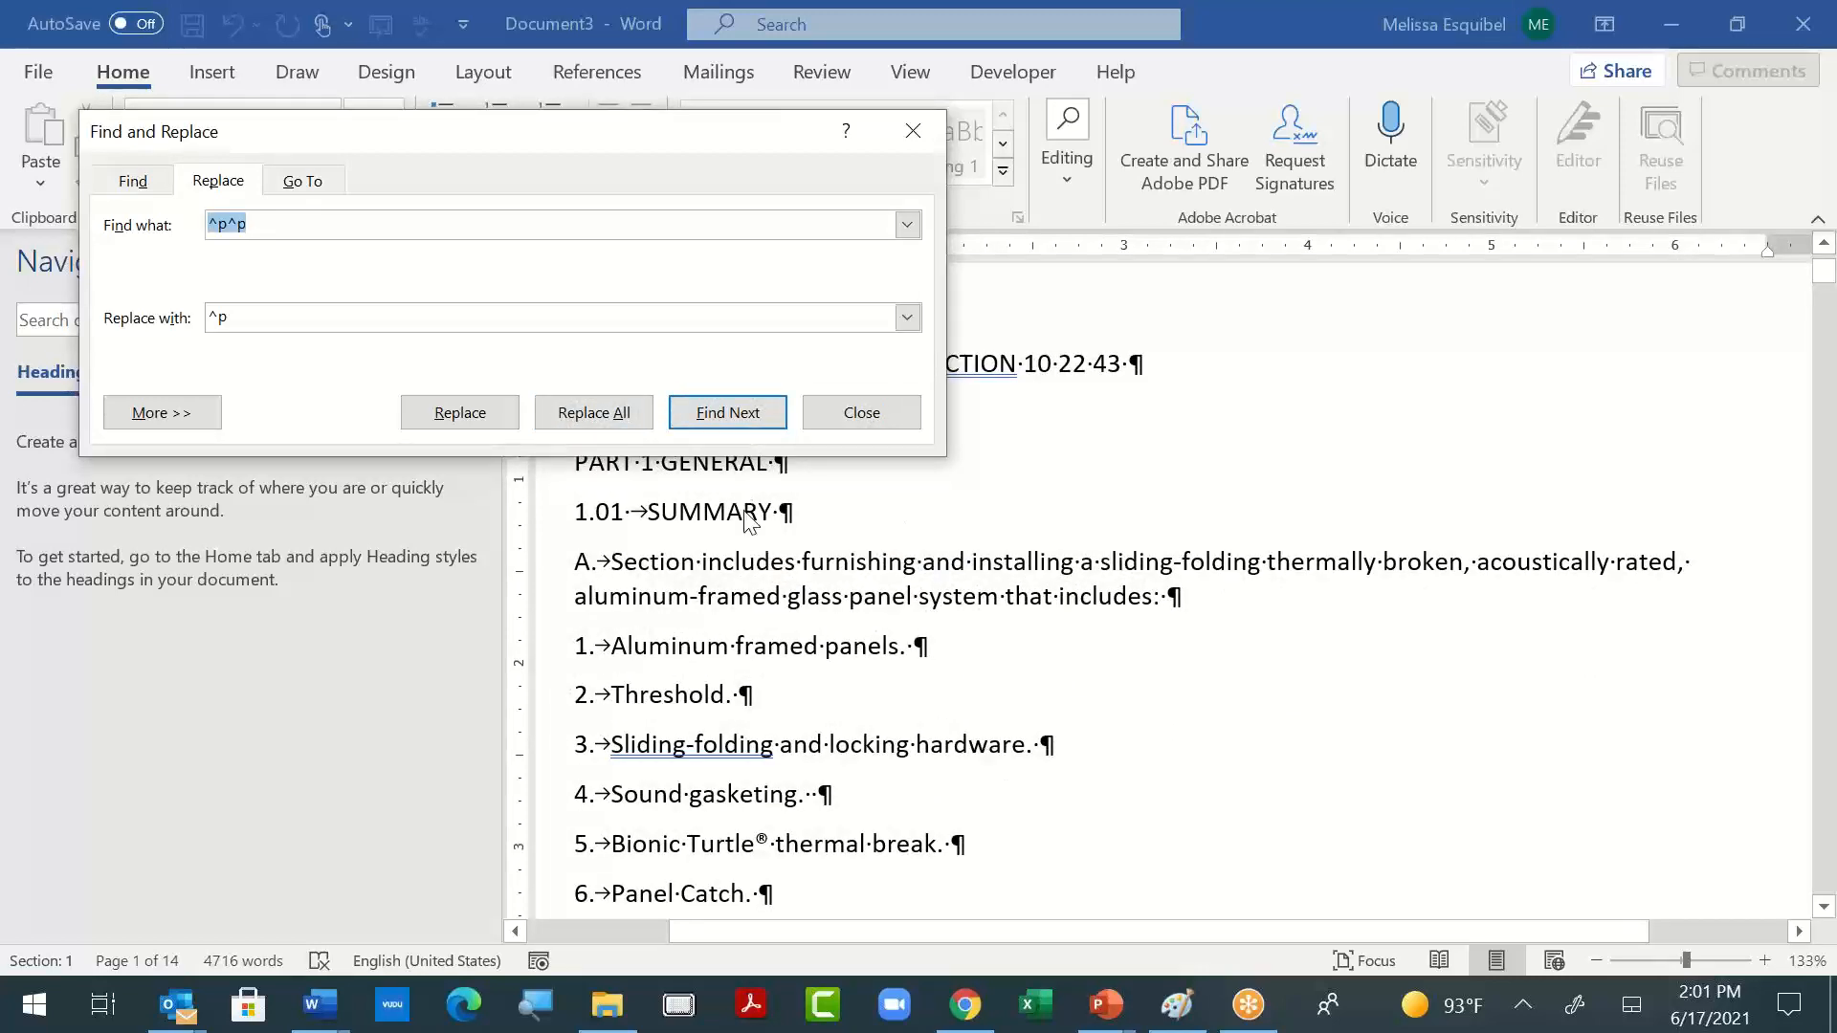
click(612, 419)
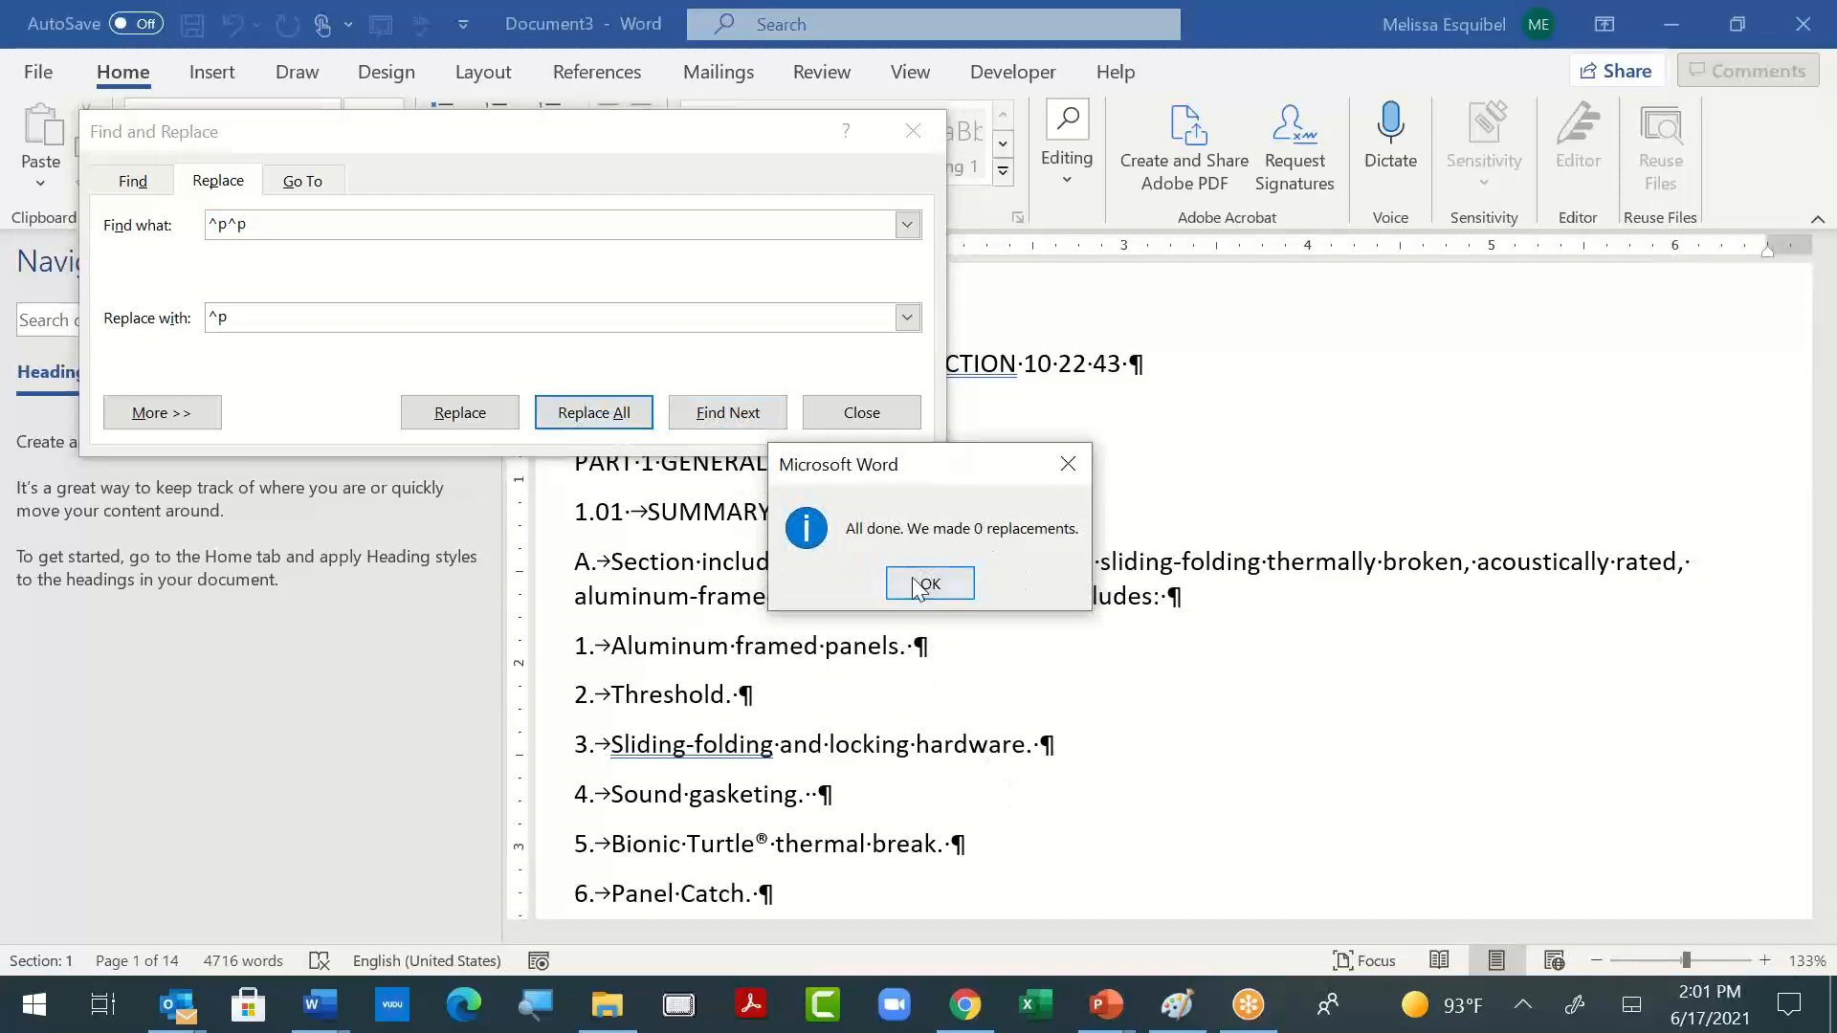
click(919, 585)
click(861, 412)
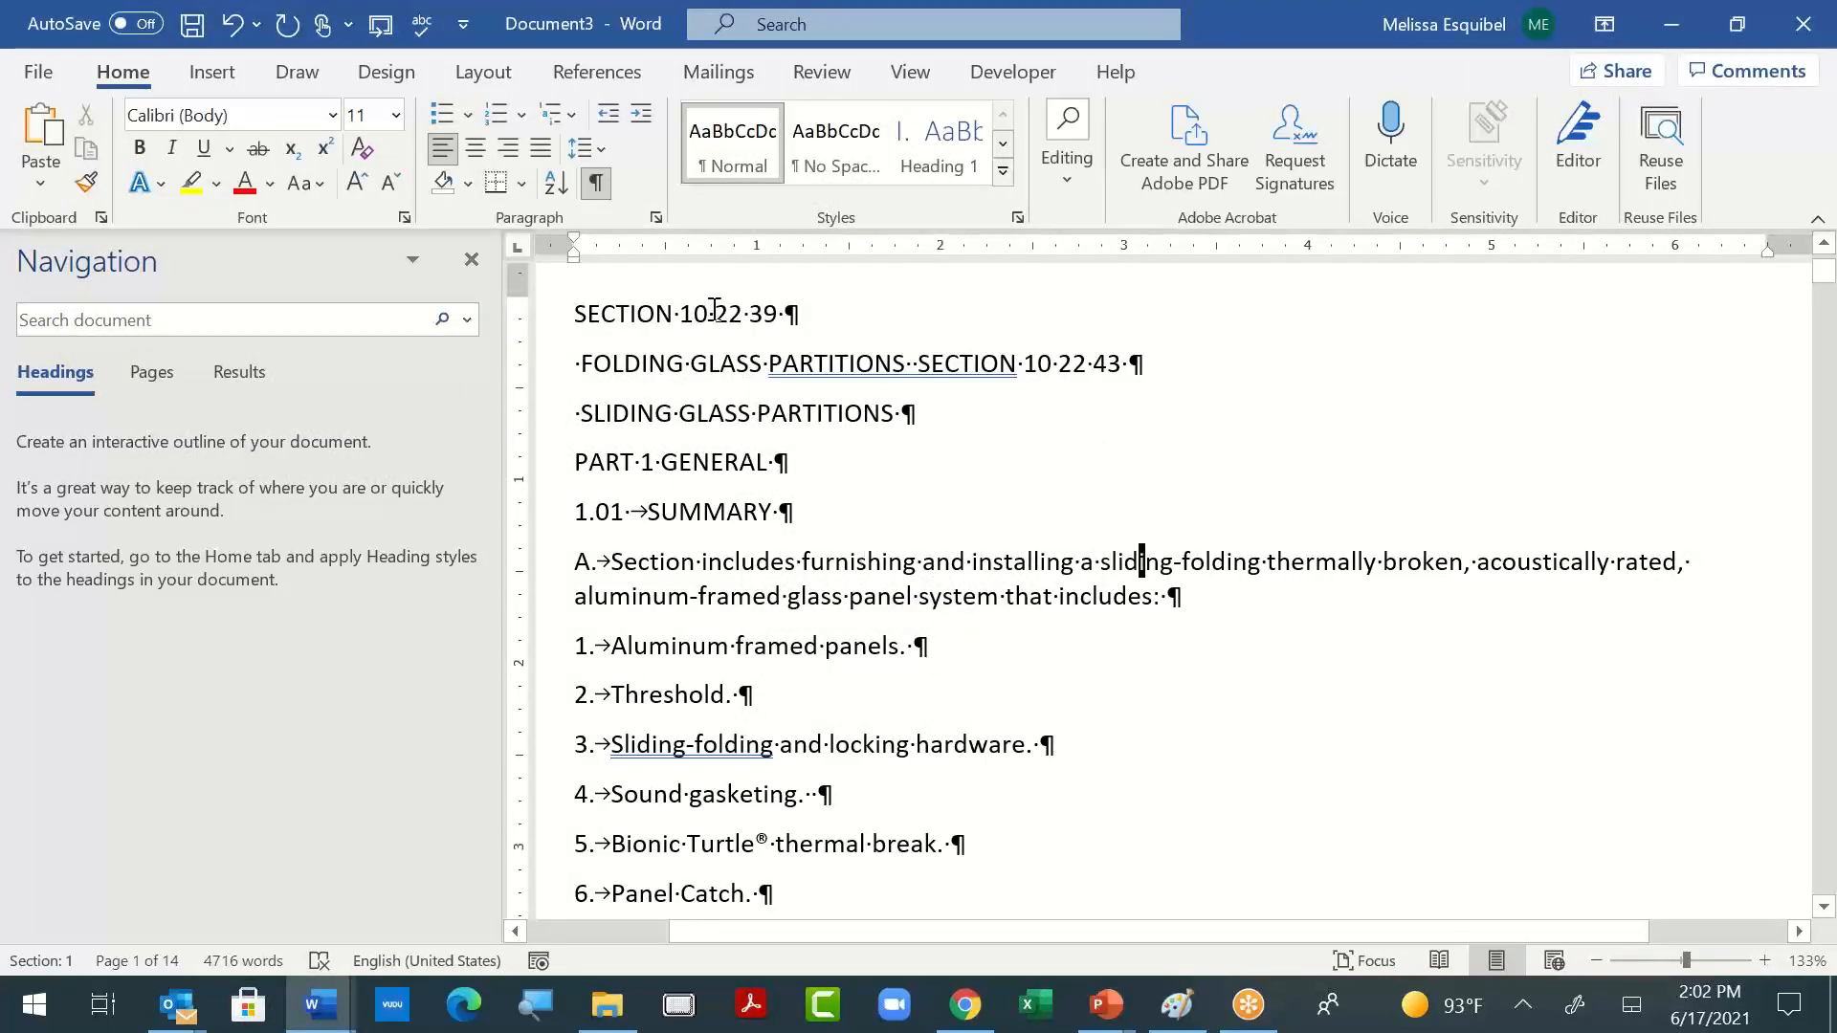
- Apply the Heading 1 style to "SECTION 10 22 39" and merge the "FOLDING GLASS PARTITIONS" line into it
click(966, 151)
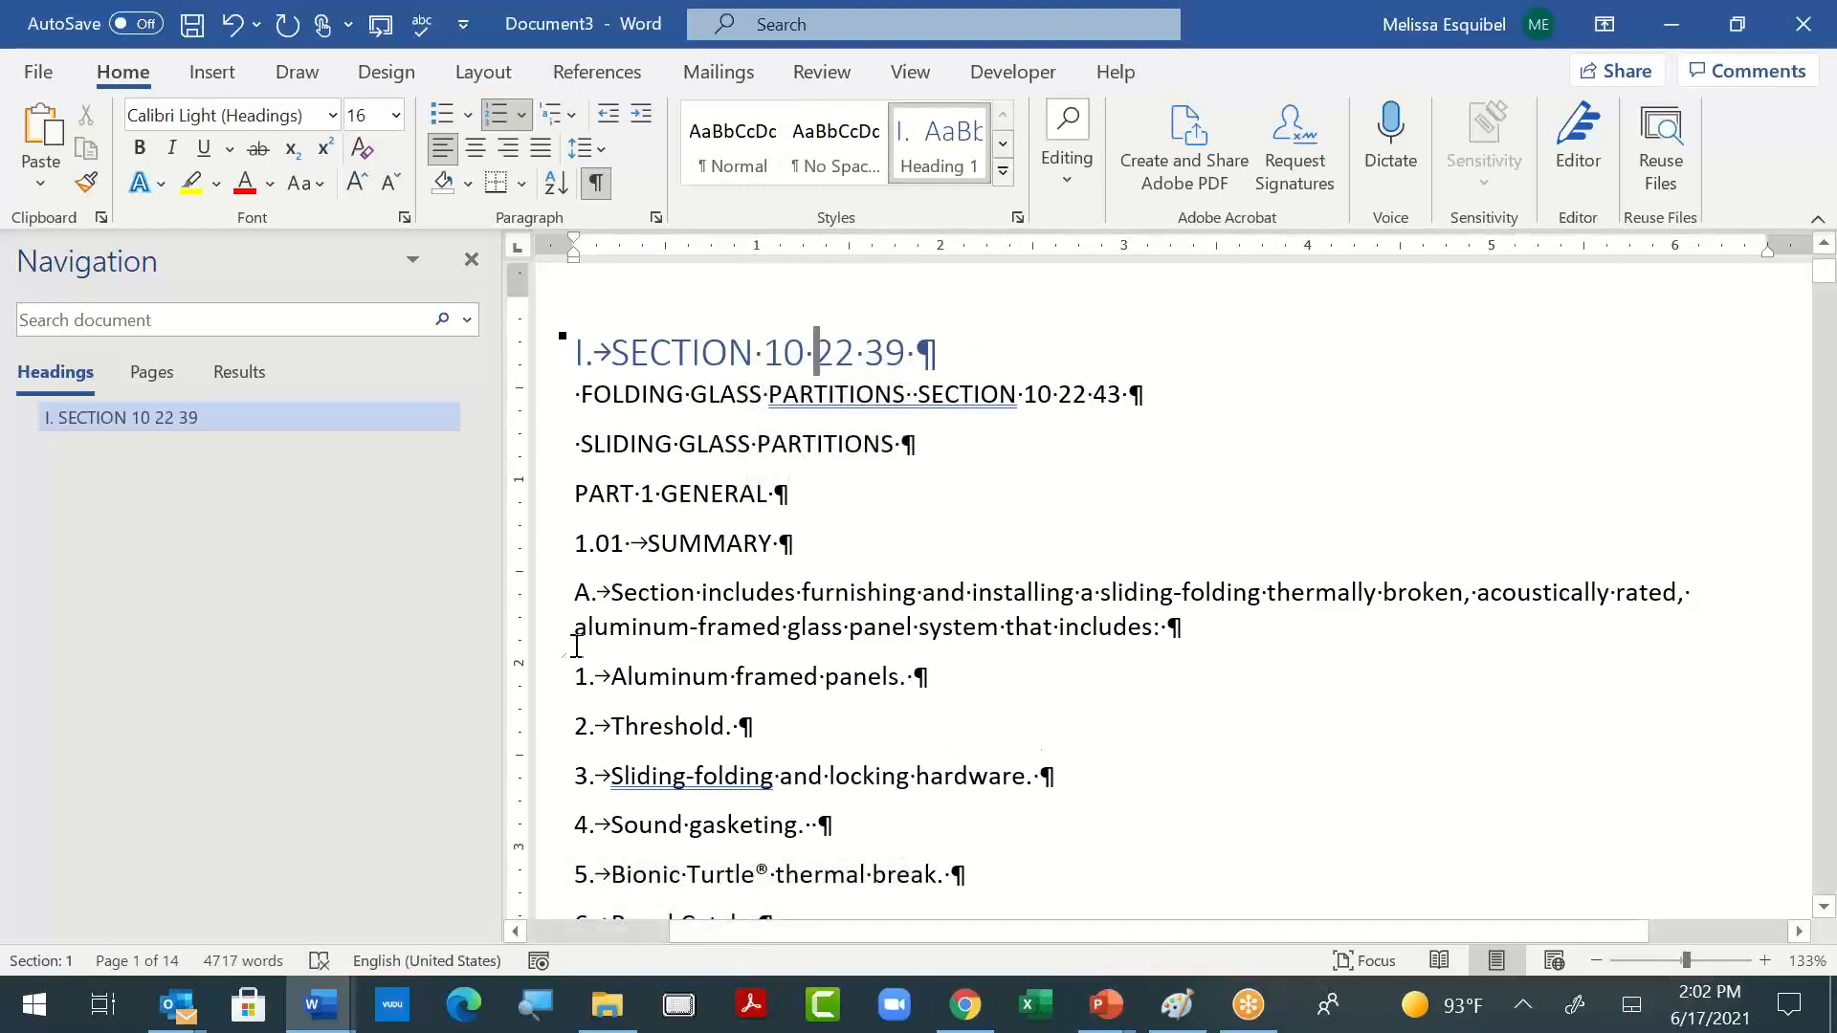
click(723, 394)
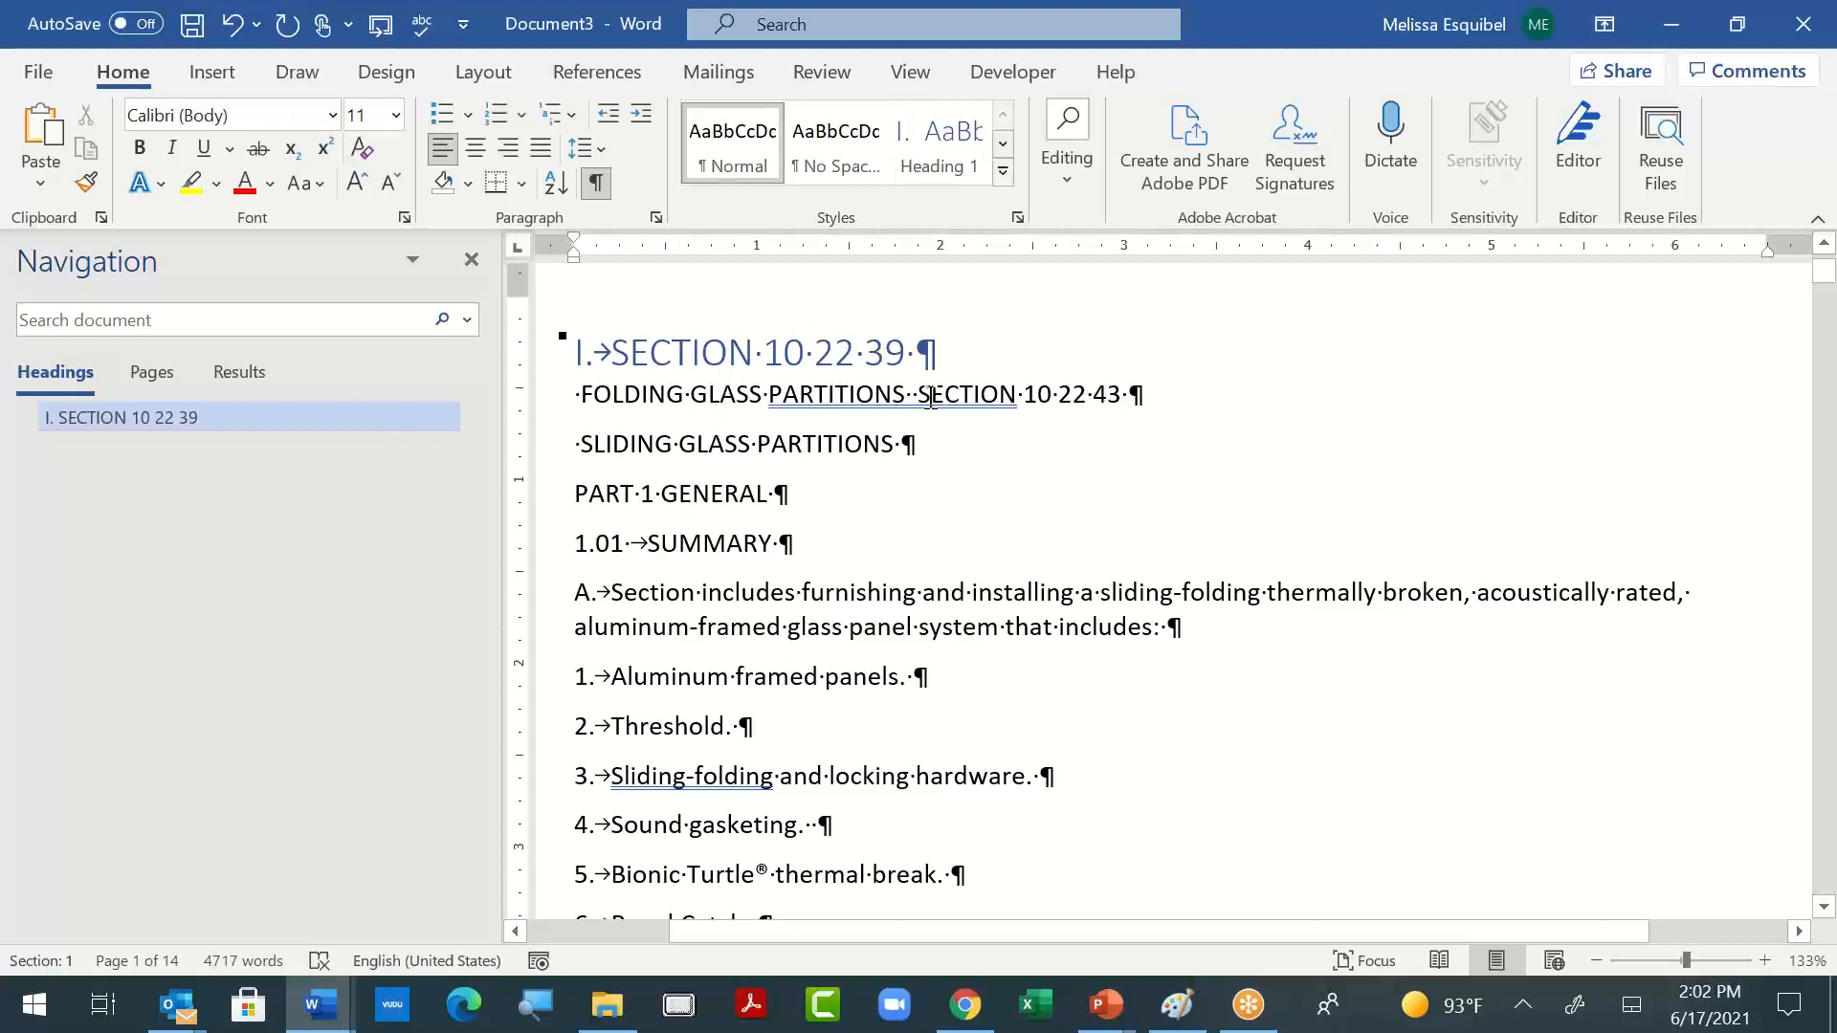
click(959, 346)
key(Delete)
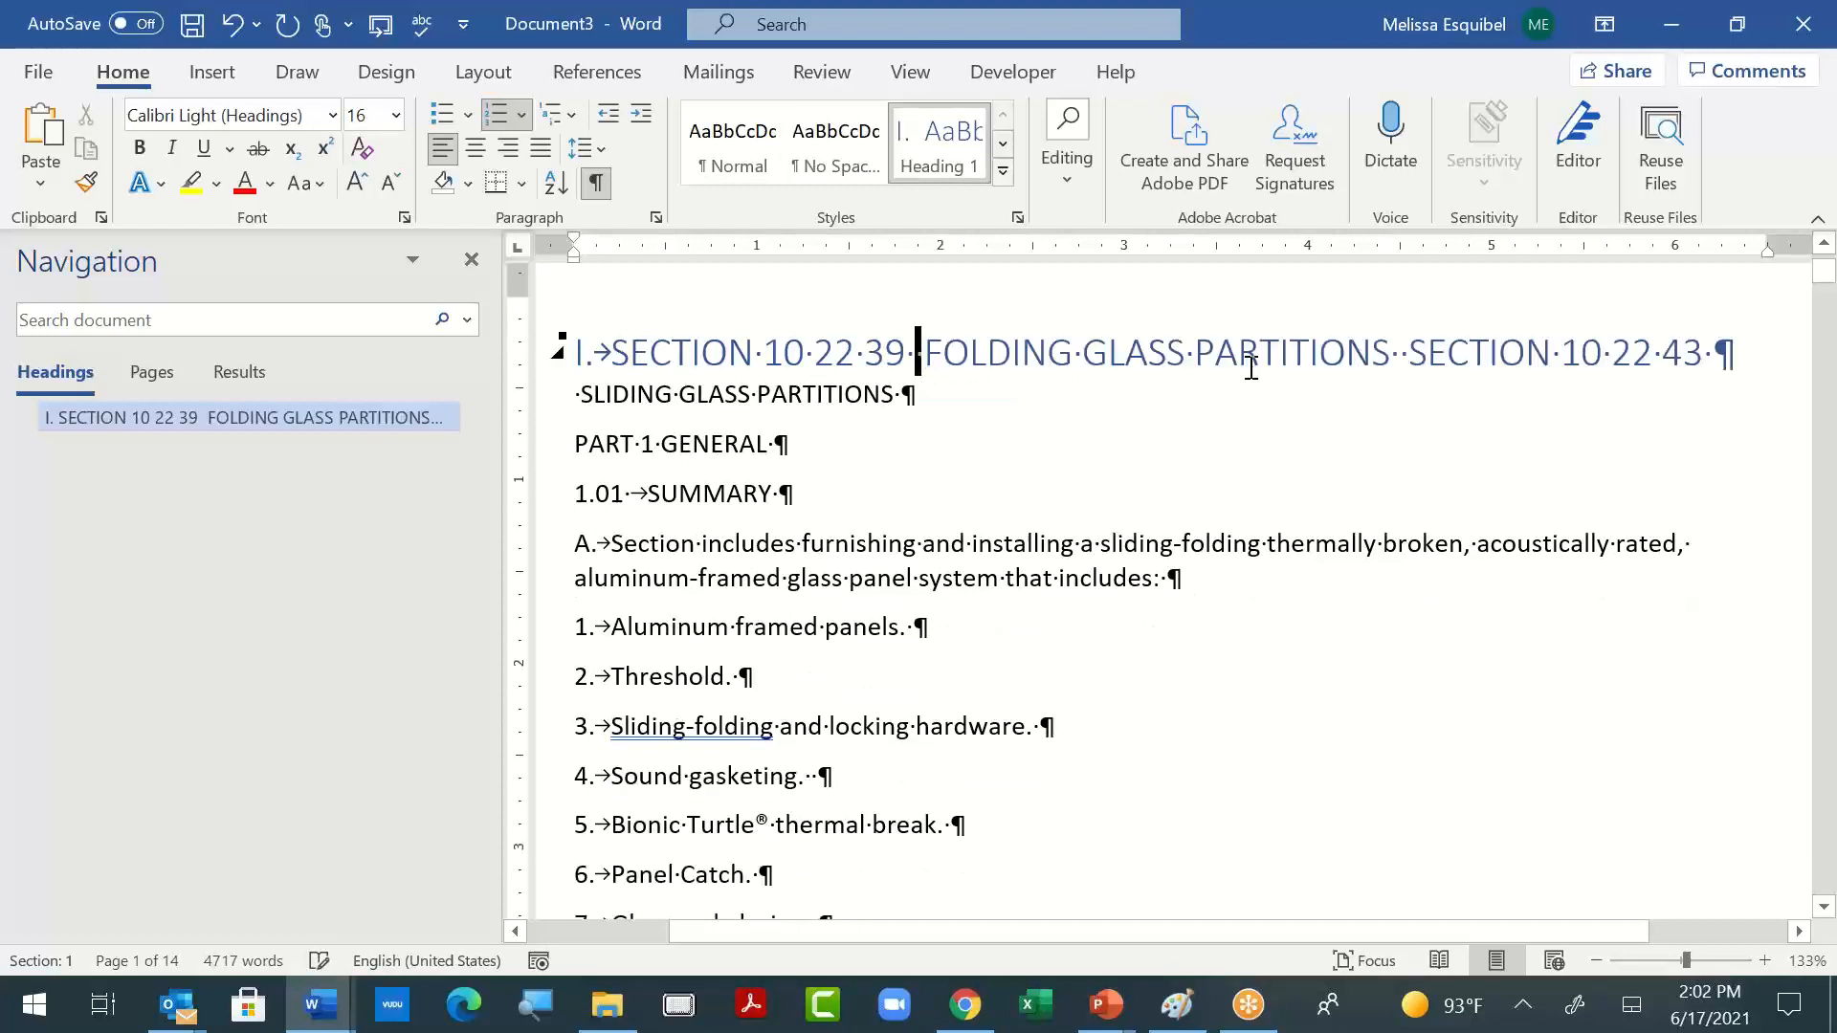
- Remove the leading space from "SLIDING GLASS PARTITIONS" and merge that line into the section heading above
key(Down)
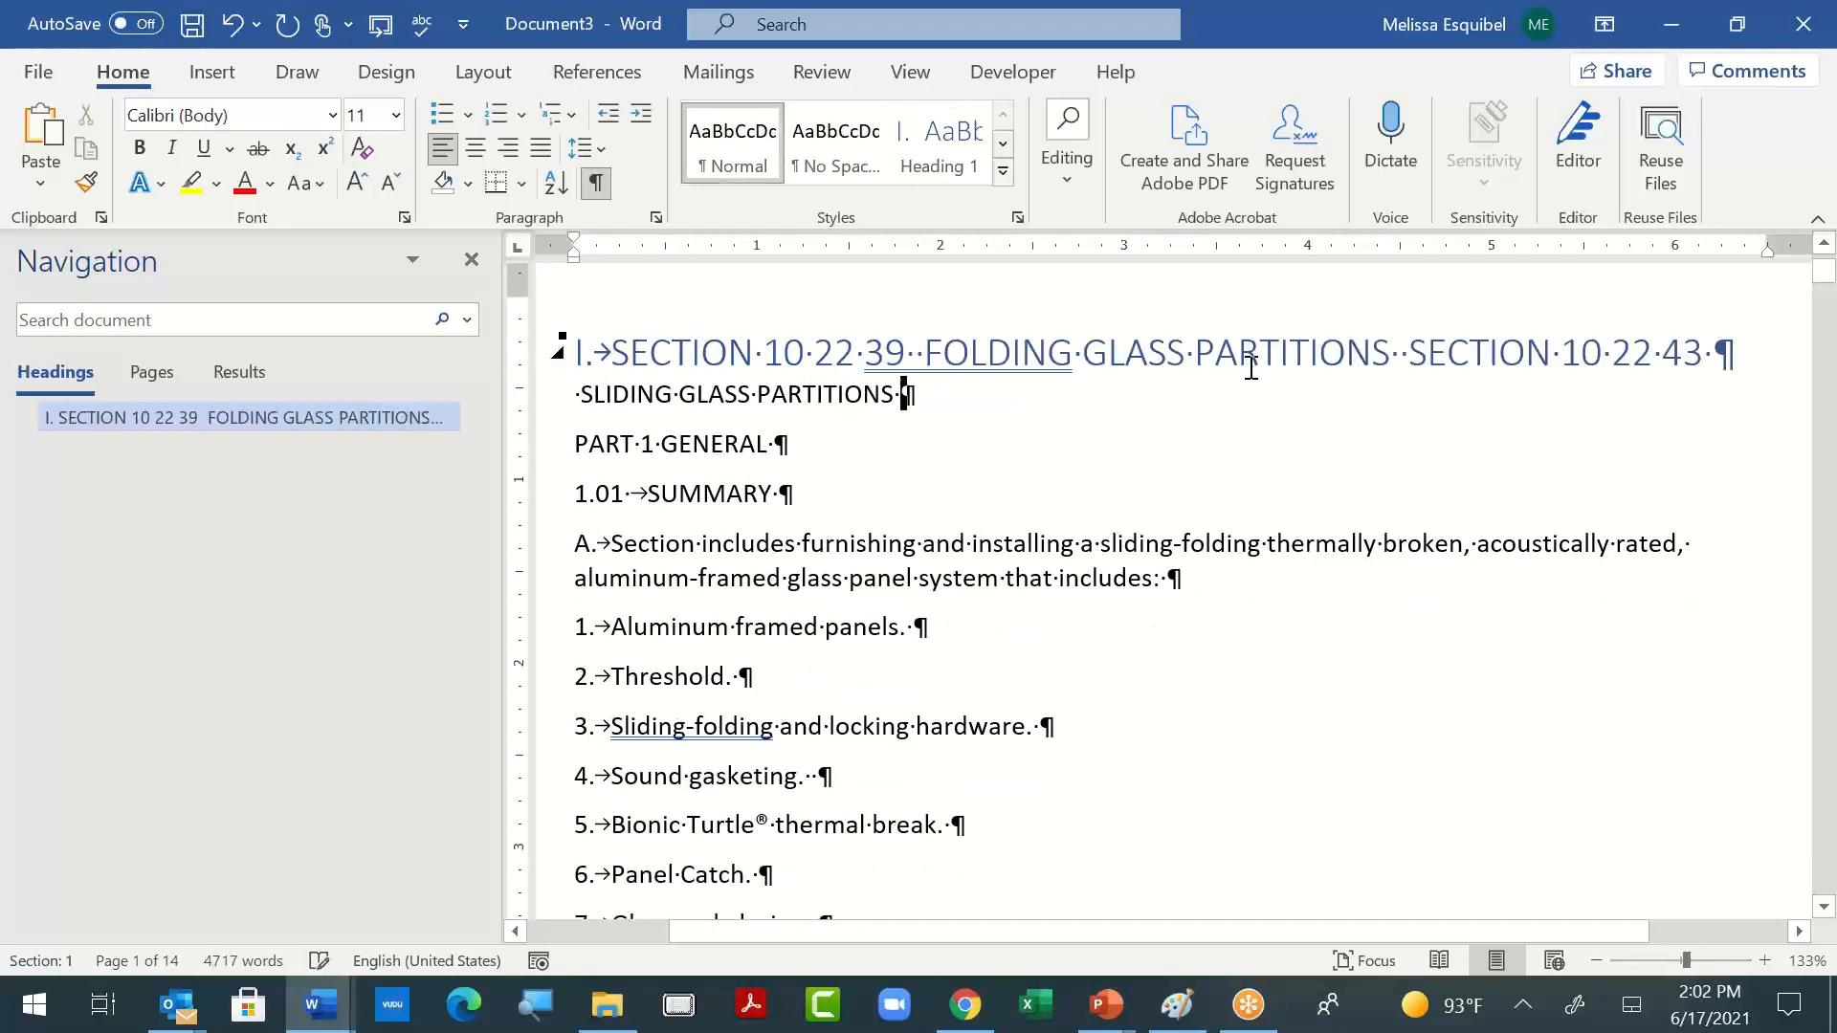
key(ctrl+Left)
key(ctrl+Left)
key(ctrl+Left)
key(BackSpace)
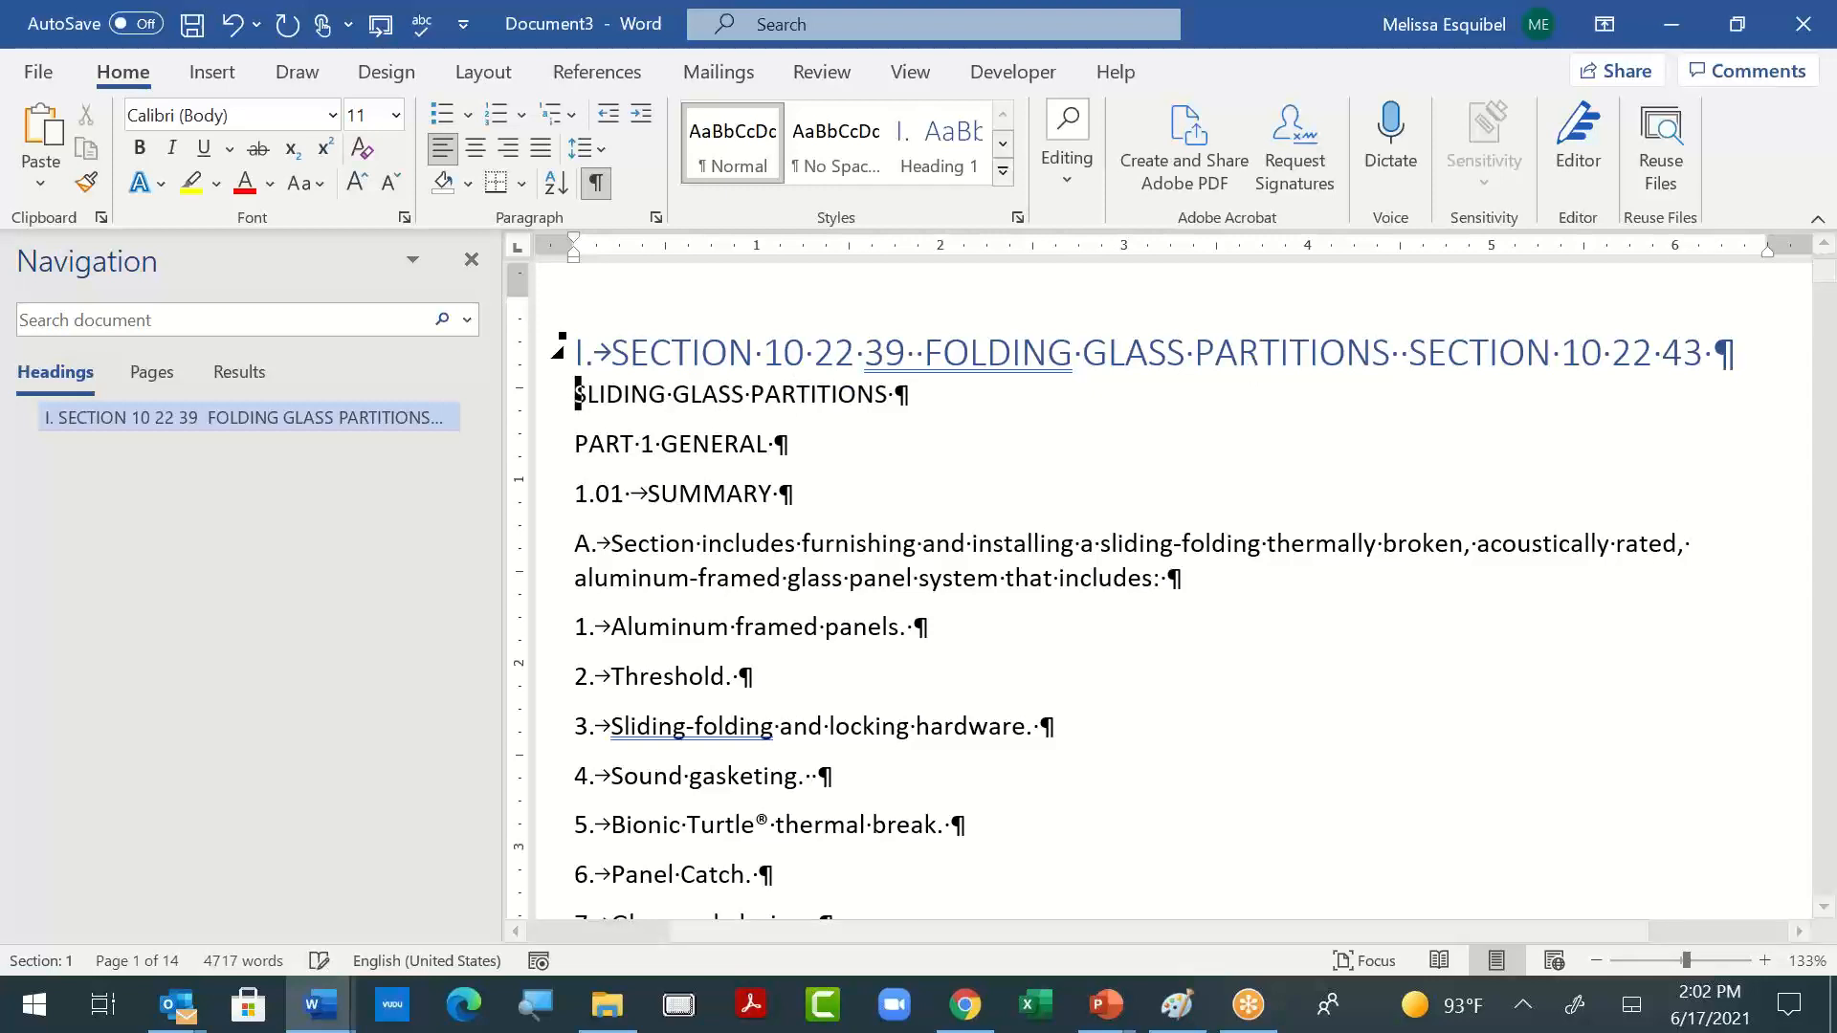
key(BackSpace)
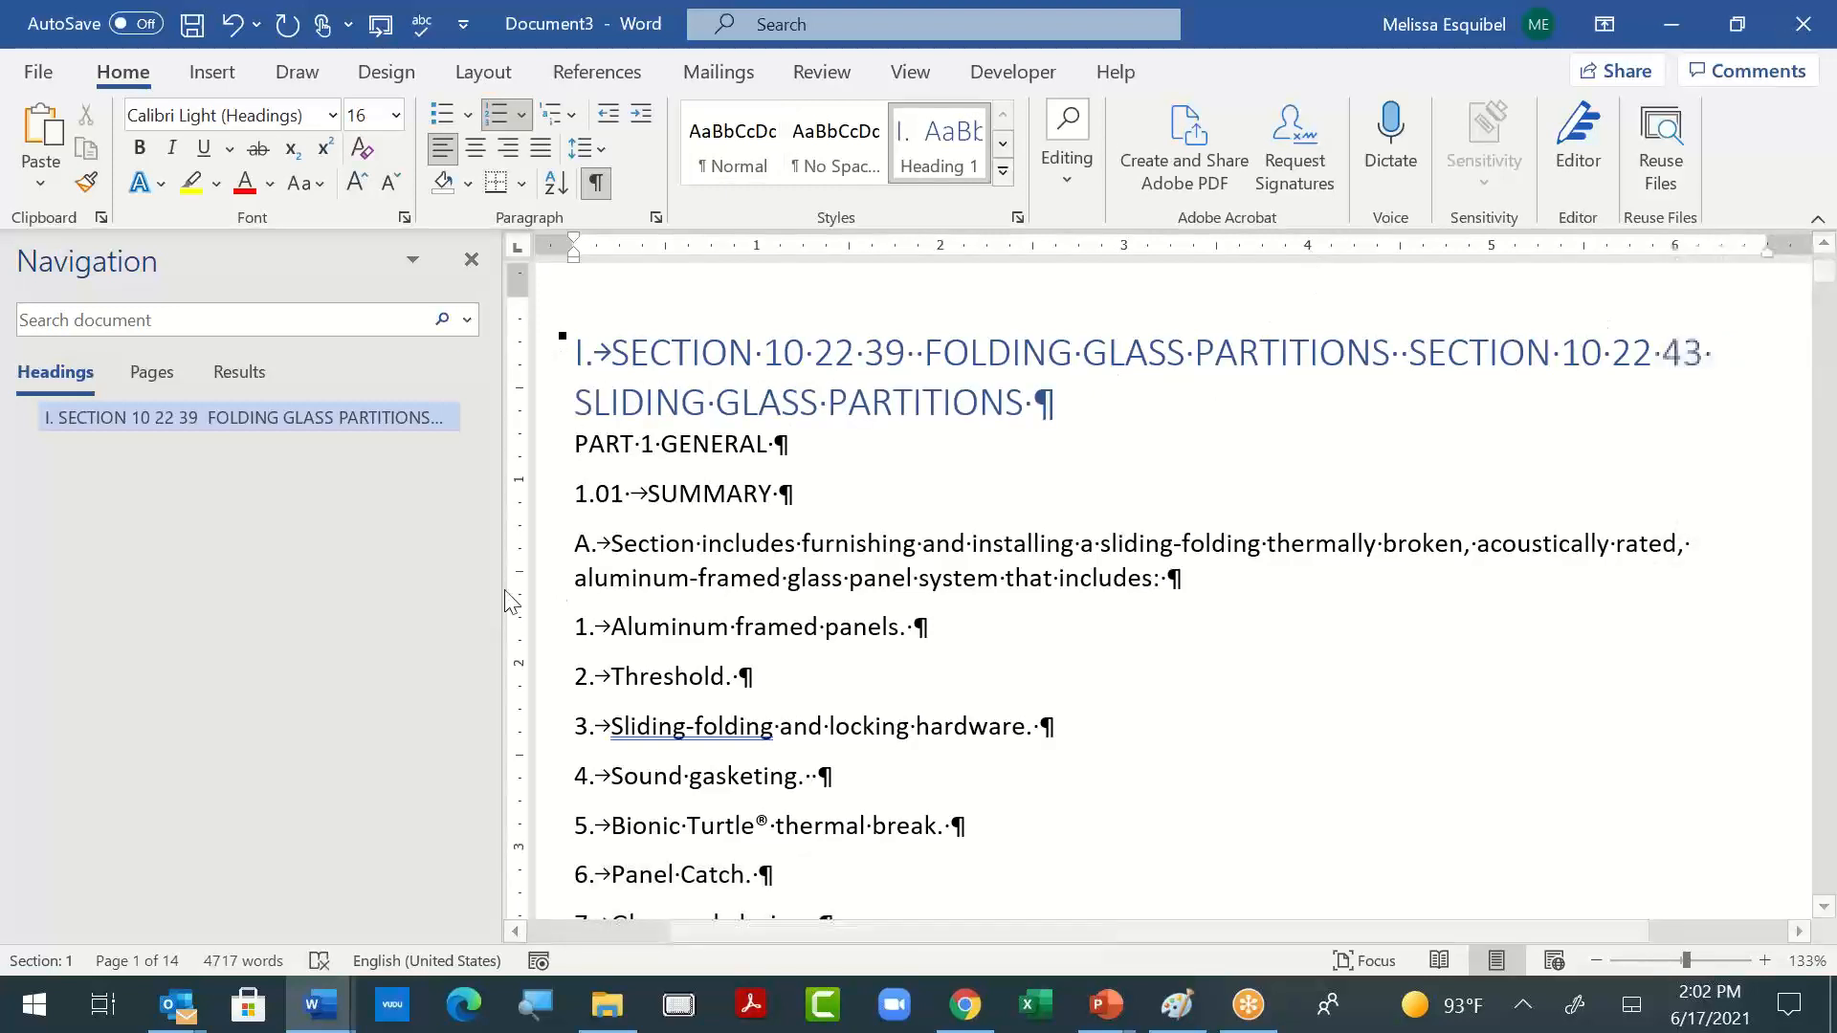
- Apply Heading 1 to the "PART 1 GENERAL" line, try Heading 2 on it, and set it back to Heading 1
click(685, 435)
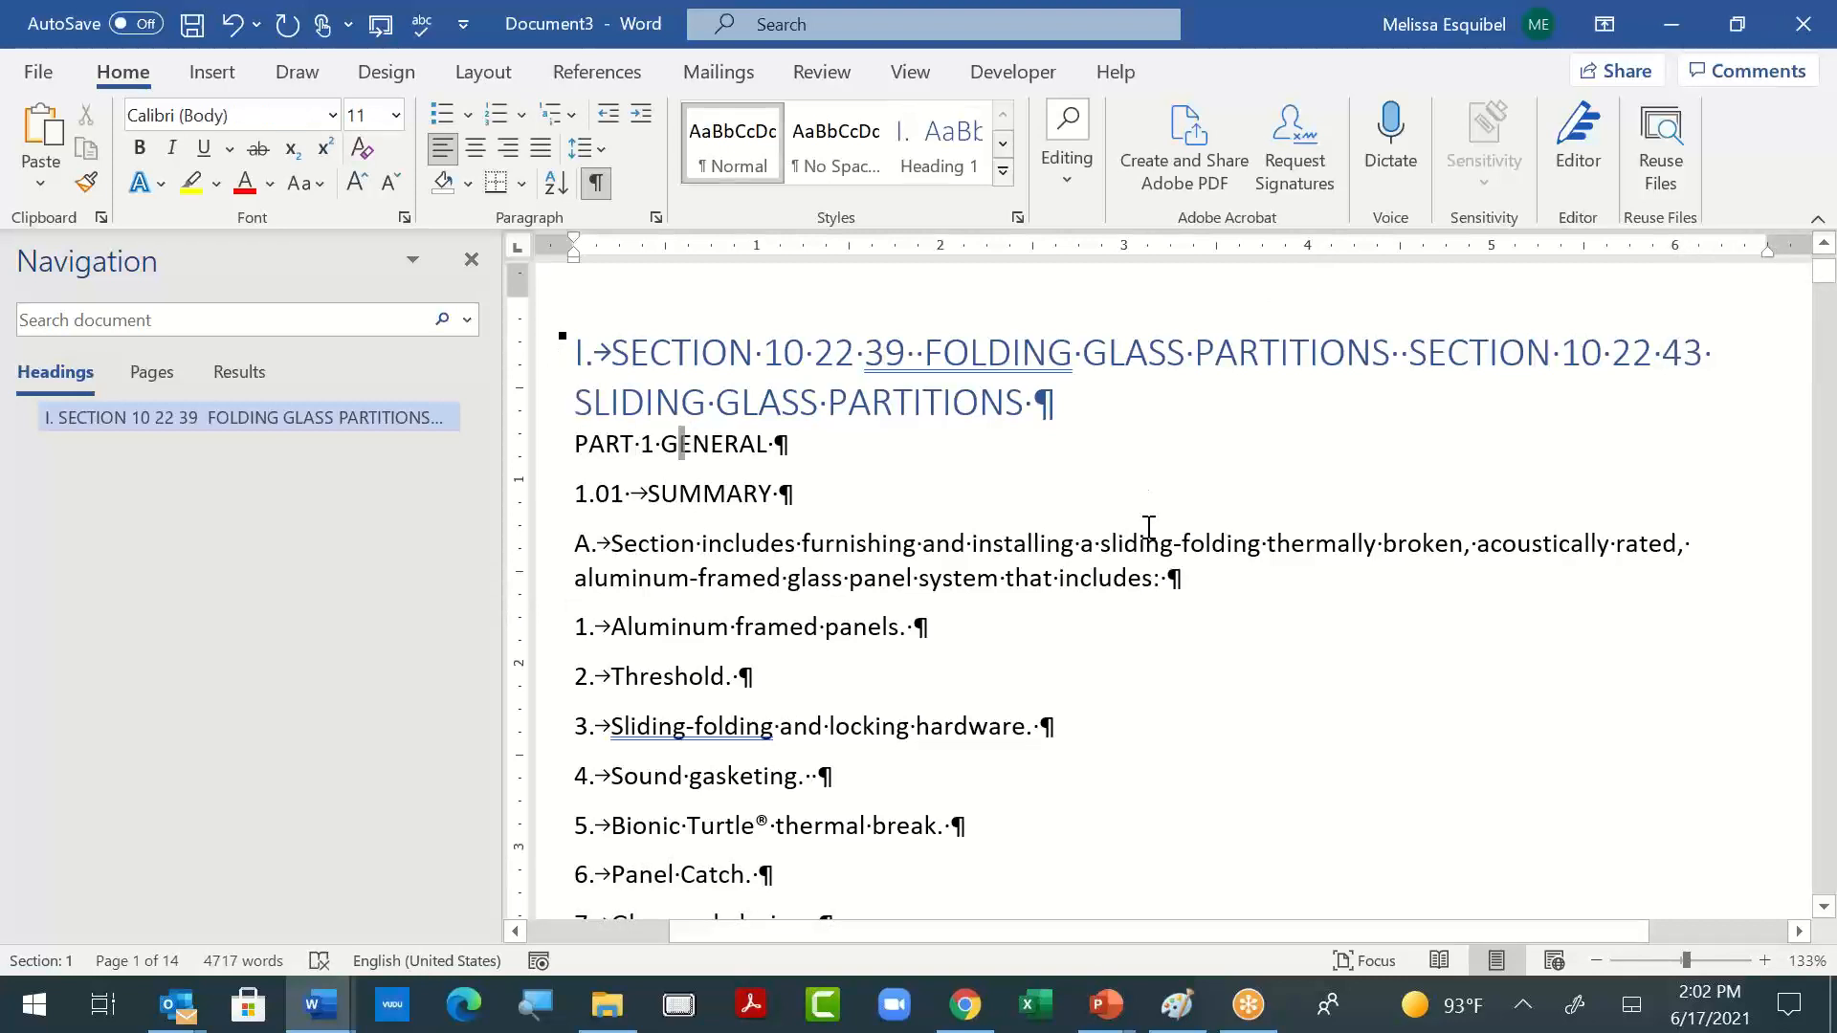
click(938, 143)
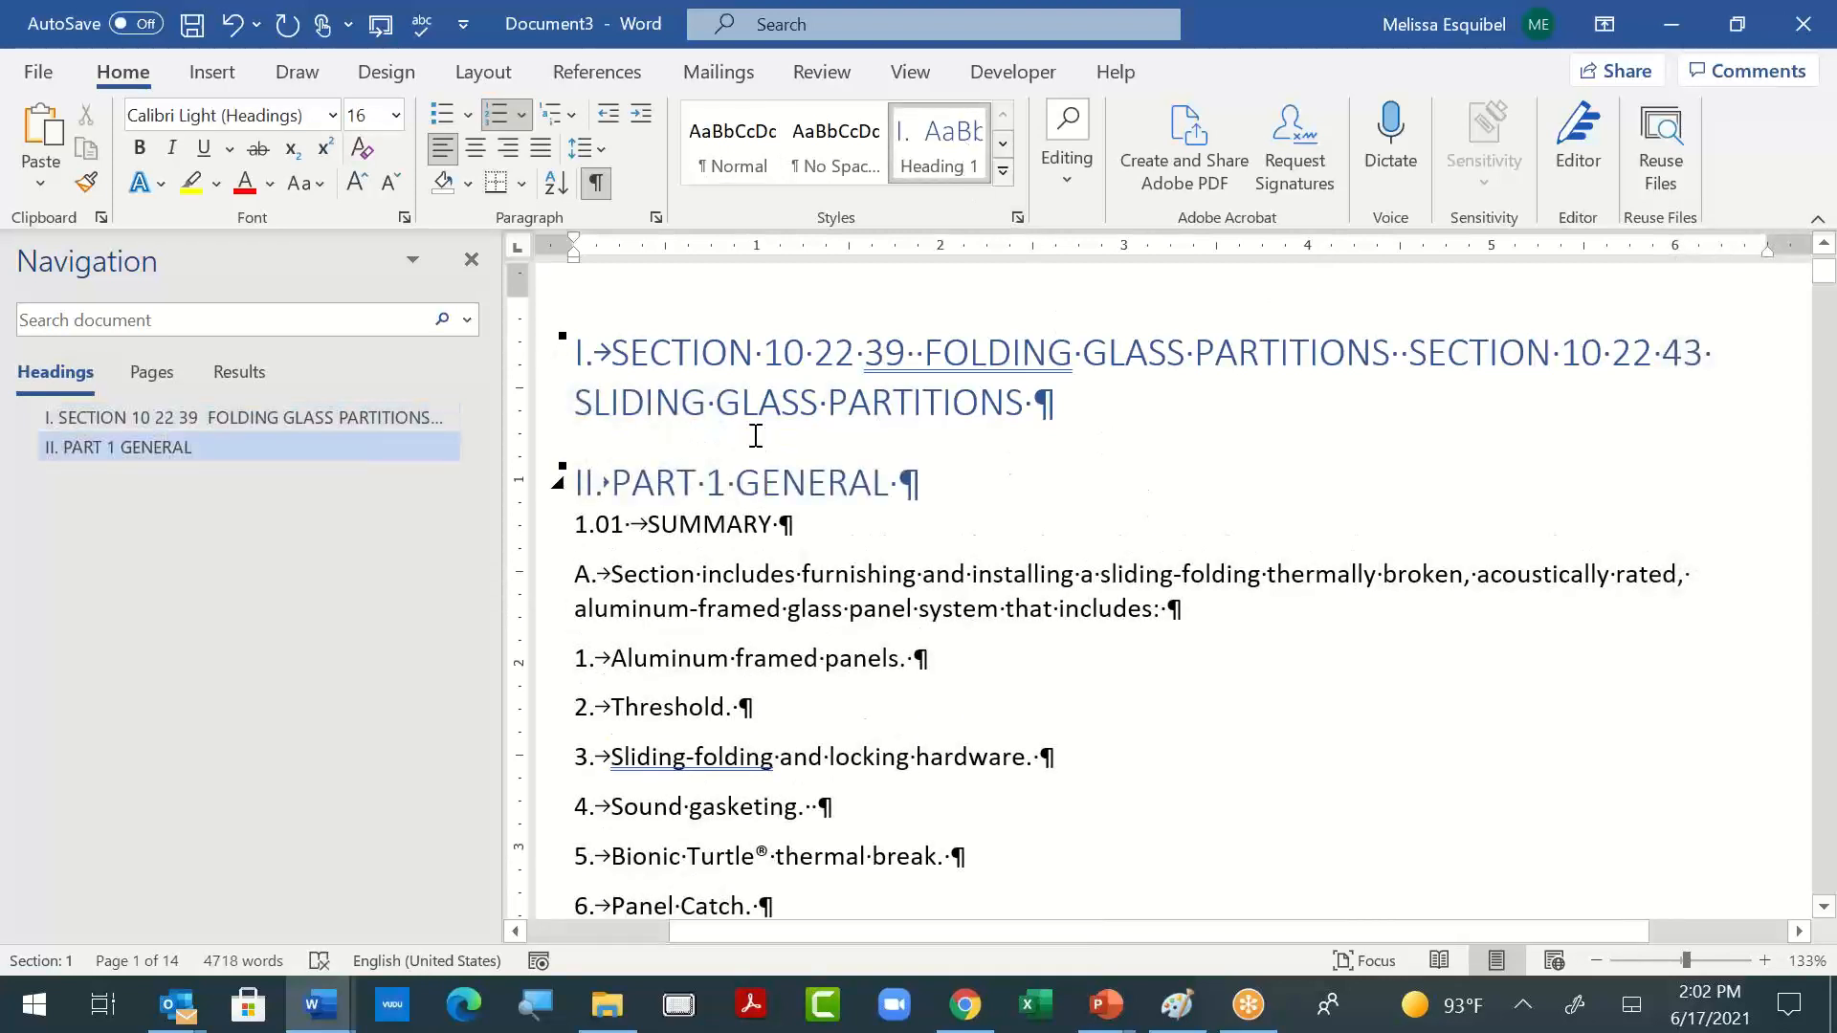
click(1003, 172)
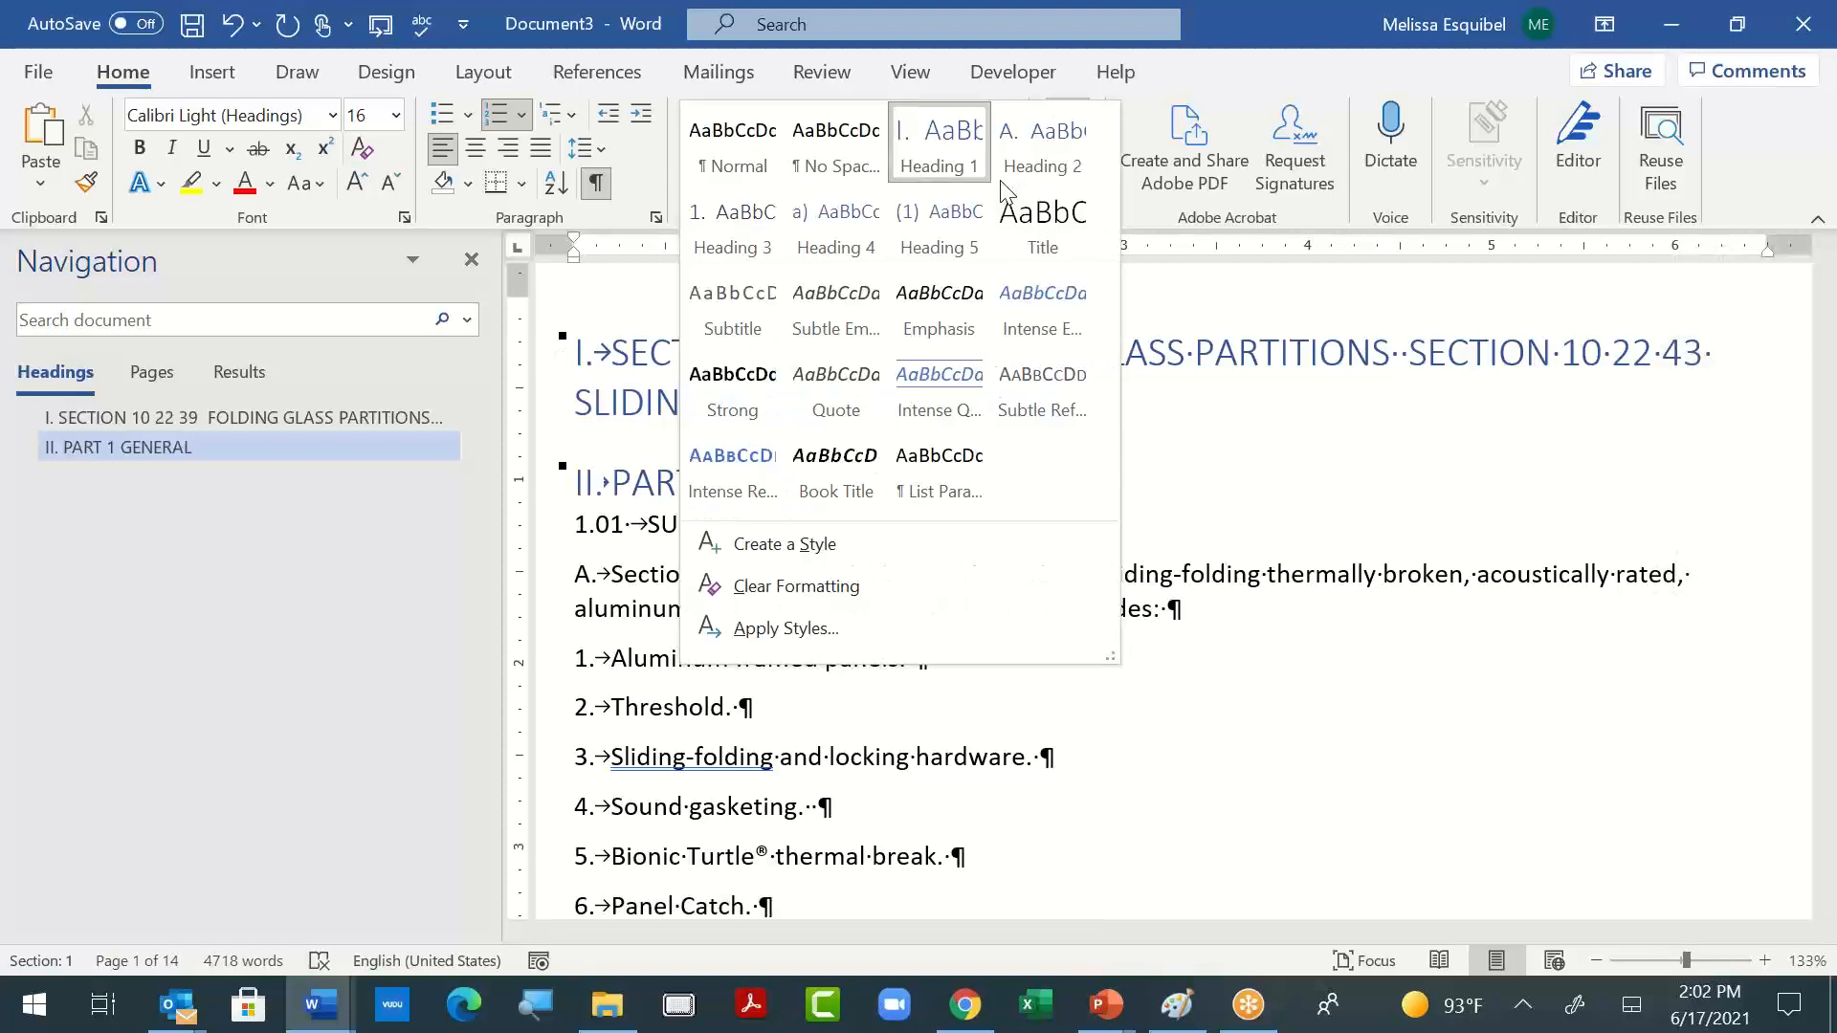
click(1058, 143)
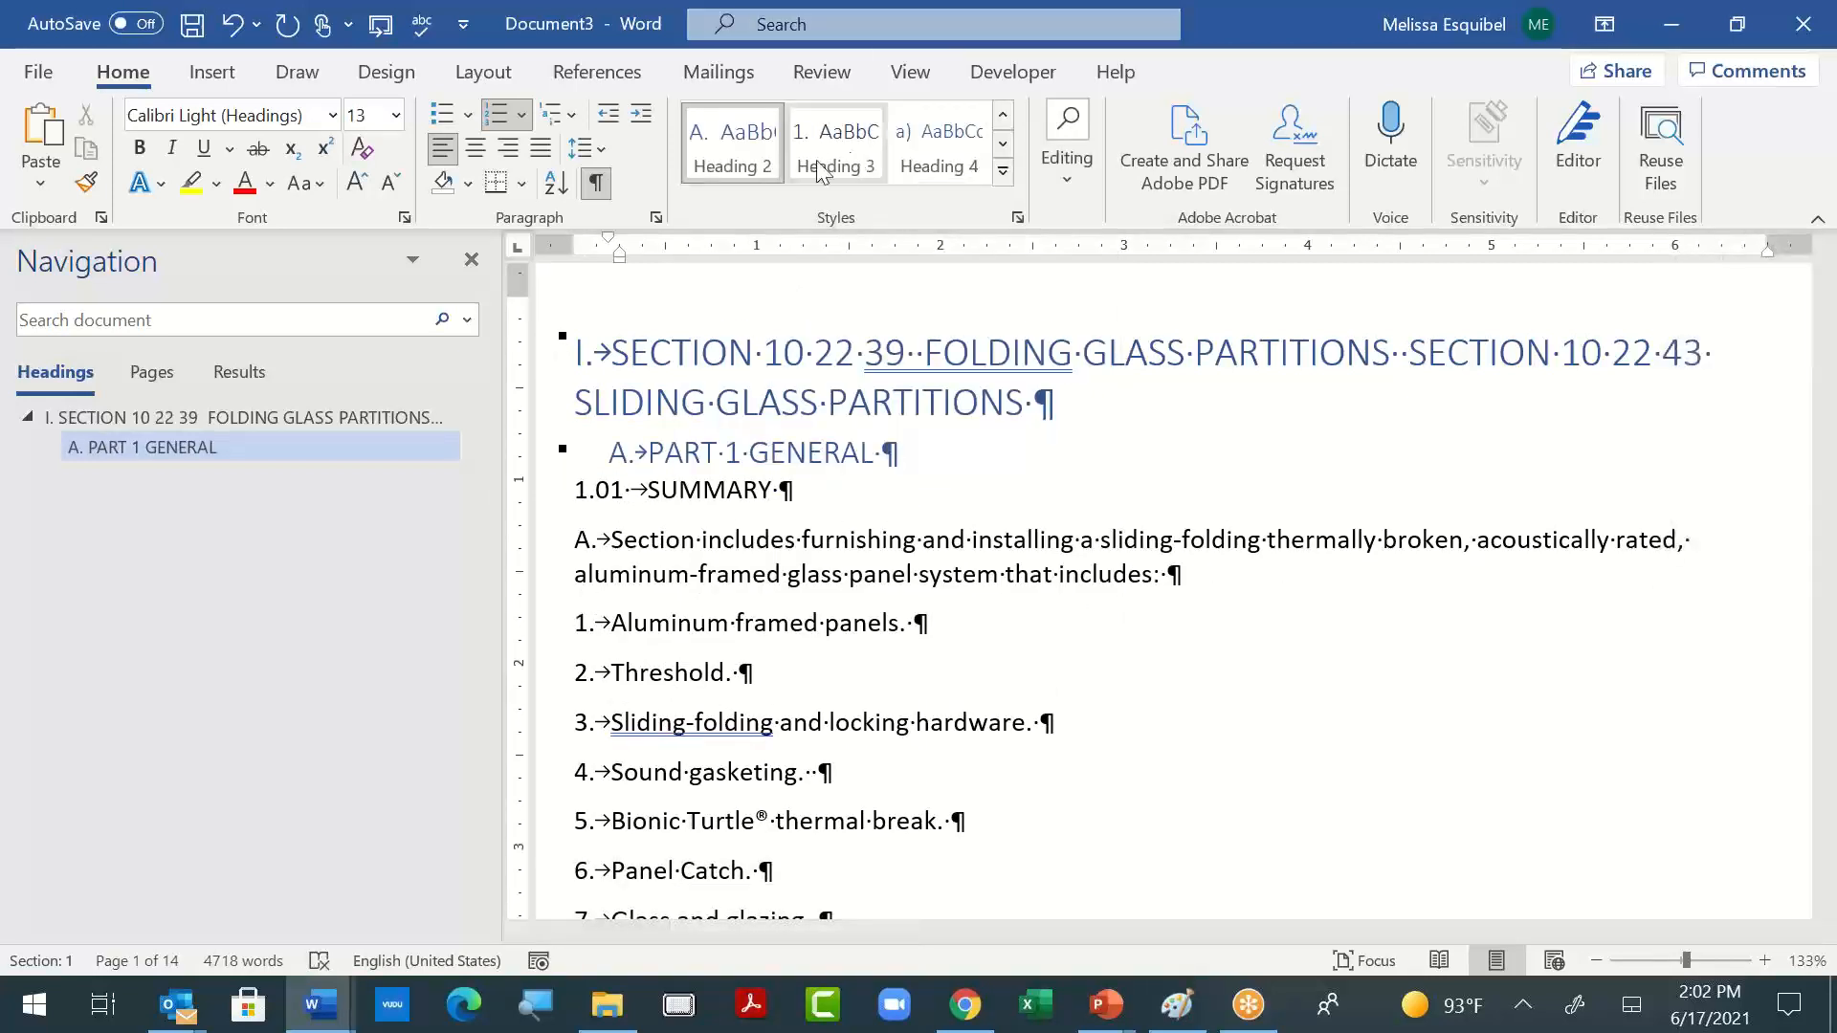
click(1002, 117)
click(939, 143)
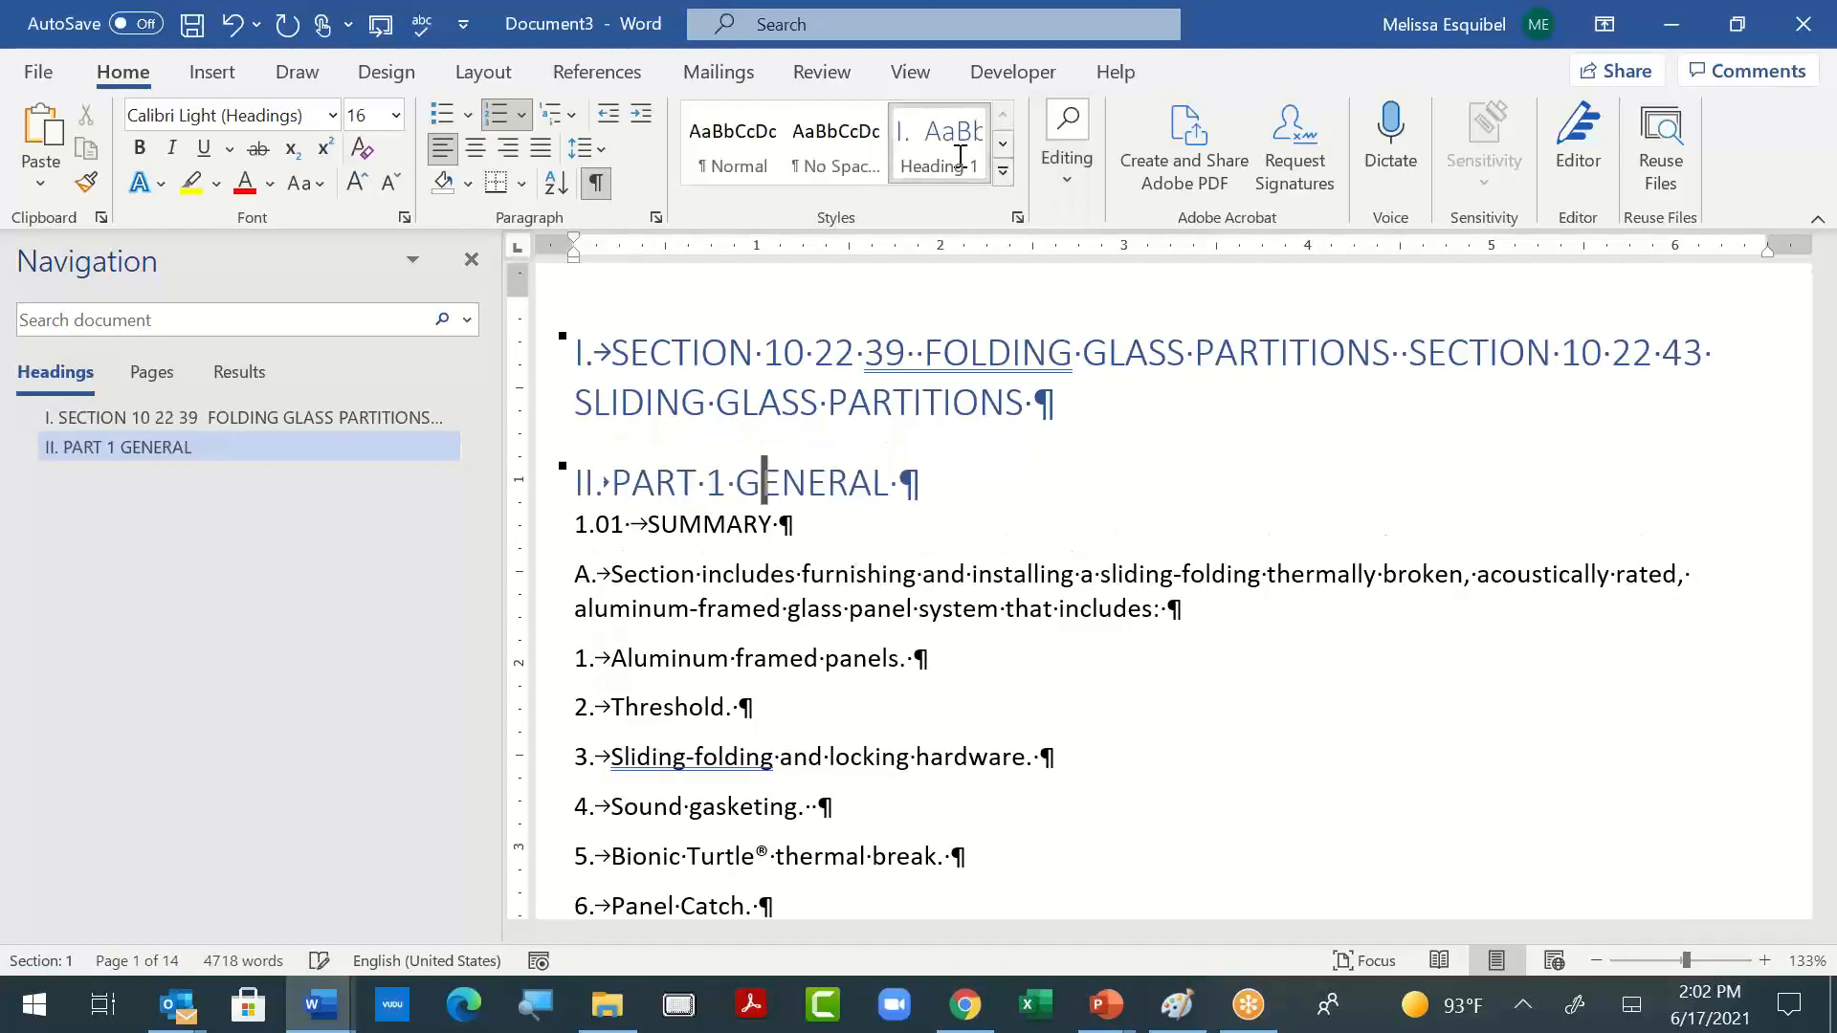
- Apply the Title style to the combined folding and sliding glass partitions section heading
click(653, 396)
drag(1121, 407, 572, 354)
click(1002, 172)
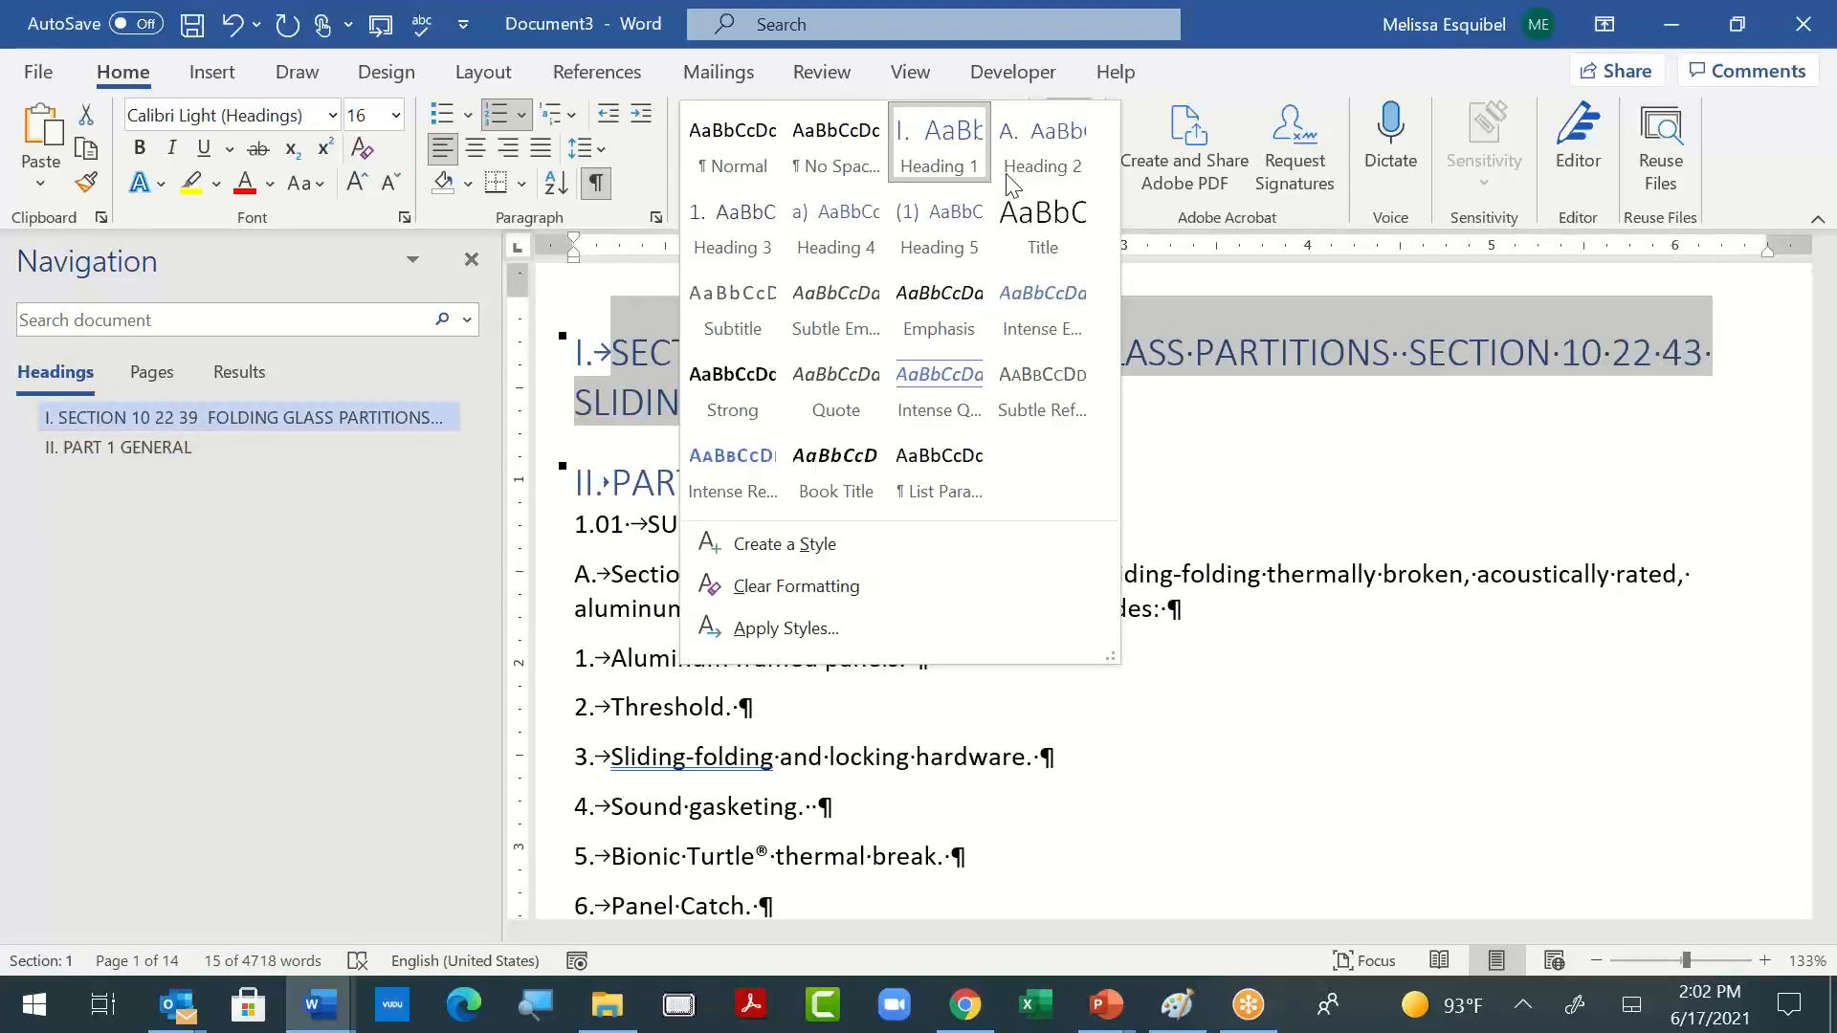
click(1042, 225)
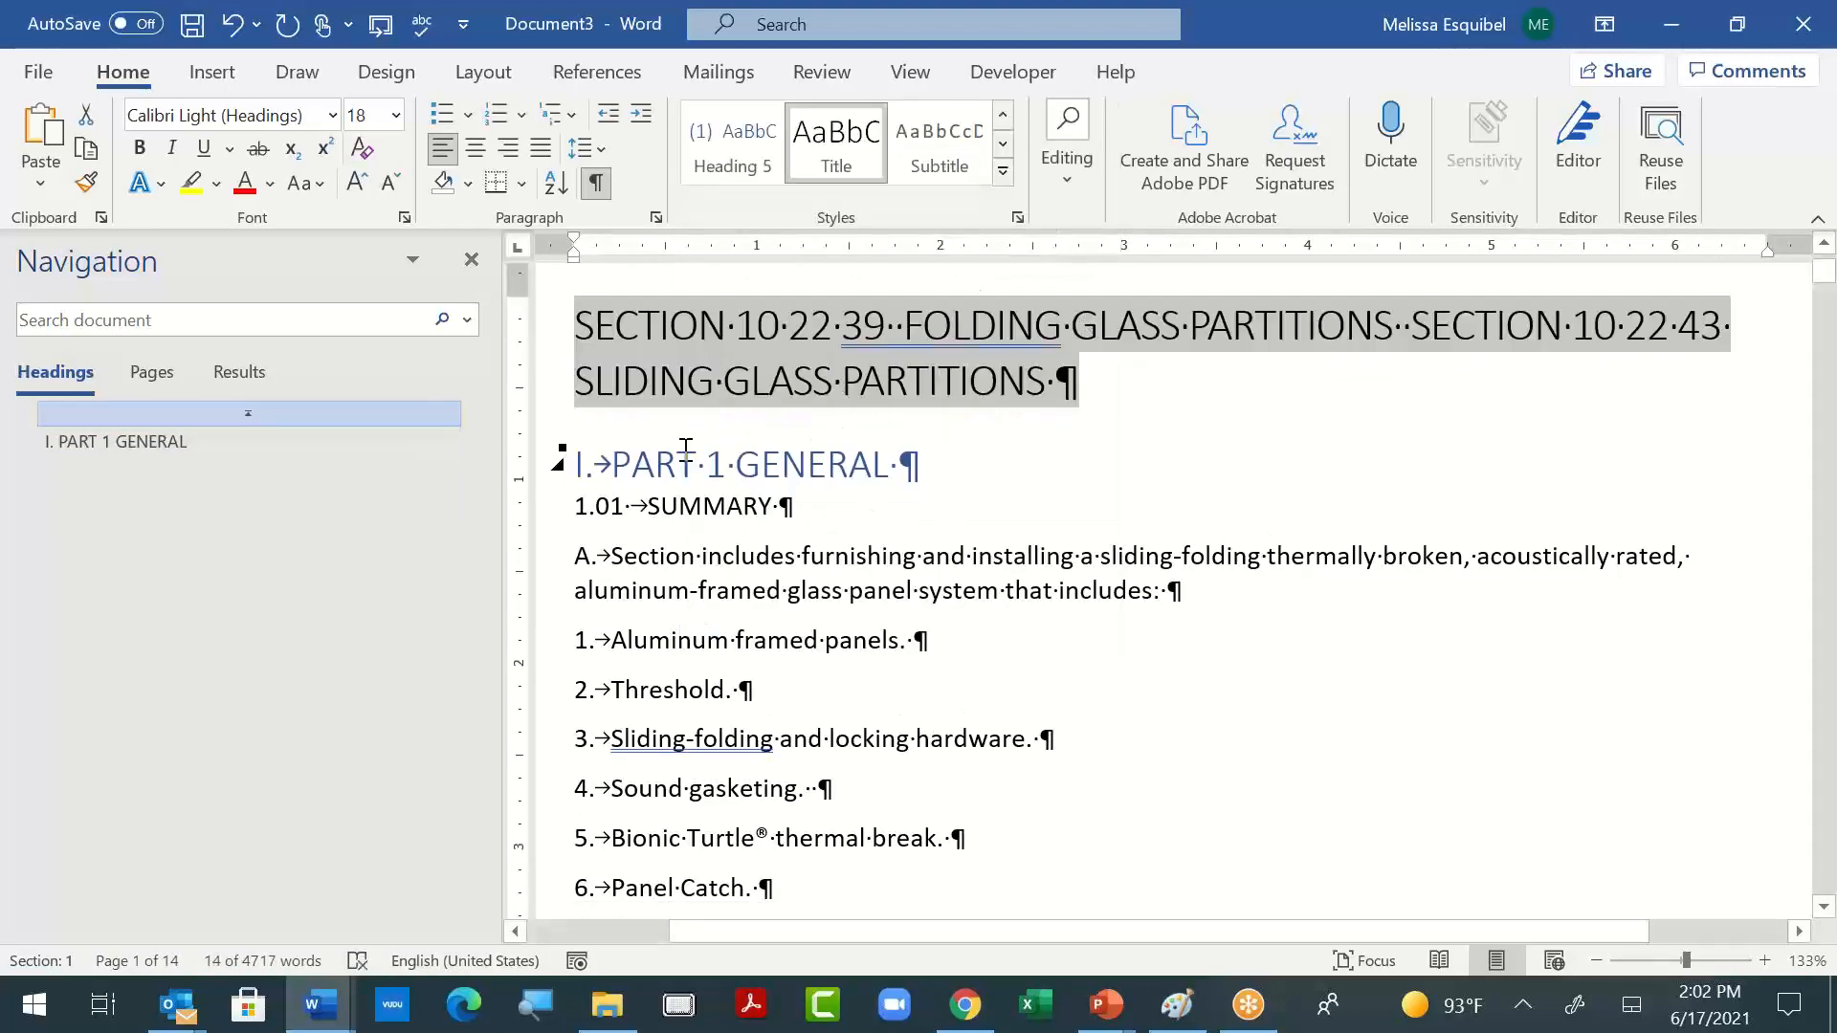
- Apply the Heading 2 style to the "1.01 SUMMARY" line under PART 1 GENERAL
click(972, 480)
click(662, 513)
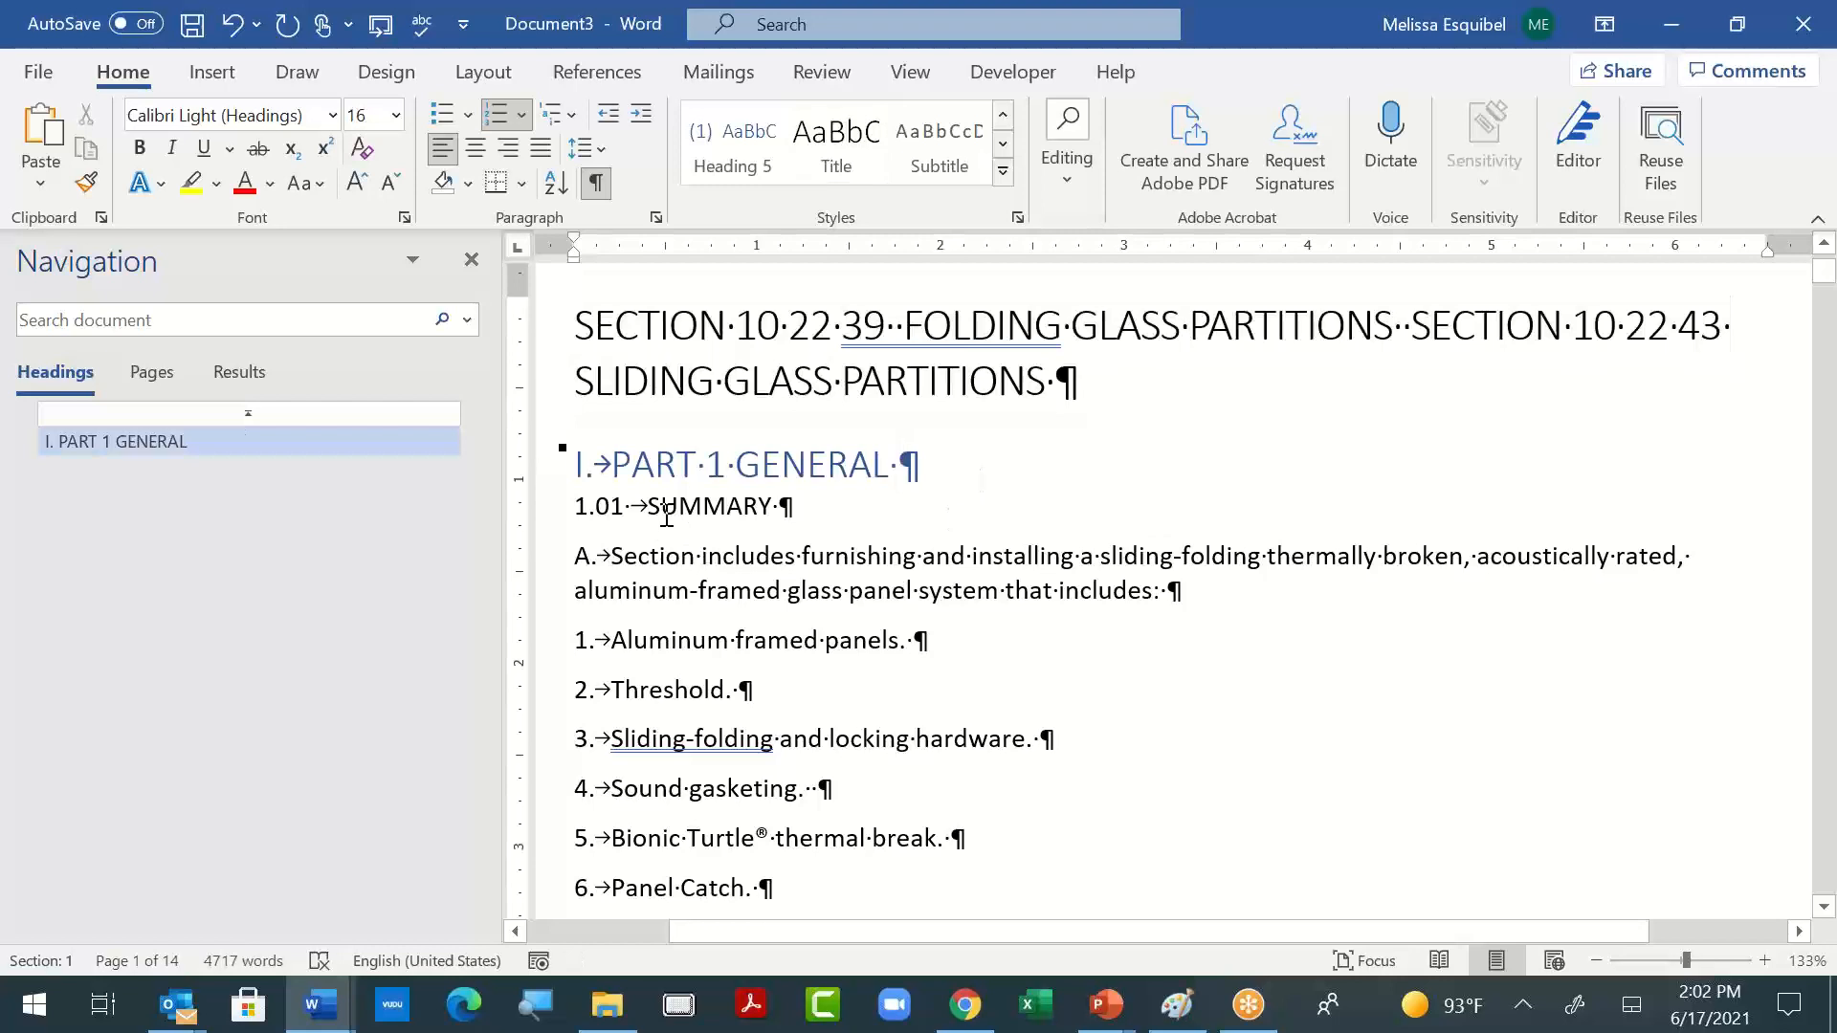
click(1006, 171)
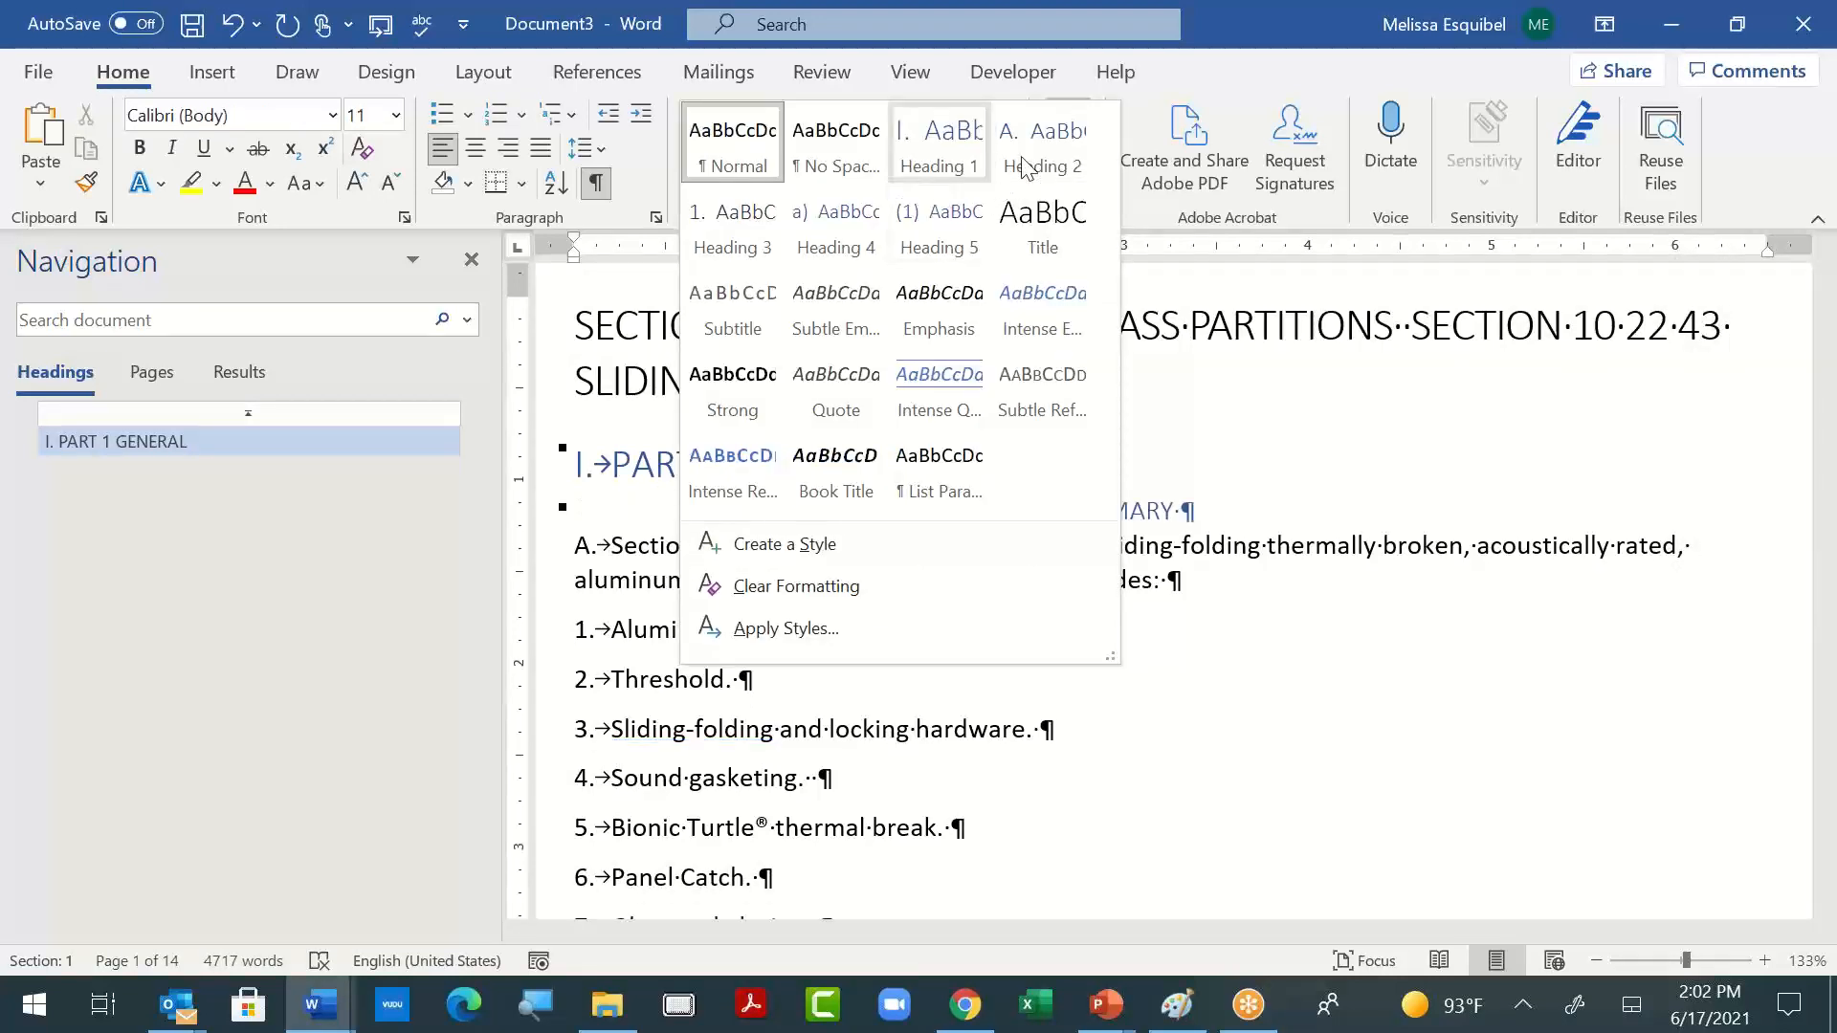
click(1014, 172)
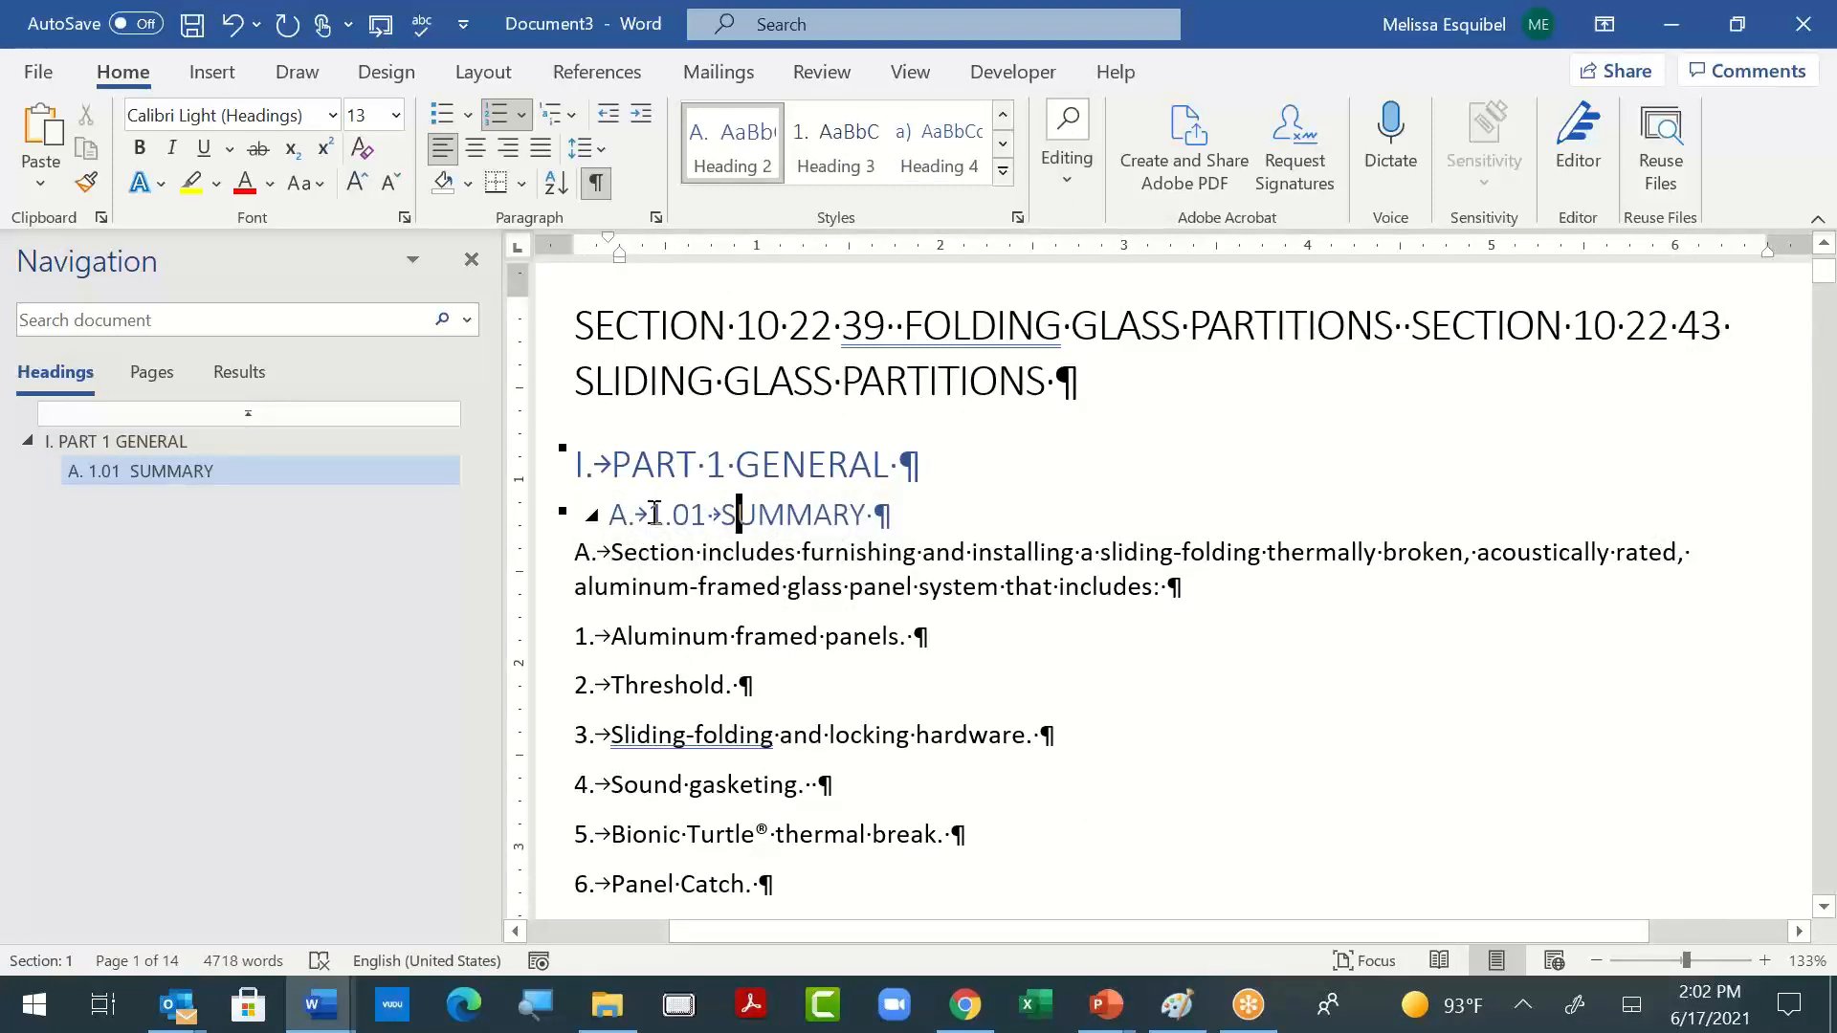
- Redefine the multilevel list so level 2, linked to Heading 2, has an empty number format
click(571, 116)
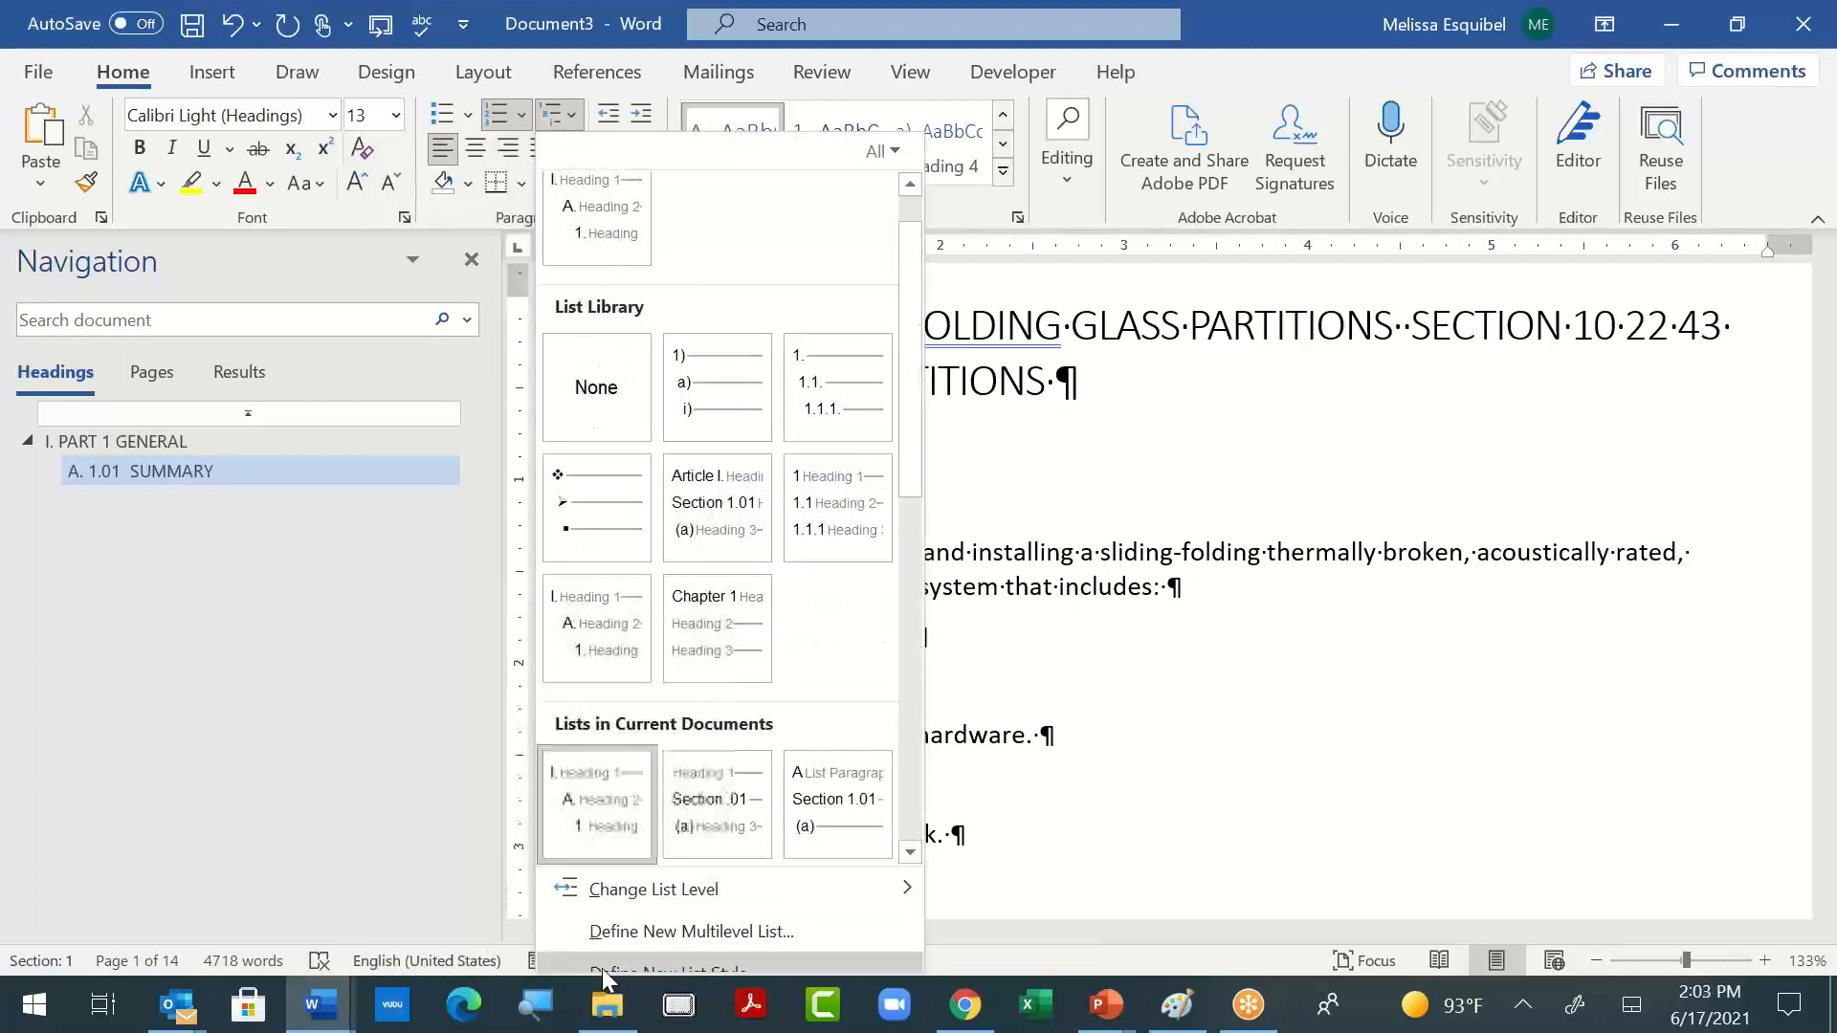
click(607, 931)
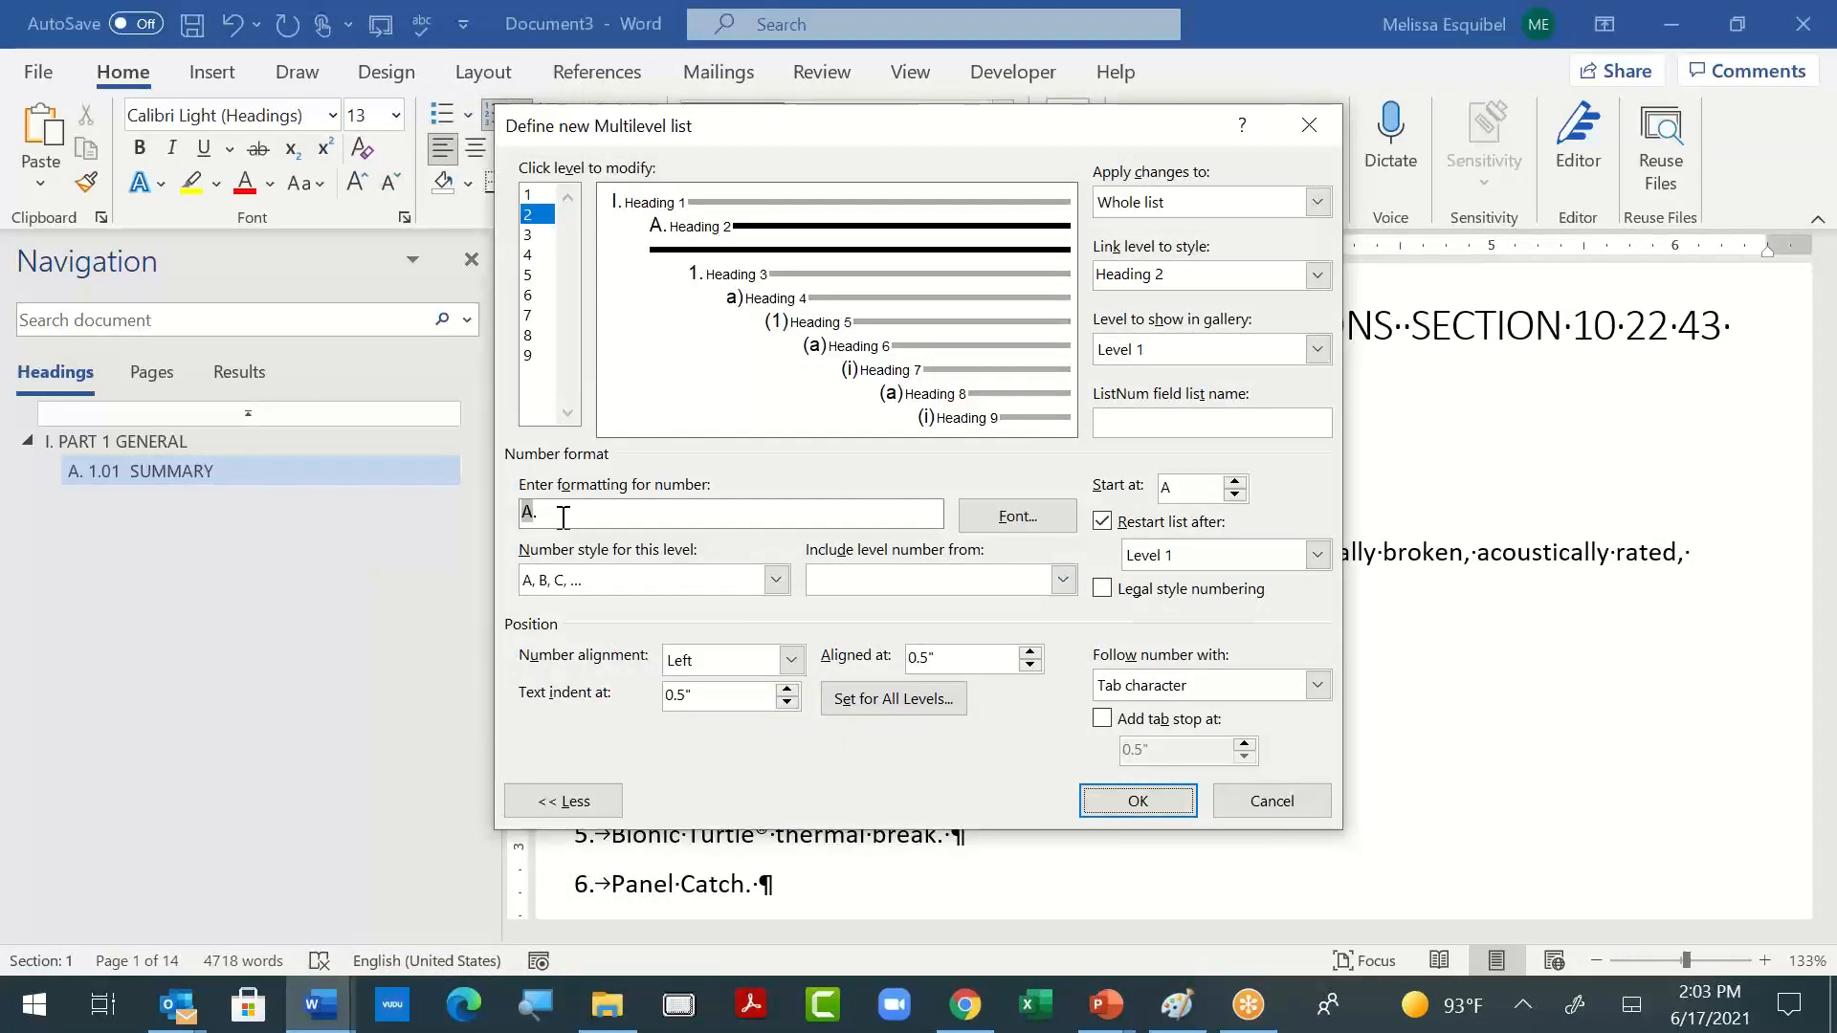
drag(563, 518, 499, 502)
key(BackSpace)
click(1148, 806)
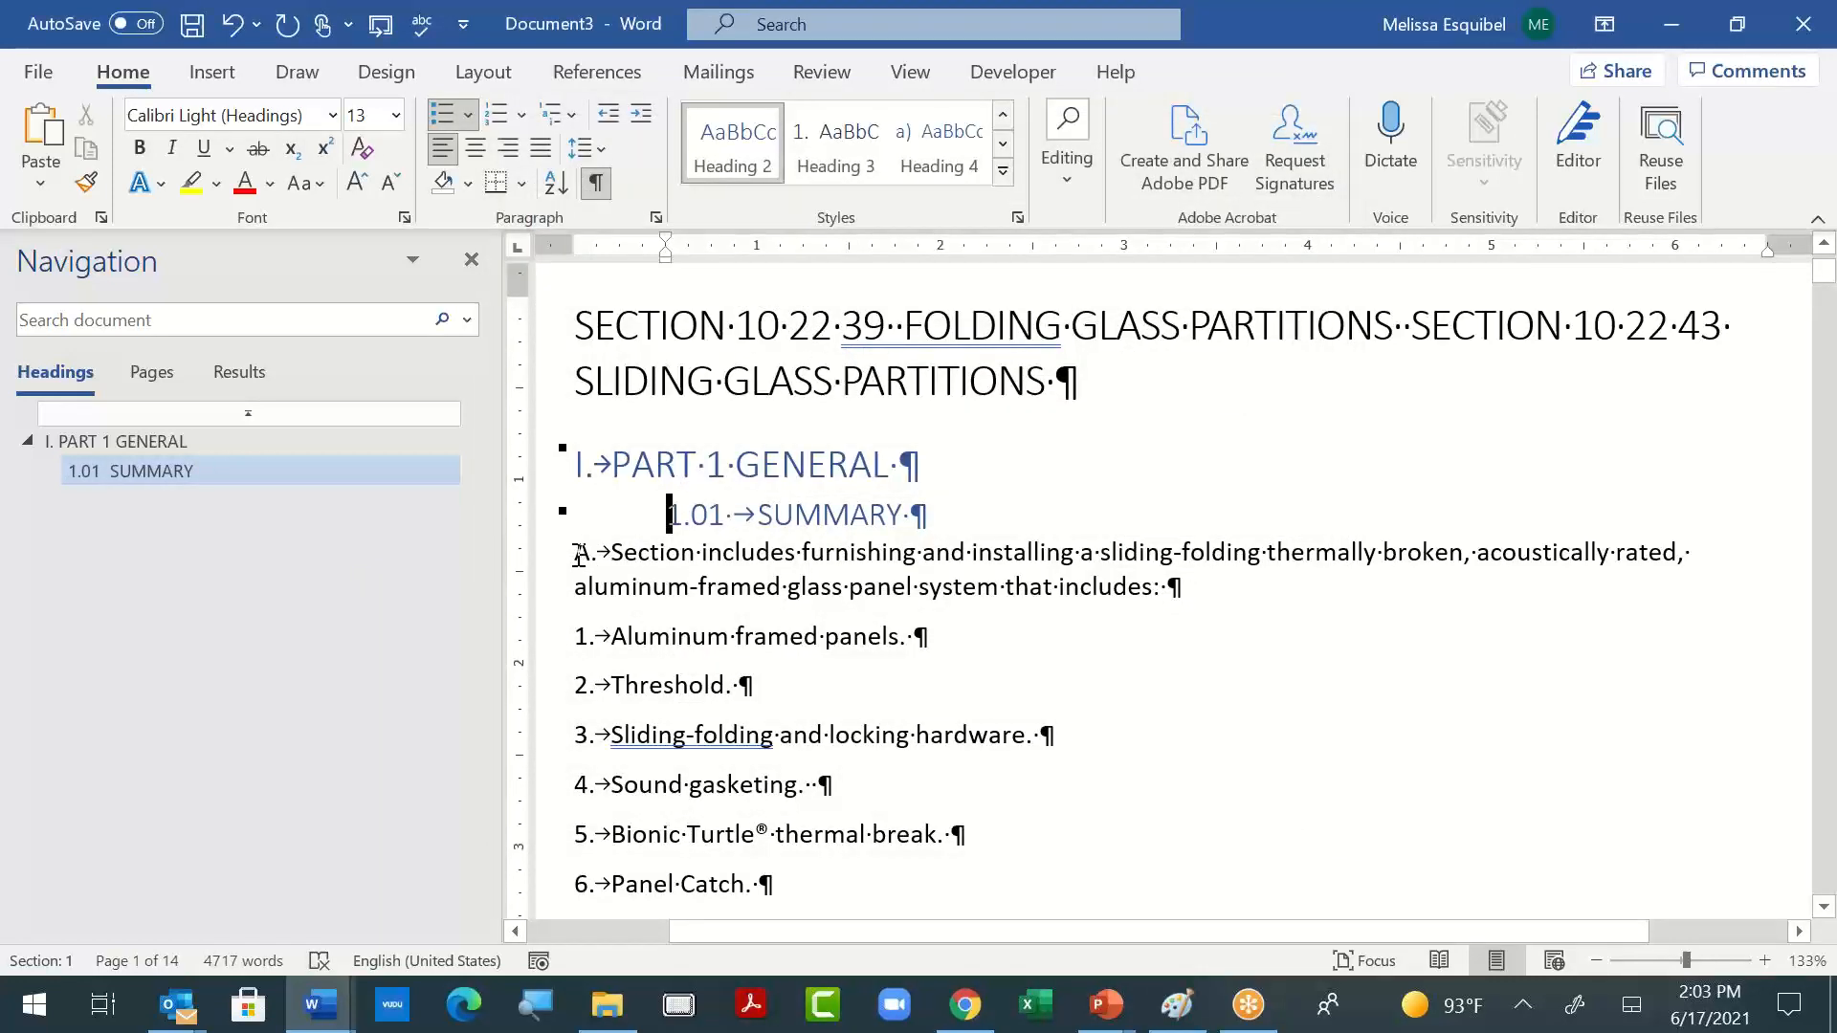
- Apply the List Paragraph style to paragraph A, "Section includes furnishing and installing"
click(579, 555)
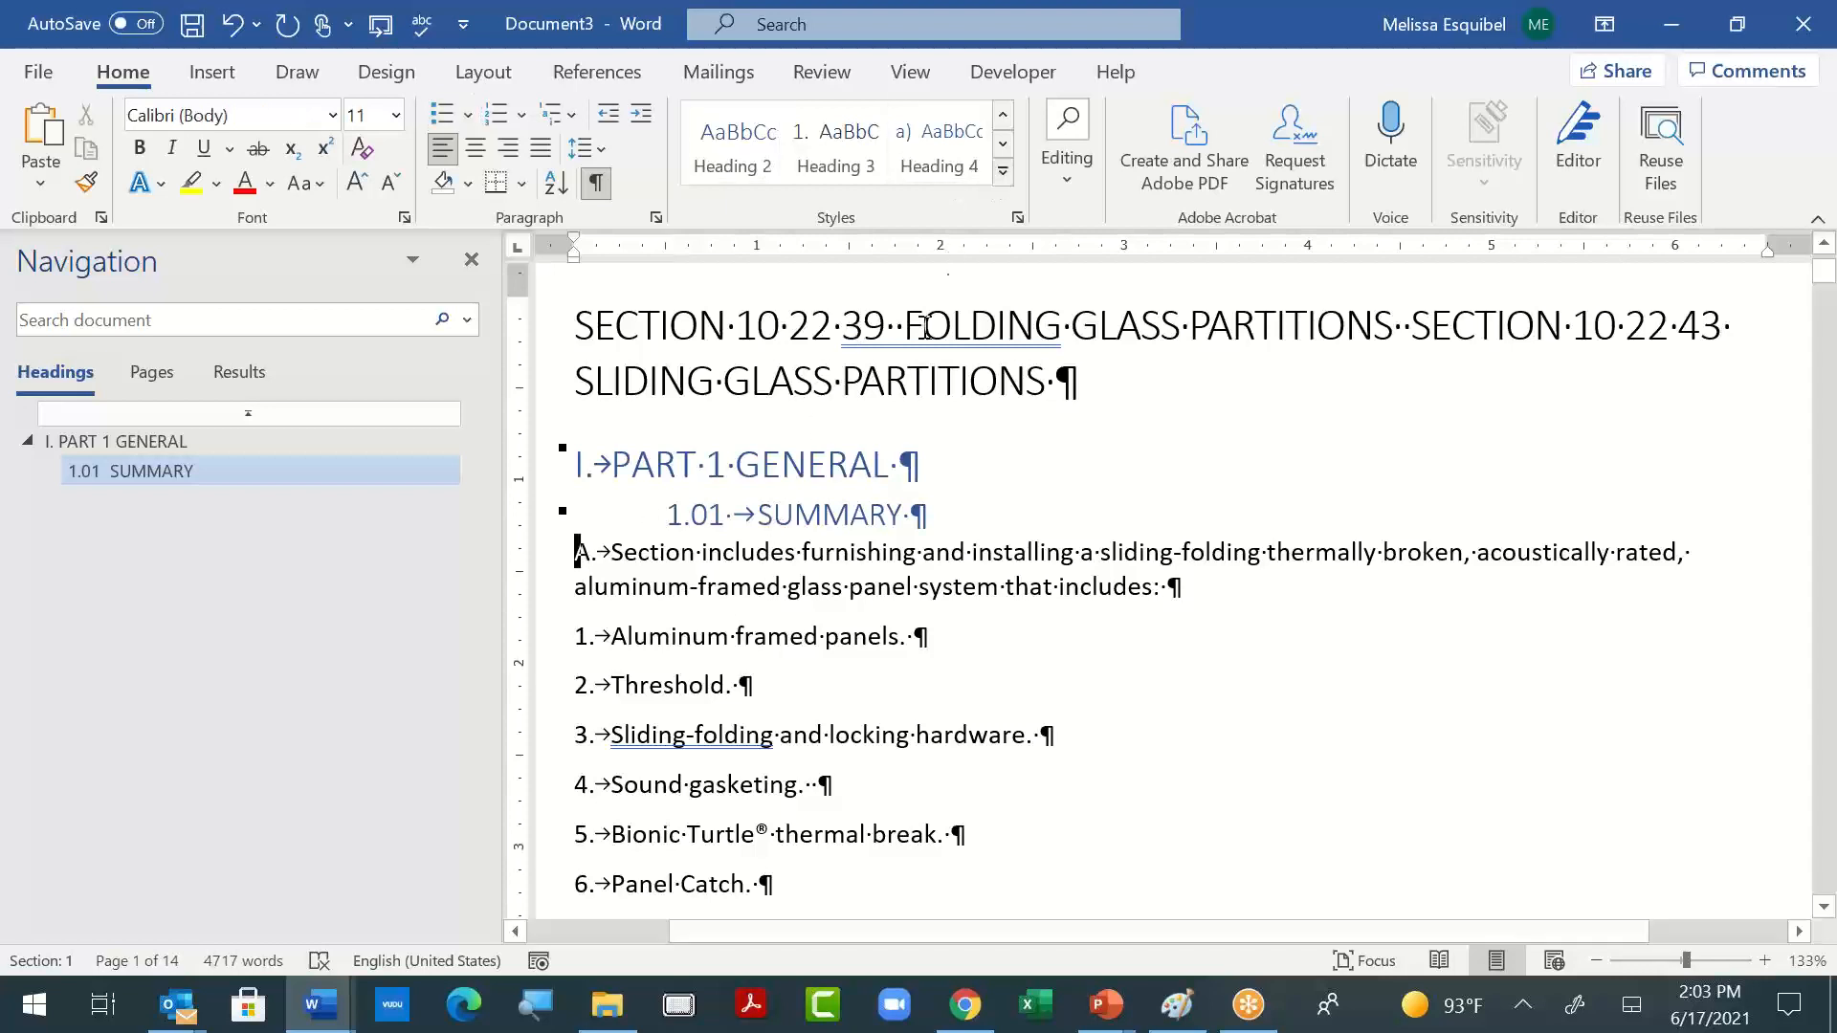
click(1003, 171)
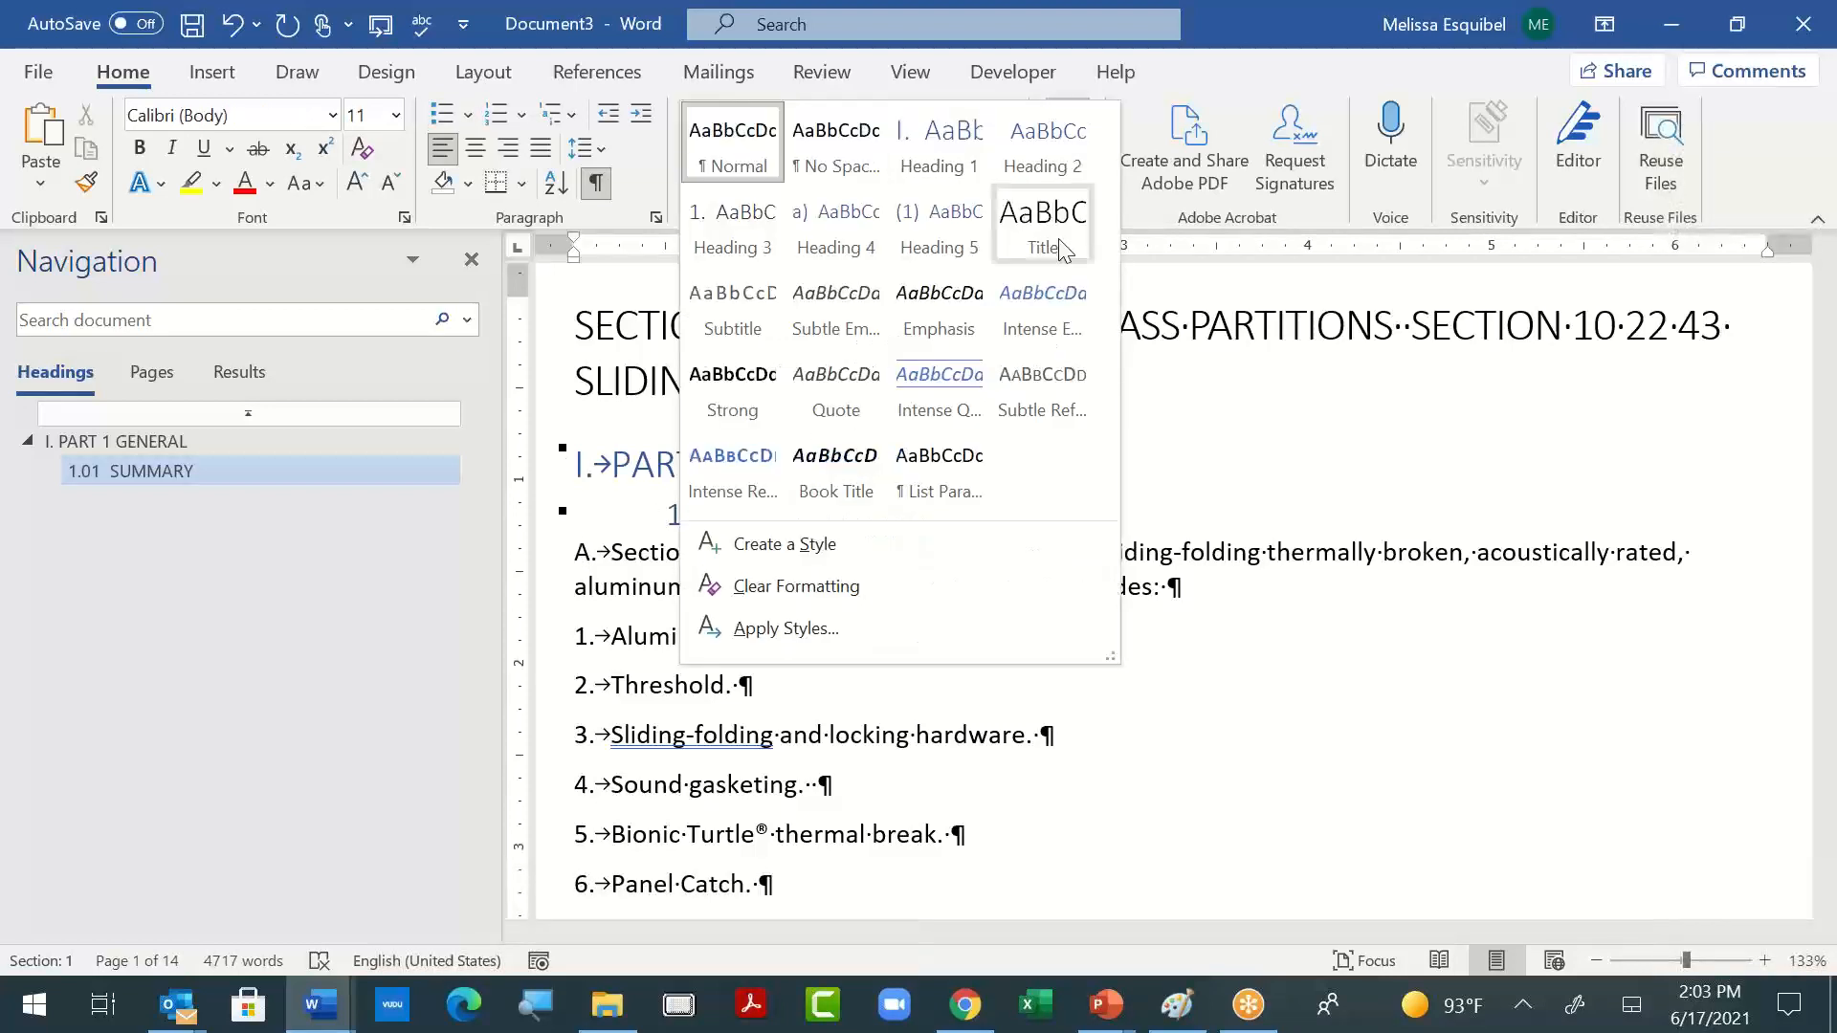
click(964, 459)
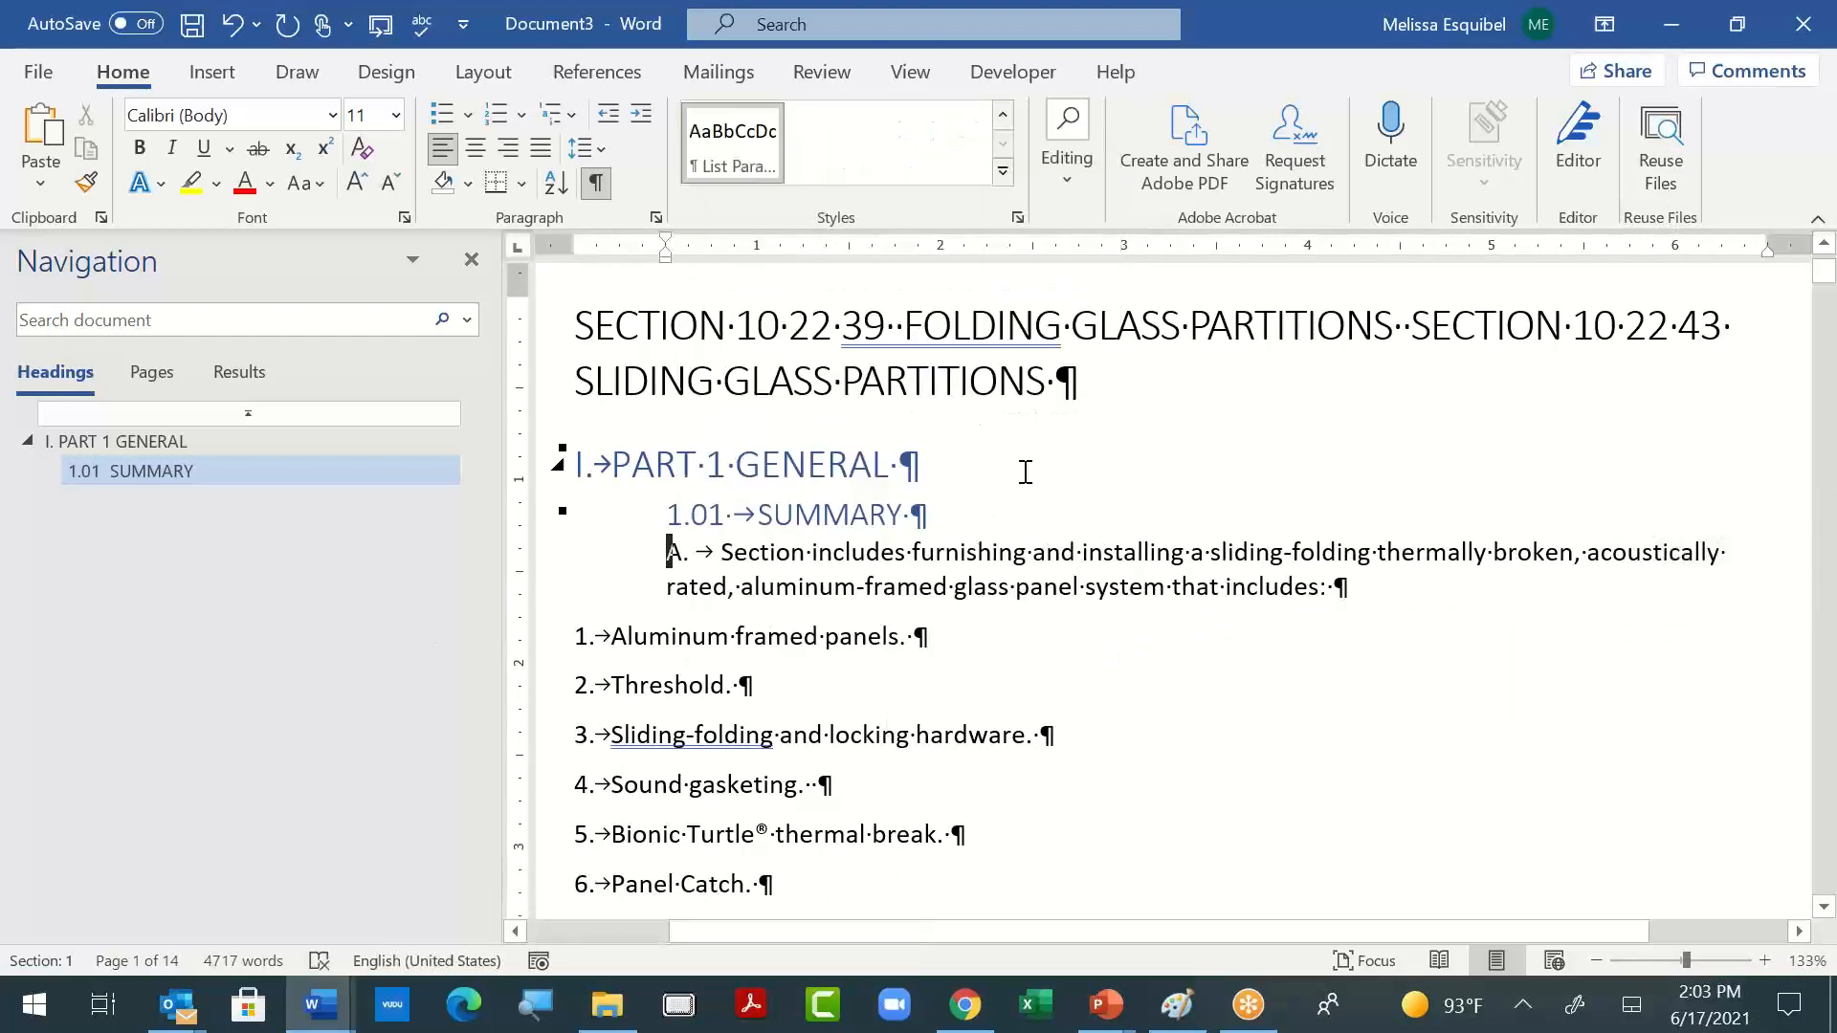
- Set the left indent of the "1.01 SUMMARY" heading to about 0.2 inches and of paragraph A to about 0.6 inches
click(742, 517)
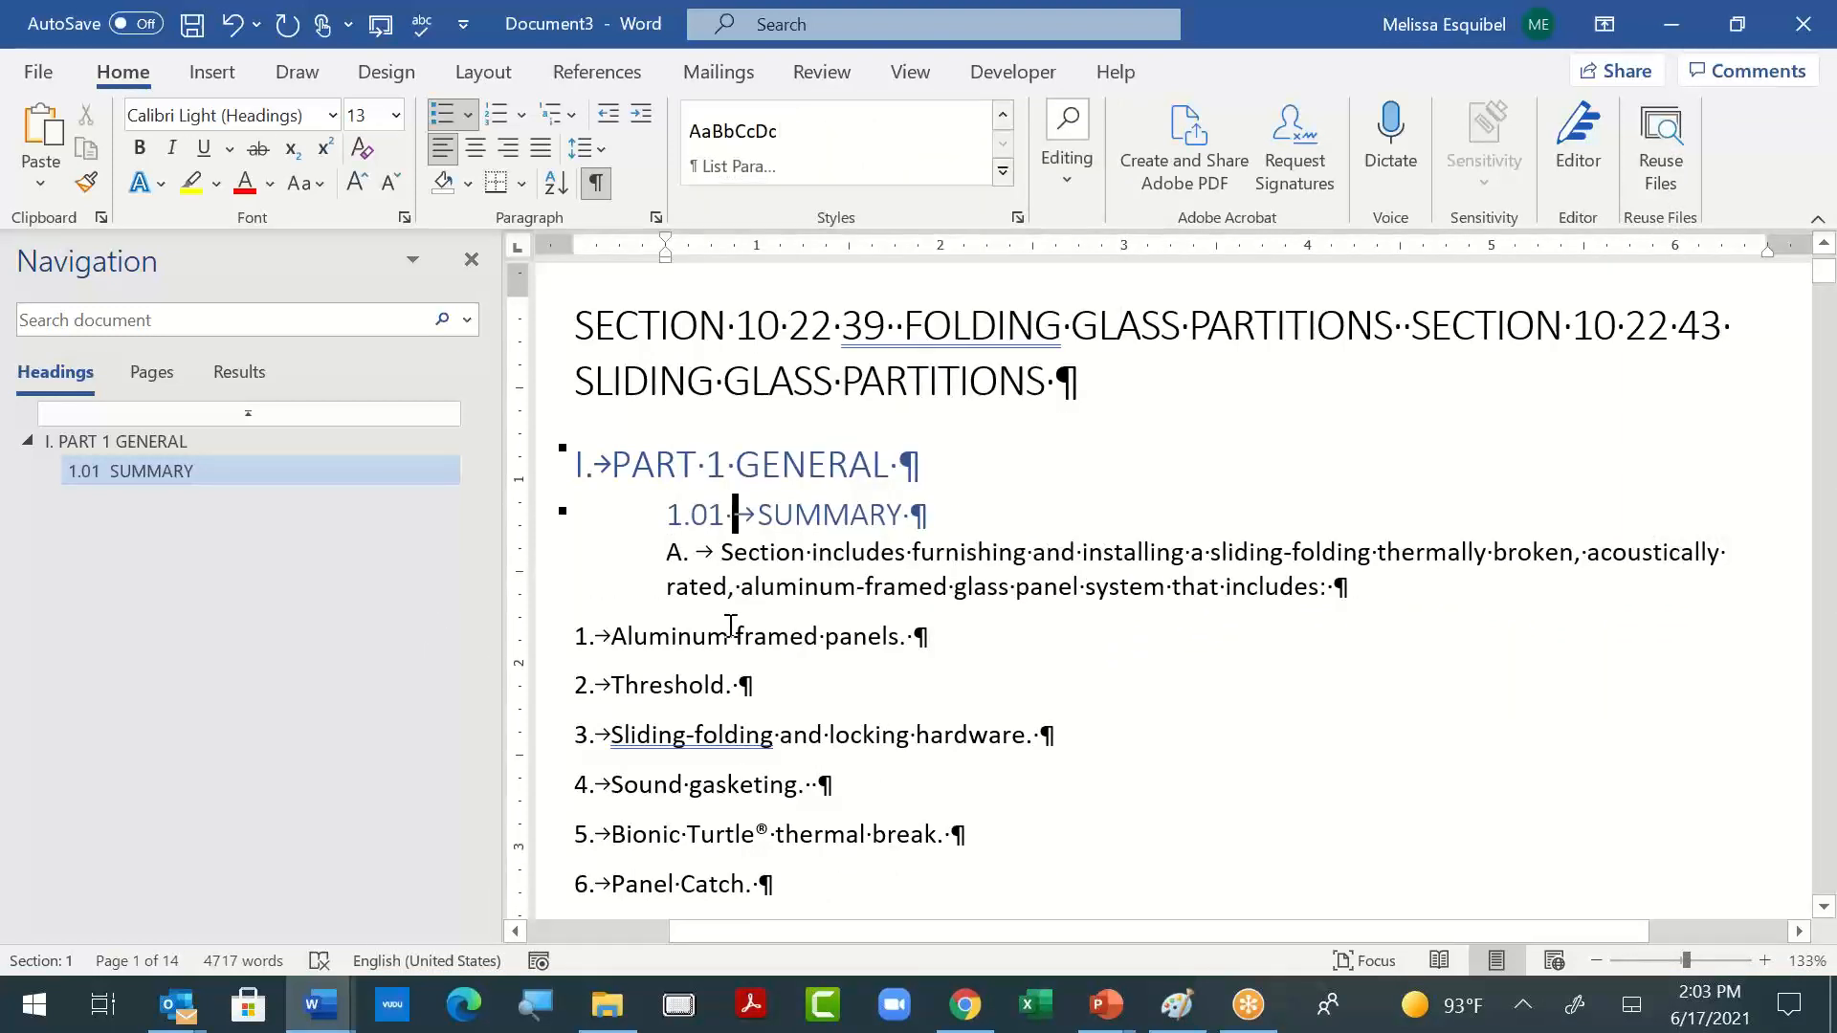
click(697, 512)
drag(670, 265, 613, 265)
click(725, 553)
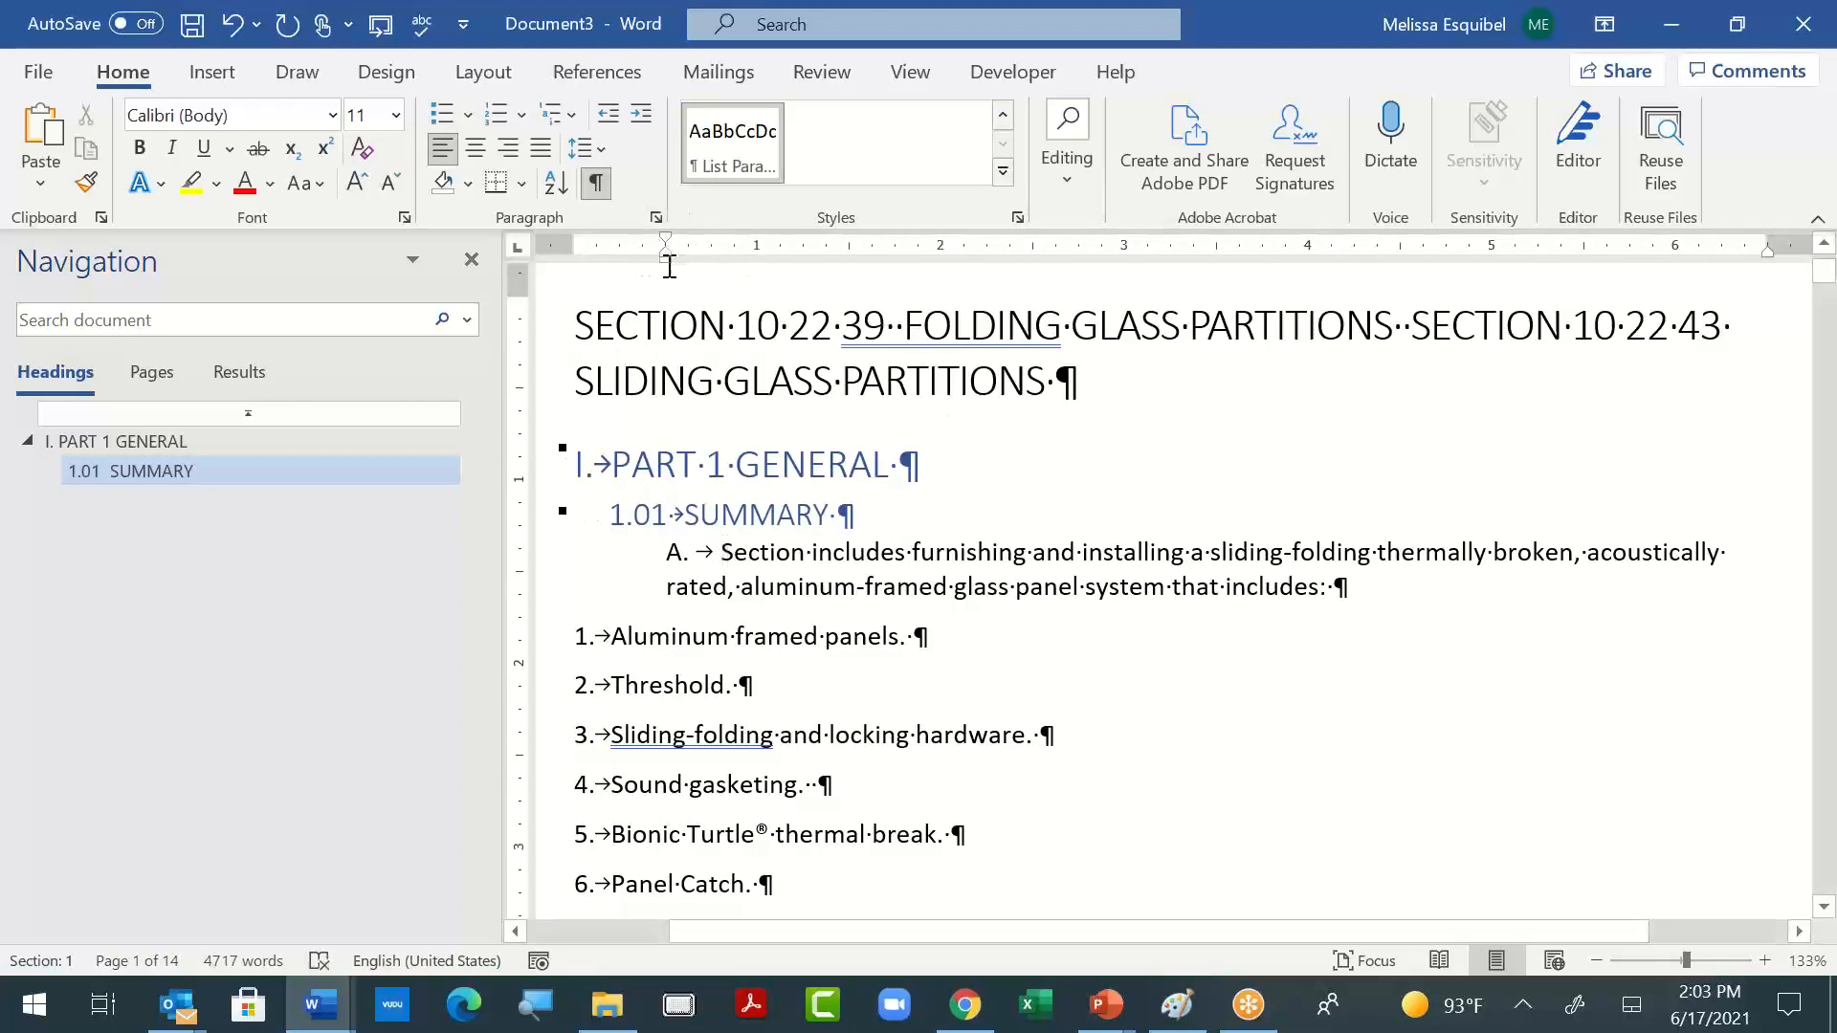
mouse_move(669, 266)
mouse_down()
mouse_move(627, 277)
mouse_move(689, 287)
mouse_up()
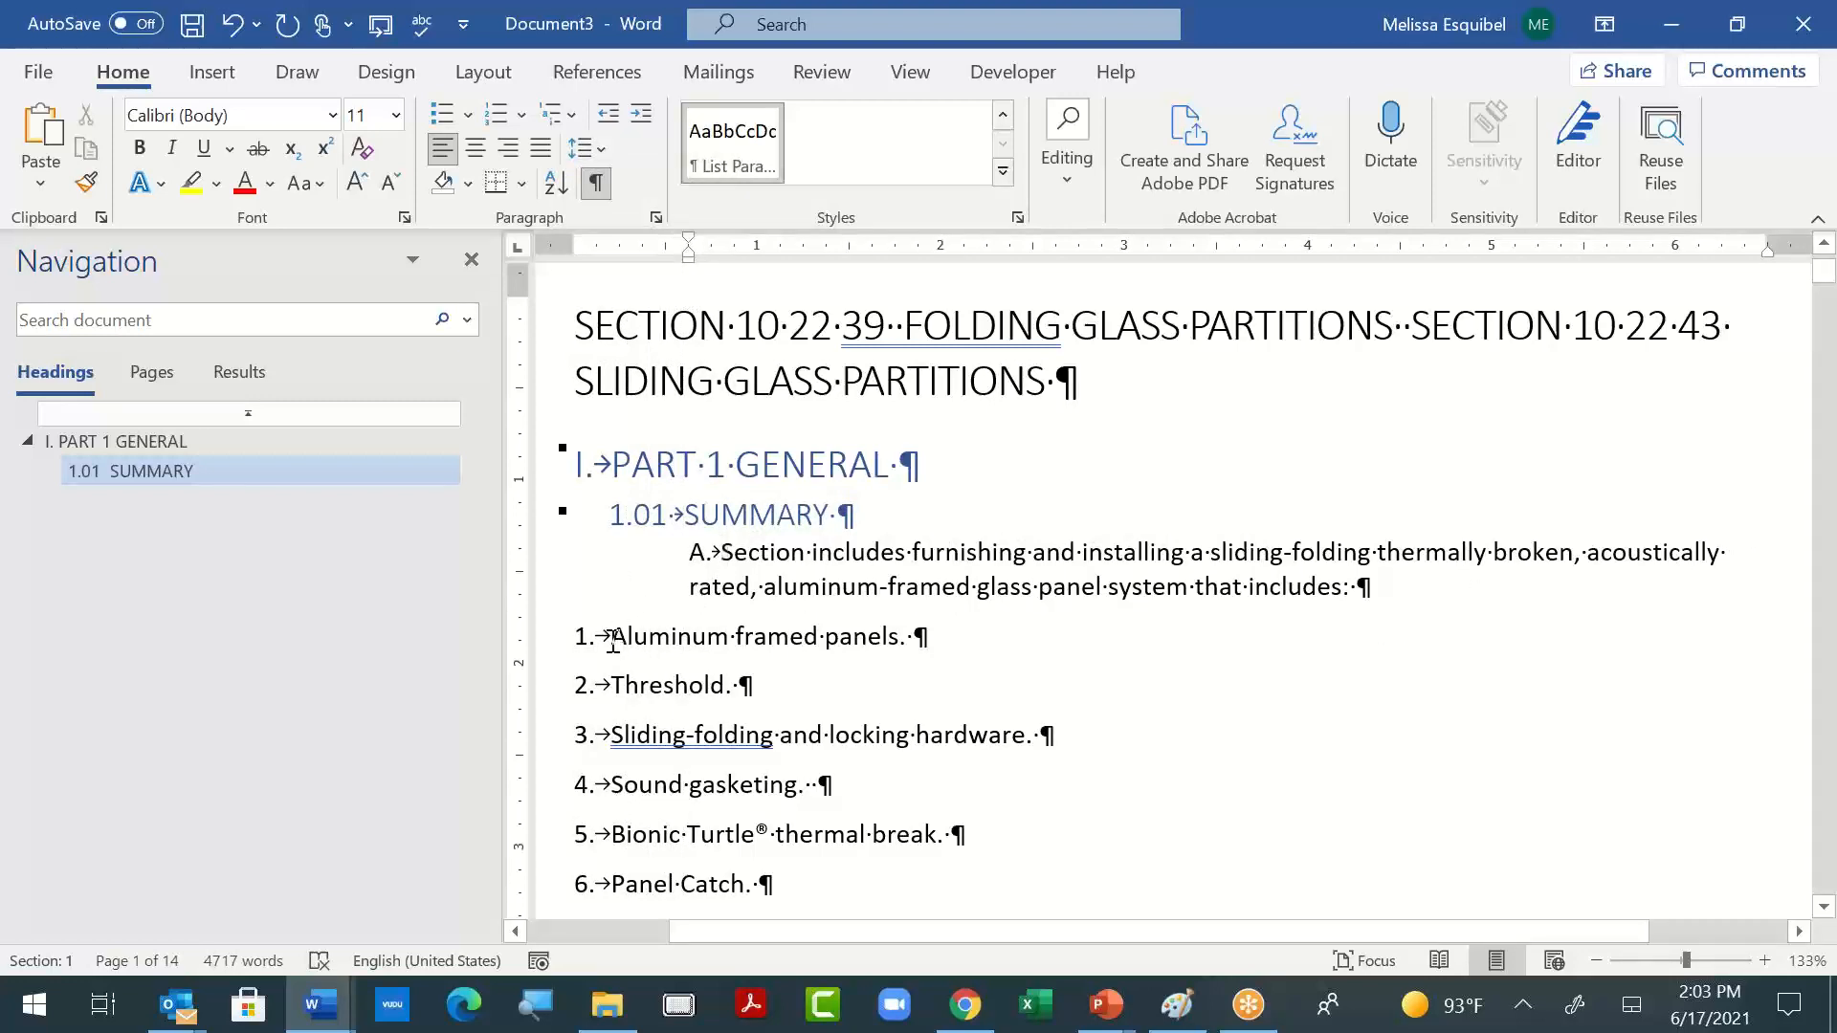
- Copy paragraph A's formatting onto the "Aluminum framed panels" and "Threshold" items and indent both to about 0.8 inches
drag(725, 552, 1344, 582)
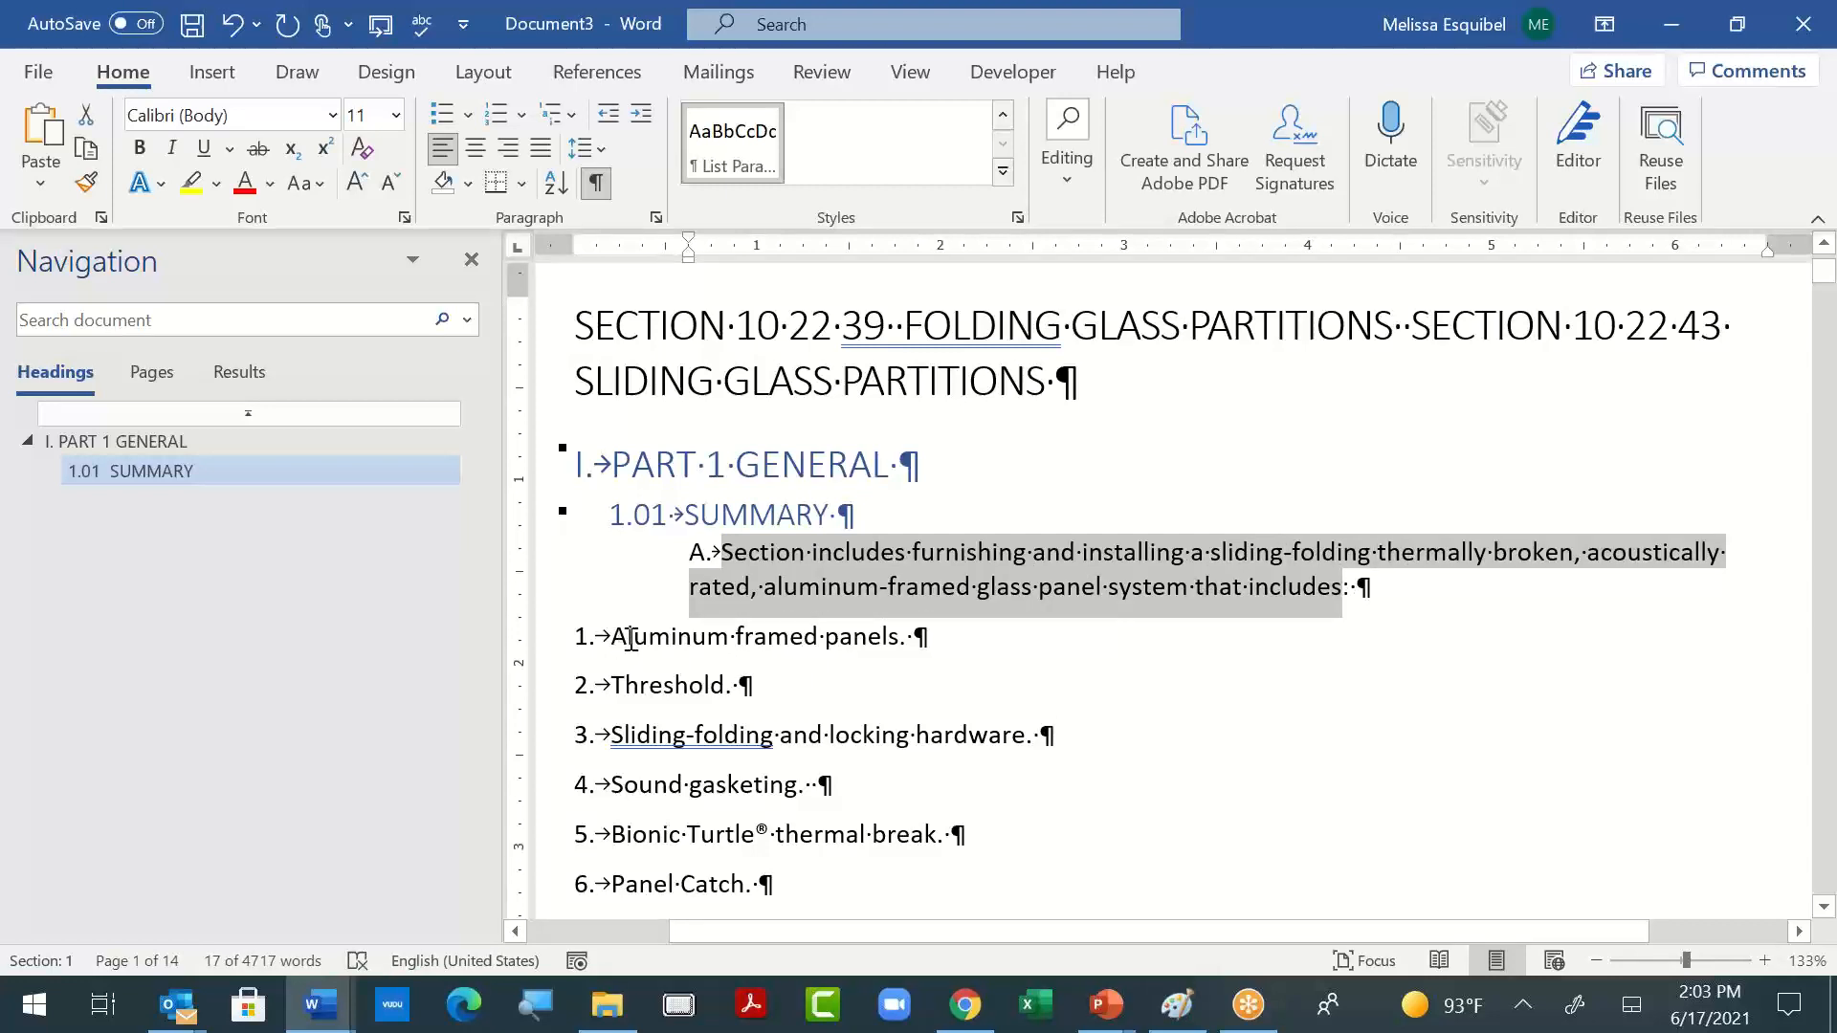
drag(630, 638, 964, 651)
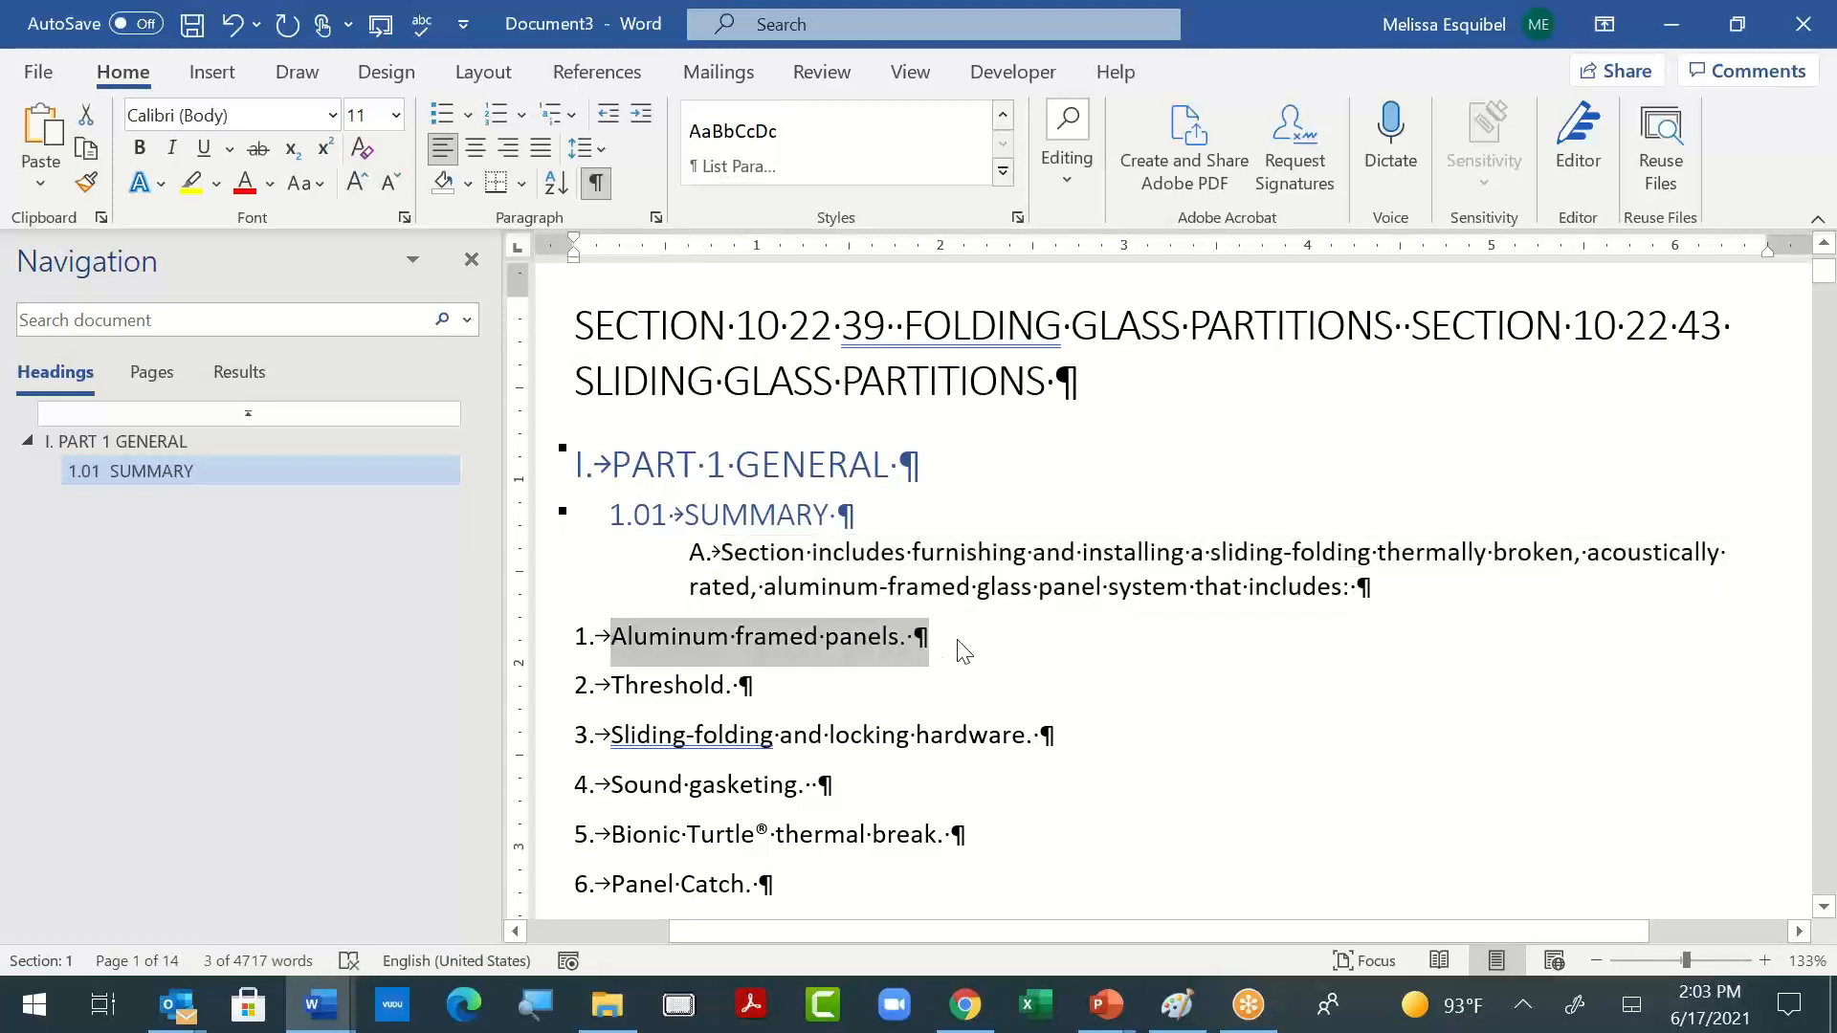
click(1014, 585)
click(690, 552)
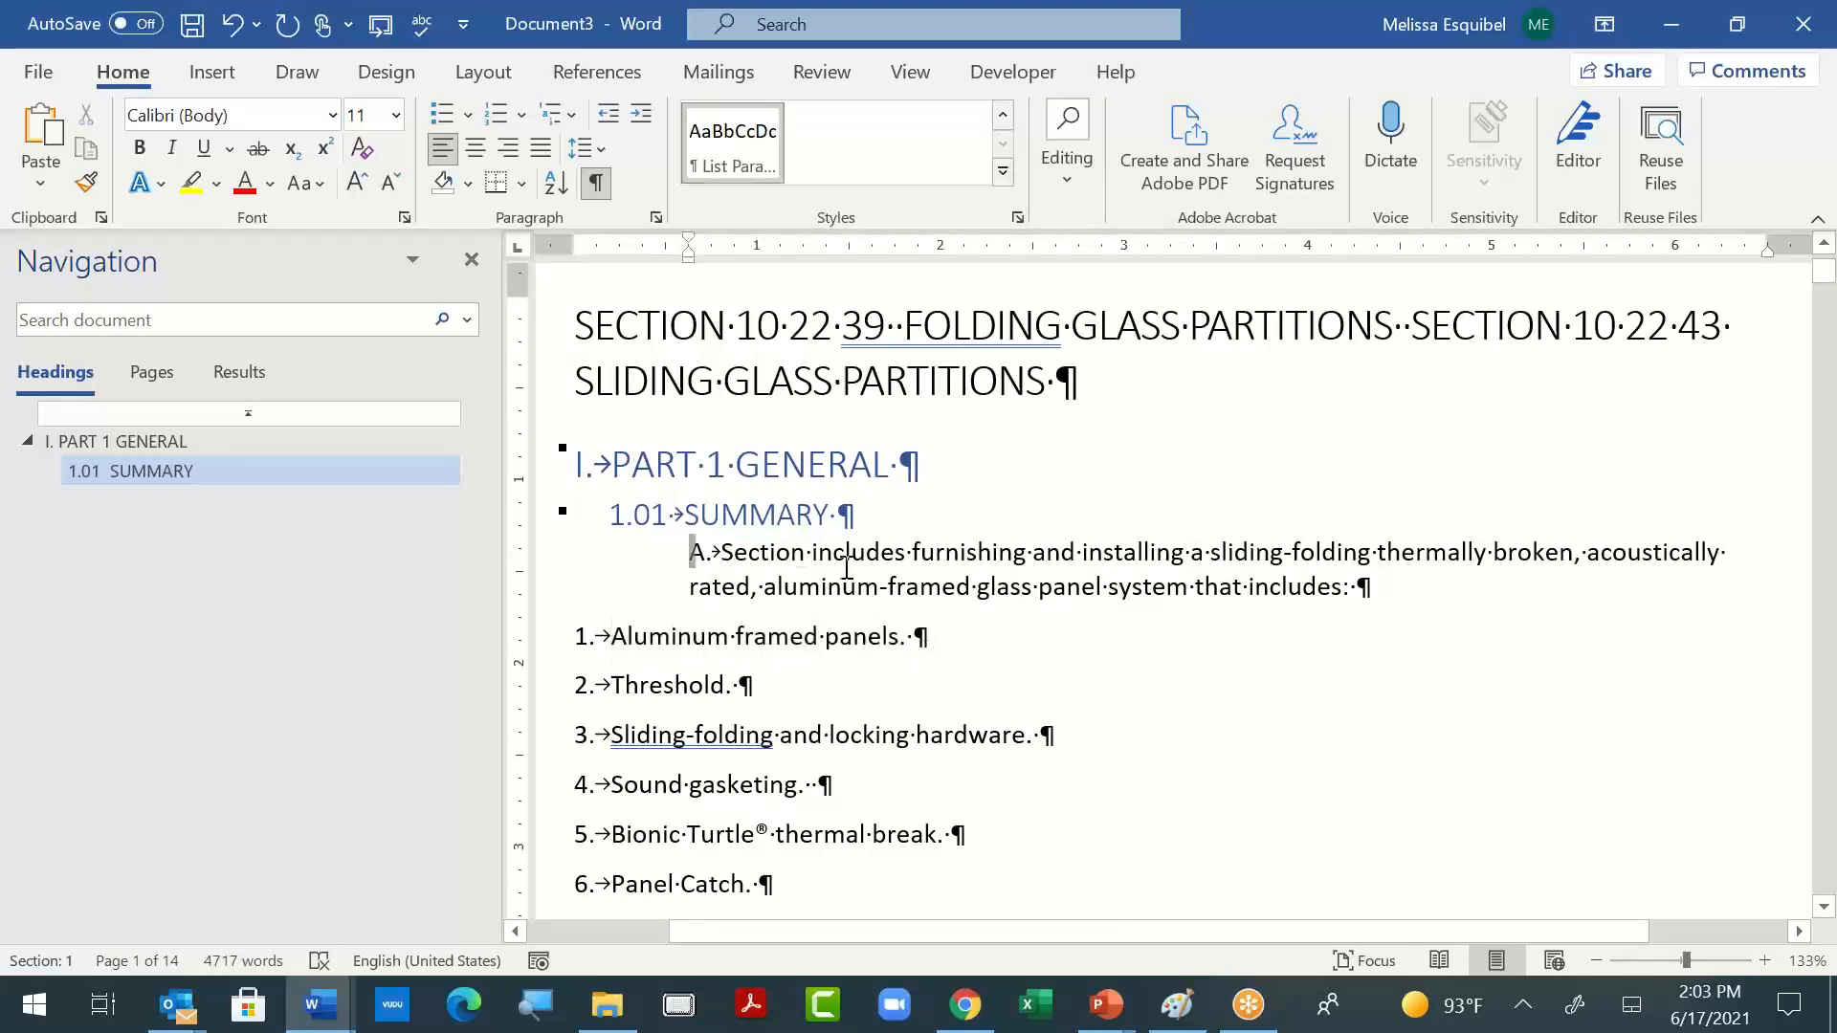
drag(846, 567, 1471, 607)
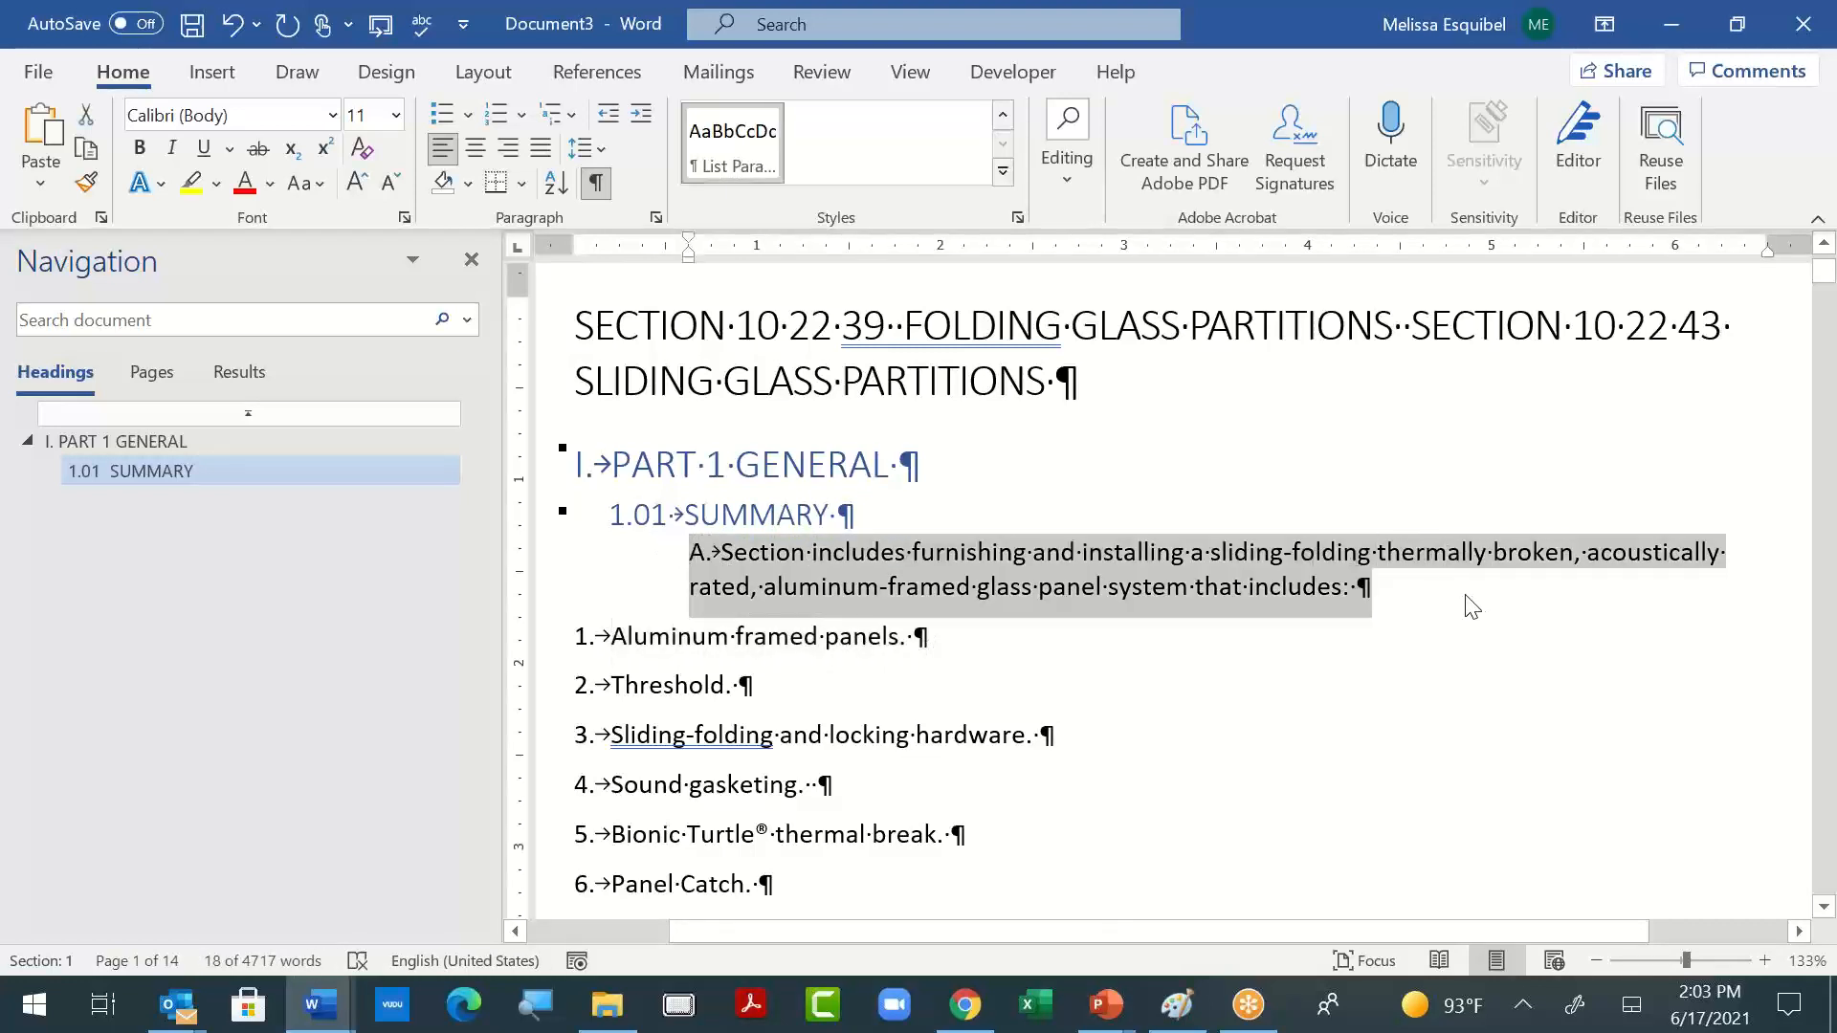
click(703, 647)
drag(545, 651, 799, 713)
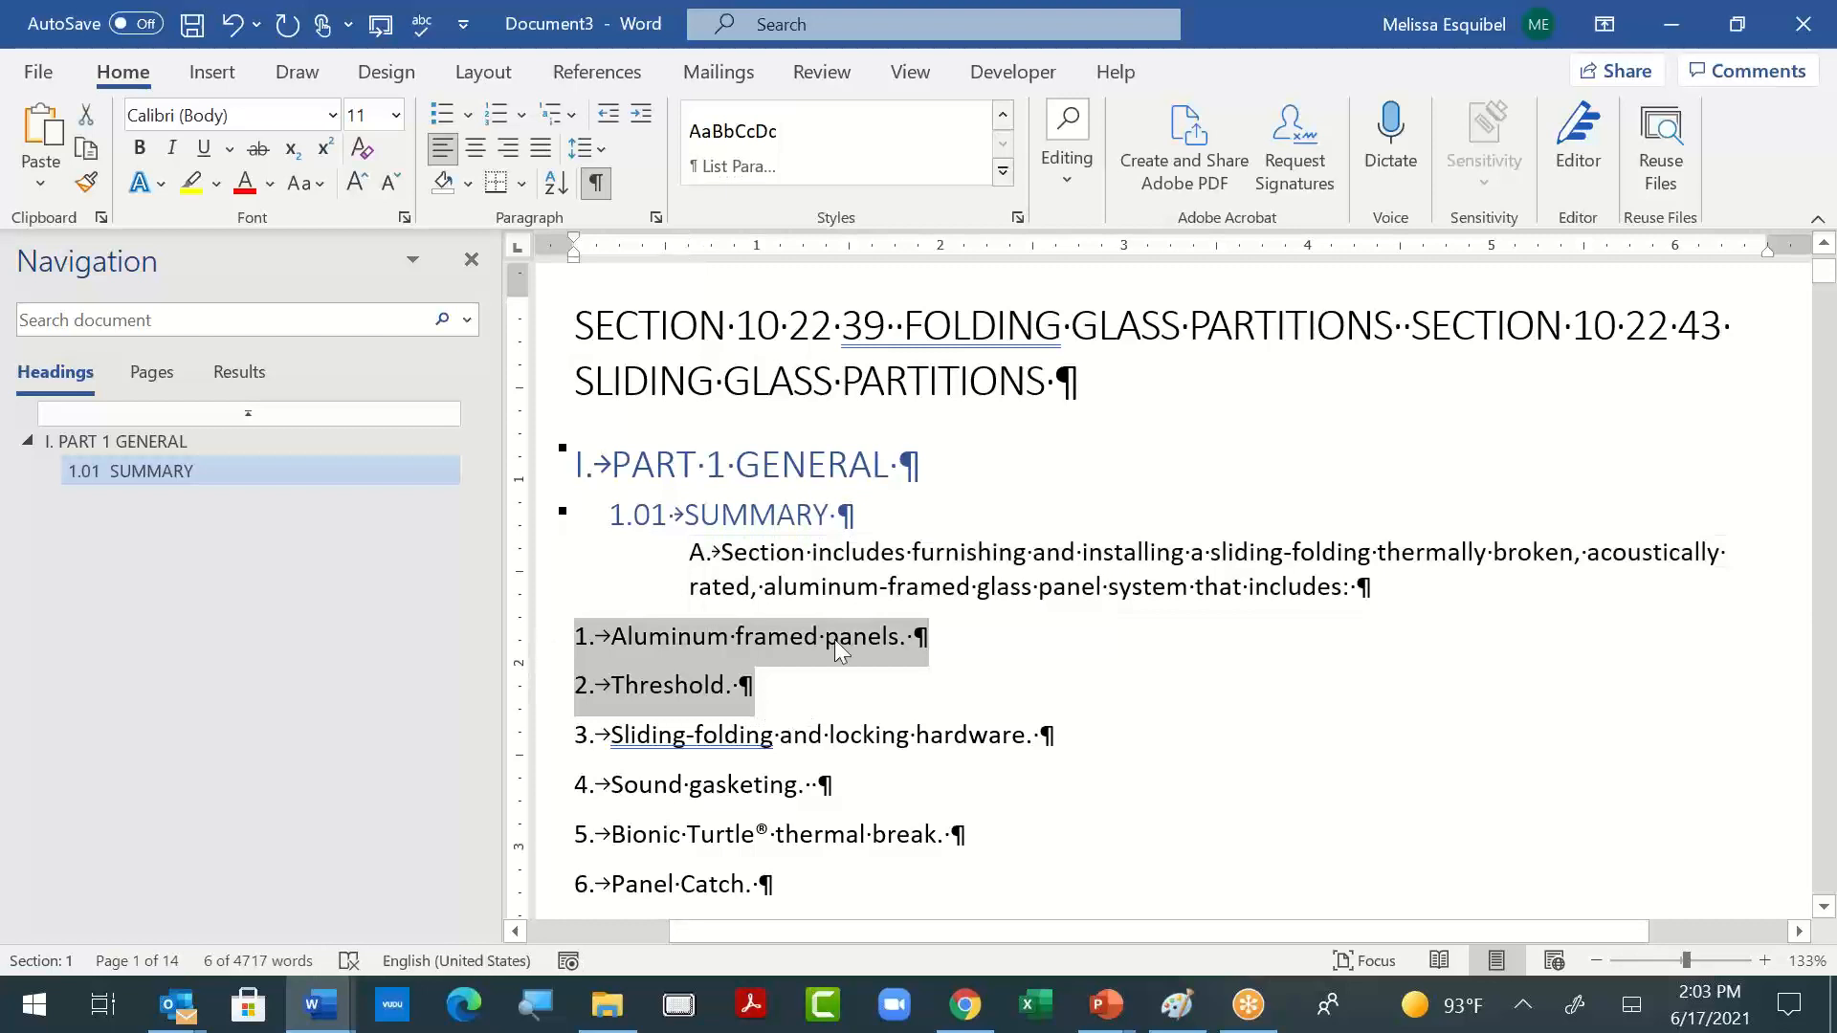
key(ctrl+shift+v)
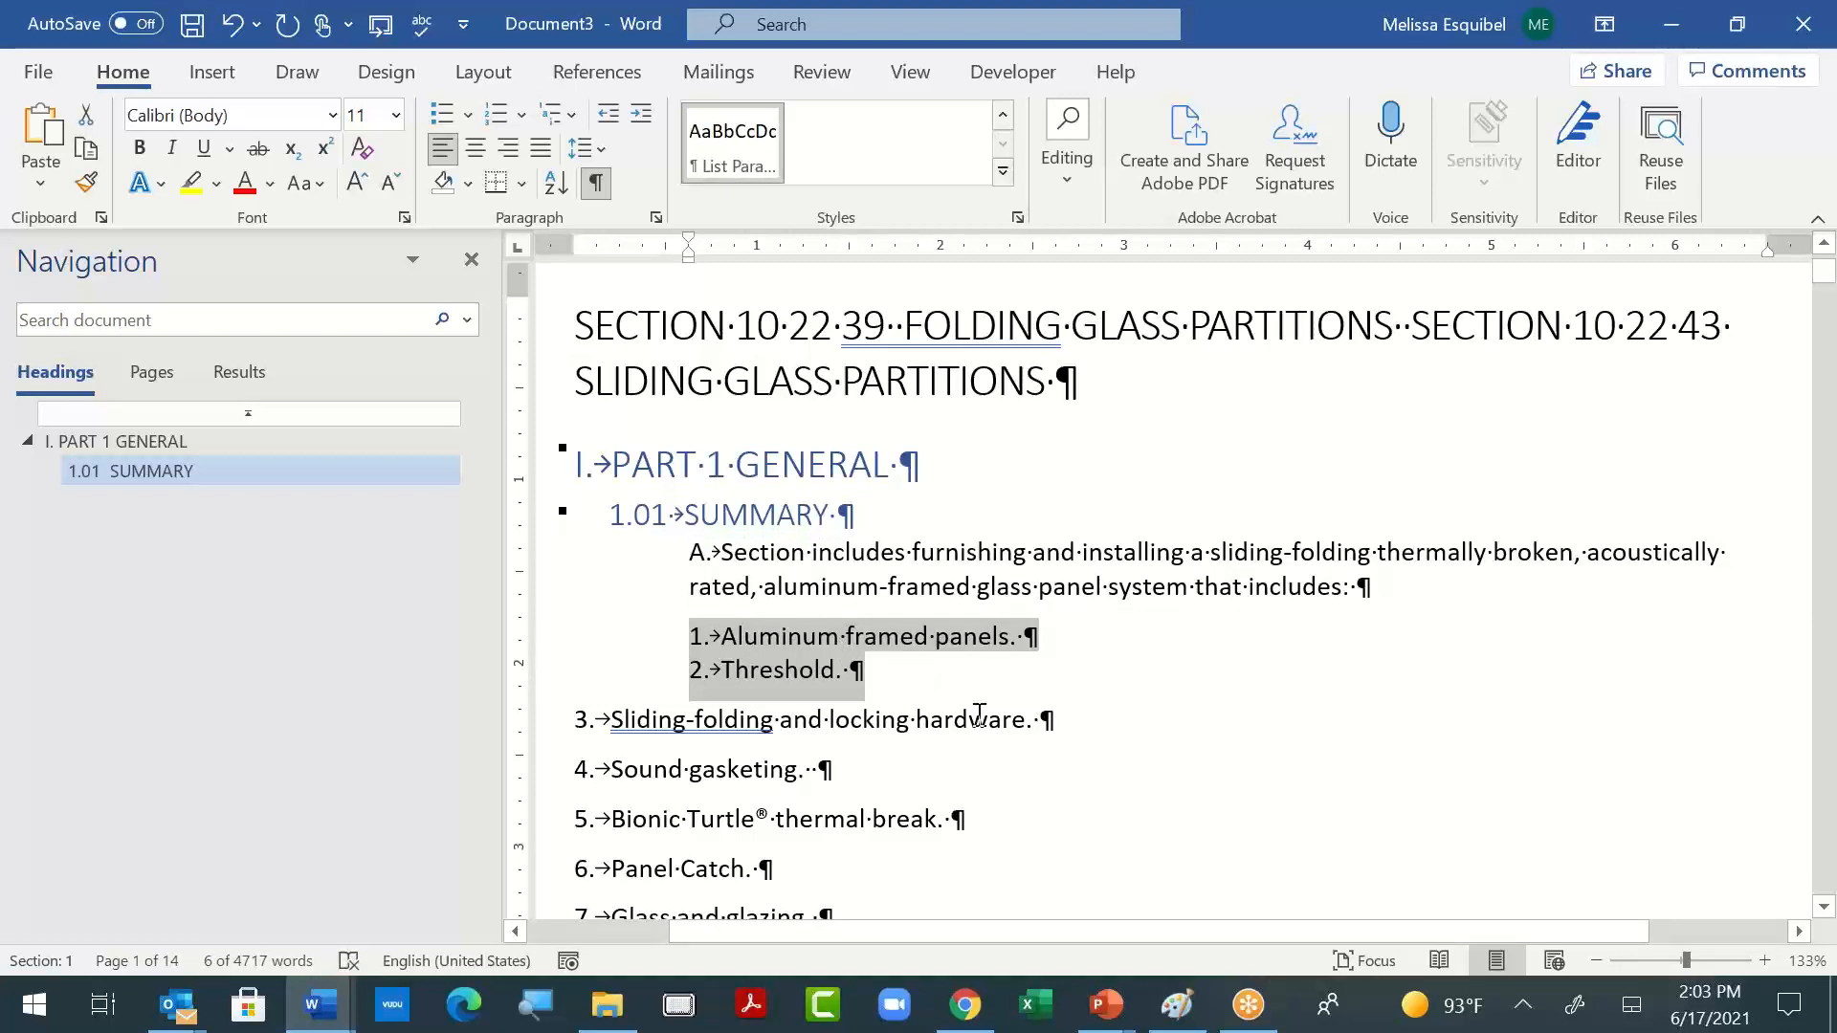
key(ctrl+m)
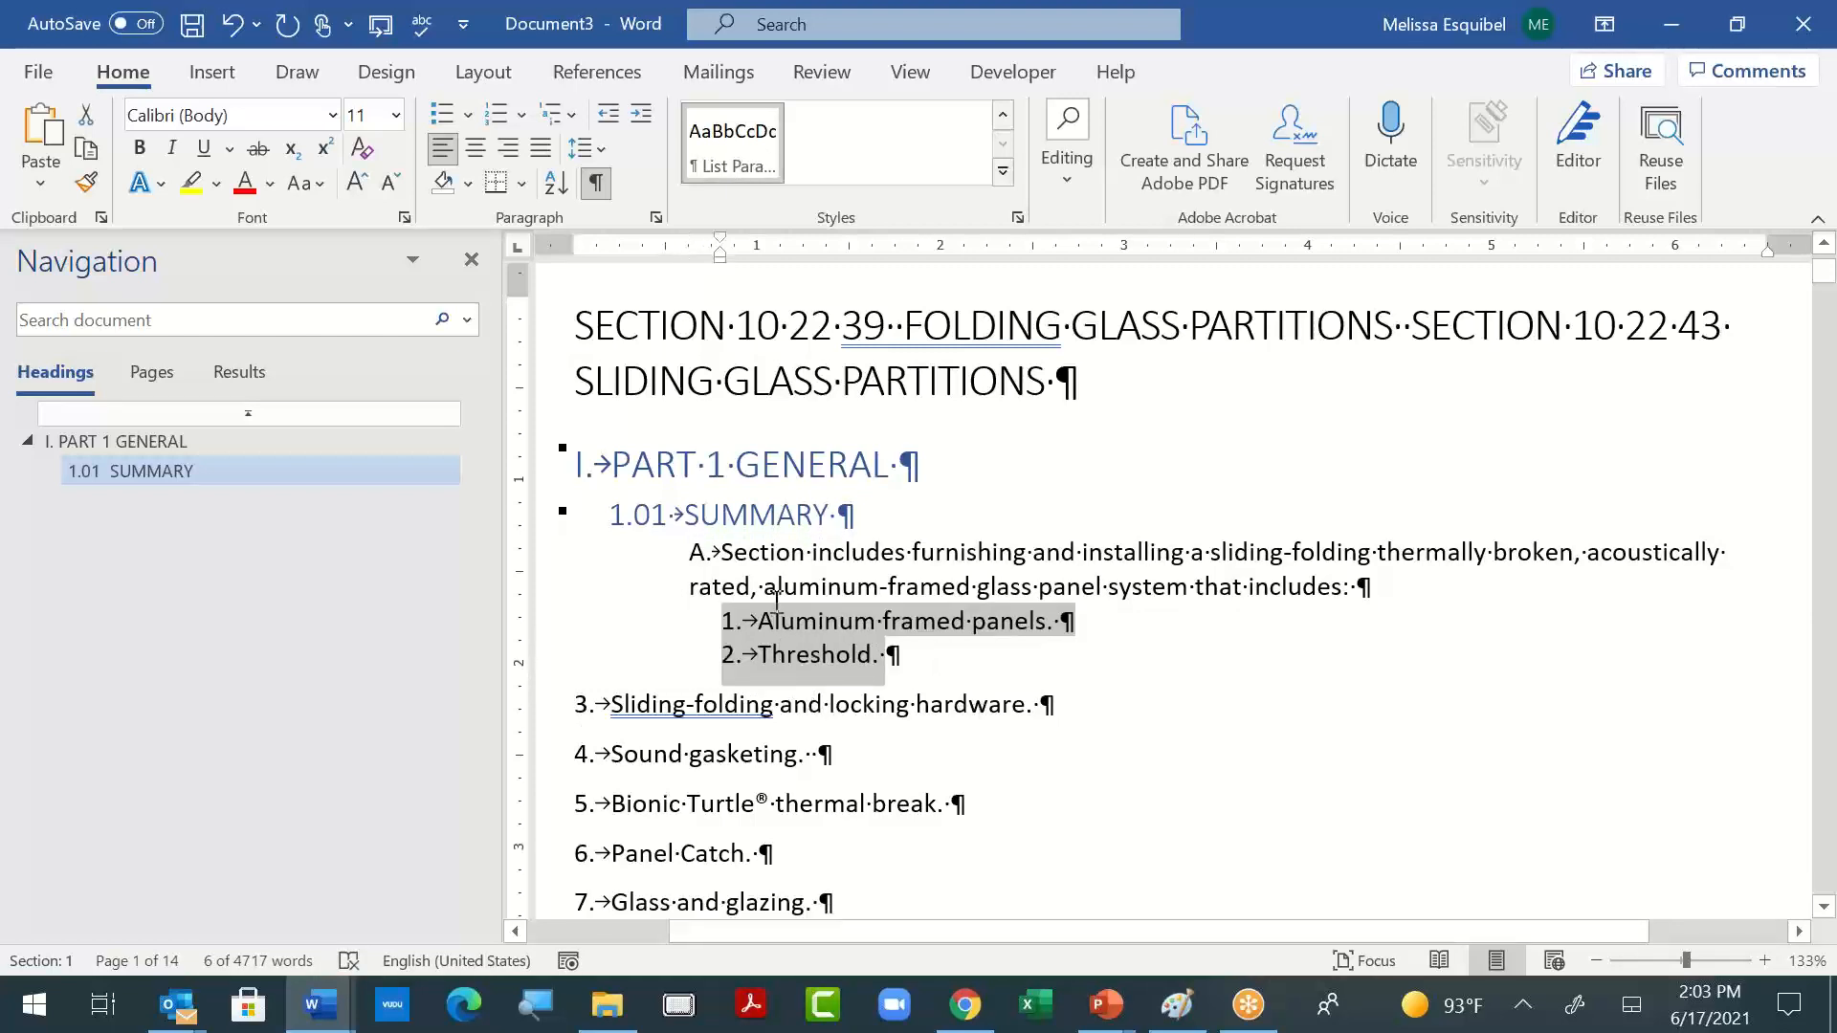
- Give item 3 the indent of the "Threshold" item by joining it to that line and splitting it off again
click(777, 593)
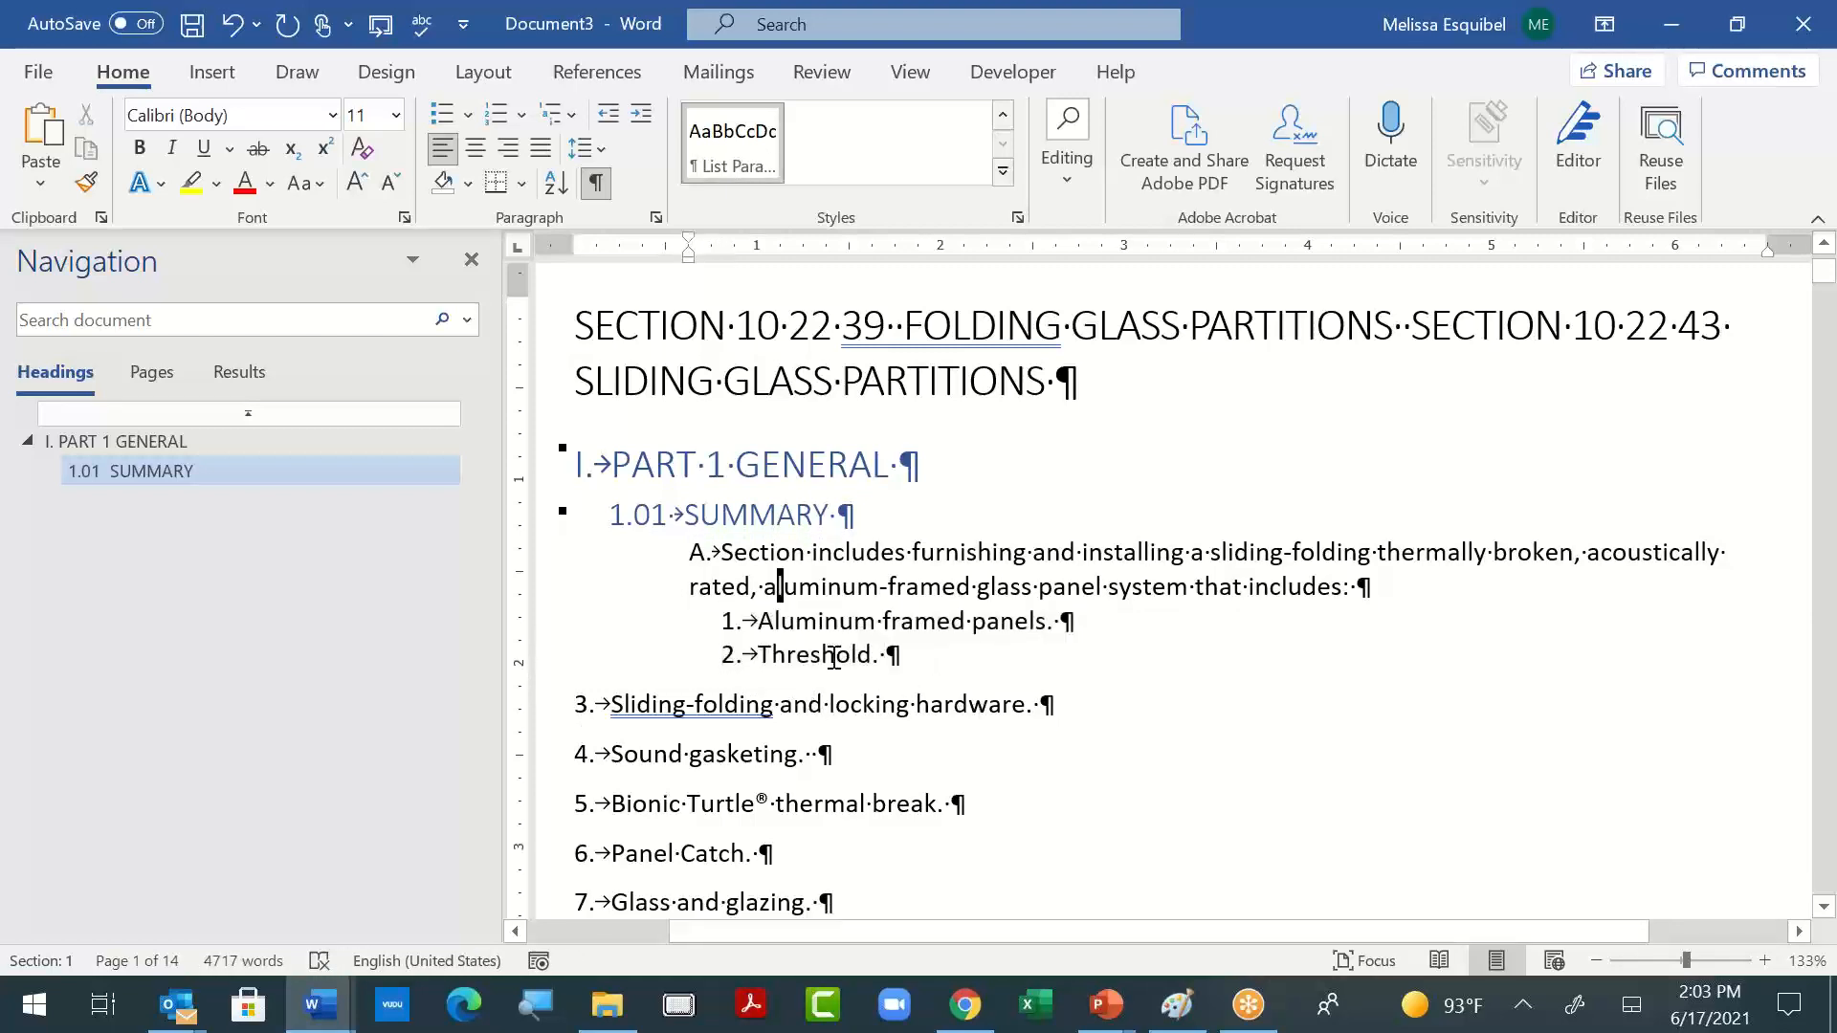
click(990, 659)
key(Delete)
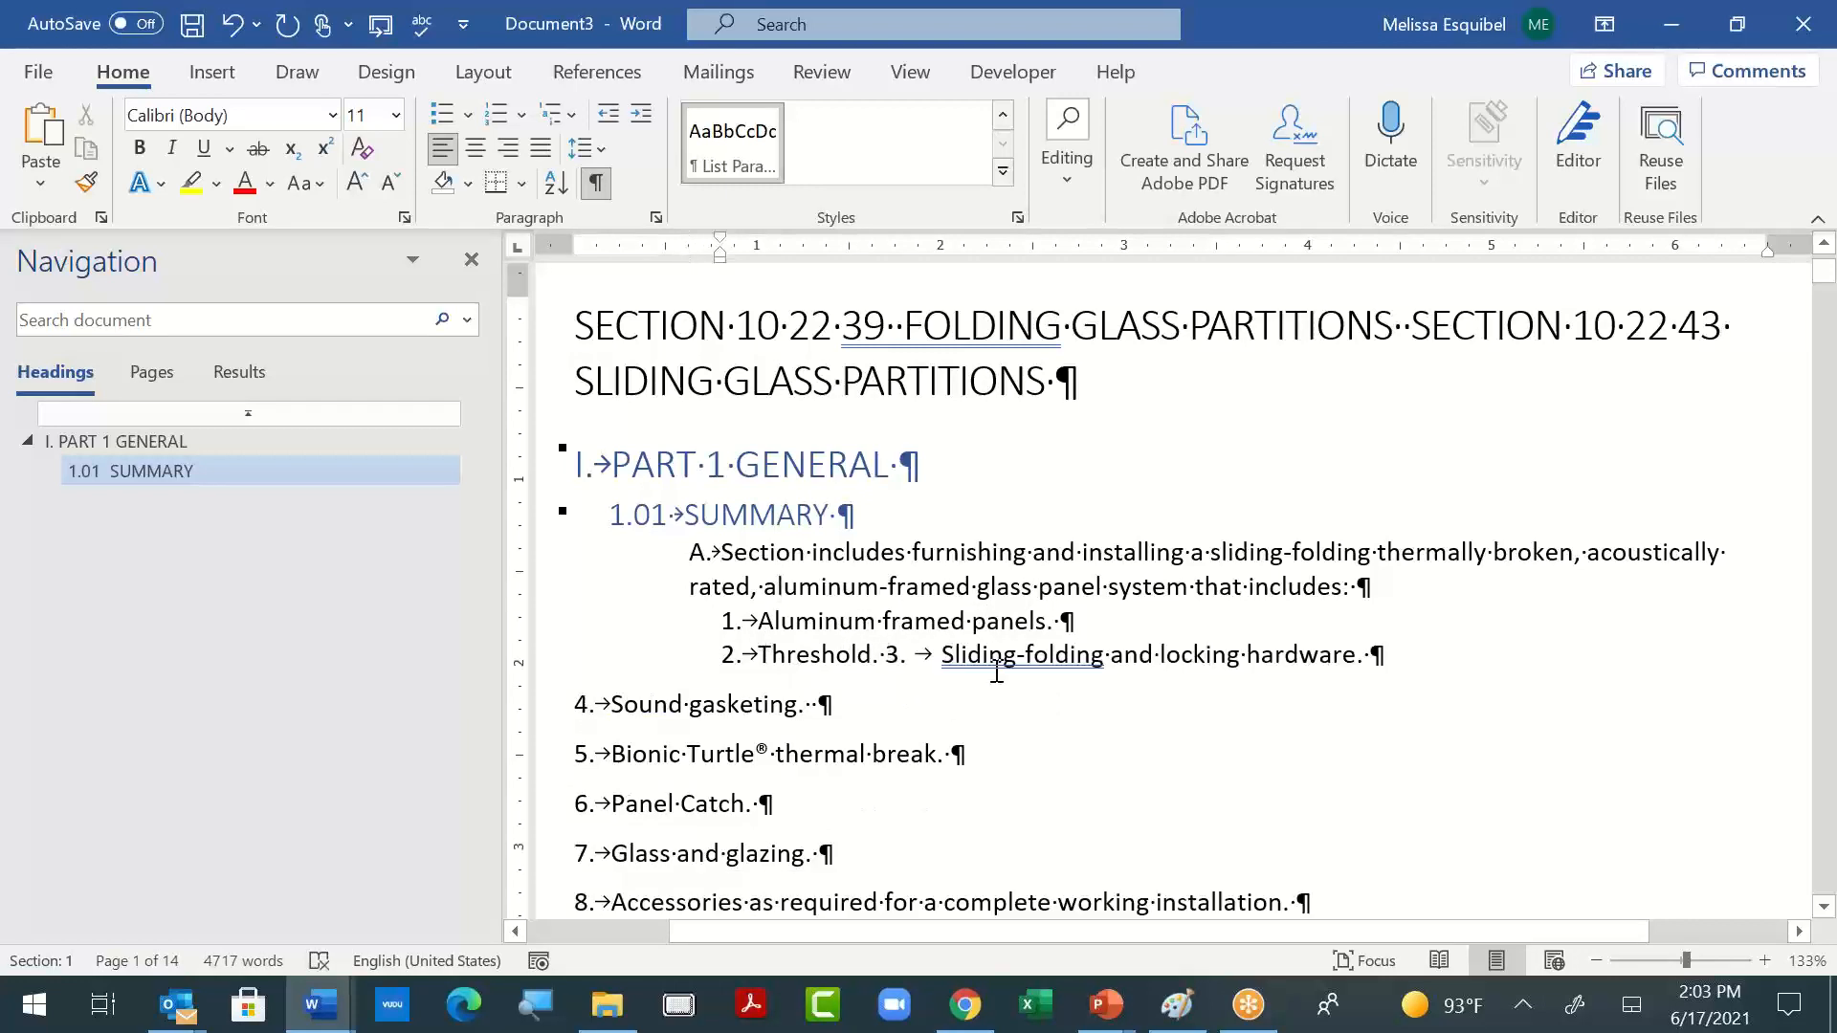
key(ctrl+z)
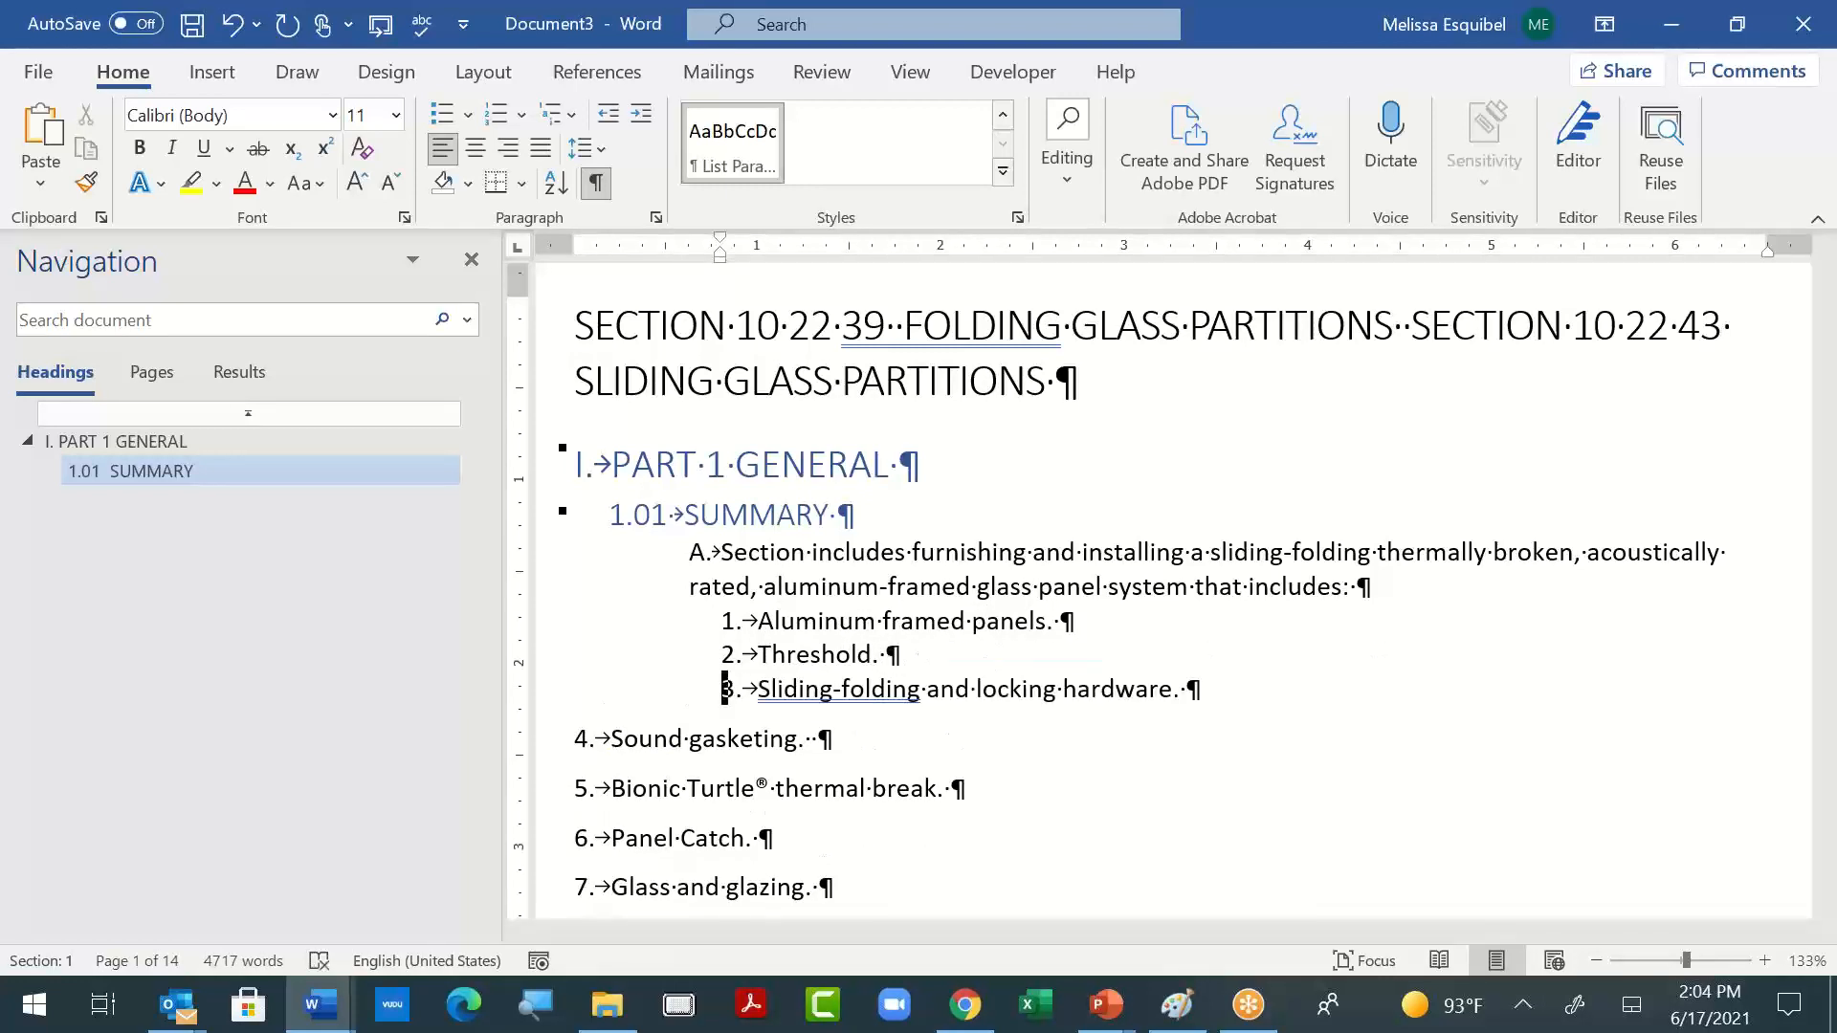
- Copy the formatting of items 1 to 3 onto items 4 to 8, "Sound gasketing" through "Accessories"
click(729, 739)
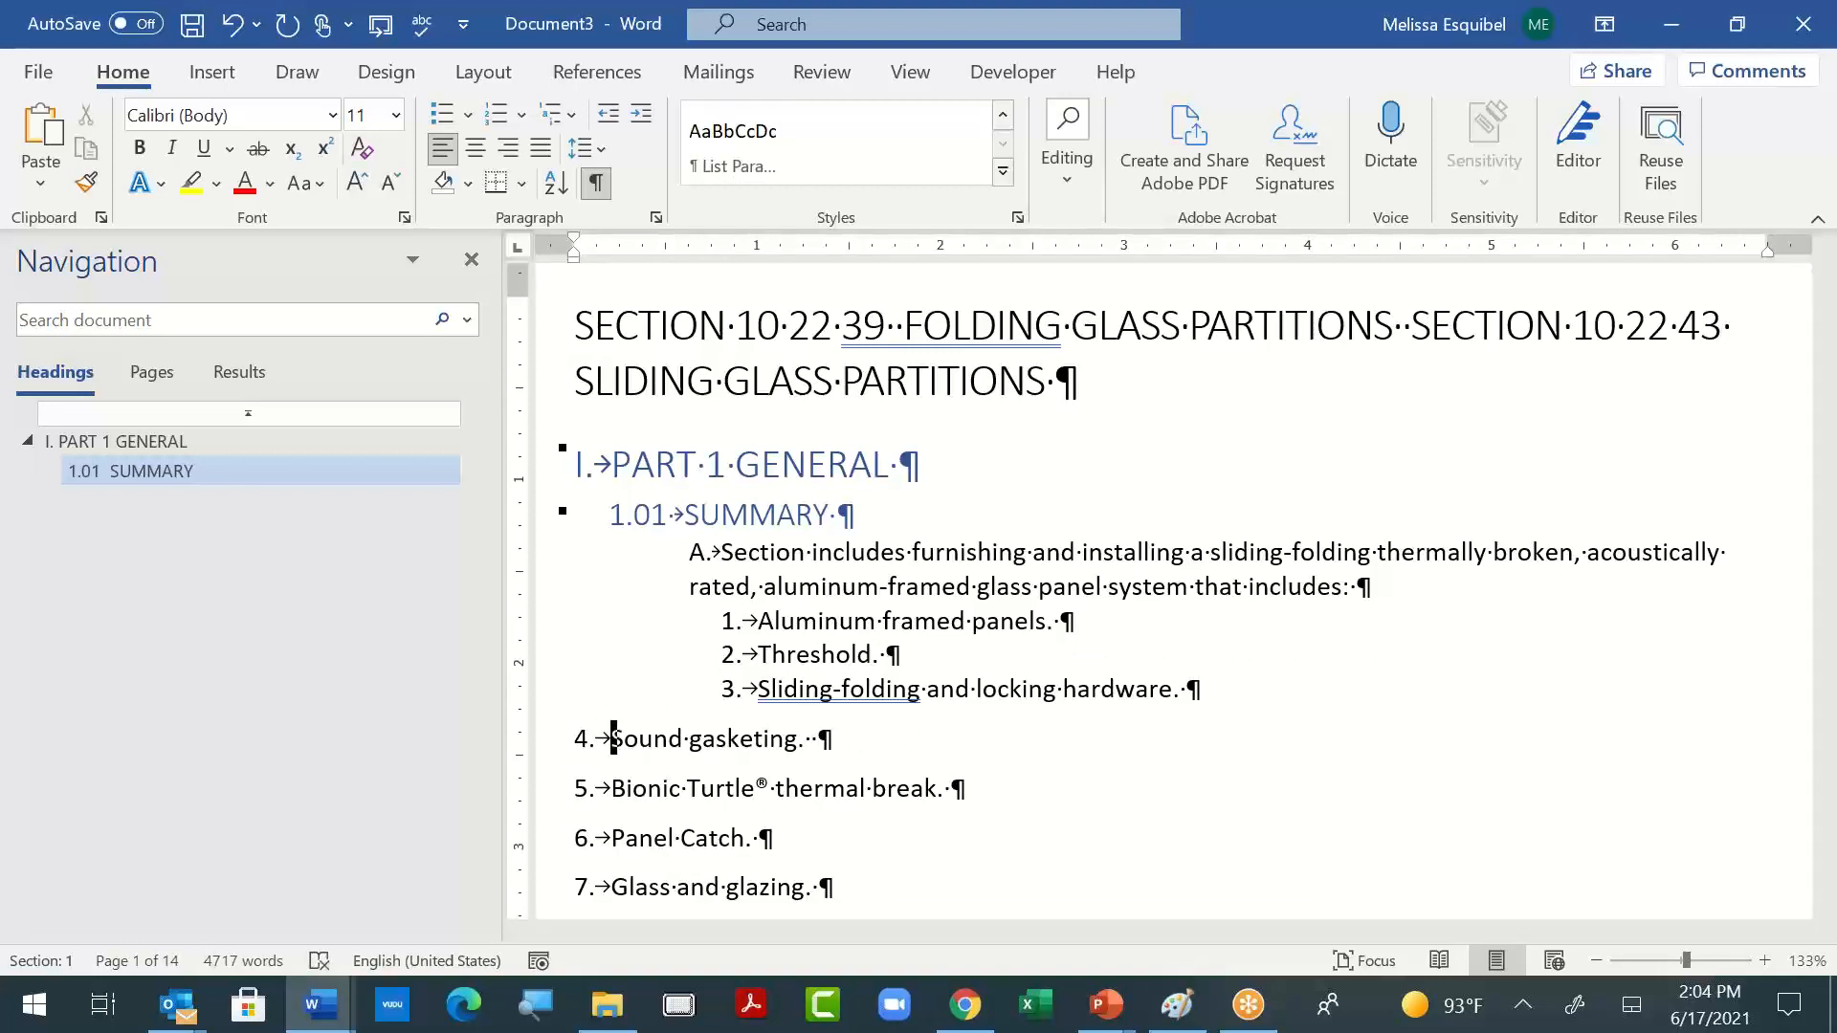
key(Up)
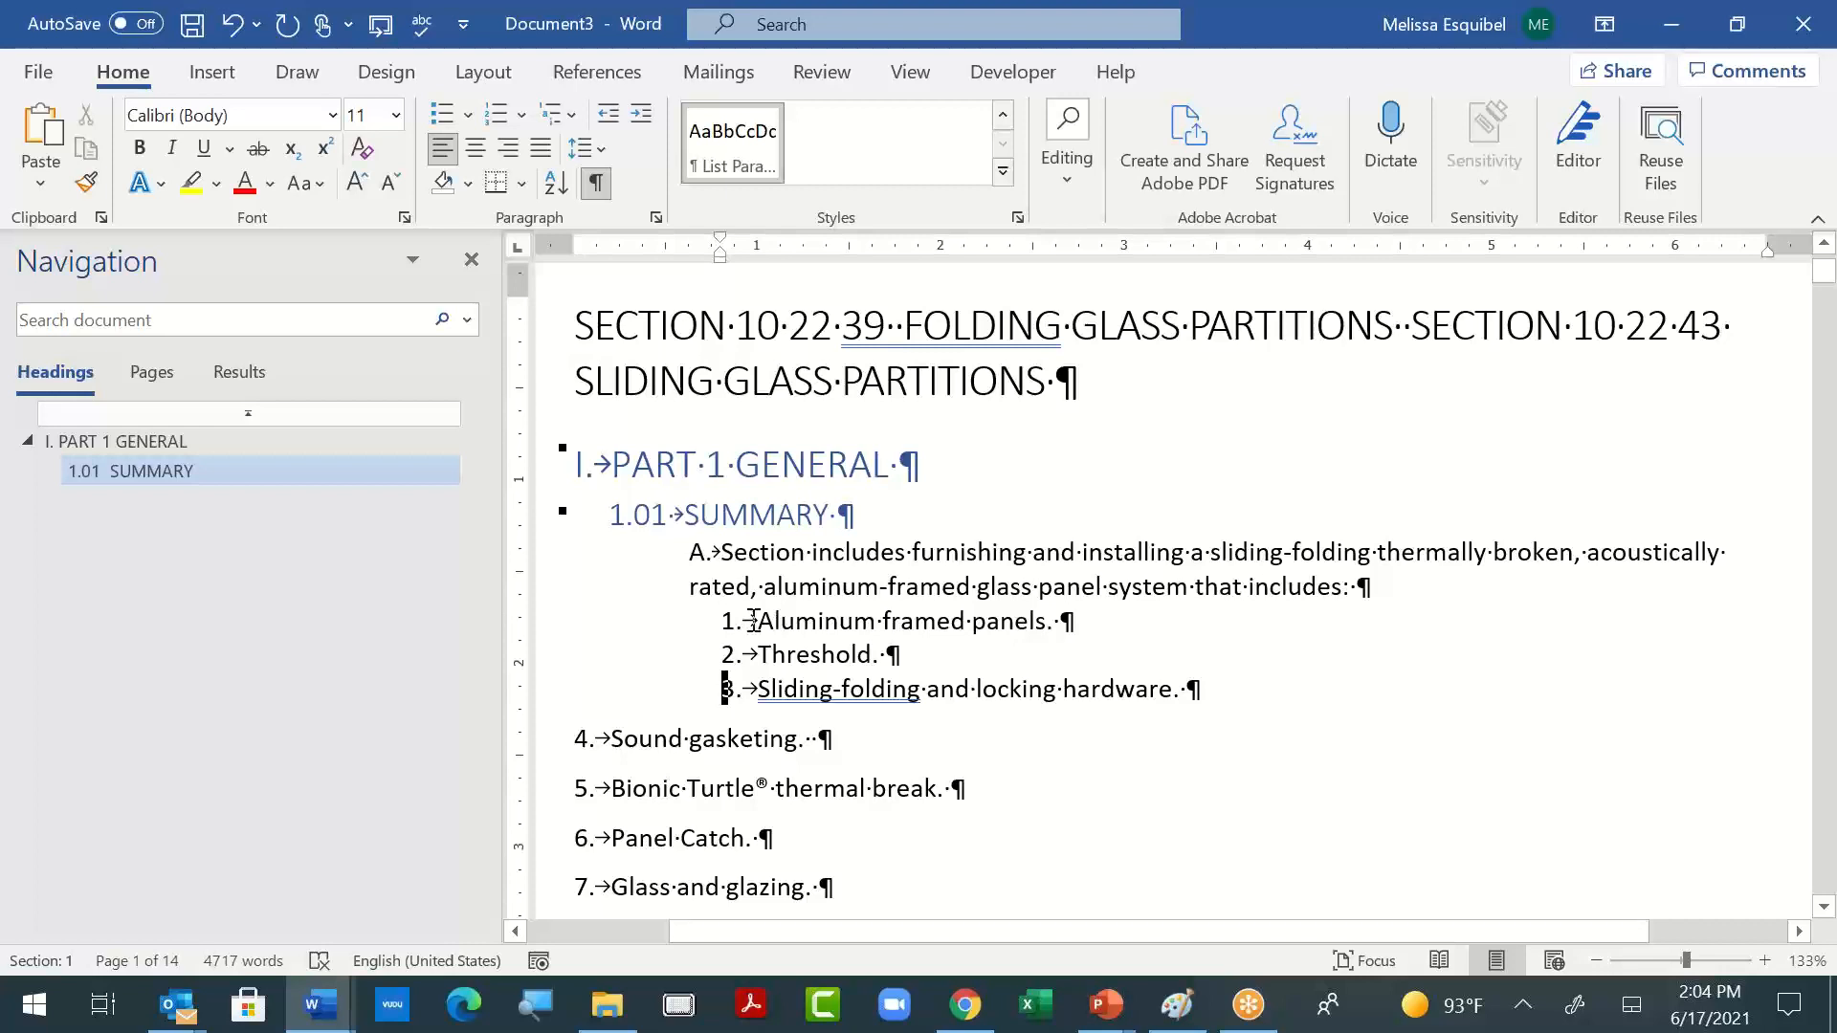
drag(755, 621, 1217, 699)
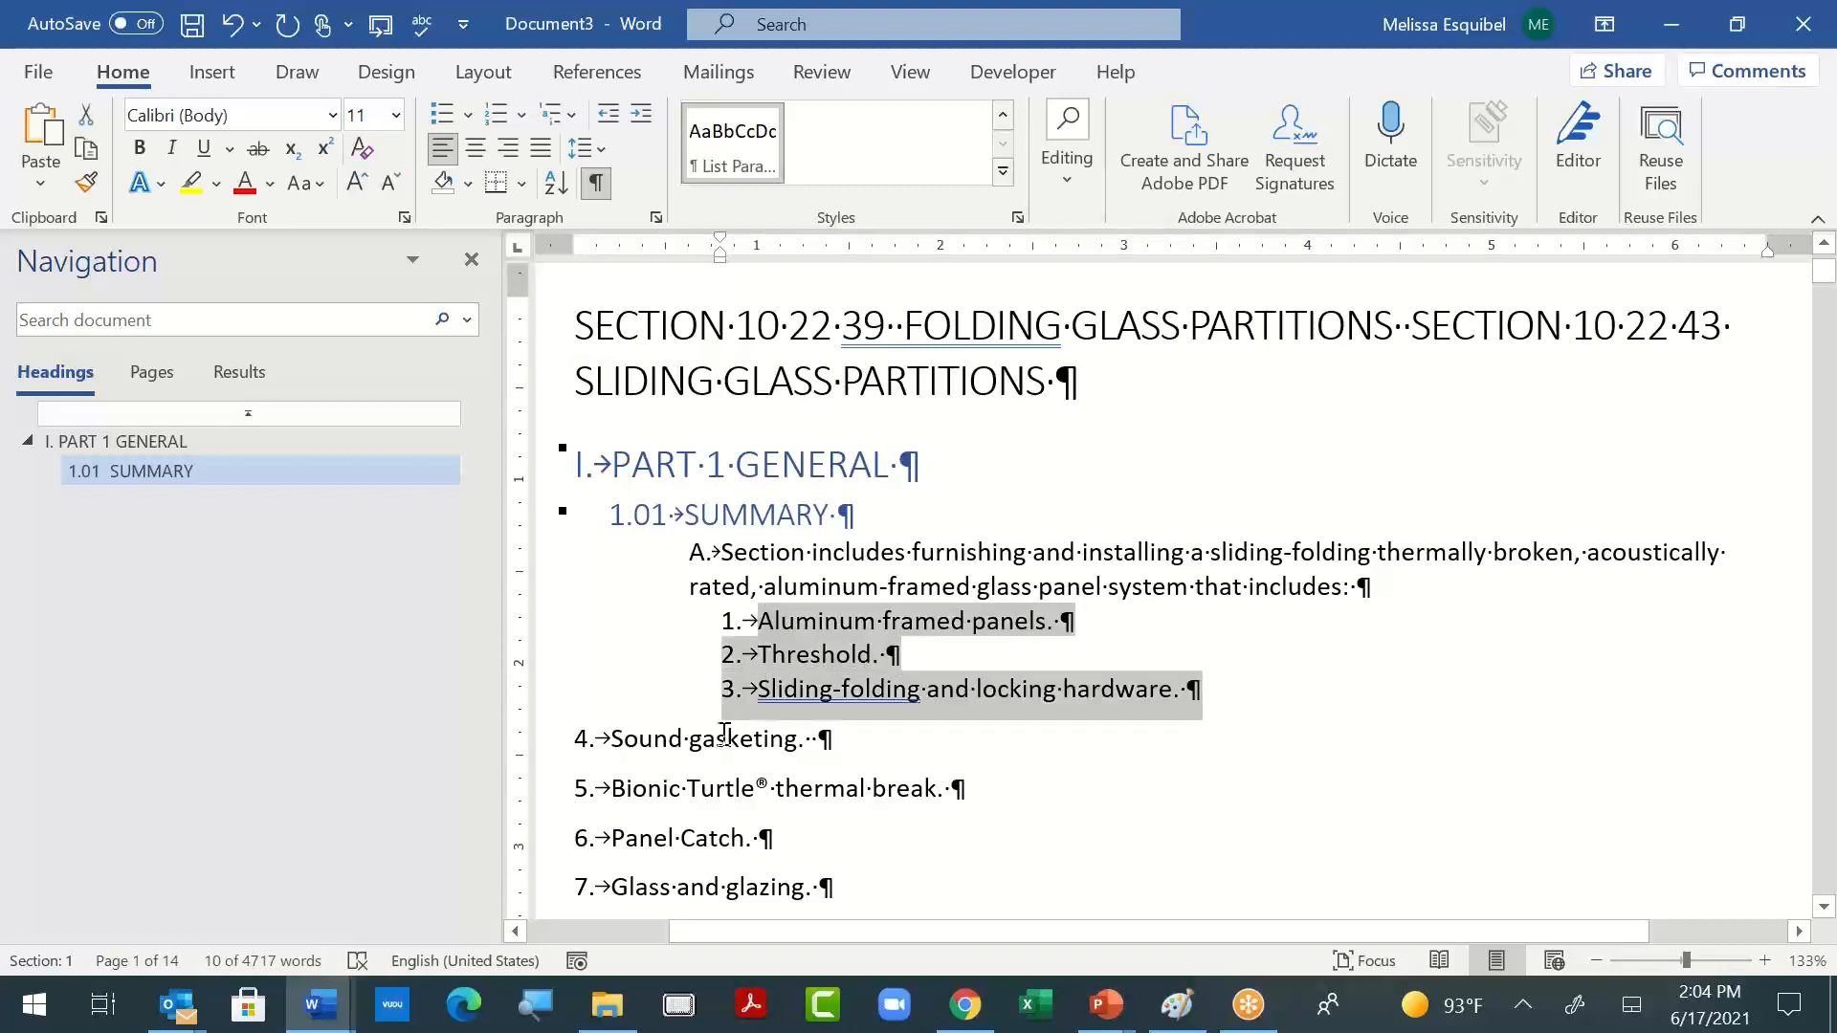
drag(609, 738, 1395, 769)
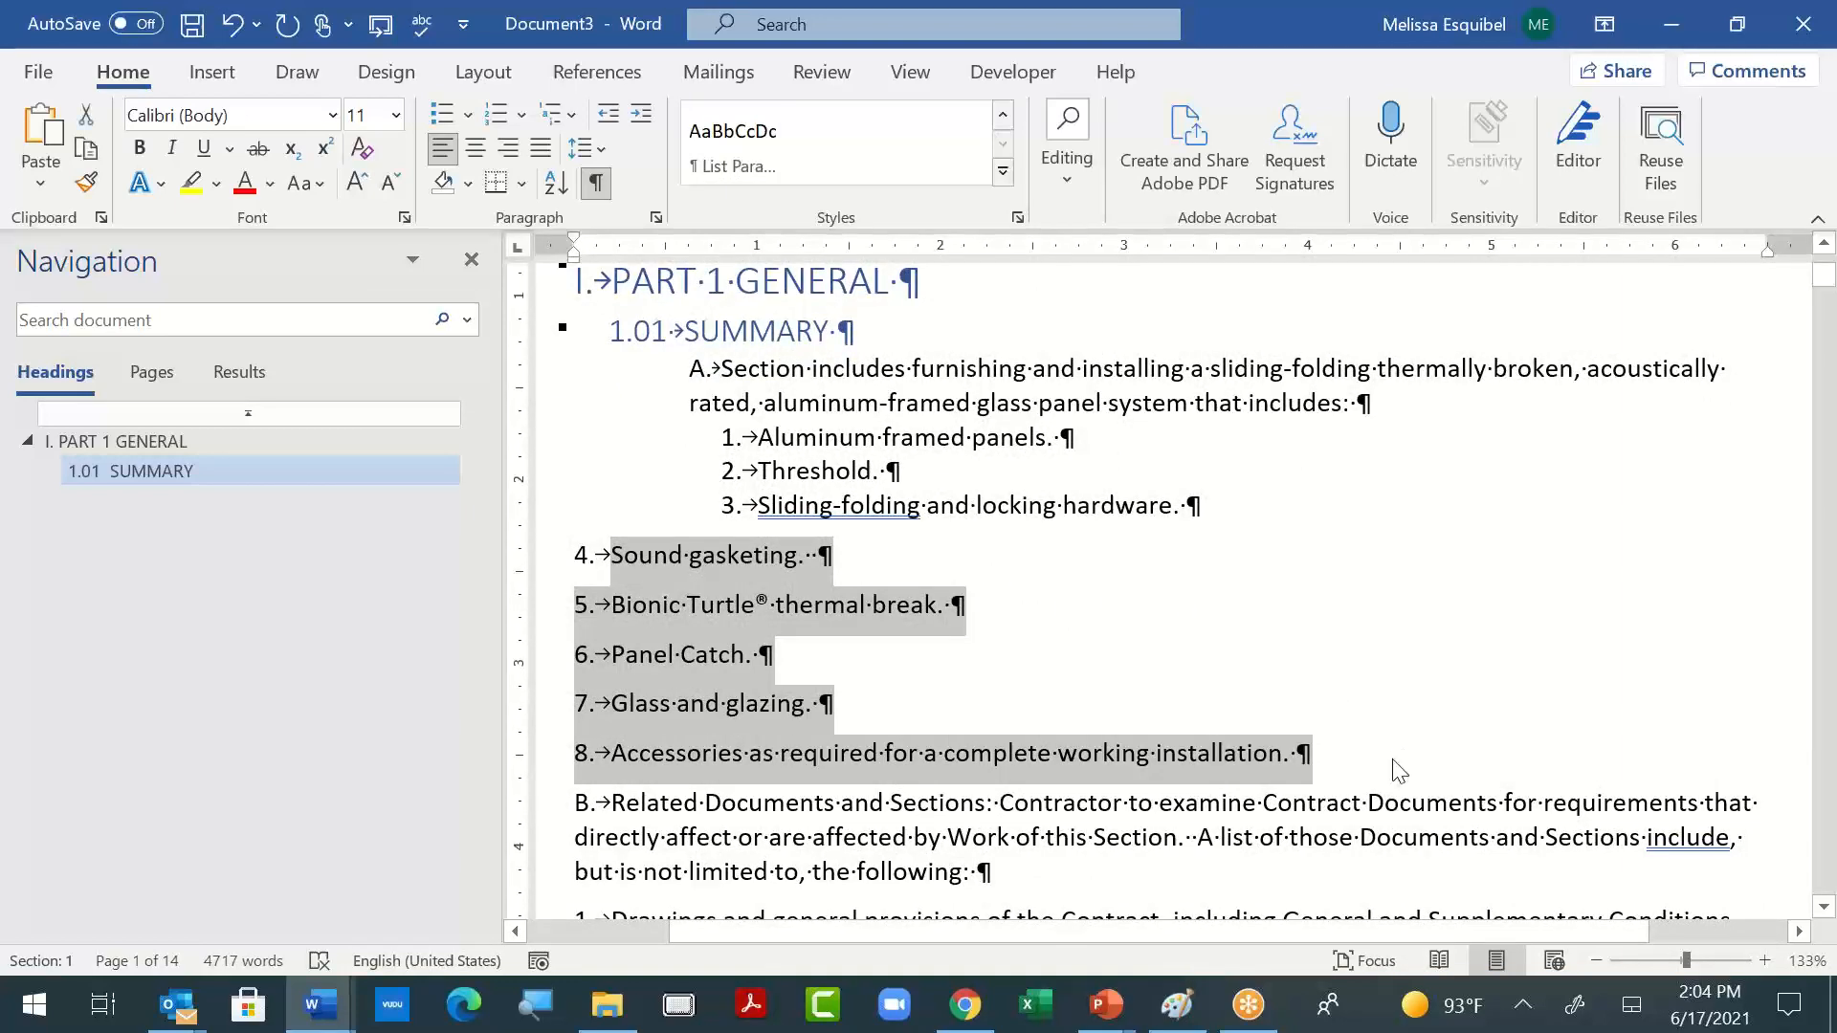
key(ctrl+shift+v)
click(1305, 589)
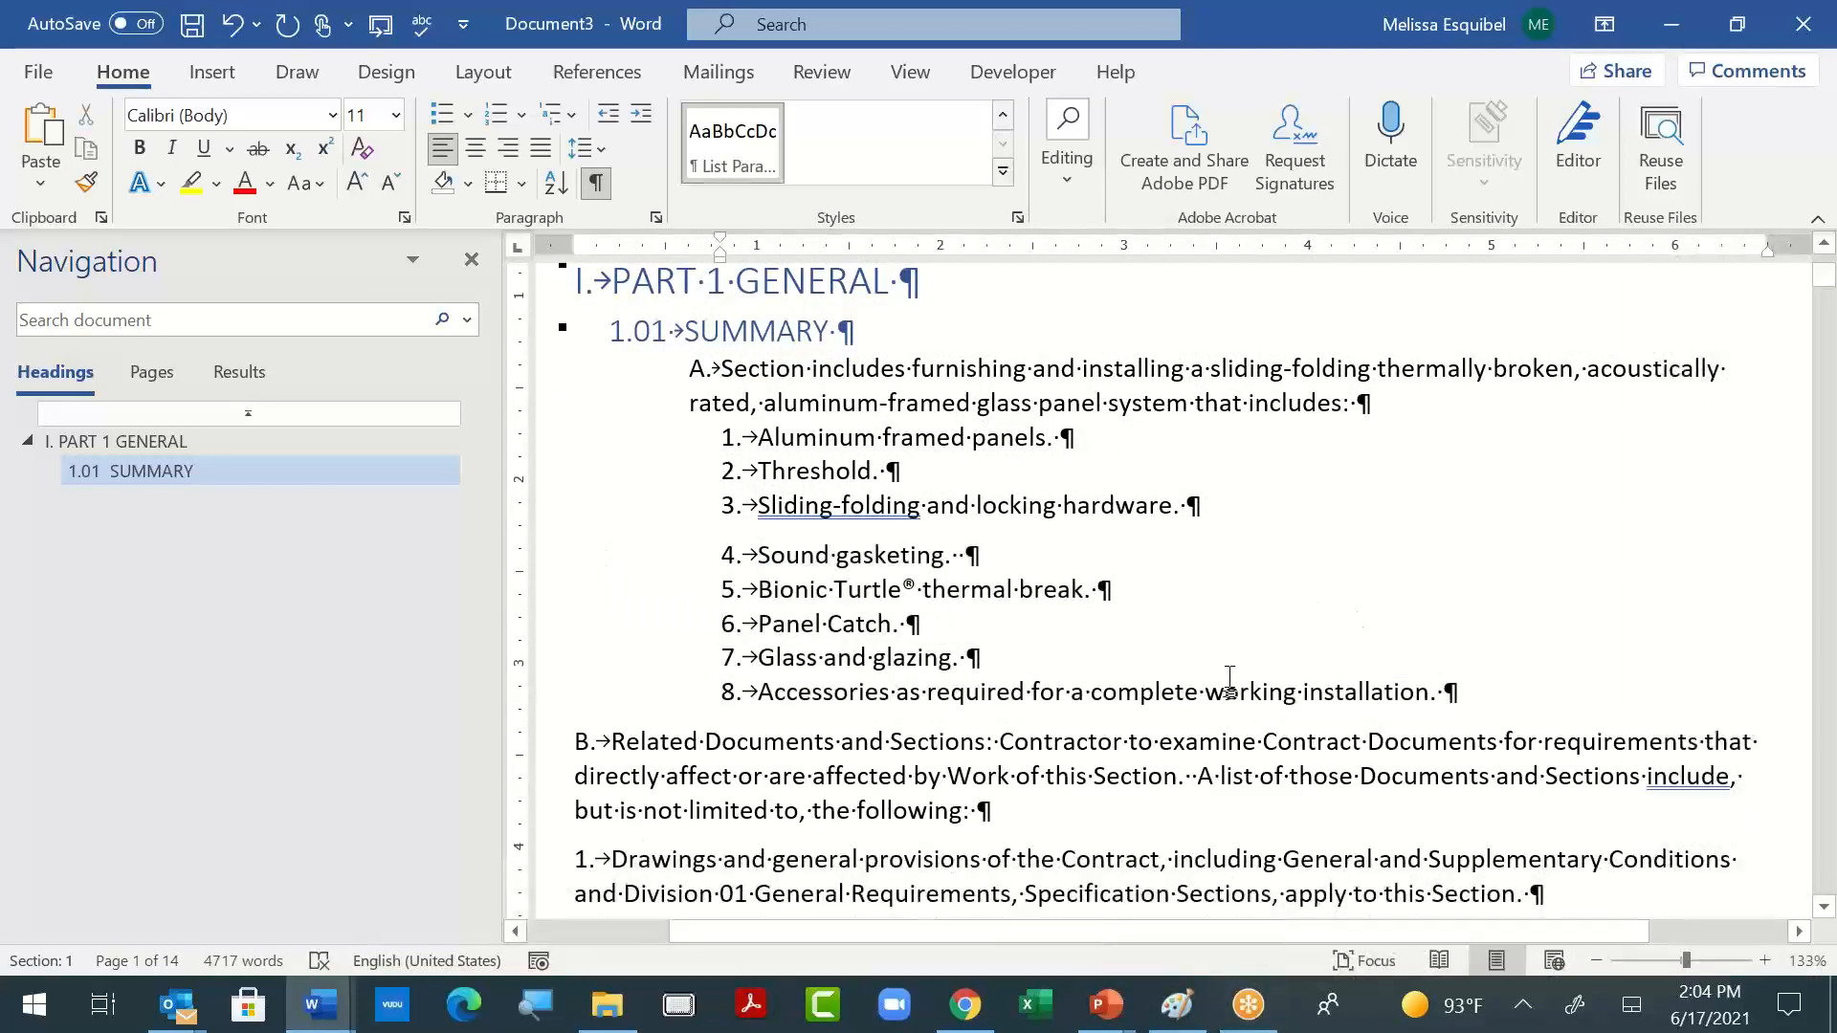
- Remove the extra spacing between items 3 and 4 by joining the two lines and splitting them again
scroll(1215, 690, up, 1)
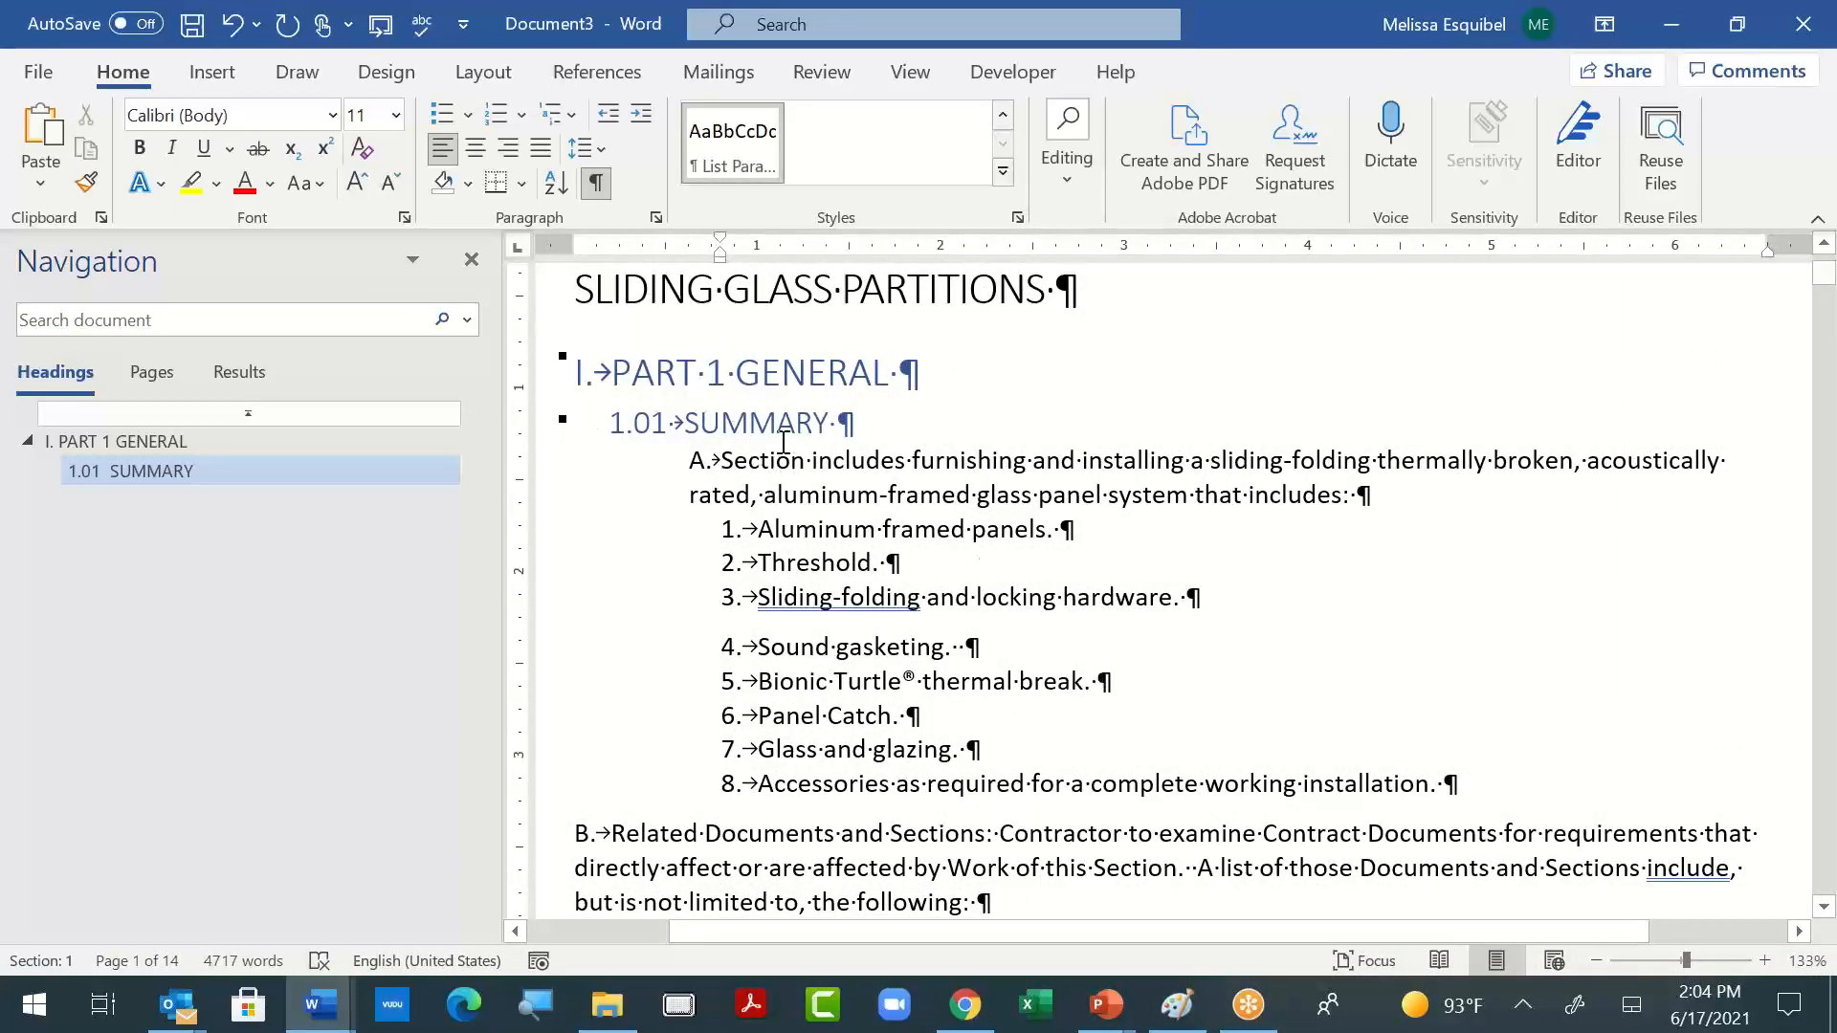
click(635, 387)
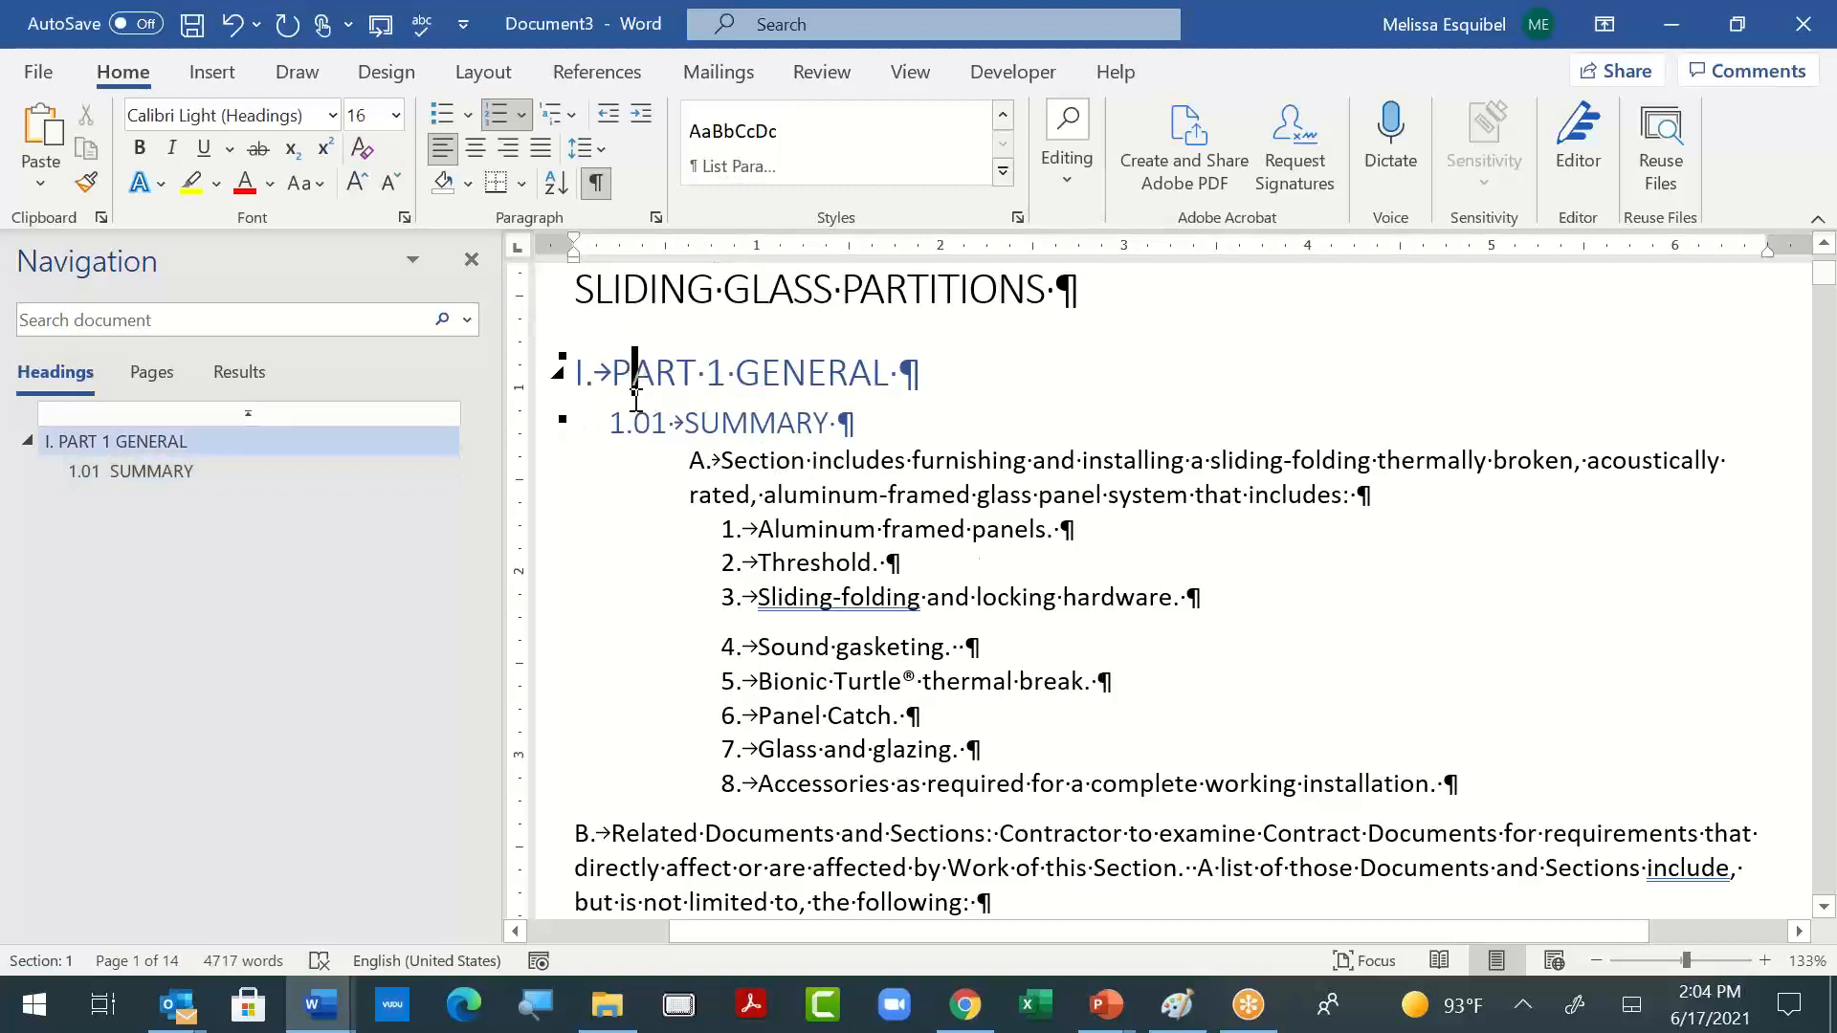
click(1023, 705)
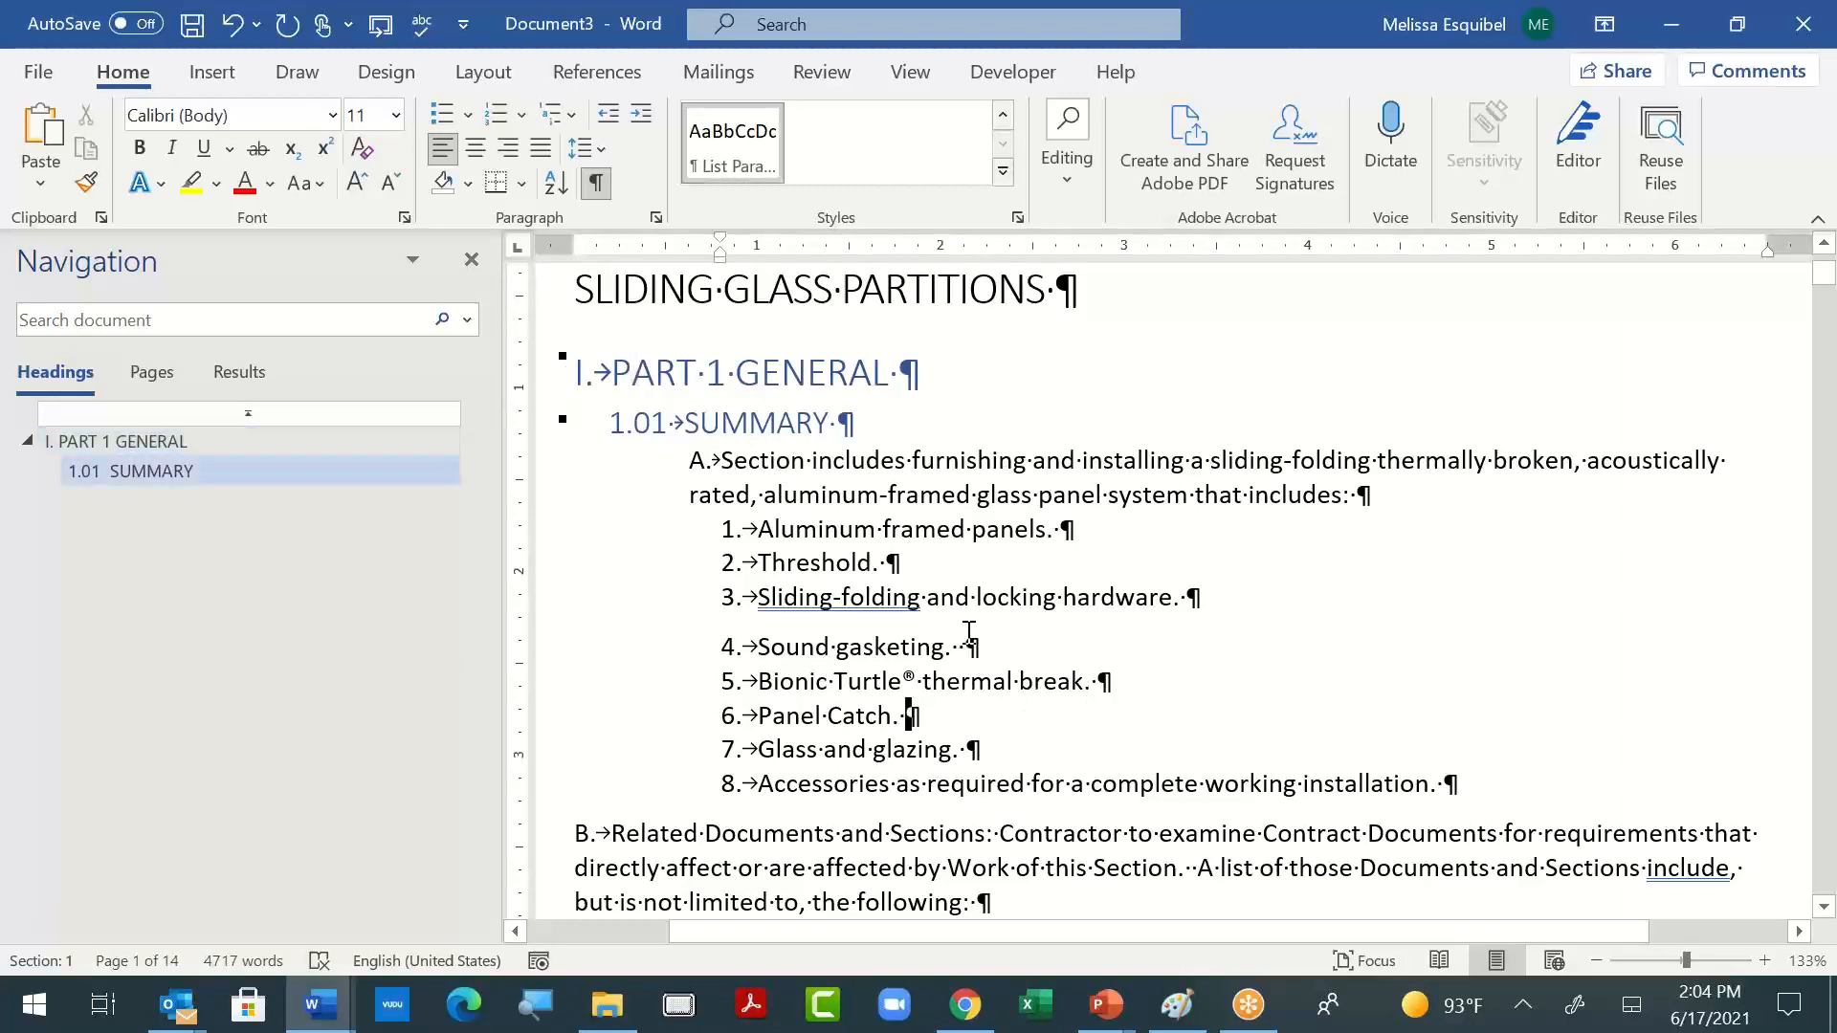
click(997, 600)
click(852, 622)
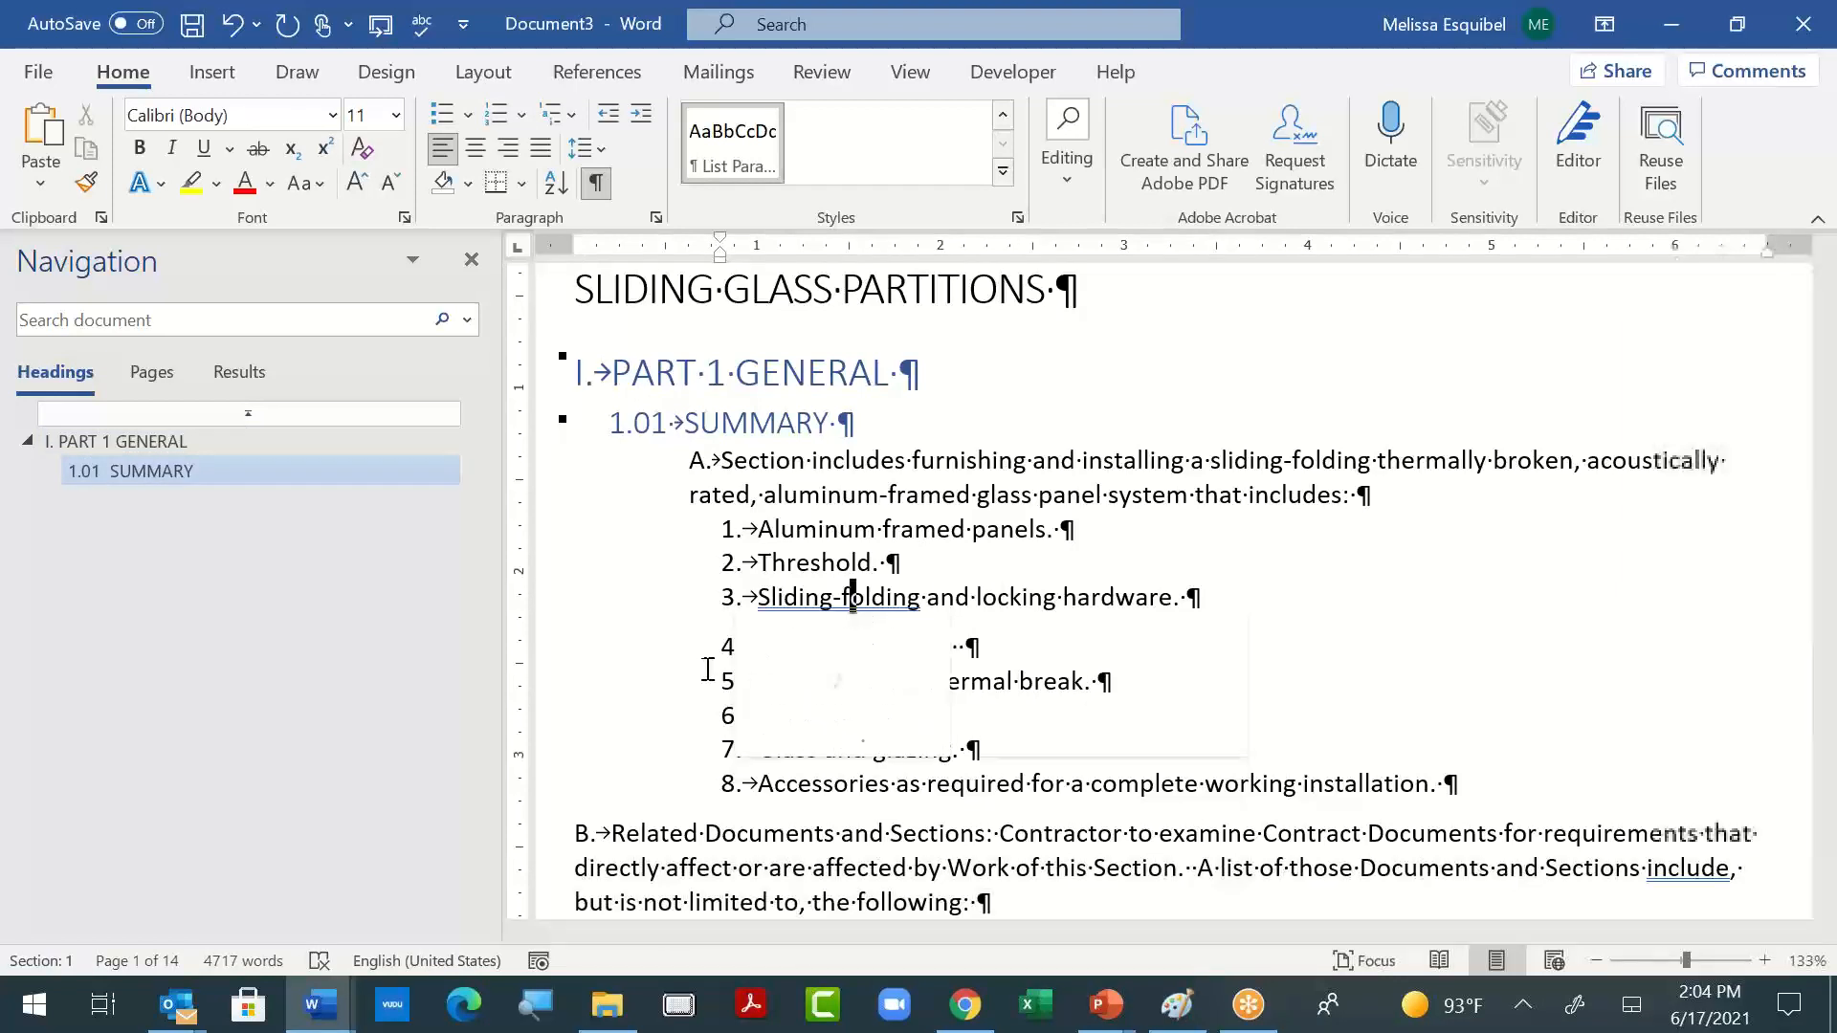
click(1383, 626)
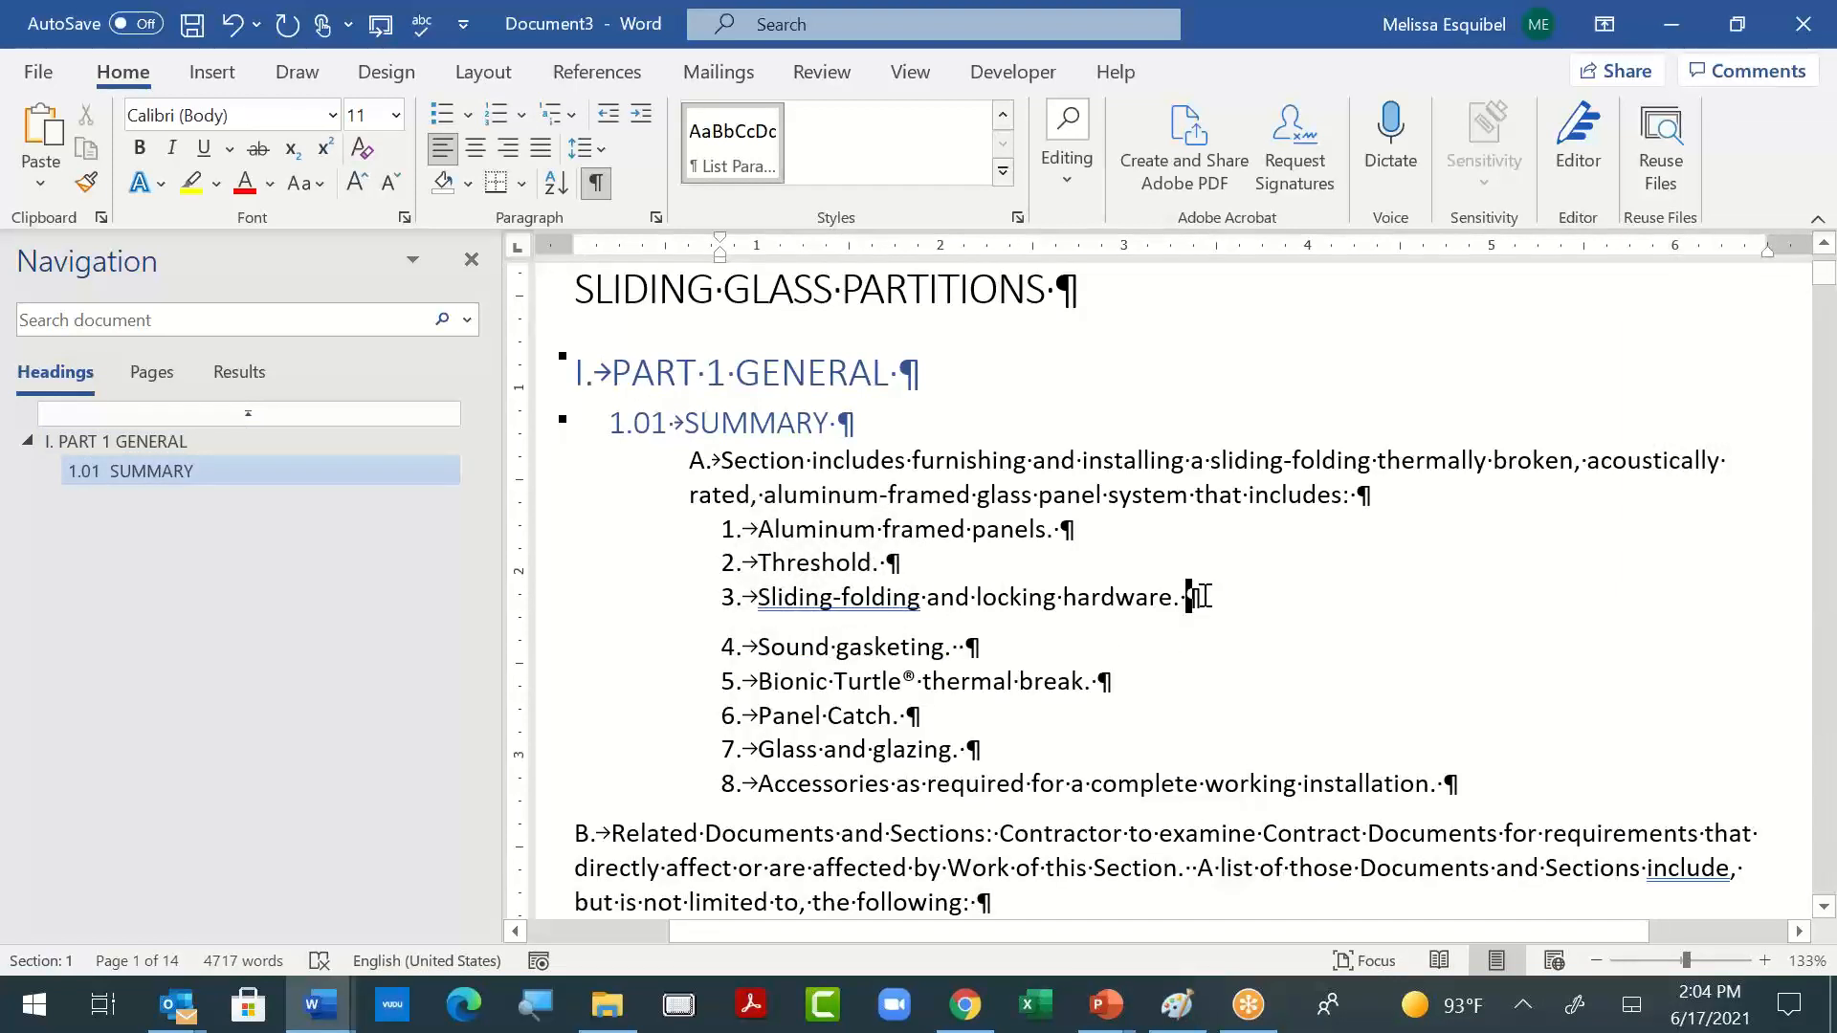
key(Delete)
key(ctrl+z)
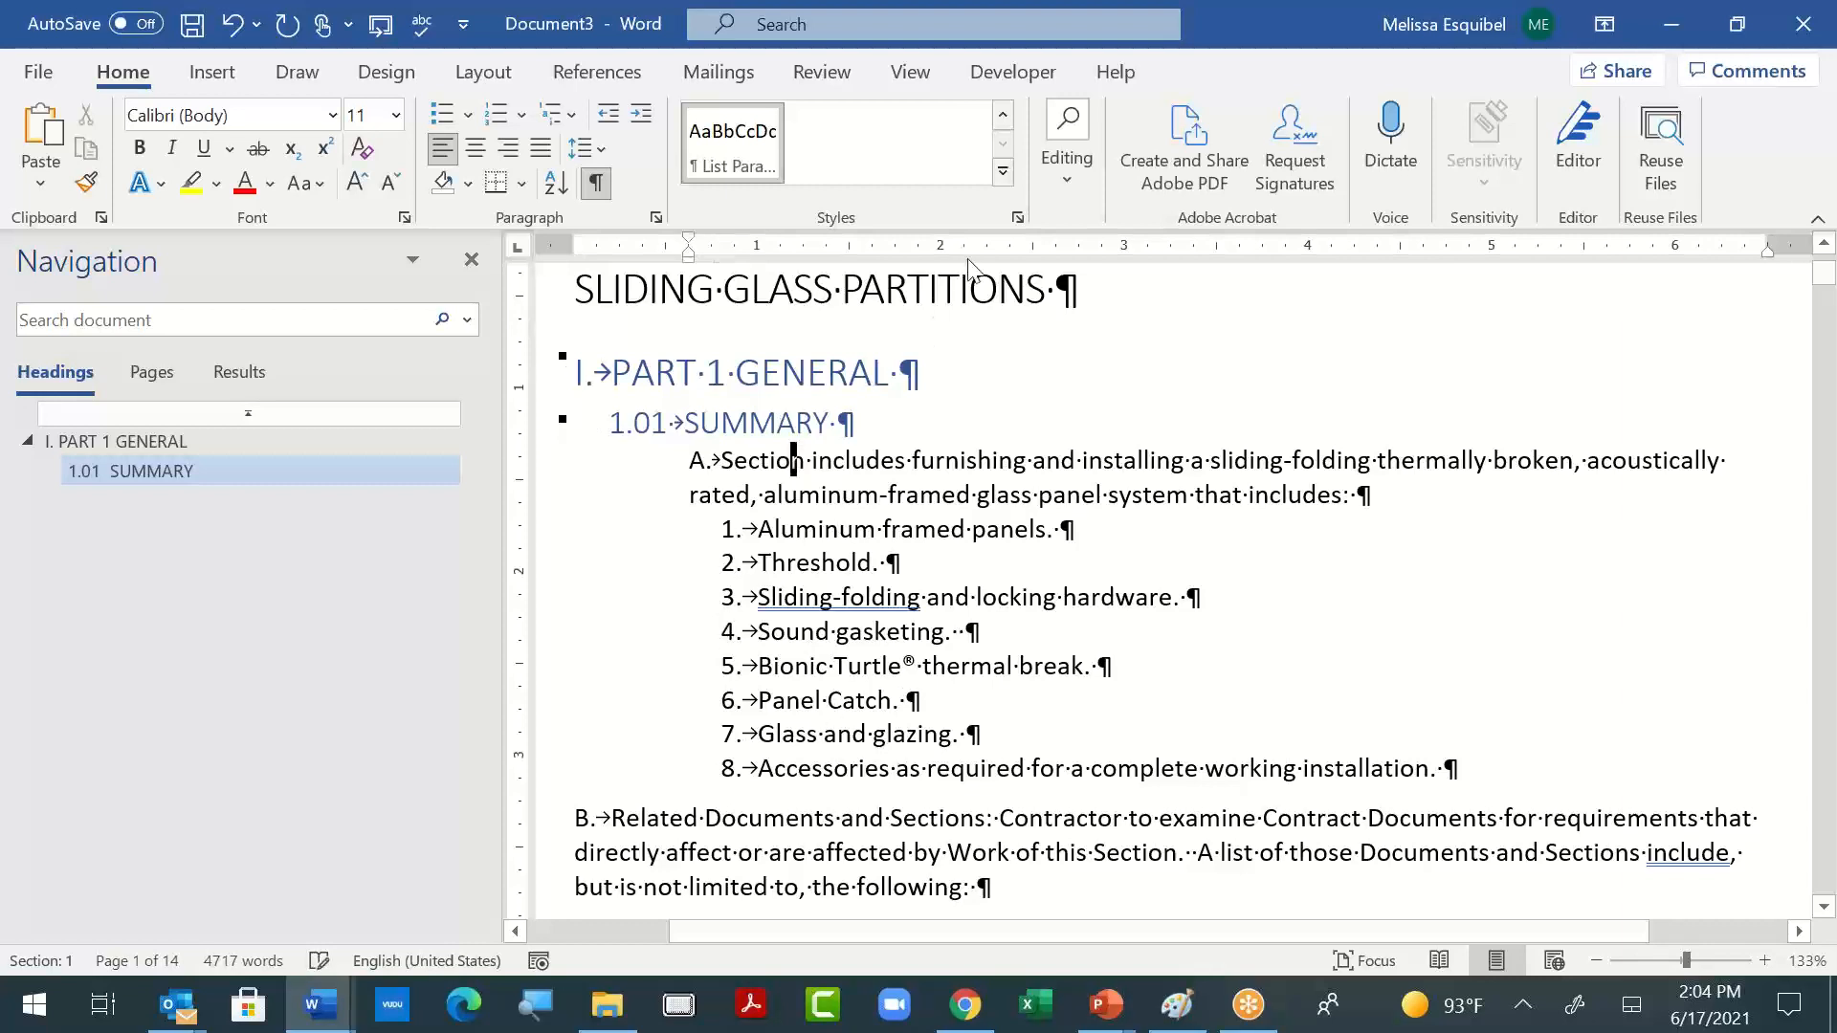
click(1004, 172)
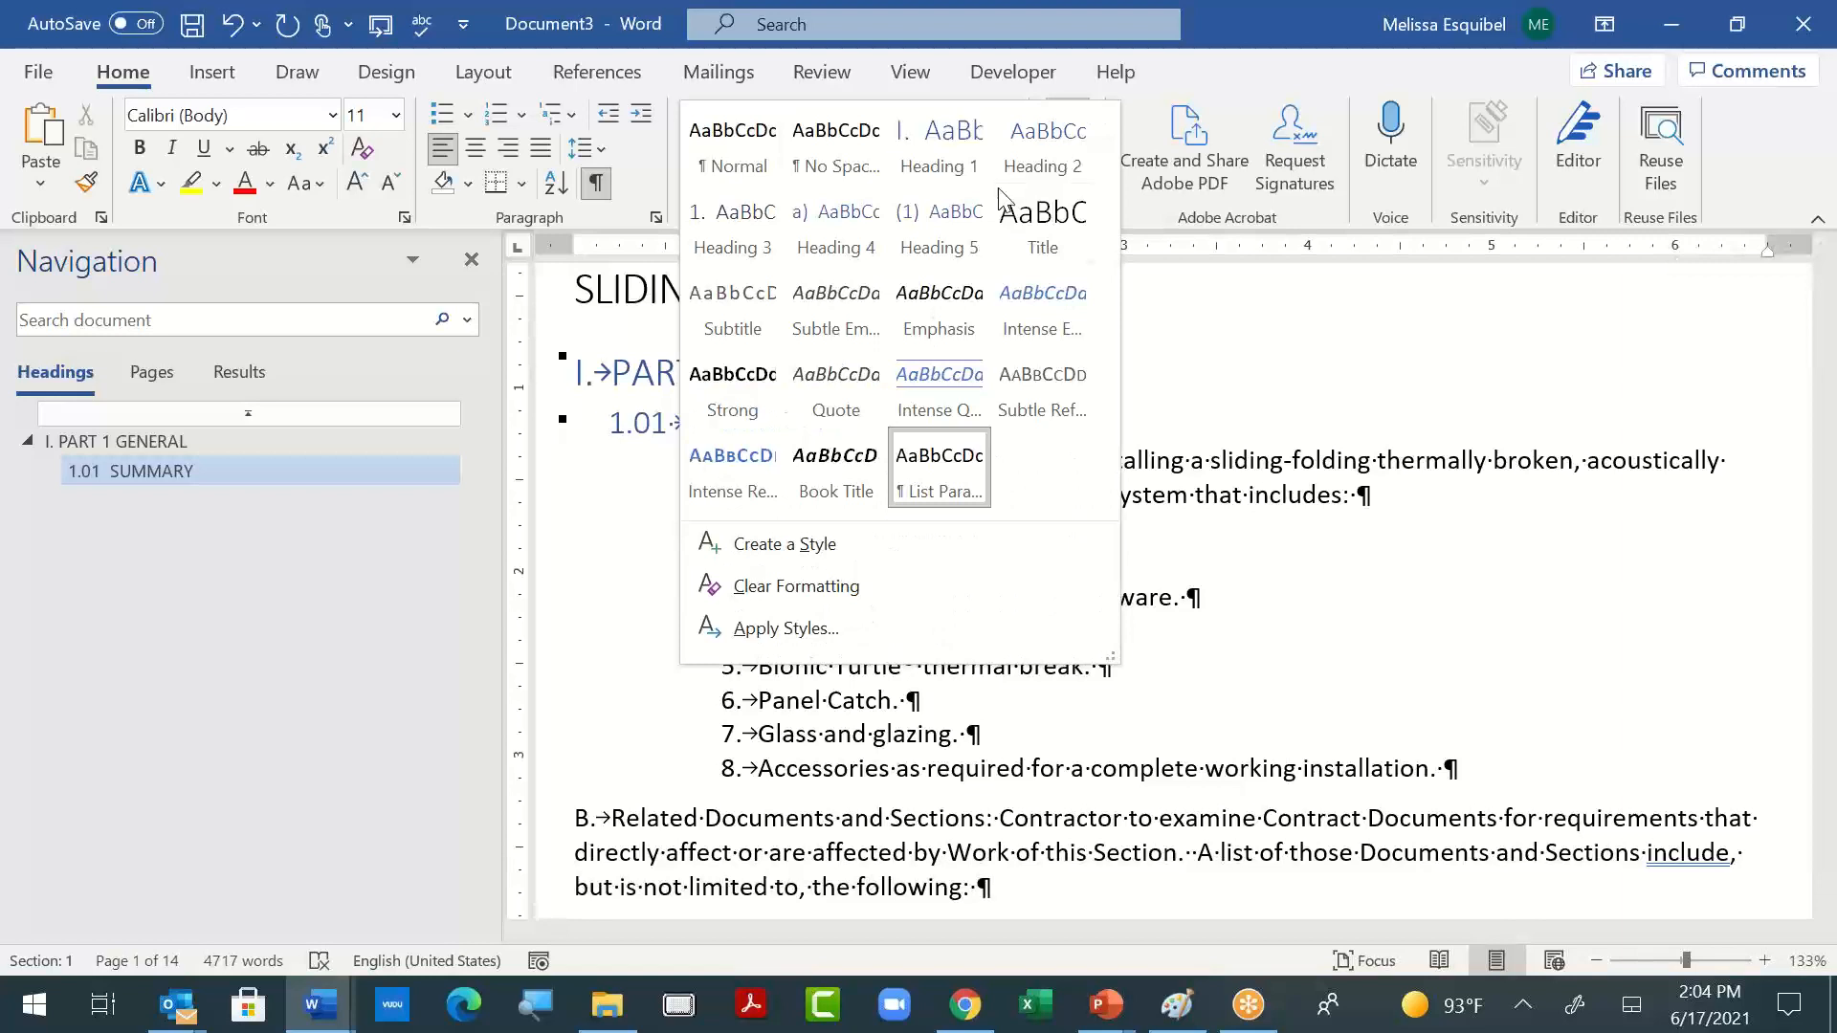
click(713, 615)
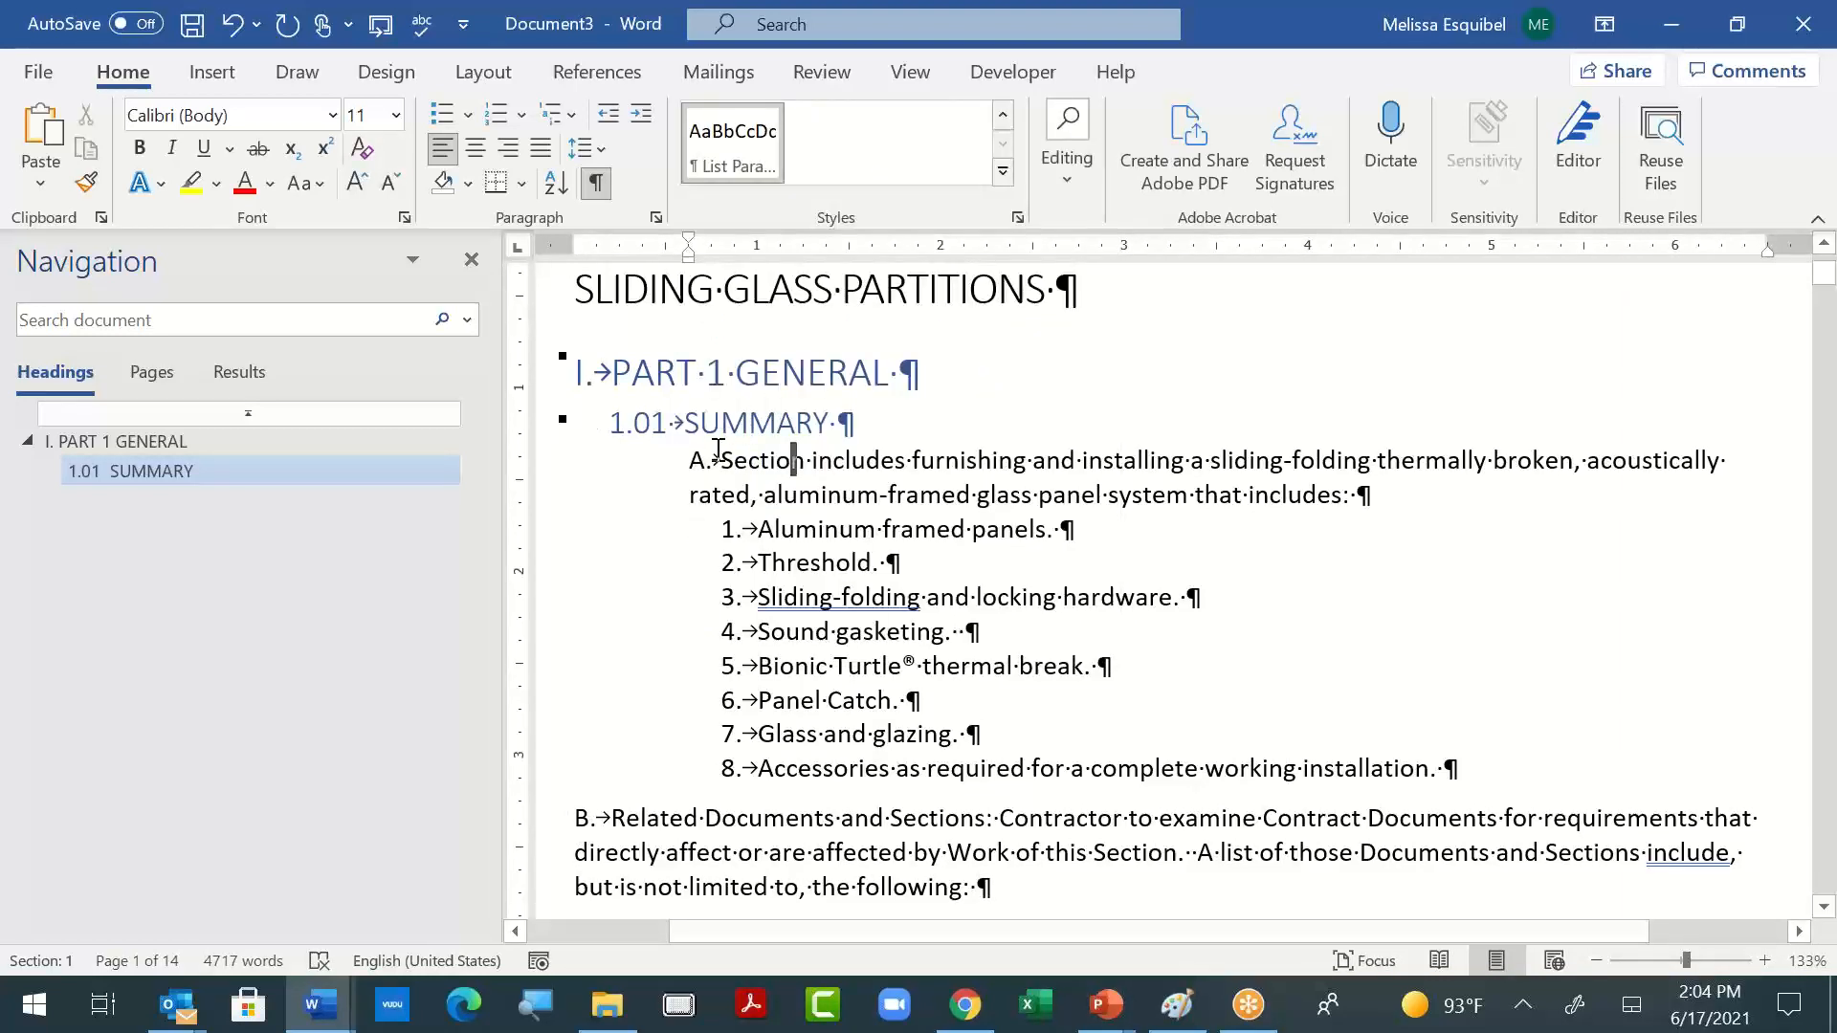
drag(775, 474, 968, 496)
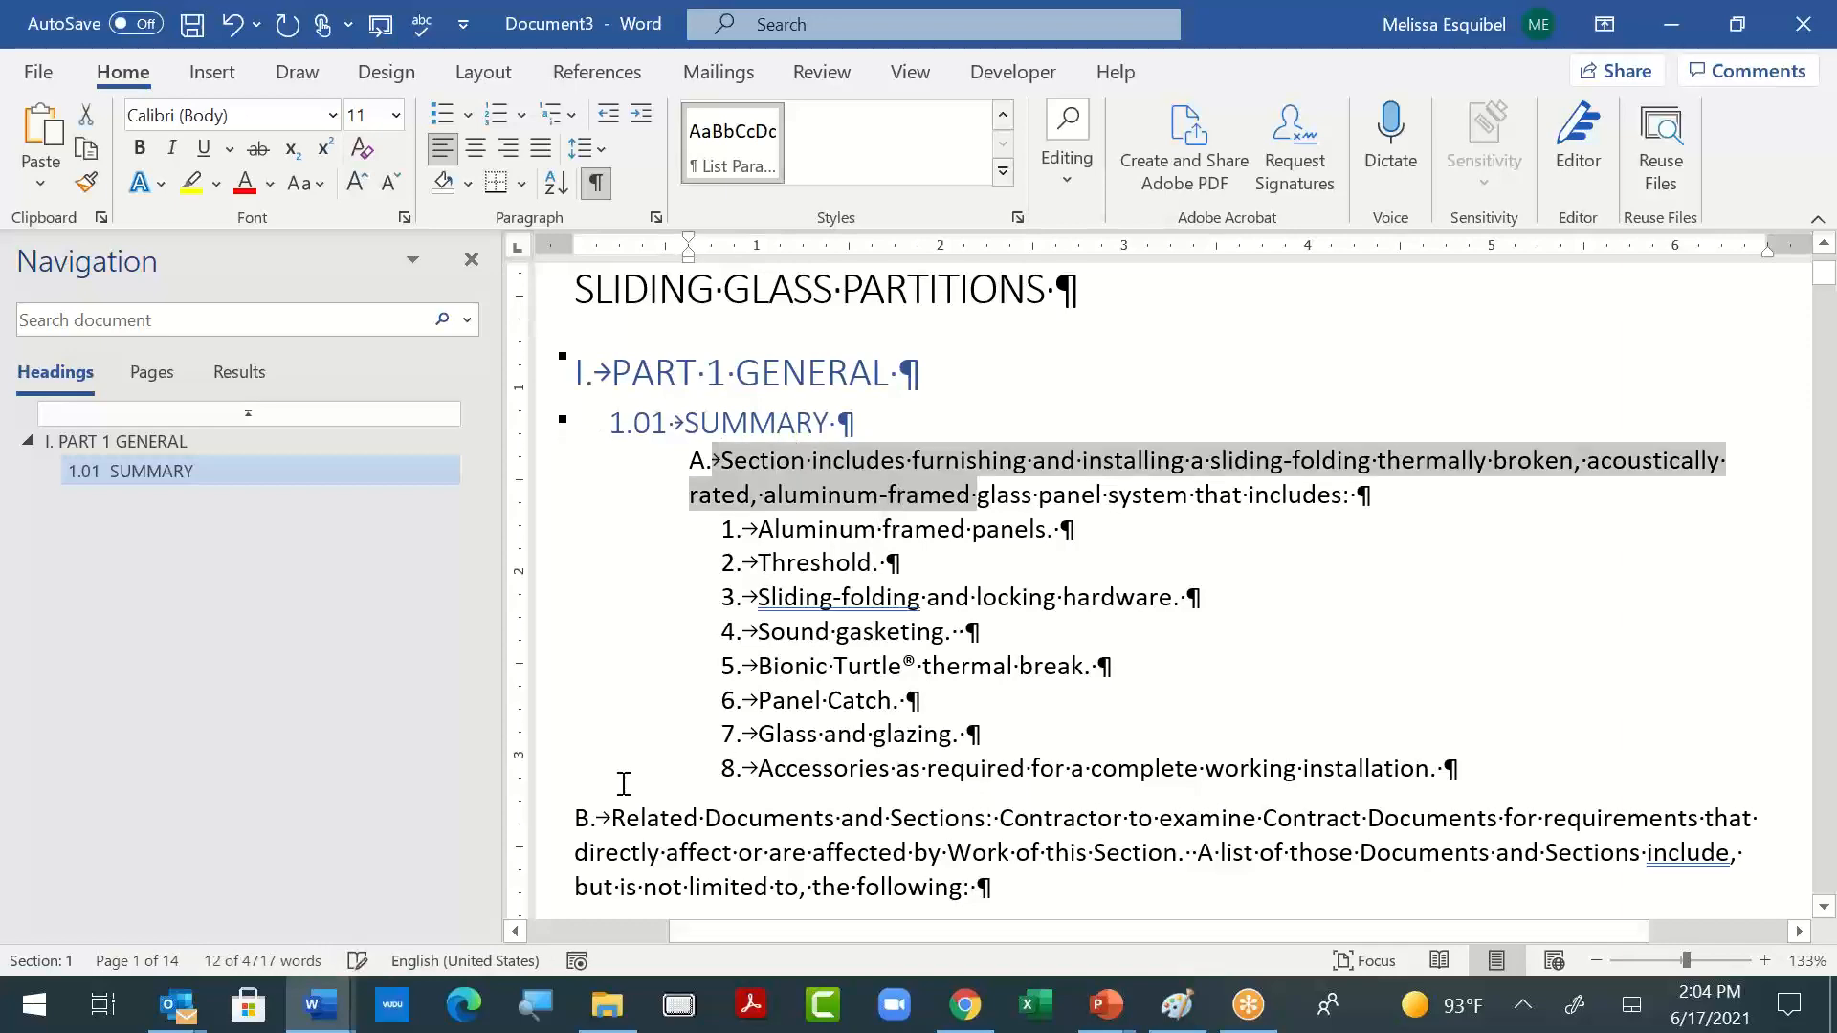
drag(572, 825, 1072, 727)
drag(1071, 725, 1070, 739)
key(ctrl+z)
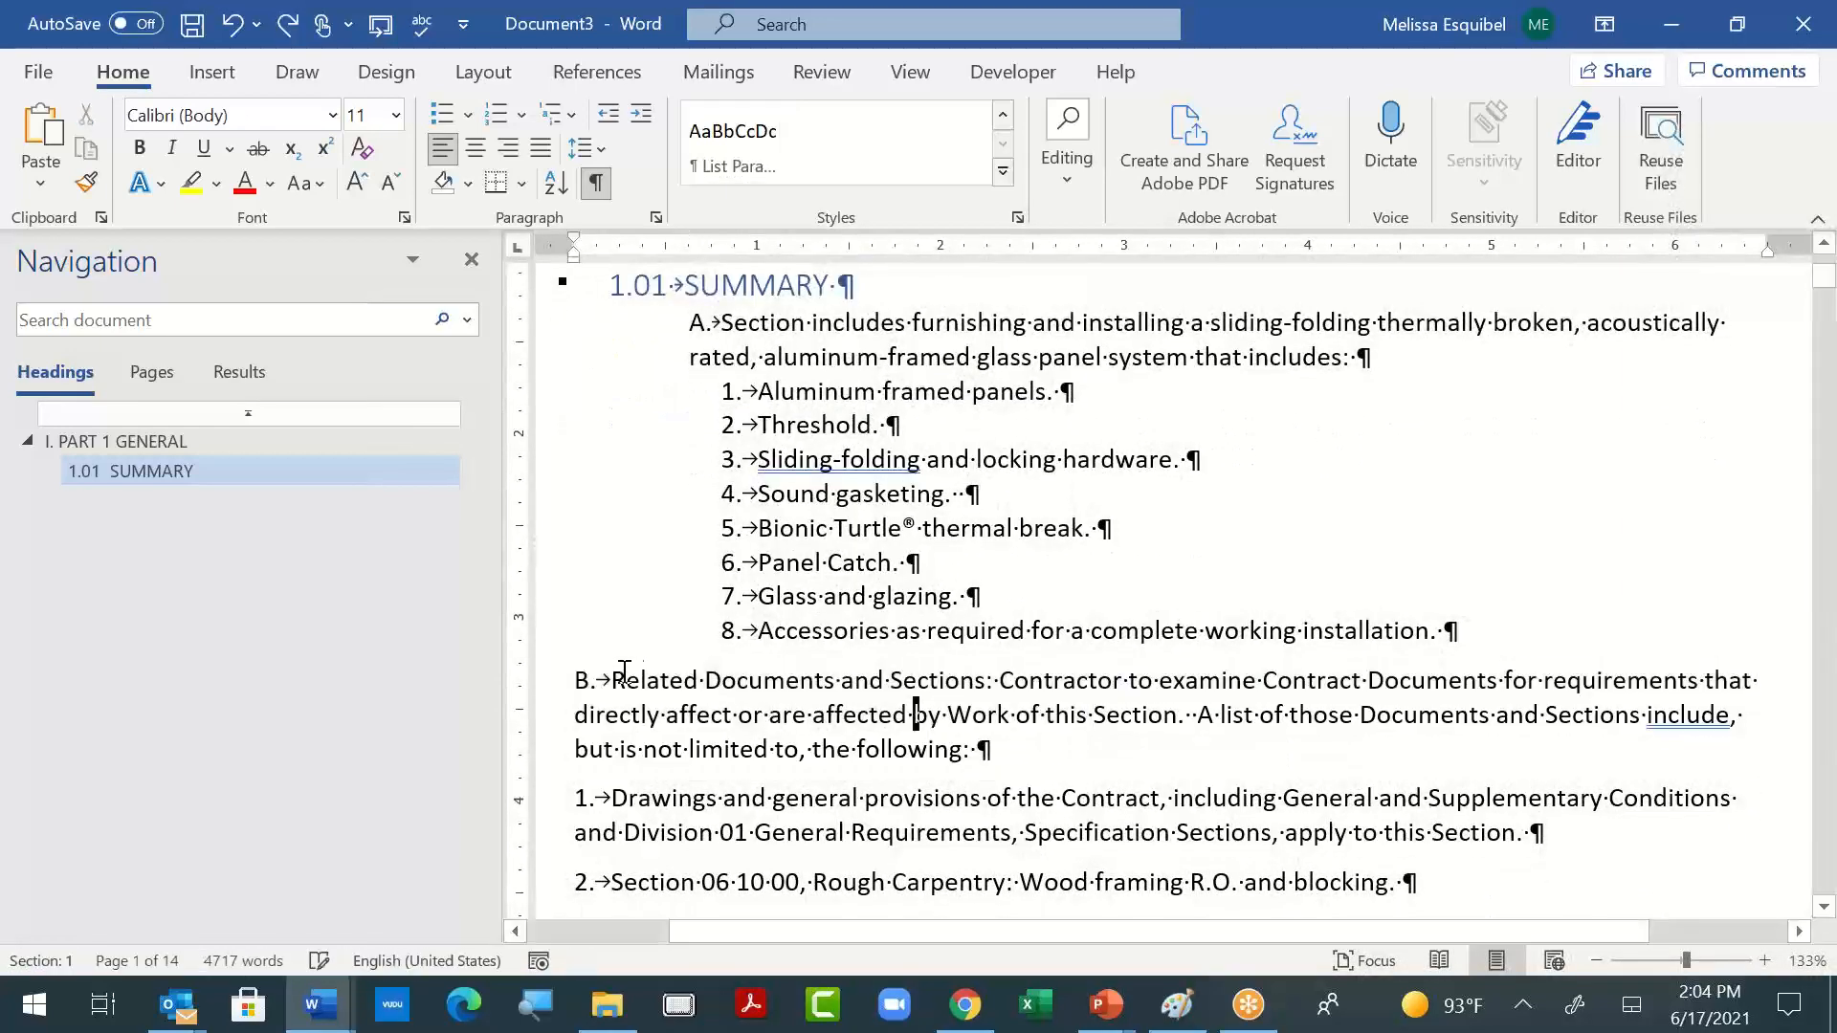
- Copy paragraph A's formatting onto paragraph B, "Related Documents and Sections"
drag(691, 322, 1373, 352)
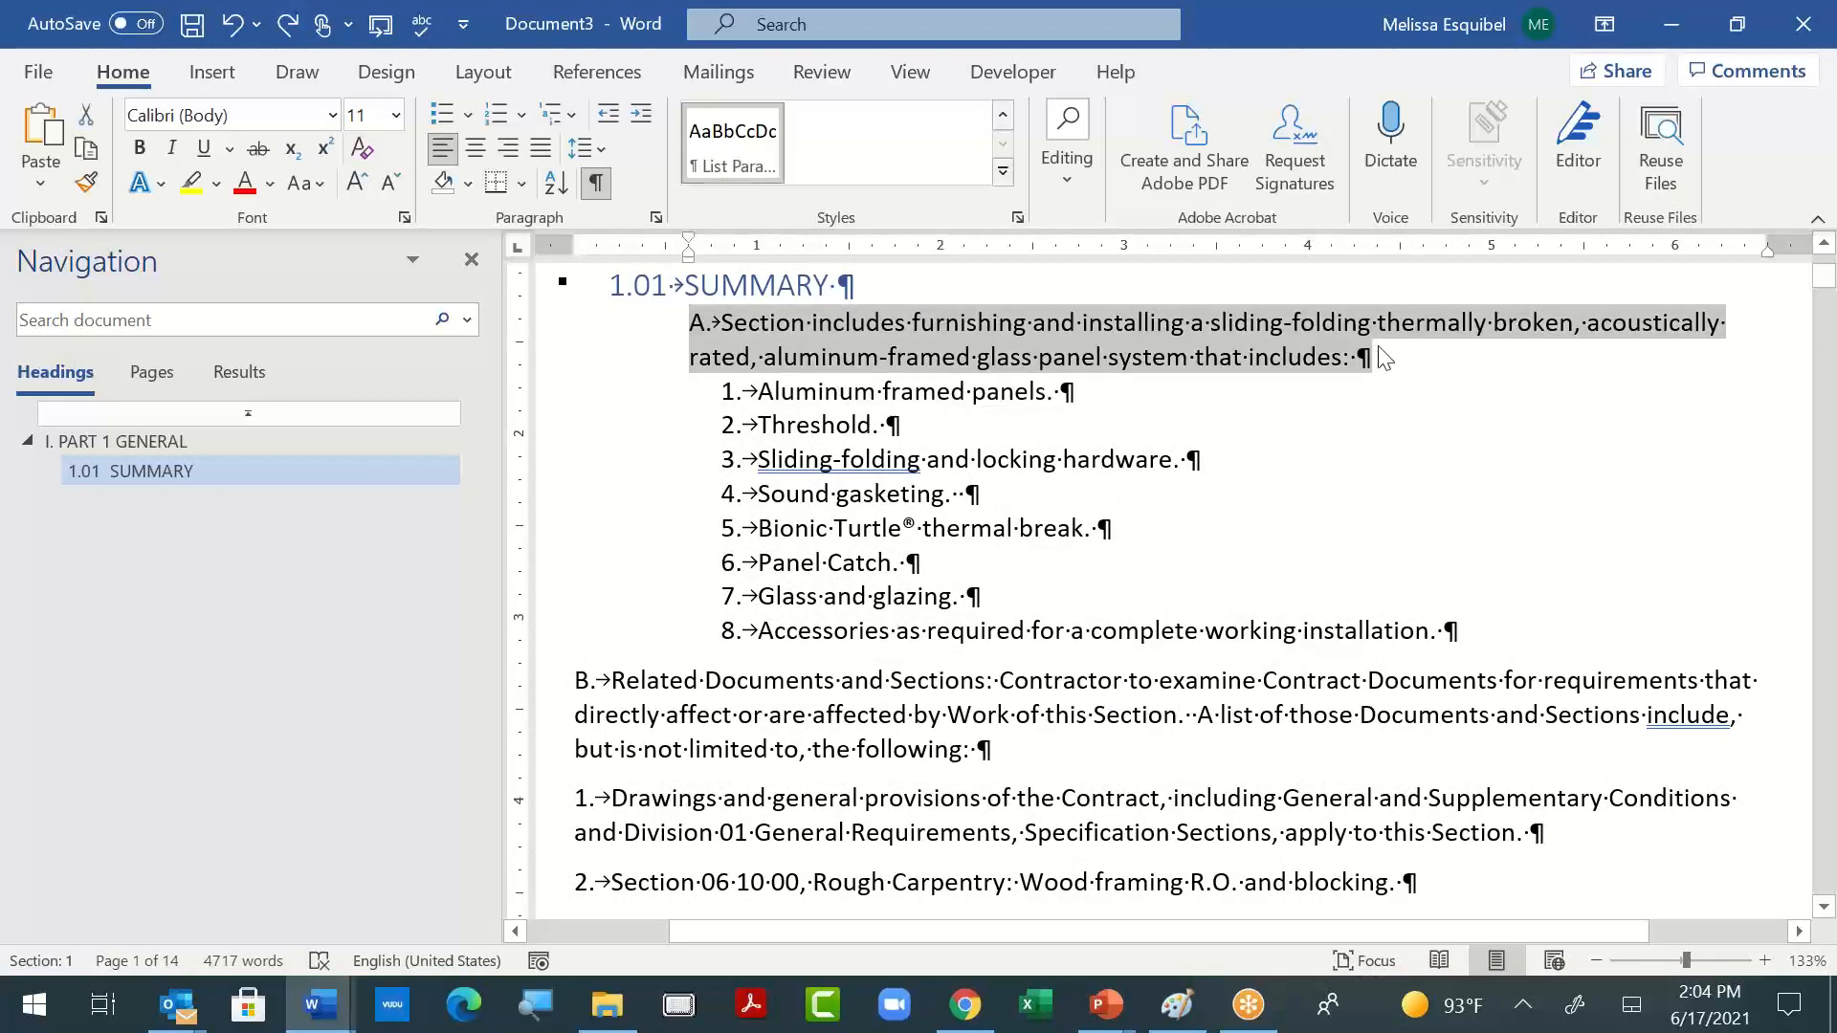
drag(576, 681, 1012, 755)
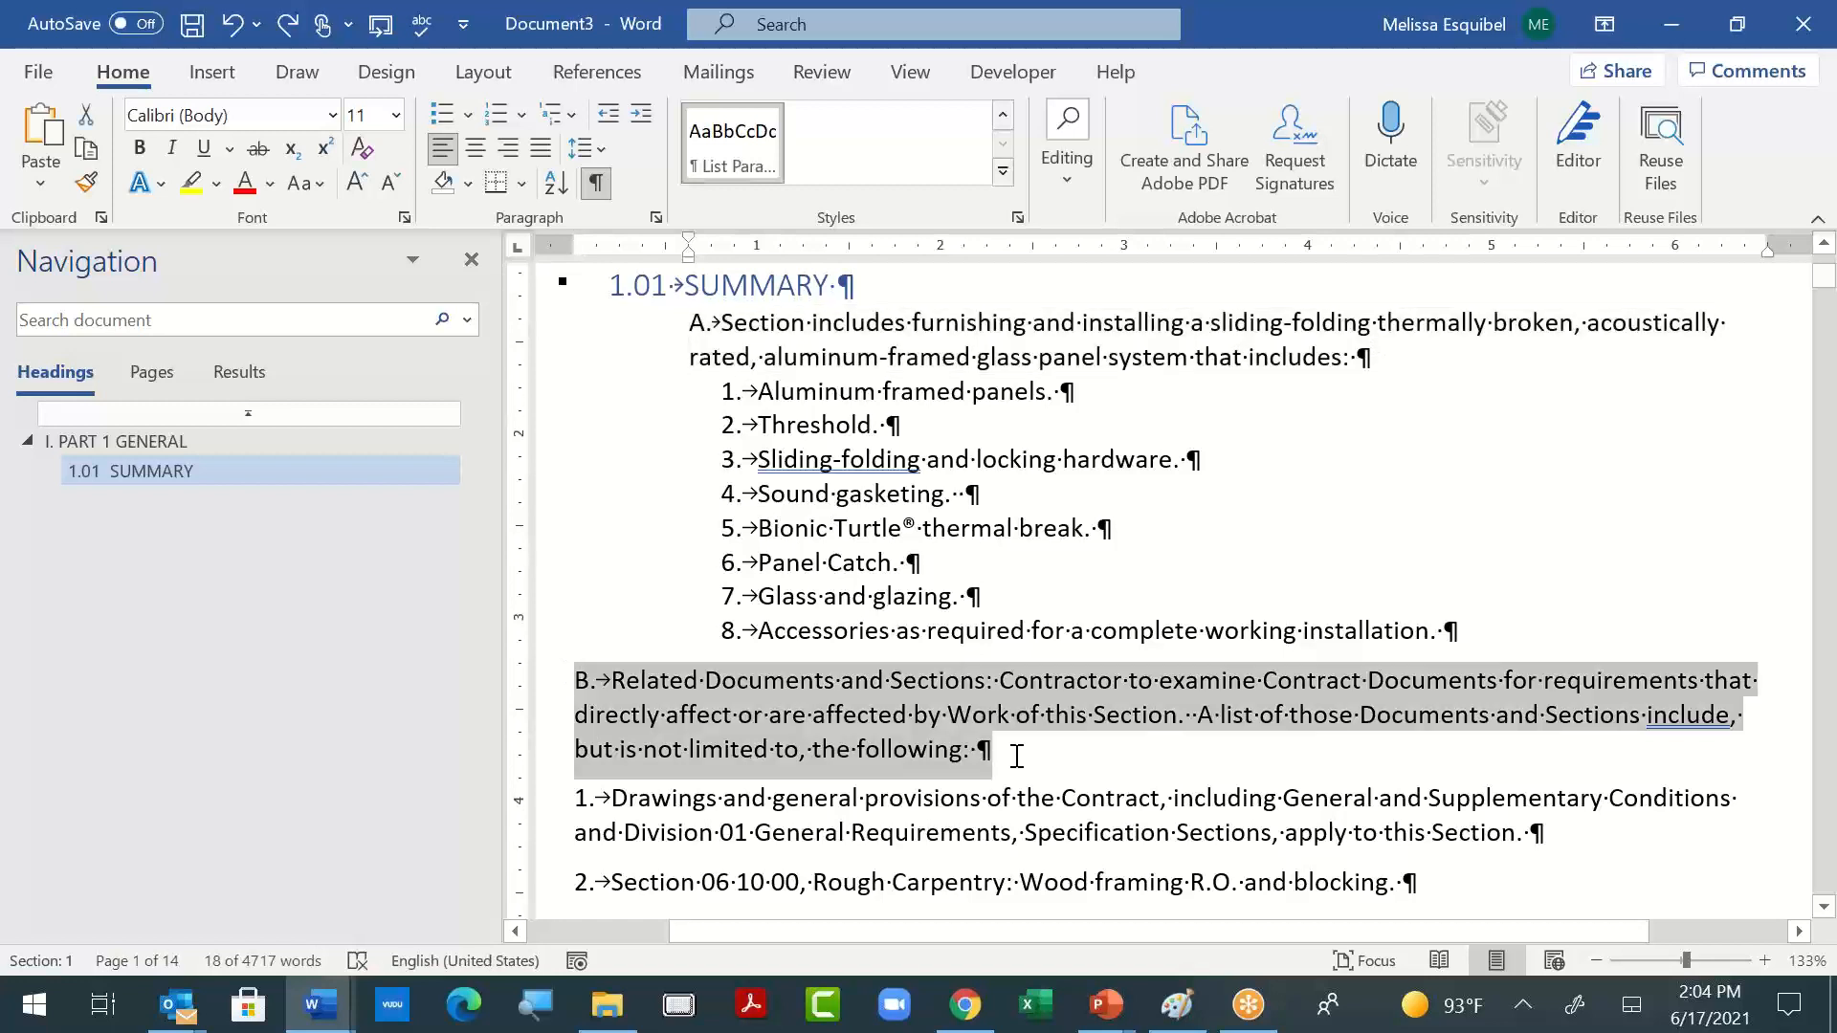
key(ctrl+shift+v)
click(979, 762)
click(806, 472)
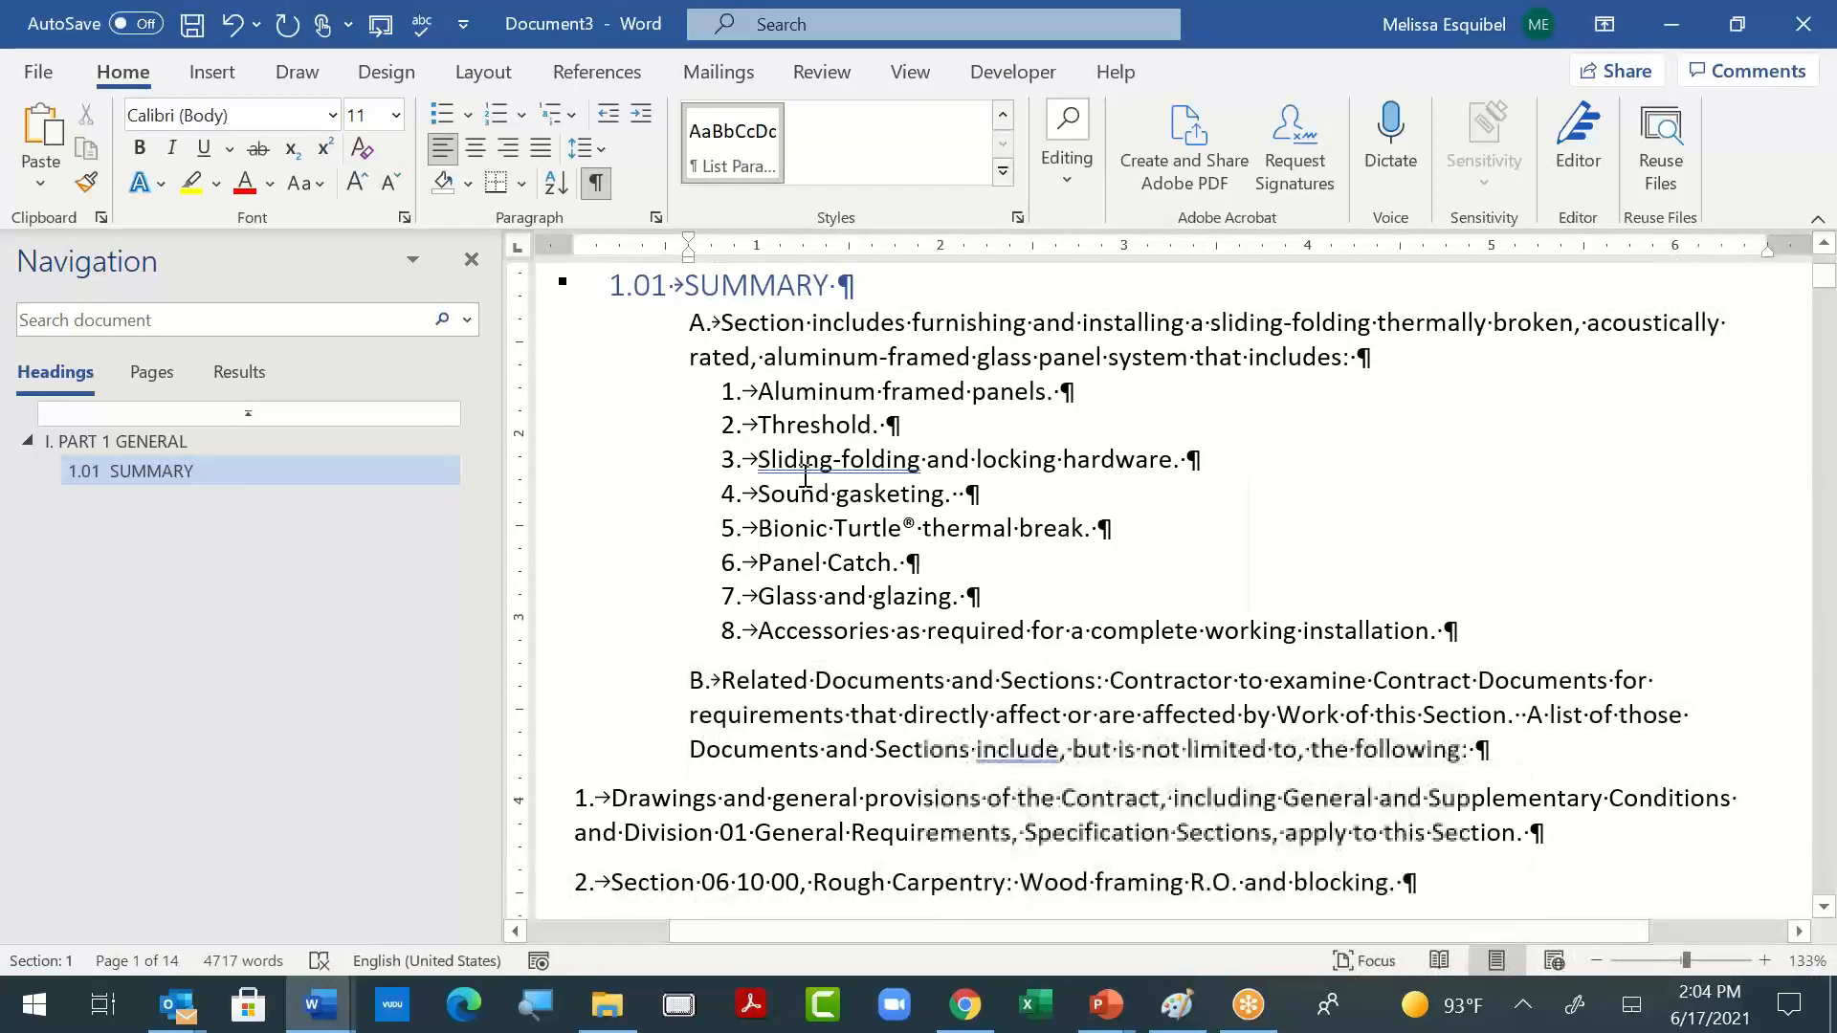
click(678, 720)
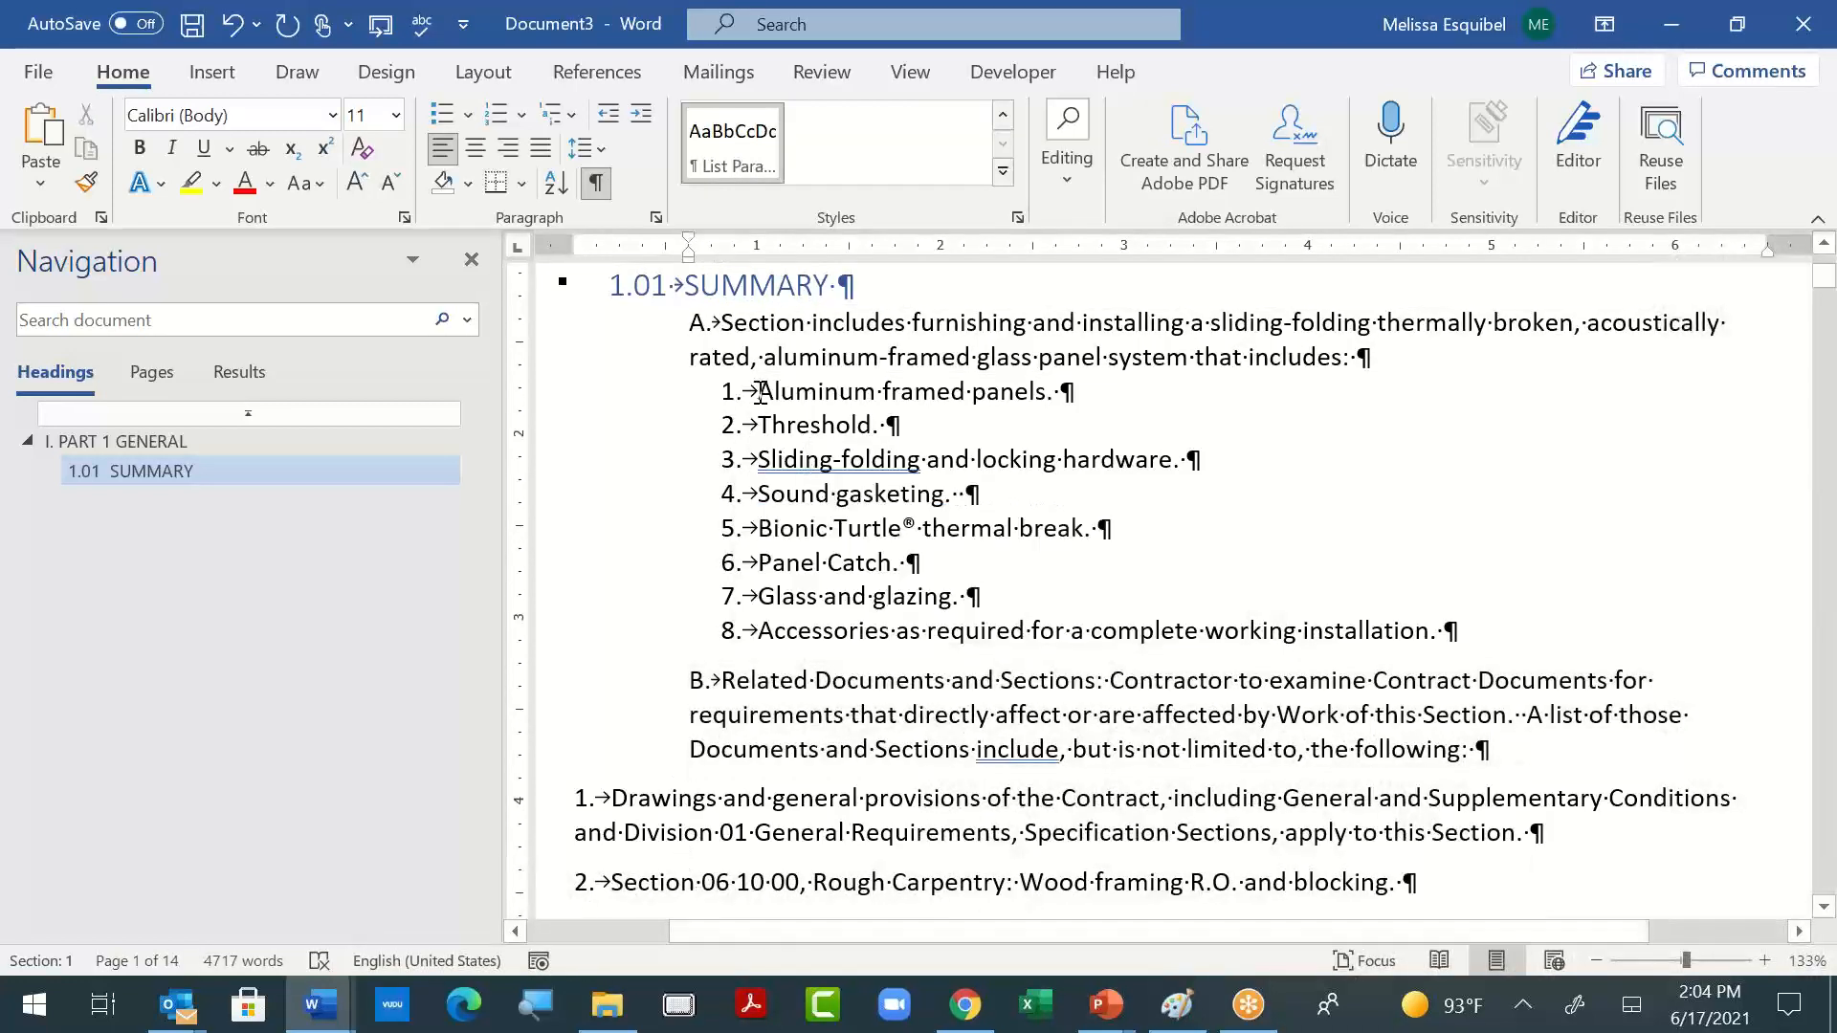
- Copy the formatting of the numbered items under paragraph A onto items 1 to 8 under paragraph B
drag(771, 406, 905, 507)
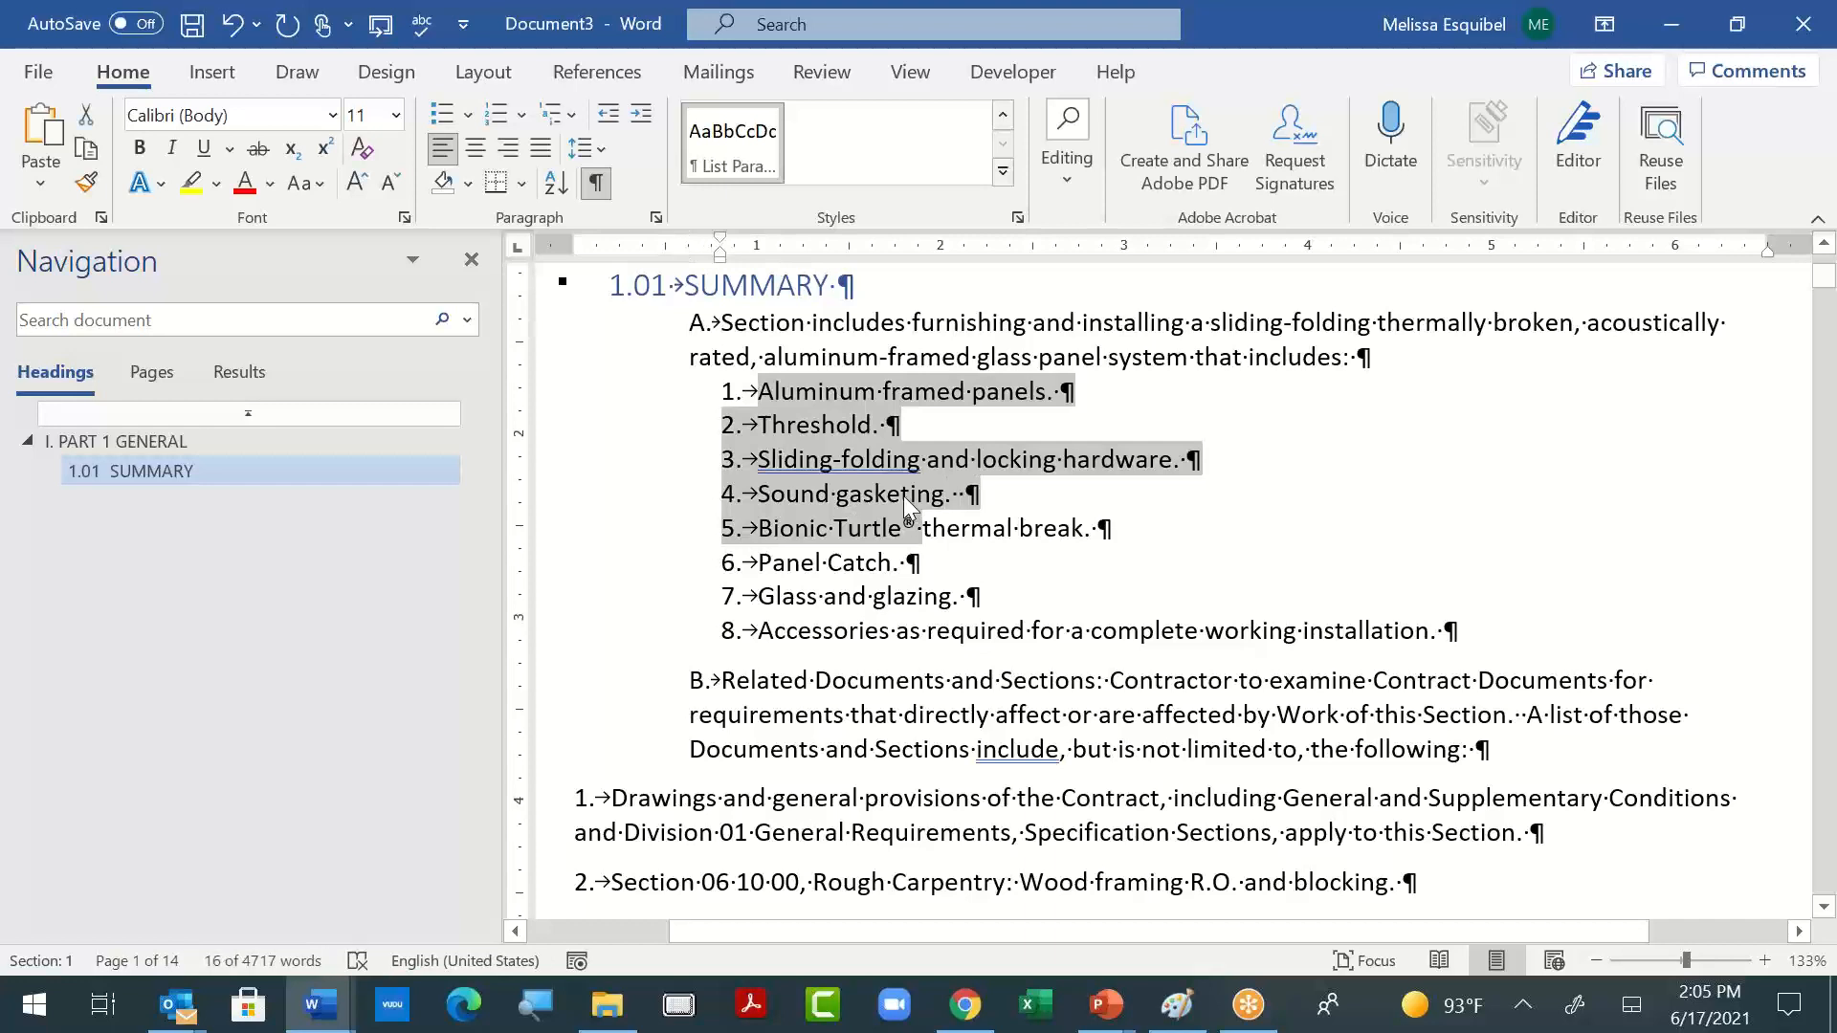
scroll(606, 354, down, 4)
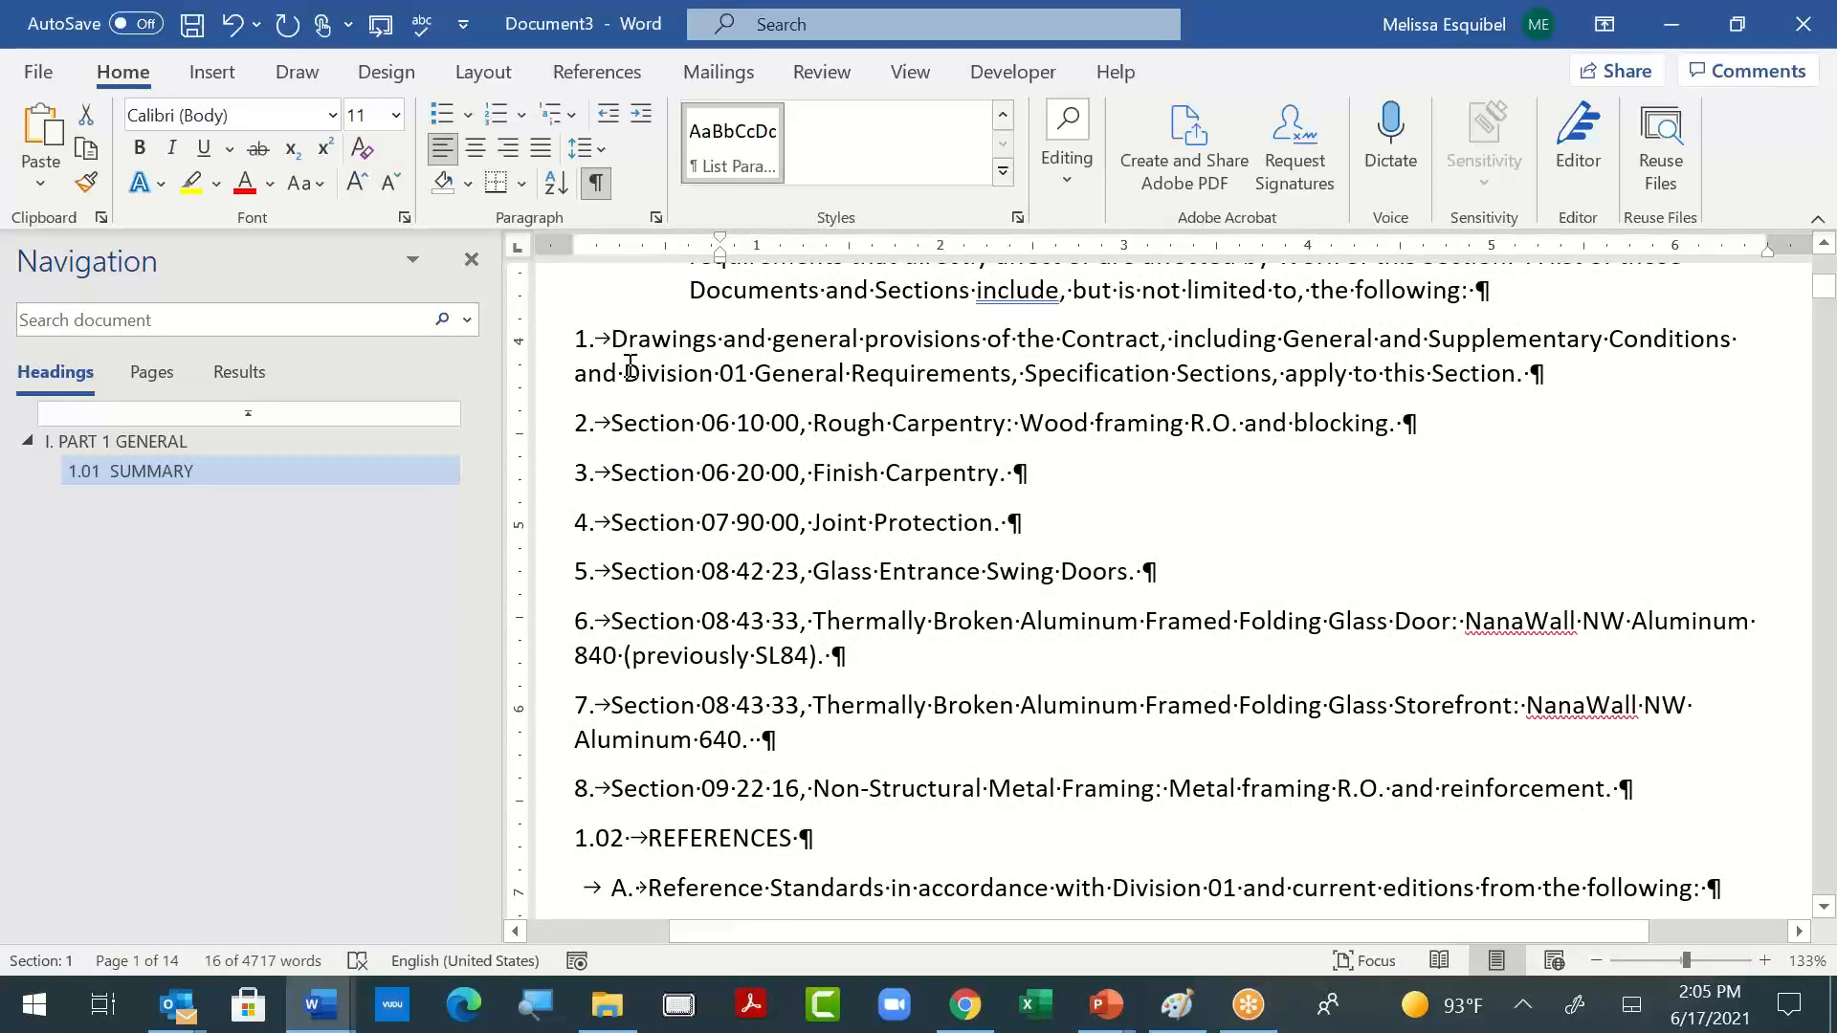
drag(612, 339, 1528, 752)
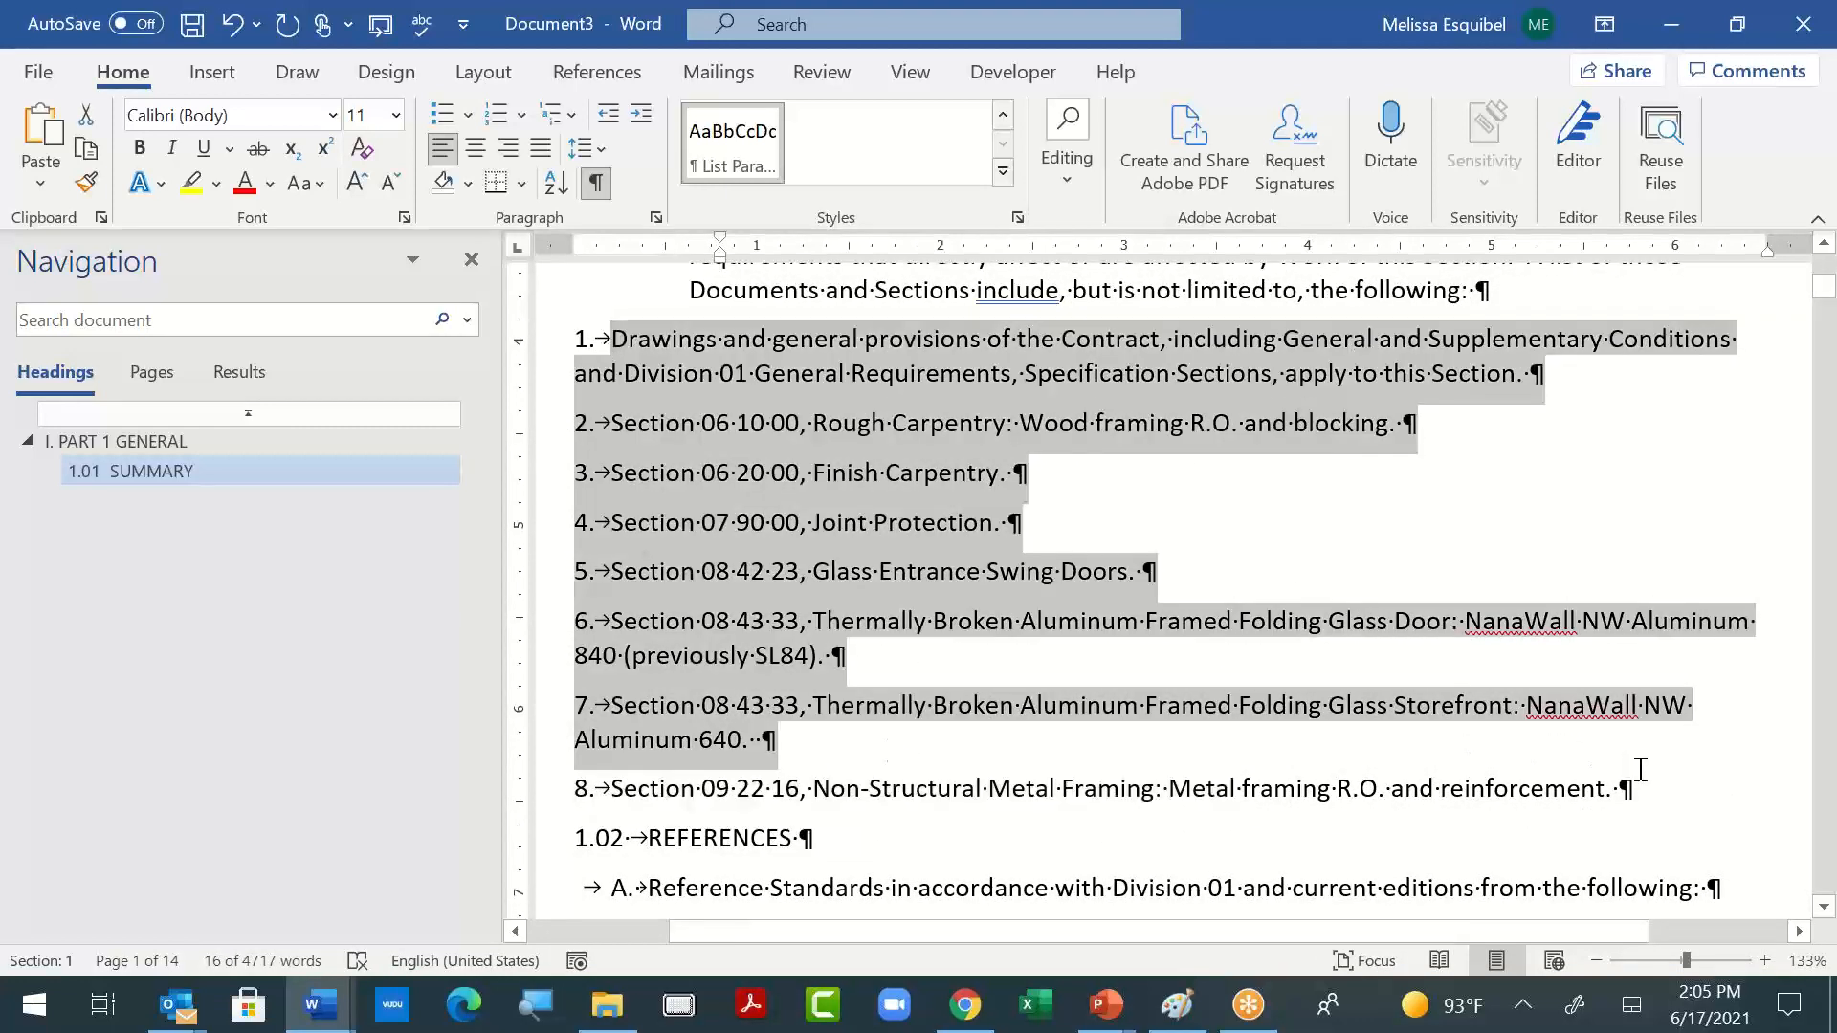
drag(1643, 773, 1648, 780)
key(F4)
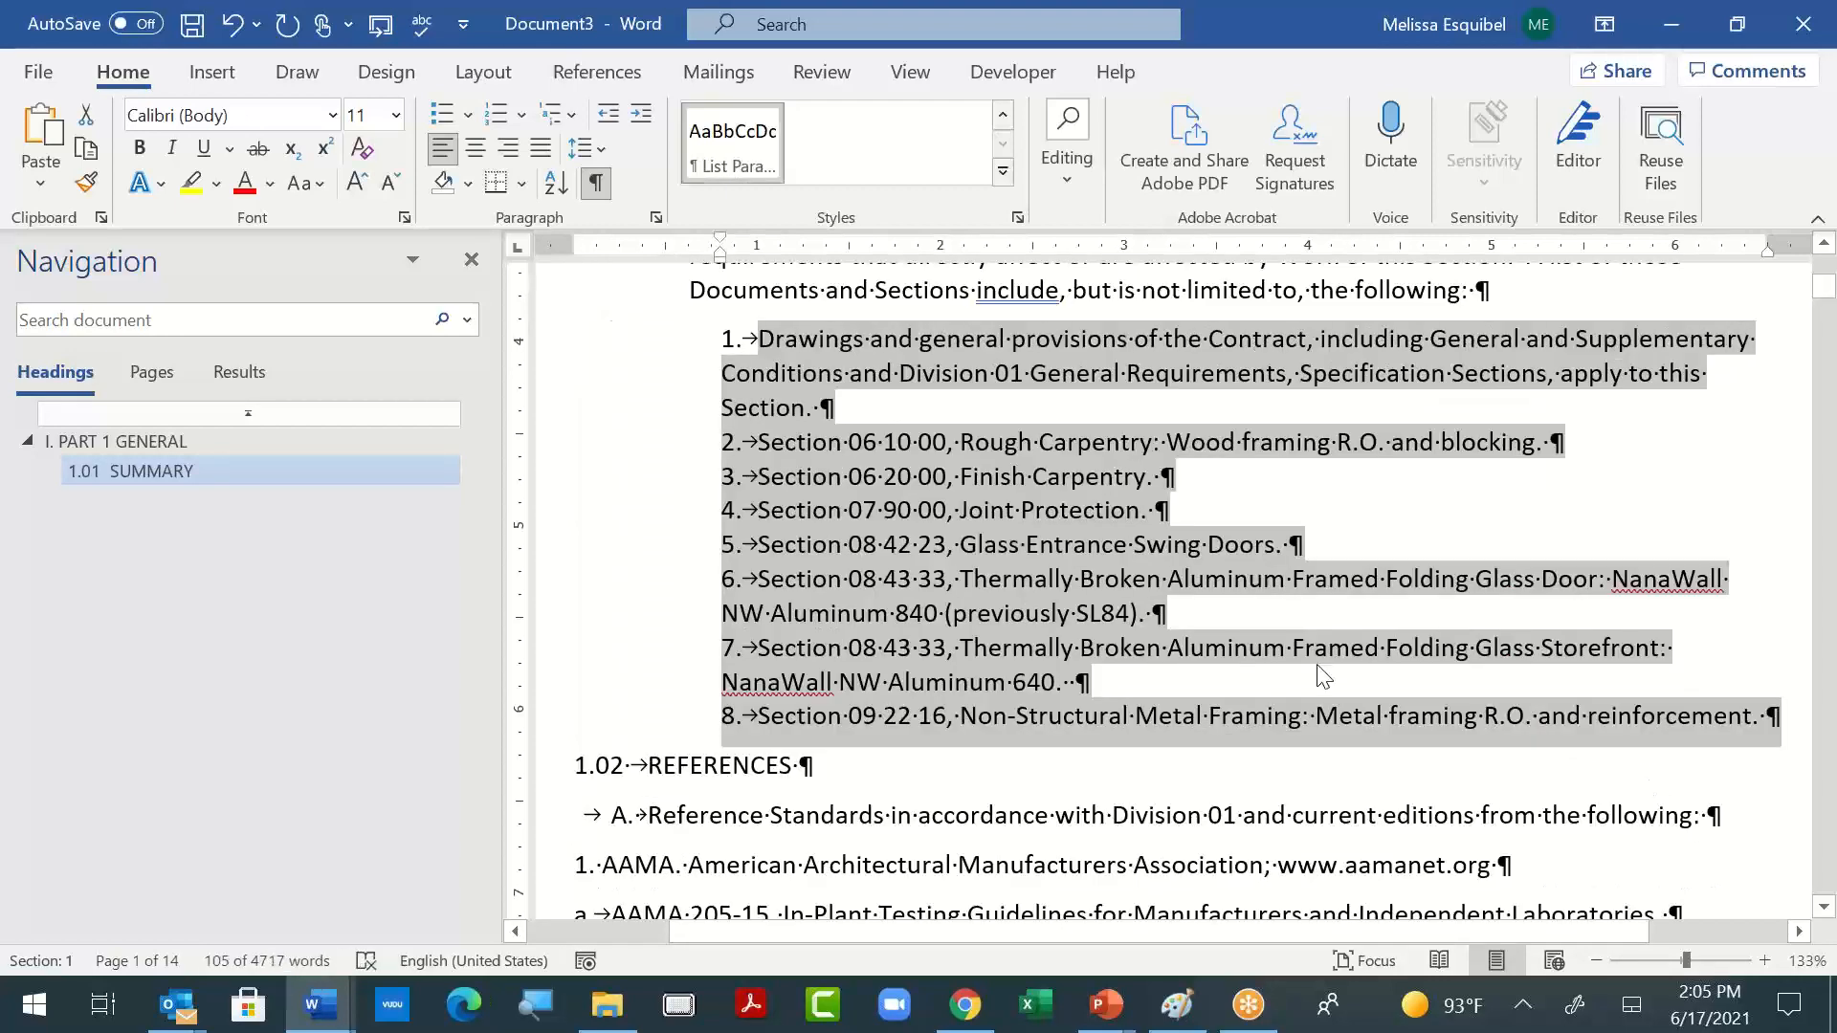
click(1324, 680)
- Apply the Heading 2 style to the "1.02 REFERENCES" line
scroll(1343, 552, up, 5)
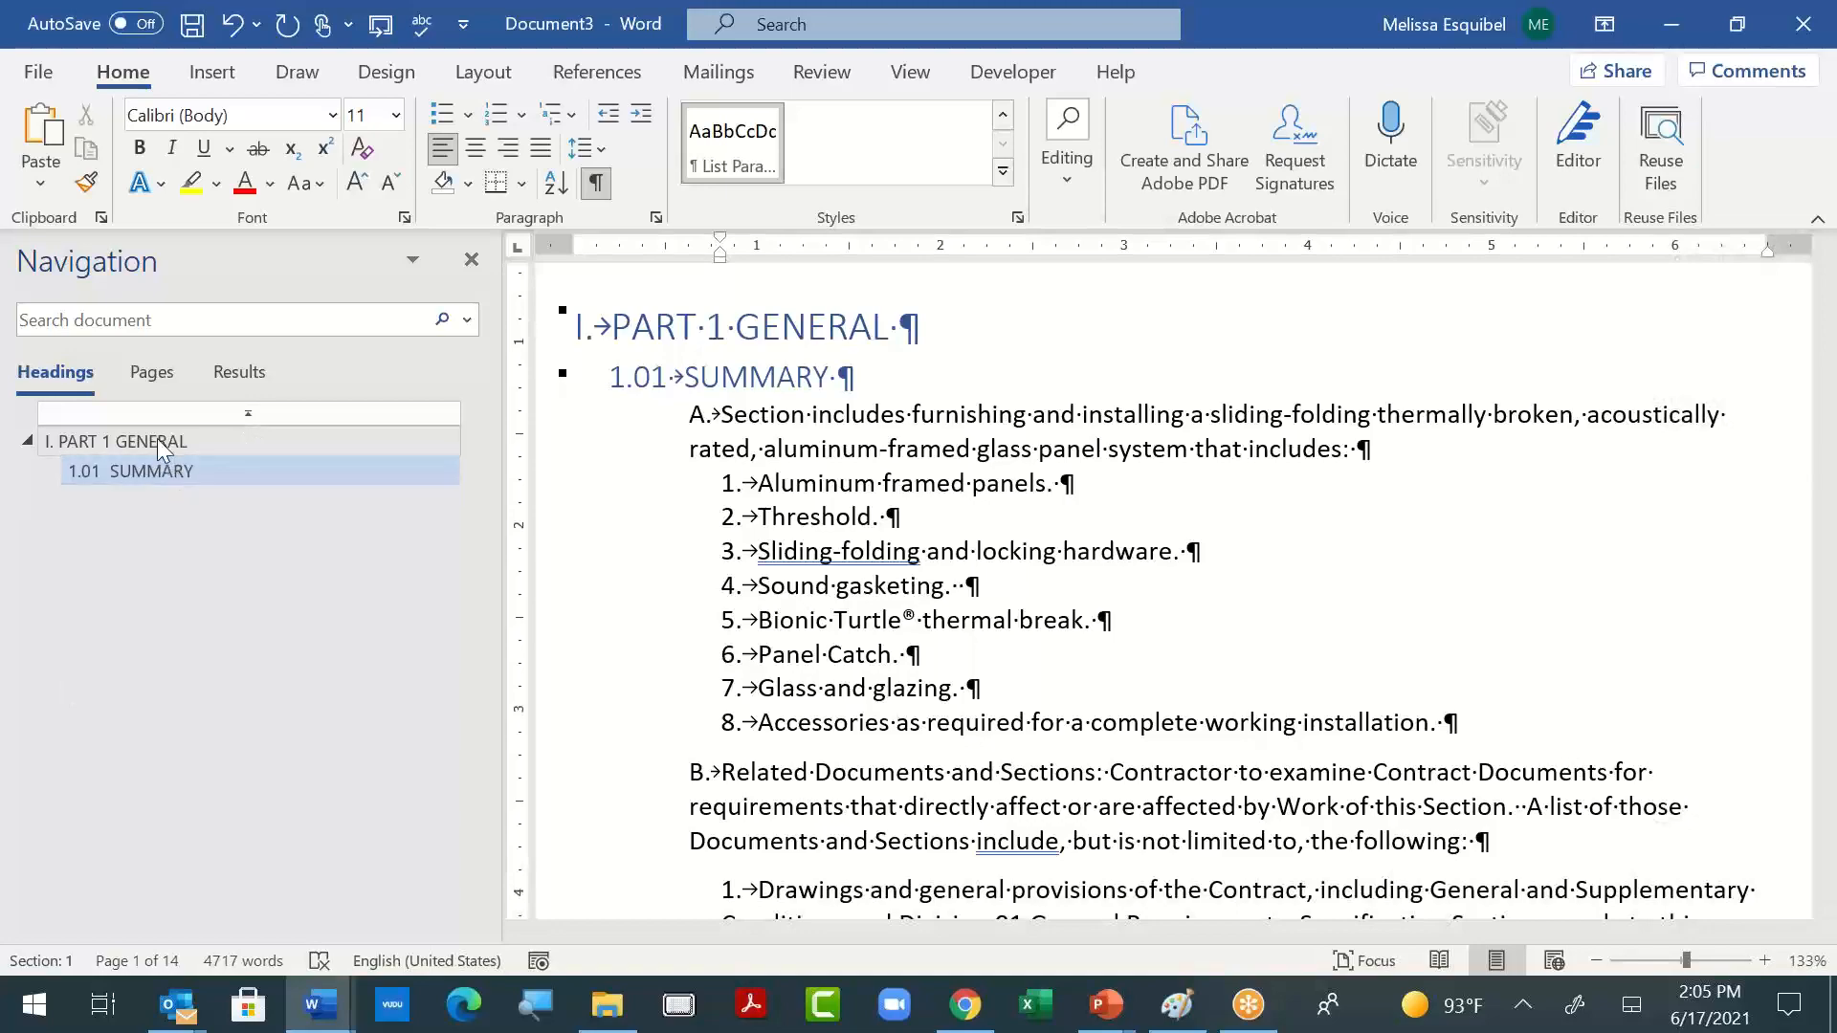
click(163, 471)
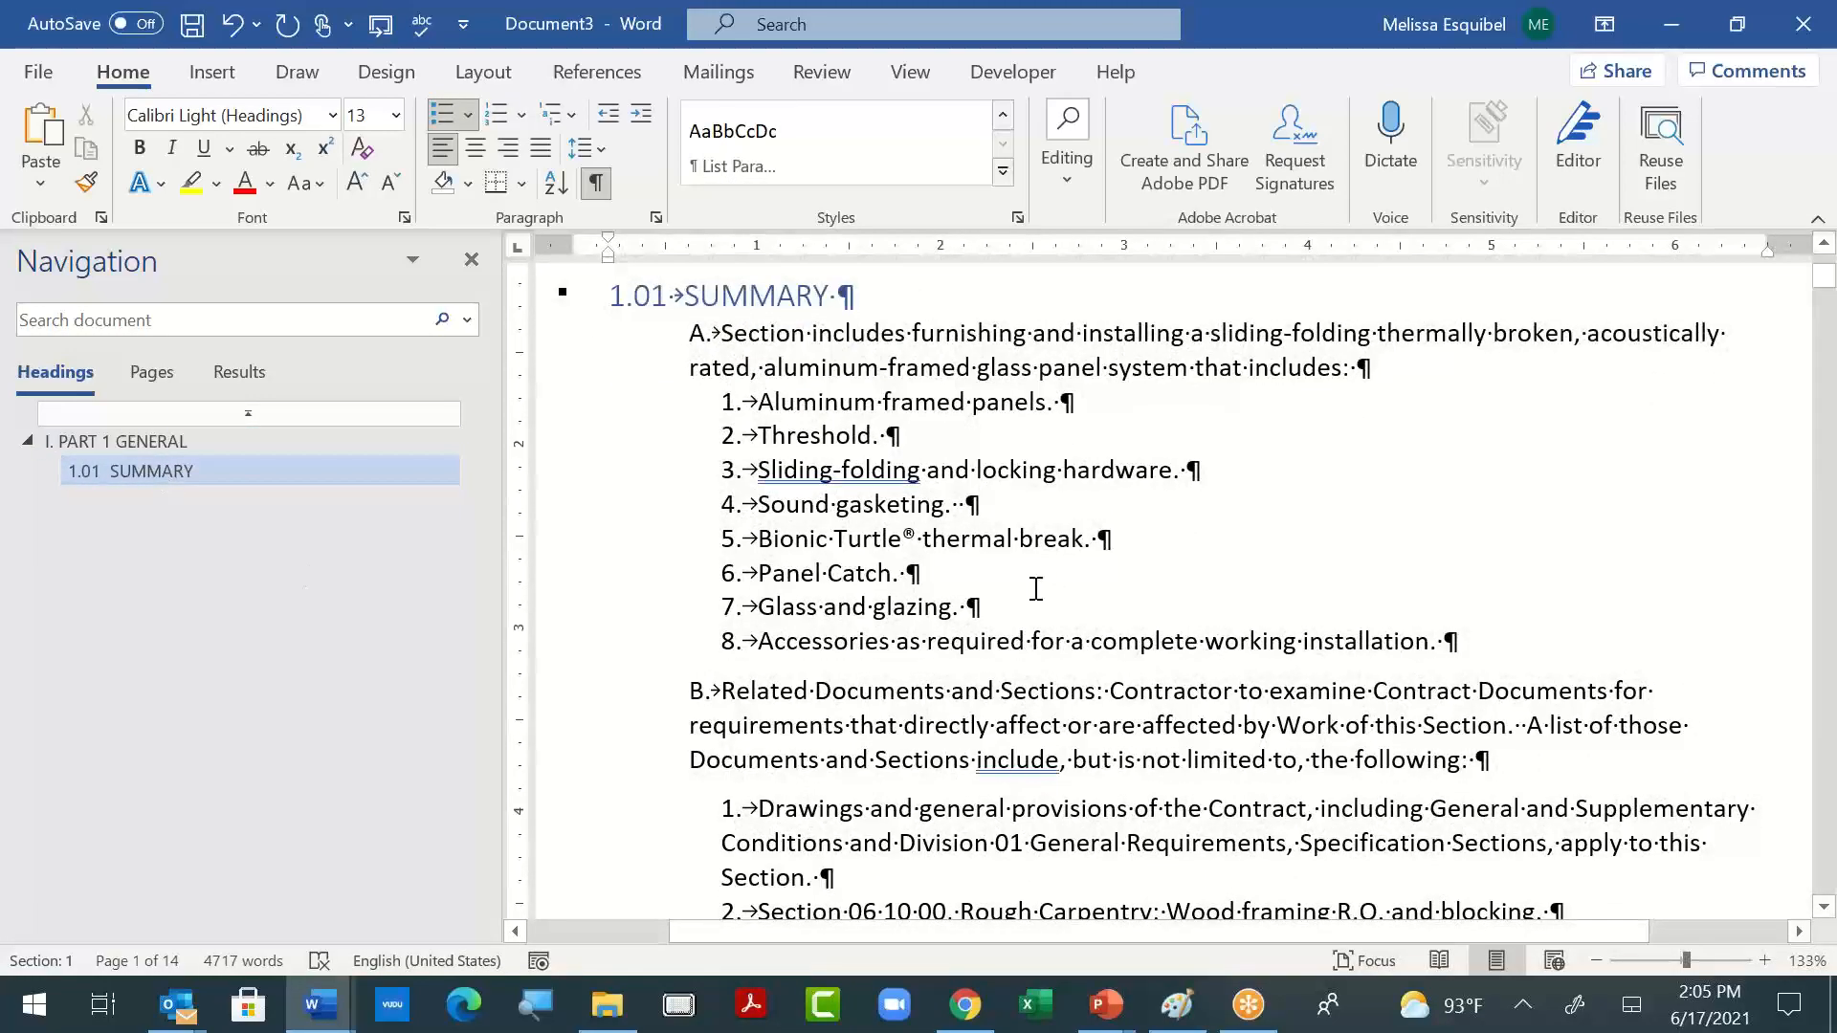
scroll(1033, 531, down, 5)
scroll(1038, 531, down, 2)
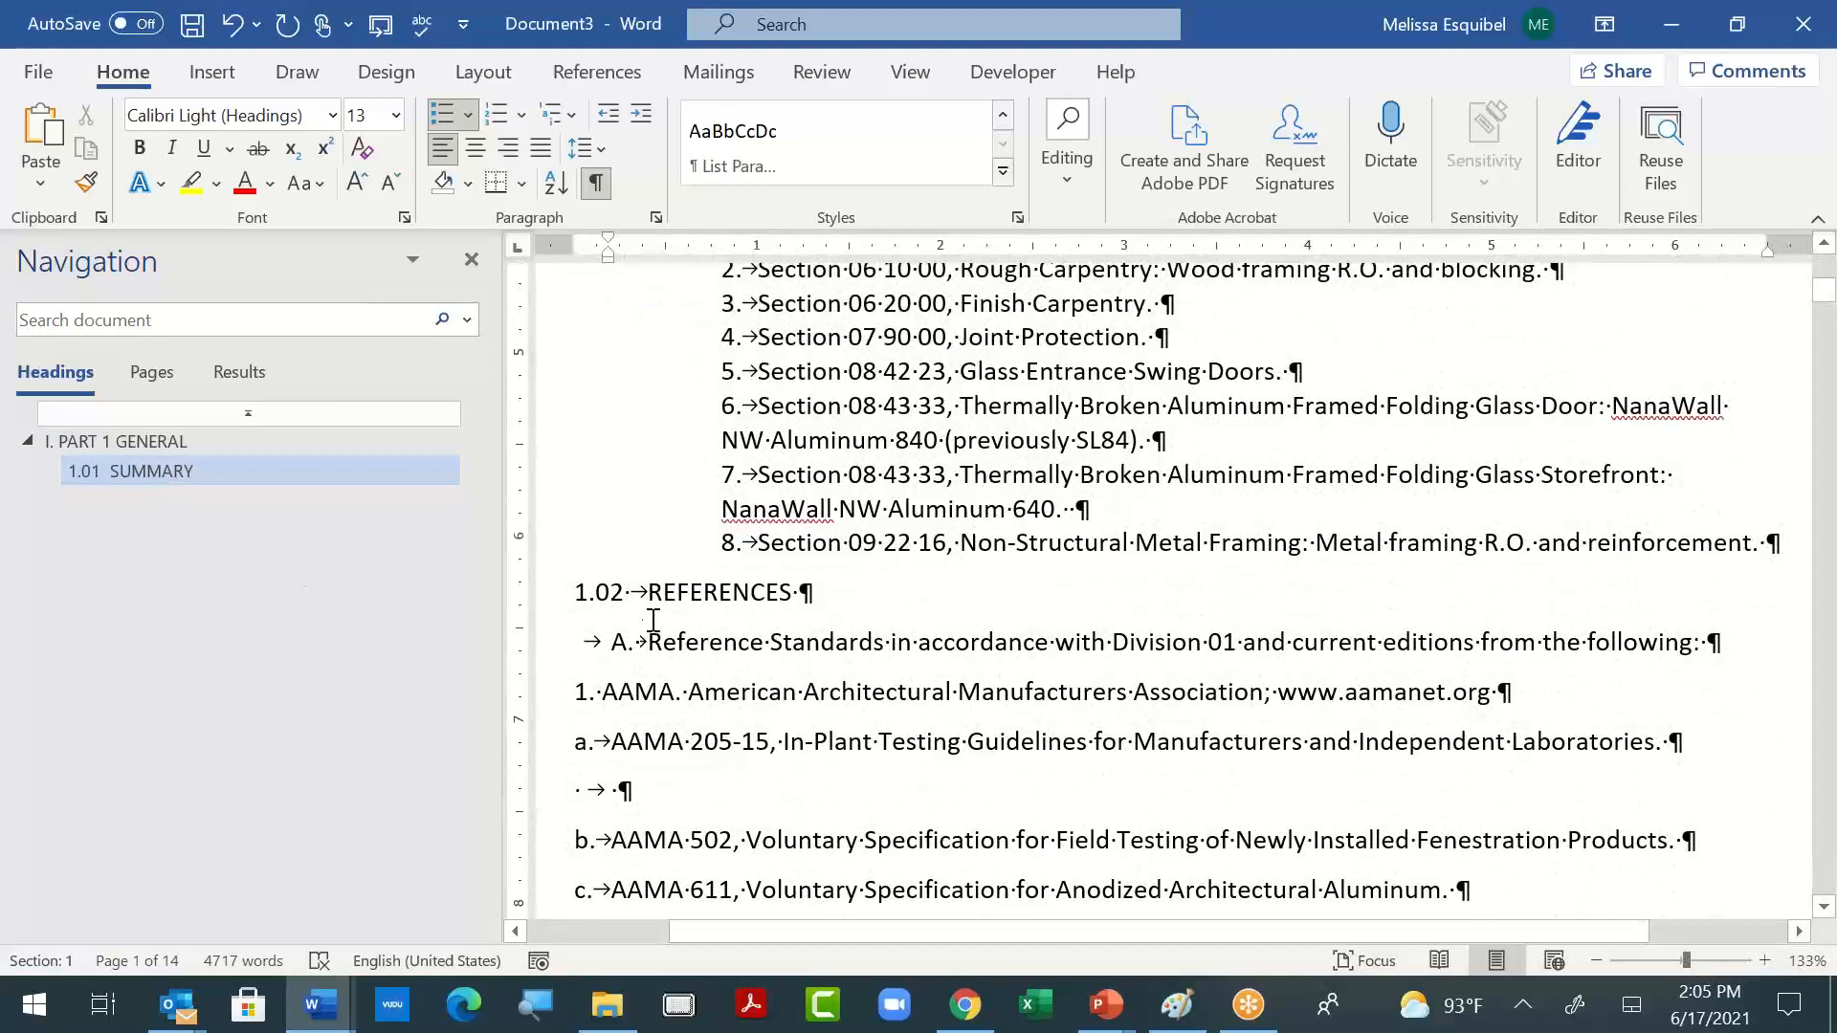
click(665, 592)
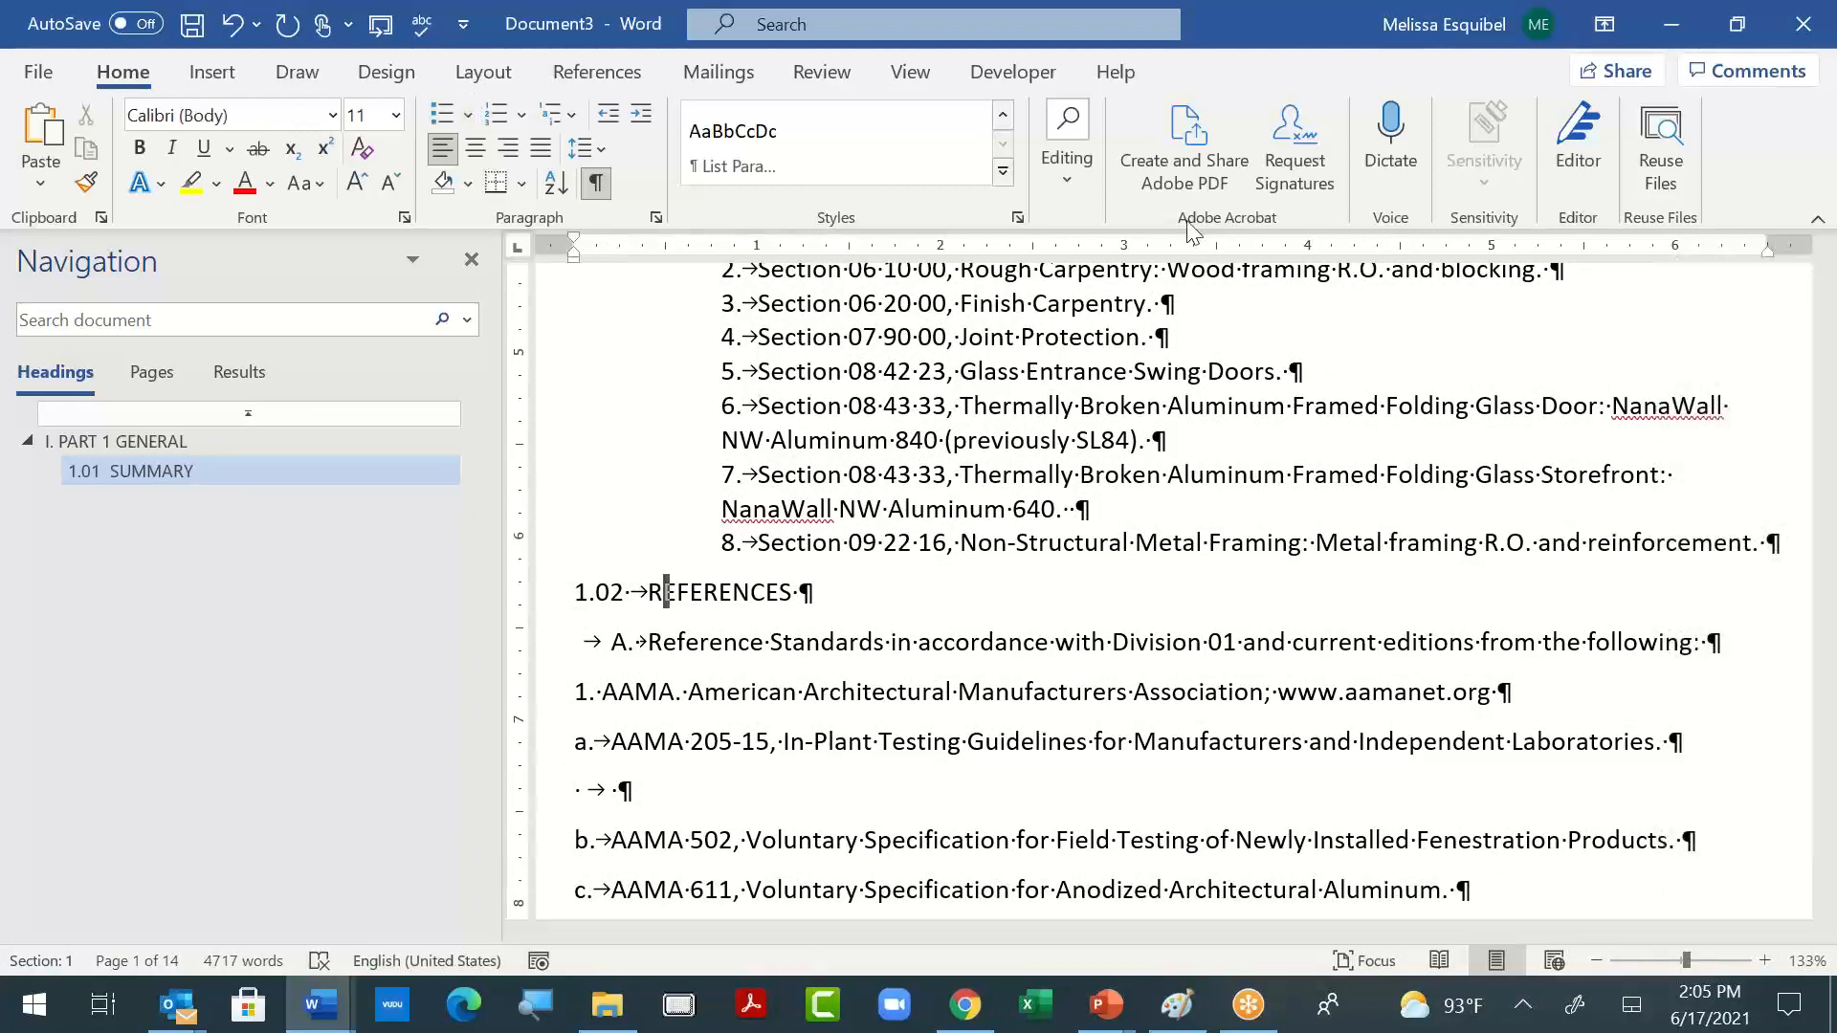
key(ctrl+alt+1)
scroll(1281, 311, up, 10)
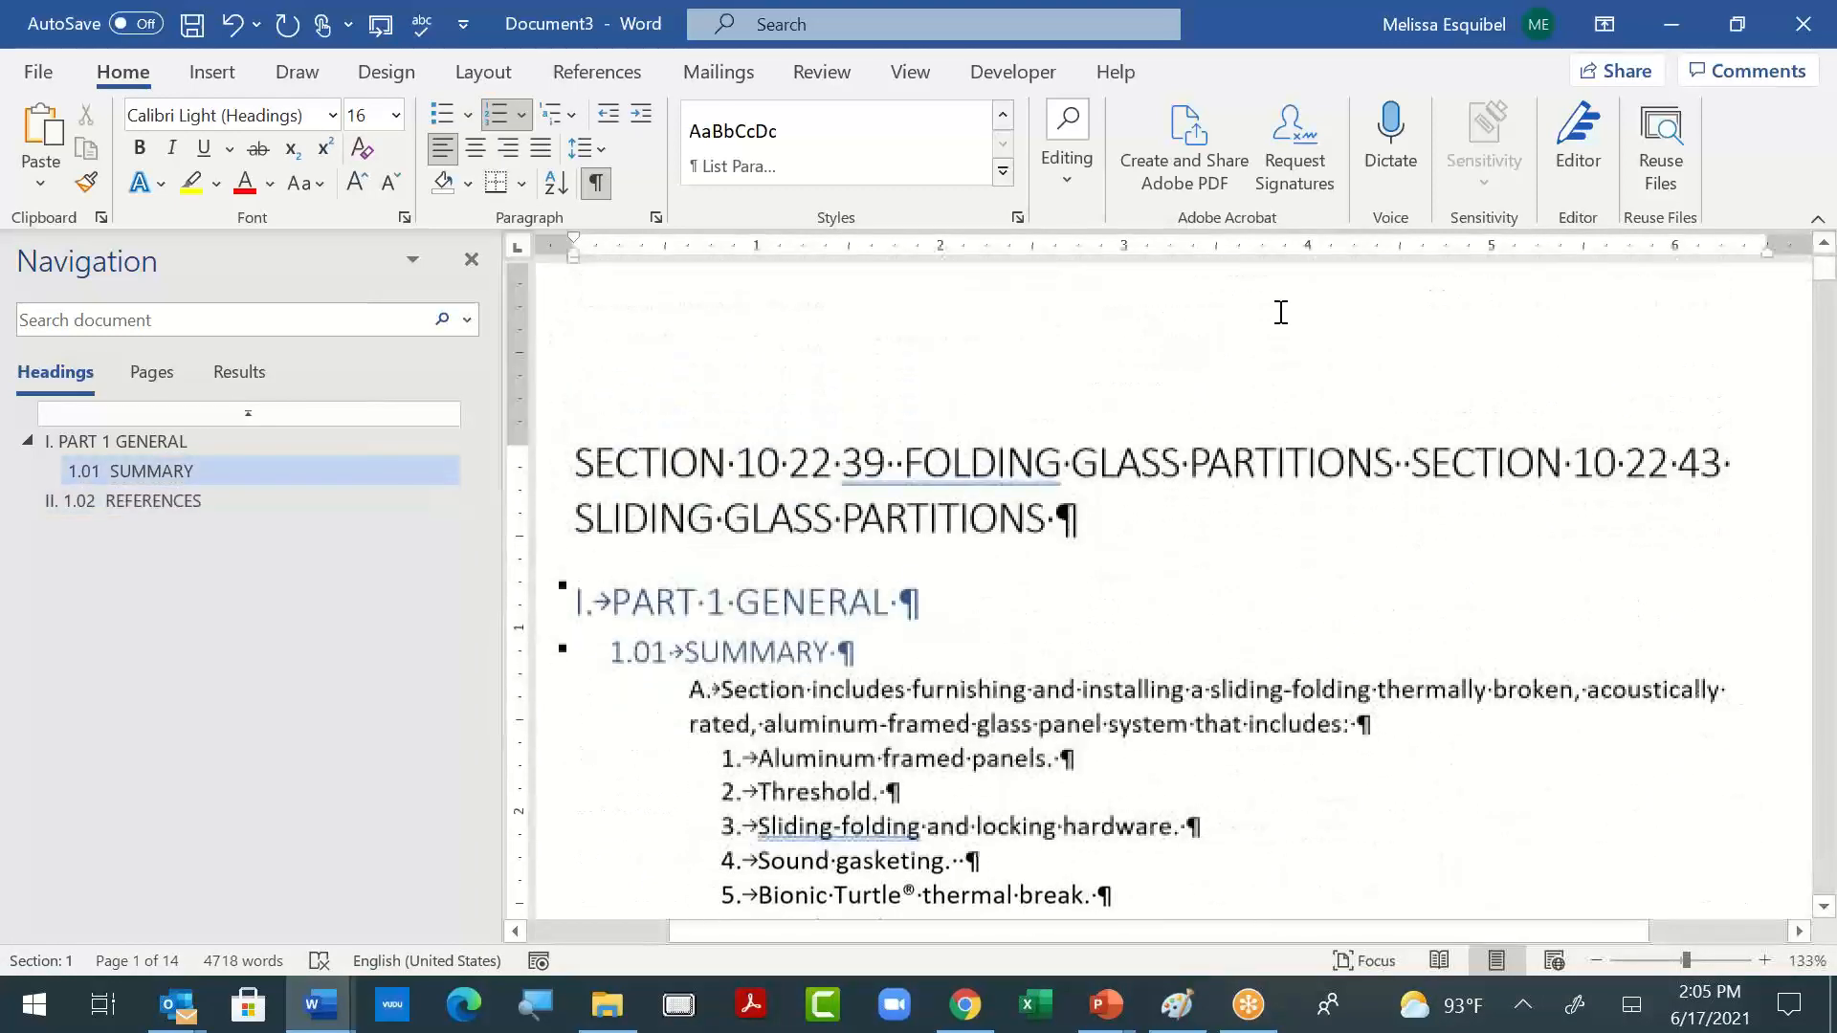
scroll(756, 670, down, 10)
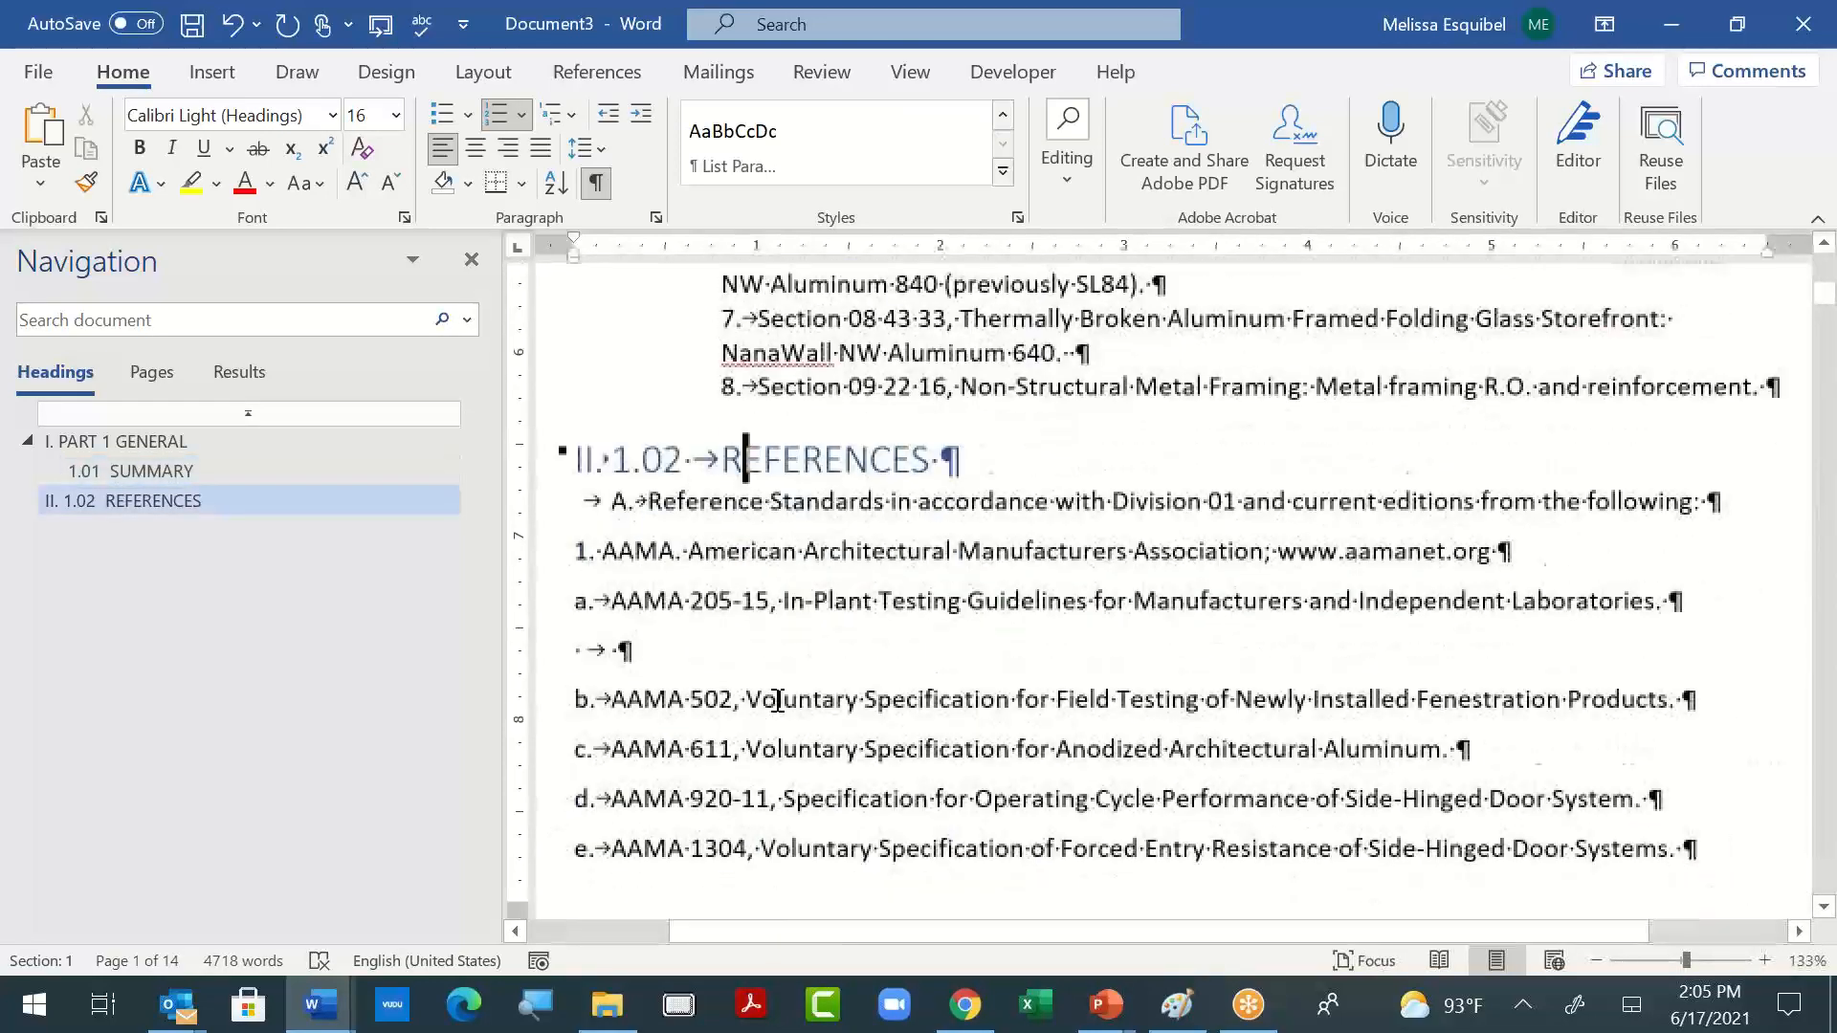
key(ctrl+alt+2)
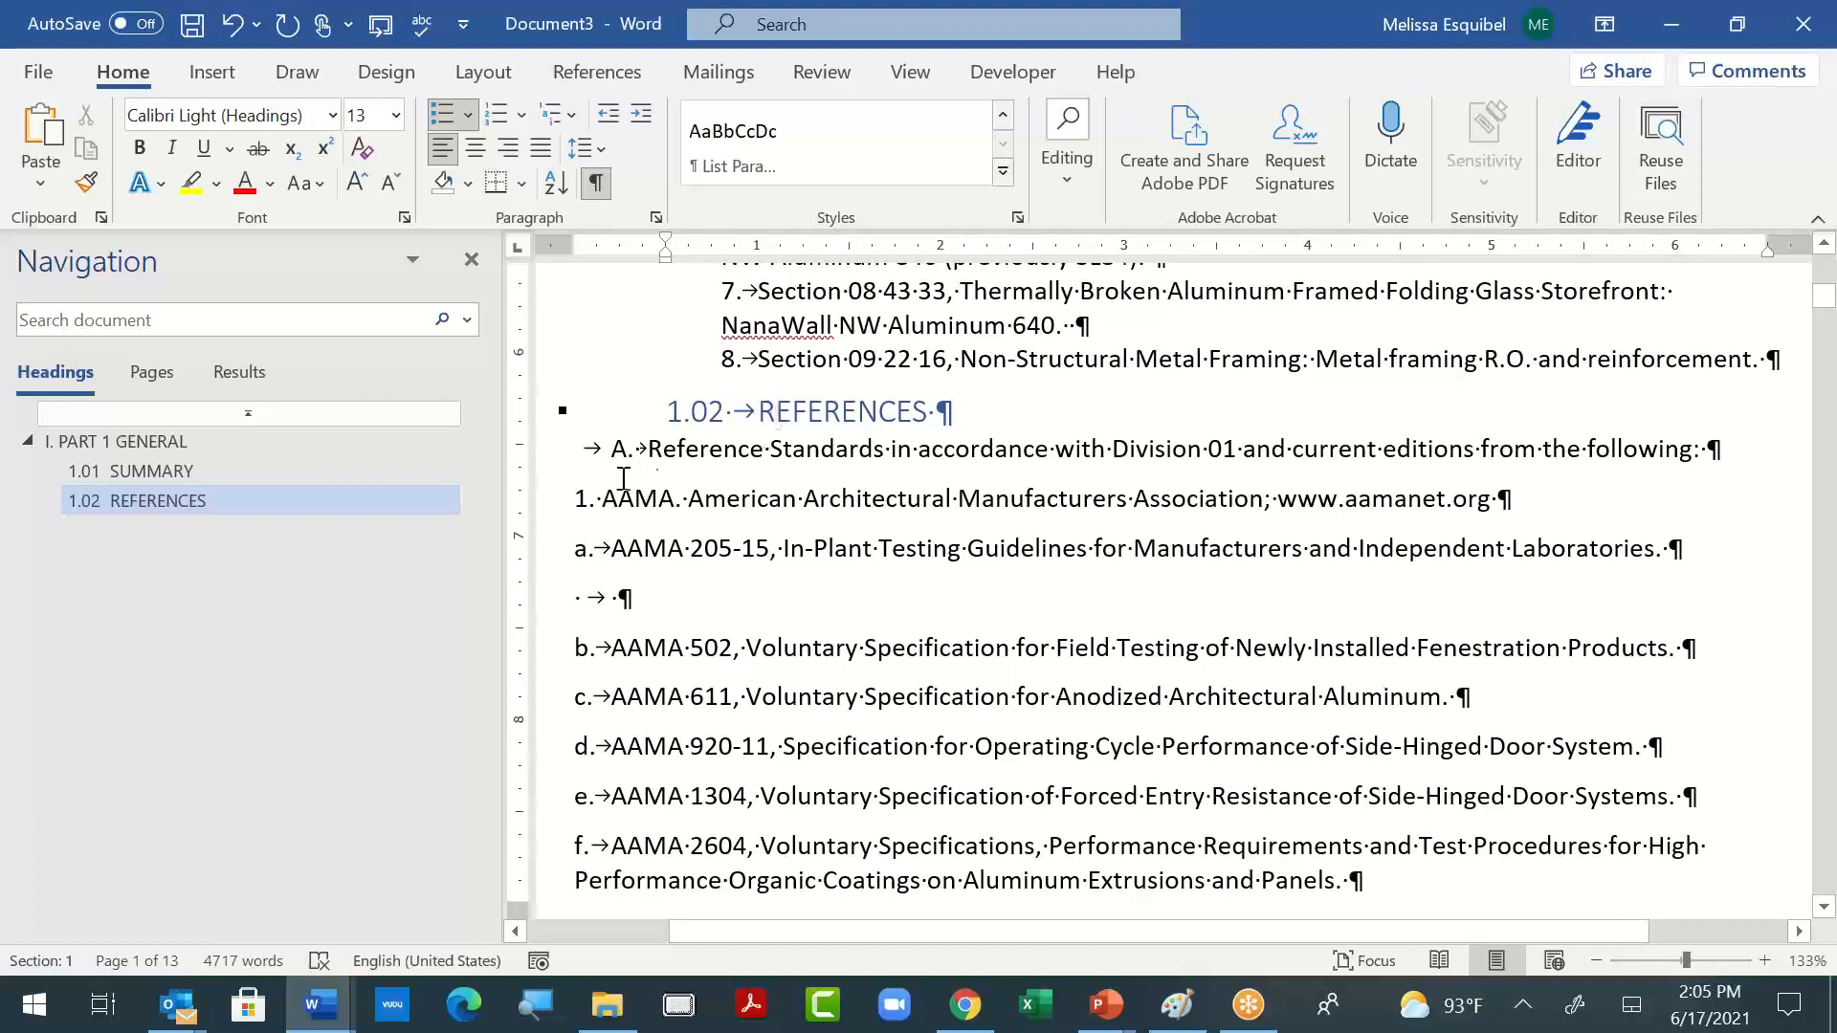
- Delete the leading tab before the "A. Reference Standards" line under REFERENCES
scroll(672, 453, up, 6)
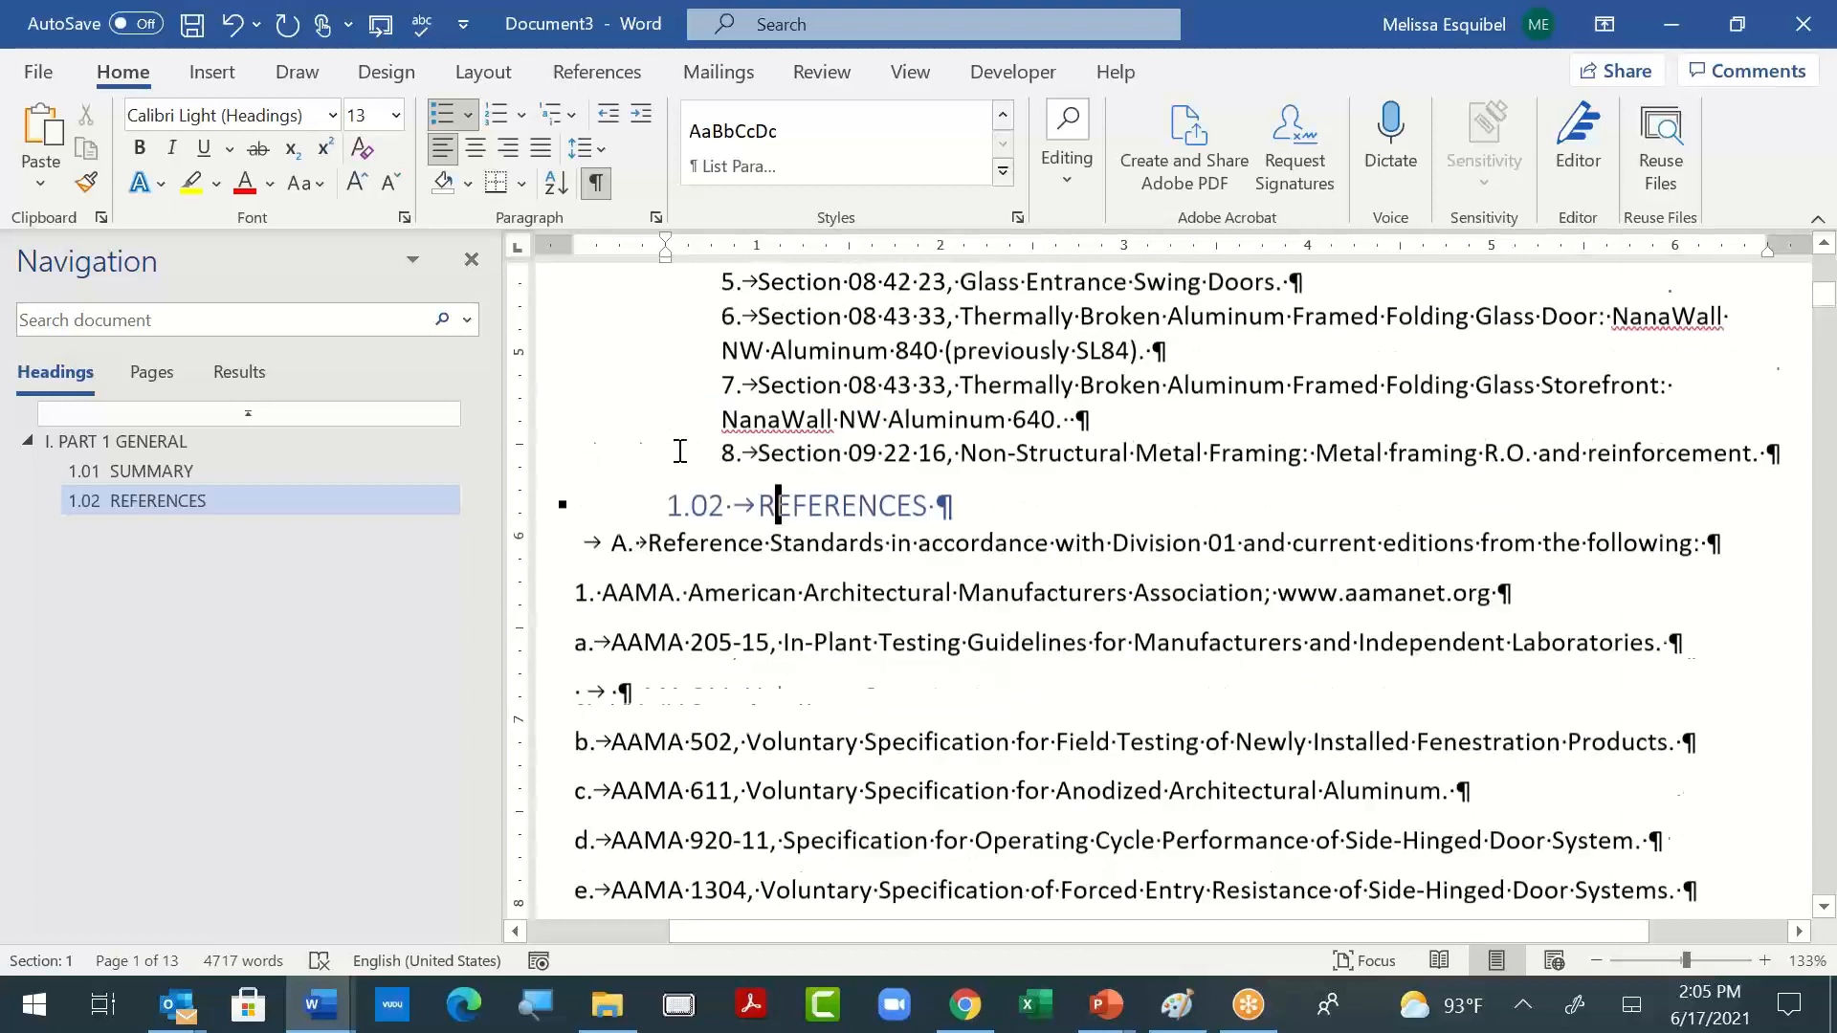
drag(687, 417, 982, 457)
scroll(888, 640, down, 6)
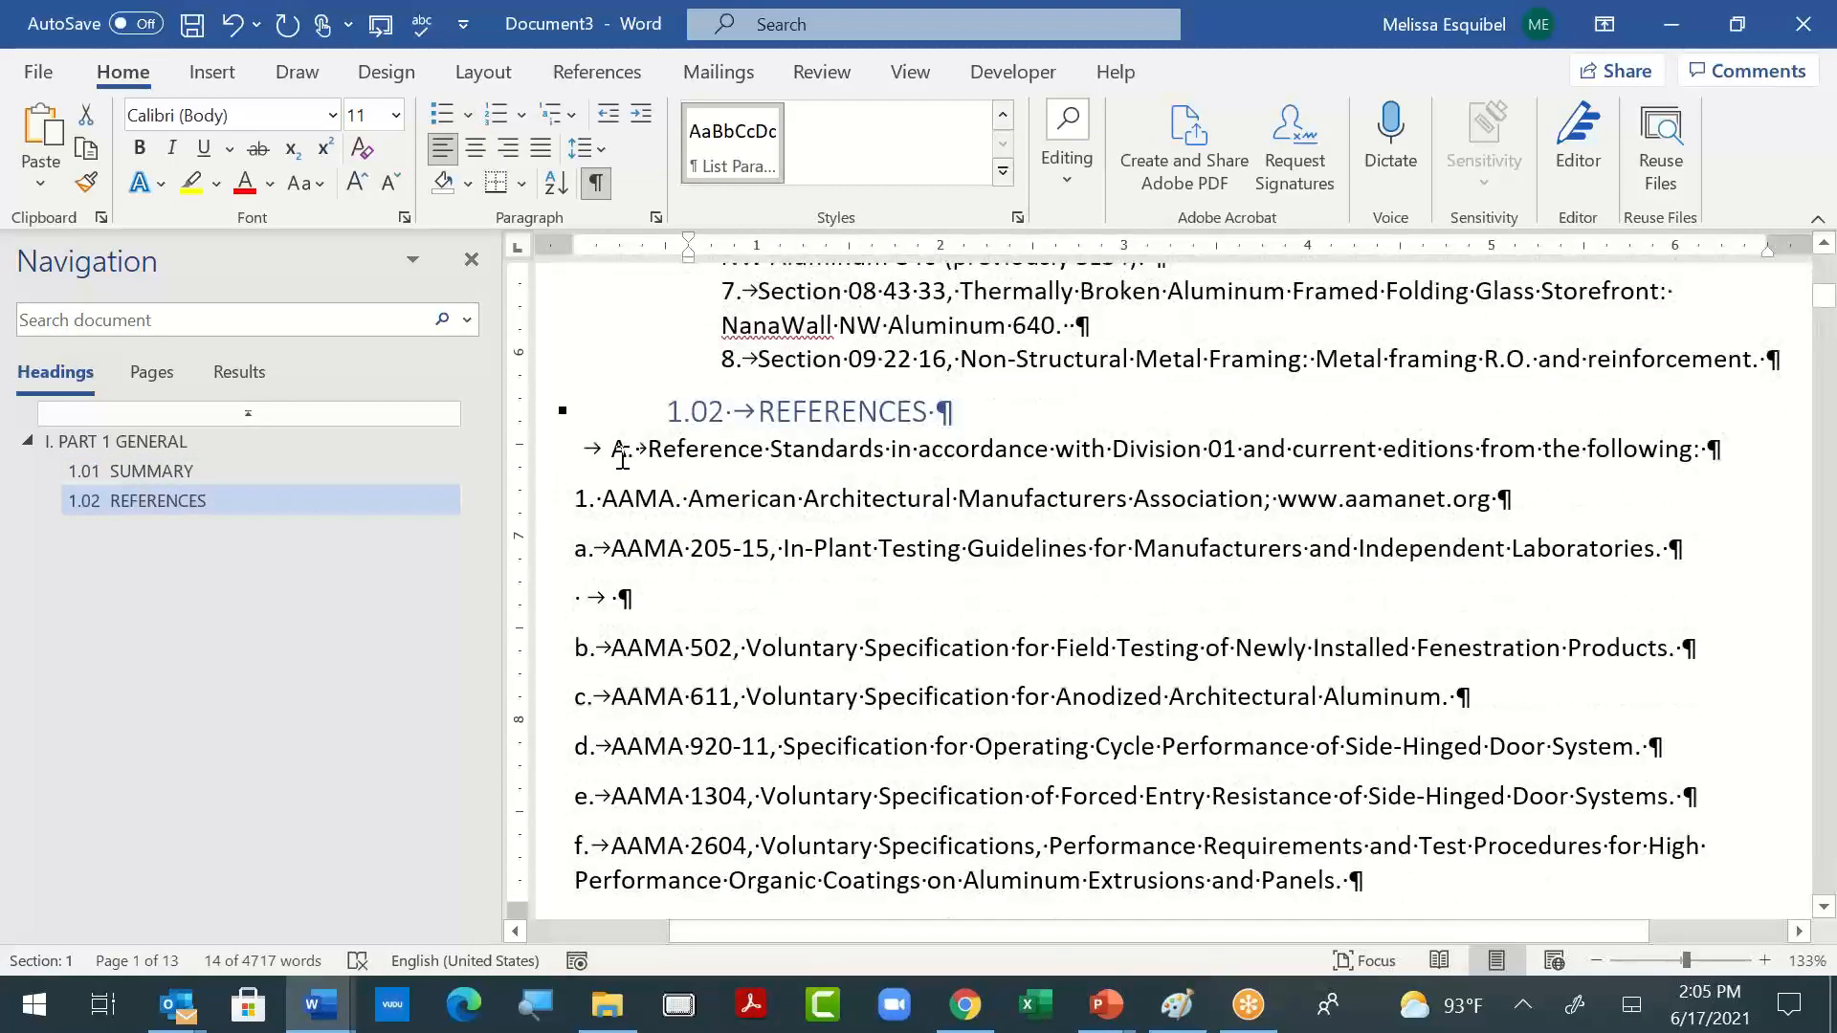
click(607, 448)
key(BackSpace)
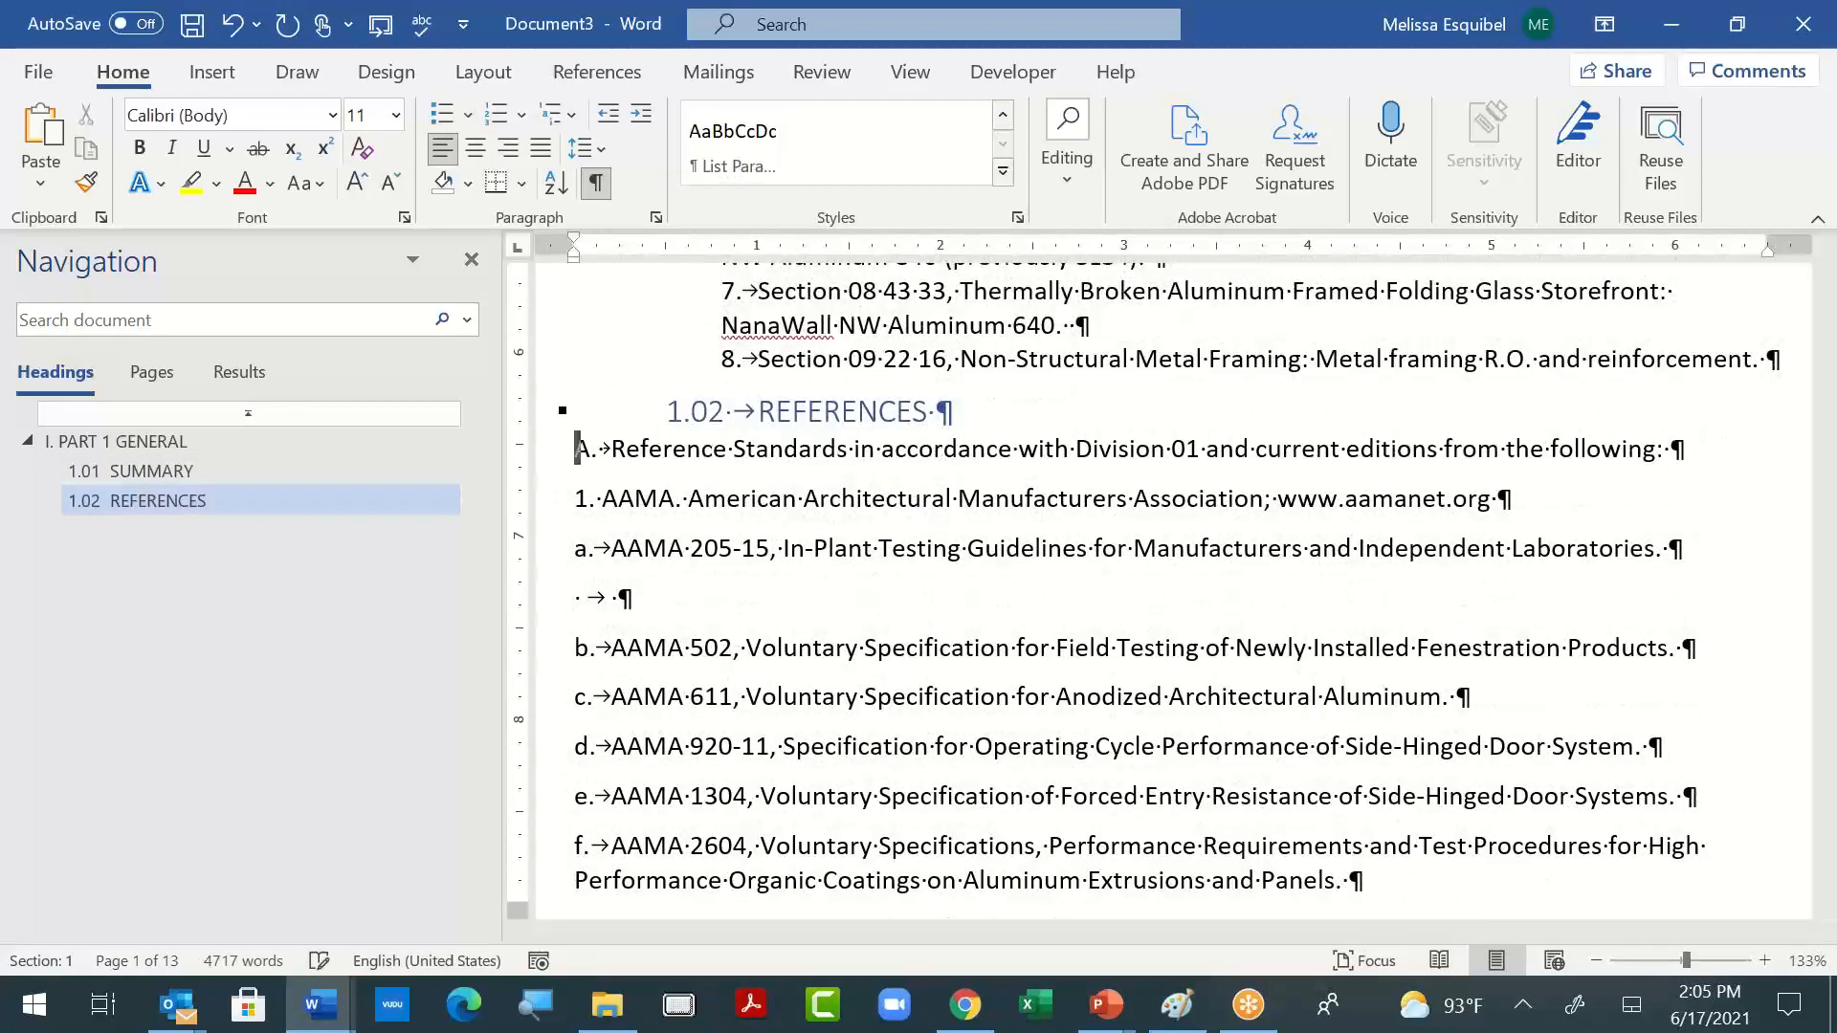
- Try to copy the formatting of paragraph B, "Related Documents and Sections", onto the "A. Reference Standards" line
key(shift+Down)
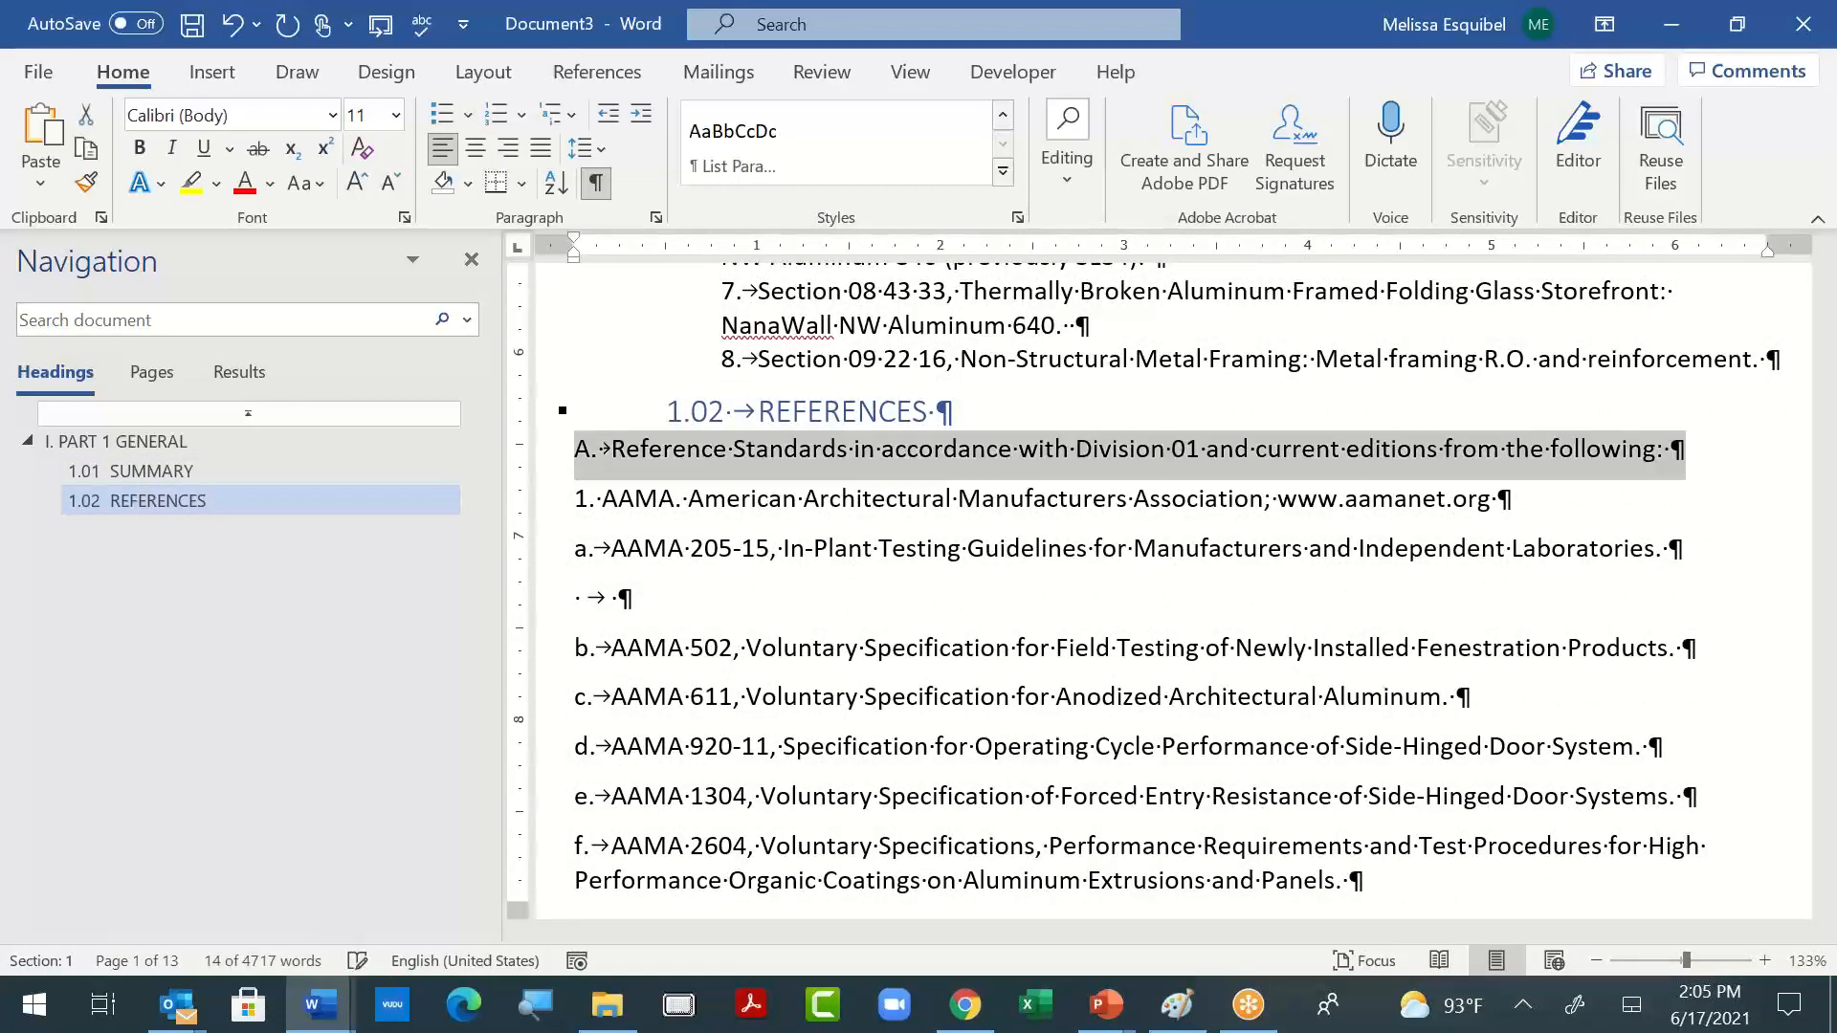
click(735, 325)
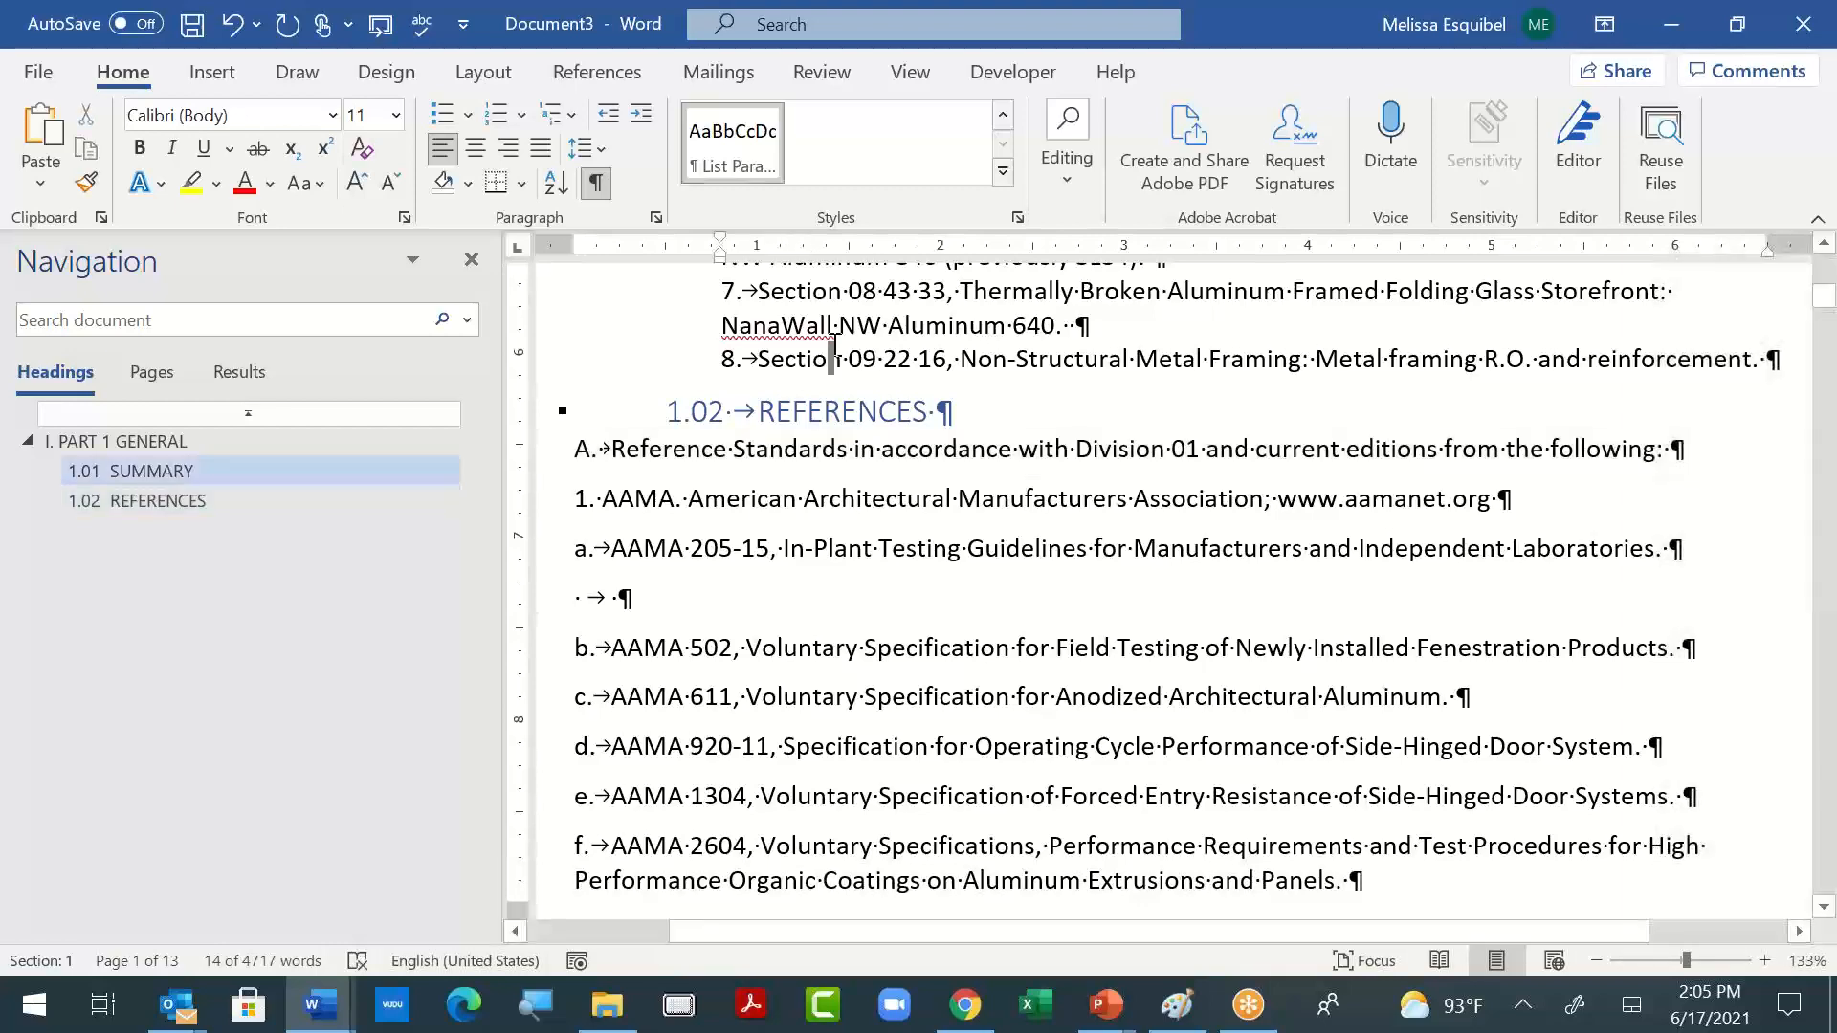
scroll(743, 306, up, 4)
scroll(744, 283, up, 3)
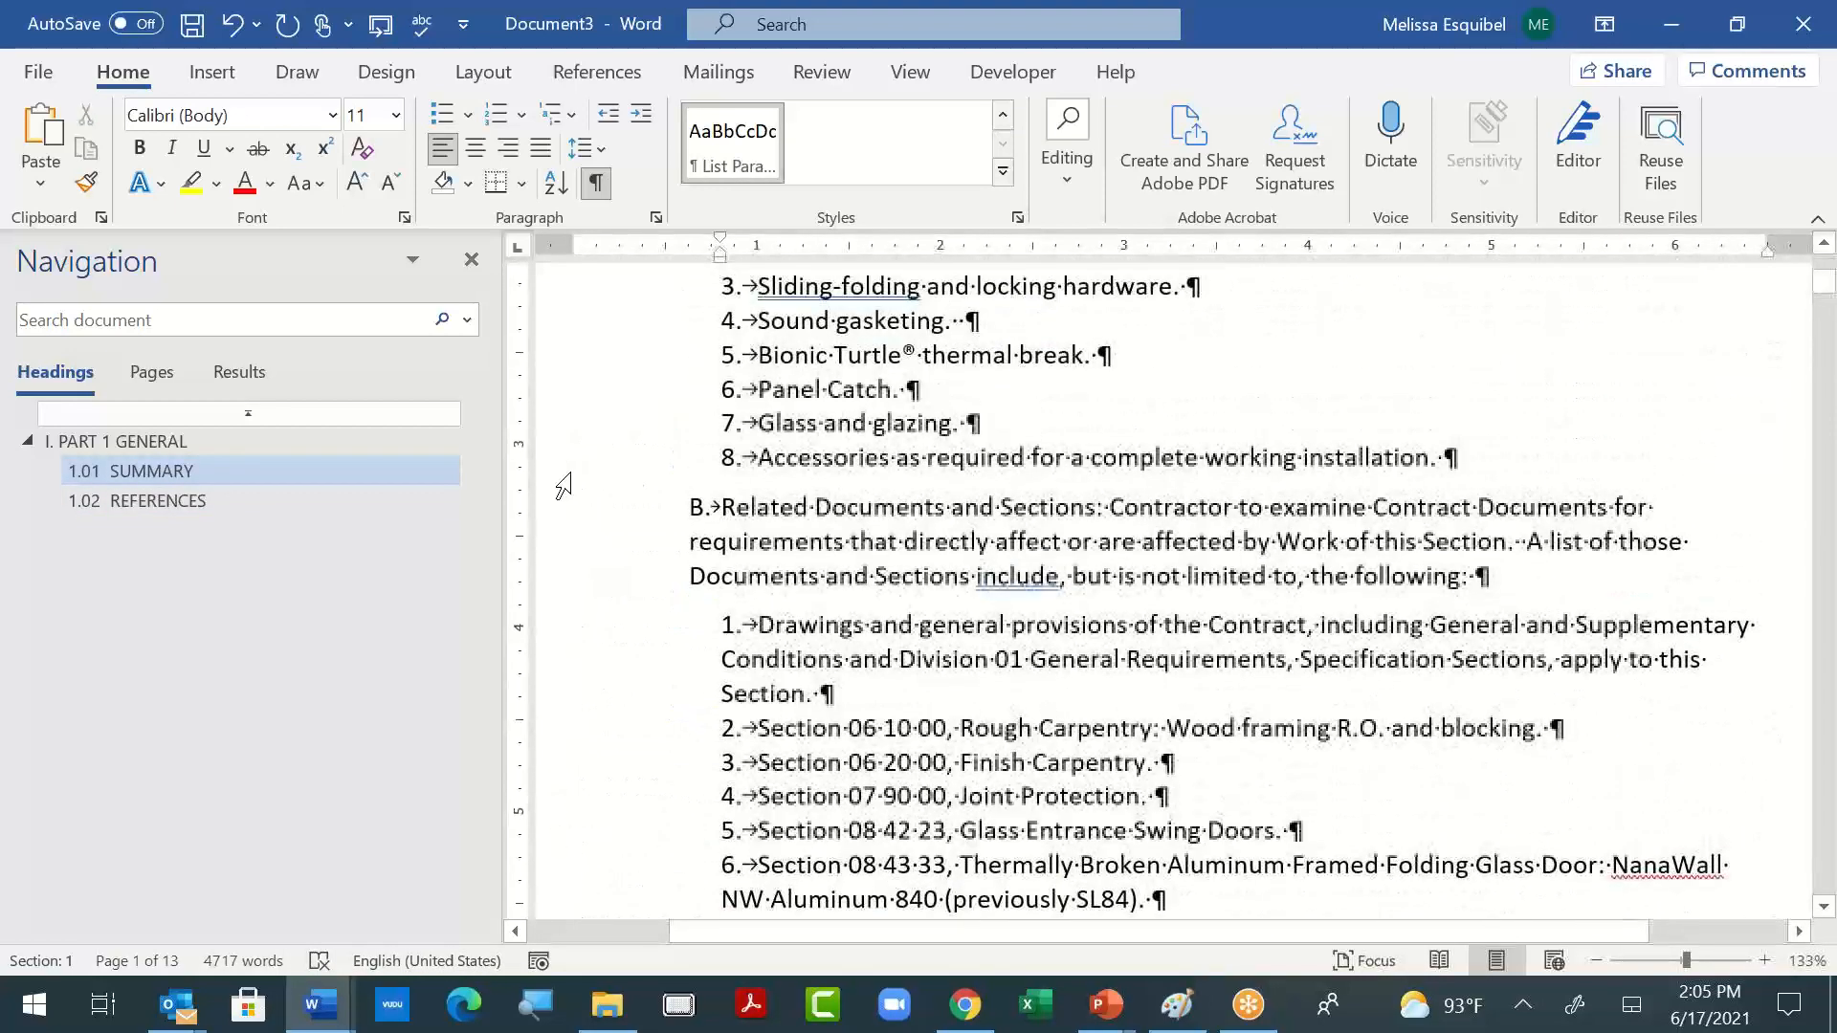
click(560, 510)
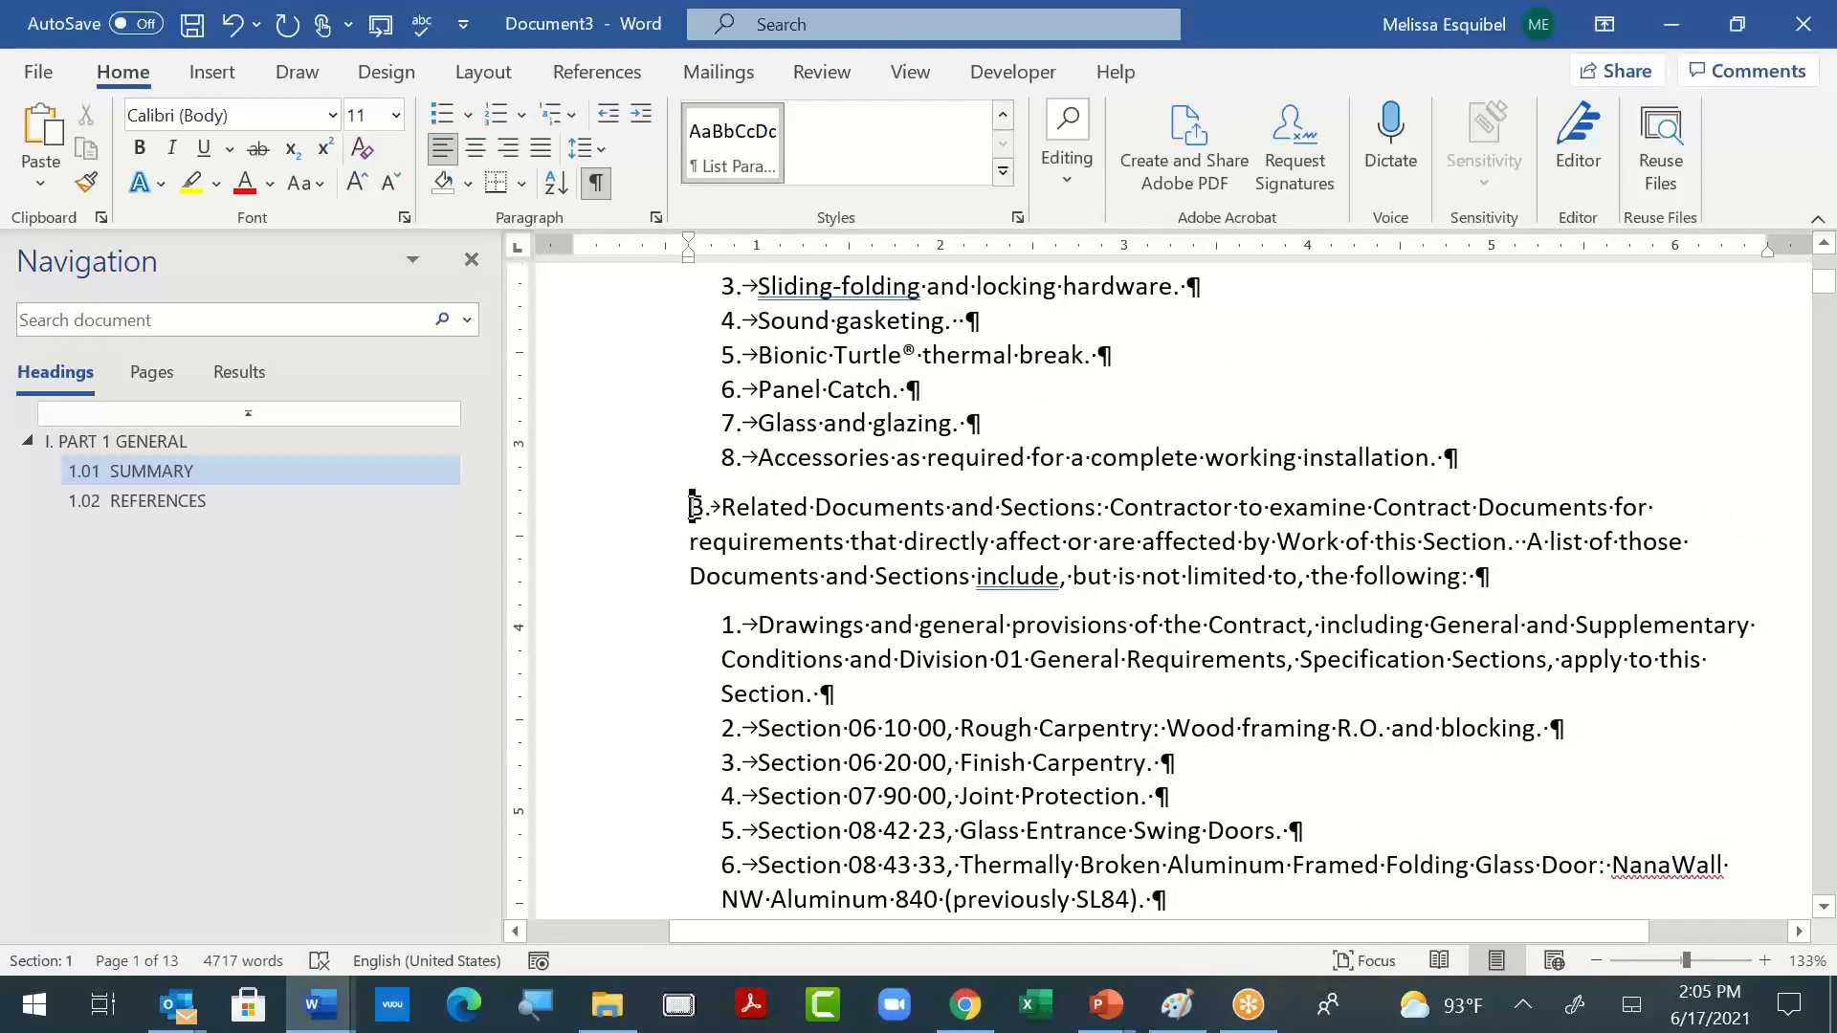
drag(690, 507, 1527, 566)
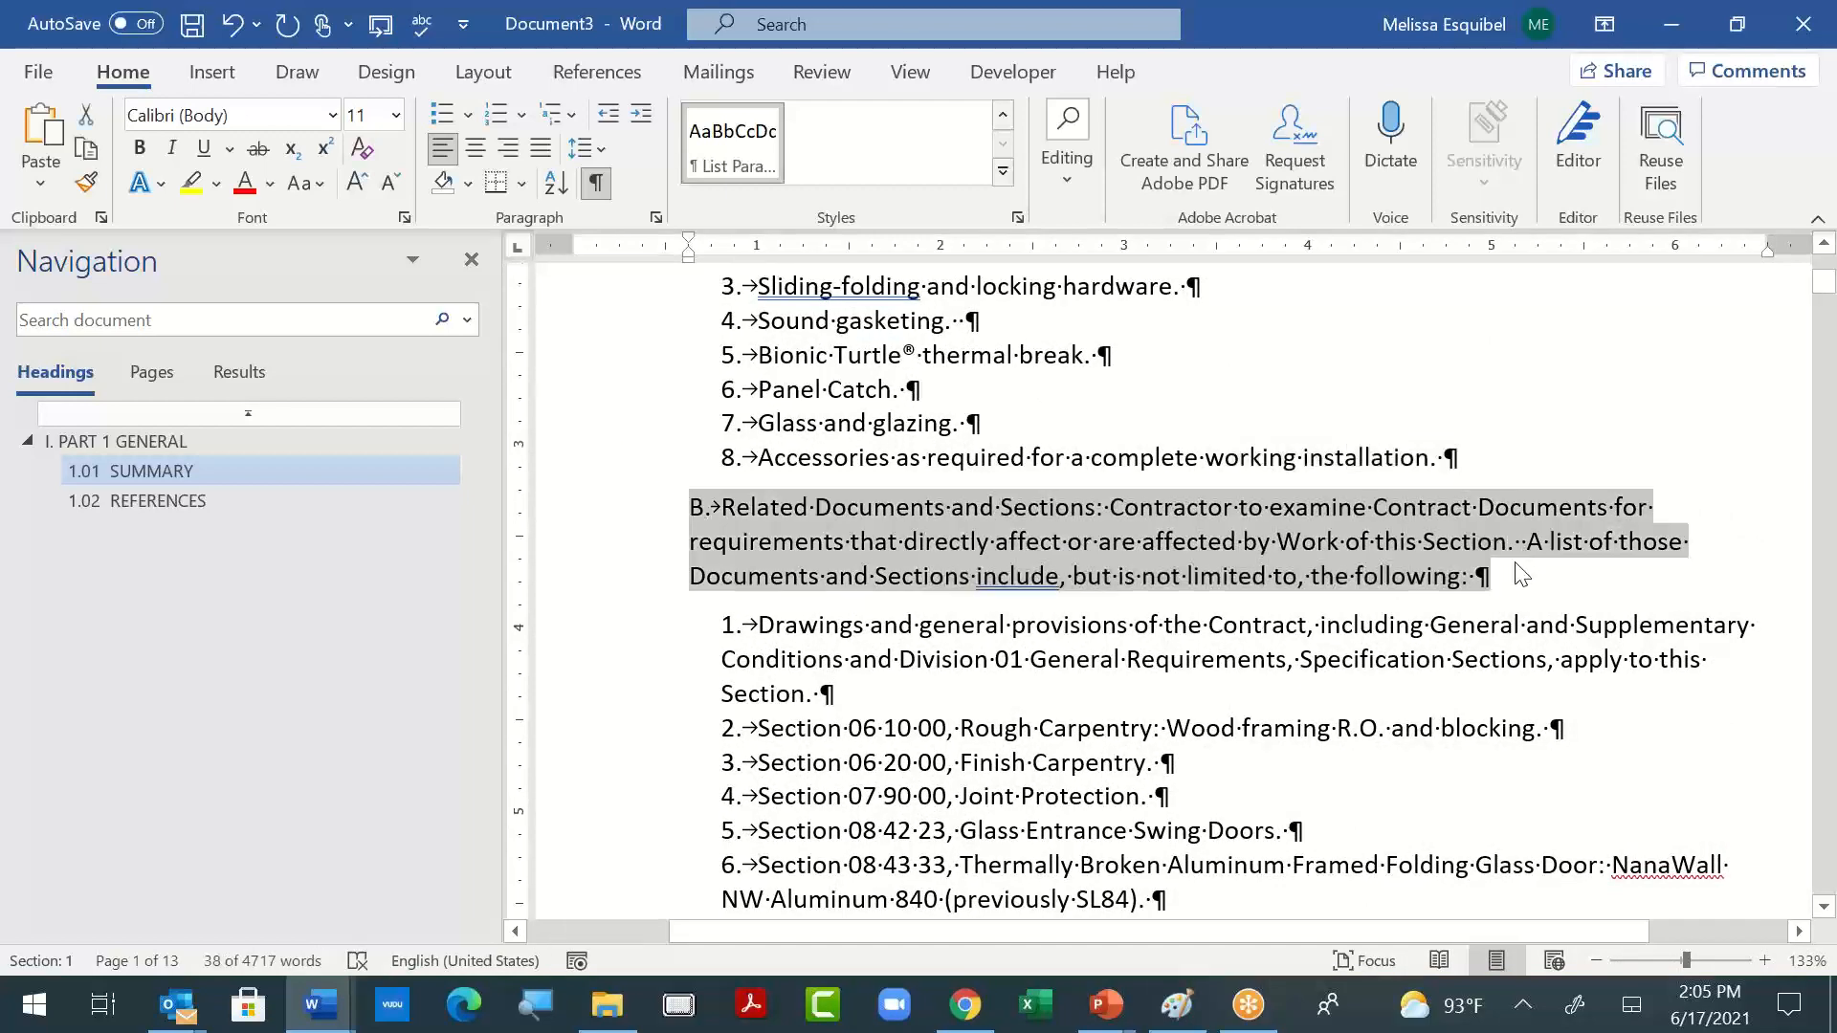
scroll(1129, 625, down, 6)
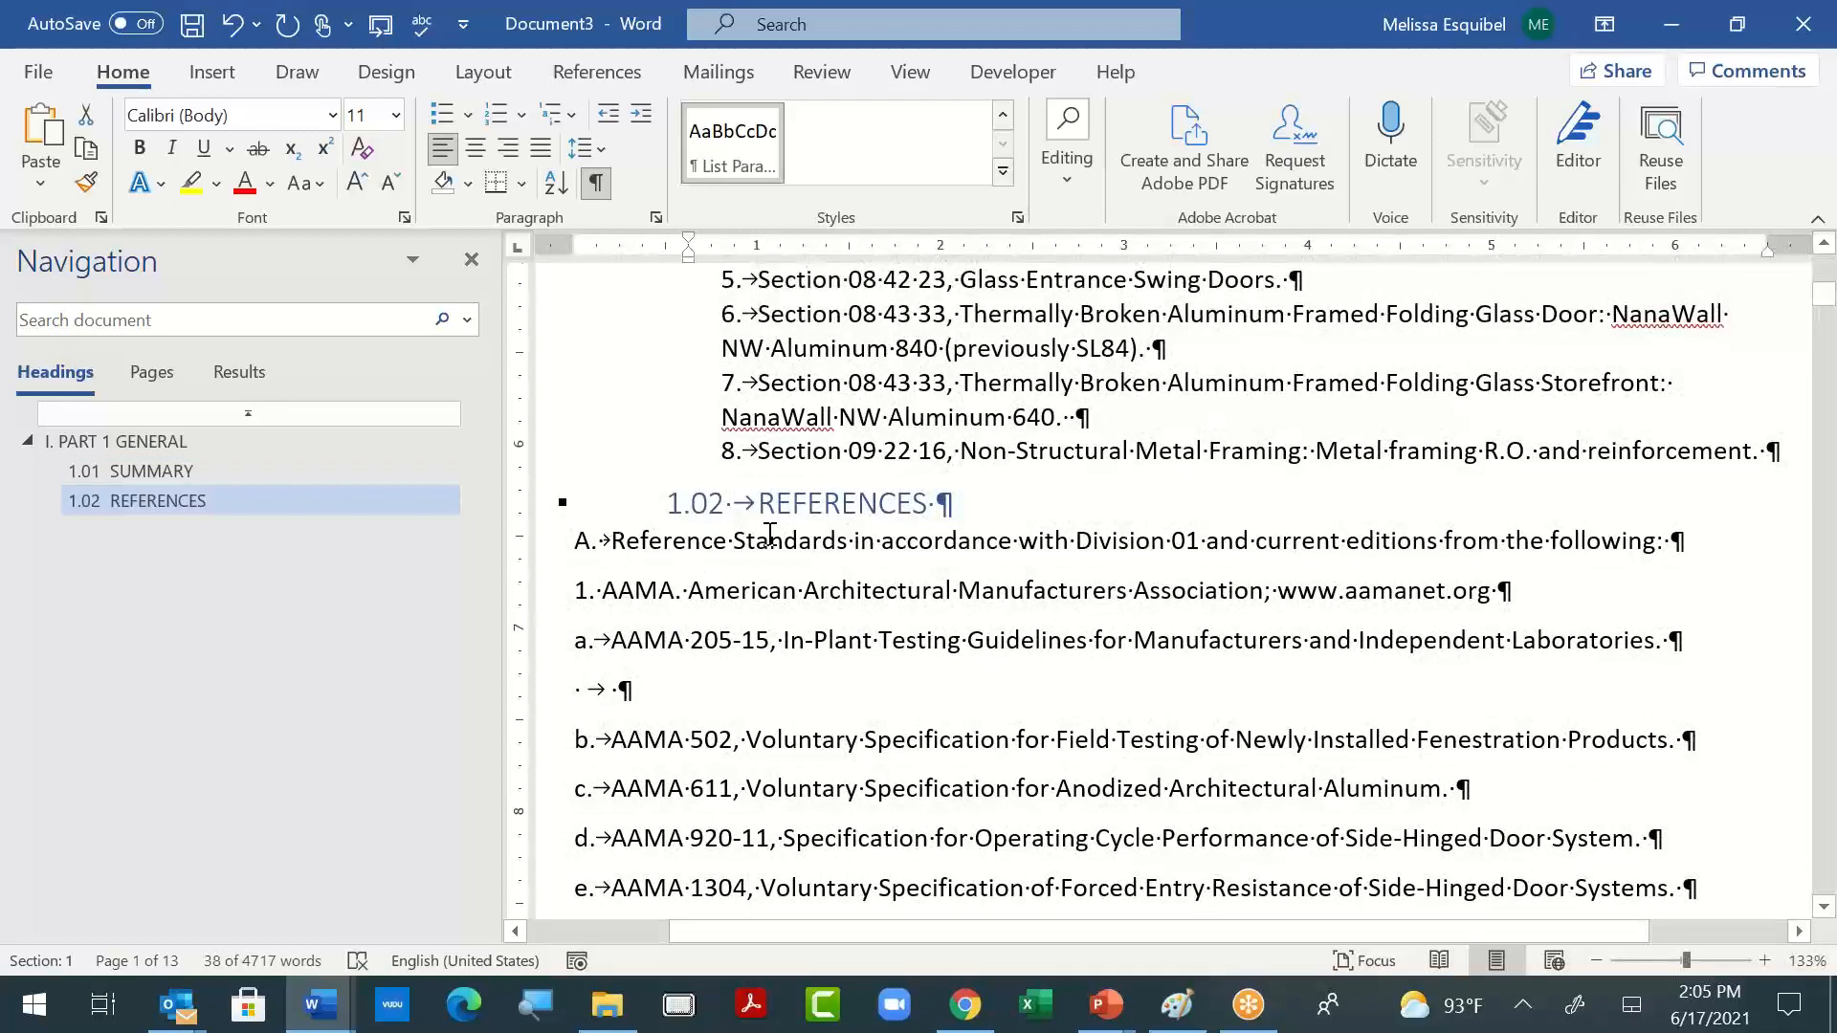
drag(612, 541, 1811, 541)
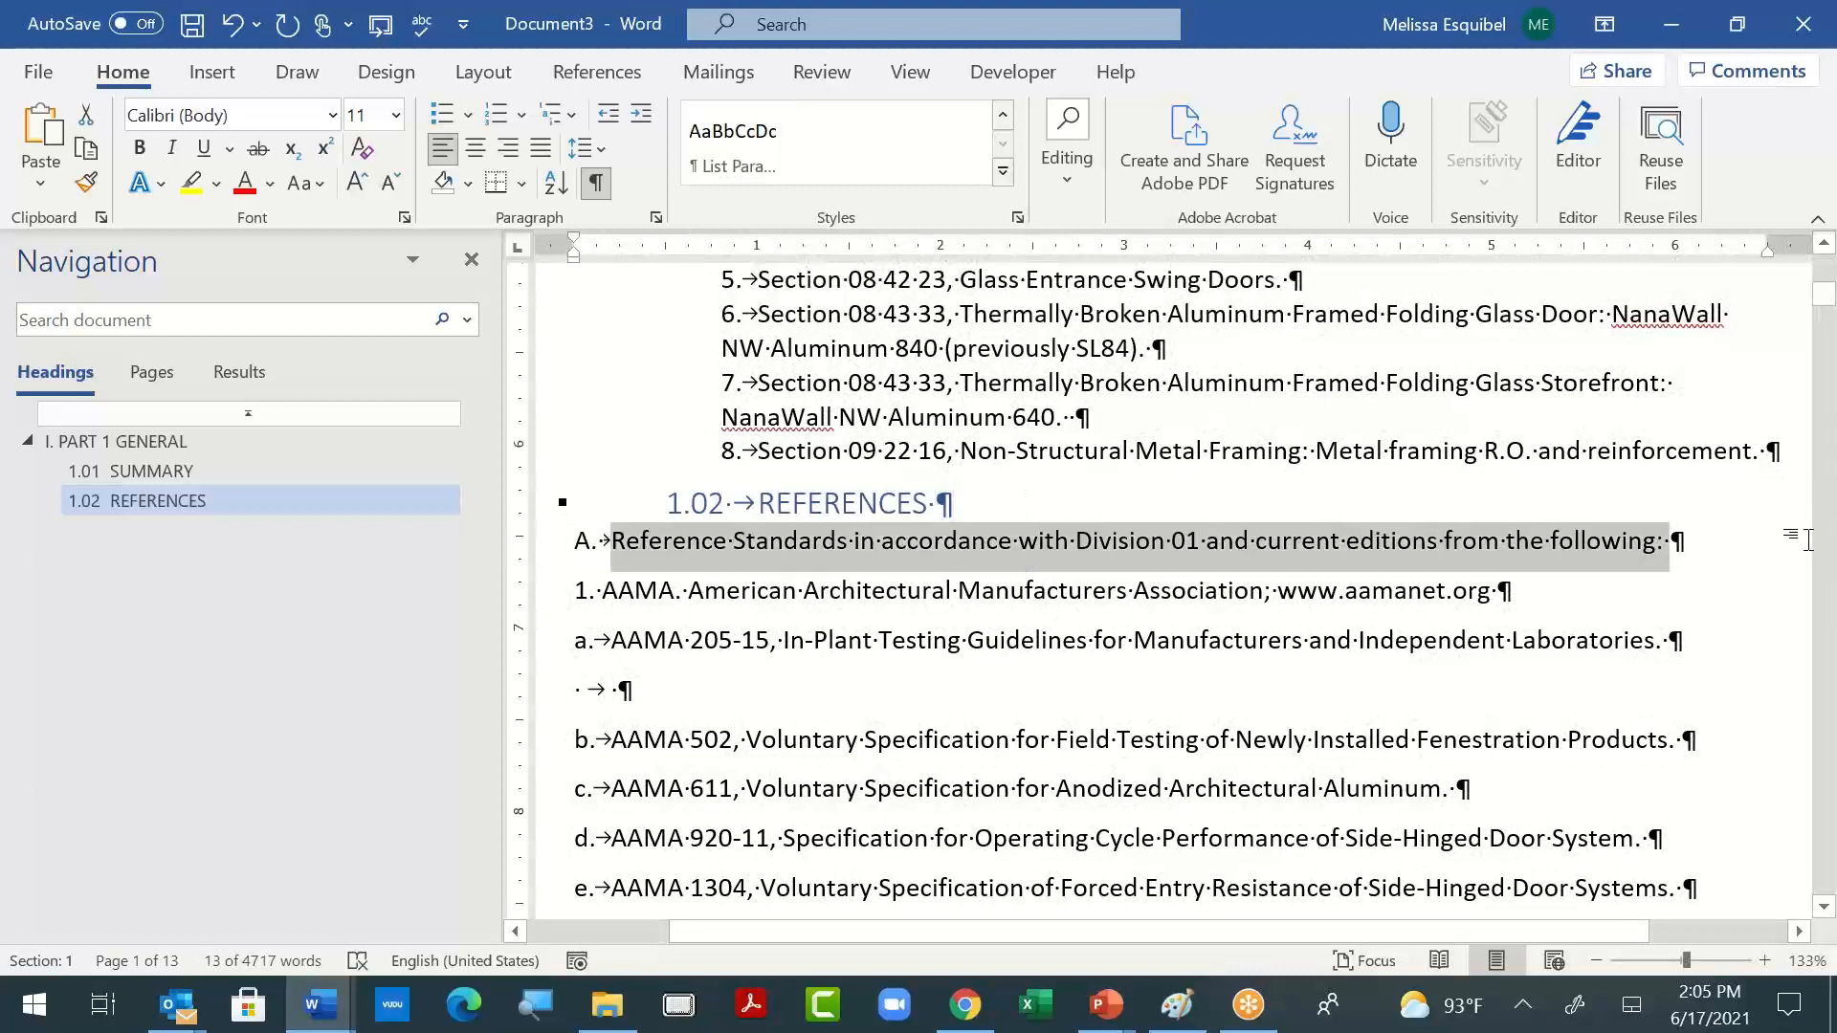
- Apply the List Paragraph style to the "A. Reference Standards" line
click(715, 598)
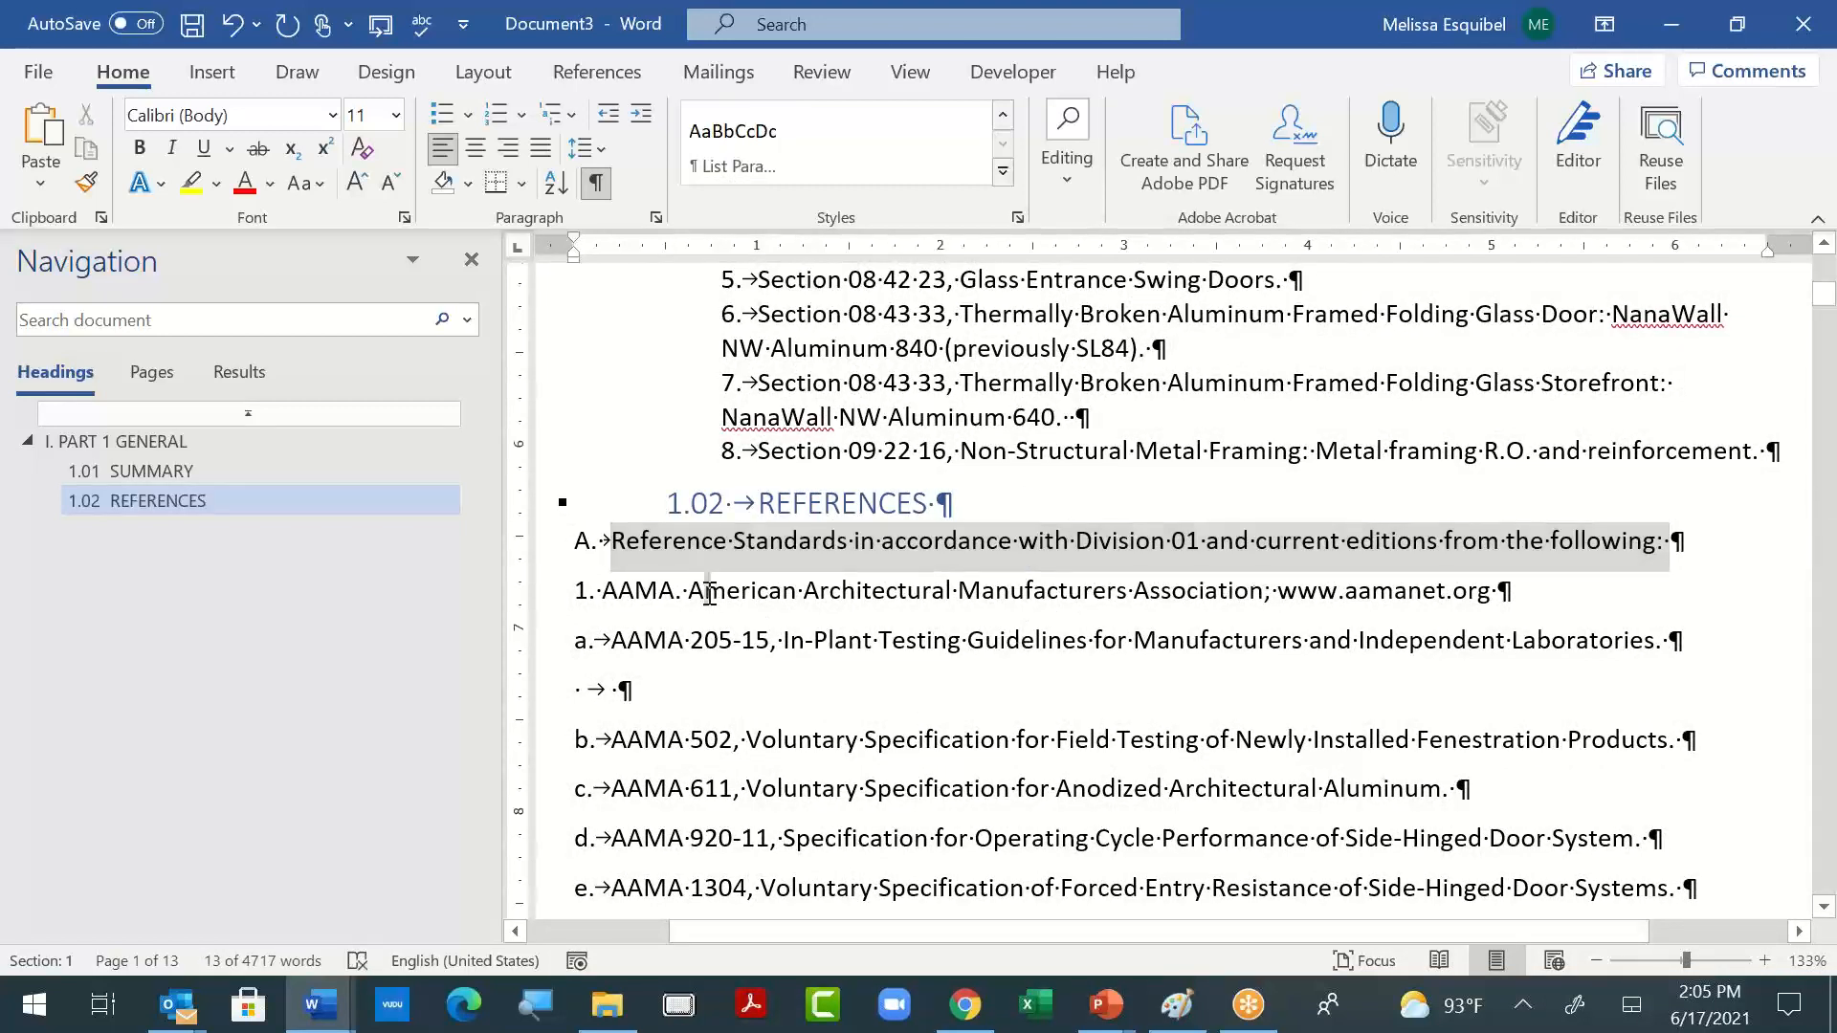
click(576, 542)
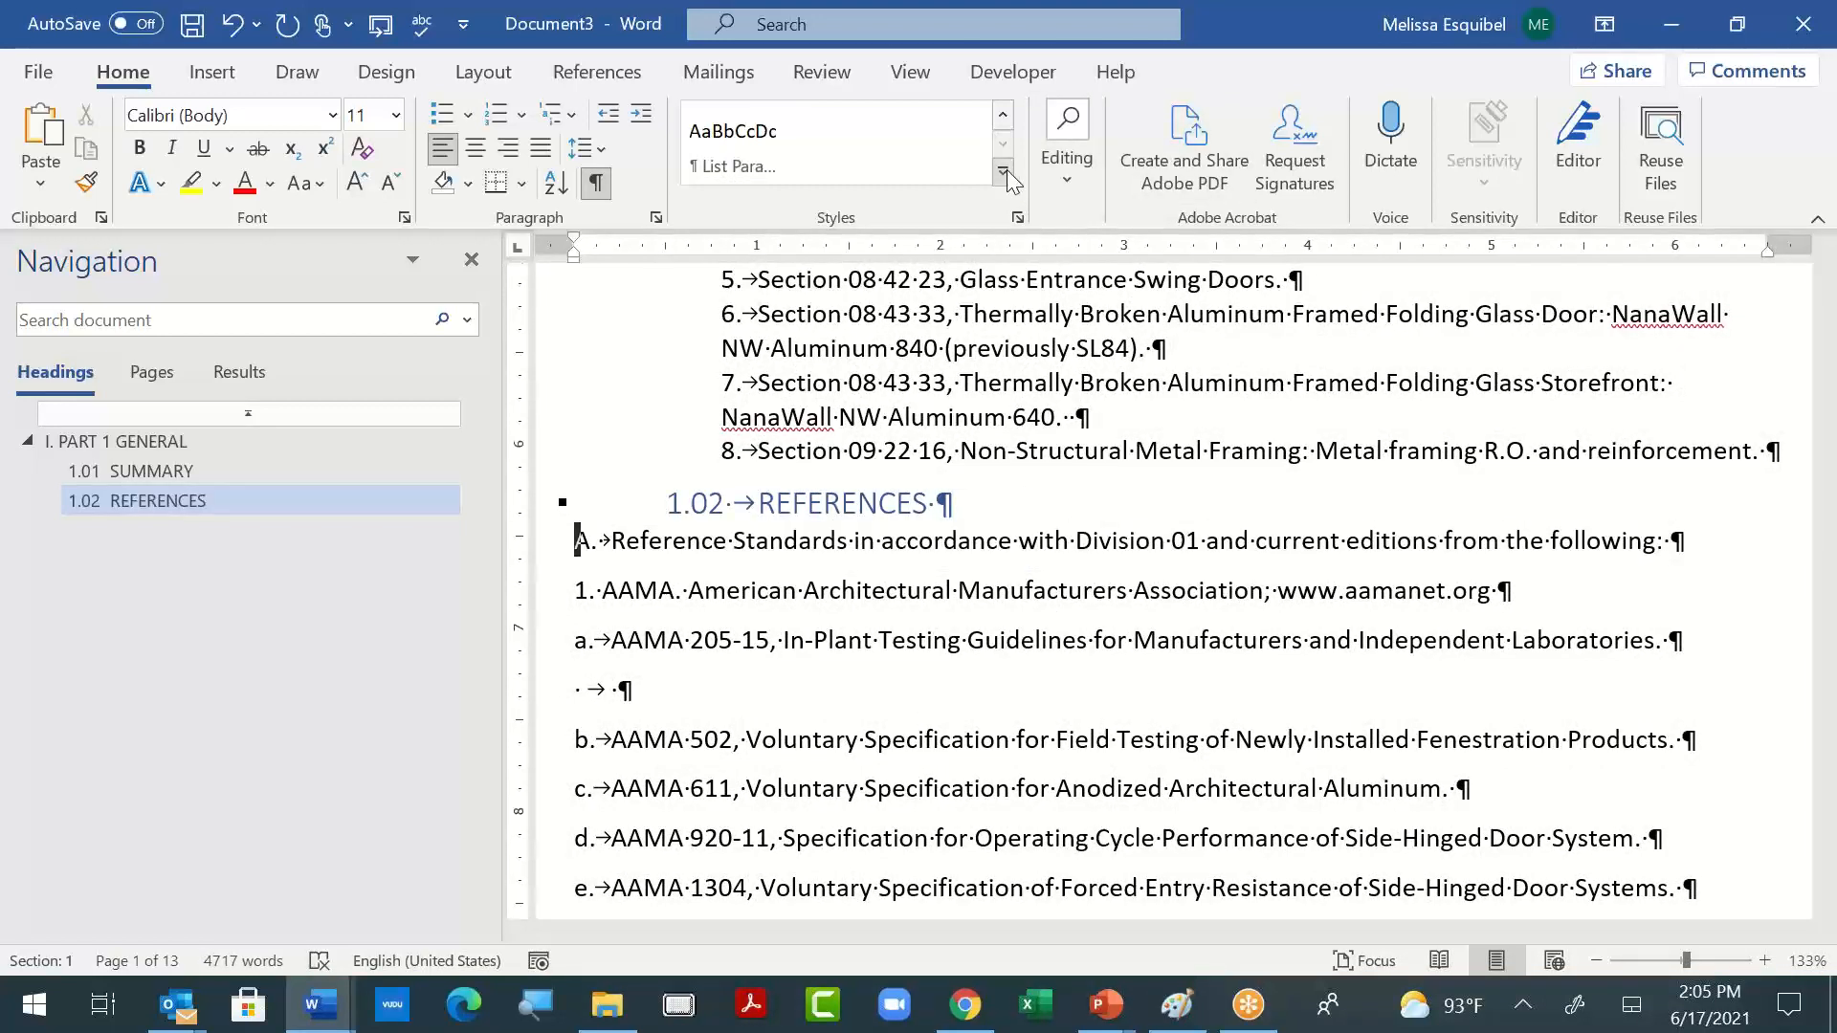
click(731, 144)
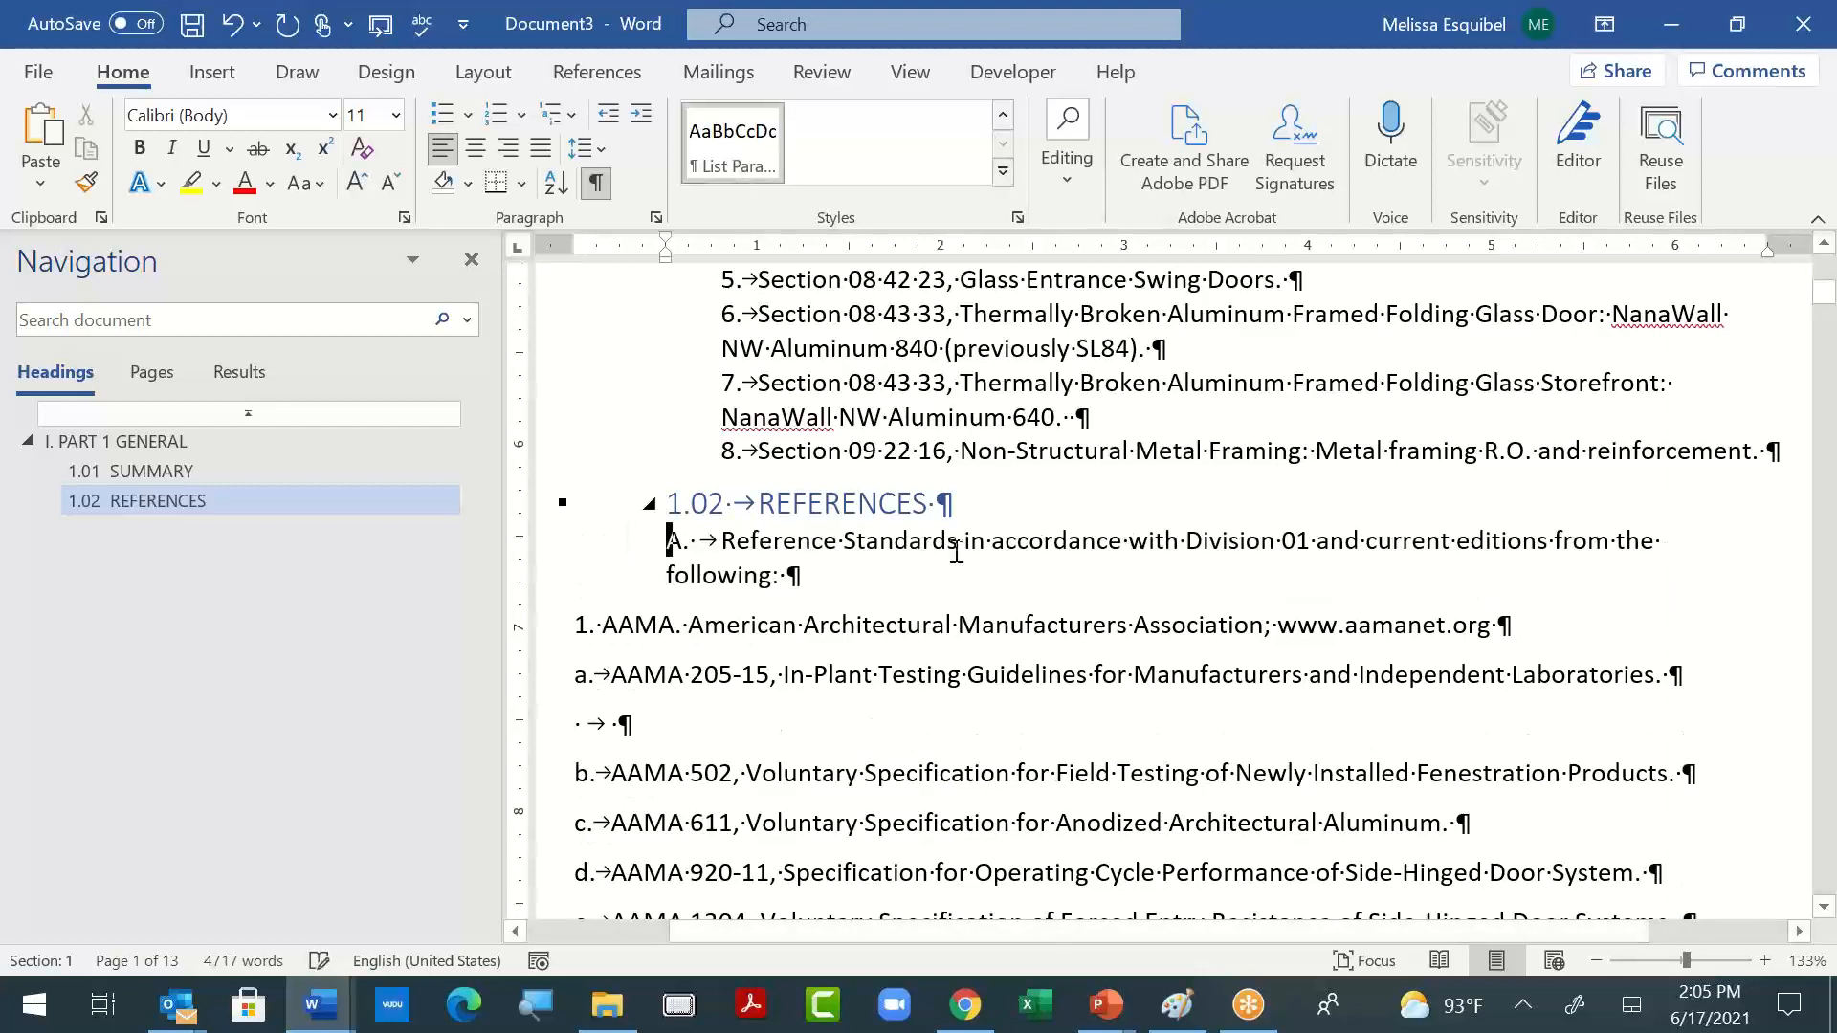
- Copy the paragraph formatting of the numbered section items above REFERENCES onto the AAMA lines "1." and "a." through "e."
scroll(867, 513, up, 1)
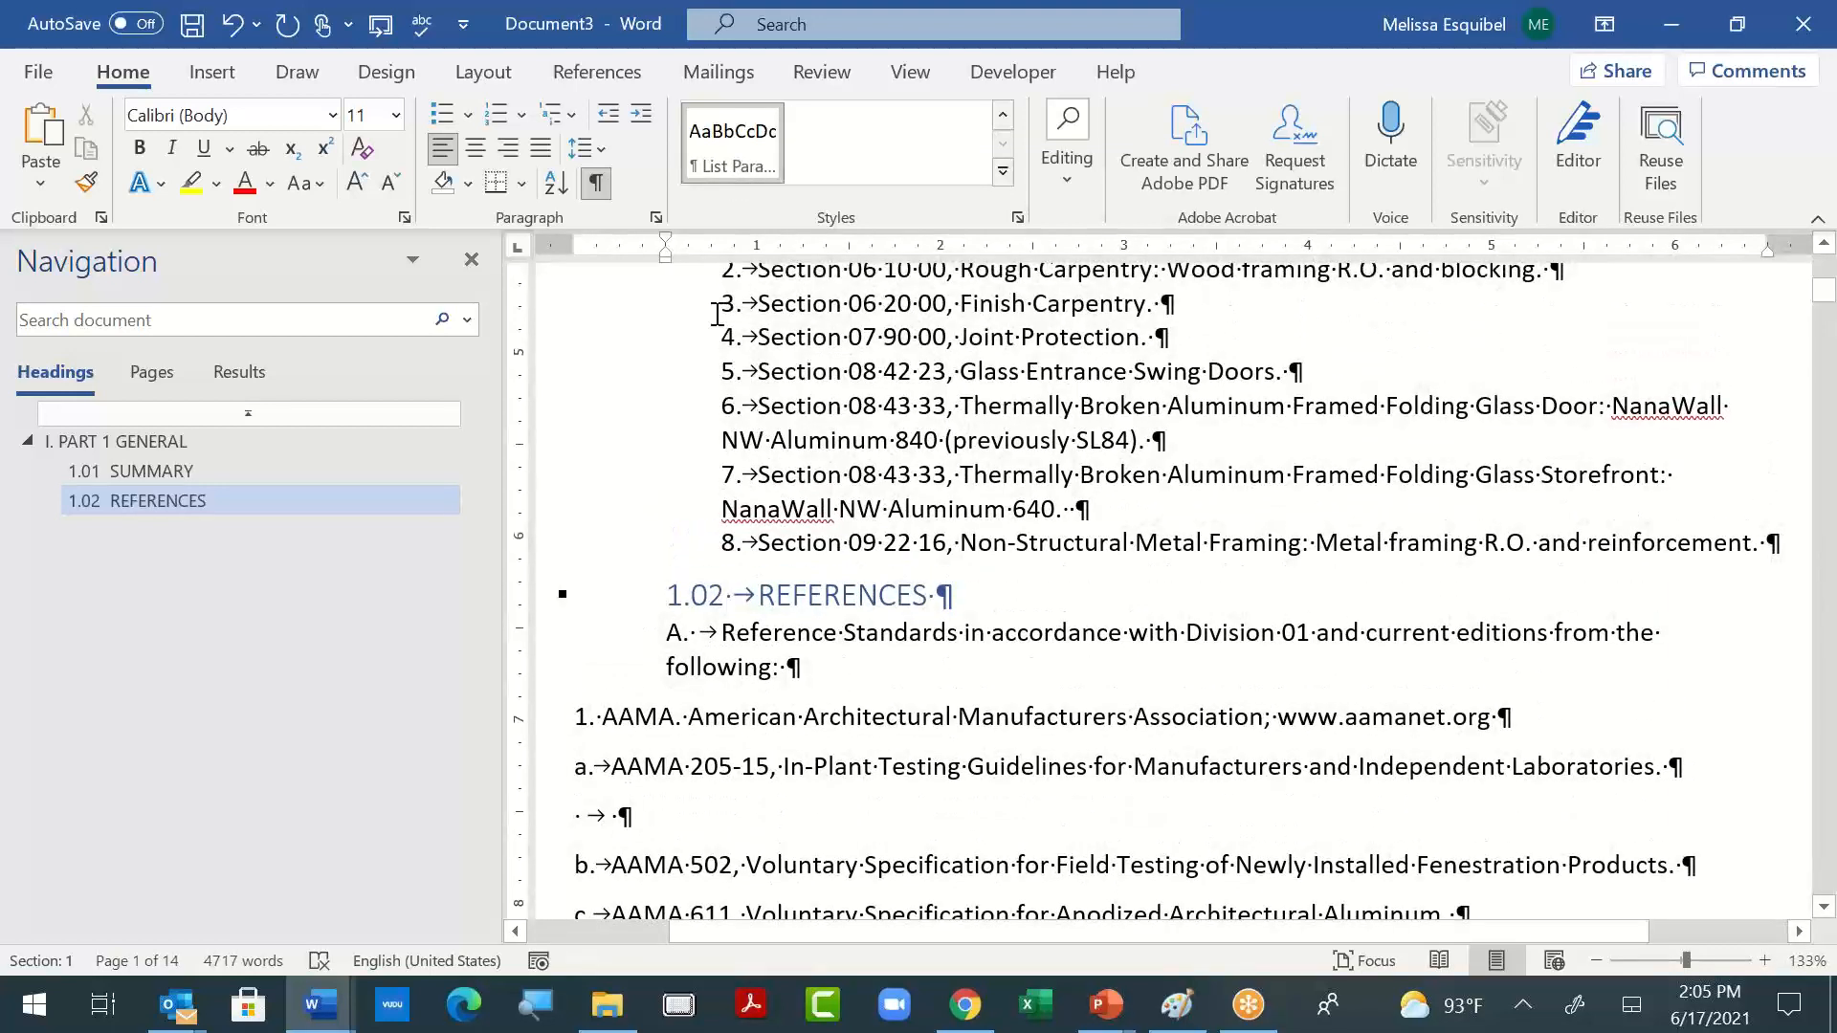
drag(719, 304, 899, 407)
scroll(578, 676, down, 2)
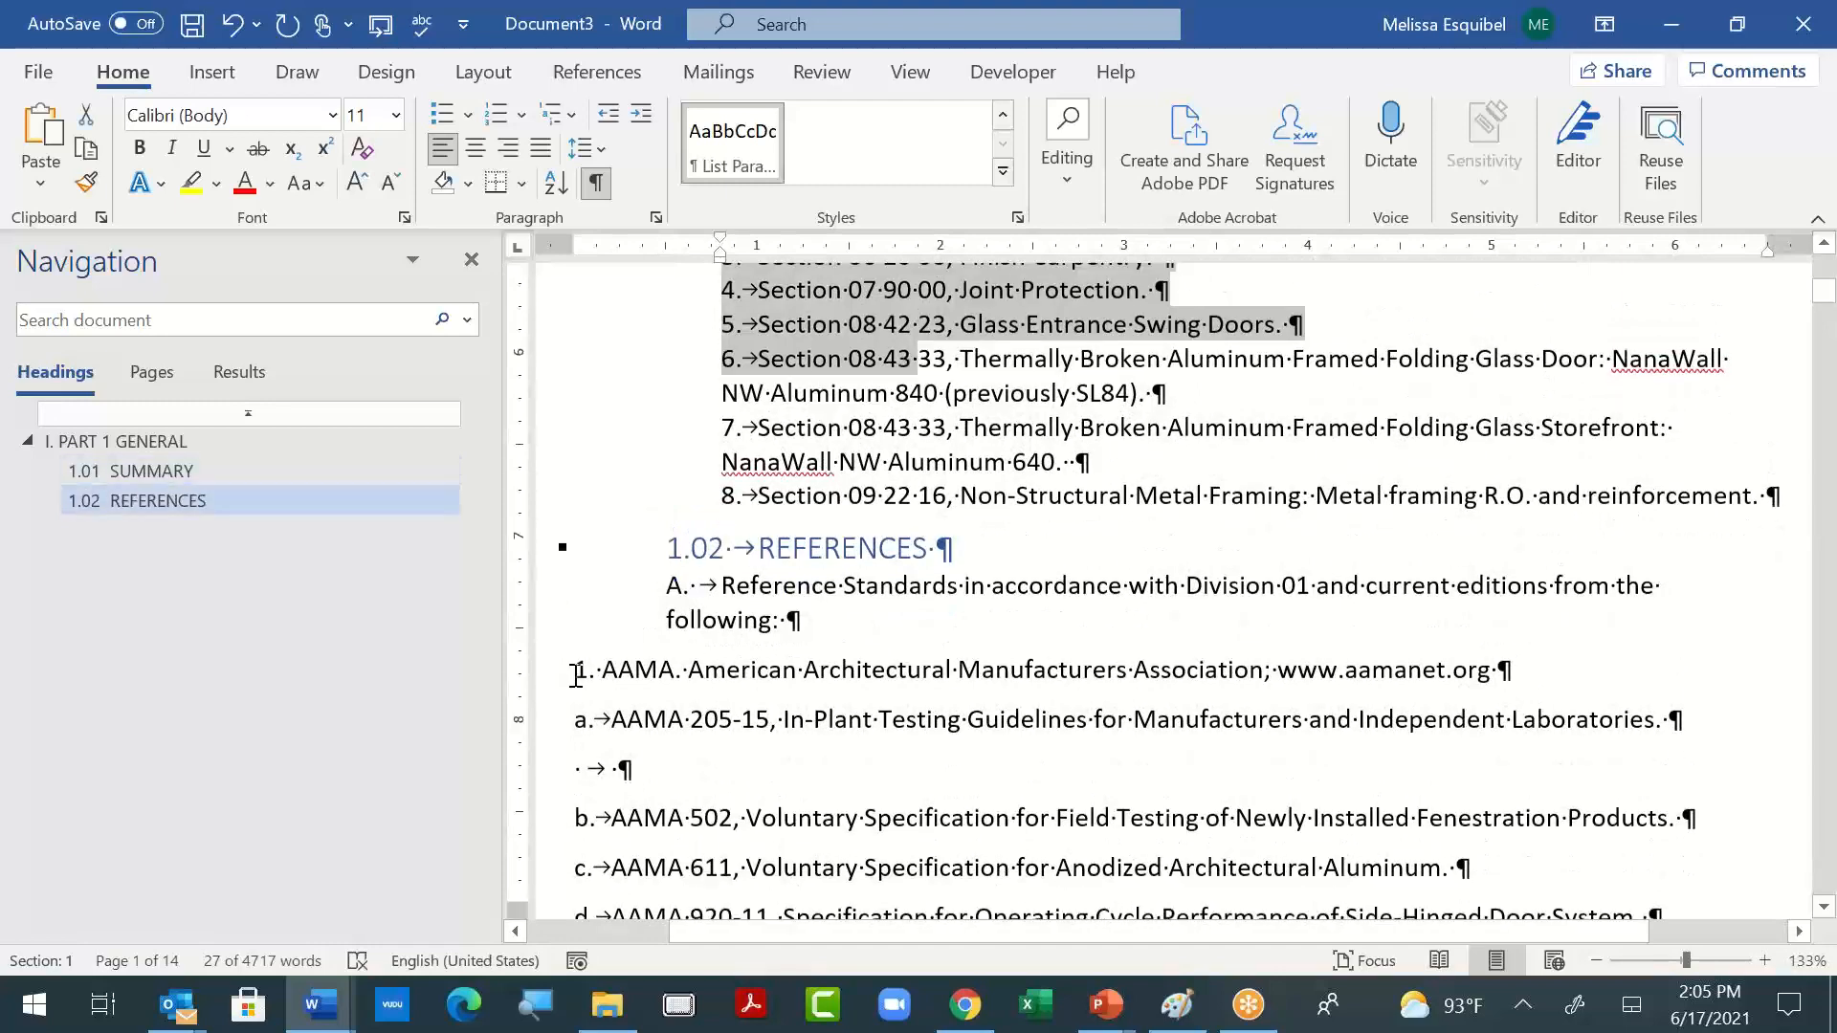
drag(578, 533, 1725, 856)
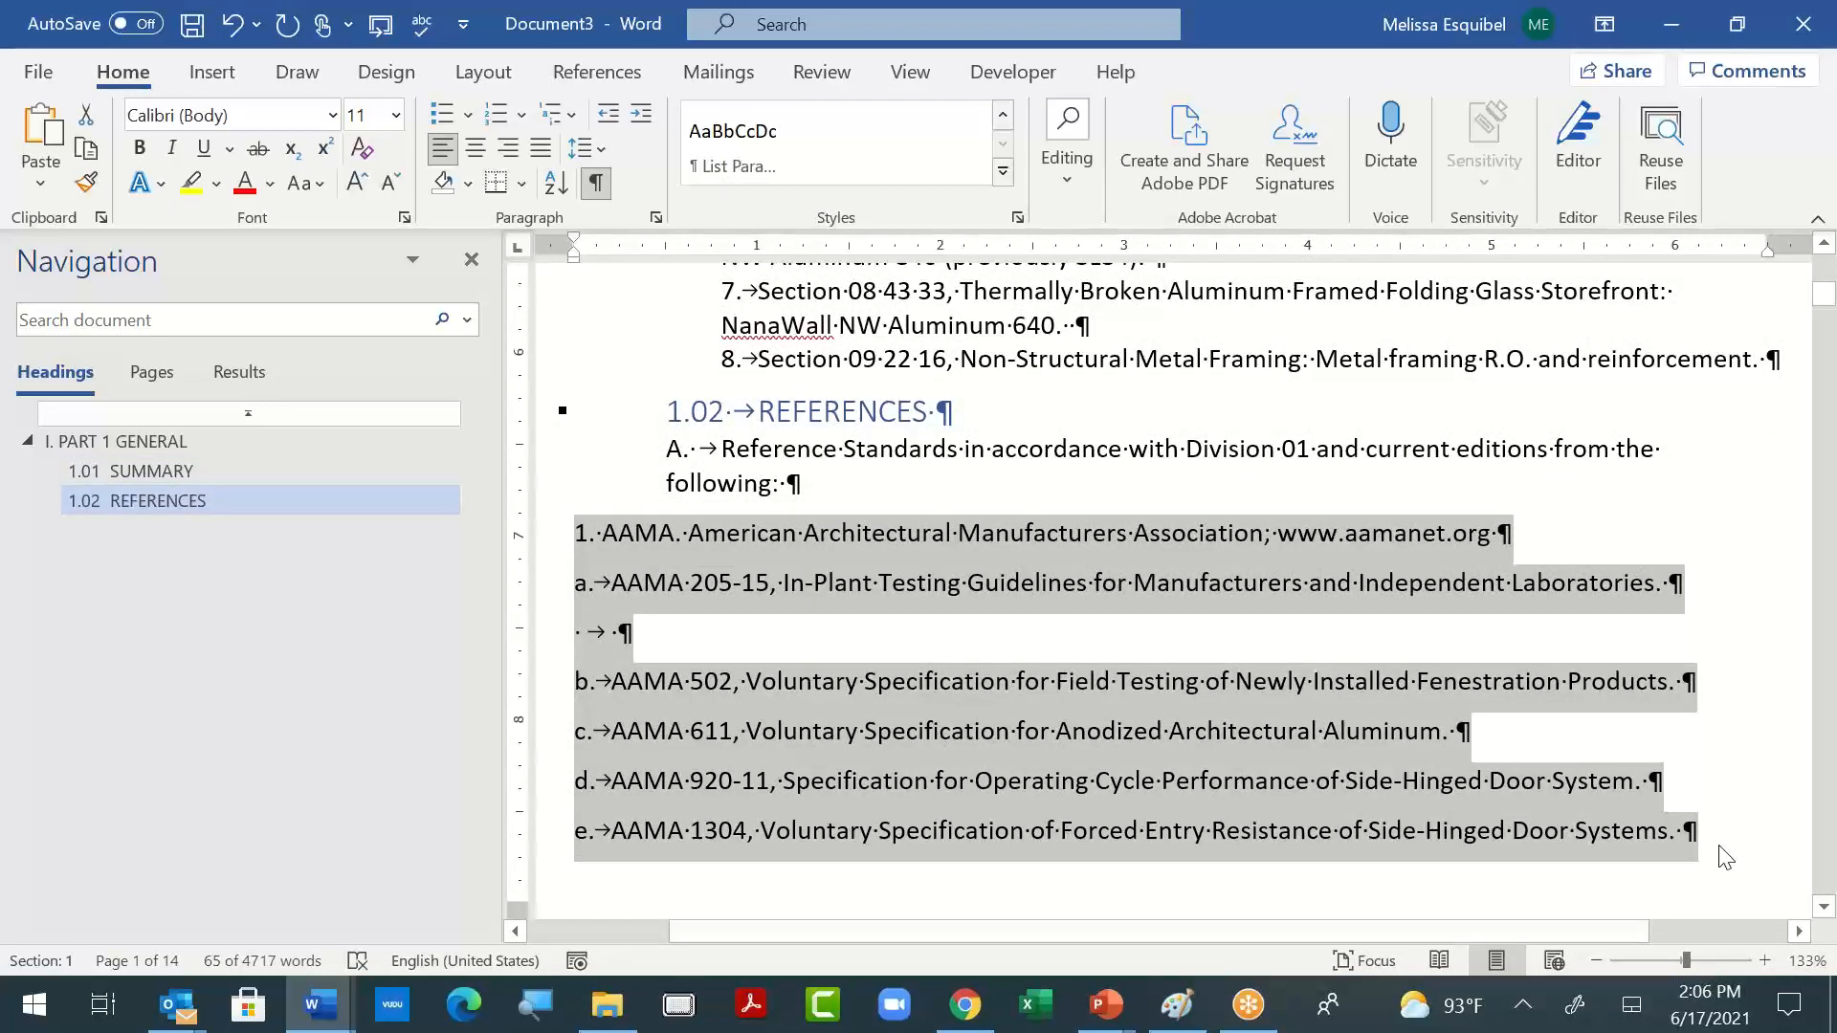
key(F4)
- Delete the empty tabbed paragraph between the AAMA 205-15 and AAMA 502 lines
click(906, 629)
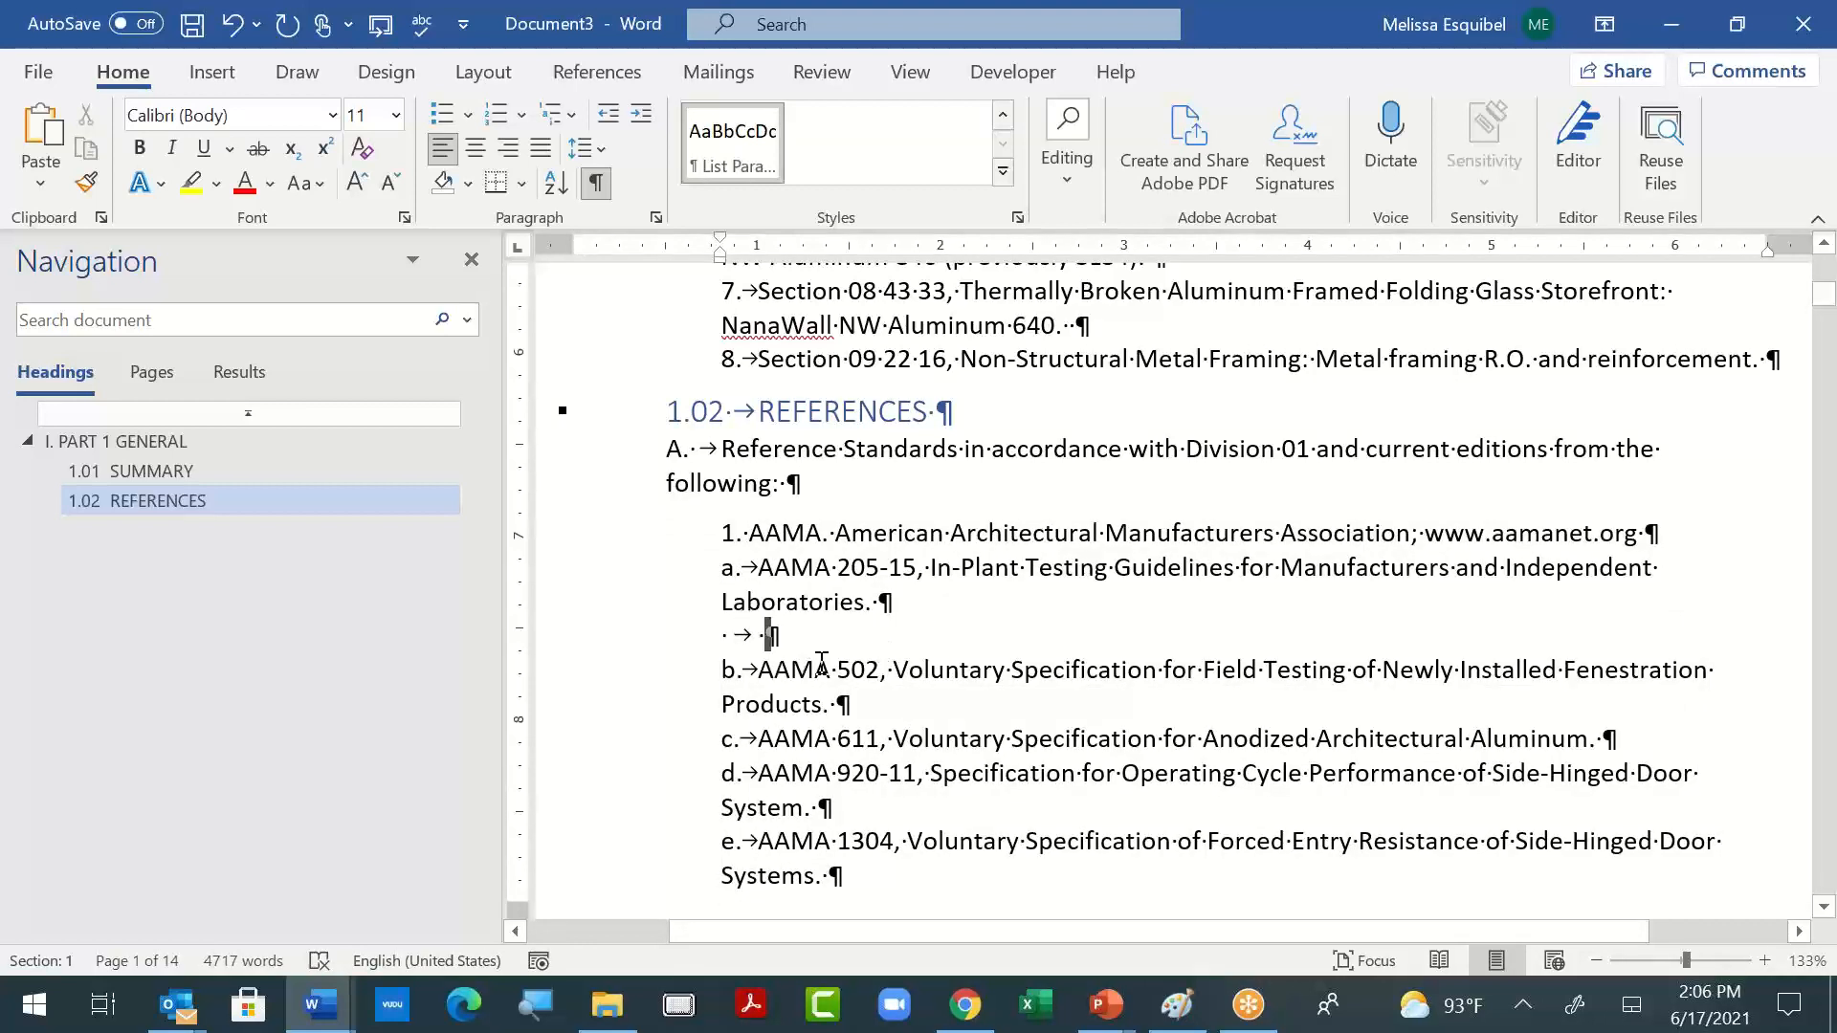
key(BackSpace)
key(BackSpace)
key(BackSpace)
key(BackSpace)
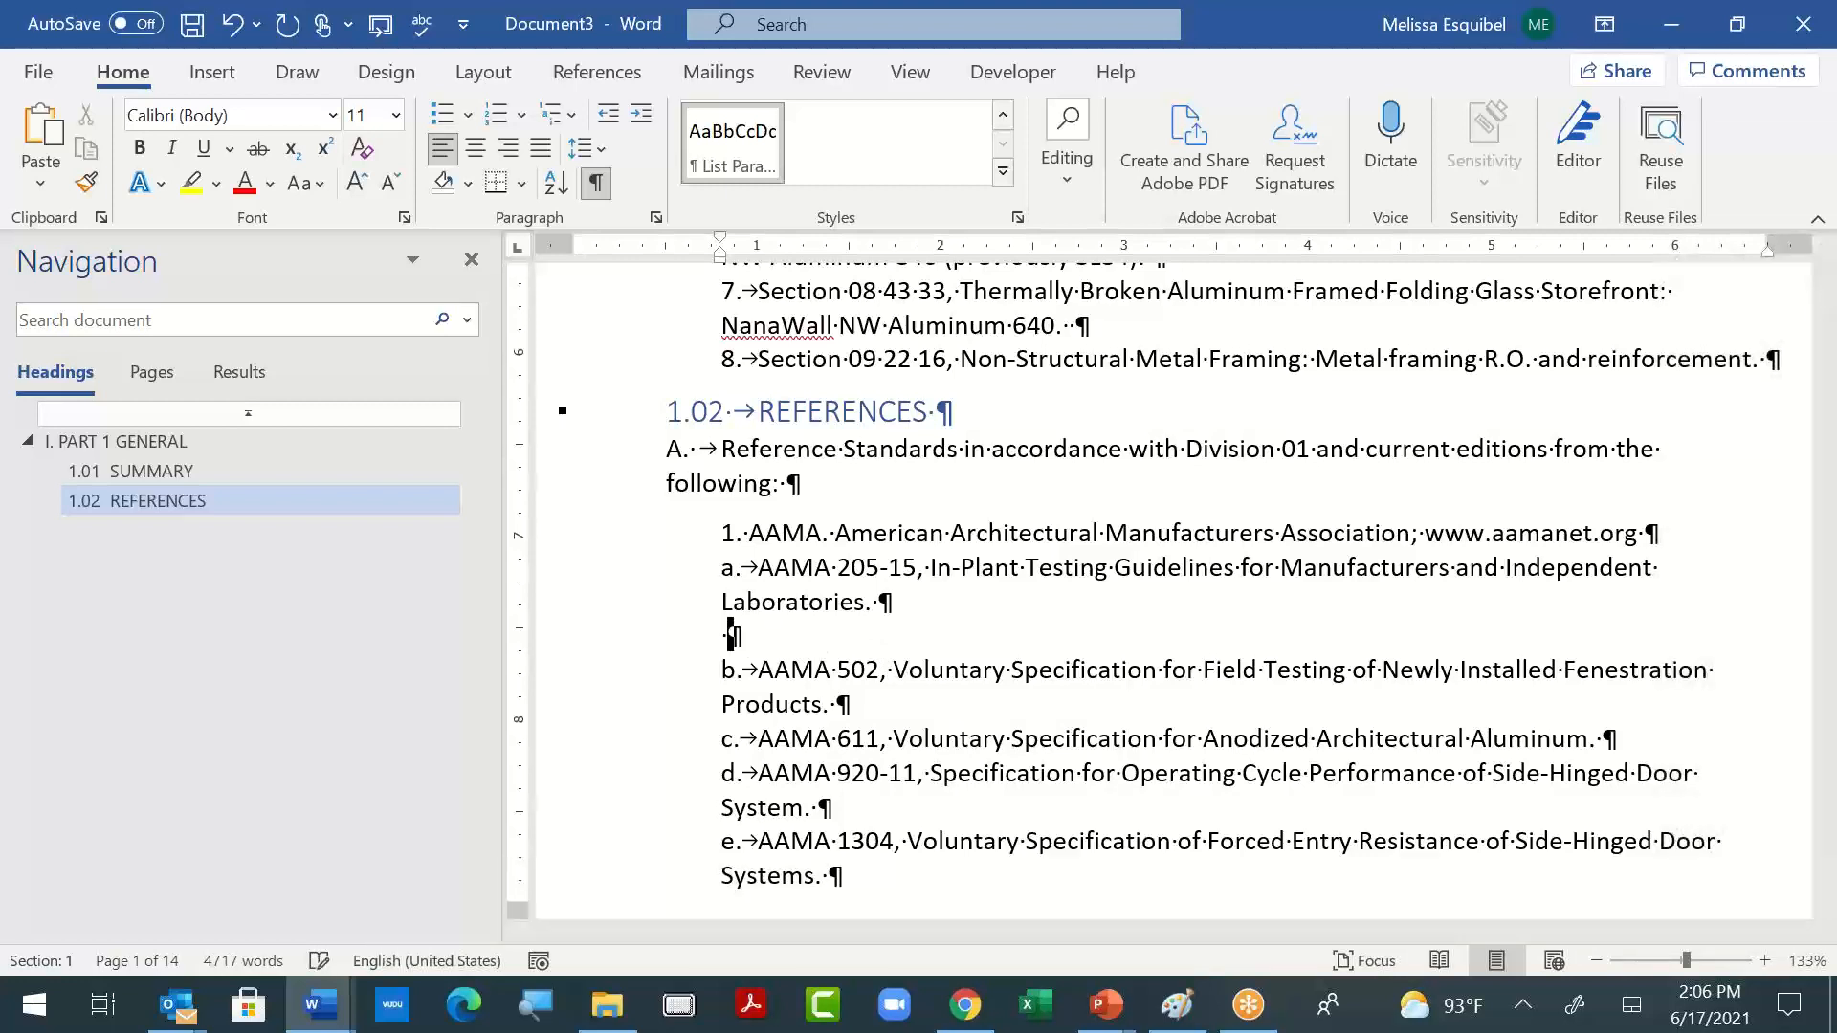
key(BackSpace)
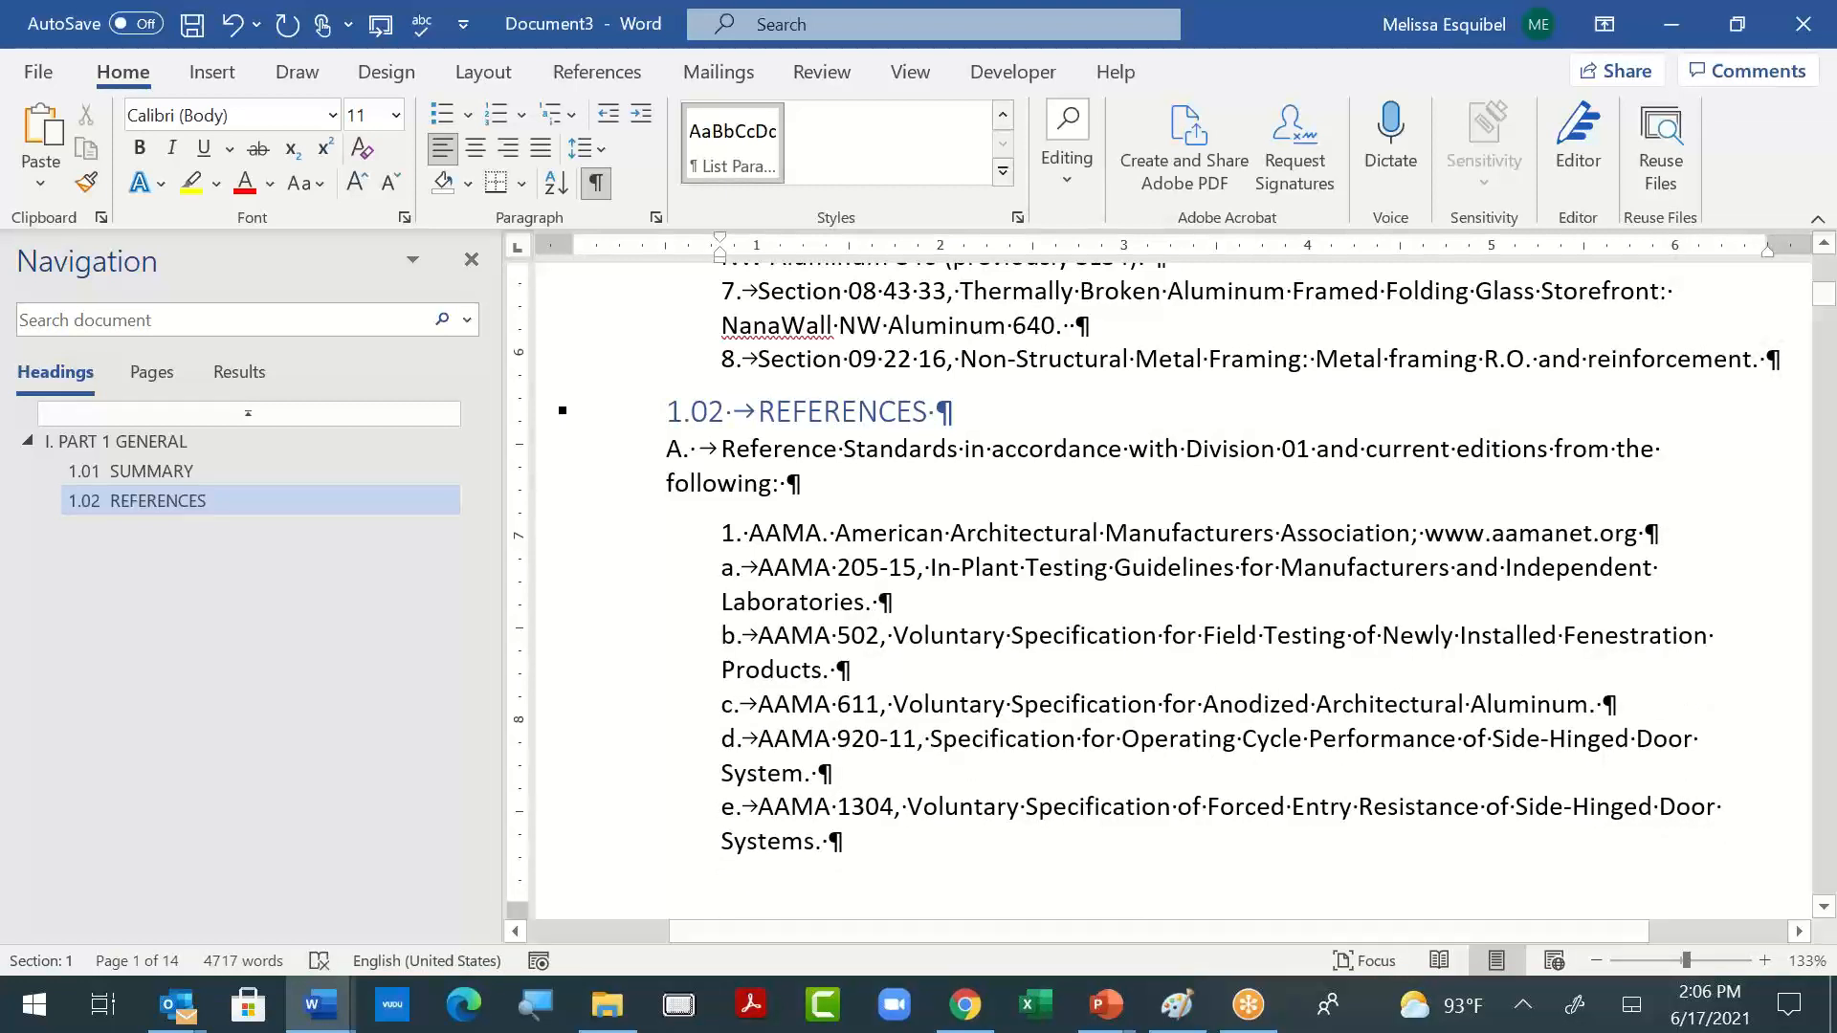
- Examine the remaining reference items on the next page, and the formatting of the document title and "PART 1 GENERAL" heading
scroll(832, 740, down, 2)
scroll(831, 740, down, 5)
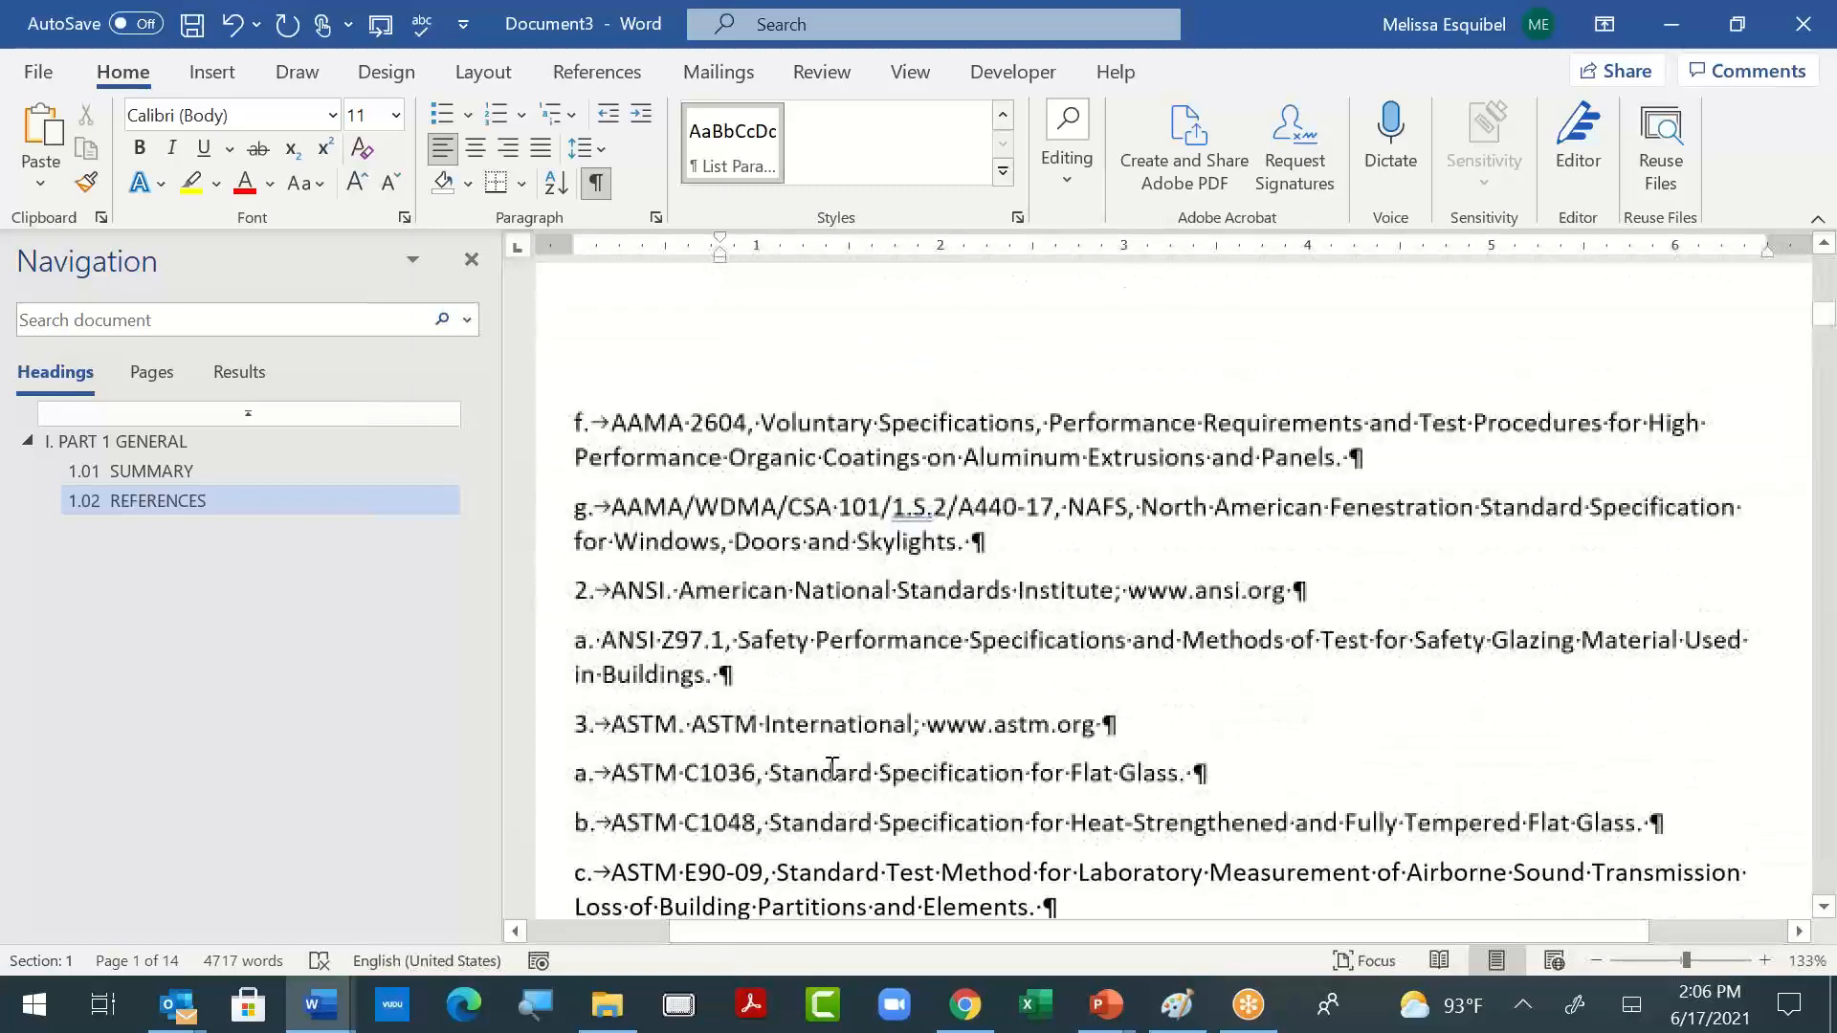
scroll(886, 763, up, 15)
scroll(886, 763, up, 5)
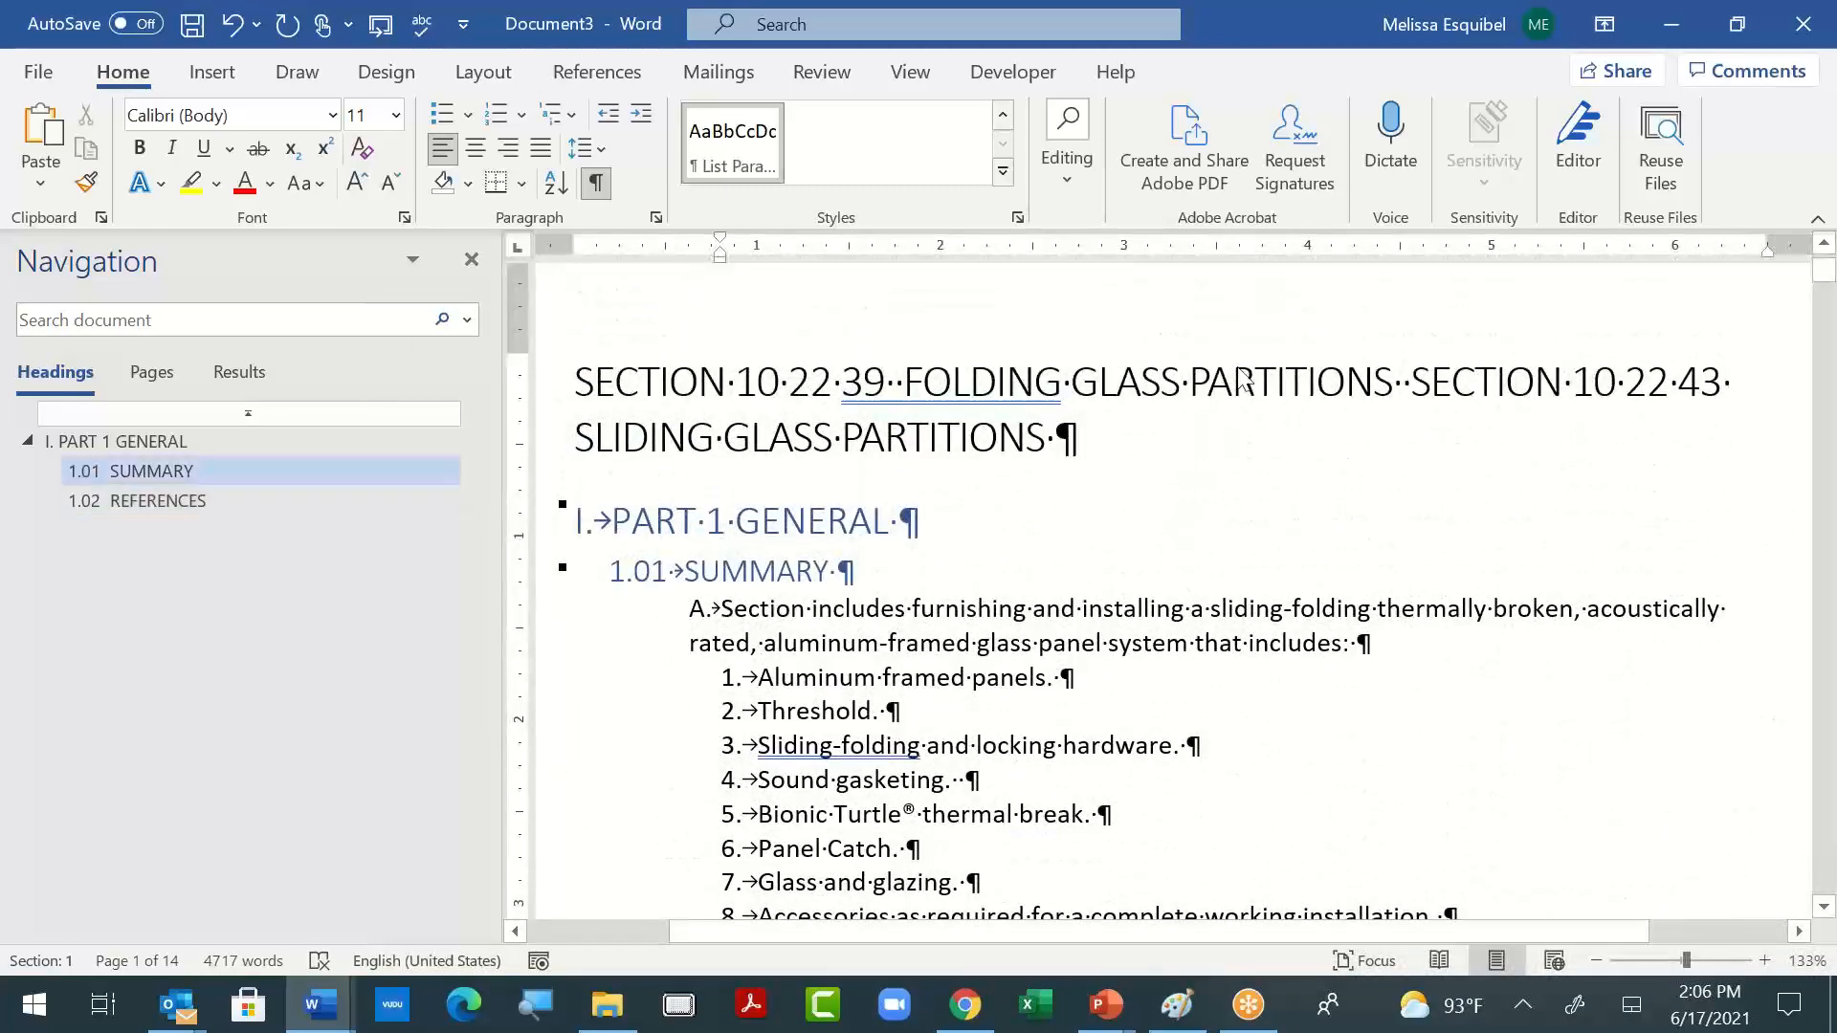
click(782, 392)
click(825, 440)
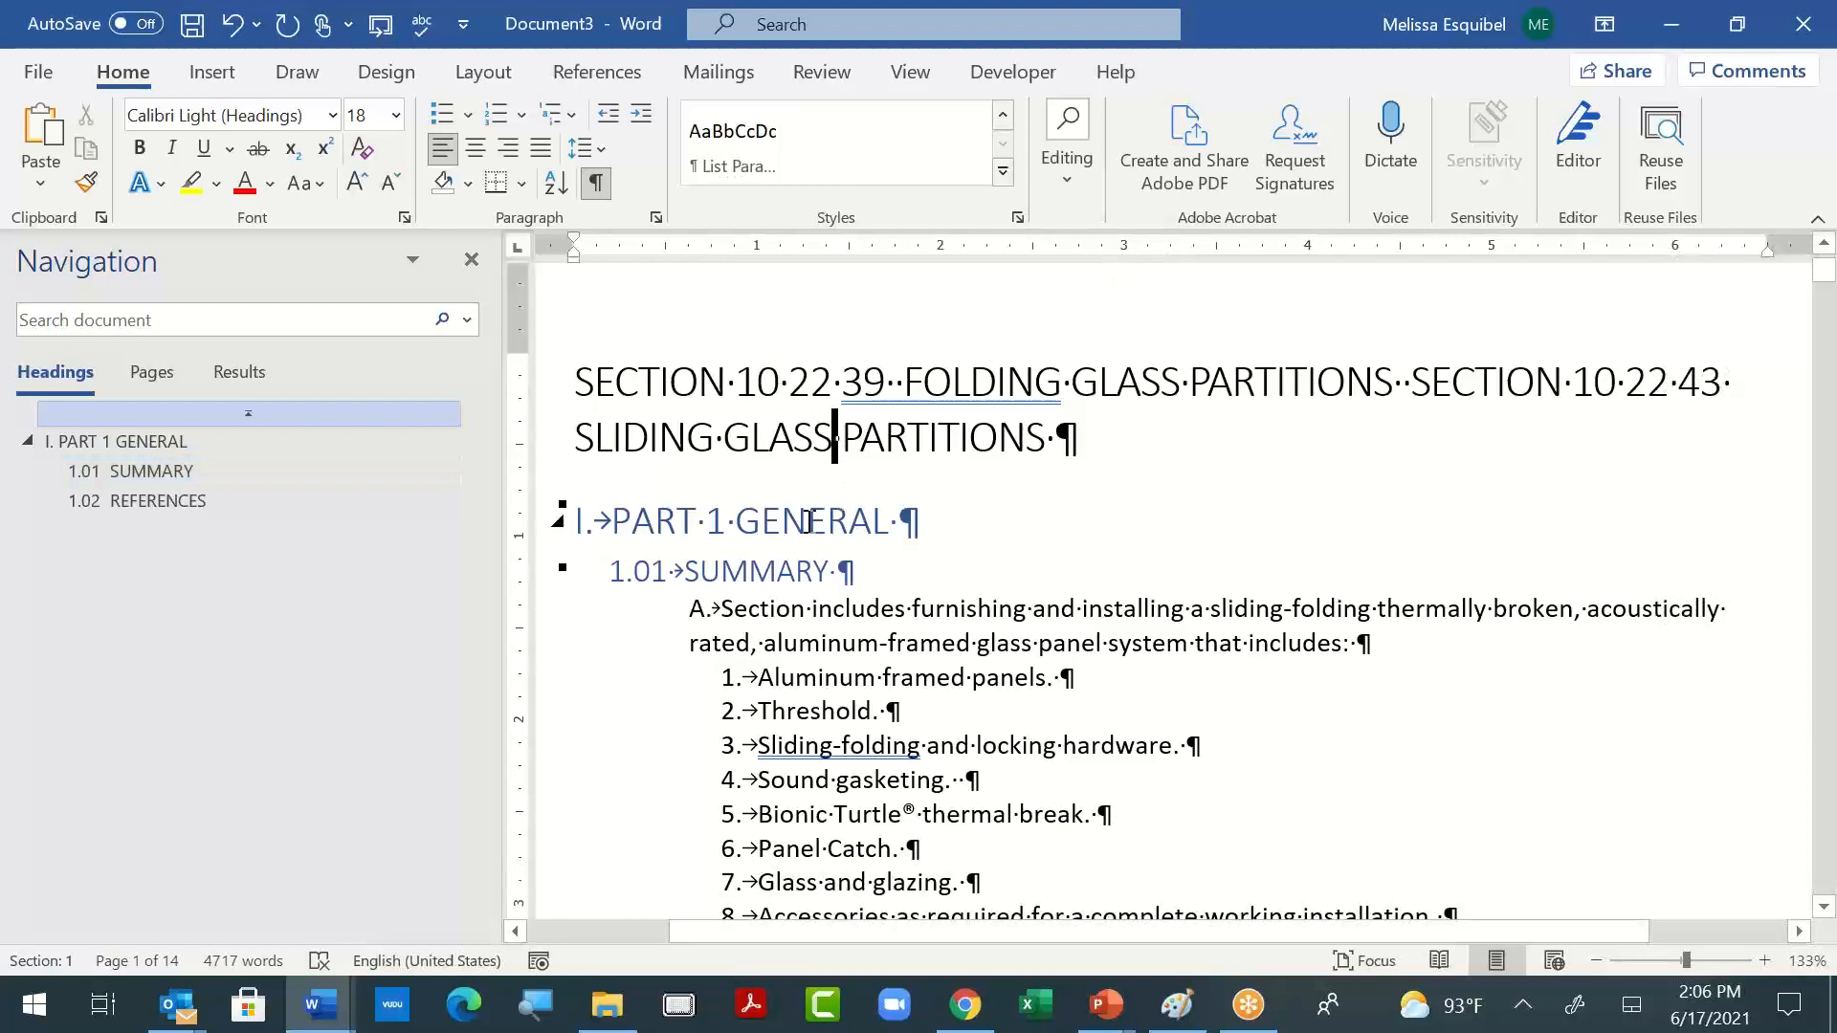
click(907, 521)
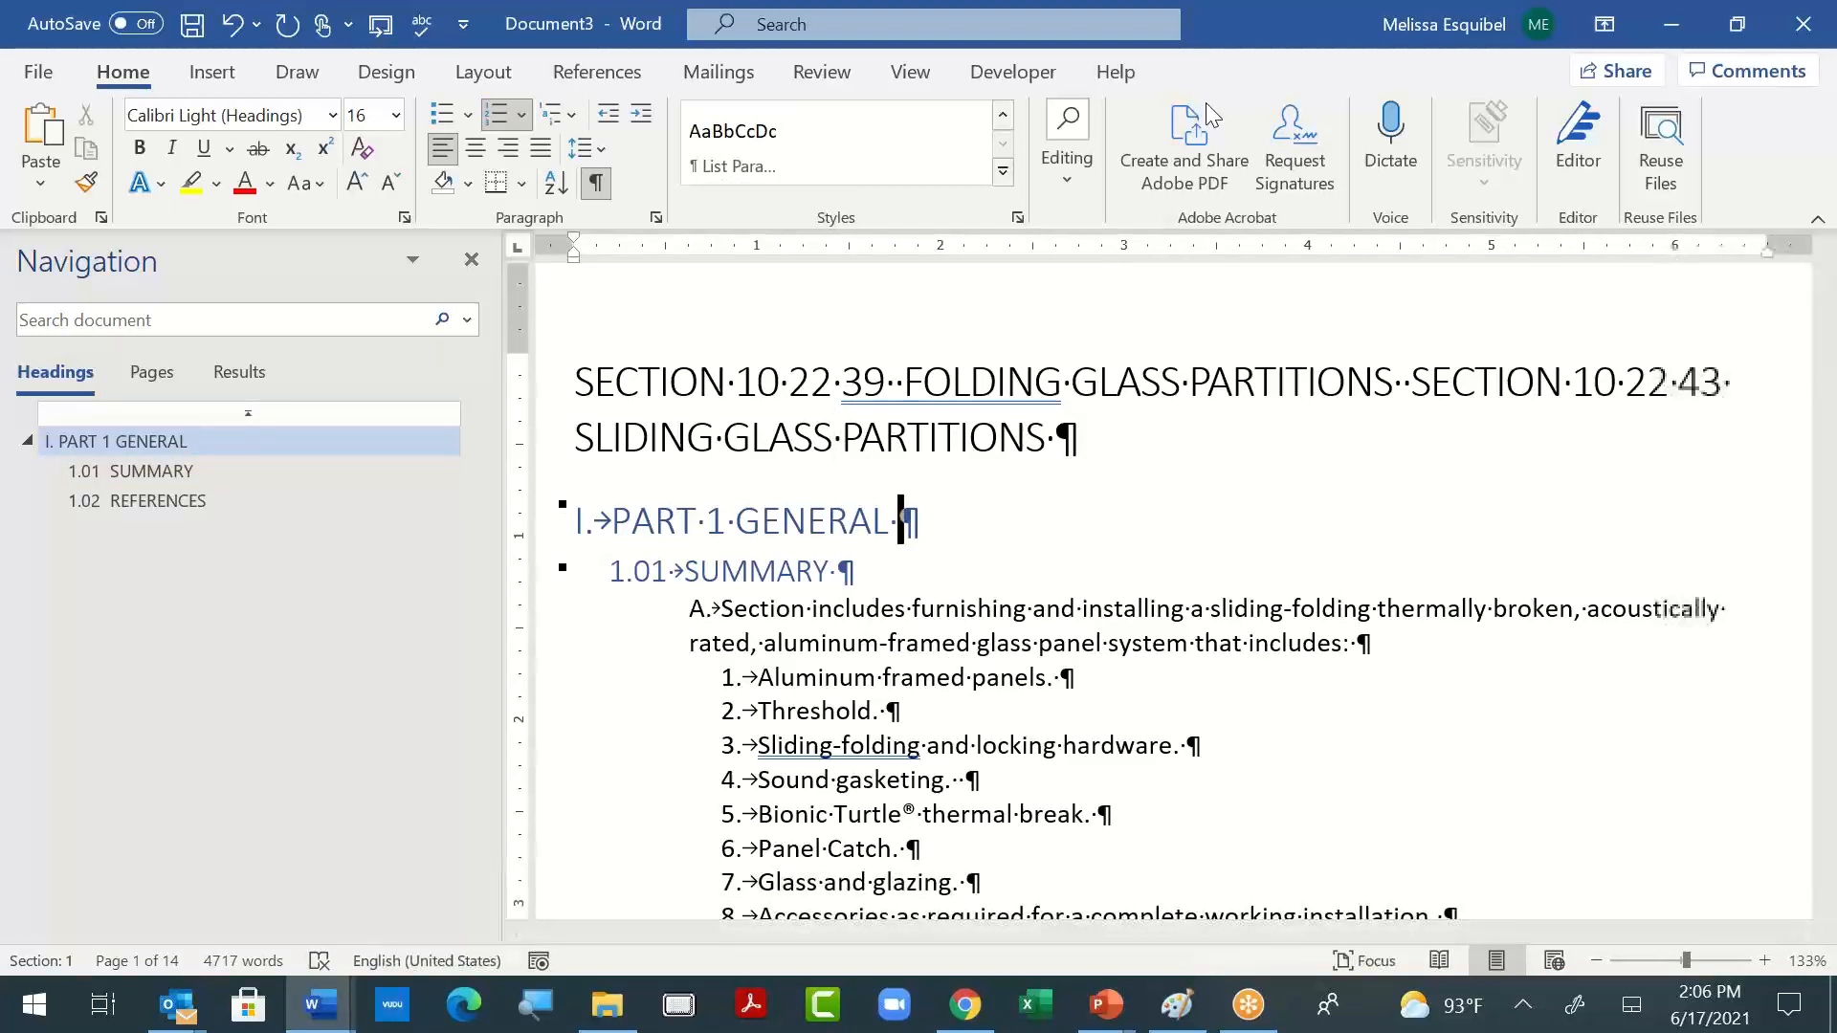
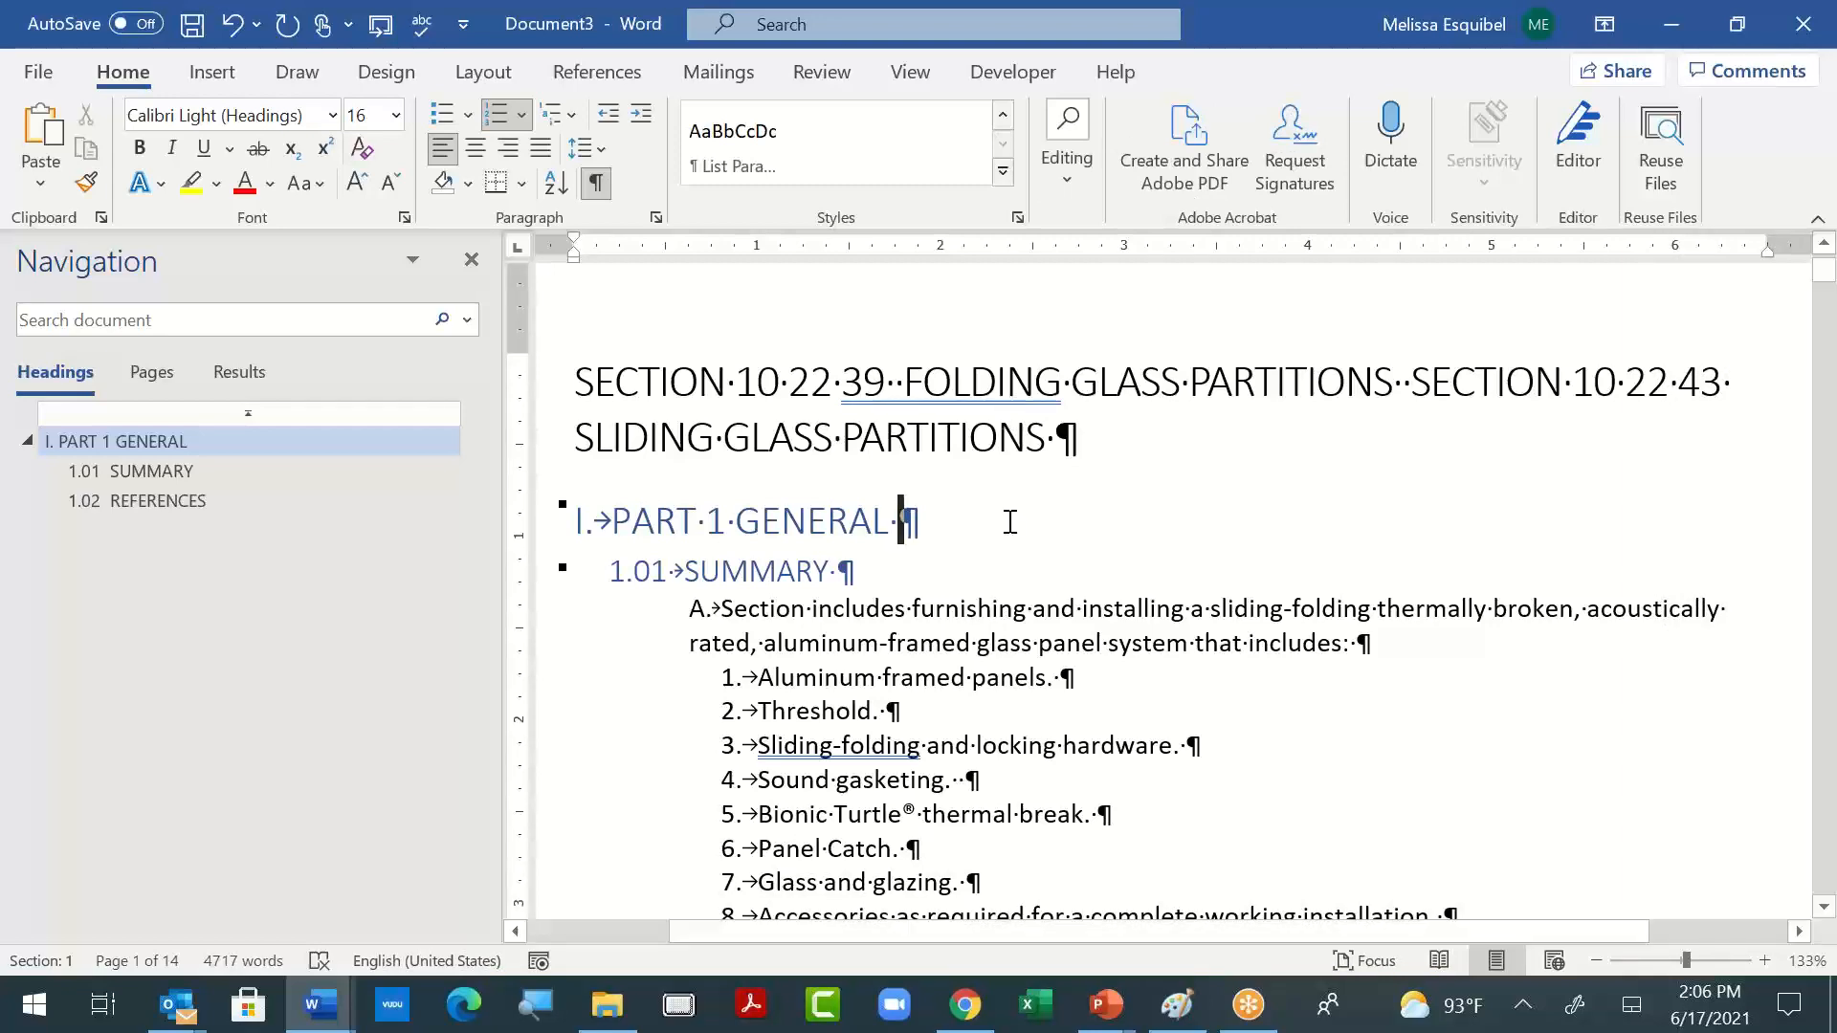
- Compare the layout of the formatted AAMA items "a." through "e." with the unformatted reference items on the next page
scroll(1014, 698, down, 15)
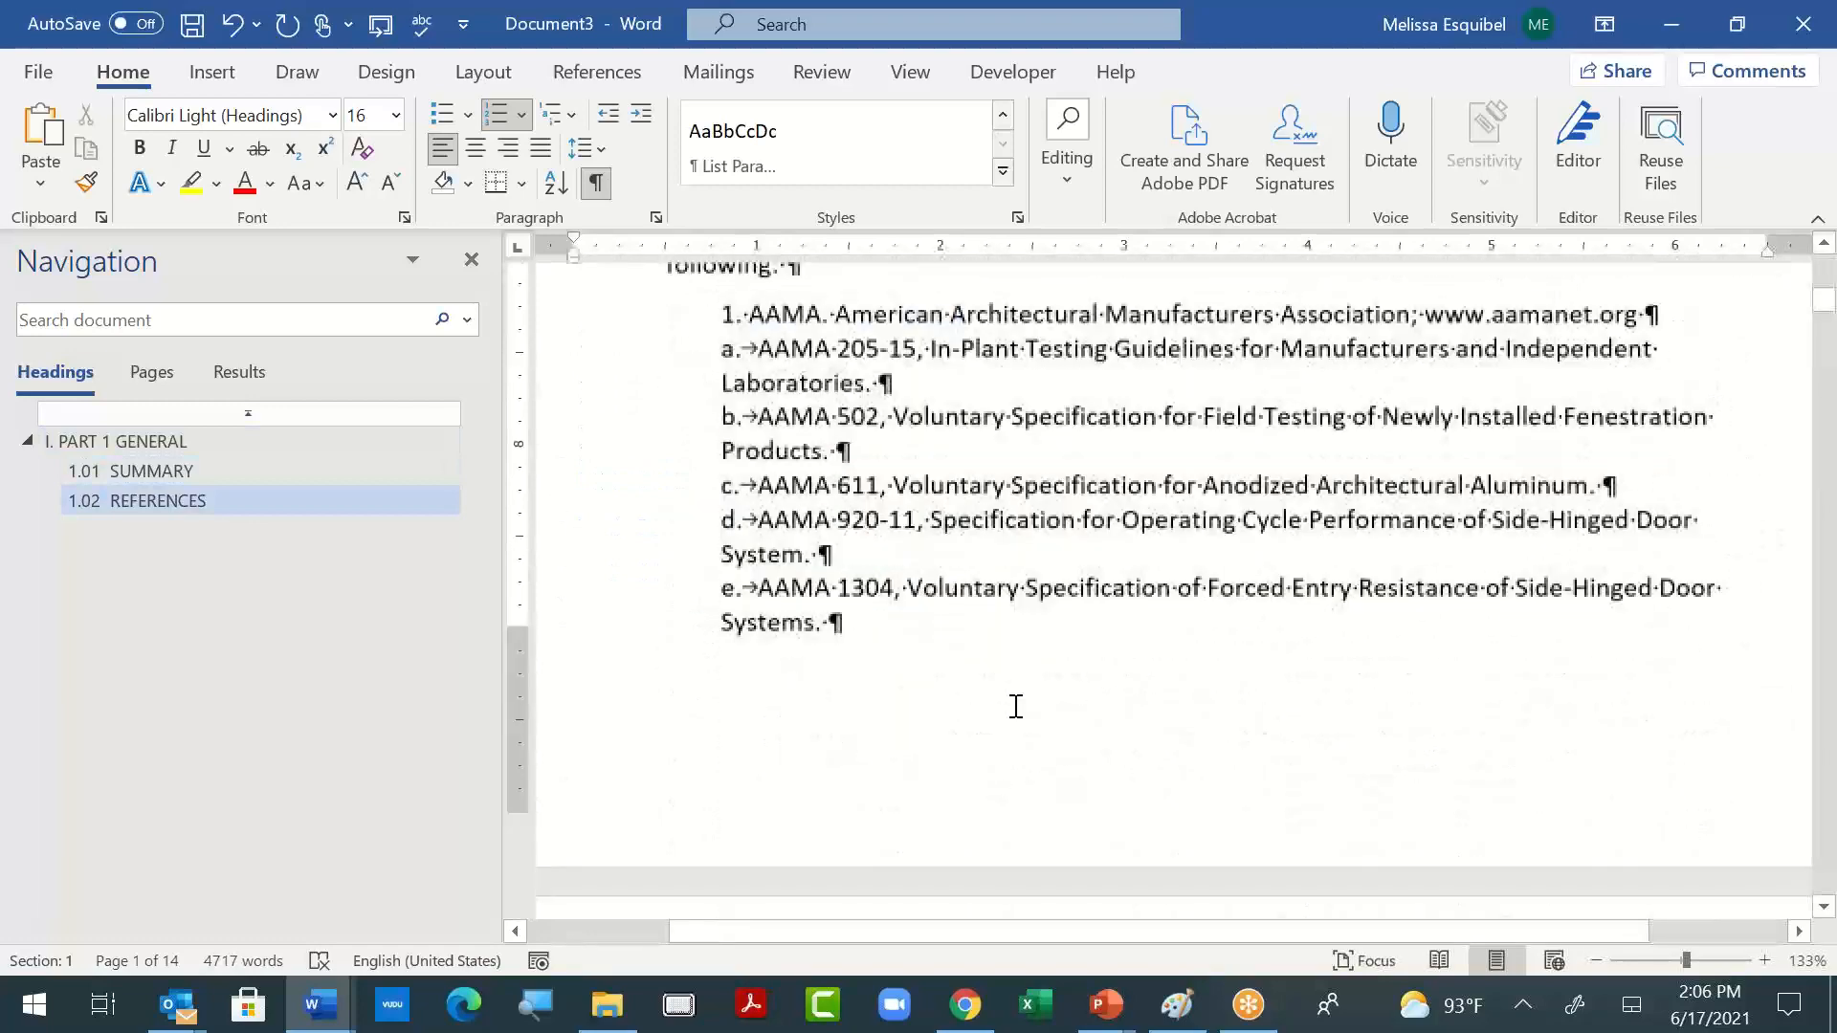
scroll(1016, 706, down, 15)
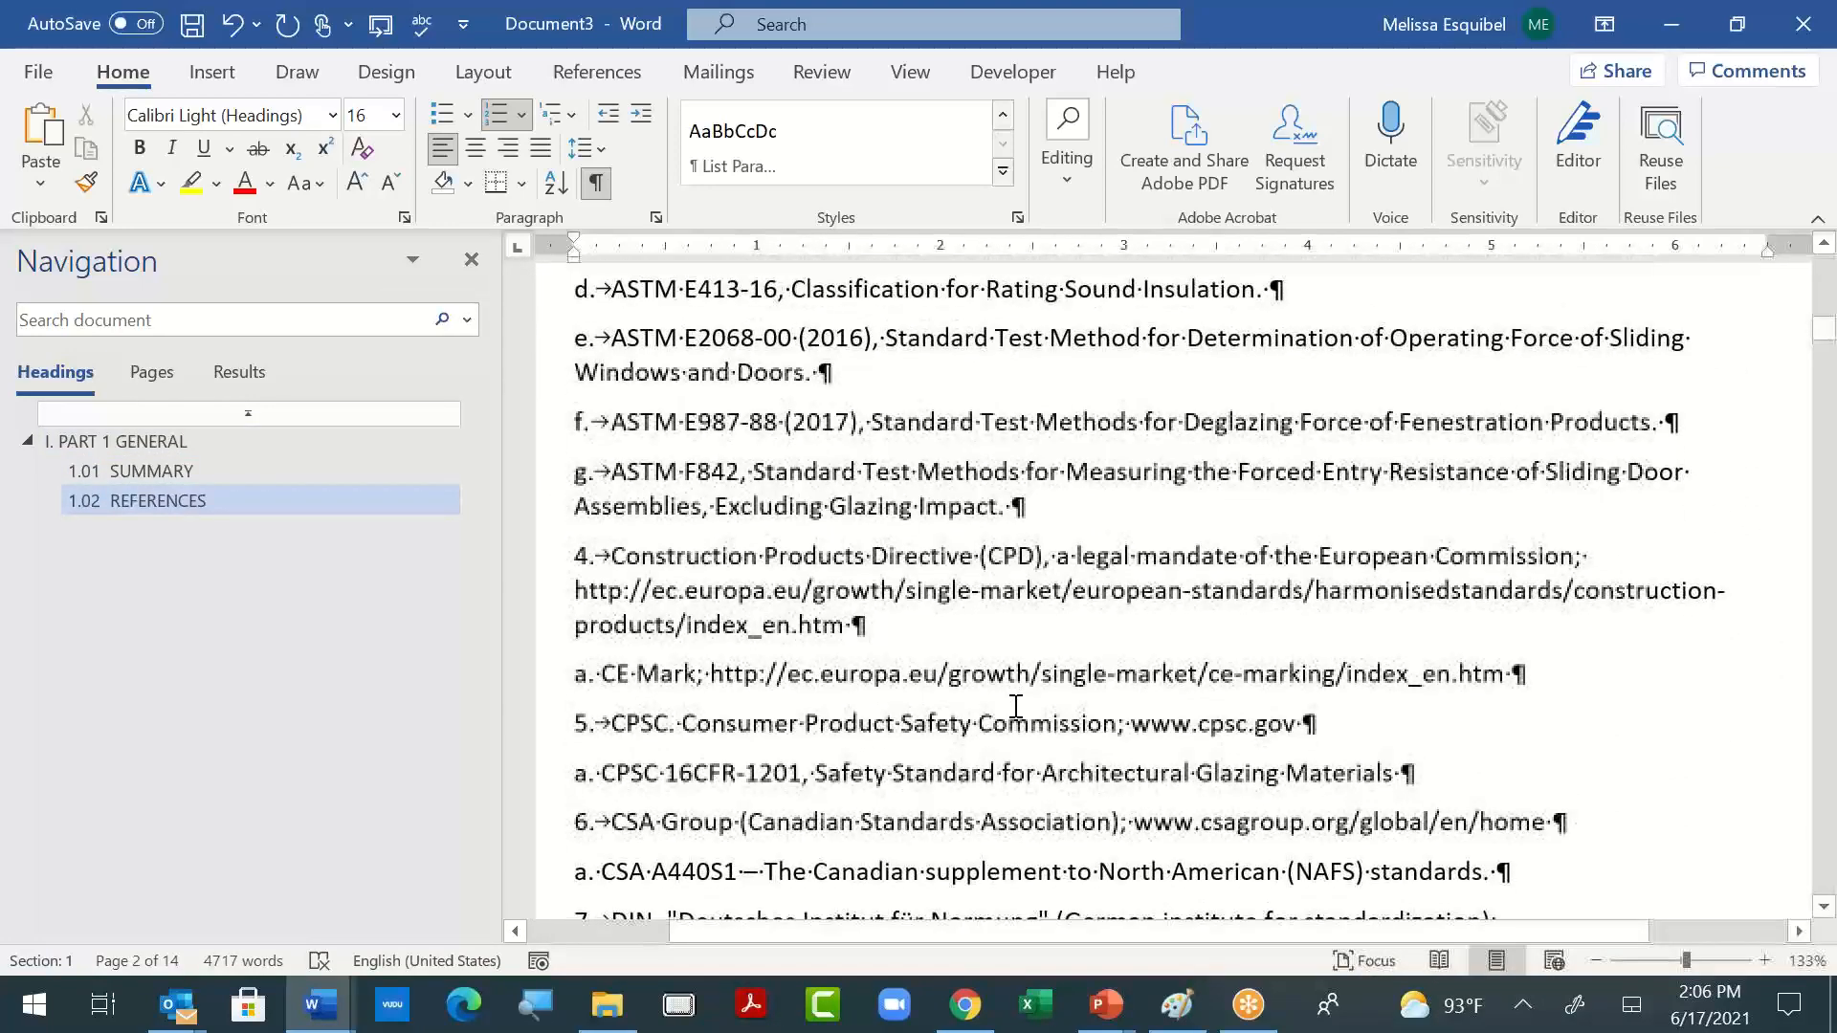
scroll(1016, 706, up, 15)
scroll(1016, 705, down, 4)
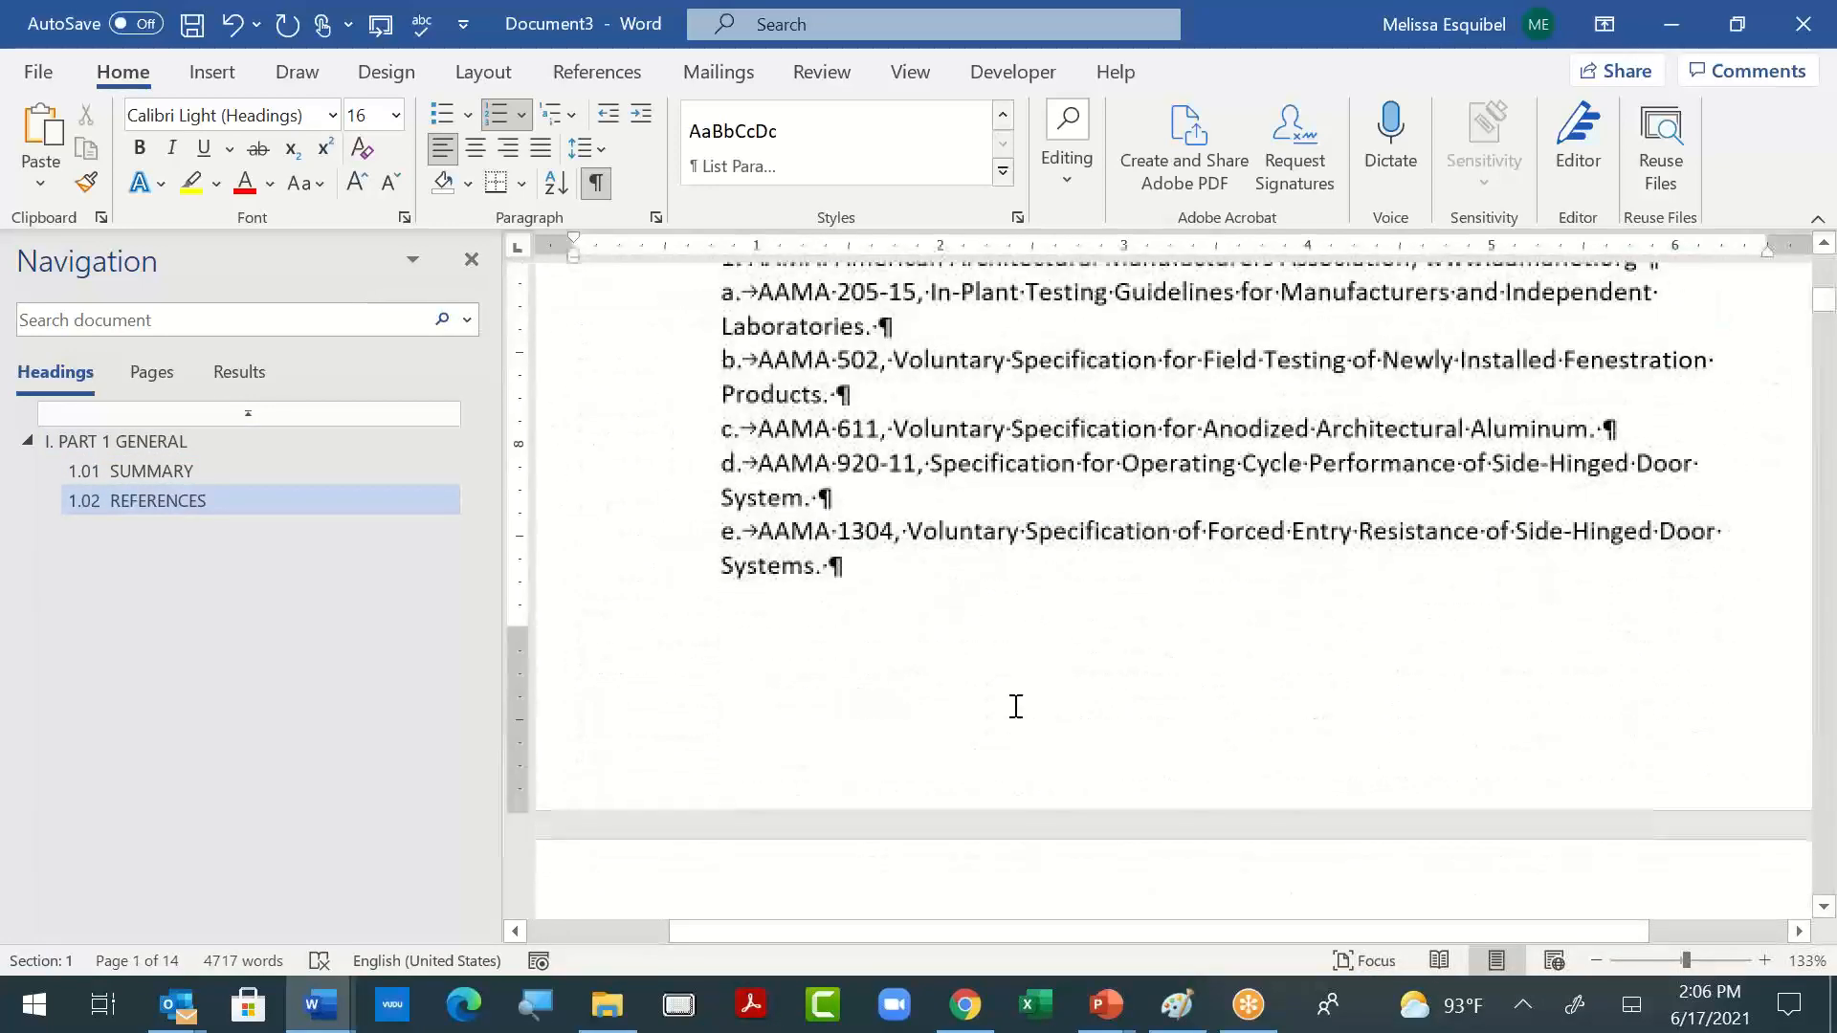
scroll(1016, 706, down, 4)
scroll(1016, 706, up, 6)
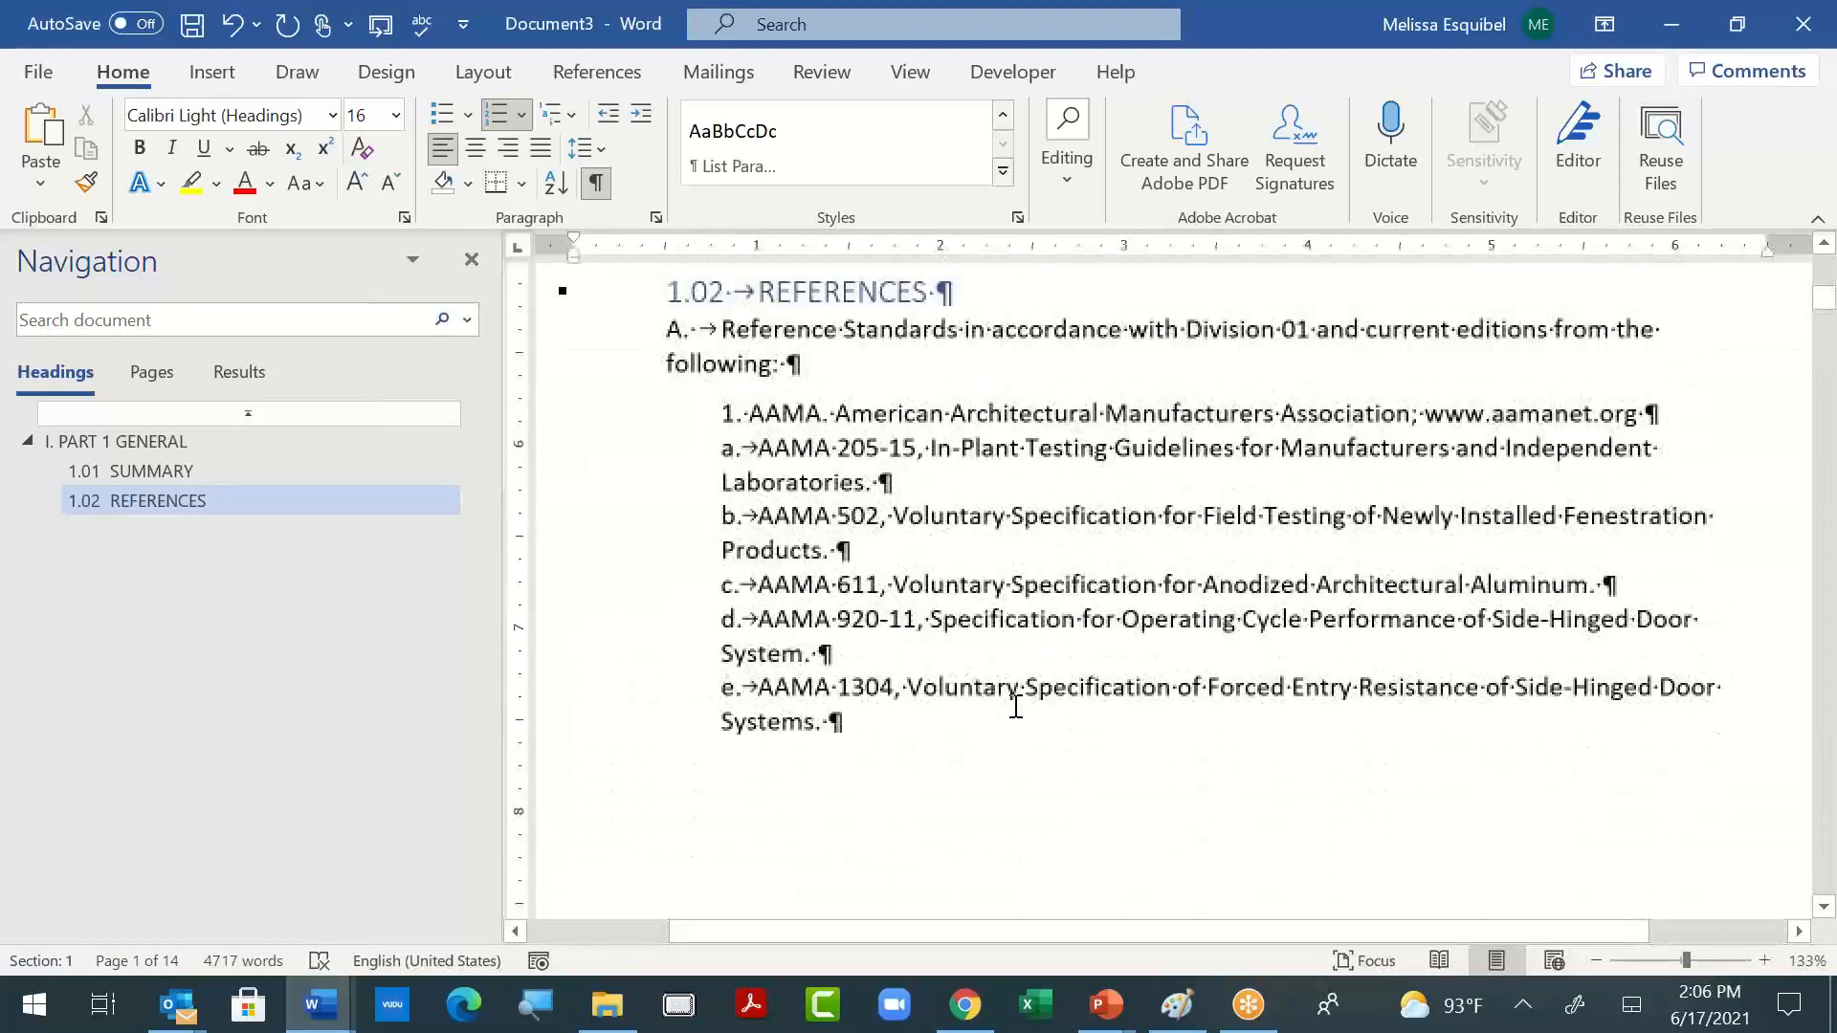
scroll(1016, 706, up, 7)
scroll(1016, 706, down, 11)
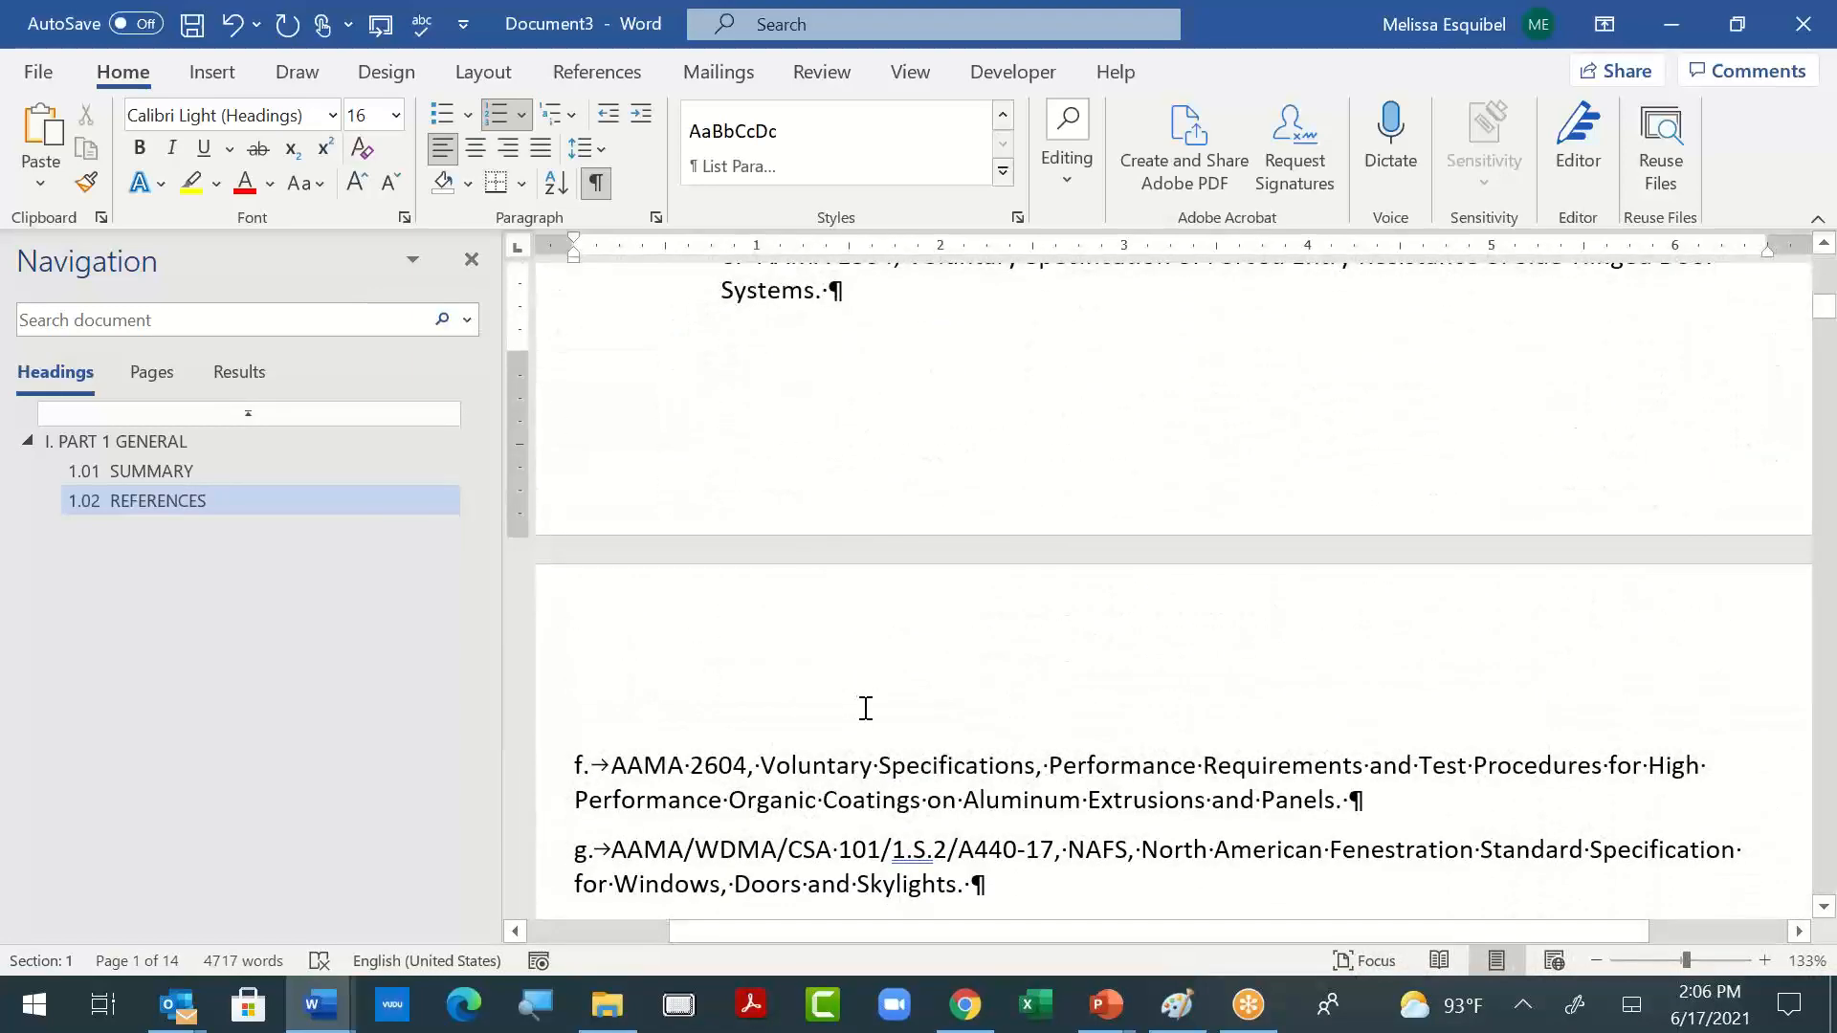
scroll(866, 708, down, 2)
scroll(865, 705, up, 4)
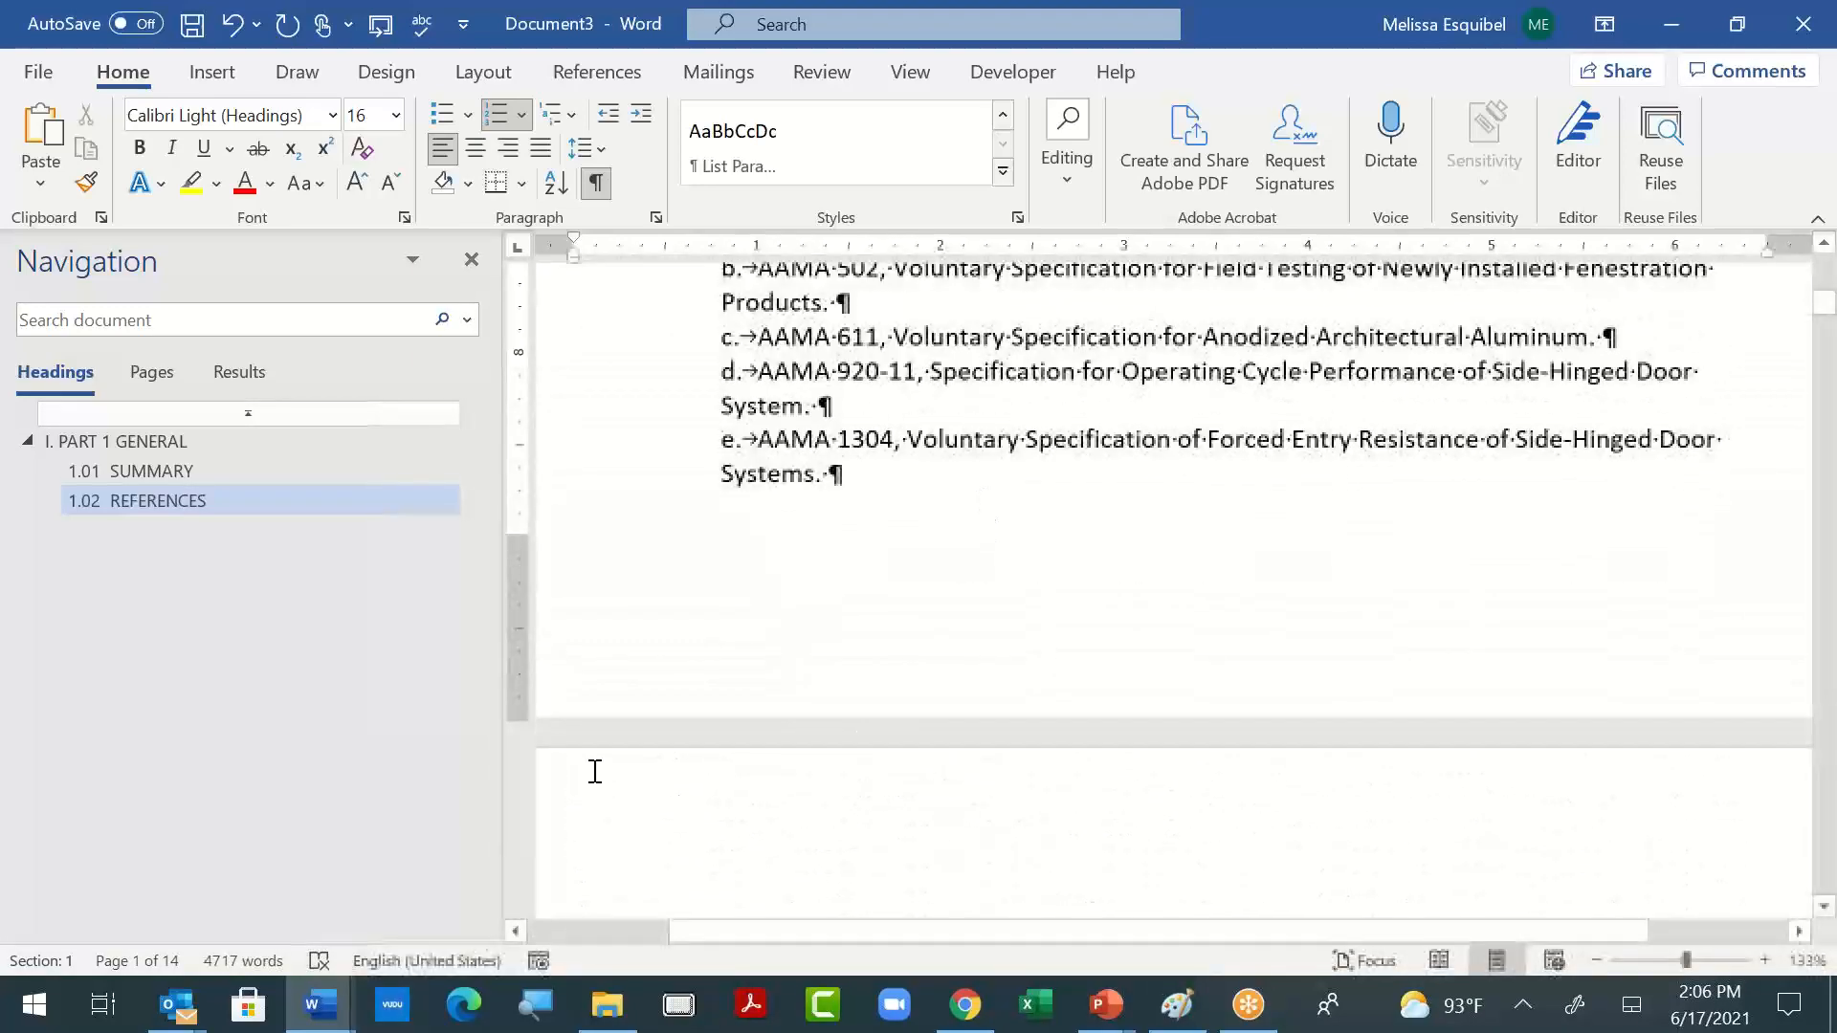
- Copy the paragraph formatting of AAMA item "e." onto items "f." and "g.", and apply List Paragraph formatting to the "2. ANSI" line
drag(708, 445, 906, 488)
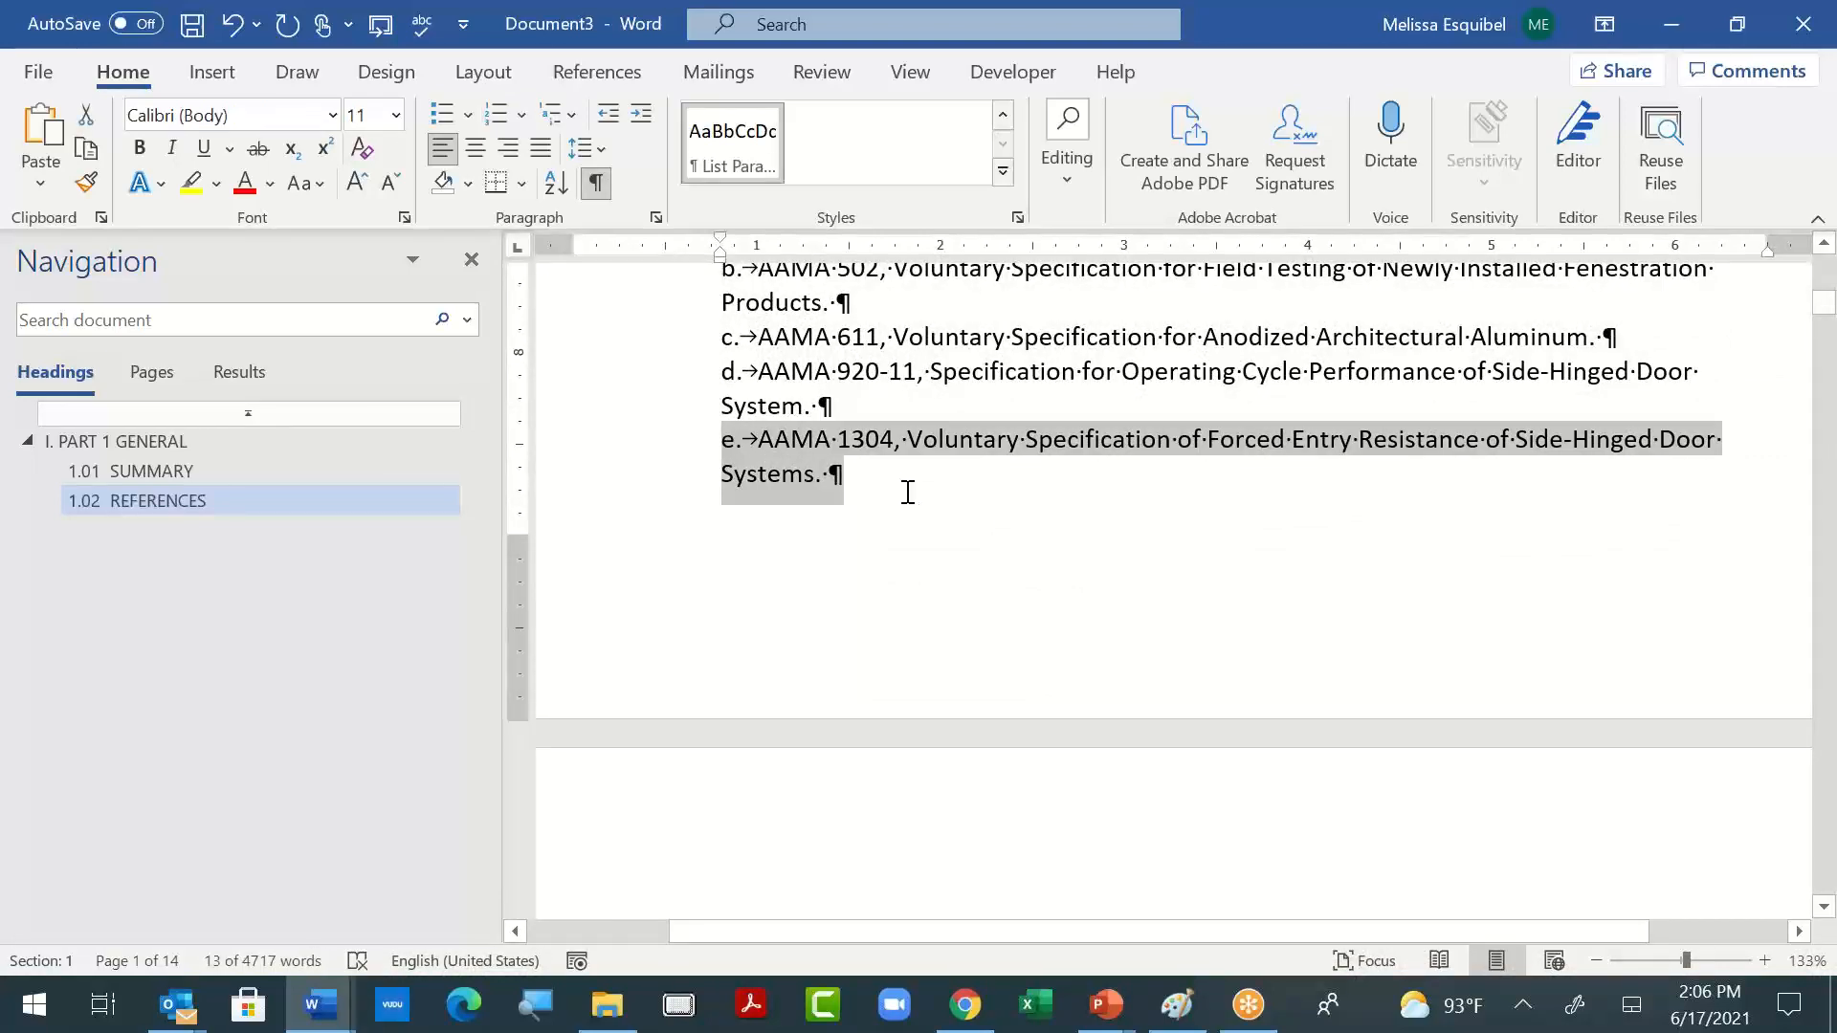
scroll(908, 492, down, 5)
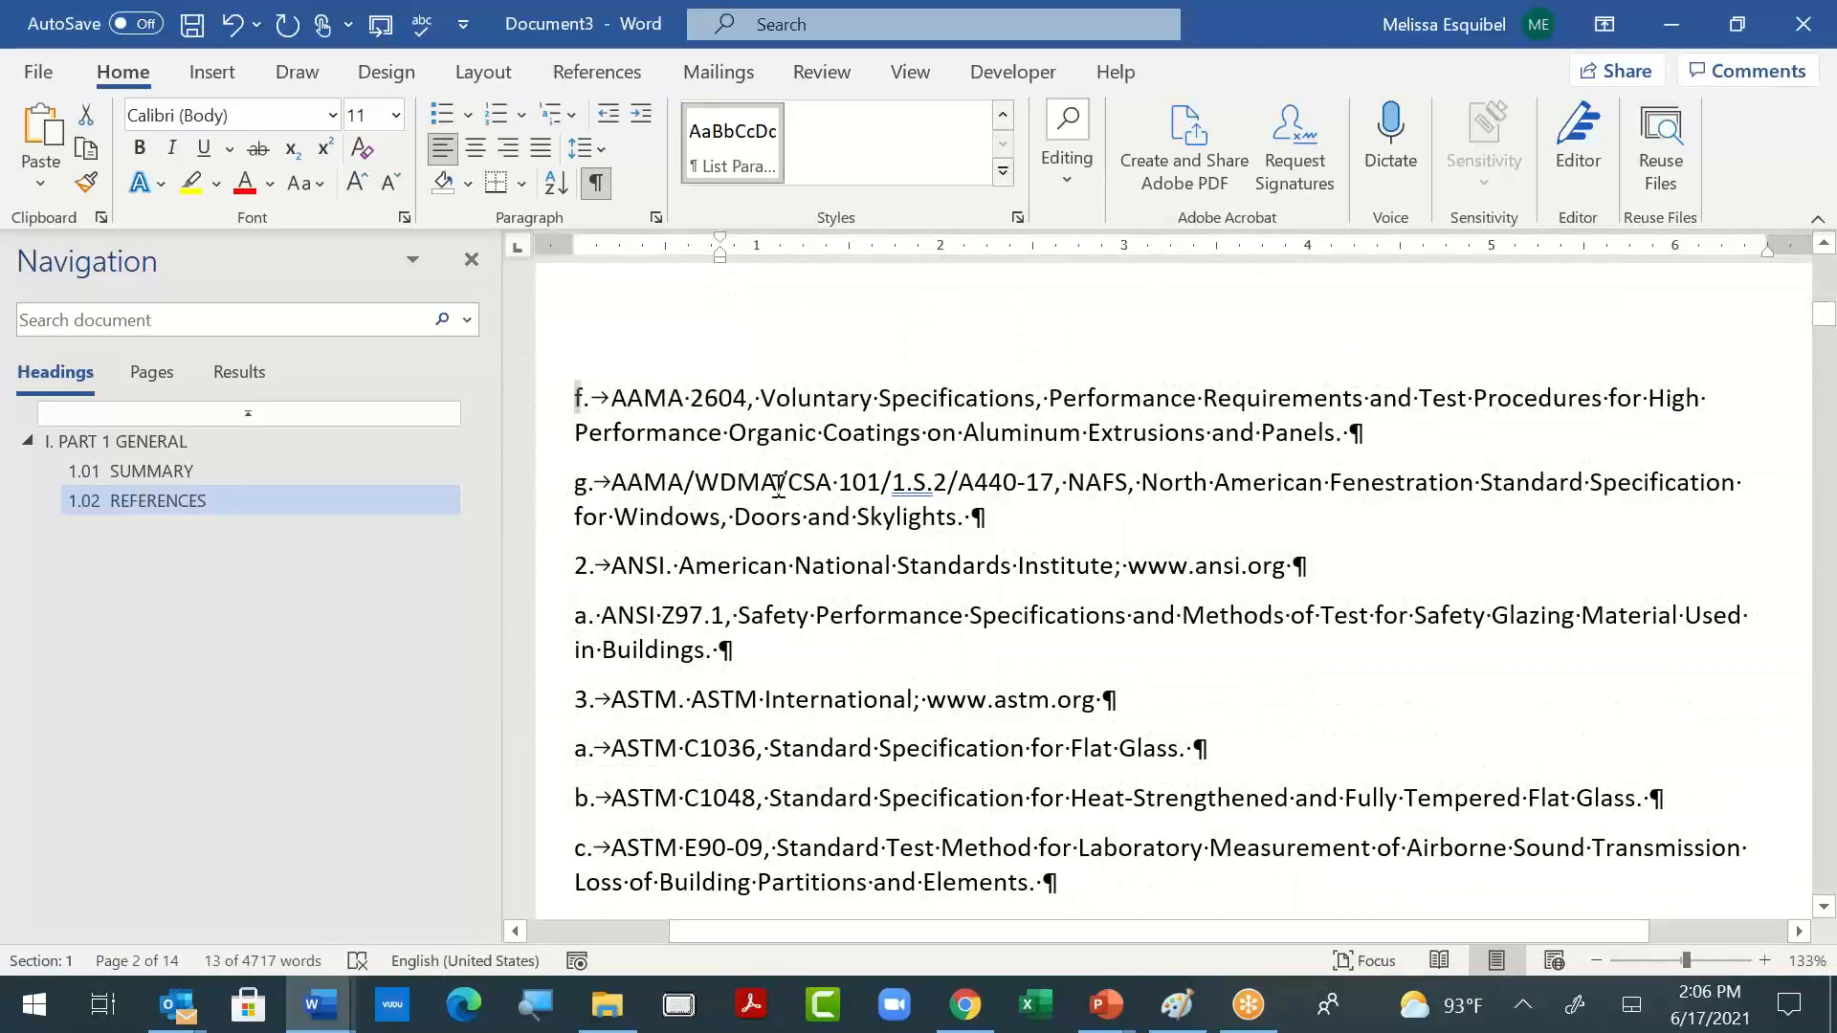
drag(779, 483, 1614, 535)
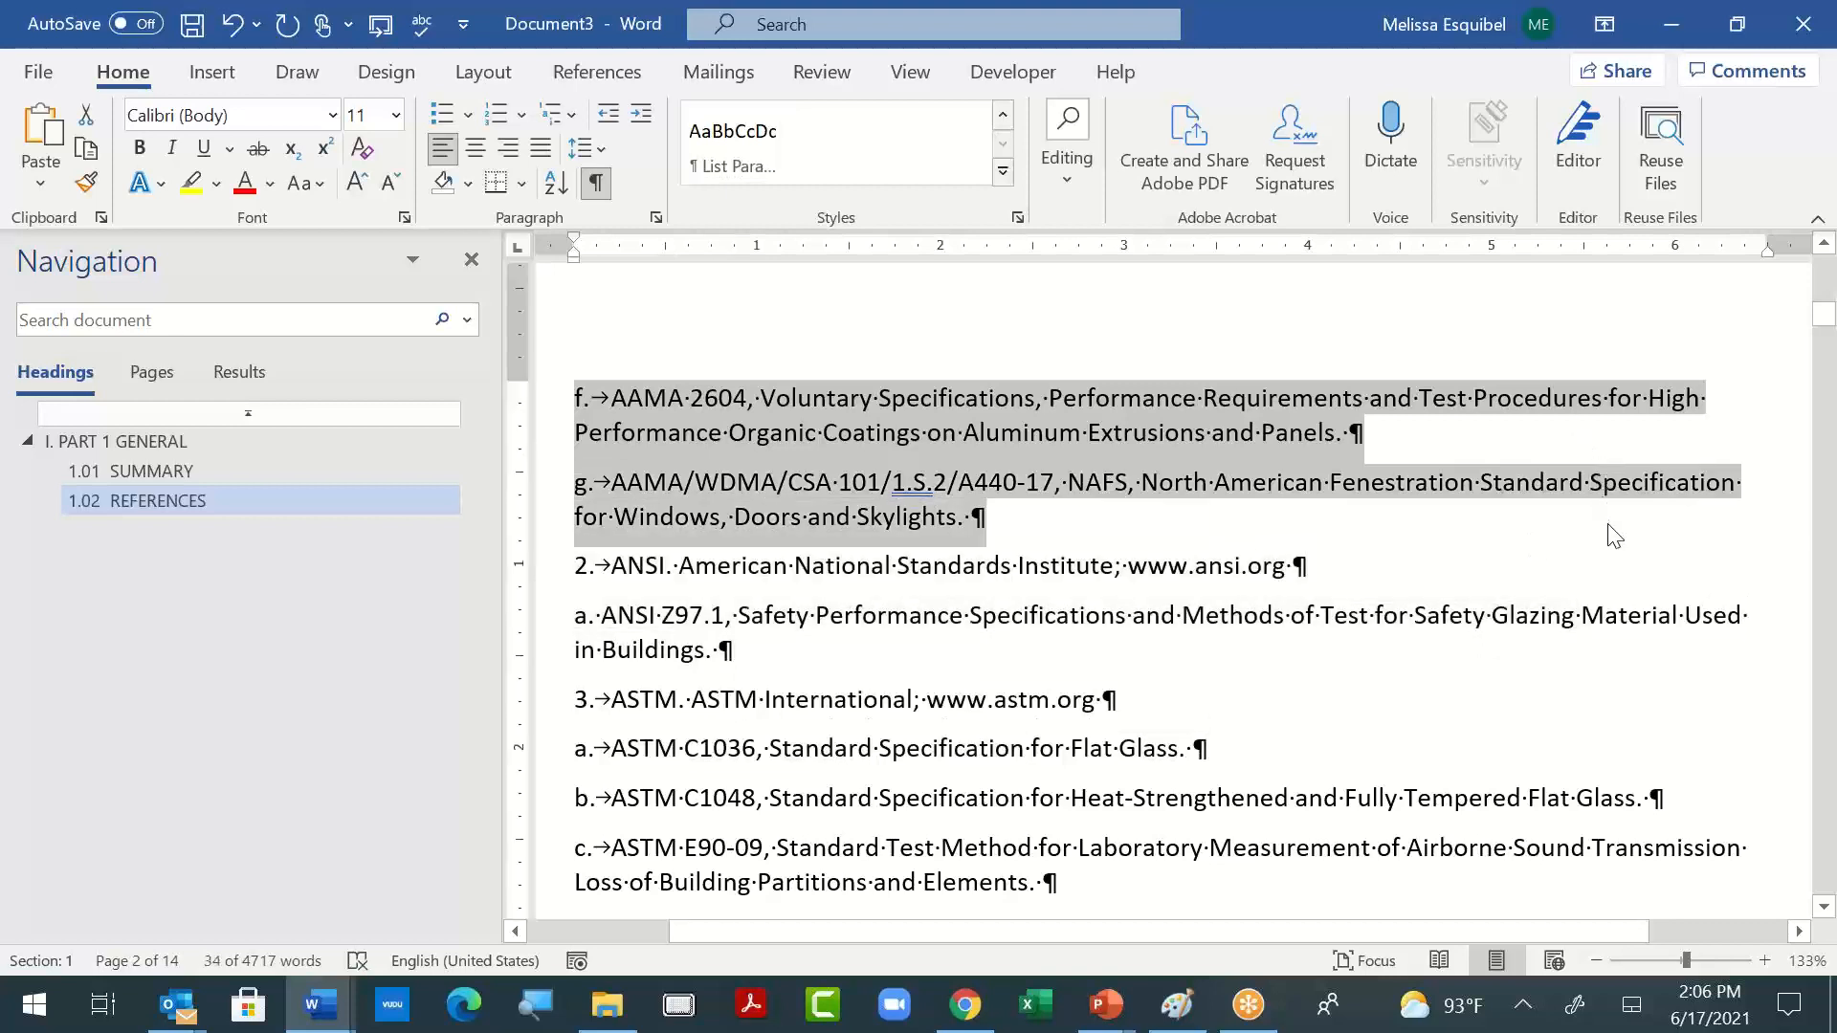
key(F4)
click(659, 549)
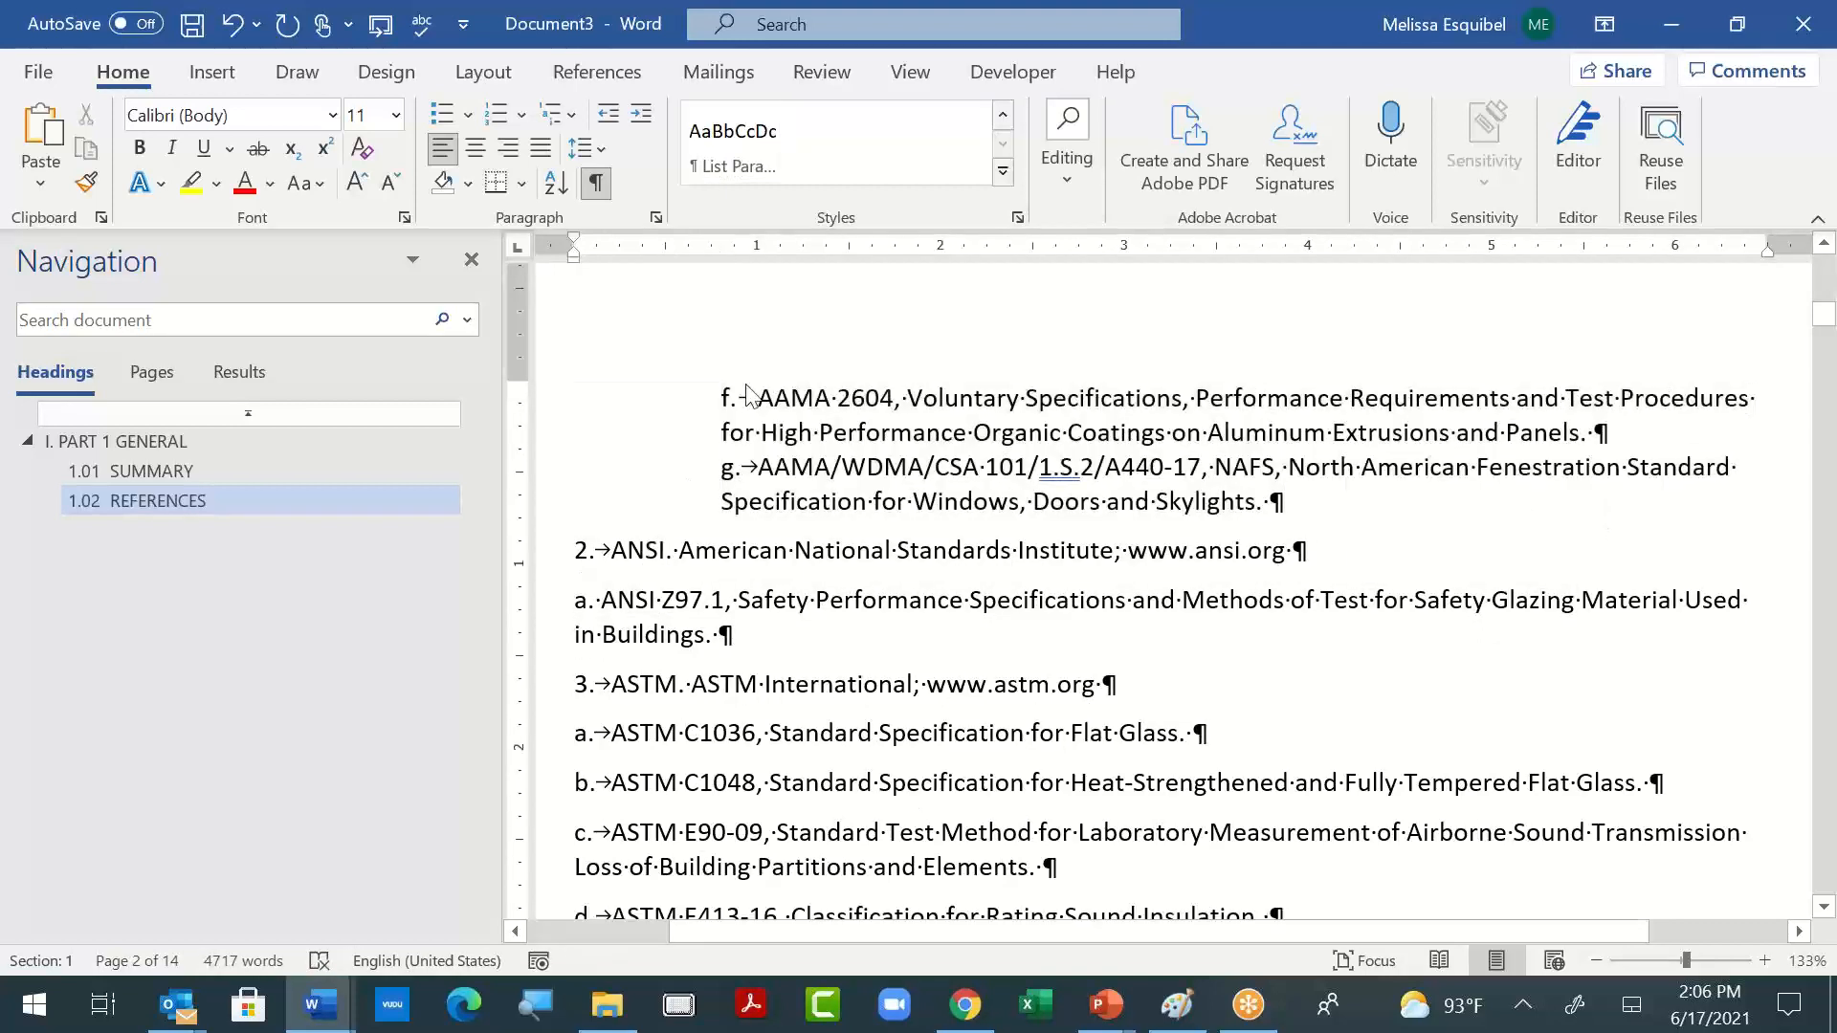
key(F4)
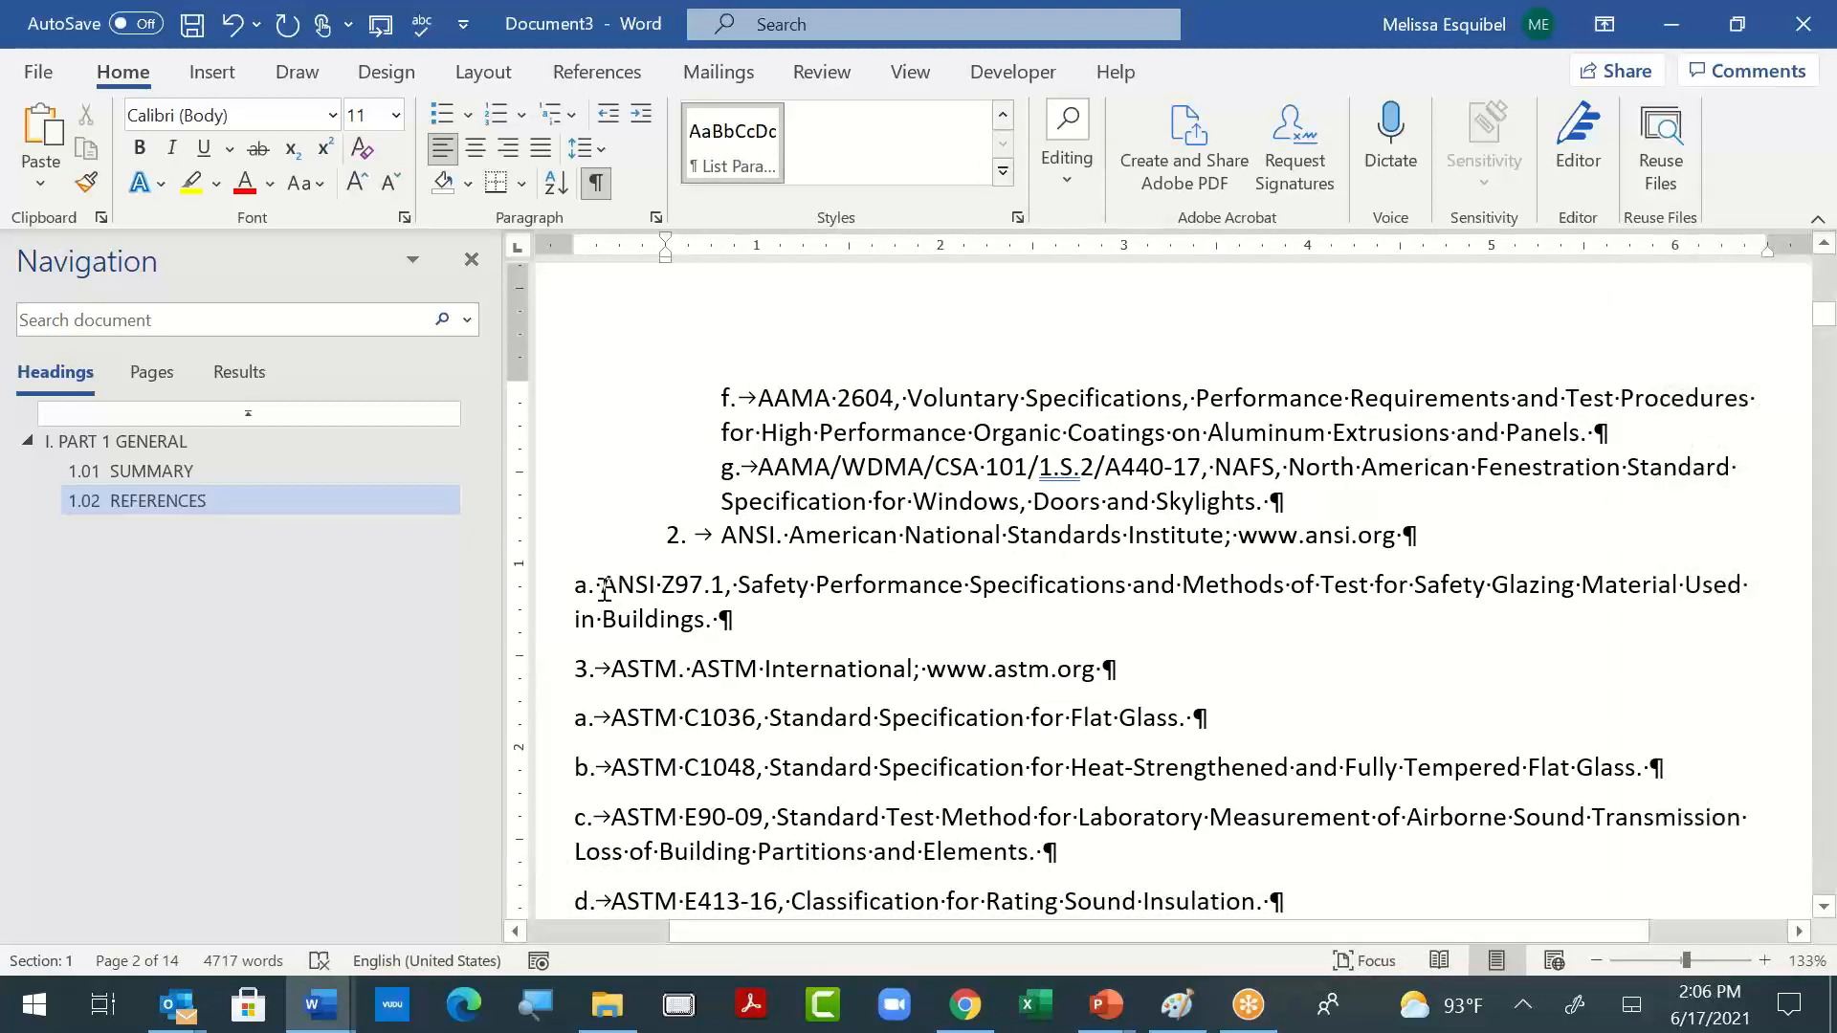
- Try to copy the paragraph formatting of the AAMA 2604 item onto the "a. ANSI Z97.1" line
drag(756, 400, 835, 431)
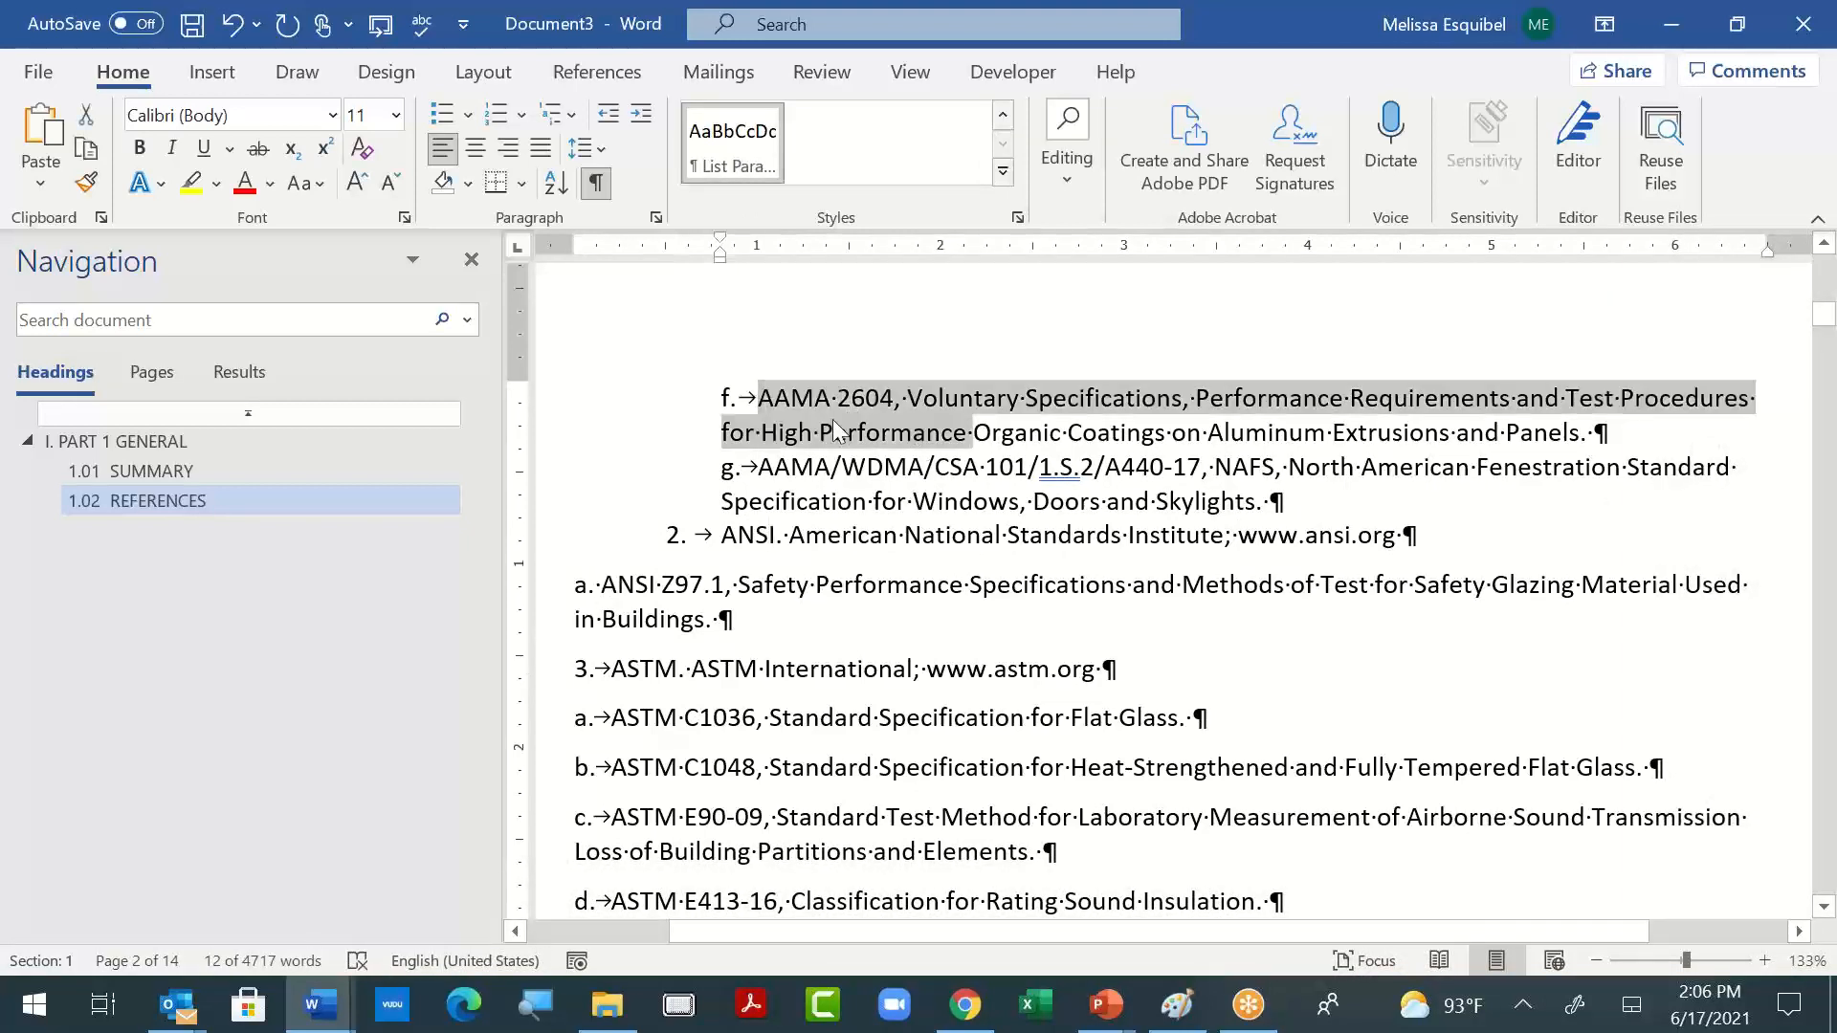
triple_click(775, 635)
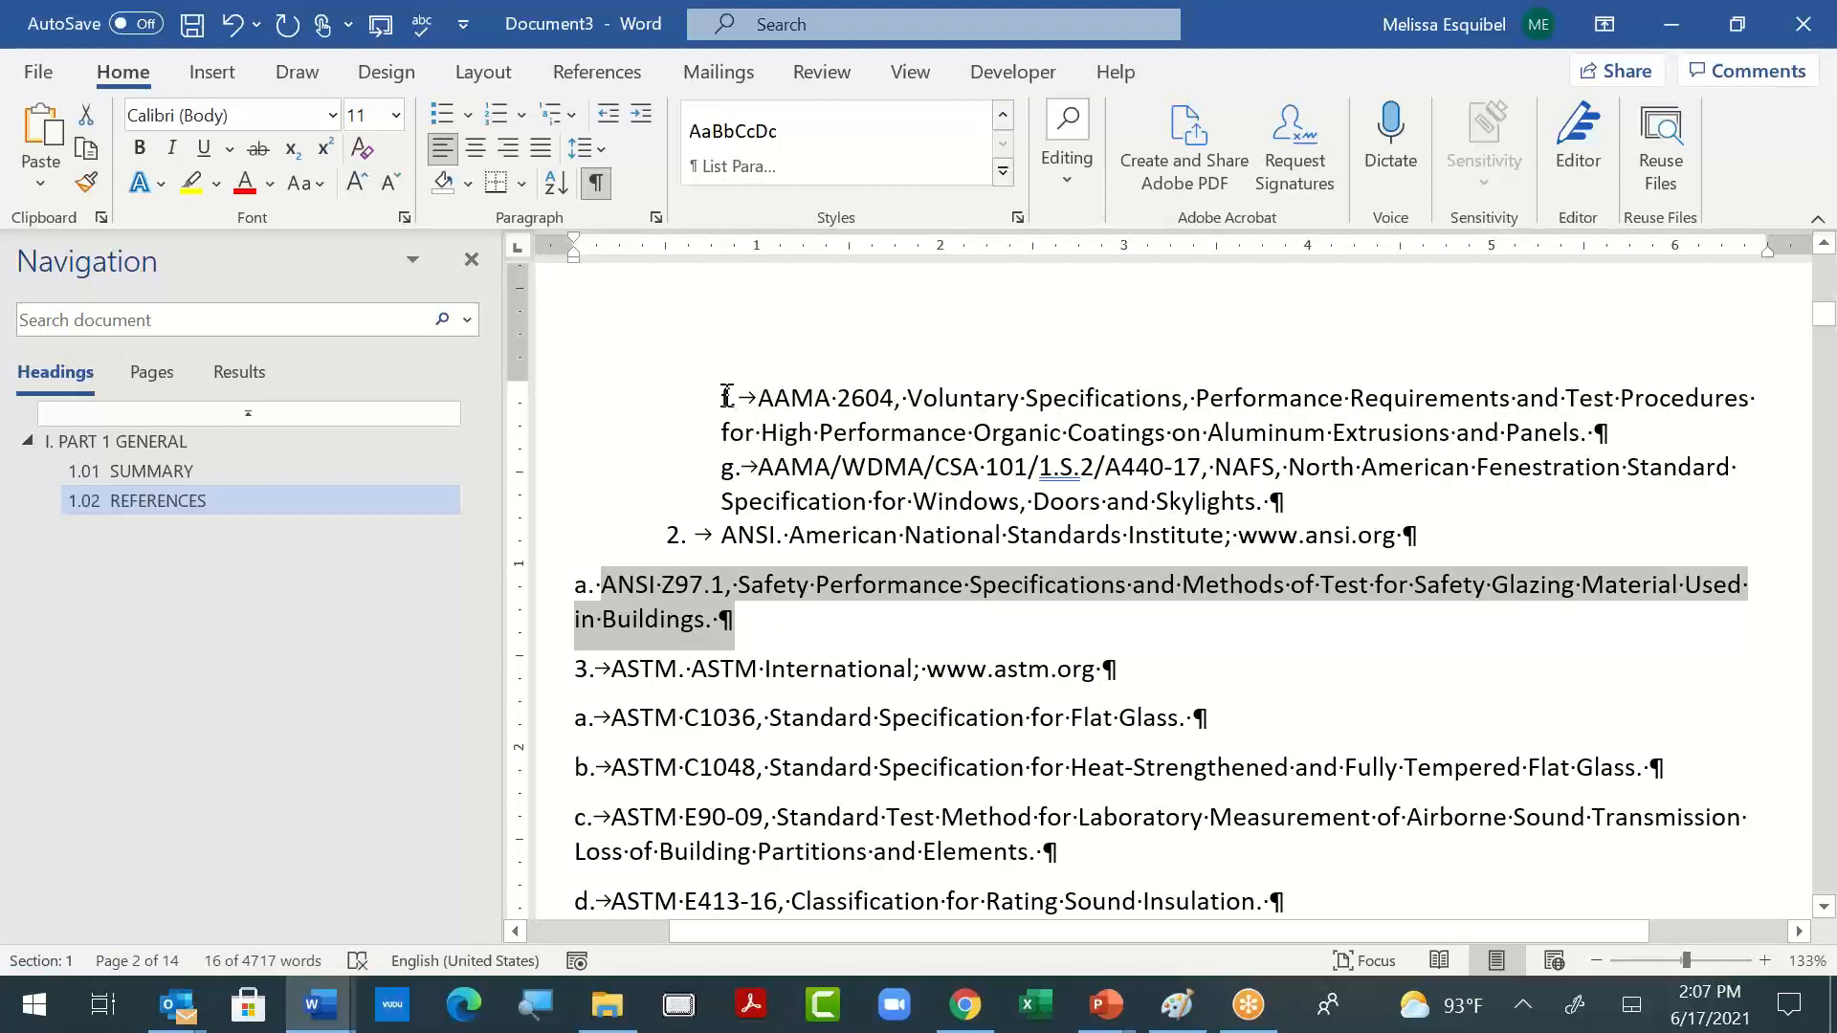
drag(723, 398, 880, 457)
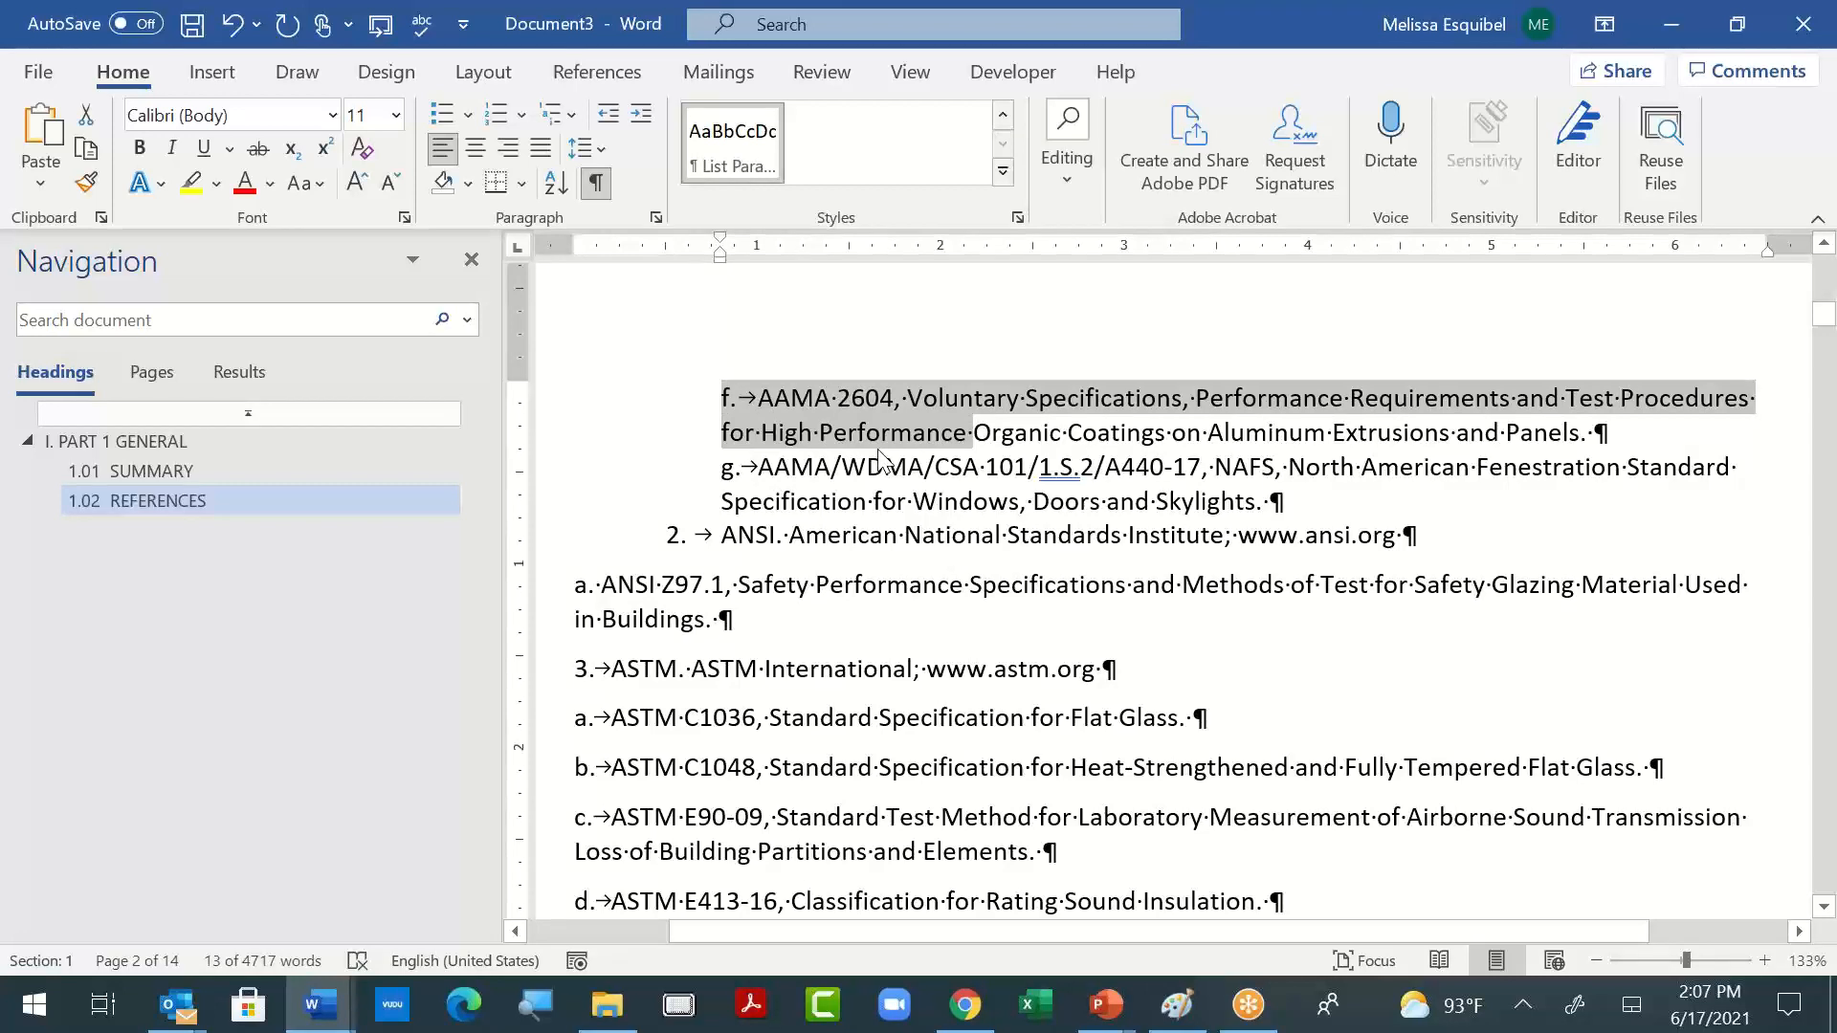
drag(590, 597, 742, 622)
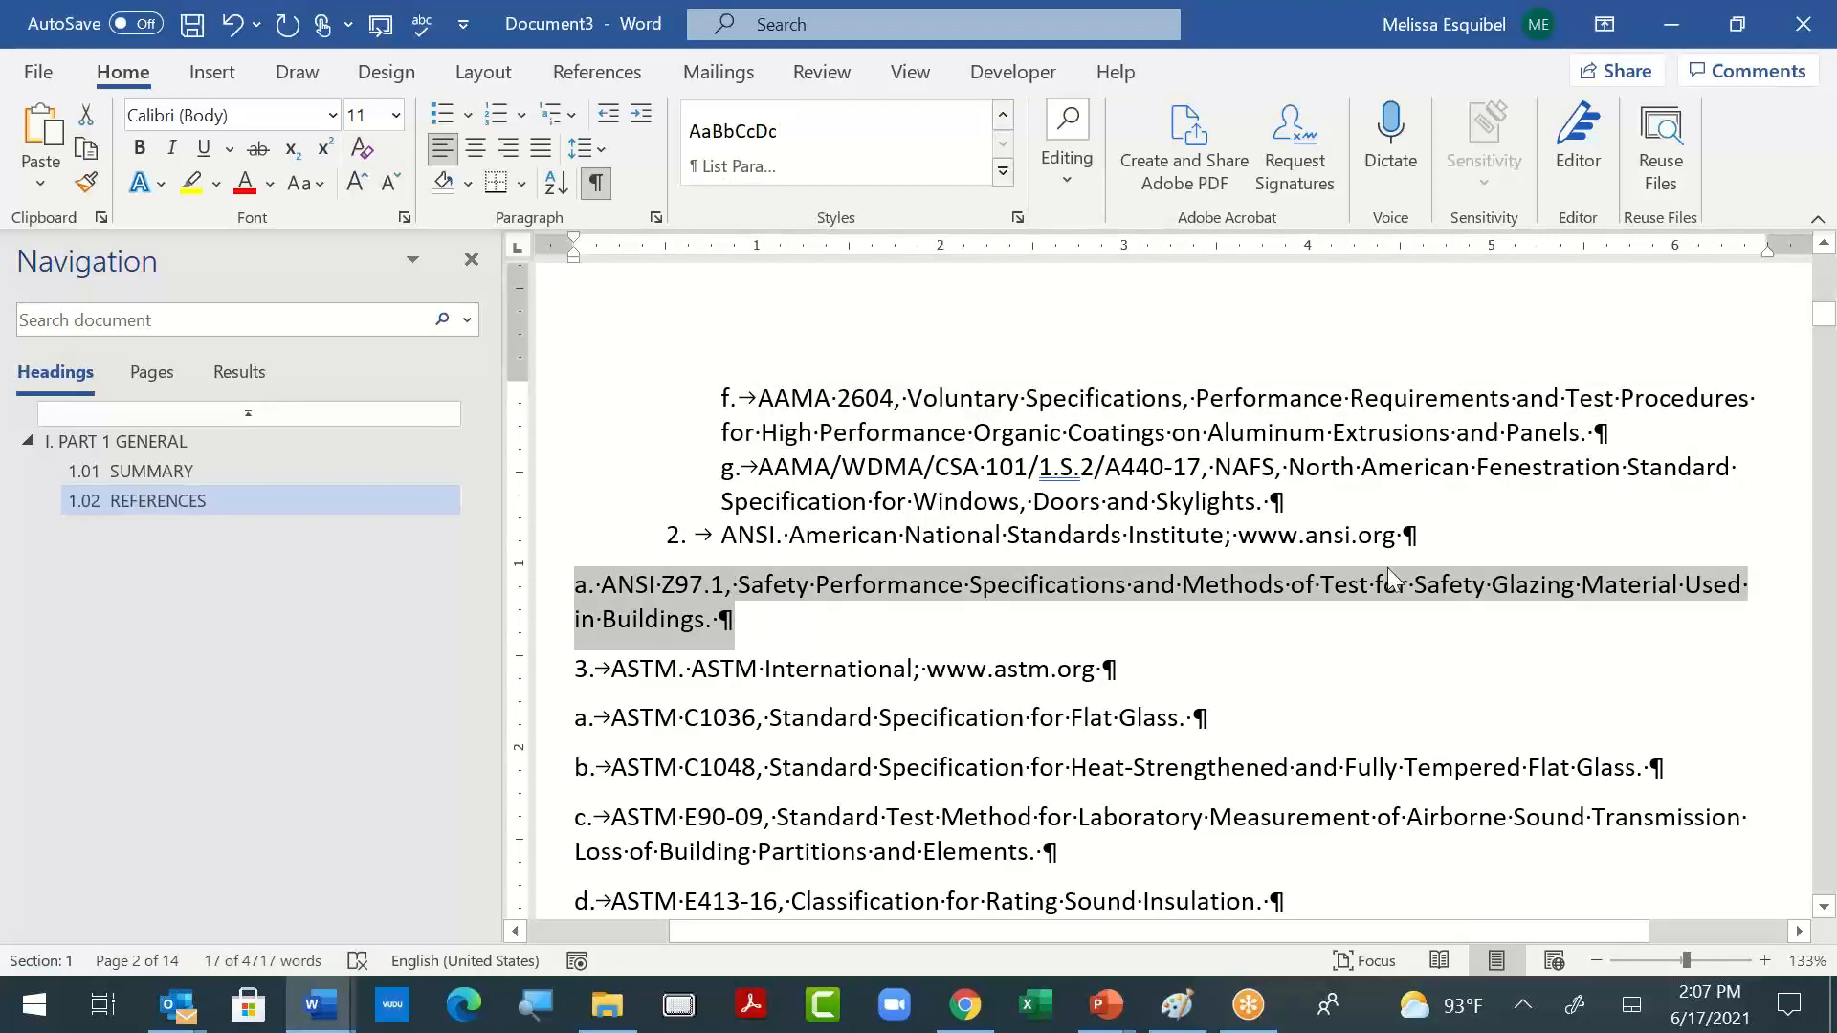
- Join the "a. ANSI Z97.1" line to the "2. ANSI" paragraph and split it off again to inherit that paragraph's formatting
click(1414, 535)
key(Delete)
key(Return)
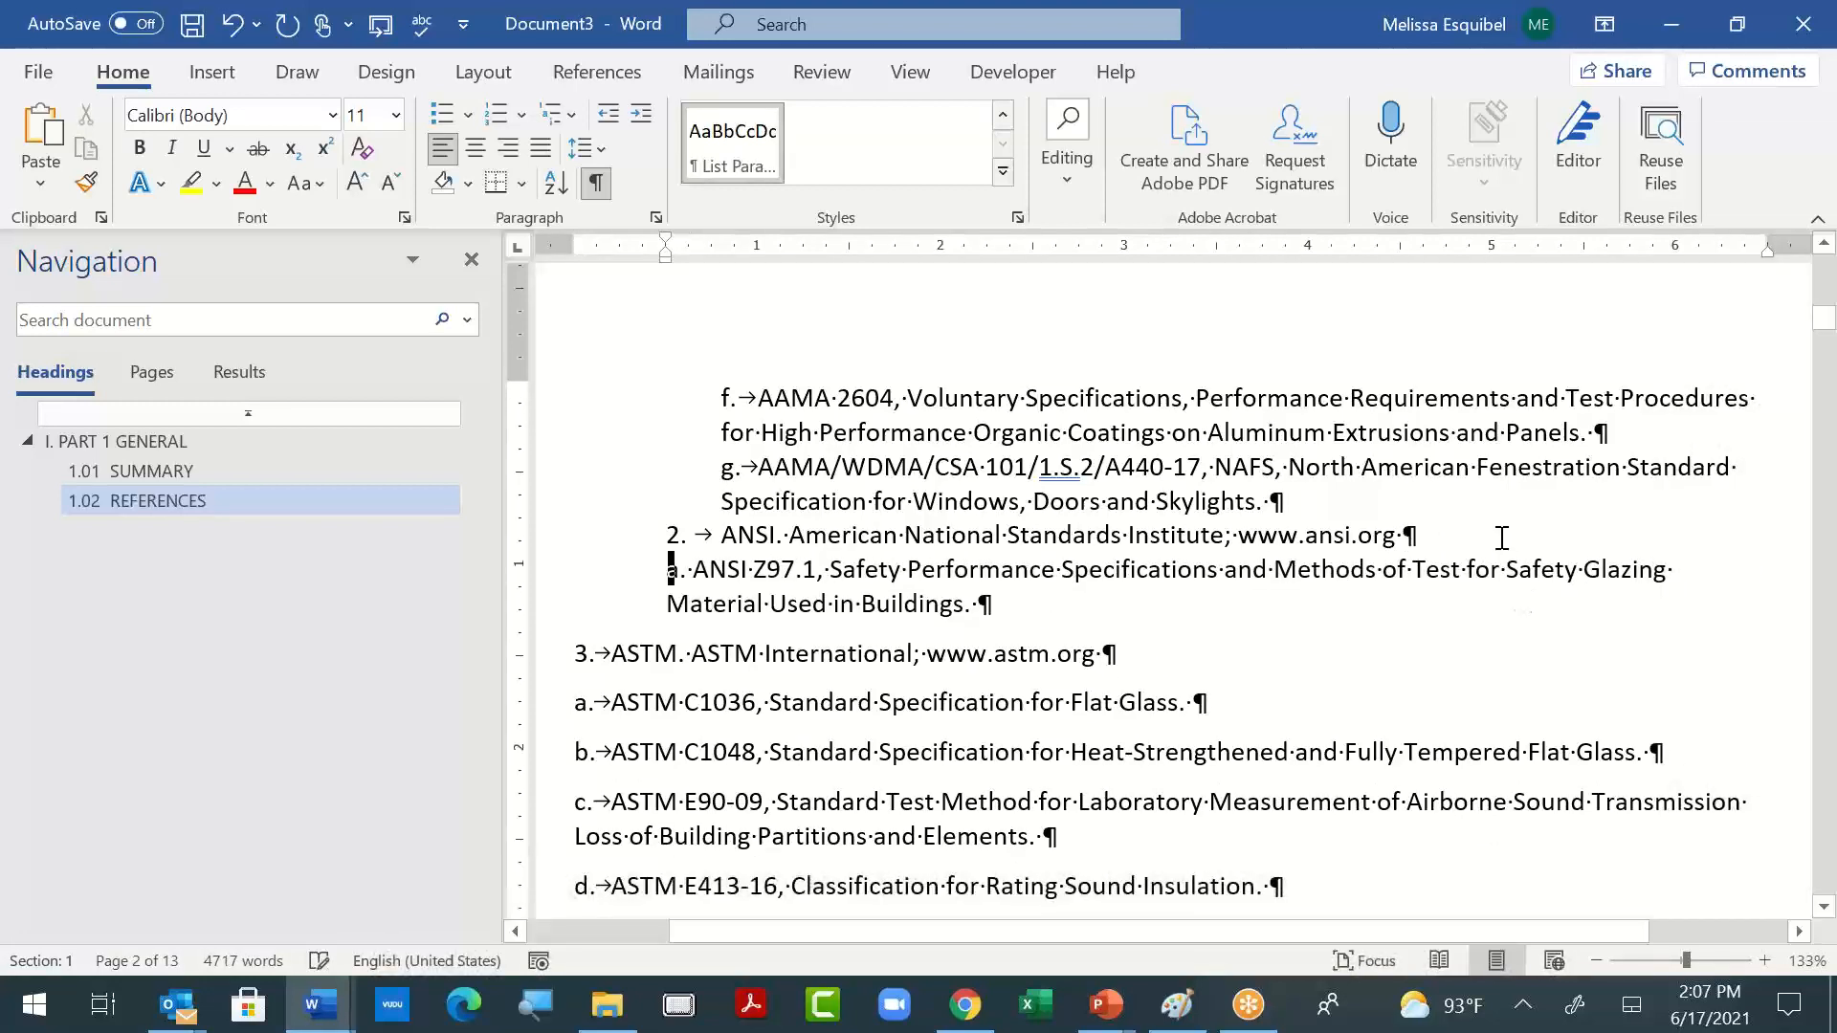
- Try again to copy the AAMA 2604 item's paragraph formatting onto the "a. ANSI Z97.1" line
drag(724, 396, 911, 418)
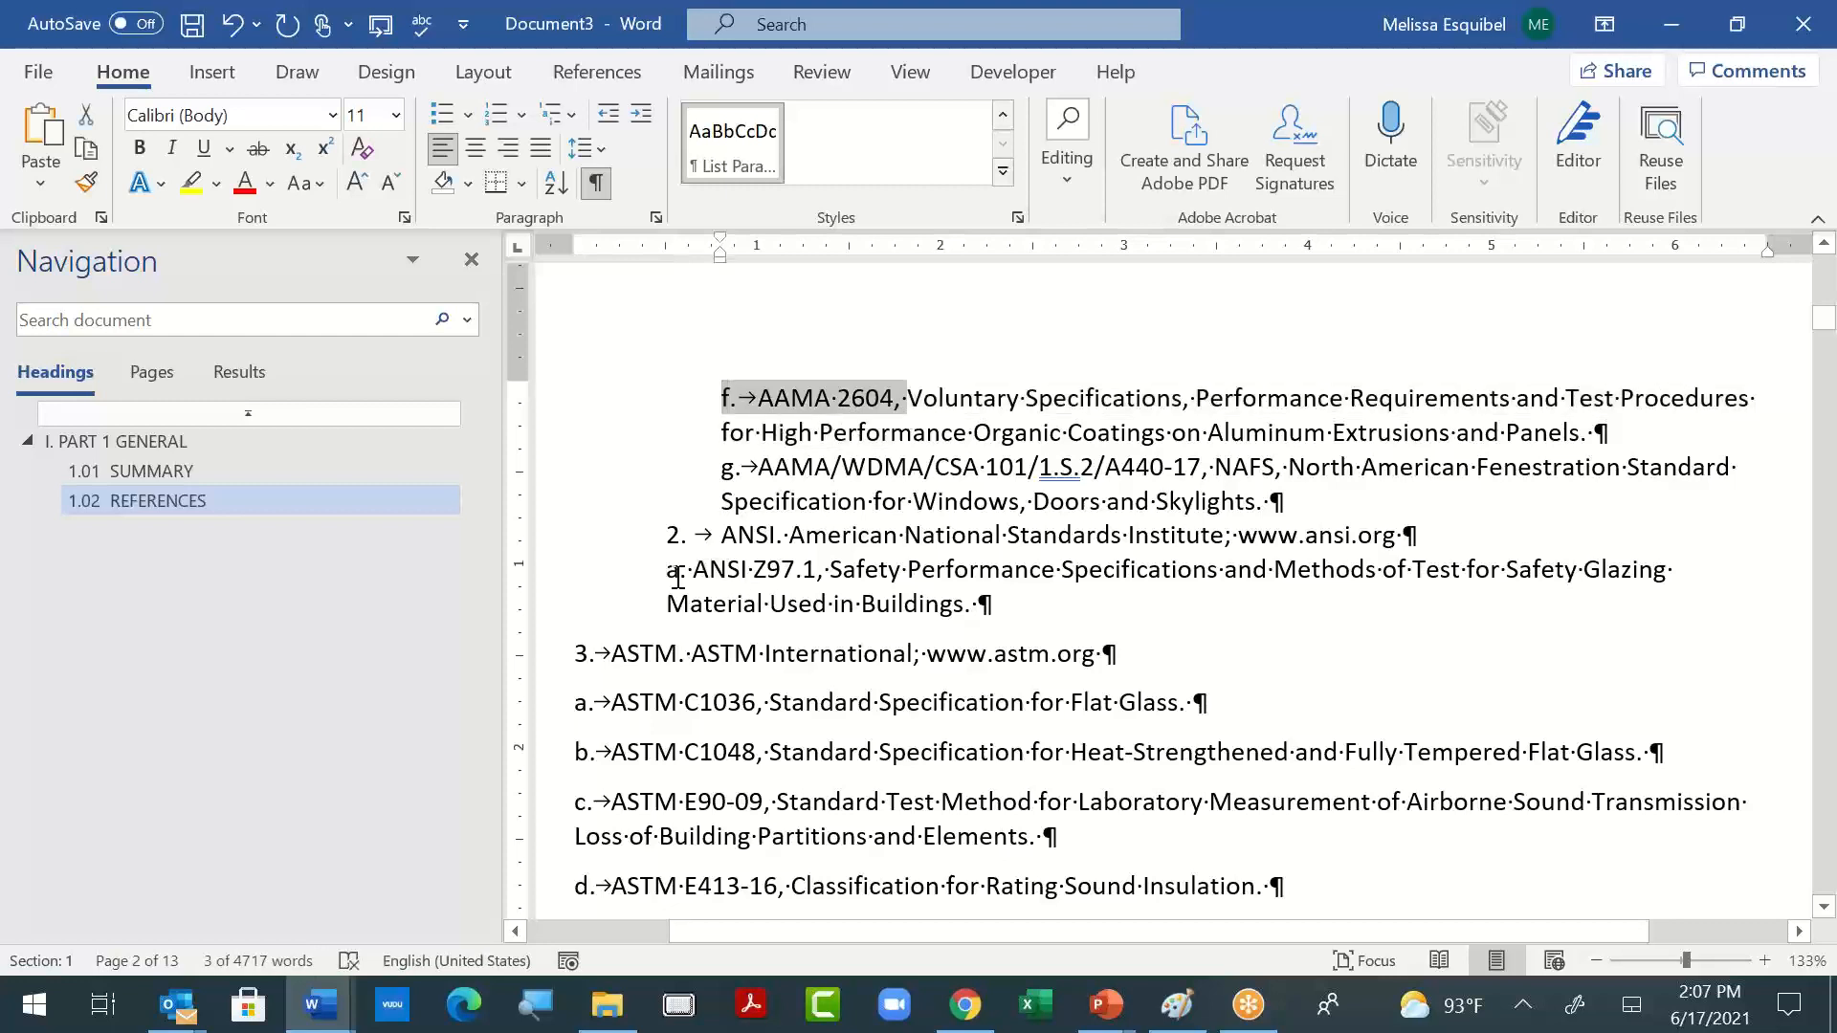
drag(680, 572, 1005, 605)
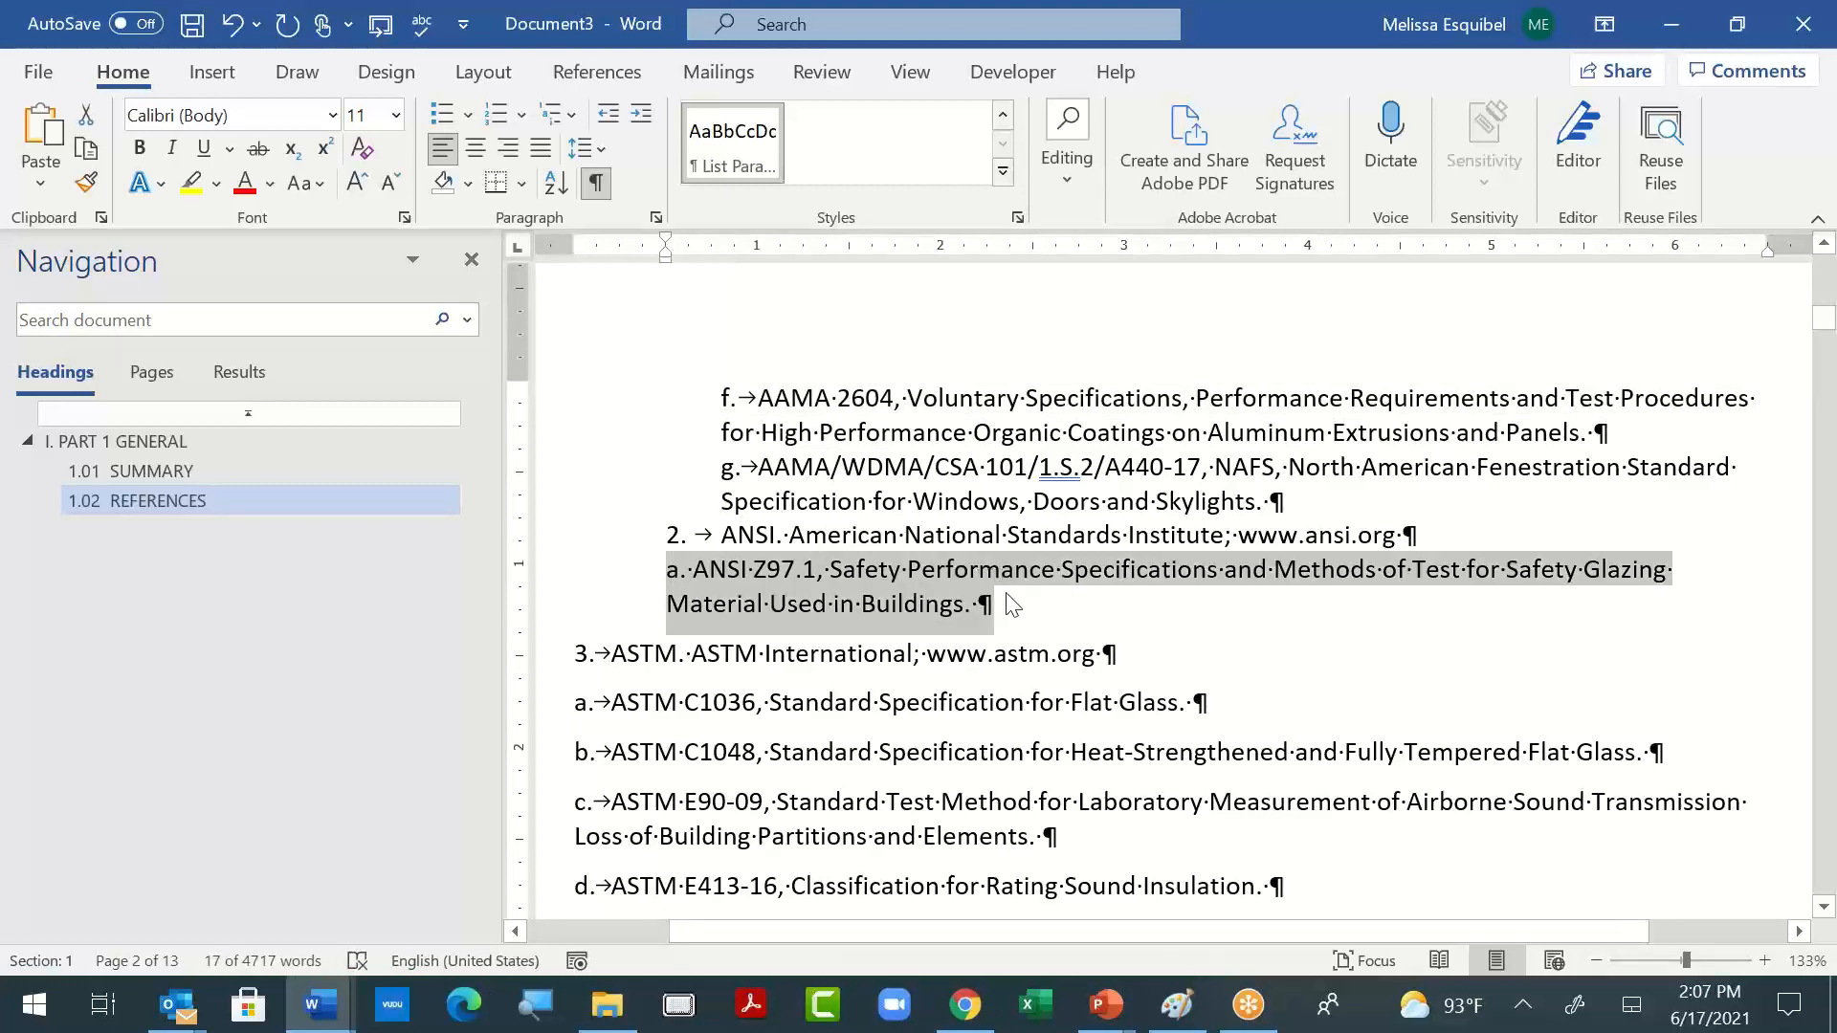
click(1005, 569)
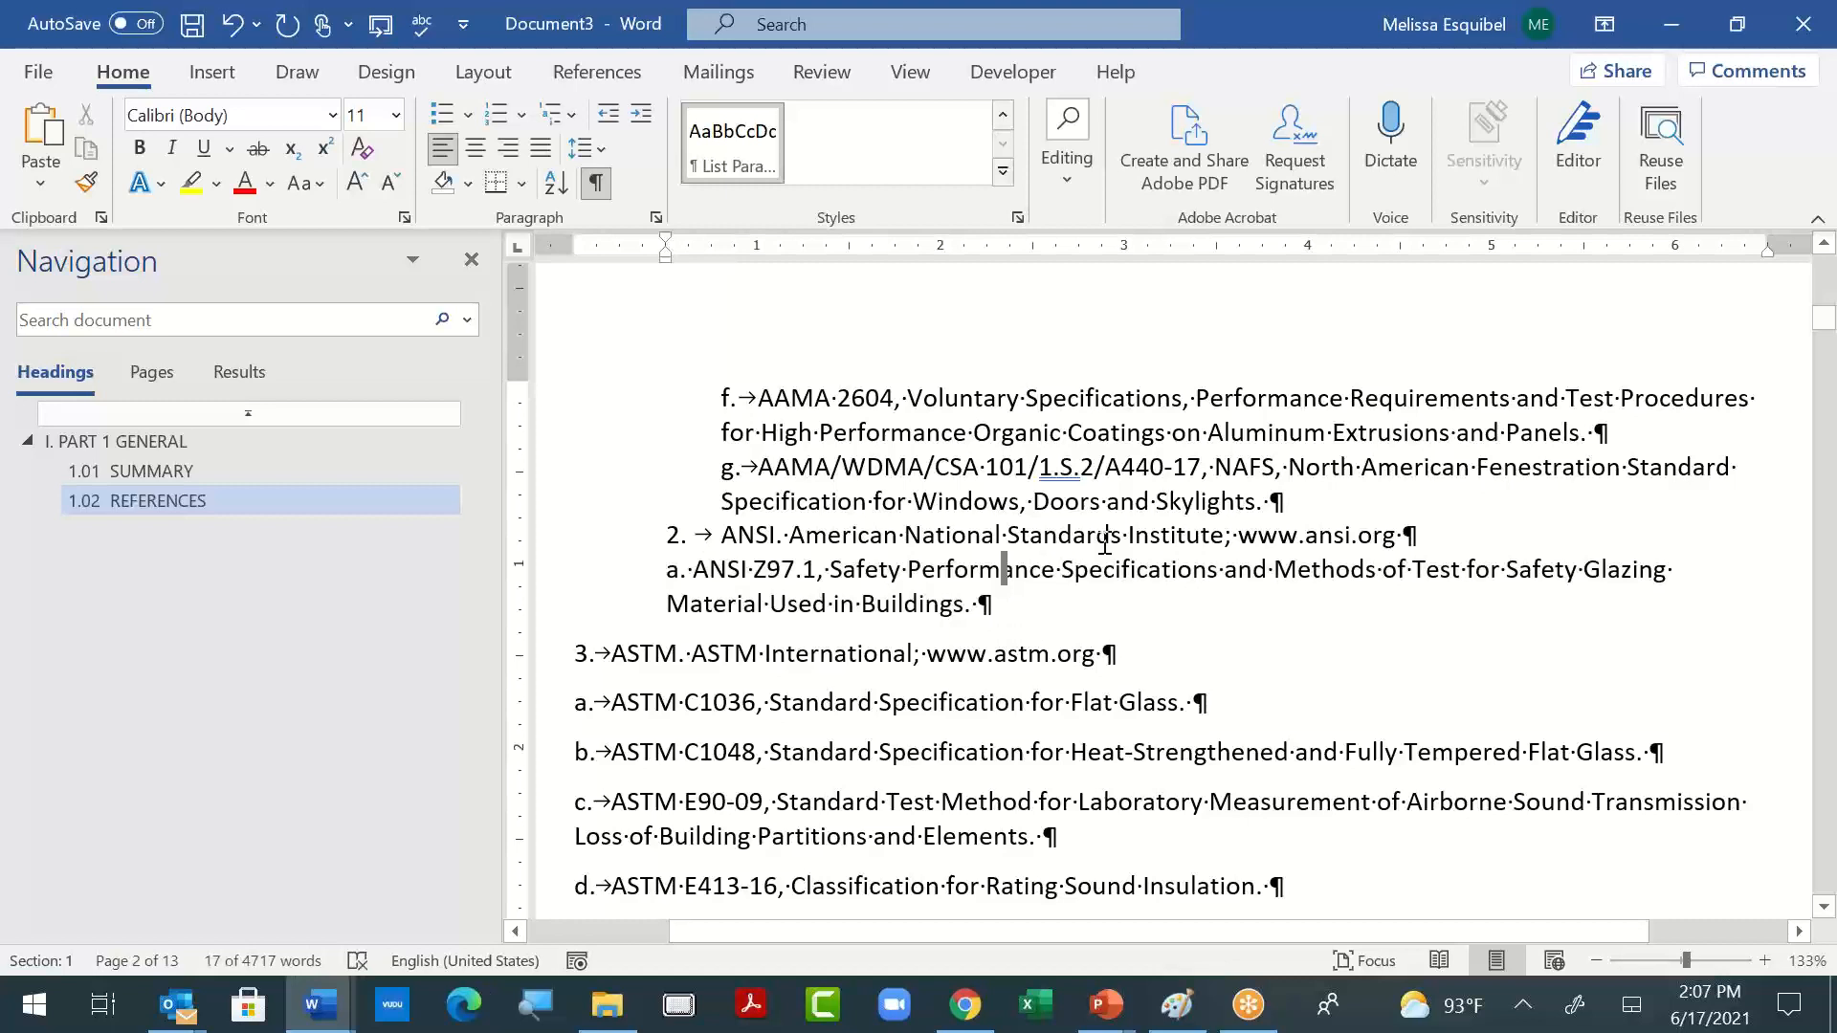
- Rejoin the "a. ANSI Z97.1" line with the "2. ANSI" paragraph, then separate it again with a slight first-line indent
click(1435, 535)
key(Delete)
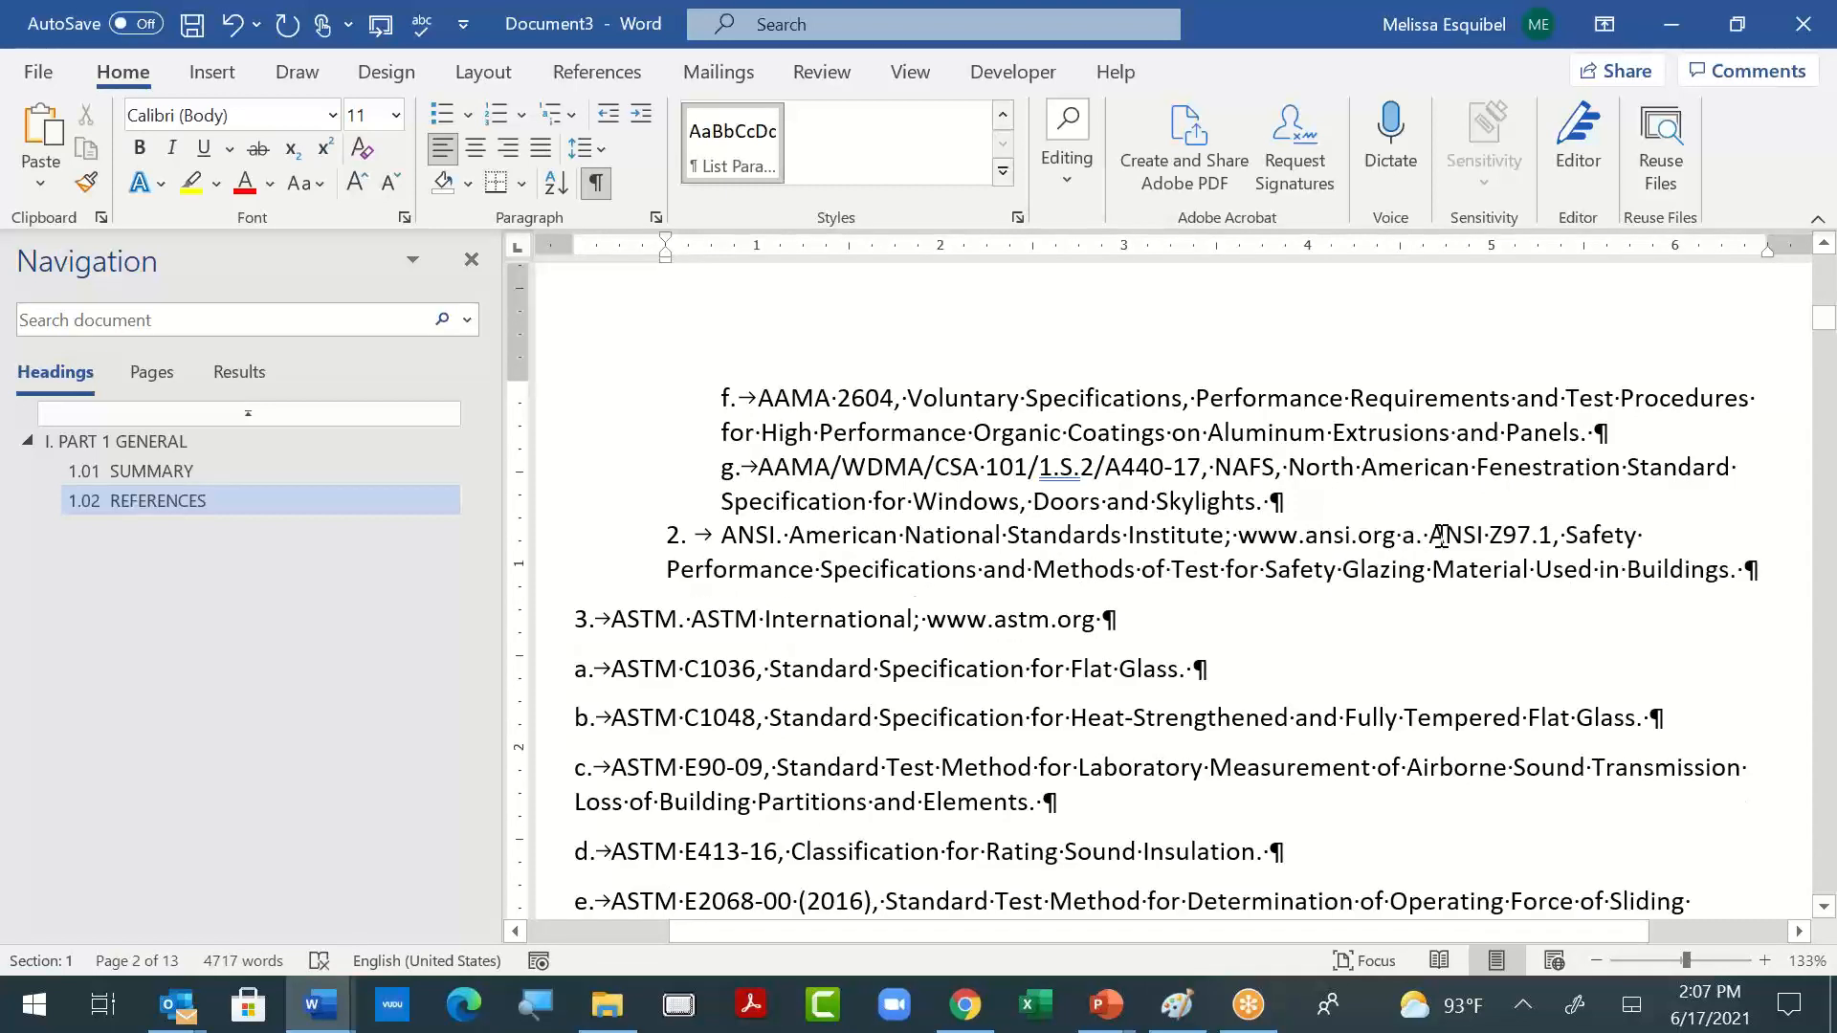
key(Return)
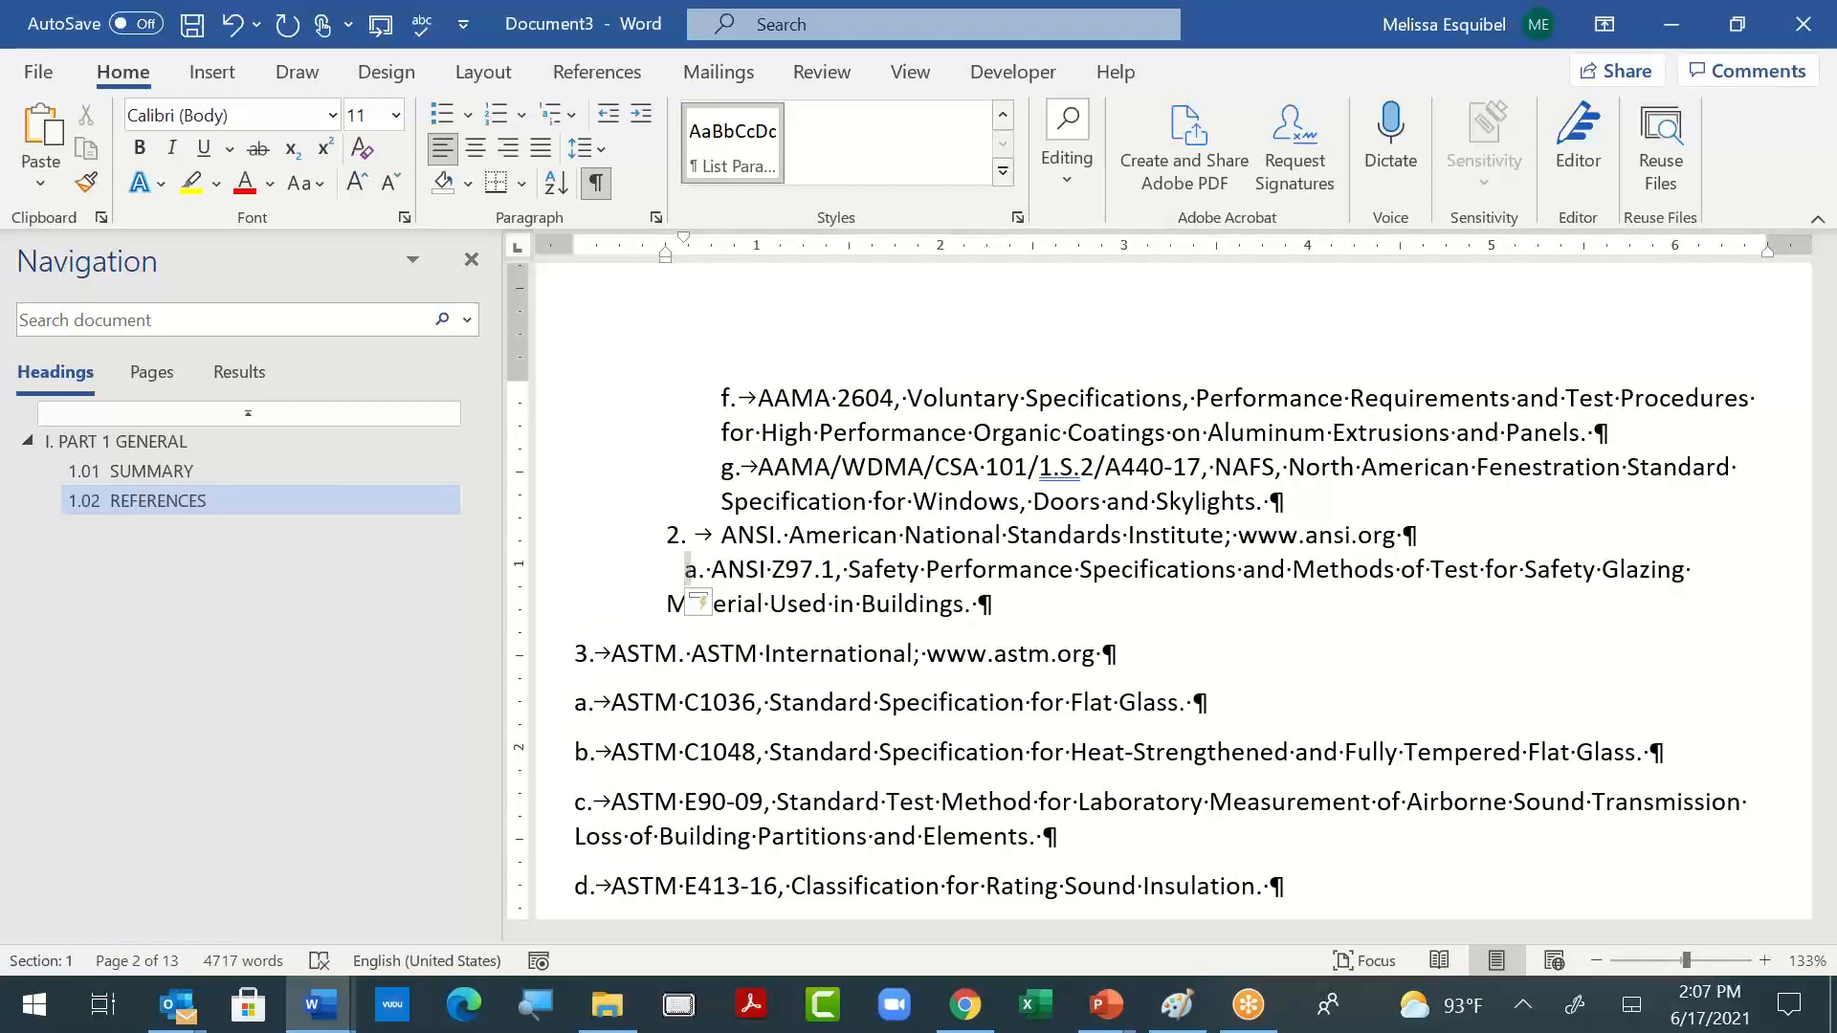
- Review the formatted SUMMARY and REFERENCES items against the still unformatted ASTM items that follow
scroll(1263, 430, up, 10)
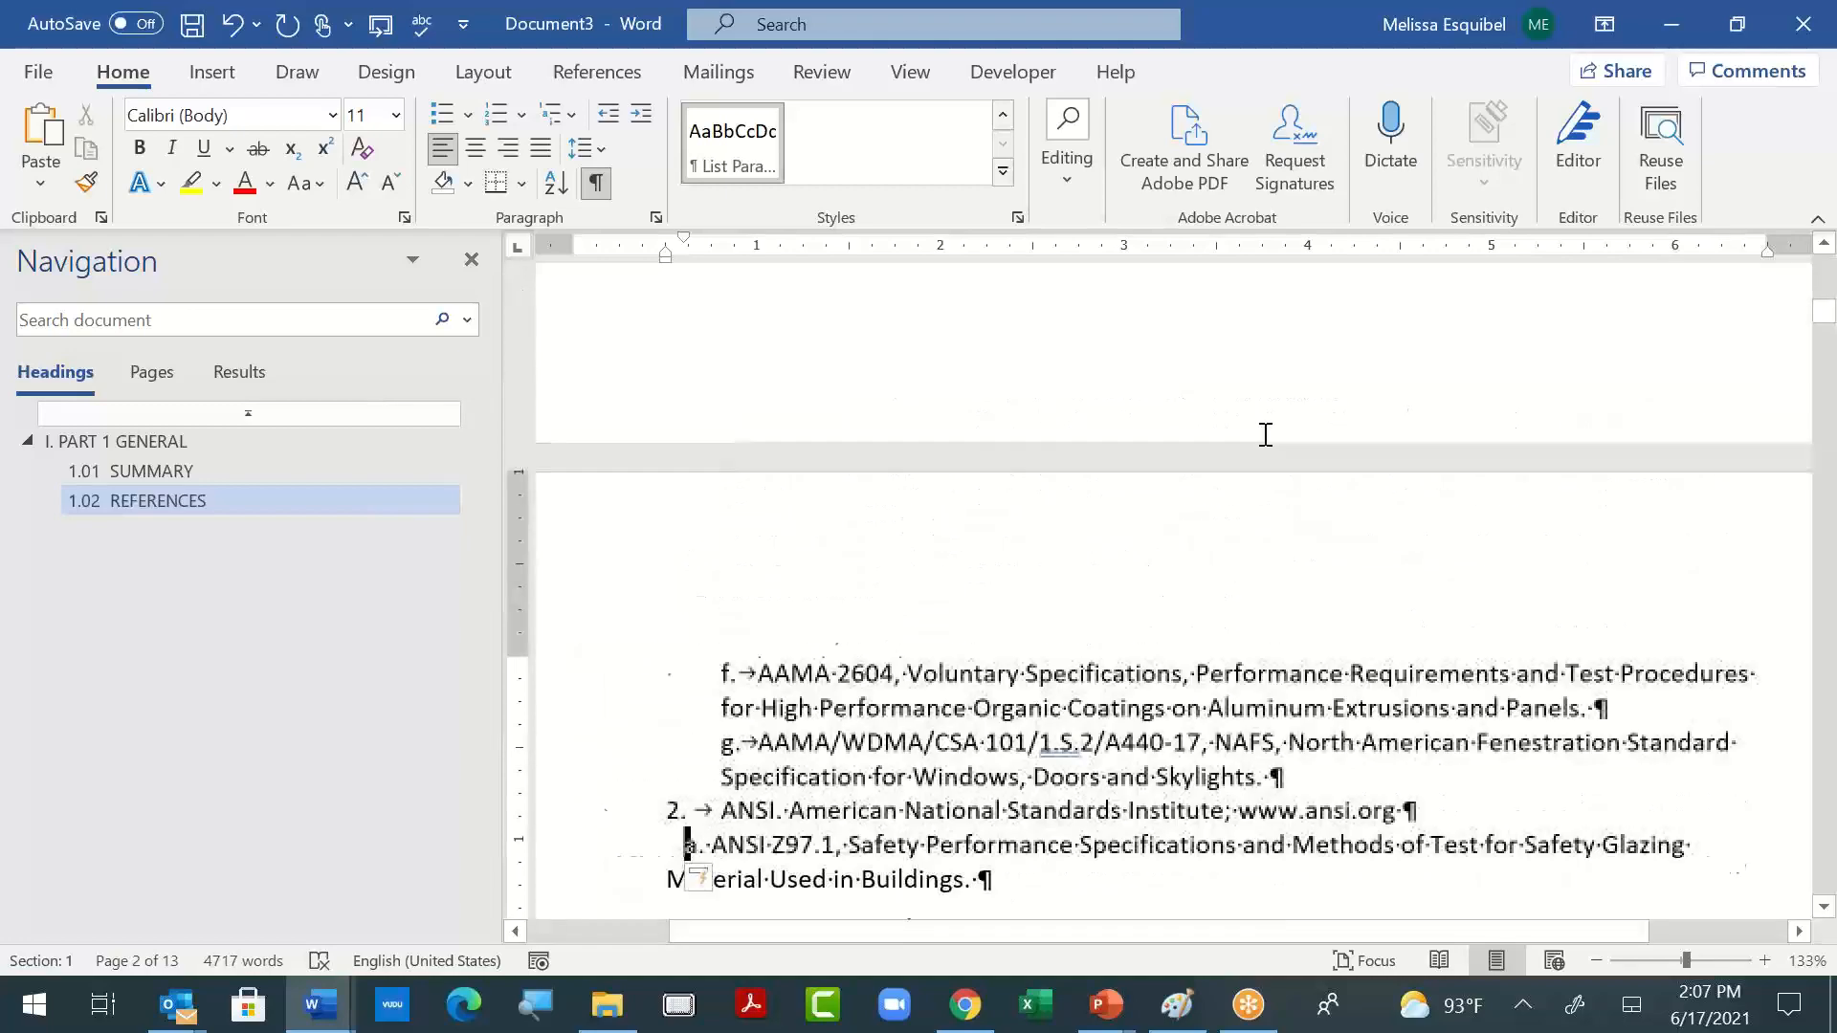
scroll(1268, 435, up, 3)
scroll(1268, 435, down, 10)
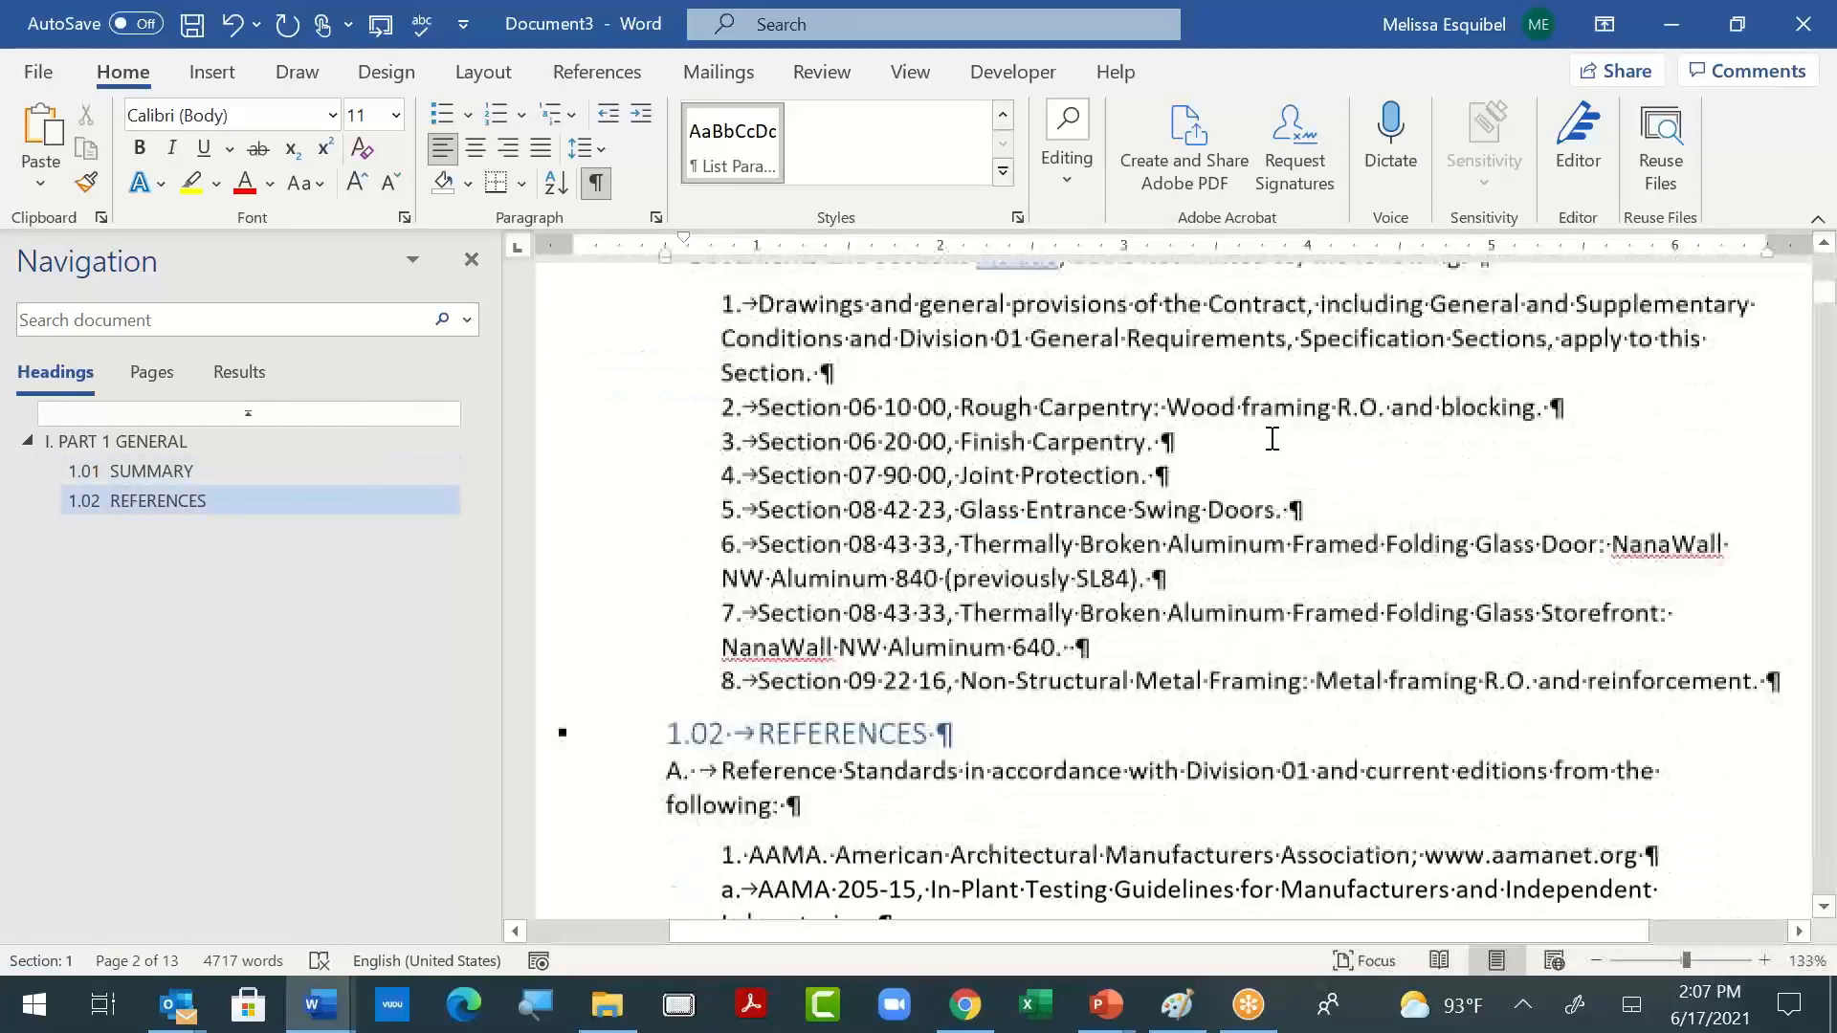
scroll(1273, 439, down, 8)
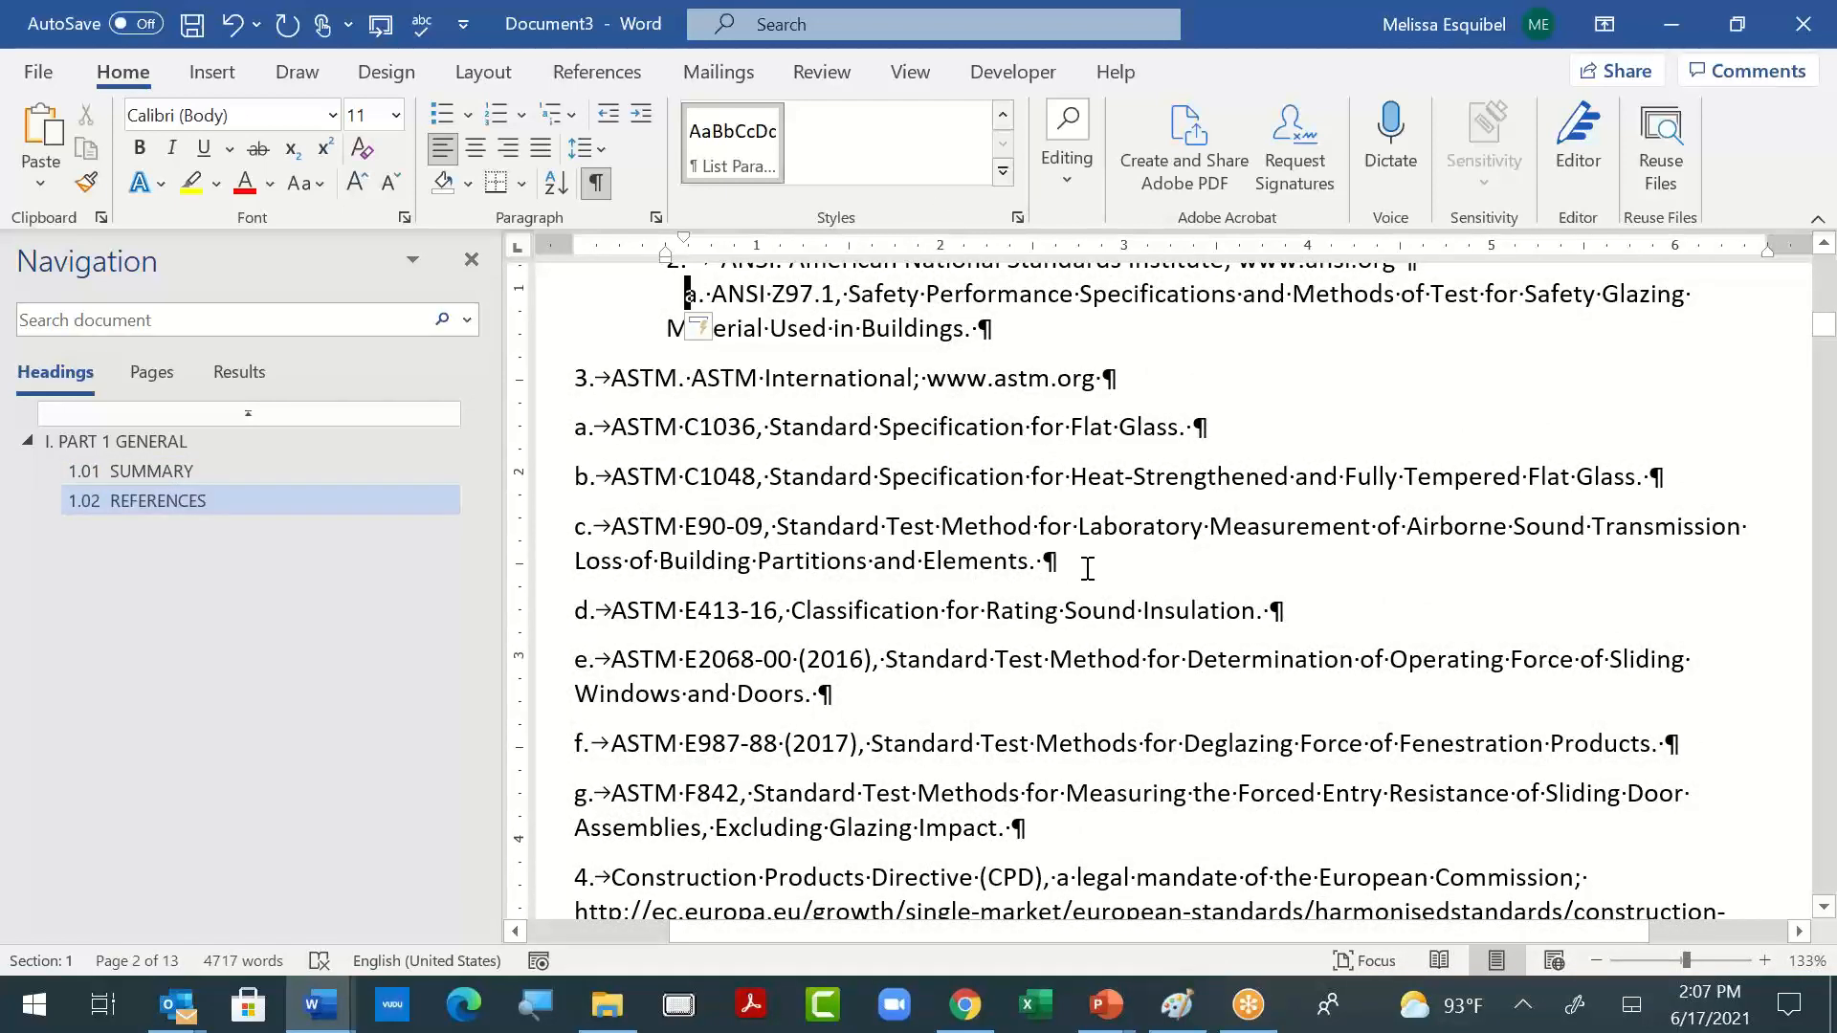
scroll(1089, 569, up, 2)
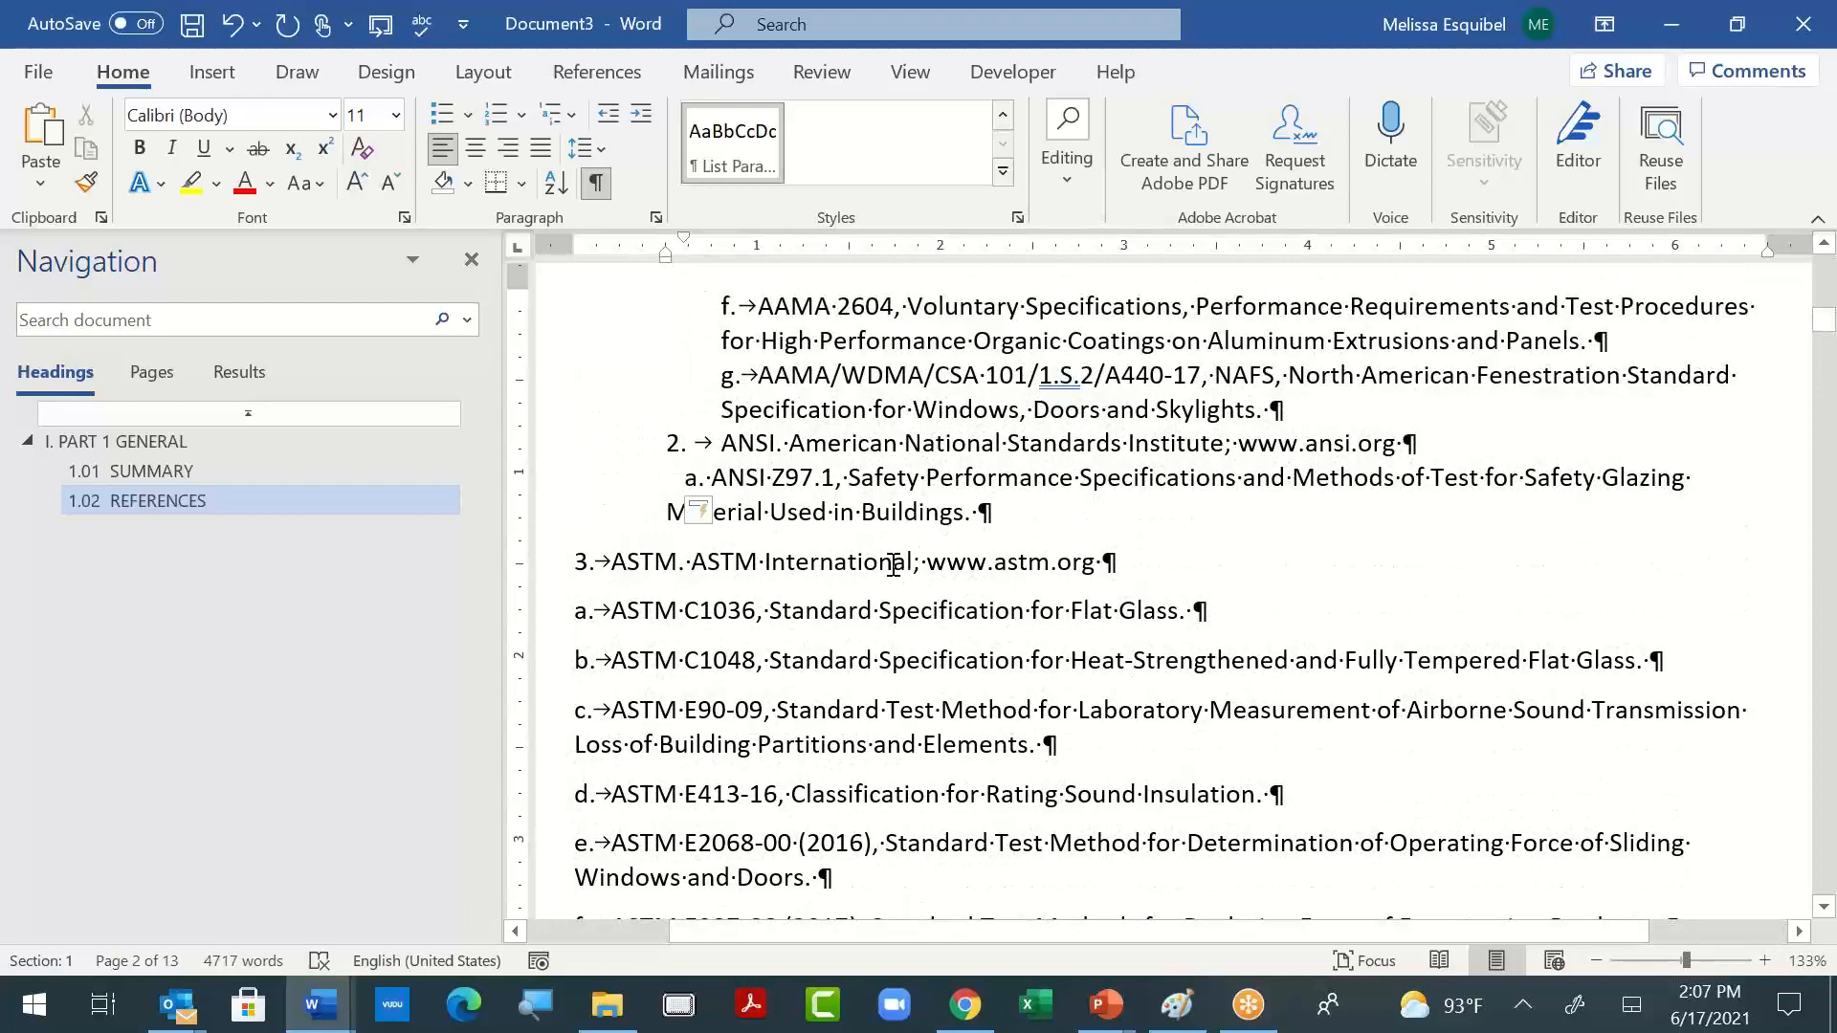
click(893, 564)
- Switch to the original 10-22-39_nw-acoustical645-spec document and examine the numbering levels under "PART 1 GENERAL"
key(alt+Tab)
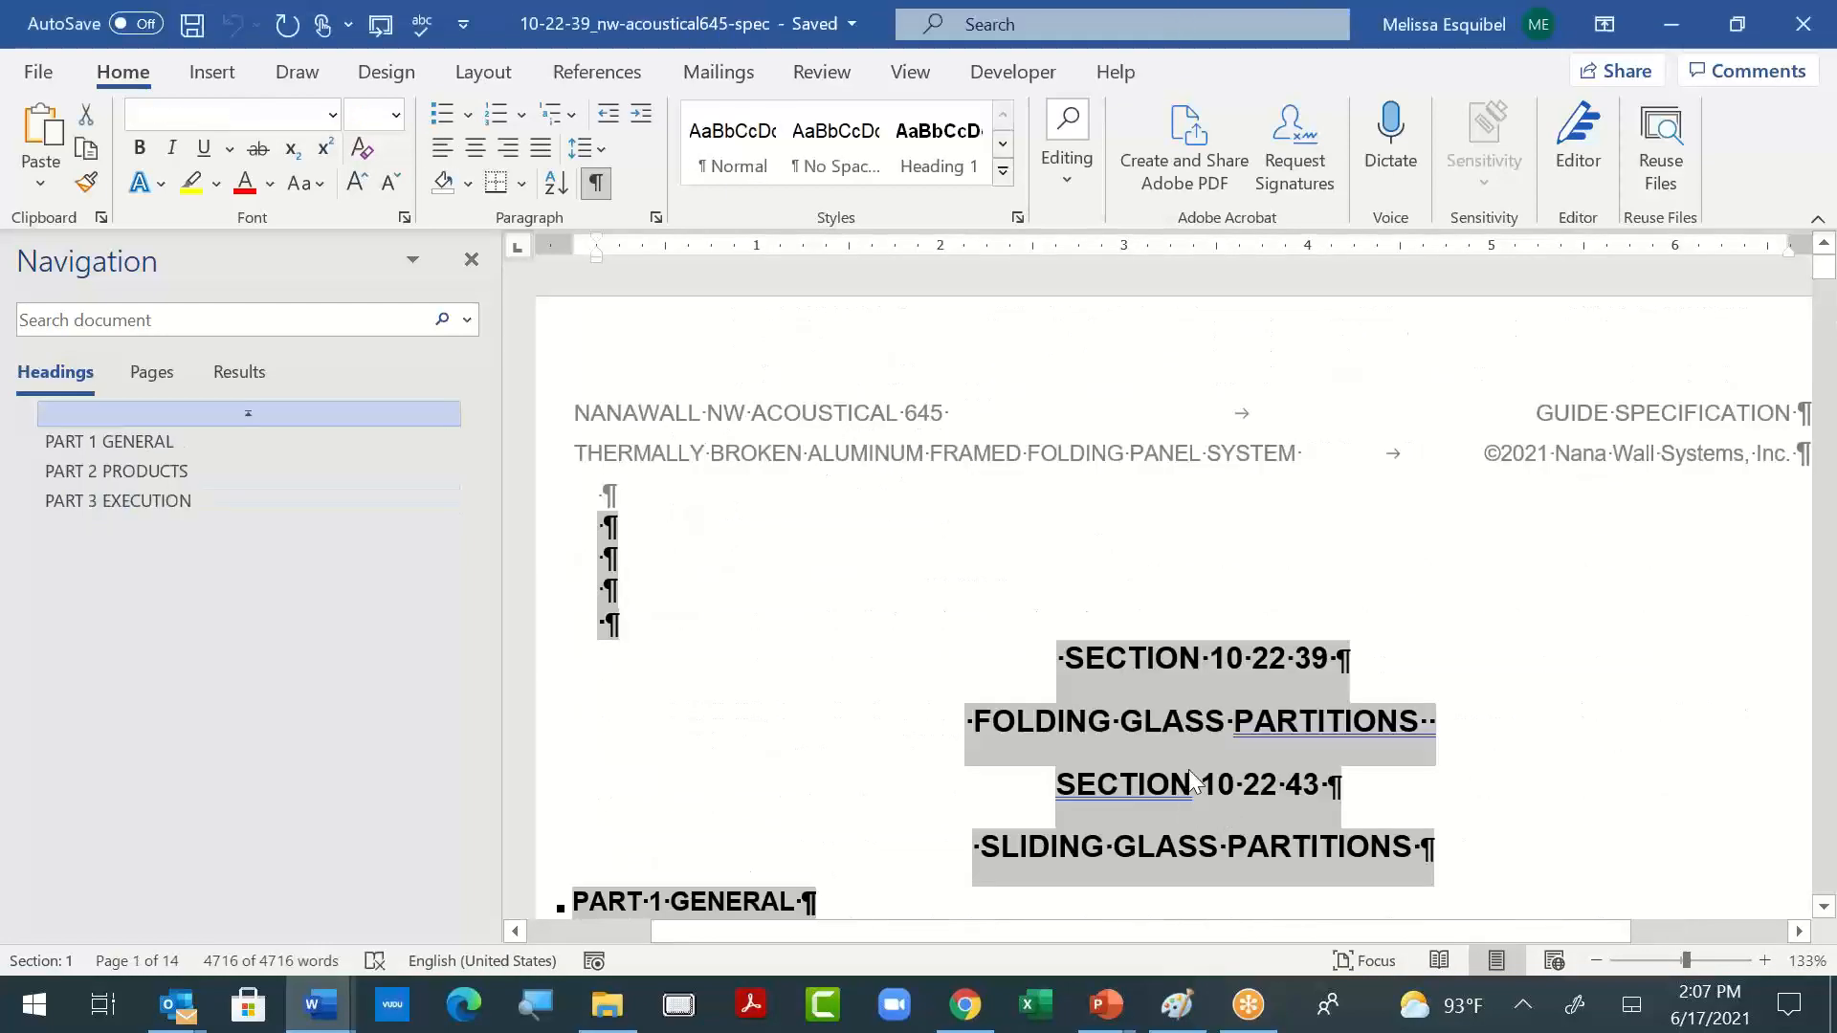
scroll(1190, 766, down, 5)
scroll(812, 634, up, 1)
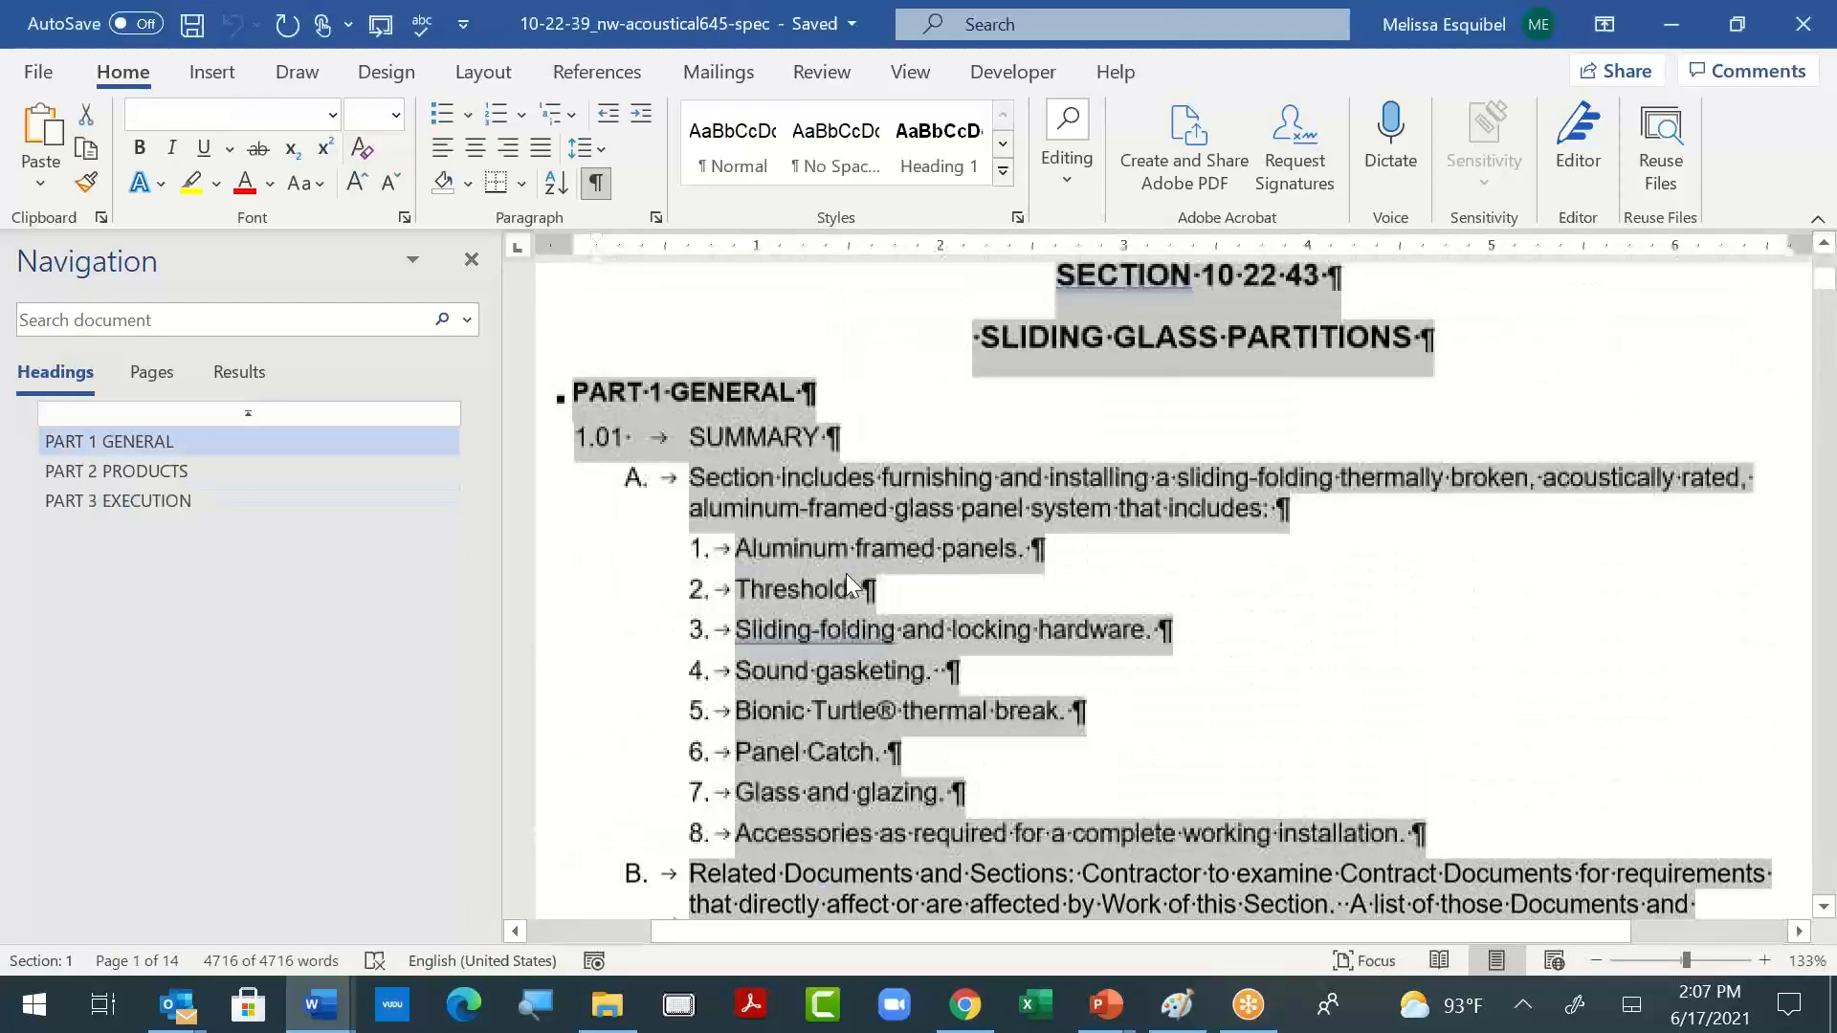
scroll(845, 572, down, 3)
scroll(853, 570, down, 5)
- Return to Document3 and review its title, "PART 1 GENERAL" heading, SUMMARY and REFERENCES formatting
key(alt+Tab)
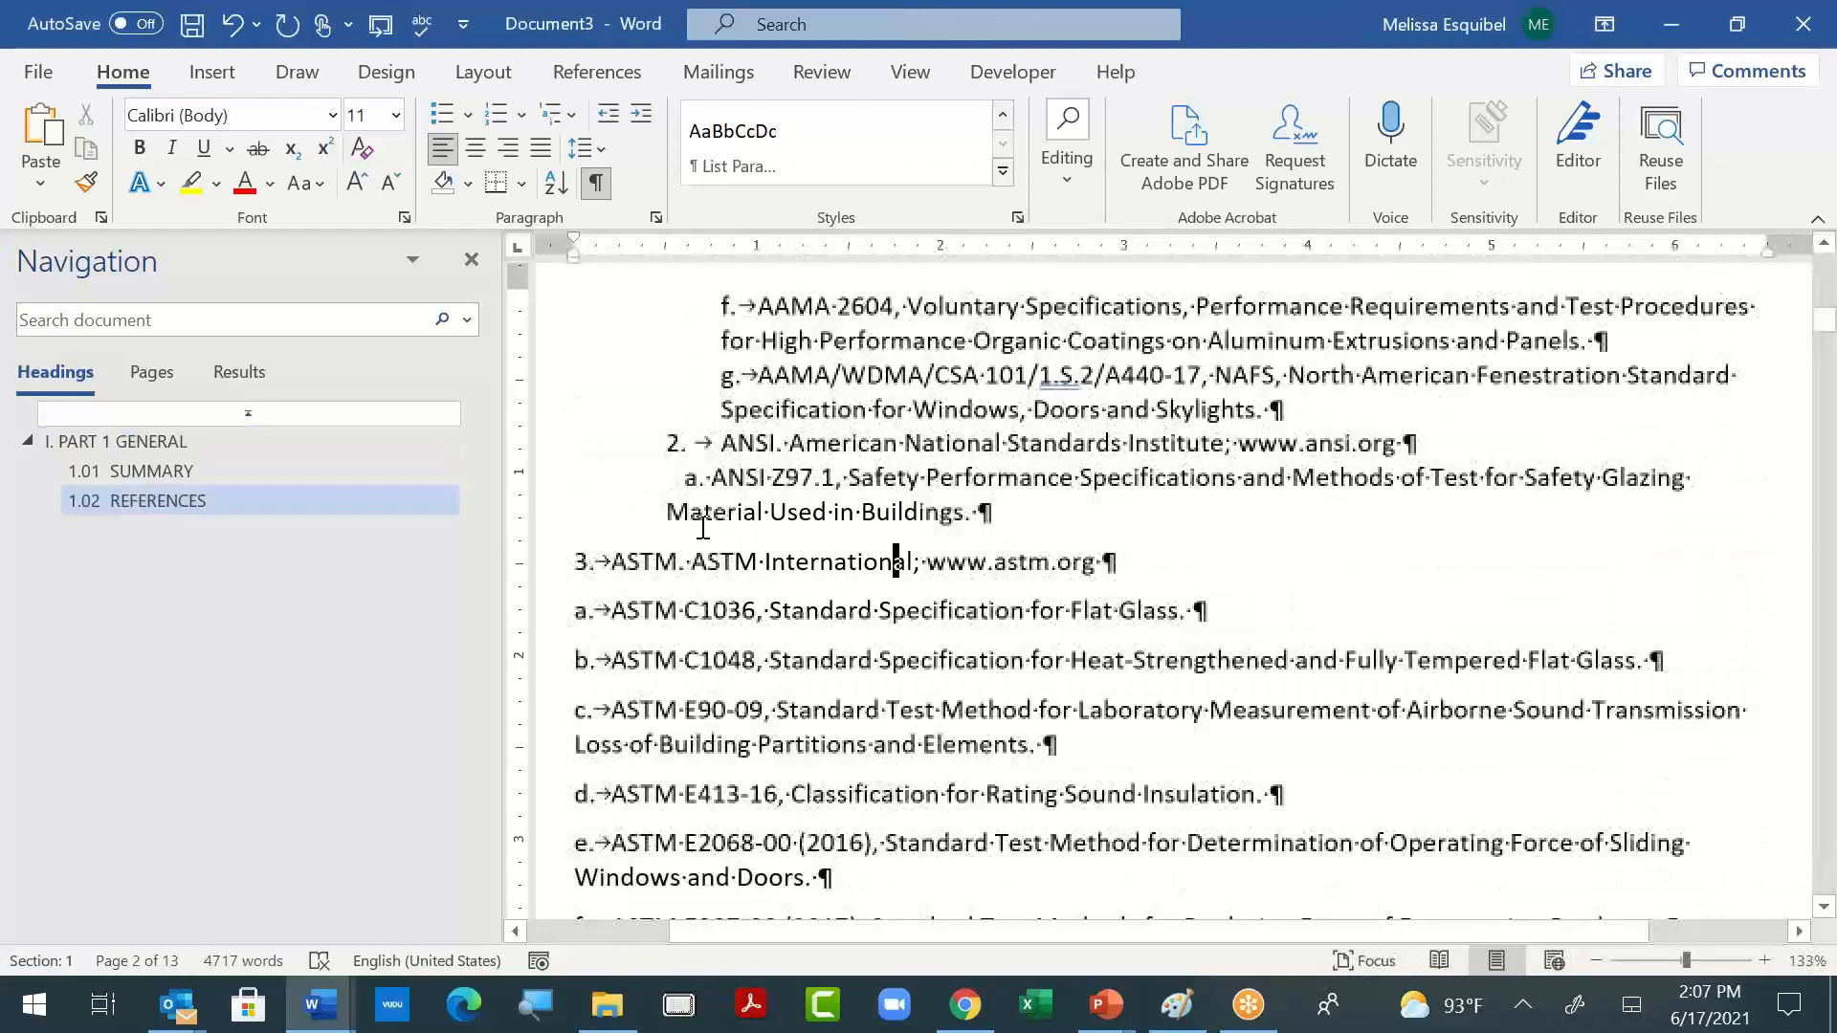
scroll(896, 557, up, 8)
scroll(896, 558, up, 8)
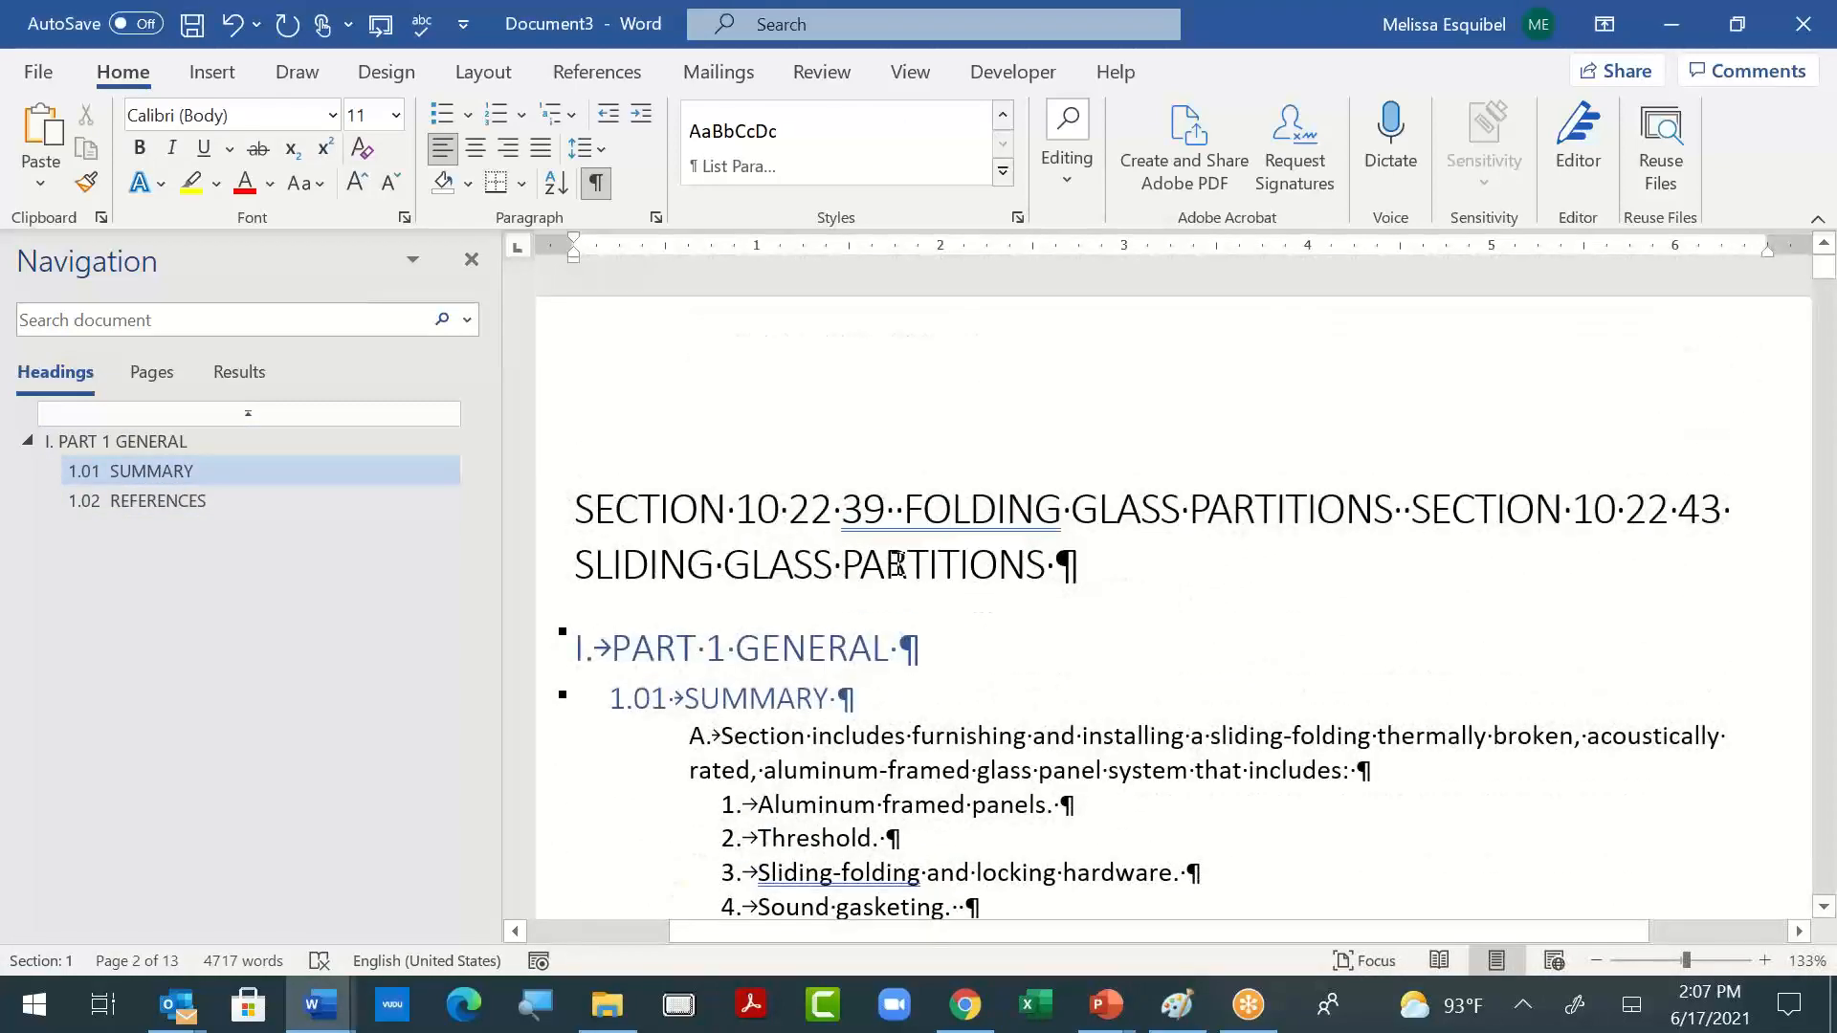
scroll(861, 479, down, 9)
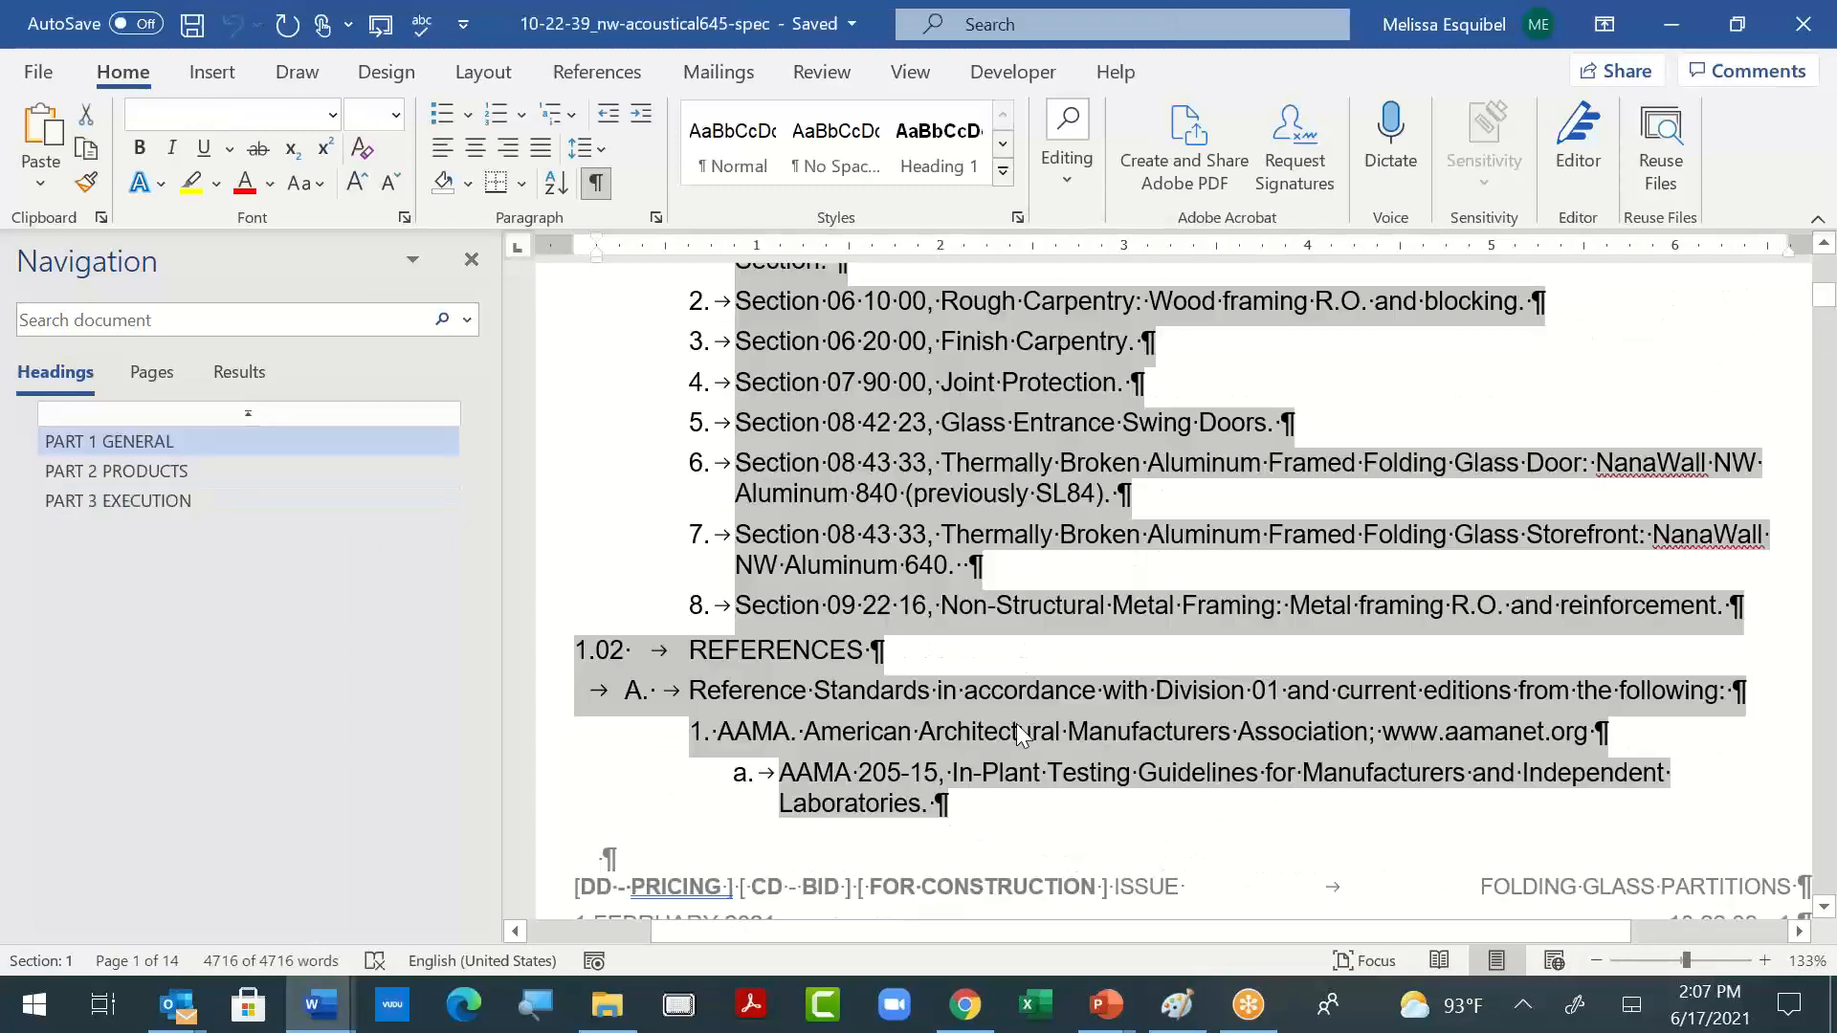
- Examine the original specification's reference list through the "1.03 ADMINISTRATIVE REQUIREMENTS" and "1.04 SUBMITTALS" sections
scroll(1016, 723, down, 6)
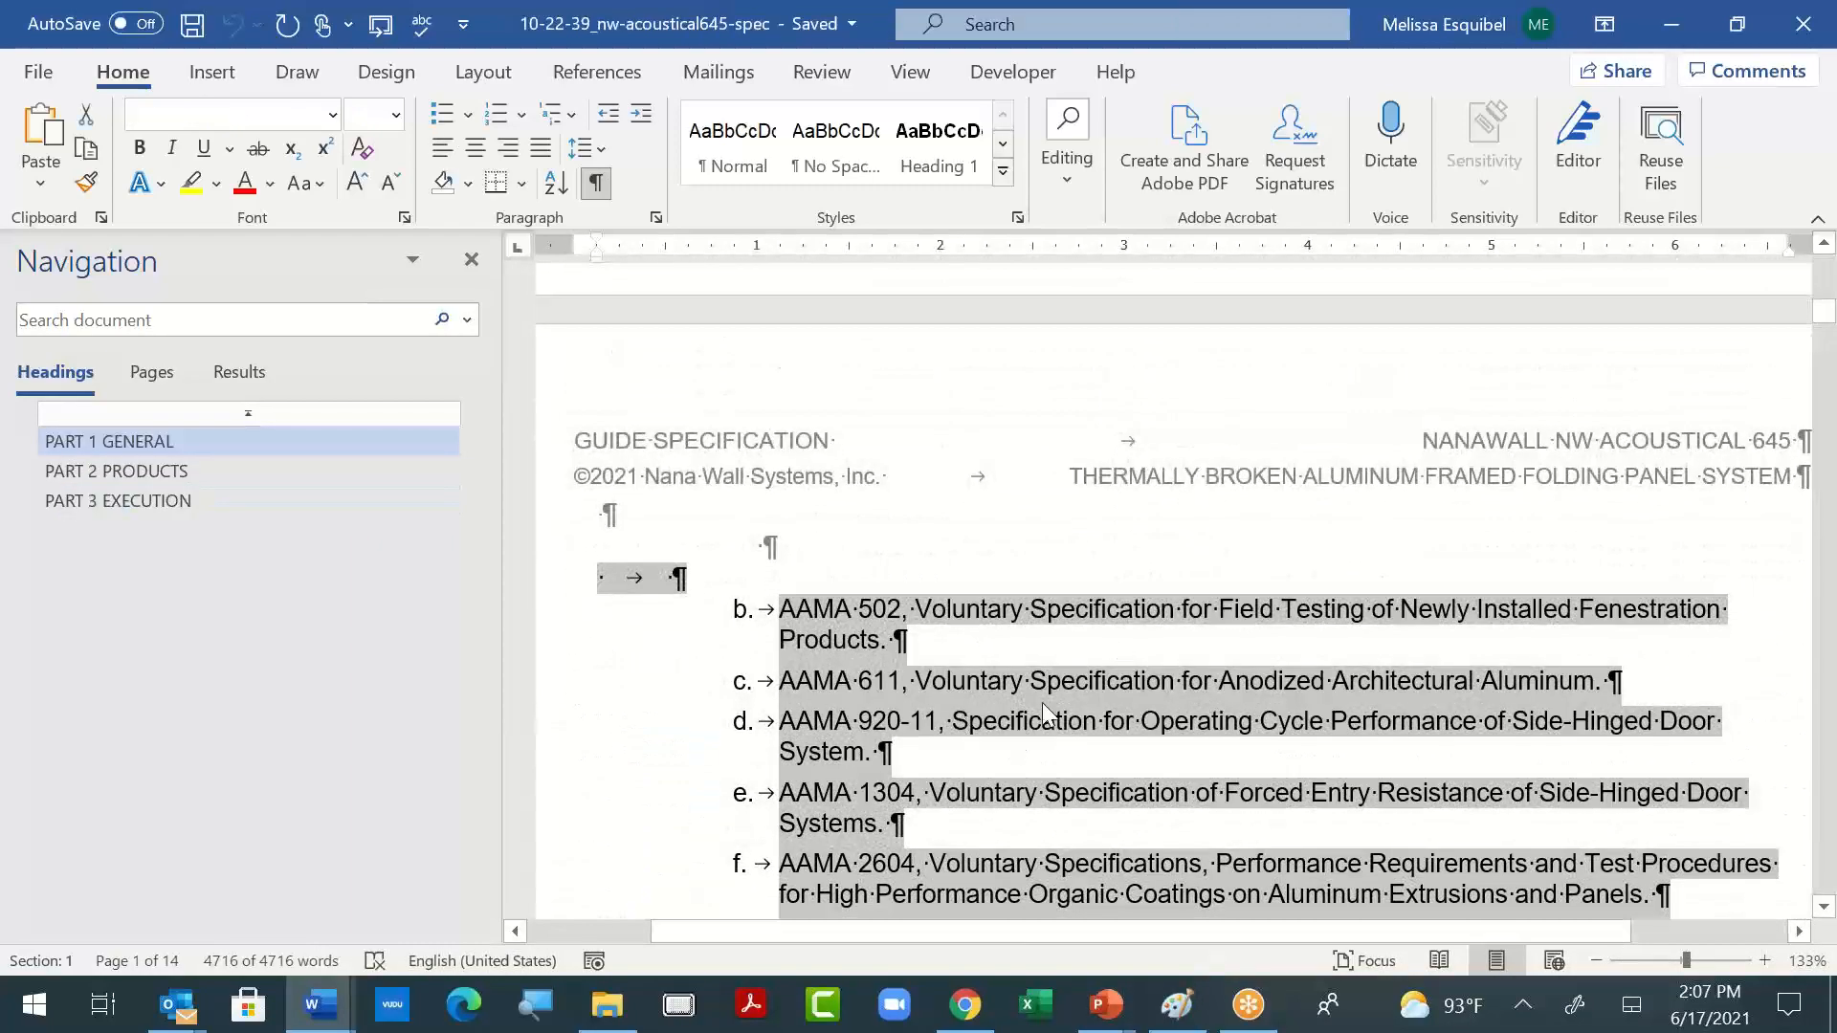
scroll(1038, 700, down, 8)
scroll(1035, 698, down, 12)
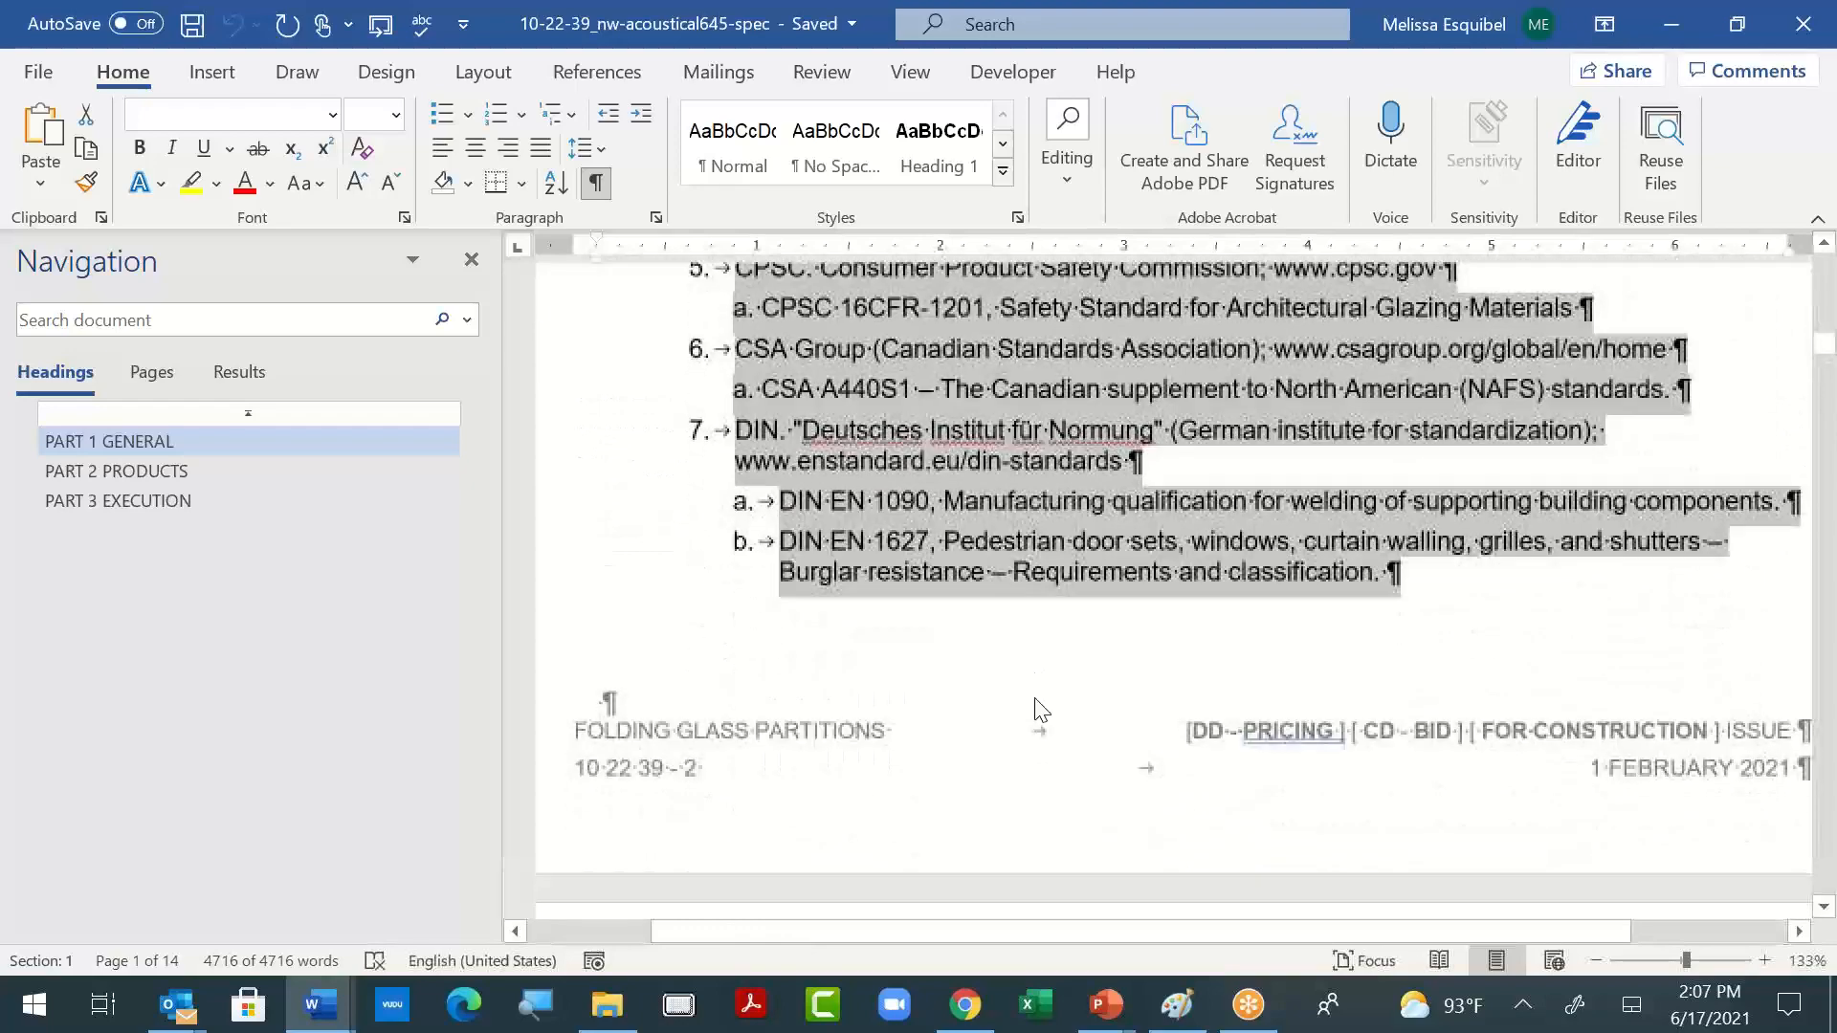
scroll(1035, 696, down, 6)
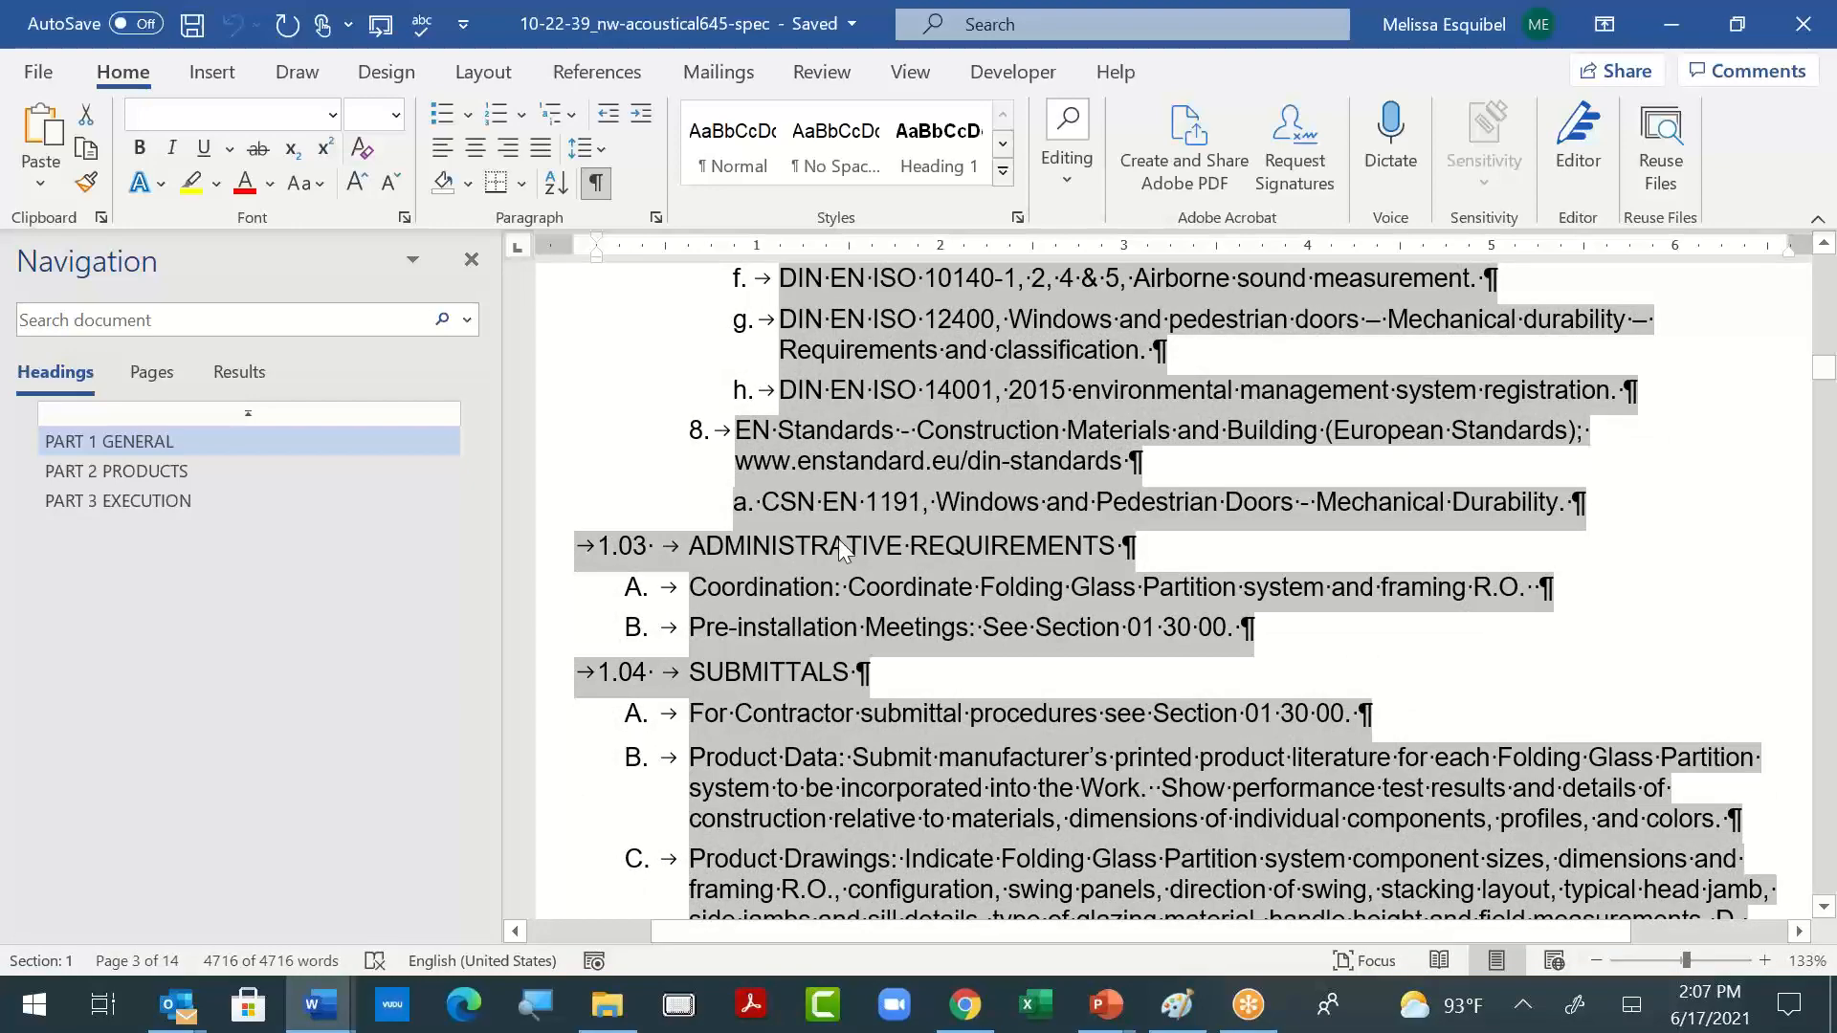
click(796, 549)
- Return to Document3 and view the ANSI and unformatted ASTM reference items
key(alt+Tab)
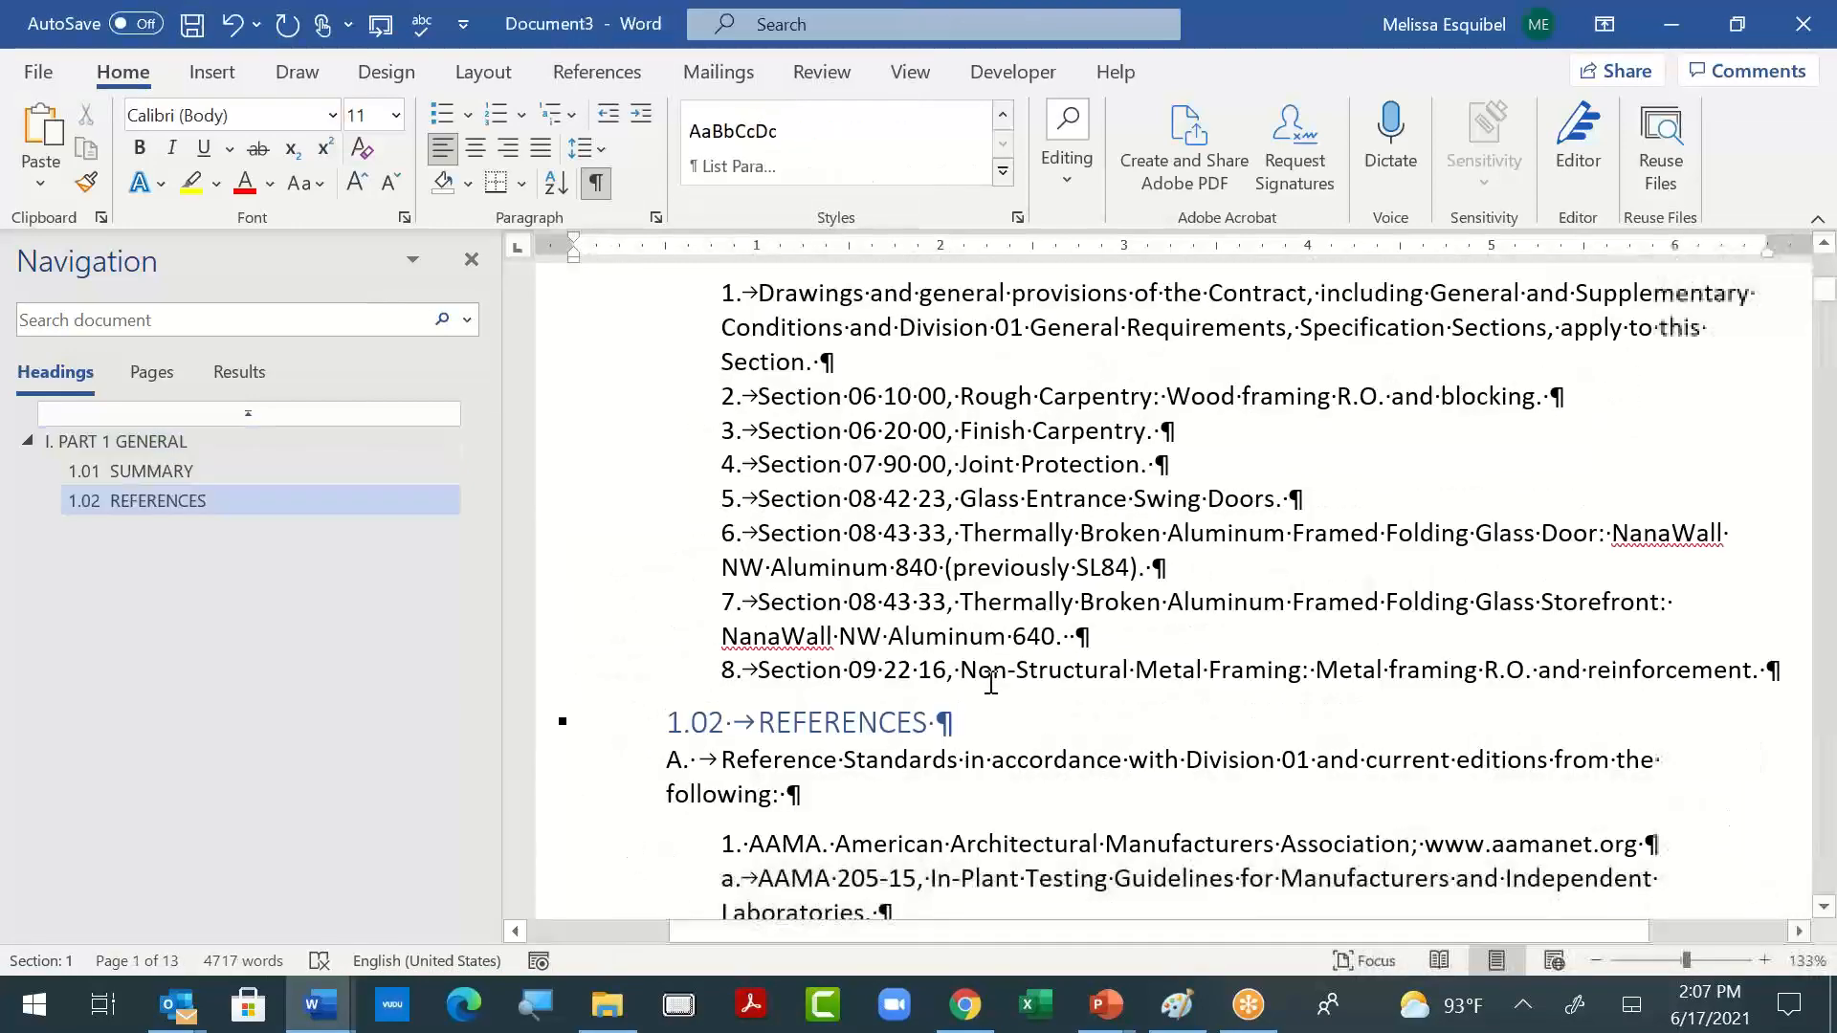
scroll(938, 666, down, 5)
scroll(938, 666, down, 8)
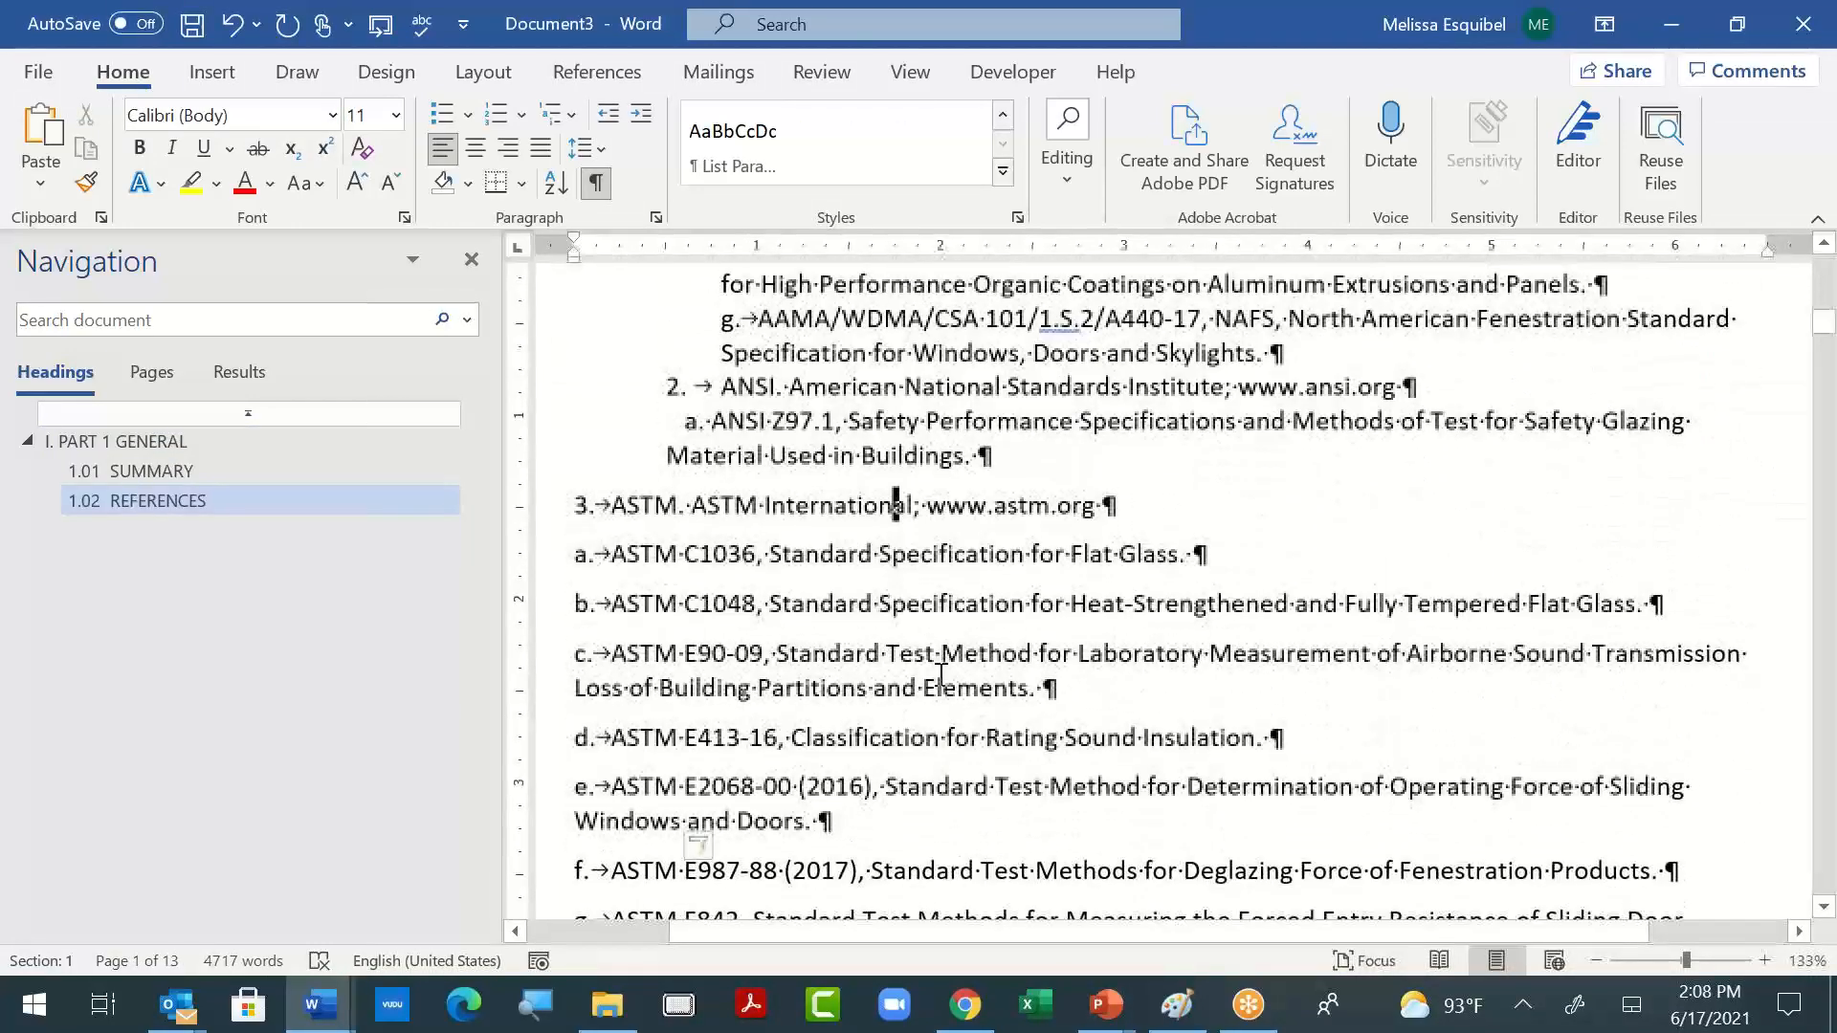
- Apply the Heading 2 style to the "1.03 ADMINISTRATIVE REQUIREMENTS" paragraph
scroll(941, 675, down, 10)
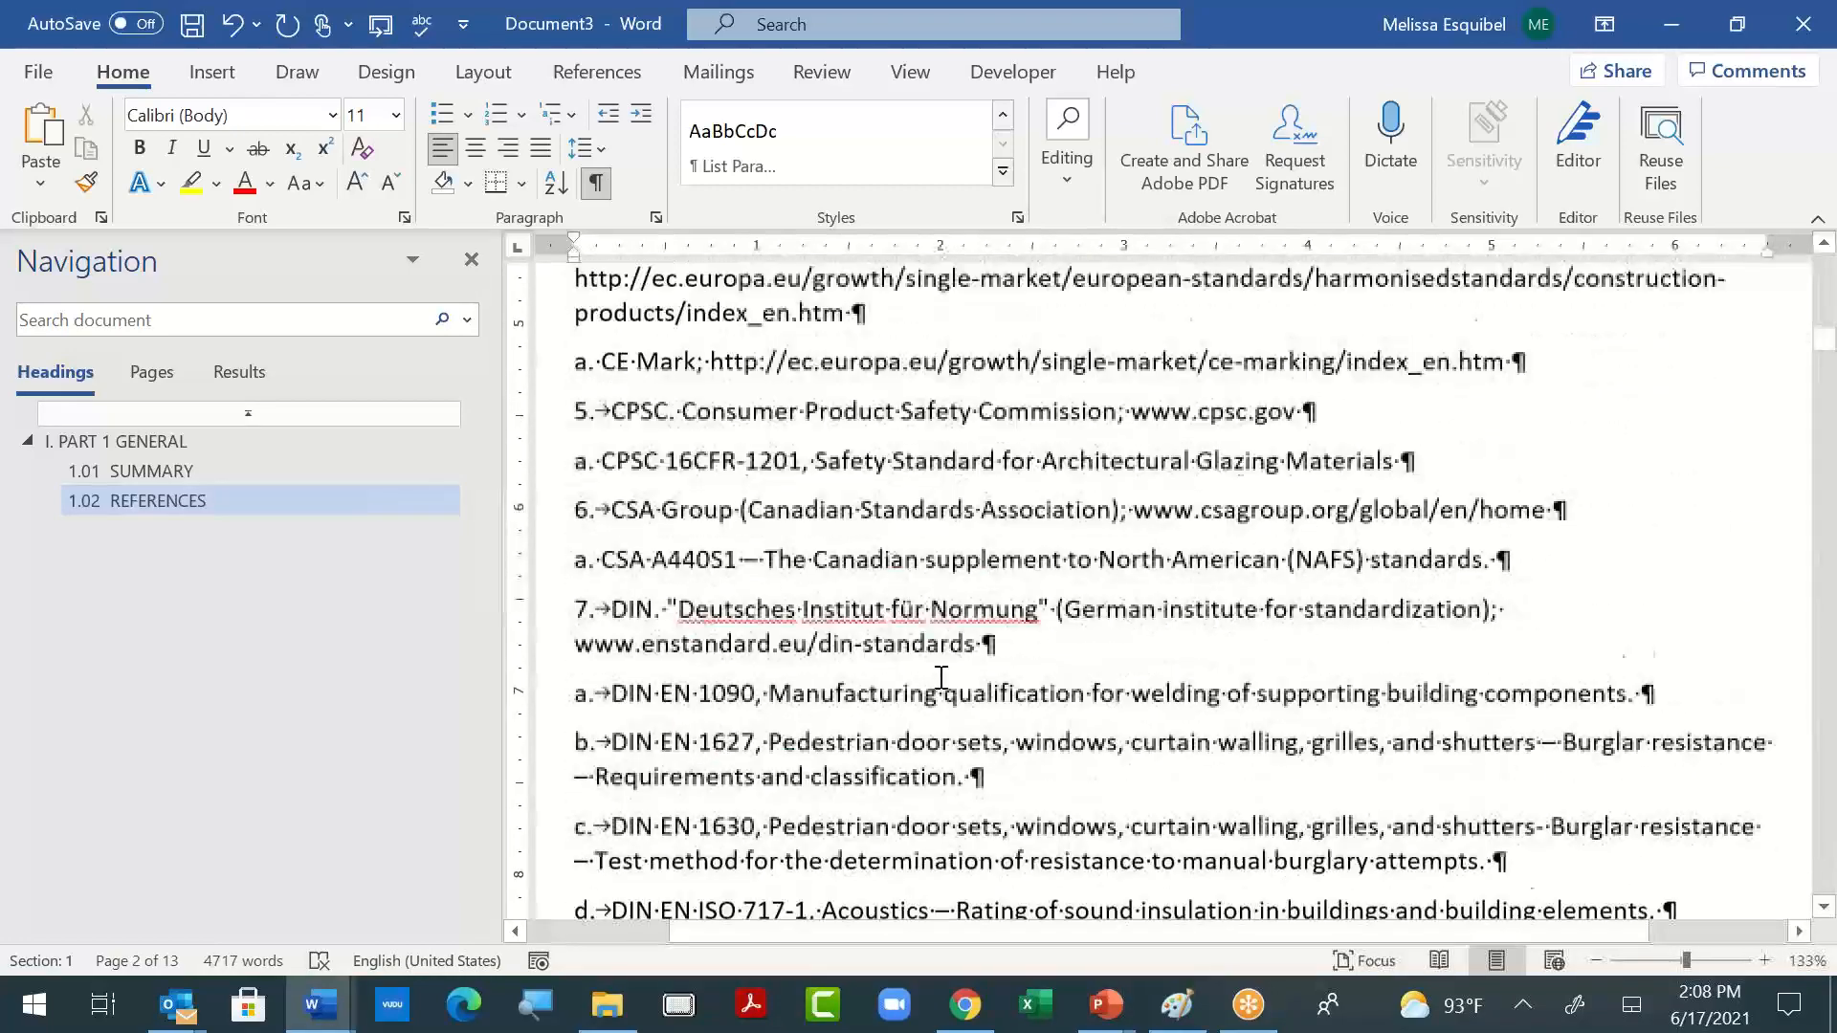
scroll(941, 677, down, 8)
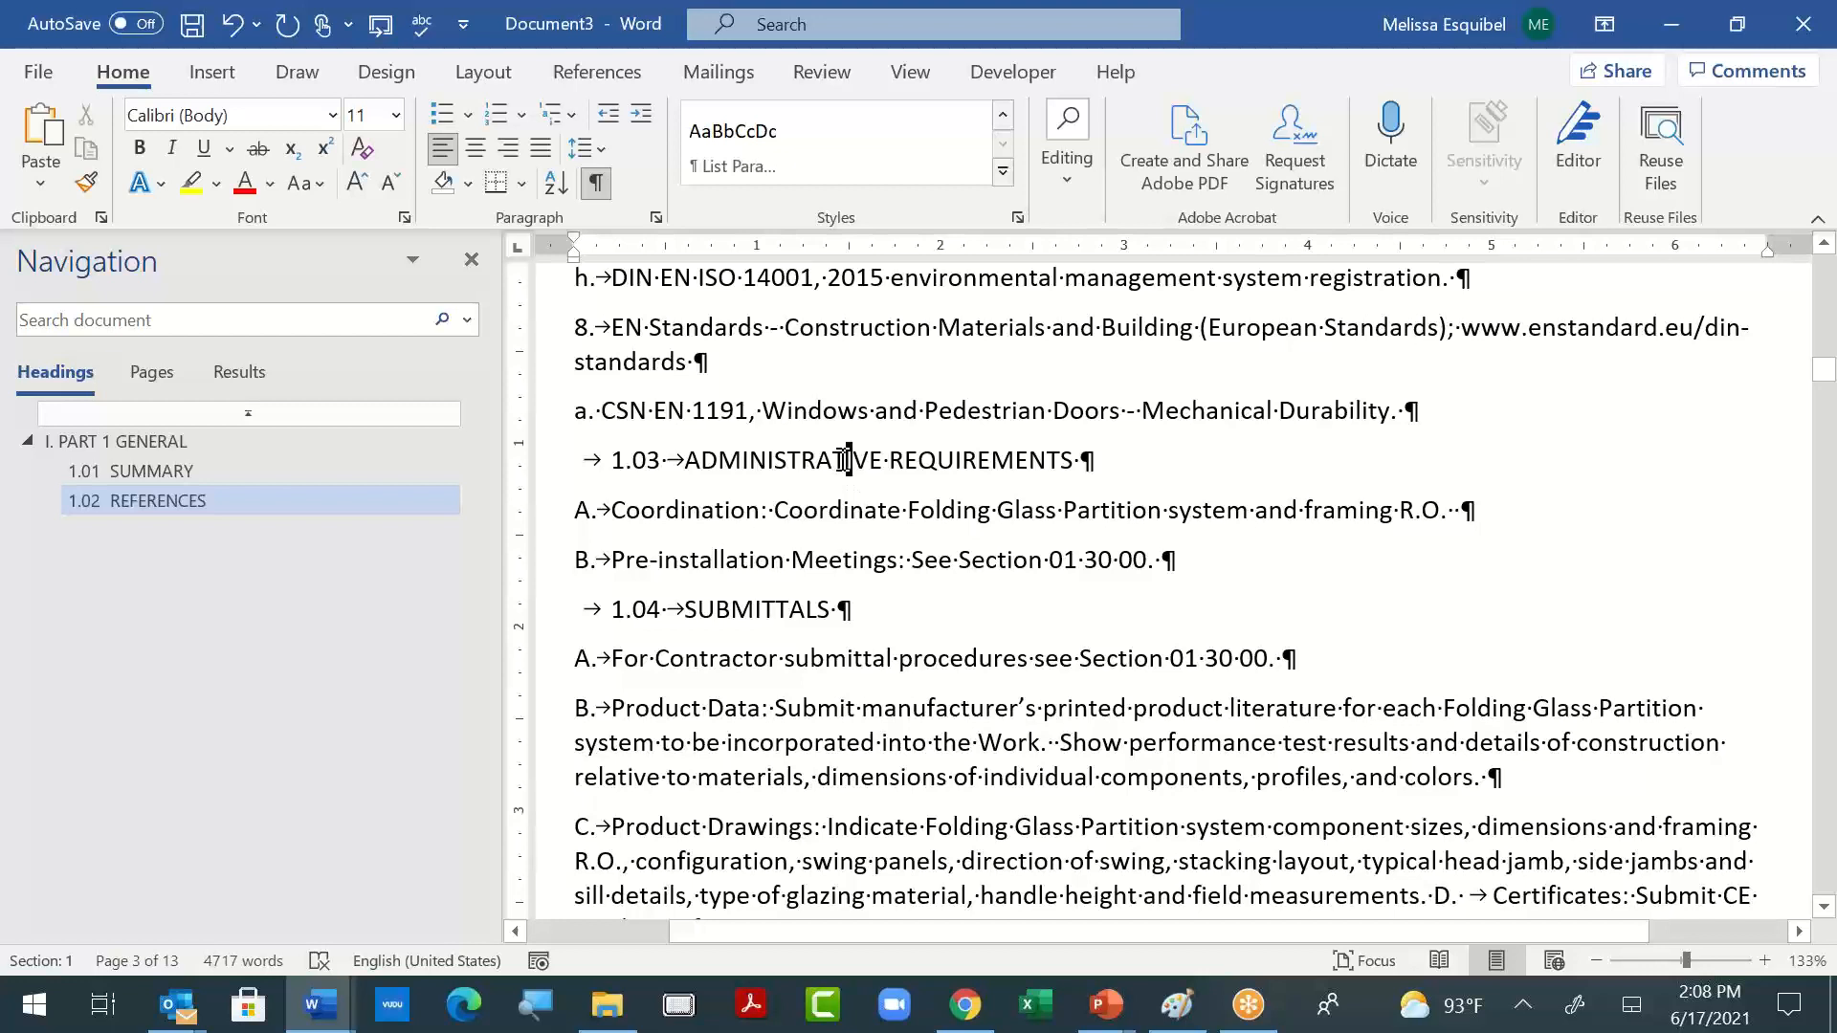
key(ctrl+alt+1)
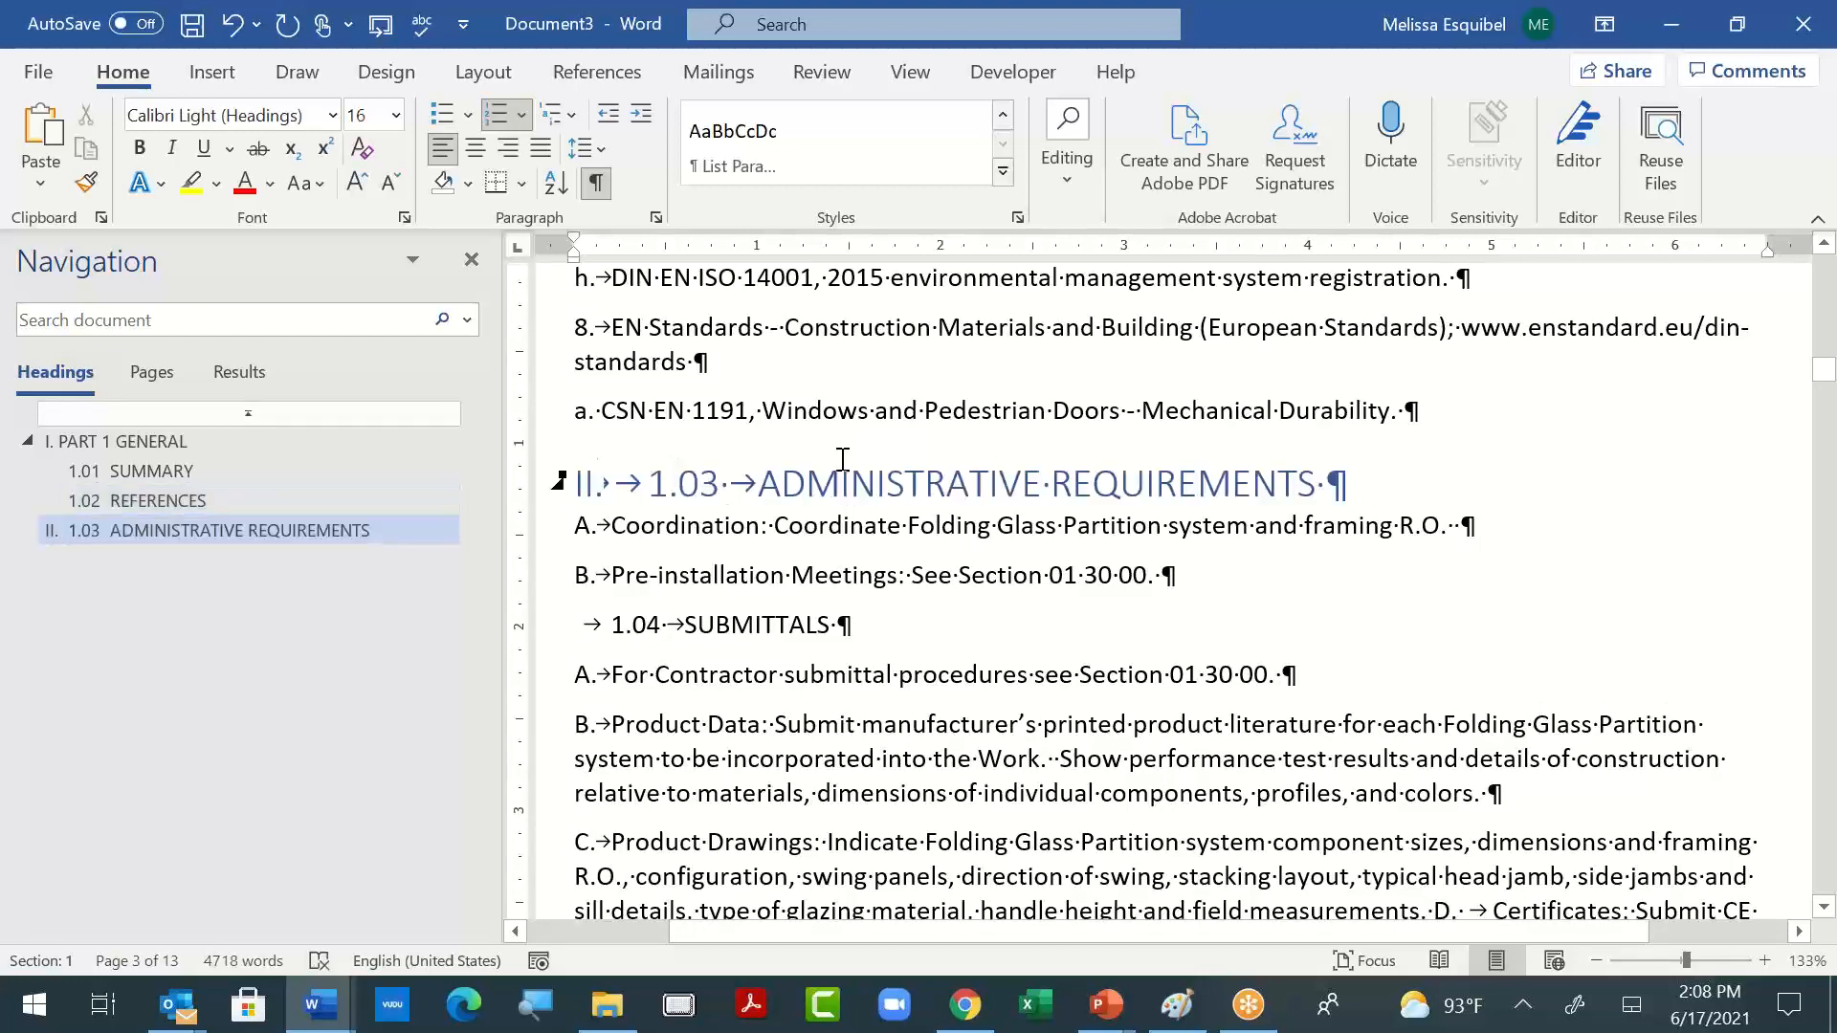
key(ctrl+alt+2)
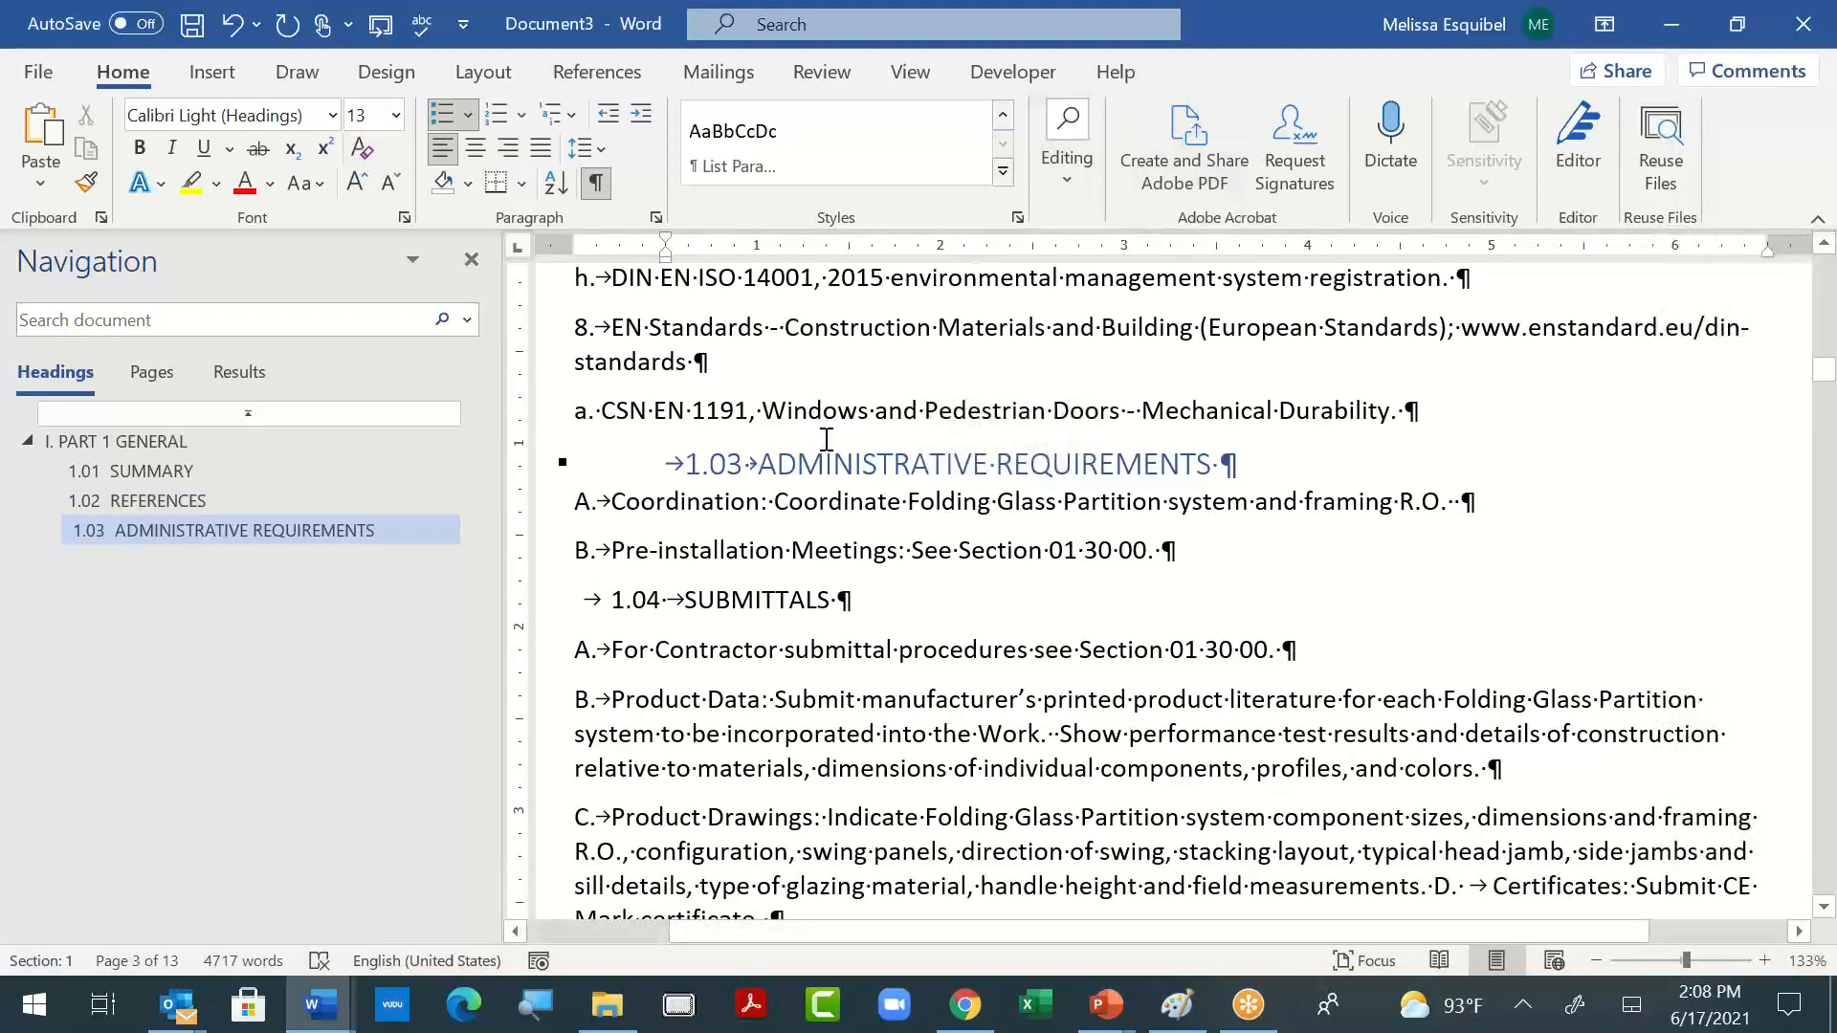
click(826, 439)
- Apply the List Paragraph style to the Coordination and Pre-installation Meetings items under "1.03 ADMINISTRATIVE REQUIREMENTS"
click(647, 503)
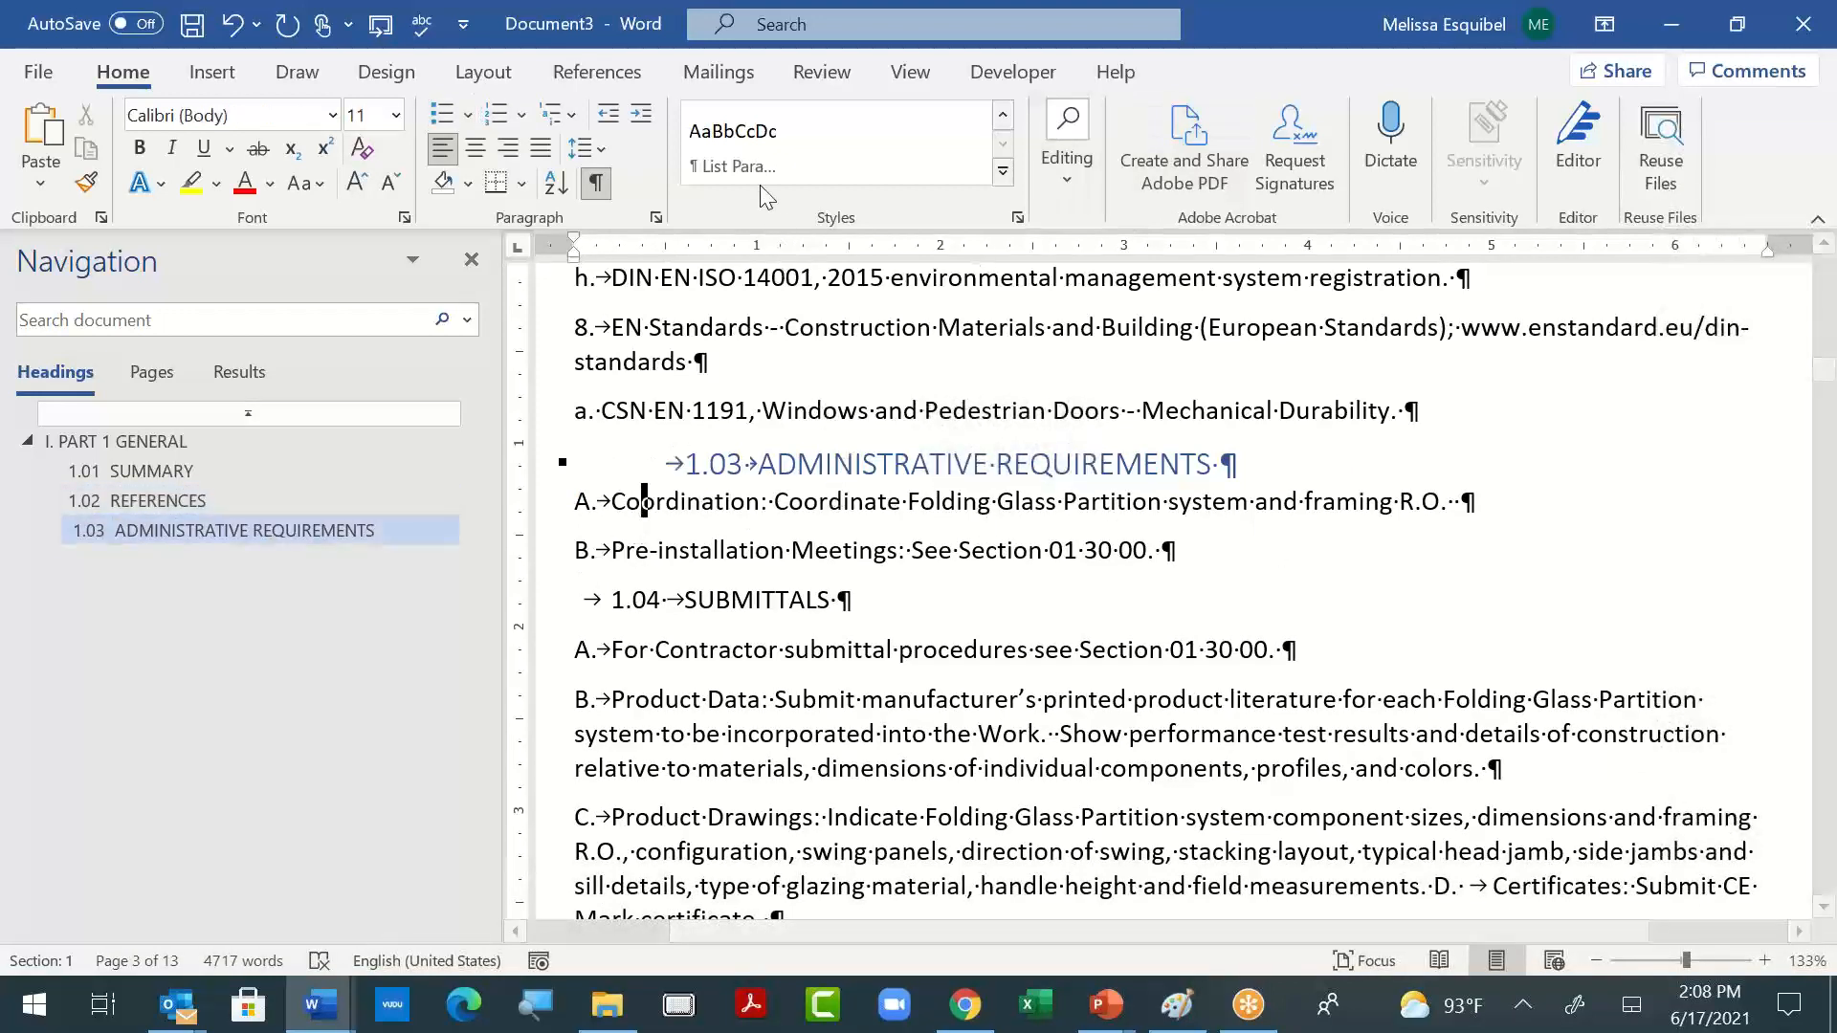
click(748, 155)
click(652, 548)
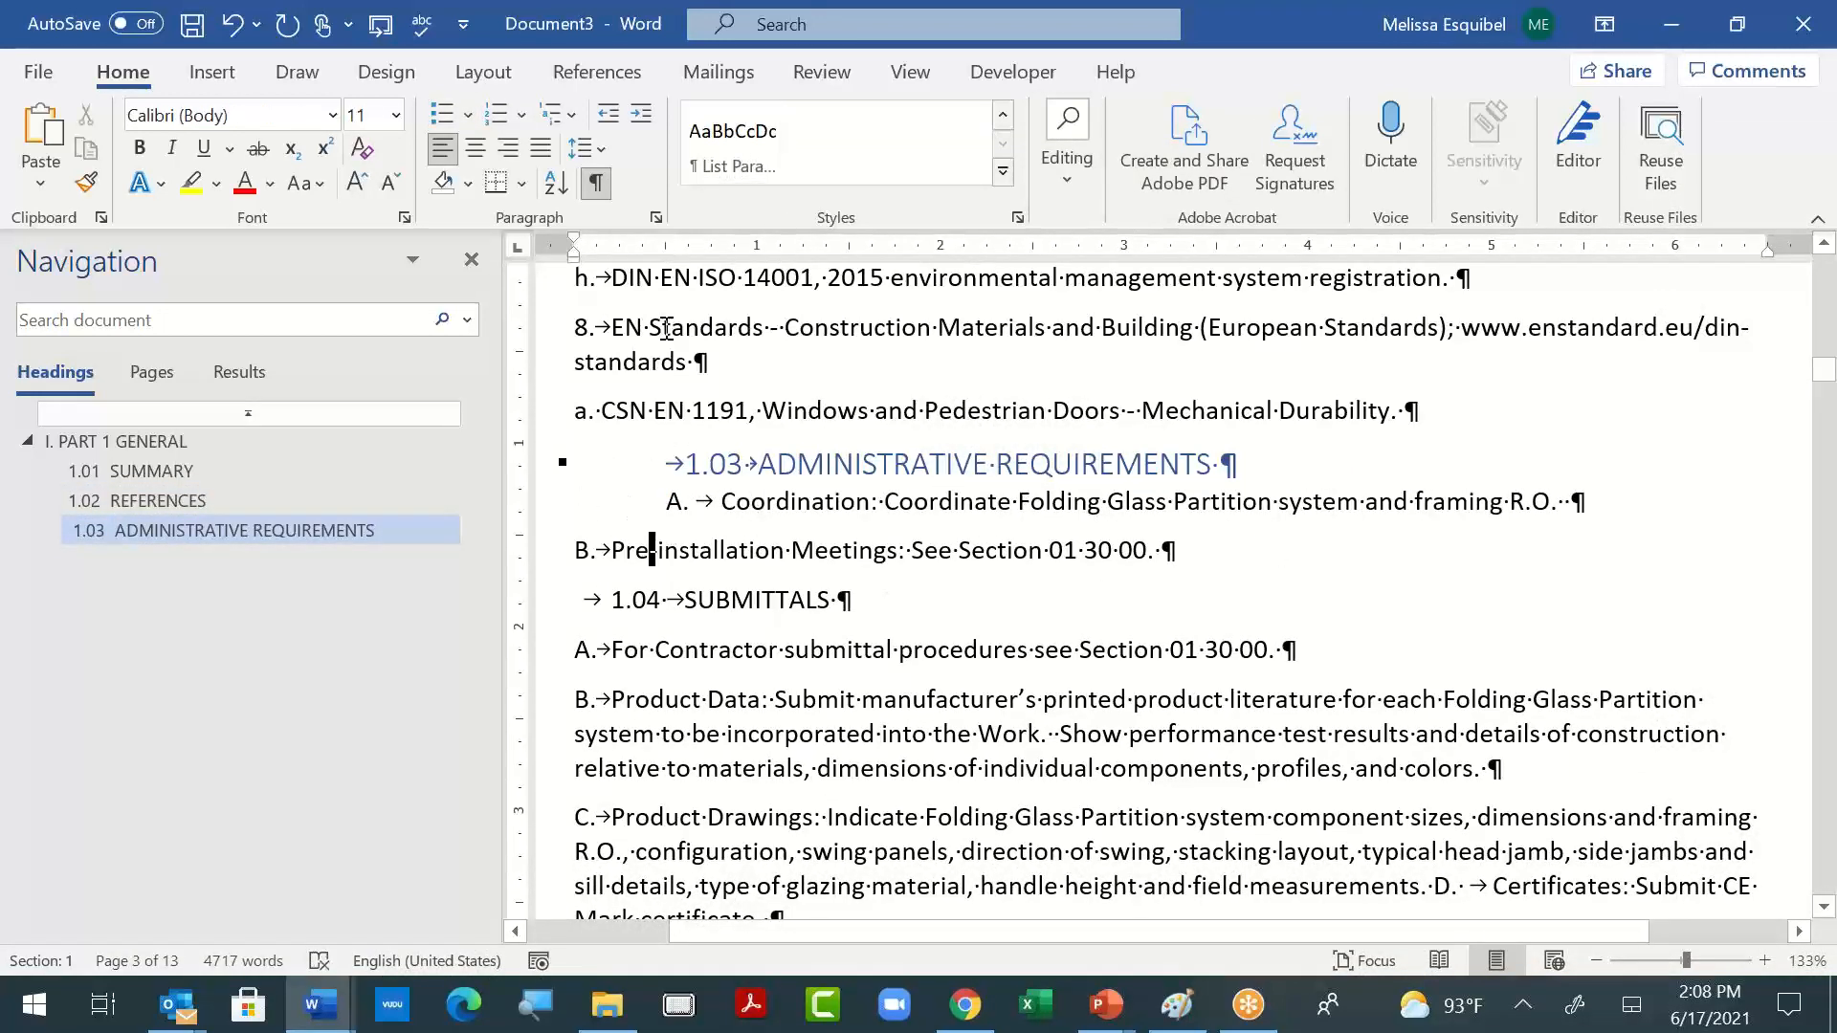
click(732, 130)
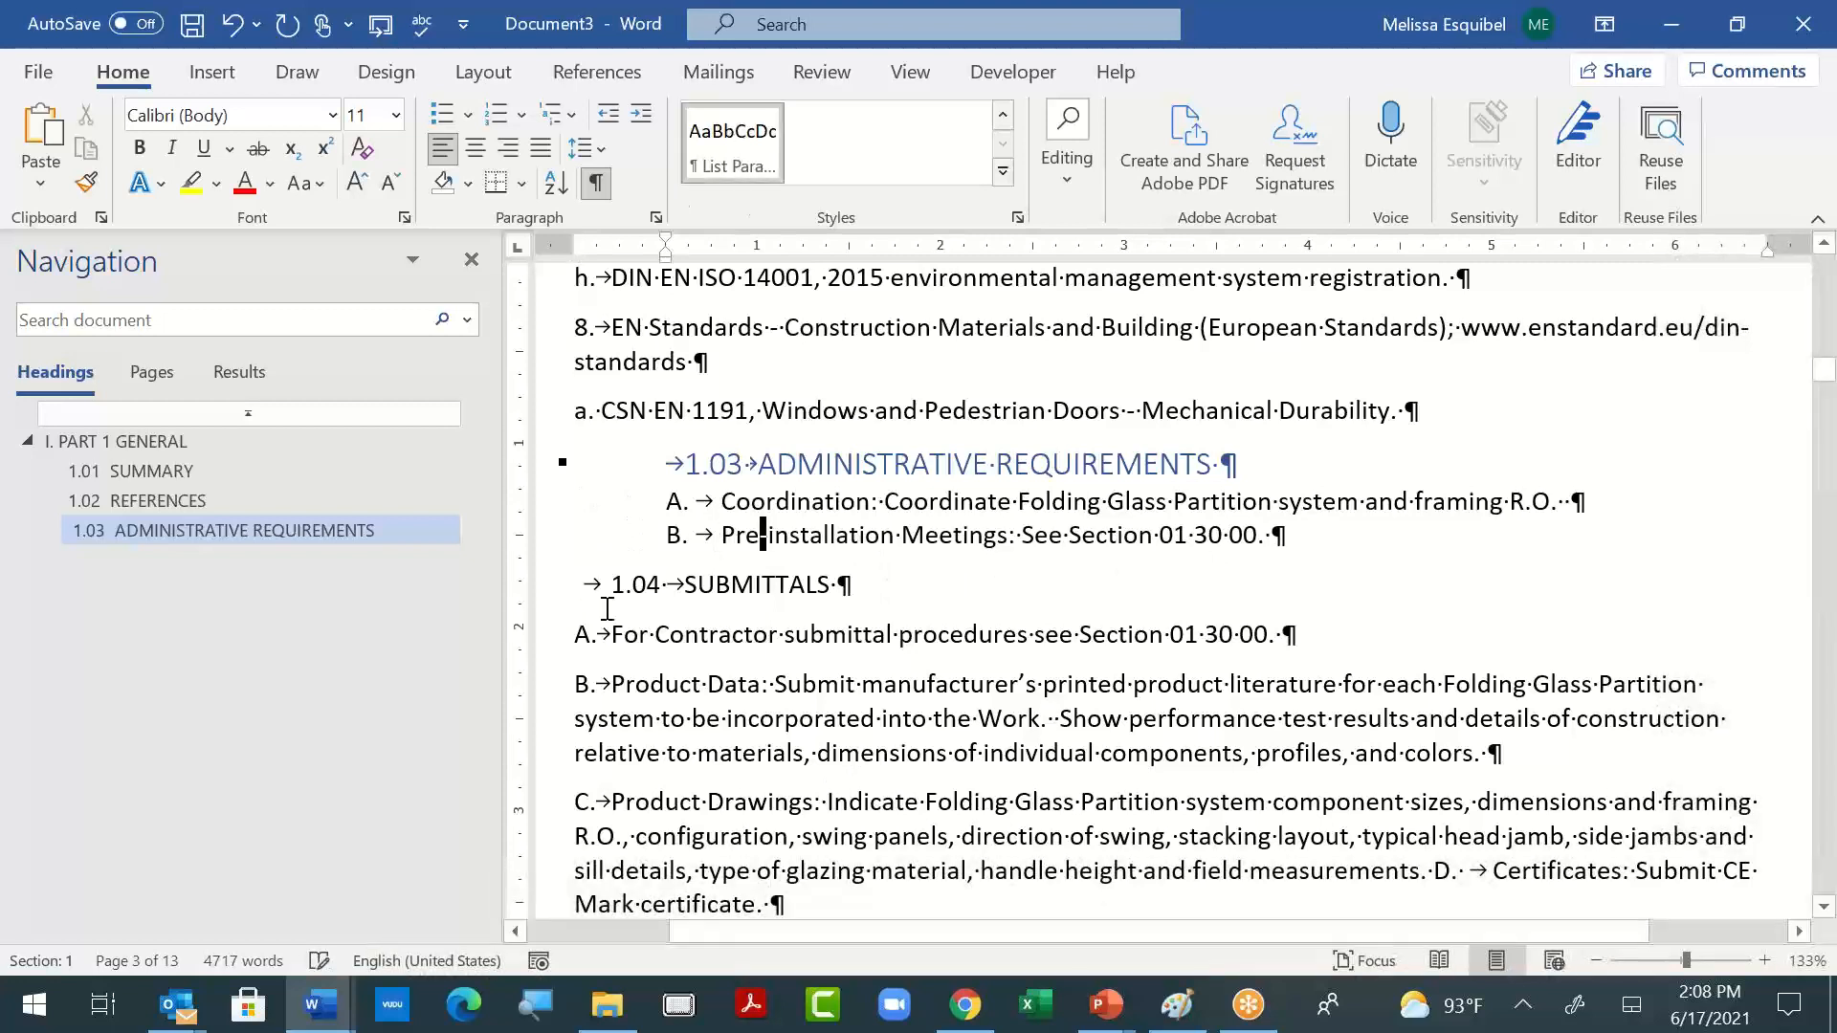
- Apply Heading 2 to "1.04 SUBMITTALS" and List Paragraph to the items below it, from A through E
click(648, 581)
key(ctrl+alt+2)
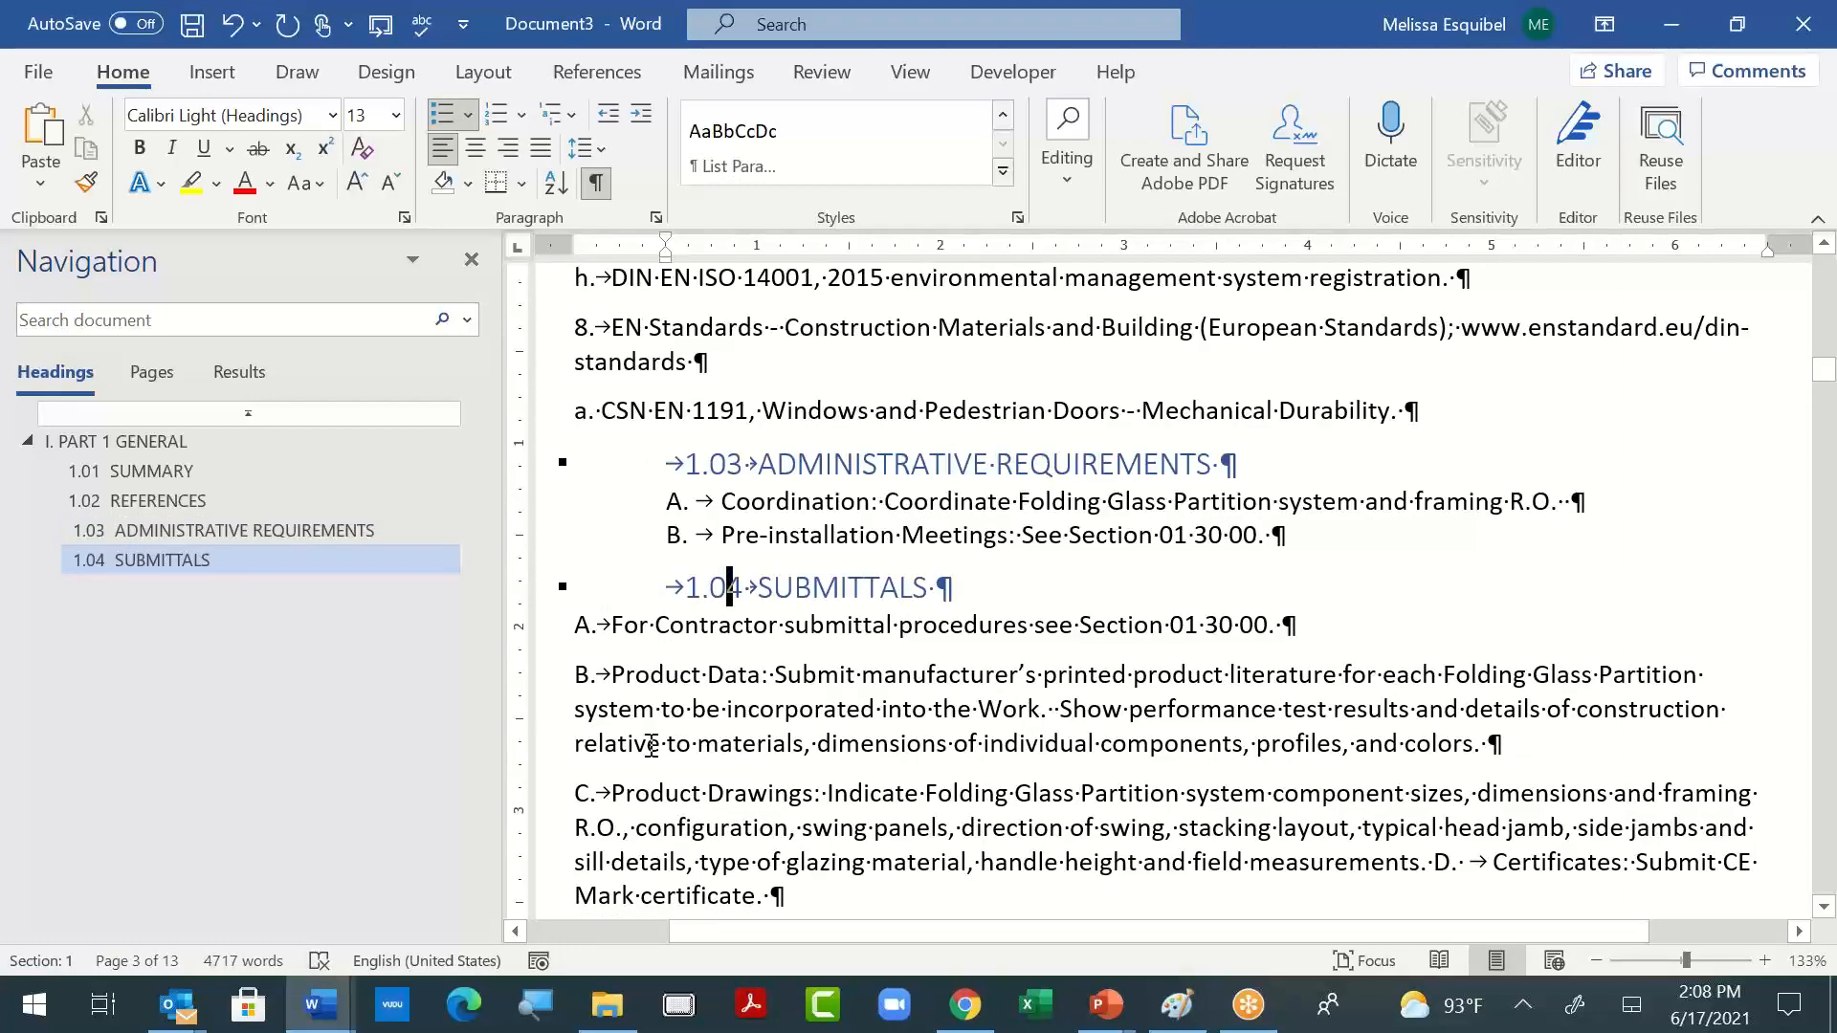
drag(611, 624, 842, 904)
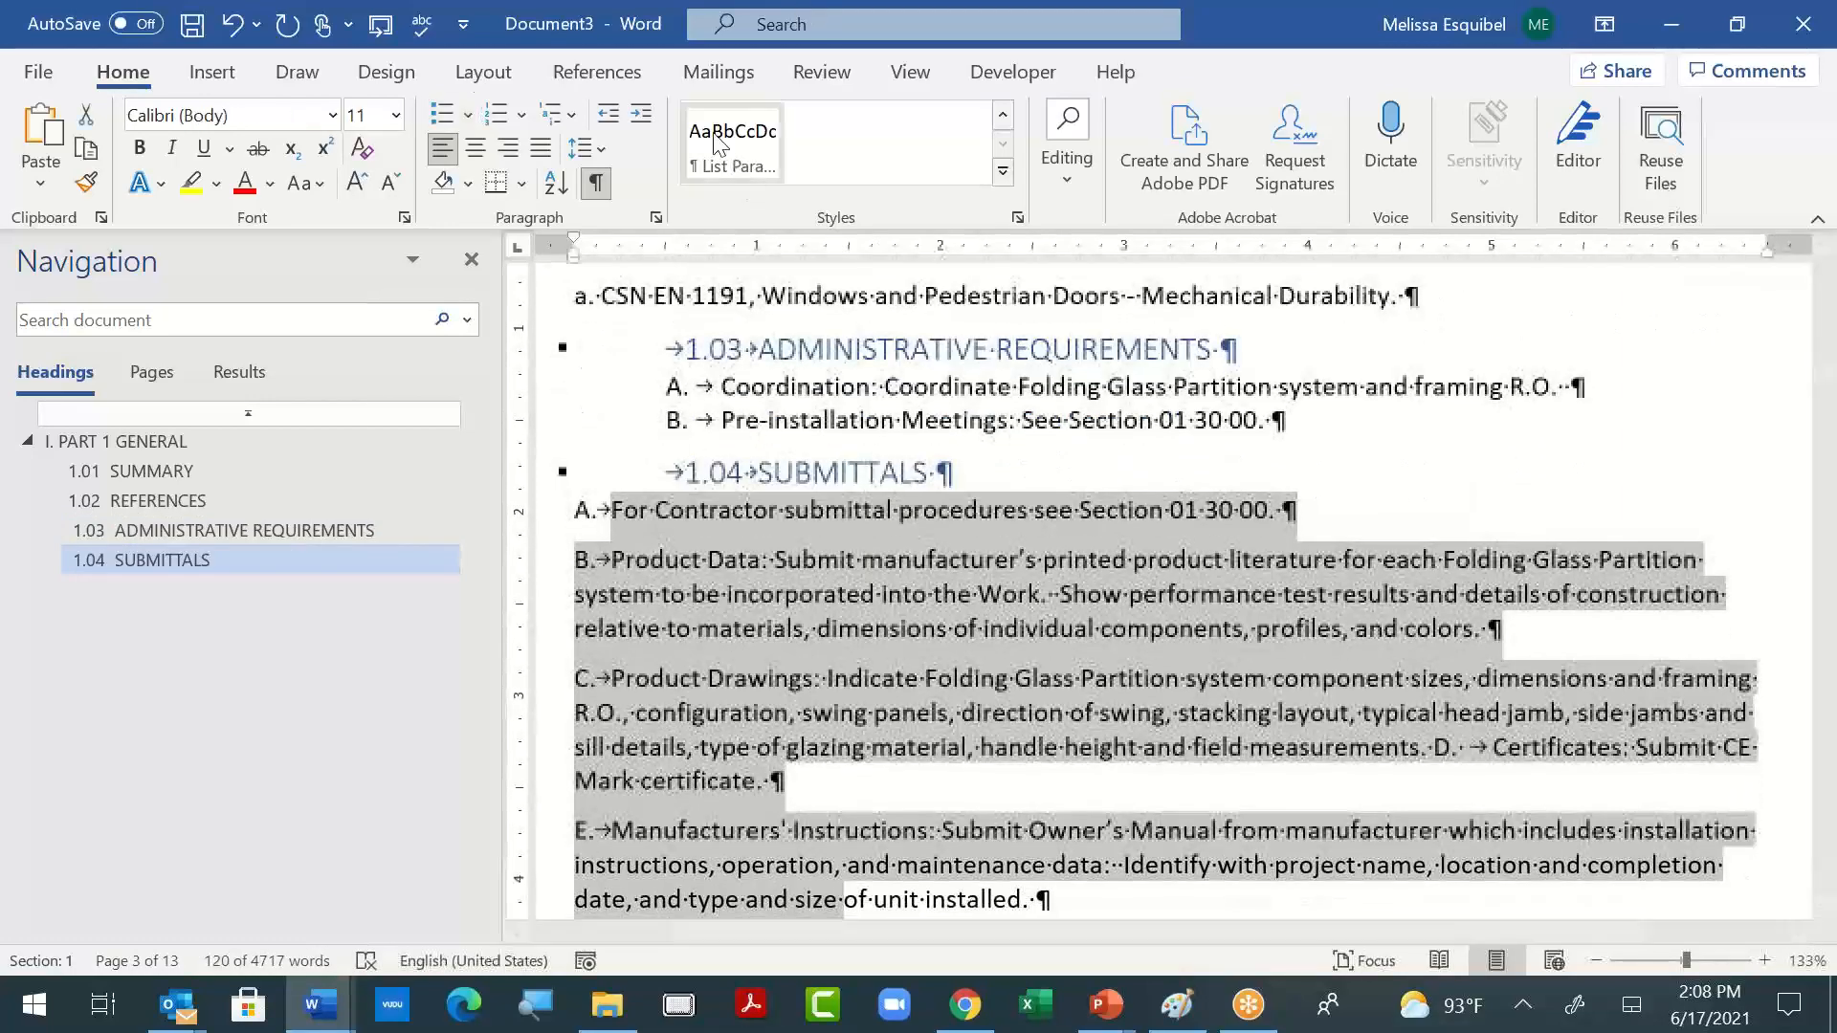
click(716, 141)
- Apply the List Paragraph style to the NOTE about deleting the LEED article and to item F, Sustainable Design Submittals
scroll(1144, 653, down, 4)
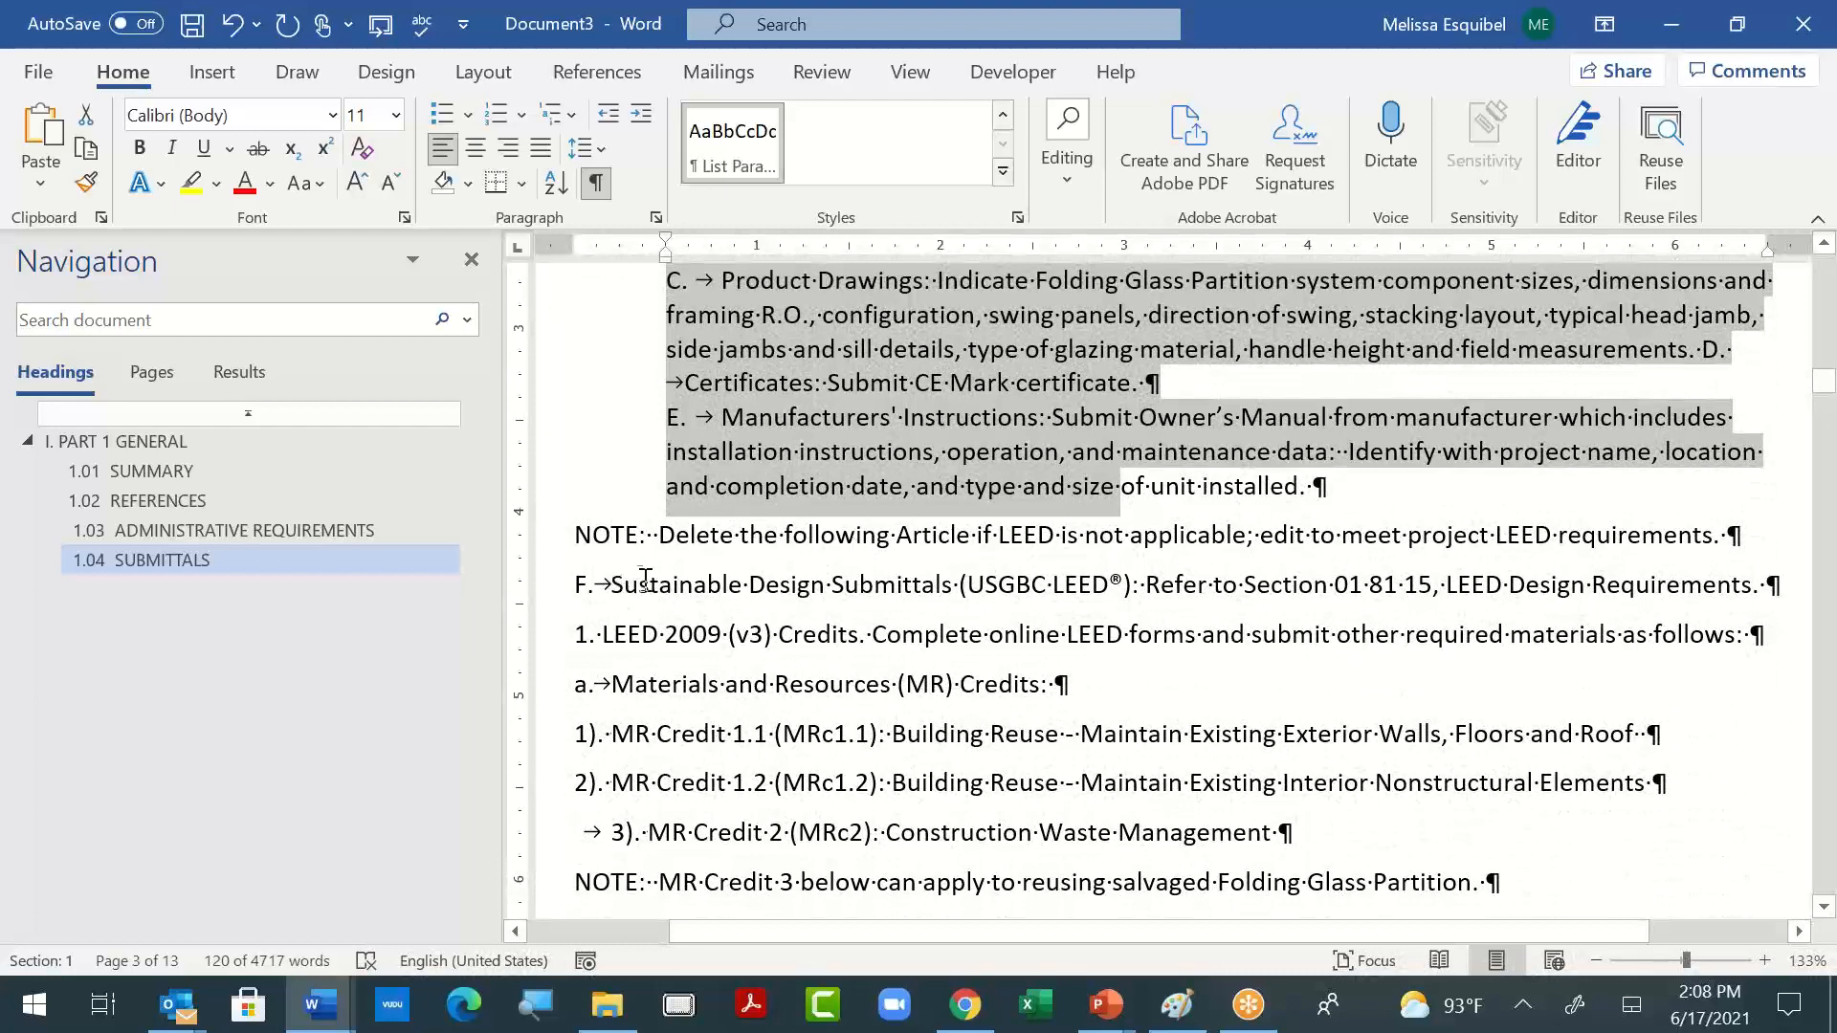
click(578, 534)
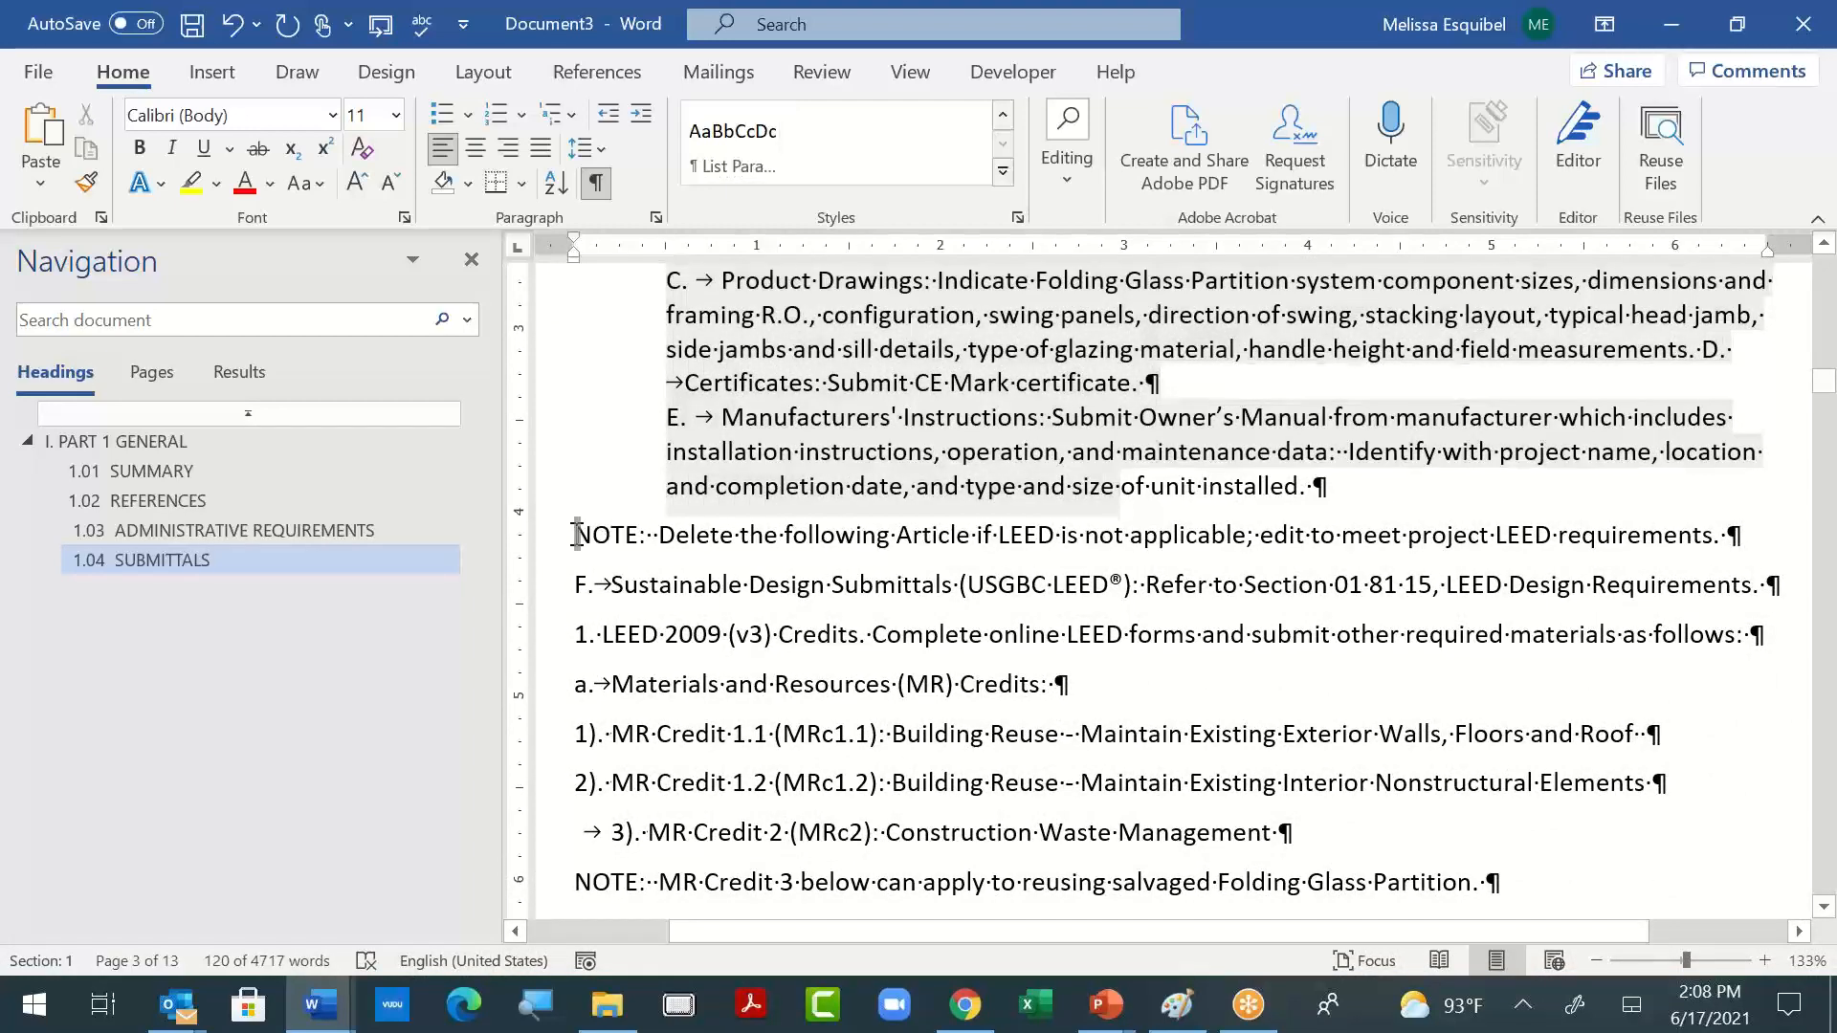
key(BackSpace)
key(Return)
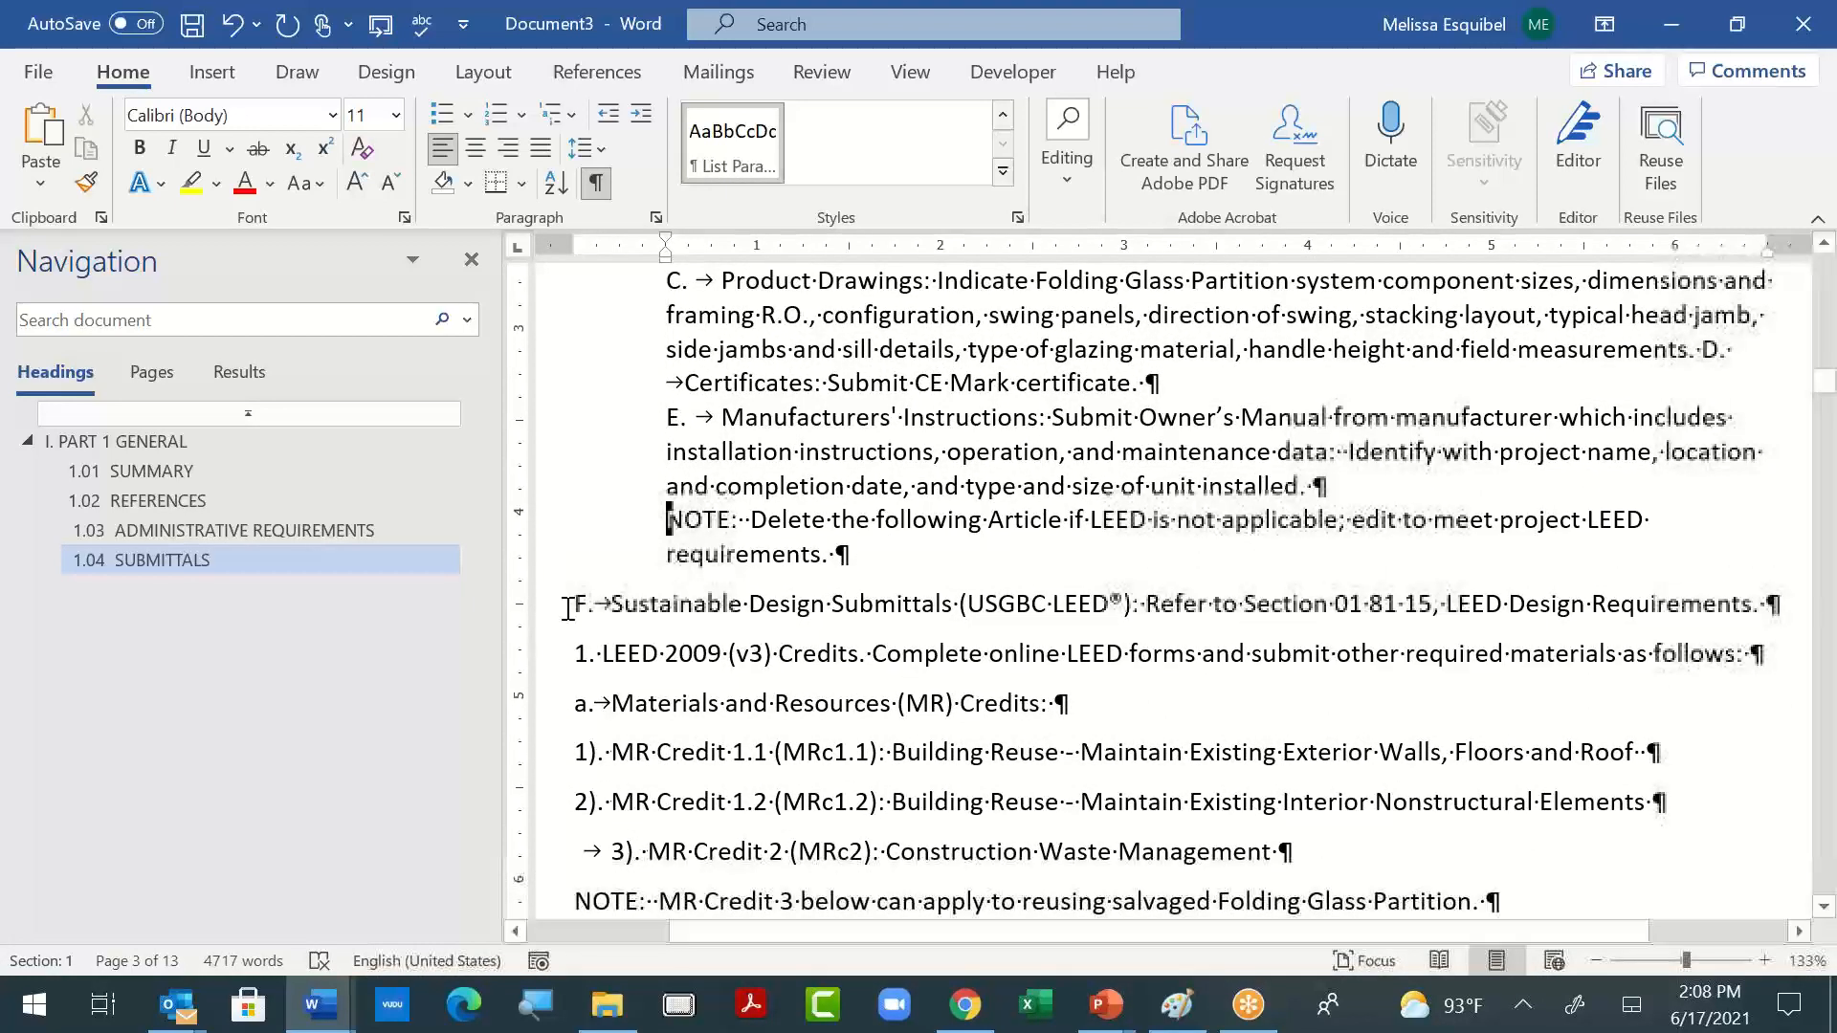
drag(573, 607, 1804, 594)
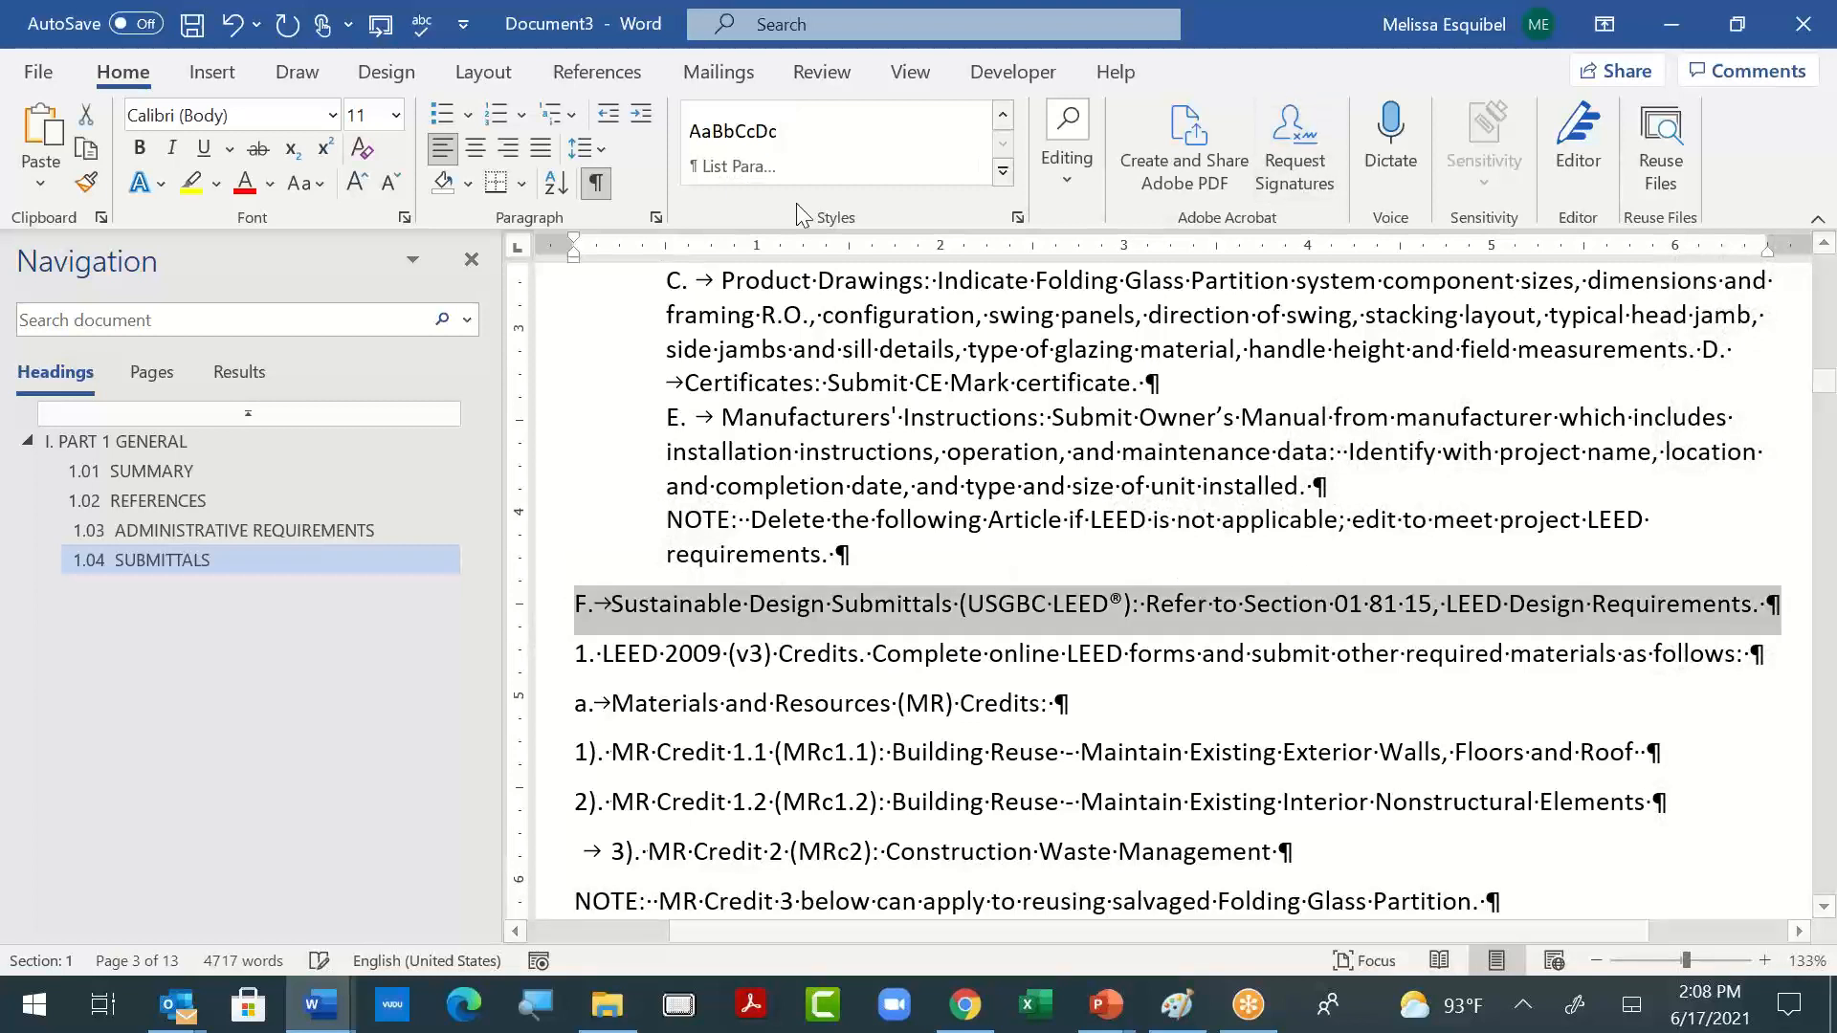
click(729, 139)
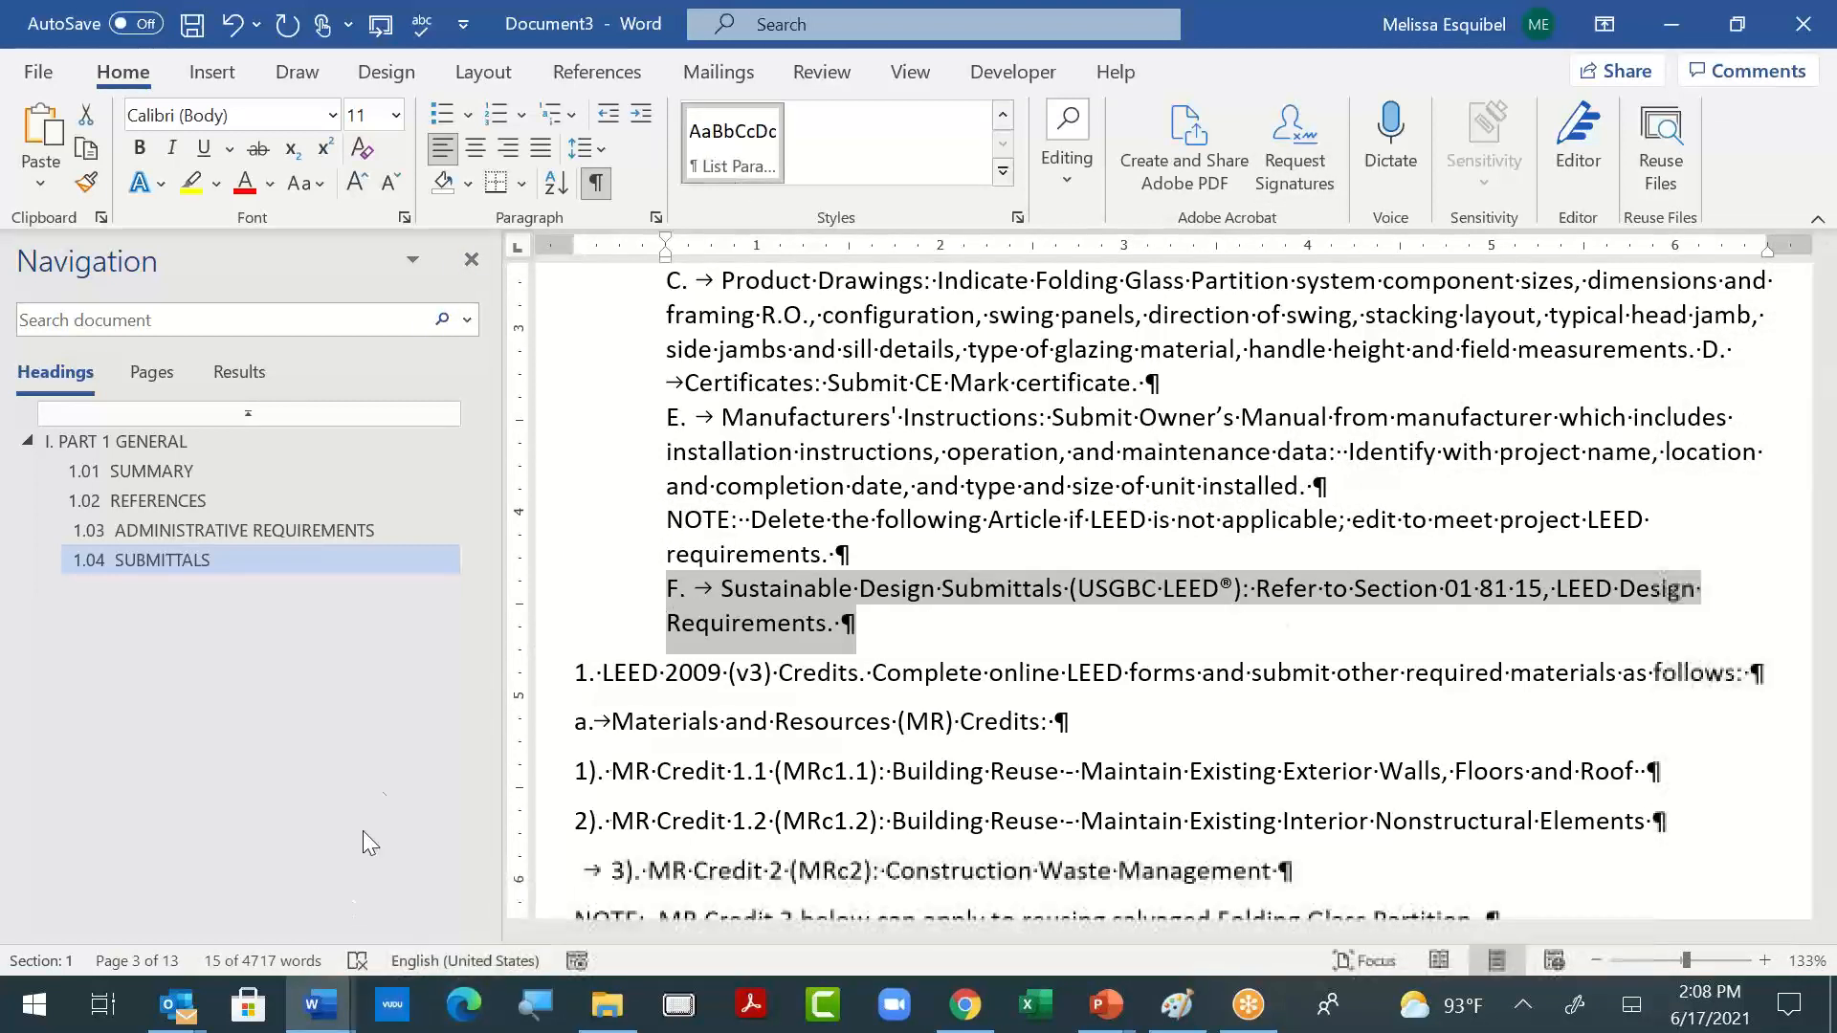
- Set the word "FOLDING" in the document's title to the Times New Roman font
click(864, 673)
scroll(900, 660, up, 15)
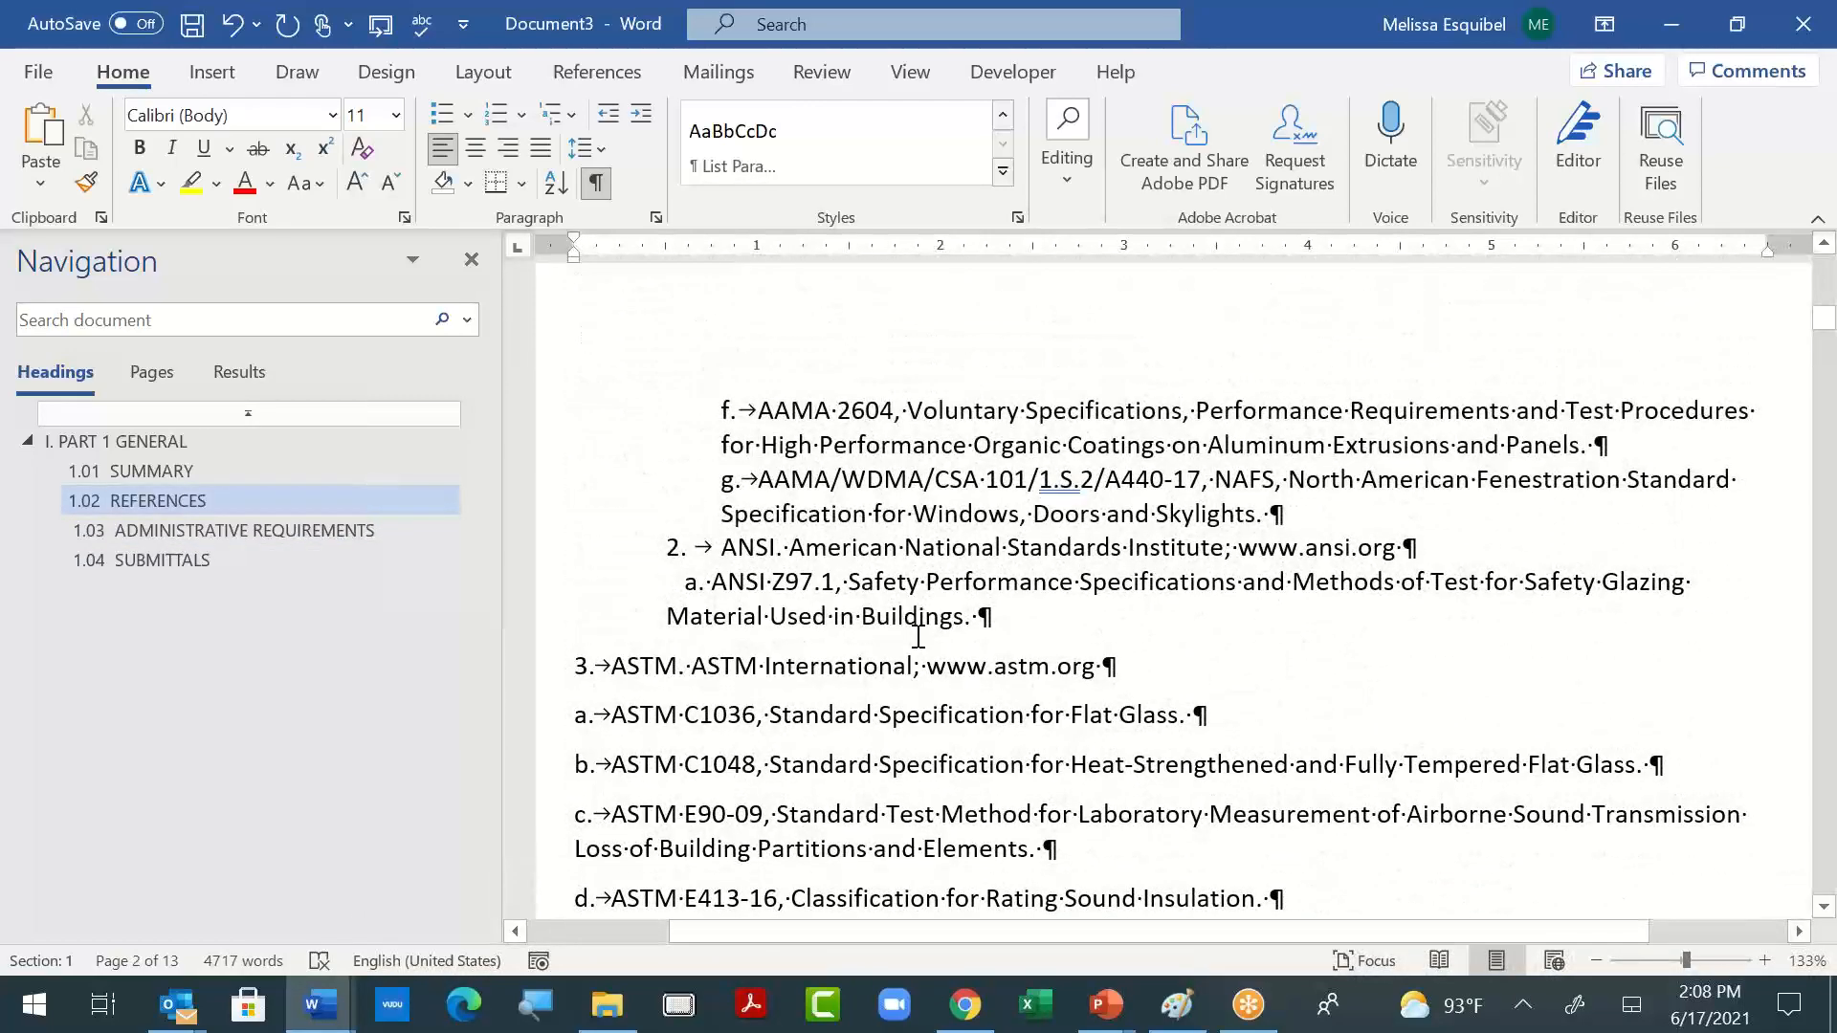
scroll(917, 636, up, 12)
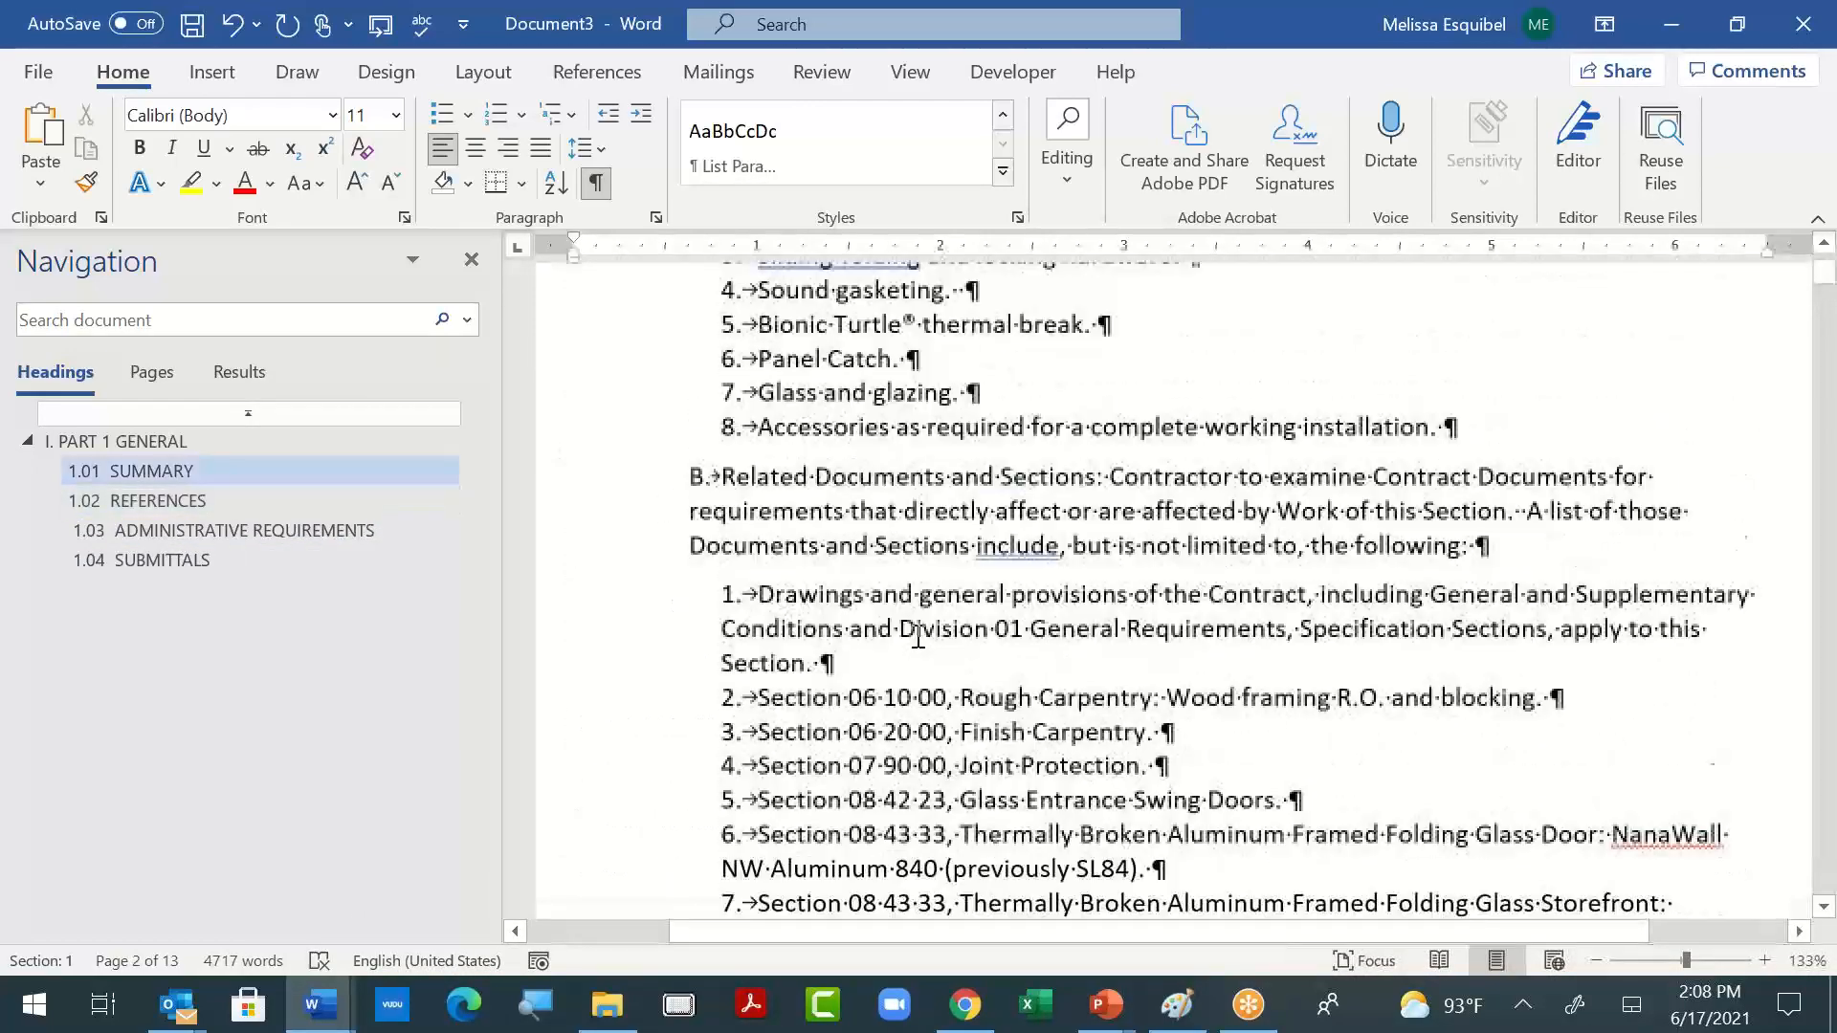
scroll(1150, 739, down, 3)
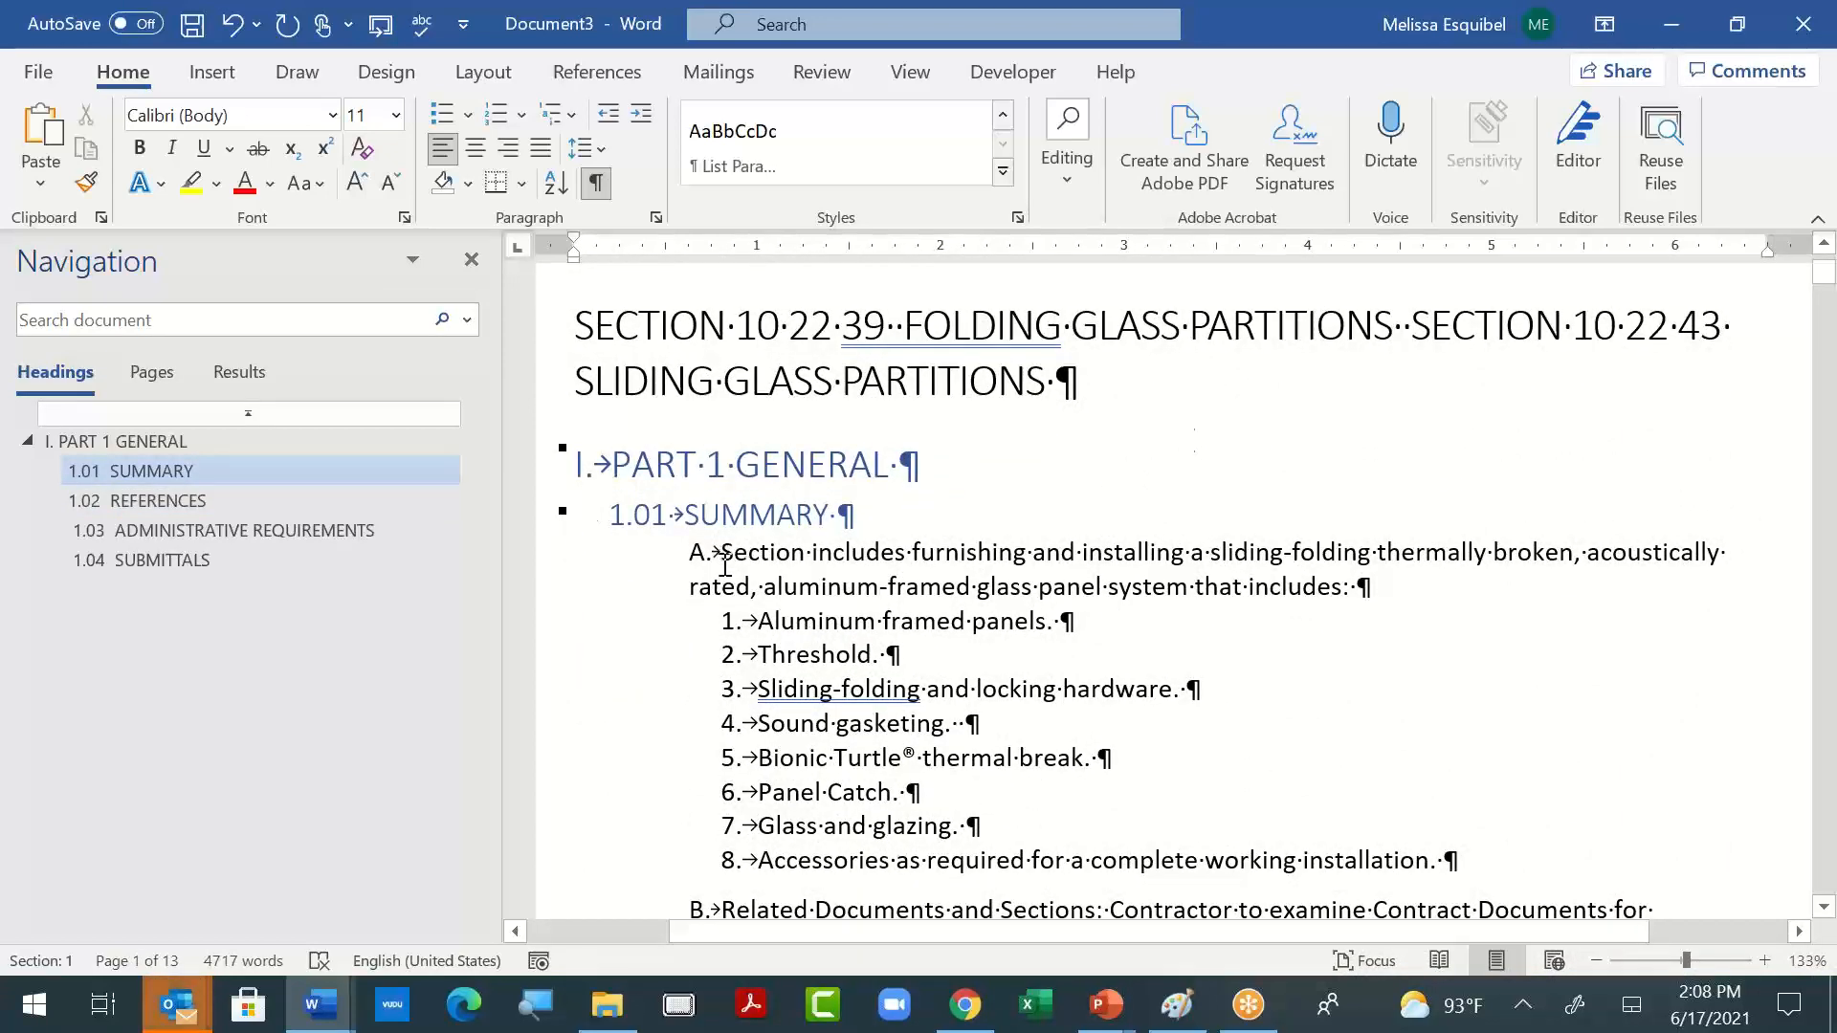
click(716, 513)
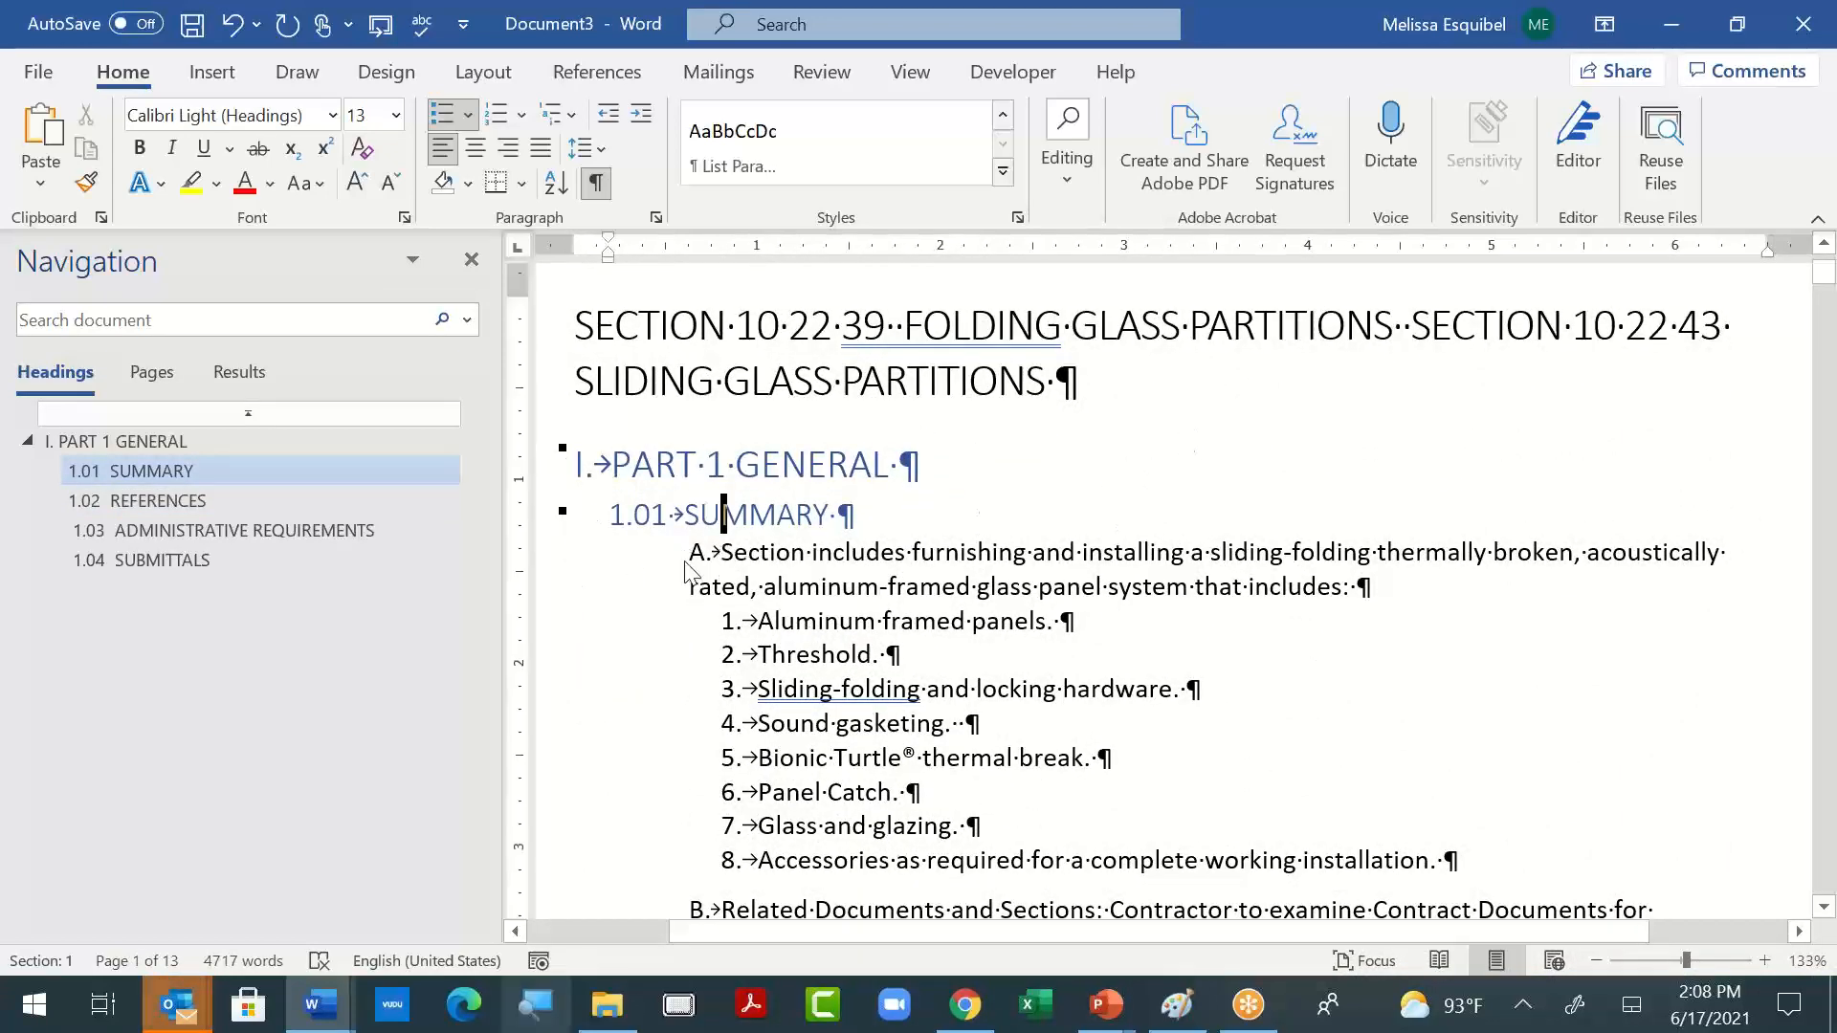
click(863, 380)
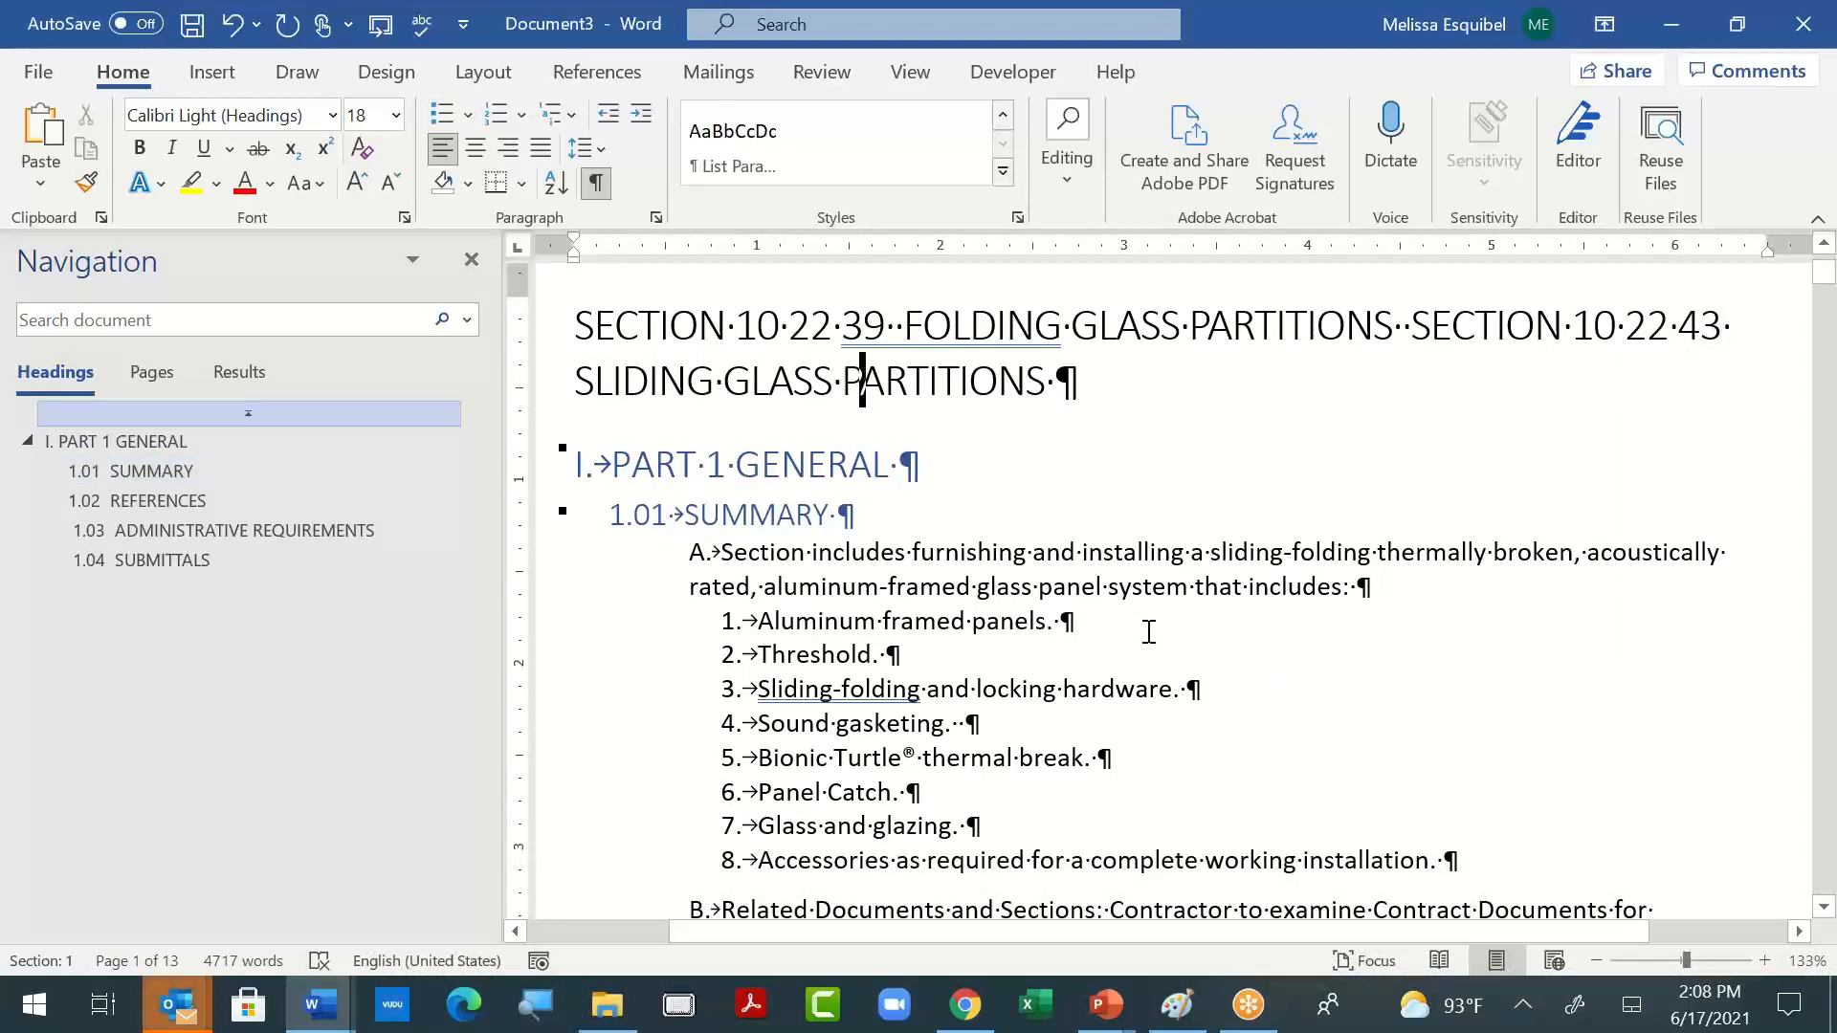
double_click(981, 322)
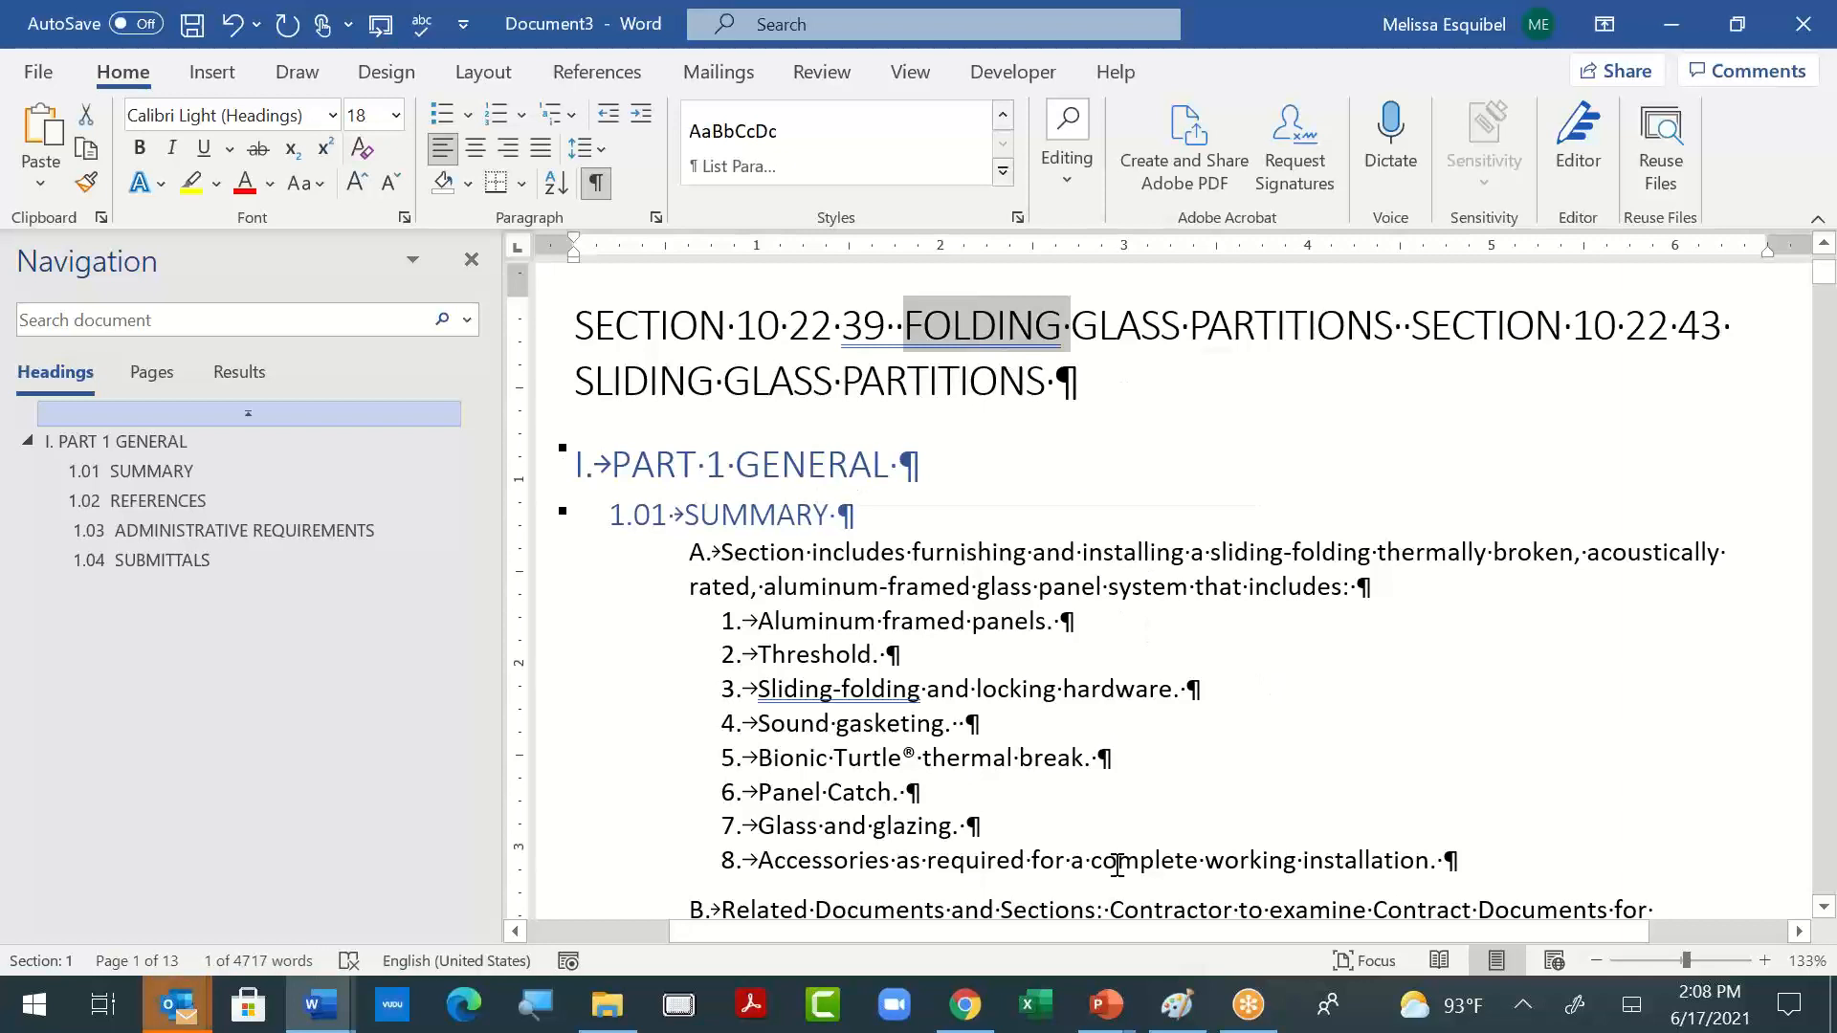
click(333, 114)
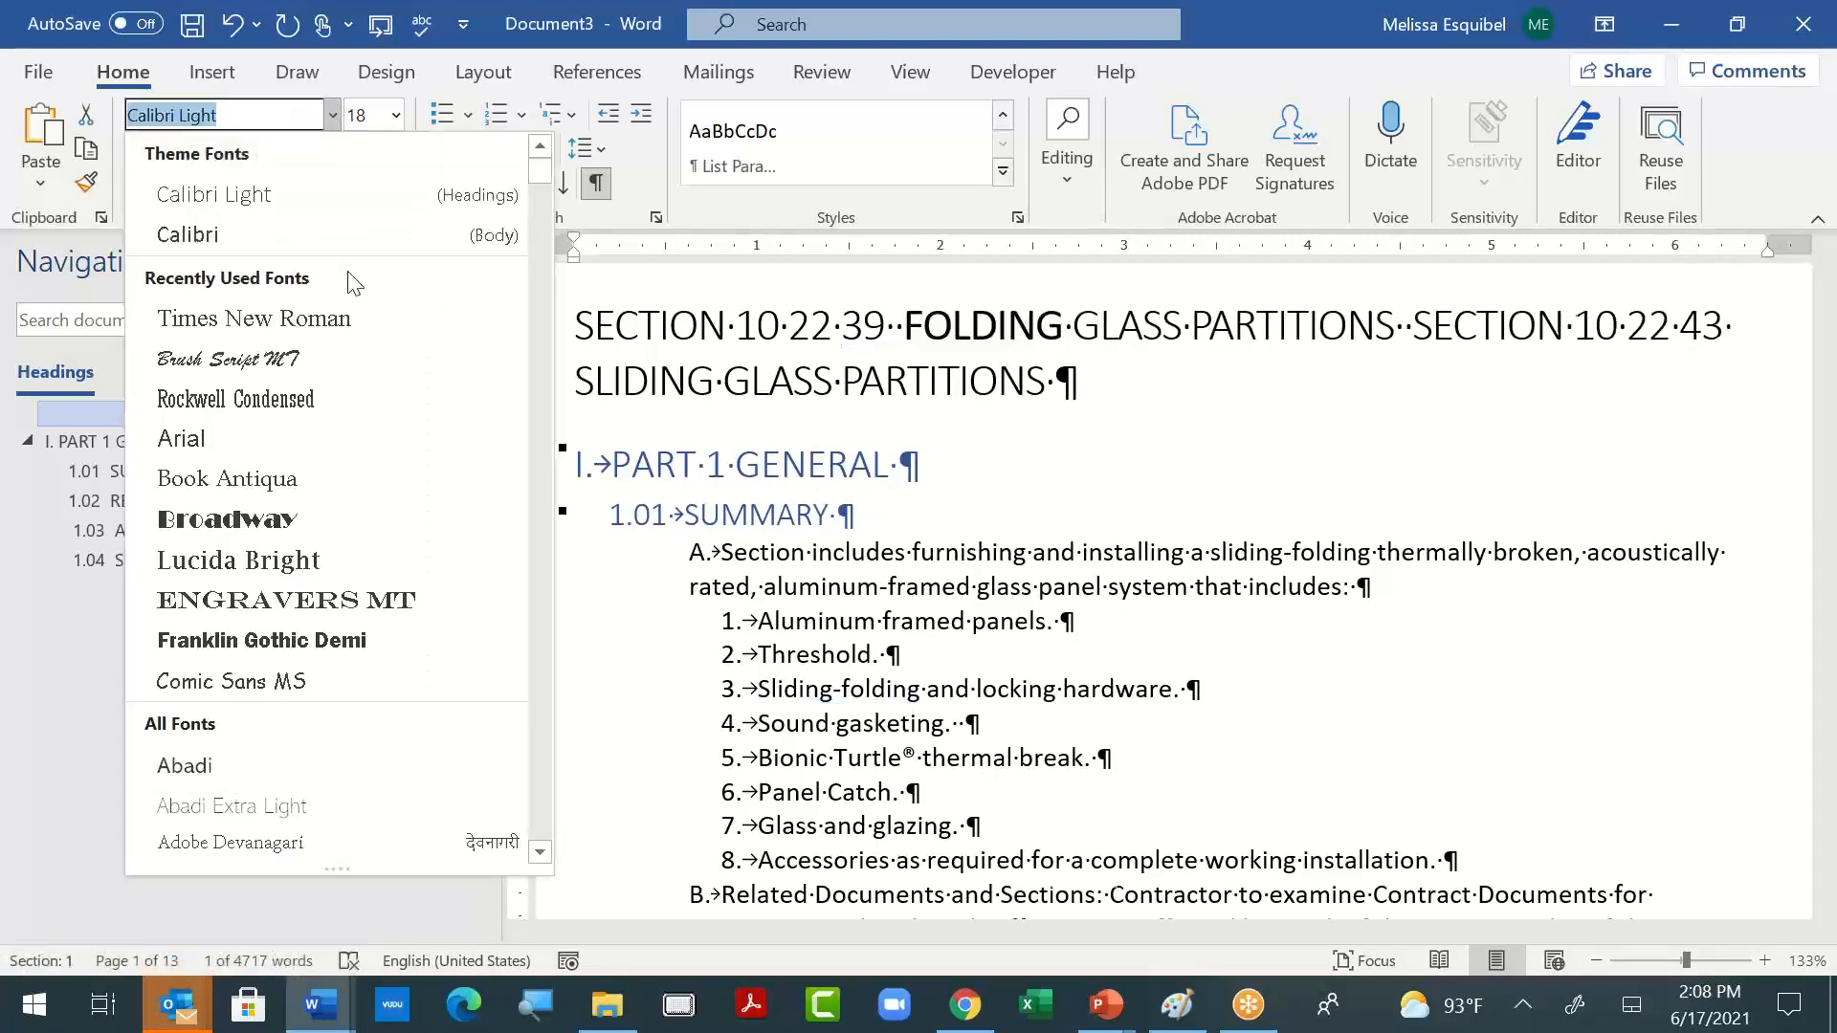
click(354, 315)
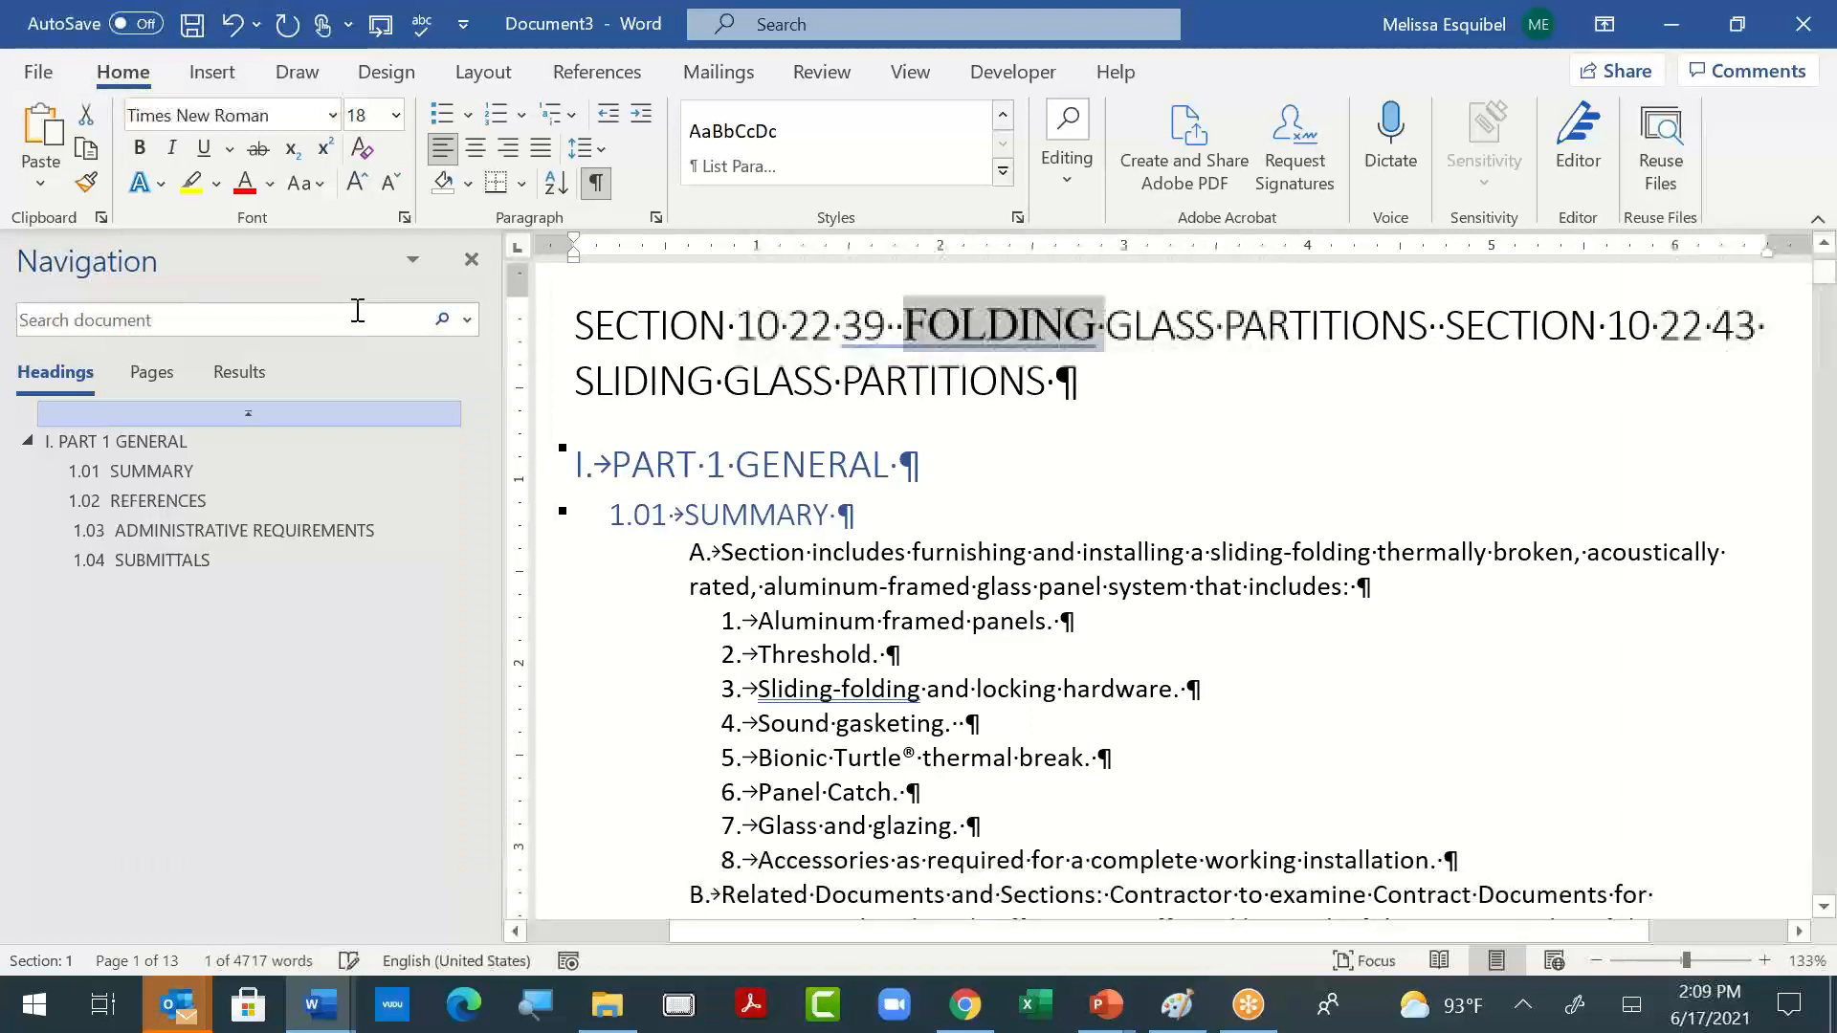
- Update the Title style to match the selected Times New Roman word
click(1000, 170)
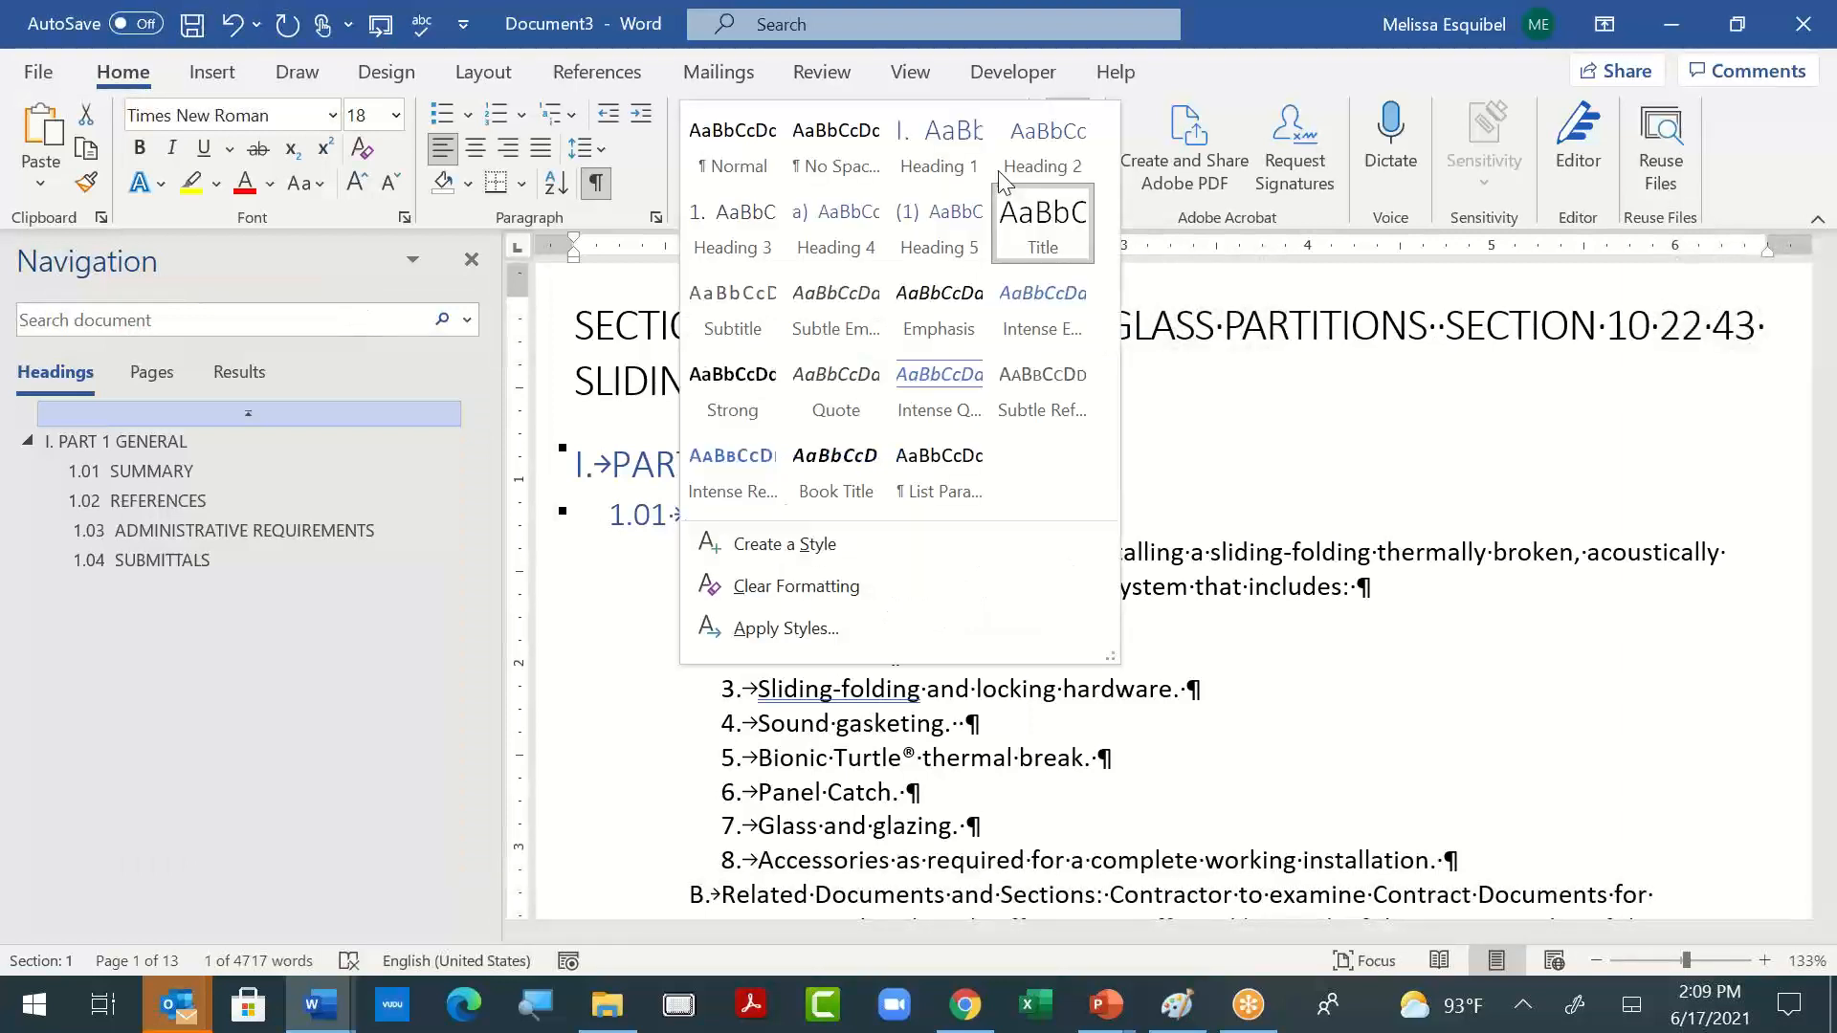
right_click(1028, 222)
click(1065, 232)
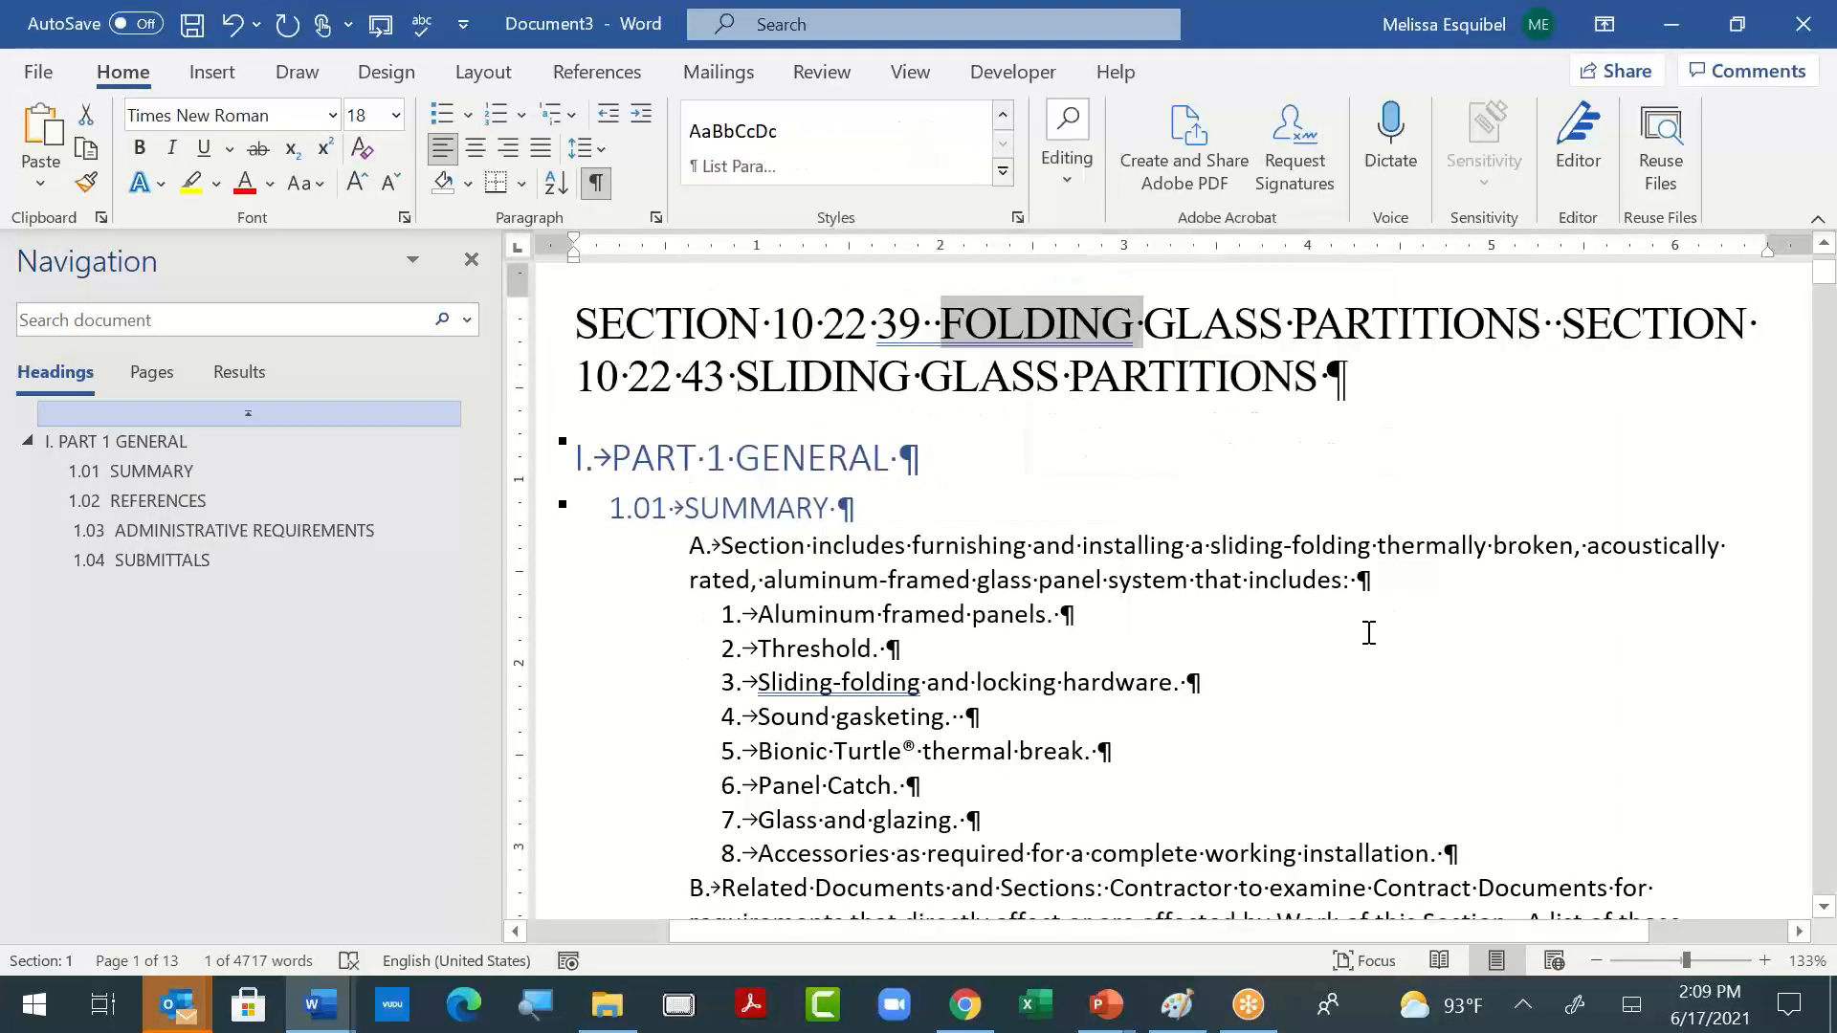
- Set the word "GENERAL" in the "PART 1 GENERAL" heading to Times New Roman with a black font color
click(783, 452)
double_click(811, 457)
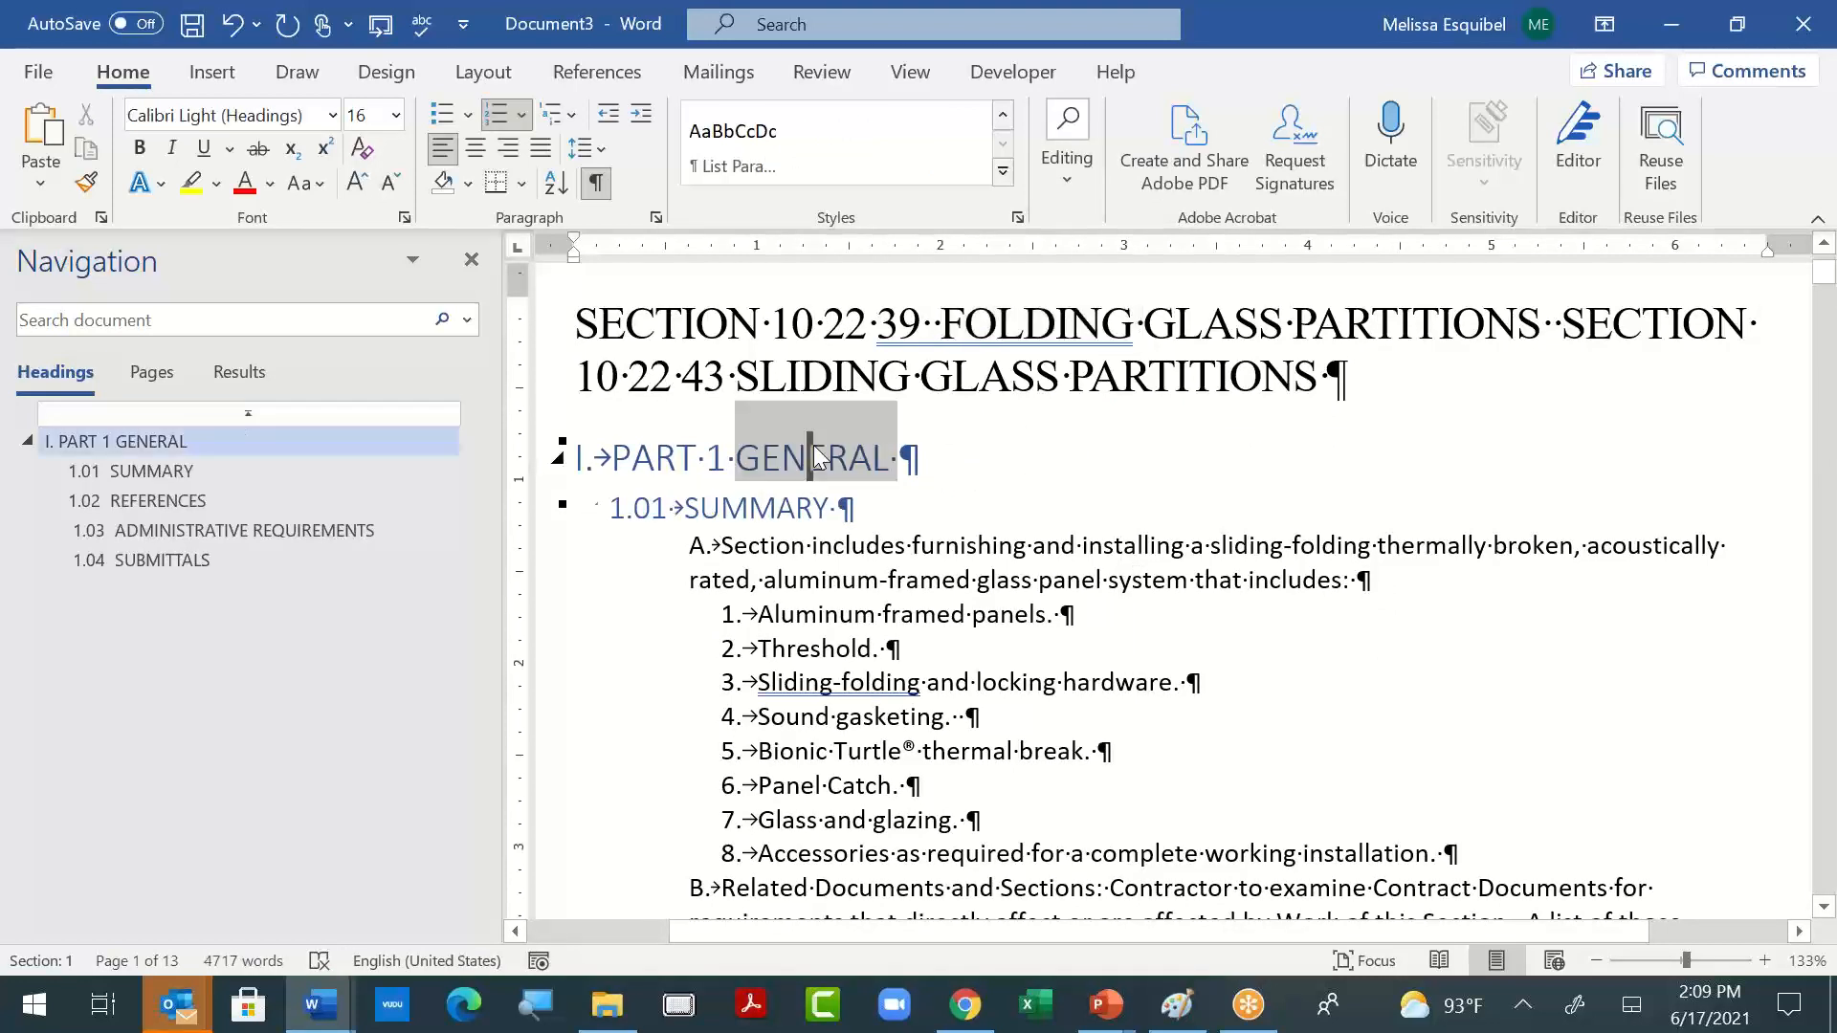
click(333, 117)
click(297, 306)
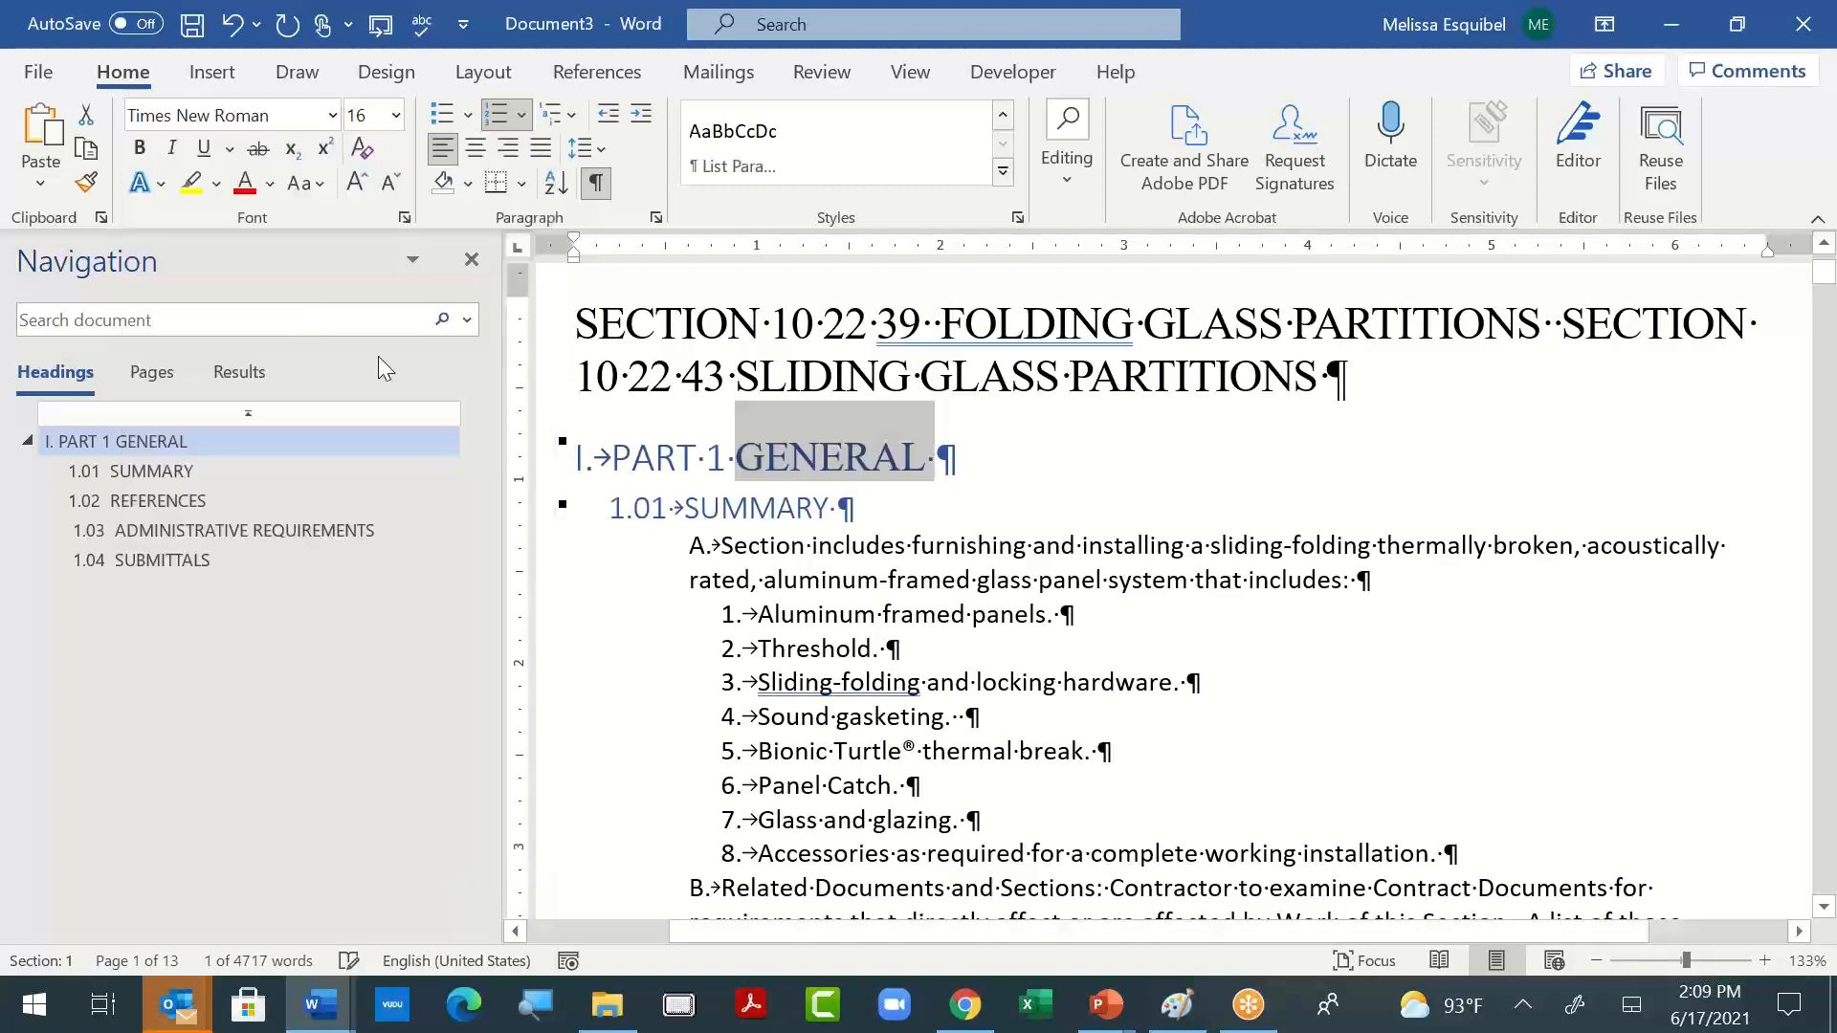
click(272, 185)
click(314, 233)
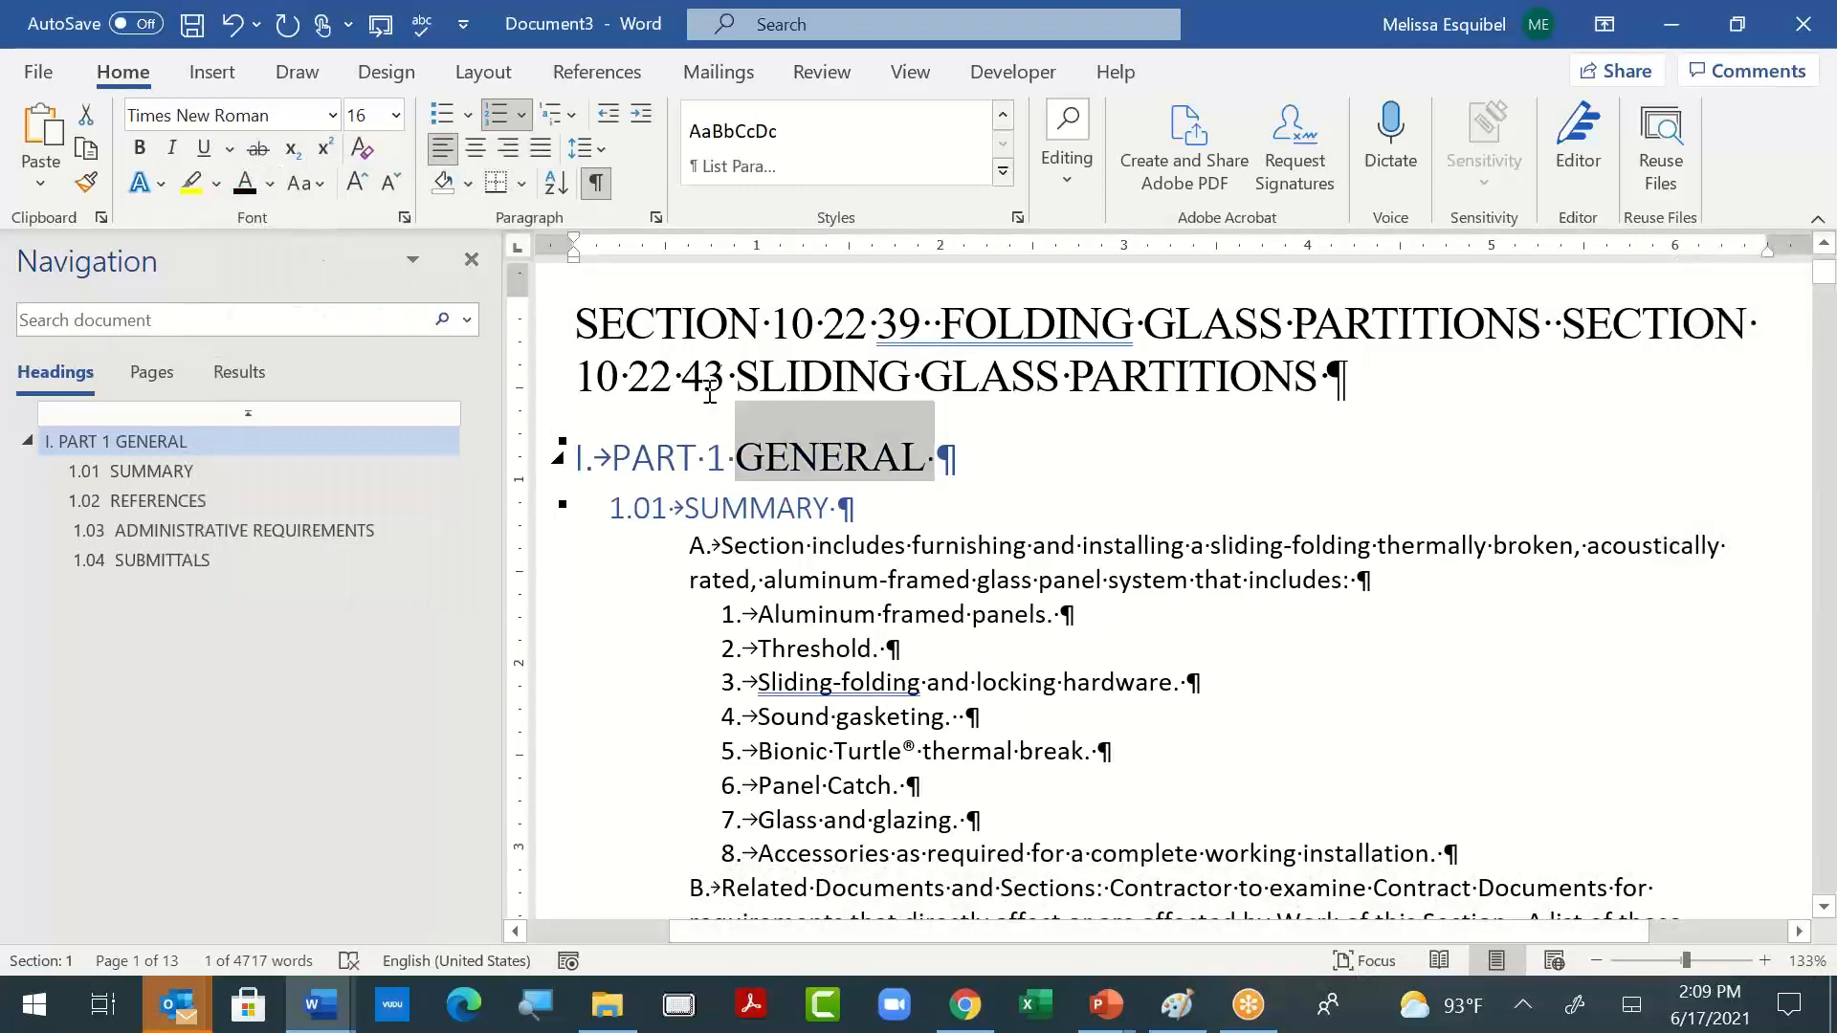
- Update the Heading 1 style to match the selected word "GENERAL"
click(1003, 171)
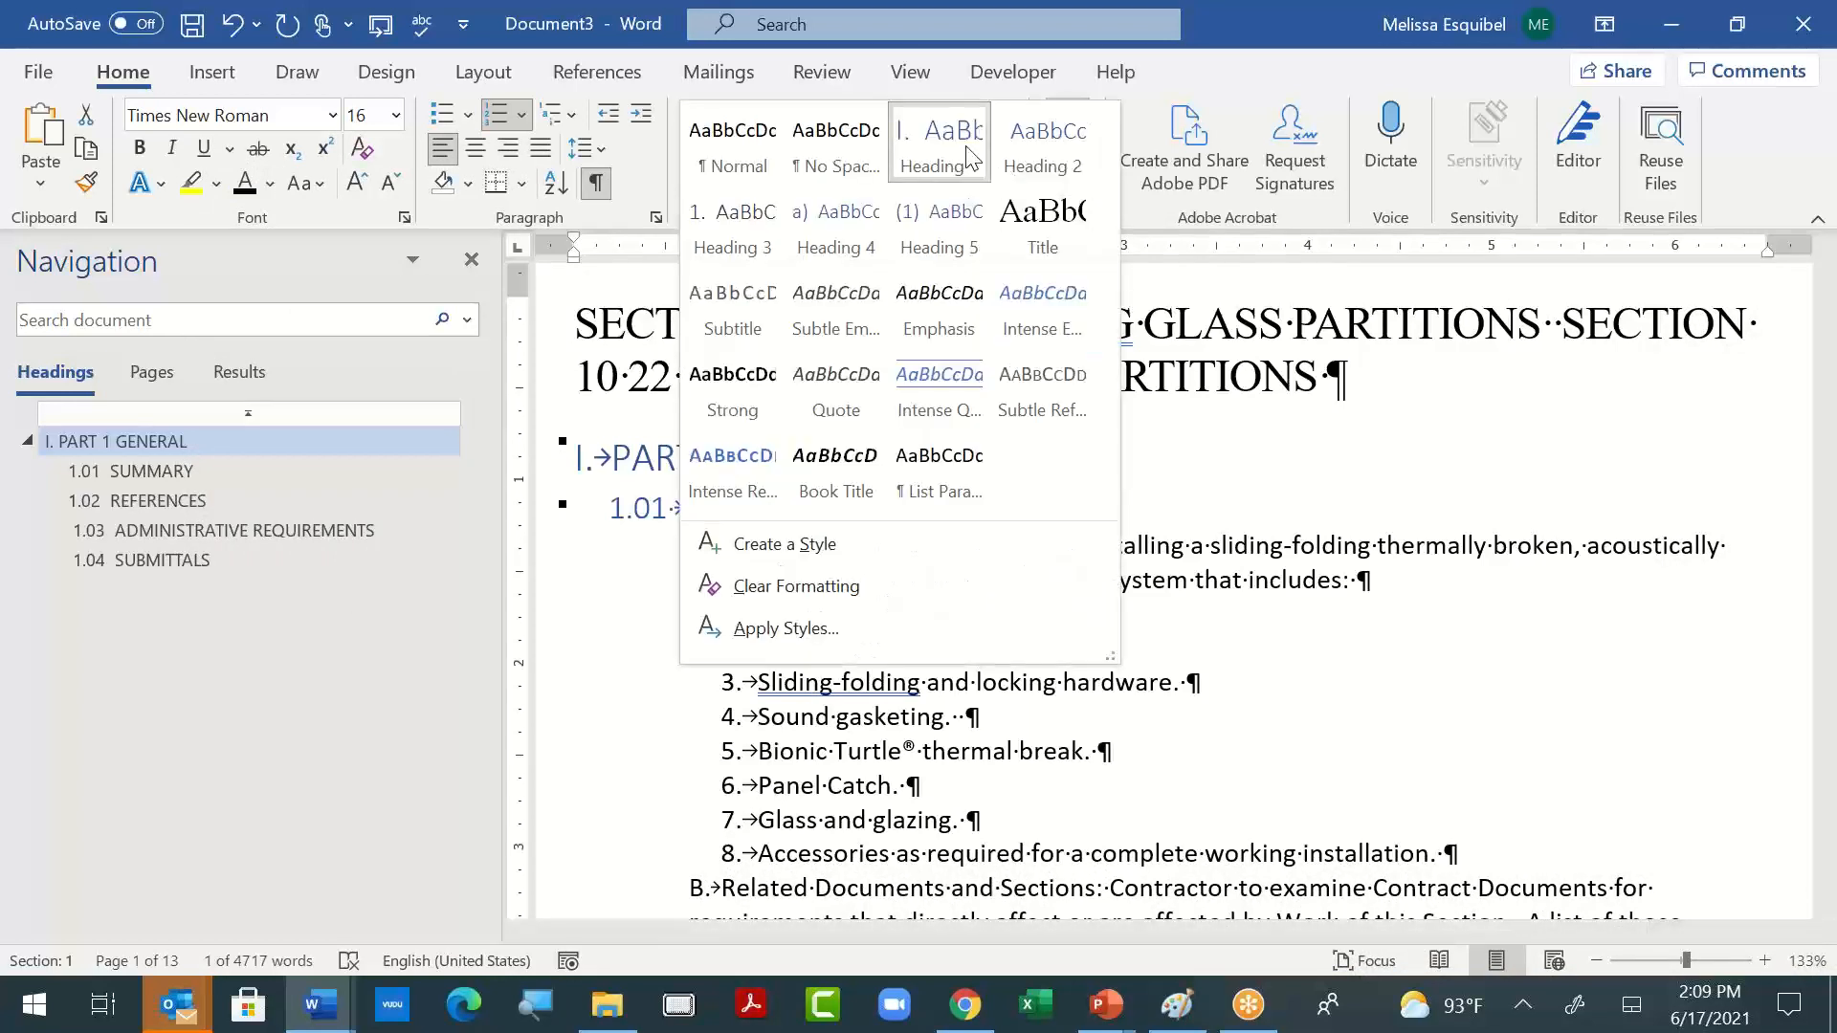
right_click(985, 170)
click(1100, 181)
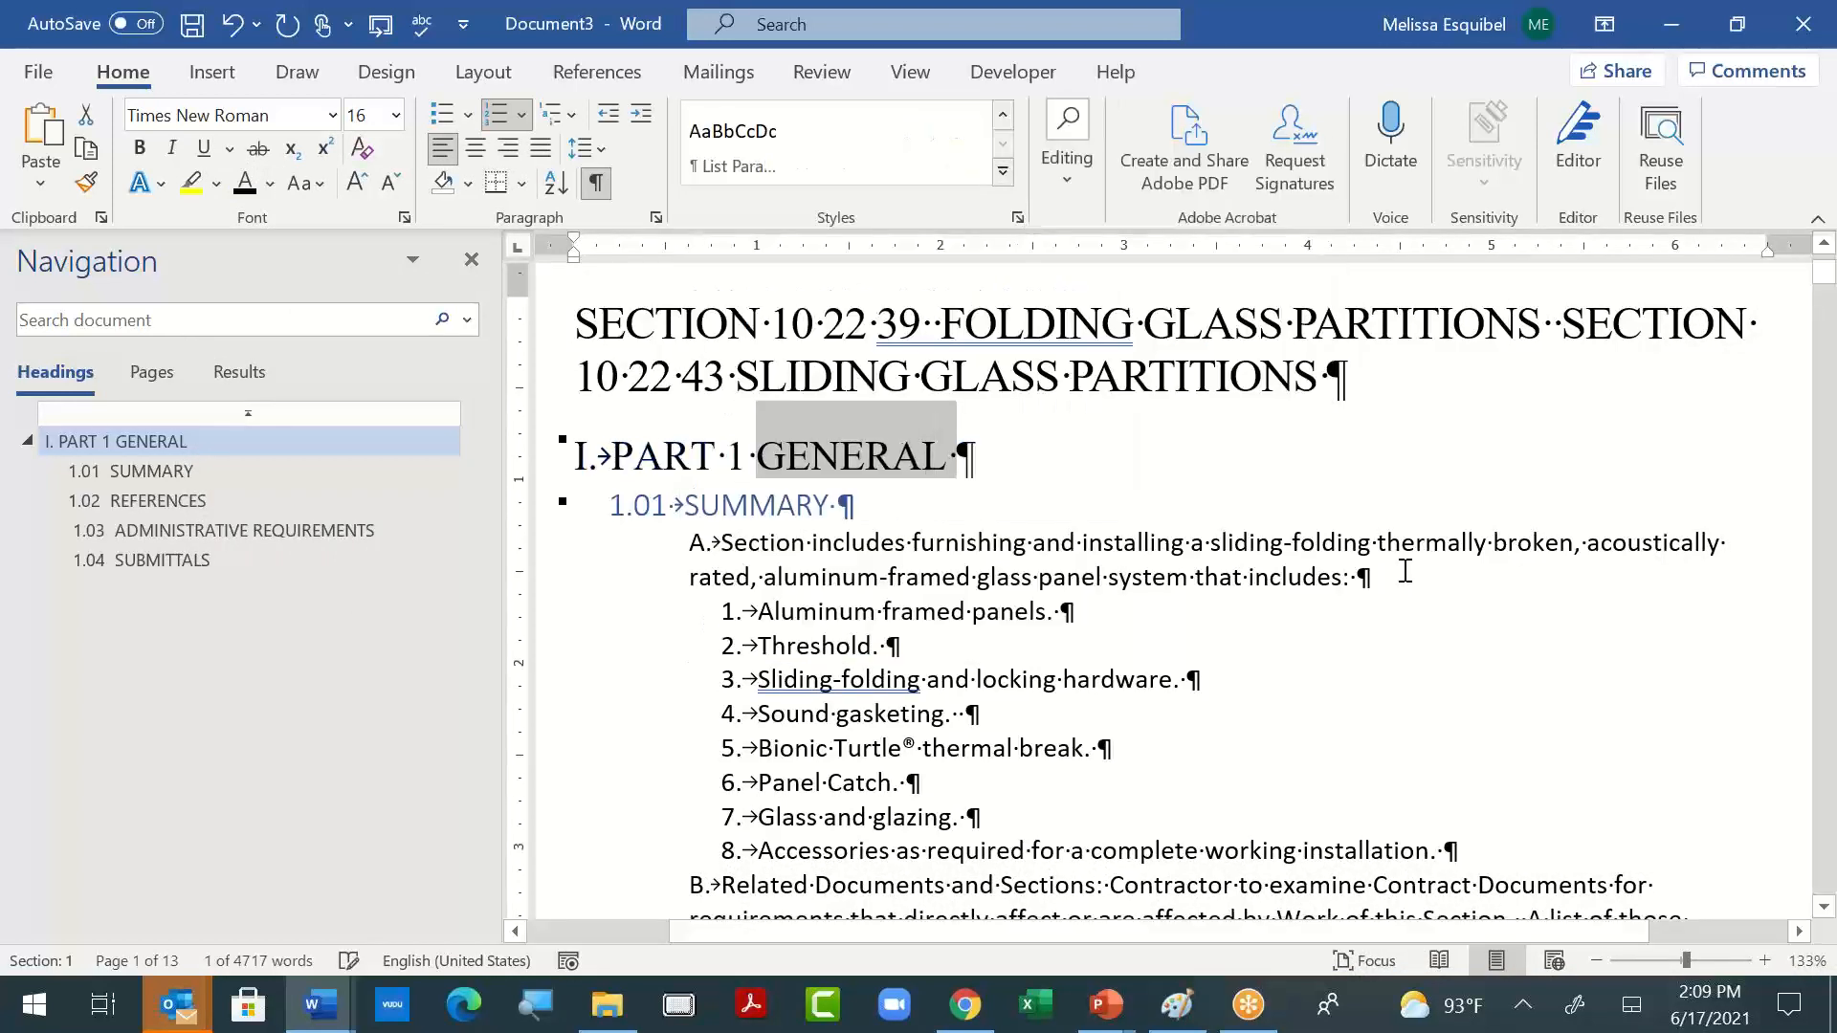
- Set the "SUMMARY" heading text to Times New Roman and update the Heading 2 style to match it
click(766, 506)
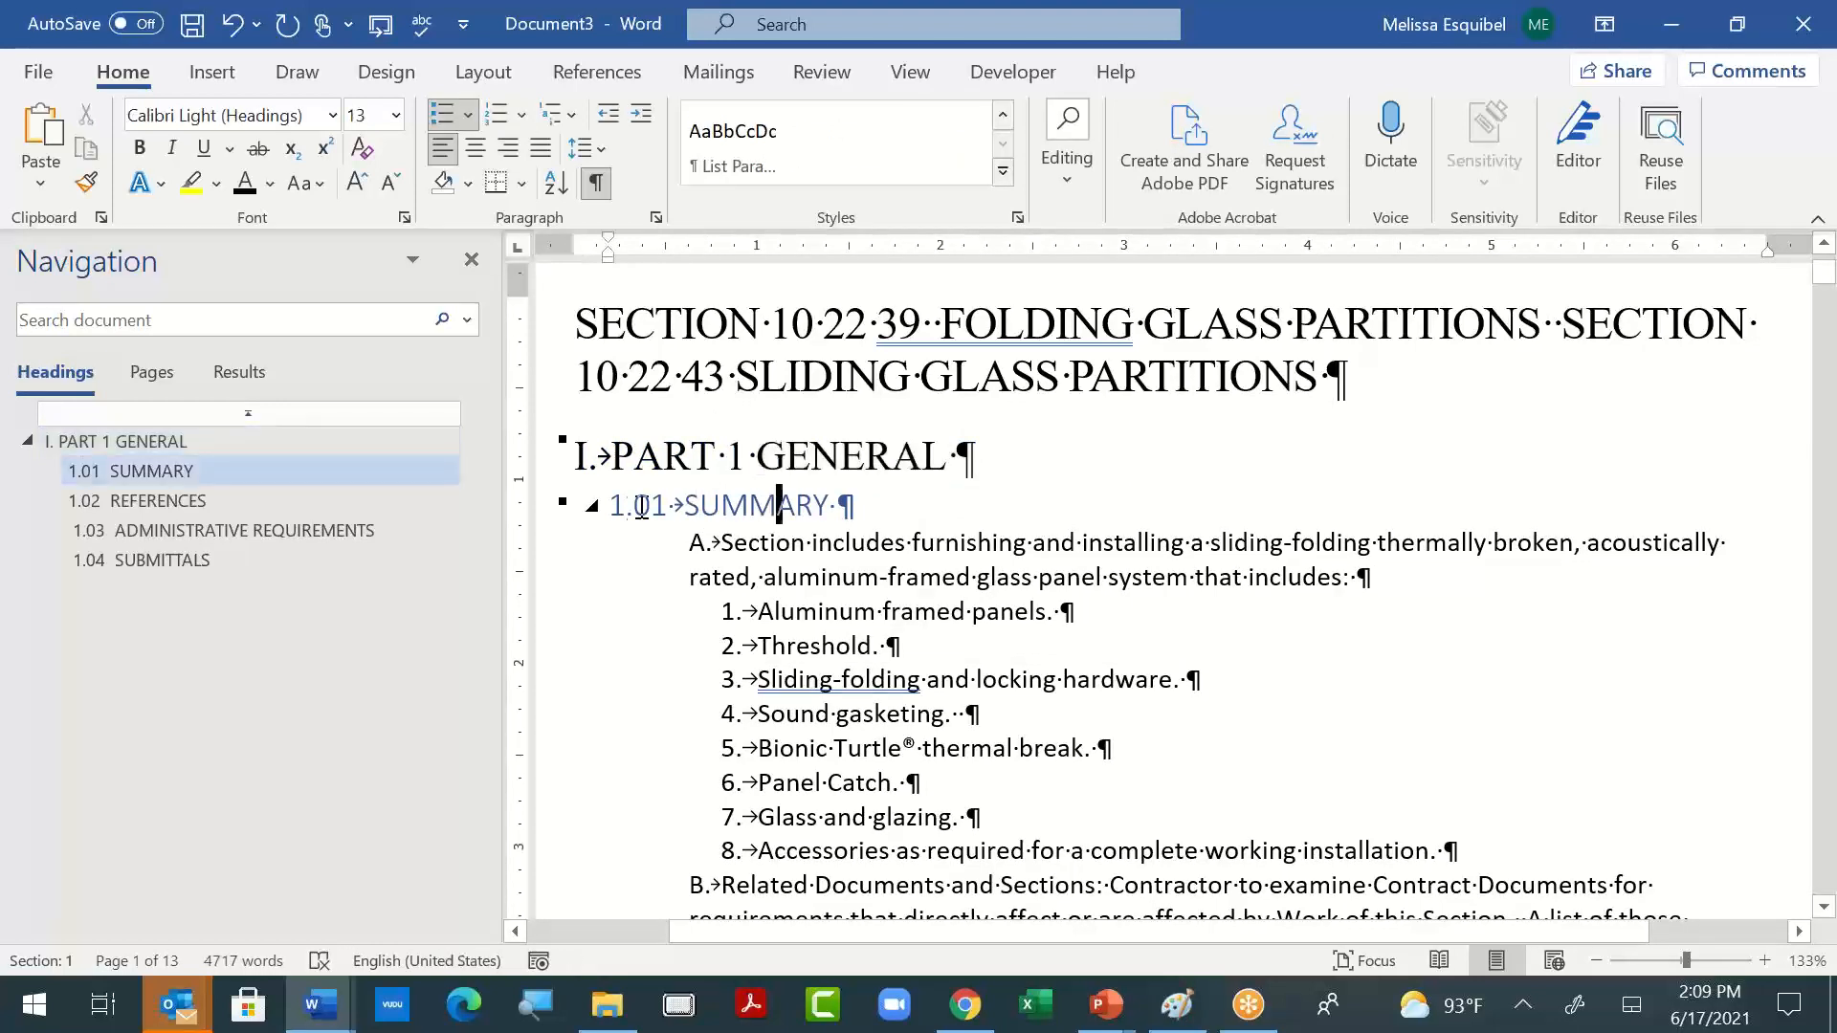
double_click(771, 505)
click(332, 116)
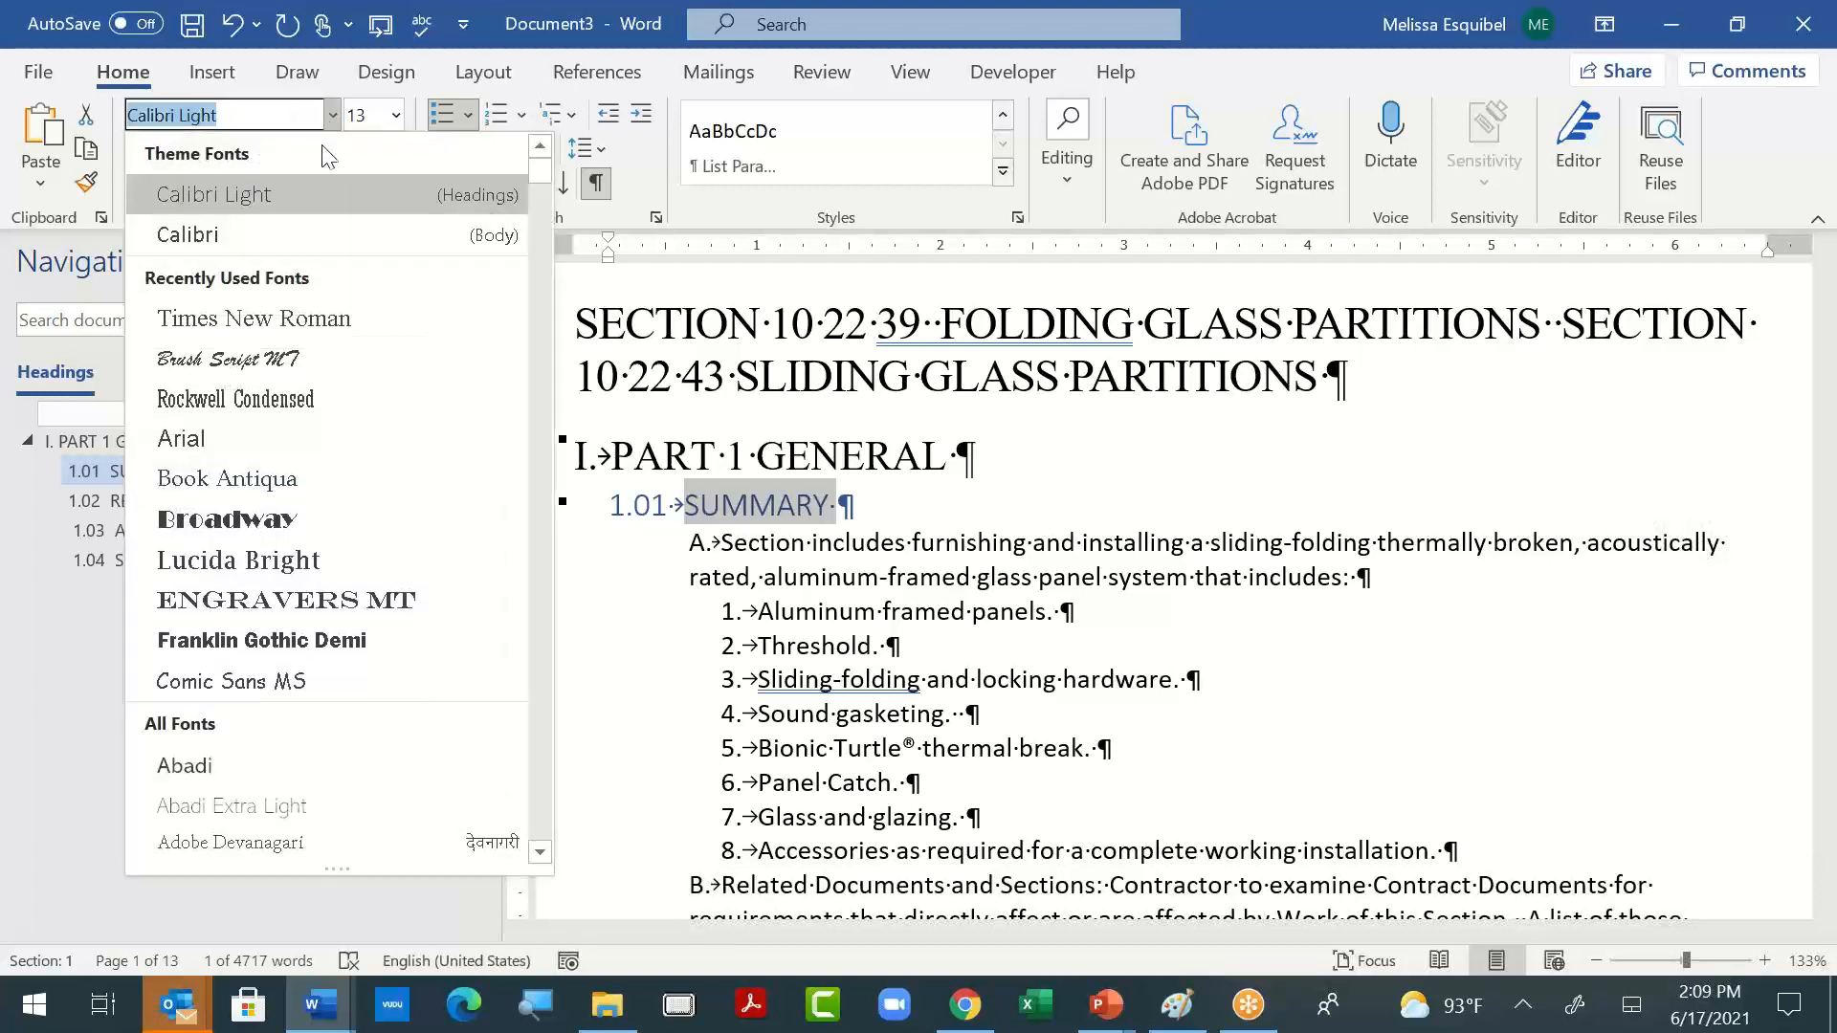
click(330, 315)
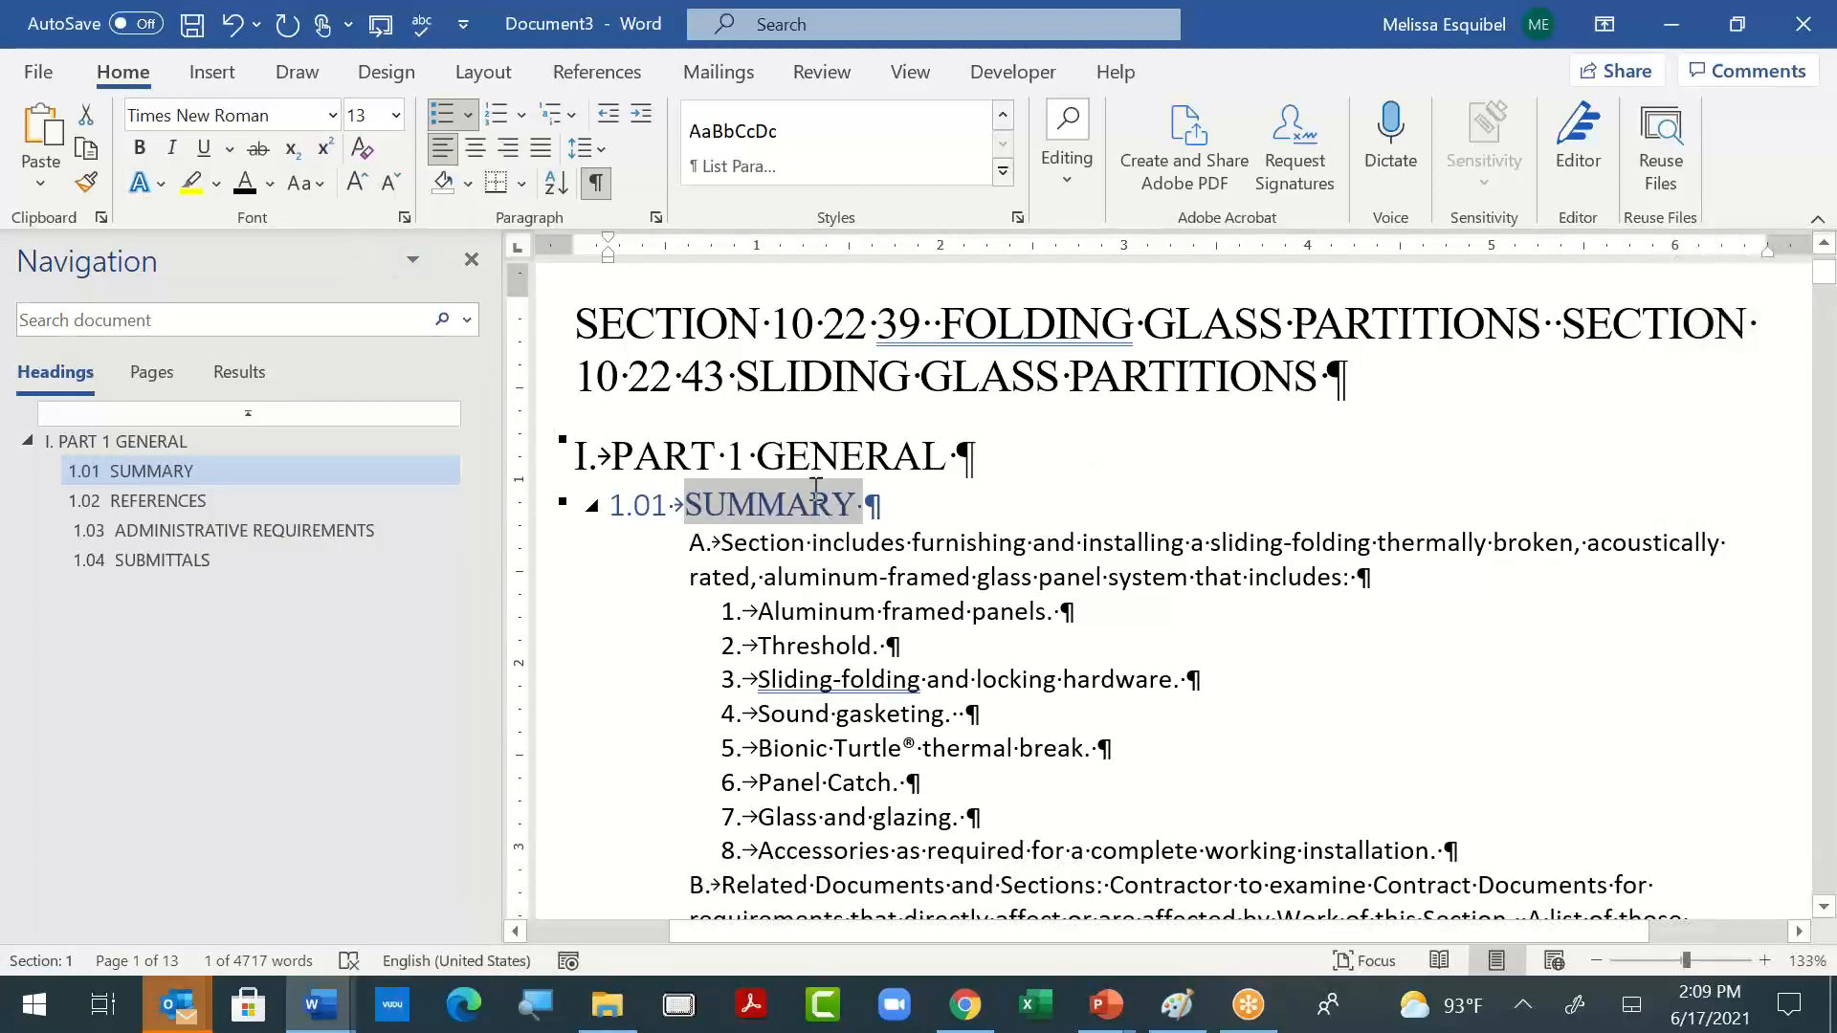
click(1003, 174)
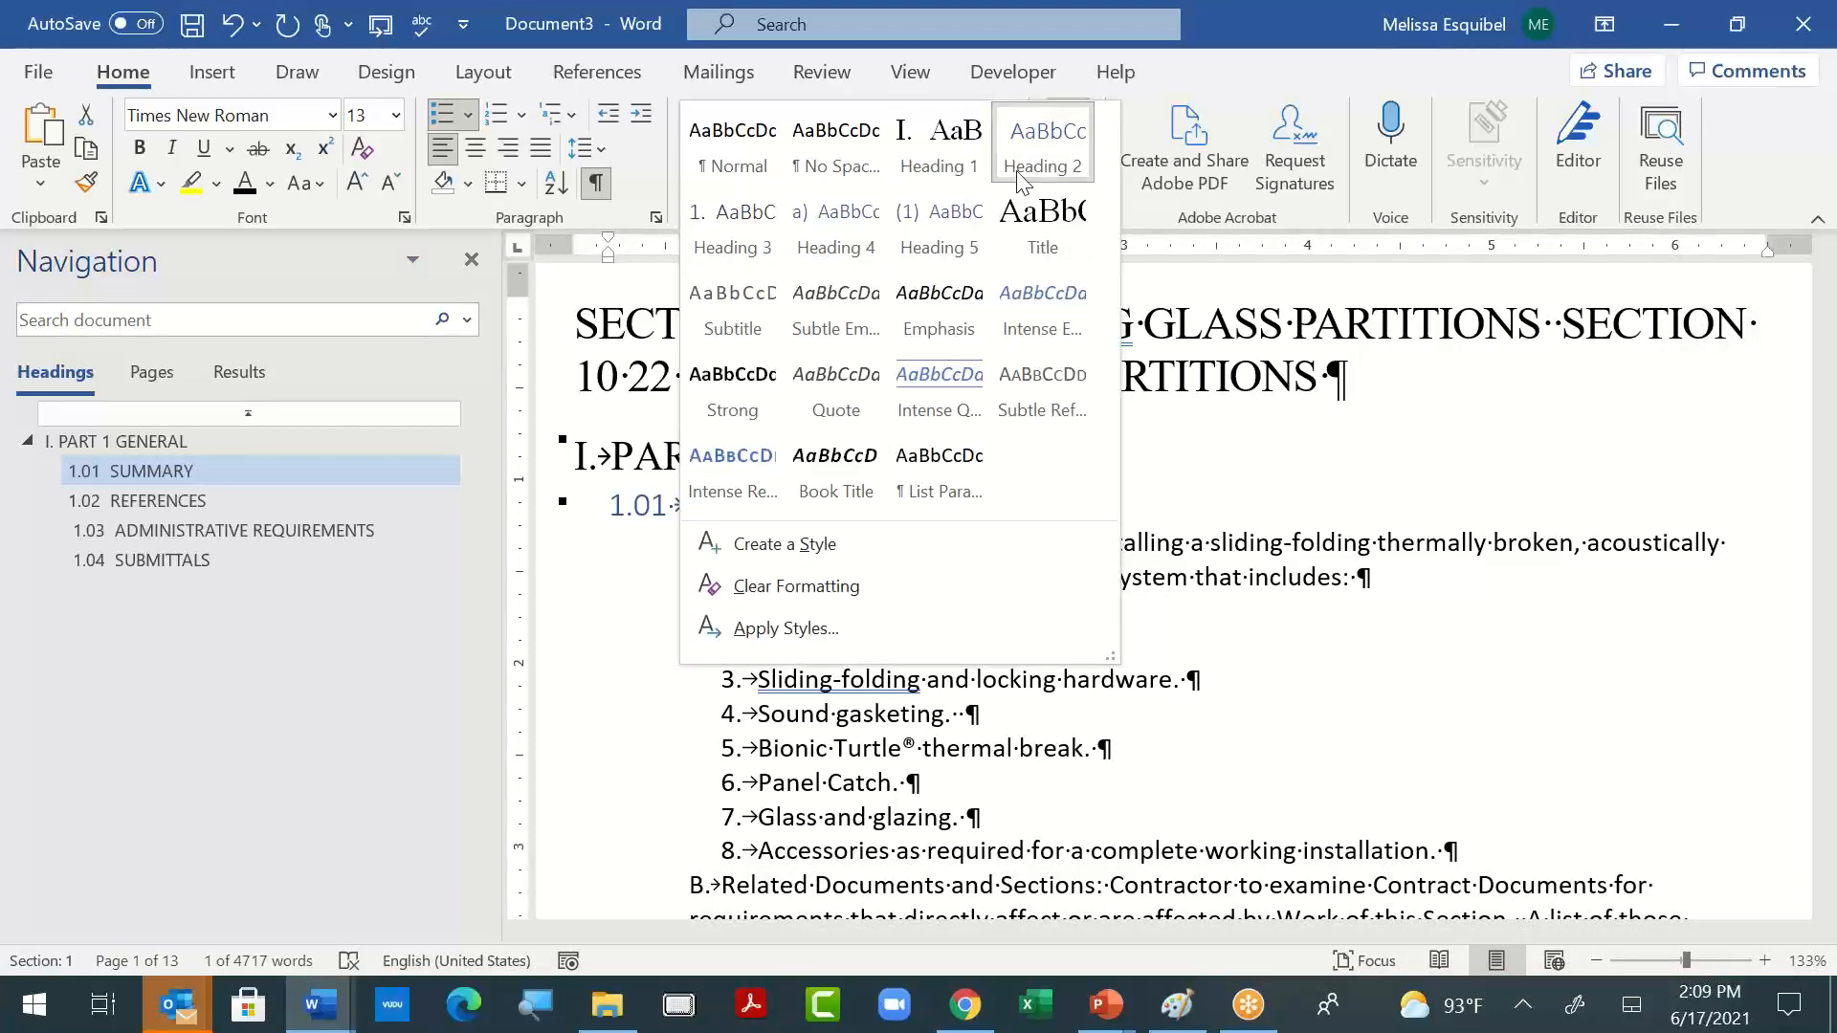
click(1022, 178)
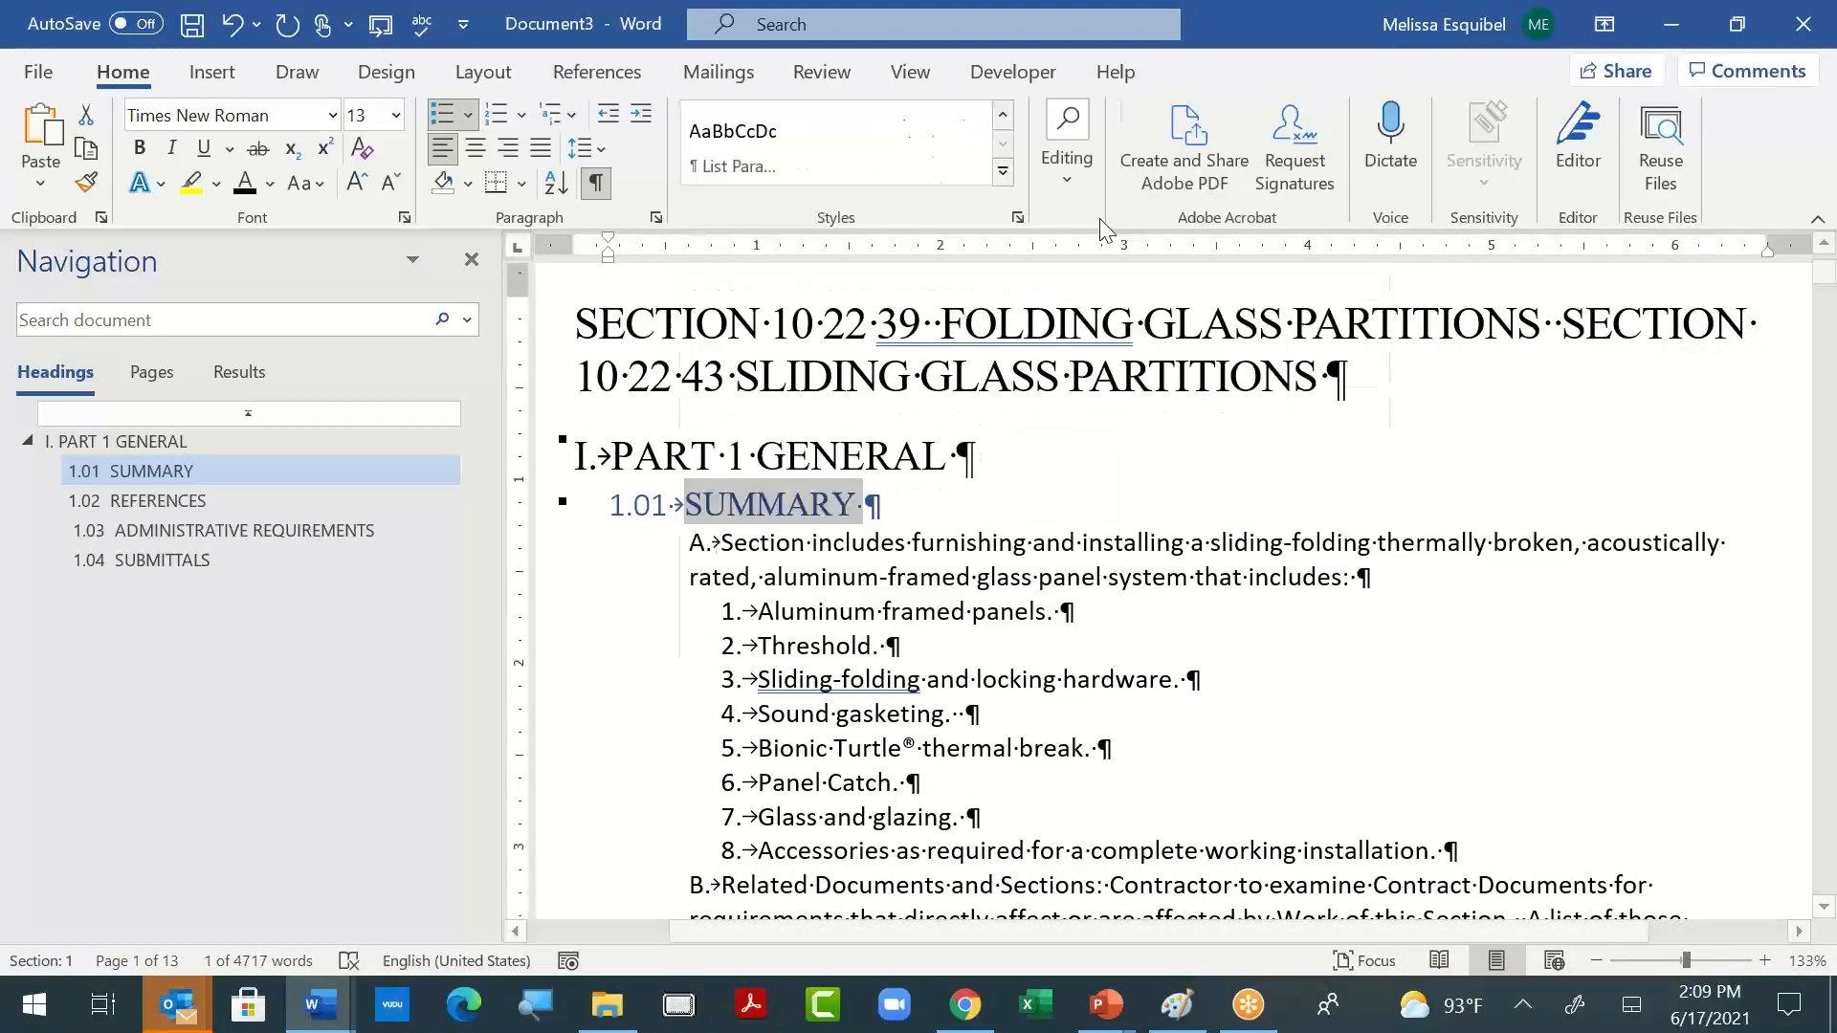
- Modify the List Paragraph style so that its font is Times New Roman
click(806, 541)
right_click(732, 153)
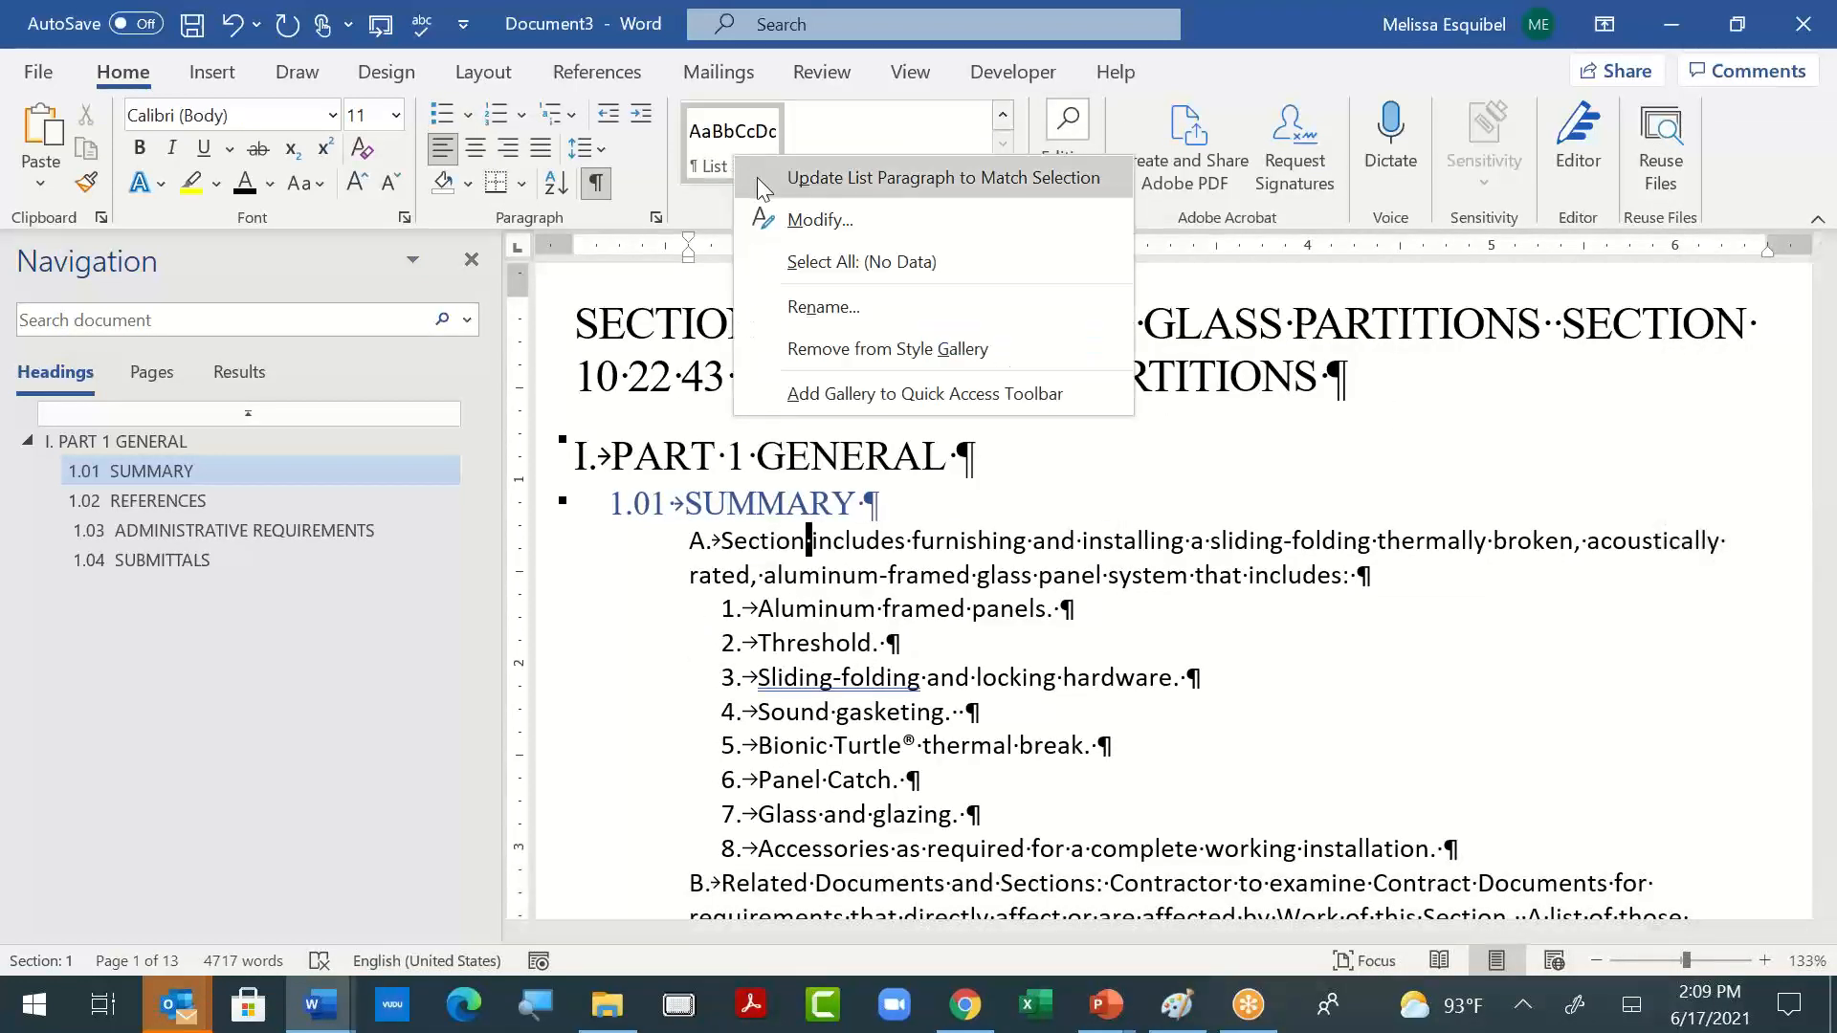
click(821, 219)
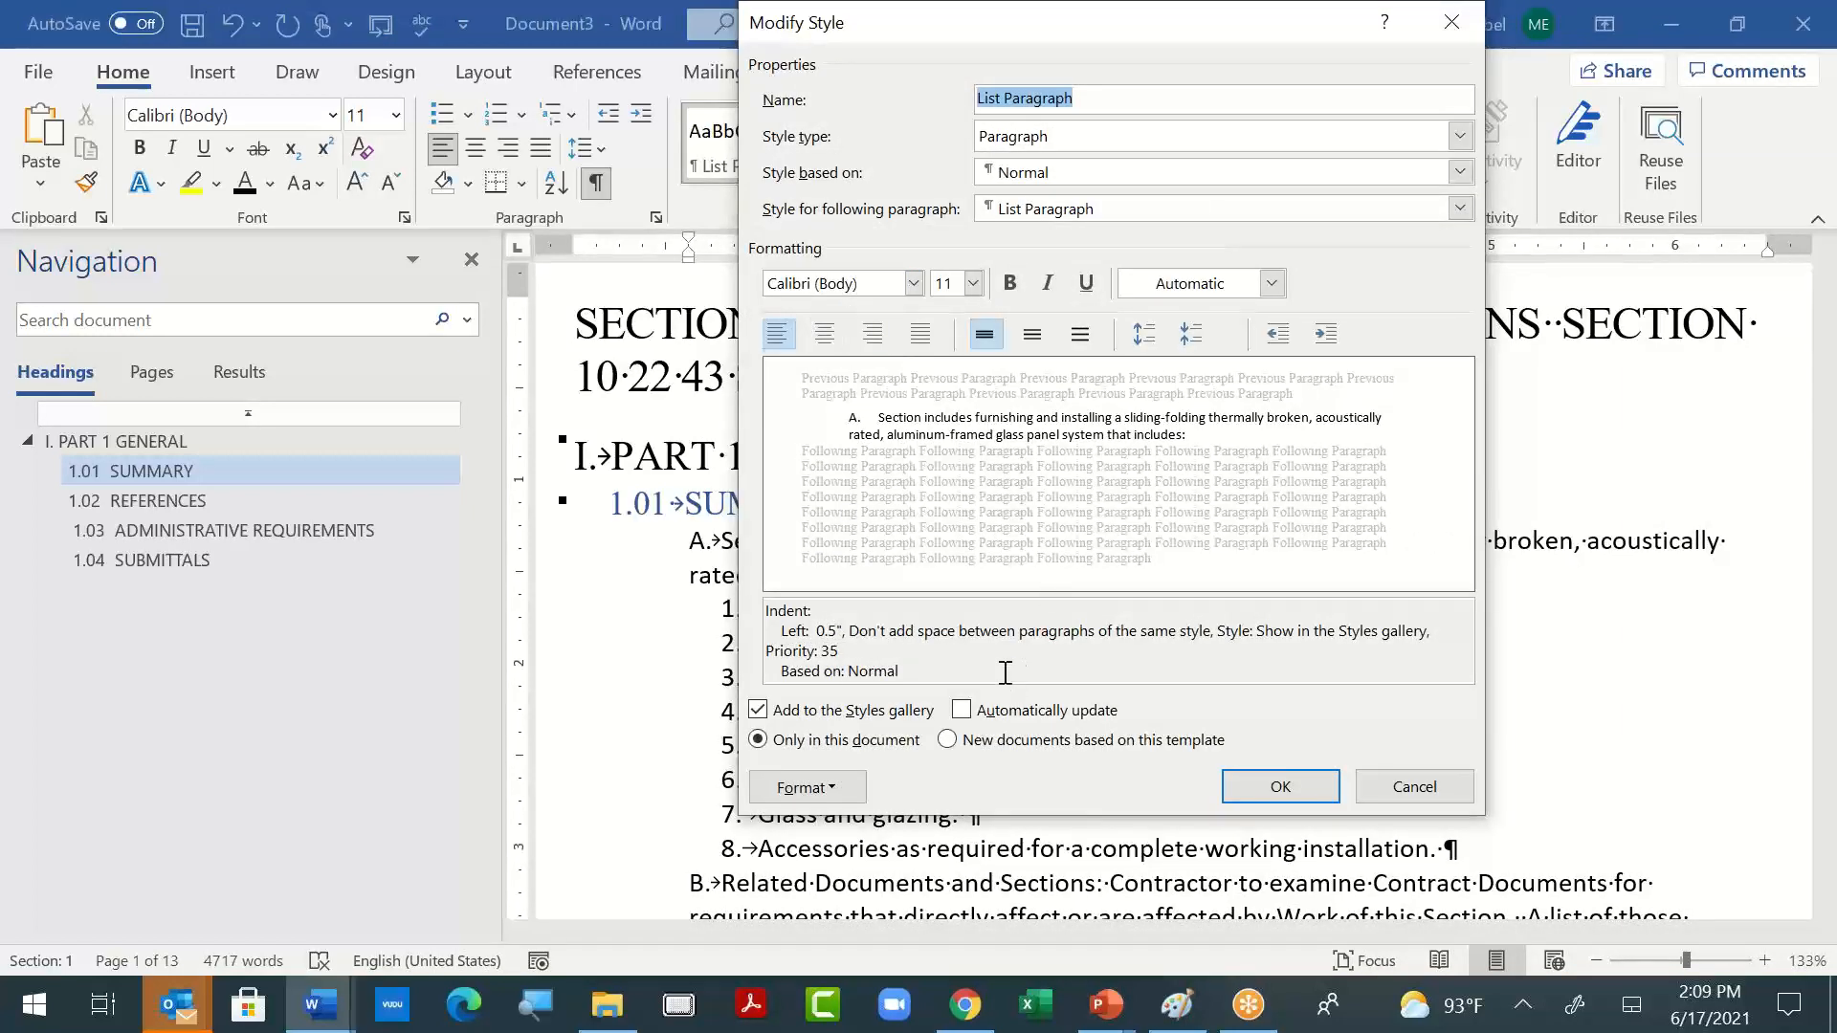
click(914, 283)
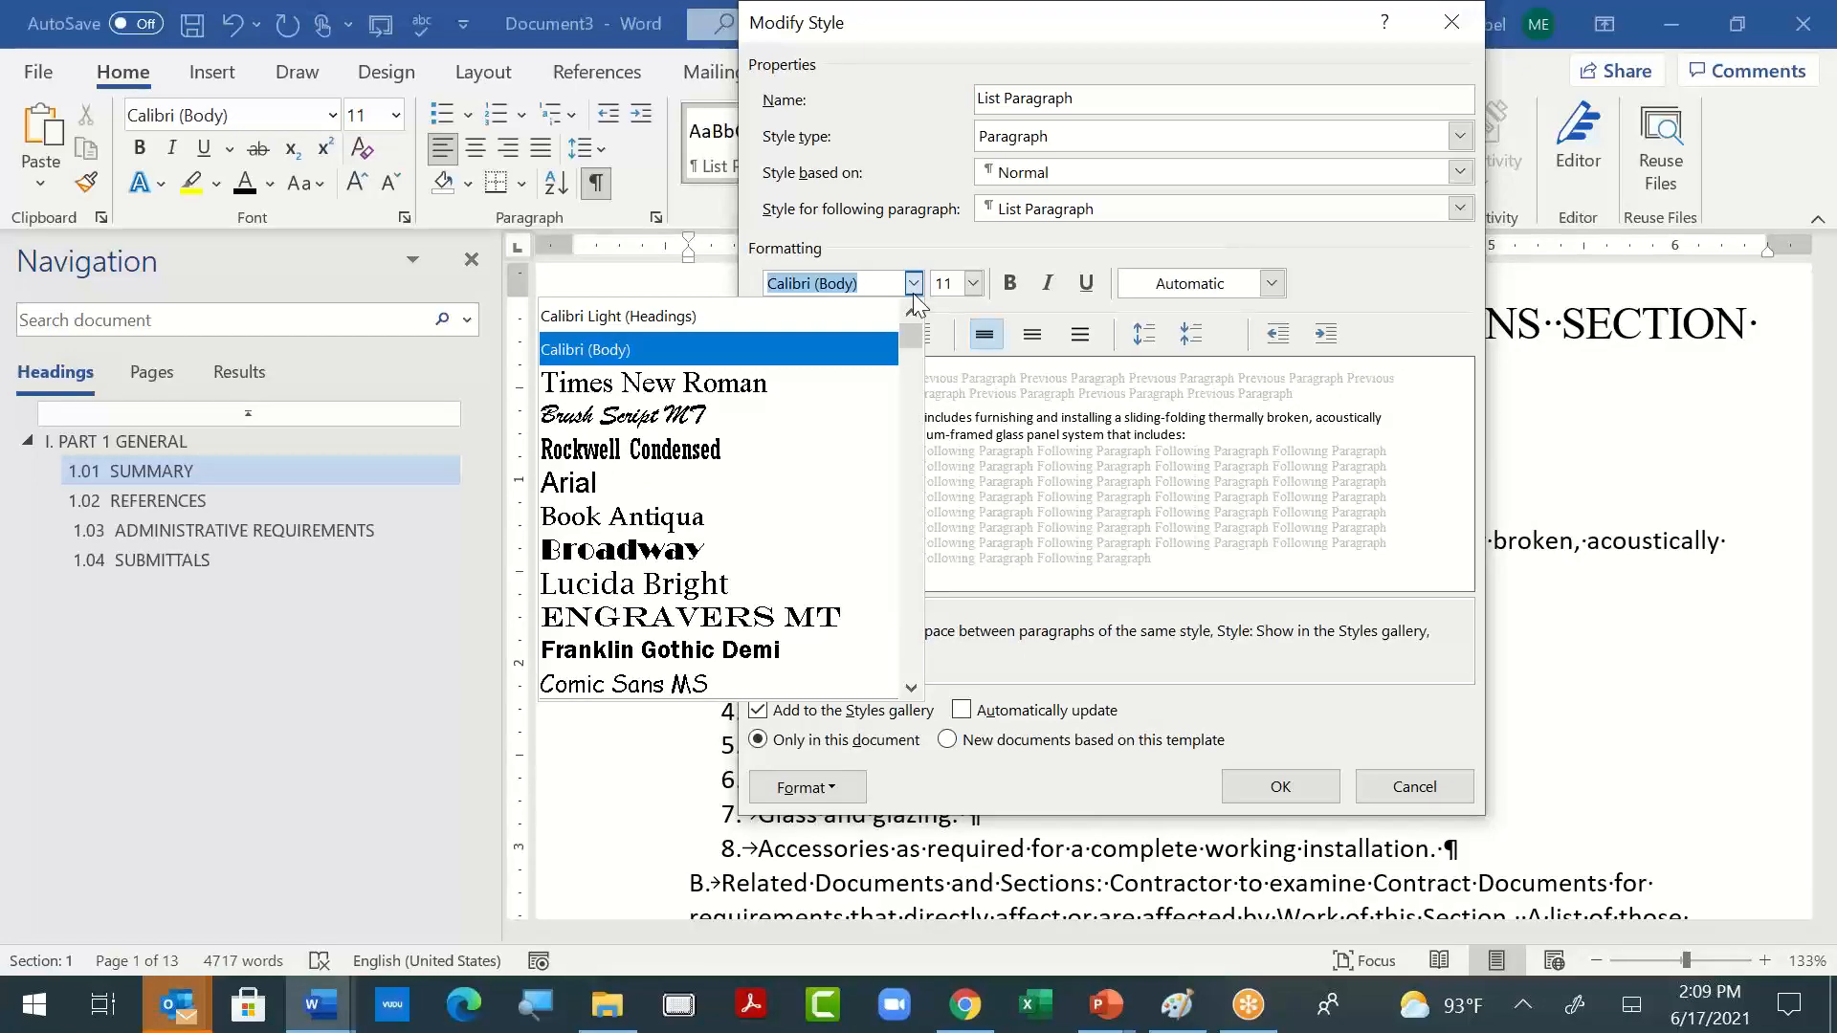
click(653, 382)
click(1245, 784)
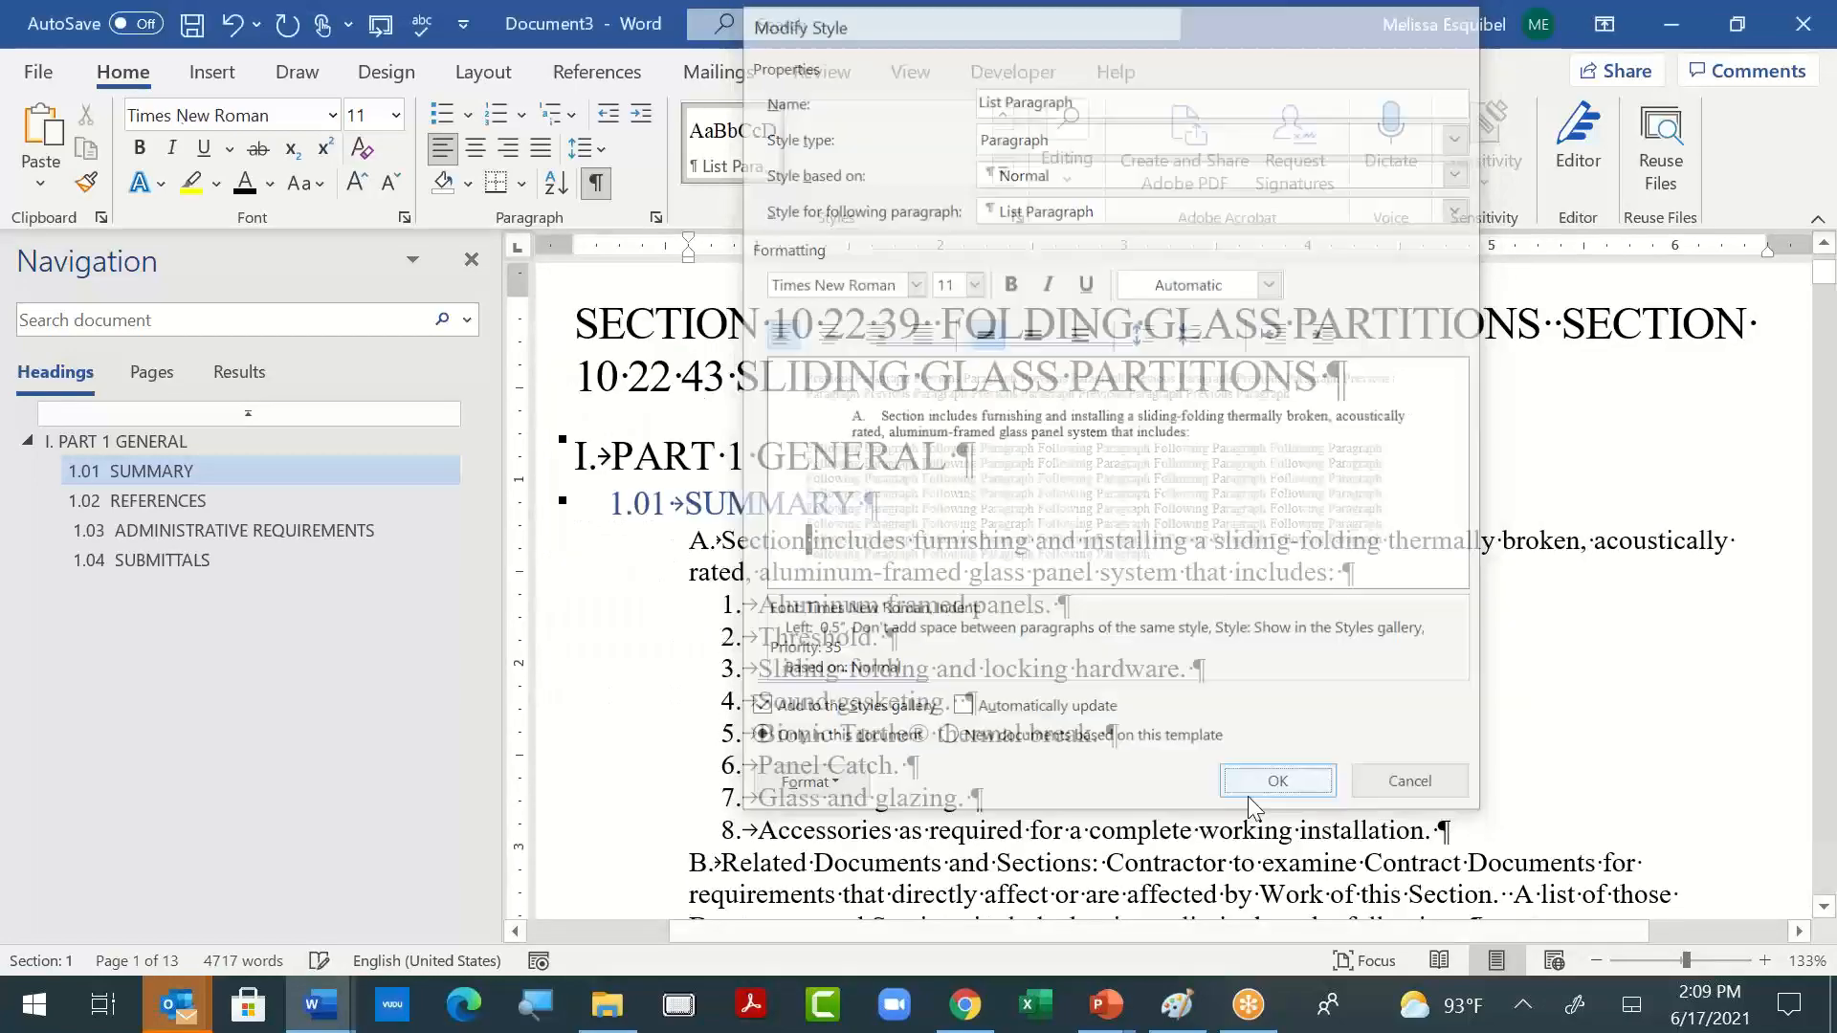
- Delete everything from the blank line before the "1.03 ADMINISTRATIVE REQUIREMENTS" heading through the end of the document
scroll(1283, 775, down, 15)
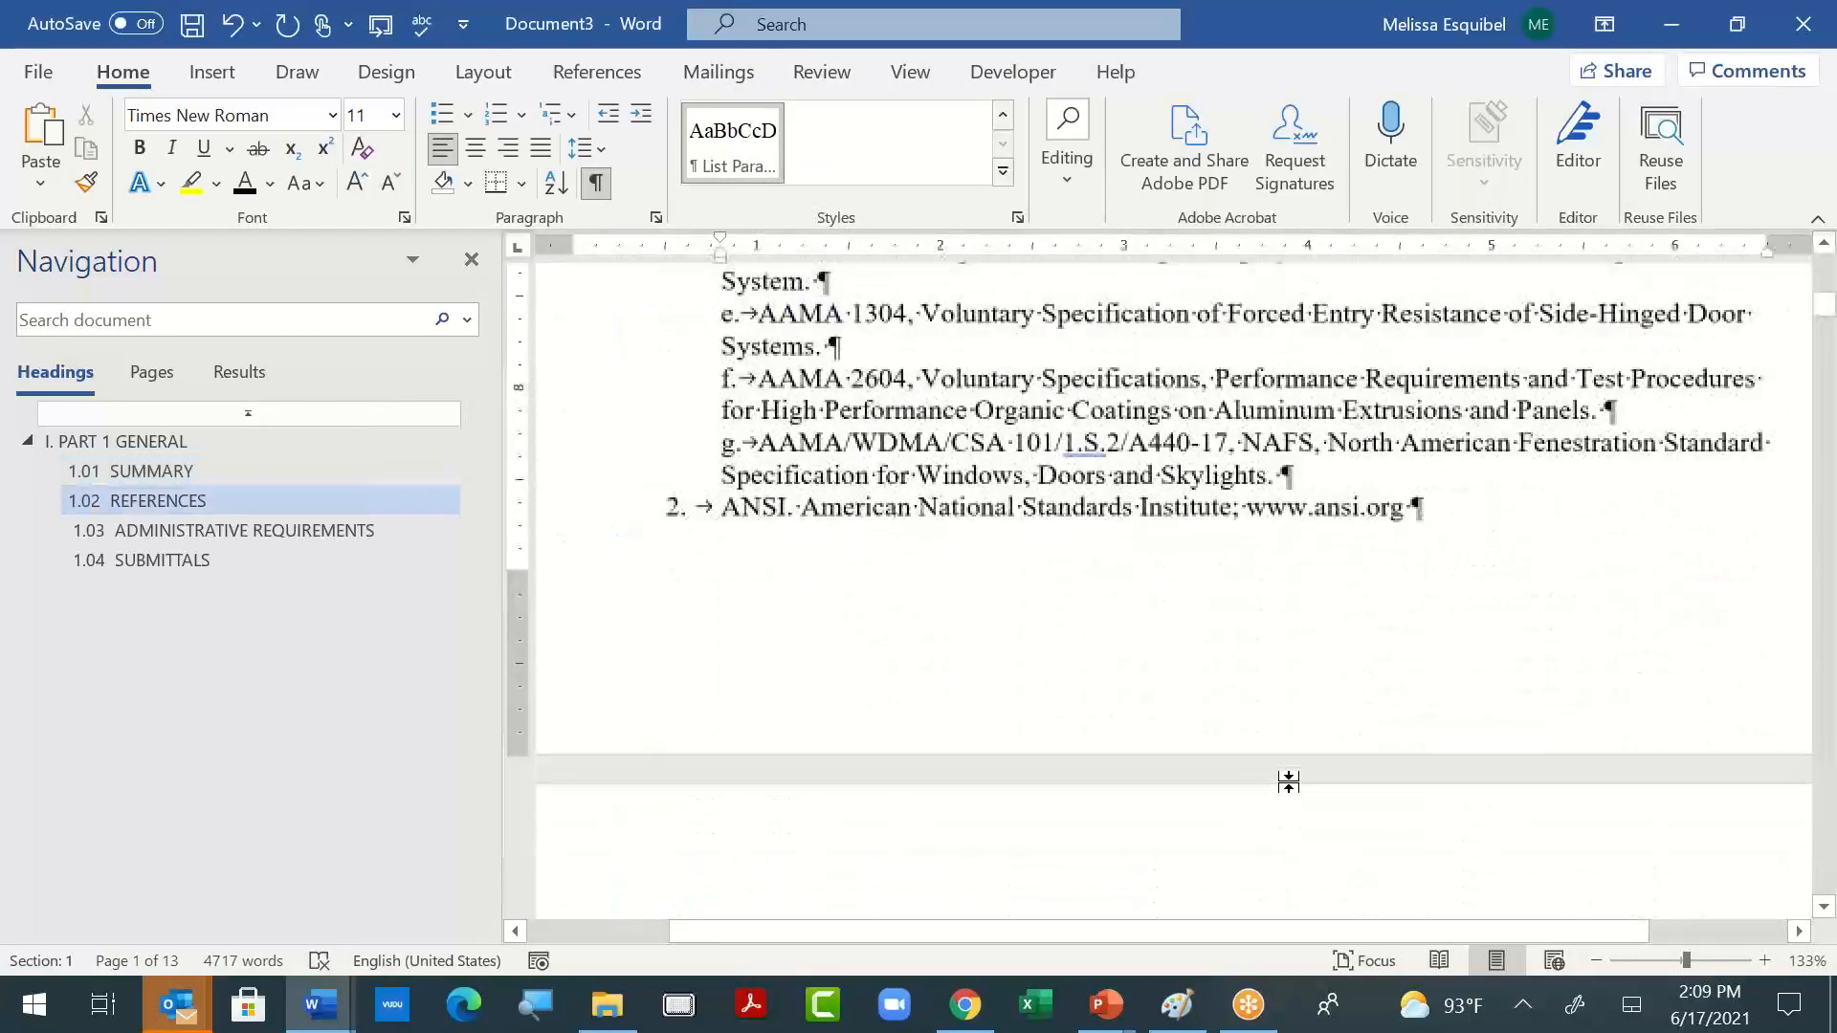
scroll(1288, 782, down, 15)
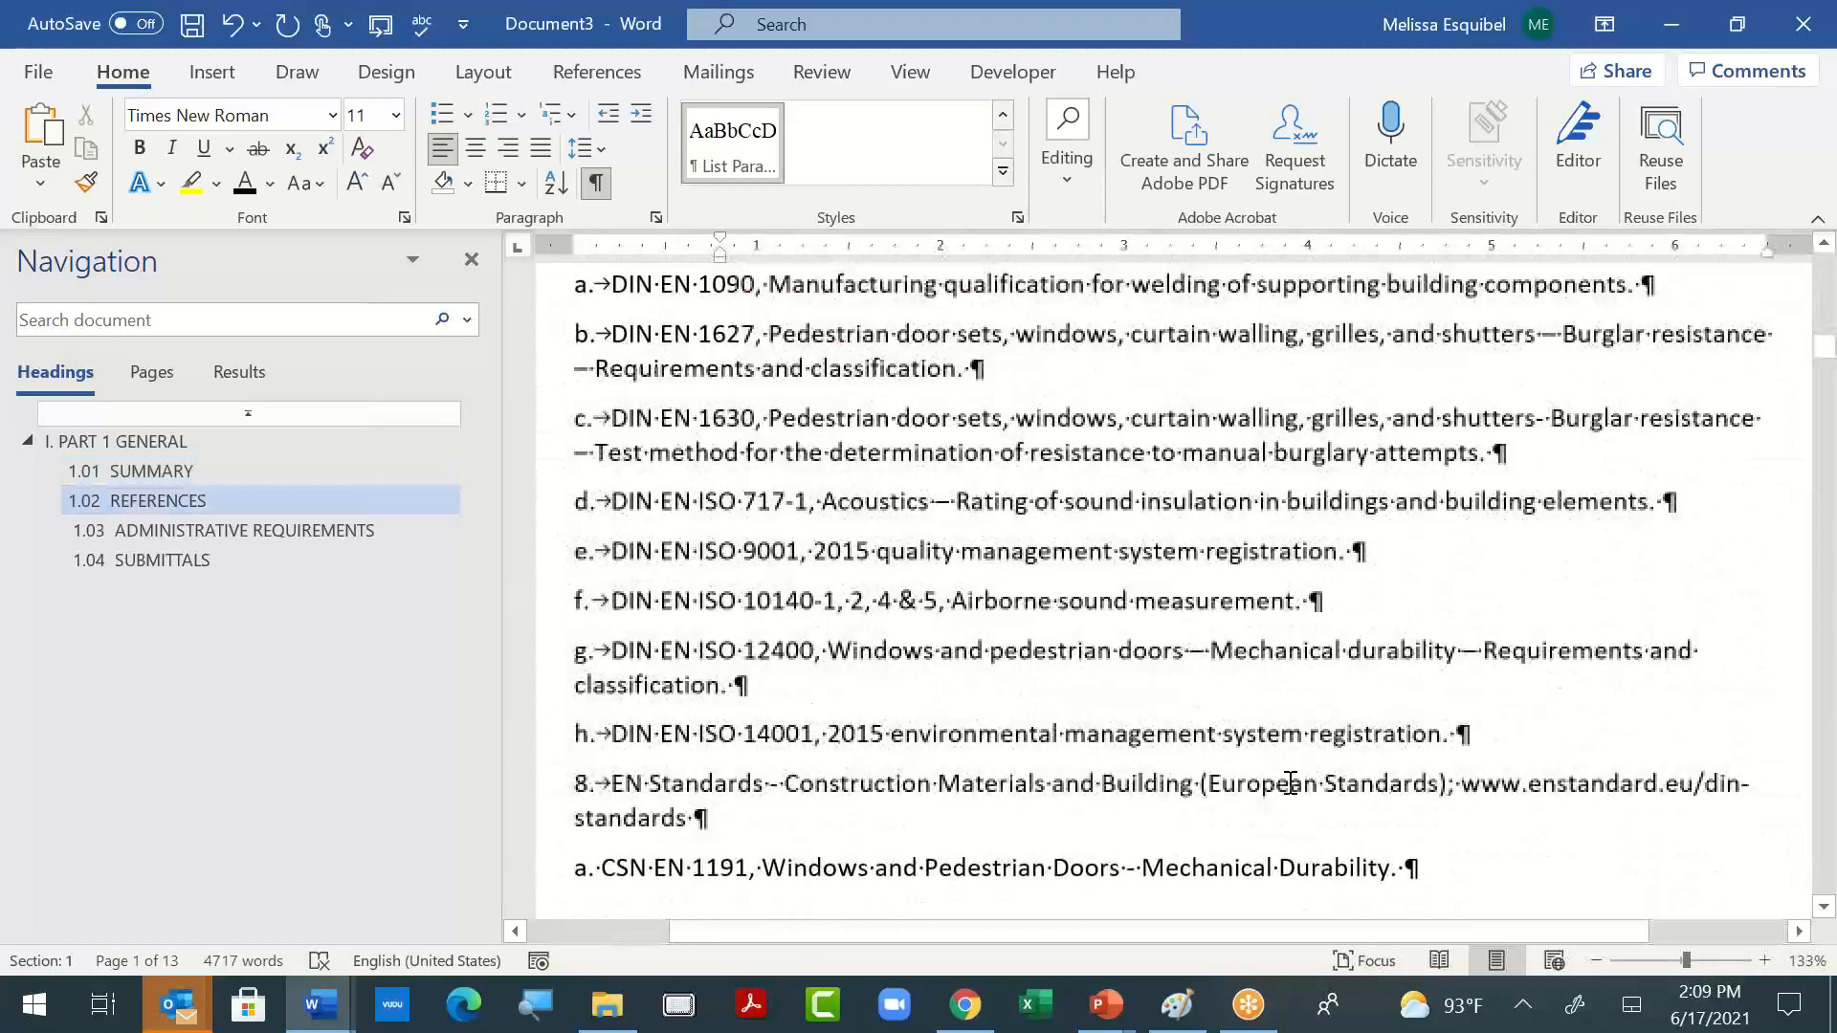
scroll(1290, 782, down, 1)
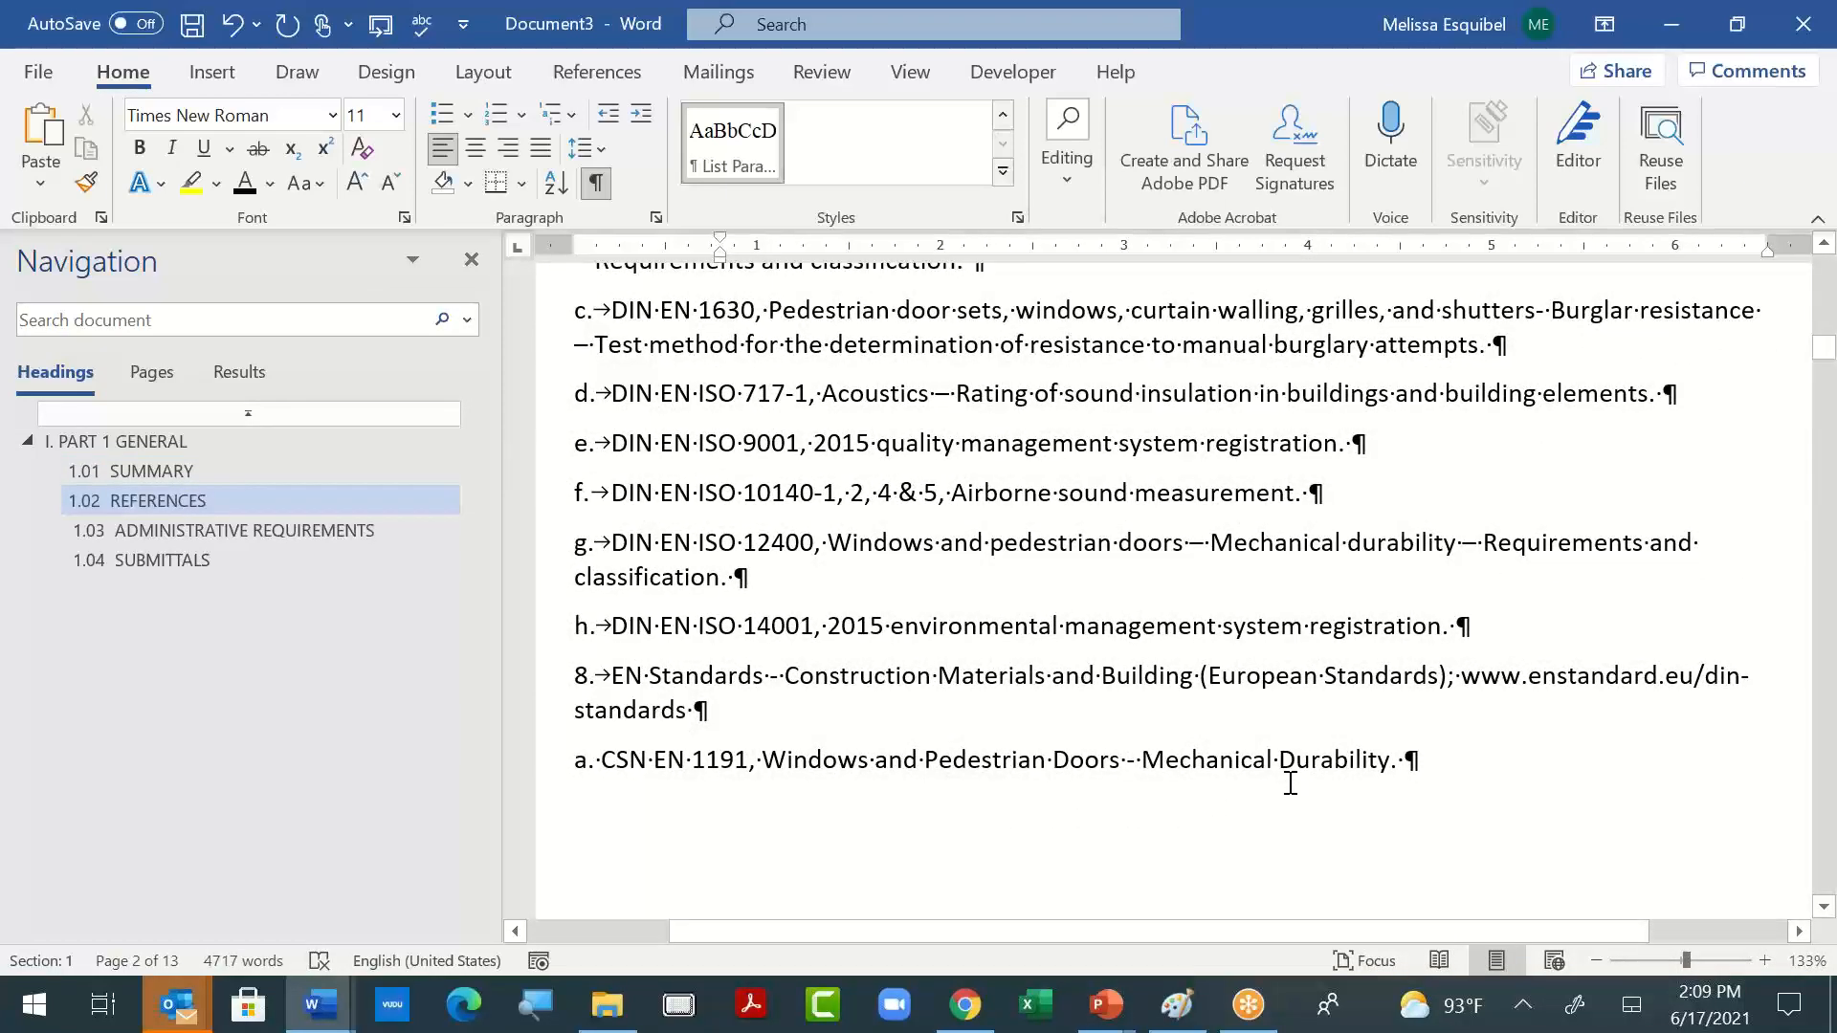
scroll(1289, 783, up, 1)
click(1529, 853)
scroll(1531, 862, up, 5)
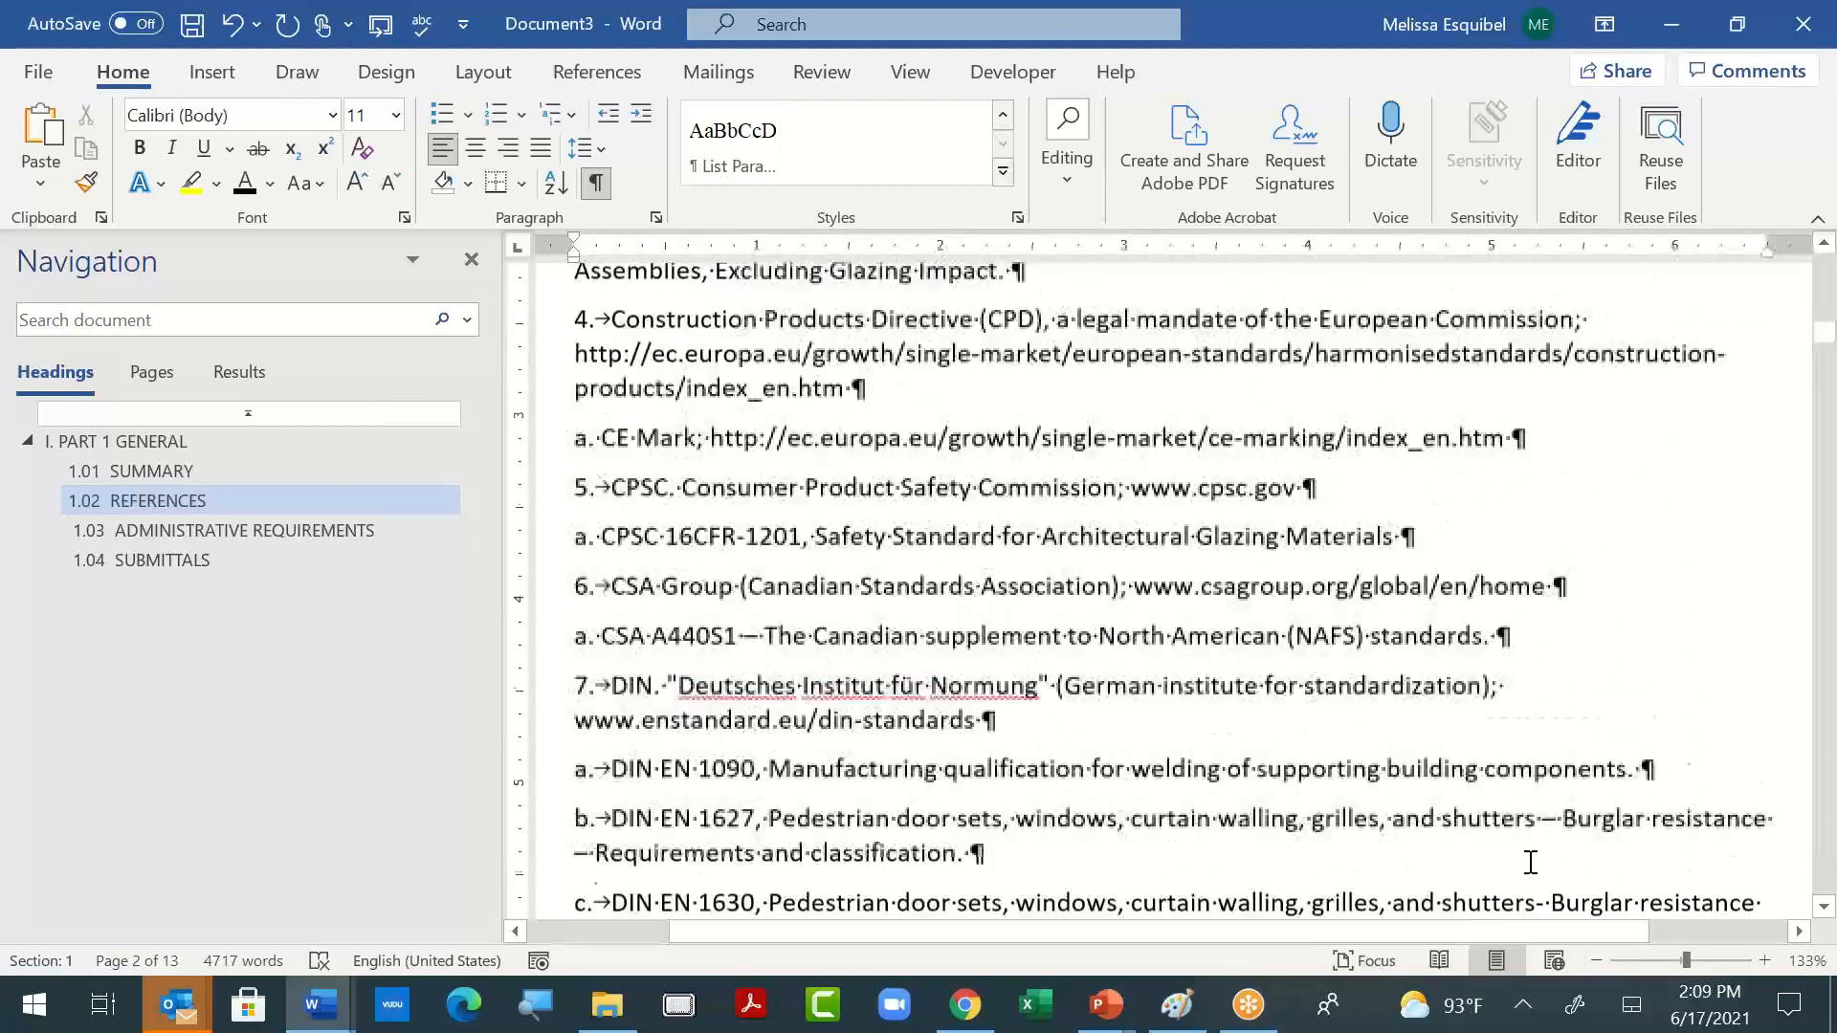
scroll(1529, 861, down, 5)
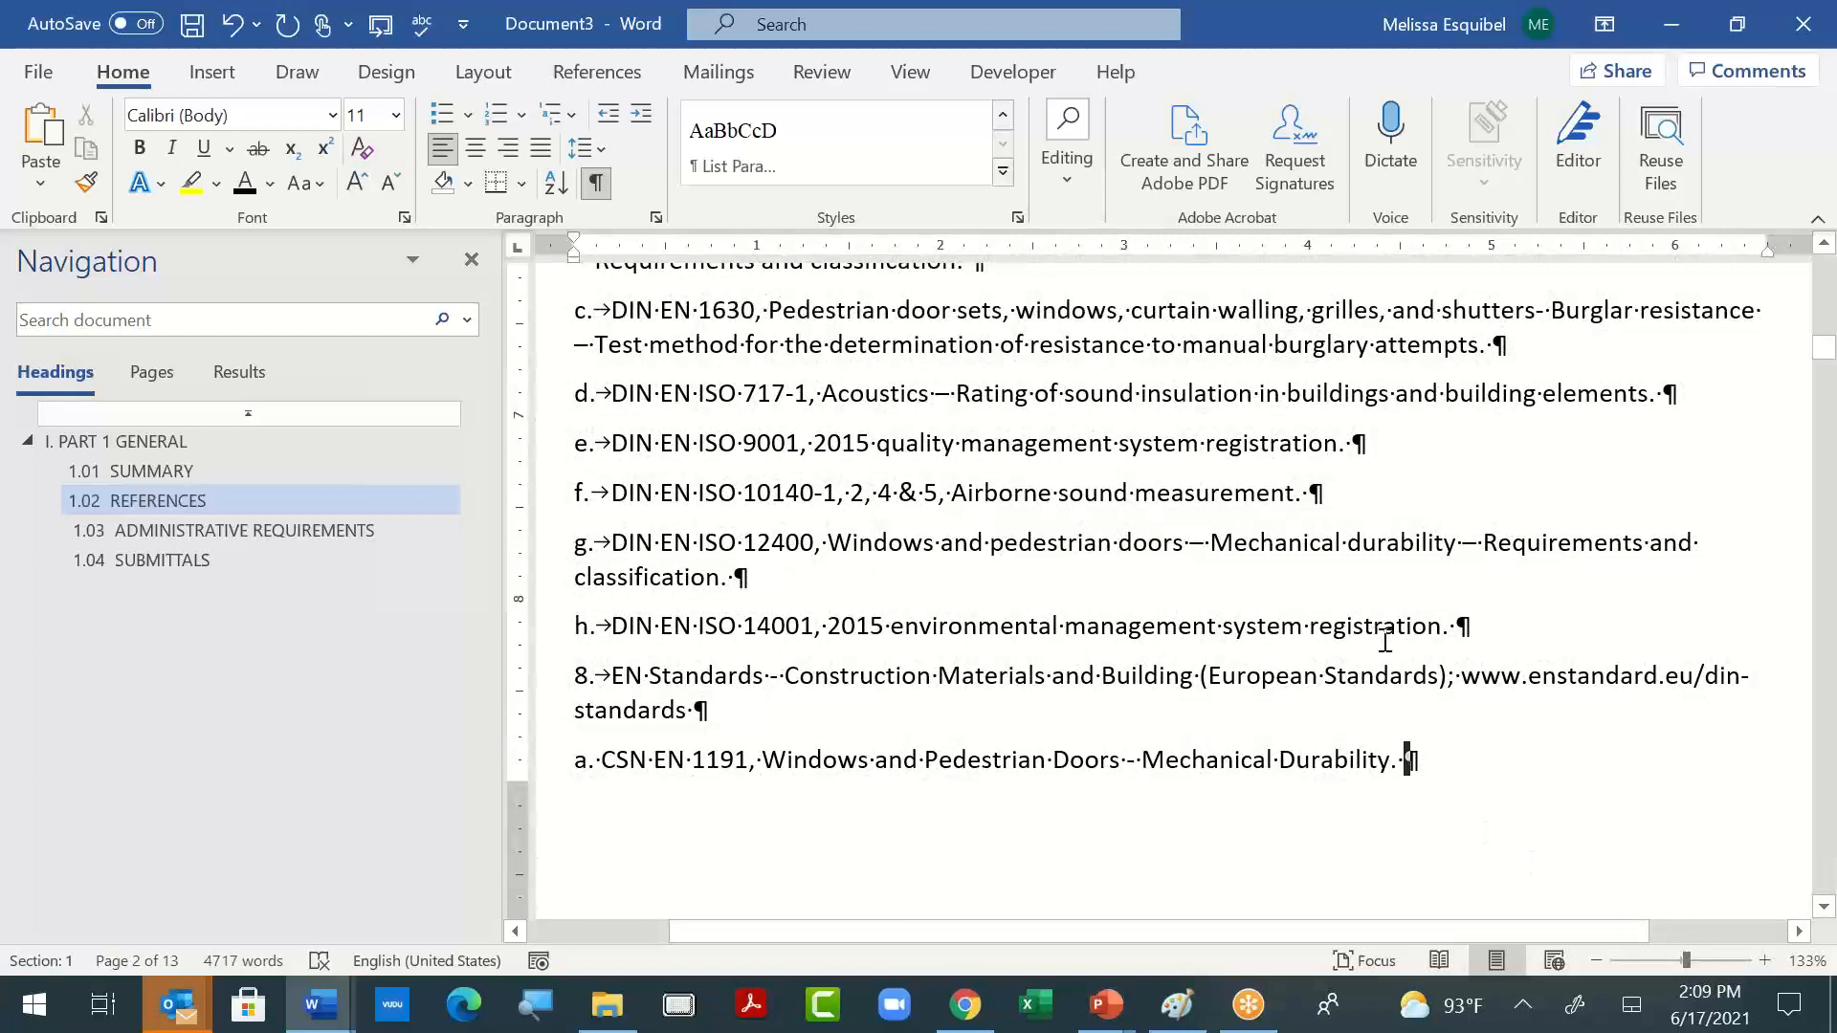
key(Down)
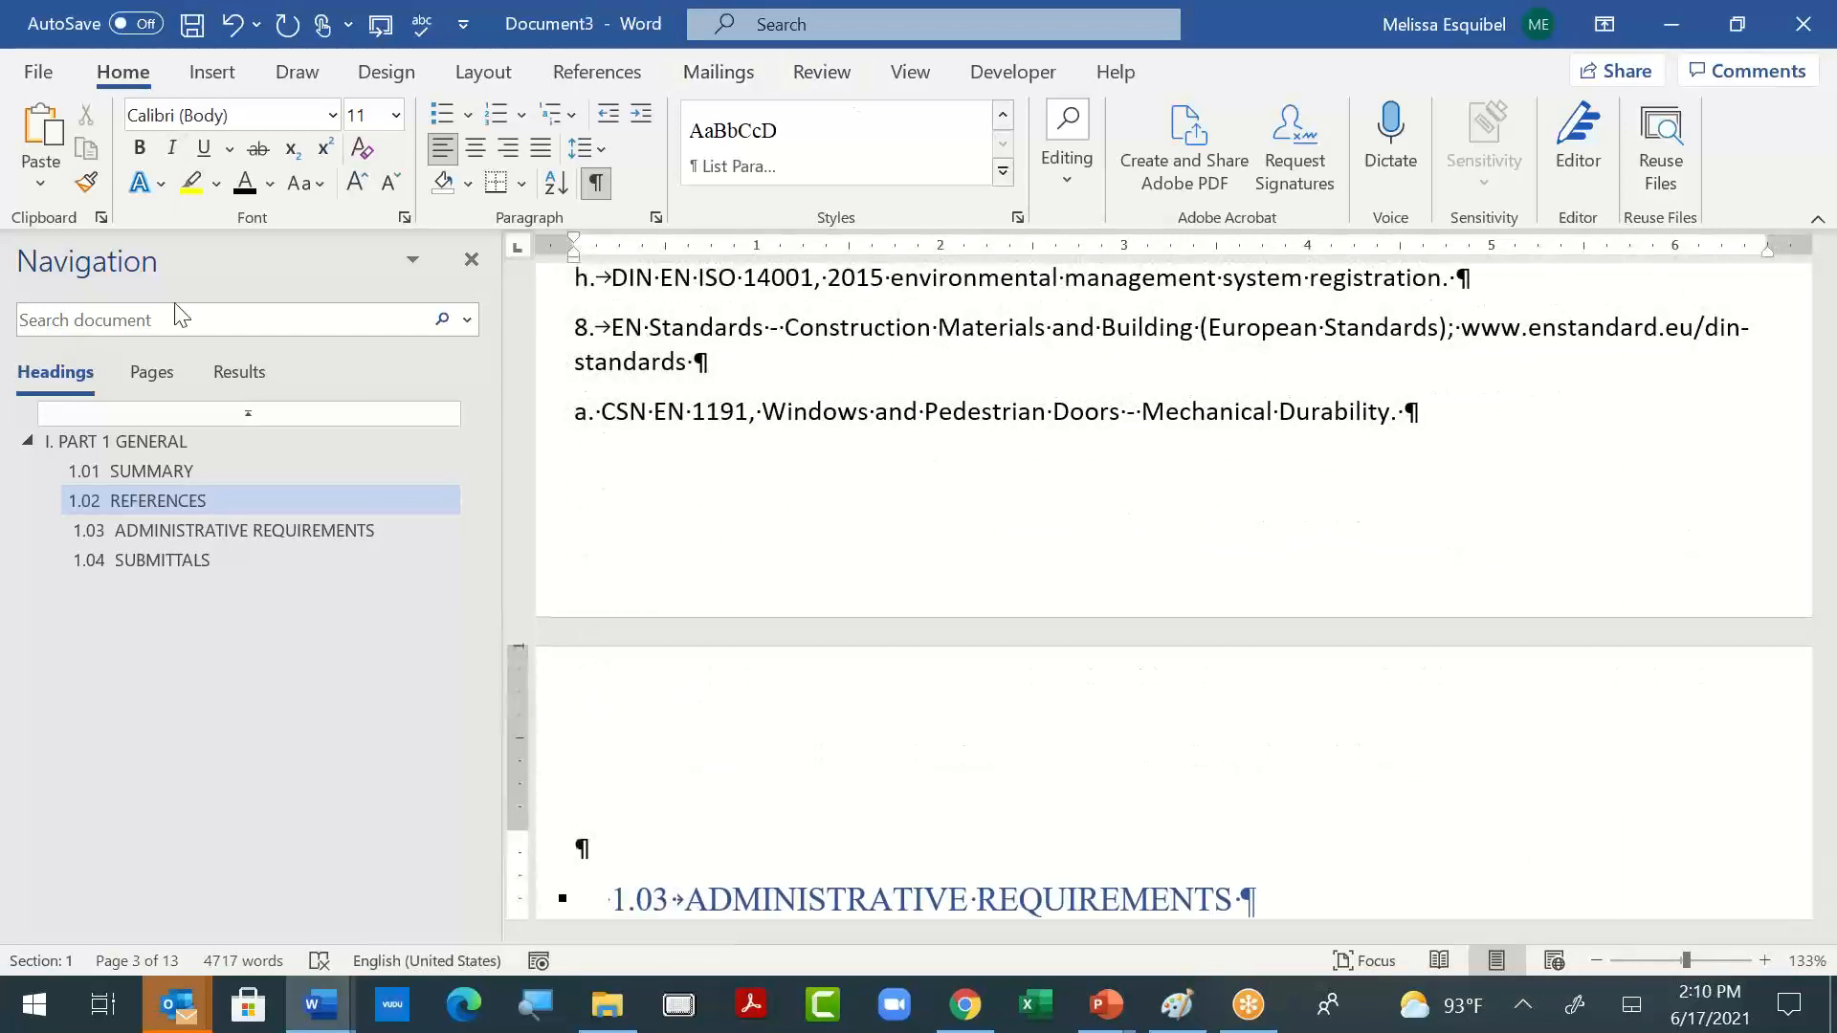
key(ctrl+shift+End)
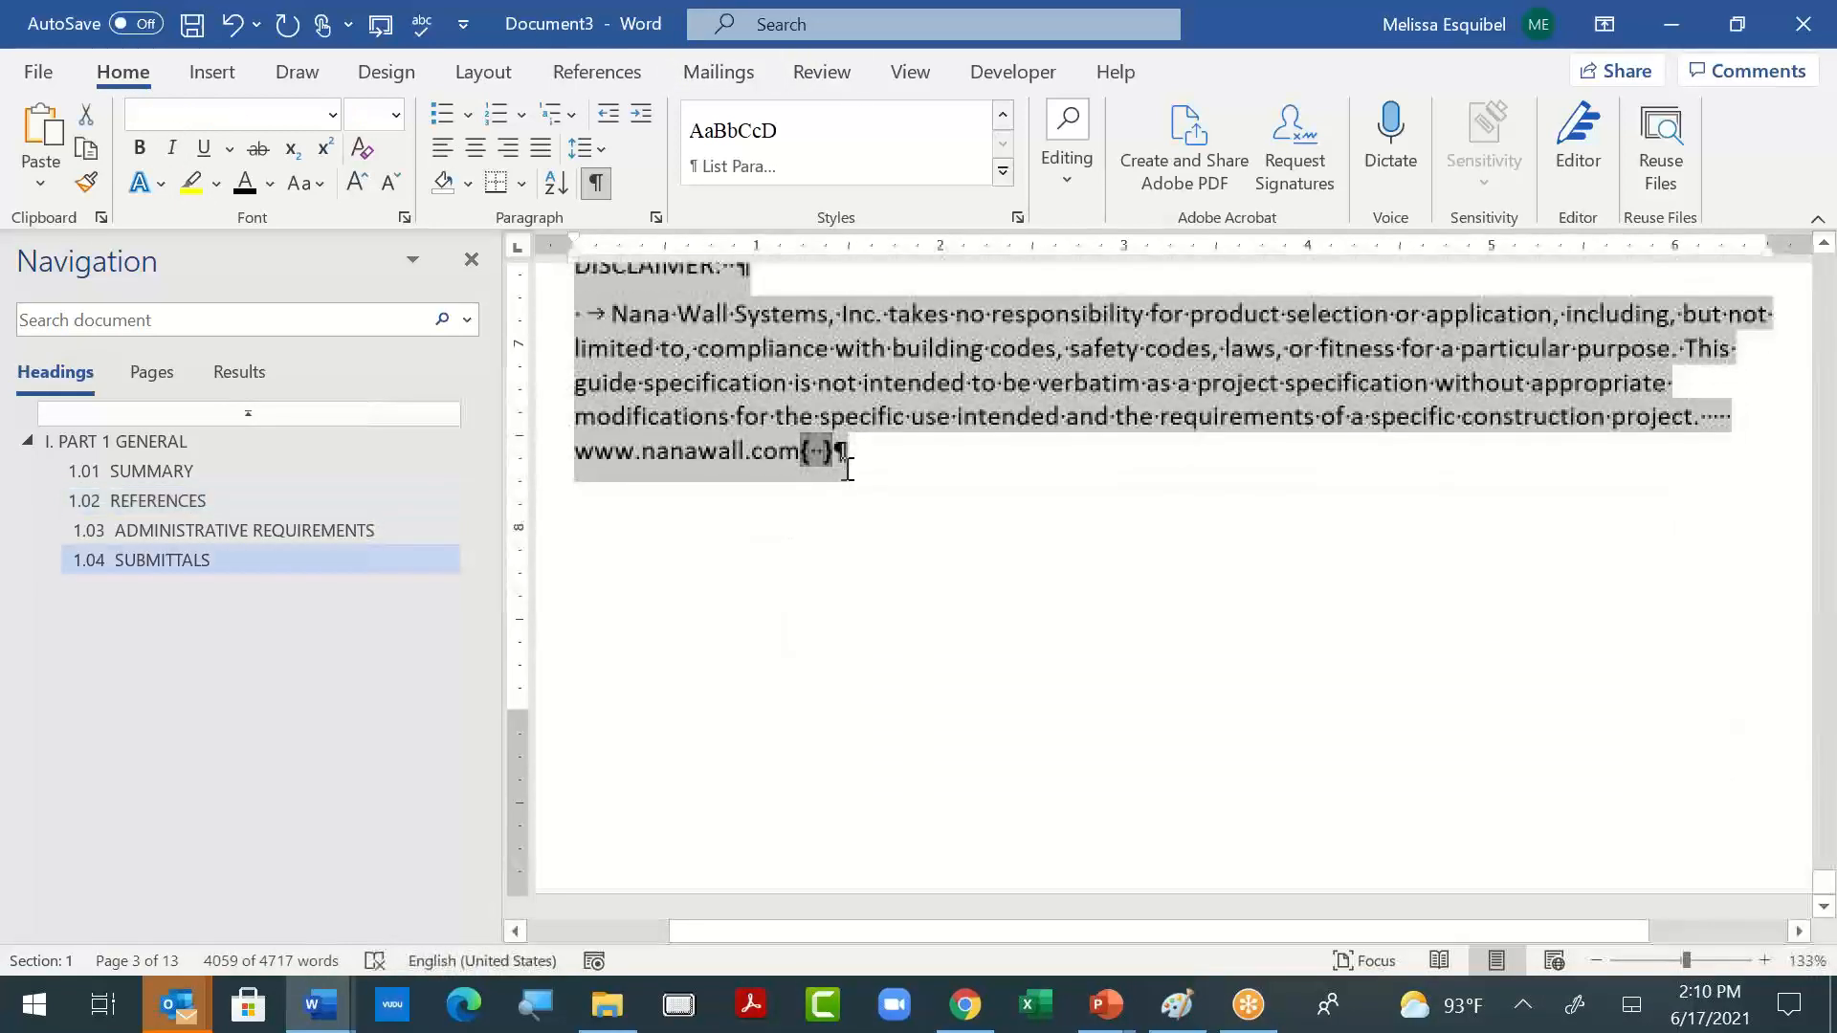
key(Delete)
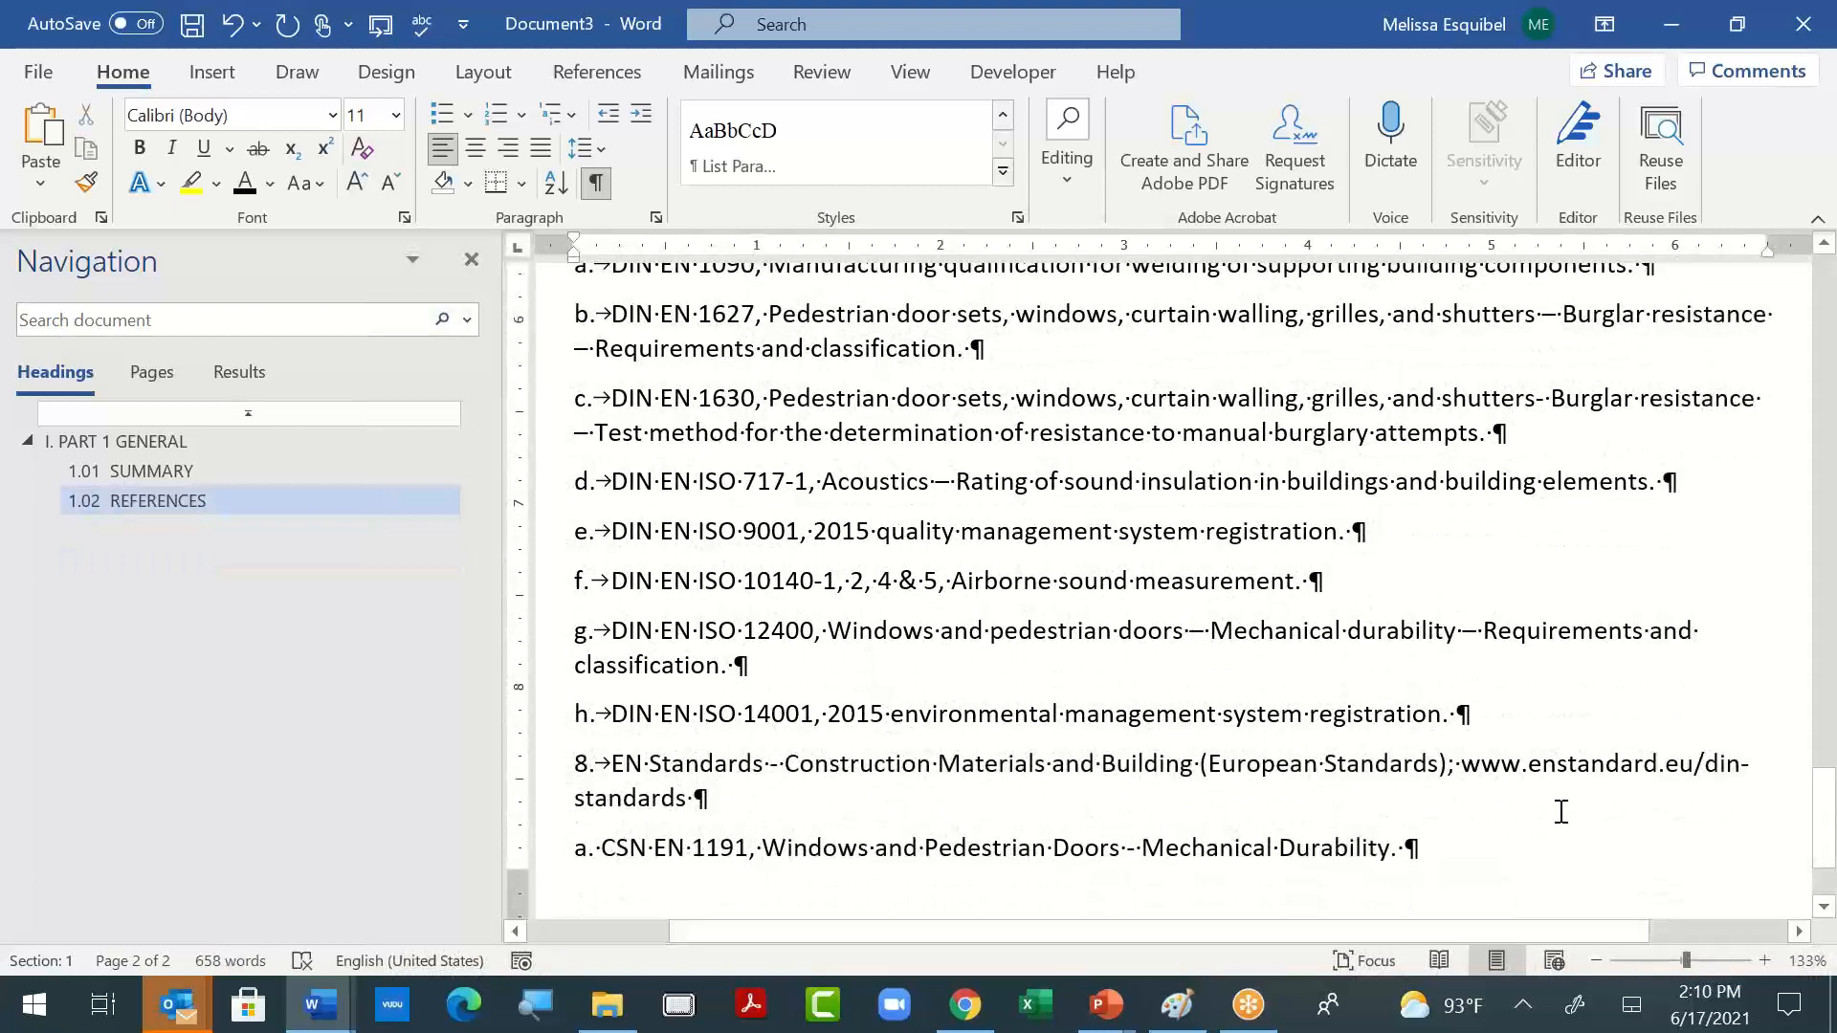
- Start a new paragraph after the "CSN EN 1191" line and insert a Next Page section break
key(Return)
click(486, 72)
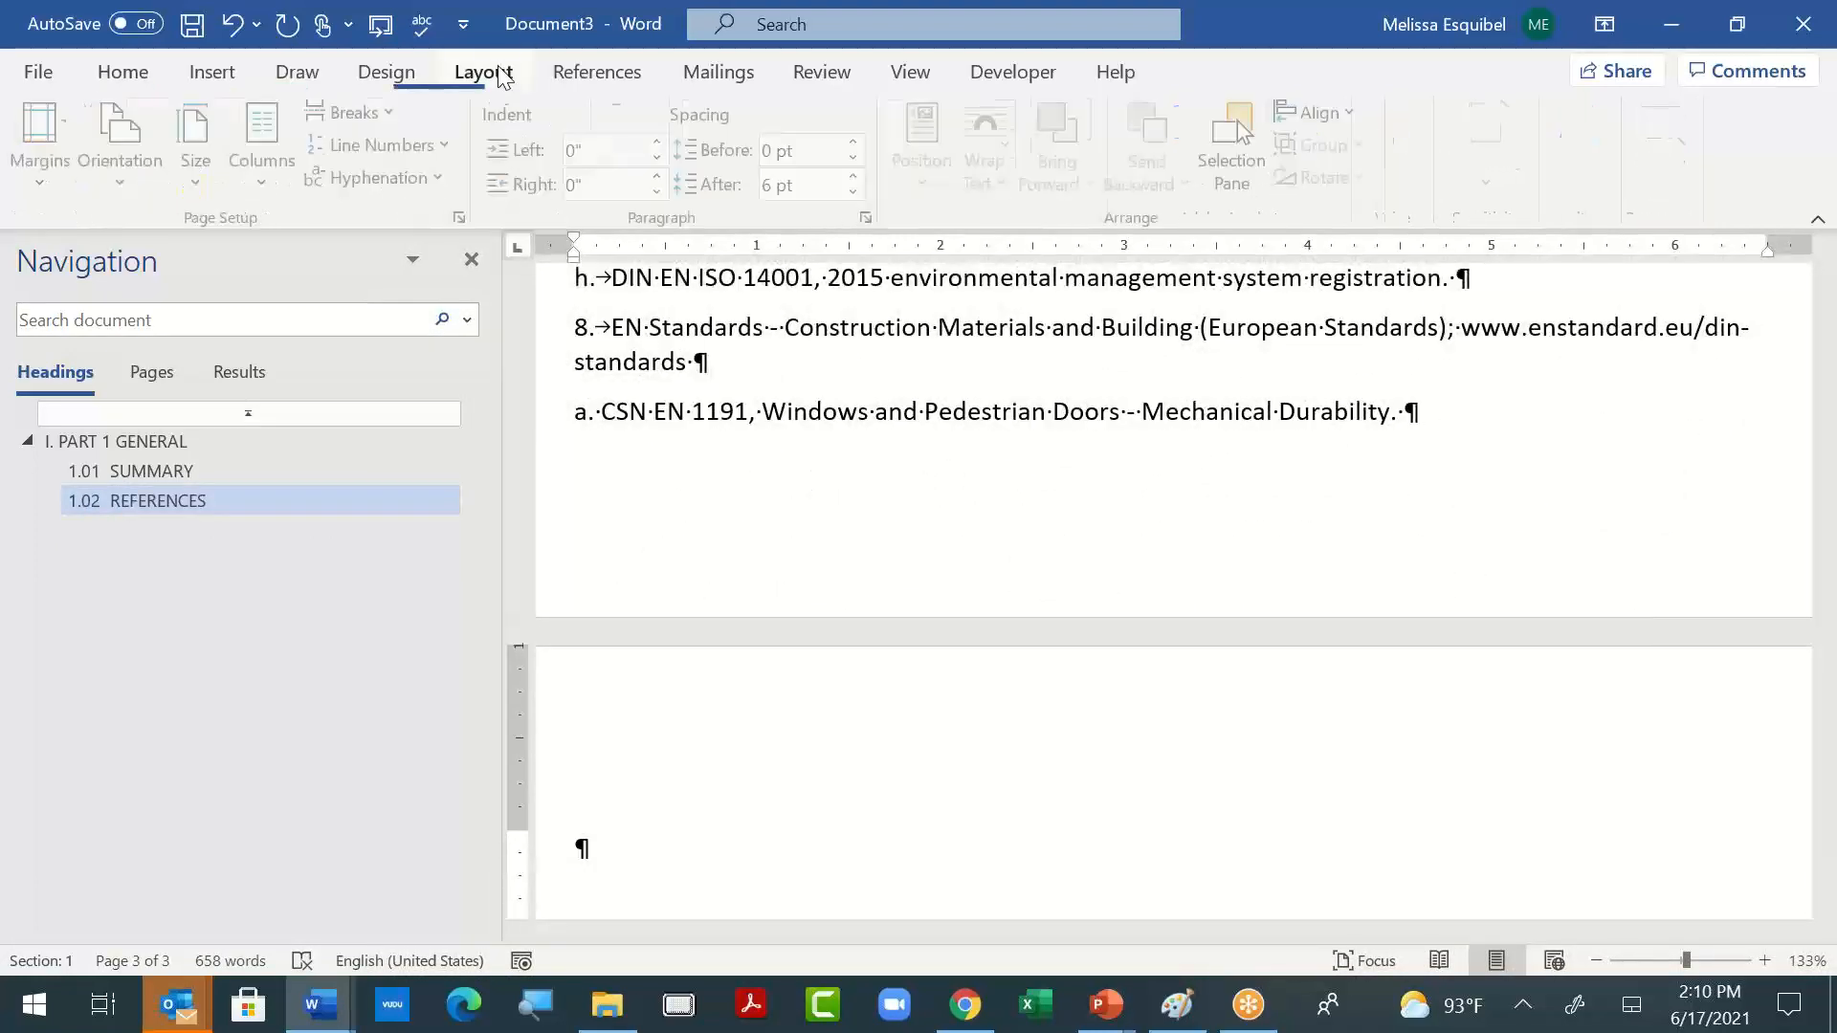
click(392, 113)
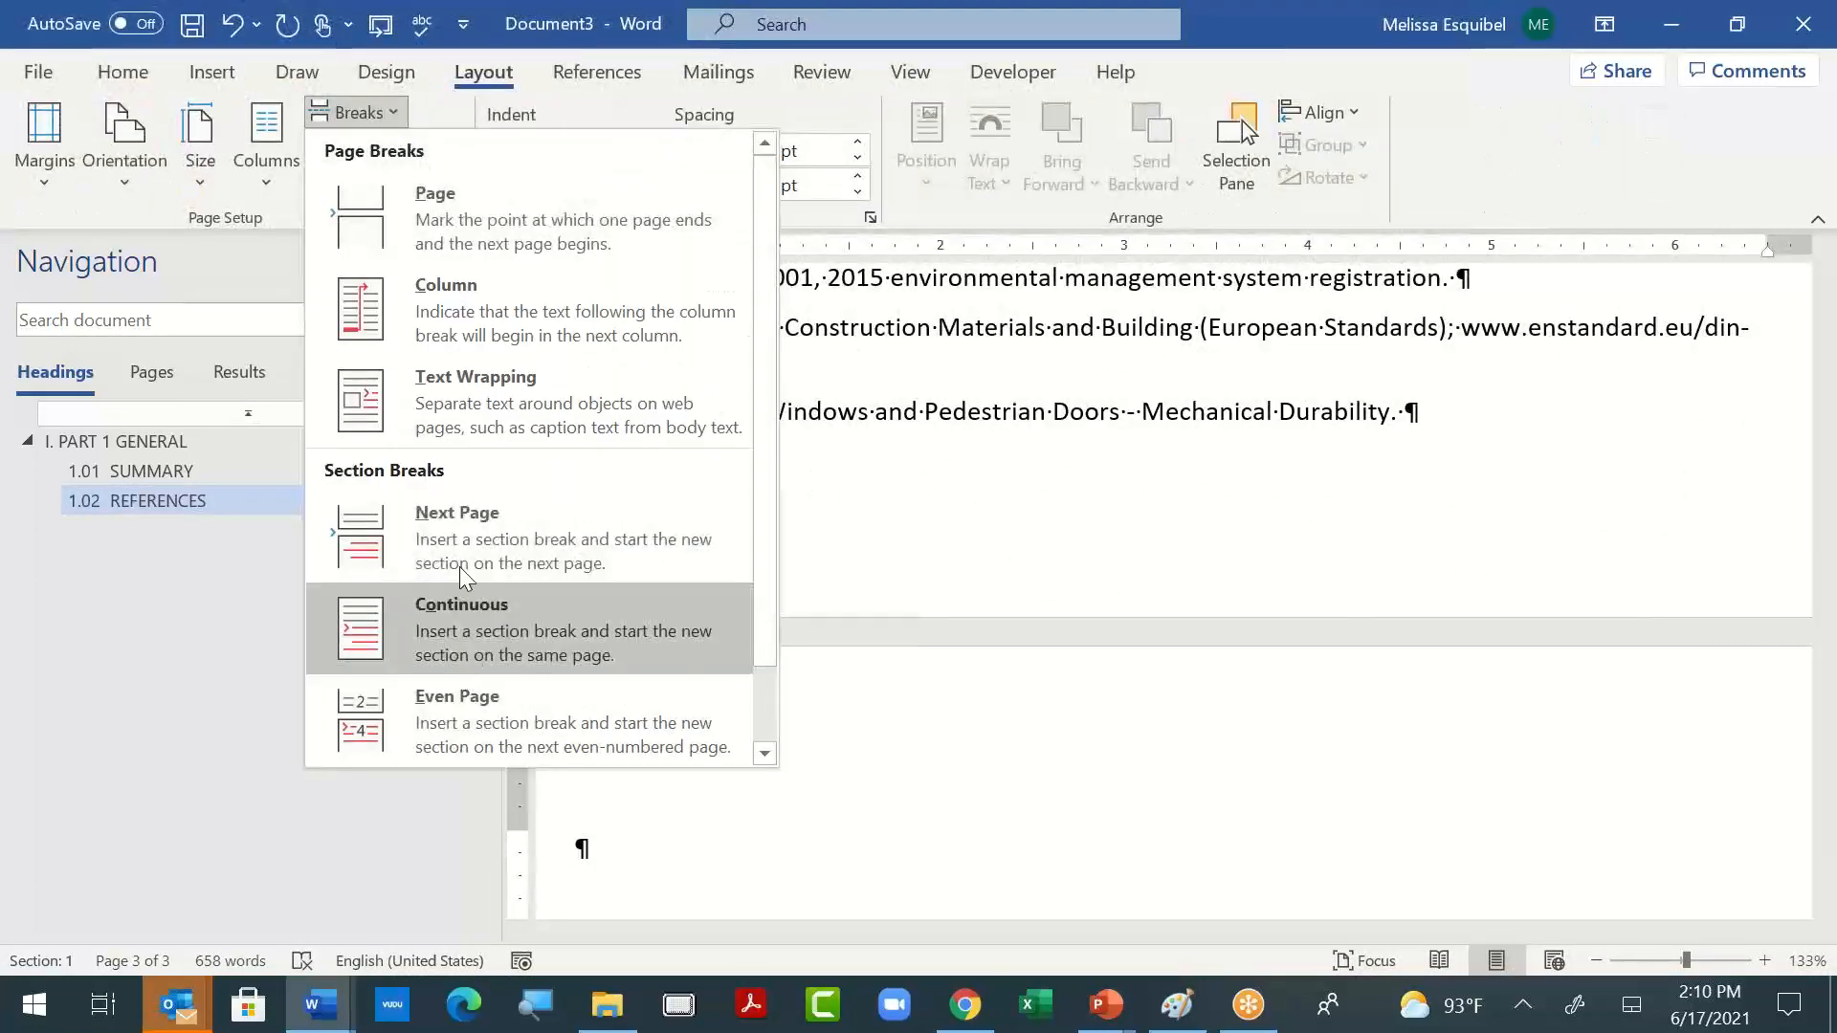
click(455, 542)
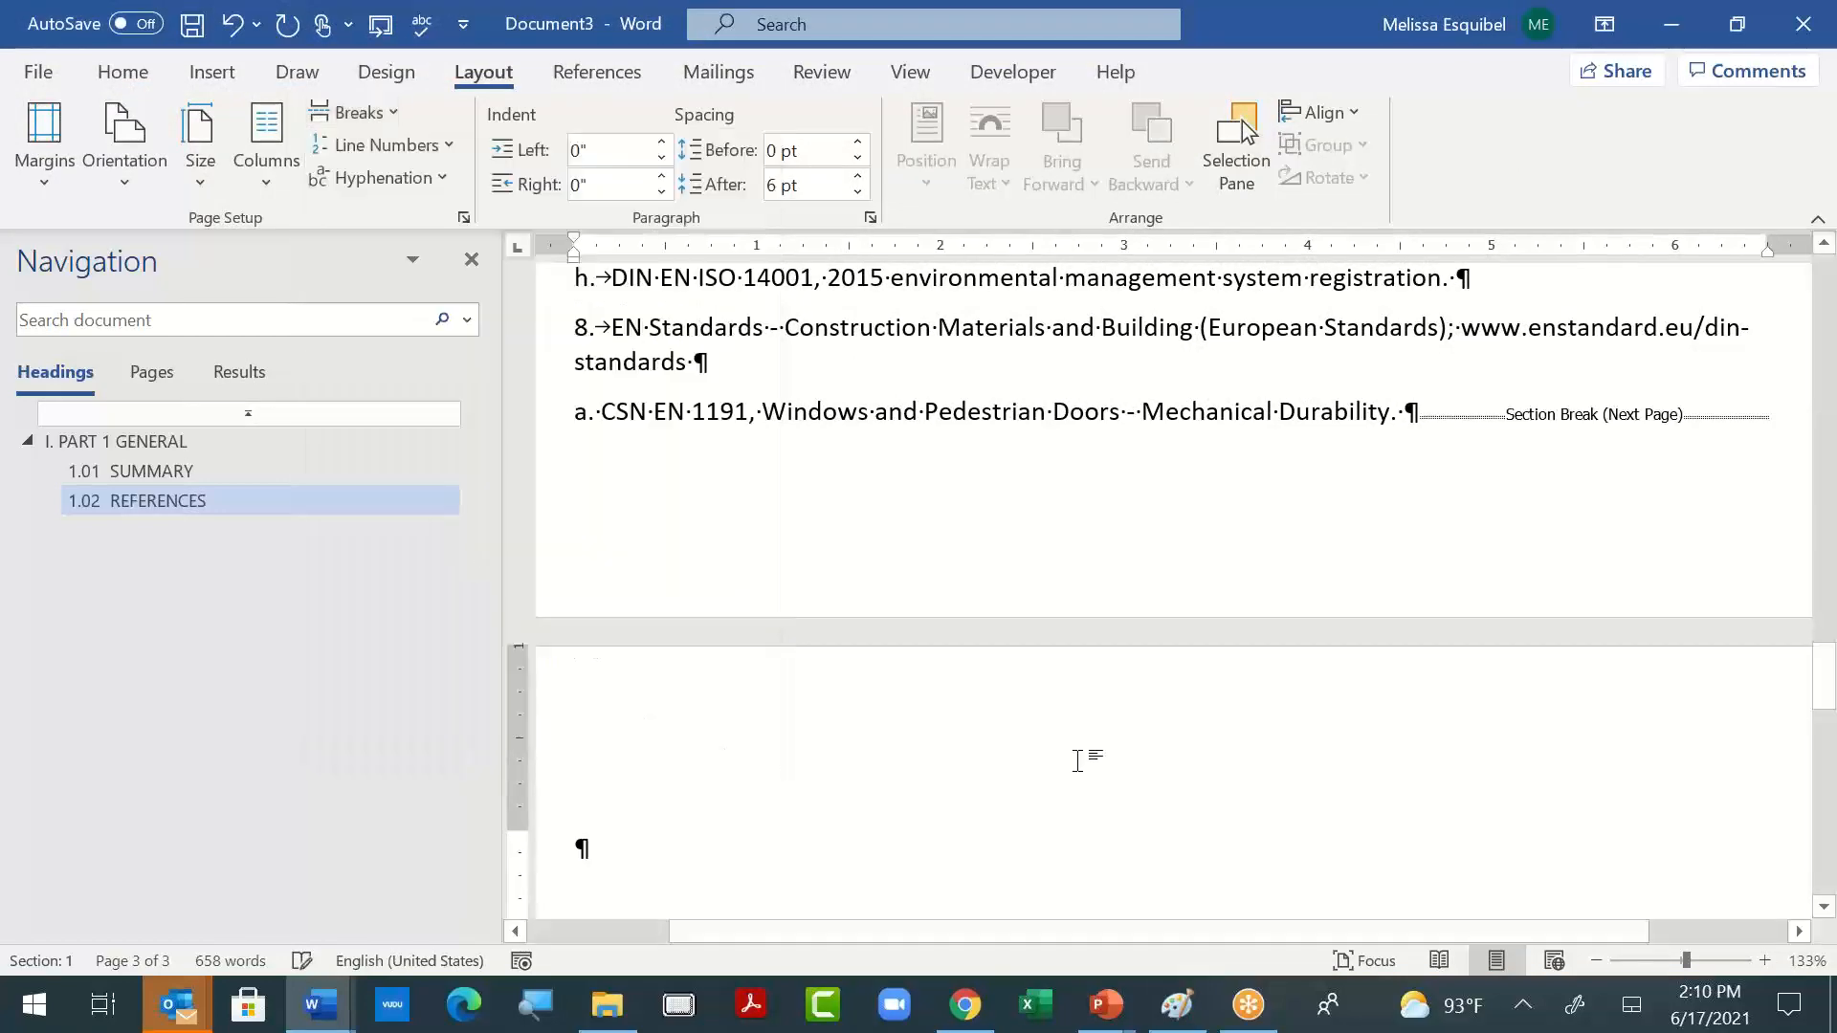
- Switch to the open document "08 41 13 Aluminum Frames Entrances and Storefronts"
key(alt+Tab)
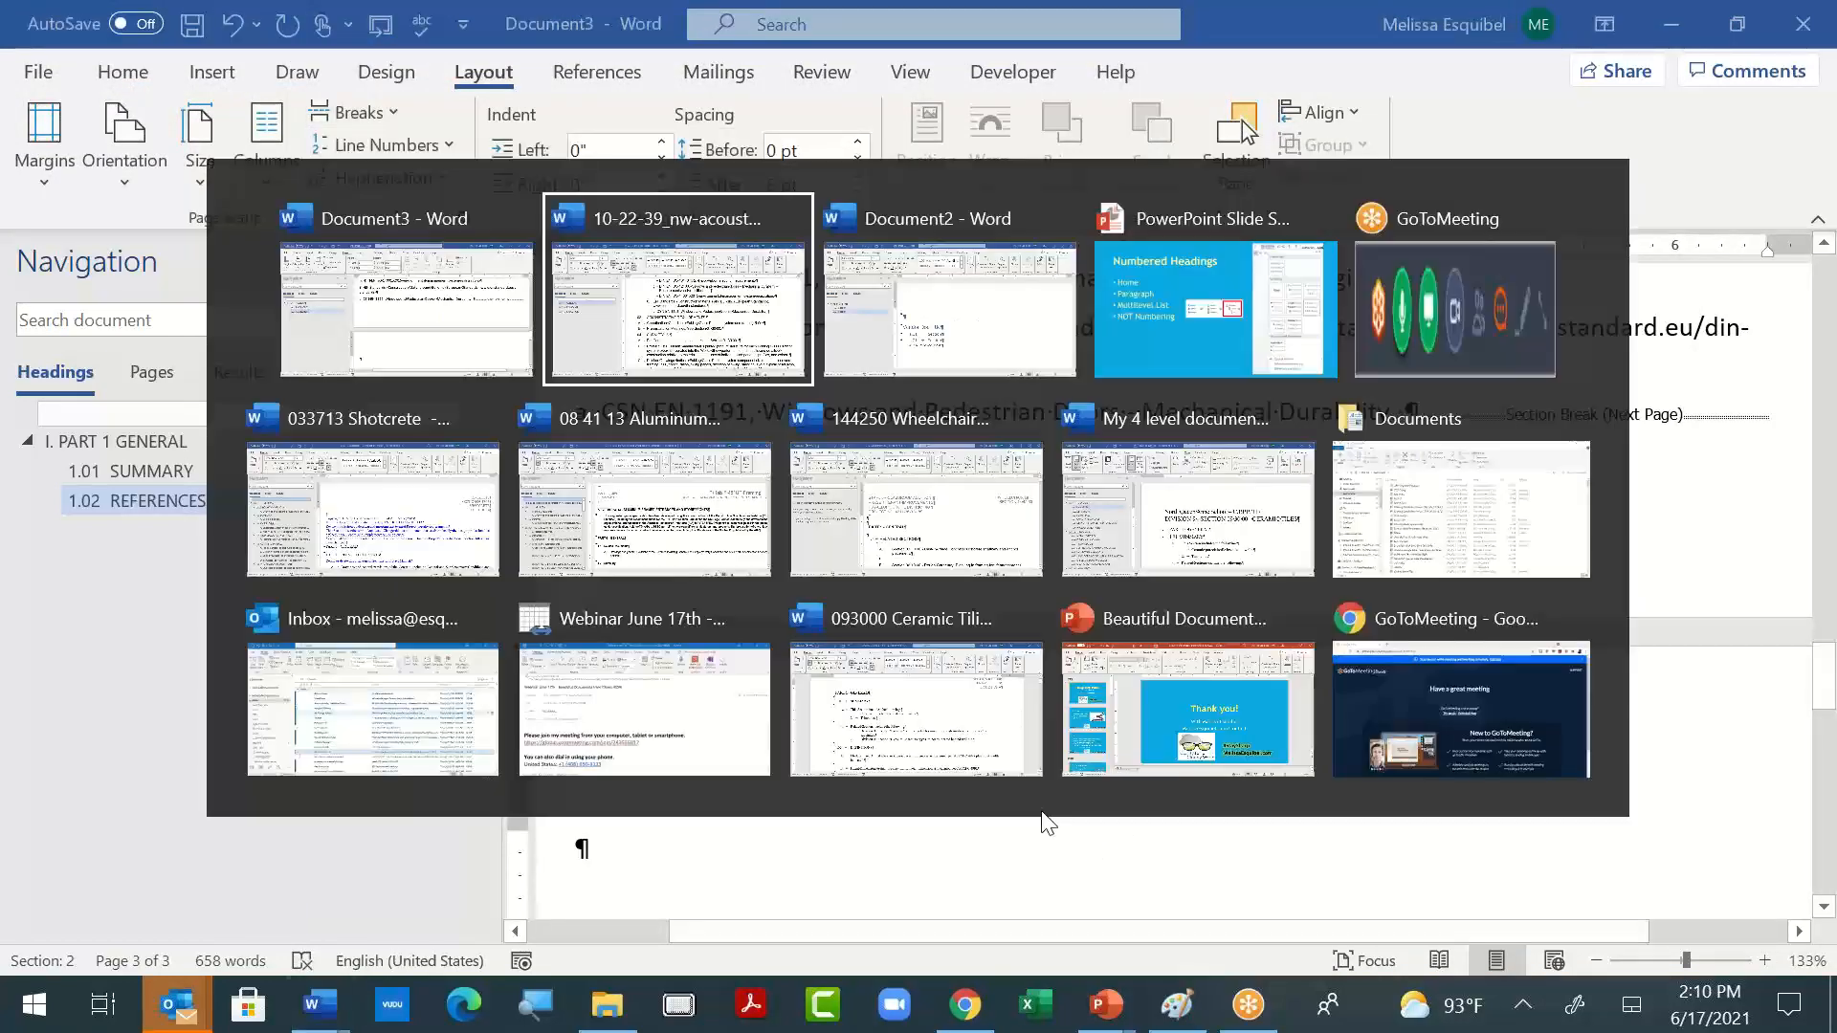
key(alt+Tab)
key(alt+Tab)
key(alt+Tab)
key(alt+Tab)
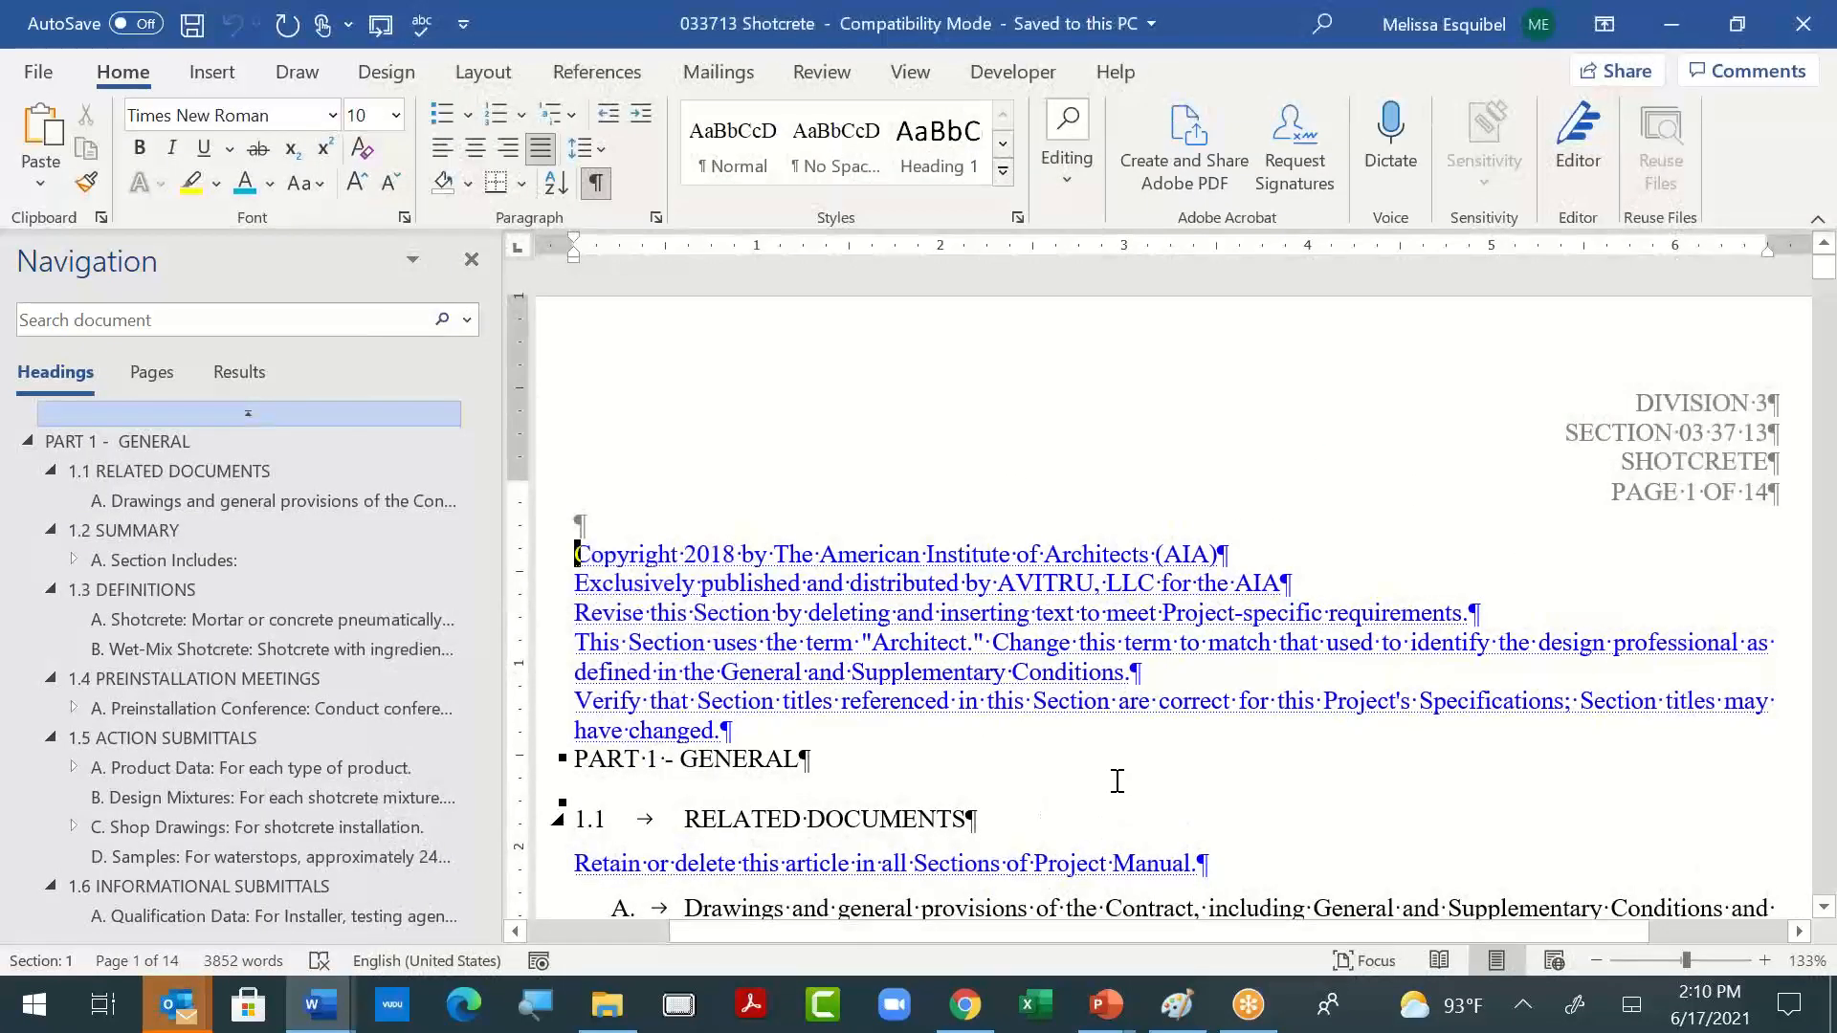
key(alt+Tab)
key(alt+Tab)
key(alt+Tab)
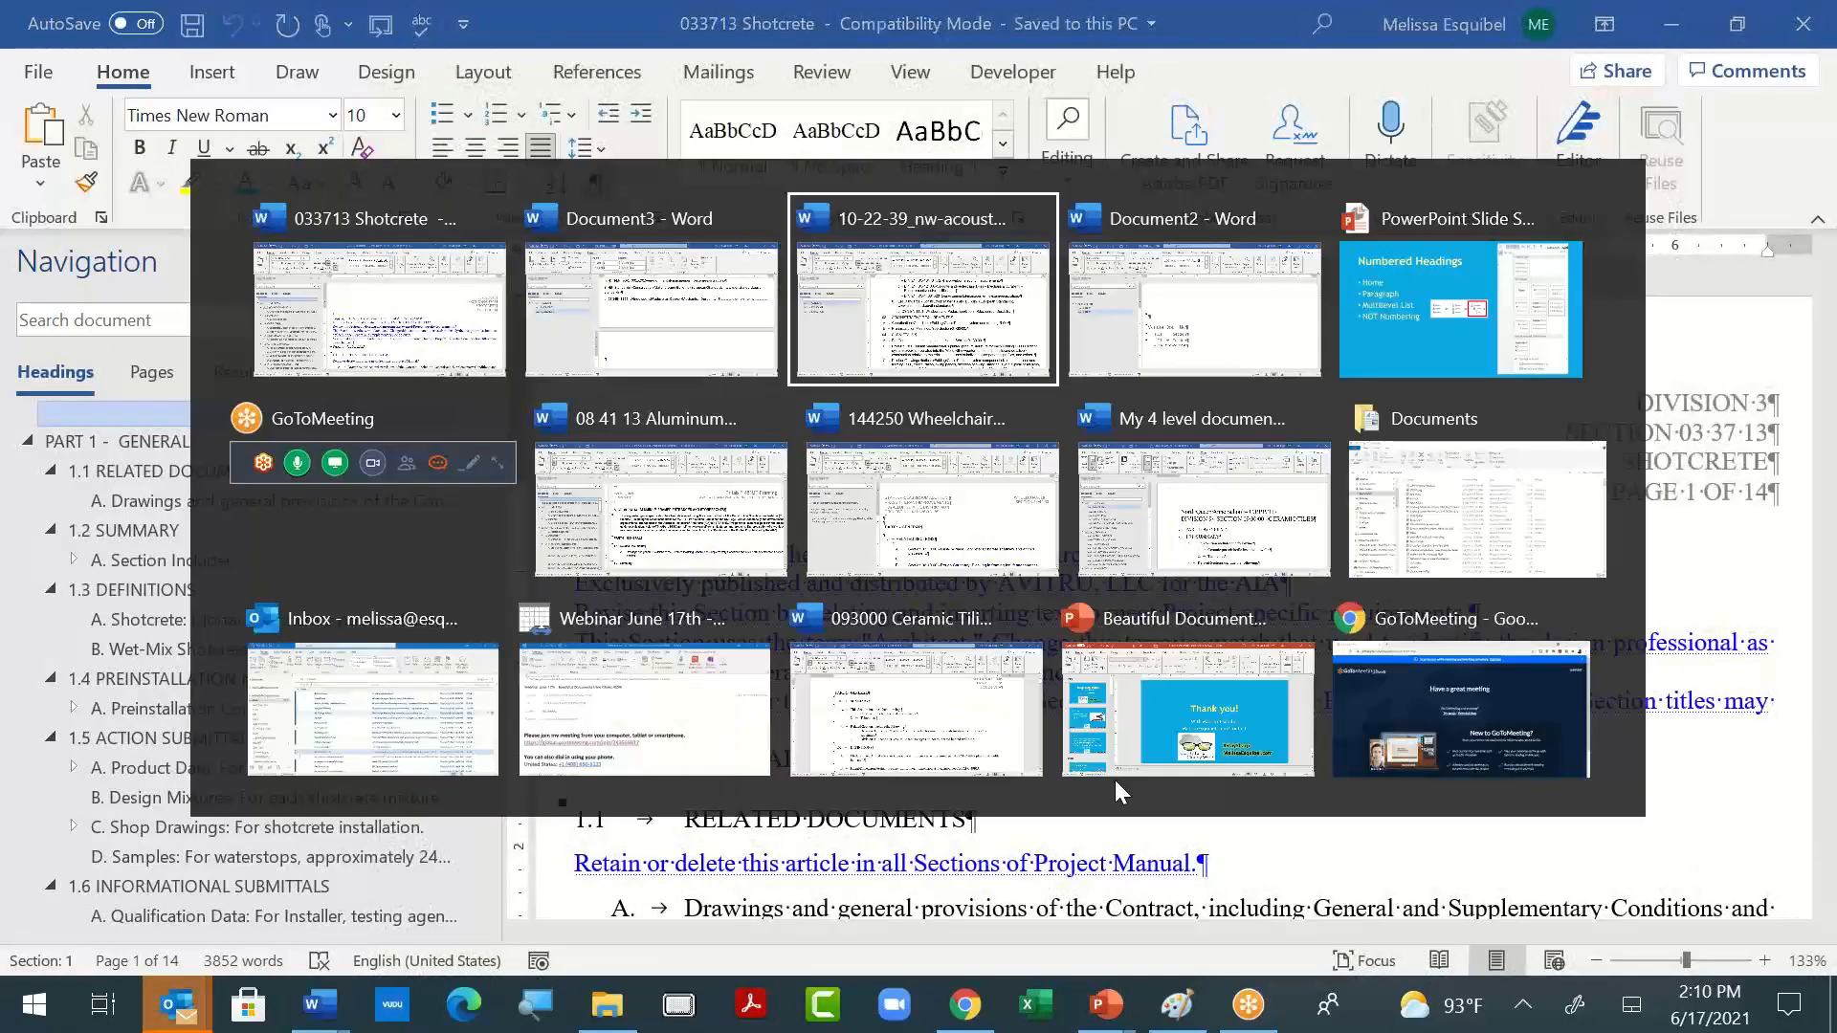
key(alt+Tab)
key(alt+Tab)
key(alt+Tab)
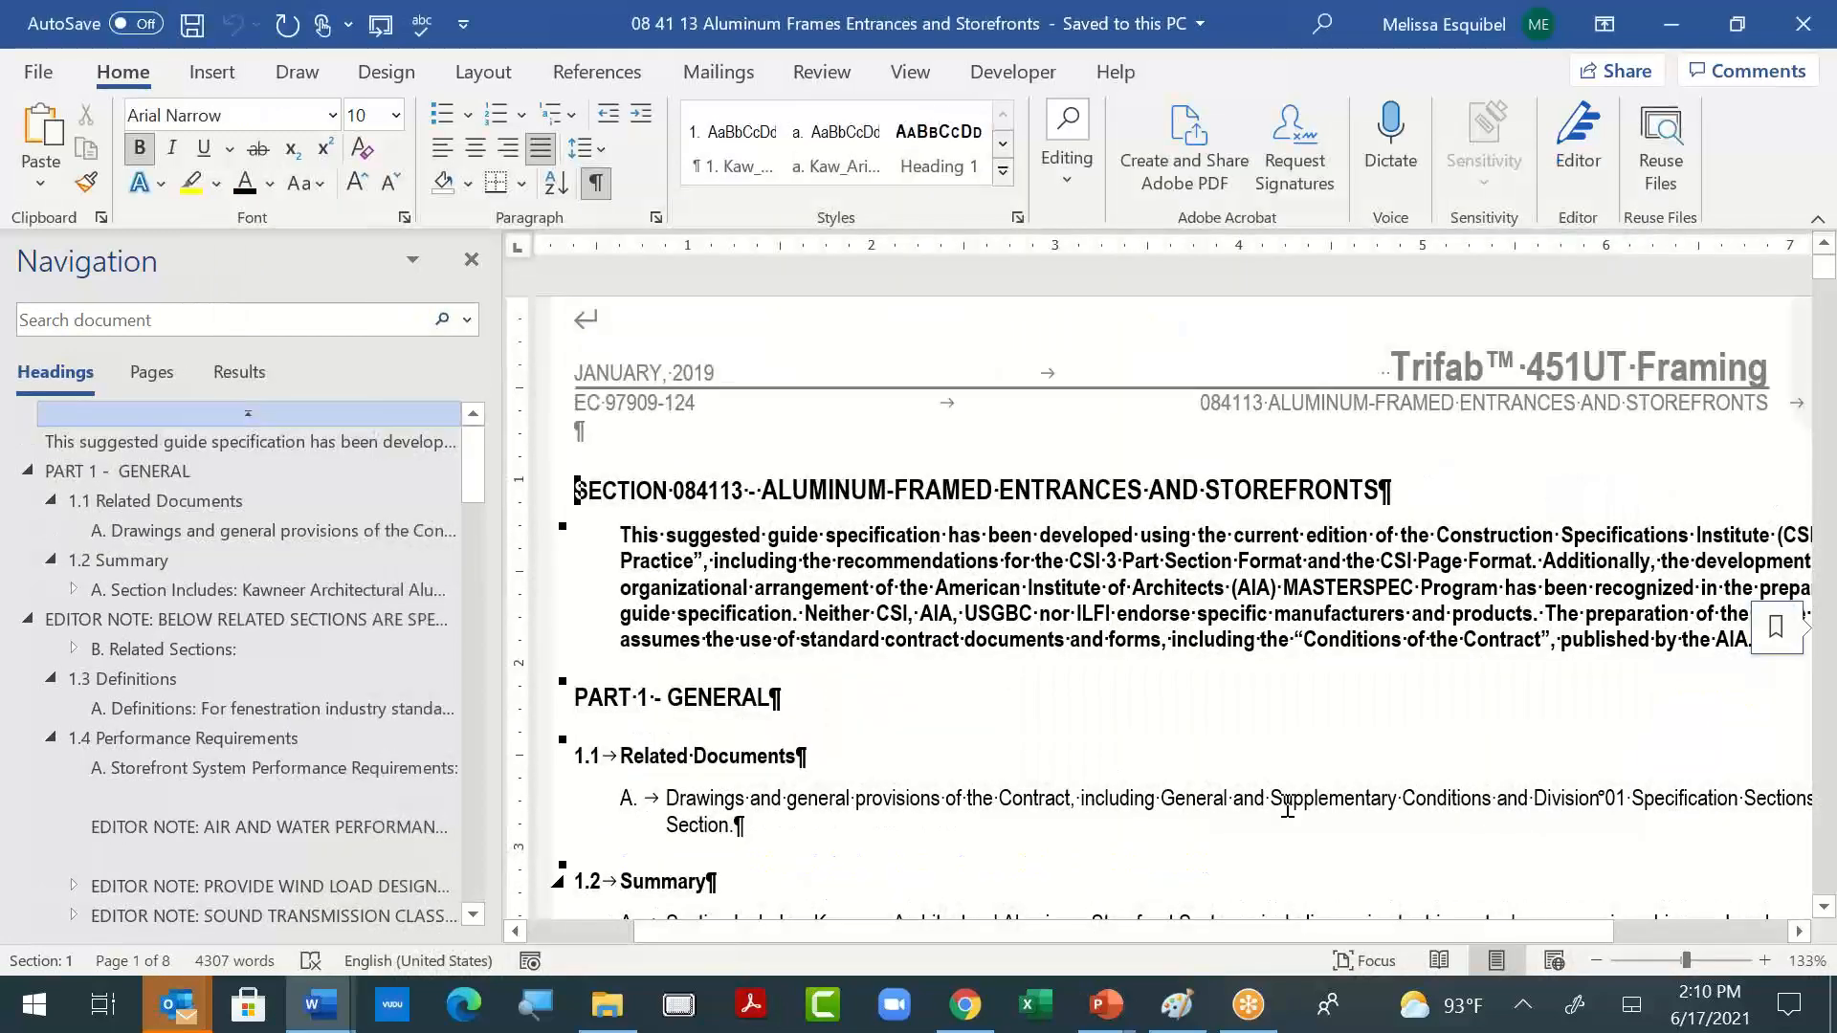
- Select and copy the entire aluminum storefront specification, undoing the accidental paste over its contents
key(ctrl+a)
key(ctrl+v)
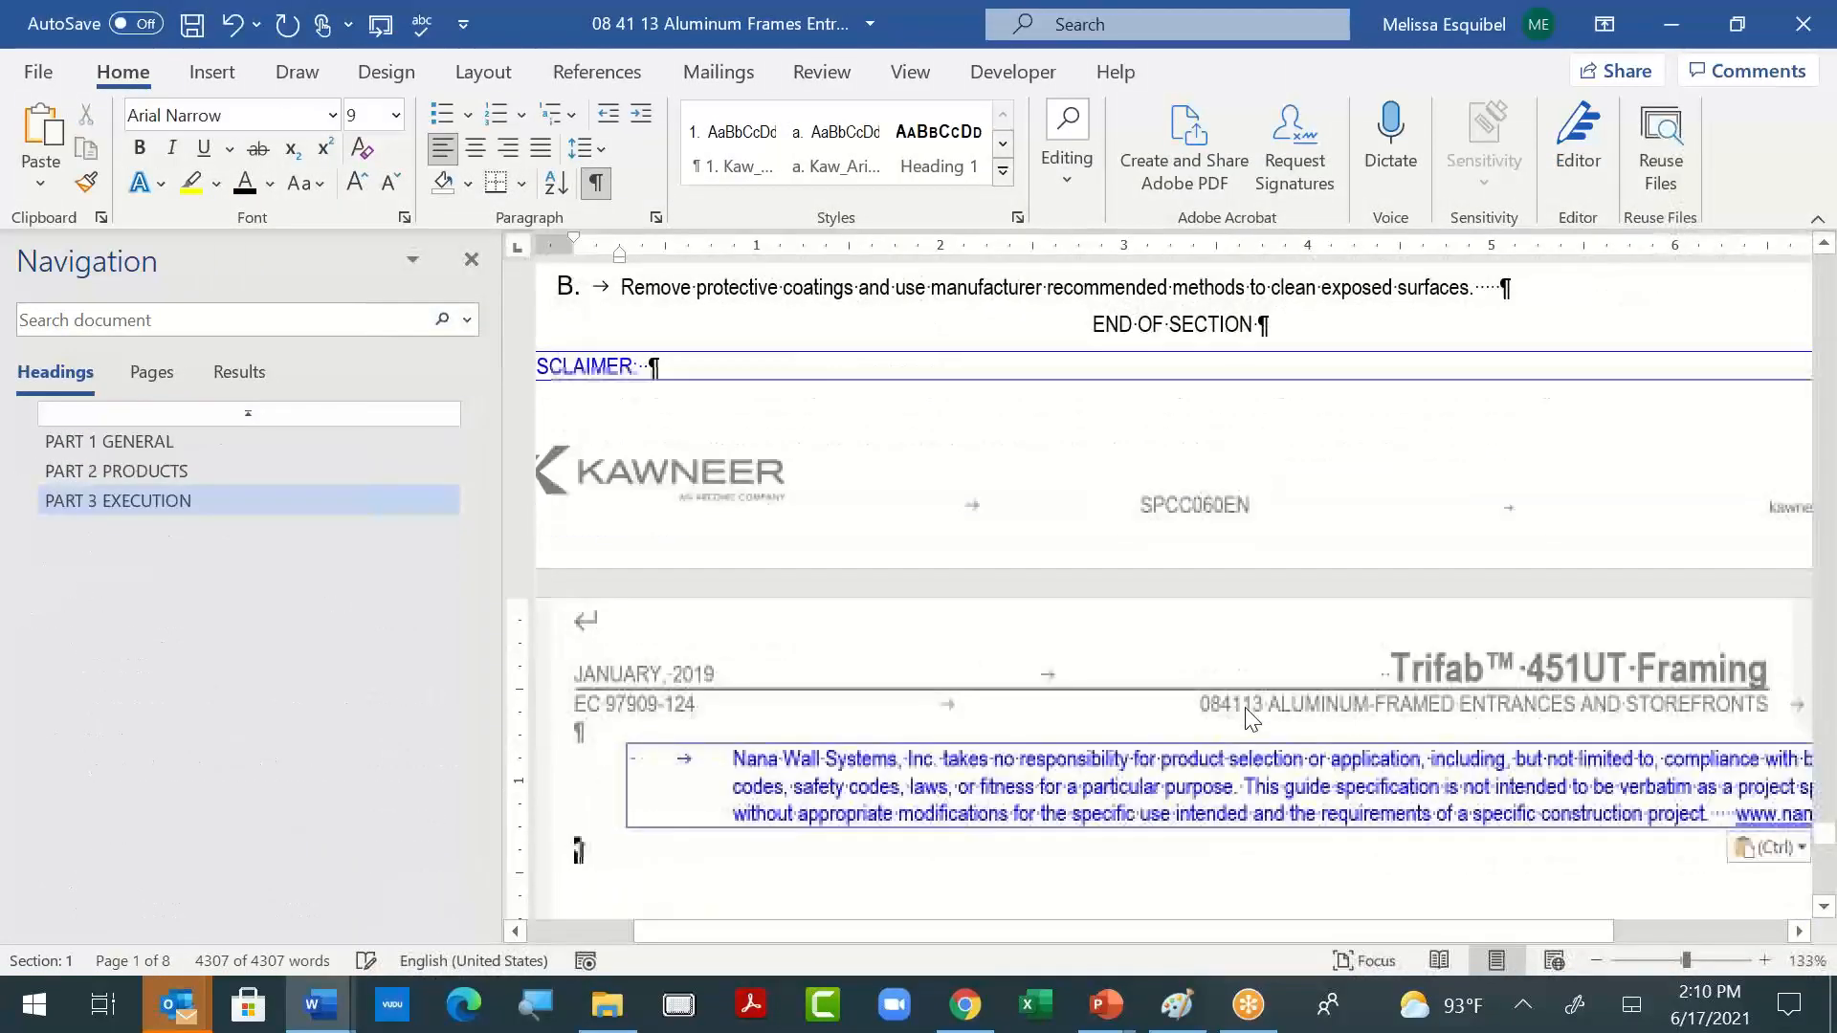
key(ctrl+z)
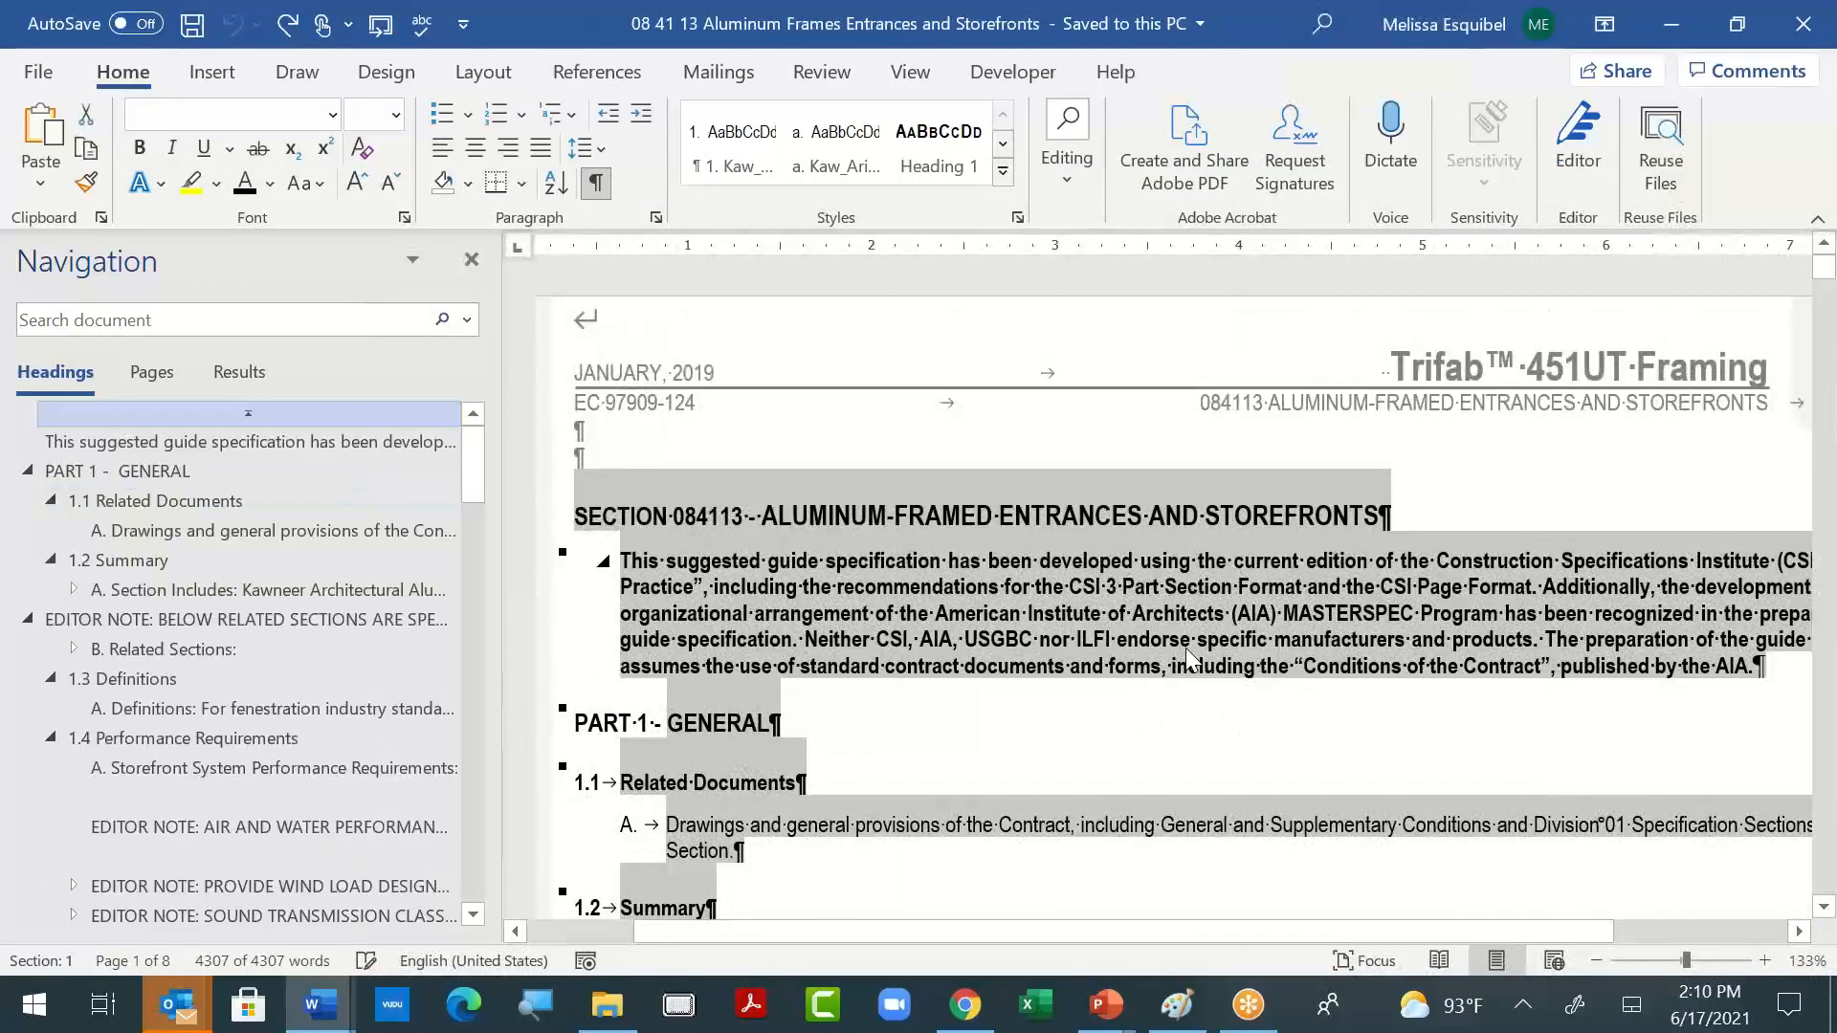
- Return to Document3 and paste the copied specification as text only after the section break
key(alt+Tab)
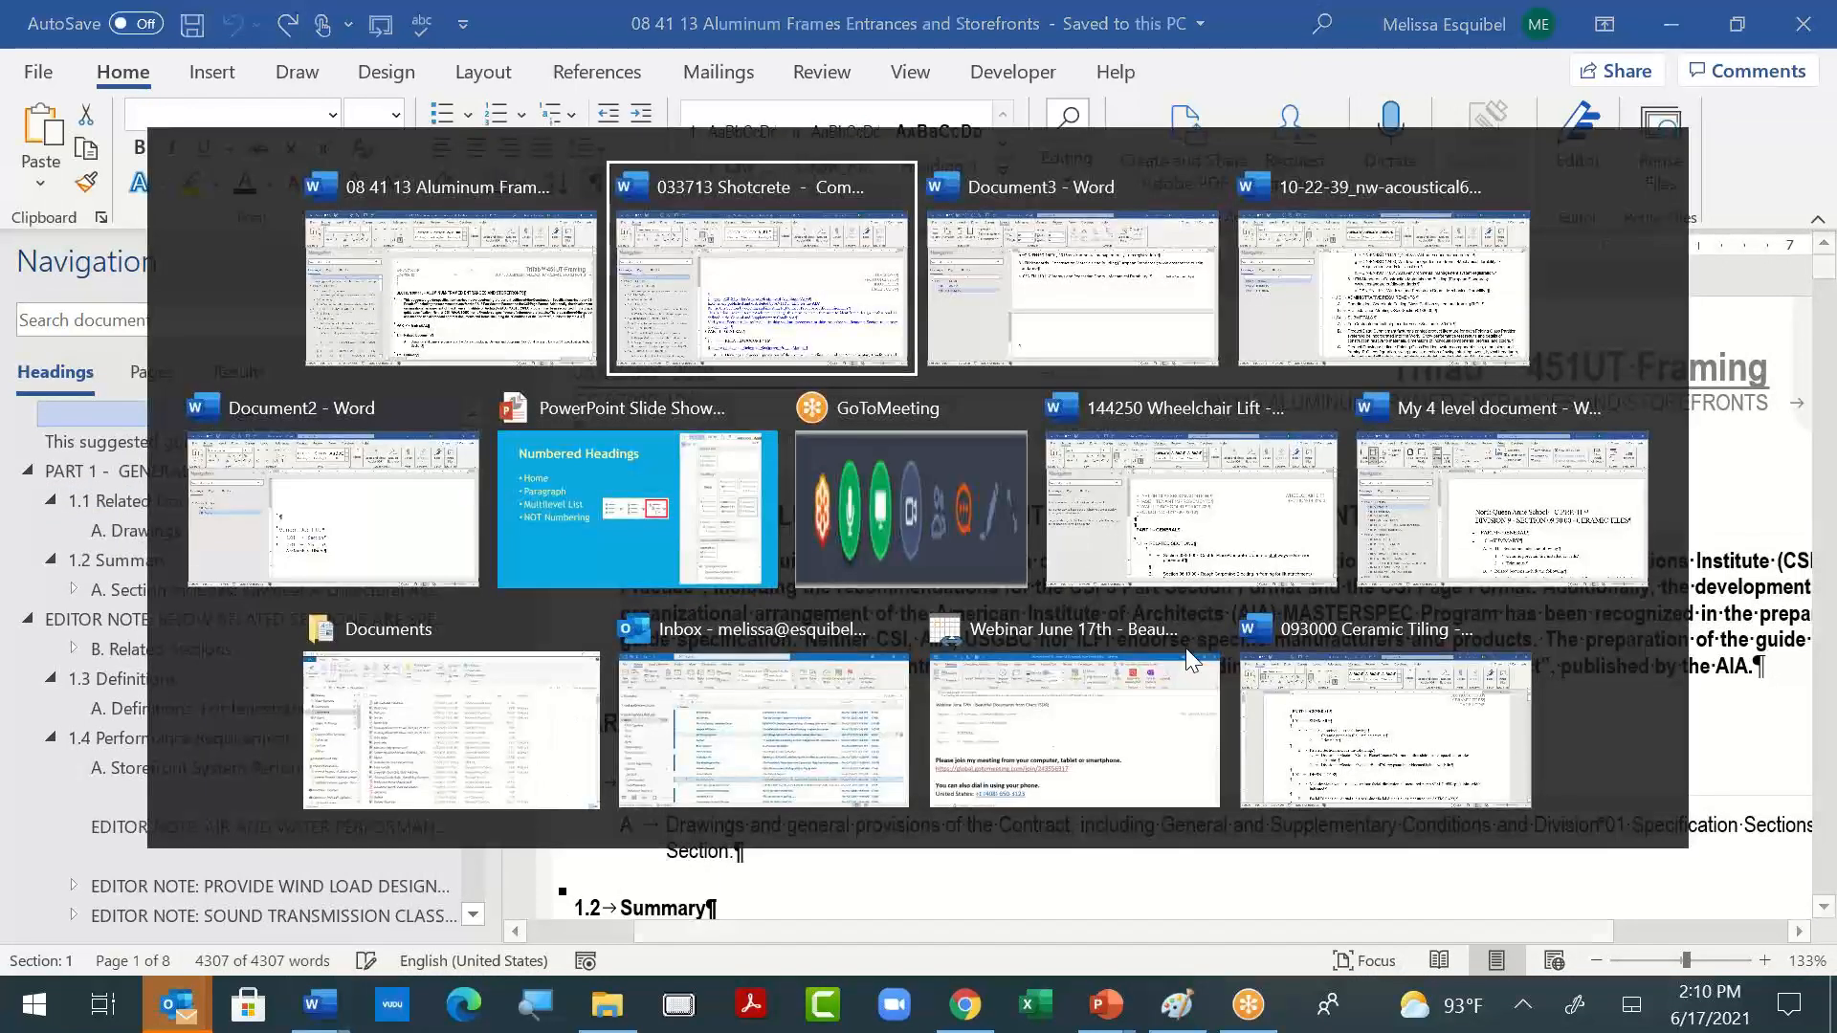
key(alt+Tab)
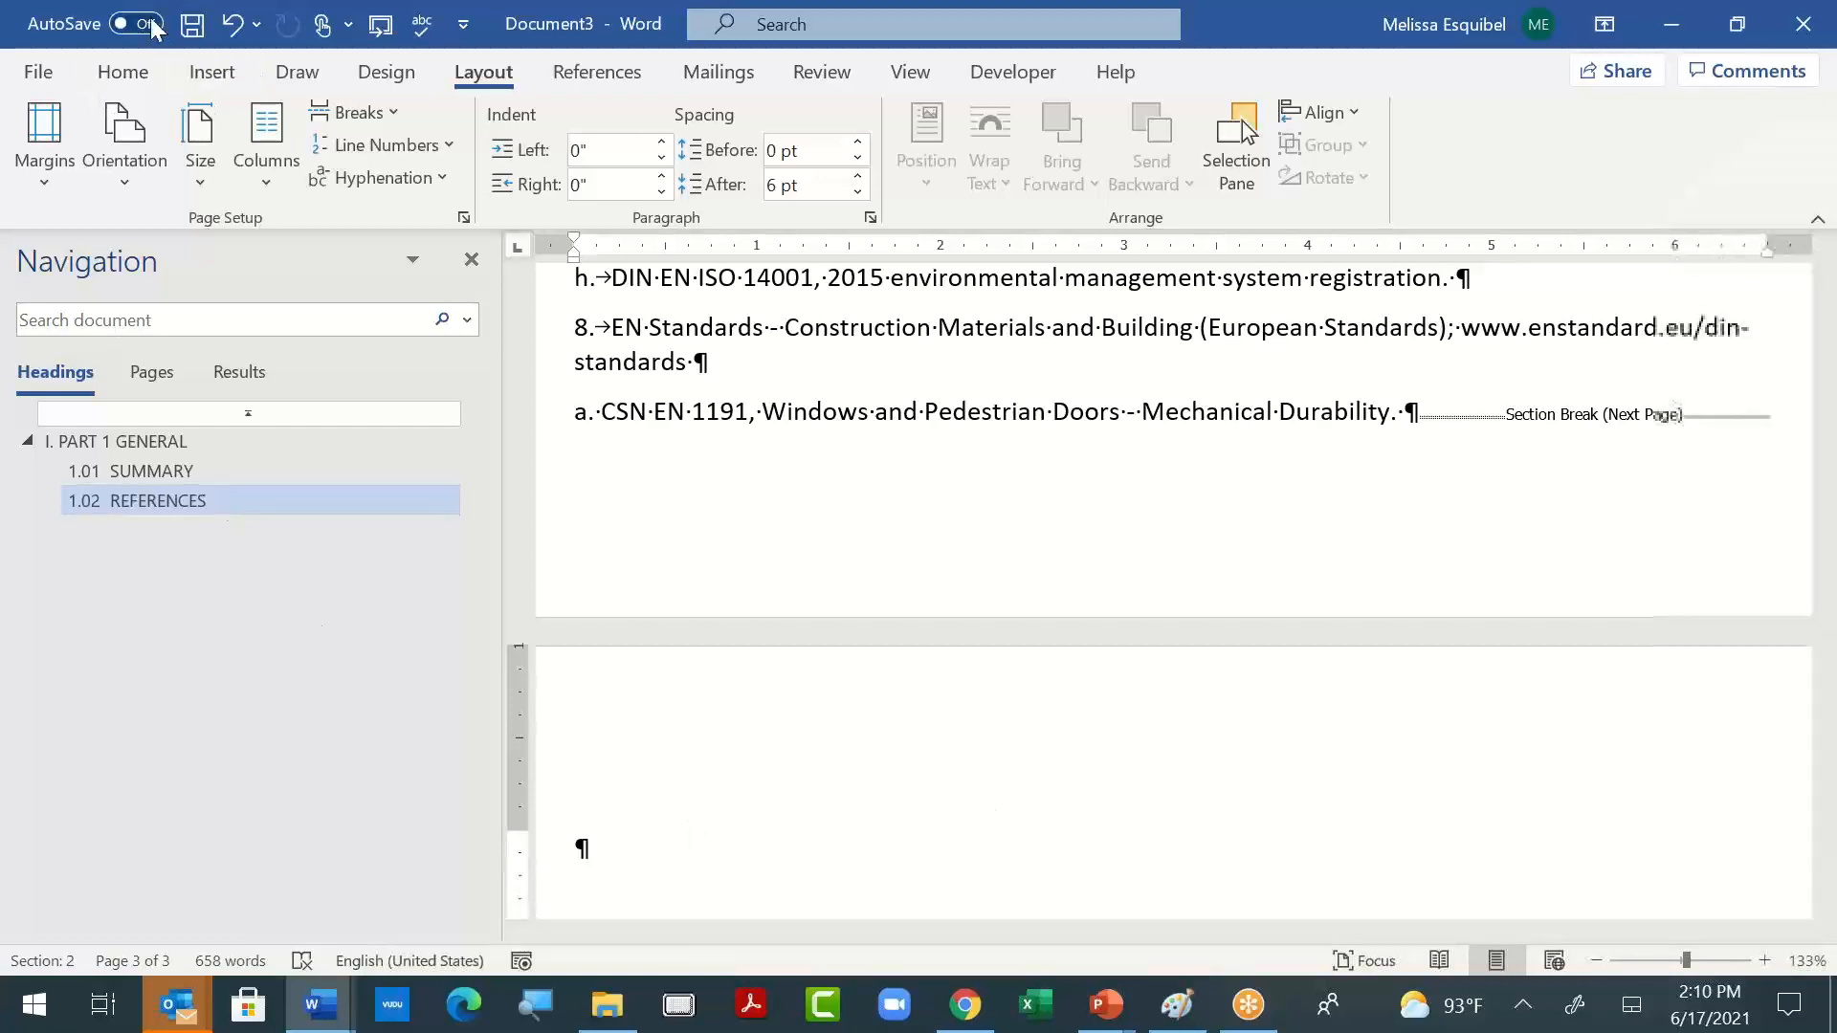
click(123, 71)
click(40, 182)
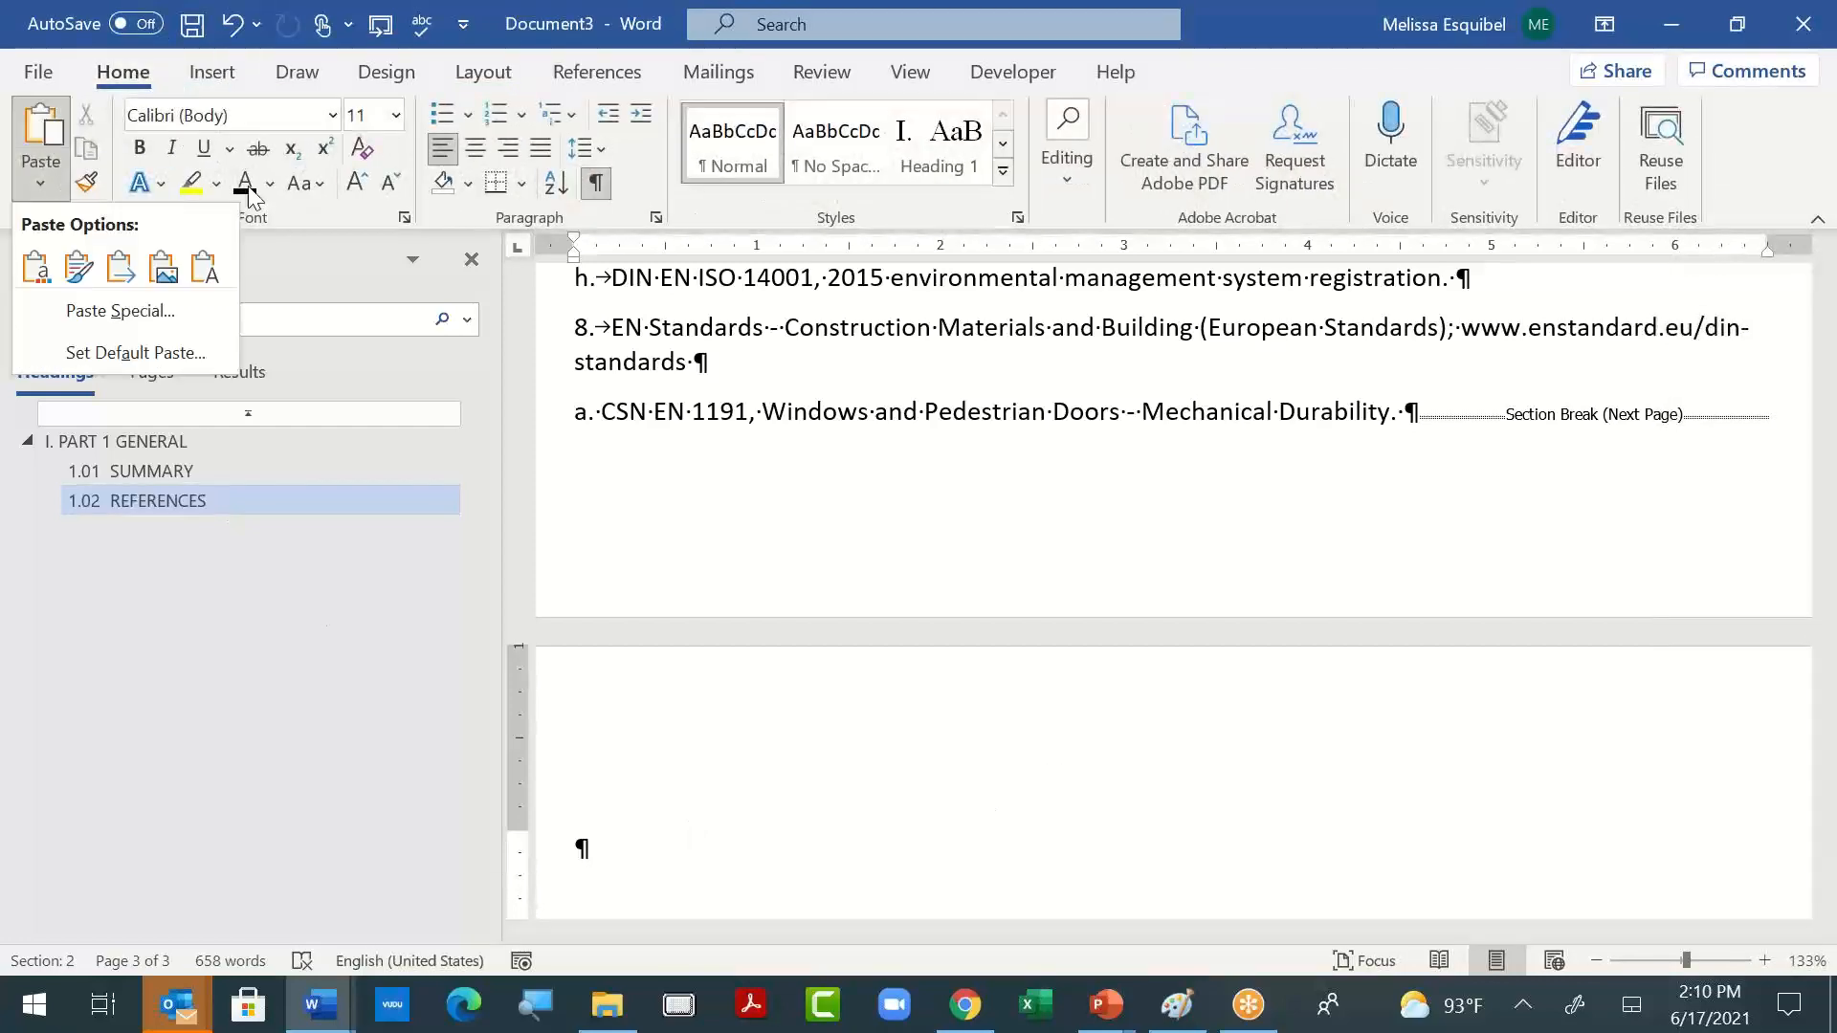
click(219, 267)
- Go to the "1.01 SUMMARY" heading, select the word "SUMMARY", and update the Heading 2 style to match it
scroll(1416, 669, up, 15)
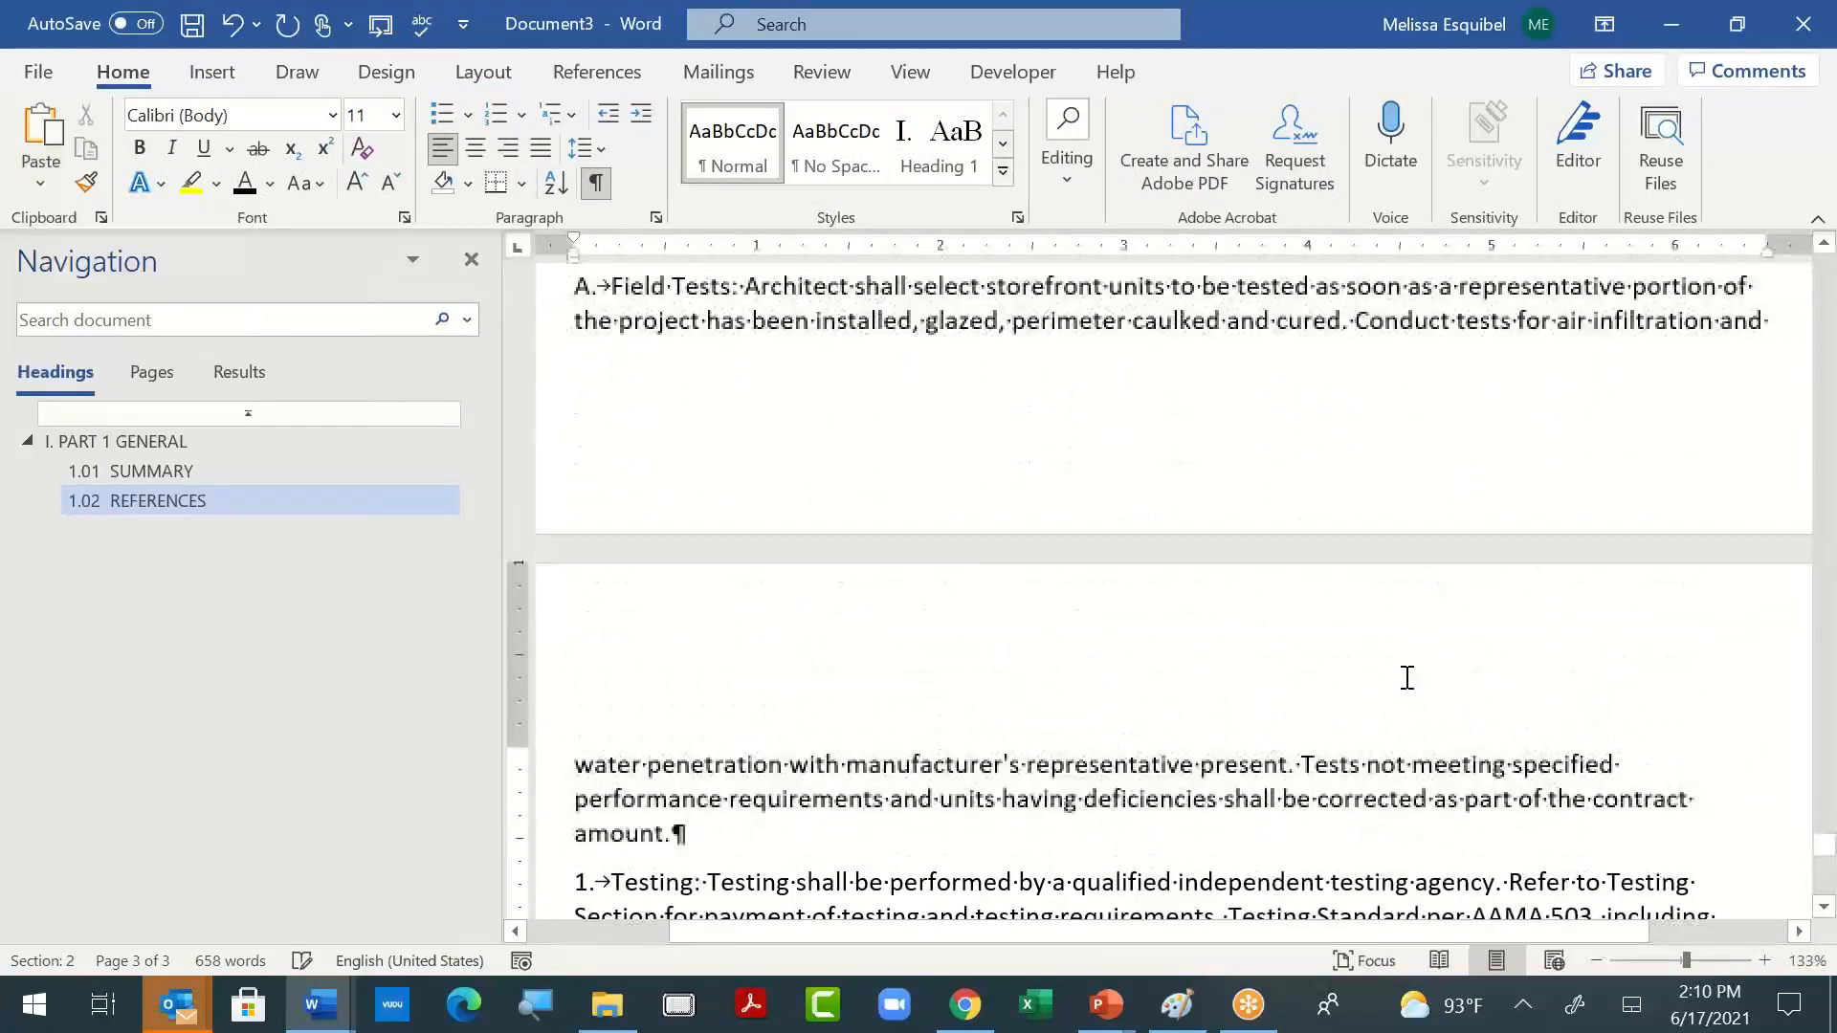
scroll(1404, 679, up, 10)
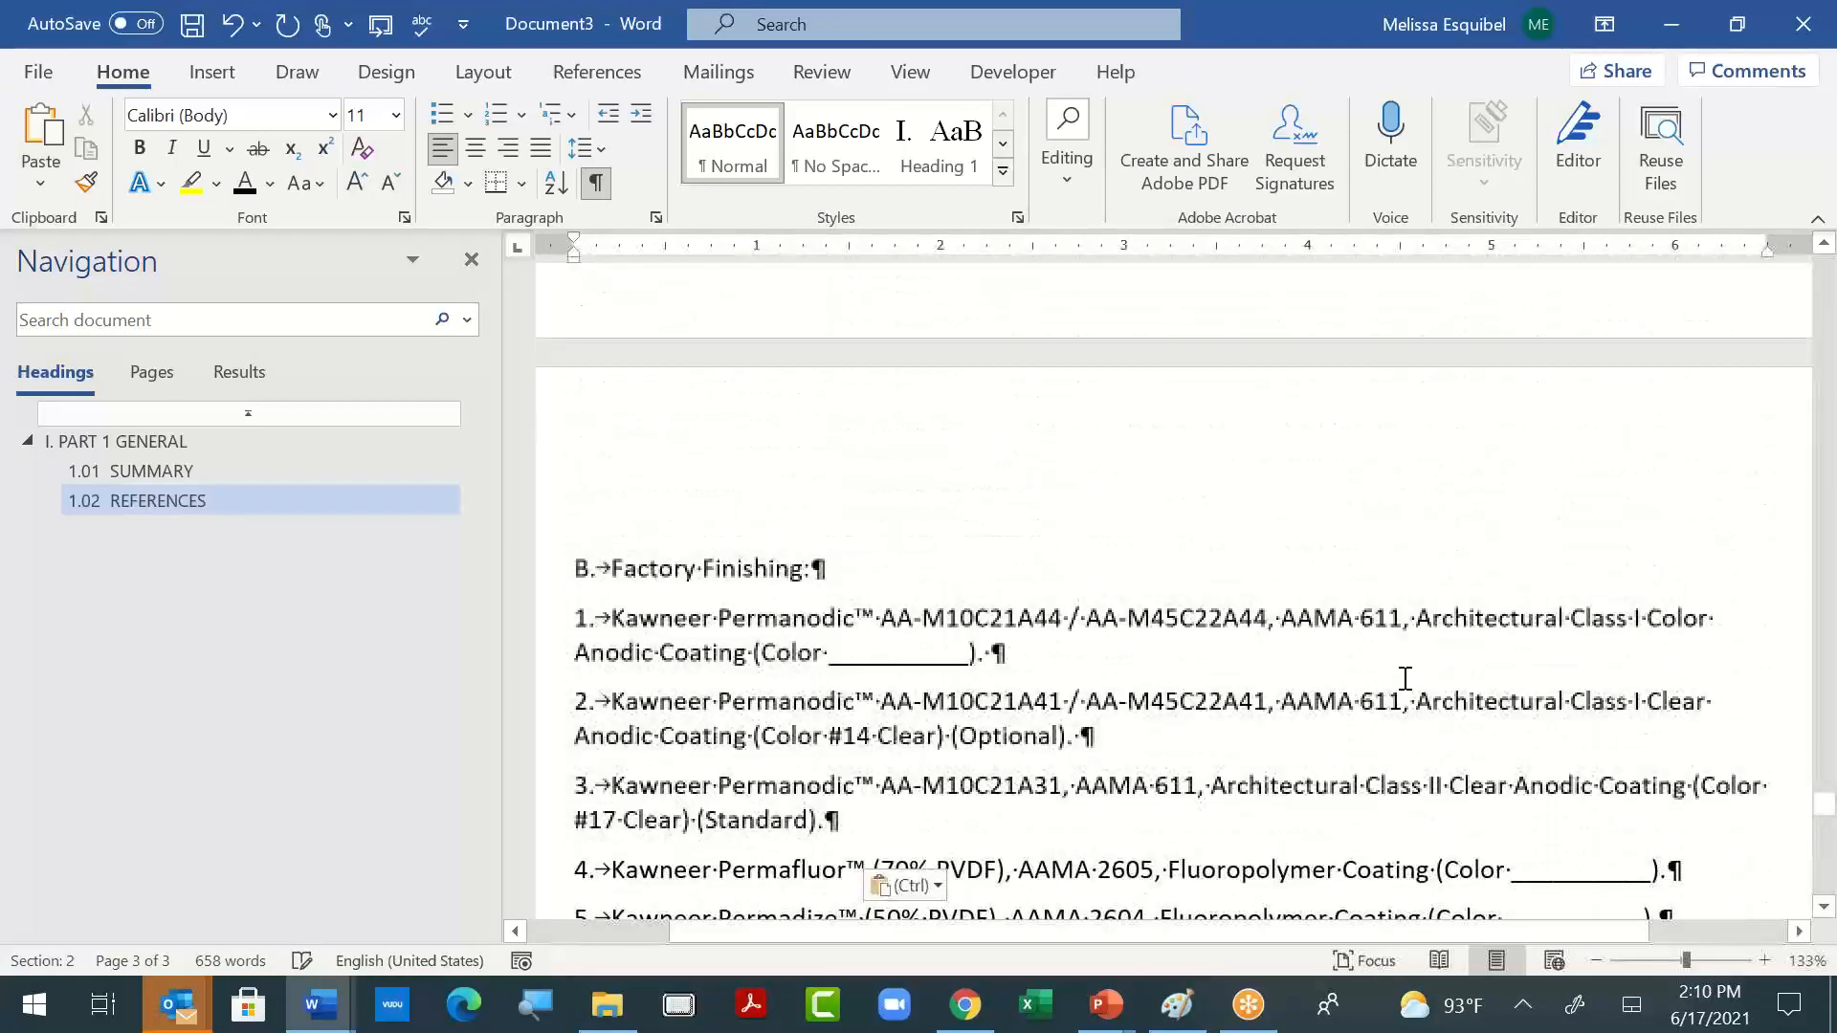
scroll(1421, 655, up, 12)
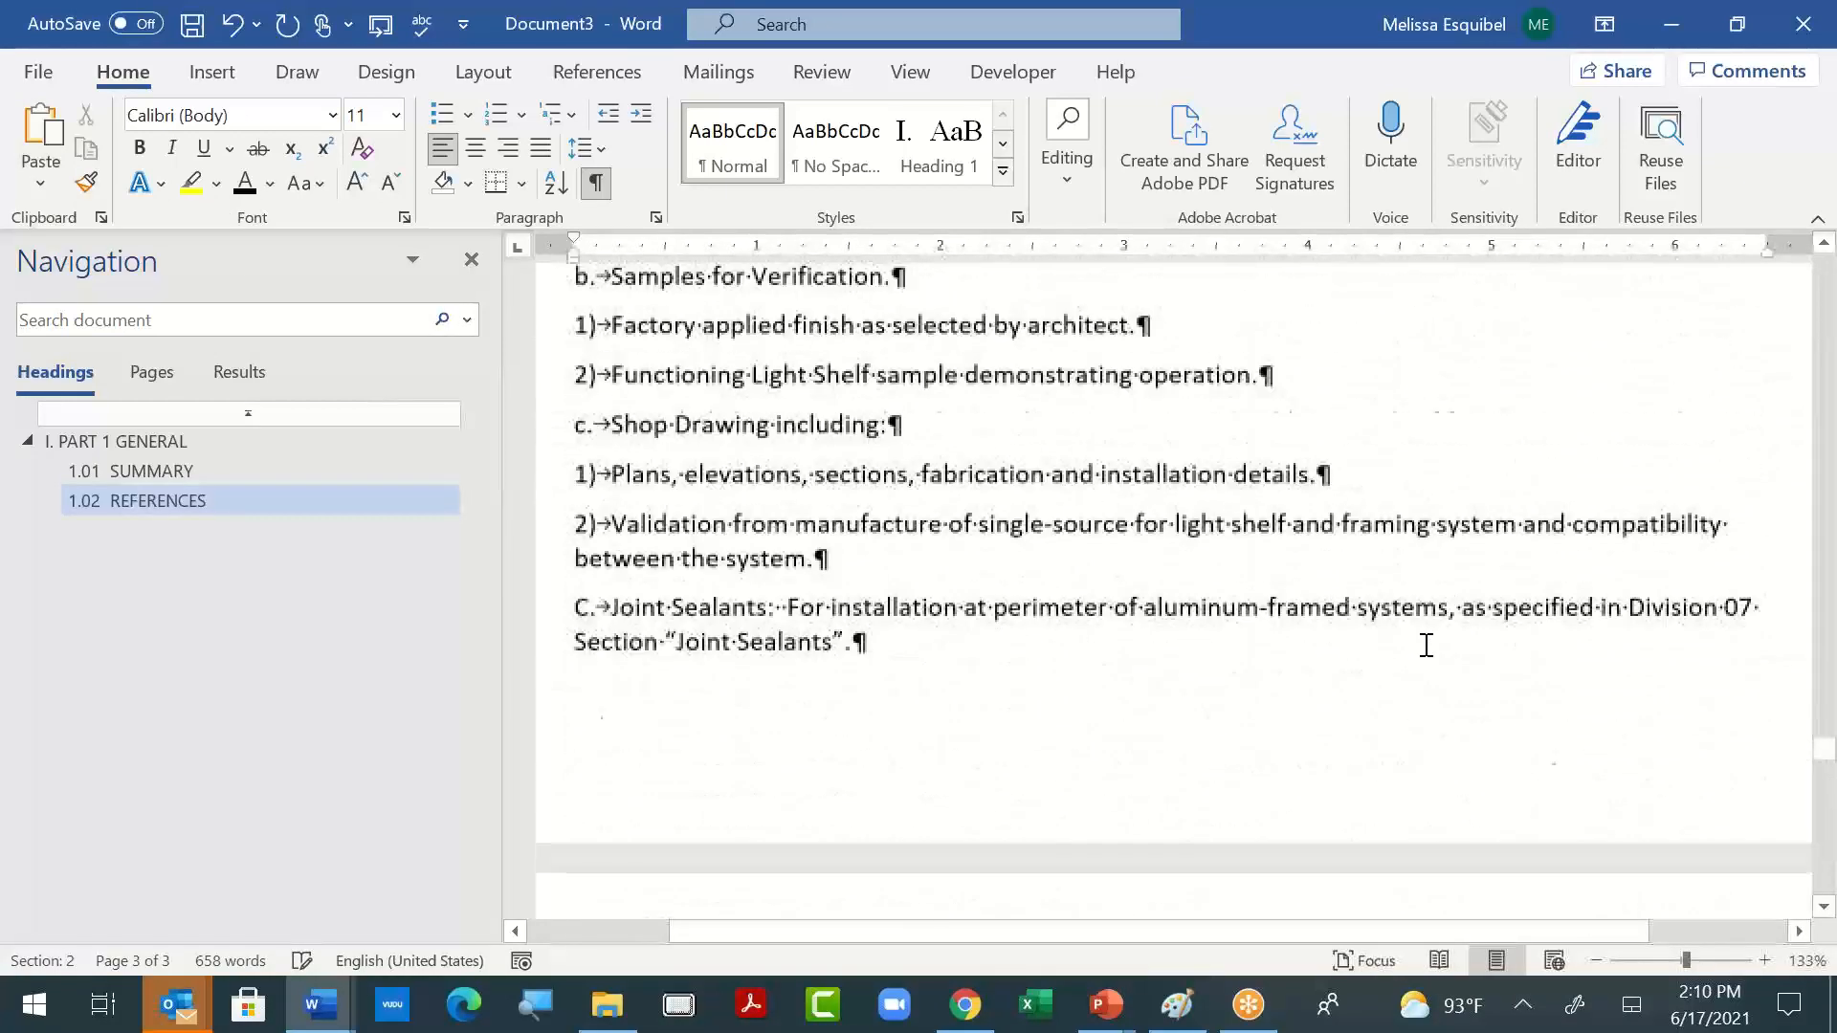
click(135, 472)
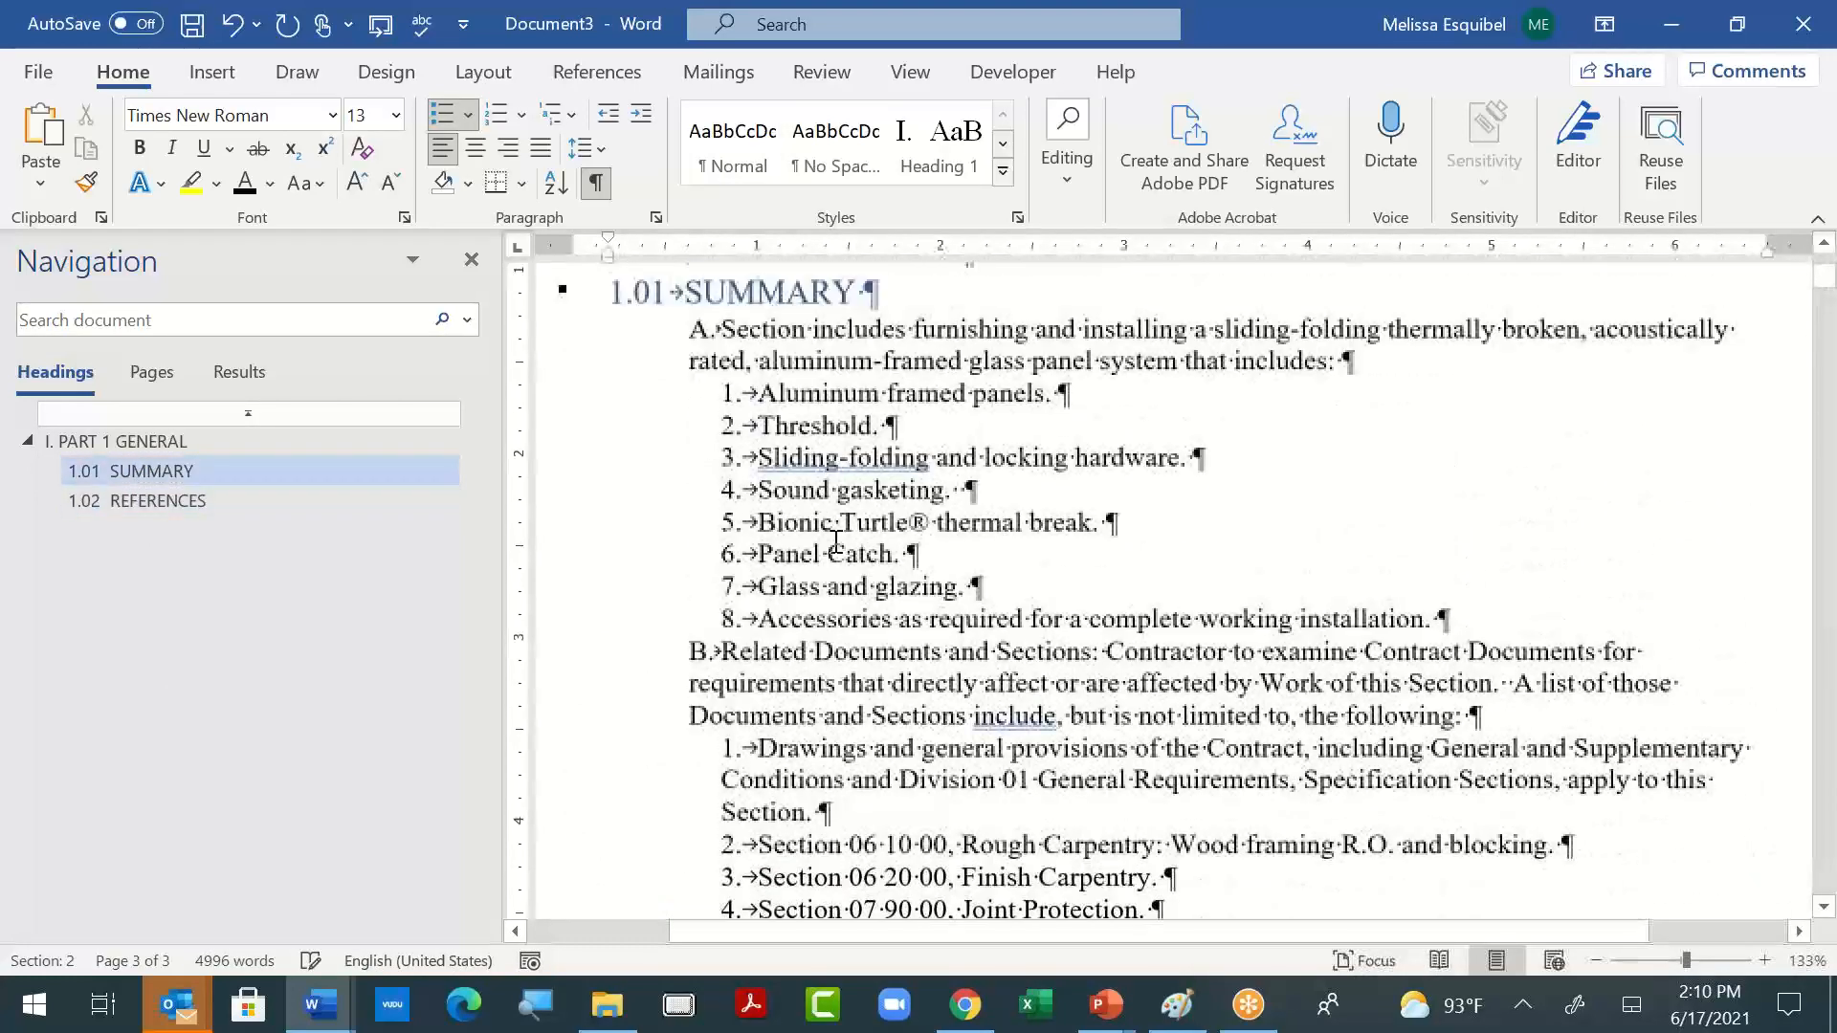
scroll(835, 543, up, 4)
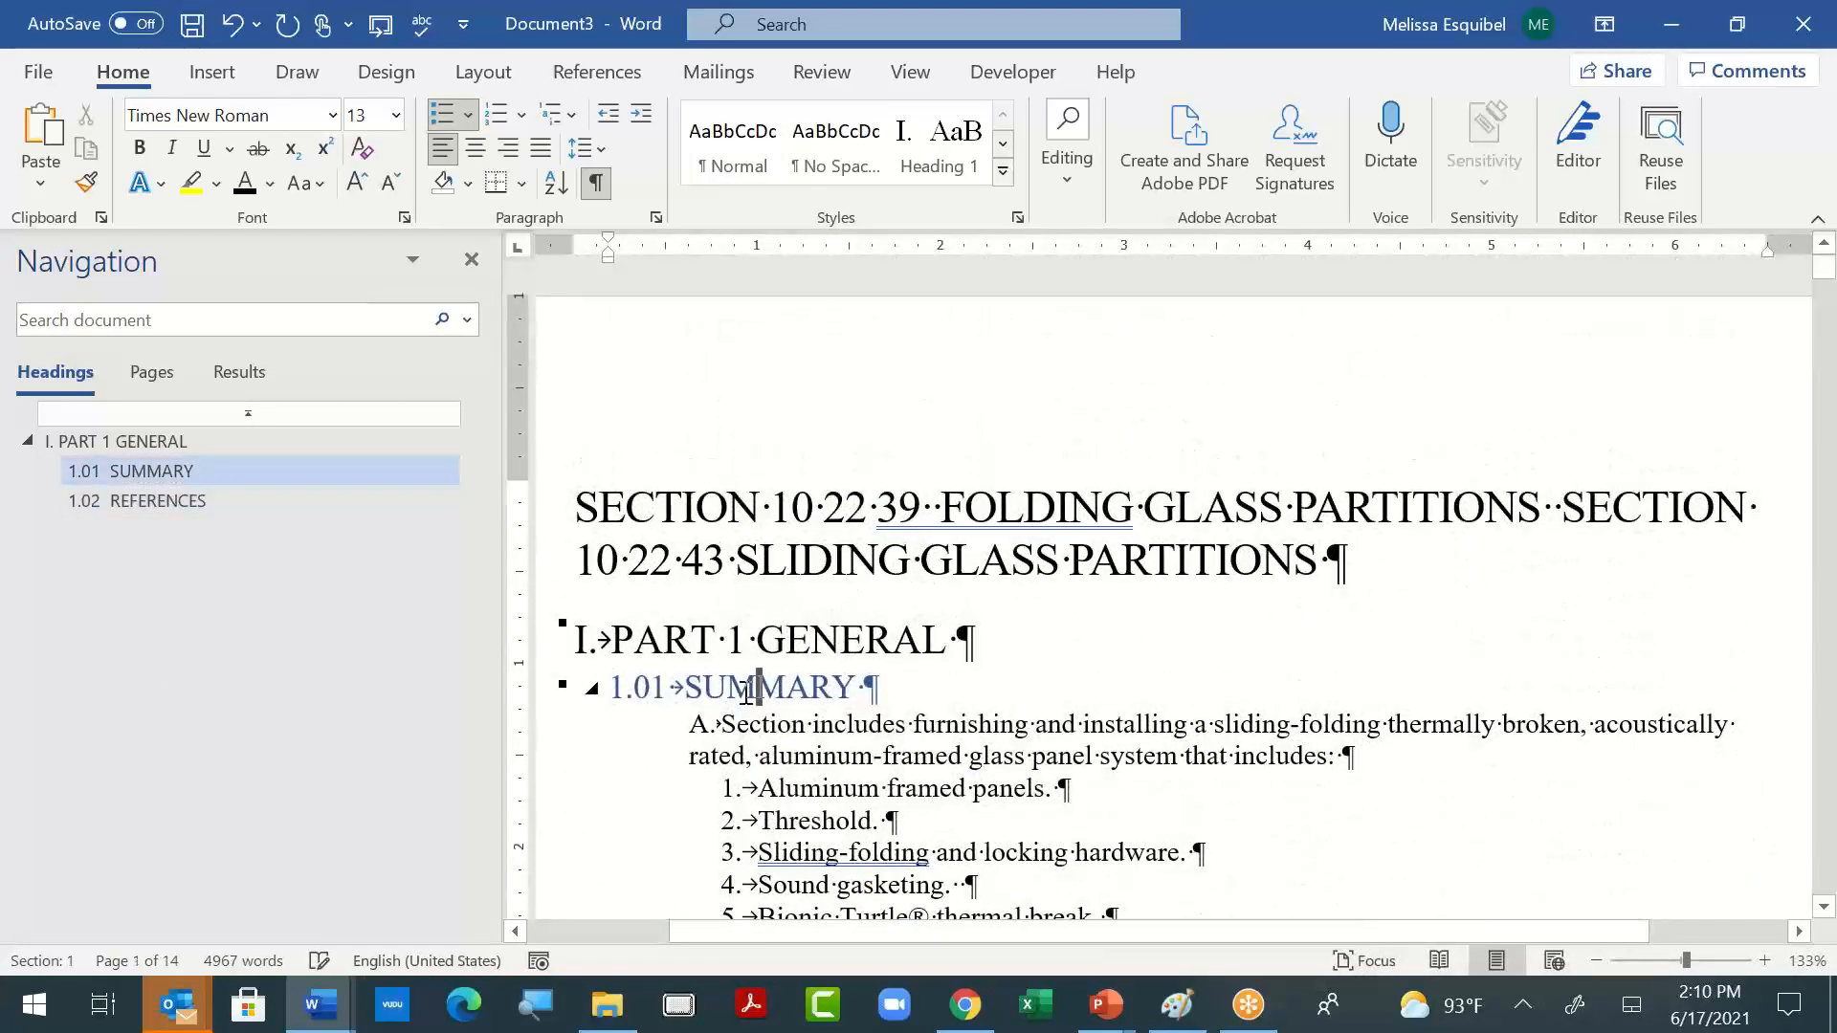
double_click(747, 690)
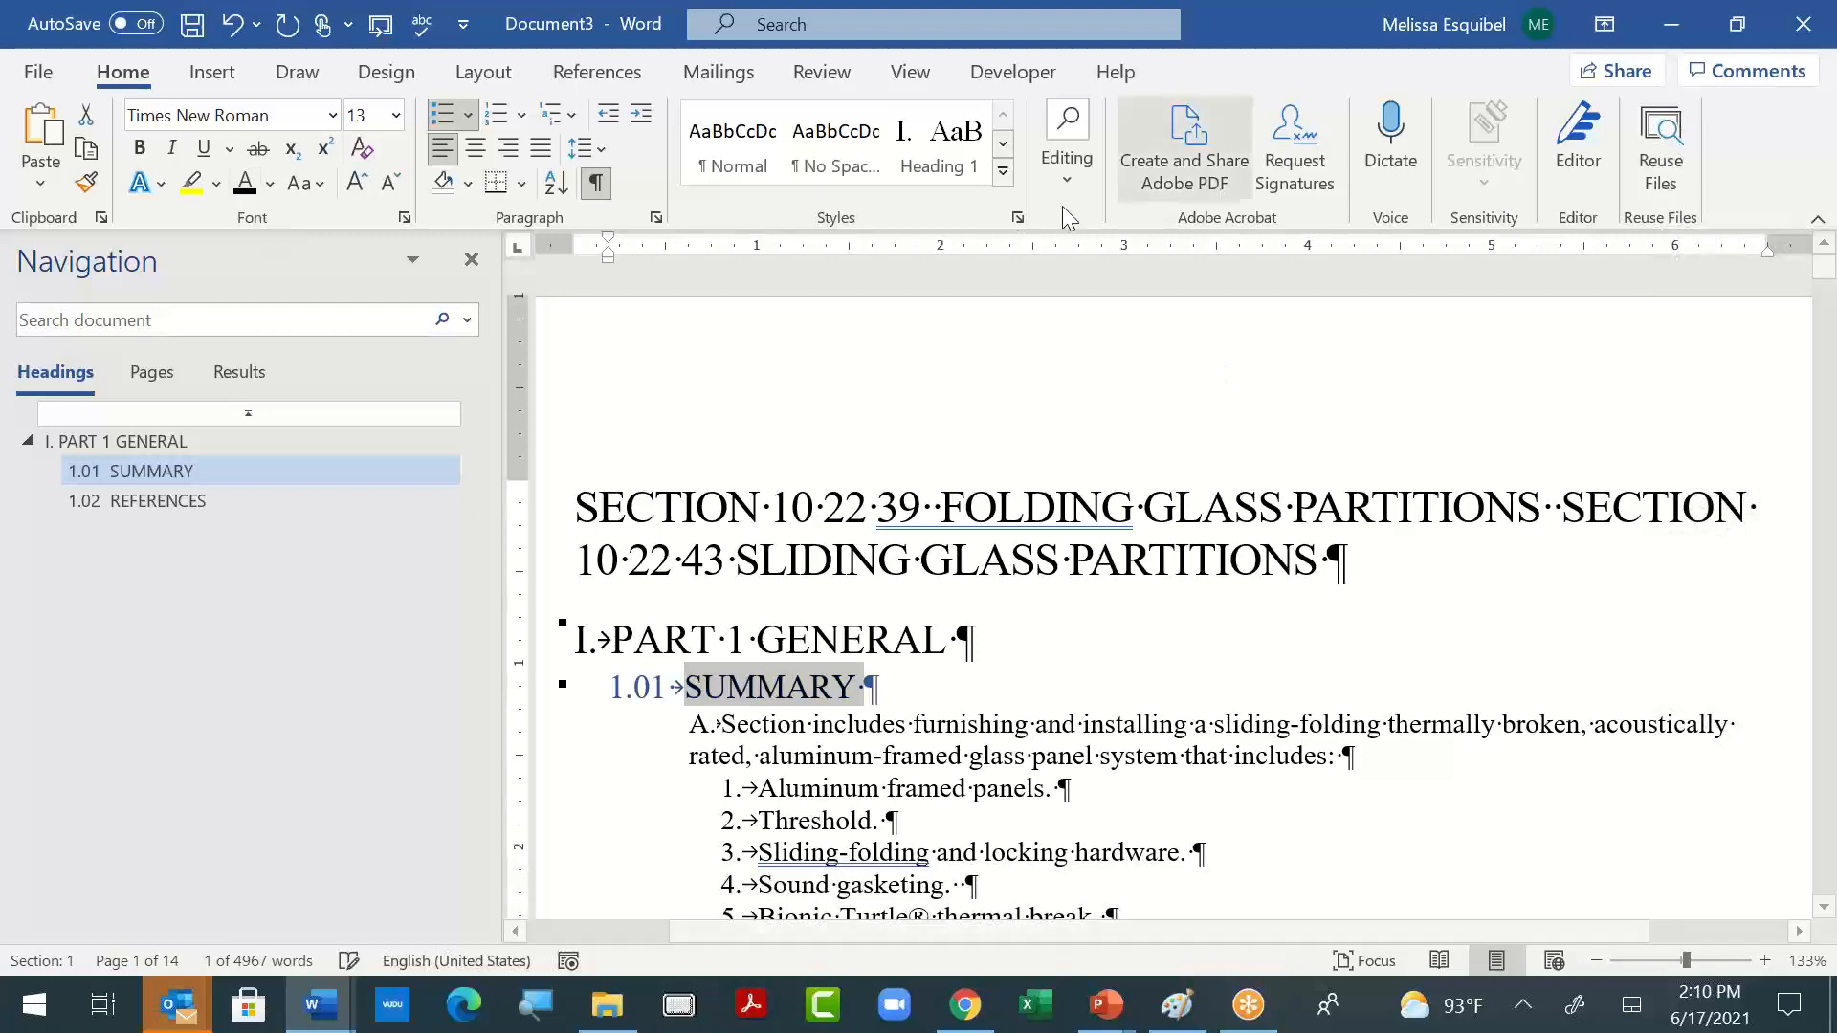
click(1001, 176)
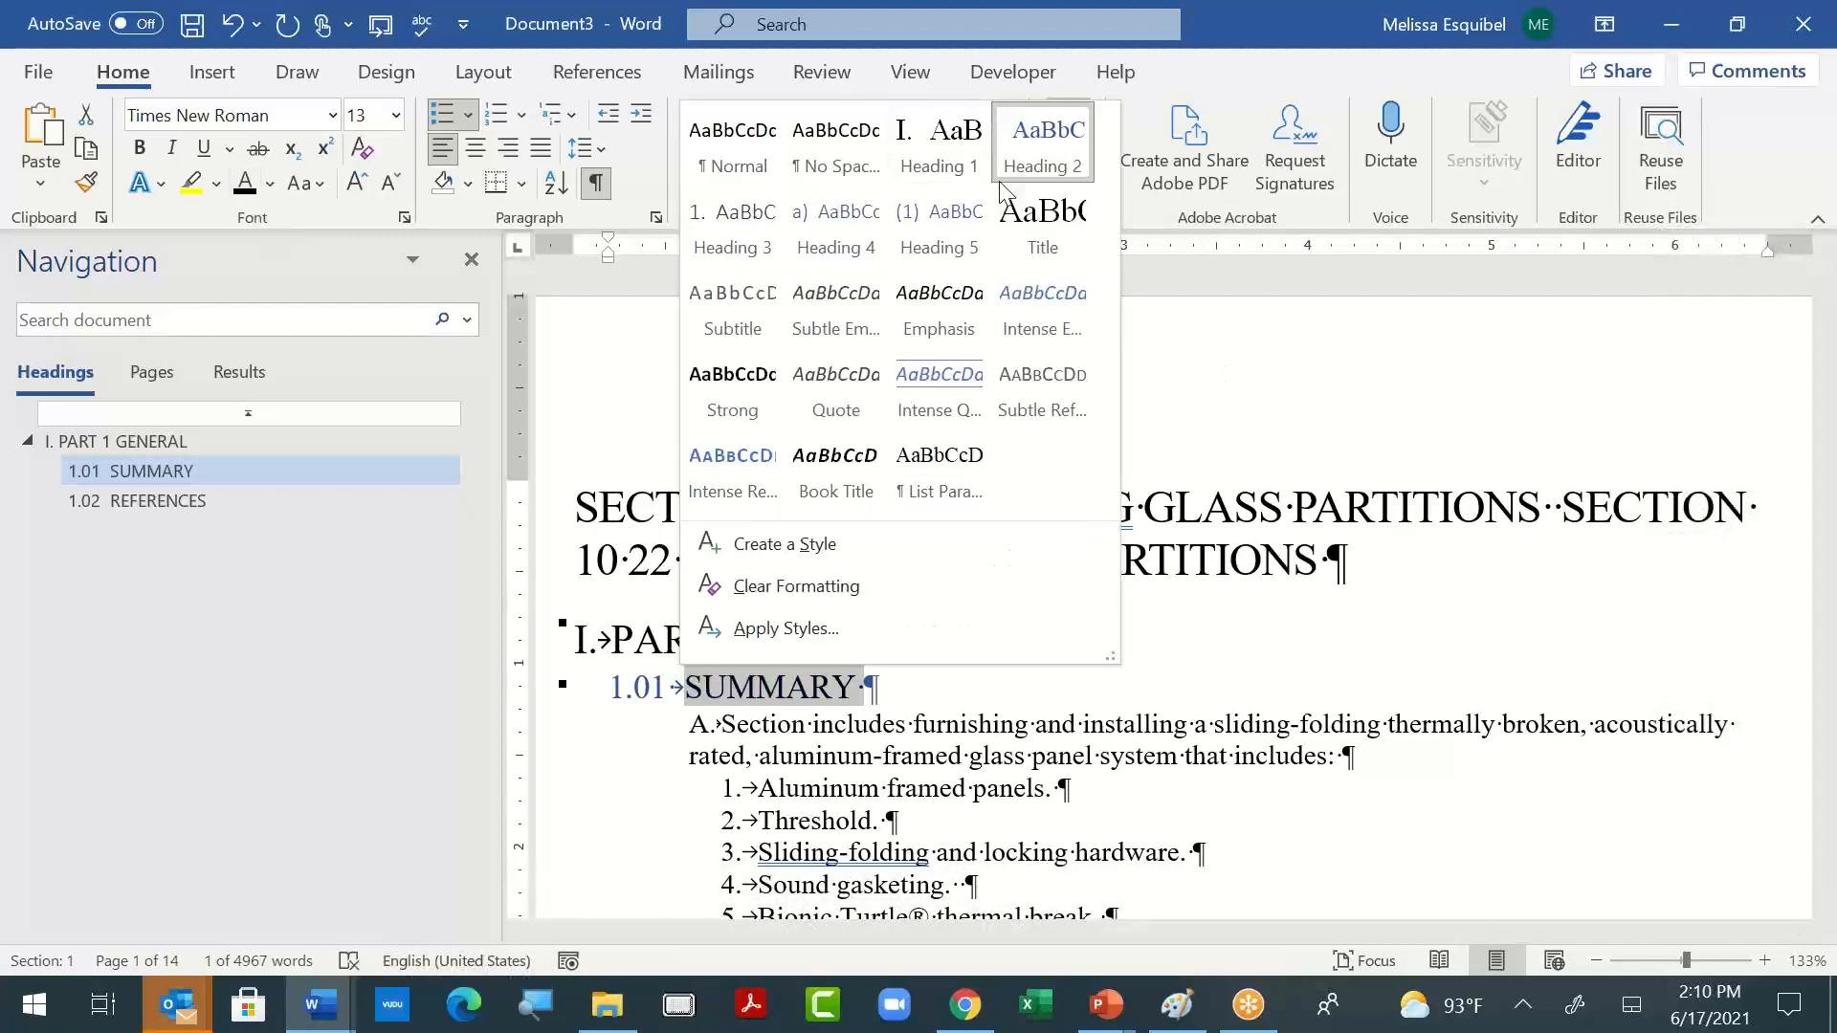
right_click(1048, 131)
click(1074, 159)
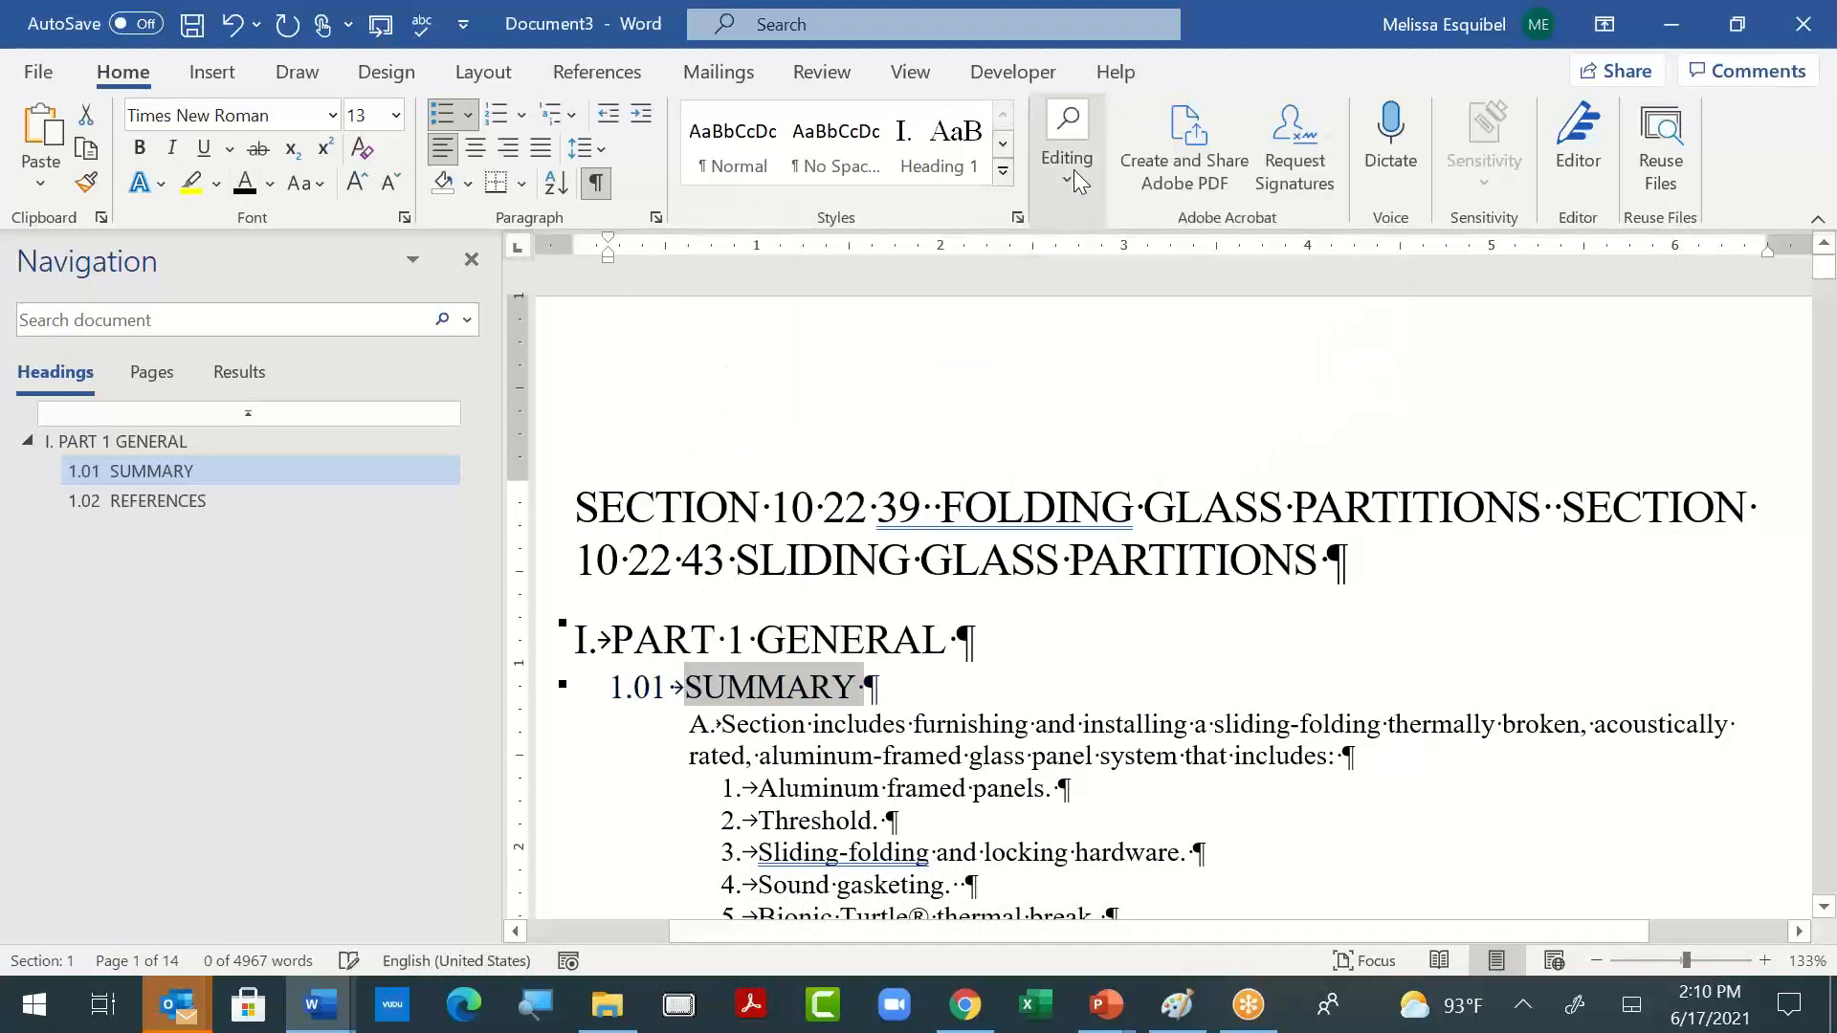
- Apply the Title style to the "SECTION 084113 - ALUMINUM-FRAMED ENTRANCES AND STOREFRONTS" line that starts the second specification
click(824, 789)
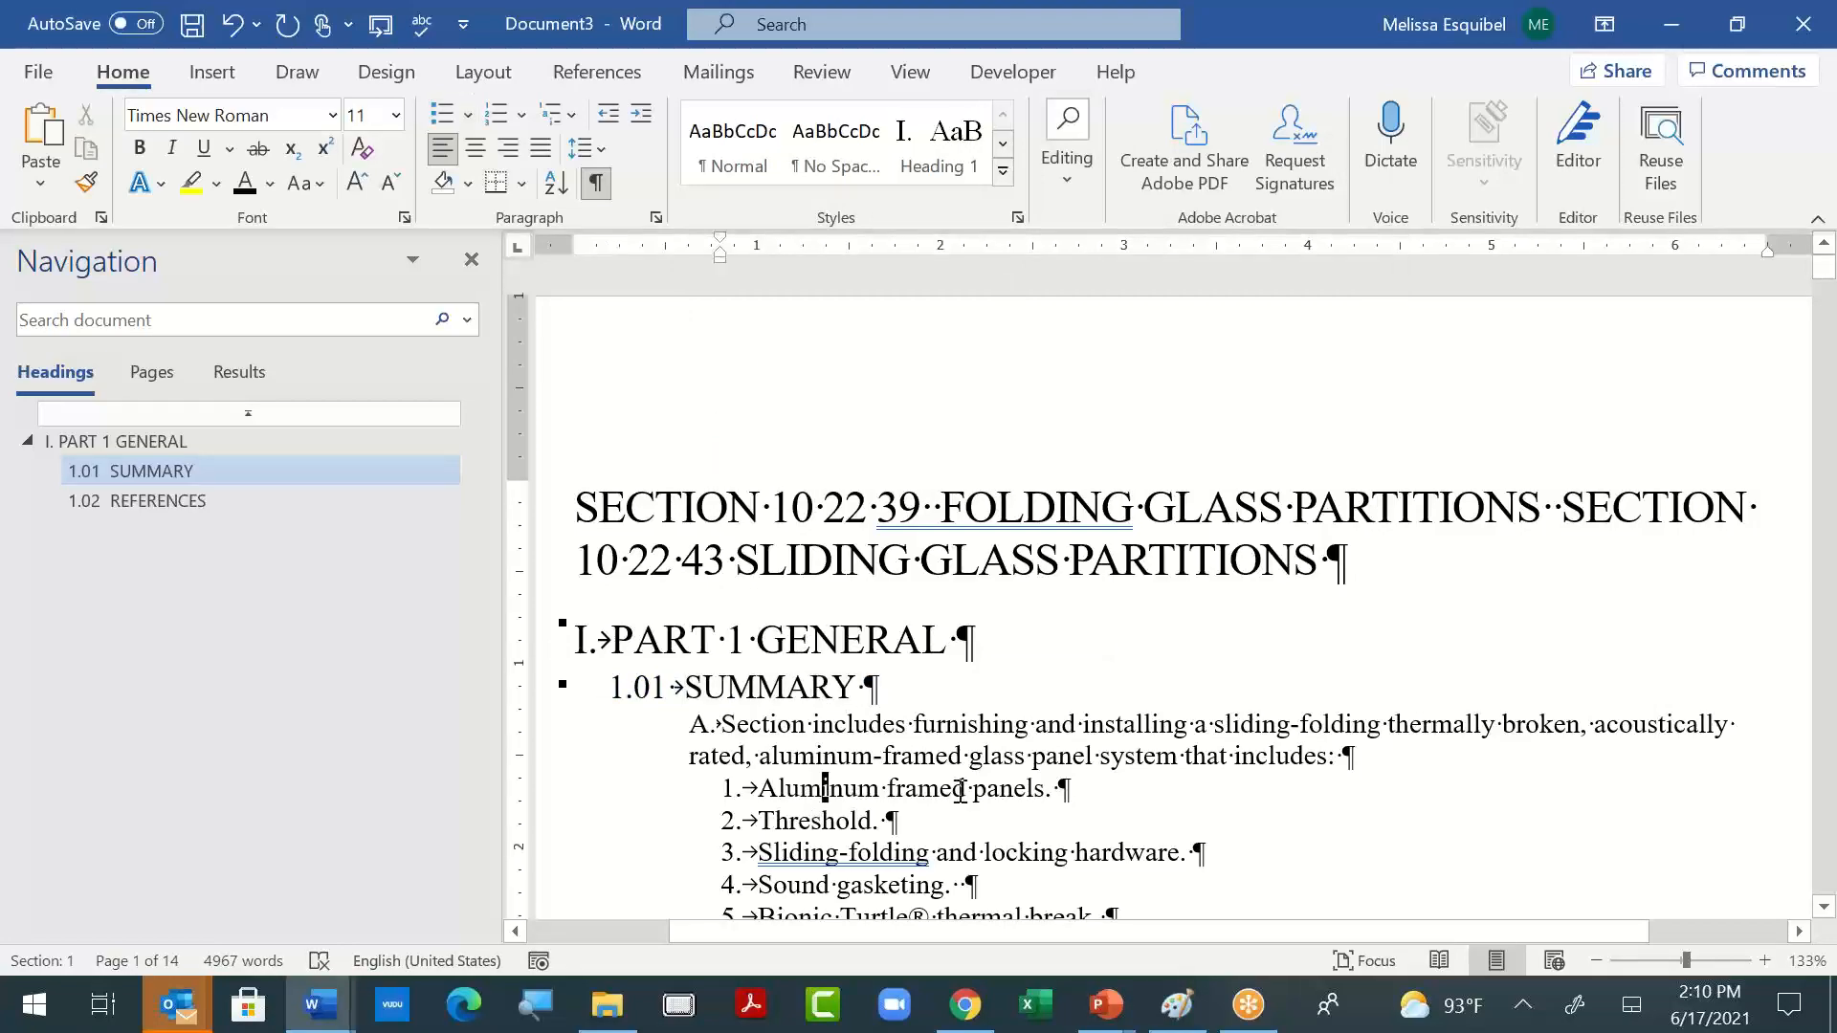
scroll(971, 801, down, 1)
scroll(971, 802, down, 15)
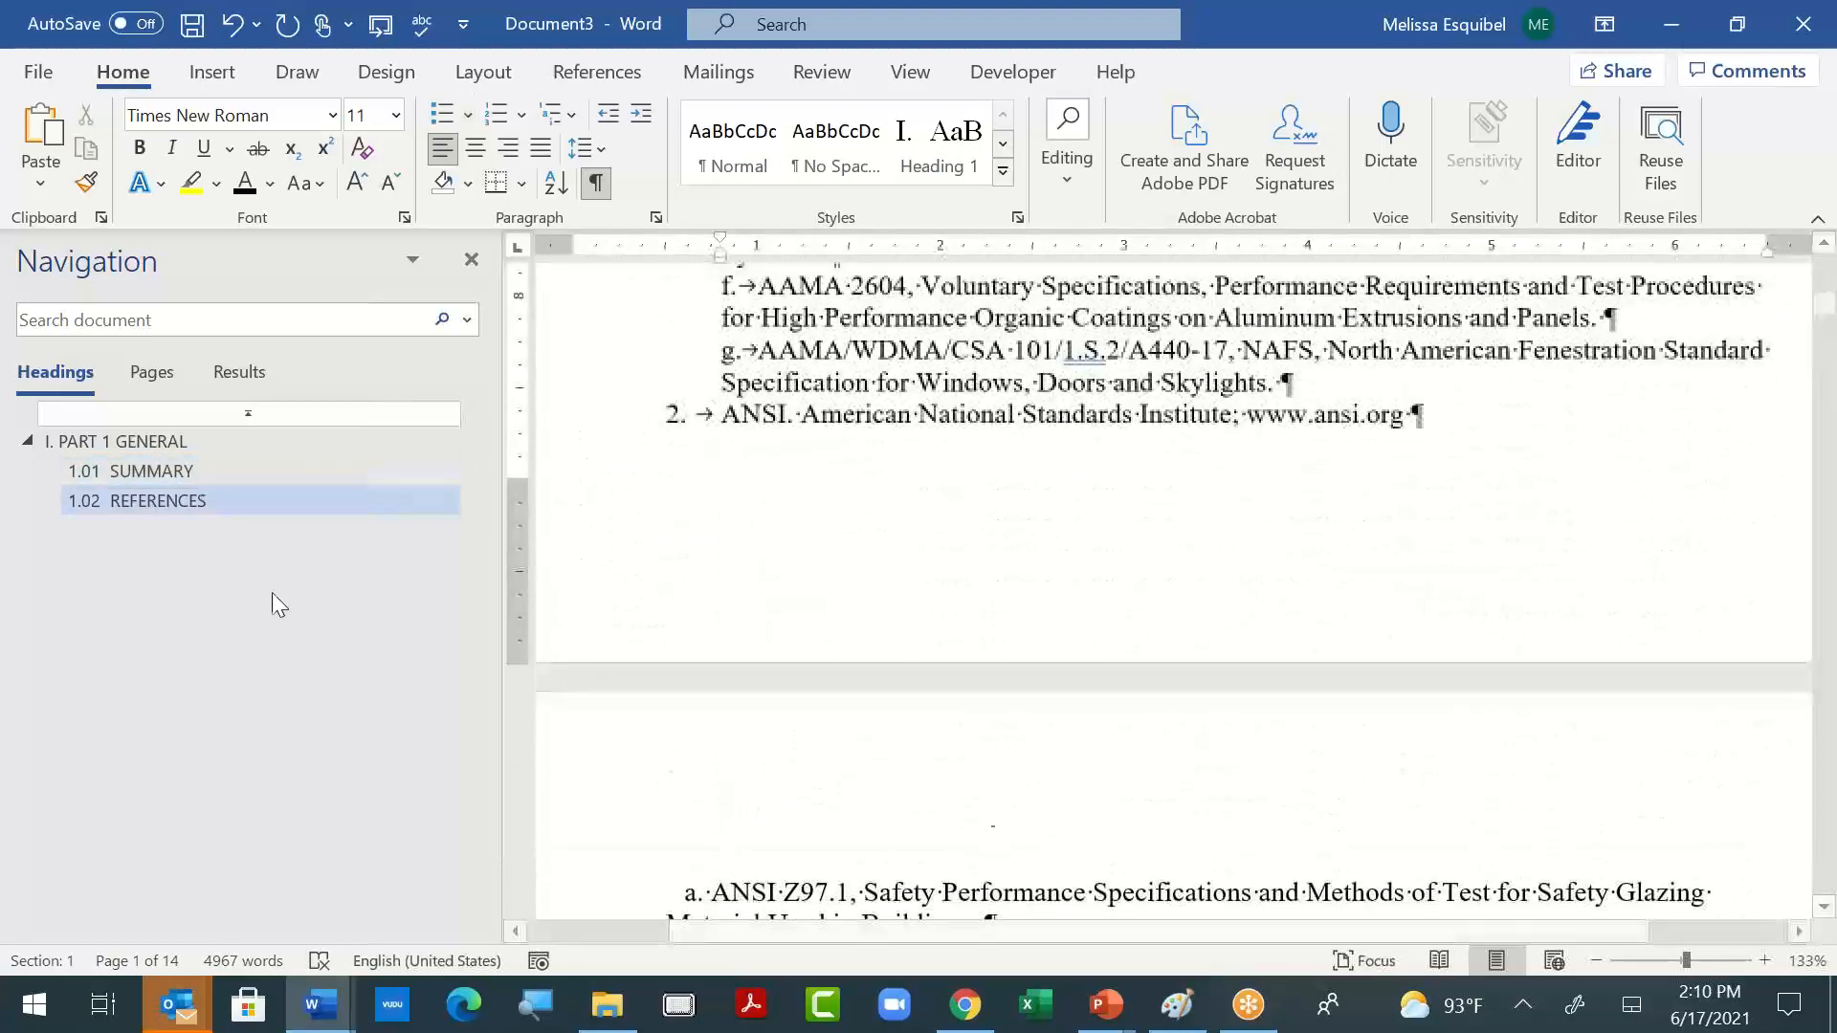
scroll(1210, 668, down, 13)
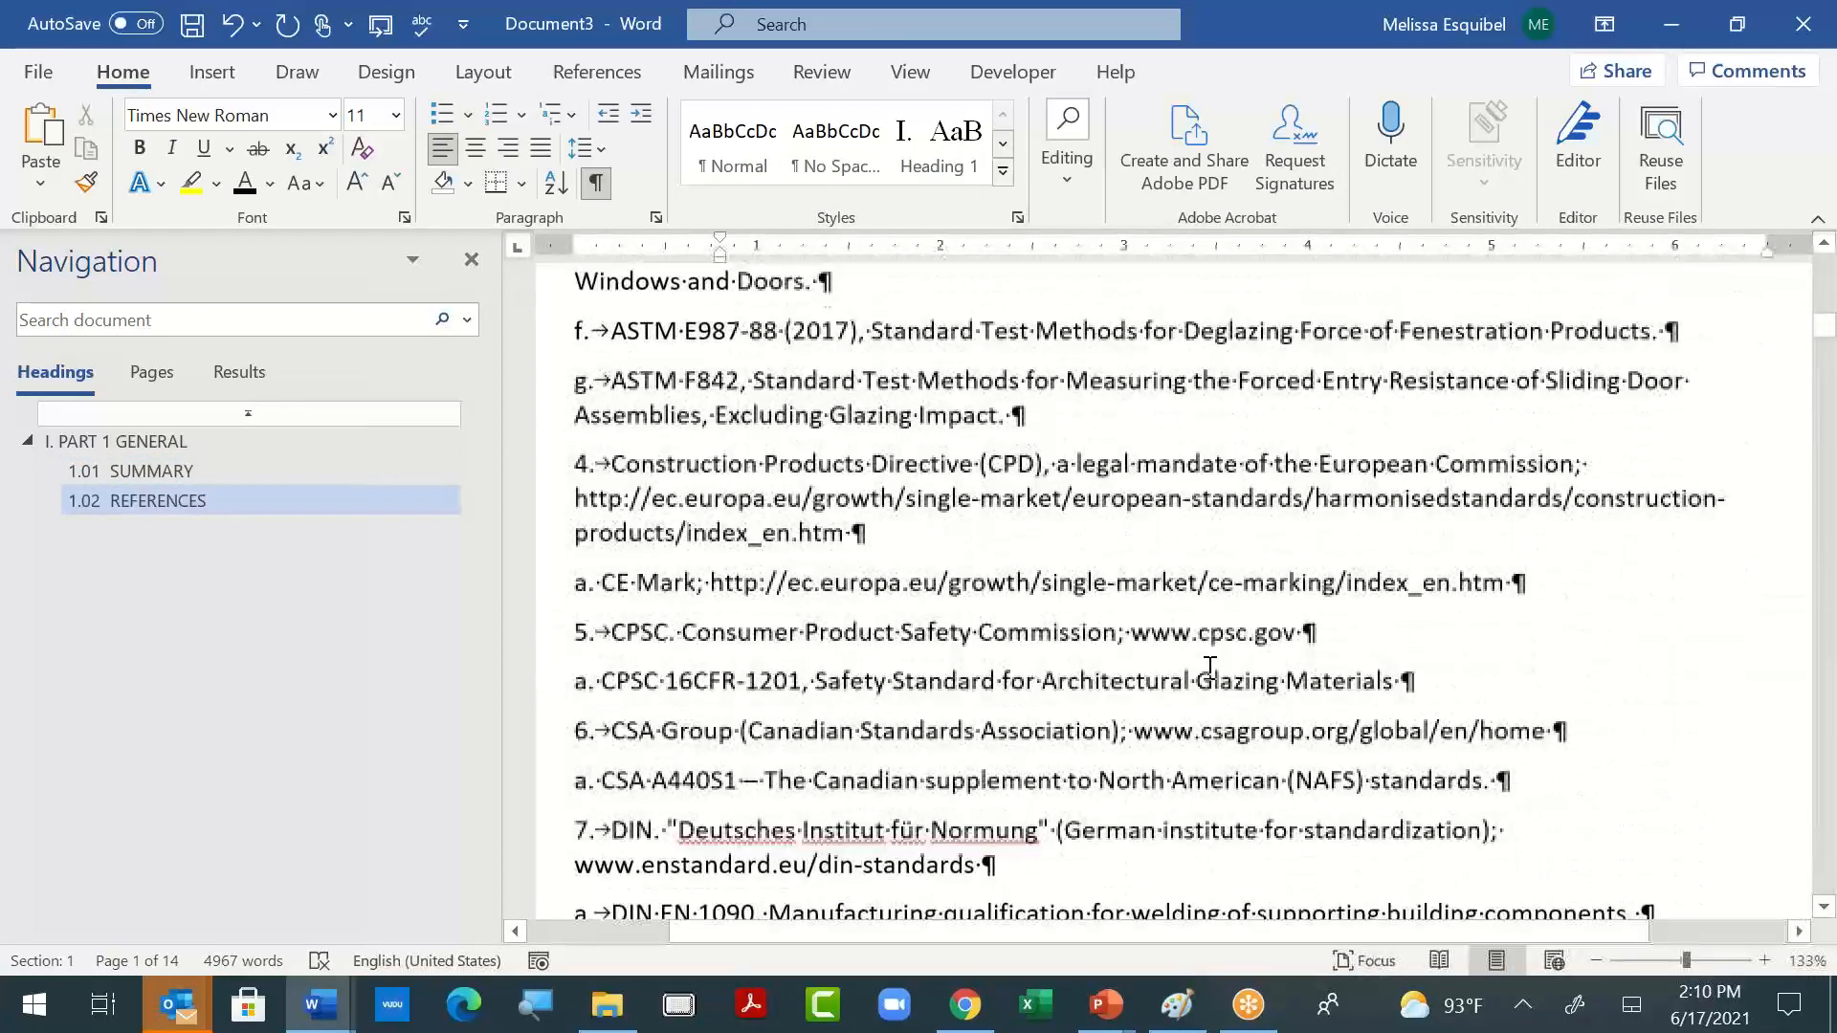
scroll(1215, 672, down, 15)
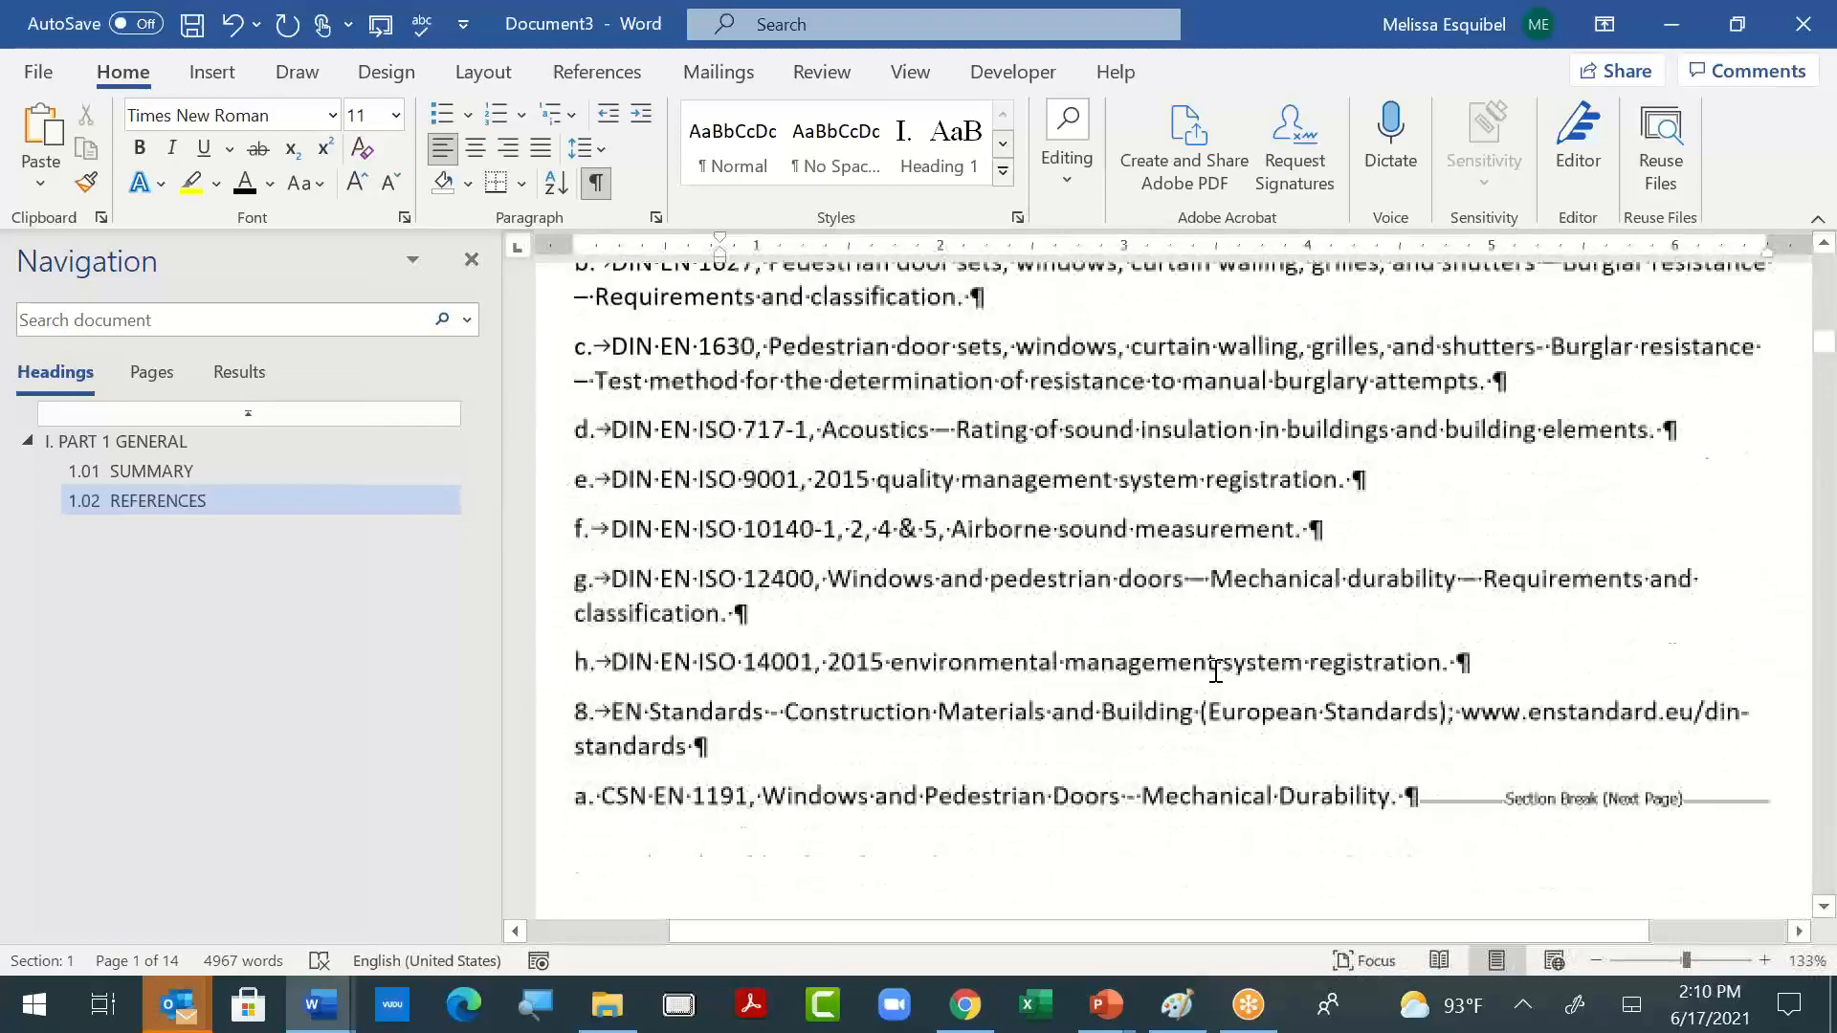
scroll(1215, 671, down, 5)
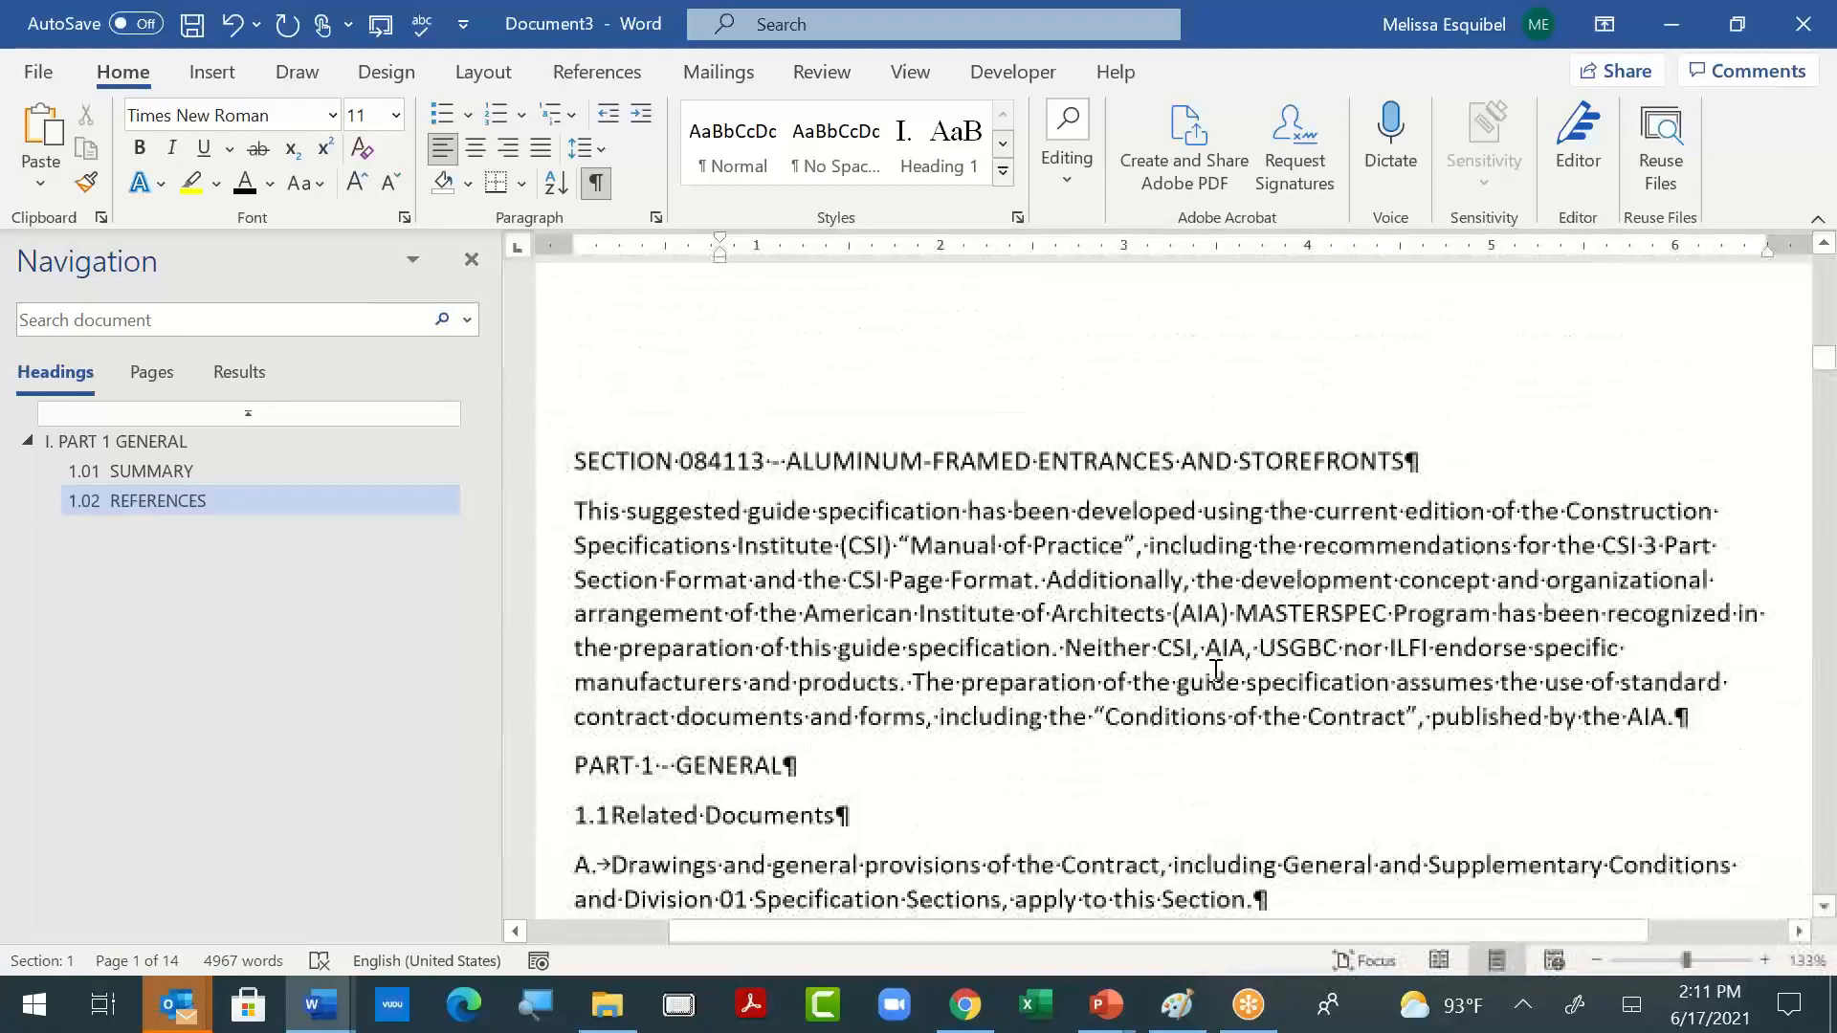
click(1079, 468)
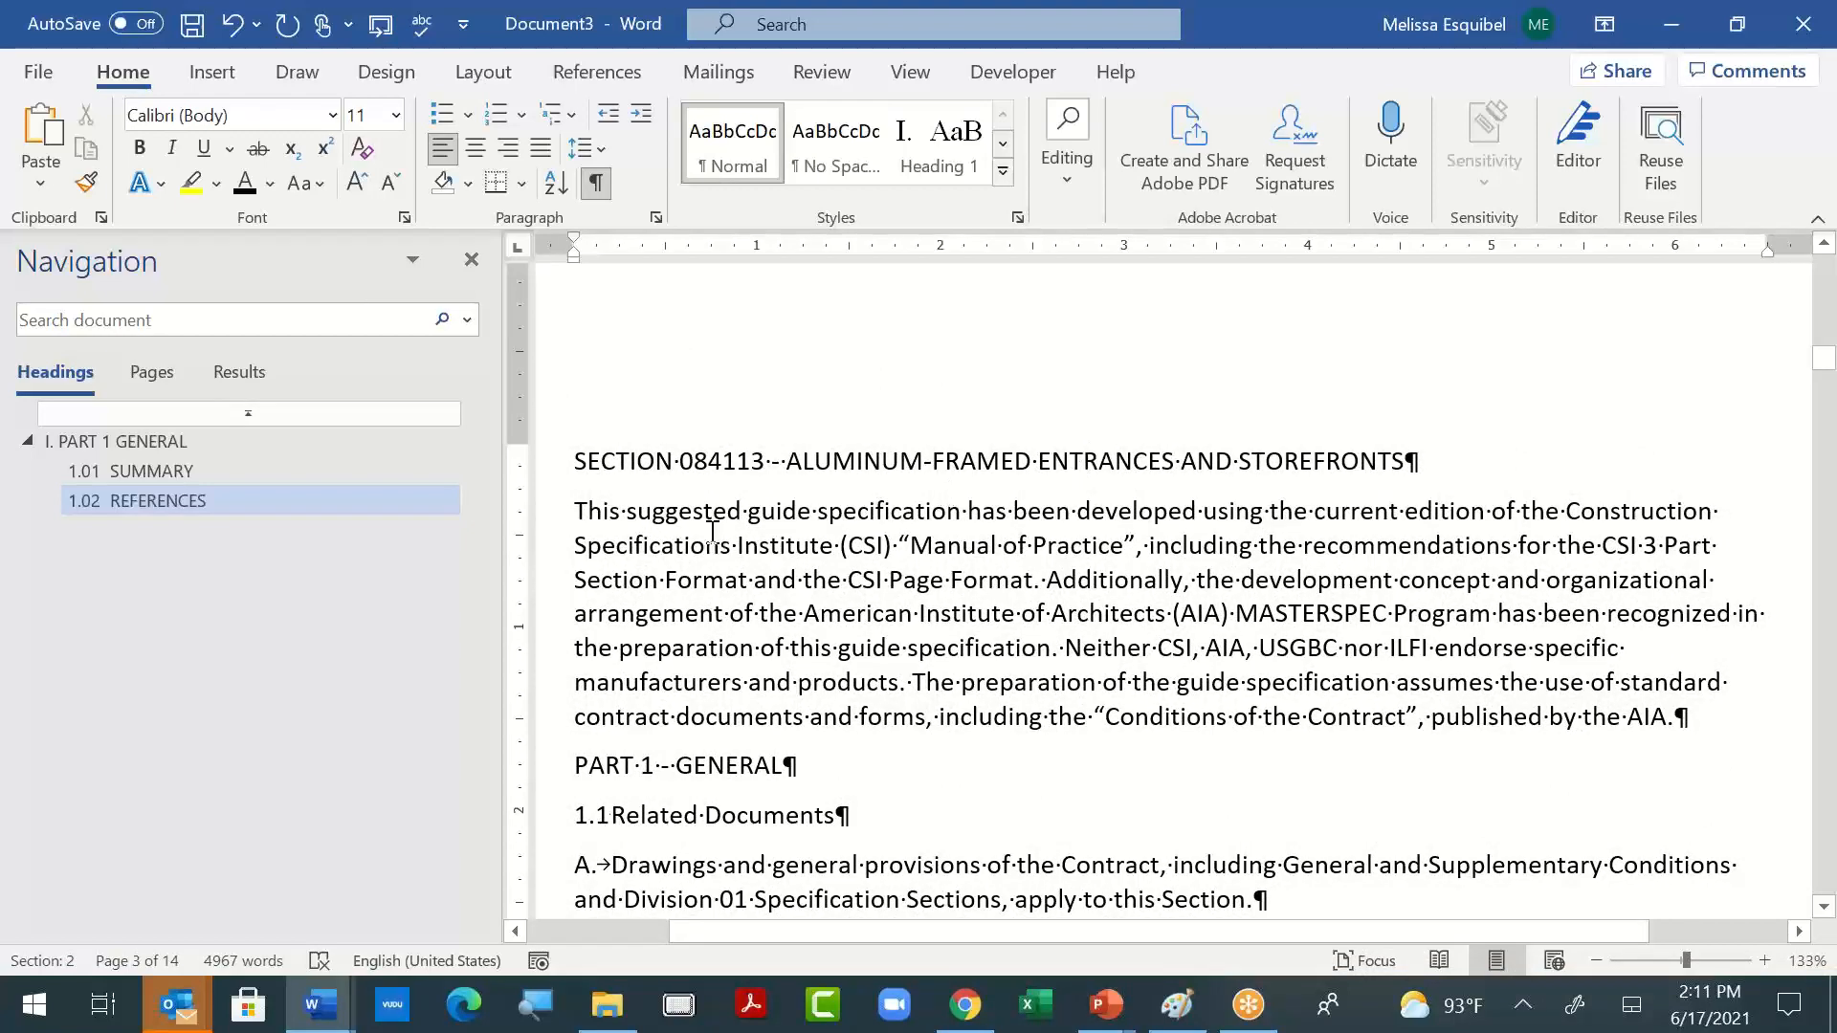
click(999, 465)
click(1003, 173)
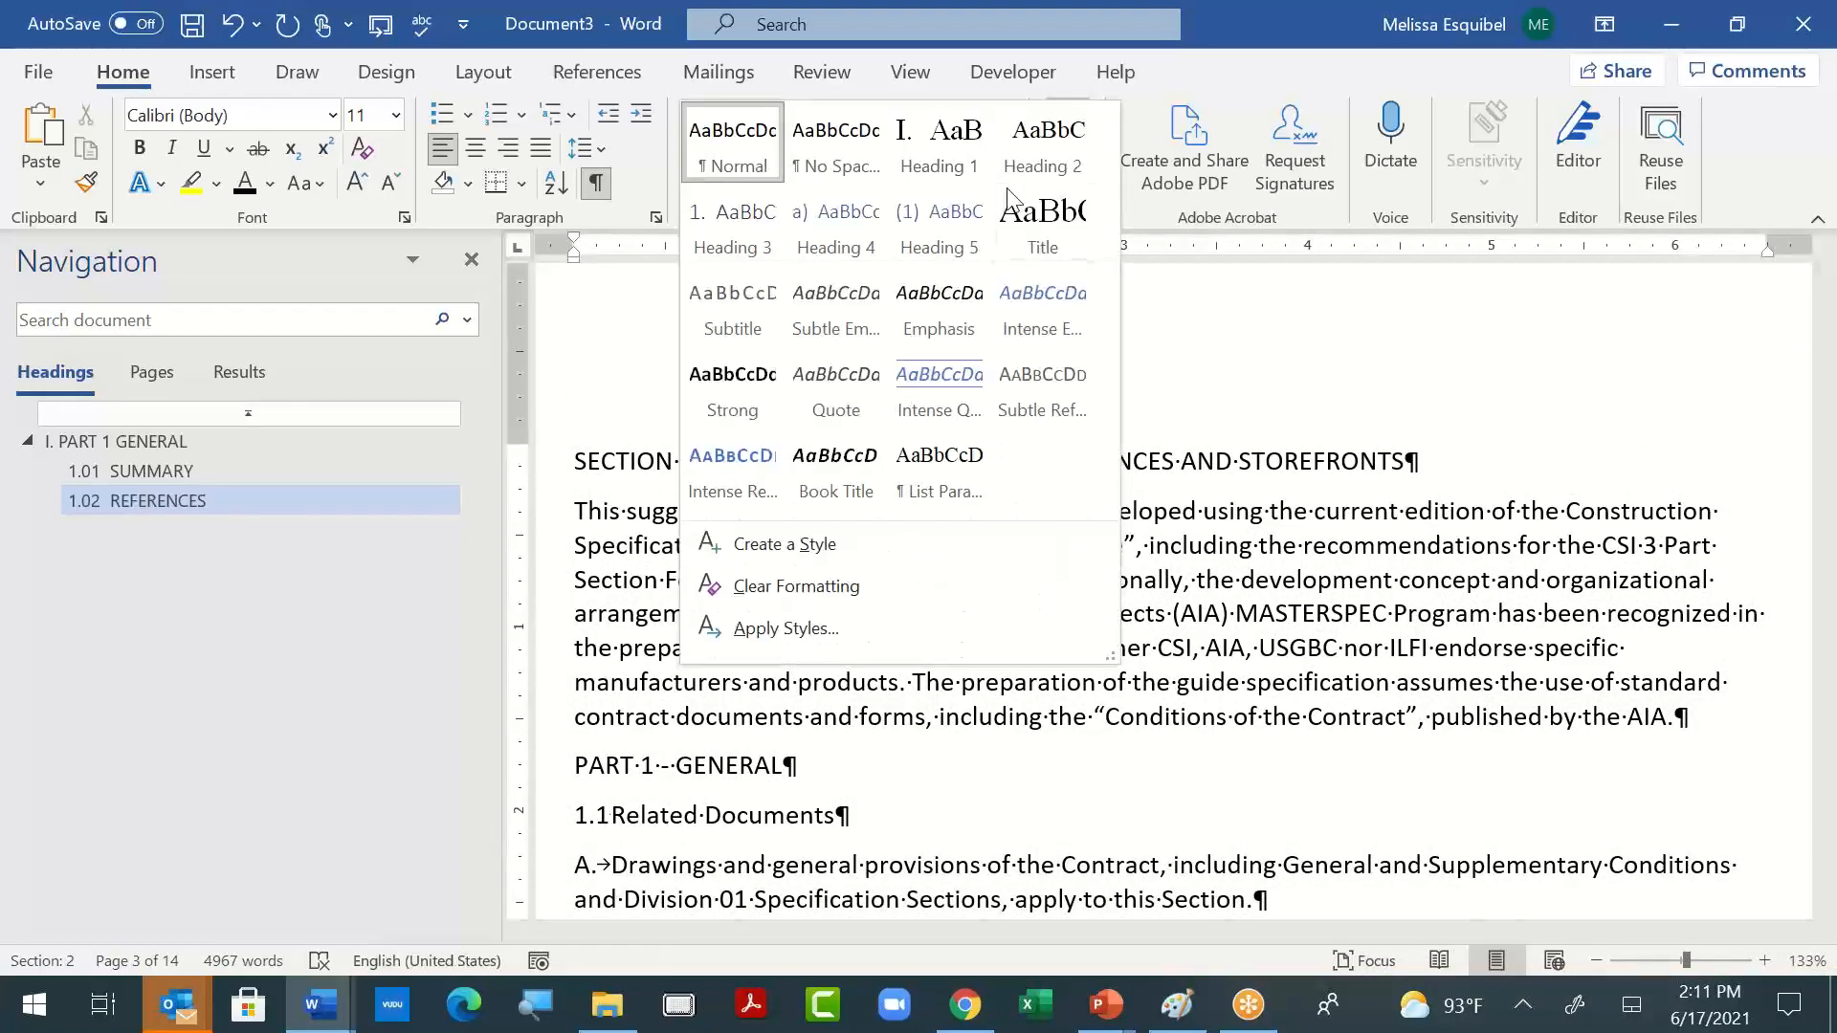
click(1047, 234)
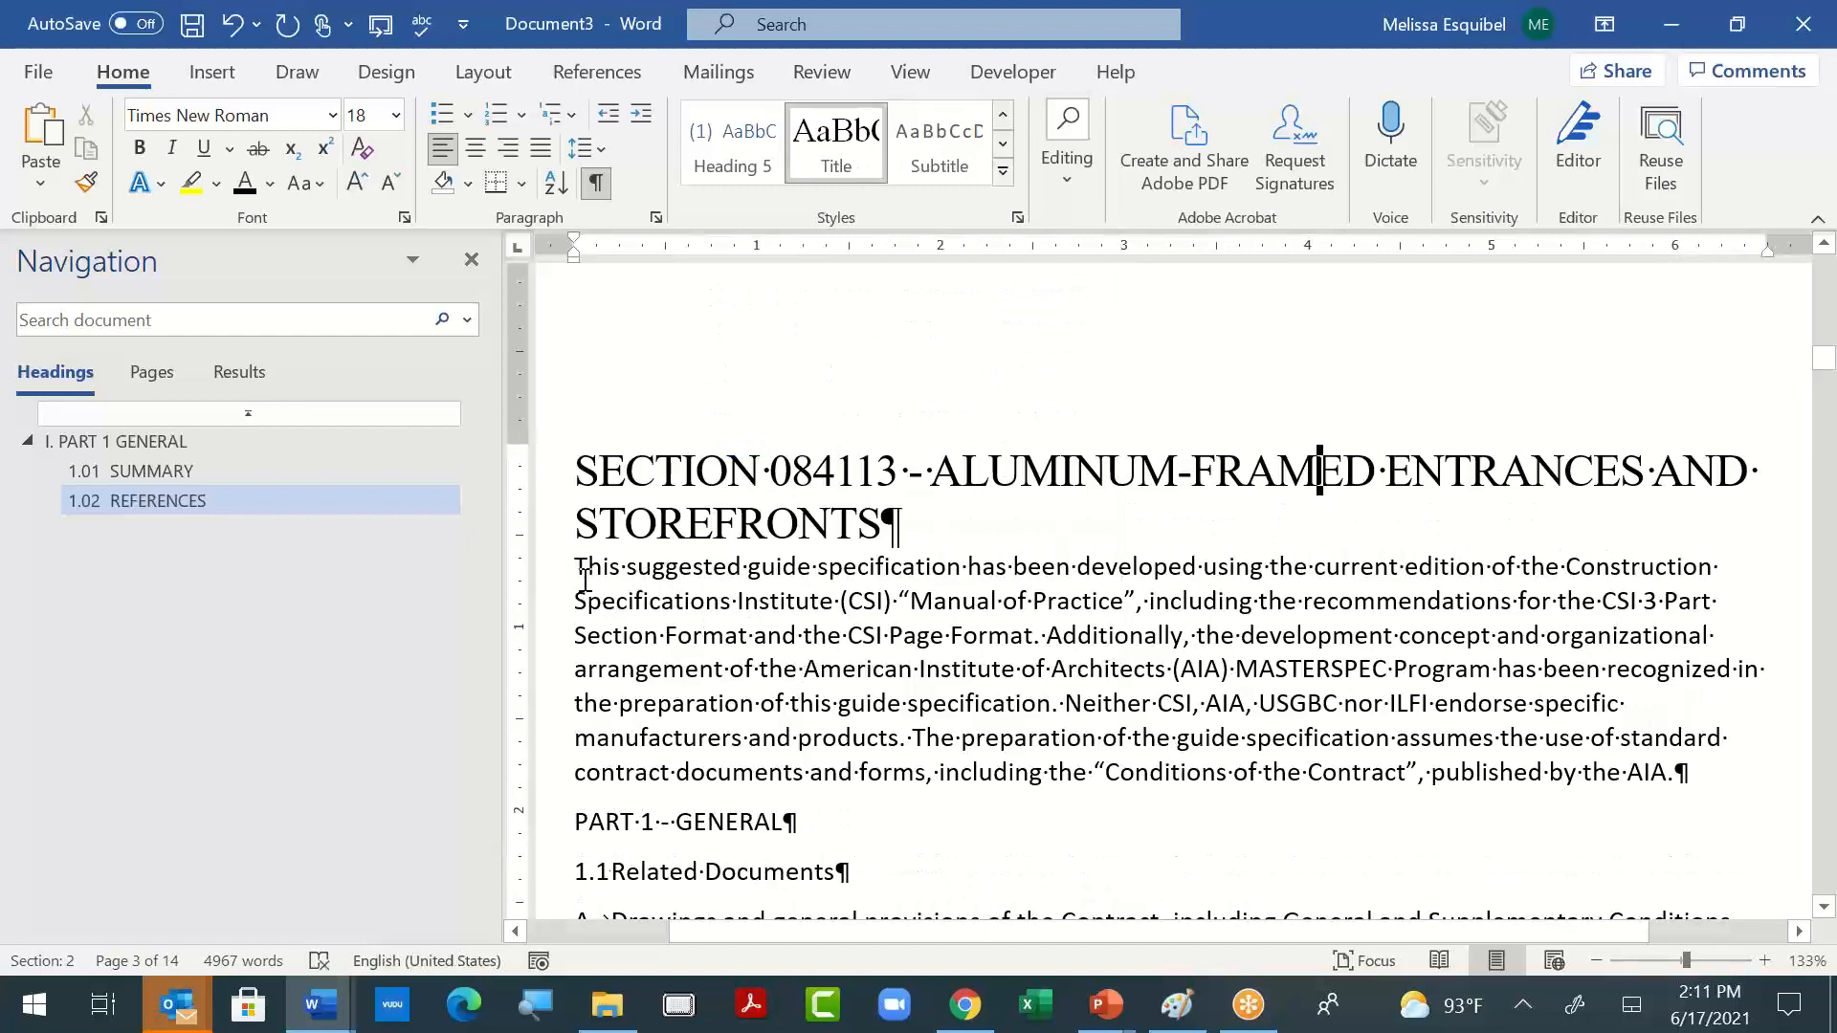
- Set the introductory paragraph under the Section 084113 title to Times New Roman and update the Normal style to match it
drag(576, 566, 1688, 775)
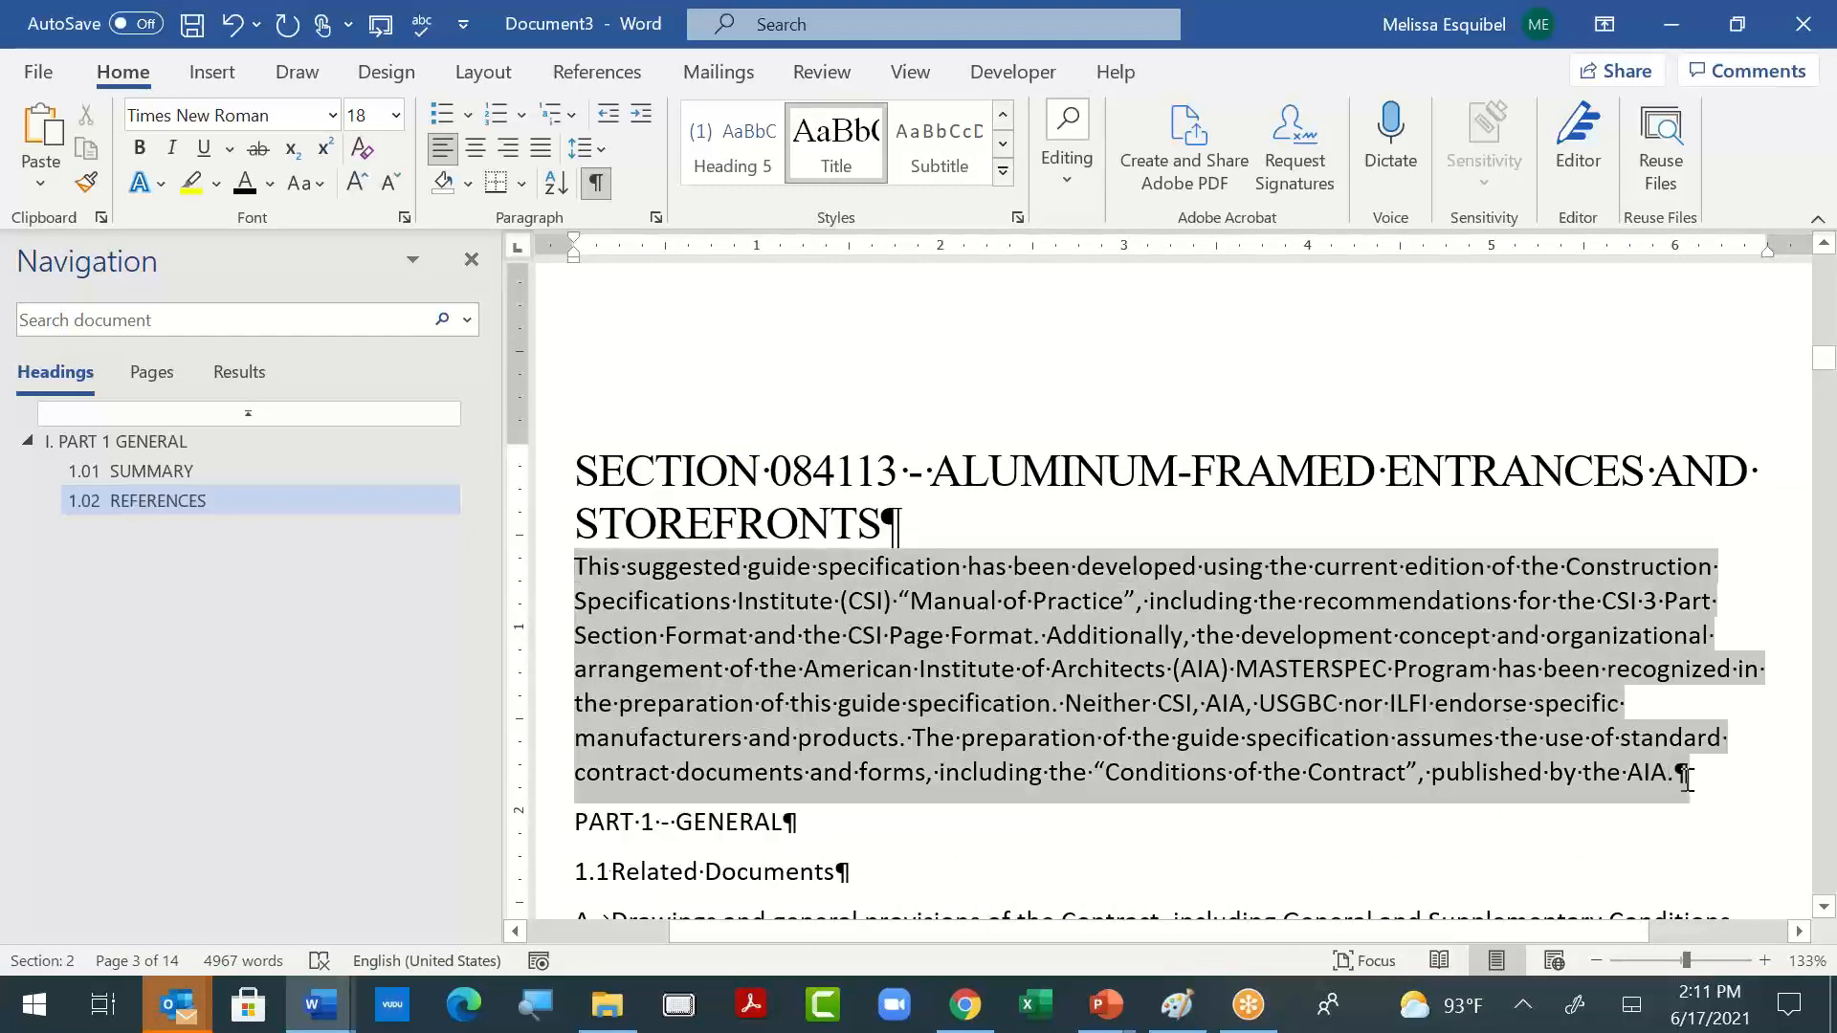
click(1004, 115)
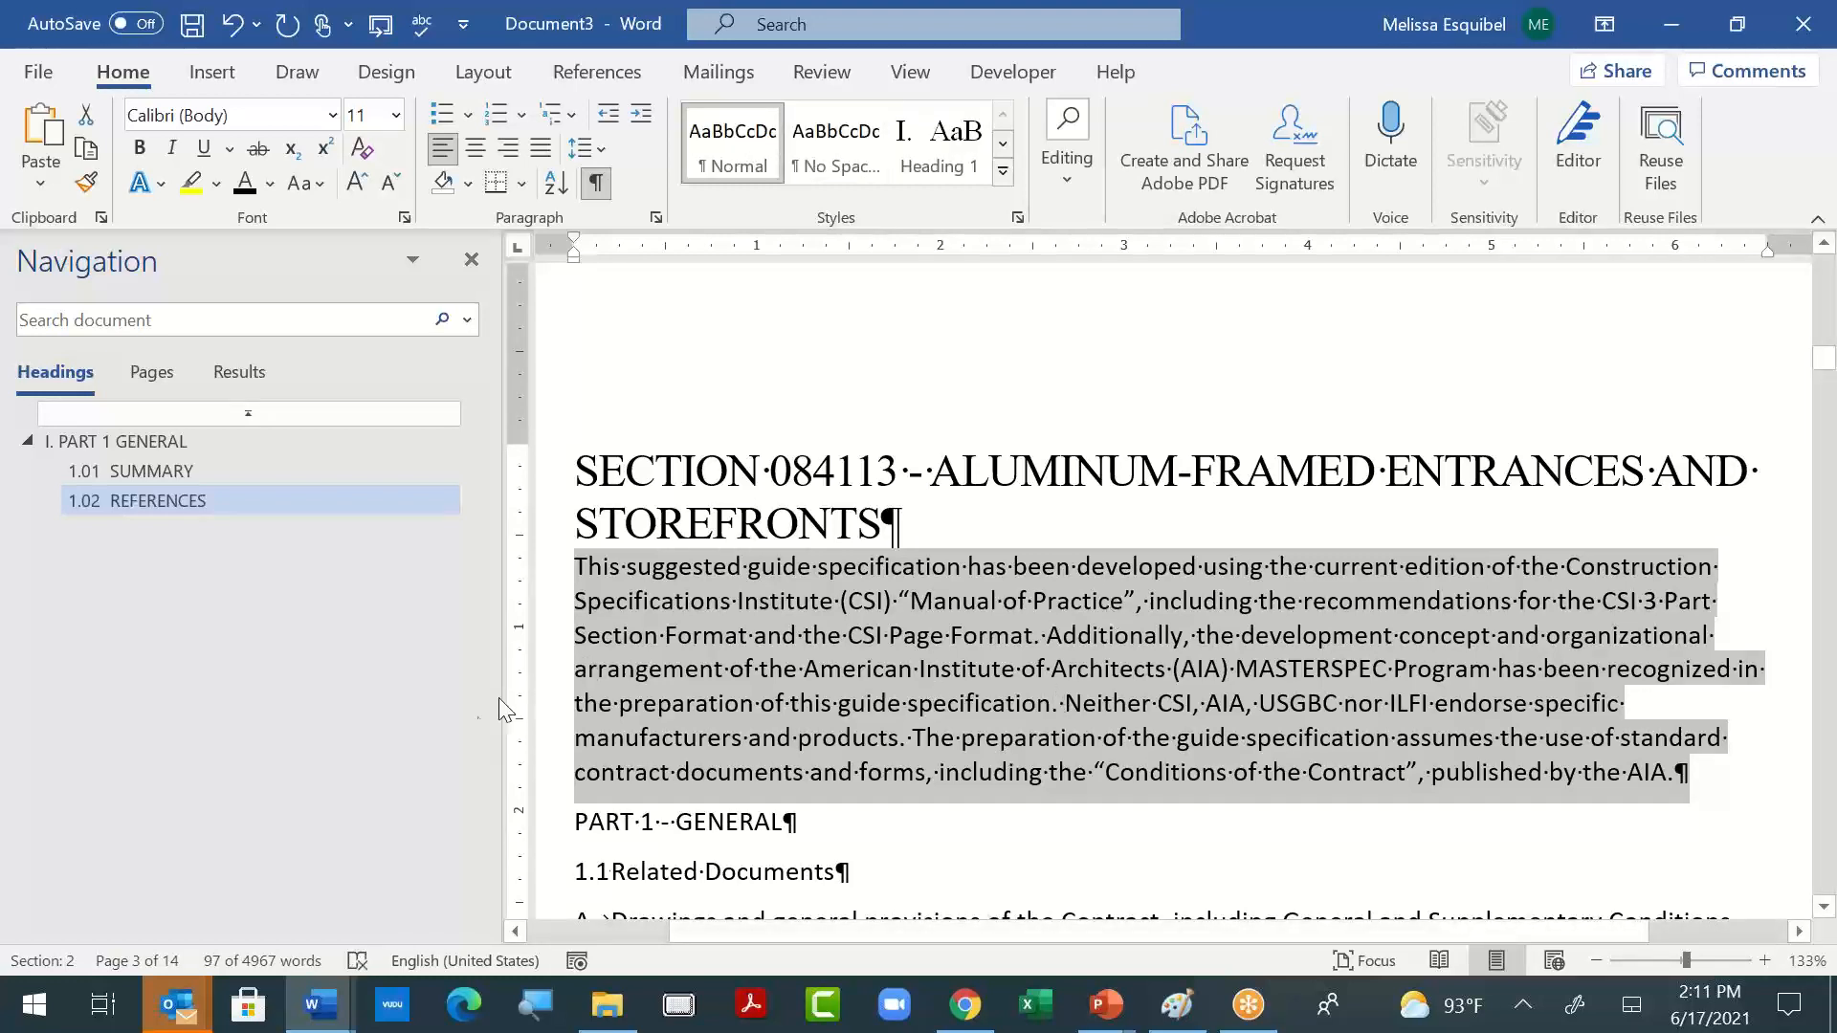
click(333, 115)
click(283, 326)
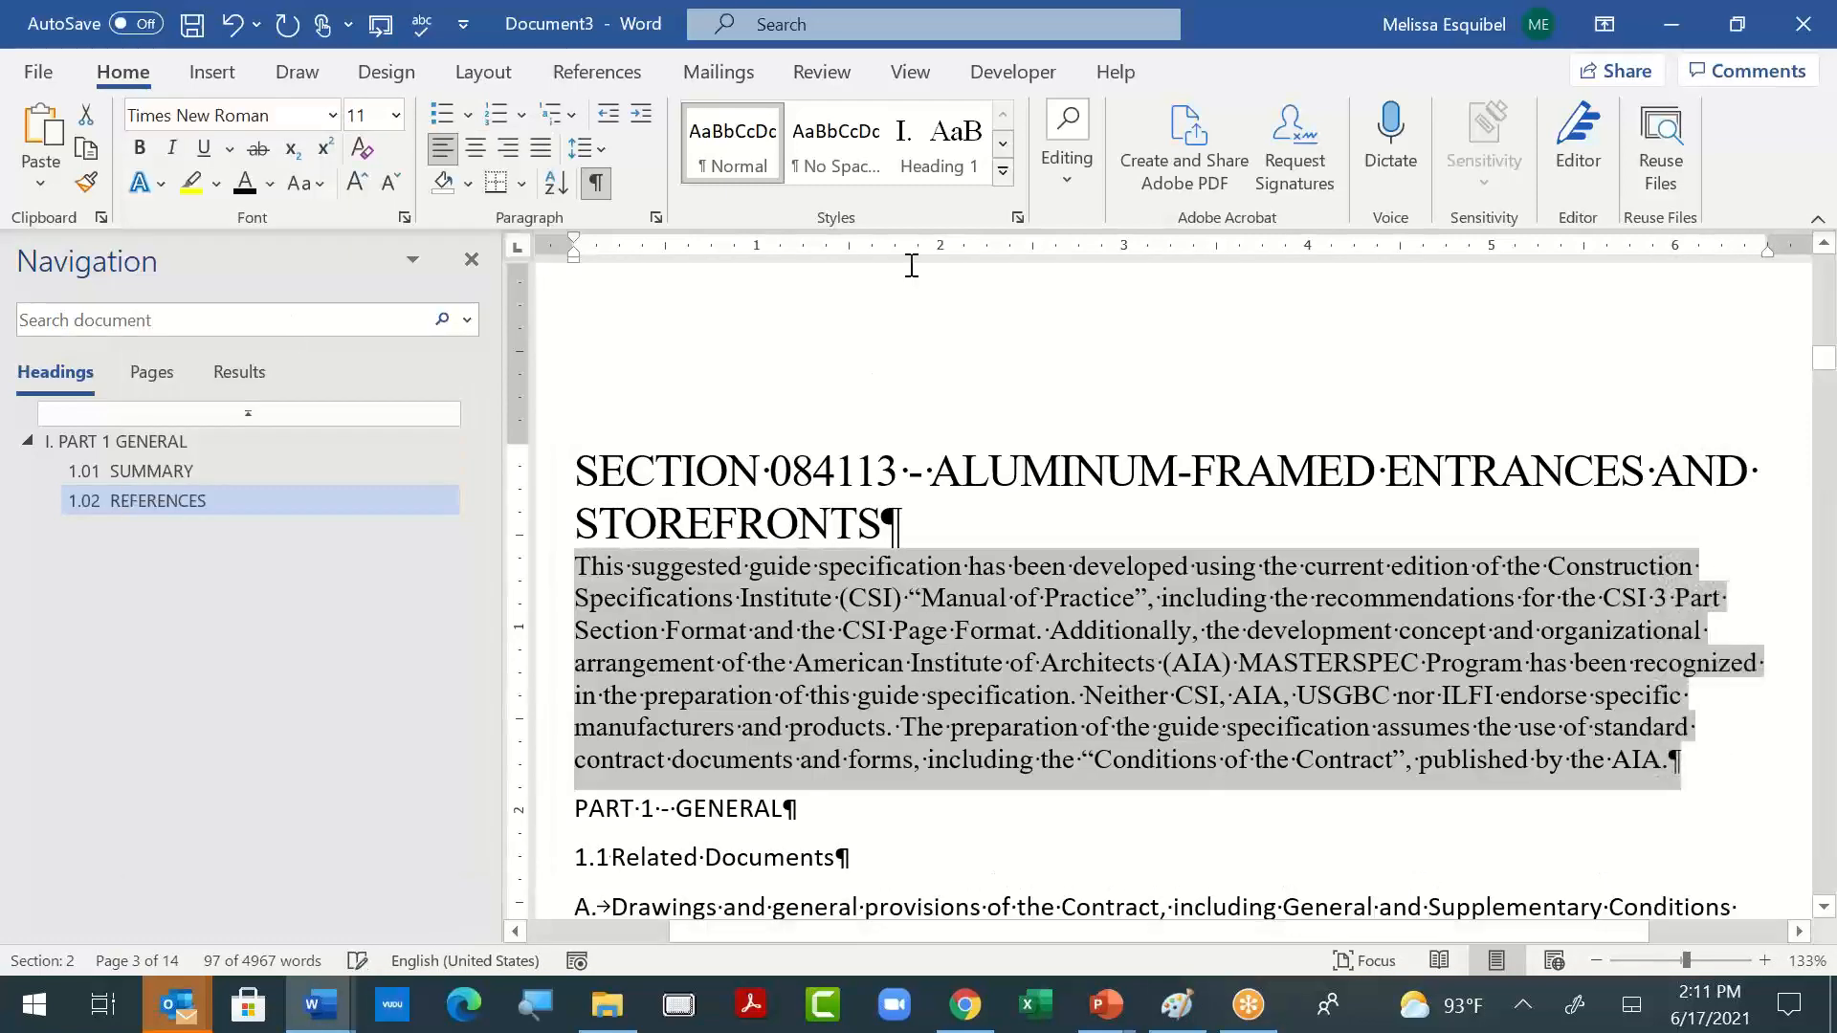
right_click(723, 146)
click(841, 171)
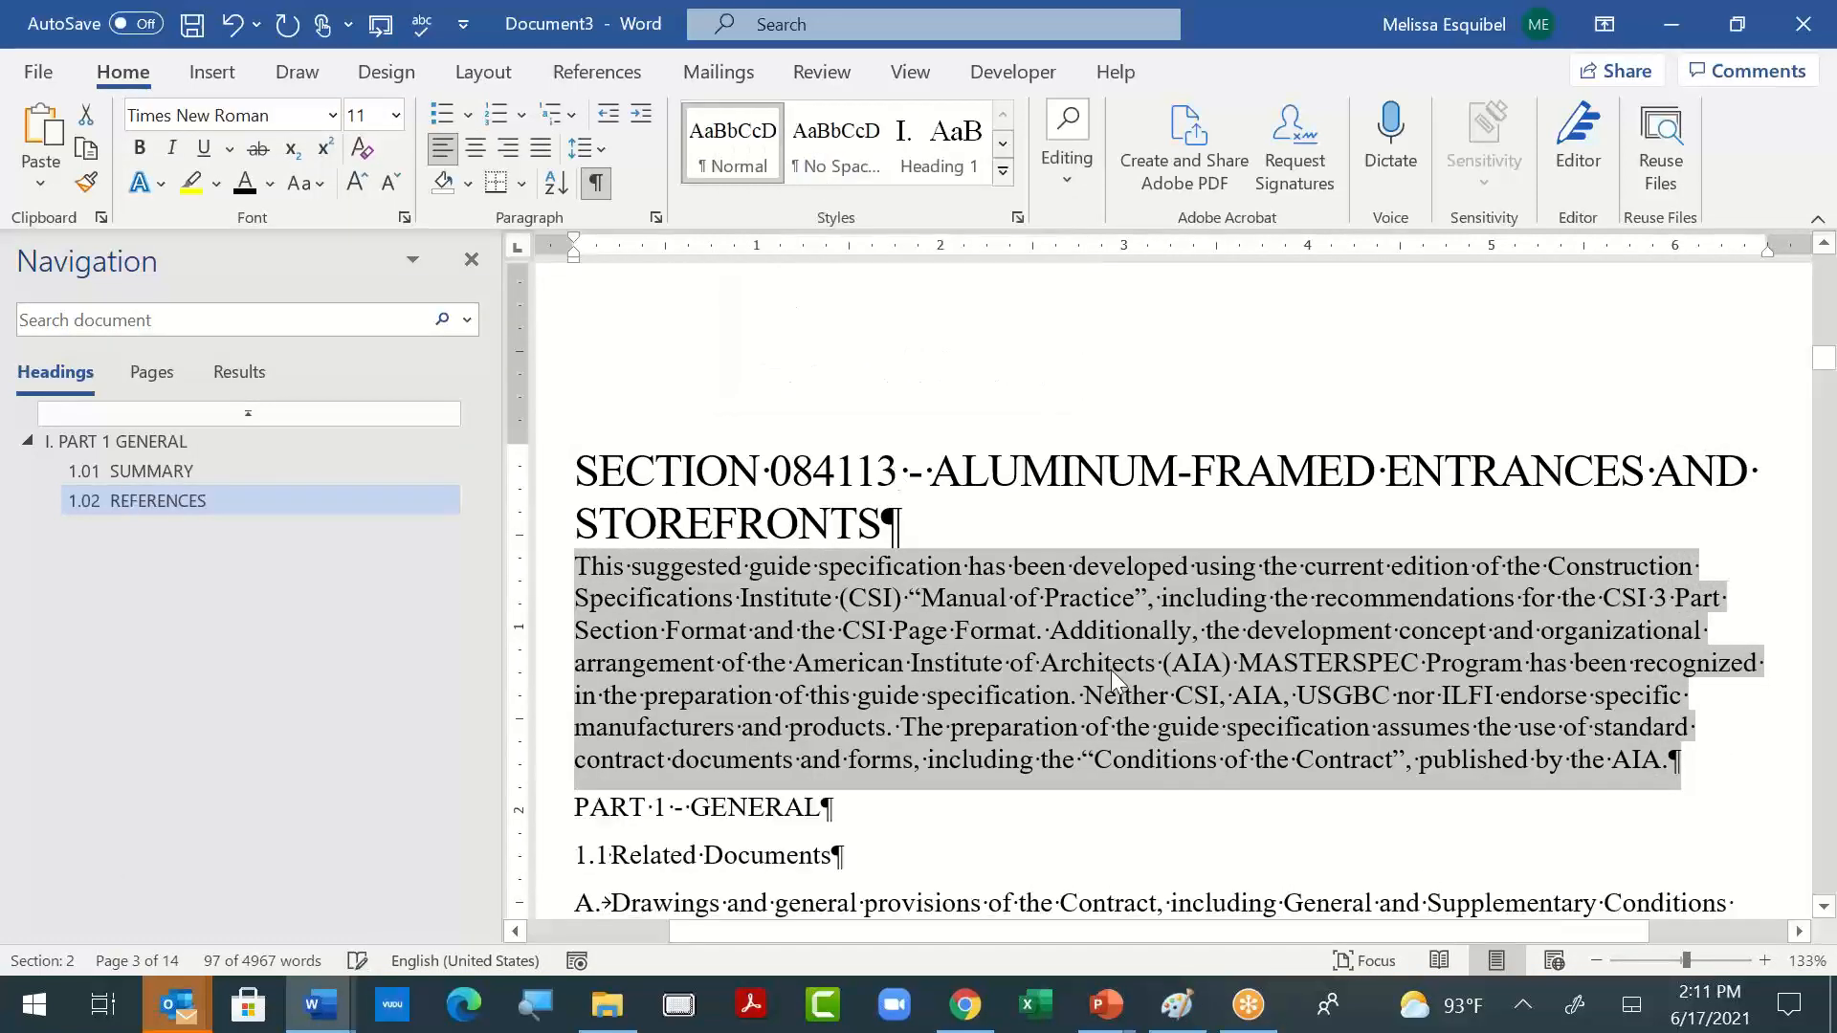
click(1057, 668)
- Apply the Heading 1 style to the "PART 1 - GENERAL" line of the aluminum storefront specification
scroll(1028, 577, down, 6)
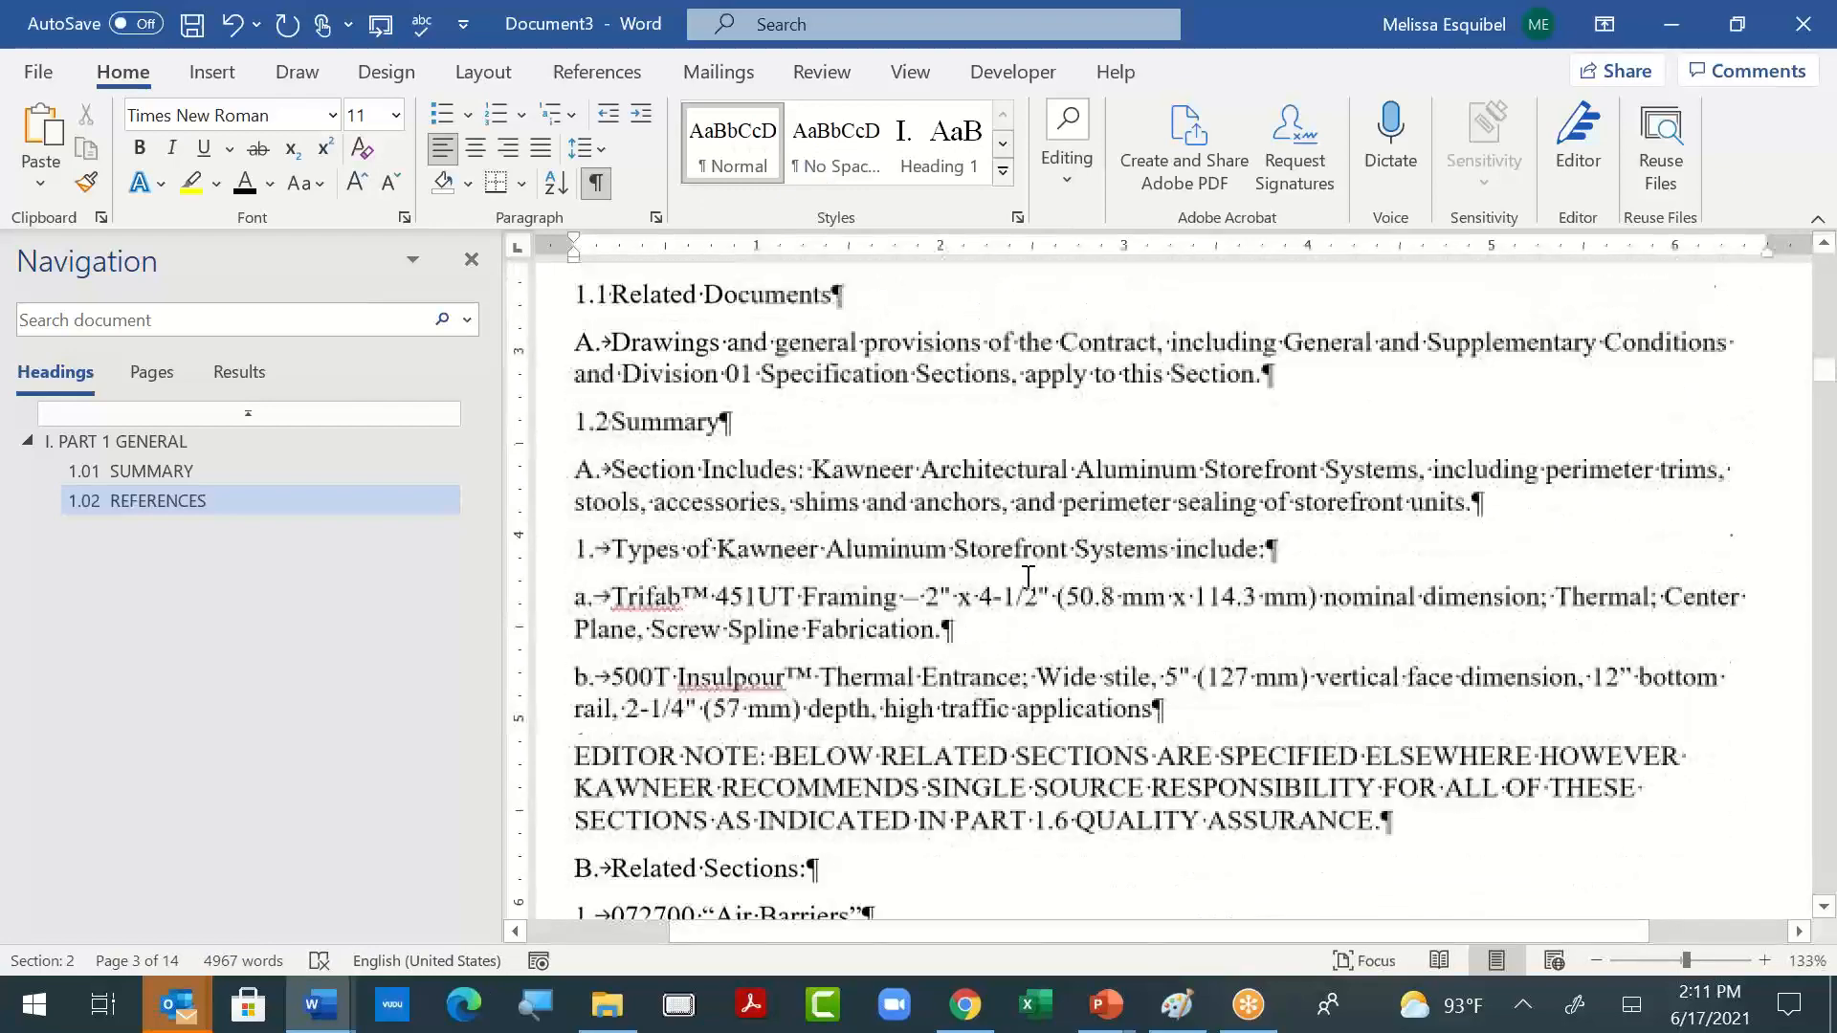
scroll(1027, 577, down, 10)
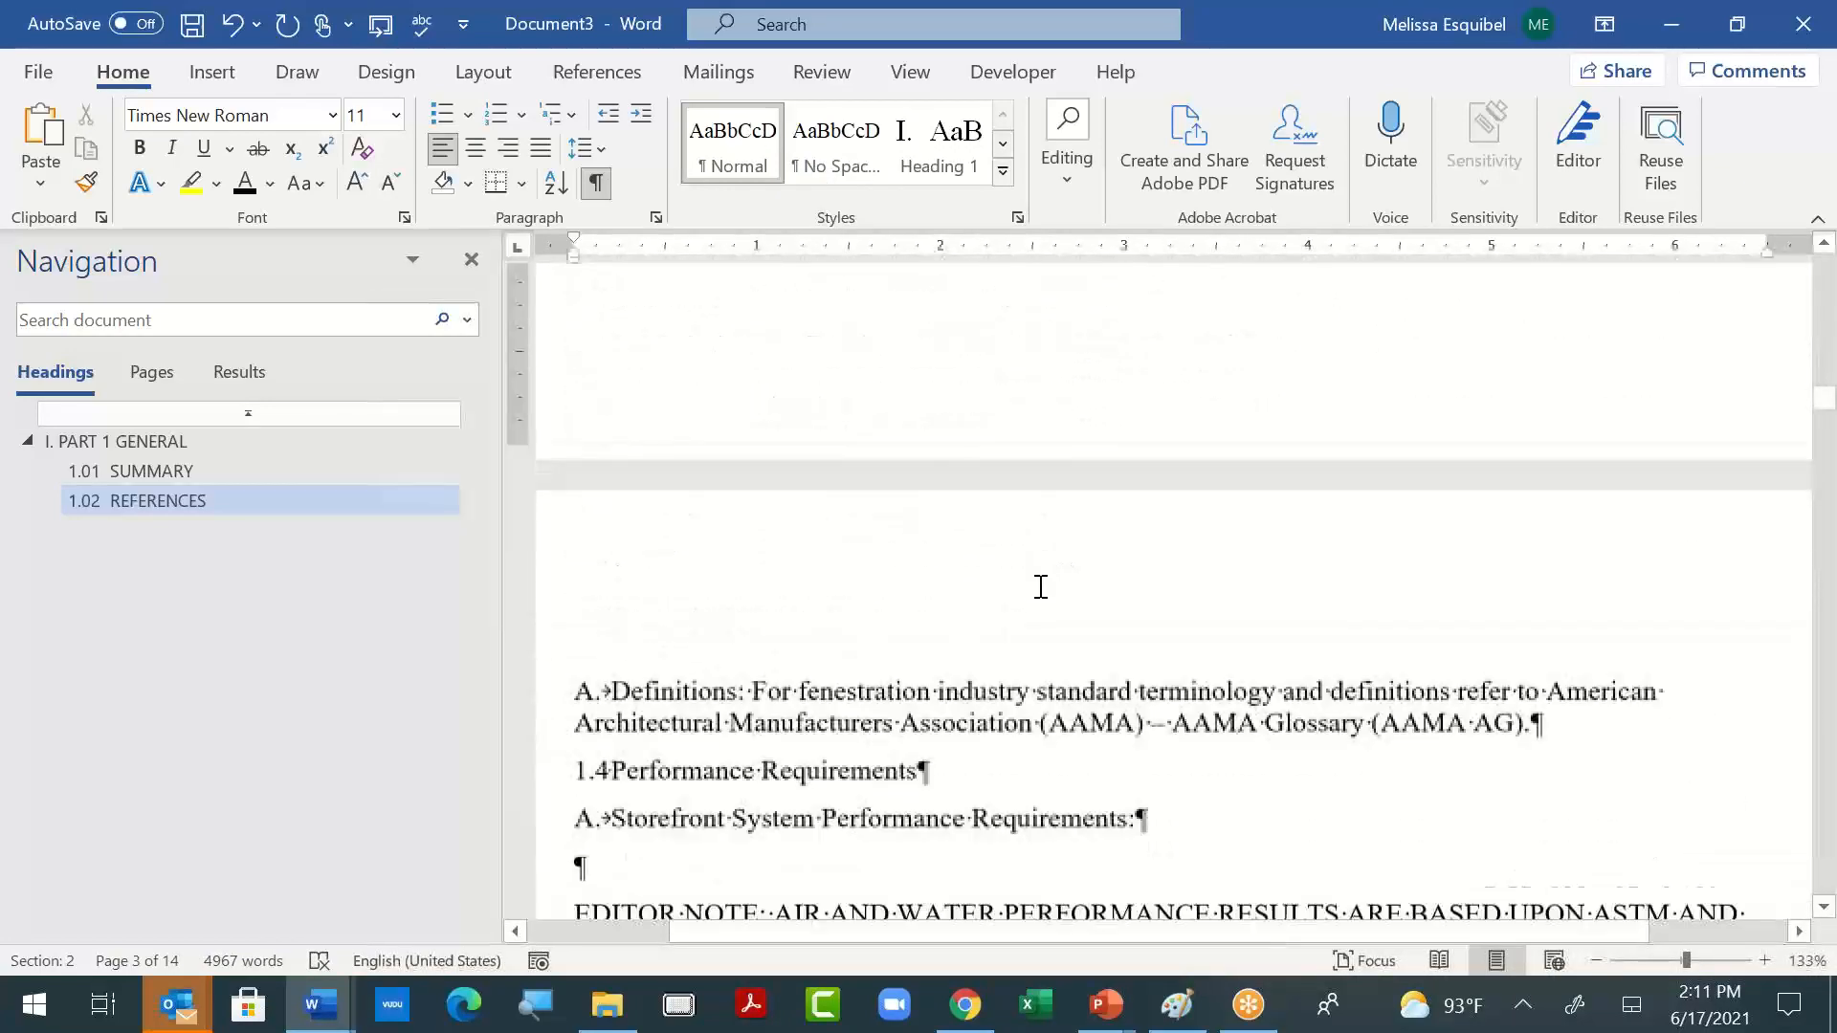
scroll(1041, 586, down, 3)
scroll(1046, 587, up, 12)
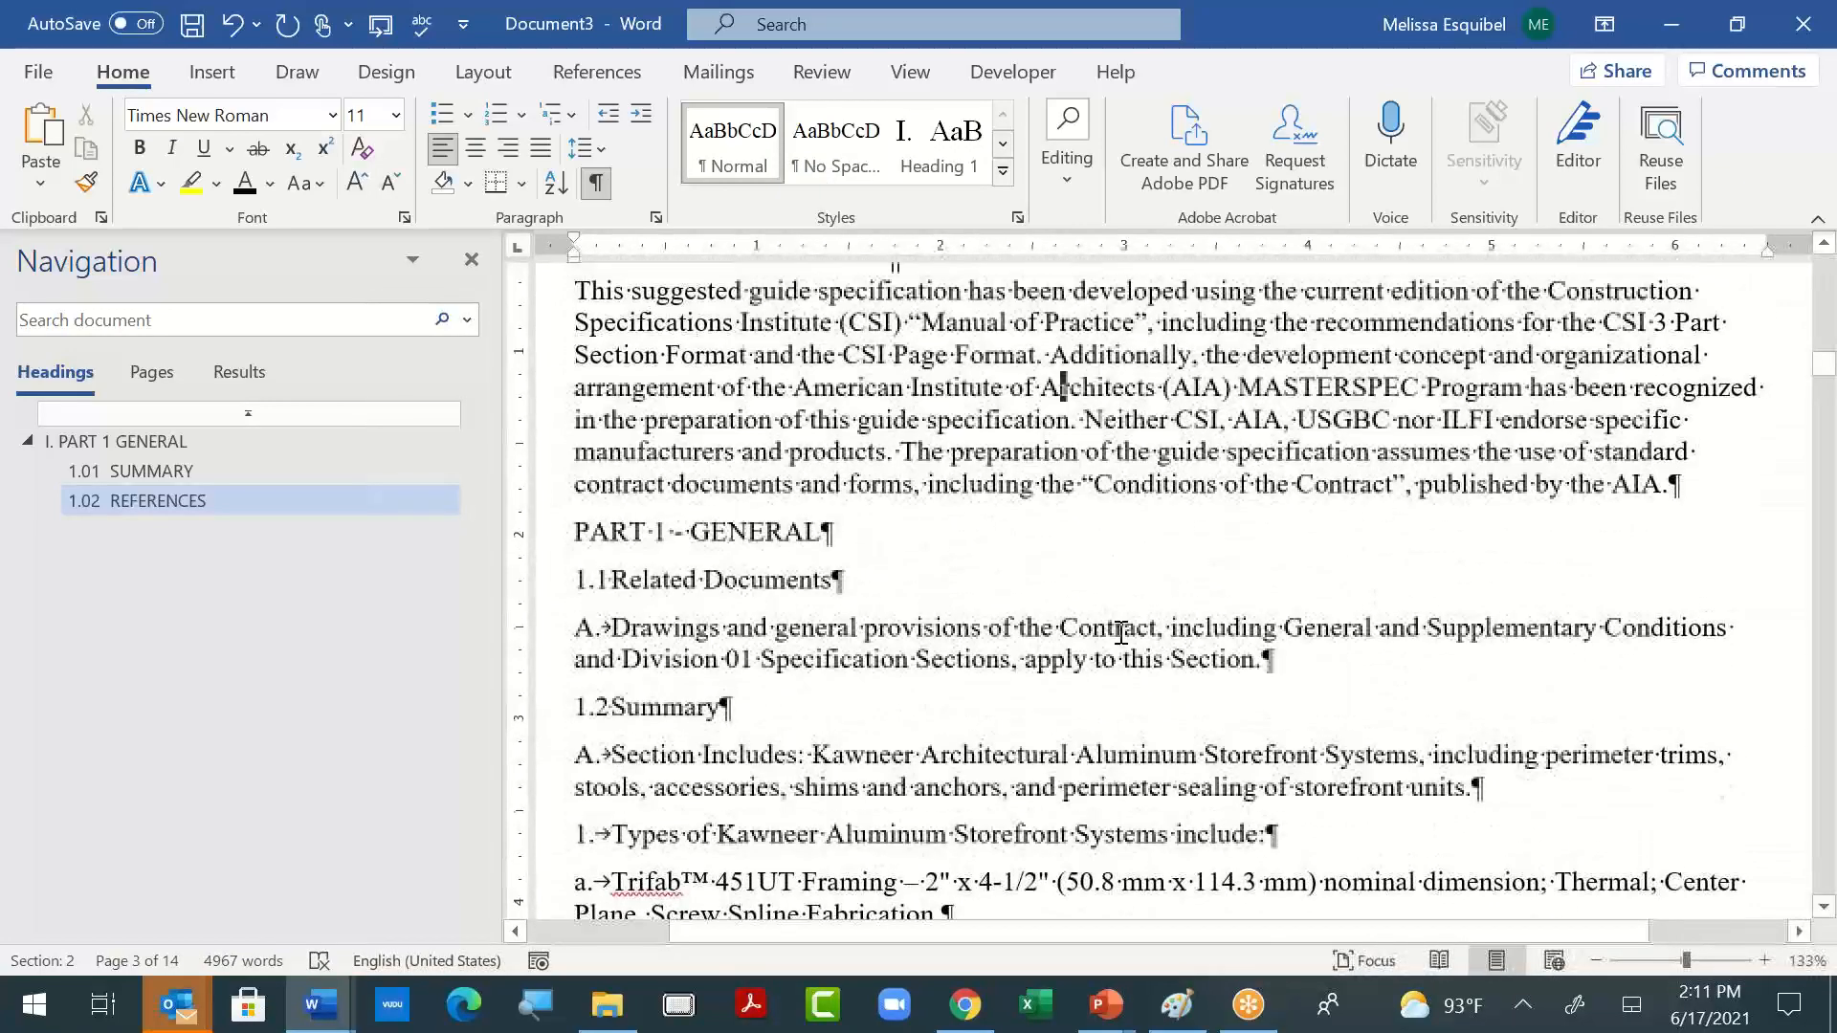
scroll(1120, 633, up, 2)
scroll(956, 688, down, 1)
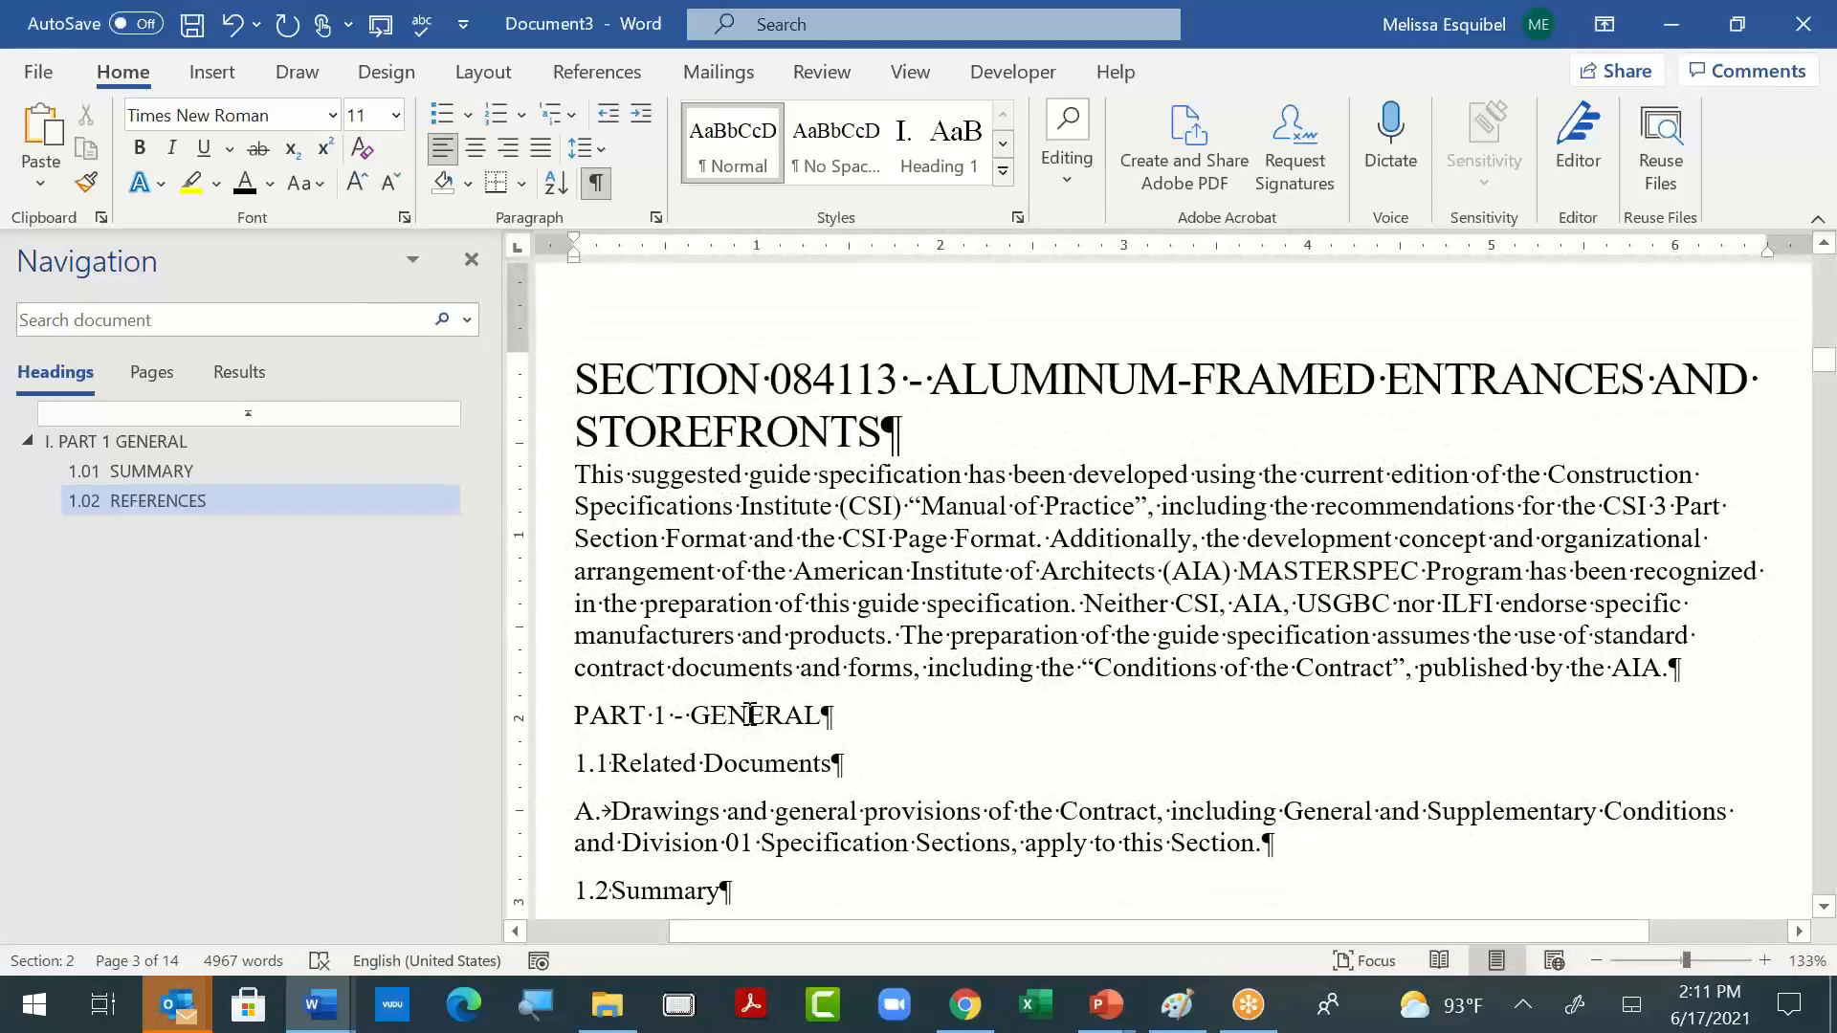
click(750, 715)
key(ctrl+alt+1)
- Apply the Heading 2 style to the "1.1 Related Documents" and "1.2 Summary" lines
scroll(878, 759, down, 1)
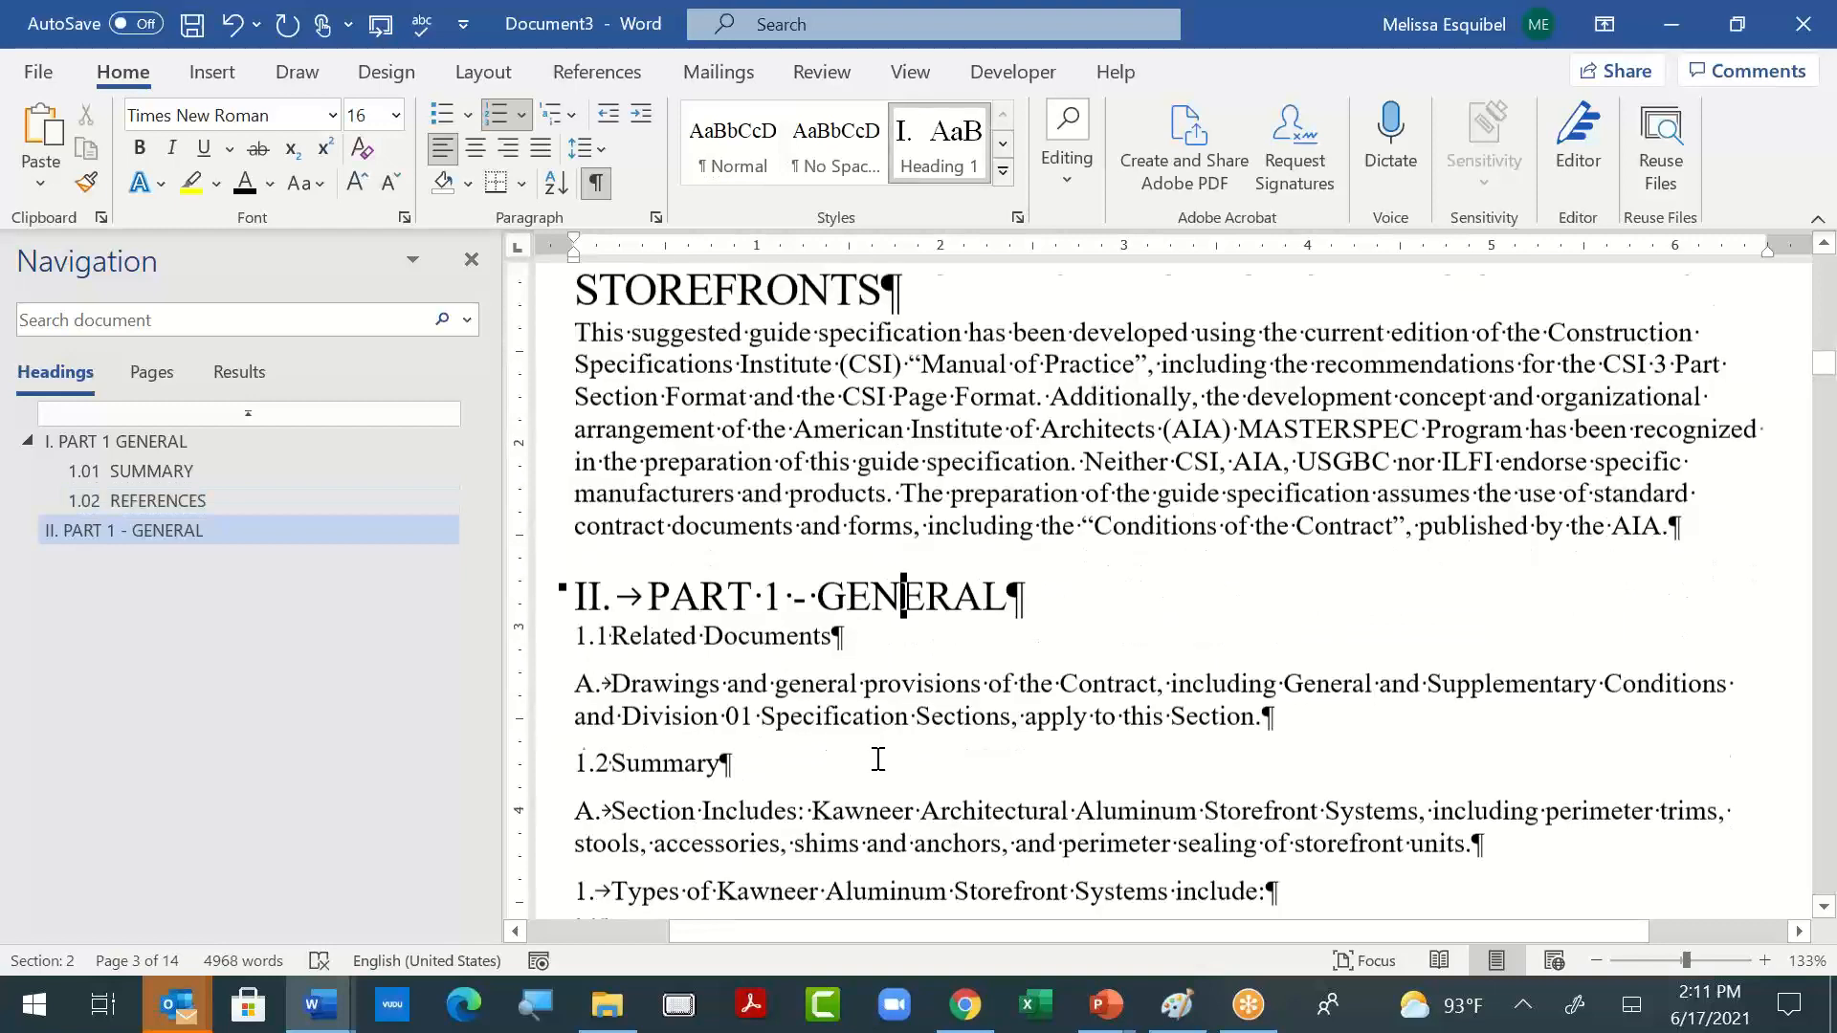
scroll(878, 759, down, 1)
click(734, 504)
key(ctrl+alt+2)
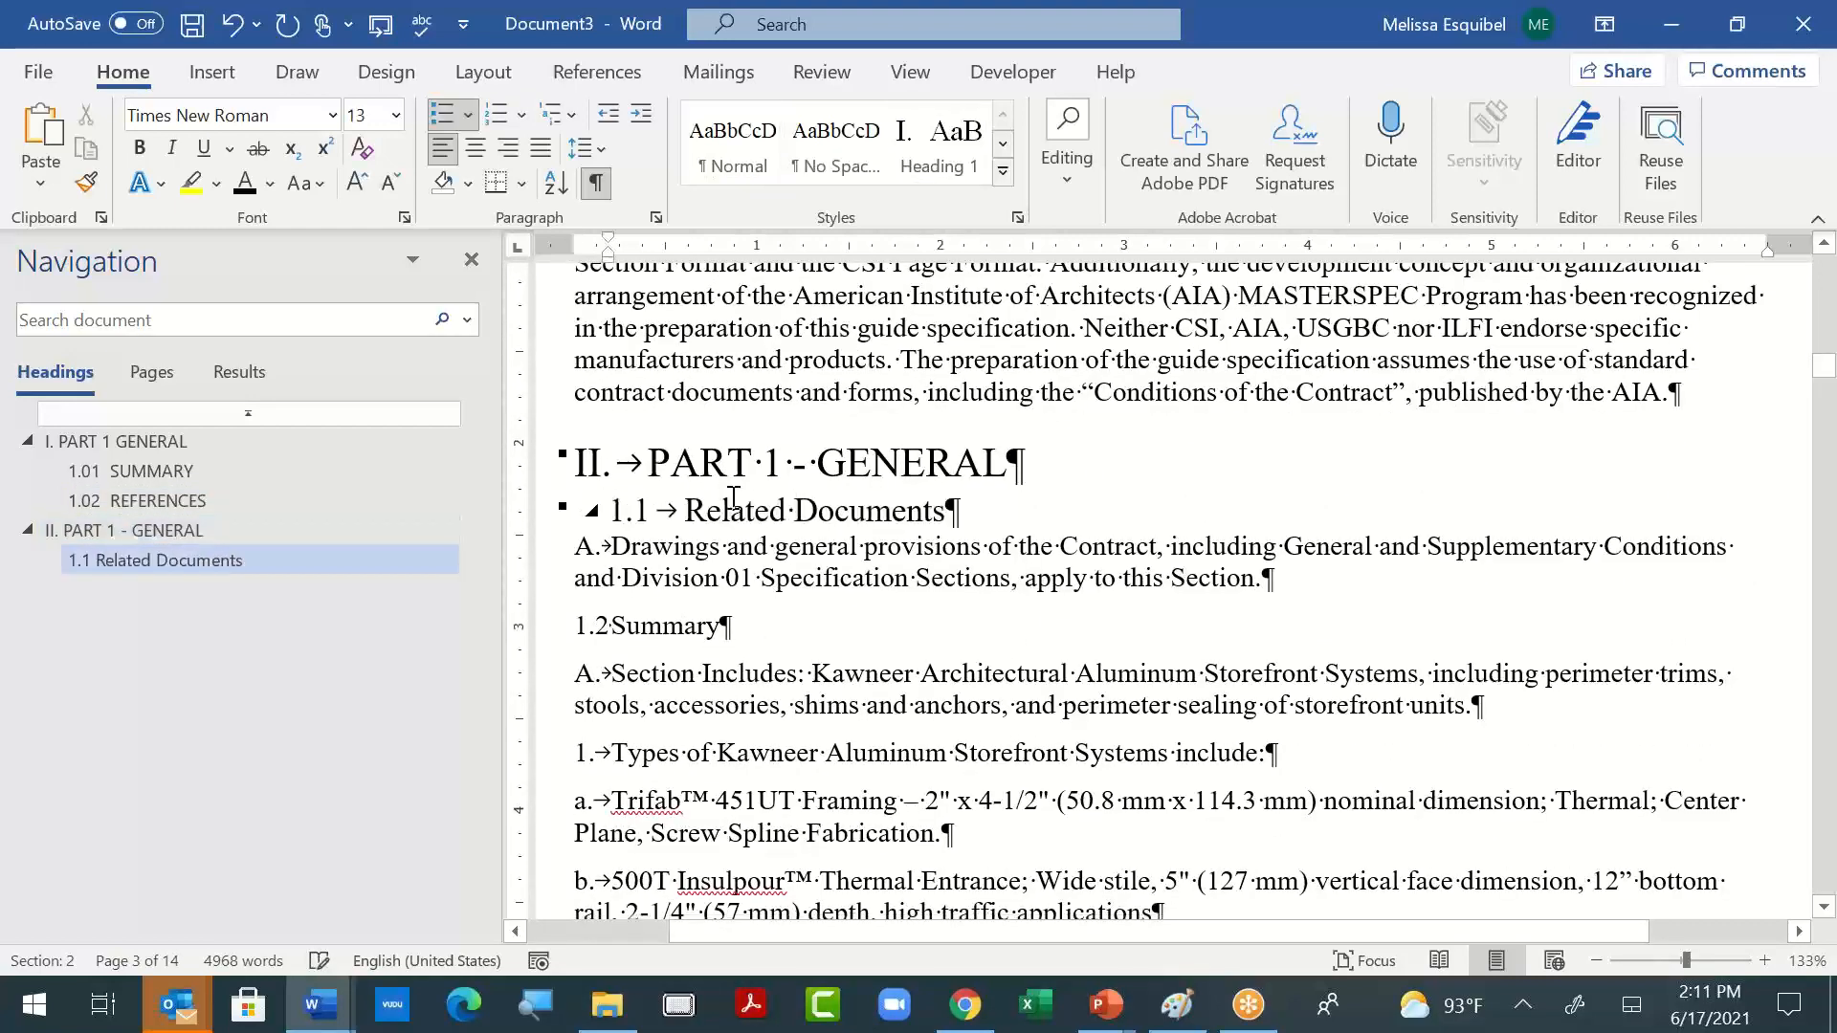
click(641, 631)
key(ctrl+alt+2)
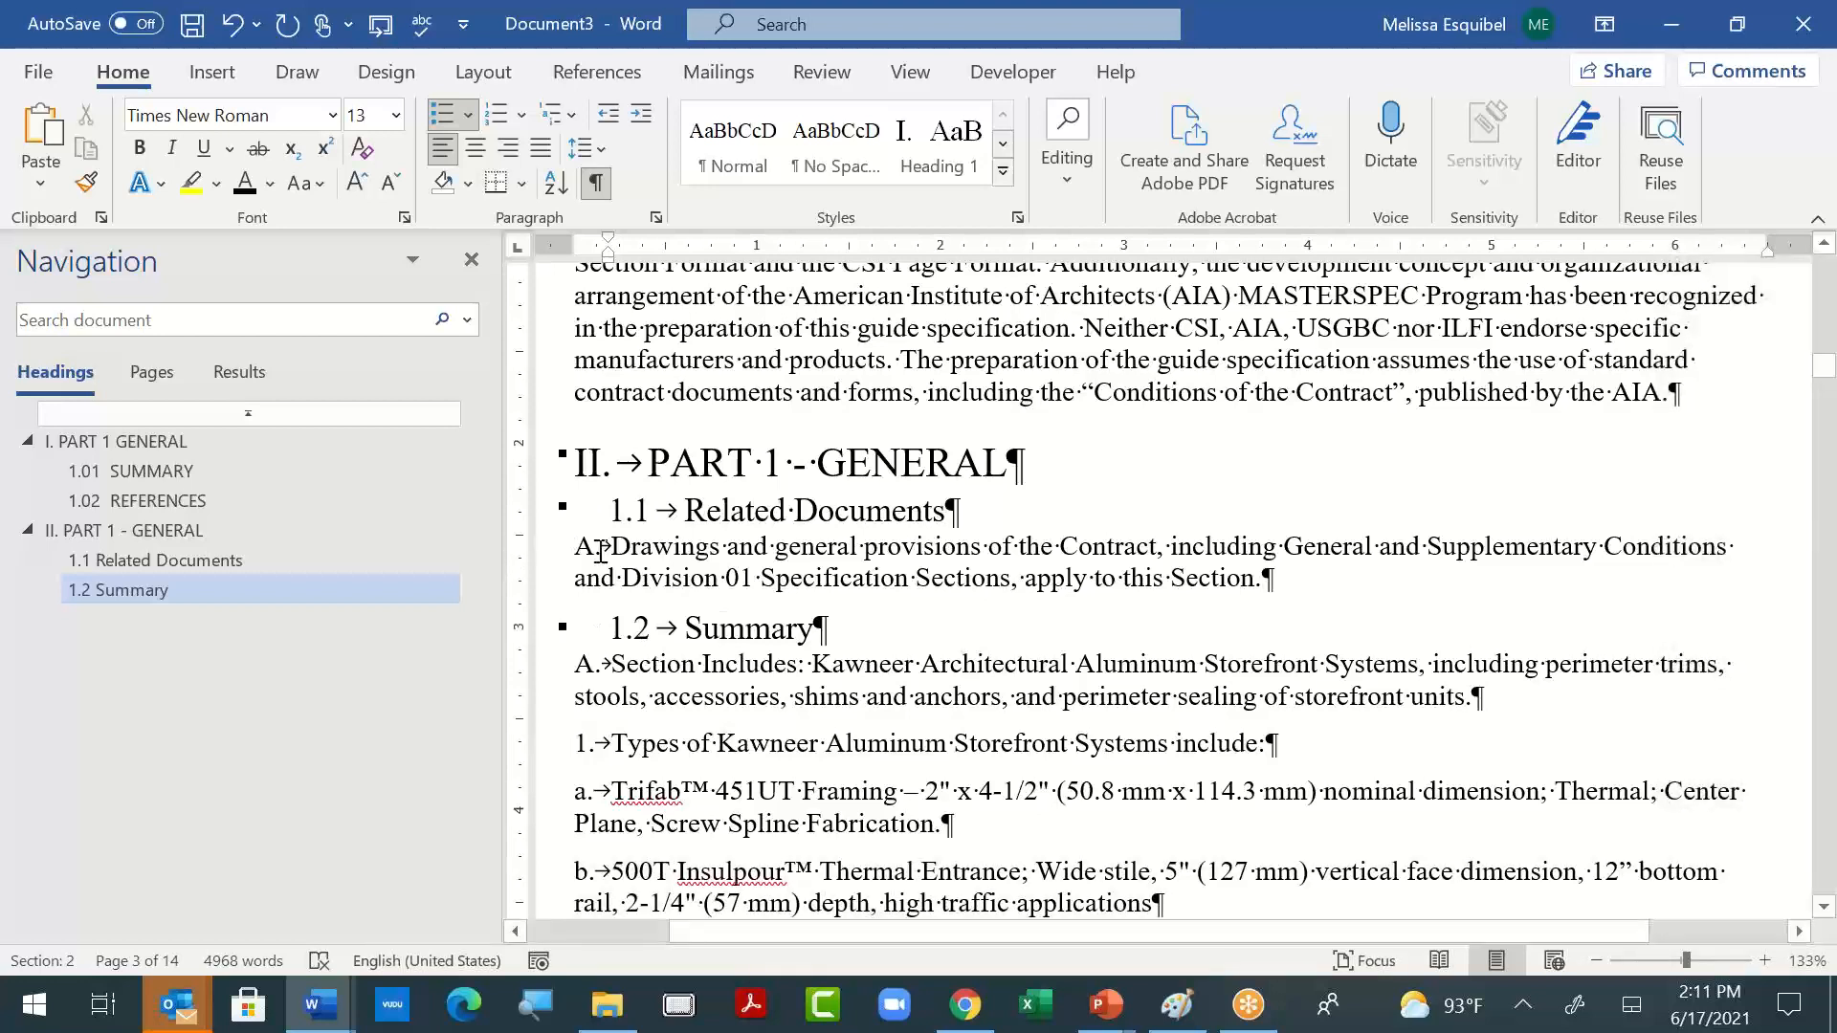
- Apply the List Paragraph style to the "A." paragraphs under Related Documents and Summary
drag(600, 550, 1369, 612)
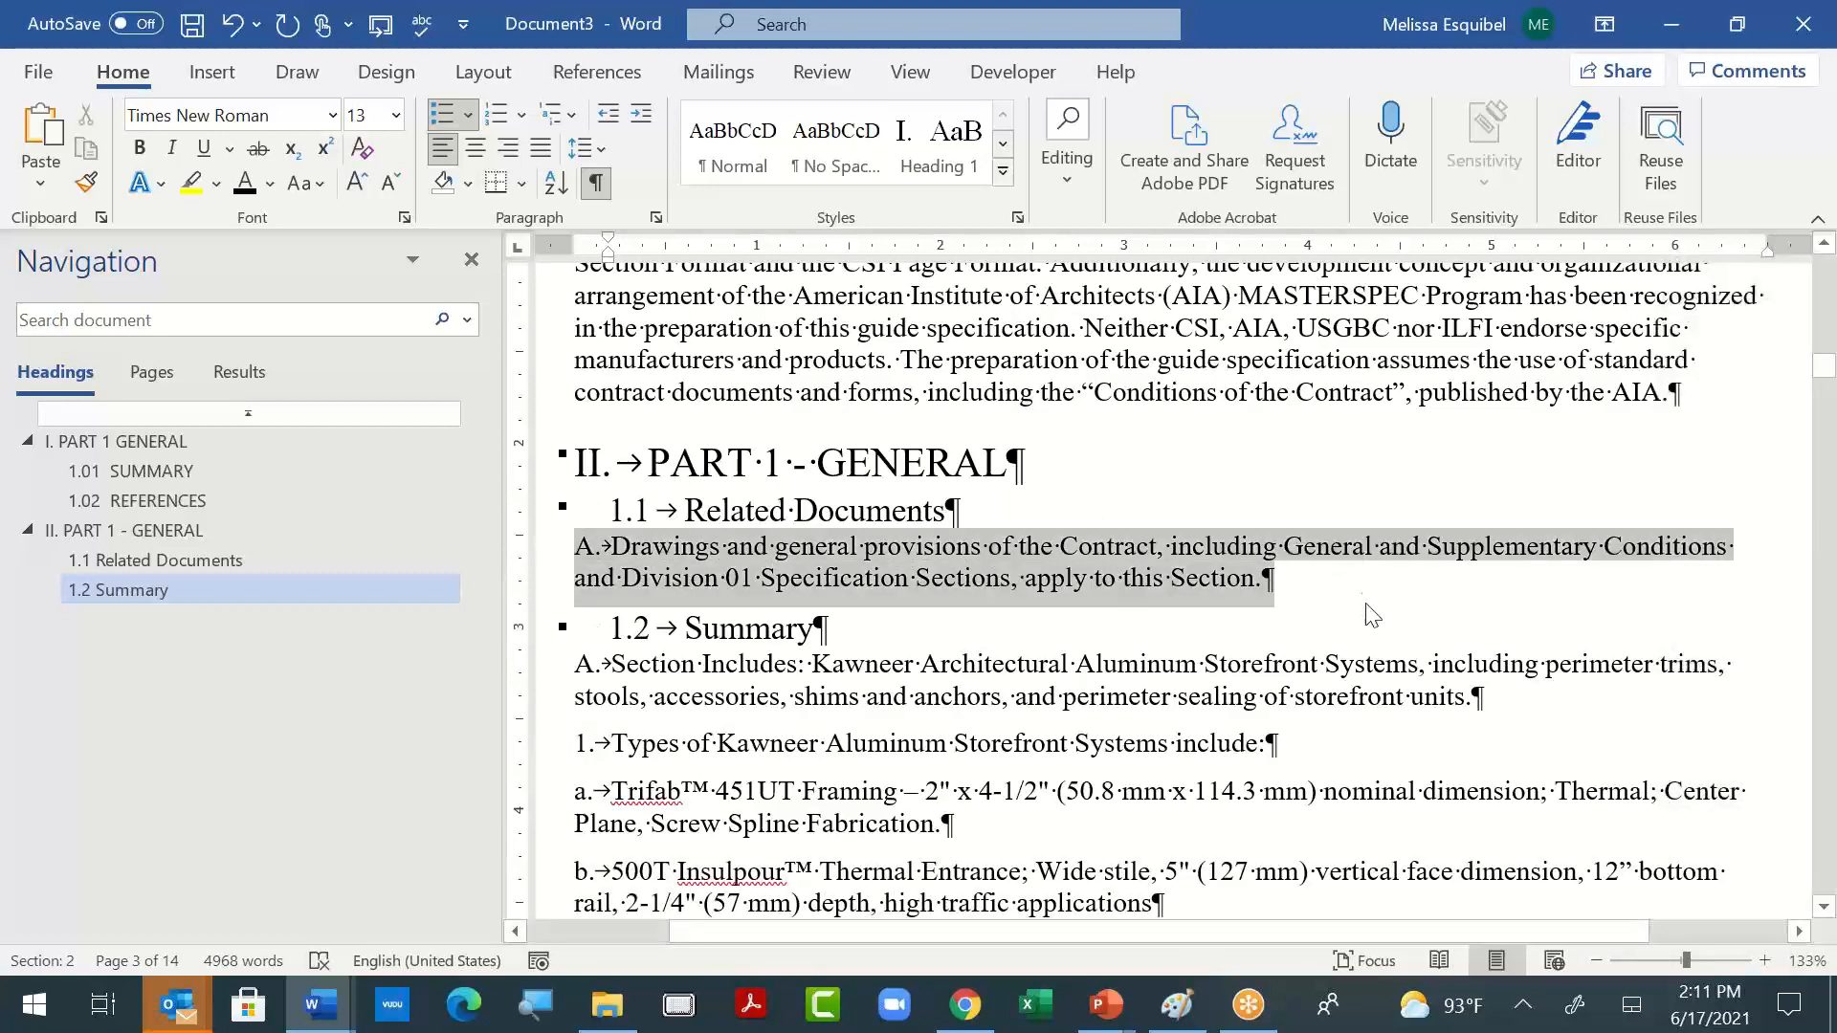
click(1001, 176)
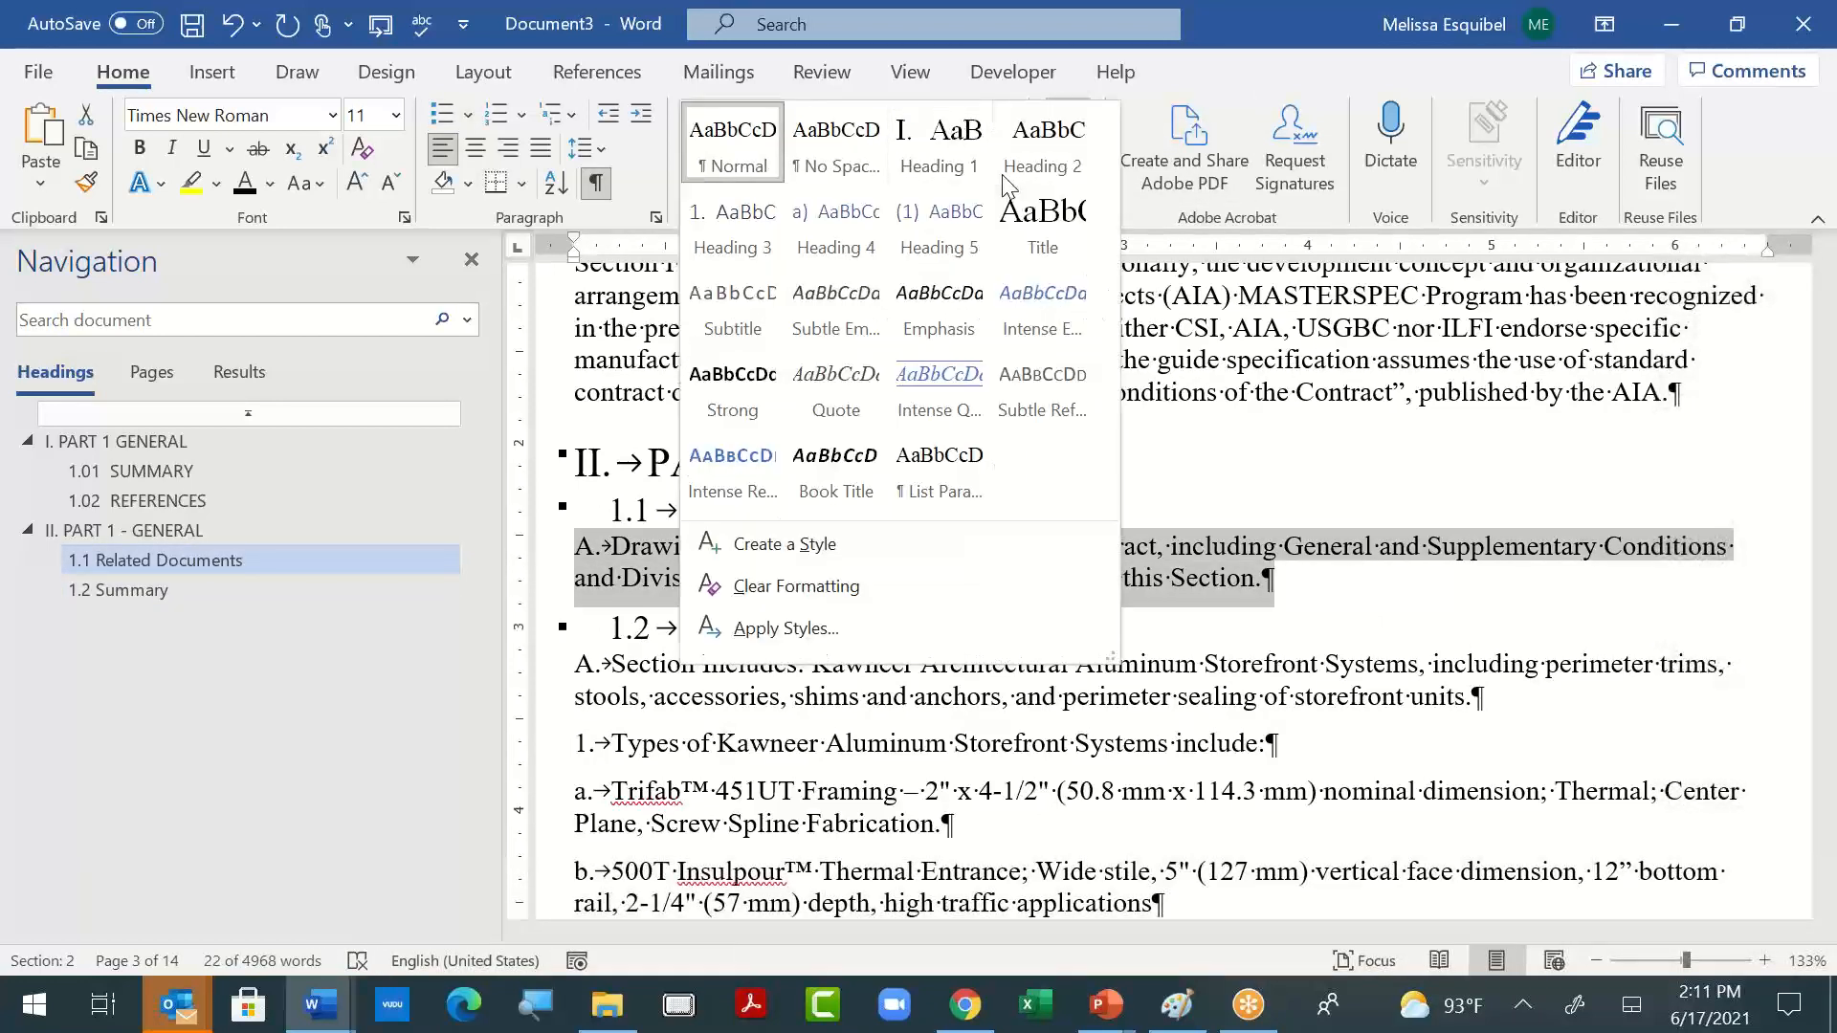
click(988, 463)
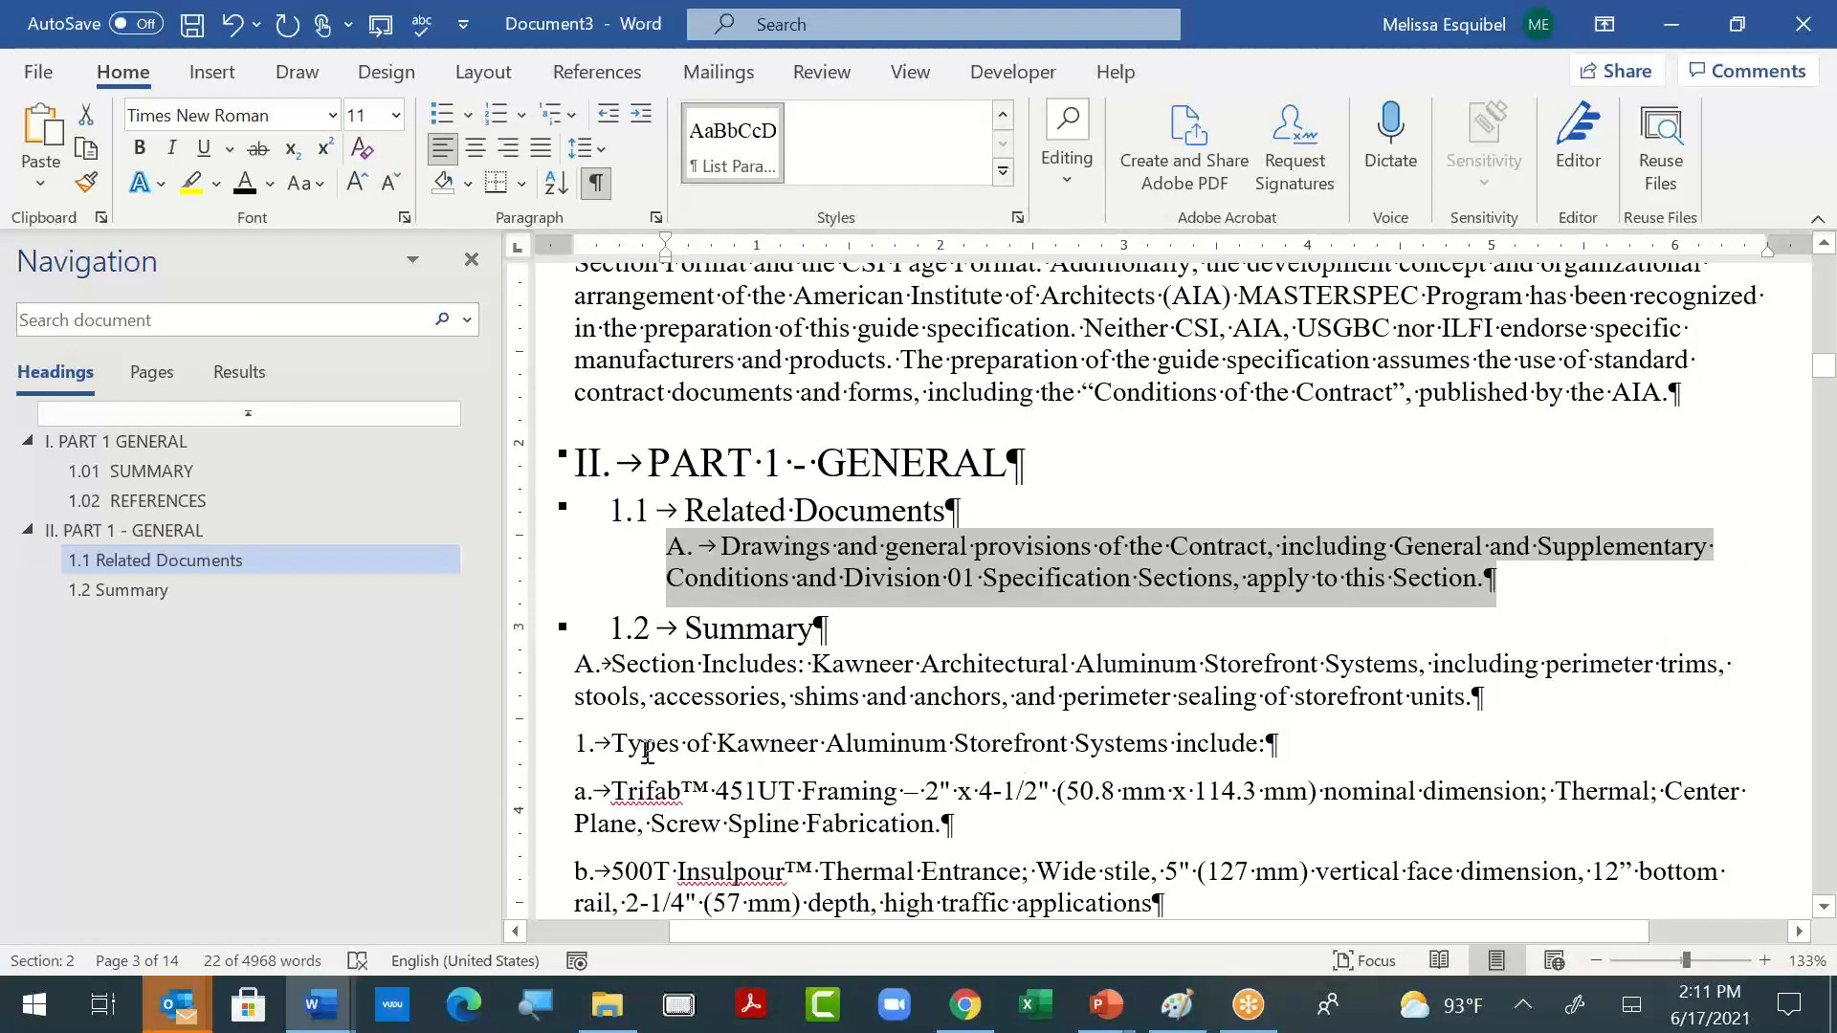
click(630, 672)
click(733, 143)
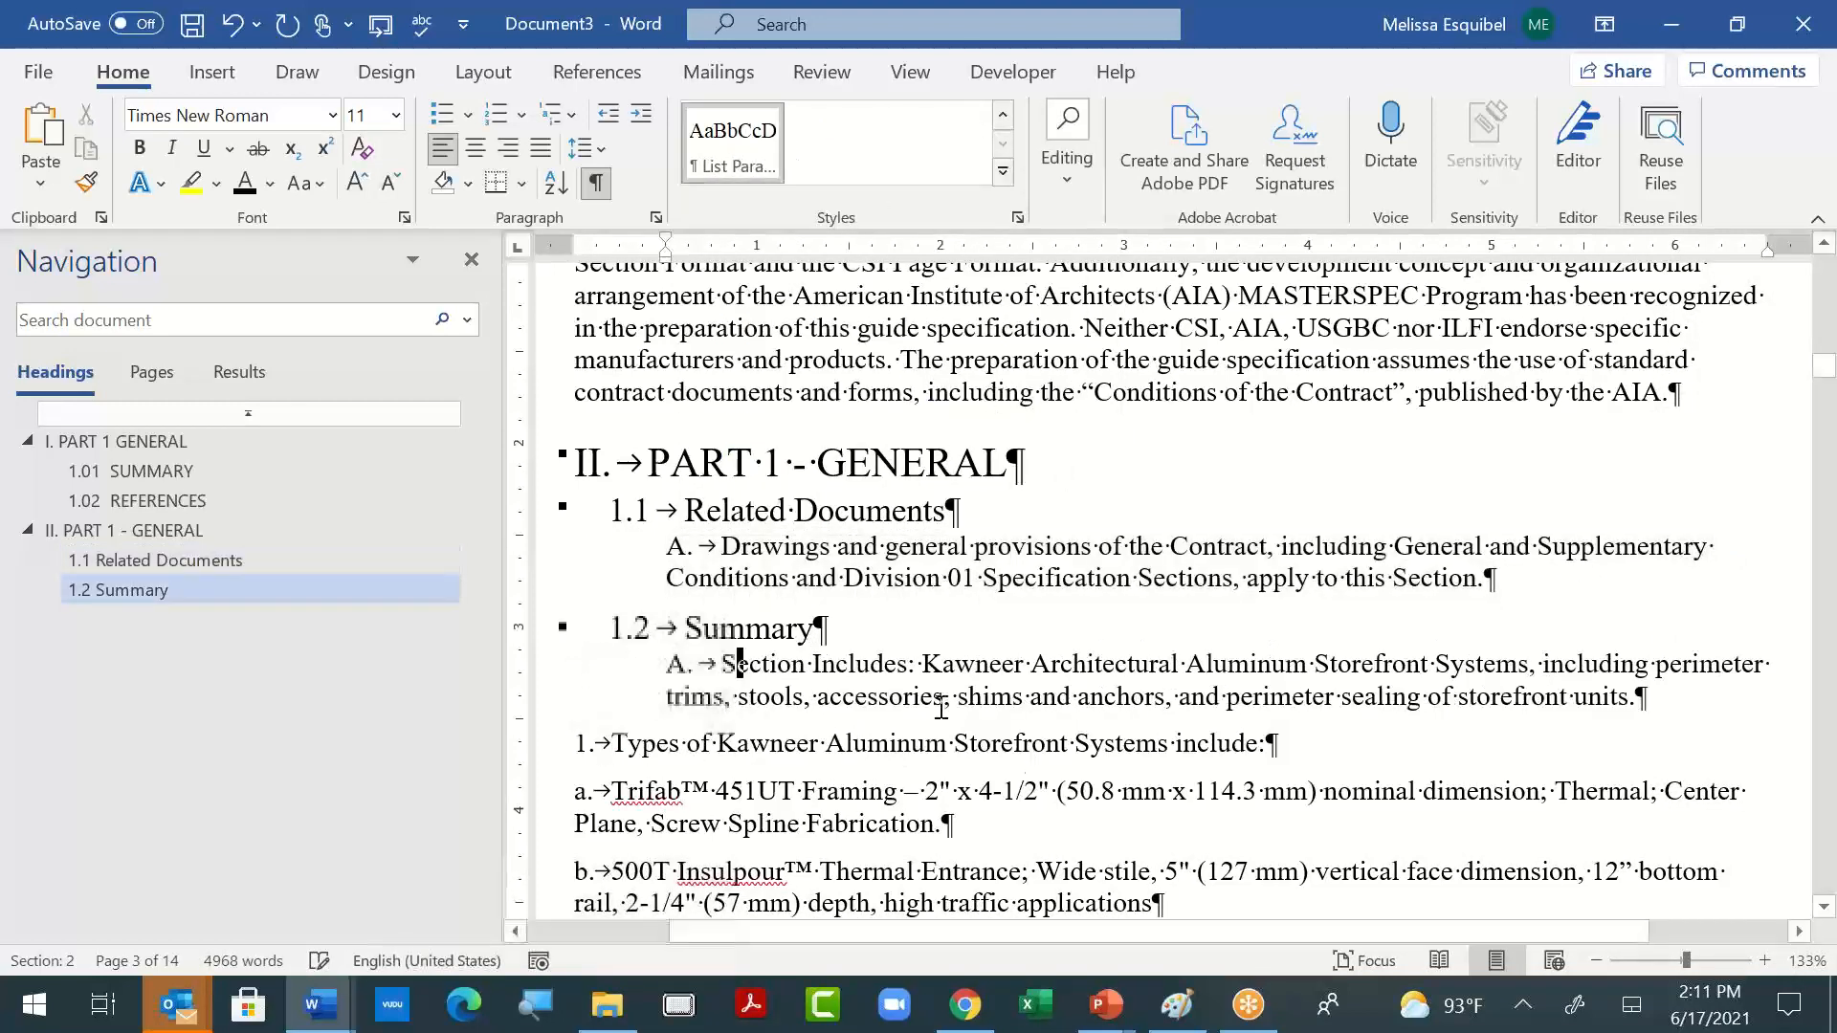
- Carry the List Paragraph formatting over to item "1. Types of Kawneer Aluminum Storefront Systems include:" and indent it one level below "A."
click(575, 743)
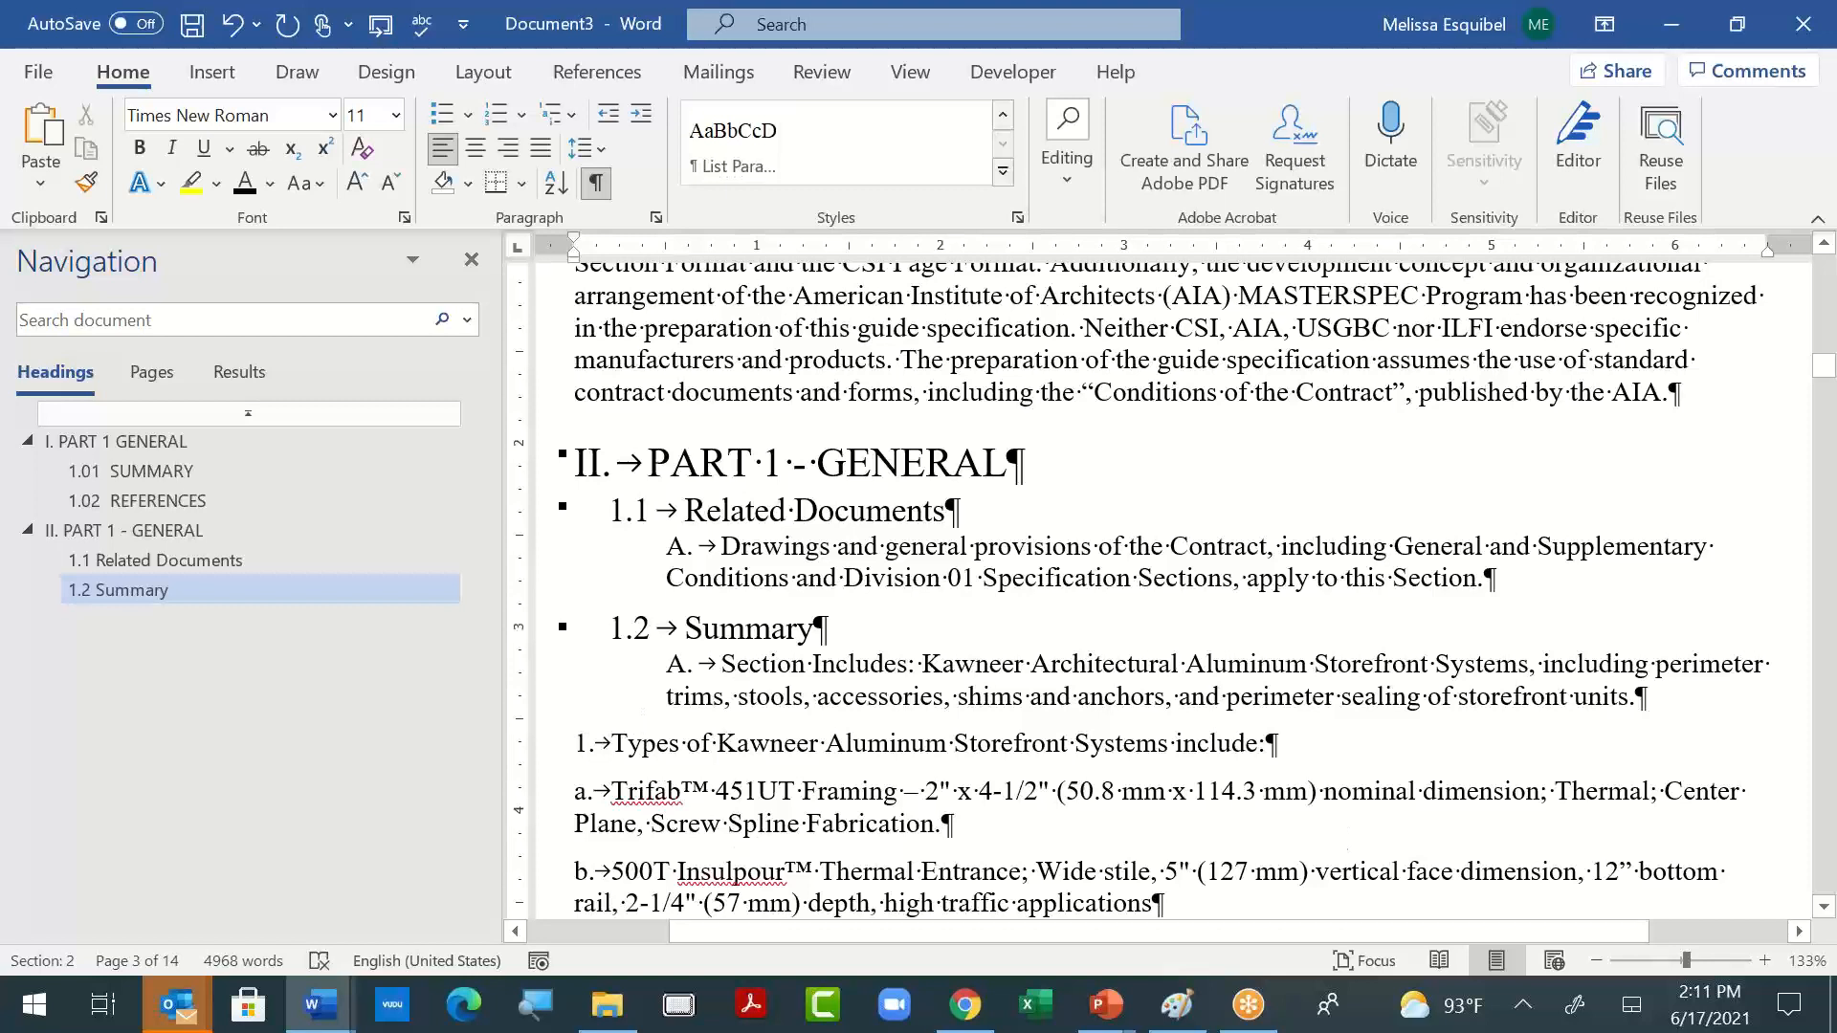
key(BackSpace)
key(Return)
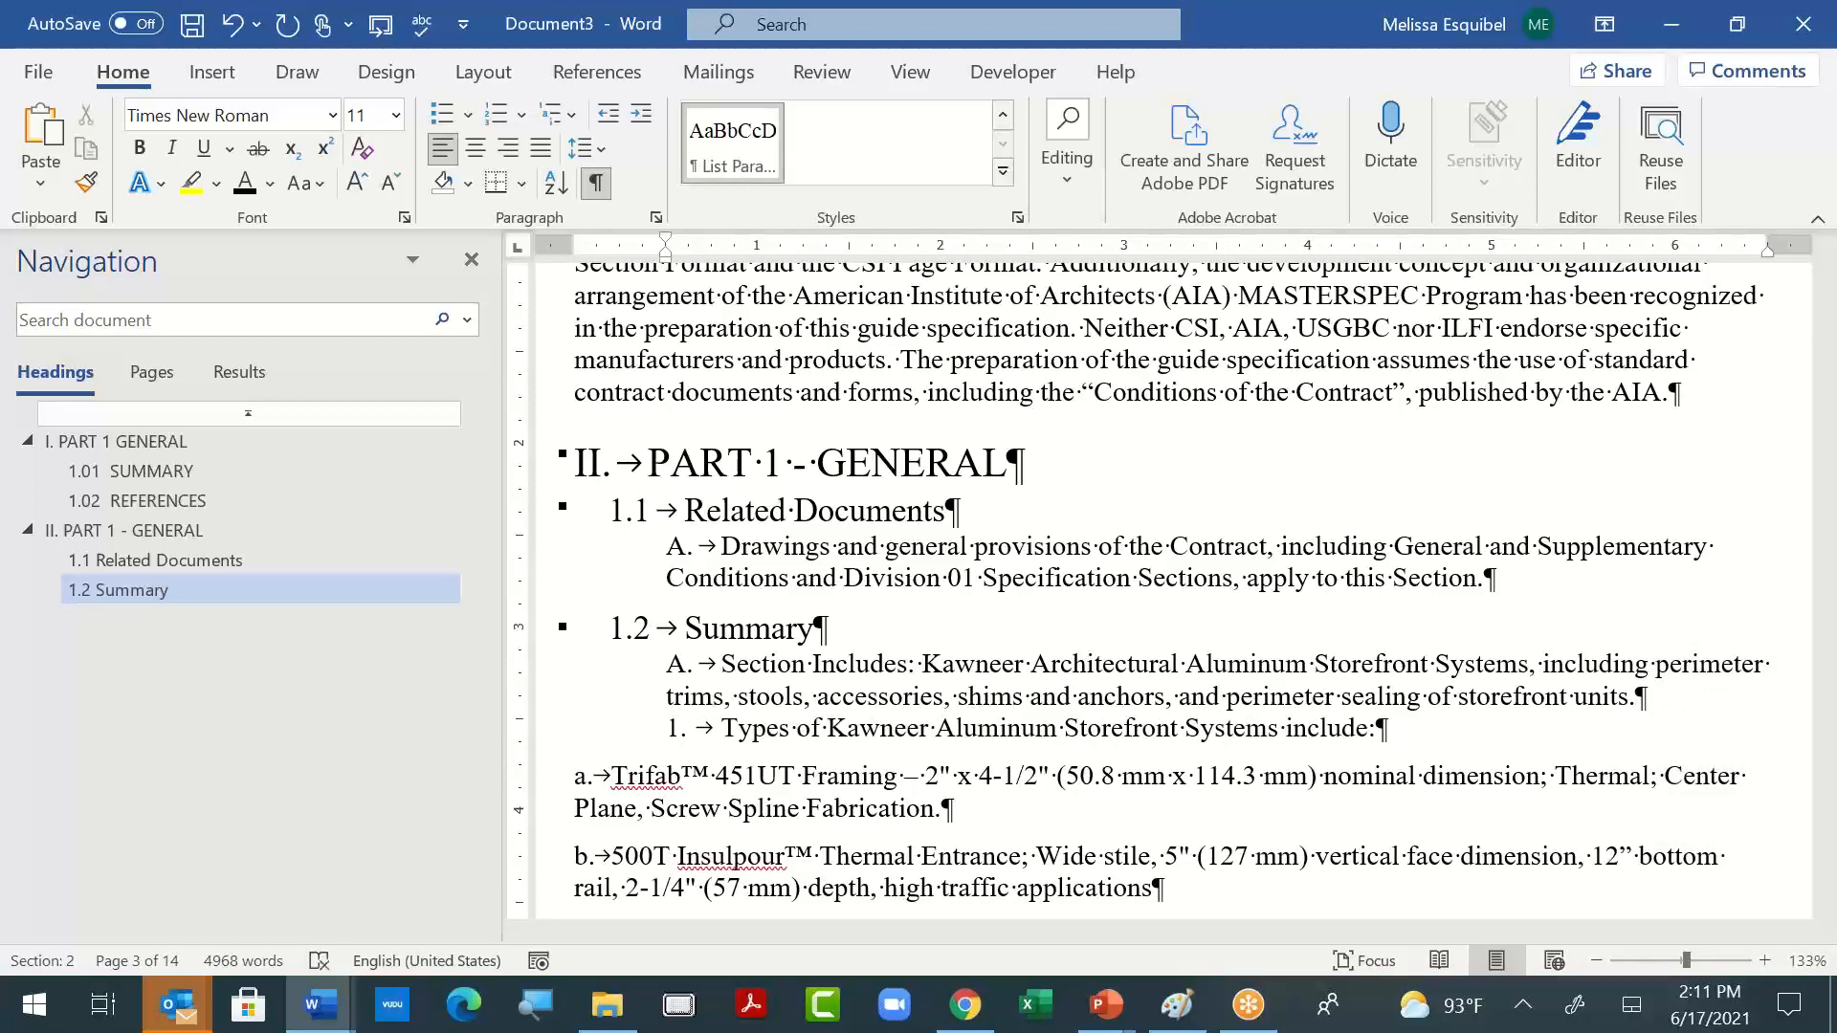
key(Tab)
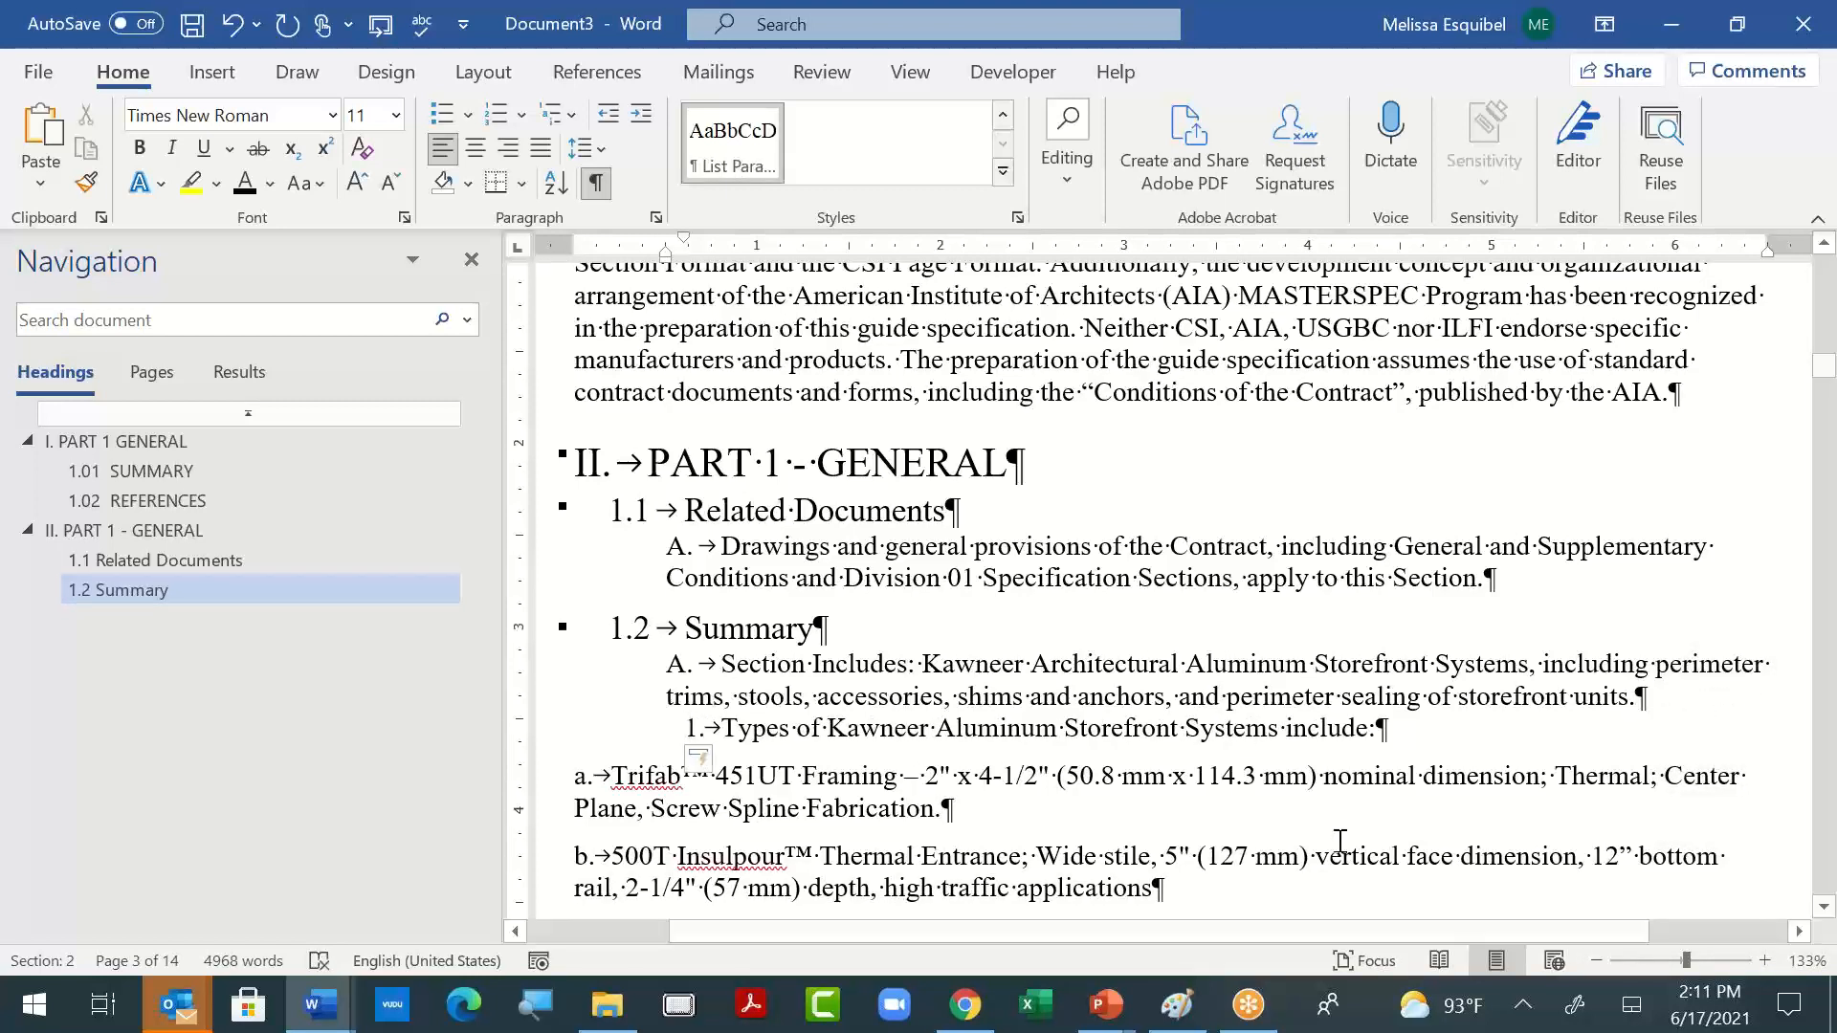
- Carry the list formatting over to item "a. Trifab™ 451UT Framing" and indent it one level below item 1
key(Down)
key(ctrl+Left)
key(ctrl+Left)
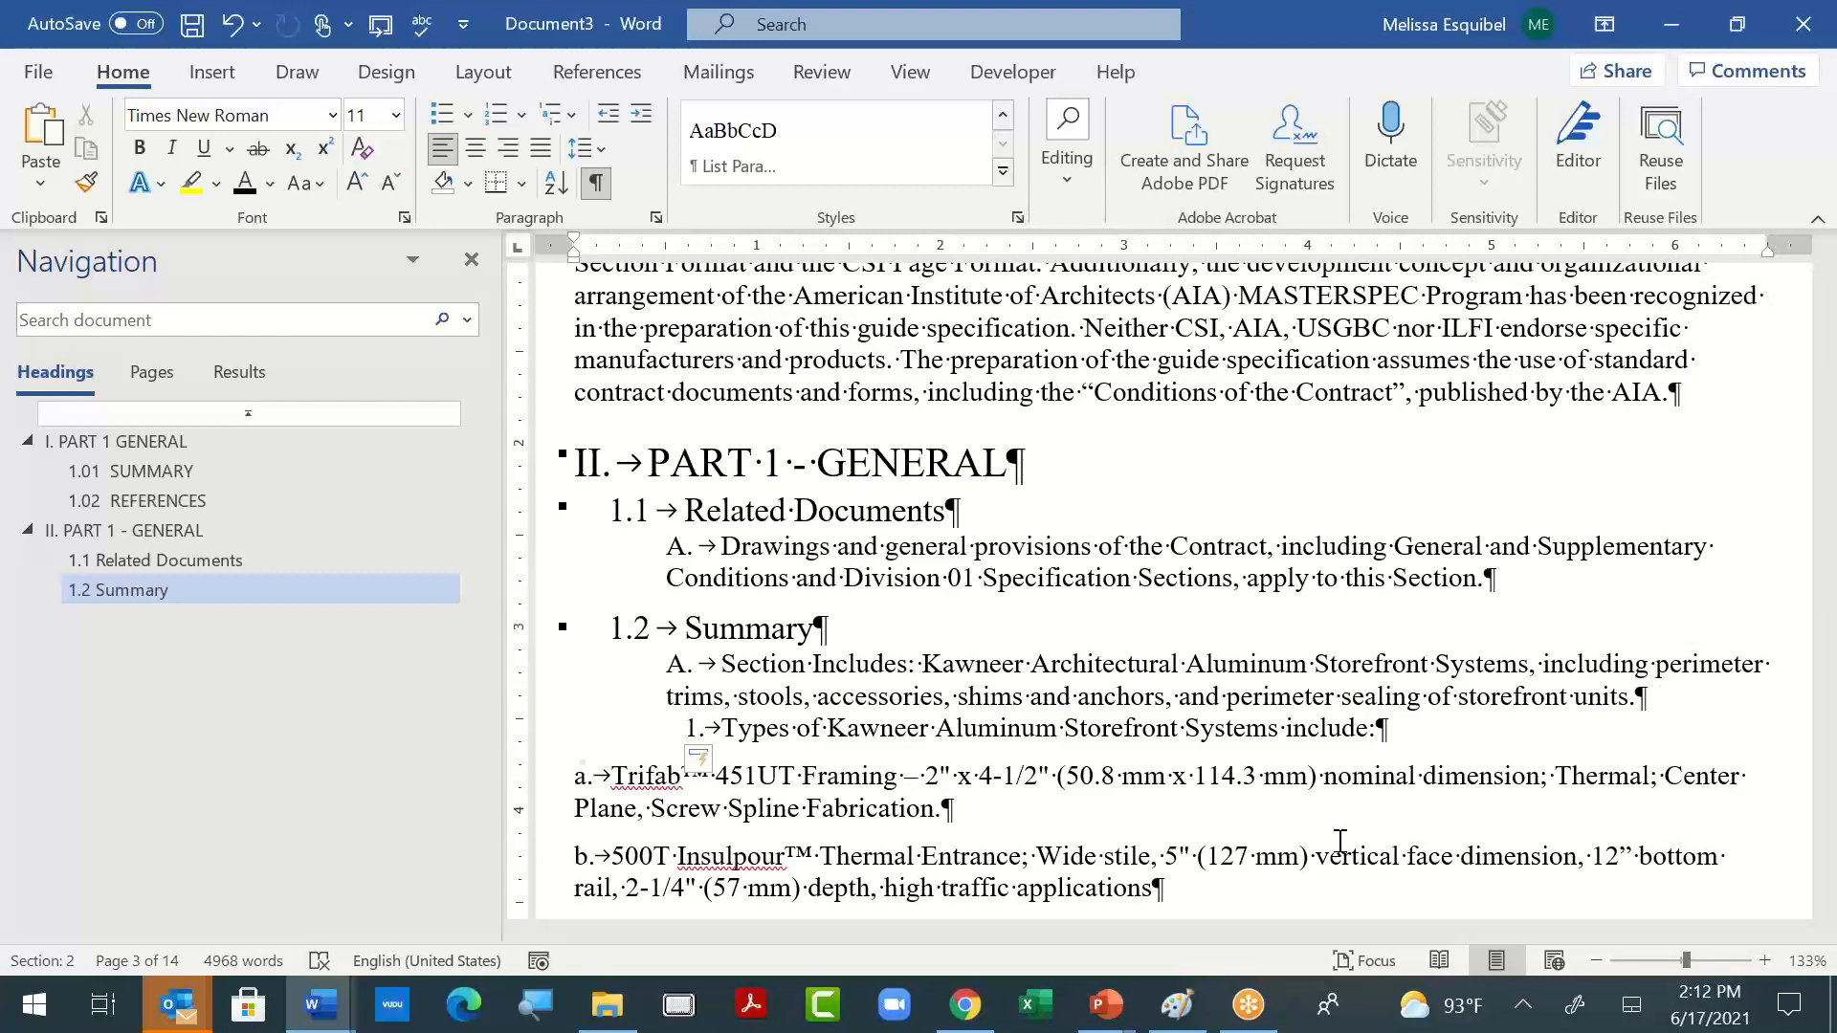
key(ctrl+z)
key(Tab)
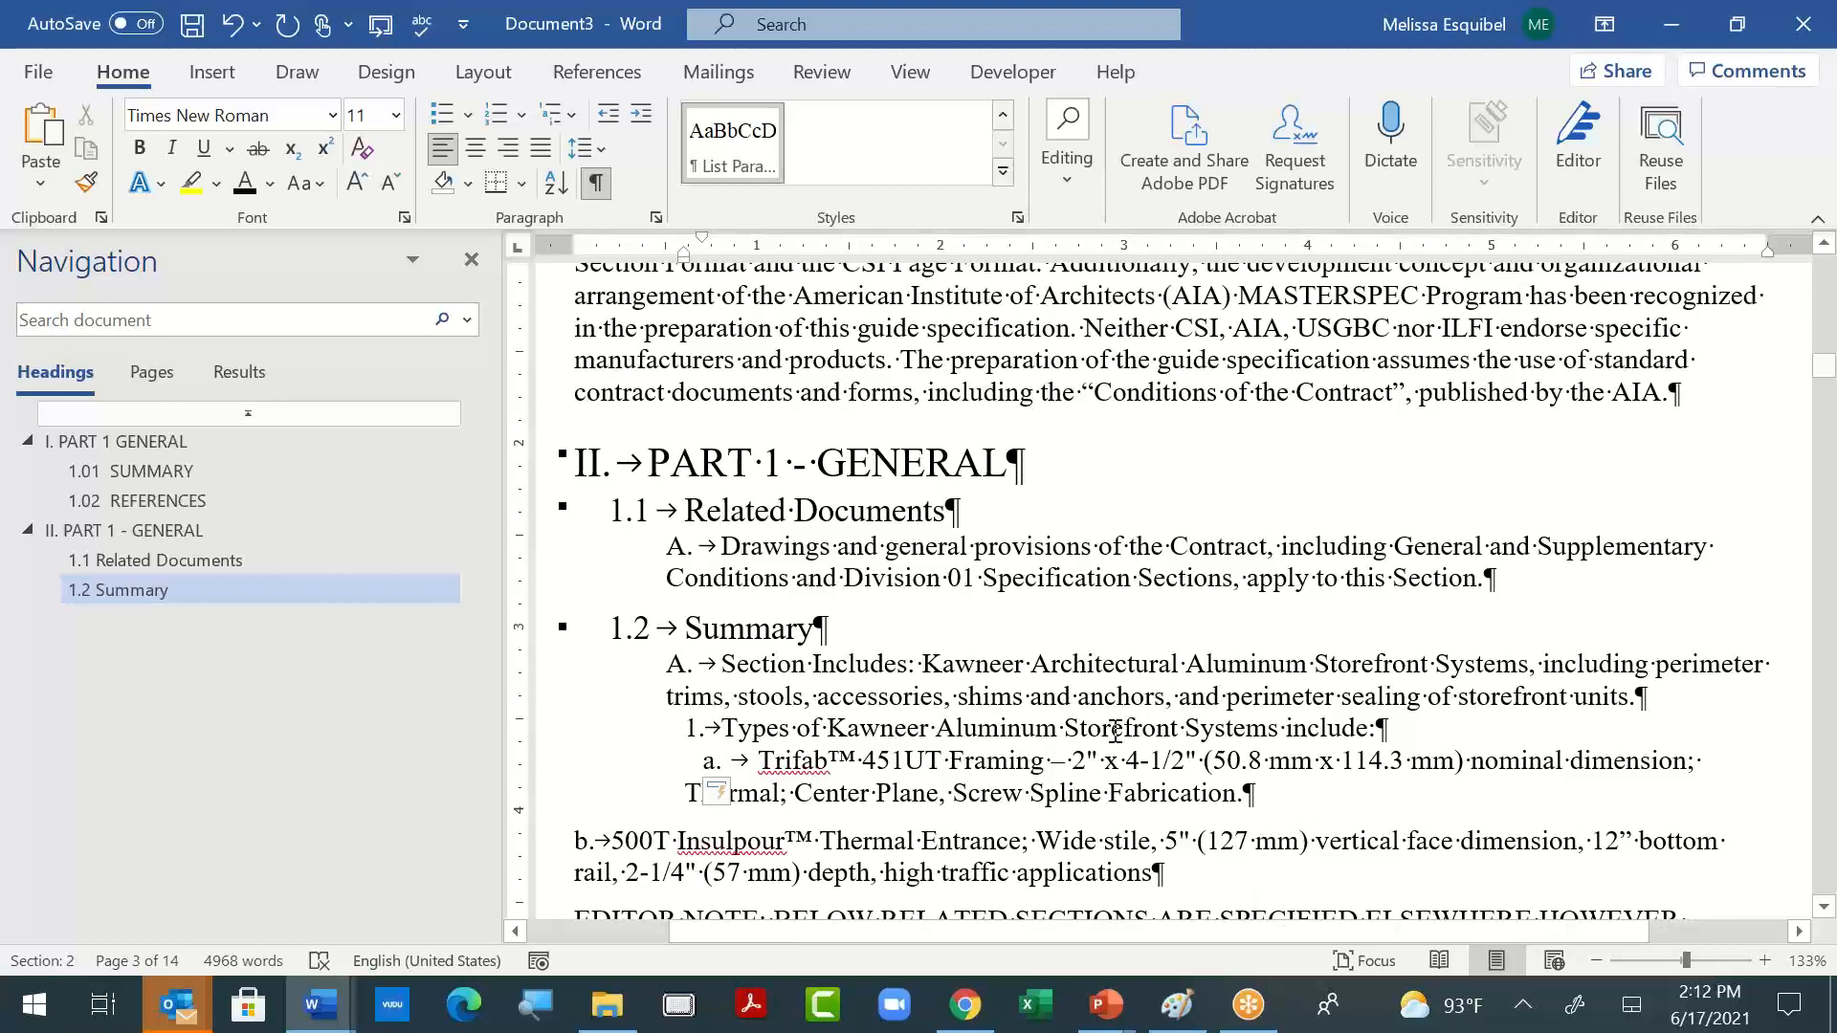
- Give item "b. 500T Insulpour™ Thermal Entrance" the same formatting and indent as item "a." by continuing from that paragraph
scroll(1110, 732, down, 1)
click(577, 749)
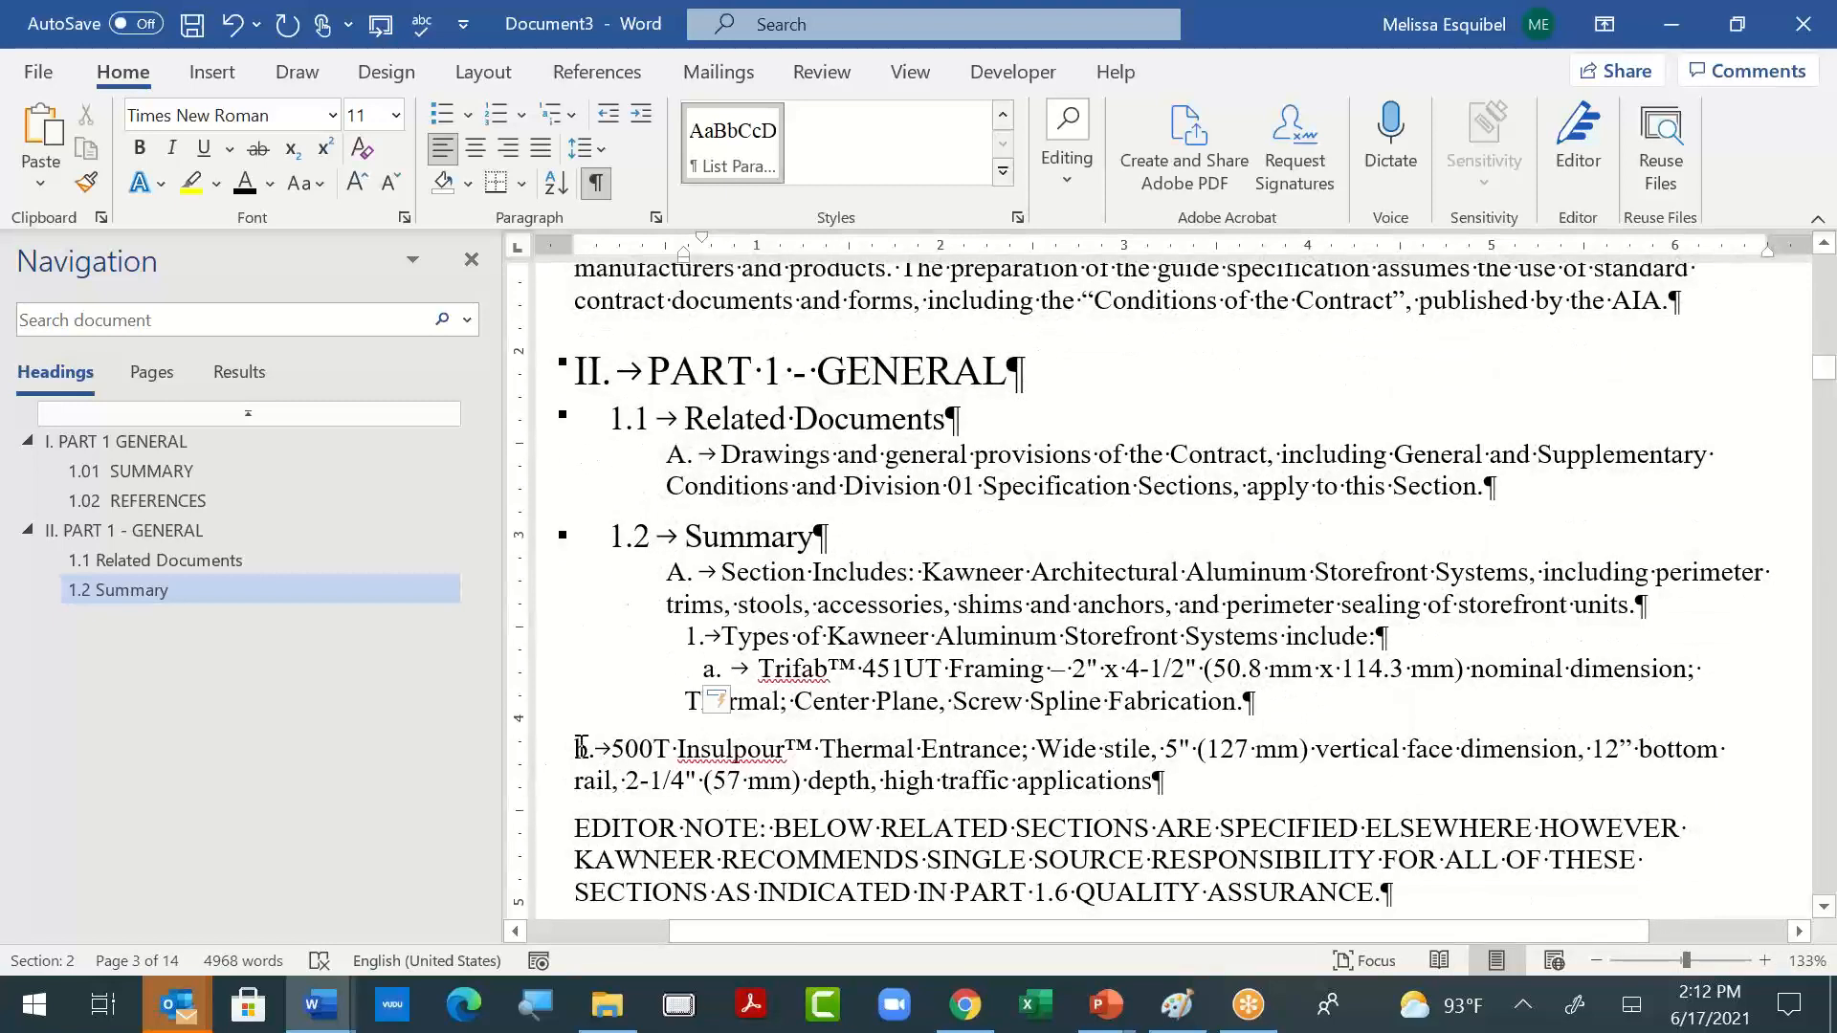
key(BackSpace)
key(Return)
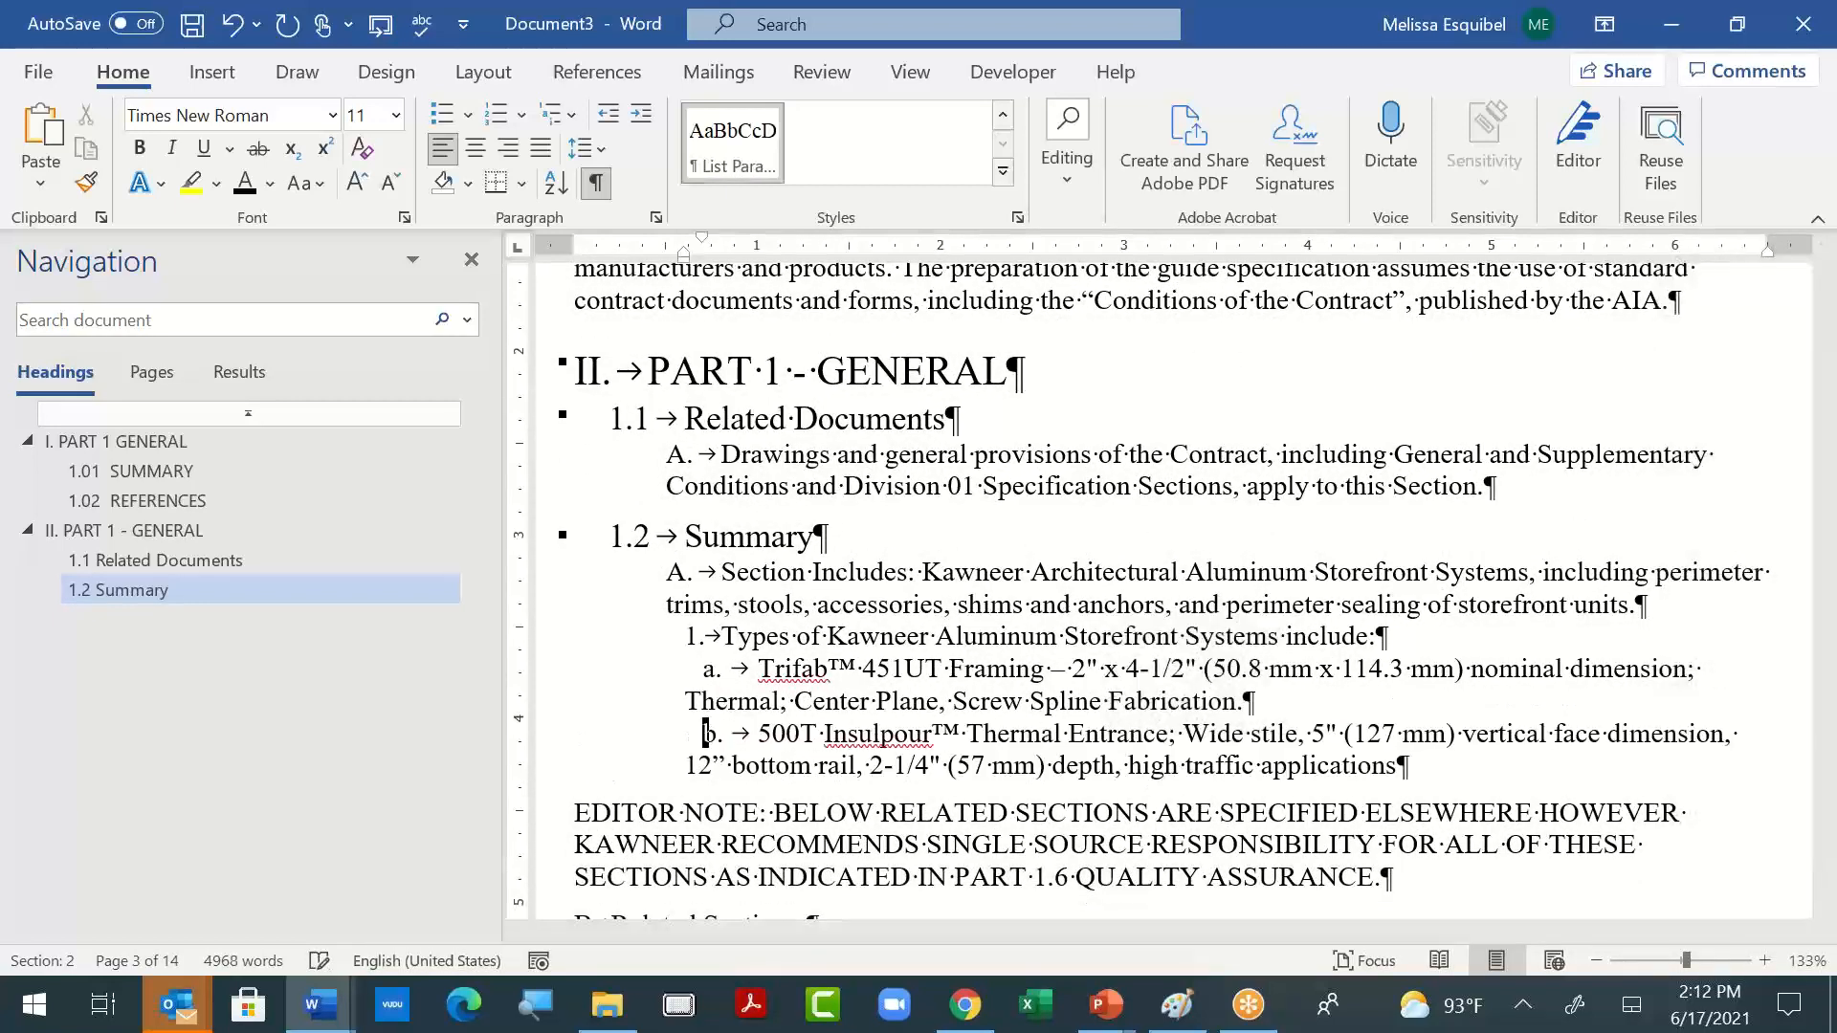
- Apply the Heading 2 style to the "B. Related Sections:" line below the editor note
scroll(1834, 689, down, 1)
scroll(1834, 689, down, 2)
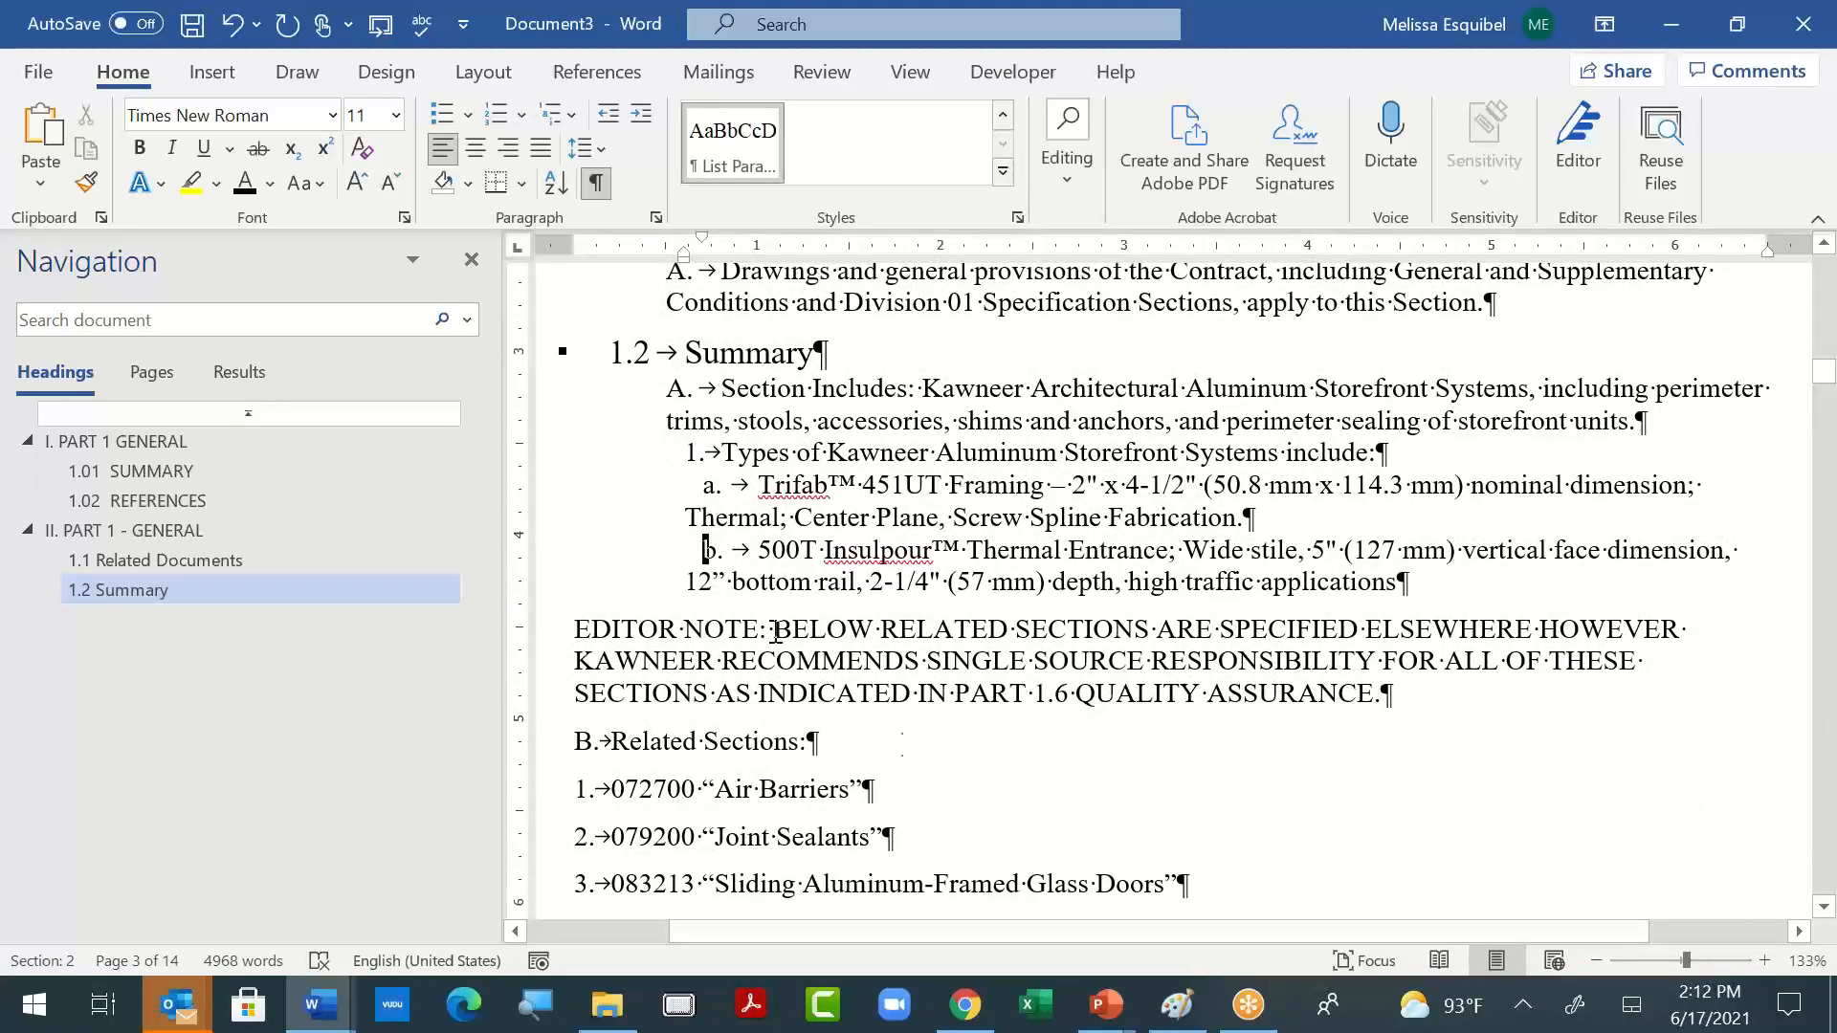
click(736, 745)
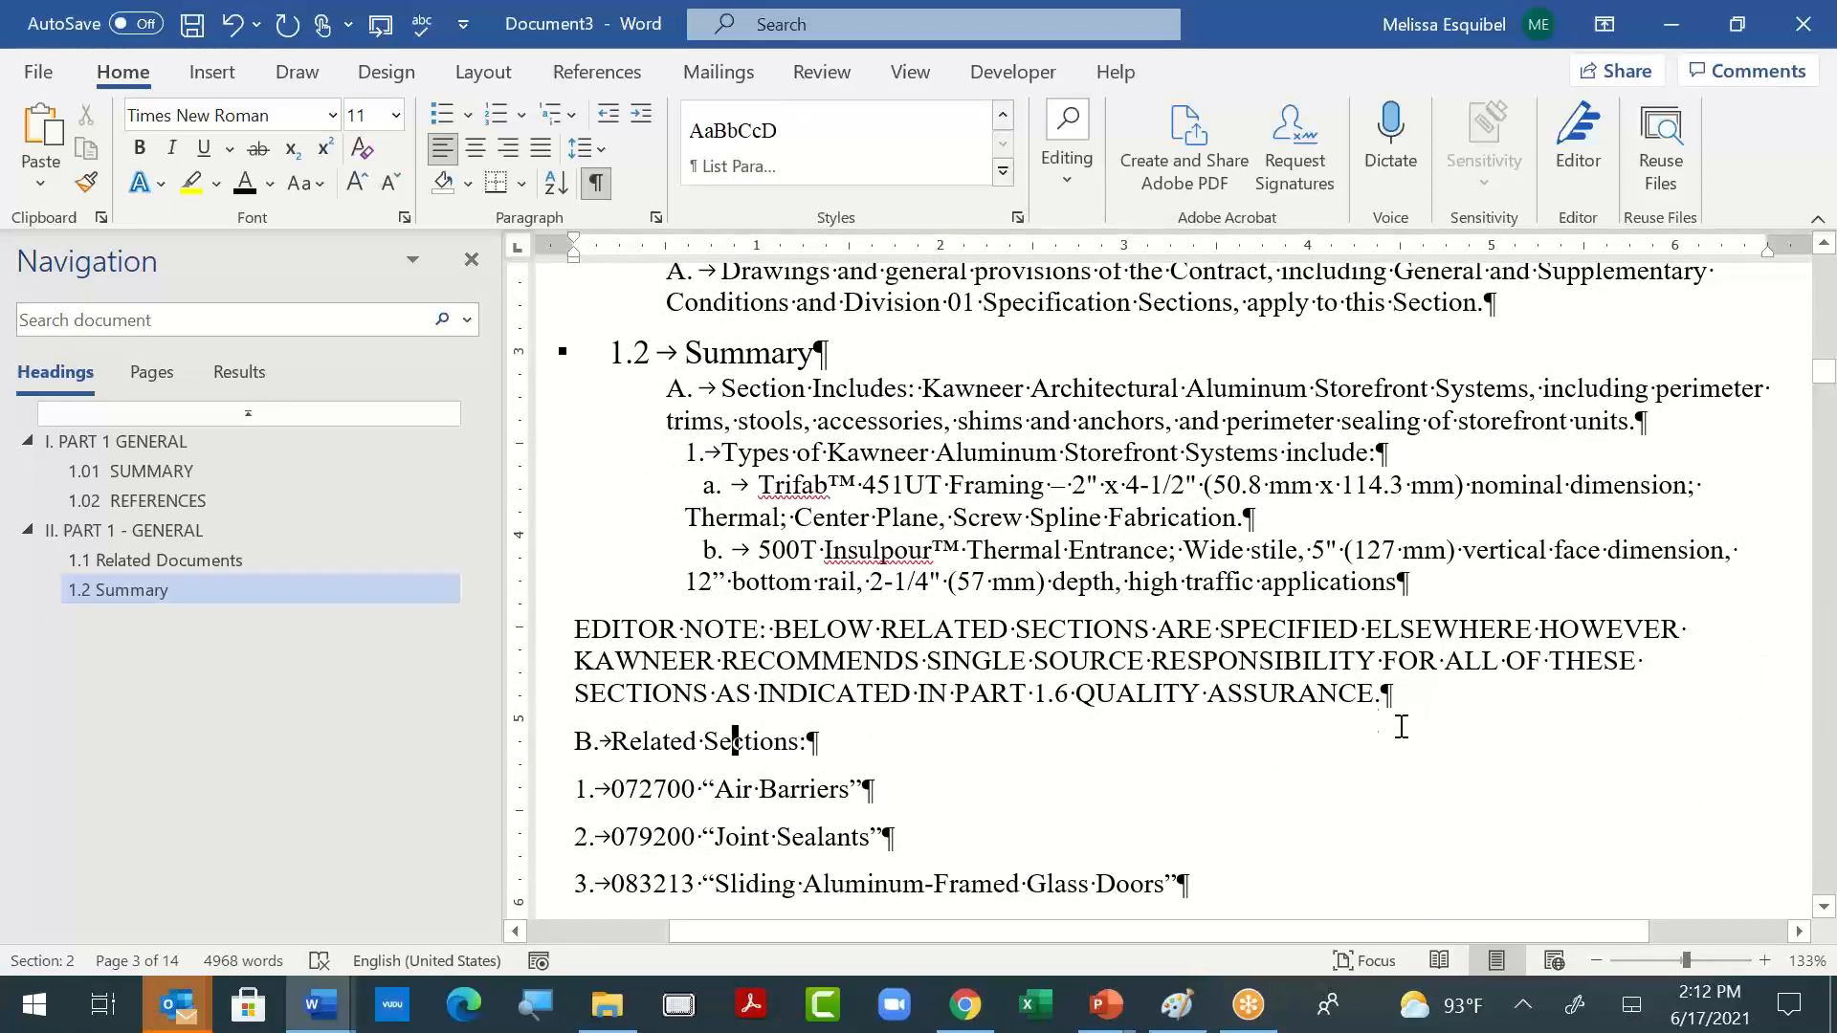
key(ctrl+alt+2)
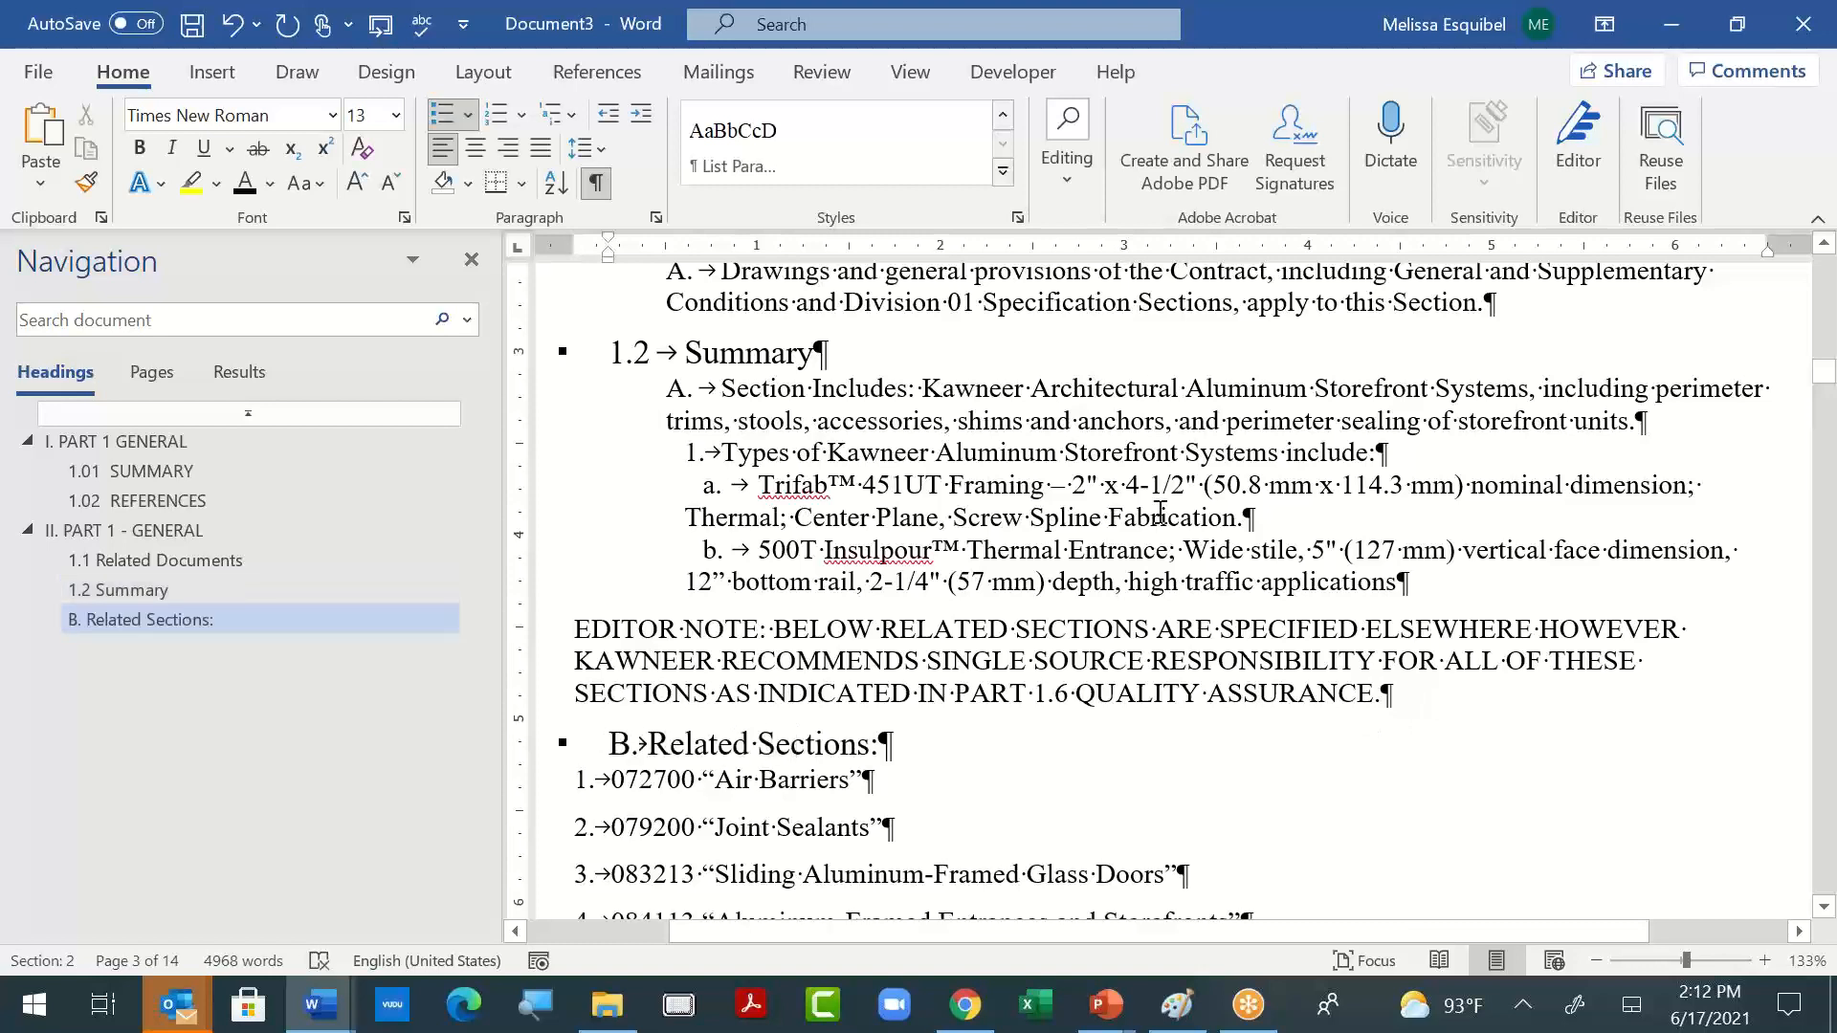
- Select the tab character after the number in "1. Types of Kawneer Aluminum Storefront Systems include:" to examine the item's spacing
double_click(713, 452)
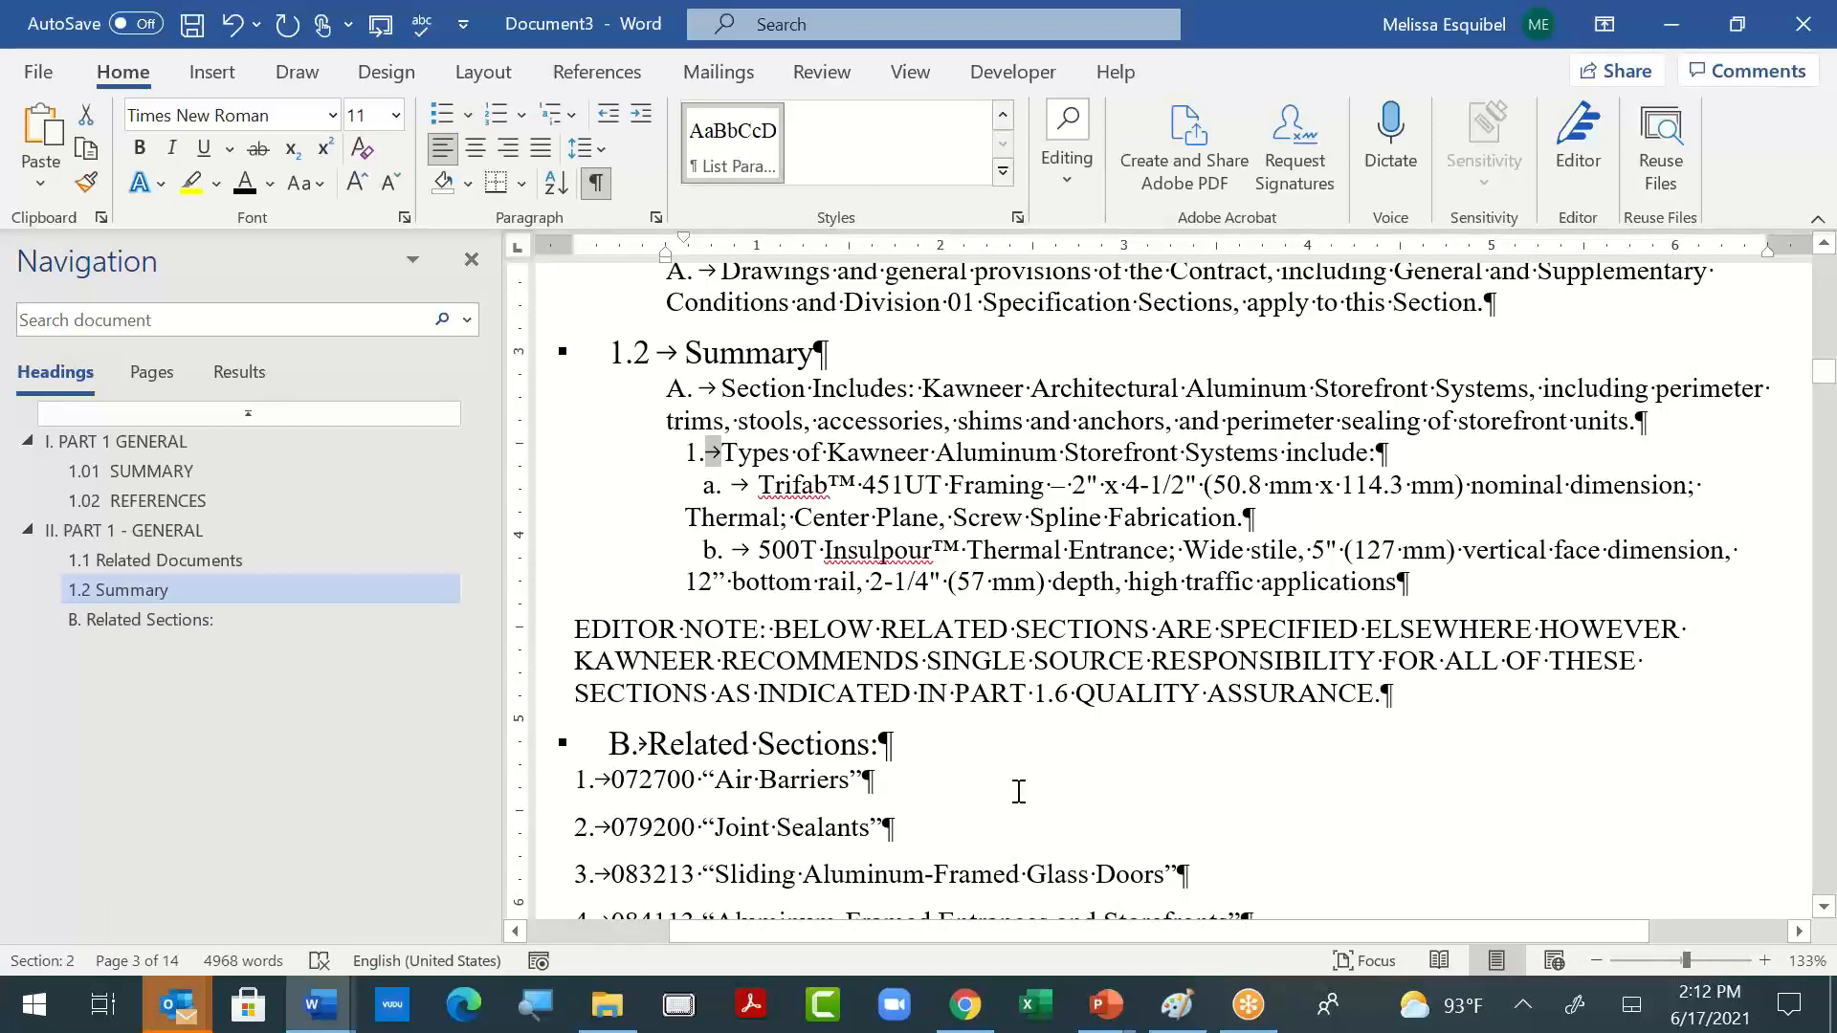
scroll(1018, 787, down, 1)
scroll(718, 476, up, 2)
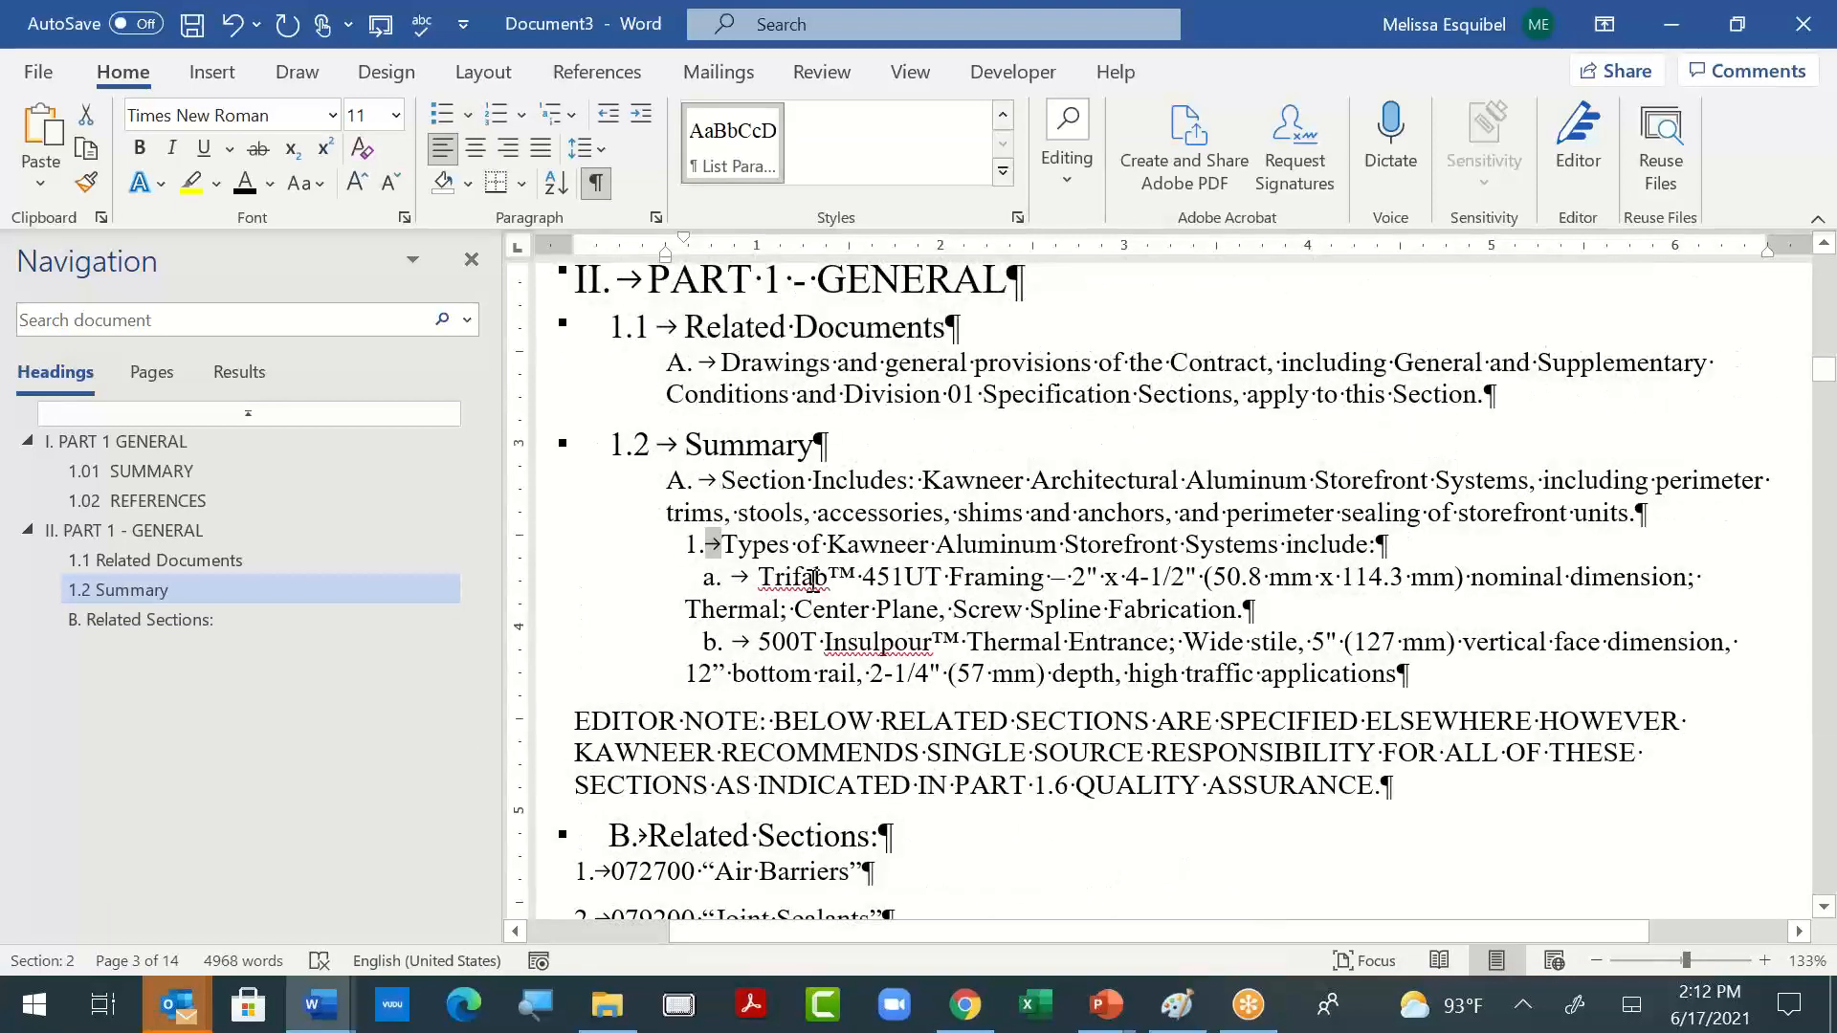
- Select the paragraph "1. Types of Kawneer Aluminum Storefront Systems include:" to examine its list formatting
scroll(1263, 708, down, 1)
drag(718, 455, 961, 453)
key(ctrl+z)
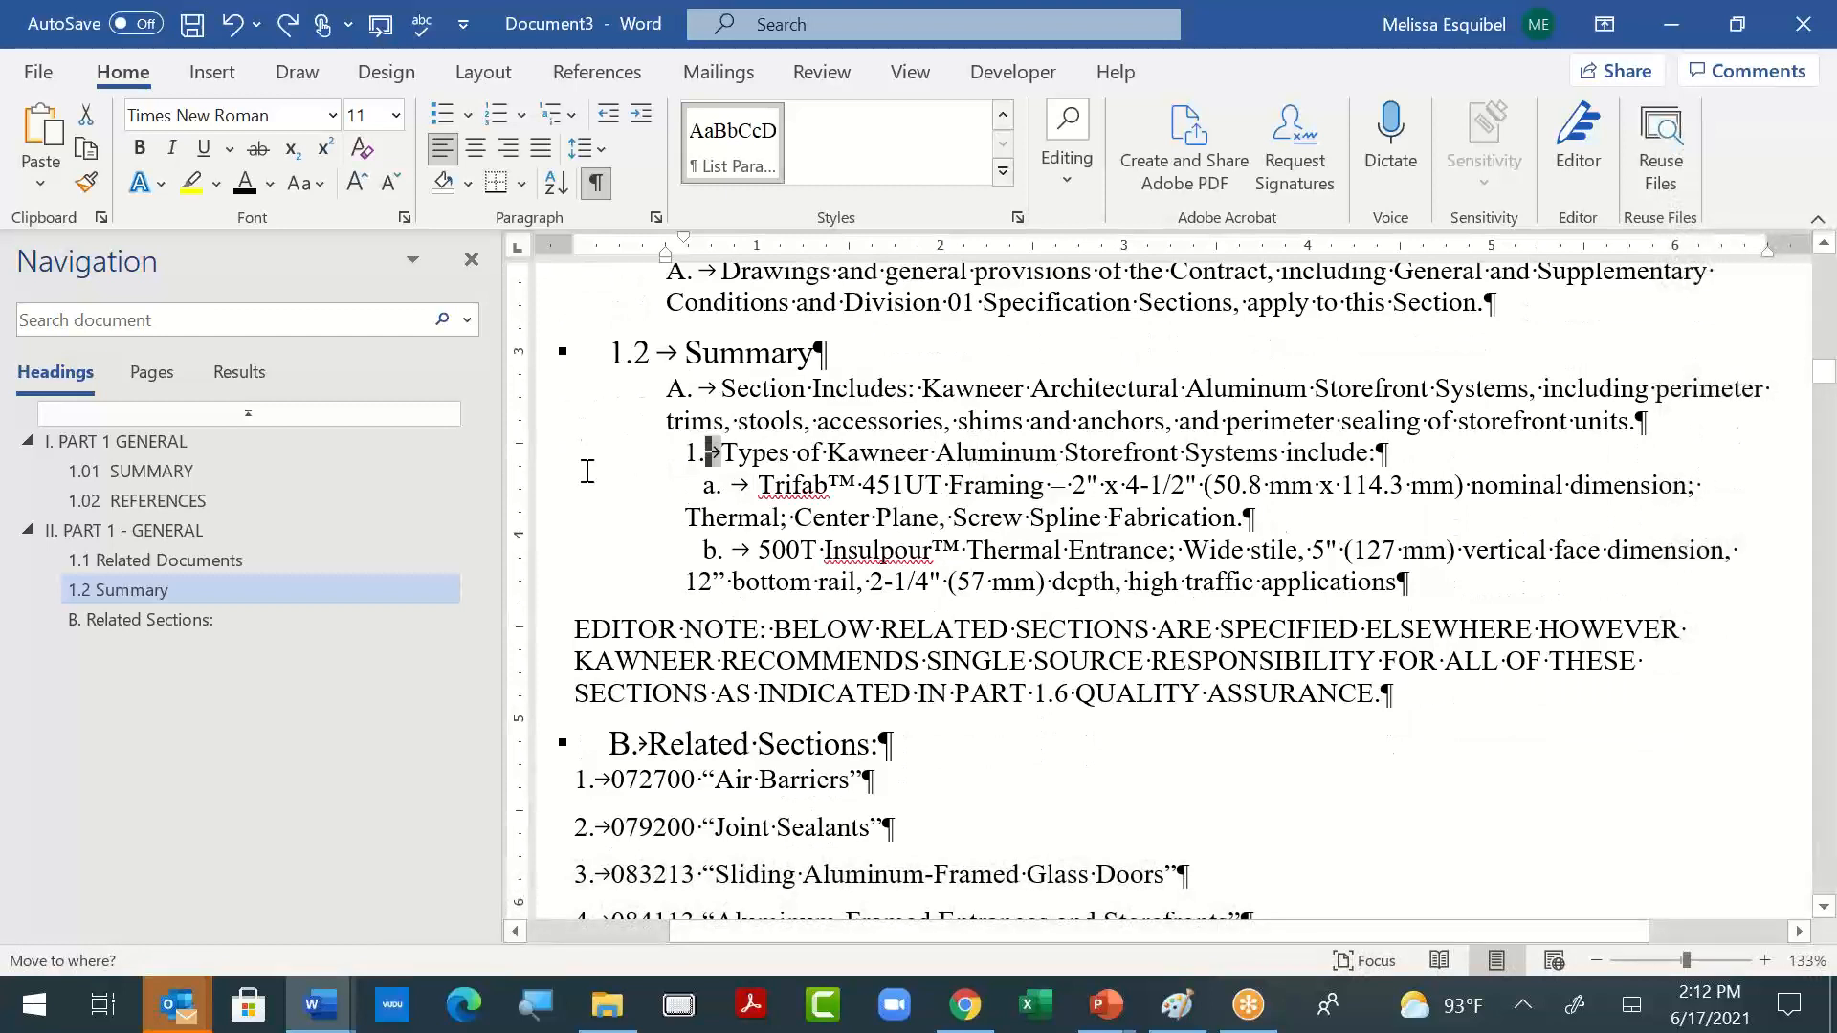
click(587, 470)
click(540, 462)
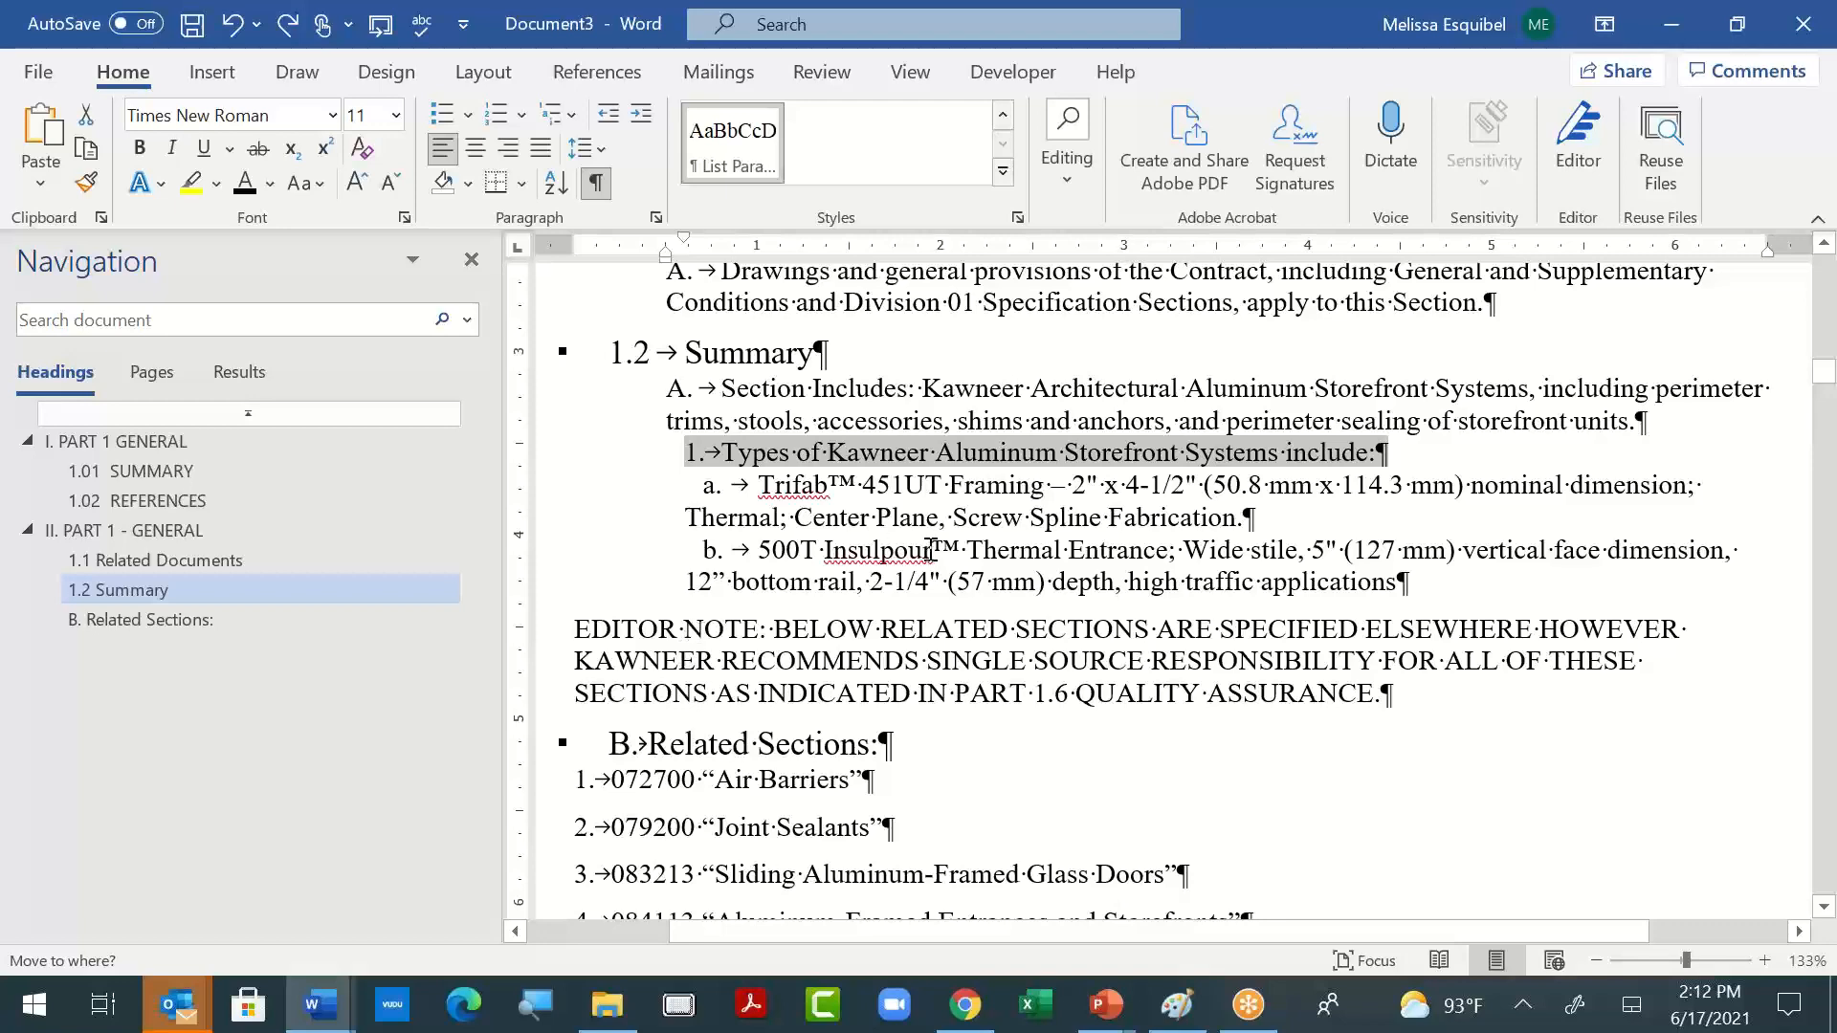
- Clear the character formatting of related section items 1 to 9 and apply the List Paragraph style to them
scroll(932, 548, down, 3)
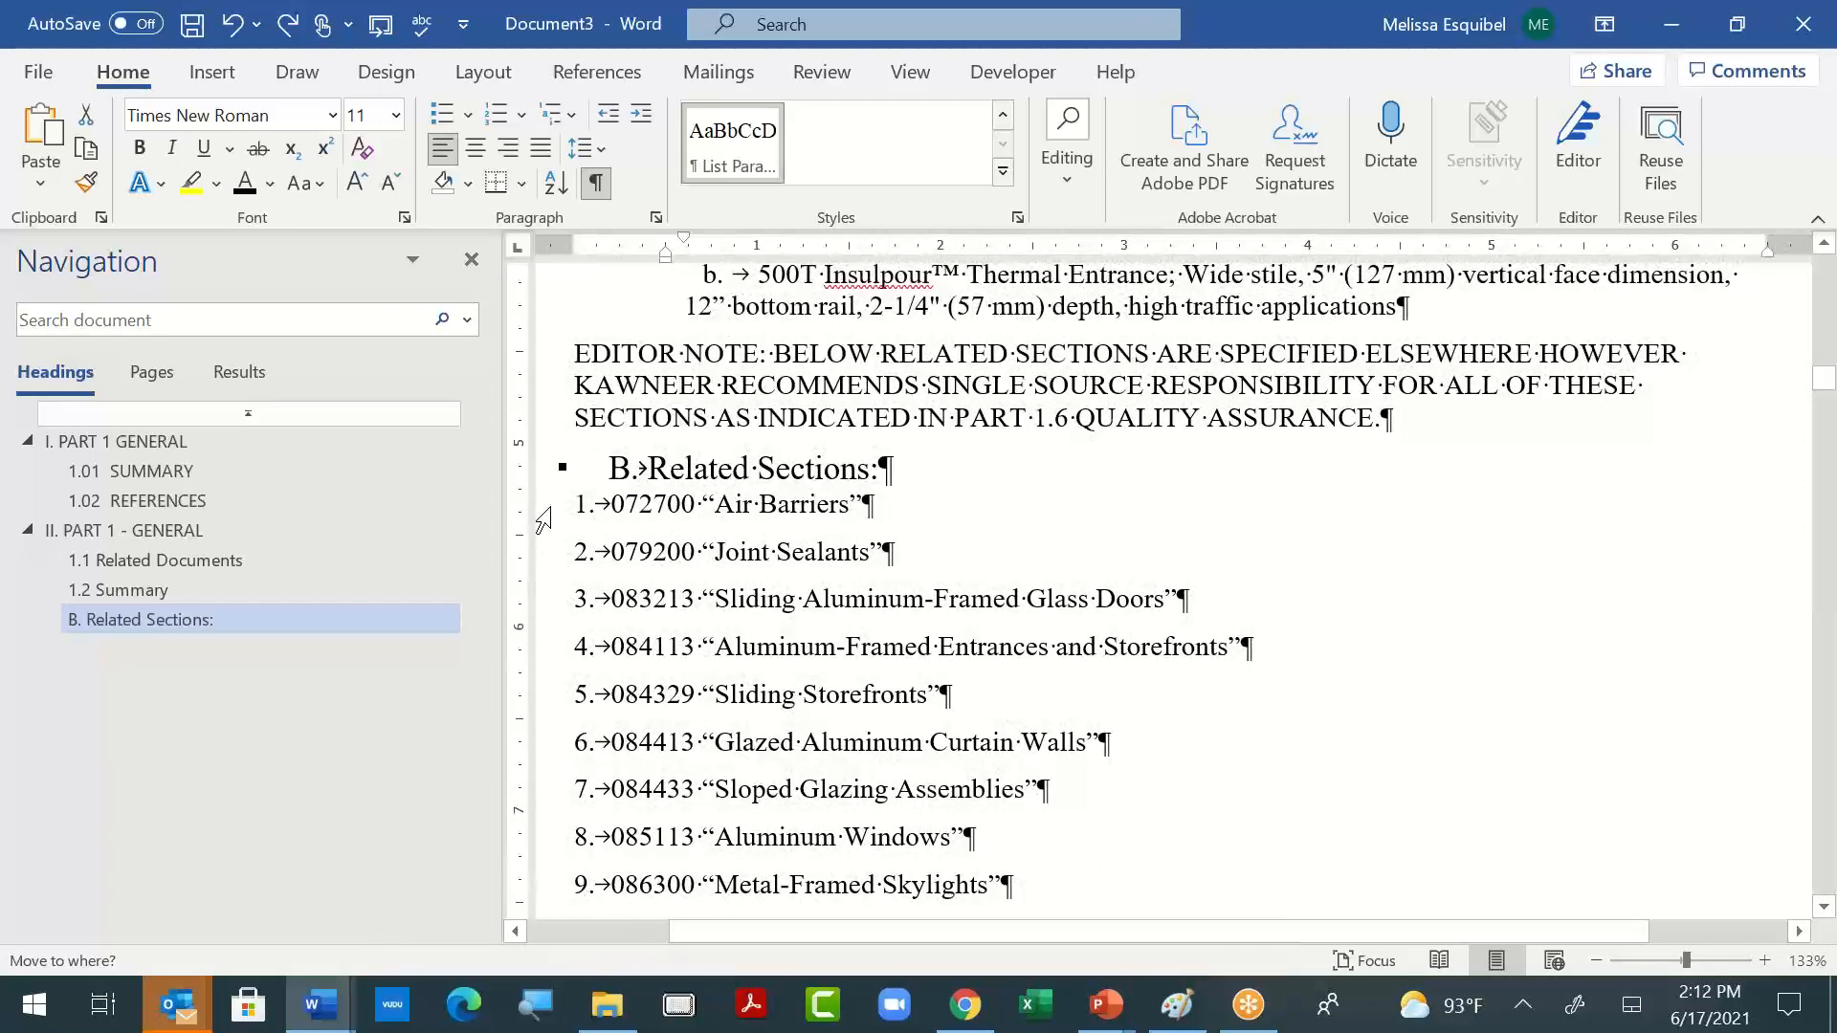
drag(543, 519, 1060, 882)
key(ctrl+space)
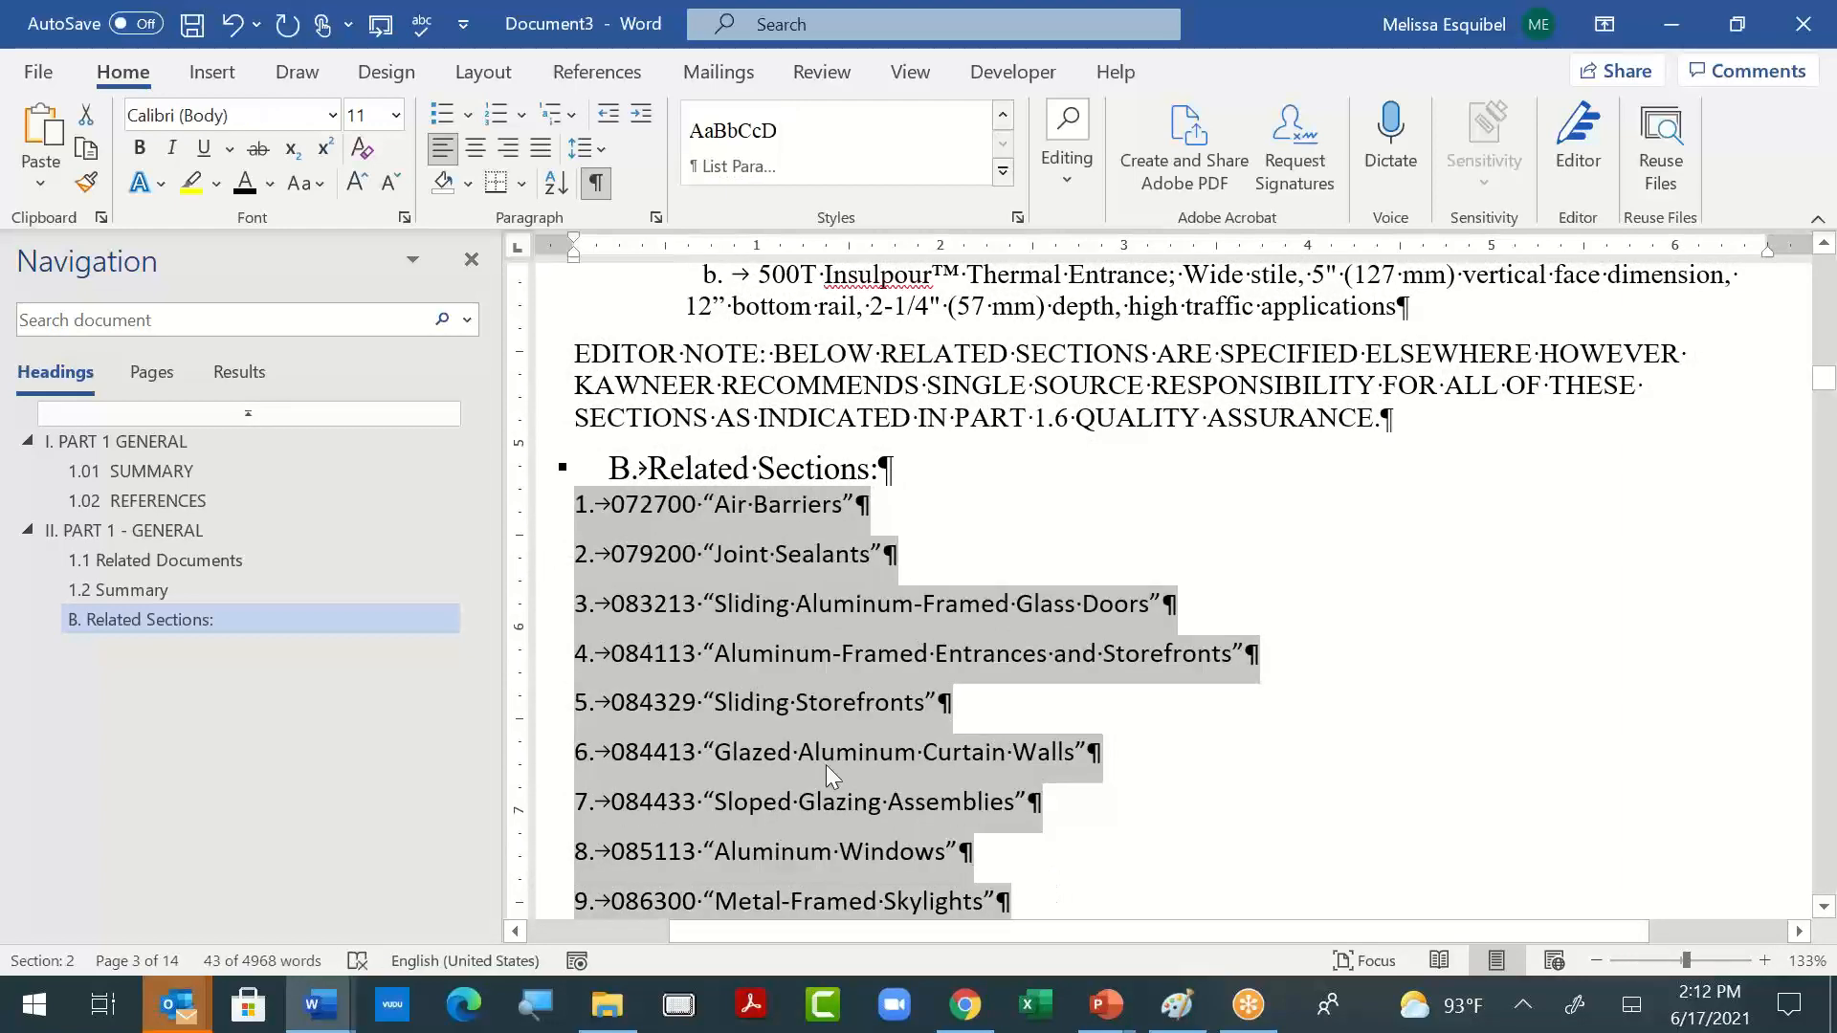
click(733, 144)
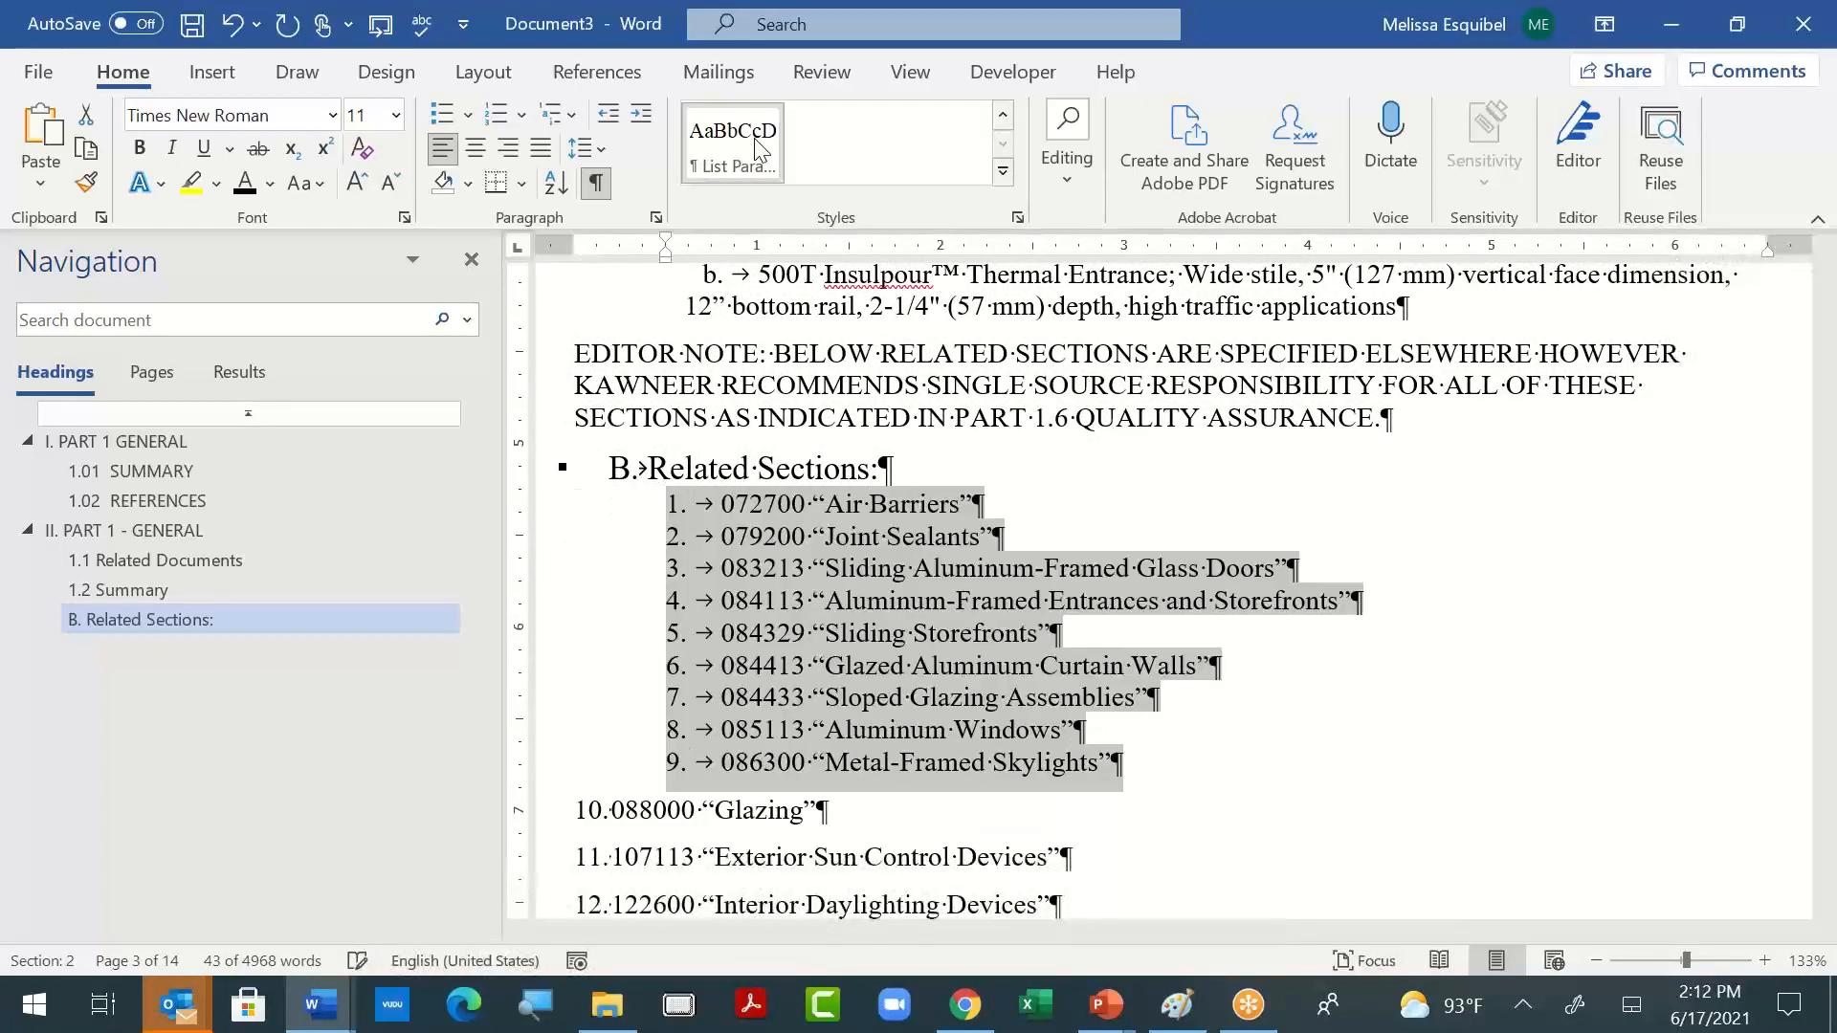
click(990, 634)
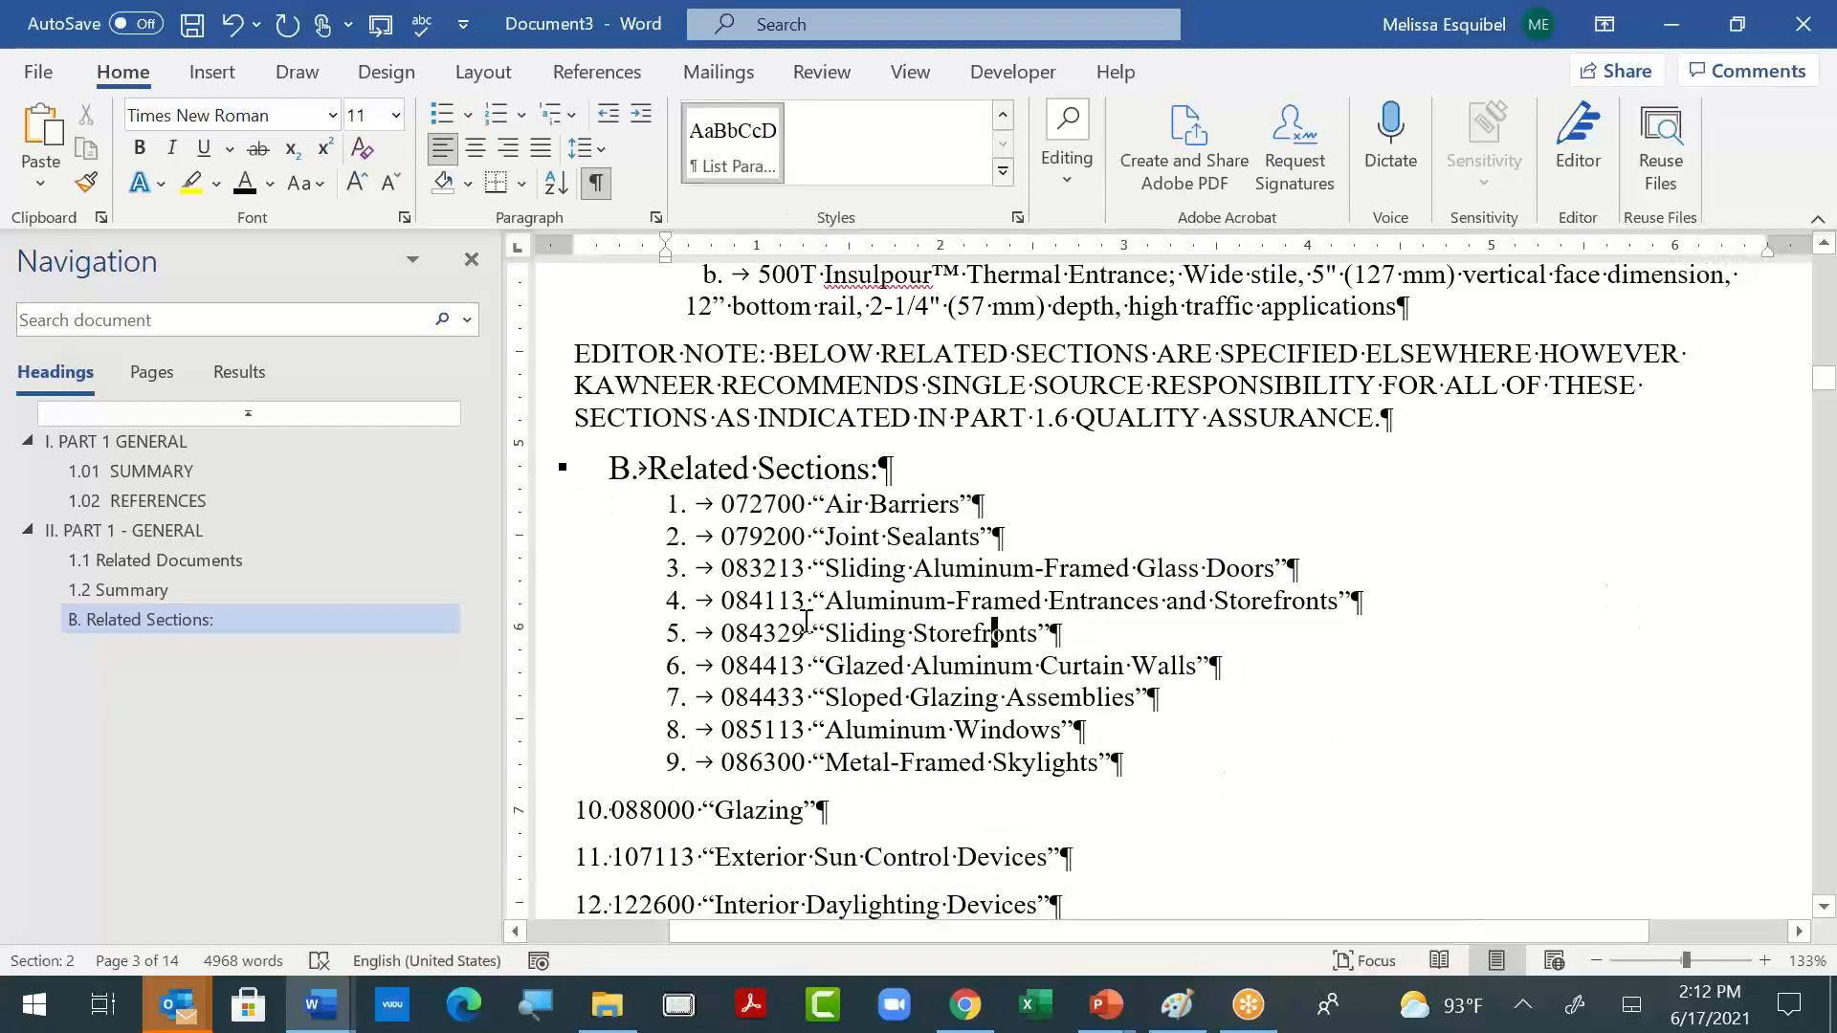
- Check which style the "1.2 Summary" heading uses
scroll(1203, 609, up, 4)
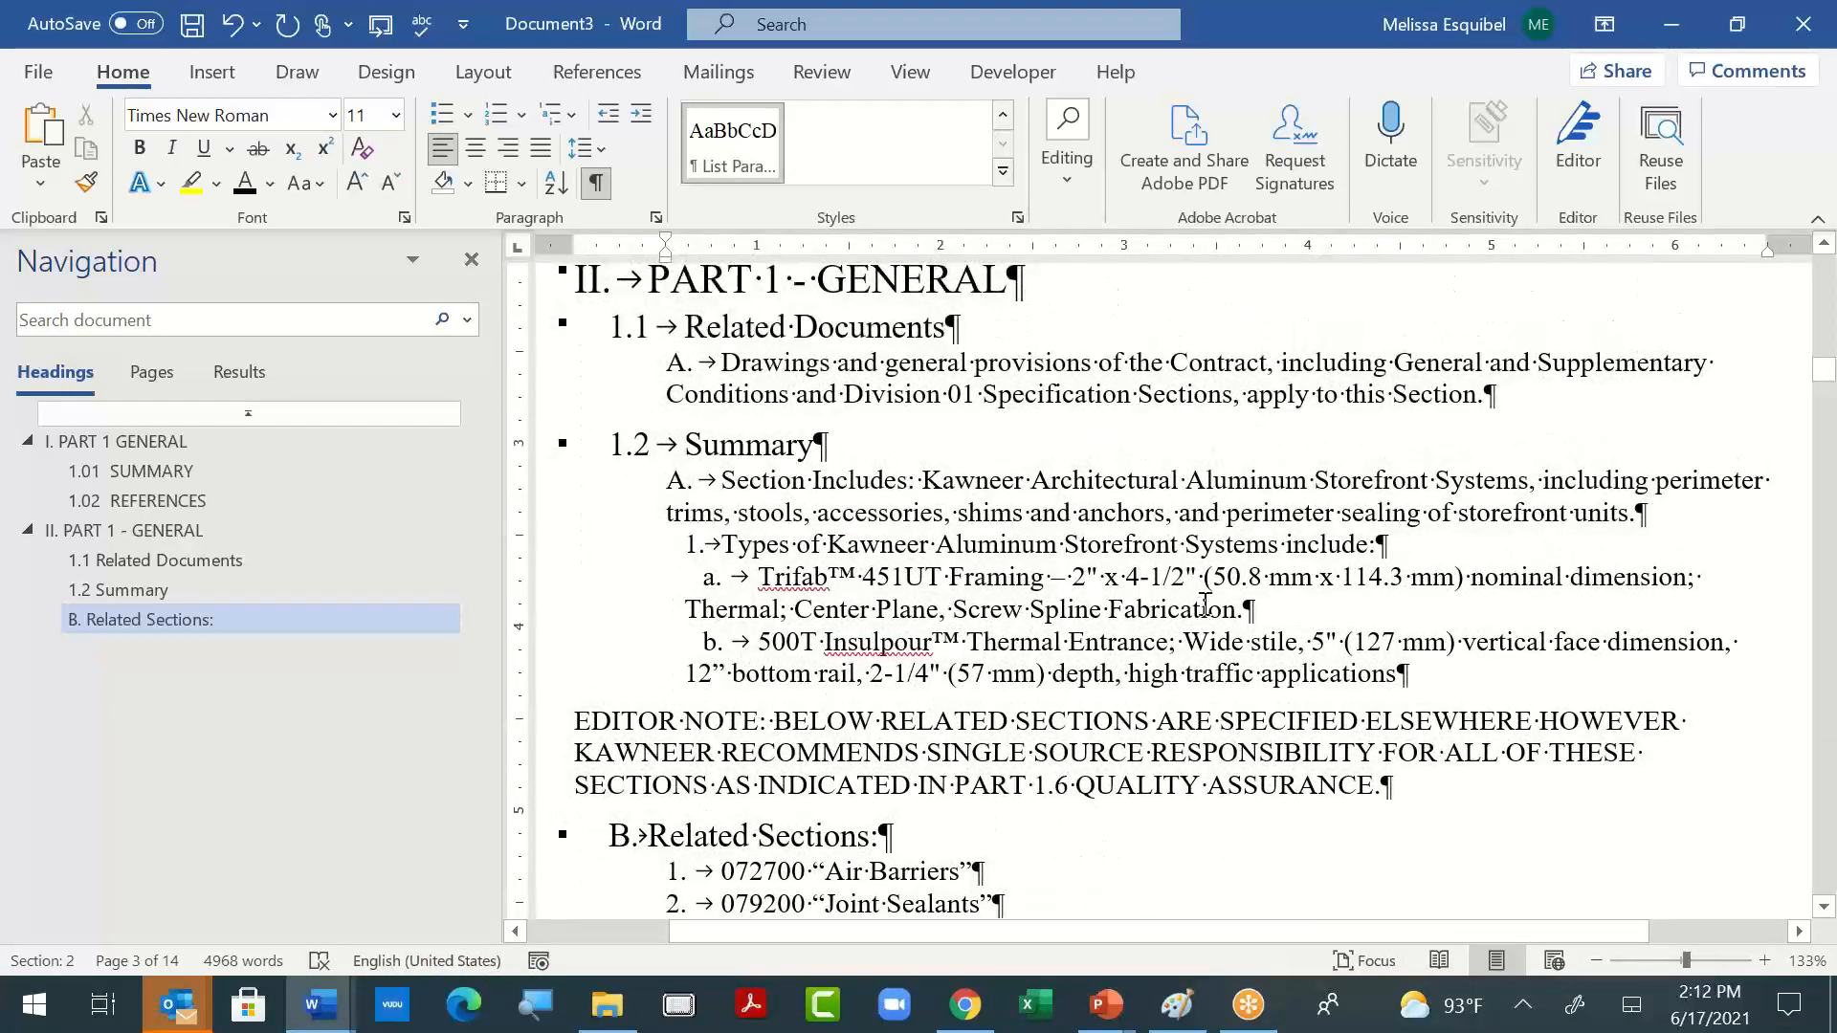
scroll(1204, 610, up, 1)
click(775, 542)
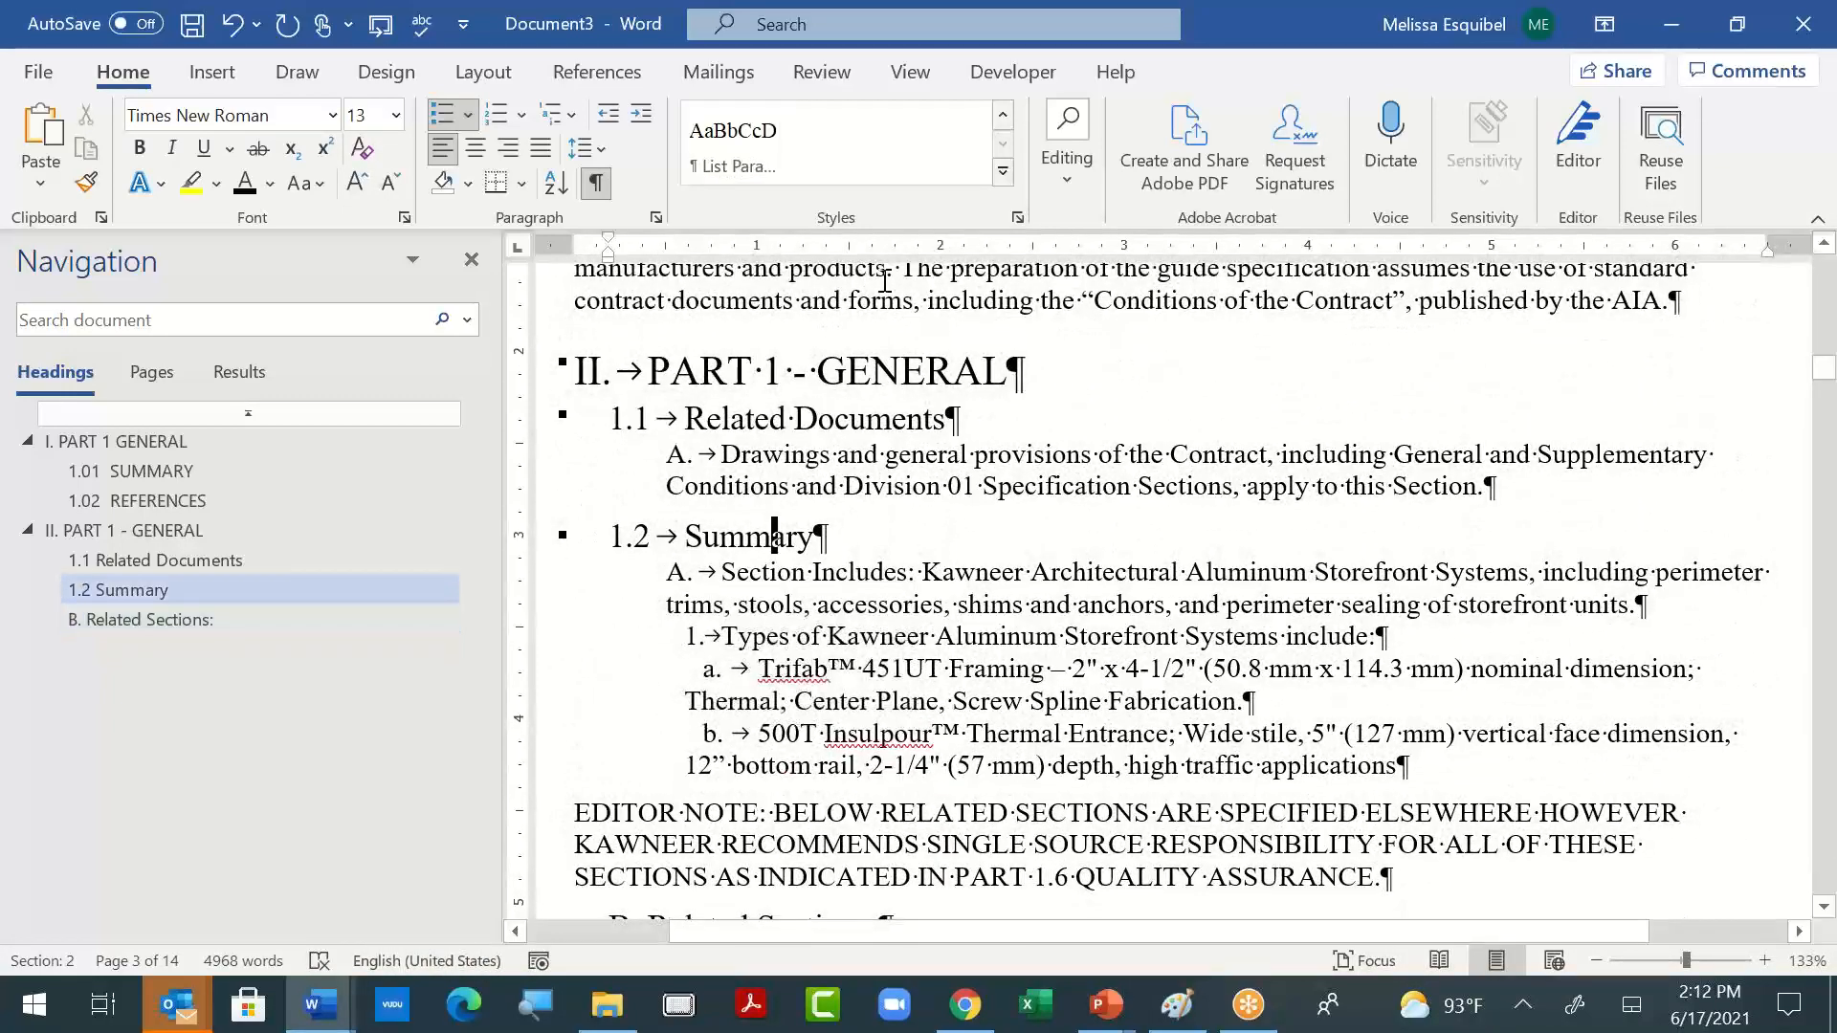
click(1003, 173)
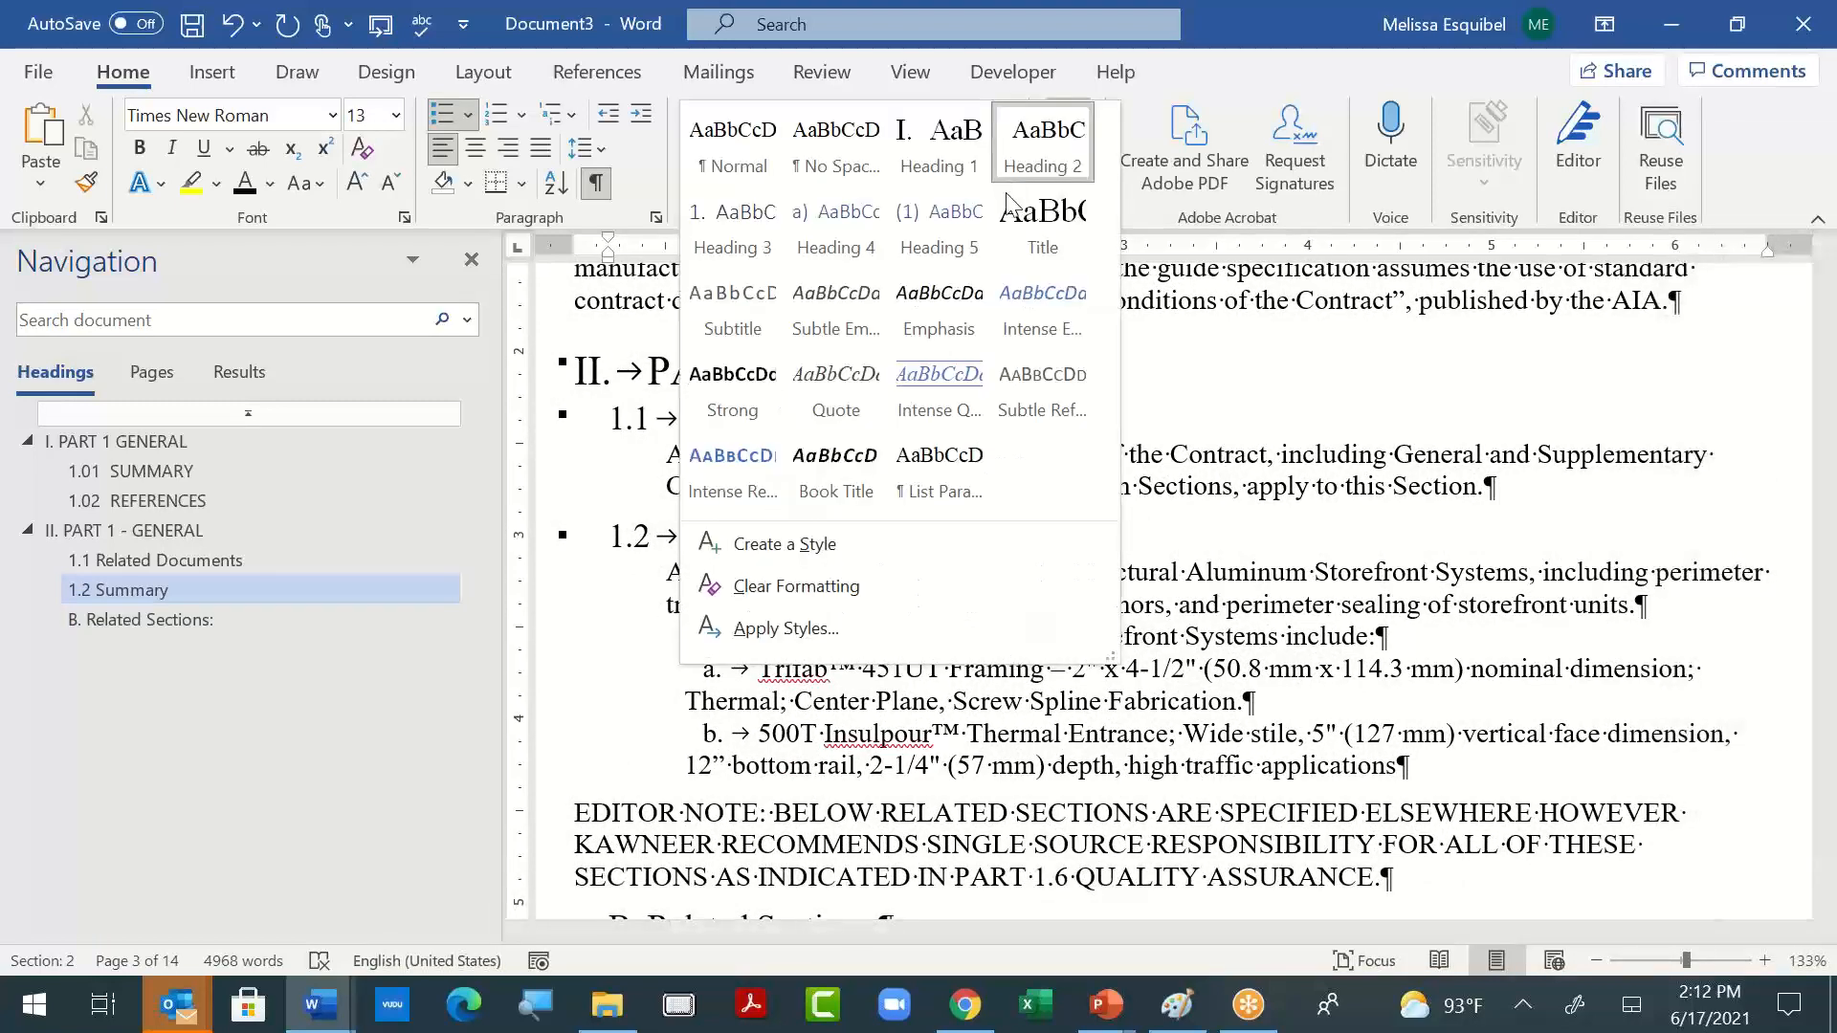
- Try the Heading 3 style on the "B. Related Sections:" line, undoing and redoing the change to compare
scroll(919, 460, down, 3)
click(723, 651)
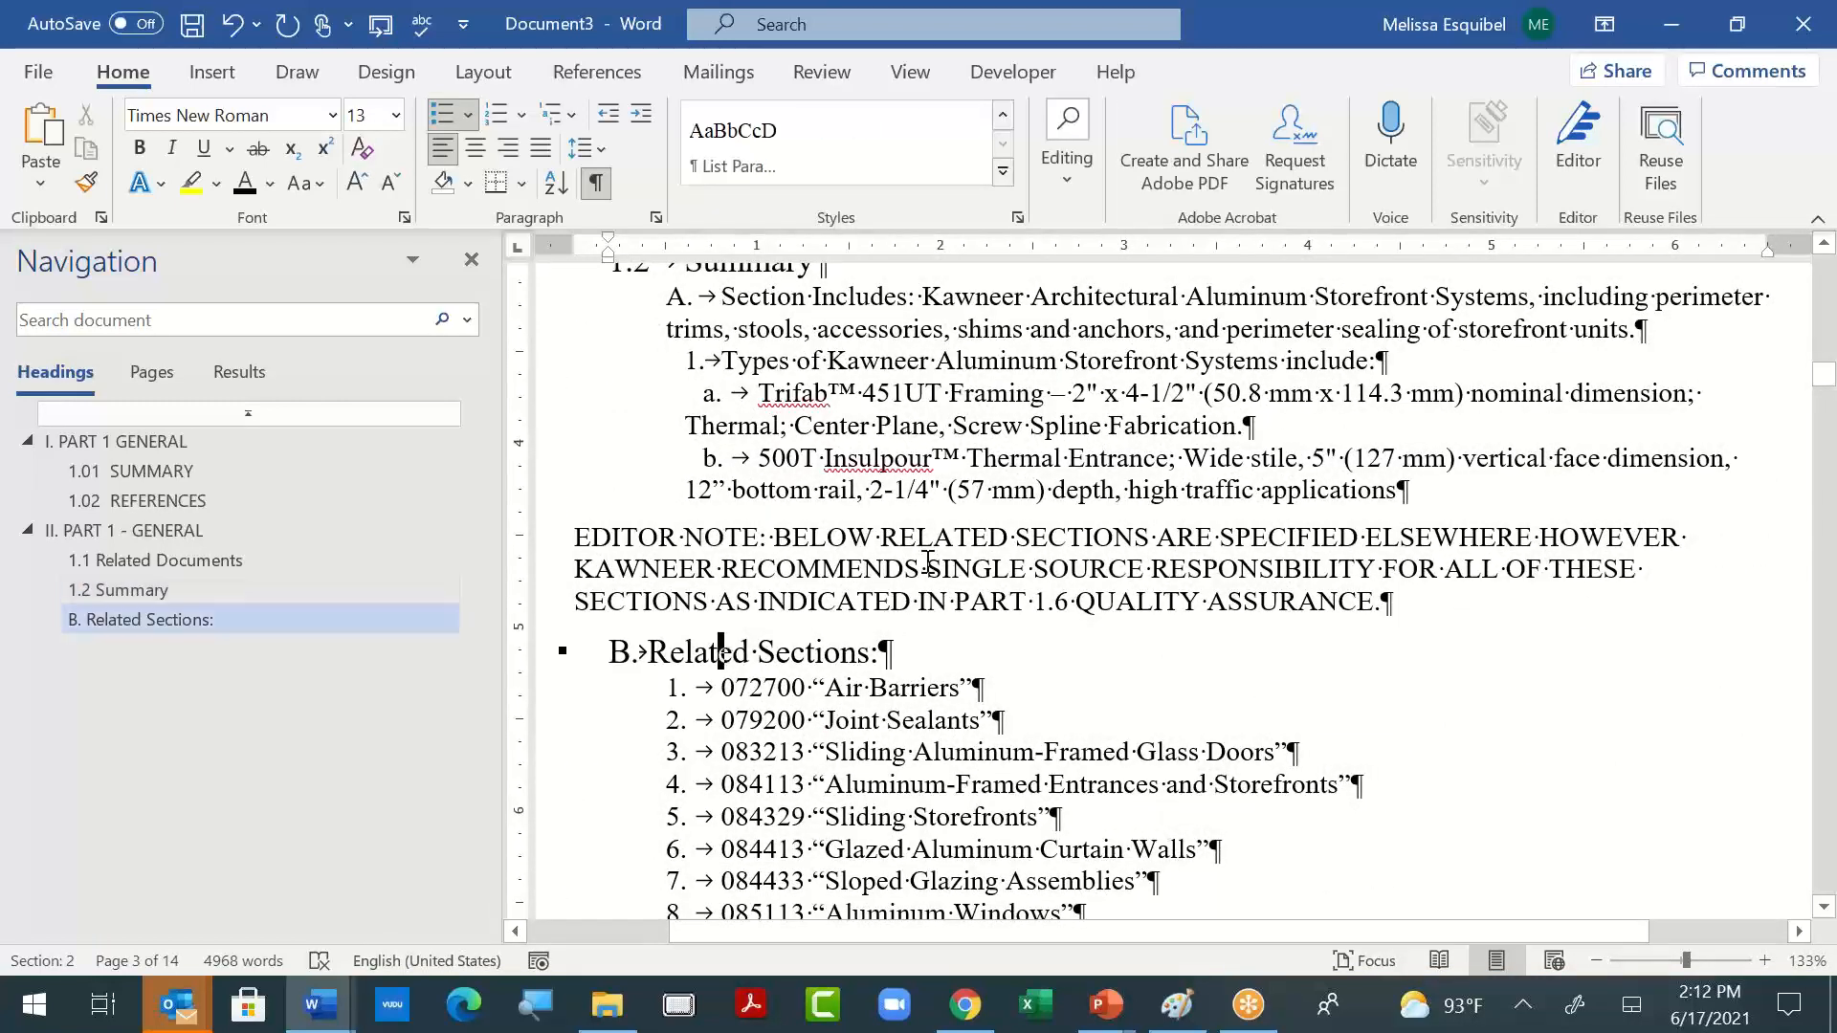
click(1002, 173)
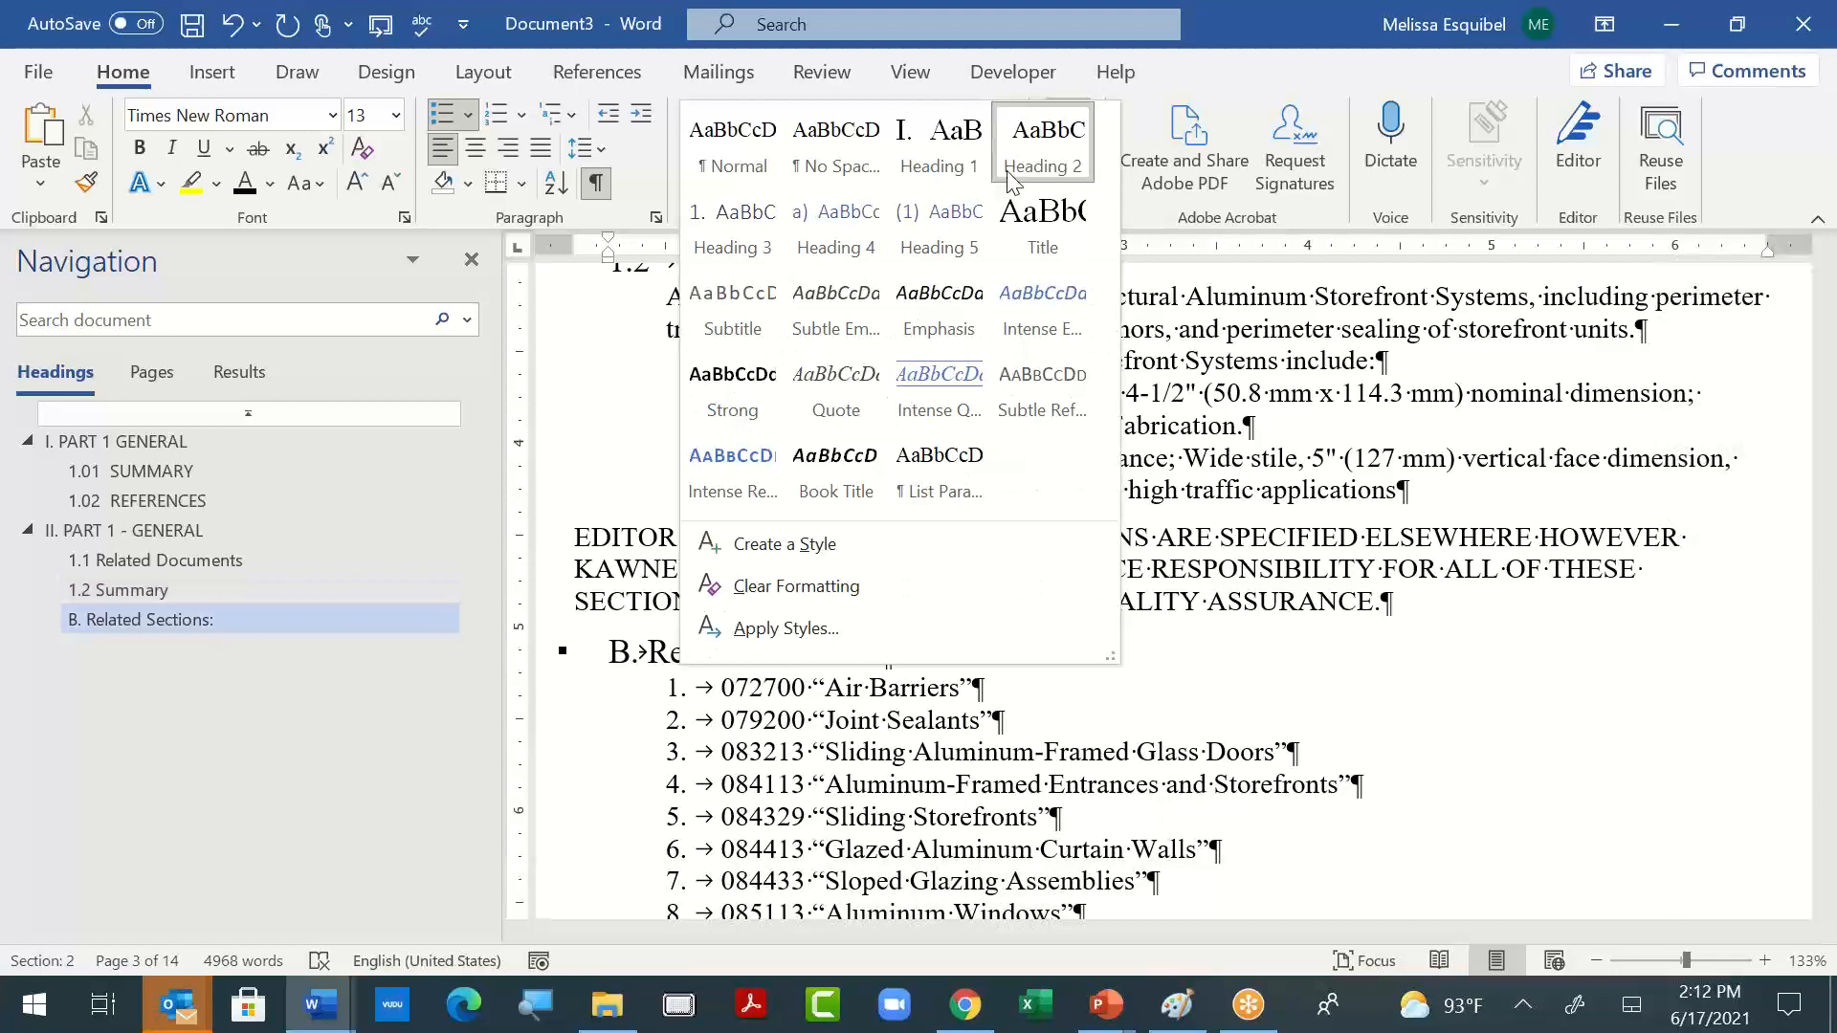
click(732, 230)
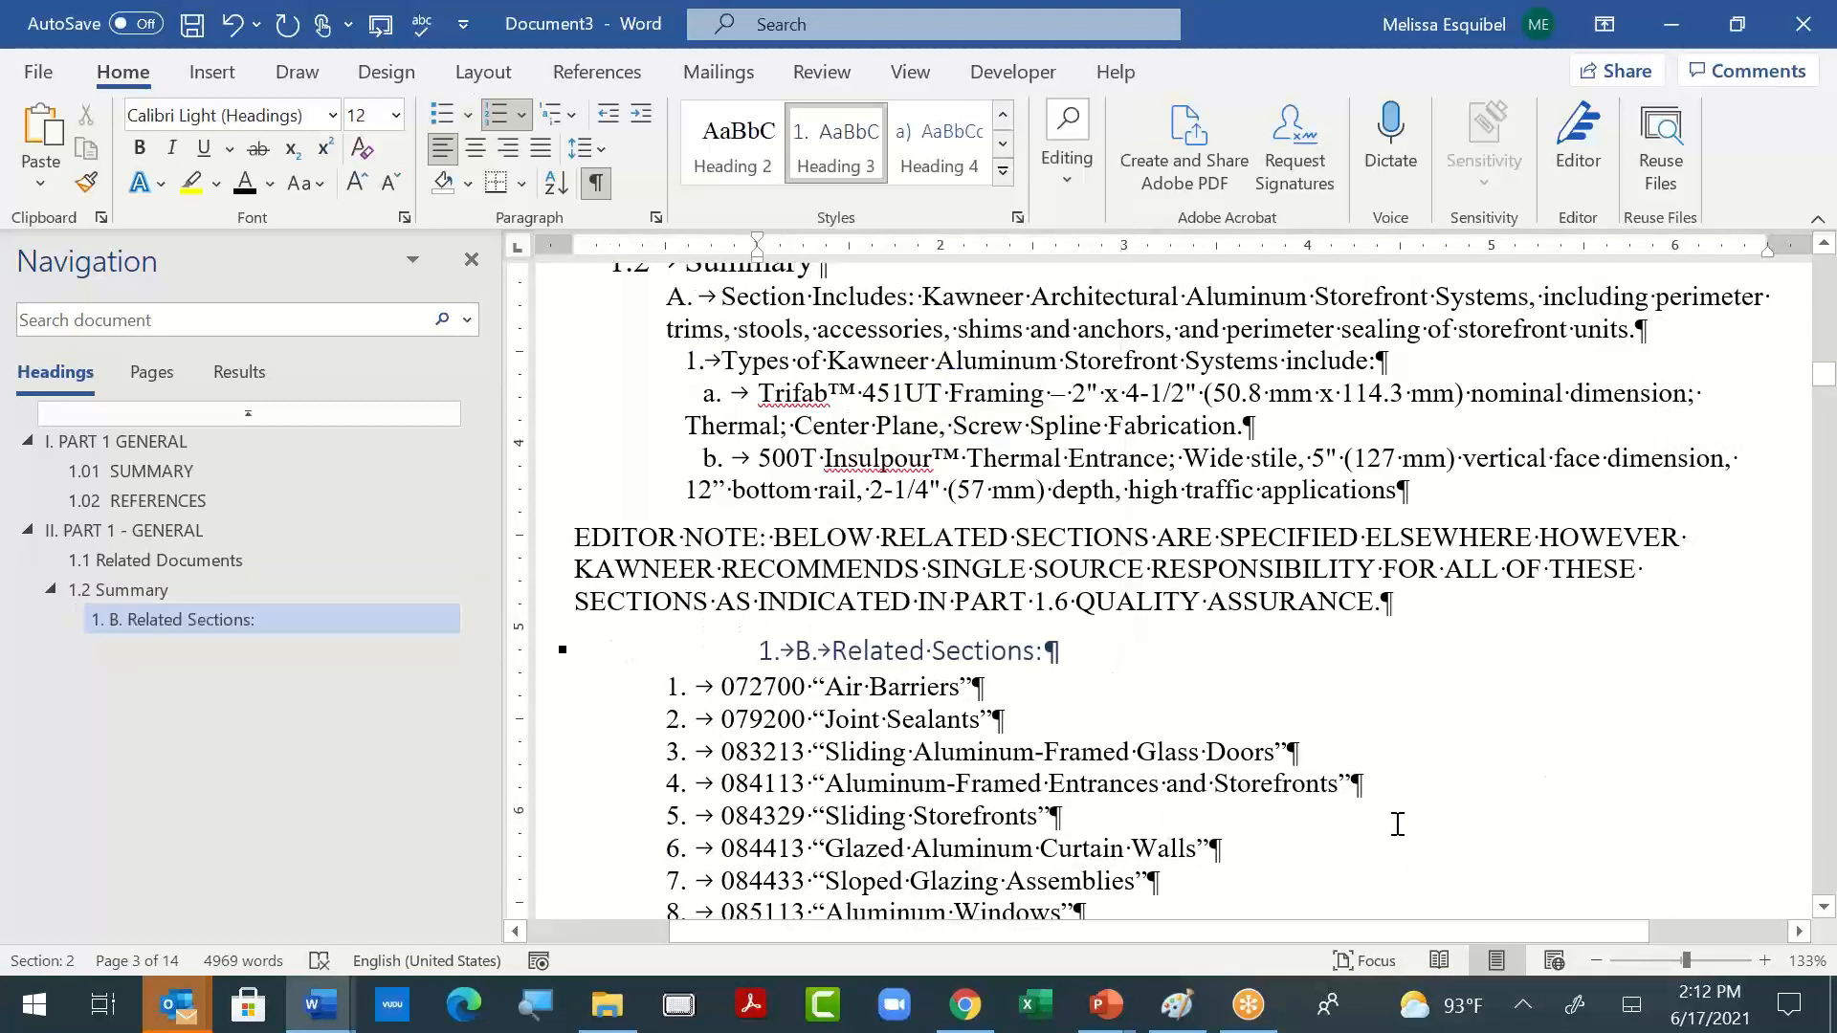
key(ctrl+z)
key(ctrl+z)
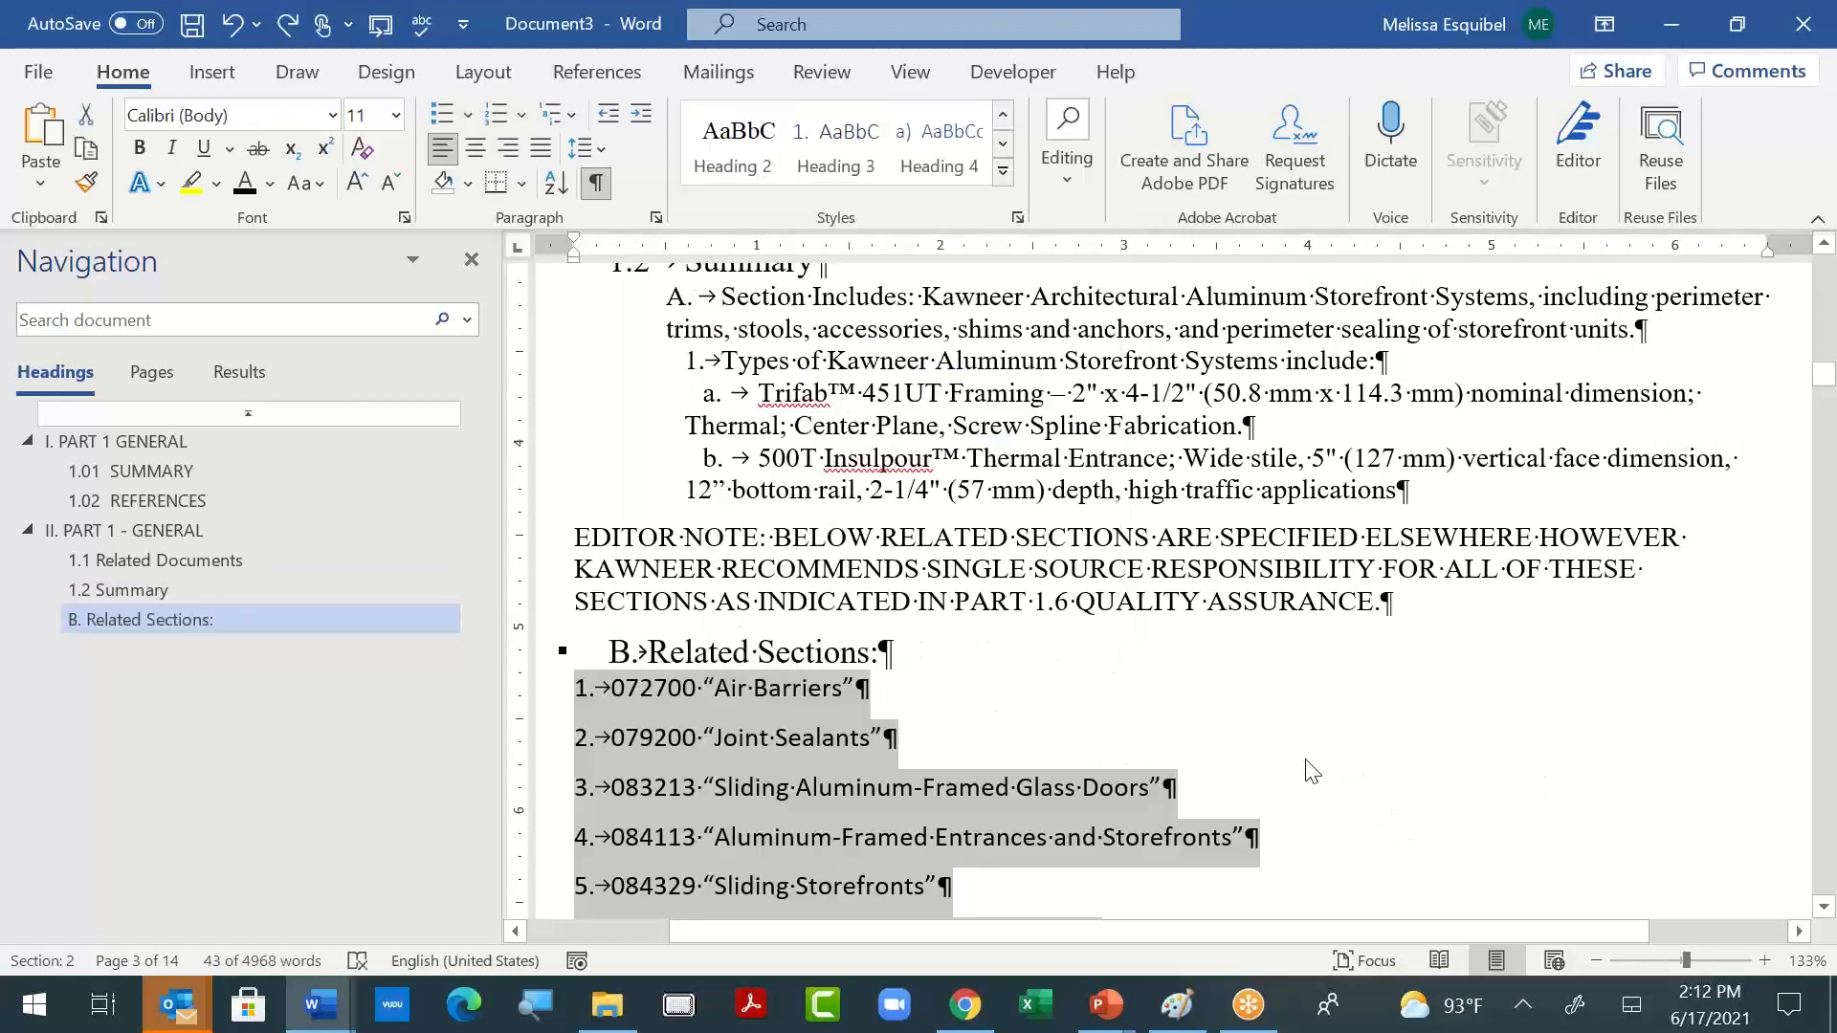
key(ctrl+y)
key(ctrl+y)
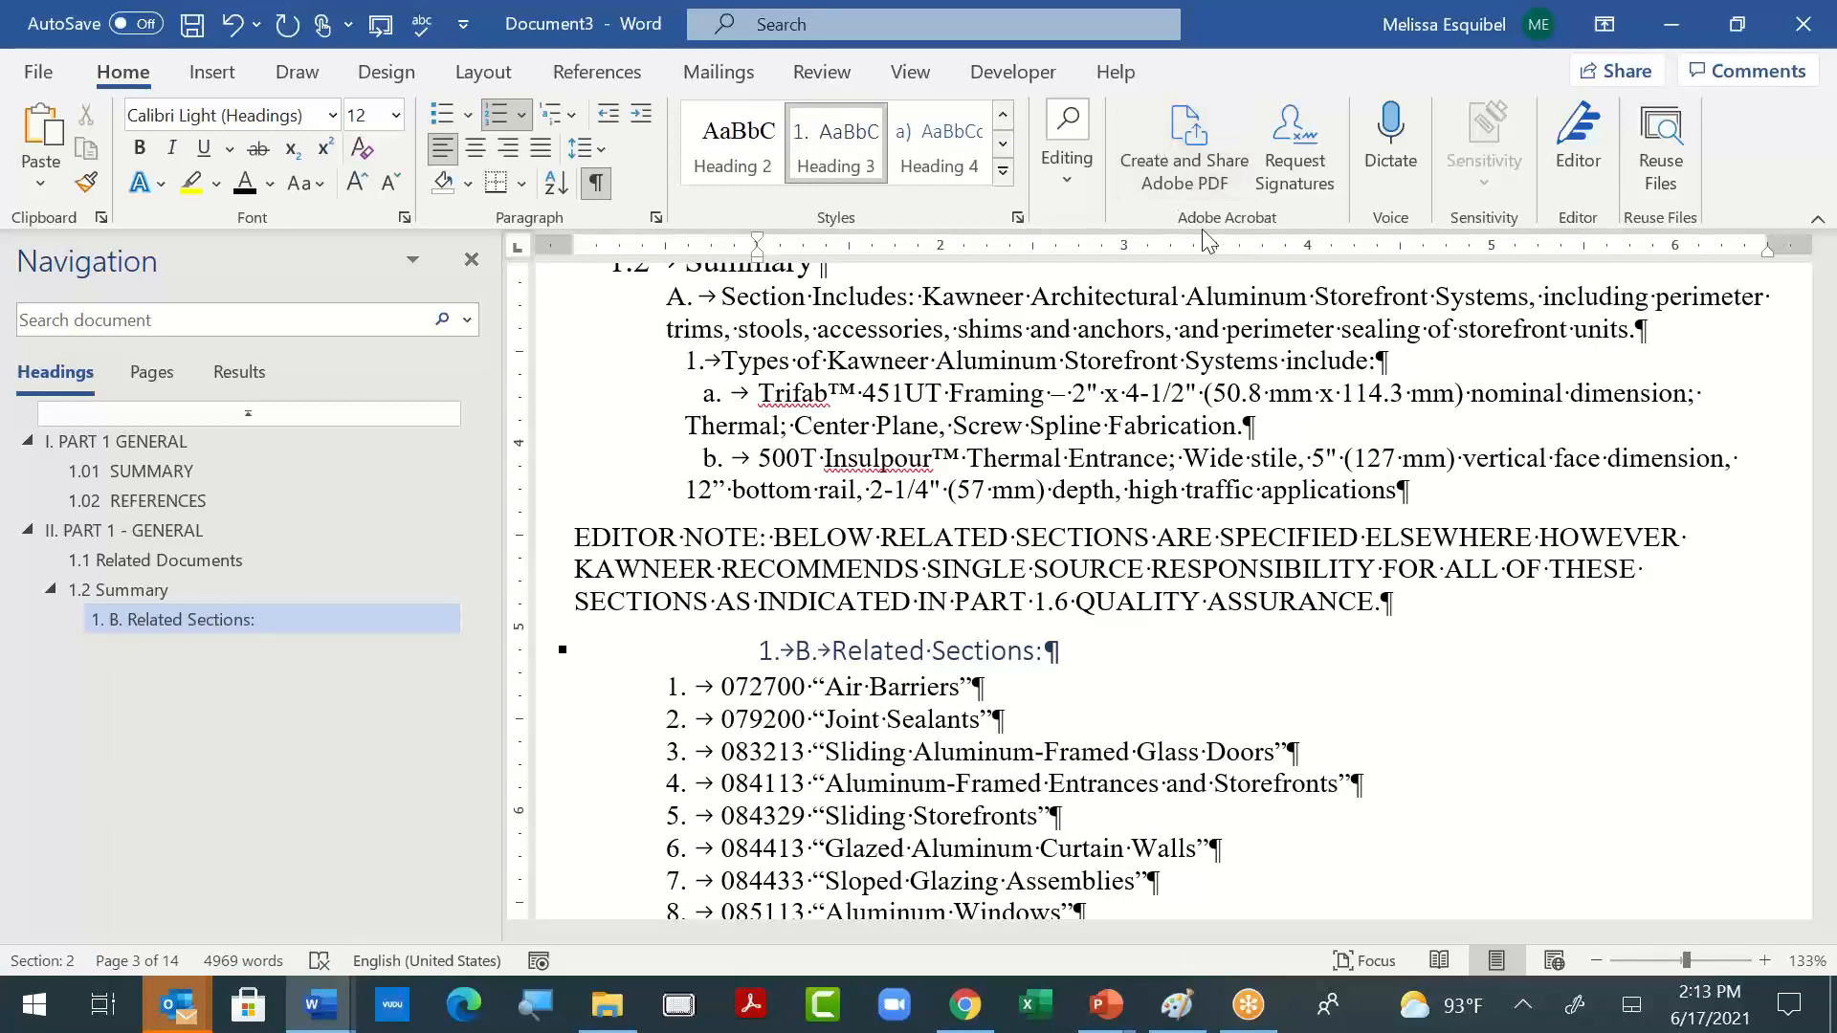
- Apply the List Paragraph style to the "B. Related Sections:" line in place of the heading style
click(1003, 170)
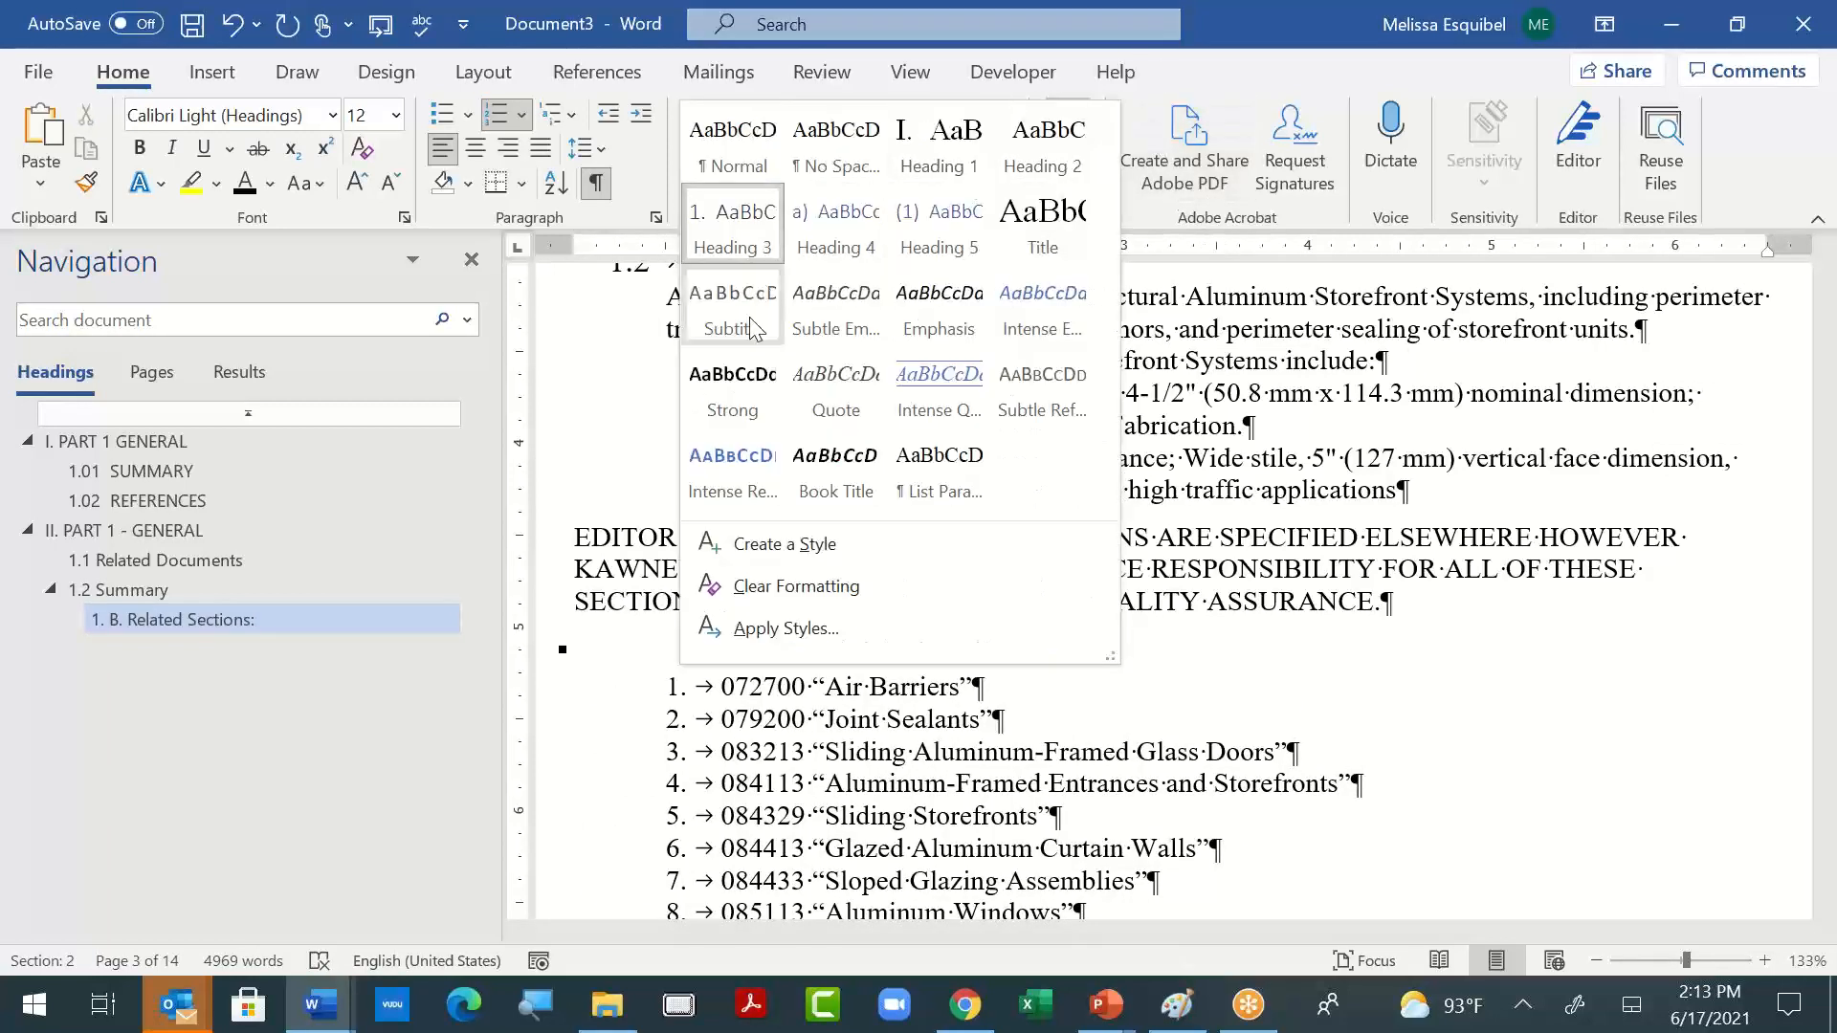
click(939, 470)
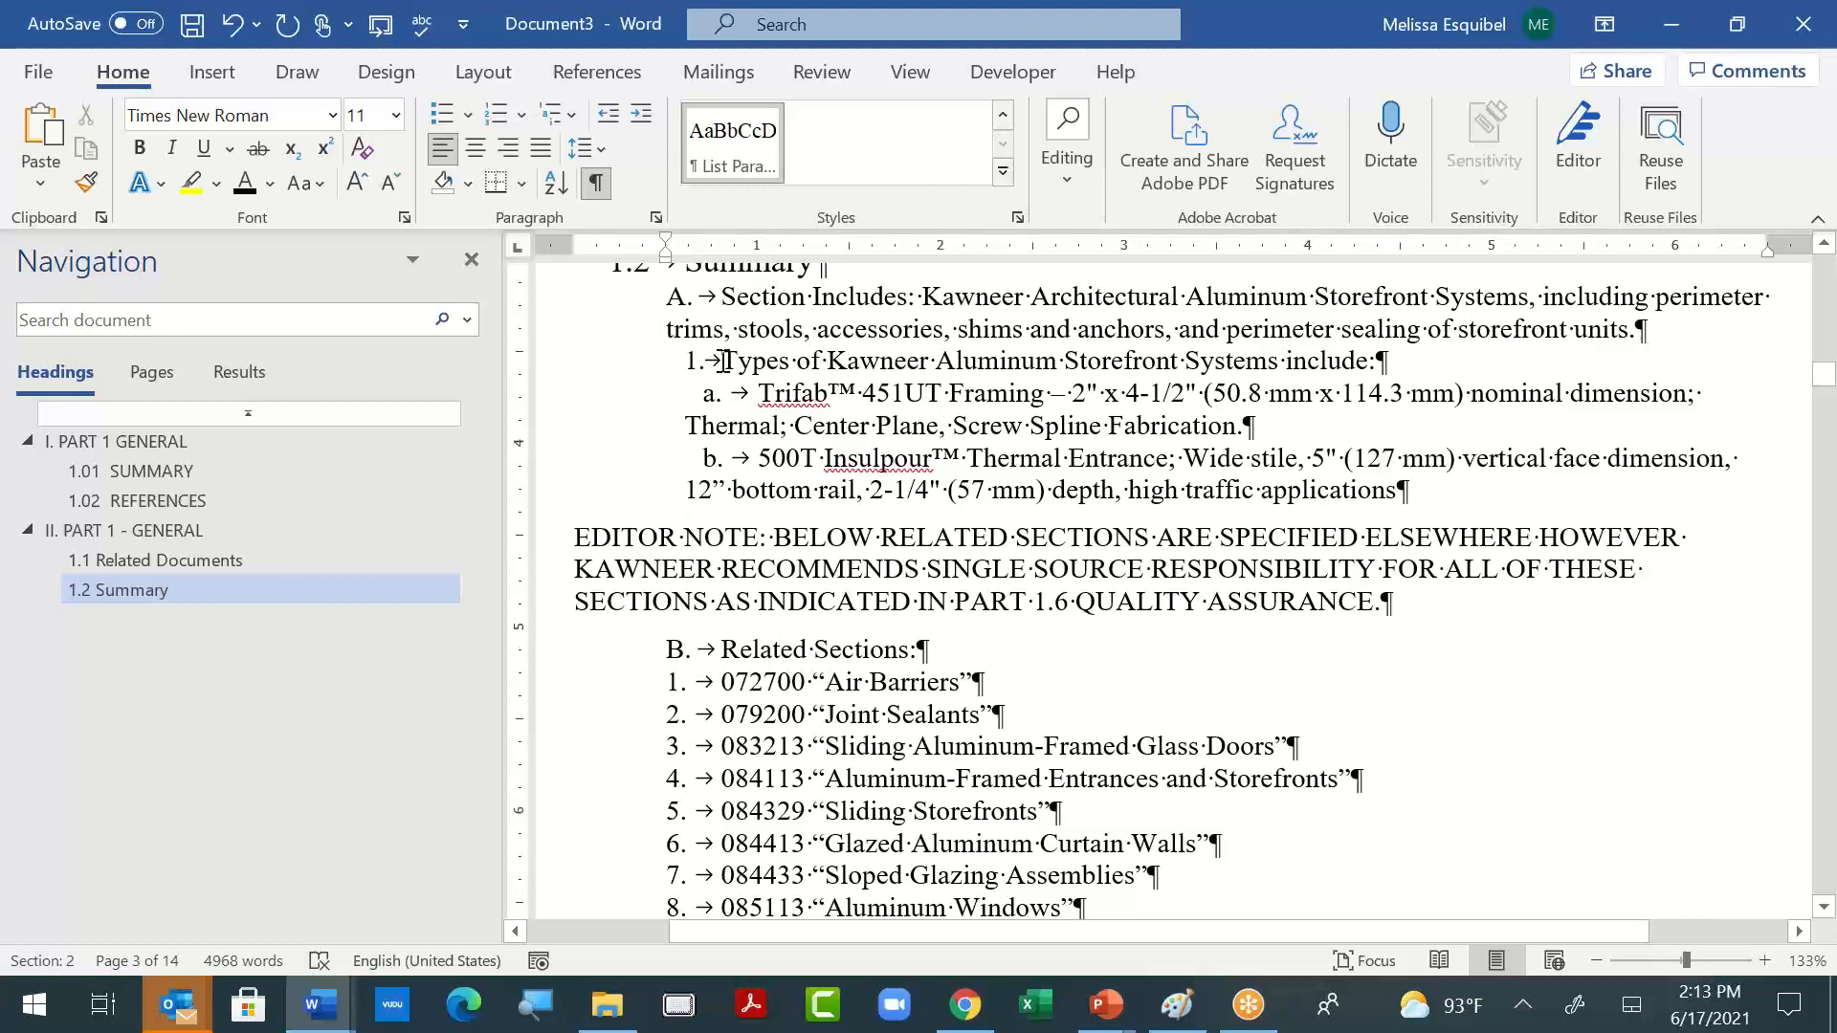
drag(725, 360, 868, 369)
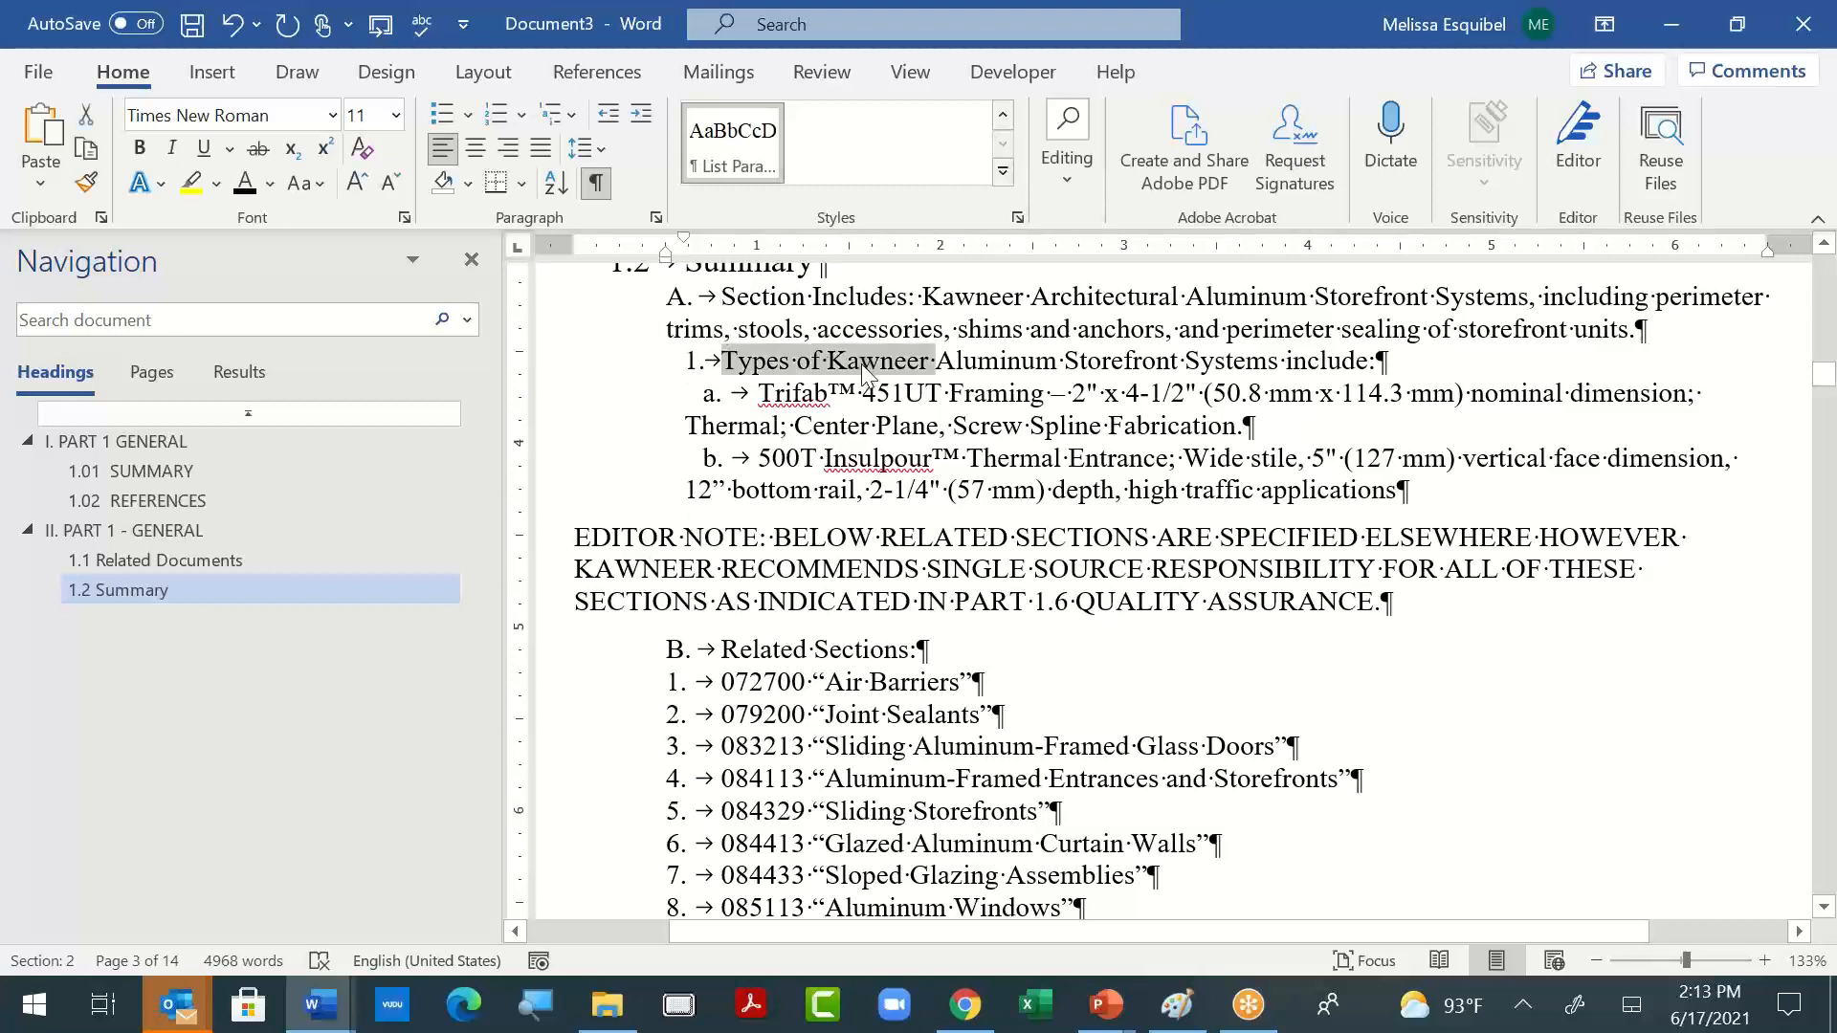
- Try to delete the tab and number before 072700 "Air Barriers", and undo the deletions
click(718, 693)
key(BackSpace)
key(BackSpace)
key(BackSpace)
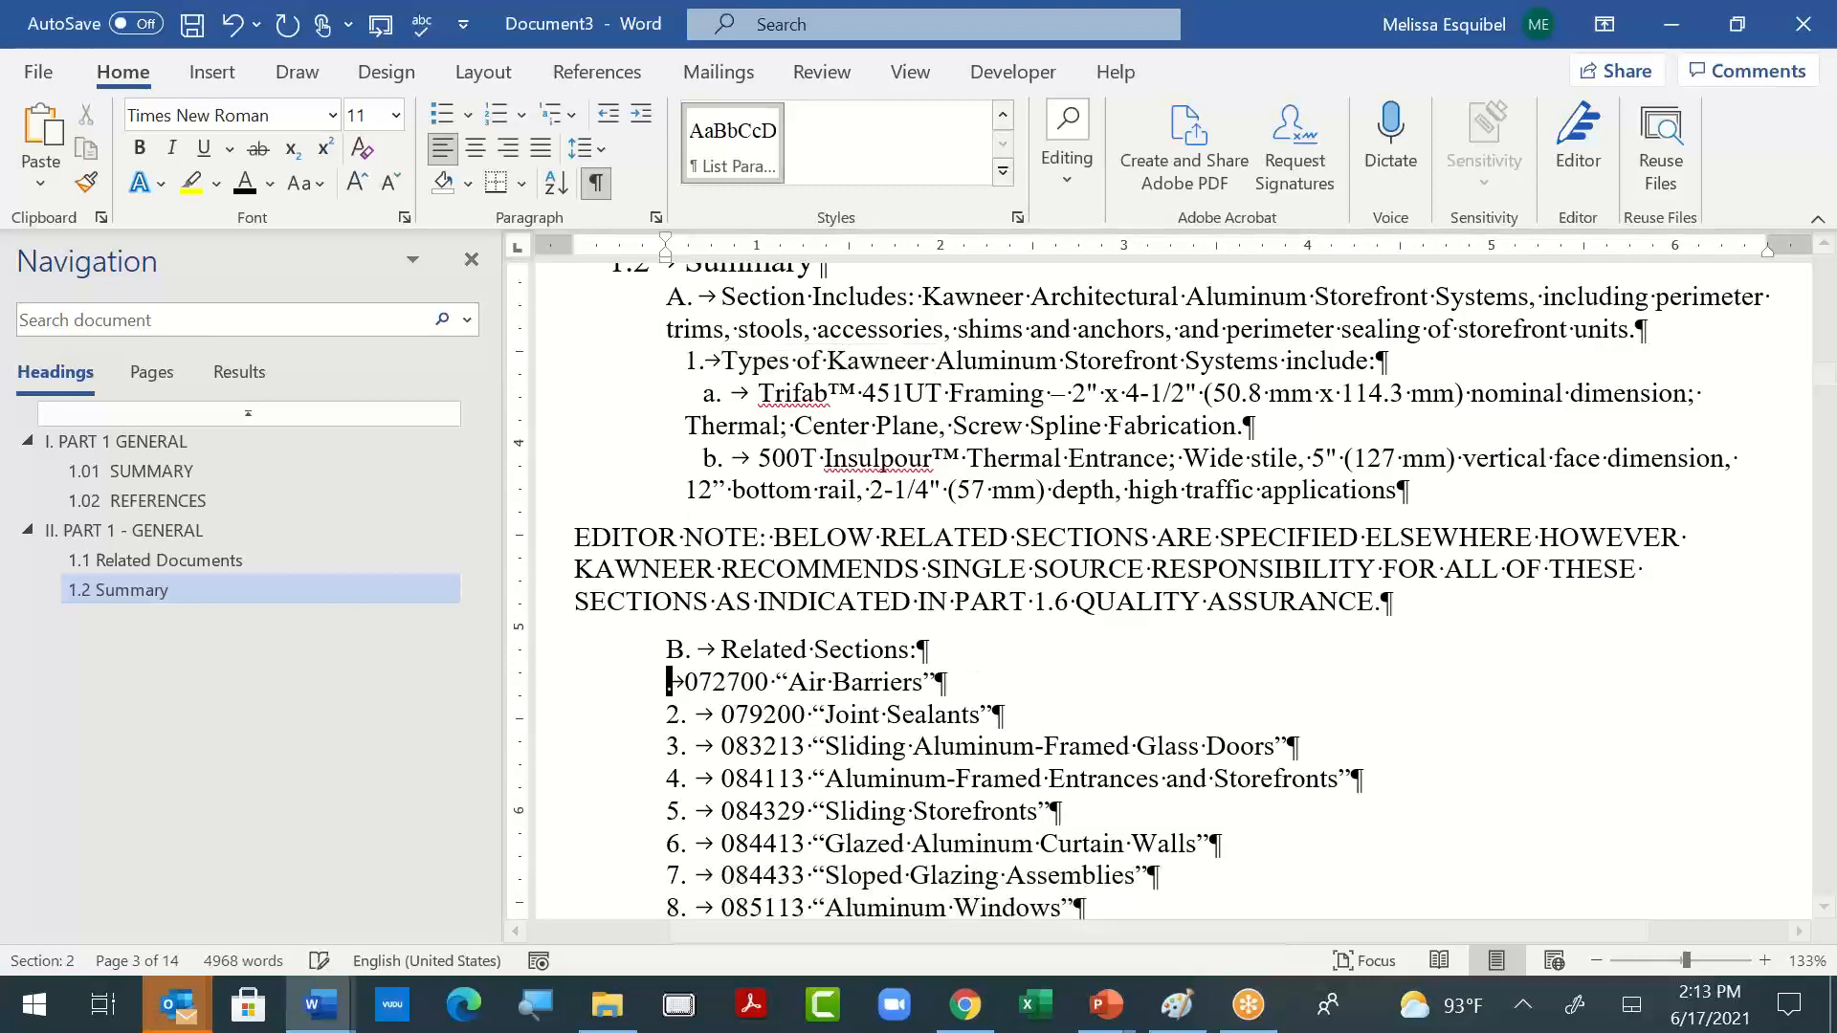
key(ctrl+z)
key(ctrl+z)
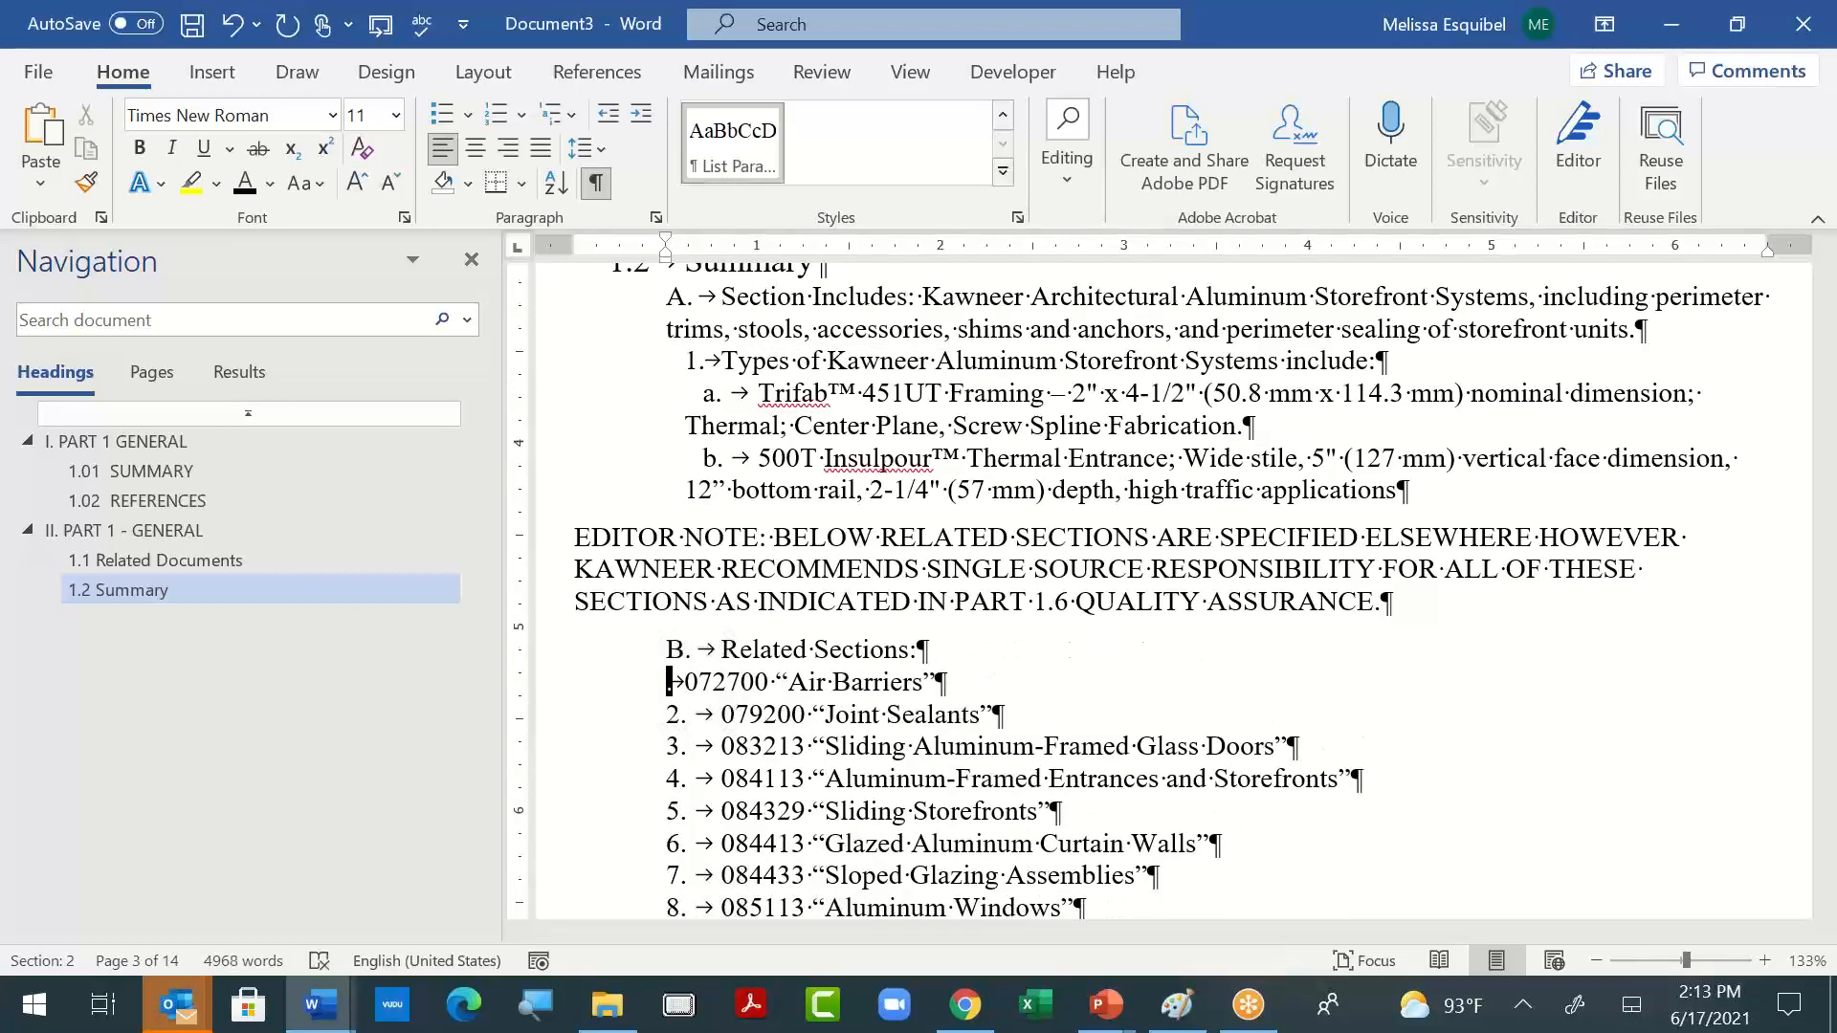
key(ctrl+z)
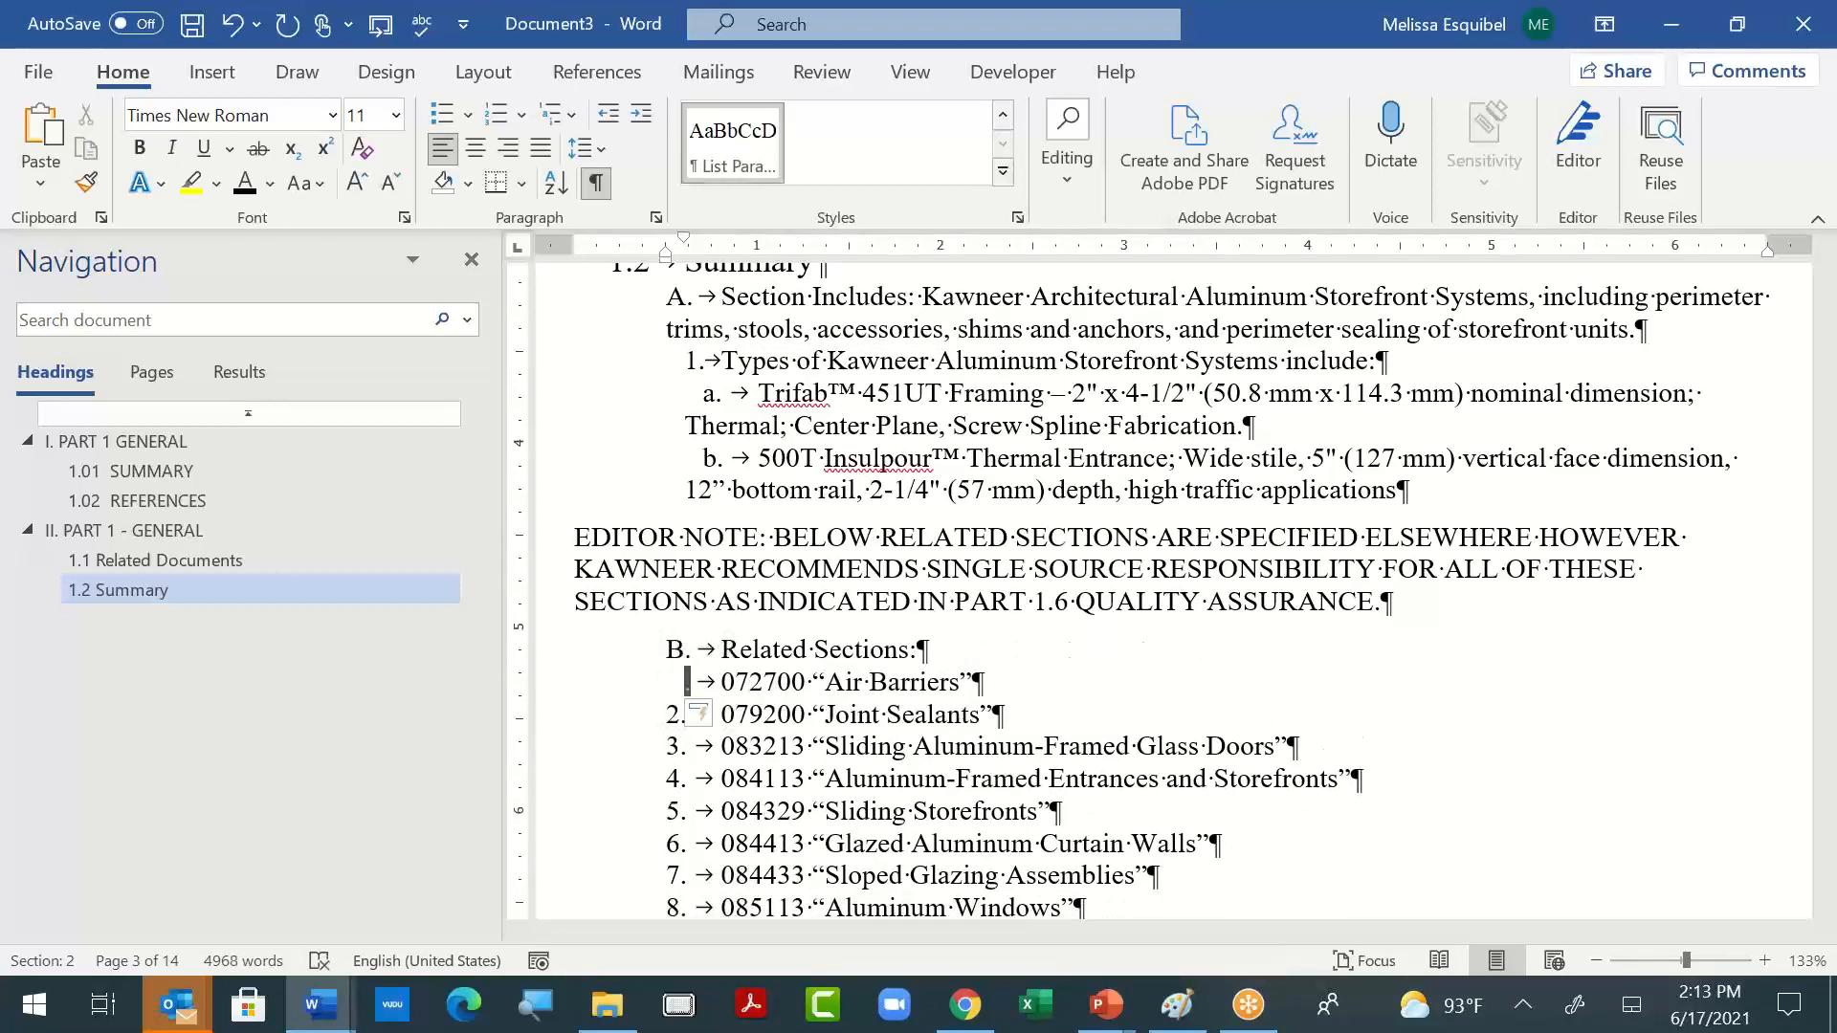
key(ctrl+z)
- Join the 072700 "Air Barriers" item to the "B. Related Sections:" line and break it back onto its own line
key(BackSpace)
key(BackSpace)
key(BackSpace)
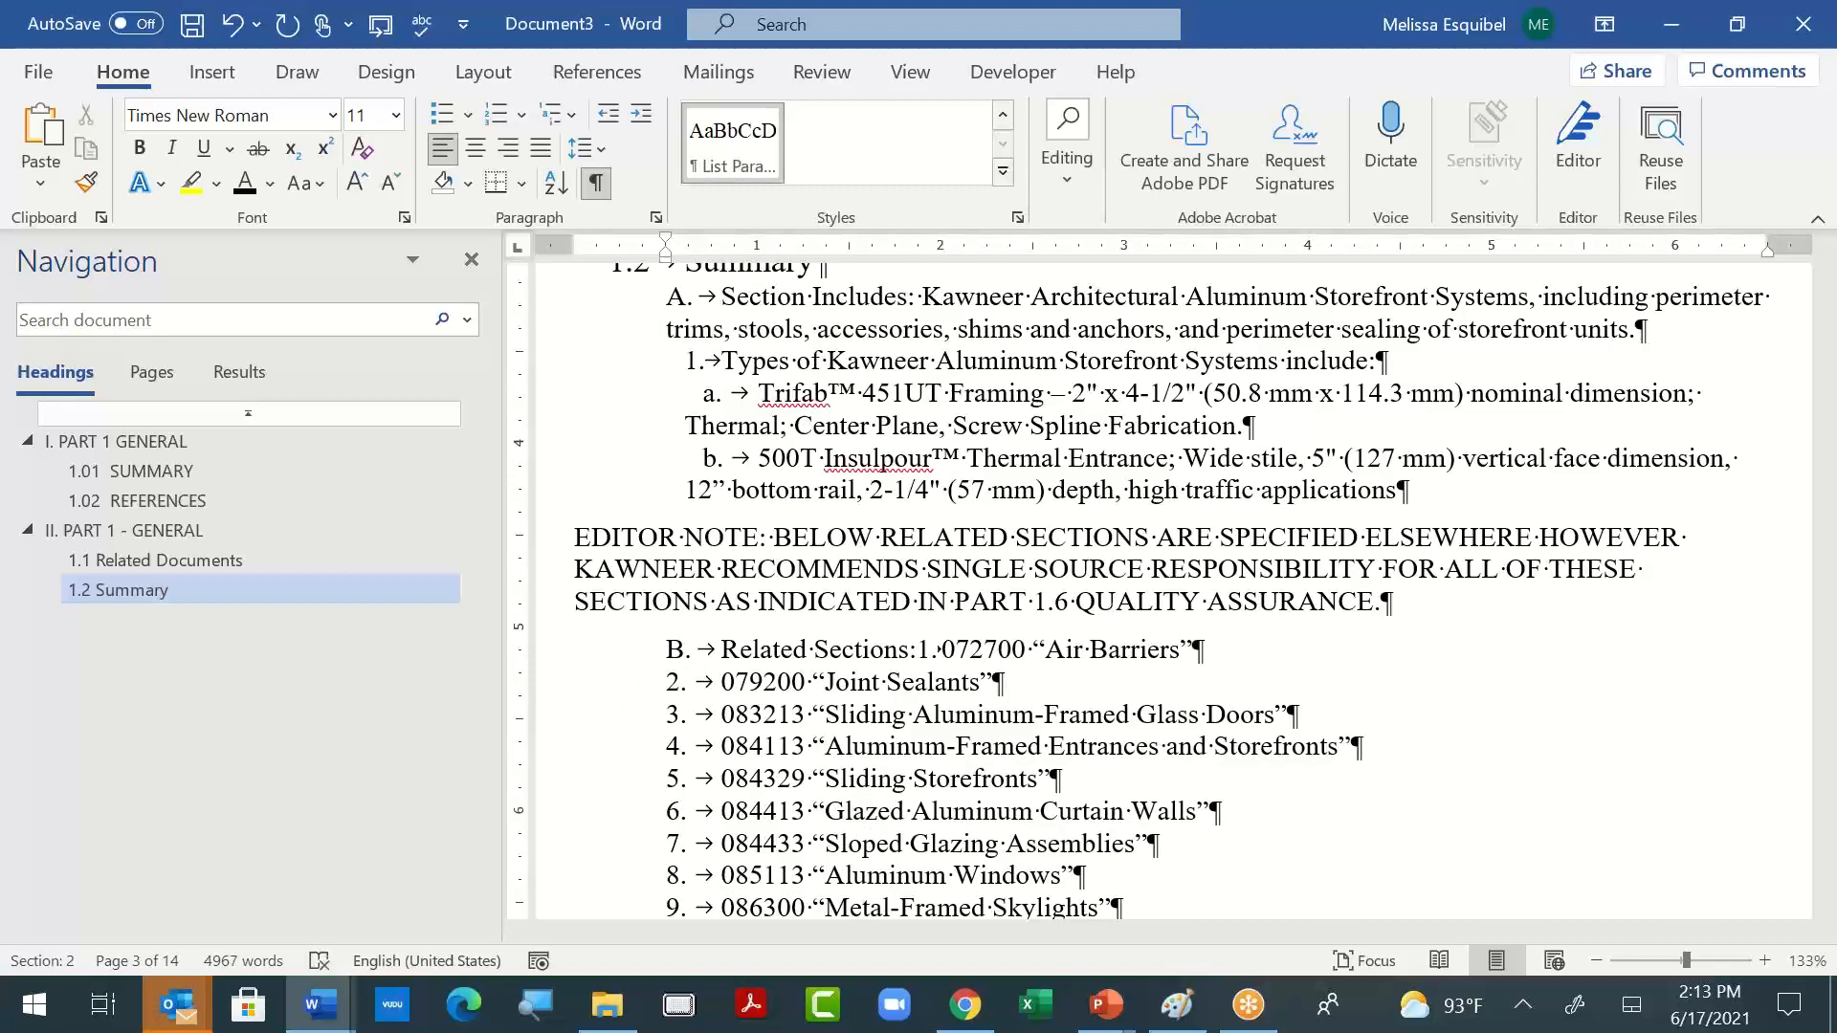
key(shift+Right)
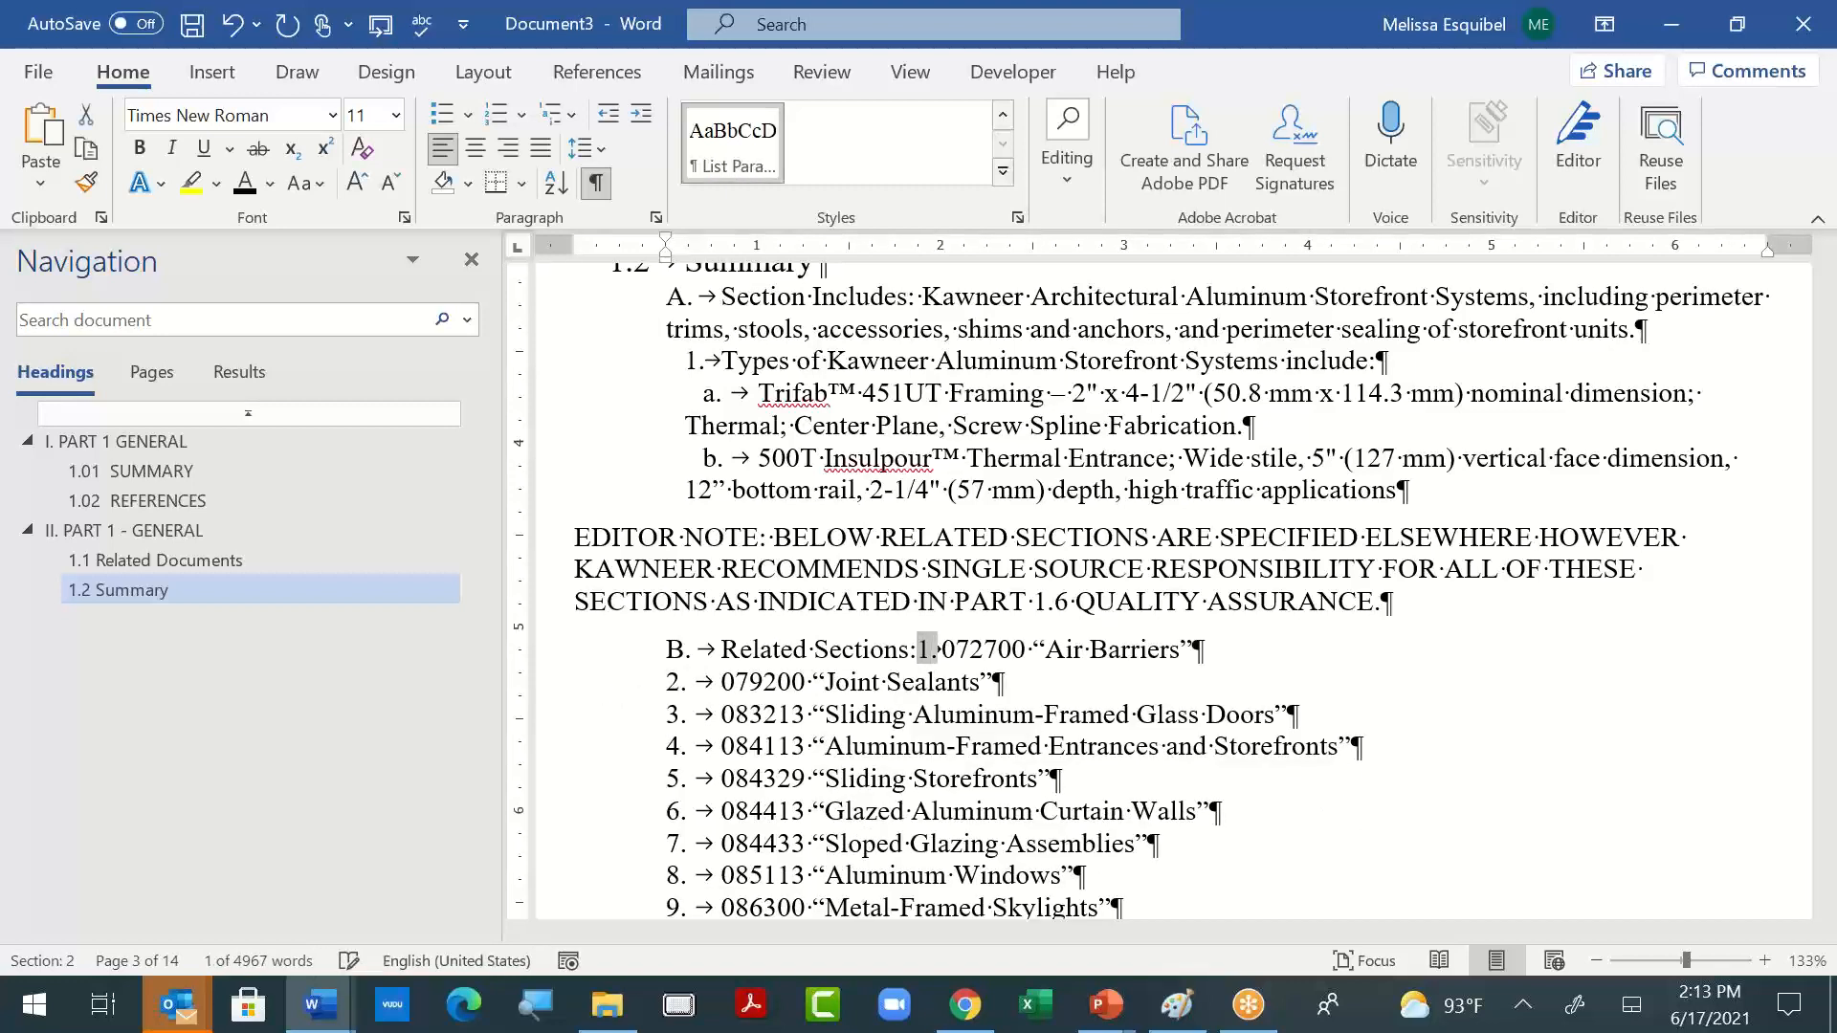
key(Return)
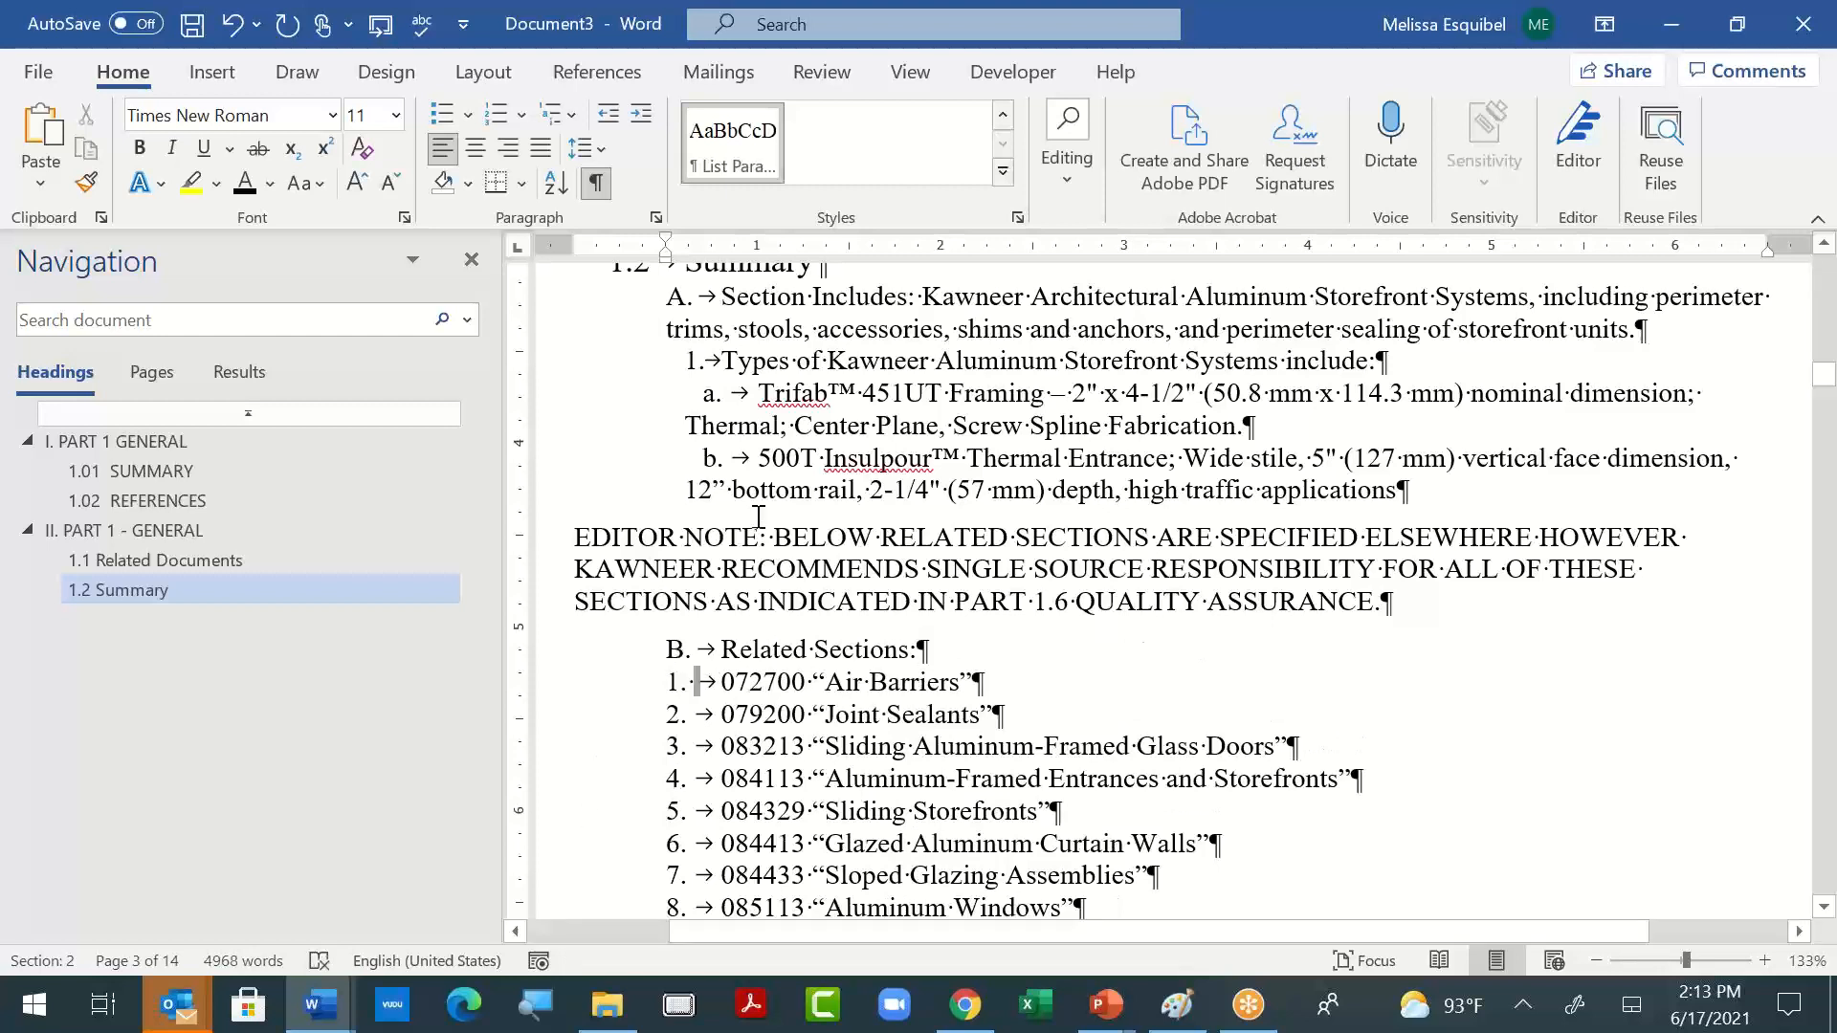
- Compare the indent of "1. Types of Kawneer" with that of the "1. 072700 Air Barriers" item
drag(722, 358, 923, 361)
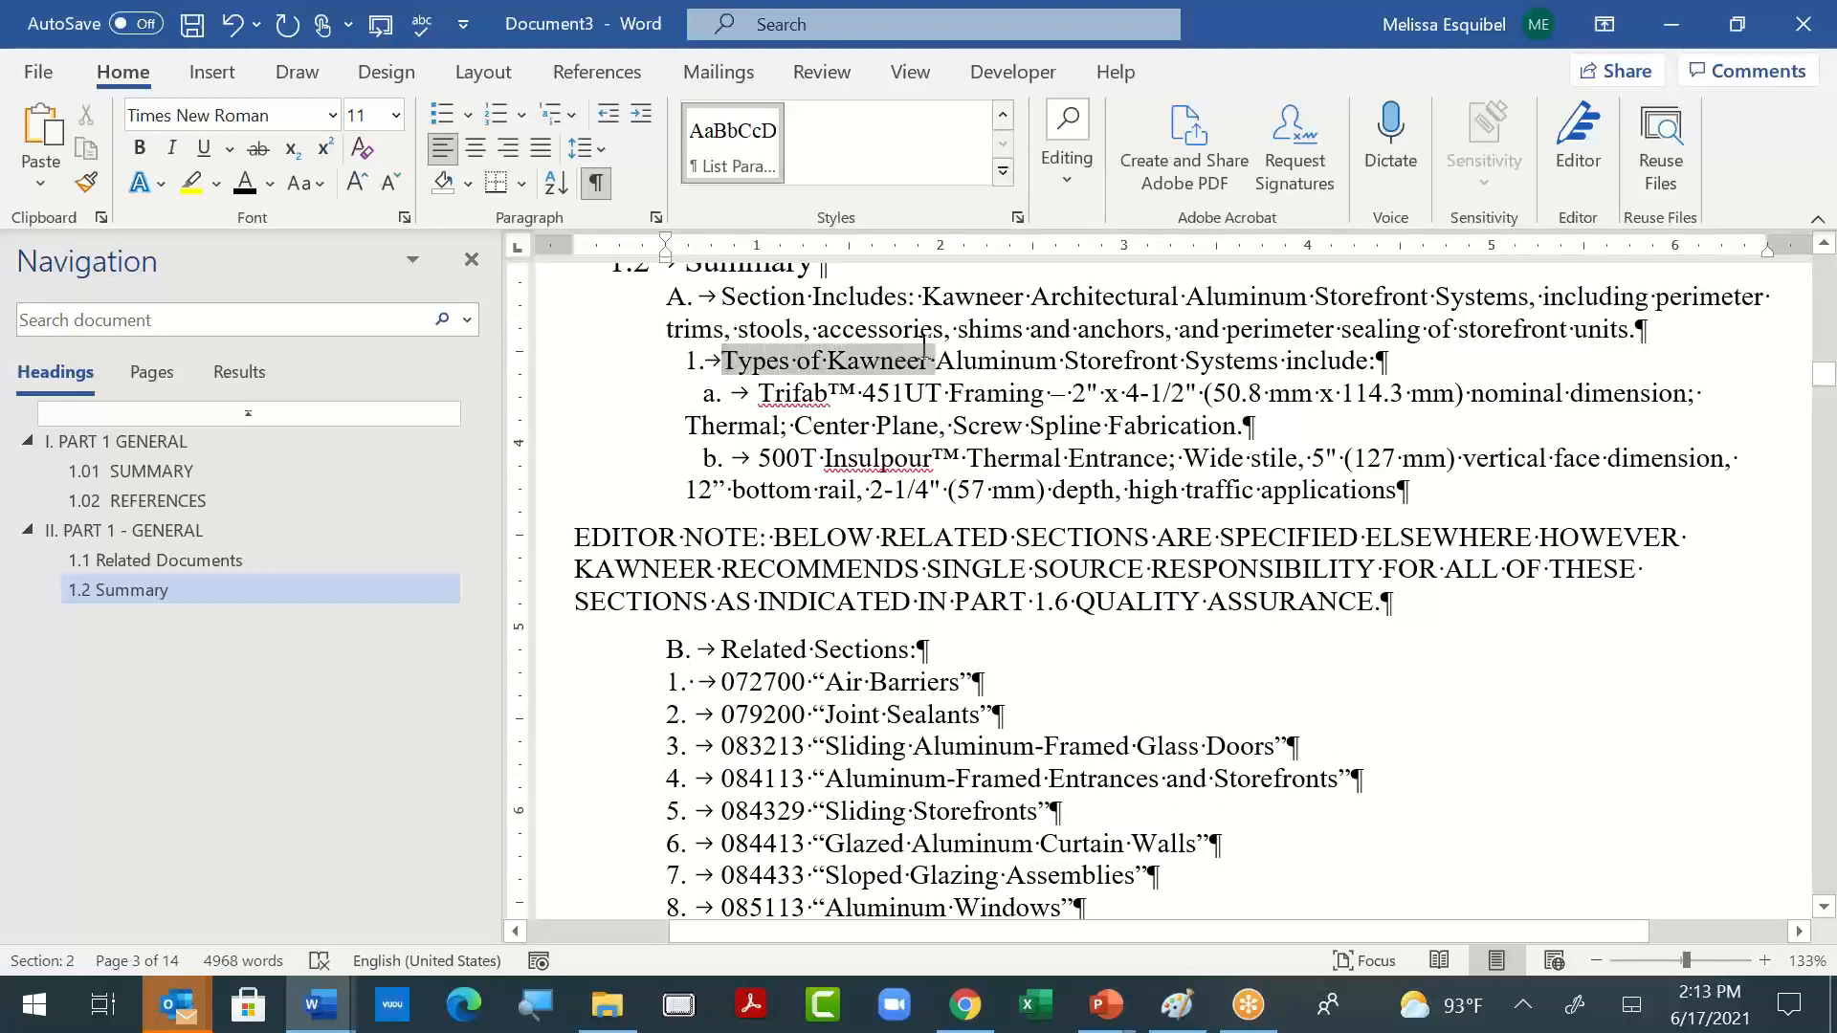
click(578, 690)
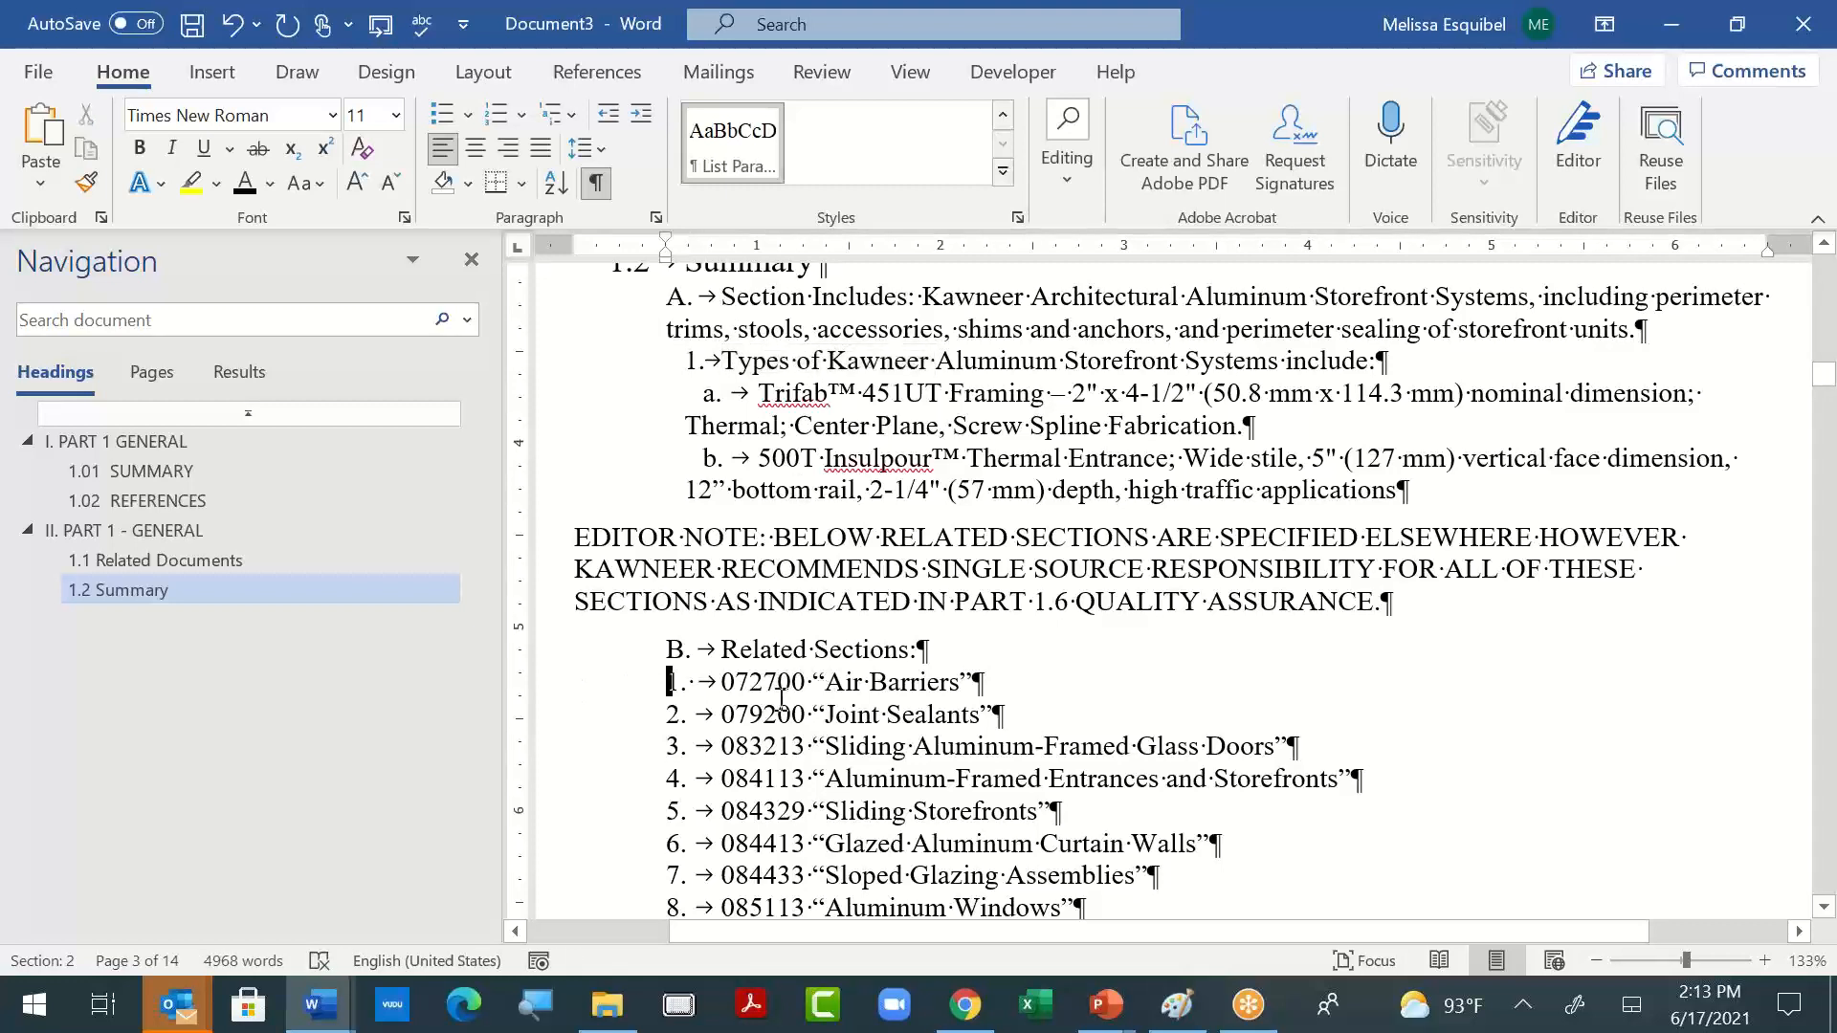
drag(978, 682, 669, 694)
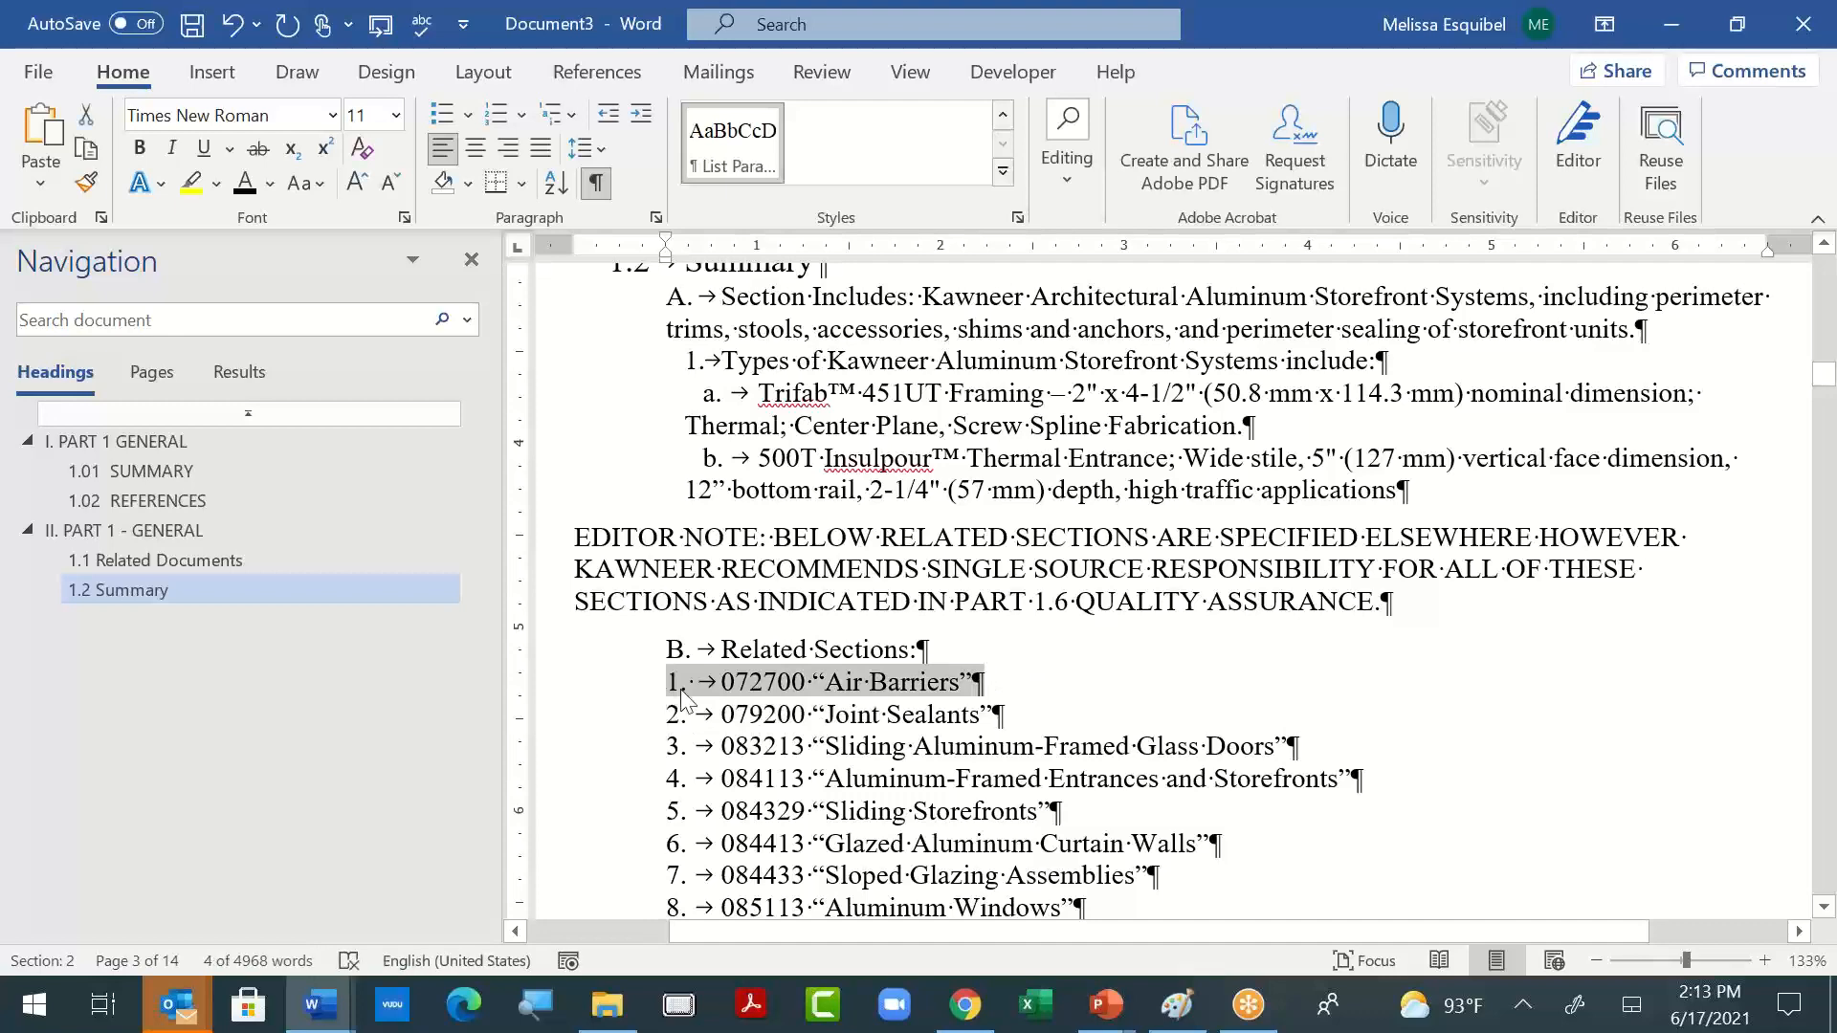
click(771, 704)
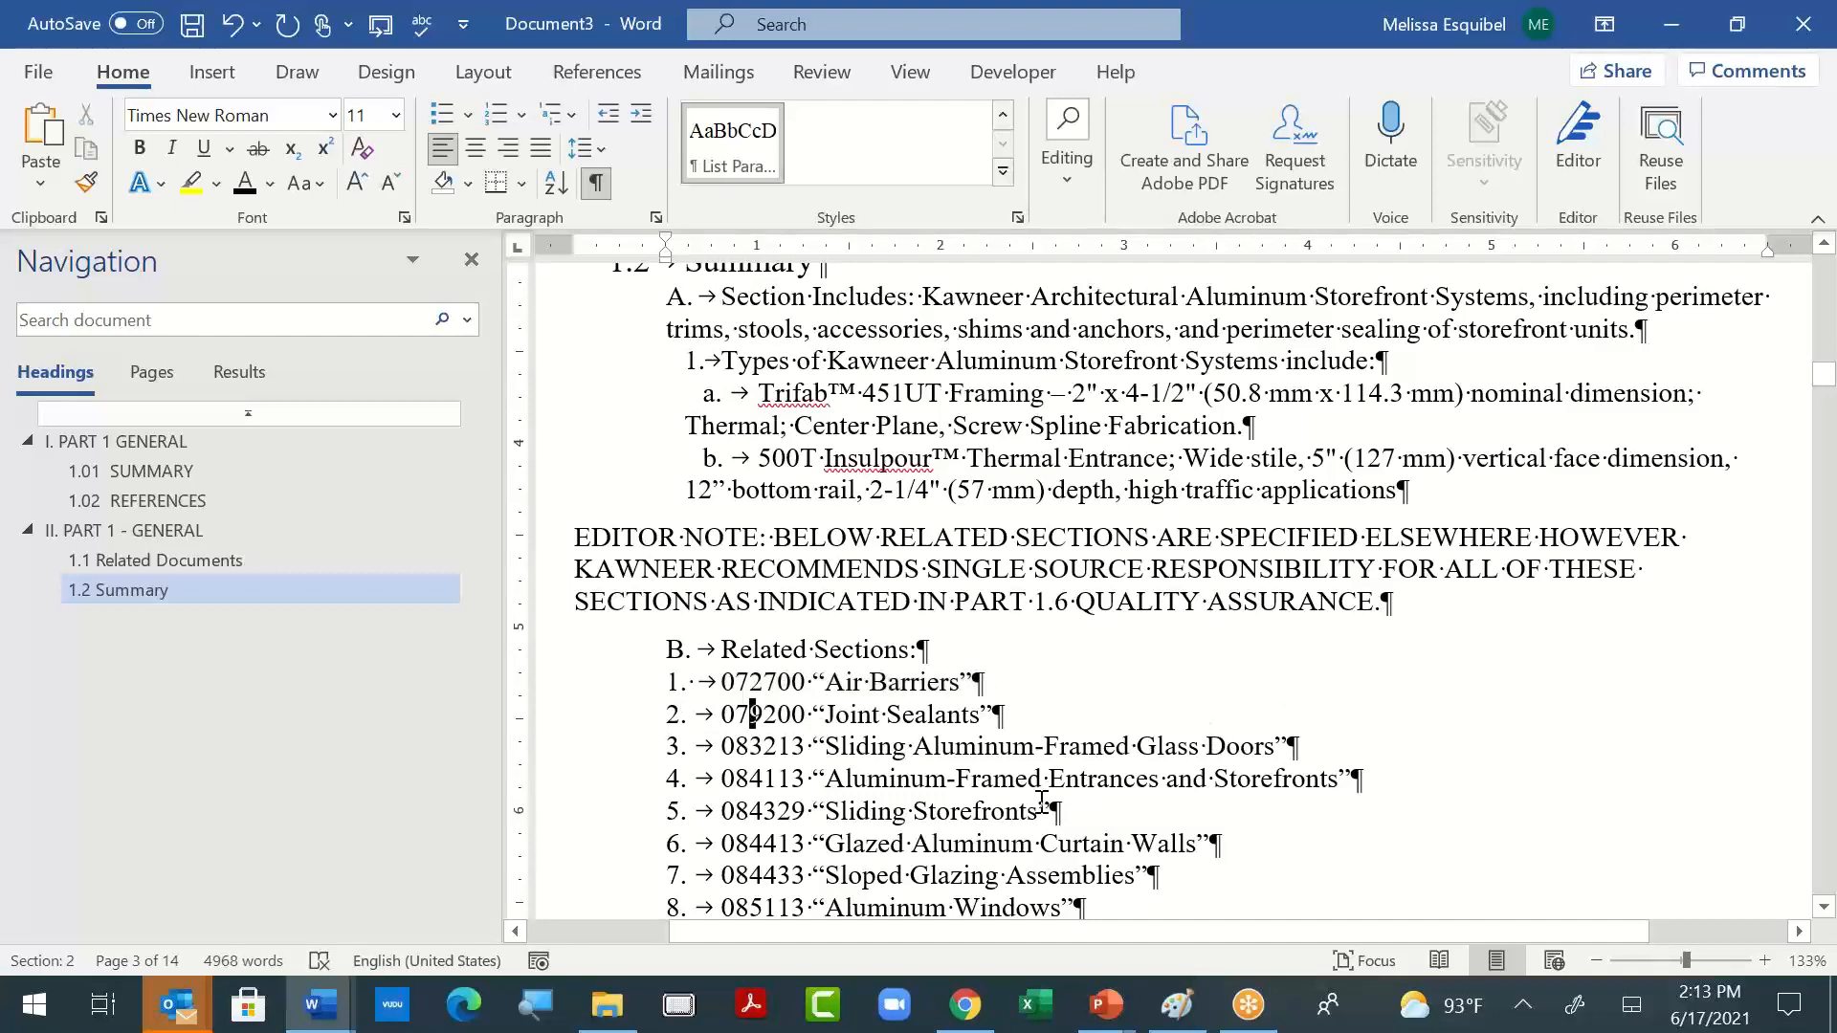
- Clear all formatting from the "B. Related Sections:" line and its items 1 to 9
scroll(1047, 808, down, 2)
drag(675, 459, 1238, 756)
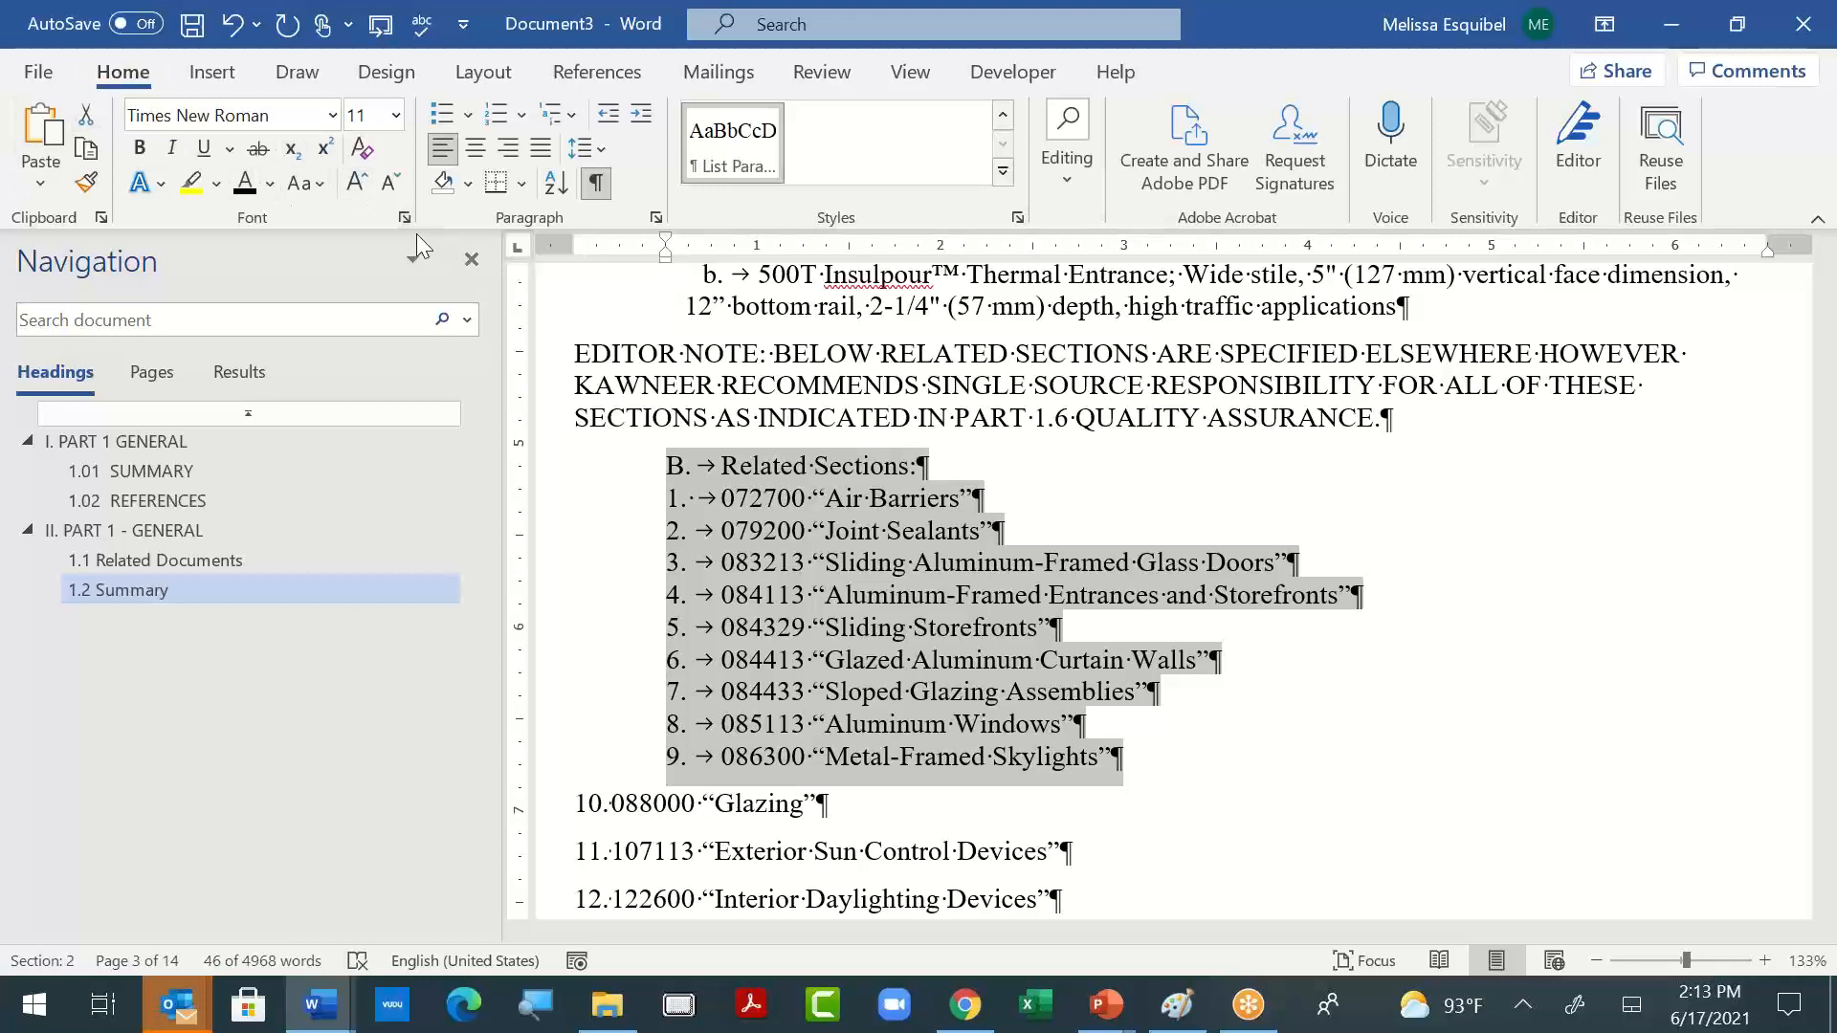
click(362, 149)
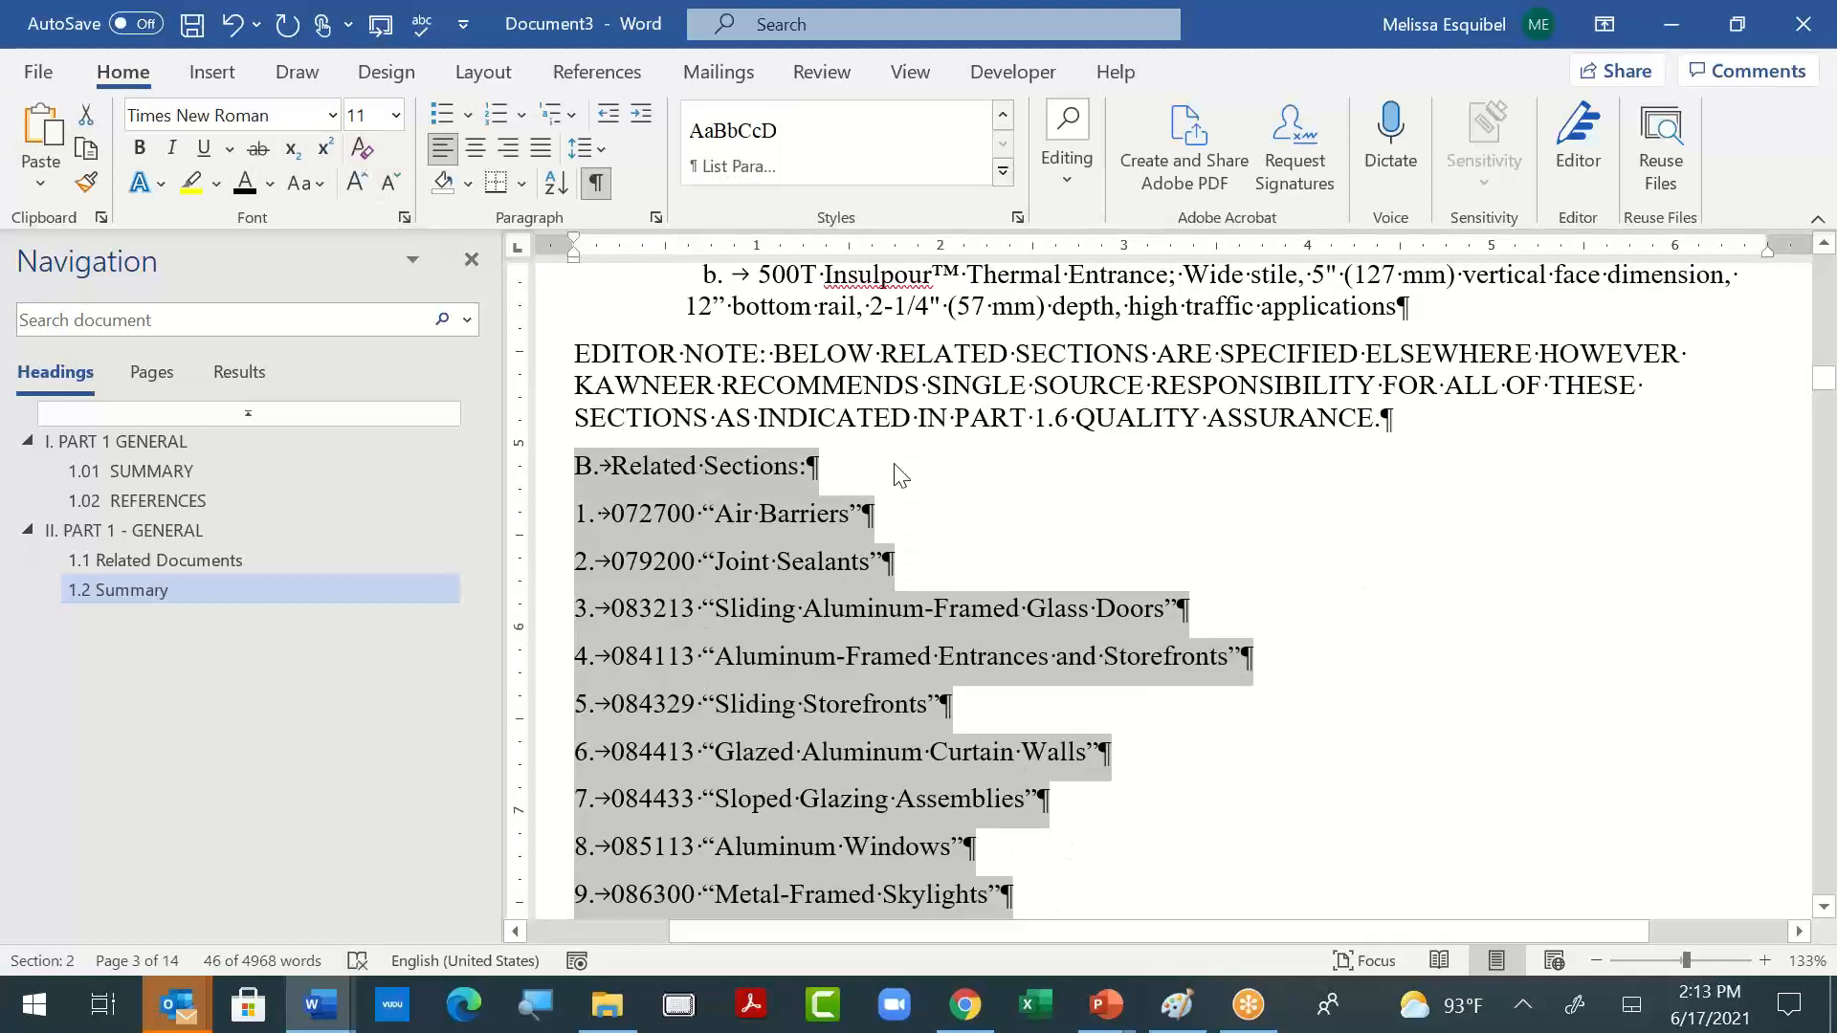
- Apply the List Paragraph style to the "B. Related Sections:" line only
click(744, 465)
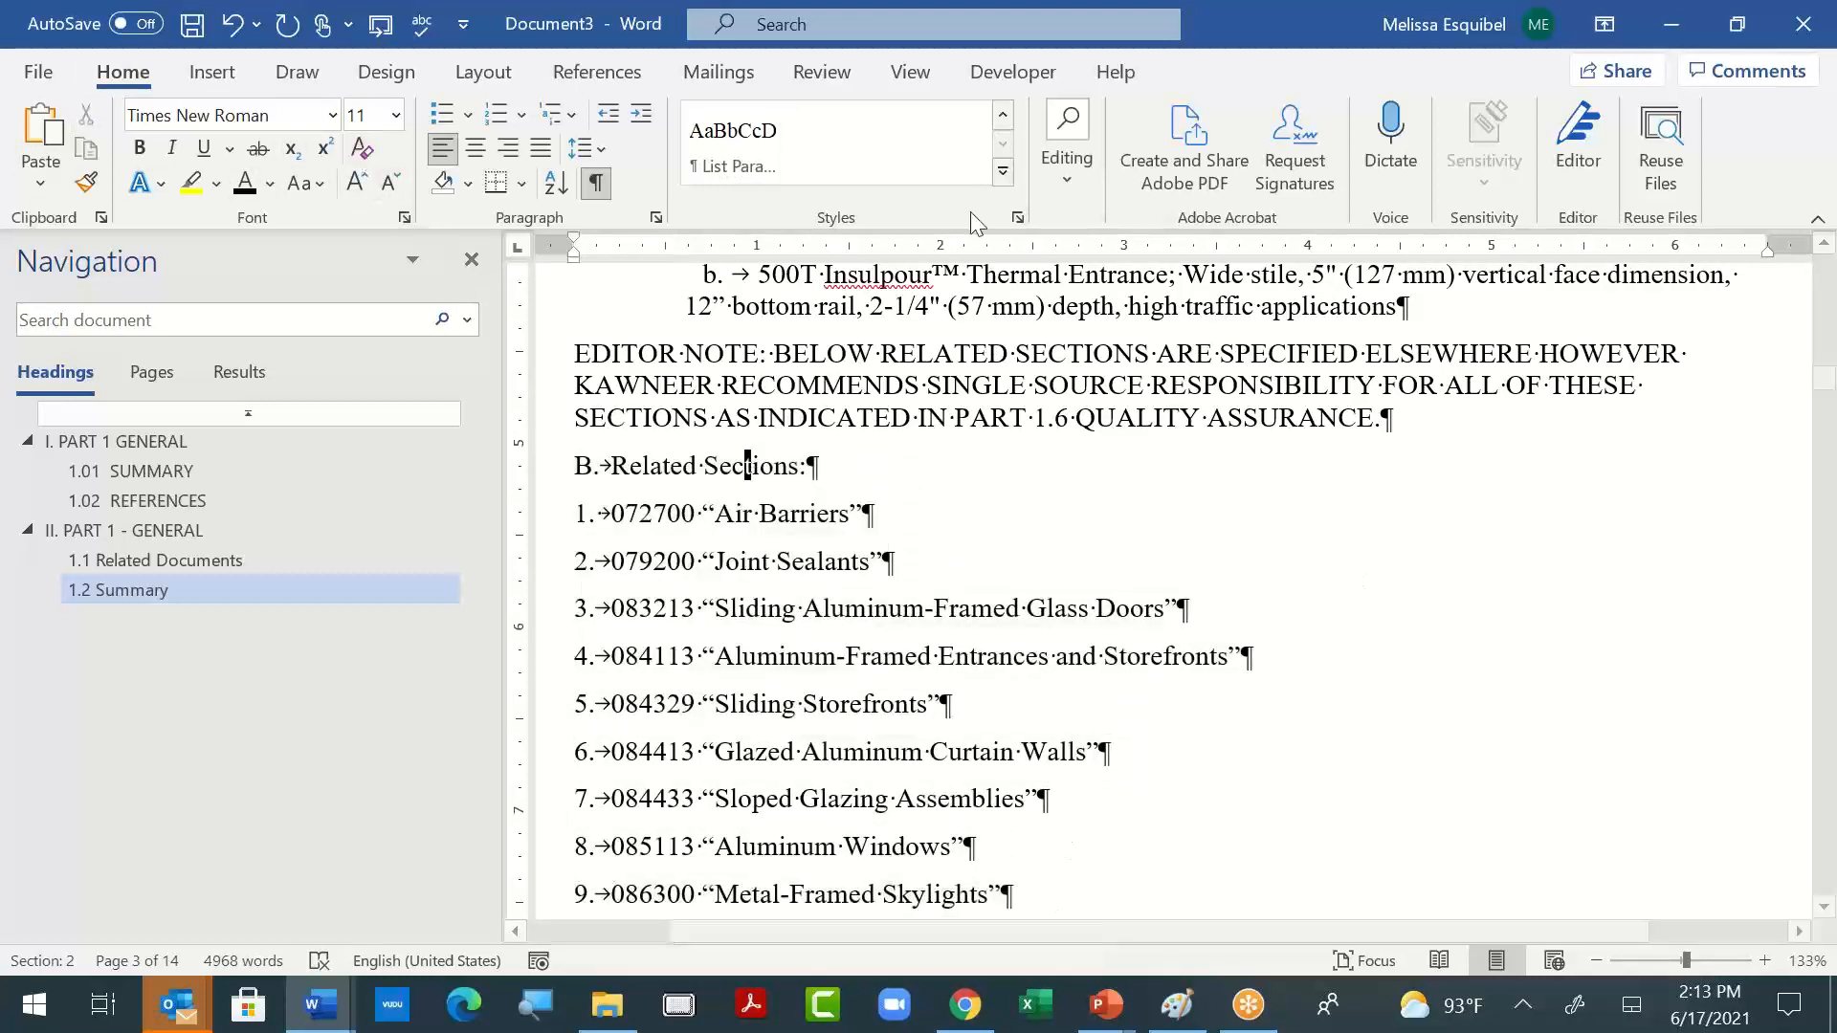
click(752, 151)
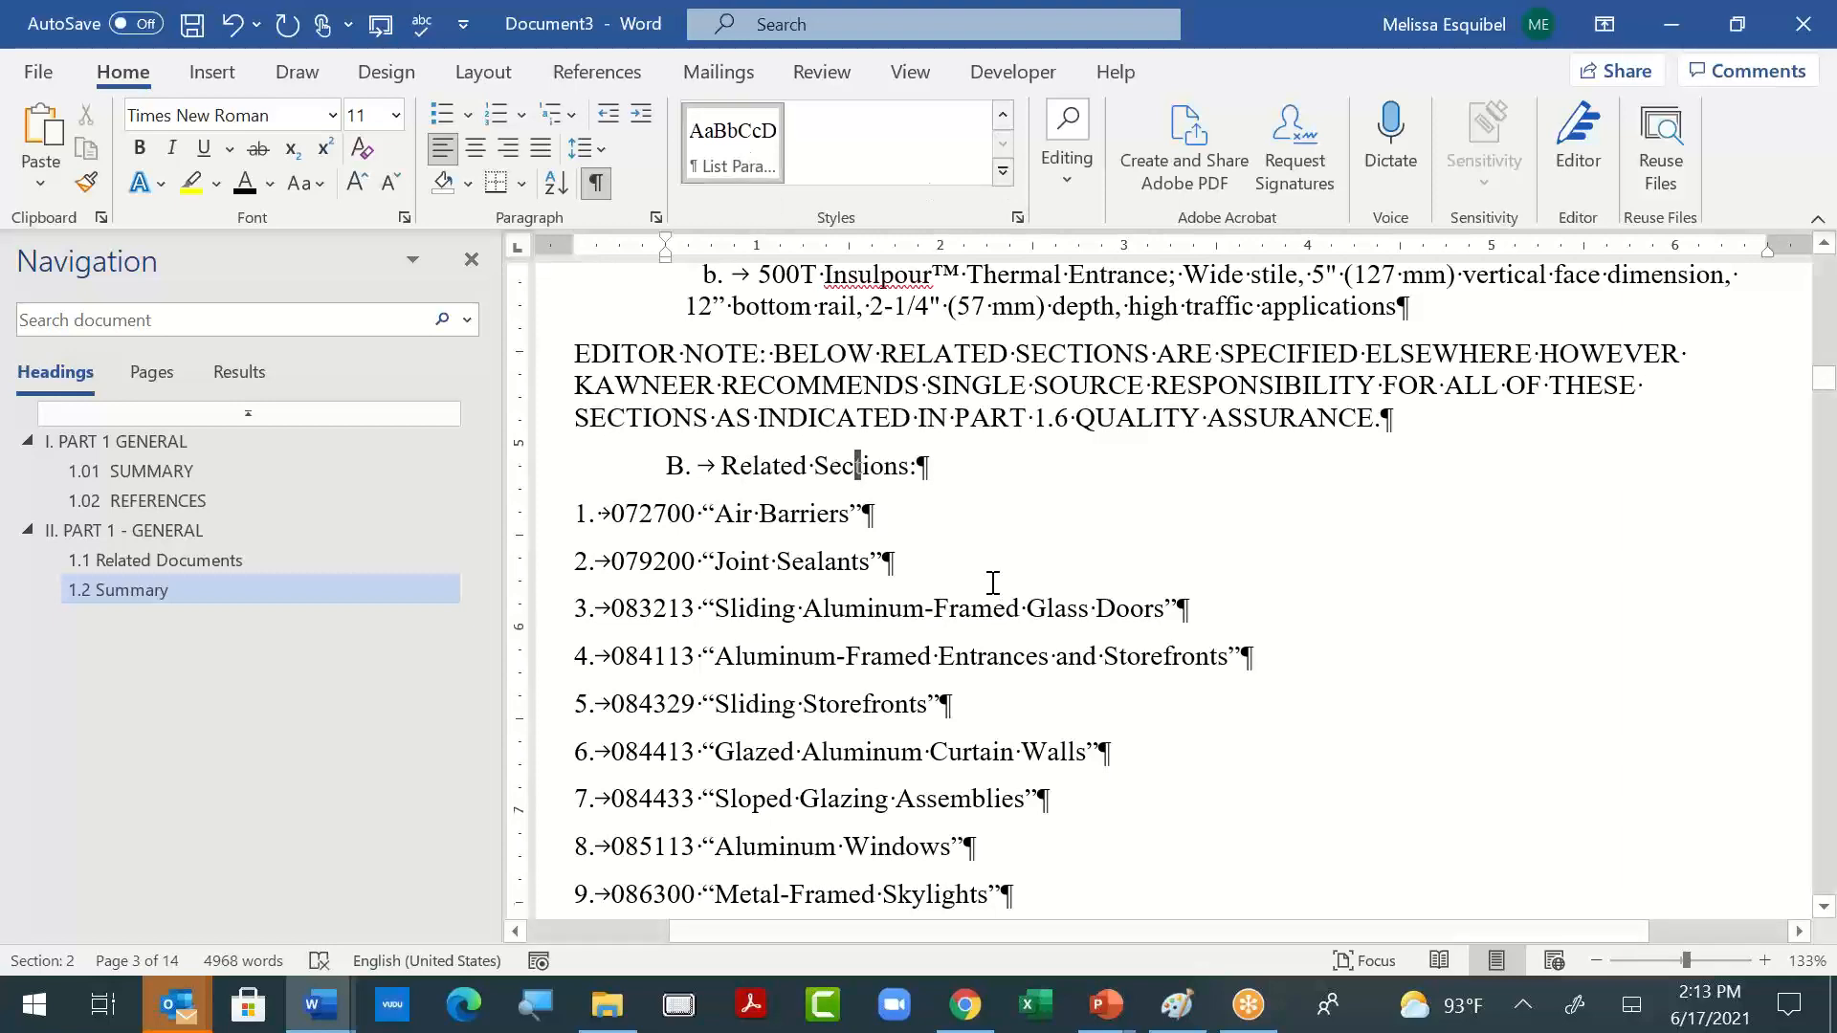
scroll(745, 825, up, 3)
scroll(745, 825, down, 1)
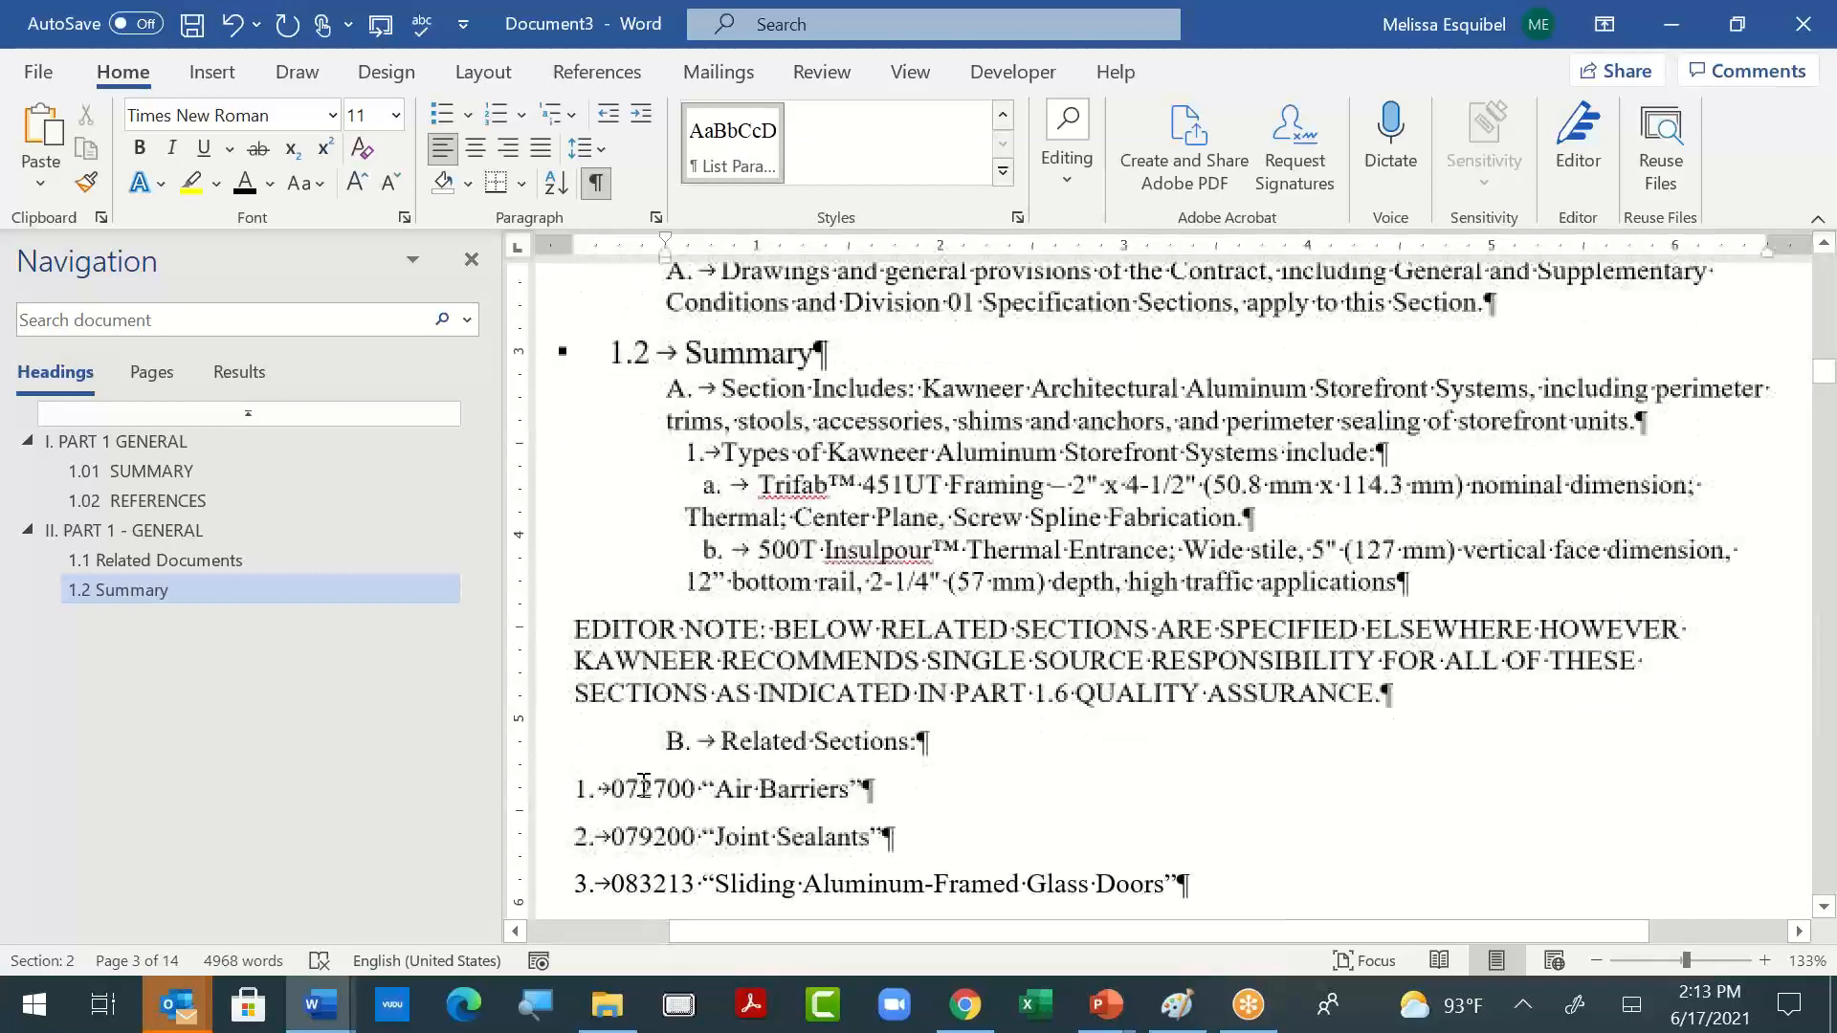
- Try adding an extra tab before 072700 in the "Air Barriers" item and undo the removal of its digits
click(613, 880)
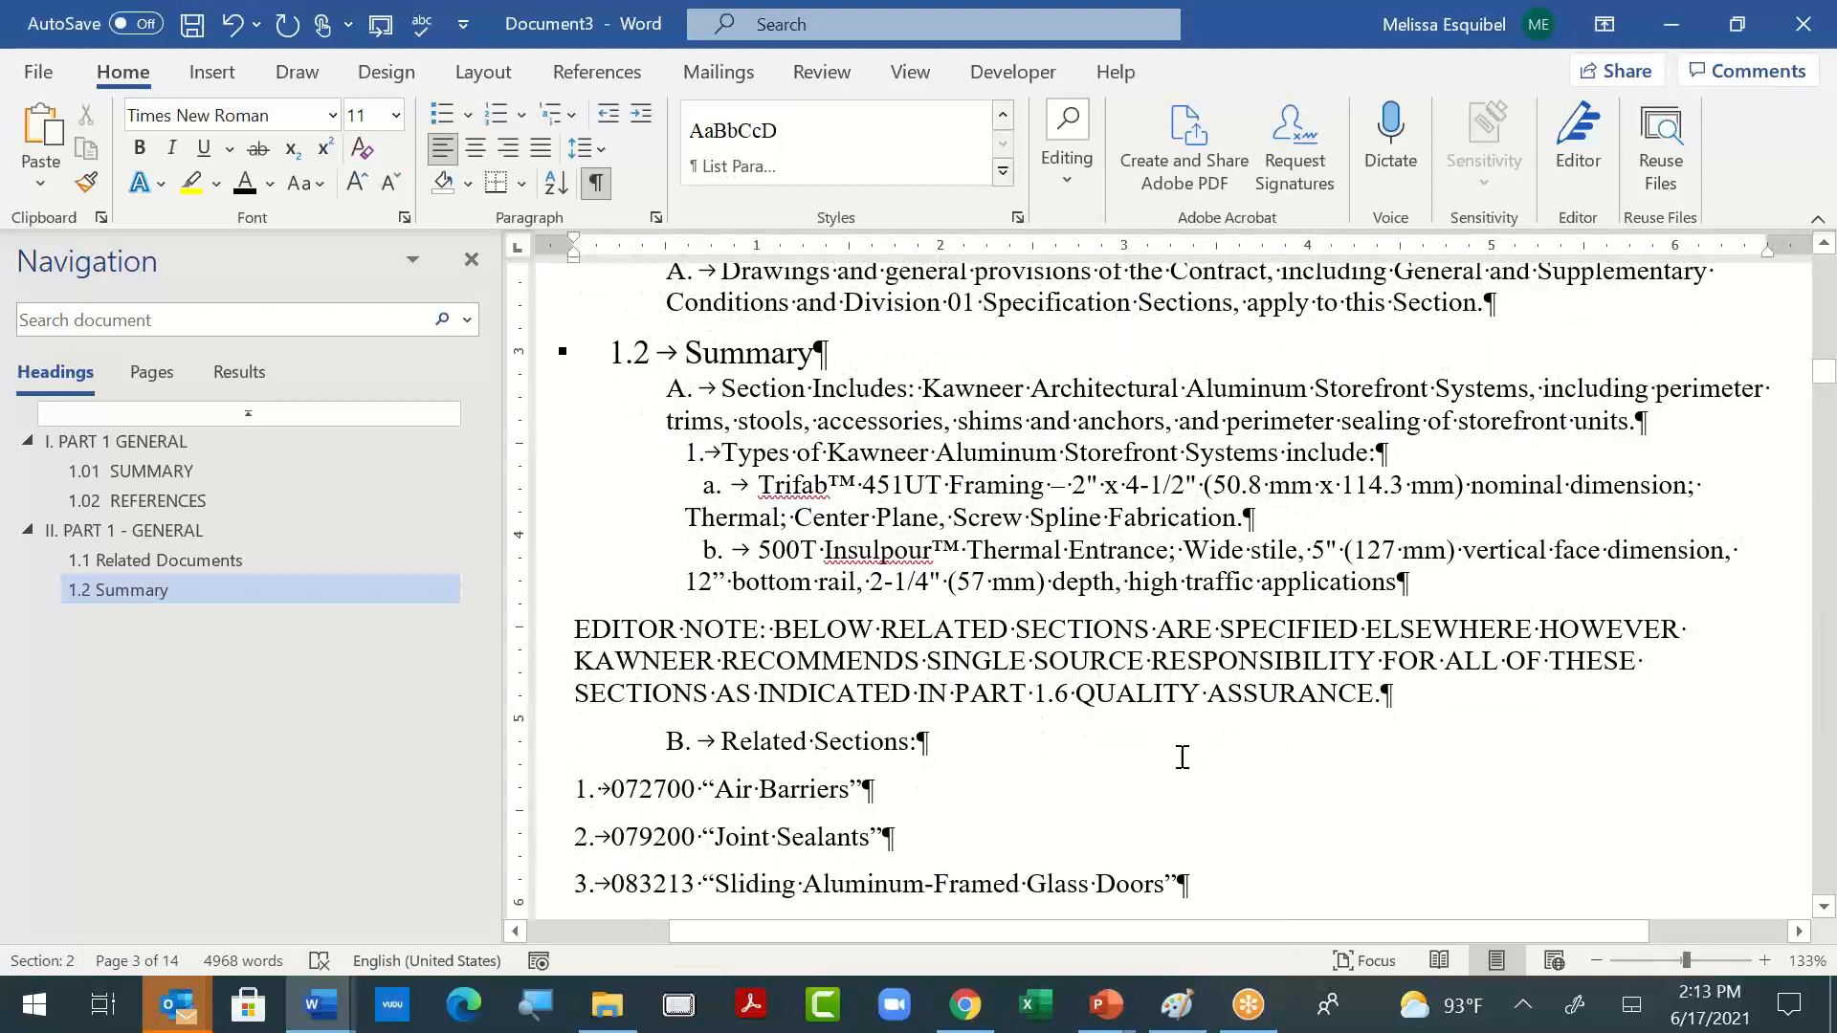
key(Tab)
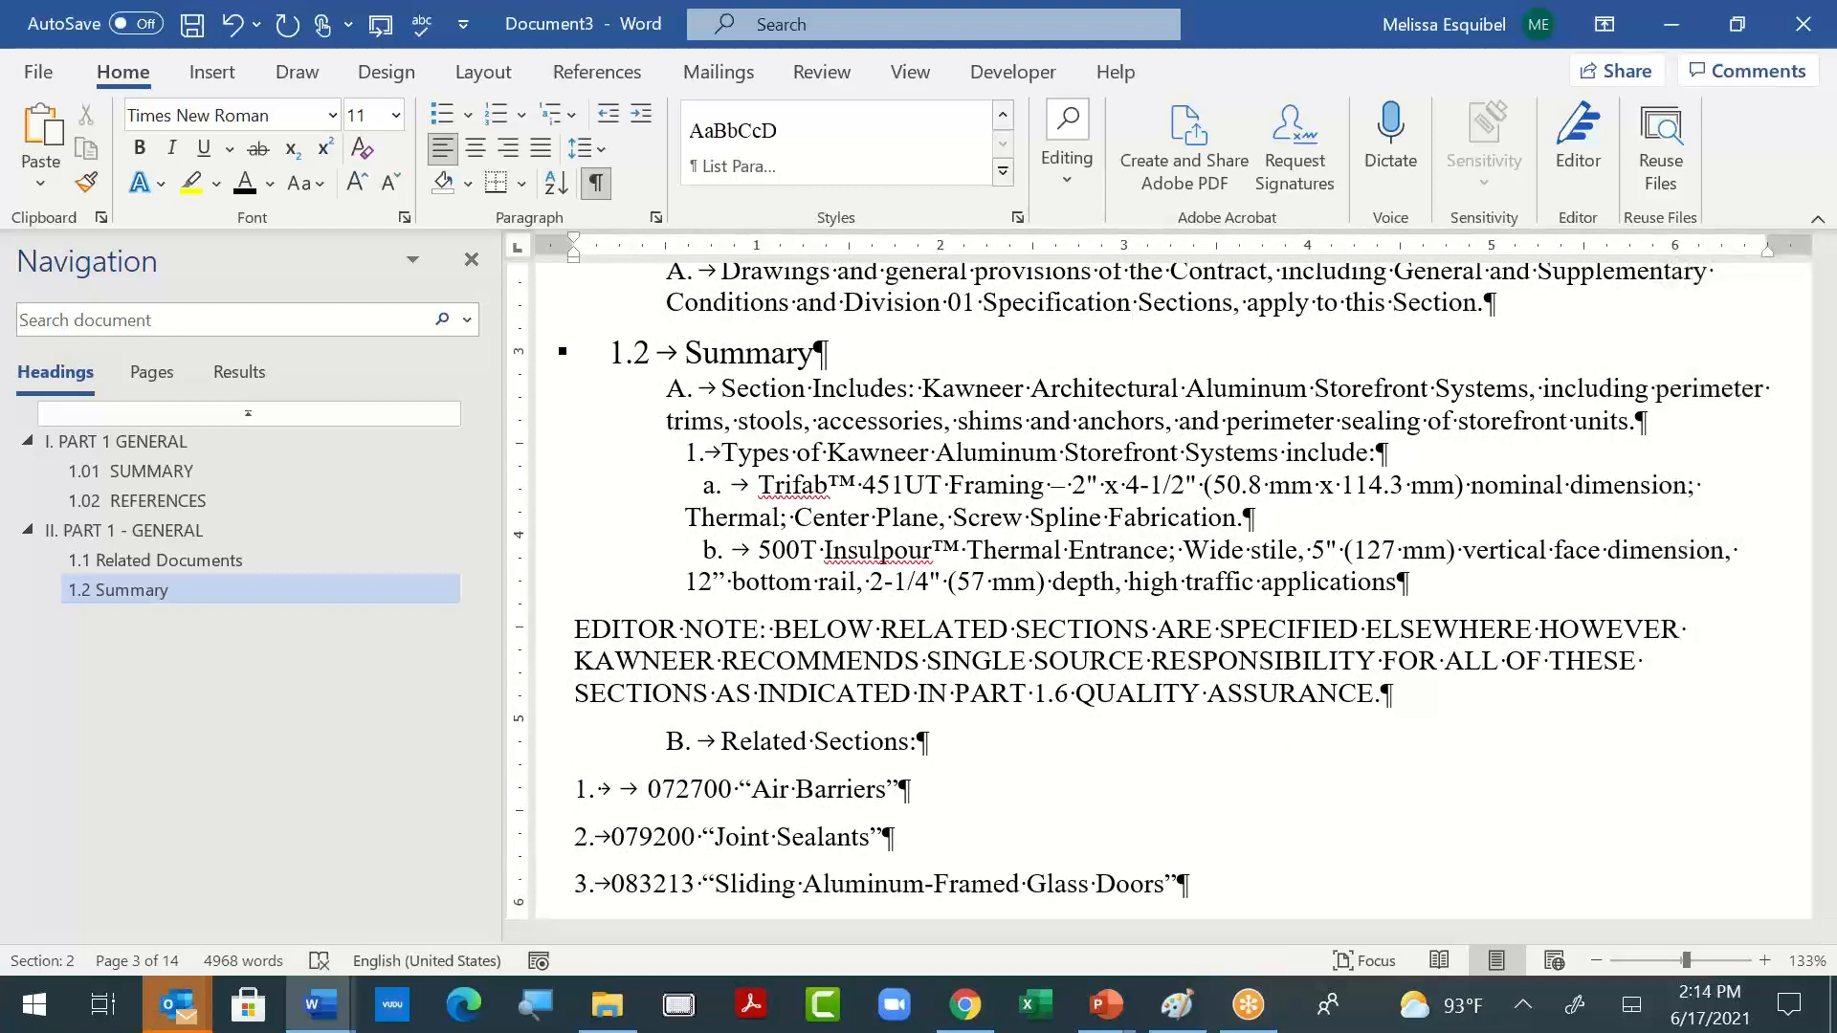
key(Delete)
key(Delete)
key(Delete)
key(Delete)
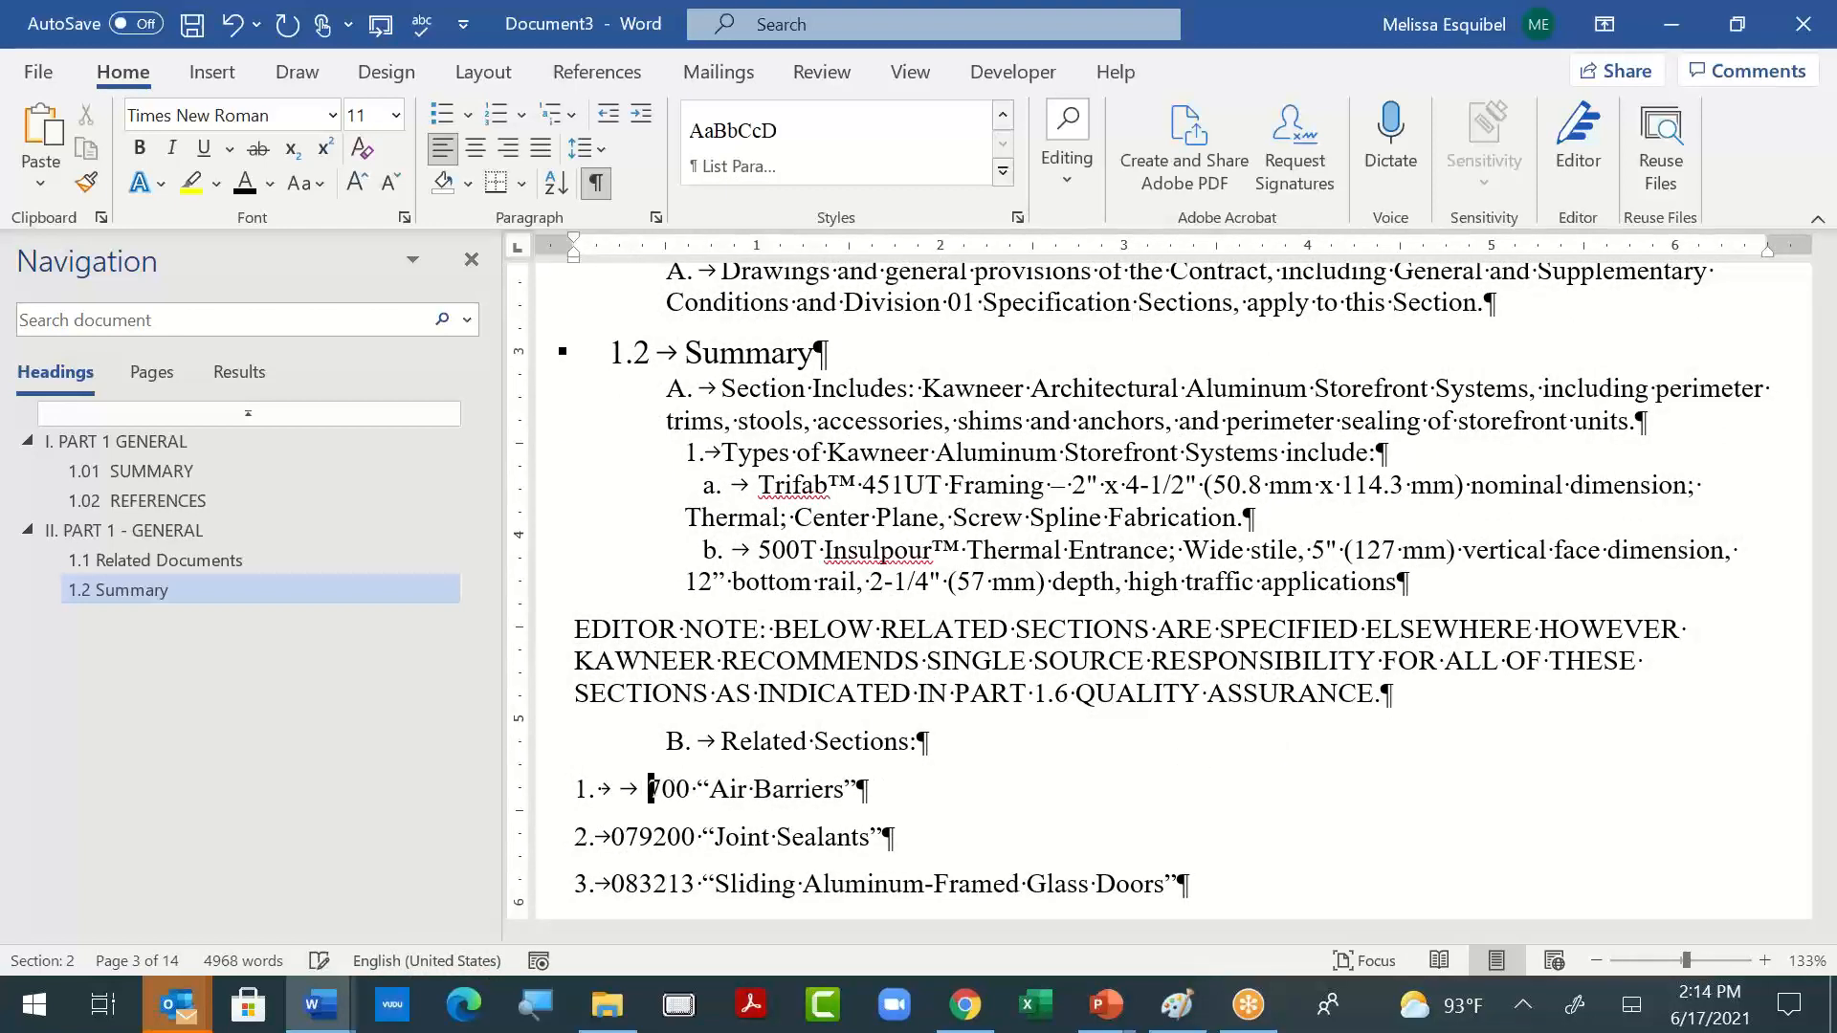
key(ctrl+z)
key(ctrl+z)
key(ctrl+z)
key(ctrl+z)
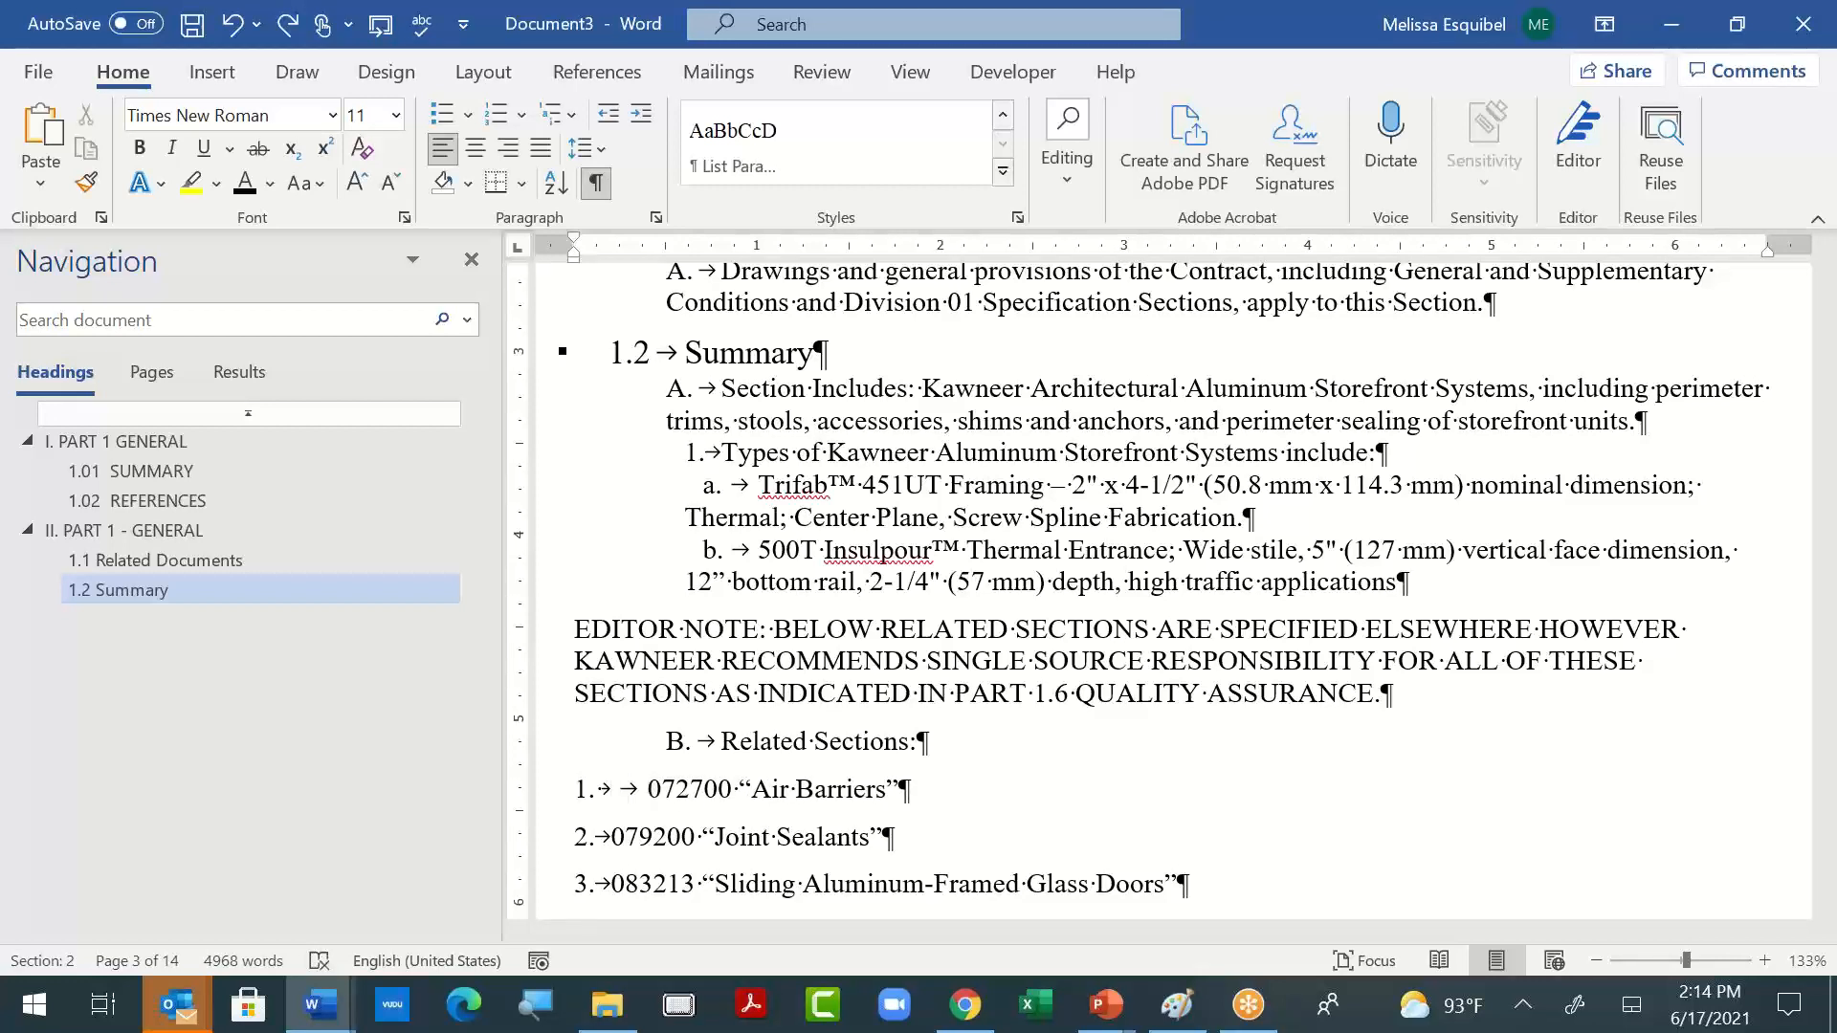
- Join the 072700 "Air Barriers" item to "B. Related Sections:", break it back onto its own line and renumber it "1."
key(BackSpace)
key(BackSpace)
key(BackSpace)
key(BackSpace)
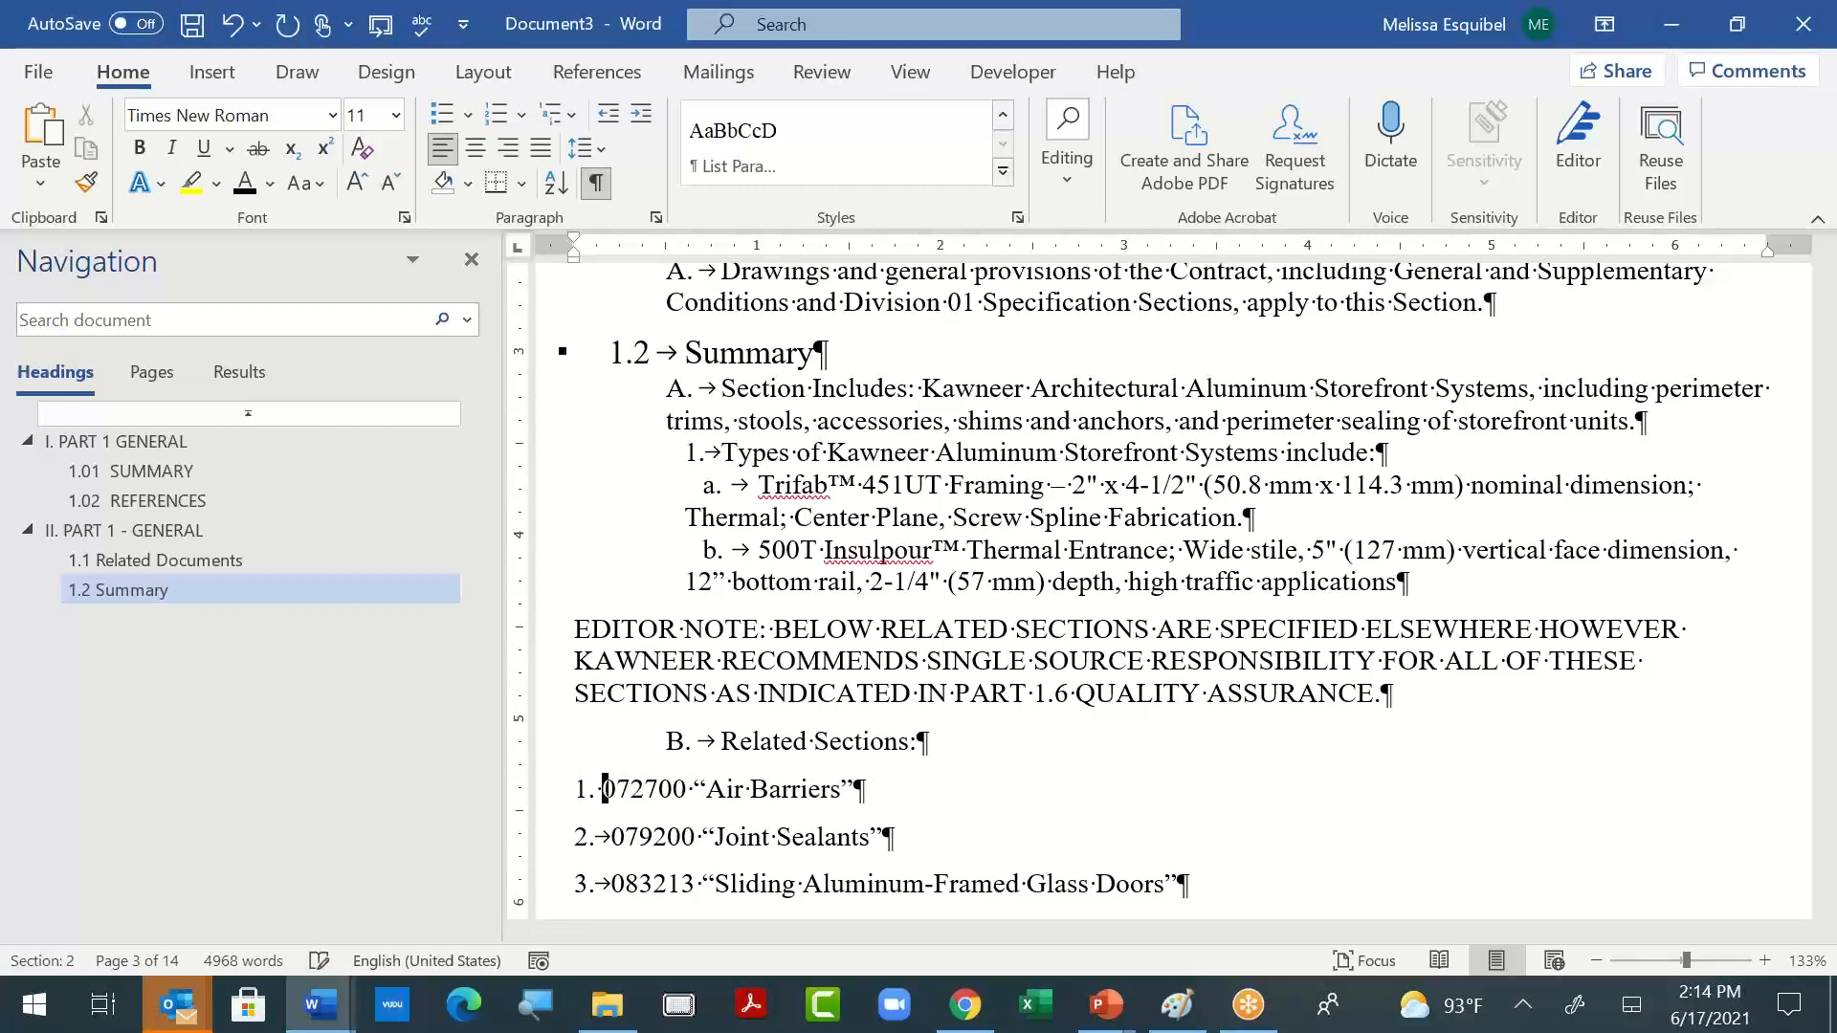
key(BackSpace)
key(BackSpace)
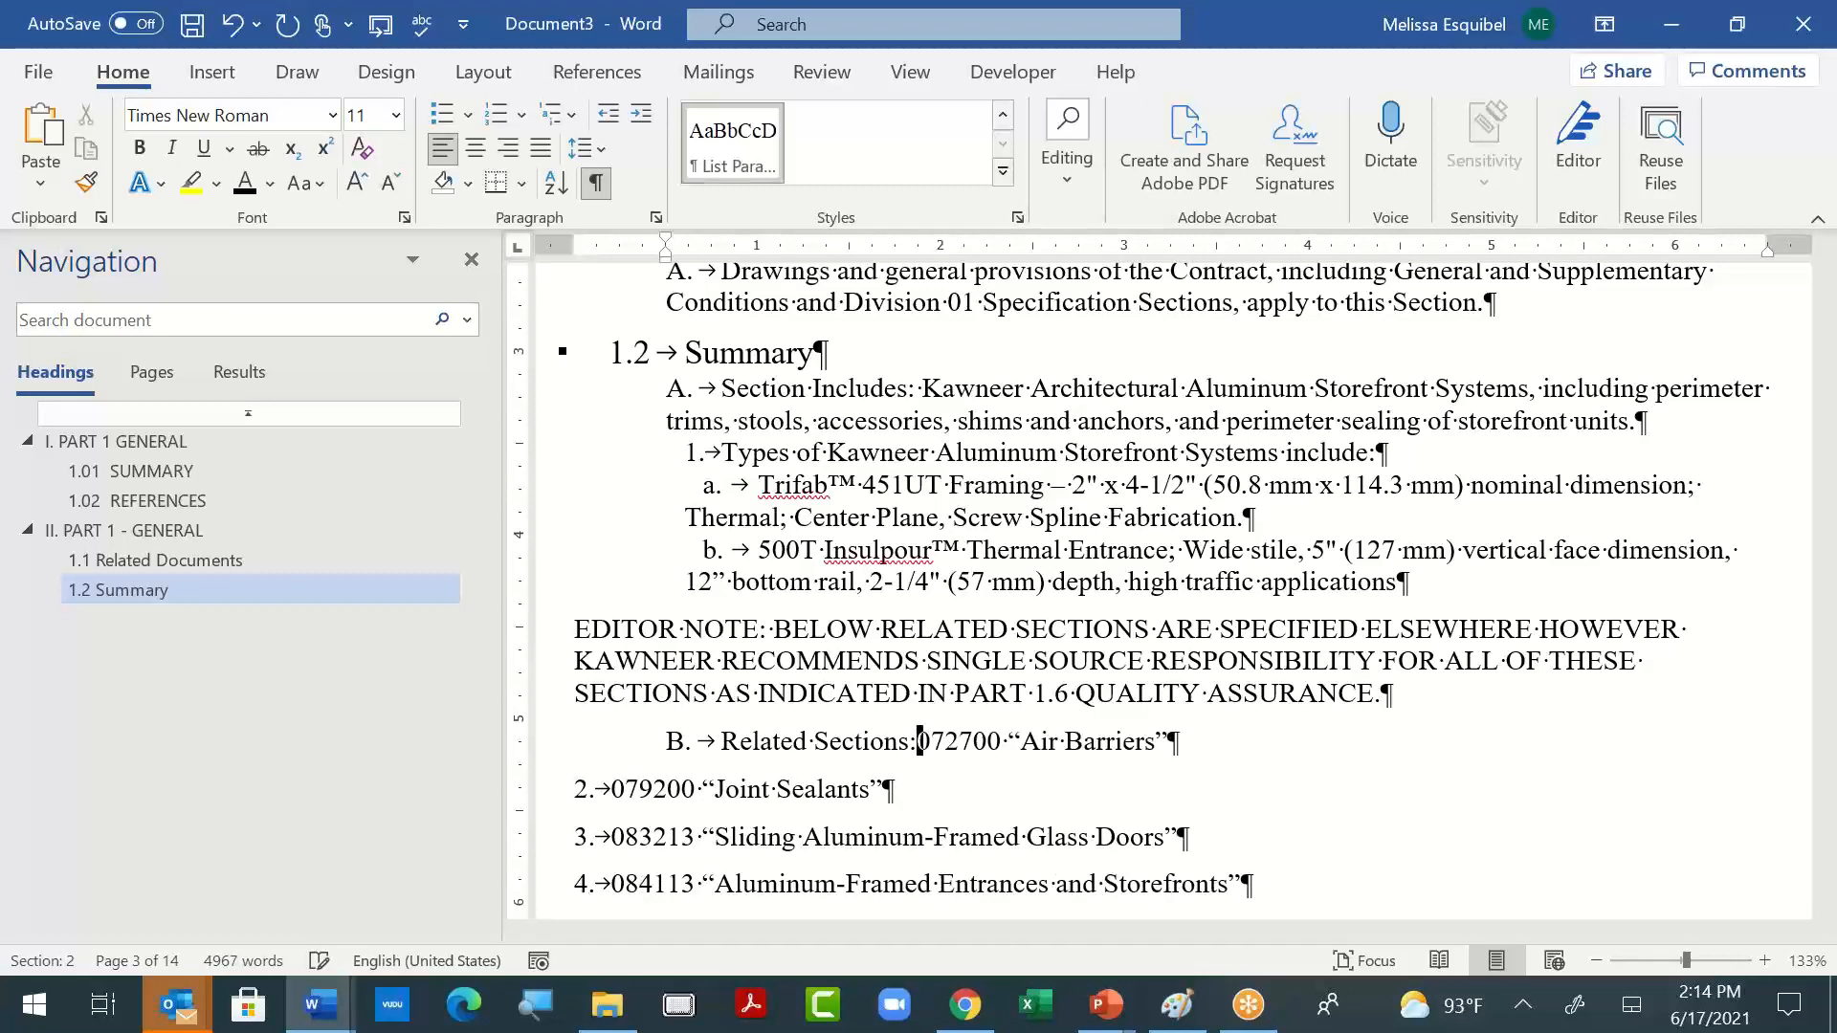
key(Return)
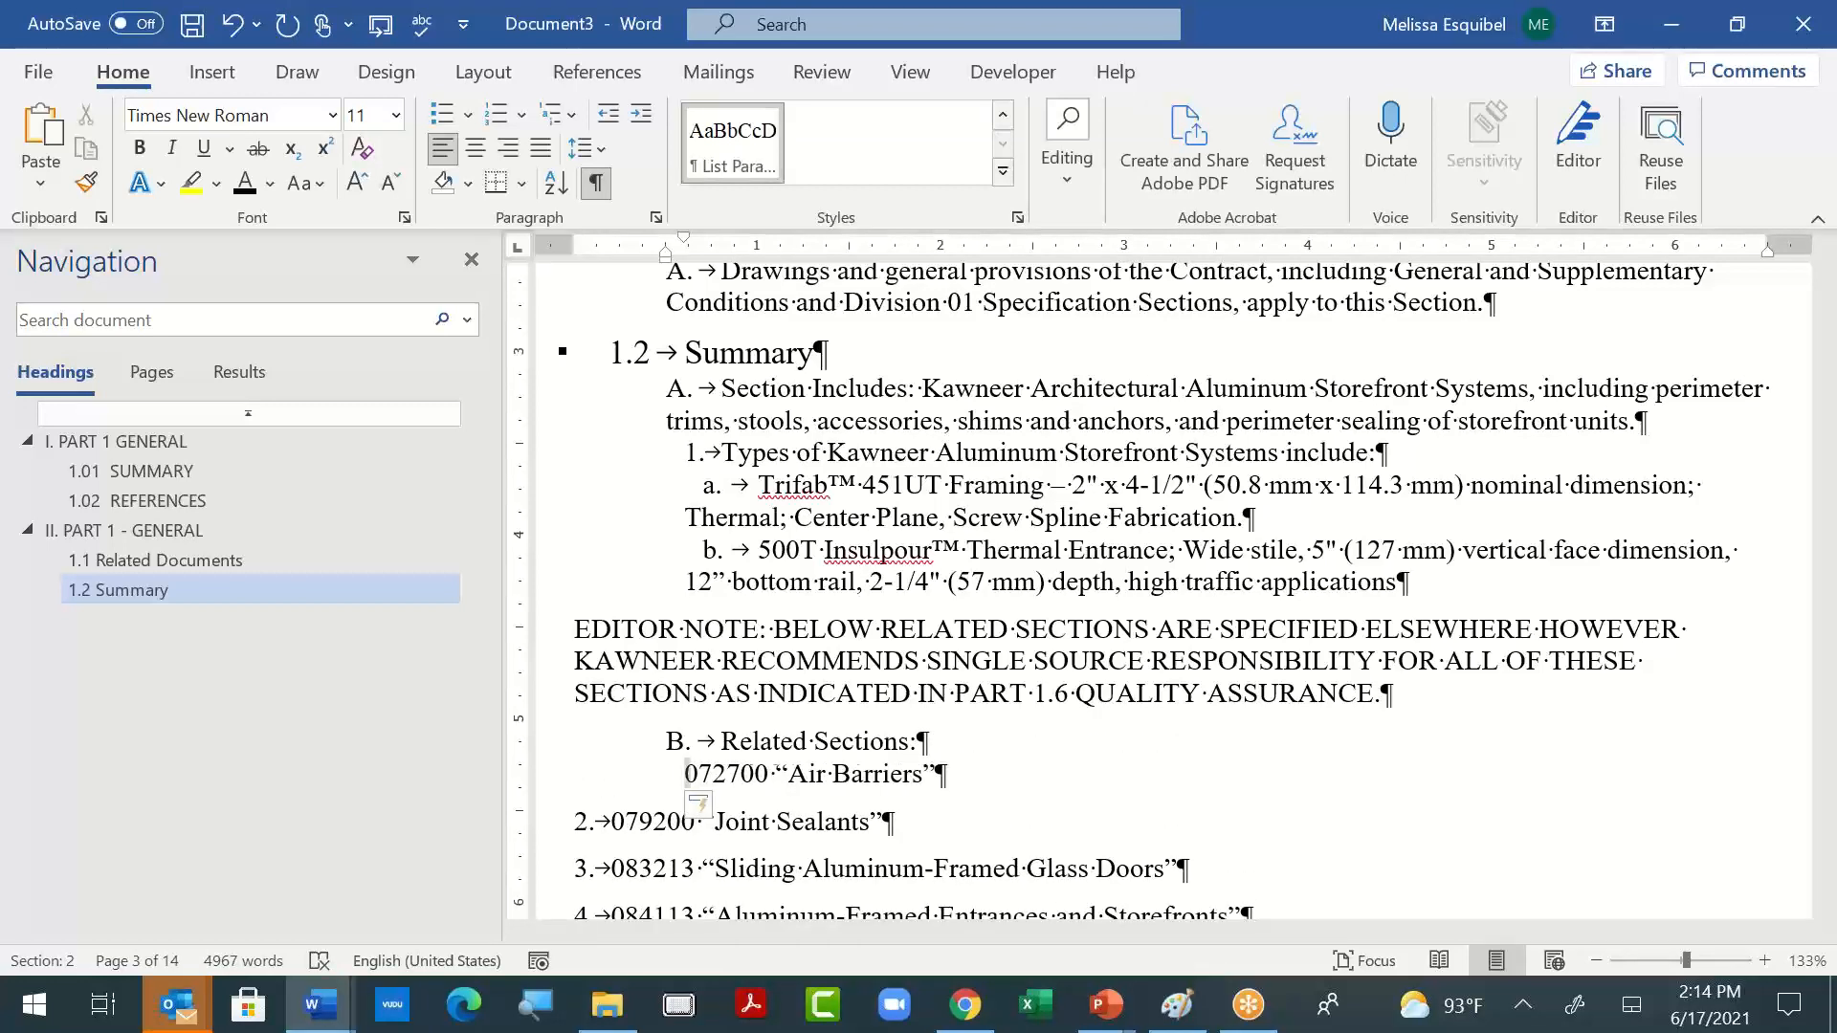
text(1.)
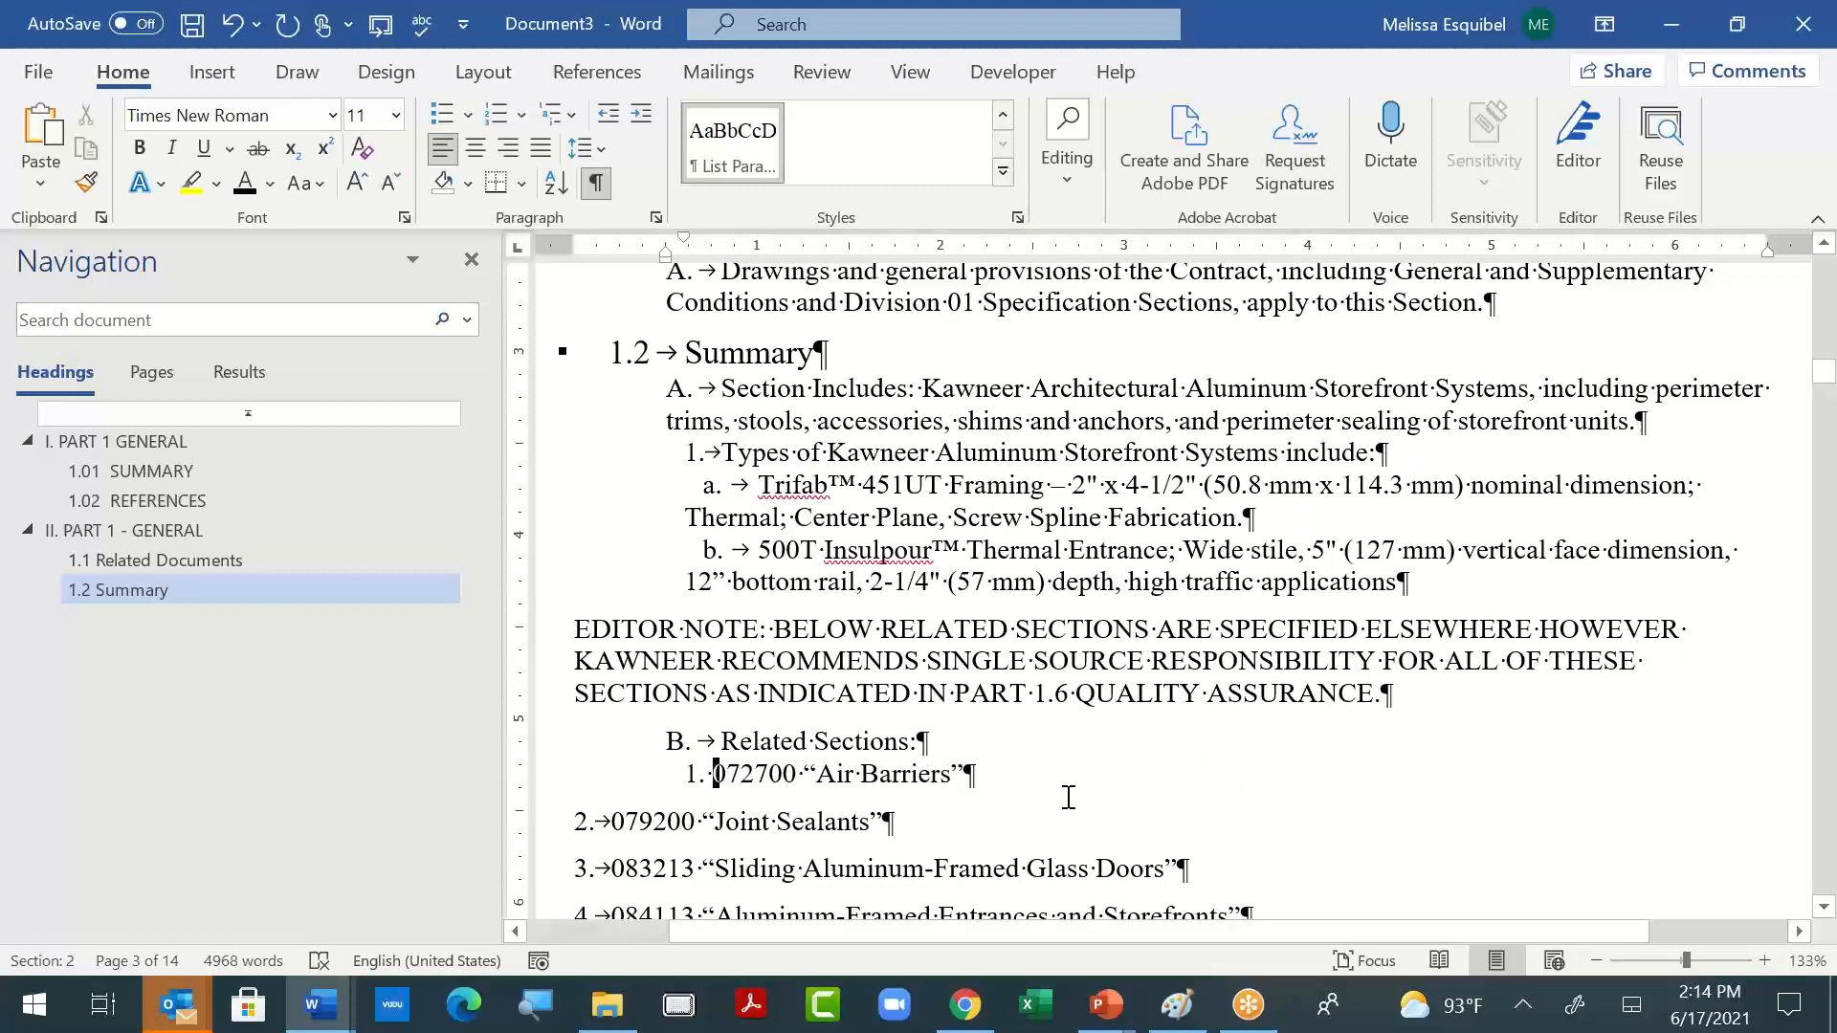
- Join the 079200 "Joint Sealants" item to the "Air Barriers" item and break it back so it takes the same list formatting
click(1070, 792)
key(Delete)
key(Return)
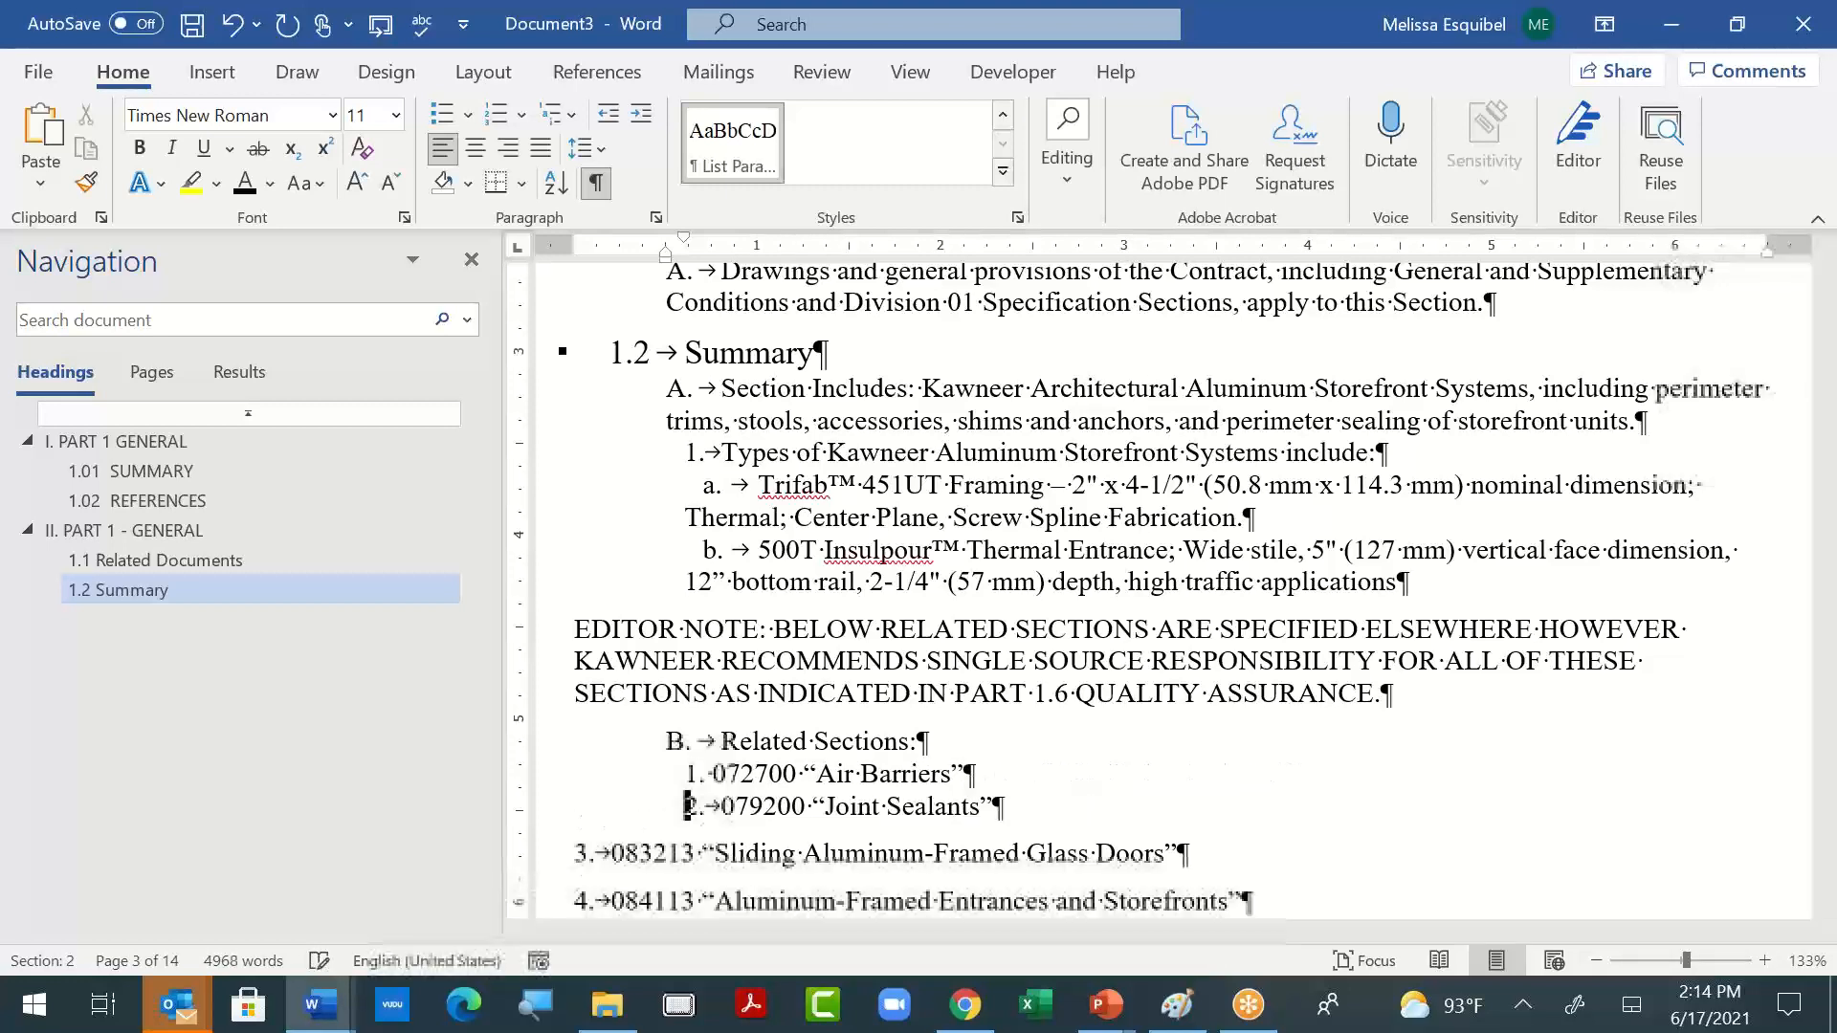
- Give items 3 to 12 under "Related Sections" the same indented list formatting as items 1 and 2
key(Down)
key(Left)
key(Left)
key(Left)
key(Left)
key(Left)
key(Left)
key(Left)
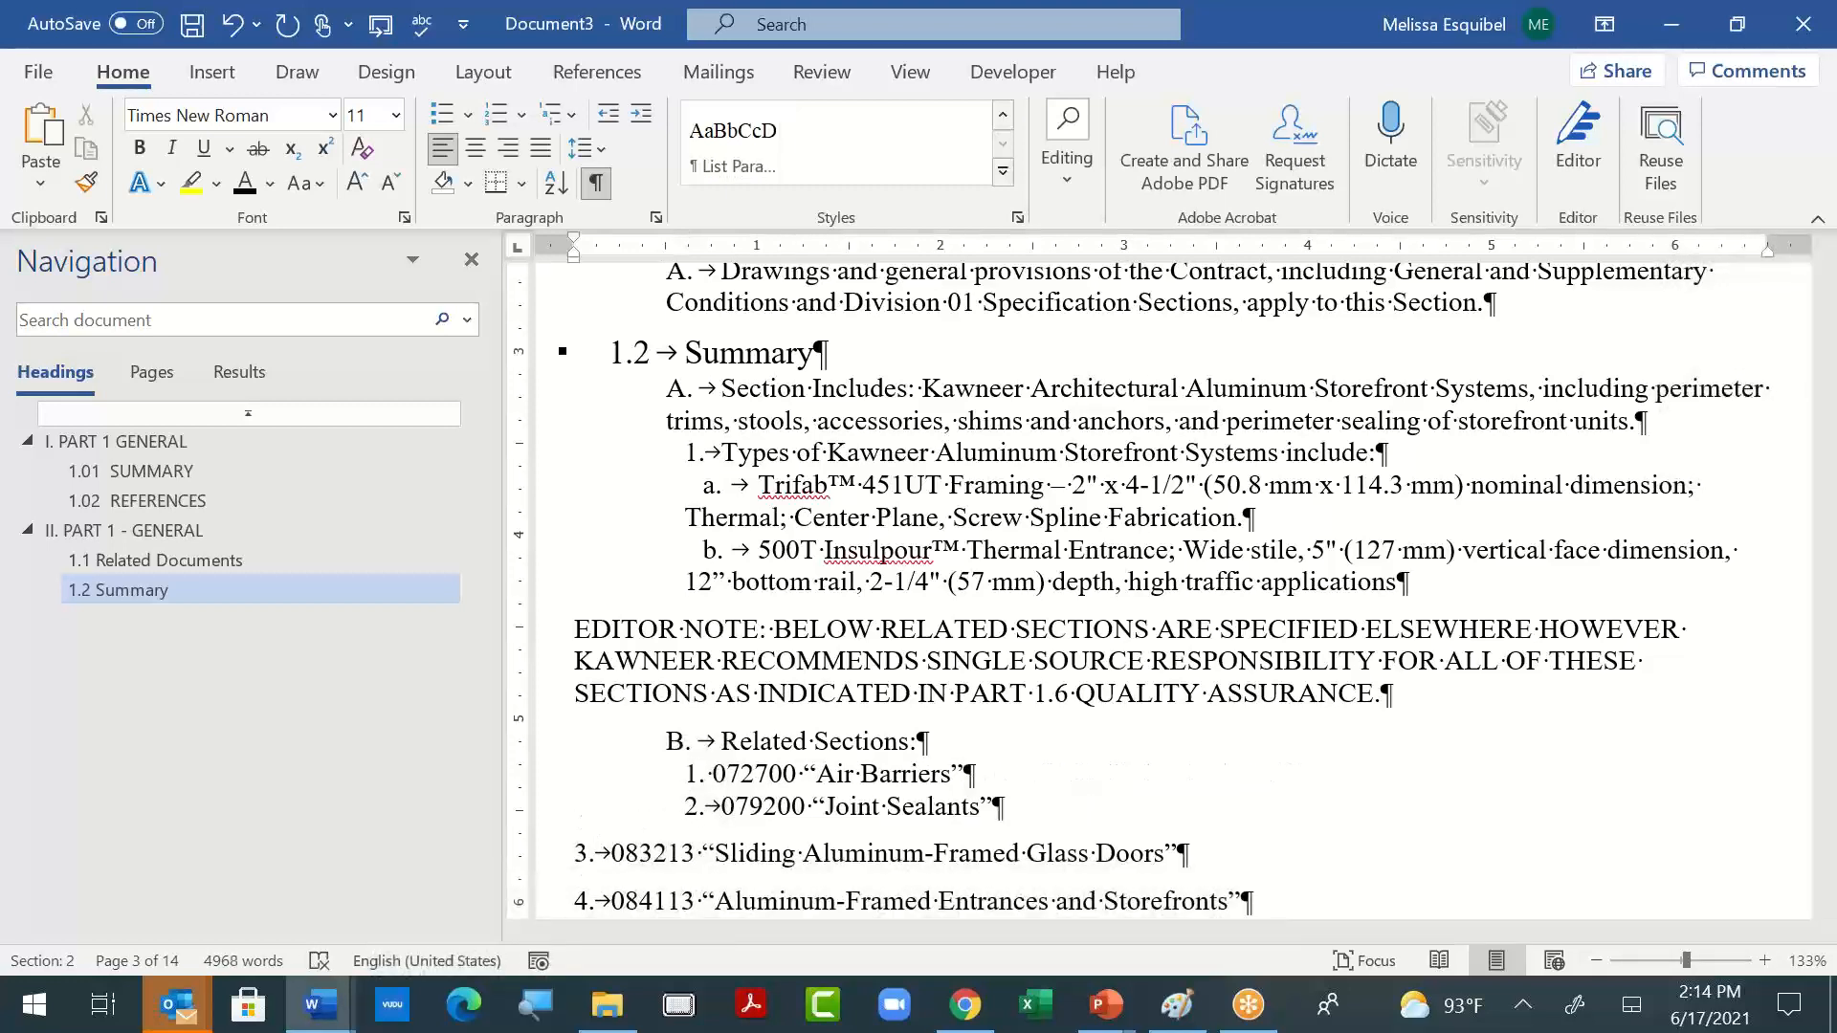
key(Right)
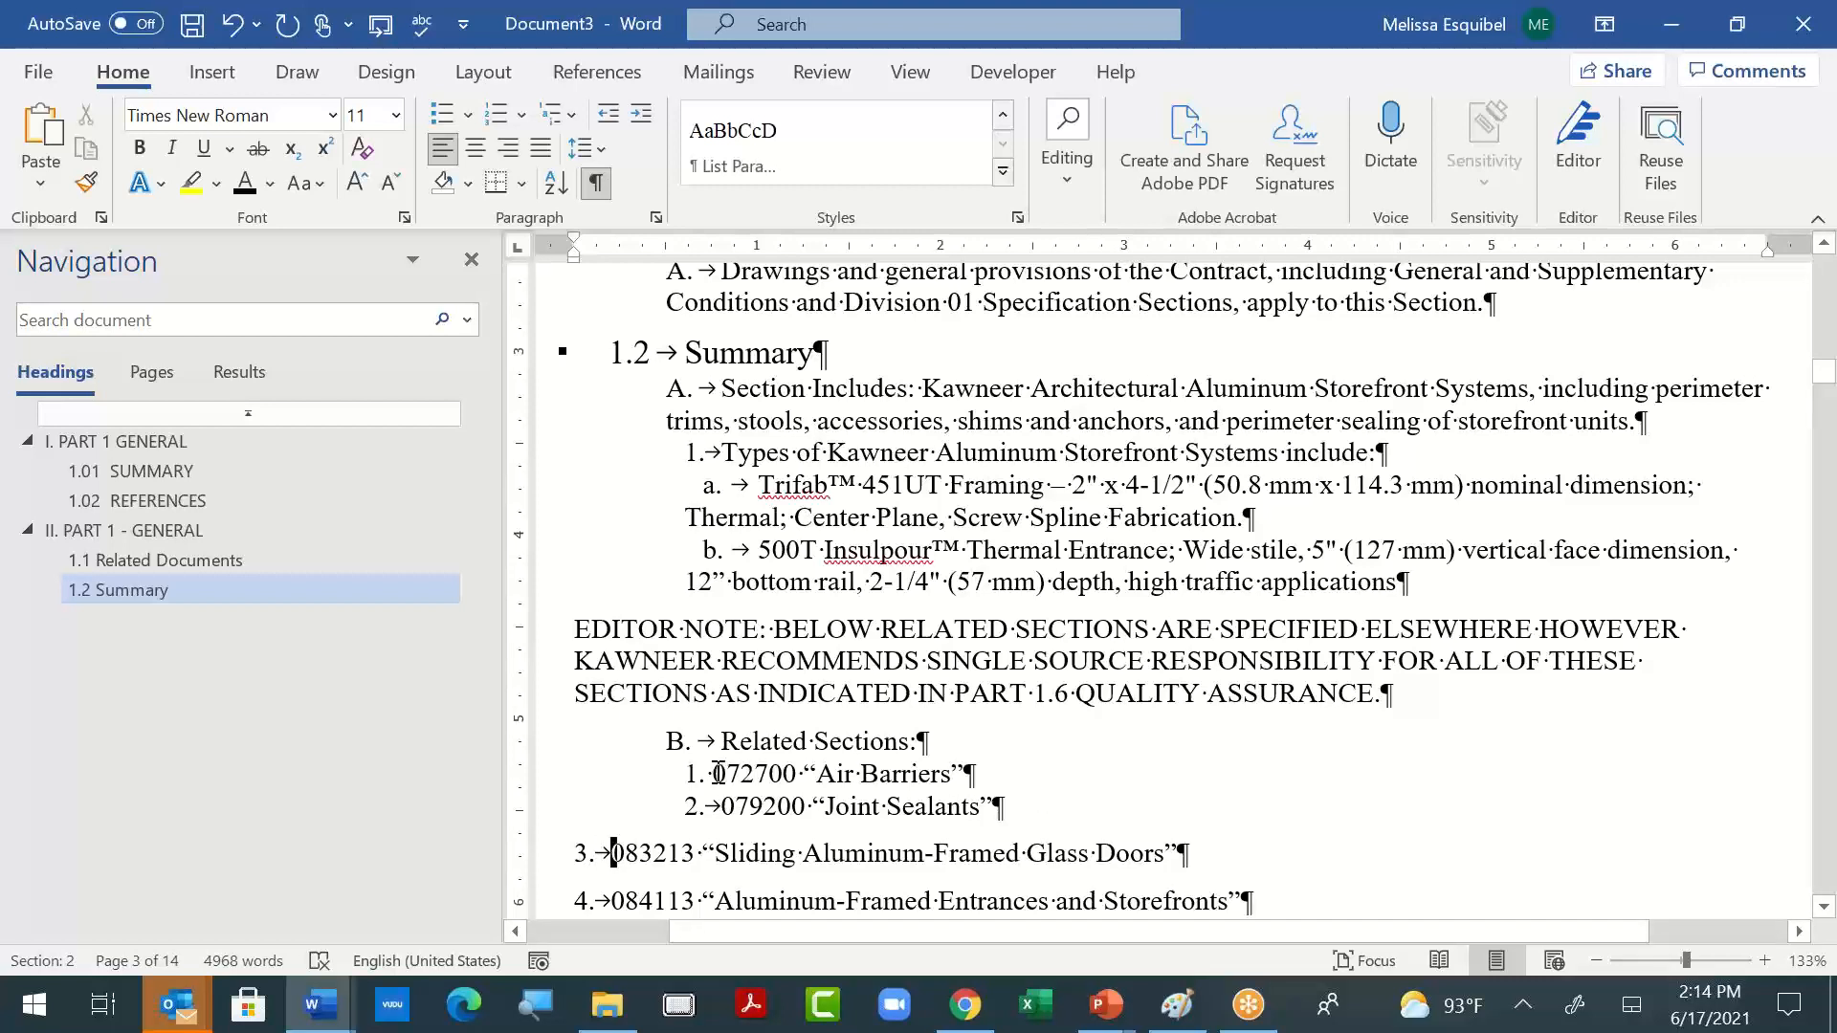
drag(712, 773, 966, 825)
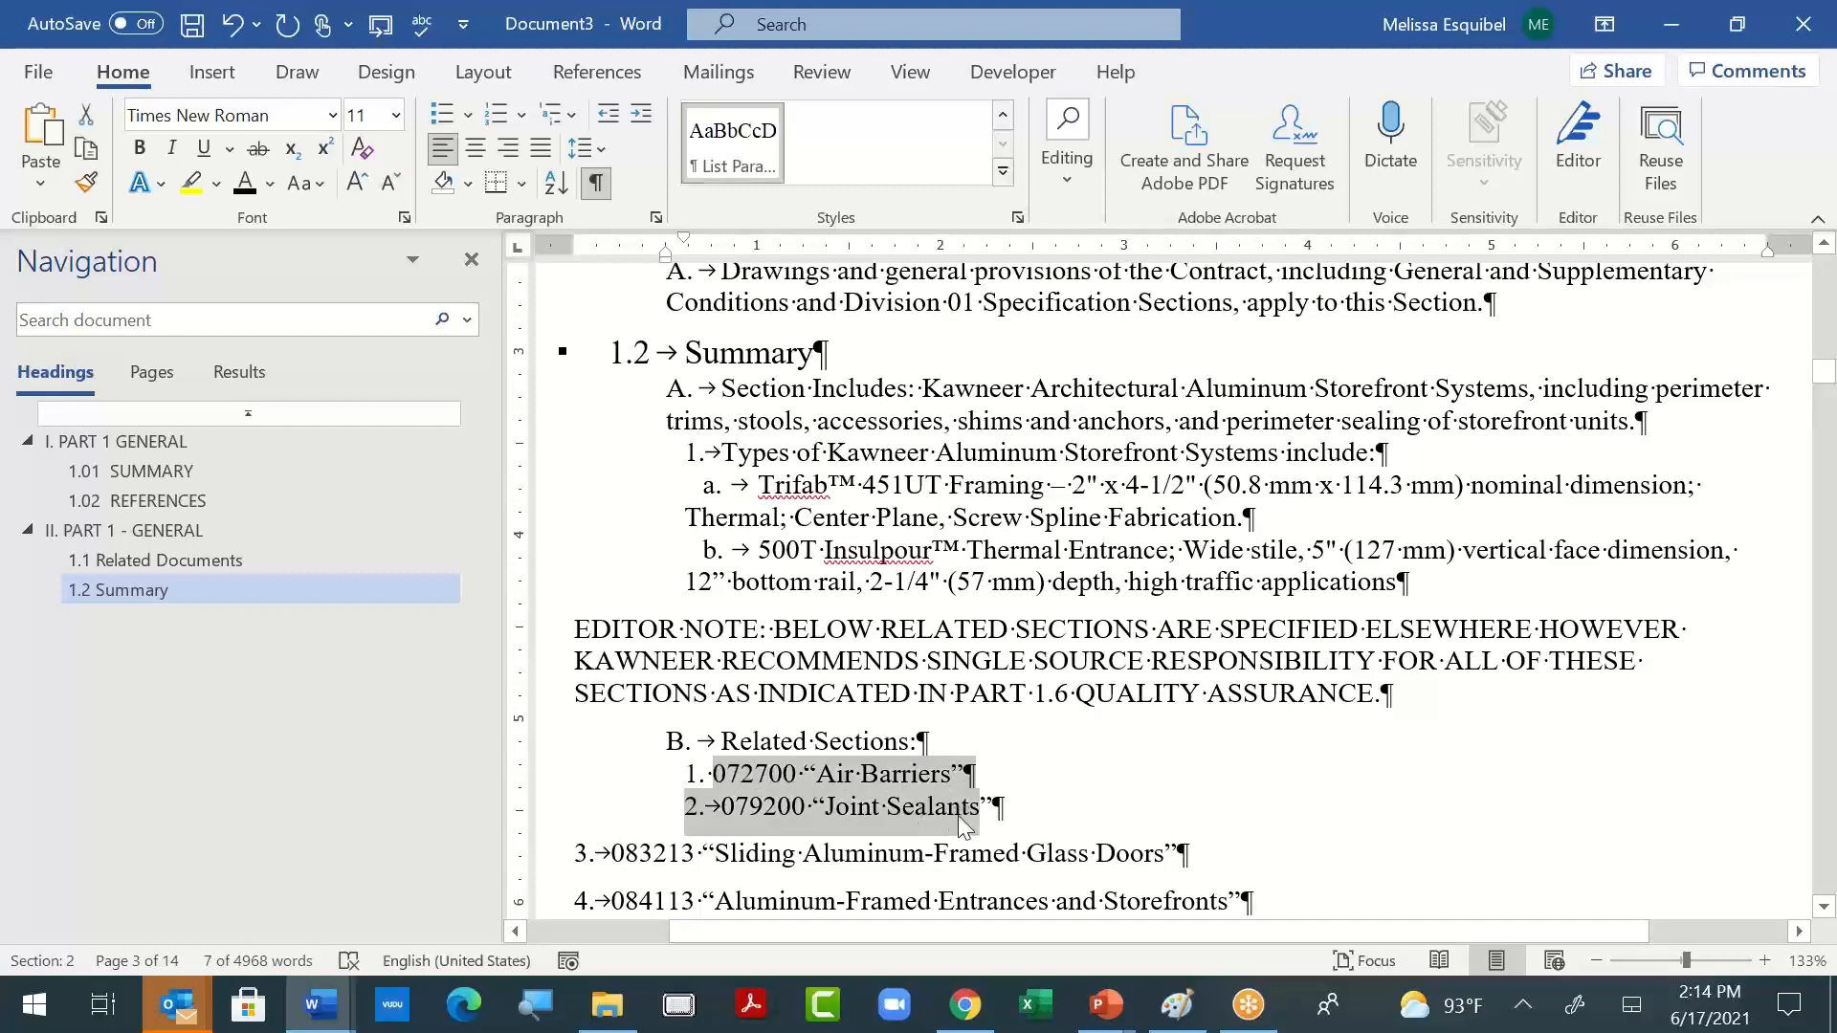
scroll(965, 824, down, 3)
drag(611, 486, 1293, 622)
key(F4)
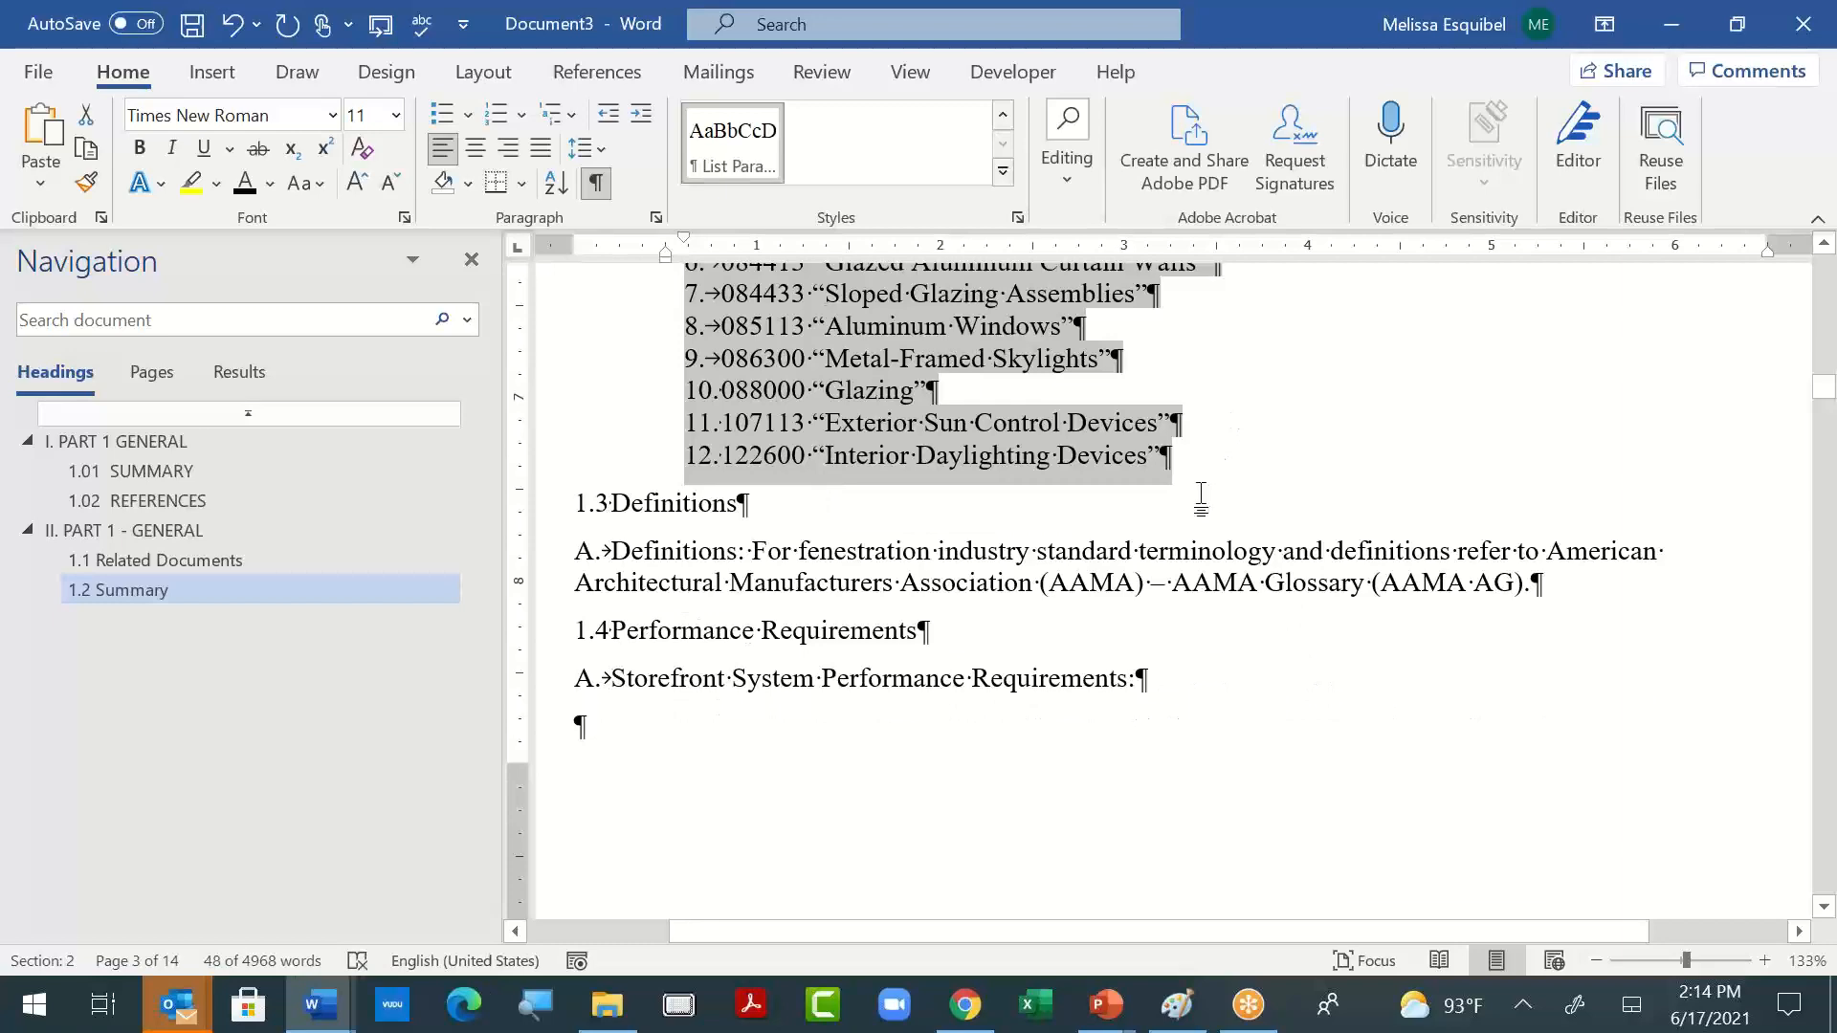
- Close the gap between items 2 and 3 by joining them and splitting them onto separate lines again
scroll(1200, 497, up, 4)
click(1082, 756)
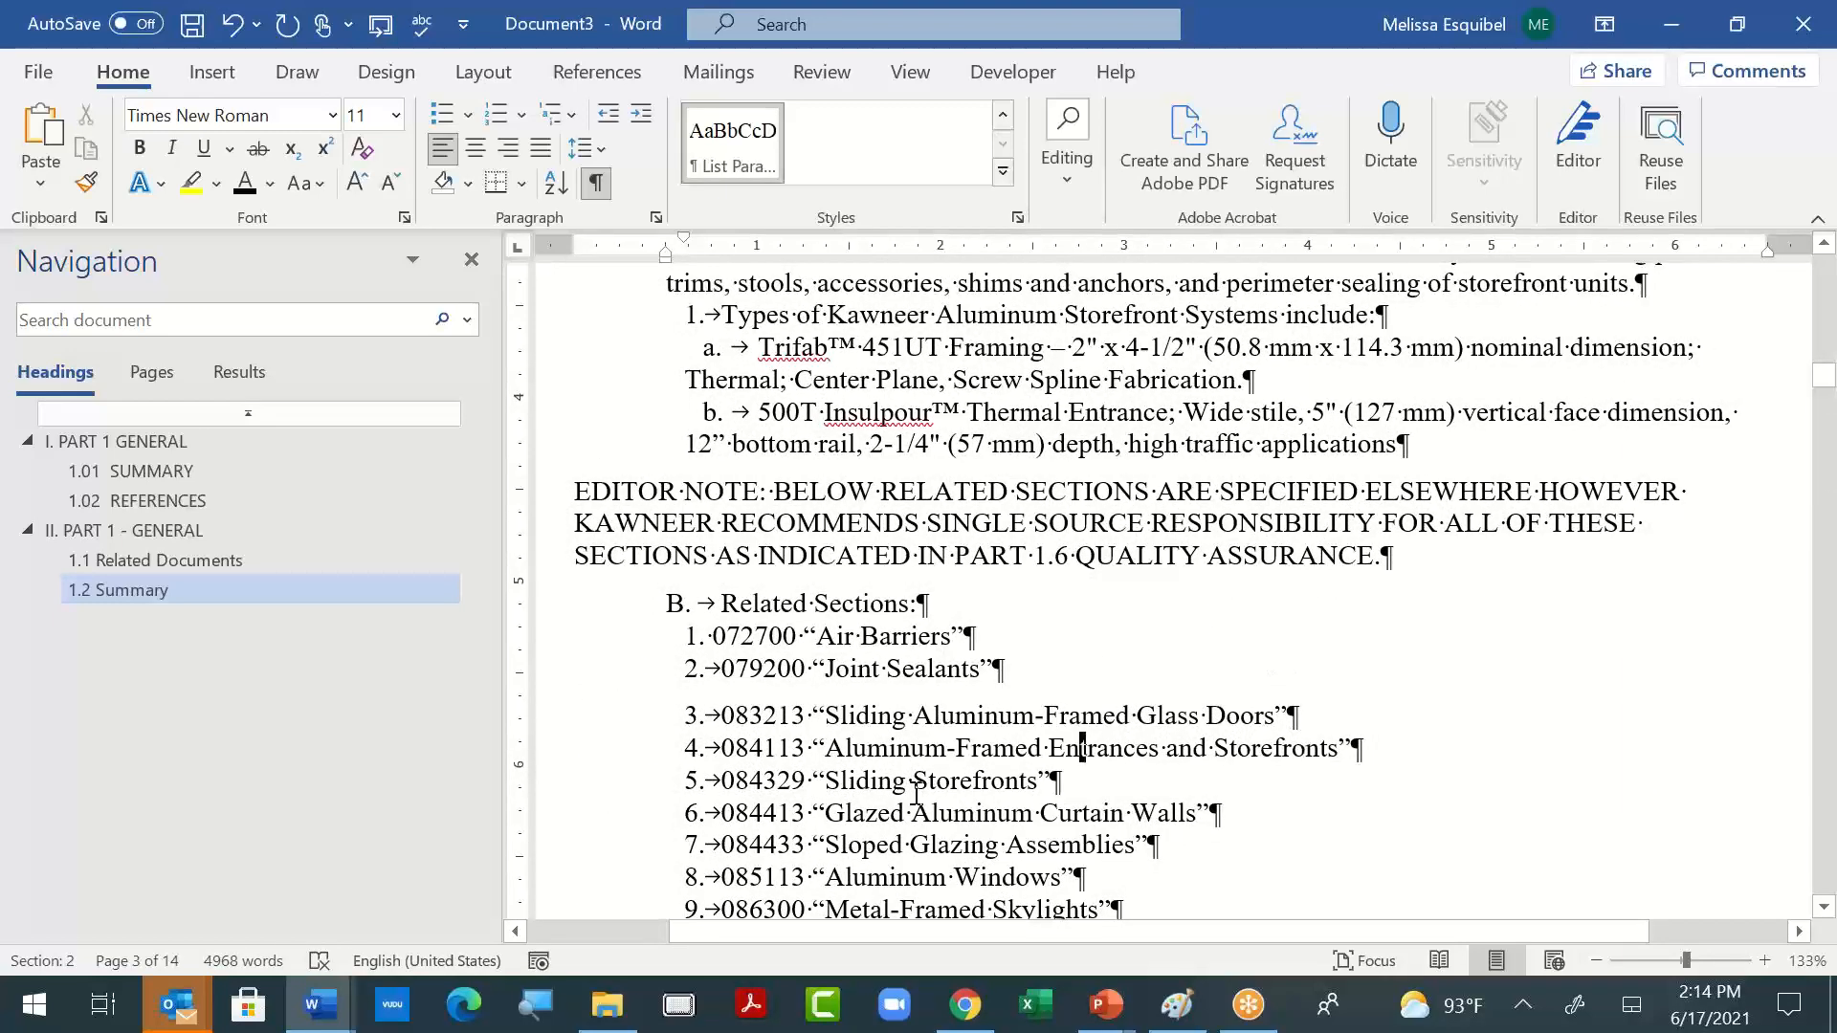
click(1001, 670)
key(Delete)
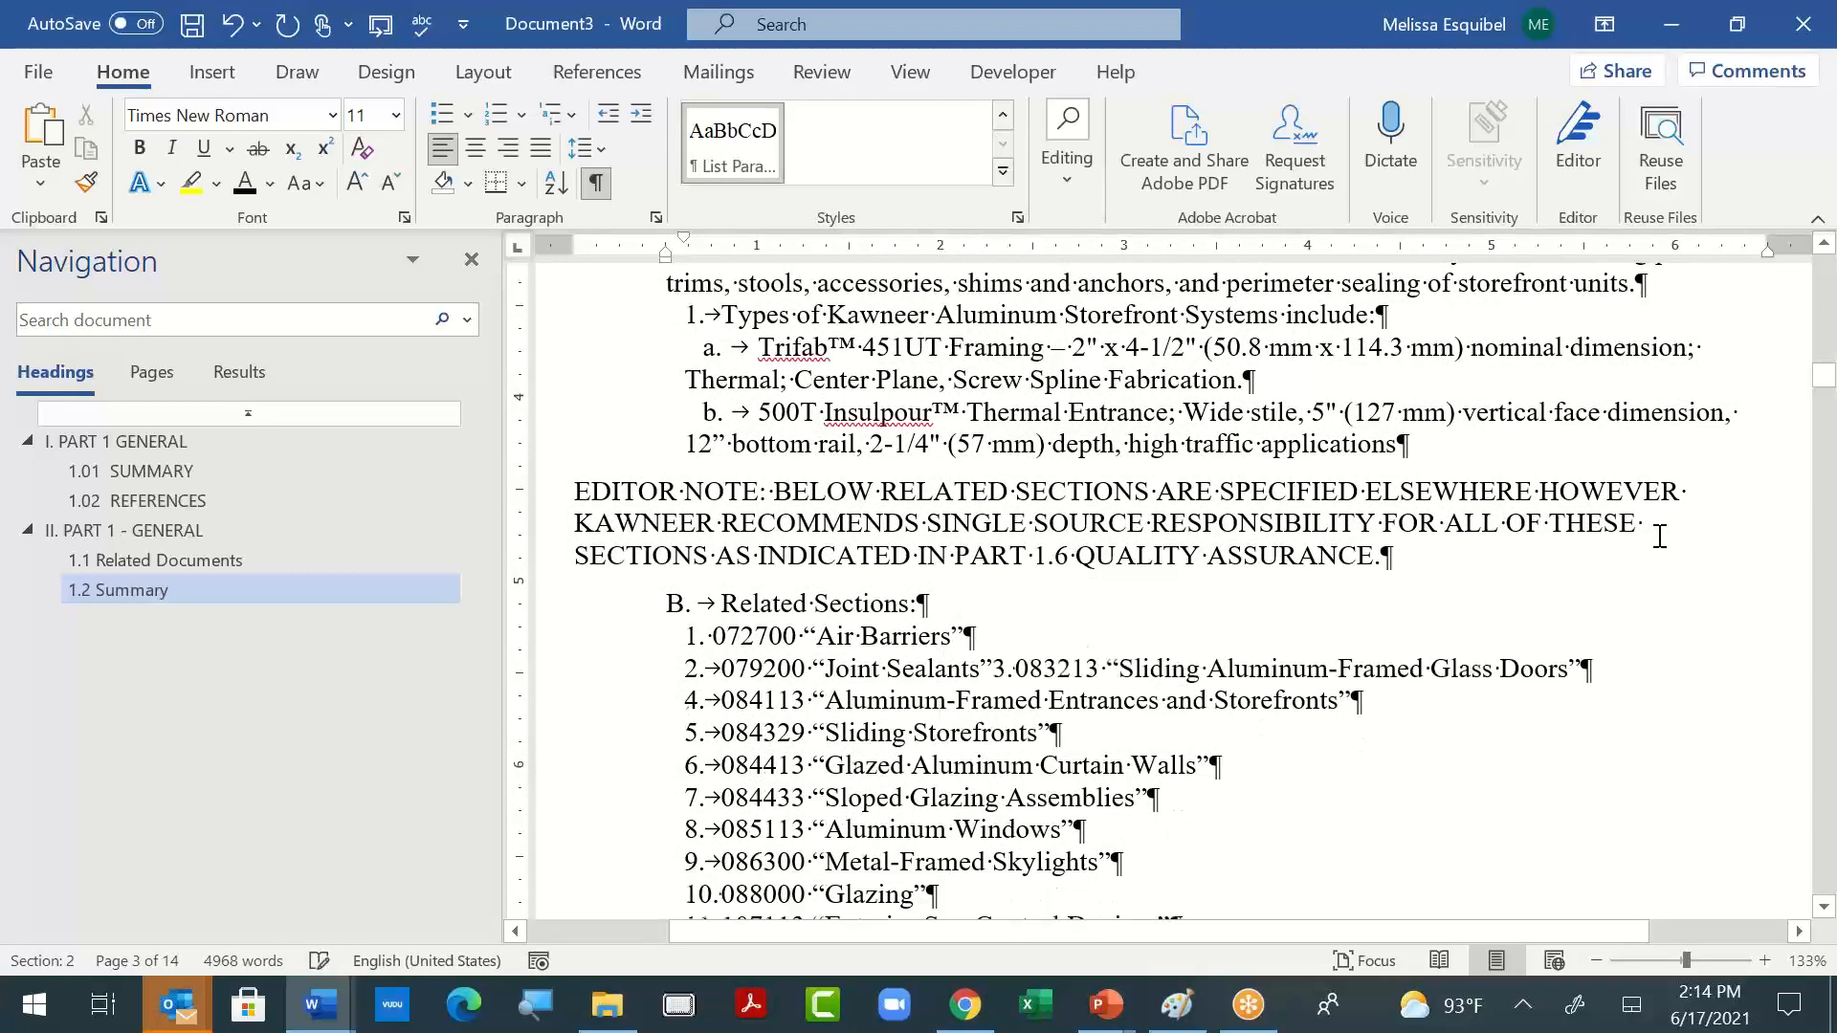
key(Return)
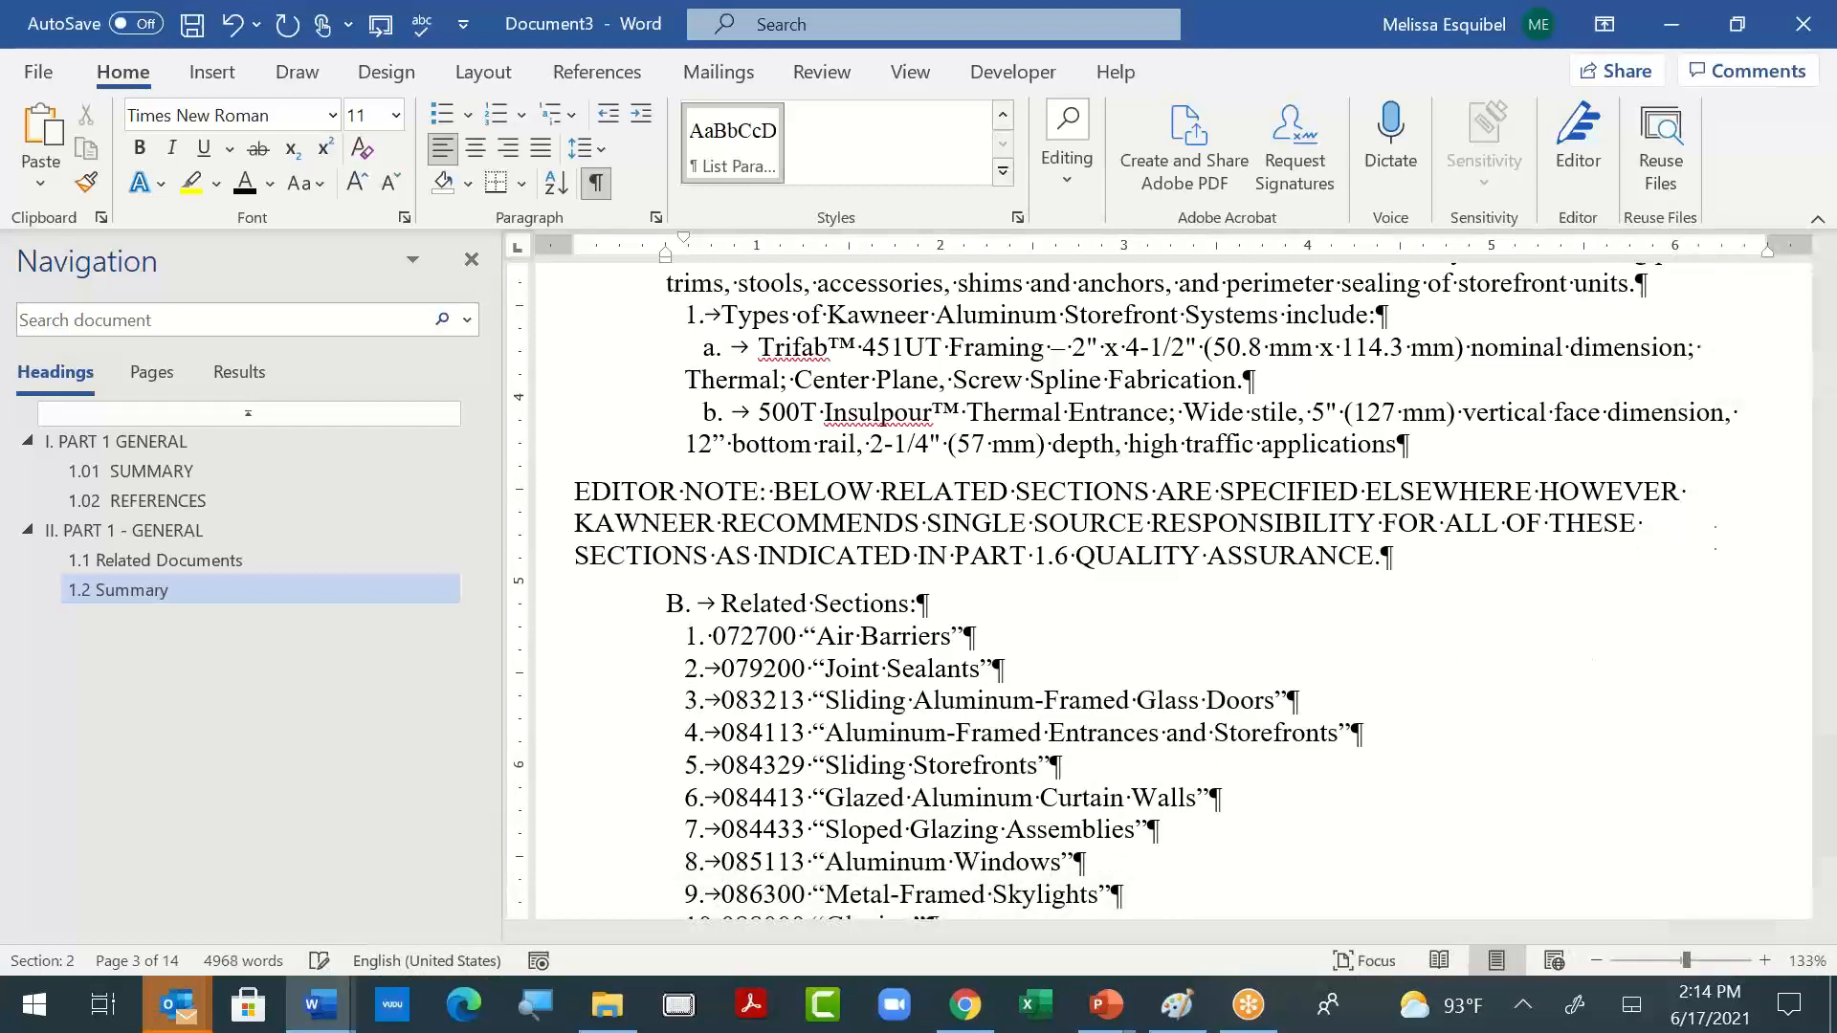
- Review the formatting of Section 084113 from its title through Performance Requirements, then place the cursor in the section title
scroll(1302, 757, up, 15)
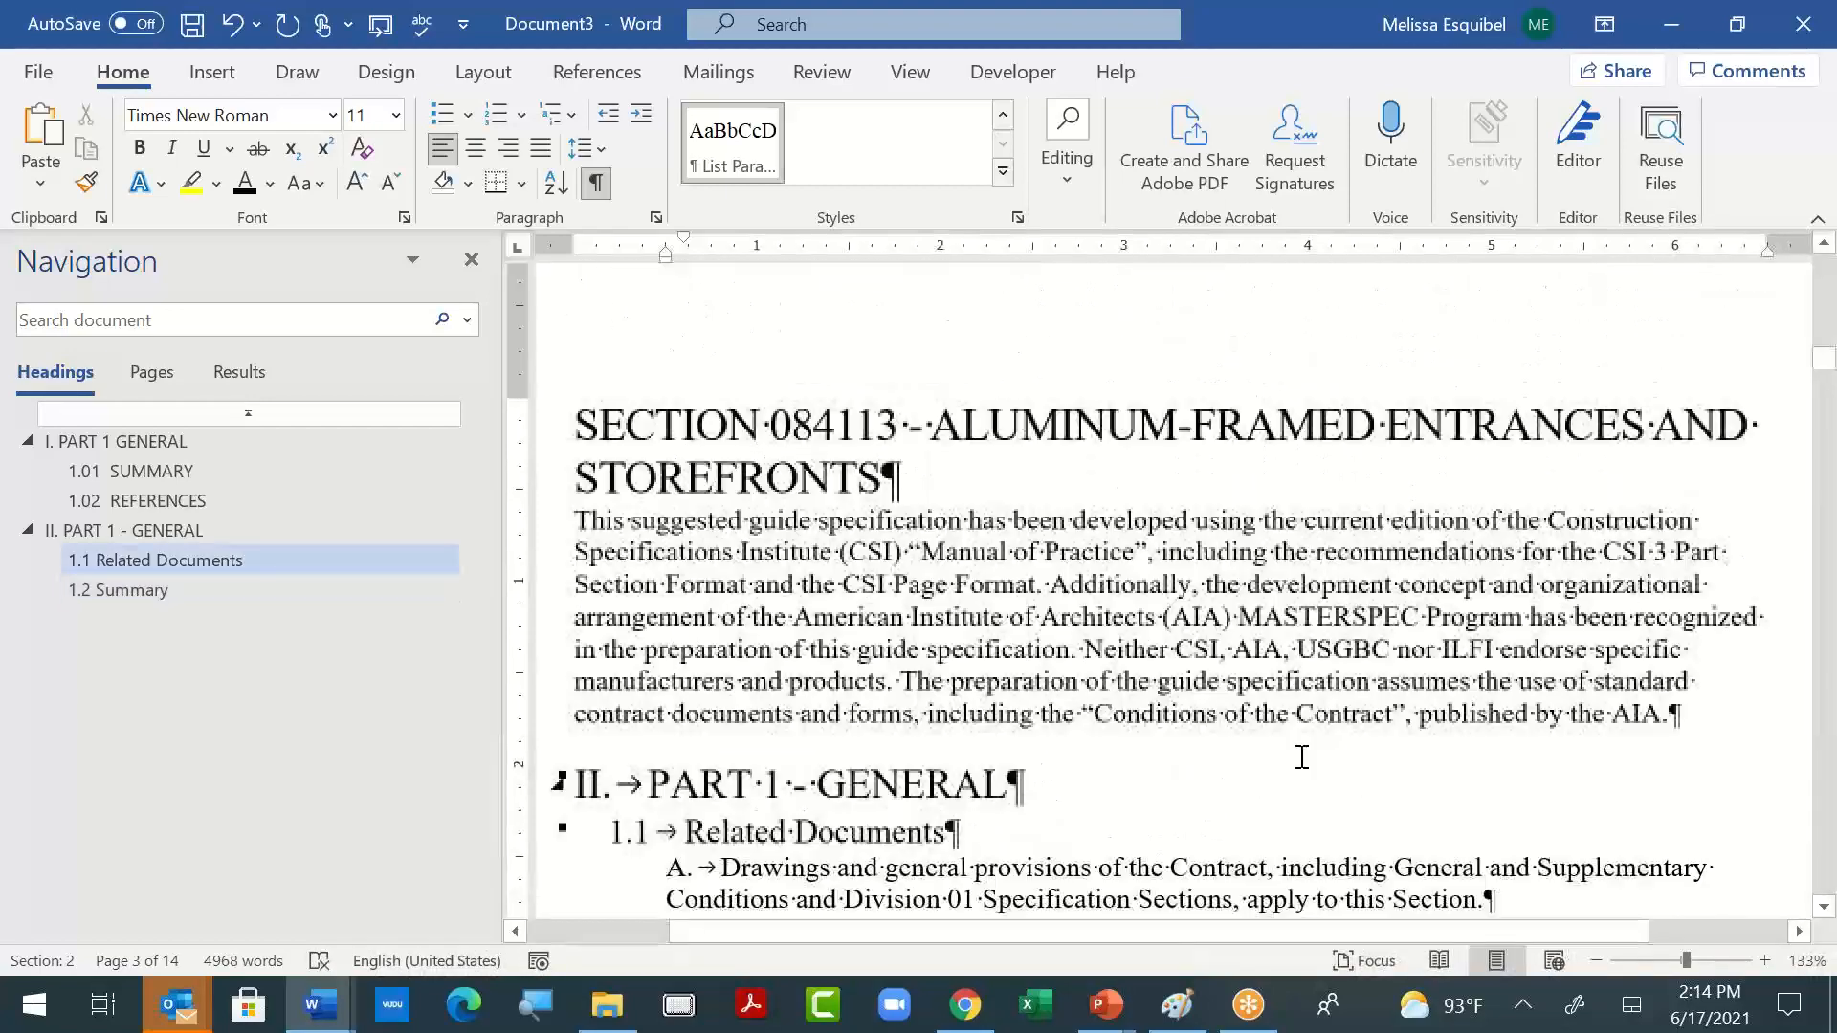
scroll(1302, 757, down, 15)
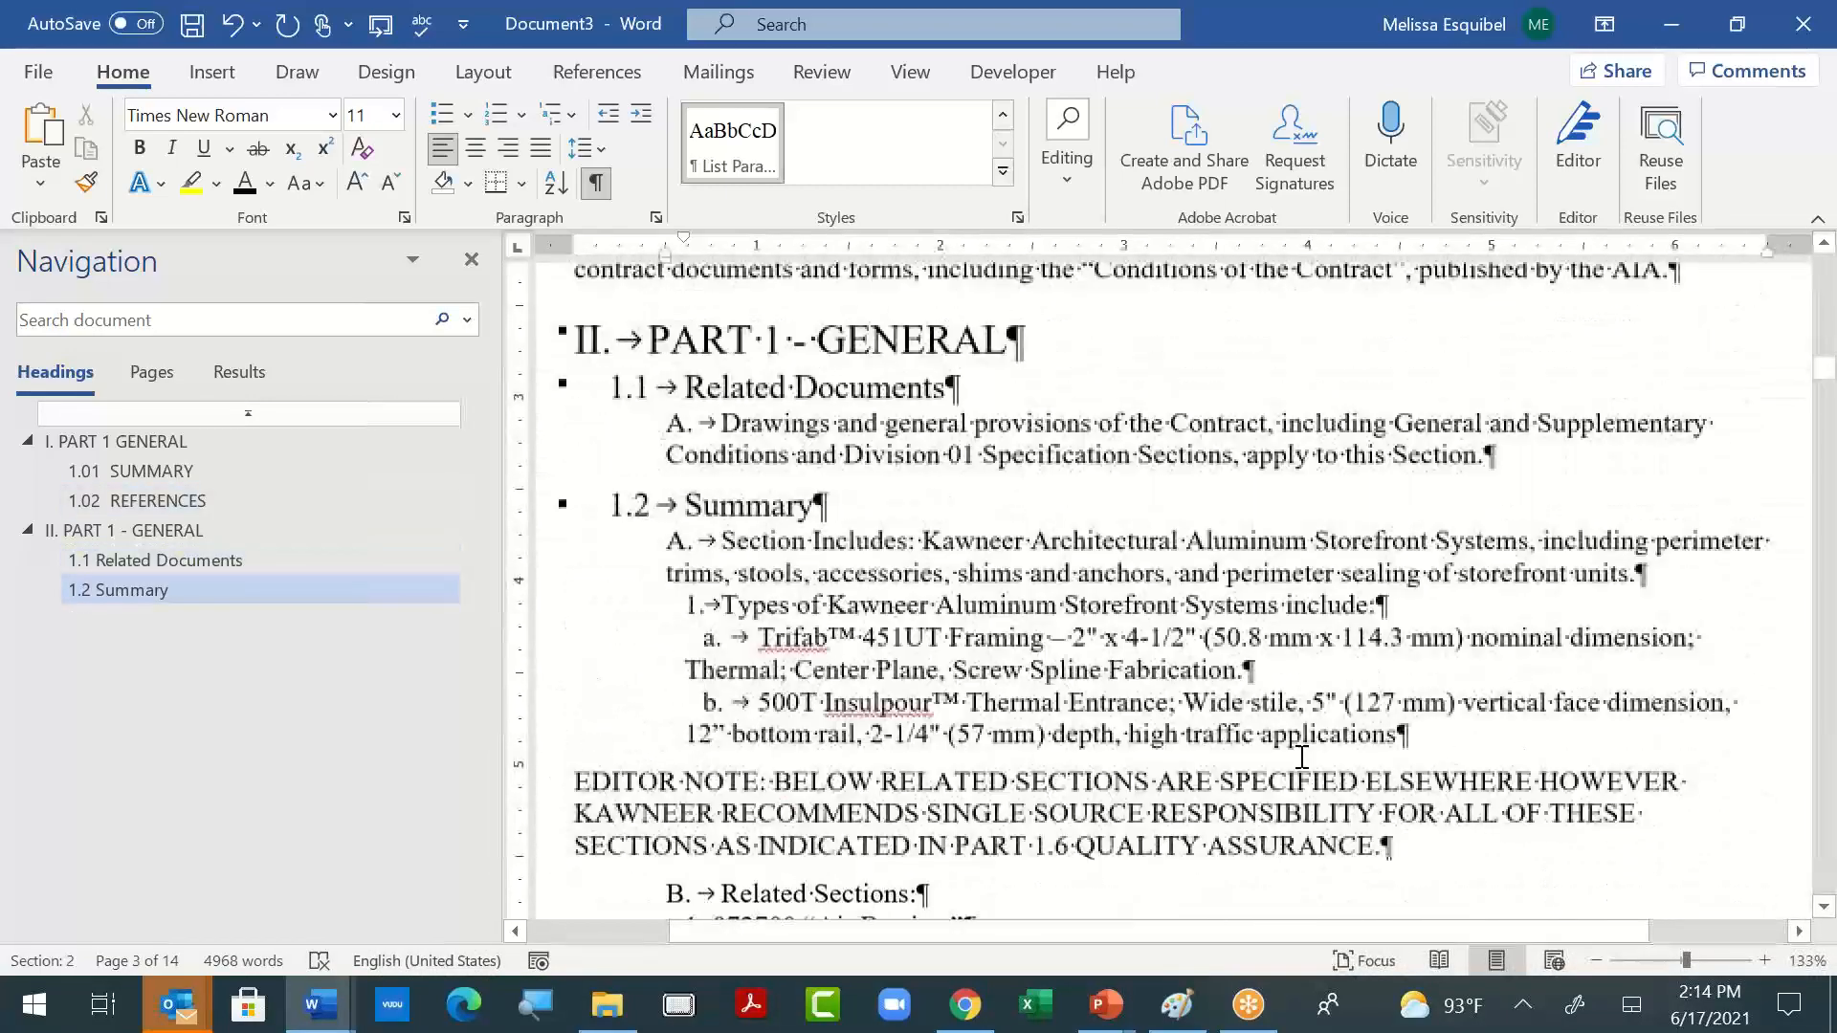
scroll(1302, 757, down, 4)
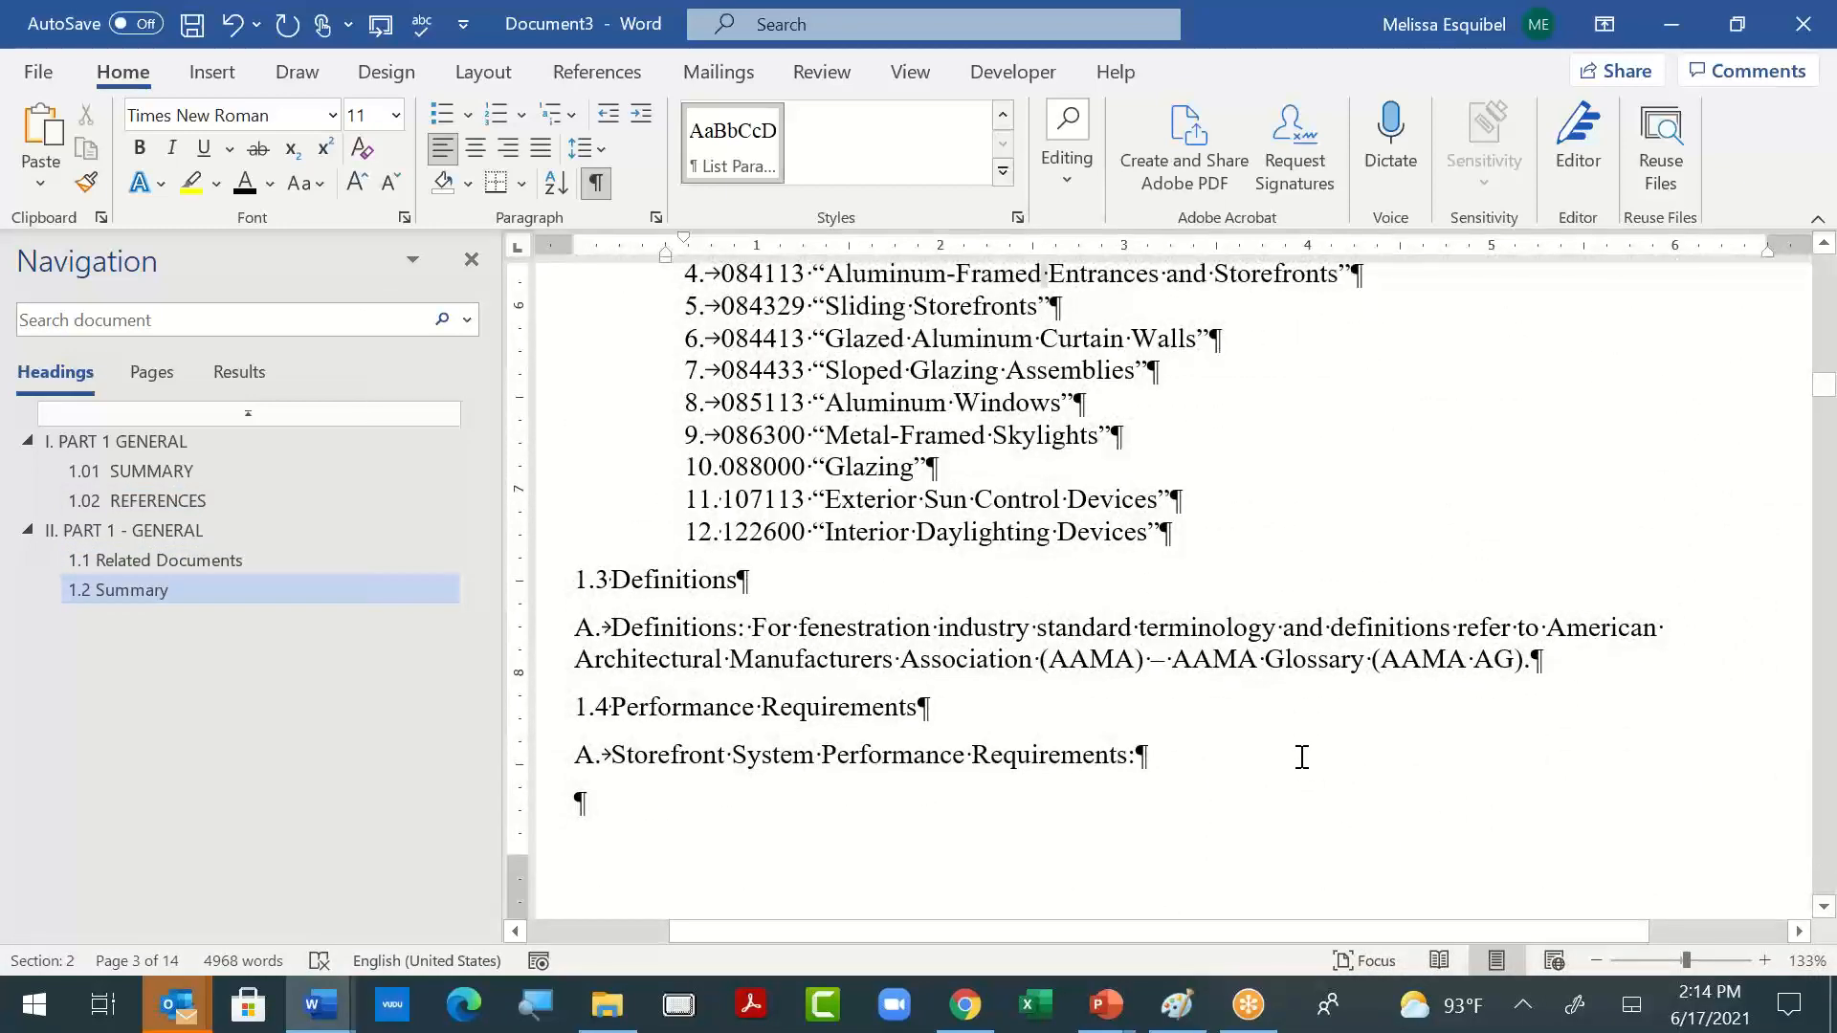
scroll(1302, 757, up, 18)
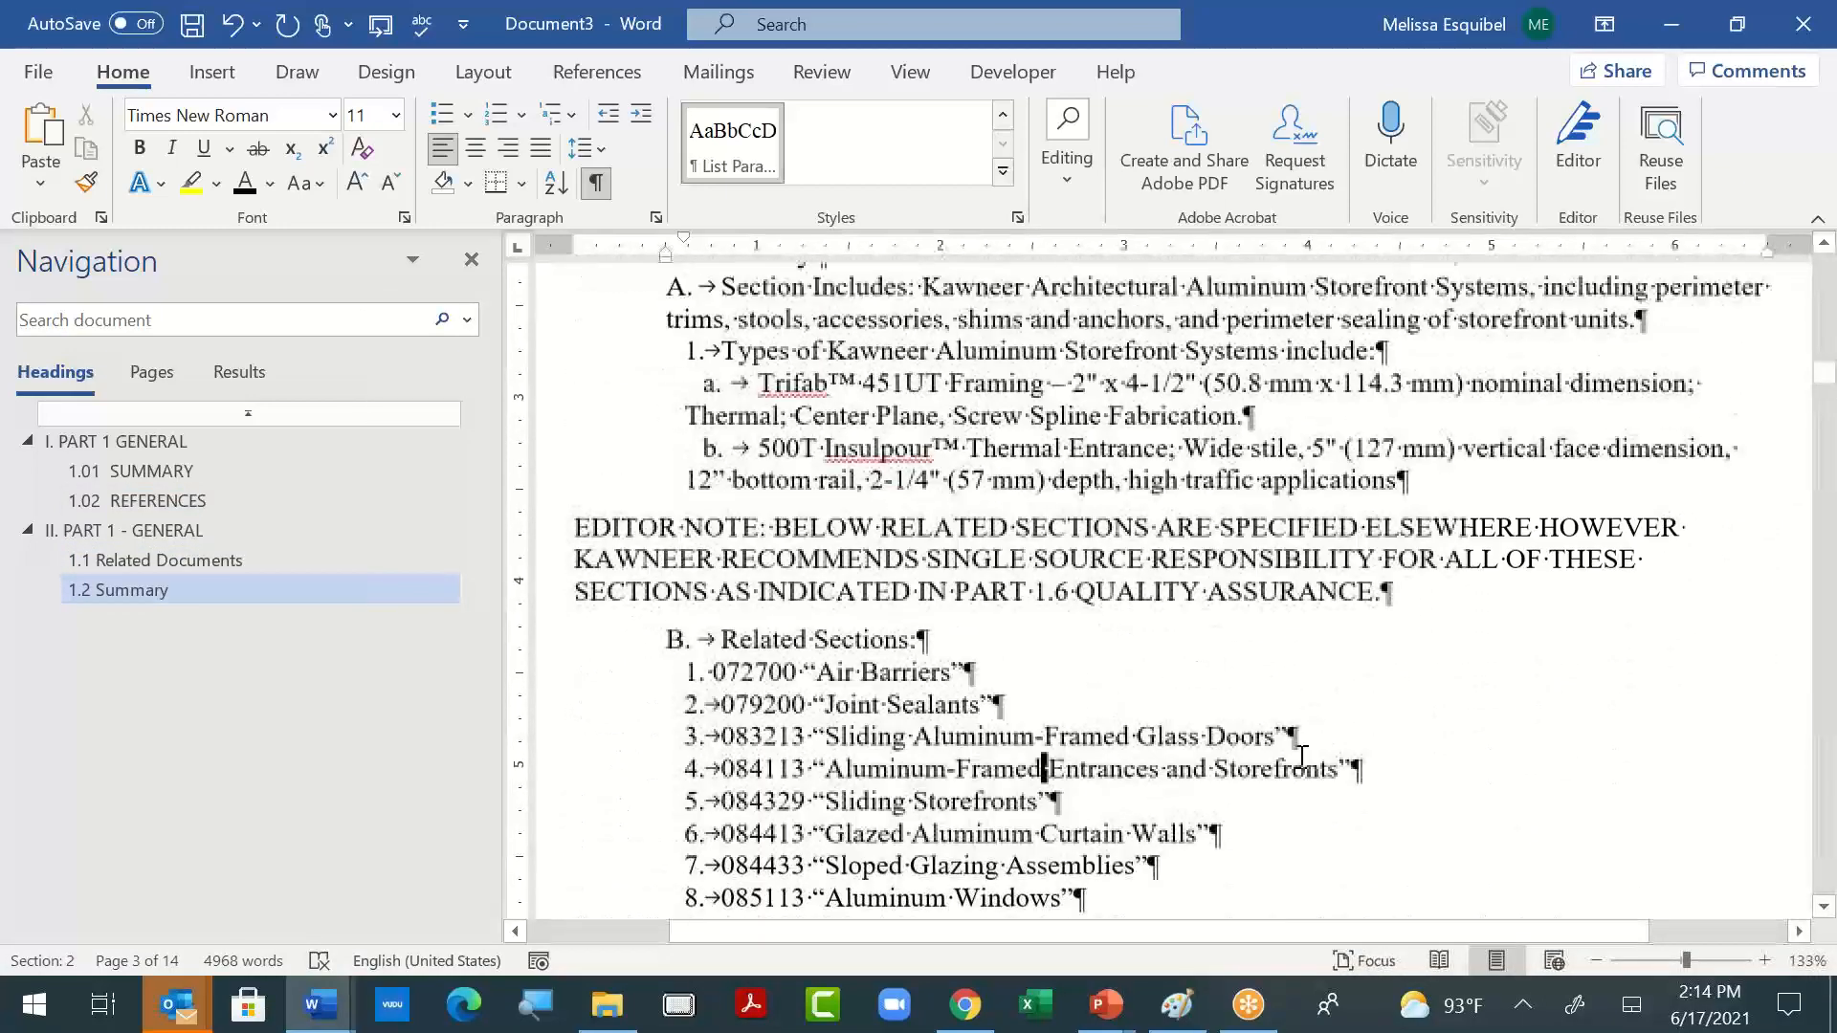
scroll(1302, 757, up, 3)
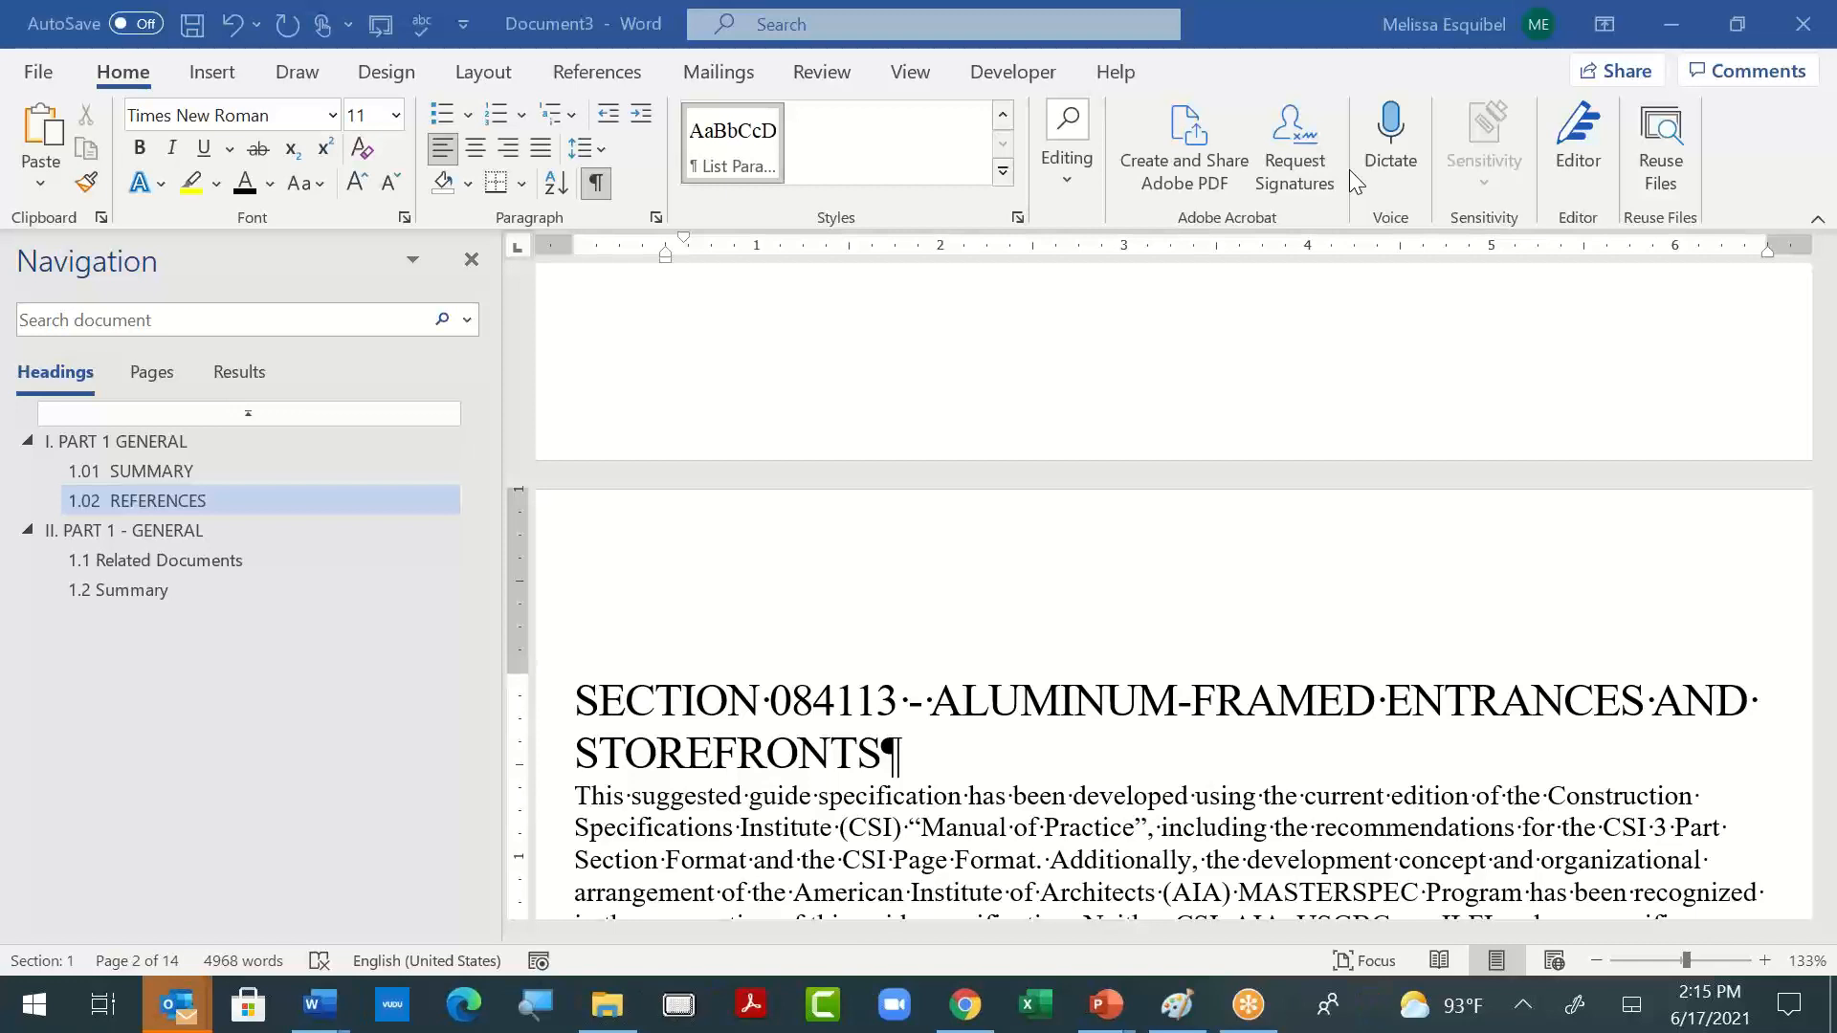
click(1509, 344)
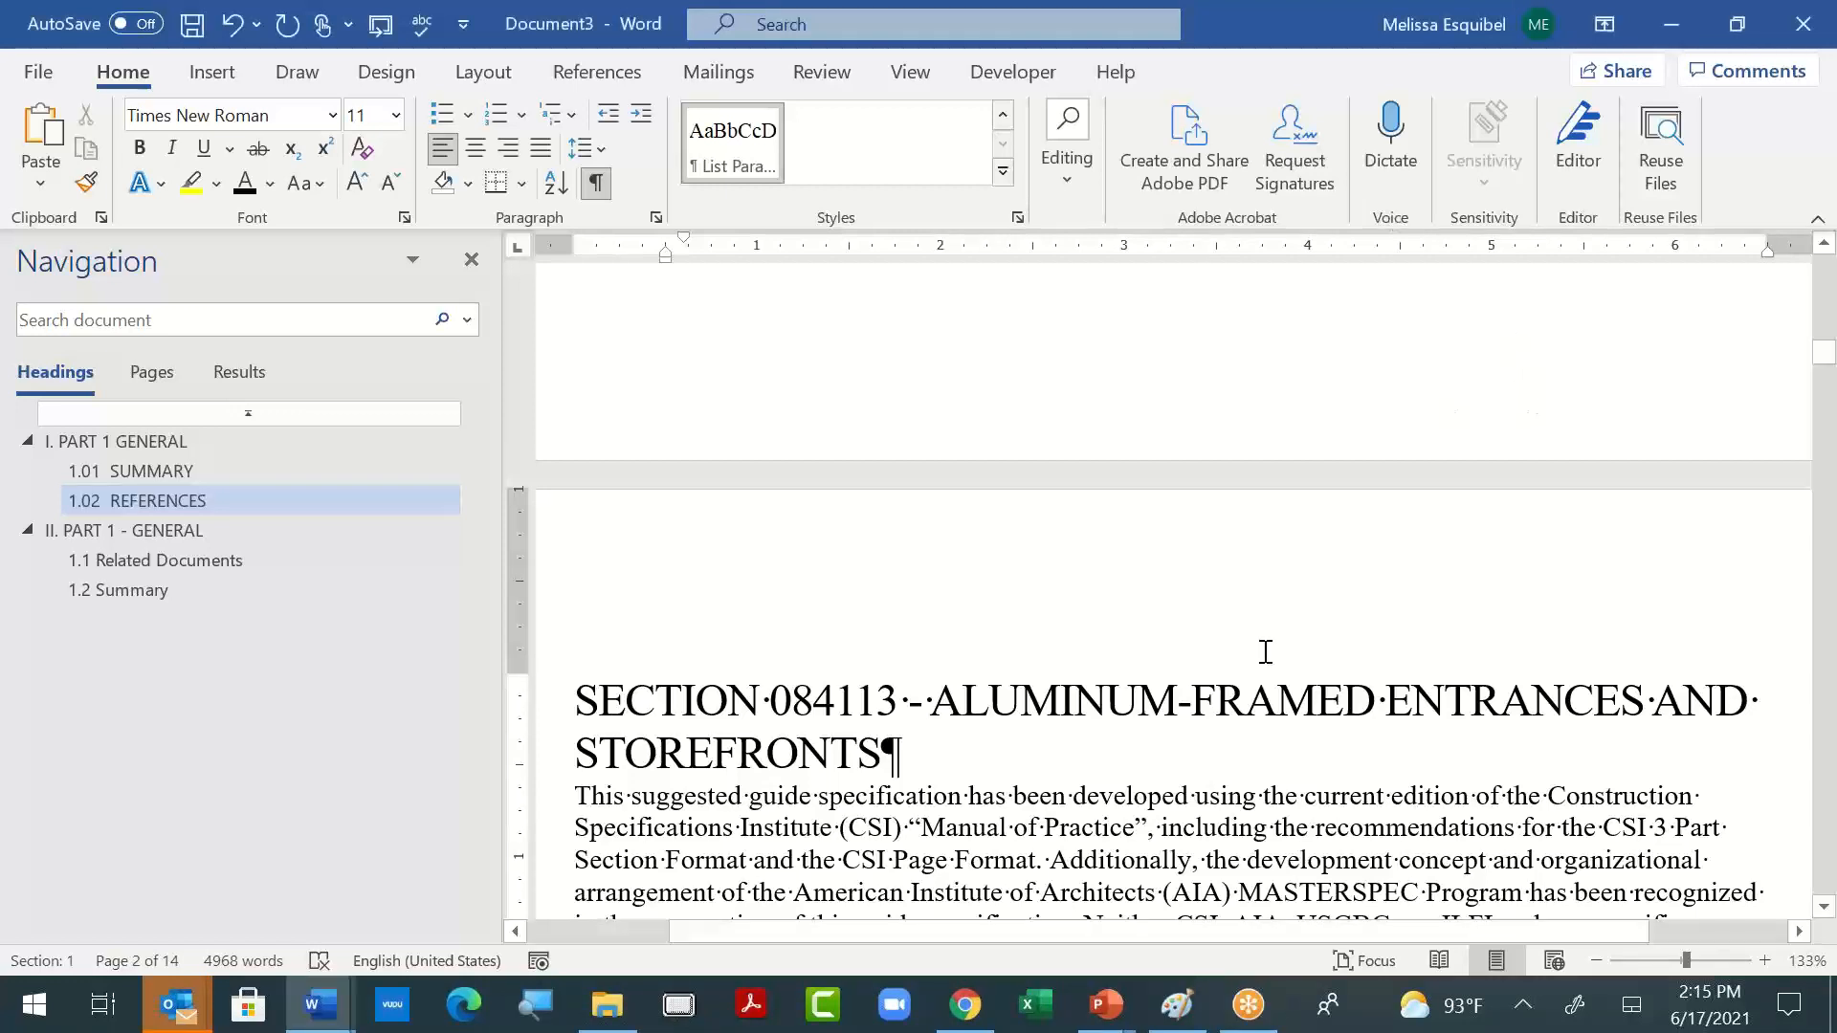
click(1237, 716)
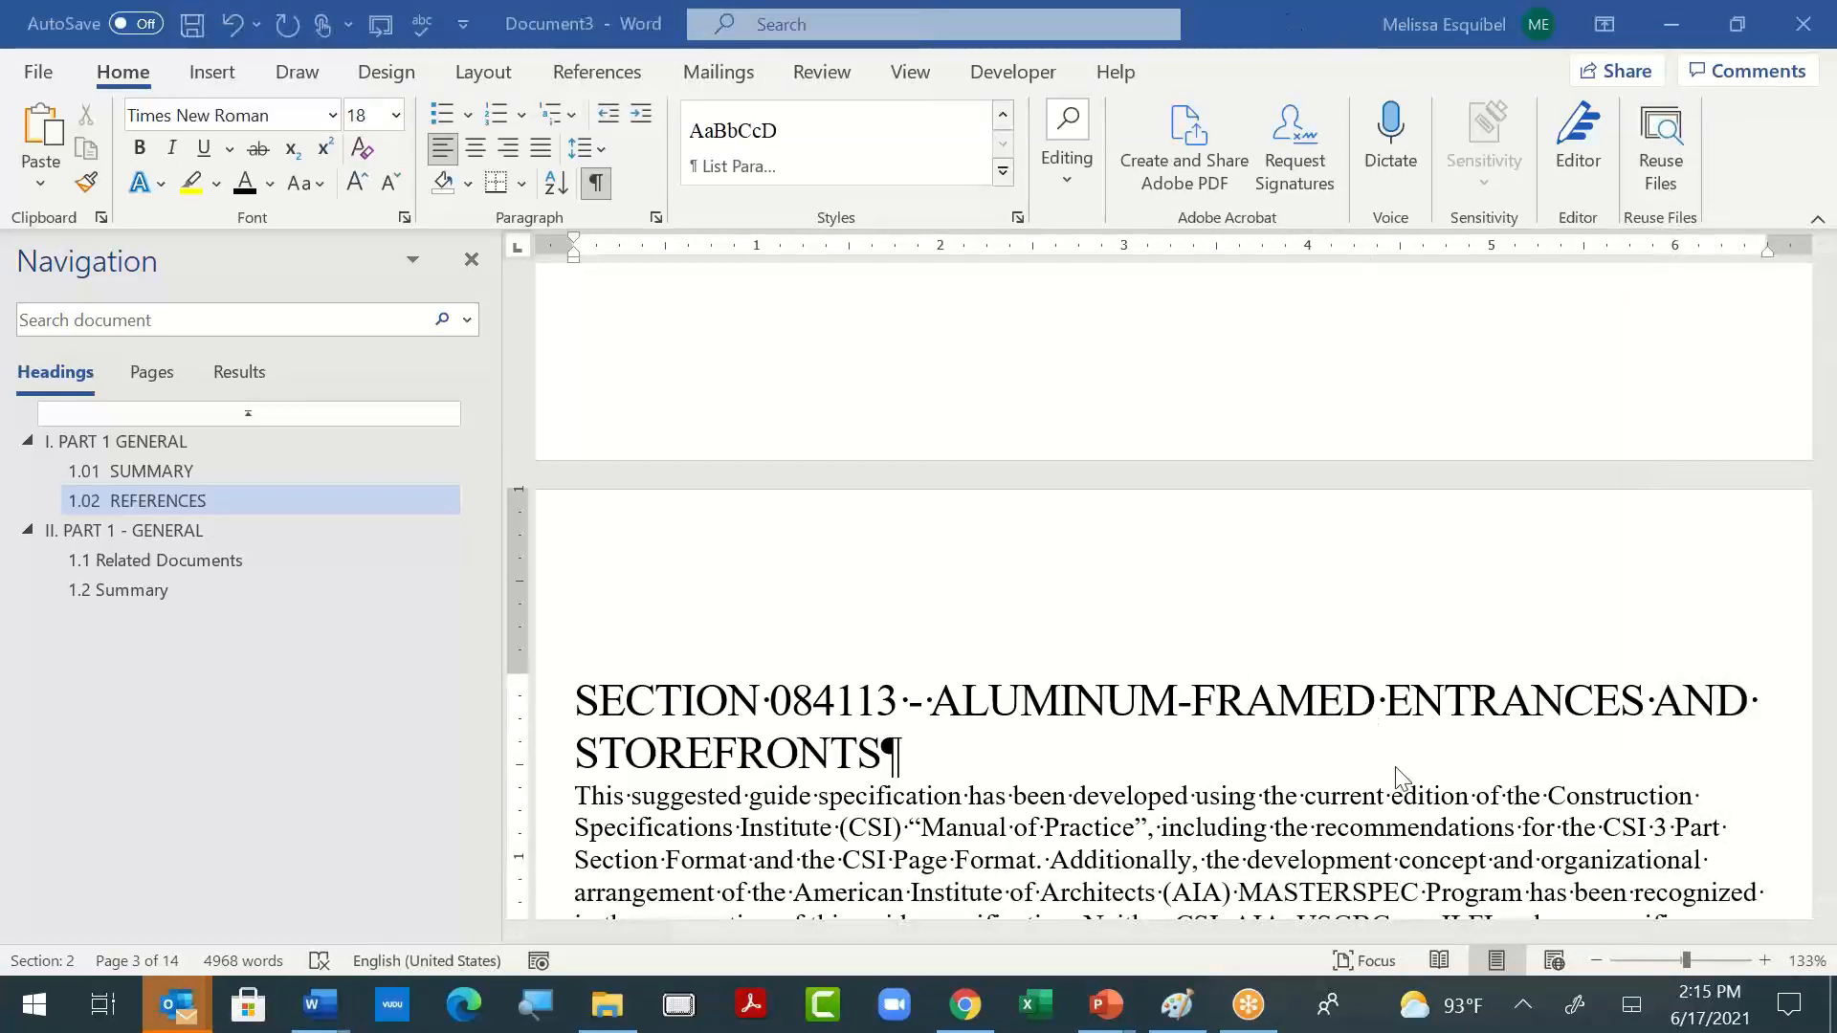
- Save the document in the Documents folder as "practice SDASEA 1"
click(42, 74)
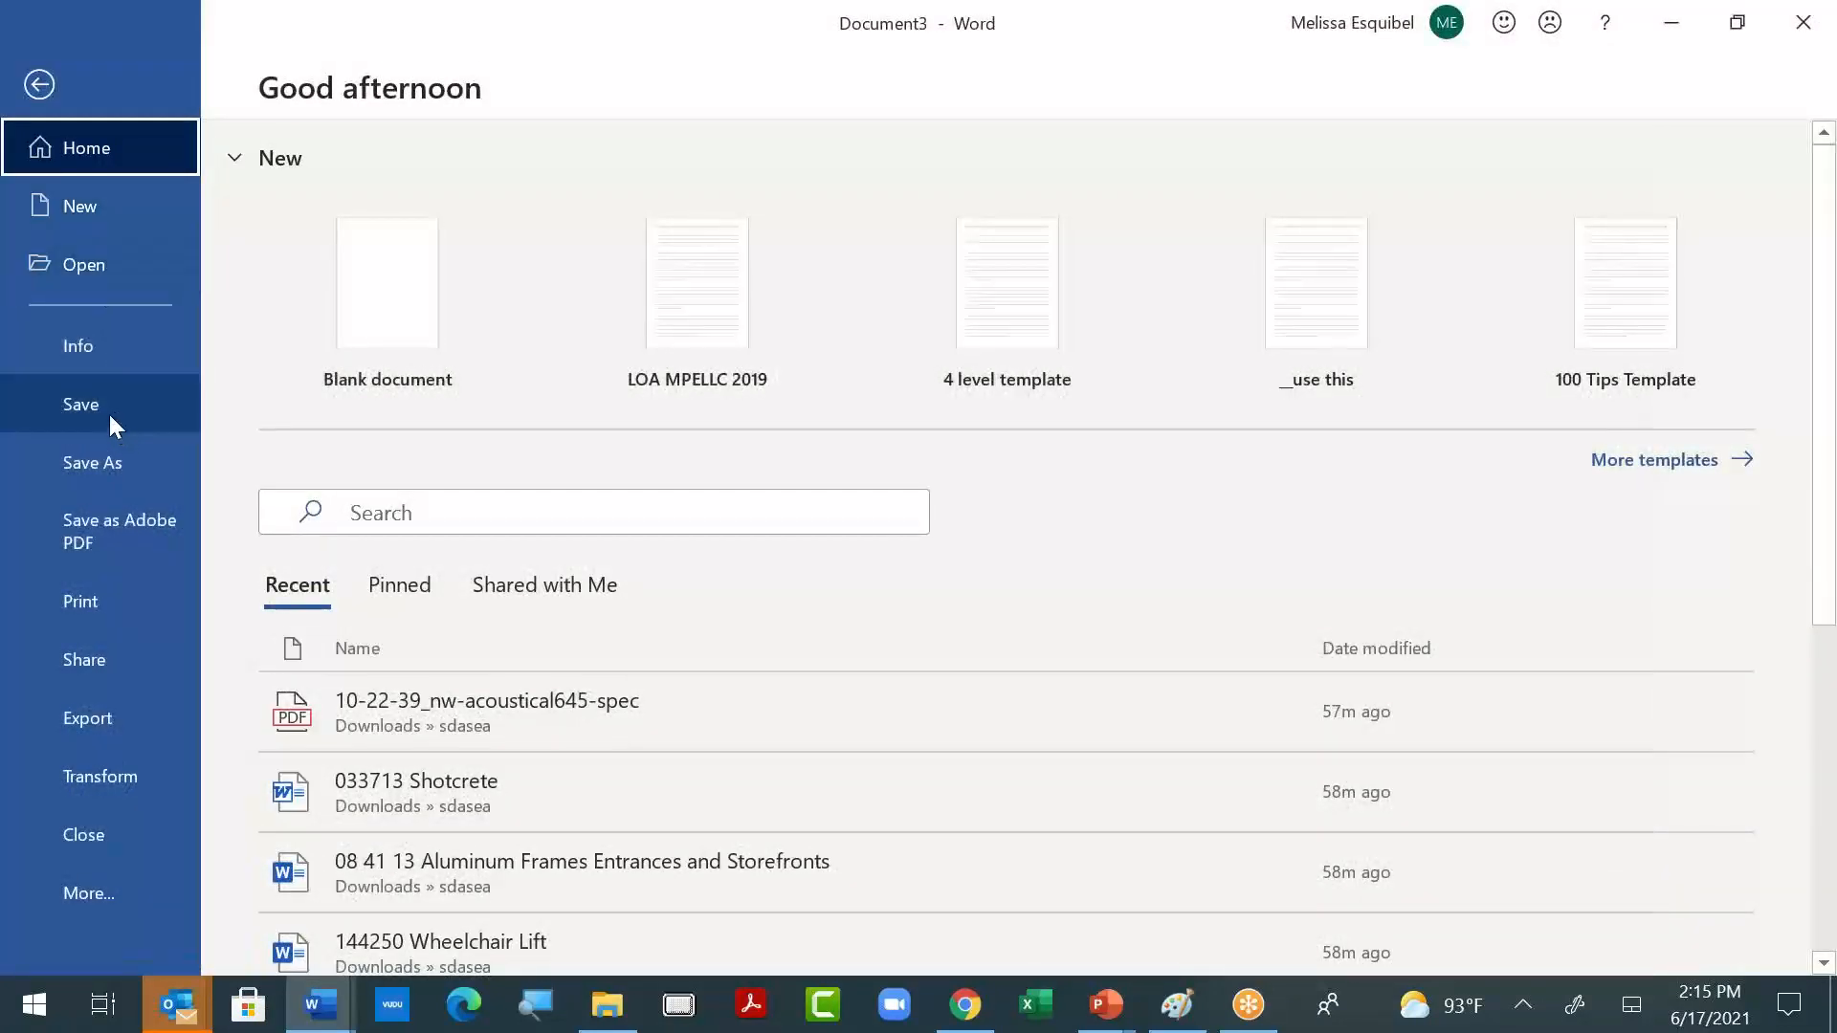
click(110, 417)
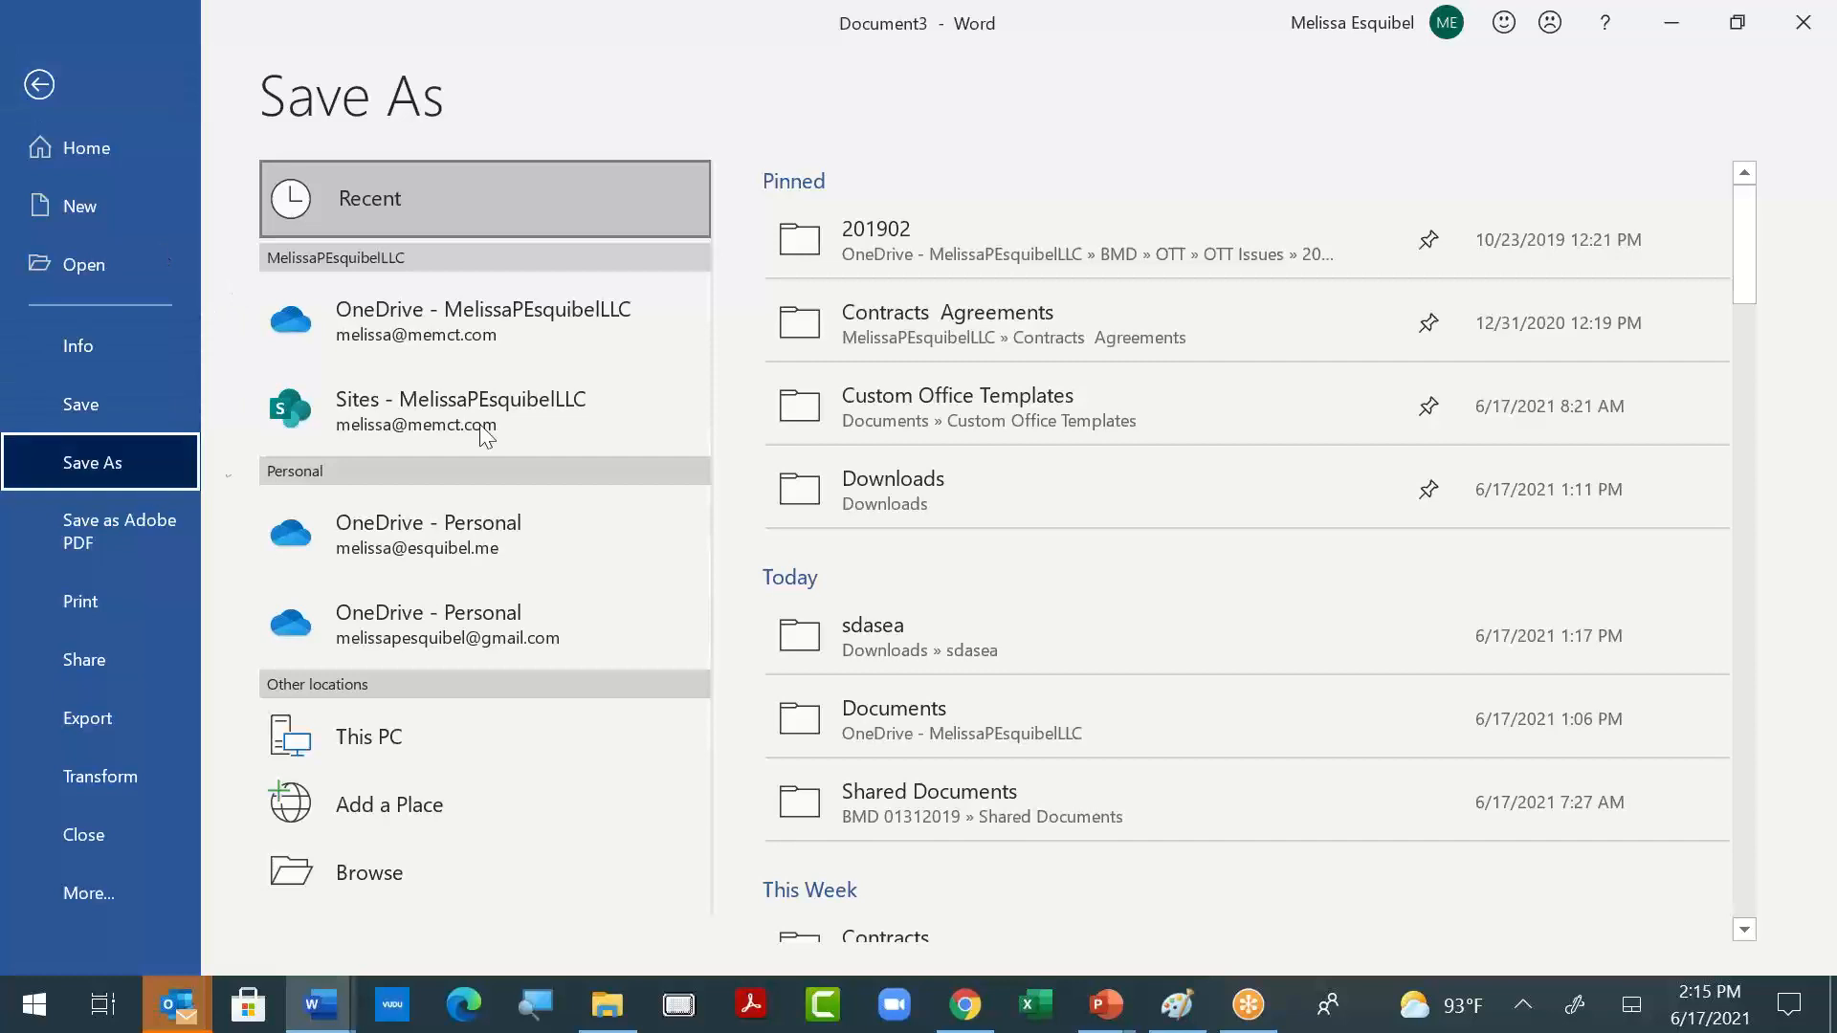
click(354, 869)
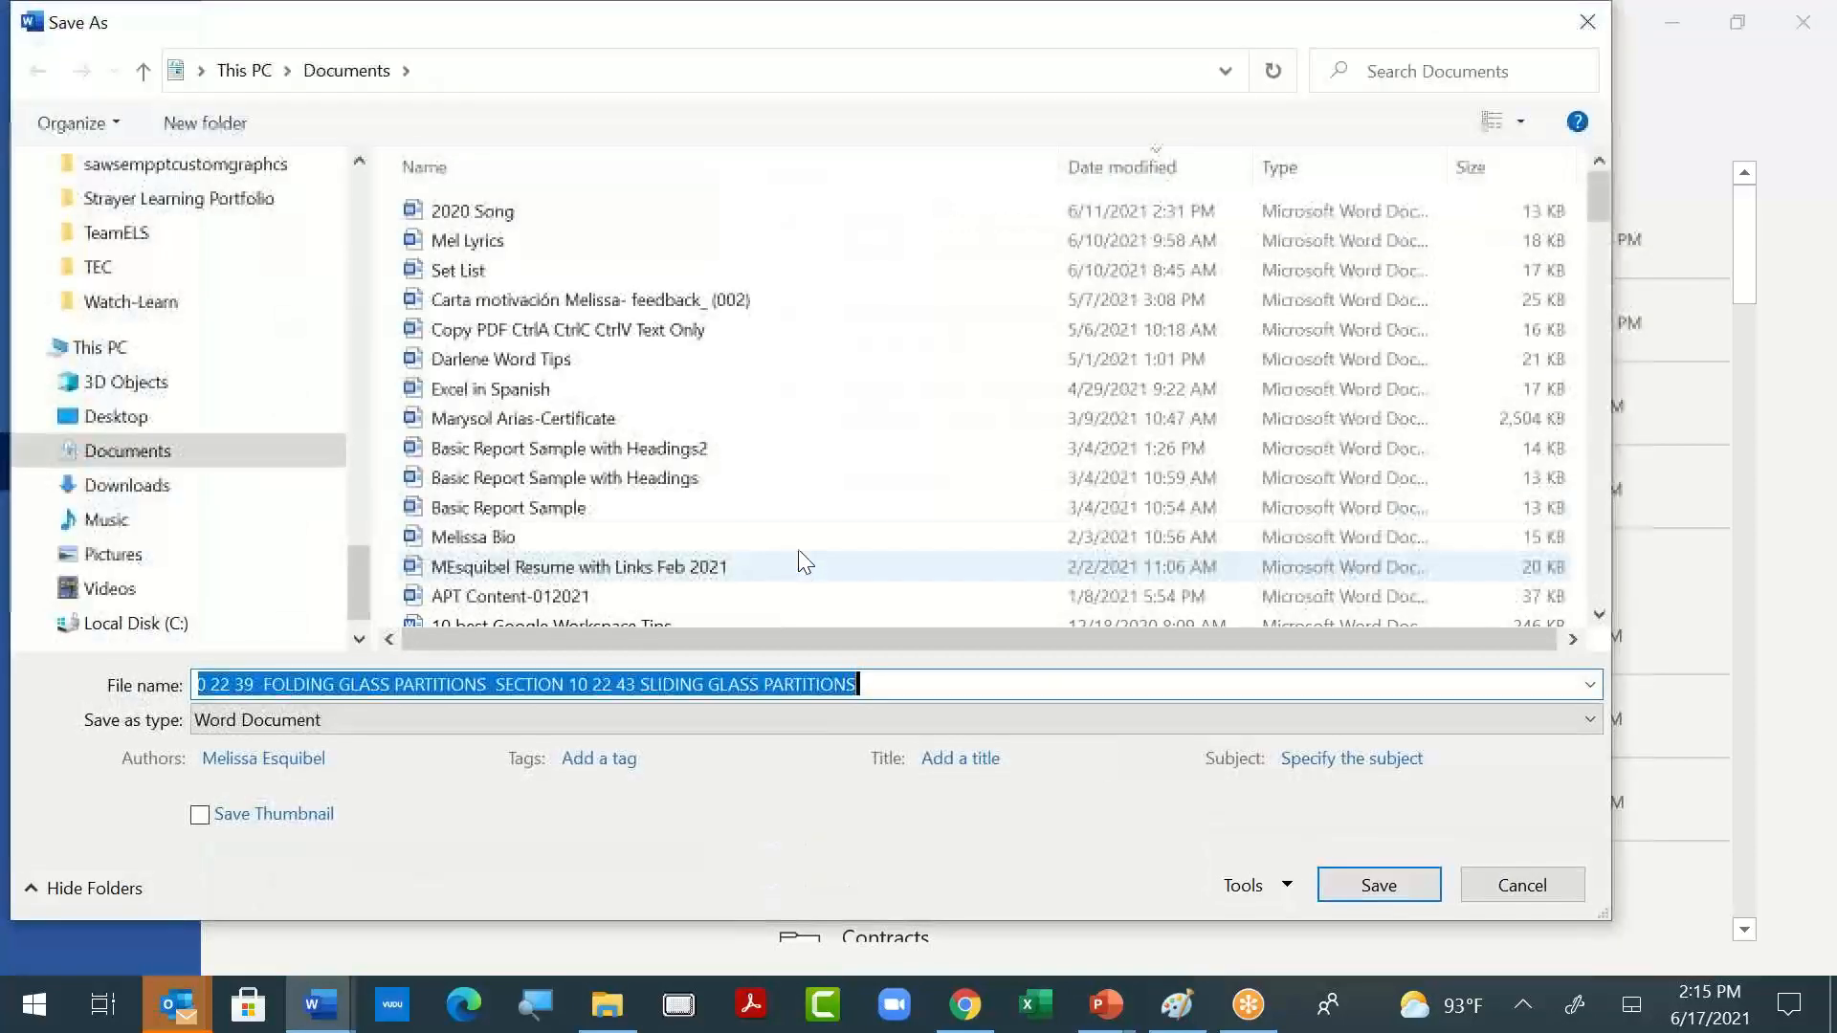
click(195, 457)
click(1017, 680)
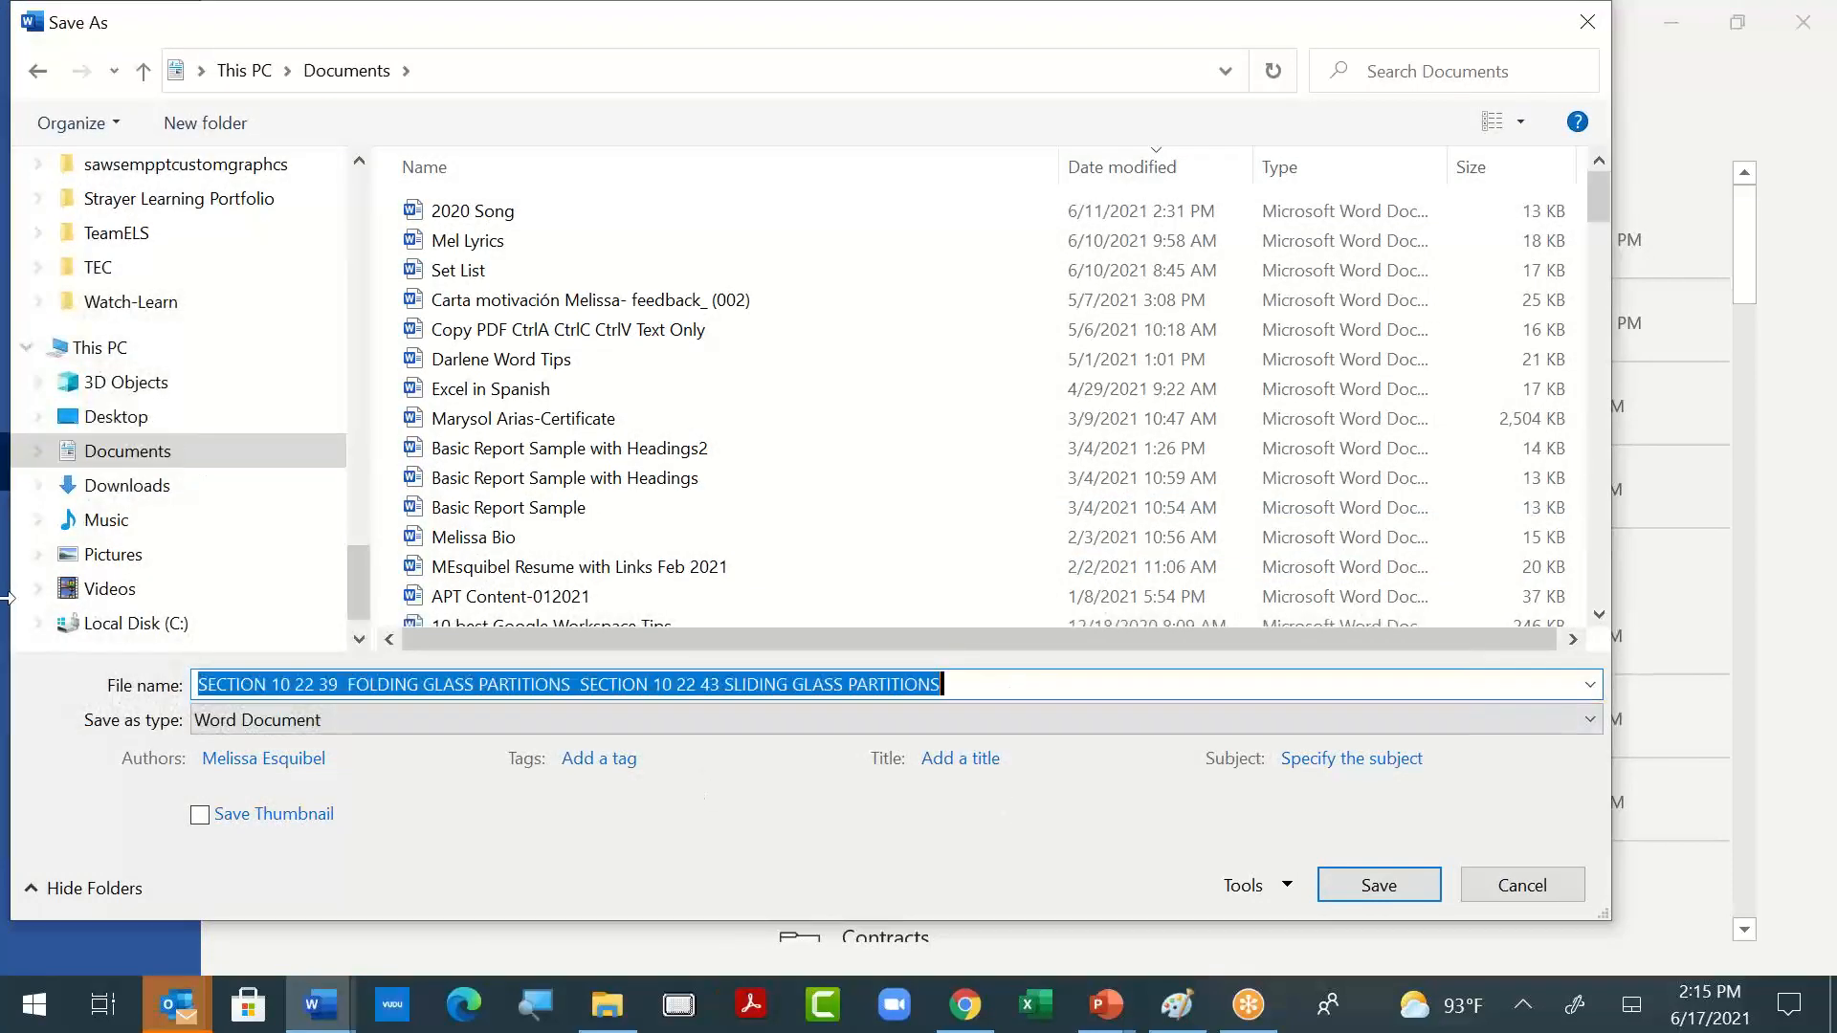
text(practice)
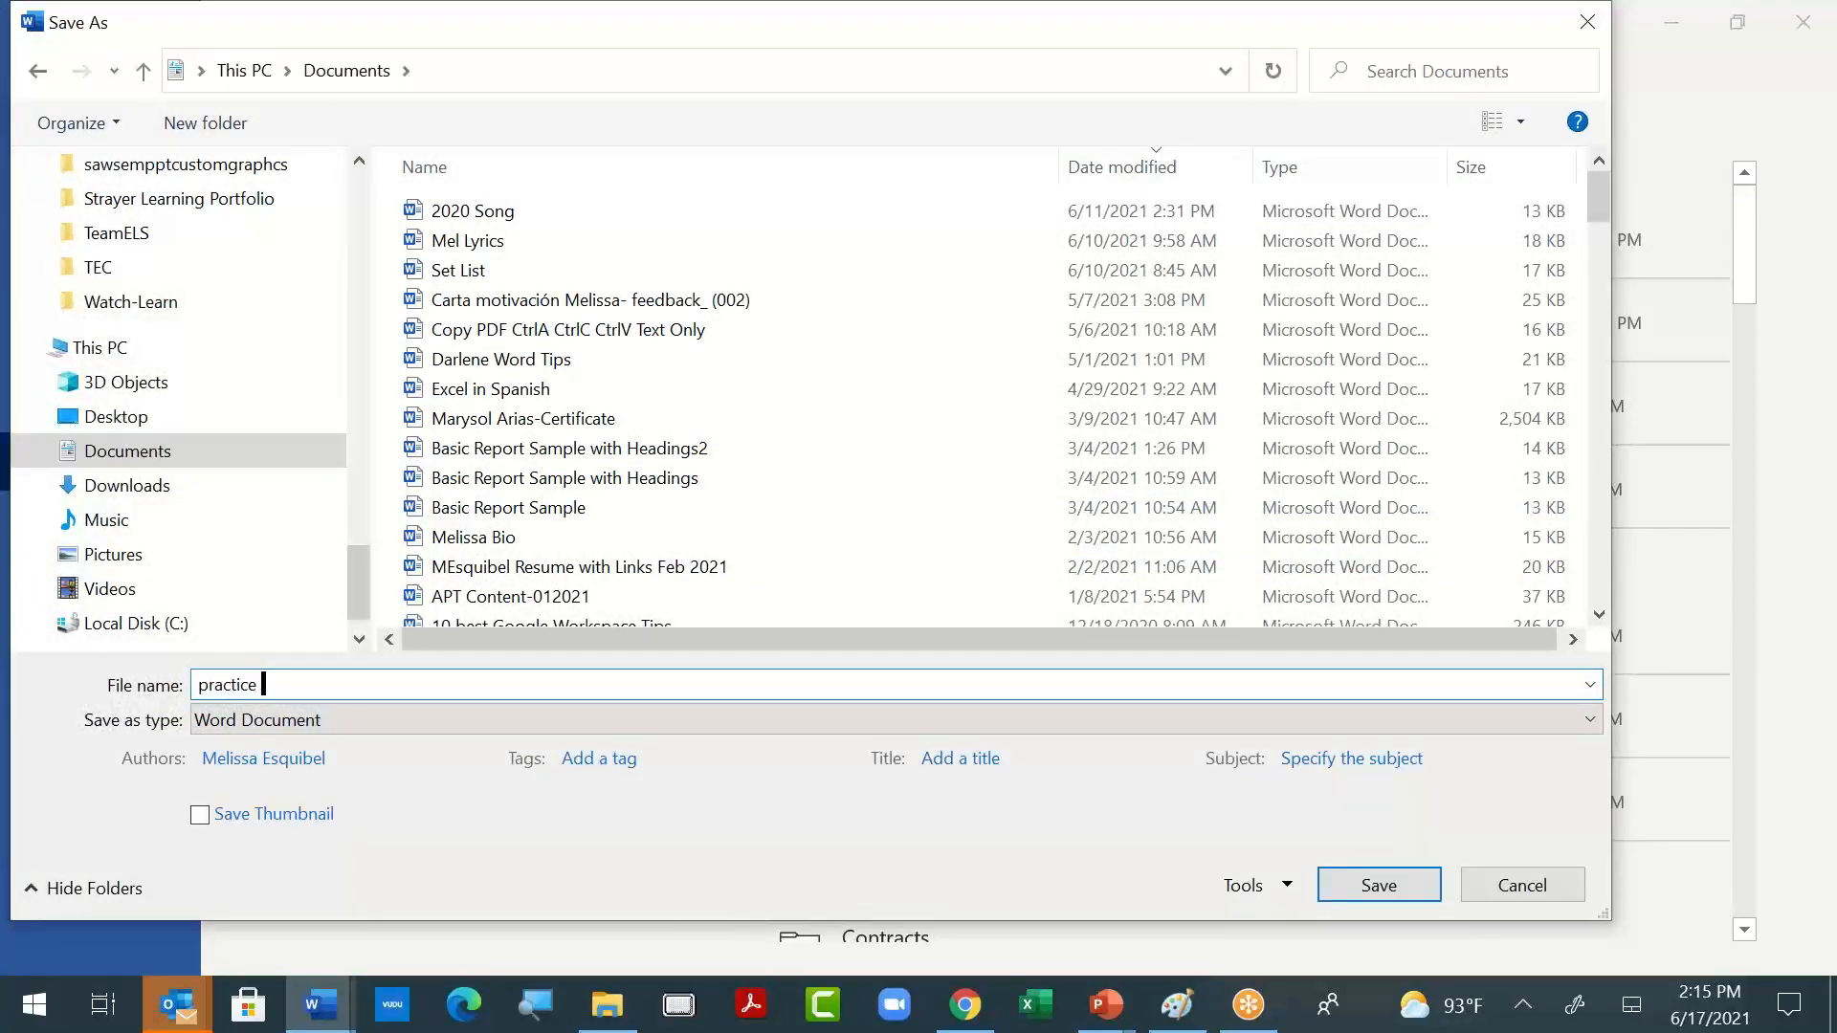
text( SDASEA 1)
key(Return)
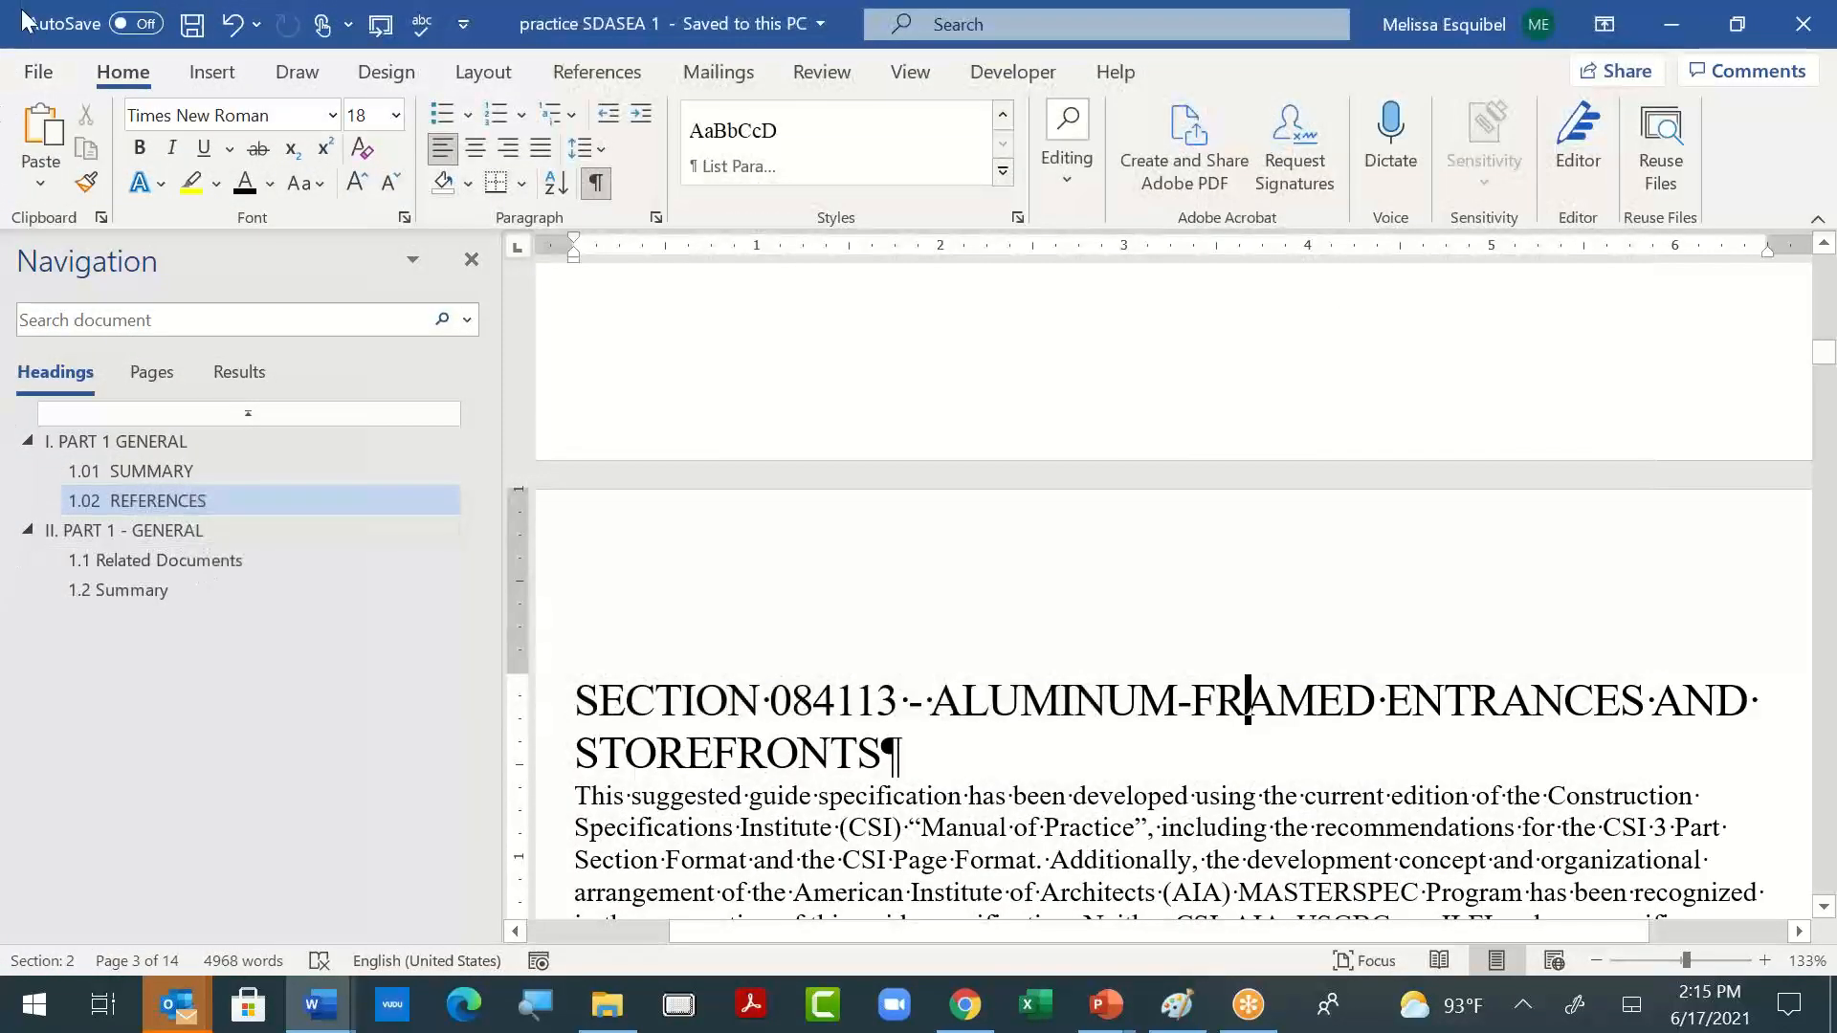
- Save a second copy of the document in the Documents folder as "practice SDASEA 2"
click(38, 71)
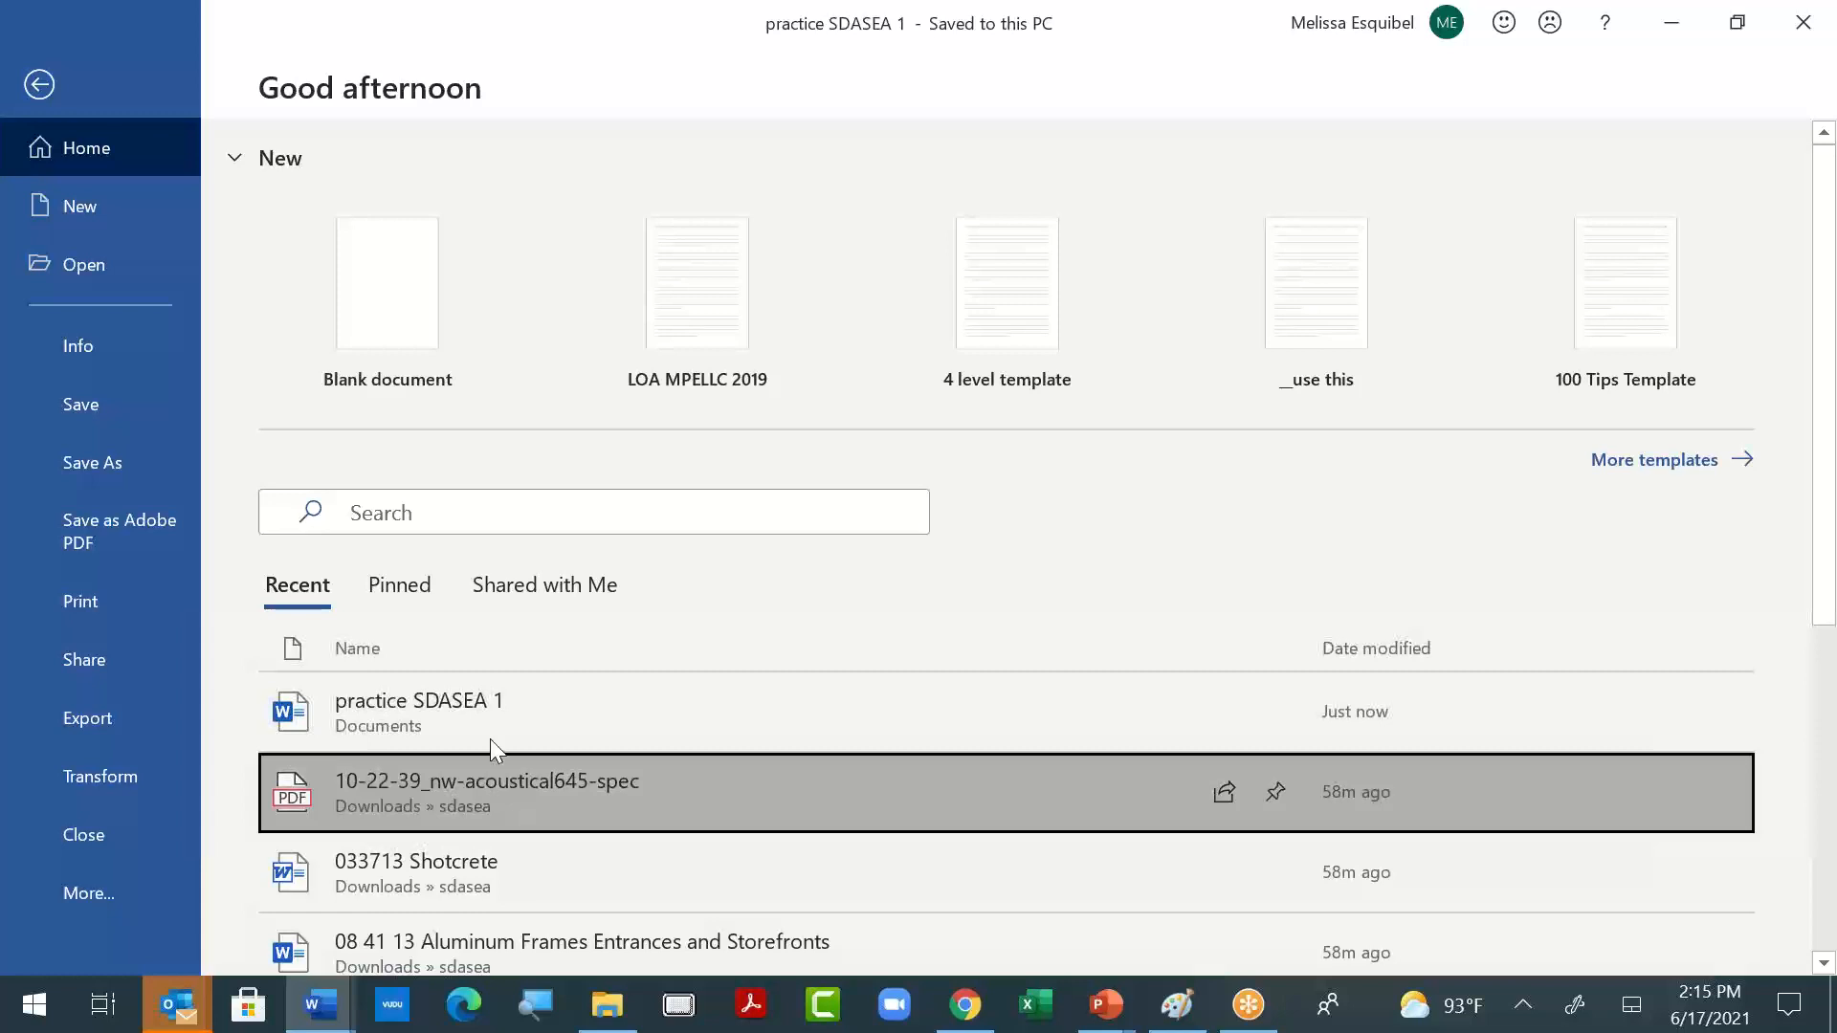
click(471, 713)
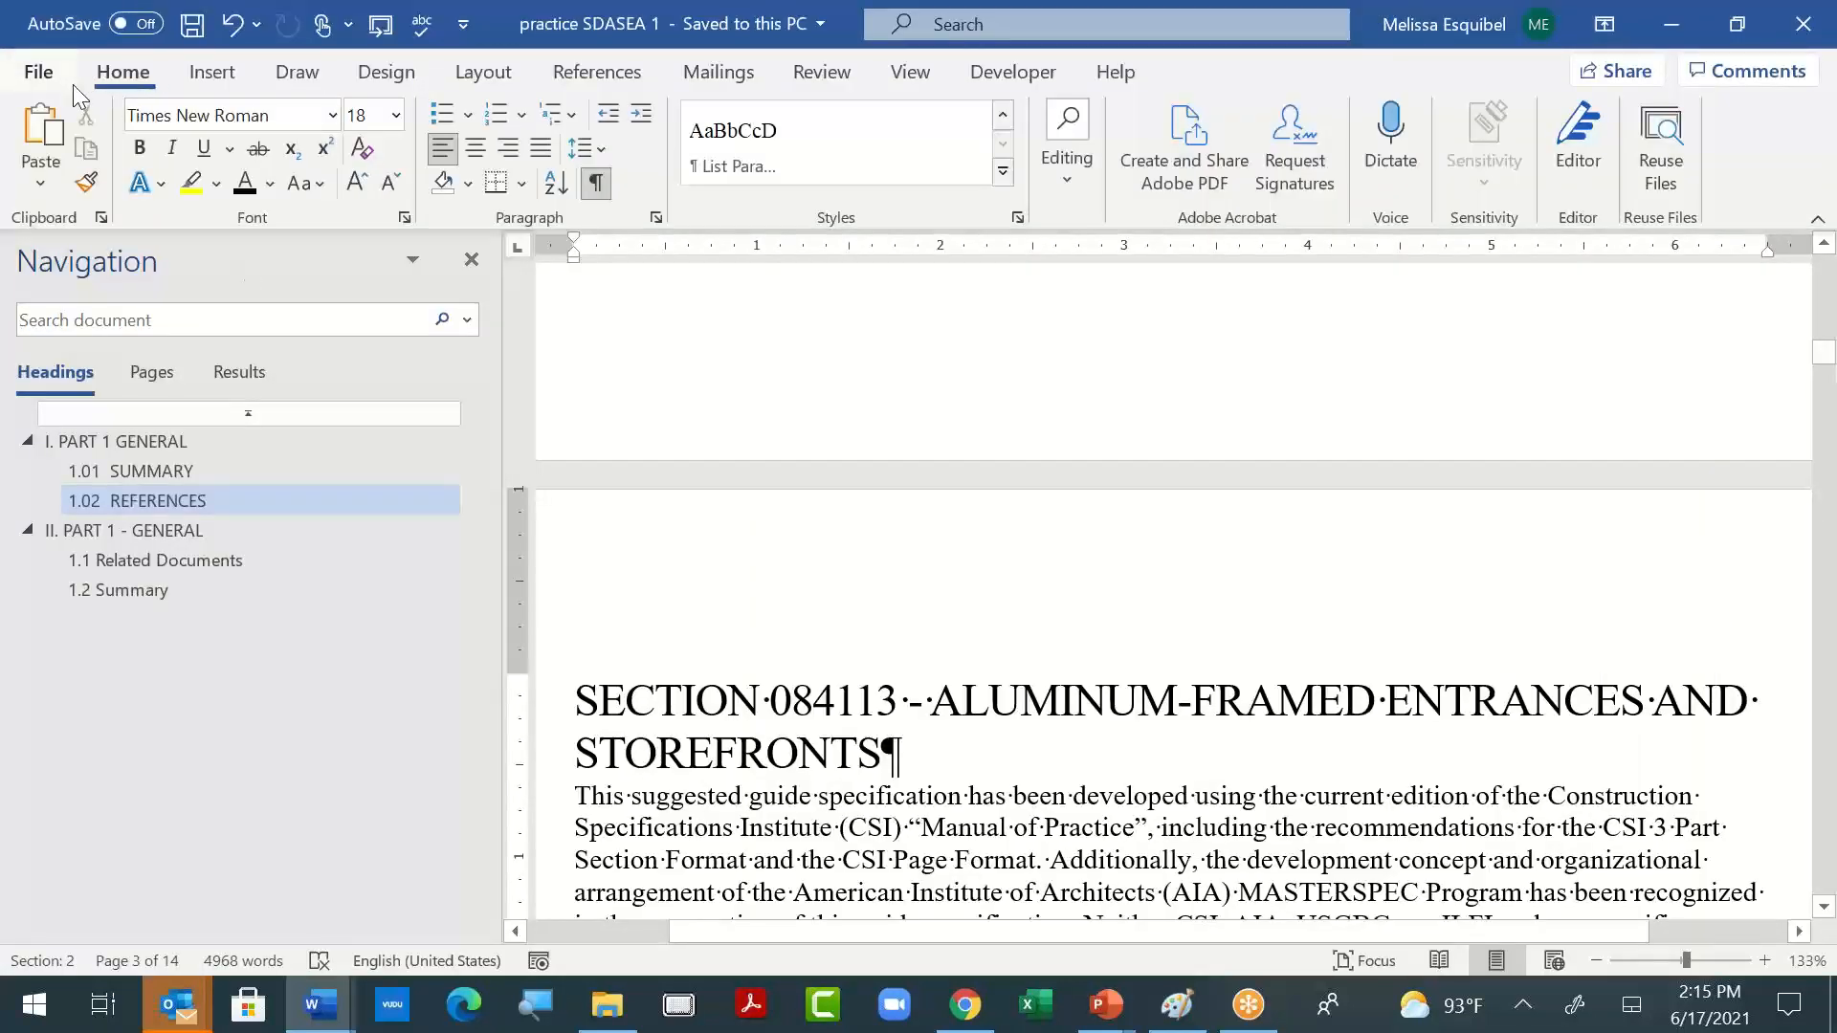
click(39, 72)
click(130, 461)
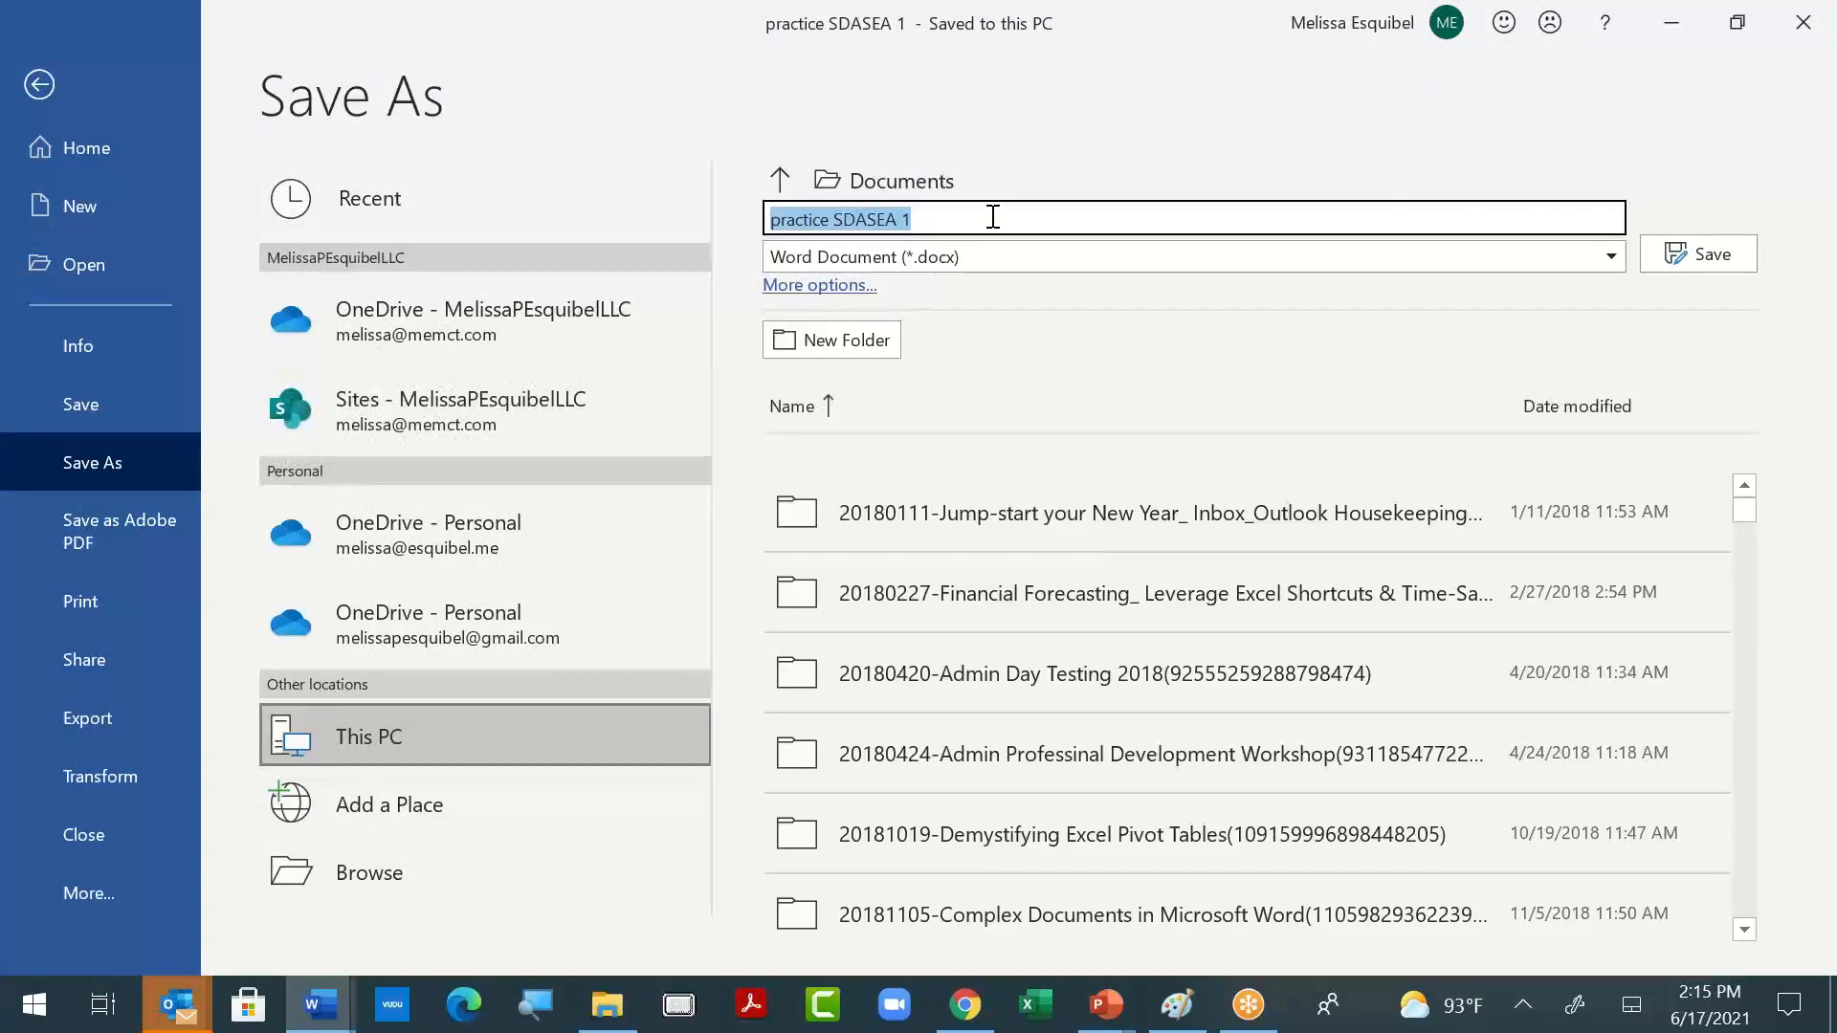
click(993, 217)
key(BackSpace)
text(2)
click(1676, 255)
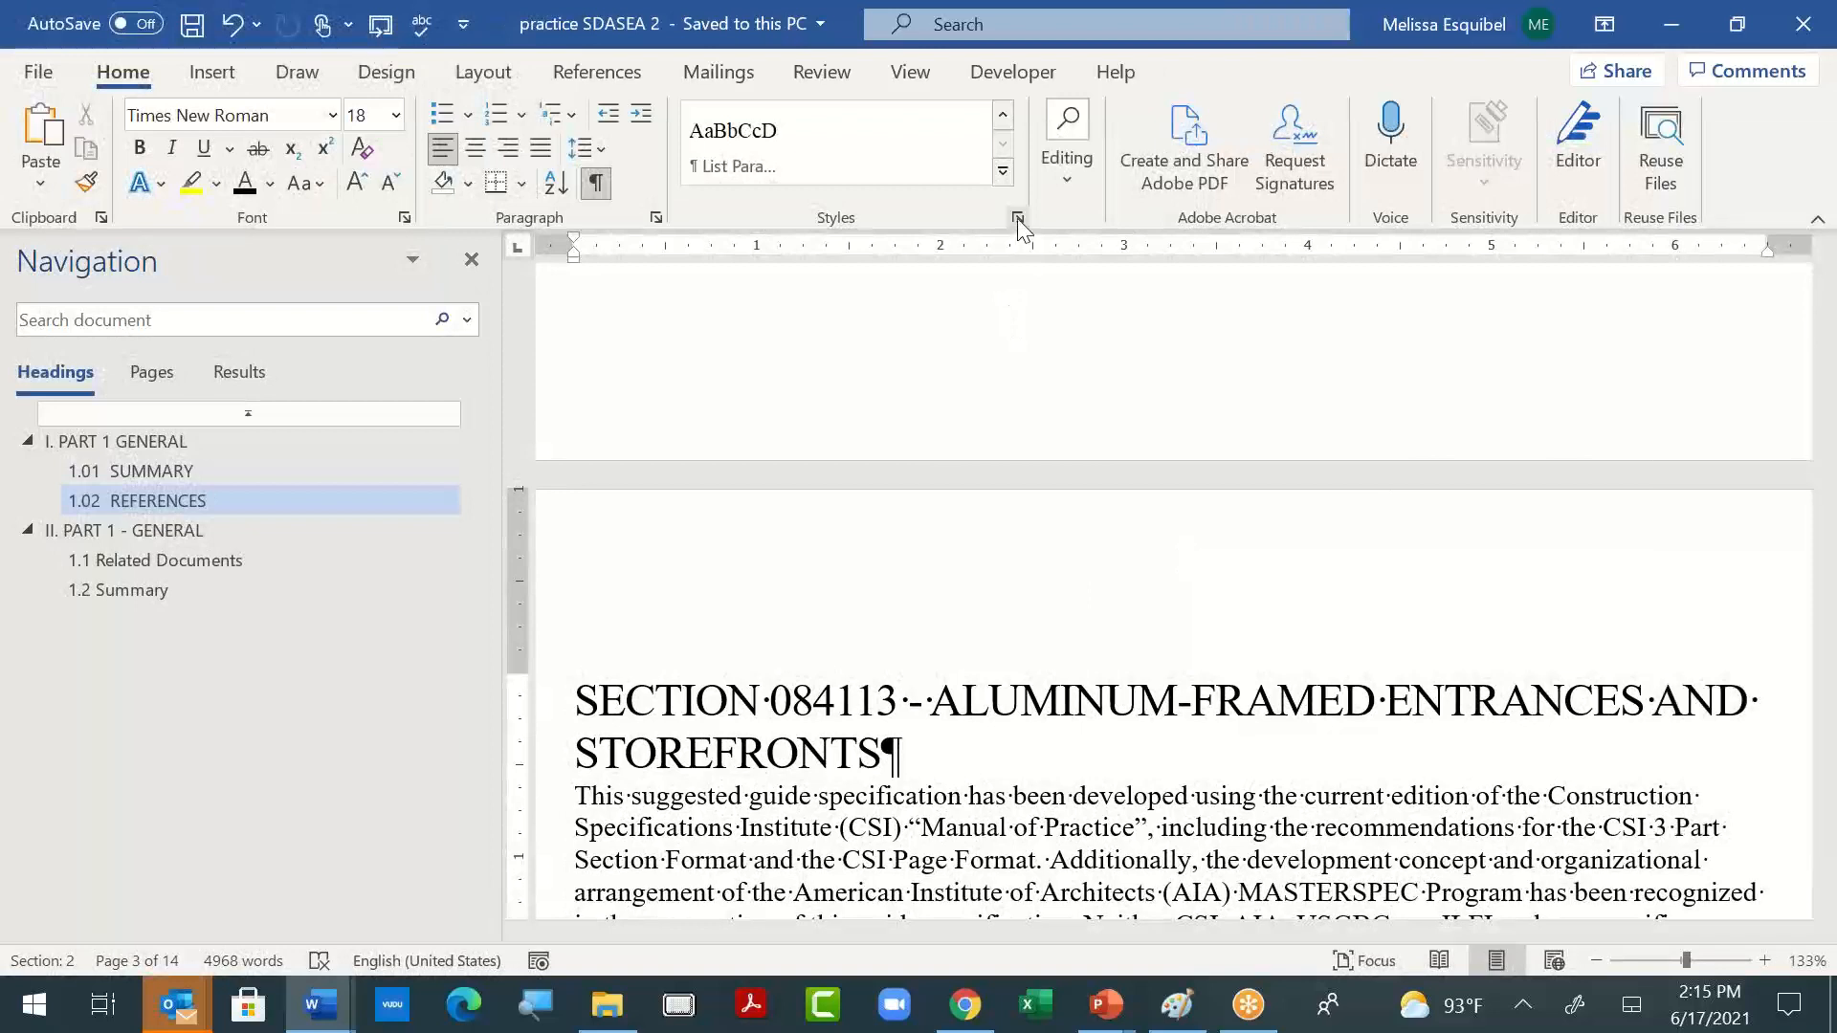
- Open the style restriction settings in Manage Styles and try selecting first the visible styles, and all styles
click(1018, 218)
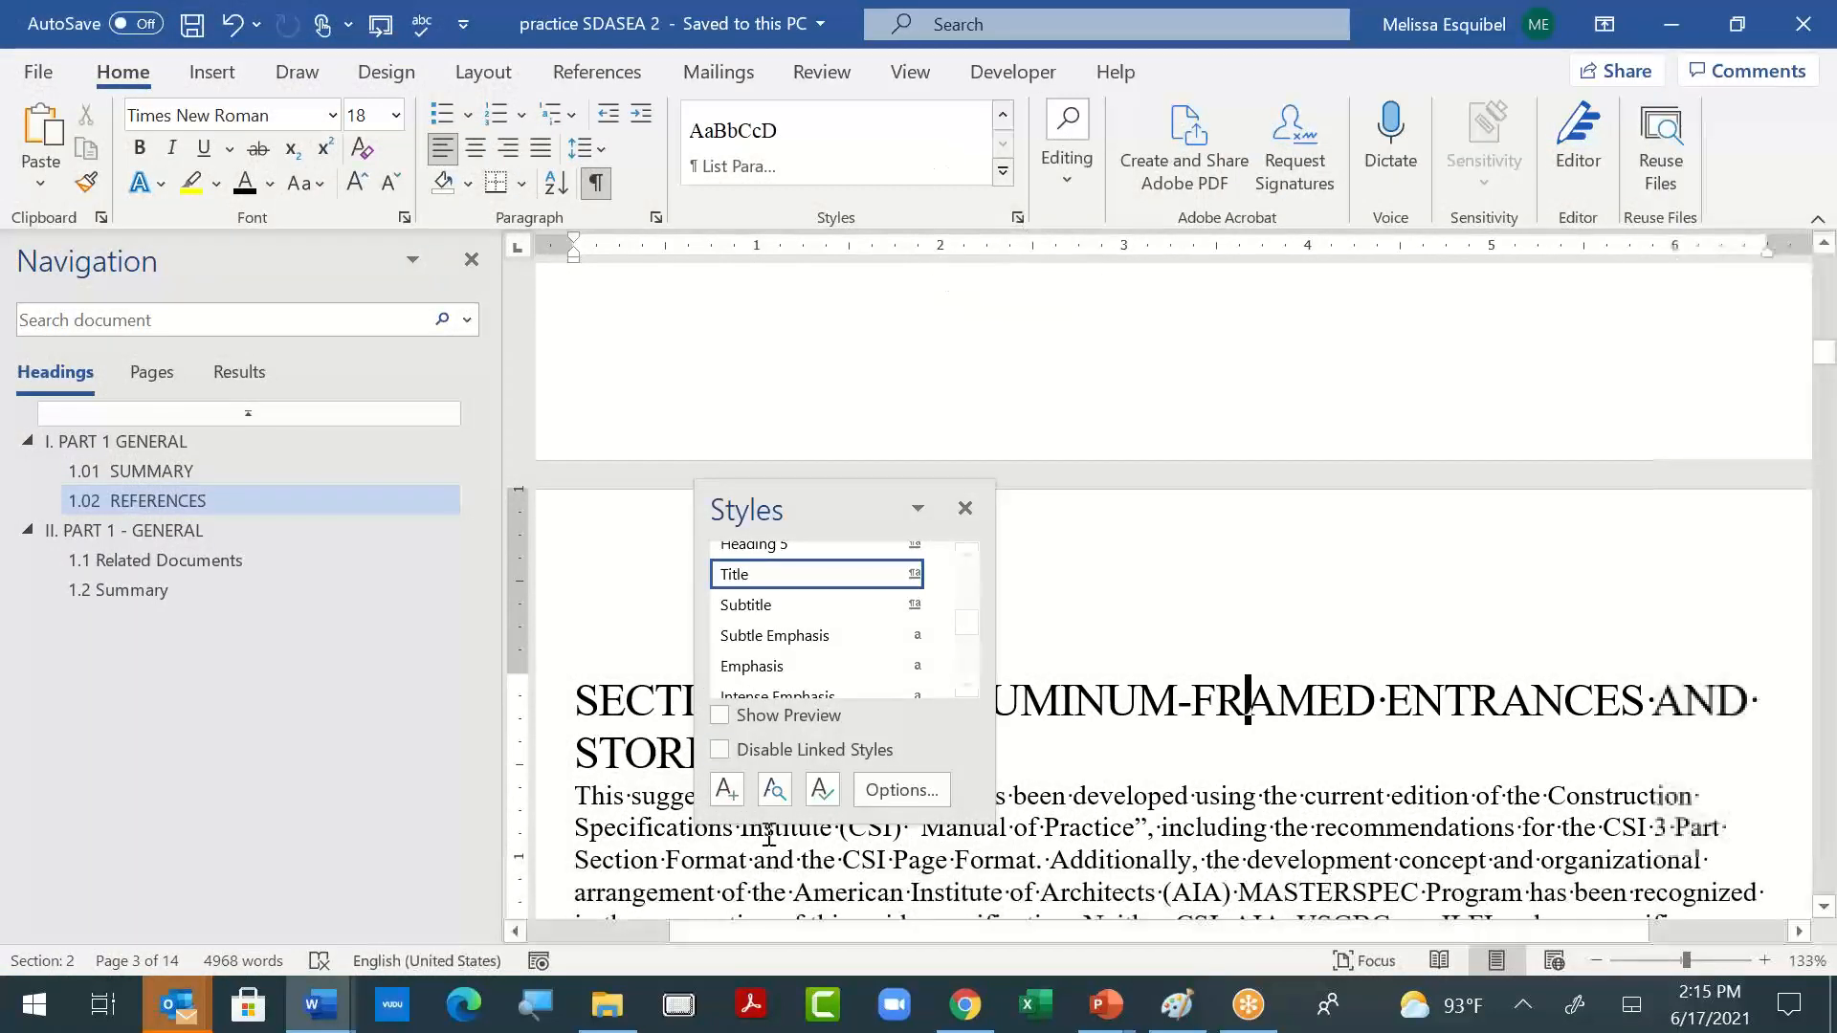
click(820, 790)
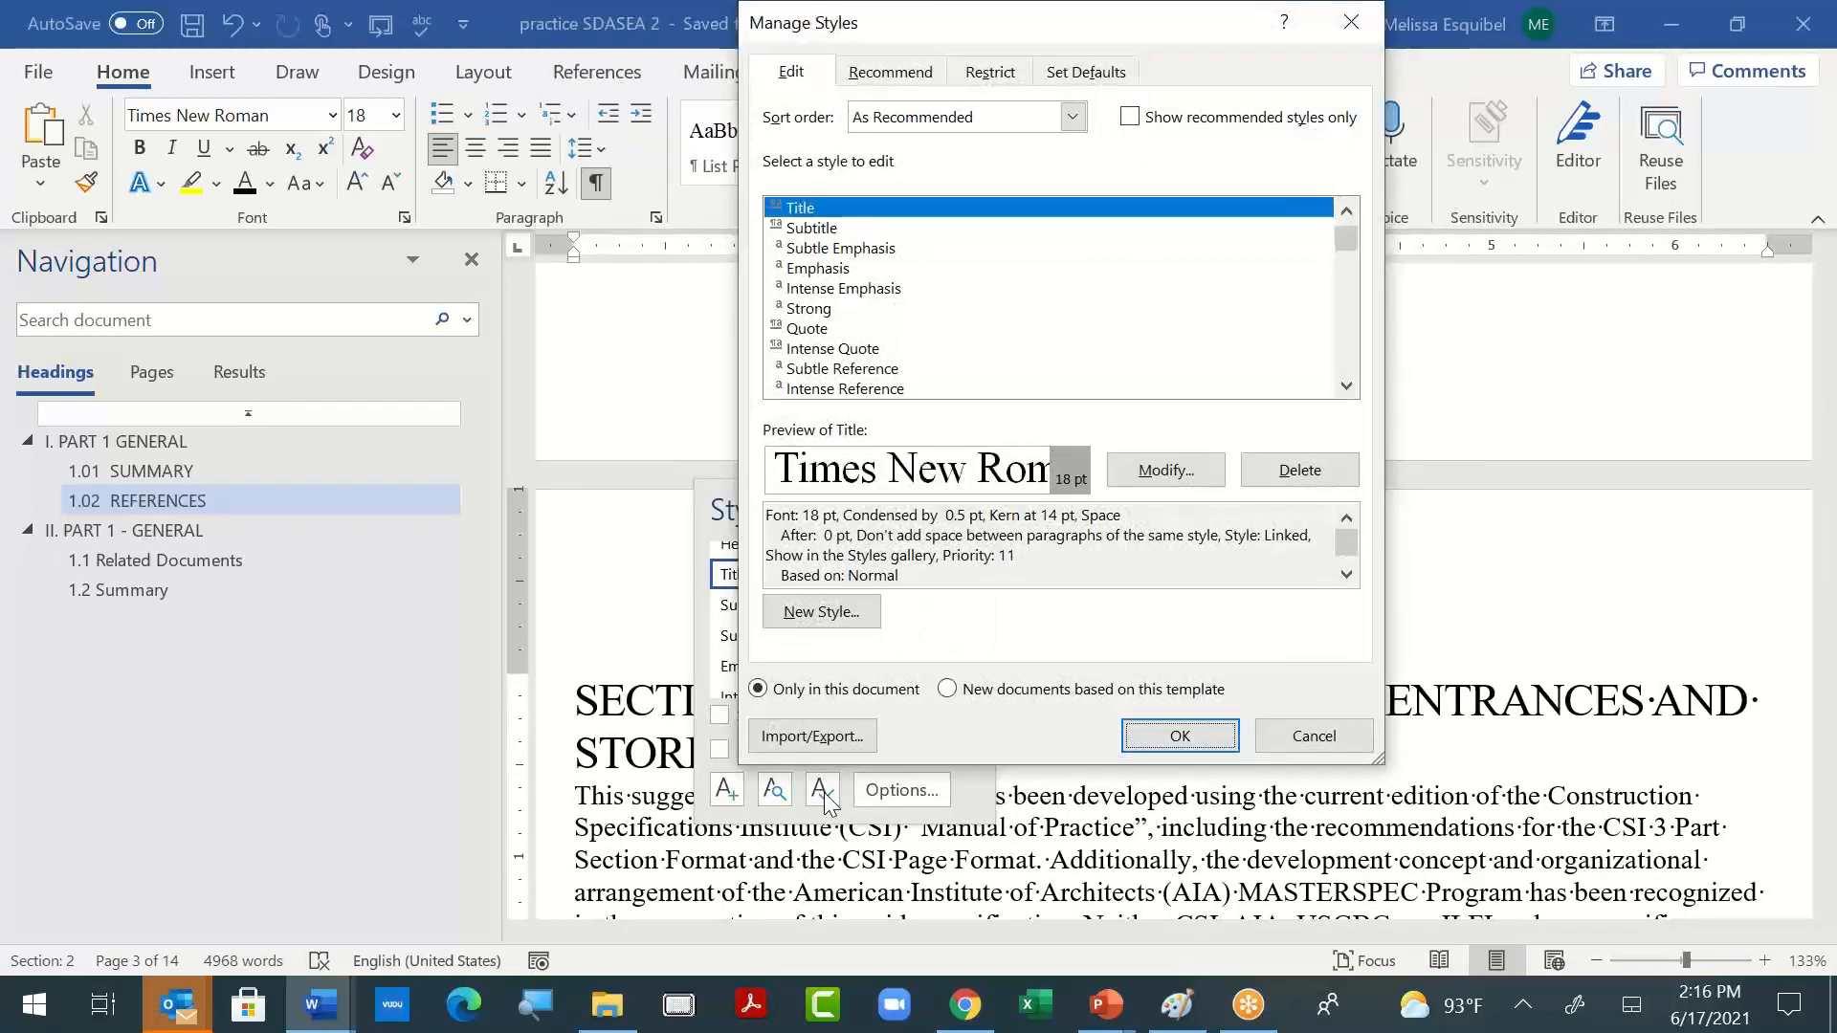
click(989, 73)
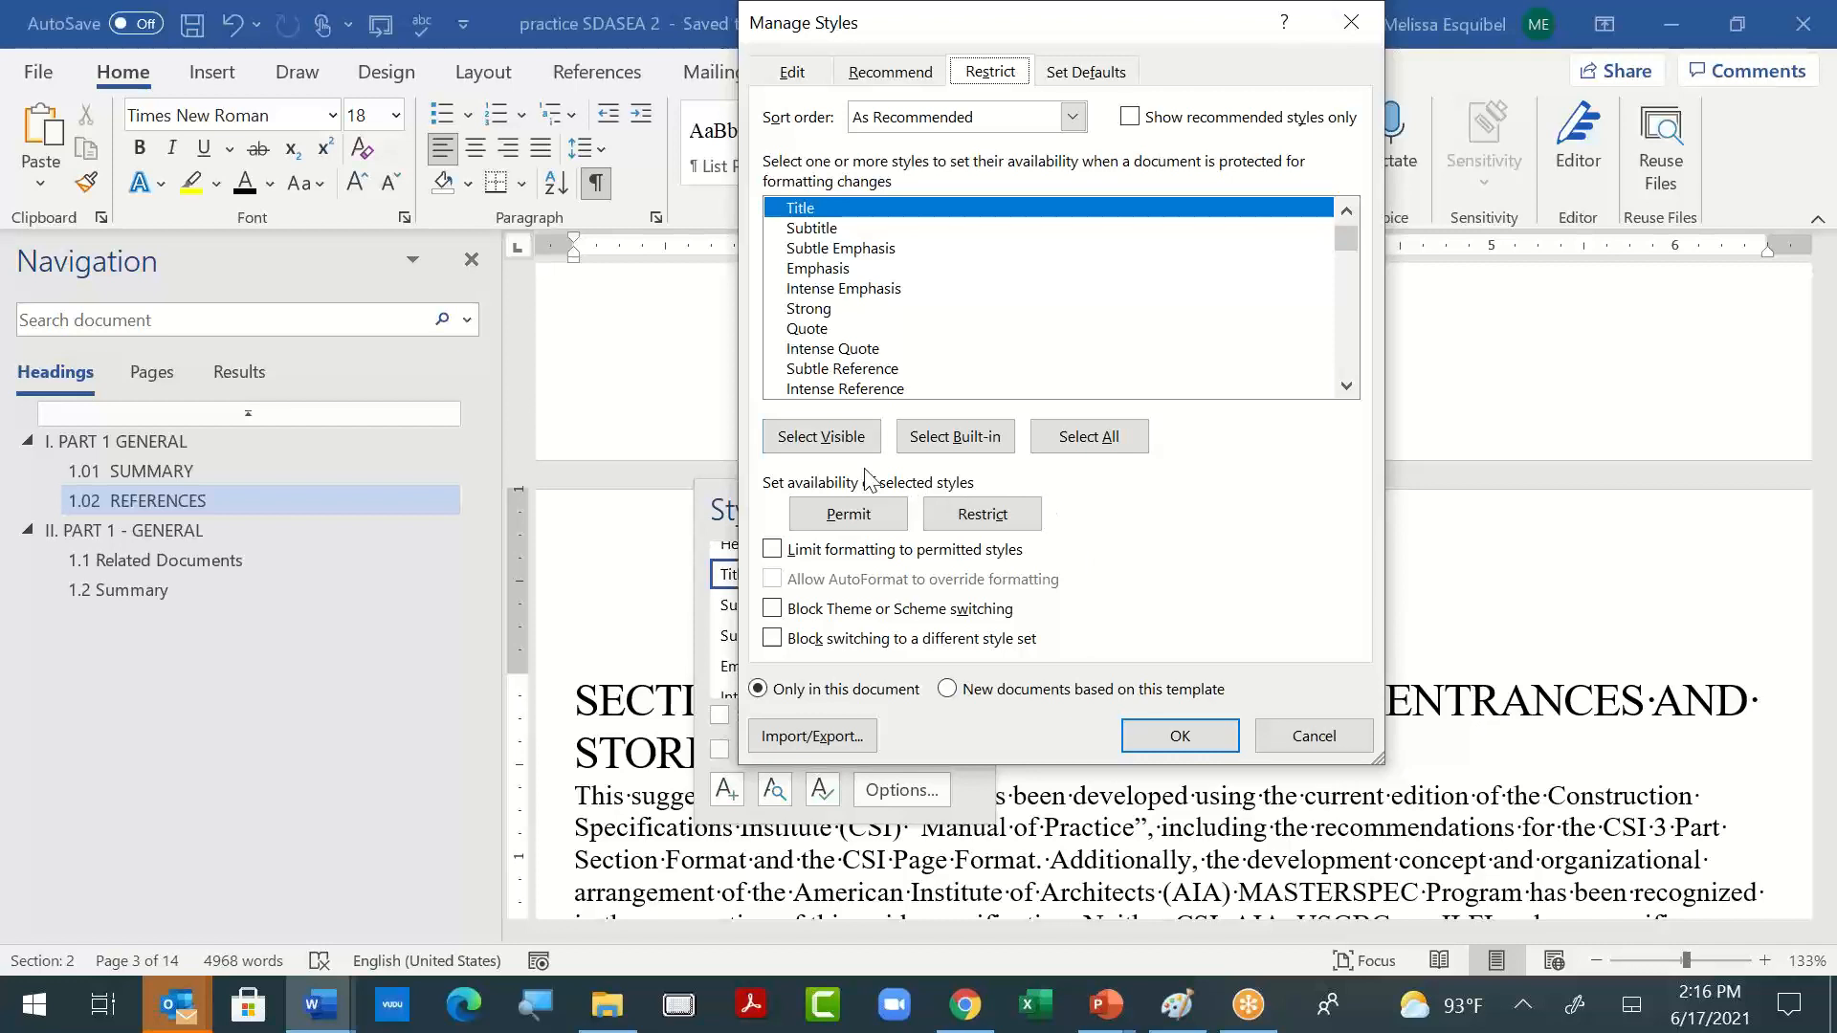
click(855, 440)
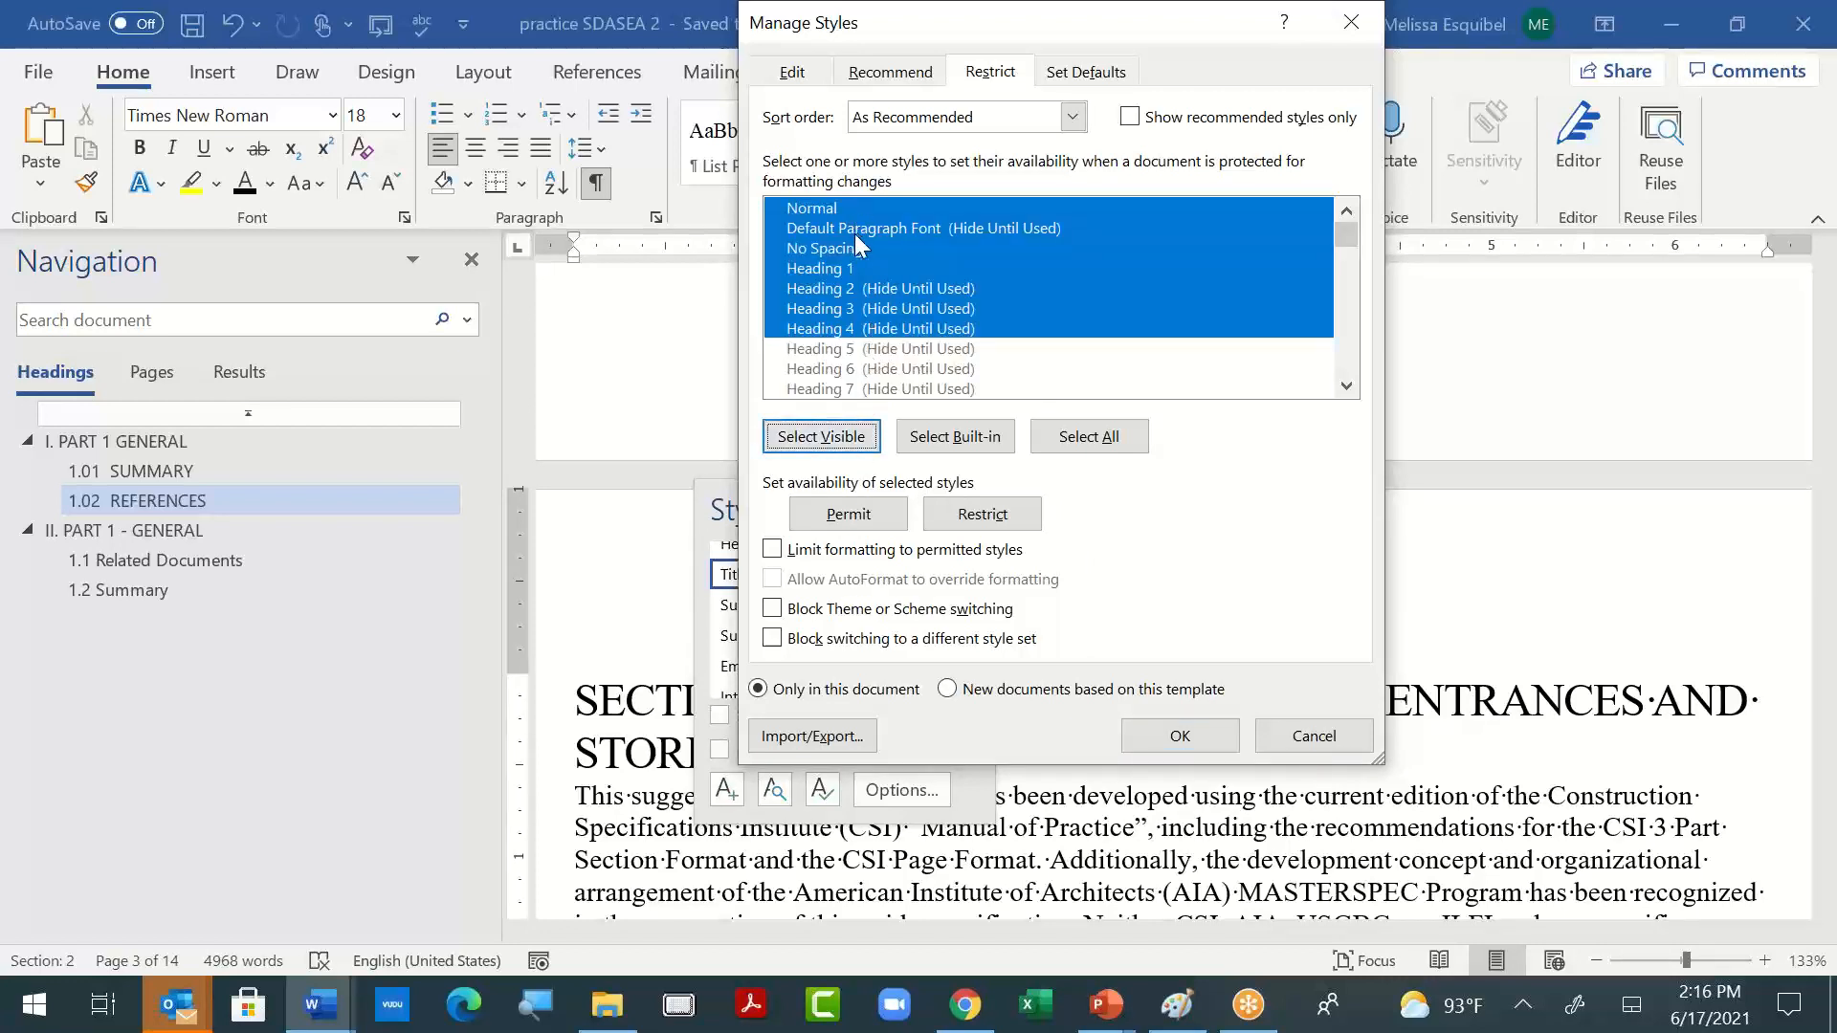
scroll(1072, 336, down, 4)
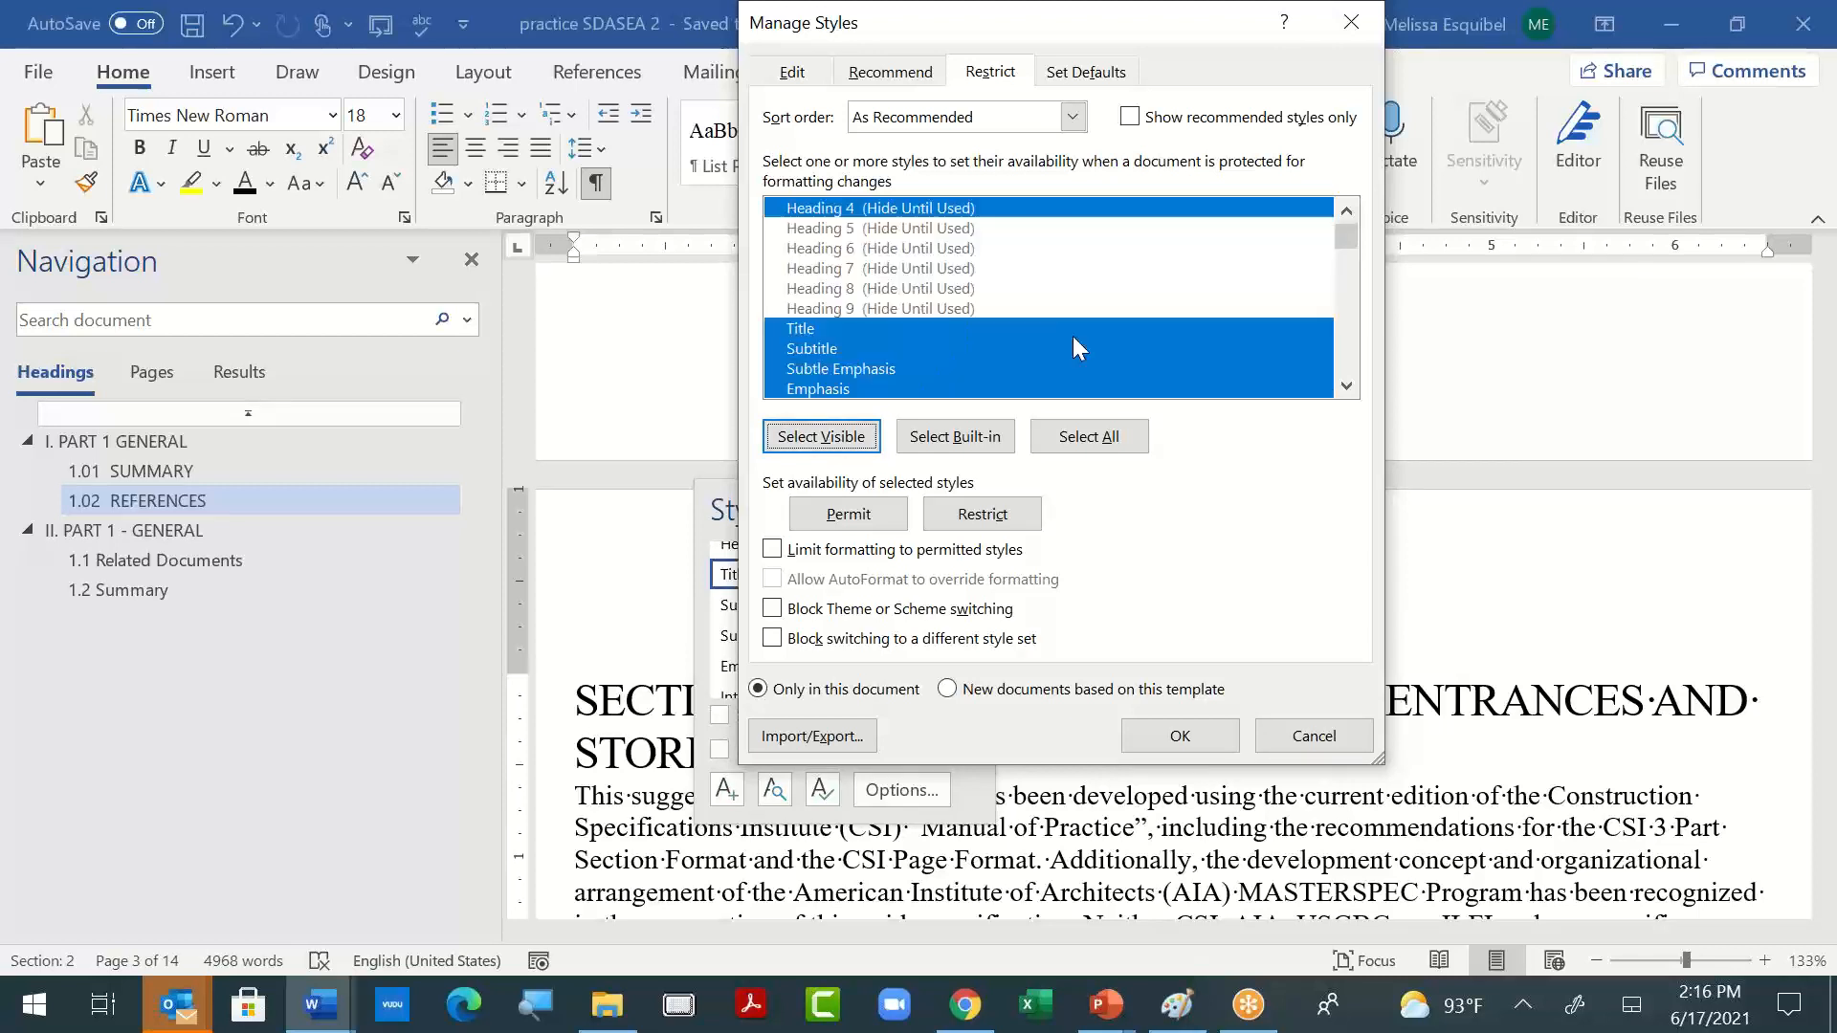
scroll(952, 275, up, 2)
scroll(954, 276, down, 4)
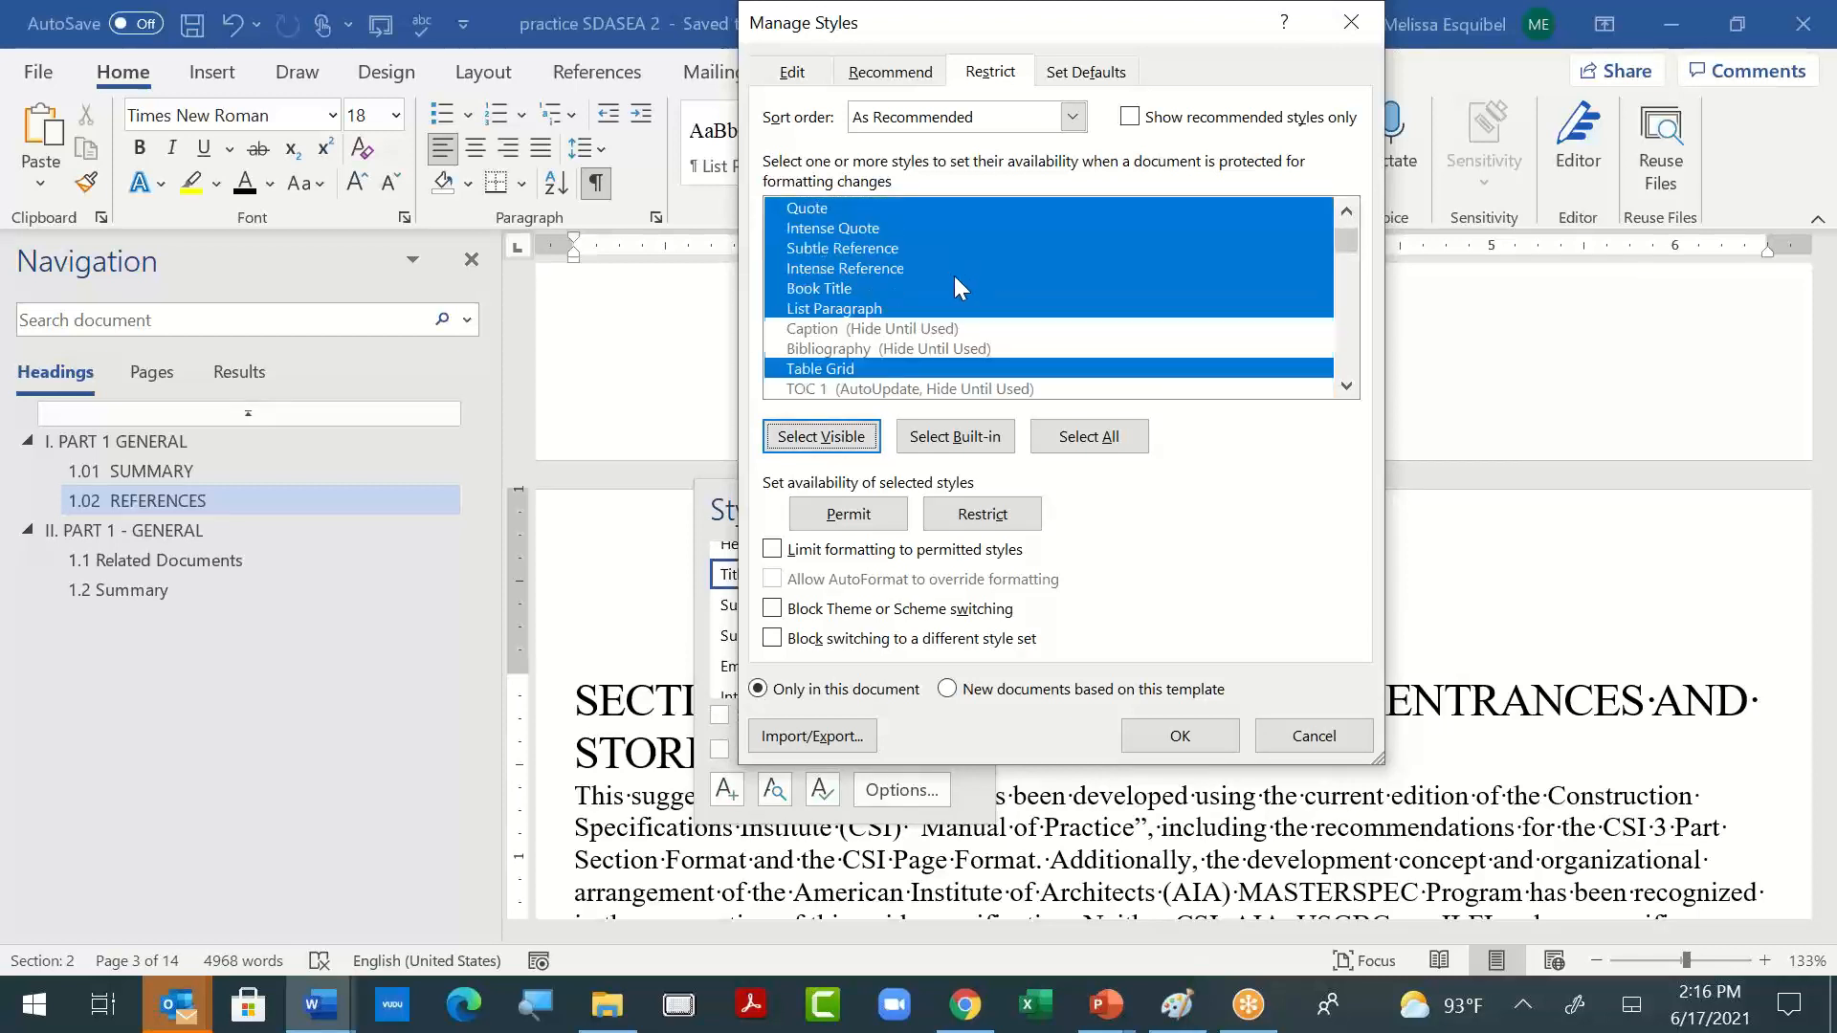
click(1135, 447)
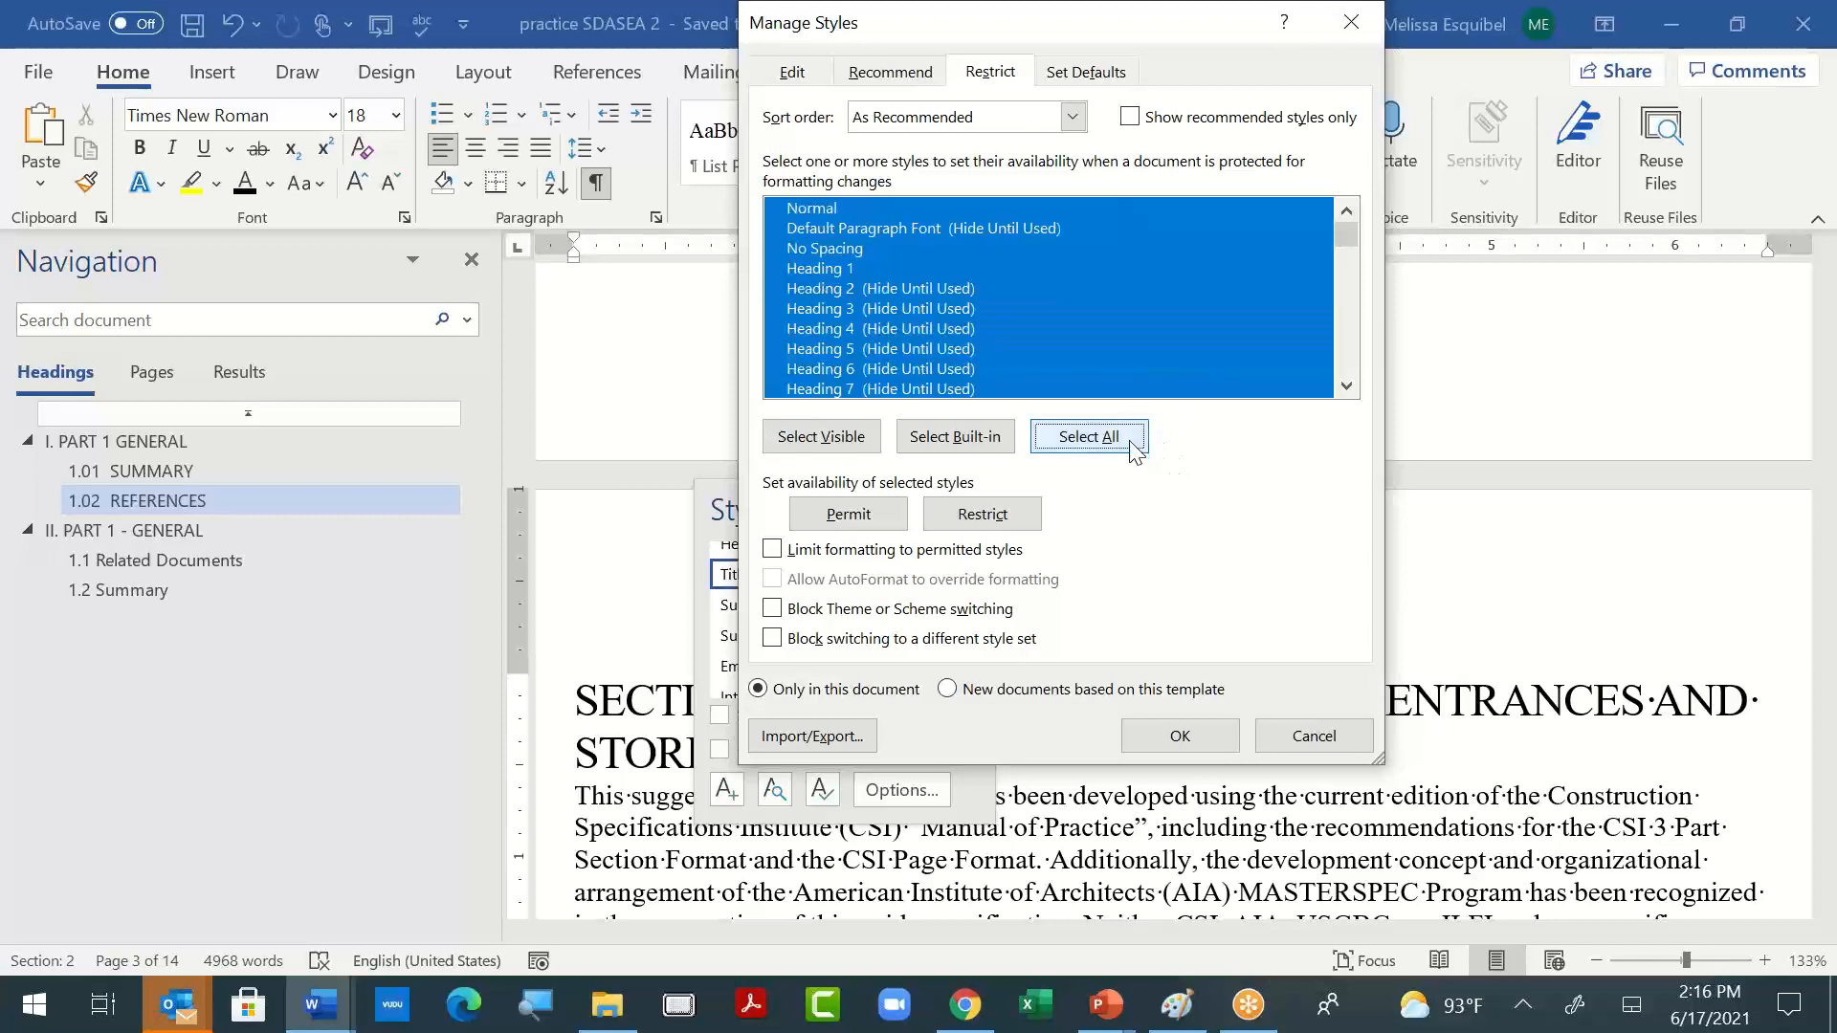
- Select Normal, Default Paragraph Font, Heading 1 through Heading 4 and List Paragraph in the style restriction list
click(1003, 262)
click(851, 206)
ctrl+click(860, 233)
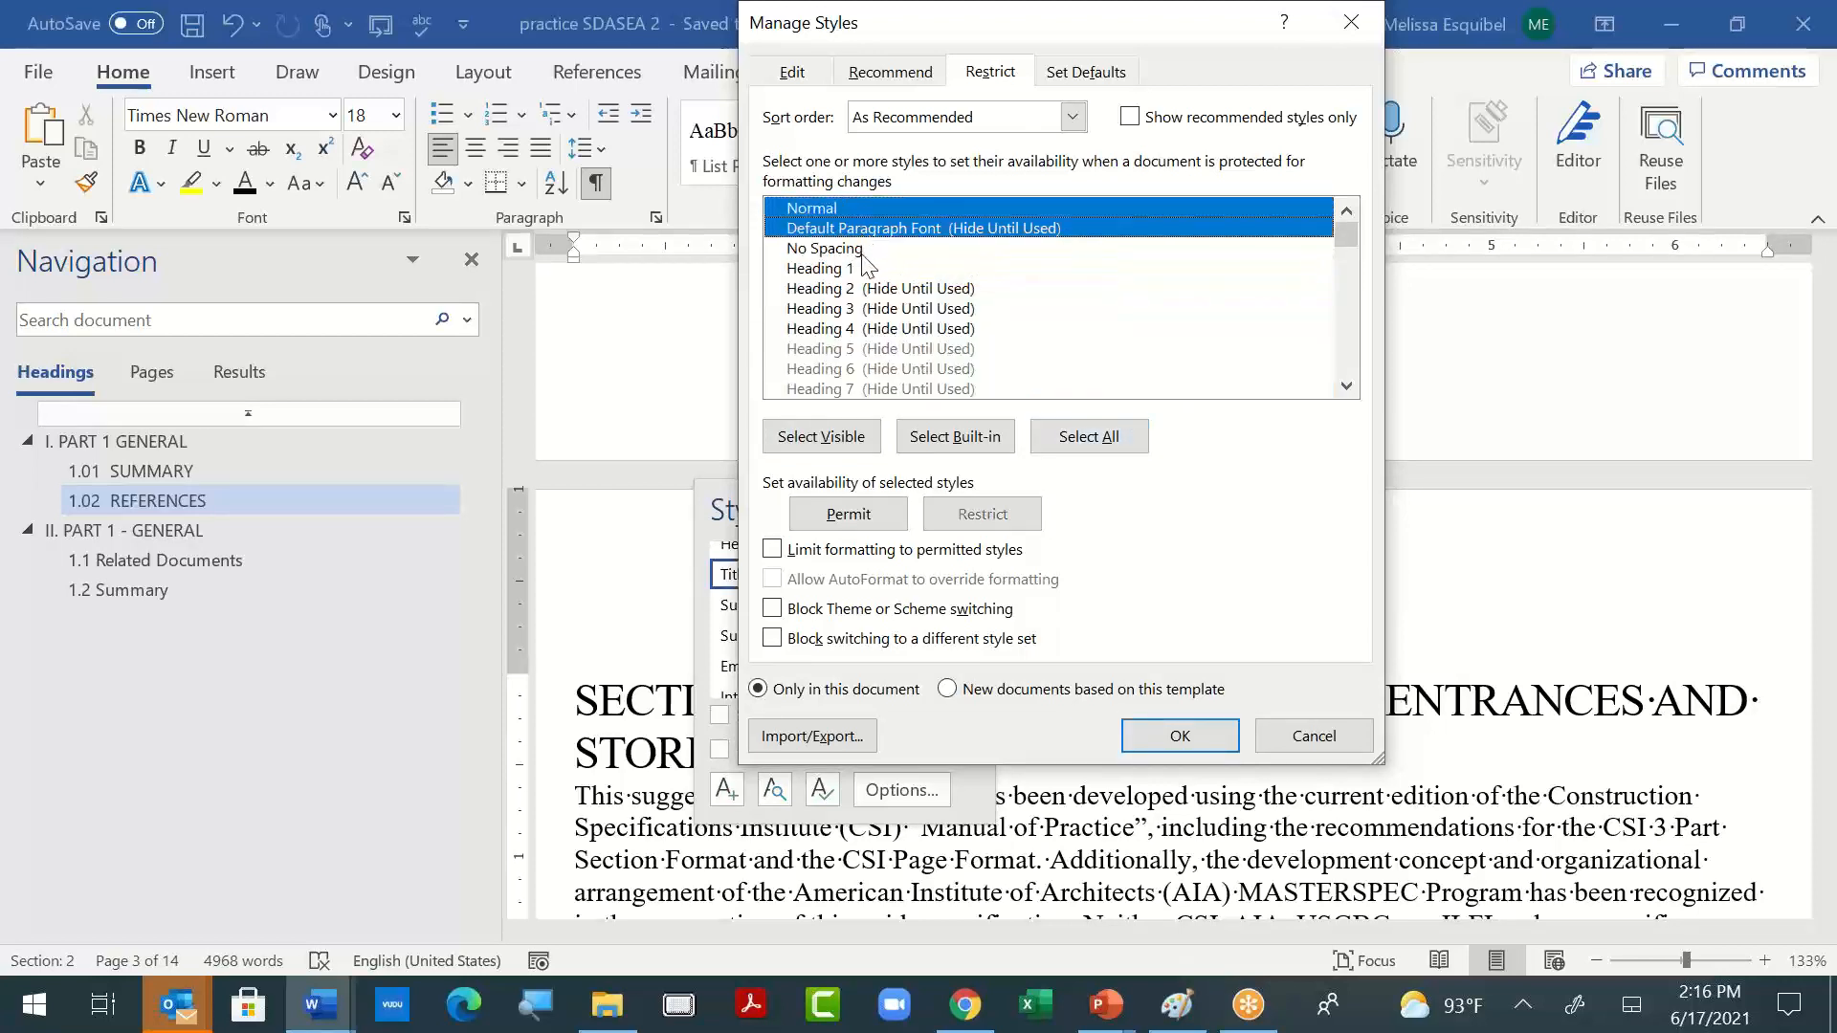
ctrl+click(860, 269)
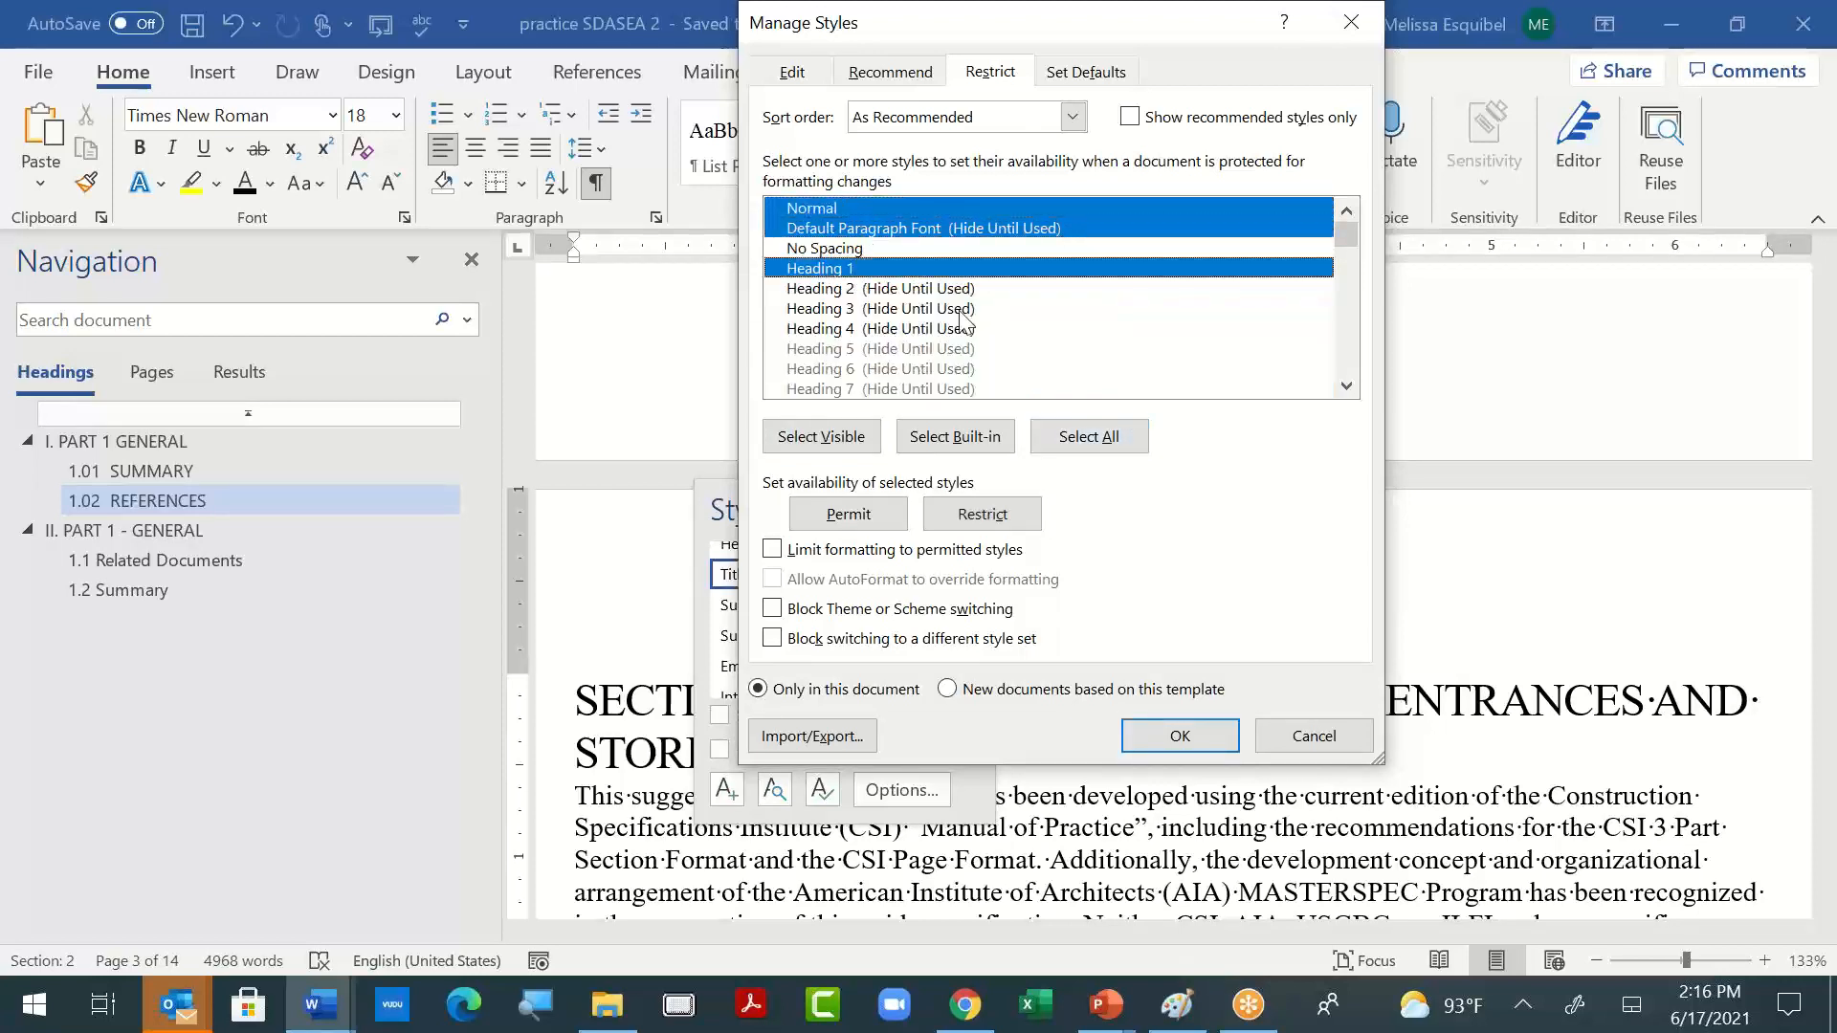
ctrl+click(881, 290)
ctrl+click(894, 310)
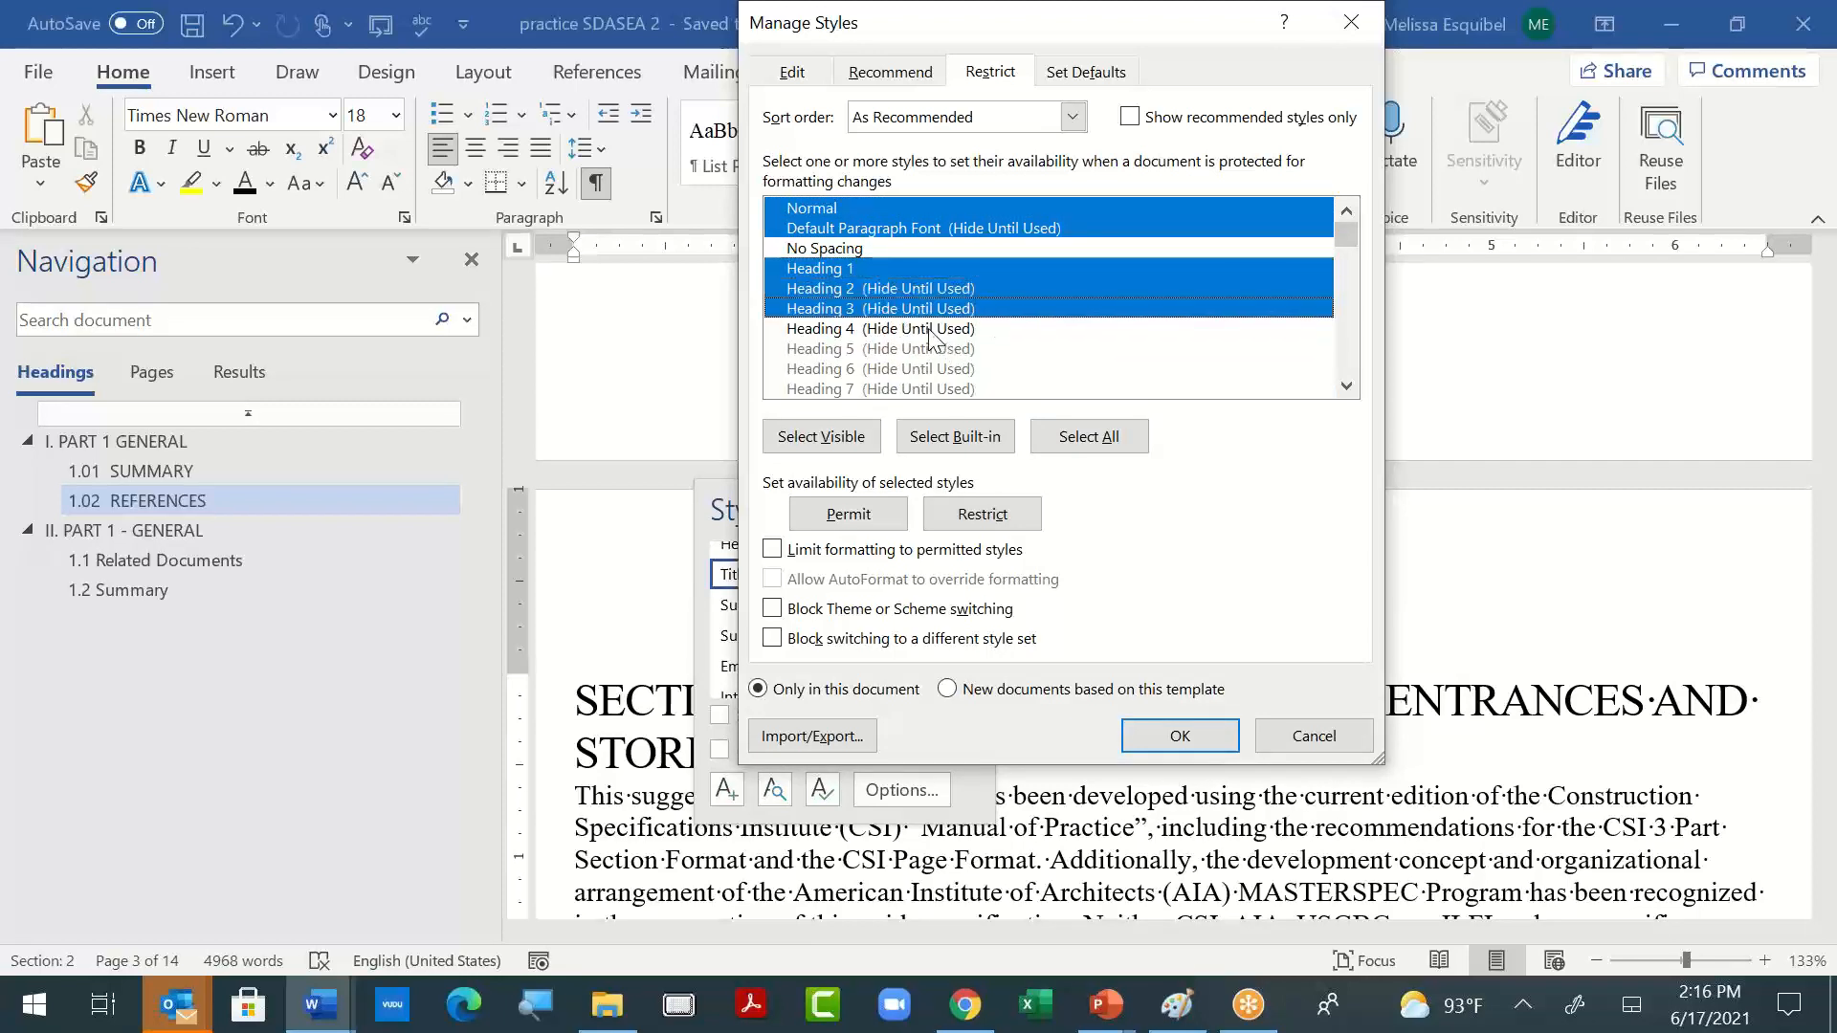
ctrl+click(929, 330)
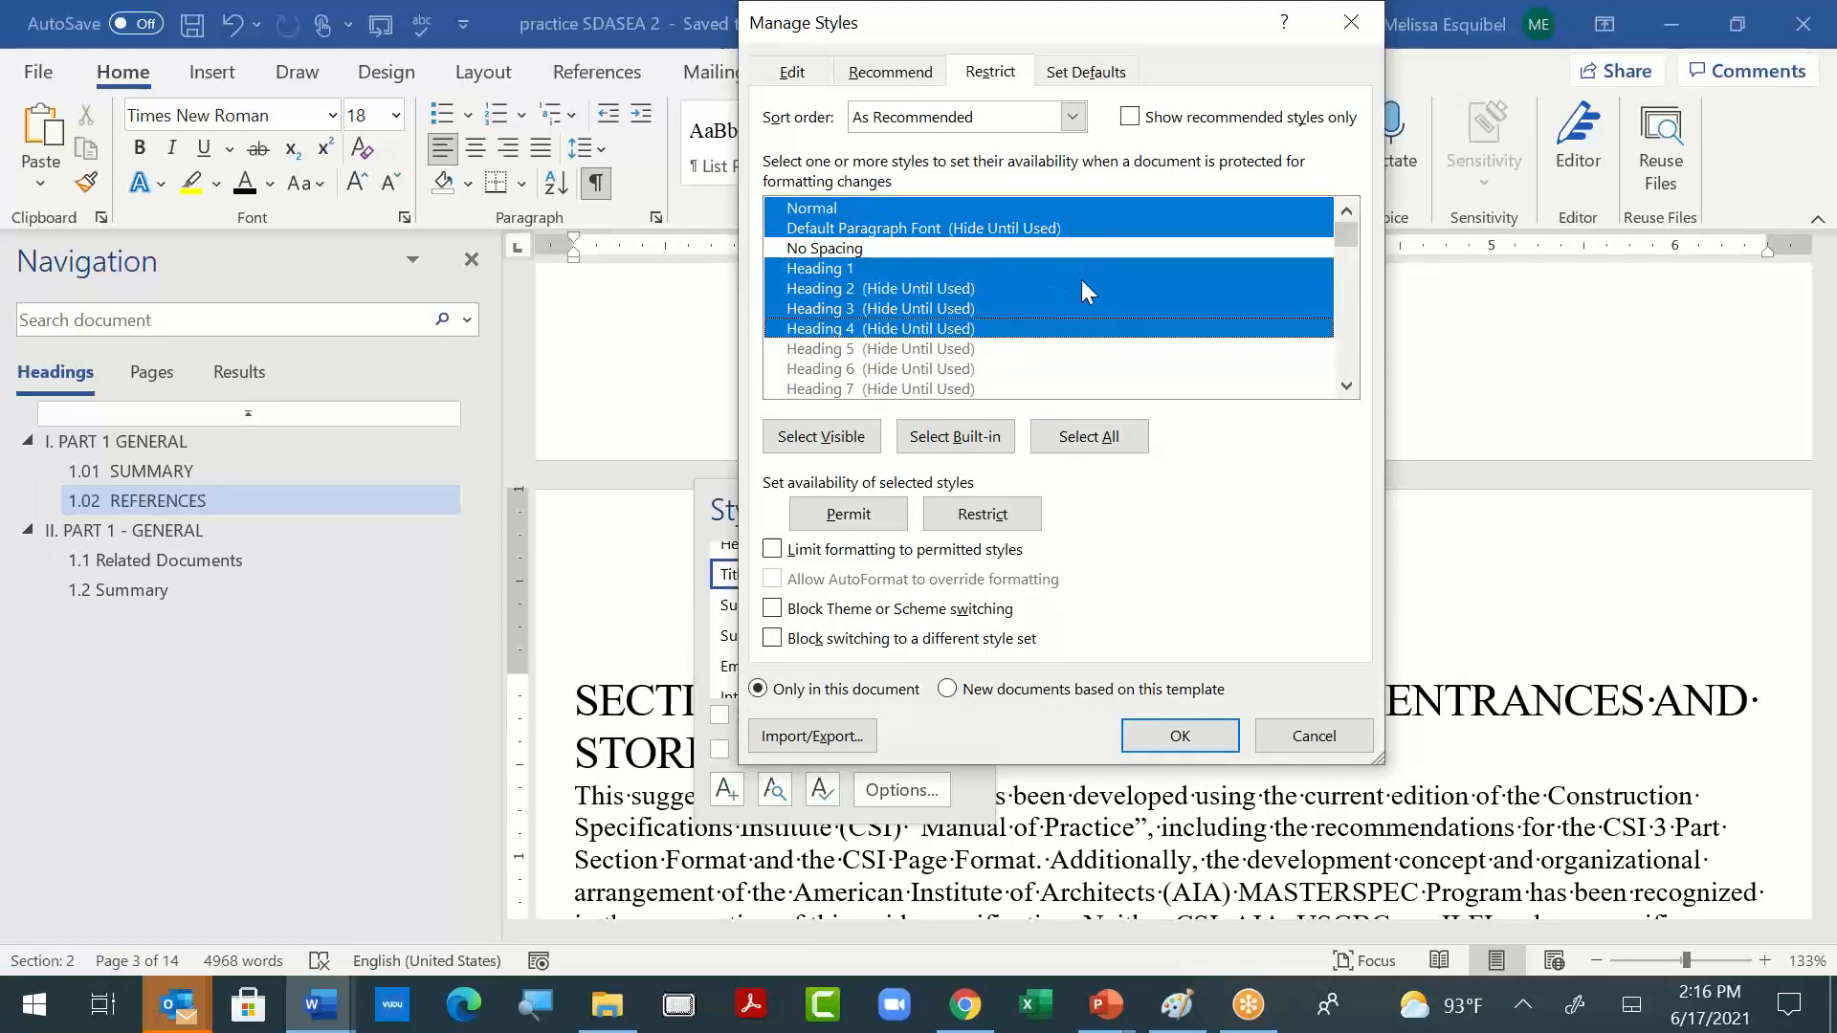
scroll(1082, 280, down, 6)
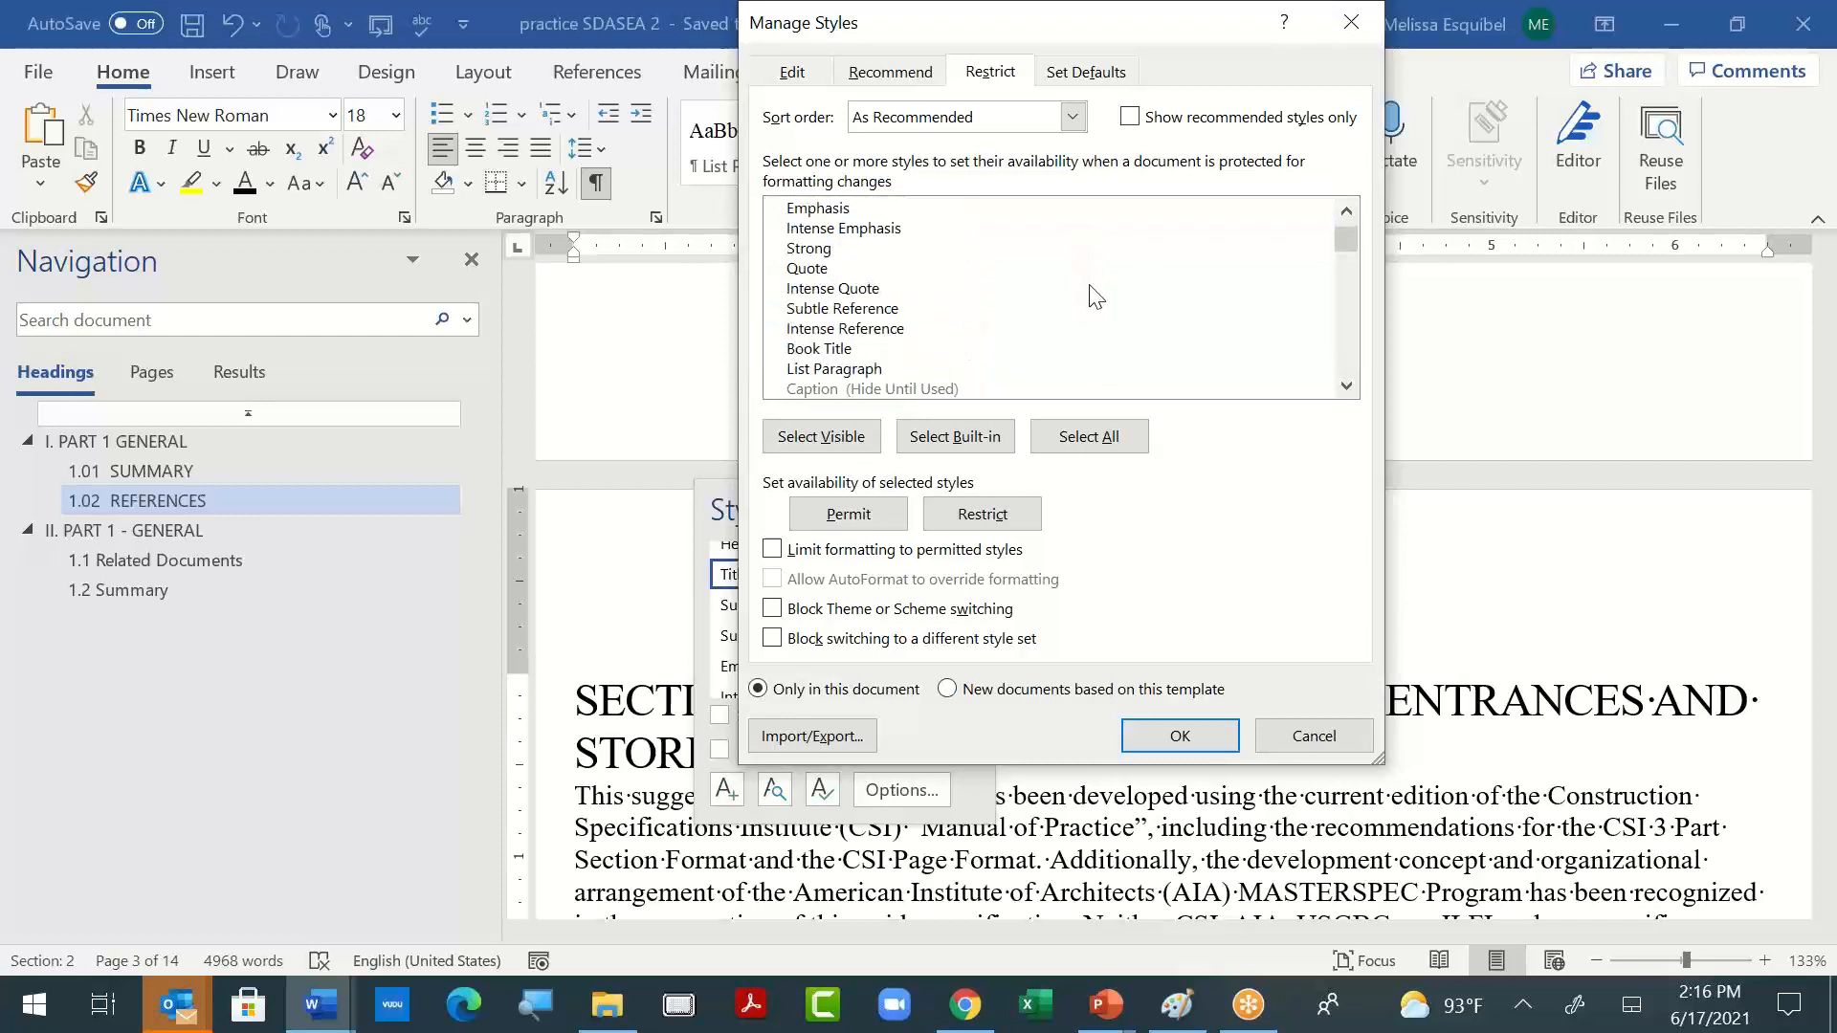
ctrl+click(869, 373)
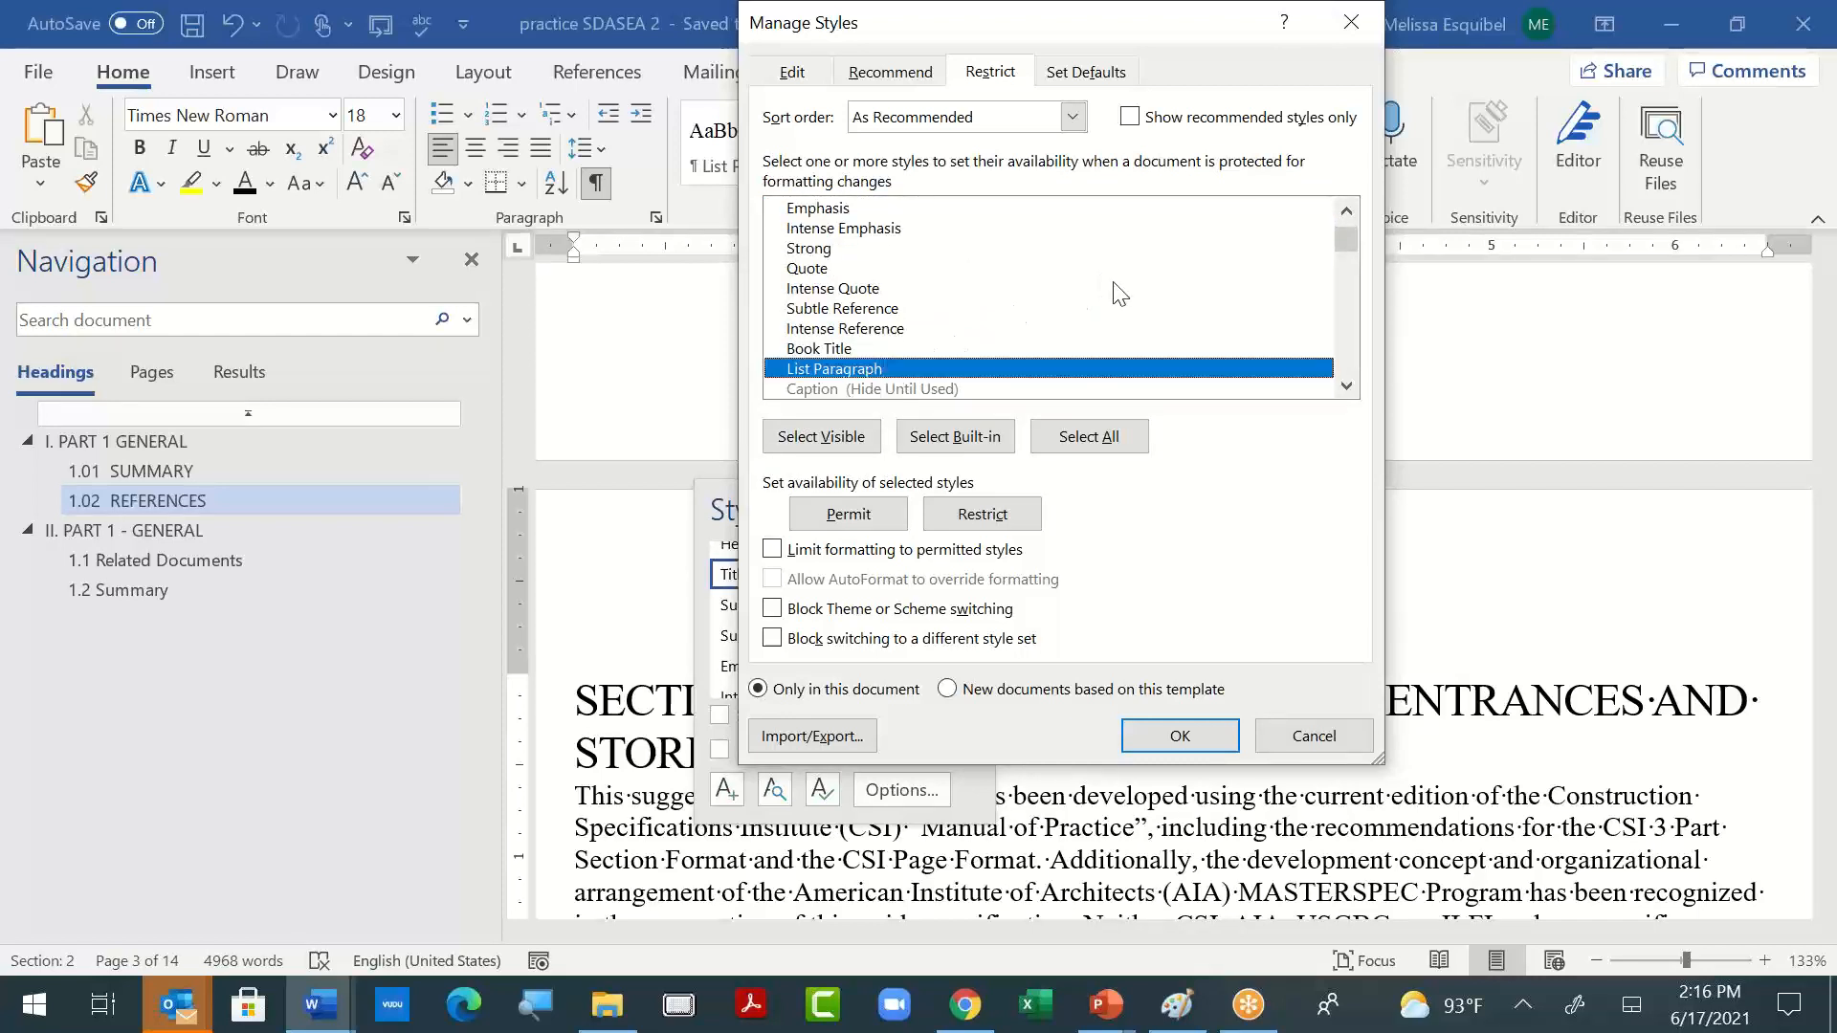
- Review which styles are selected in the restriction list, keeping the sort order As Recommended
scroll(1116, 291, up, 5)
scroll(1131, 276, up, 1)
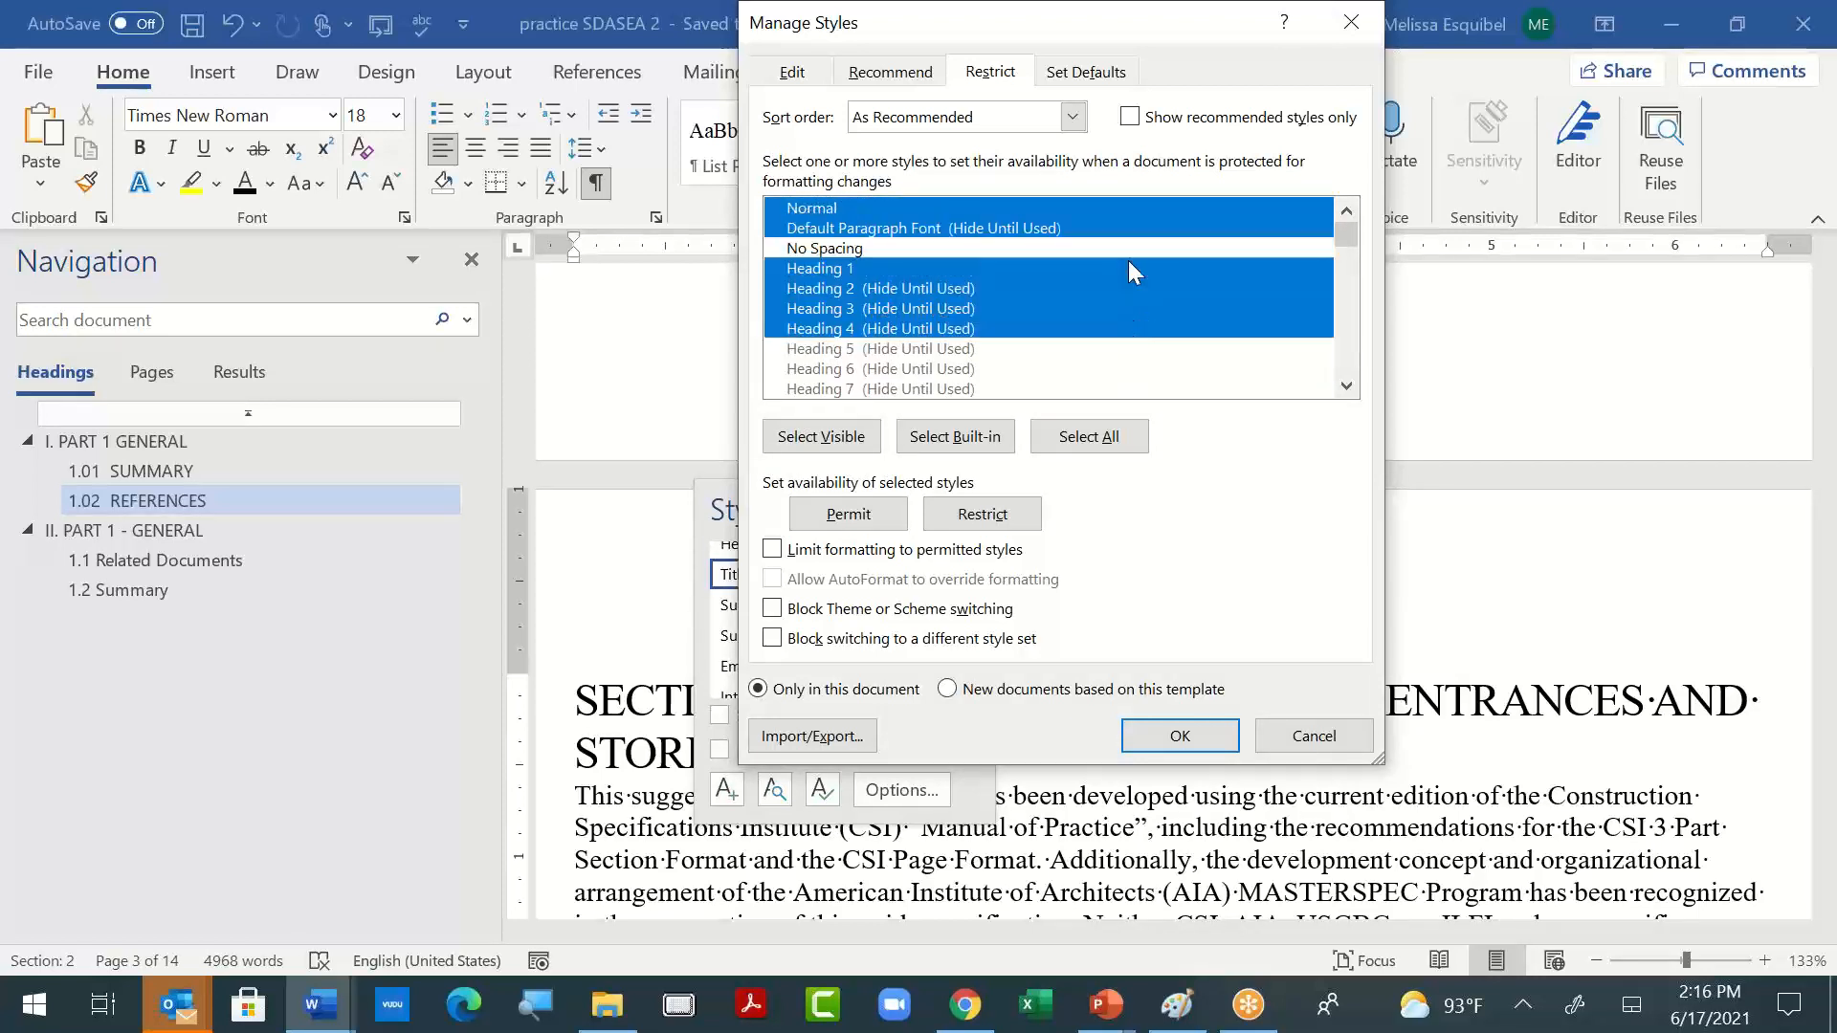
scroll(1129, 264, down, 1)
scroll(1129, 262, down, 1)
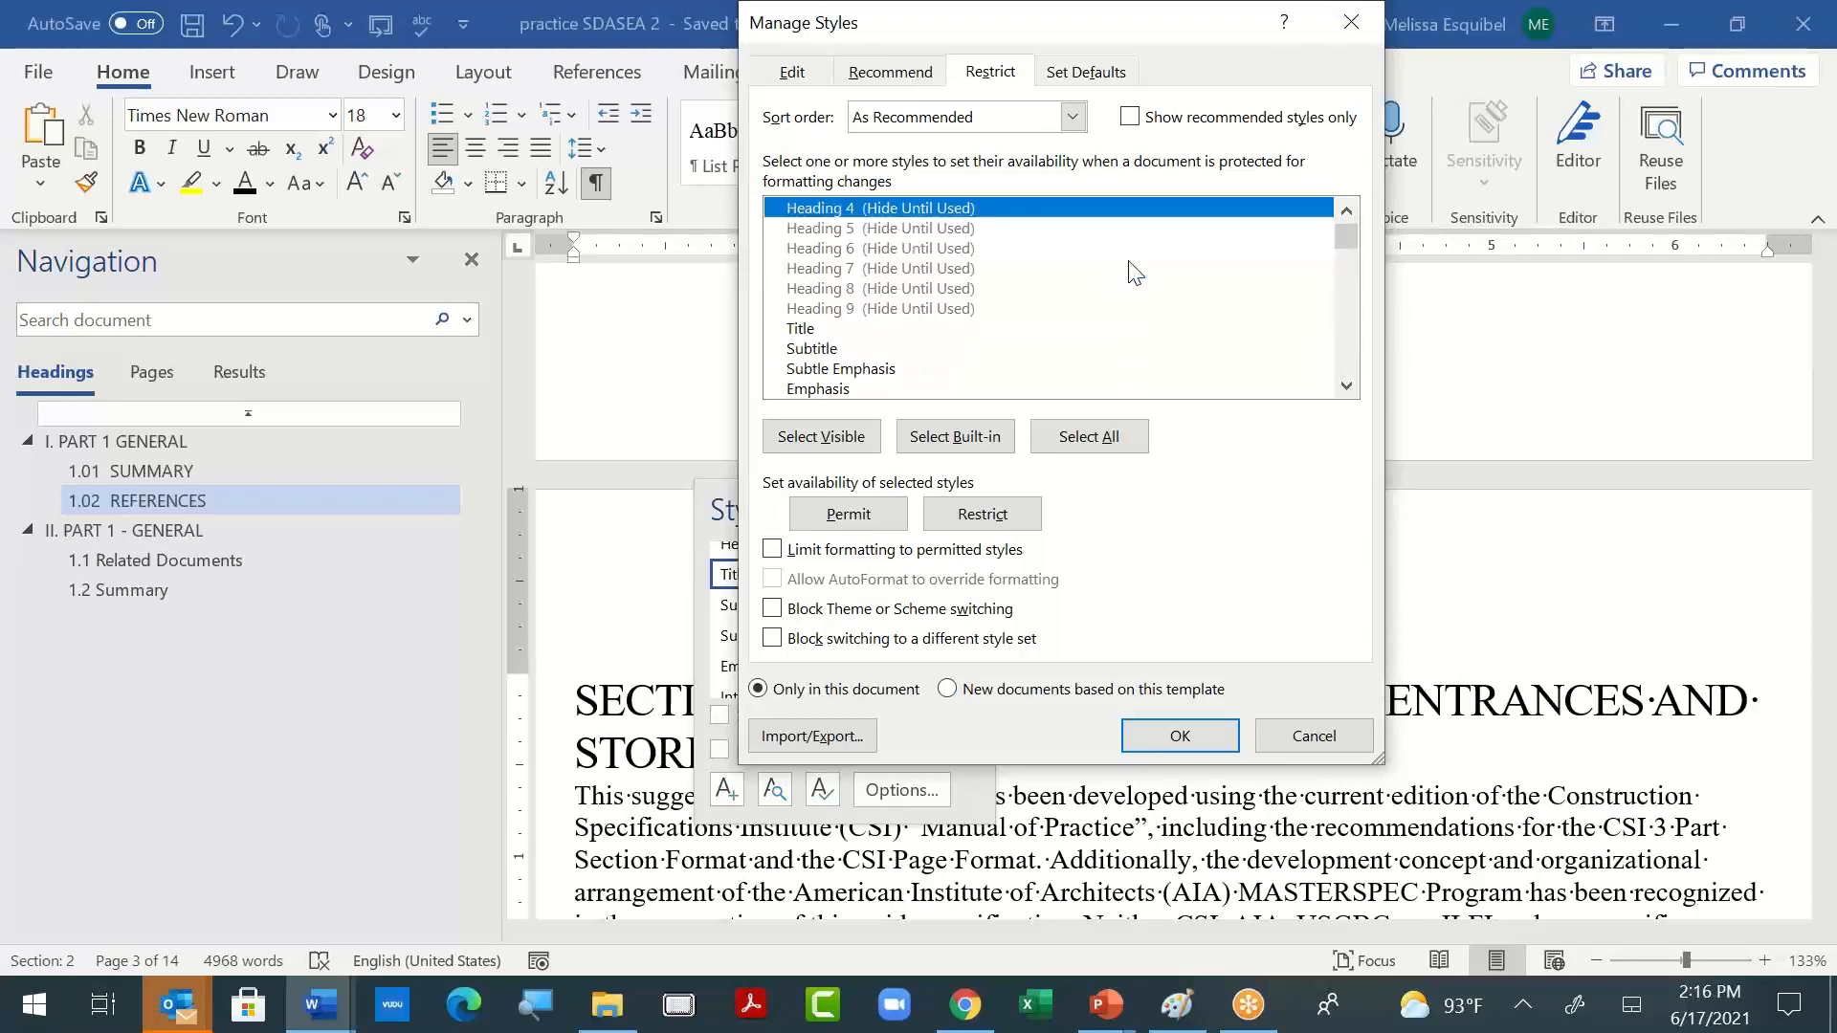
scroll(1133, 274, down, 1)
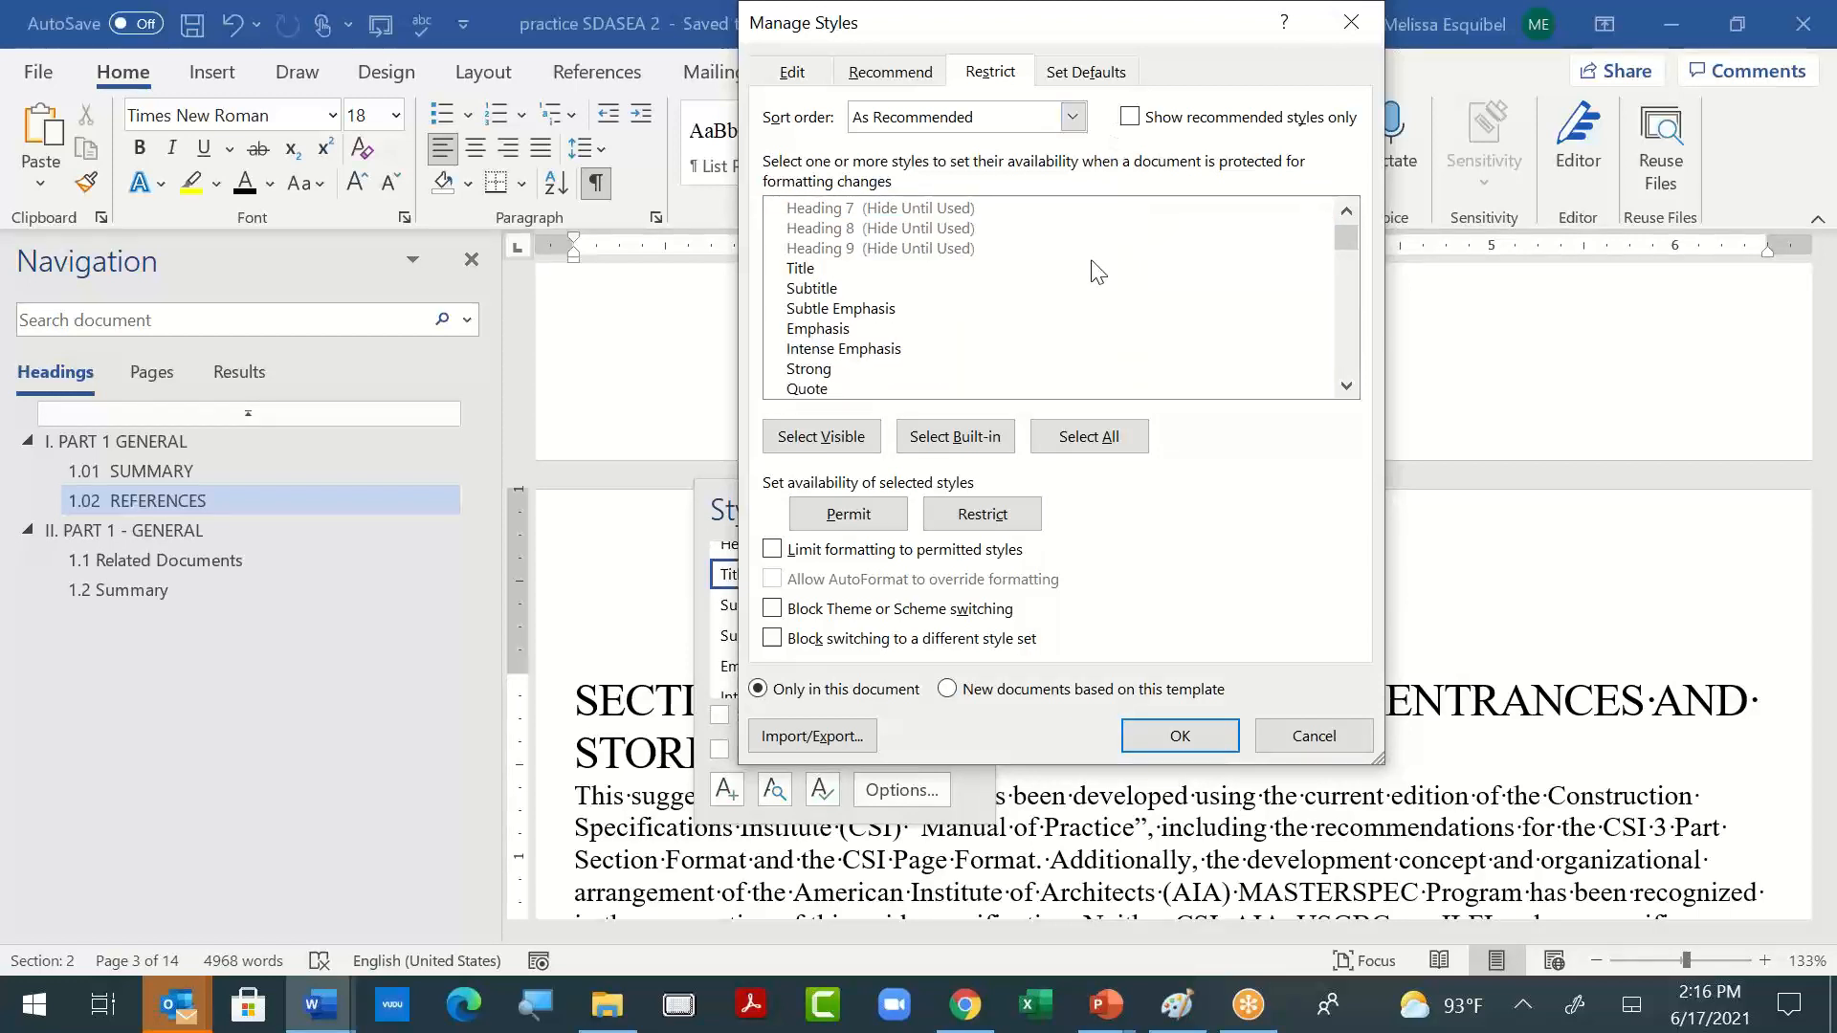
click(1076, 117)
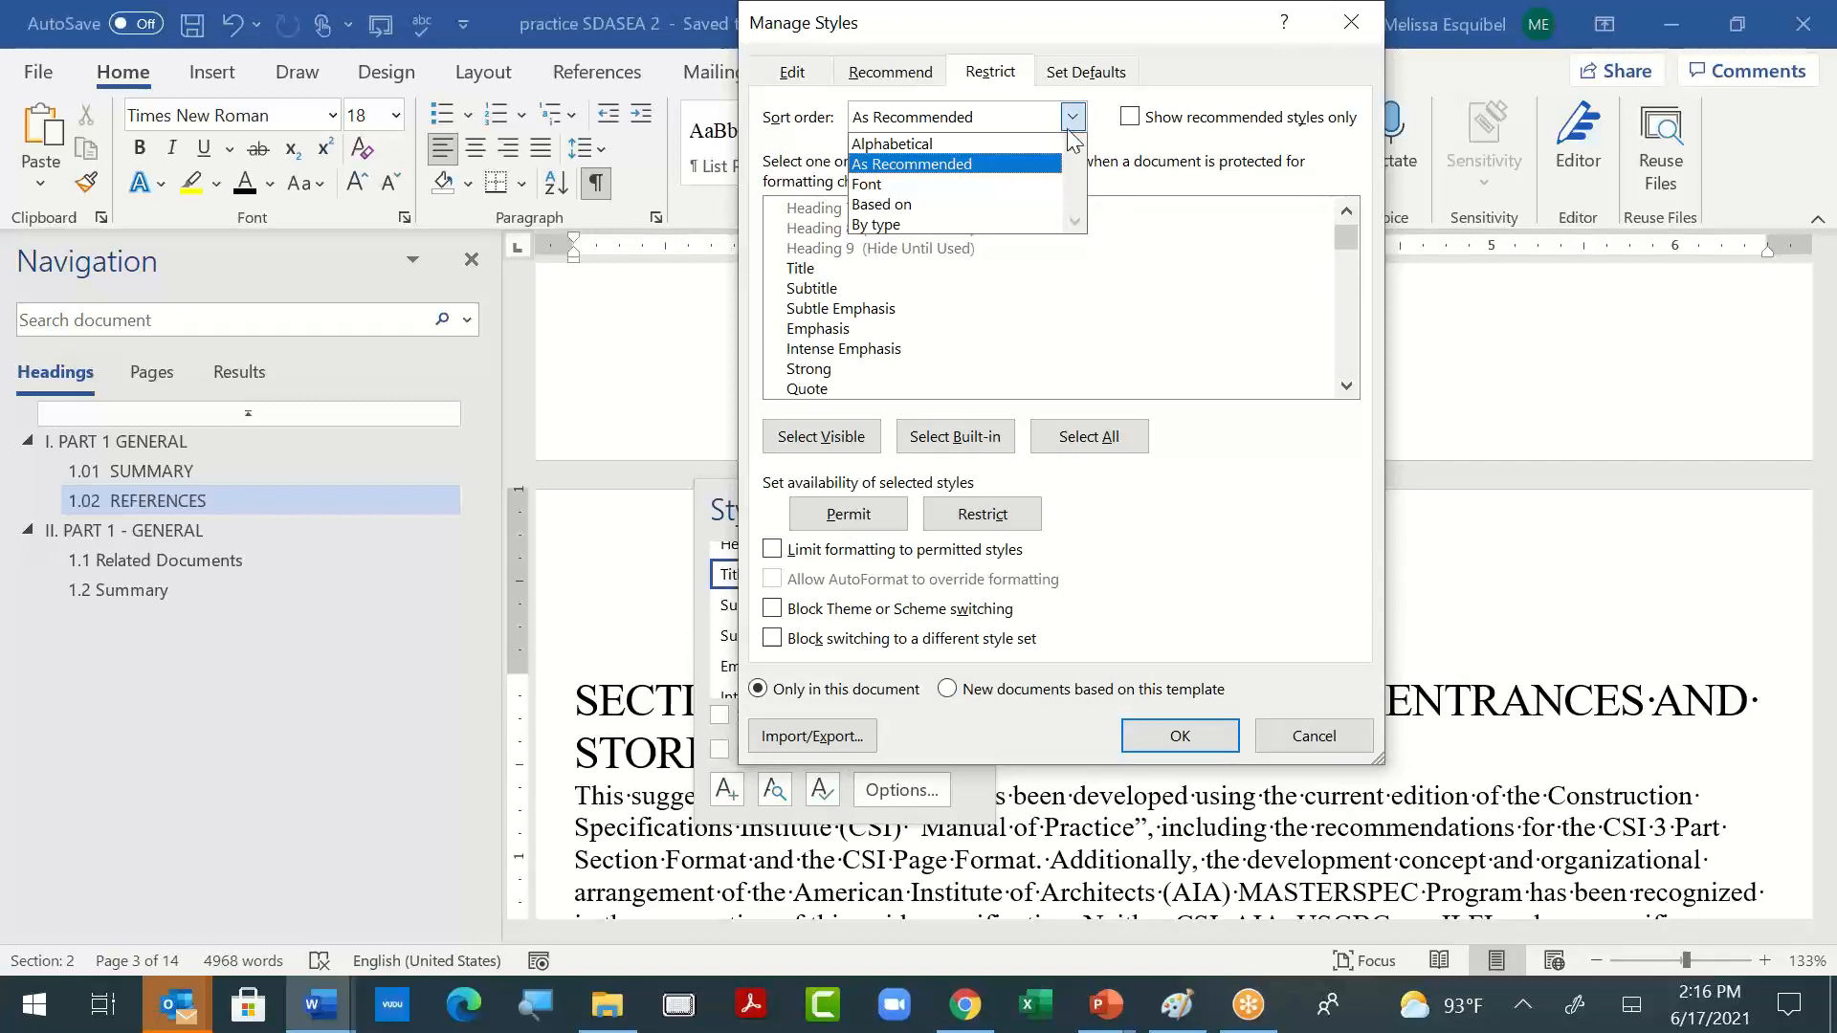
click(957, 164)
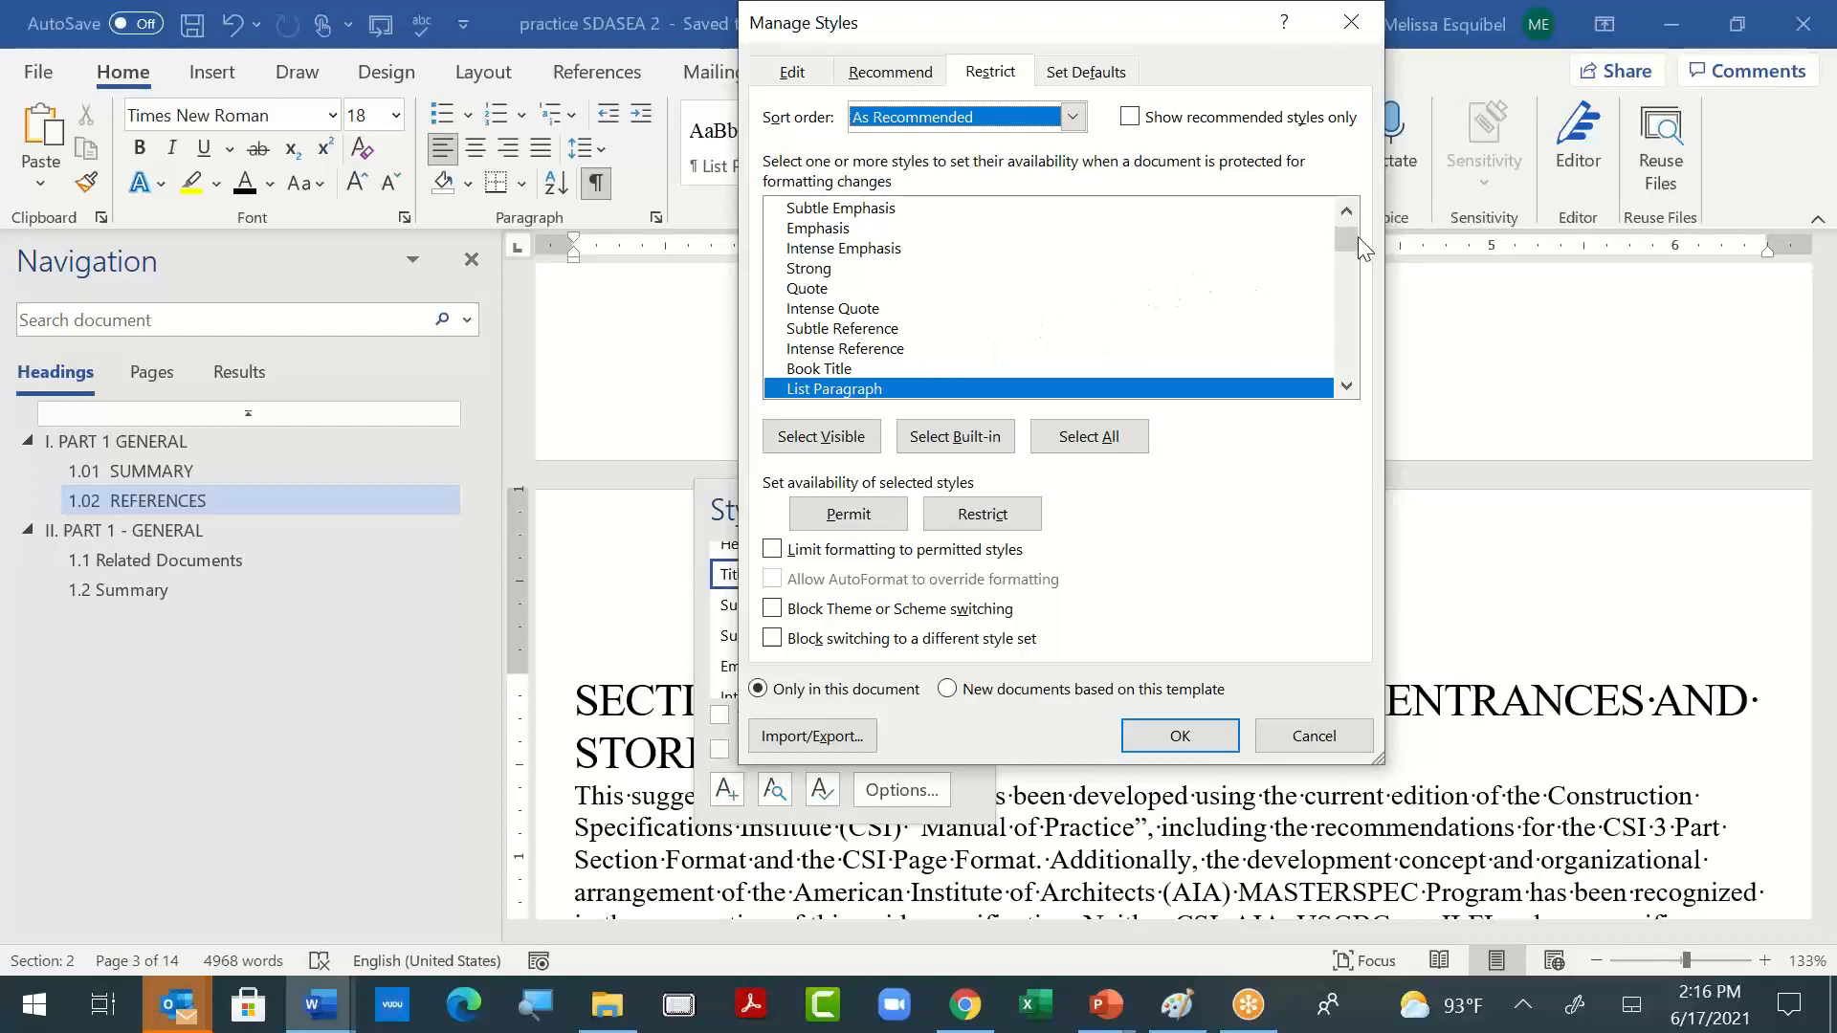
drag(1355, 235, 1349, 224)
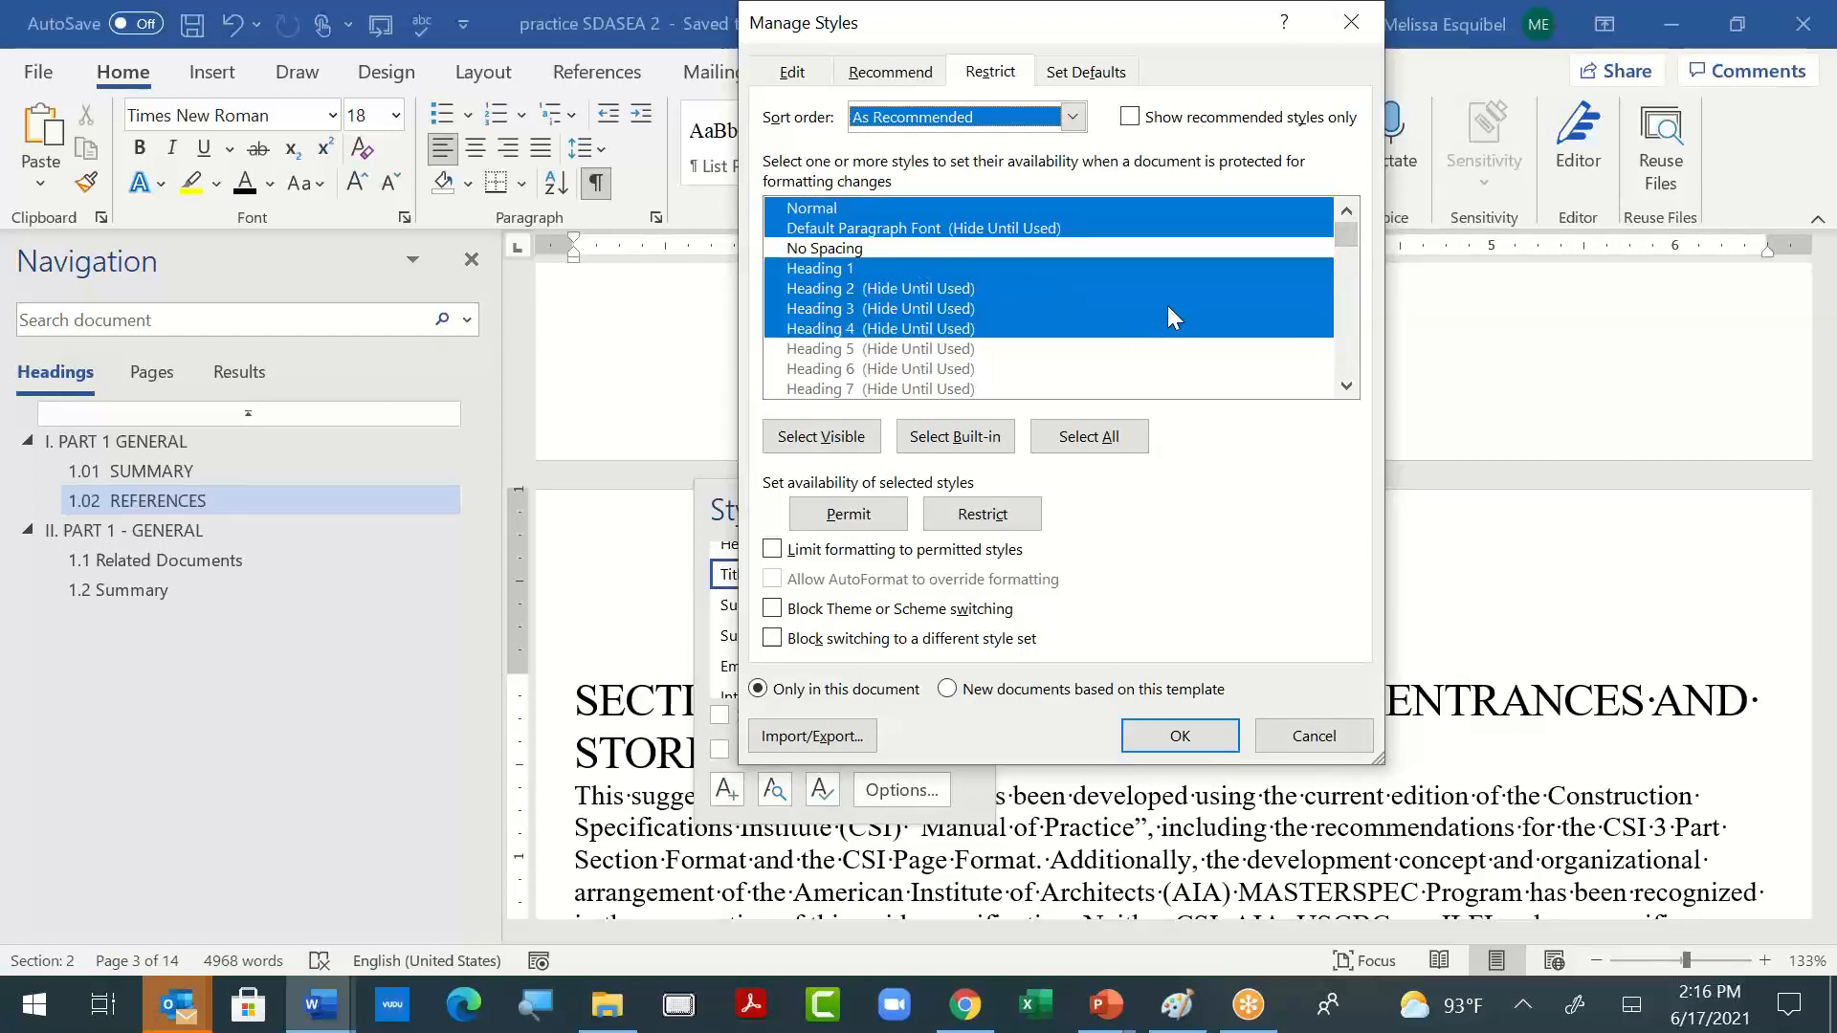
- Replace the selection in the restriction list with Normal and Heading 1 through Heading 7
shift+click(940, 351)
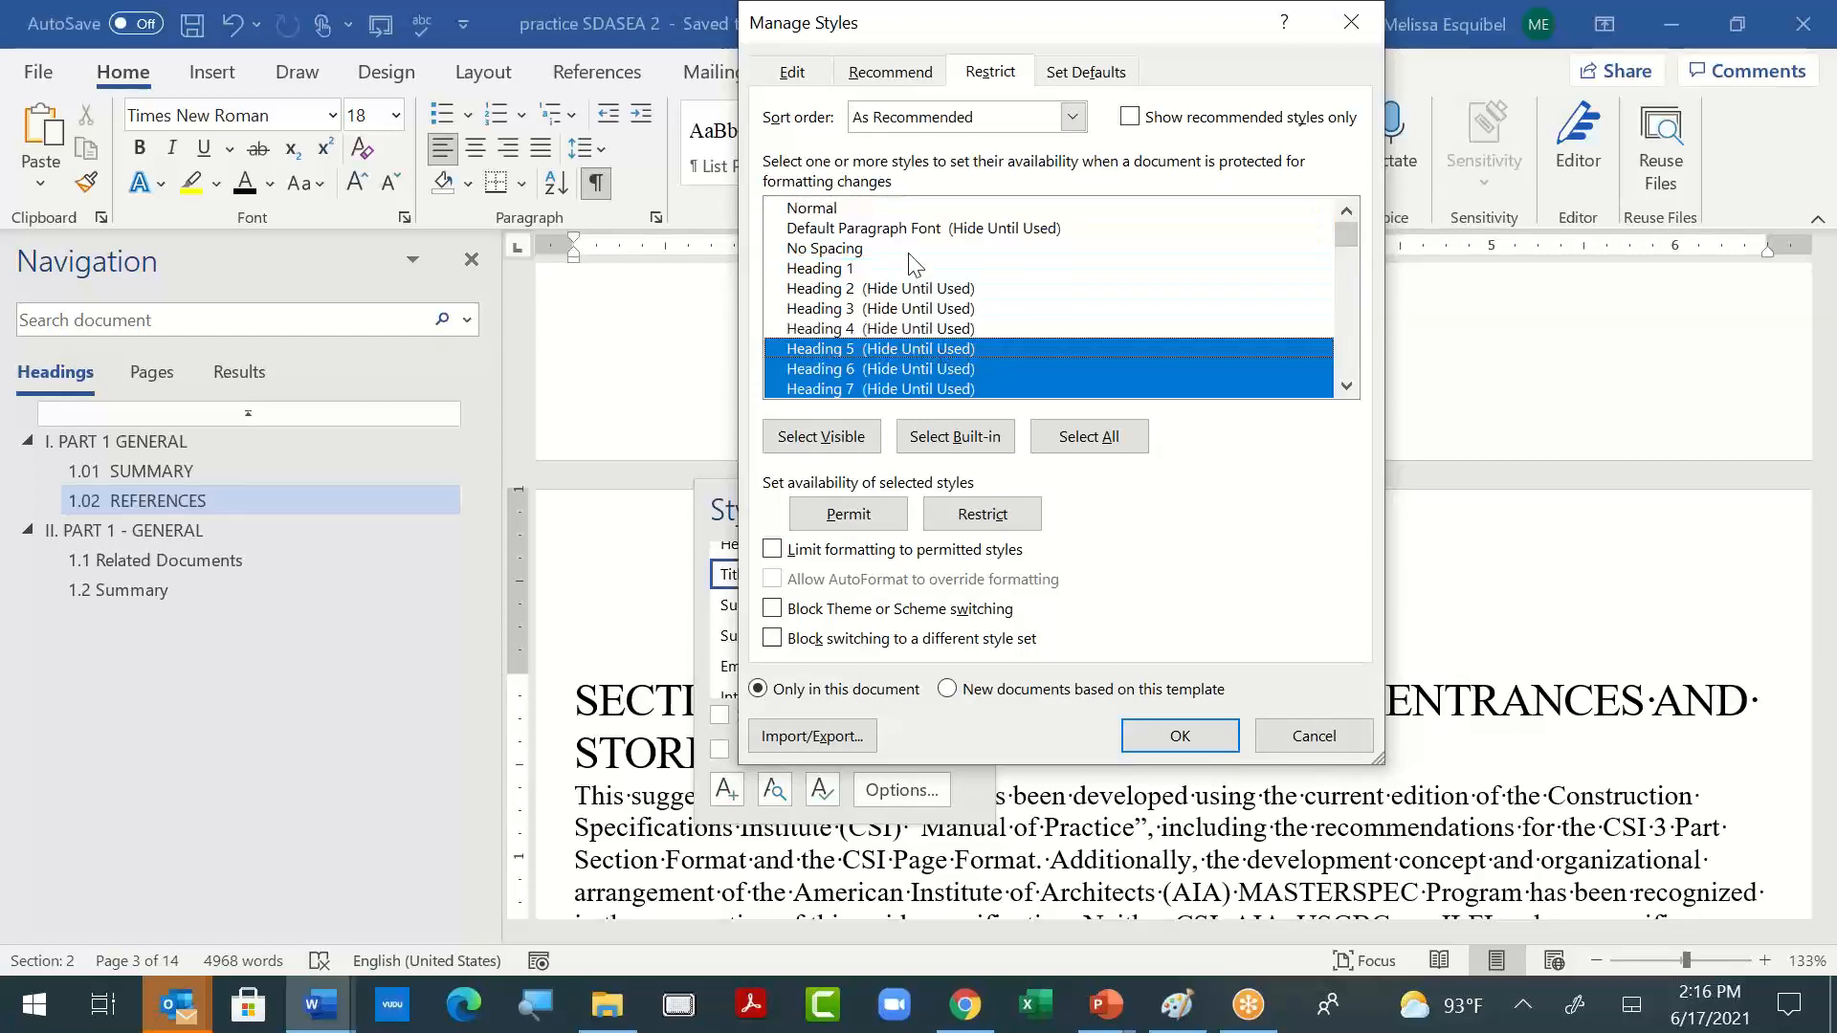
click(816, 212)
ctrl+click(866, 269)
ctrl+click(866, 289)
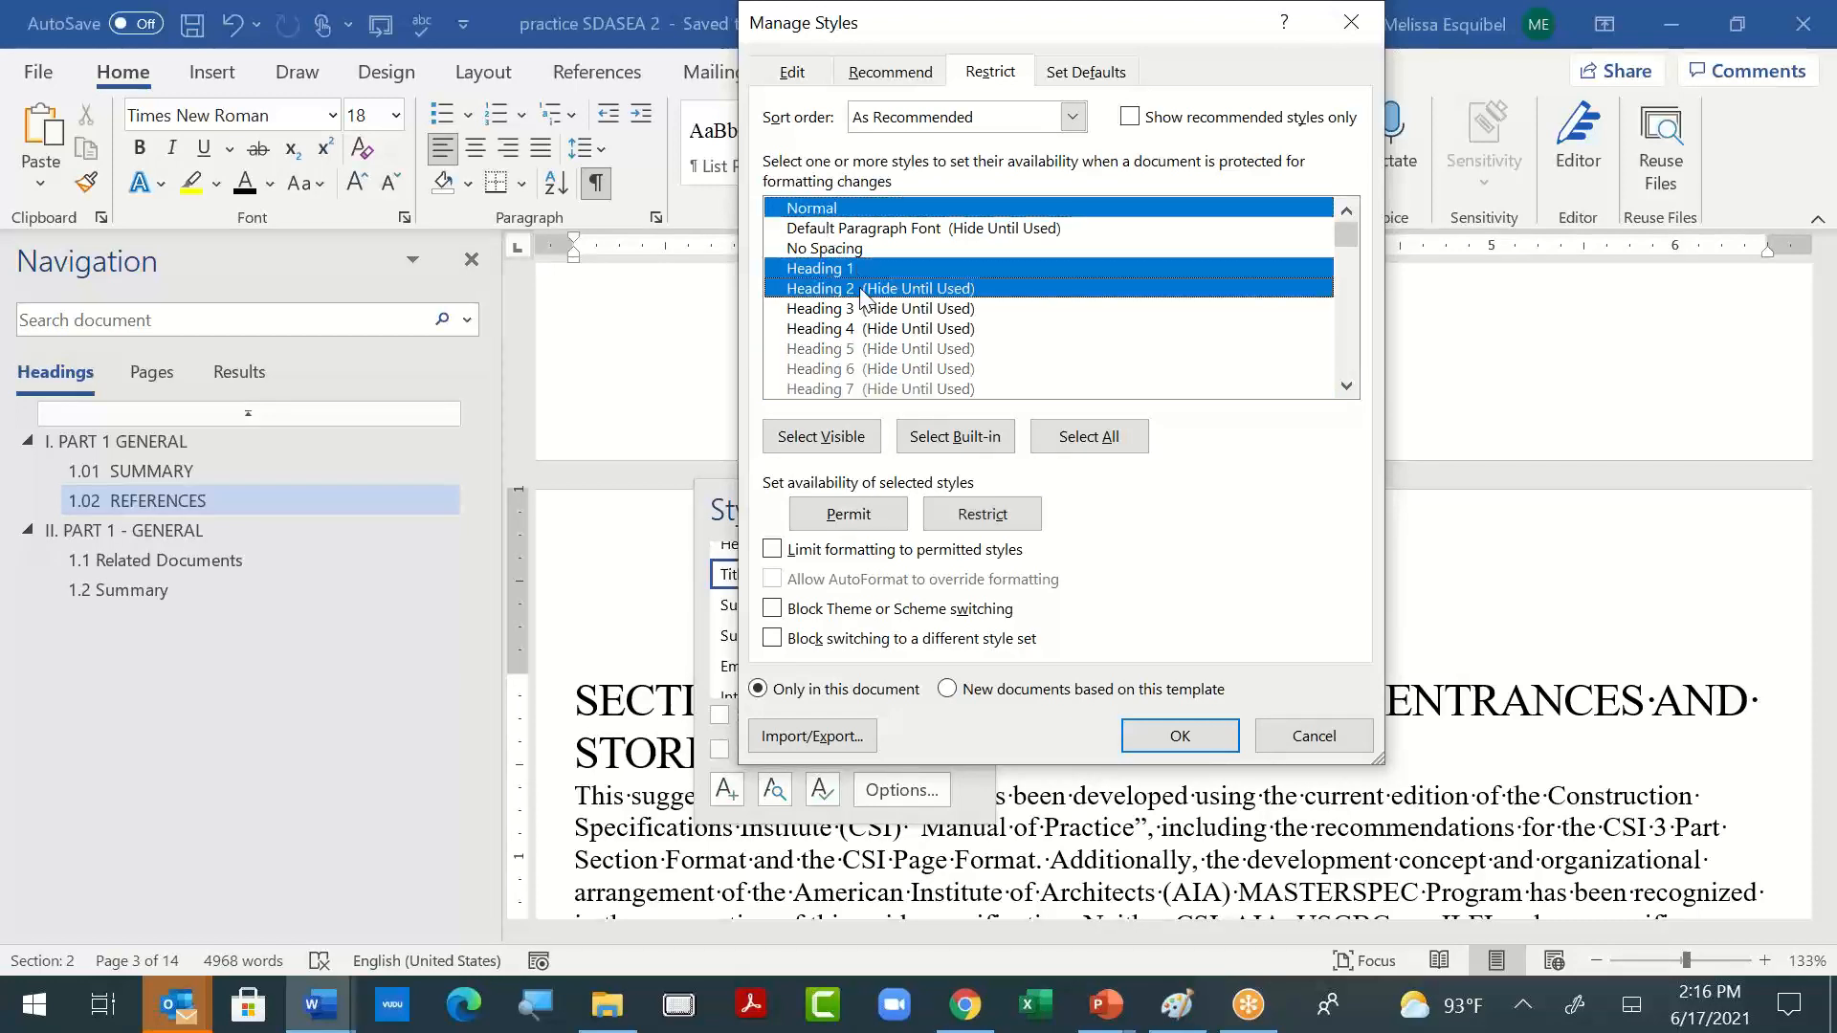
ctrl+click(868, 309)
ctrl+click(867, 330)
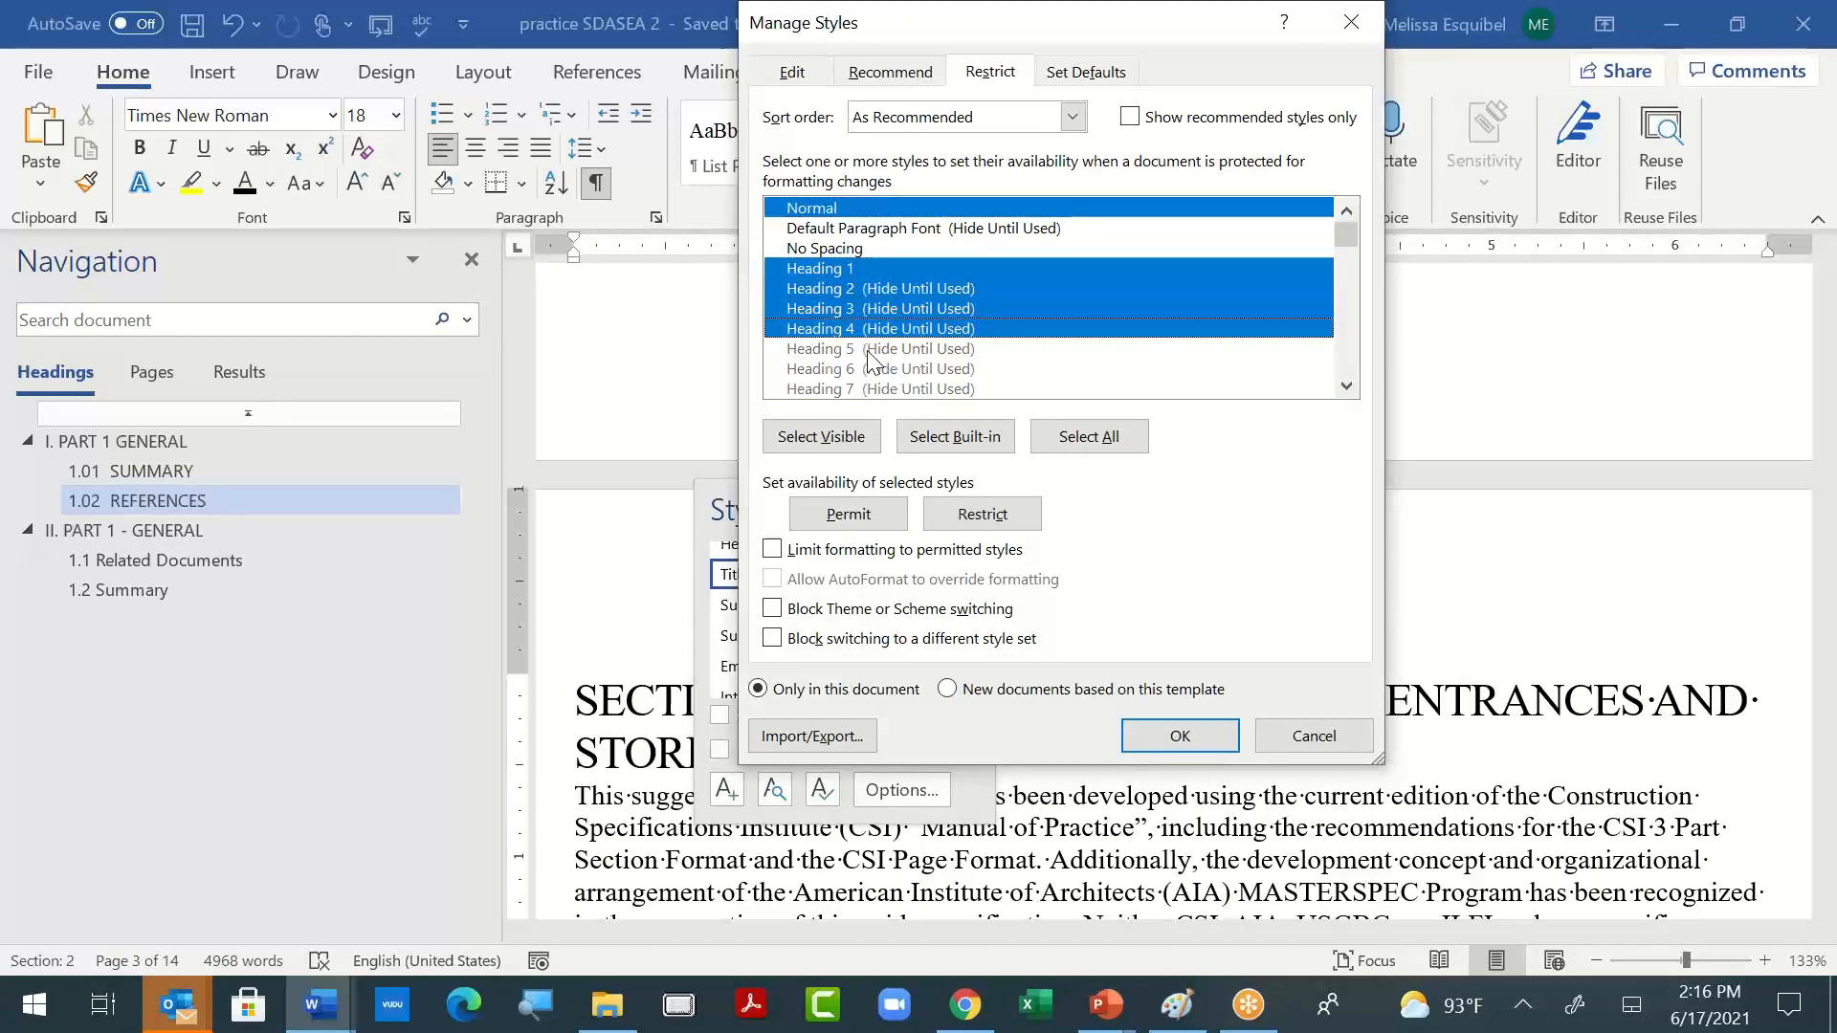
ctrl+click(868, 350)
ctrl+click(871, 370)
ctrl+click(874, 391)
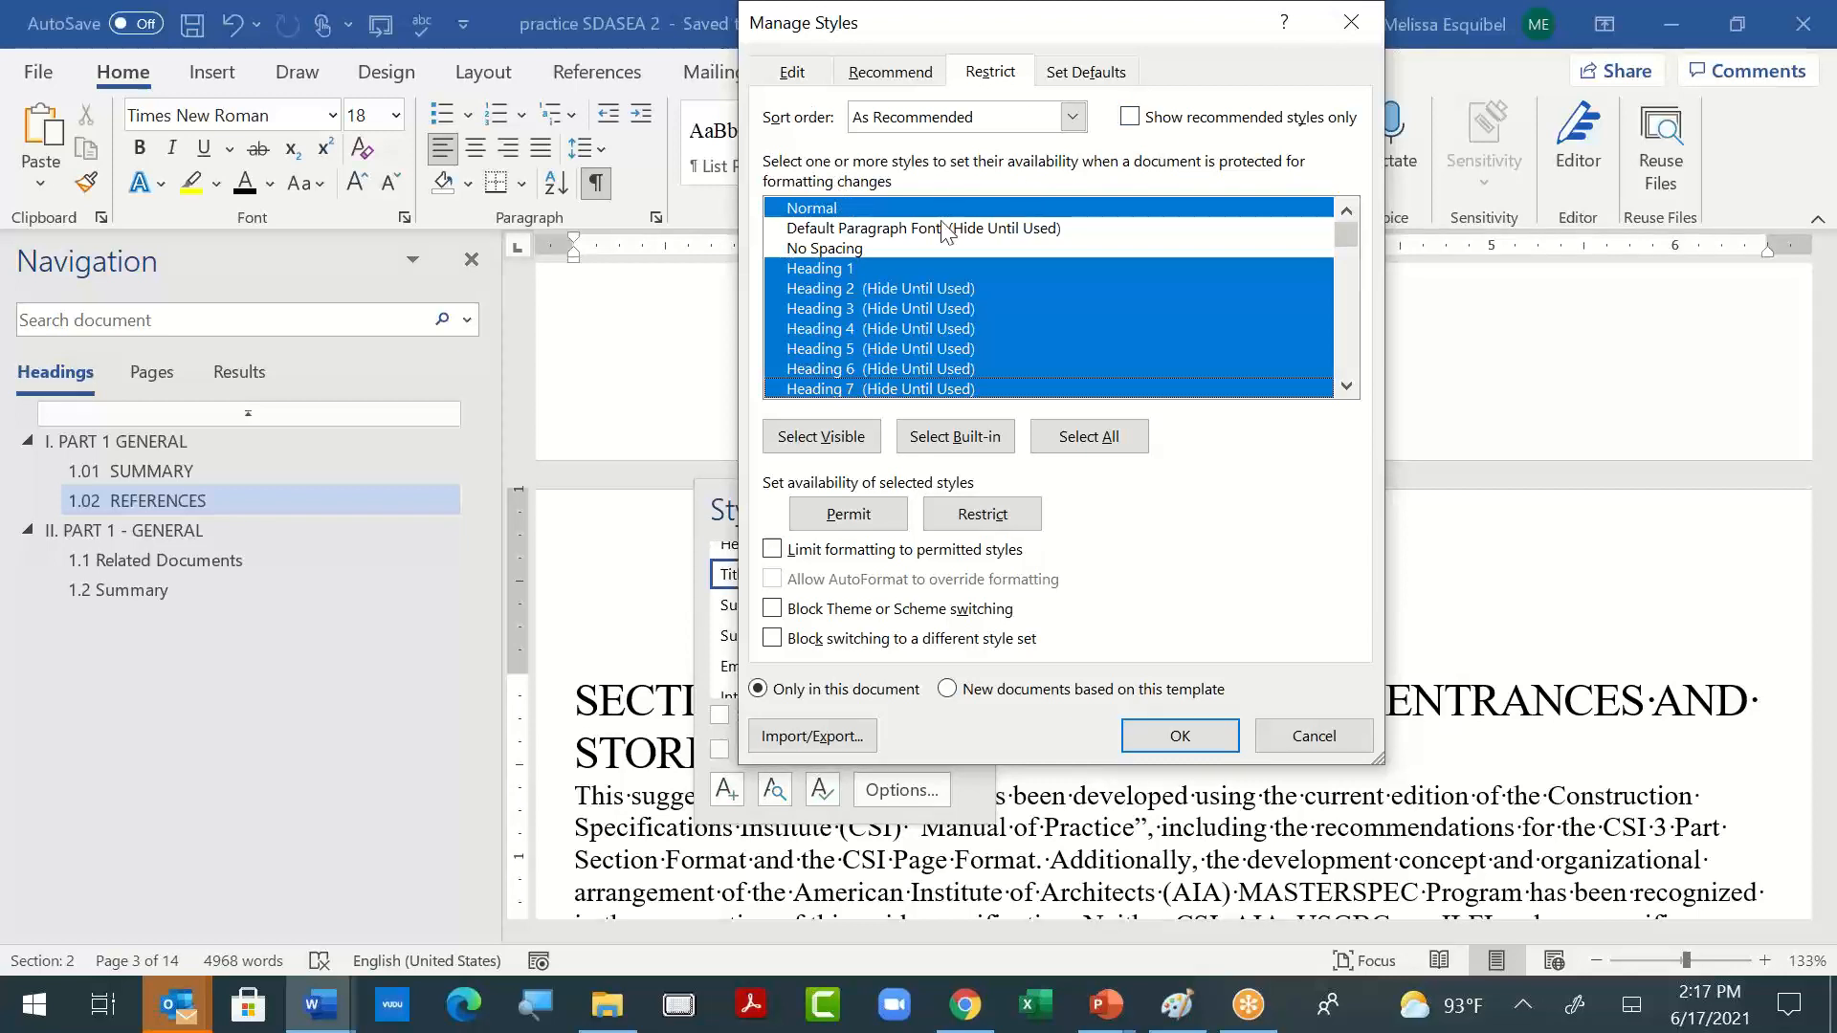
- Limit the list of editable styles to recommended ones and inspect the definitions of Subtitle and Strong
click(792, 77)
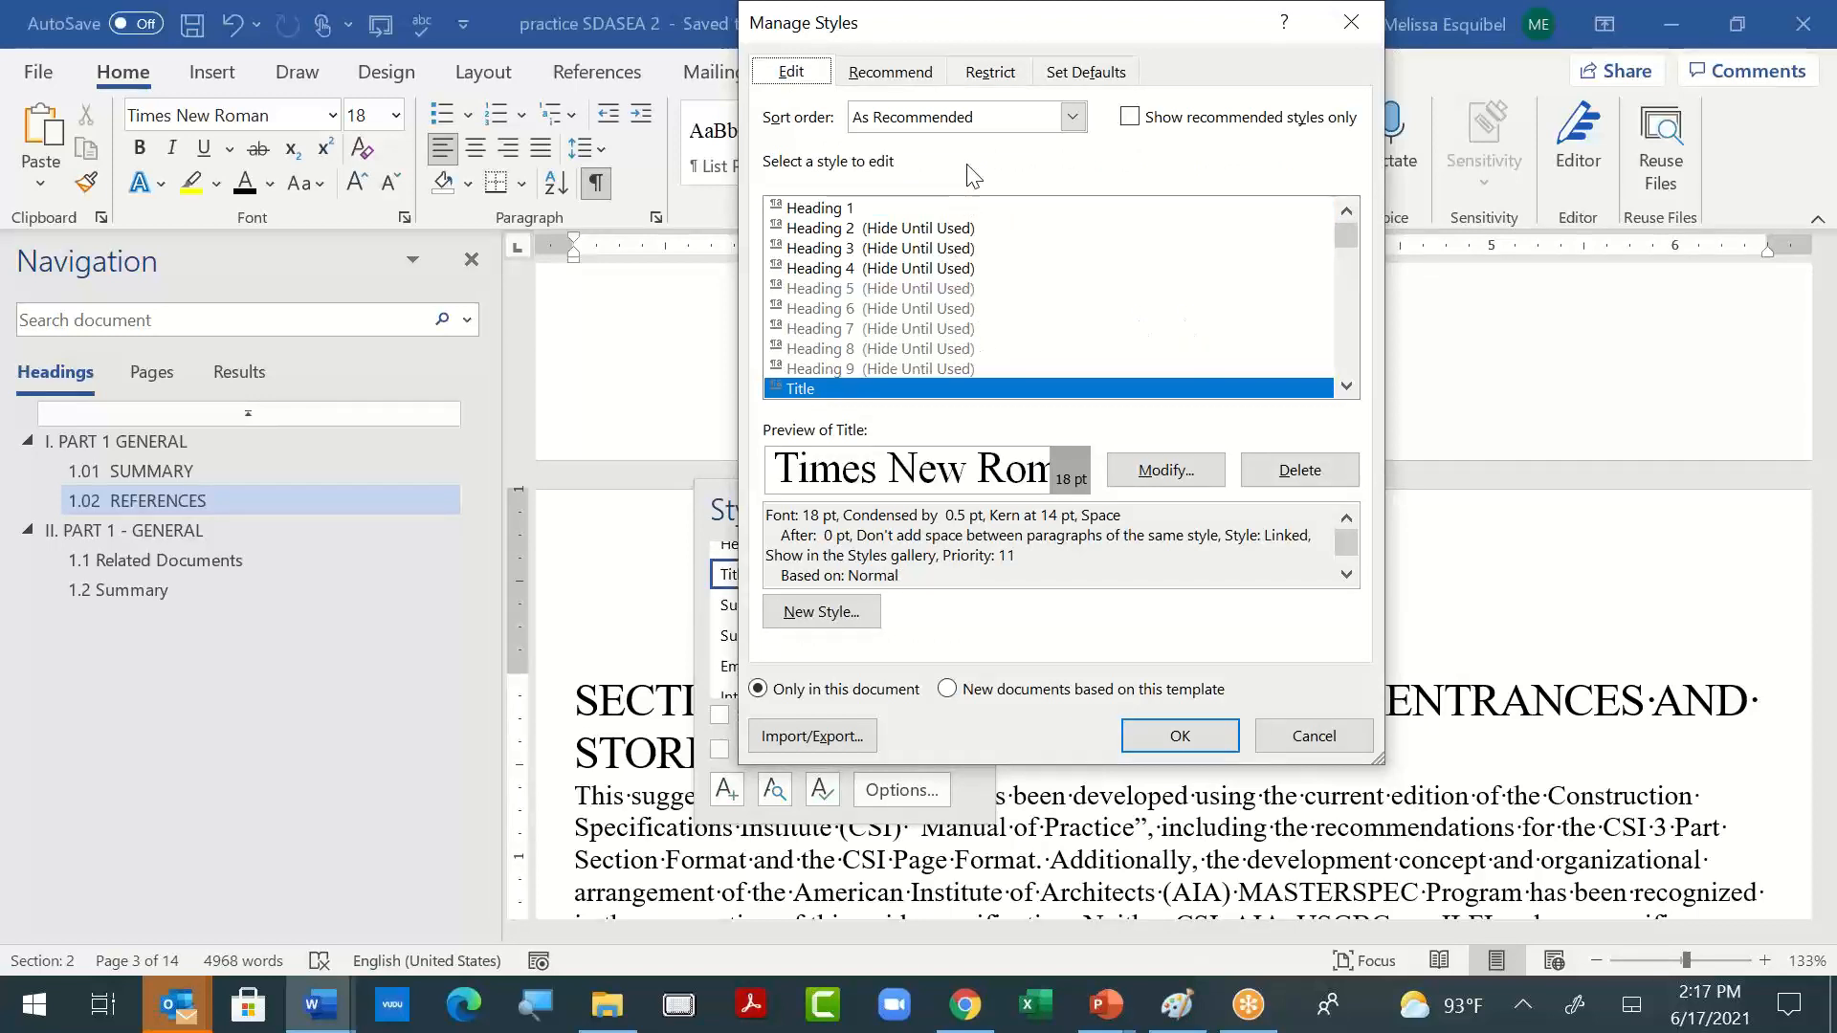
click(1151, 113)
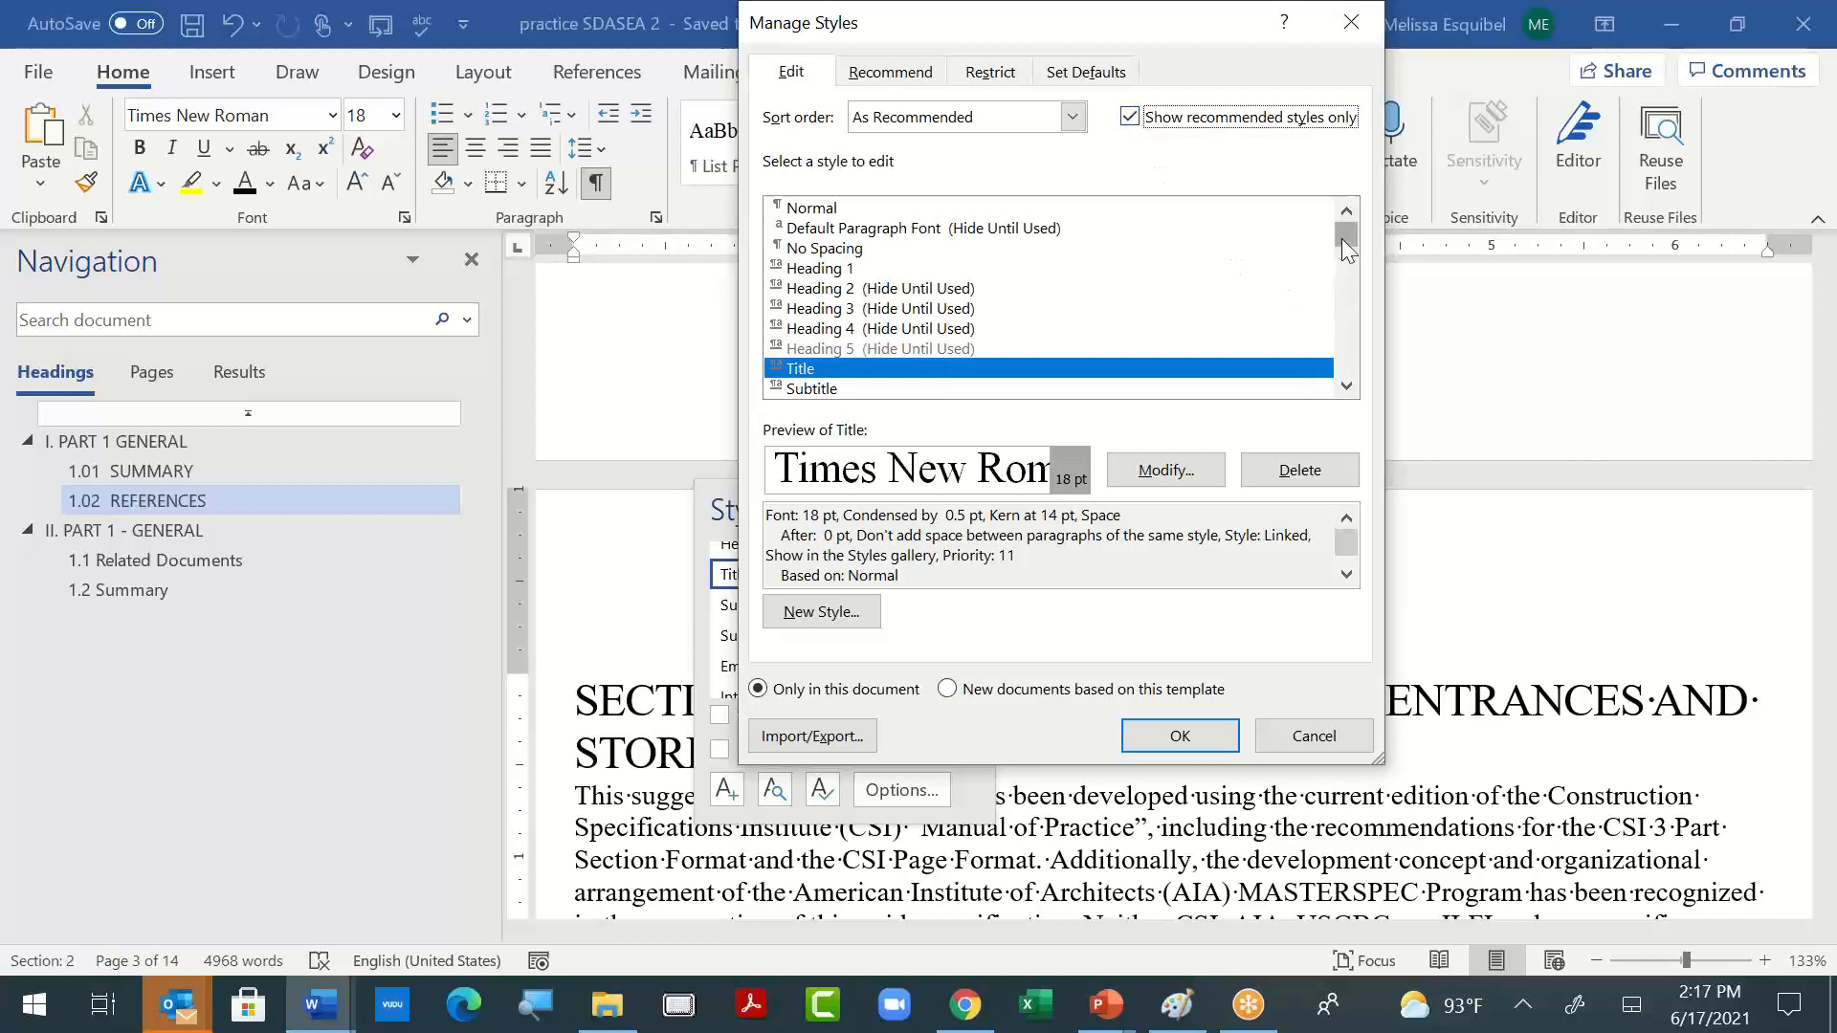
drag(1343, 234, 1345, 208)
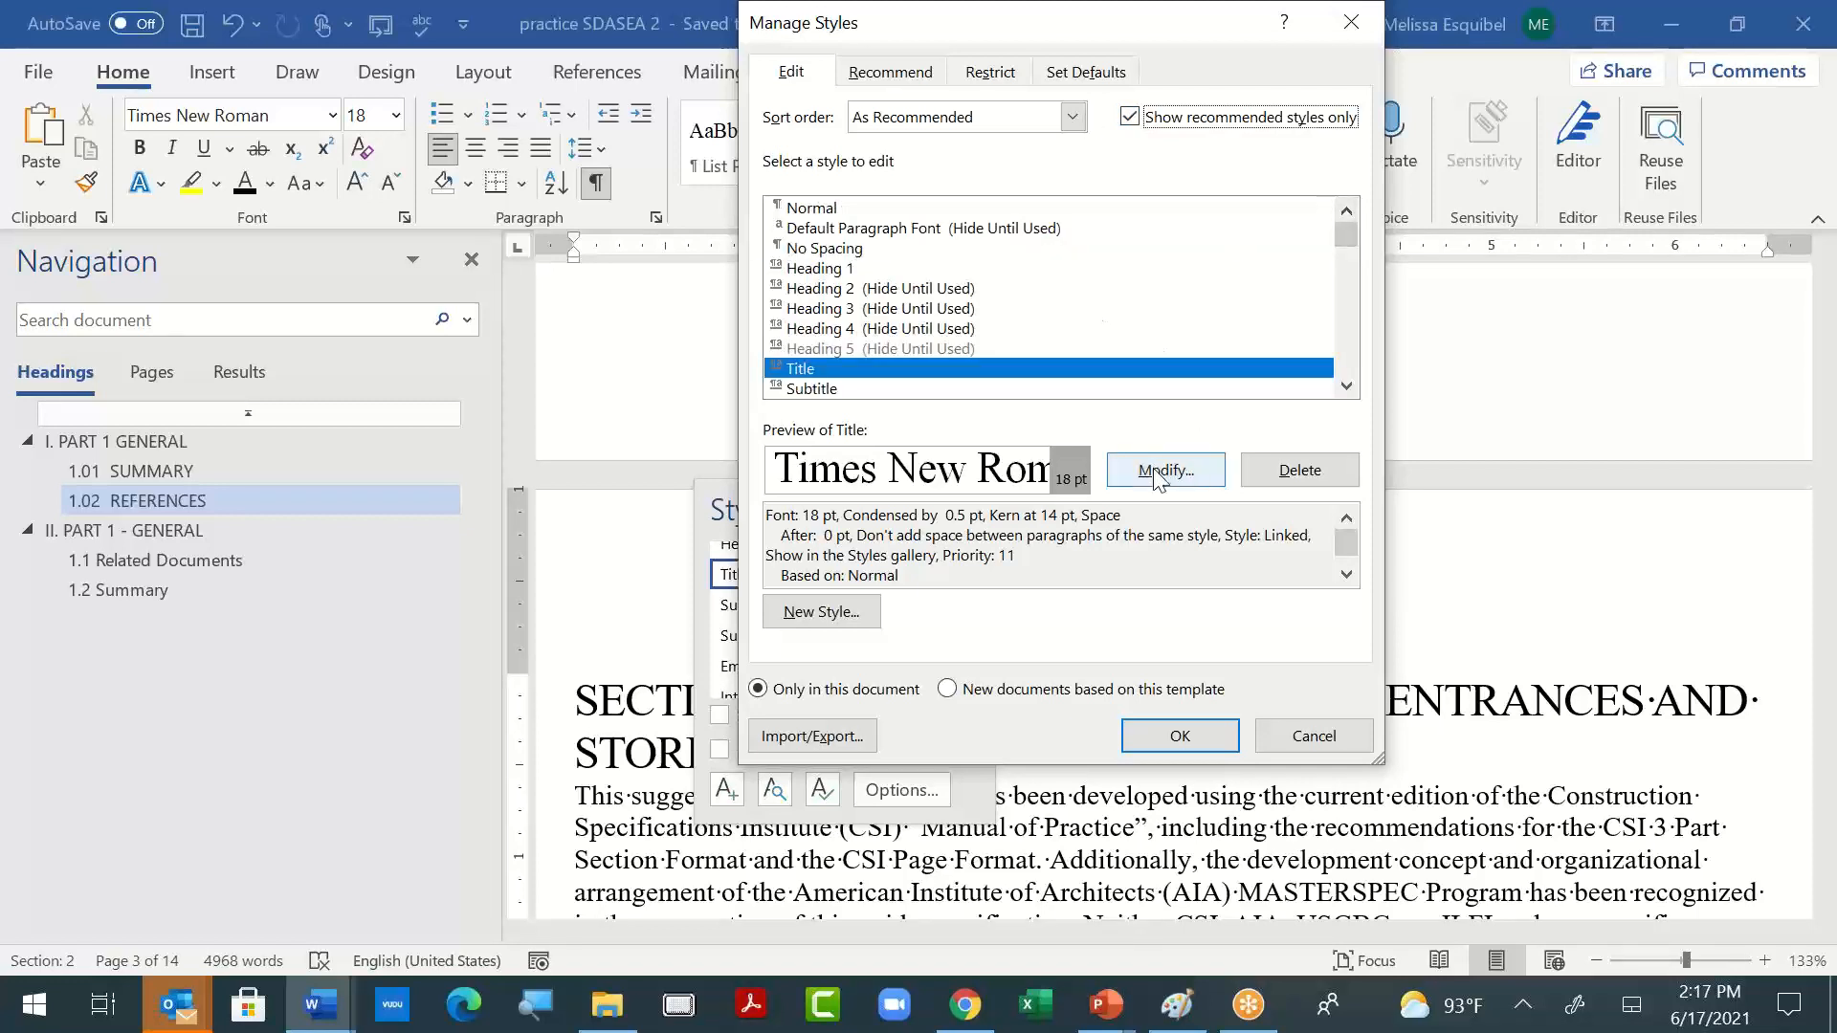
click(904, 390)
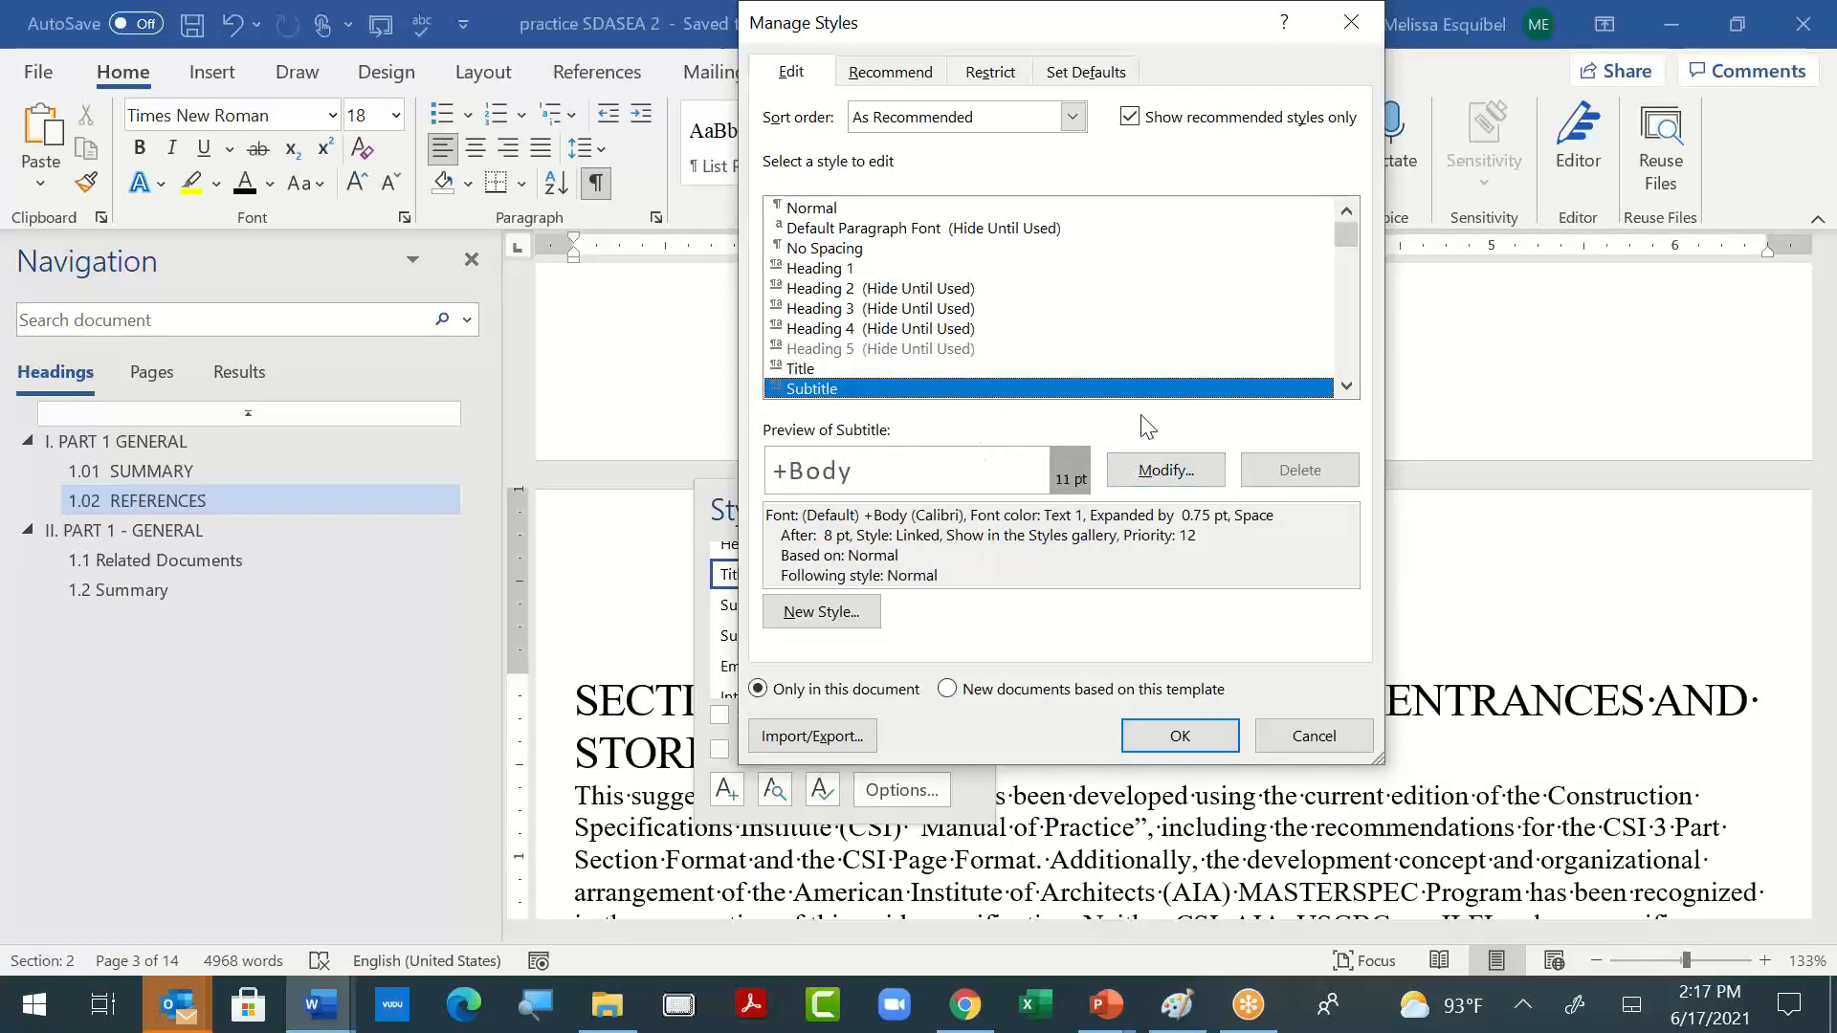
scroll(1043, 363, down, 2)
click(880, 350)
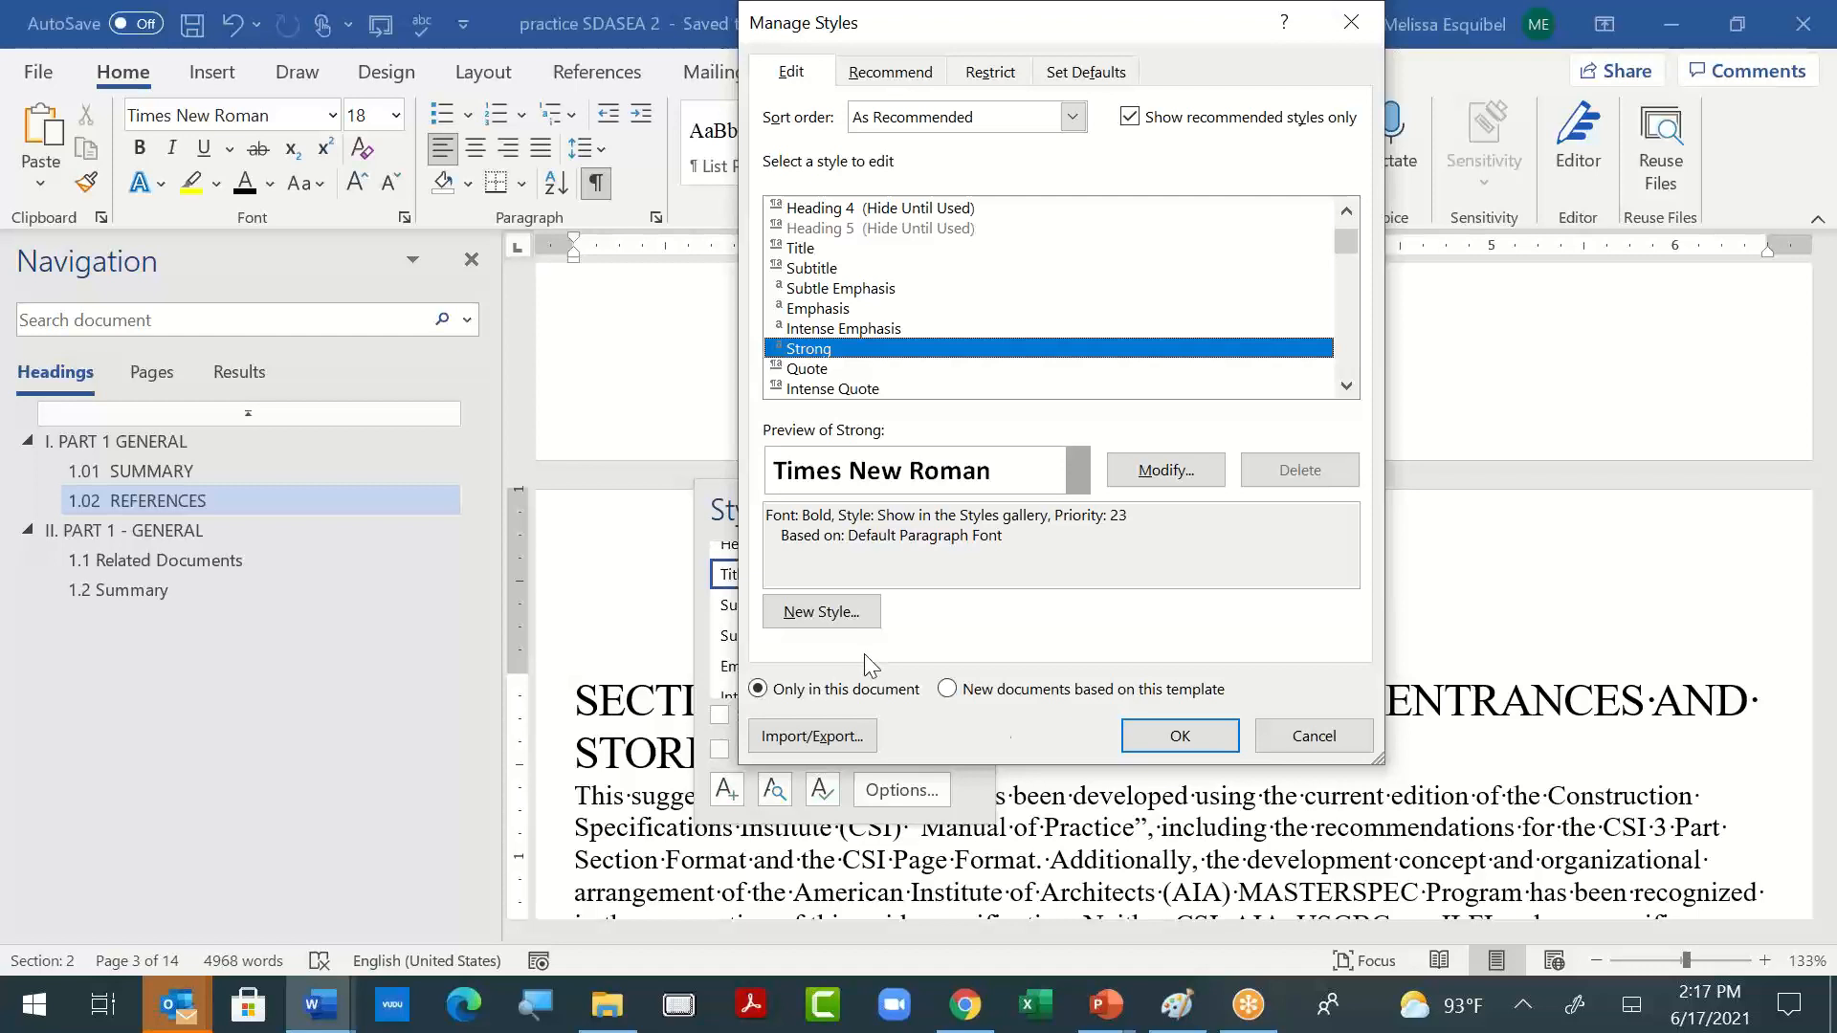
- Try Abadi as the default font, return it to +Body, and cancel the Manage Styles changes
click(899, 81)
click(990, 75)
click(1093, 79)
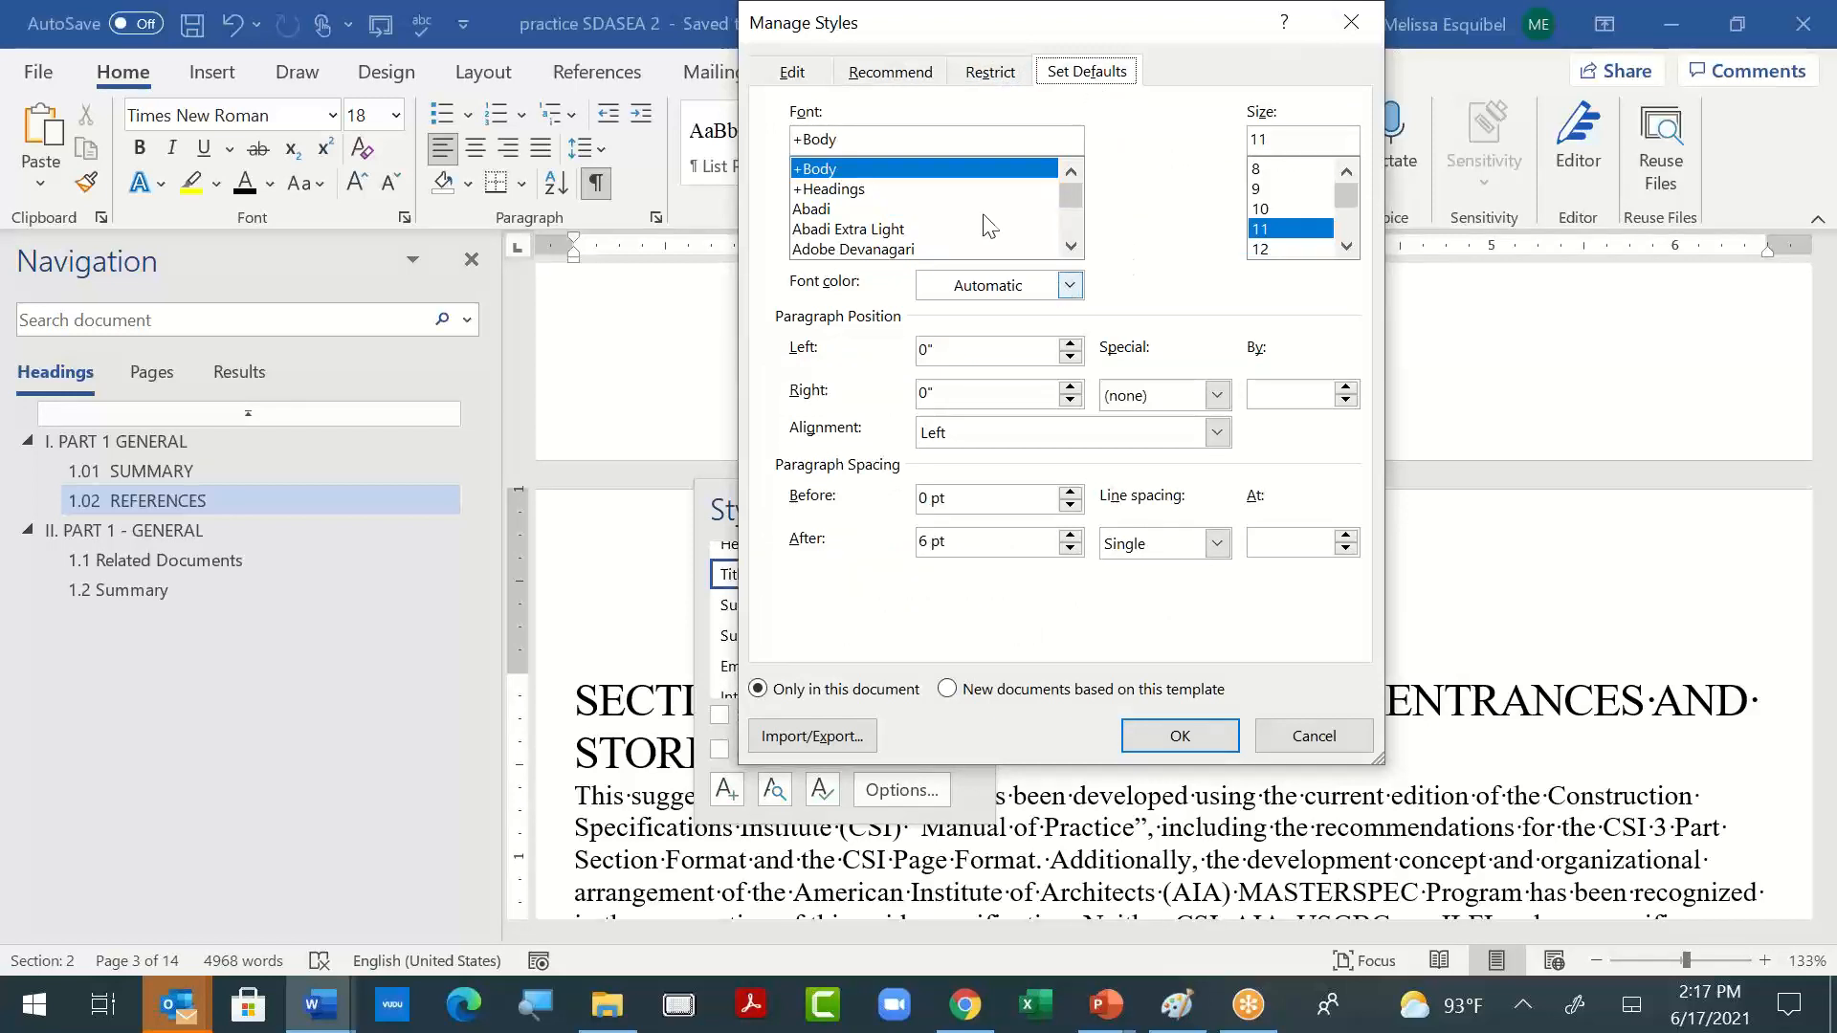
click(943, 198)
click(932, 212)
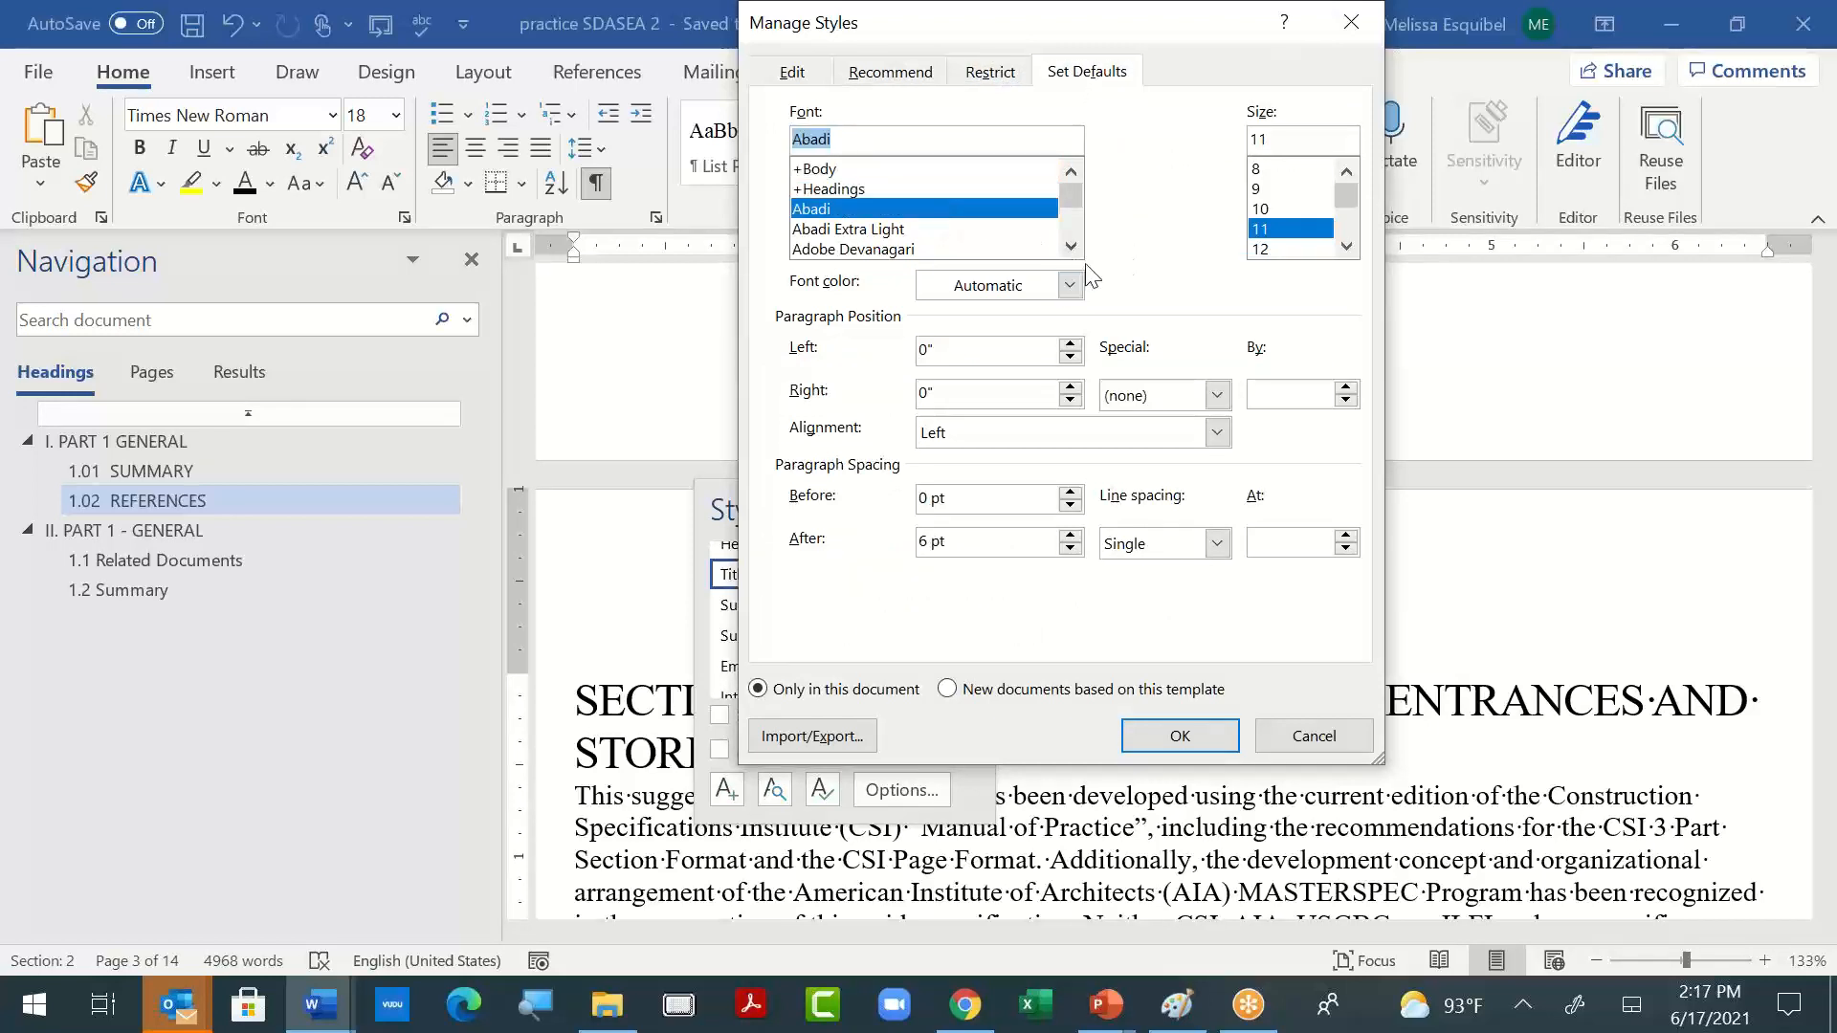
click(1011, 174)
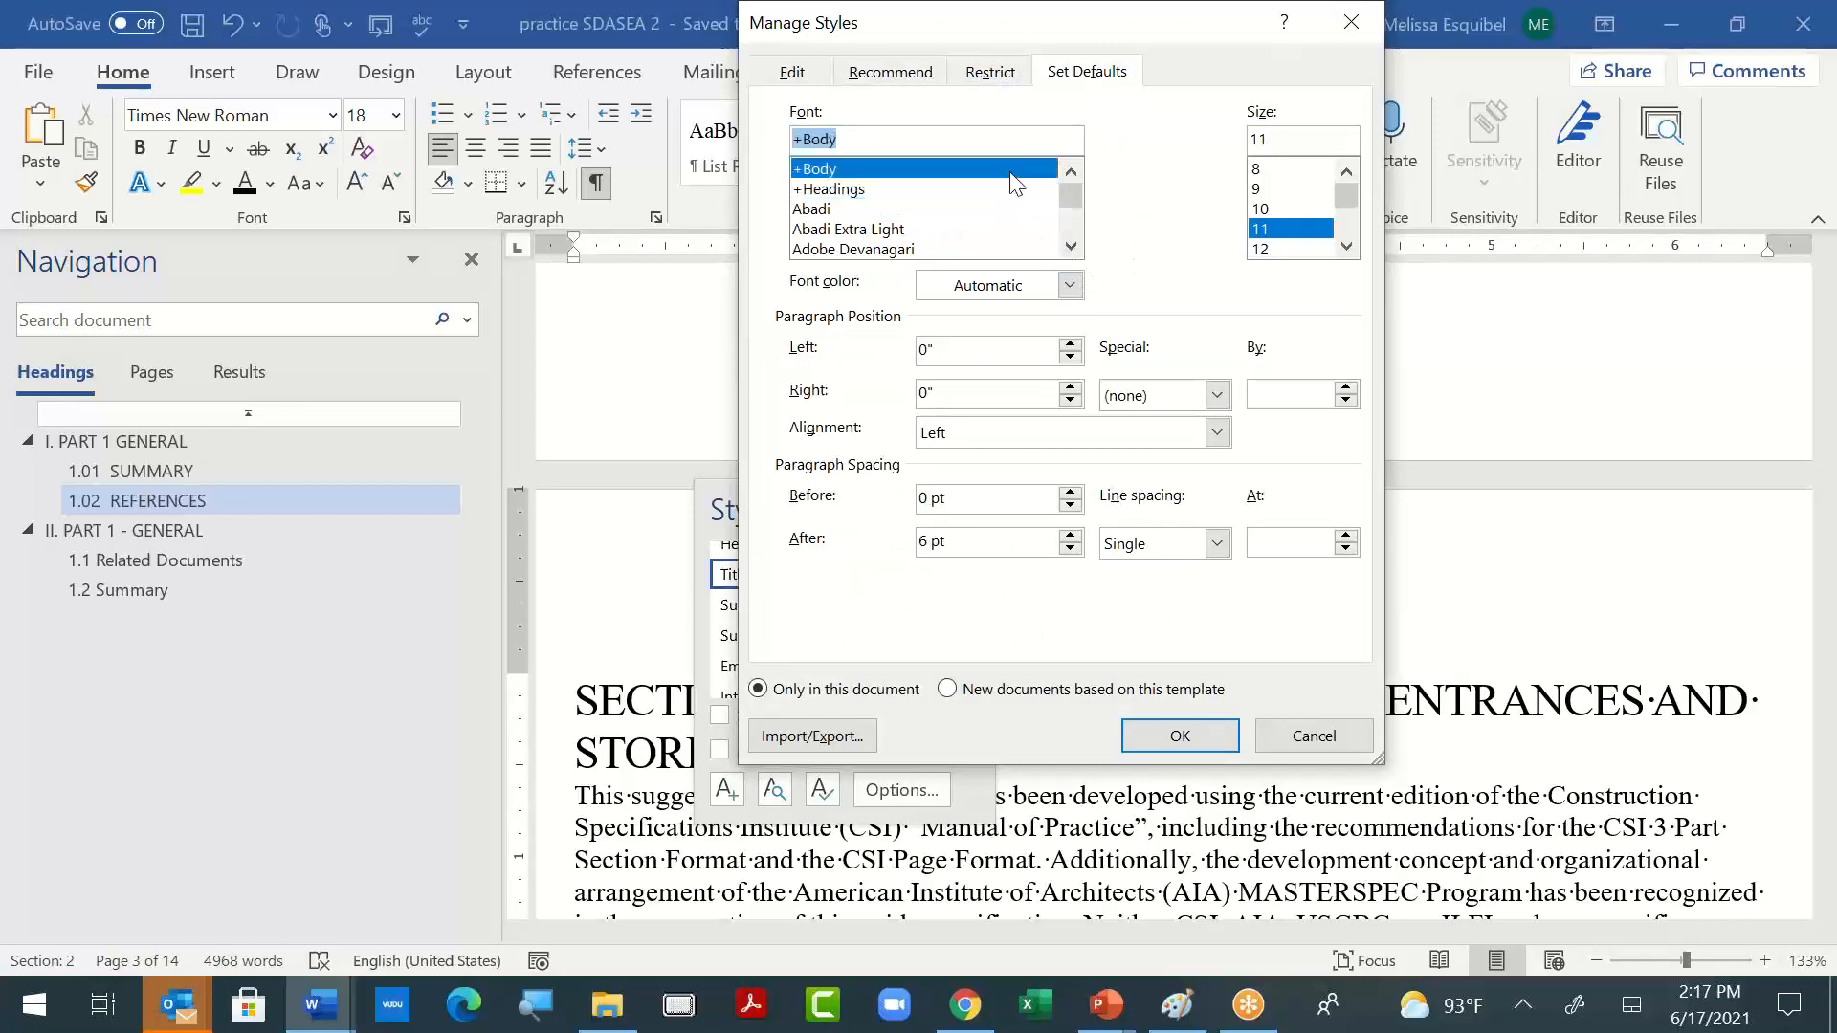
click(1309, 736)
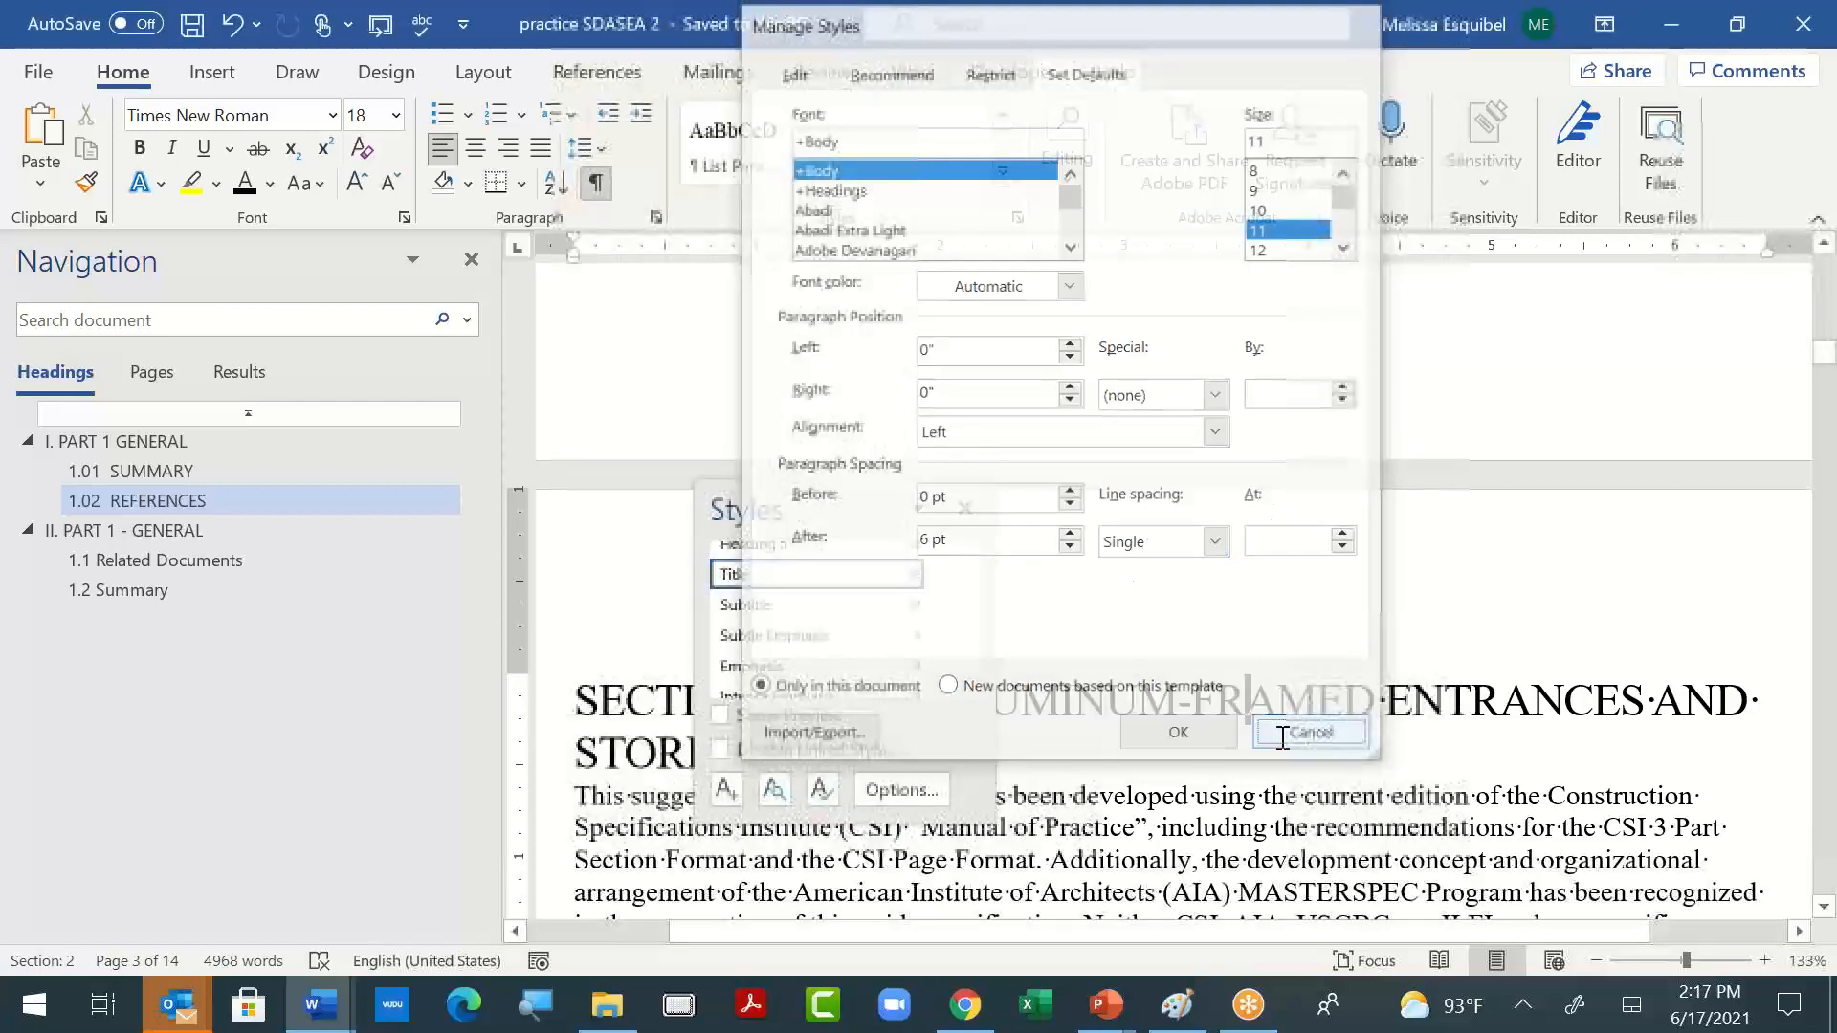
- Look through the full style gallery and its commands, and bring the Styles pane back up
click(1002, 180)
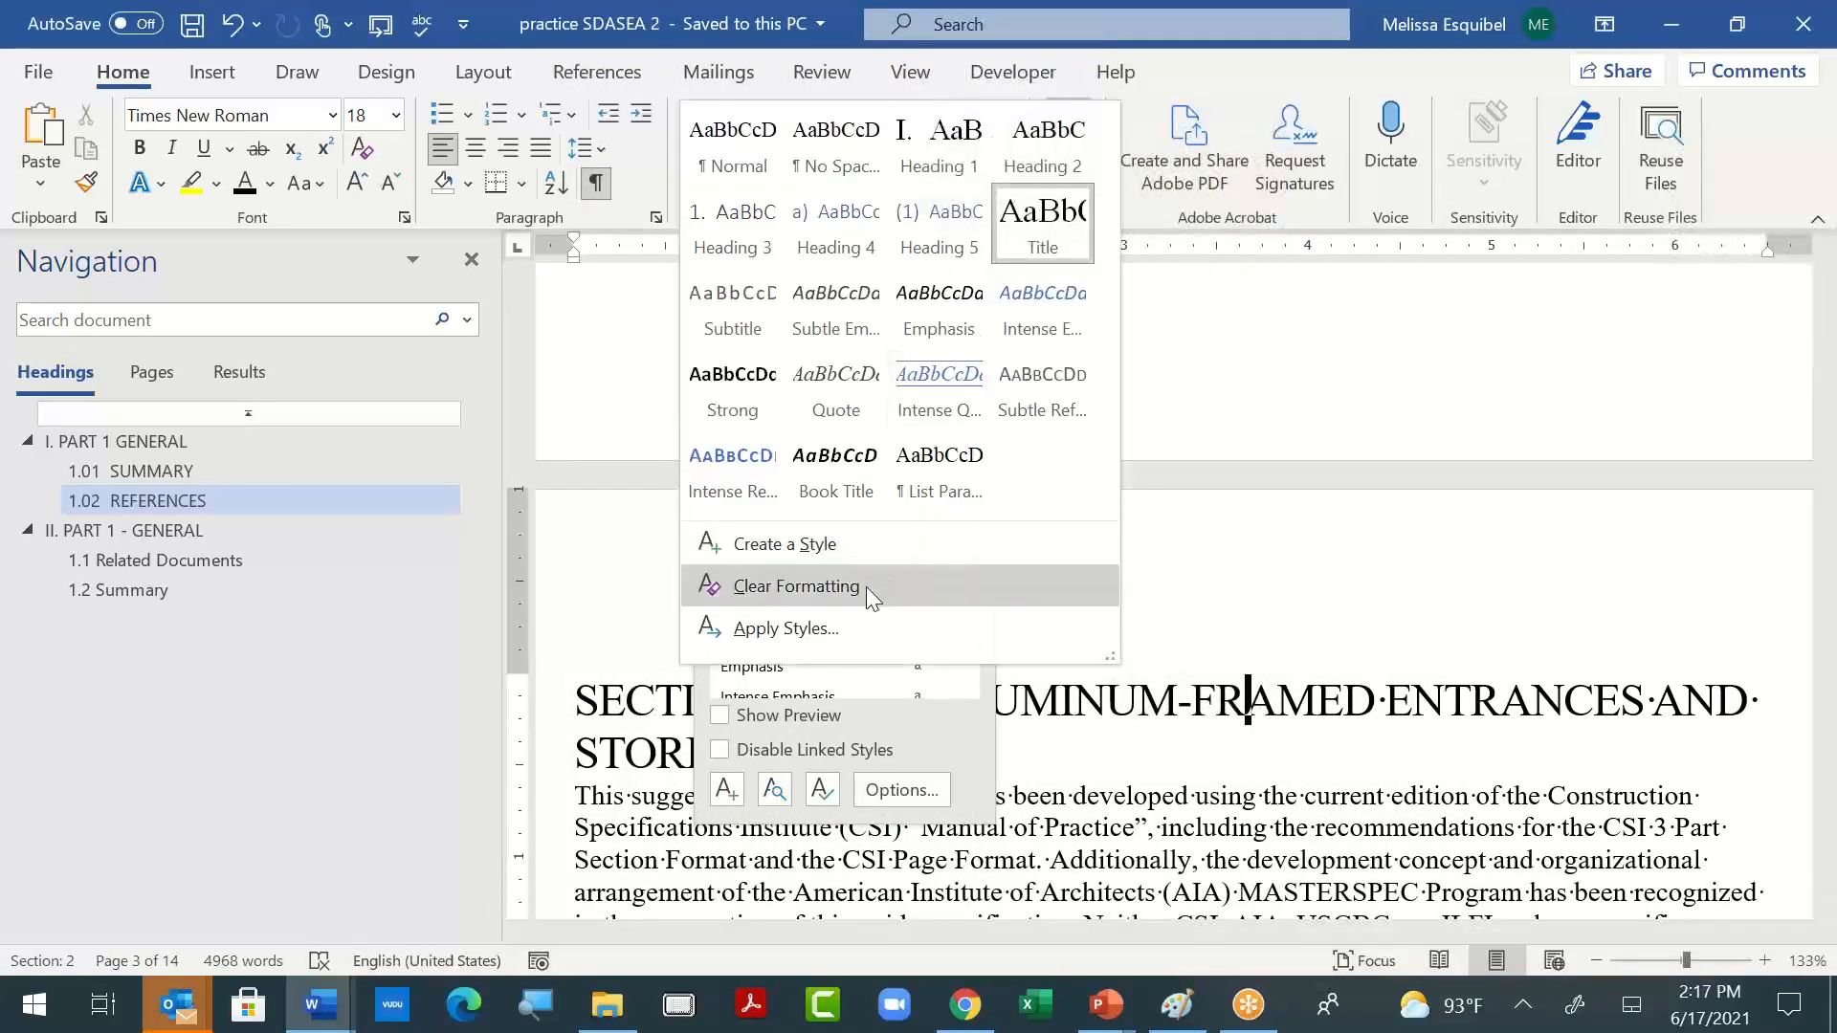
key(Escape)
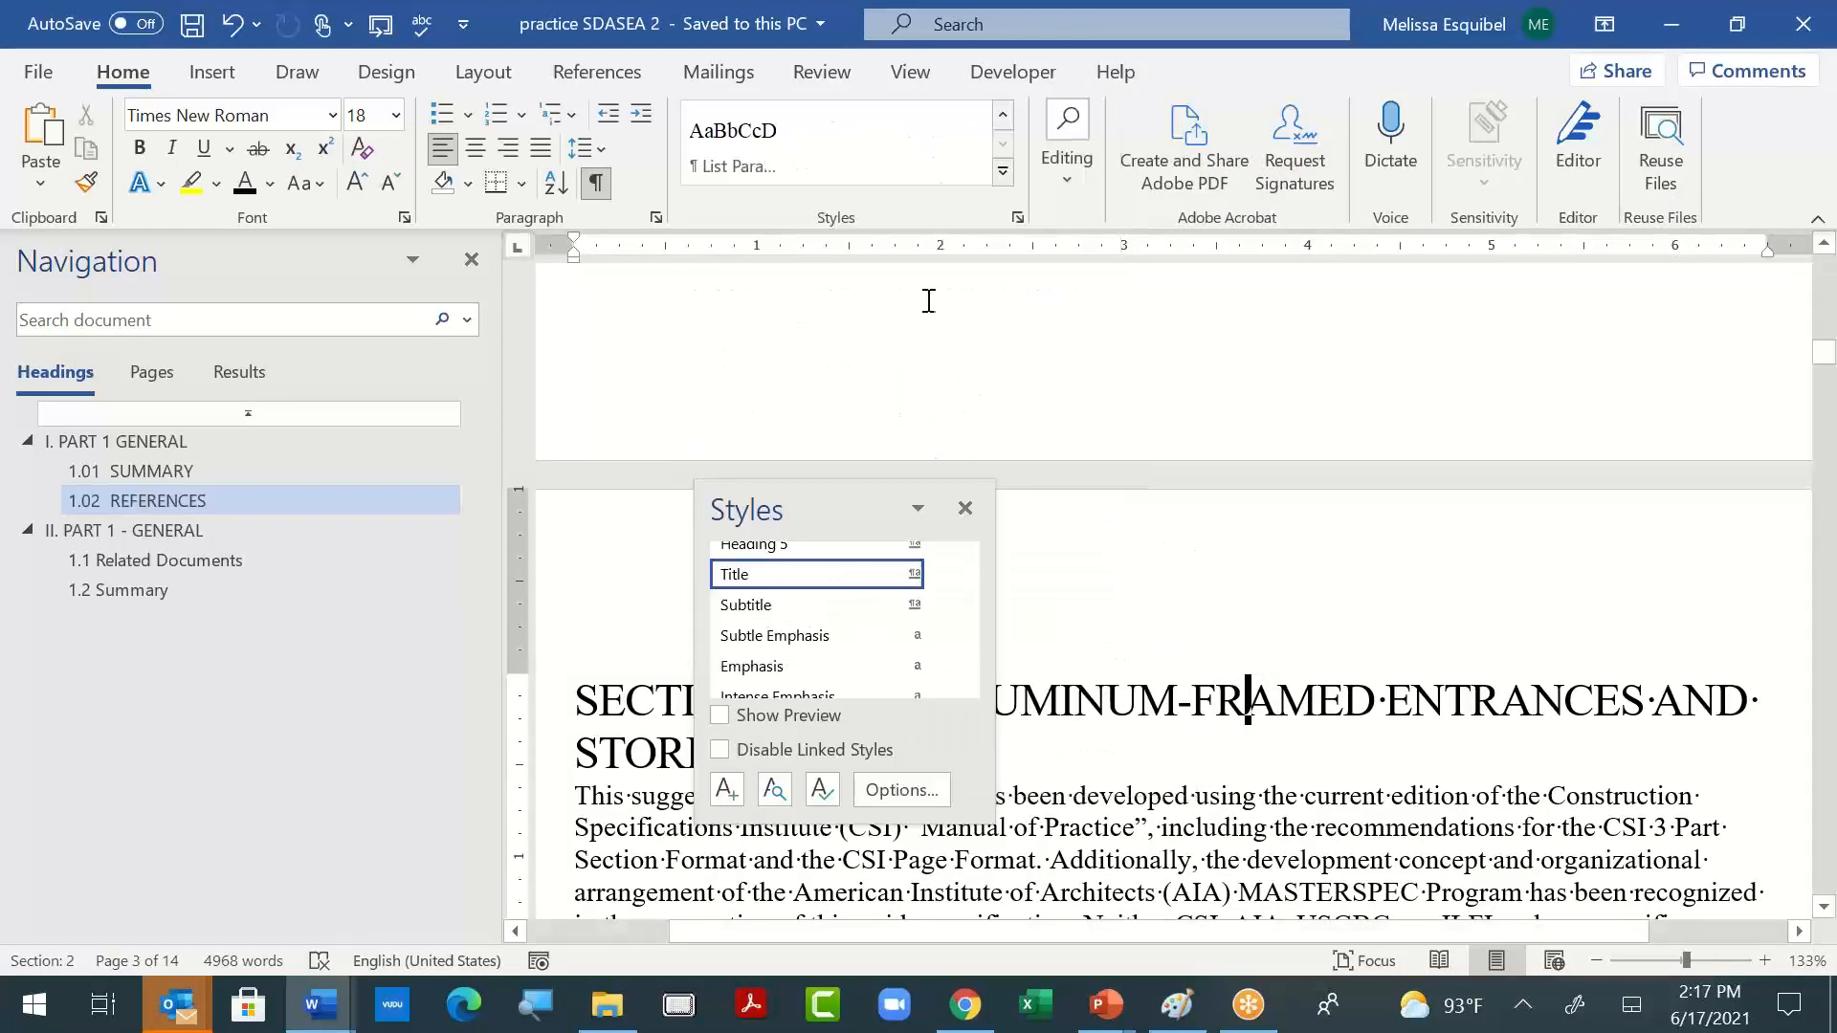
click(1018, 218)
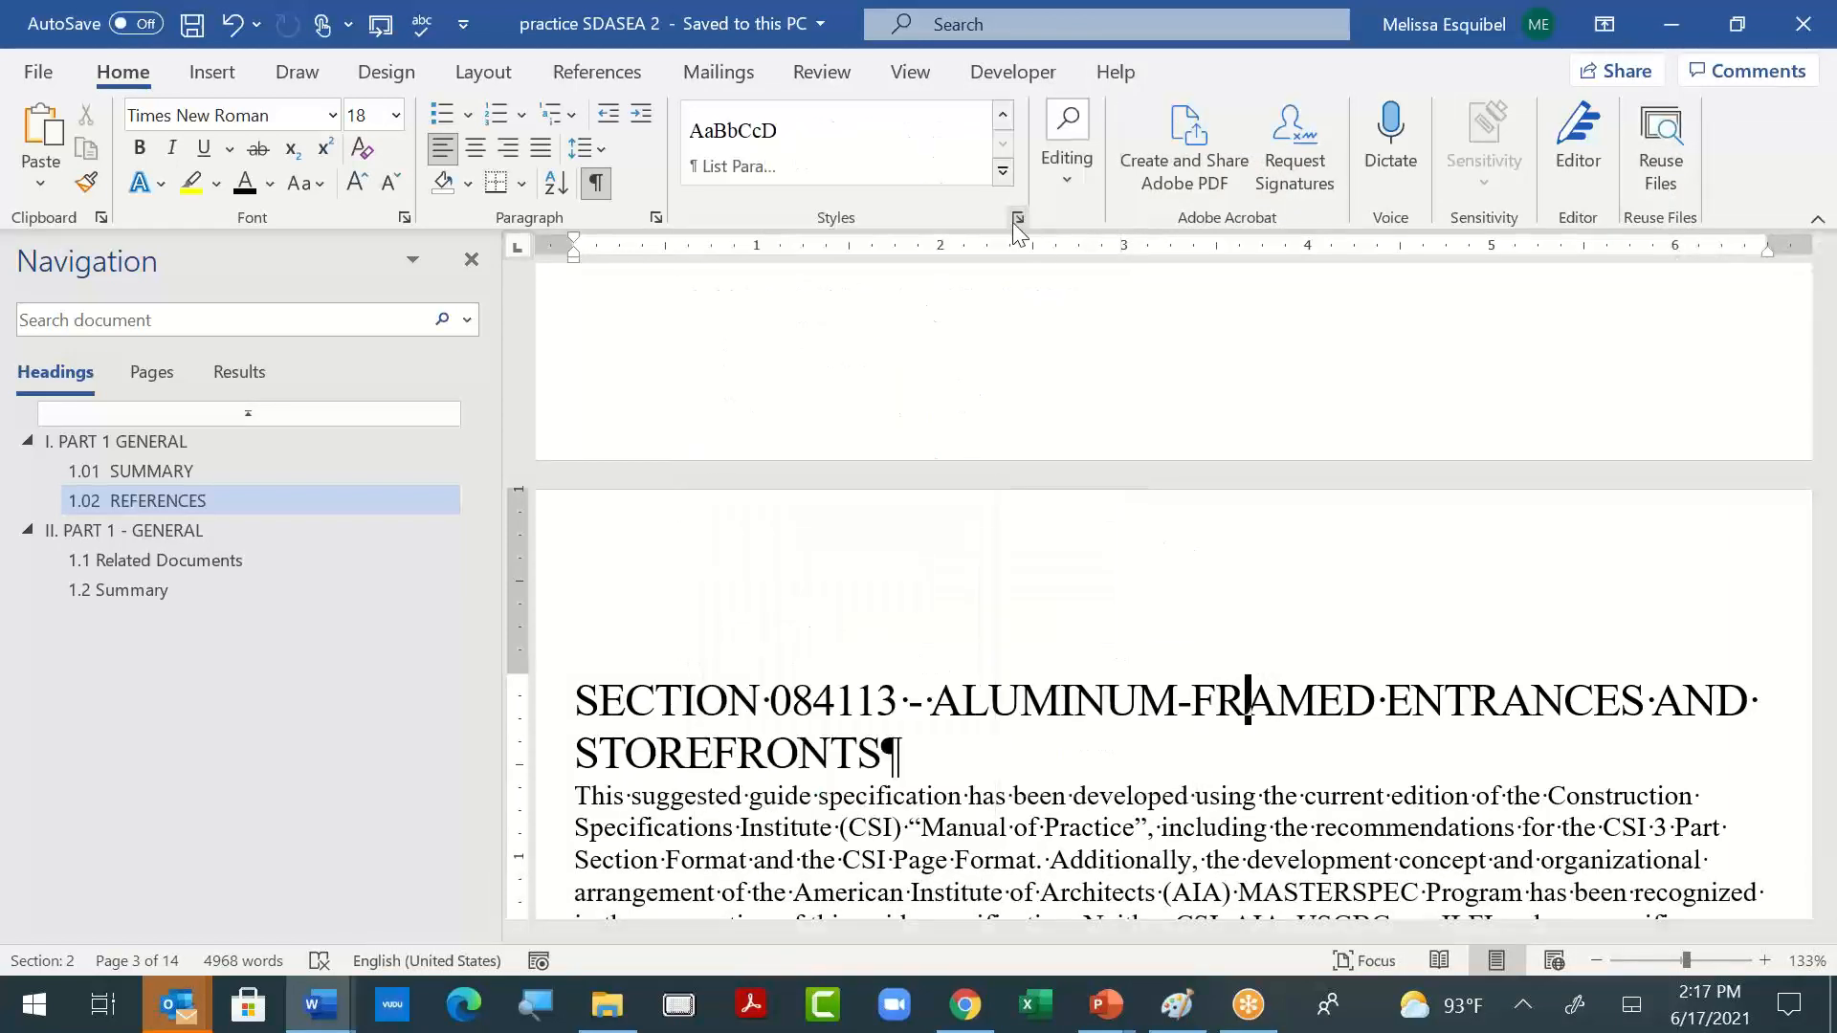
click(1018, 218)
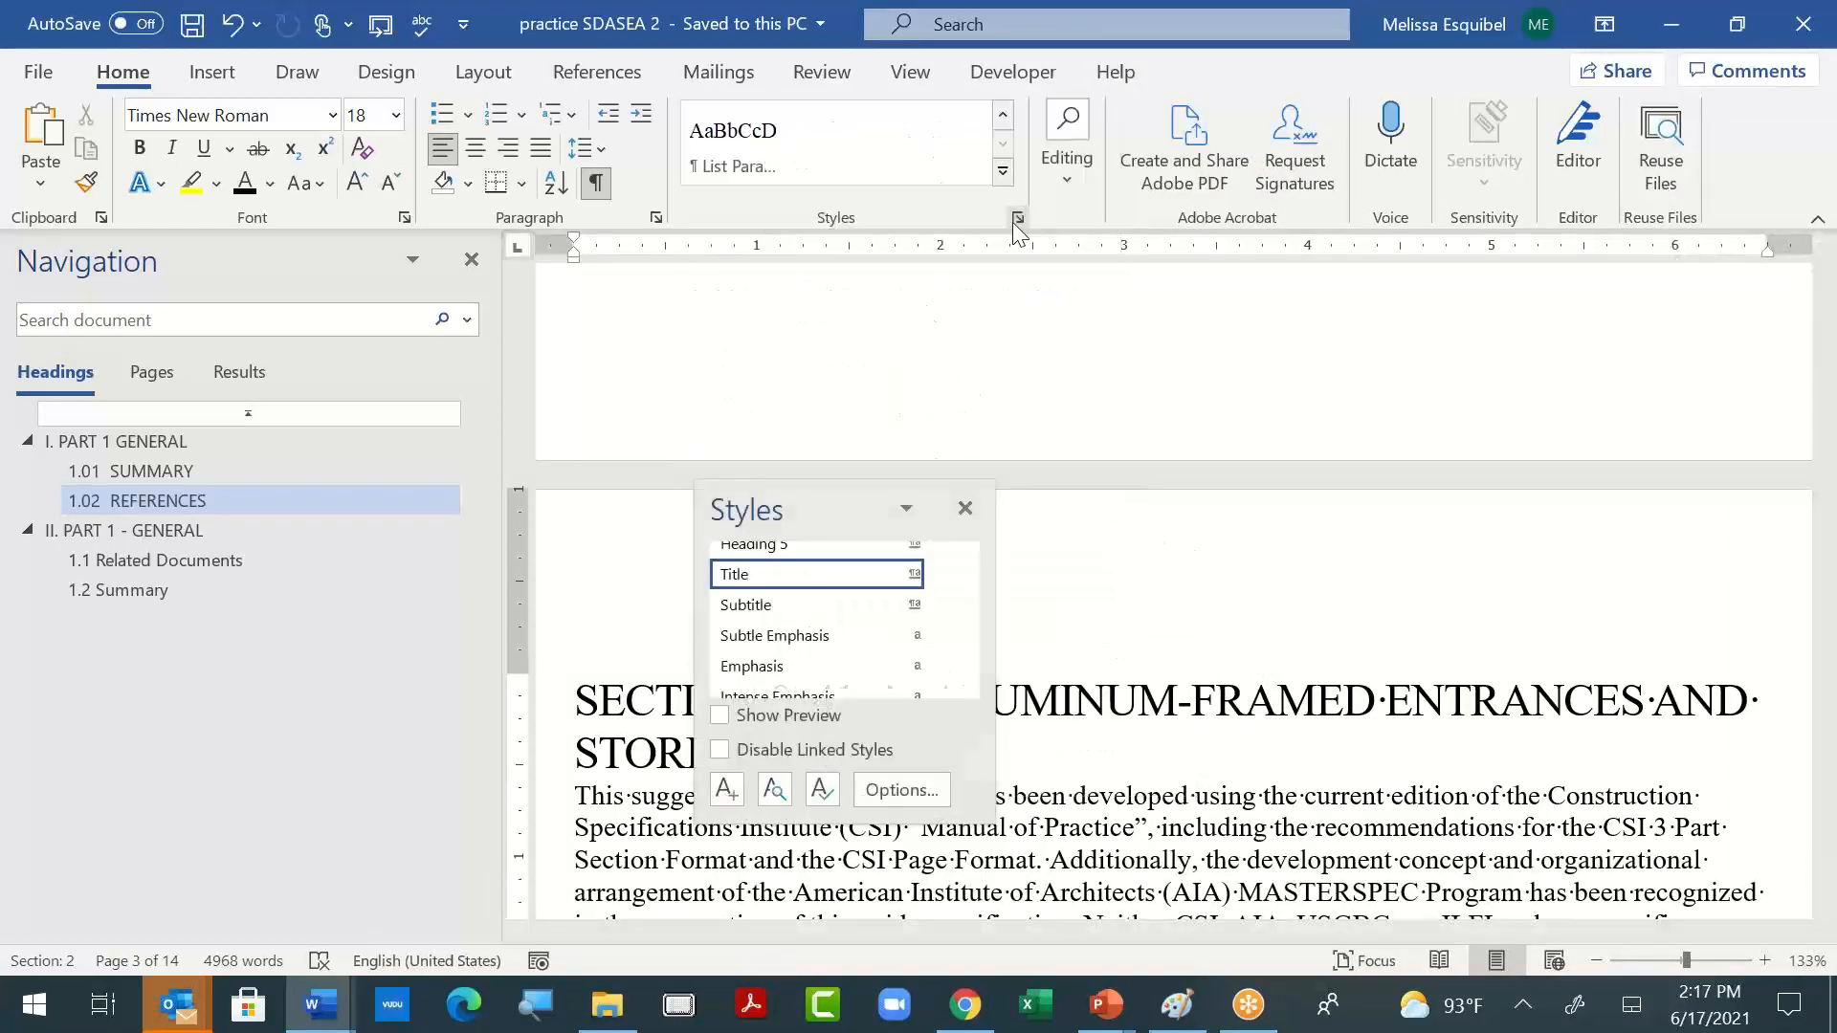
- Look at the recommended priority settings for Subtitle, Subtle Emphasis and Strong in Manage Styles
click(820, 790)
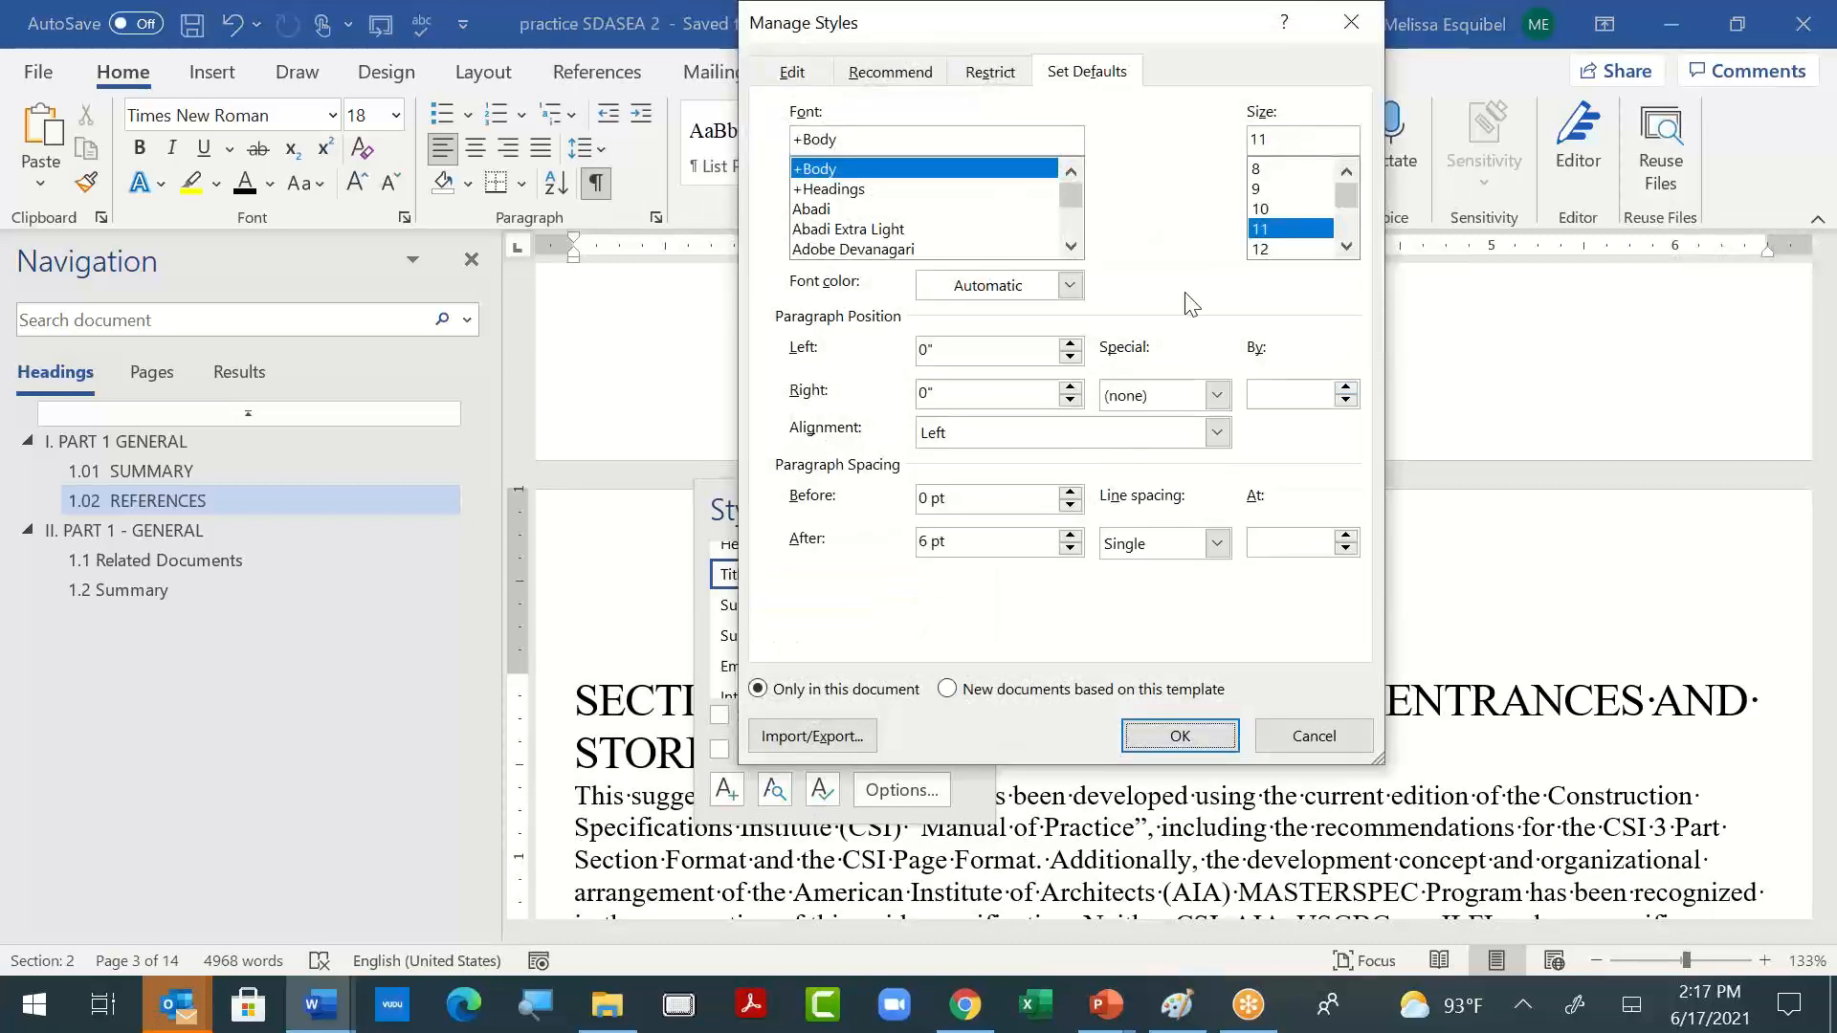
click(882, 73)
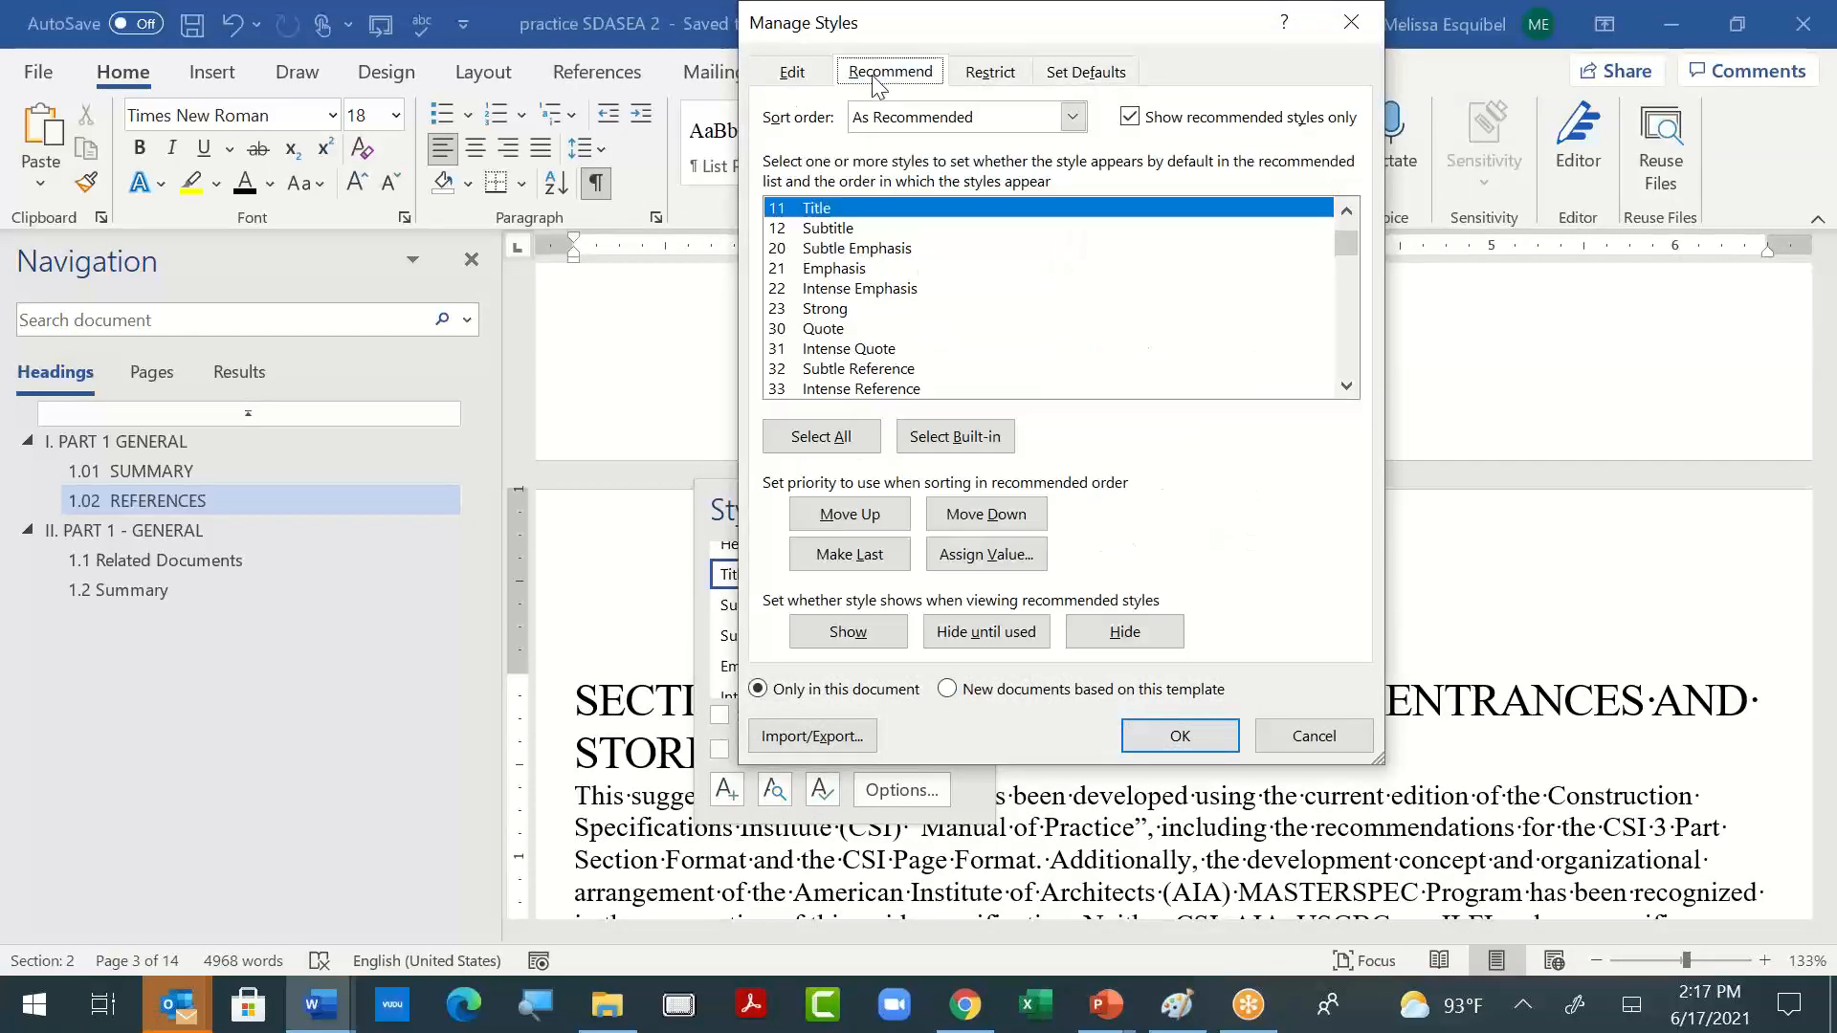
click(864, 231)
click(864, 248)
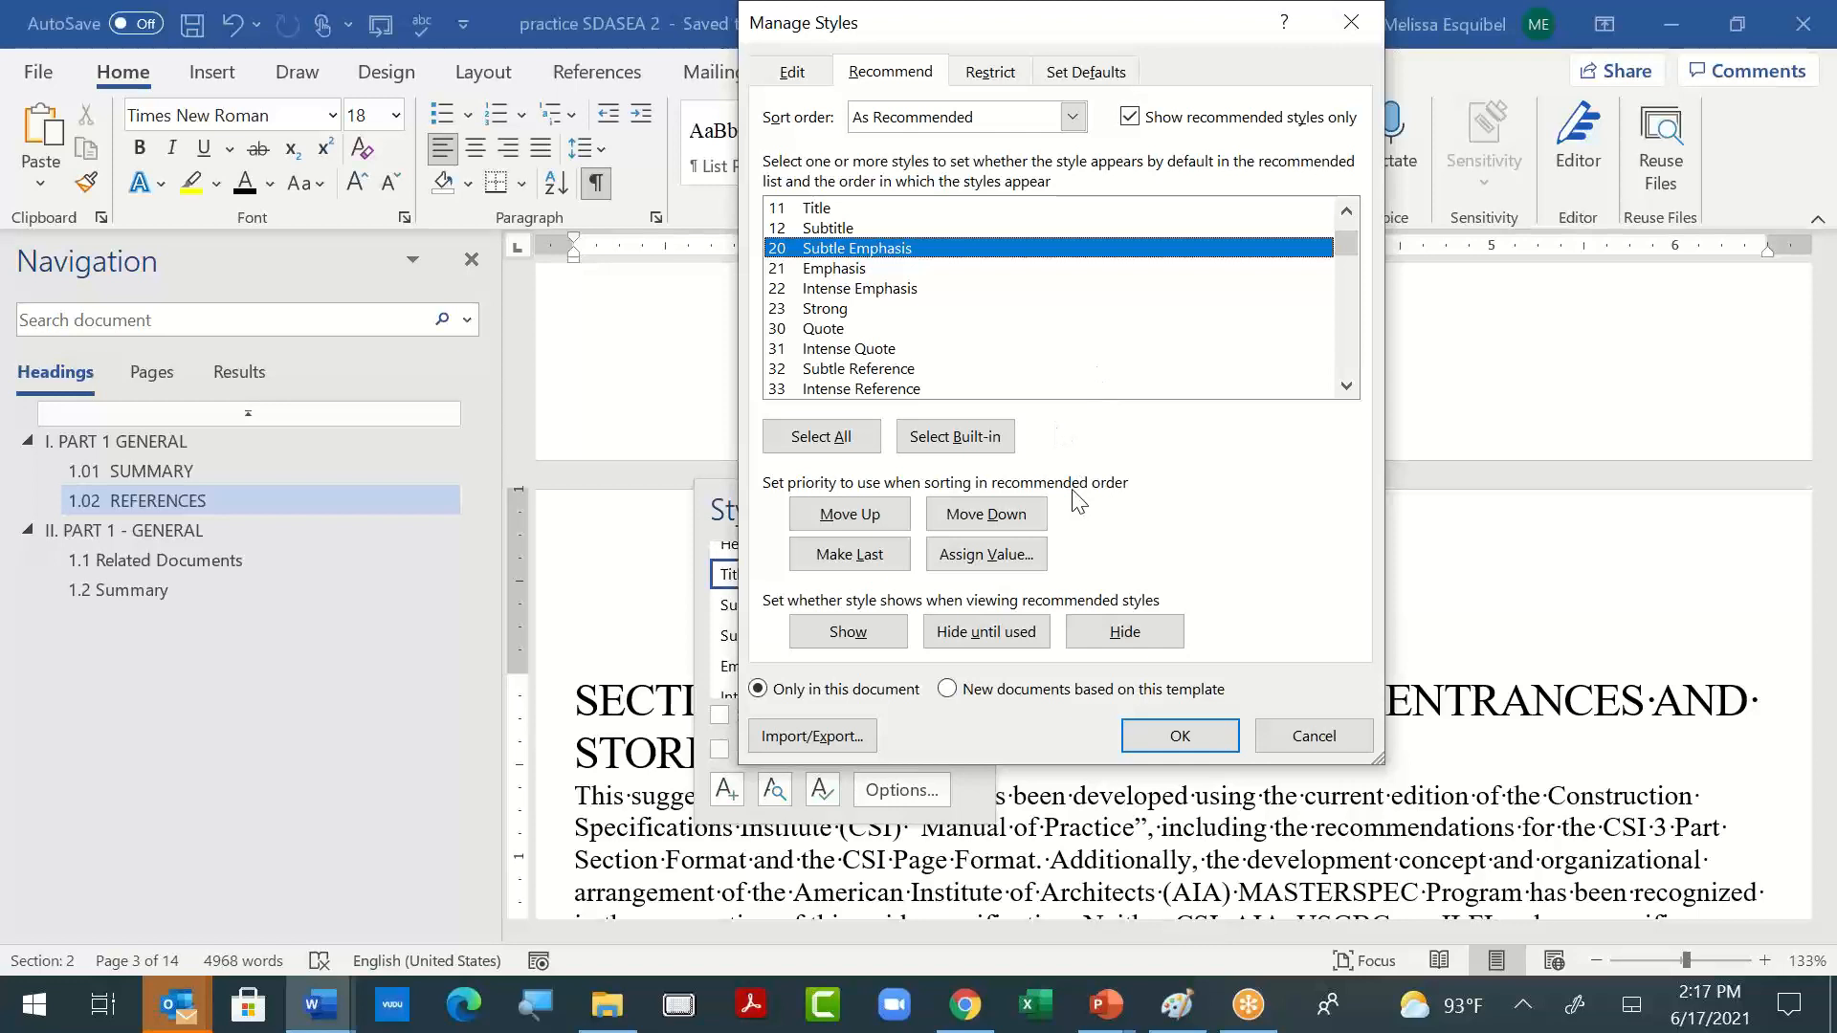
click(863, 309)
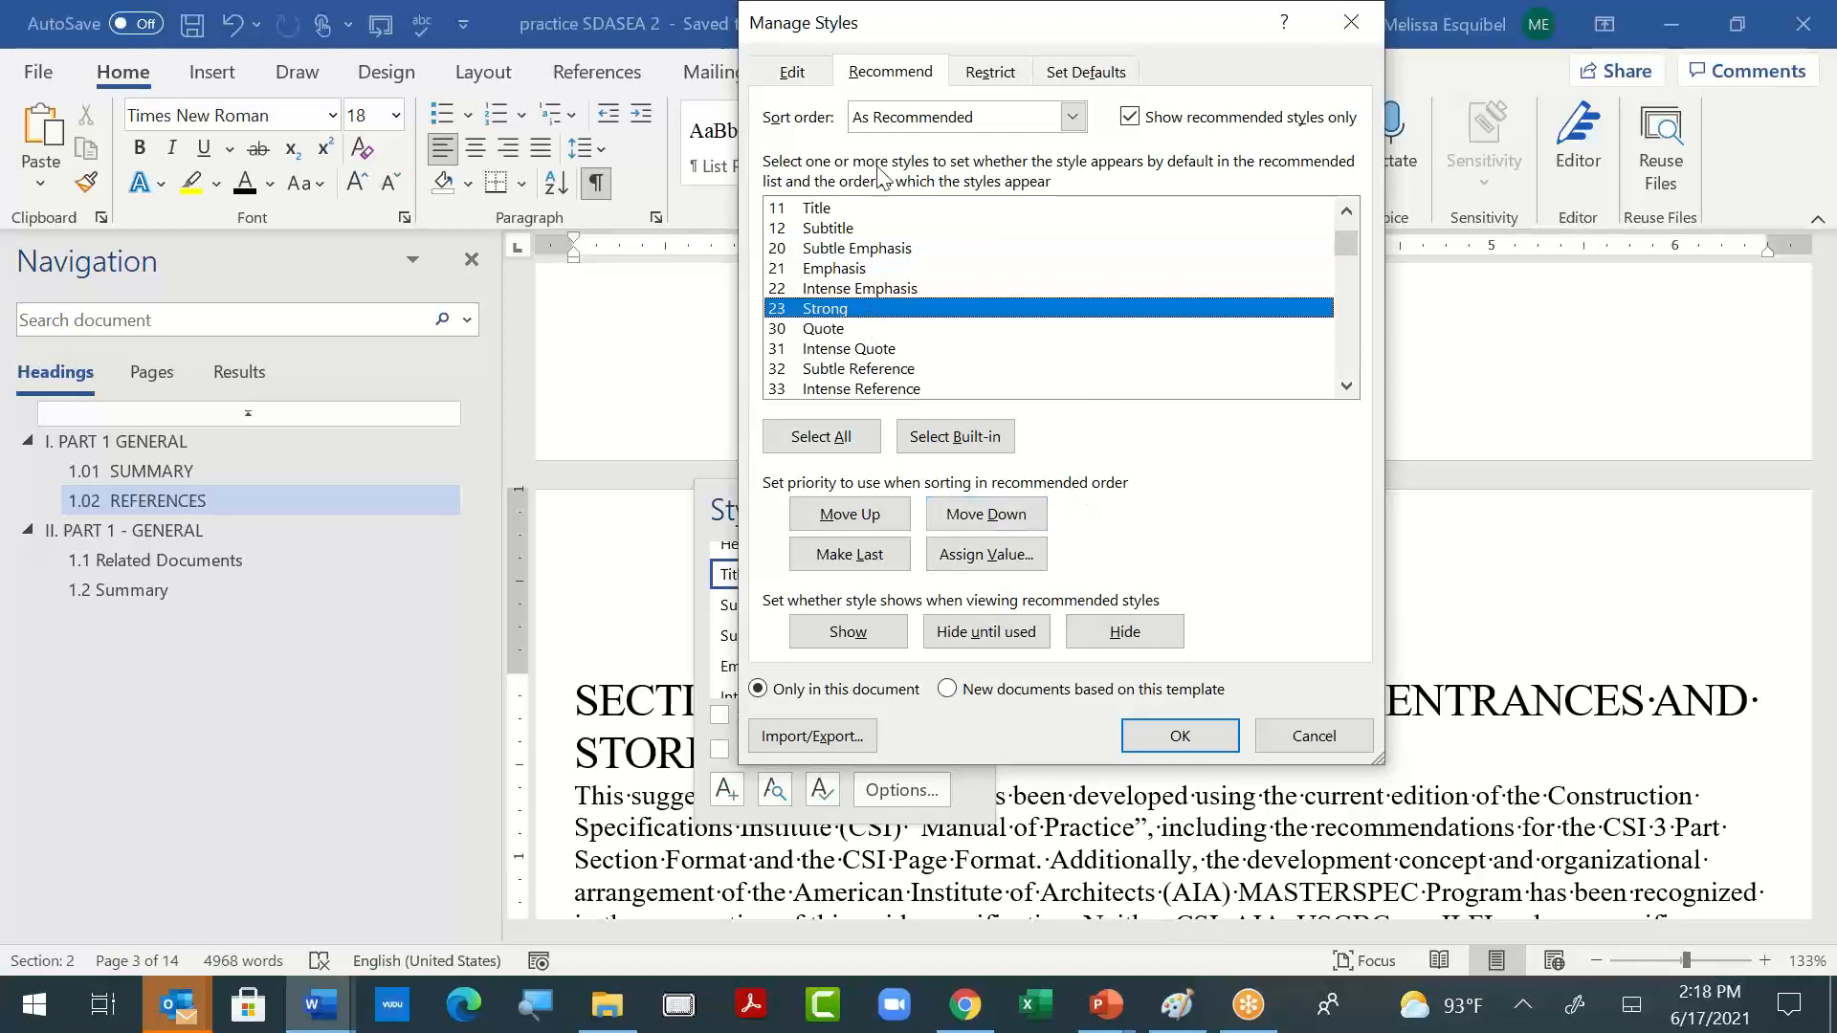
- Compare the recommended styles list sorted as Alphabetical, Based on and By type
click(1072, 117)
click(1031, 135)
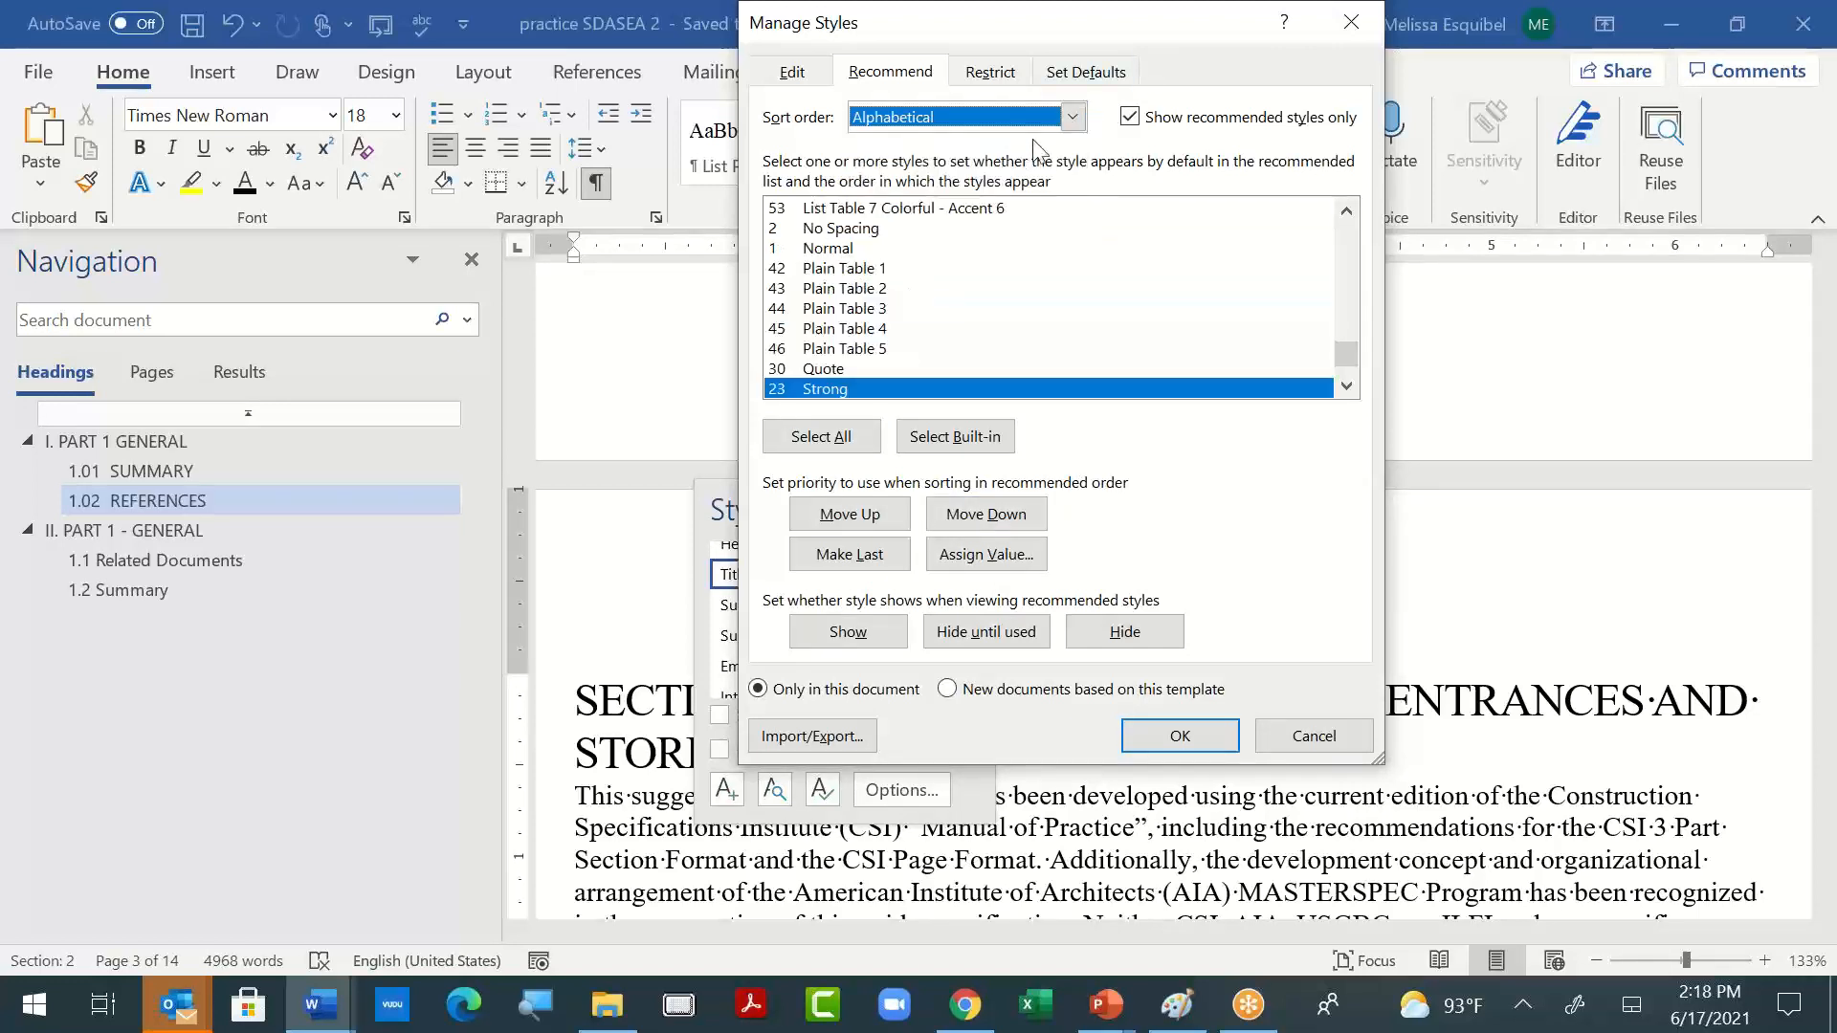
click(1072, 116)
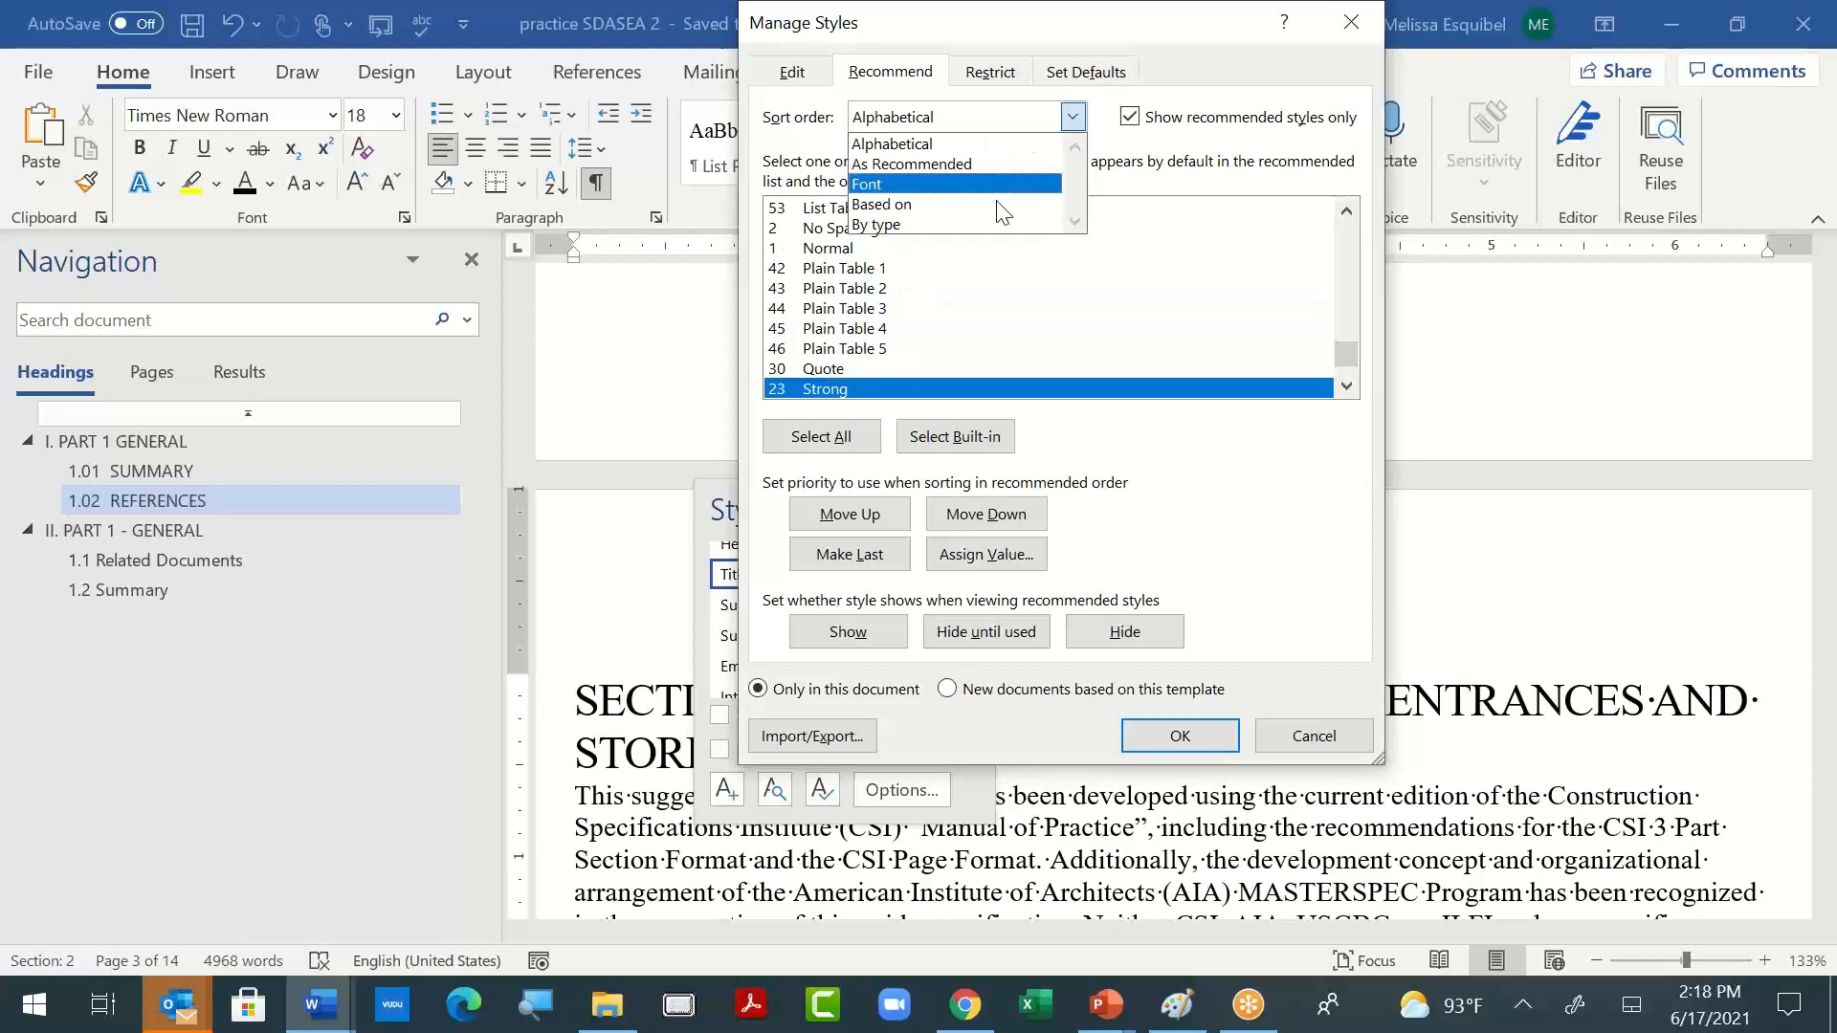
click(995, 203)
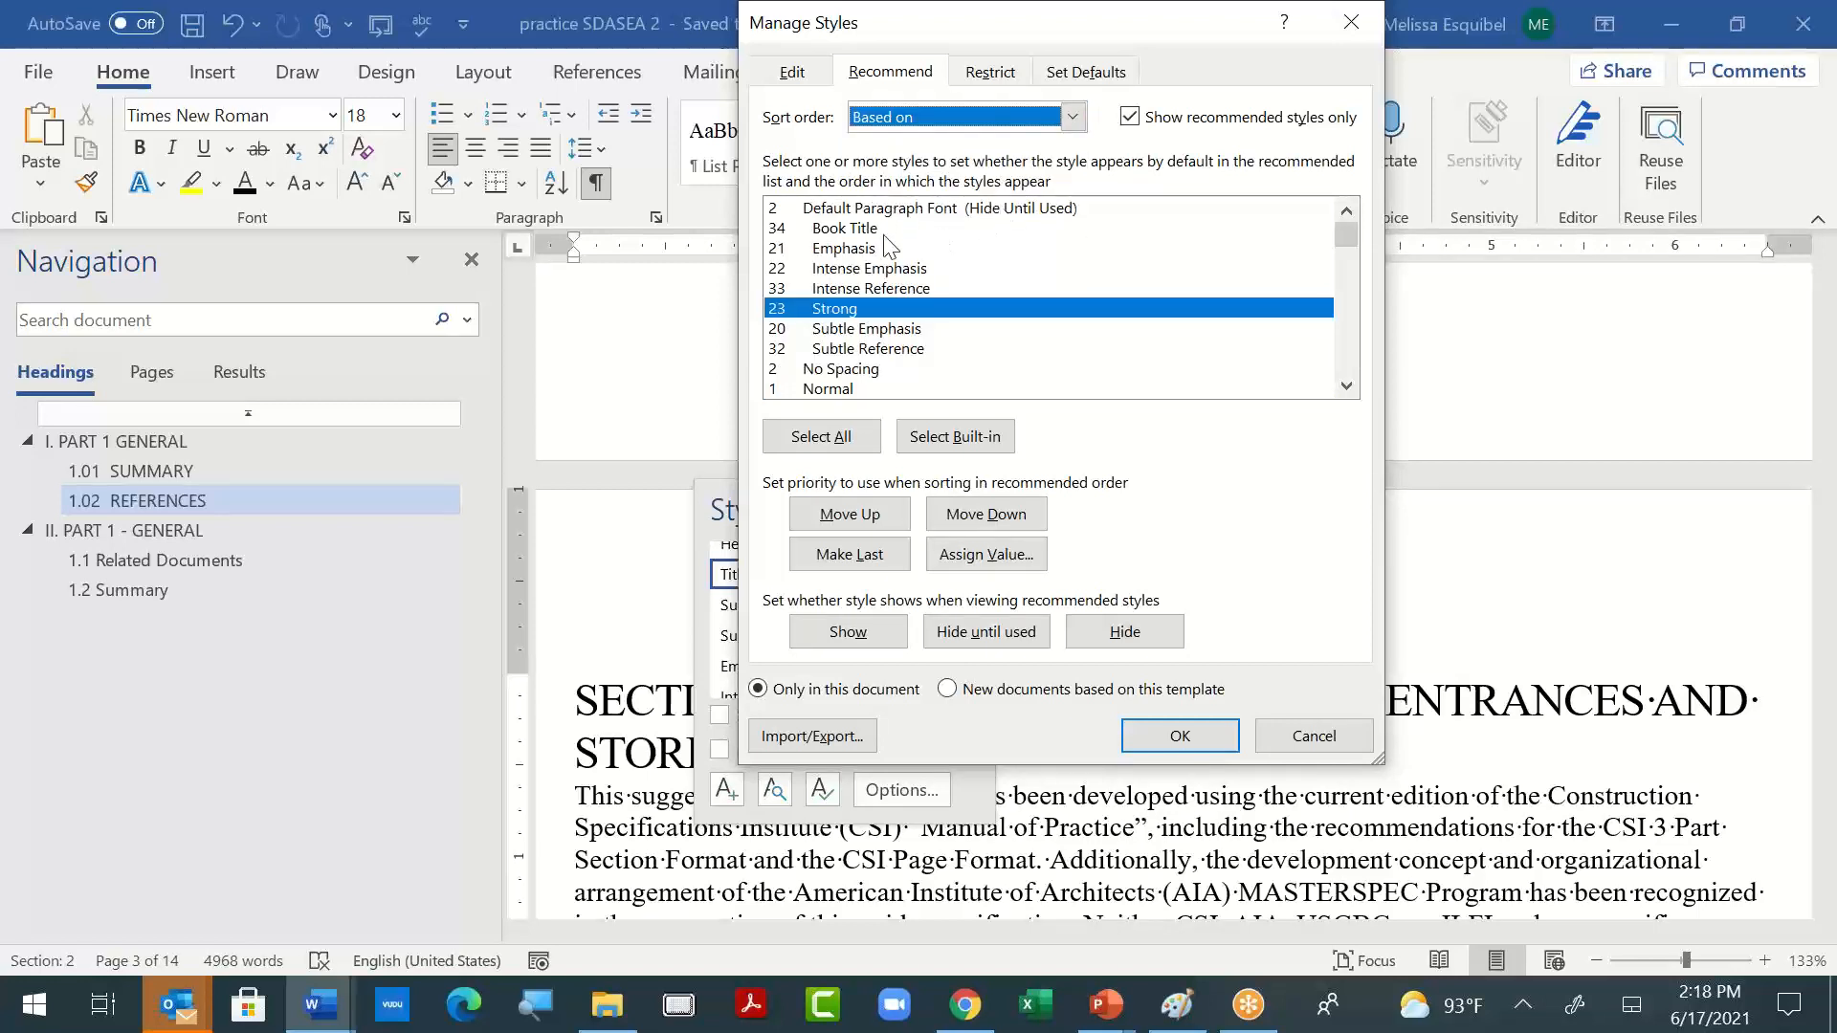
click(1073, 118)
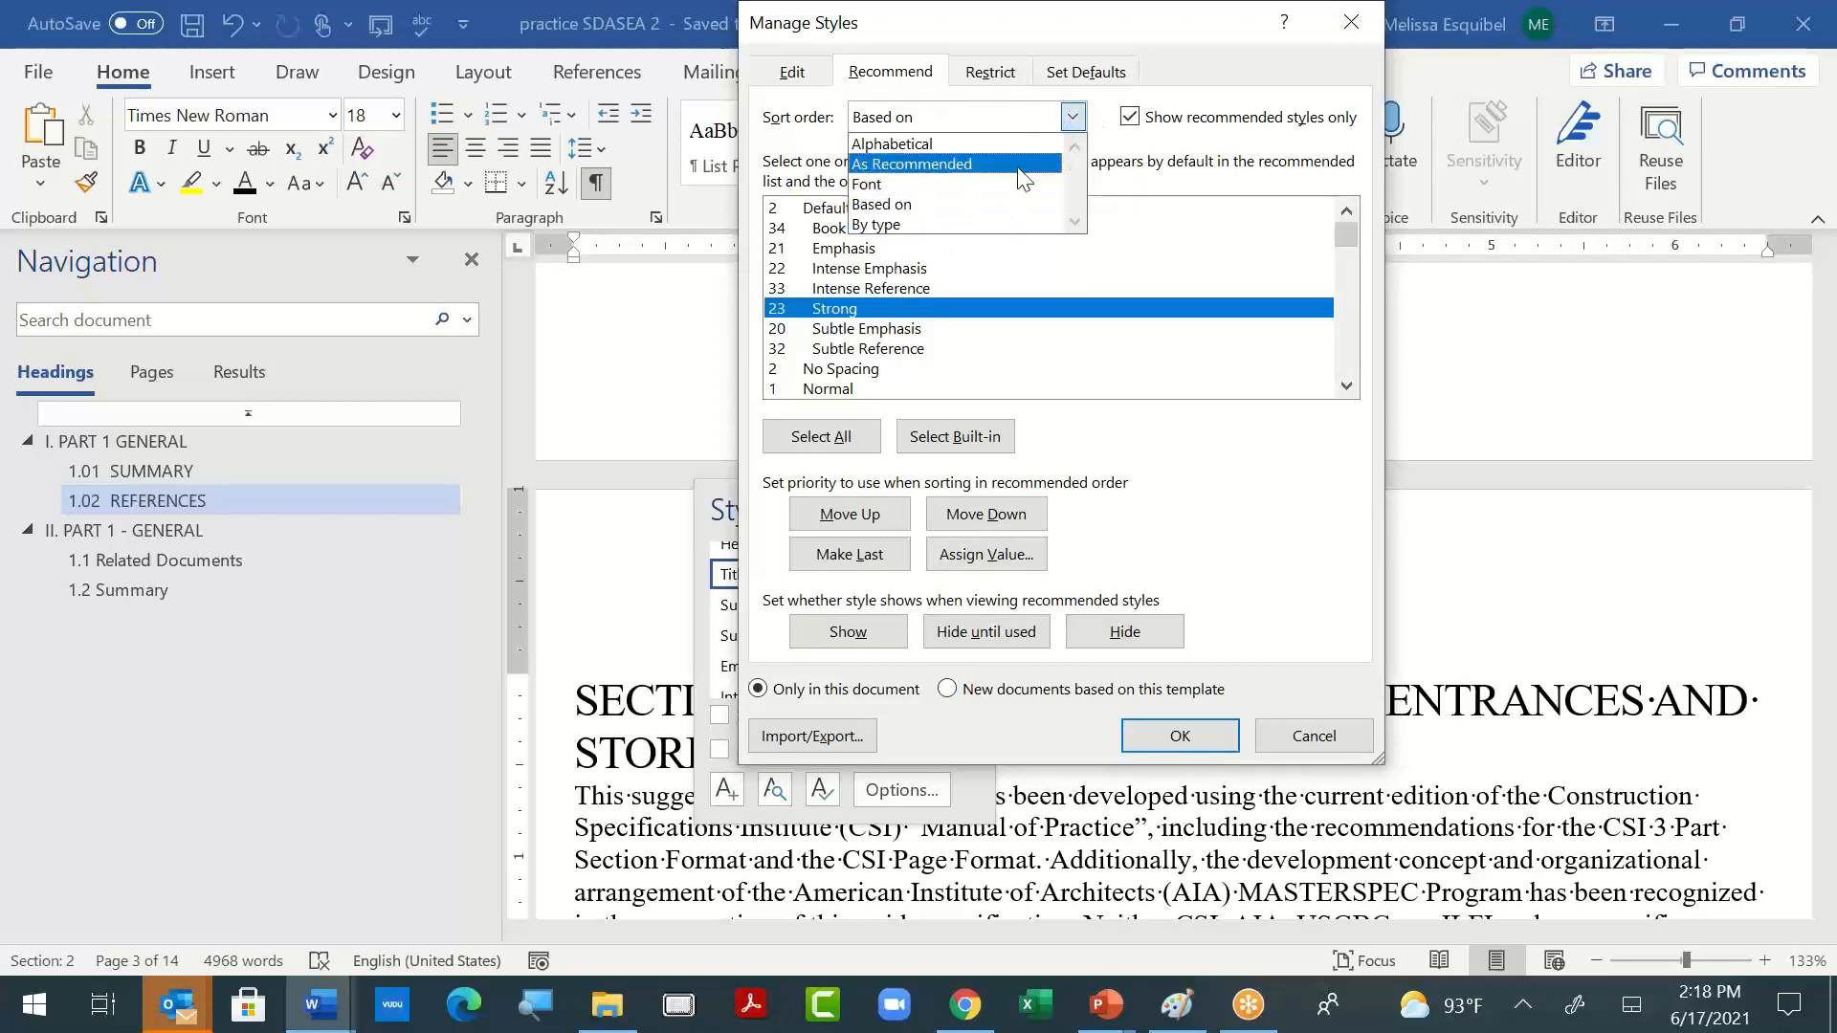
click(970, 221)
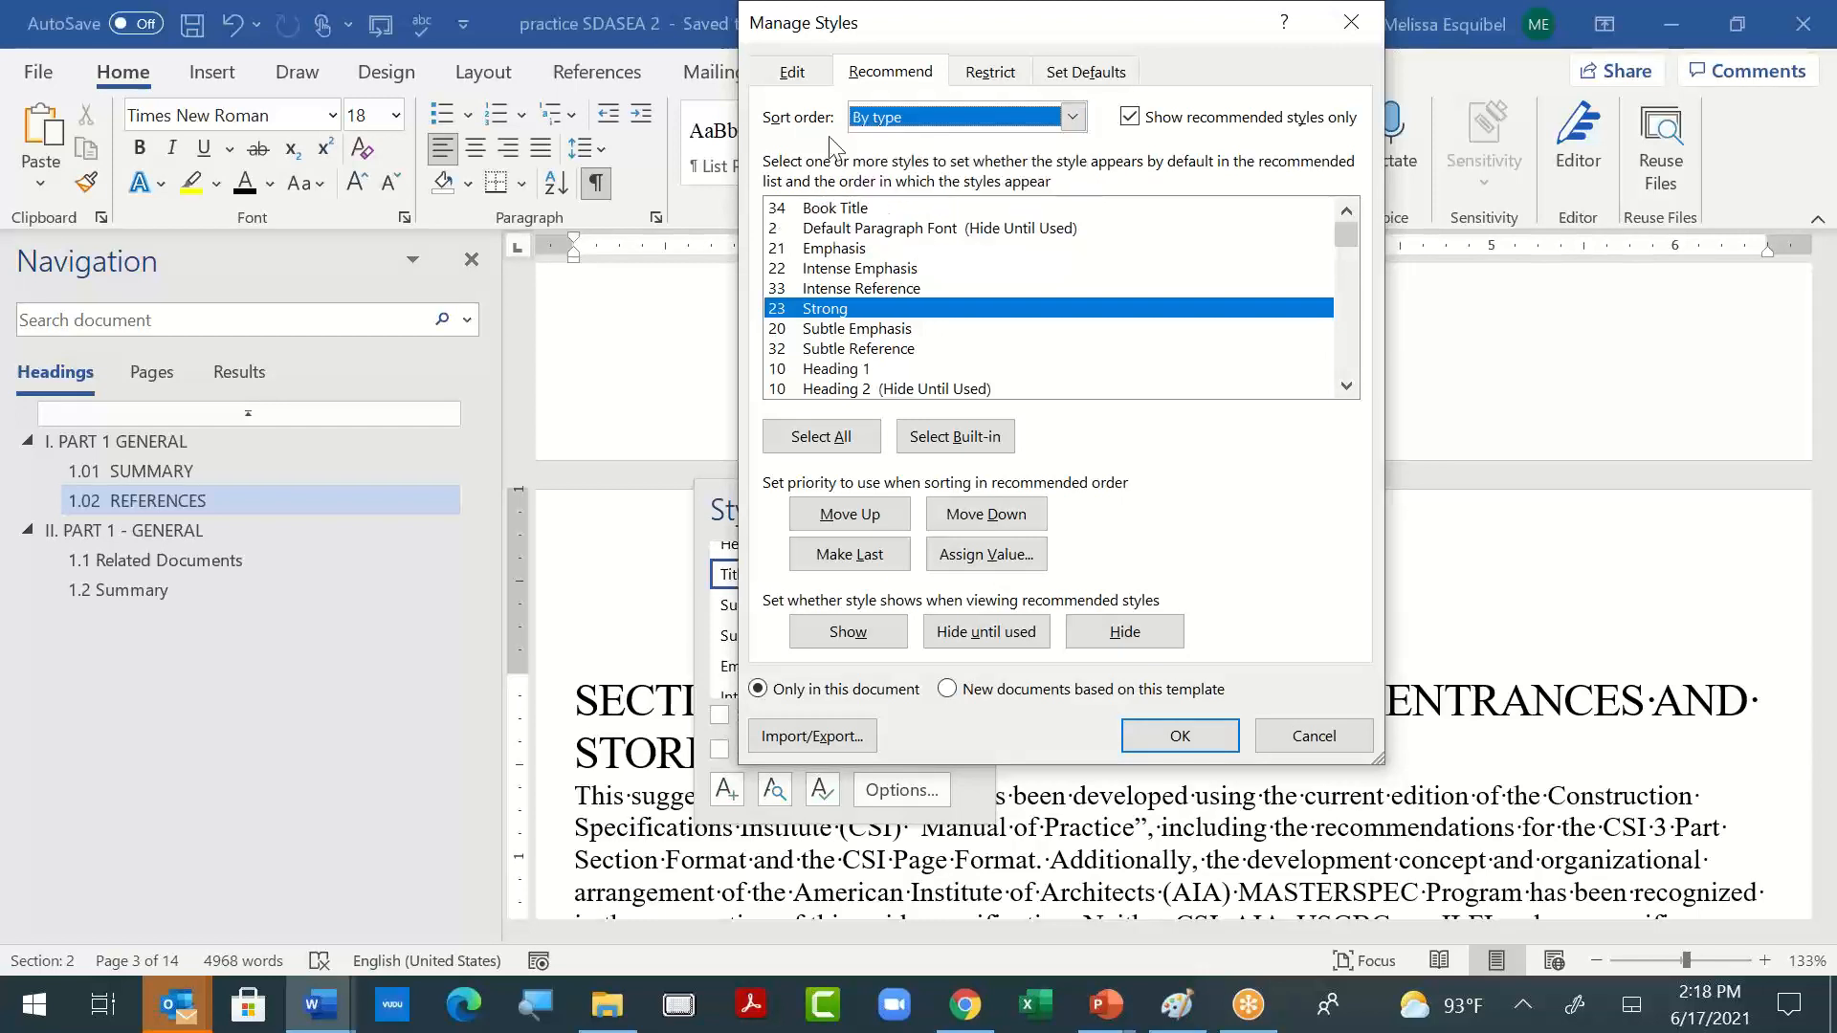
- Inspect the Subtitle definition and the remaining editable styles, and leave Manage Styles without applying changes
click(799, 75)
click(887, 73)
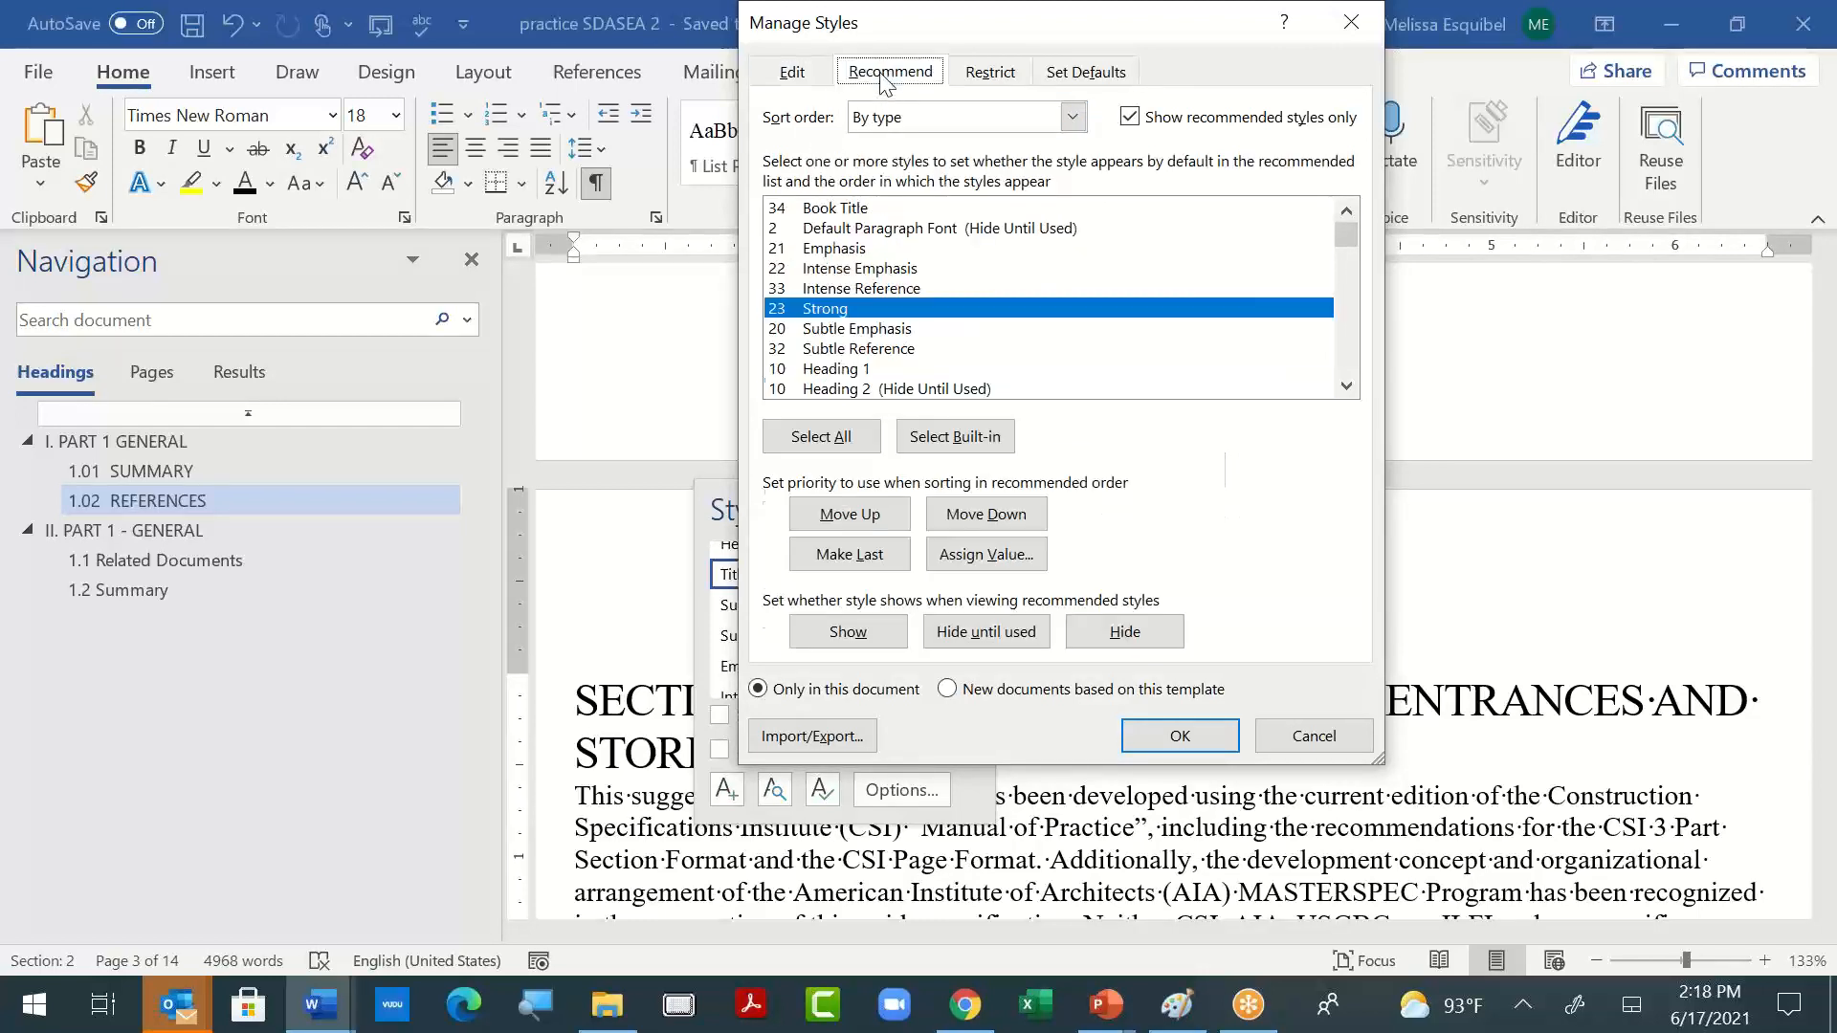
click(791, 73)
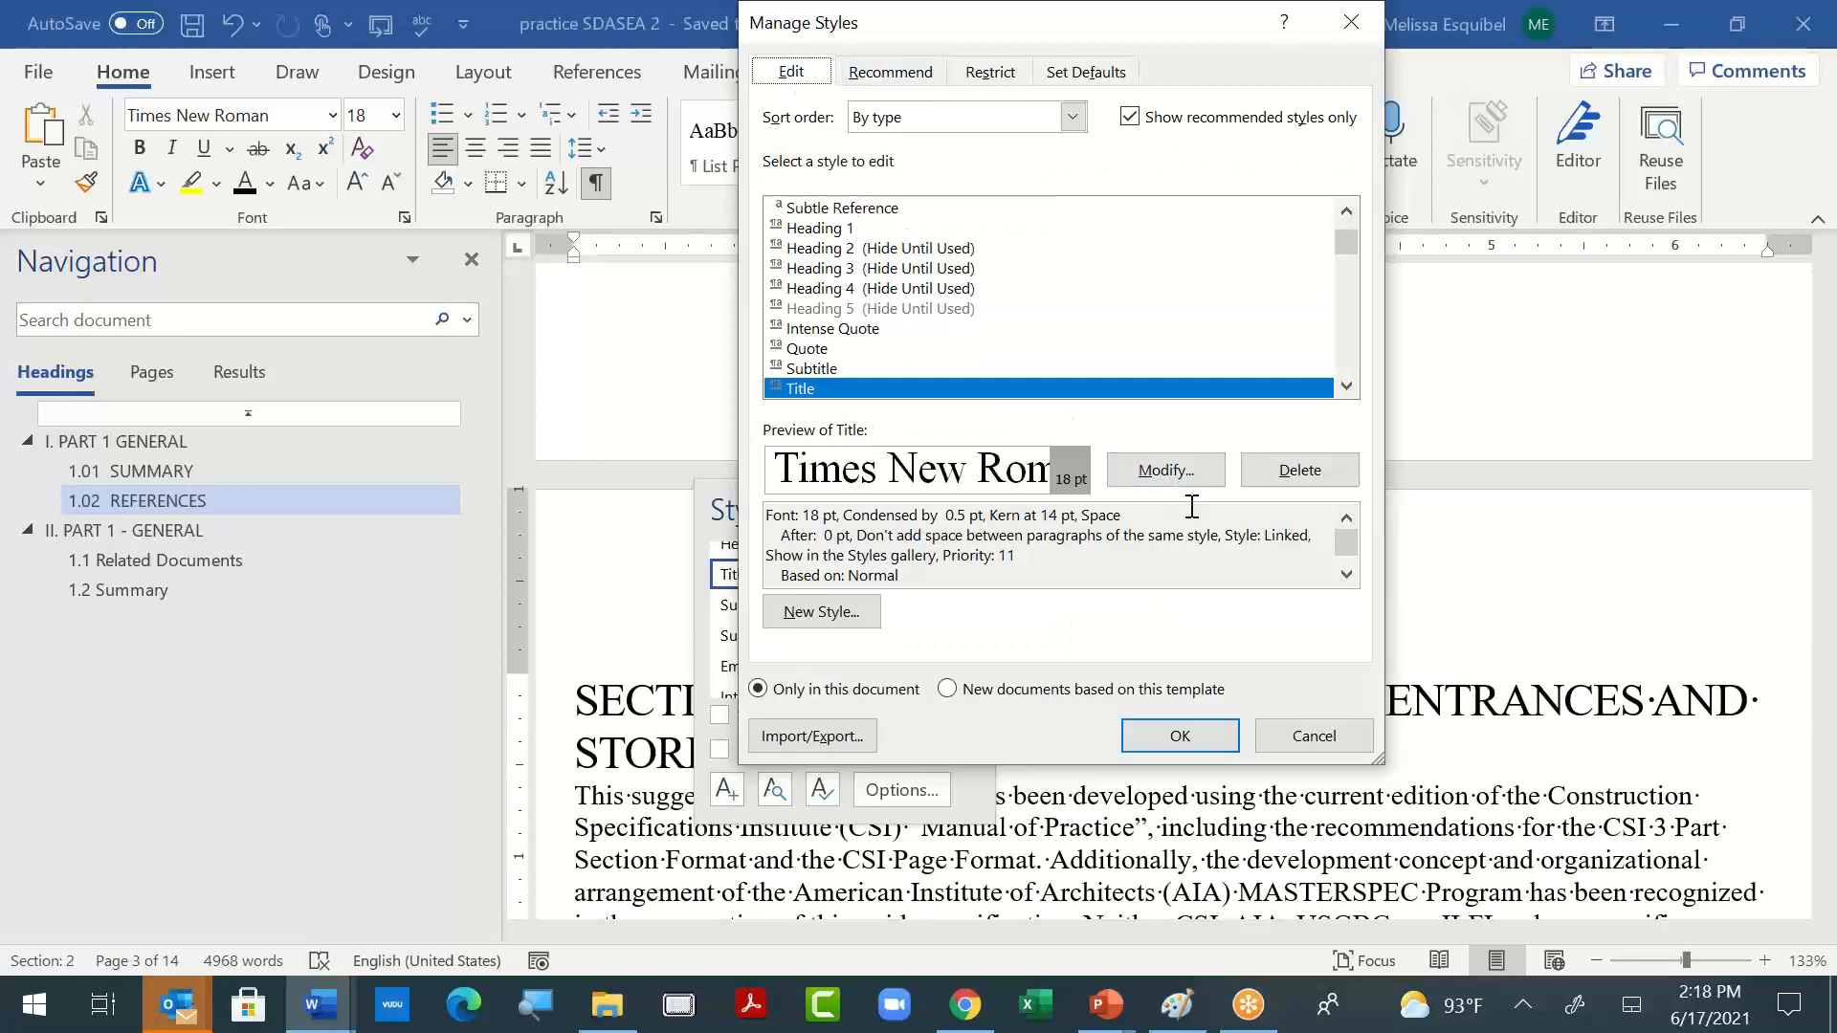
click(859, 368)
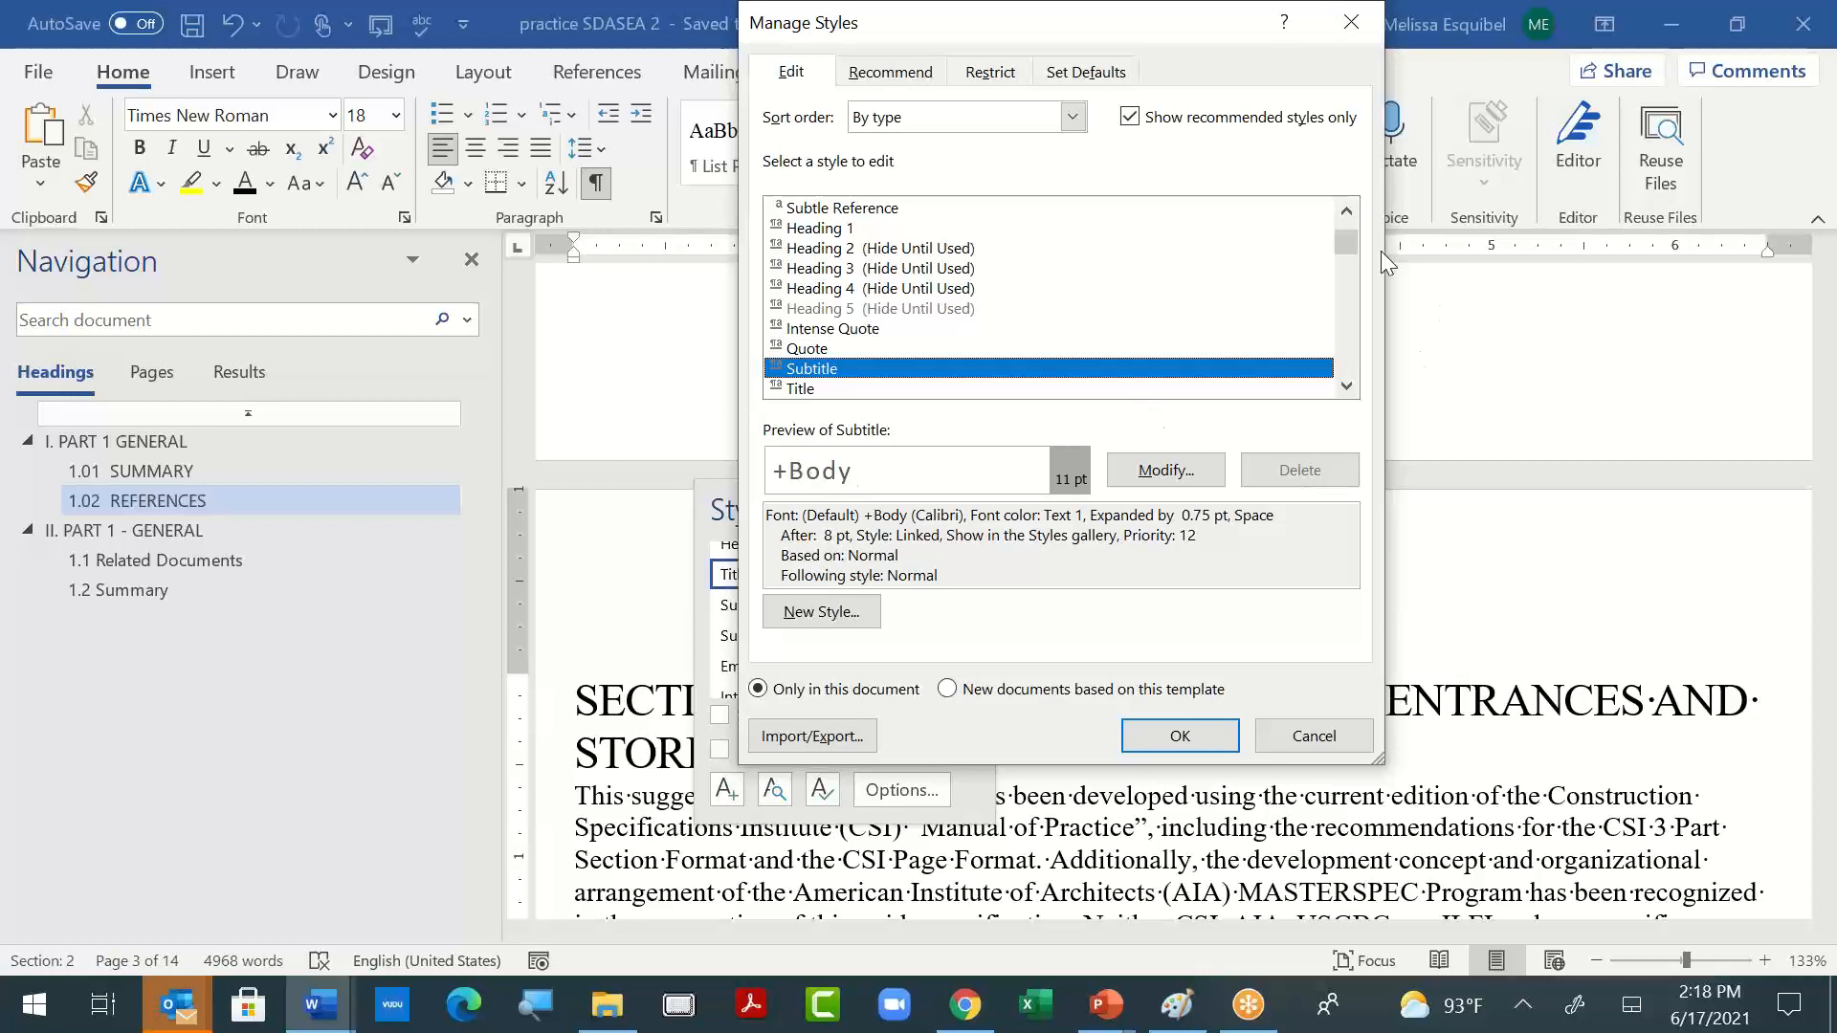
drag(1356, 245, 1356, 364)
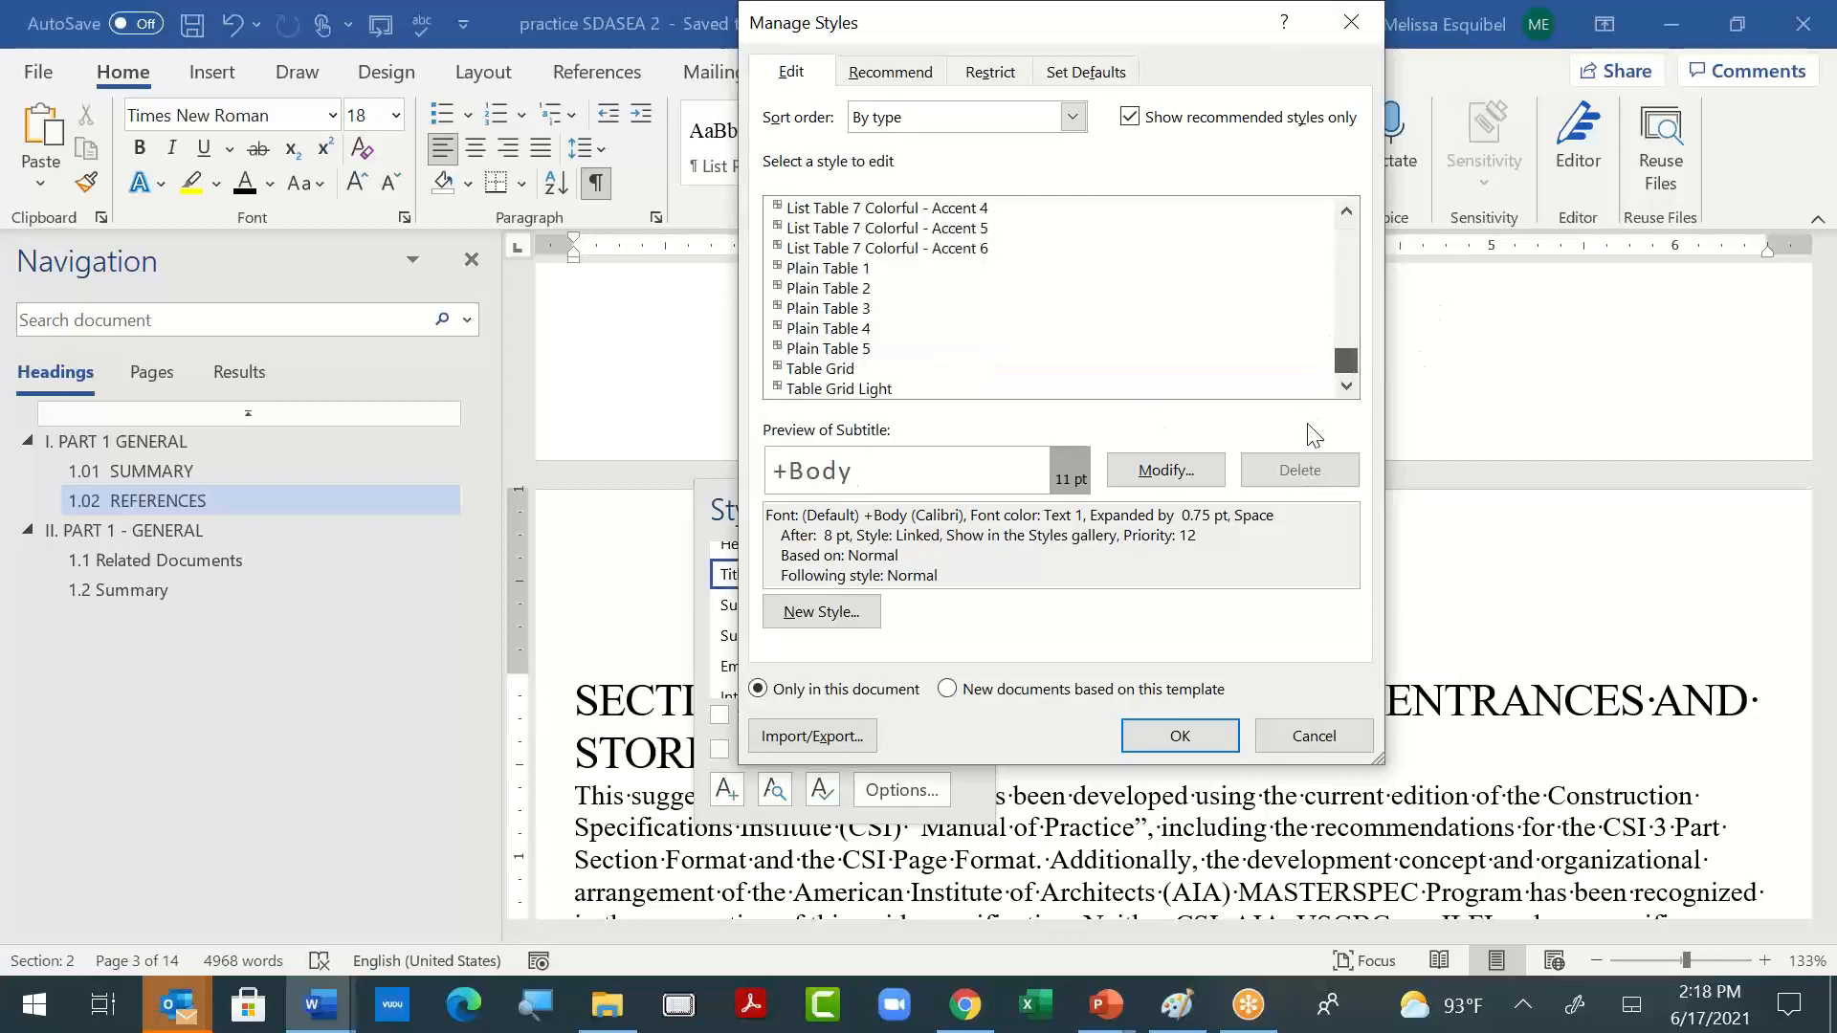
click(1314, 735)
key(ctrl+alt+shift+s)
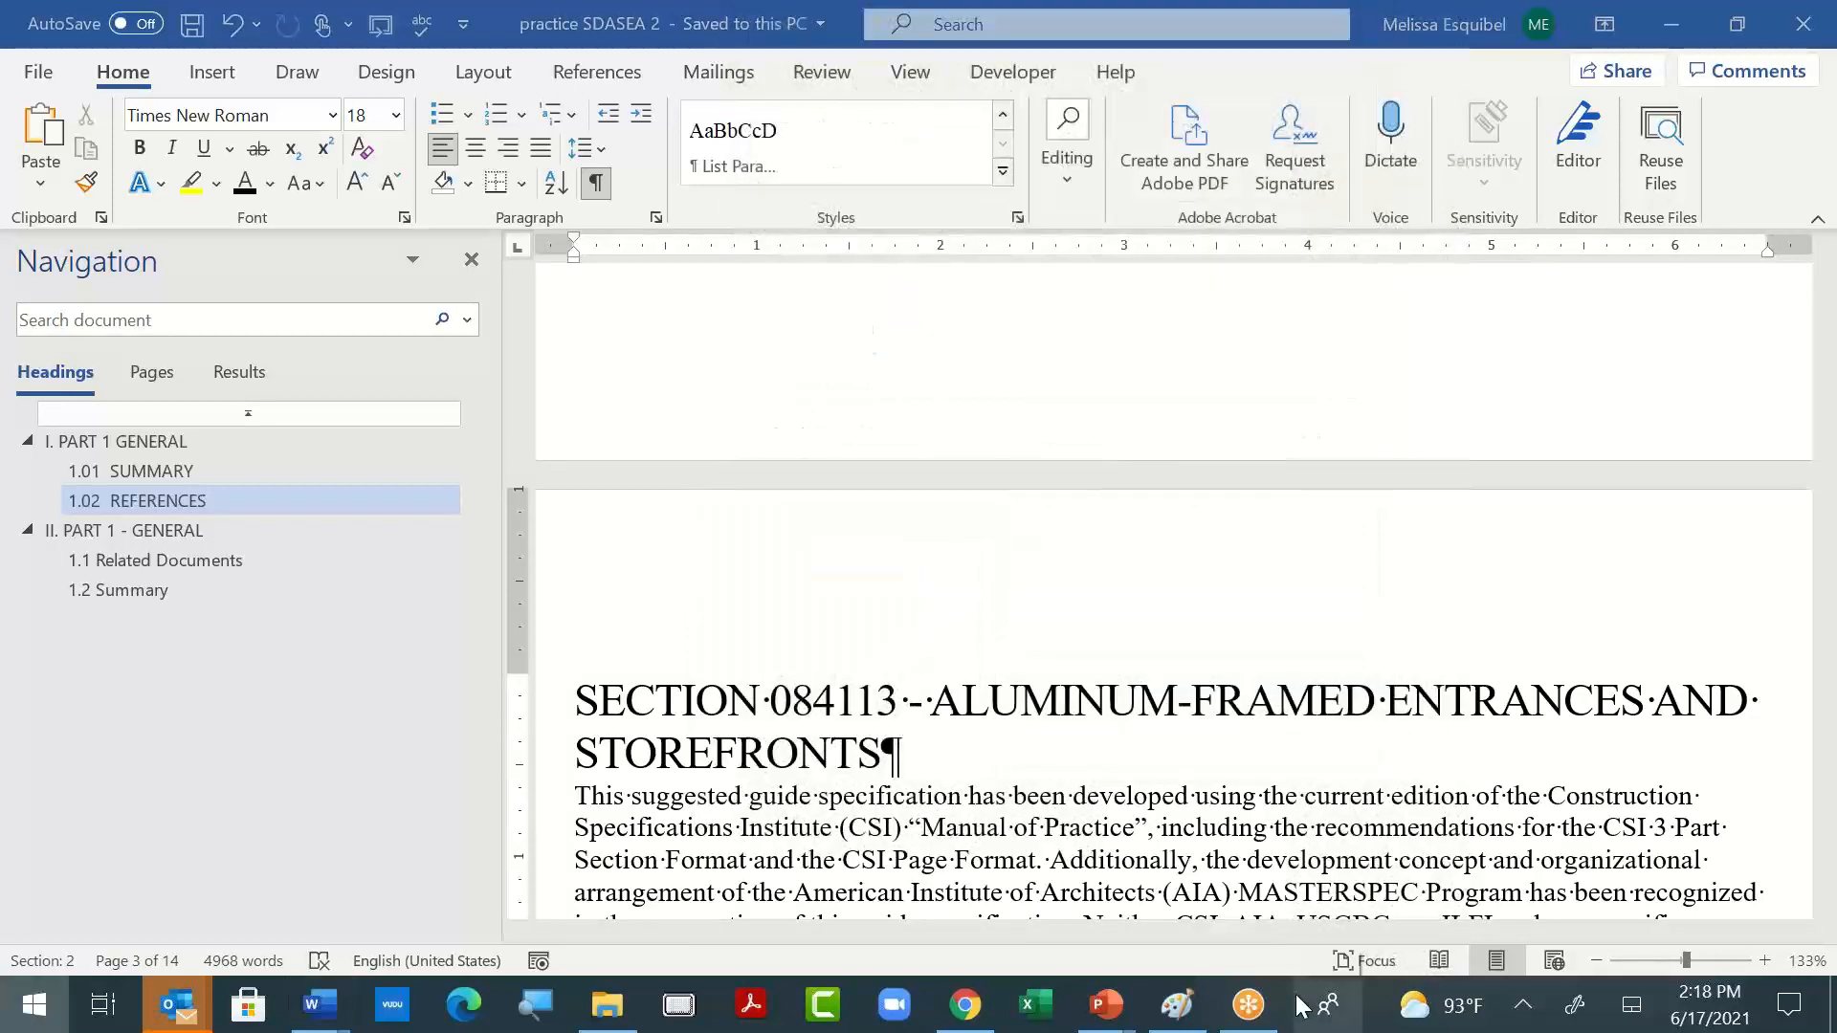
- Open Notepad and write the reminder "remove unused styles from gallery."
key(super)
text(note)
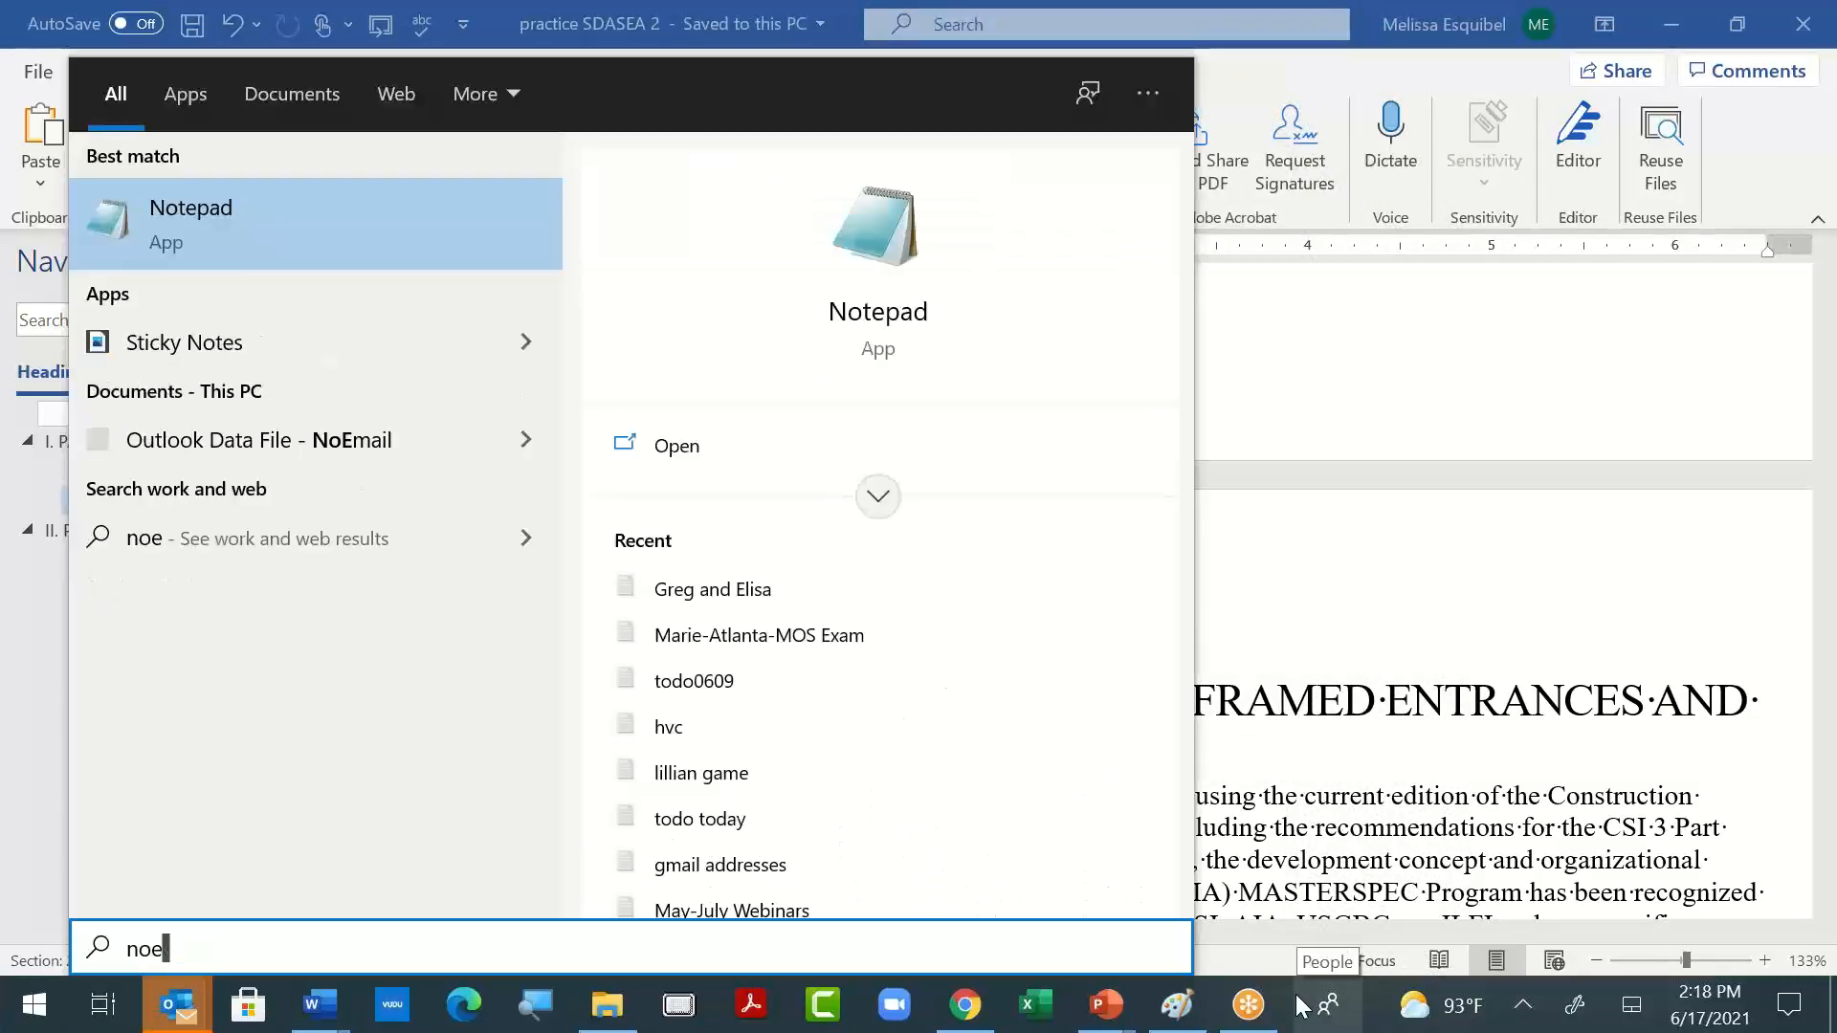
text(pad)
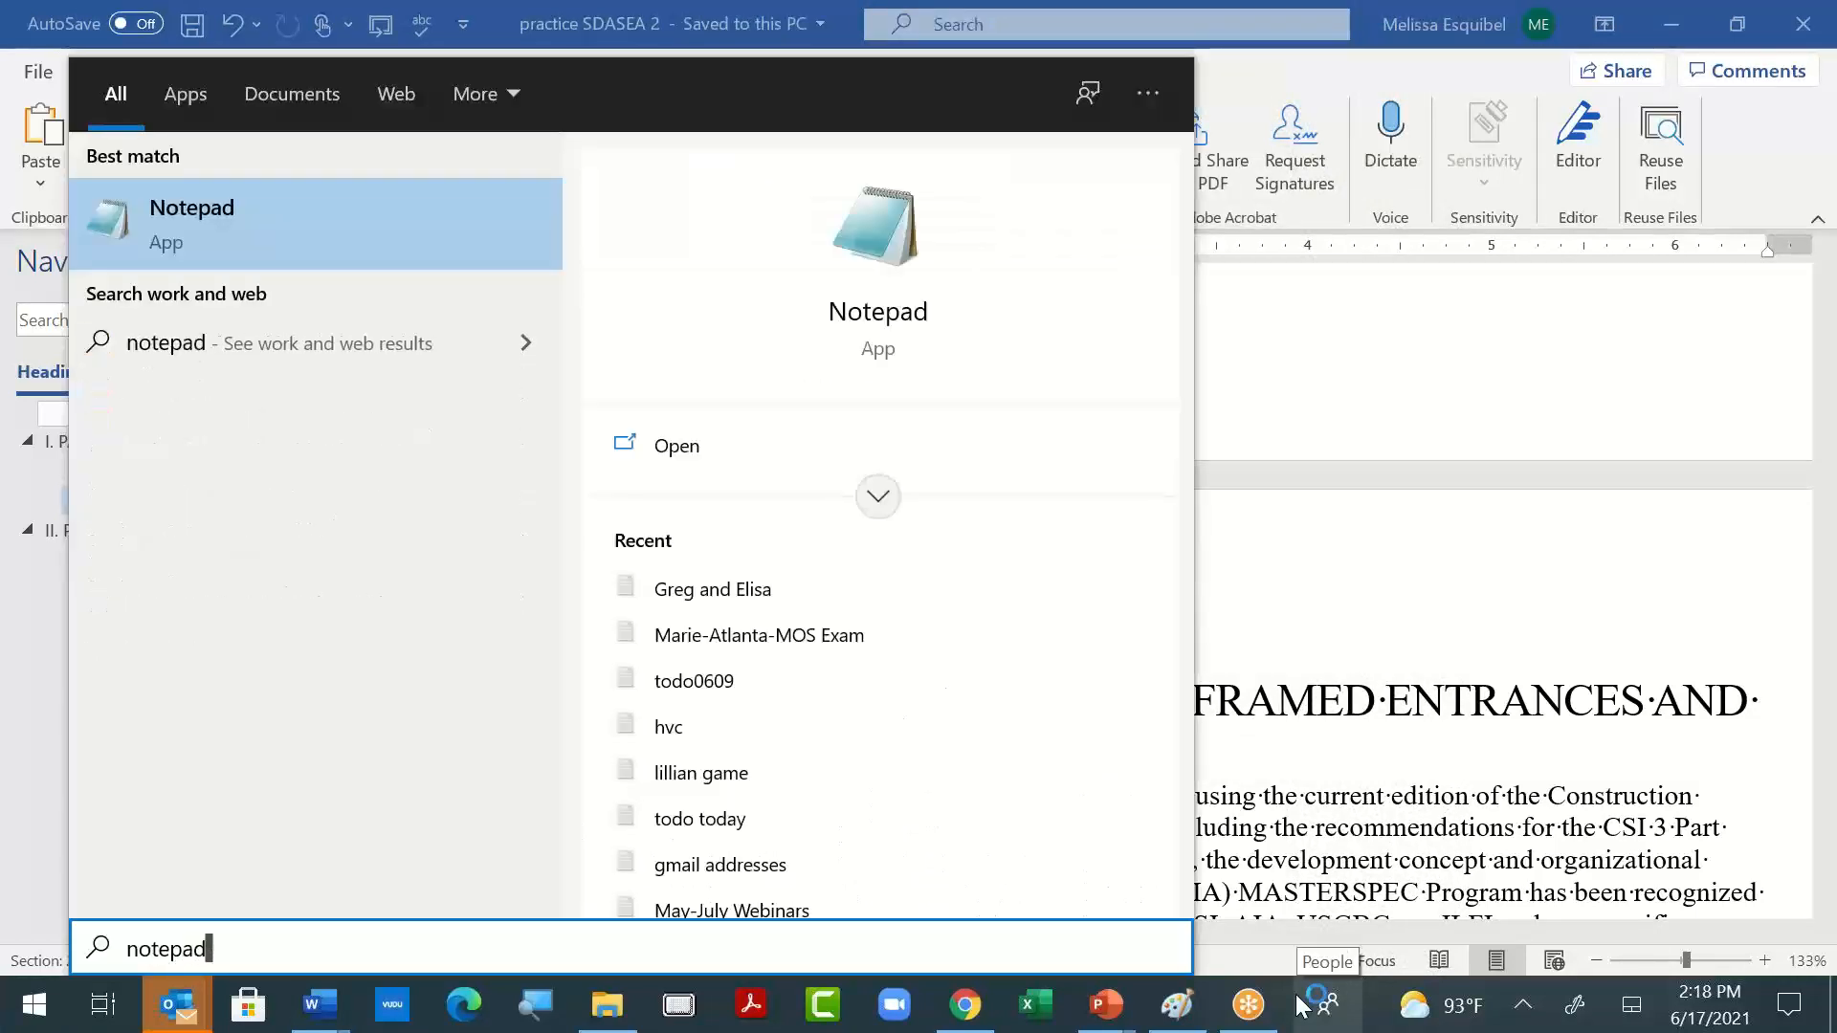
key(Return)
text(remove s)
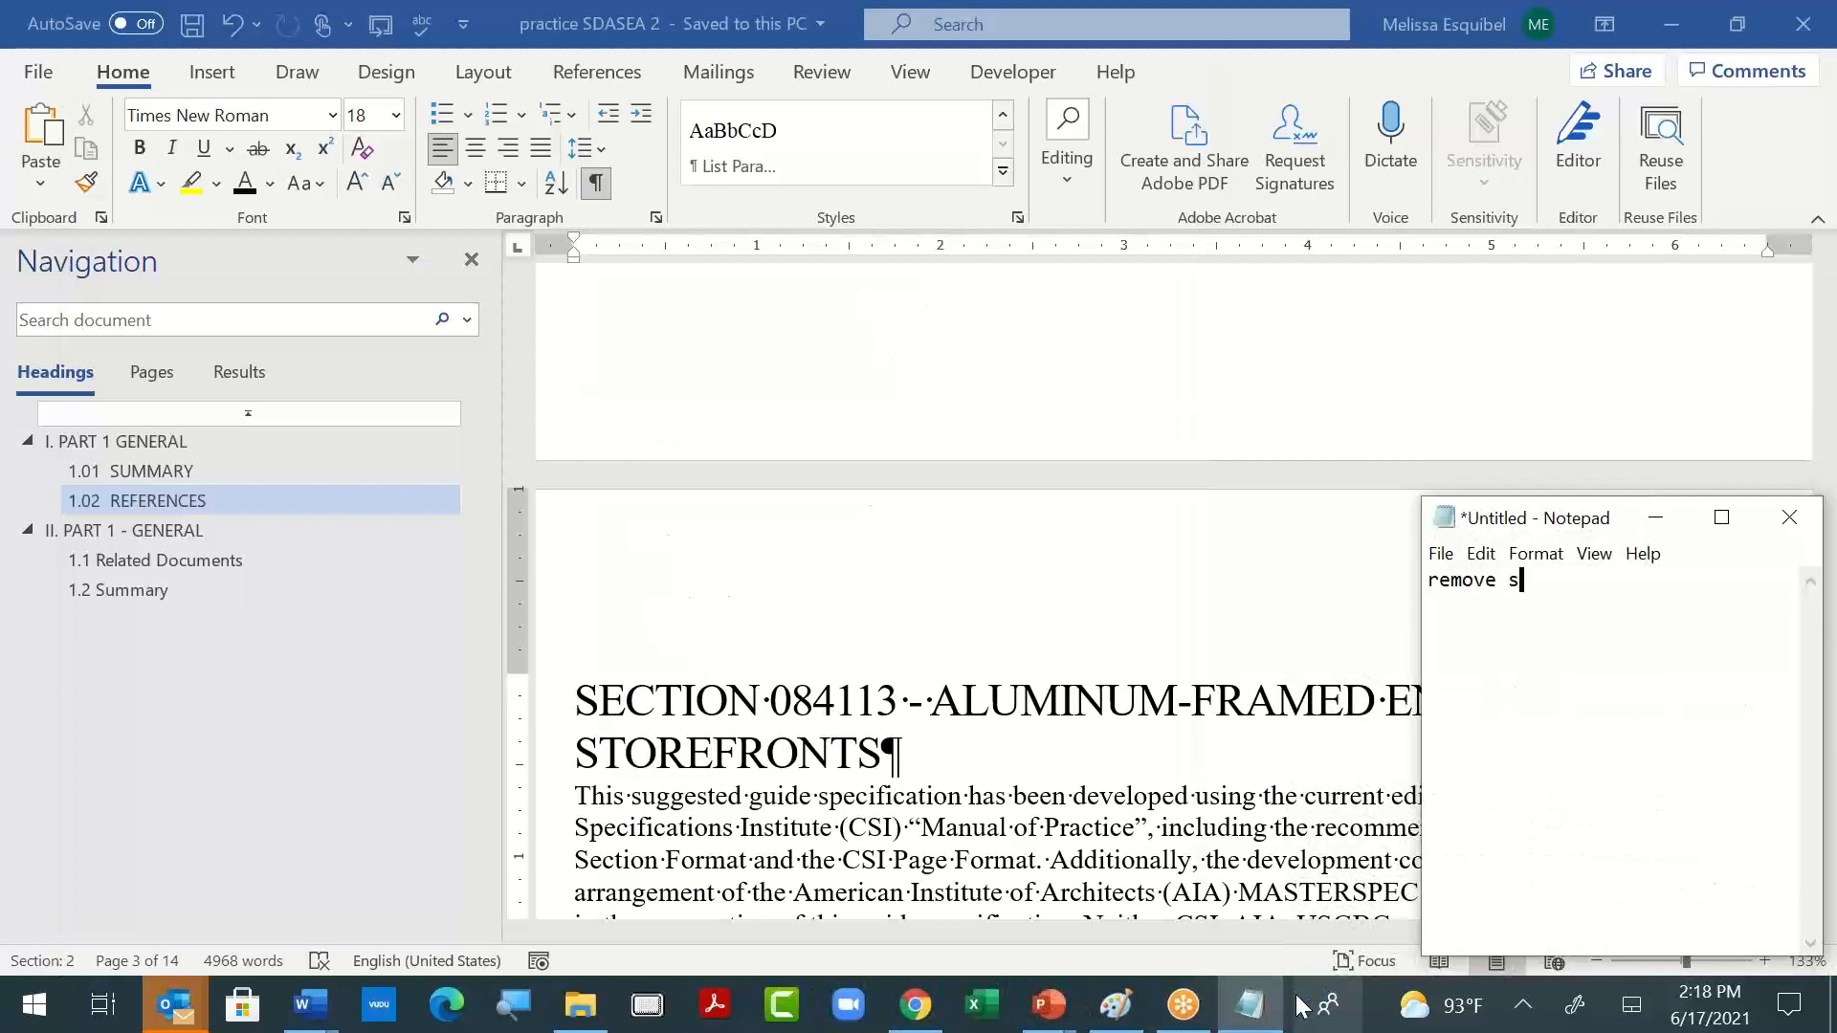
key(BackSpace)
text(unused styles from)
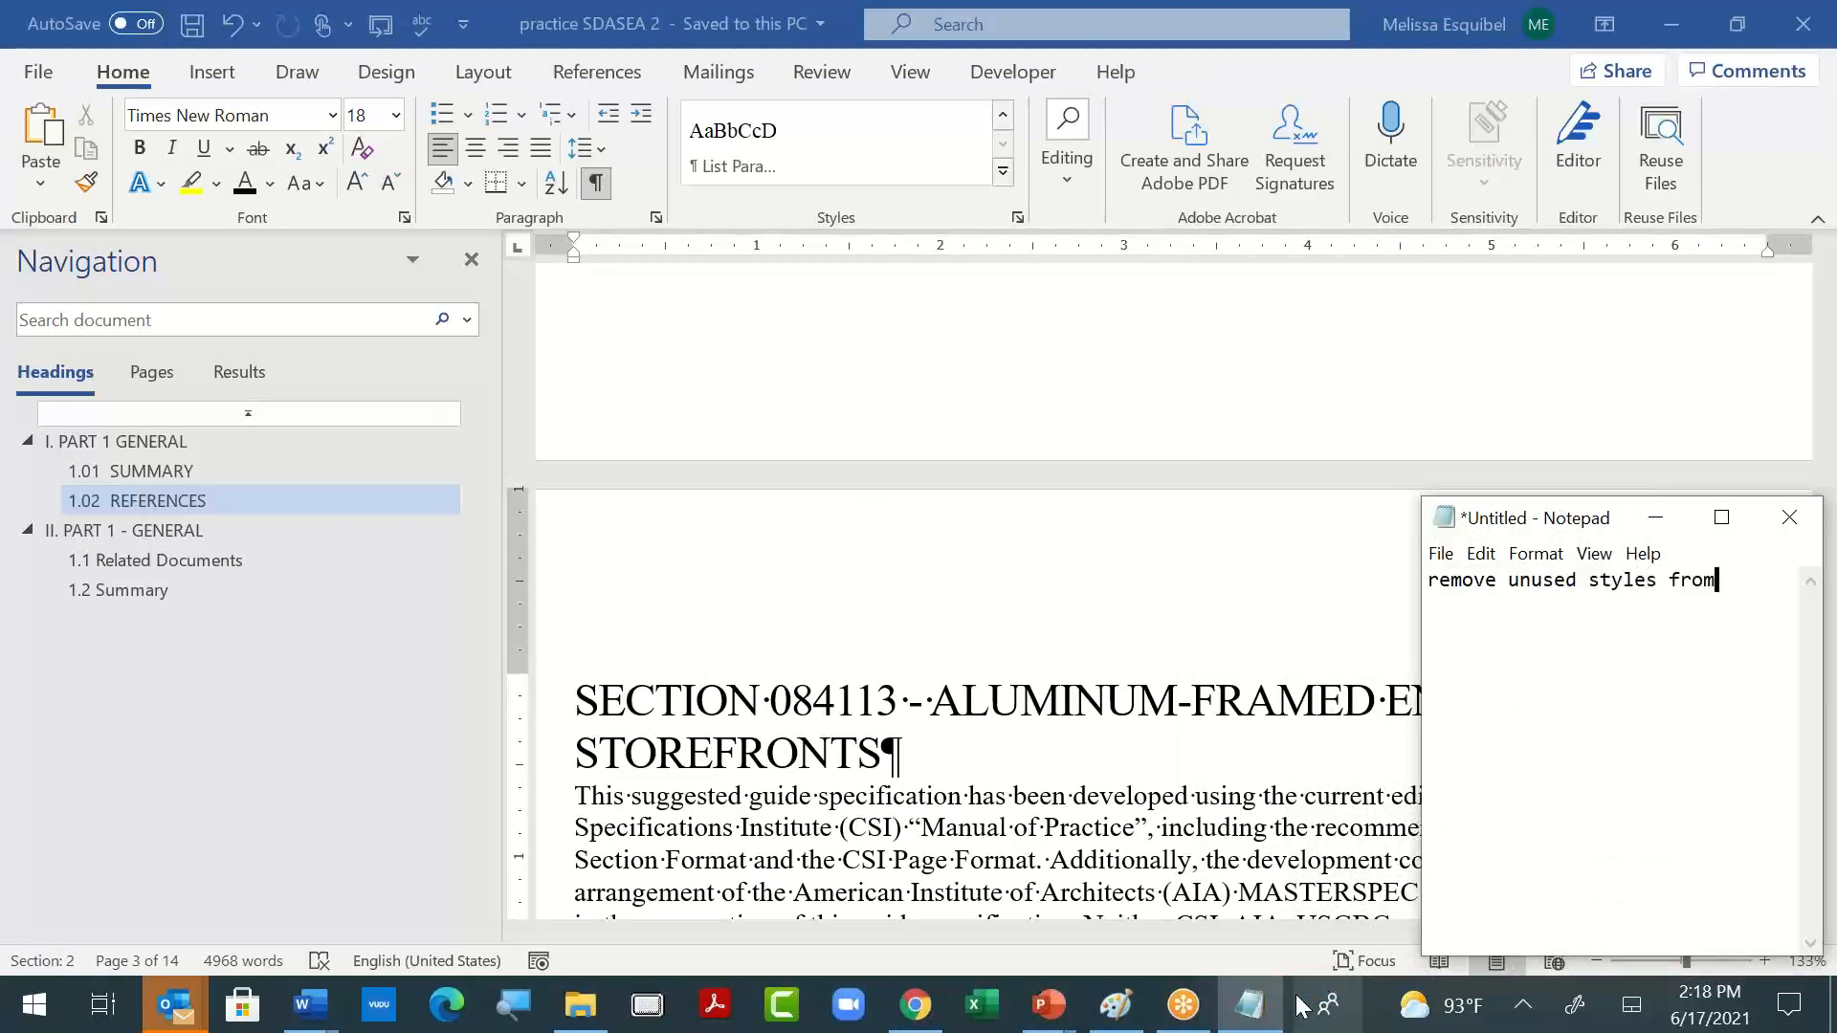
text( gallery.)
- Look over the full style gallery in the practice SDASEA 2 document and close the Styles pane
click(1001, 174)
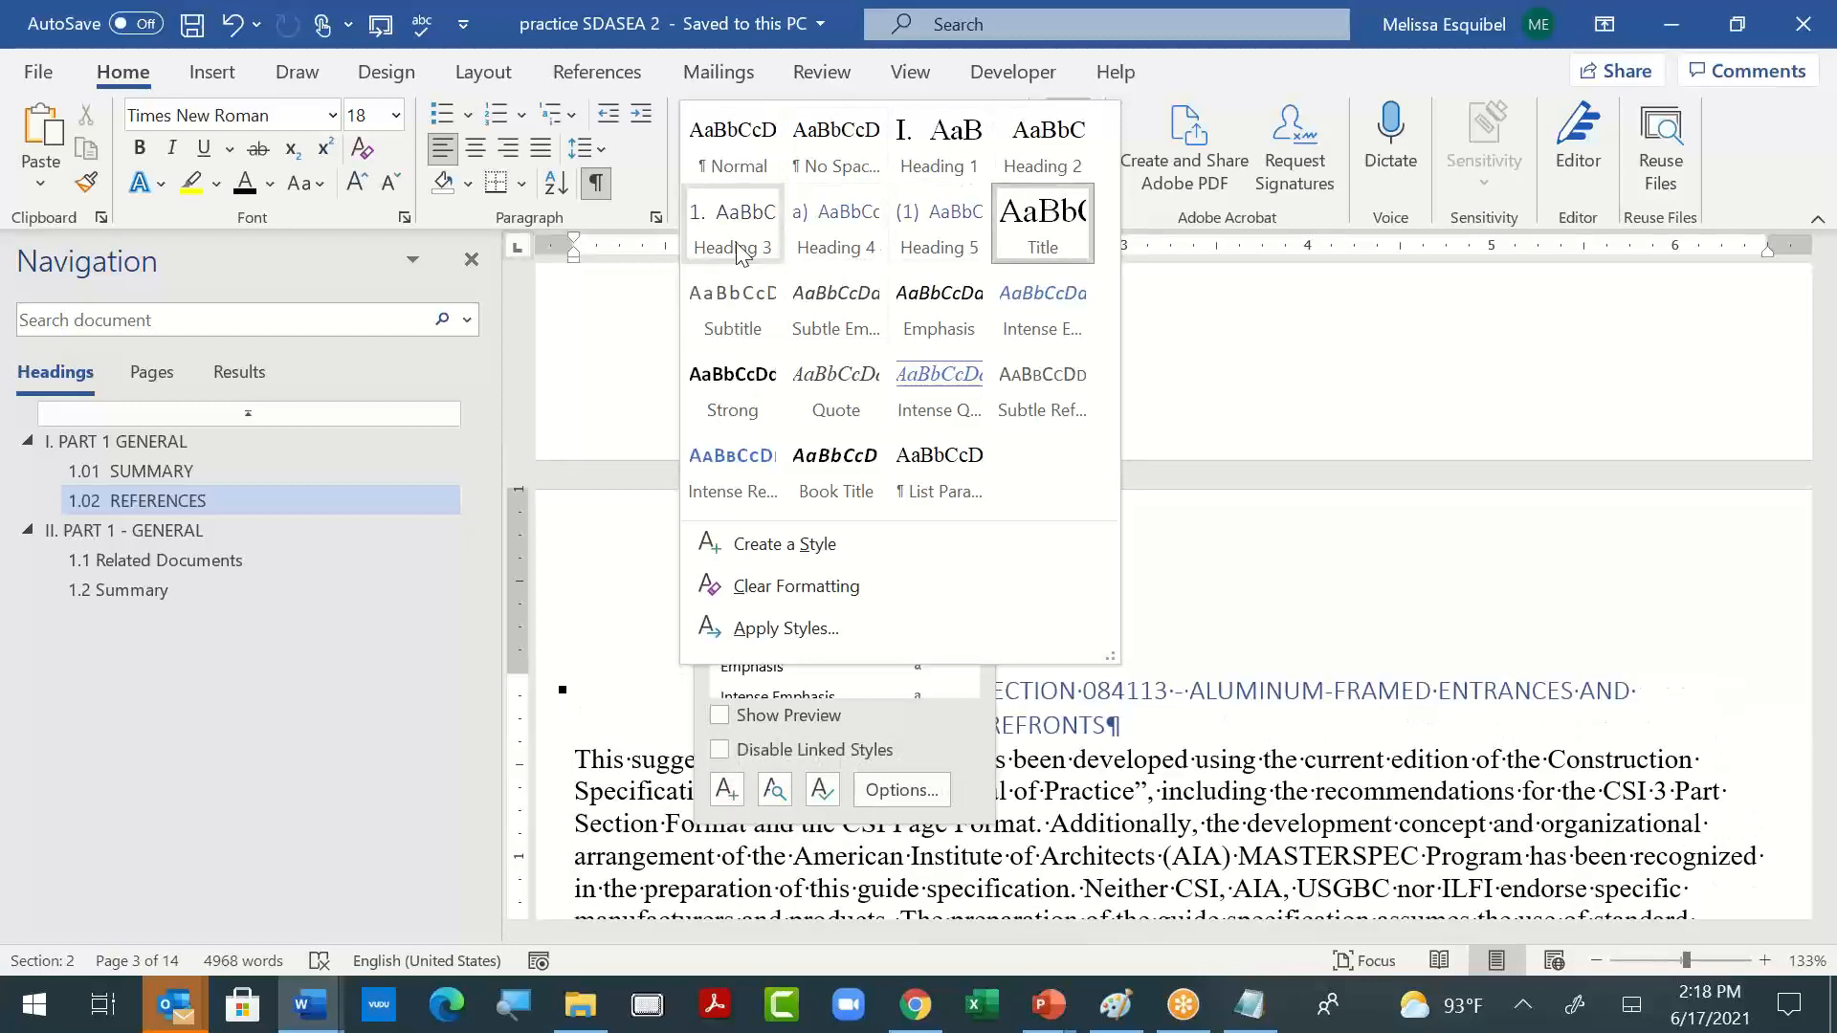
click(1304, 355)
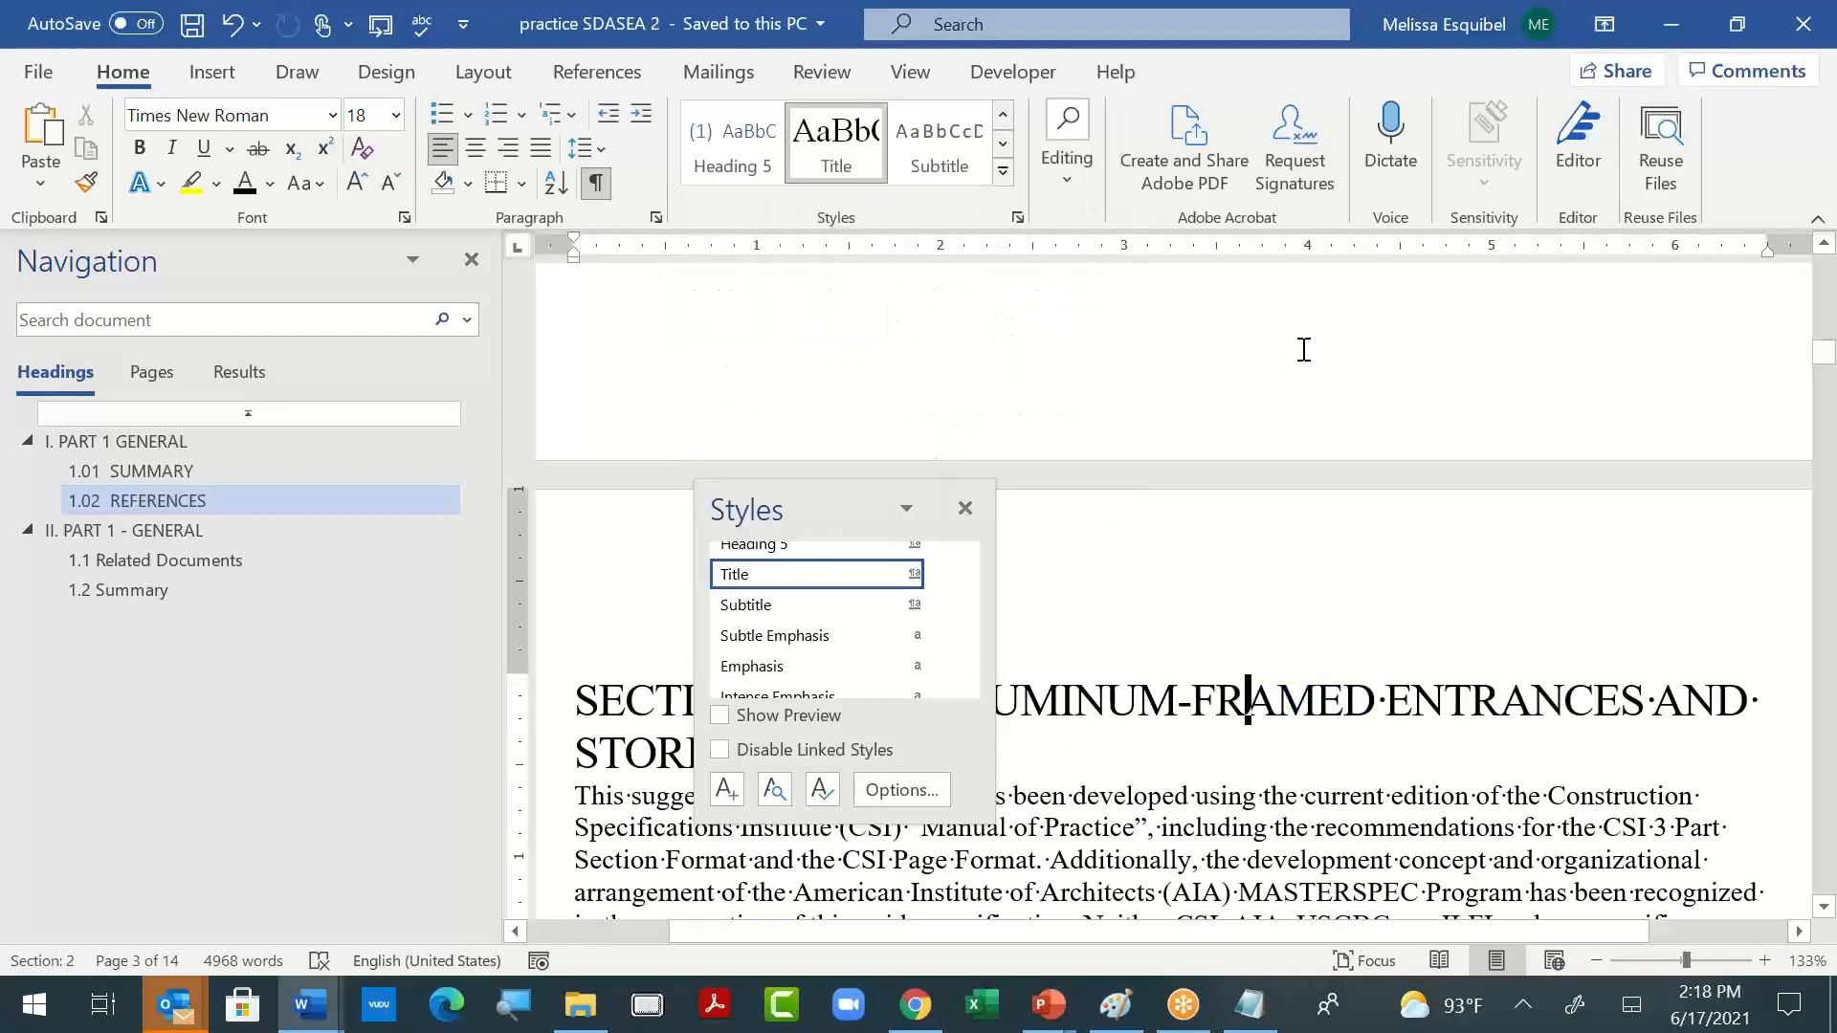
click(964, 508)
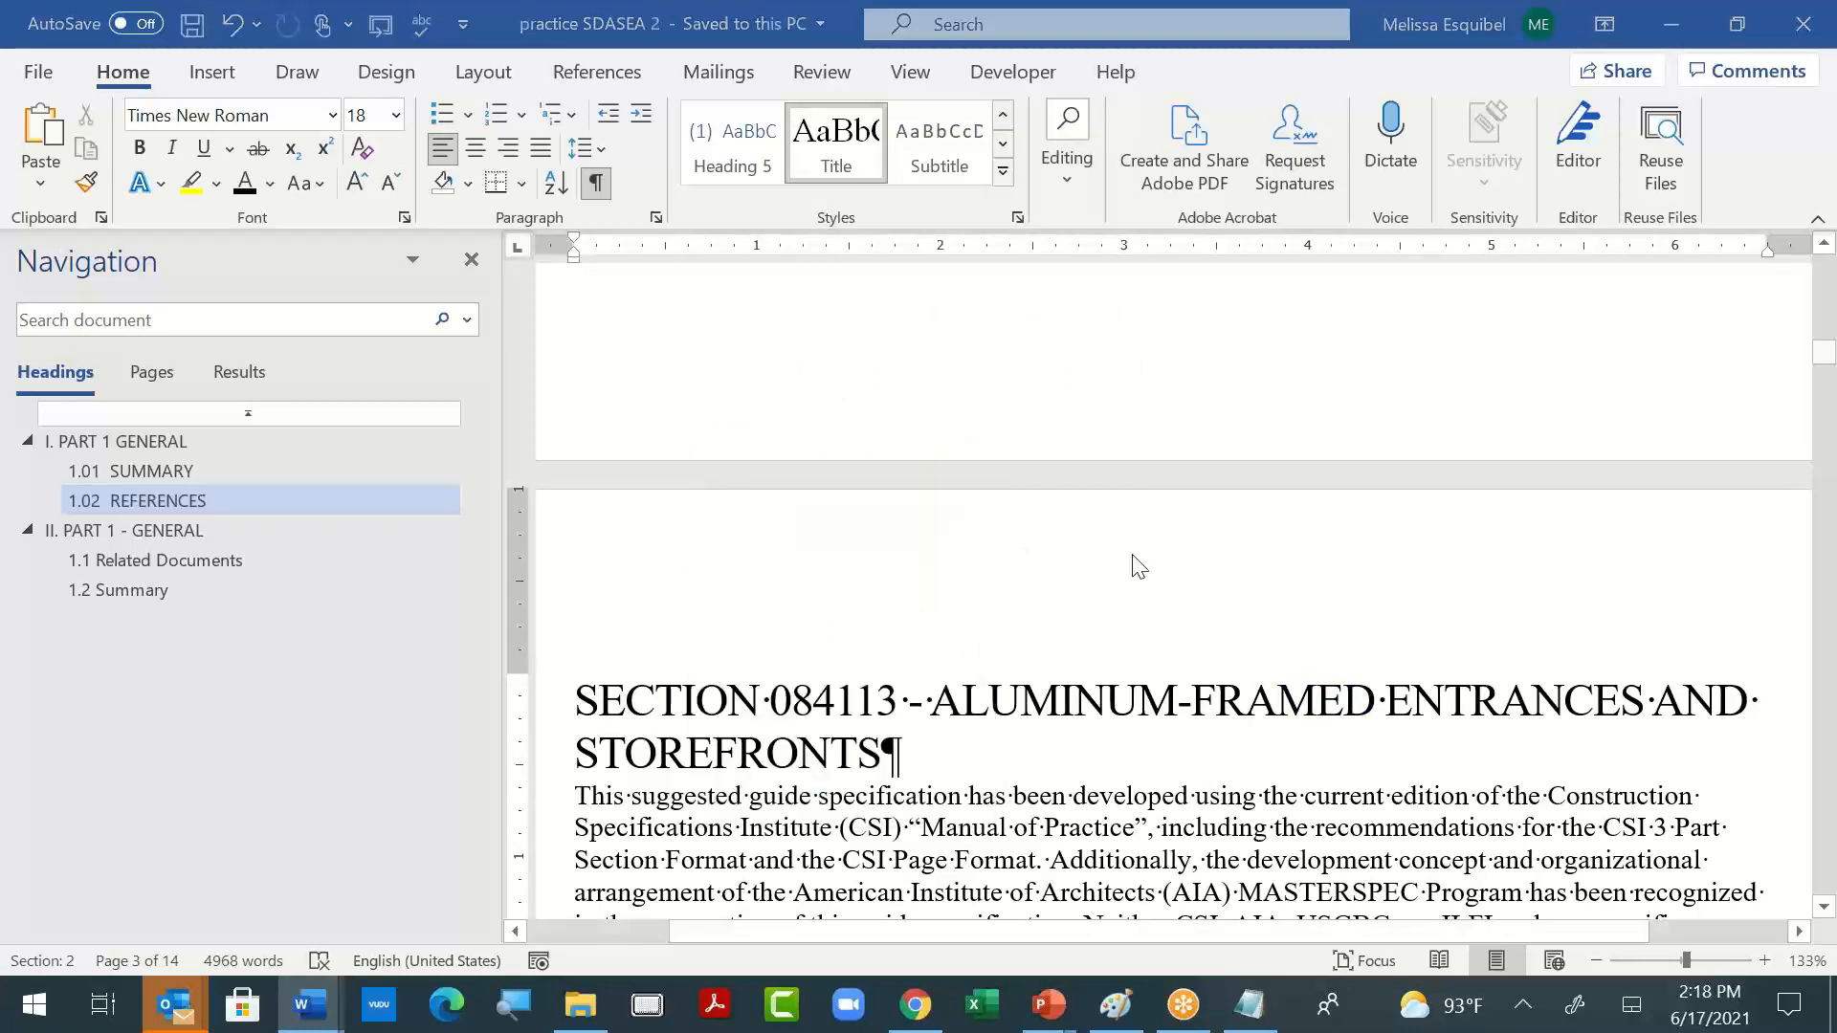
key(alt+Tab)
key(alt+Tab)
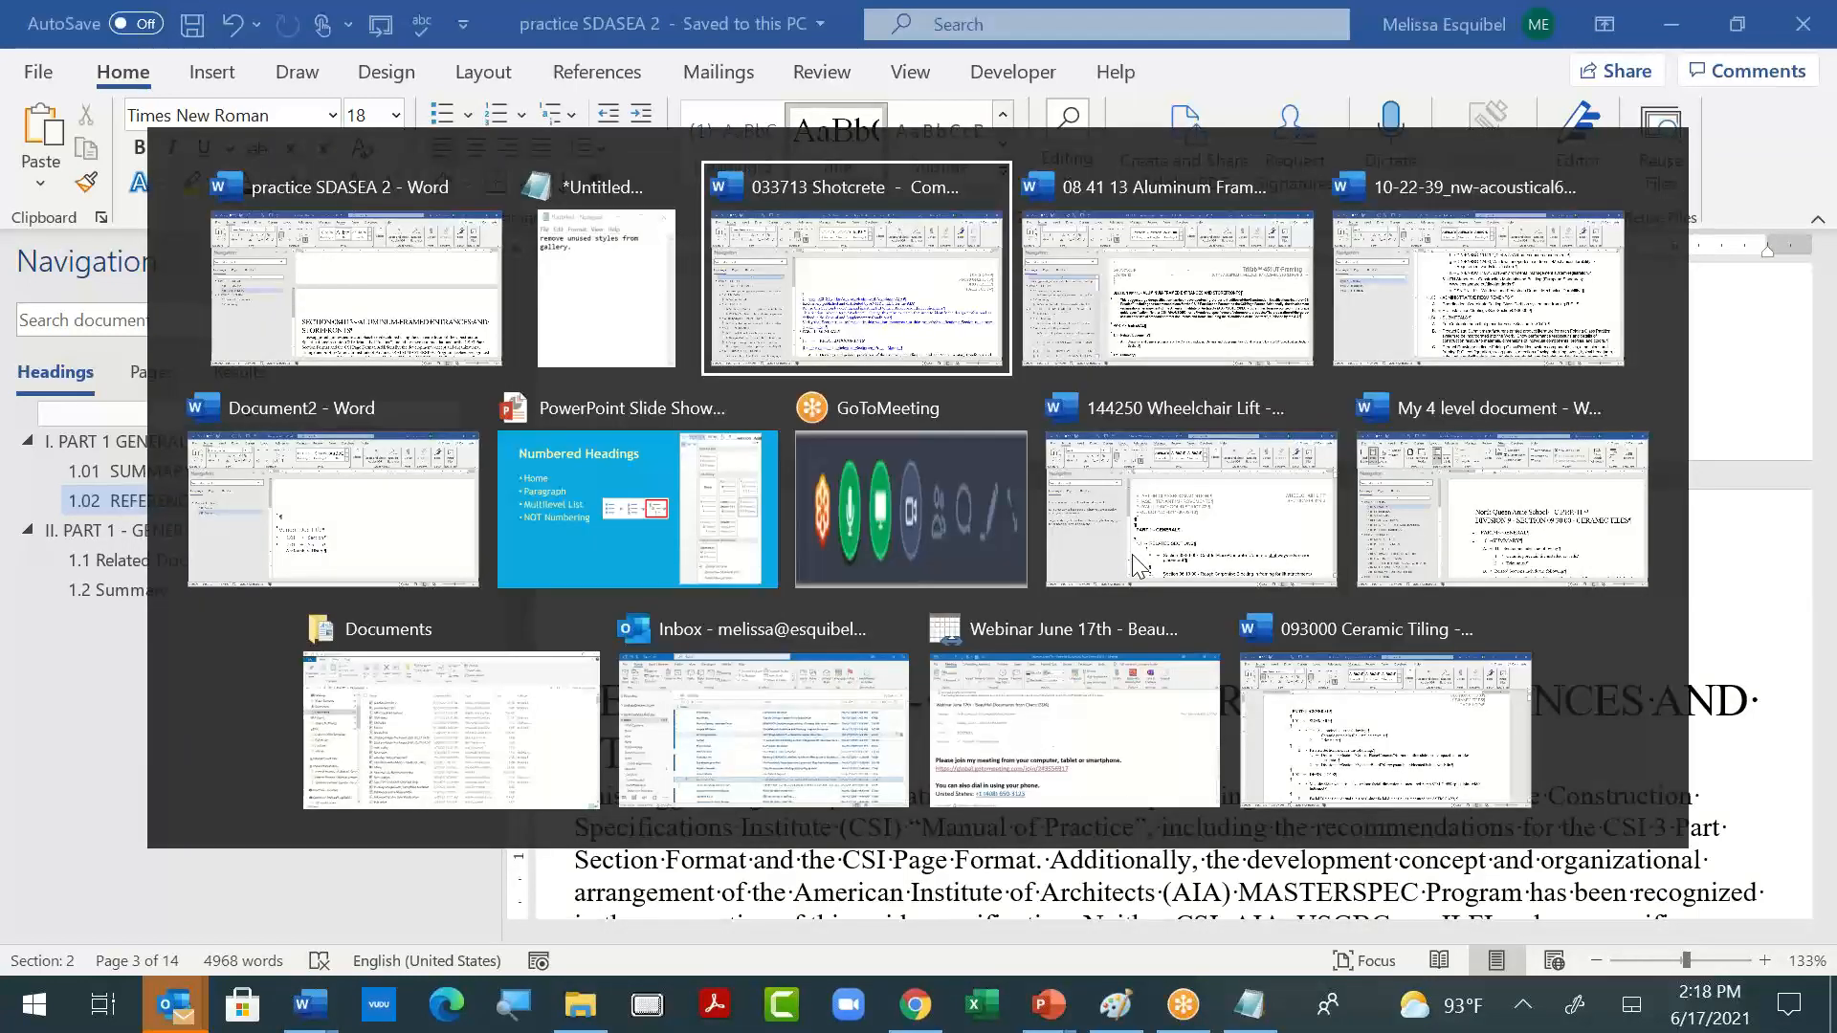
key(alt+Tab)
key(alt+Tab)
key(alt+Tab)
key(alt+Tab)
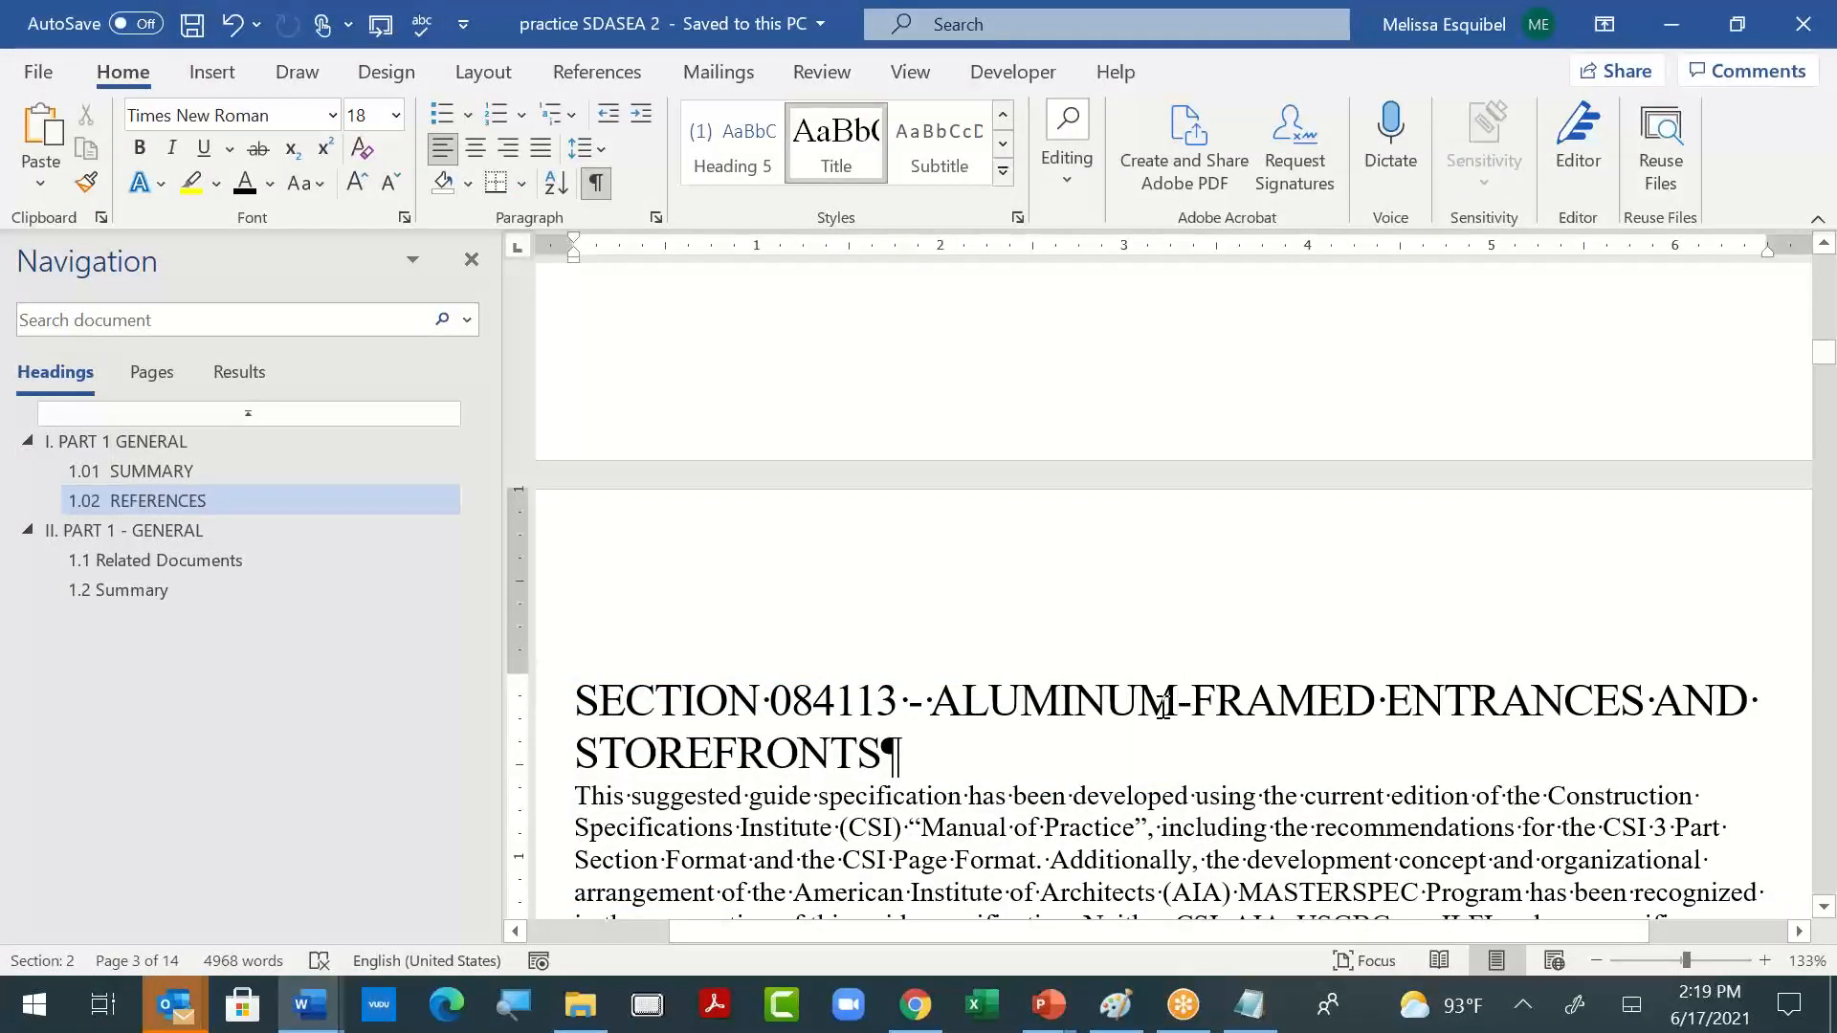
- Undo the last three style changes on the SECTION 084113 heading and redo one, restoring its numbered top-level heading style
key(ctrl+z)
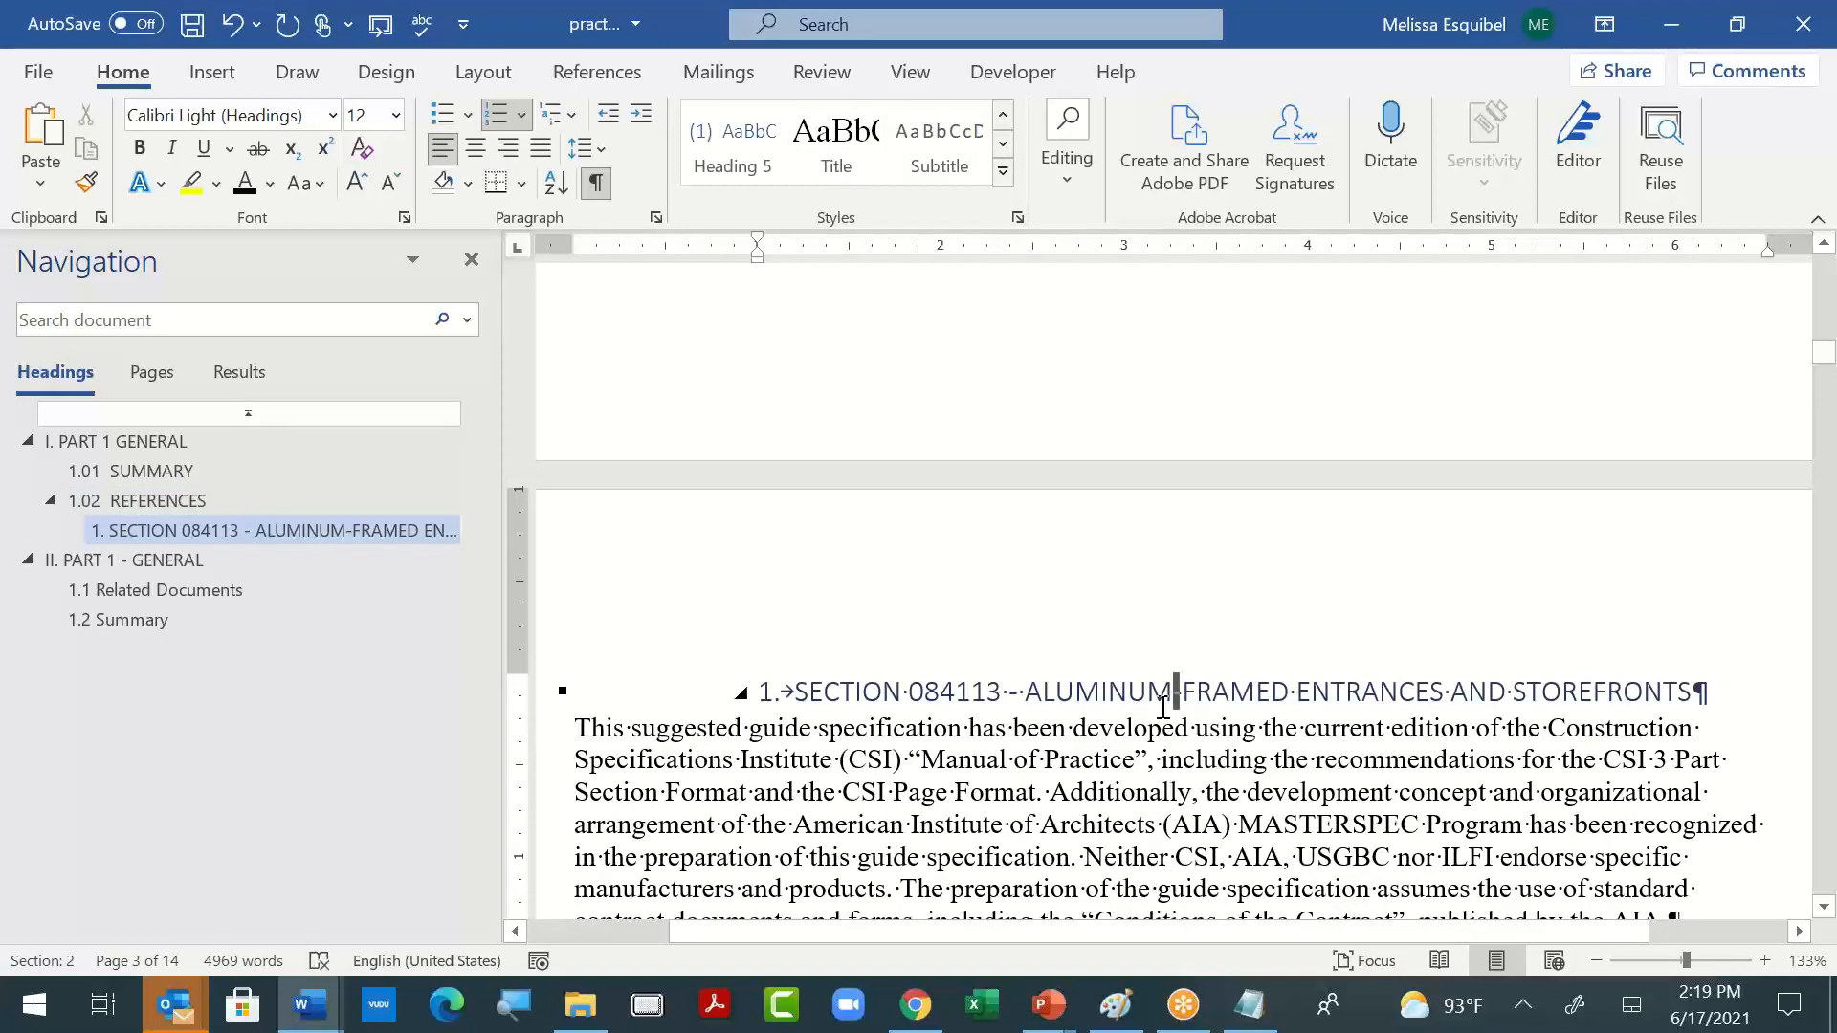
key(ctrl+z)
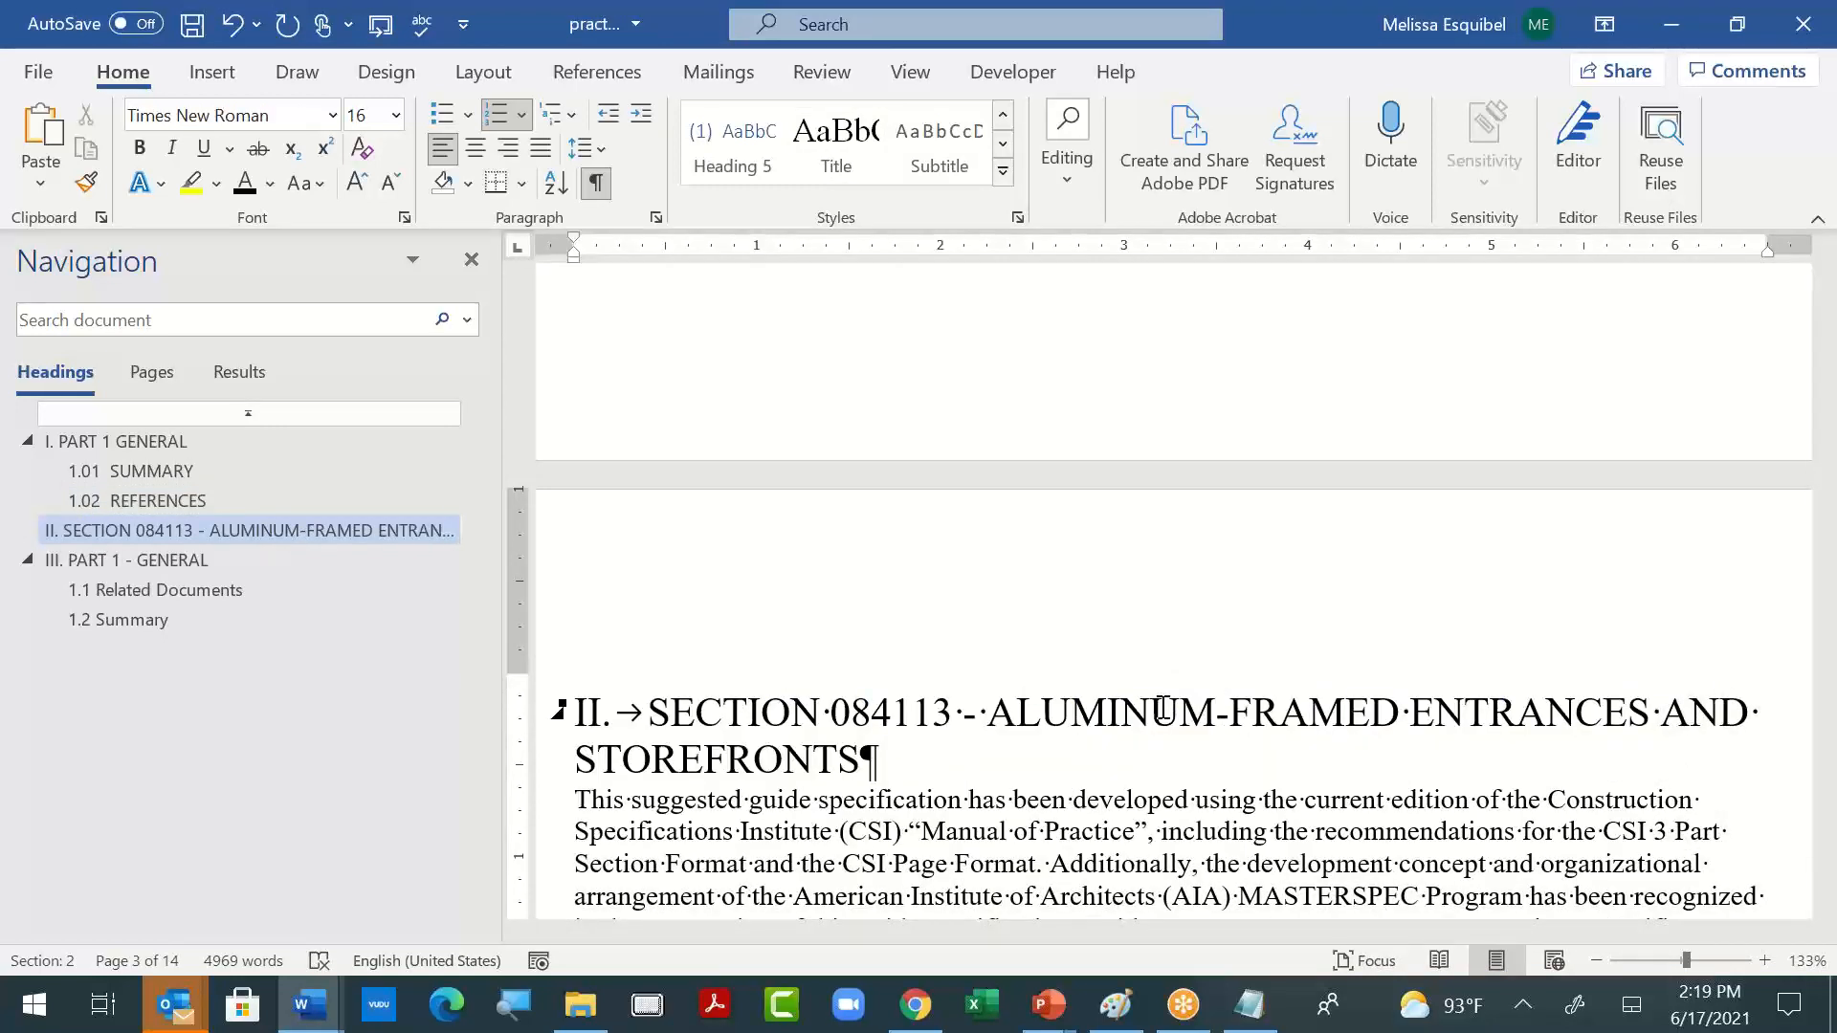
key(ctrl+z)
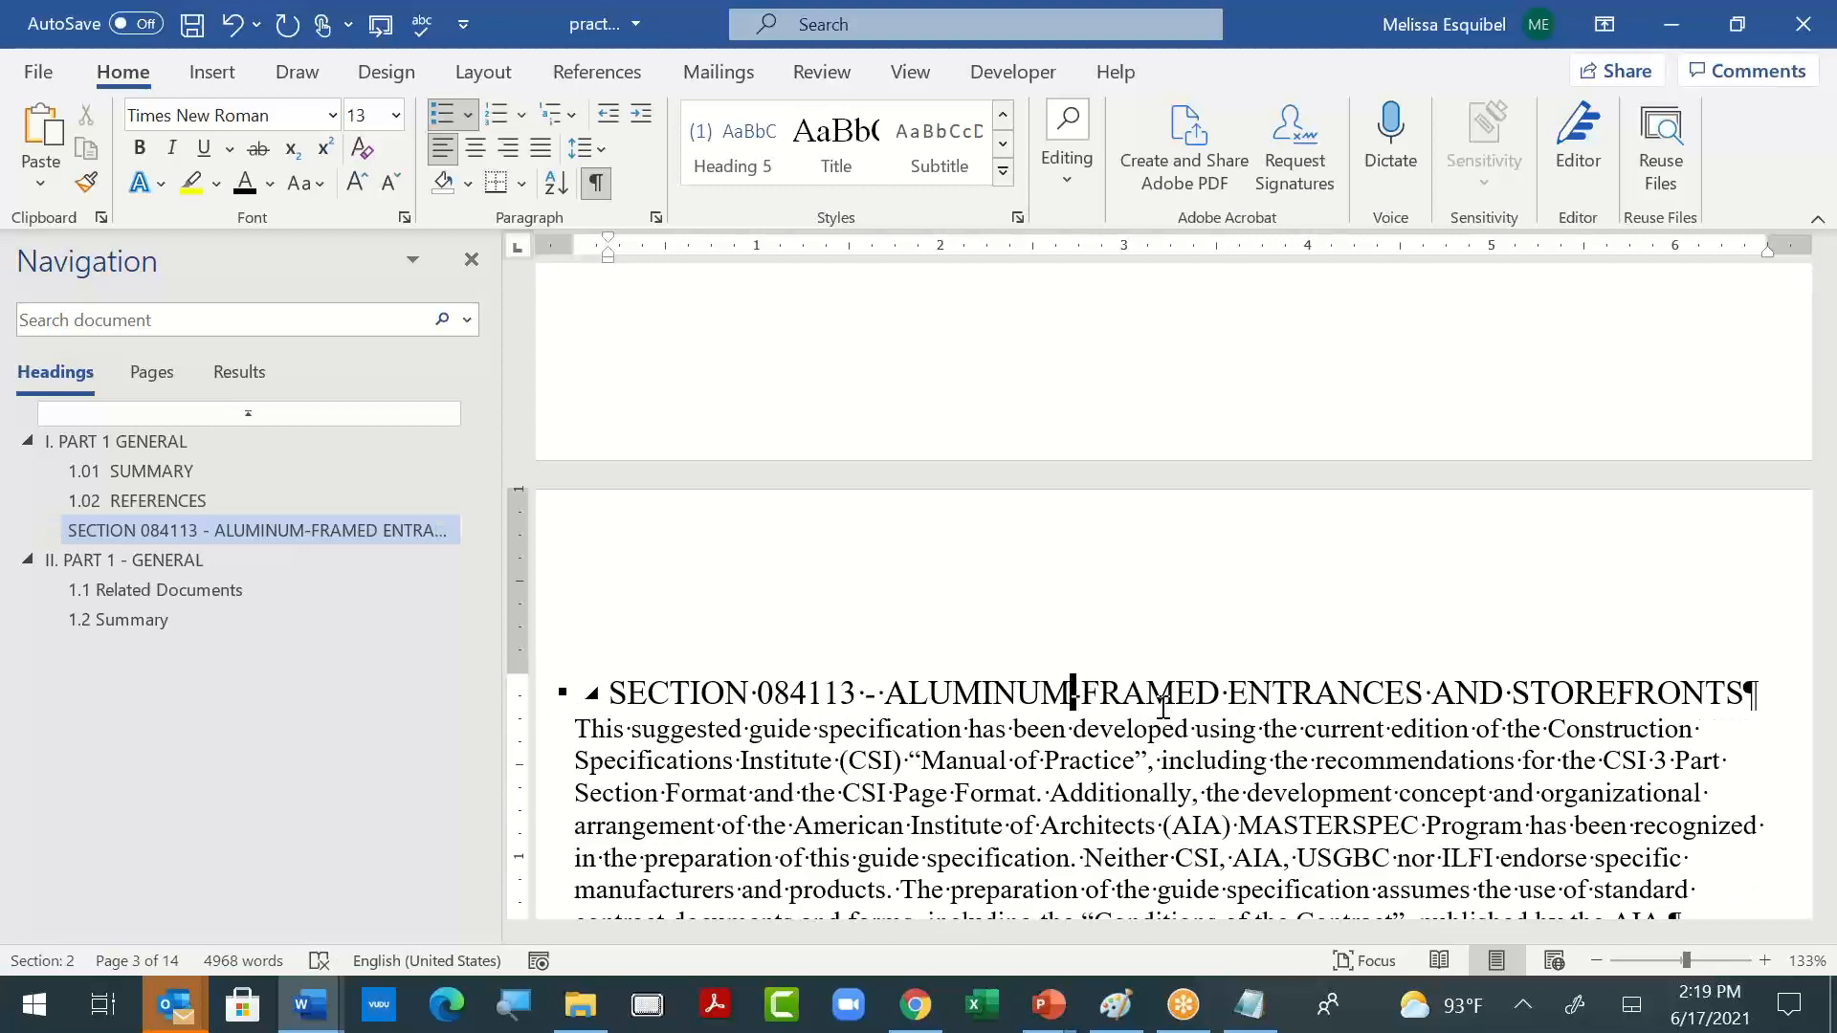
key(ctrl+y)
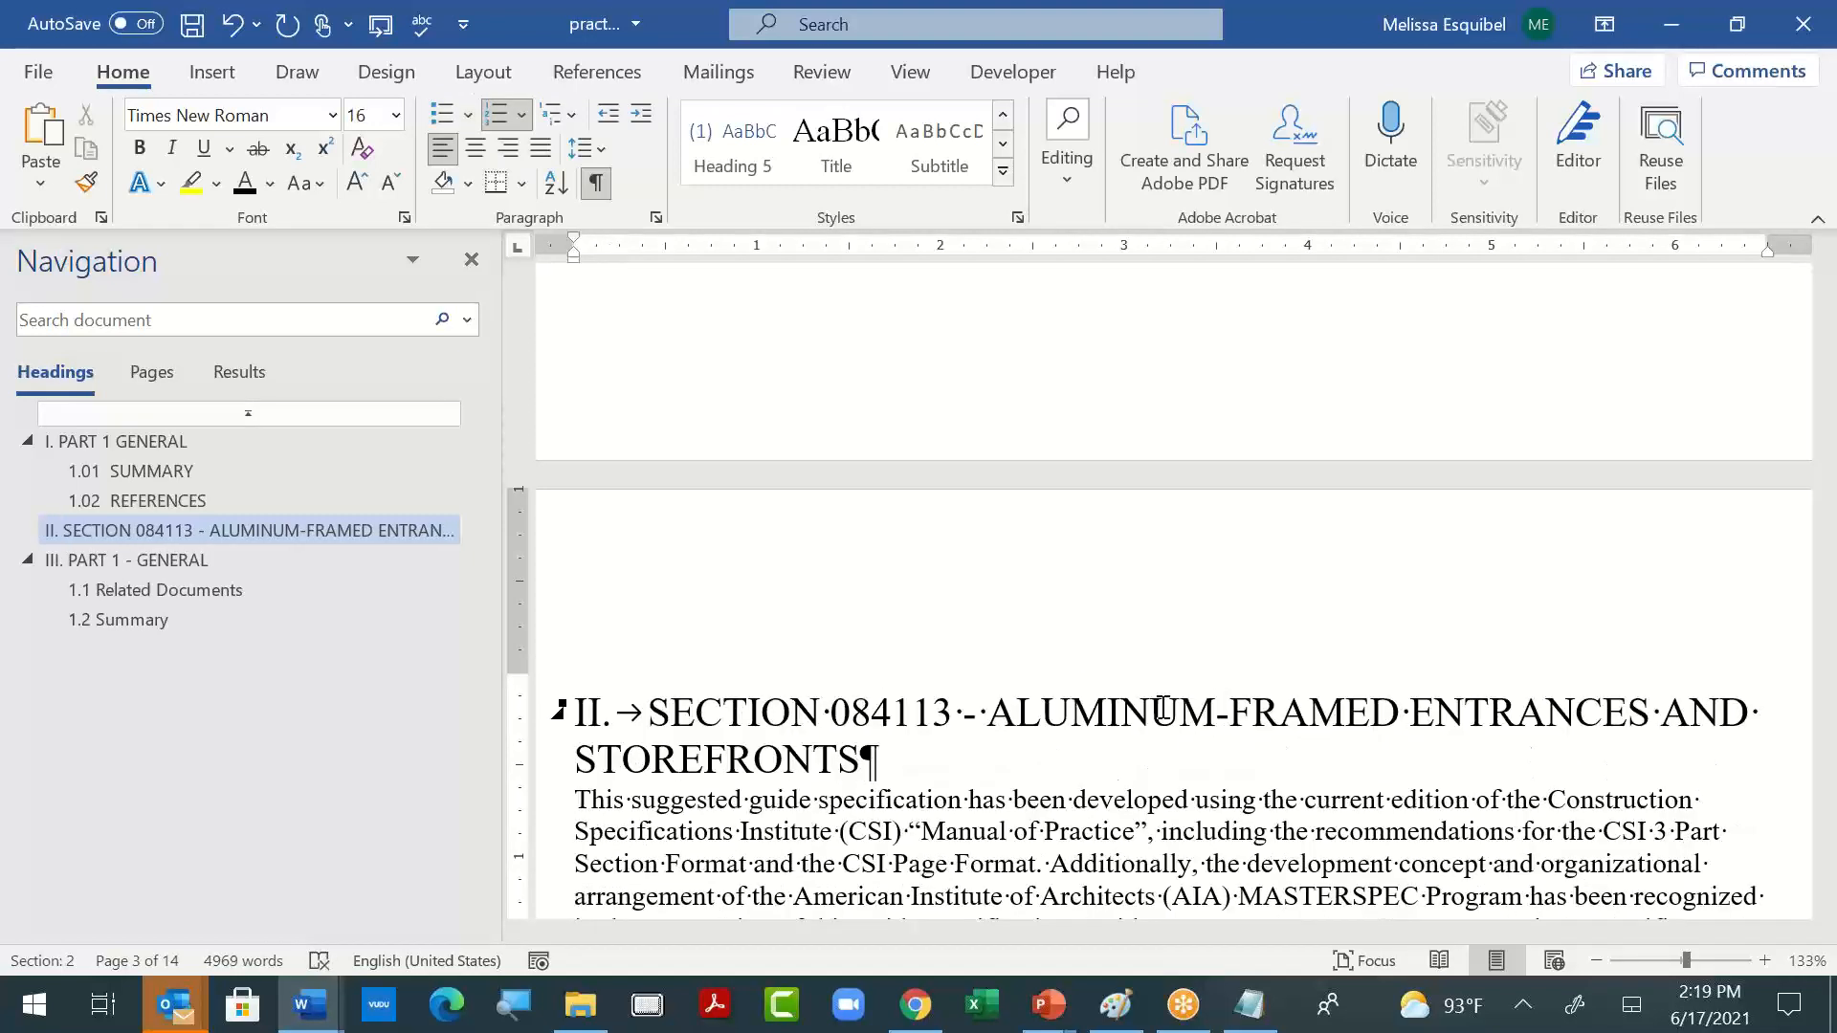
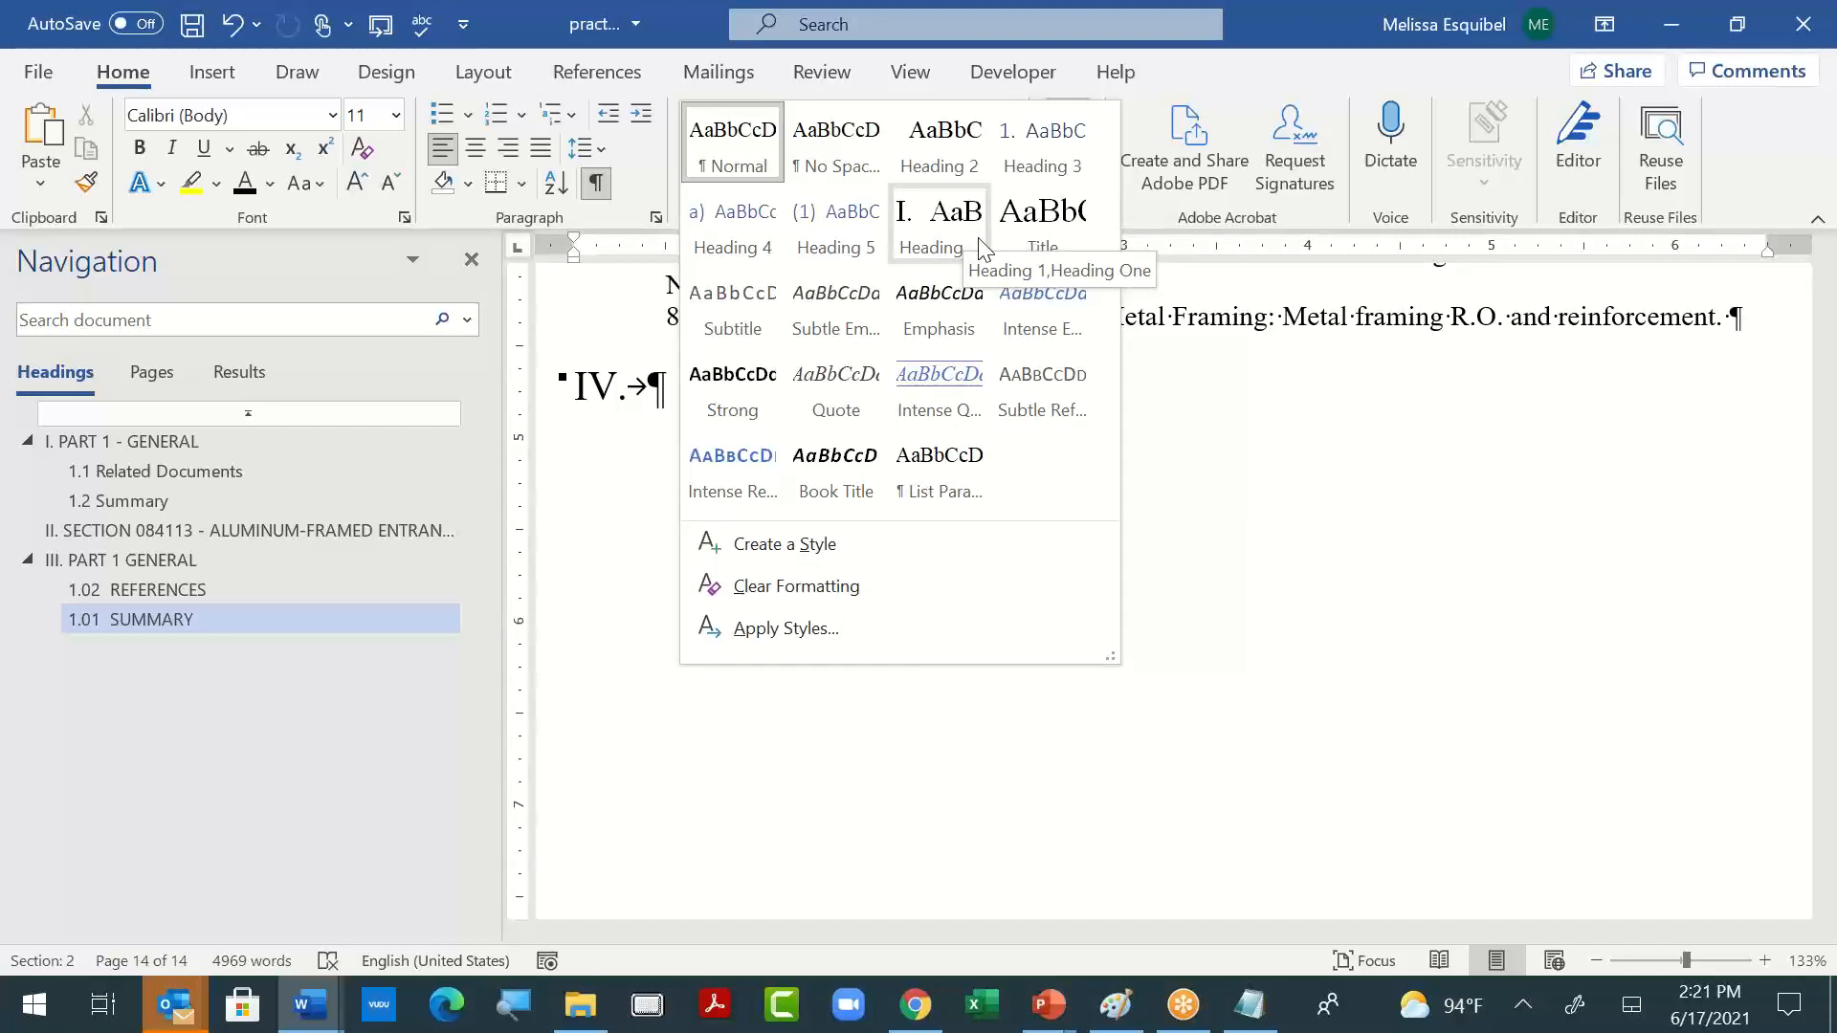
- Modify the Heading 1 style so its alternate name is One Heading, and check the renamed style in the style gallery
right_click(957, 233)
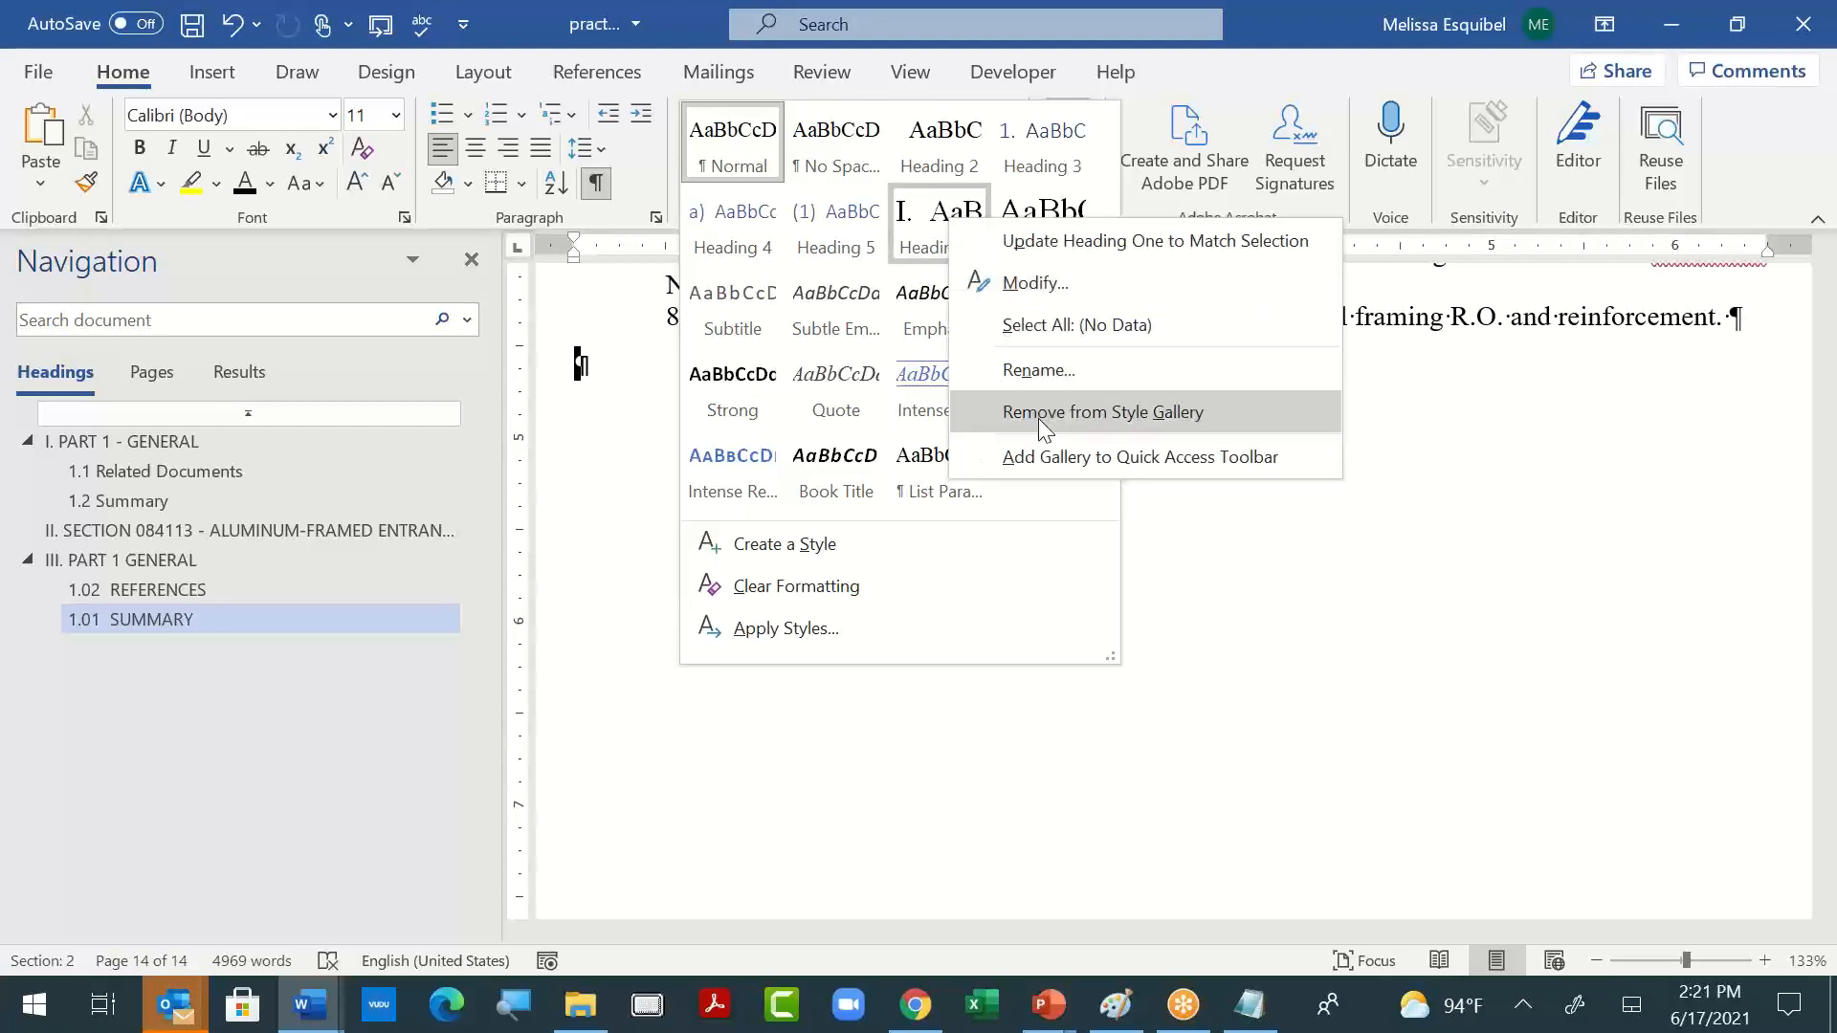
click(1014, 286)
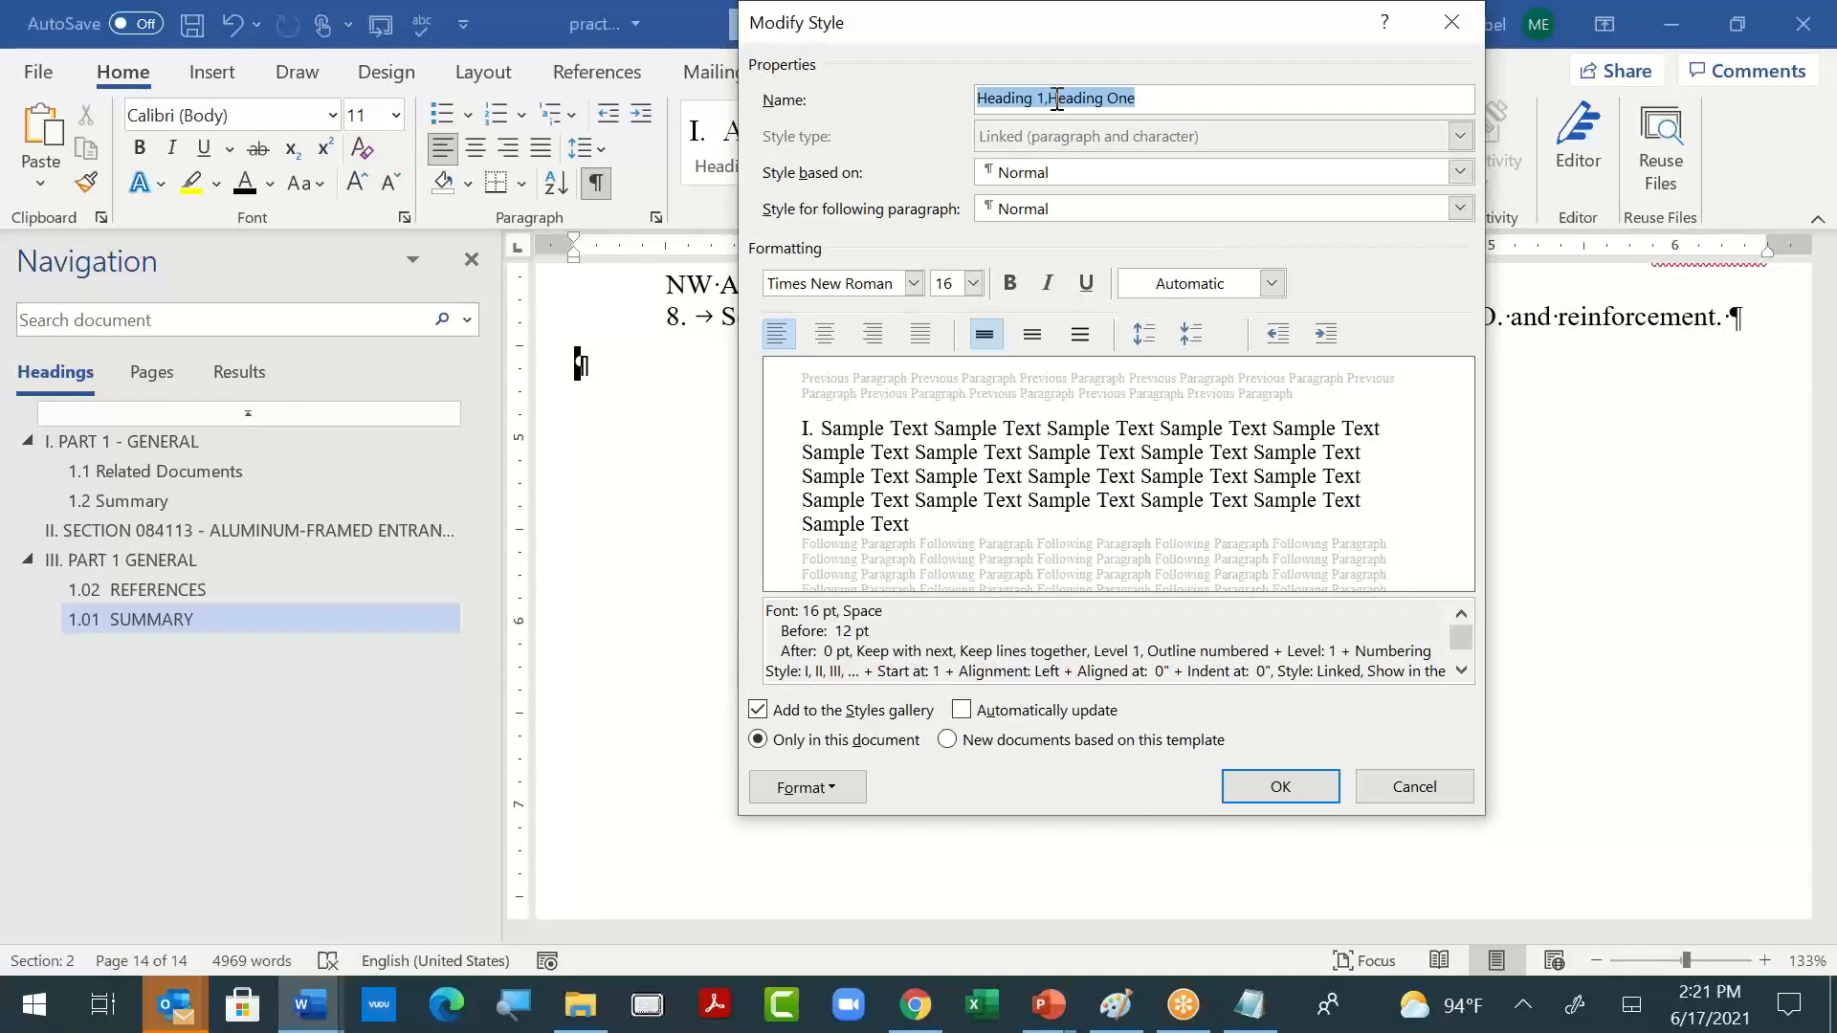
drag(1054, 100, 829, 88)
key(BackSpace)
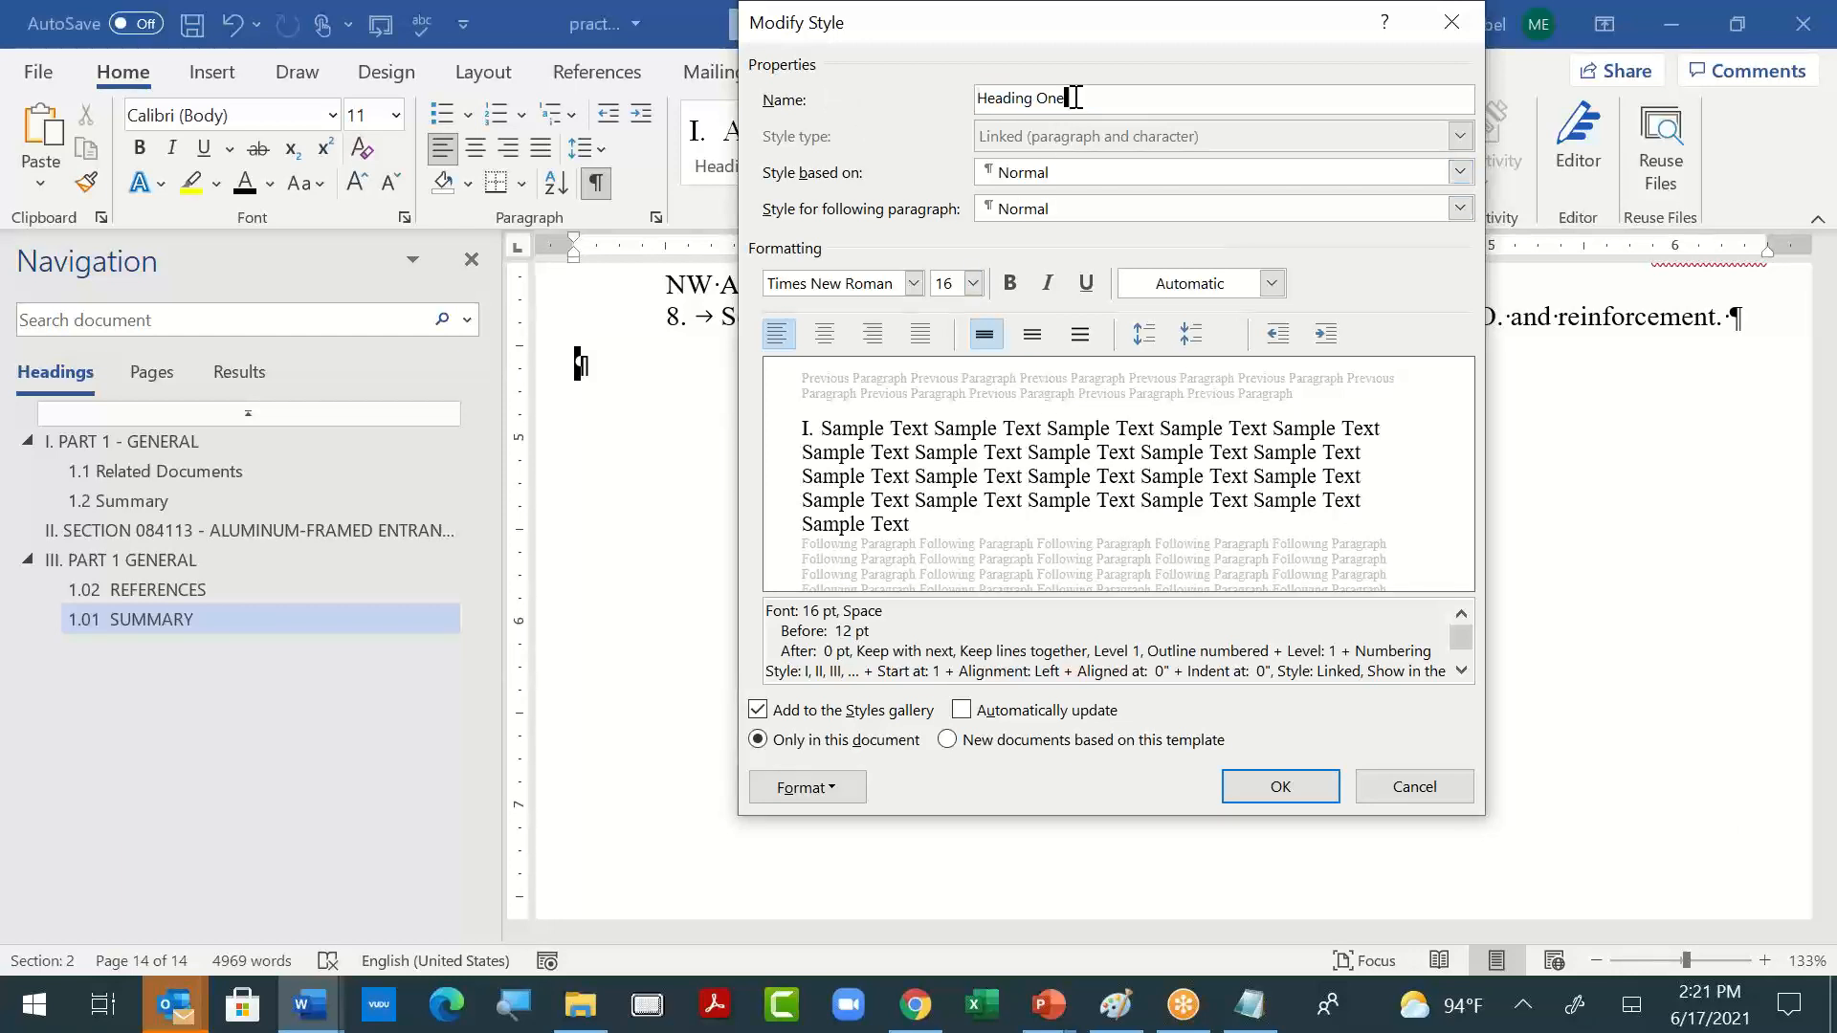
drag(1073, 98, 980, 99)
text(One Heading)
click(1256, 807)
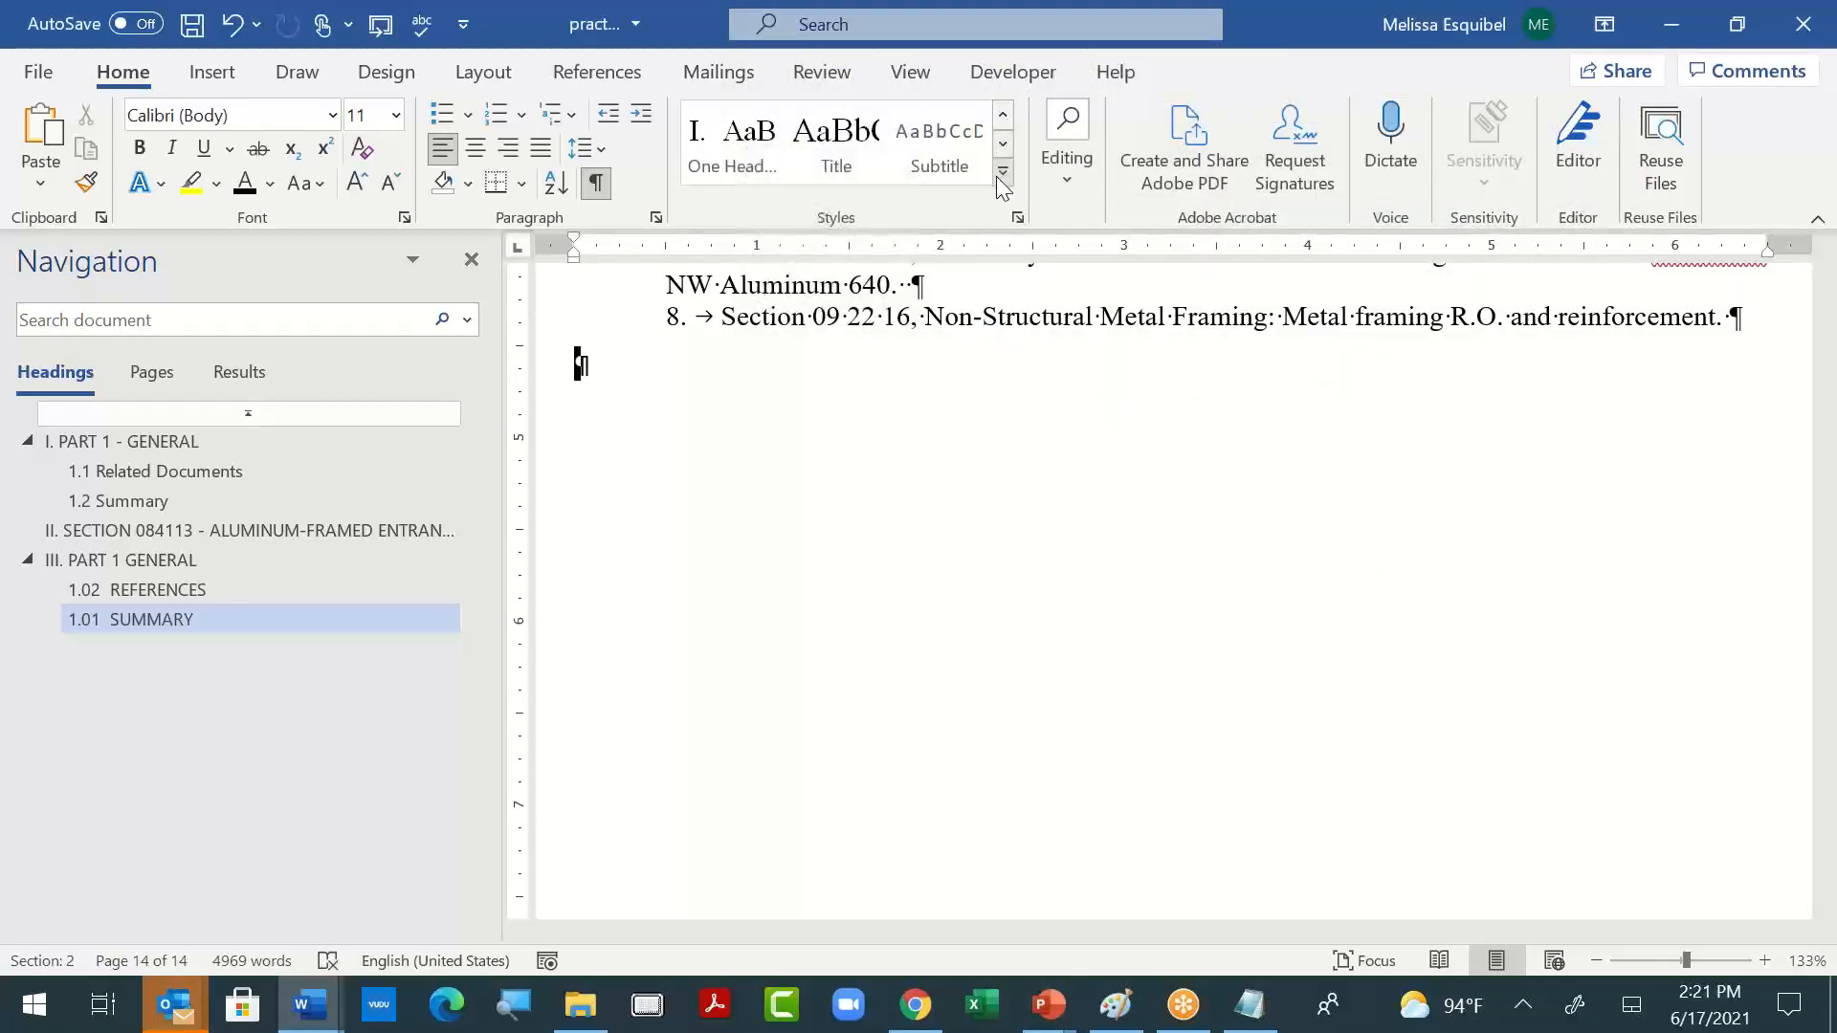
click(1002, 172)
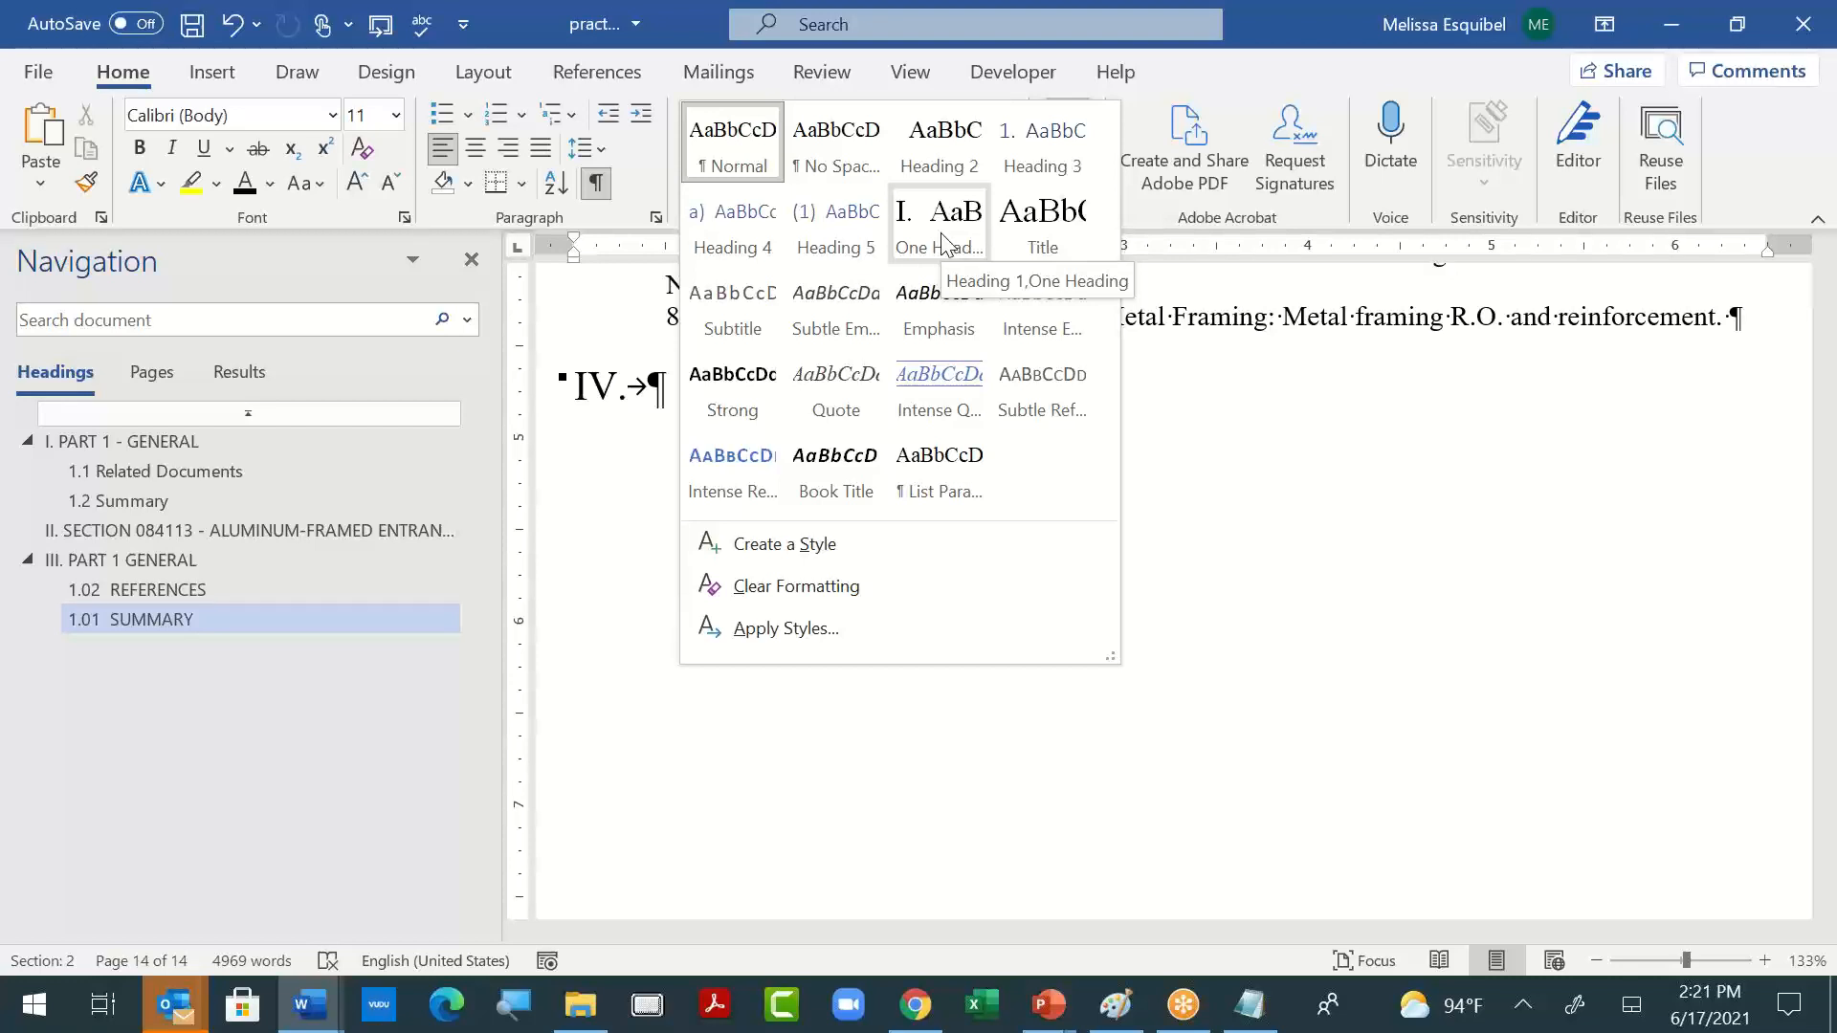
click(1330, 676)
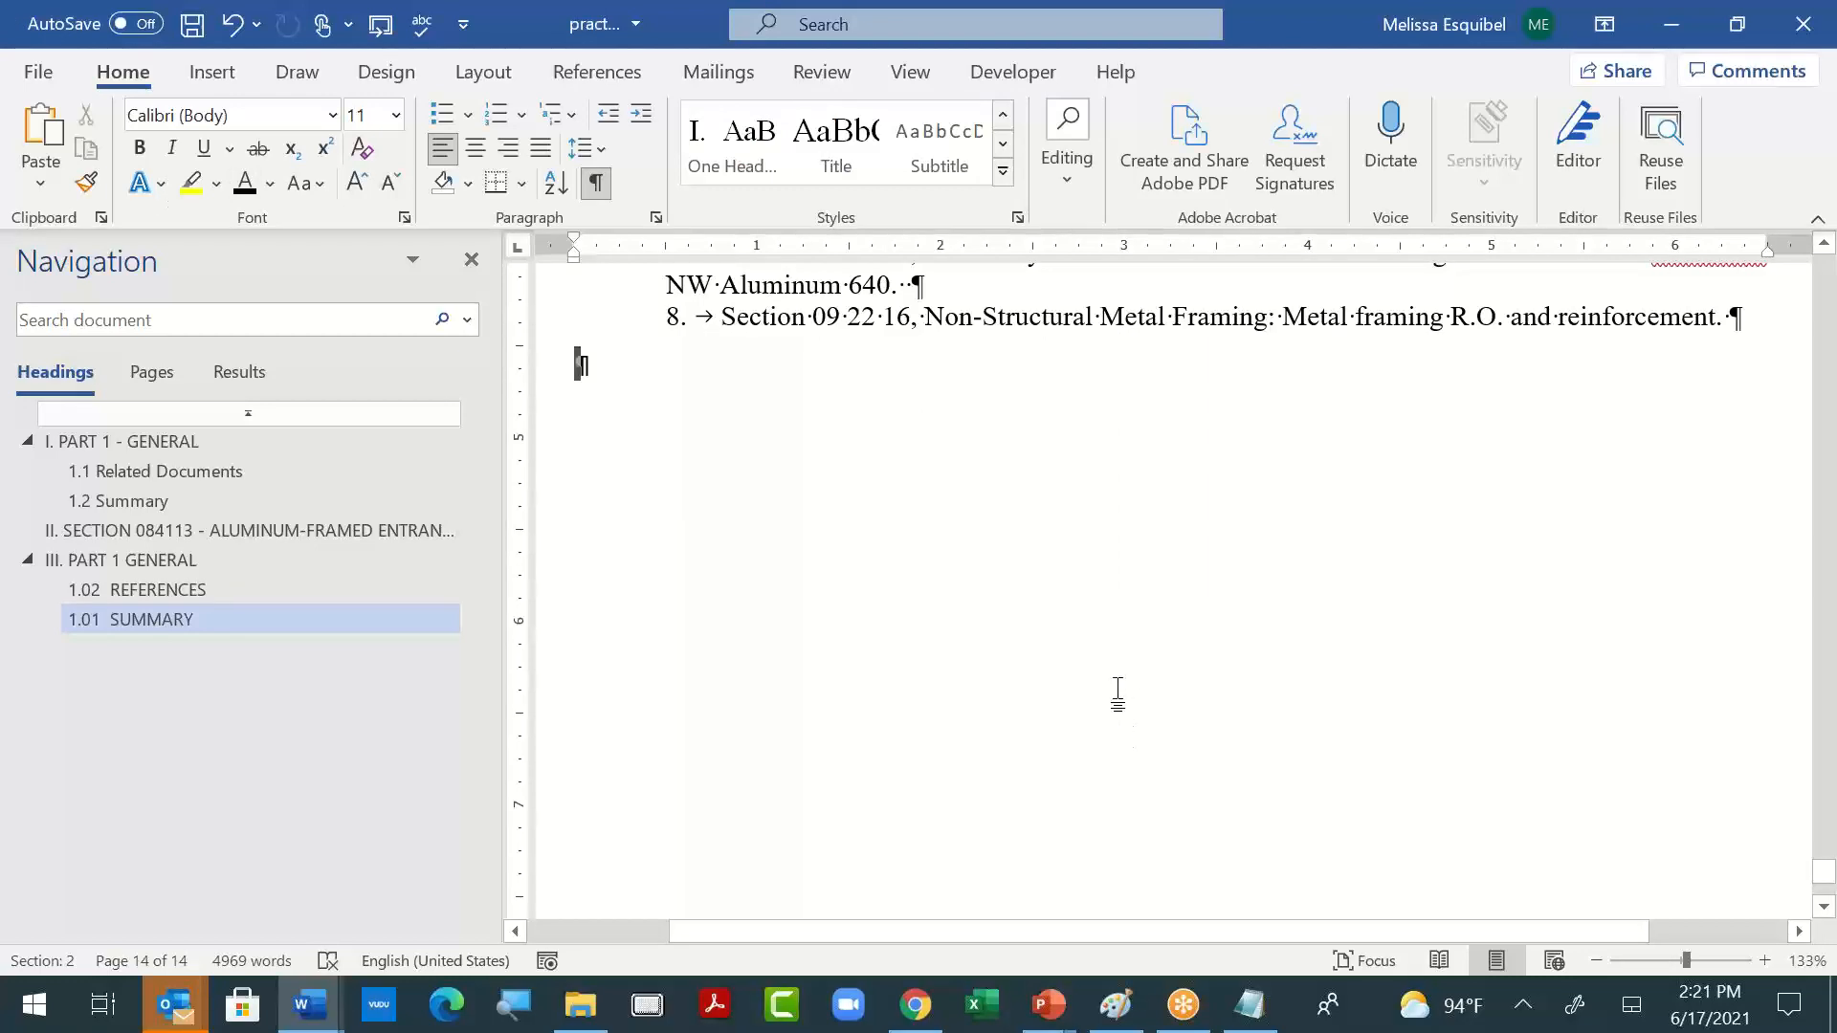
- Look up the theme-saving command in the document themes, and add the line "Save Current Theme" to the Notepad reminders
click(385, 71)
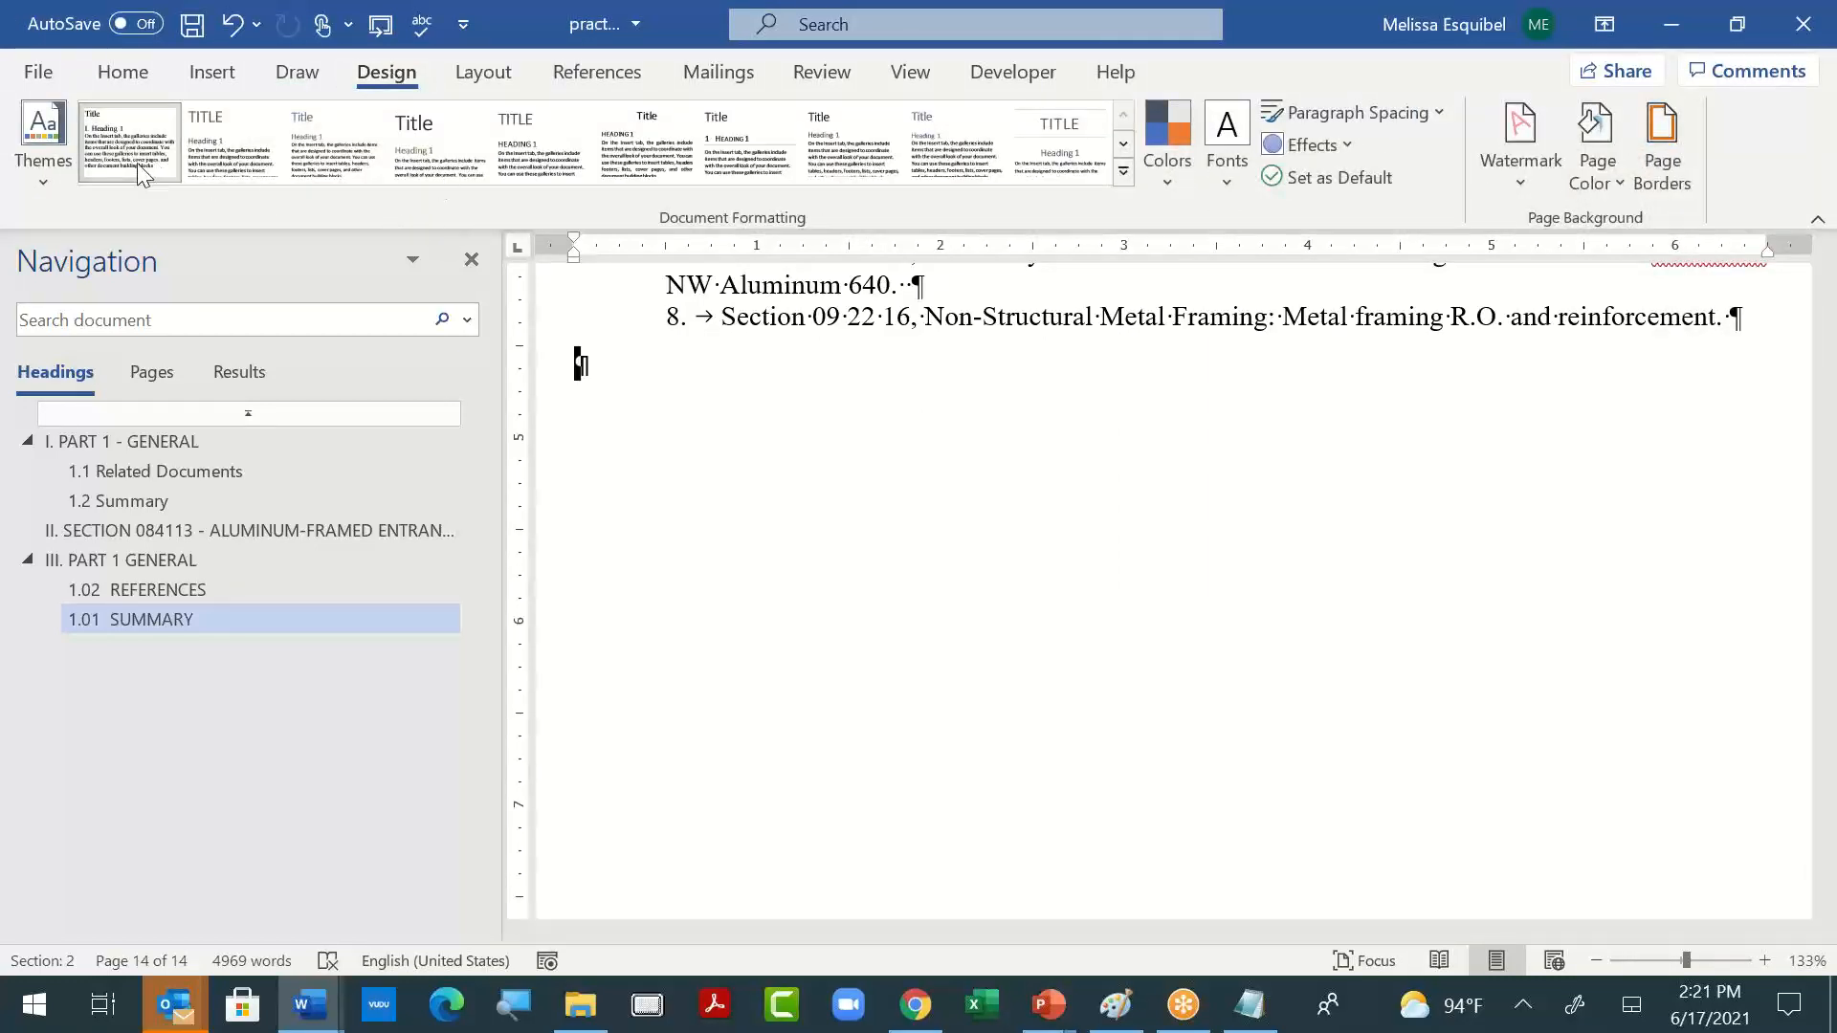
click(38, 182)
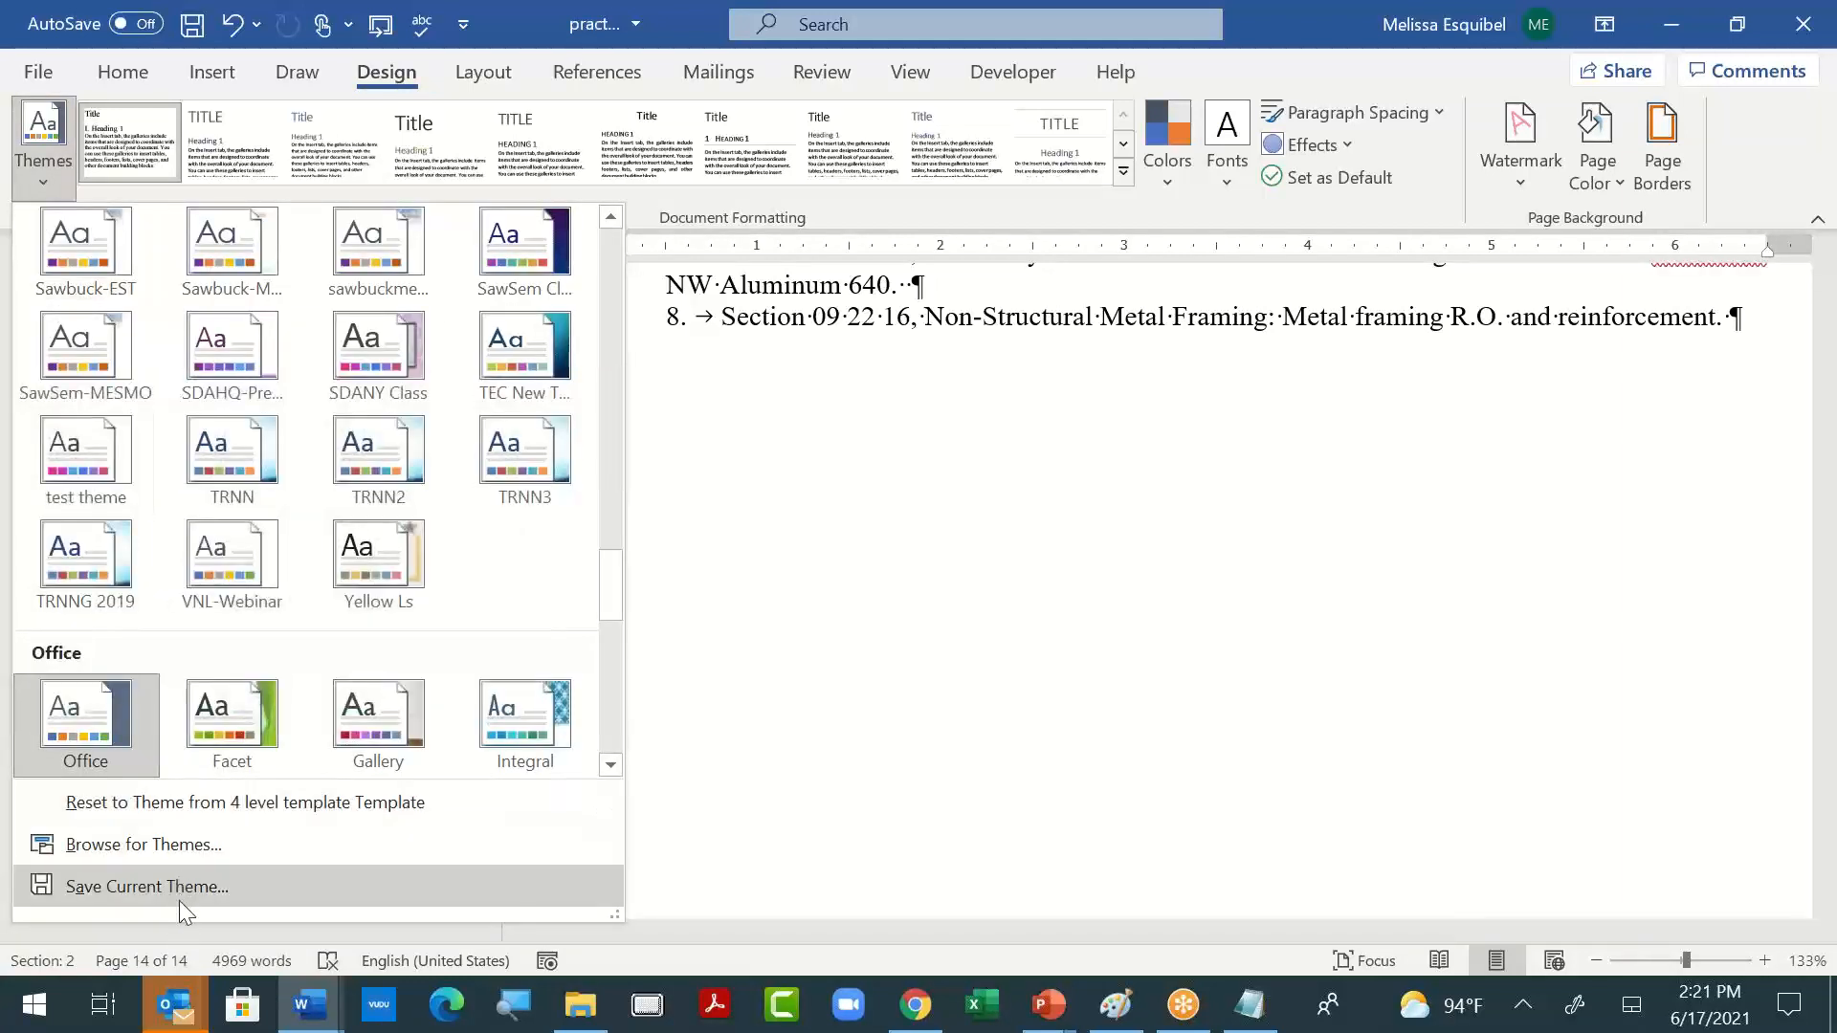
key(Escape)
key(alt+Tab)
key(alt+Tab)
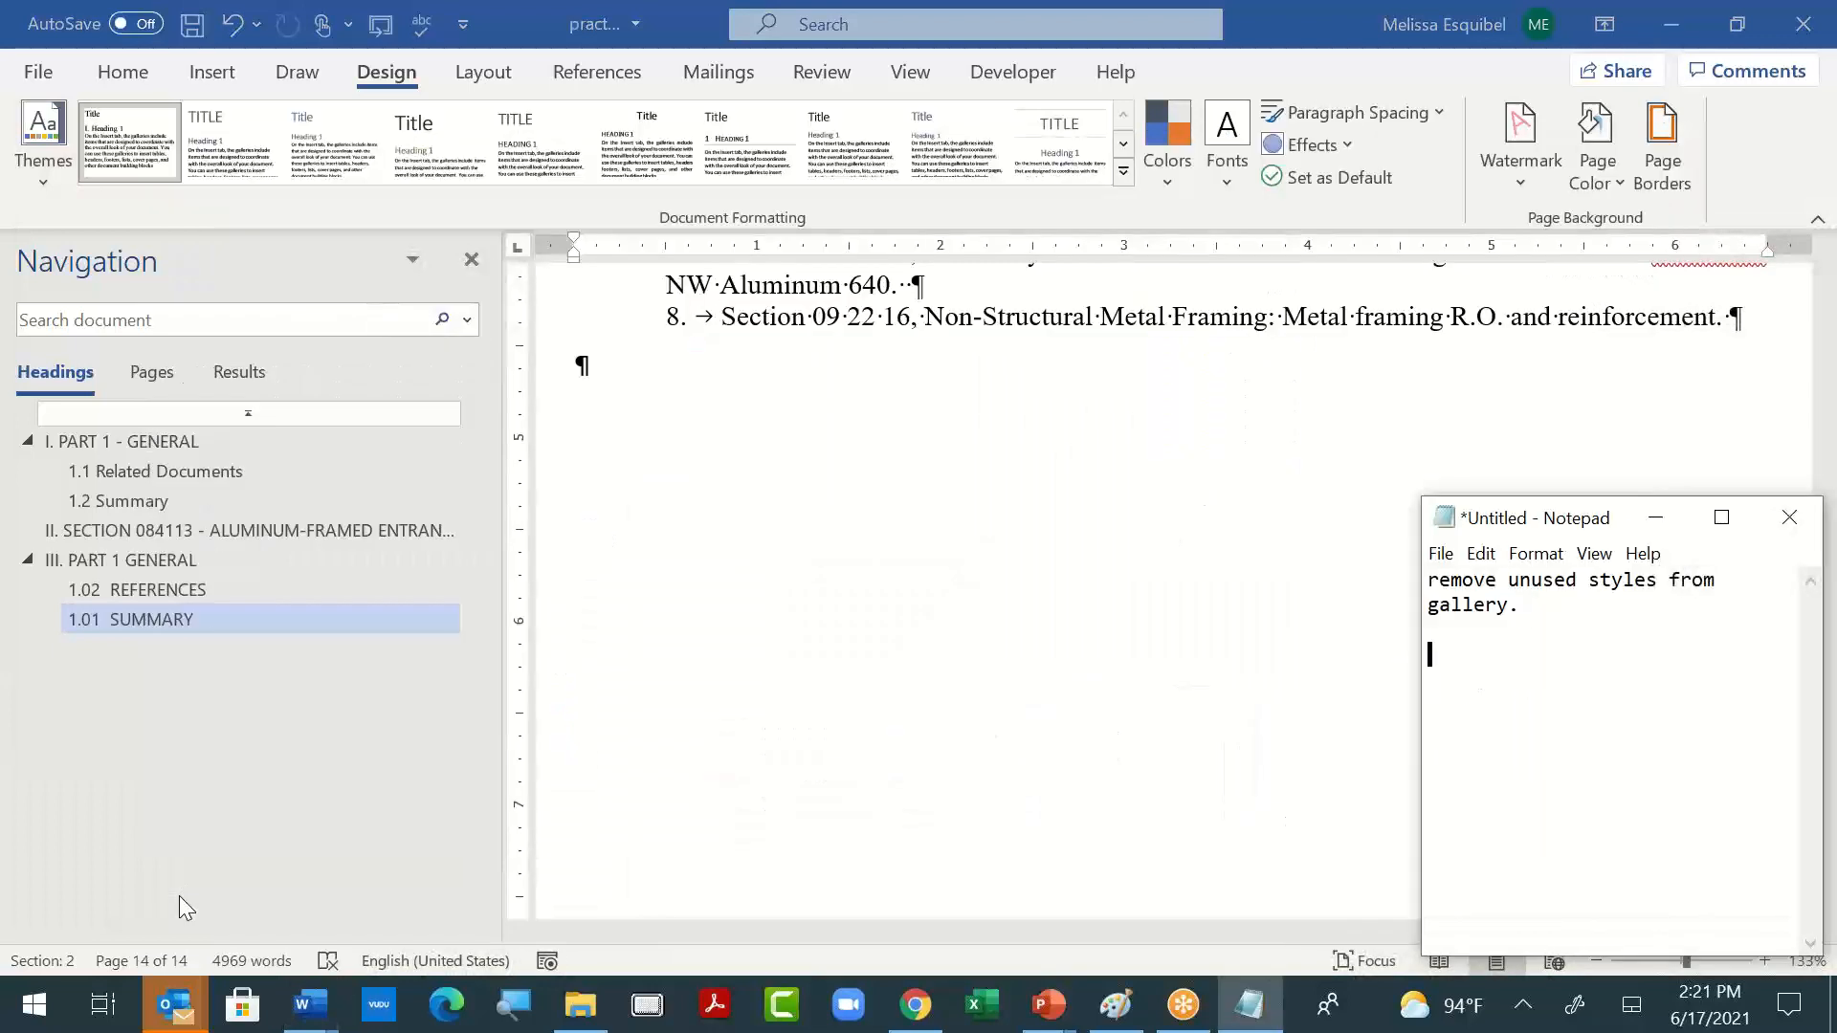
text(Save Current Theme)
key(alt+Tab)
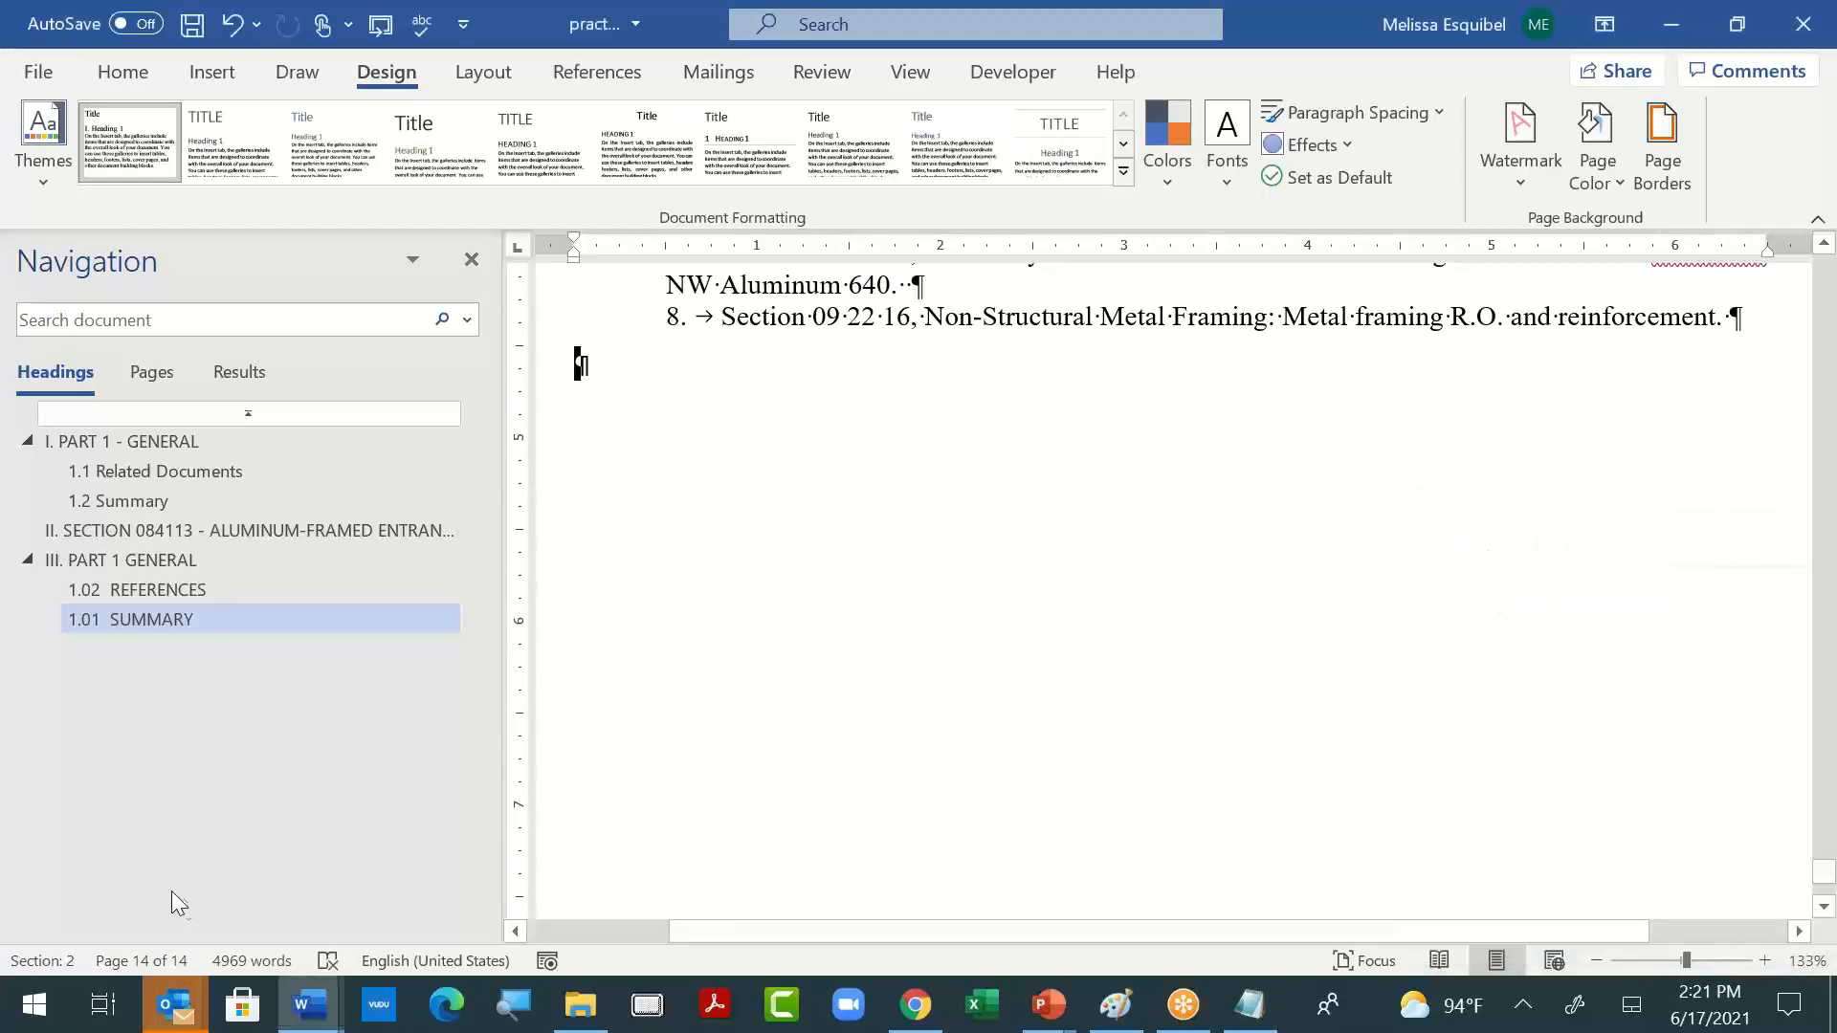
- Save the document's current theme as SDASEAPractice in the Document Themes folder
click(43, 139)
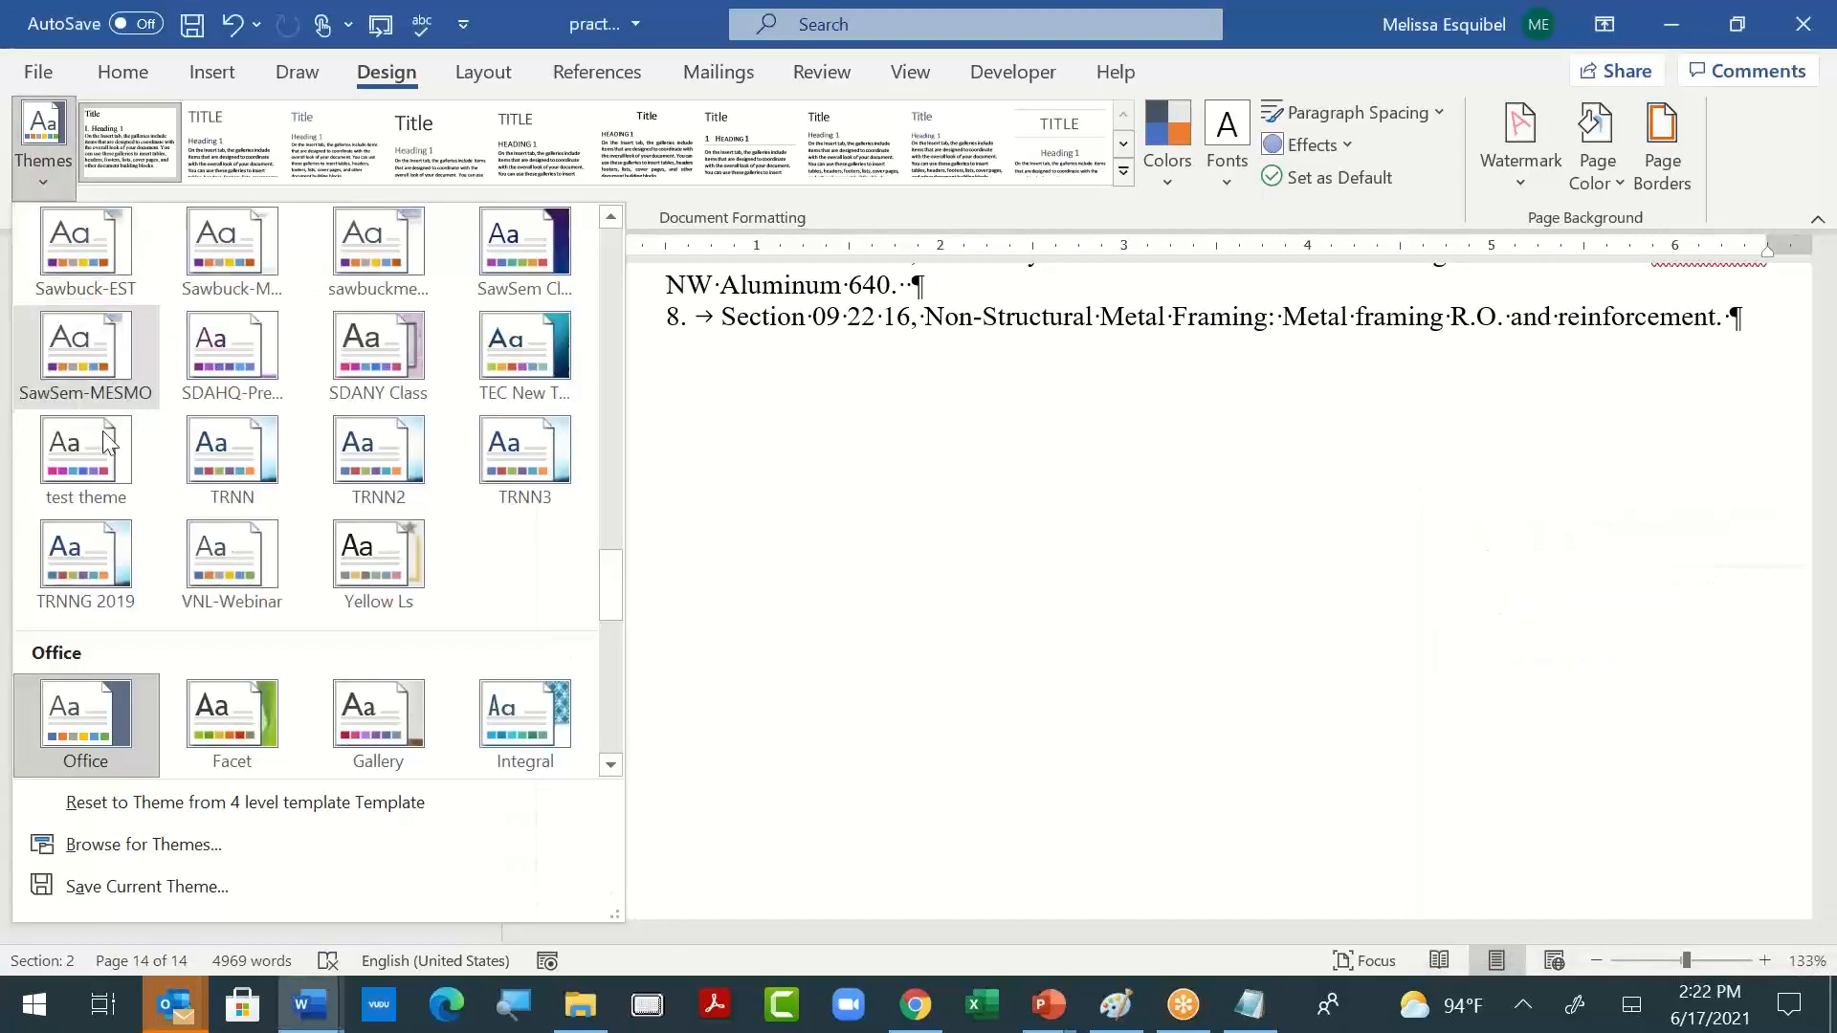
click(220, 888)
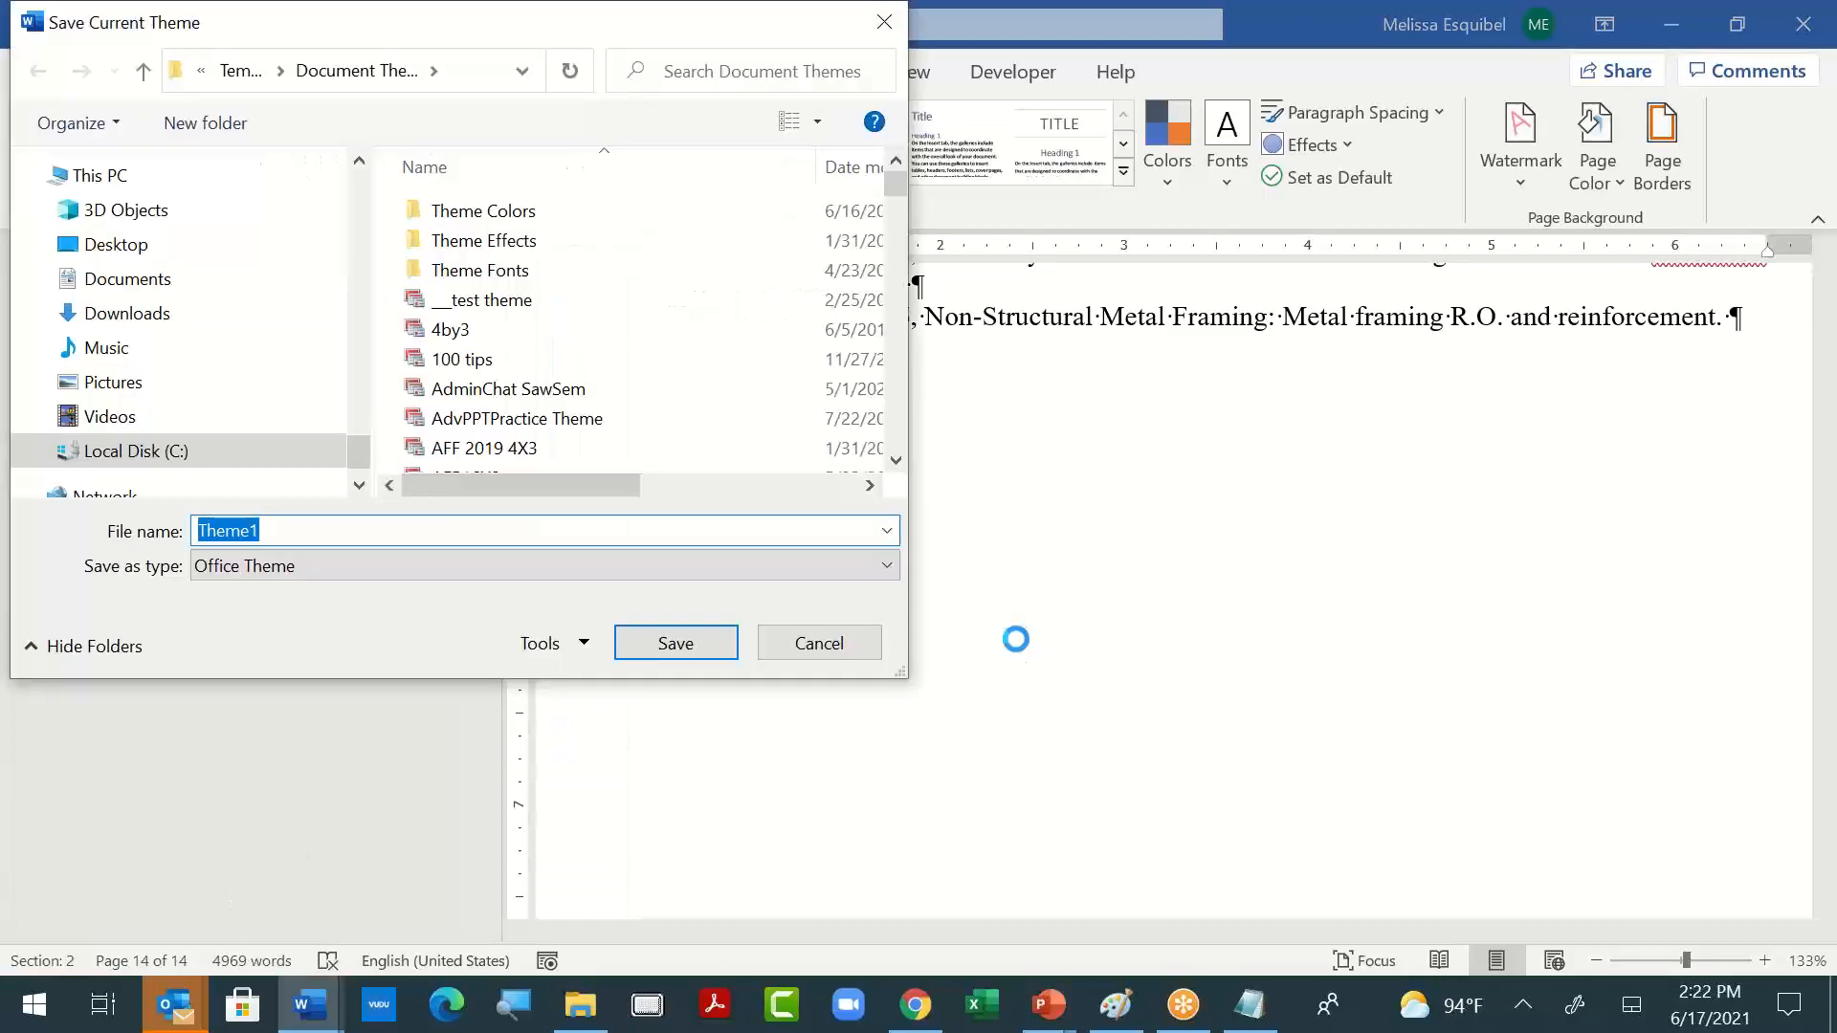
text(SDASEA)
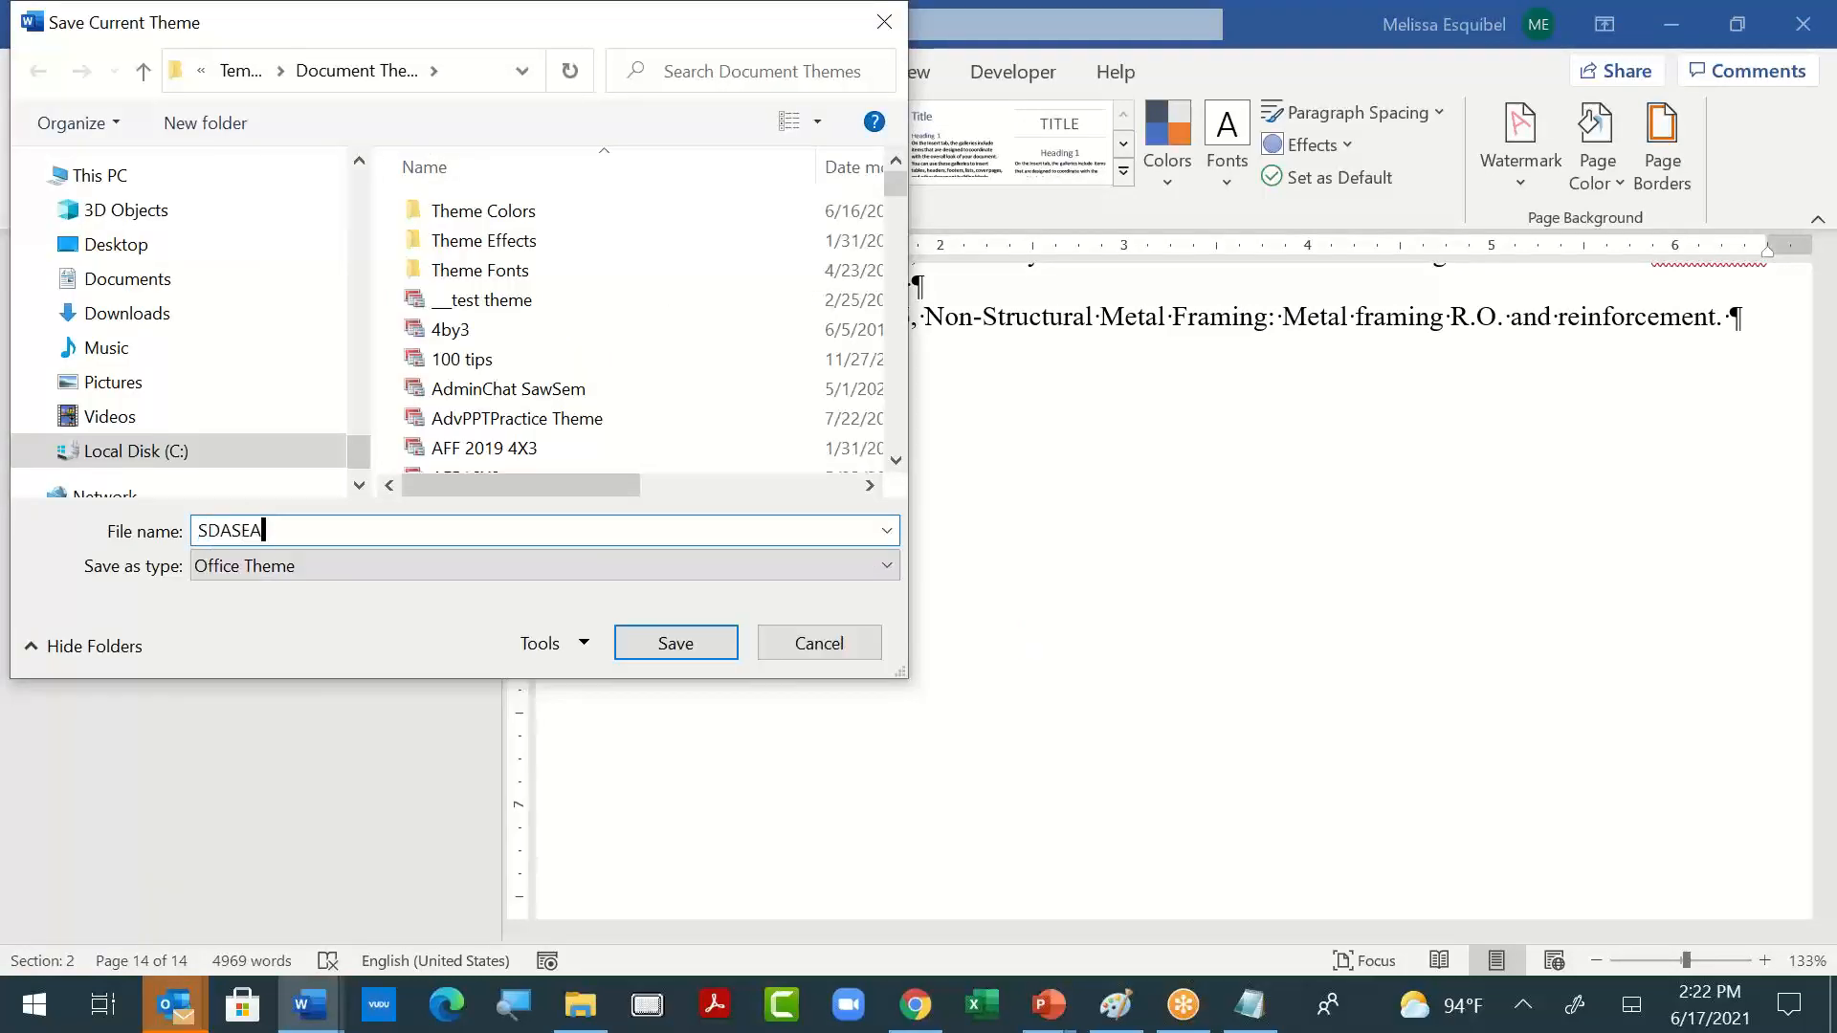
text(Practi e)
key(BackSpace)
key(BackSpace)
text(ce)
key(Return)
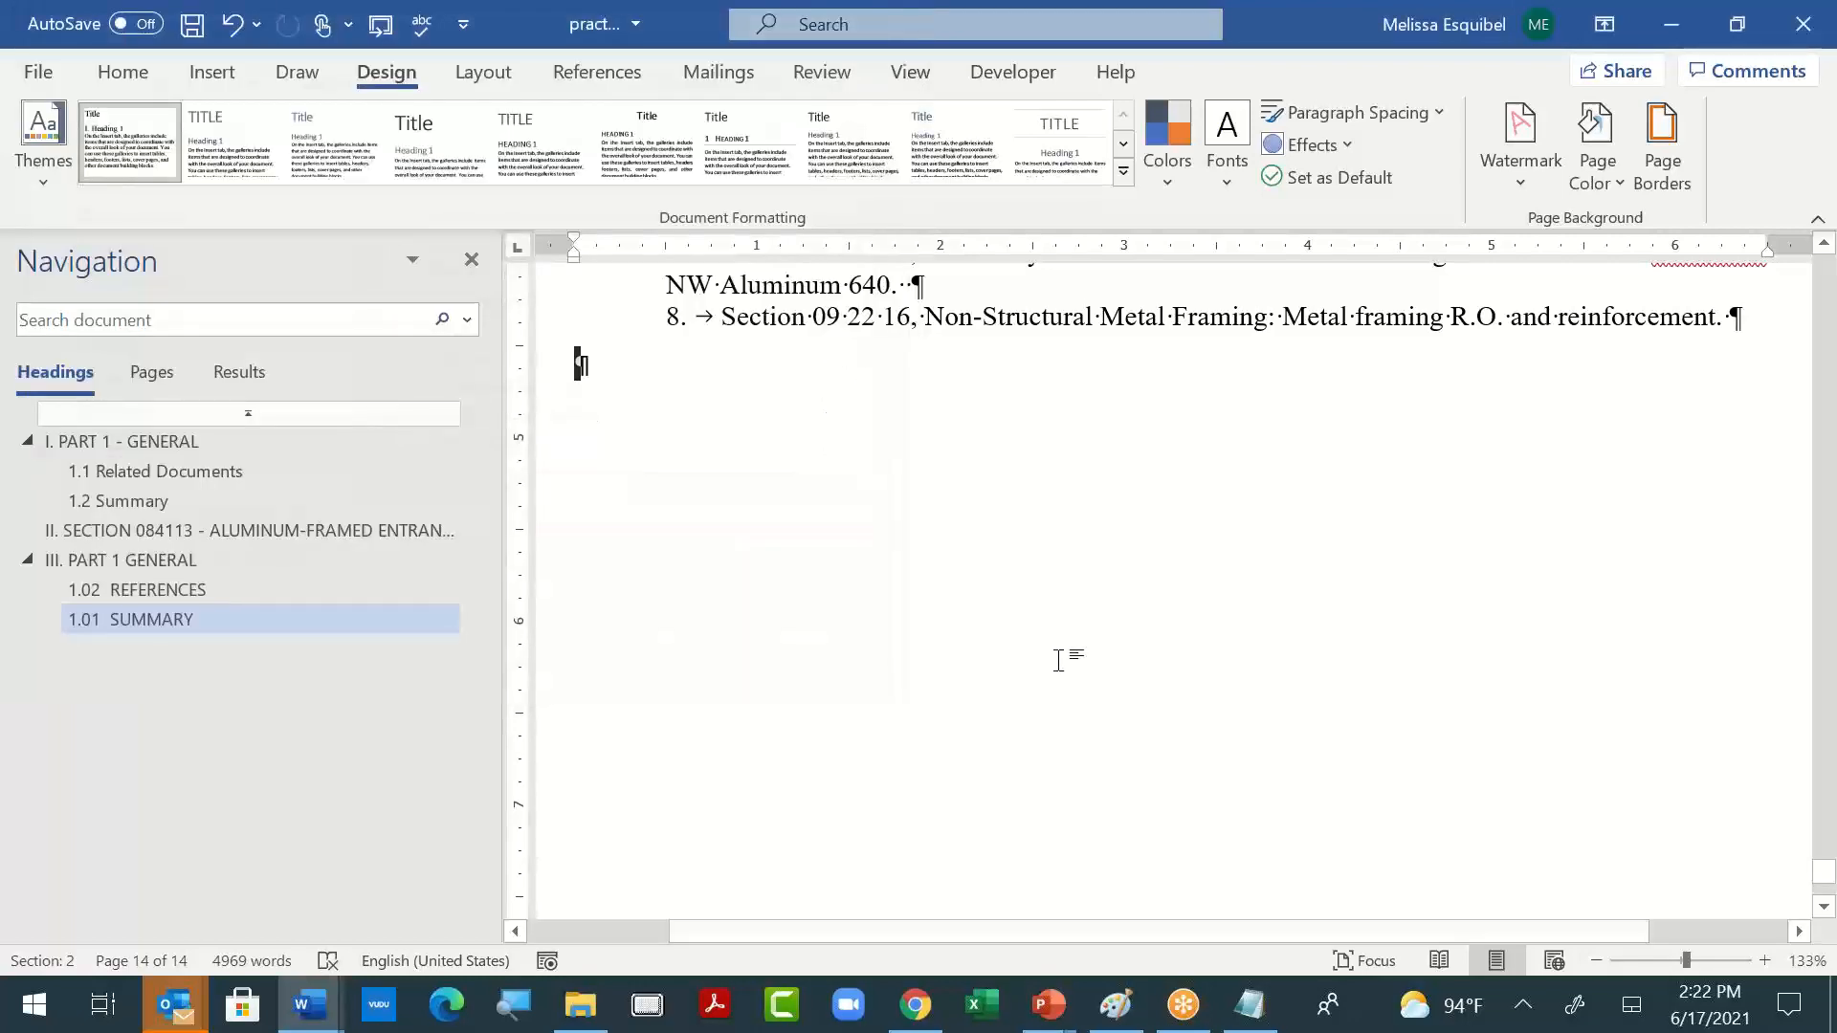
- Save the Notepad reminders to the Desktop as a text file named Practice 3, and return to the practice document
key(alt+Tab)
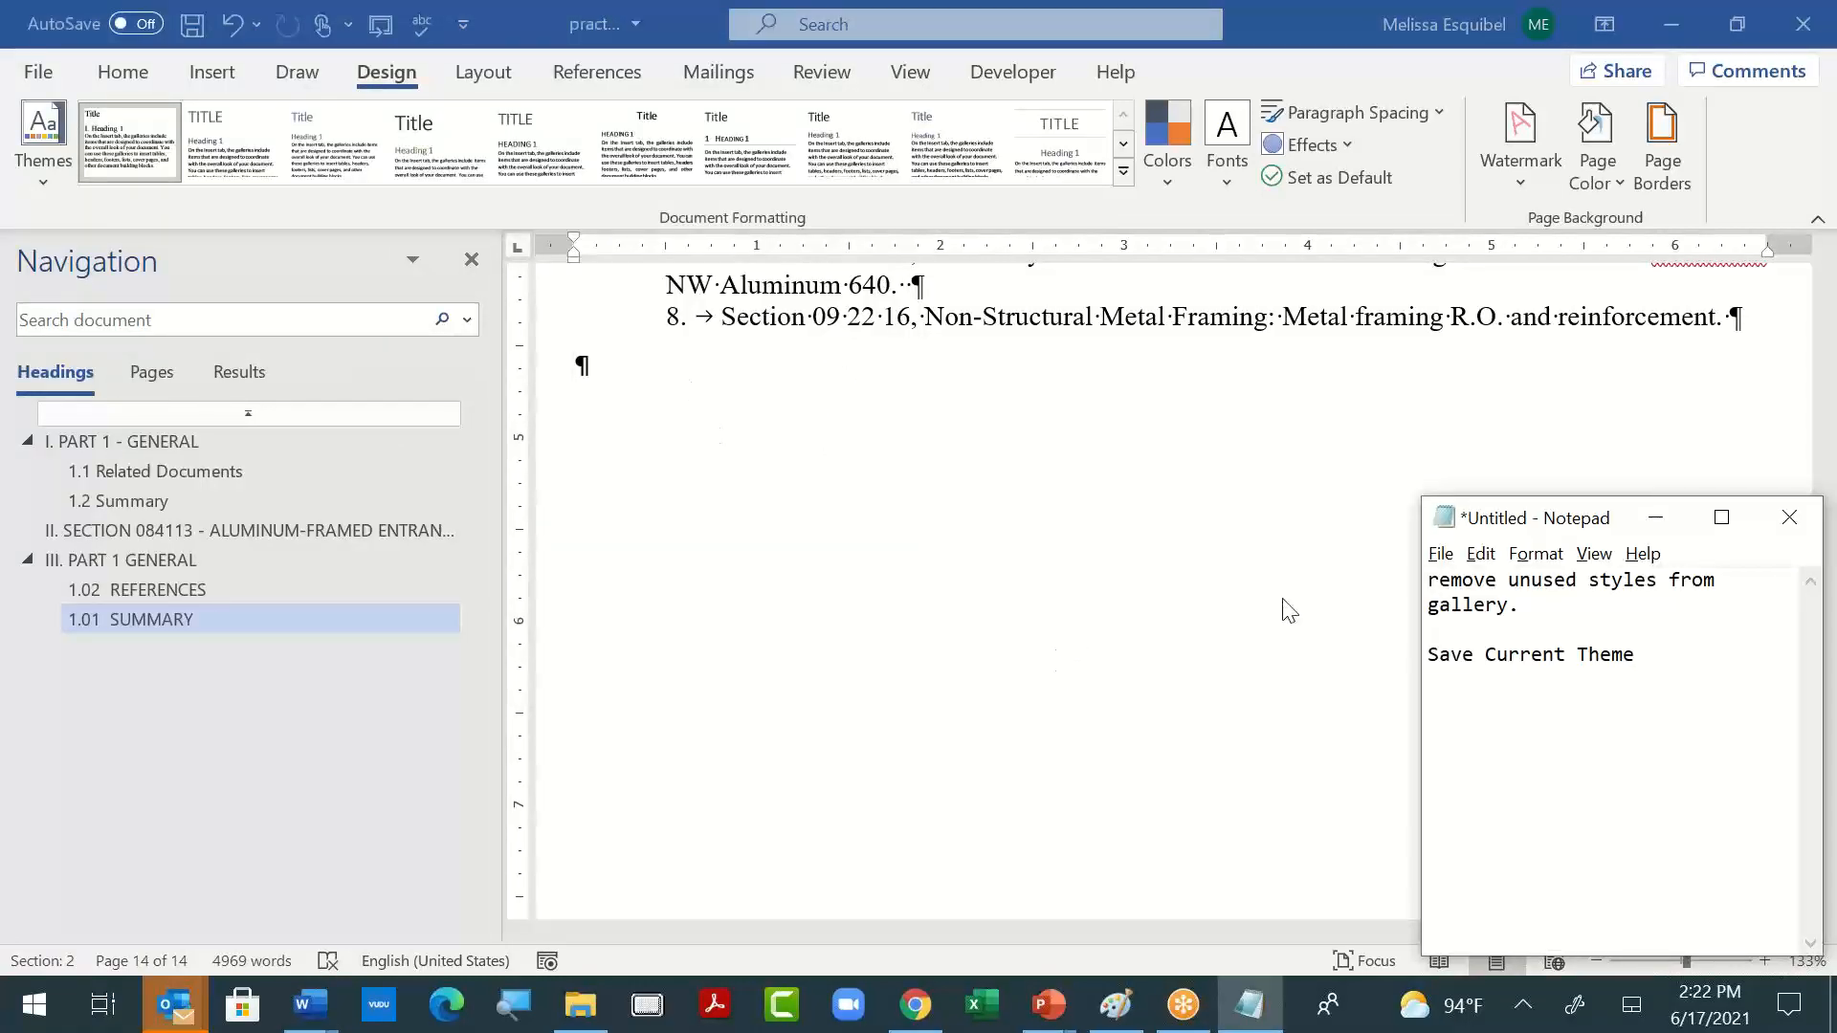
key(alt+F4)
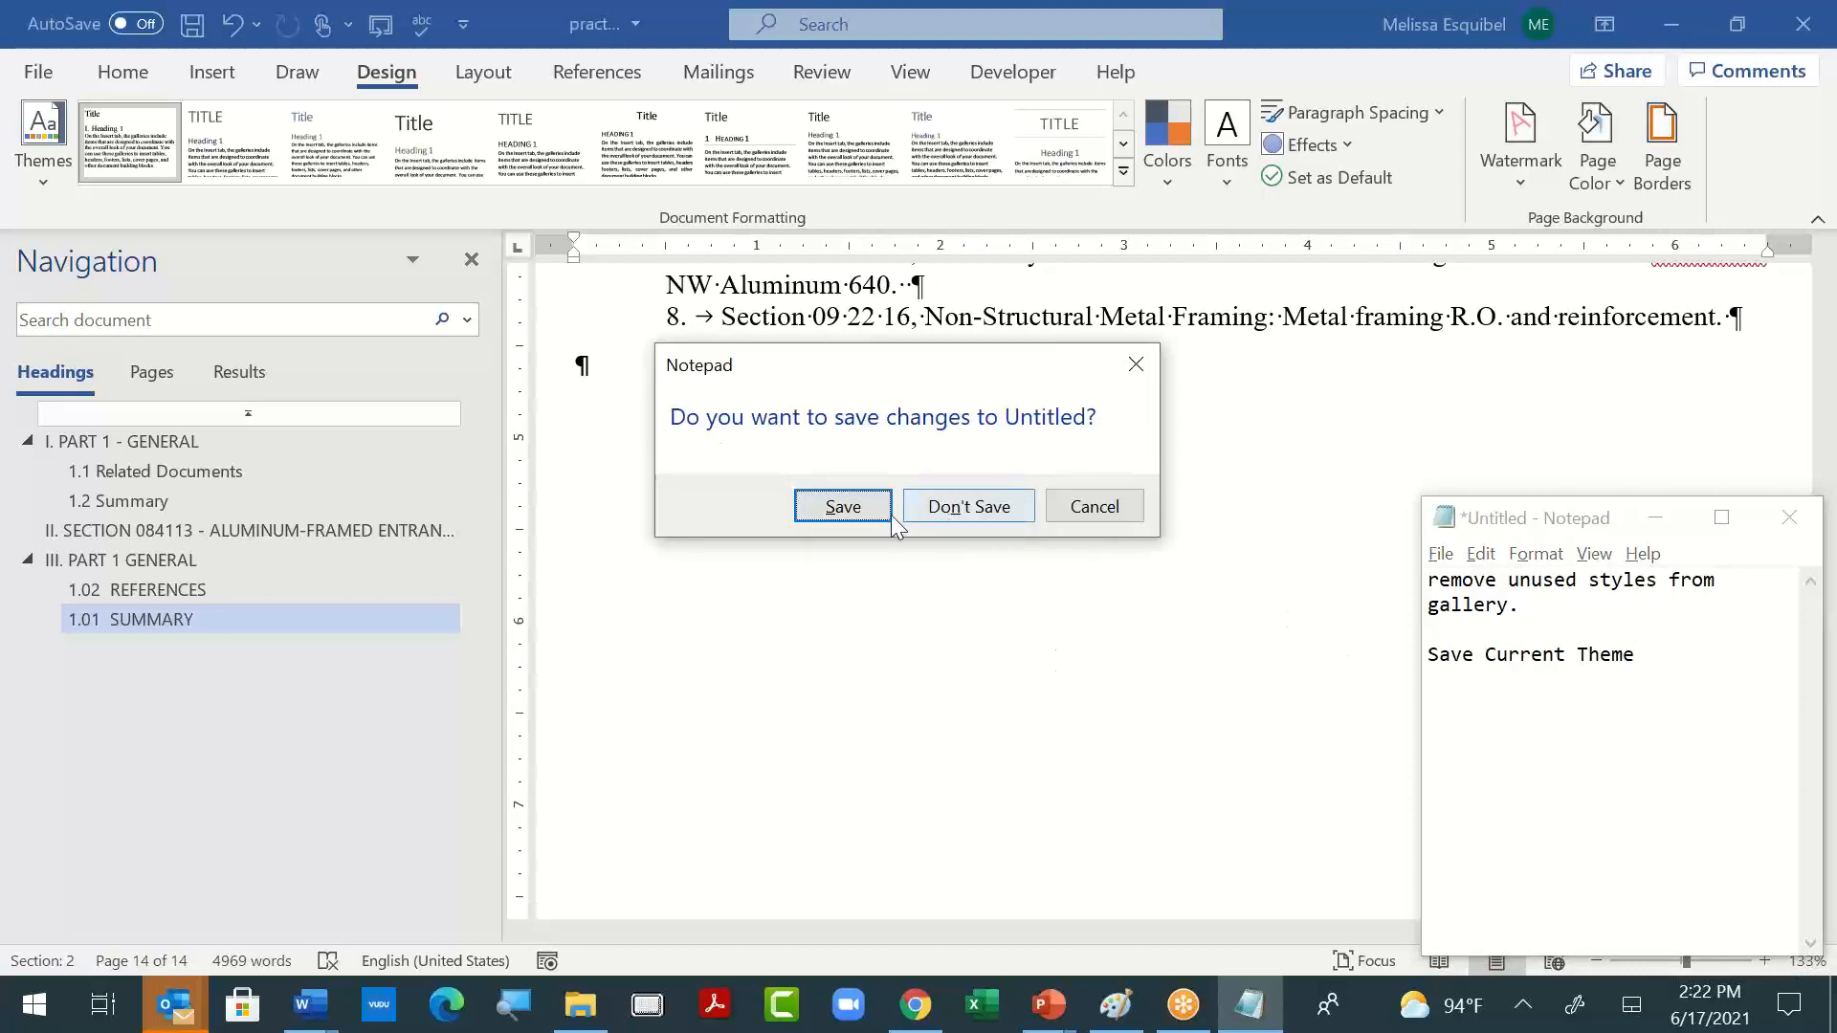
click(1090, 507)
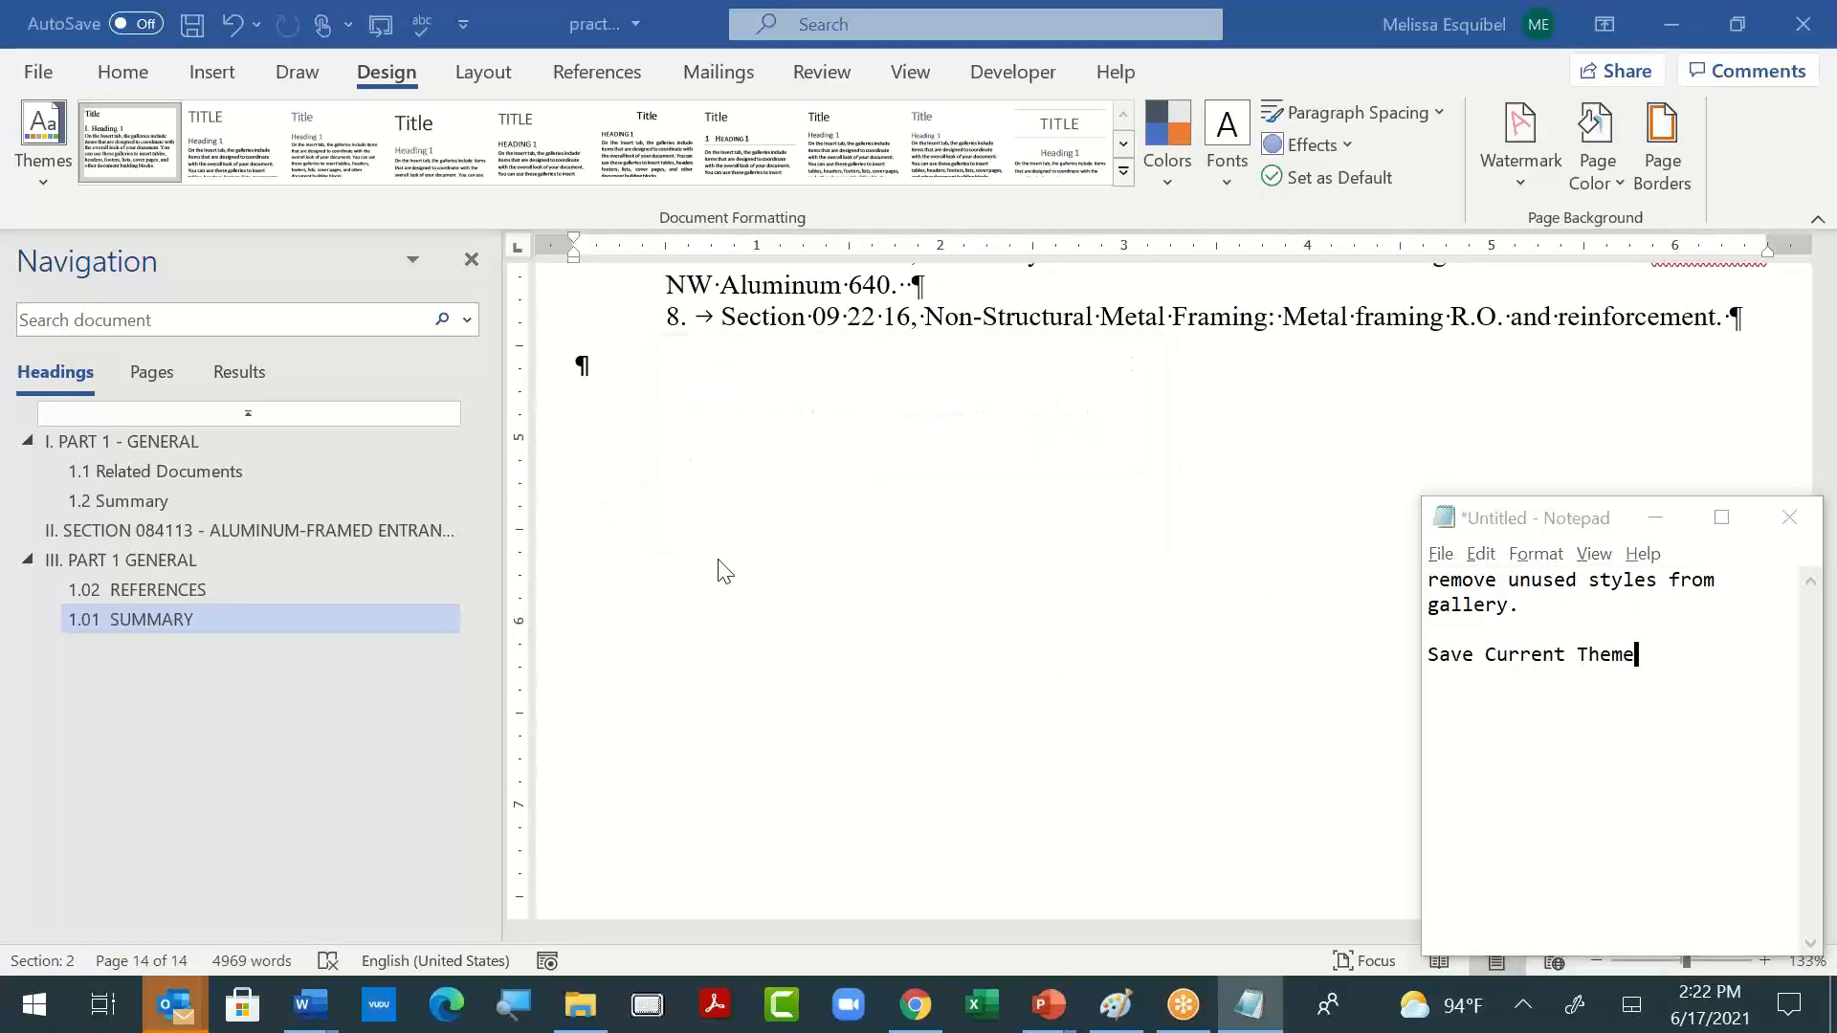
key(alt+F4)
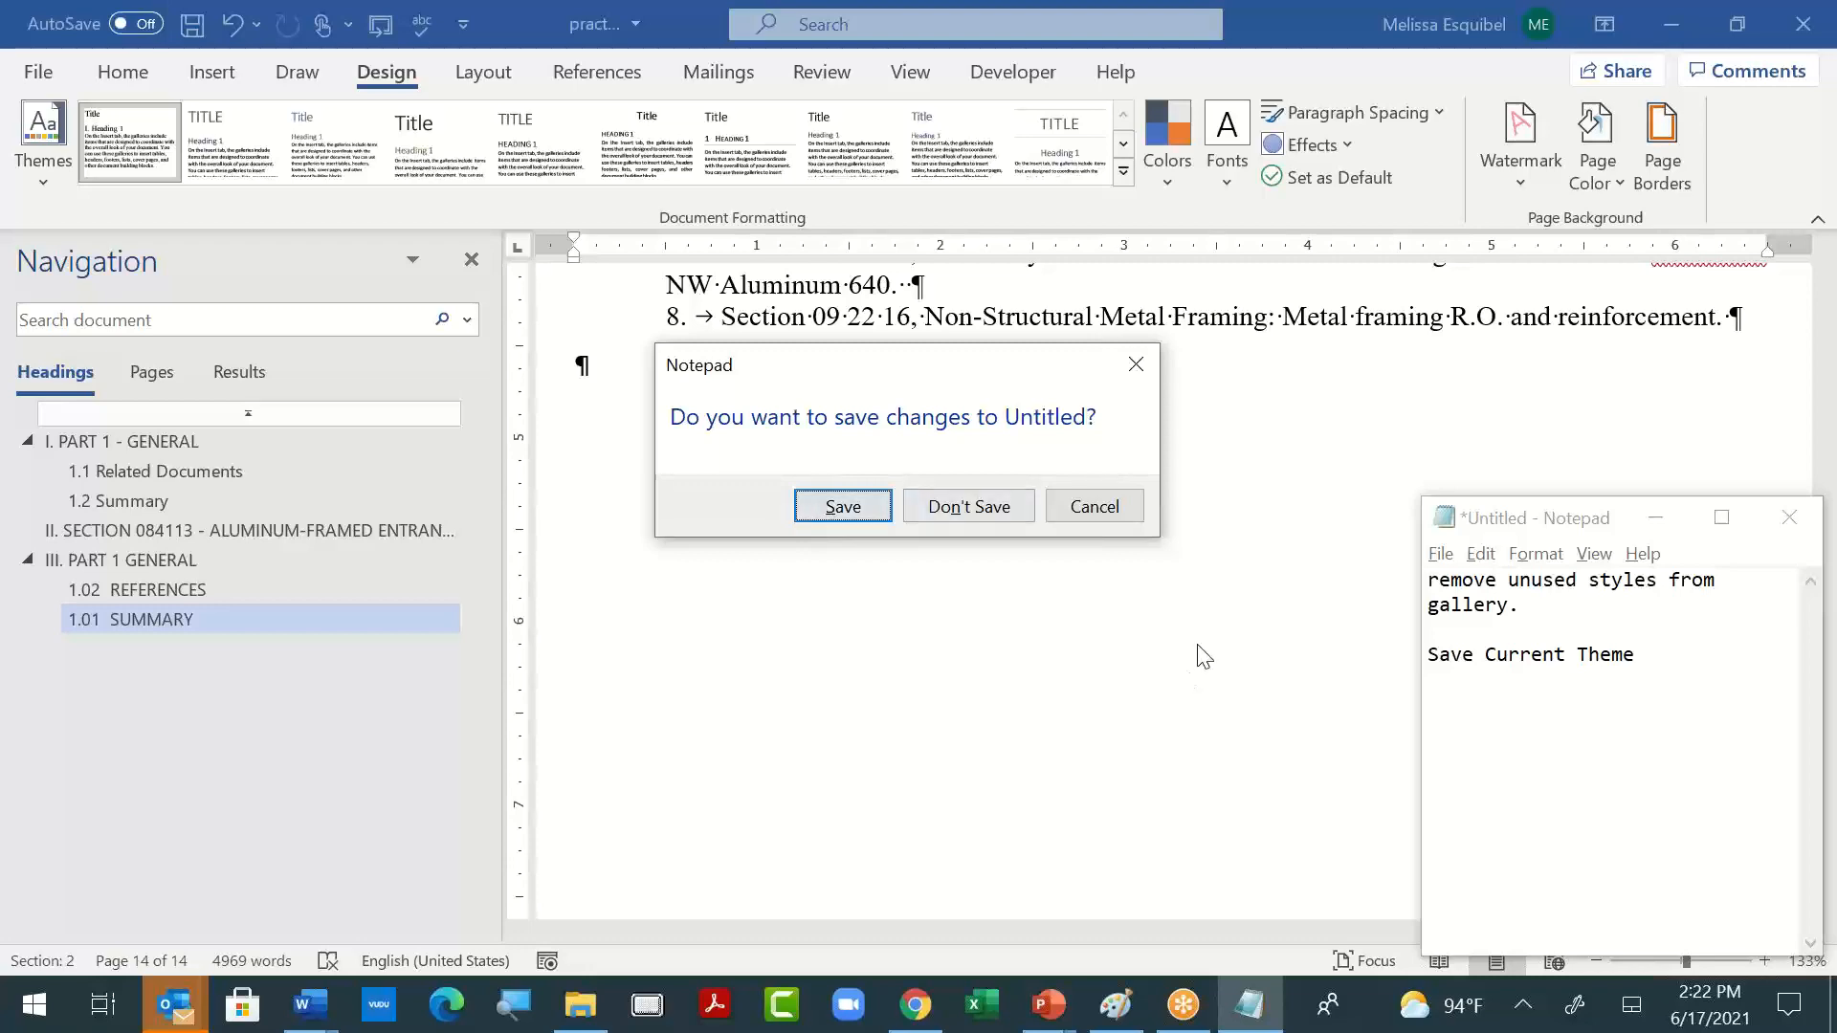
scroll(1201, 651, up, 10)
click(854, 512)
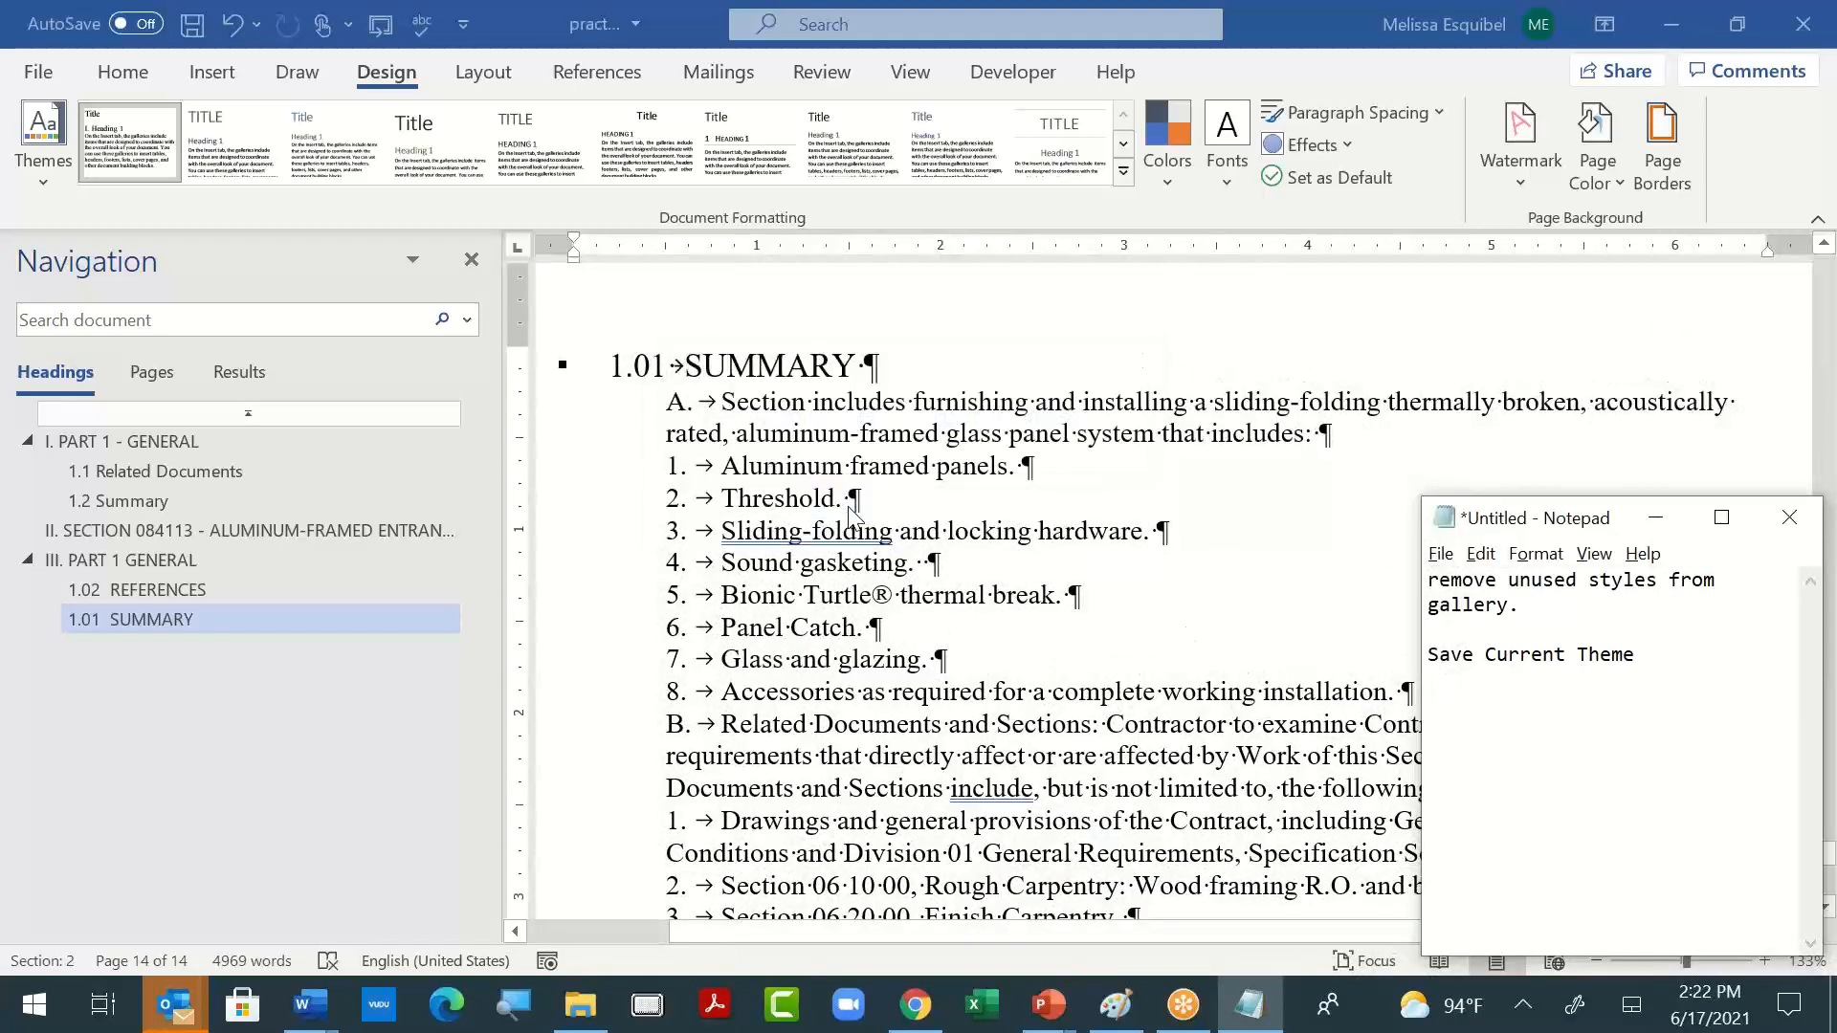
text(Pract)
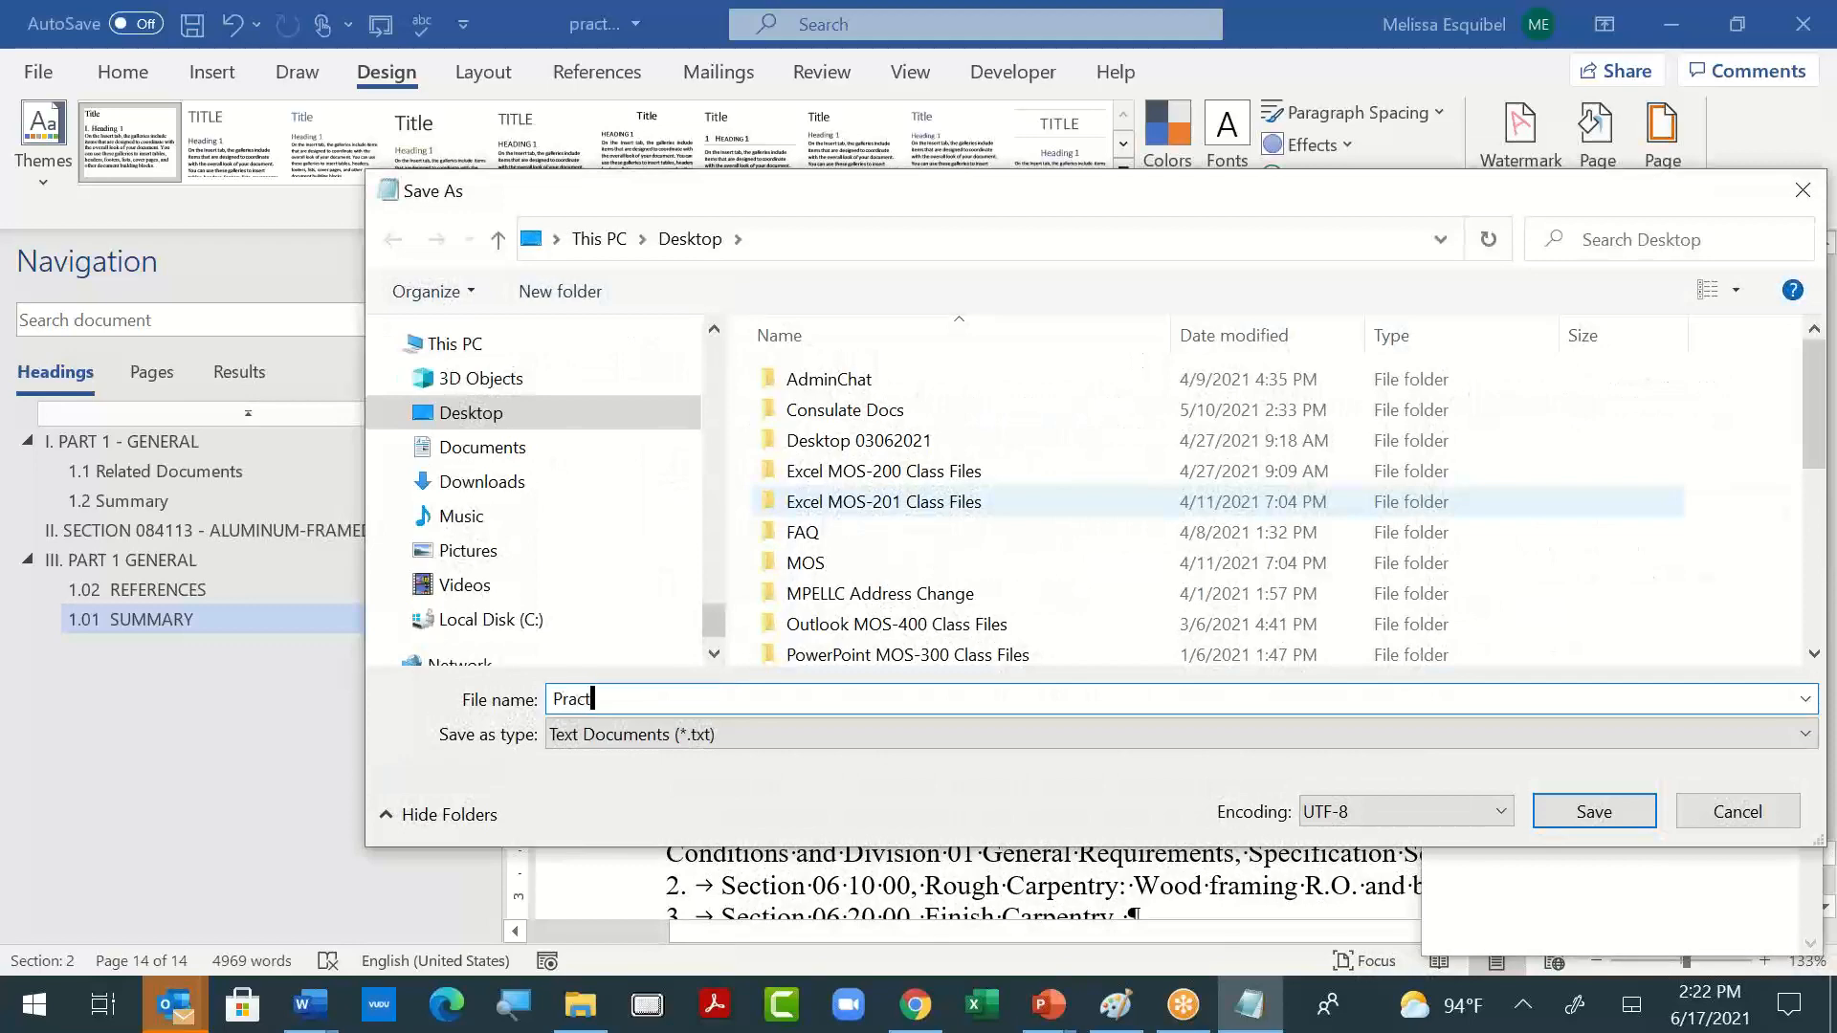
text(ice 1)
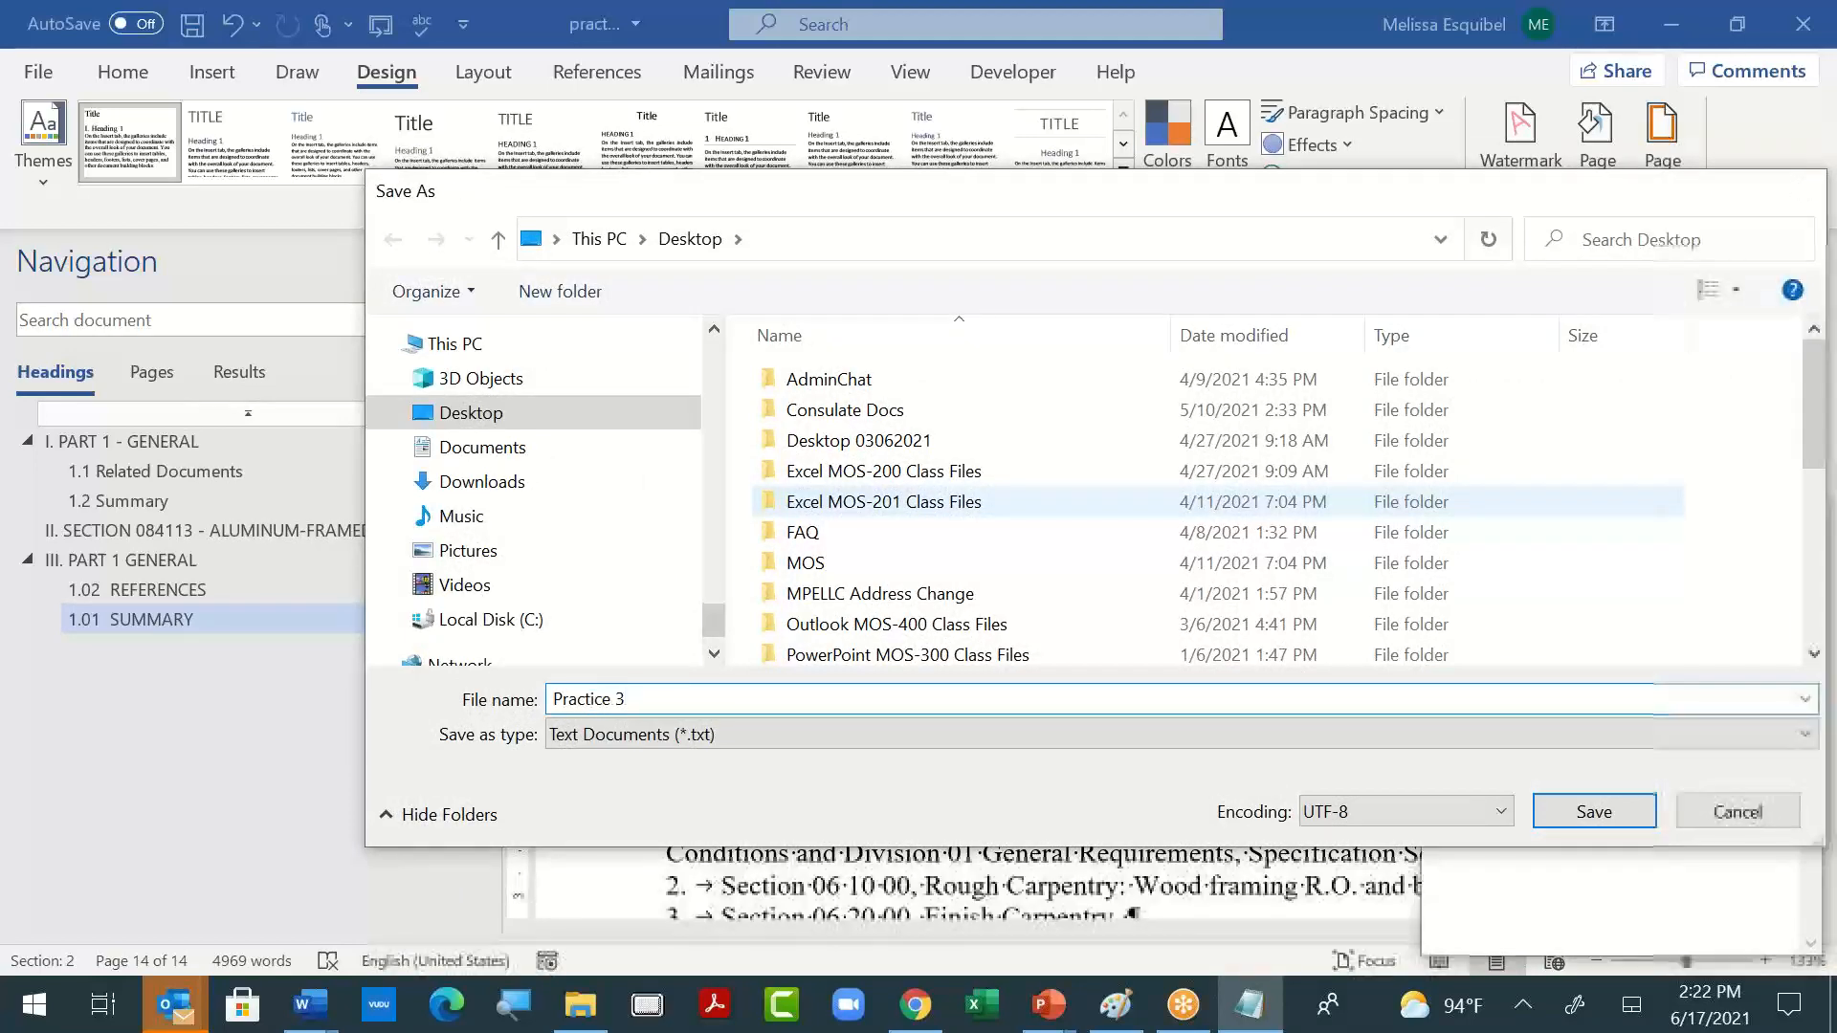
key(Return)
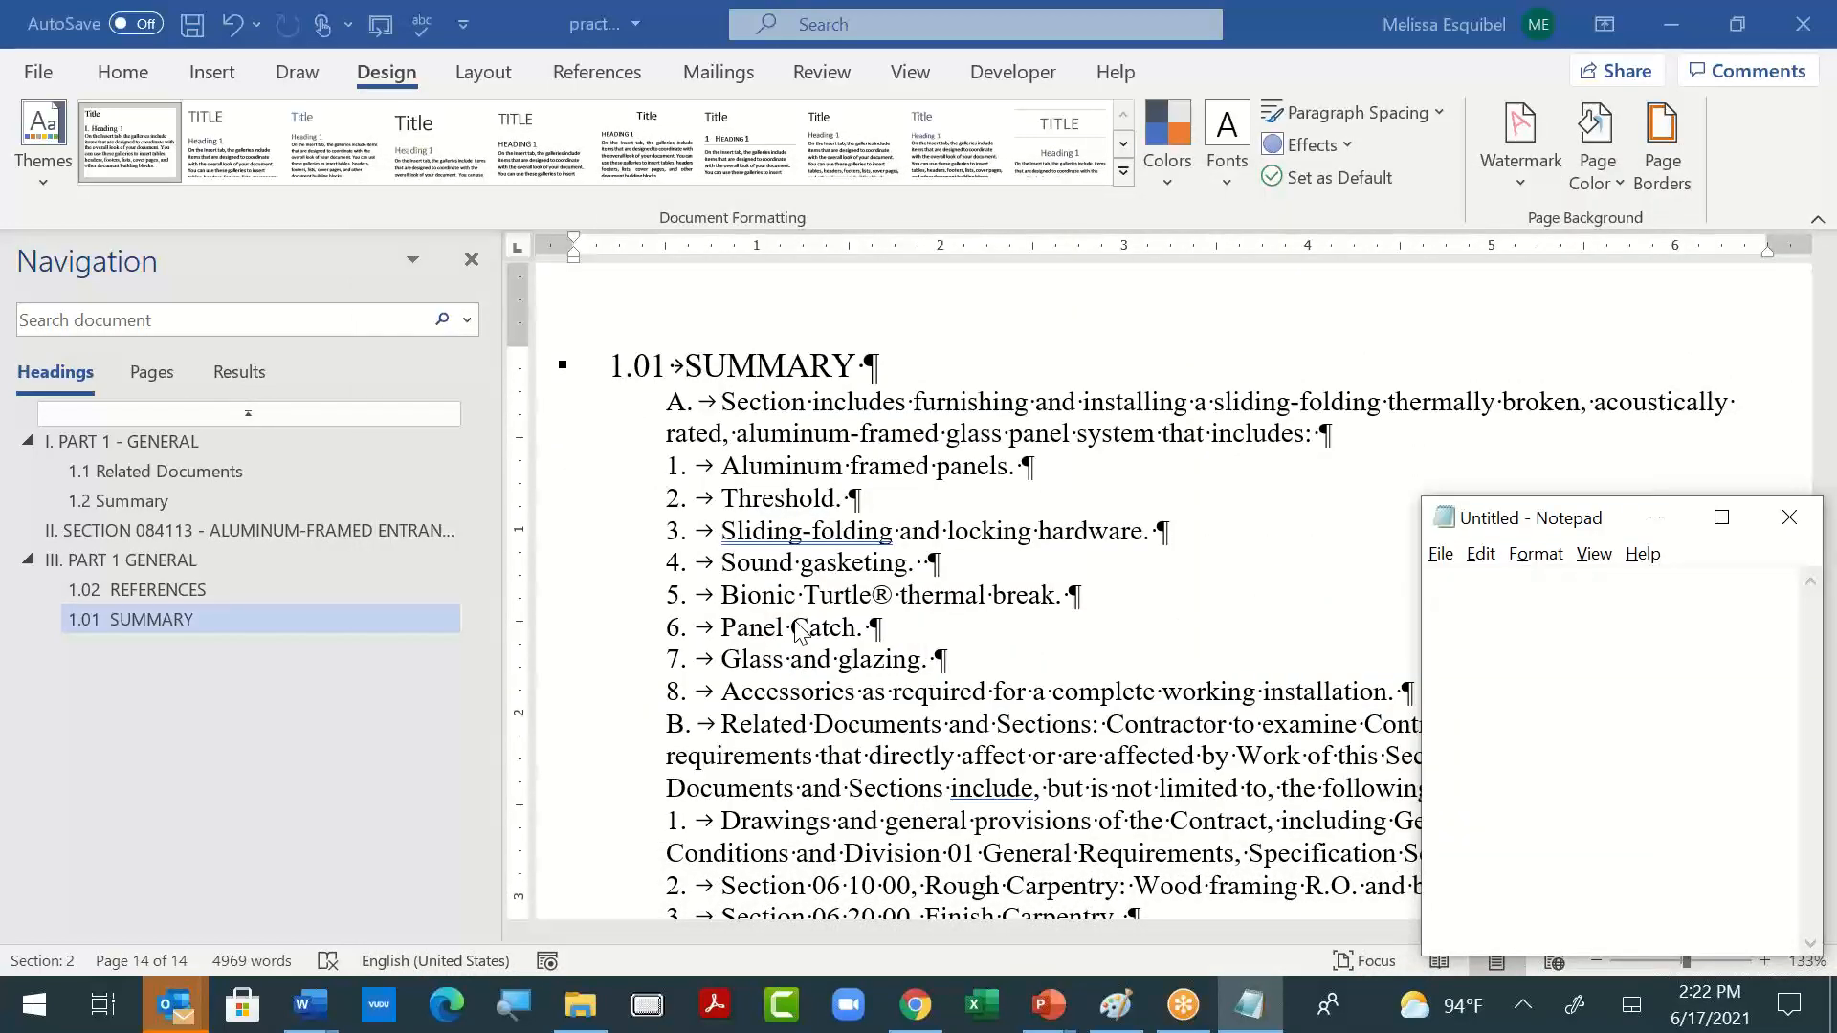
click(1269, 516)
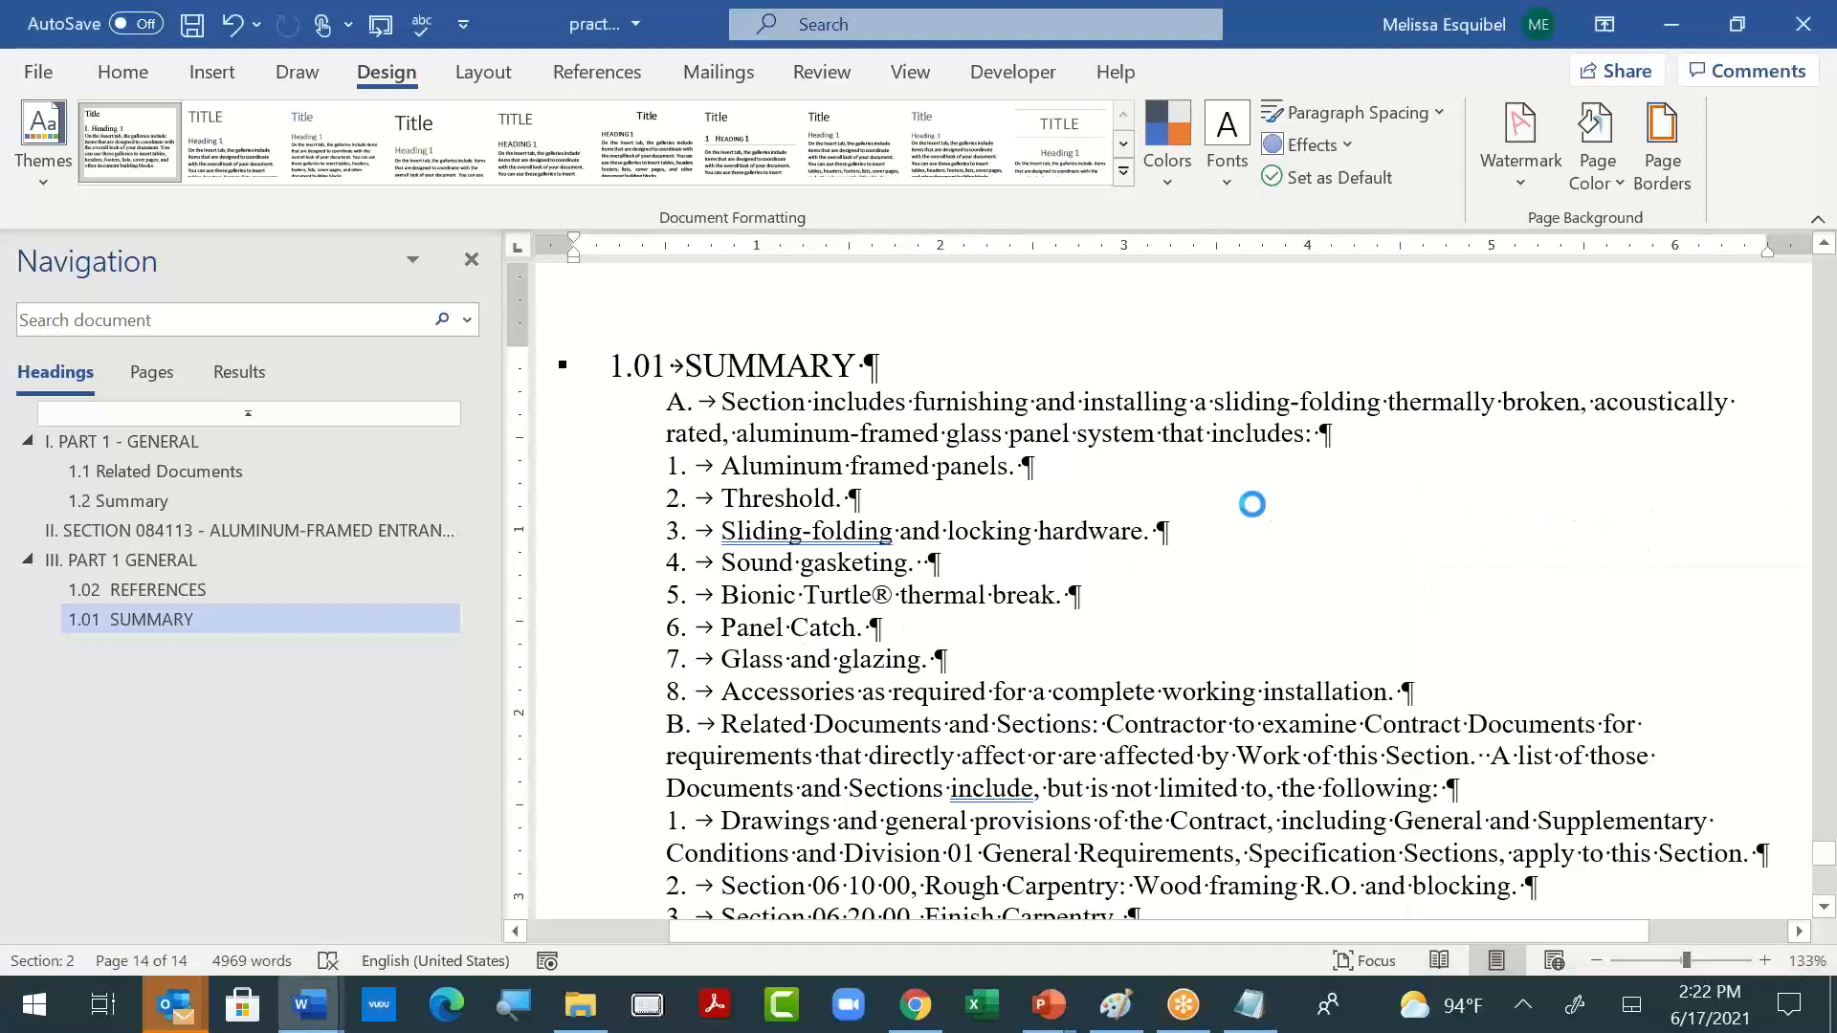
- Create a new blank document and apply the custom SDASEAPractice theme to it
key(ctrl+n)
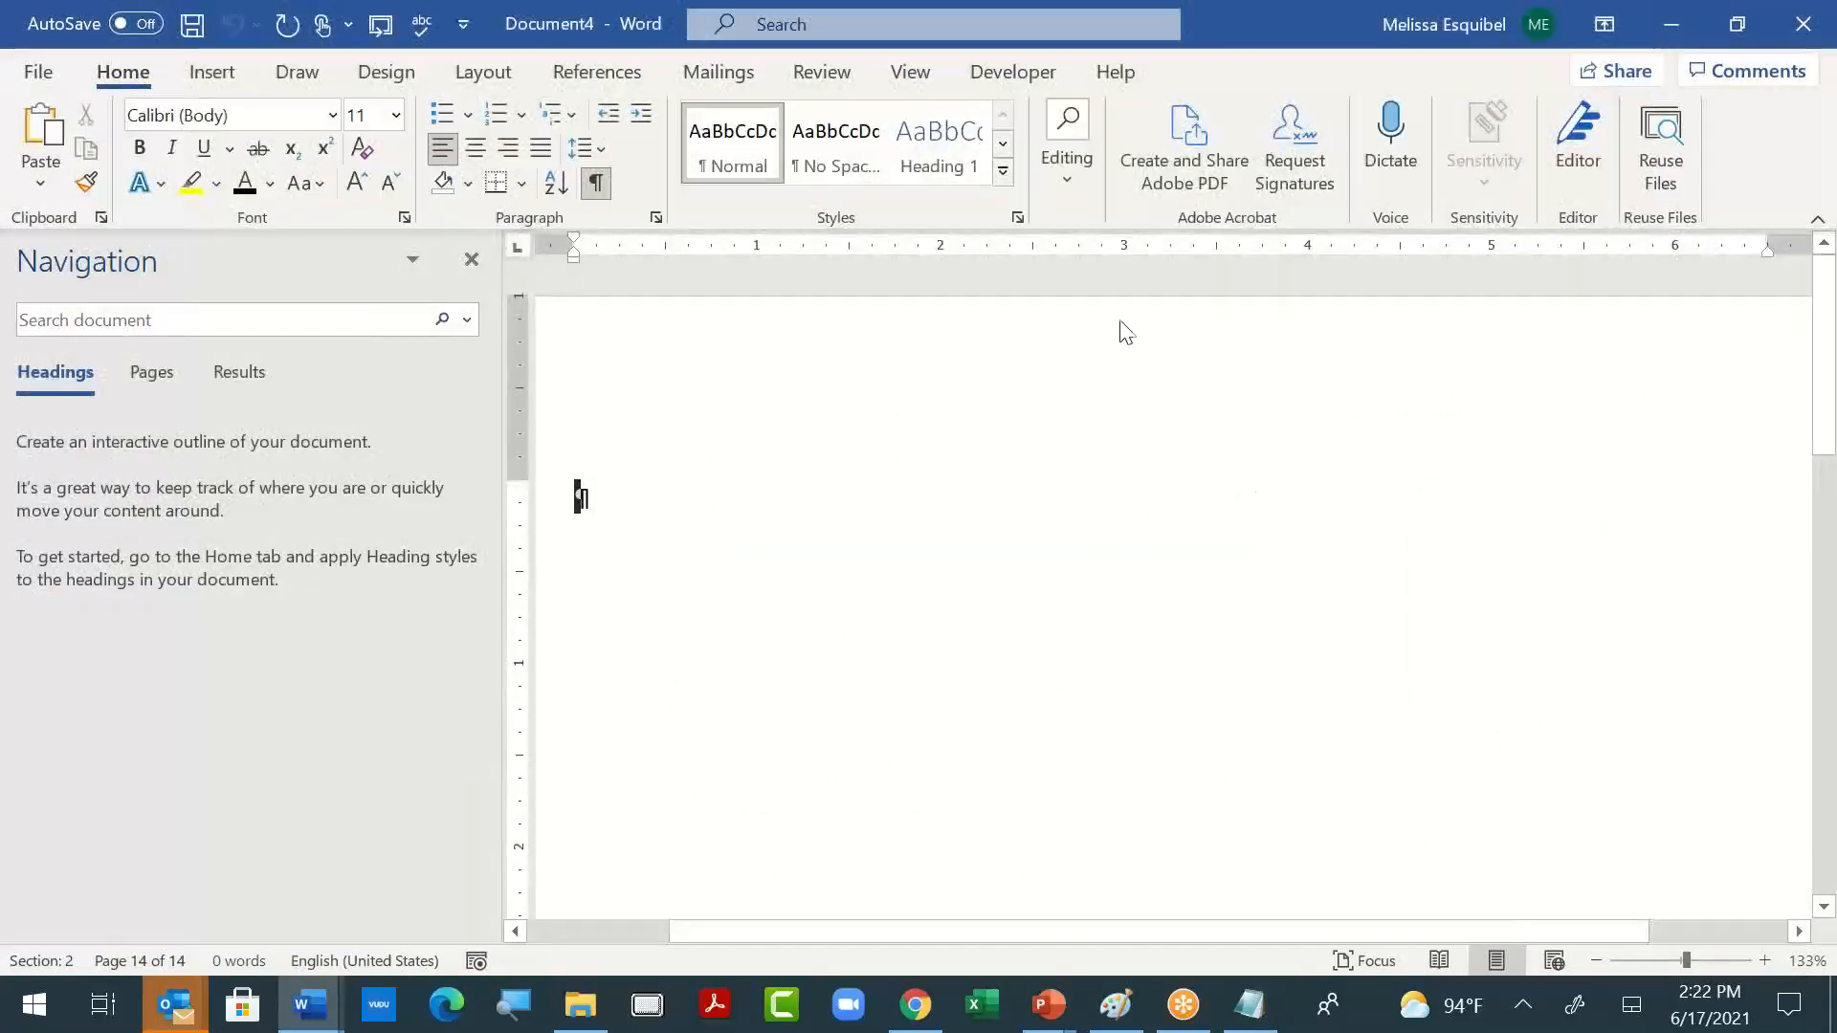
click(390, 75)
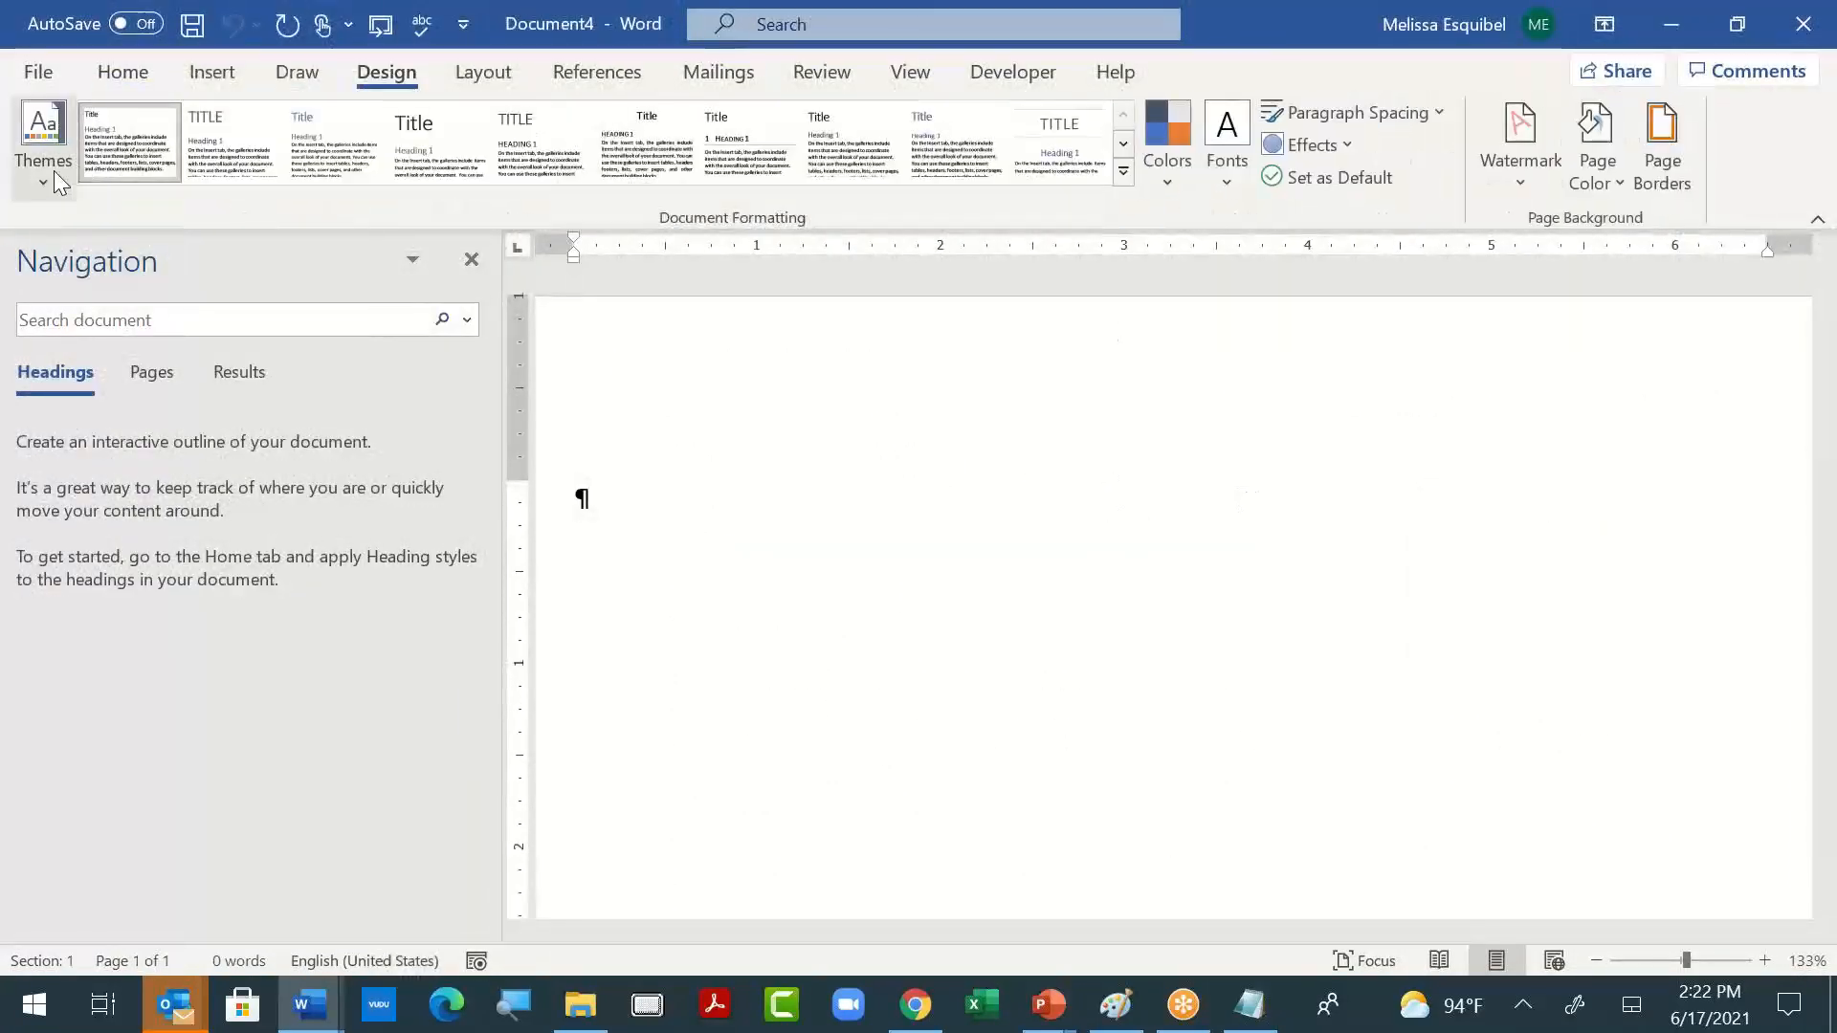
click(48, 170)
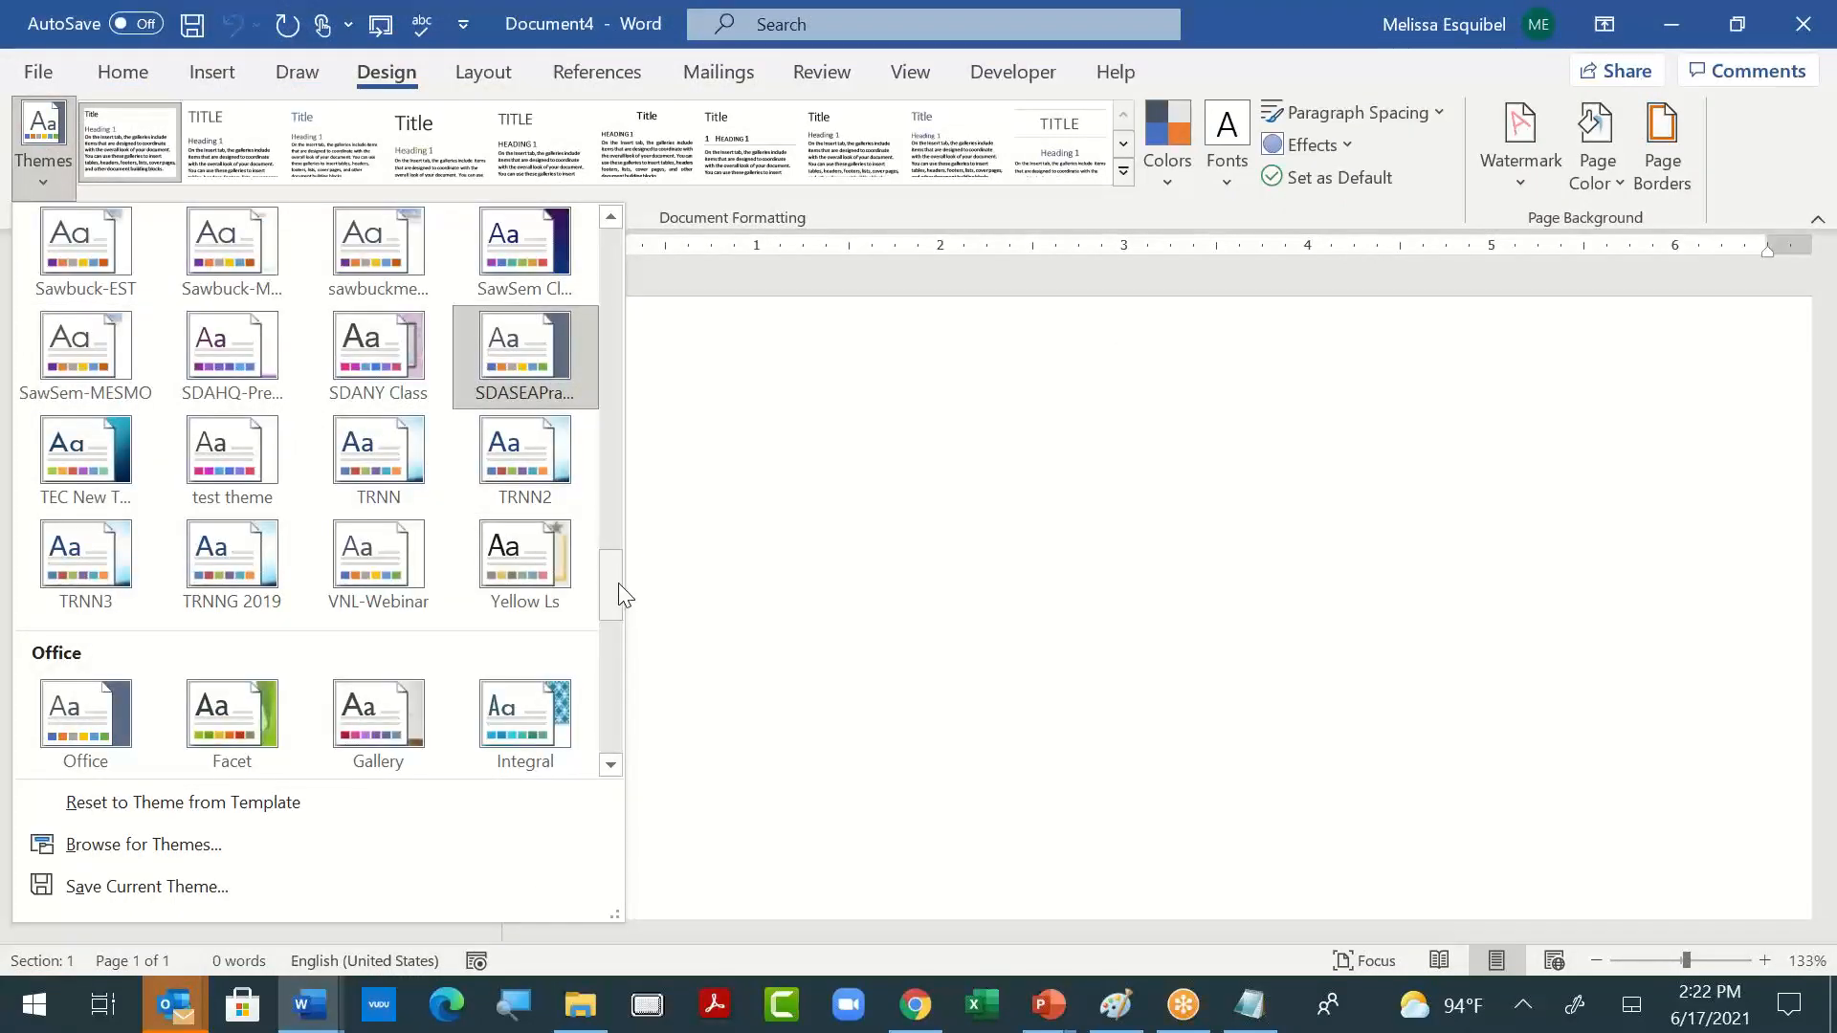
drag(619, 598, 616, 557)
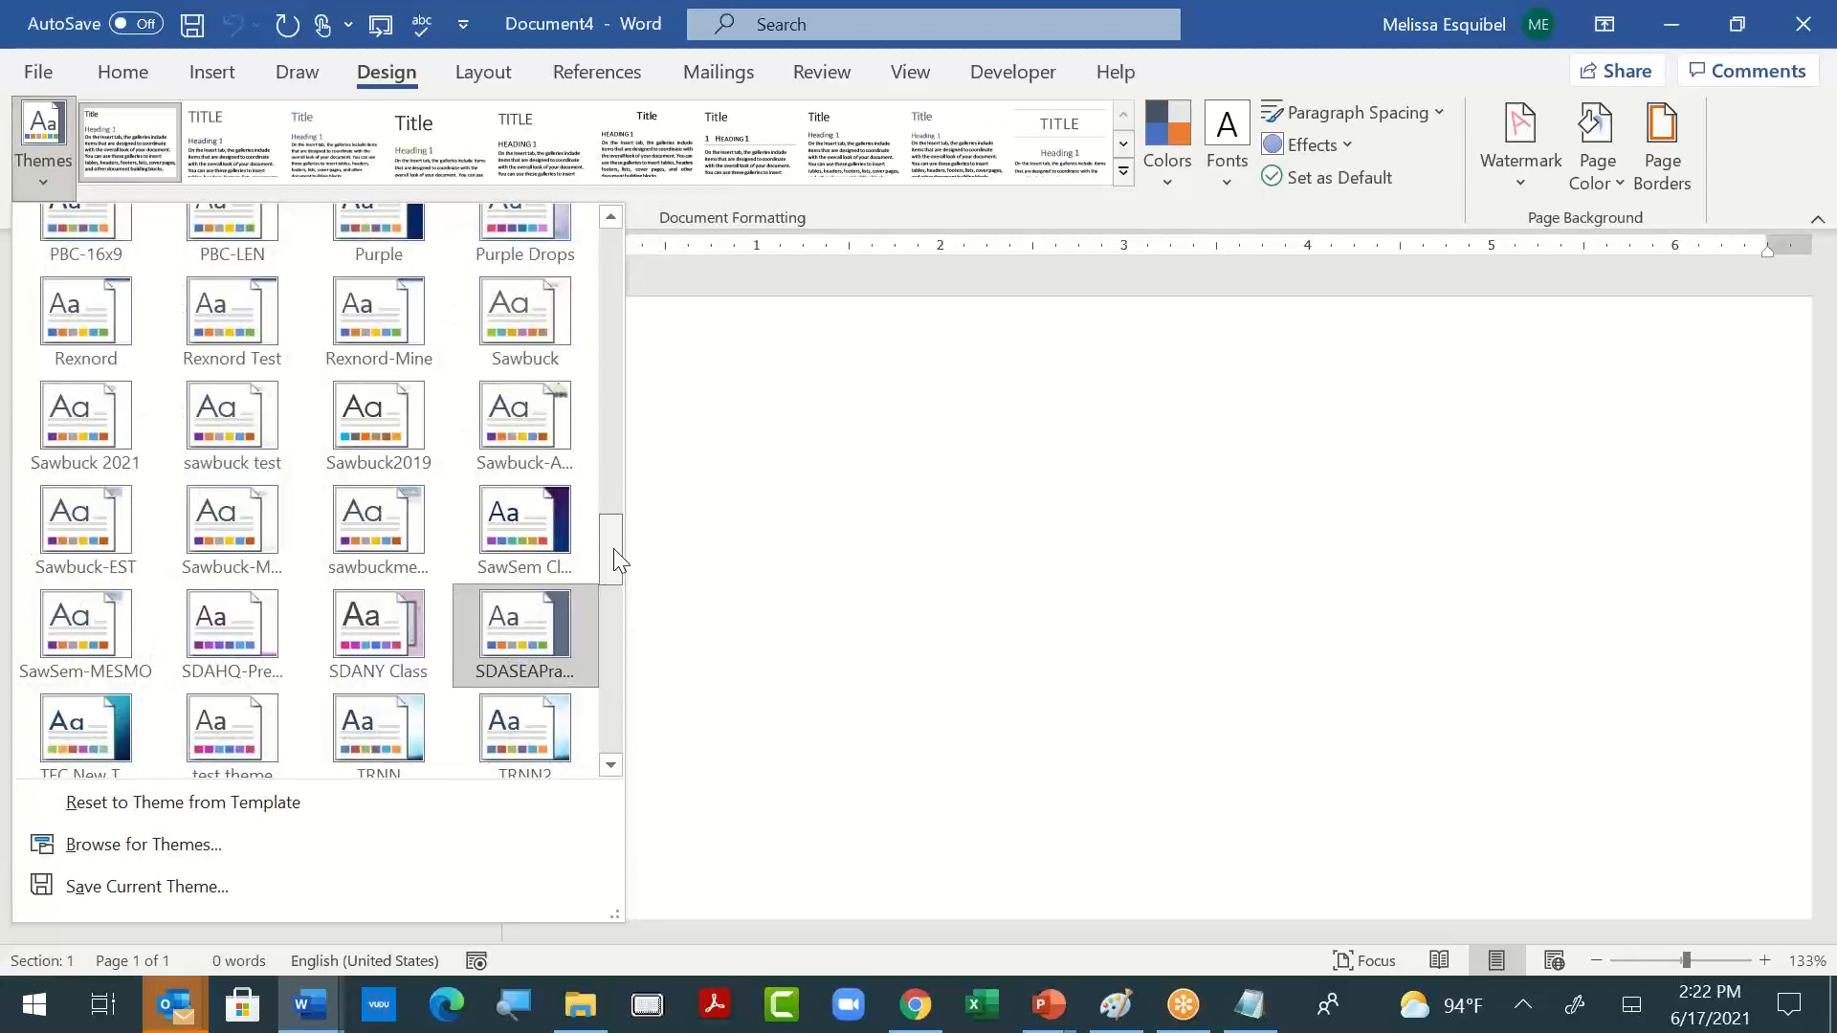
drag(613, 550, 614, 552)
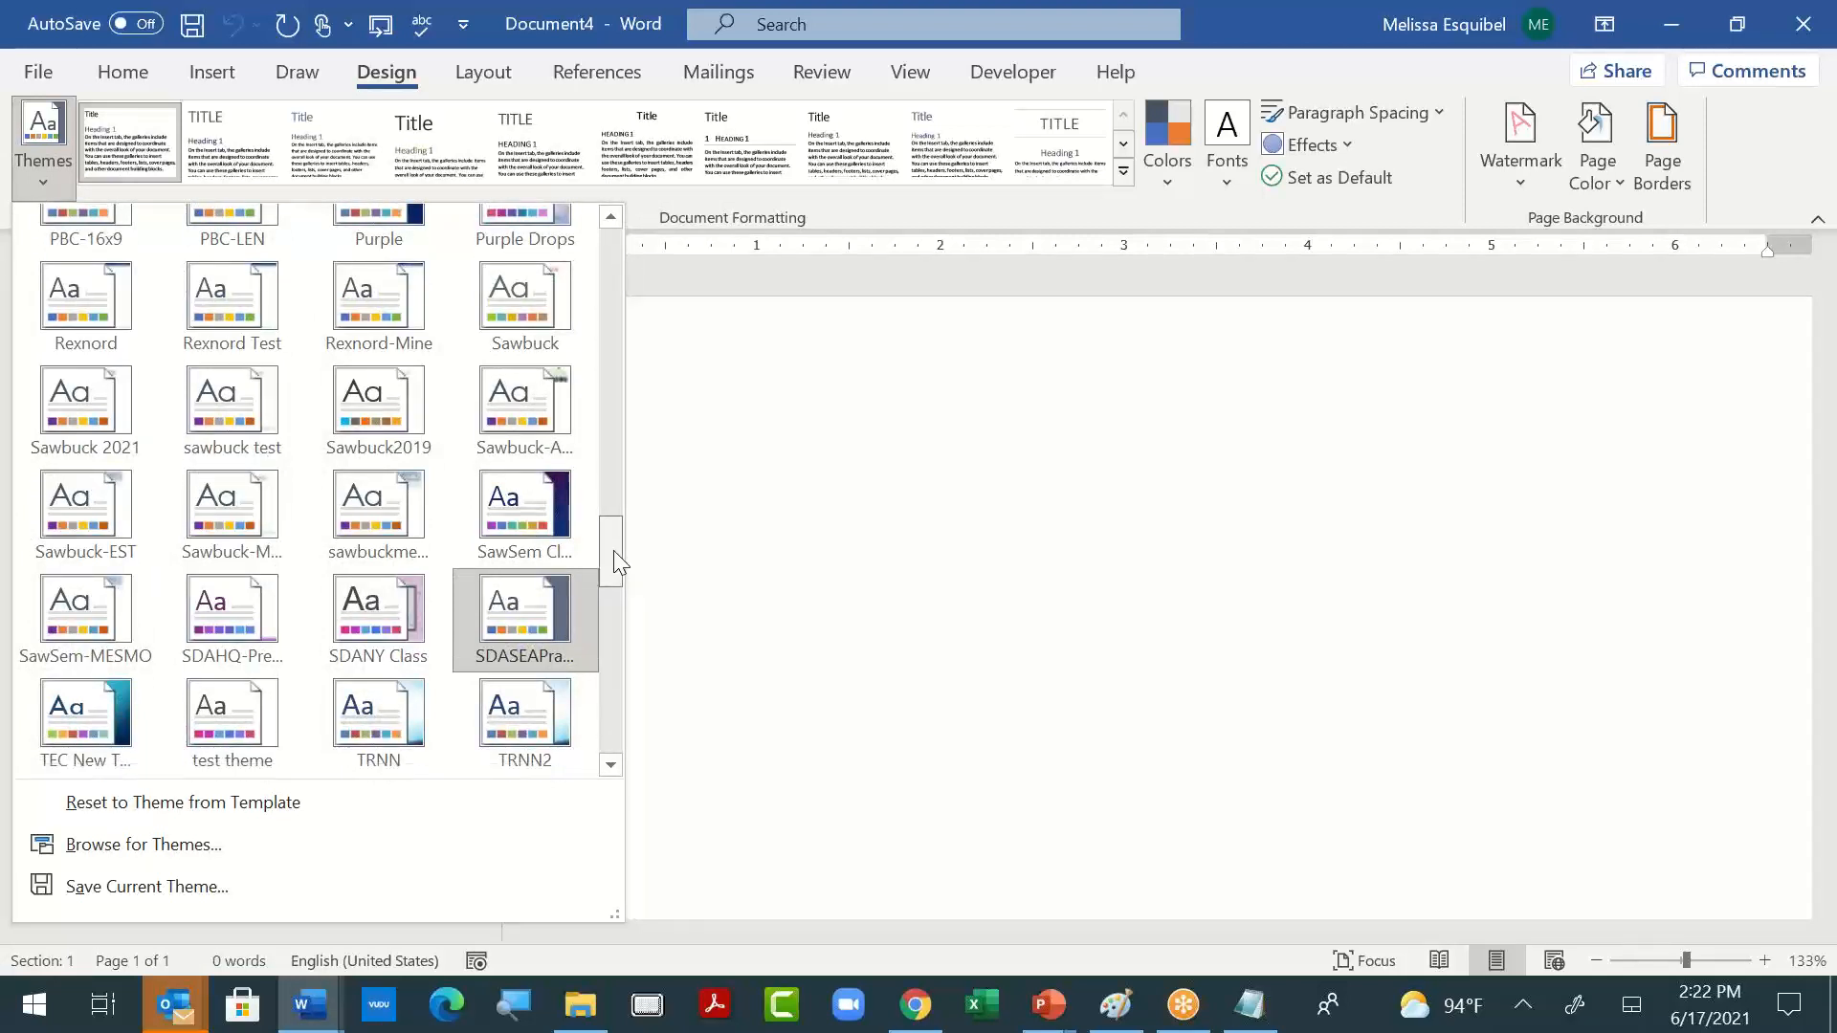
click(538, 622)
- Check the new document's full style gallery for the heading formats from the practice document
click(107, 79)
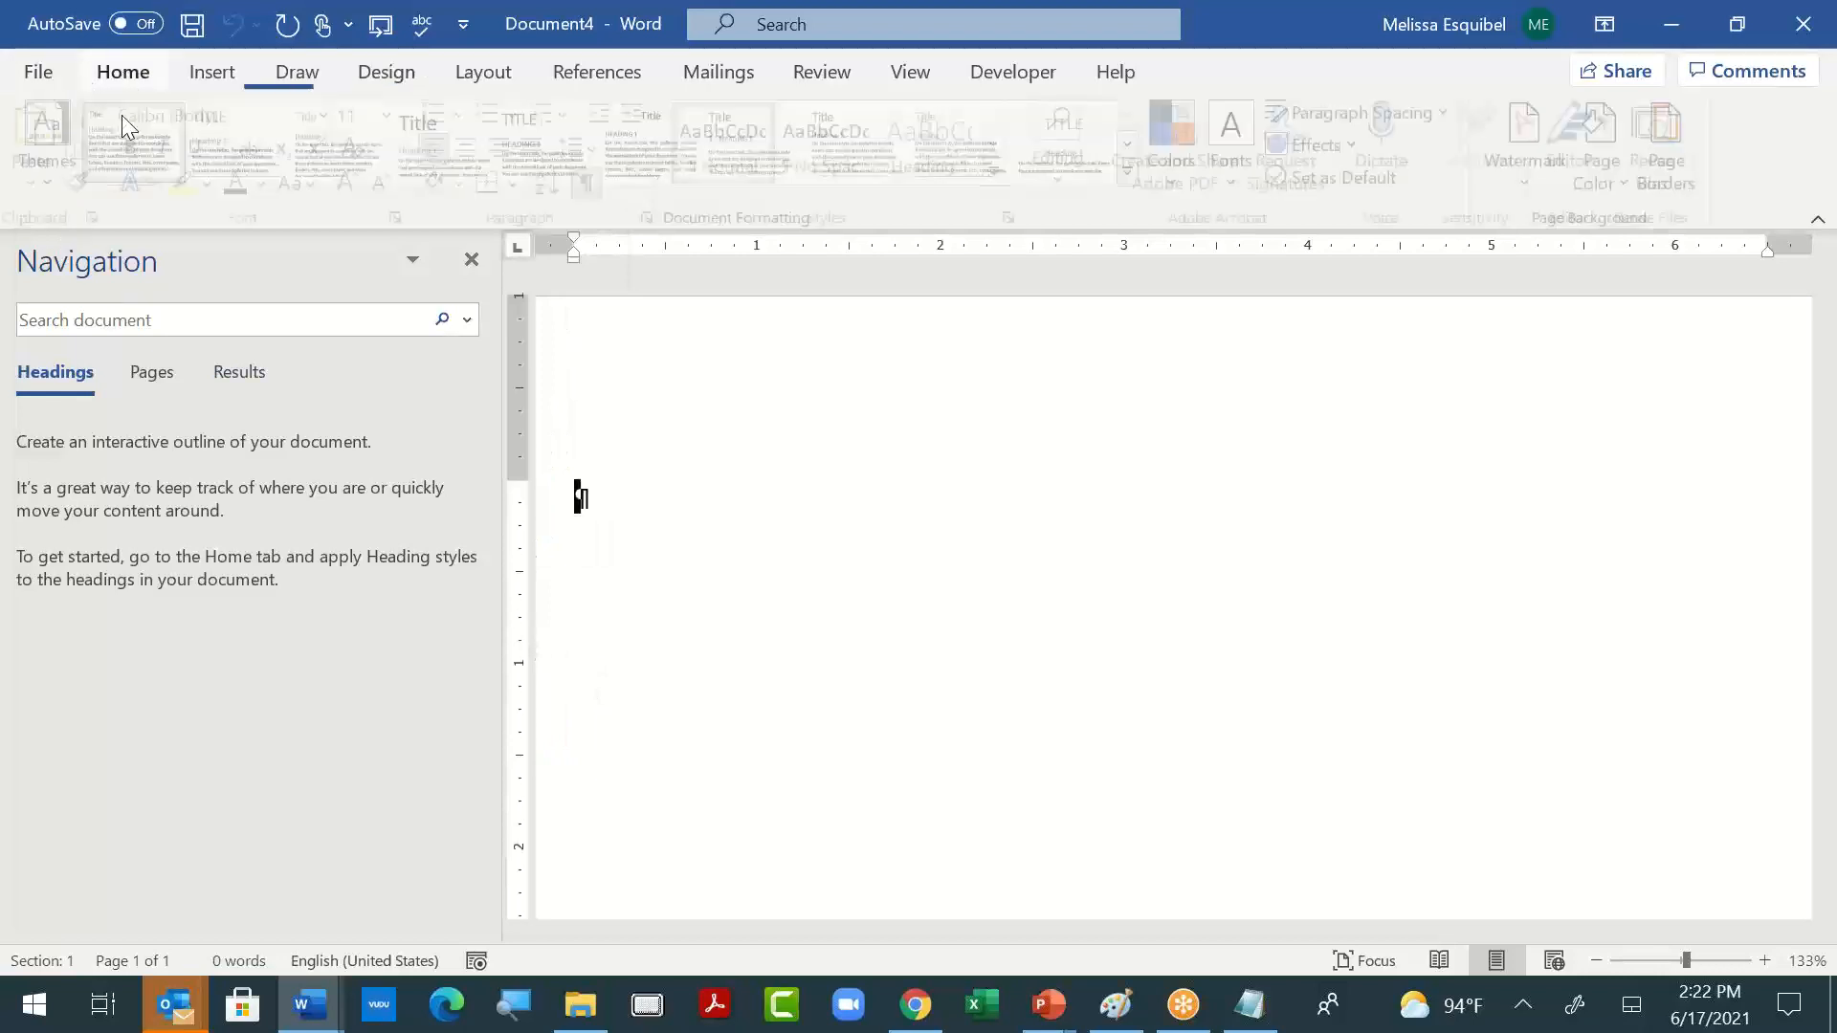
click(1003, 172)
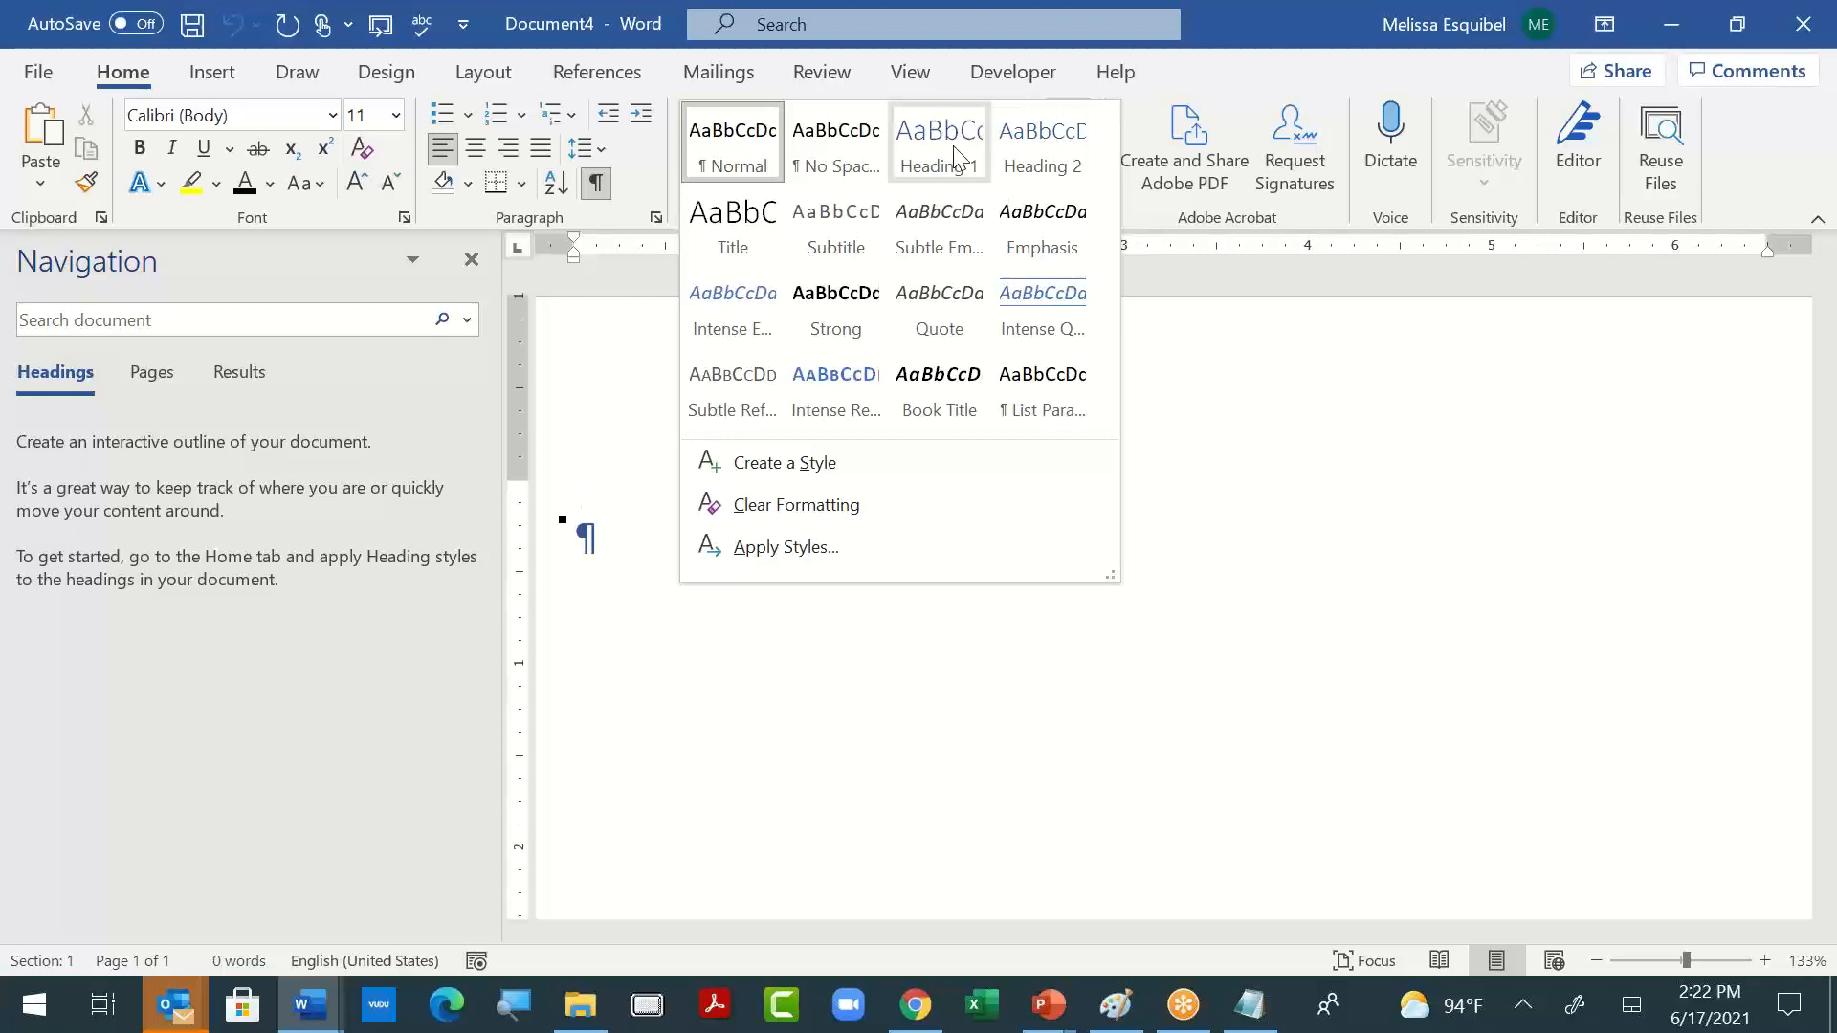
click(1242, 627)
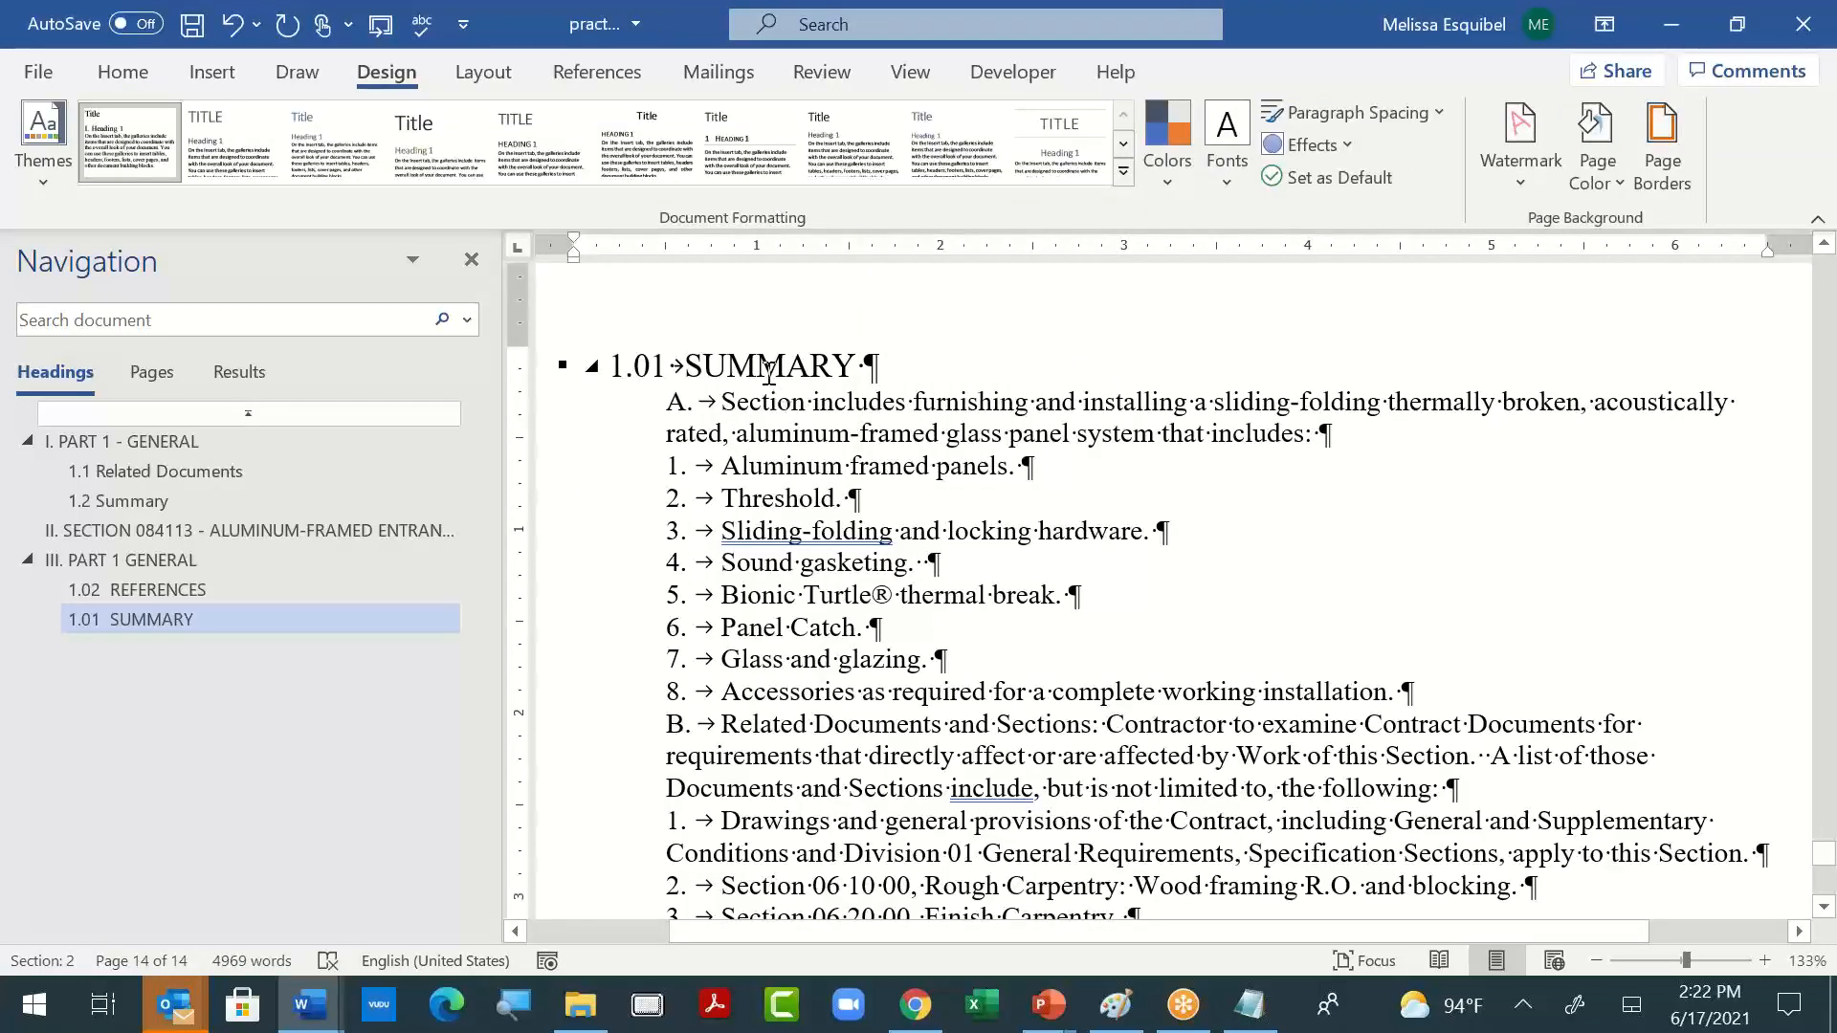
- In Manage Styles, make the practice document's style settings apply to new documents based on this template
click(768, 368)
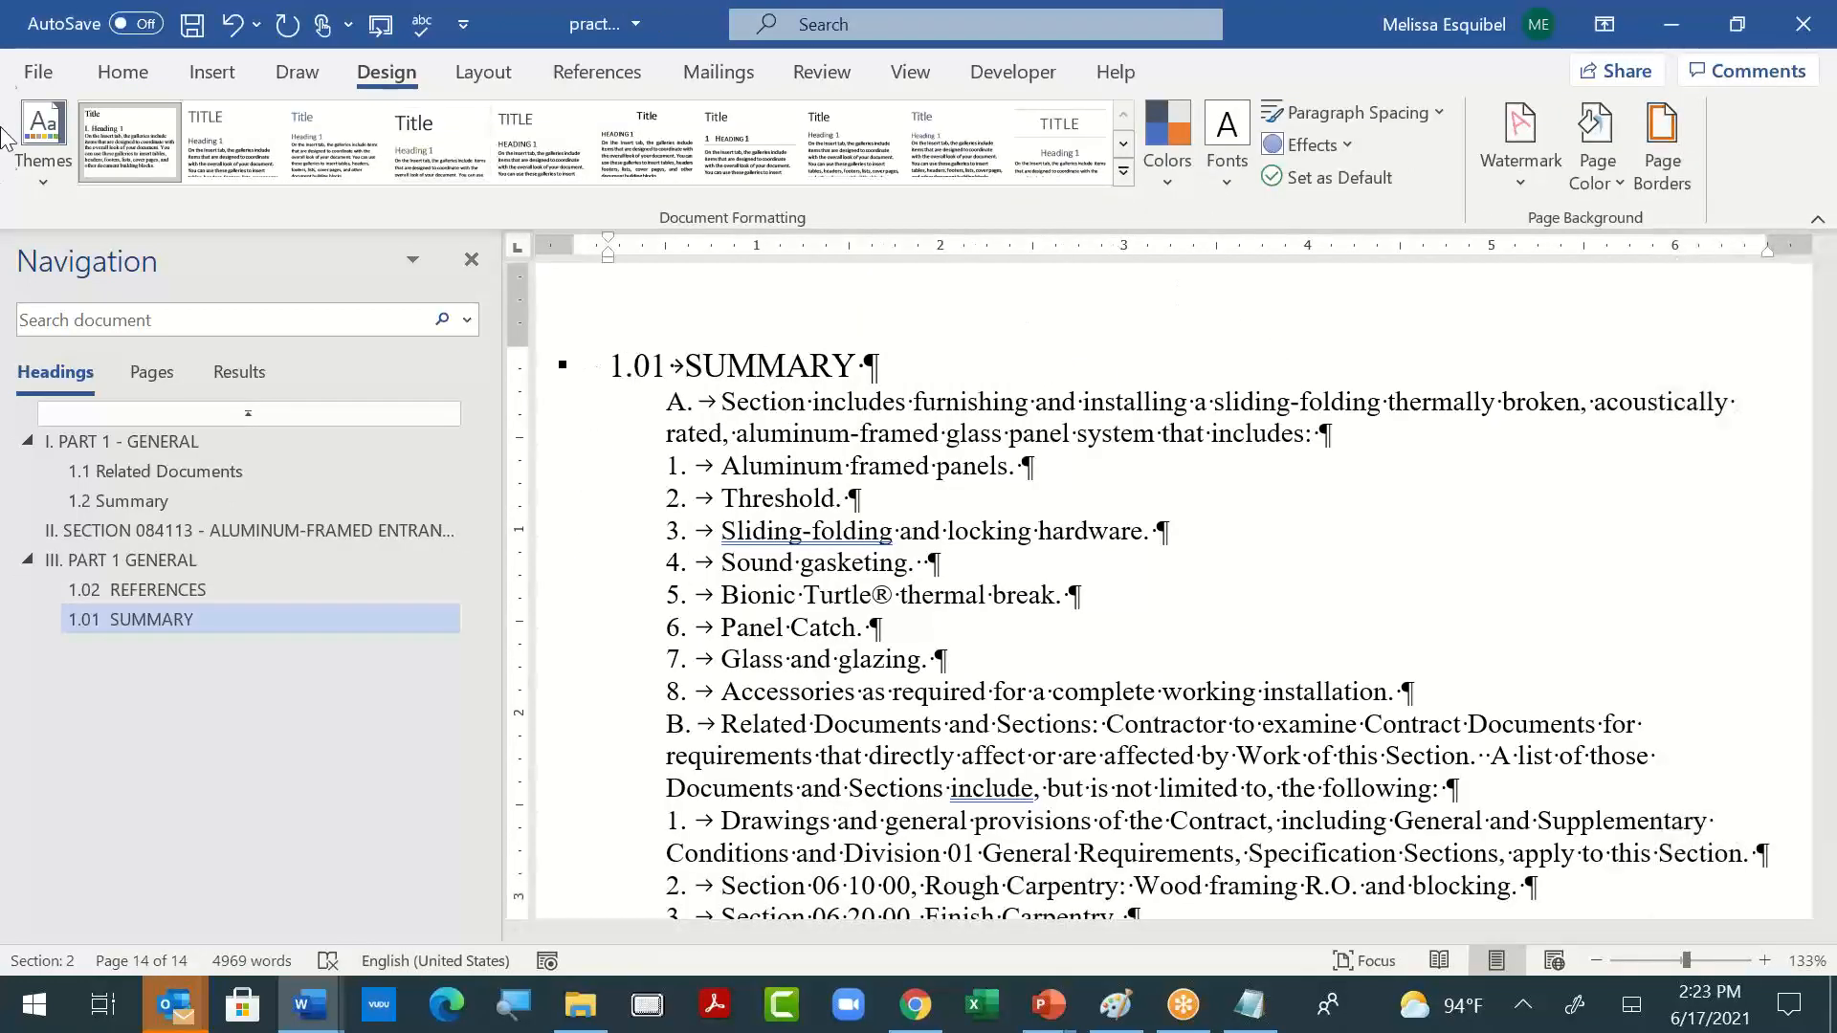
click(143, 87)
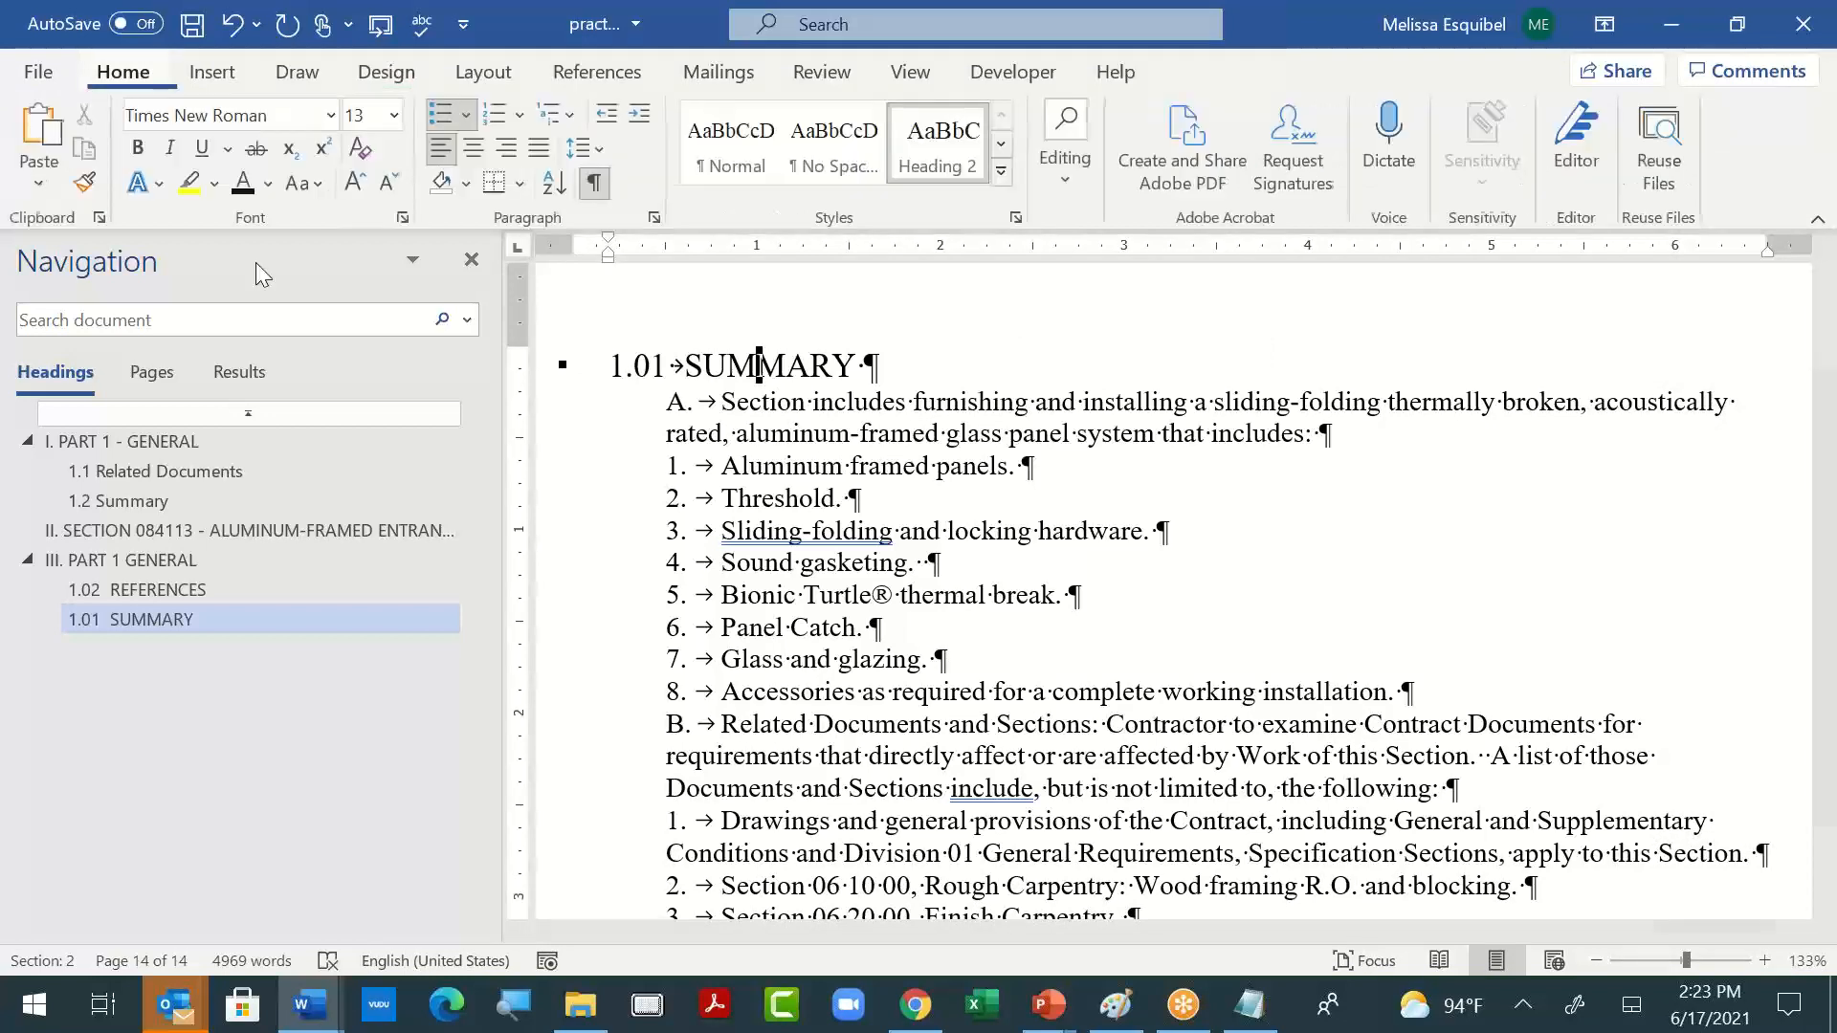
click(1018, 218)
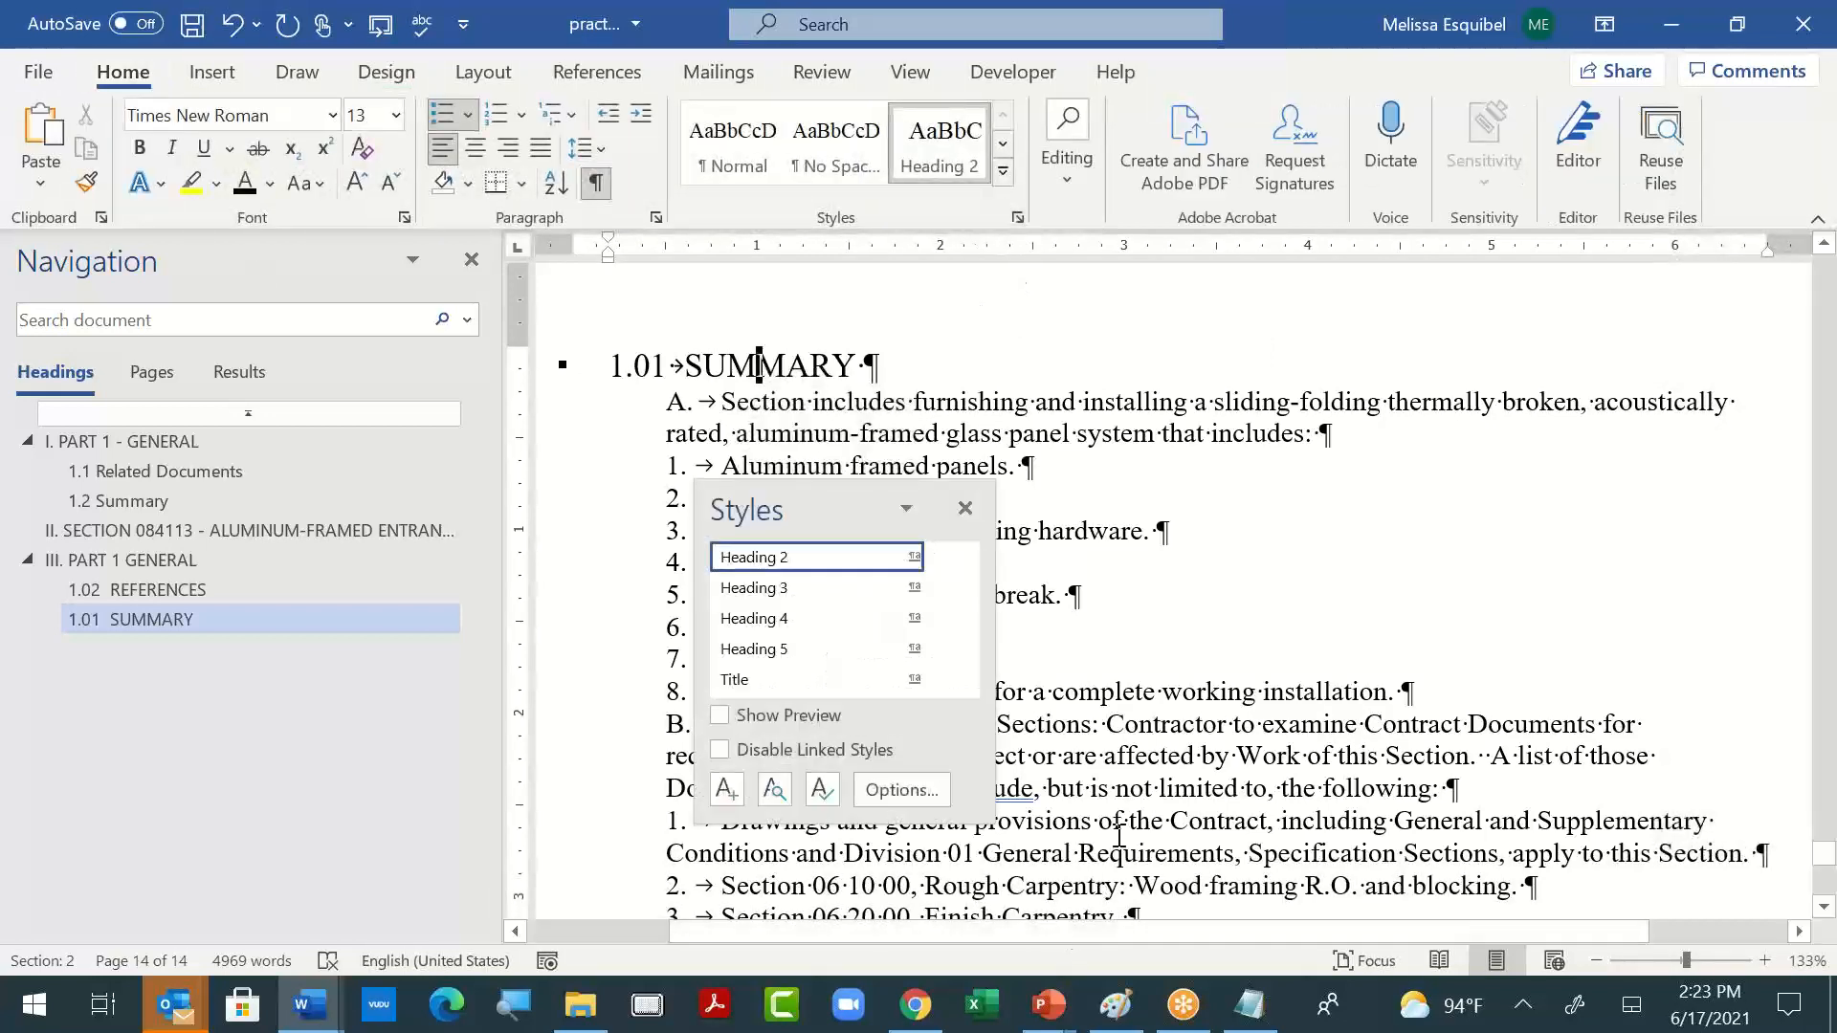
click(887, 791)
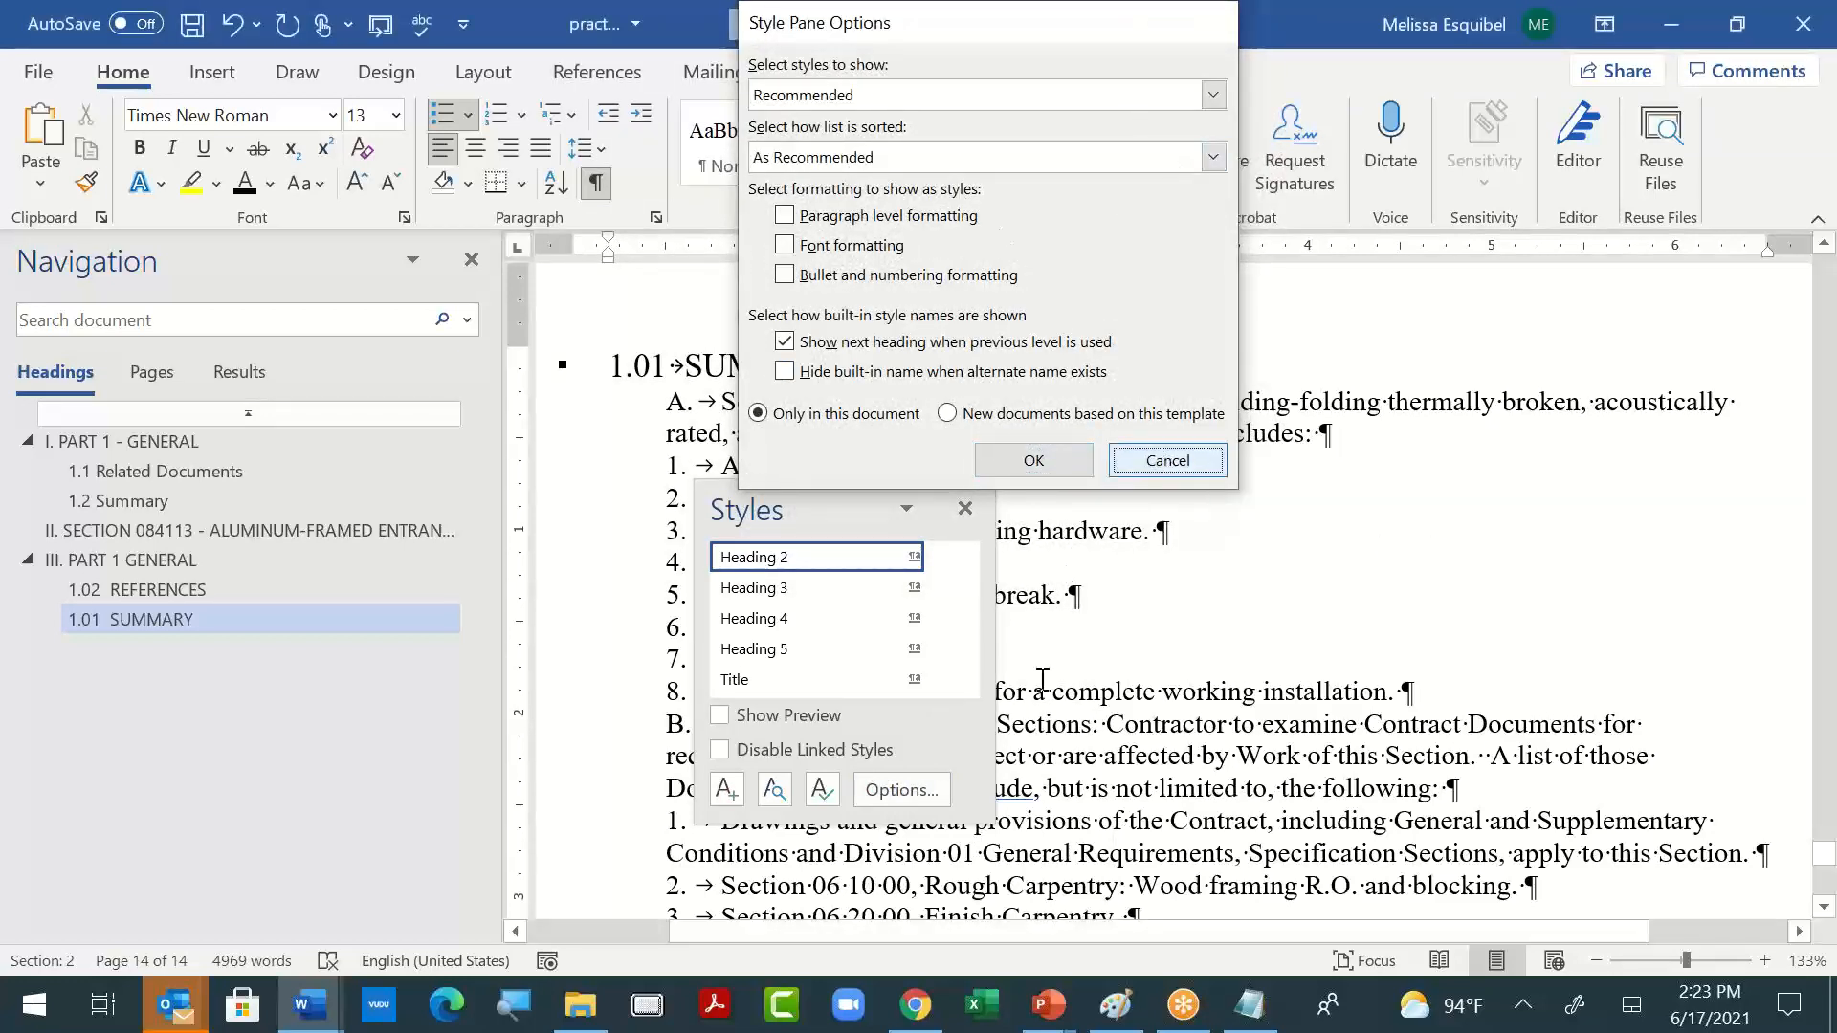
click(1169, 461)
click(821, 789)
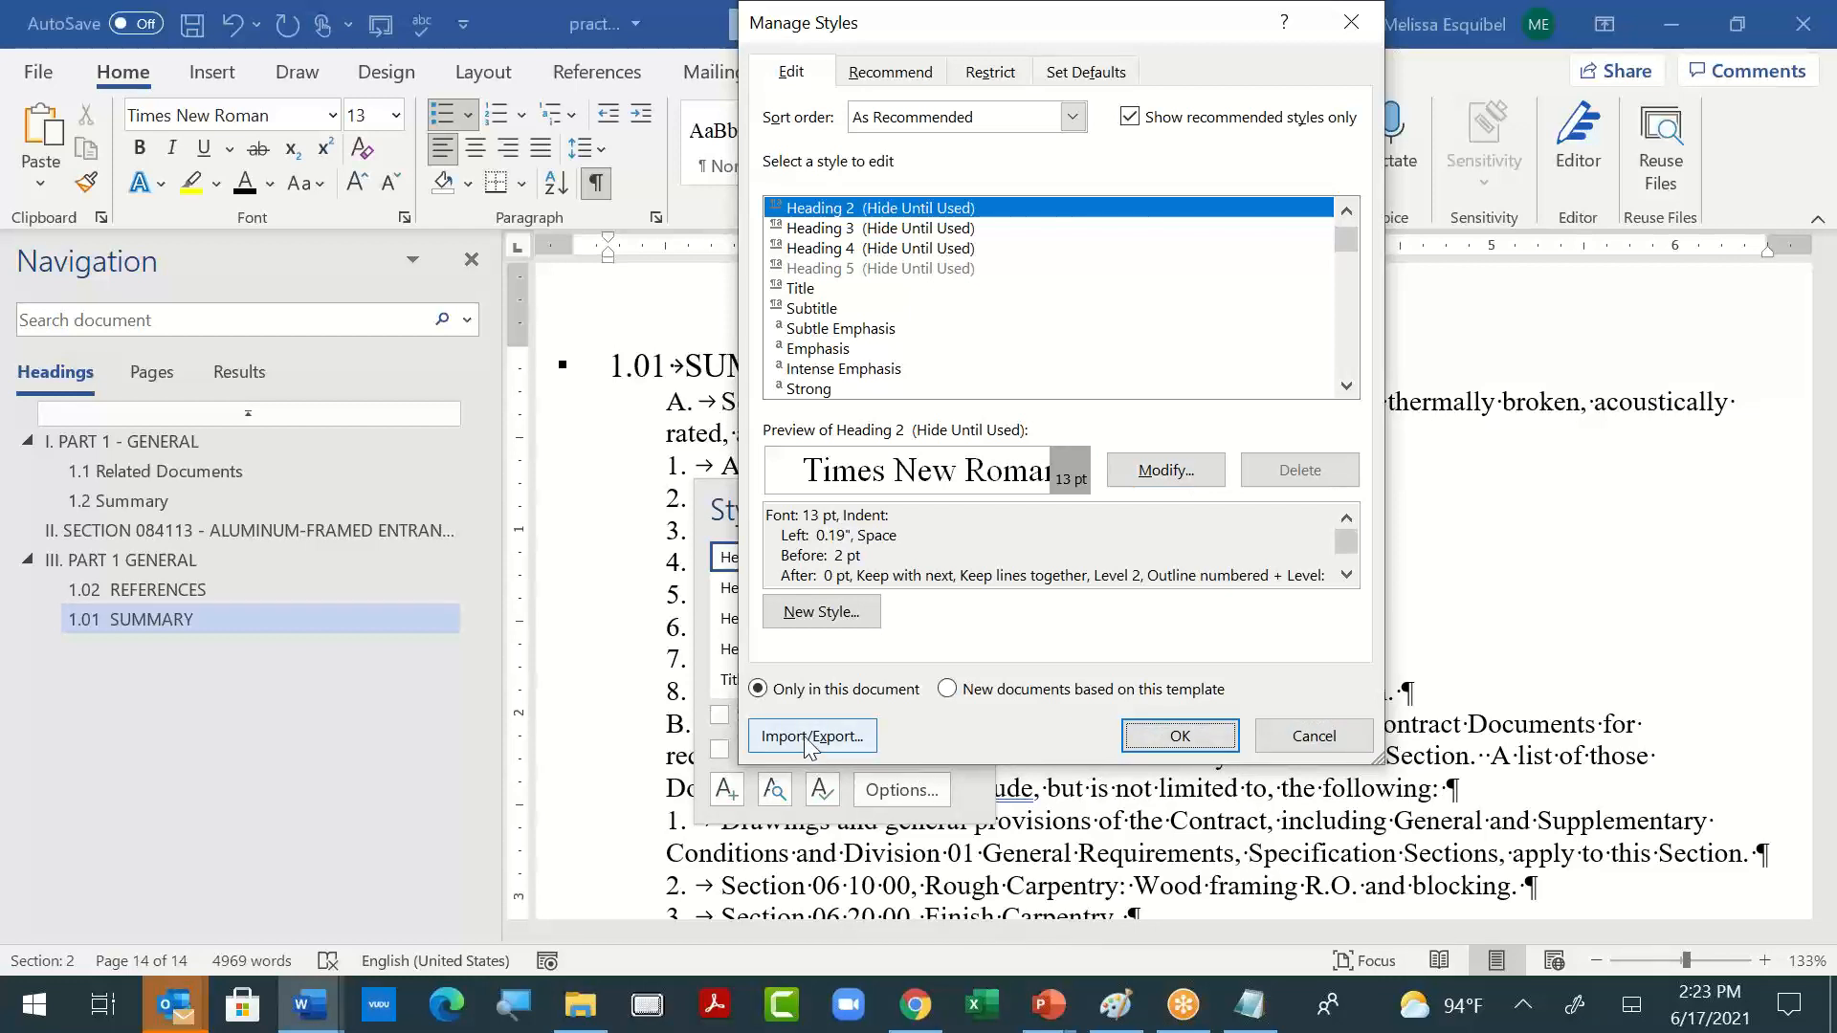
click(949, 695)
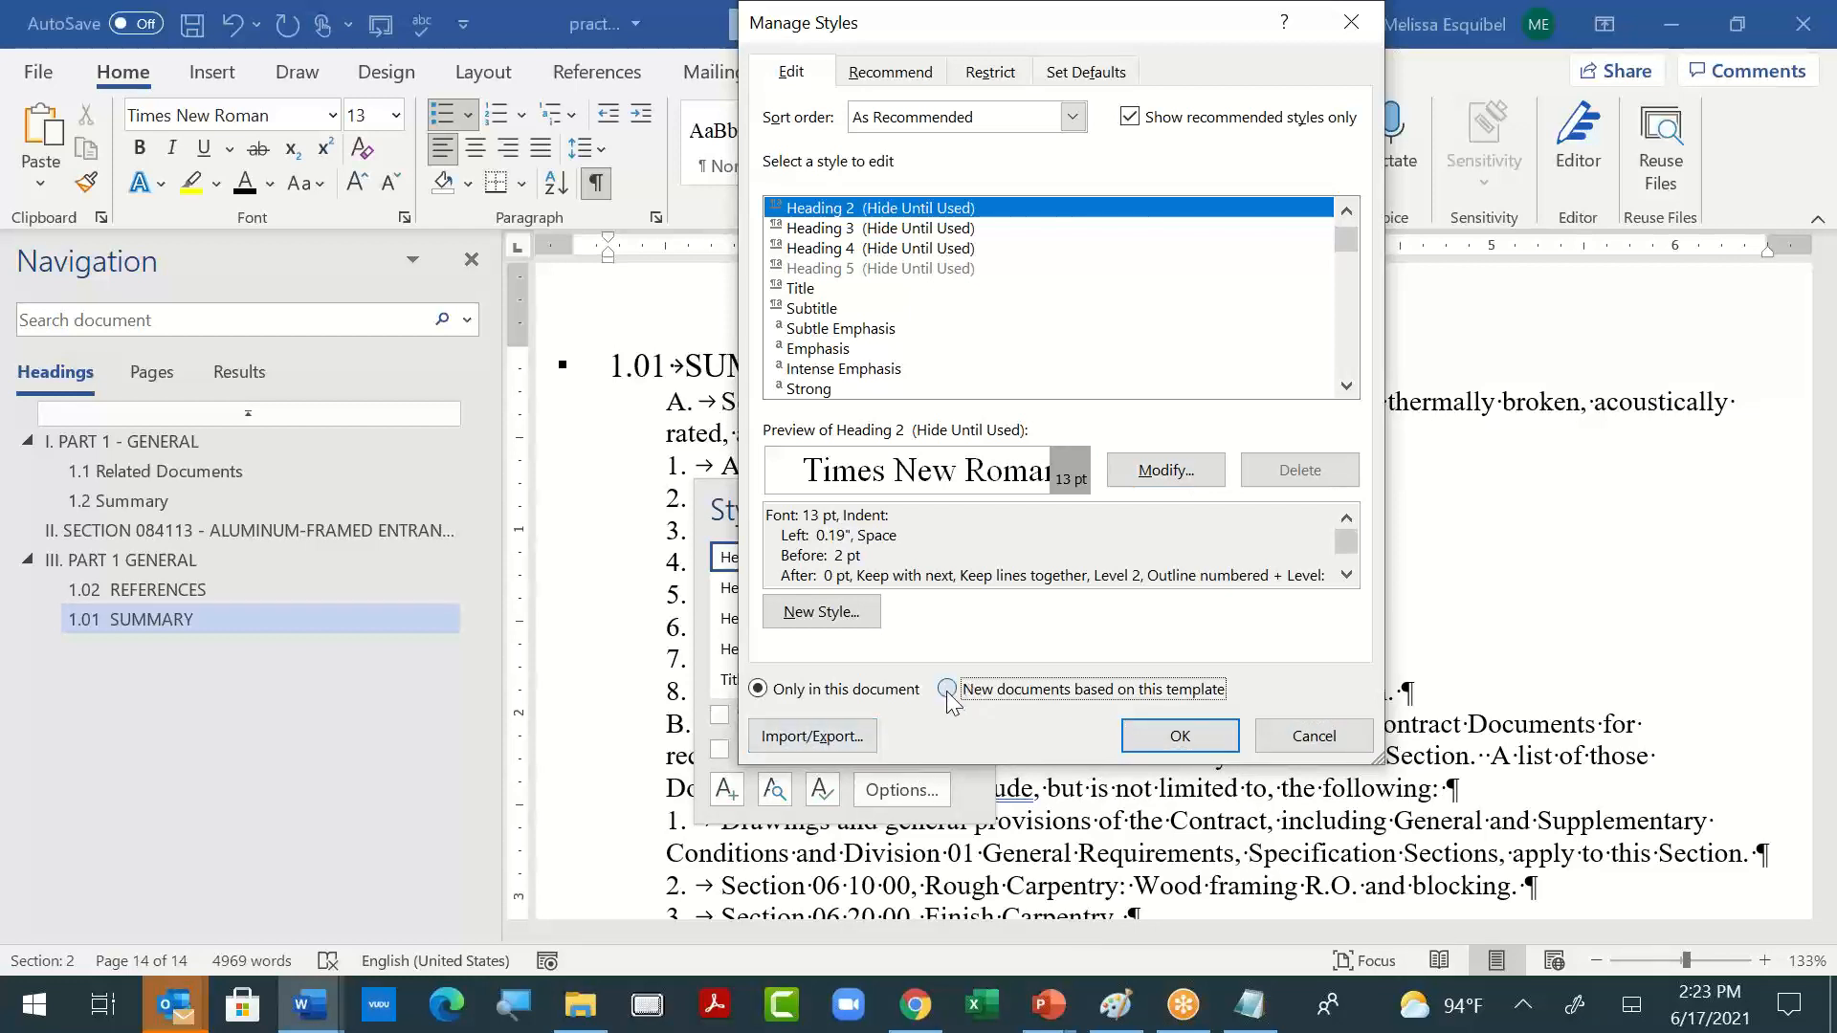
click(1209, 744)
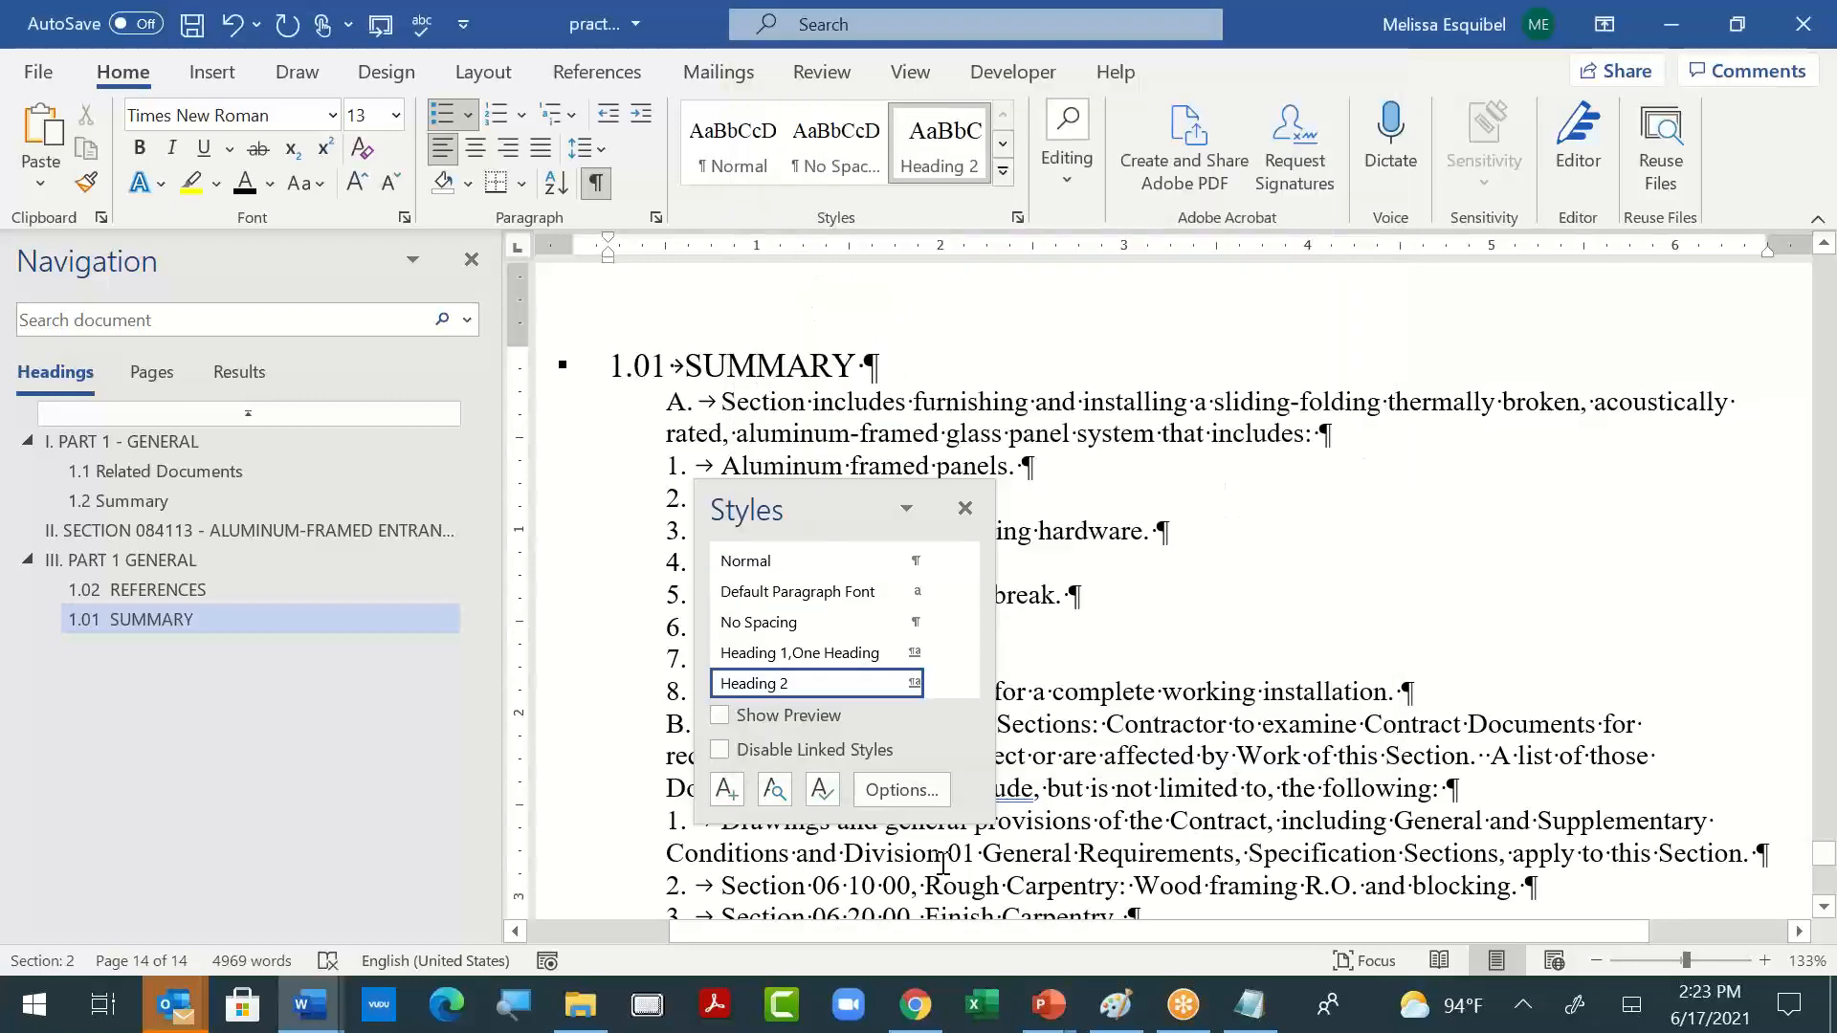
click(964, 508)
- Switch to the blank Notepad file and write the reminder "Styles should come with you"
key(alt+Tab)
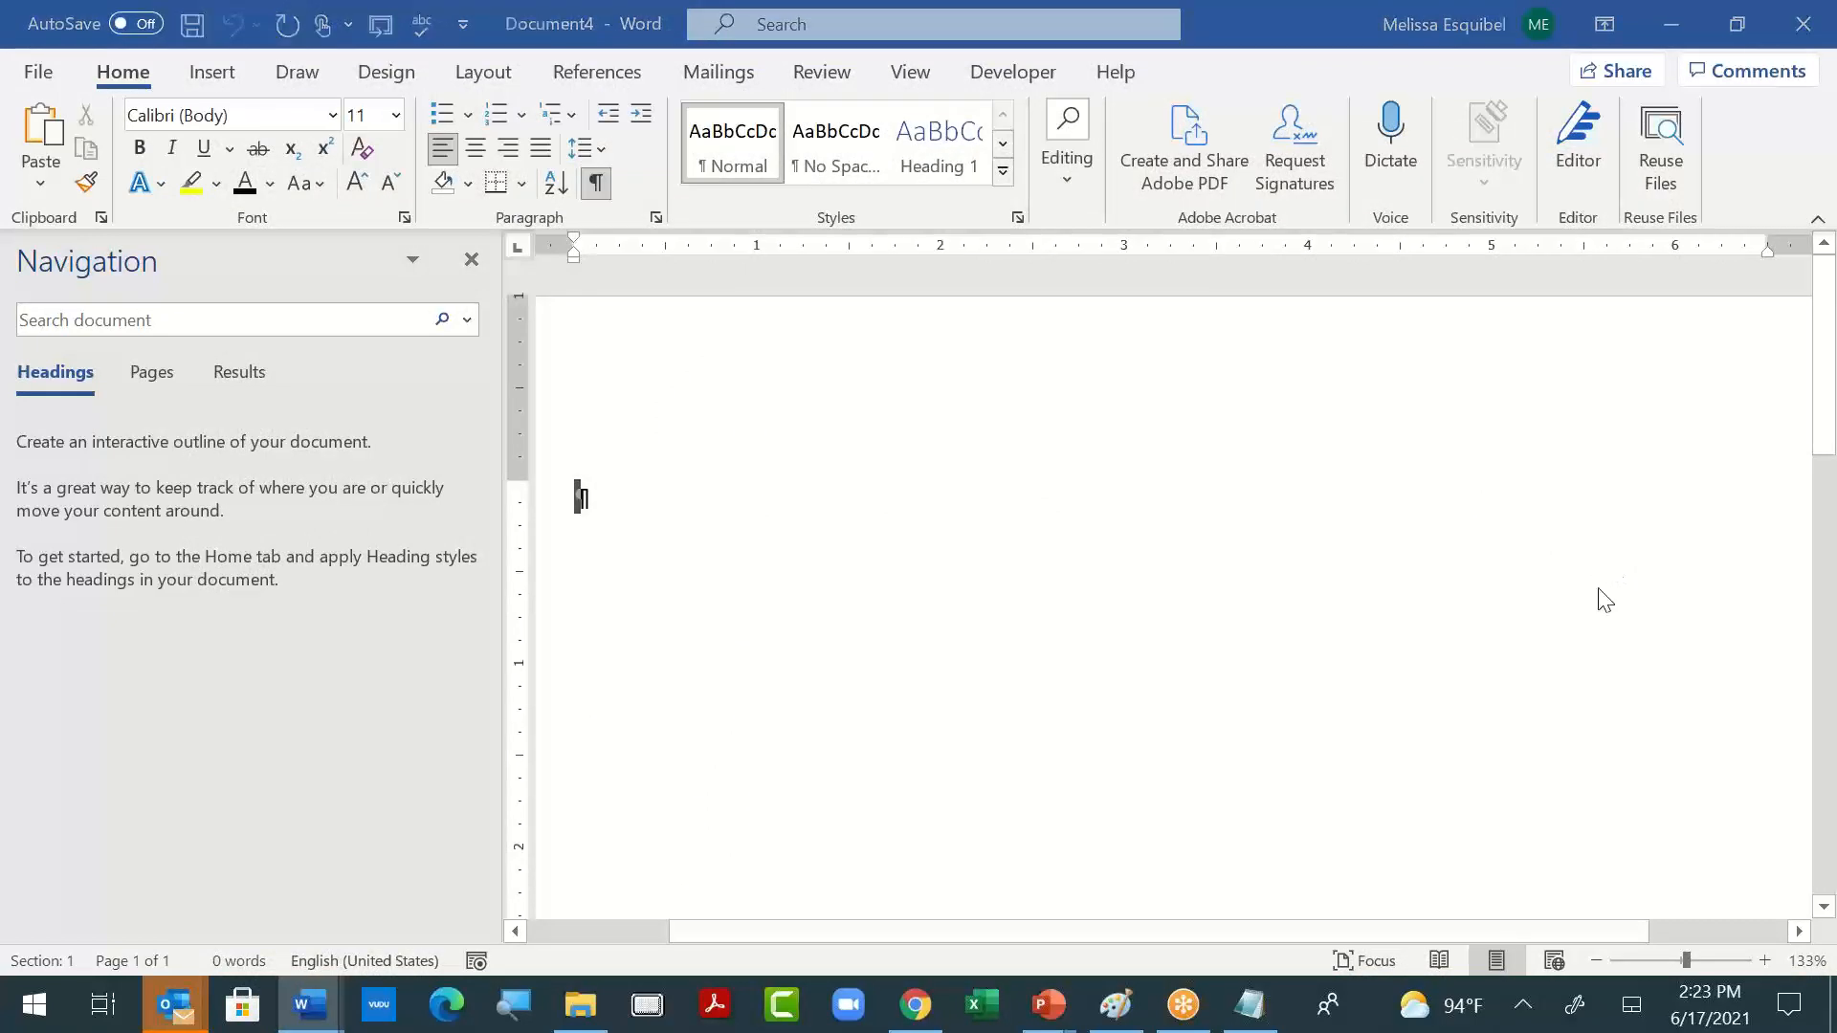
key(alt+Tab)
key(alt+Tab)
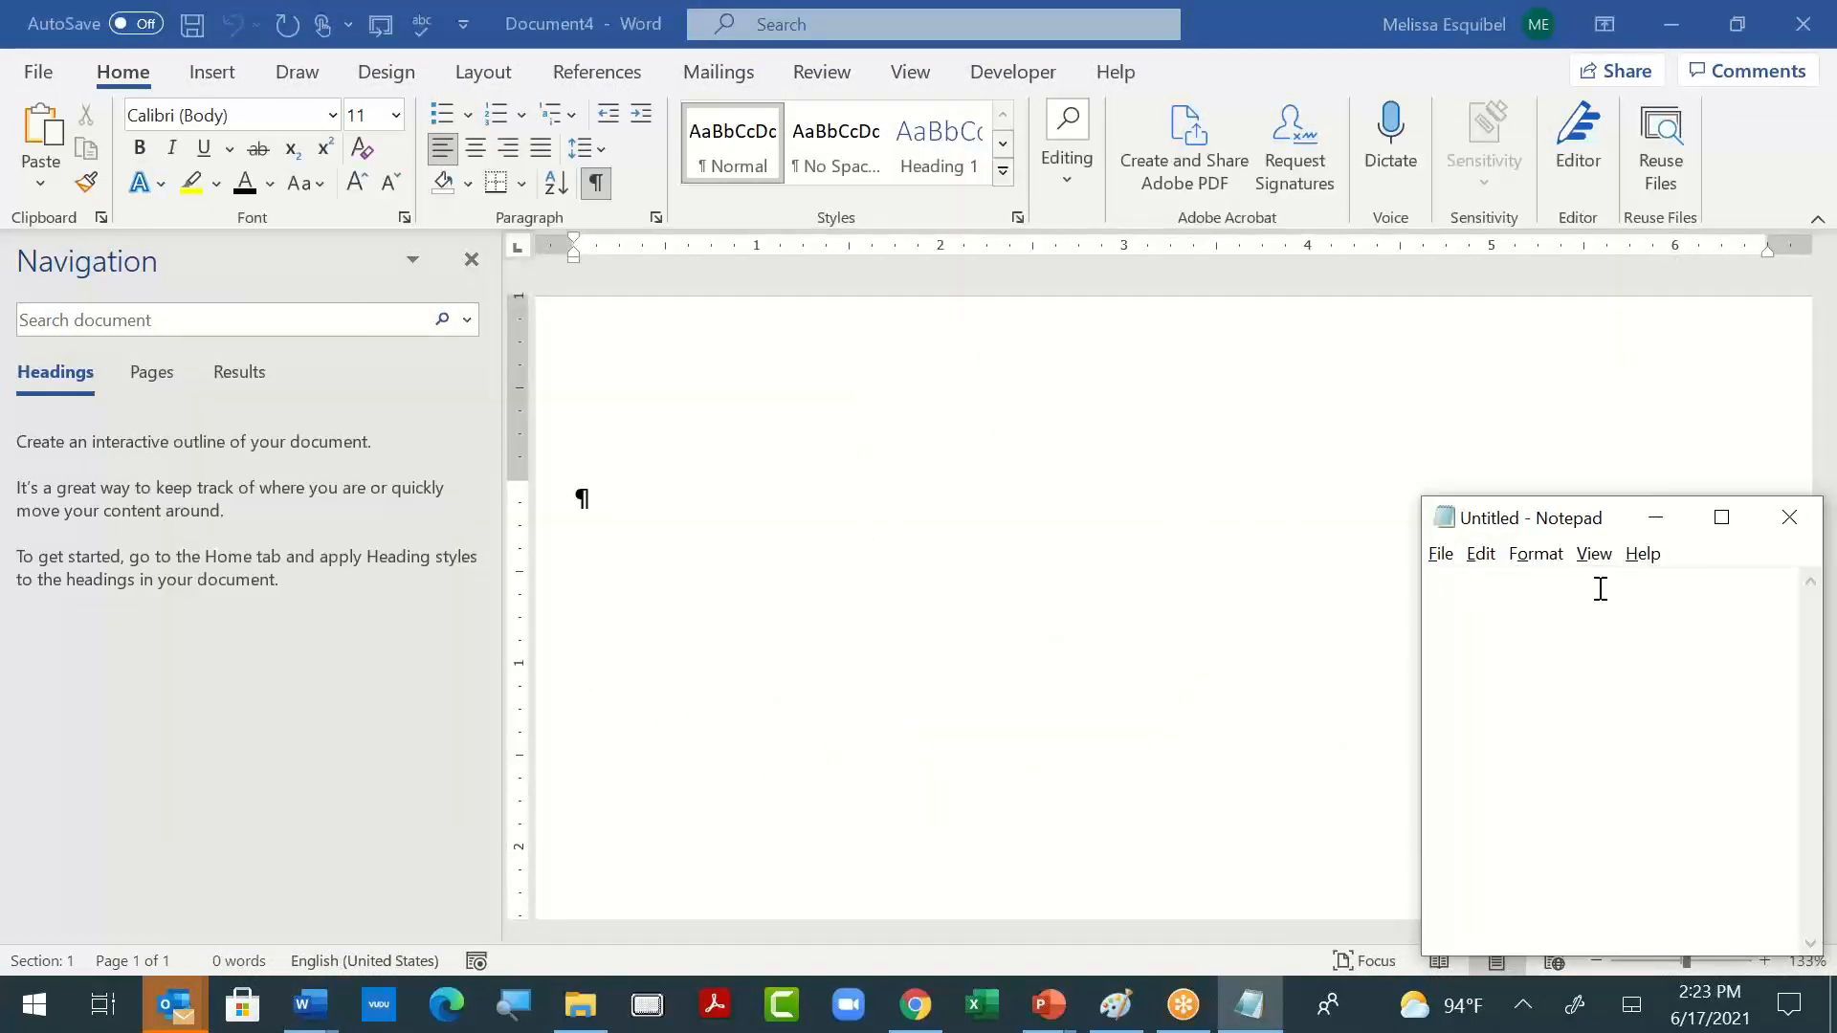
key(alt+Tab)
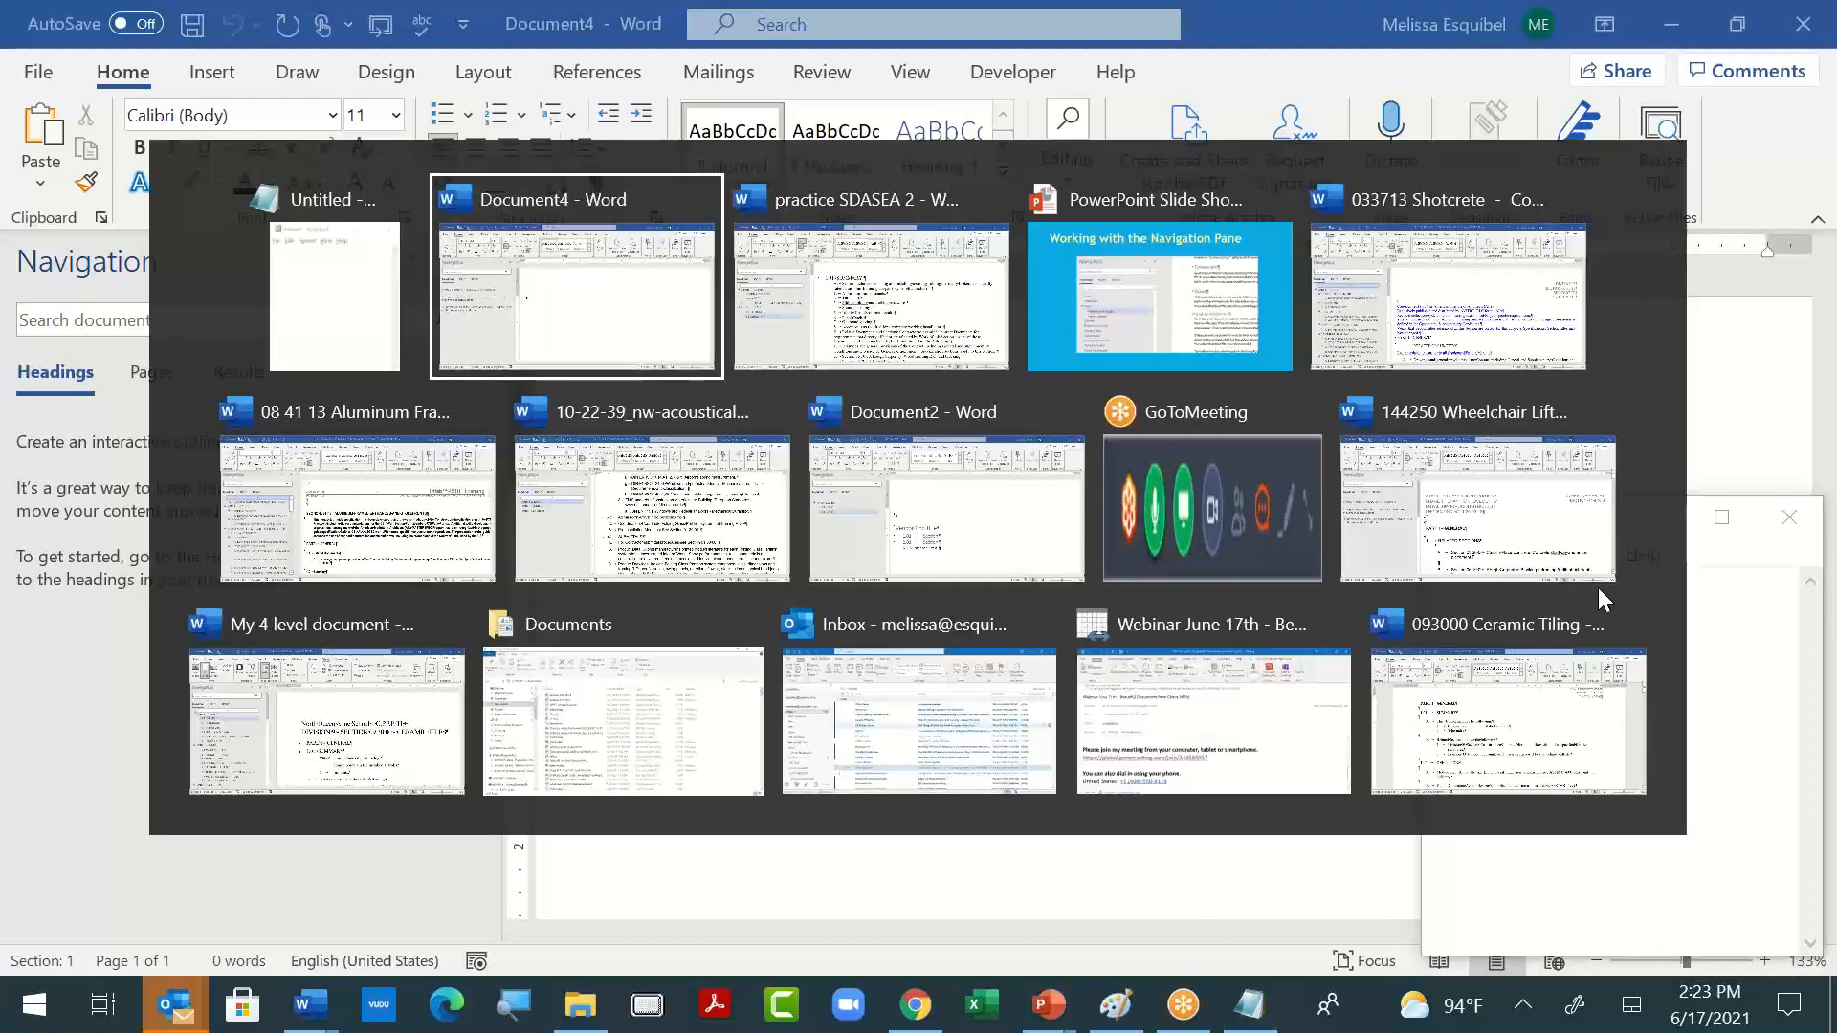
key(alt+Tab)
key(alt+shift+Tab)
key(alt+shift+Tab)
text(S)
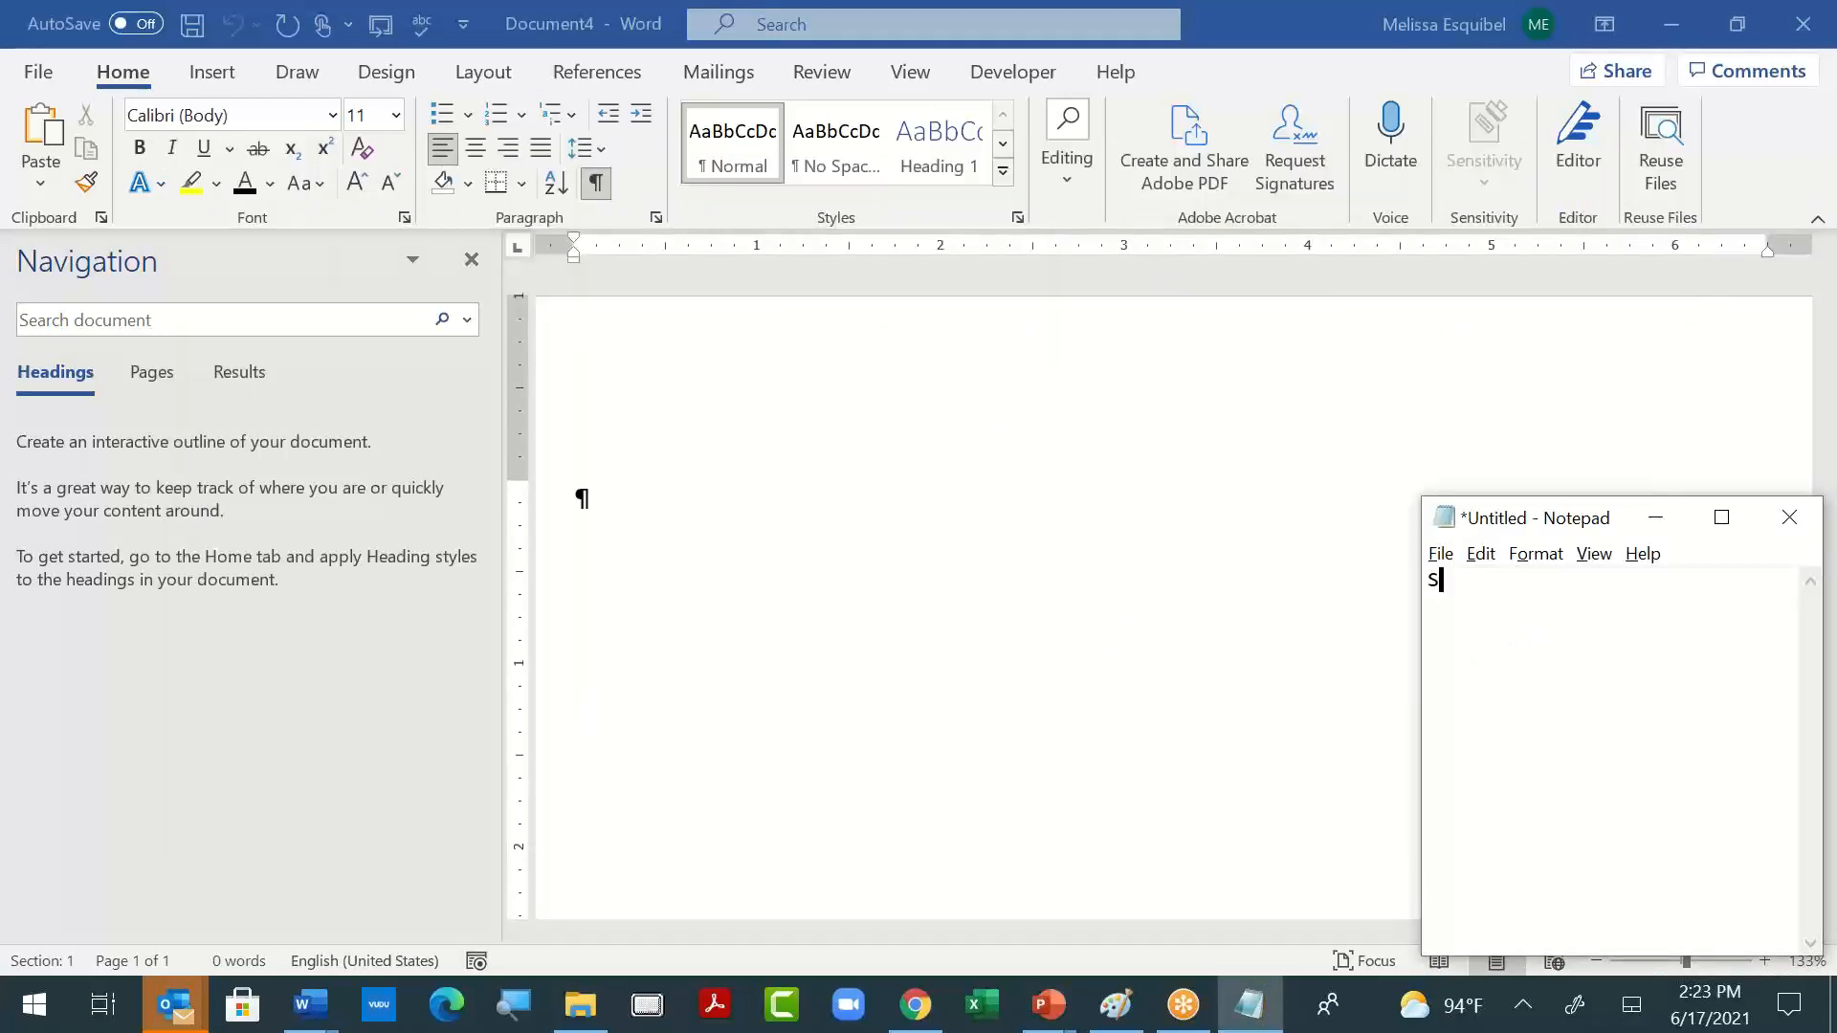
text(tyles should come with you)
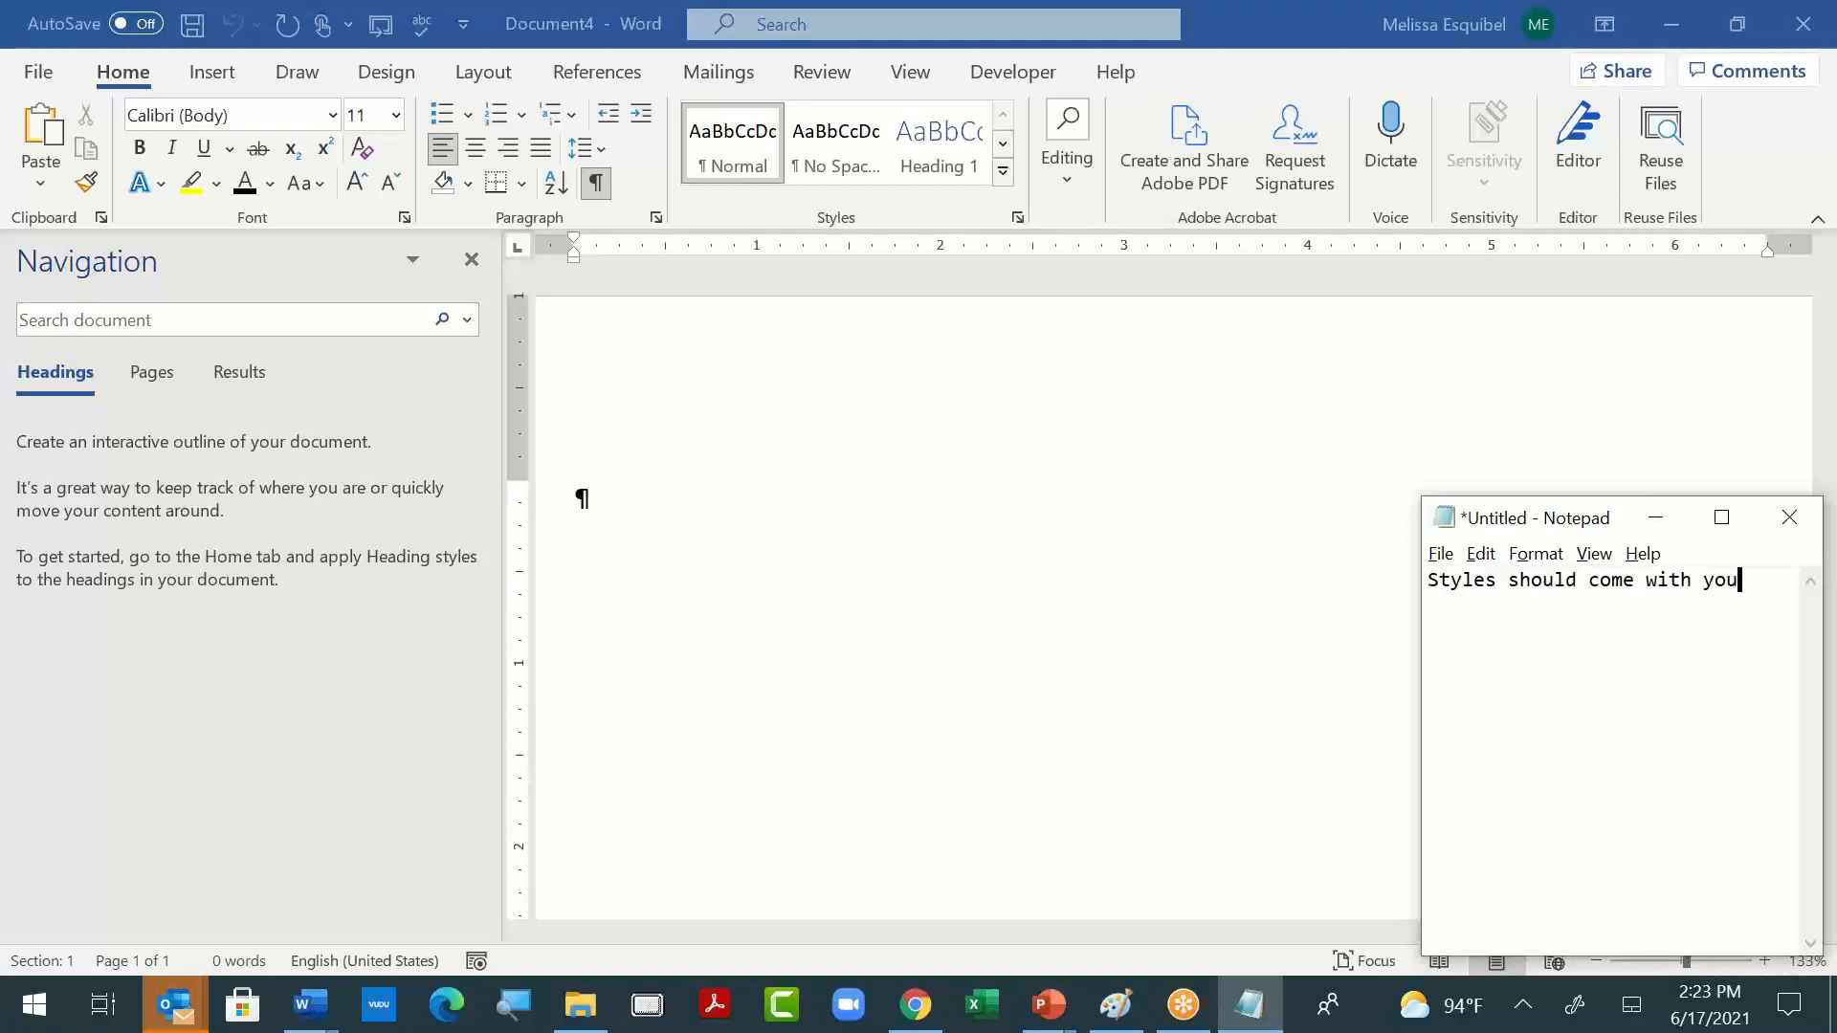
- Add the reminder lines "Numbering" and "Deleting unused styles" below the first note
key(Return)
text(Numbering)
key(Return)
text(Deleting )
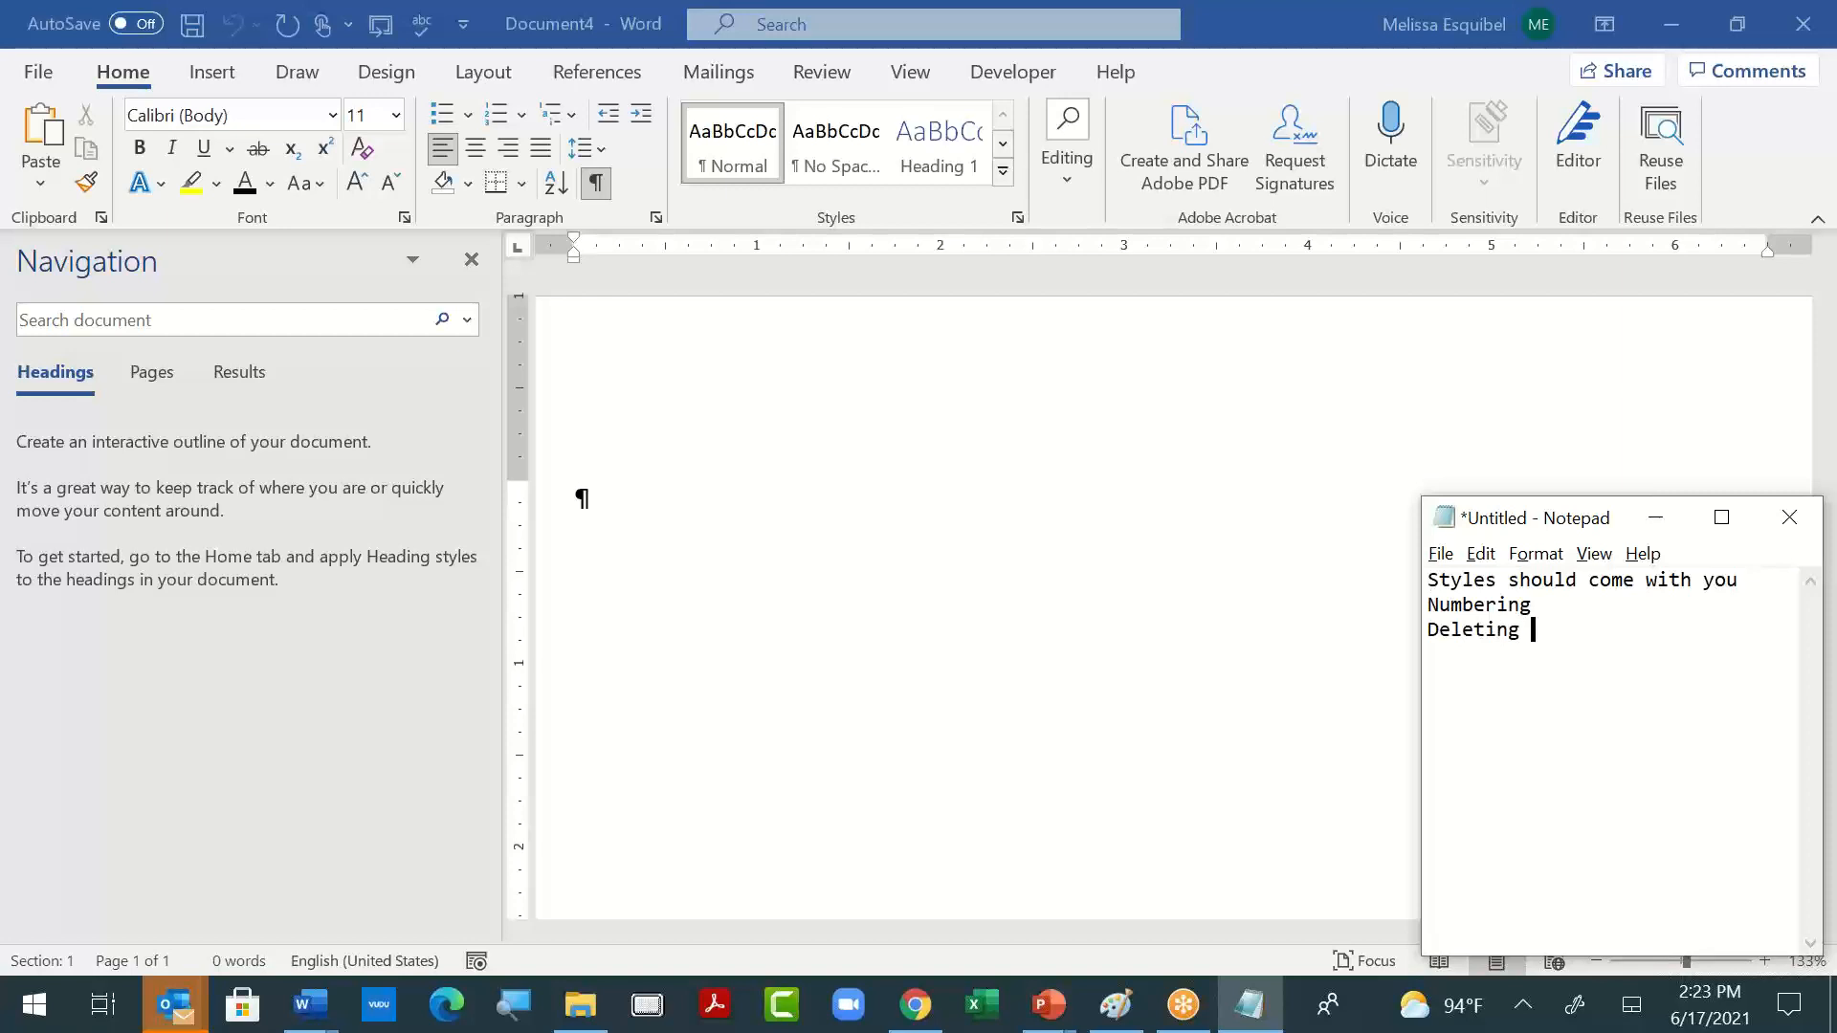
text(unused styels)
key(alt)
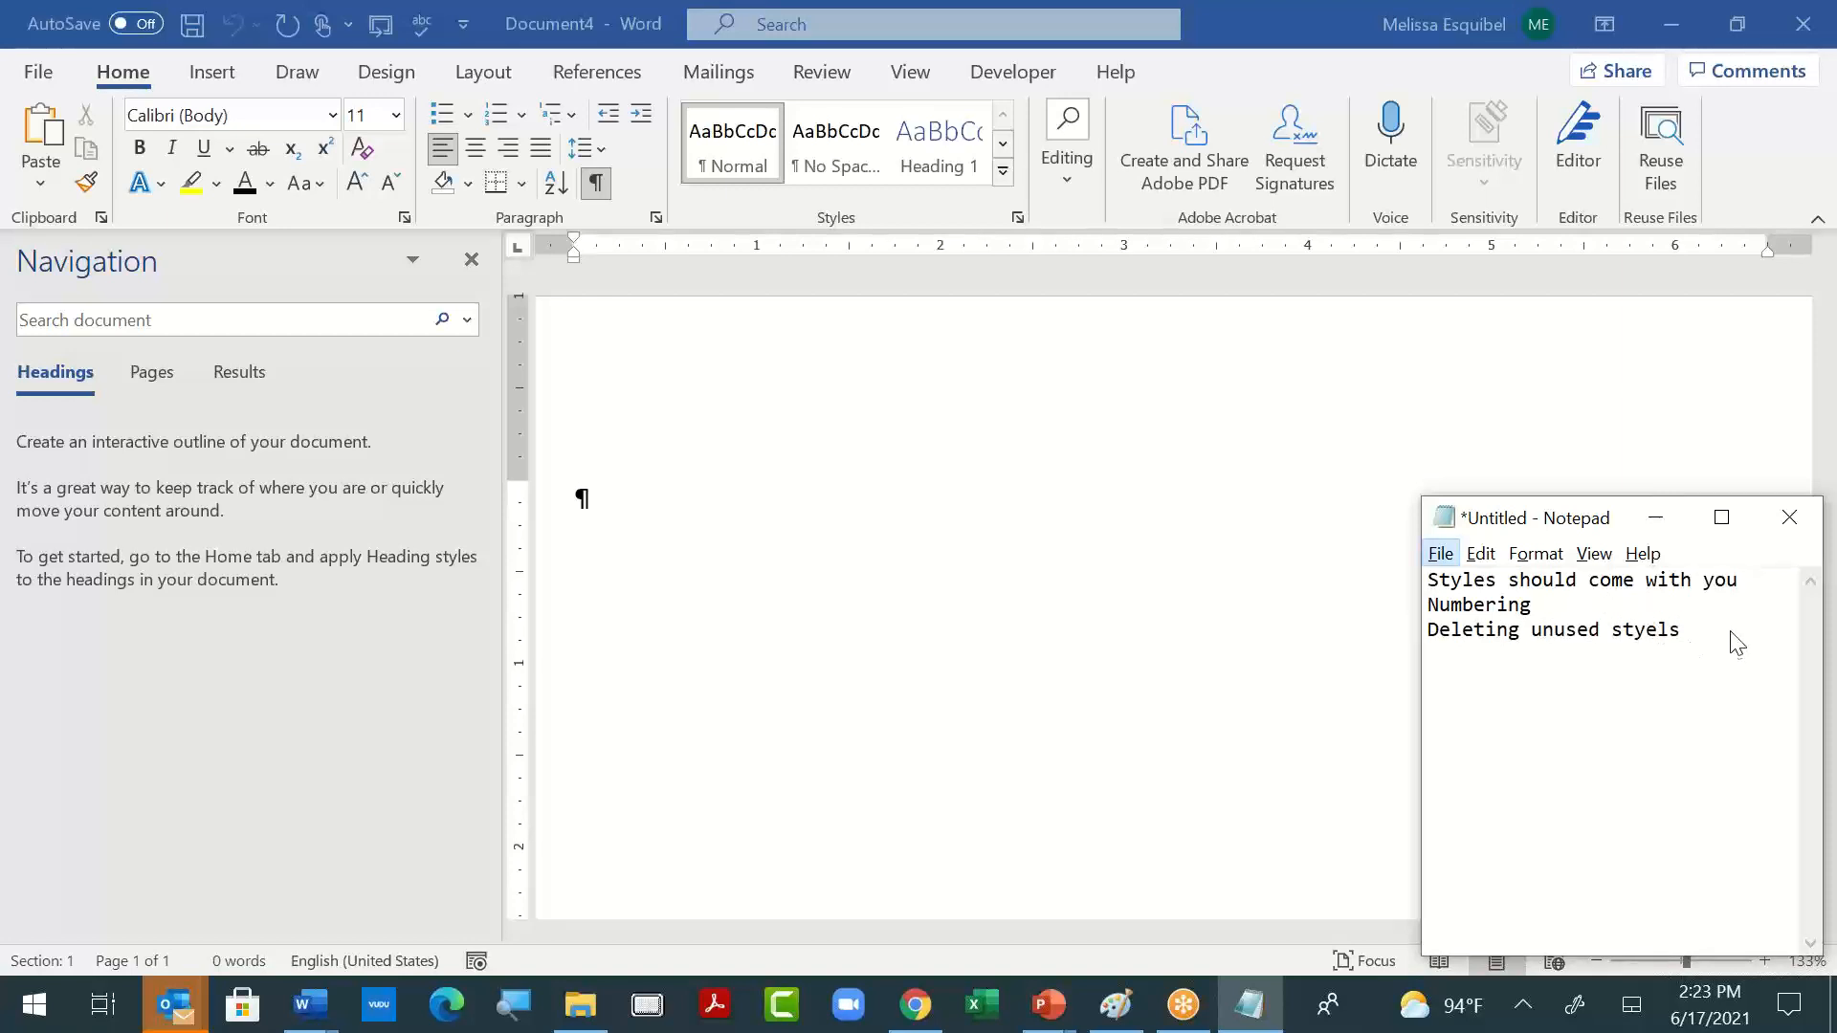
key(alt)
click(1697, 617)
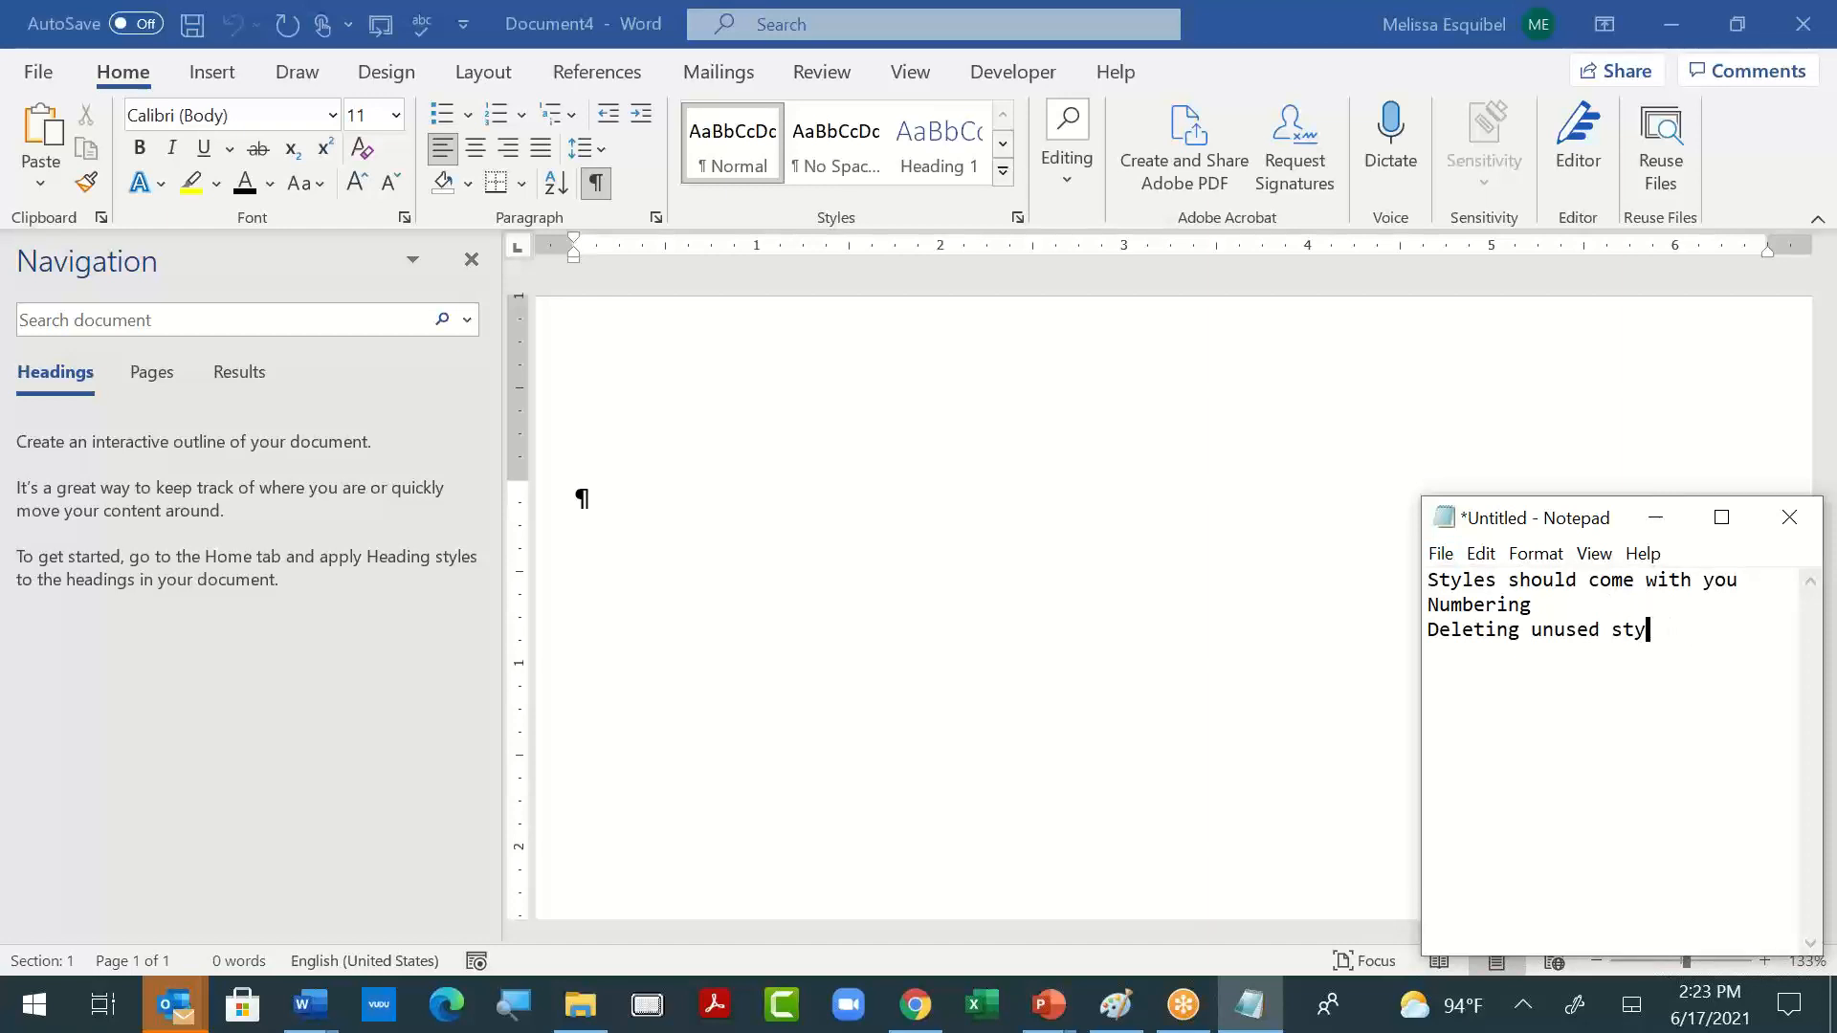
text(les)
- Return to the practice document in Word and turn on limiting formatting to a selection of styles in Restrict Editing
click(1135, 603)
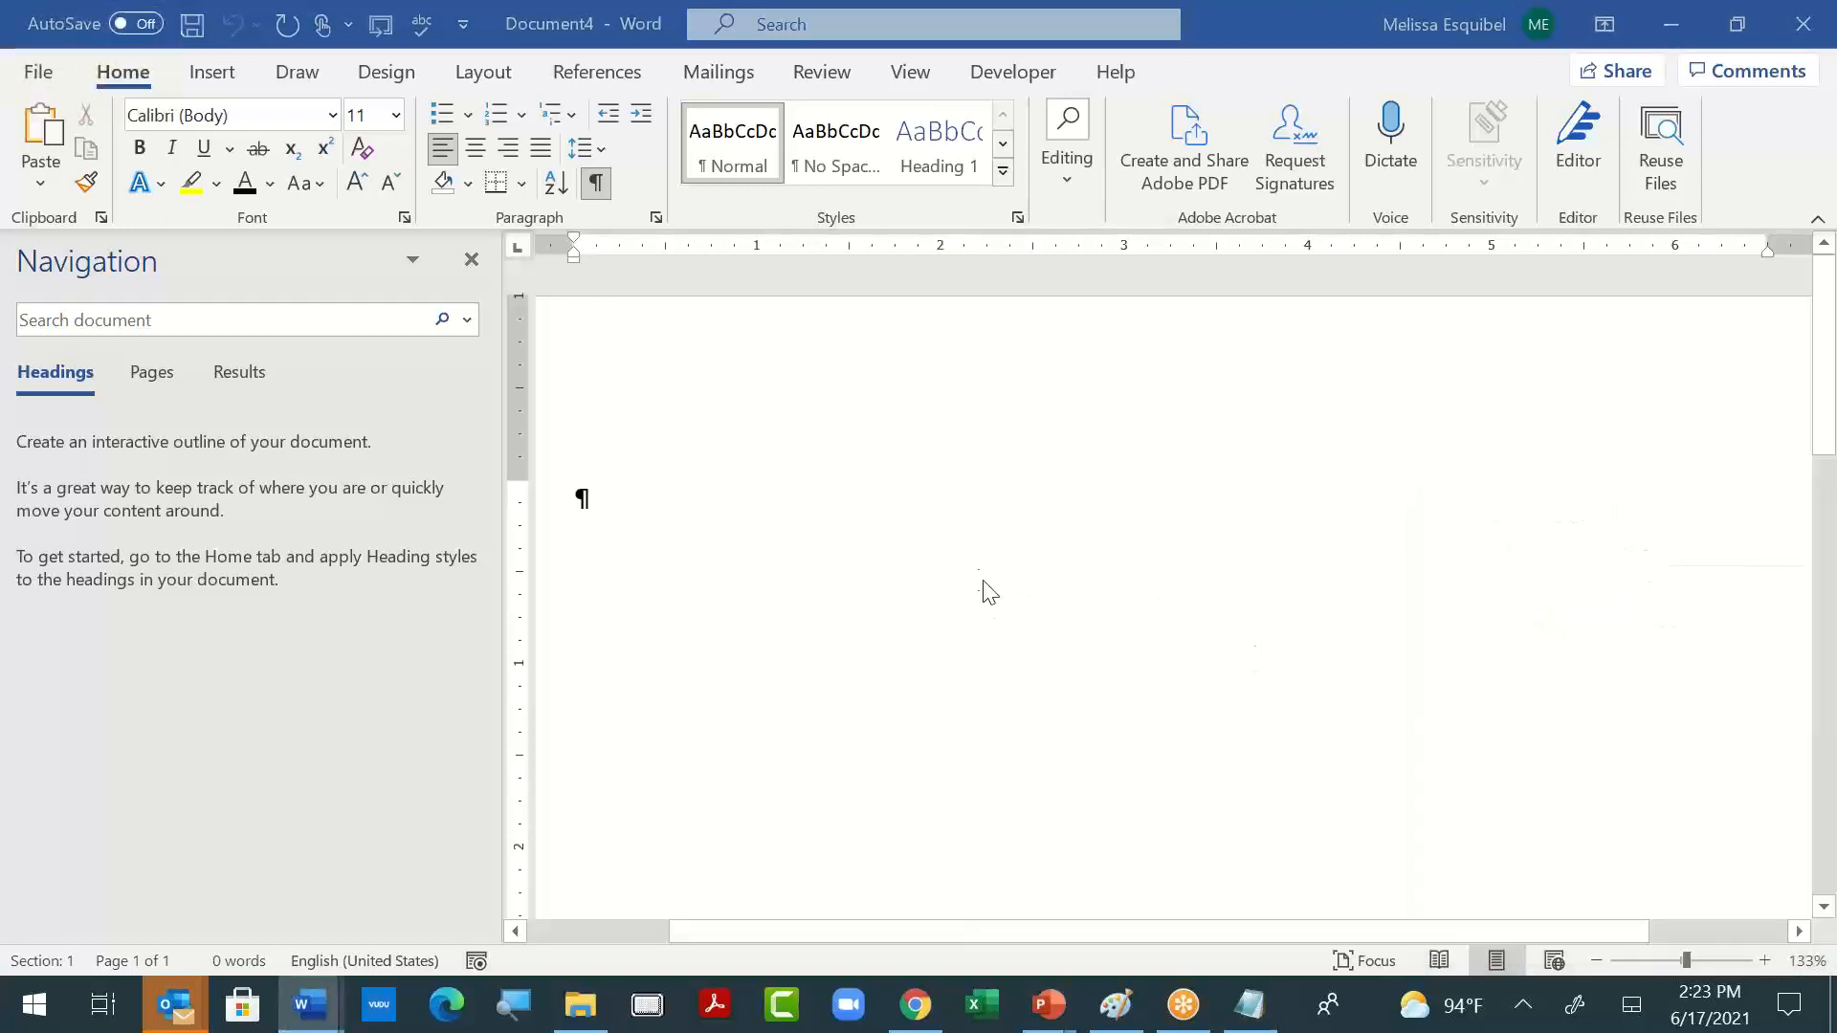
key(alt+Tab)
key(alt+Tab)
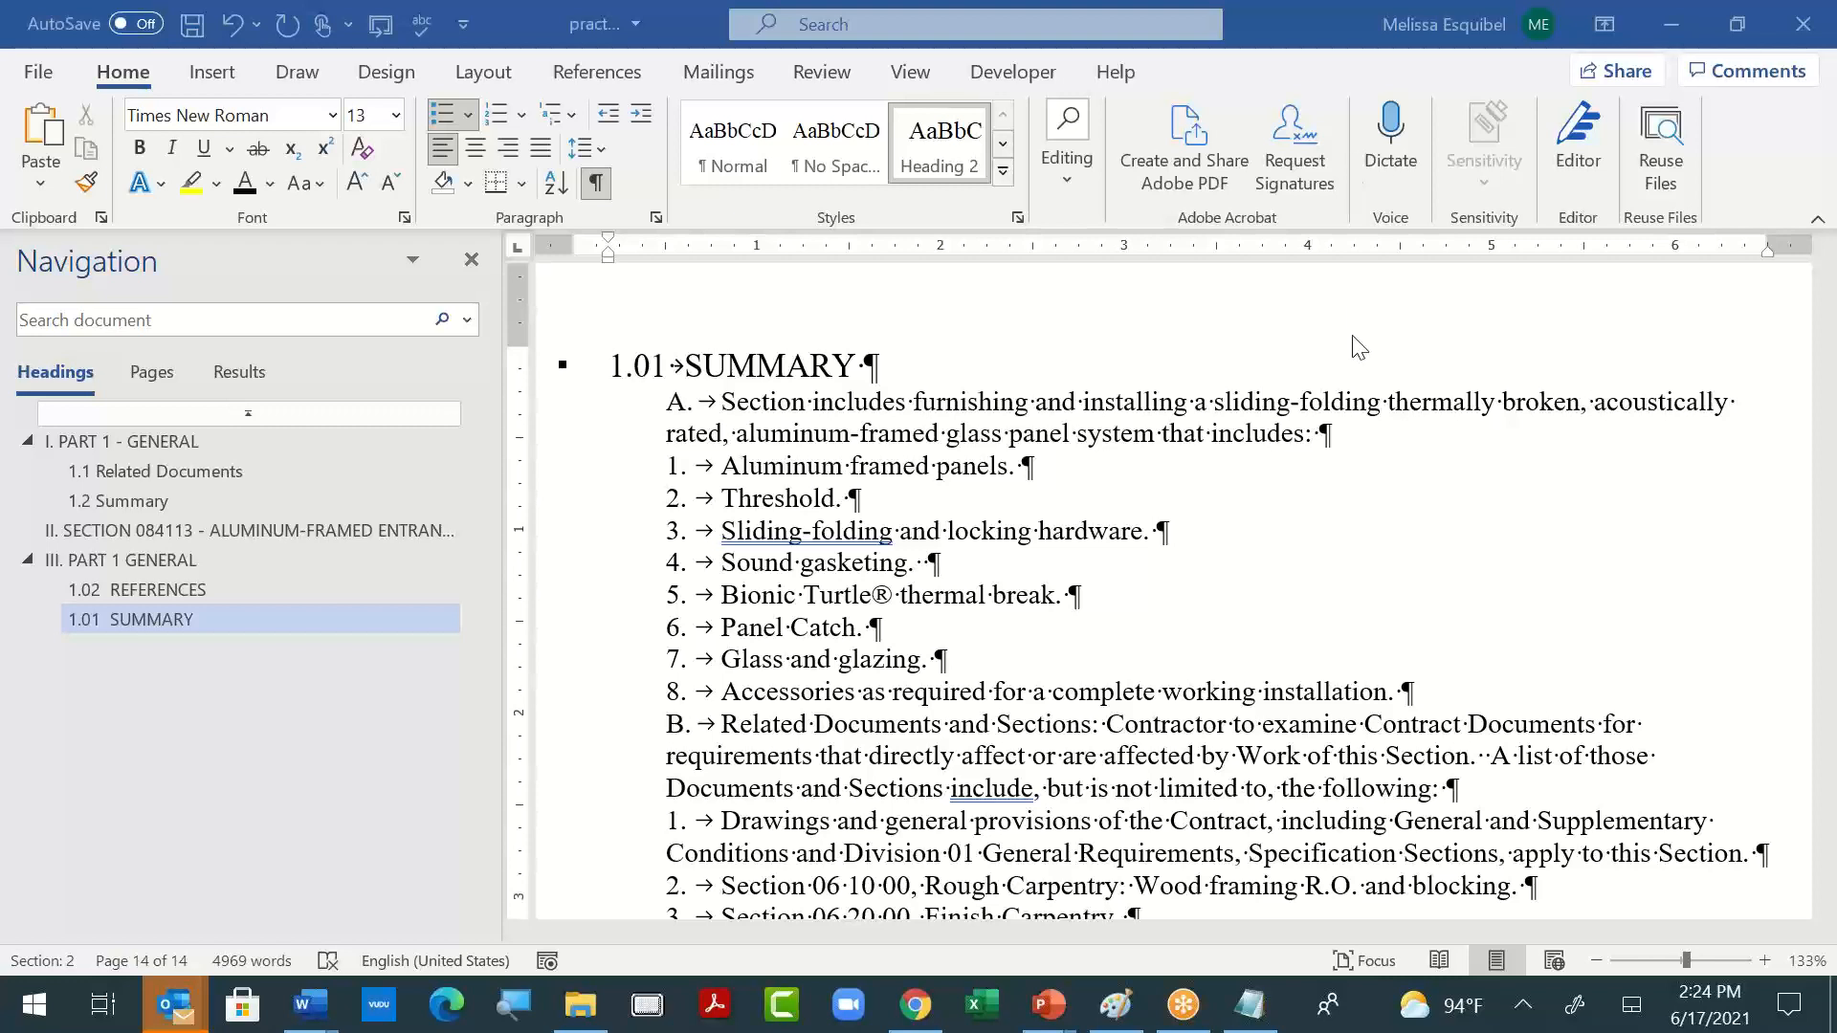
click(864, 617)
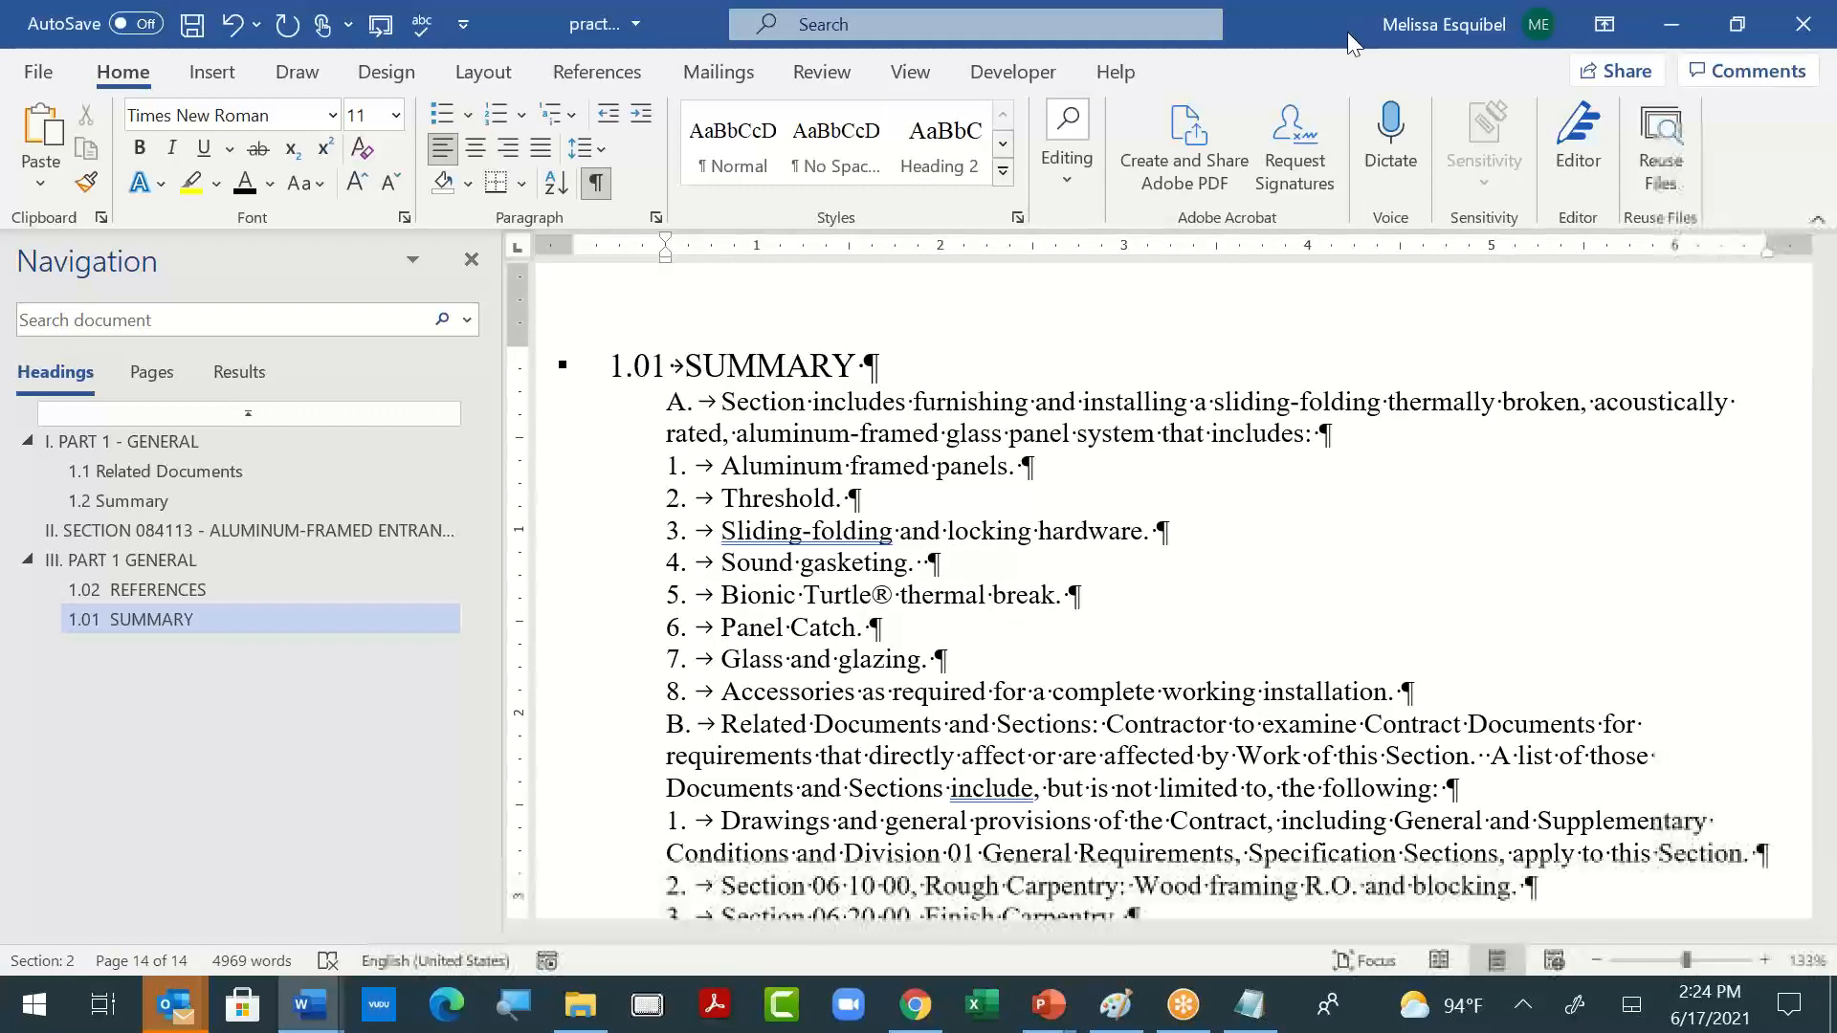
click(821, 72)
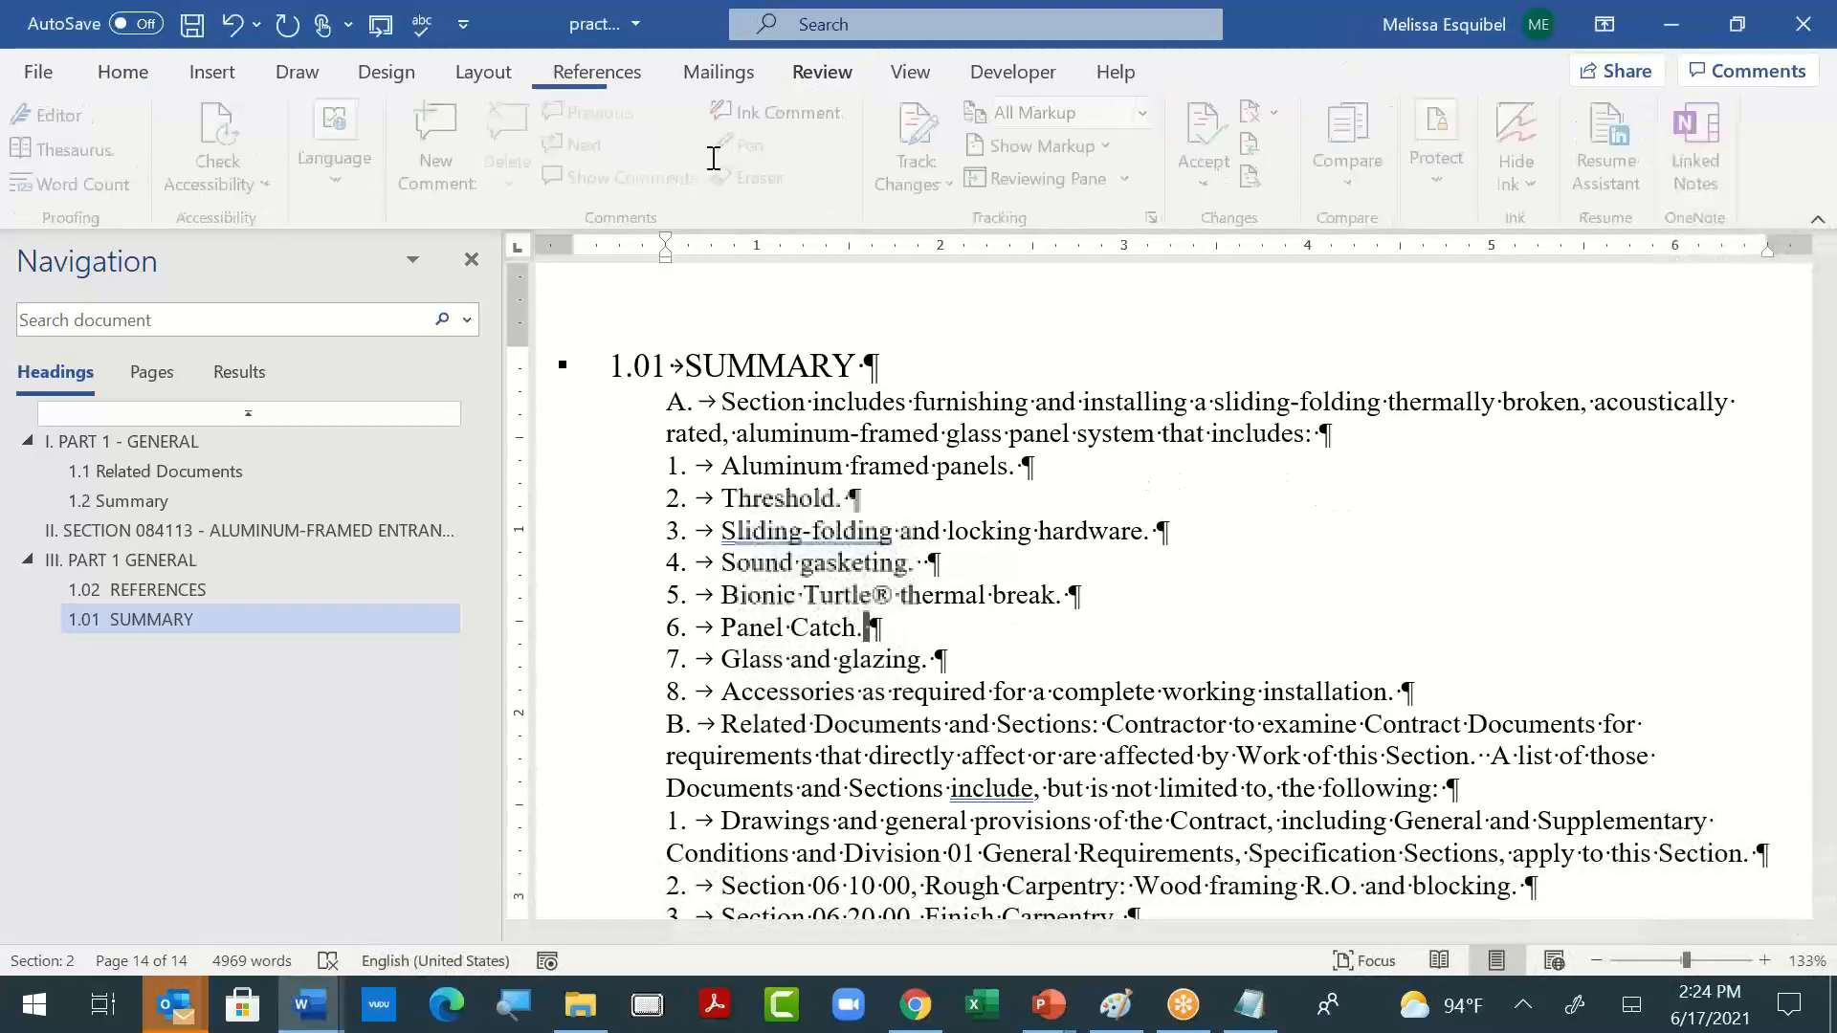
click(1447, 174)
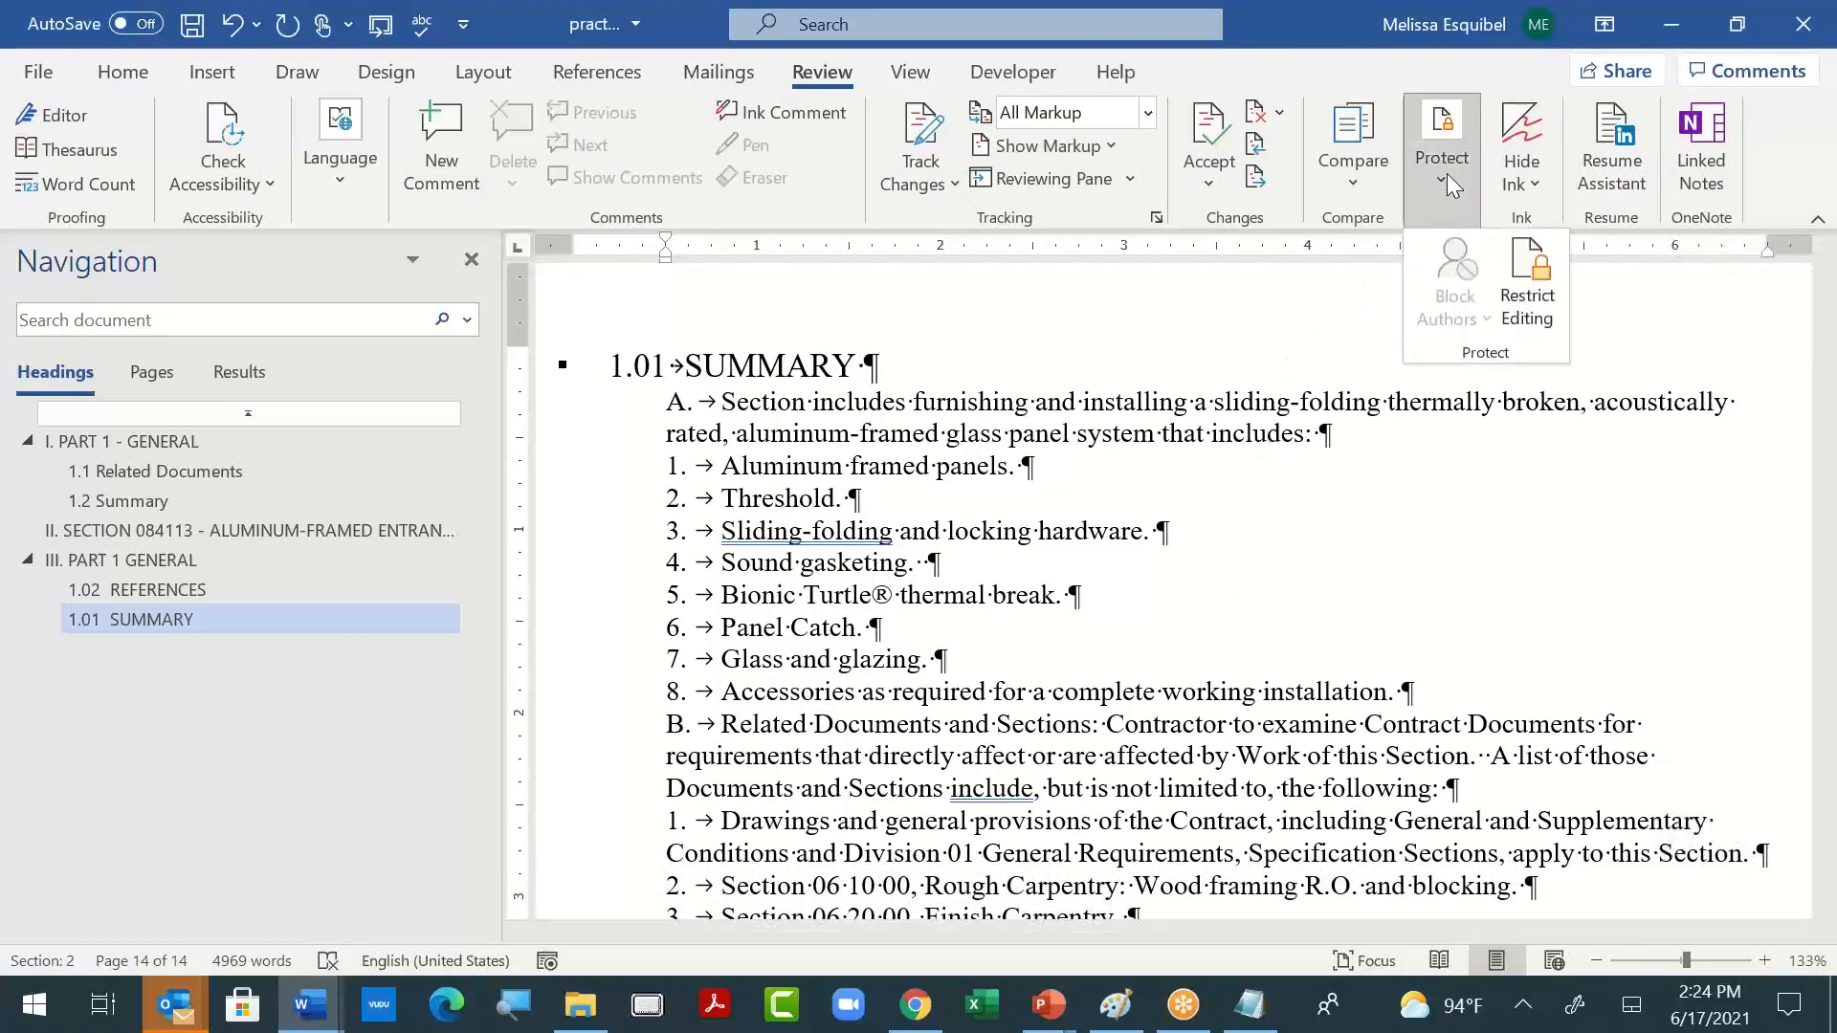
click(1531, 282)
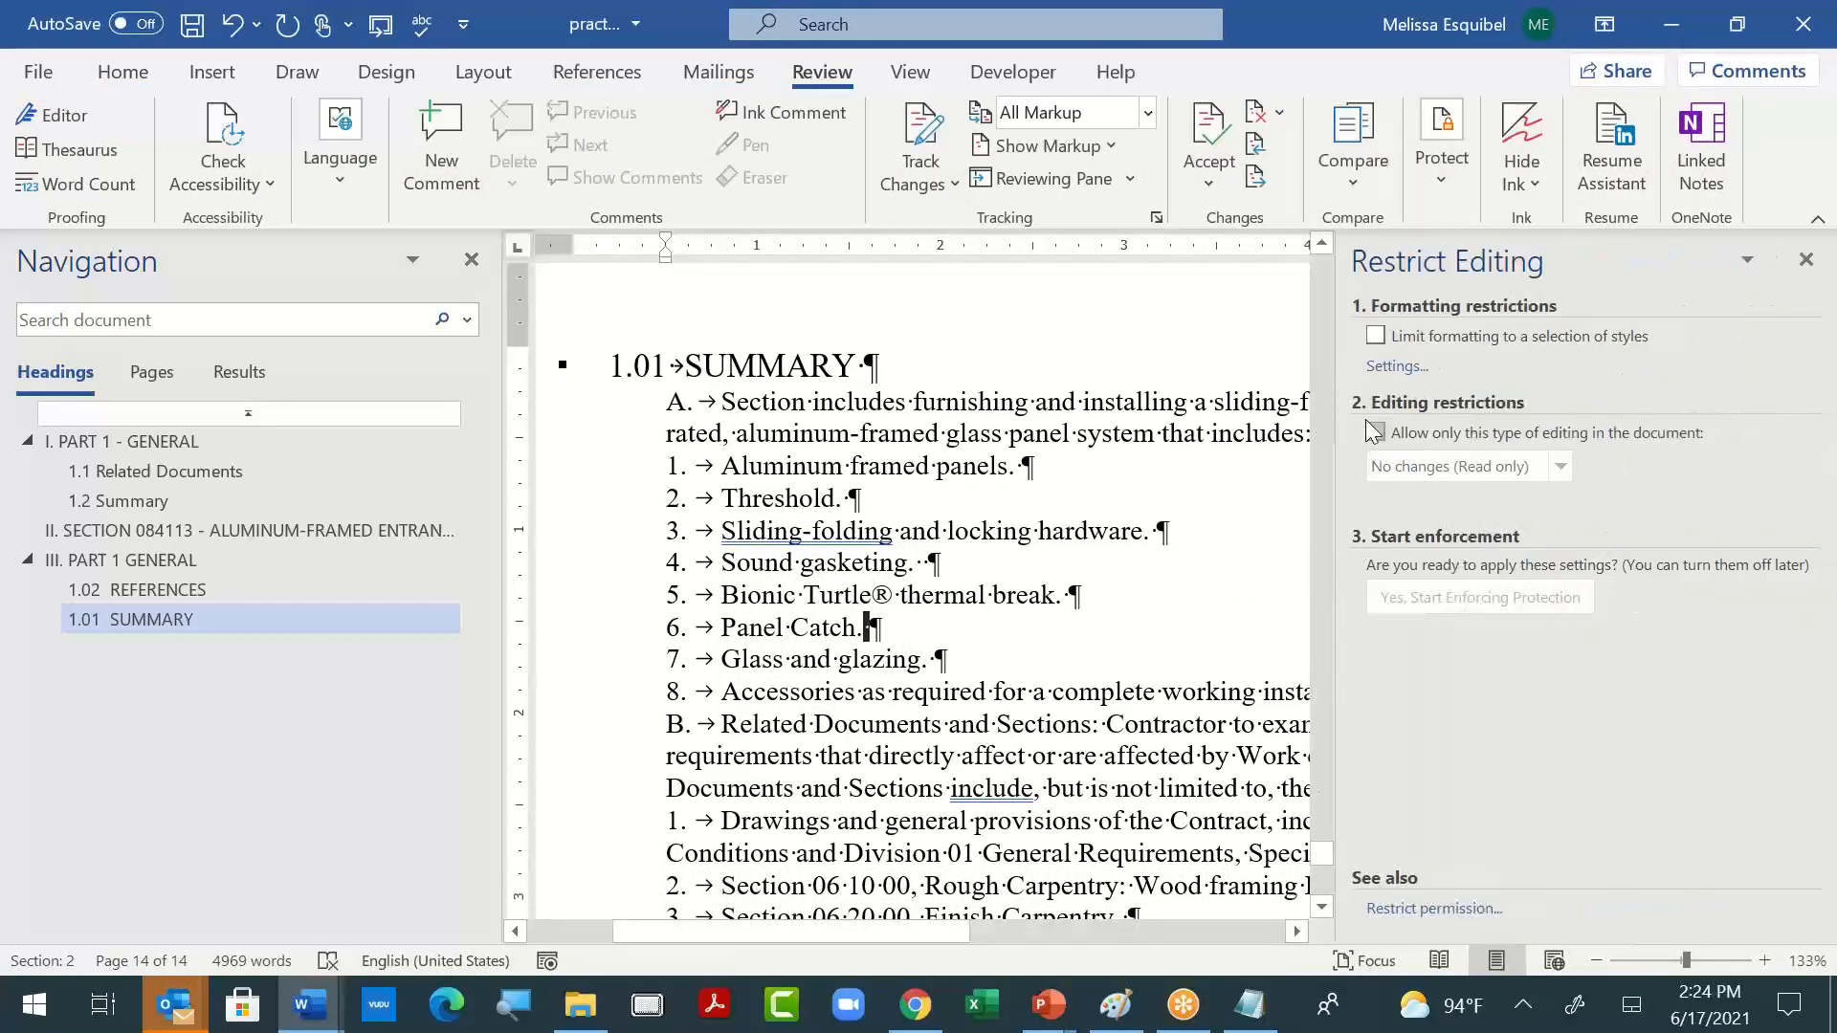
click(1374, 335)
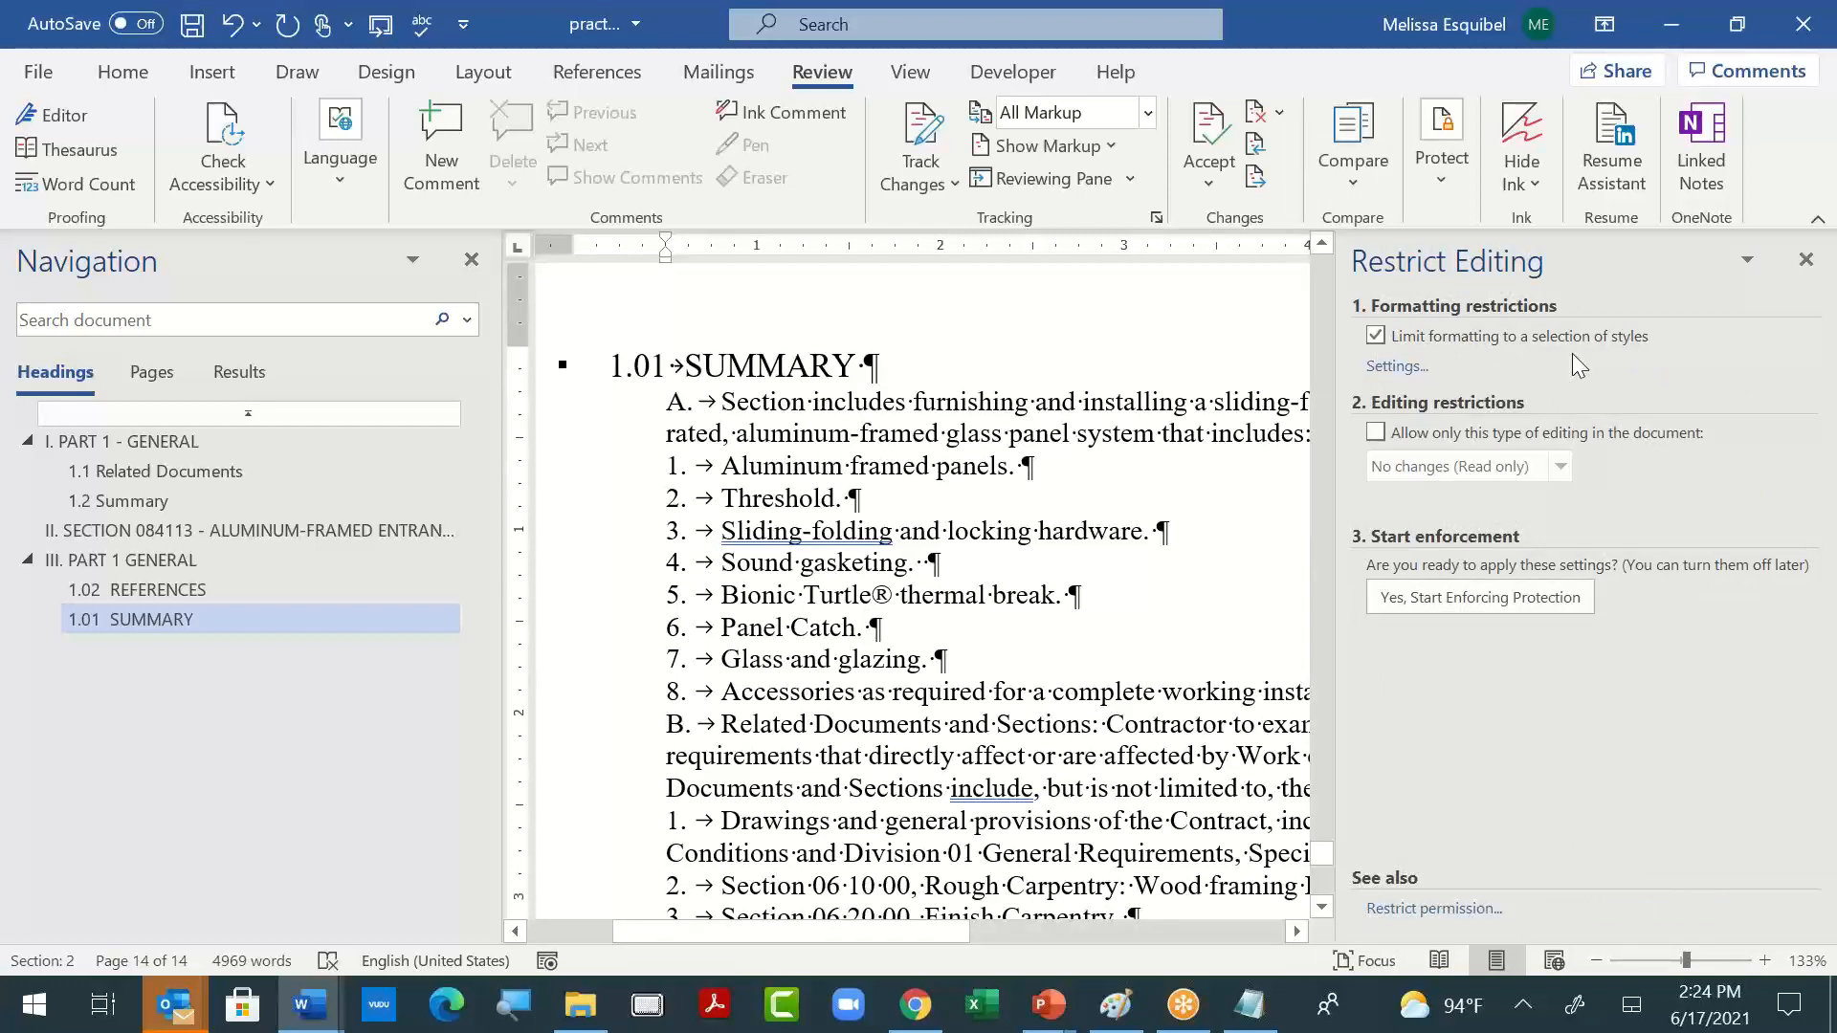
- Restrict the allowed styles to the recommended minimum and remove formatting or styles that aren't allowed
click(1383, 371)
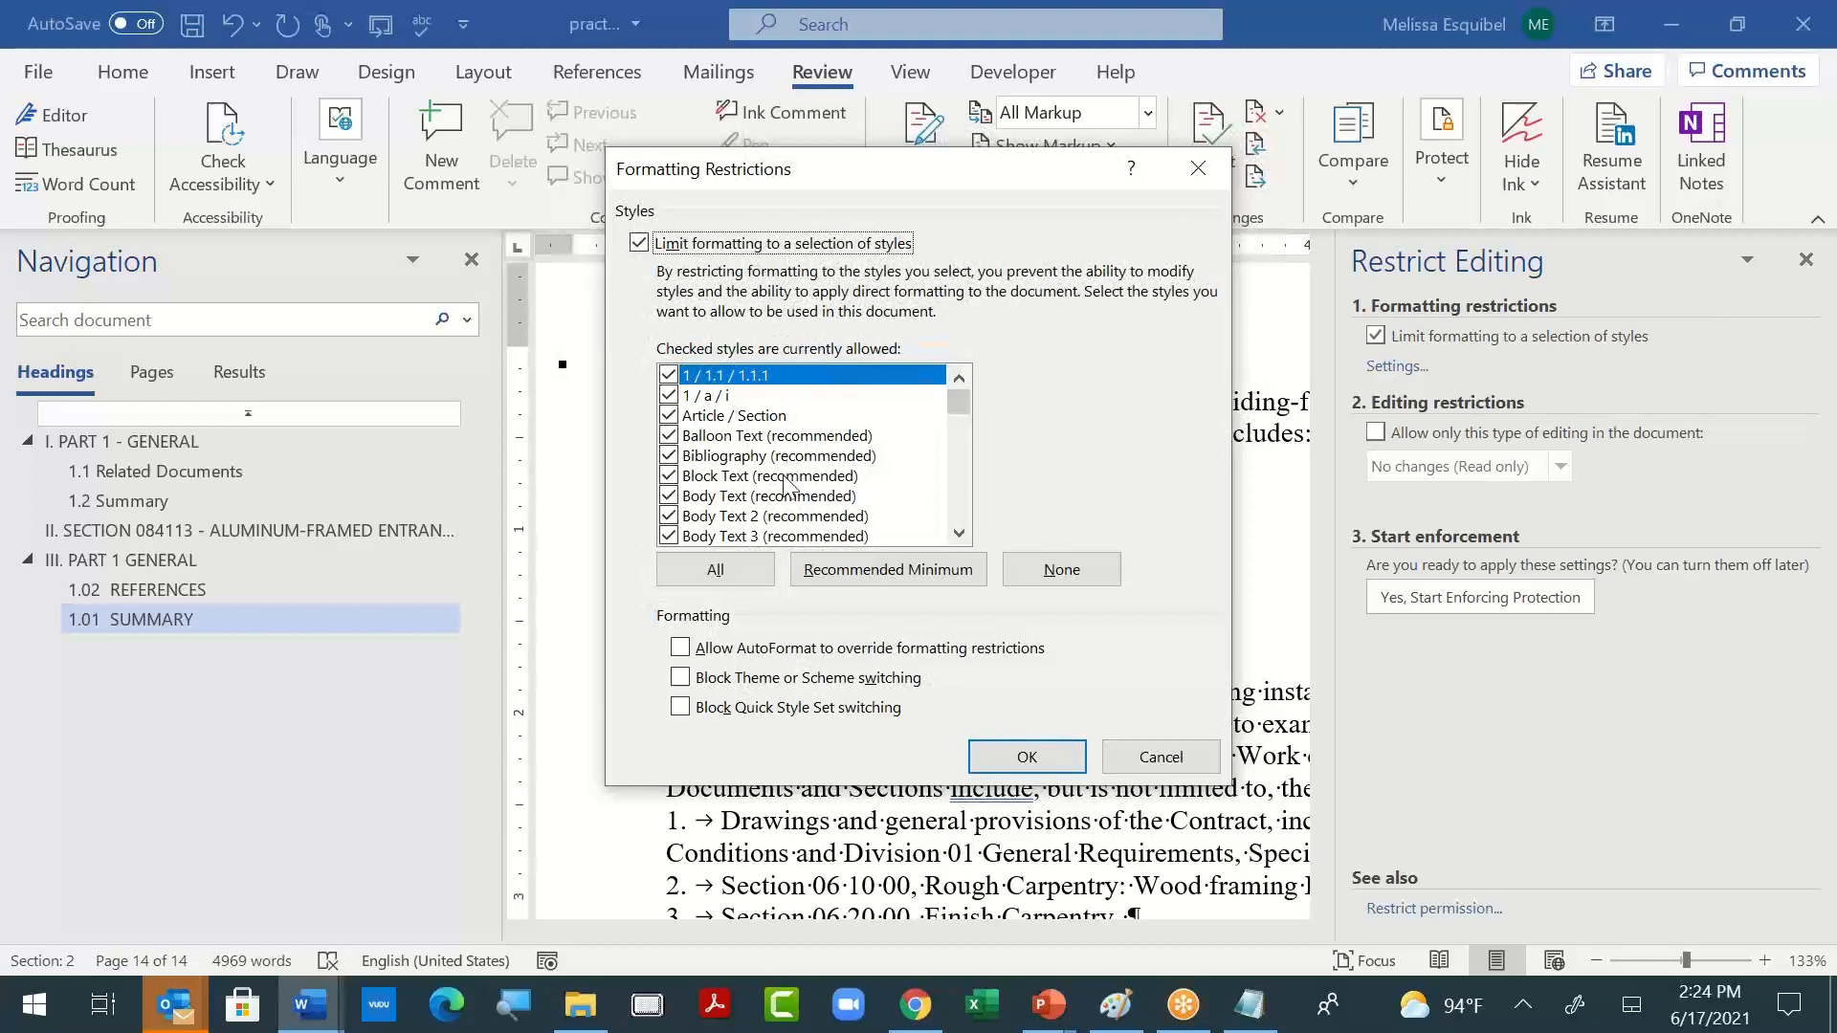
click(842, 570)
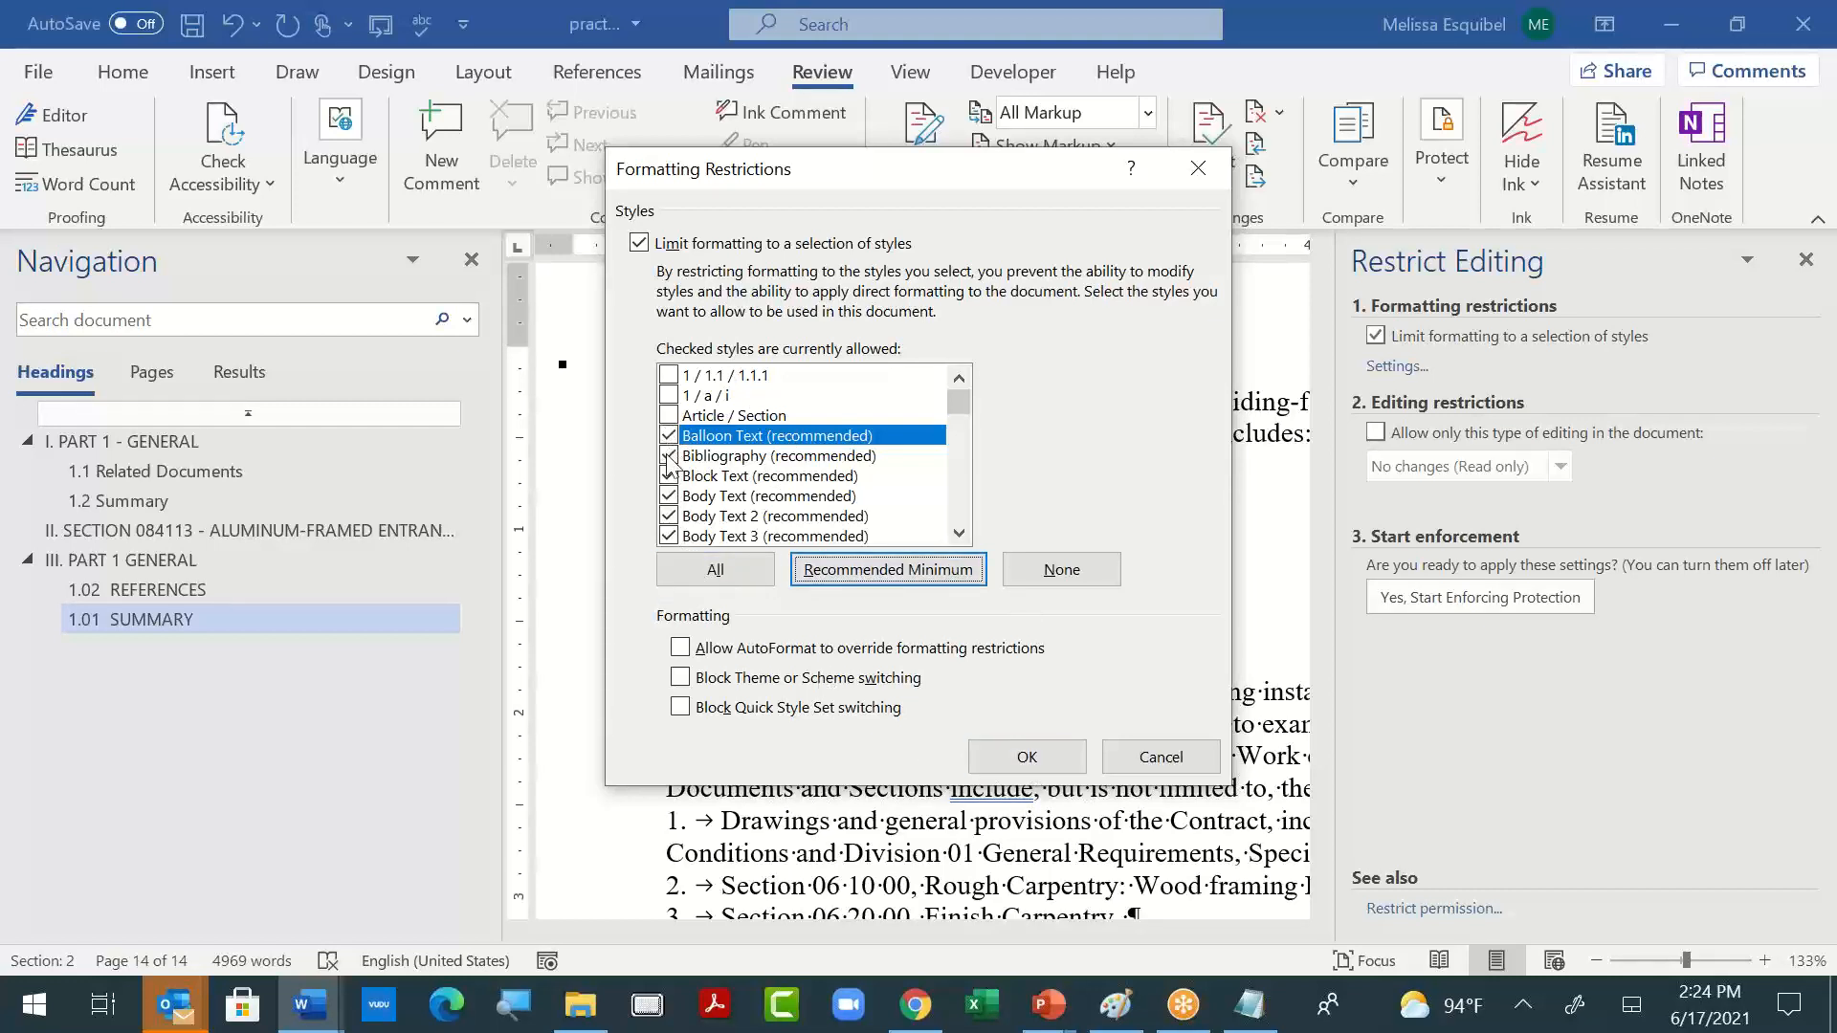
click(1031, 756)
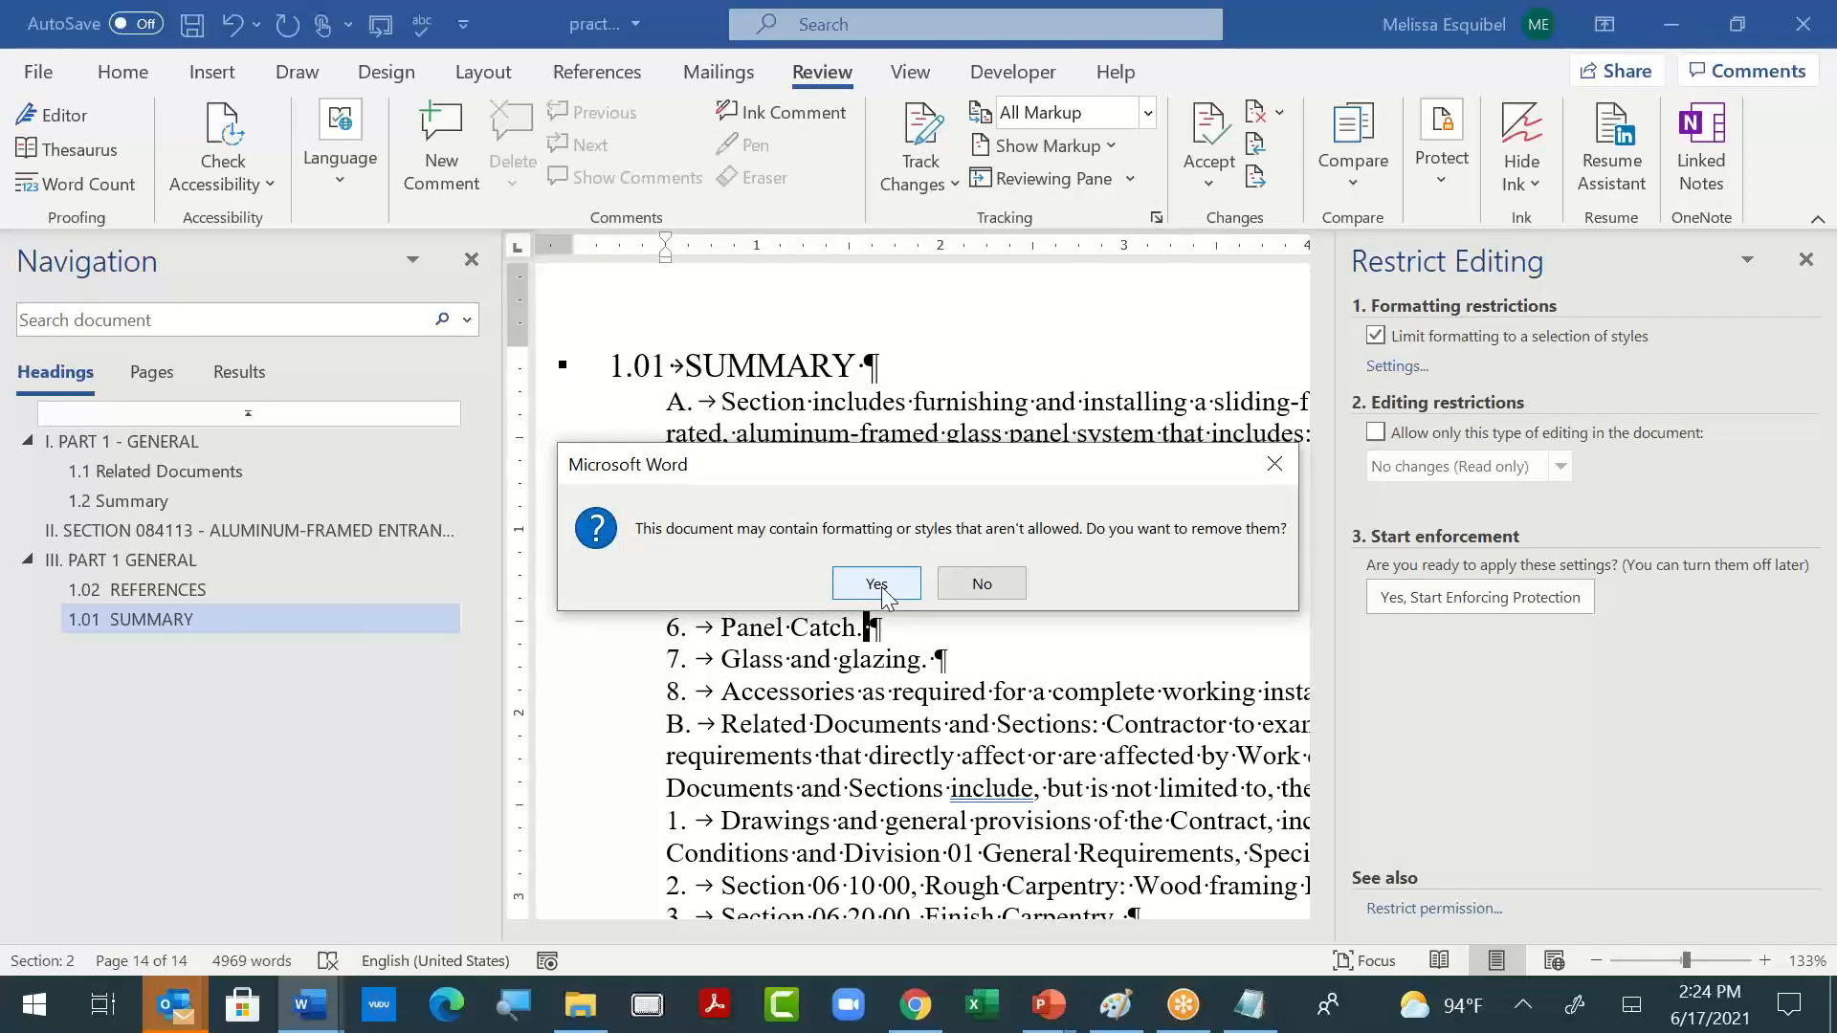
click(882, 595)
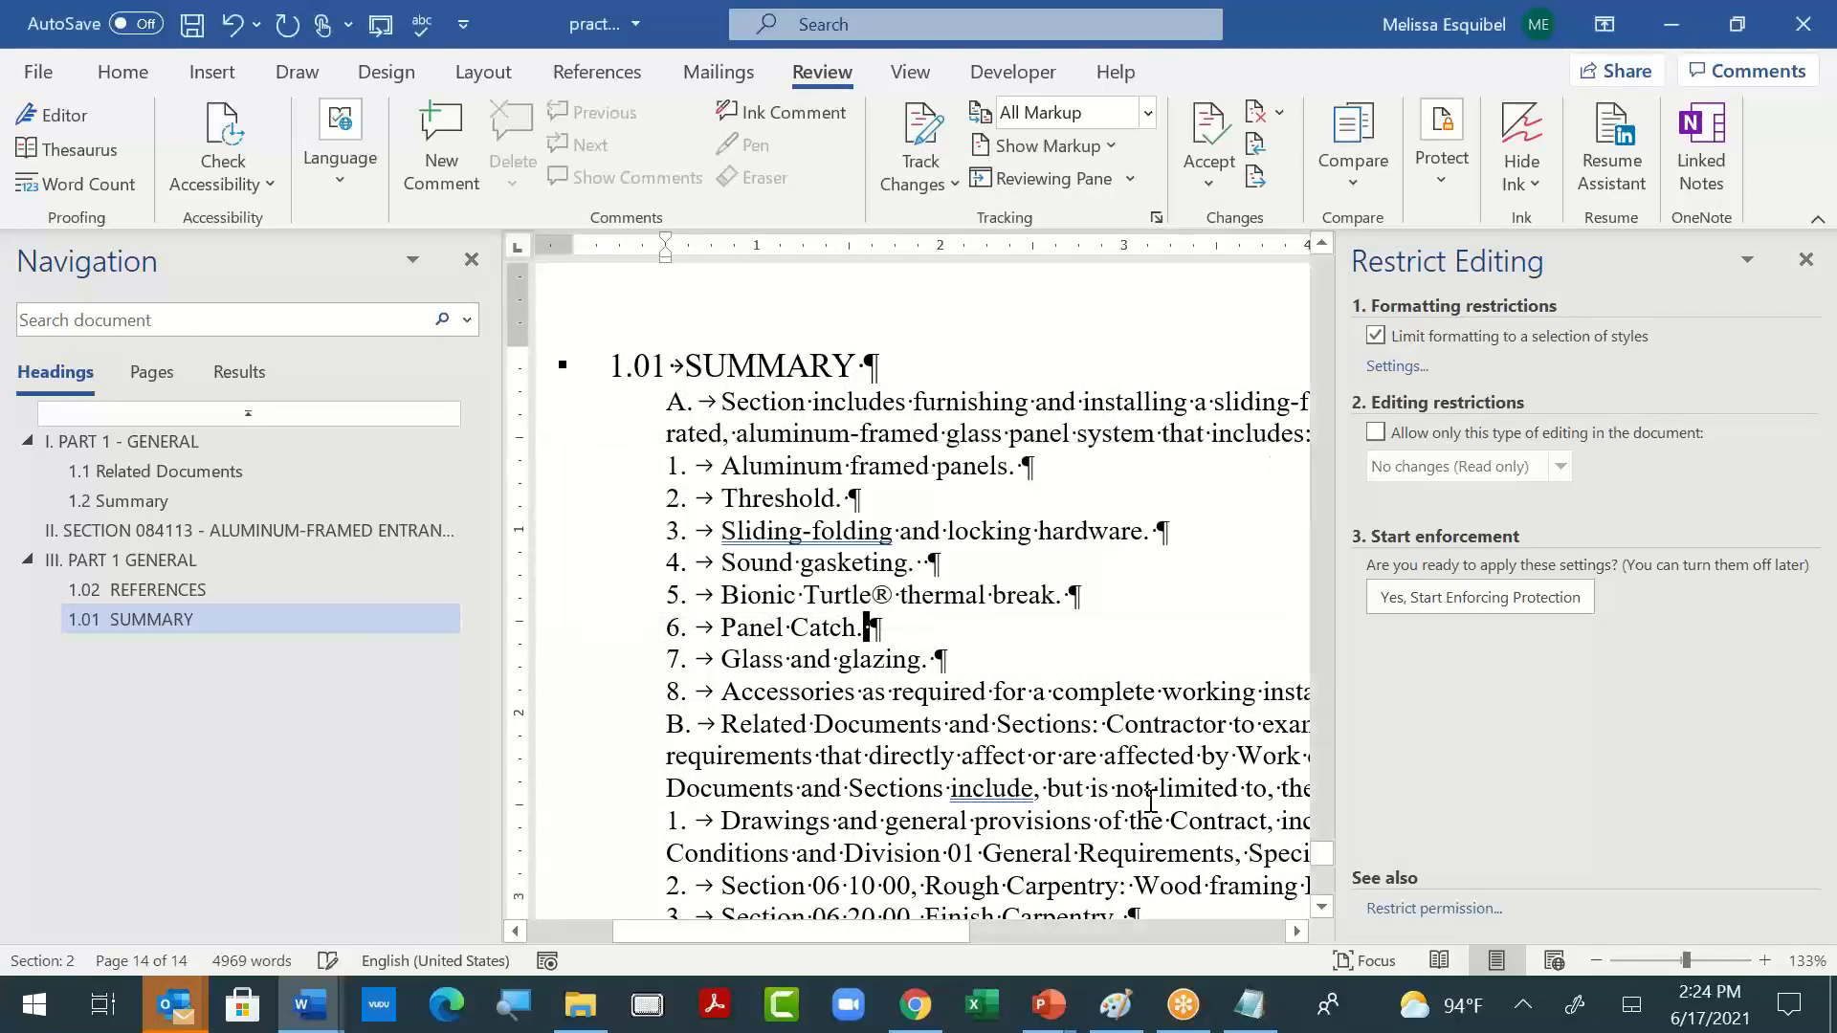
- Start enforcing the document protection without a password, and check which styles remain available in the style gallery
click(1479, 595)
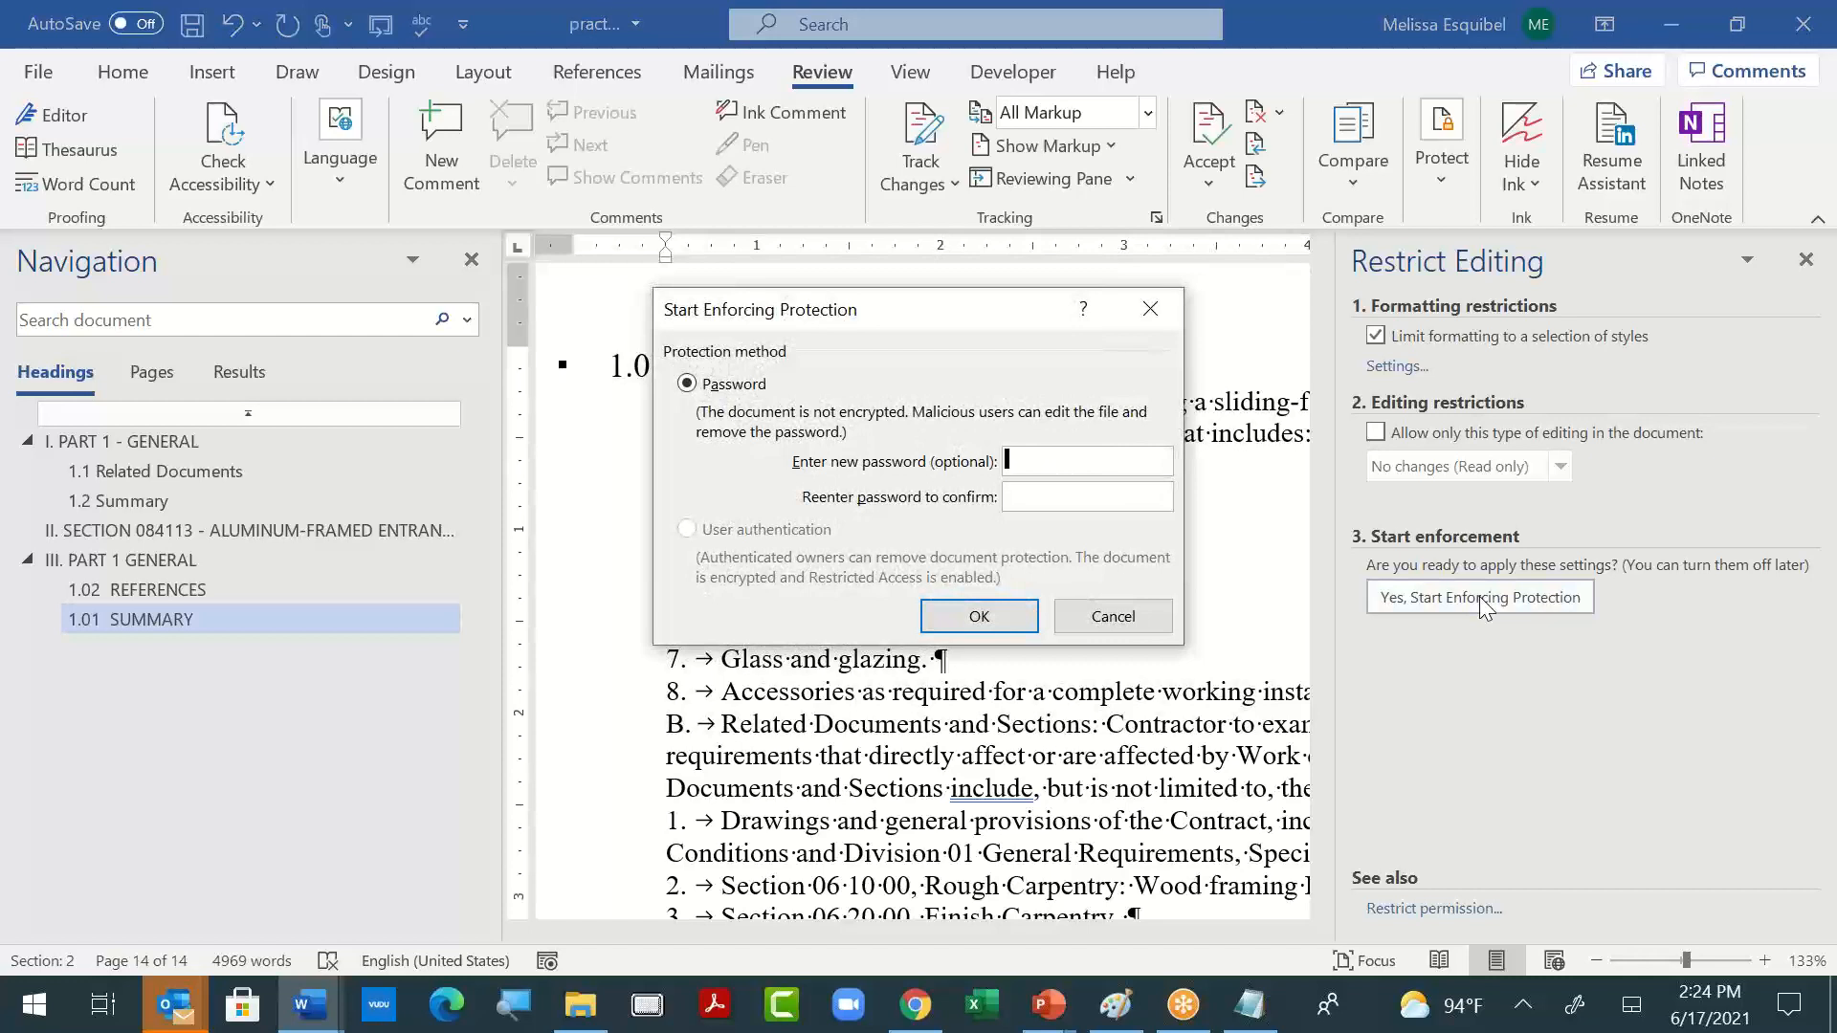
click(985, 619)
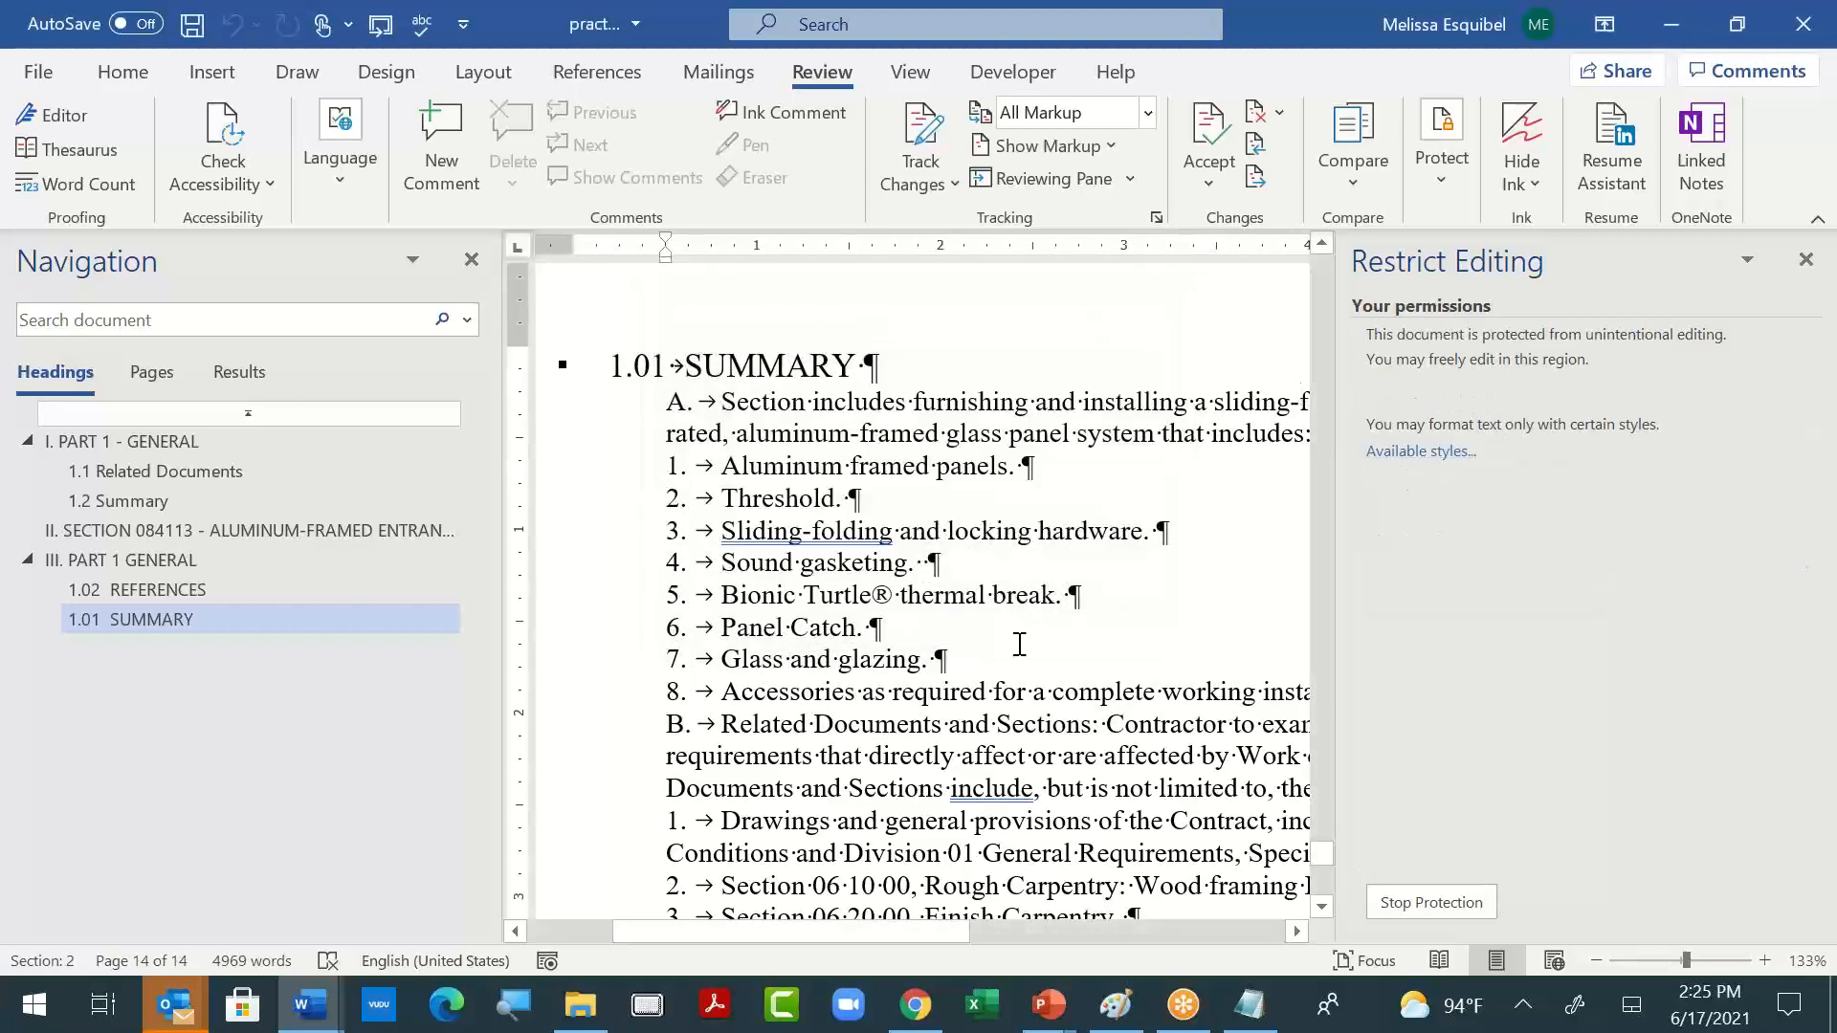
click(122, 72)
click(1002, 176)
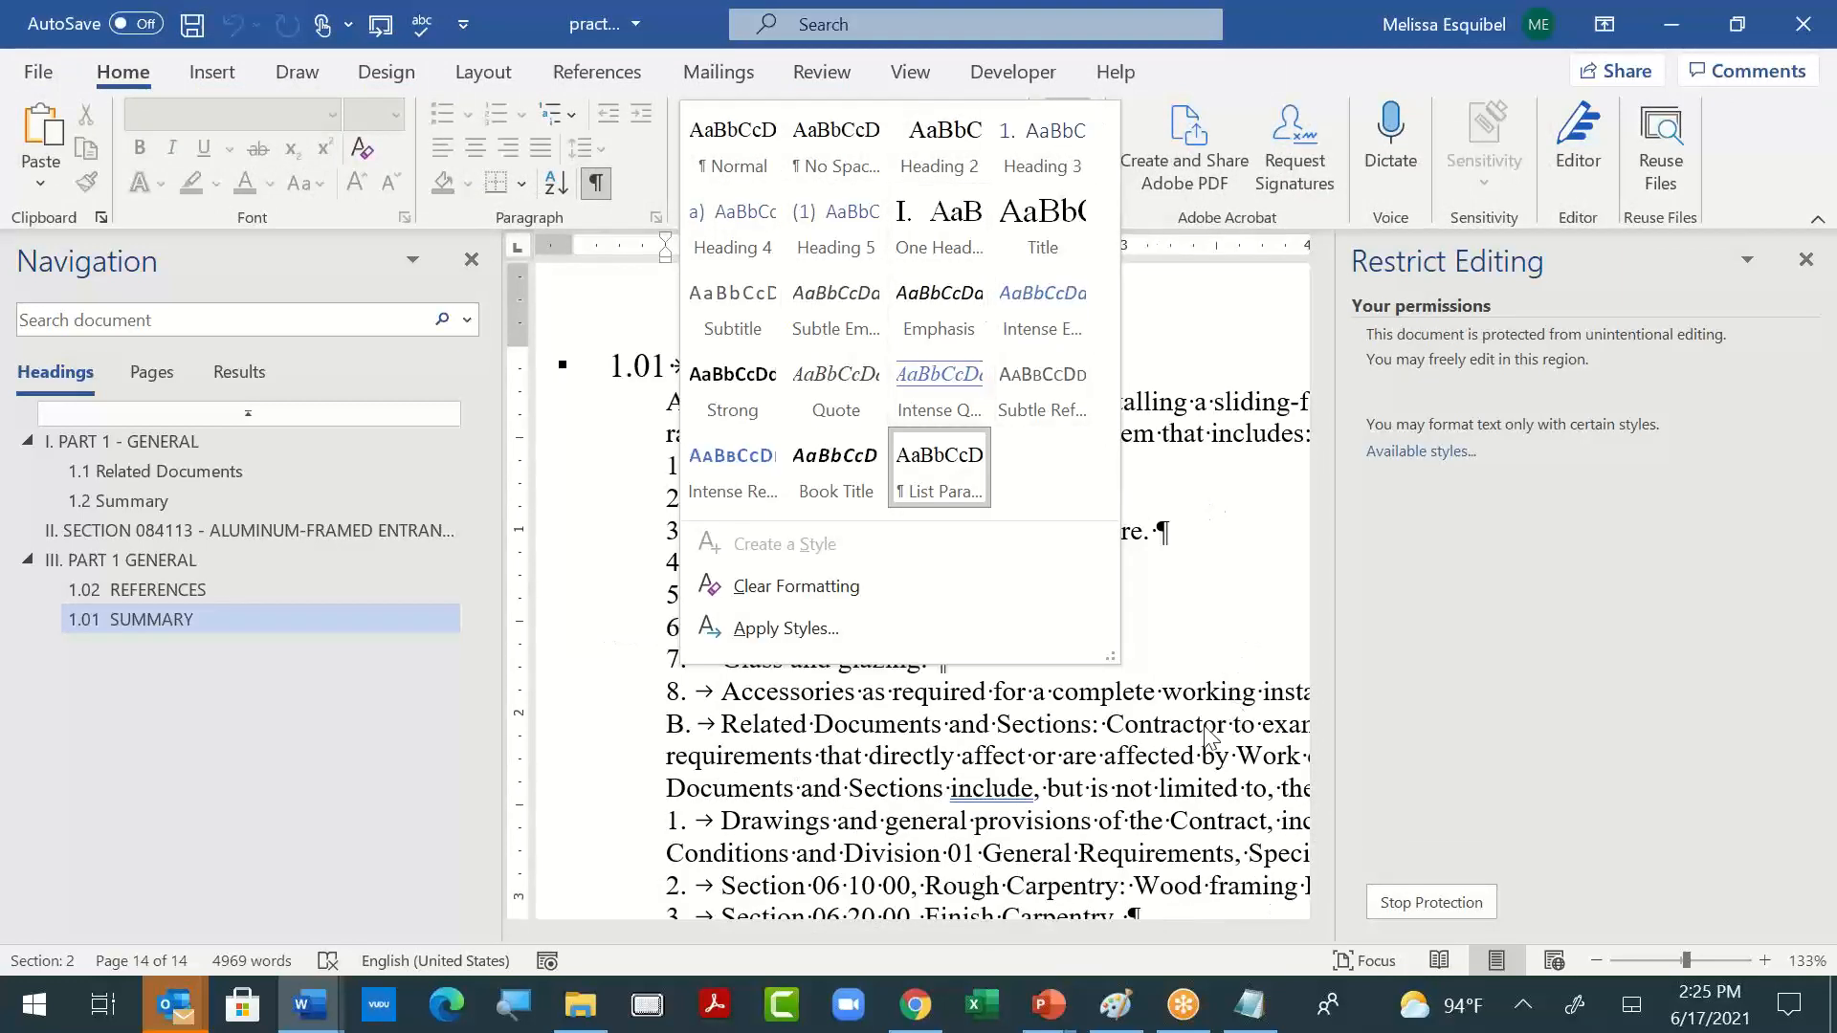
click(1169, 746)
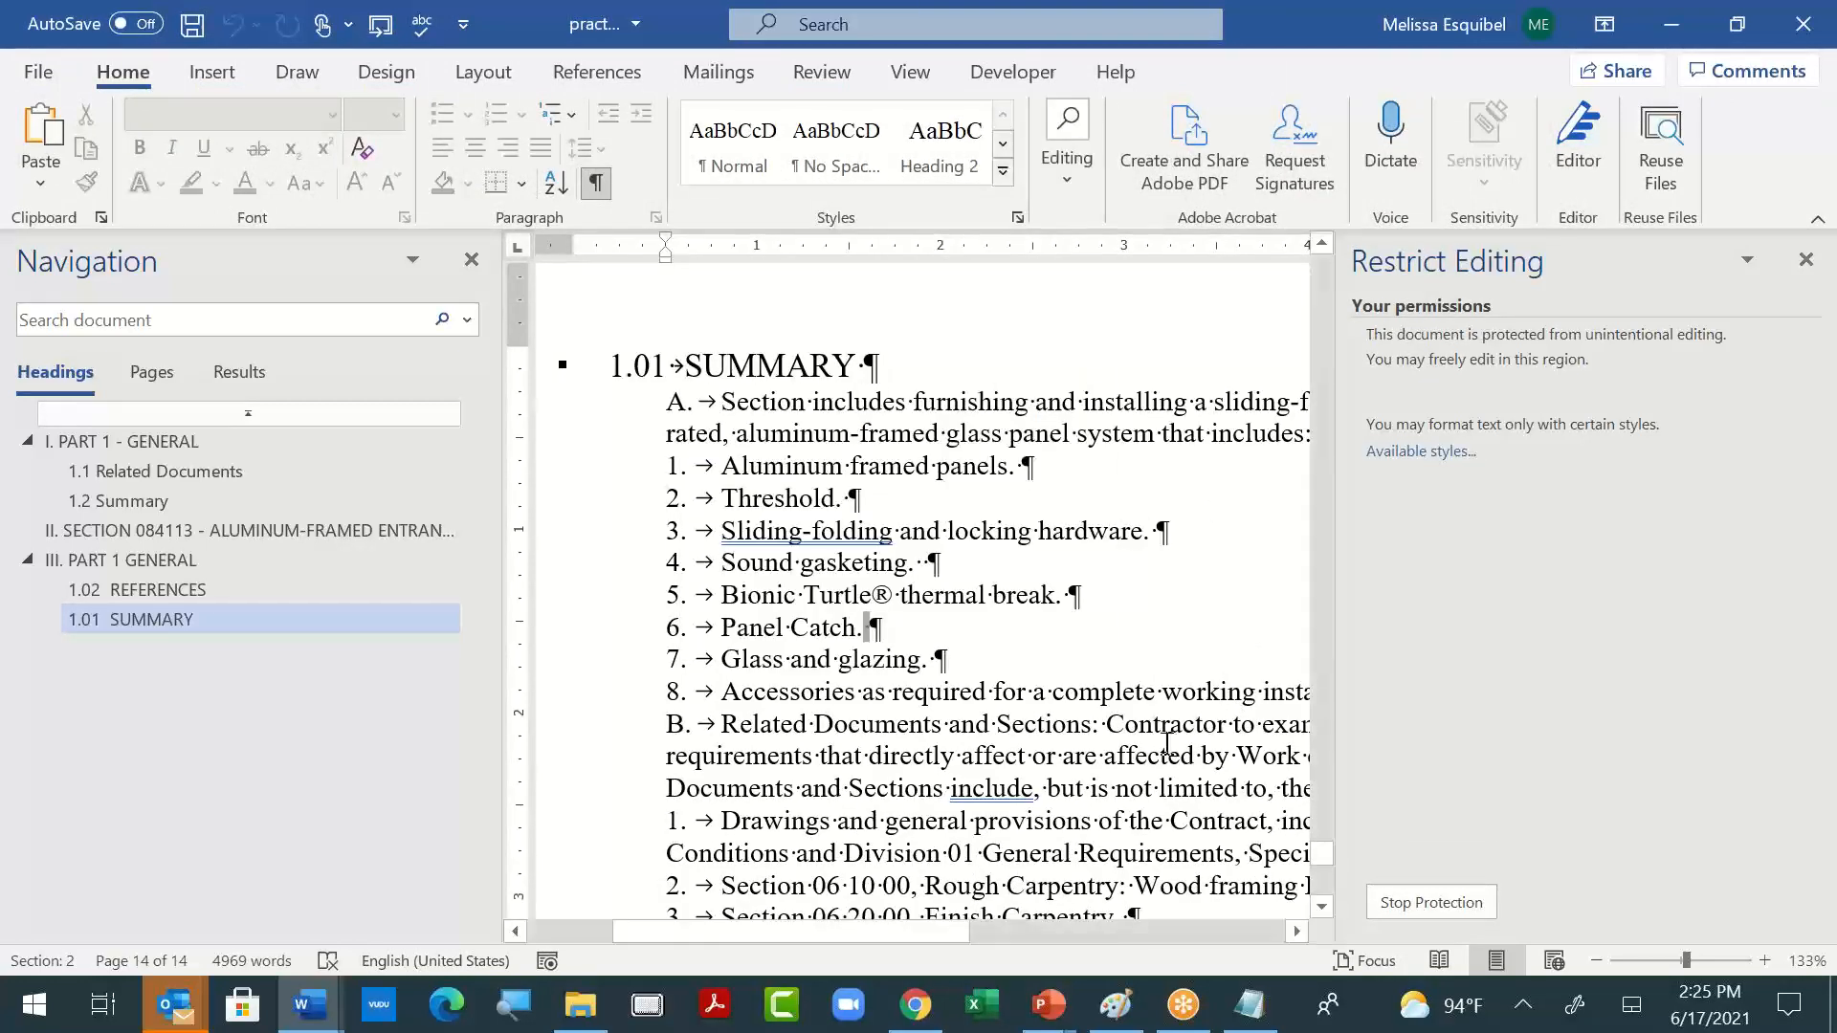
- Switch back to the Notepad reminders and add the line "Steps to restrict editing to a certain collection styles."
key(alt+Tab)
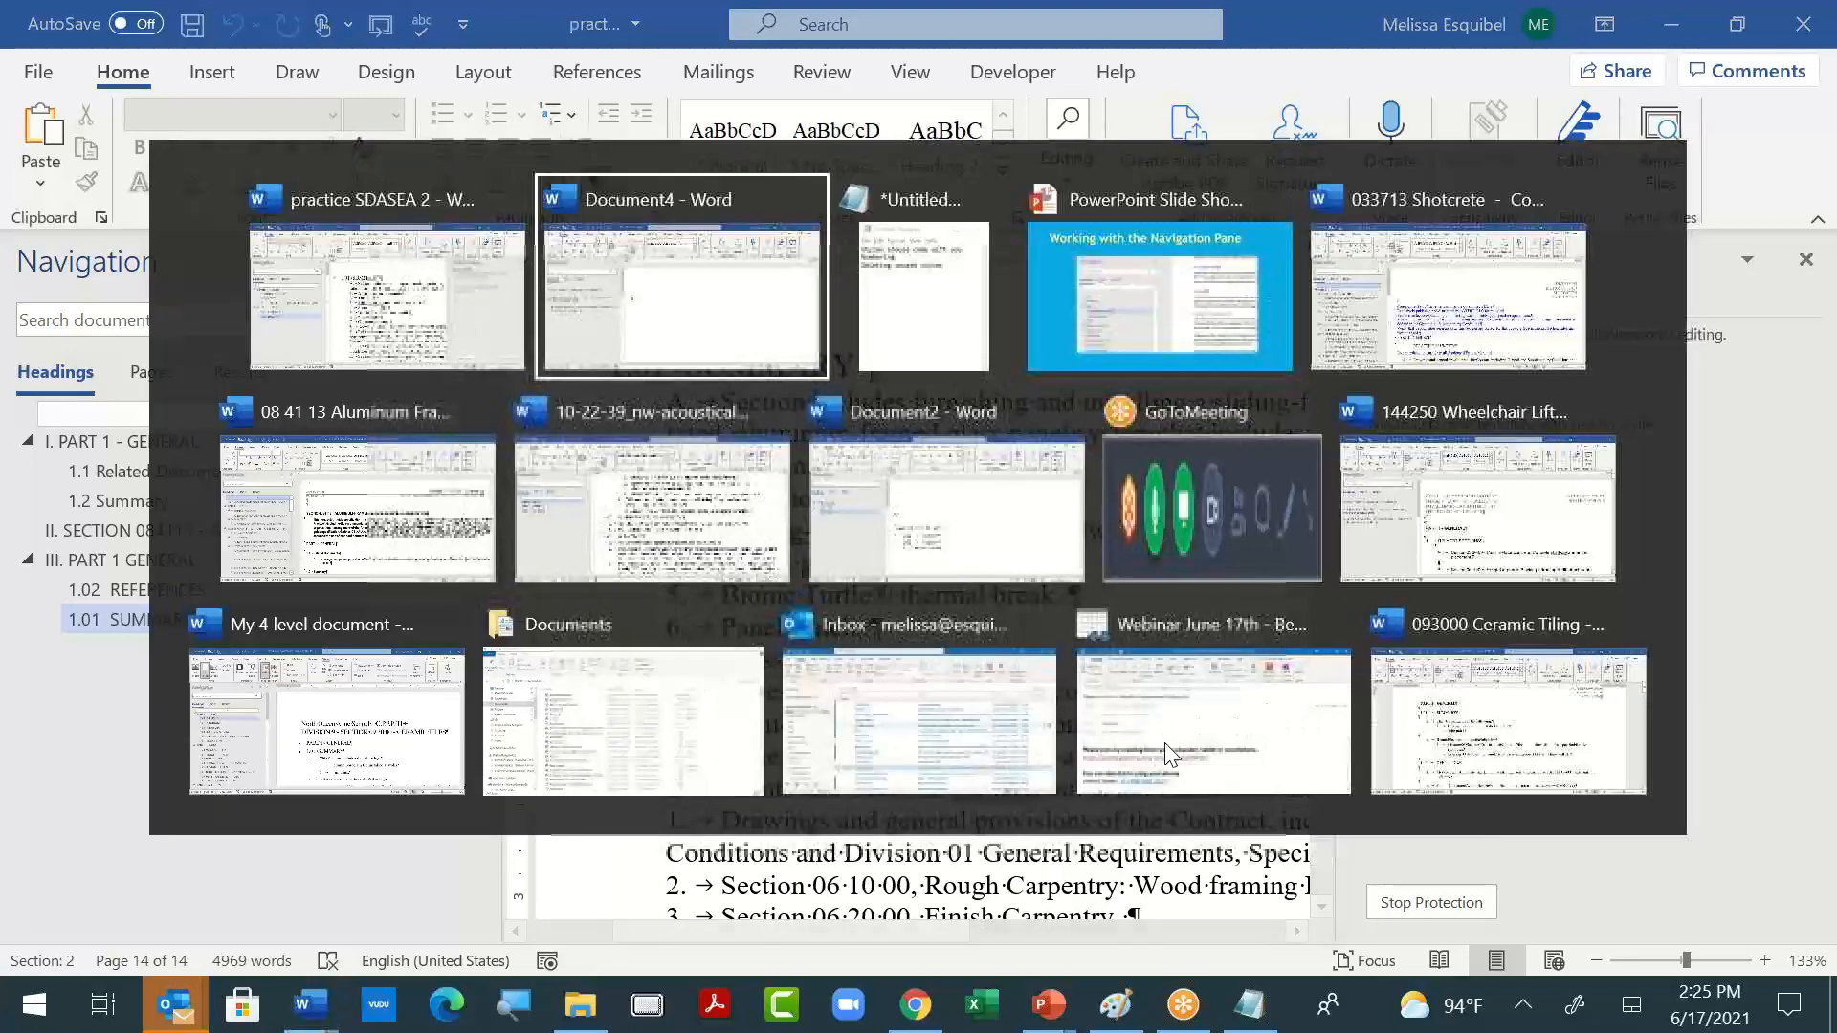
key(alt+Tab)
key(alt+Tab)
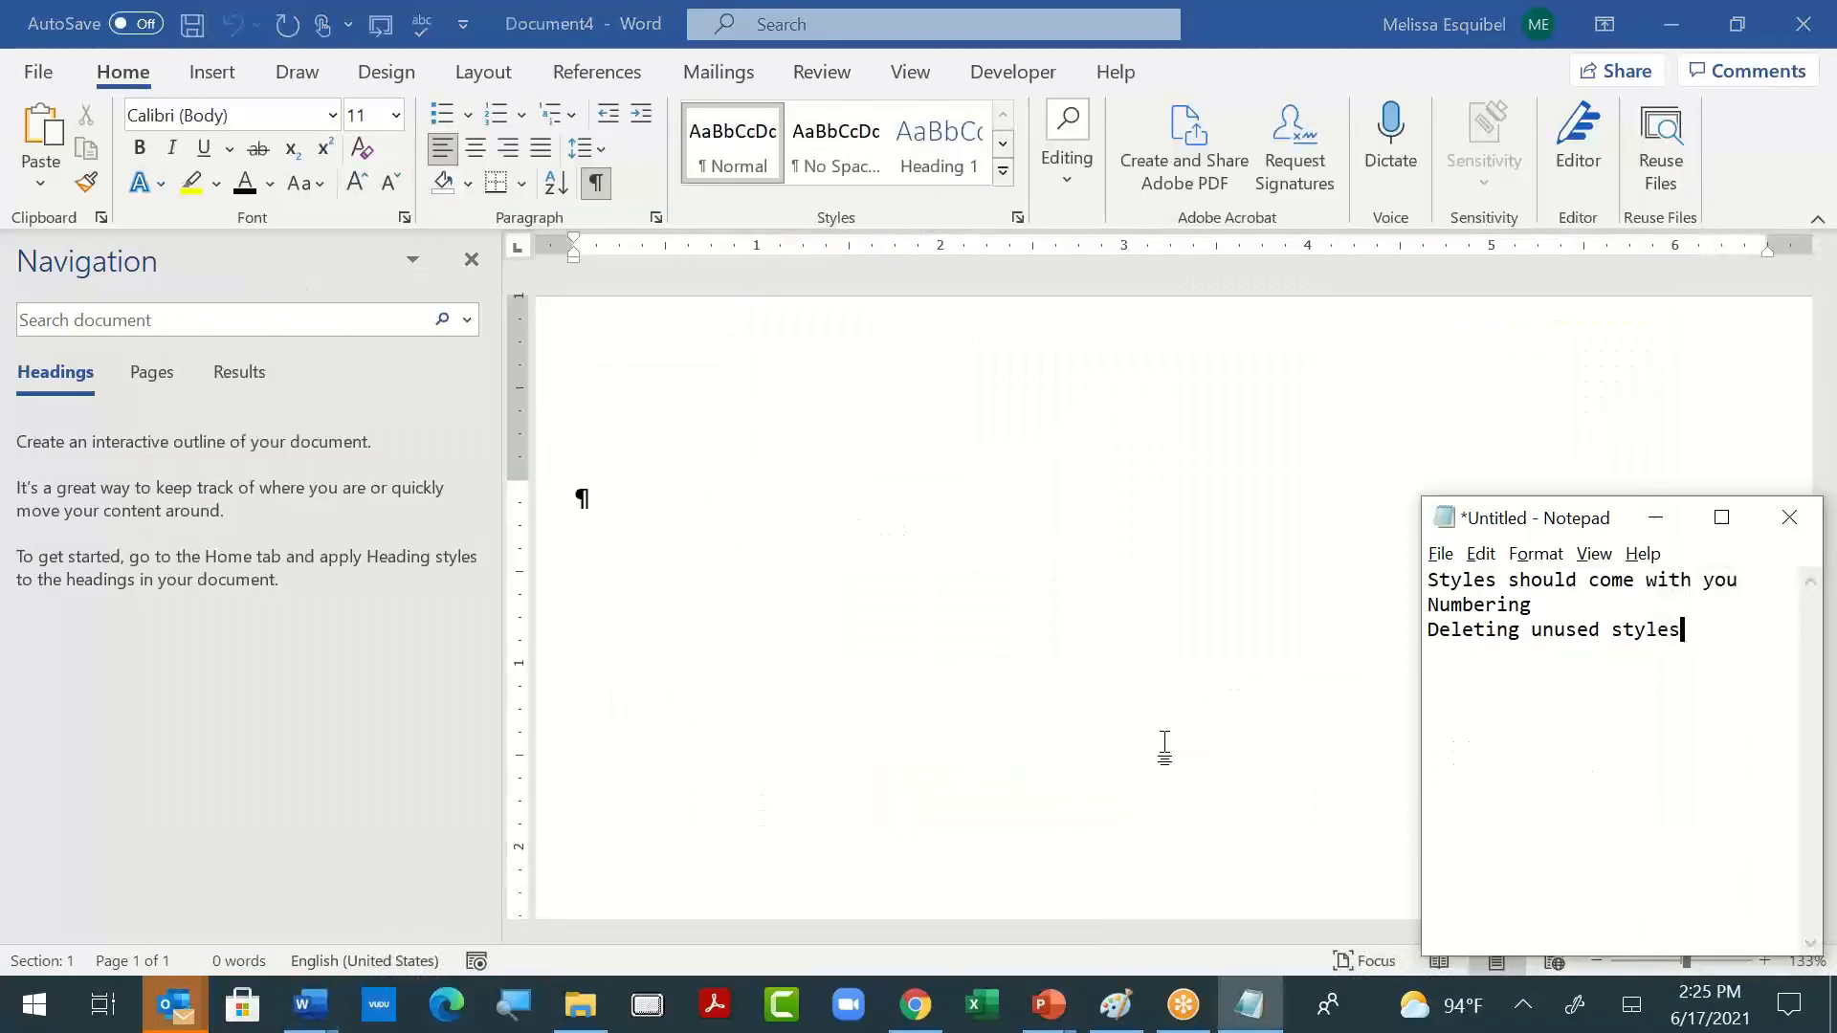
key(Return)
text(Steps to restrict editing to a)
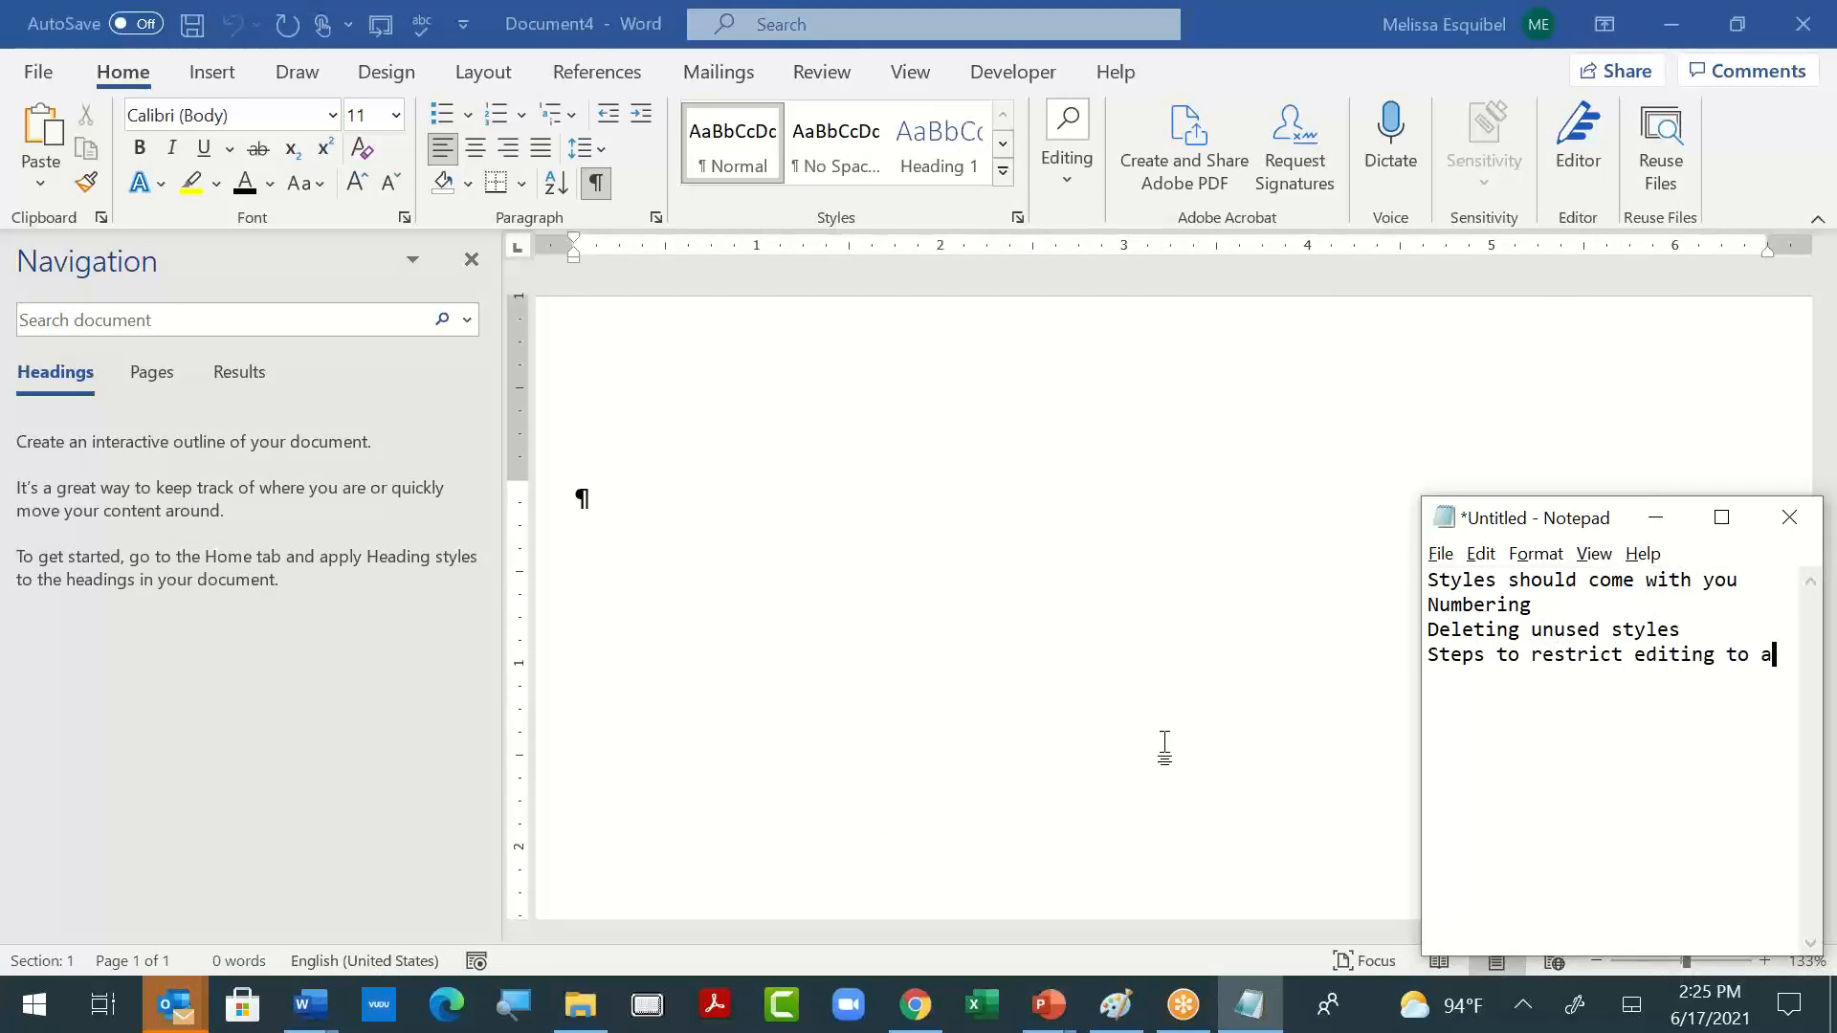
text( certin)
key(BackSpace)
key(BackSpace)
key(BackSpace)
text(ain collection styles.)
click(1164, 746)
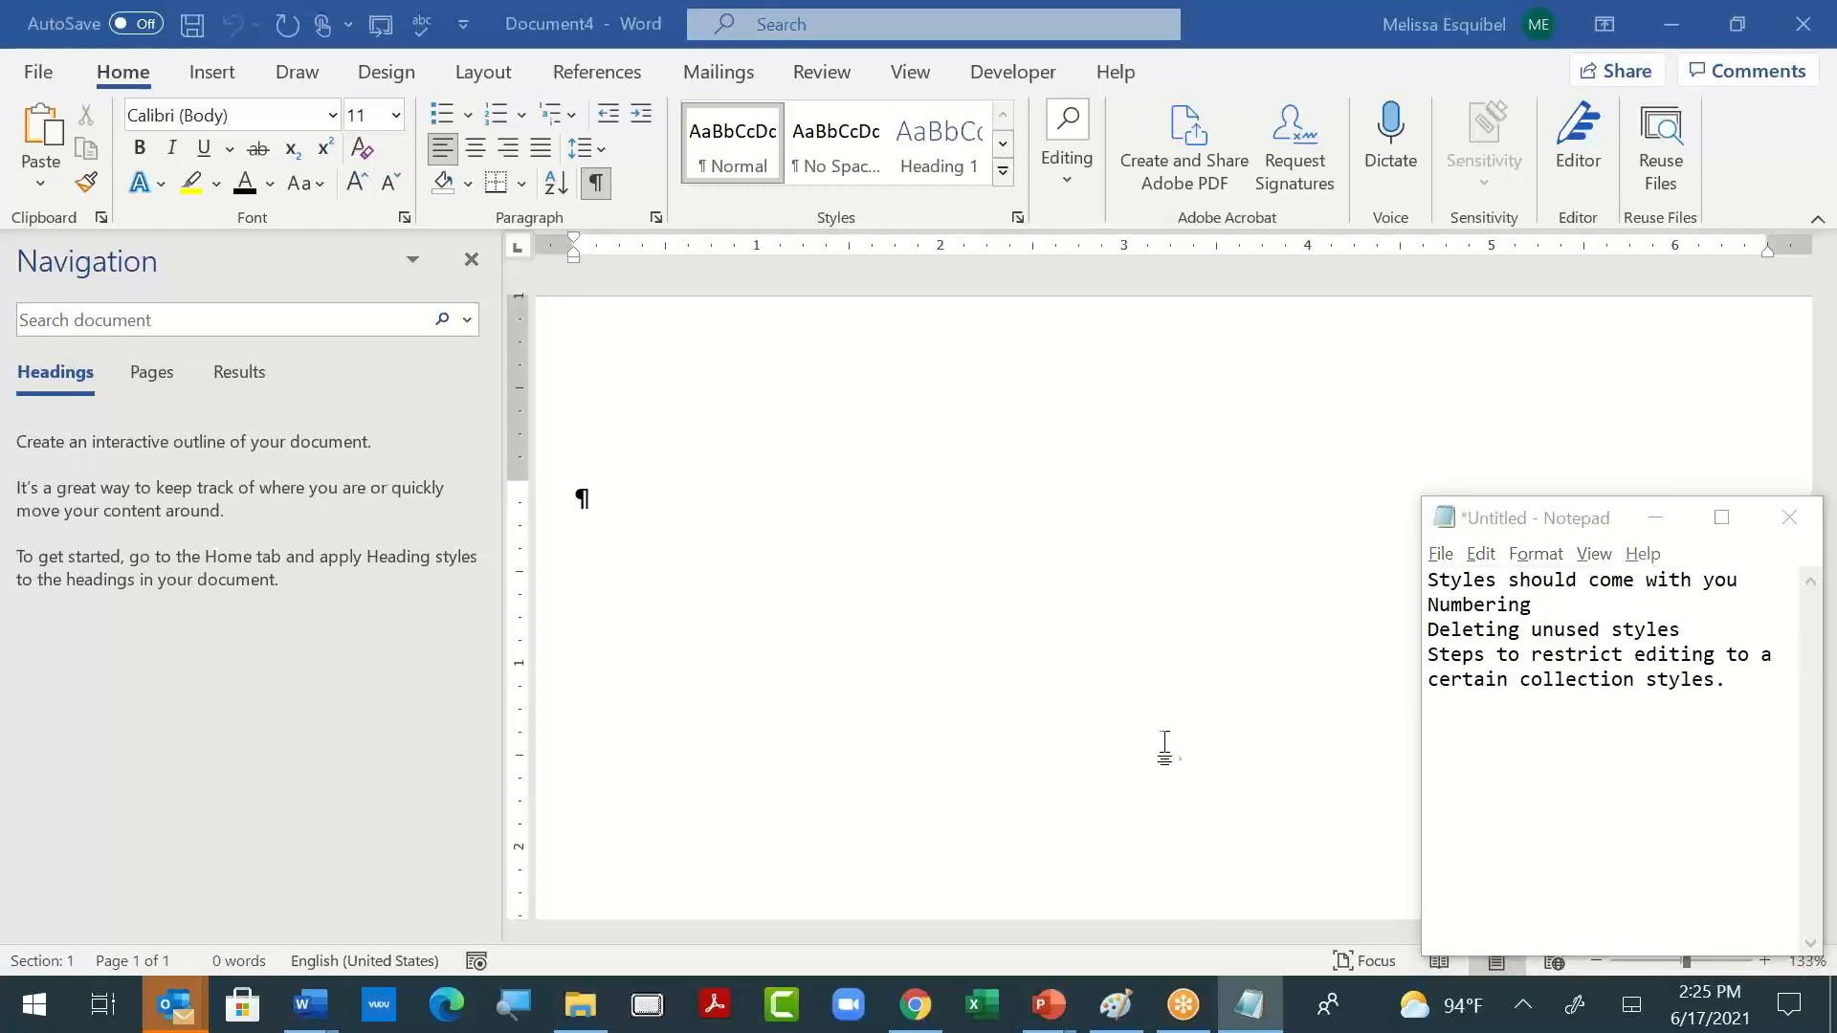
key(alt+Tab)
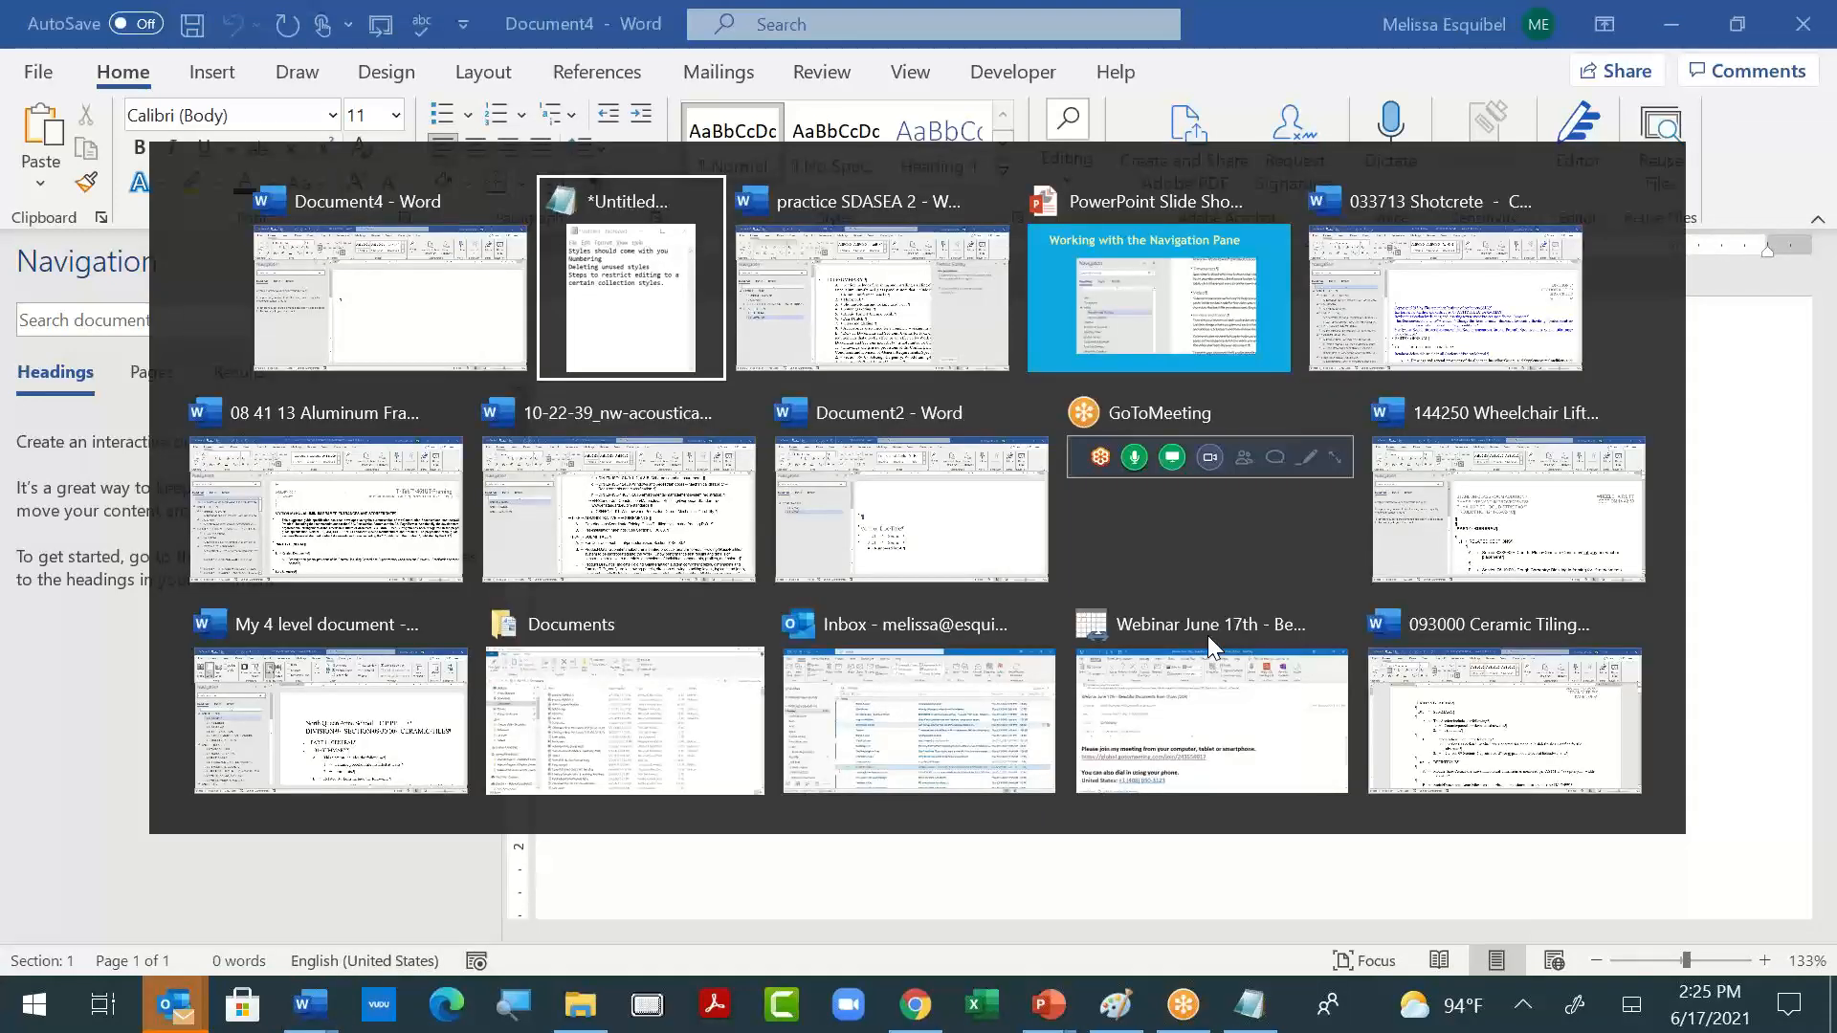
- Switch to the PowerPoint slide show and advance from the Navigation Pane slide to the Inserting Graphics slide
key(alt+Tab)
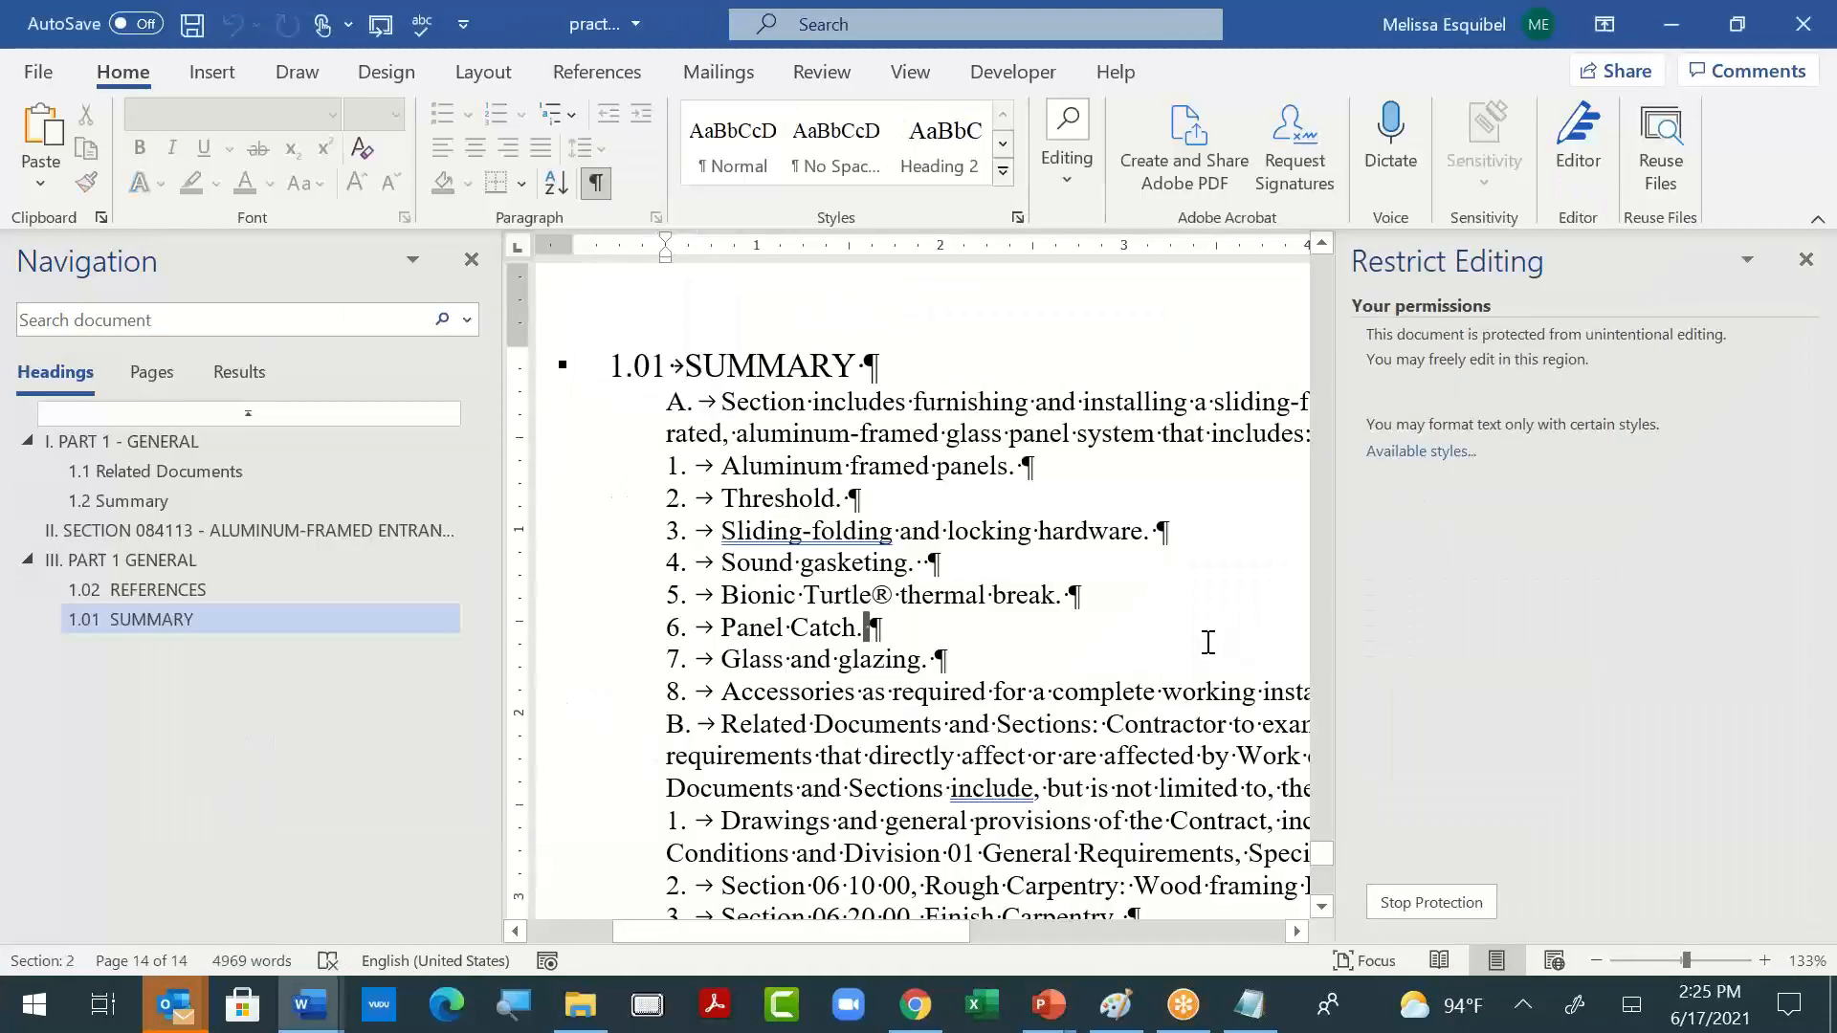
key(alt+Tab)
key(alt+Tab)
key(alt+Tab)
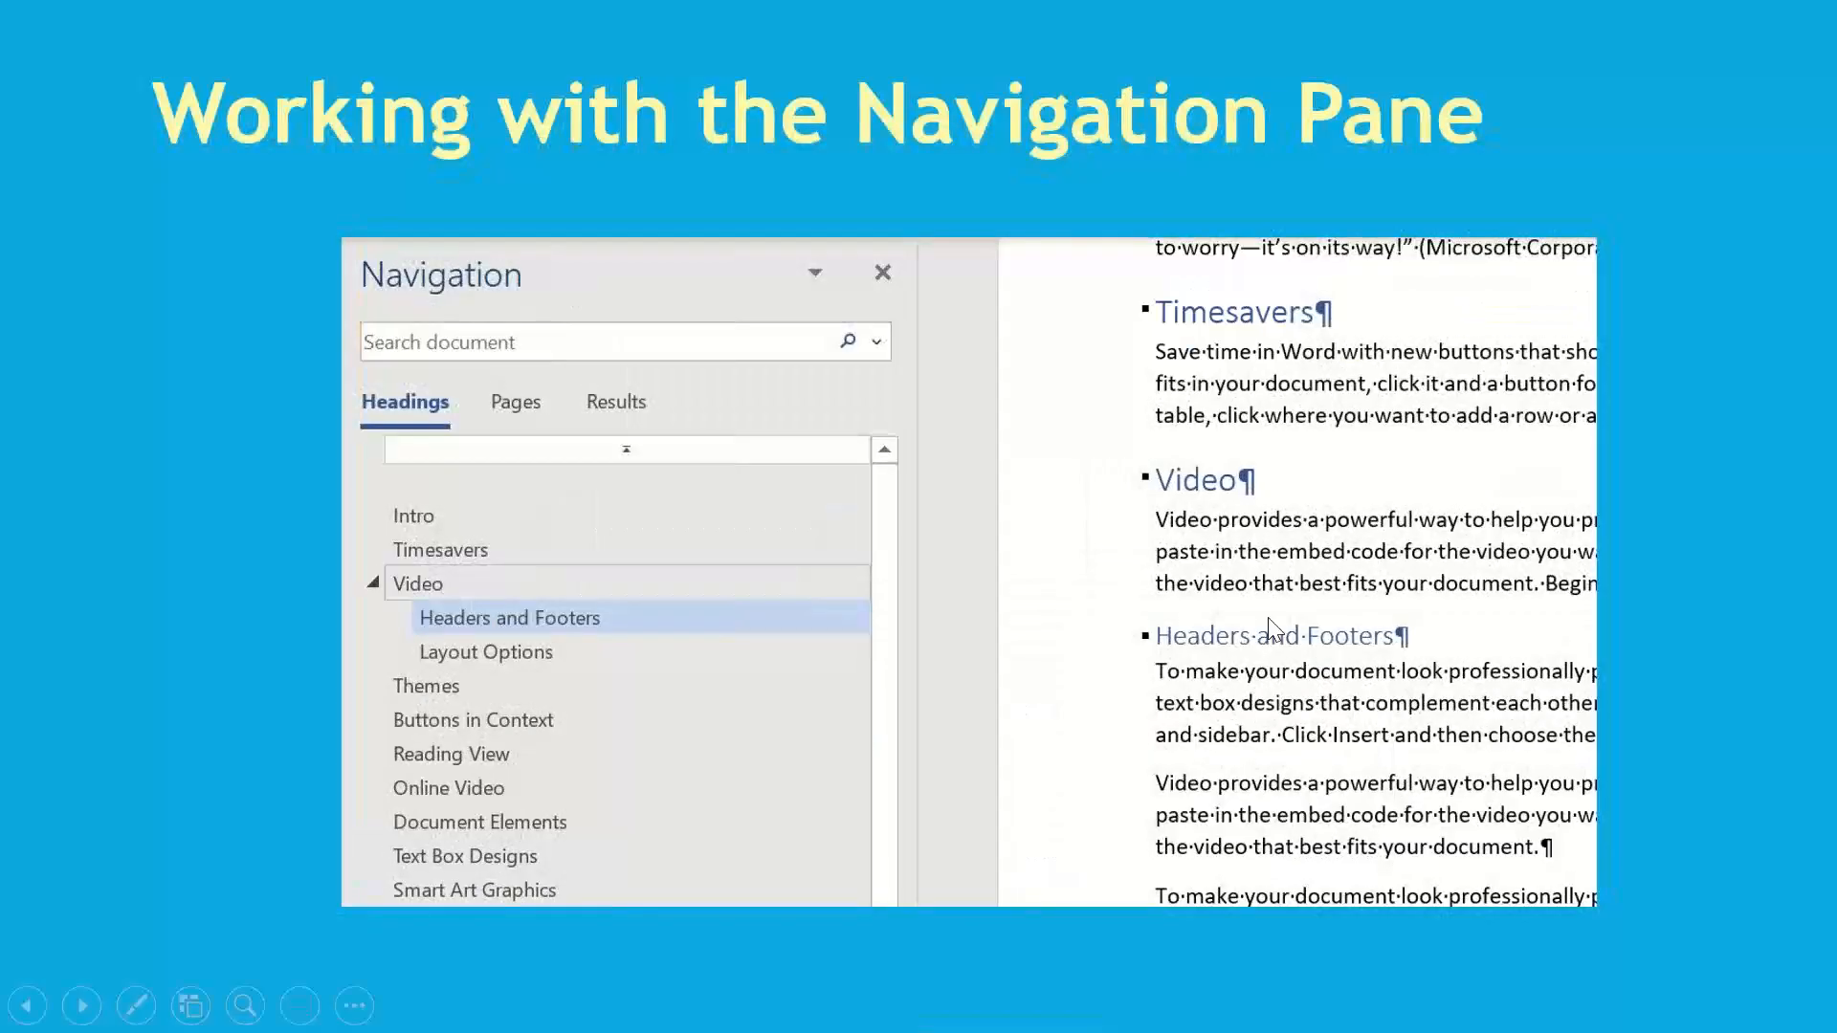
click(1086, 620)
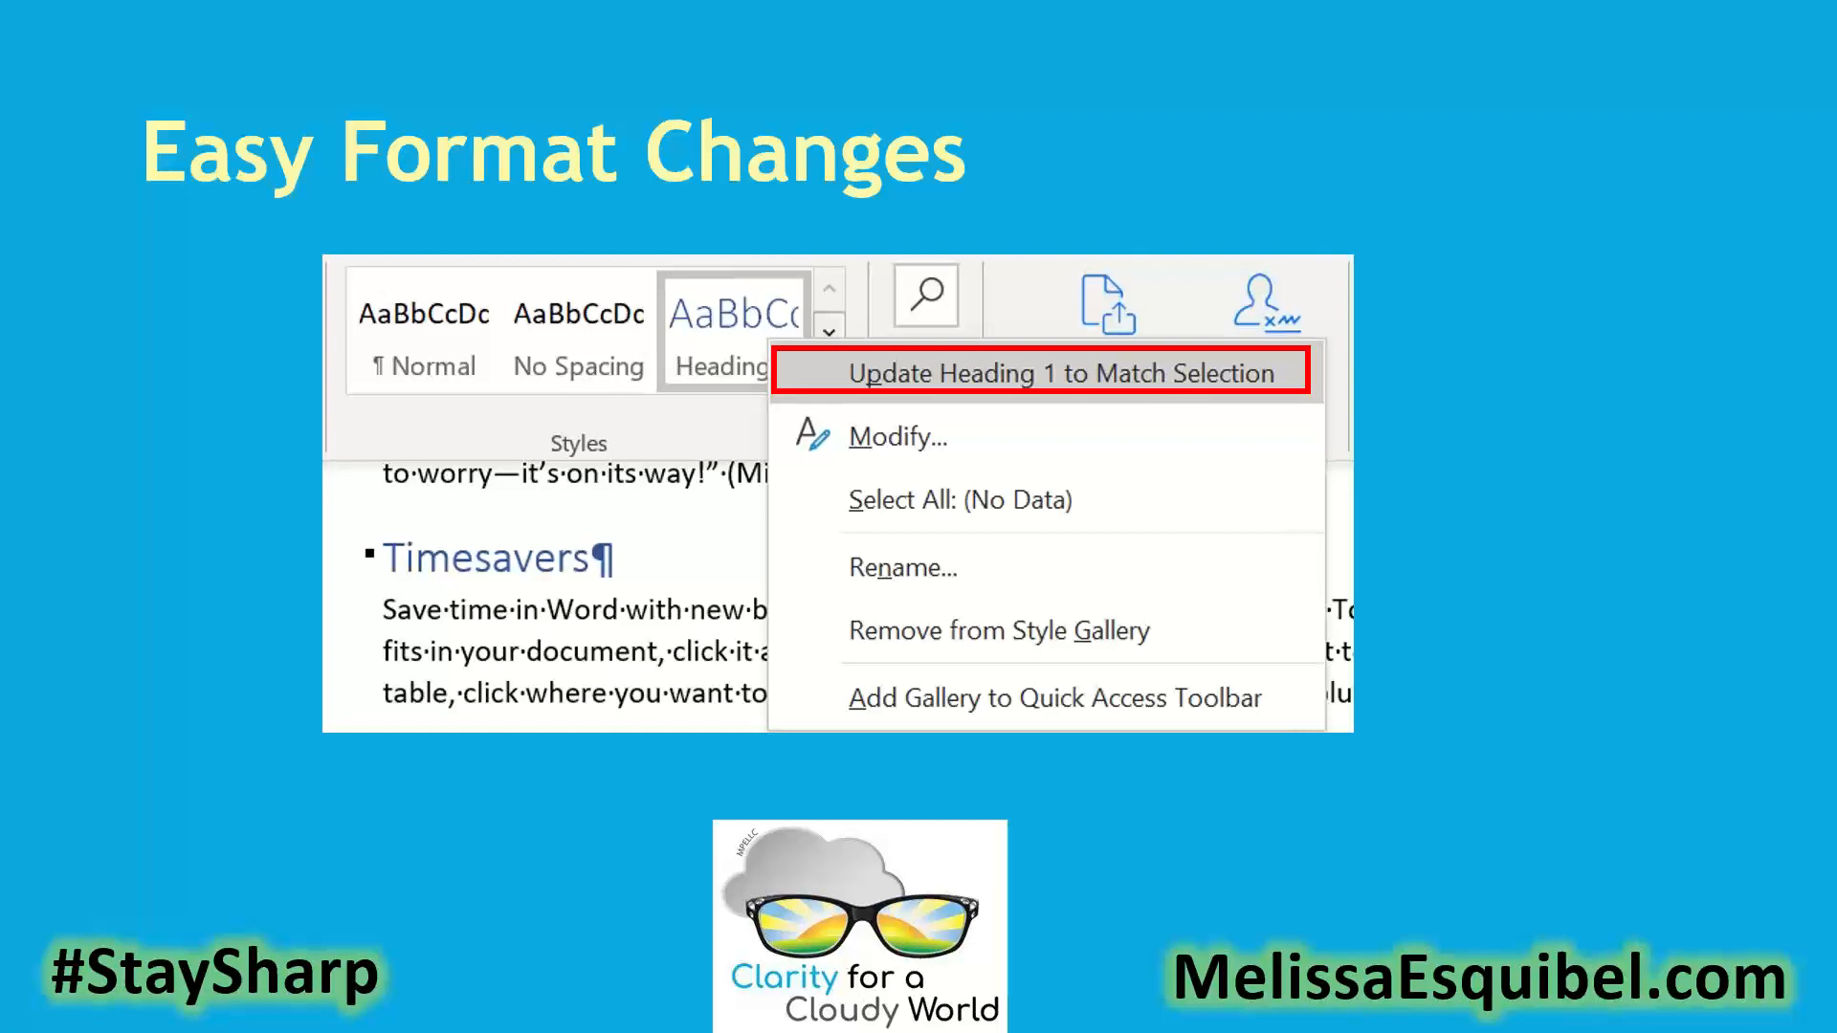
key(Right)
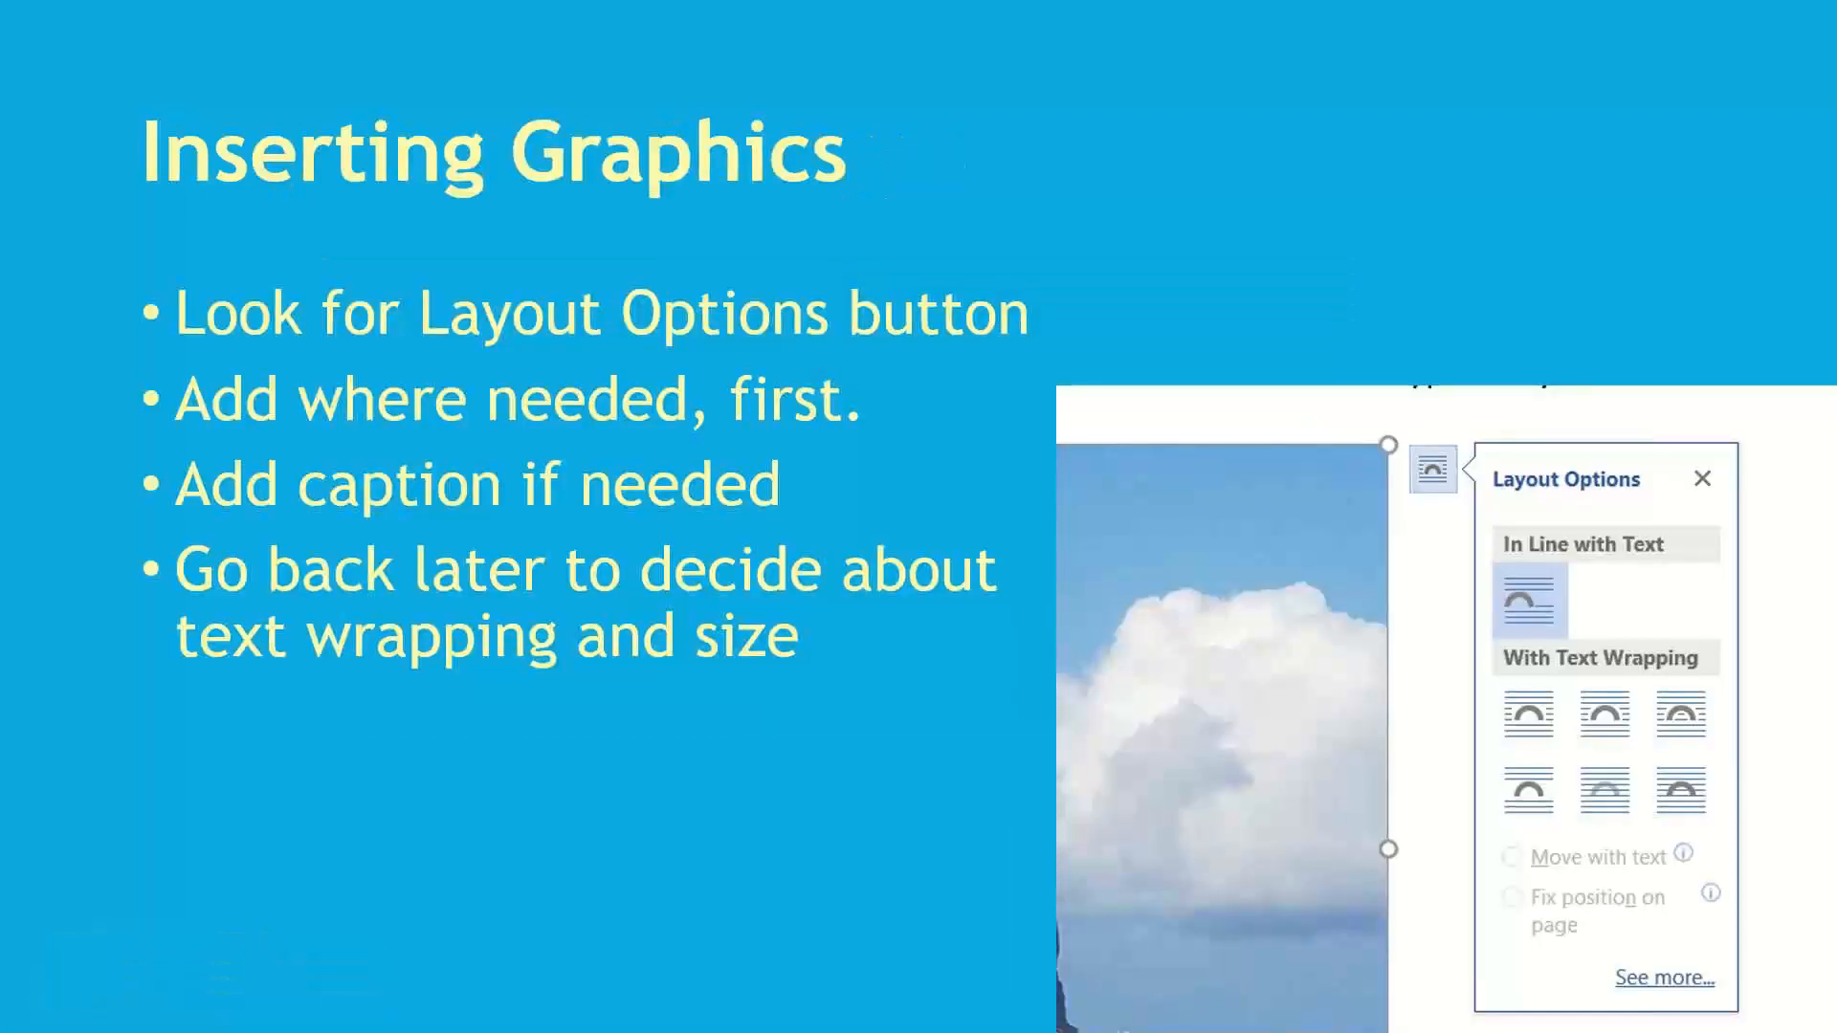
- Return to Word, create a blank document, and enter the lines "Title" and "Section 1.01"
key(alt+Tab)
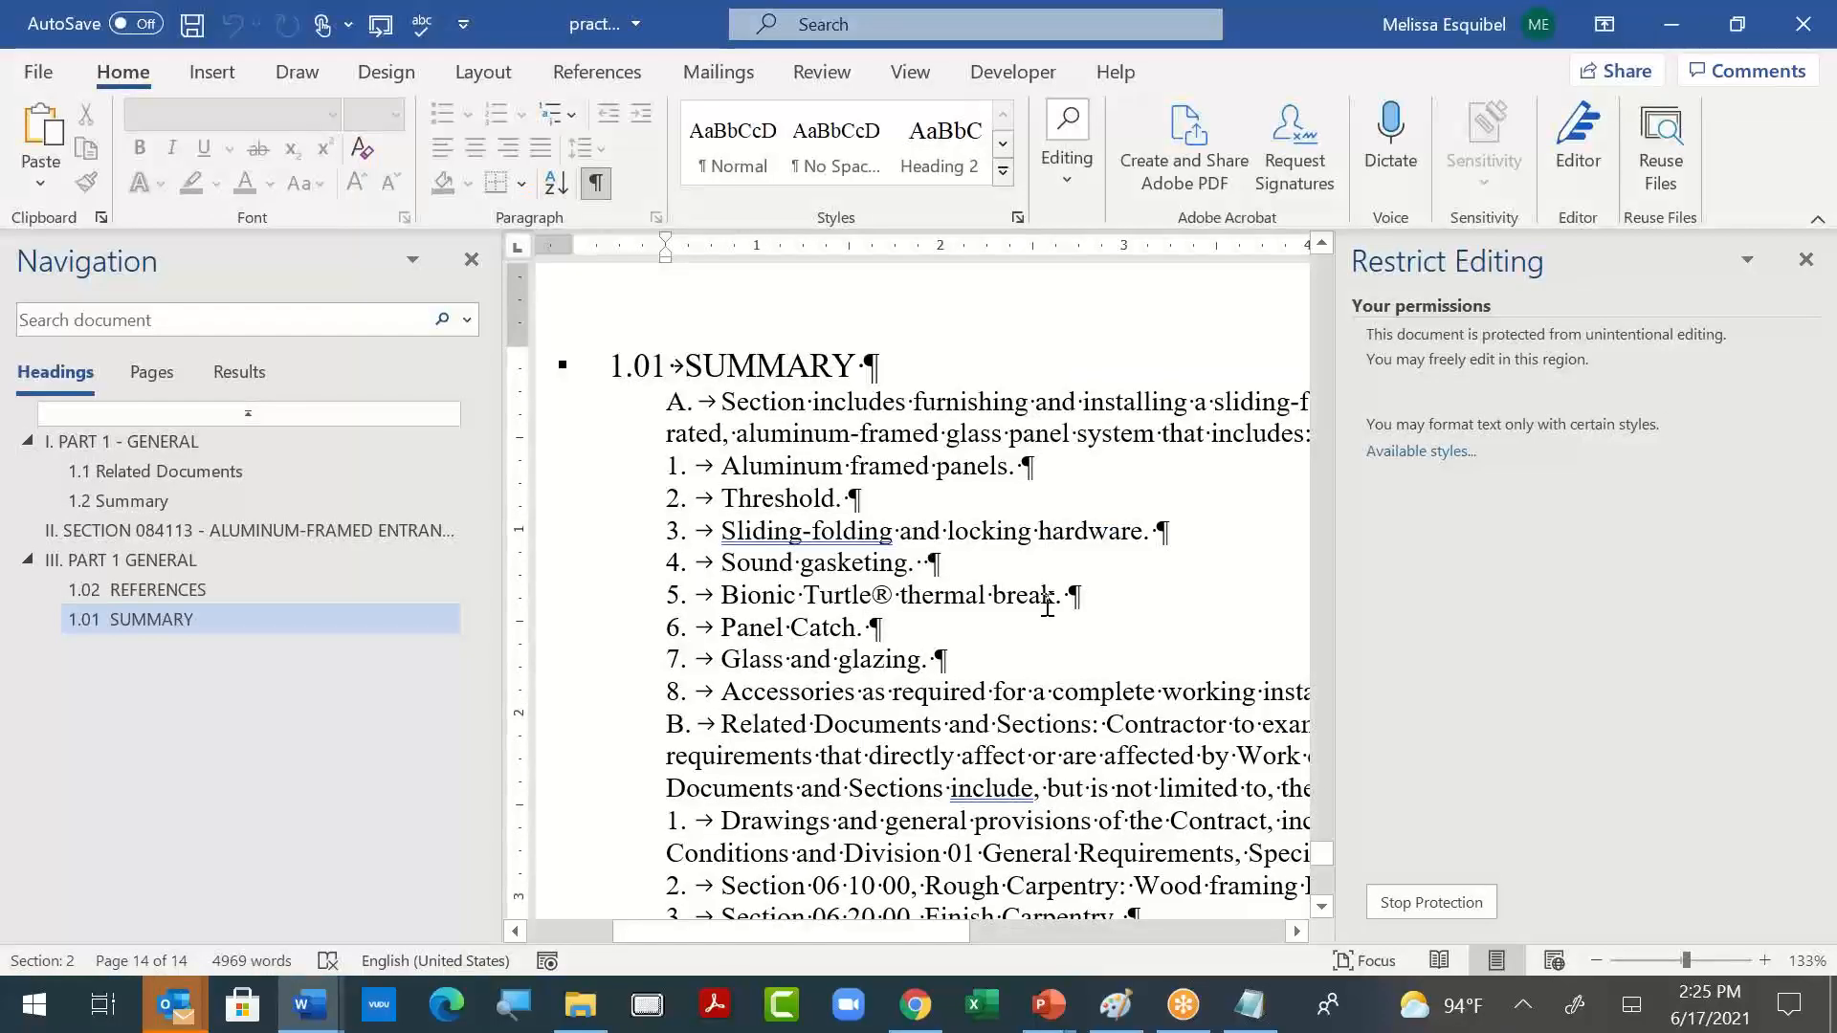
key(ctrl+n)
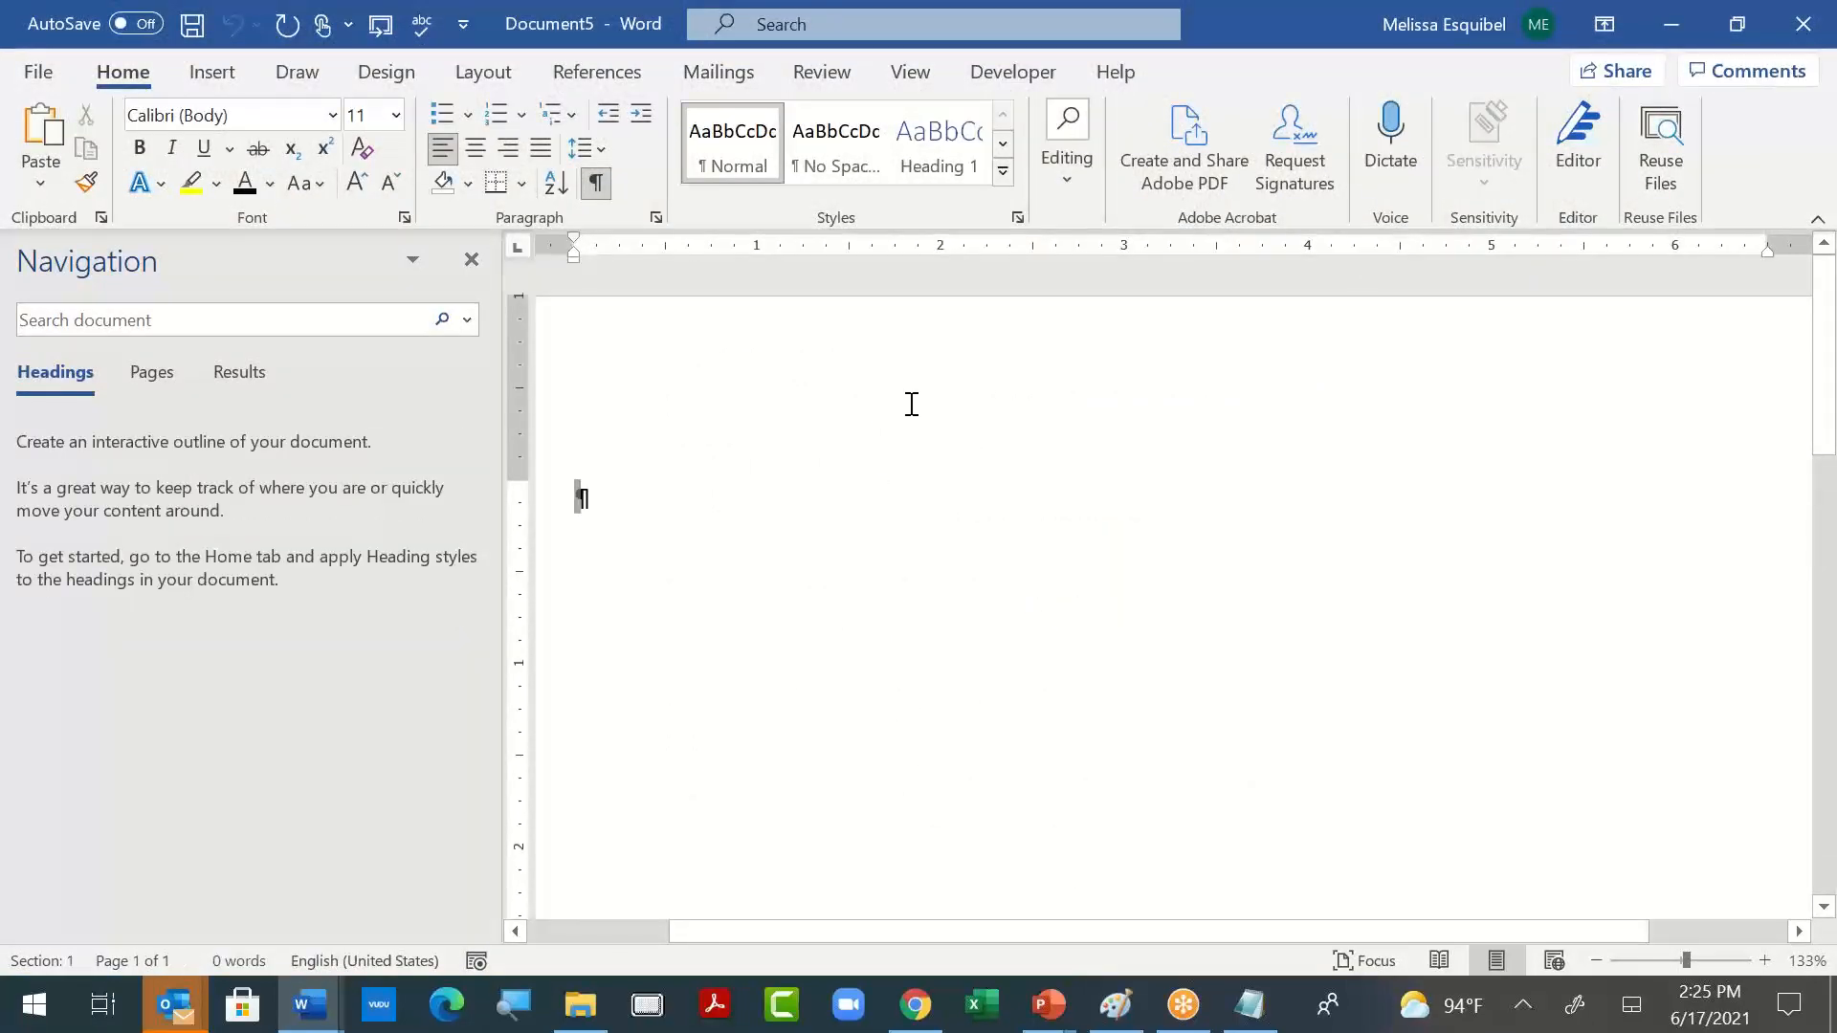
click(571, 114)
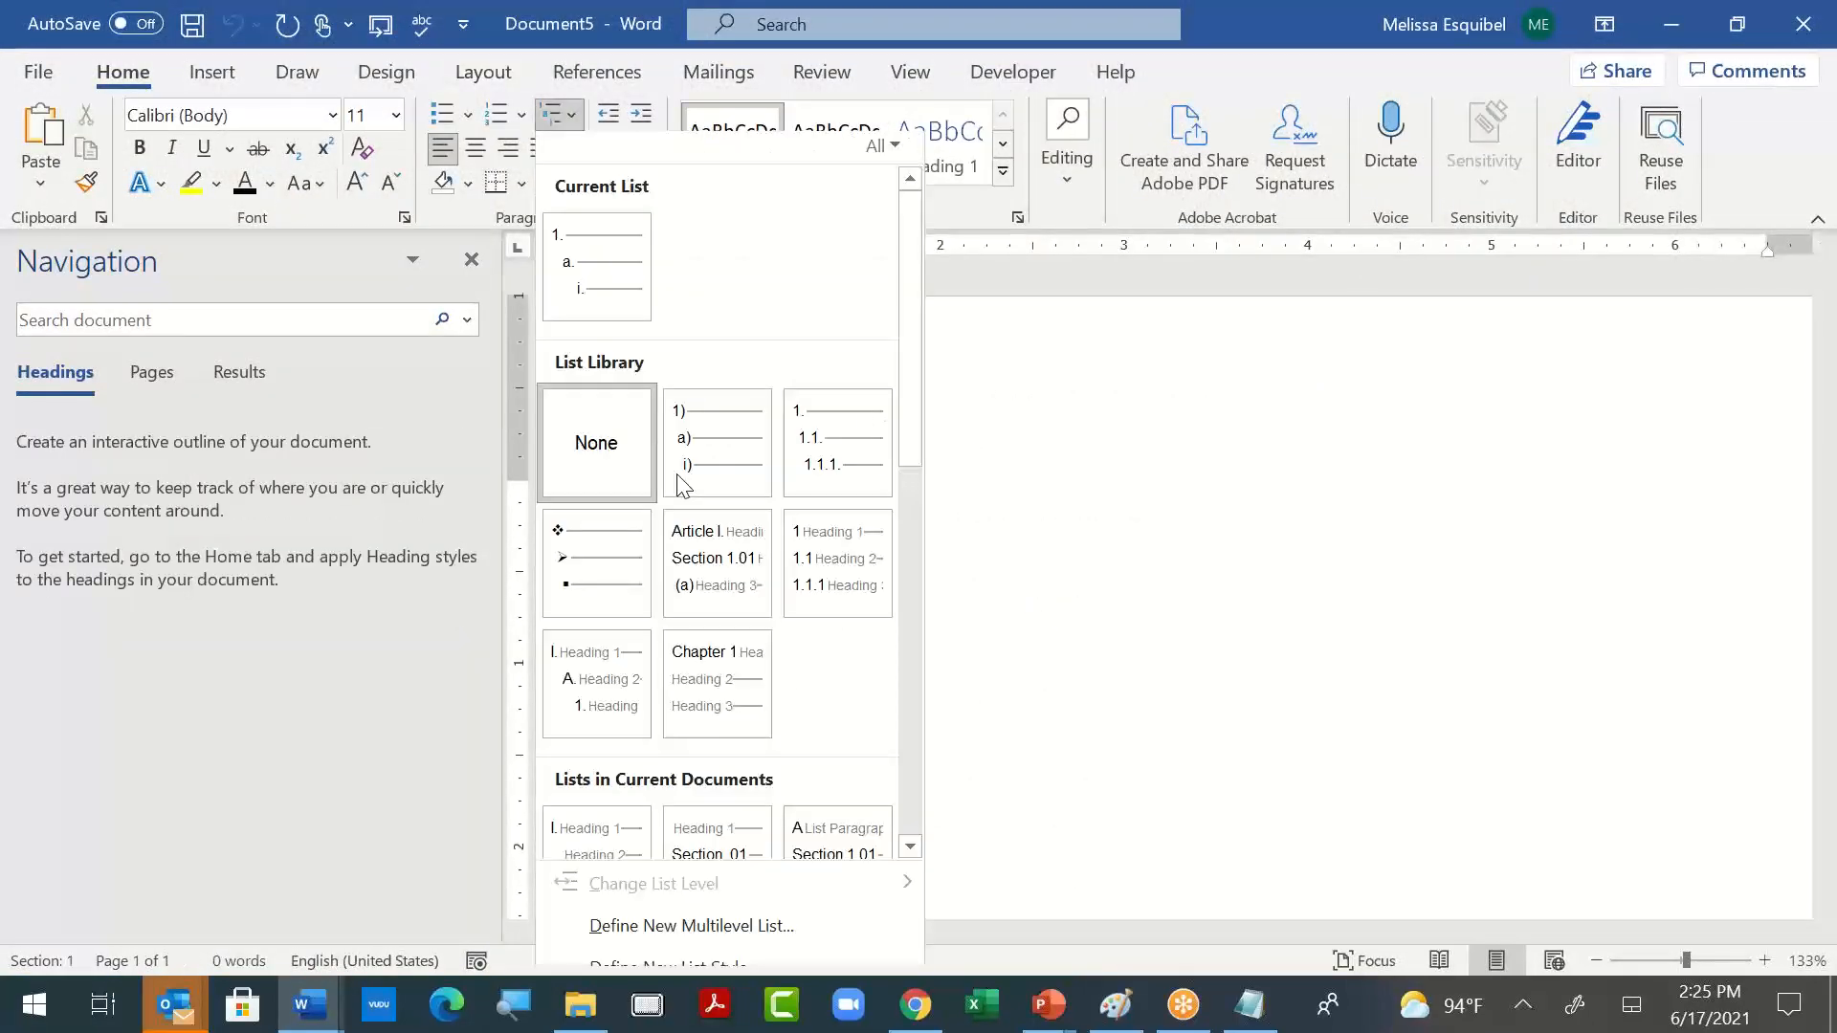
click(1086, 557)
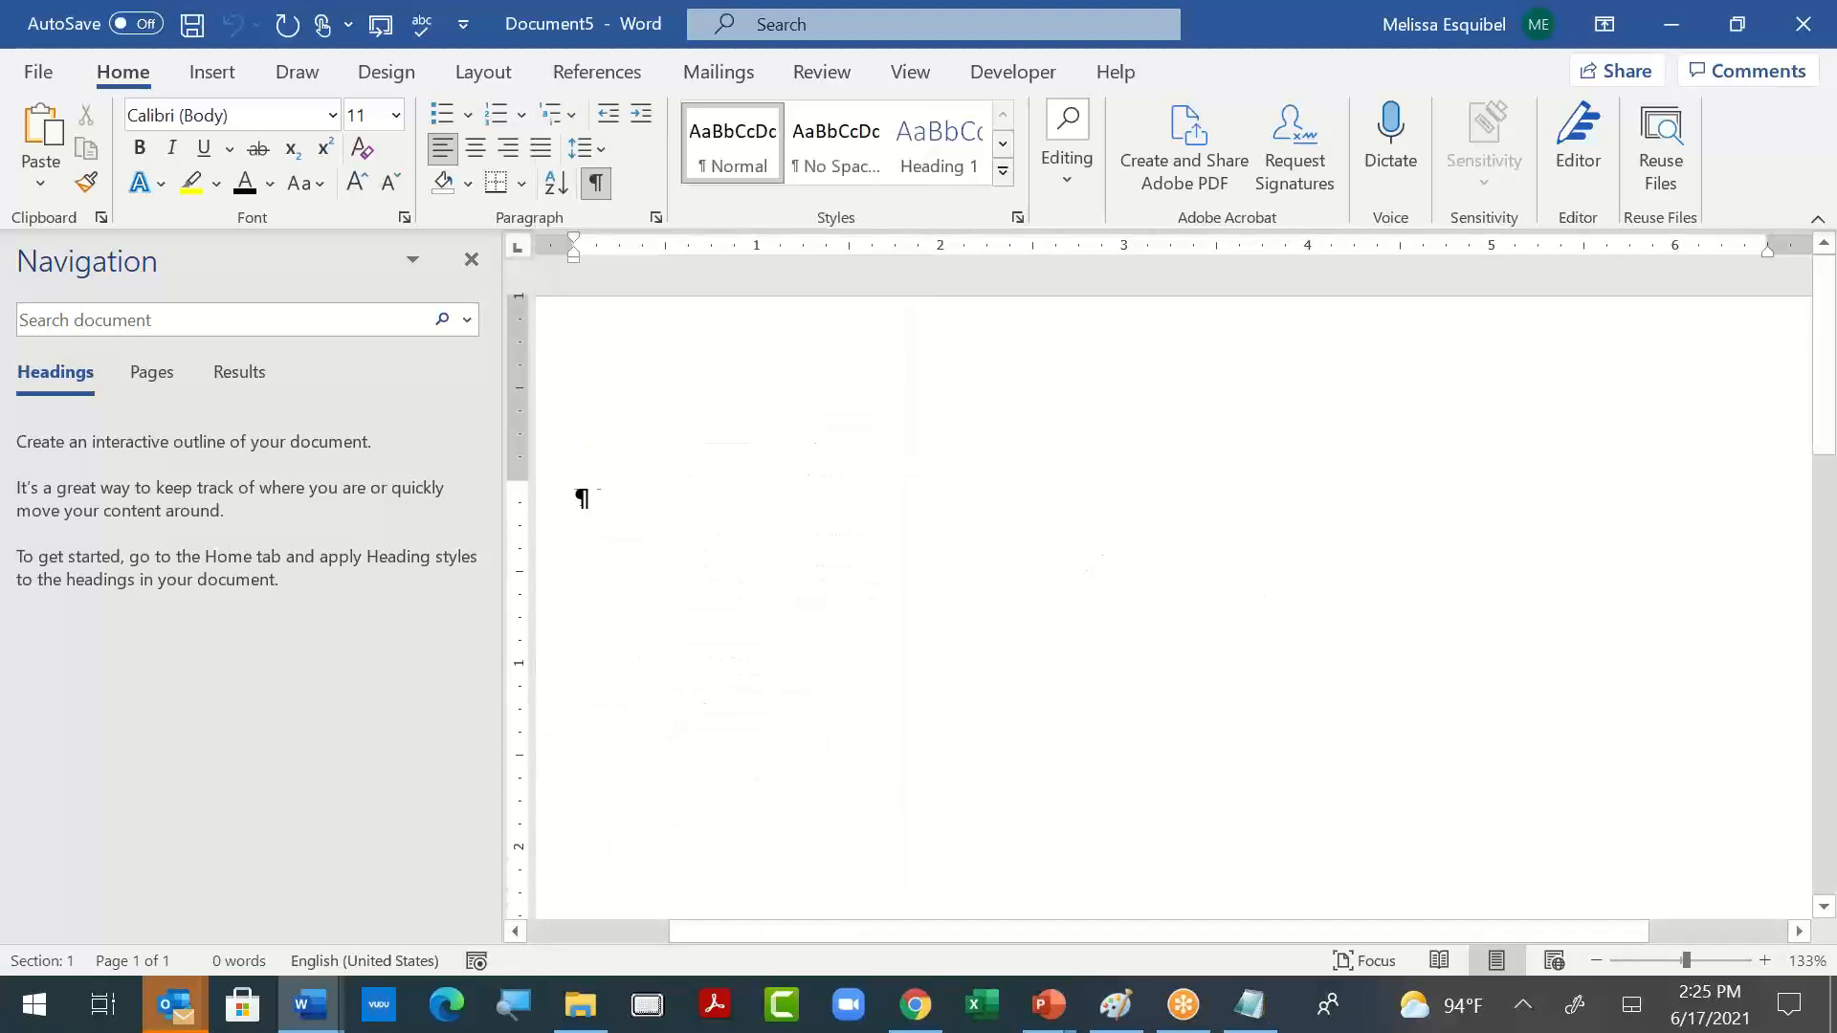
text(Title)
key(Return)
text(Section )
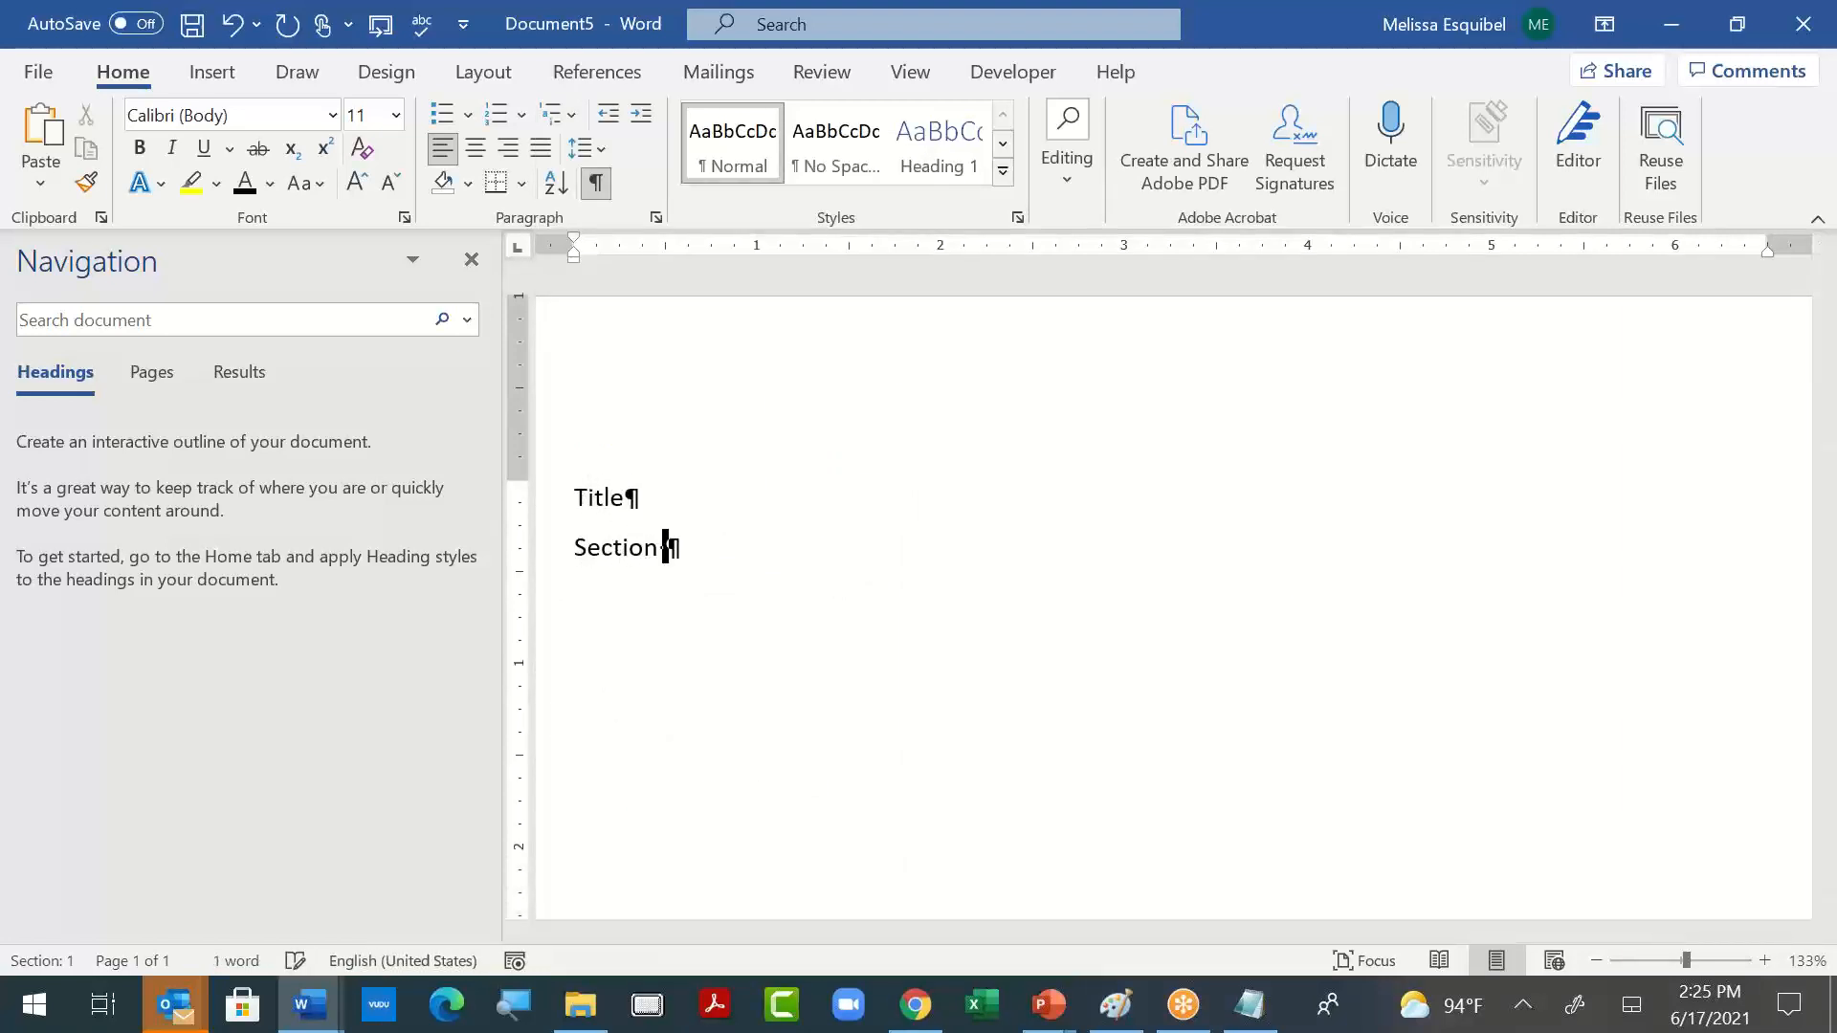
text(1.01)
key(Return)
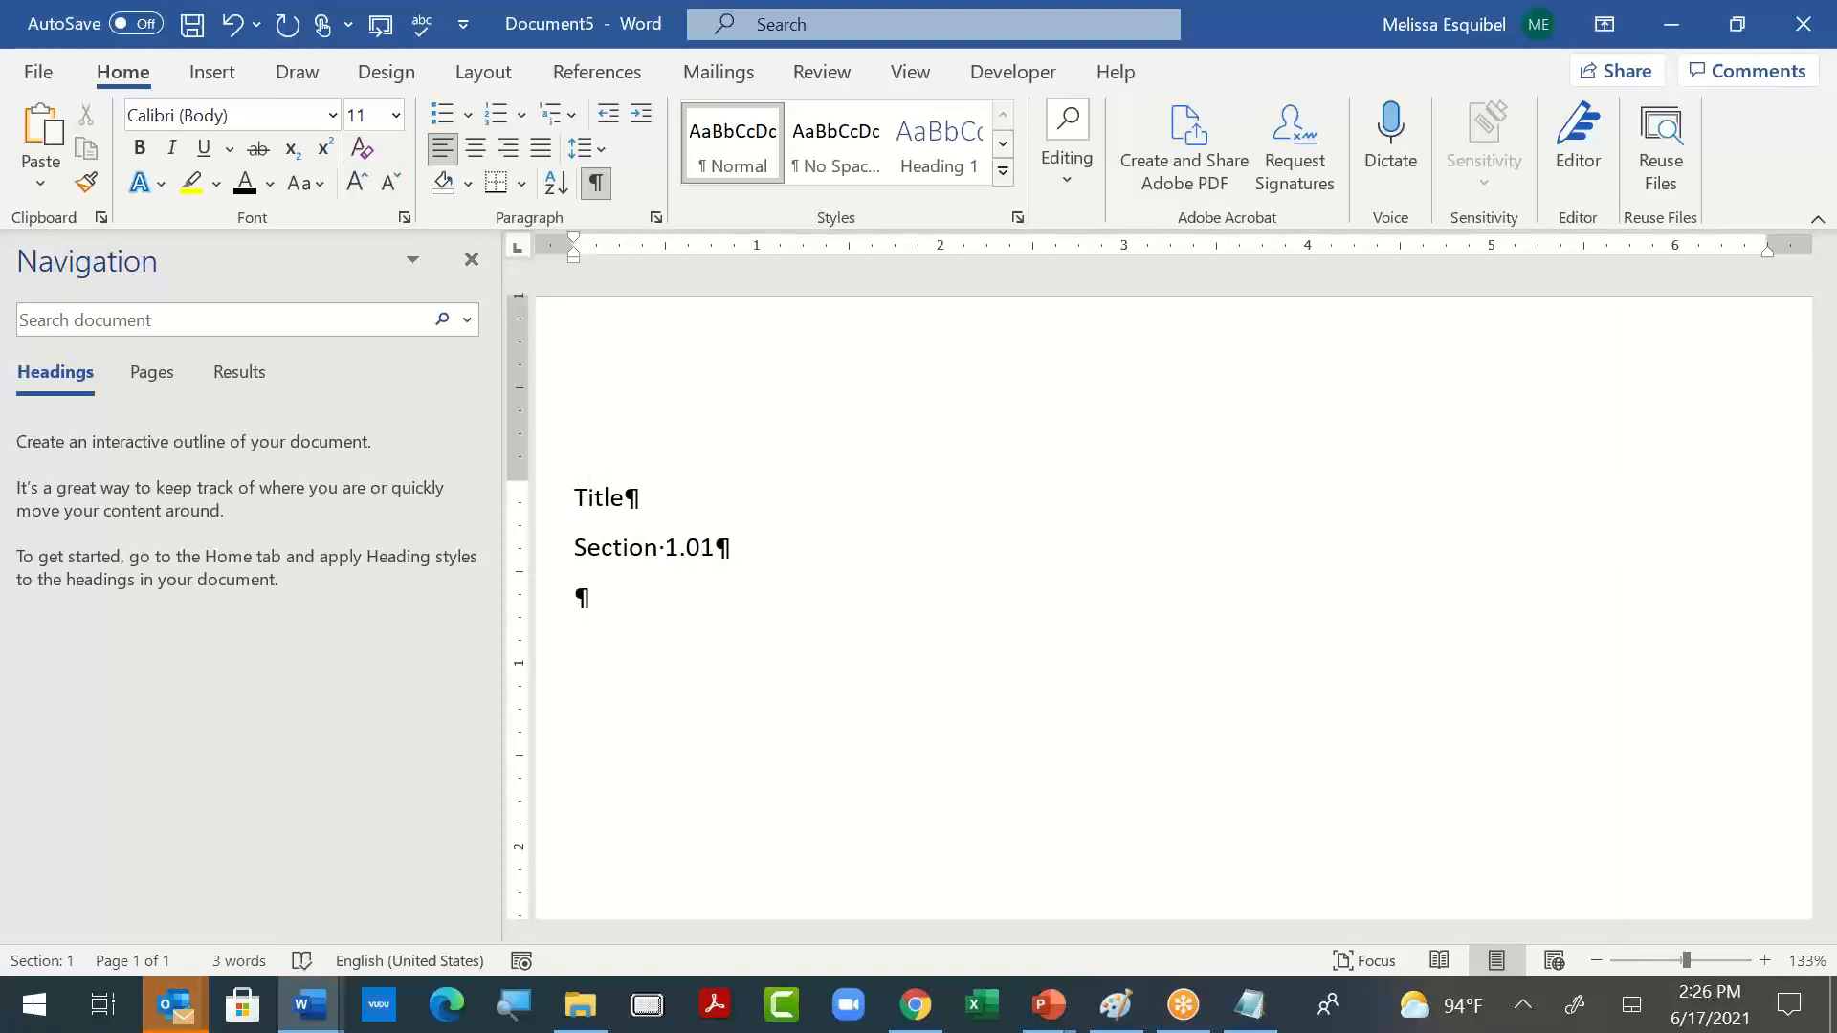
- Add the lines "List Level A" and "List Level 1." below the section line
key(alt)
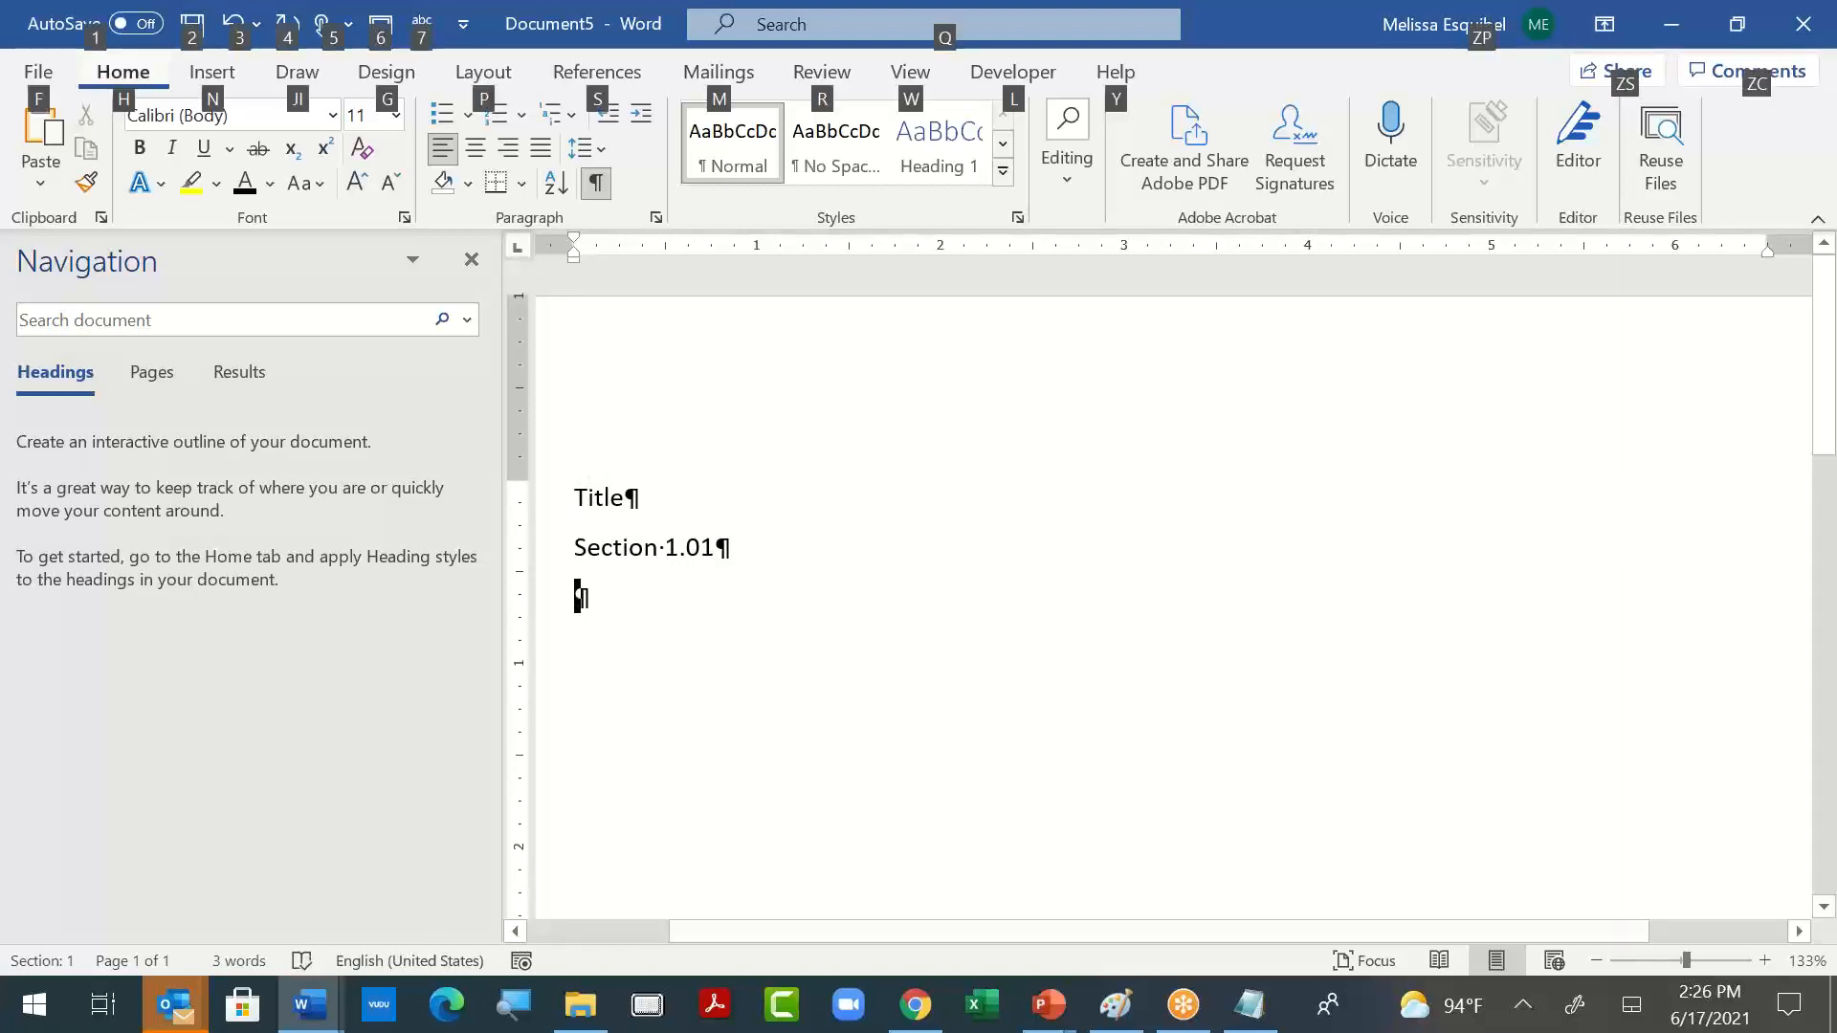
key(Escape)
text(List le)
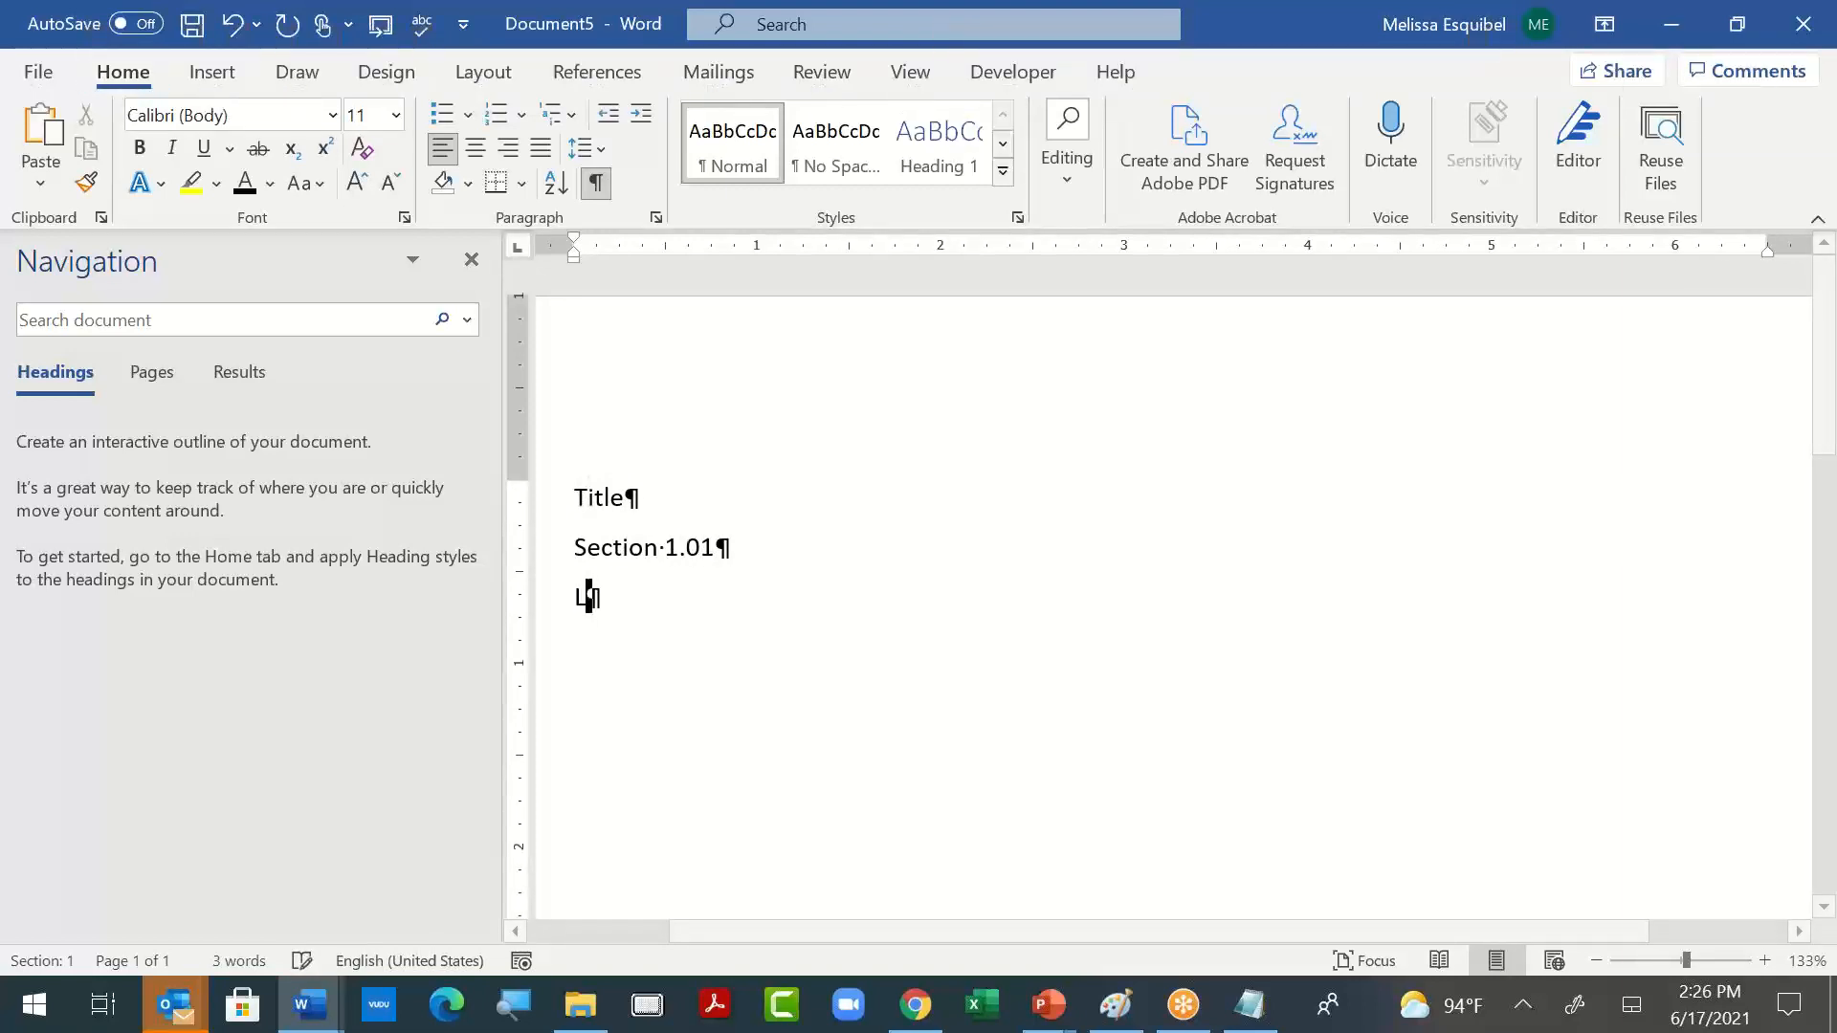
key(BackSpace)
key(BackSpace)
text(Leve)
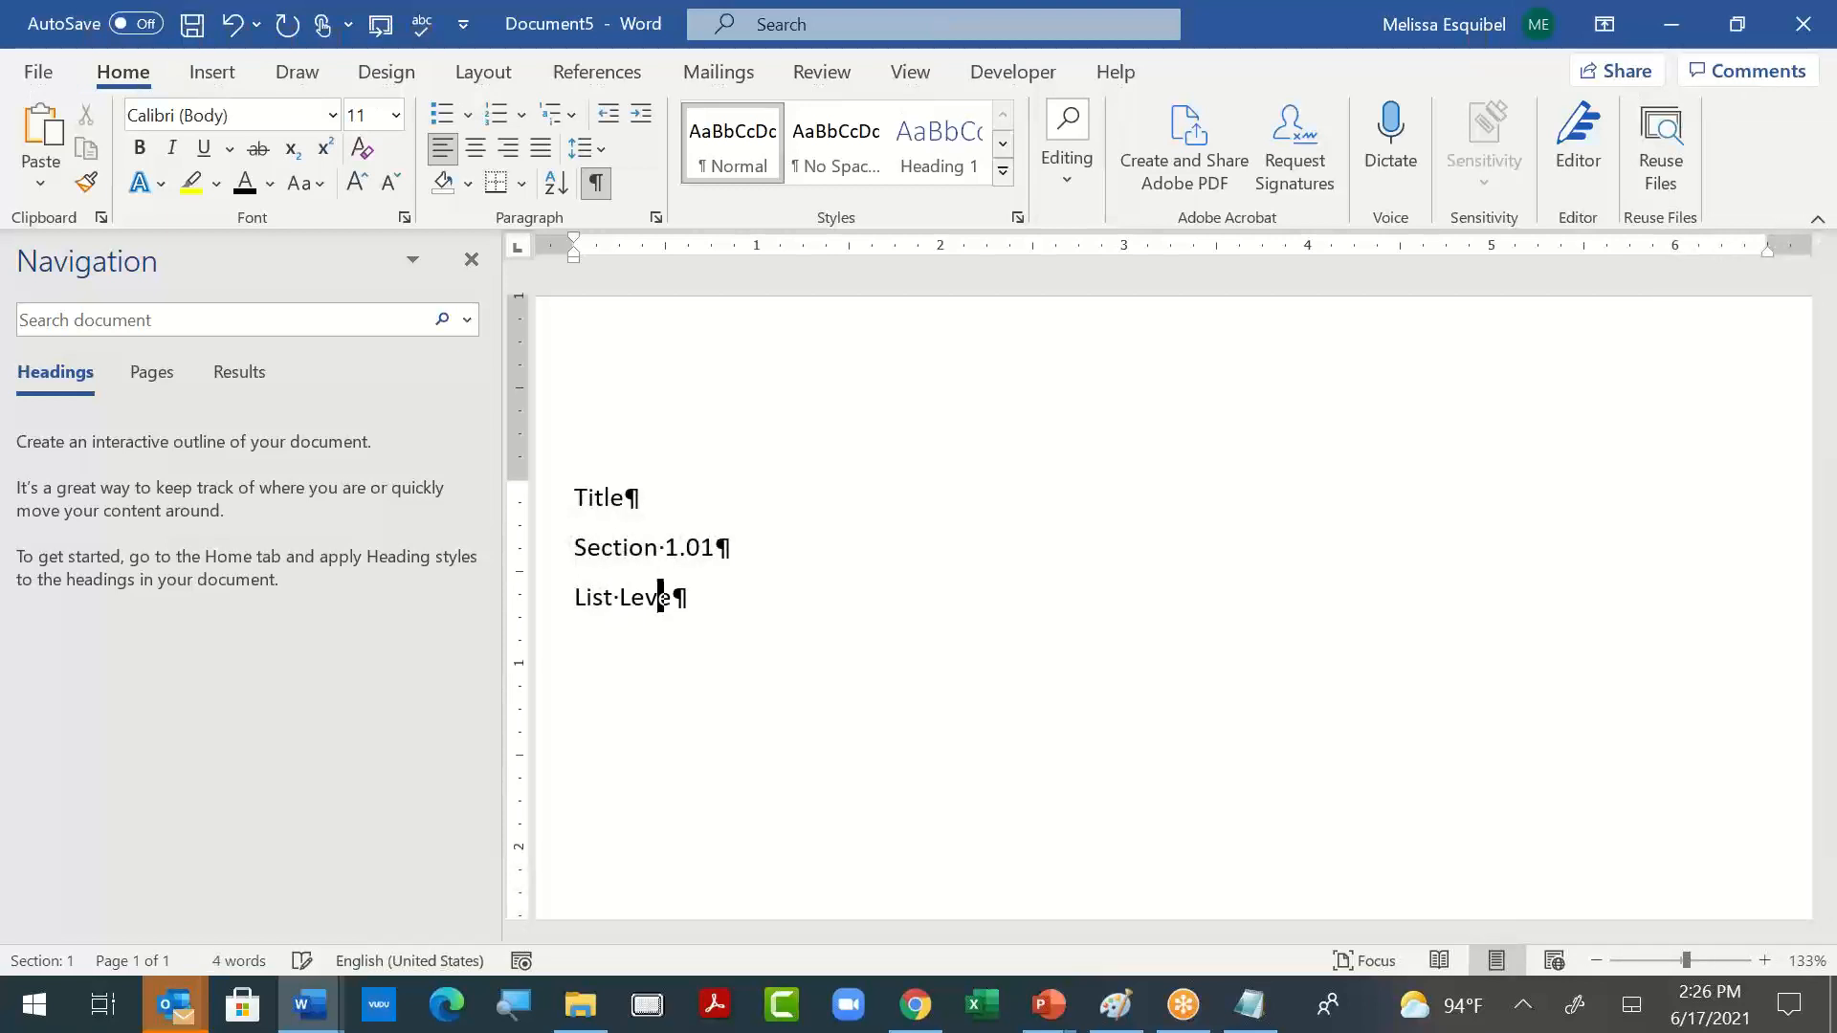
text(l A)
key(Return)
text(List Level 1.)
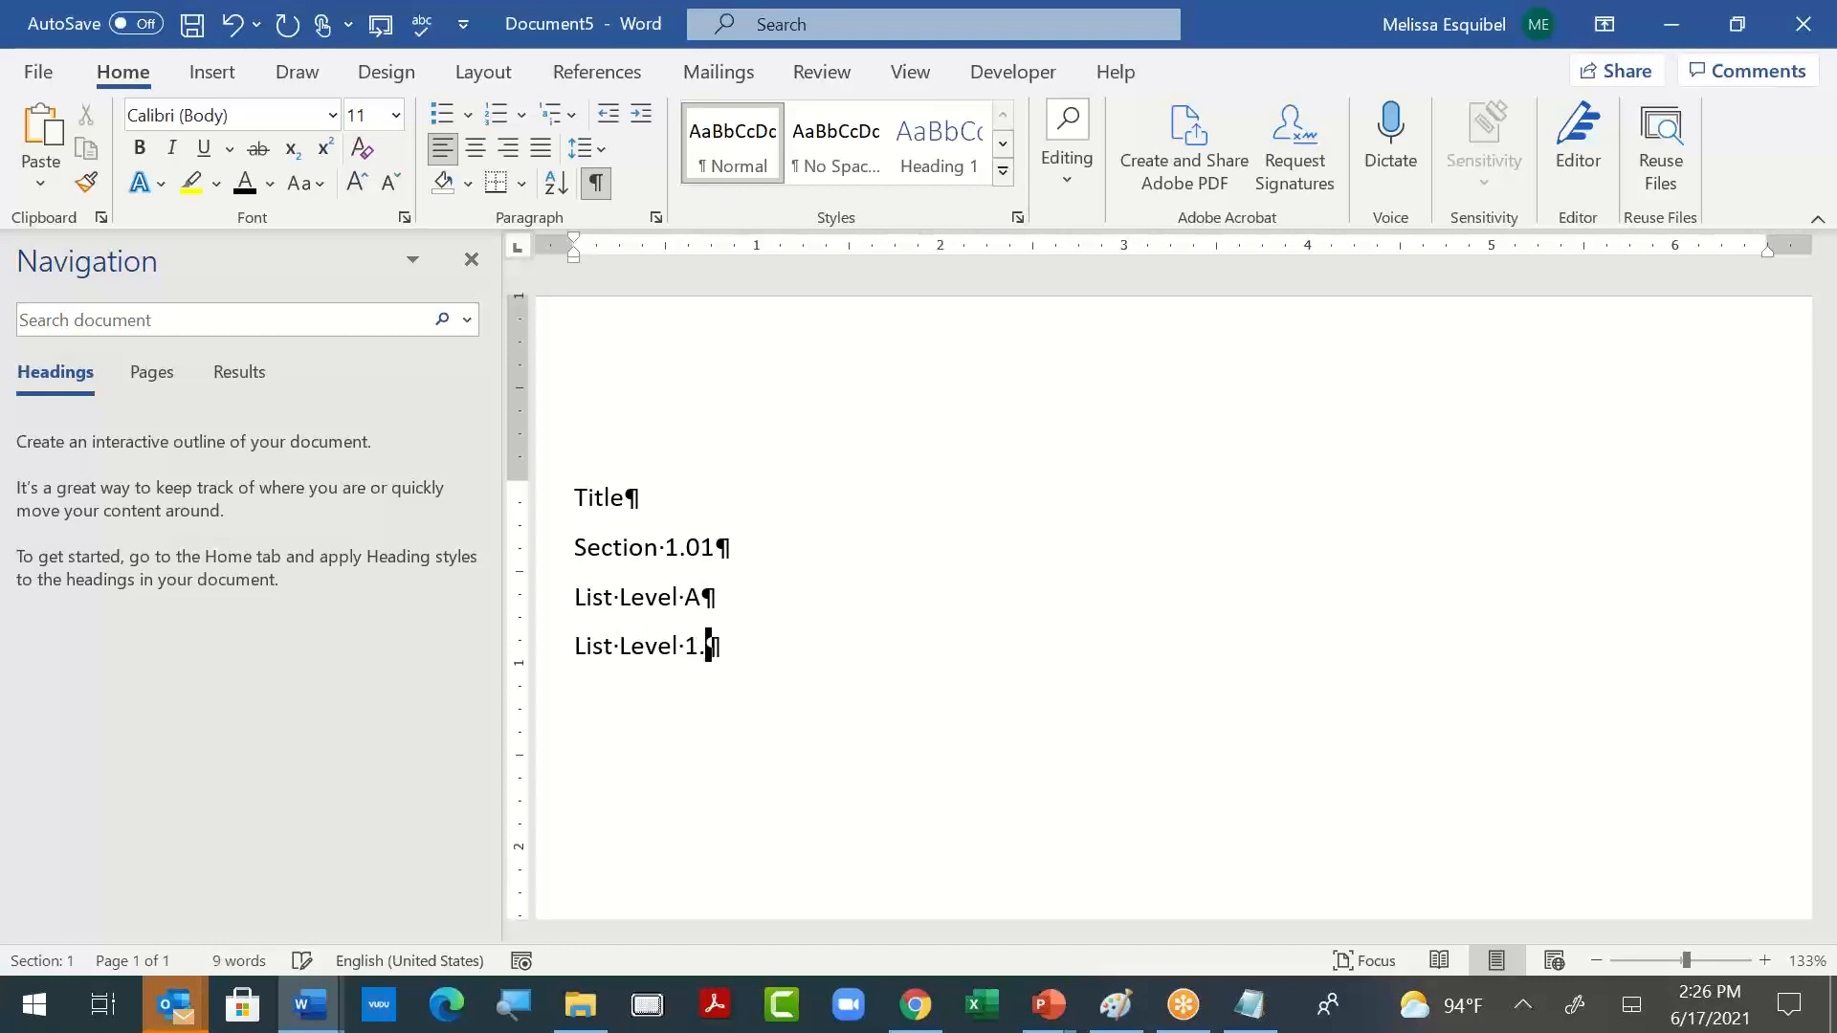
- Check the numbering levels in the 10-22-39 acoustical spec, and add the line "List Level a." to the new document
key(alt+Tab)
key(alt+Tab)
key(alt+Tab)
key(alt+Tab)
key(alt+Tab)
key(alt+Tab)
key(alt+Tab)
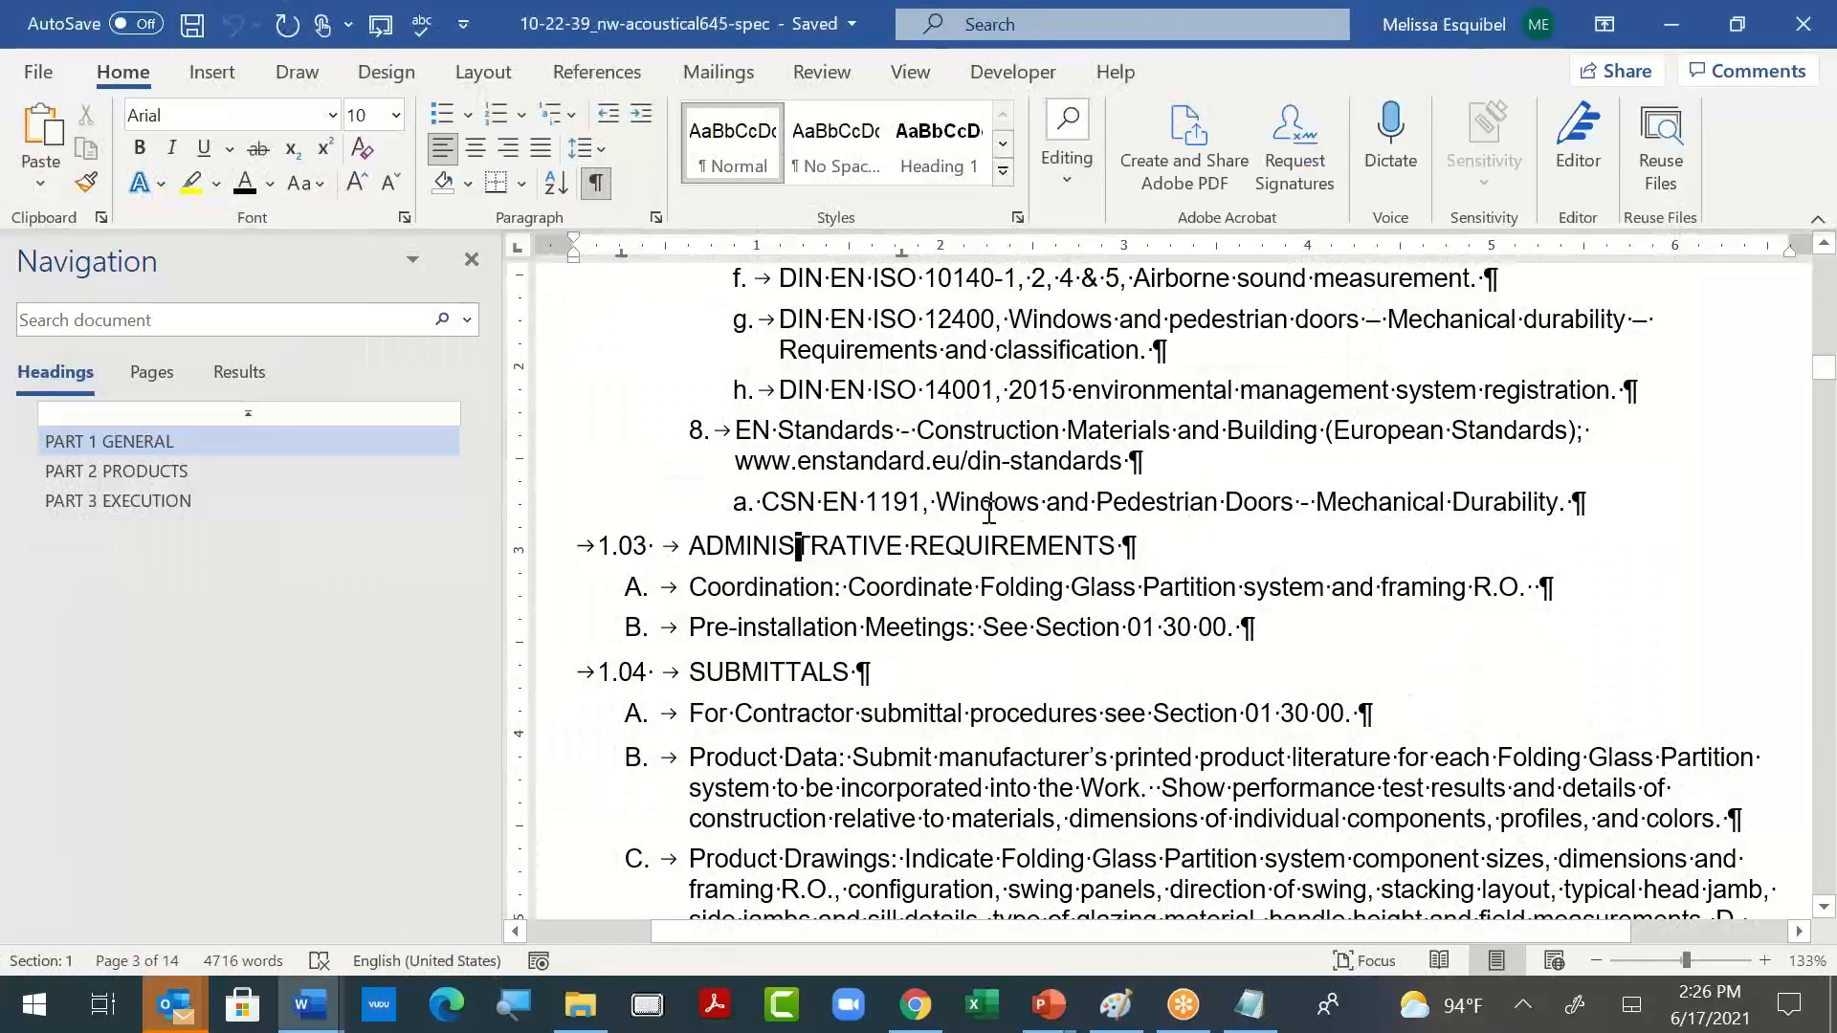
scroll(940, 660, up, 1)
key(alt+Tab)
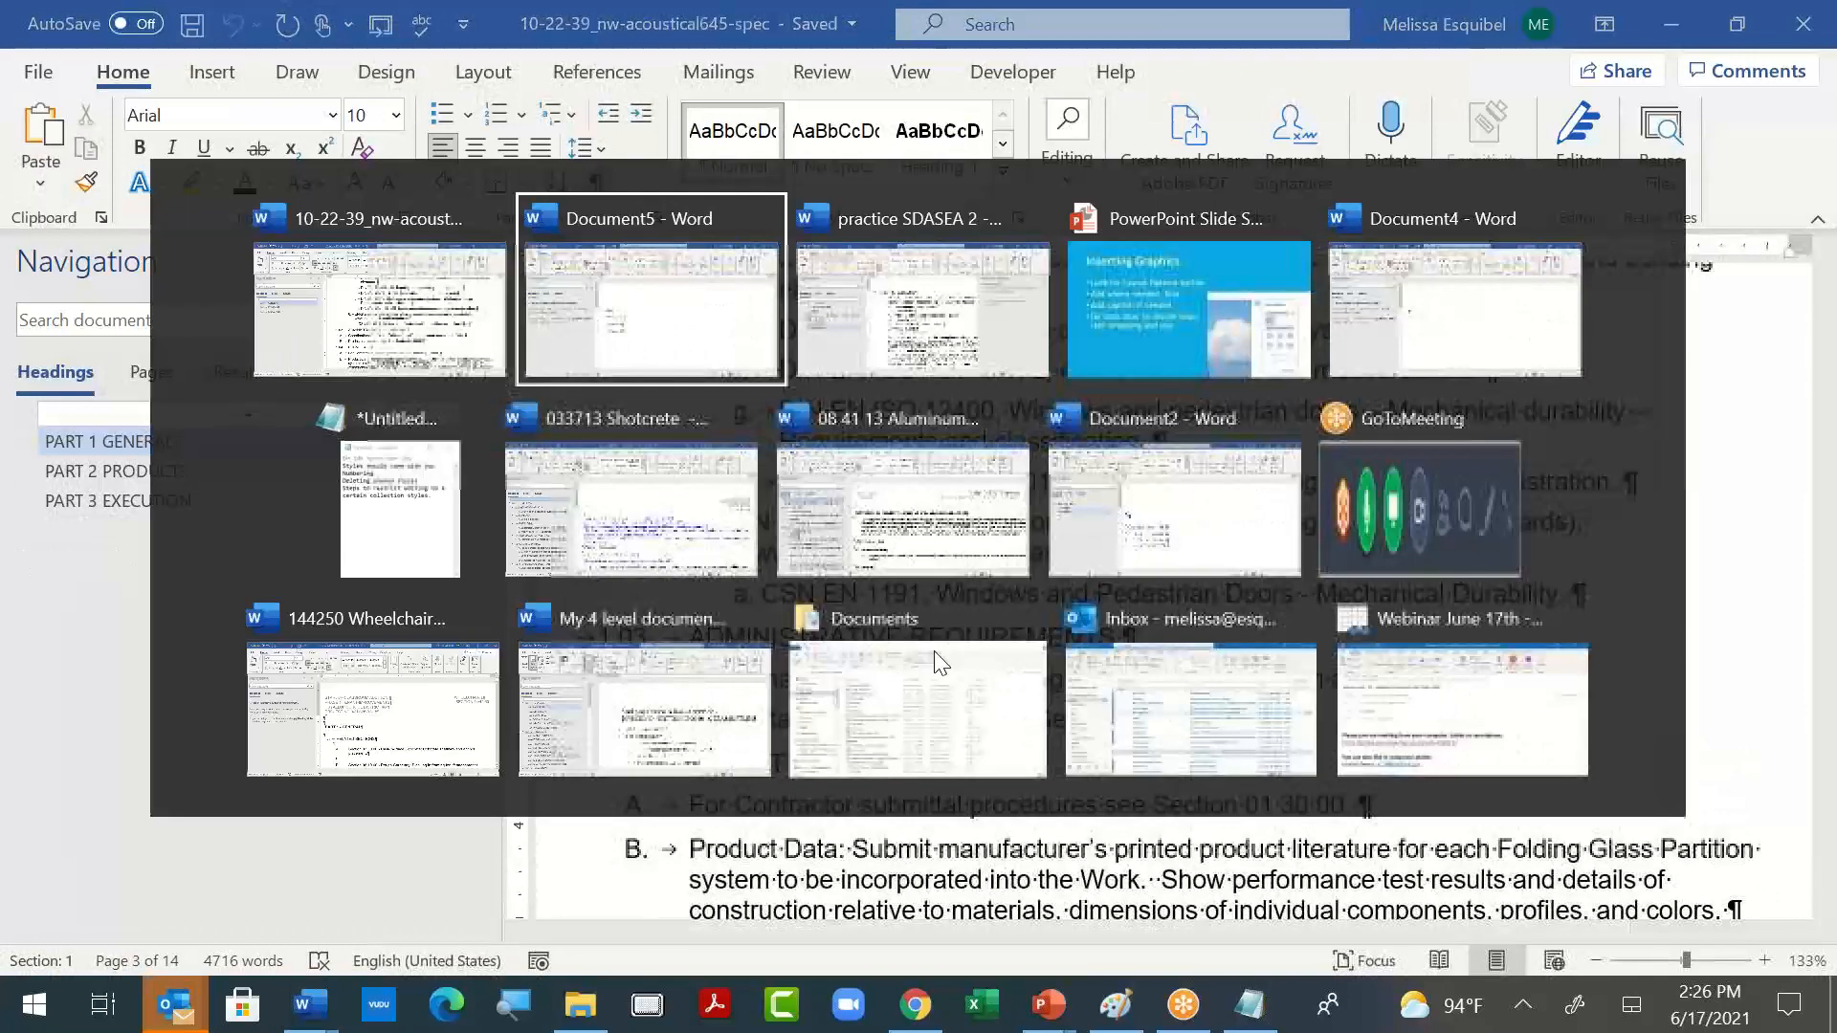
key(Return)
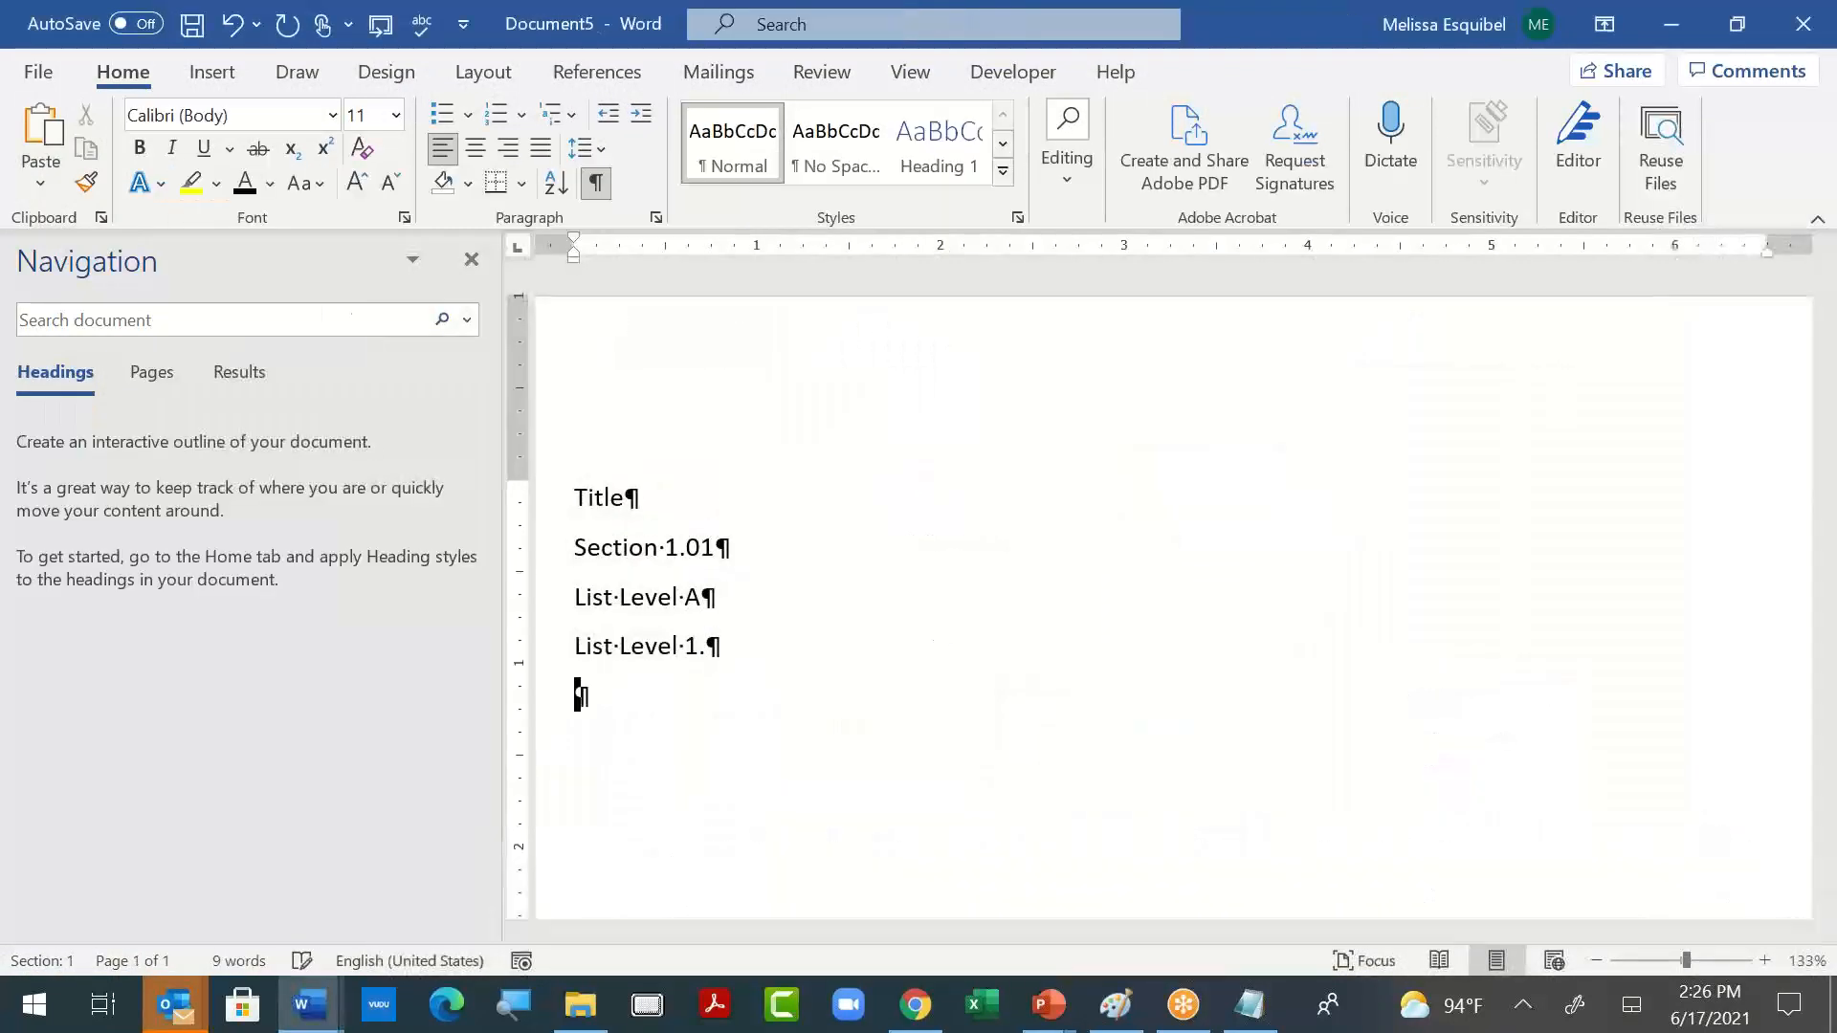
text(List Level )
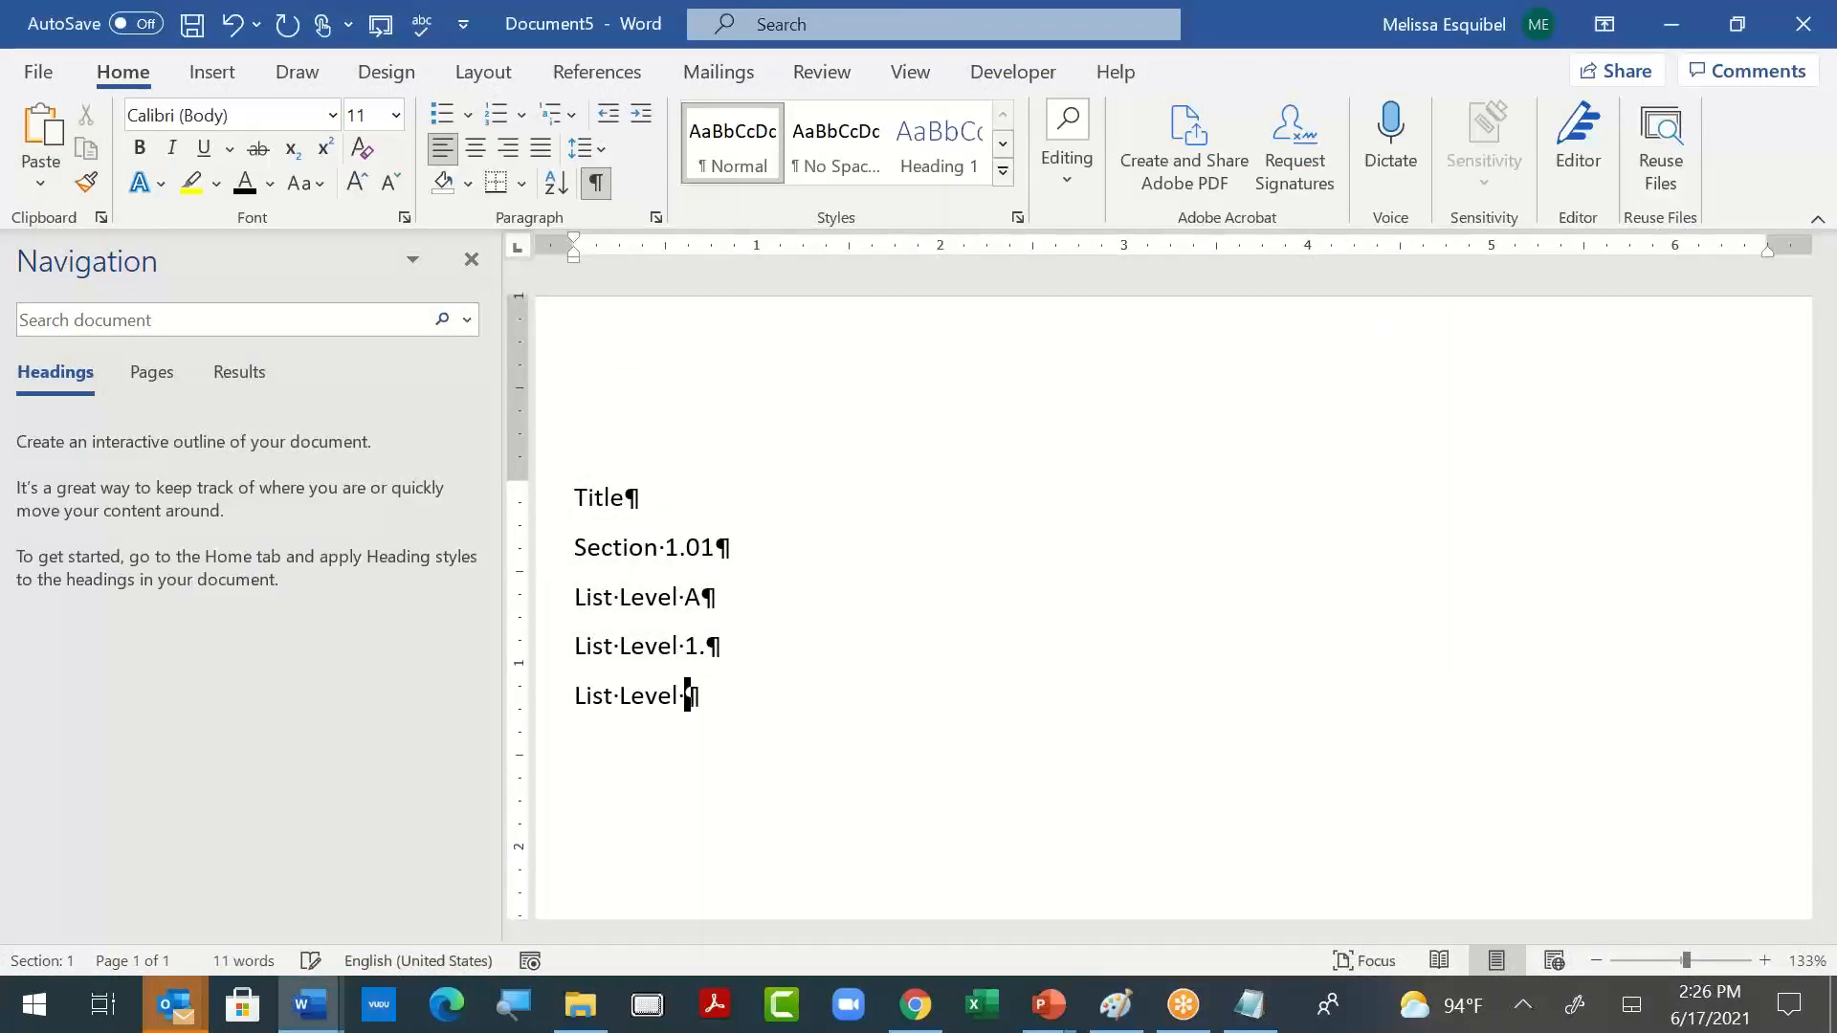
text(a.)
- Check the acoustical spec's numbering again, and add the line "List Level i." at the end of the new document
key(alt+Tab)
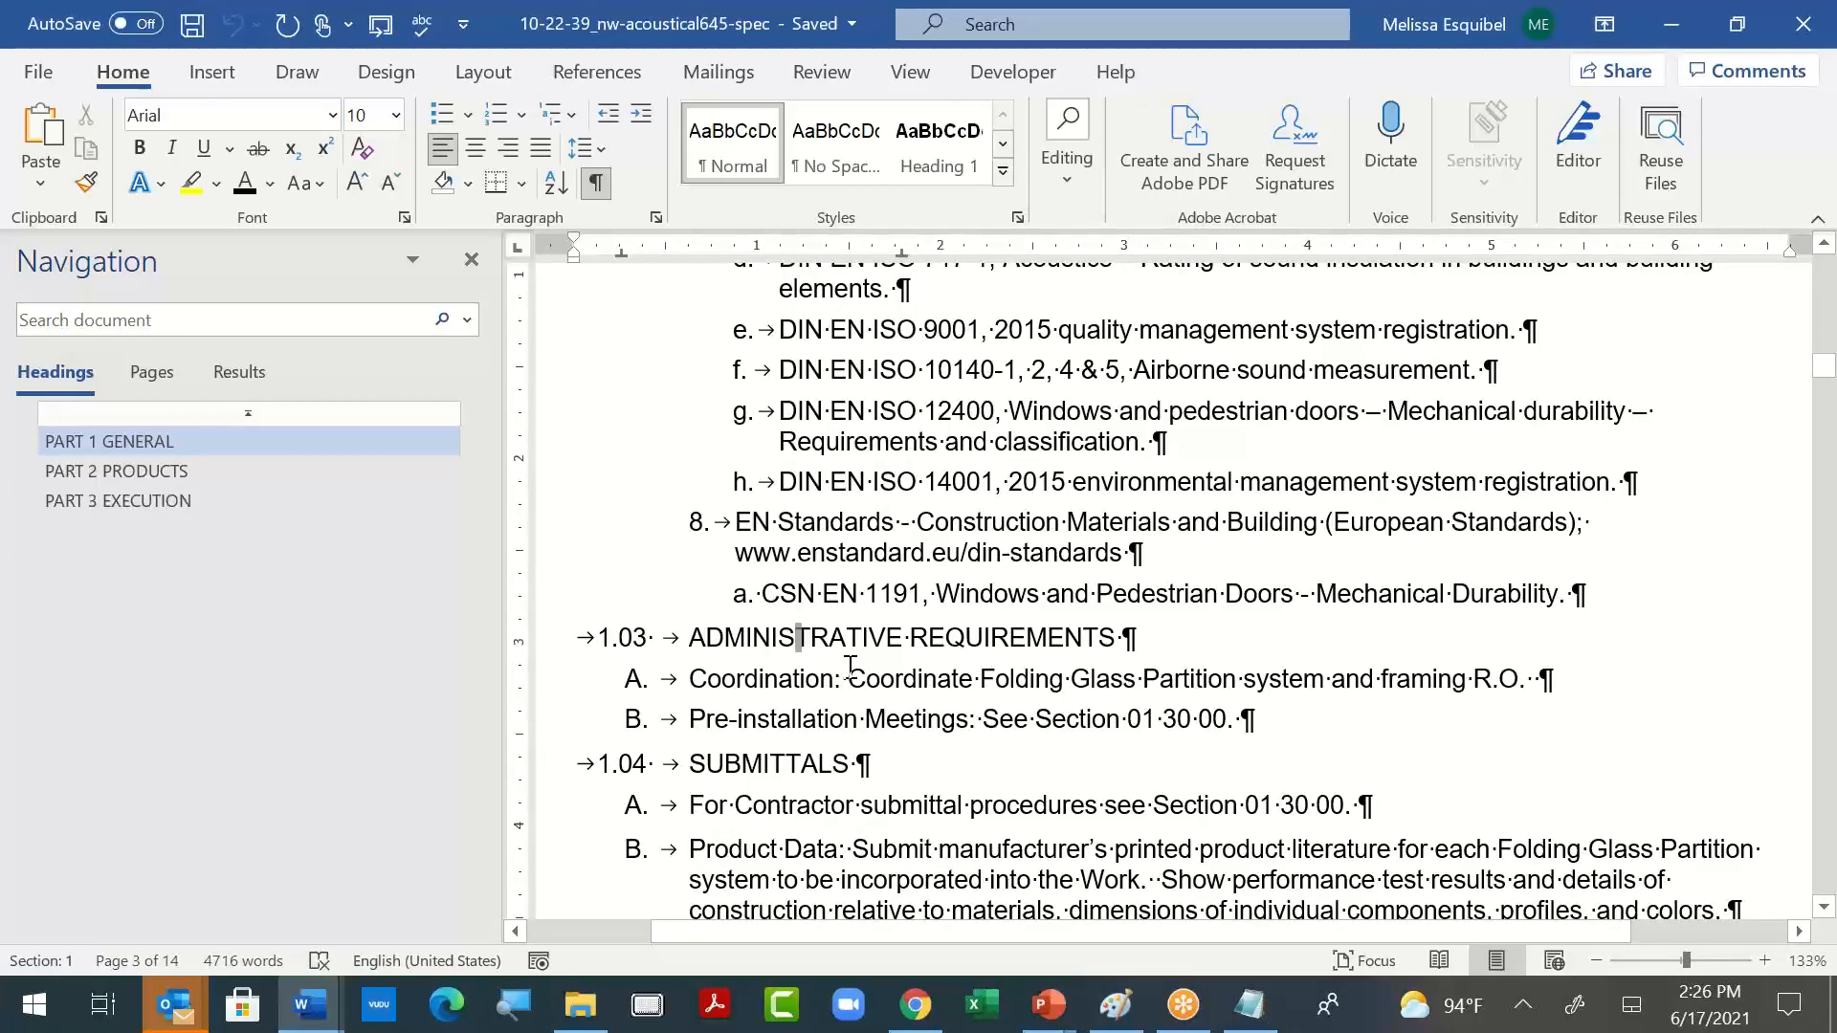
scroll(851, 664, down, 3)
scroll(850, 664, up, 1)
key(alt+Tab)
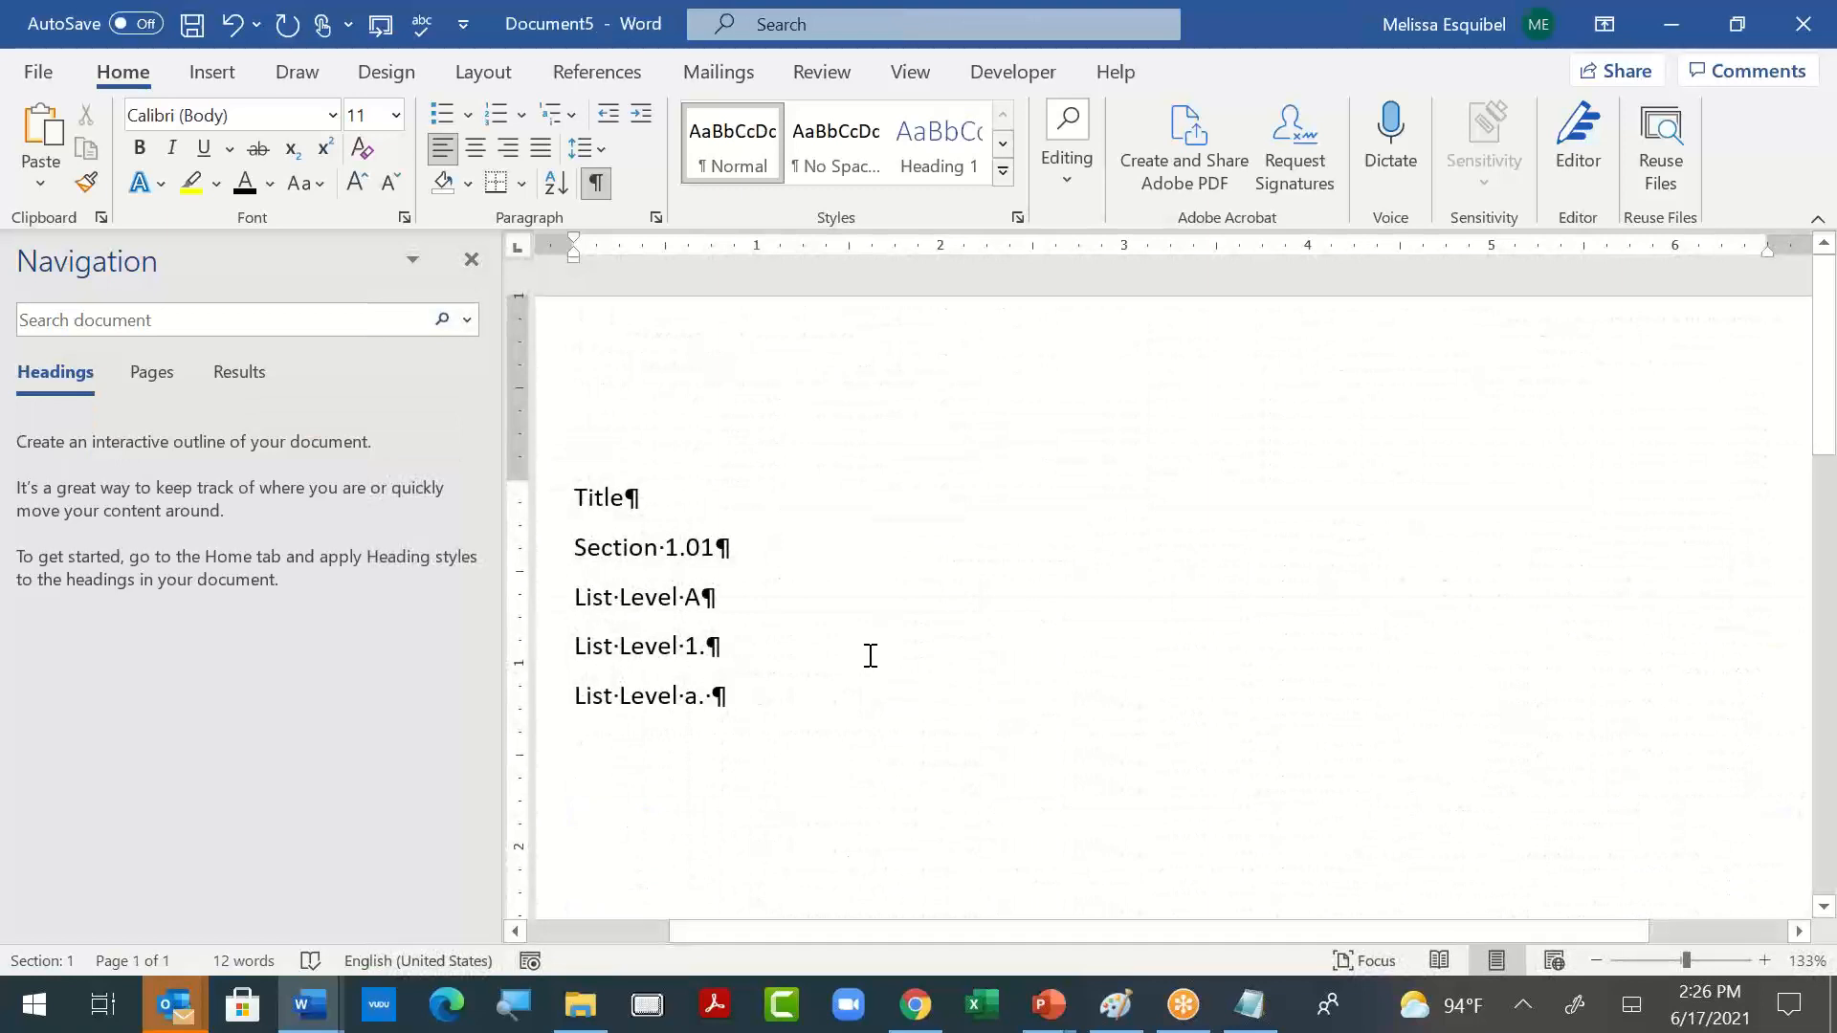
key(Return)
text(List Level i)
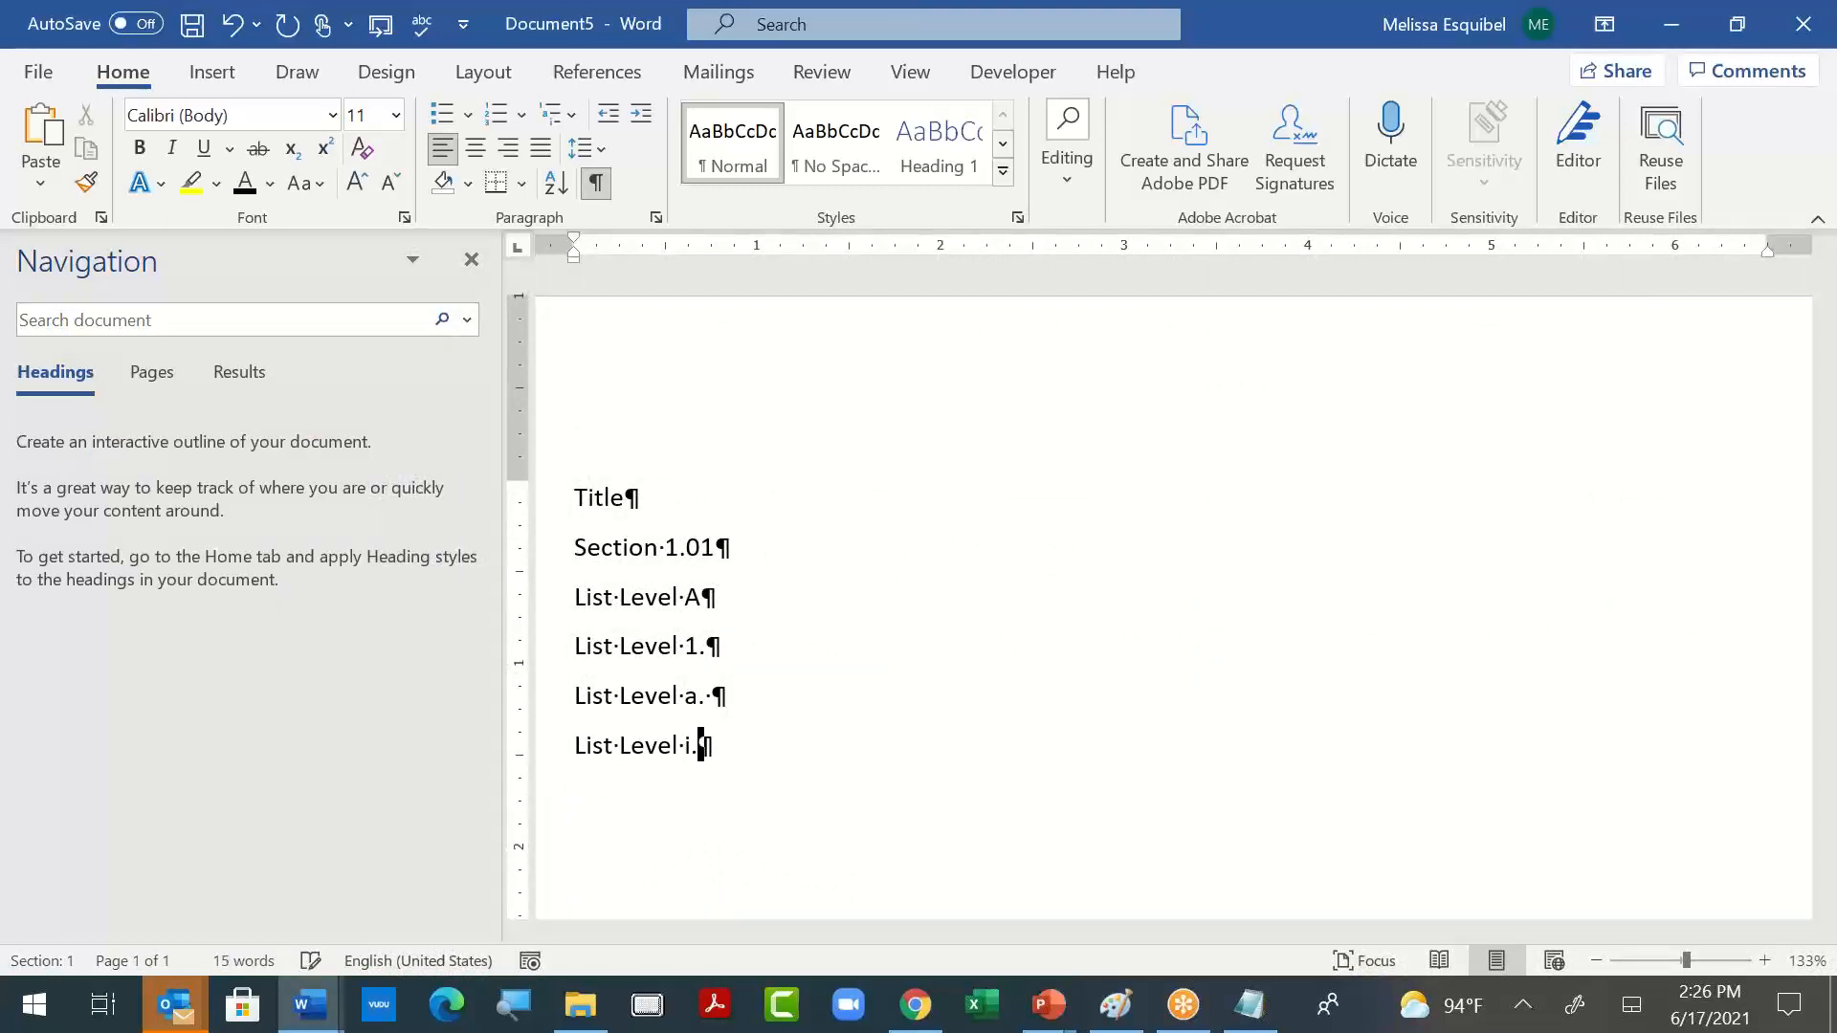
text(.)
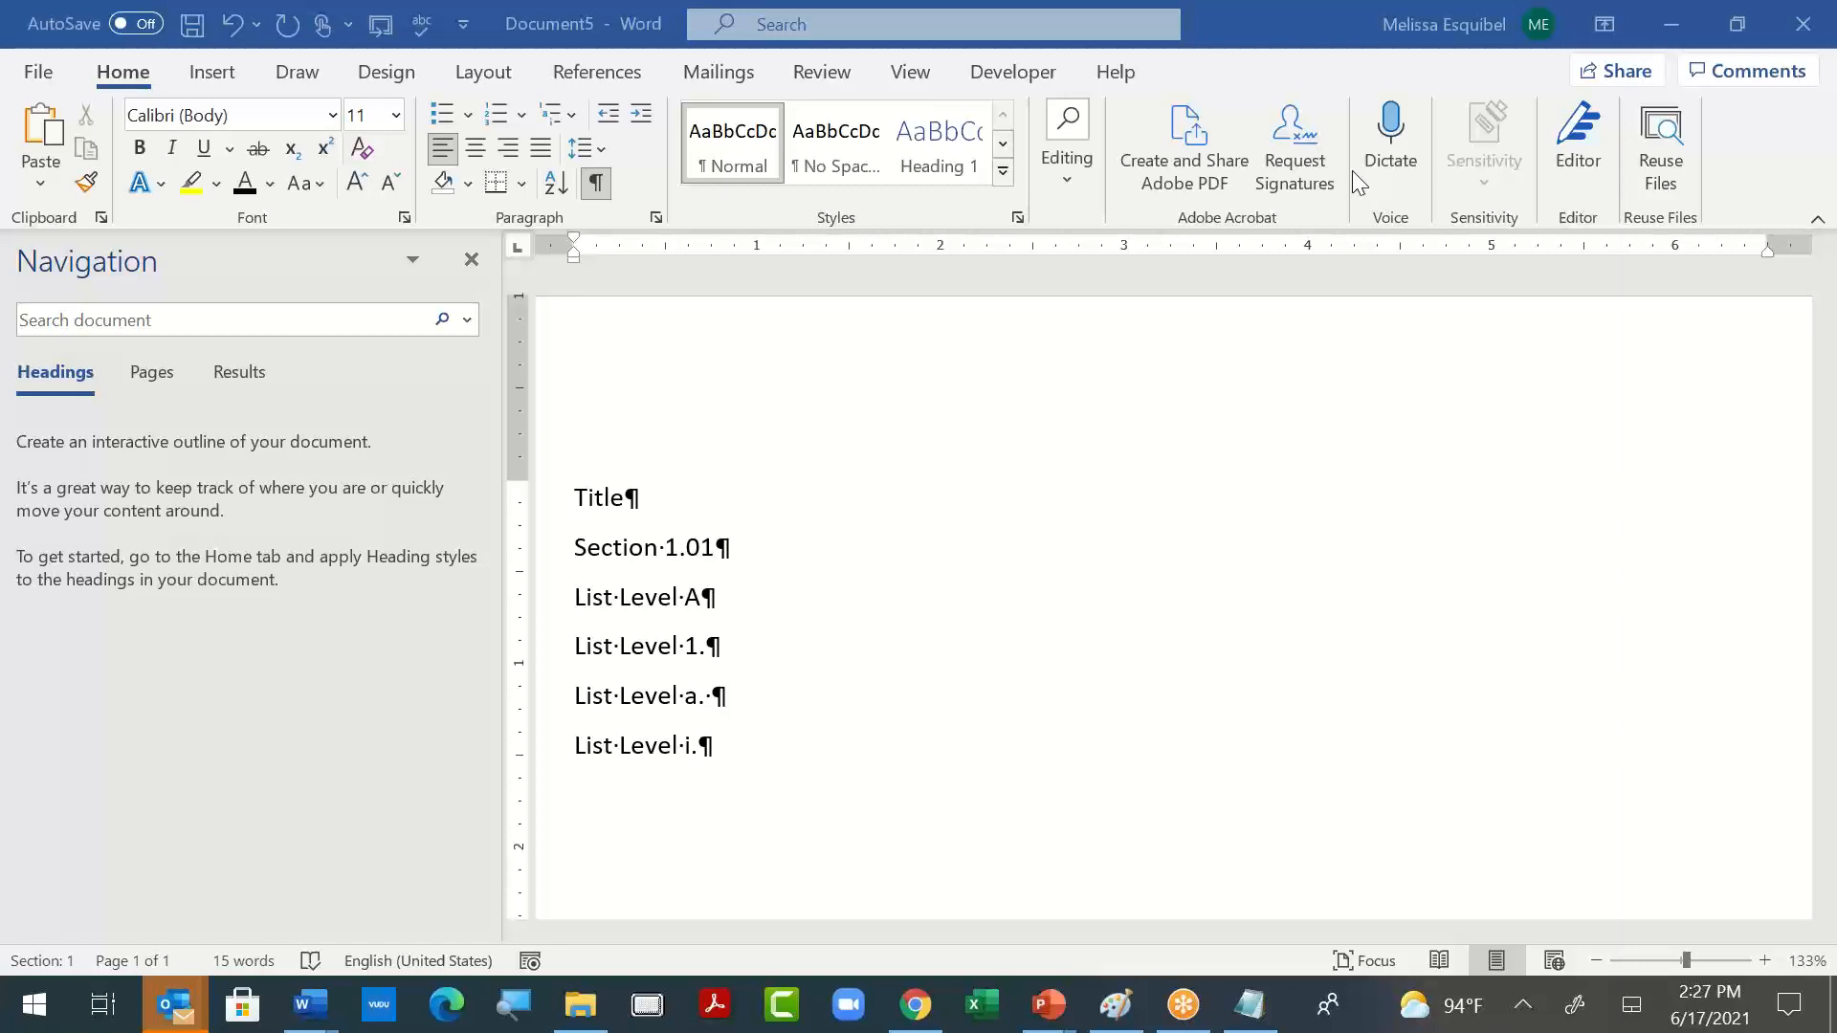
key(ctrl+alt+Tab)
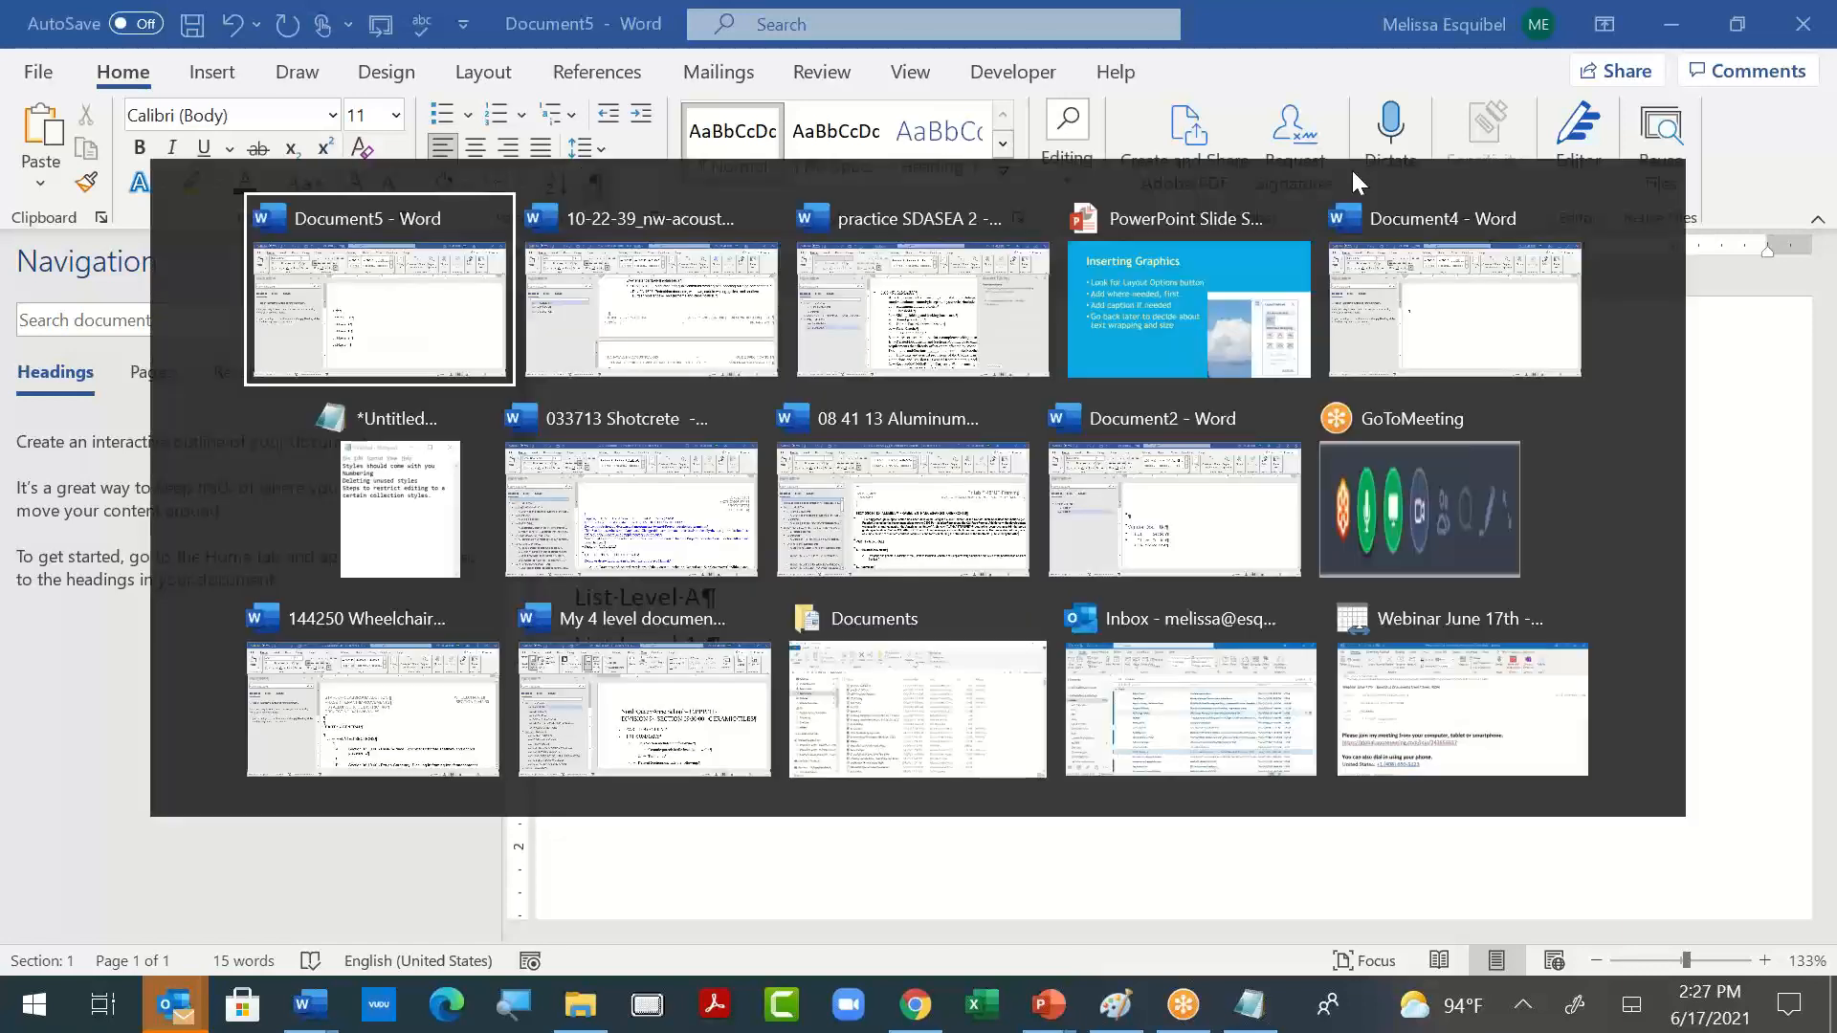
key(Right)
key(Right)
key(Right)
key(Return)
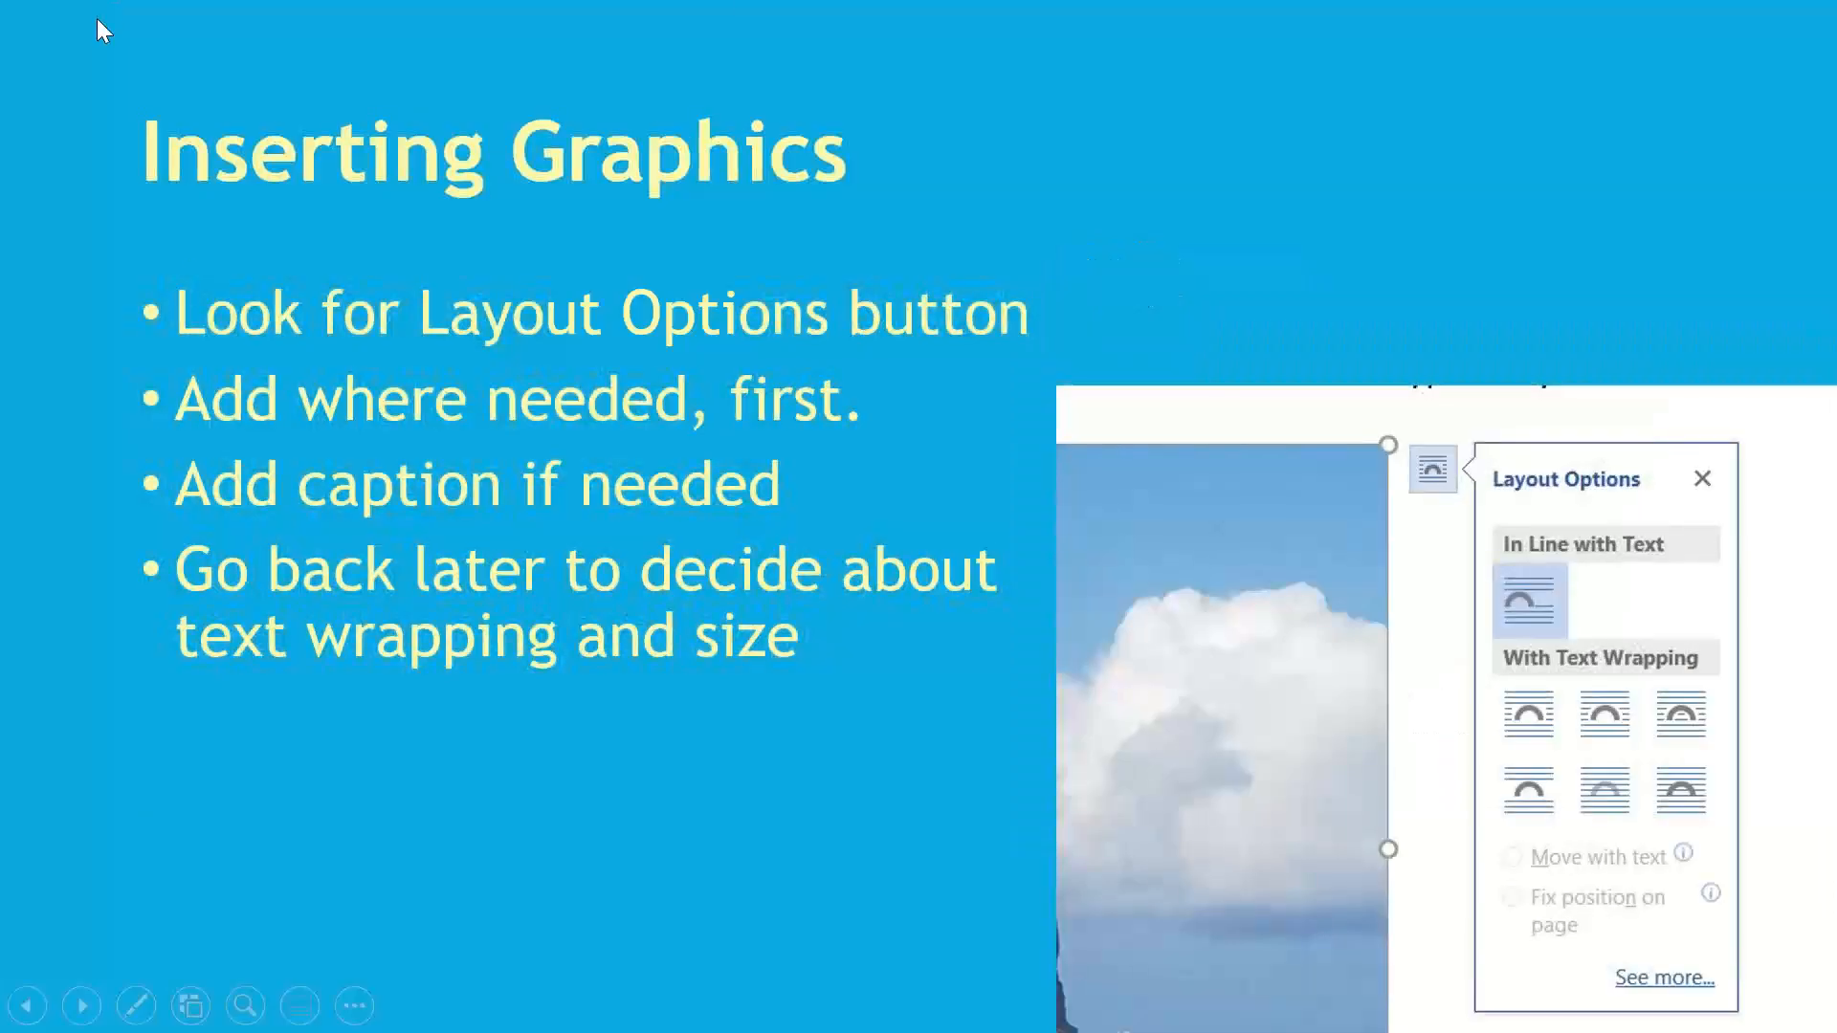
key(ctrl+alt+Tab)
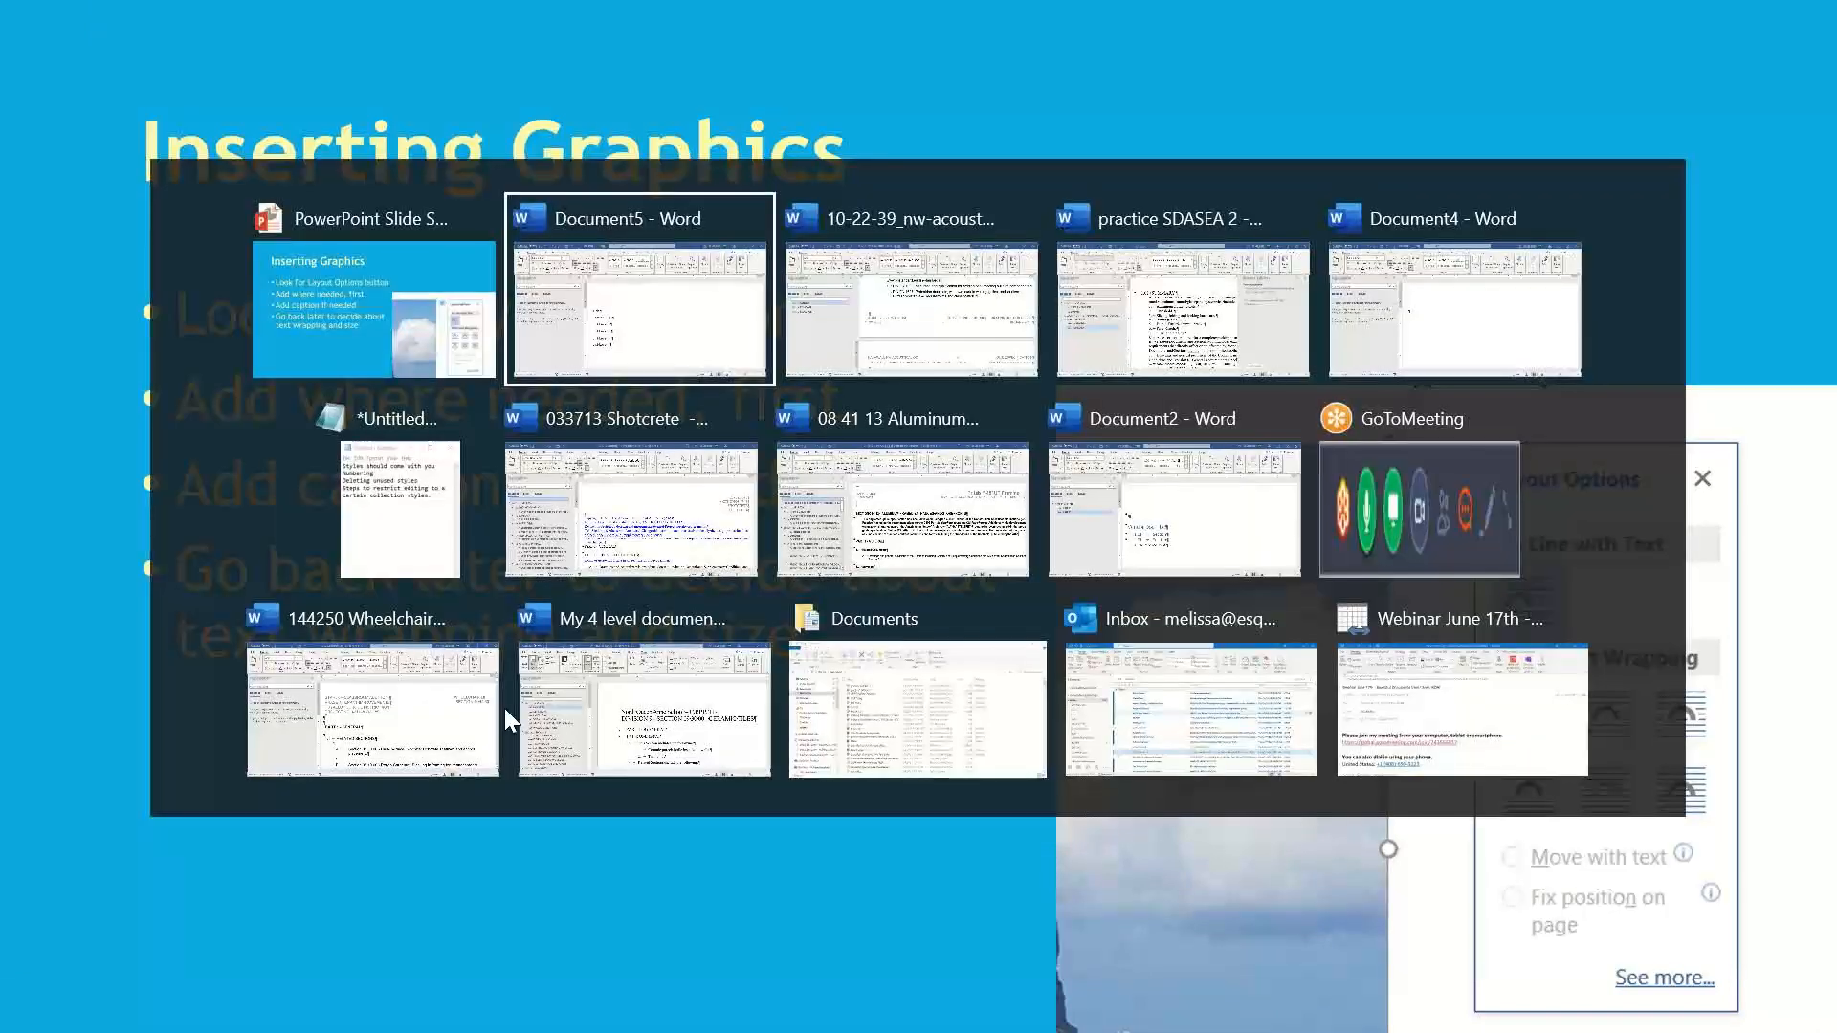
key(Escape)
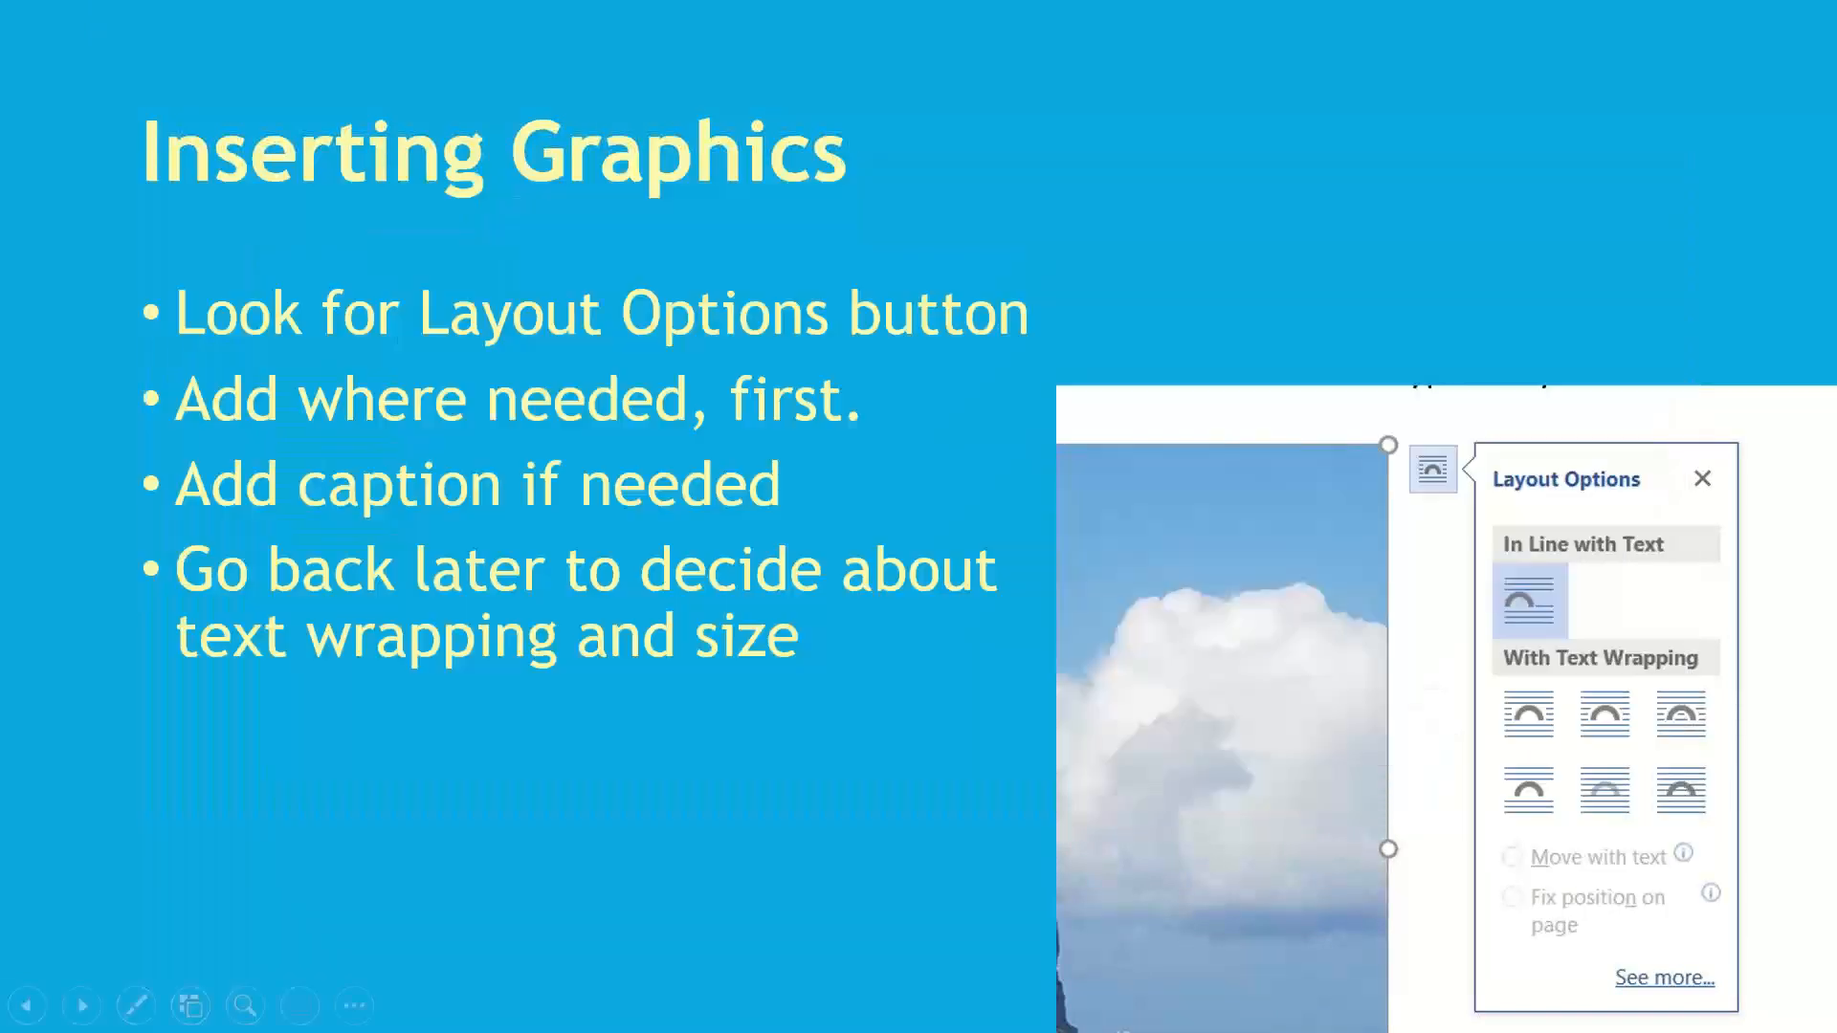
key(ctrl+alt+Tab)
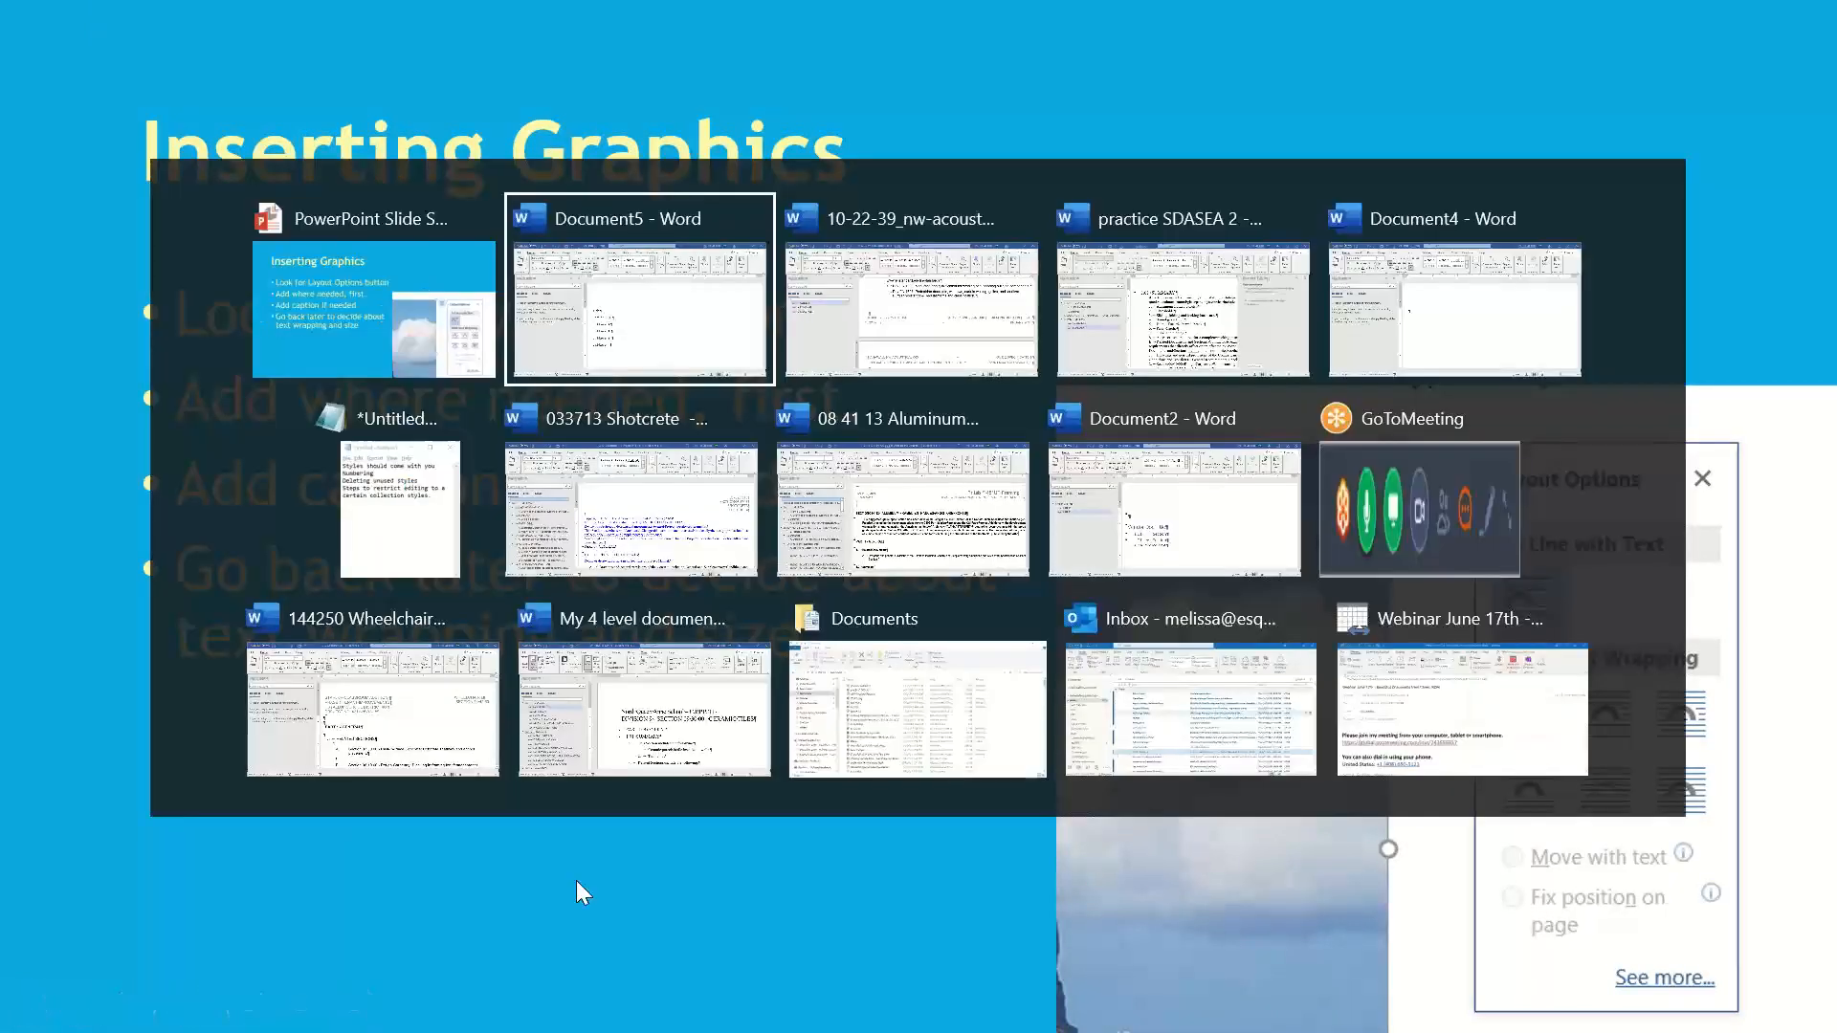
key(Right)
key(Return)
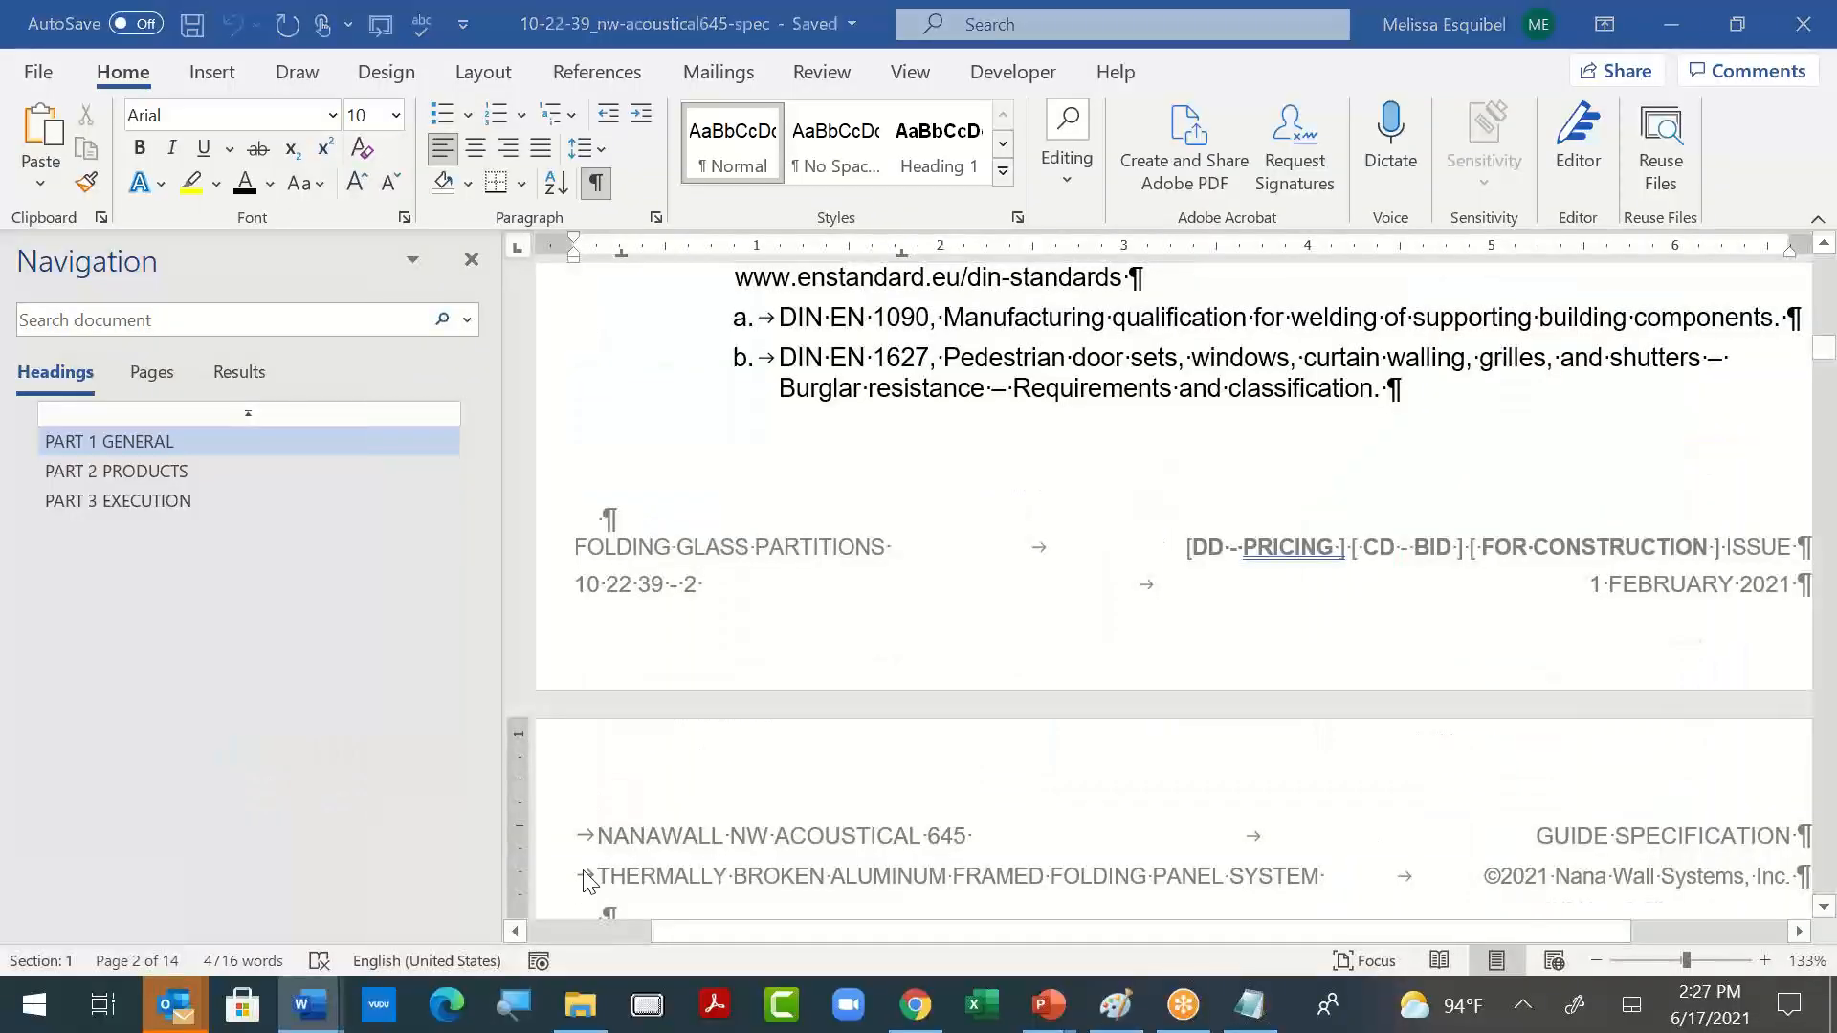
- Switch to the Notepad reminders and add the line "Shortcut list" at the end
key(ctrl+alt+Tab)
key(Right)
key(Right)
key(Right)
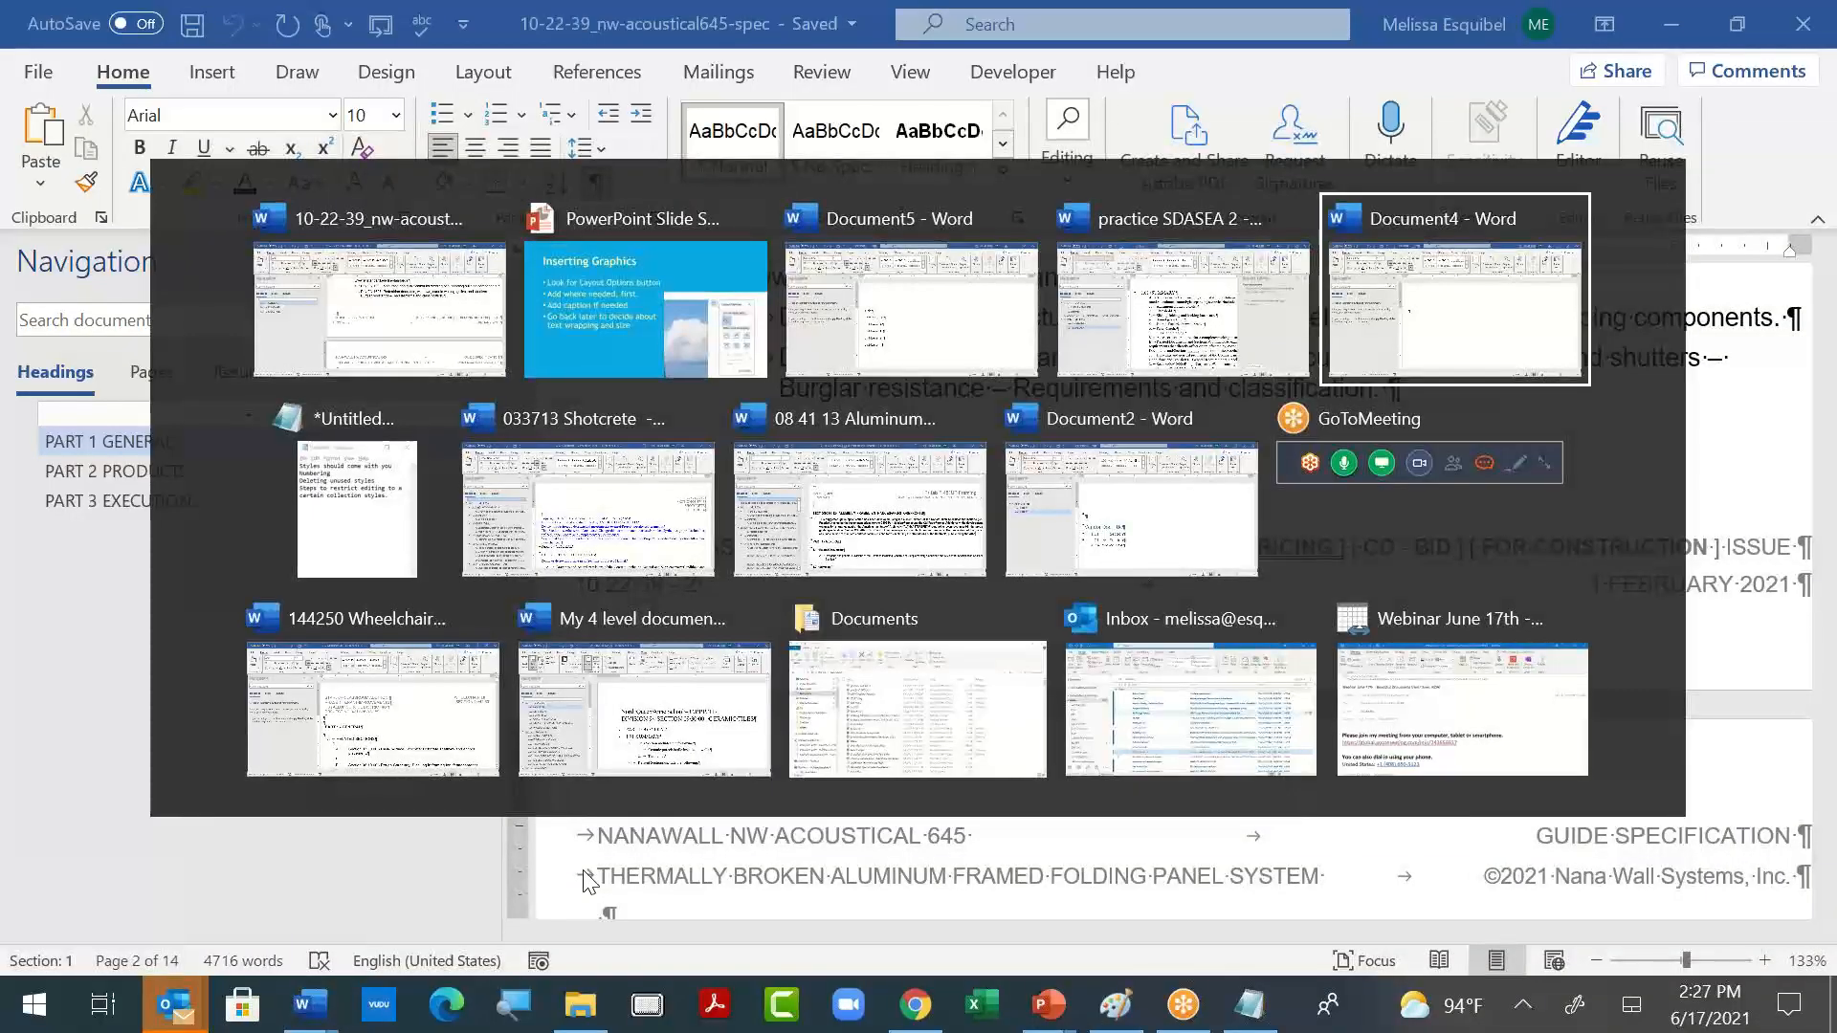
key(Right)
key(Return)
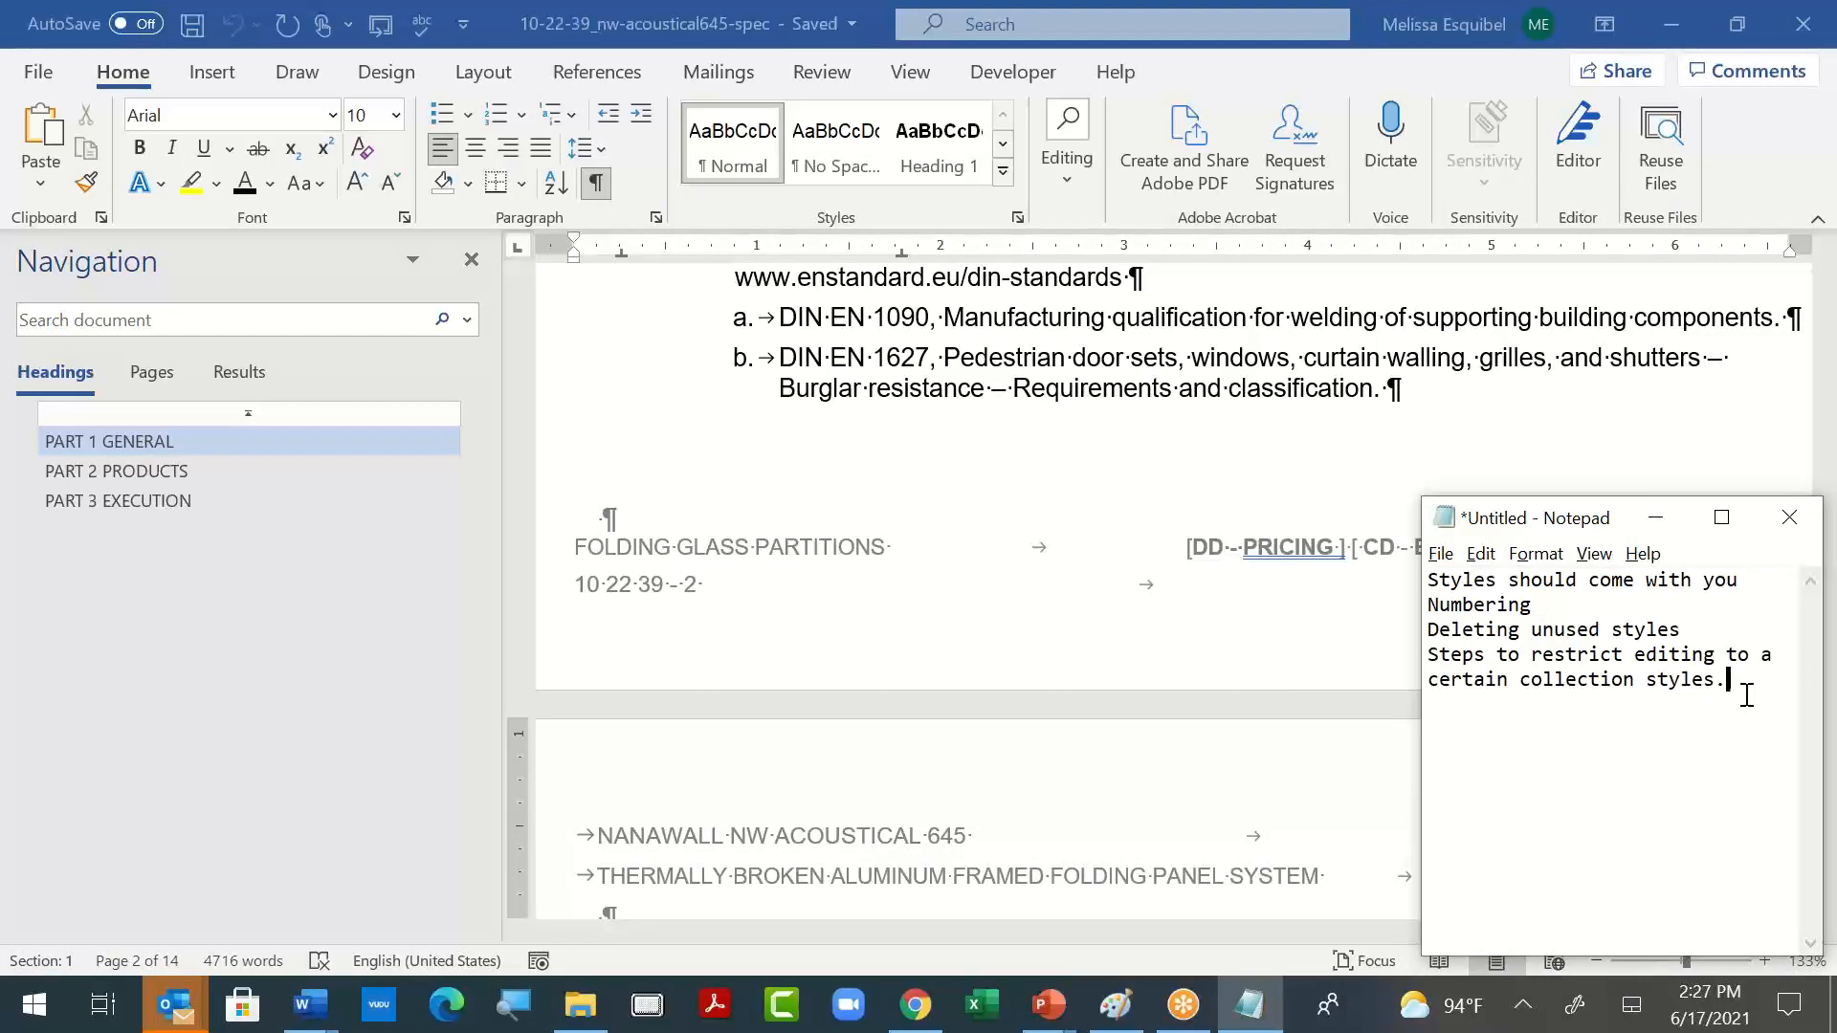
key(Return)
text(Short cut list)
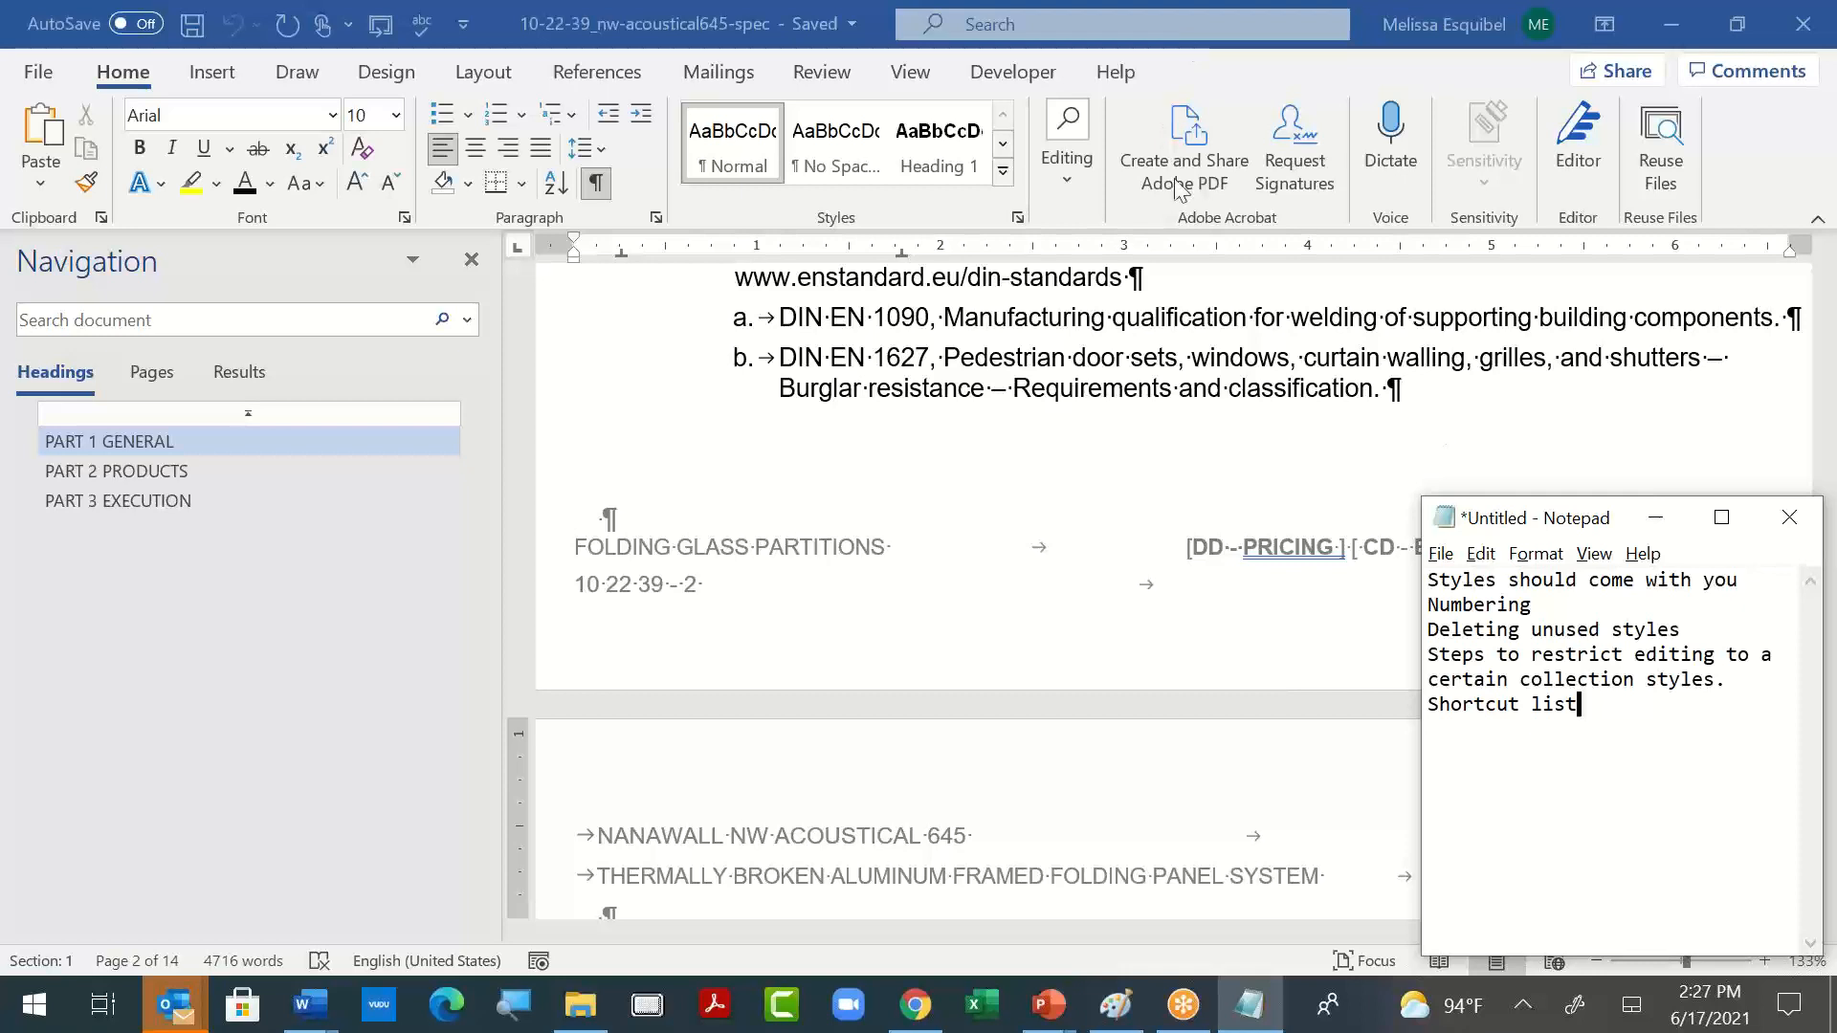
- Return to the acoustical spec in Word and shrink its maximized window to a smaller floating one
click(1216, 151)
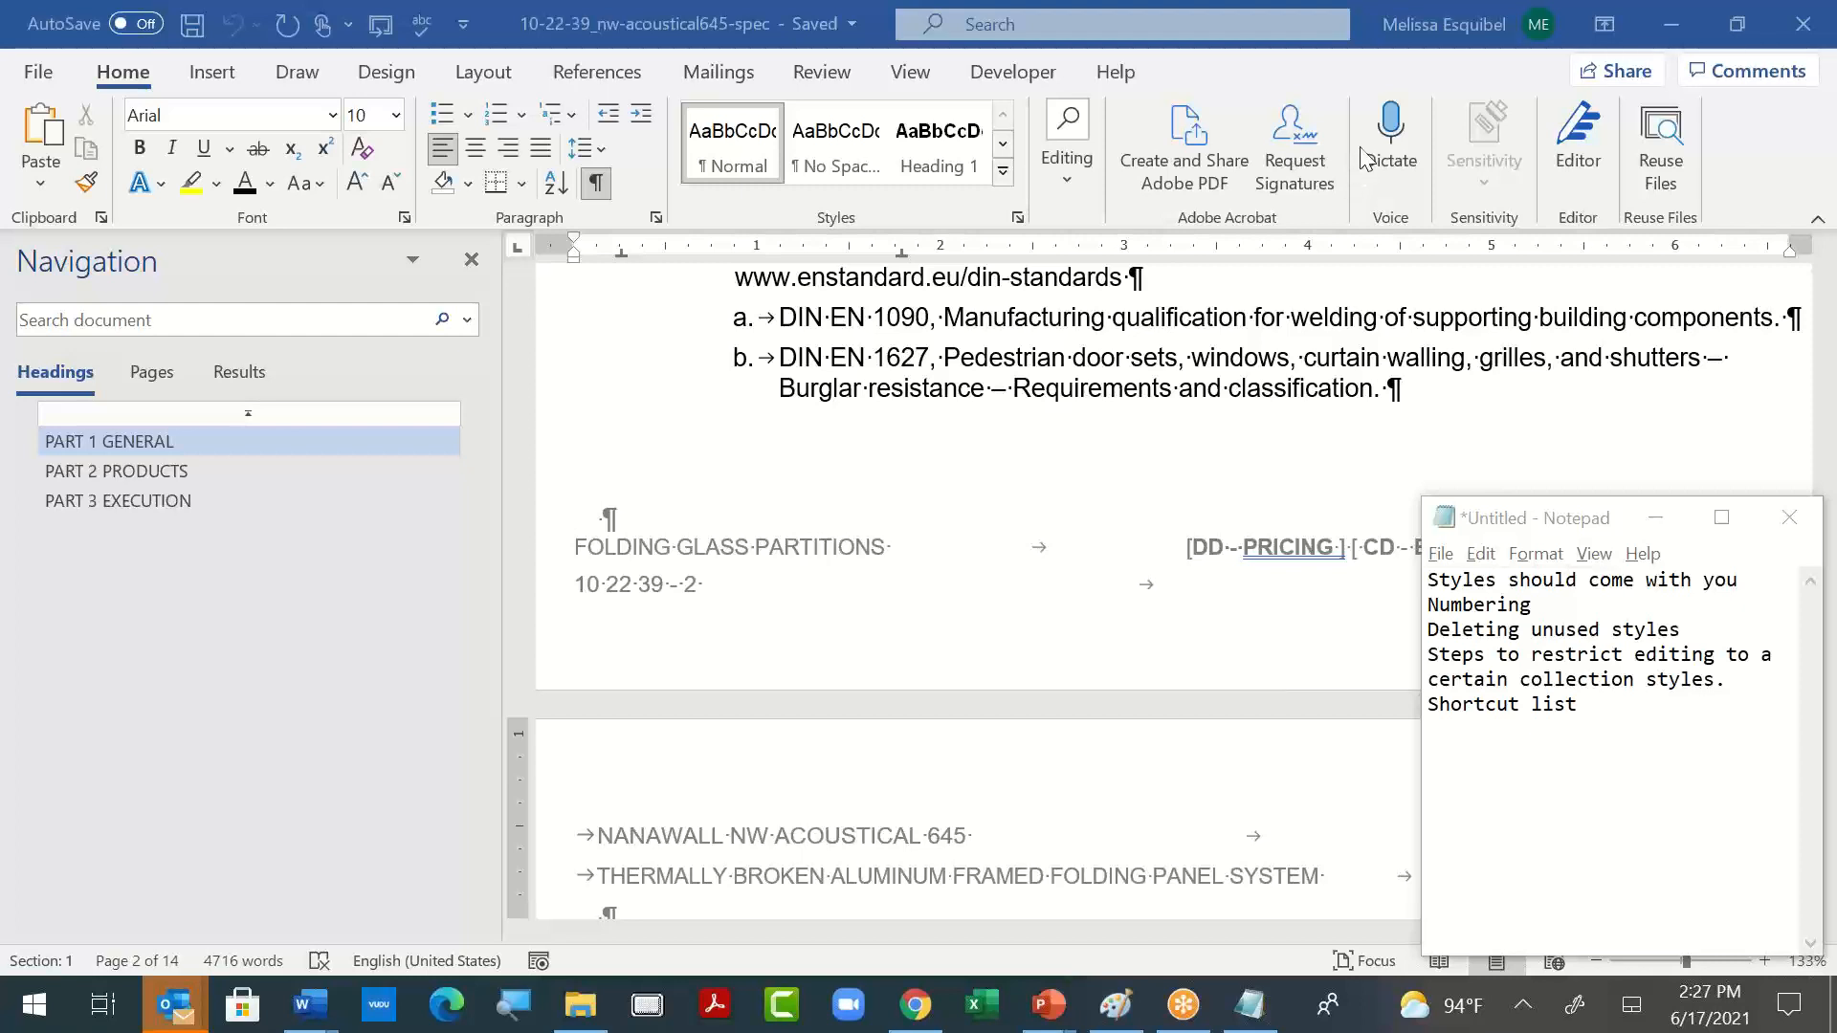
click(1475, 734)
click(1412, 404)
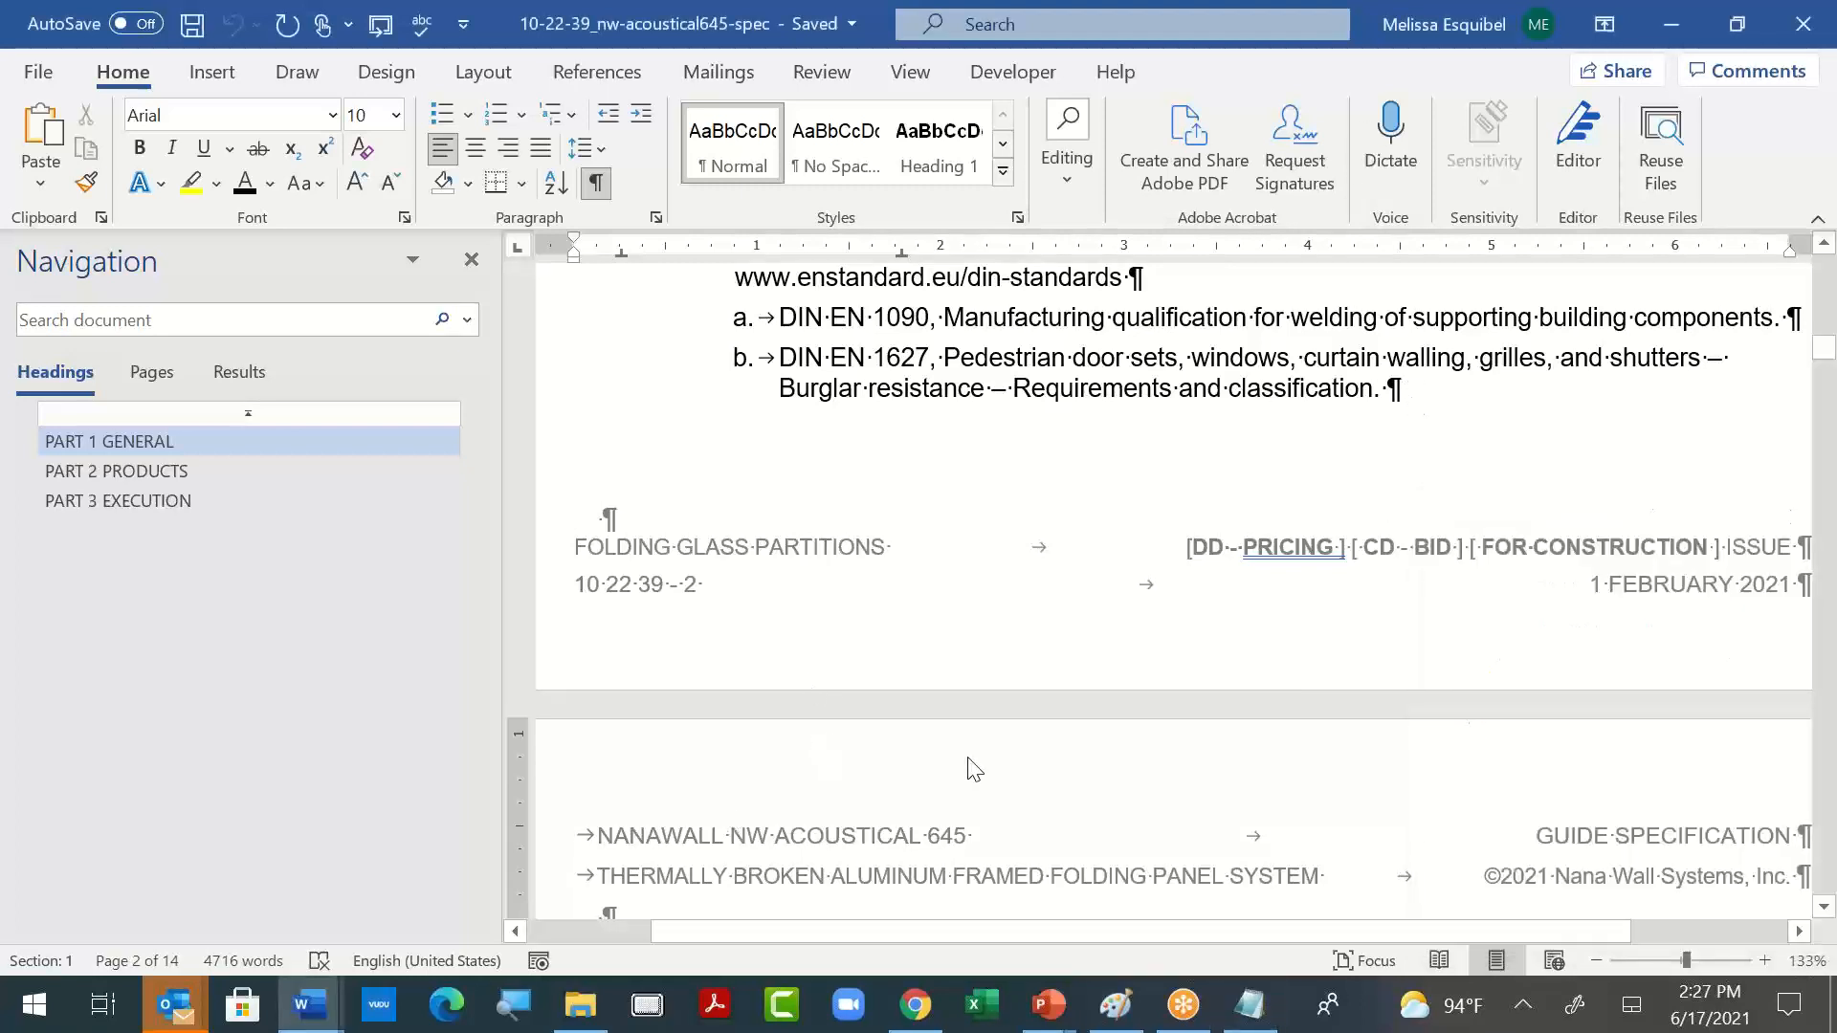
scroll(971, 758, up, 15)
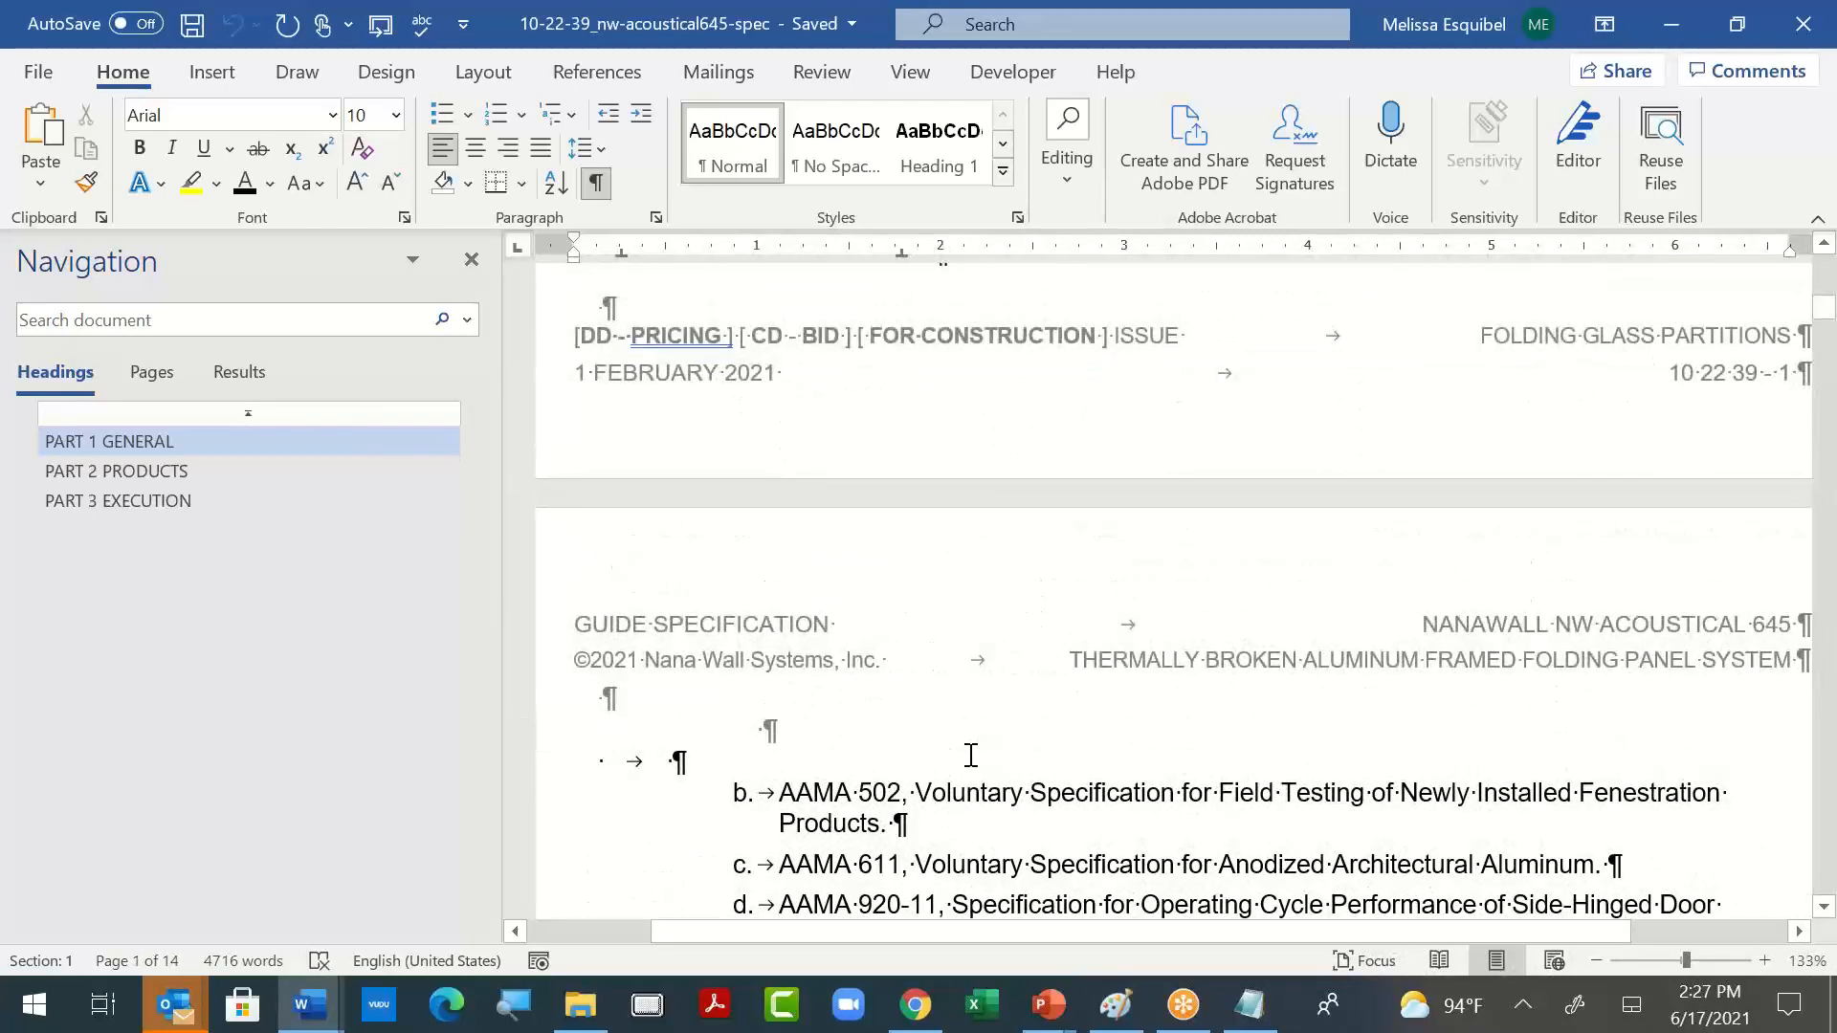
click(724, 29)
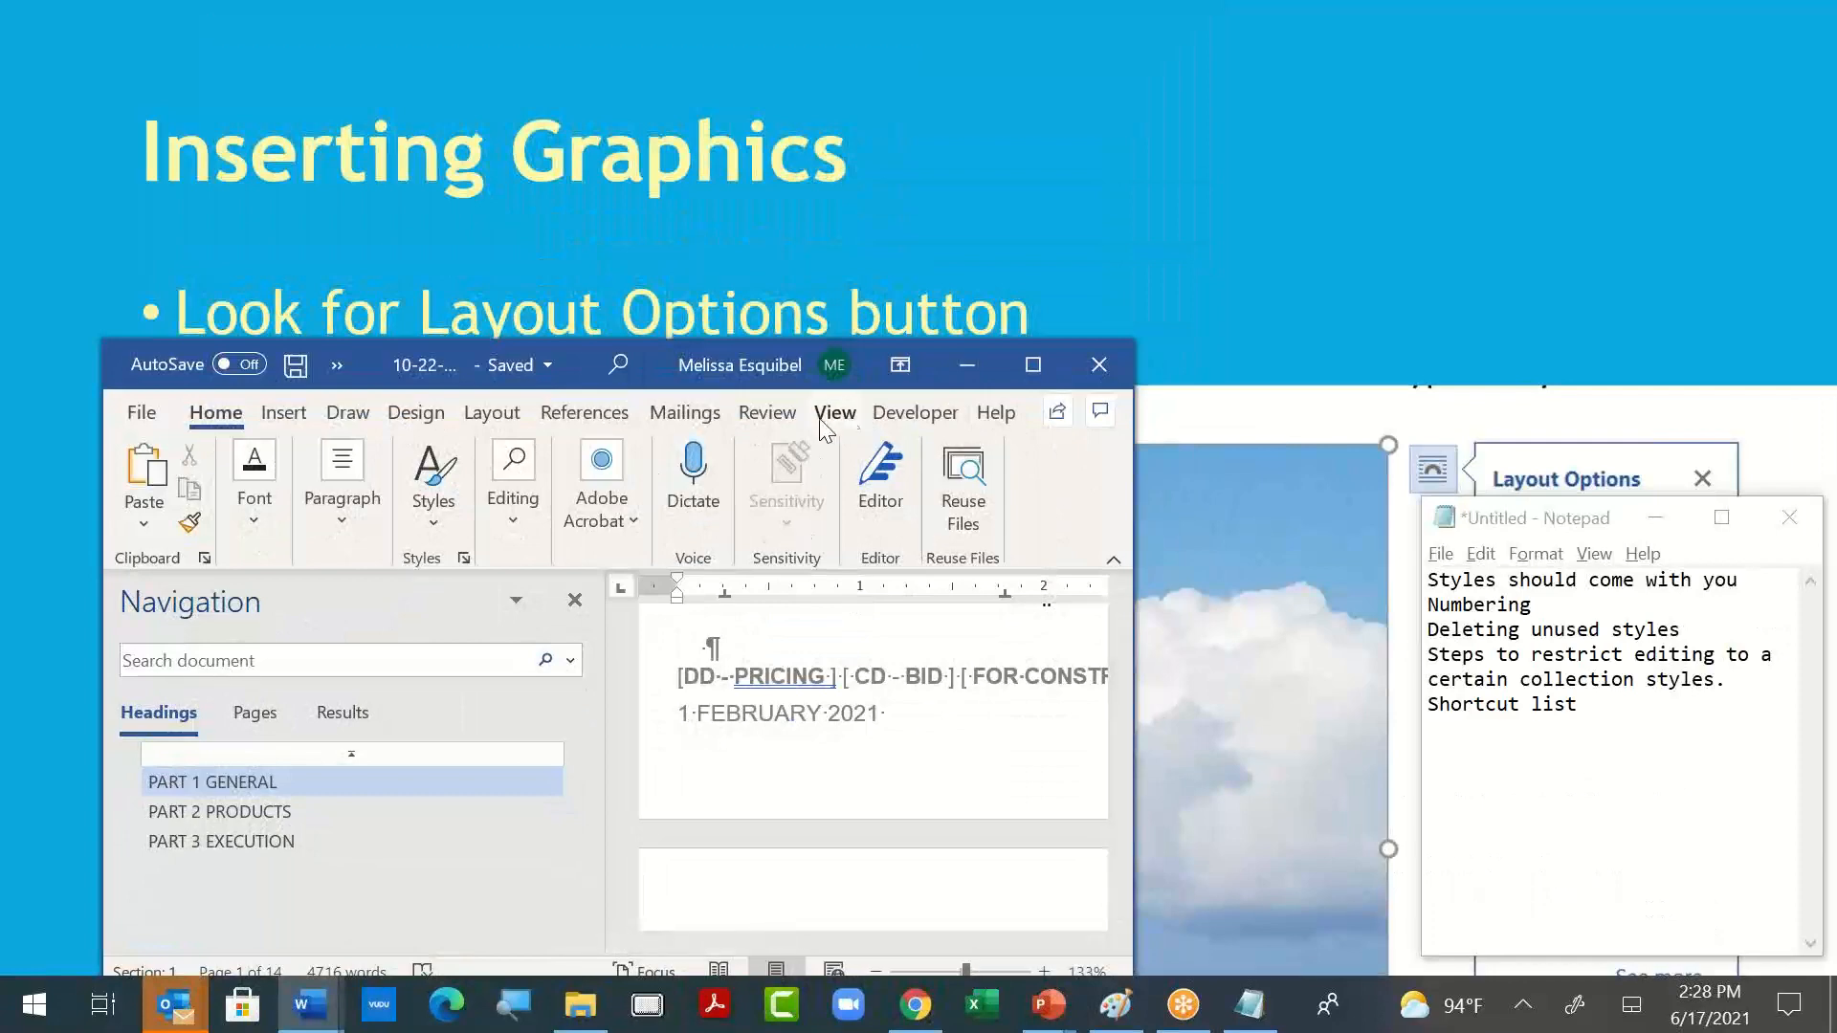
- Check the list of open Word windows, then maximize and close the acoustical spec
click(823, 419)
click(692, 513)
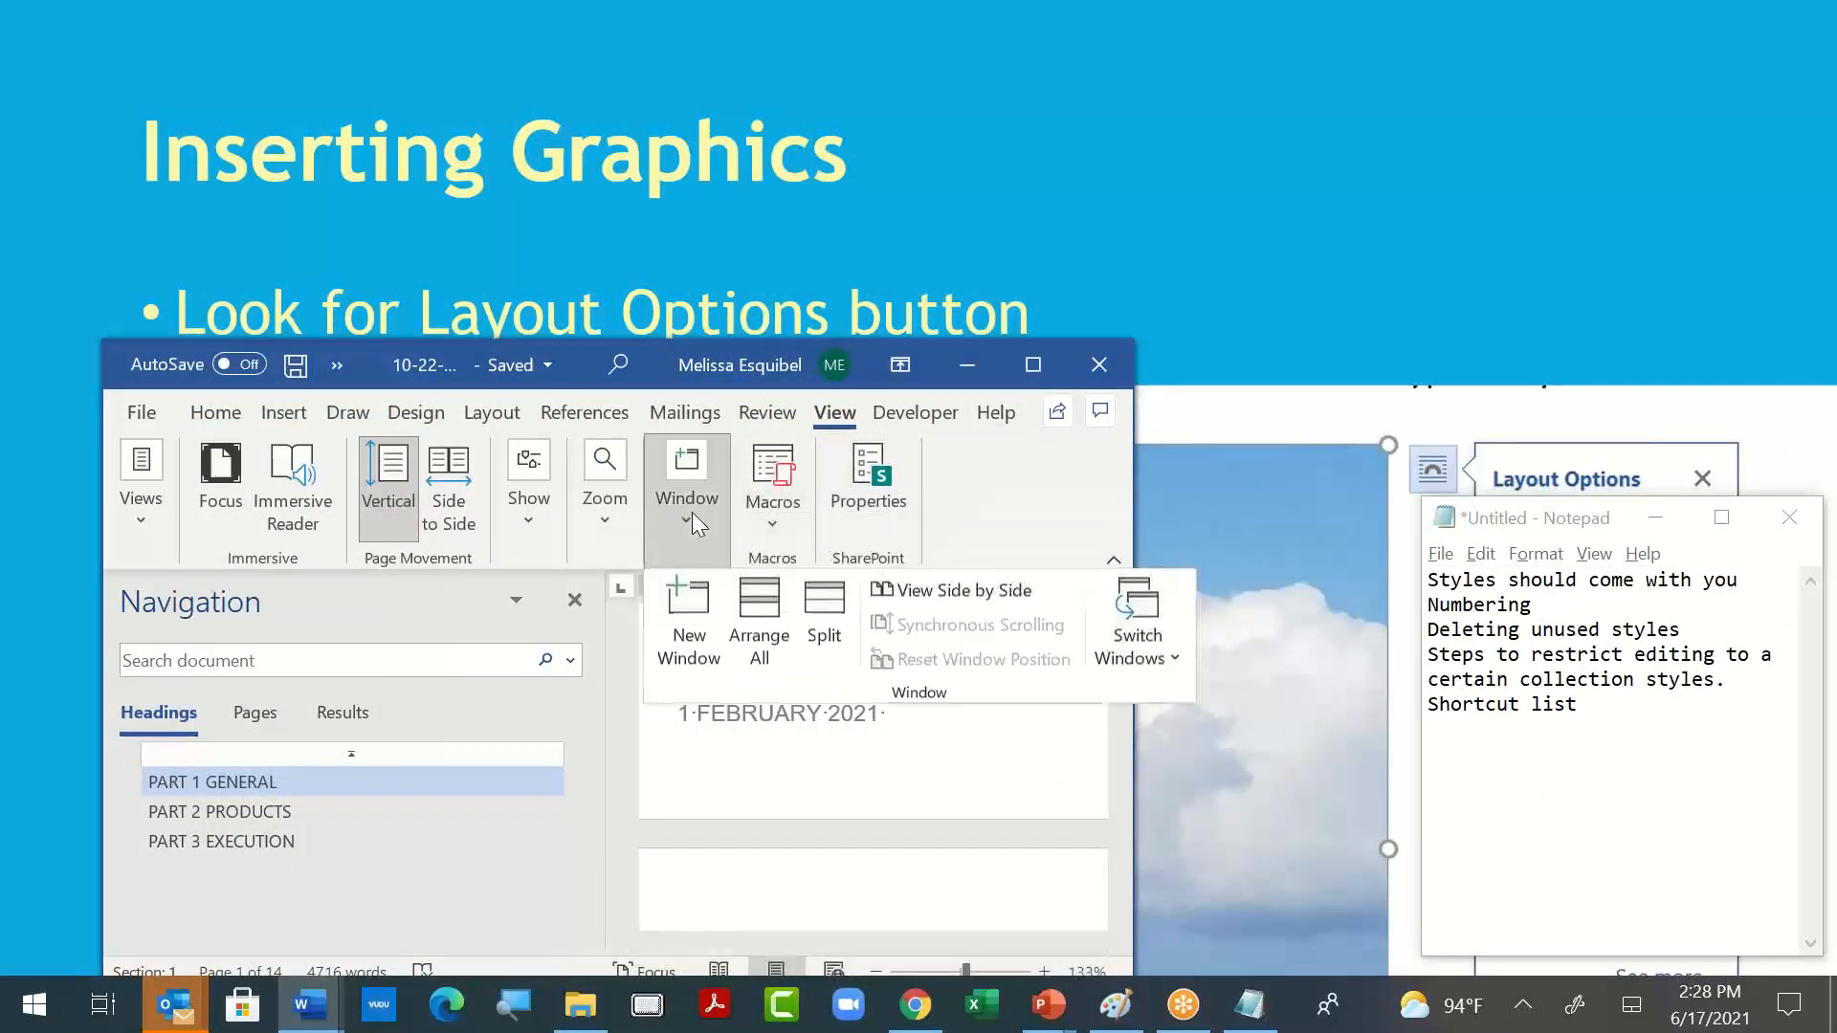
click(1153, 658)
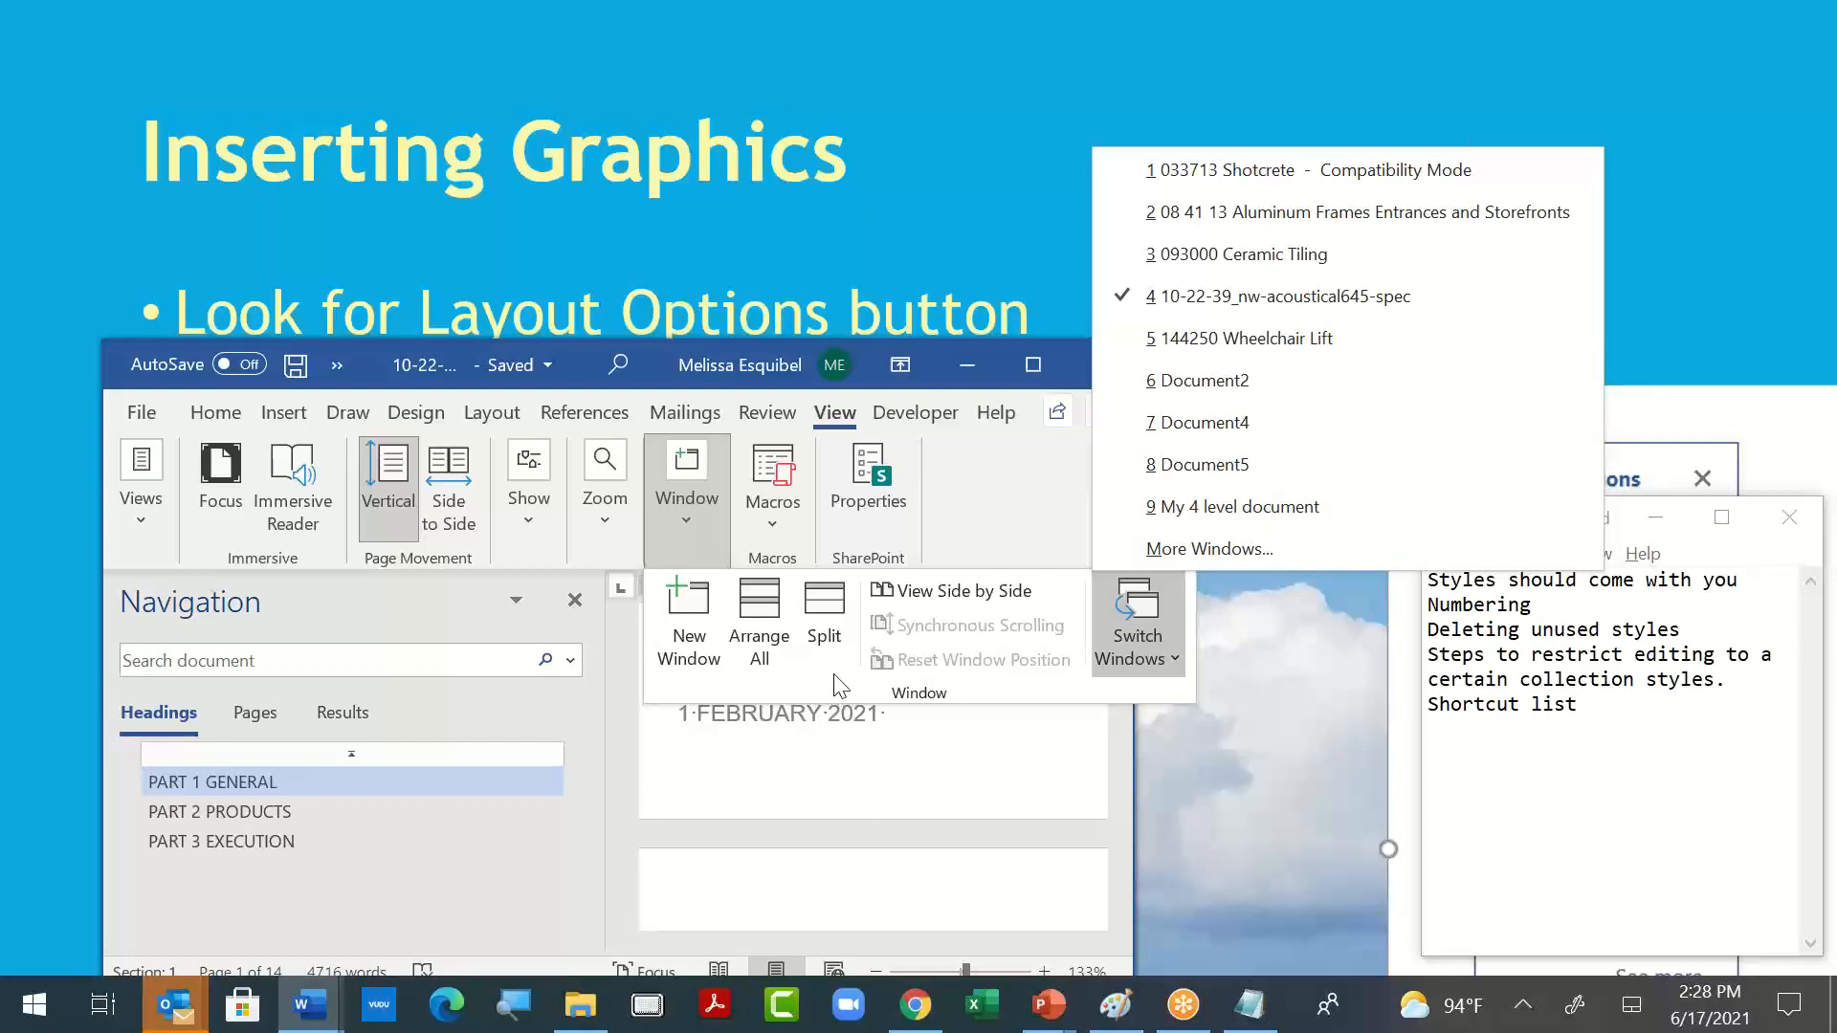
click(1087, 371)
click(1051, 365)
click(1050, 364)
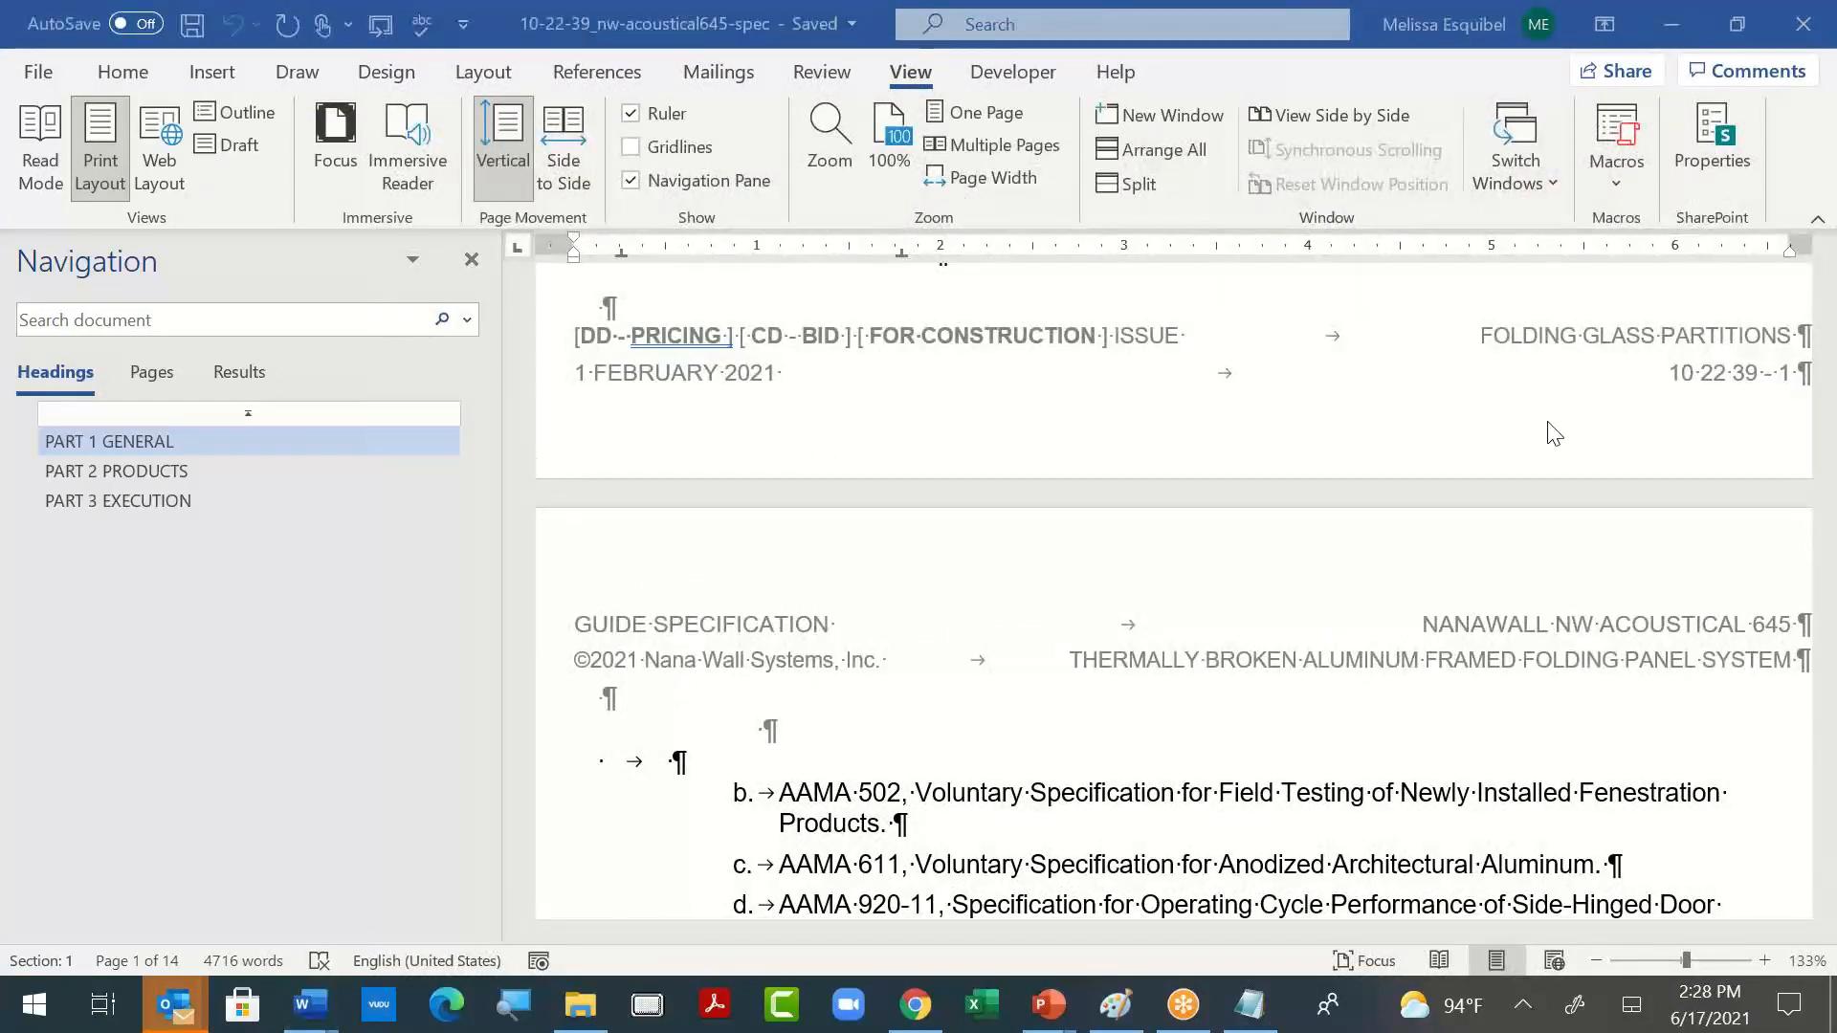
click(1817, 13)
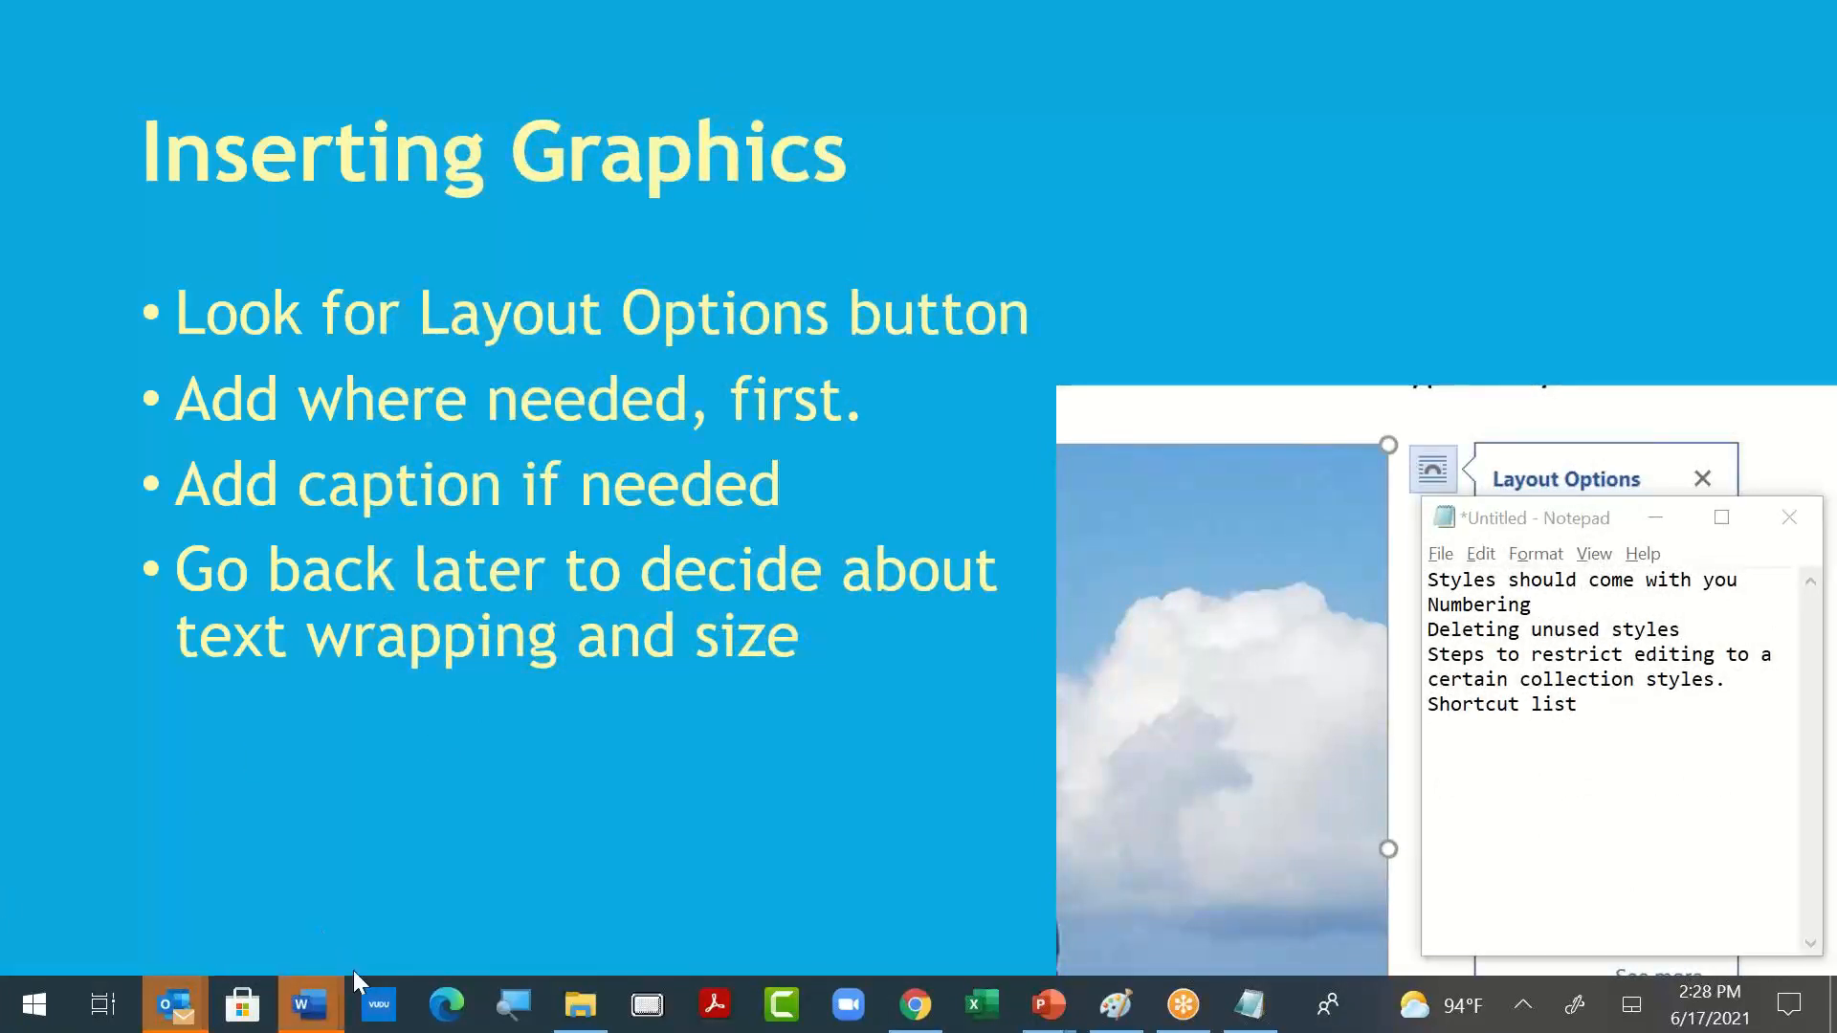
- Close the remaining open Word documents, including Document2 and practice SDASEA 2, without saving their changes
click(308, 1005)
click(1148, 875)
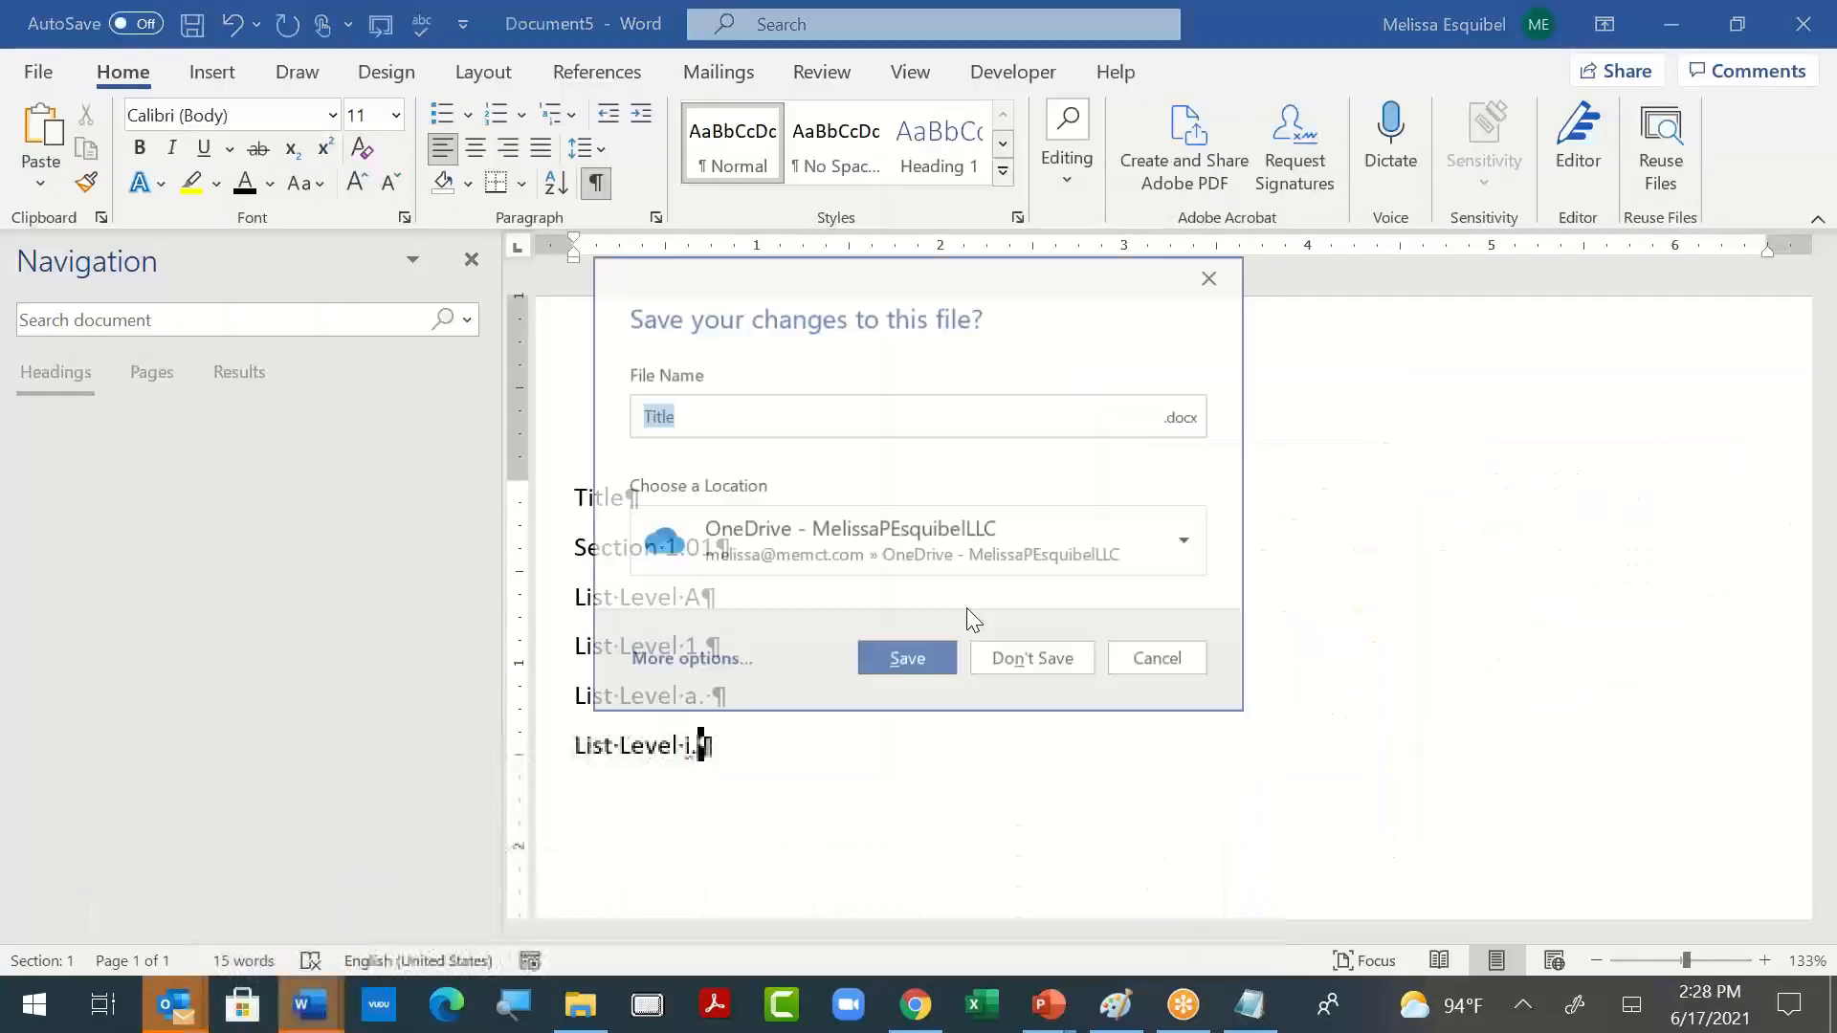
click(985, 664)
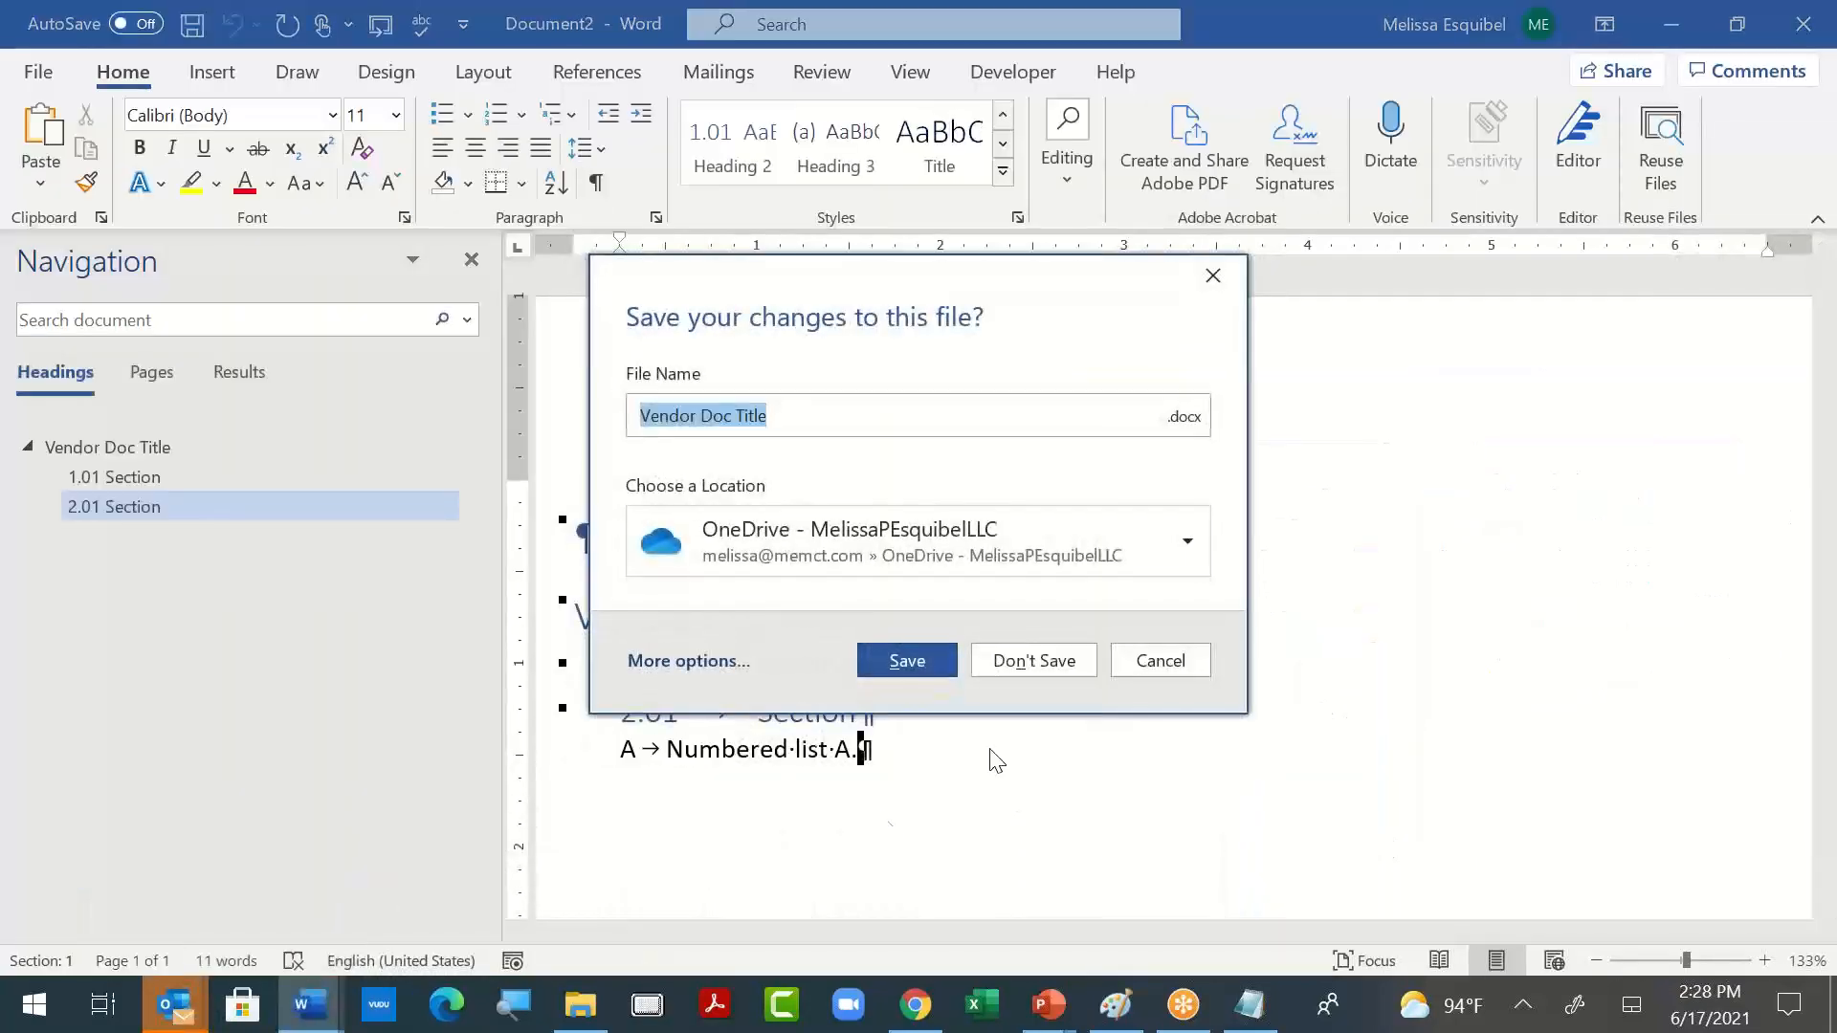
click(1062, 656)
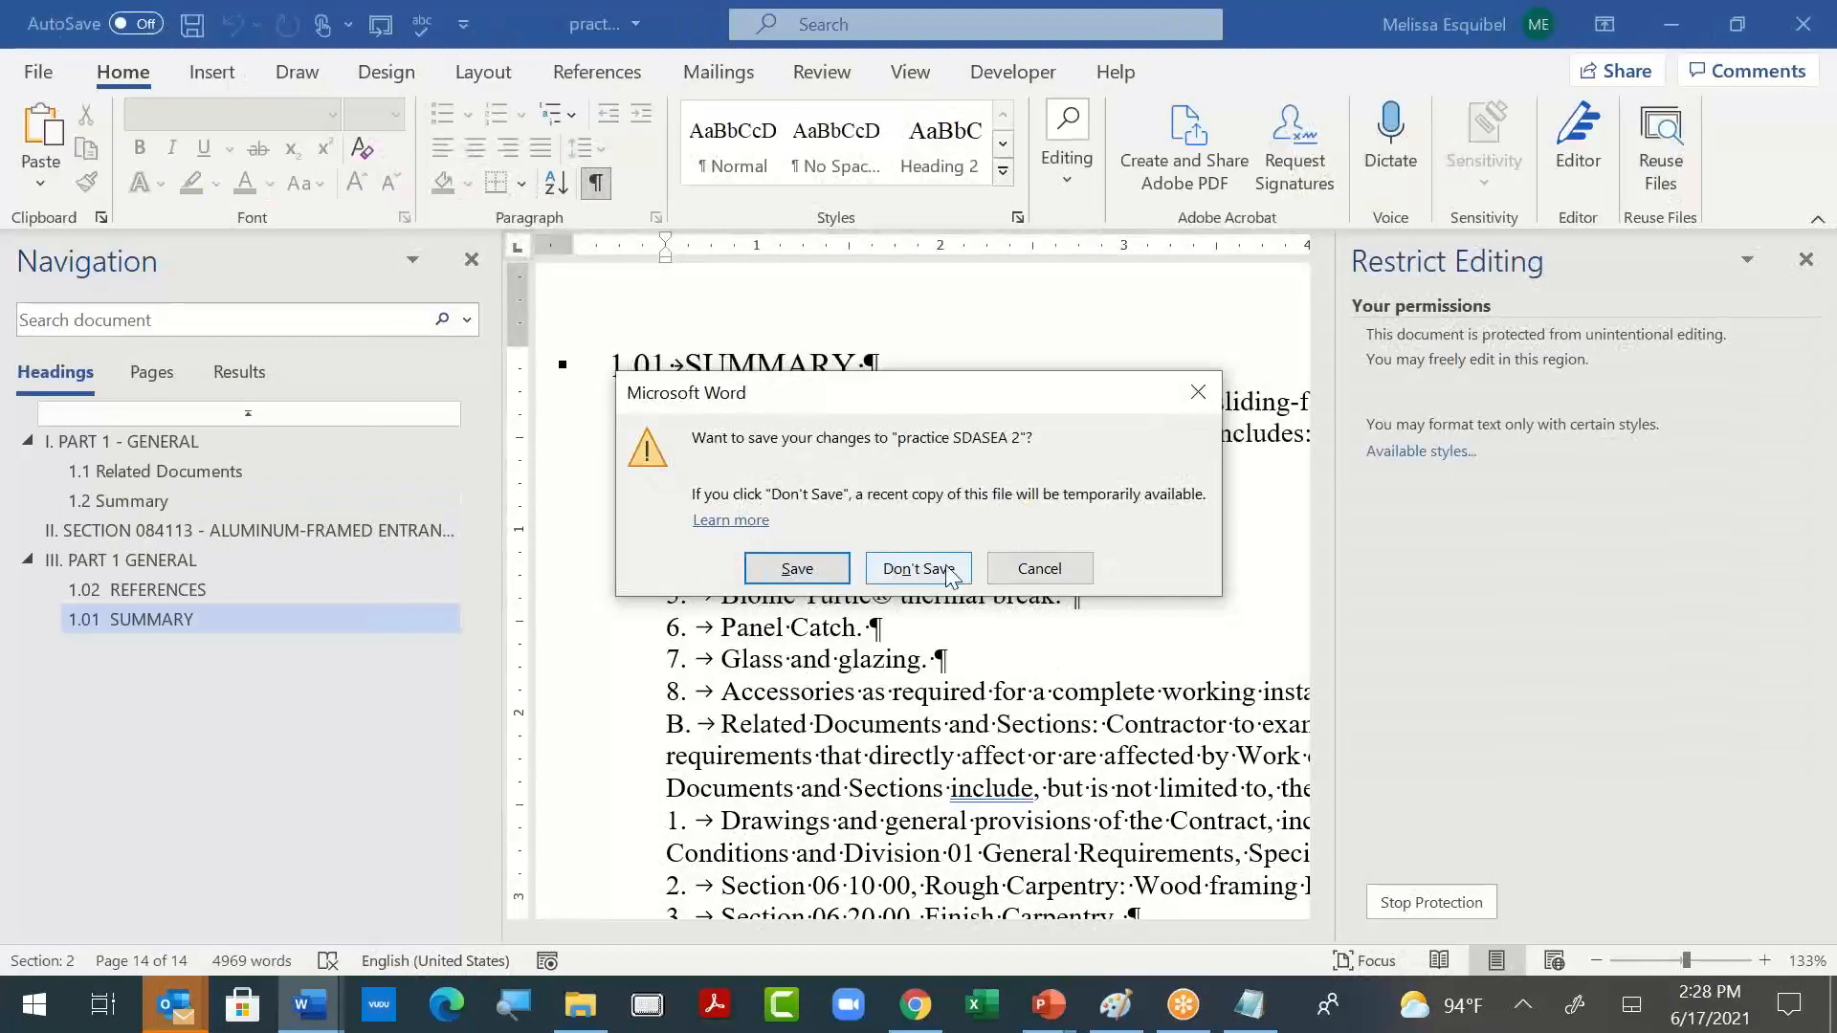
click(950, 572)
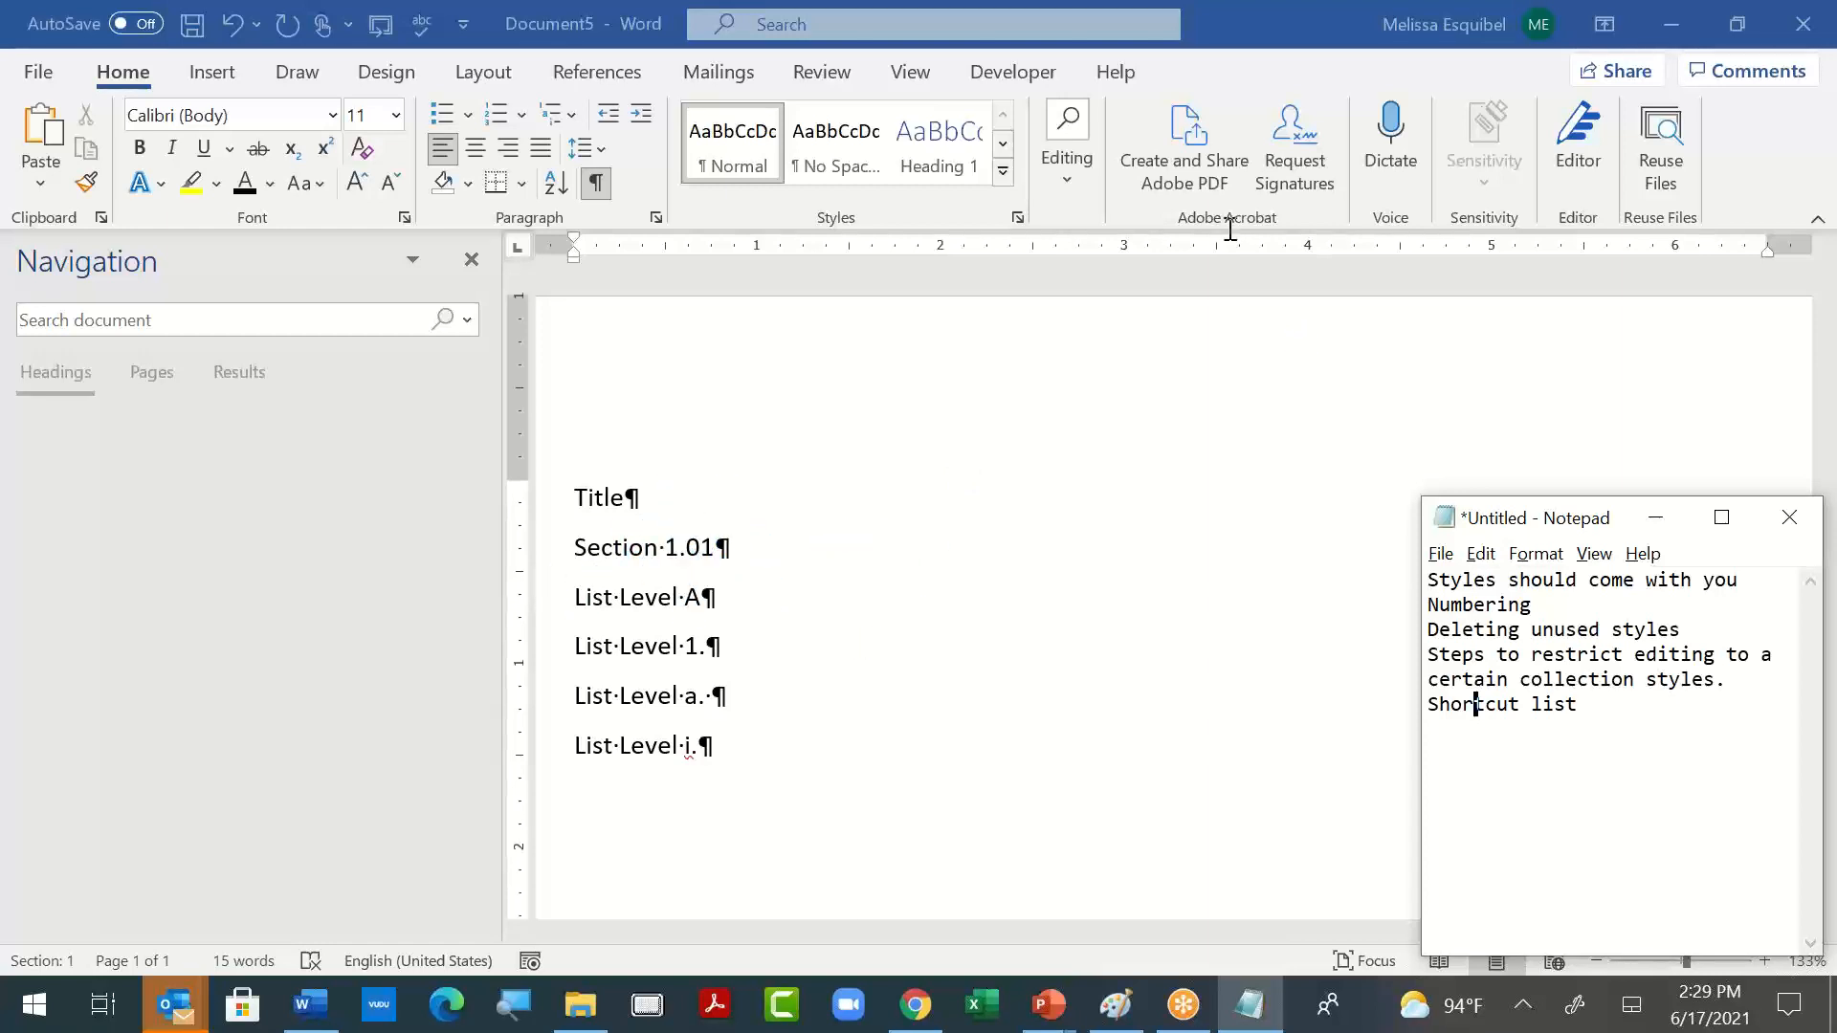
- Close the Document5 outline and the 4 level template without saving their changes
click(1798, 17)
click(1799, 18)
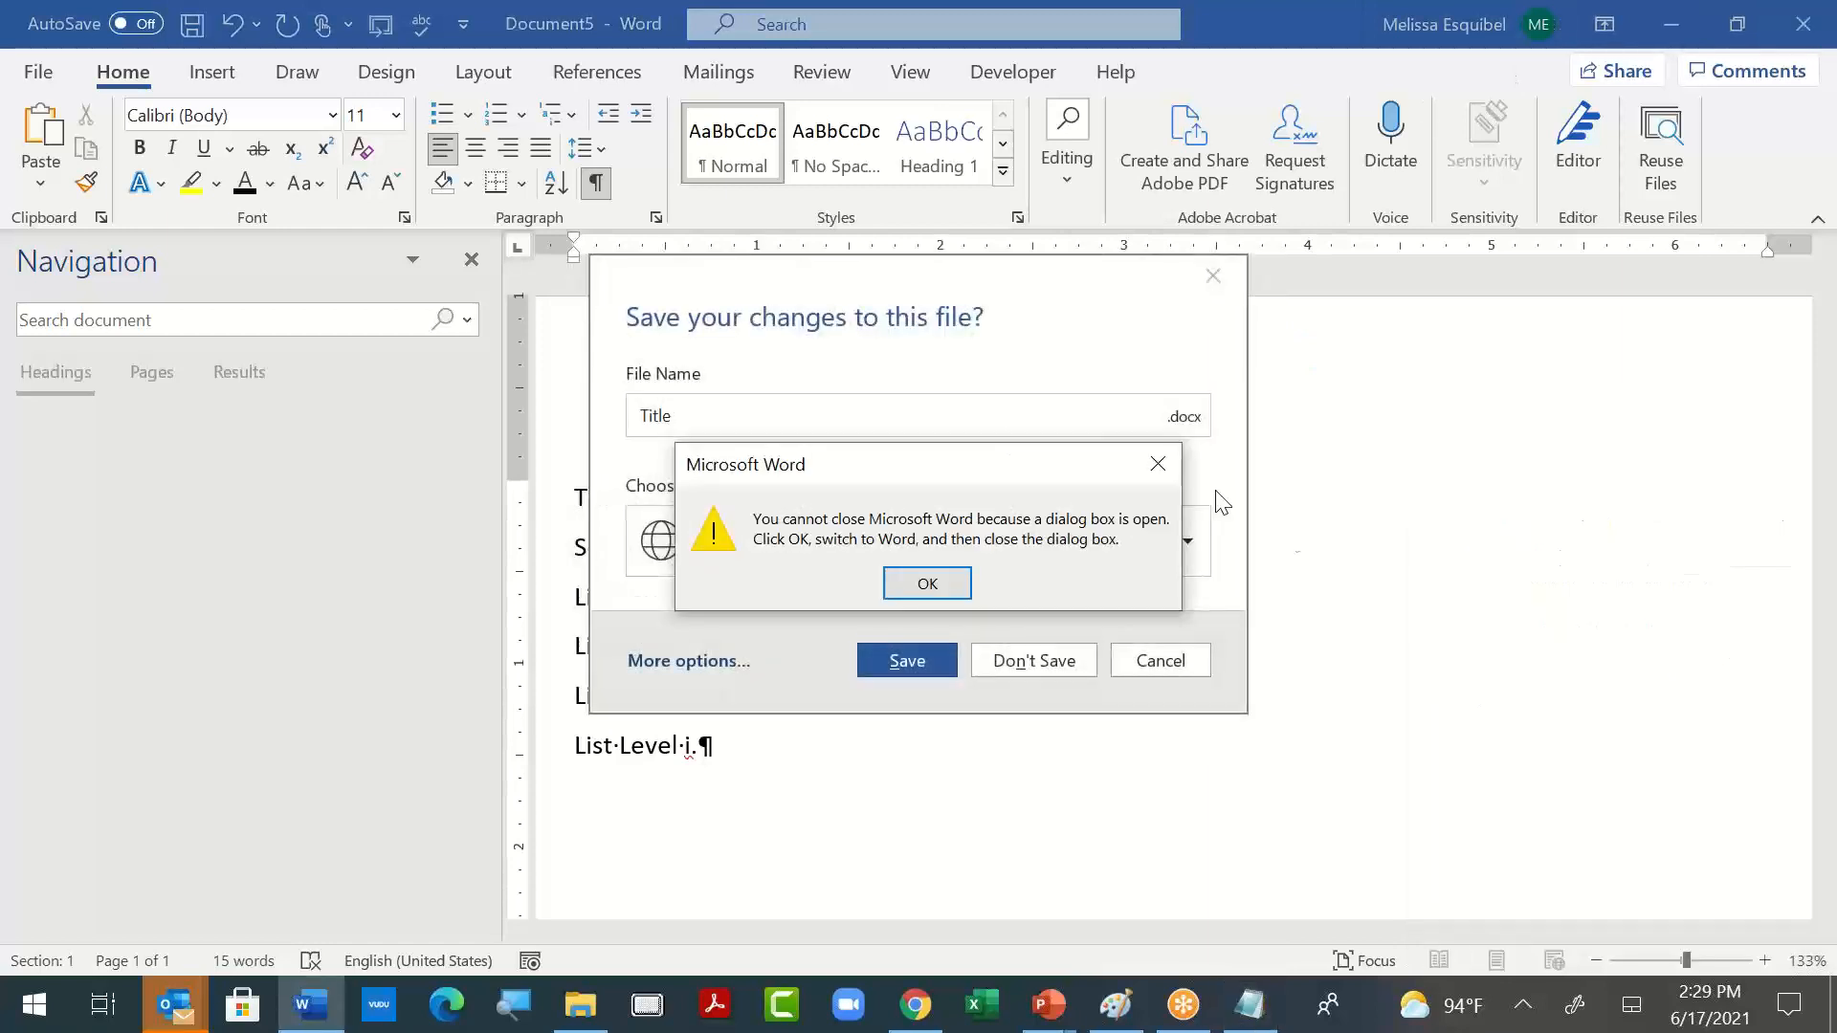
click(951, 583)
click(1017, 662)
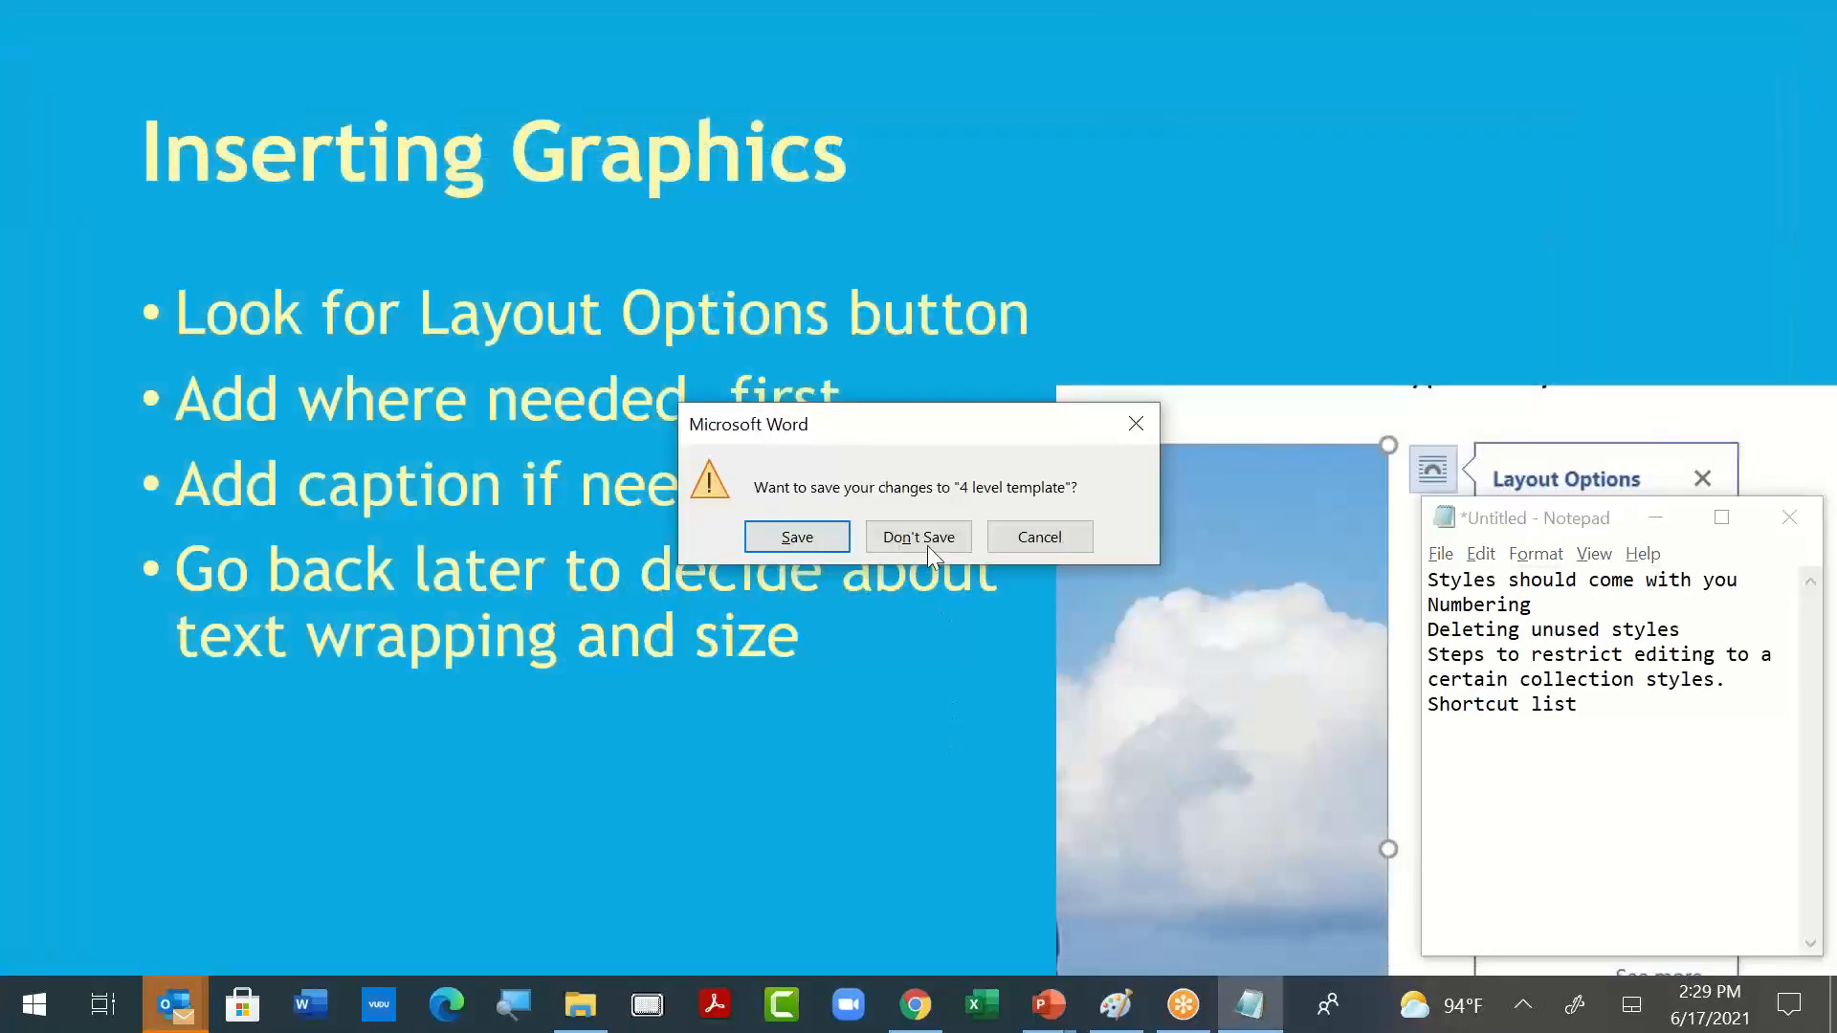
click(927, 546)
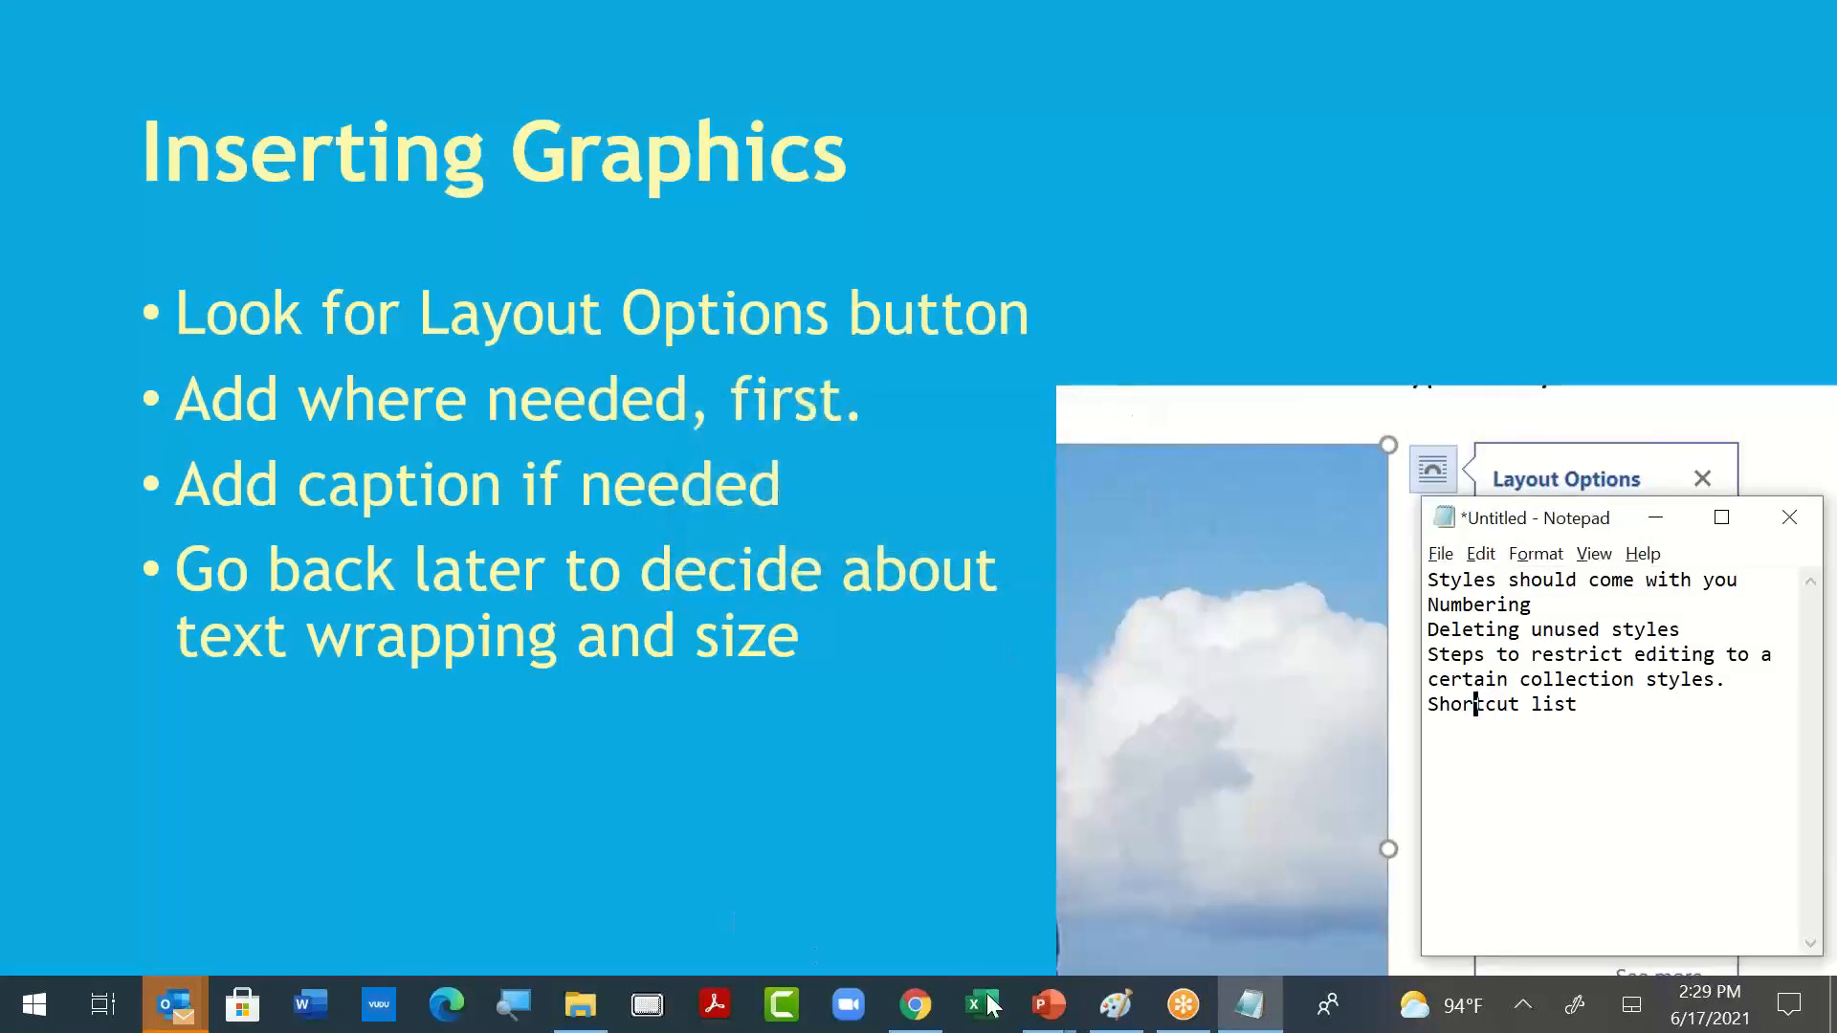
- Reopen Word with a blank document and enter the lines "Title" and "Section 1.01"
click(310, 1004)
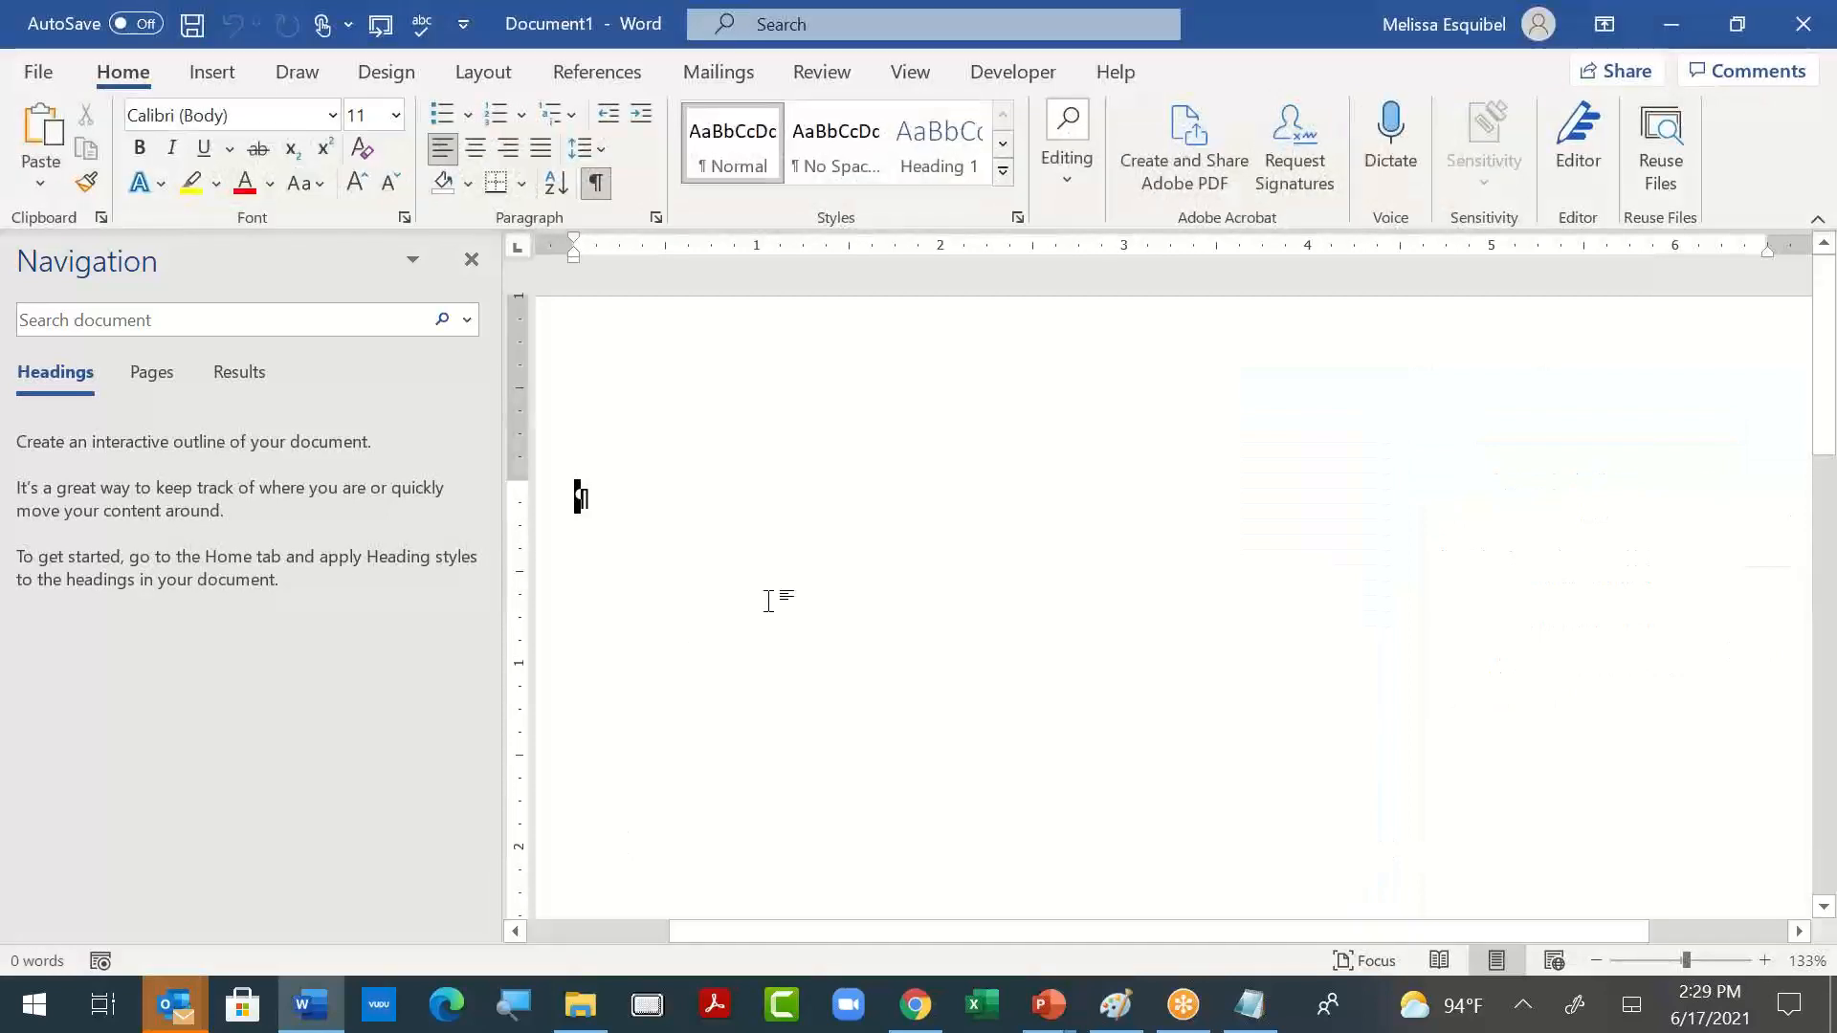
text(Section )
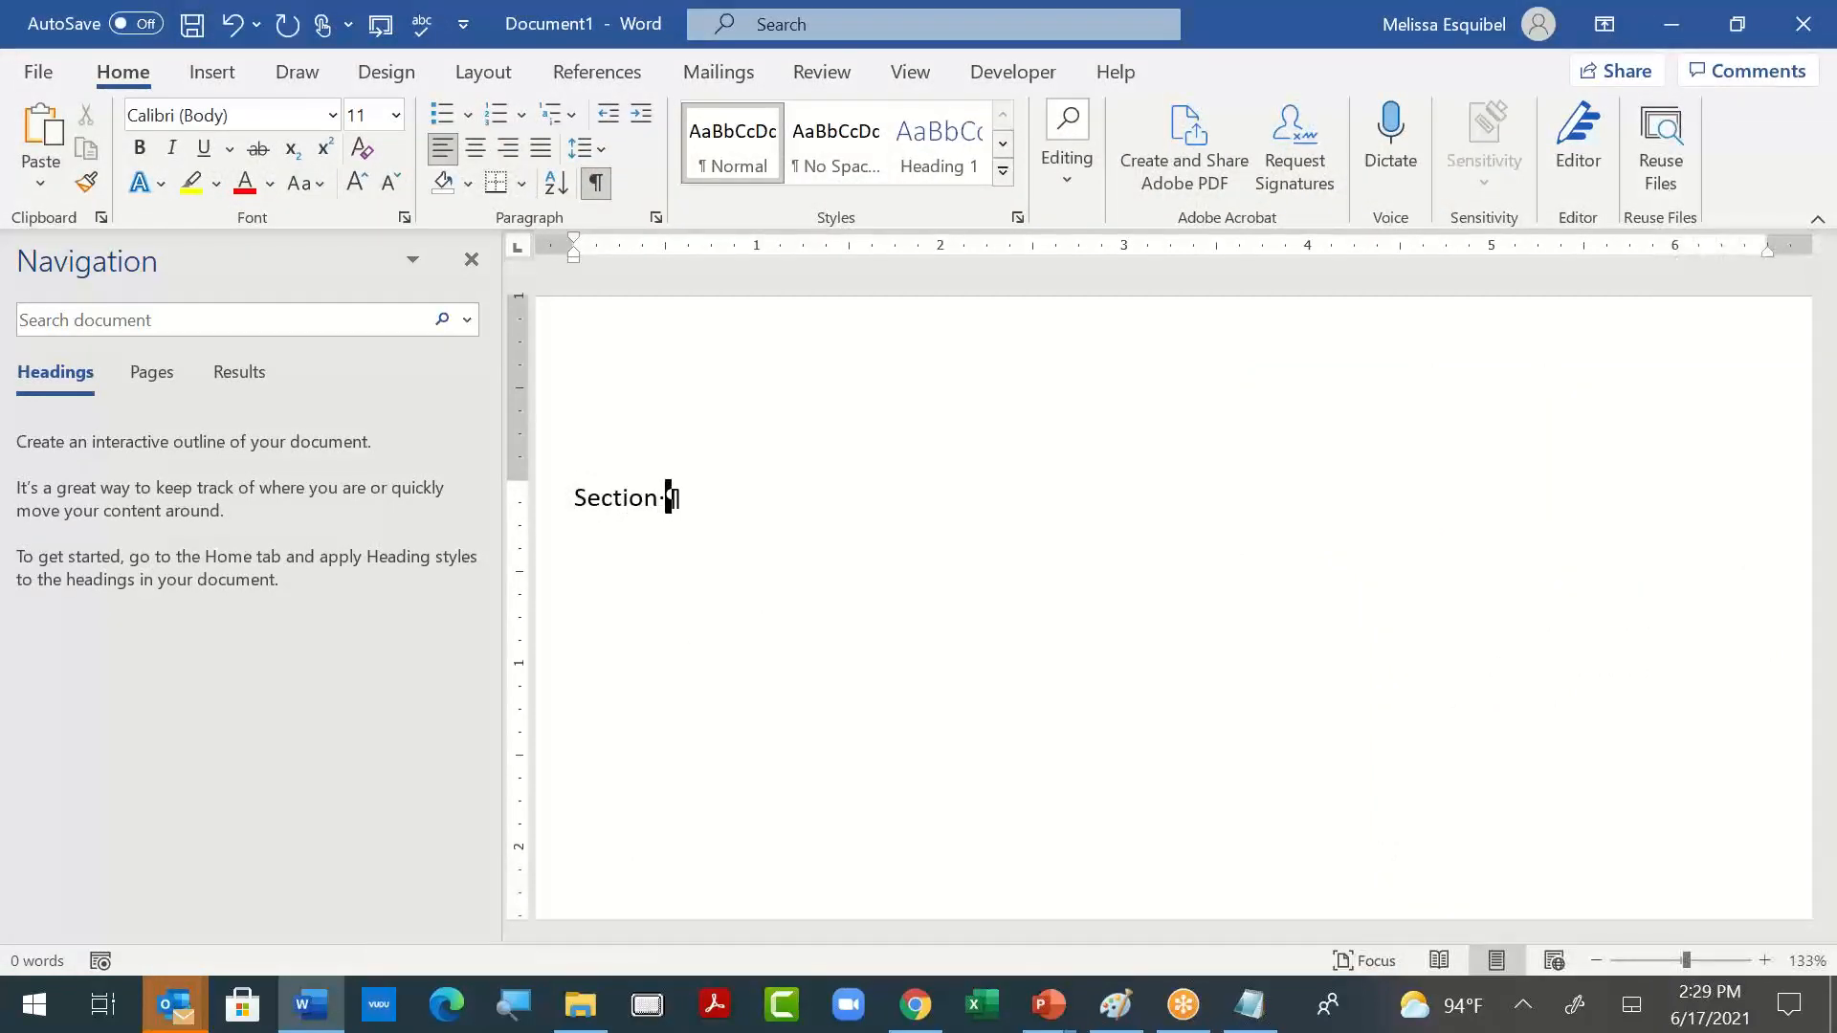
text(1.01)
key(Return)
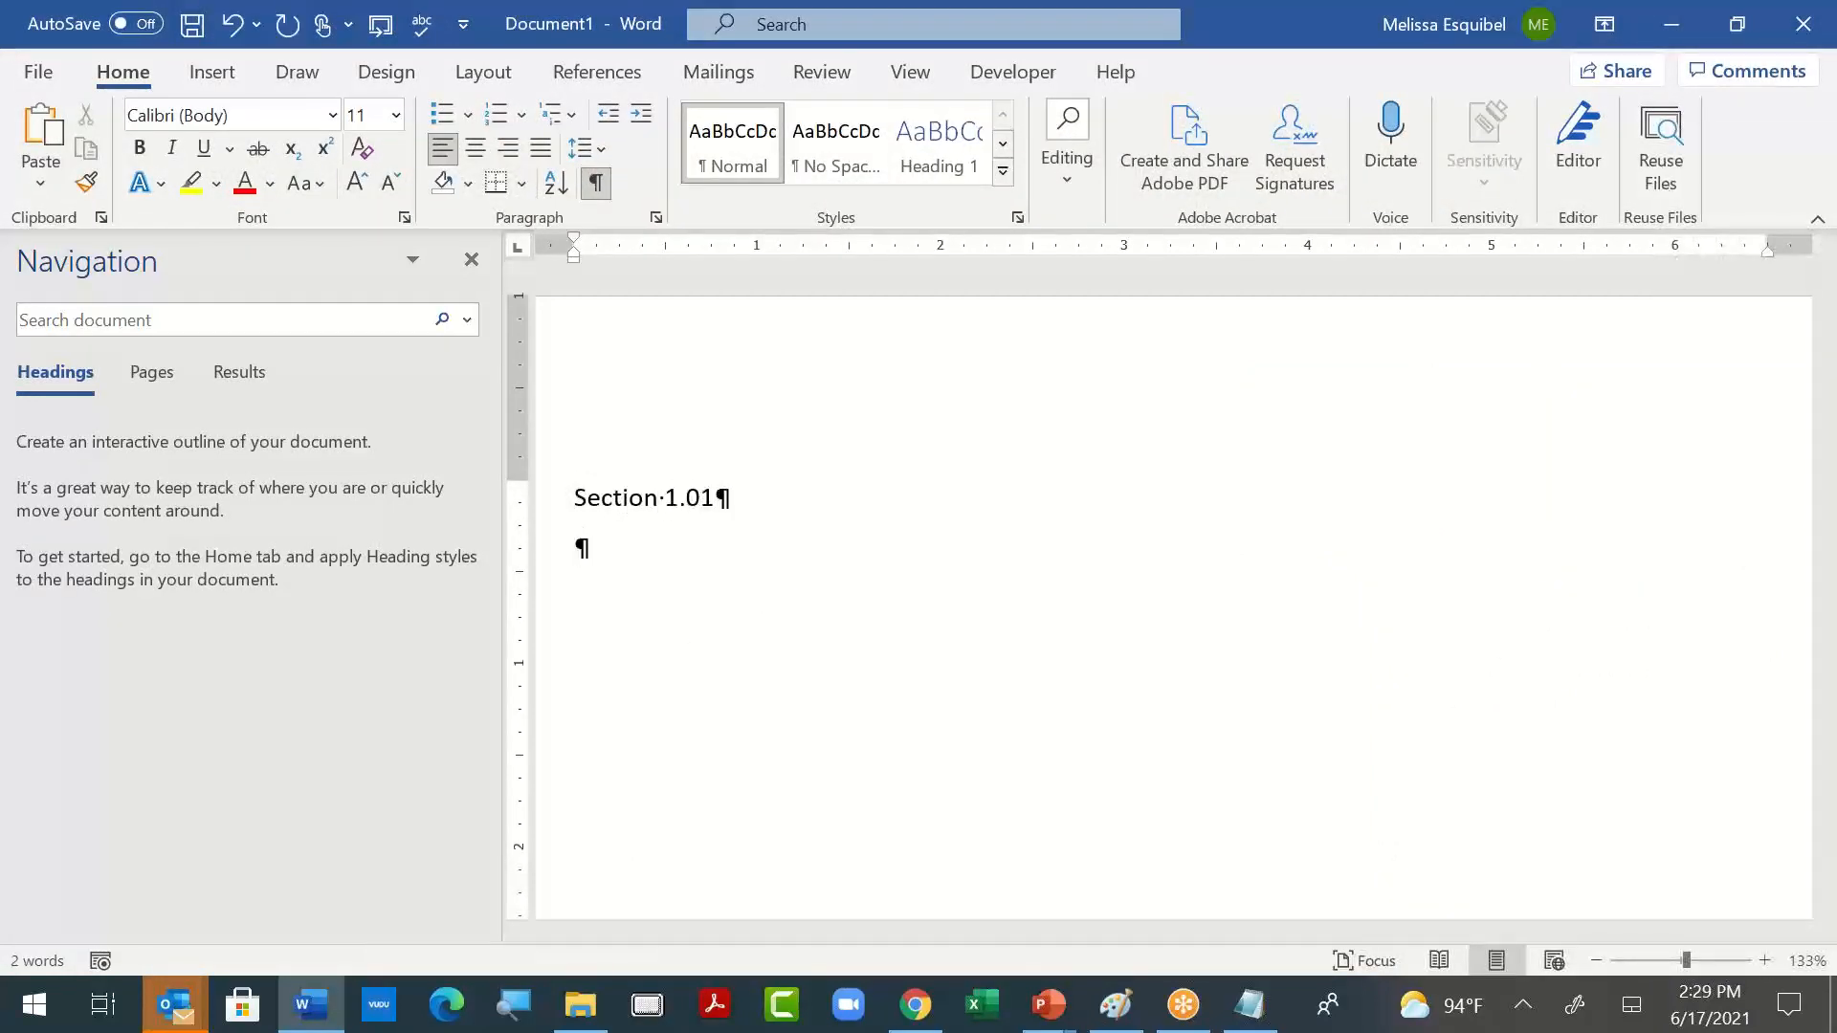
key(Up)
key(Return)
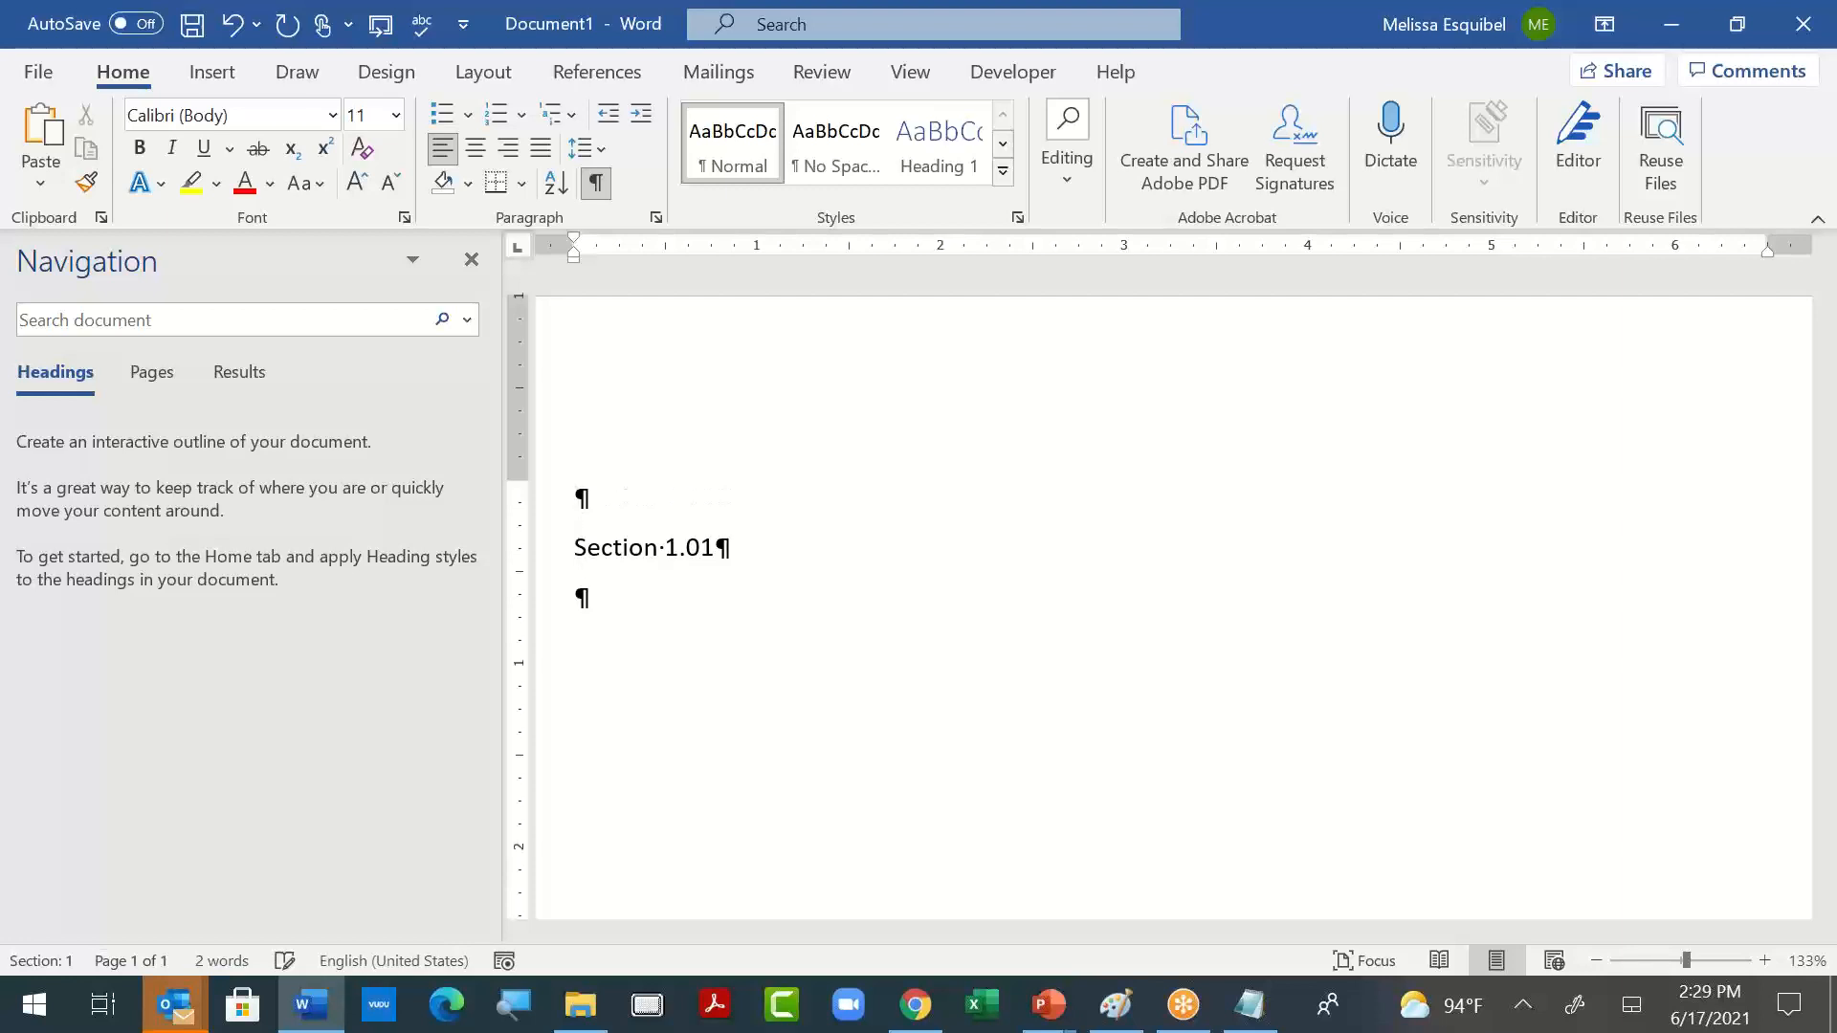
key(Up)
text(Title)
click(578, 595)
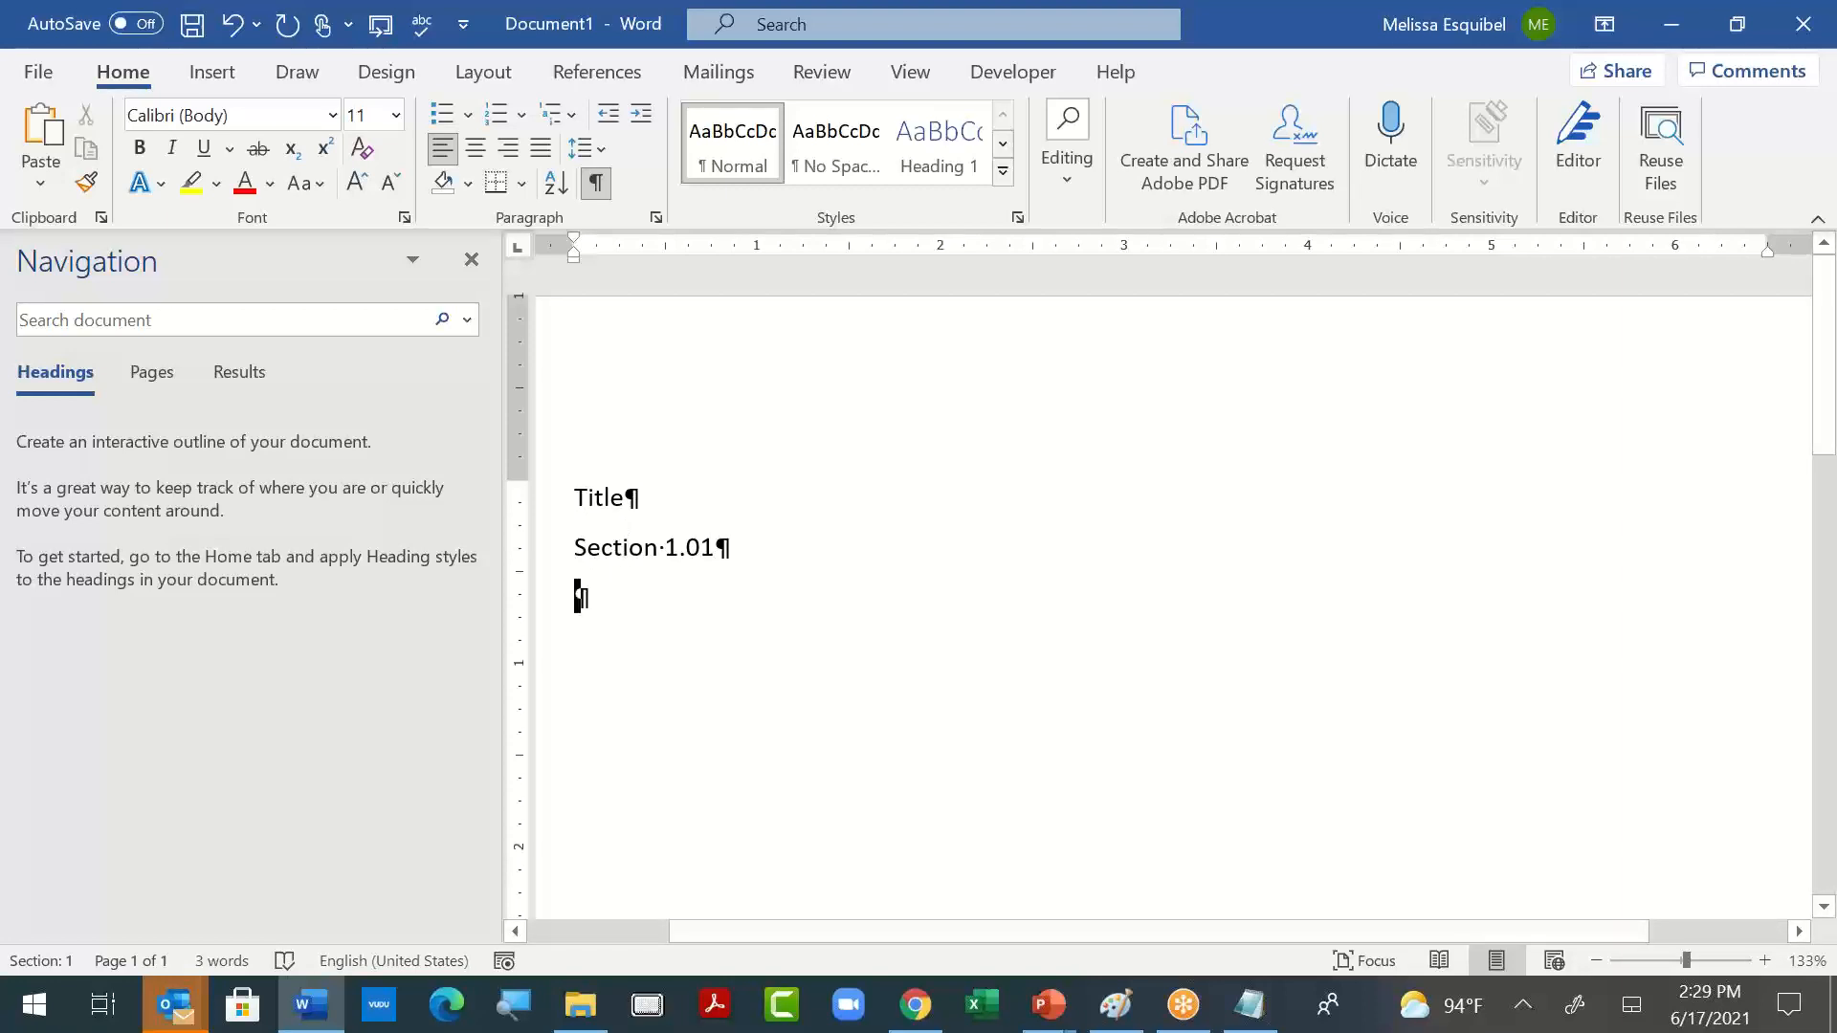
- Open the recent 033713 Shotcrete spec and examine its section and list numbering levels
key(alt+Tab)
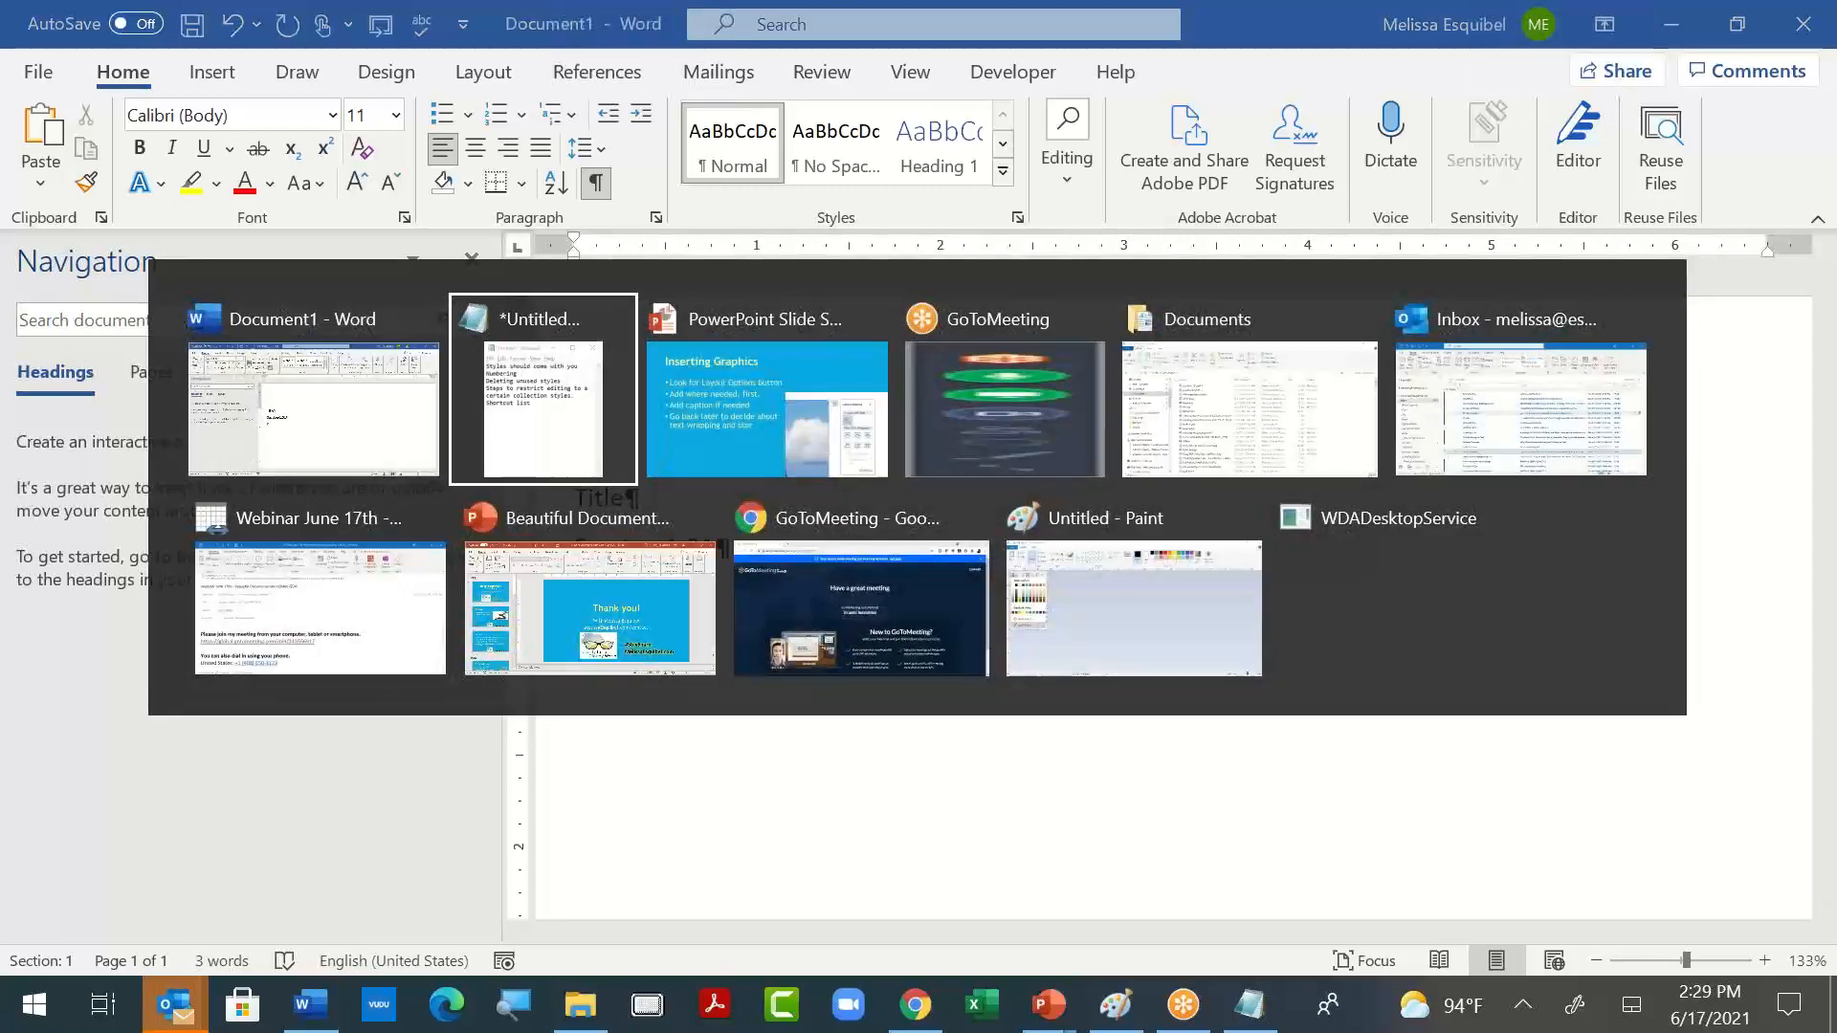
key(alt+Tab)
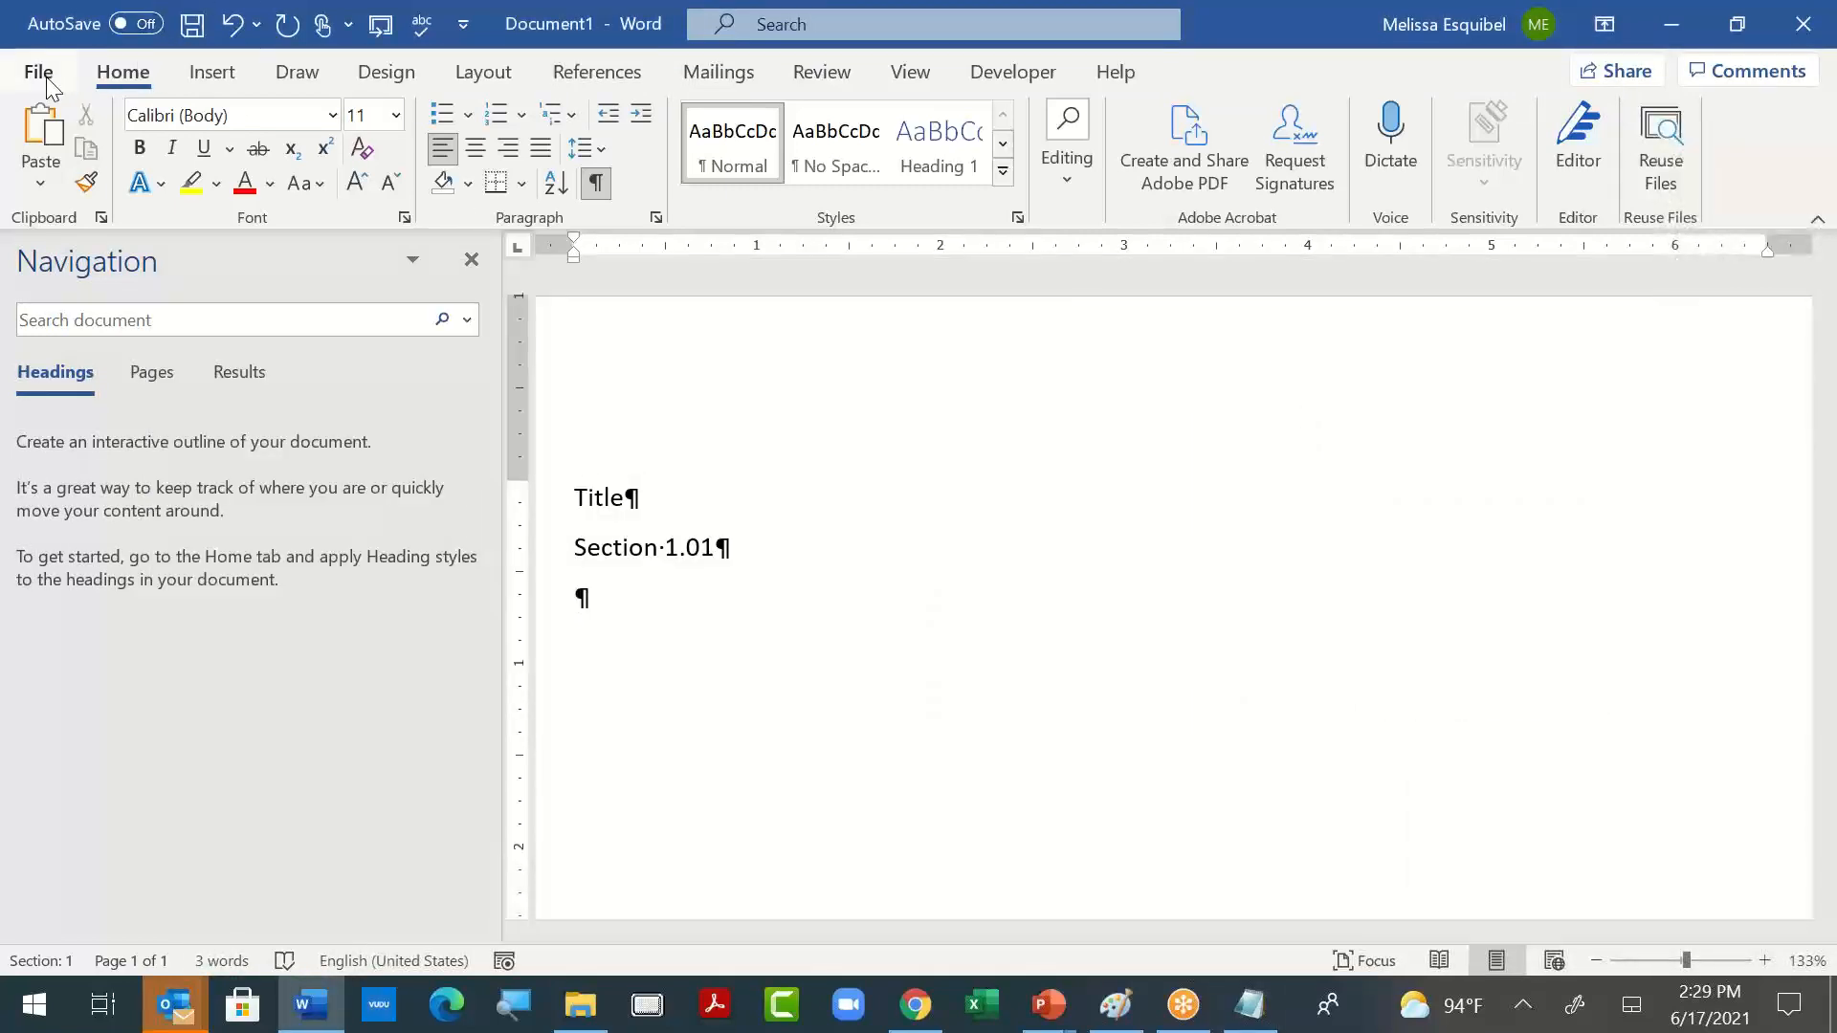
click(42, 77)
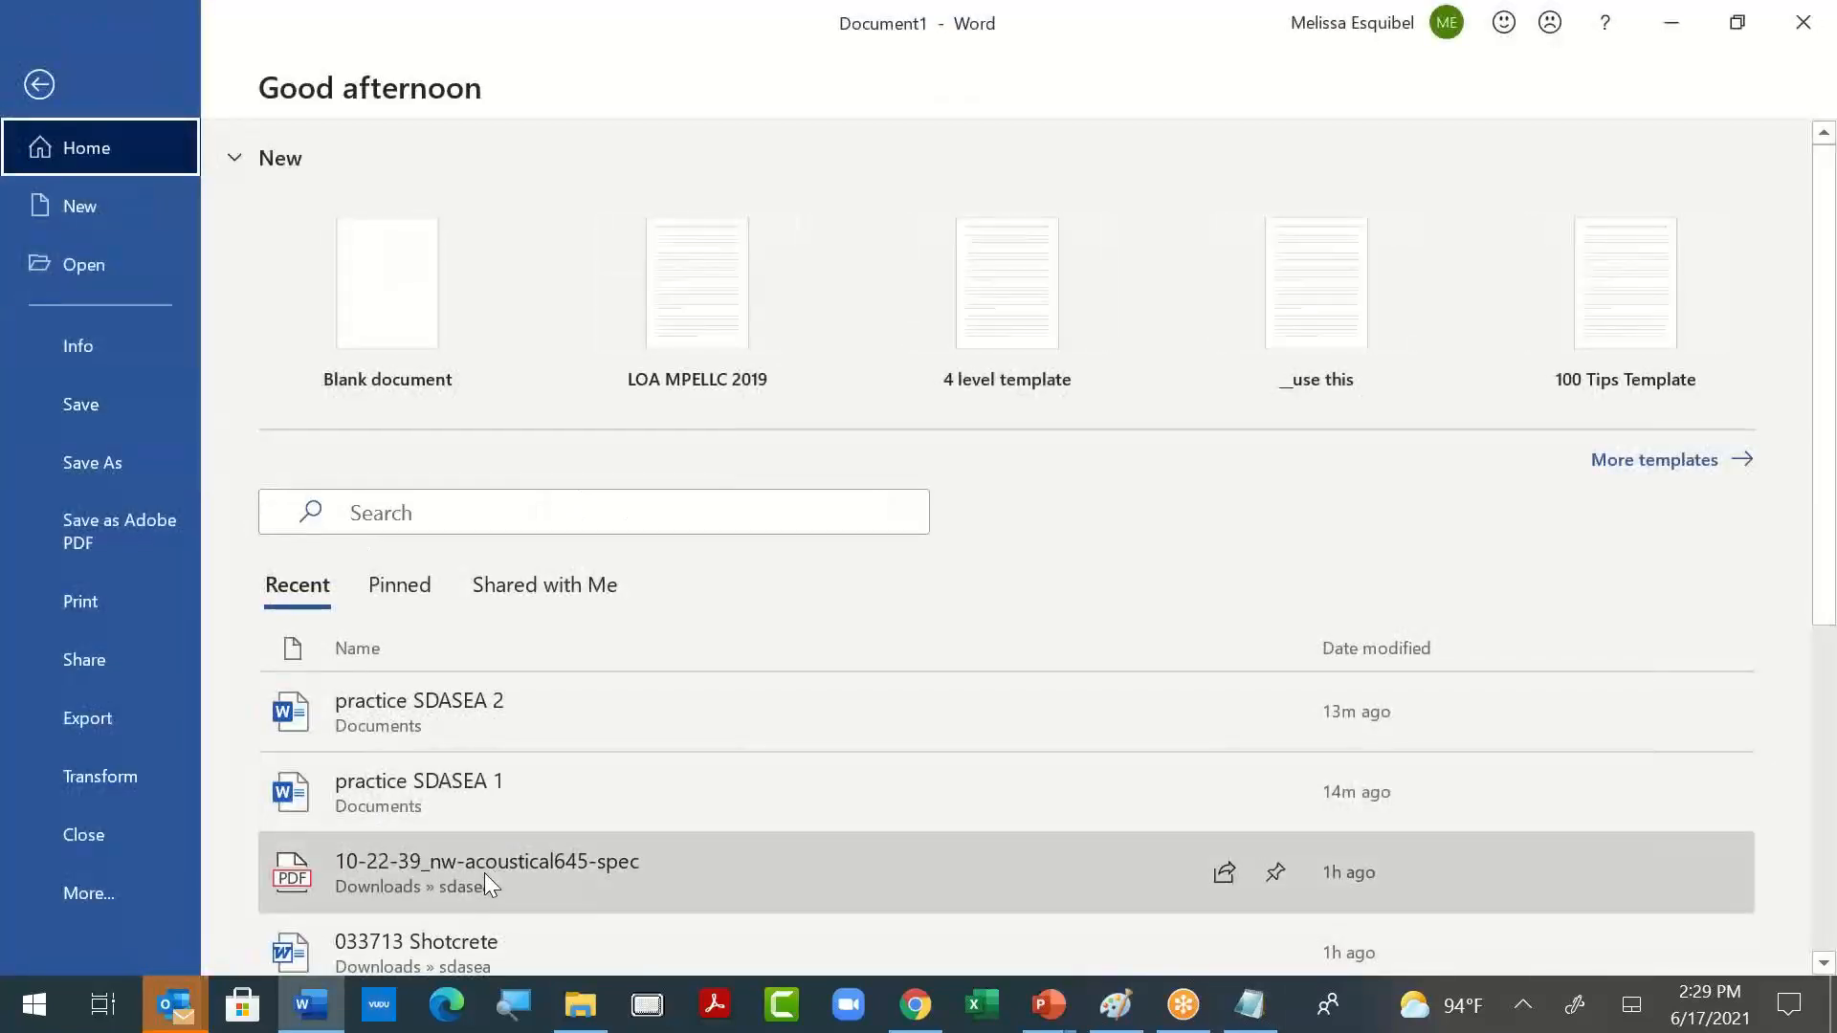
key(Escape)
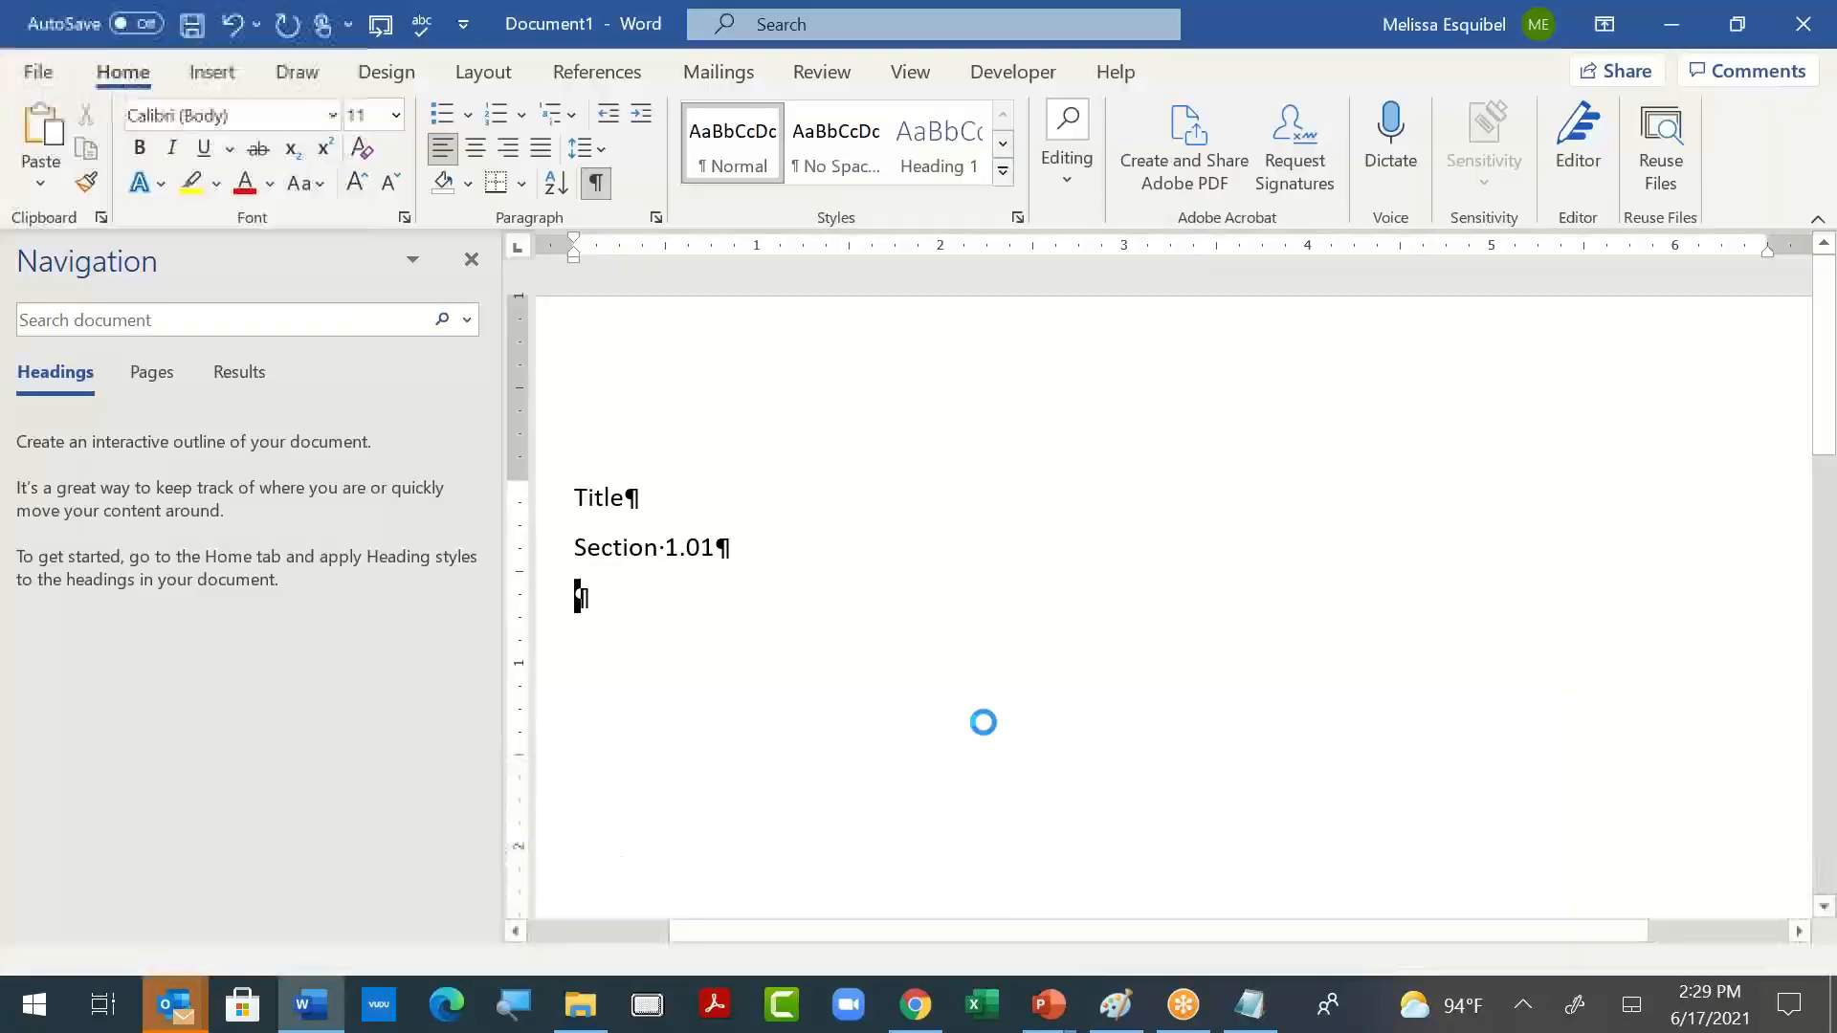
scroll(981, 722, down, 3)
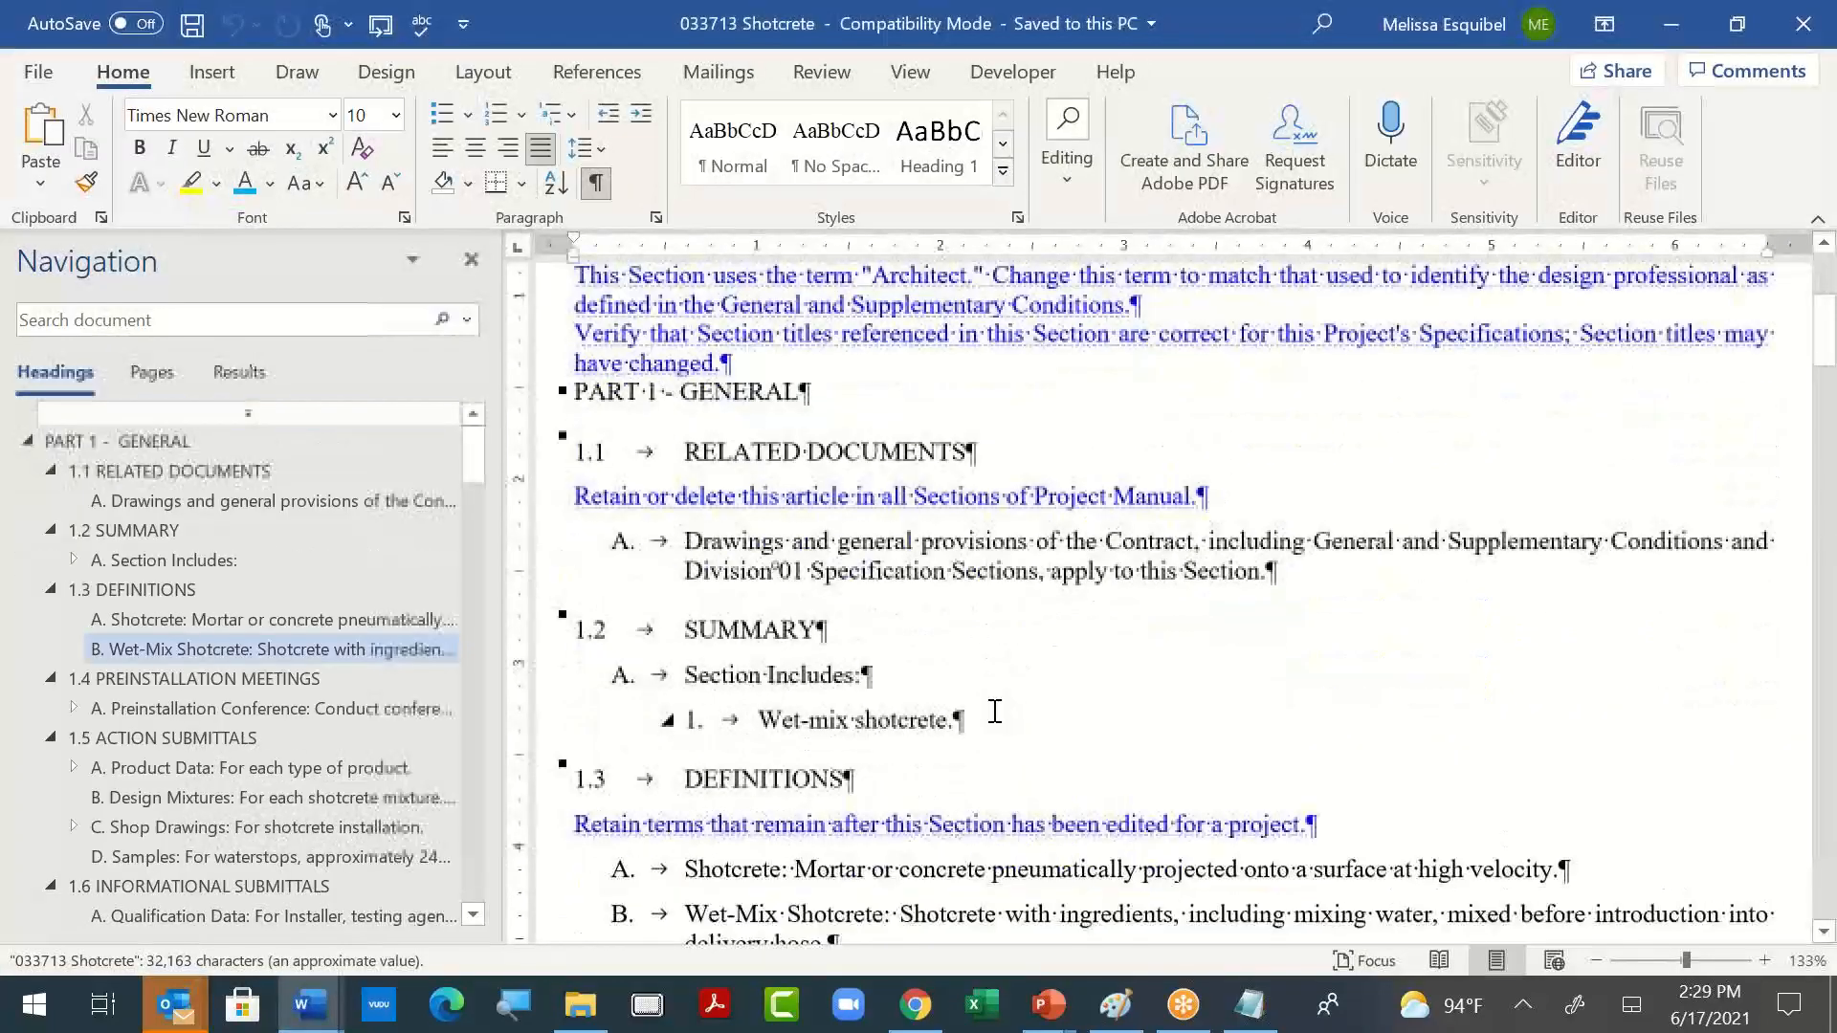
- Return to the new document and add the lines "List Level A." and "List Level 1." below the section line
key(alt+Tab)
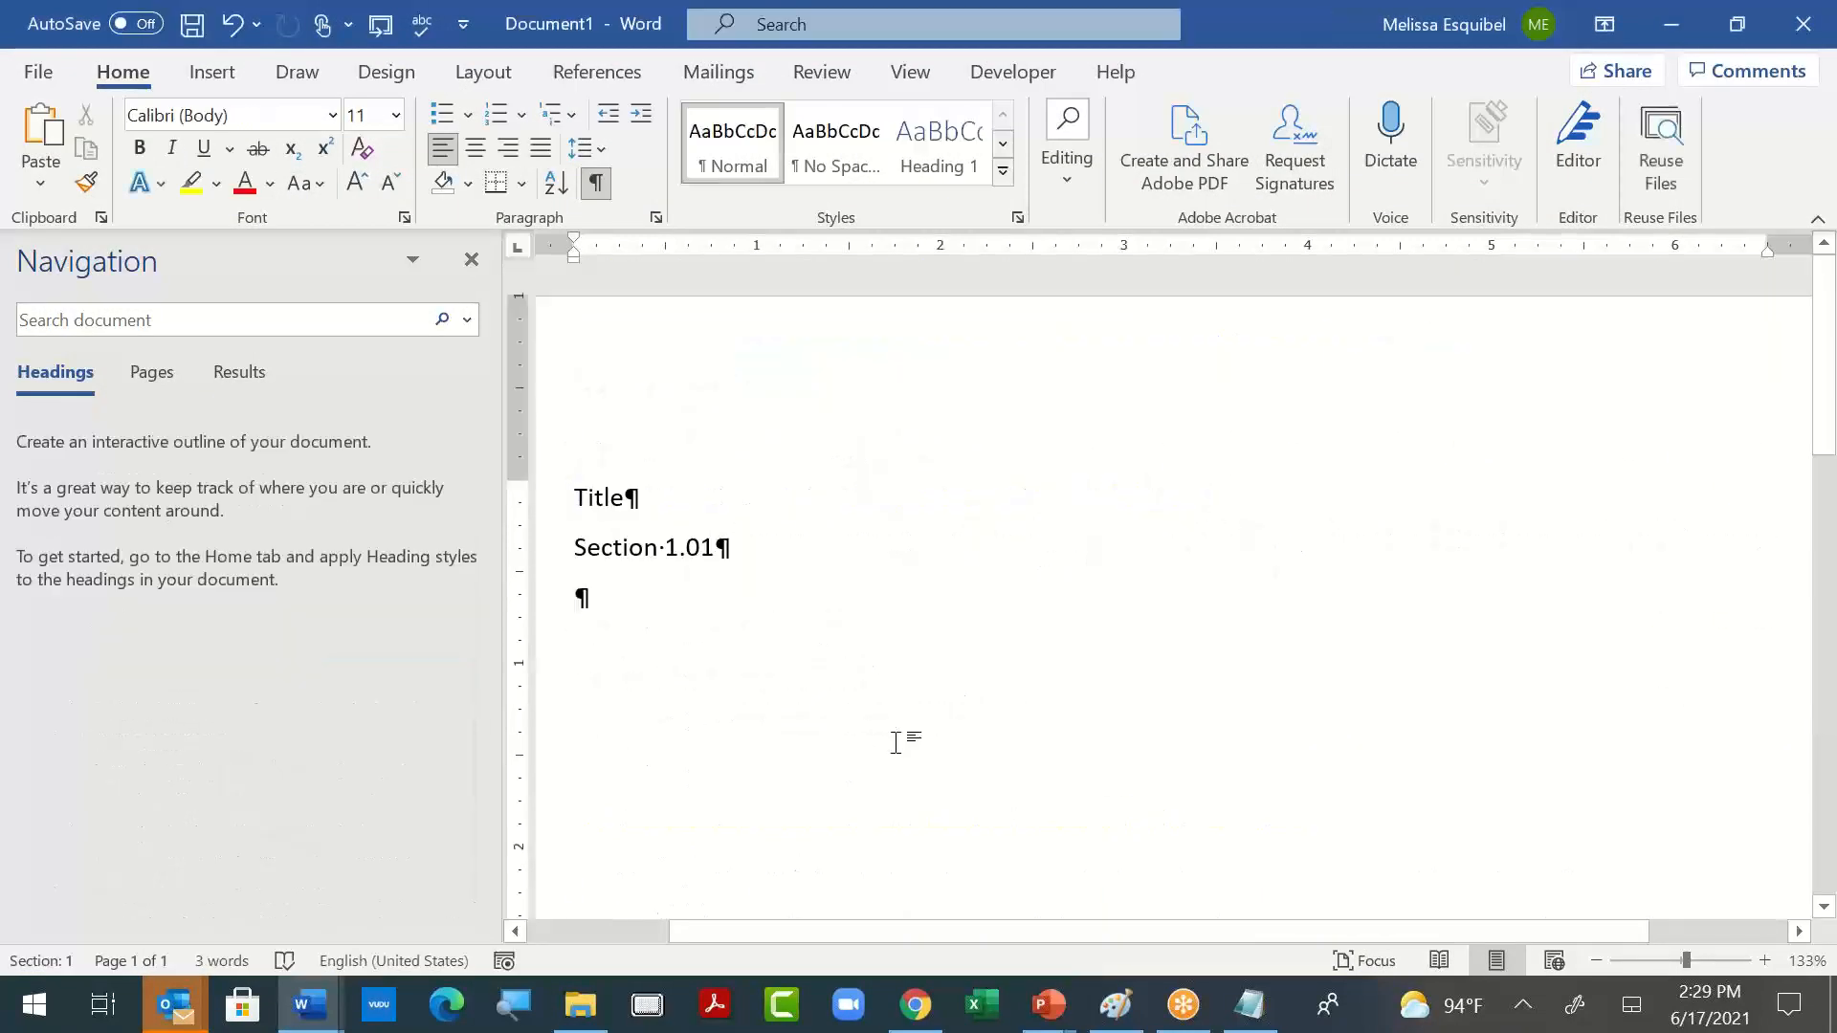
text(1List Level)
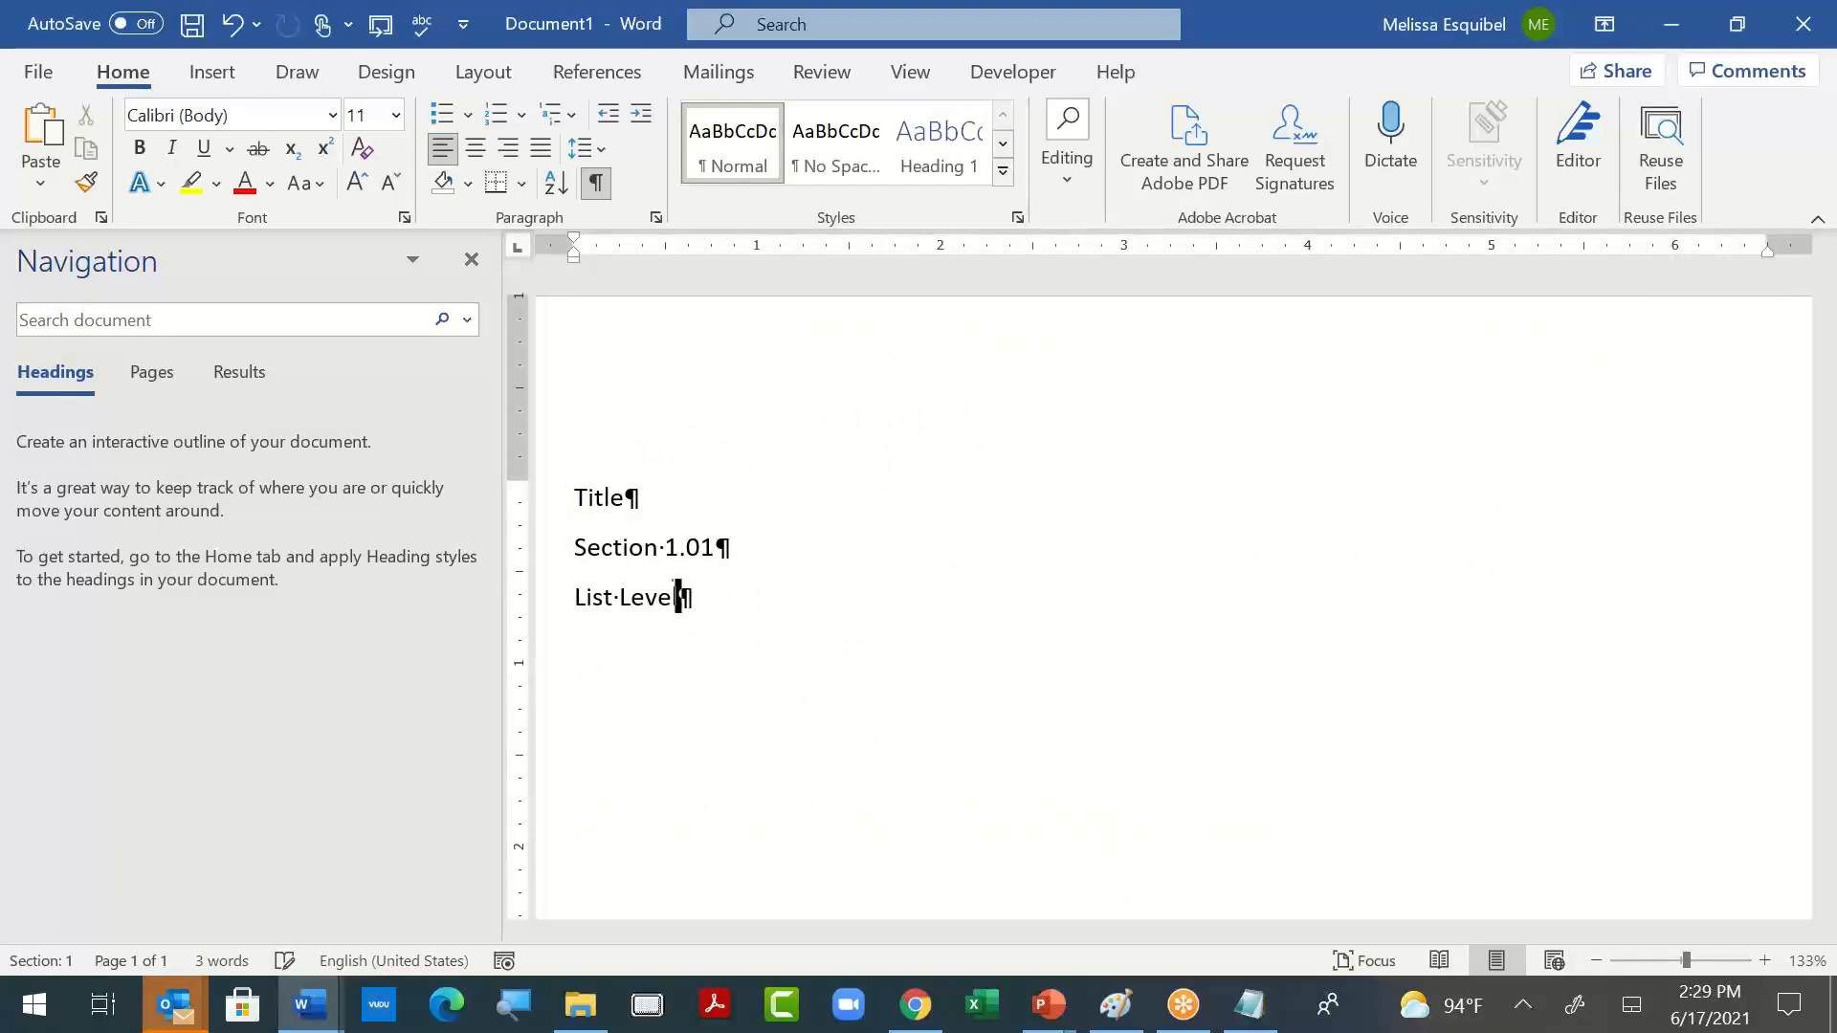
key(Delete)
text(A.)
key(Return)
text(List)
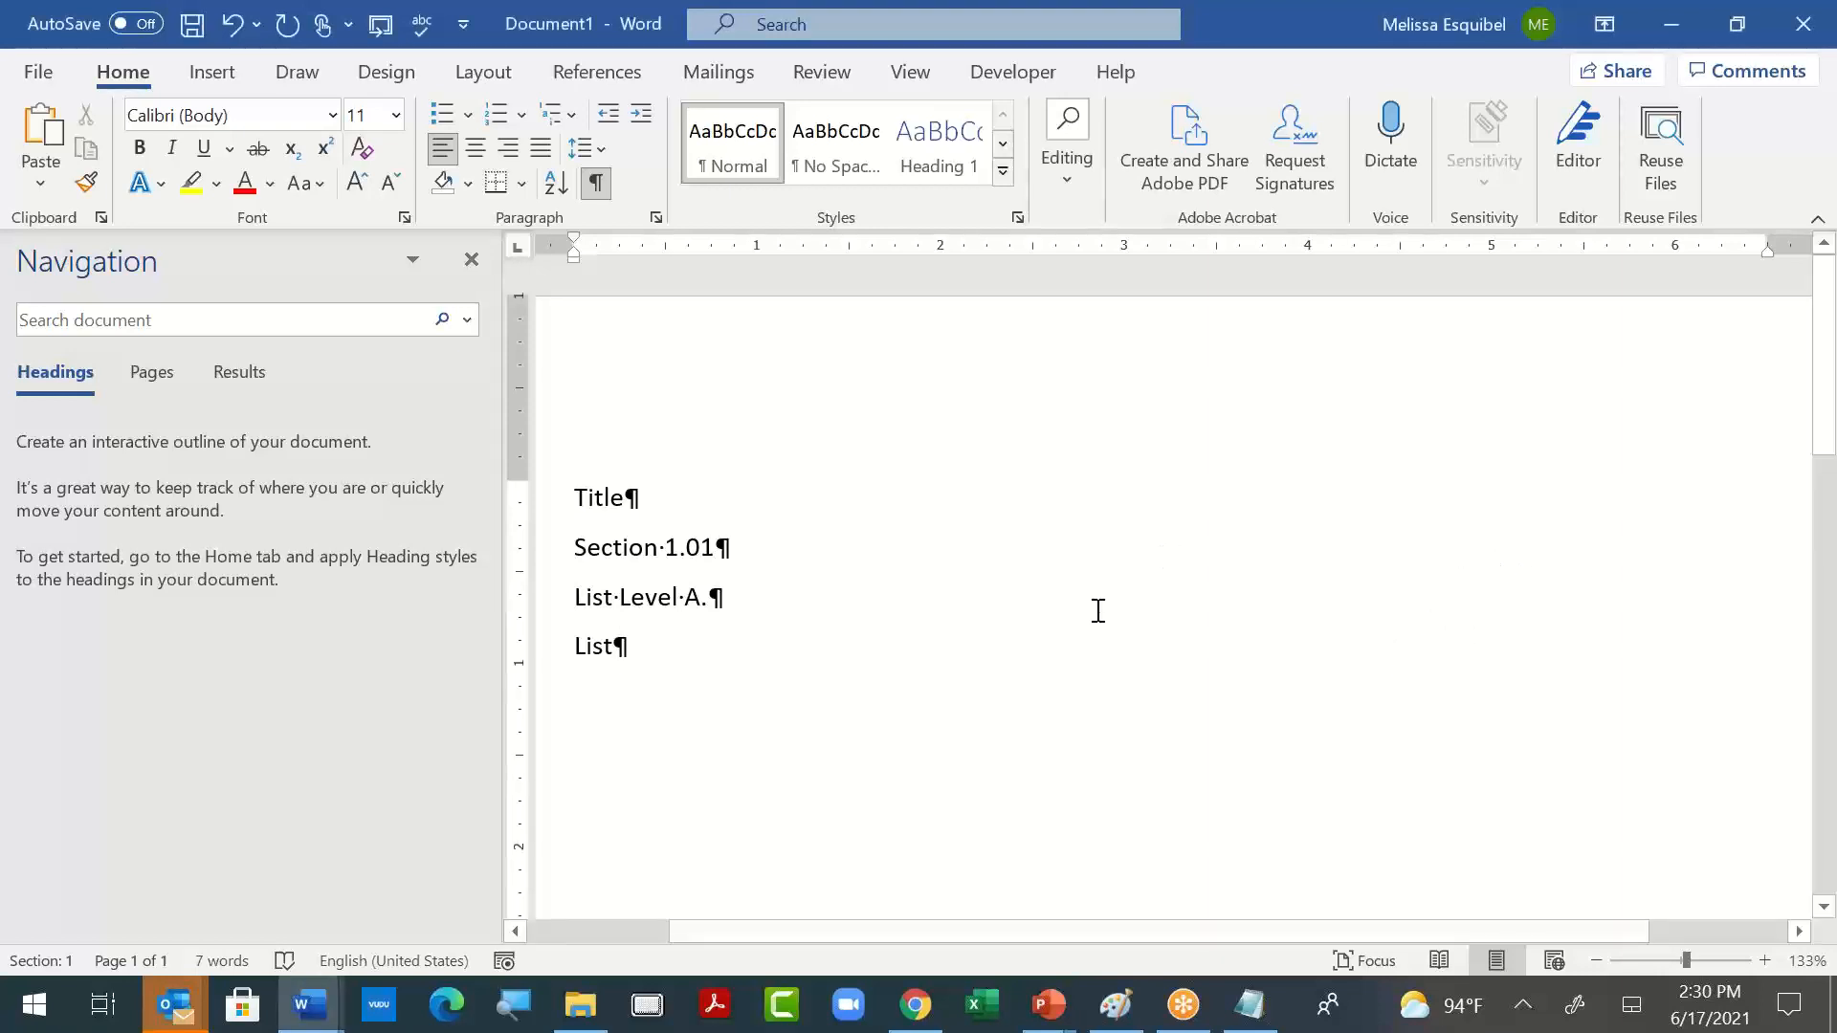
text(Level 1.)
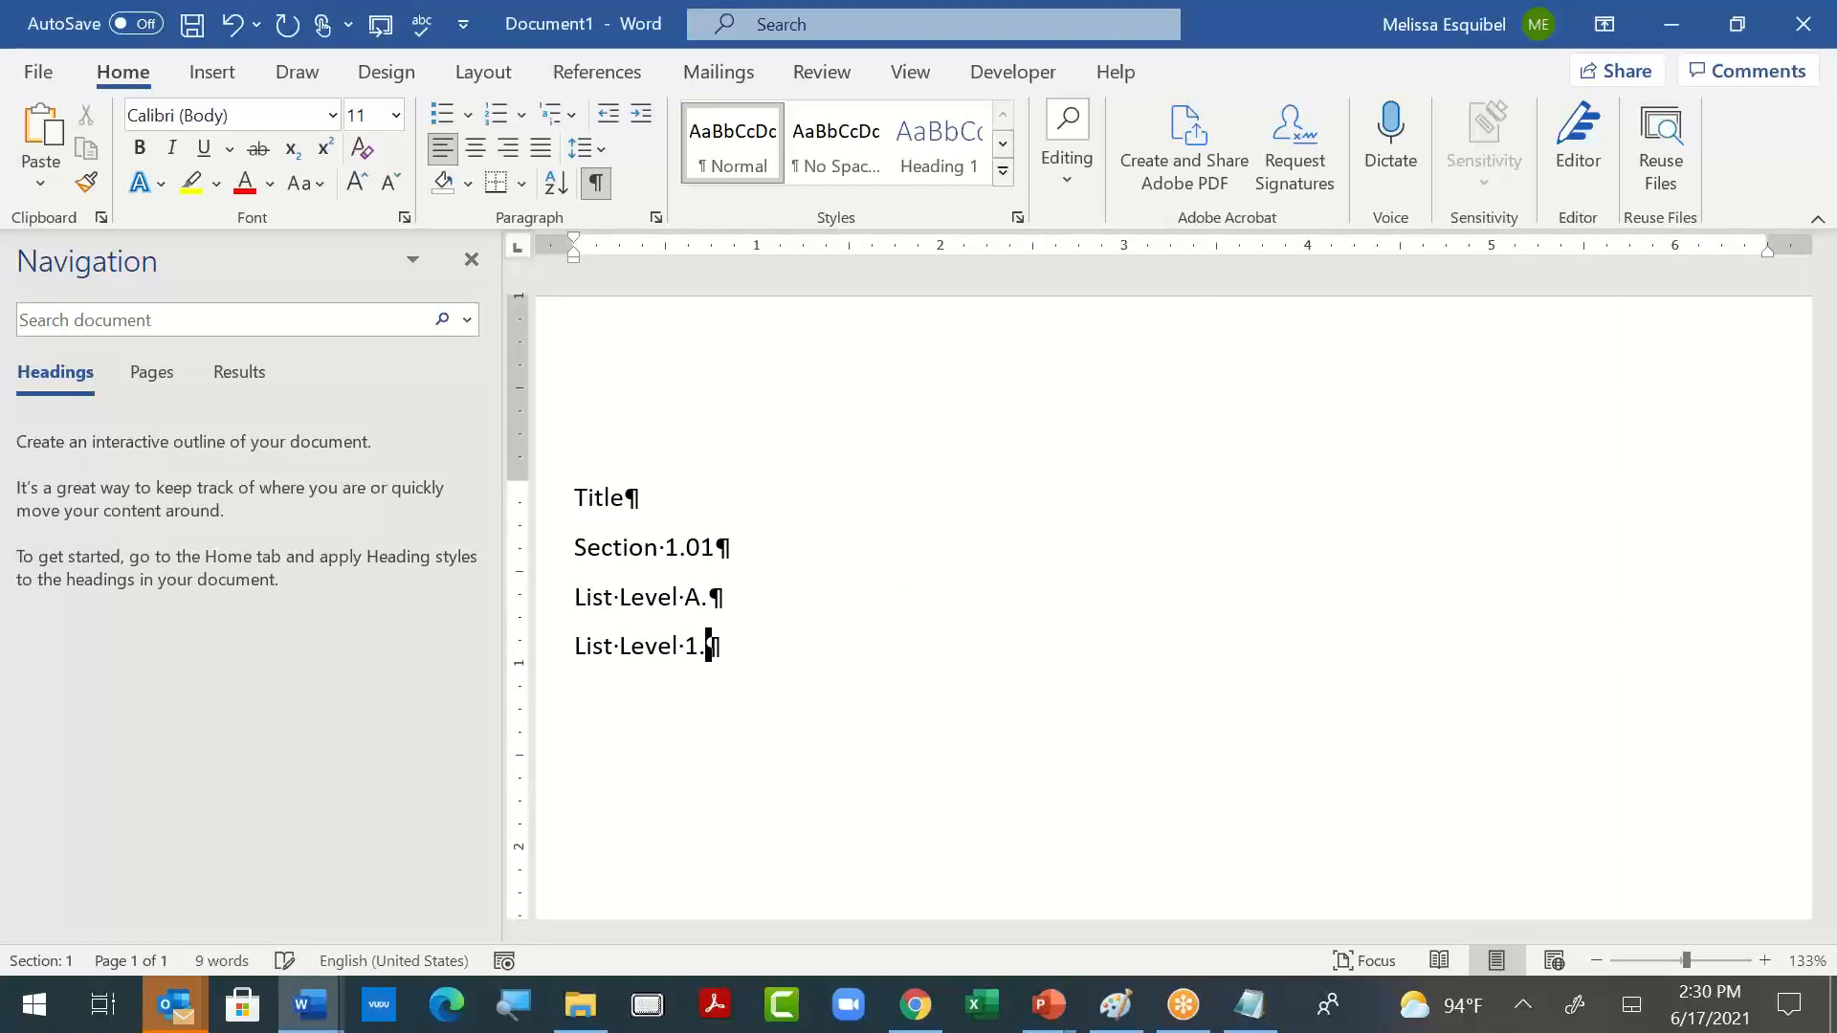
- Add the line "List Level a." below "List Level 1.", correcting its spelling, letter case and extra period
key(Return)
text(List Le el)
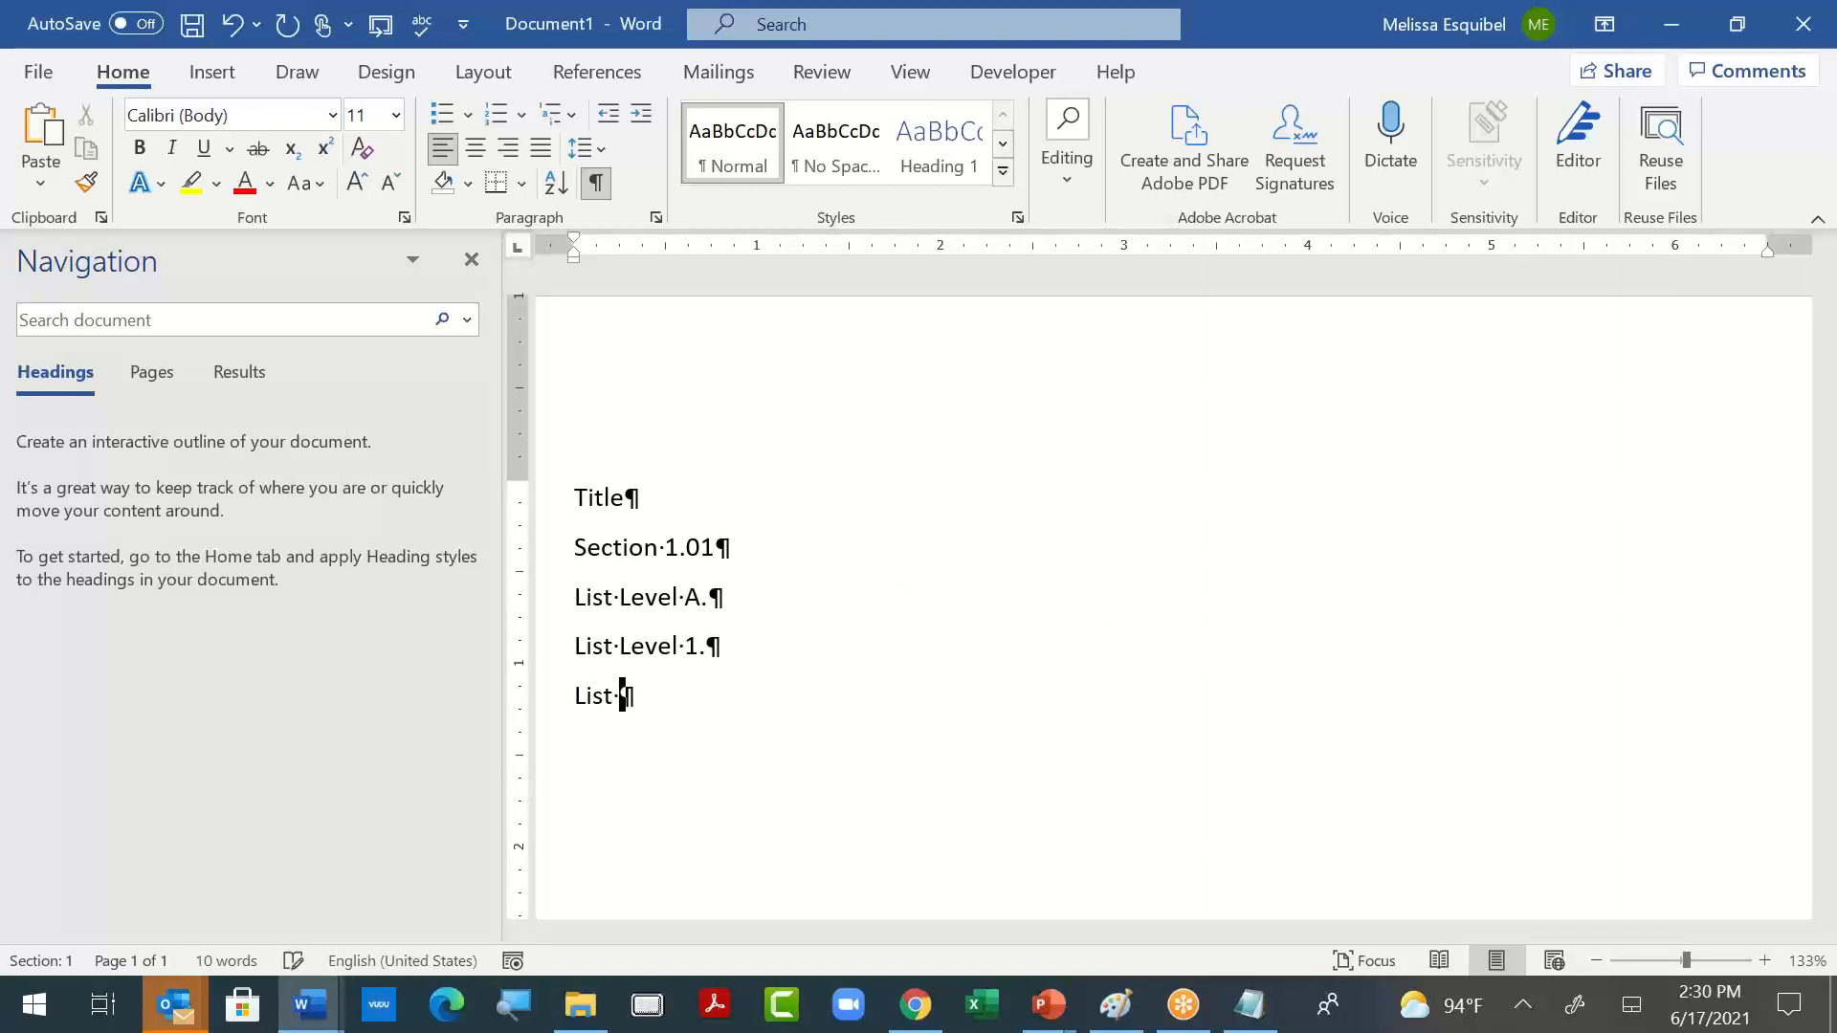
key(BackSpace)
key(BackSpace)
key(BackSpace)
text(vel. A.)
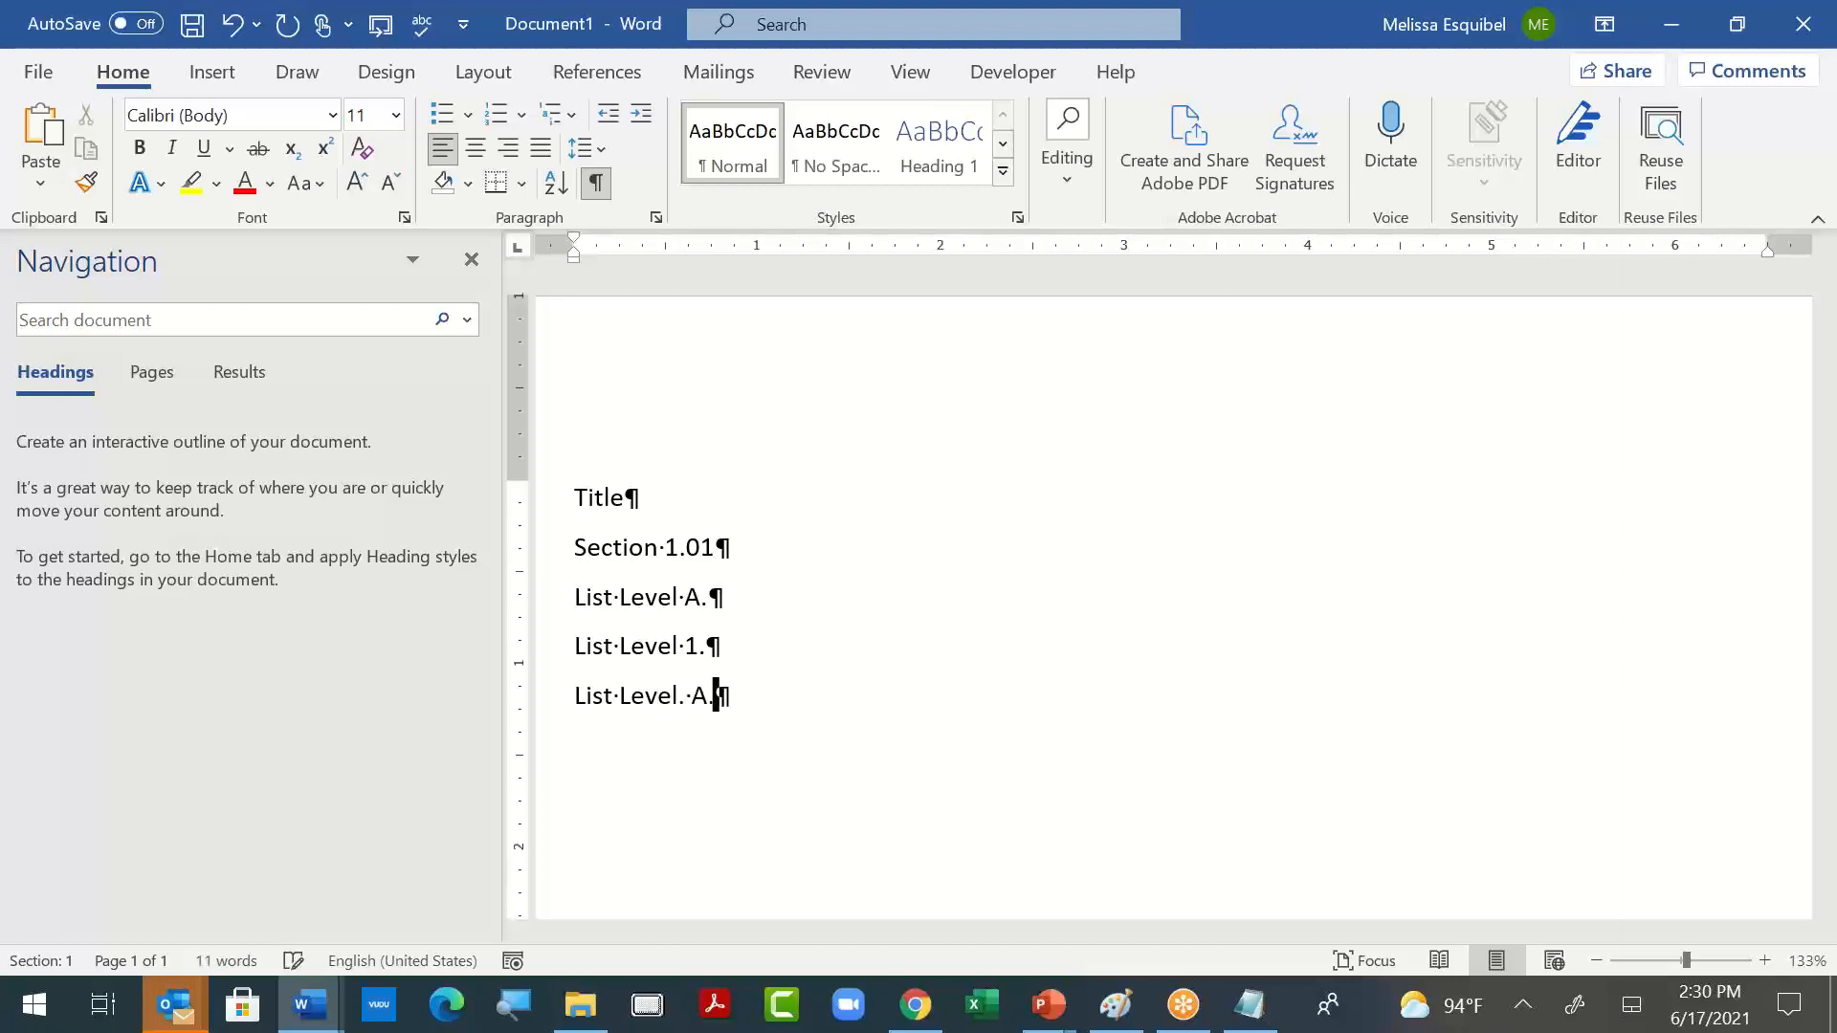
key(Return)
key(BackSpace)
key(BackSpace)
key(BackSpace)
text(a.)
key(Left)
key(Left)
key(Left)
key(Left)
key(Delete)
- Add the line "List Level i." at the end of the outline
key(Return)
text(List )
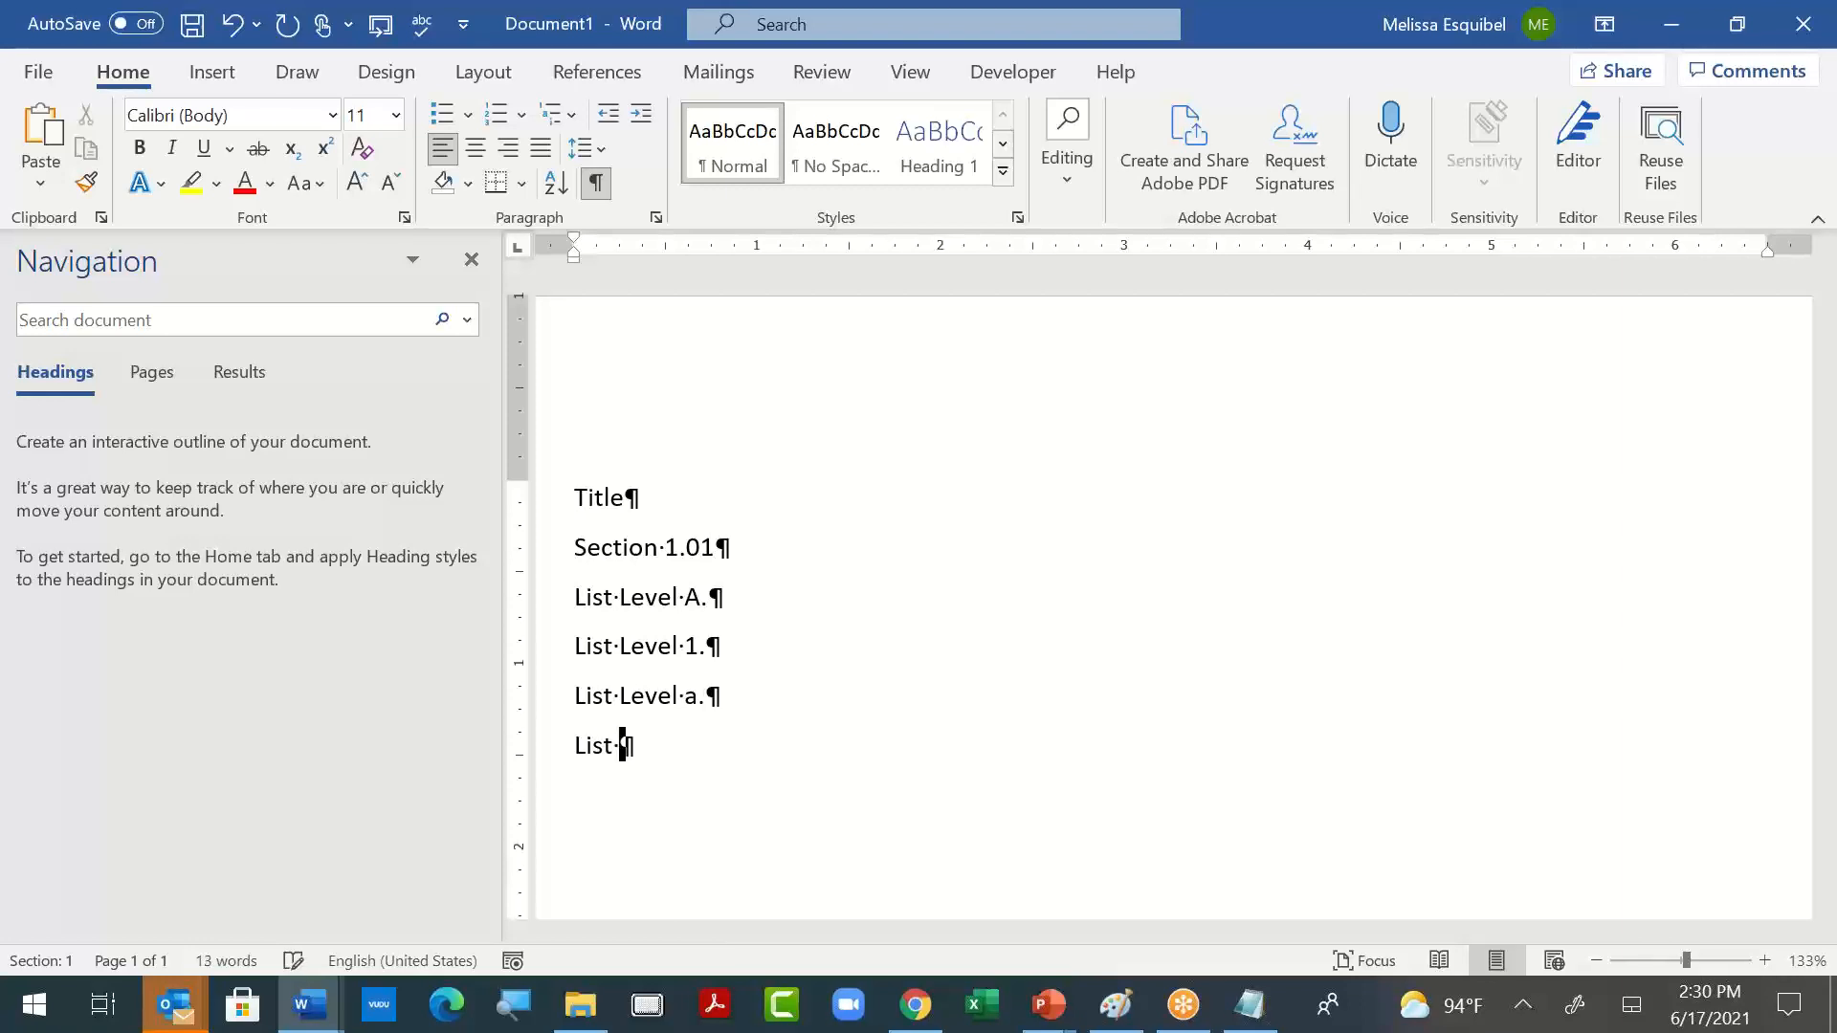
text(Level i.)
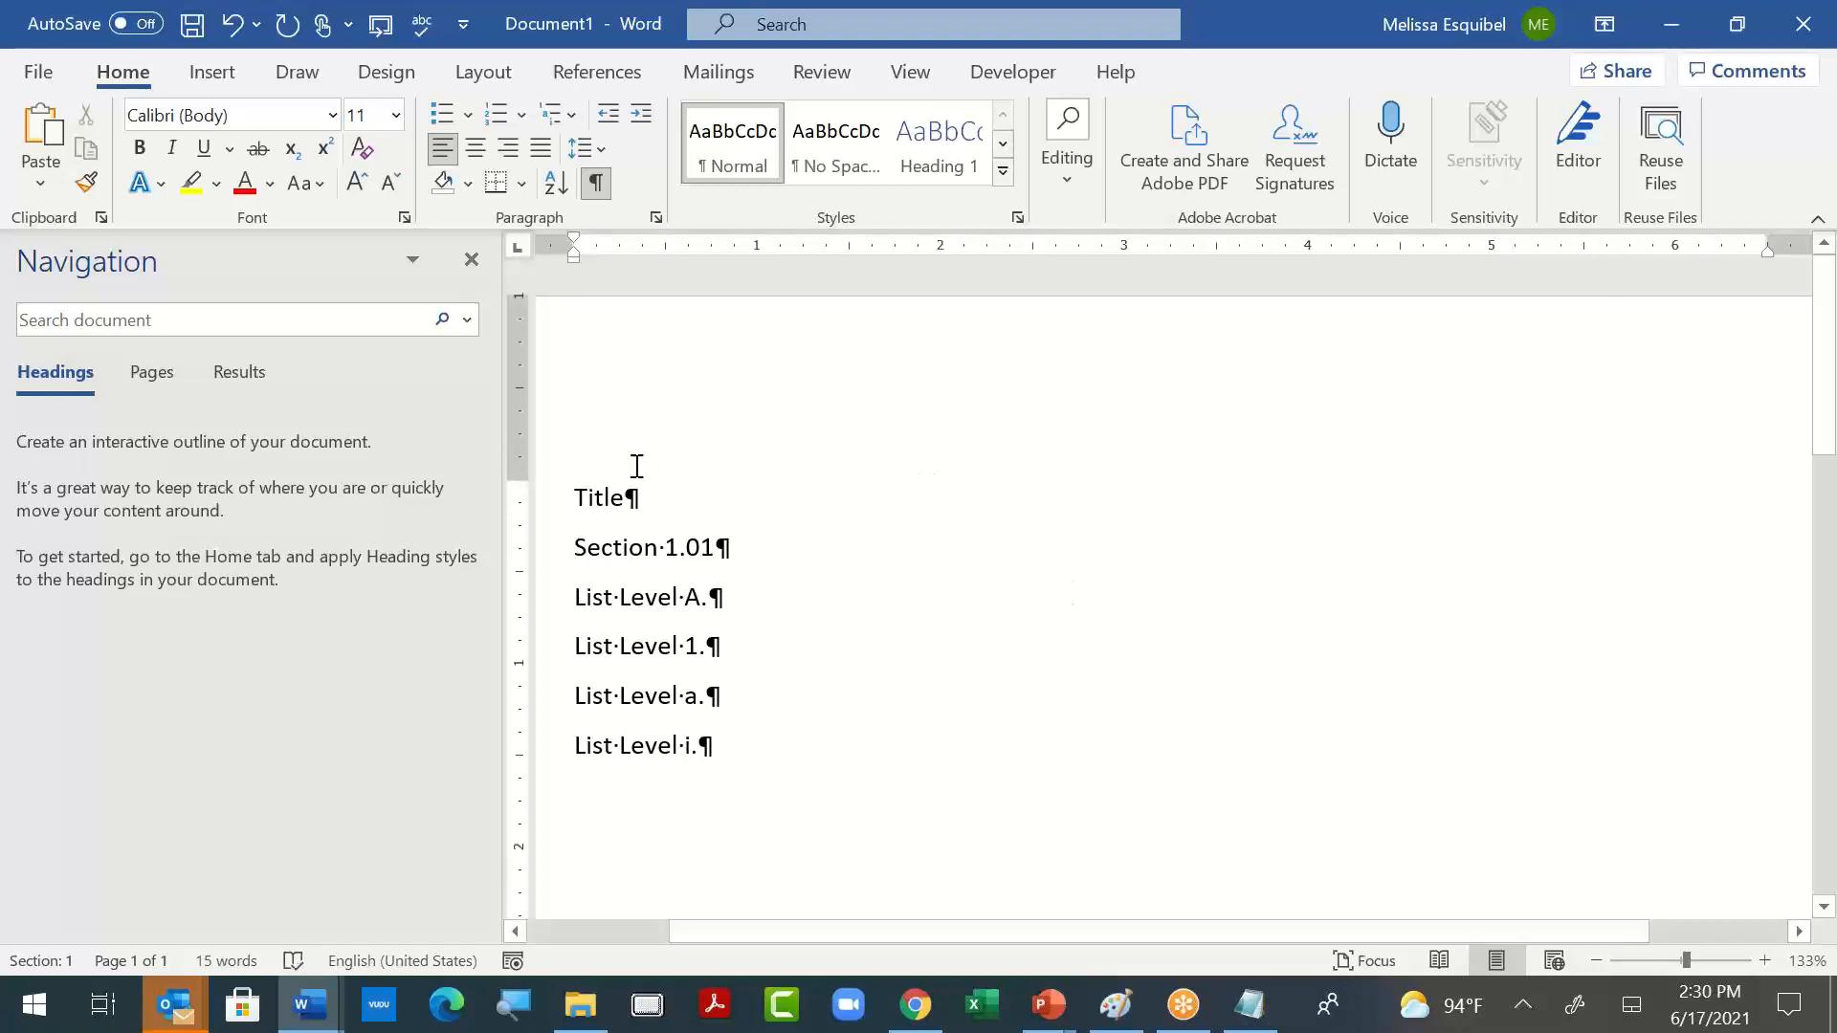
- Look through the style gallery and apply the Heading 1 style to the "Title" line
click(617, 490)
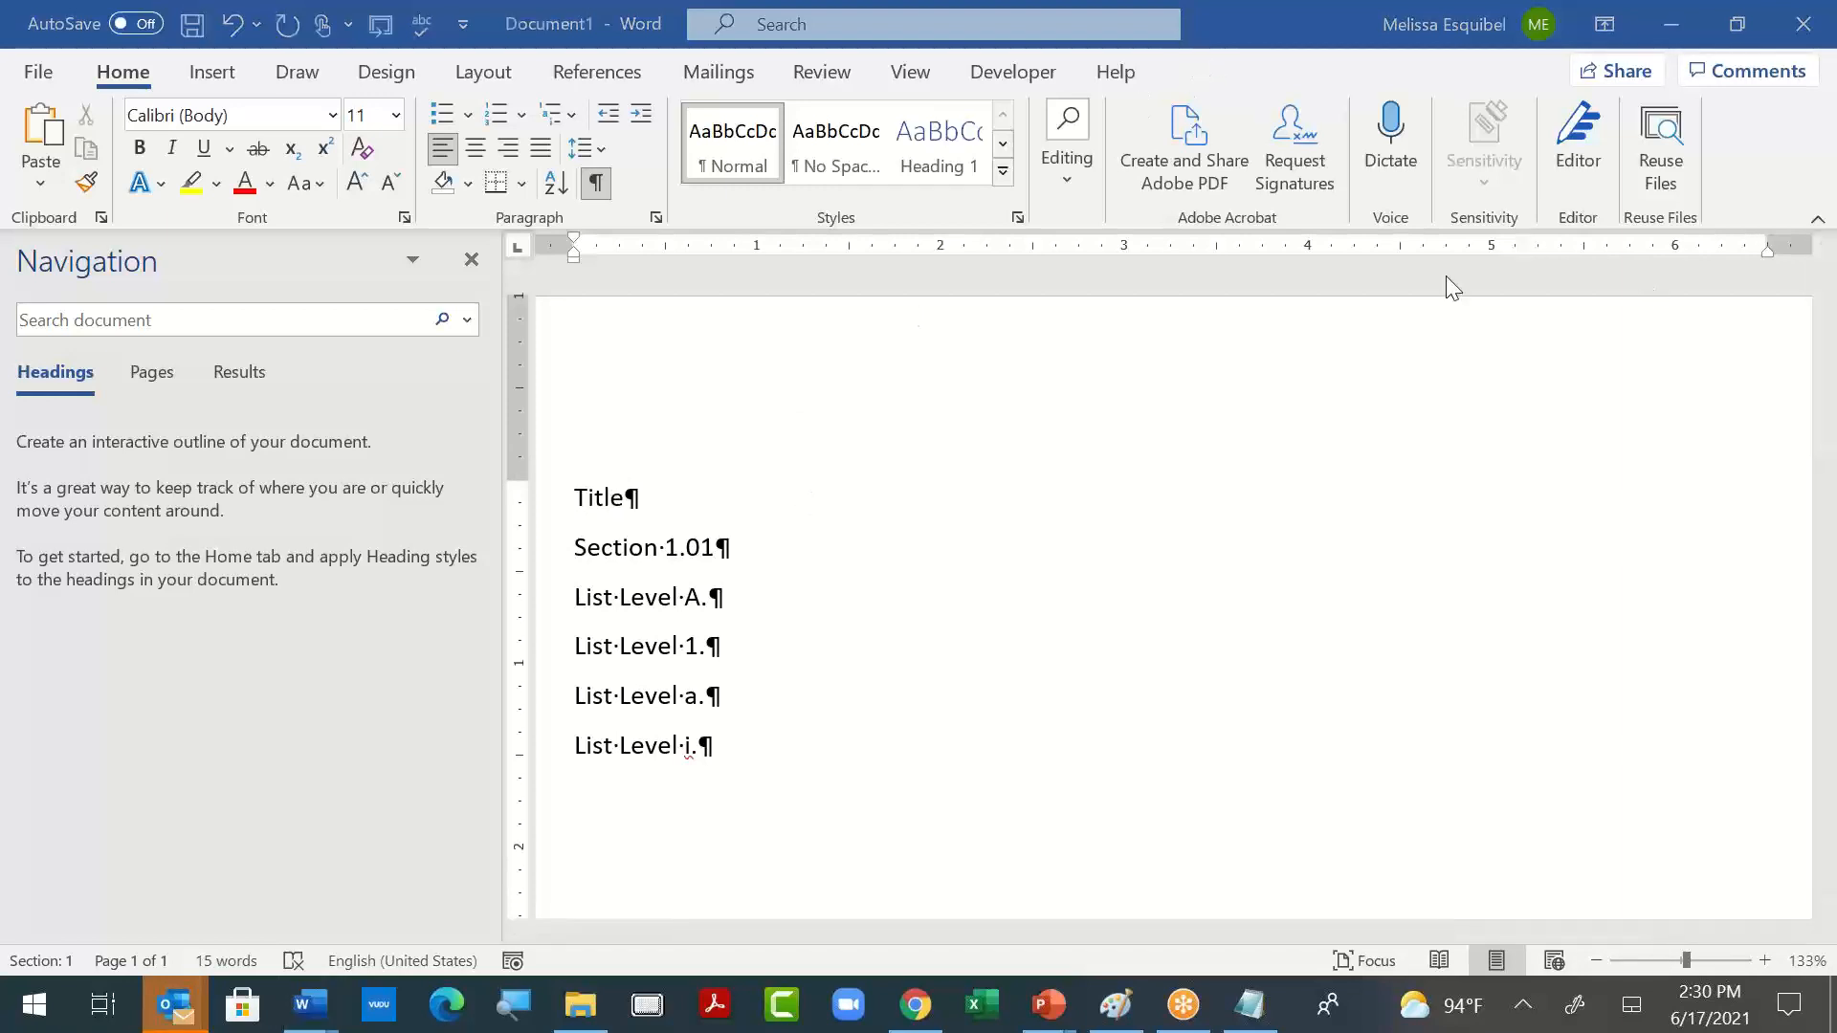
click(1004, 174)
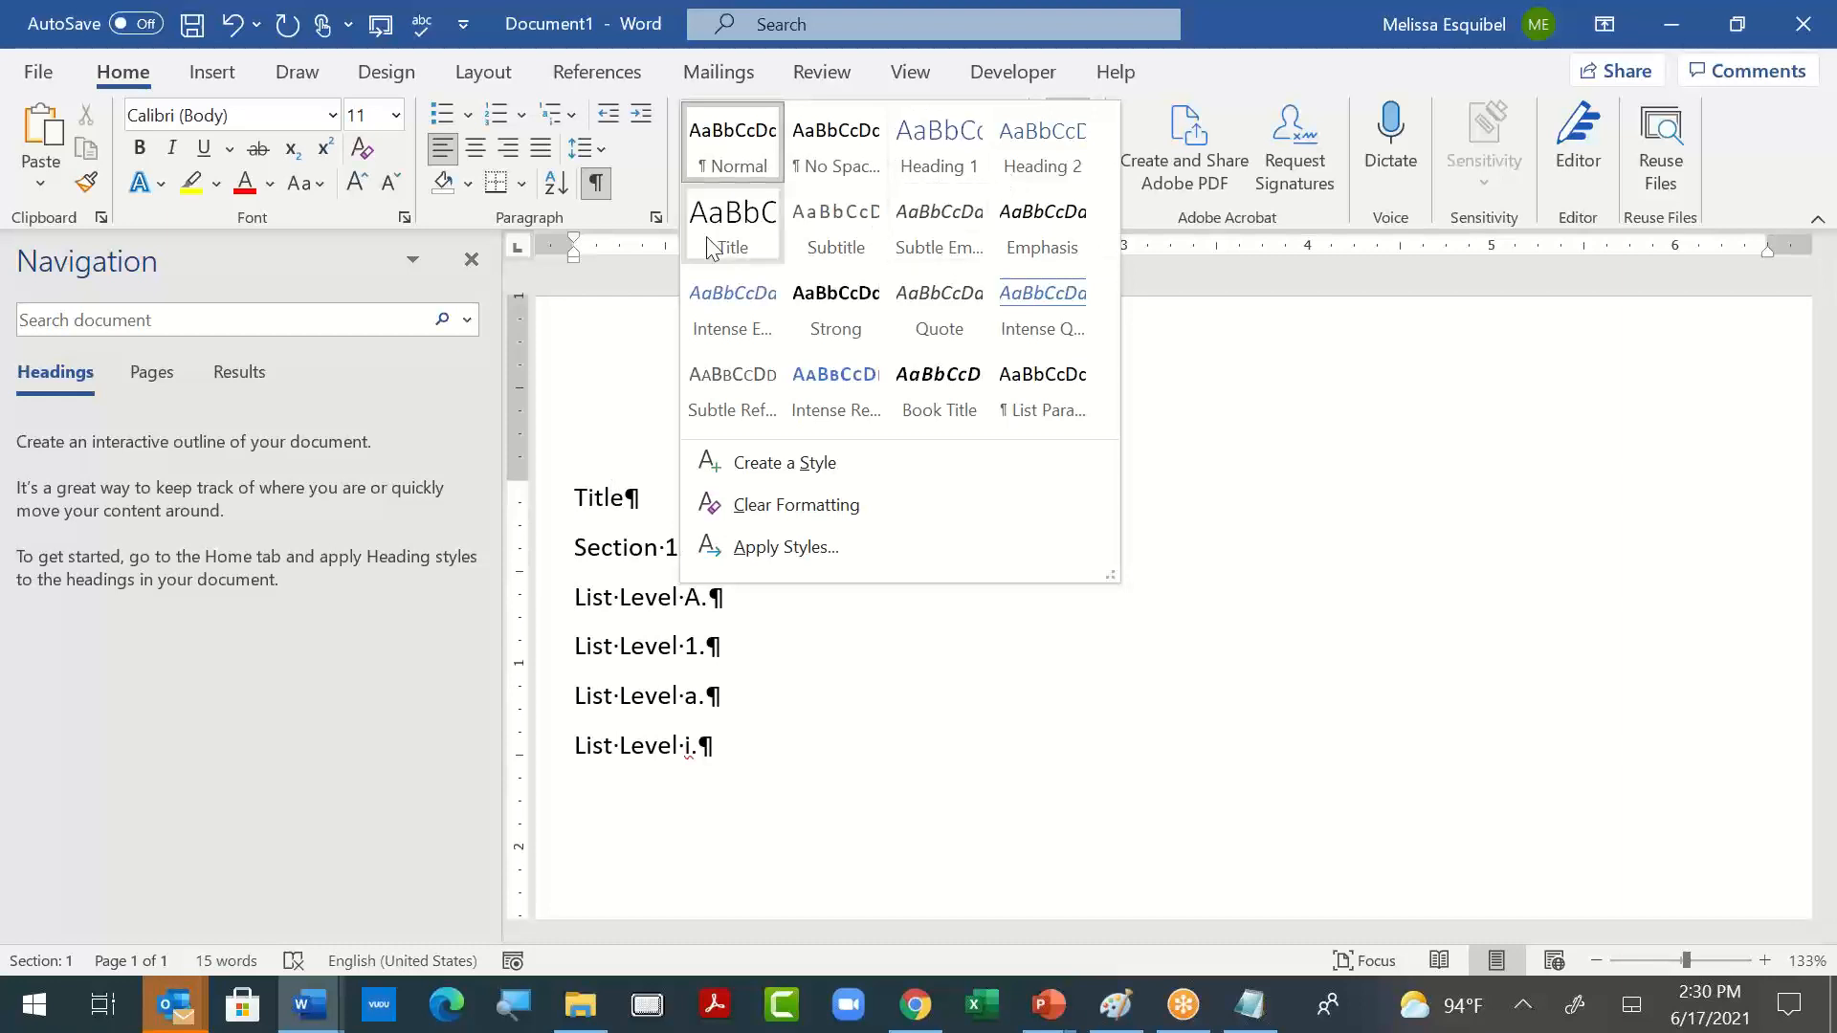
click(1189, 889)
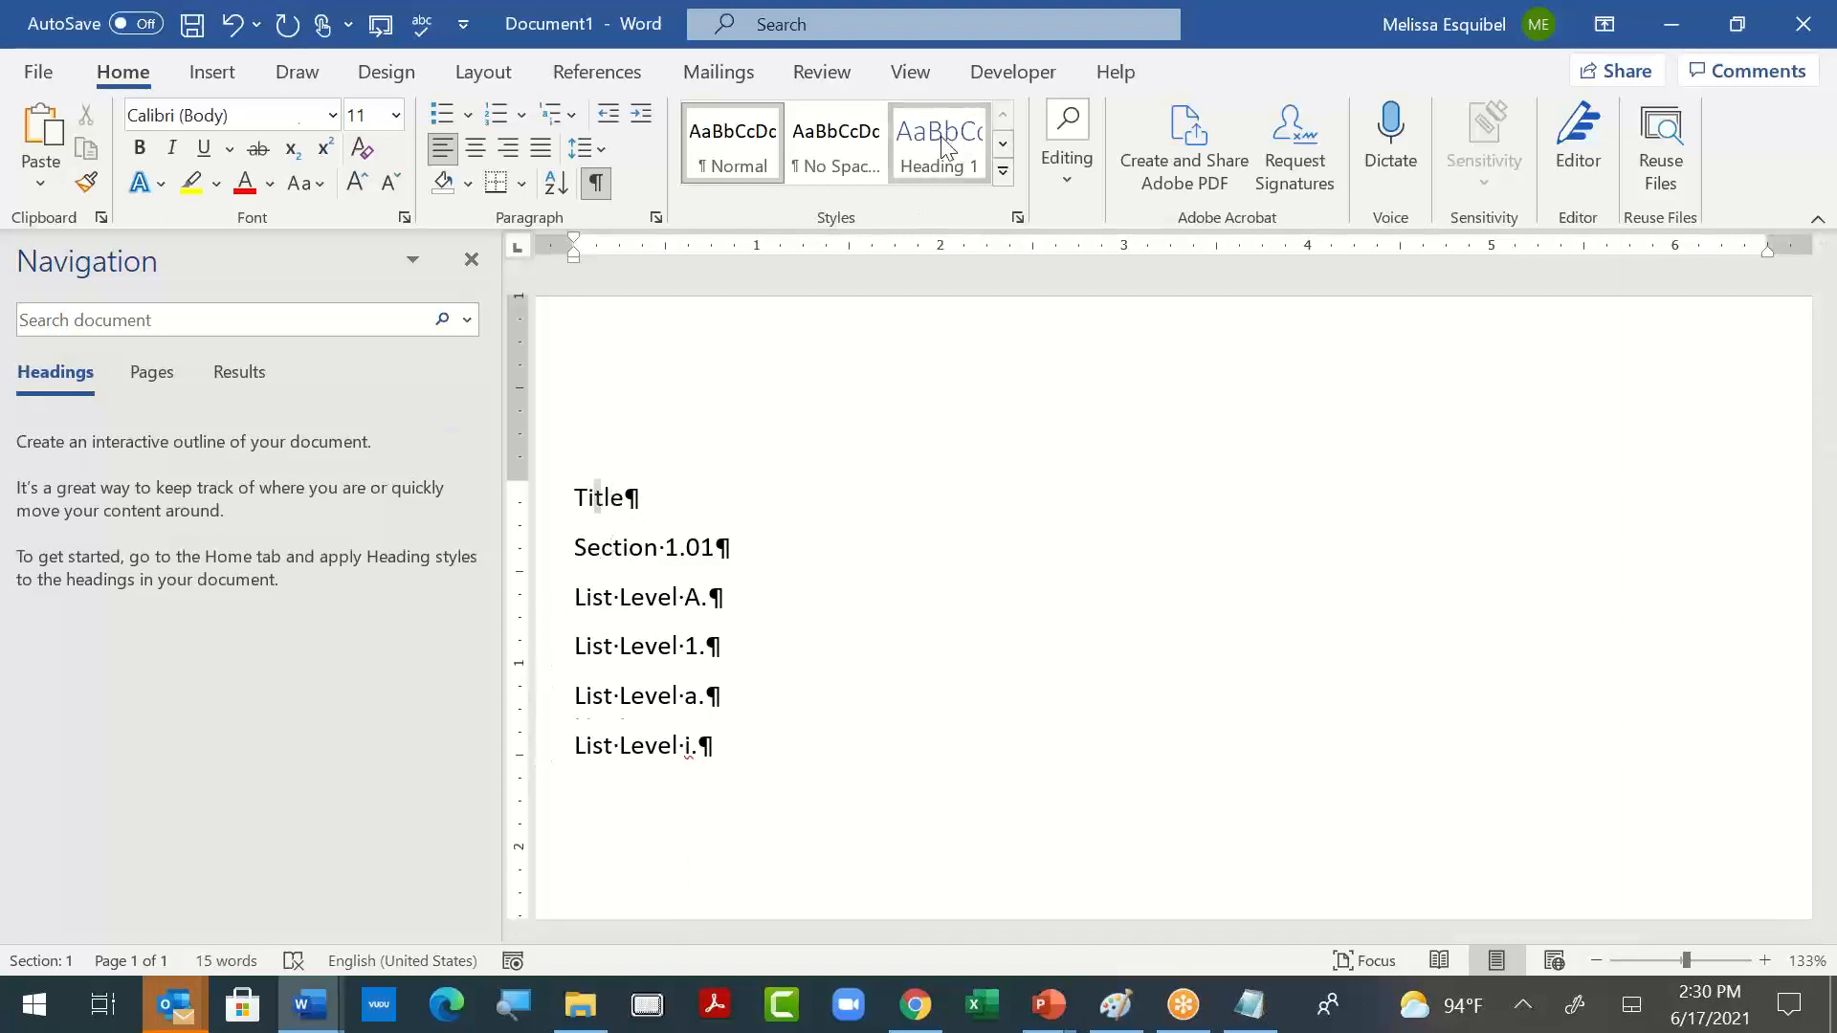
key(ctrl+alt+1)
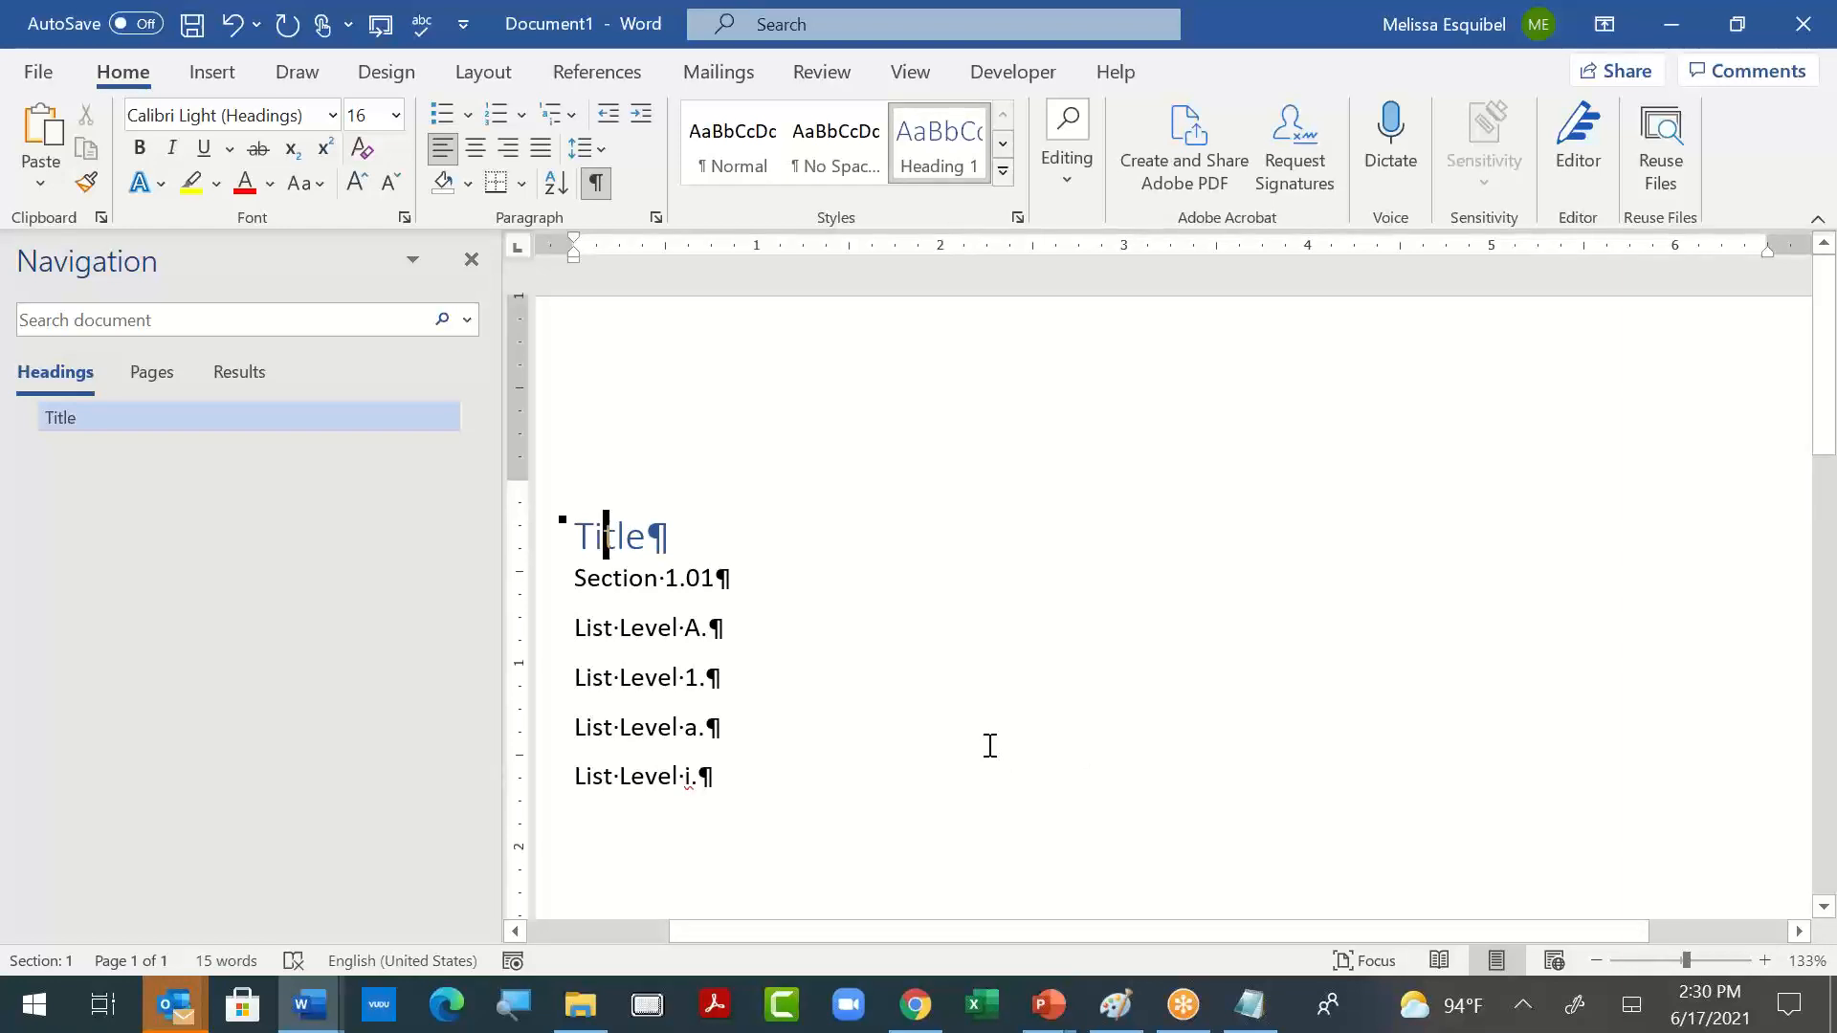
- Insert another "Section 1.01" line directly below the title, followed by an empty paragraph
click(822, 522)
key(Return)
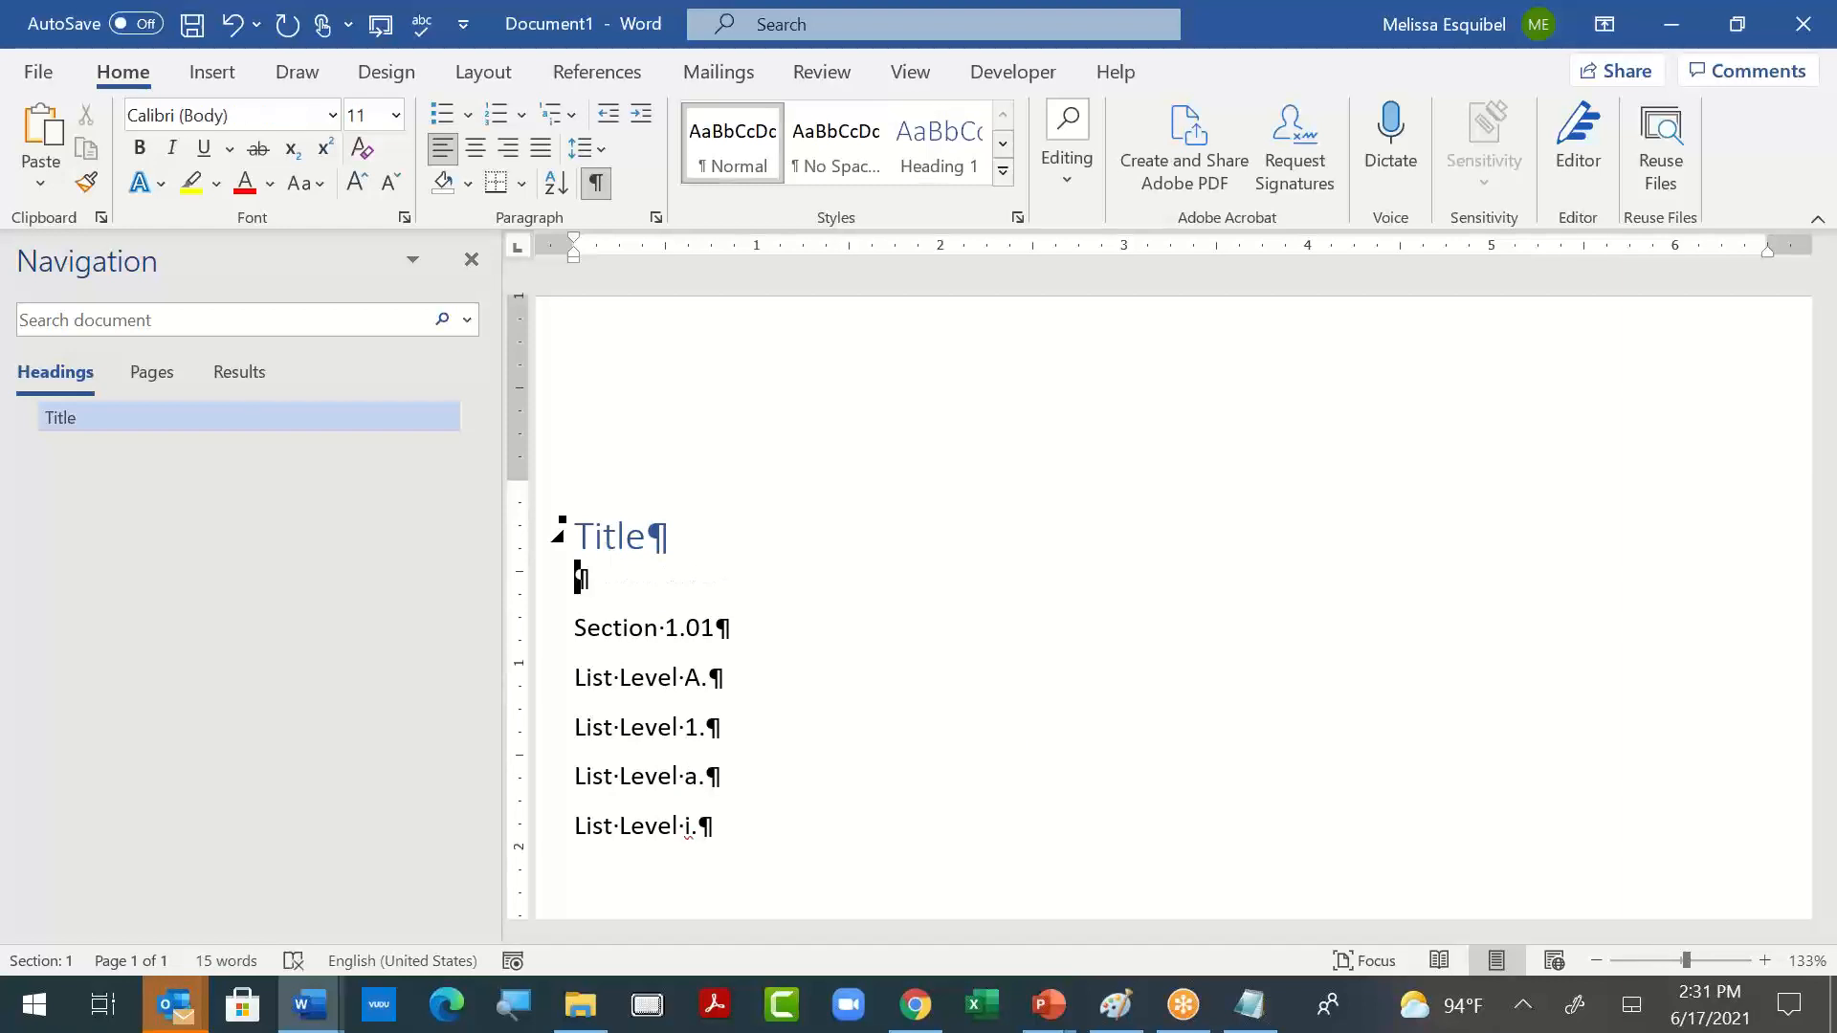
text(ection 1.01)
key(Return)
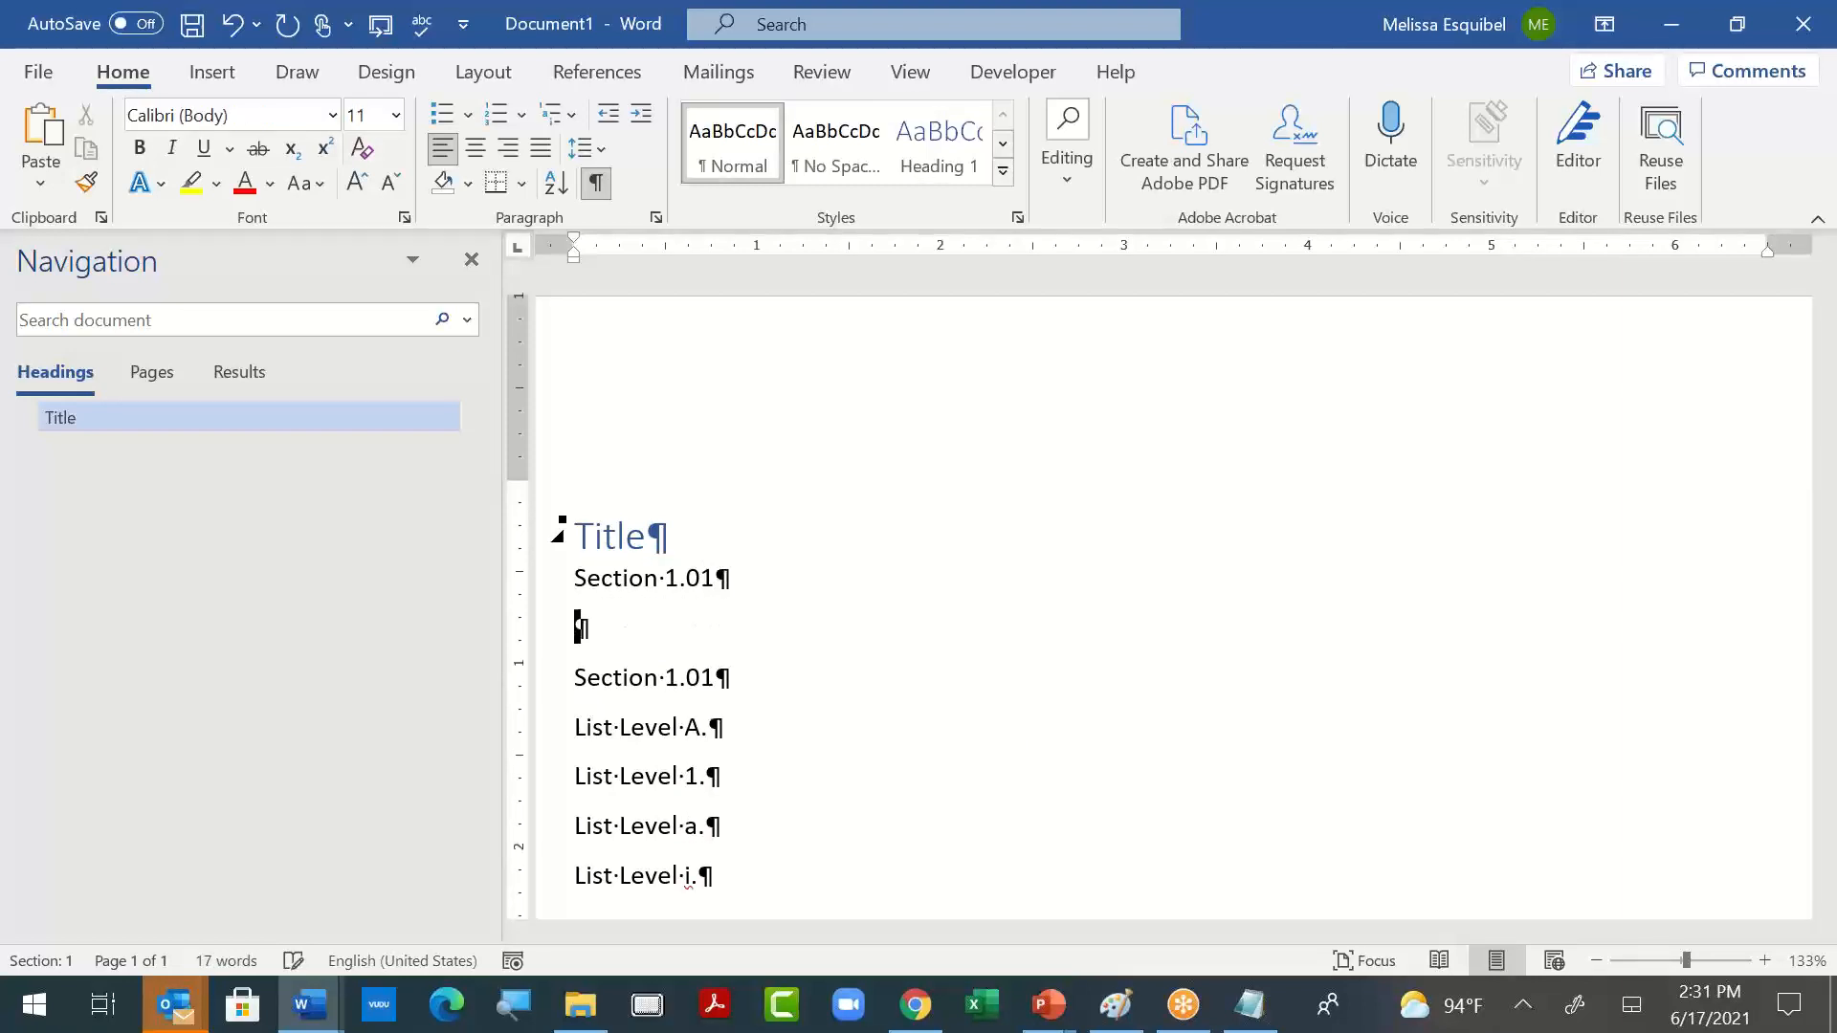
- Remove the duplicate "Section 1.01" line and leave one empty paragraph directly below the title
key(BackSpace)
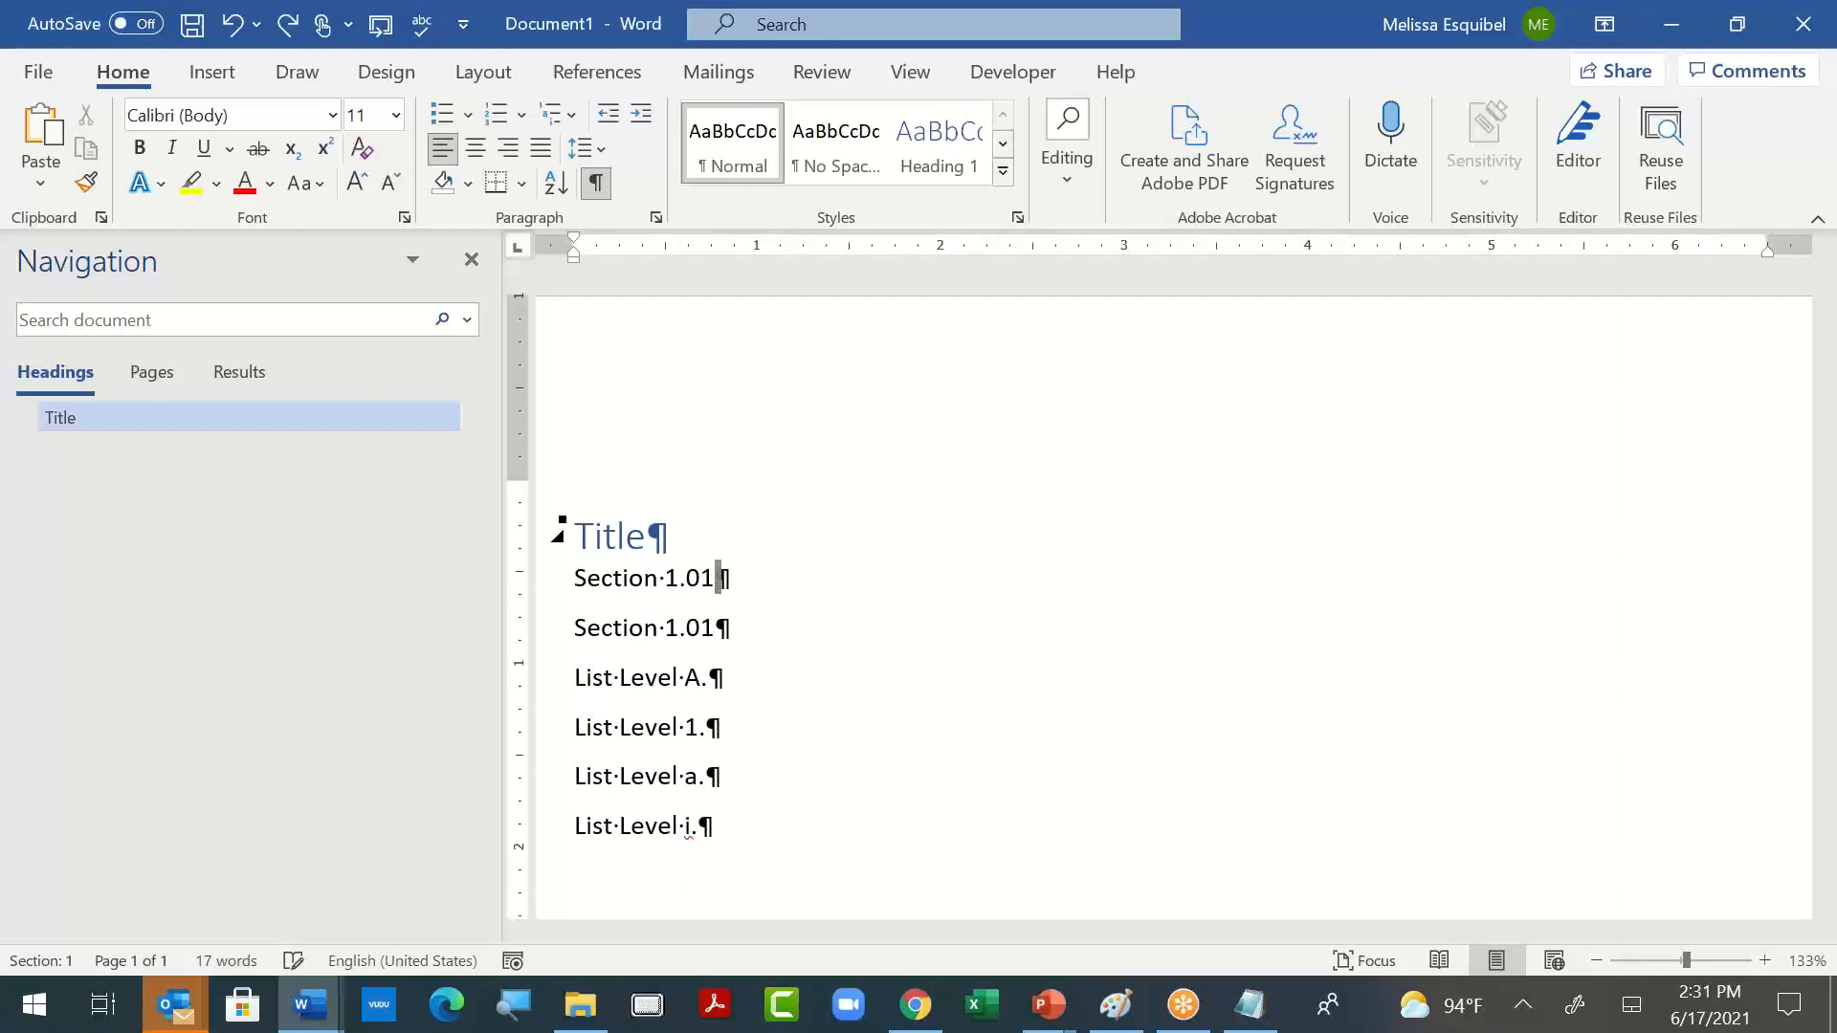
drag(718, 578, 577, 578)
key(BackSpace)
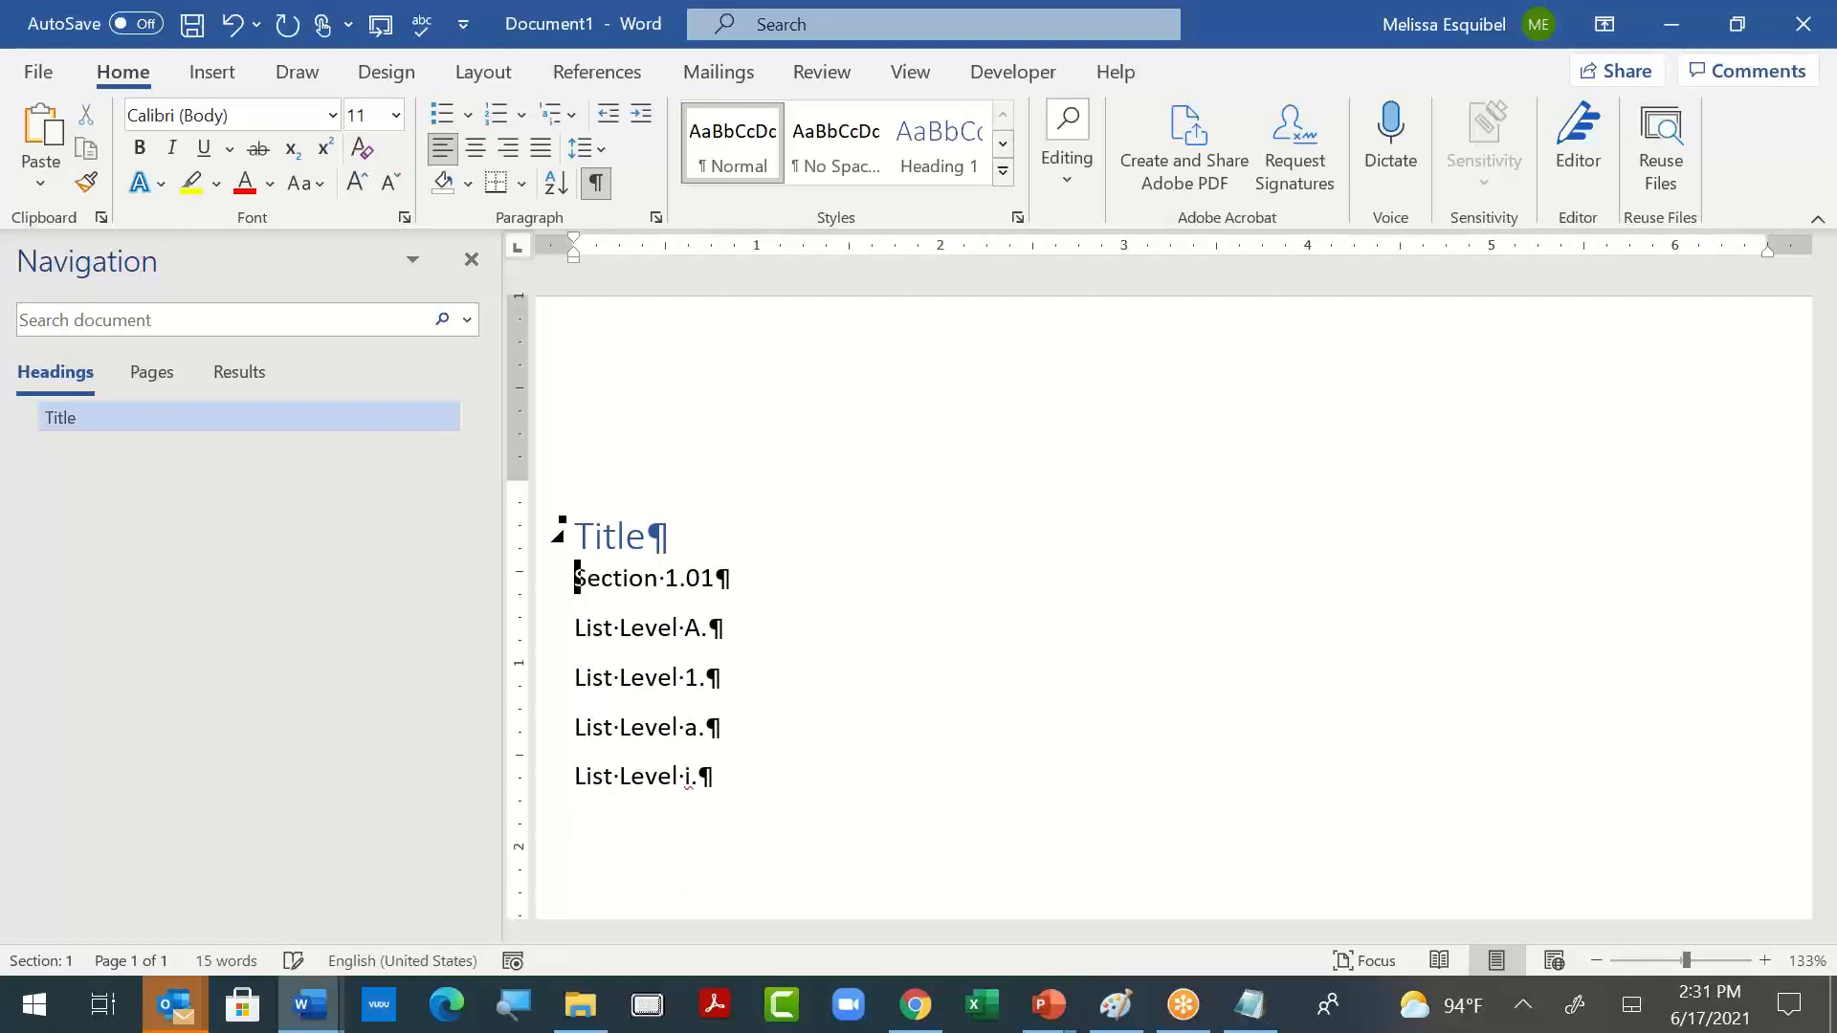
key(Return)
key(Up)
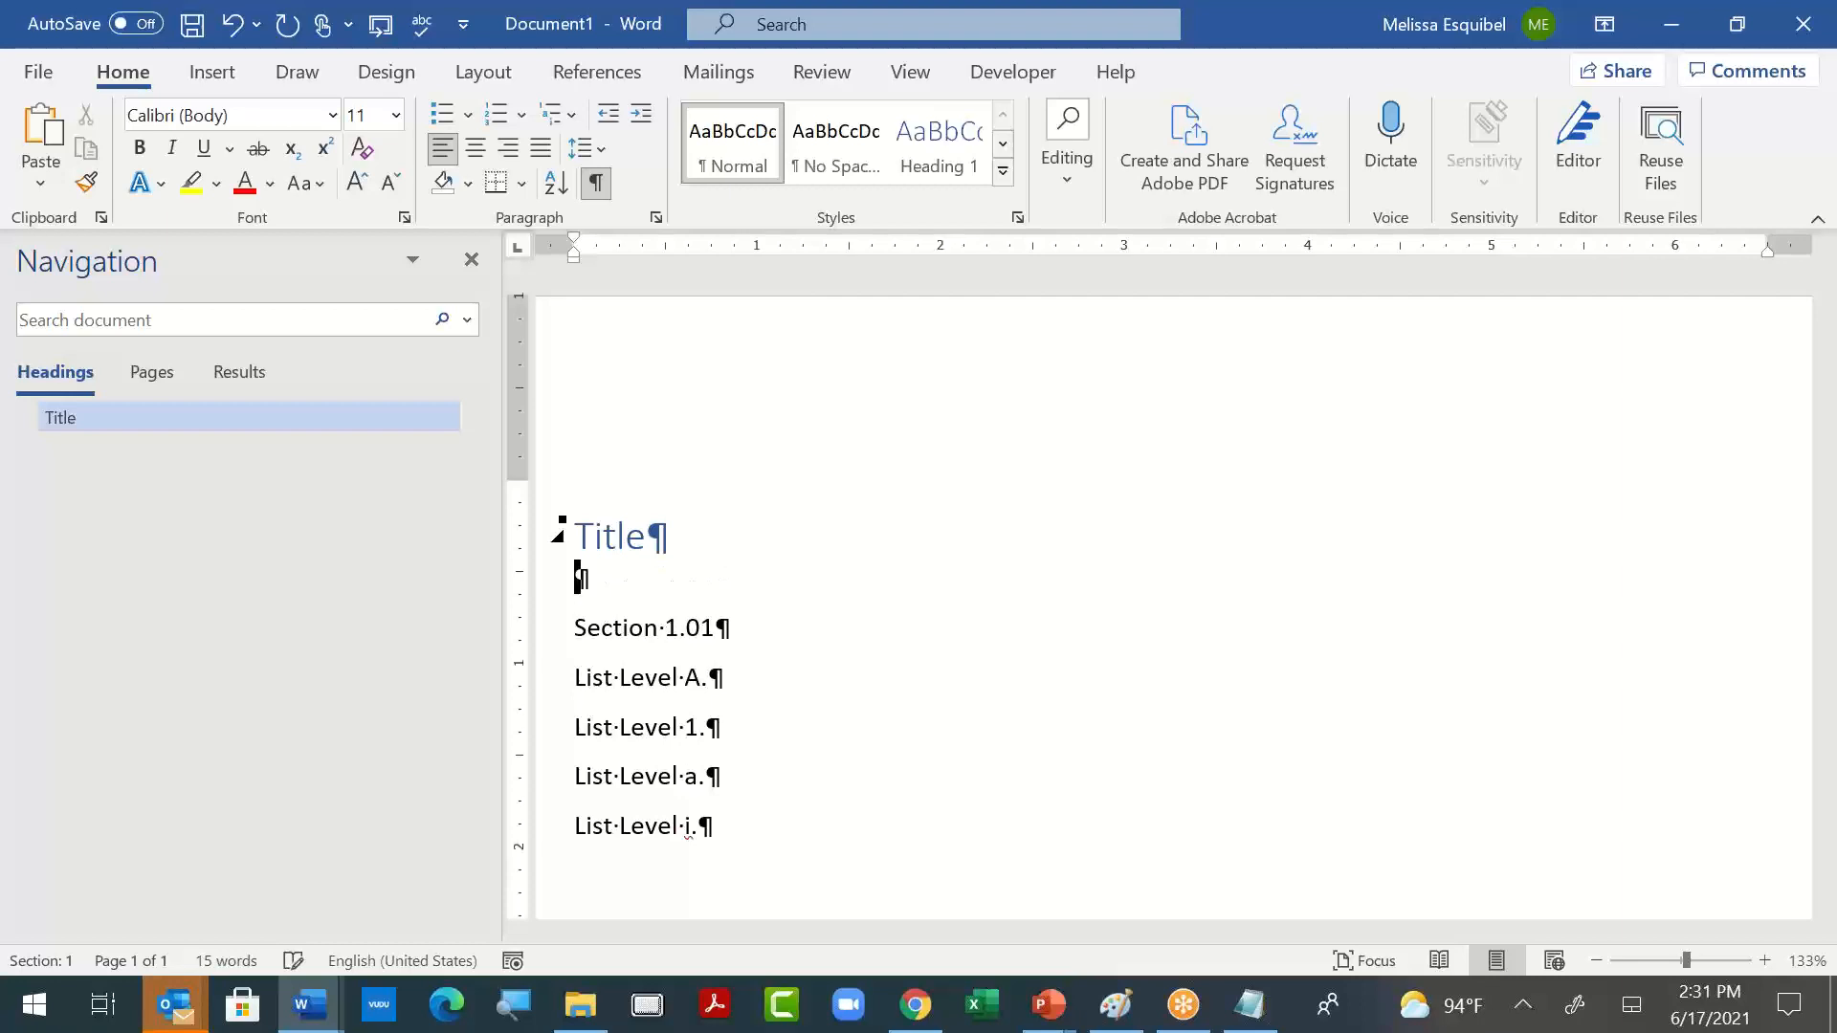
- Start defining a new multilevel list, ending the level 1 number with a period and setting its number style to 01, 02, 03
click(575, 122)
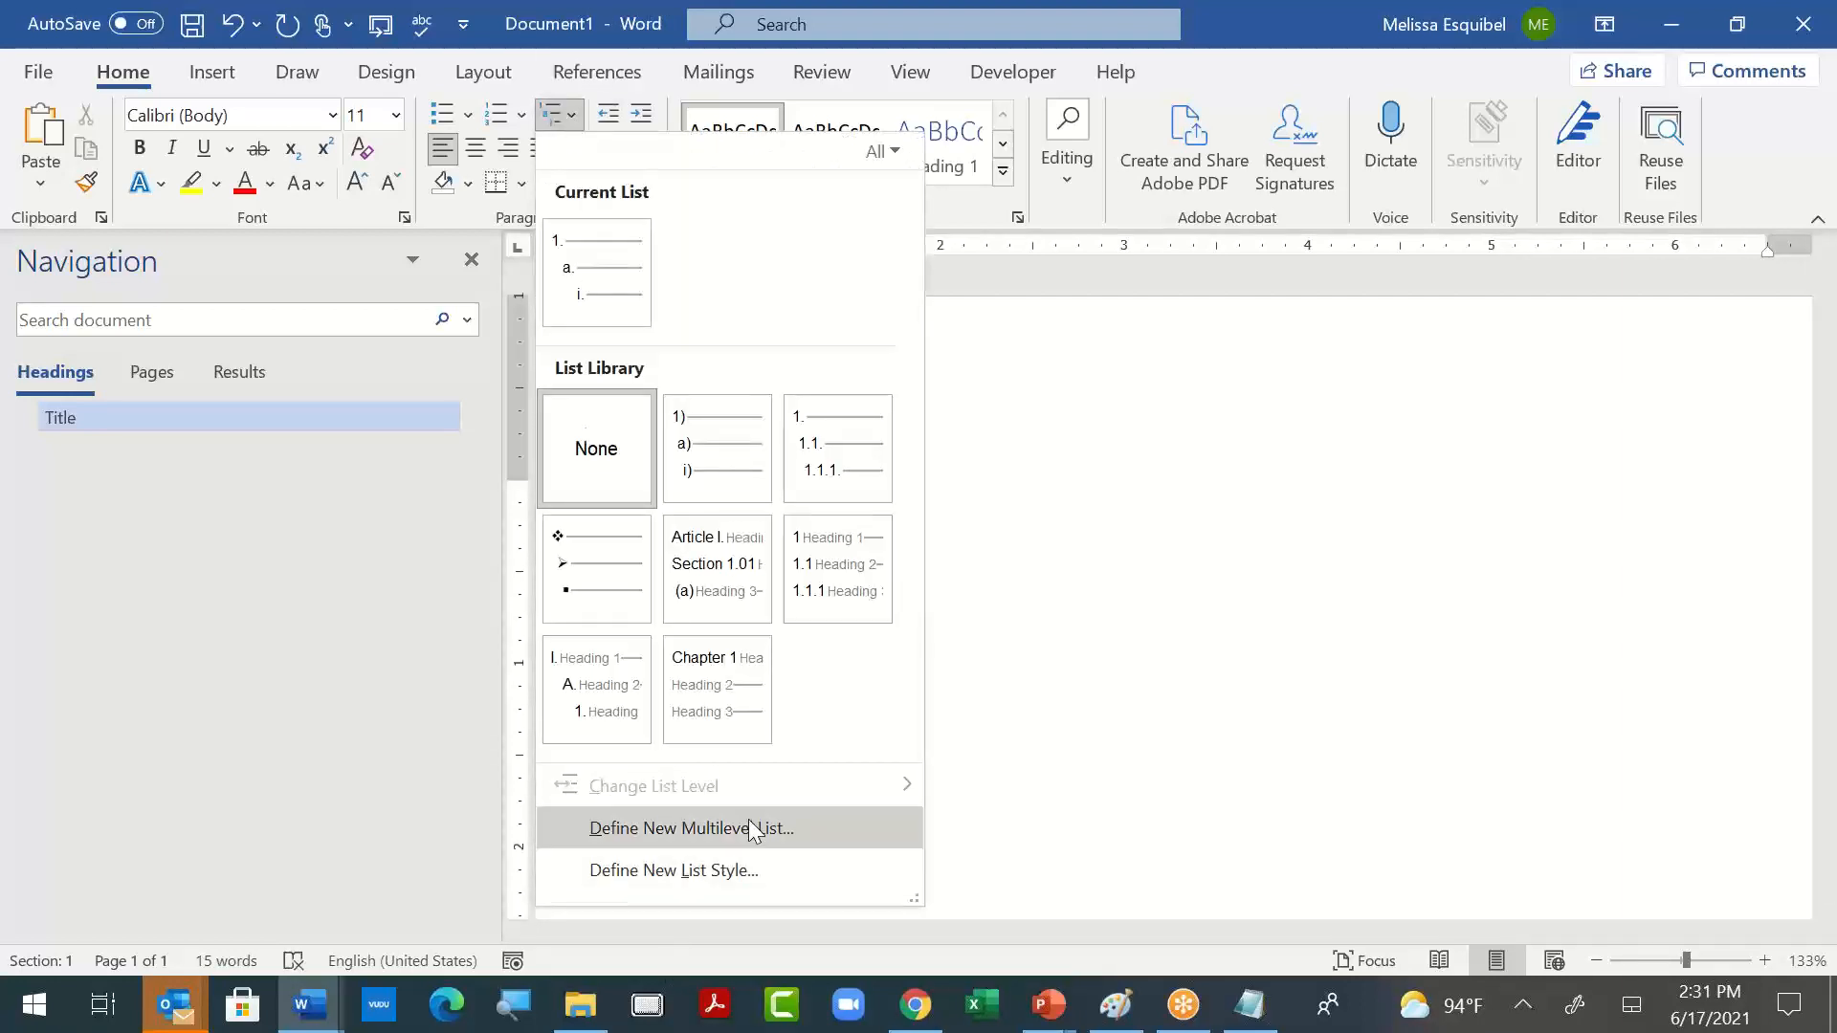
click(691, 829)
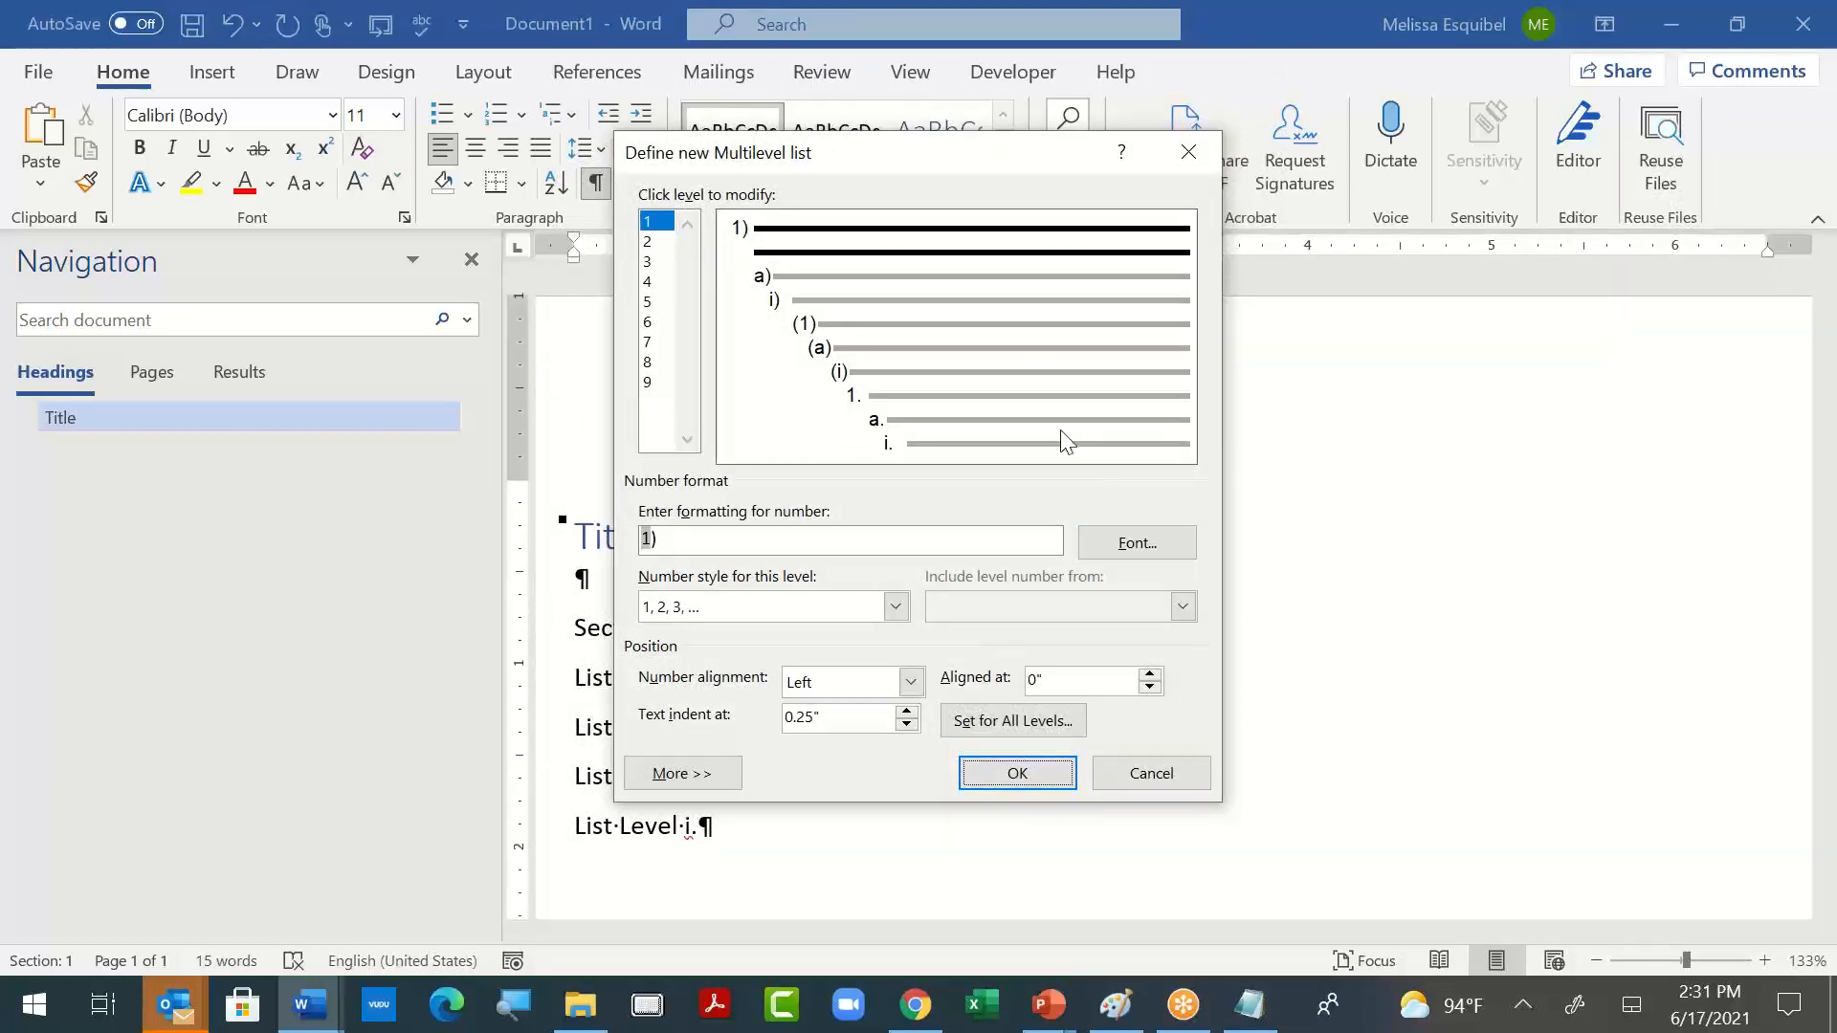
click(964, 540)
key(BackSpace)
text(.)
click(896, 607)
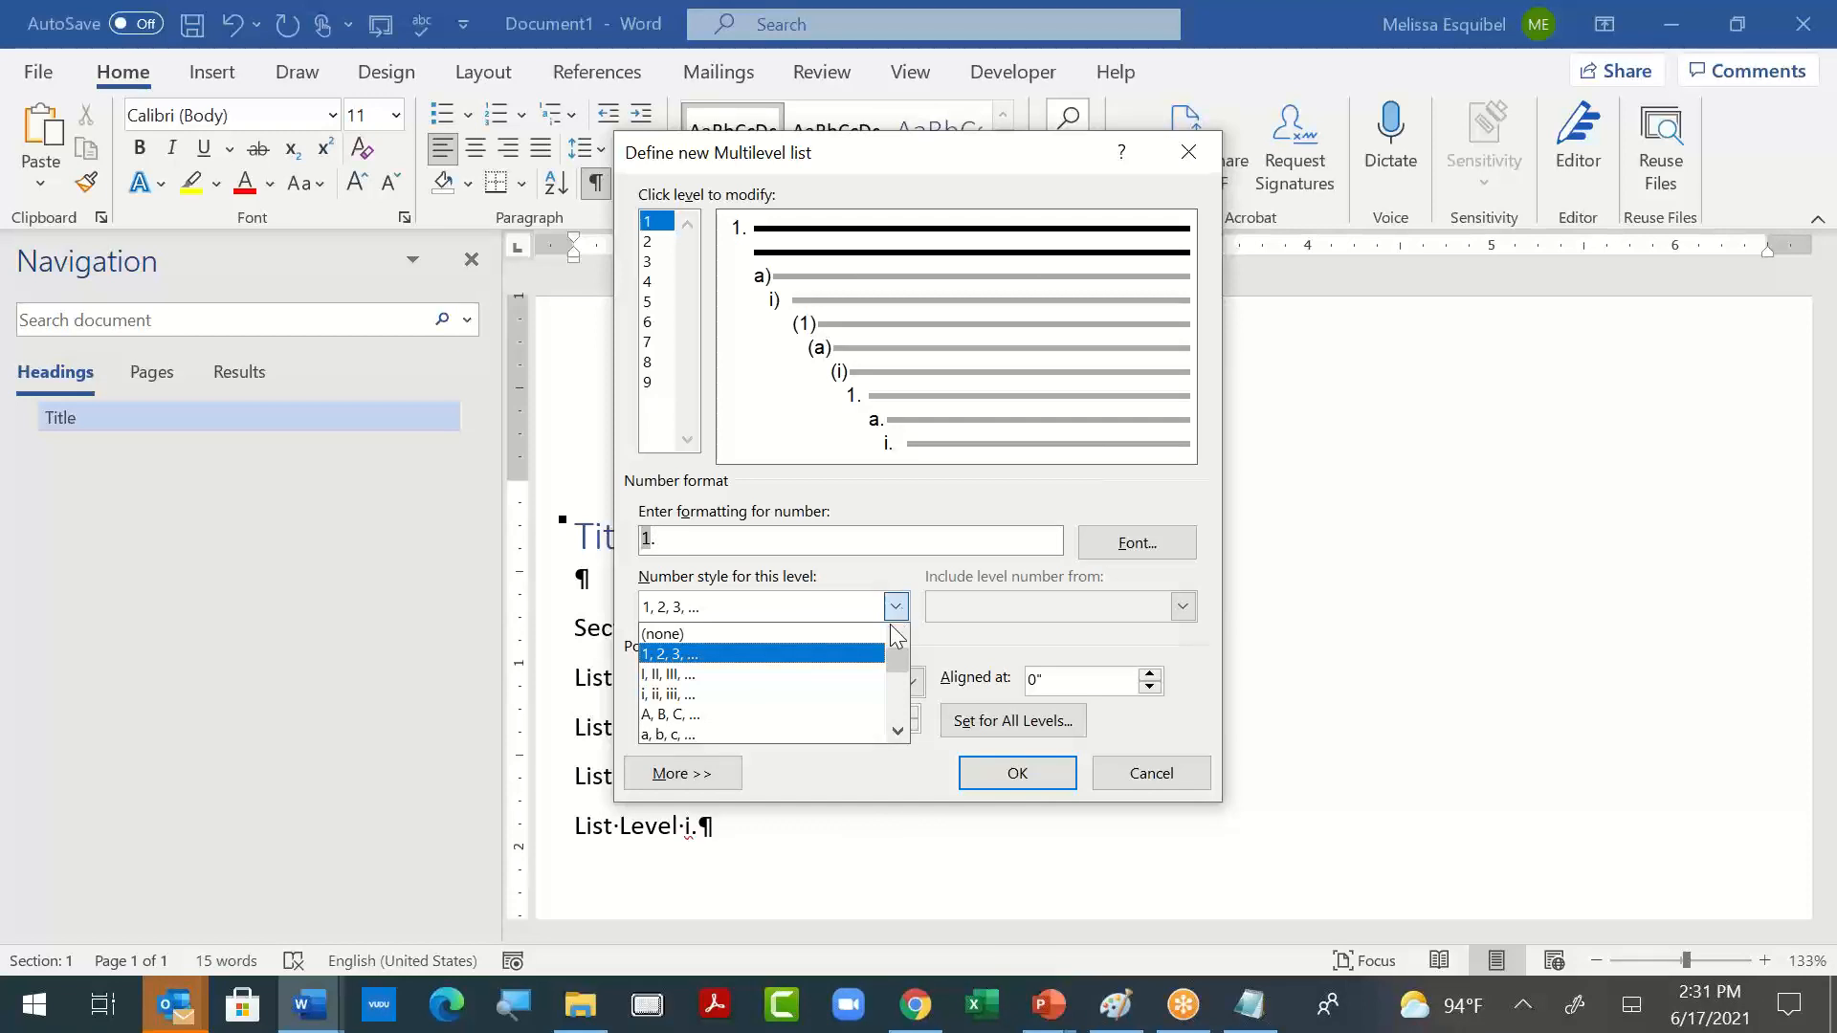
drag(897, 670, 897, 691)
click(842, 714)
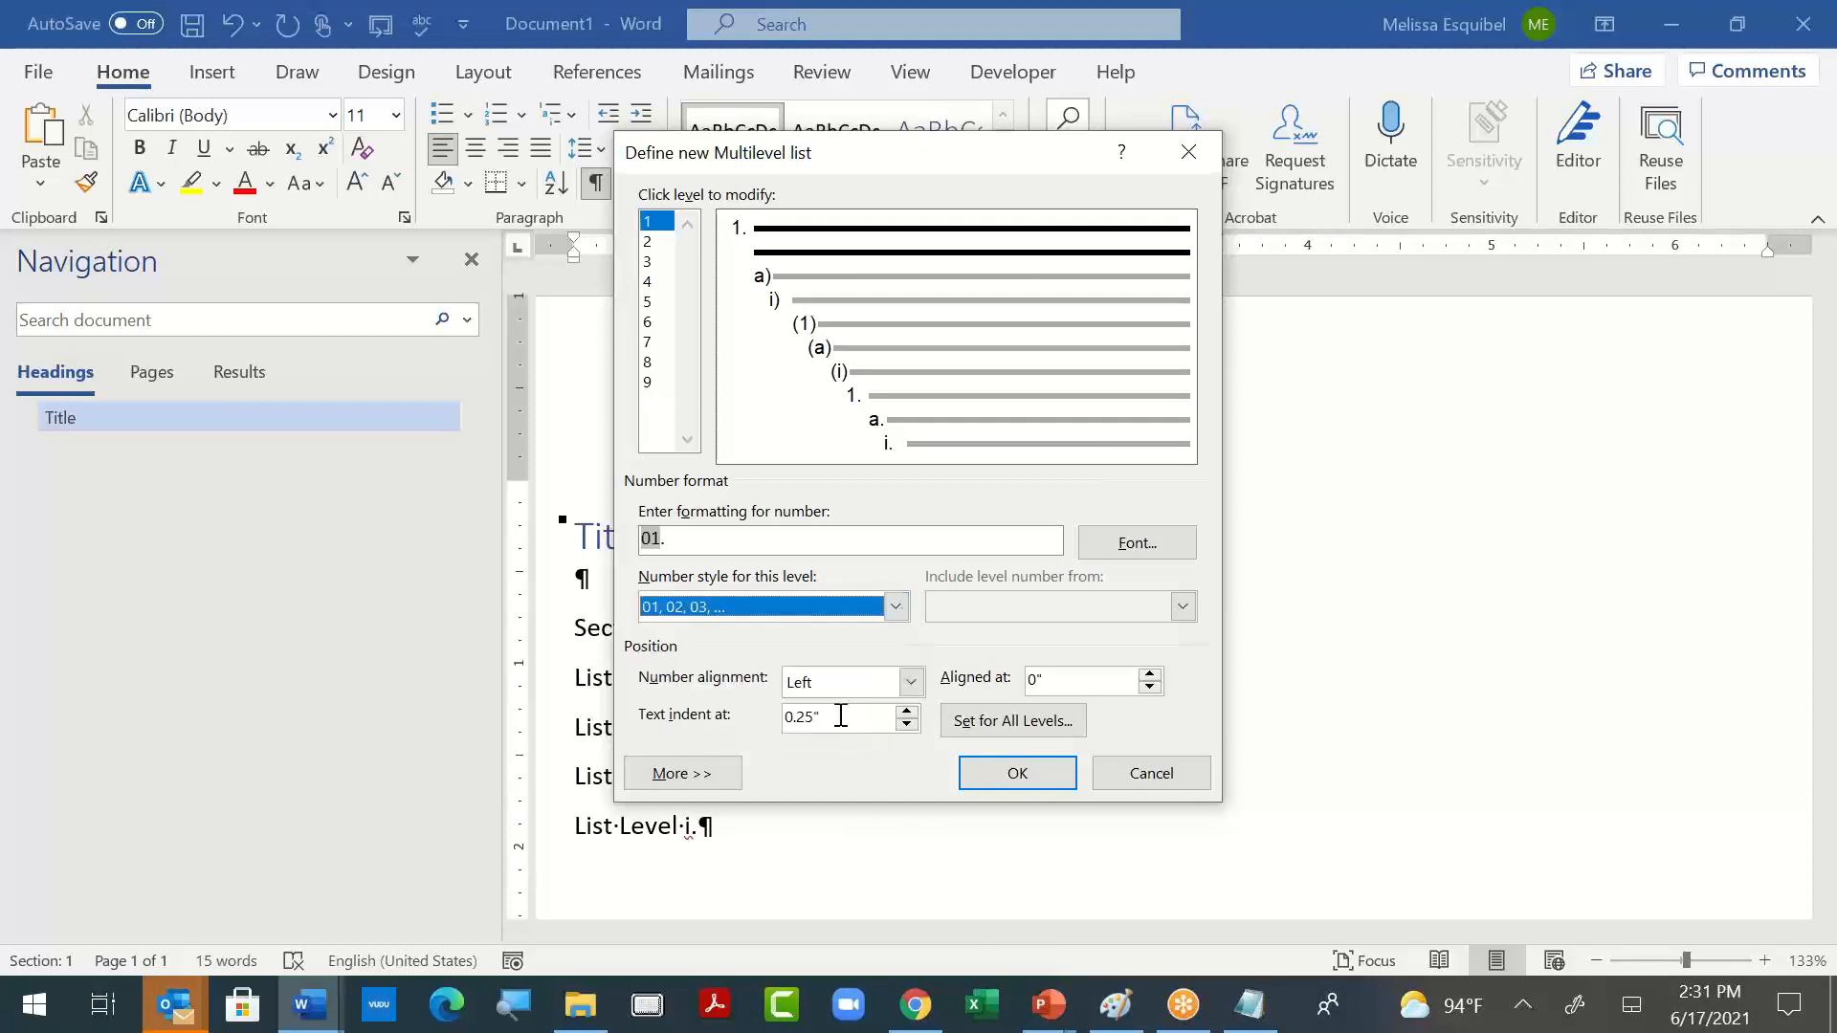
- Add the prefix "1." before the level 1 number and remove the trailing period to form 1.01
click(692, 534)
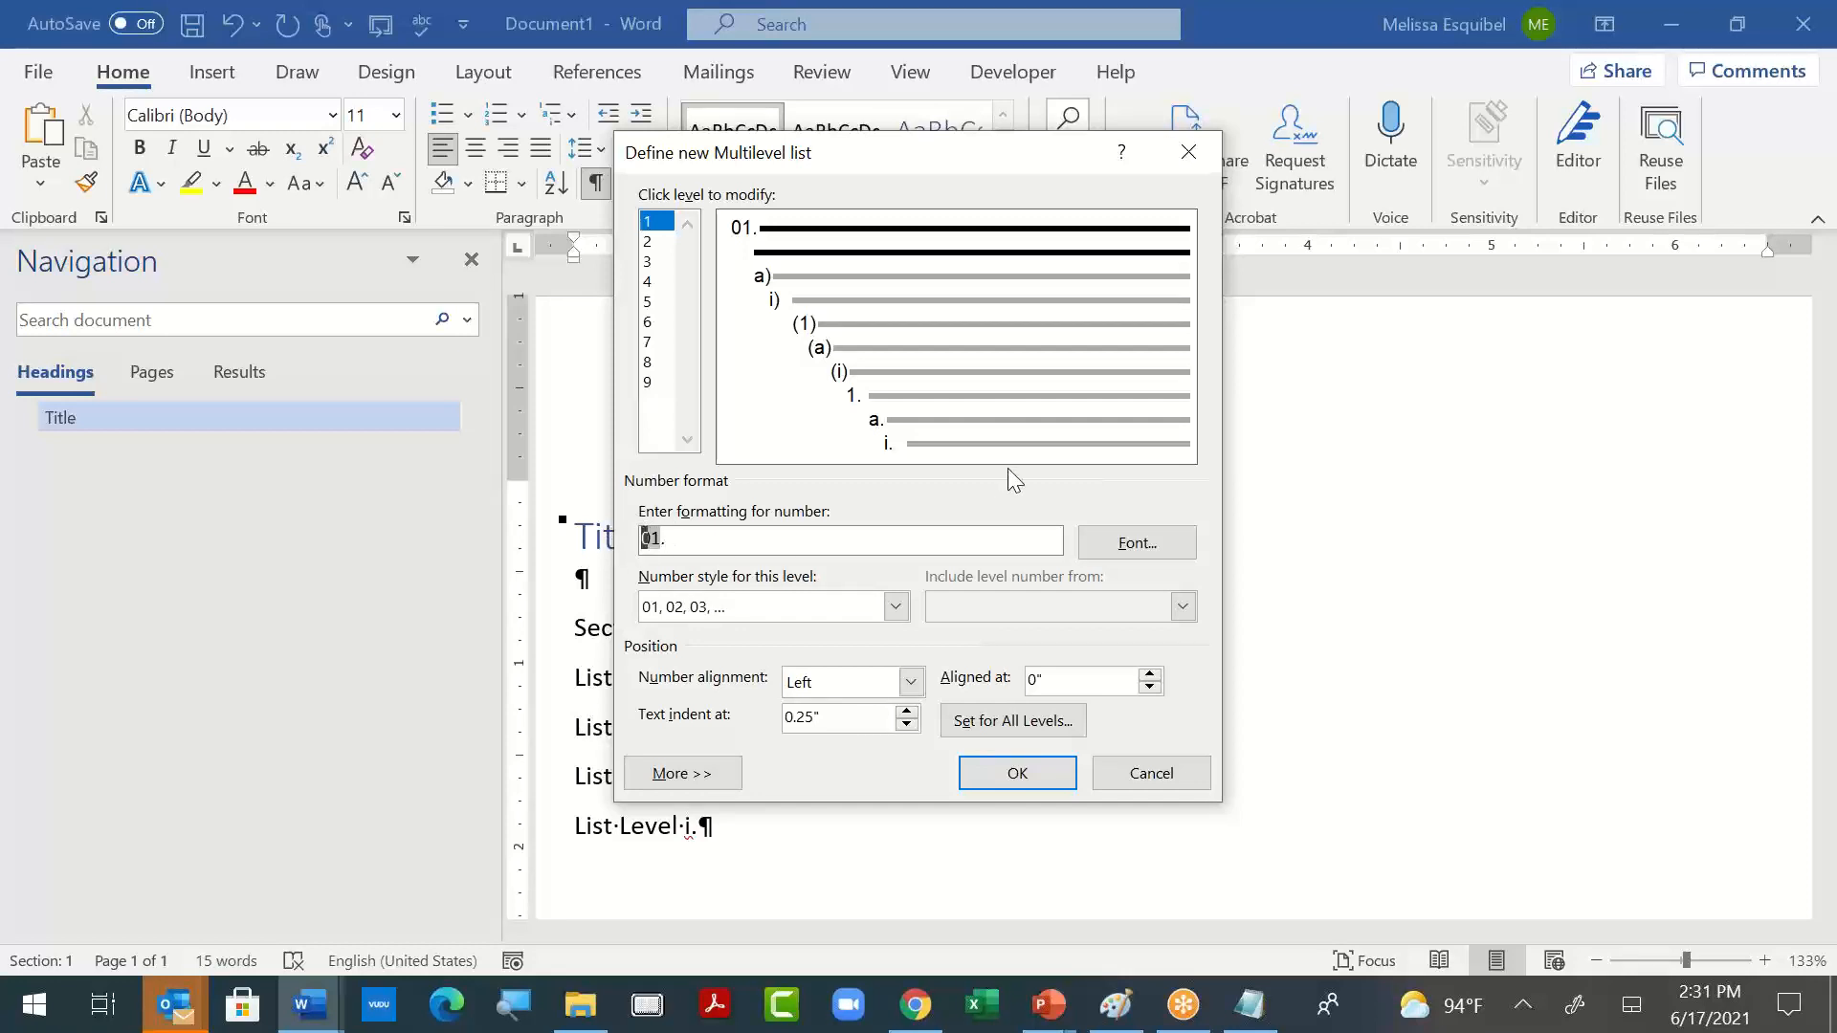
text(1)
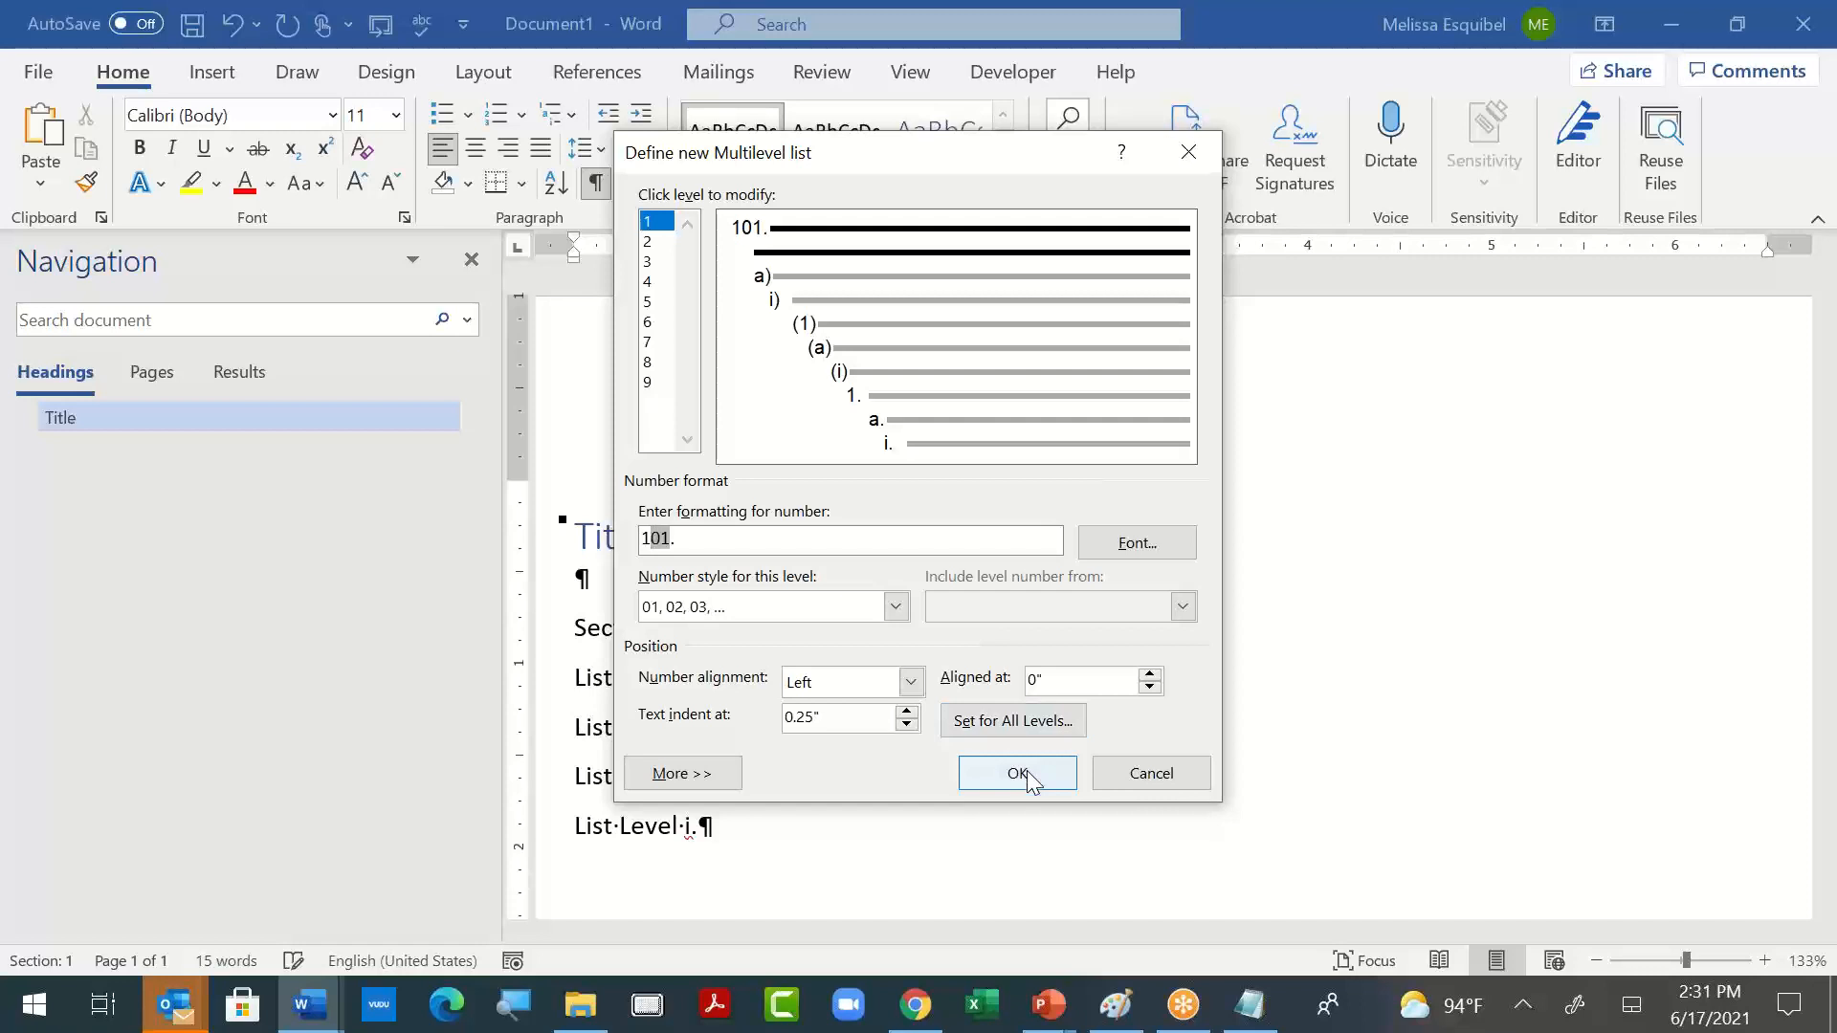
text(.)
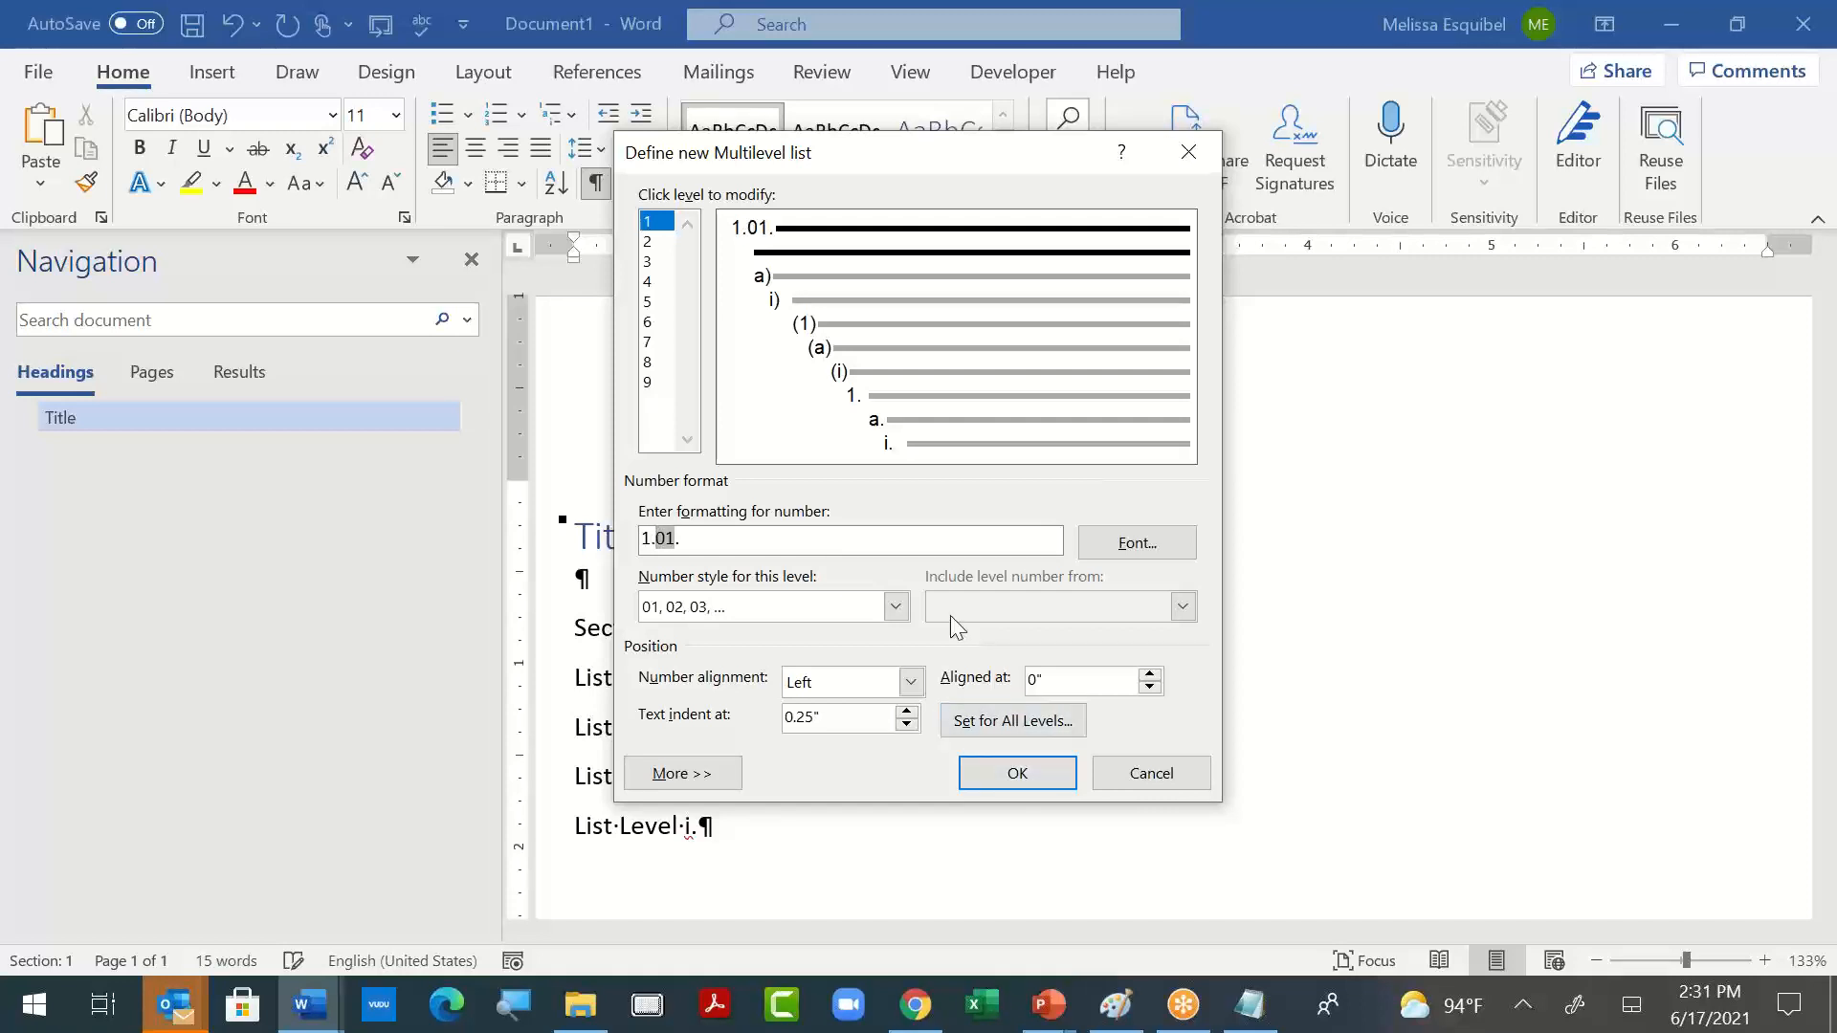
click(862, 534)
- Look through the number styles for level 1 and change the style to 1, 2, 3
click(896, 607)
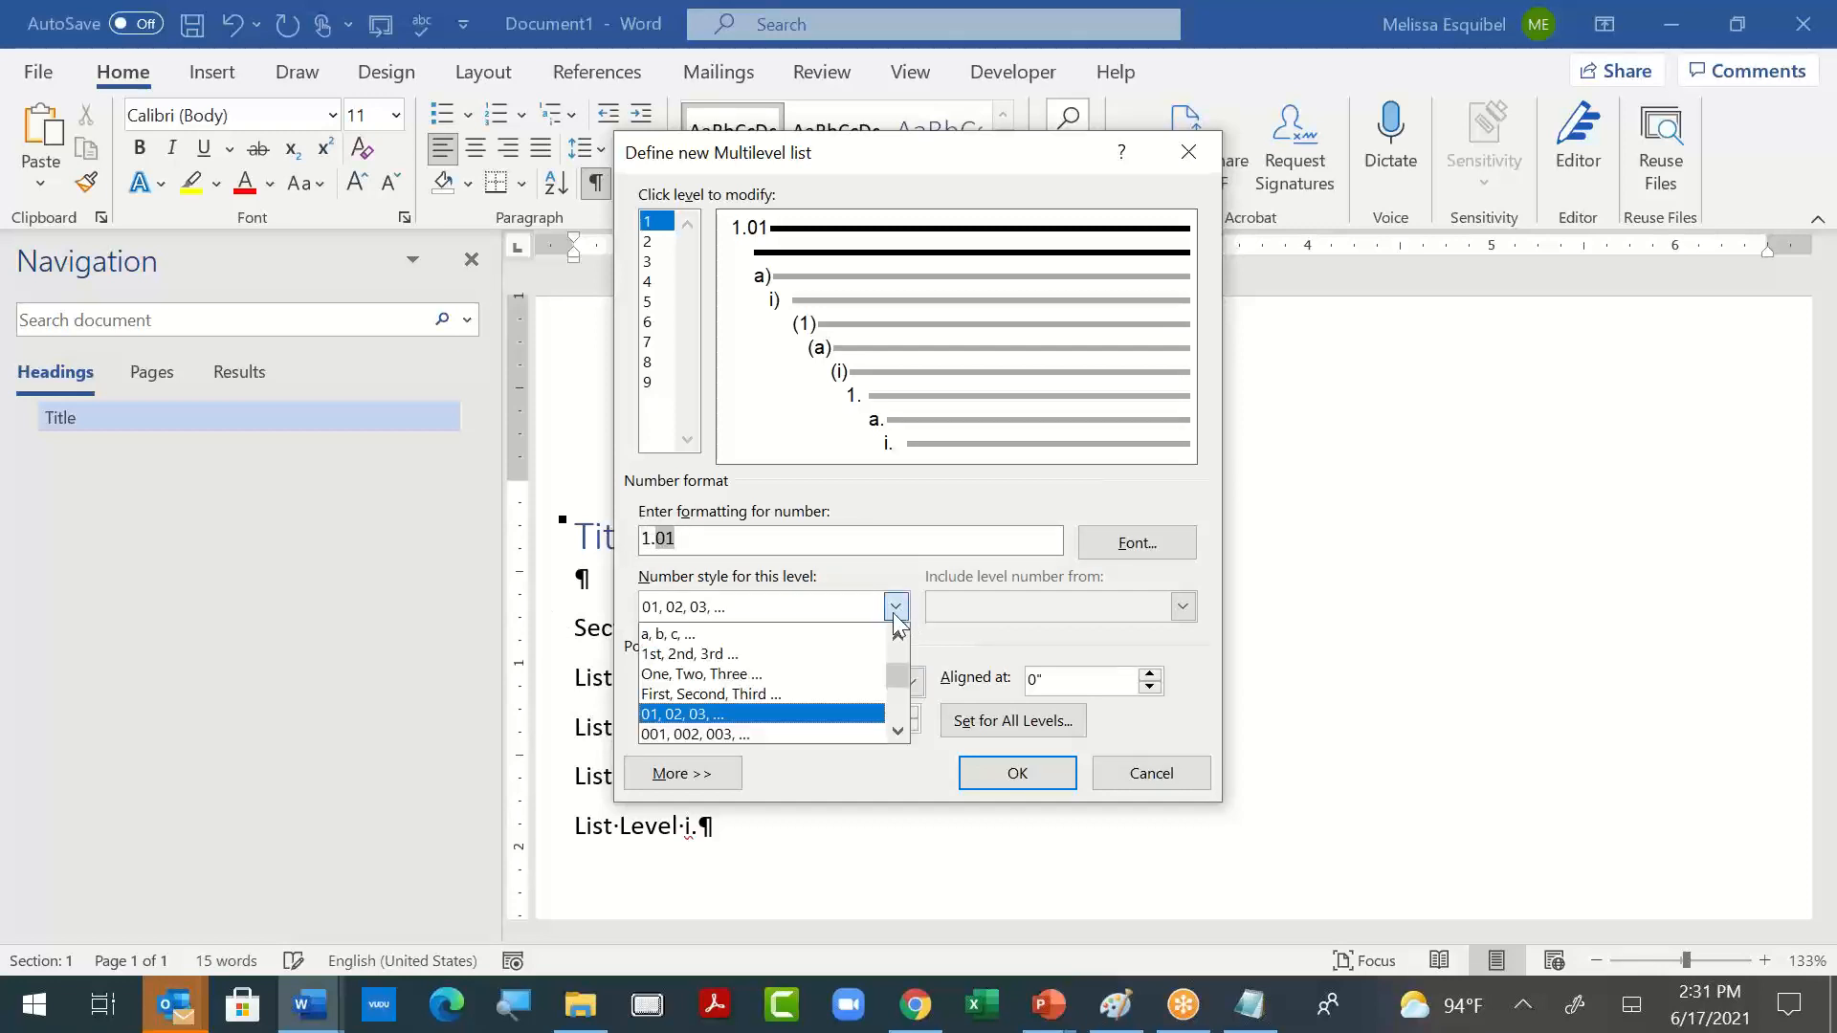
scroll(825, 720, down, 2)
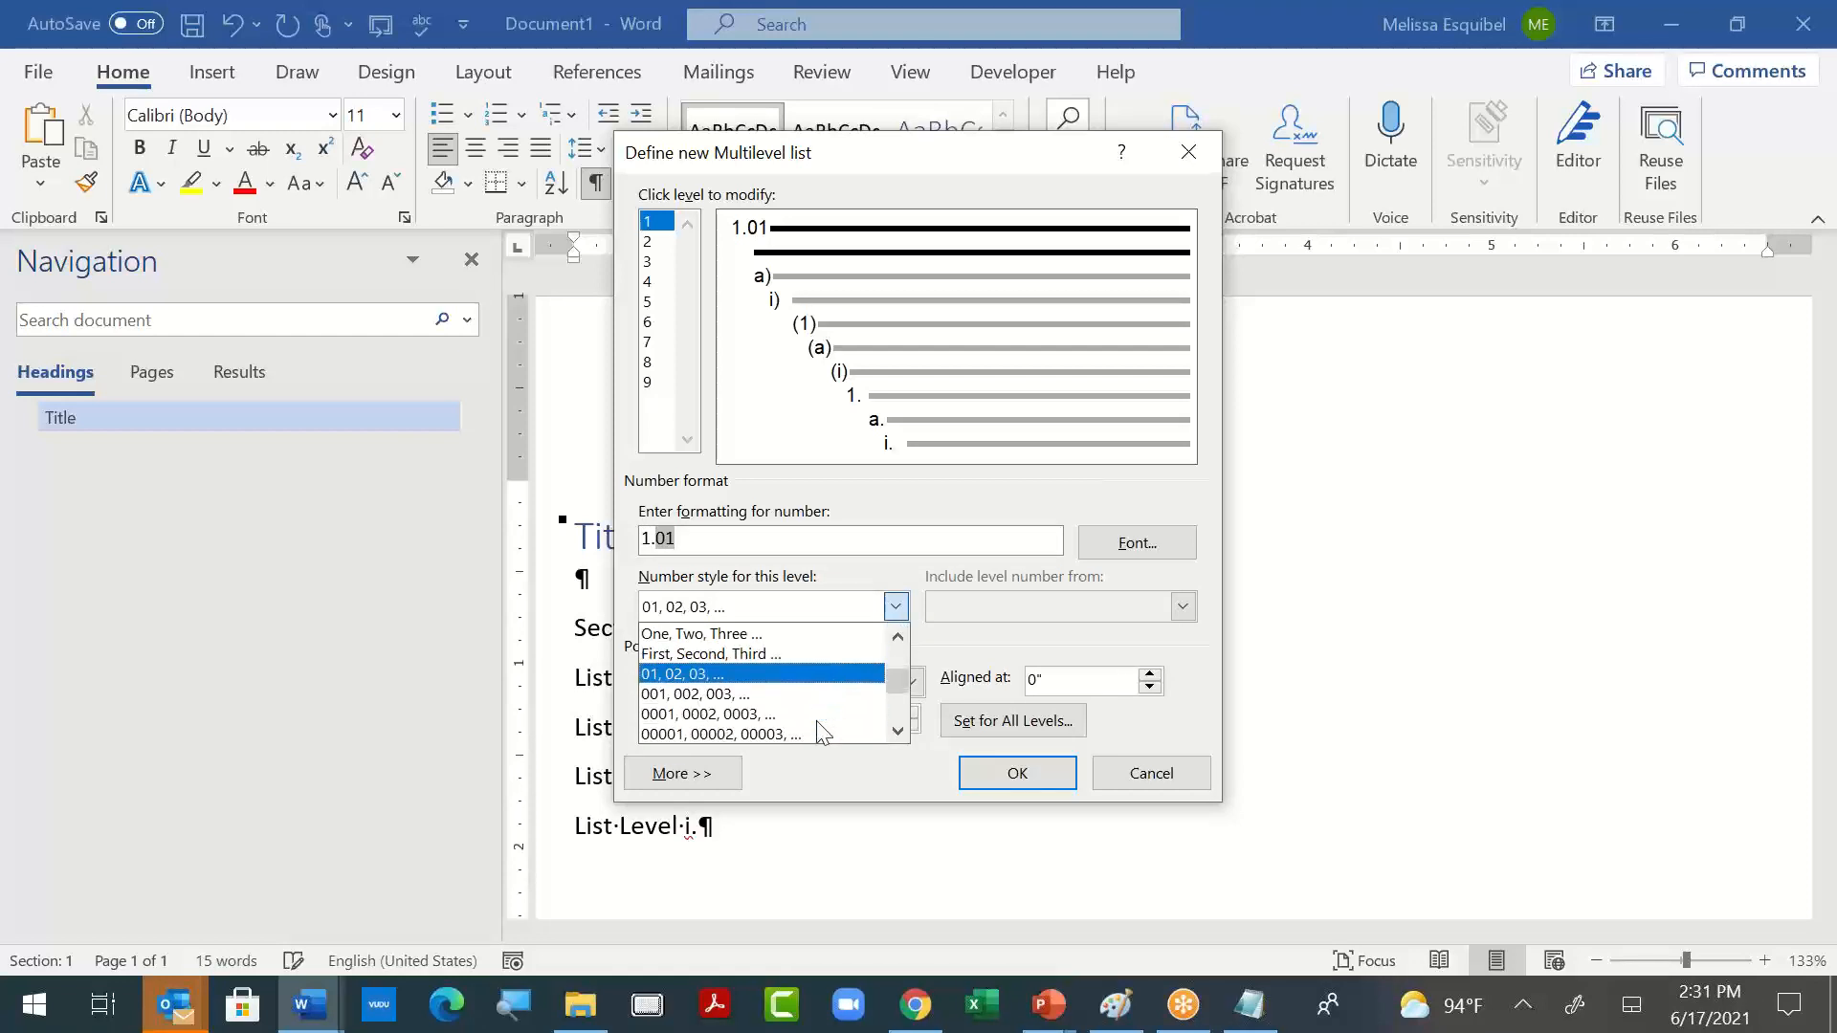
scroll(824, 720, up, 3)
scroll(823, 708, up, 2)
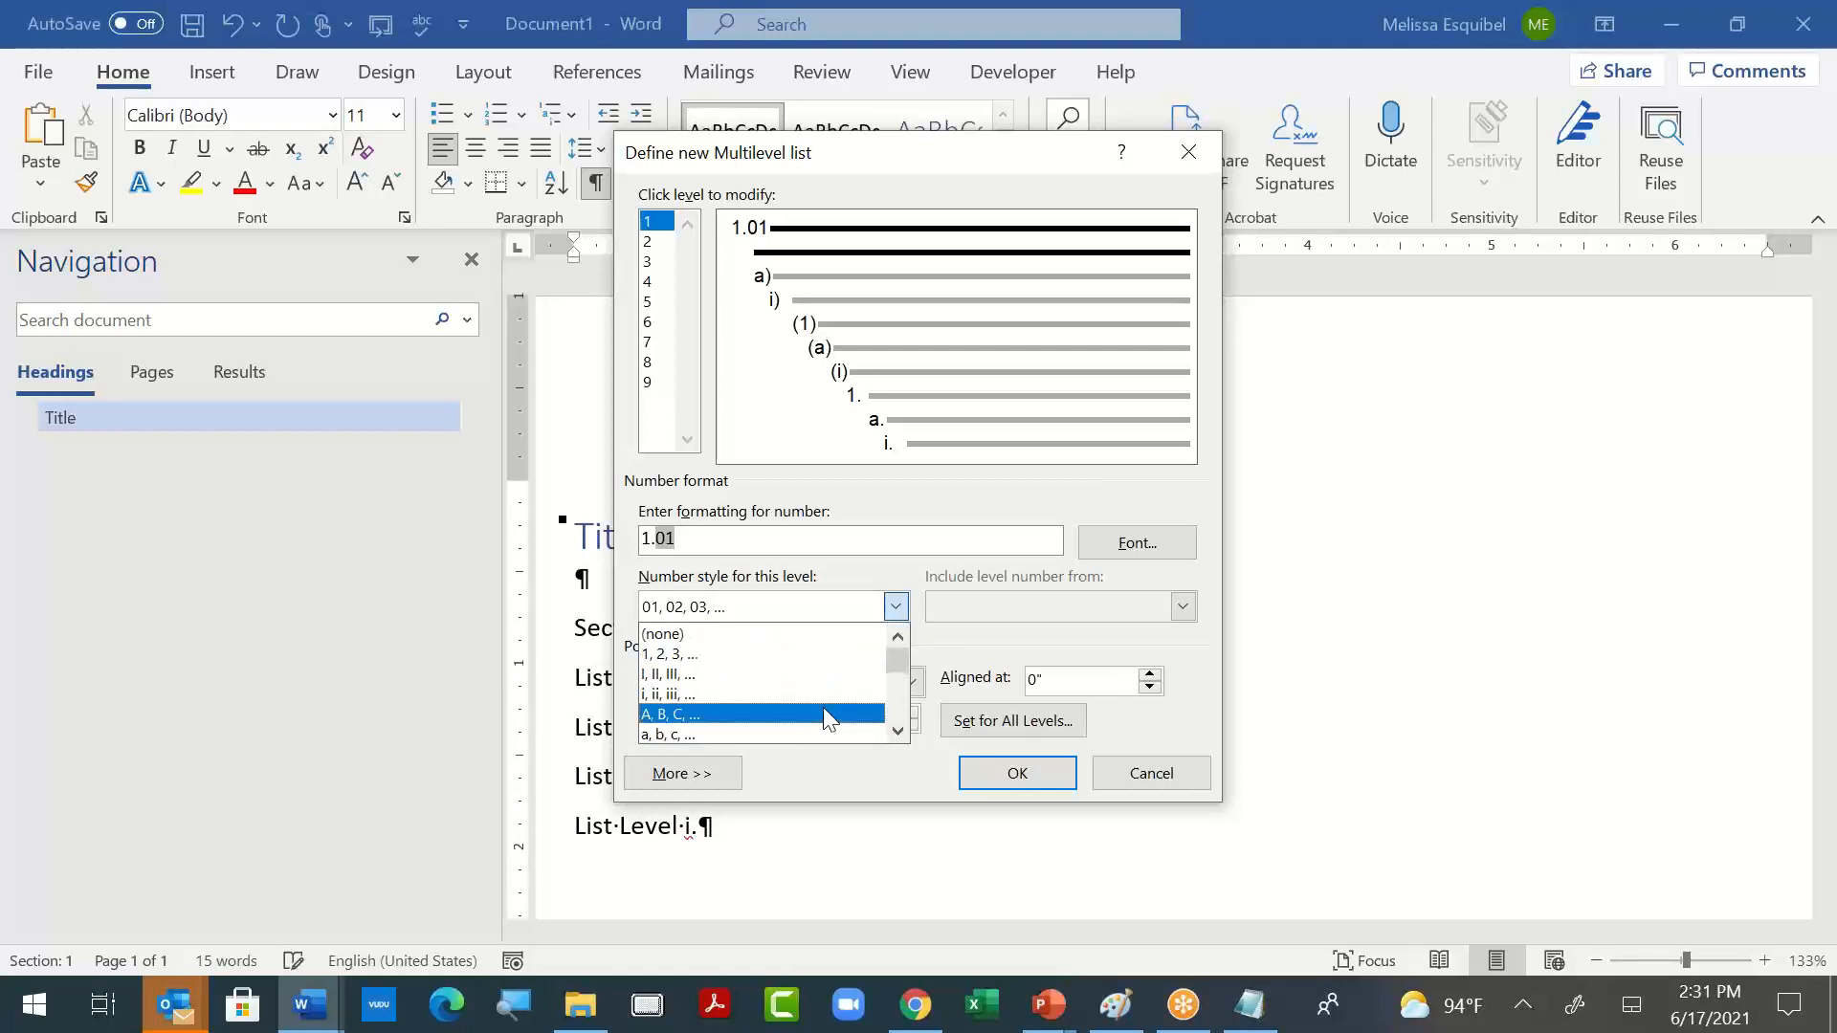
click(741, 656)
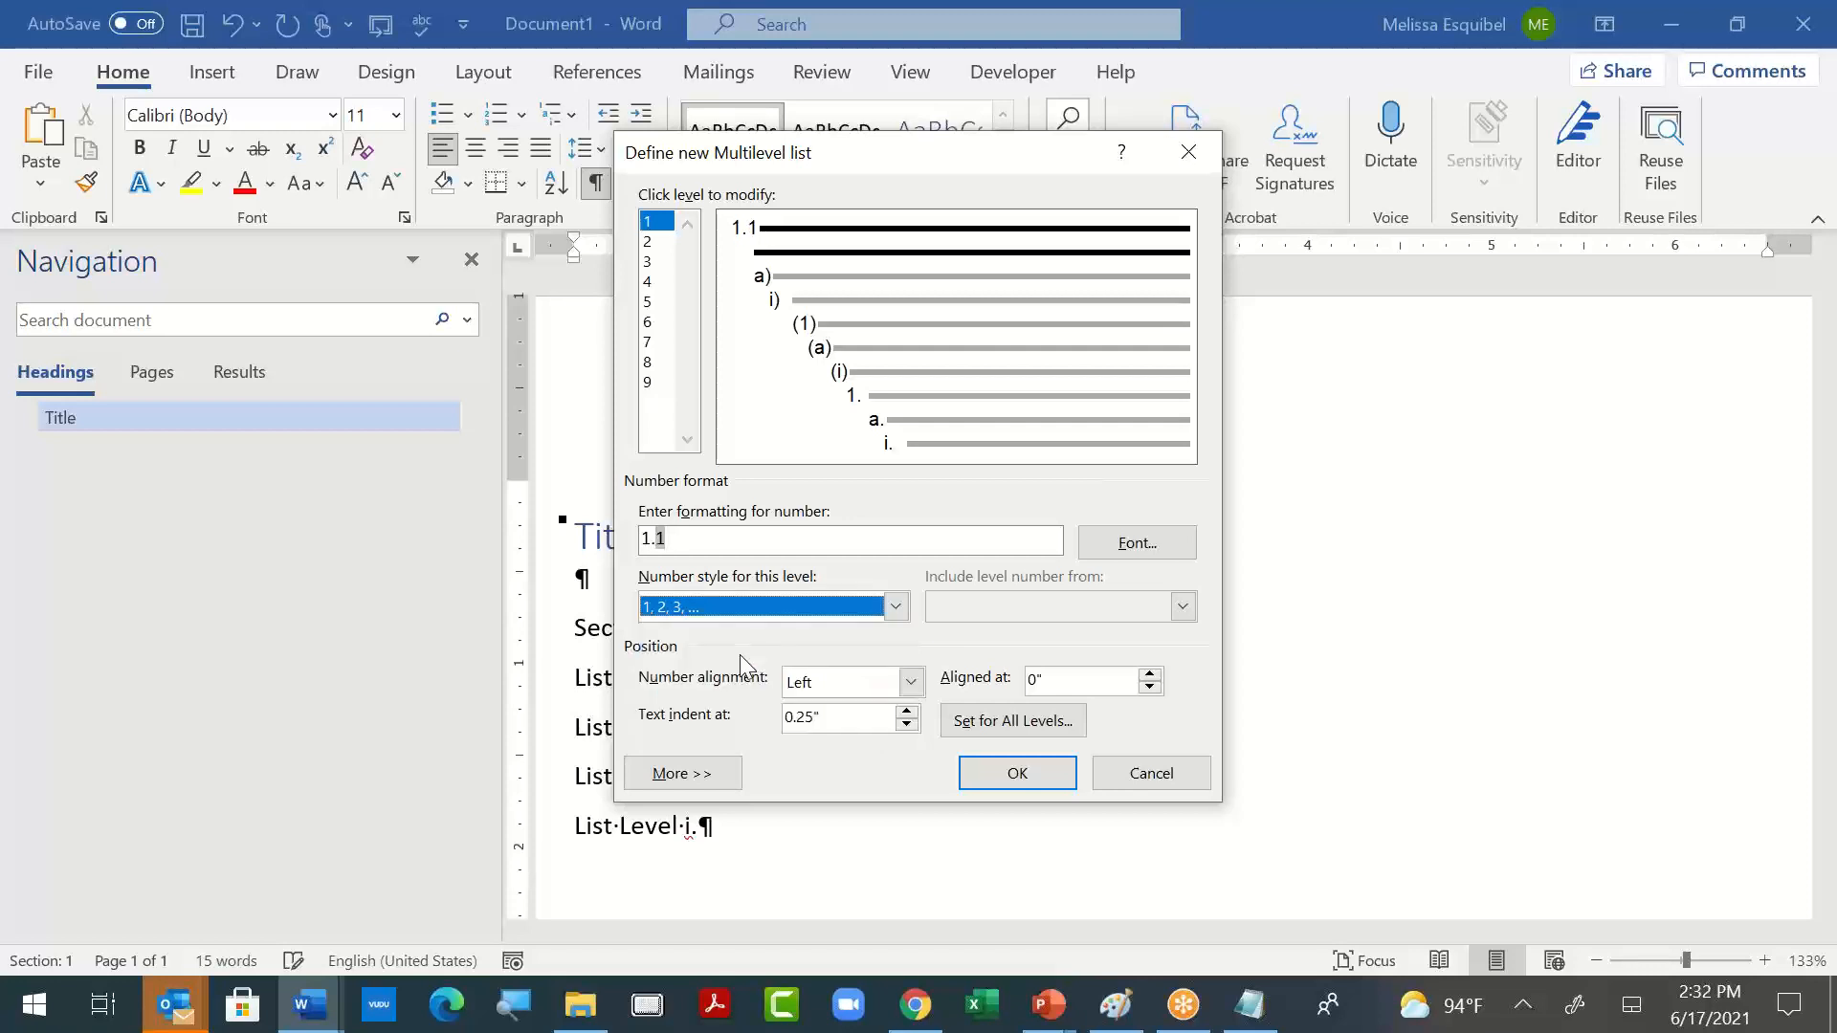
- Clear the level 1 number format, show the additional list options, and set the number style to 1, 2, 3
click(685, 543)
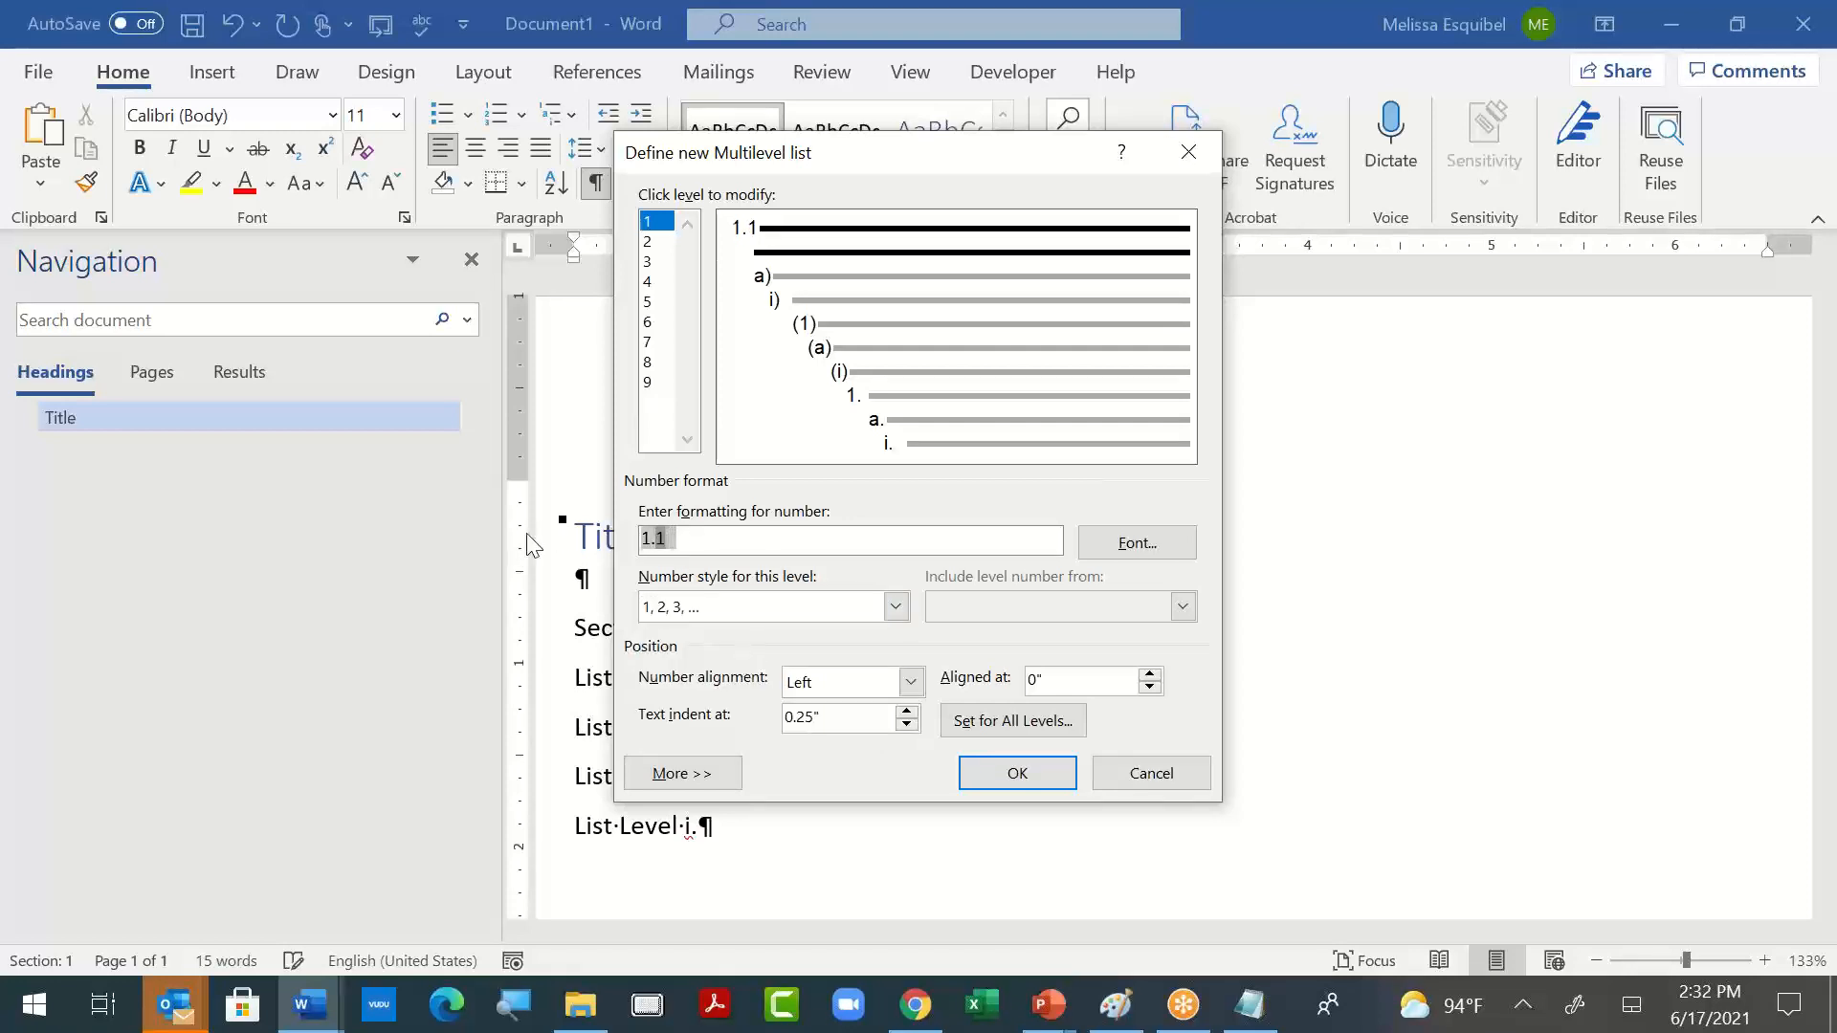
key(BackSpace)
key(BackSpace)
key(BackSpace)
click(896, 608)
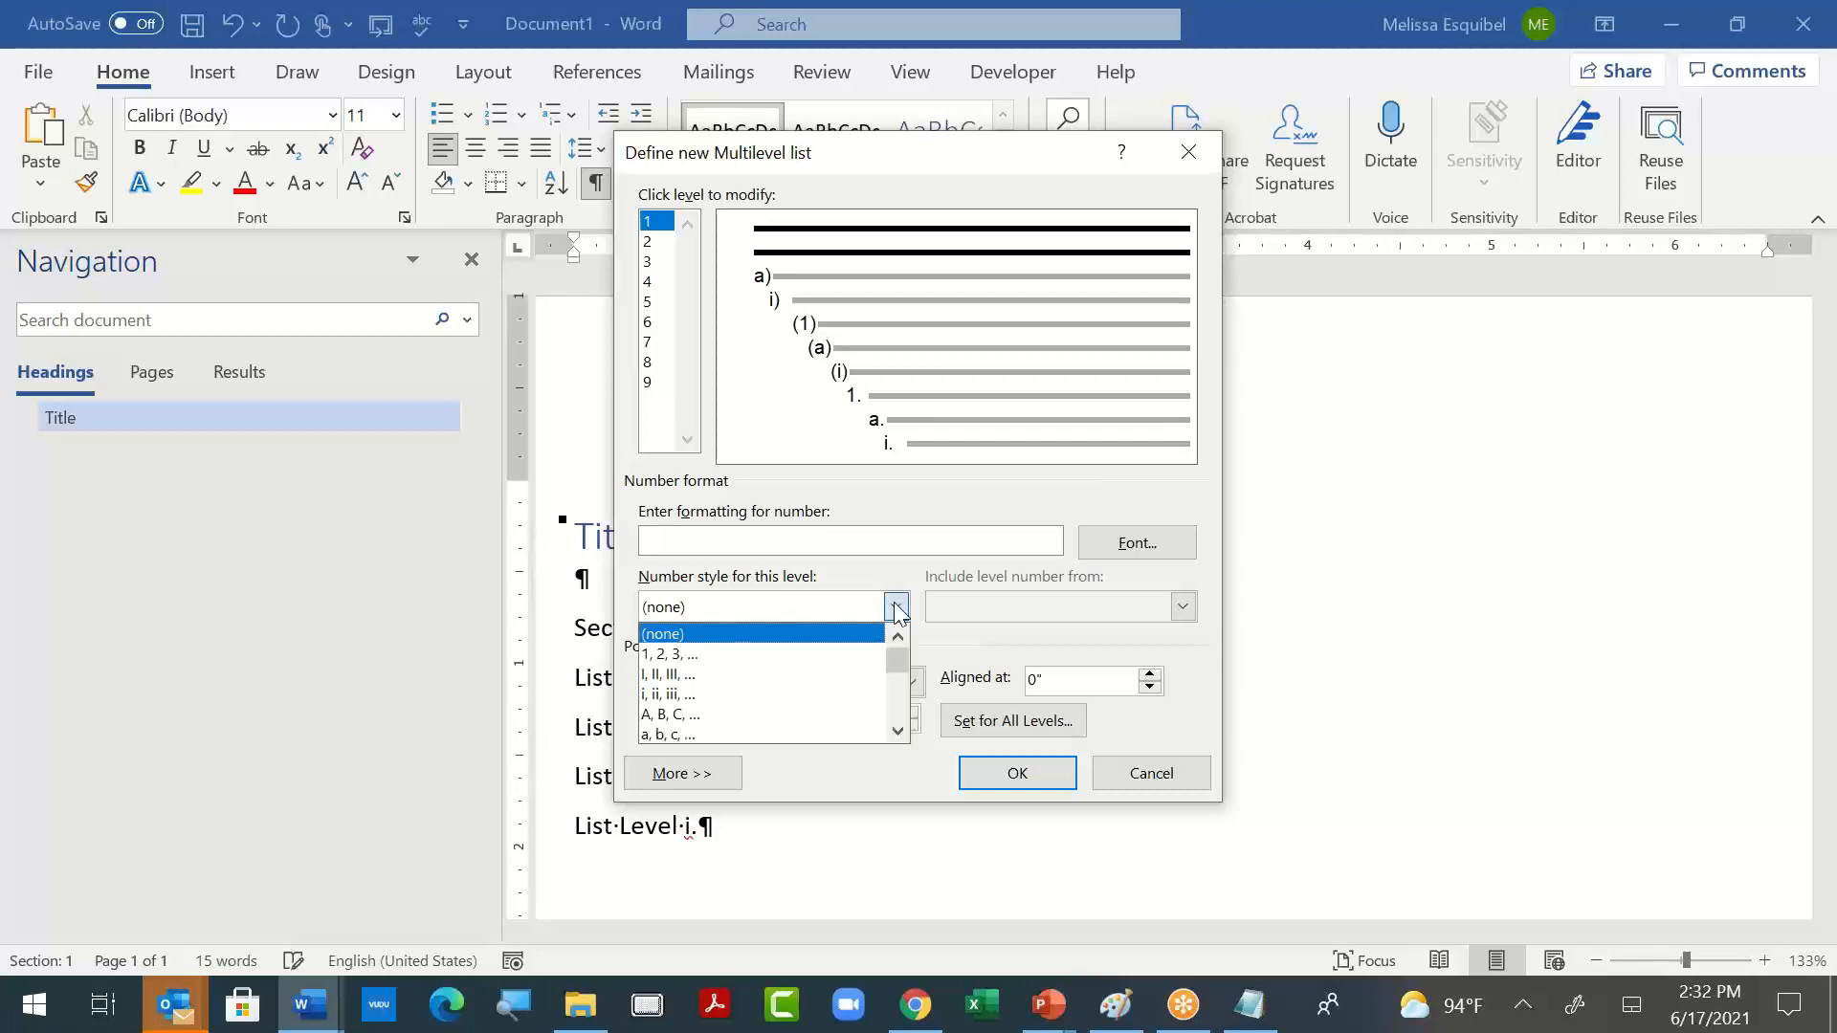
click(875, 774)
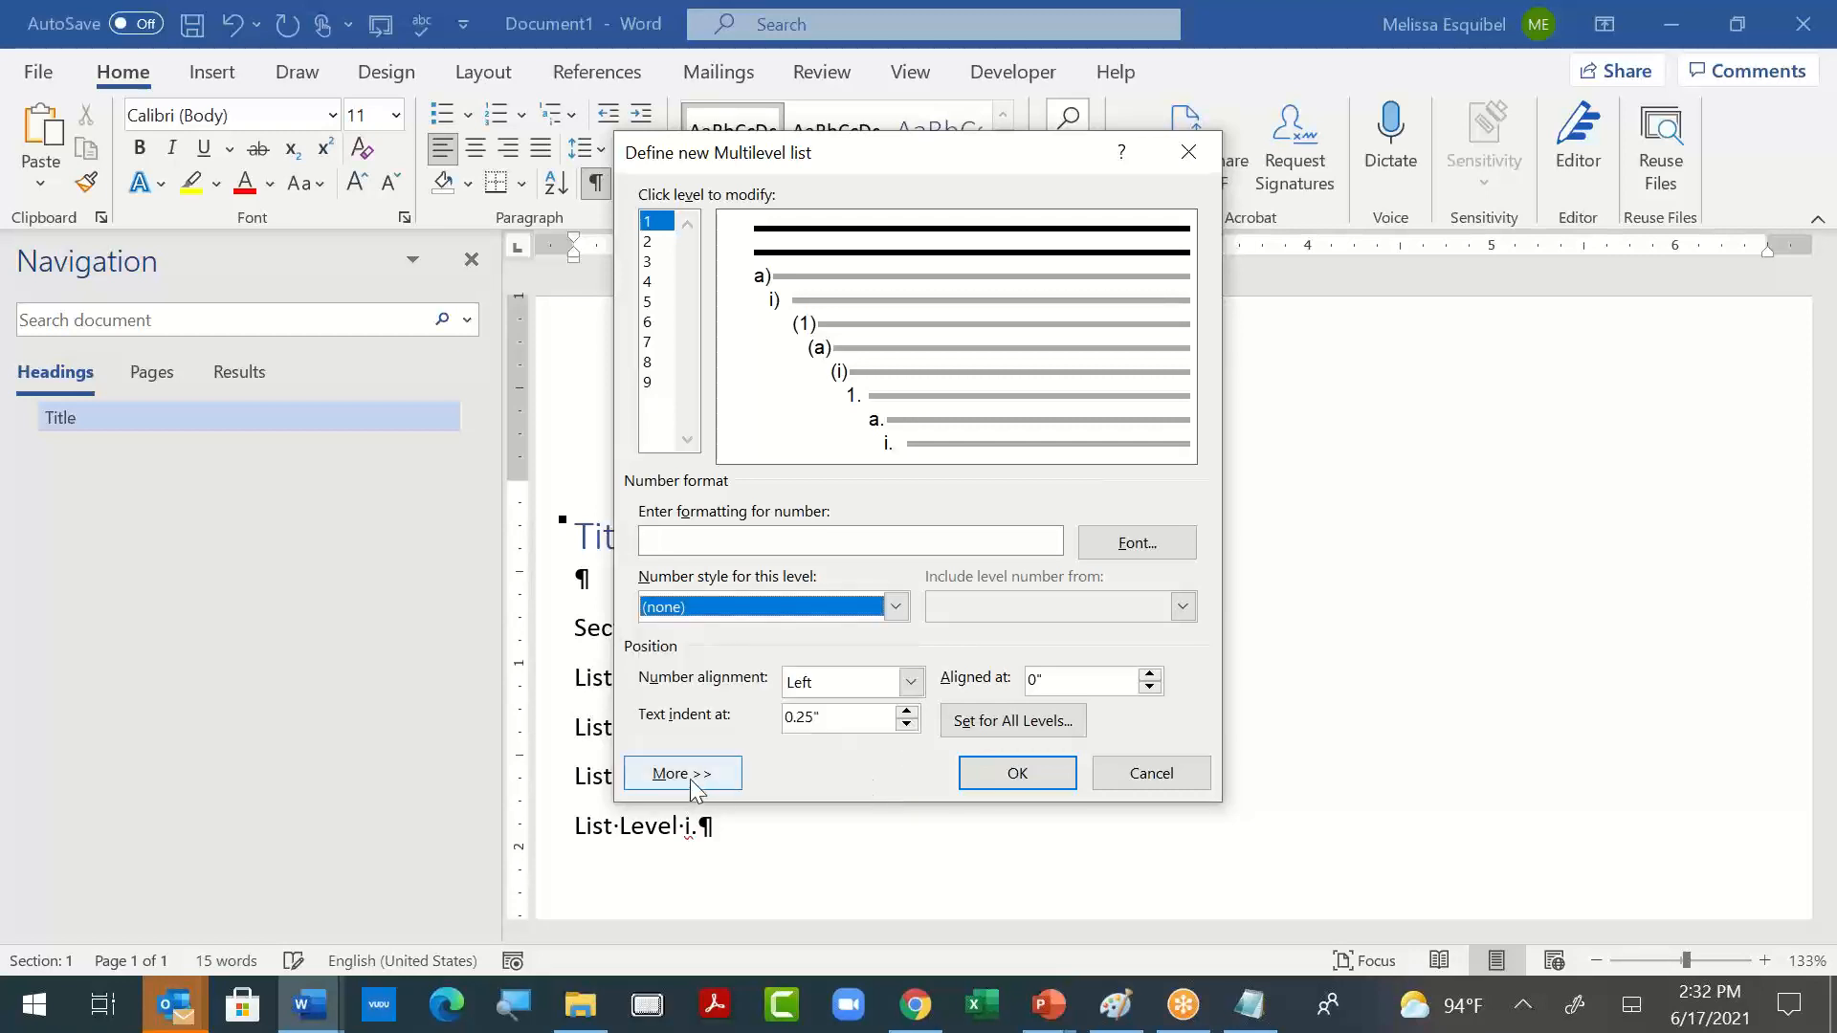
click(689, 775)
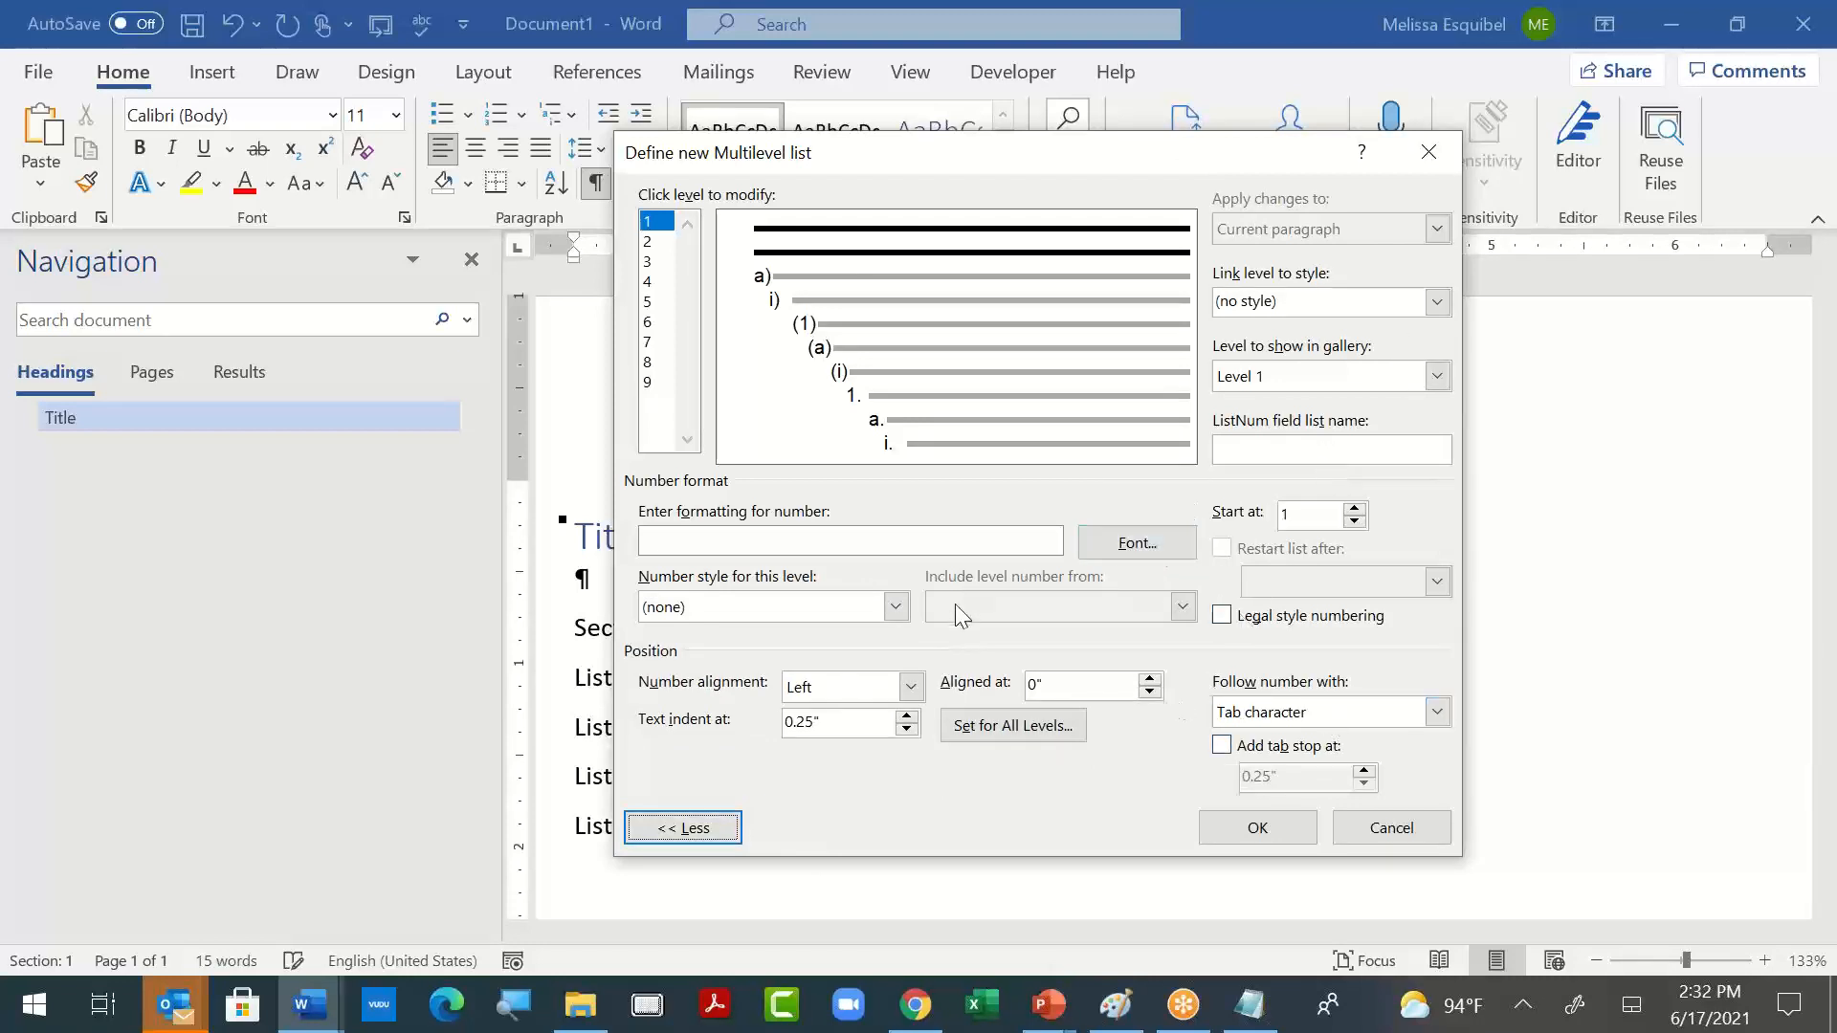
click(896, 608)
click(874, 656)
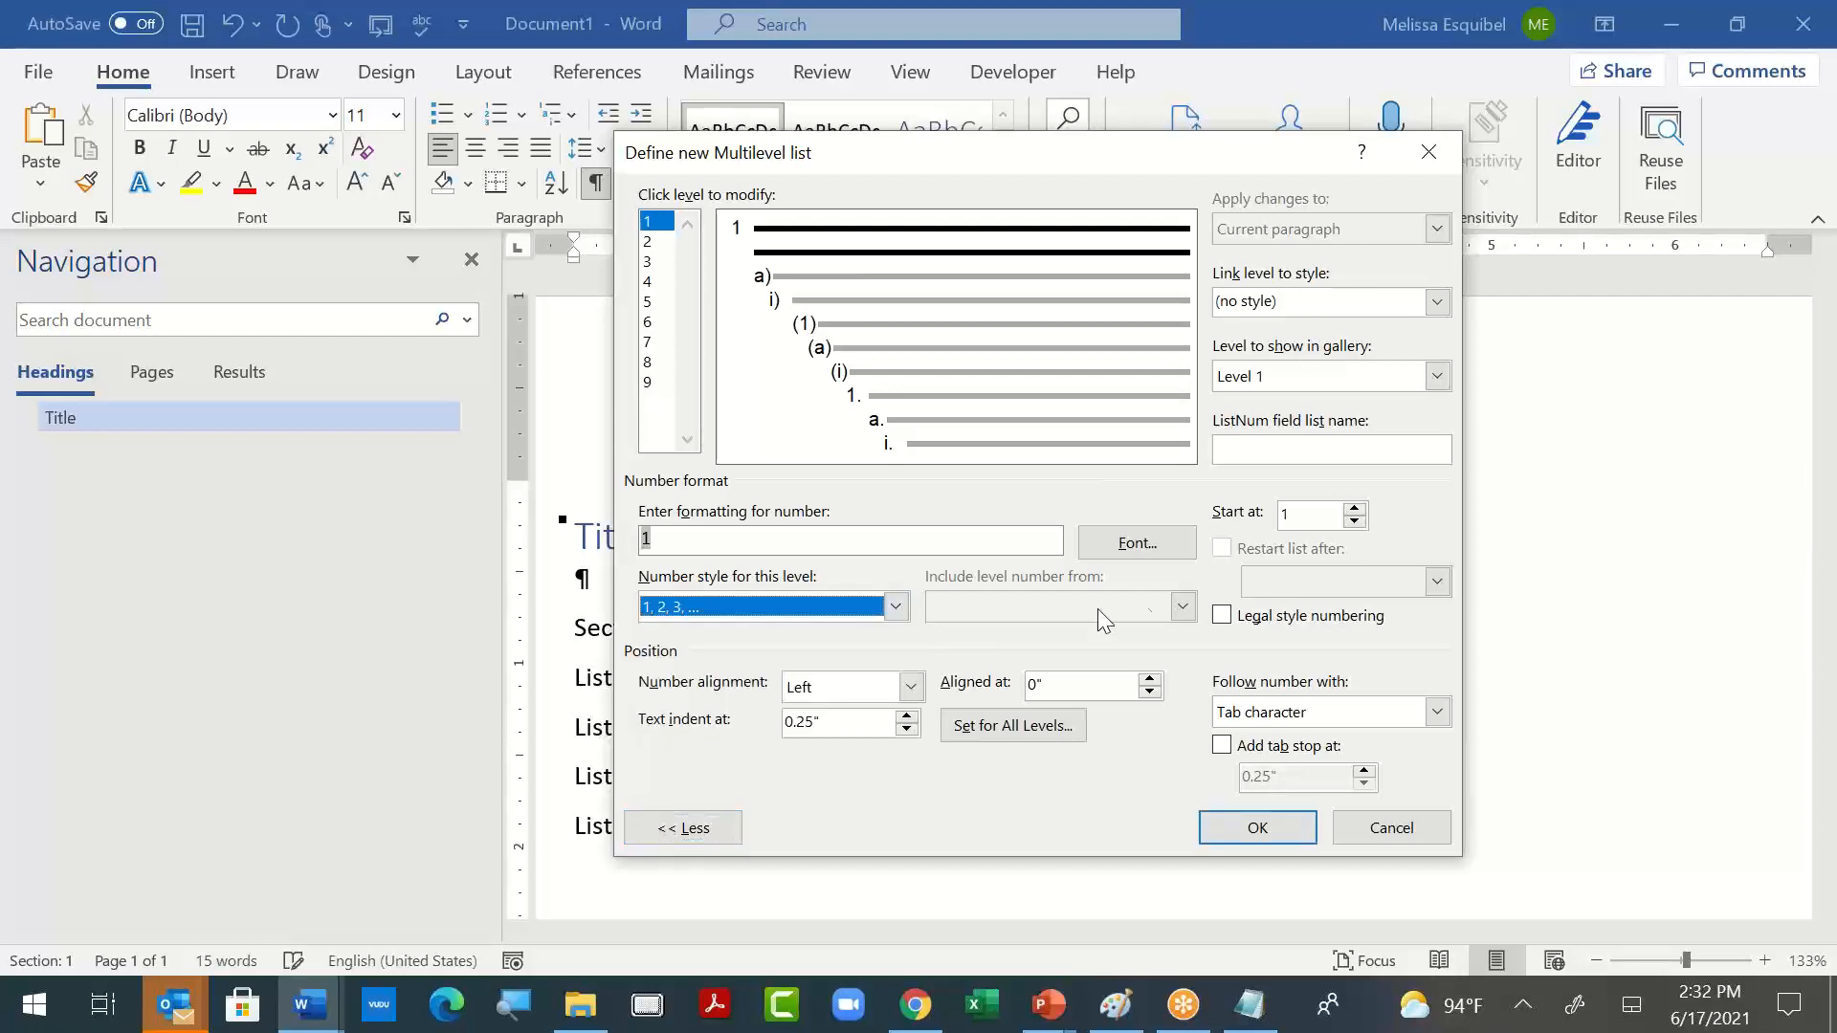
- Put "Section" and a space before the level 1 number, keep the start value at 1, and apply the list to the empty paragraph
click(918, 541)
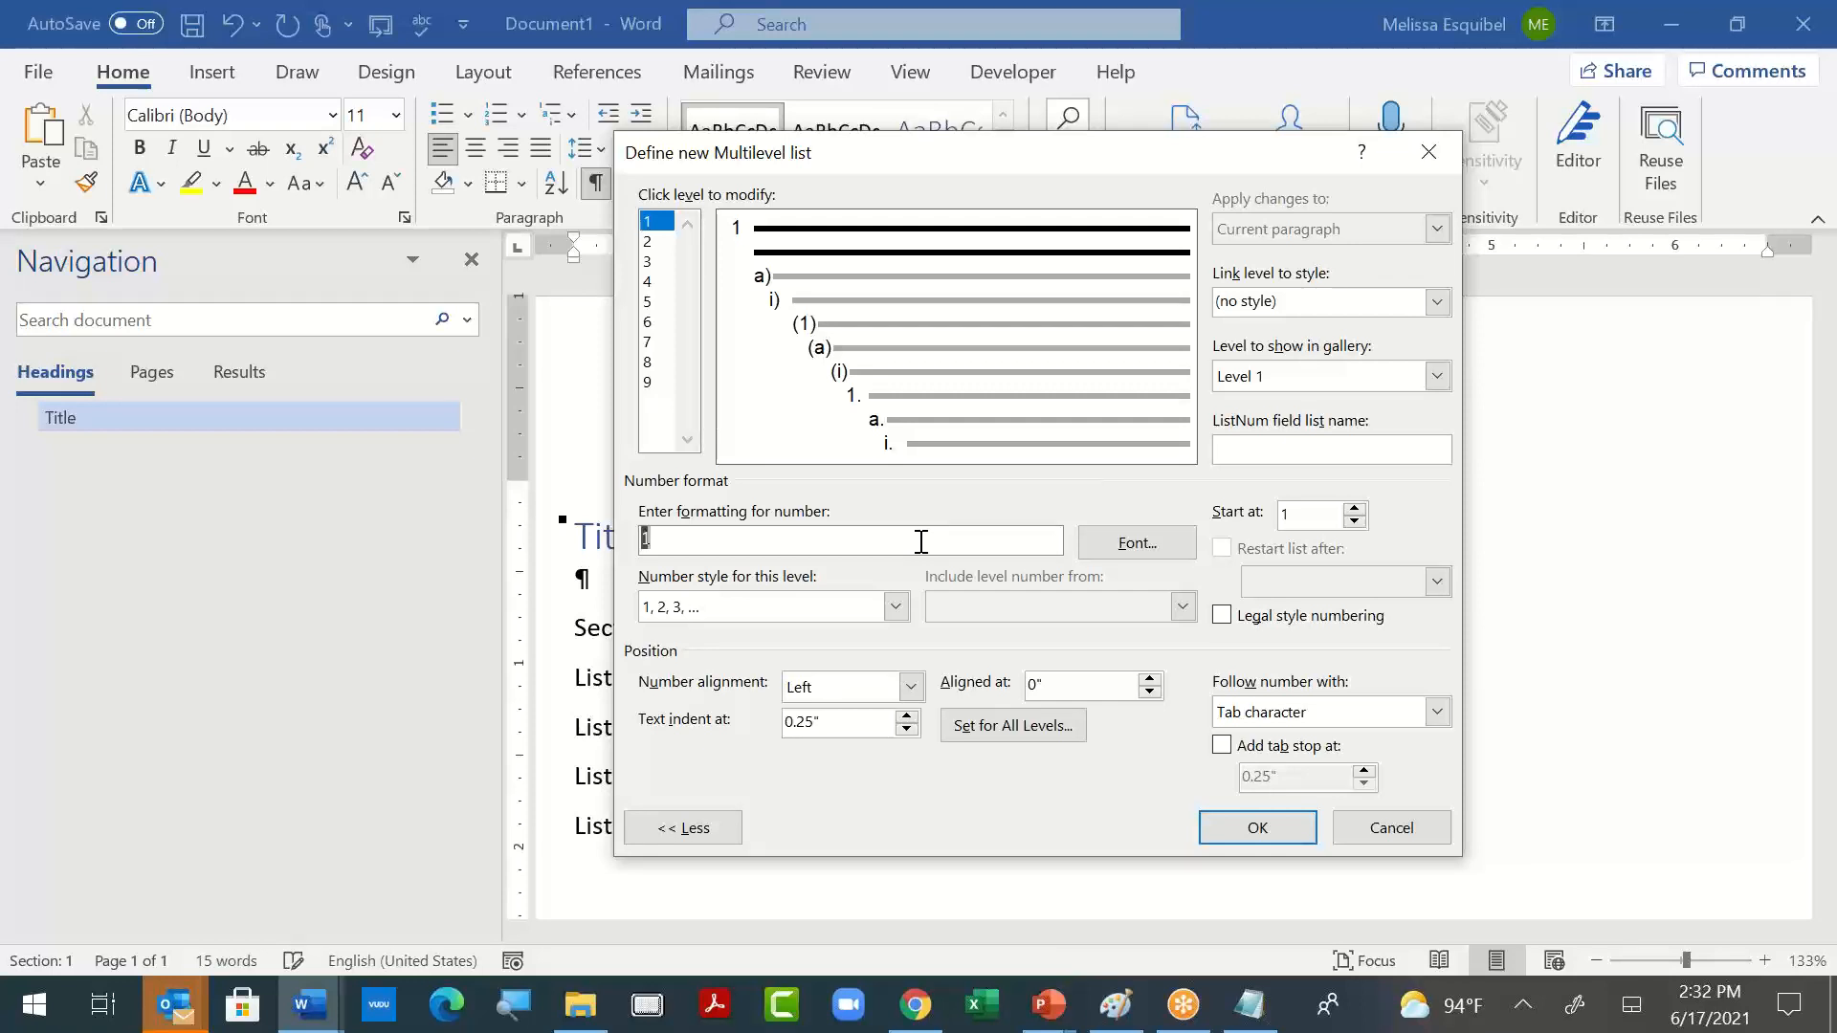
text(Section)
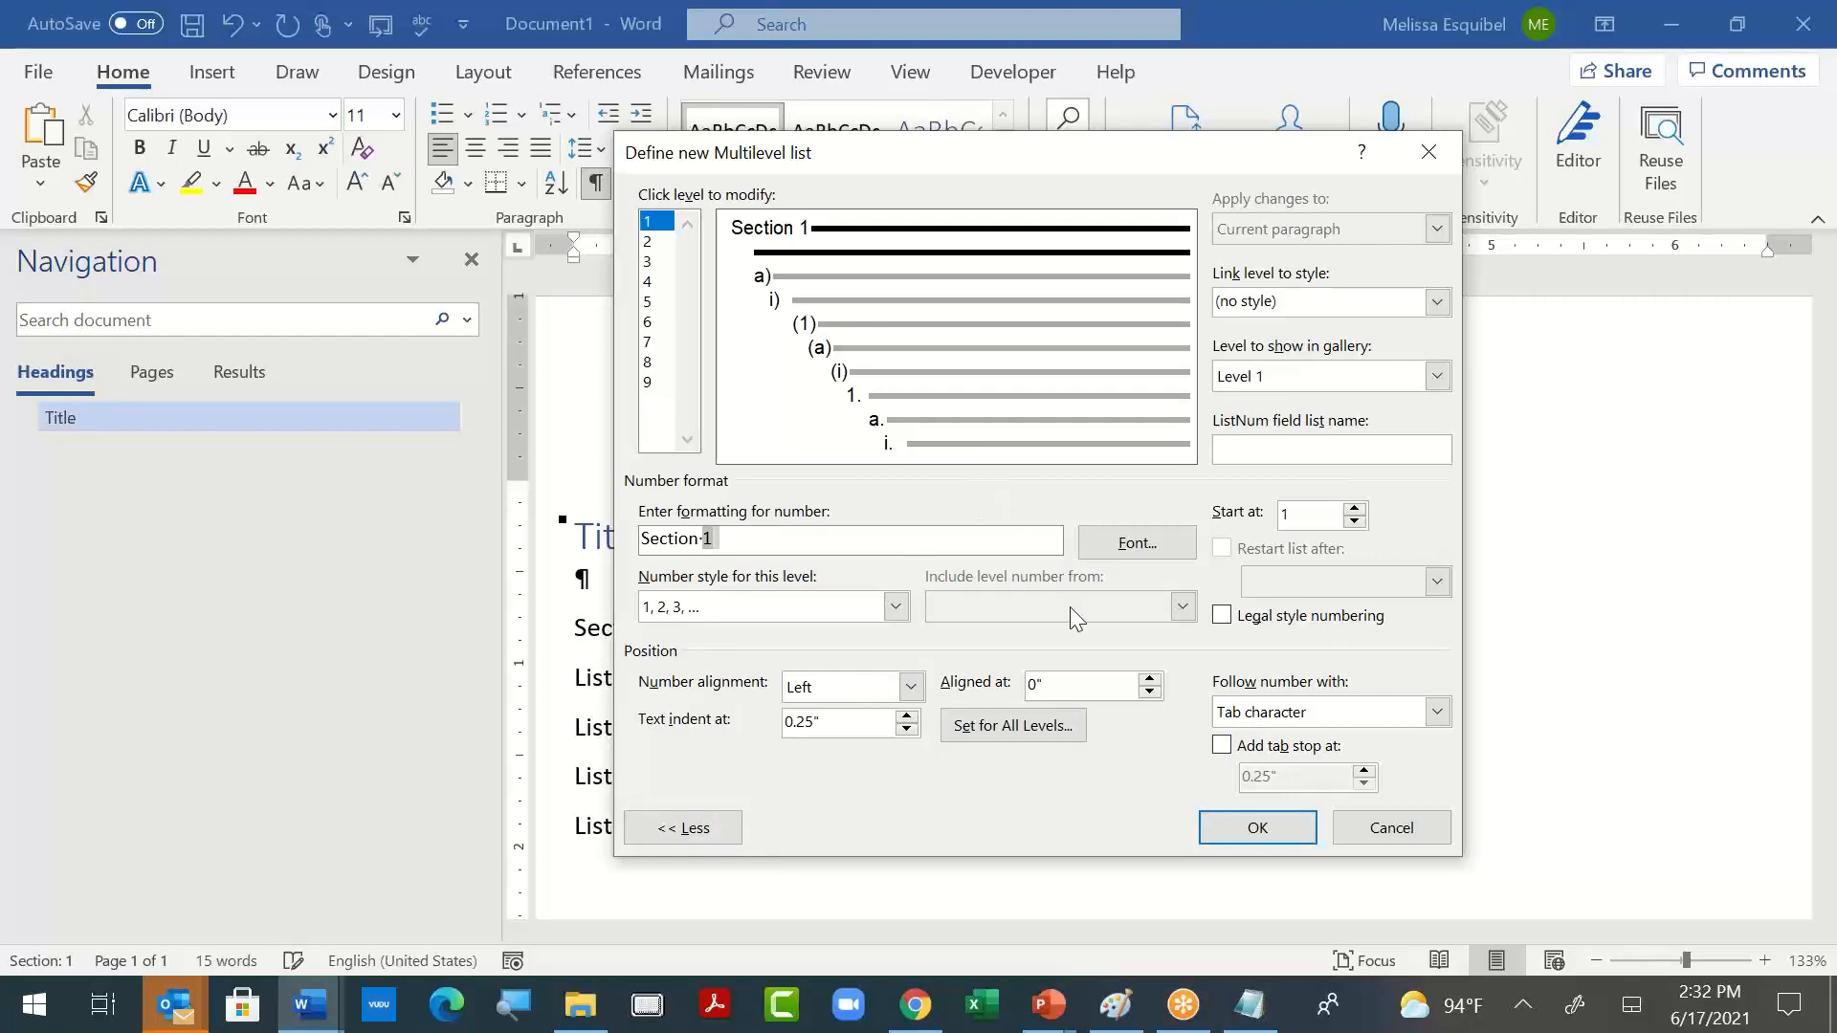
click(746, 606)
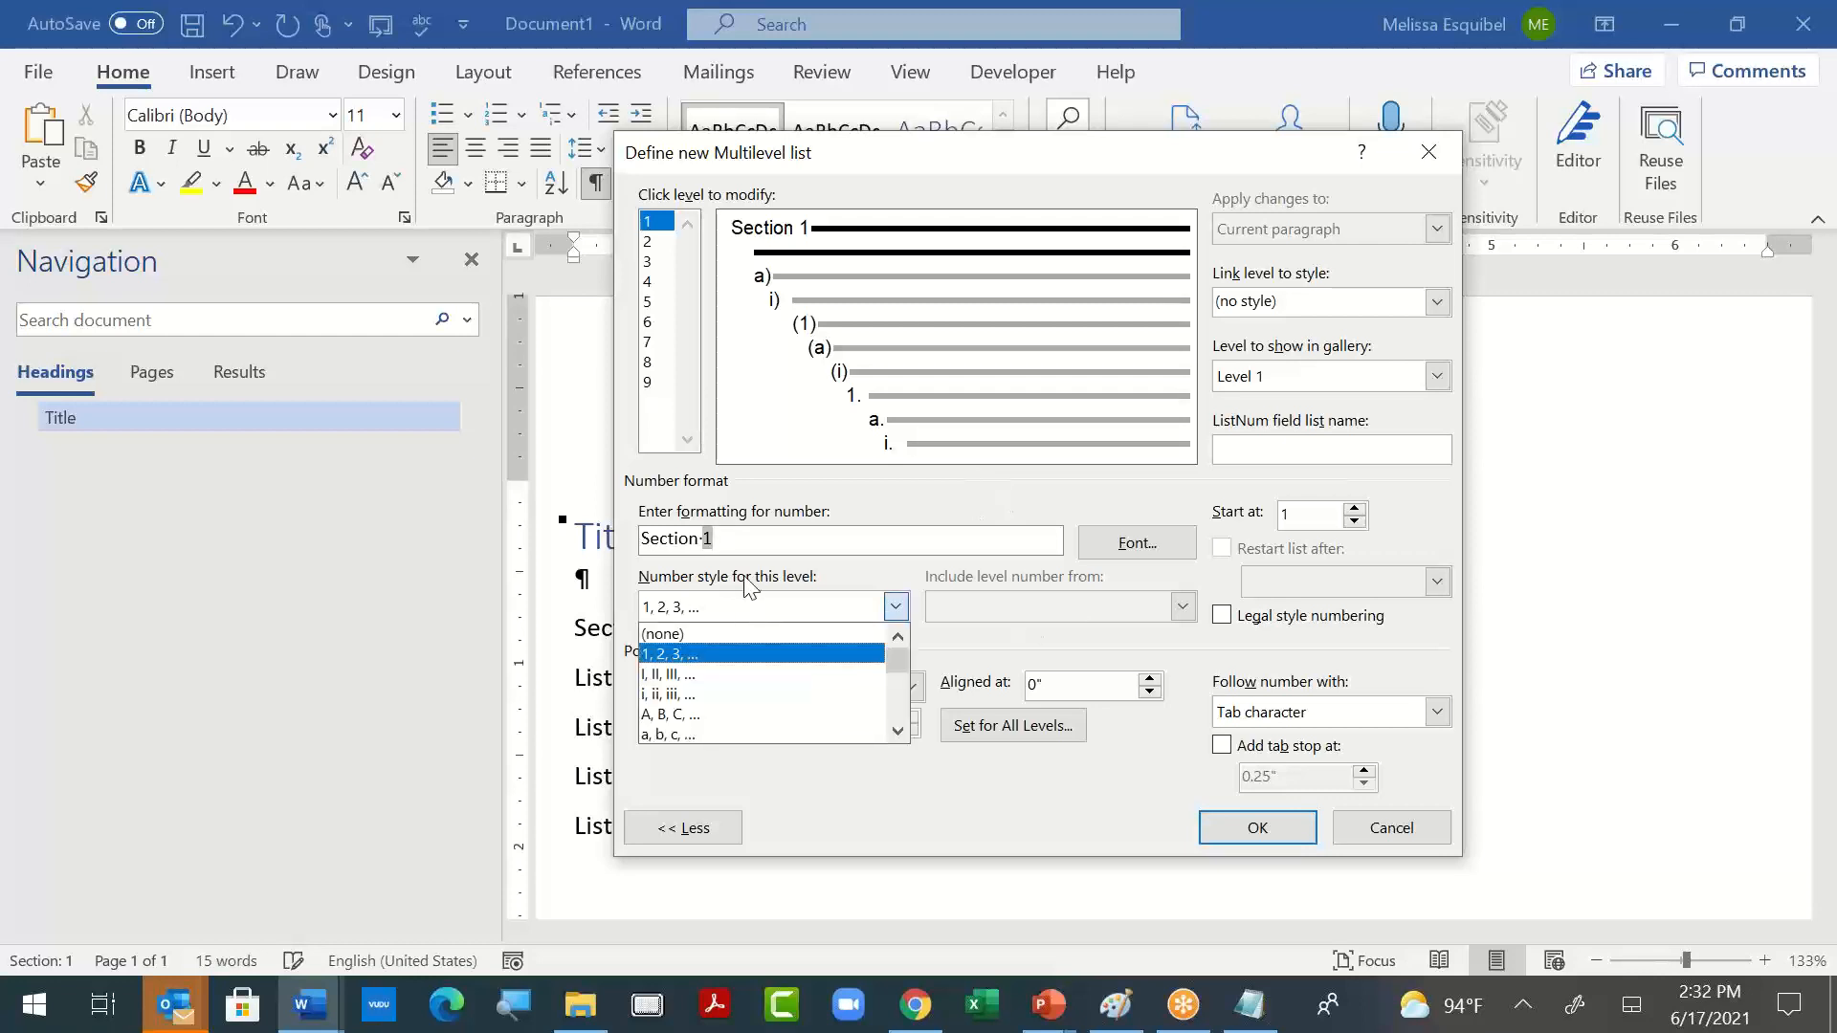
click(754, 542)
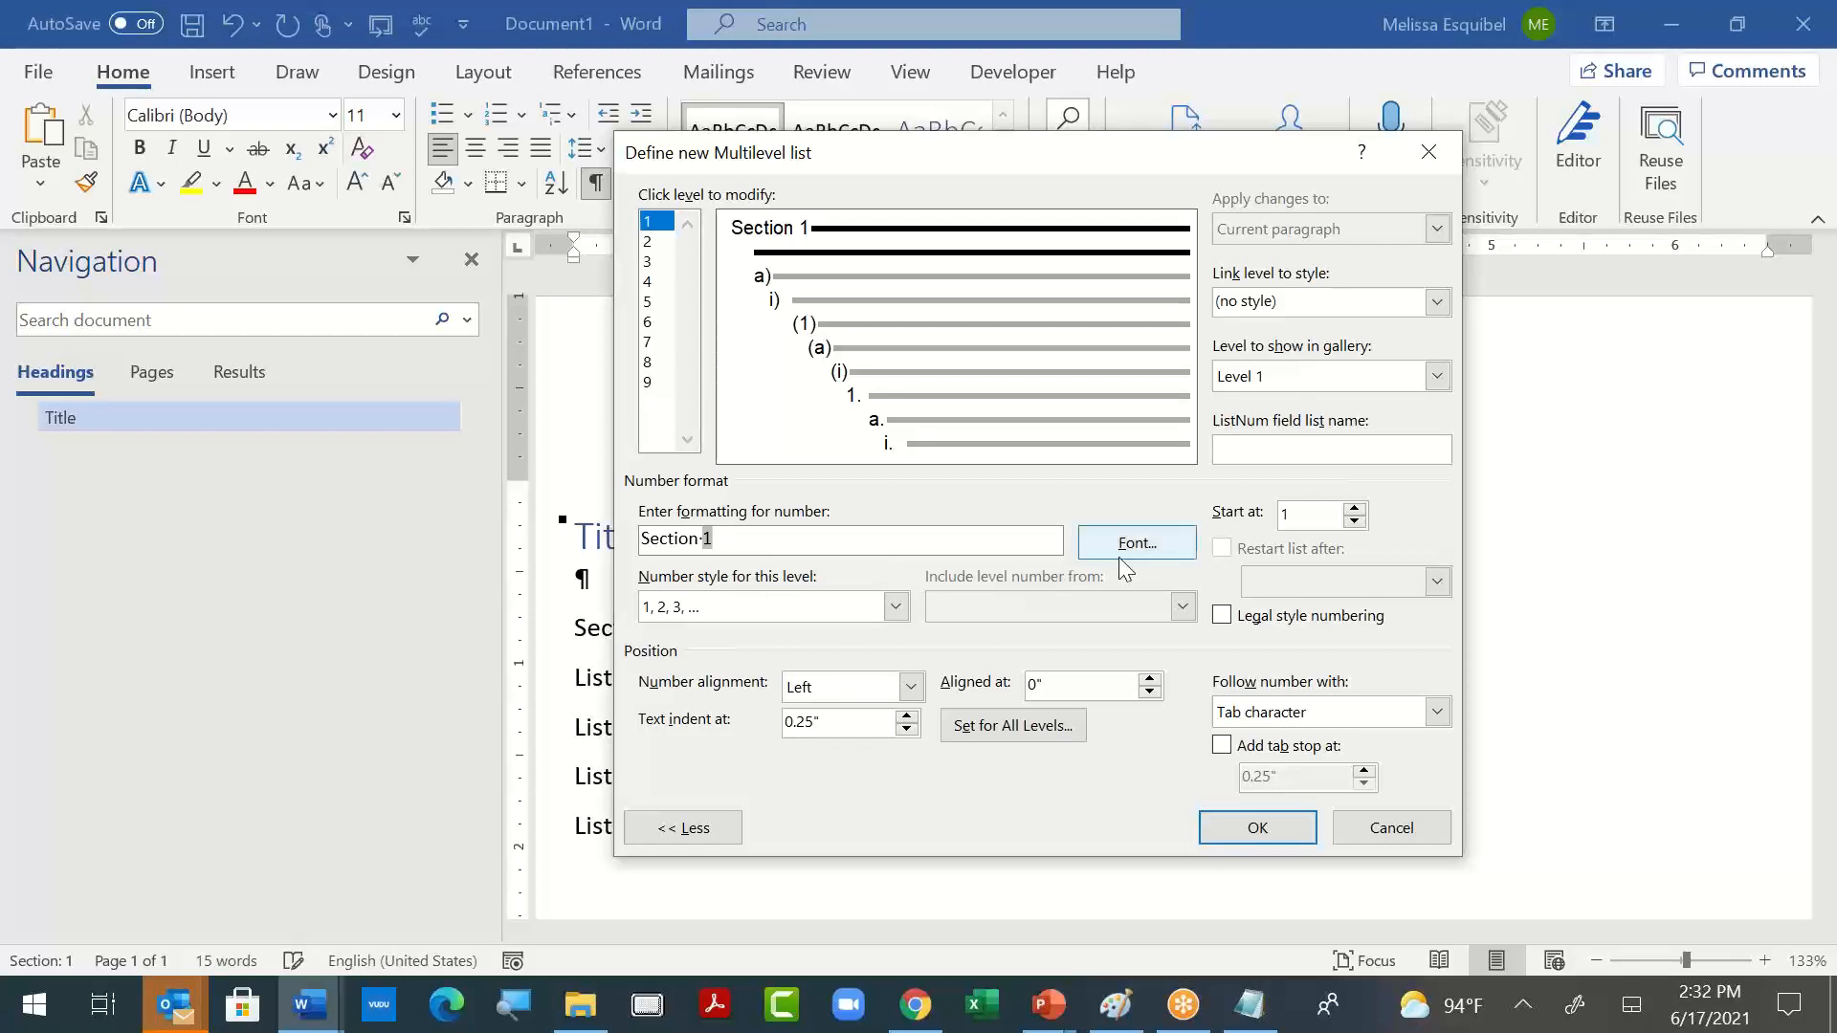
click(1354, 508)
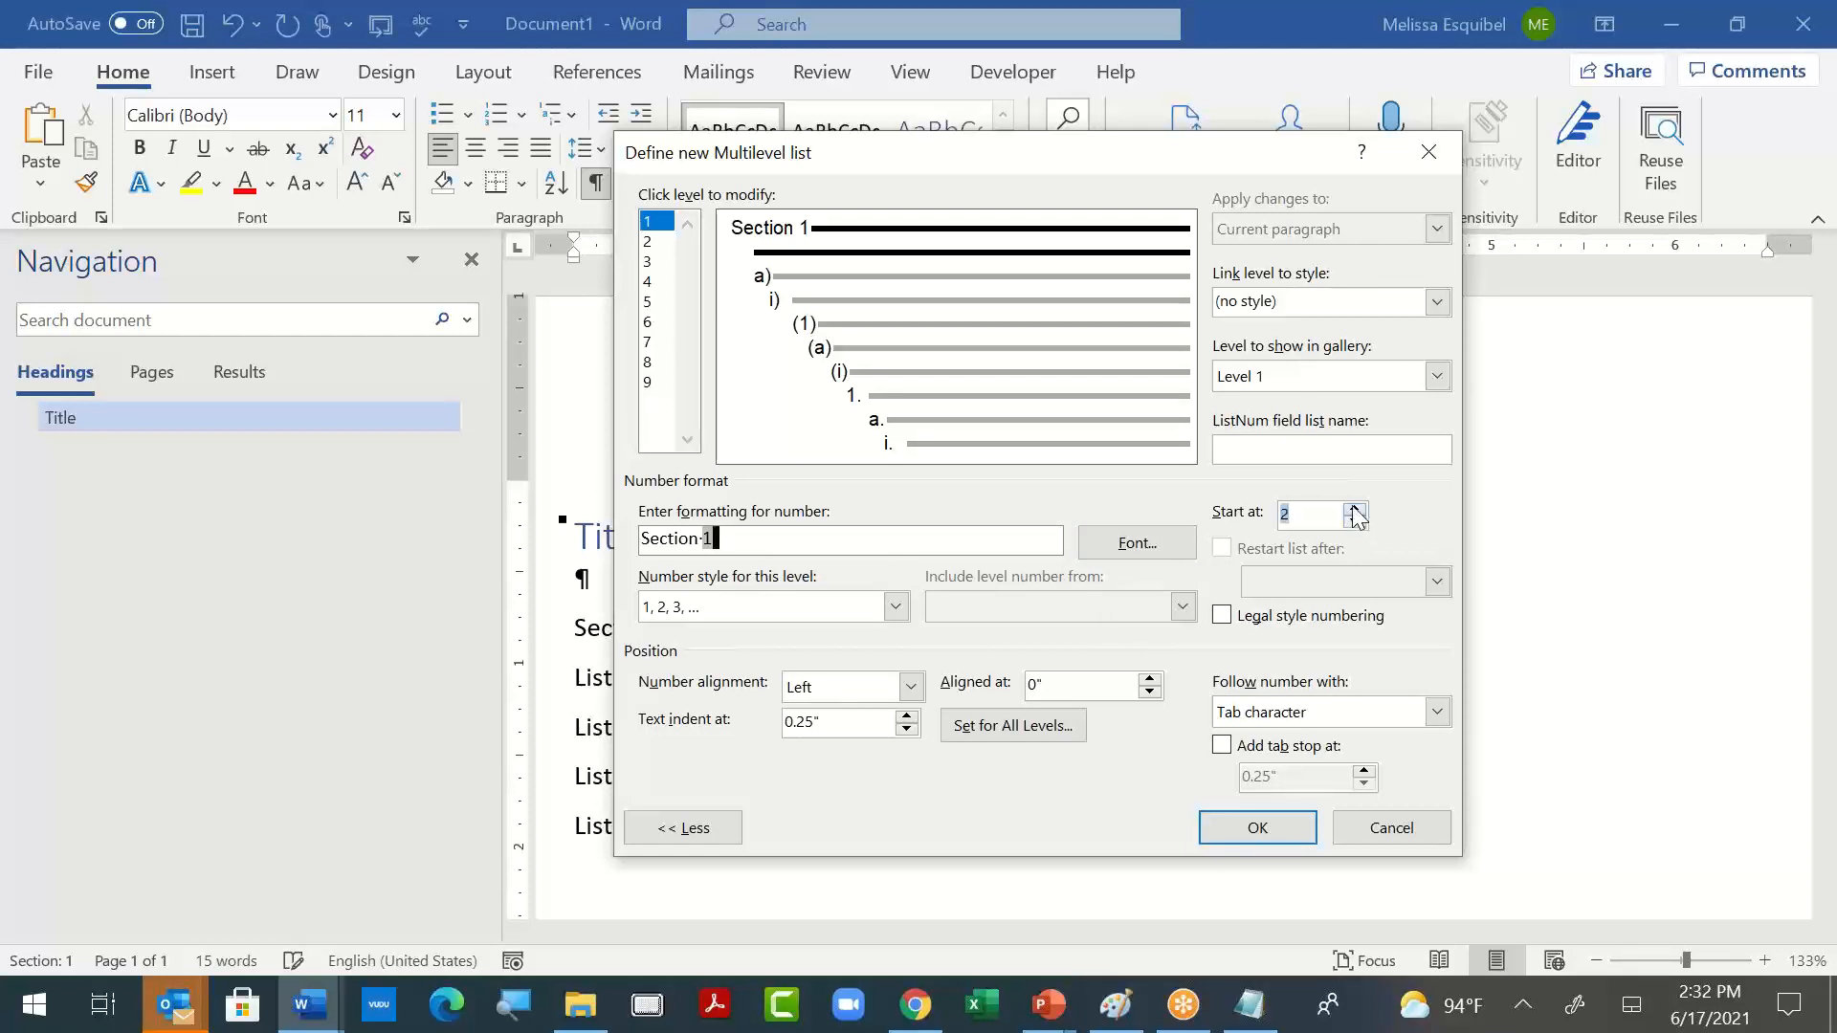
click(1354, 523)
click(819, 539)
click(1251, 829)
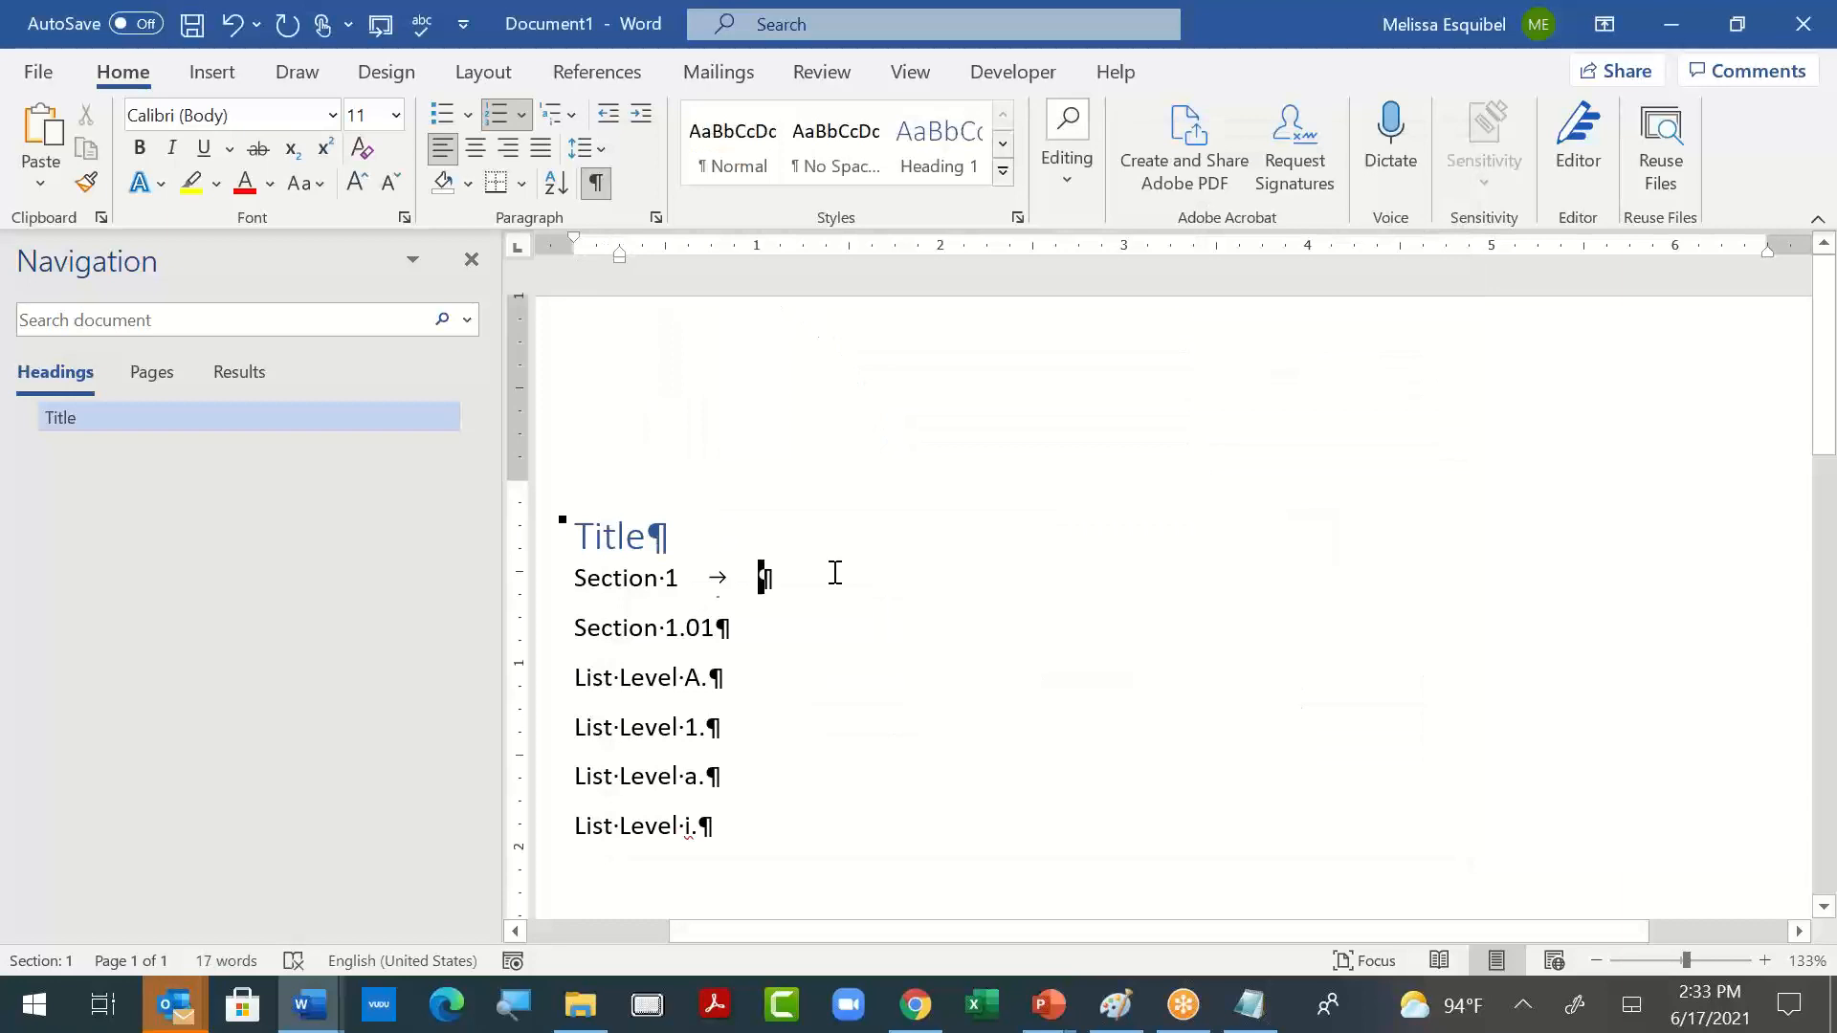
- Try to set a different numbering value for the automatic "Section 1" number below the title
right_click(626, 580)
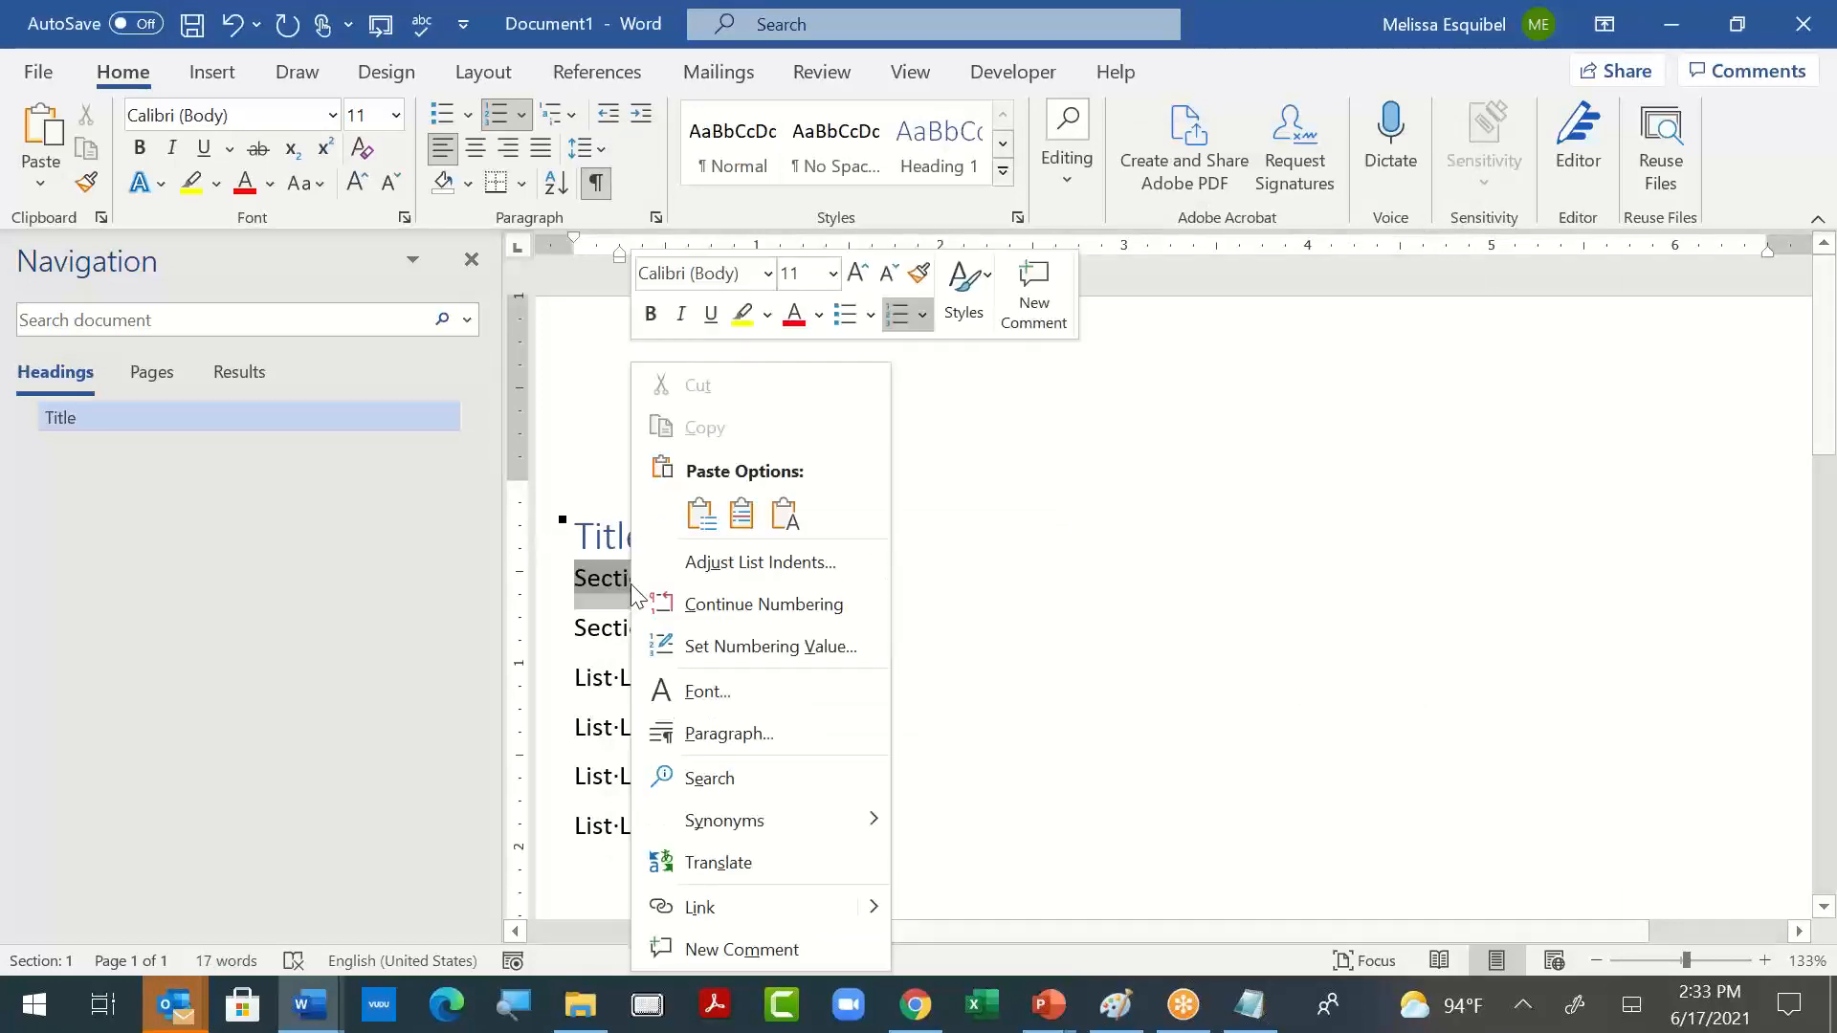
click(771, 643)
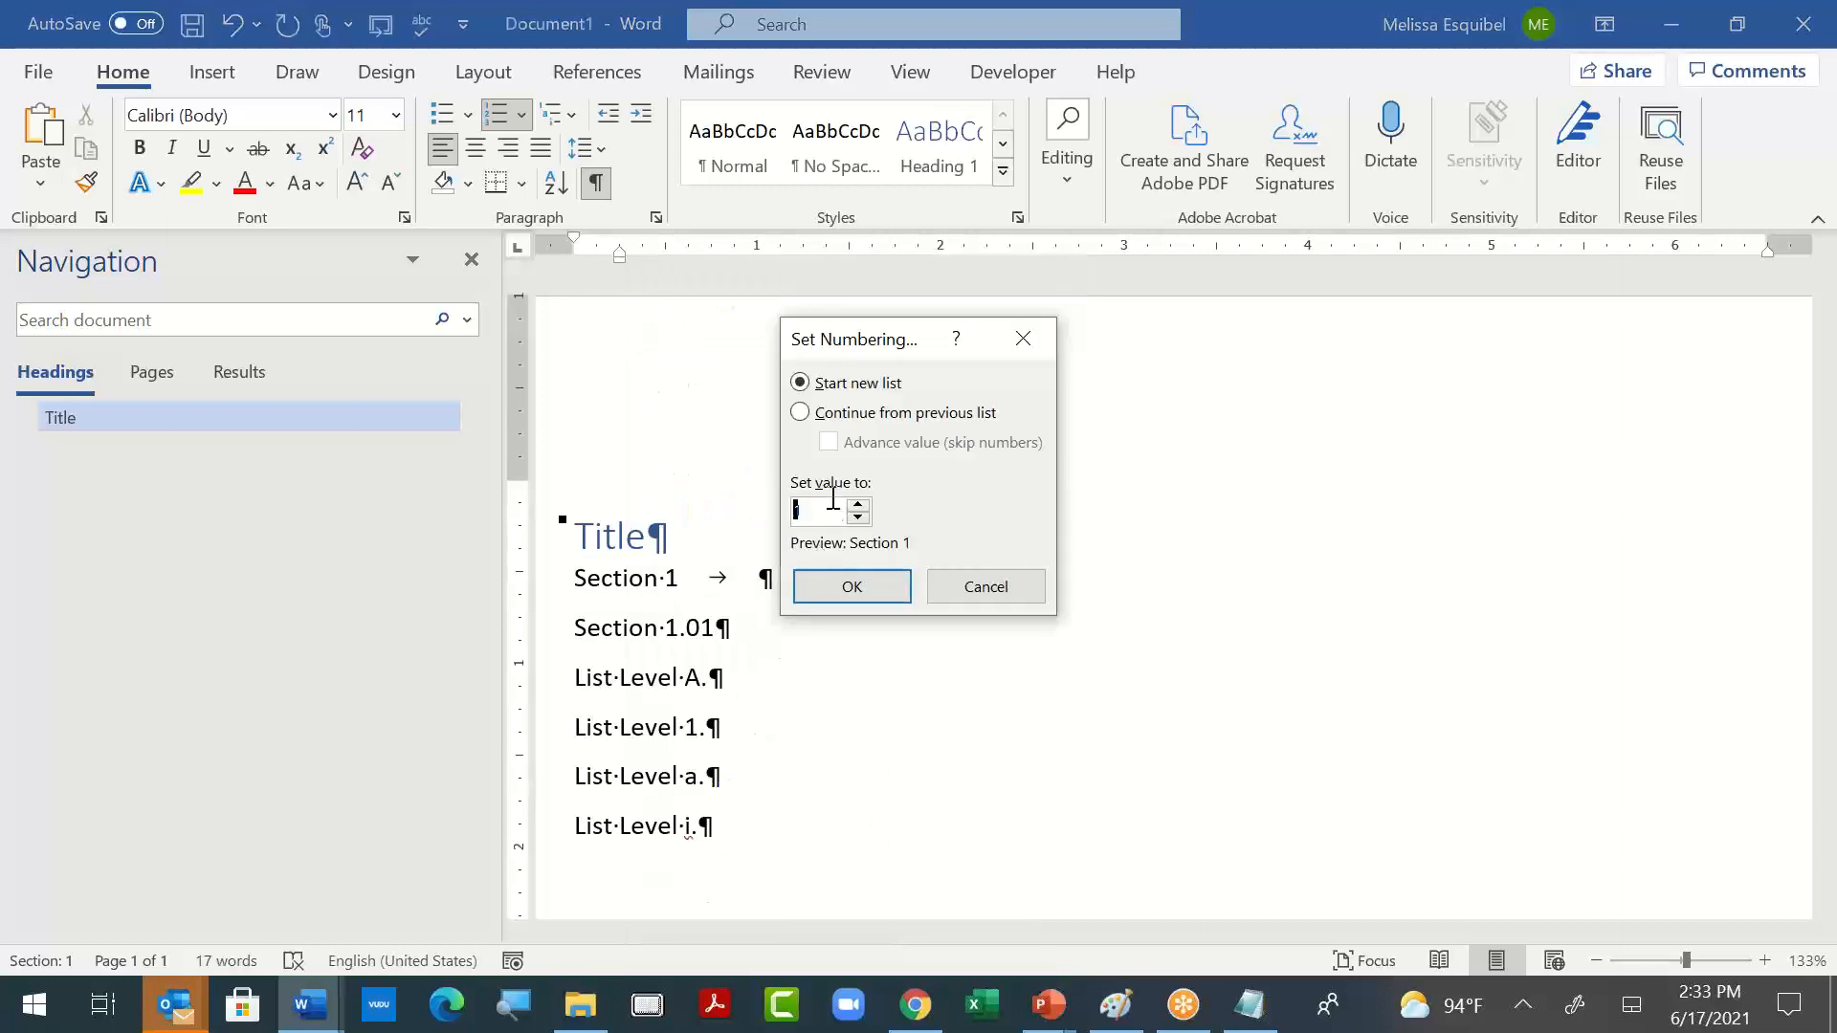
key(BackSpace)
text(010)
click(859, 515)
click(859, 516)
click(859, 516)
click(859, 516)
click(859, 516)
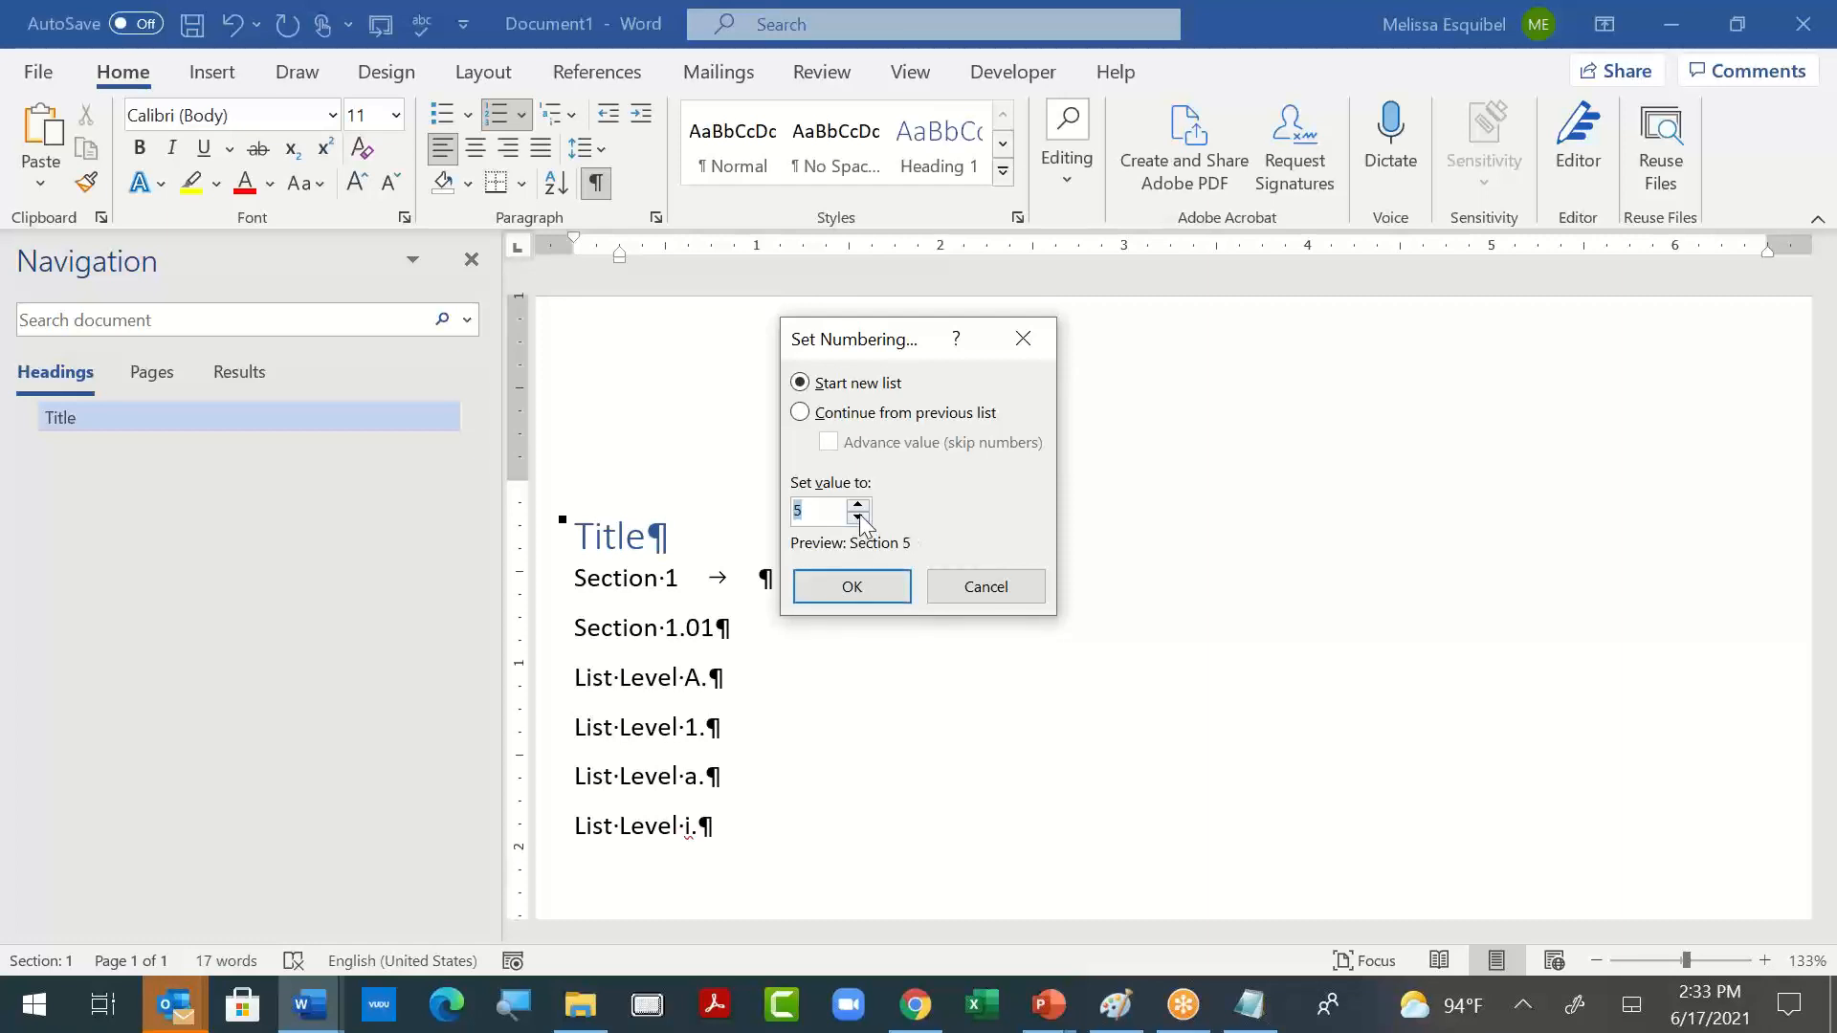
click(977, 576)
- Switch to Chrome and search Google in a new tab for "heading numbering word 1.01"
click(917, 1005)
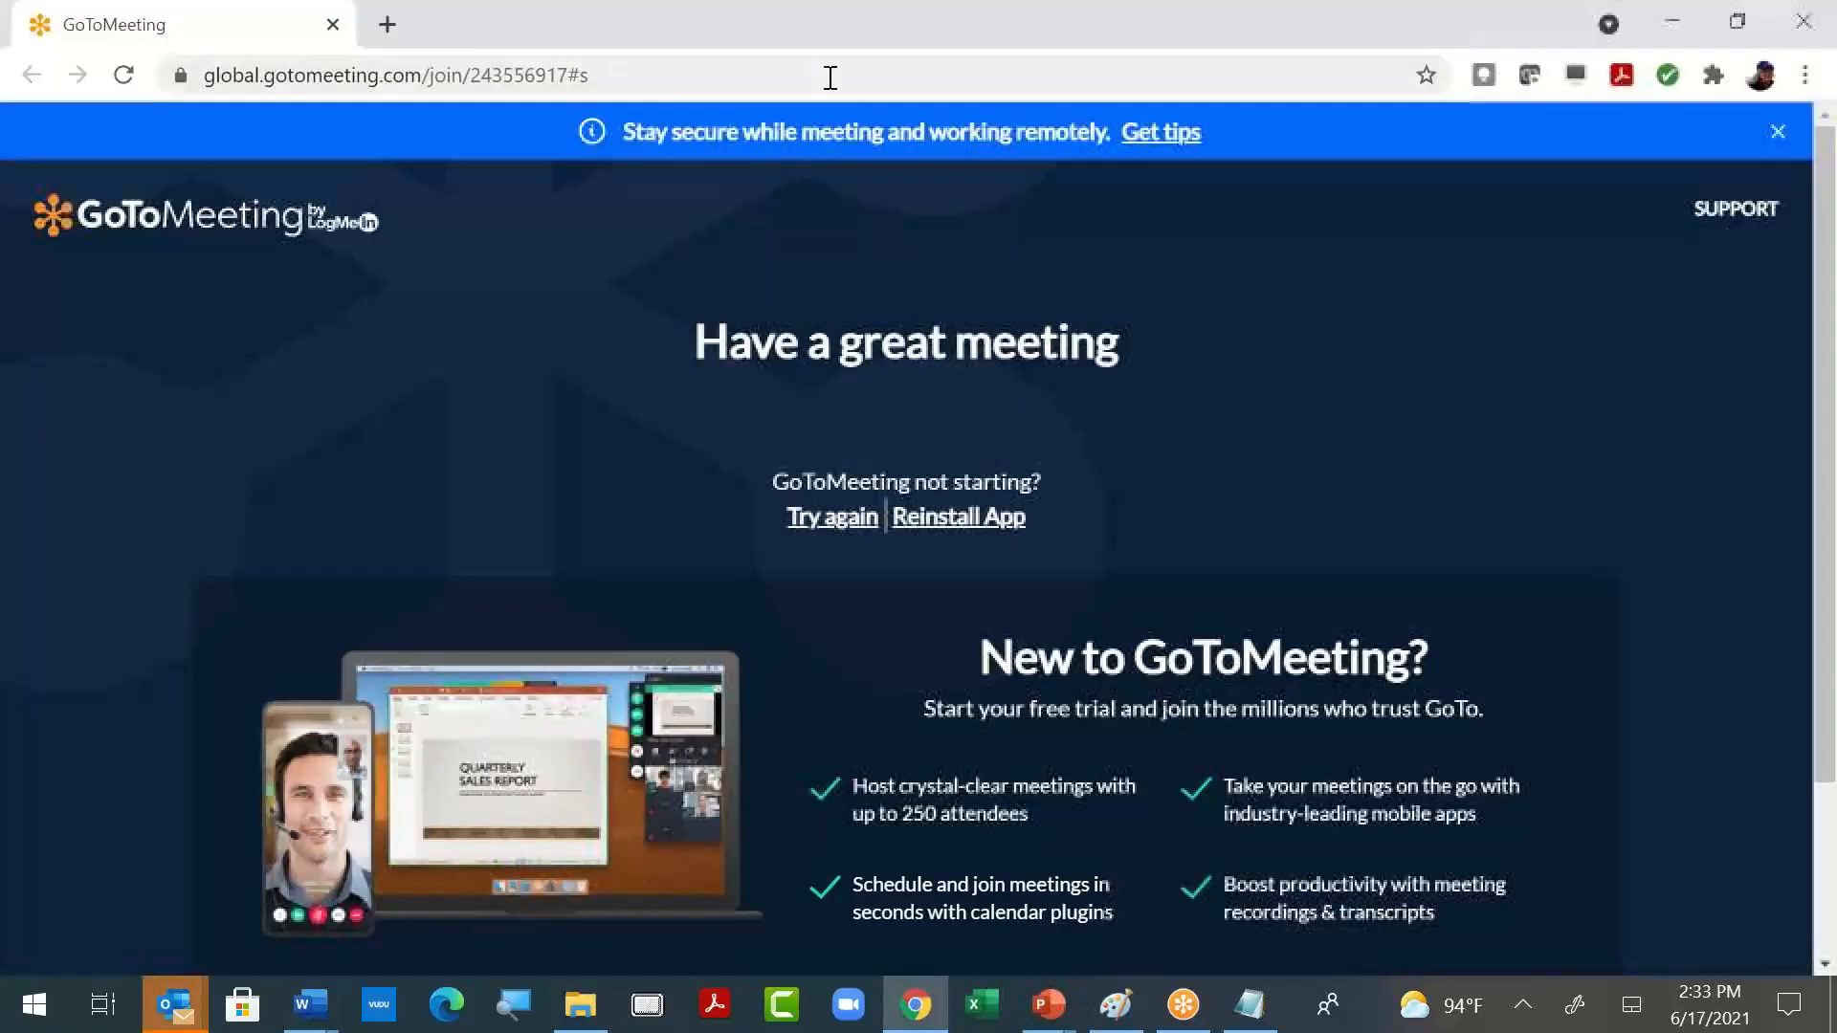
click(389, 26)
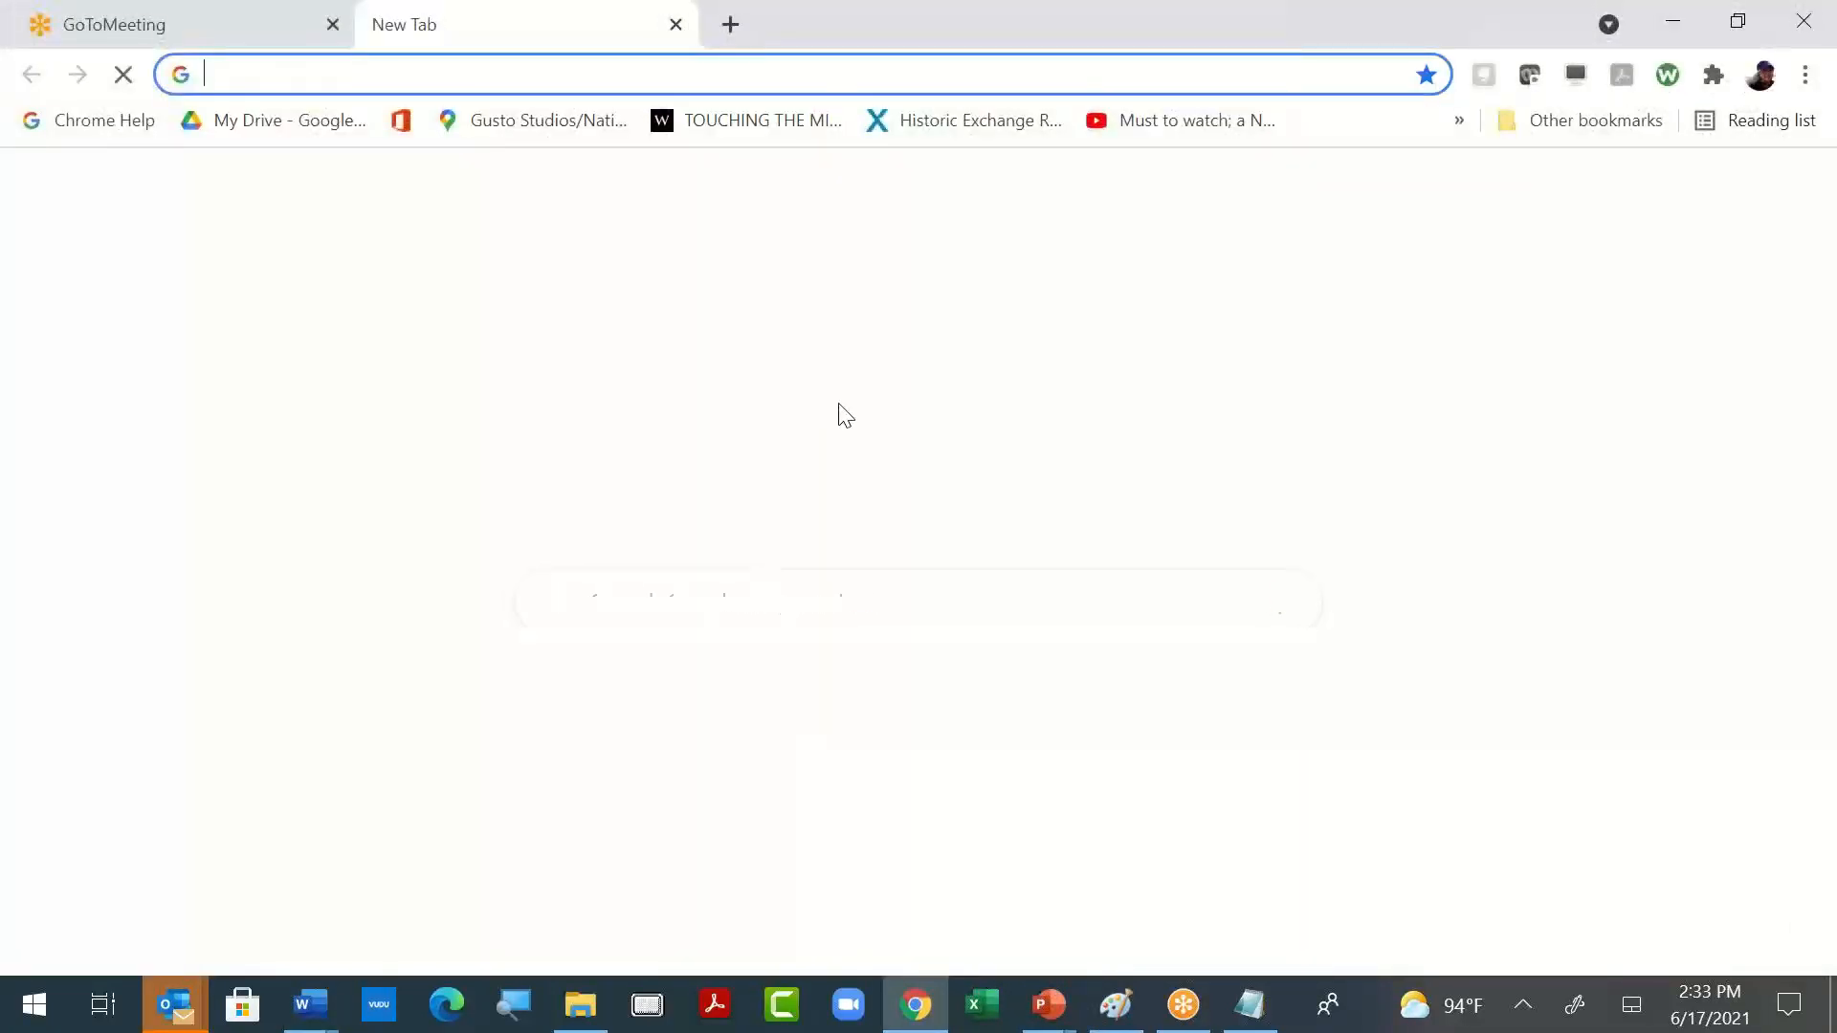
click(792, 589)
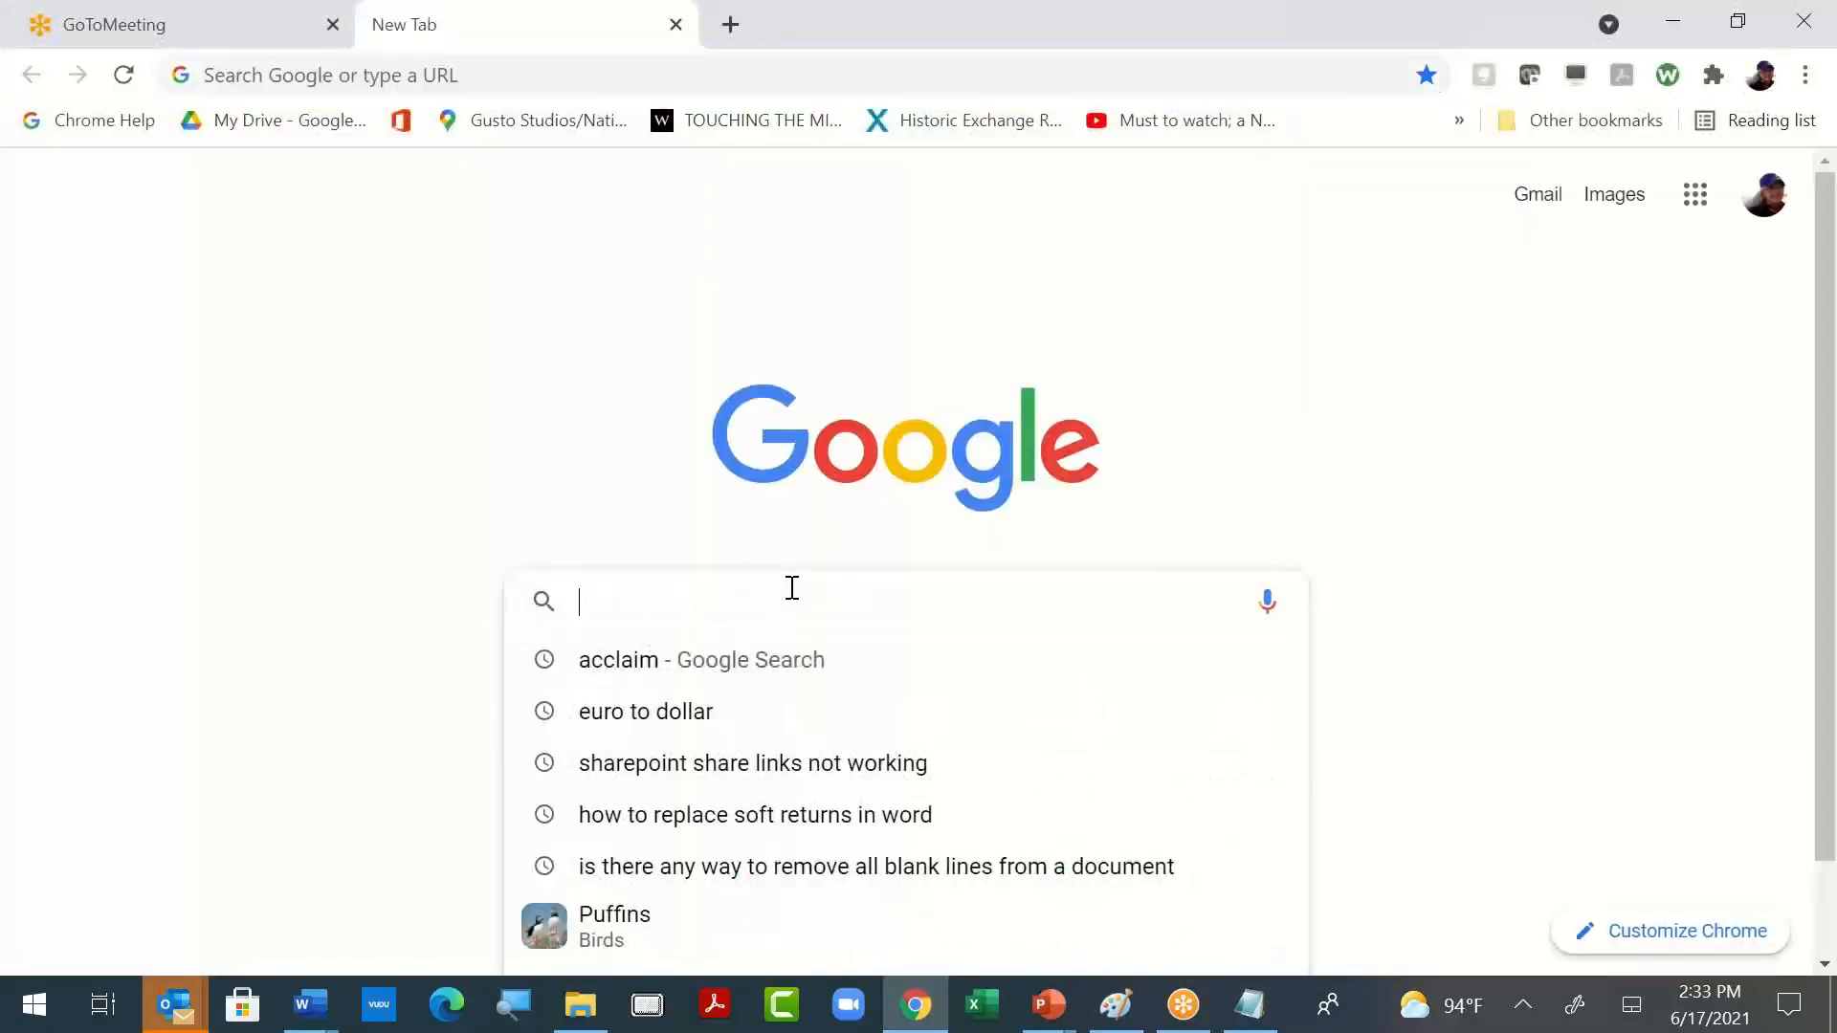
text(headin)
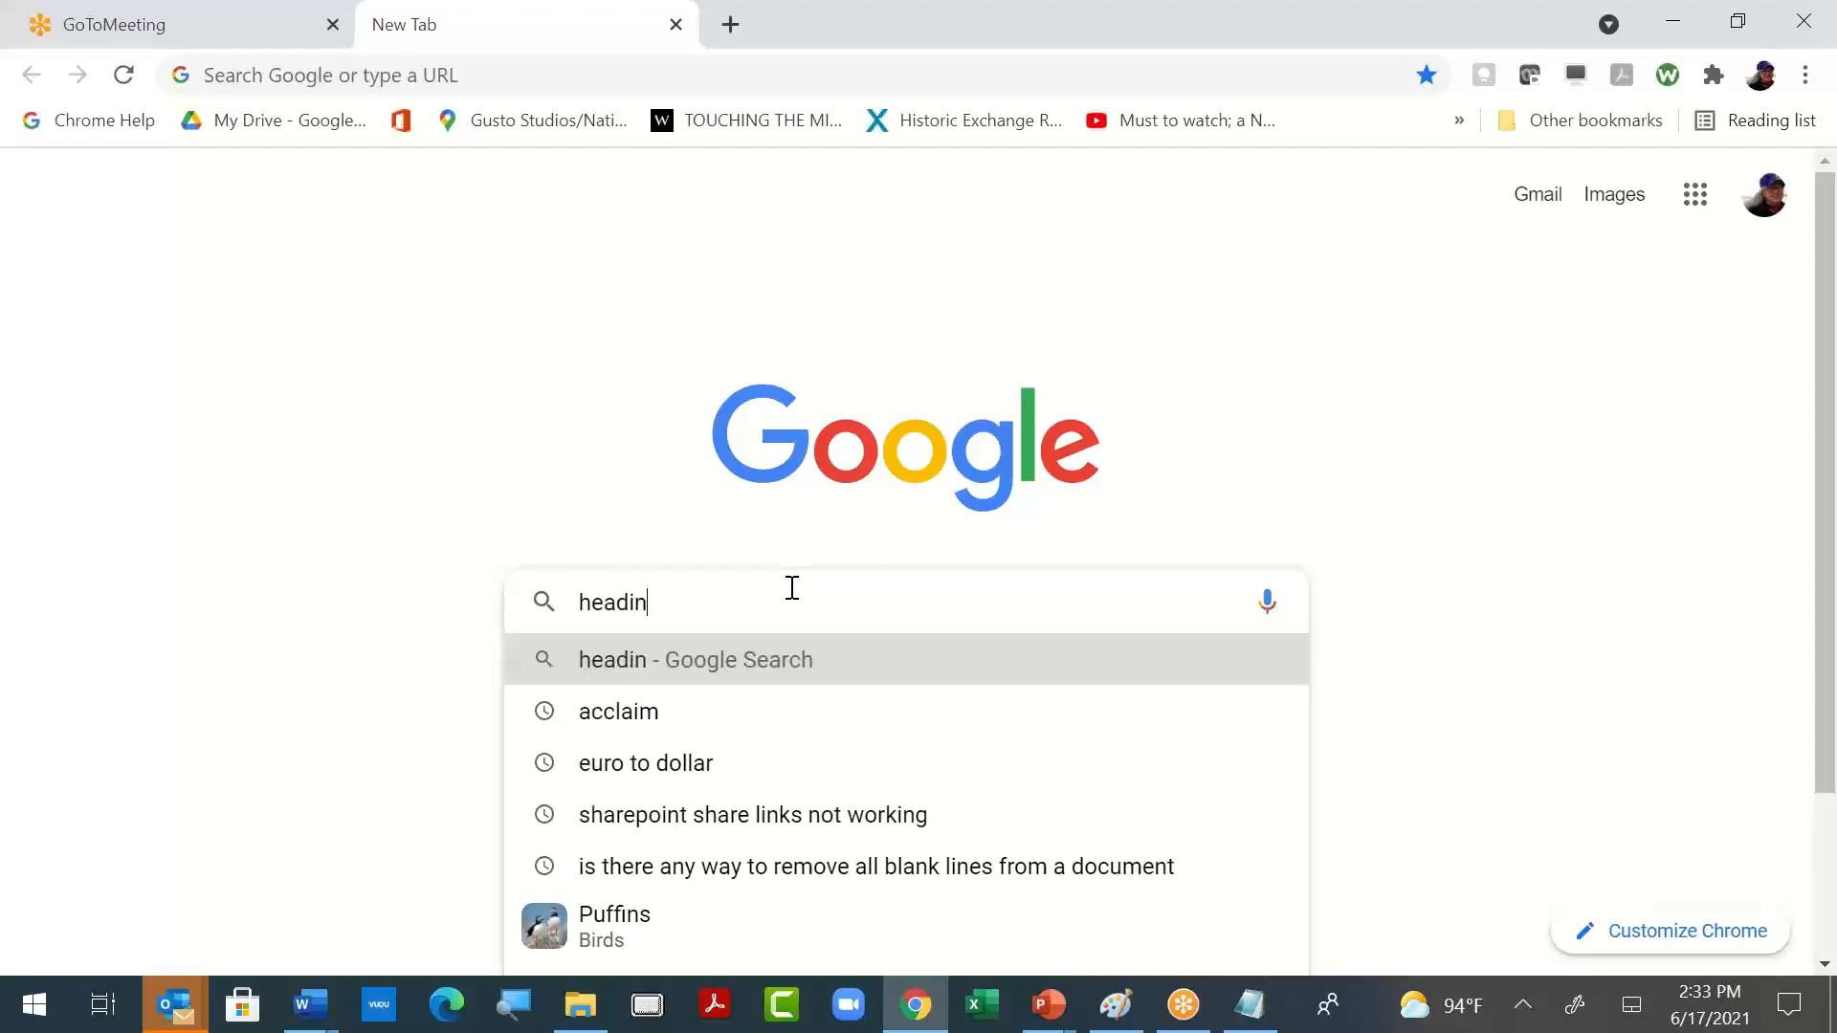
text(g numbering word f)
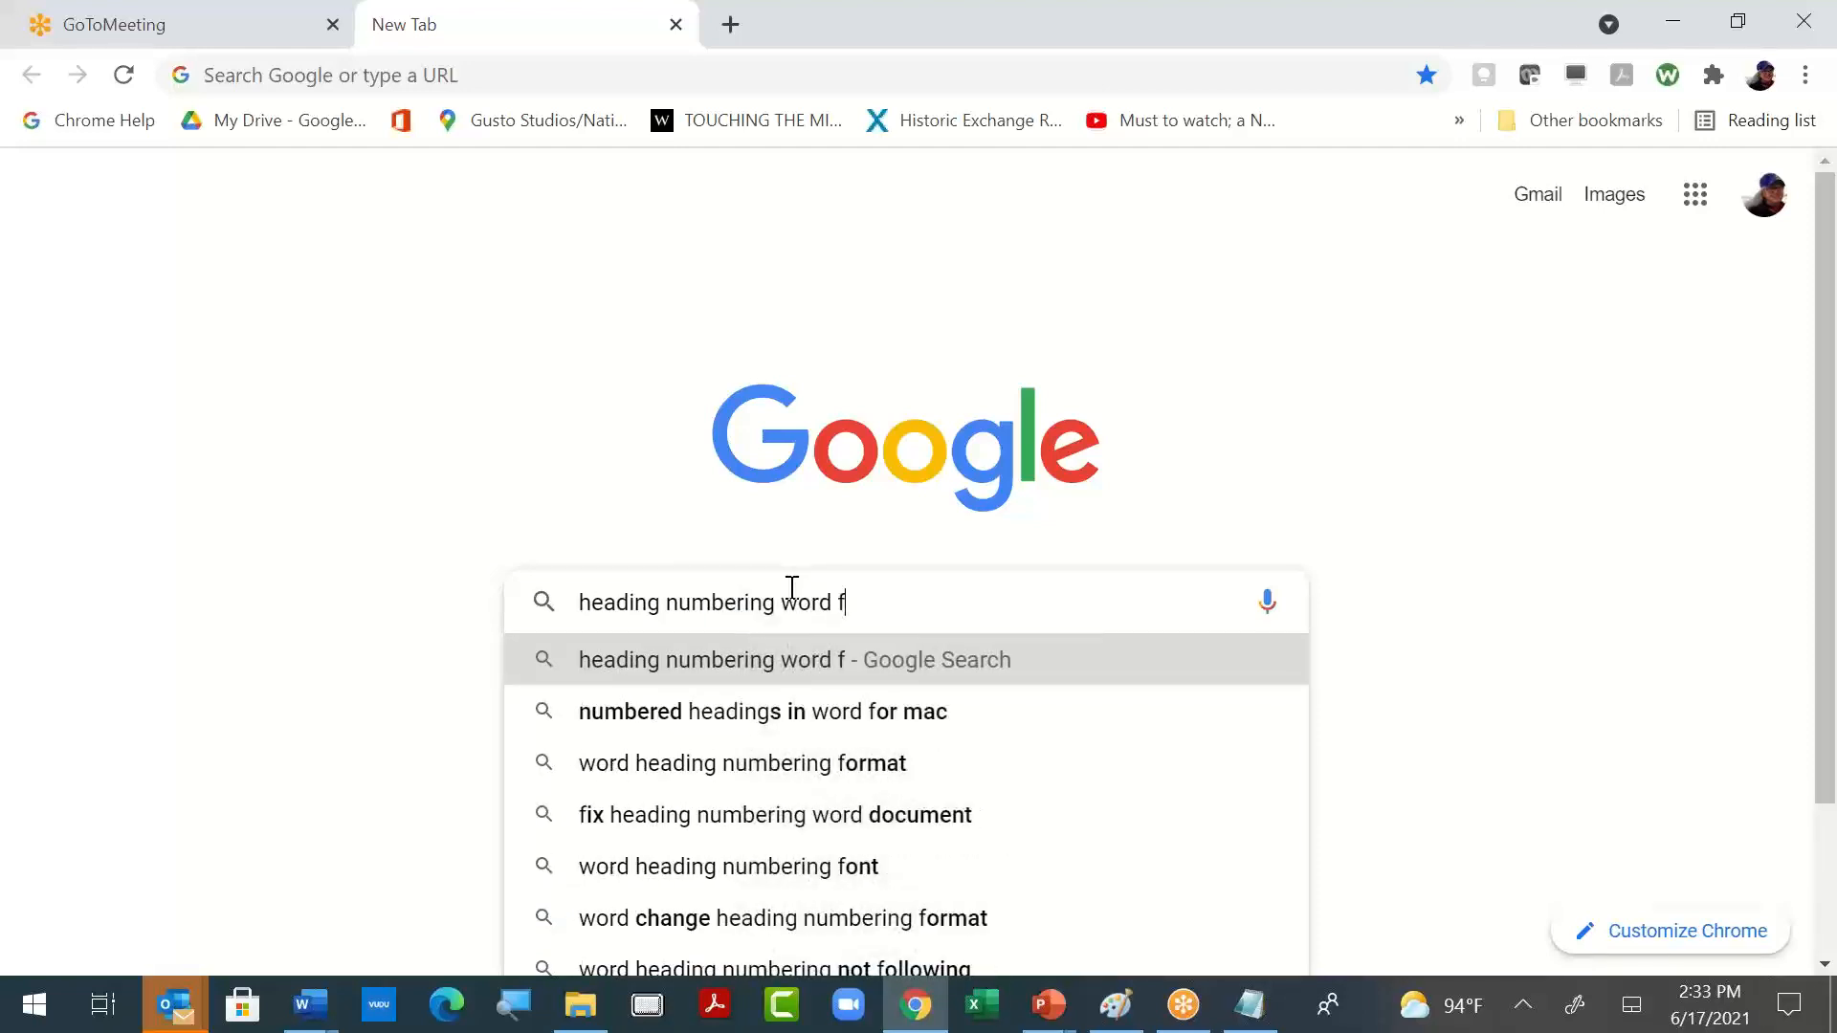
key(BackSpace)
text(1.01)
key(Return)
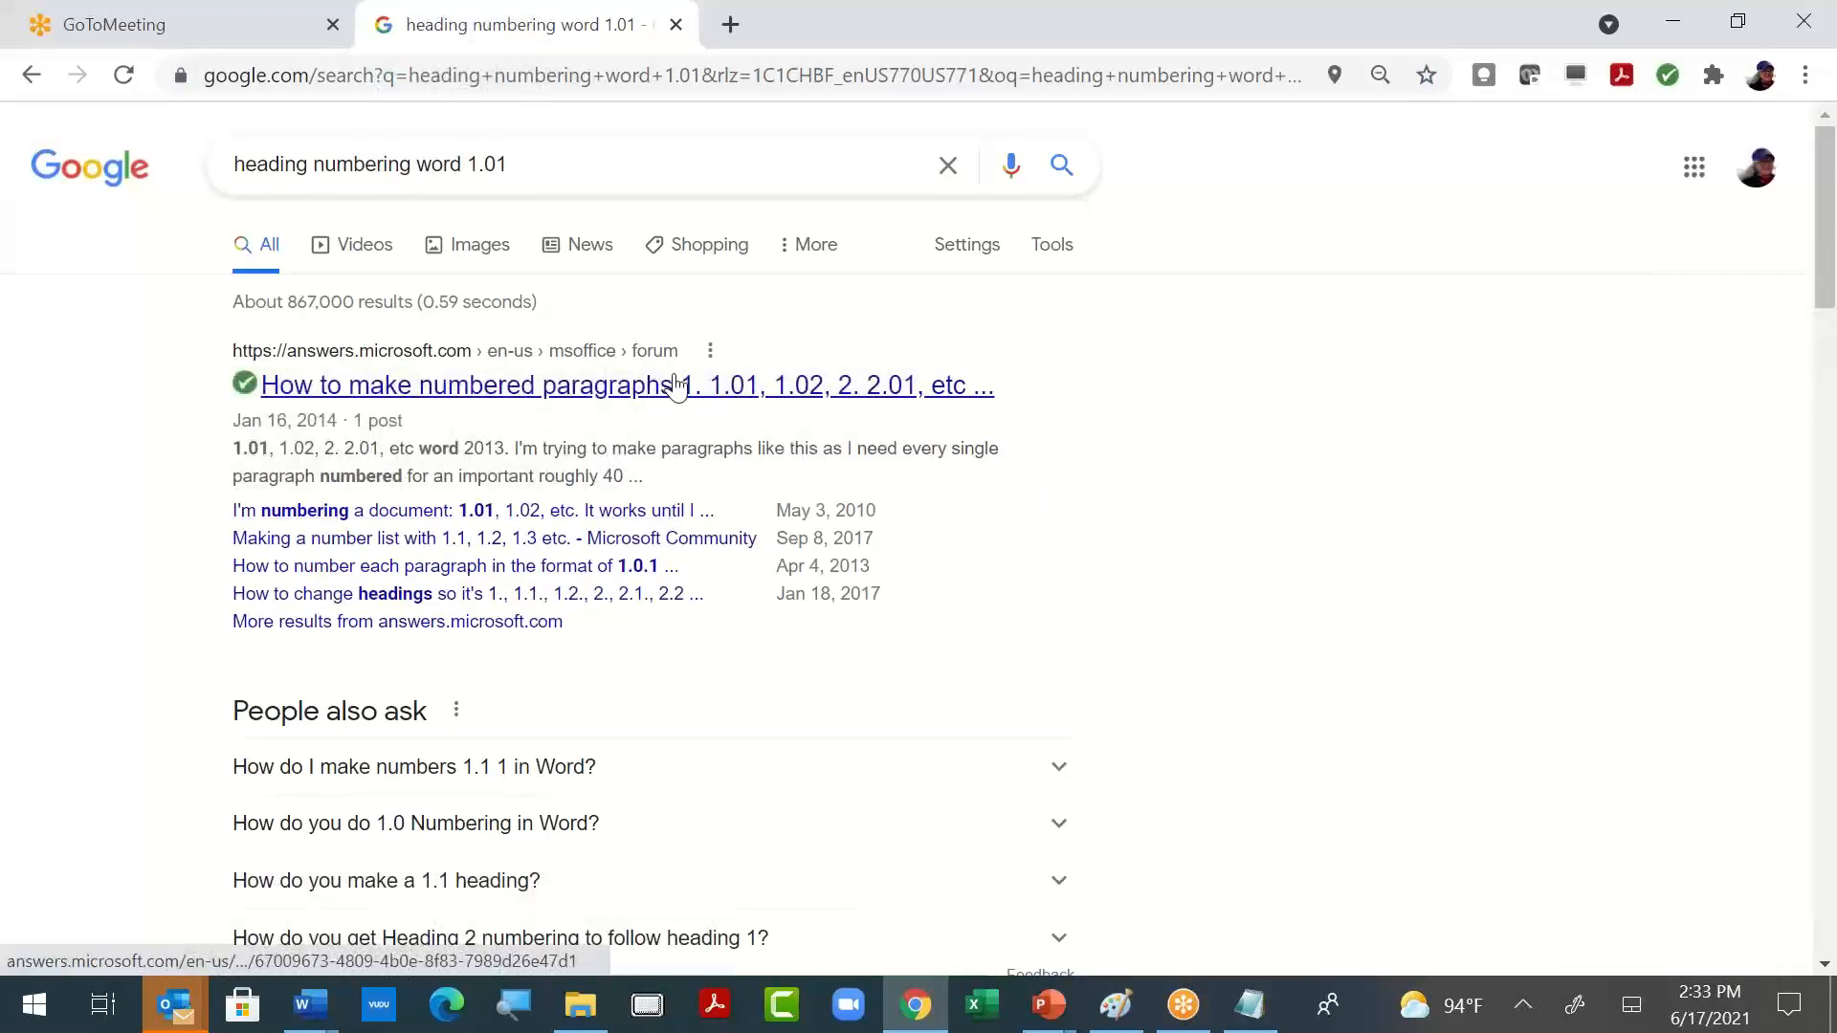
- Open the Microsoft Community thread on numbering paragraphs 1.01, 1.02 in Word 2013 and read the reply with the instructions
click(675, 385)
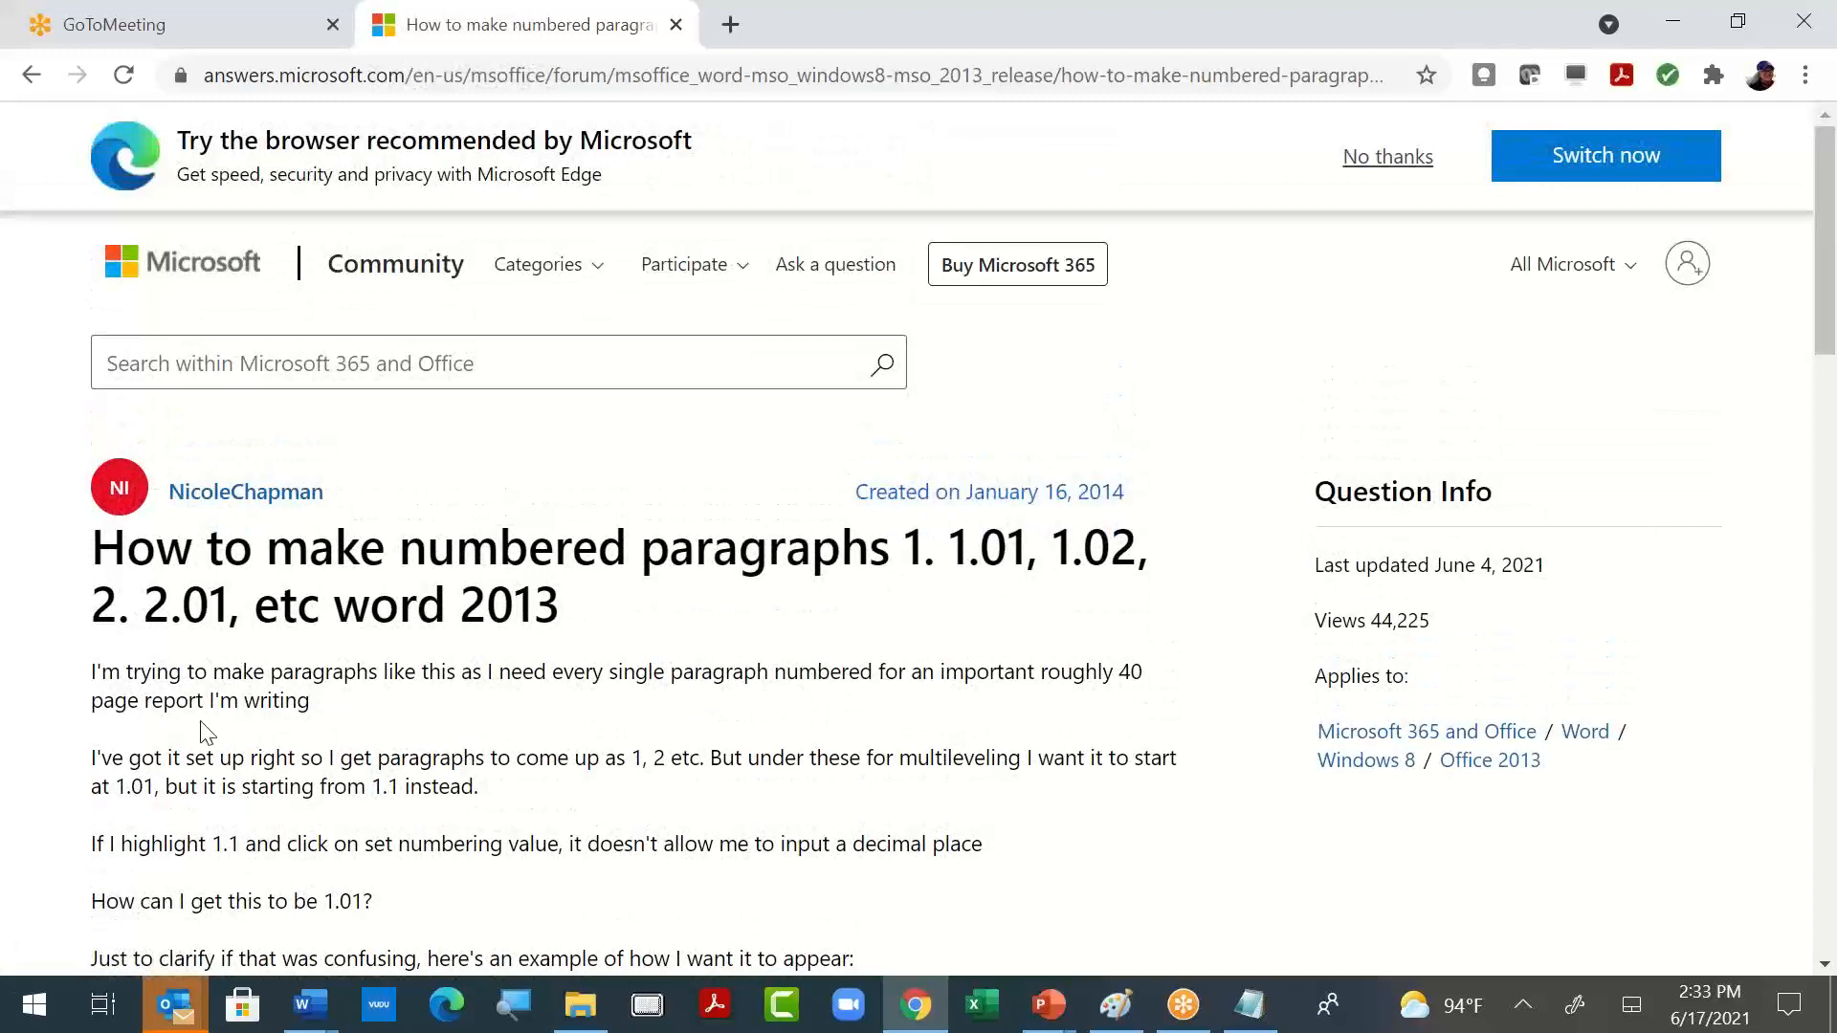
scroll(677, 696, down, 17)
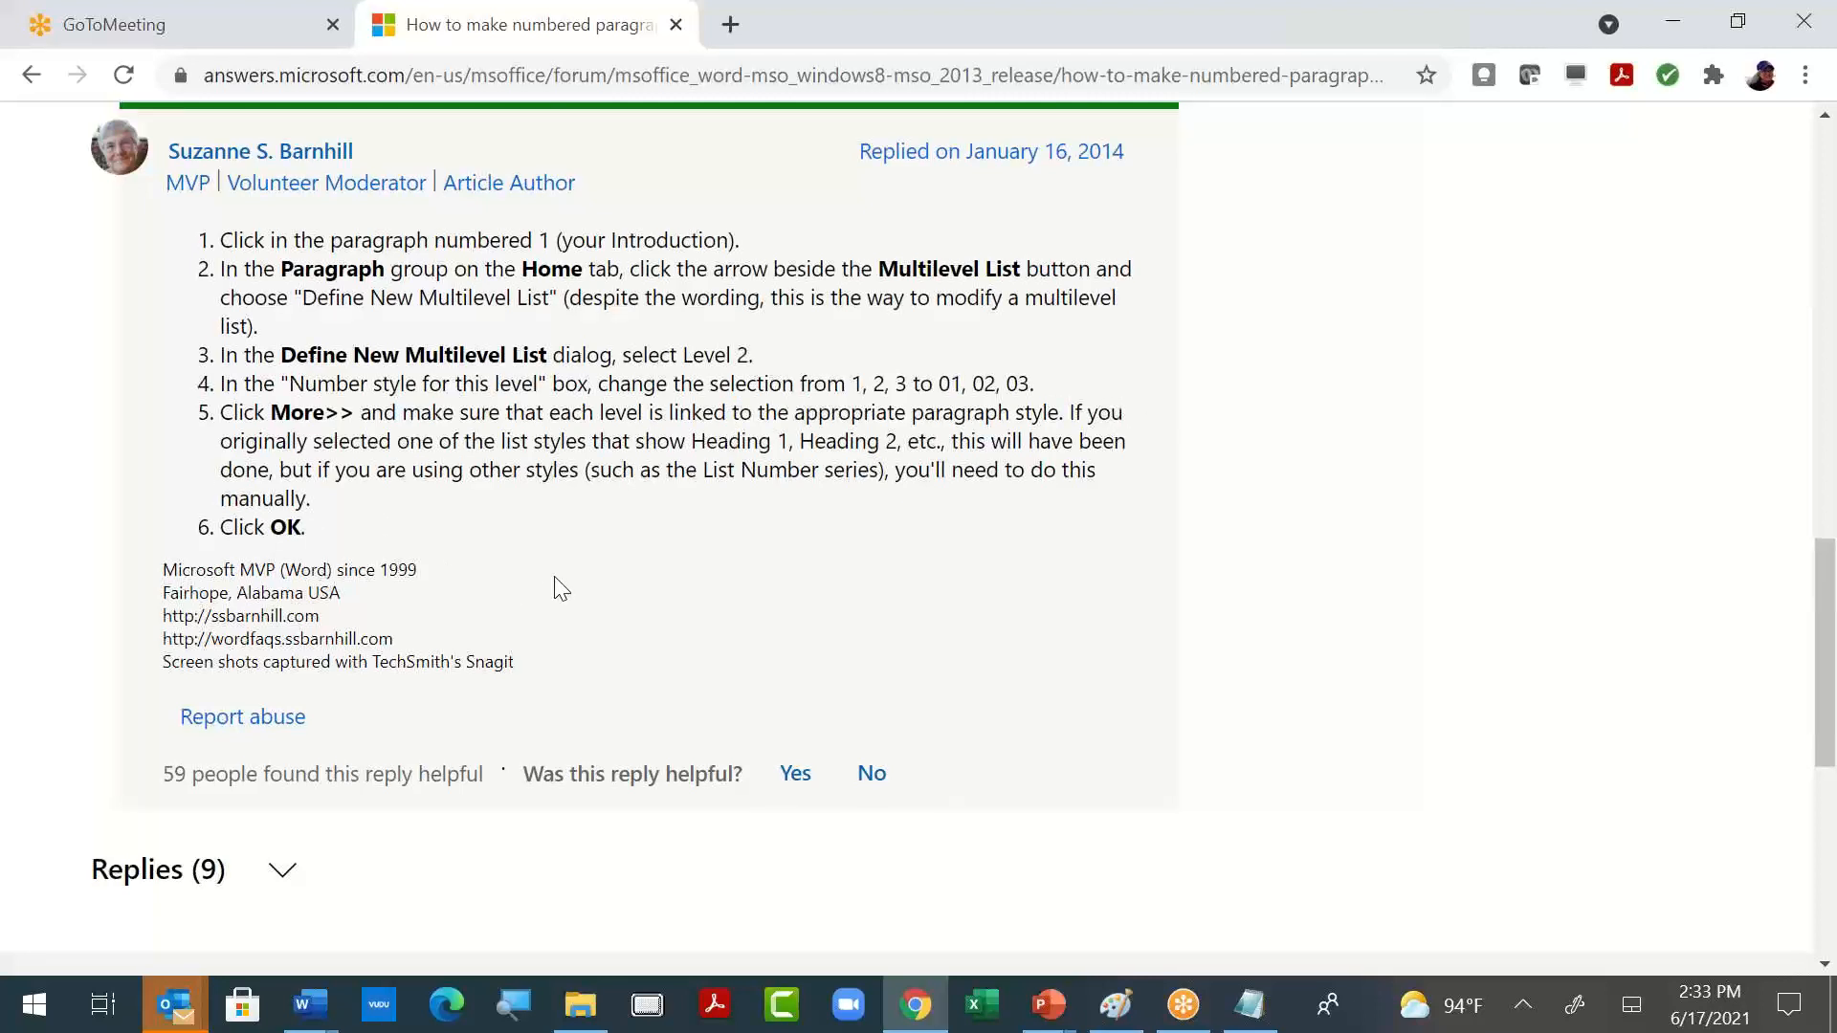
- Reread the reply's numbering instructions, switch back to Word and remove the automatic "Section 1" number below the title
scroll(560, 587, down, 2)
scroll(1038, 469, up, 1)
scroll(1038, 468, up, 4)
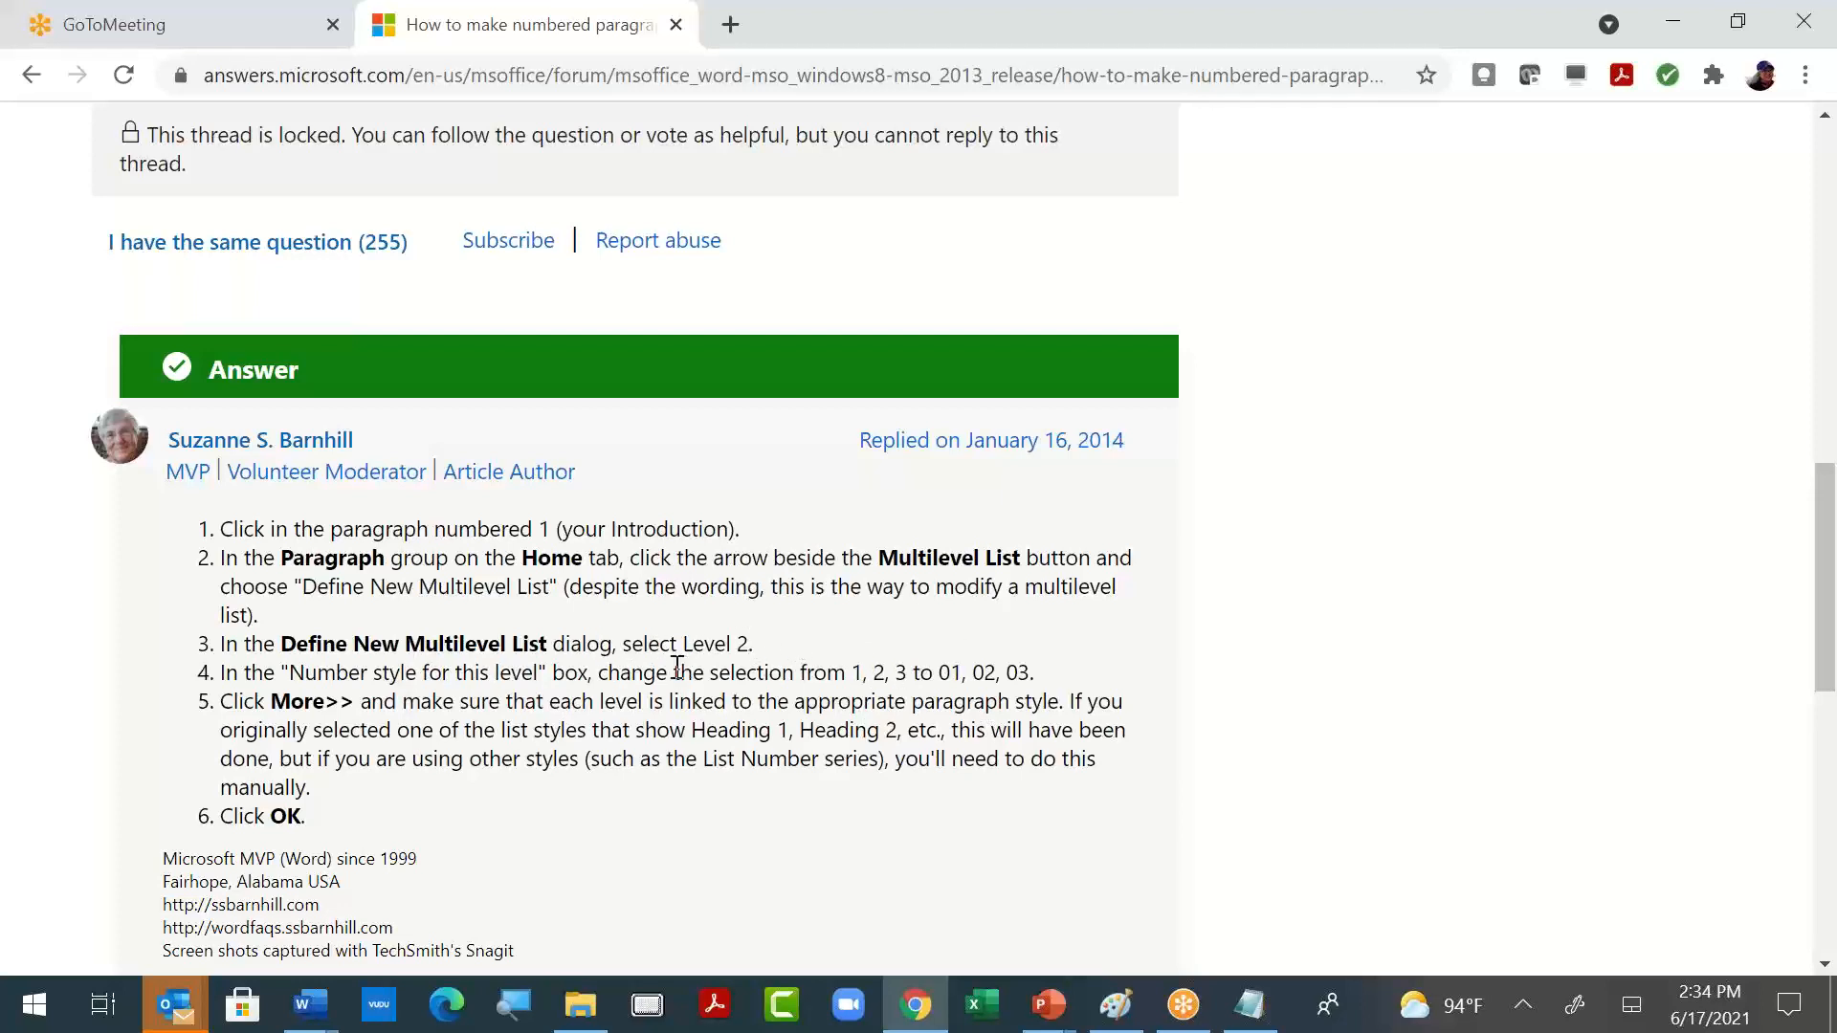
key(alt+Tab)
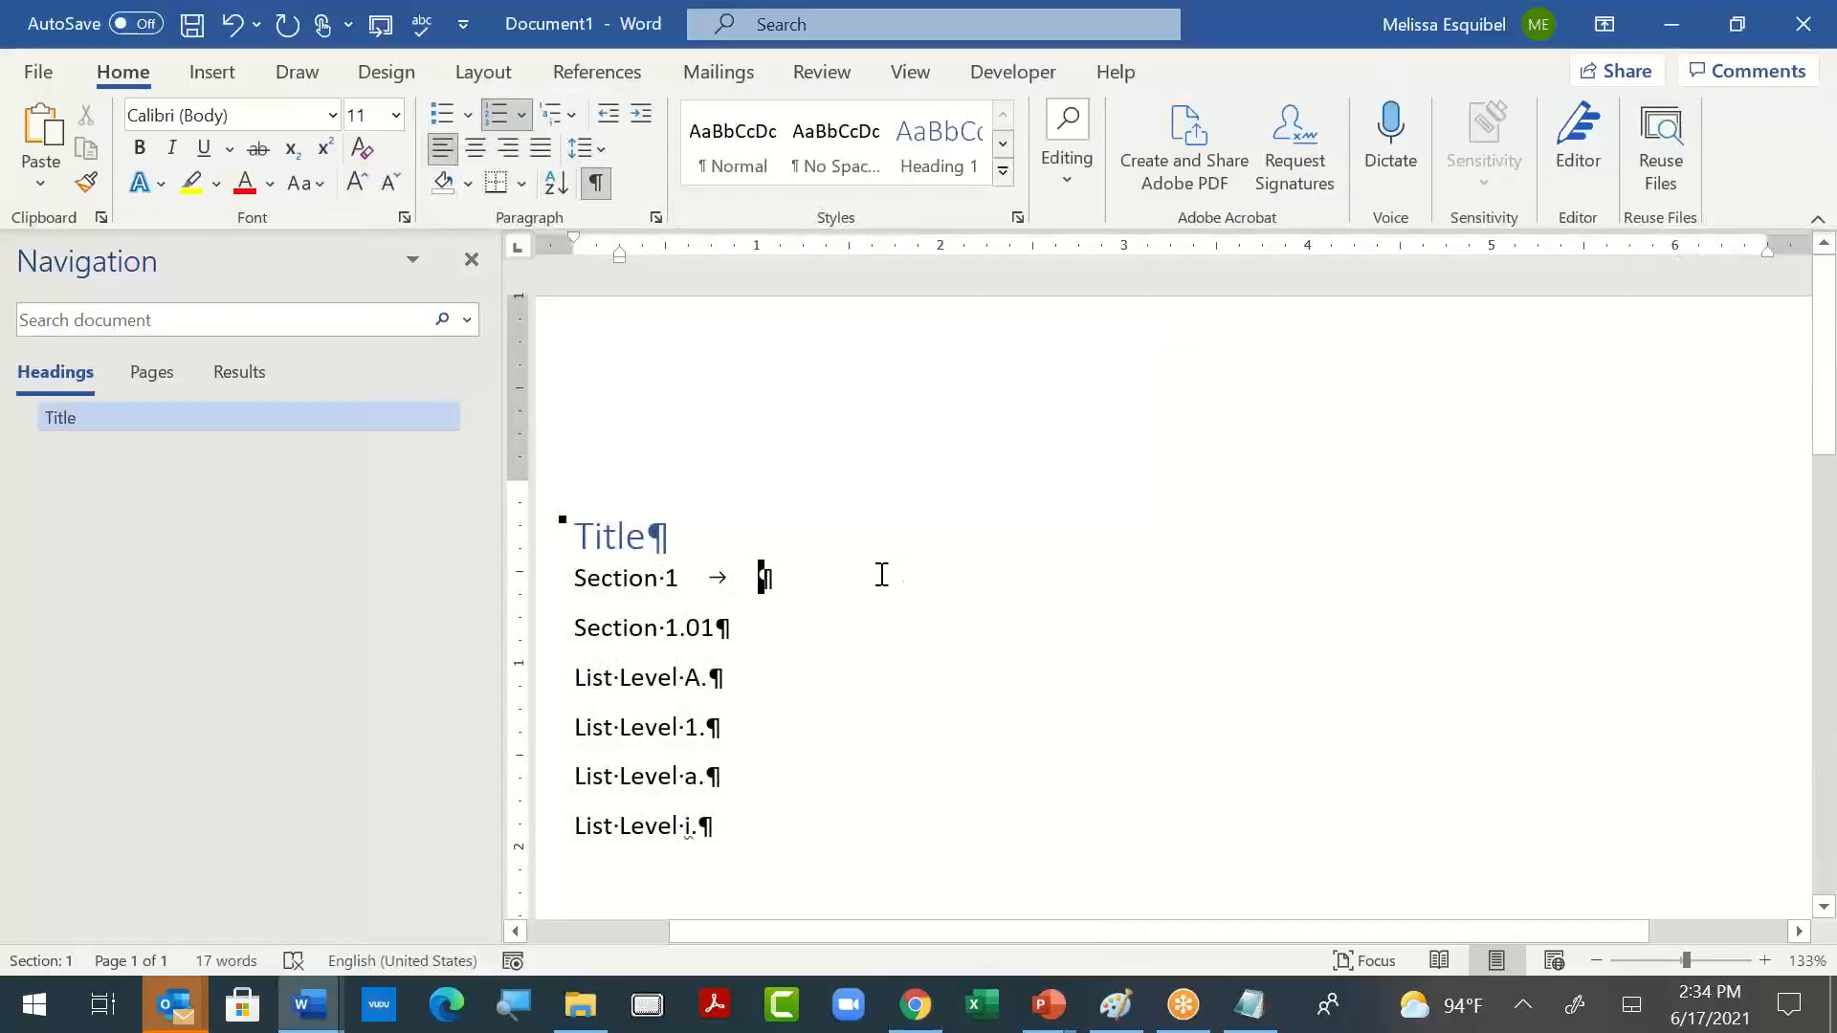
key(BackSpace)
key(BackSpace)
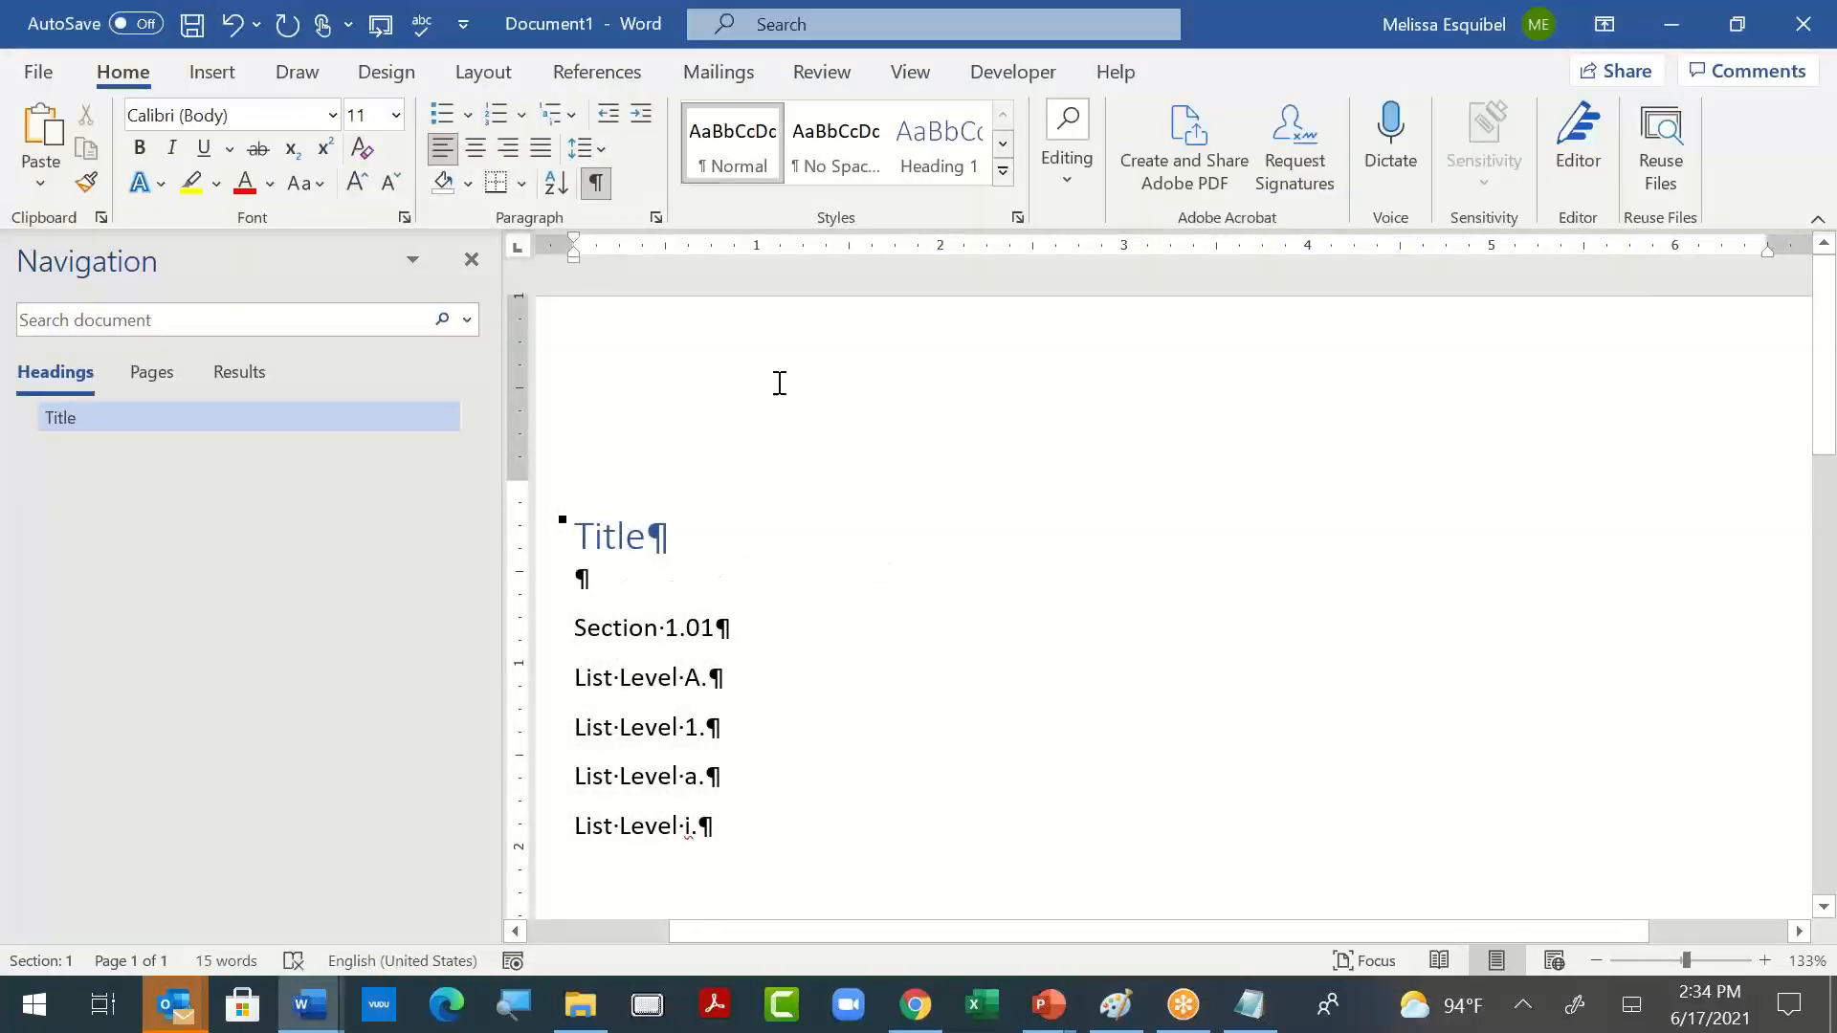
- Apply the "Section 1" multilevel list definition again to the empty paragraph below the title
click(575, 108)
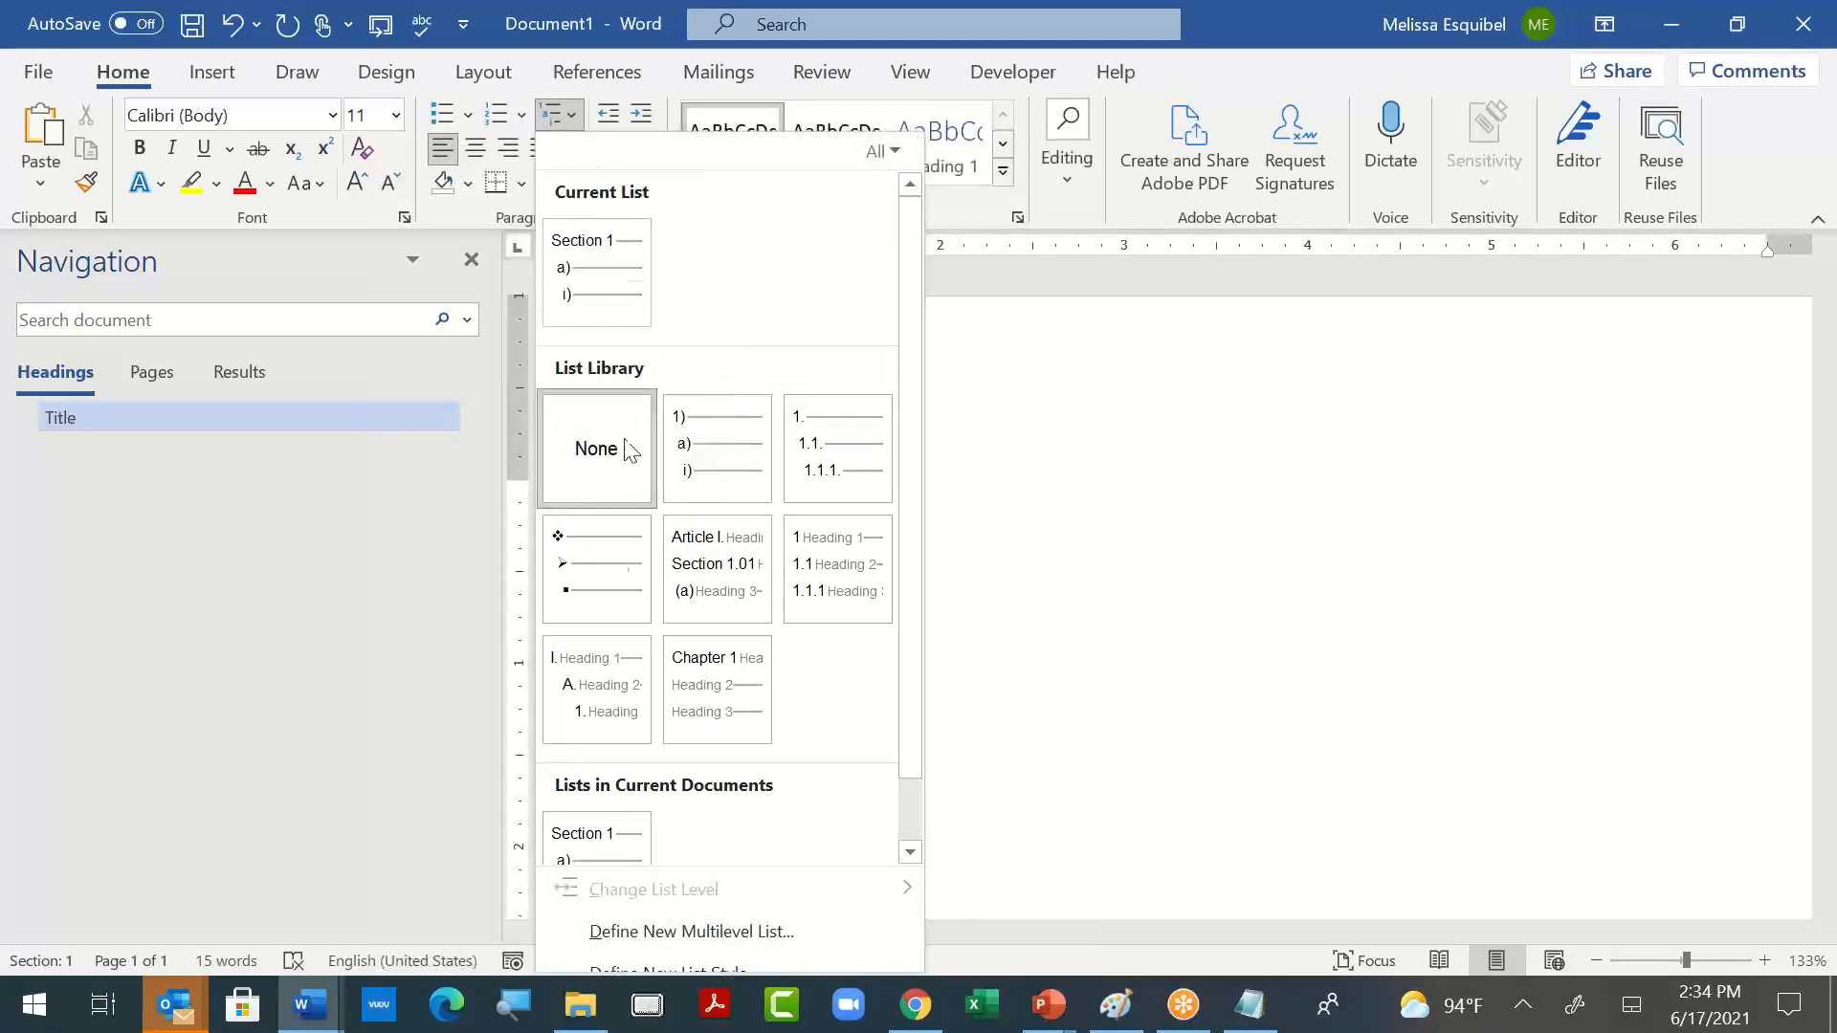
click(641, 932)
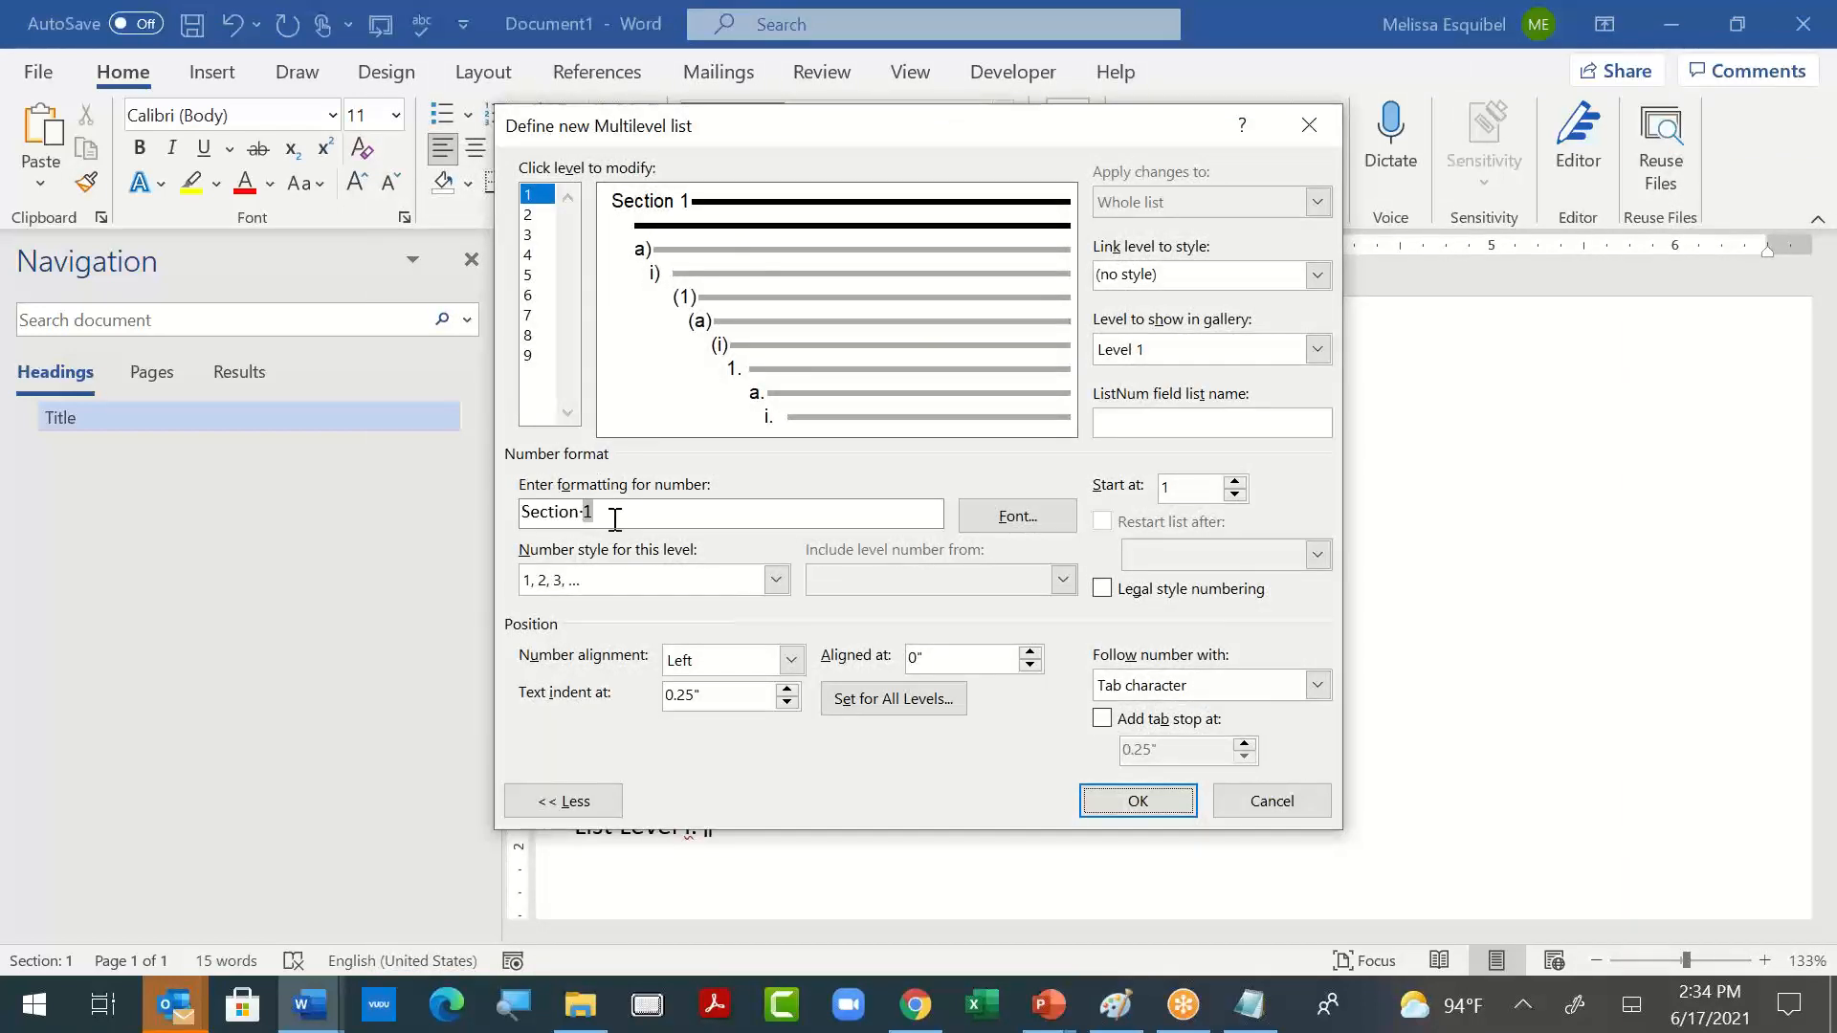
click(1138, 802)
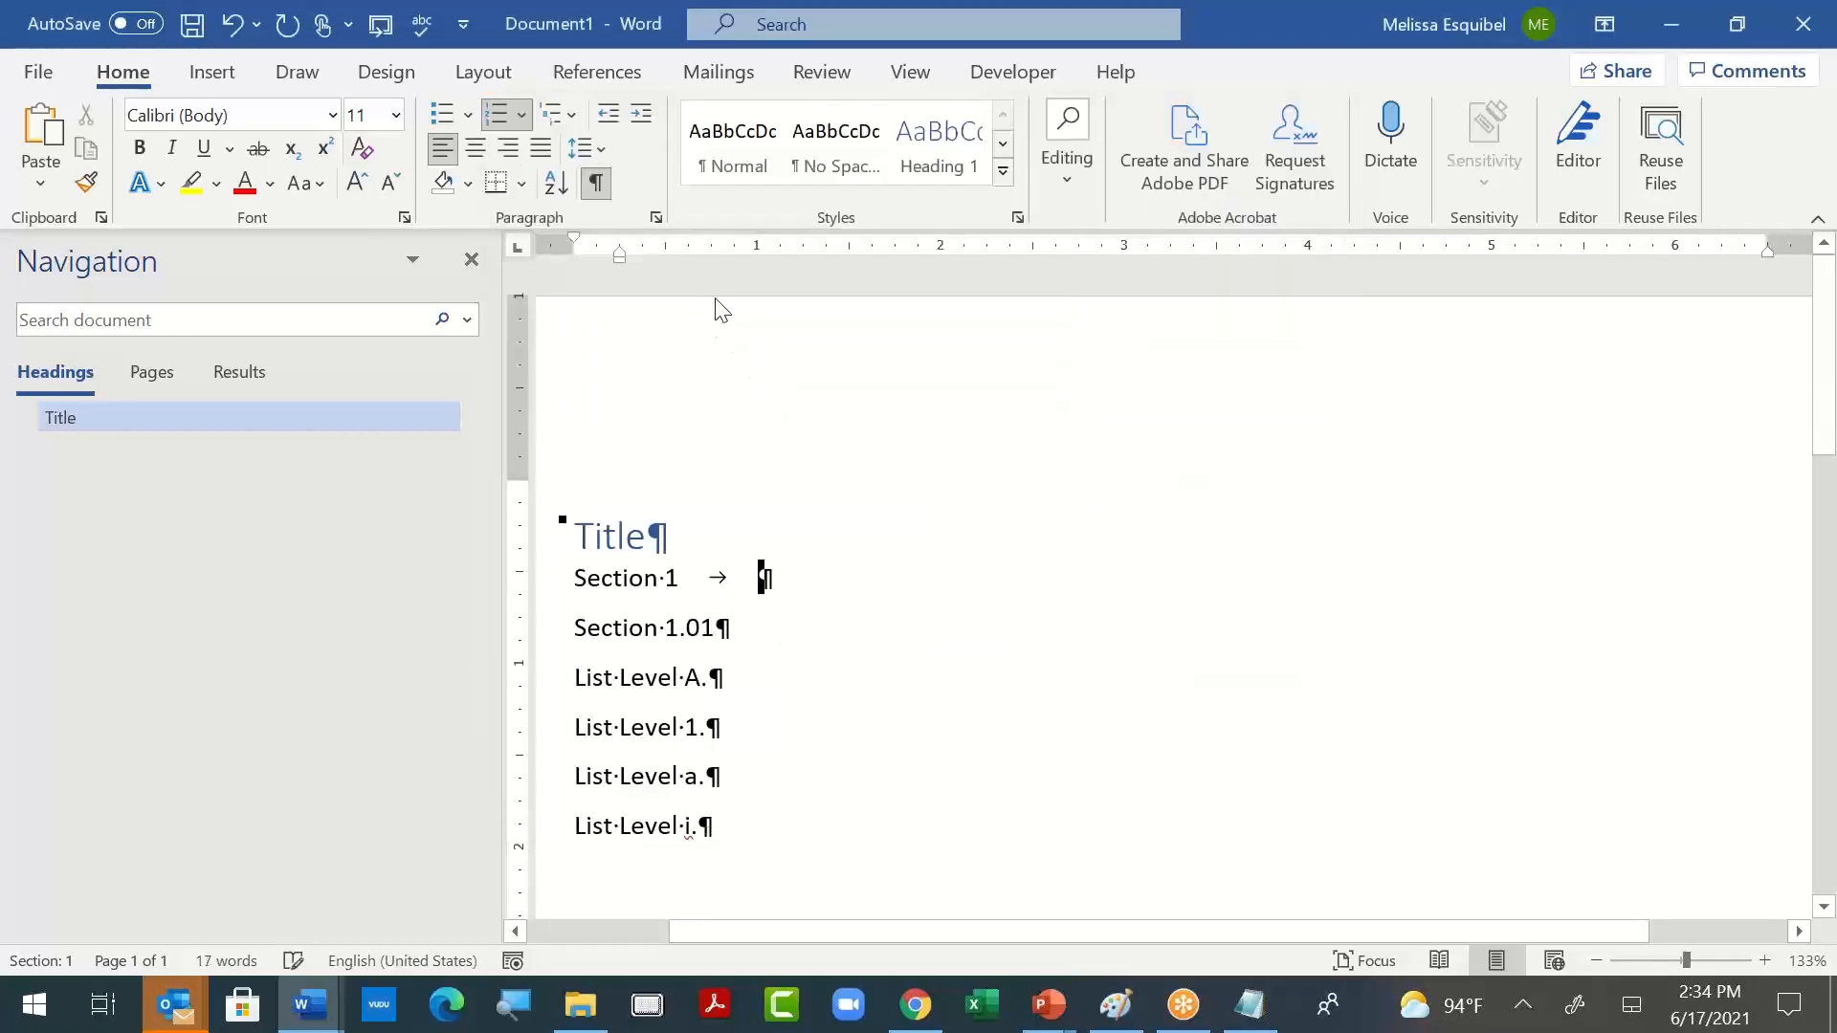
click(522, 115)
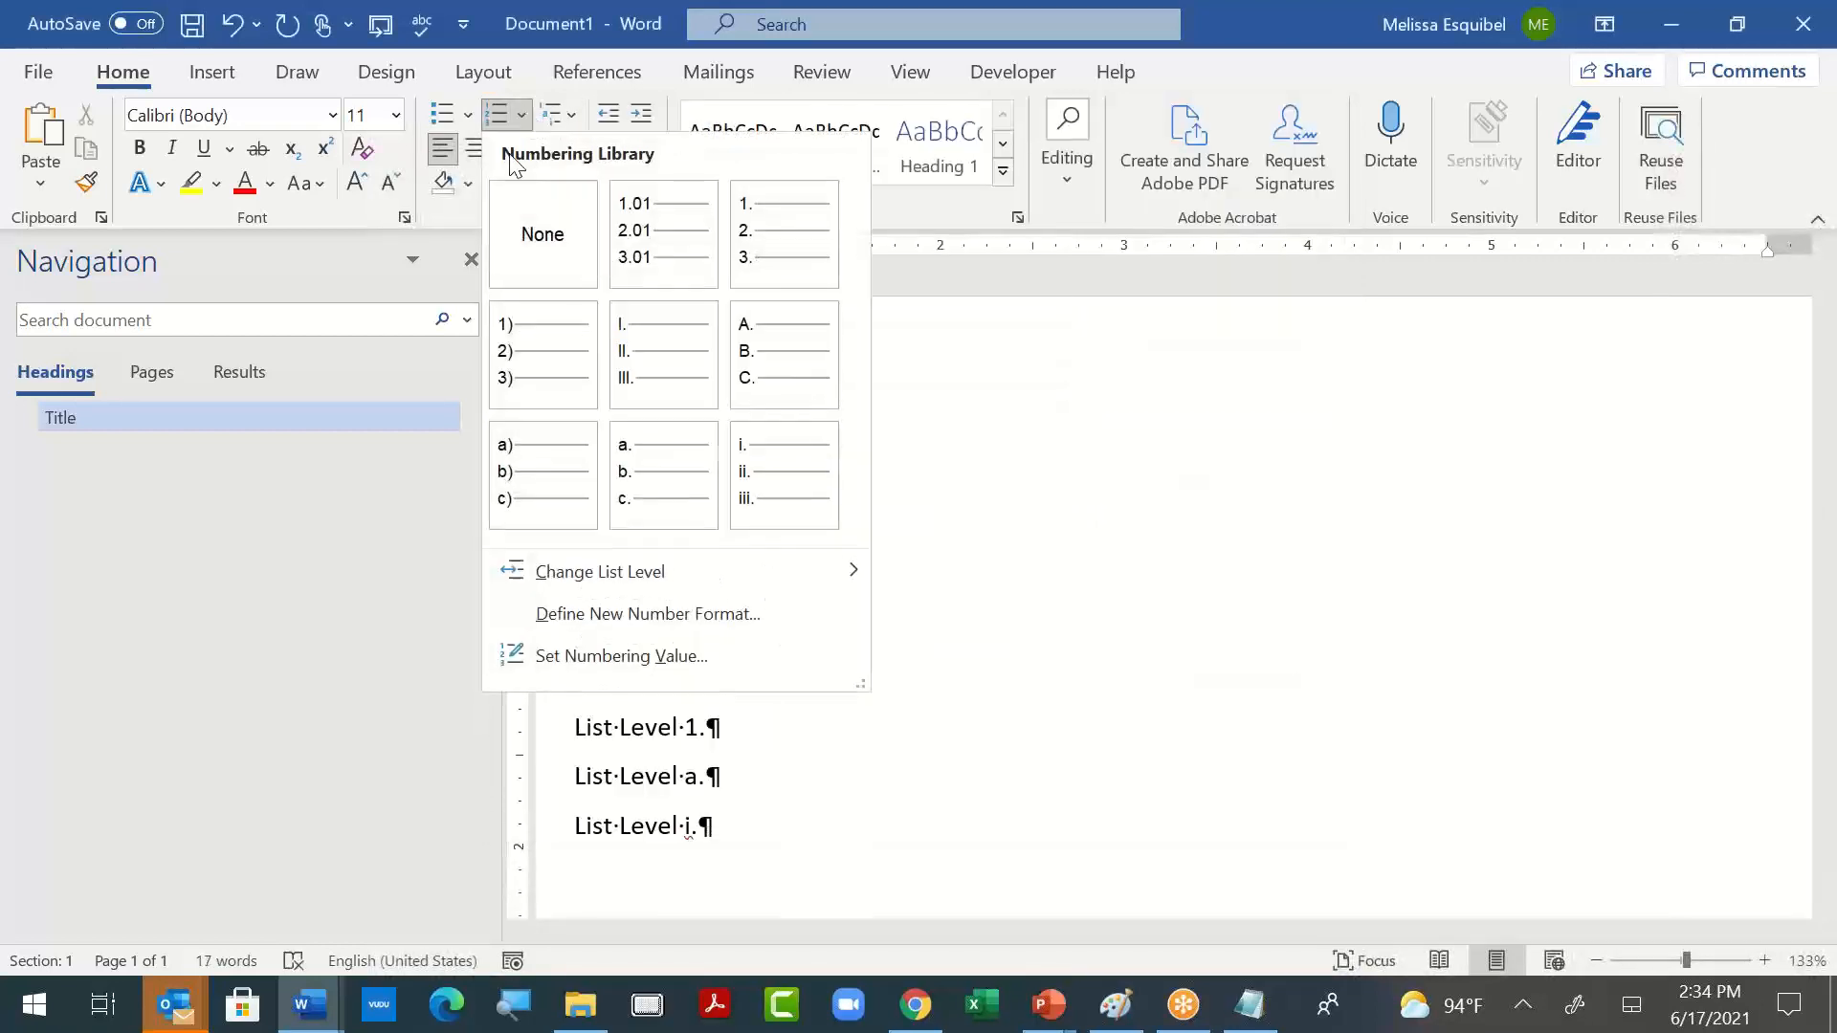
click(587, 617)
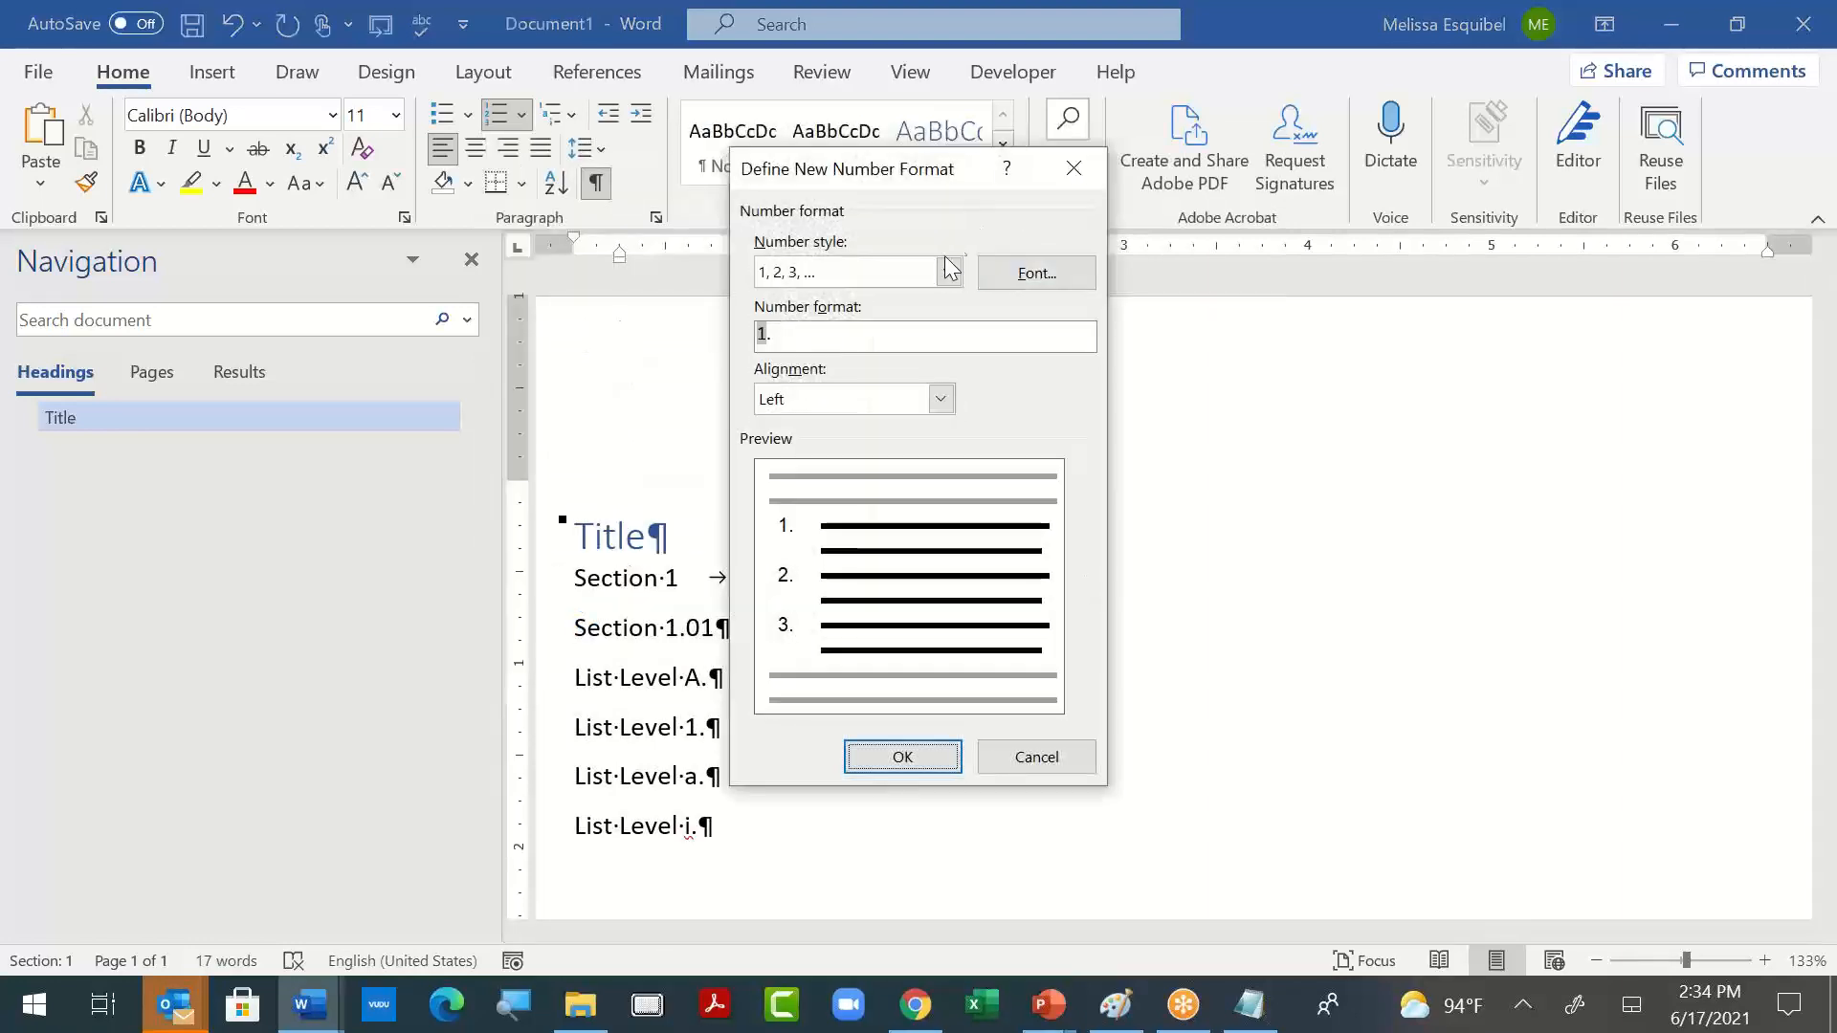
click(1037, 756)
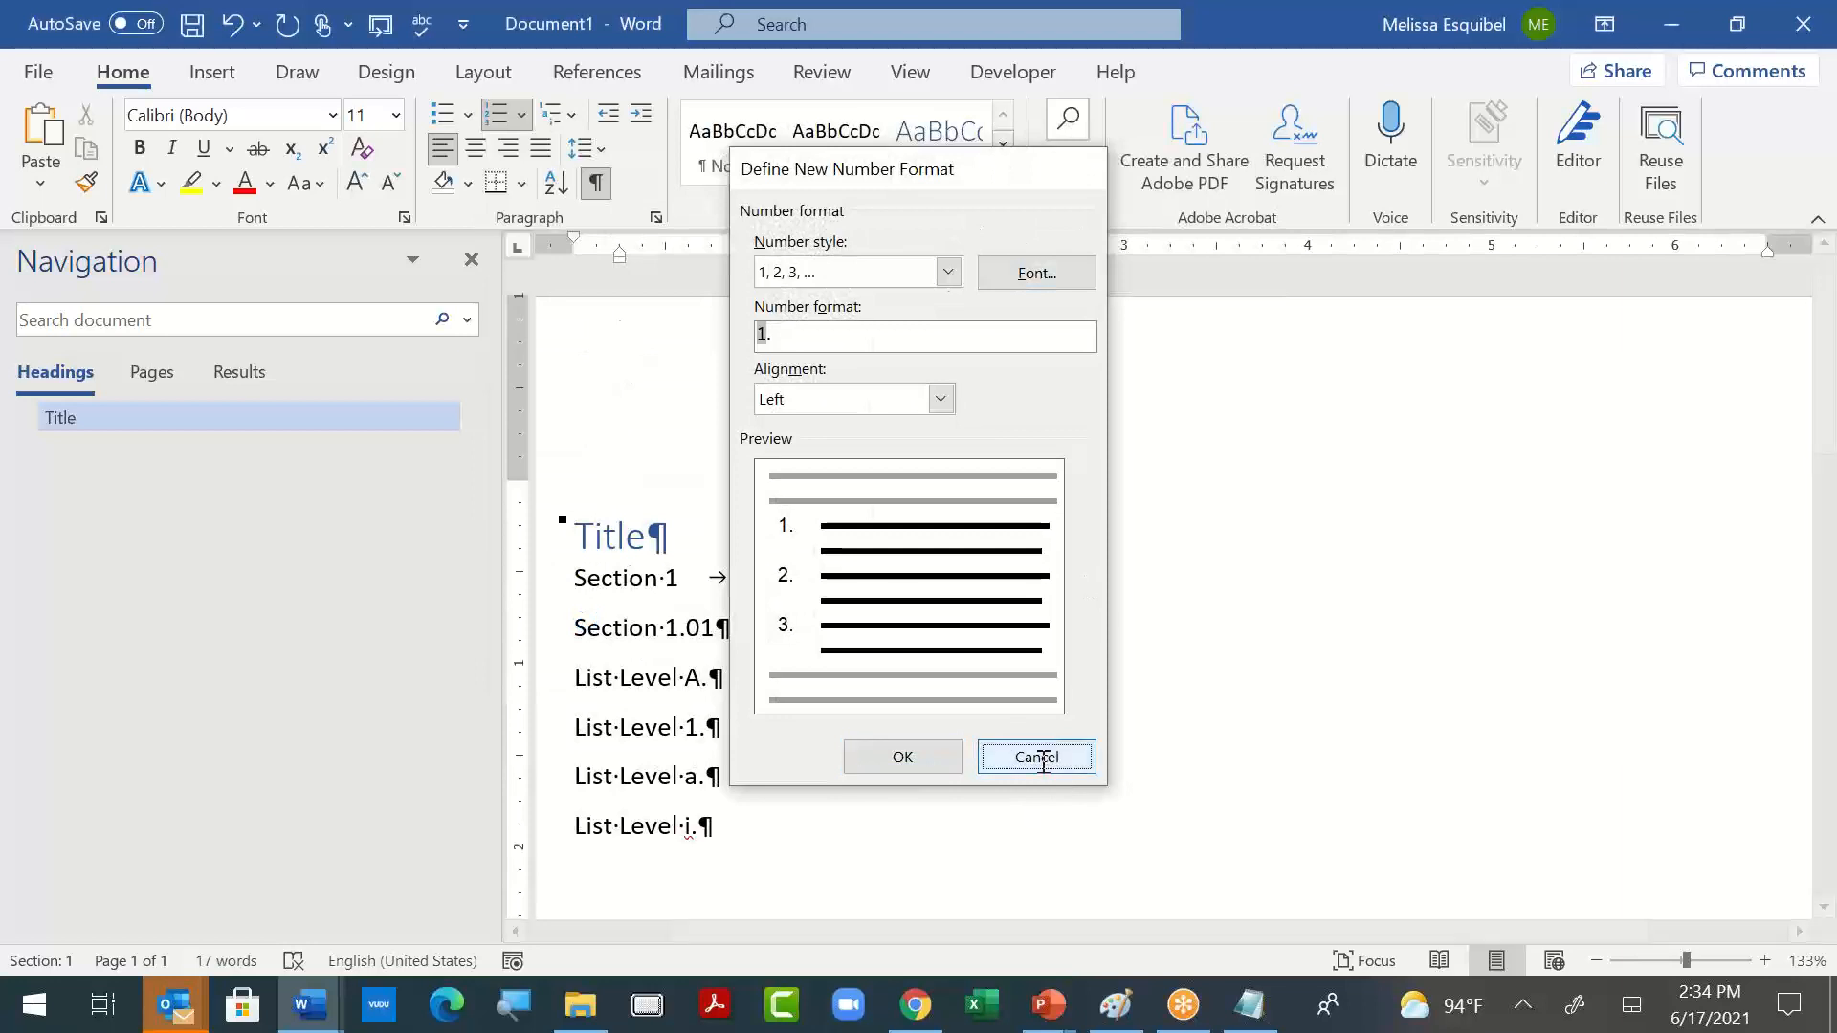
- In a new multilevel list definition, show Level 2 in the gallery and set level 1's number style to 01, 02, 03
click(563, 115)
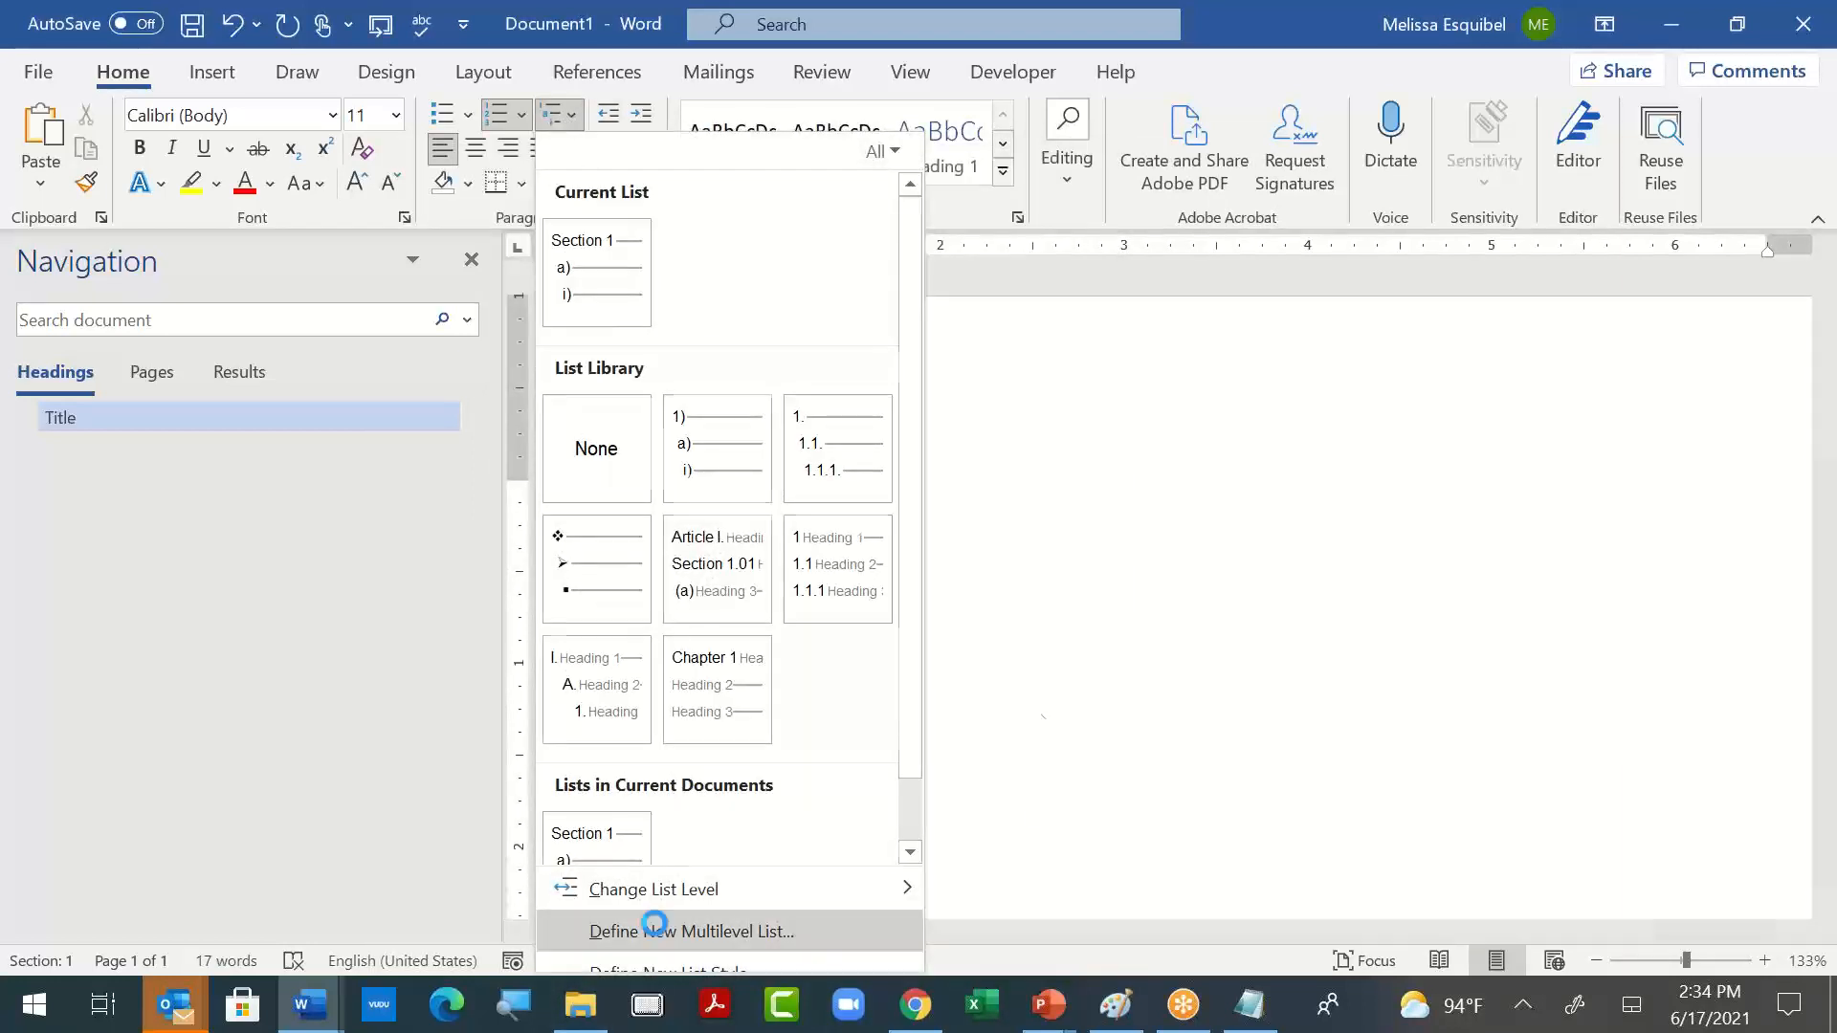
click(657, 931)
click(1318, 348)
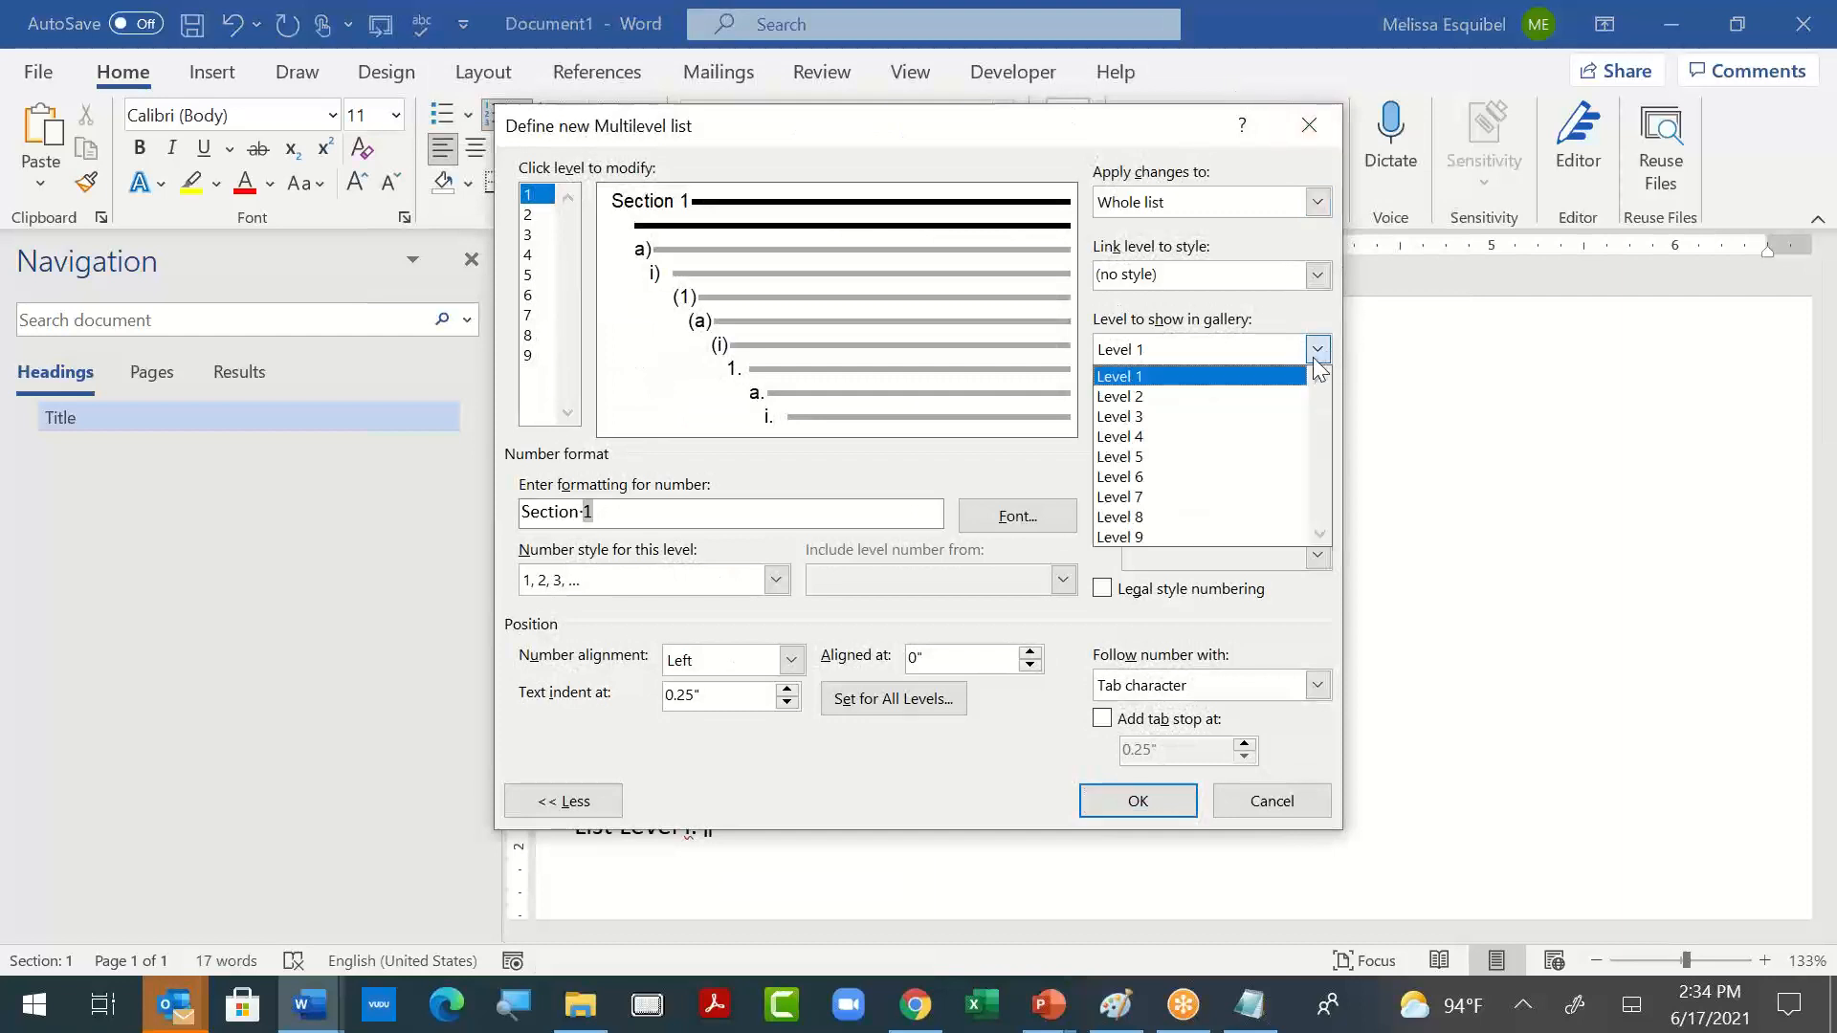
click(1282, 395)
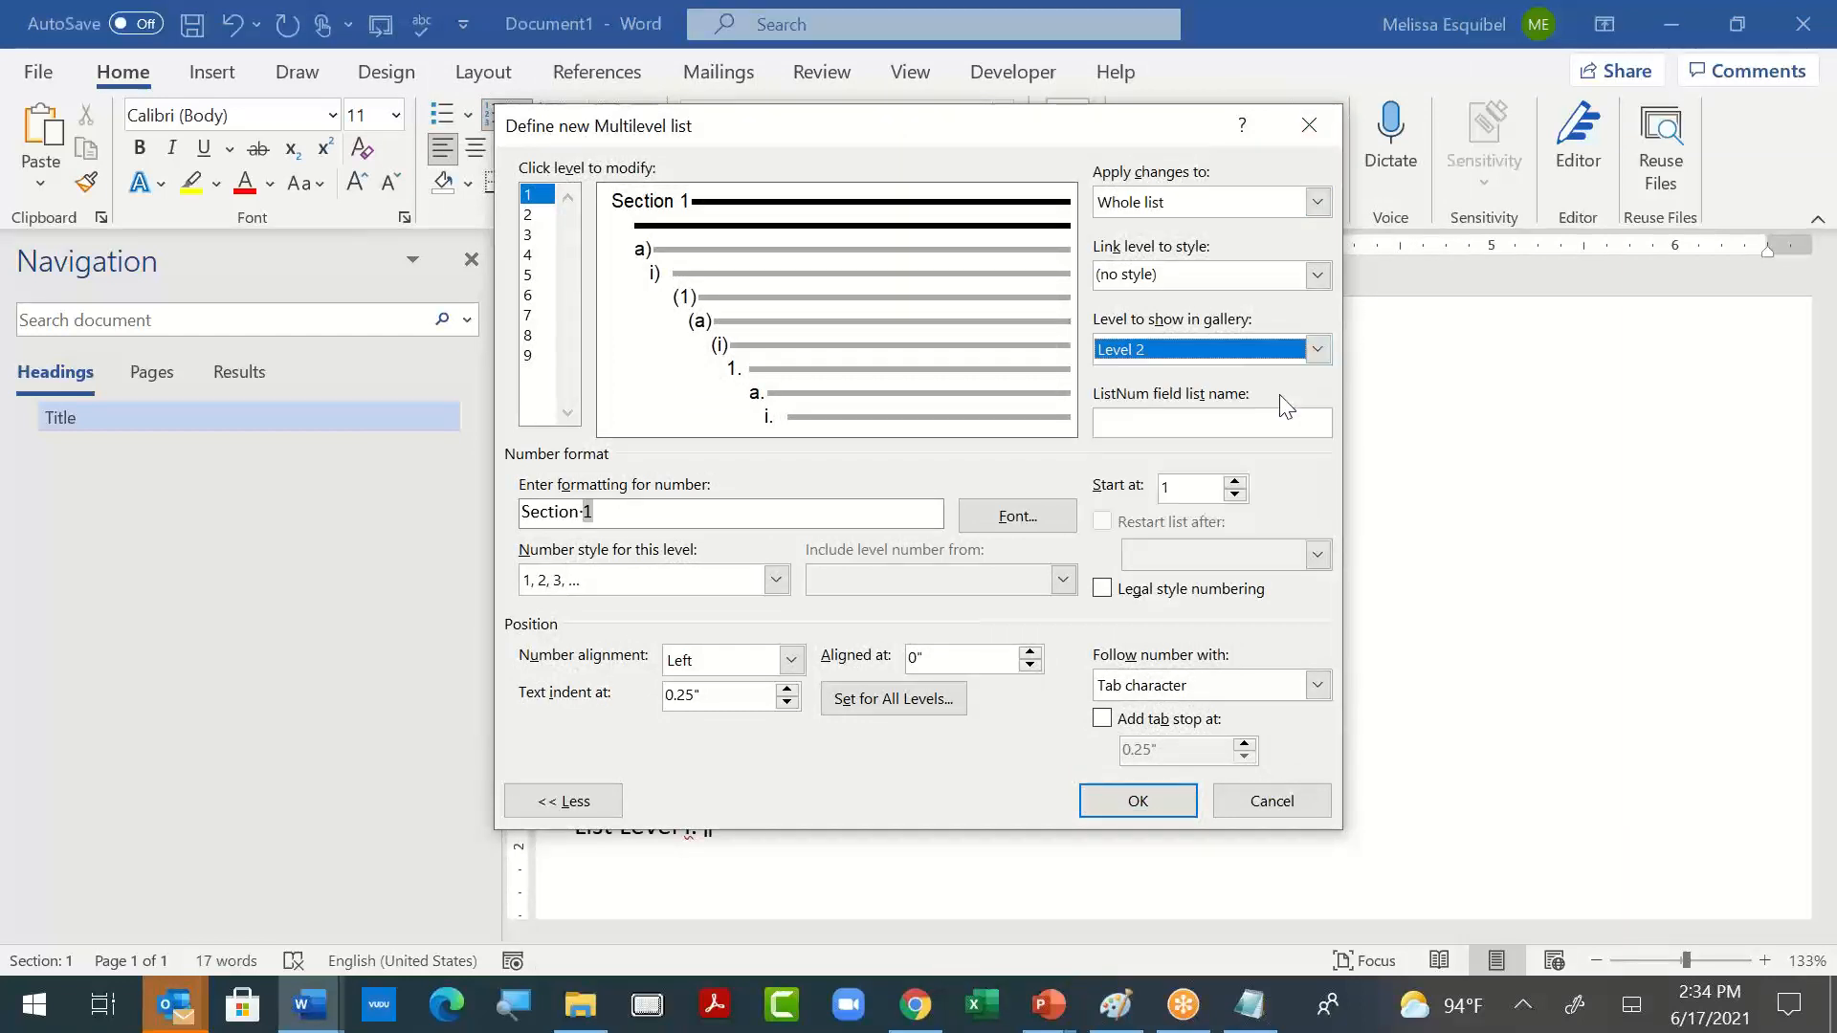
click(776, 579)
scroll(785, 708, down, 6)
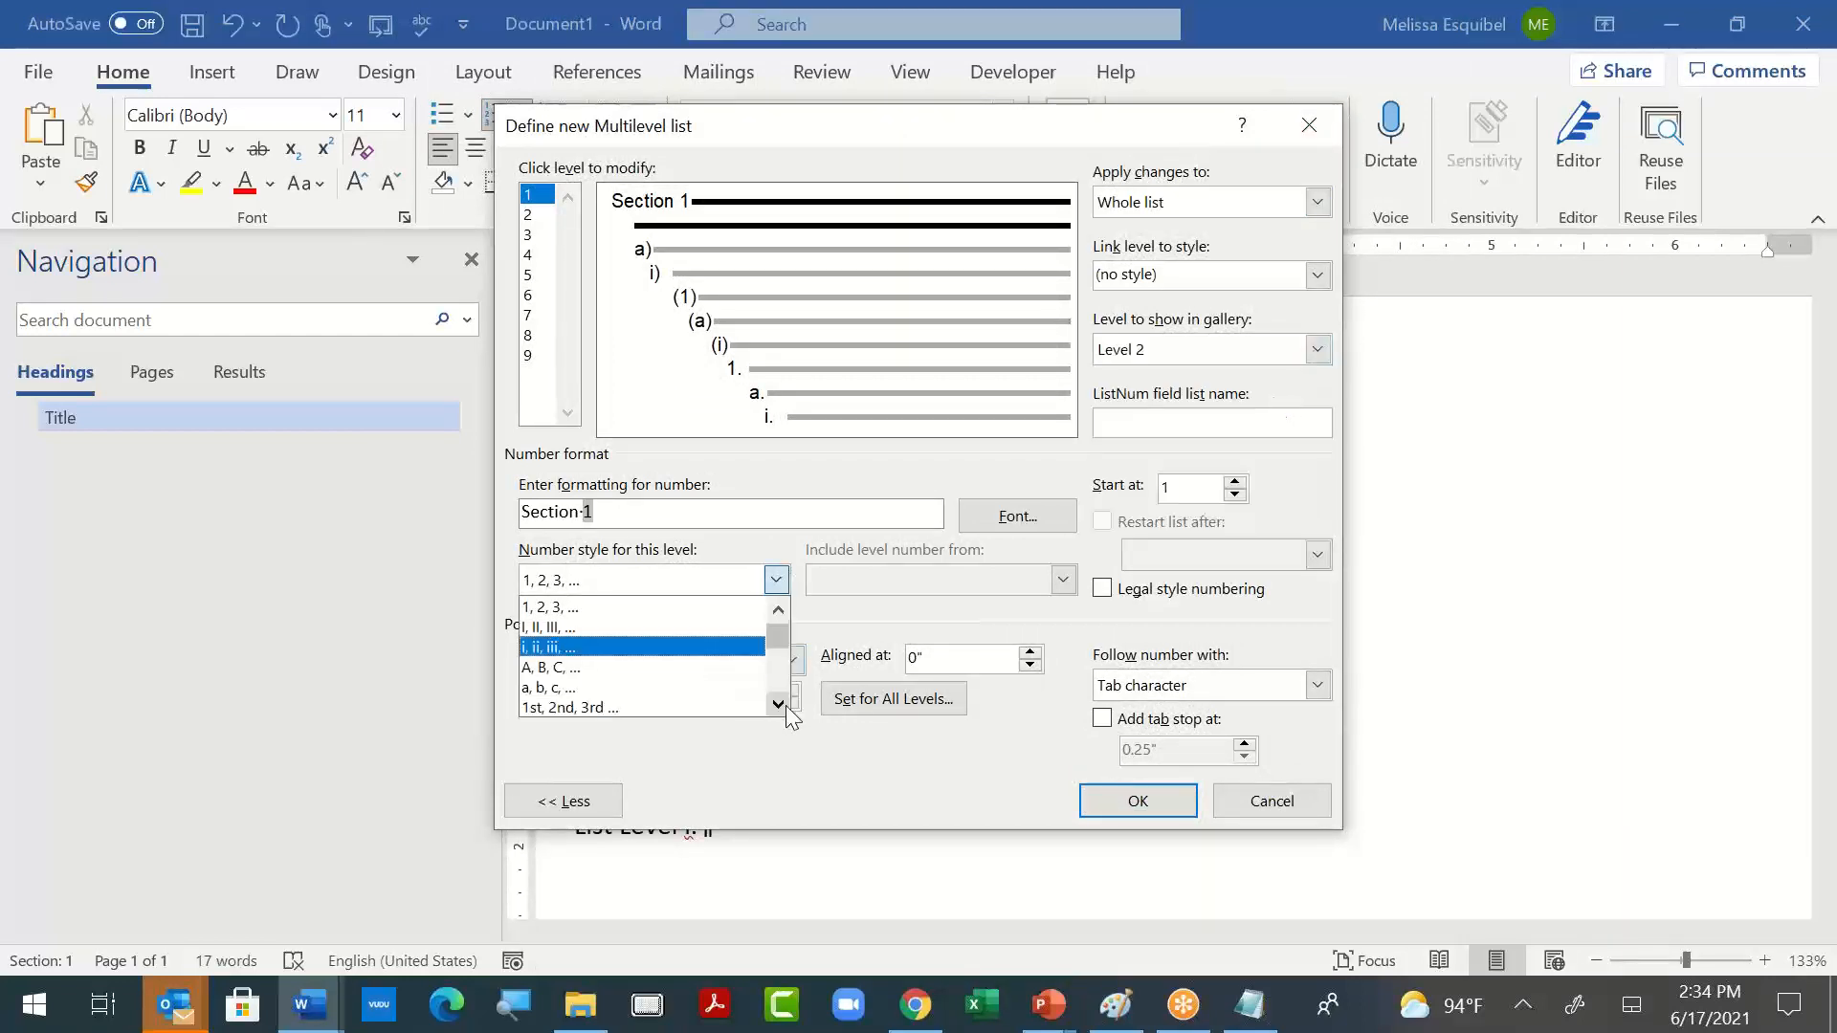
click(736, 670)
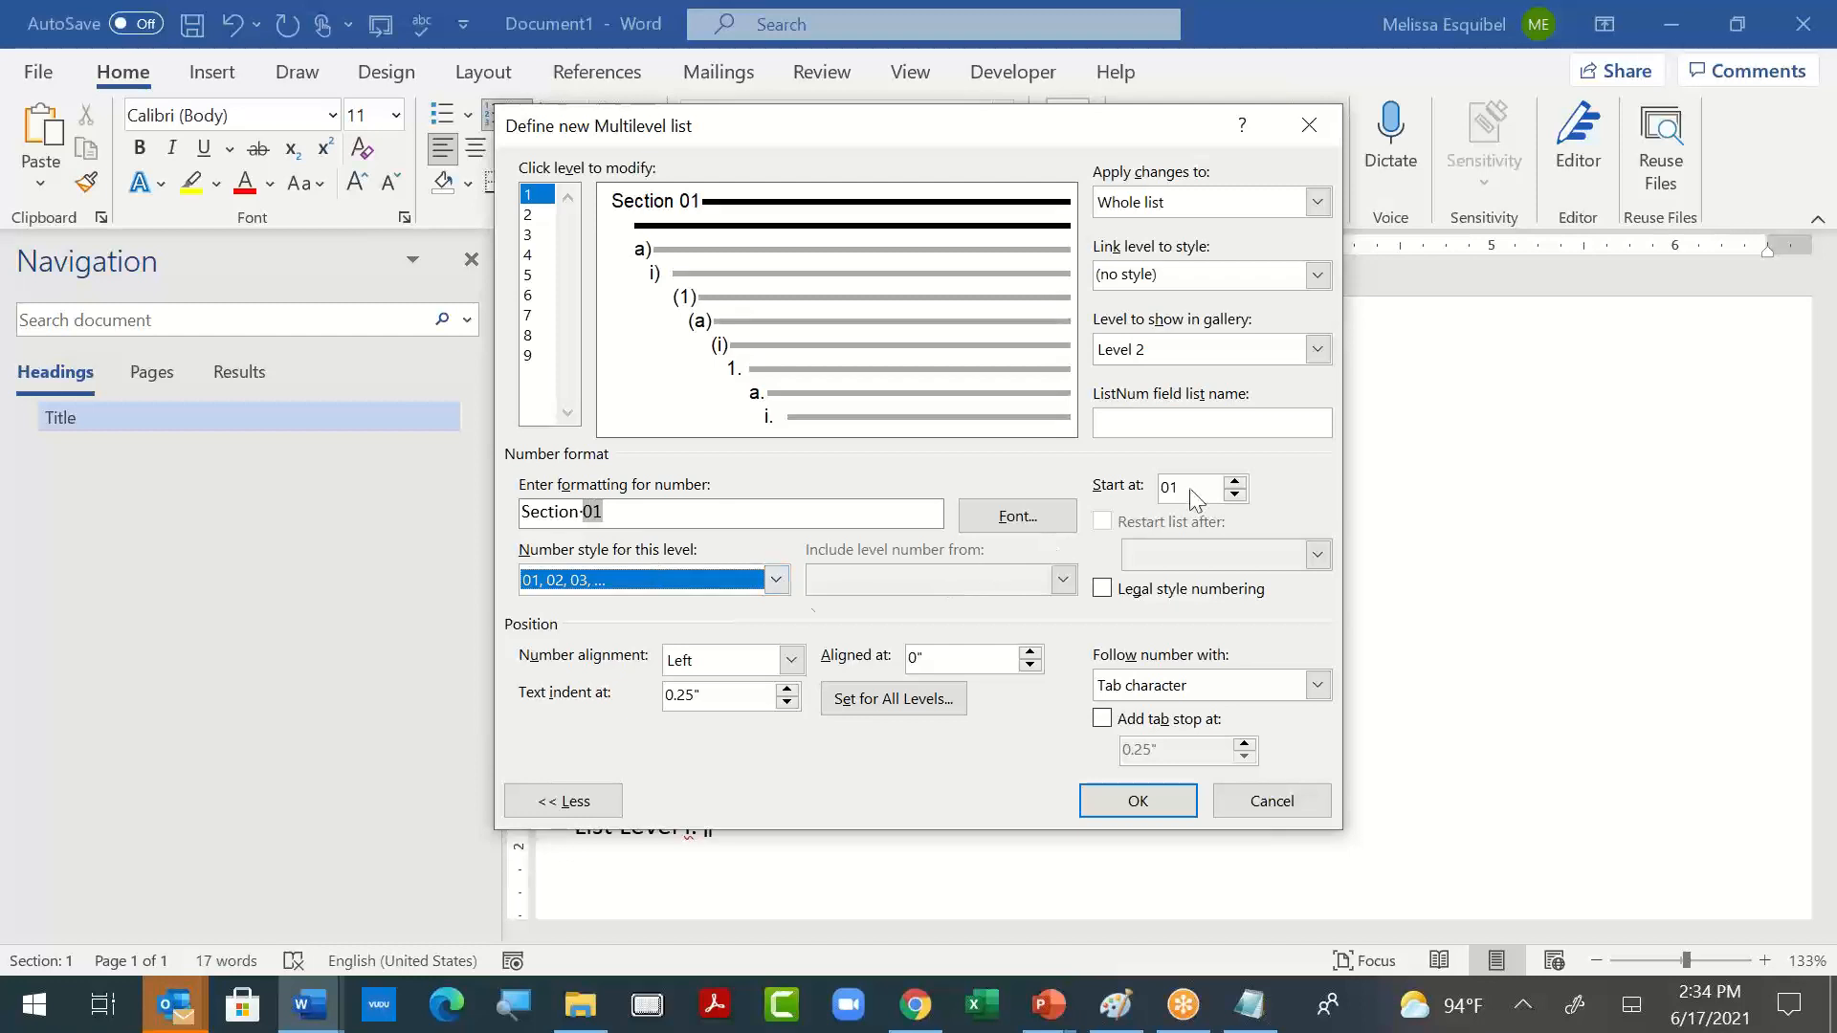
click(776, 580)
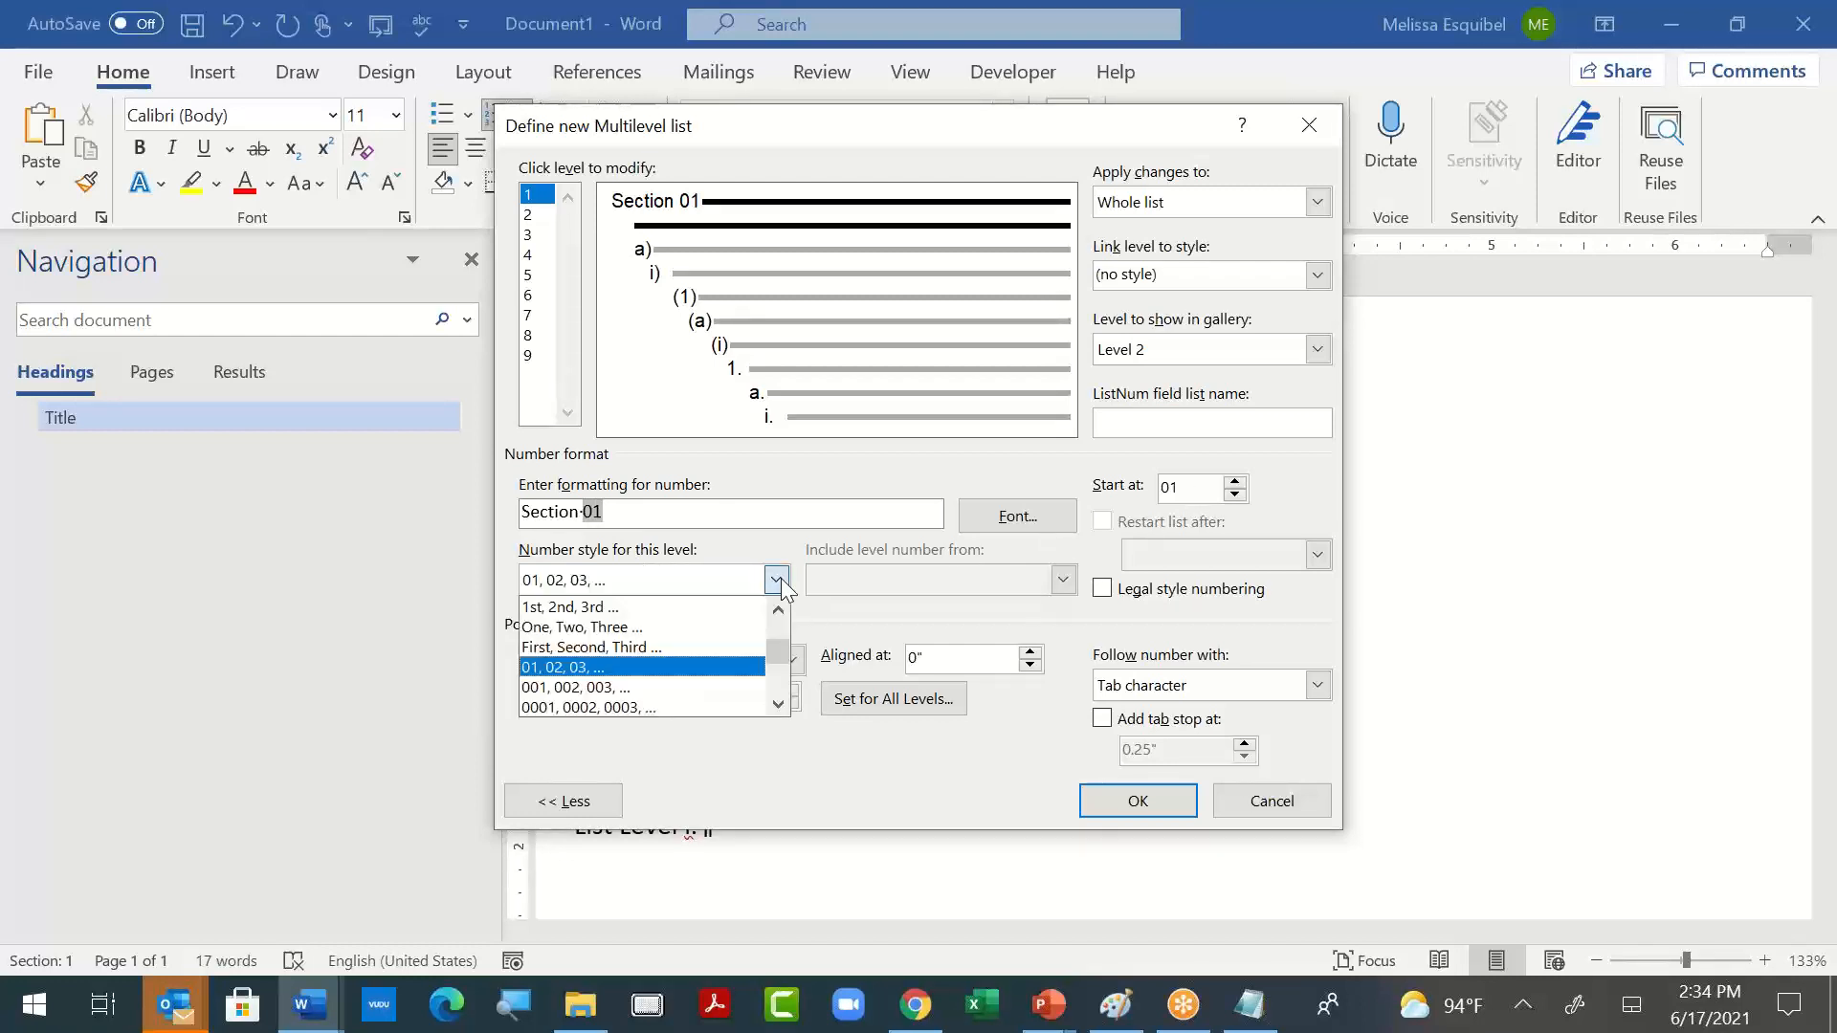
click(775, 580)
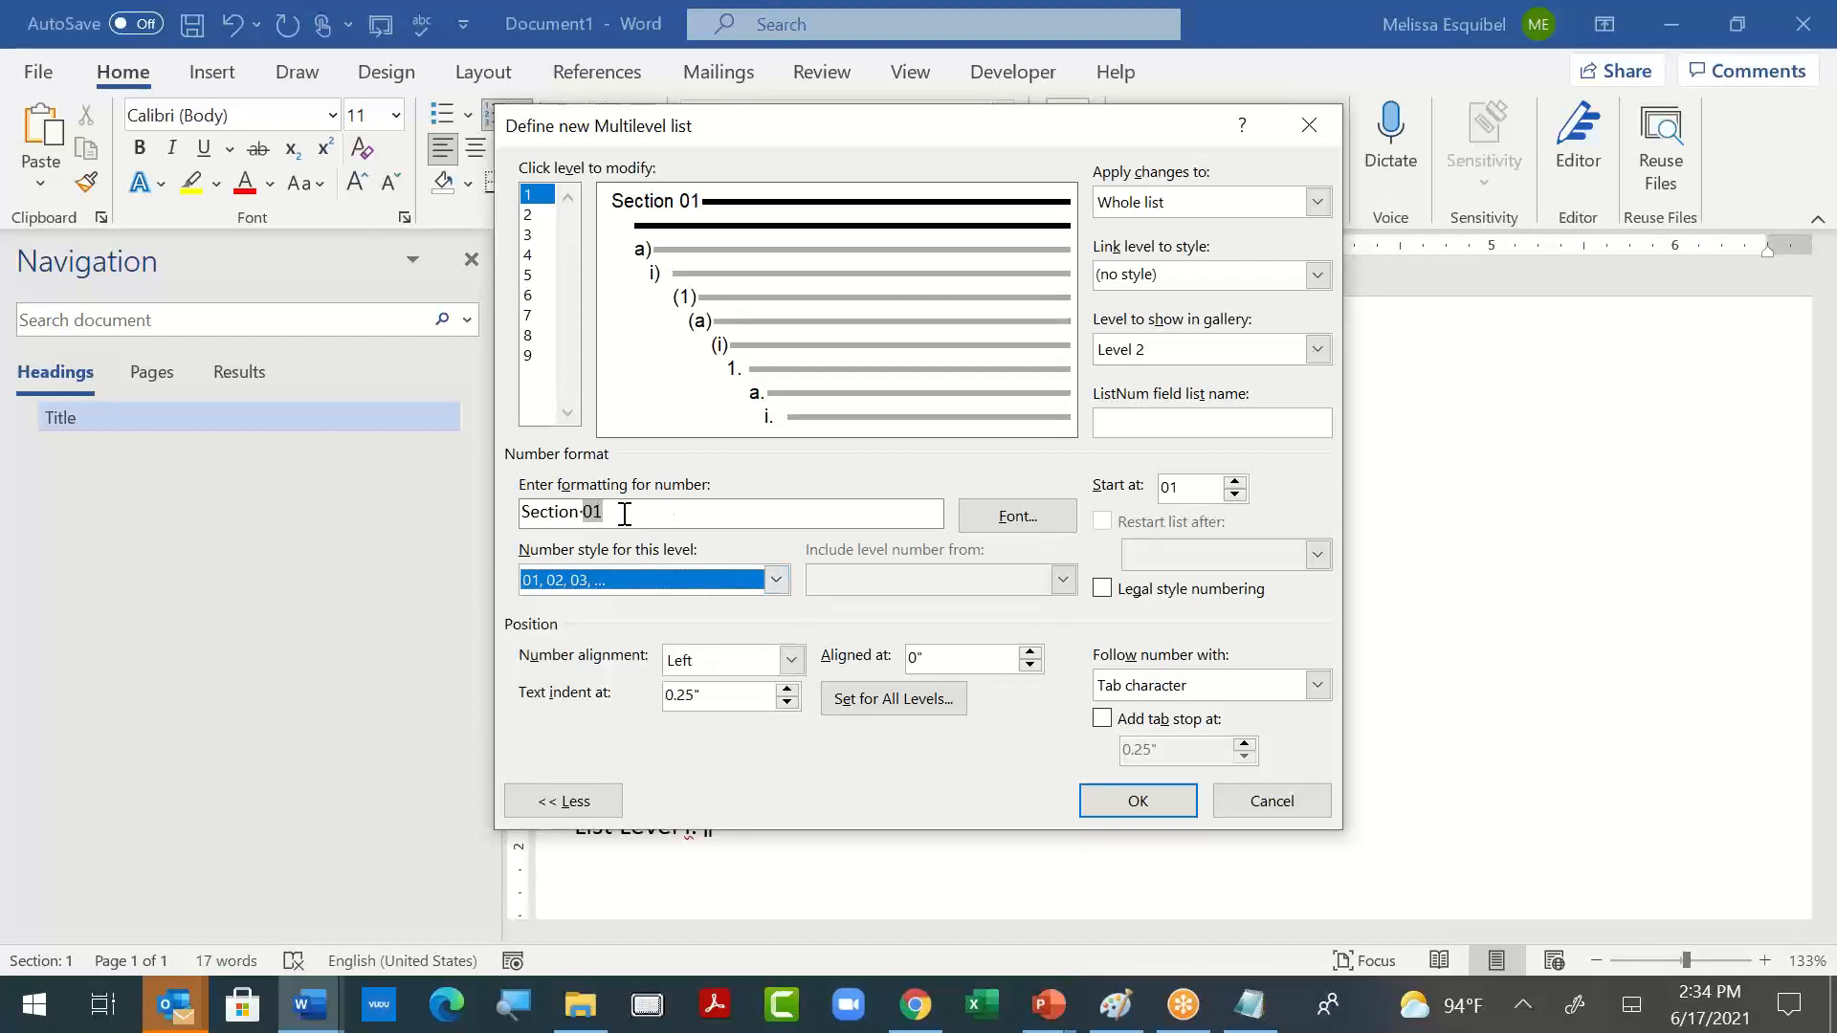
- Remove the word "Section" from the level 1 number format and apply the list to the paragraph below the title
double_click(551, 510)
key(BackSpace)
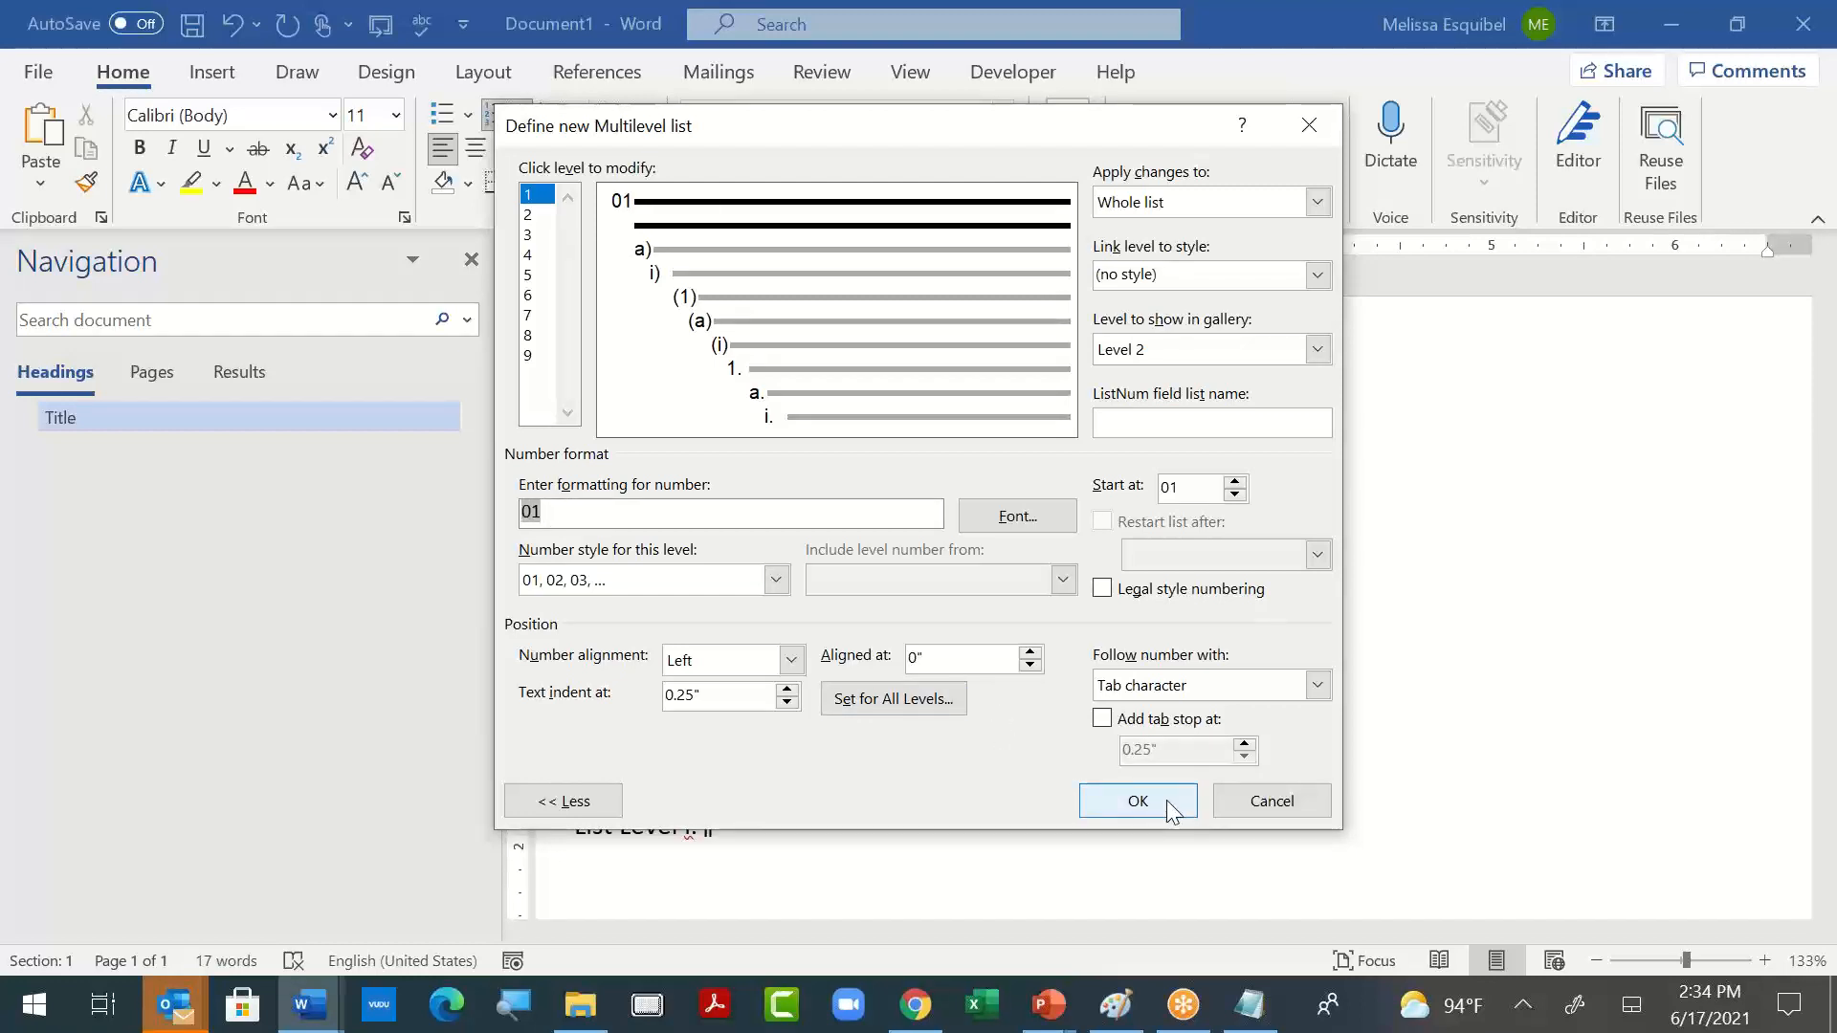
click(1137, 801)
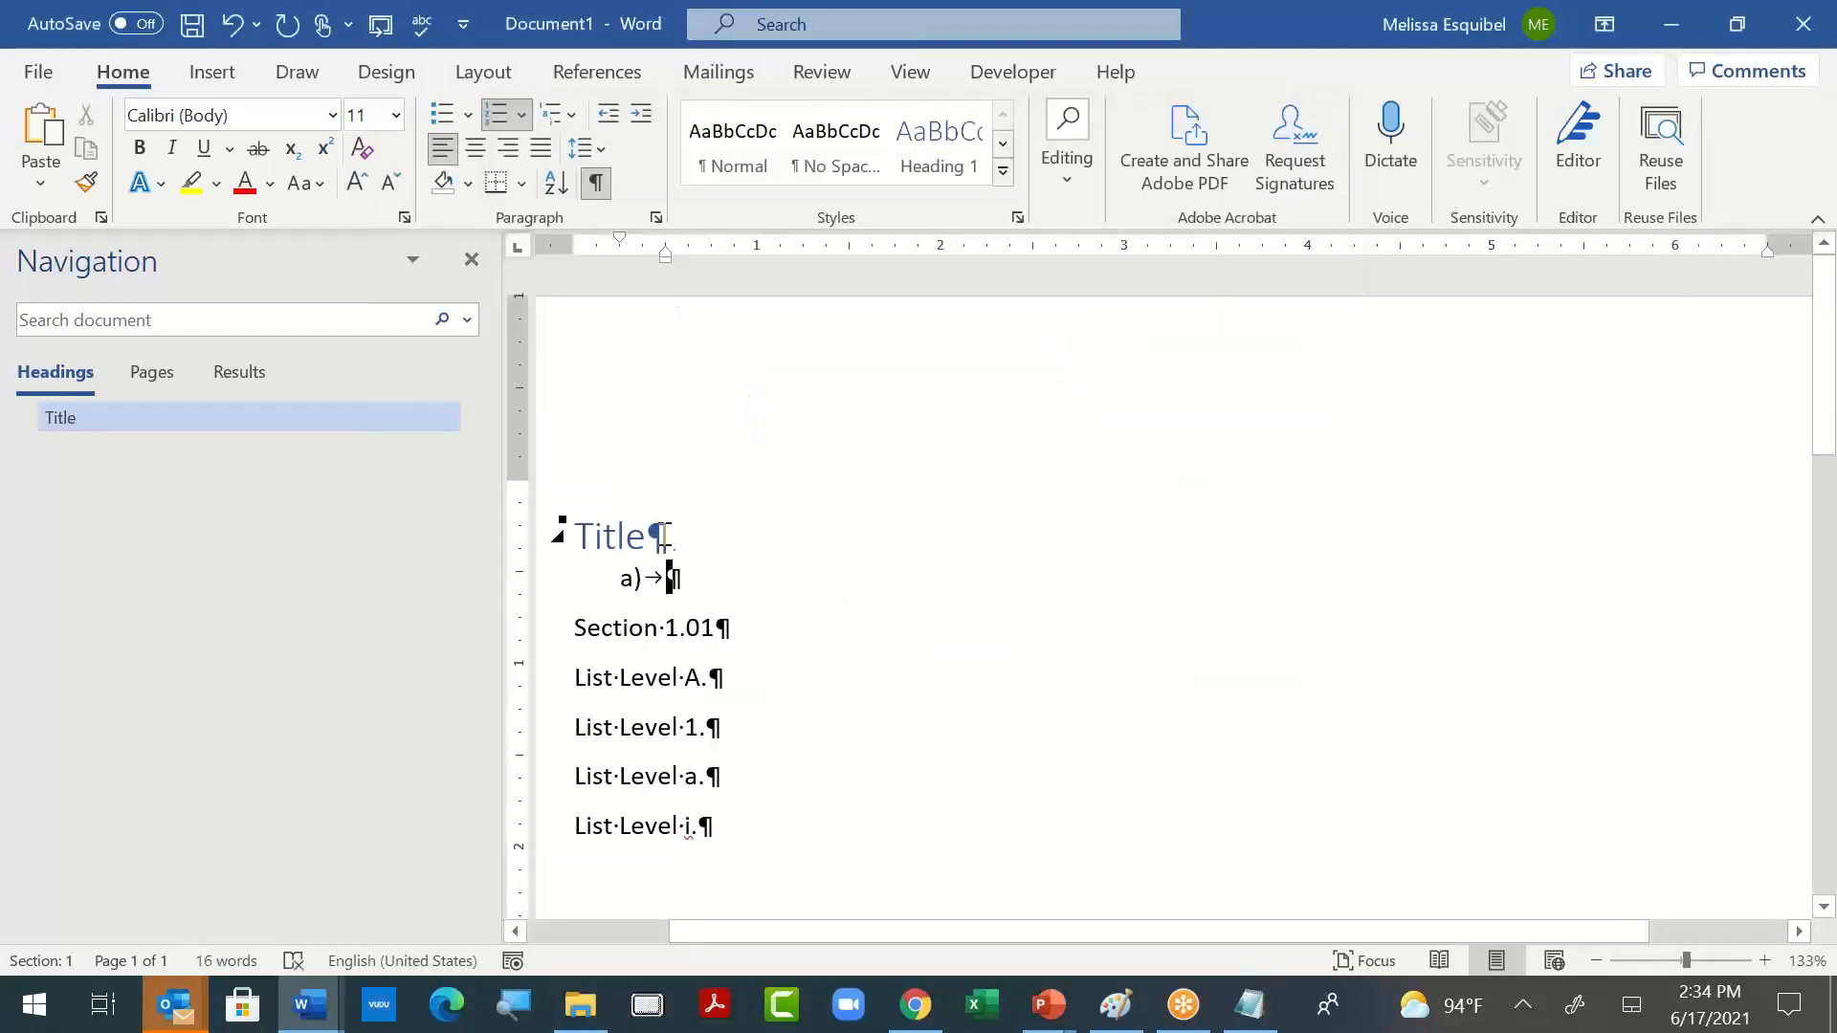
- Apply the Heading 1 style to the "Section 1.01" paragraph and to a new line below it reading "antohre"
click(644, 631)
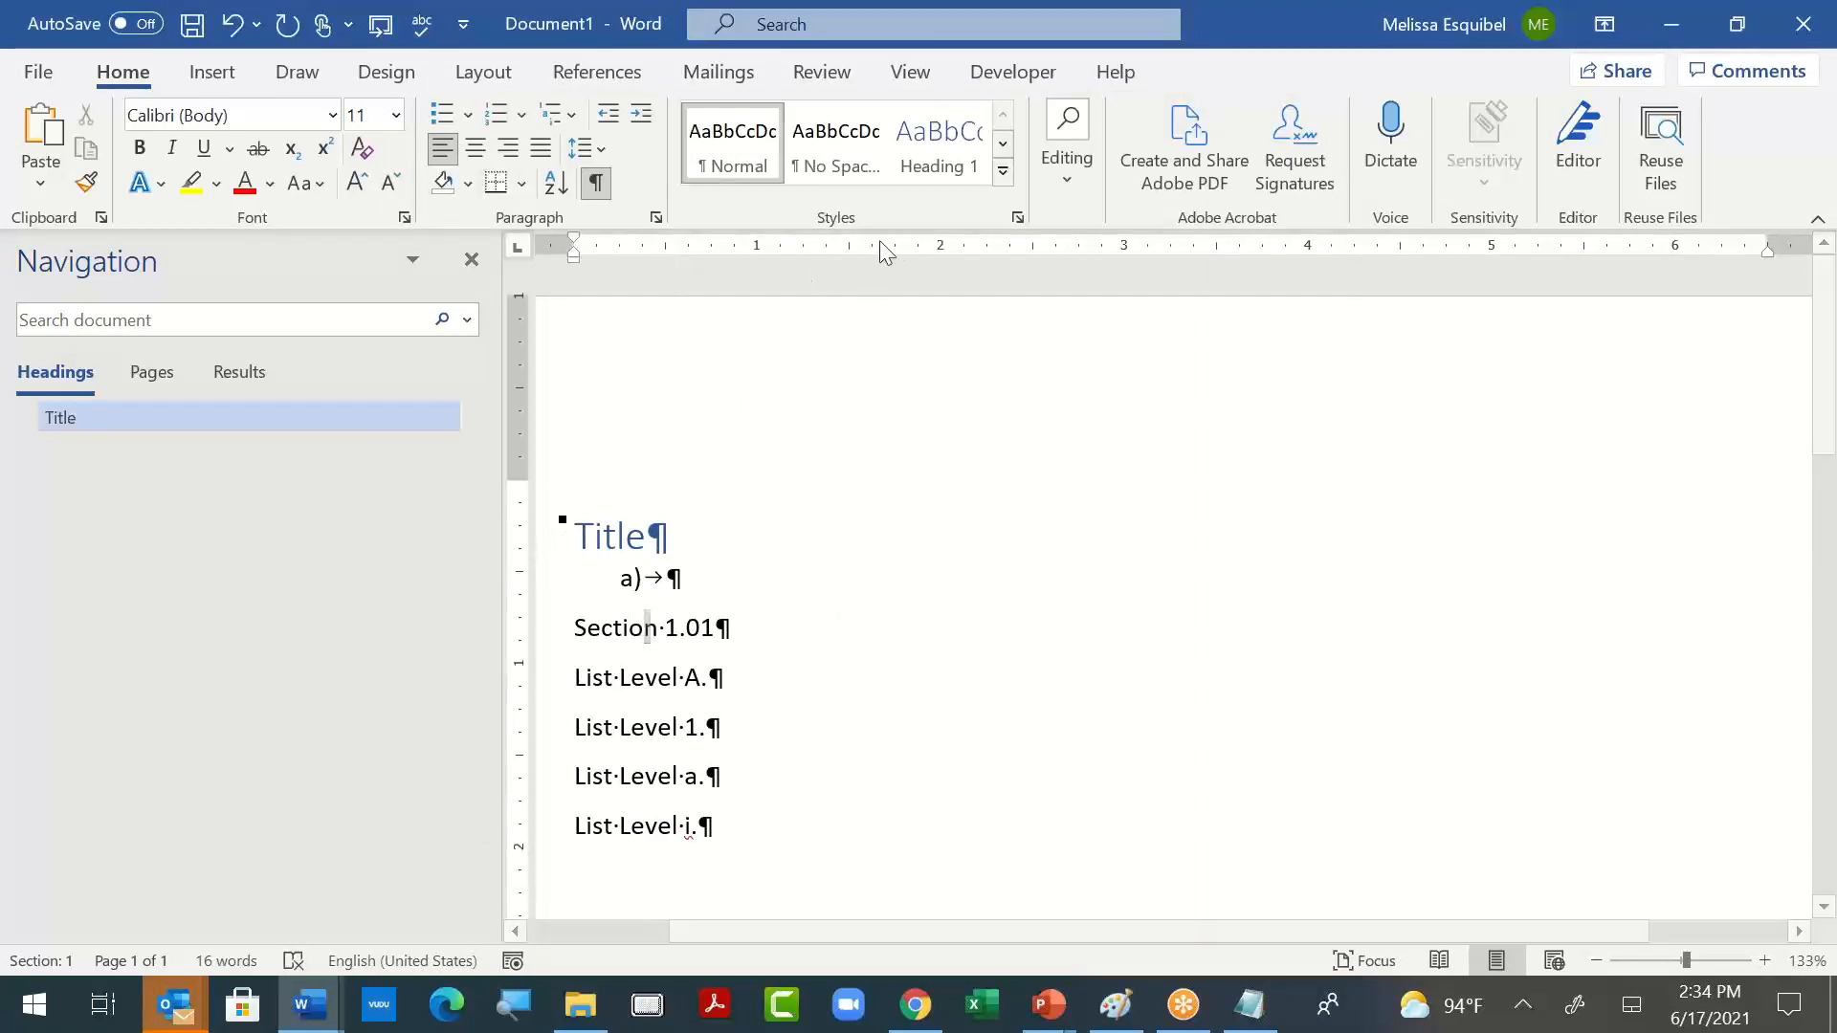
click(949, 153)
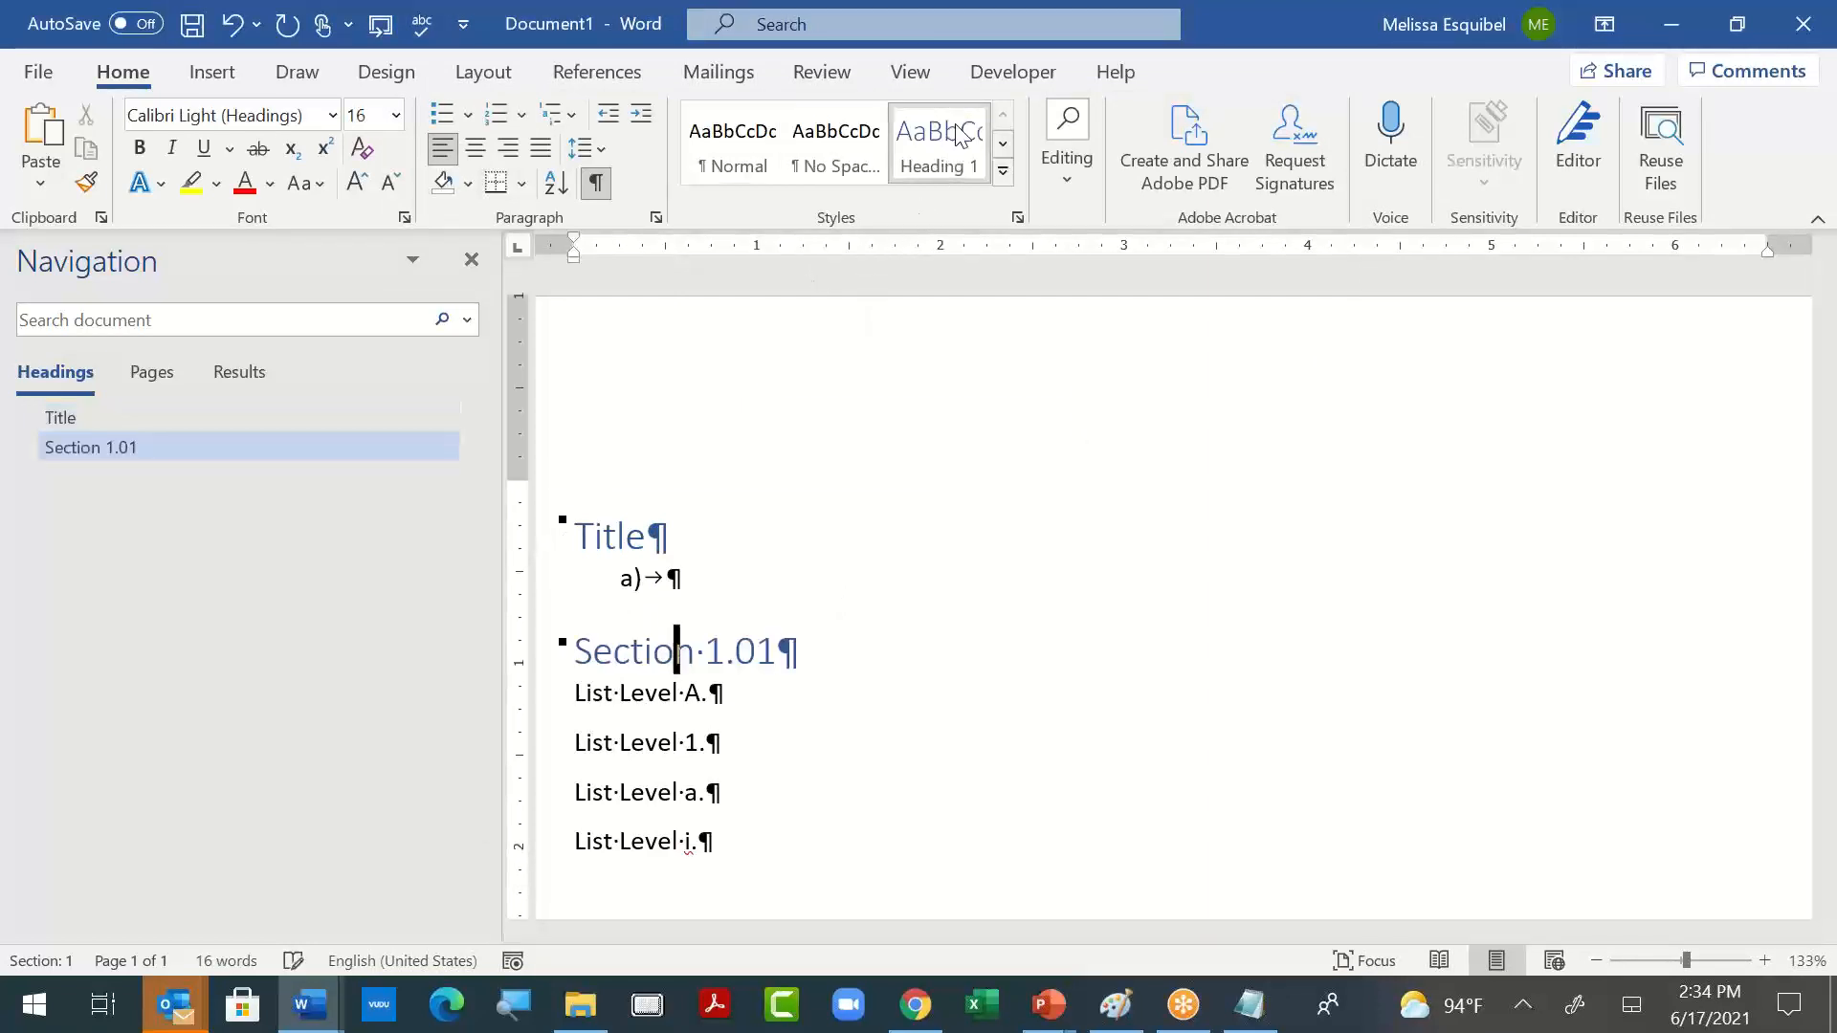
click(908, 664)
key(Return)
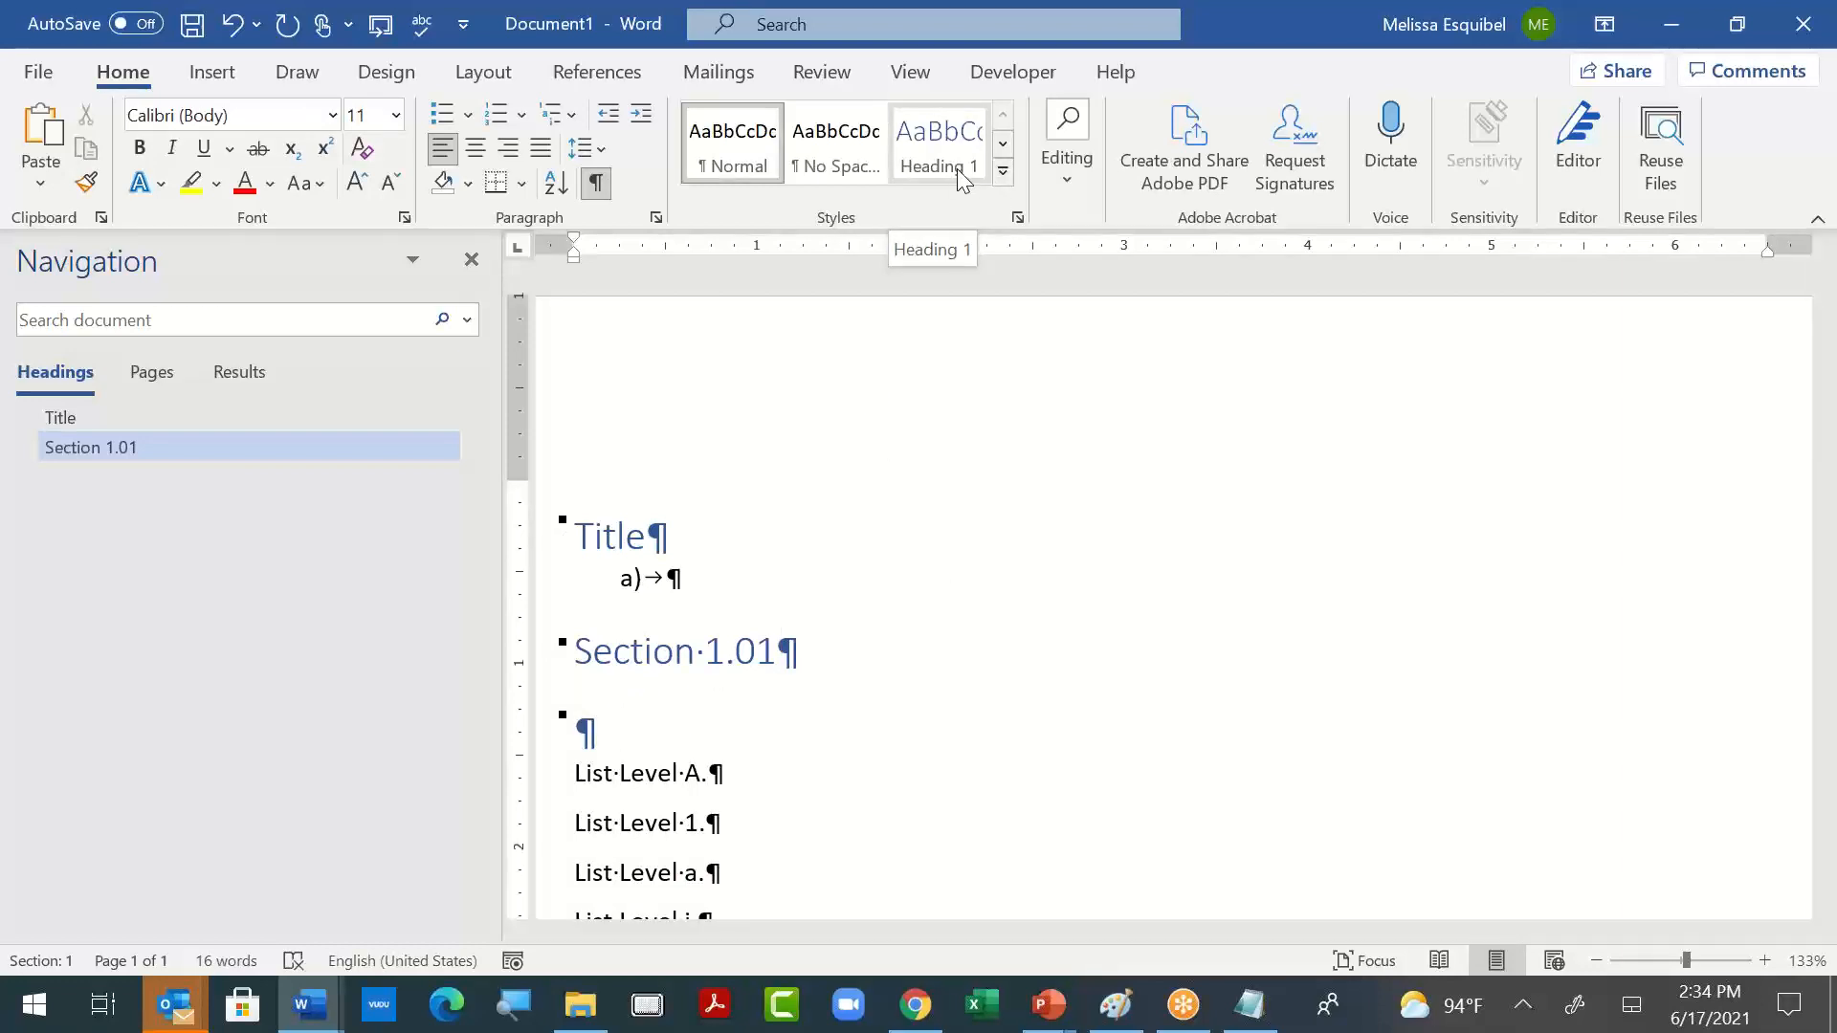
text(antohre)
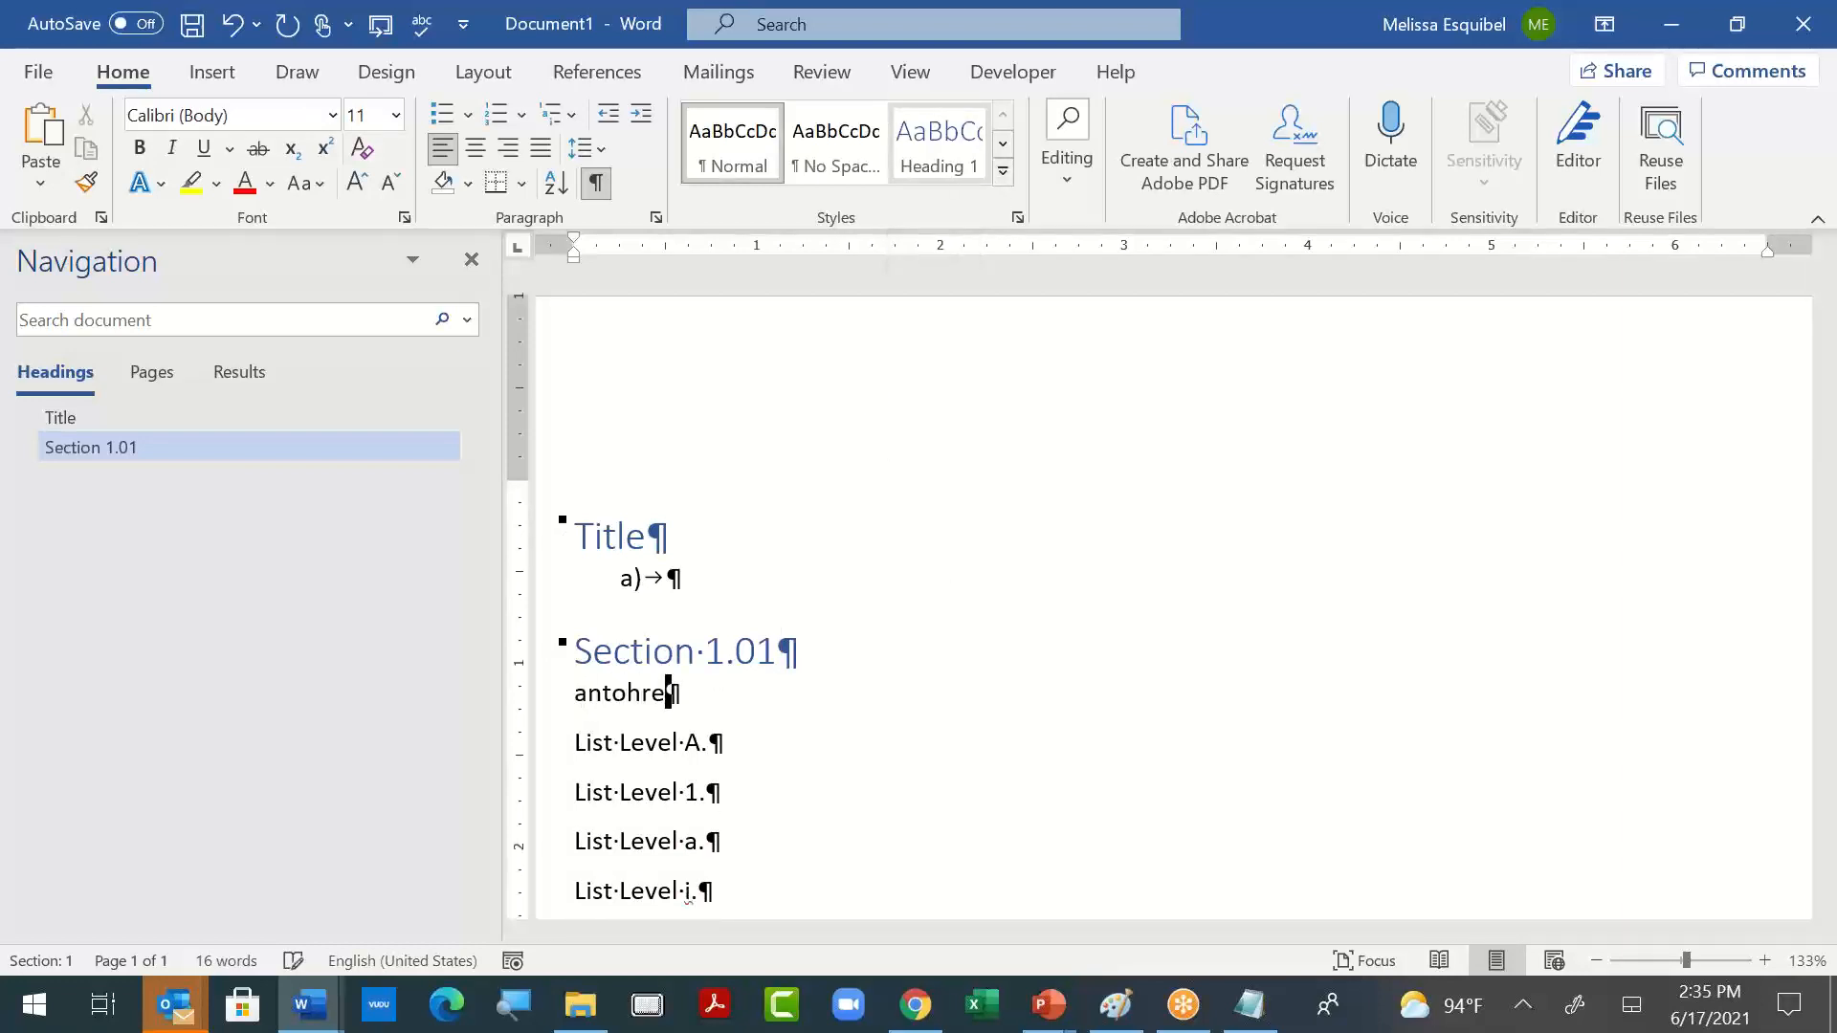
click(957, 156)
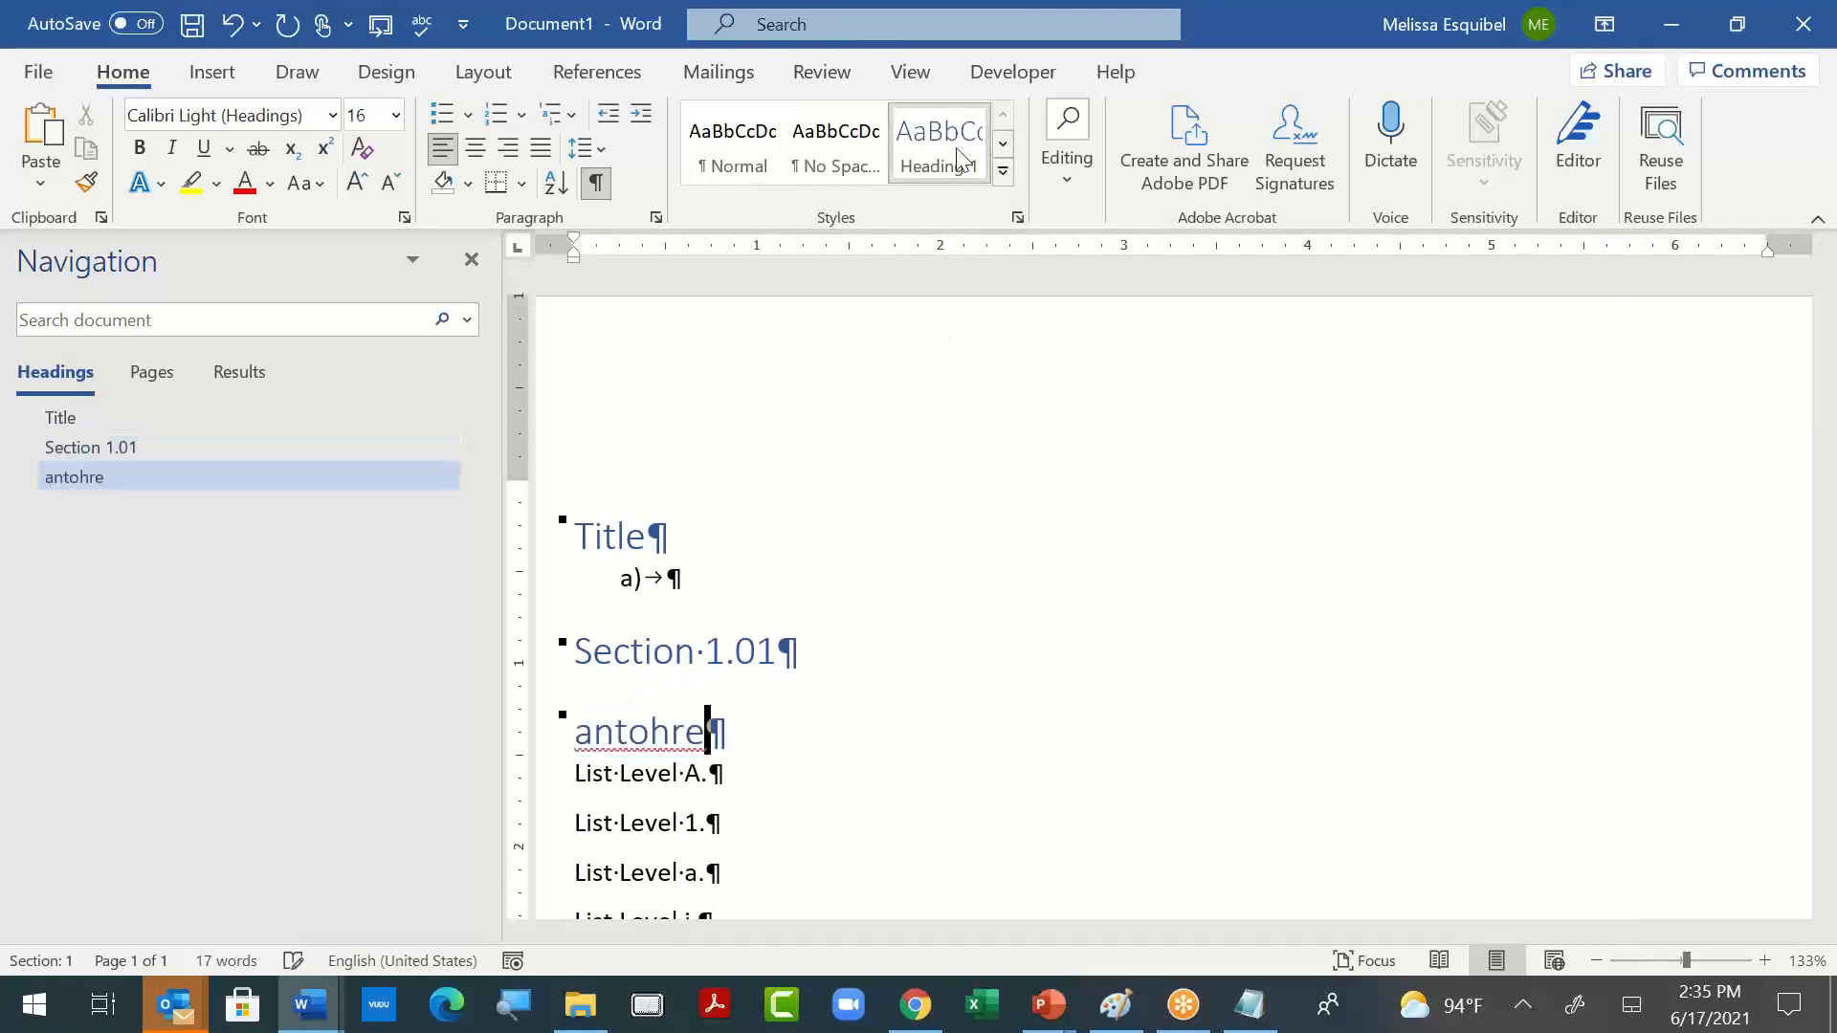
- Replace the "antohre" line with an empty paragraph and give it Heading 1, finally changing it to Heading 2
key(shift+Home)
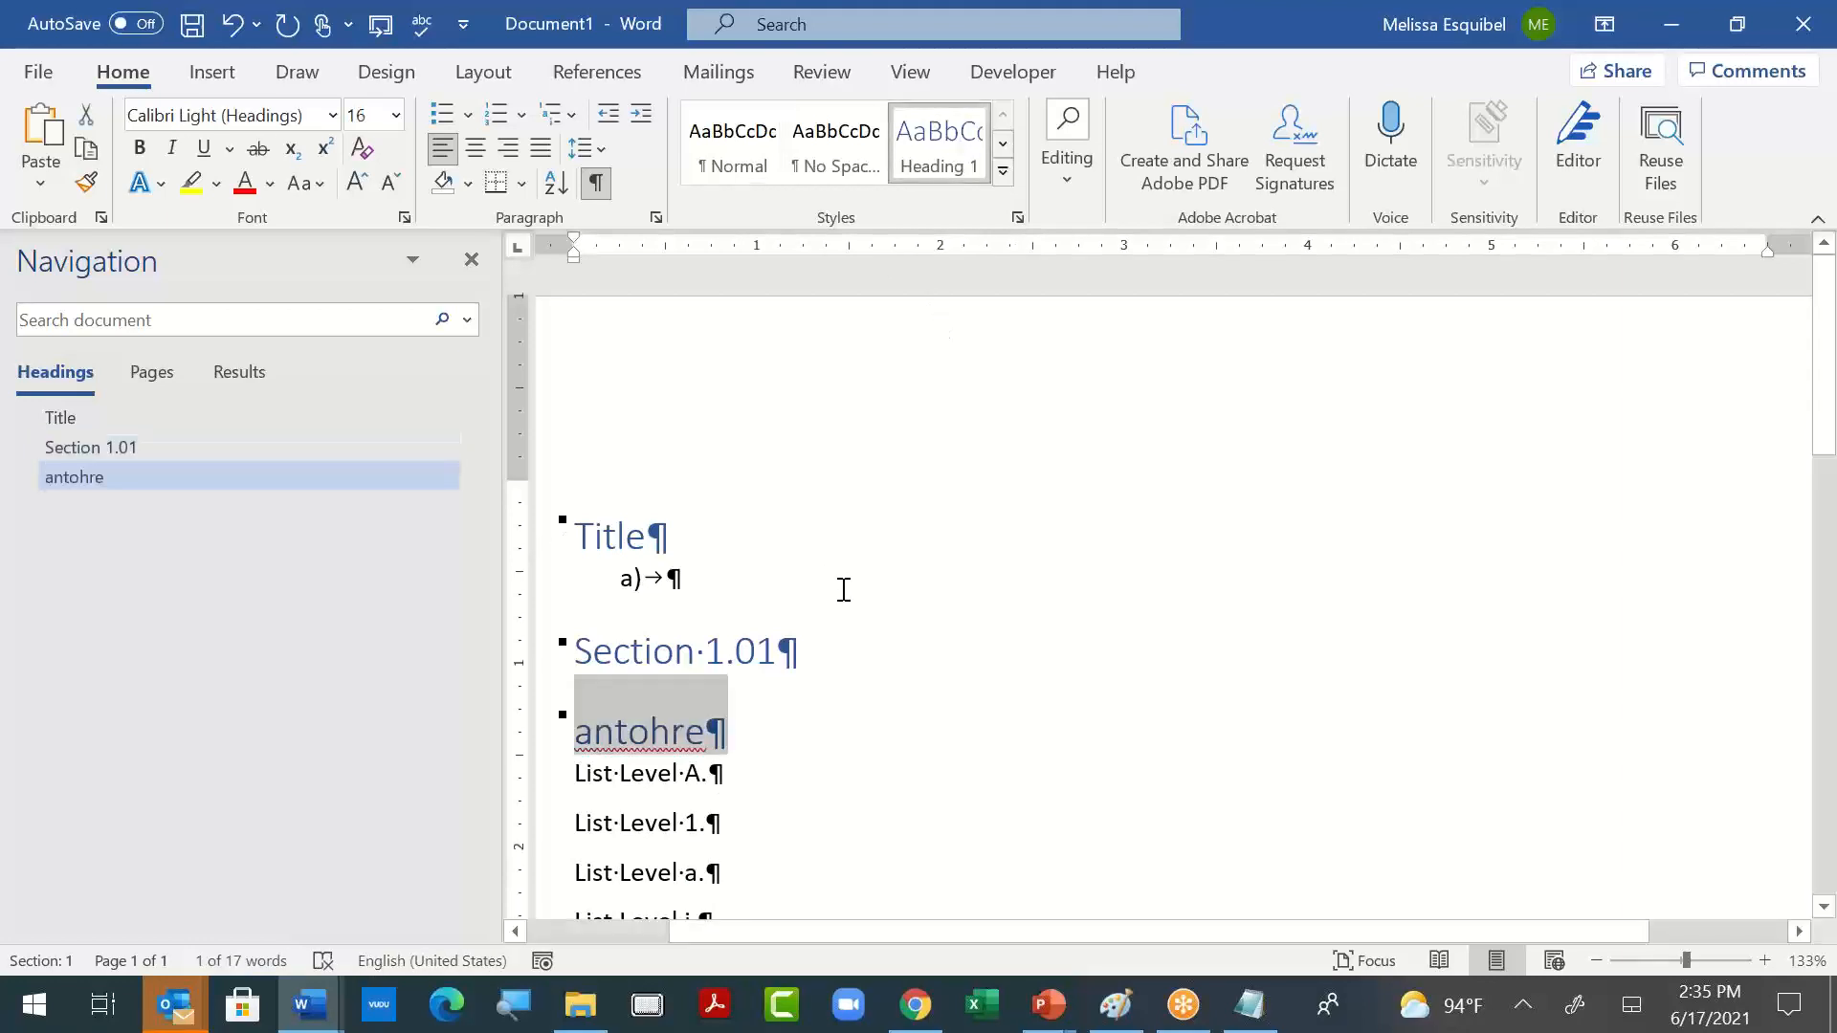
key(BackSpace)
key(BackSpace)
key(Return)
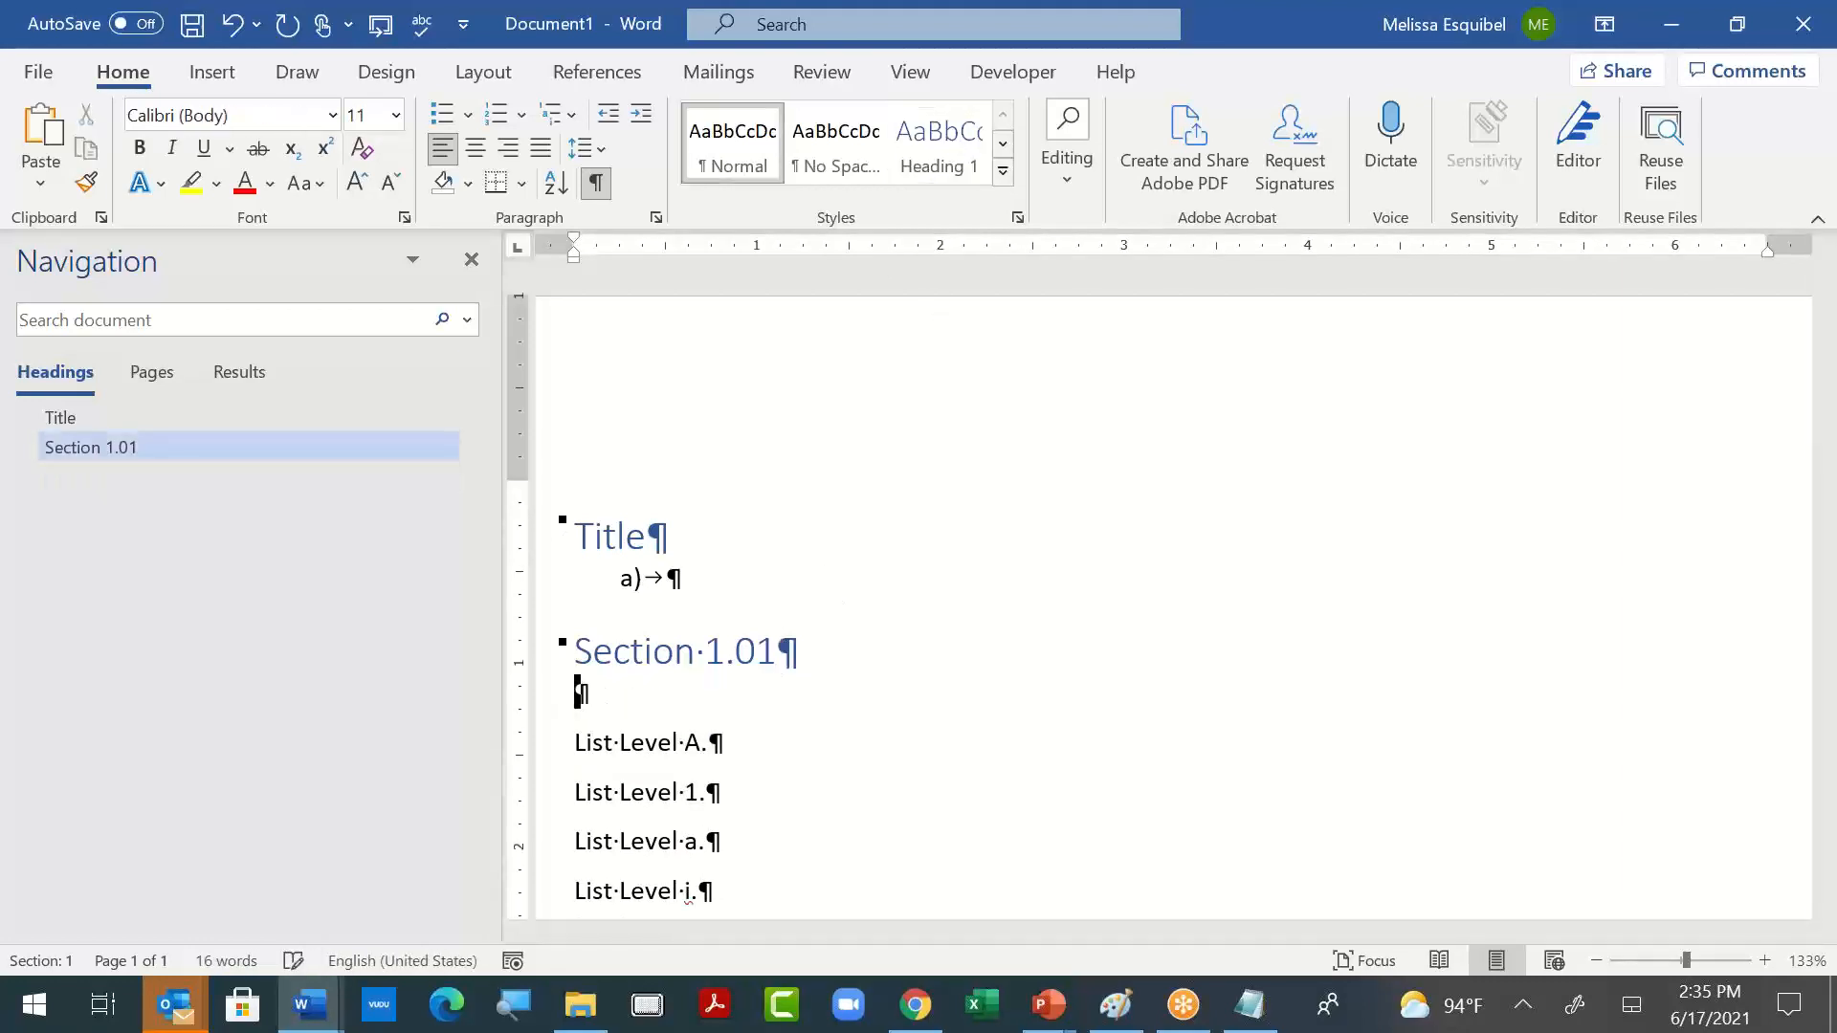
click(935, 139)
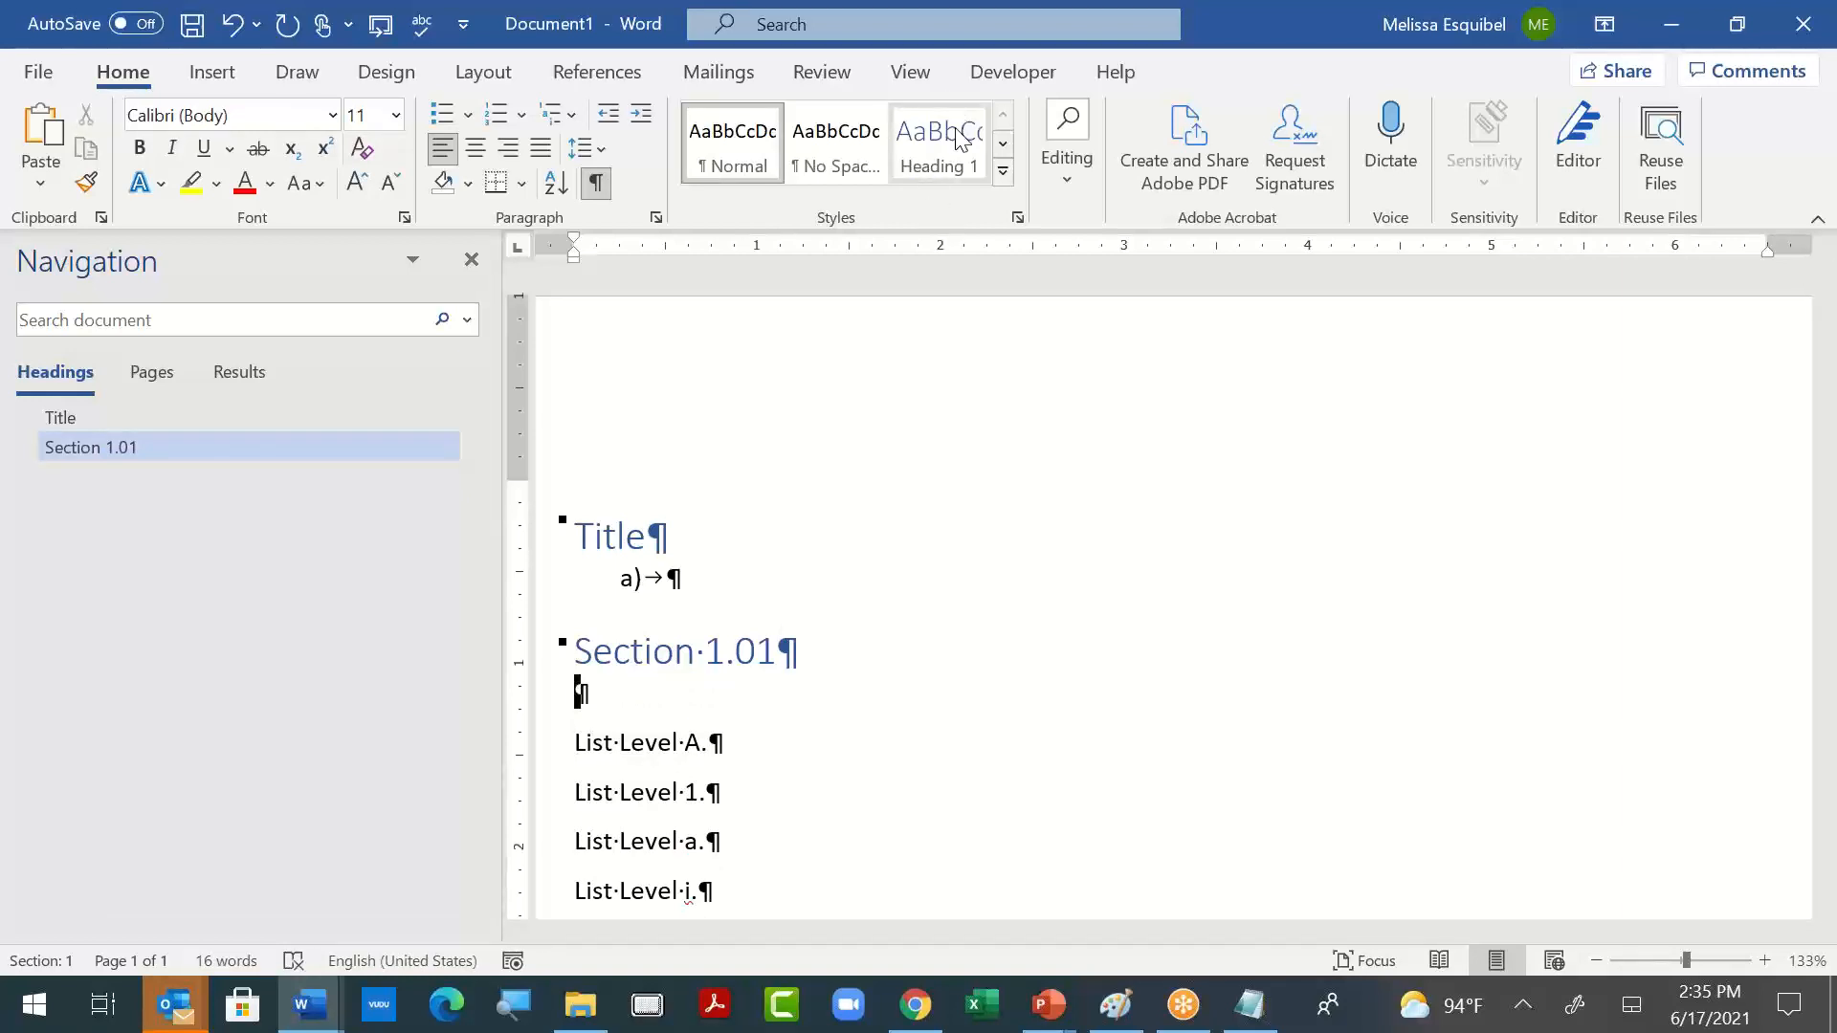
click(1004, 175)
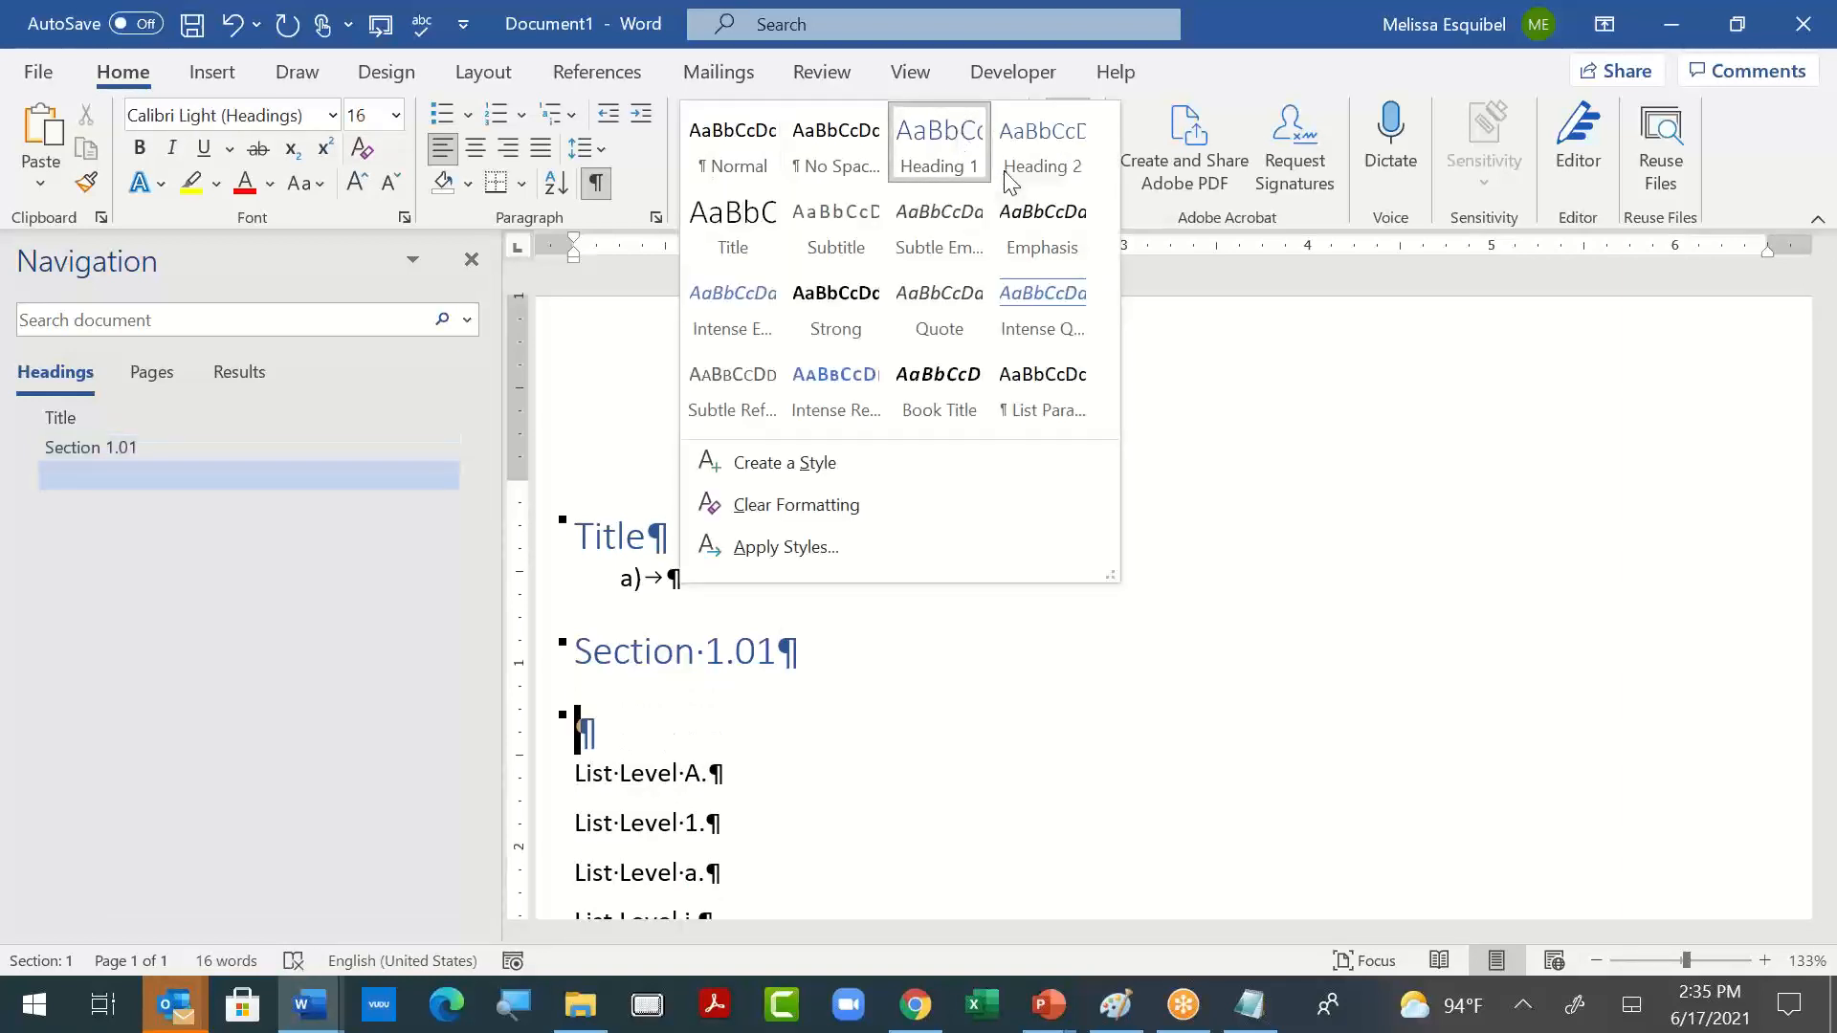
click(1027, 151)
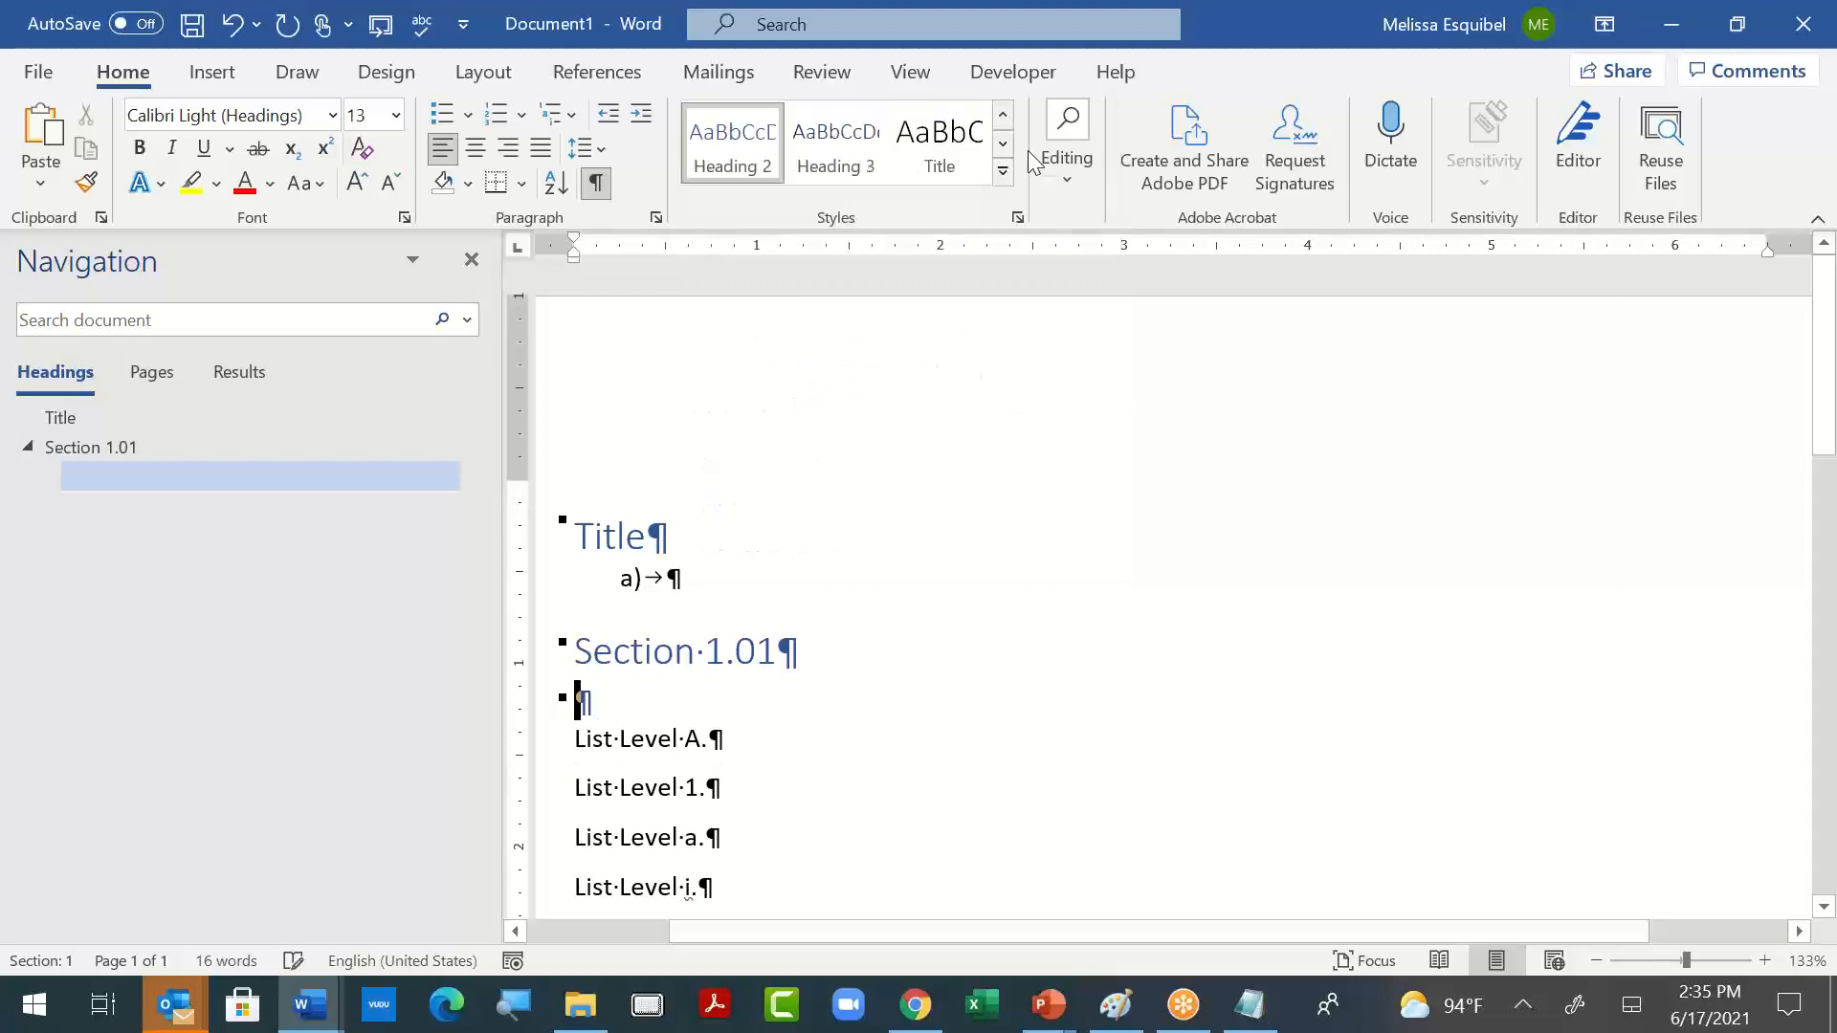
- Clear all formatting from the whole outline, from the title down to the last list level
drag(581, 537, 841, 904)
click(816, 529)
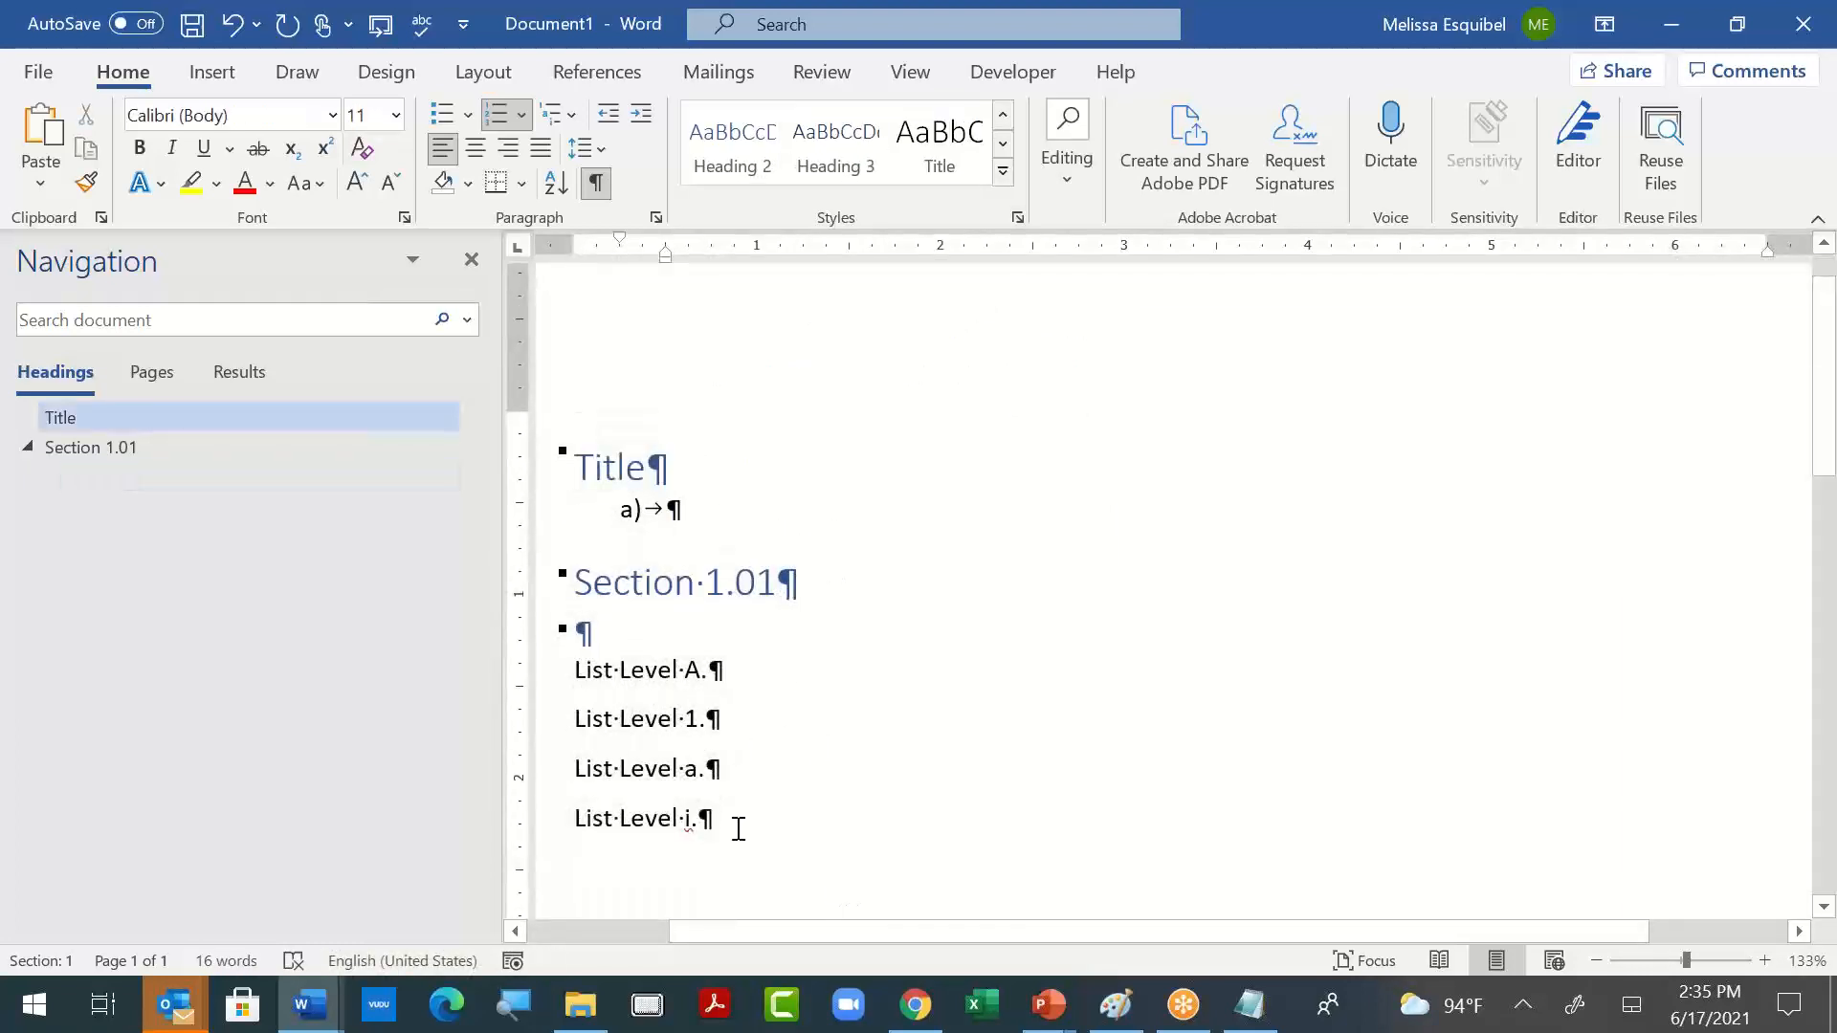
drag(737, 829, 652, 169)
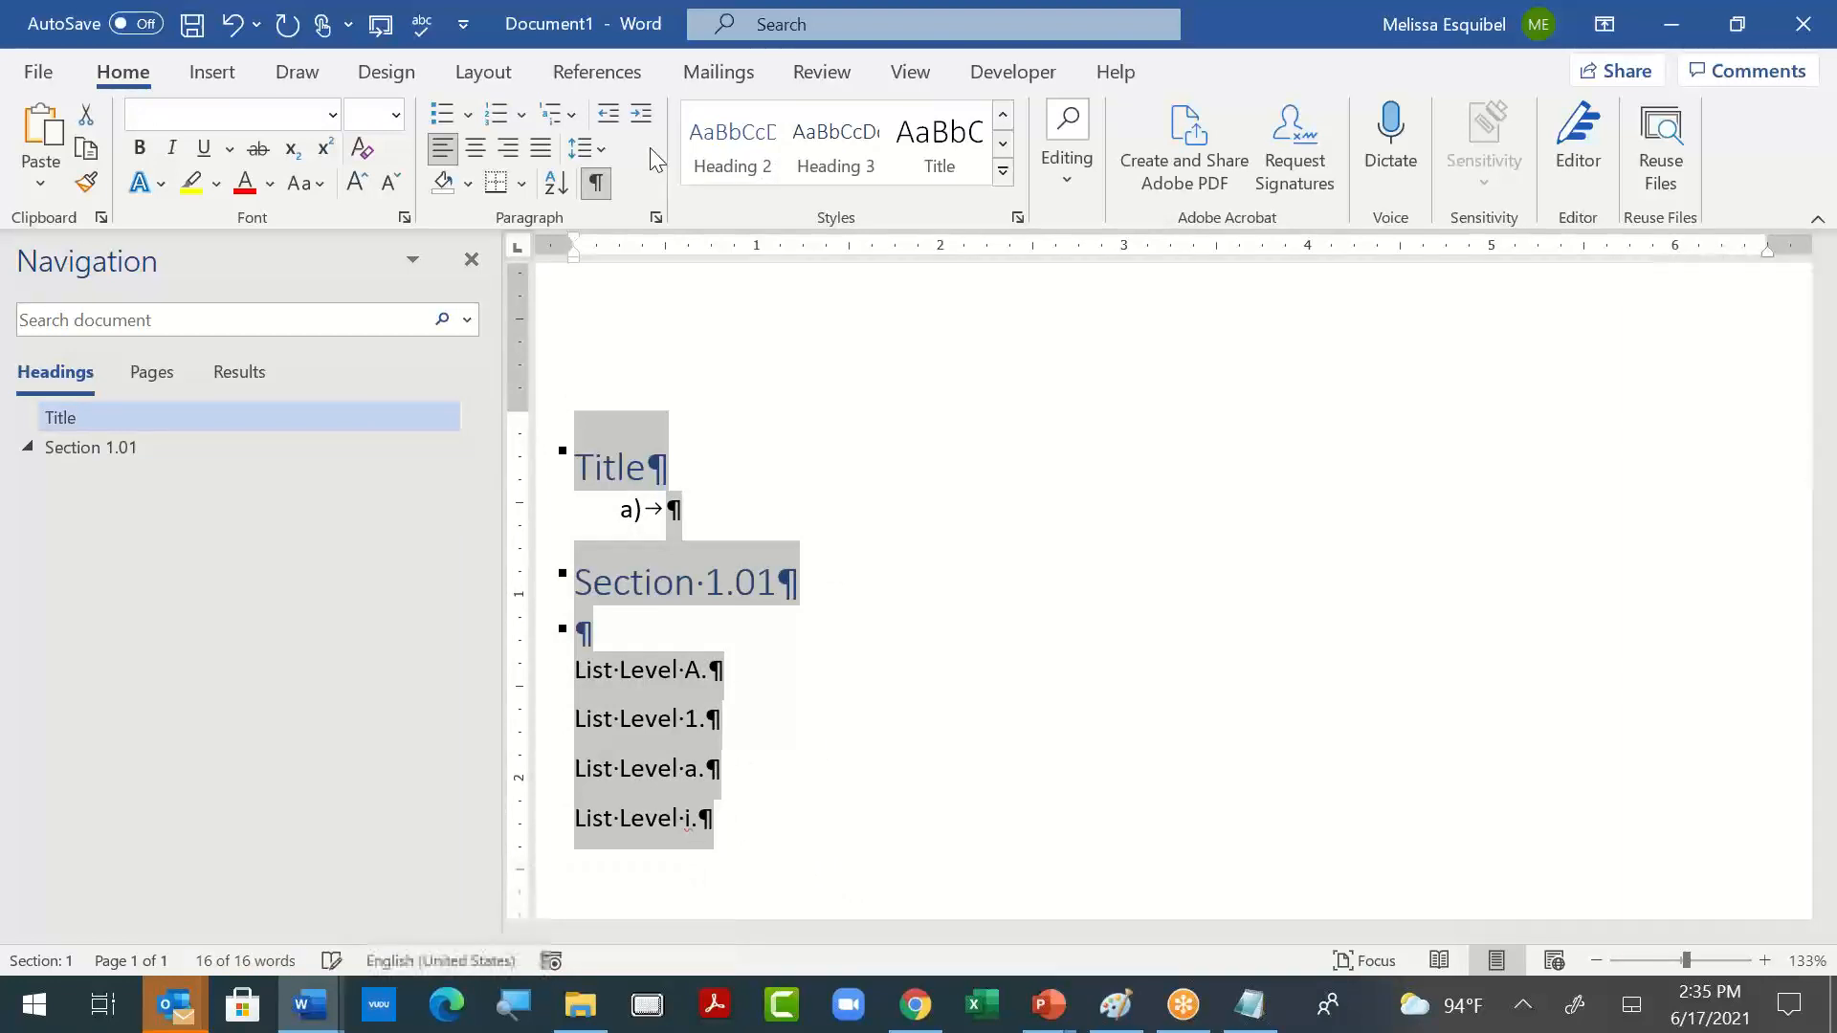
click(362, 148)
click(841, 557)
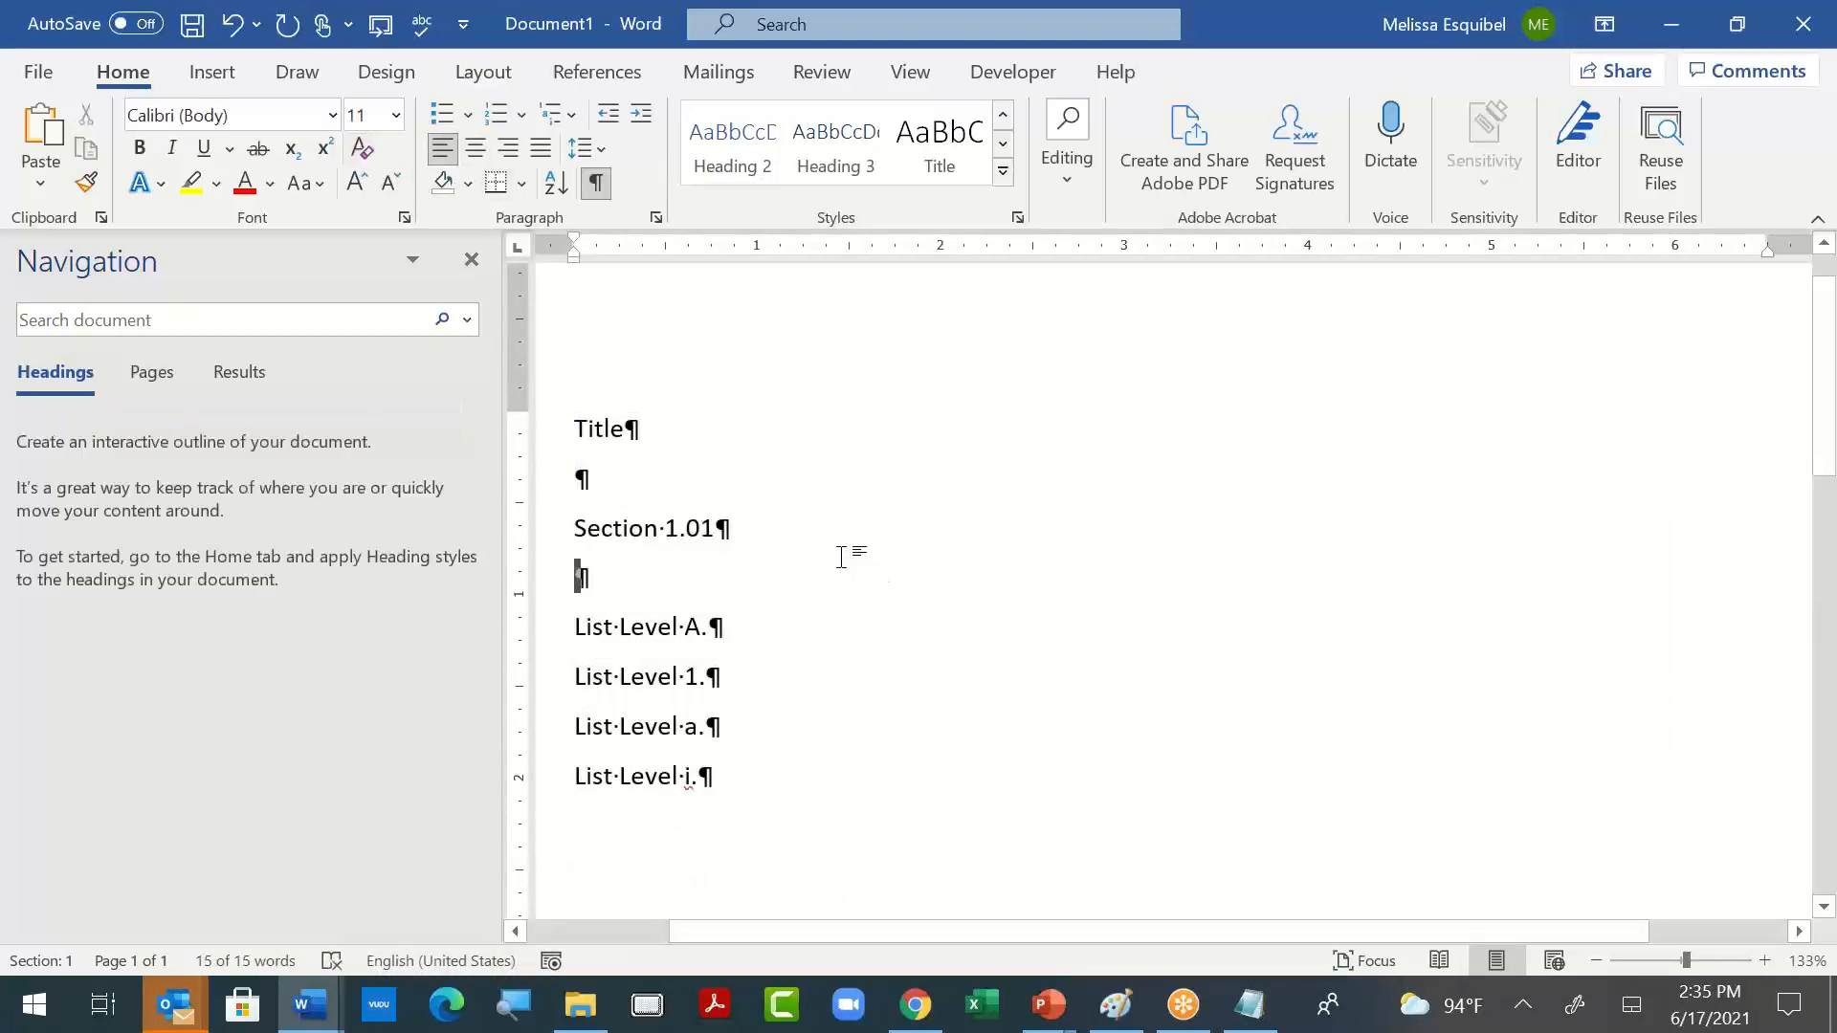
- Delete the empty paragraphs above and below the "Section 1.01" line
click(636, 480)
key(Delete)
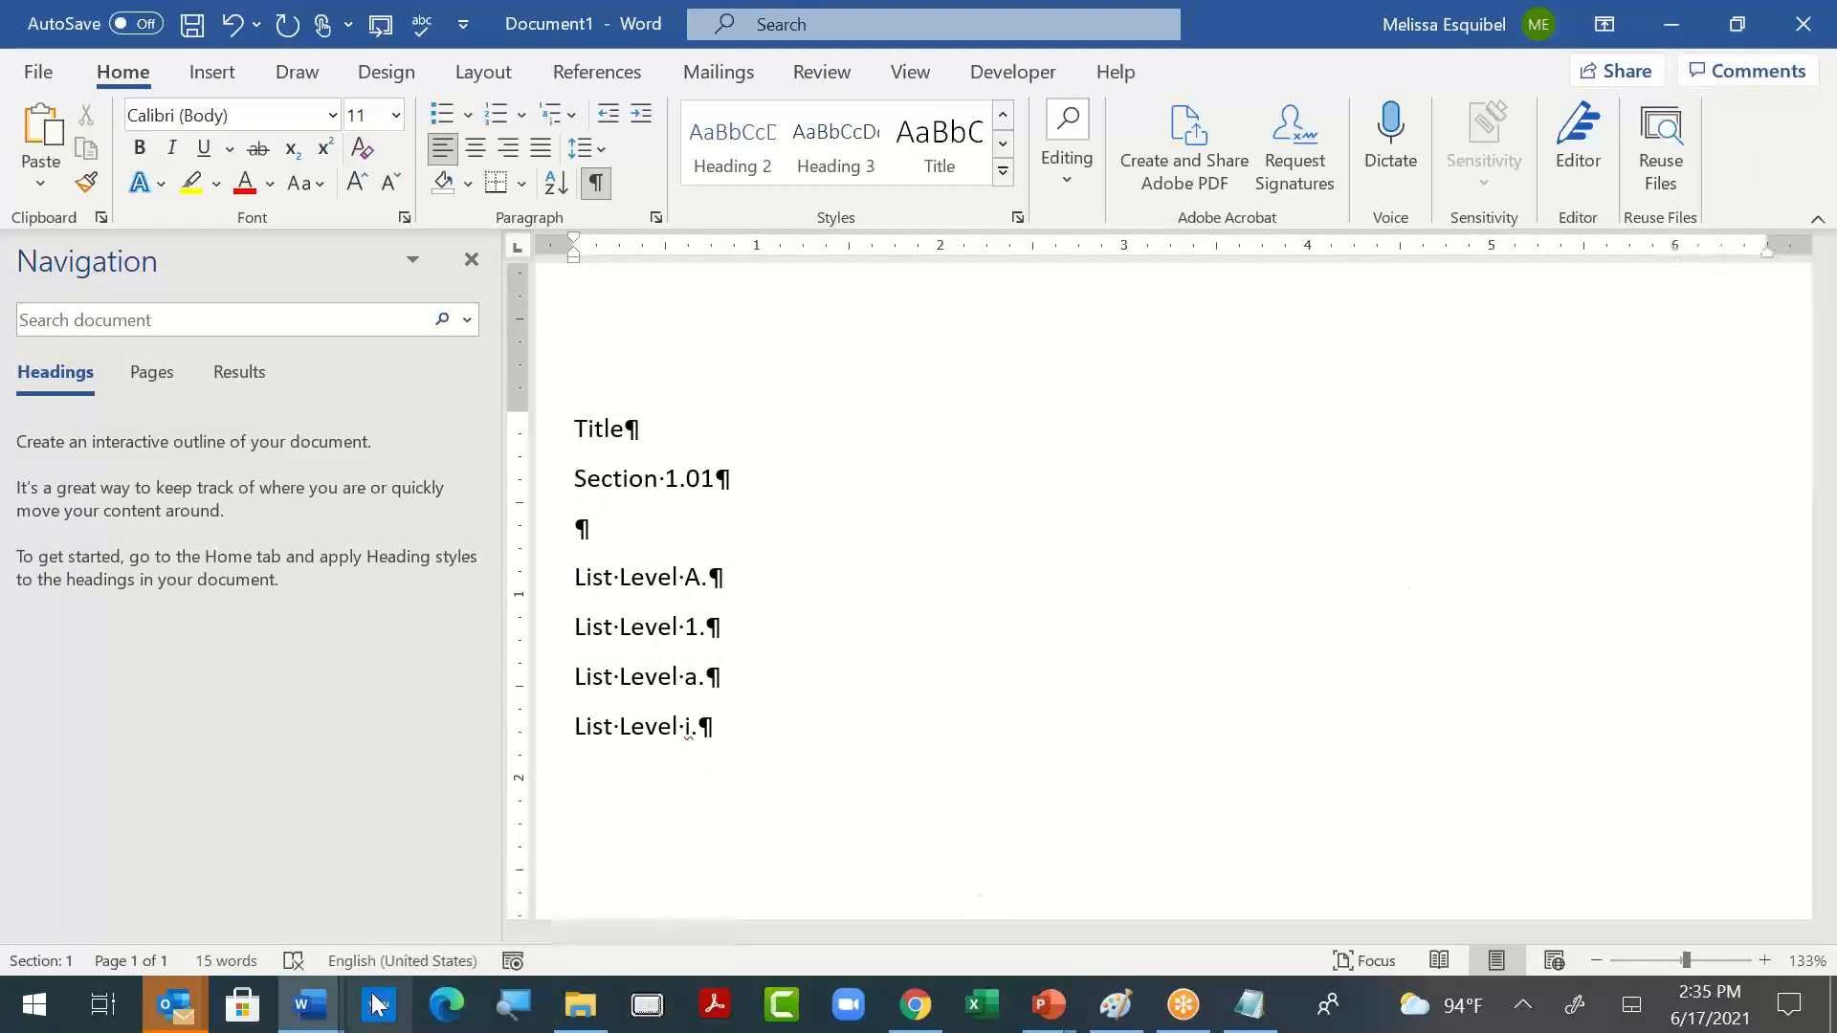
click(634, 530)
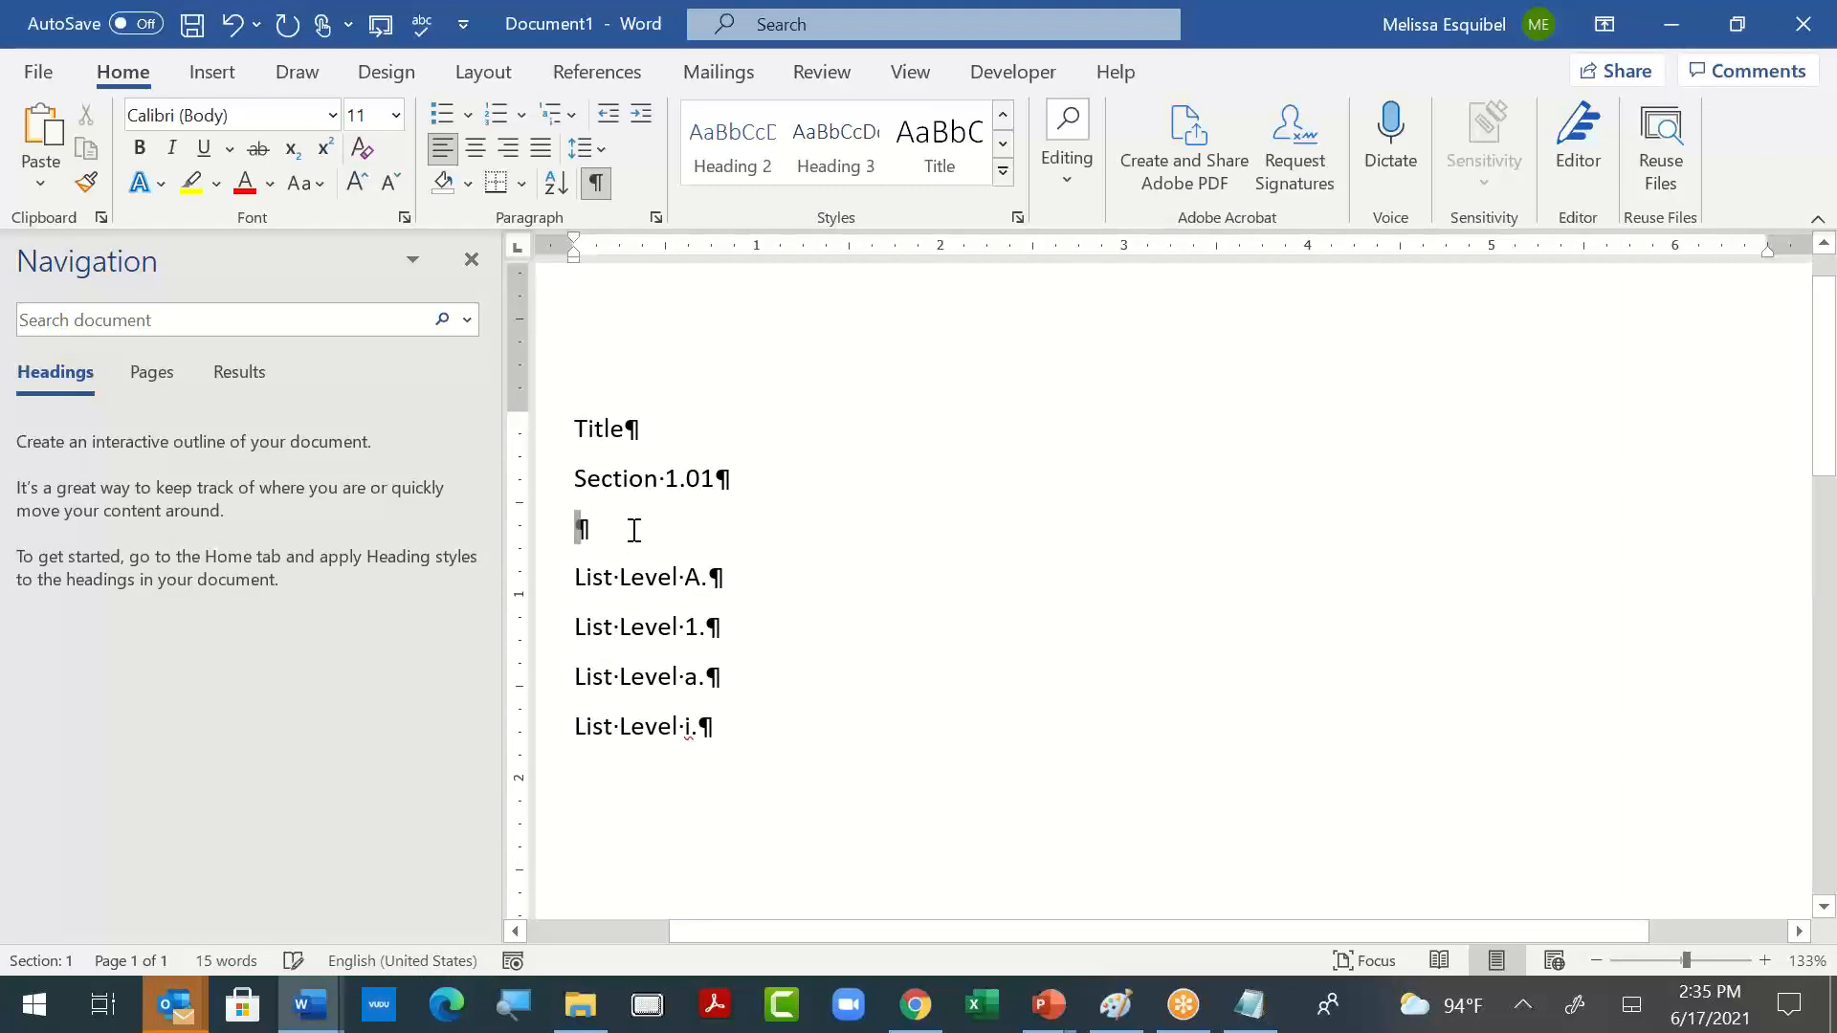
key(Delete)
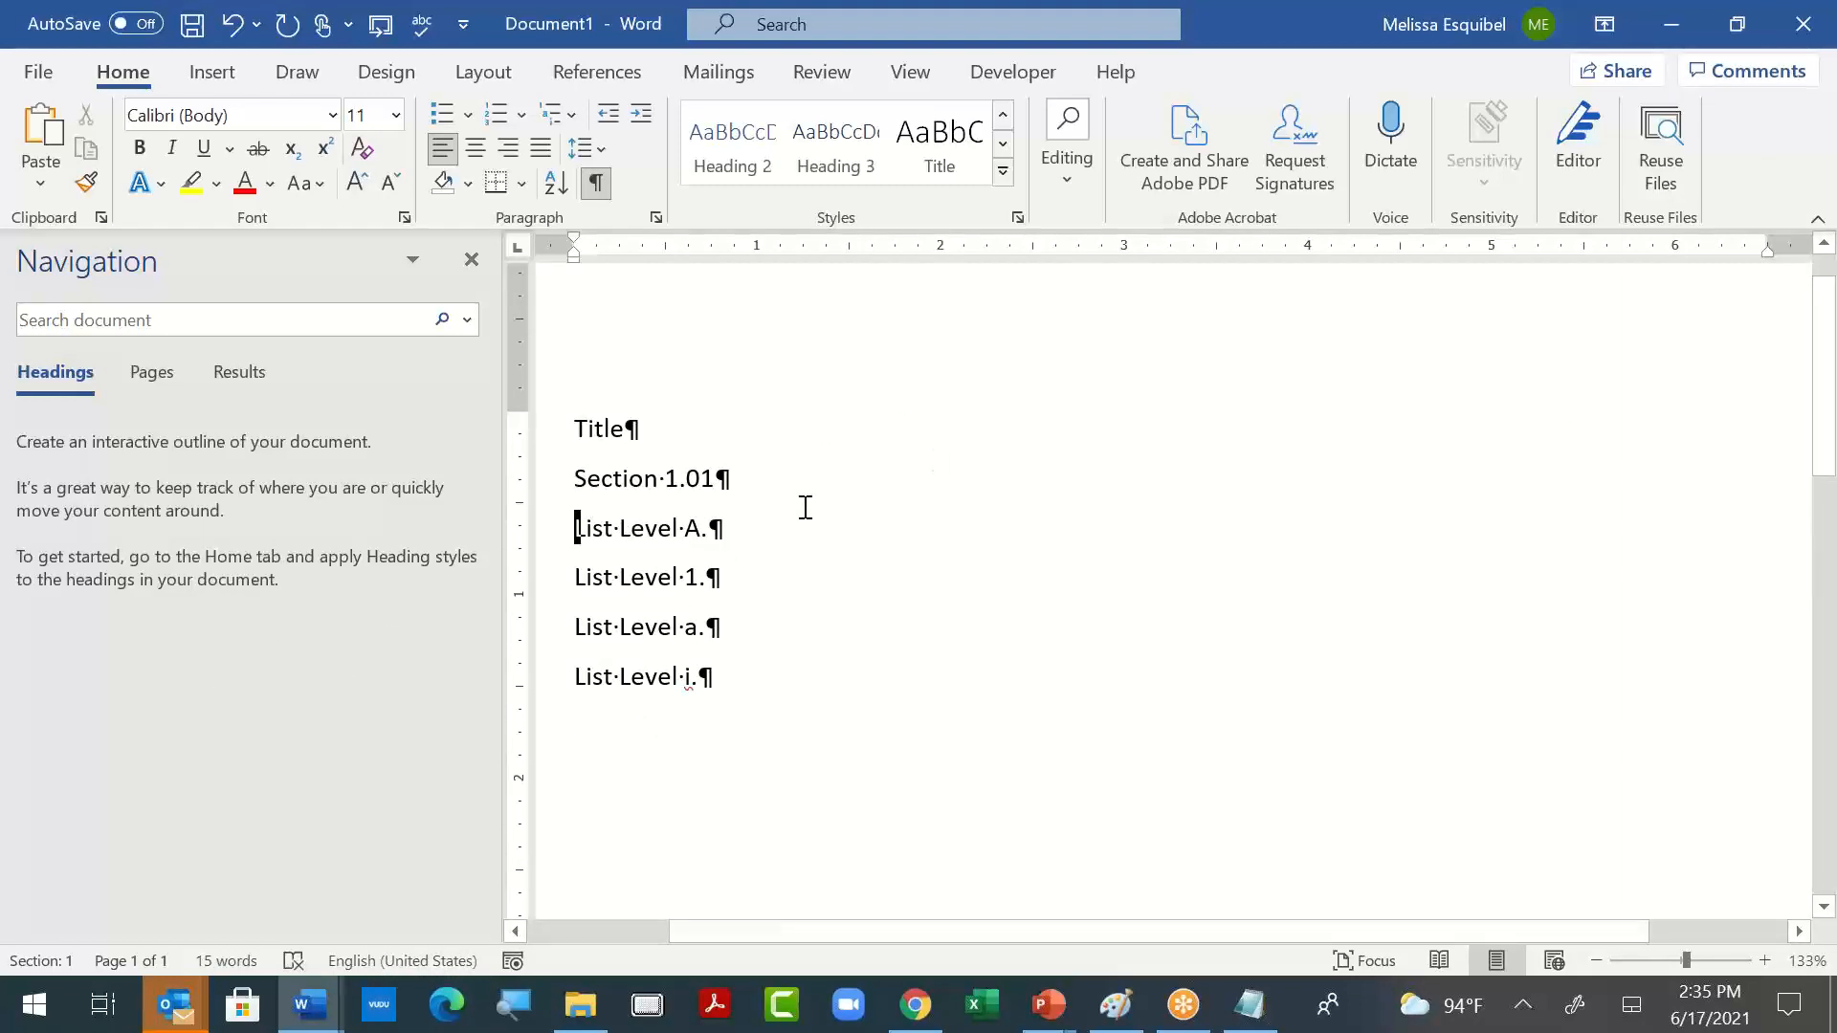
- Open the page header for editing, enter the text "this" and select it
double_click(932, 296)
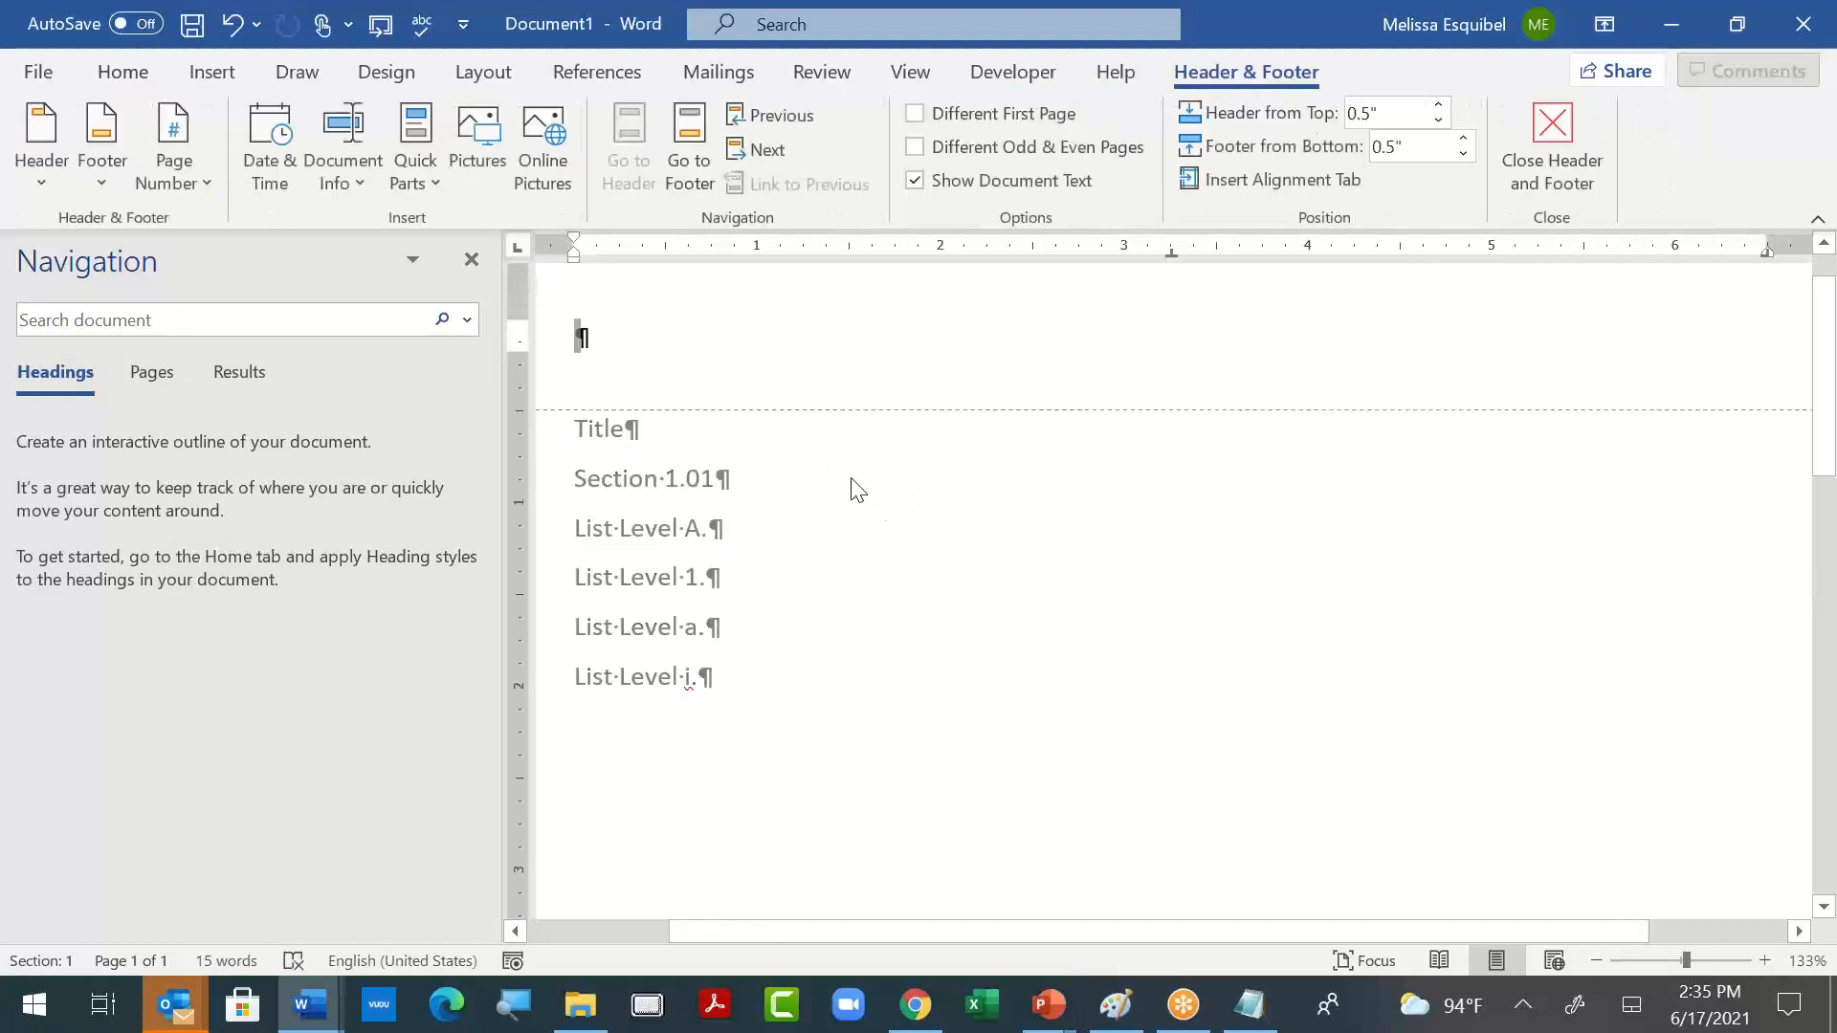
text(this)
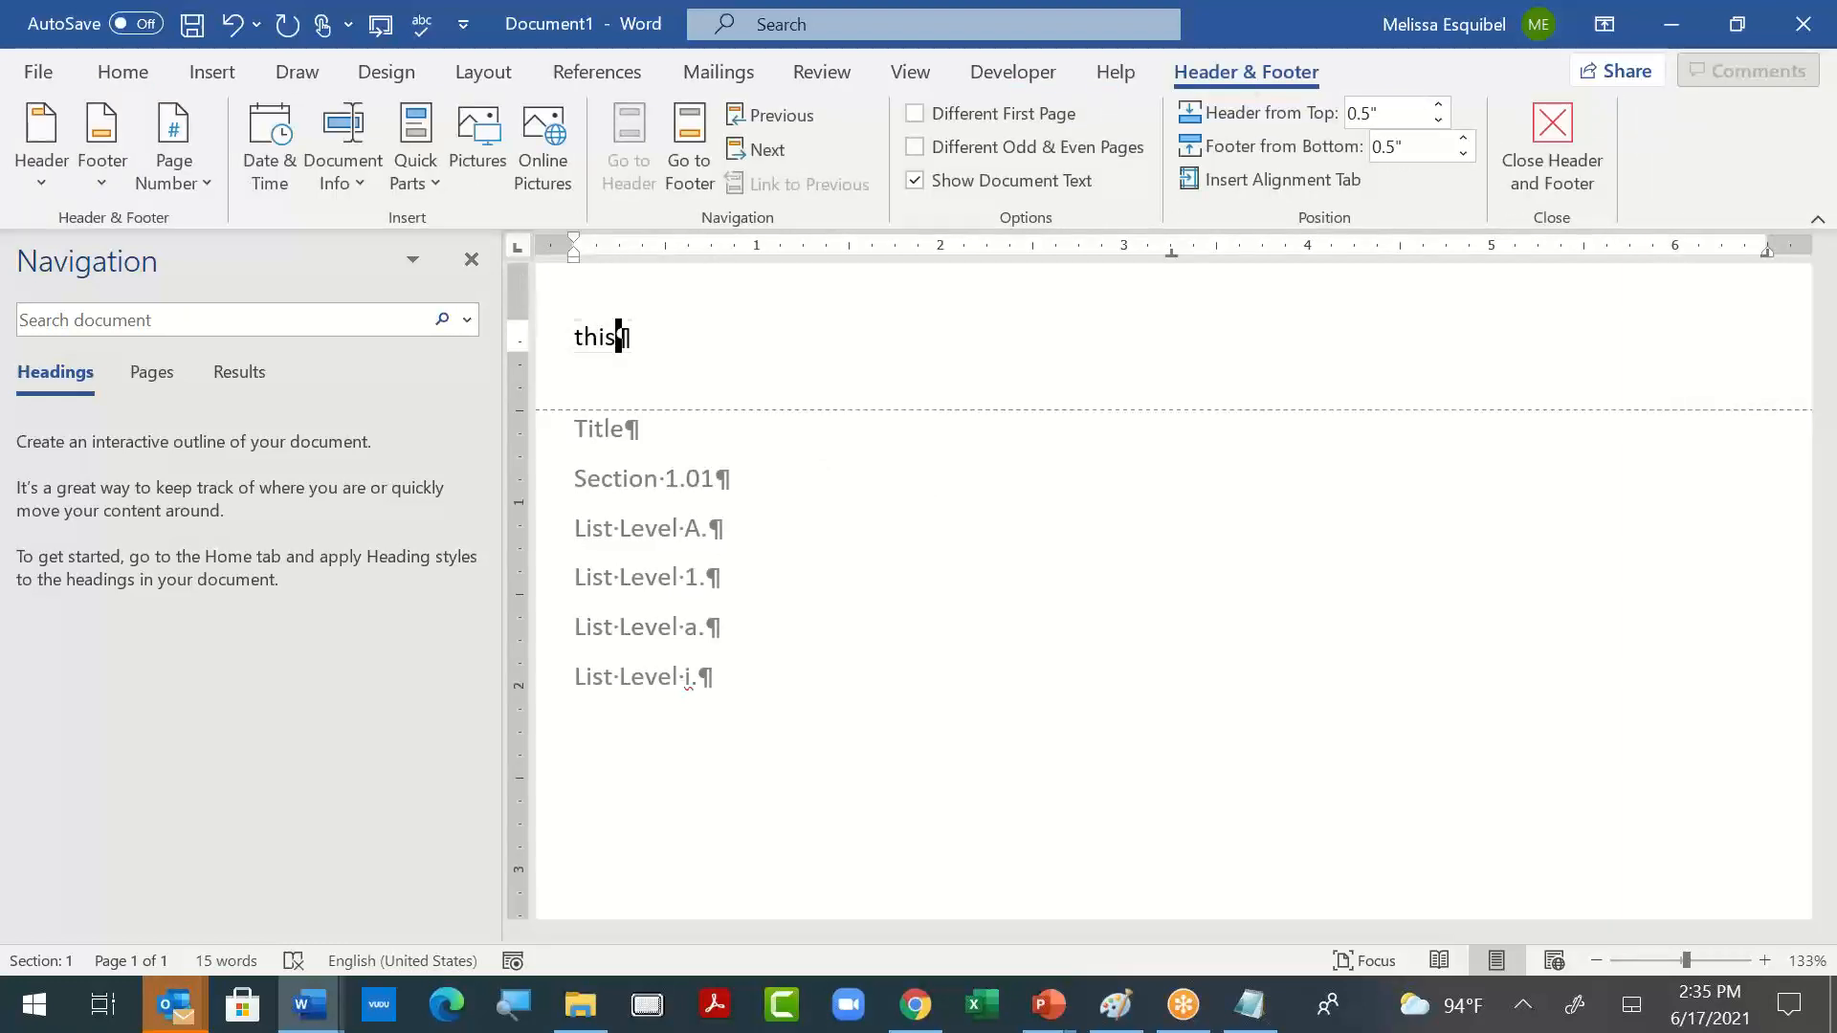
key(ctrl+a)
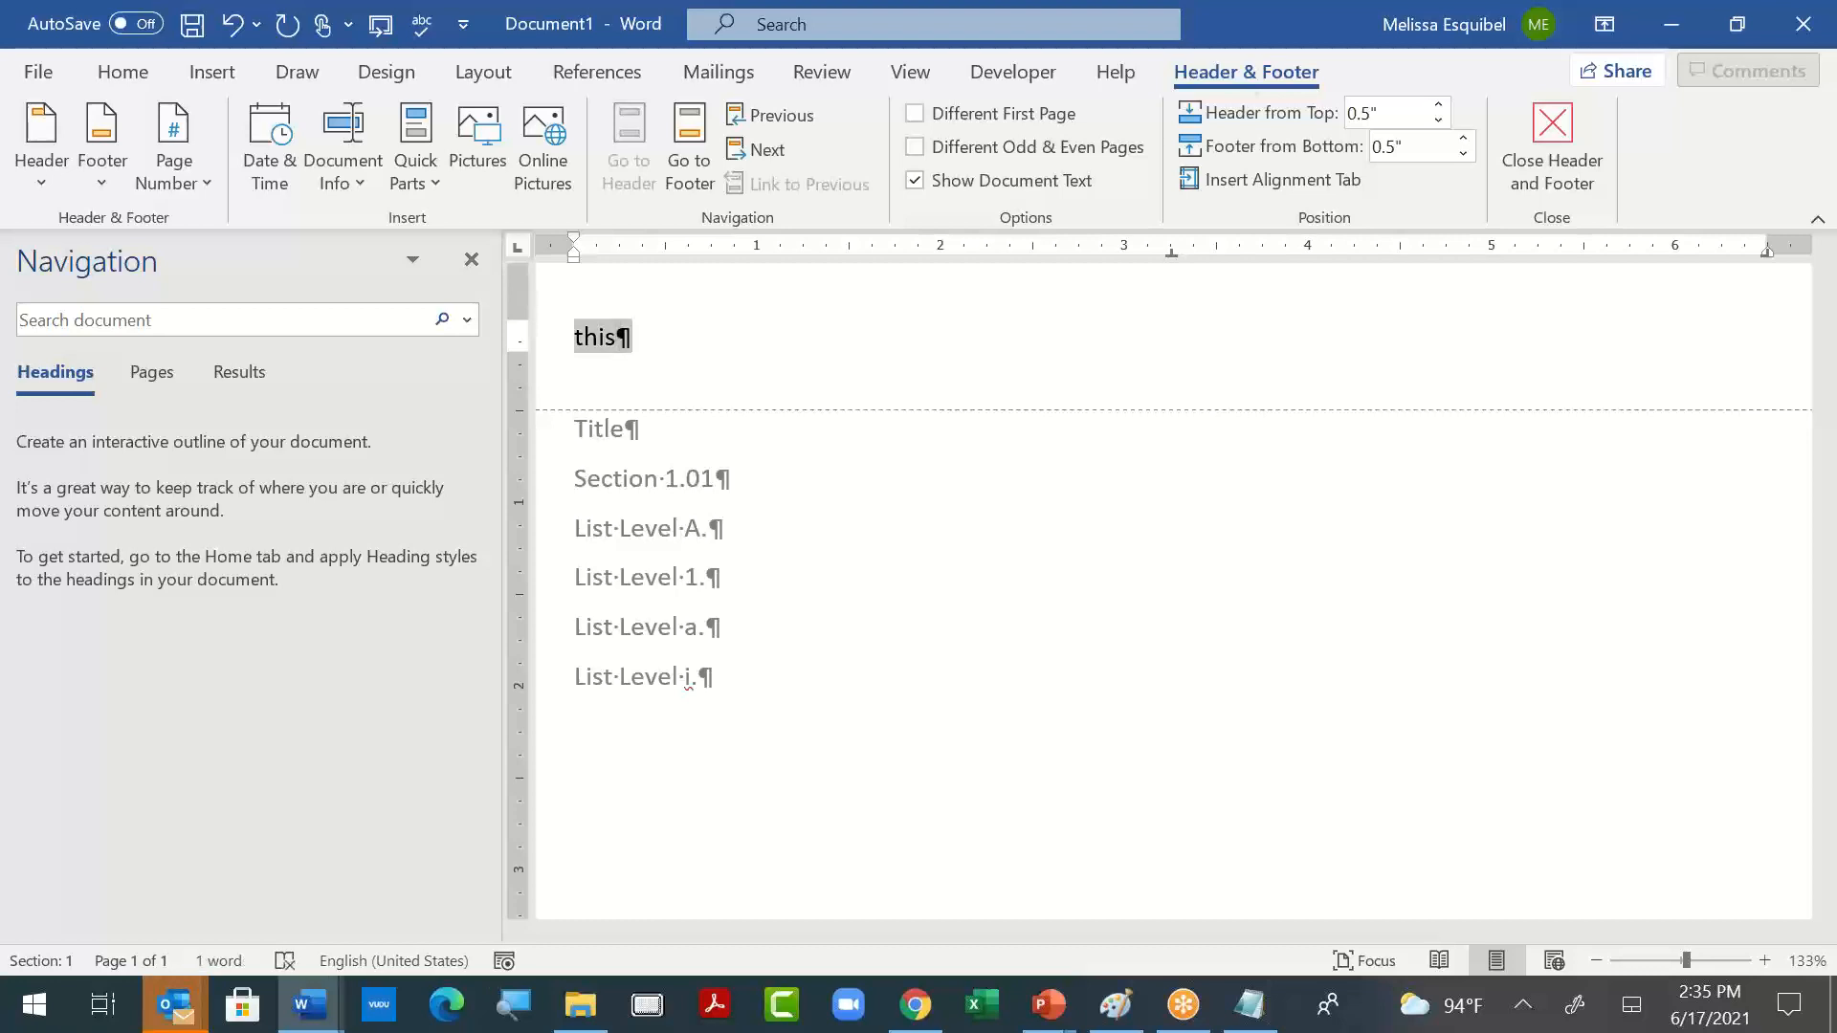
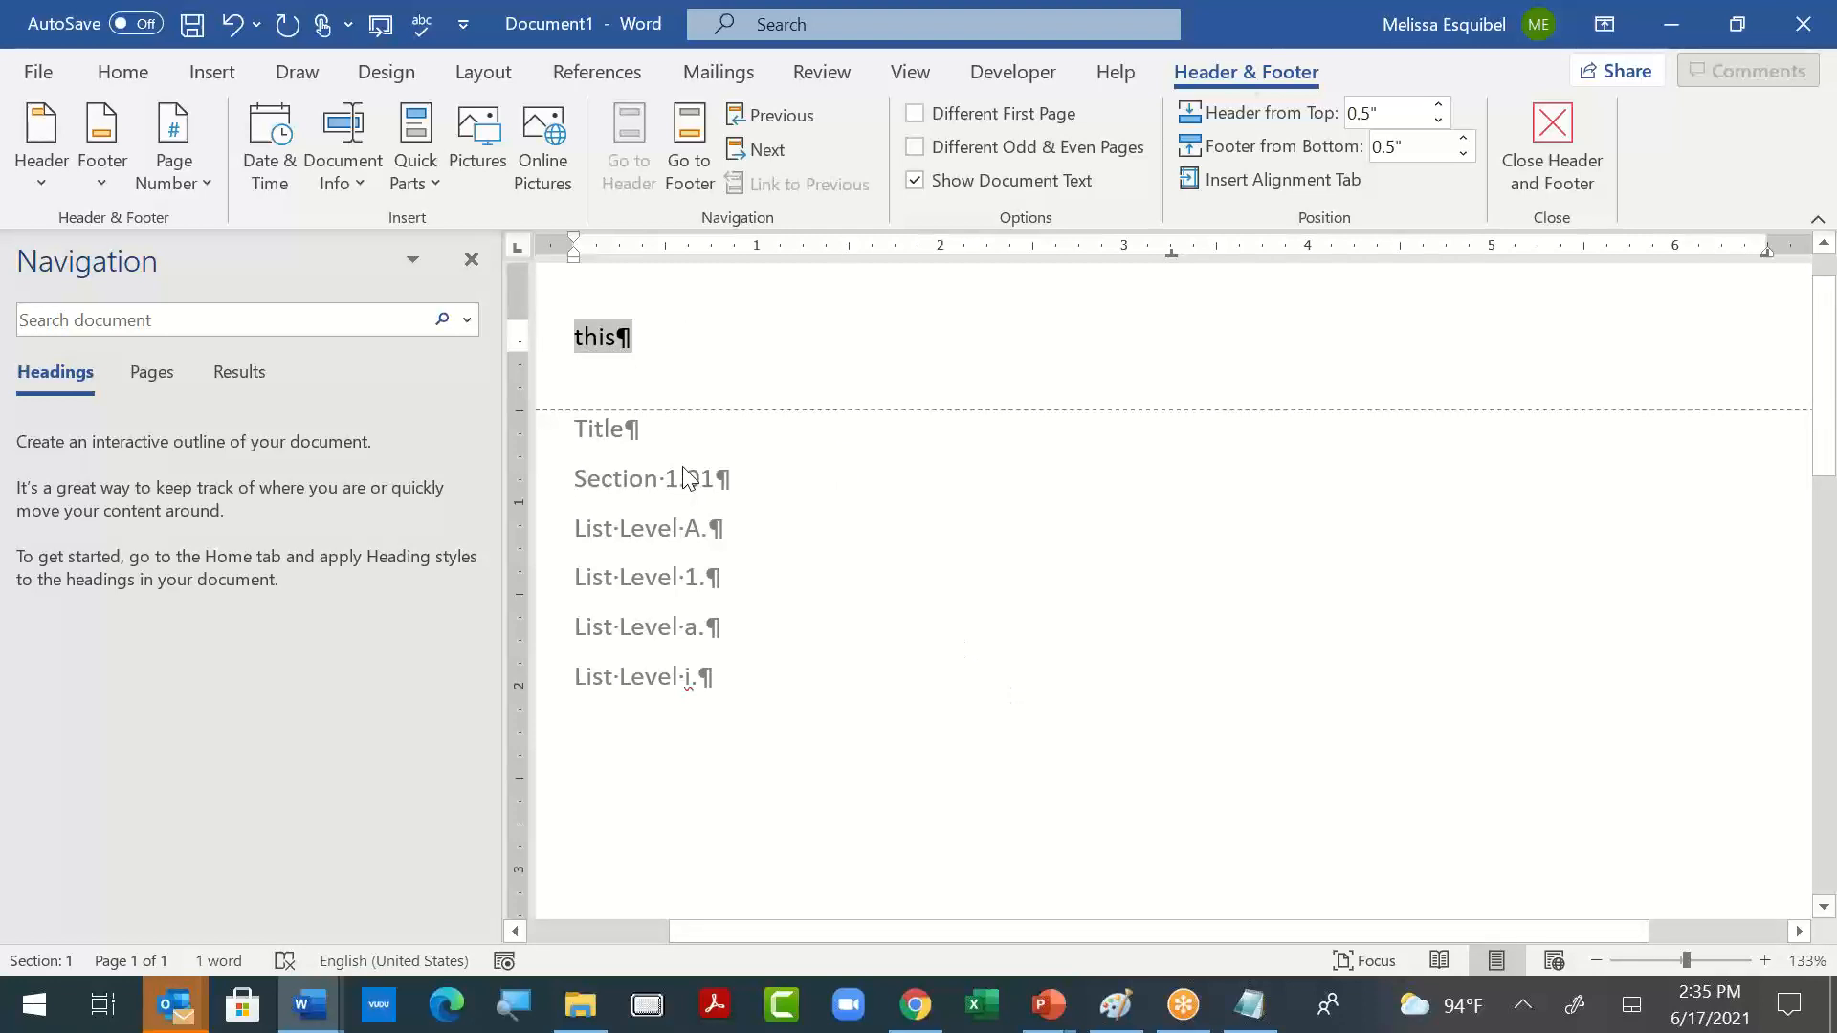
- Delete the text "this" from the page header and return to the body at the end of the "Section 1.01" line
key(Delete)
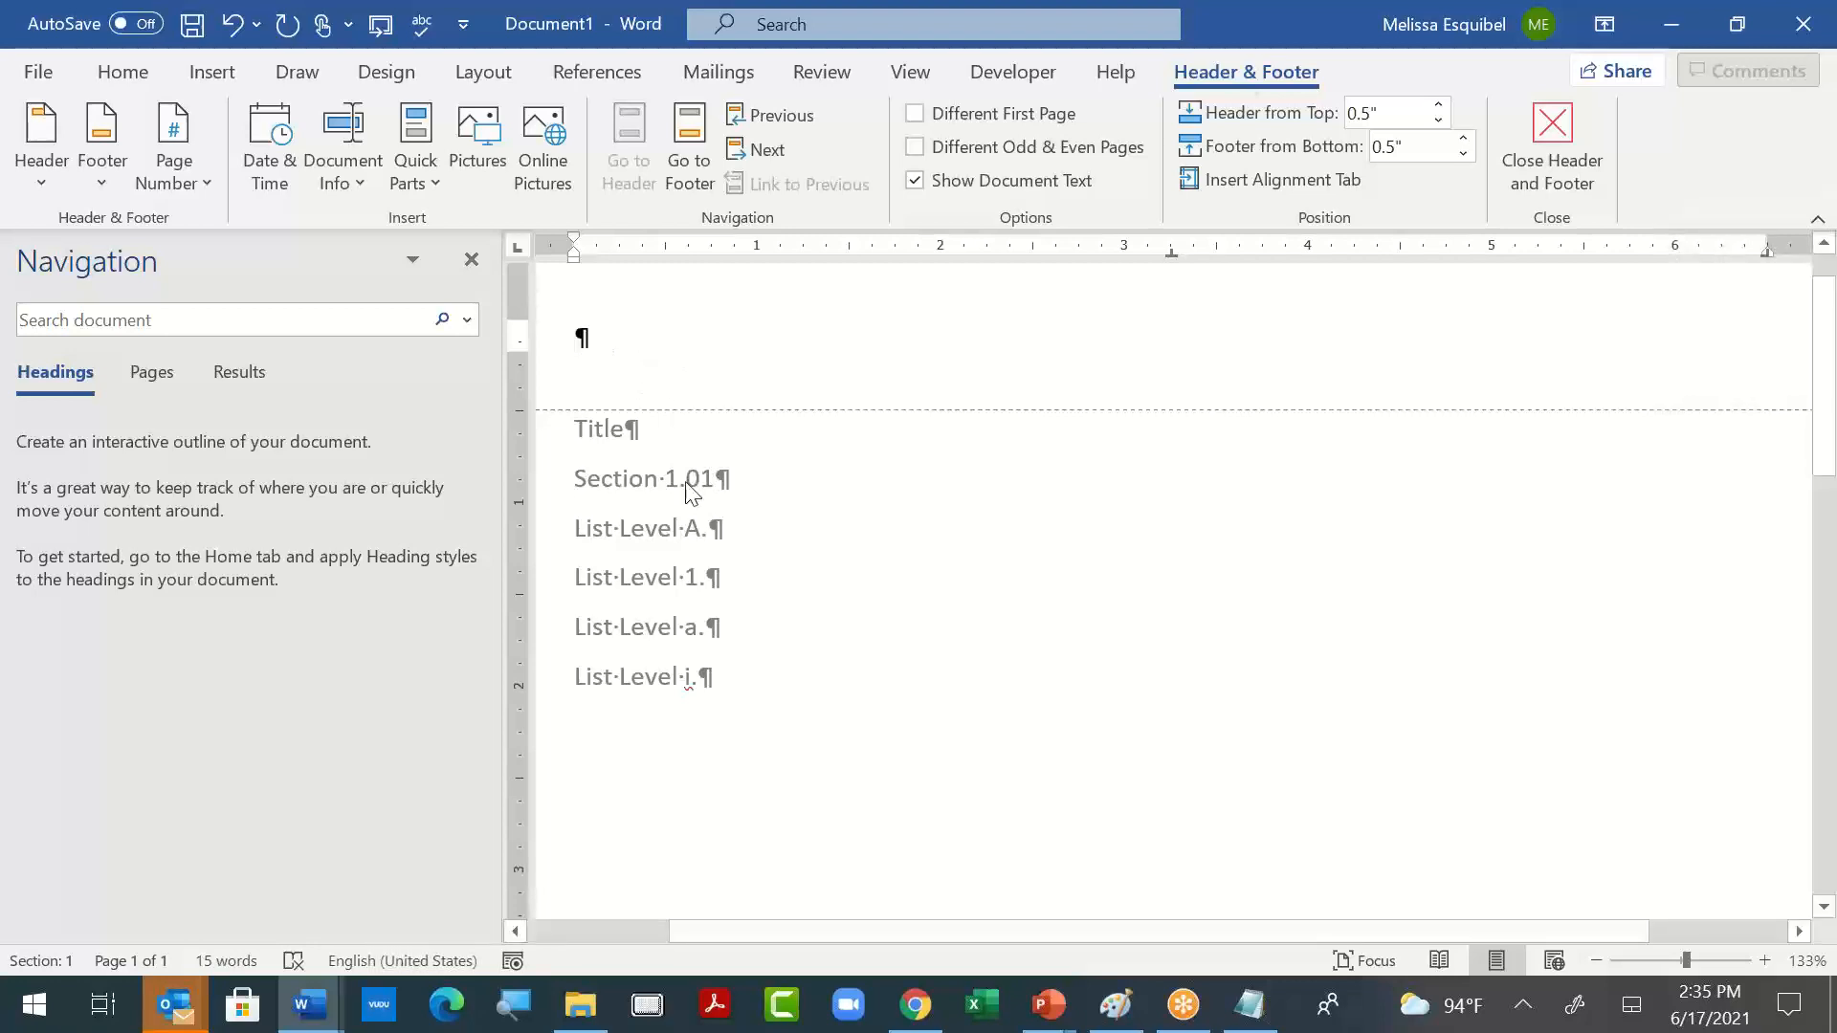
double_click(630, 488)
click(765, 488)
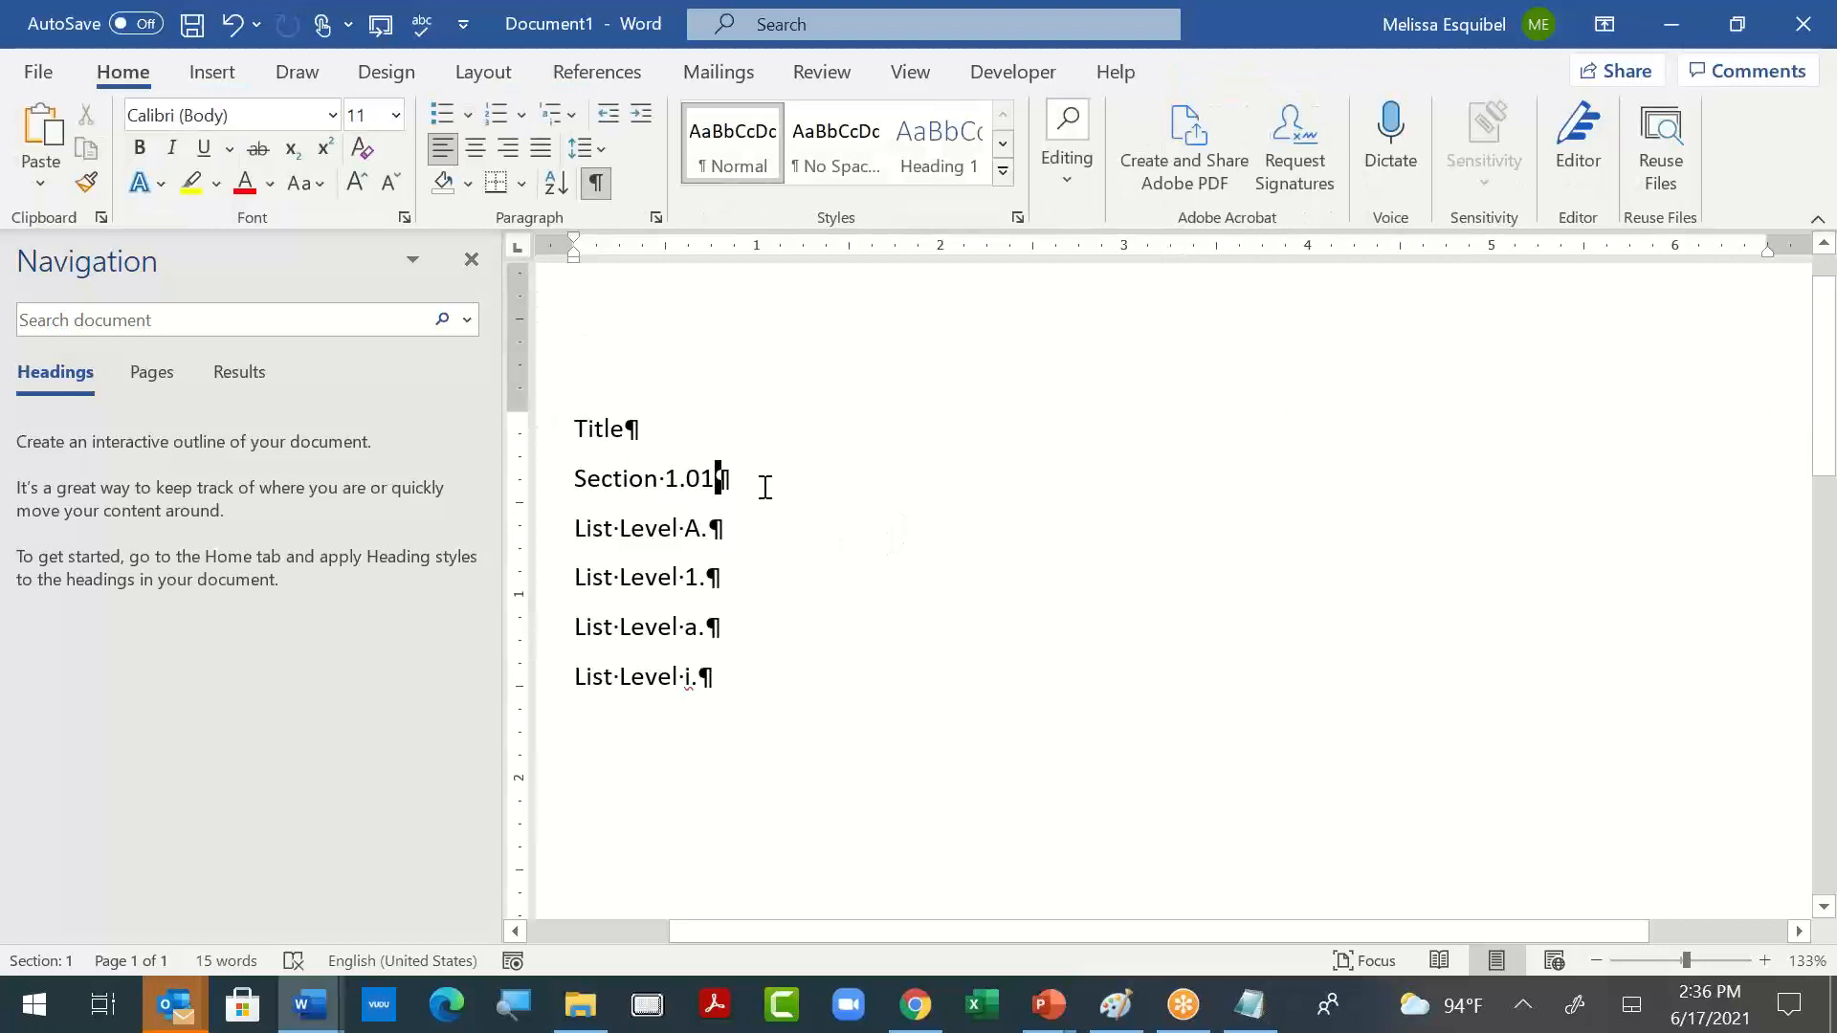
- Apply the multilevel list numbered 1, 1.1, 1.1.1 and linked to the heading styles to the "Section 1.01" line
click(570, 116)
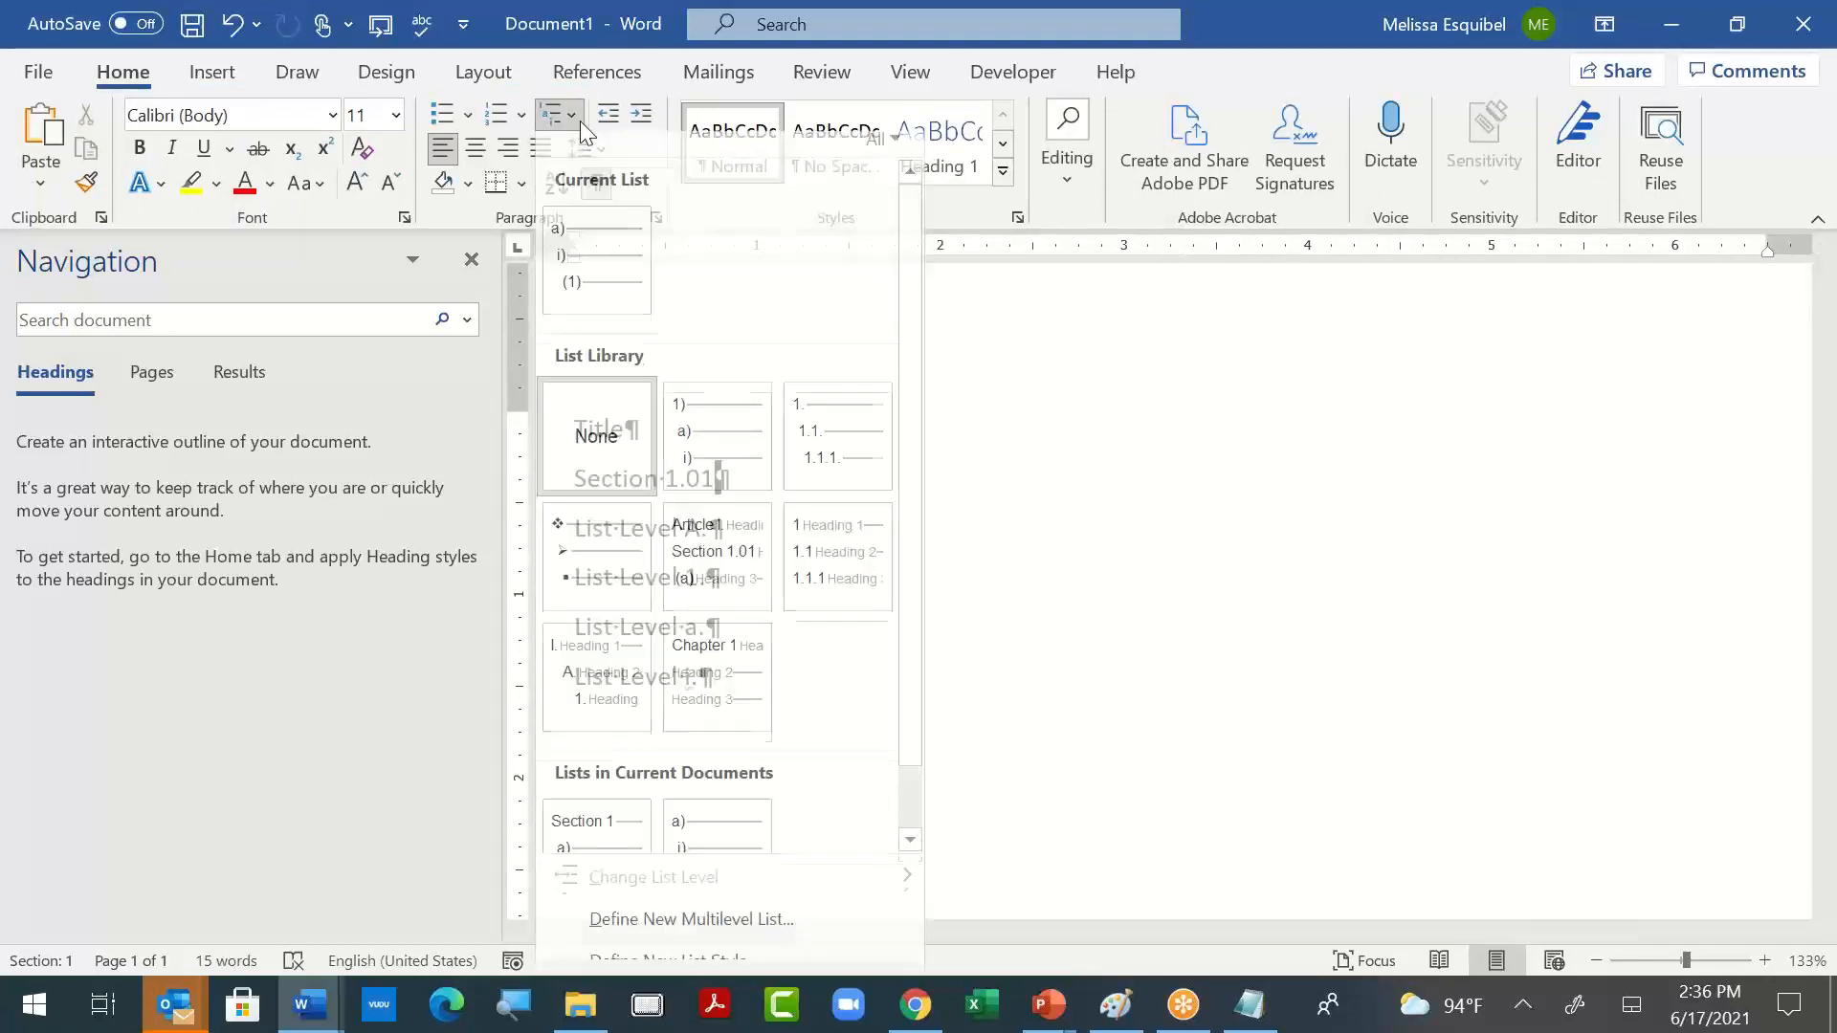
mouse_move(813, 583)
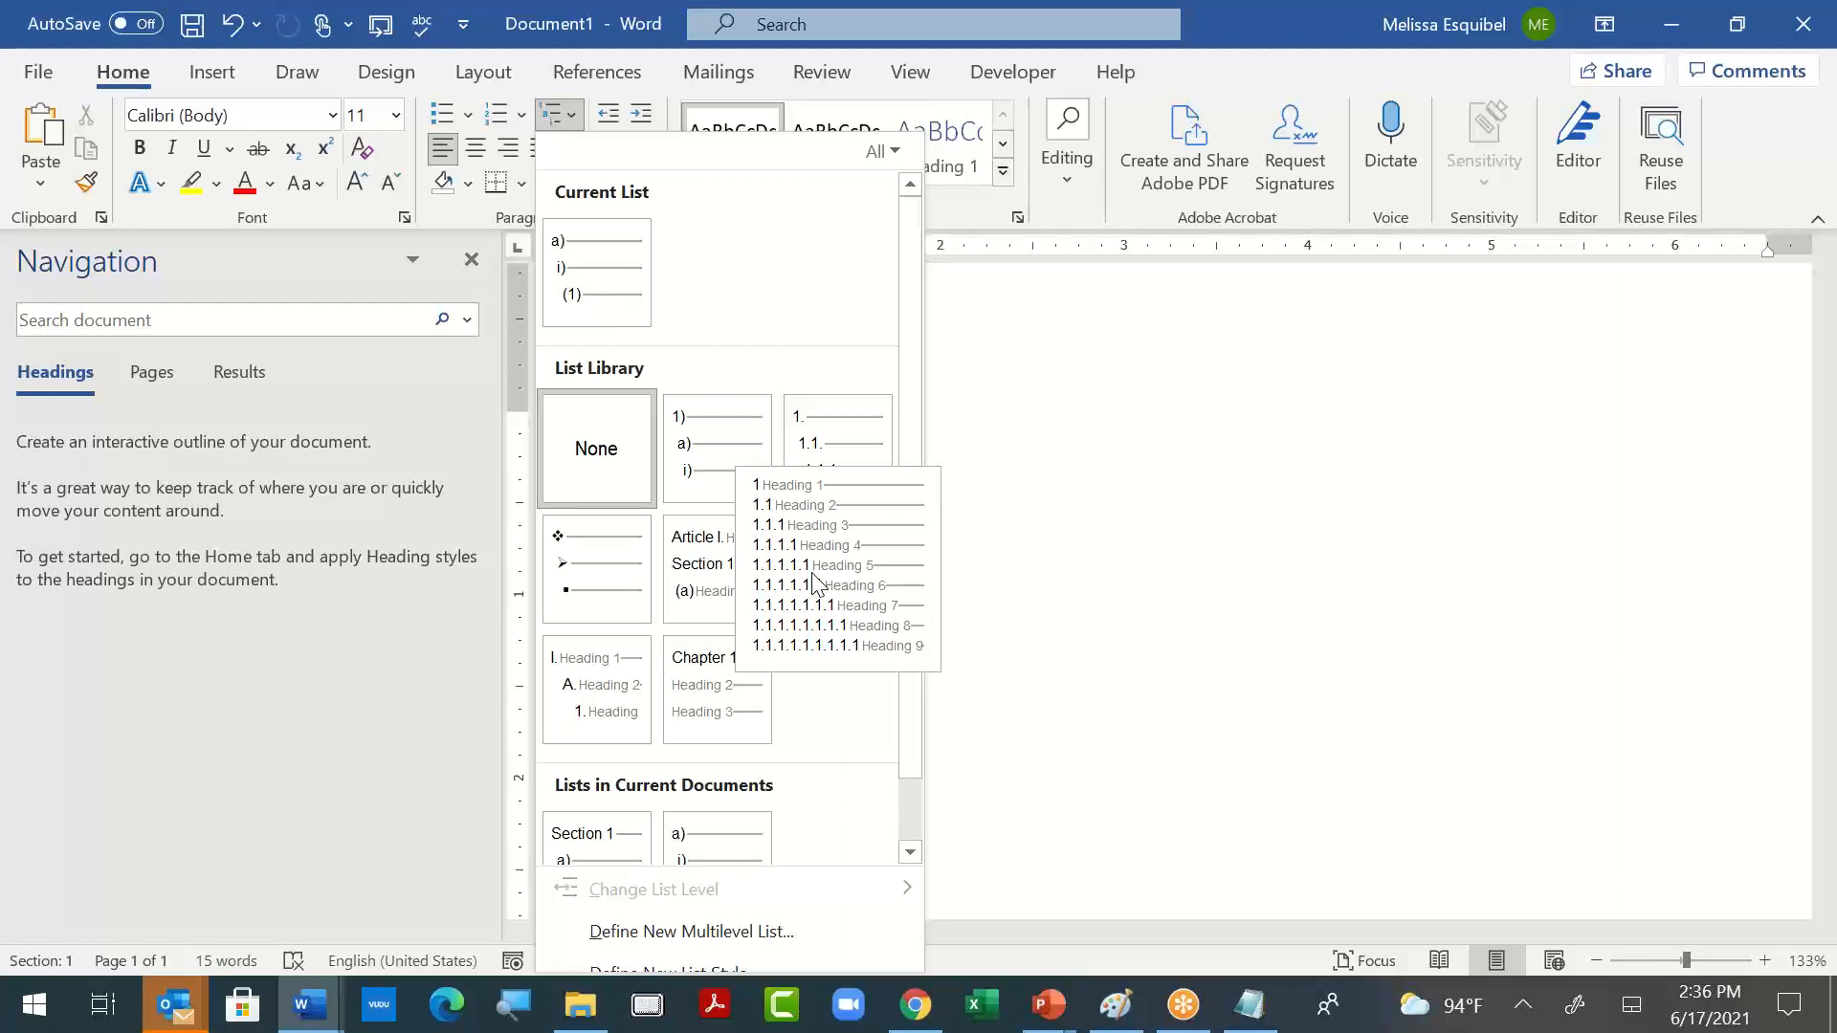
click(813, 584)
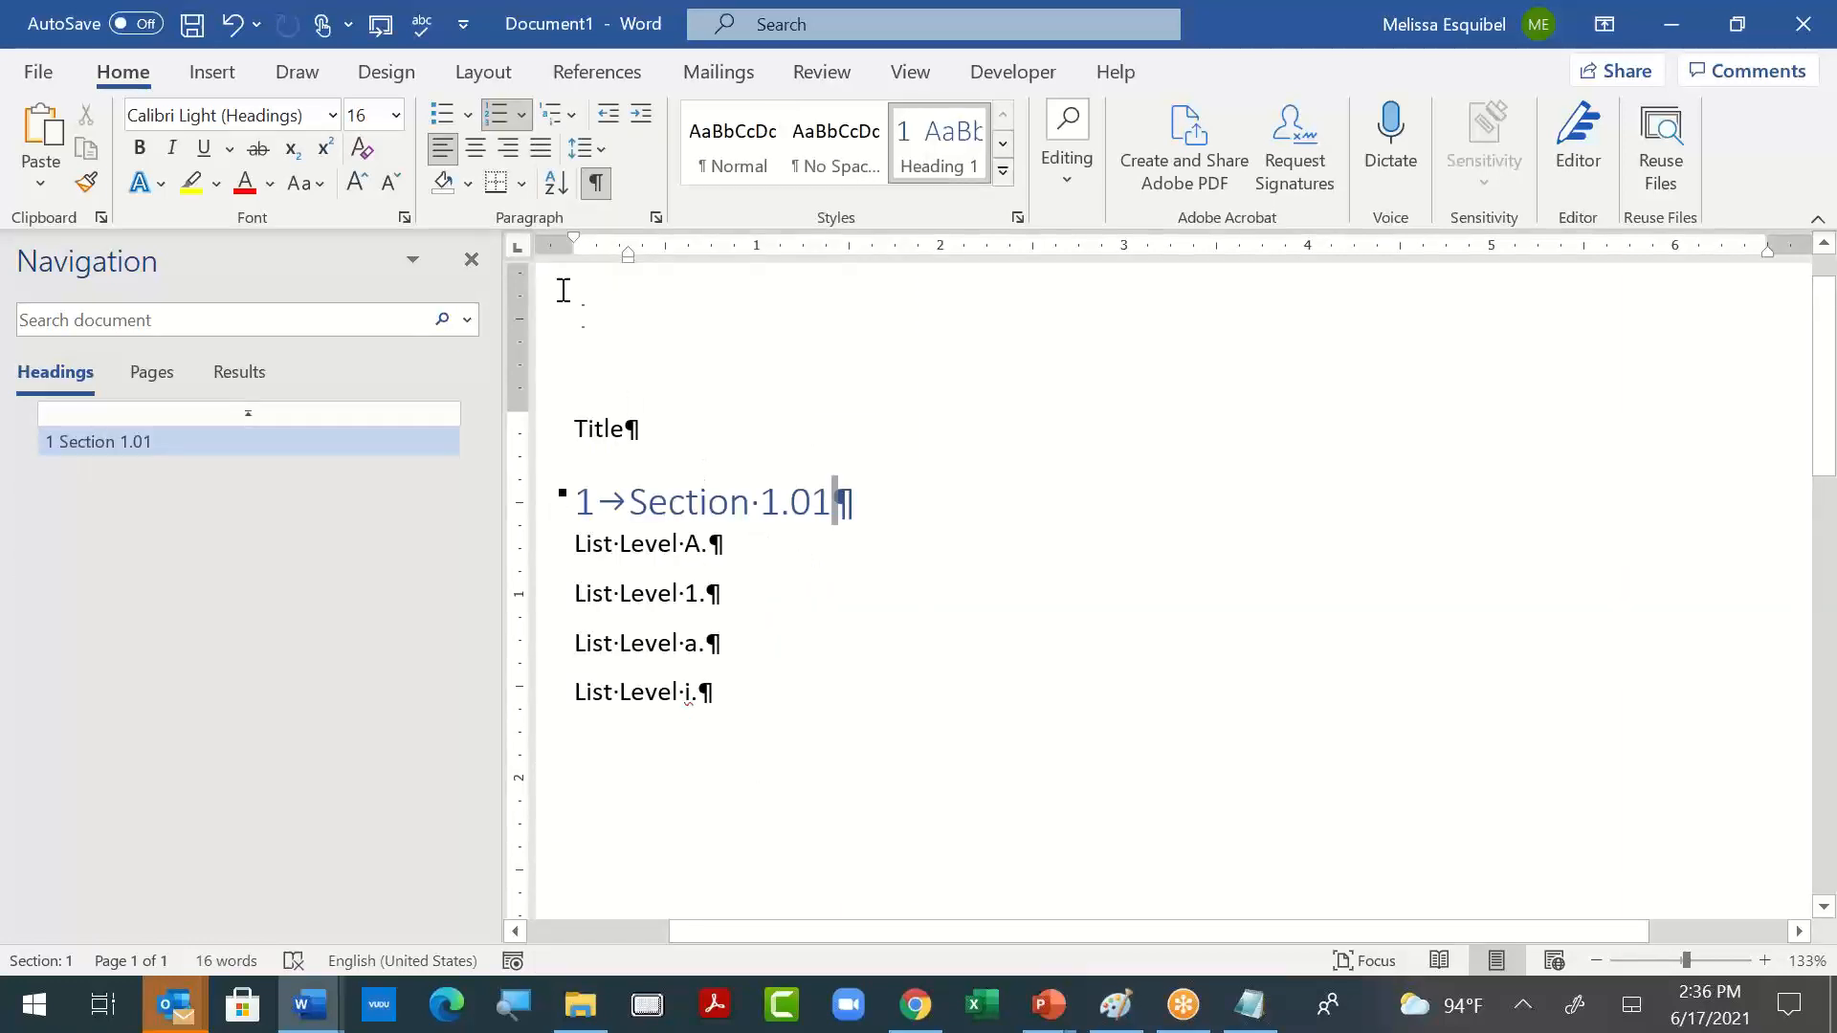
- Delete the numbered "Section 1.01" line from the outline
drag(632, 496, 837, 482)
key(Delete)
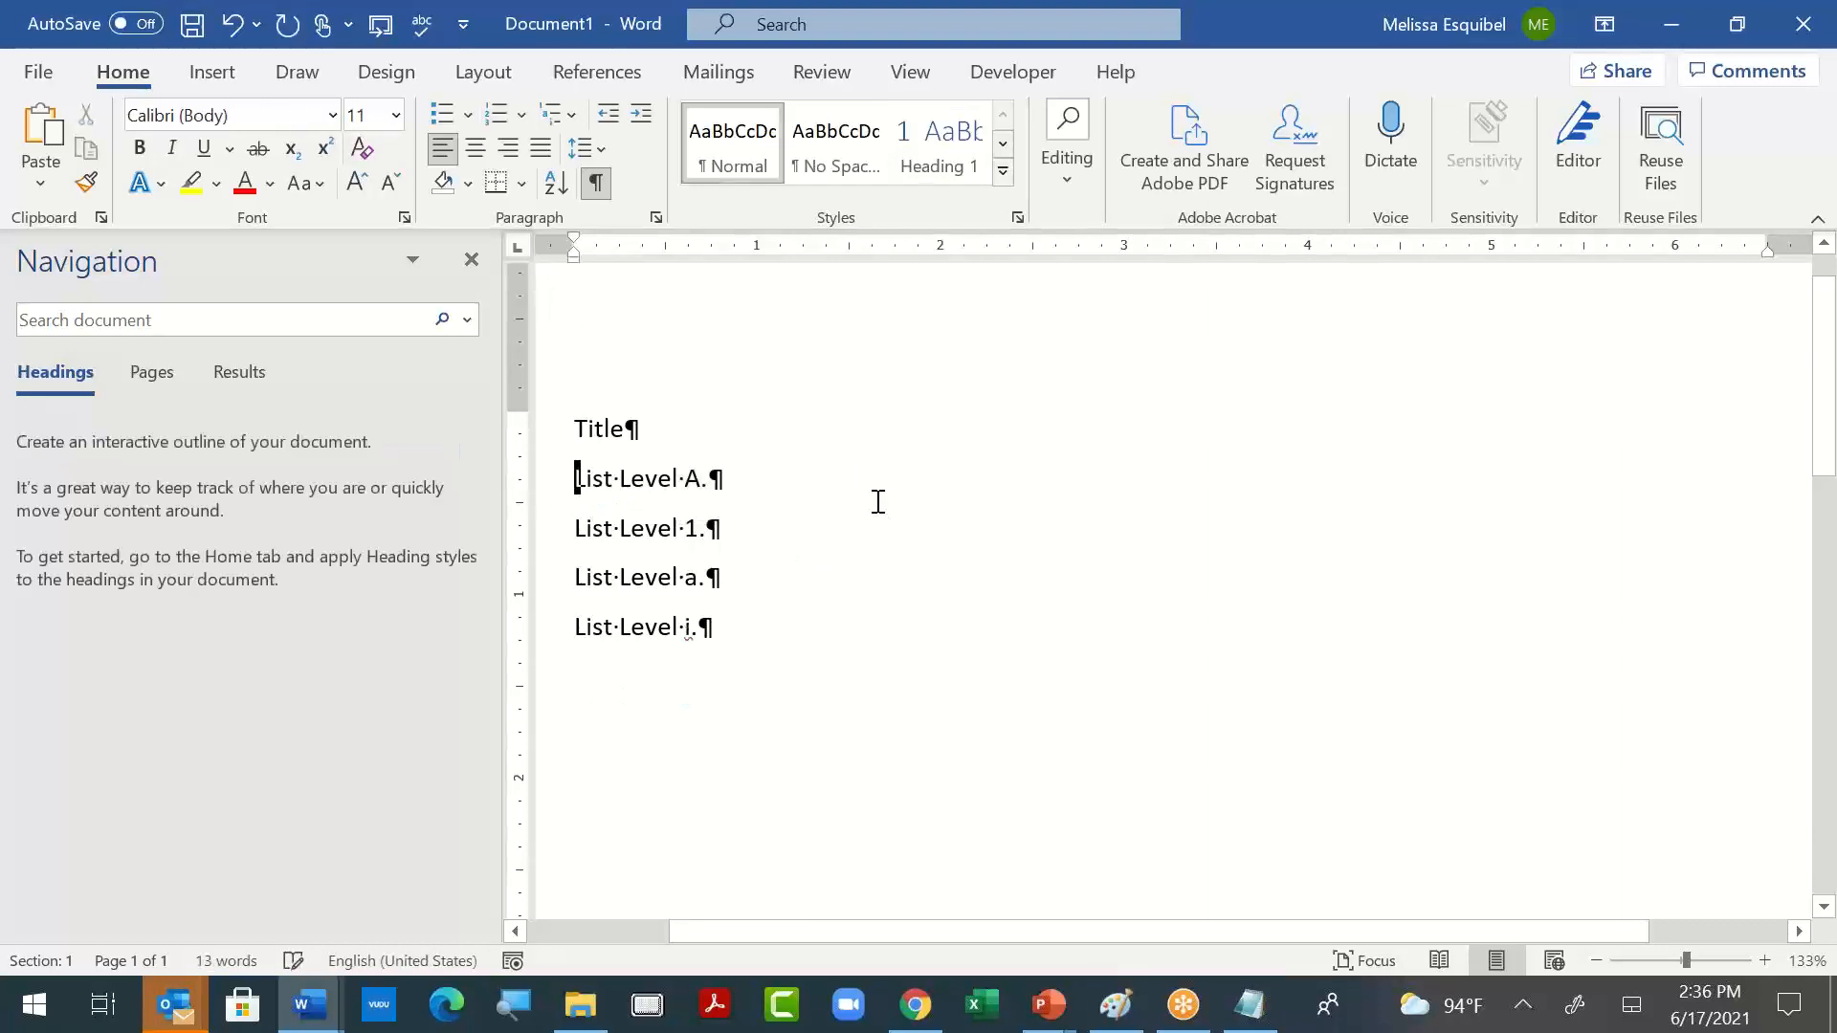
- Number the "List Level A." line with the heading-linked 1, 1.1, 1.1.1 list and define a new multilevel list showing Level 2 in the gallery
click(577, 116)
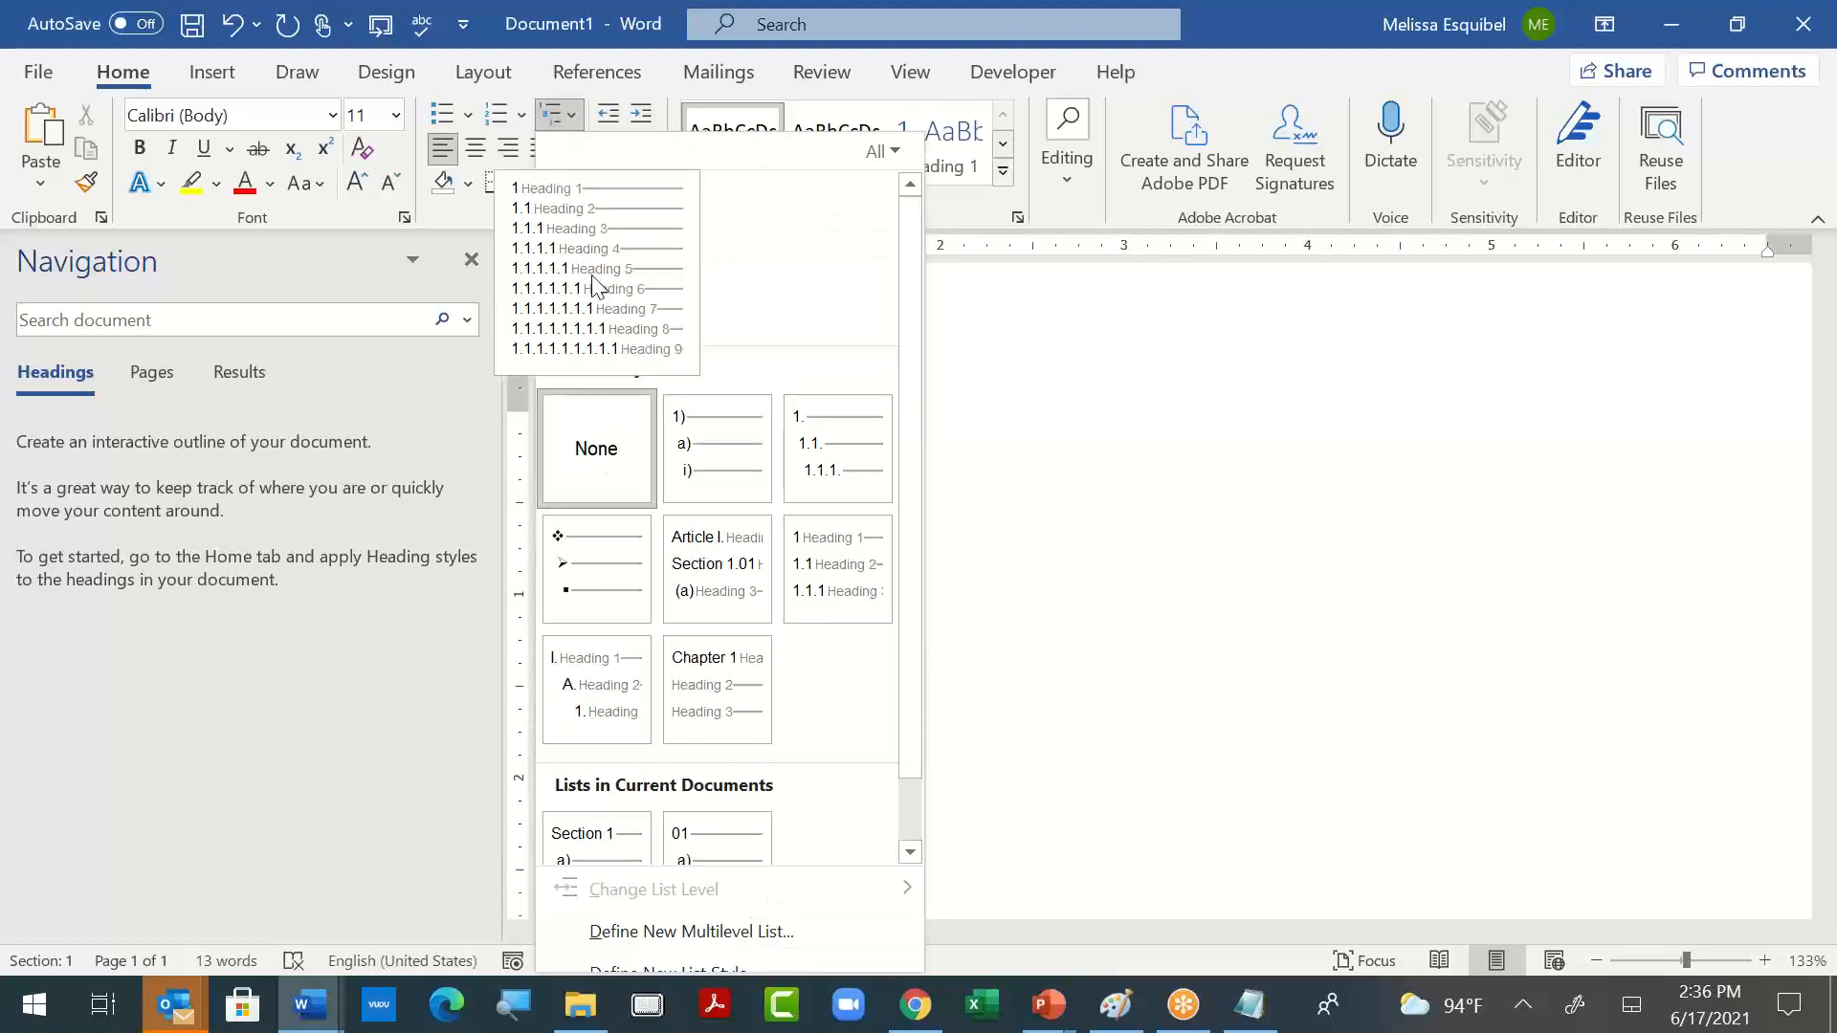
click(591, 274)
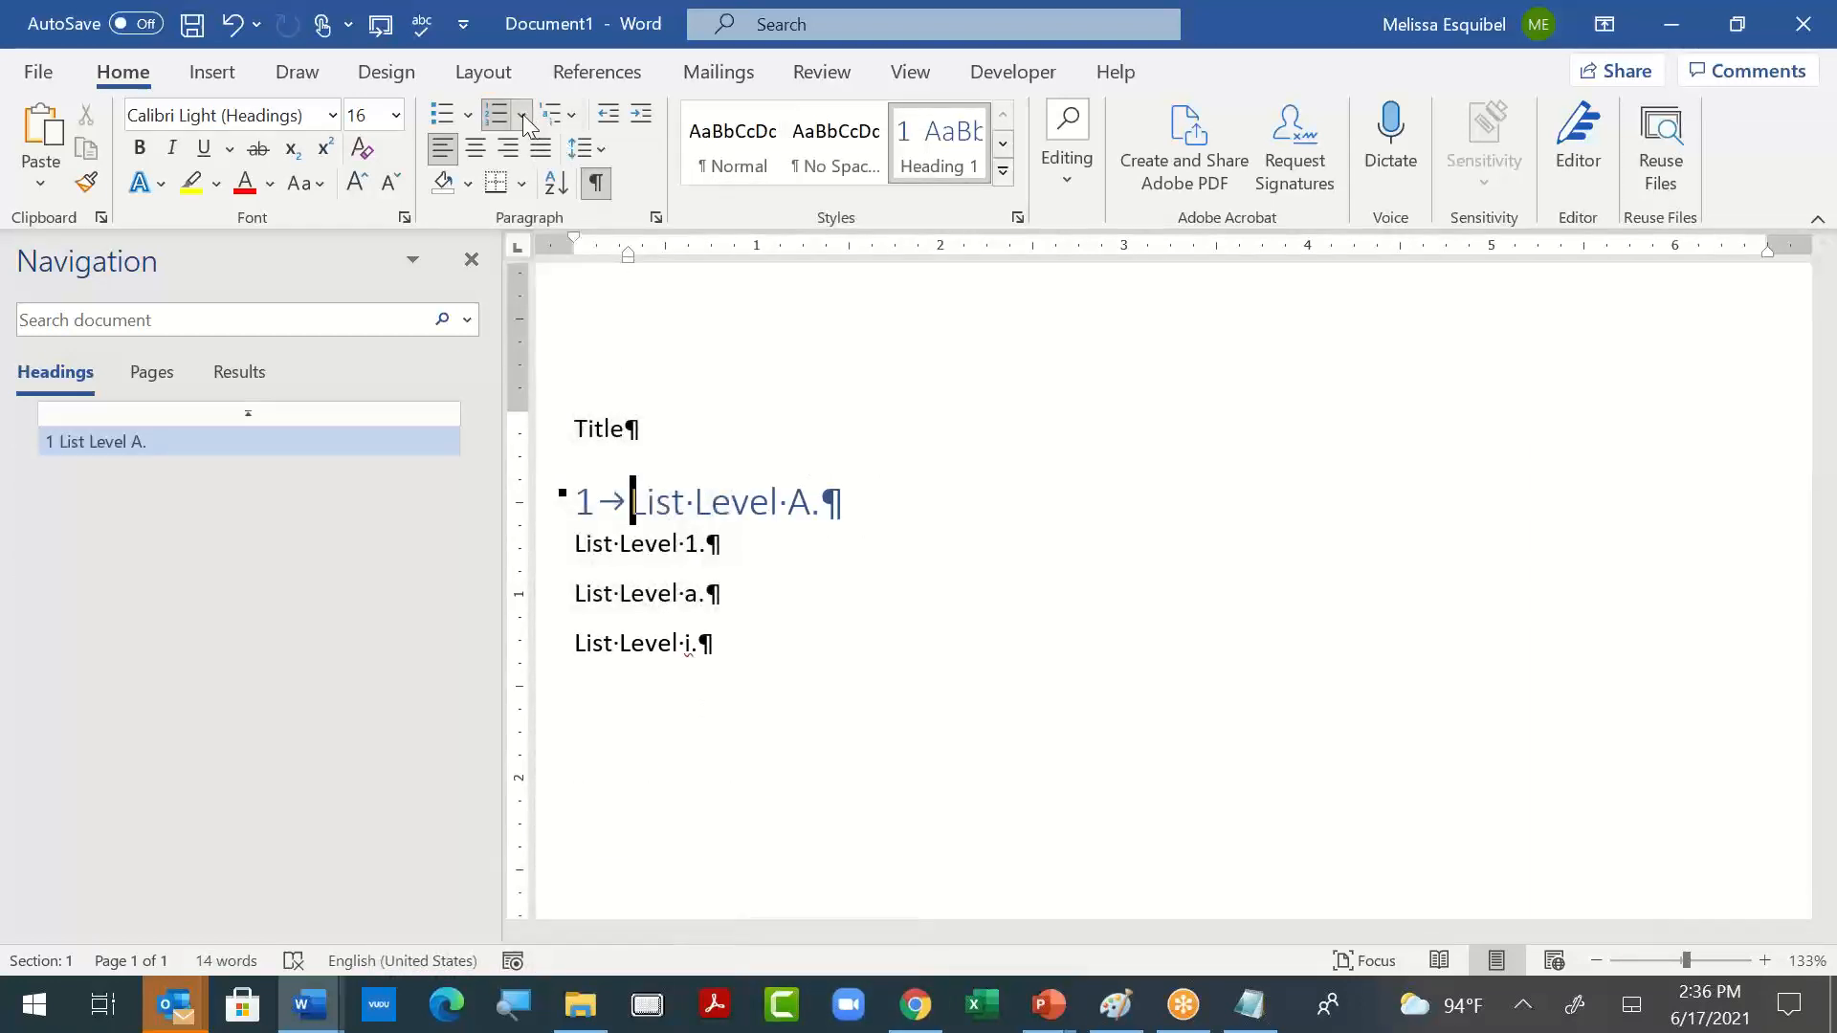
click(571, 114)
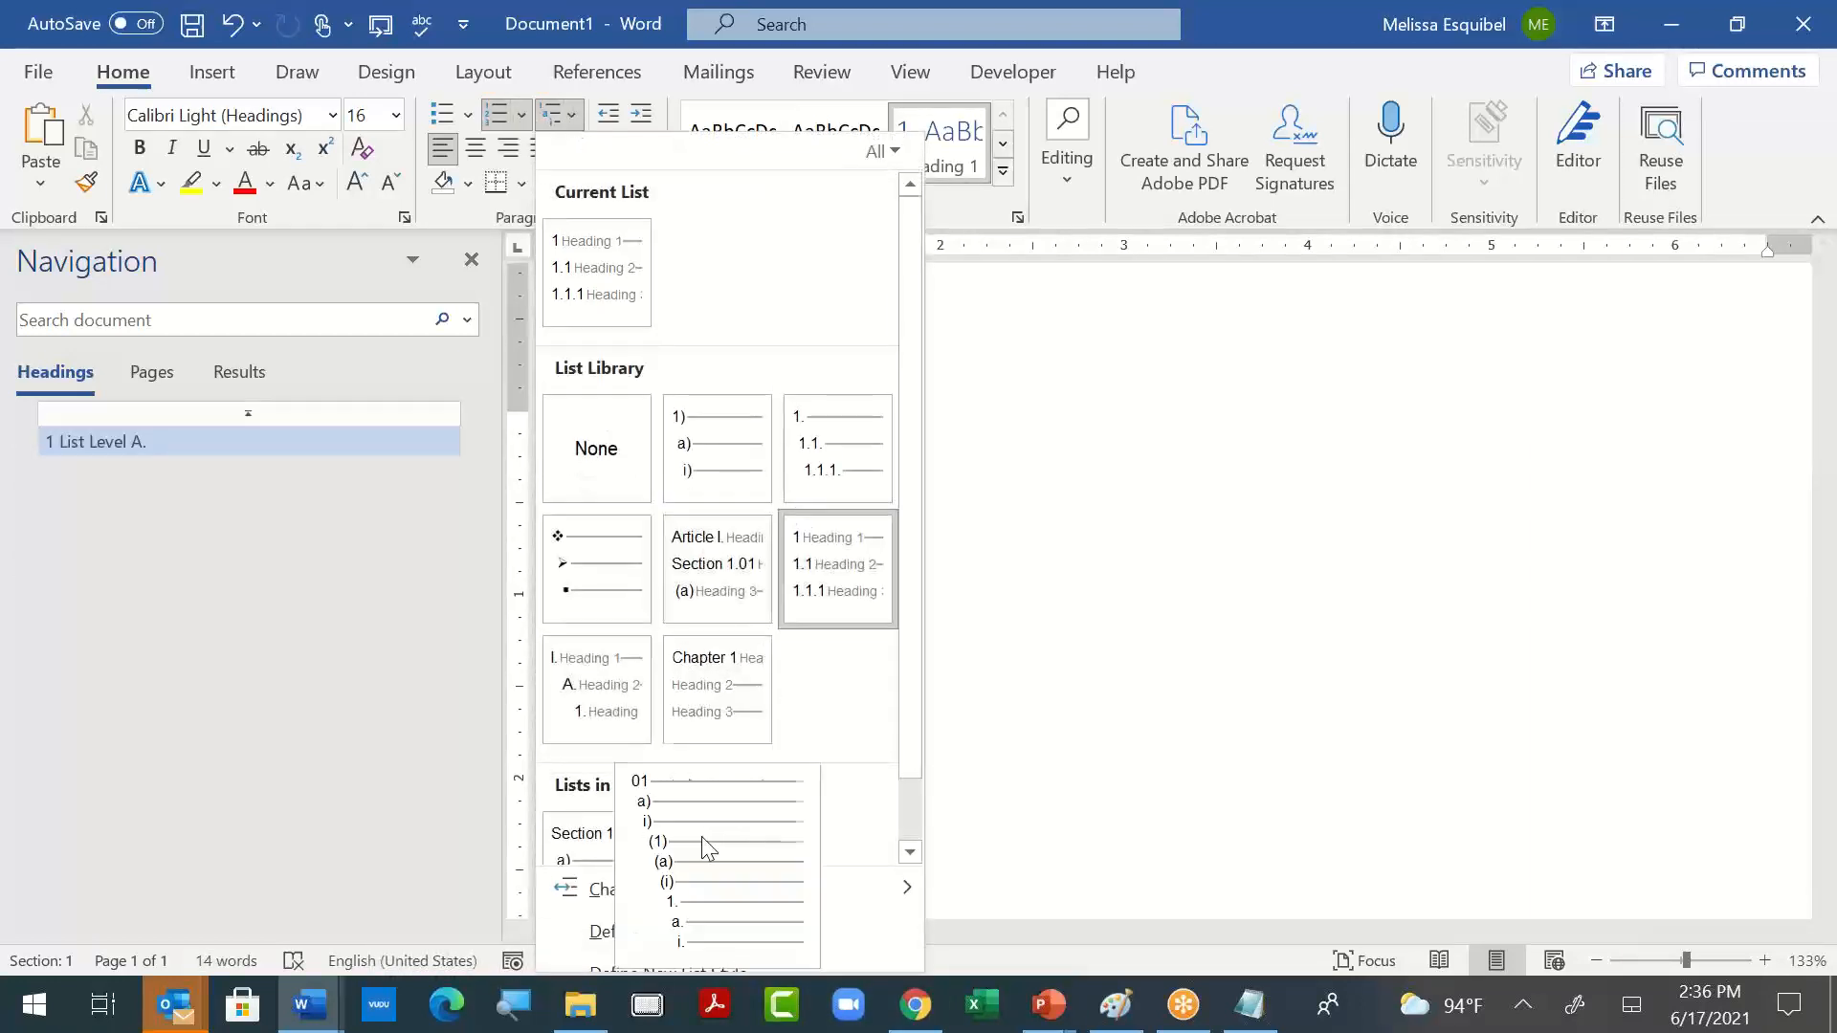
click(735, 932)
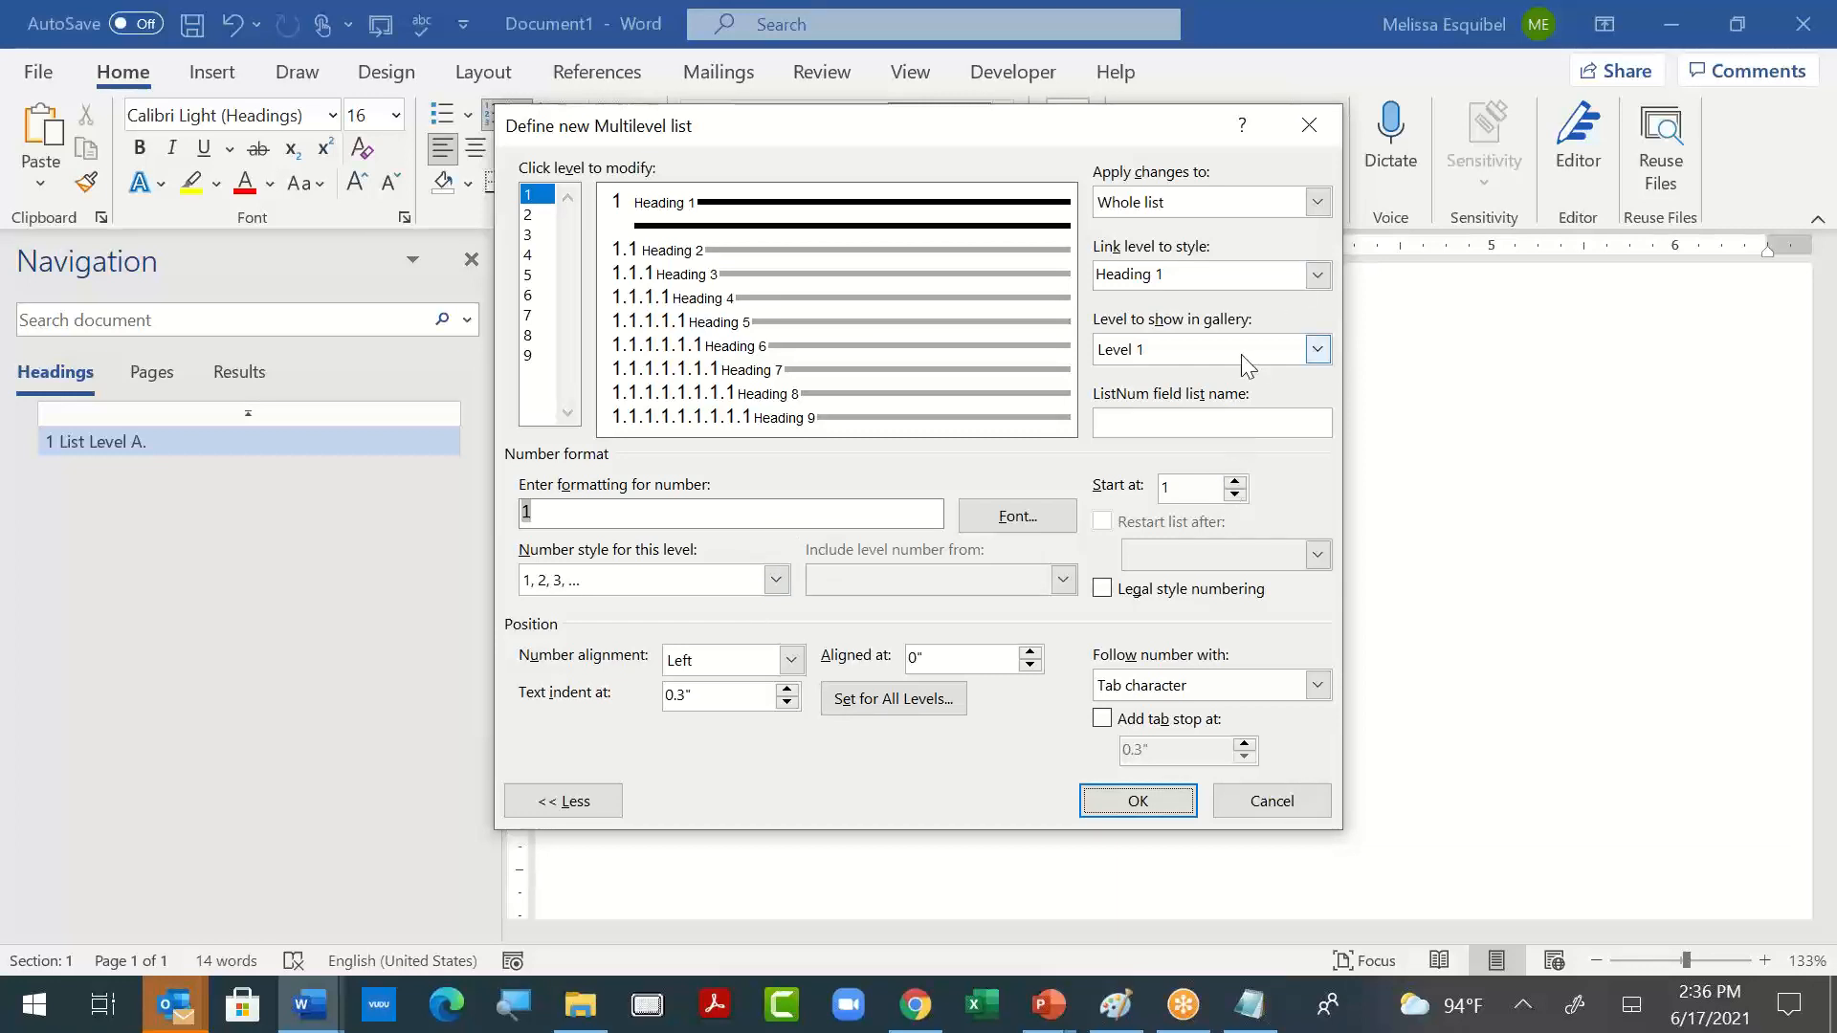
click(1317, 351)
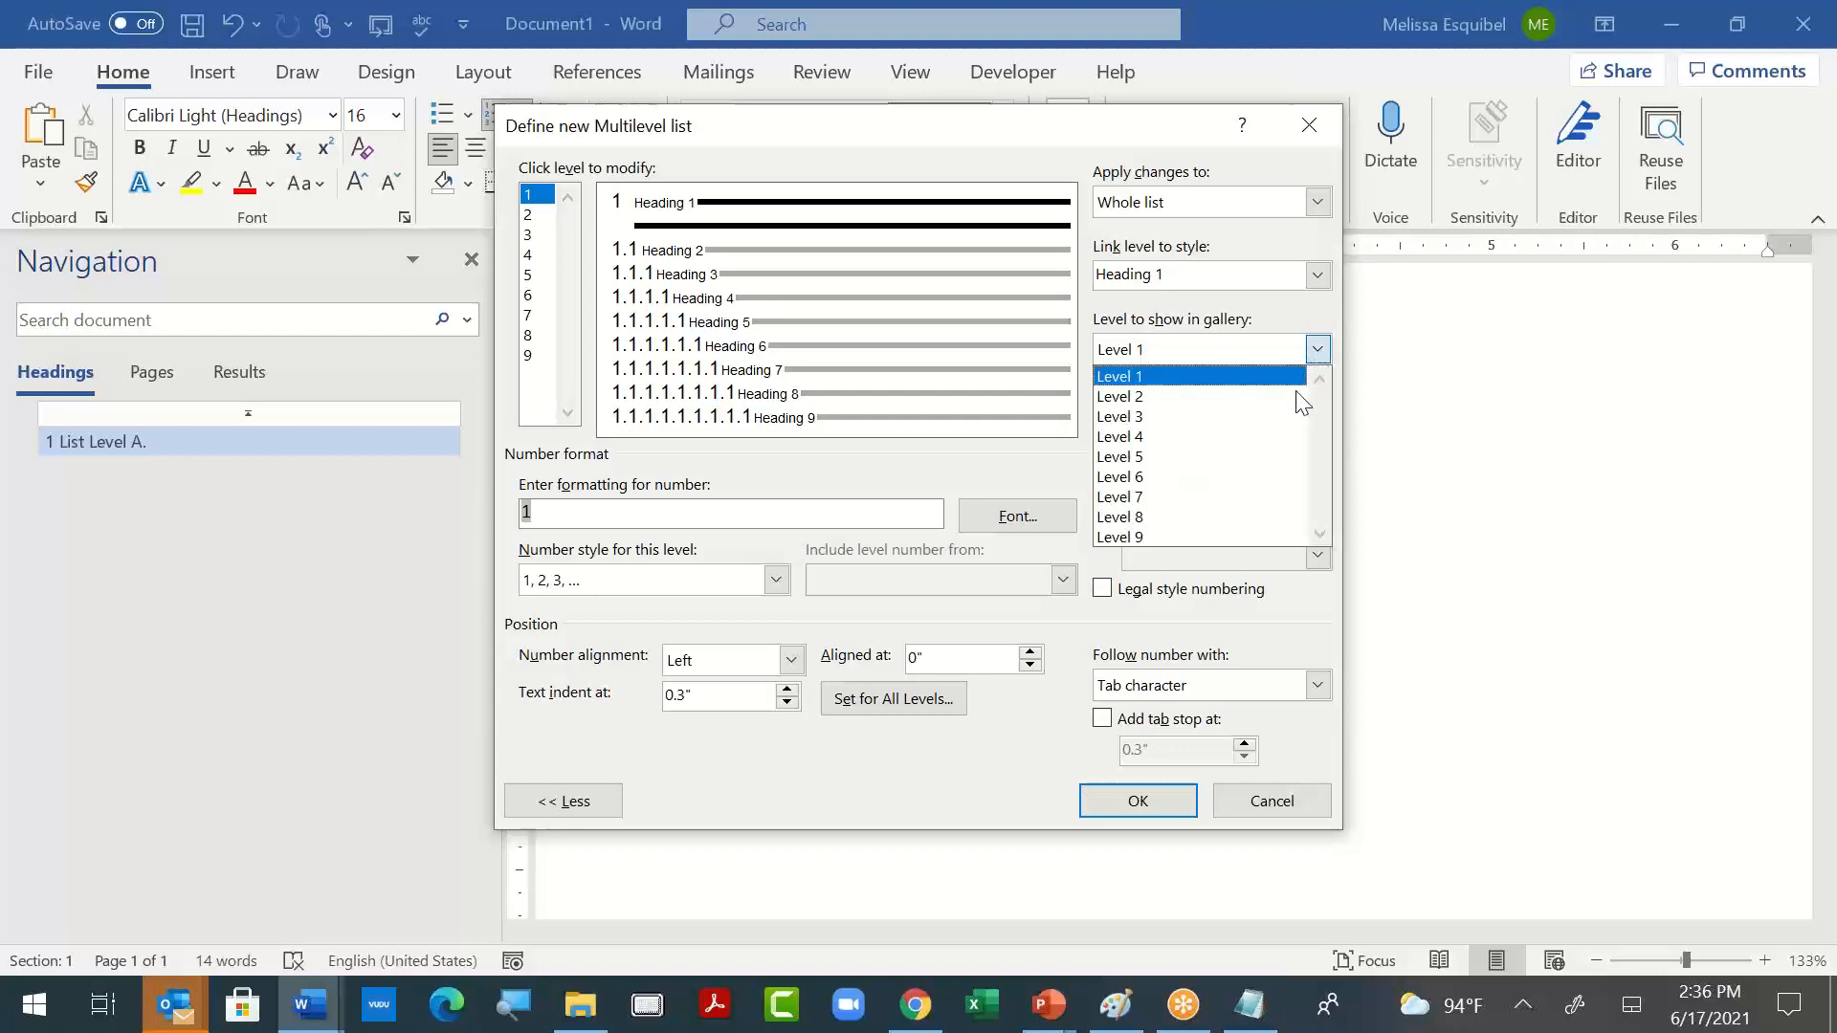
click(1298, 396)
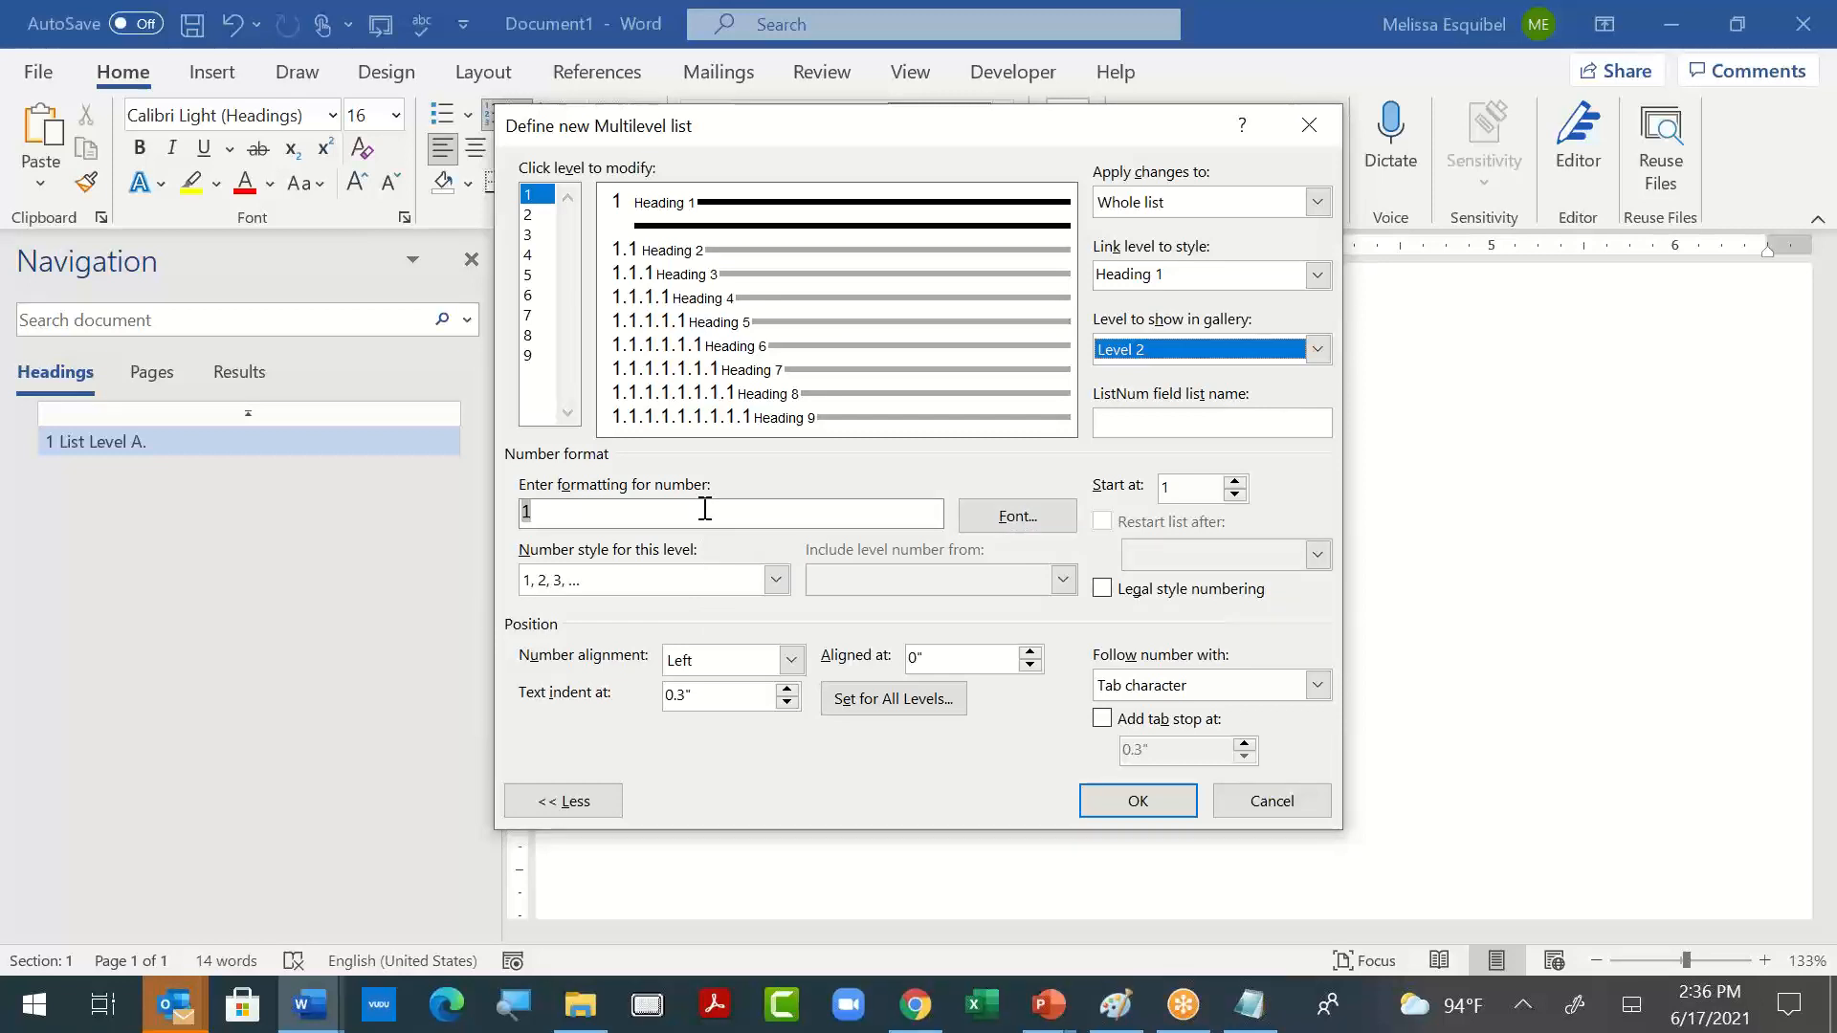
click(1197, 423)
click(829, 521)
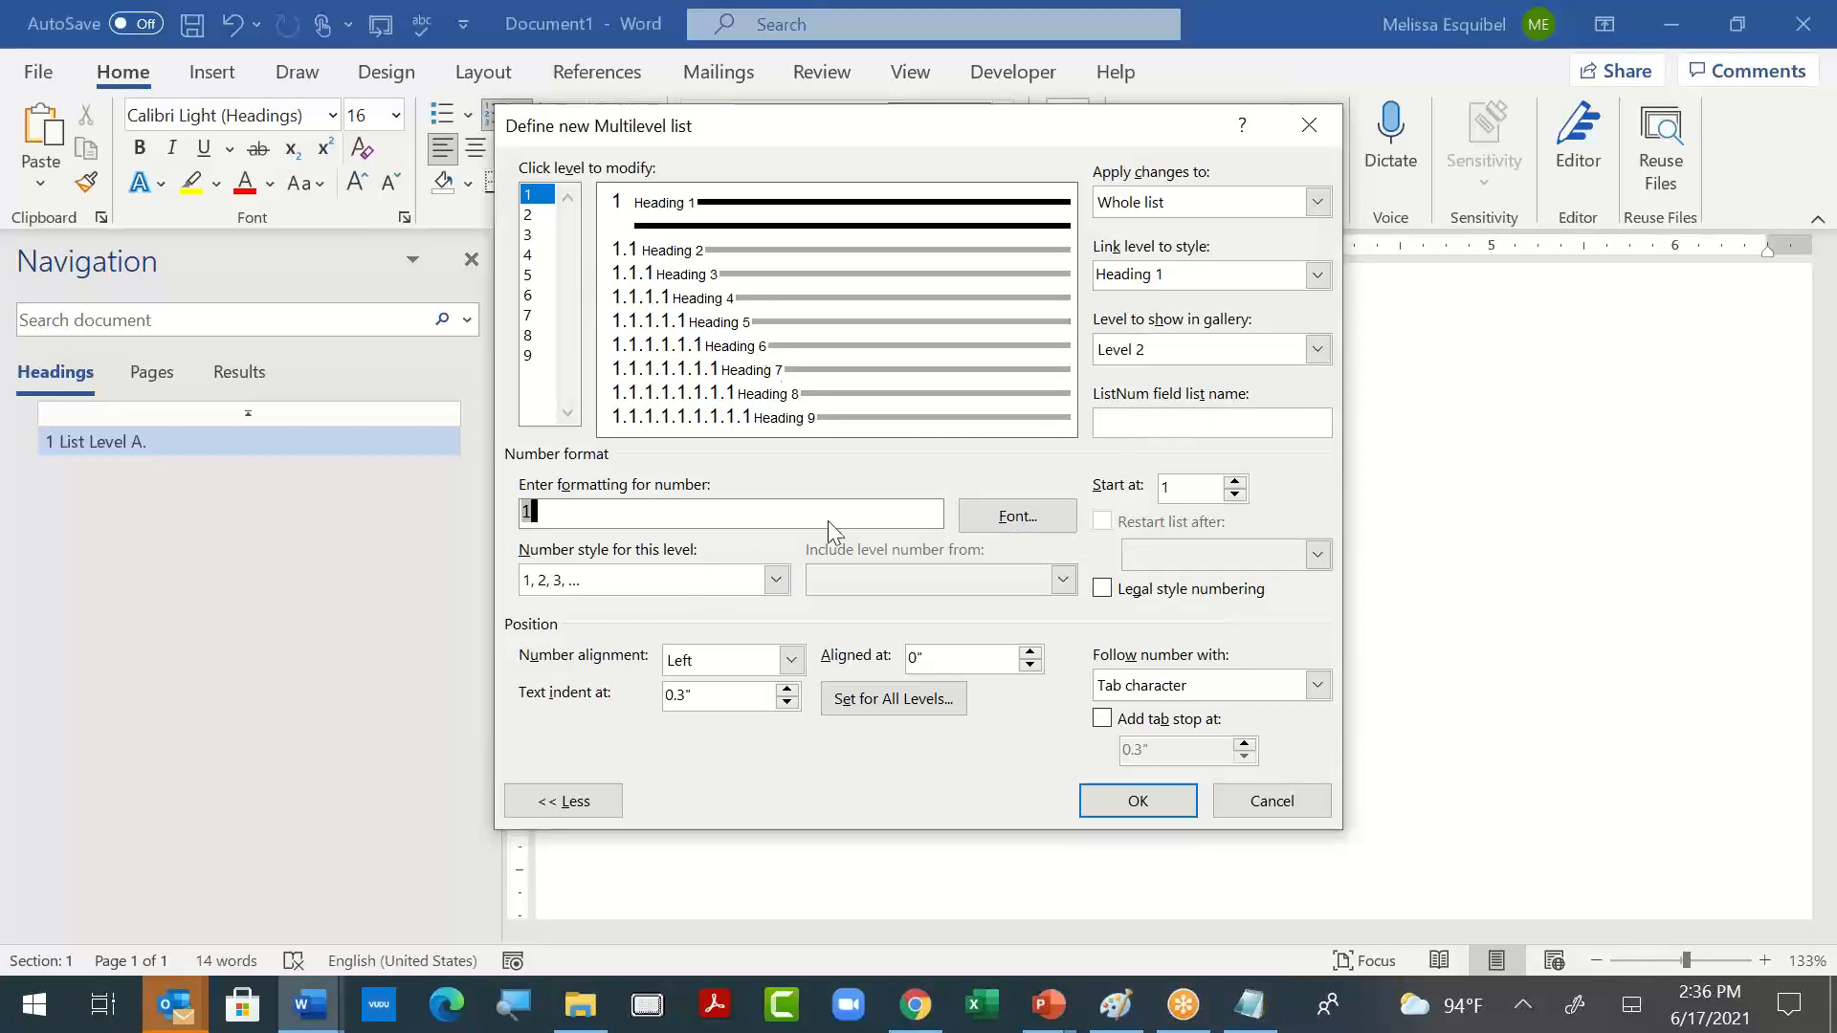
- Try the 01, 02, 03 number style for level 2 of the new multilevel list, and discard the definition
click(537, 218)
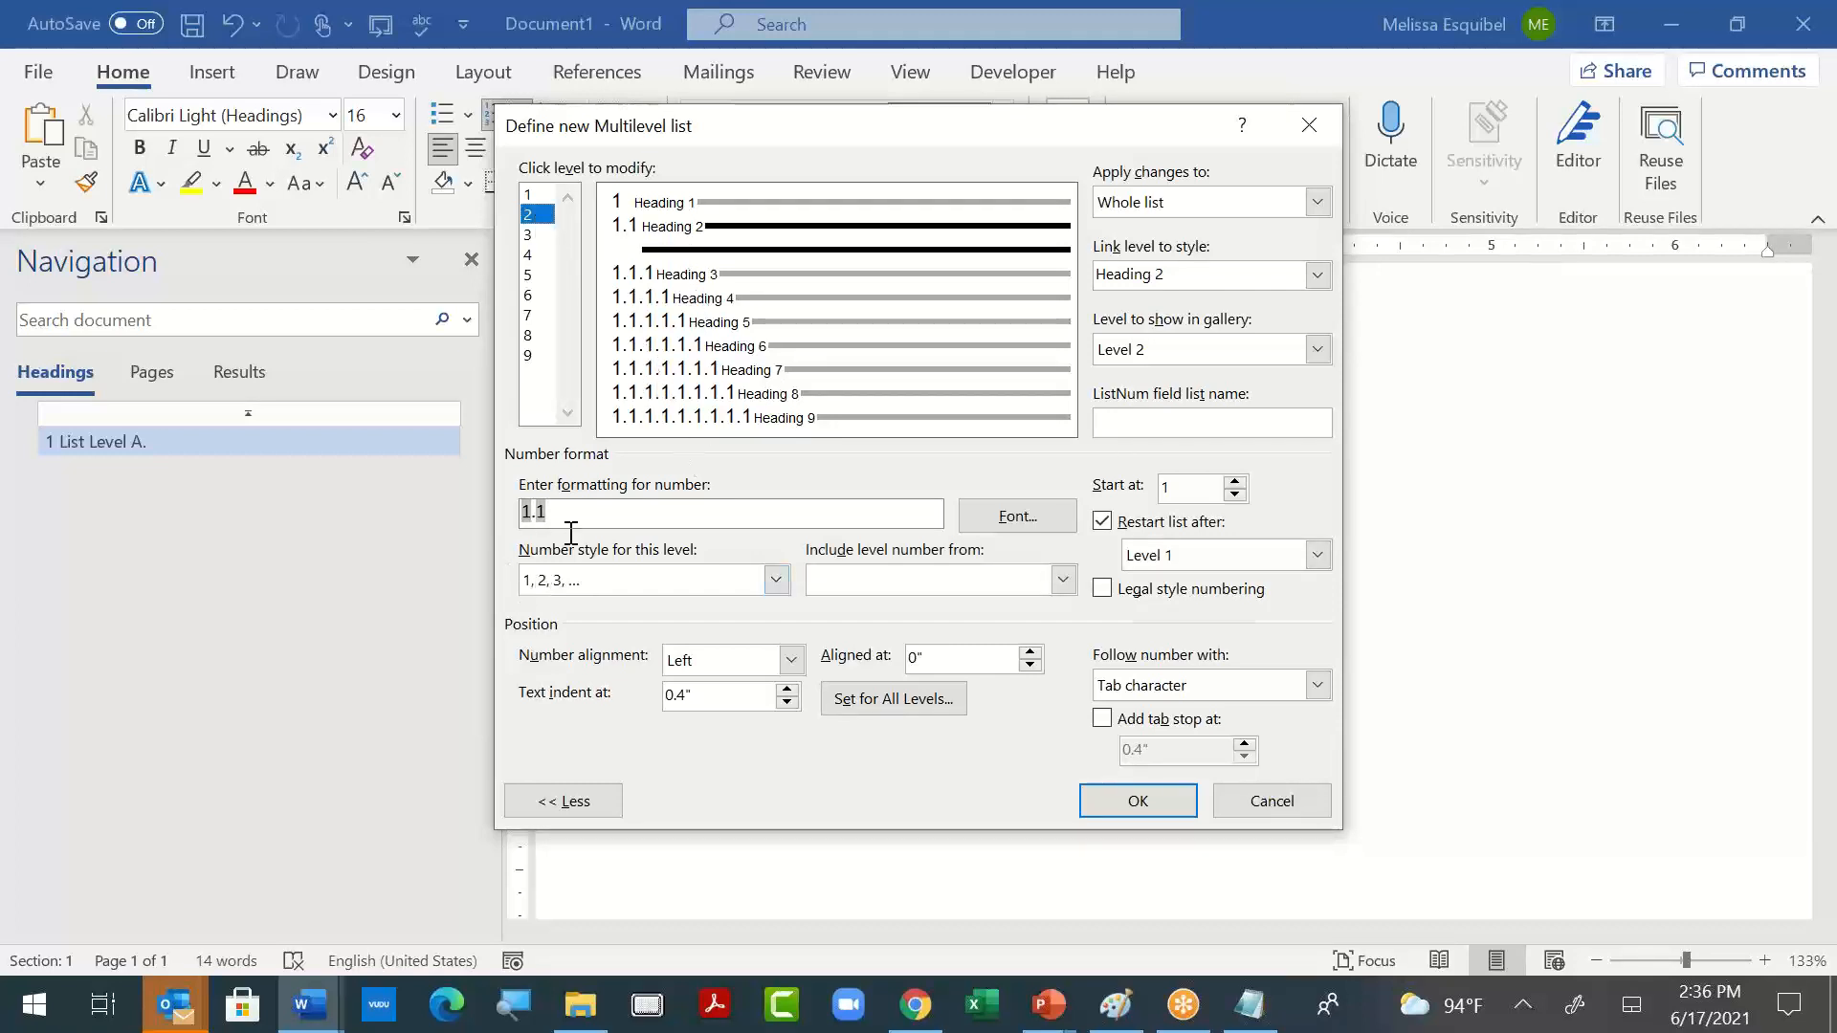
click(775, 579)
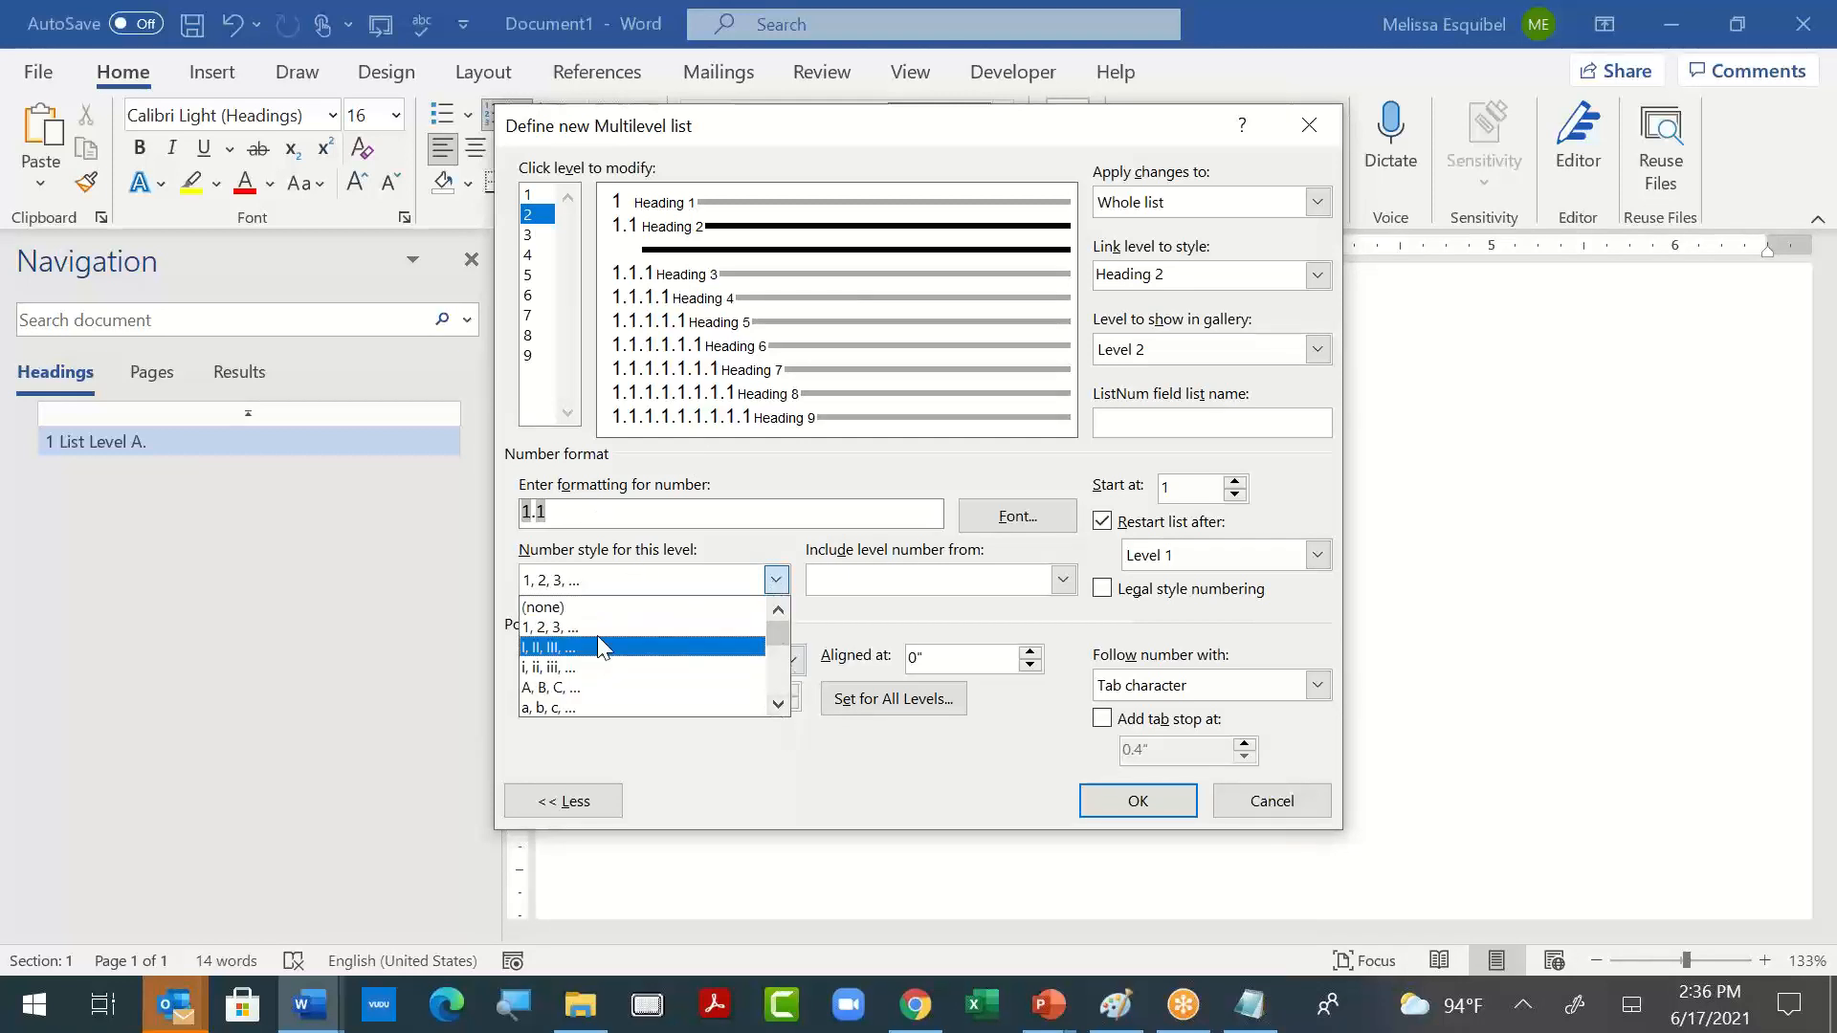
click(778, 705)
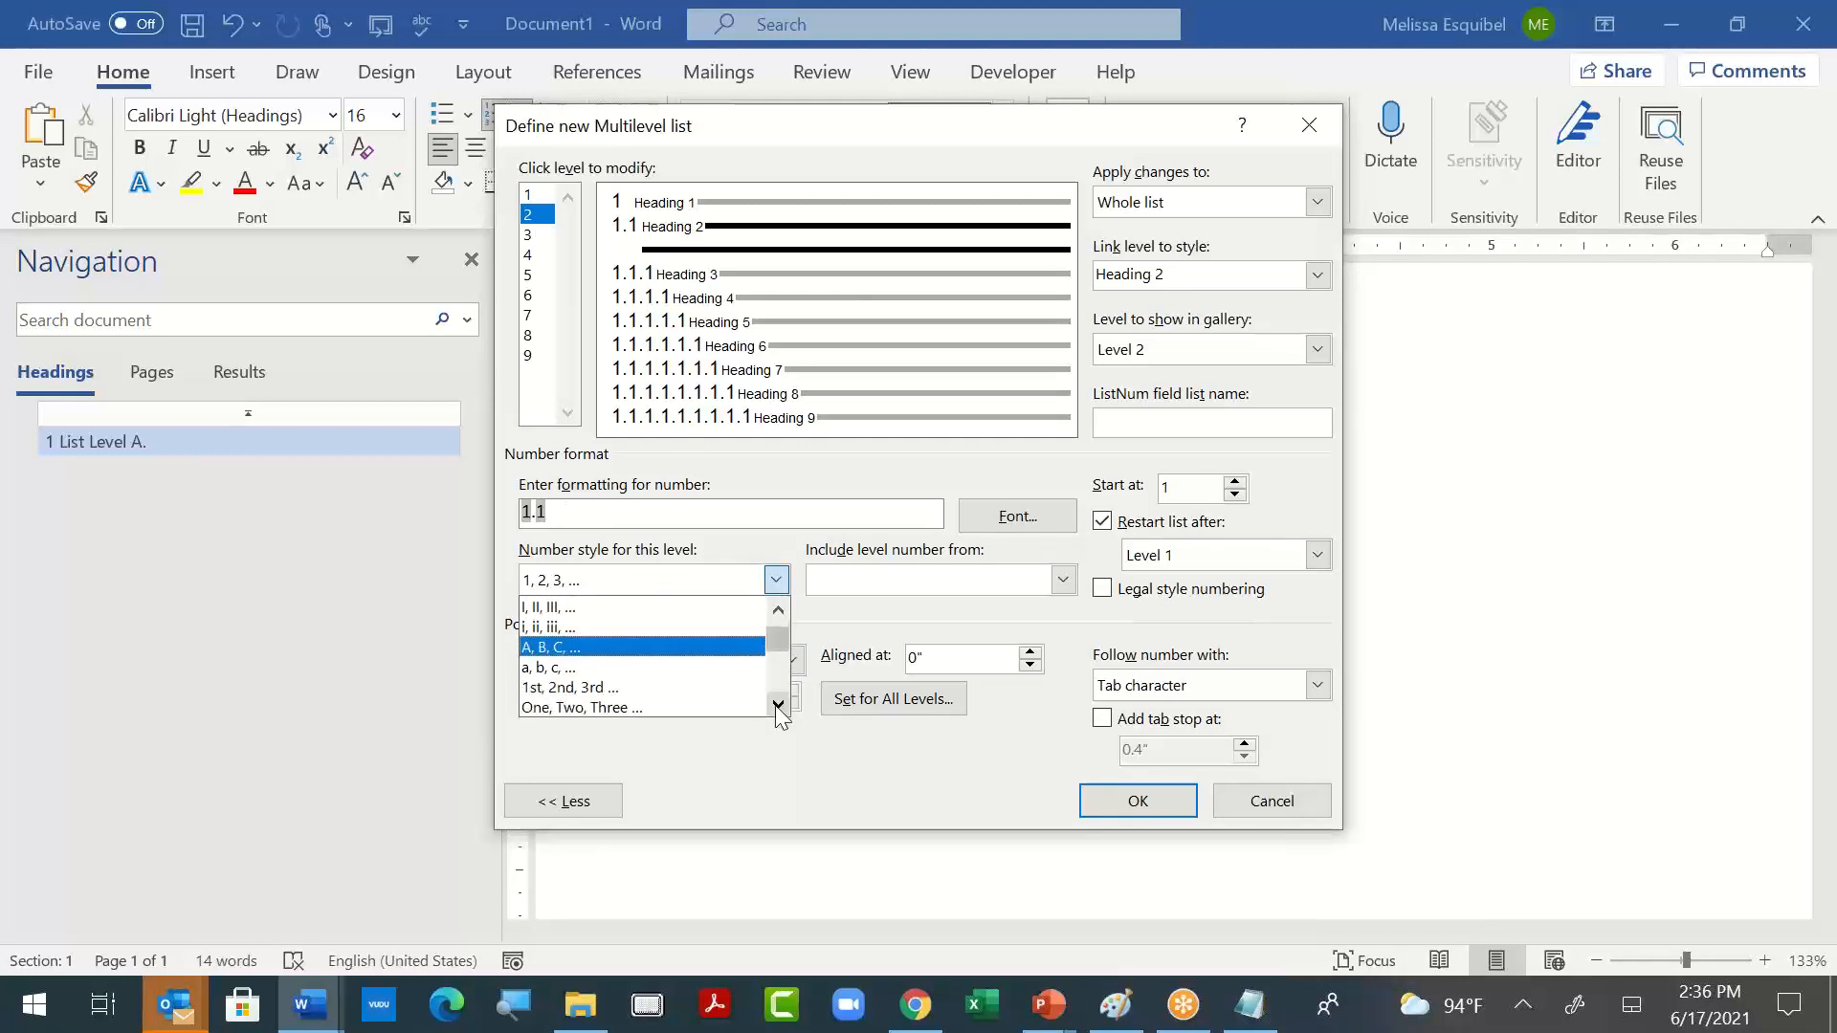
click(778, 705)
click(779, 705)
click(779, 705)
click(779, 705)
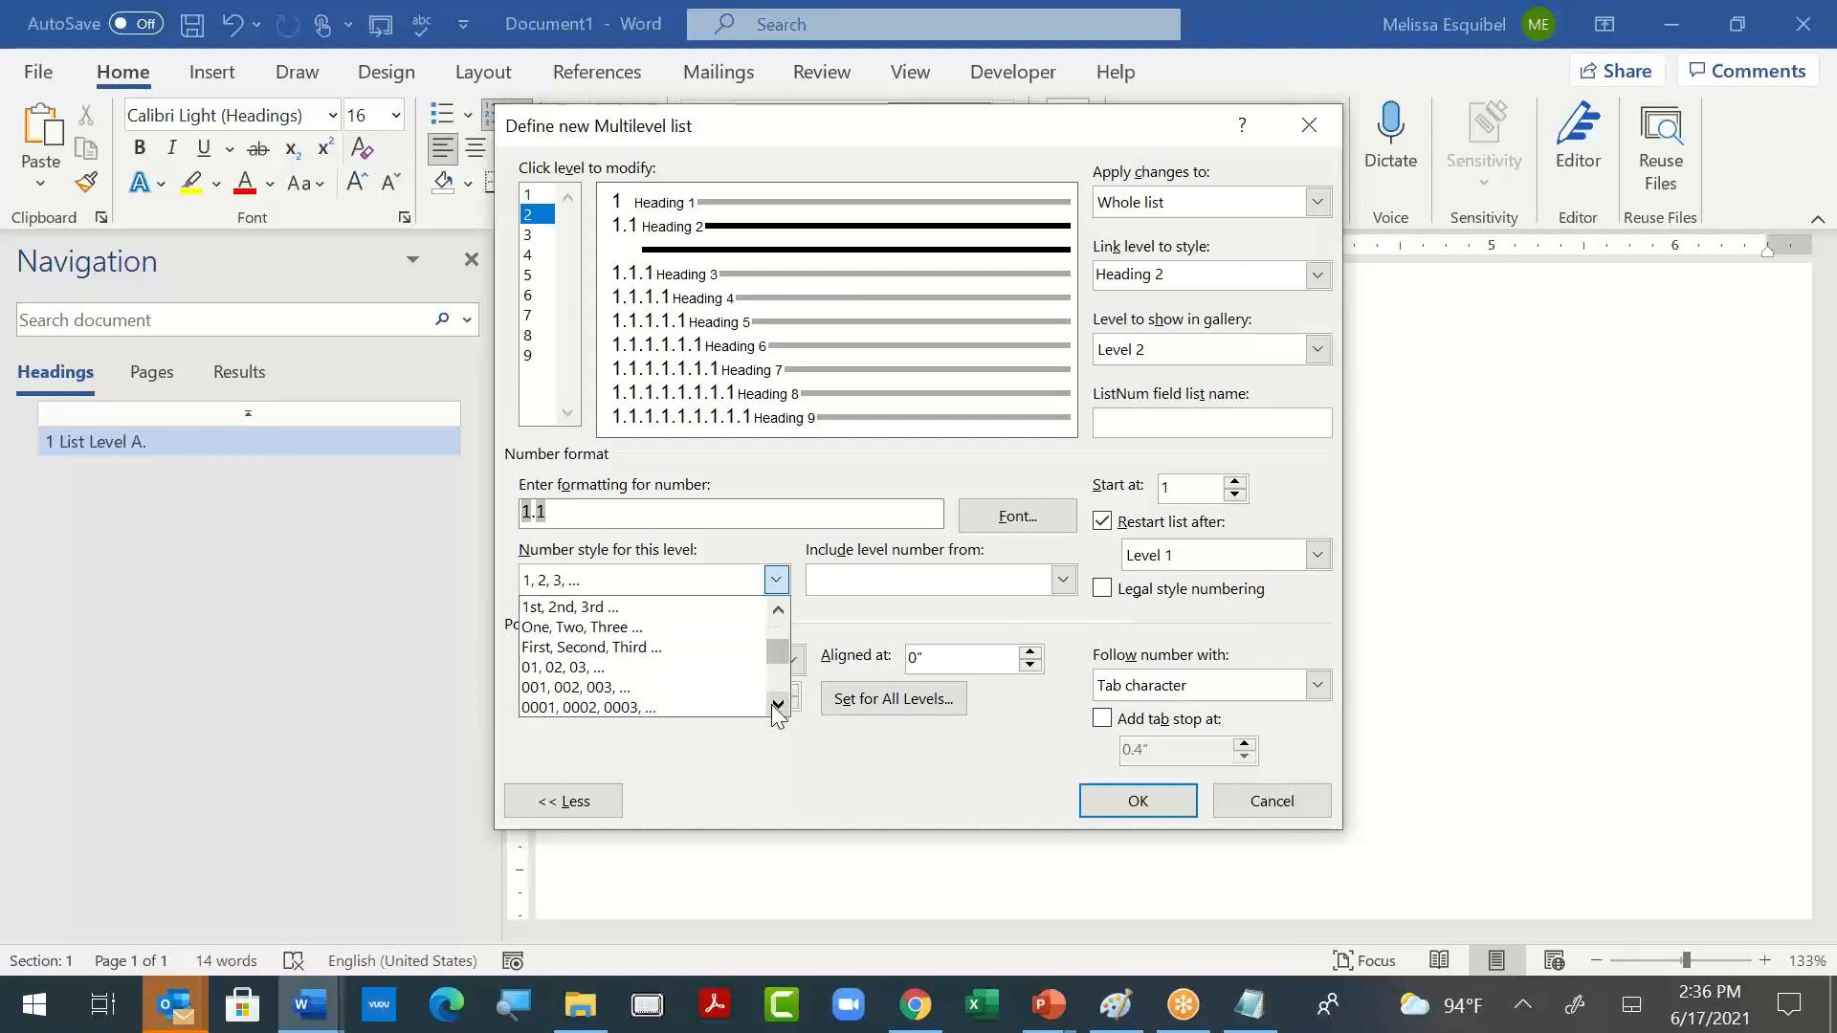
click(703, 668)
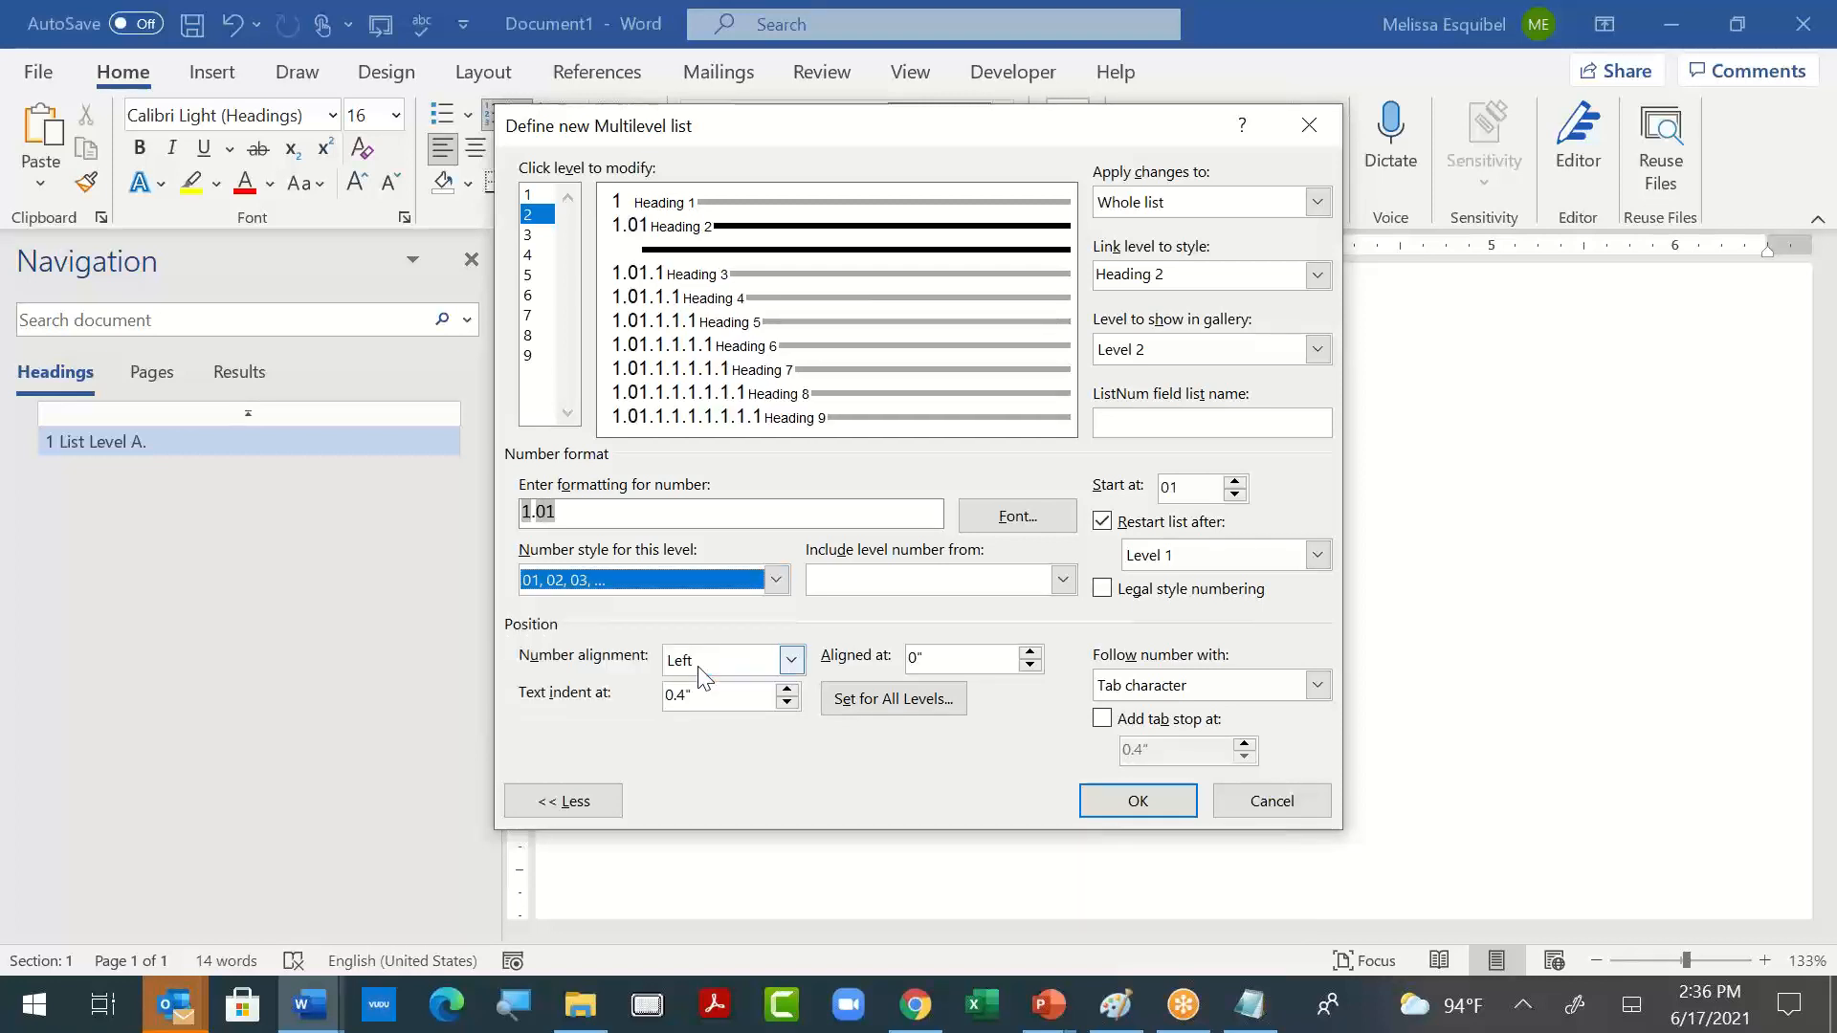
click(1285, 798)
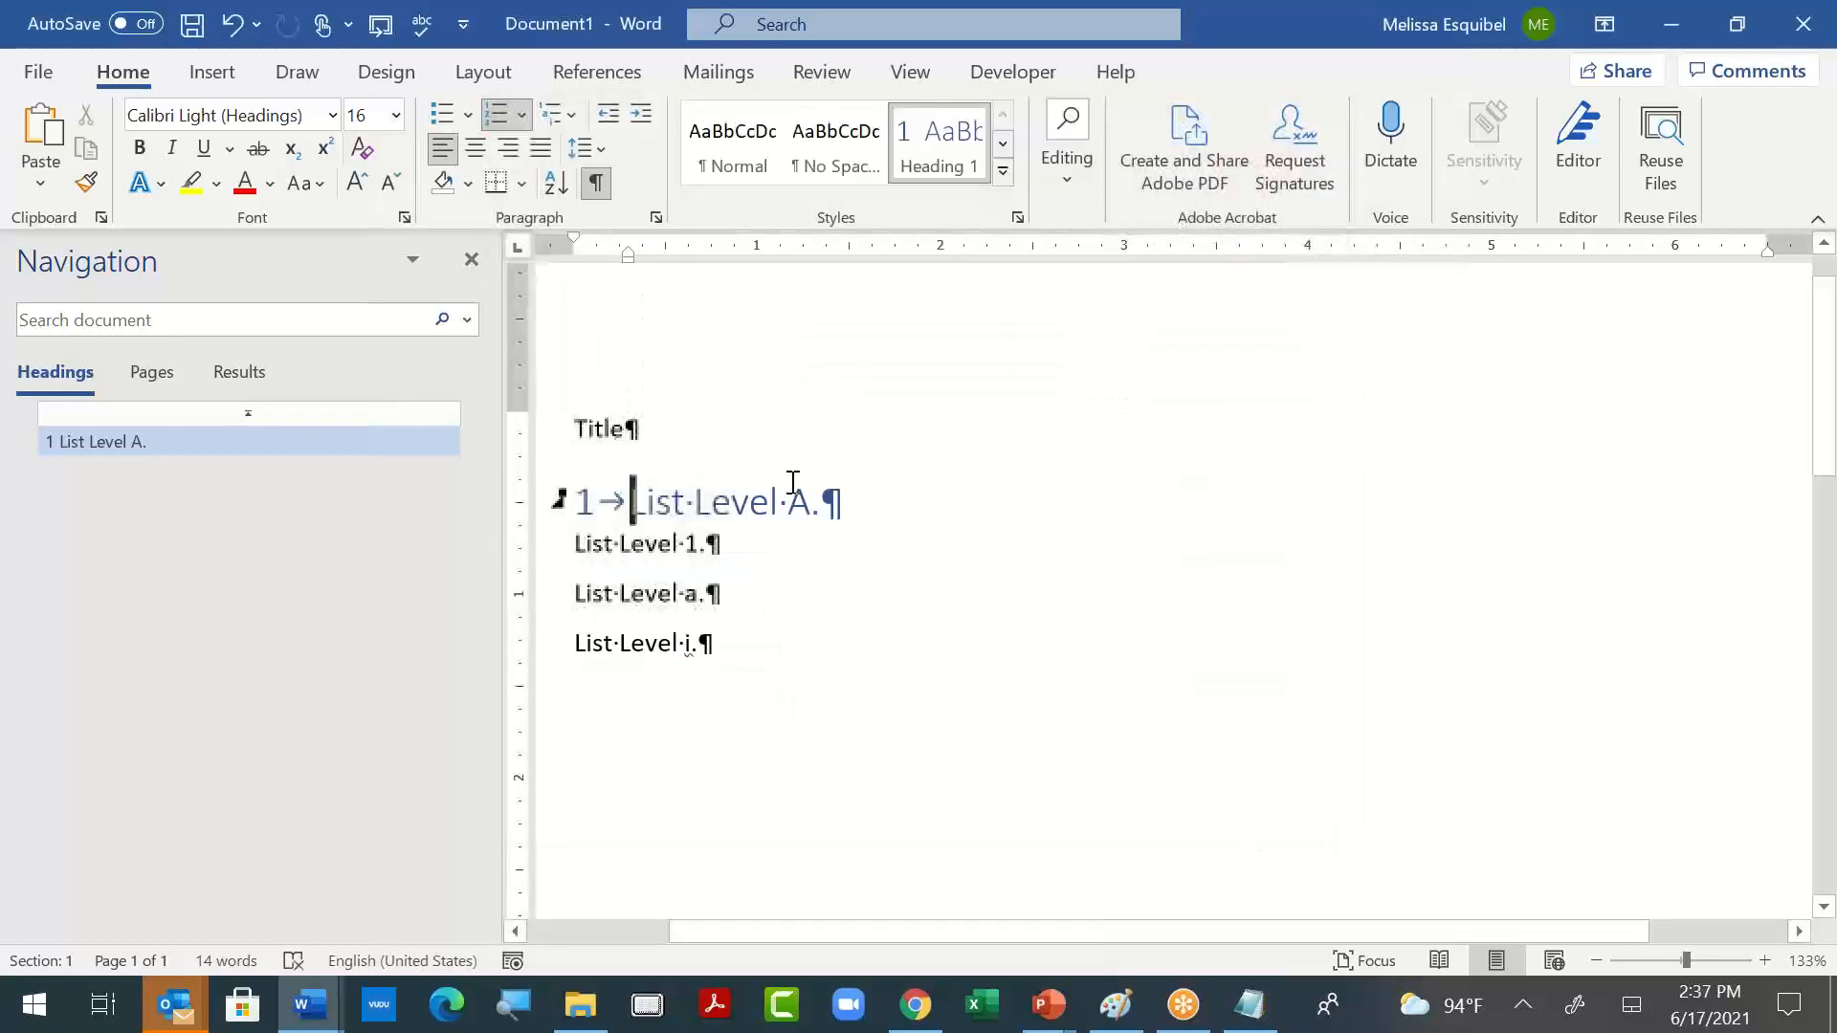
- Clear all formatting, including the heading numbering, from the "List Level A." line
drag(838, 513, 542, 564)
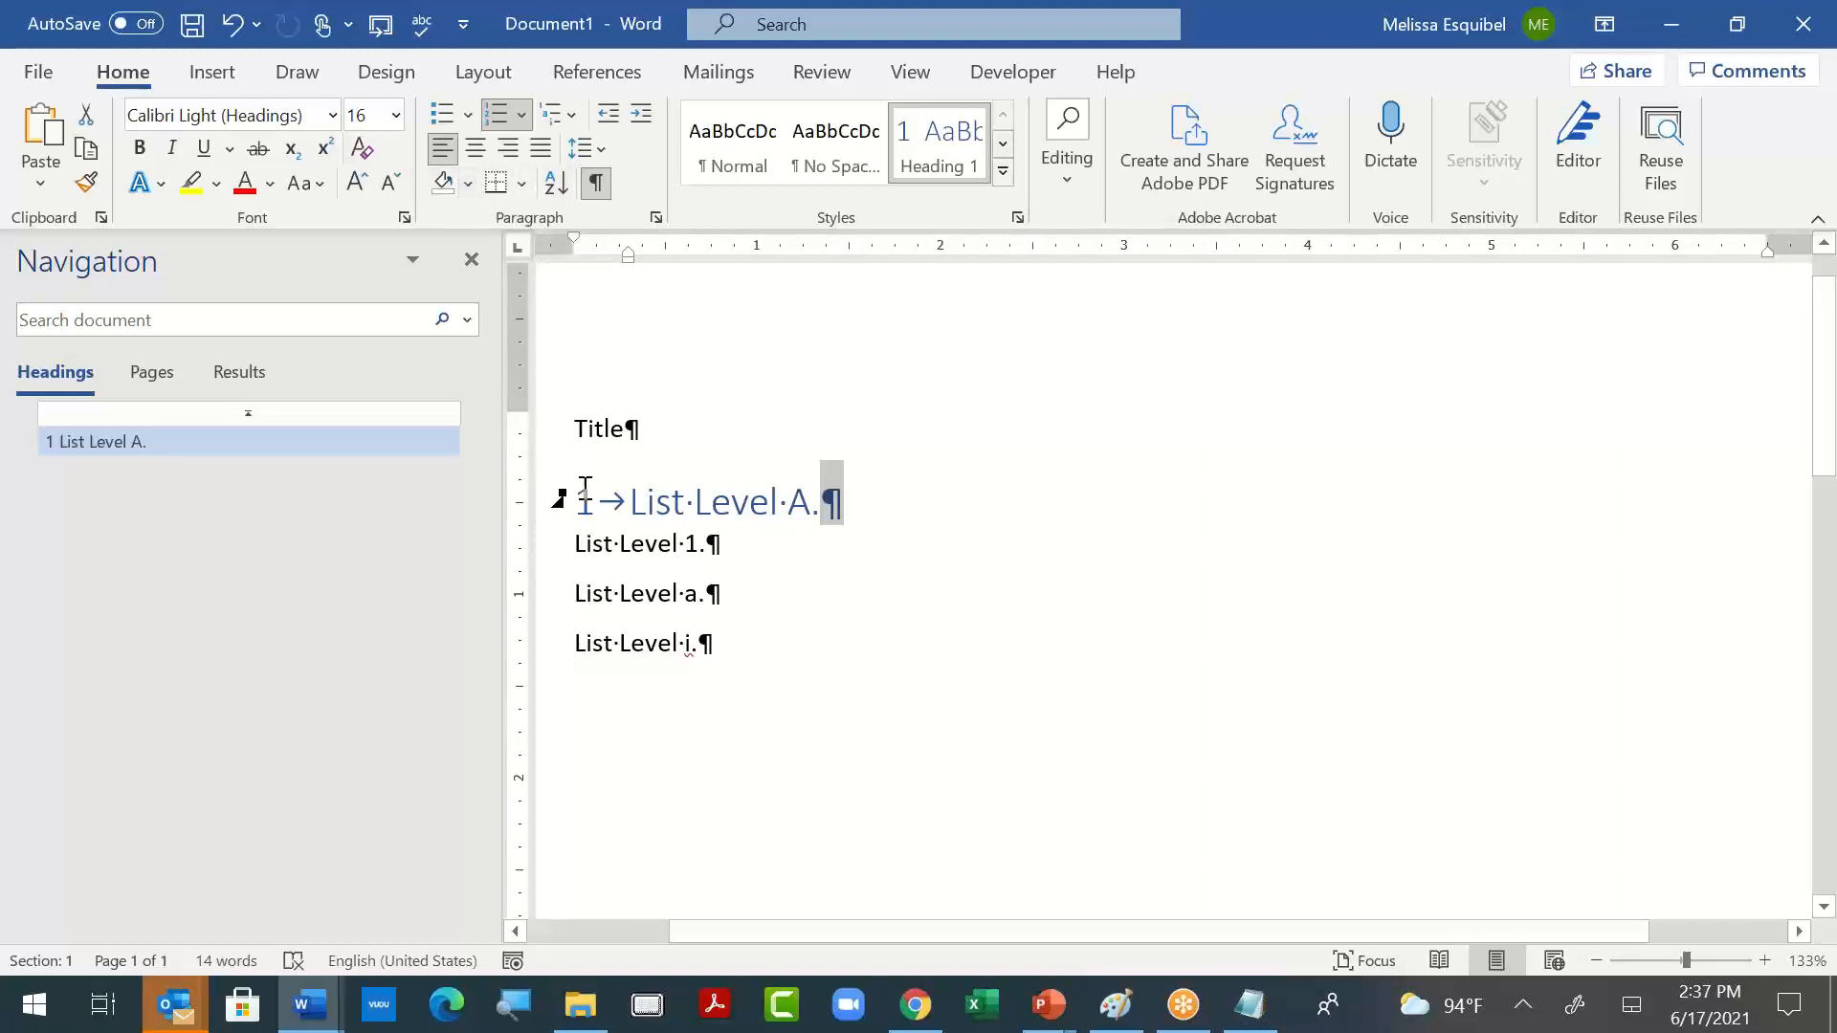
drag(629, 513, 926, 475)
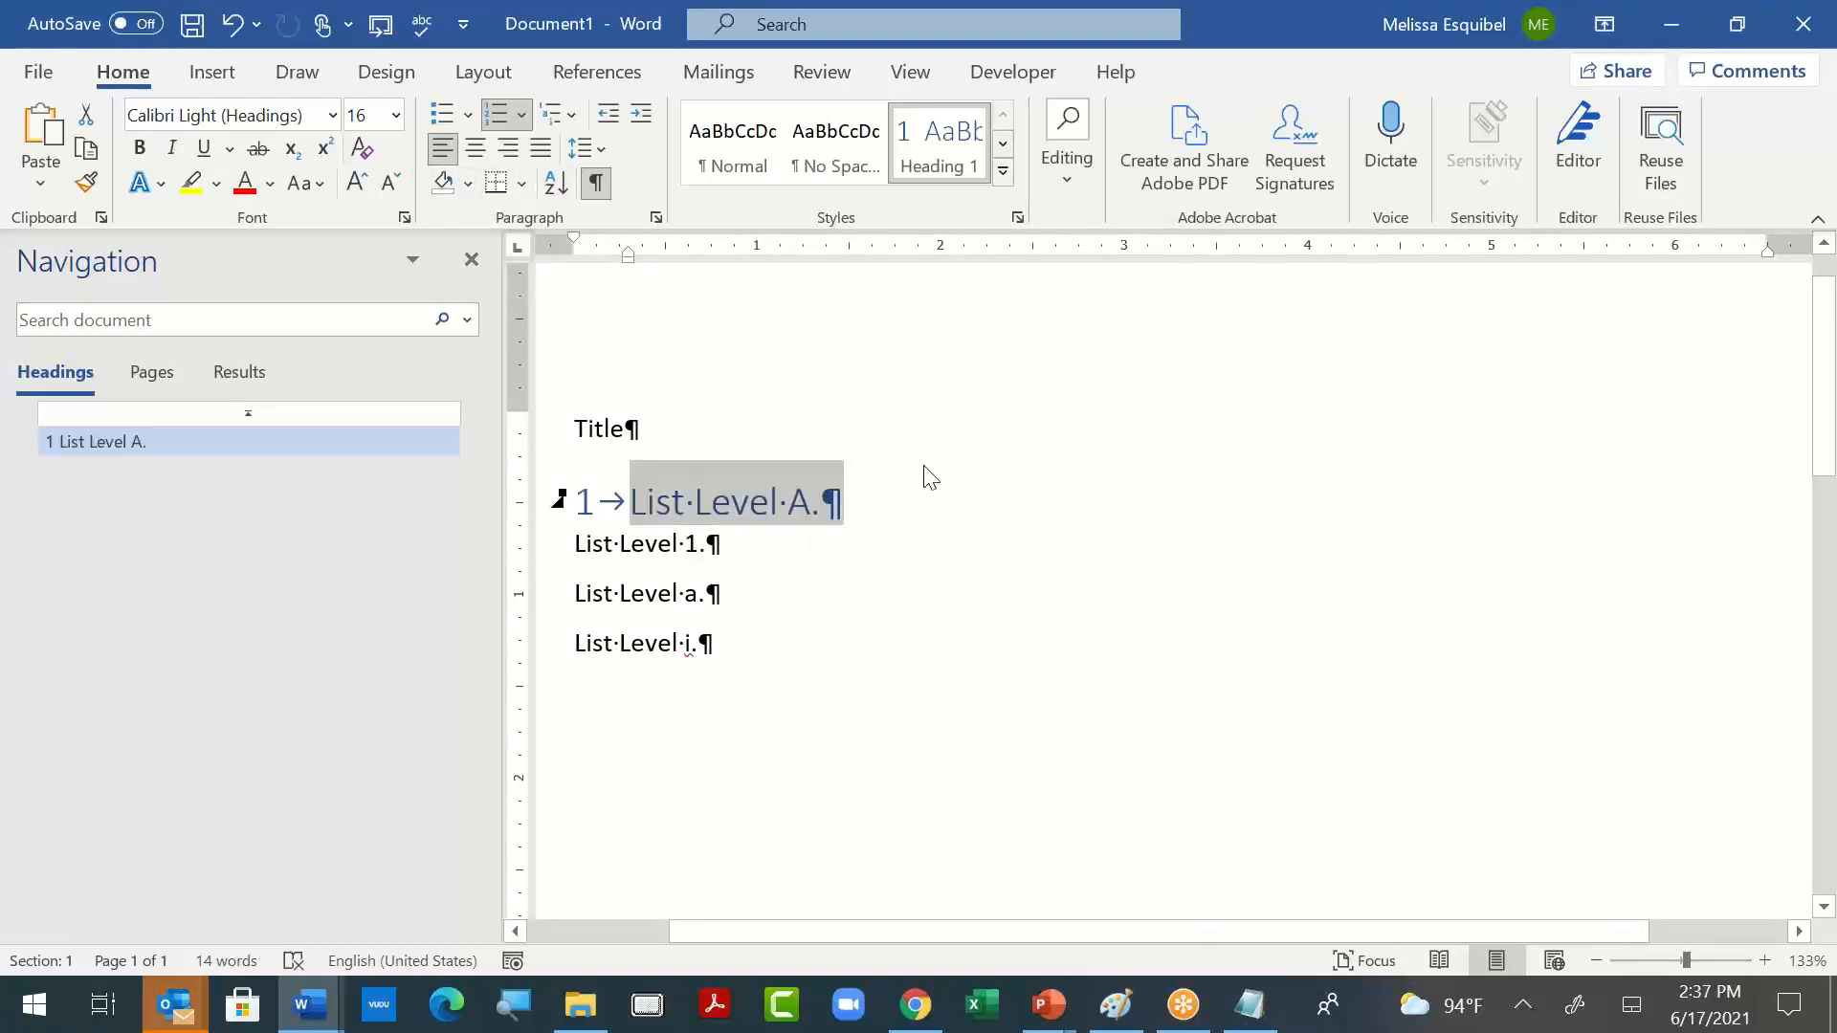
click(361, 148)
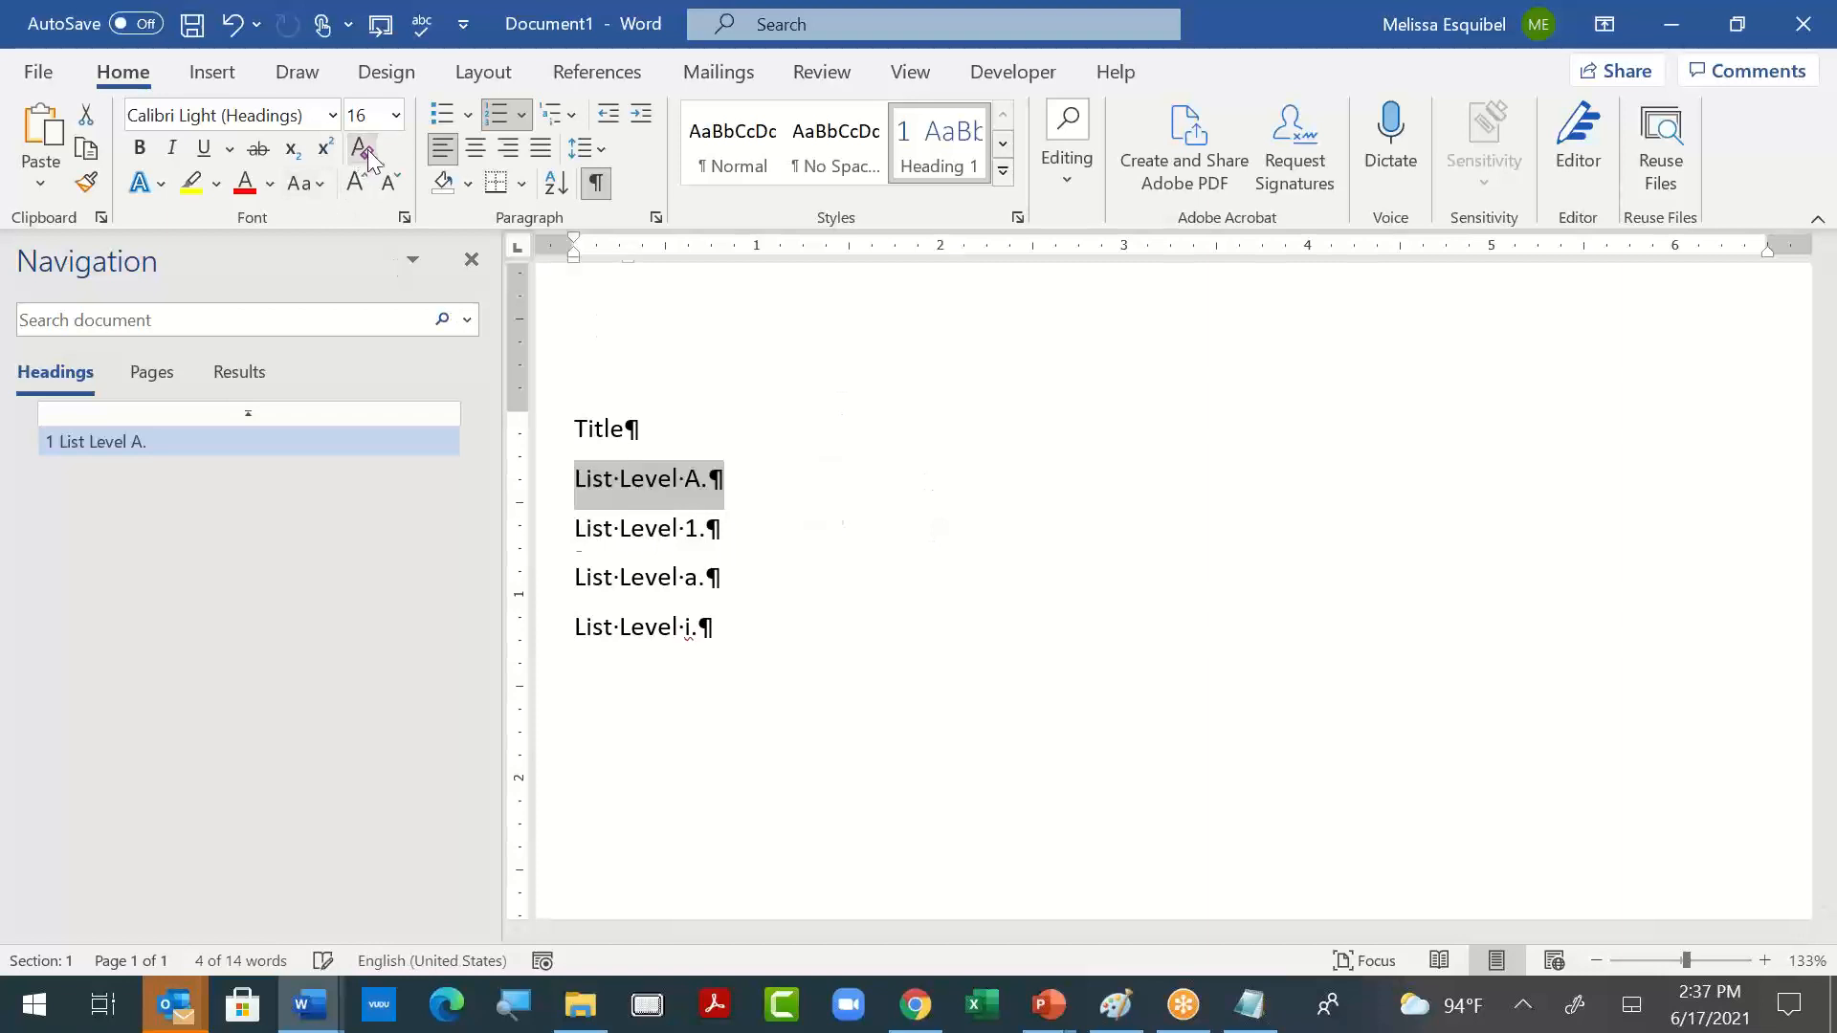
- Insert three empty paragraphs above the "Title" line and place the cursor in the first one
click(725, 422)
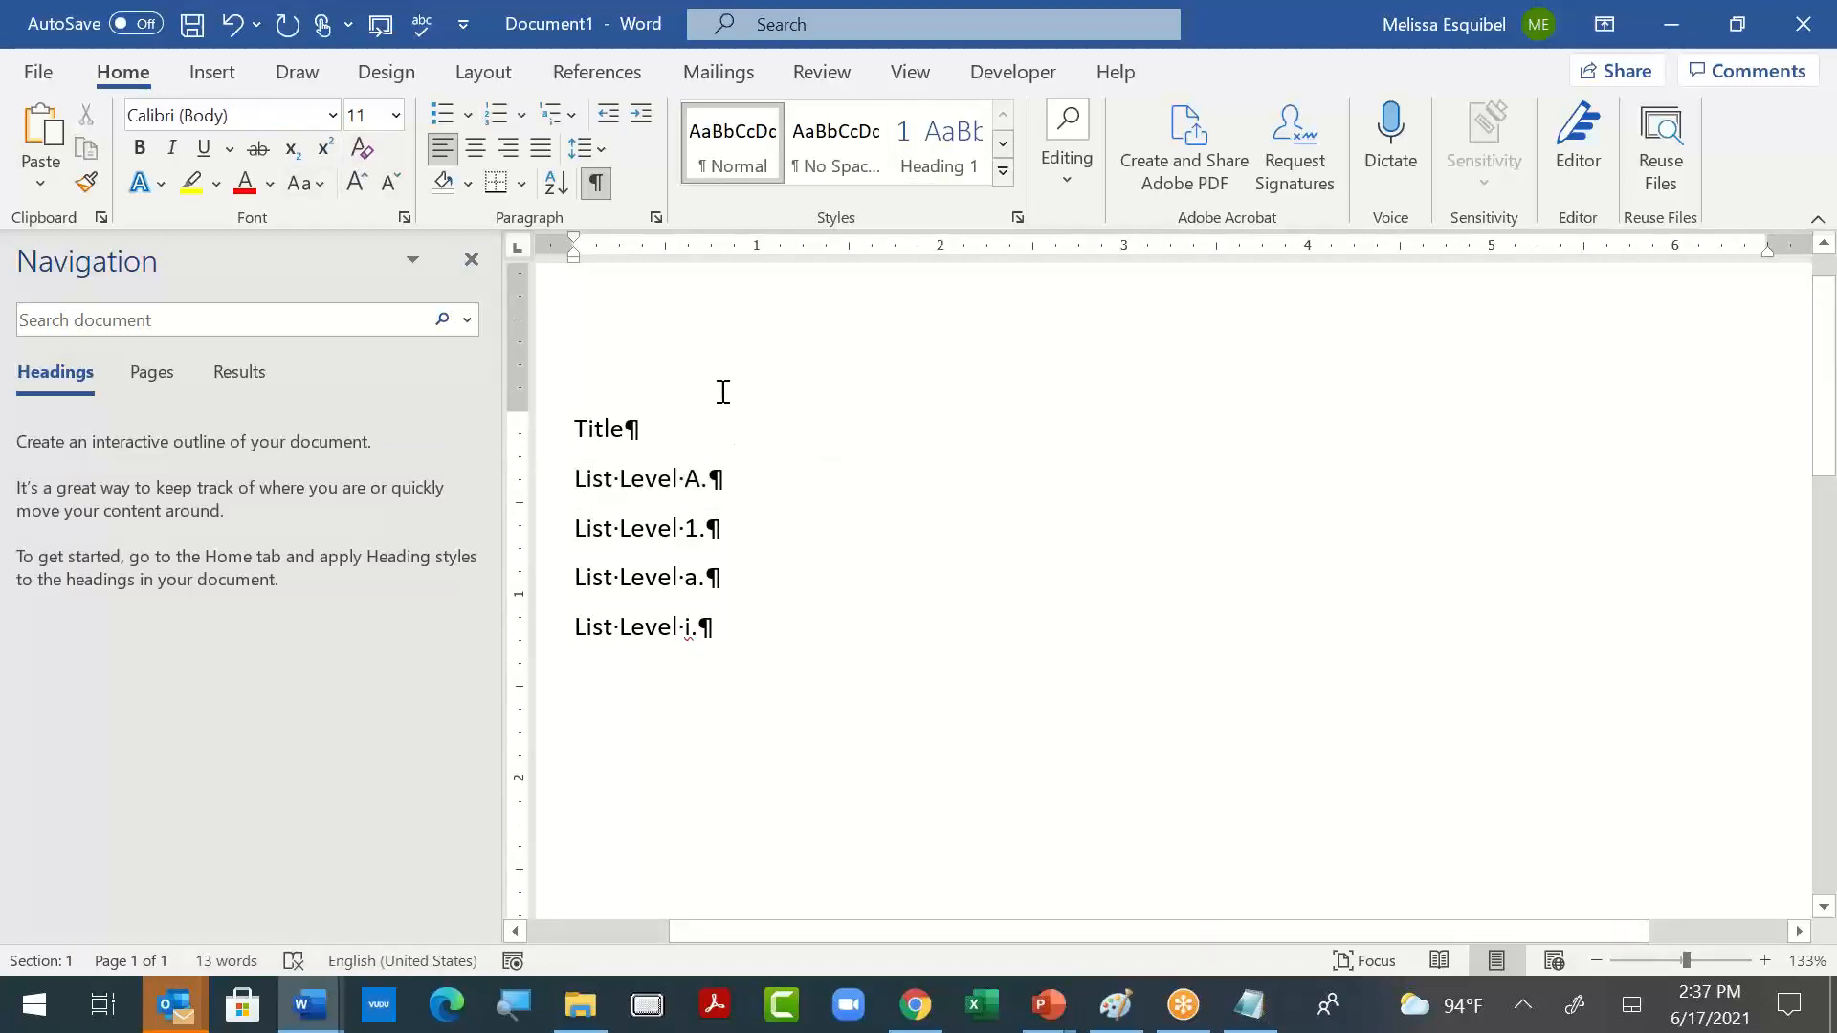
key(Left)
key(Left)
key(Left)
key(Left)
key(Left)
key(Return)
key(Return)
key(Return)
key(Up)
key(Up)
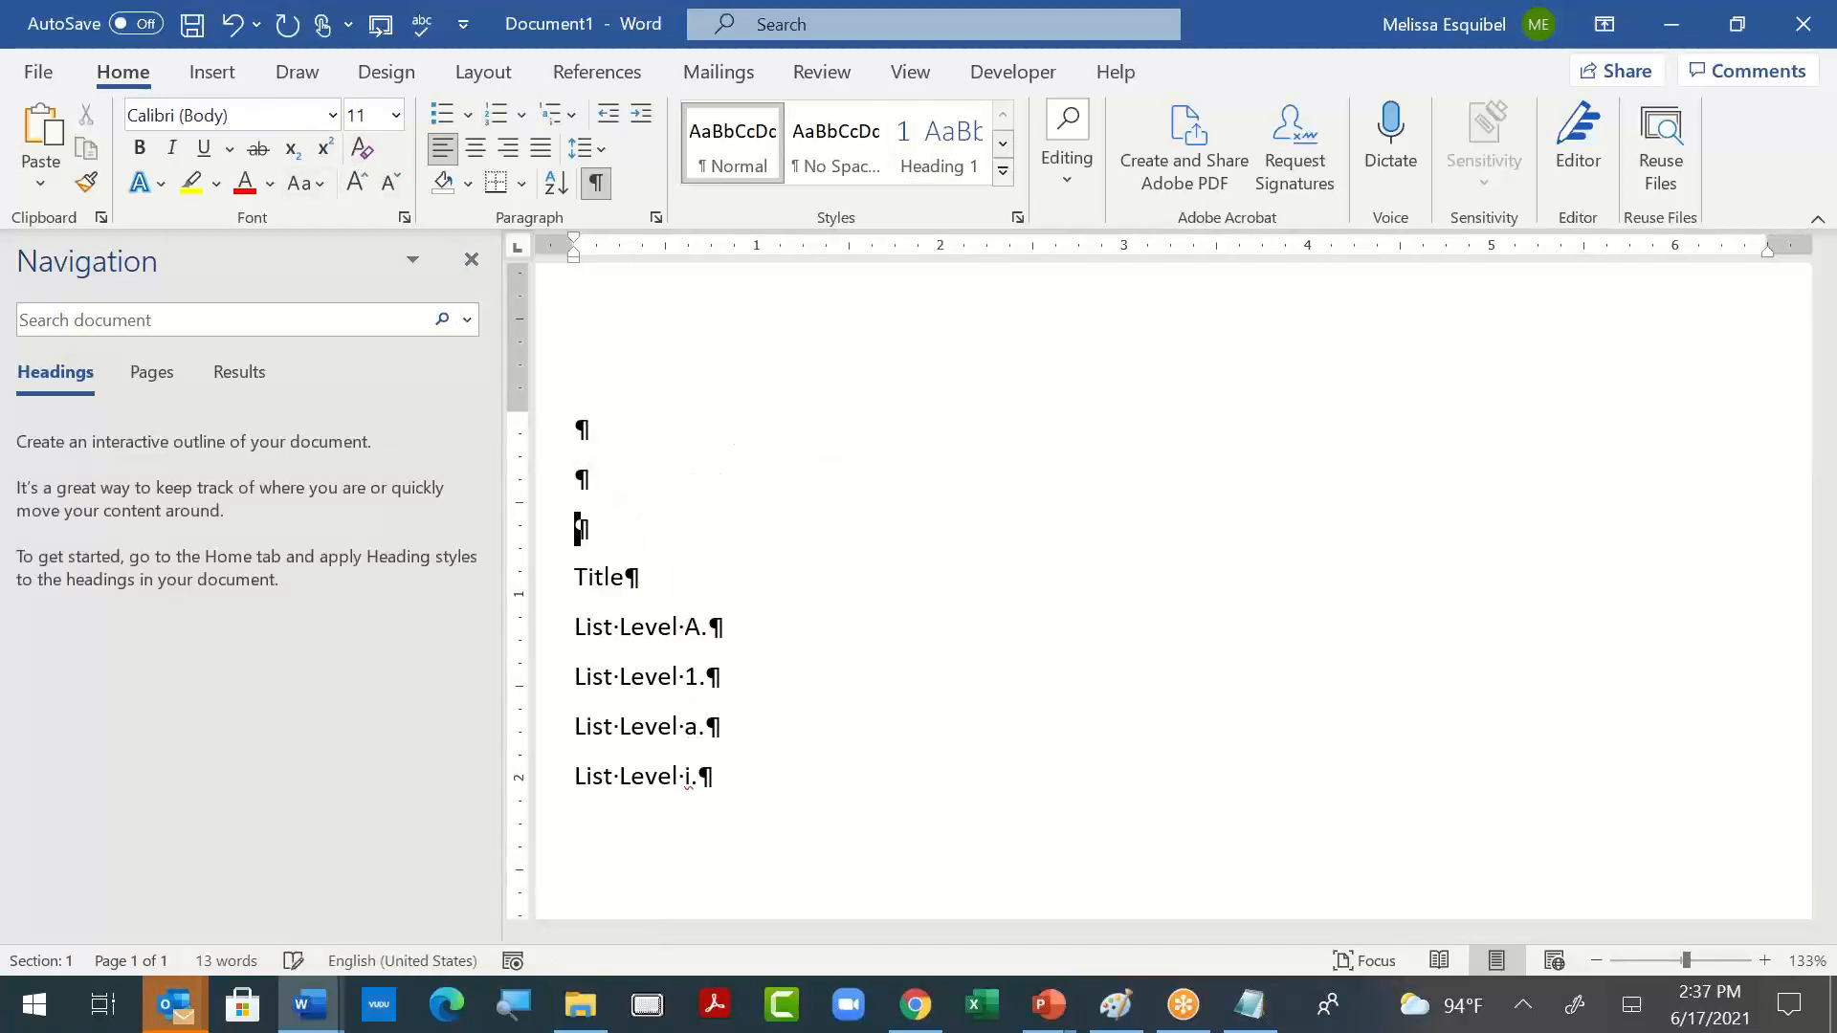
key(Up)
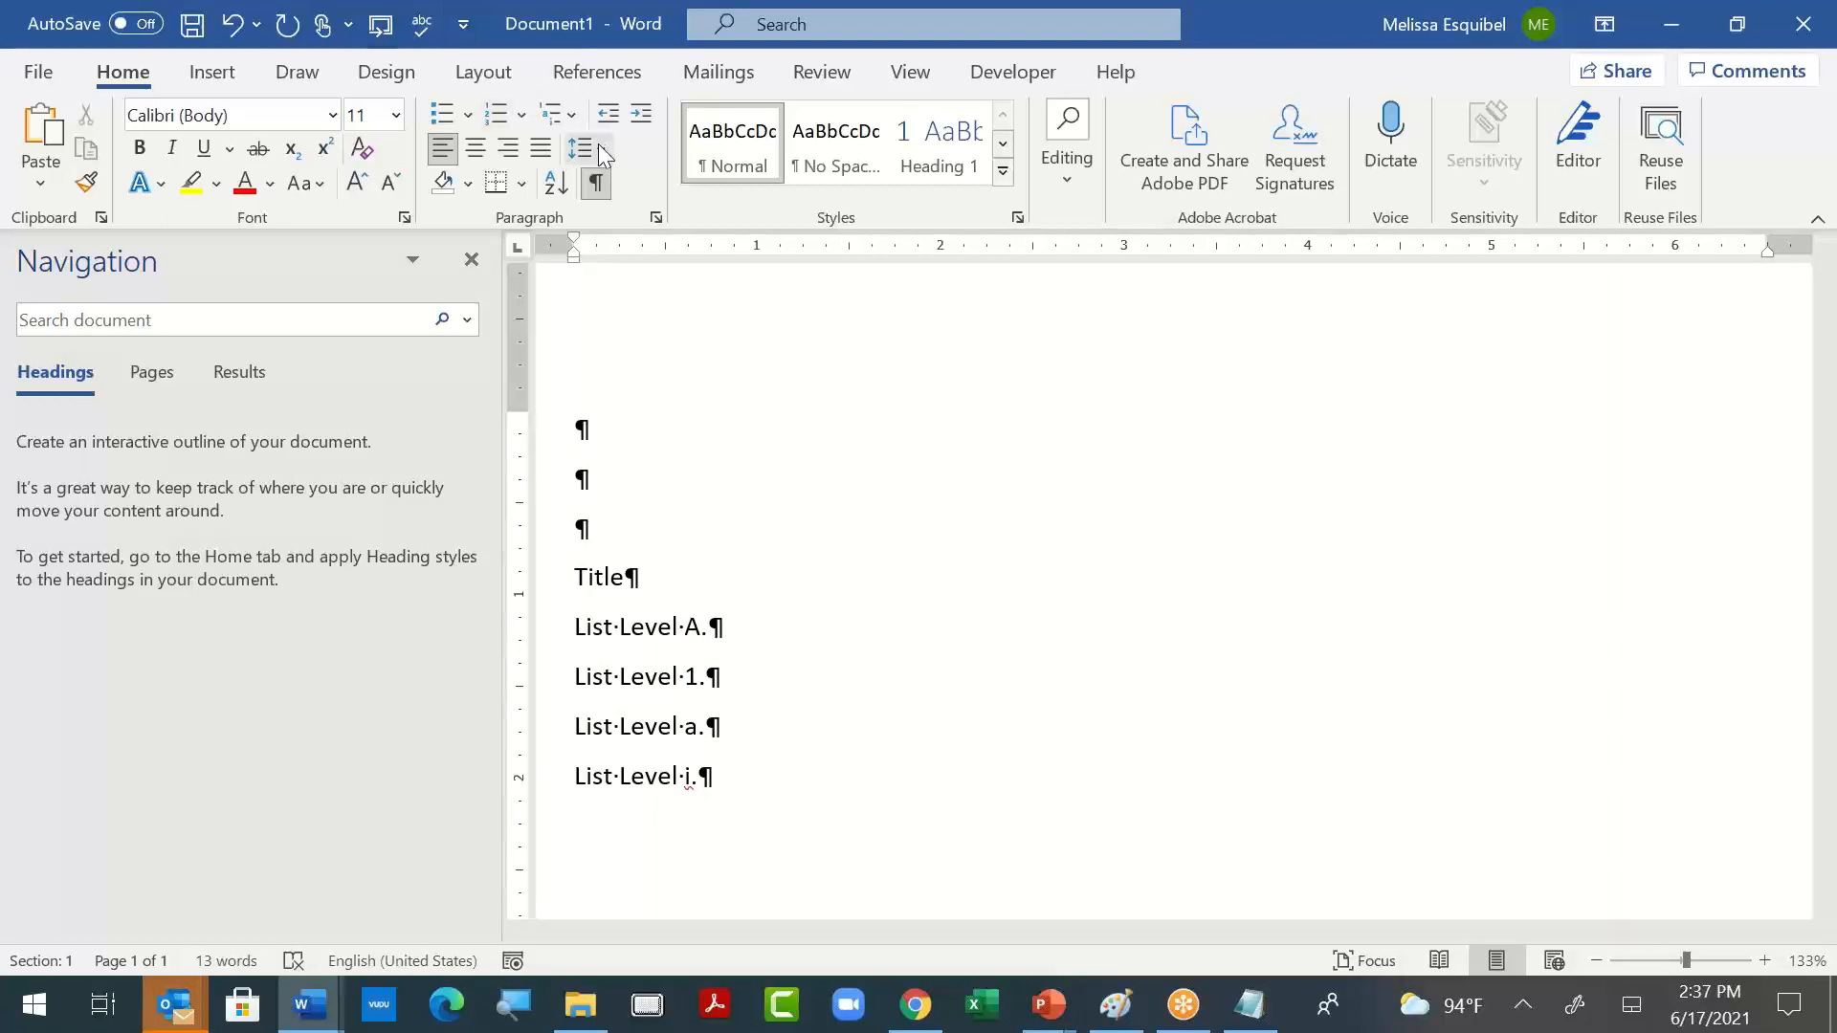
- Apply the heading-linked 1, 1.1, 1.1.1 list to the first empty paragraph and open a new multilevel list definition based on it
click(574, 124)
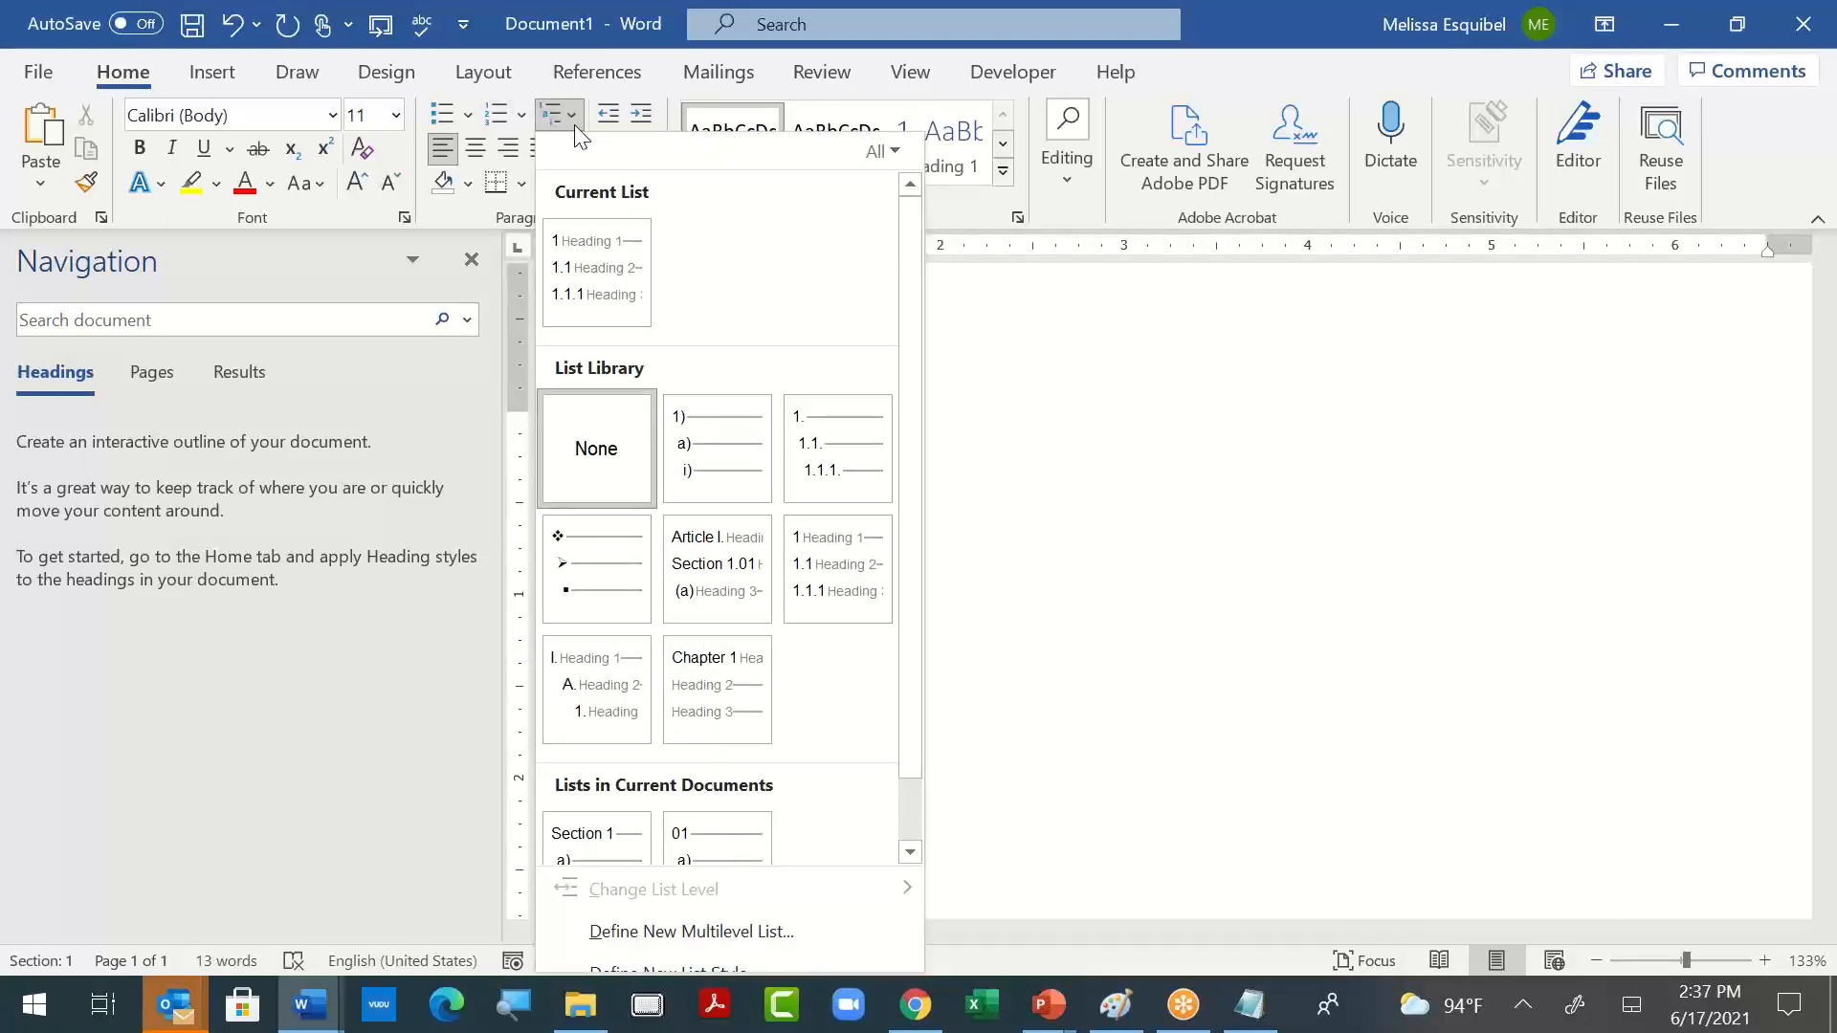
click(814, 566)
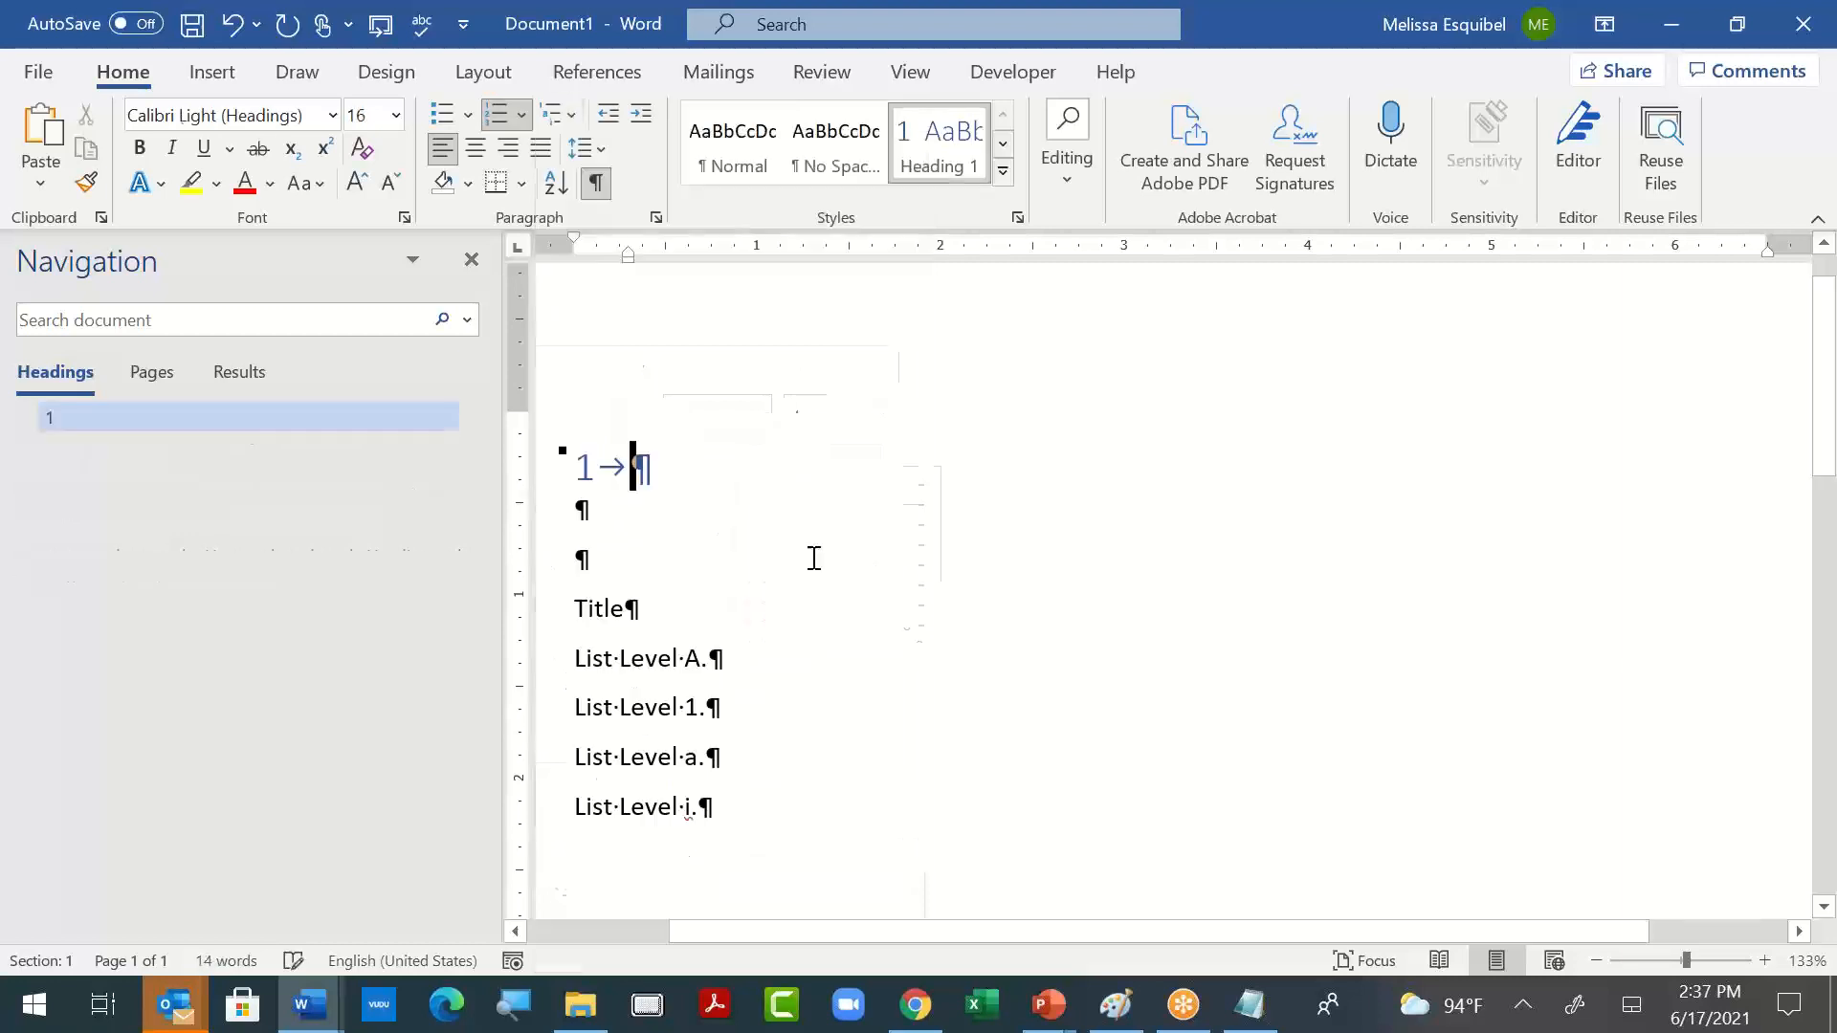
click(572, 122)
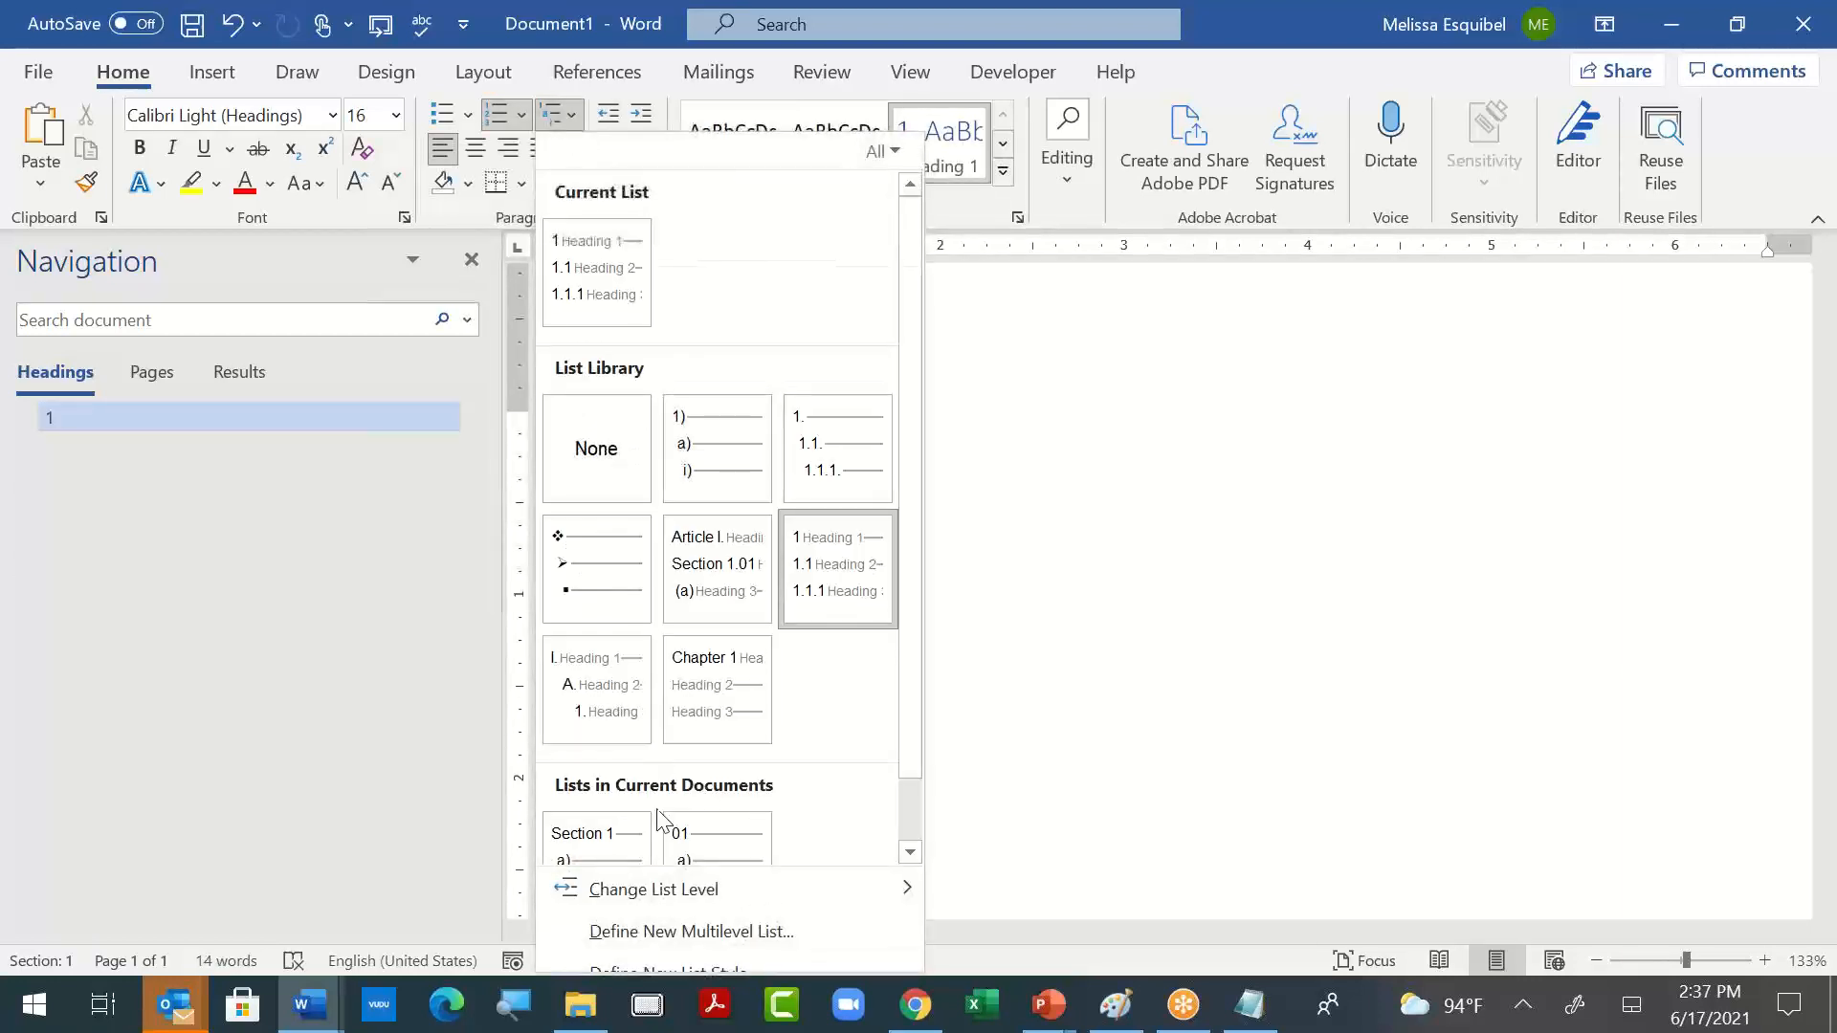
click(646, 937)
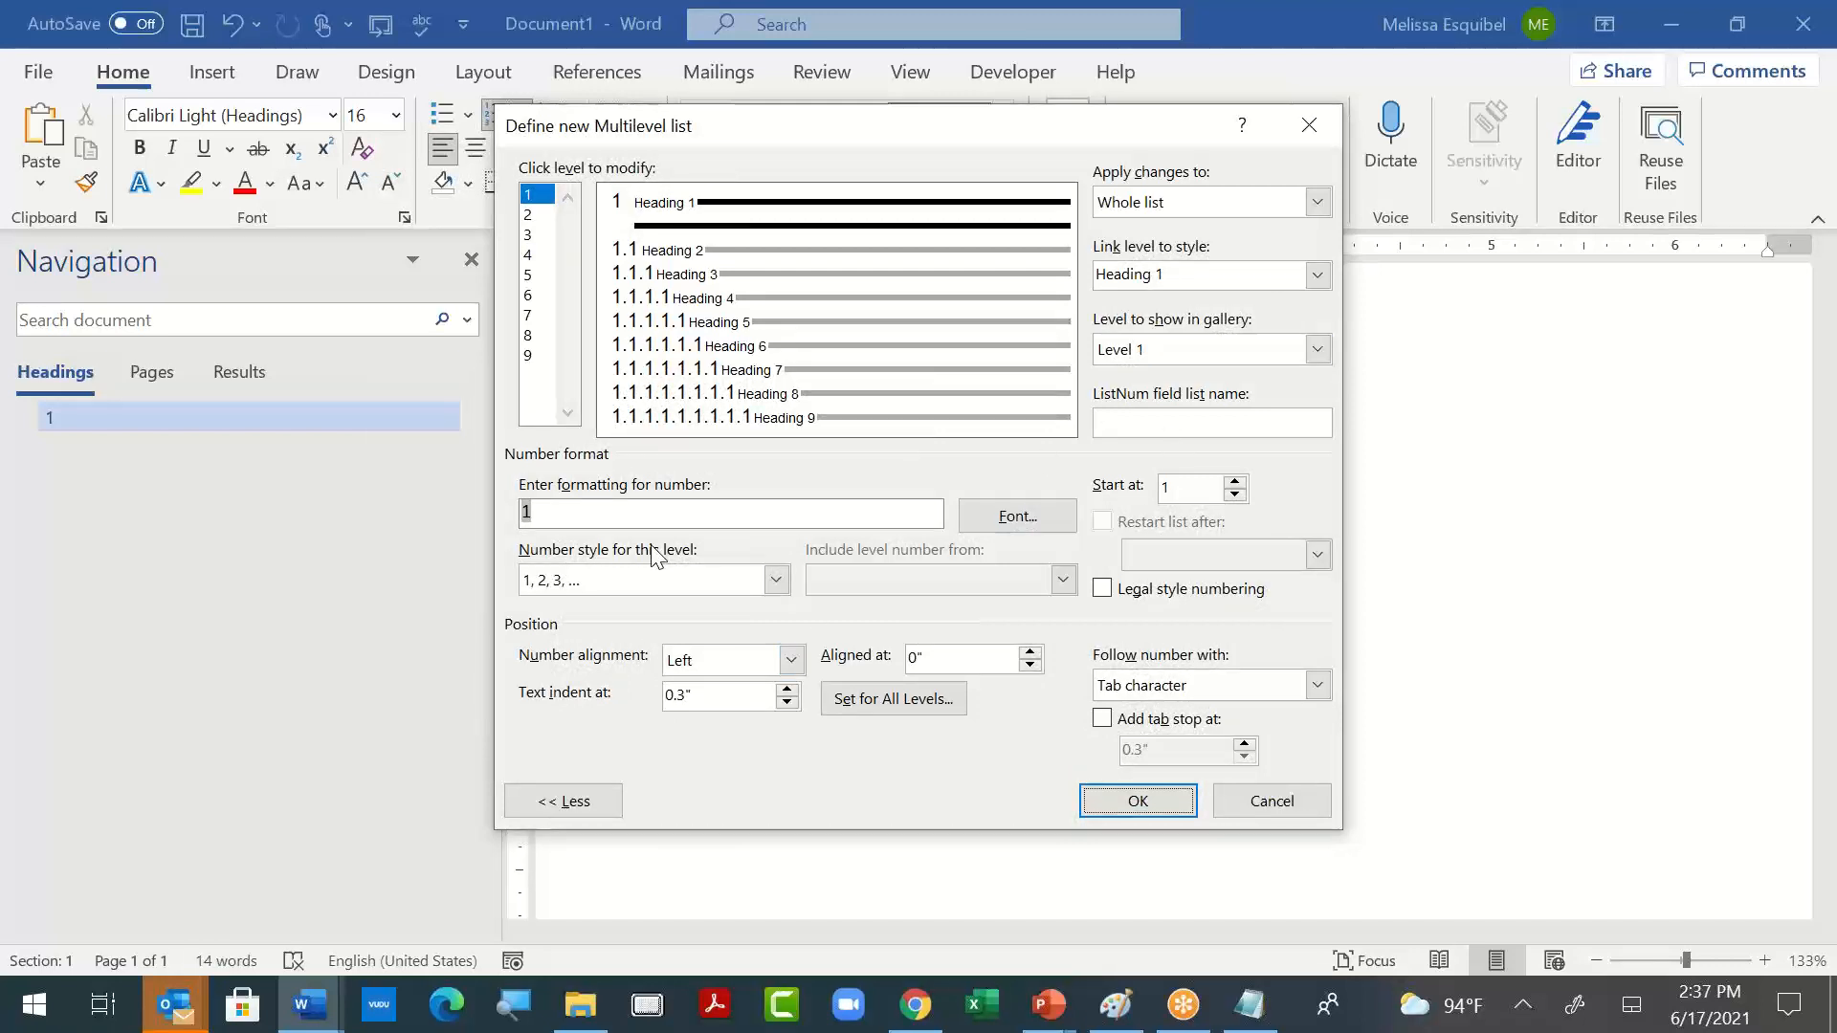
key(shift+Tab)
key(shift+Tab)
key(alt+Down)
key(Down)
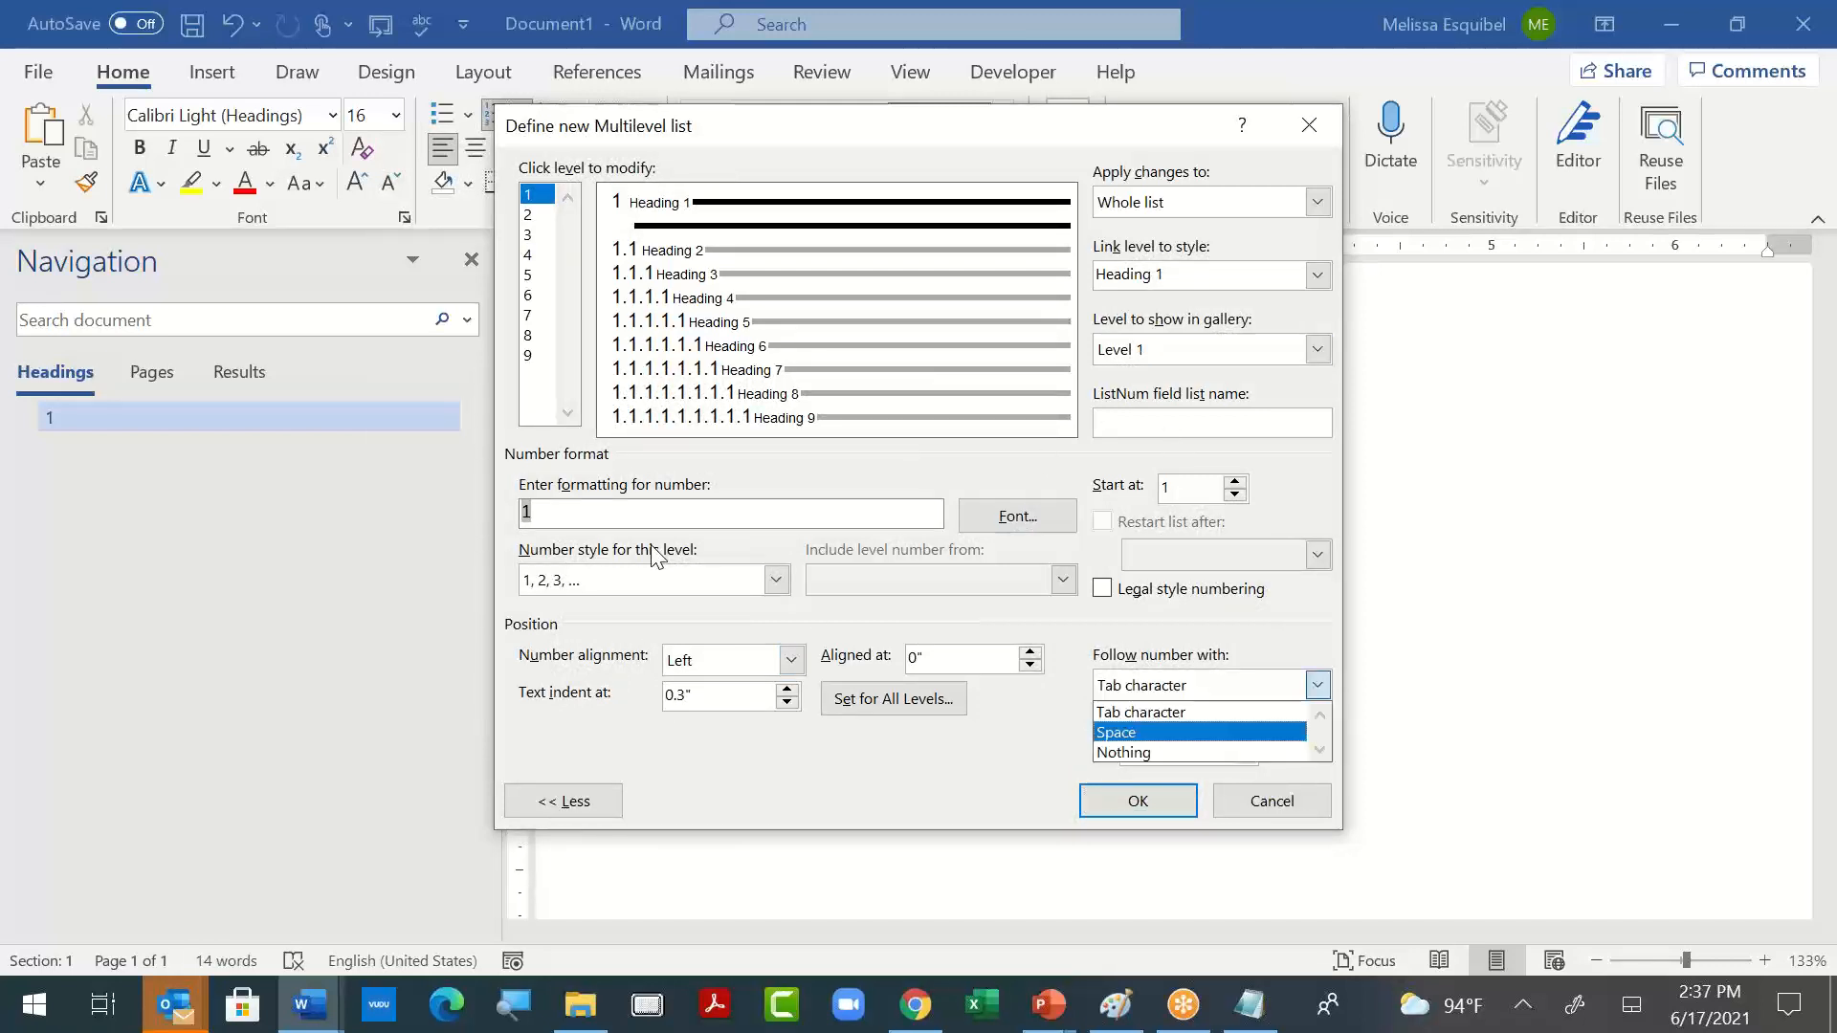
key(Escape)
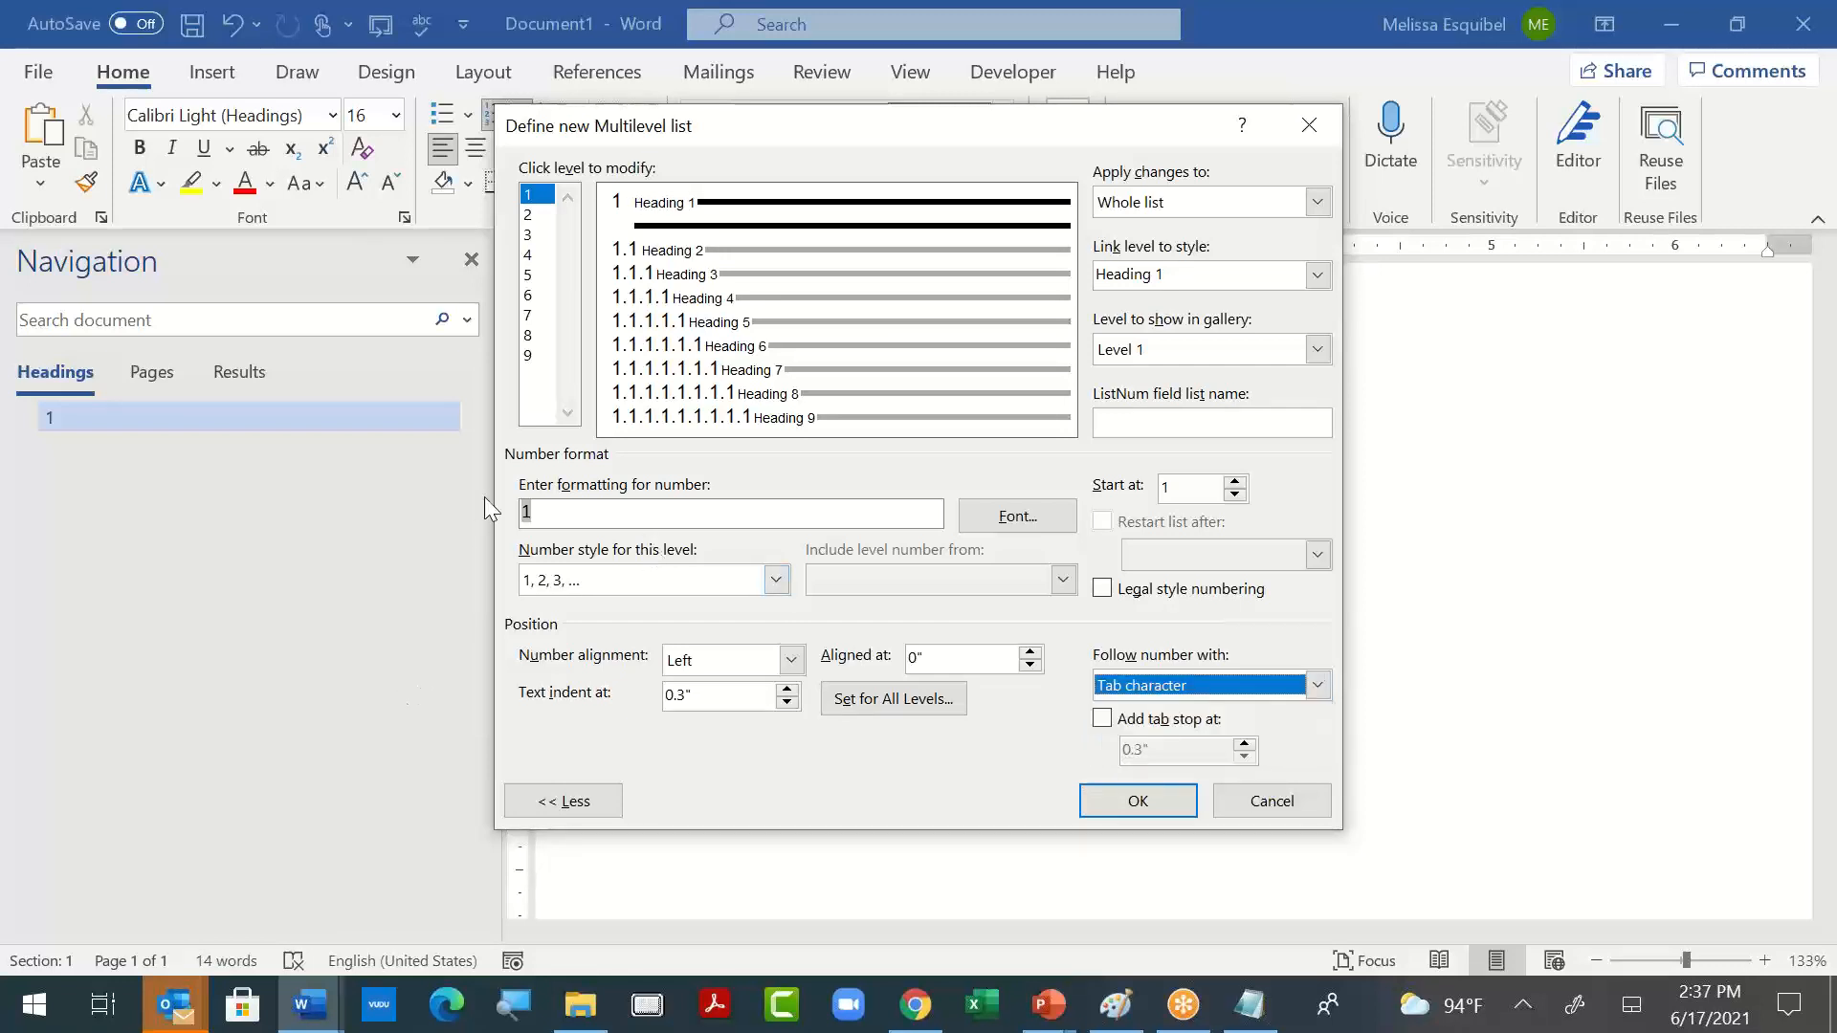
- Add the prefix "Section" before the level 1 number and set Level 2 as the level to show in the gallery
click(646, 510)
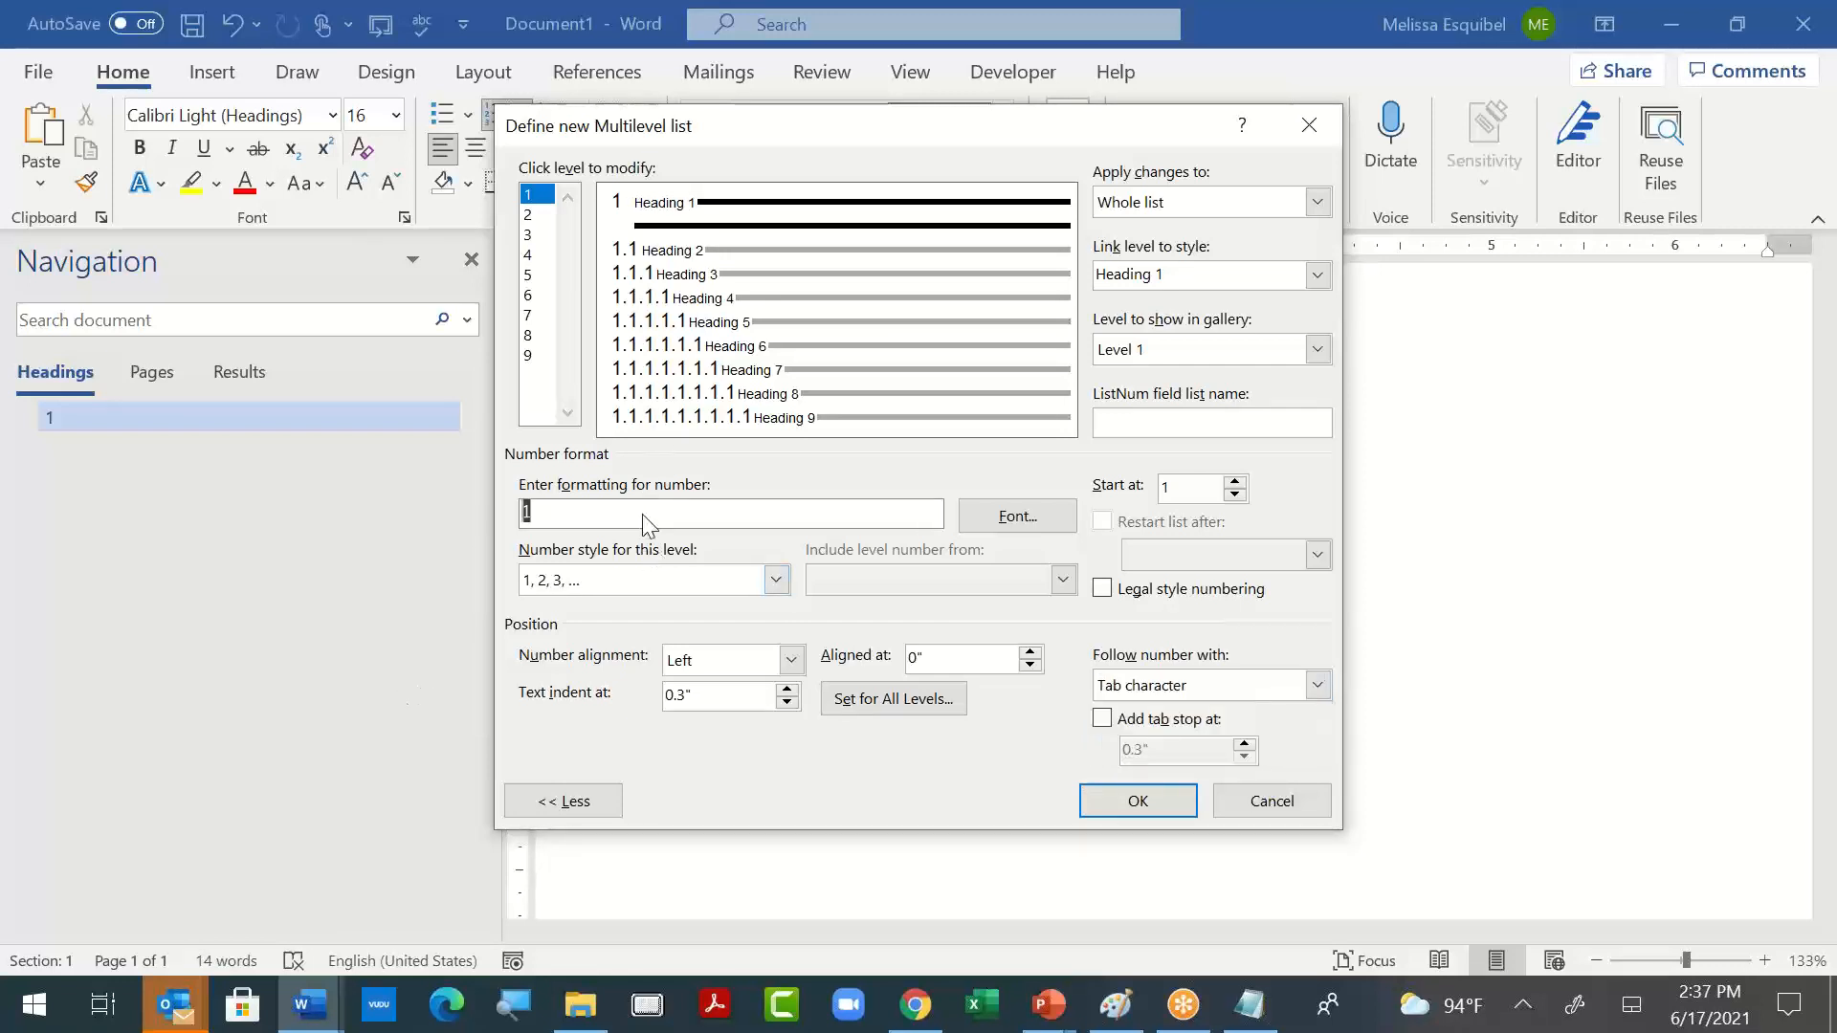
text(Section)
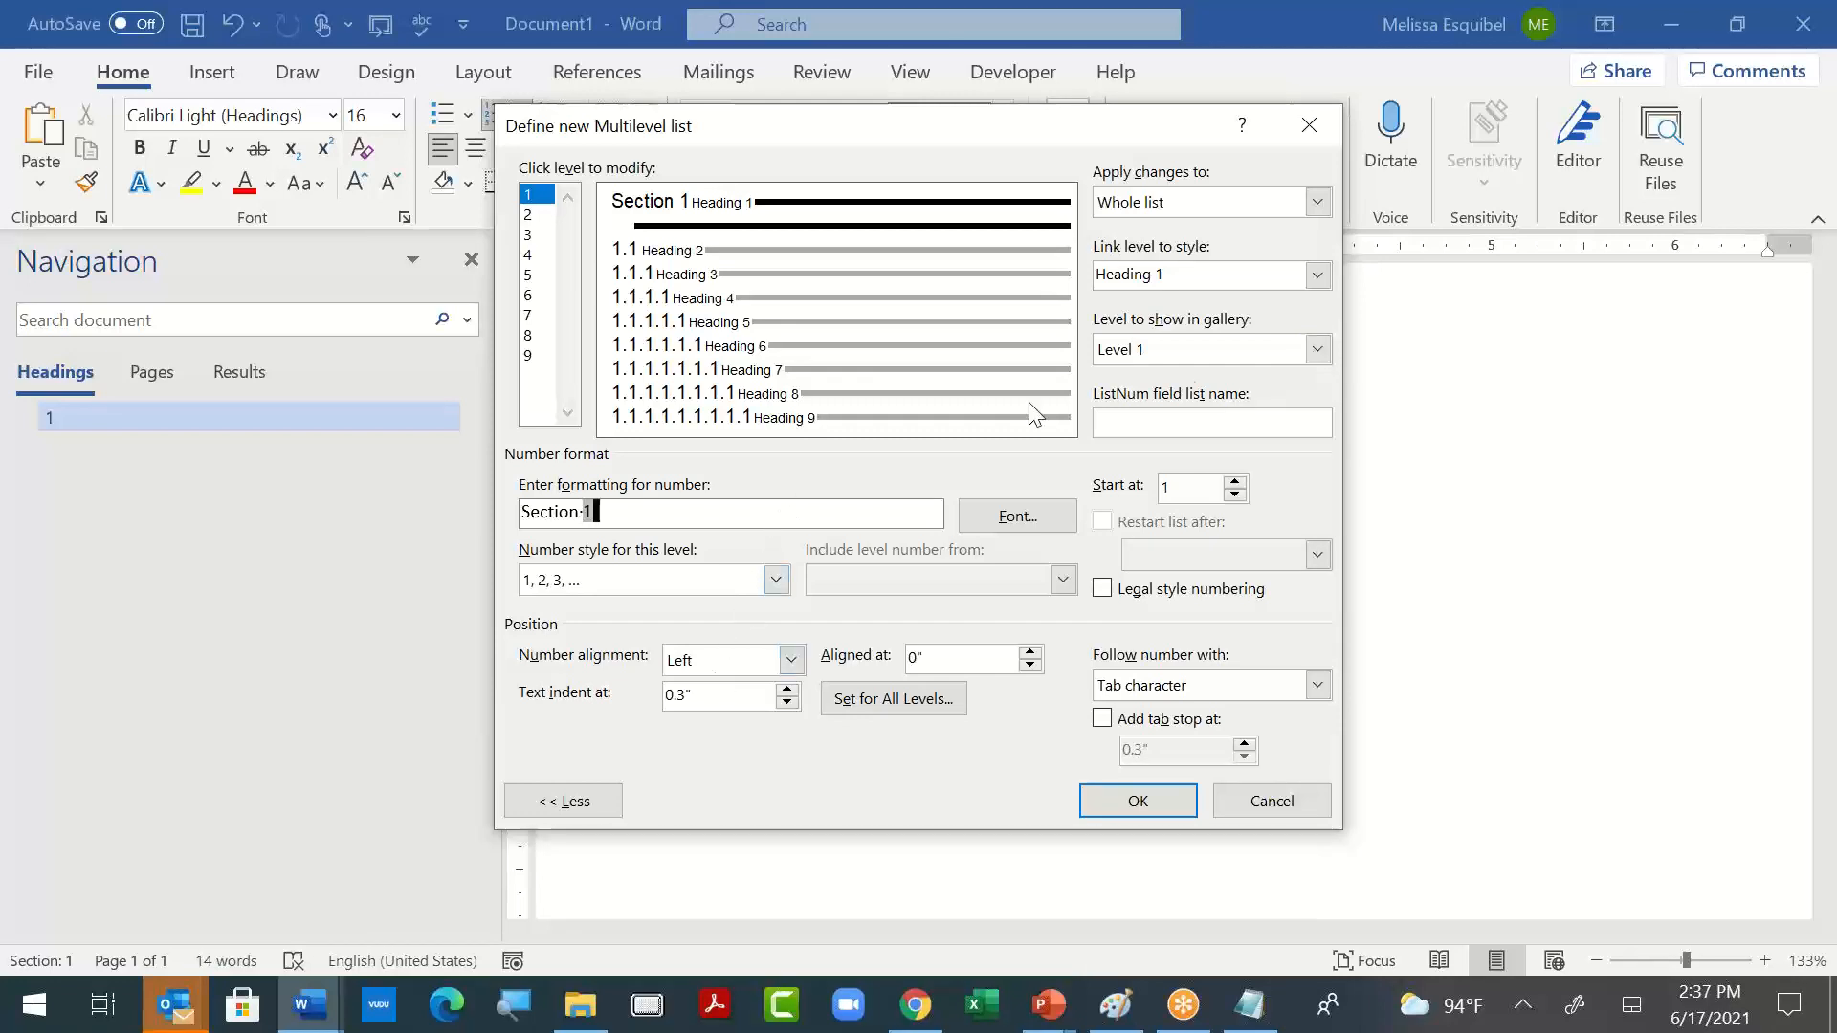
click(1318, 350)
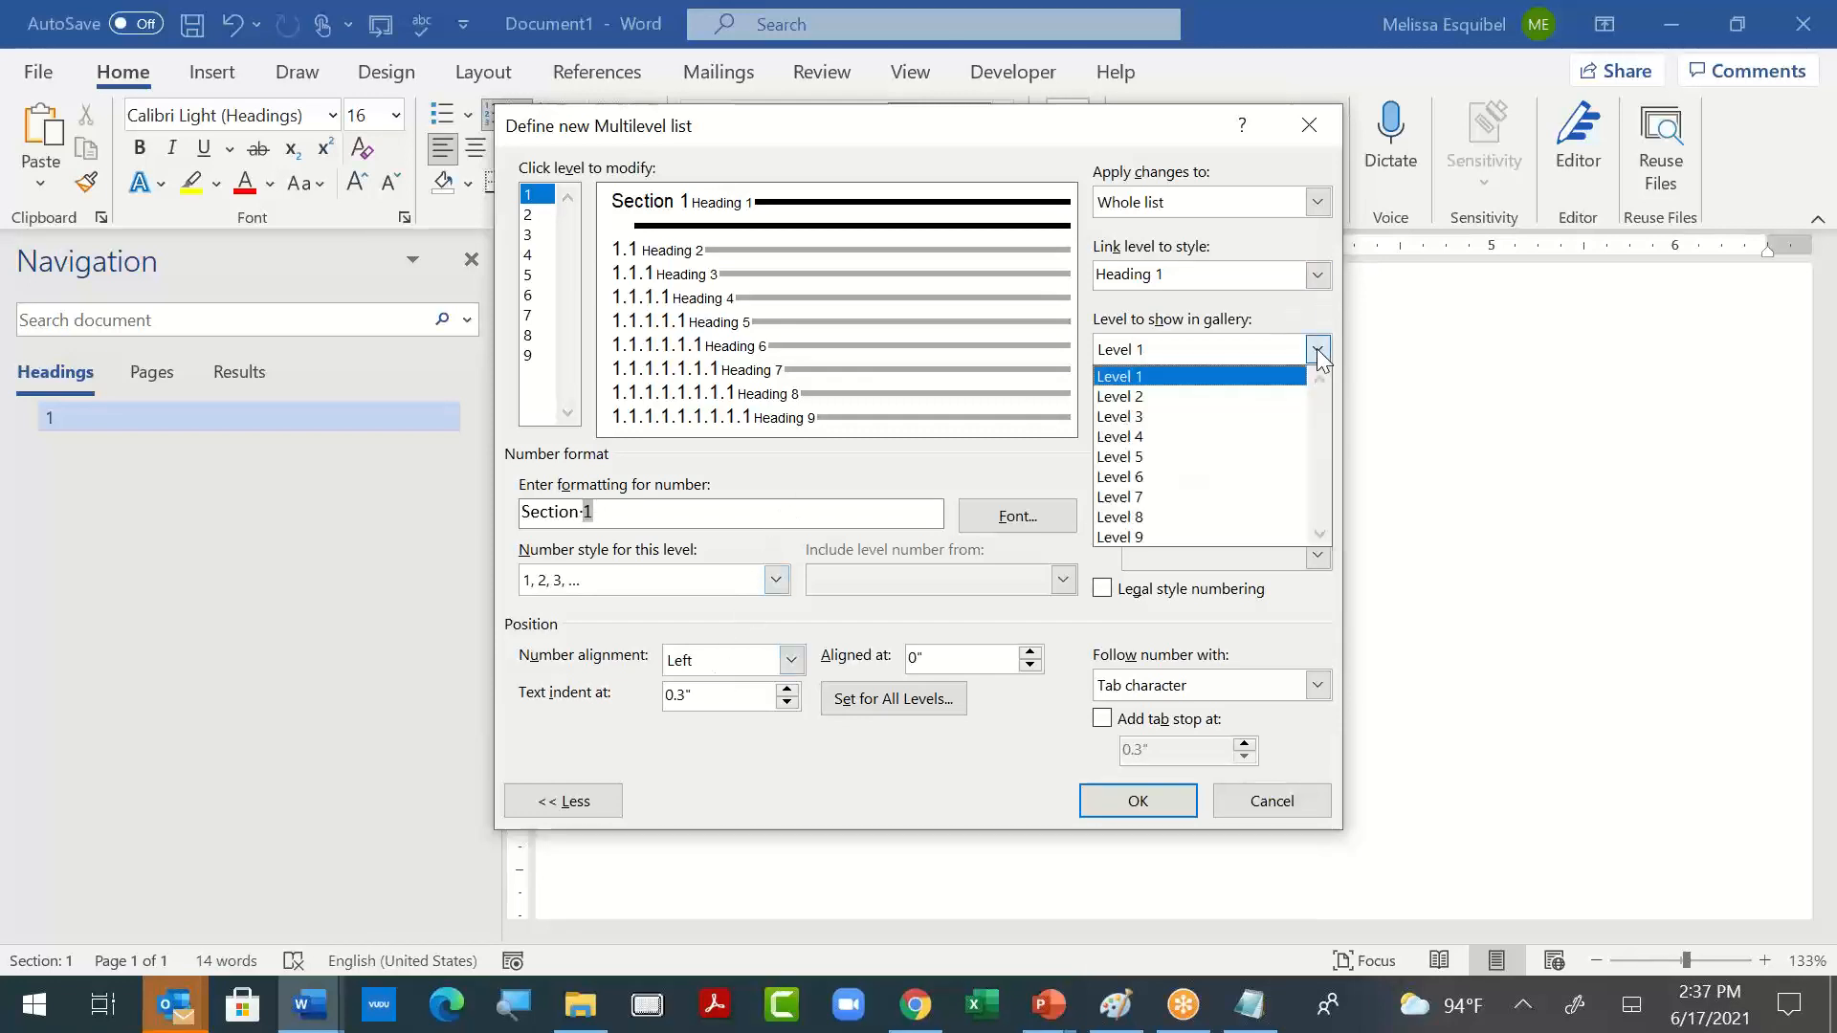
click(1296, 396)
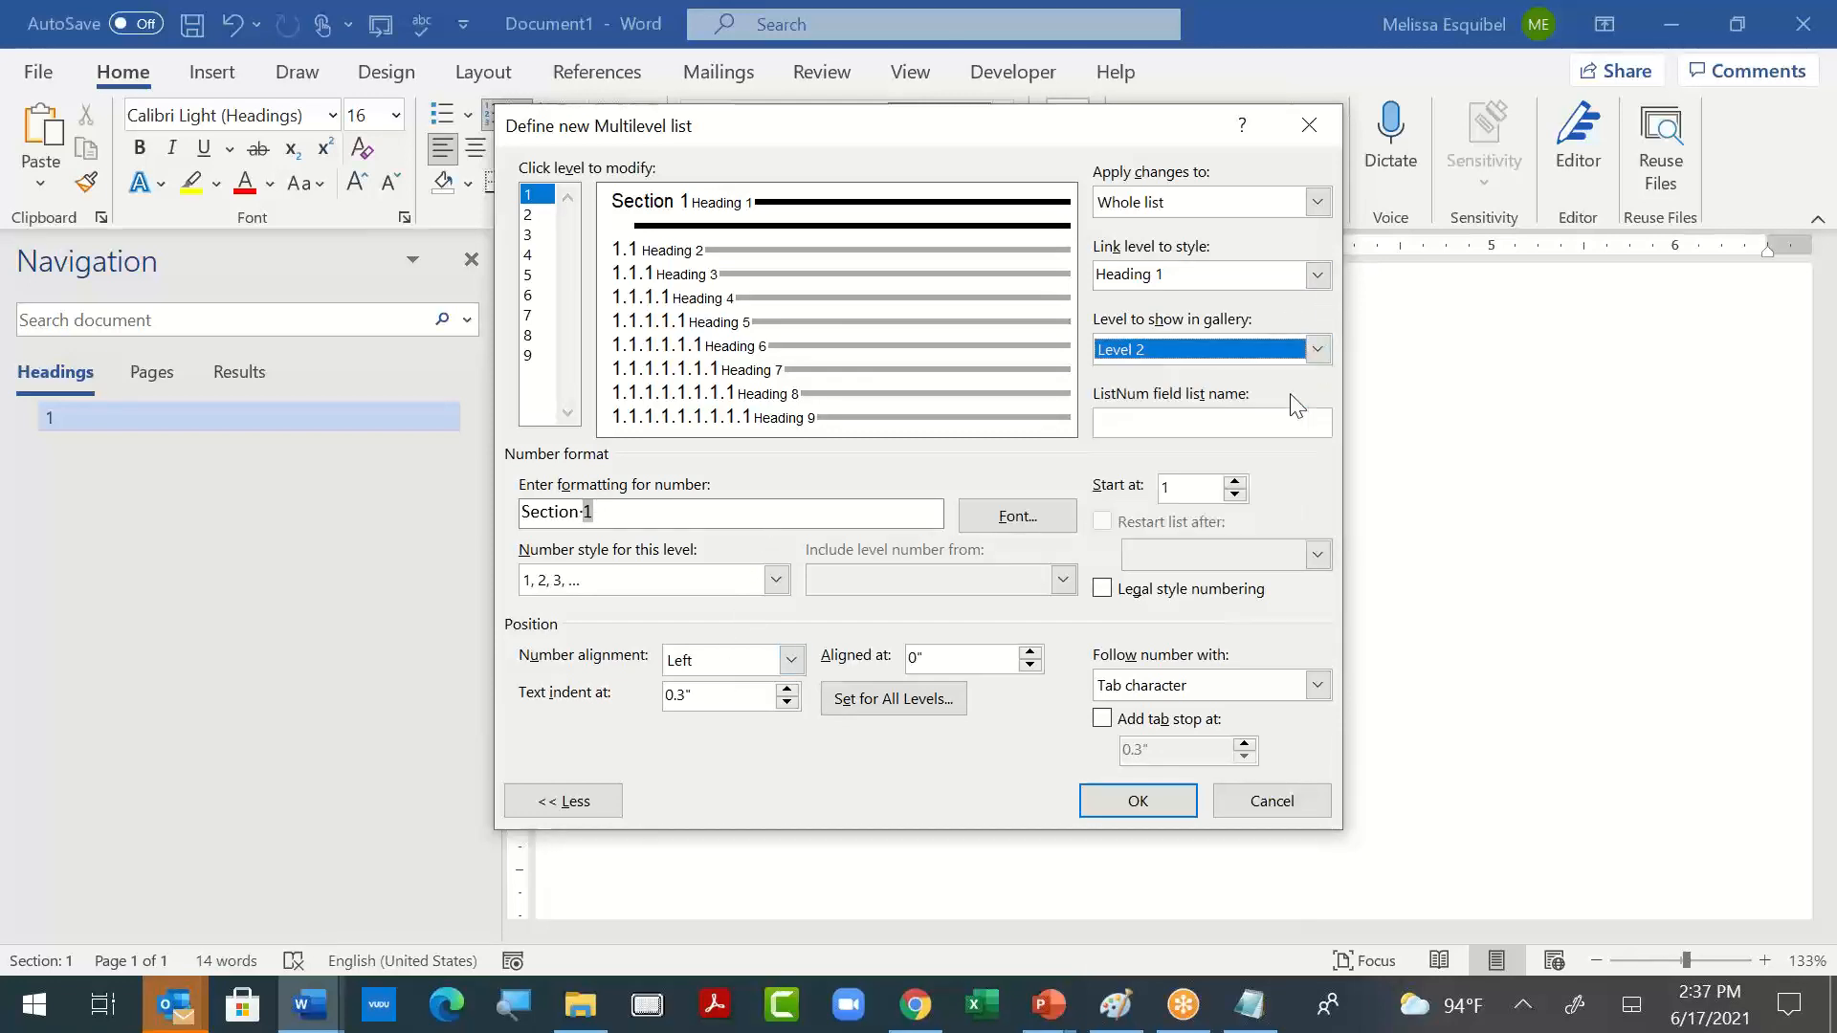
click(783, 581)
scroll(790, 708, down, 2)
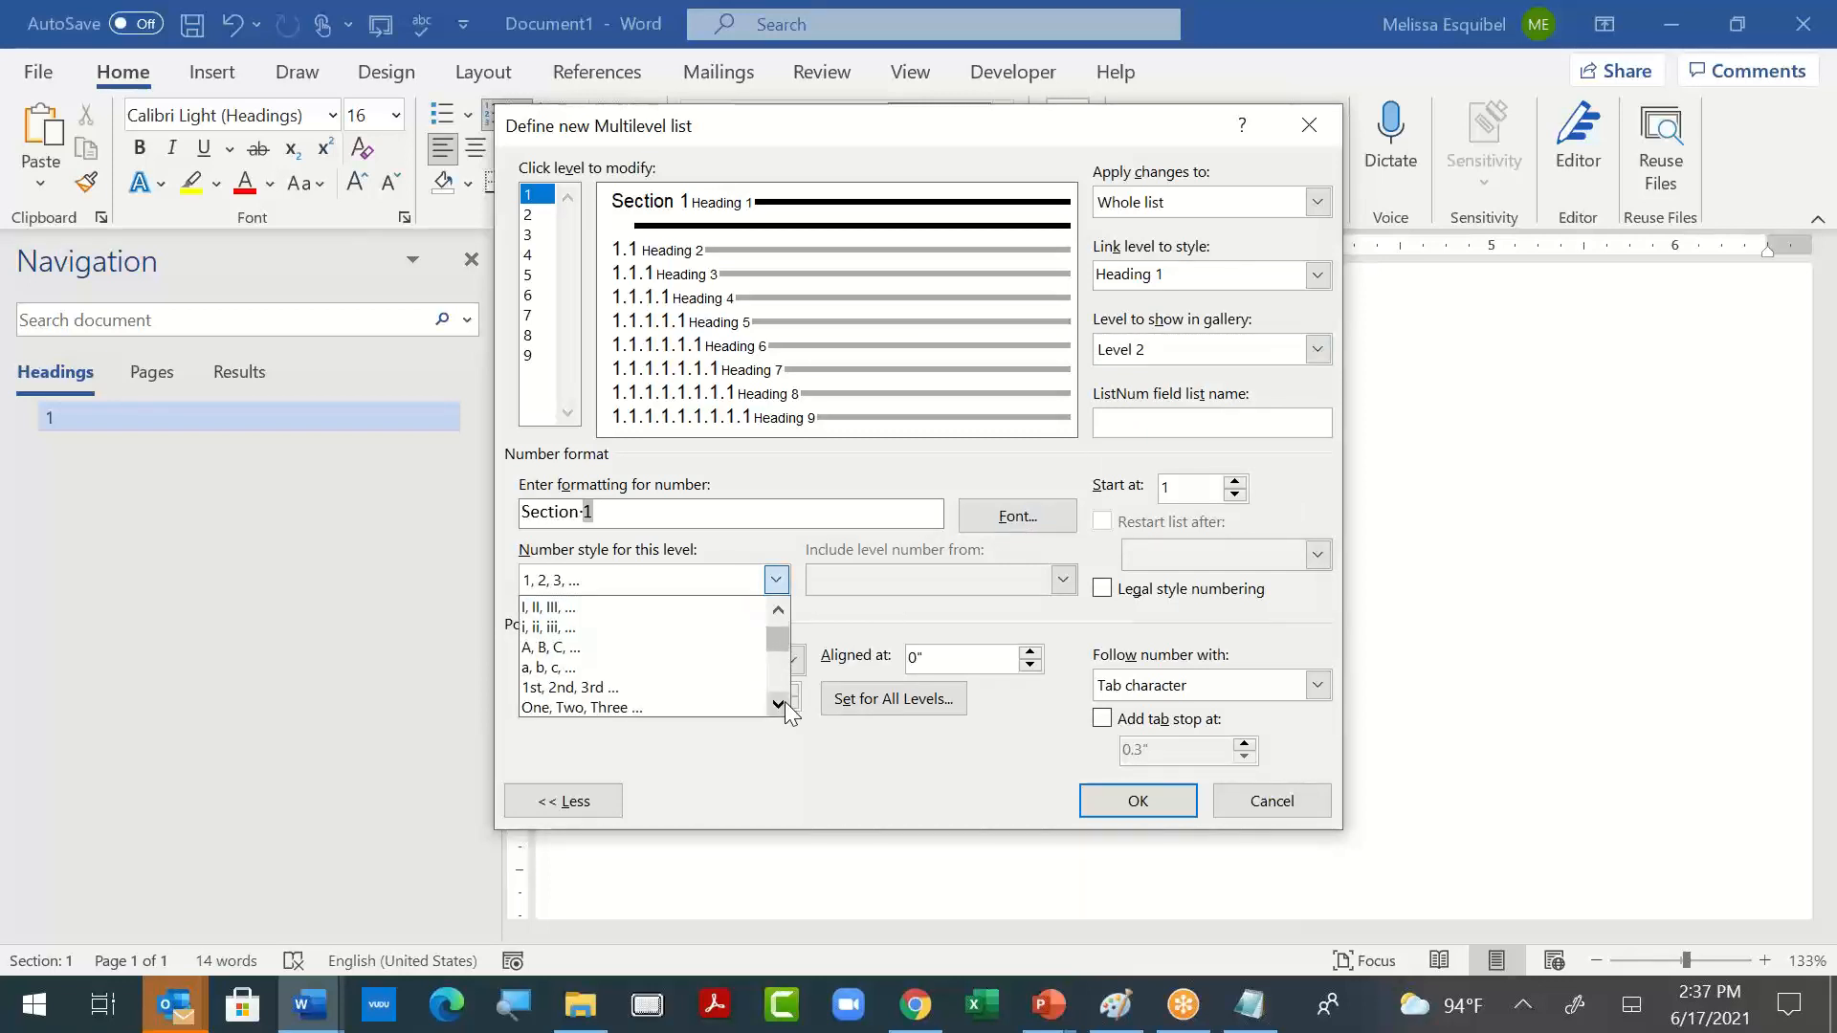
click(743, 674)
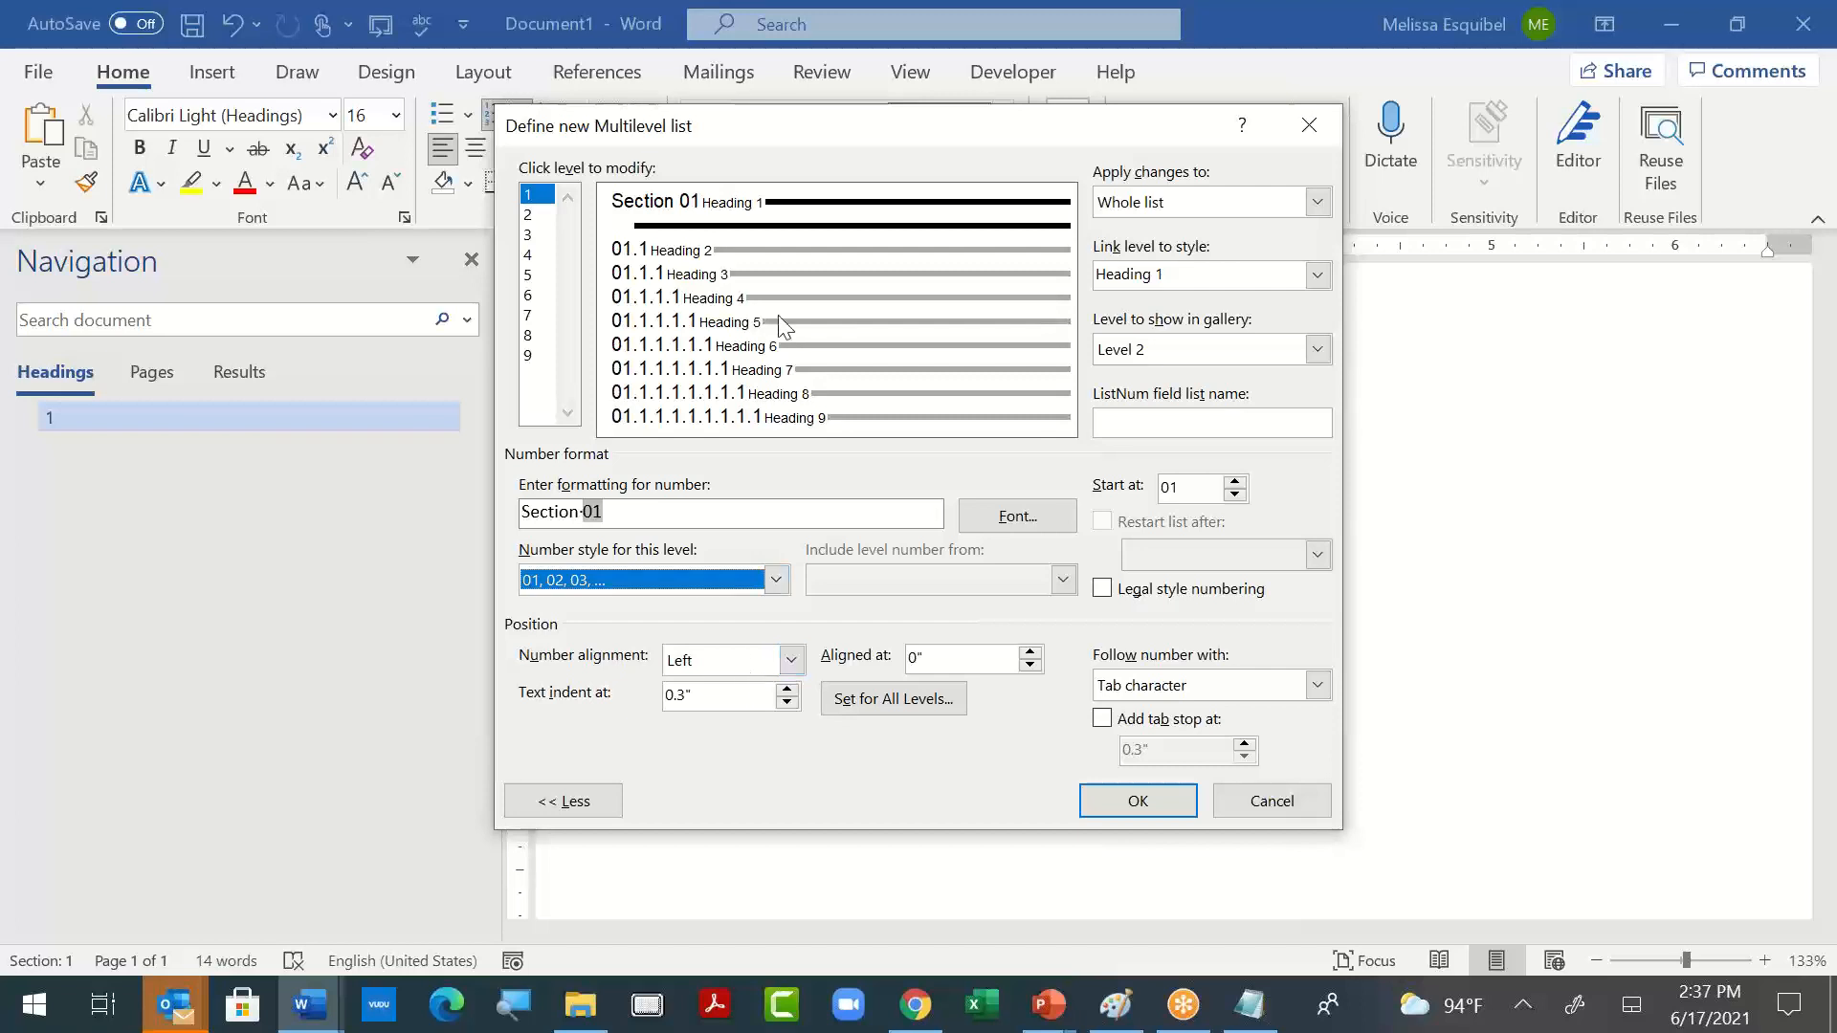
click(669, 522)
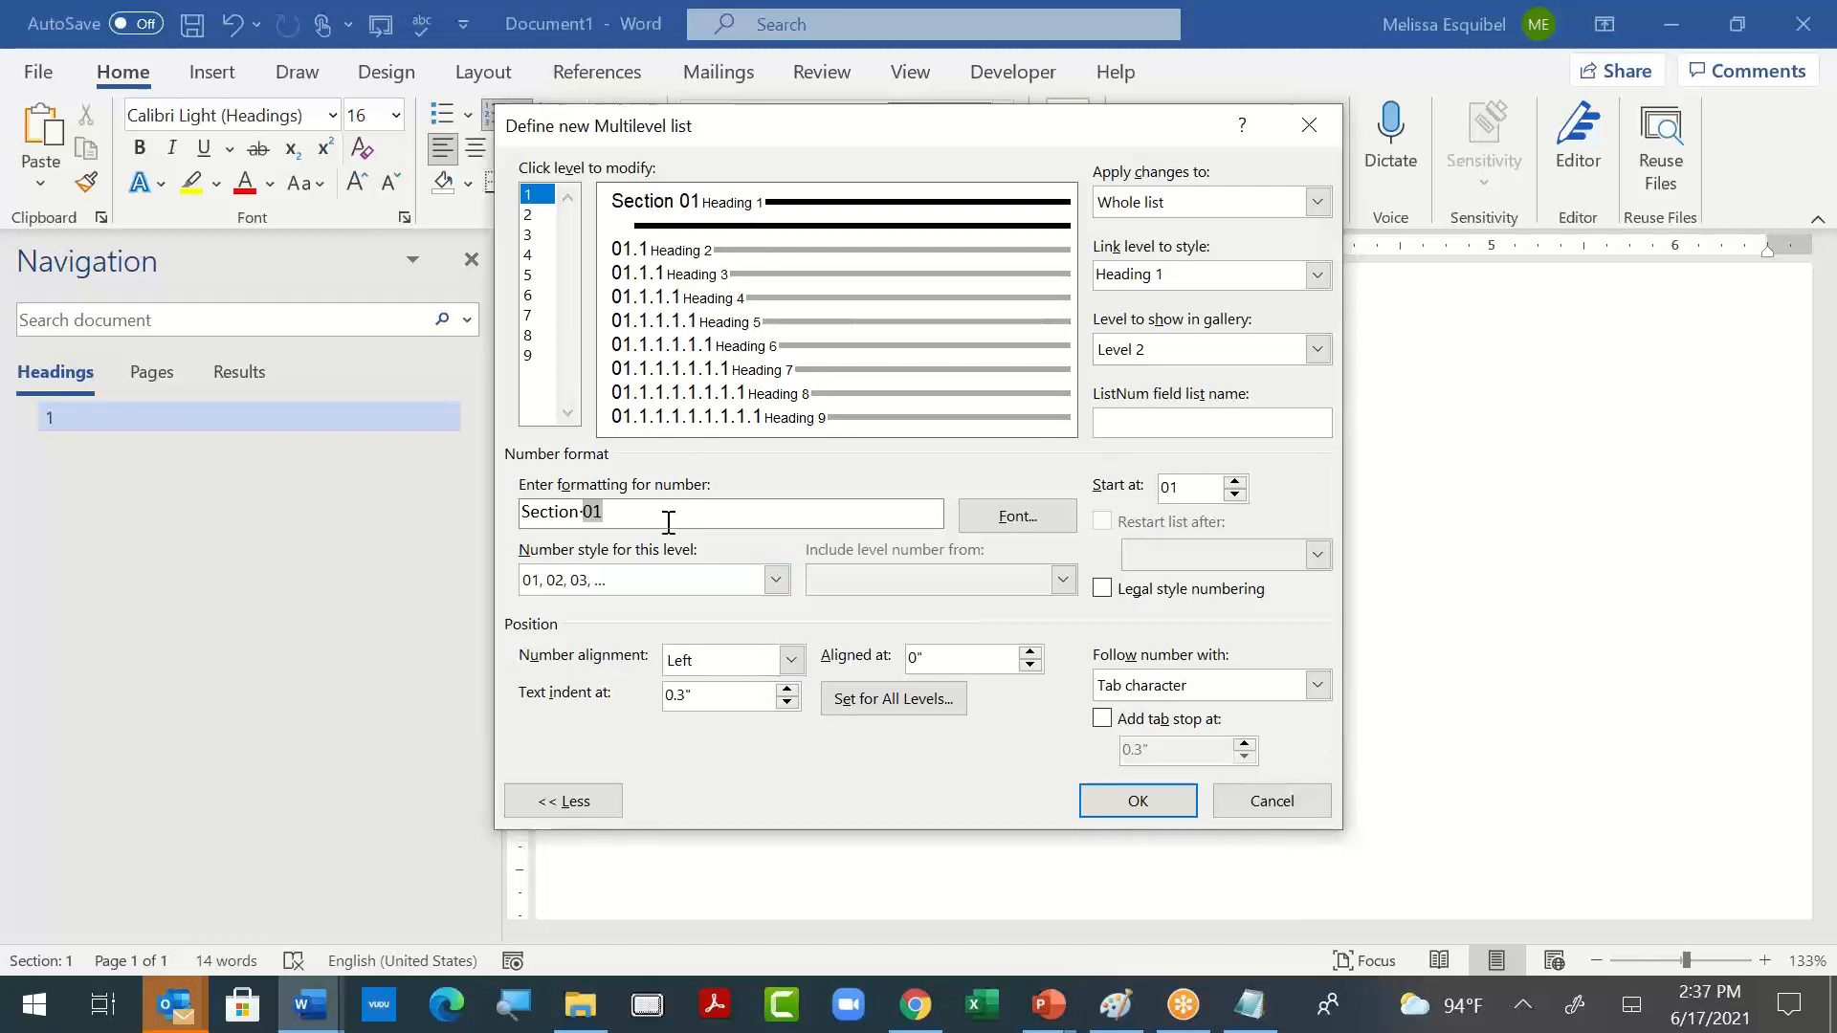
click(1280, 804)
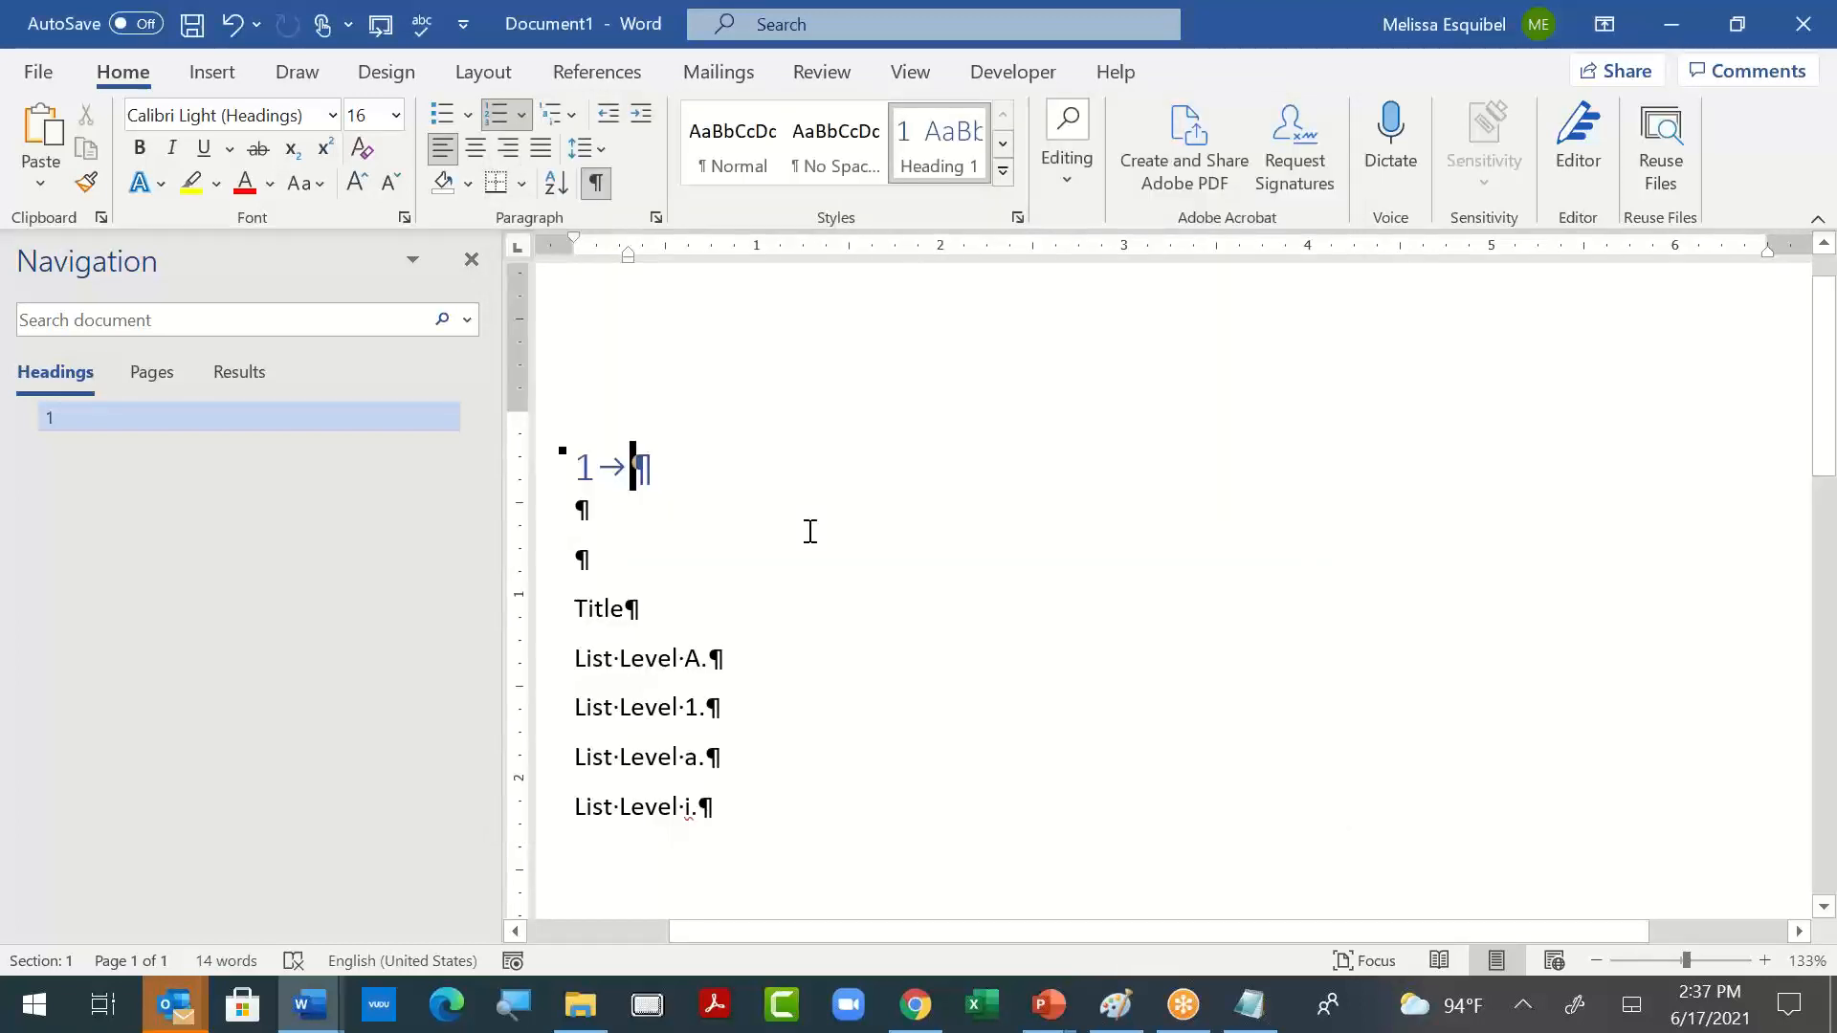
- Undo the heading list applied to the first empty paragraph and open a new multilevel list definition
key(ctrl+z)
key(ctrl+z)
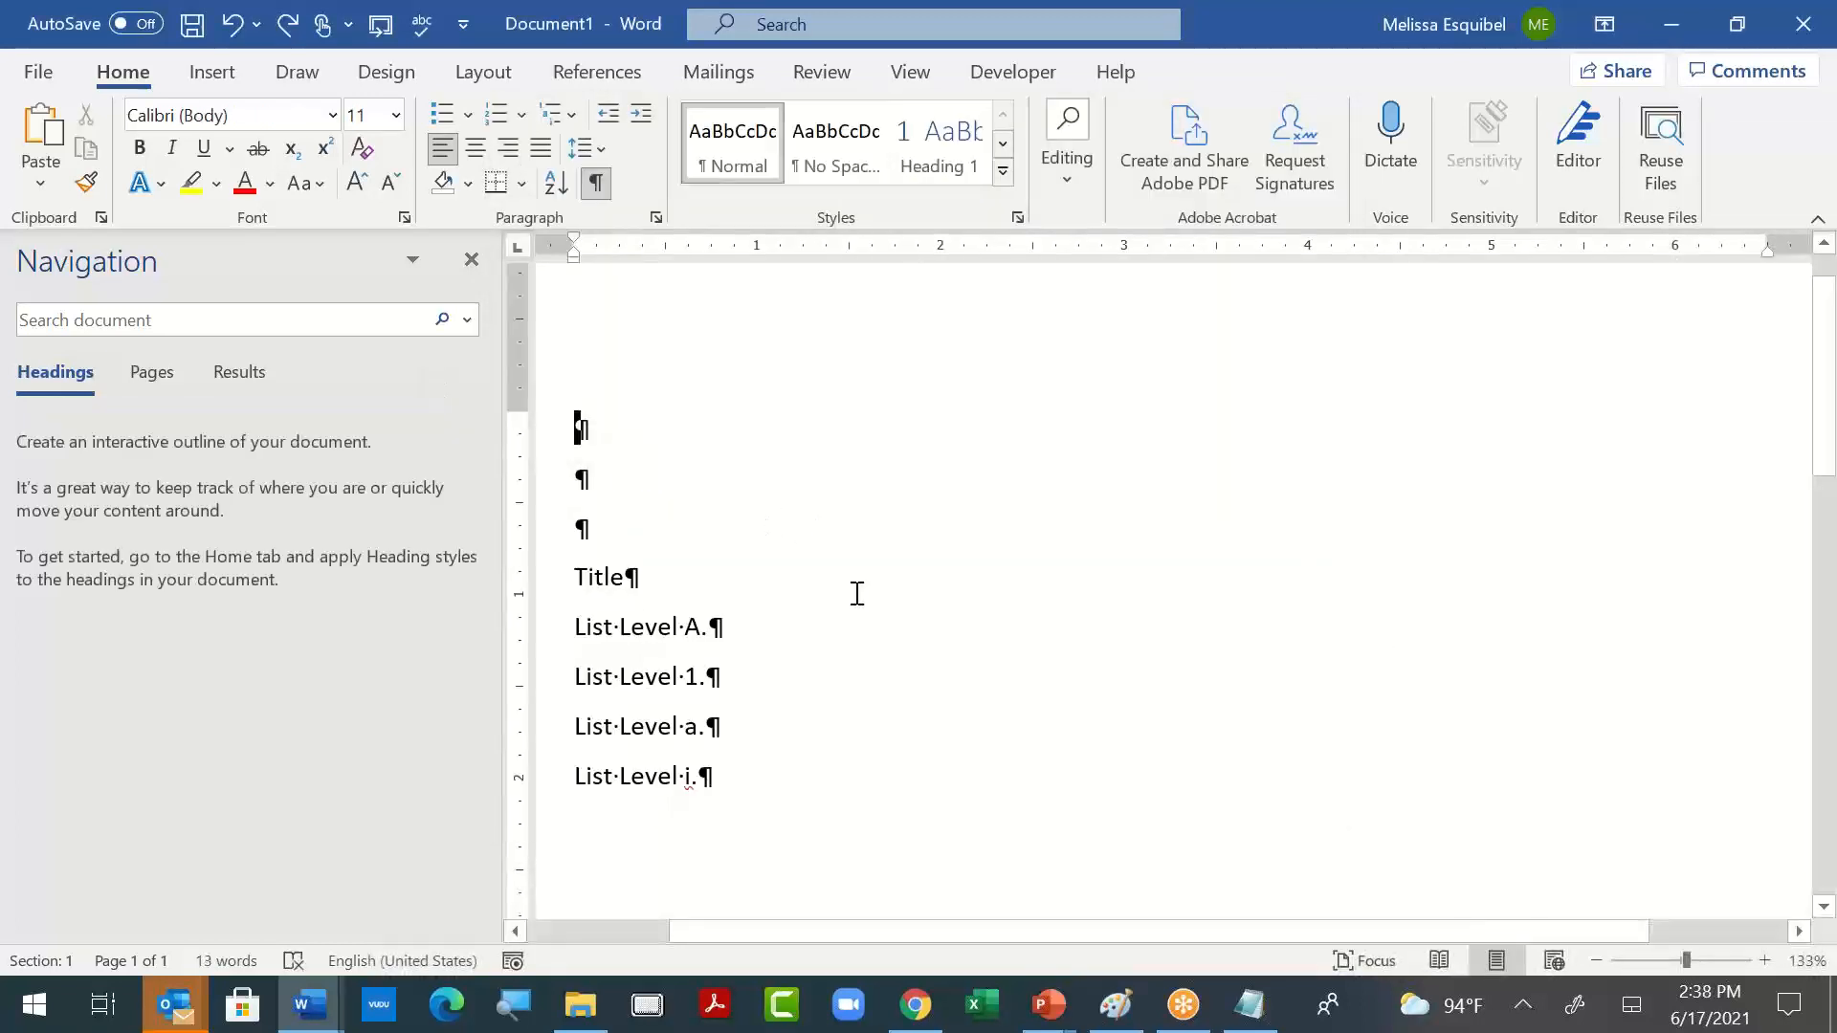
click(559, 117)
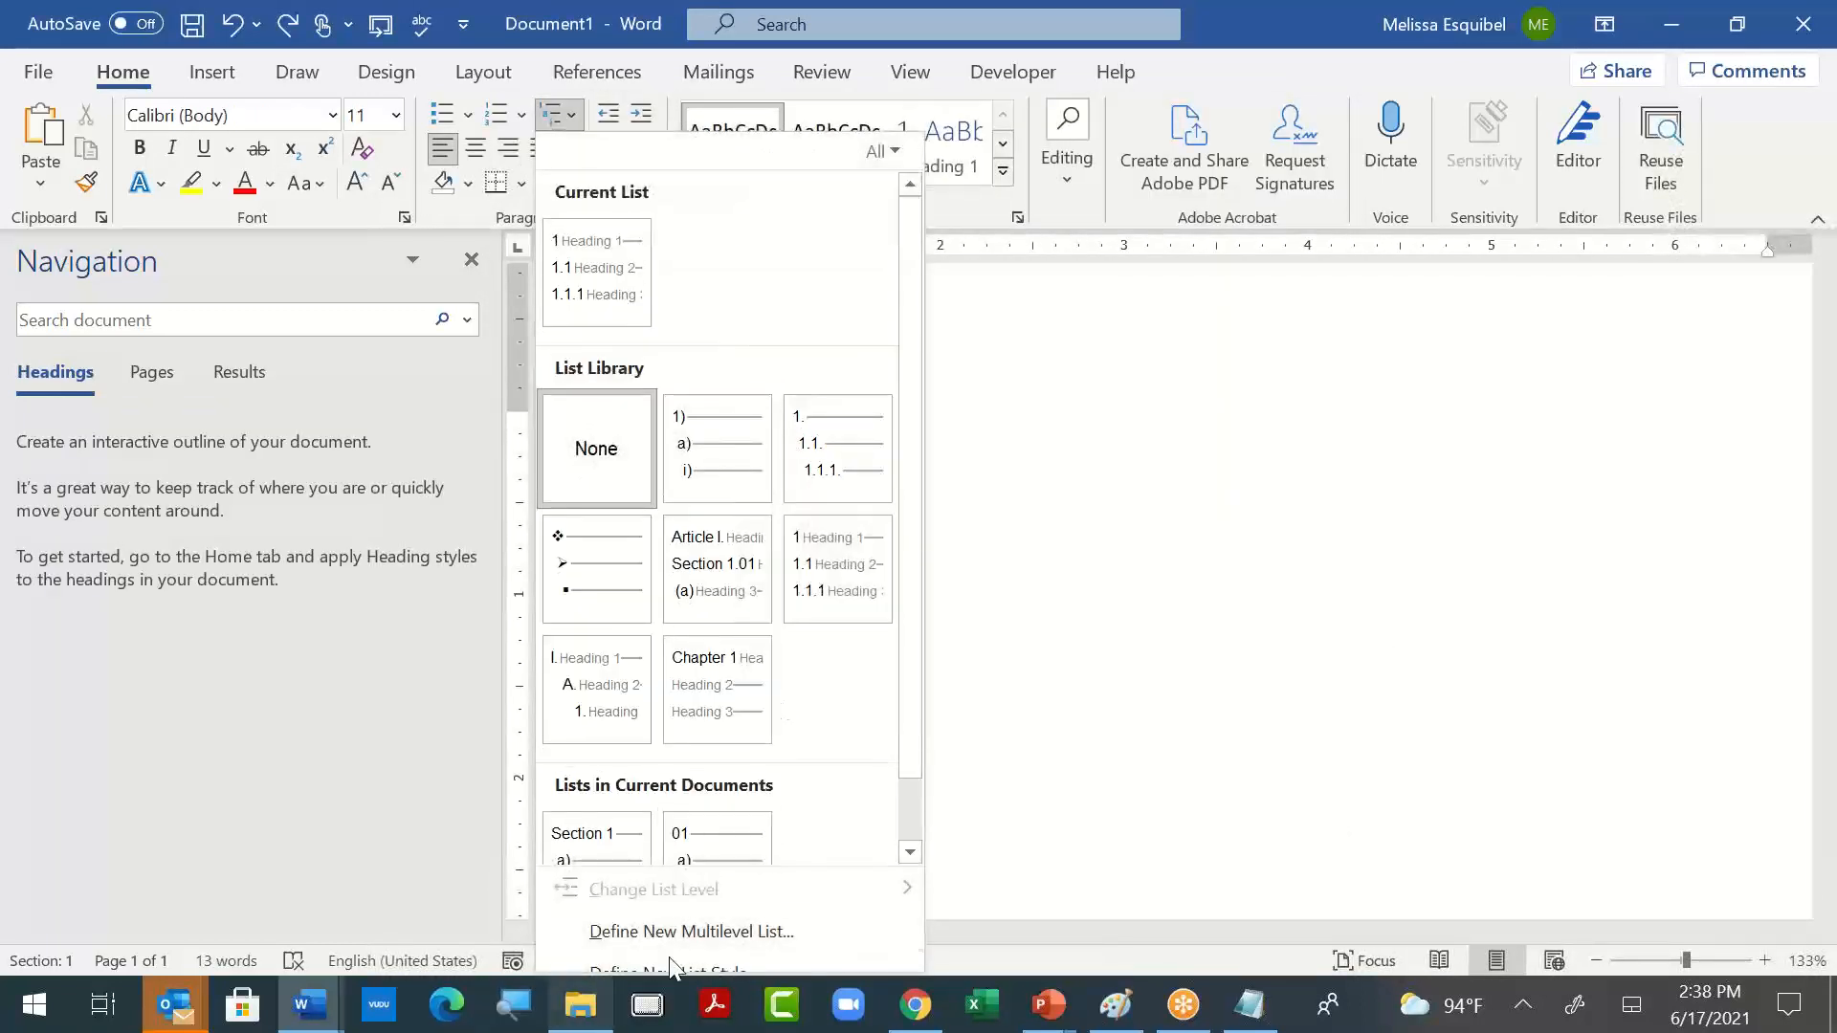
click(687, 931)
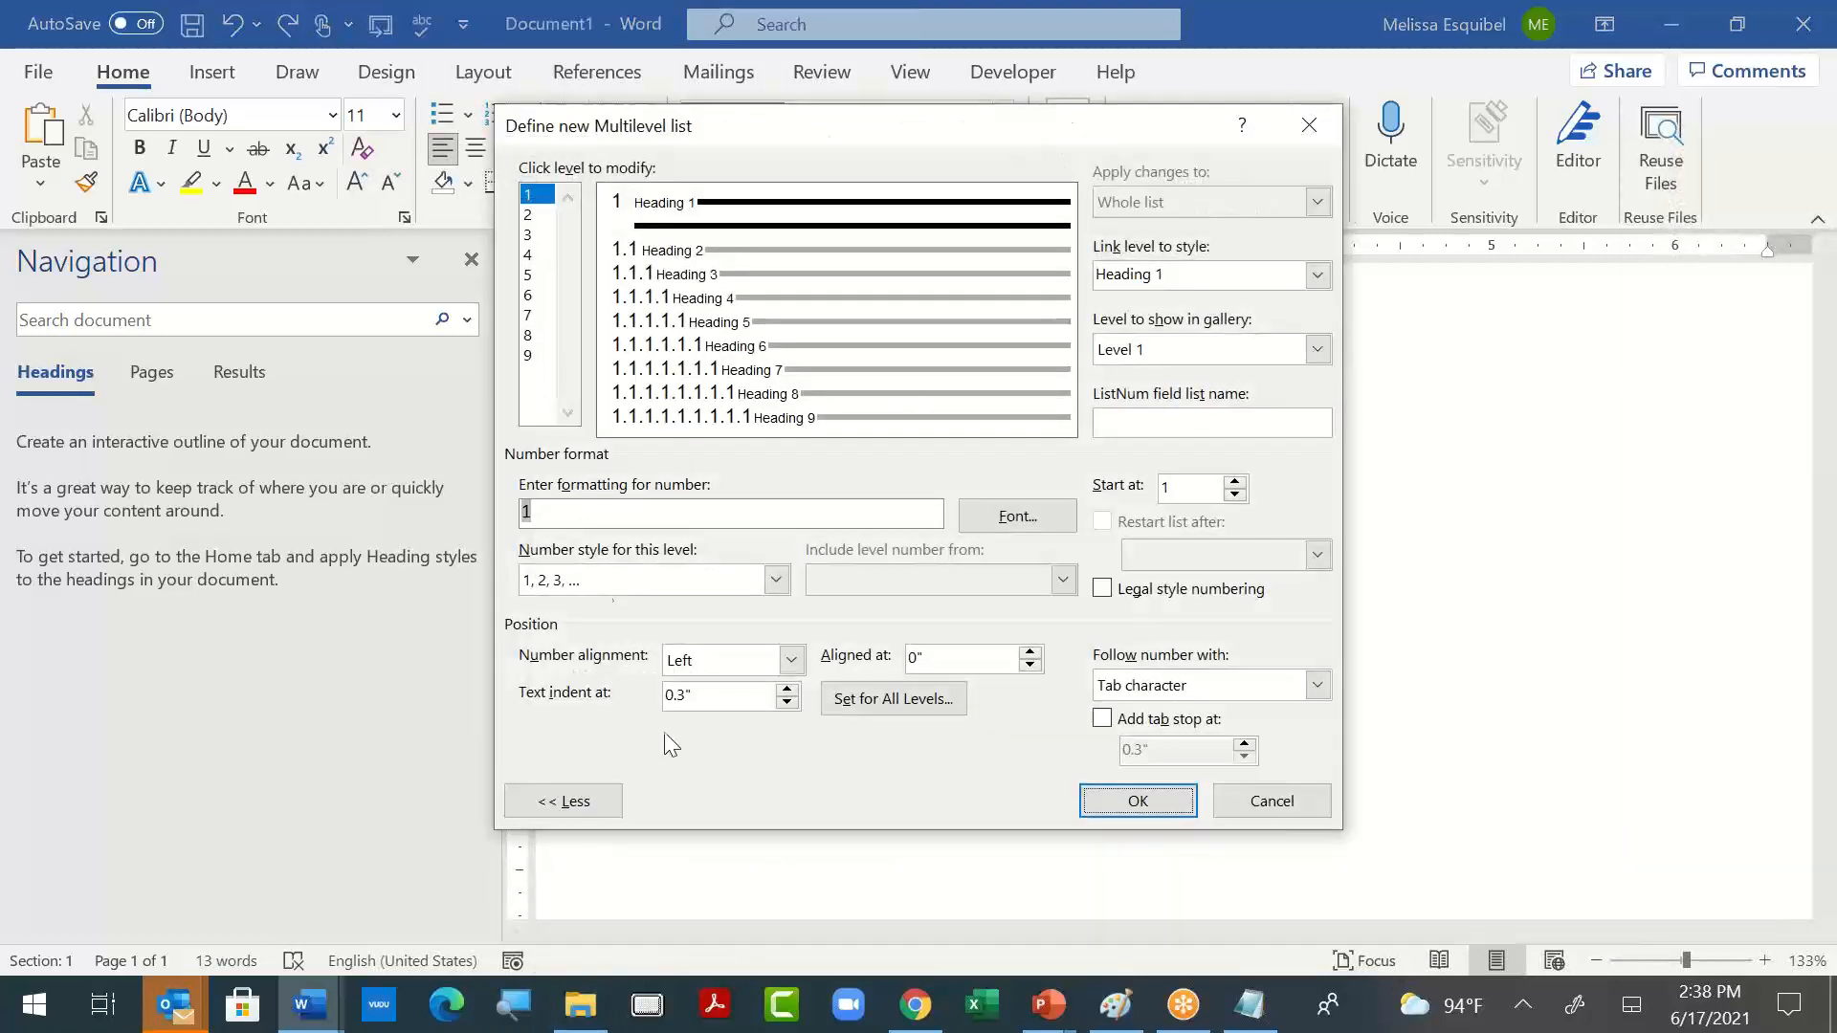
- Add the prefix "Section" before the level 2 number, which is linked to Heading 2
click(685, 254)
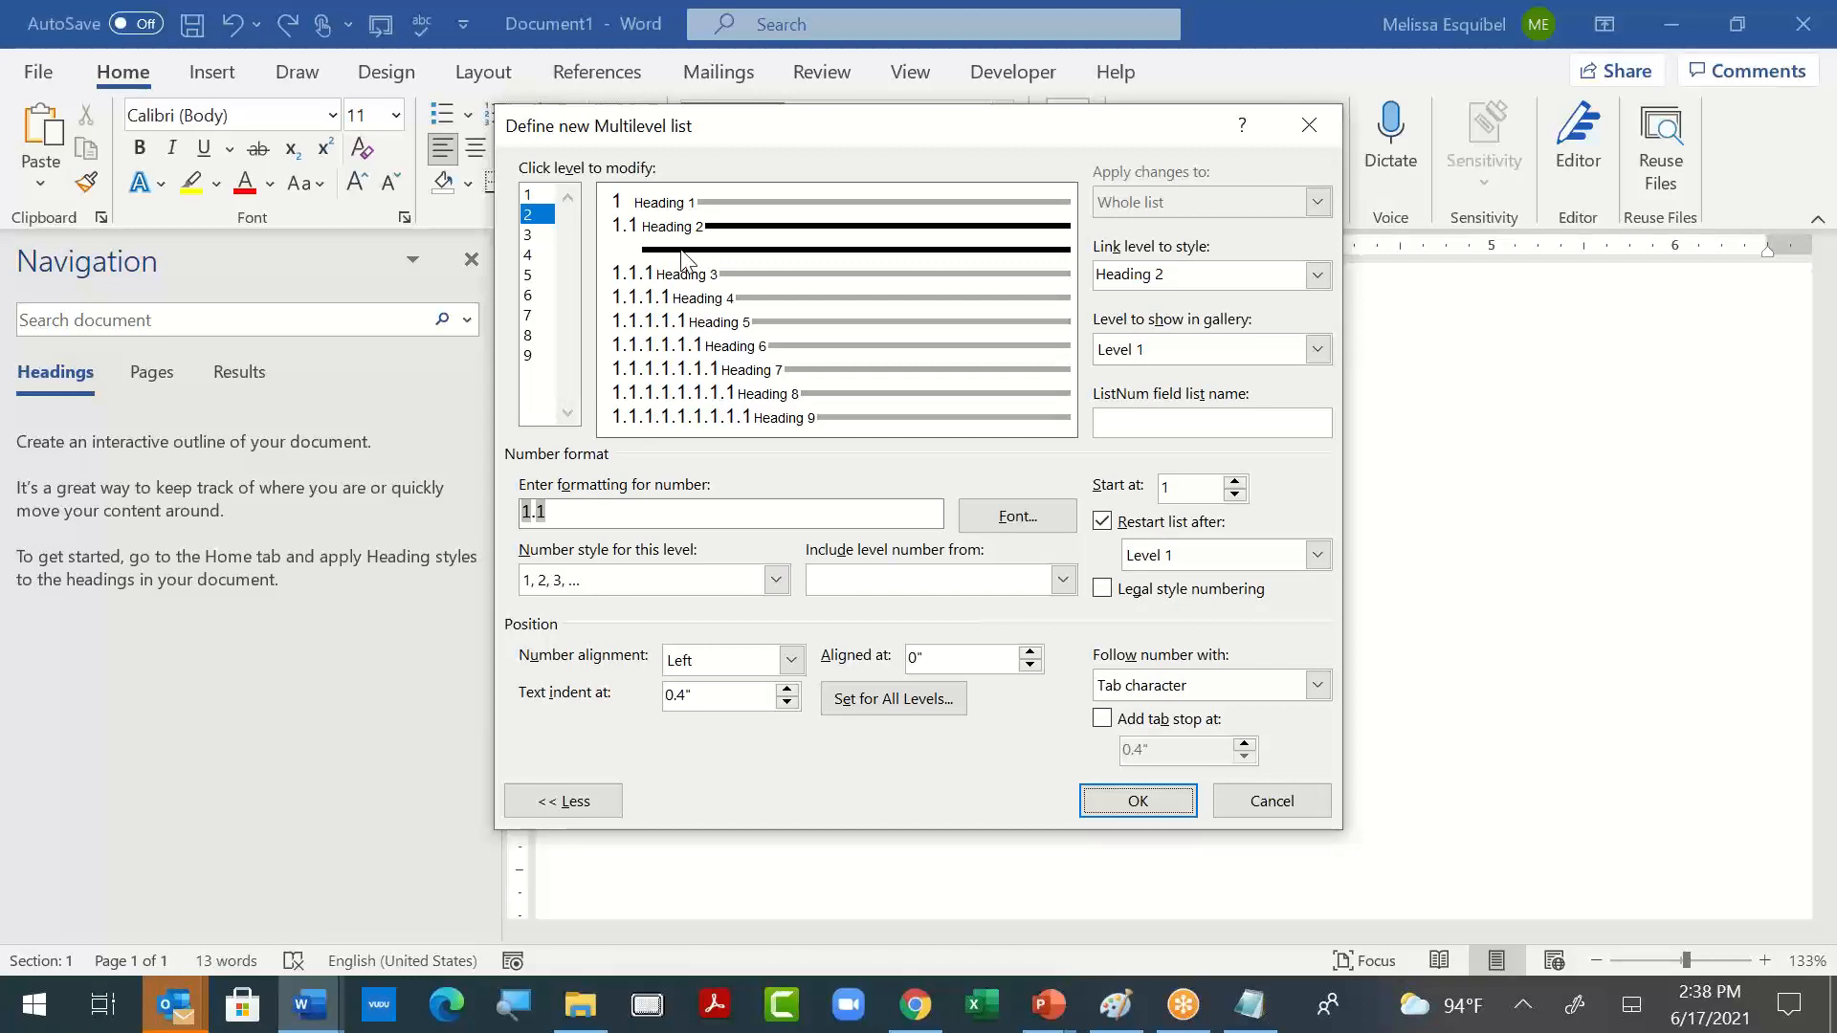
key(Tab)
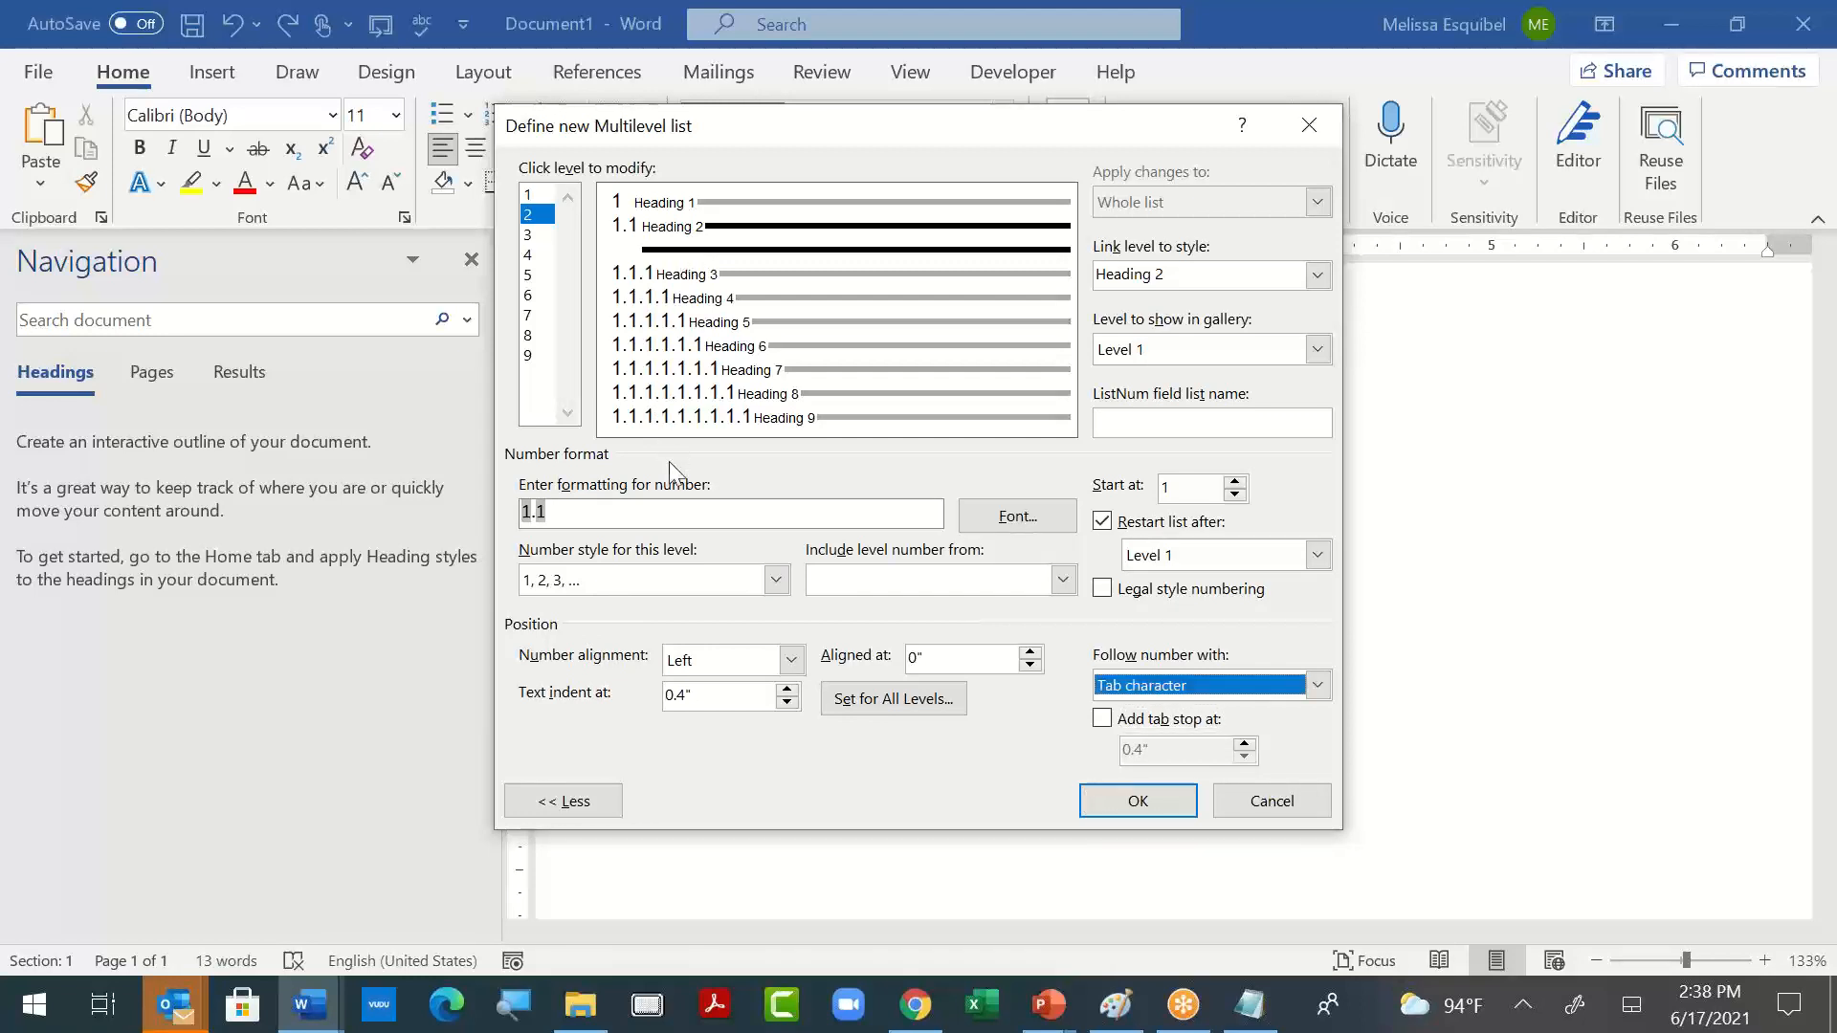
click(564, 508)
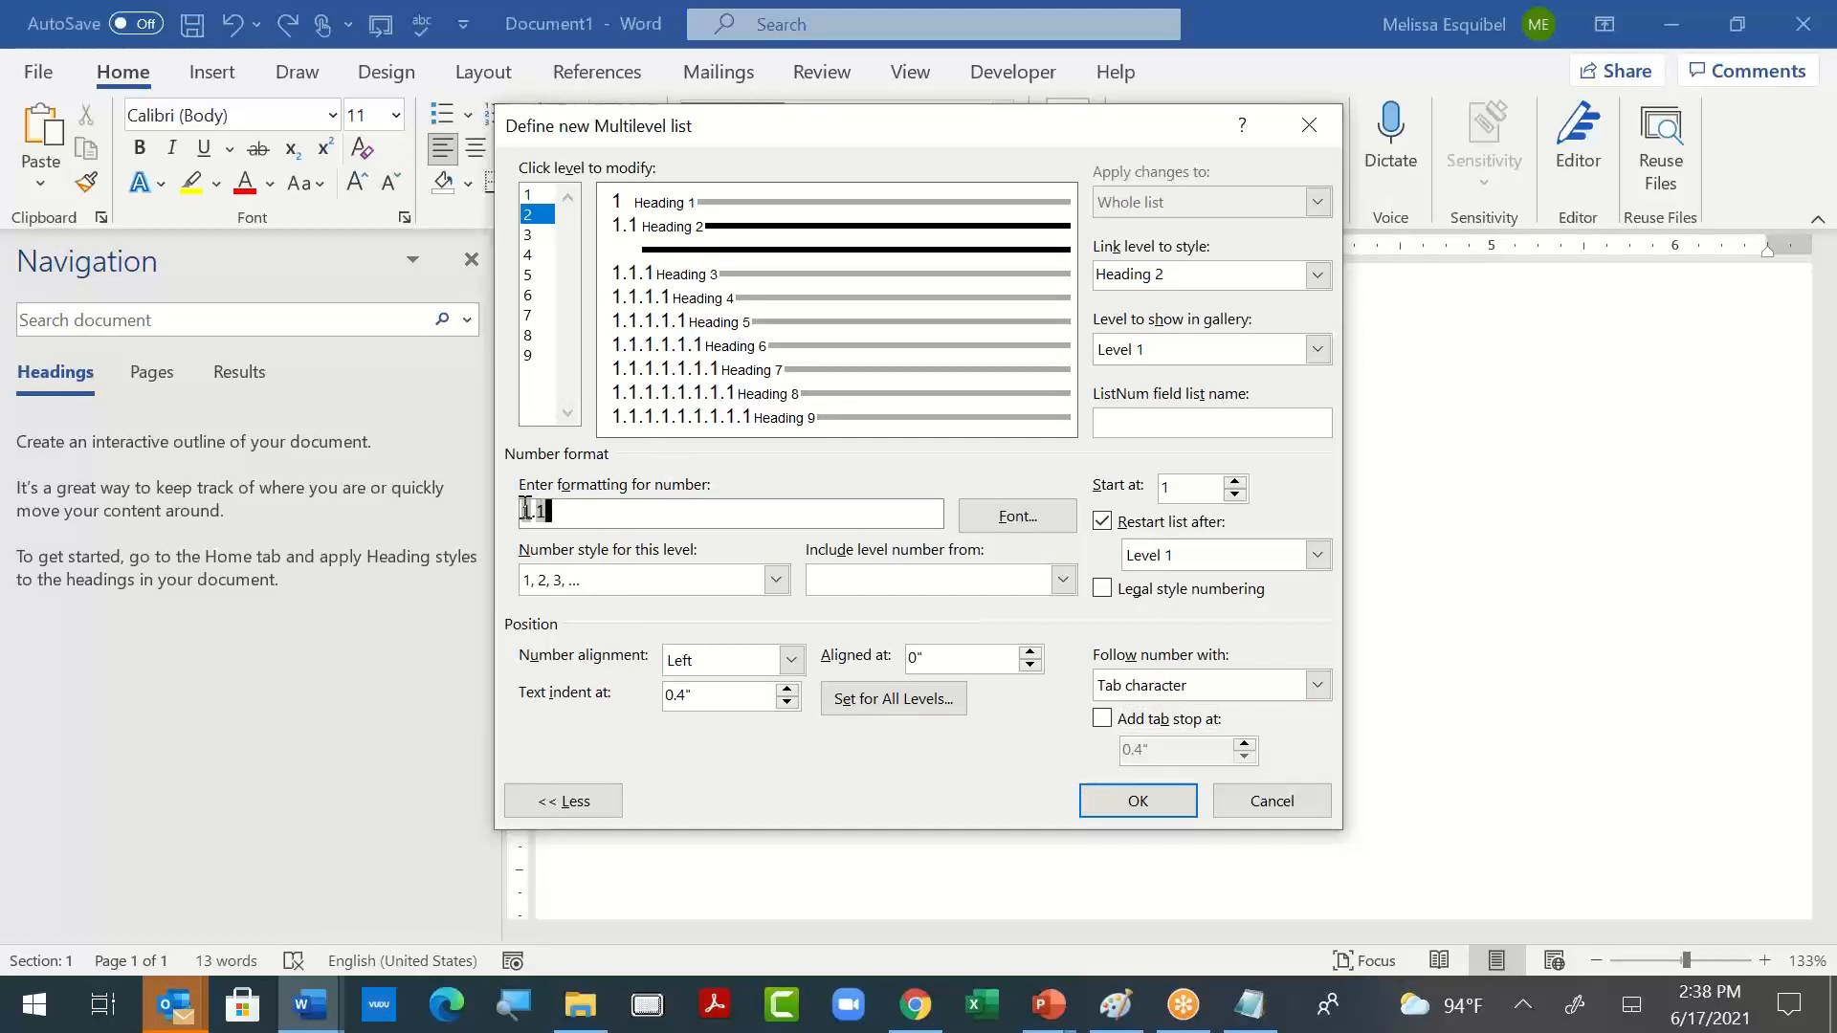
click(525, 509)
text(Section)
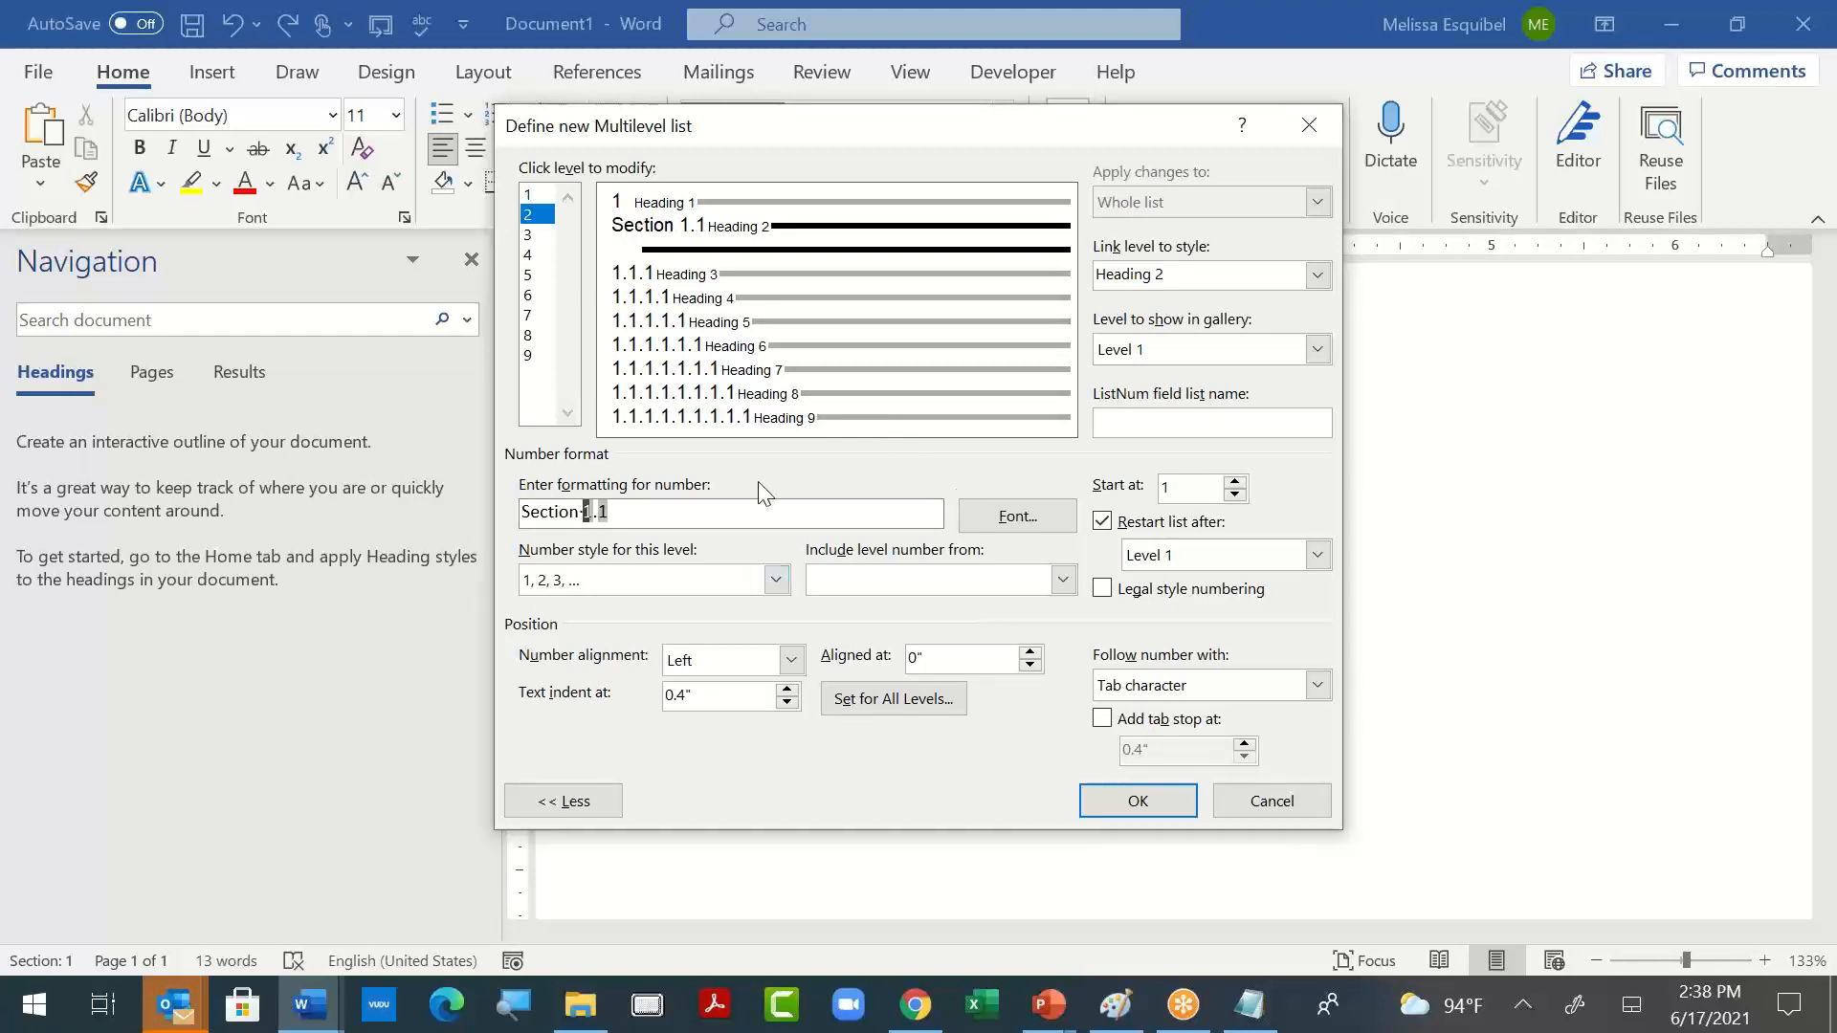
- Set Level 2 as the level to show in the gallery and its number style to 01, 02, 03, …
click(1317, 351)
click(1301, 396)
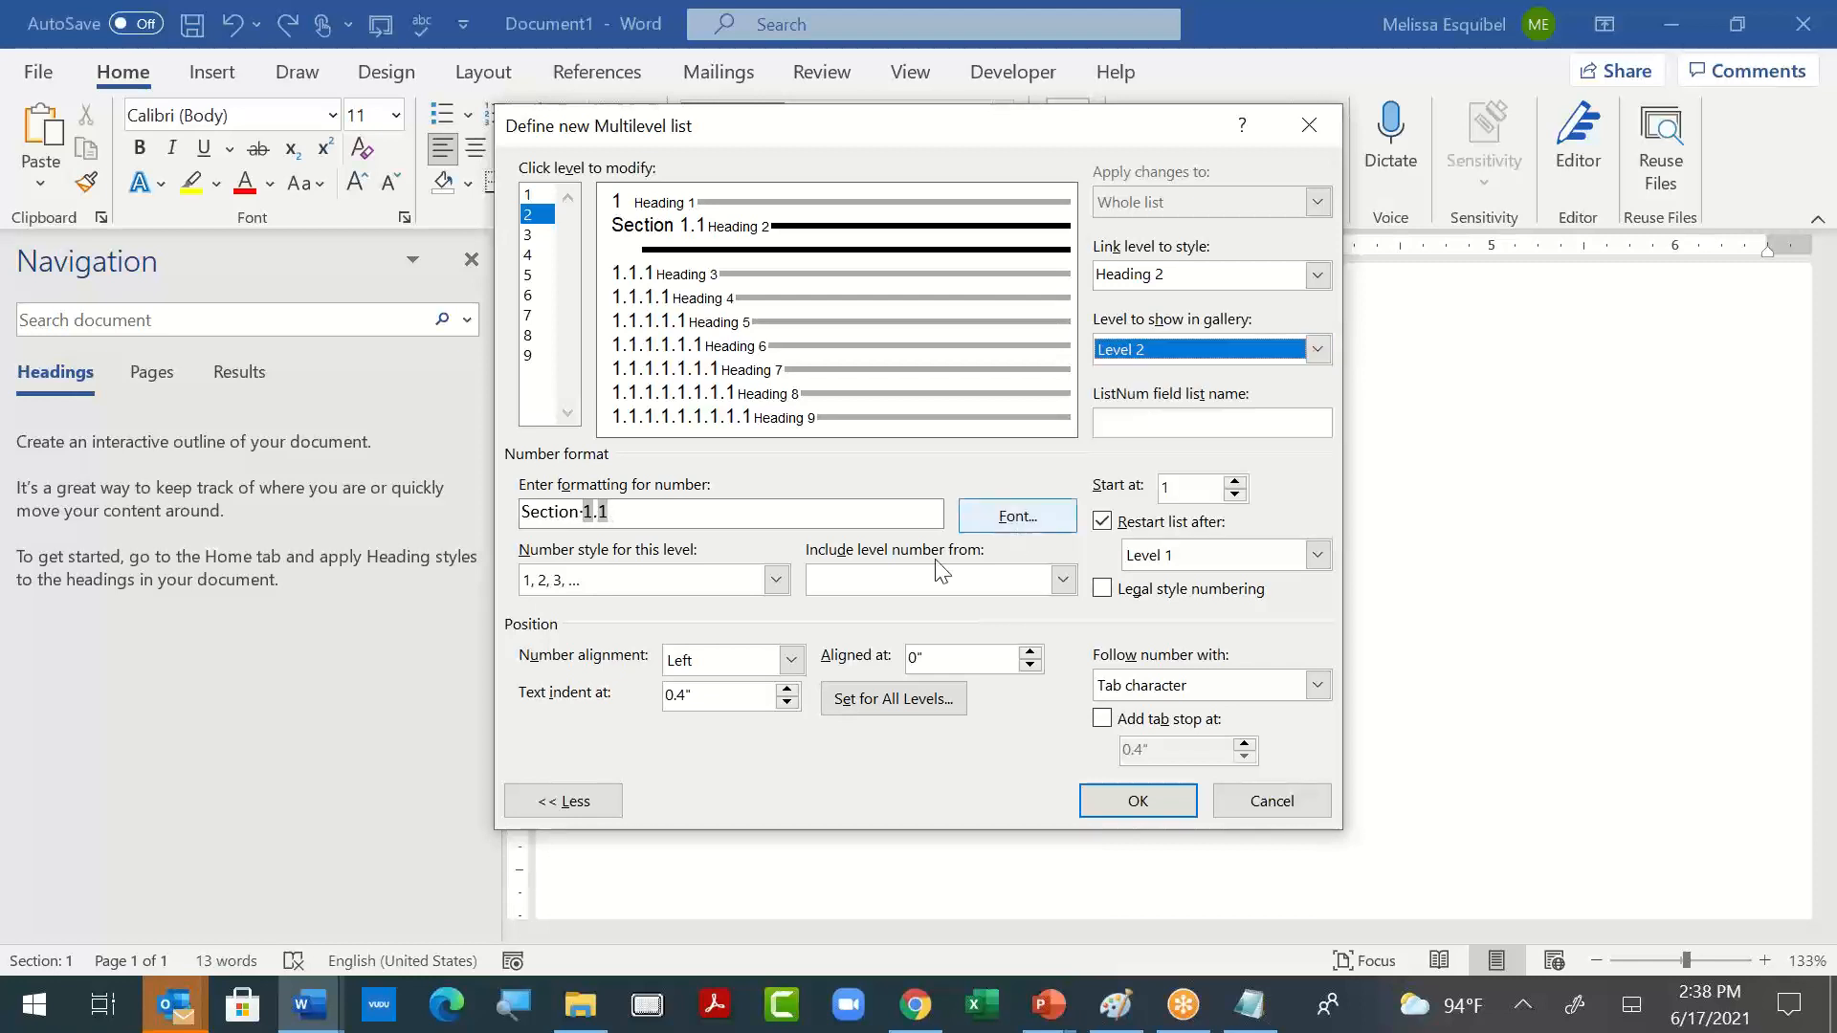
click(776, 581)
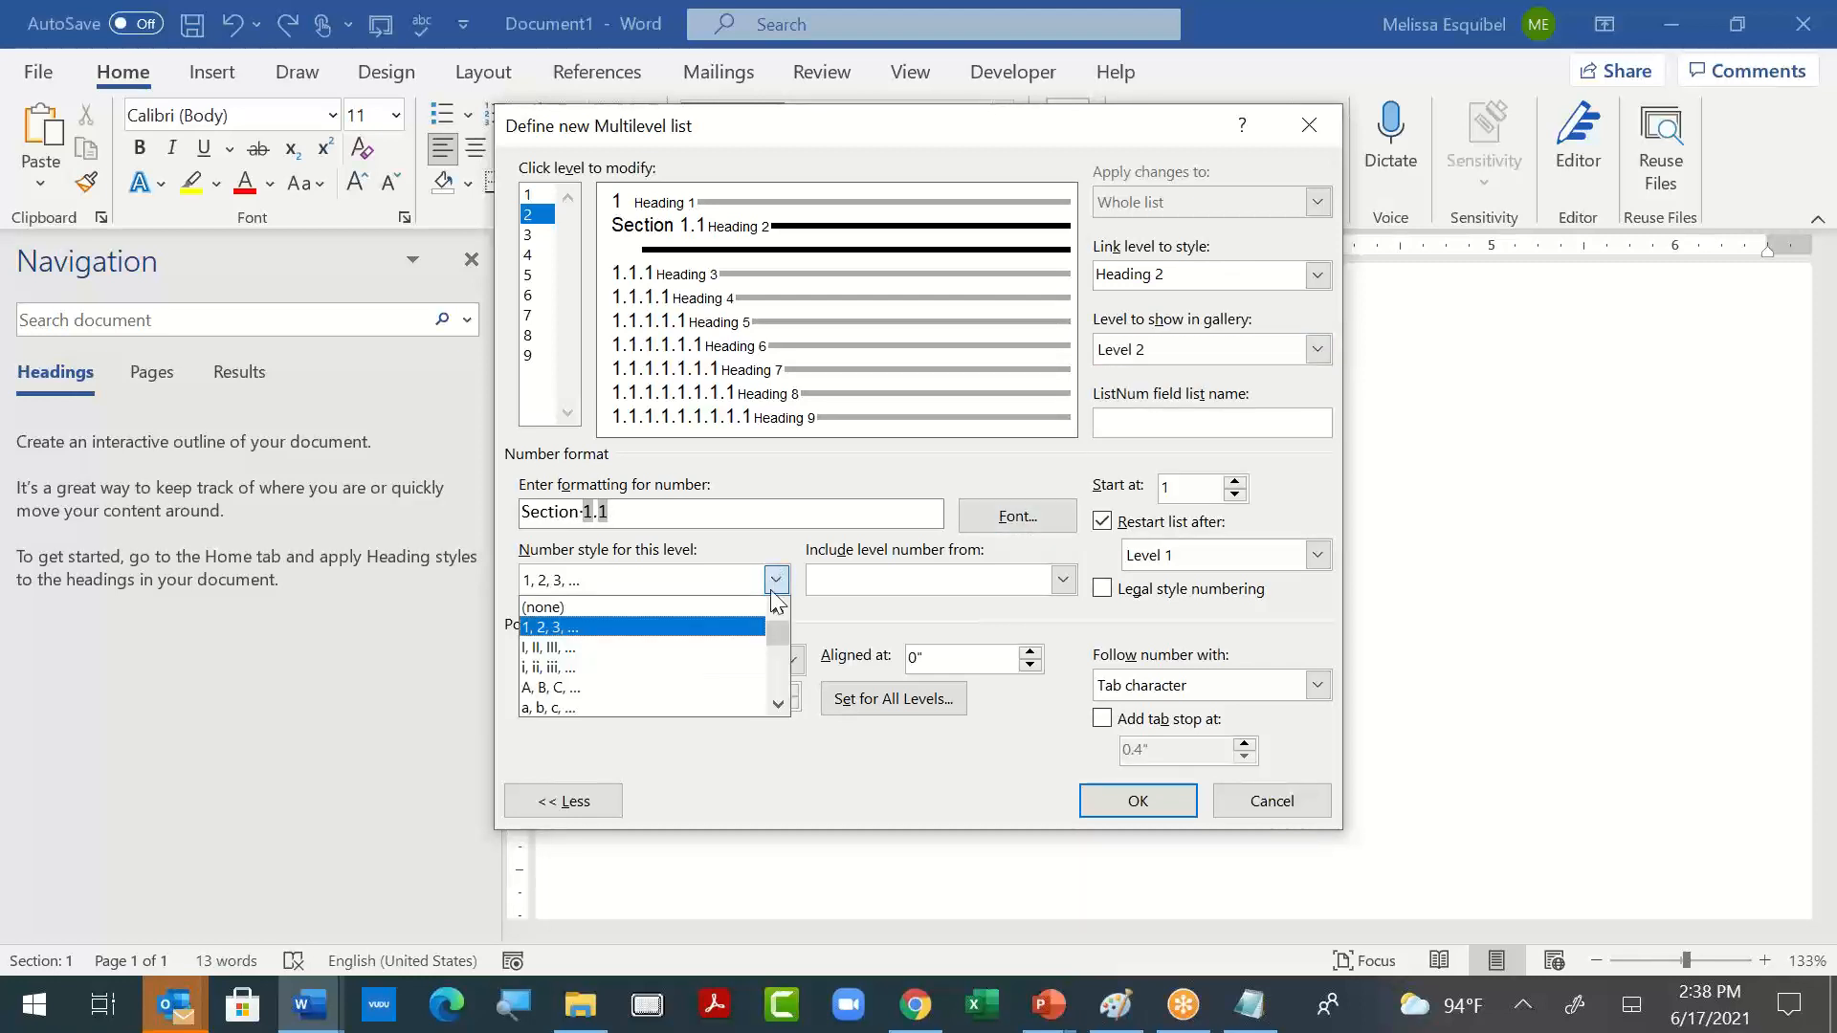
click(779, 704)
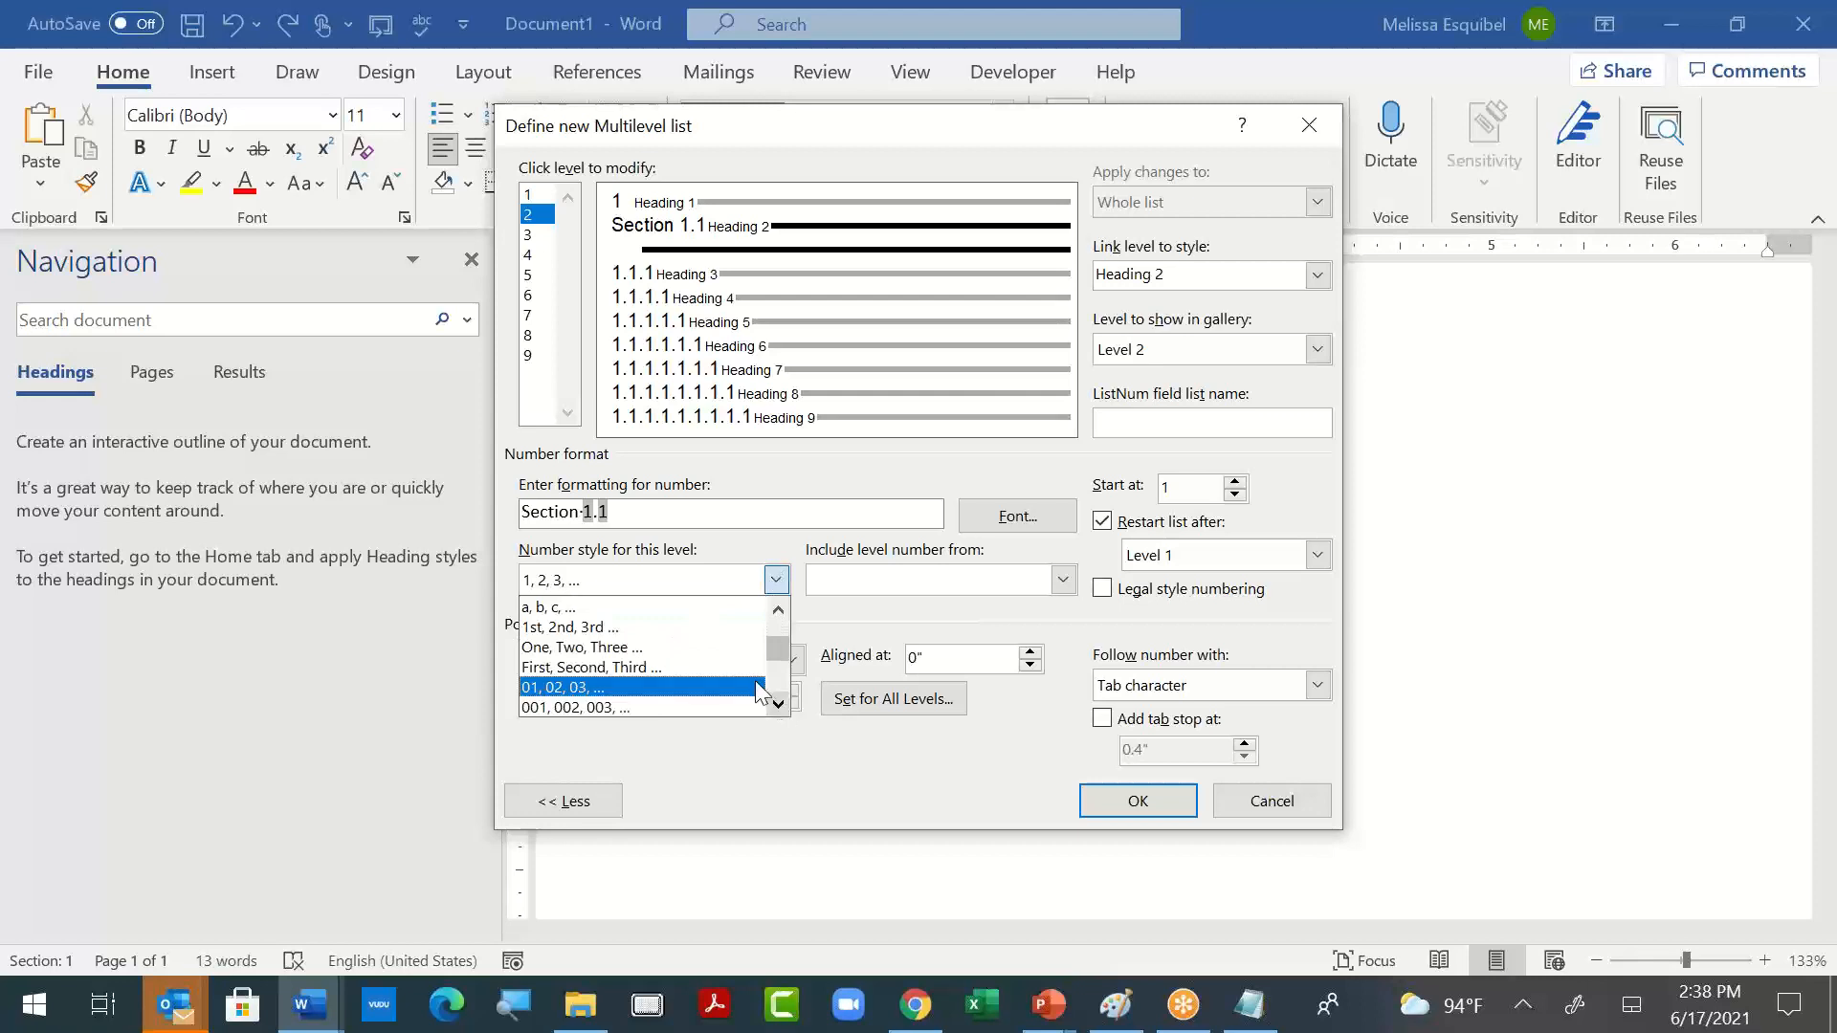
click(751, 687)
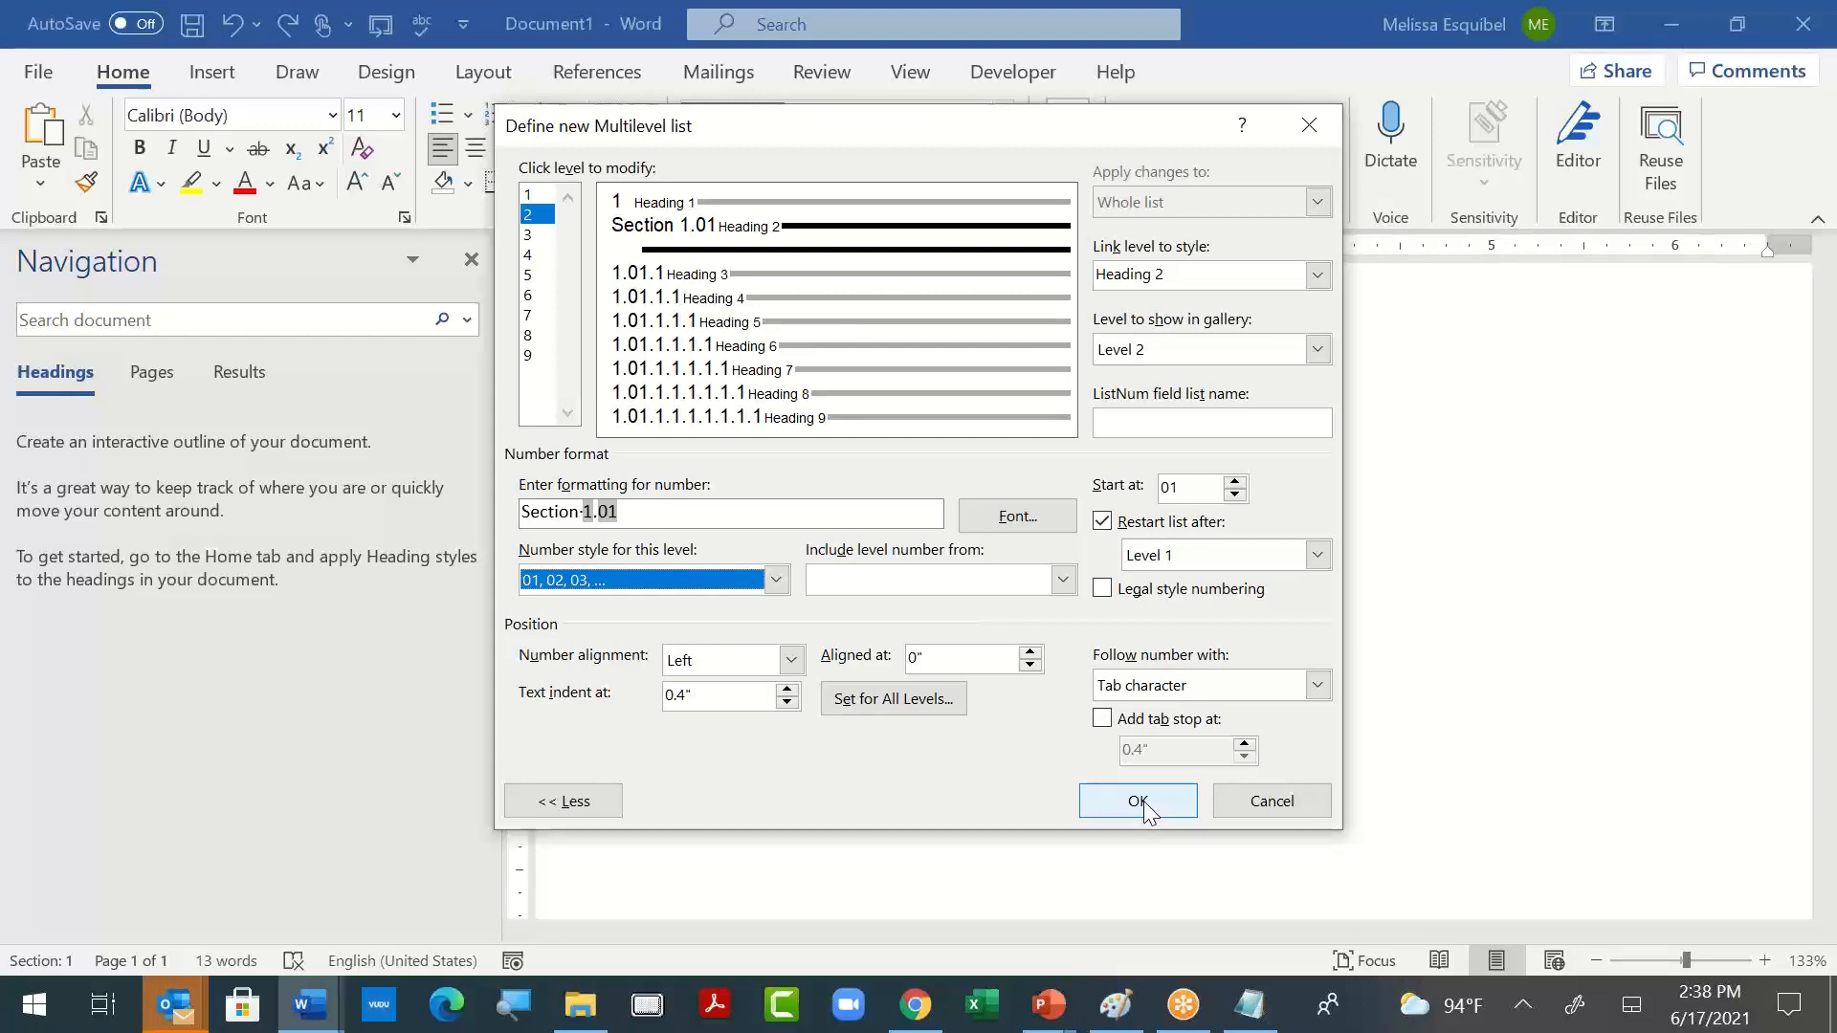
- Switch to PowerPoint and end the slide show to edit the "Beautiful Documents from Chaos" presentation
key(alt+Tab)
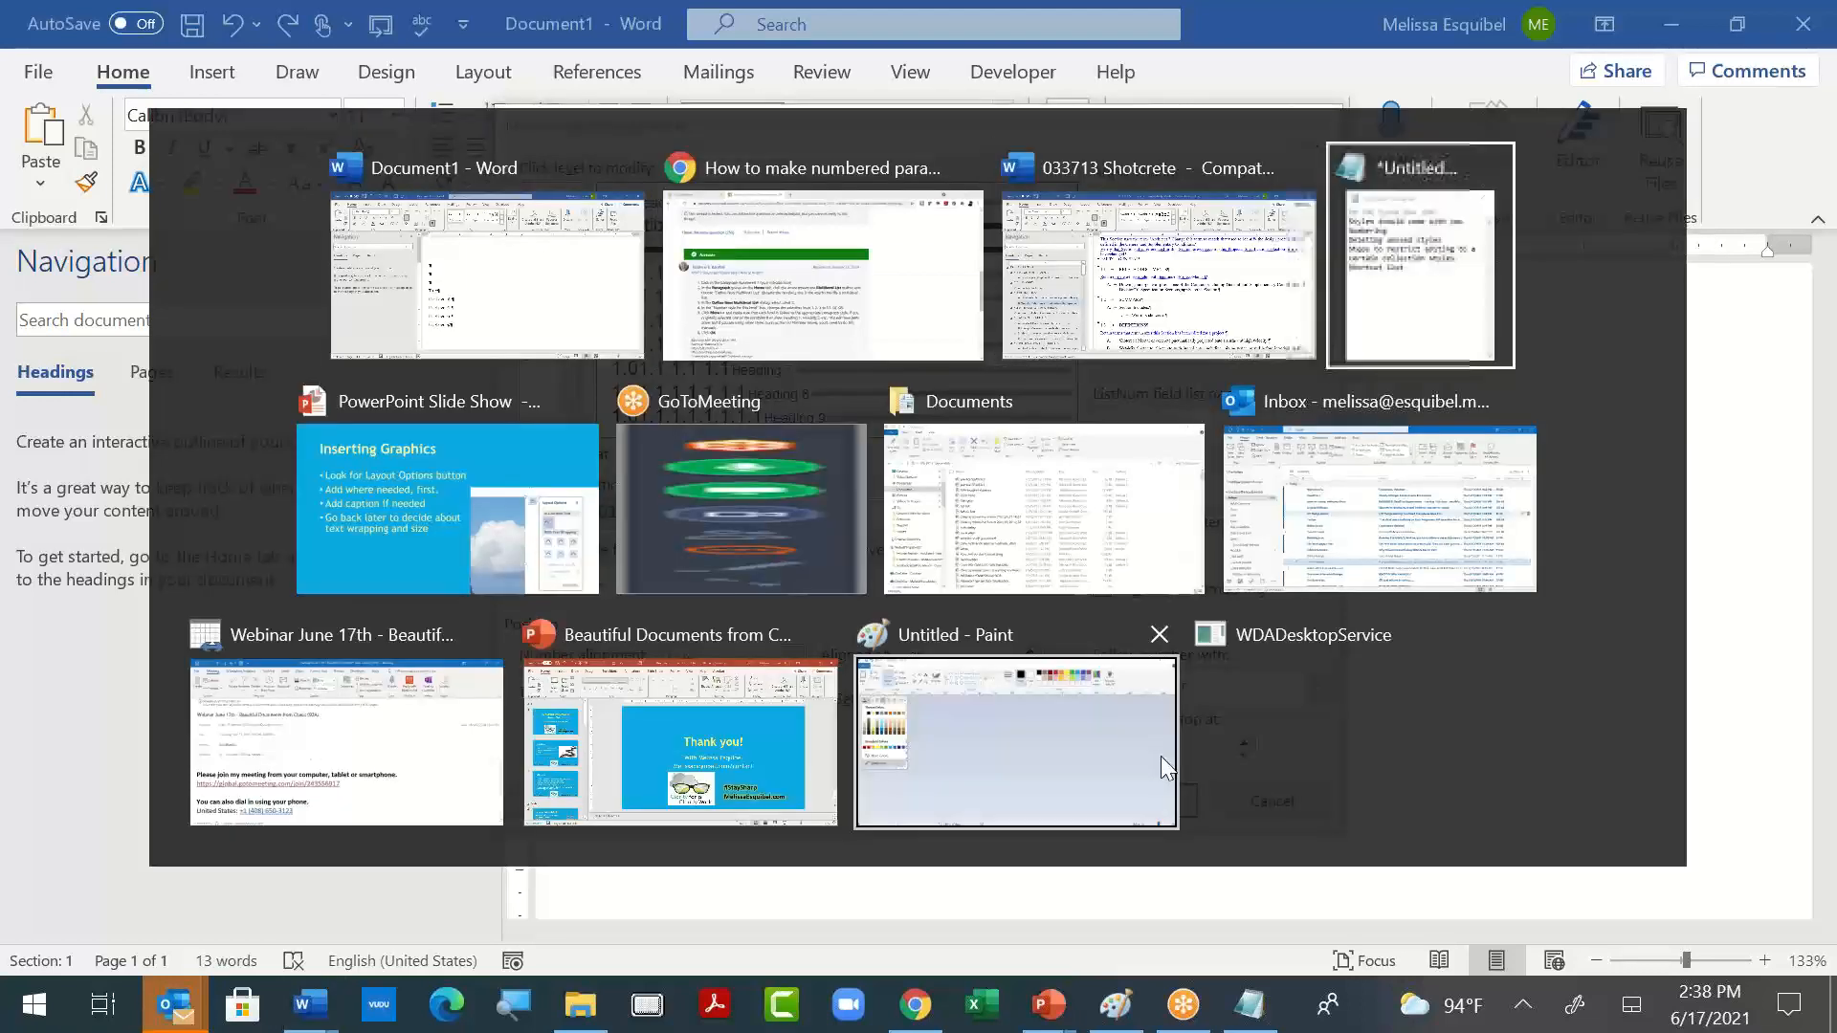
key(alt+Tab)
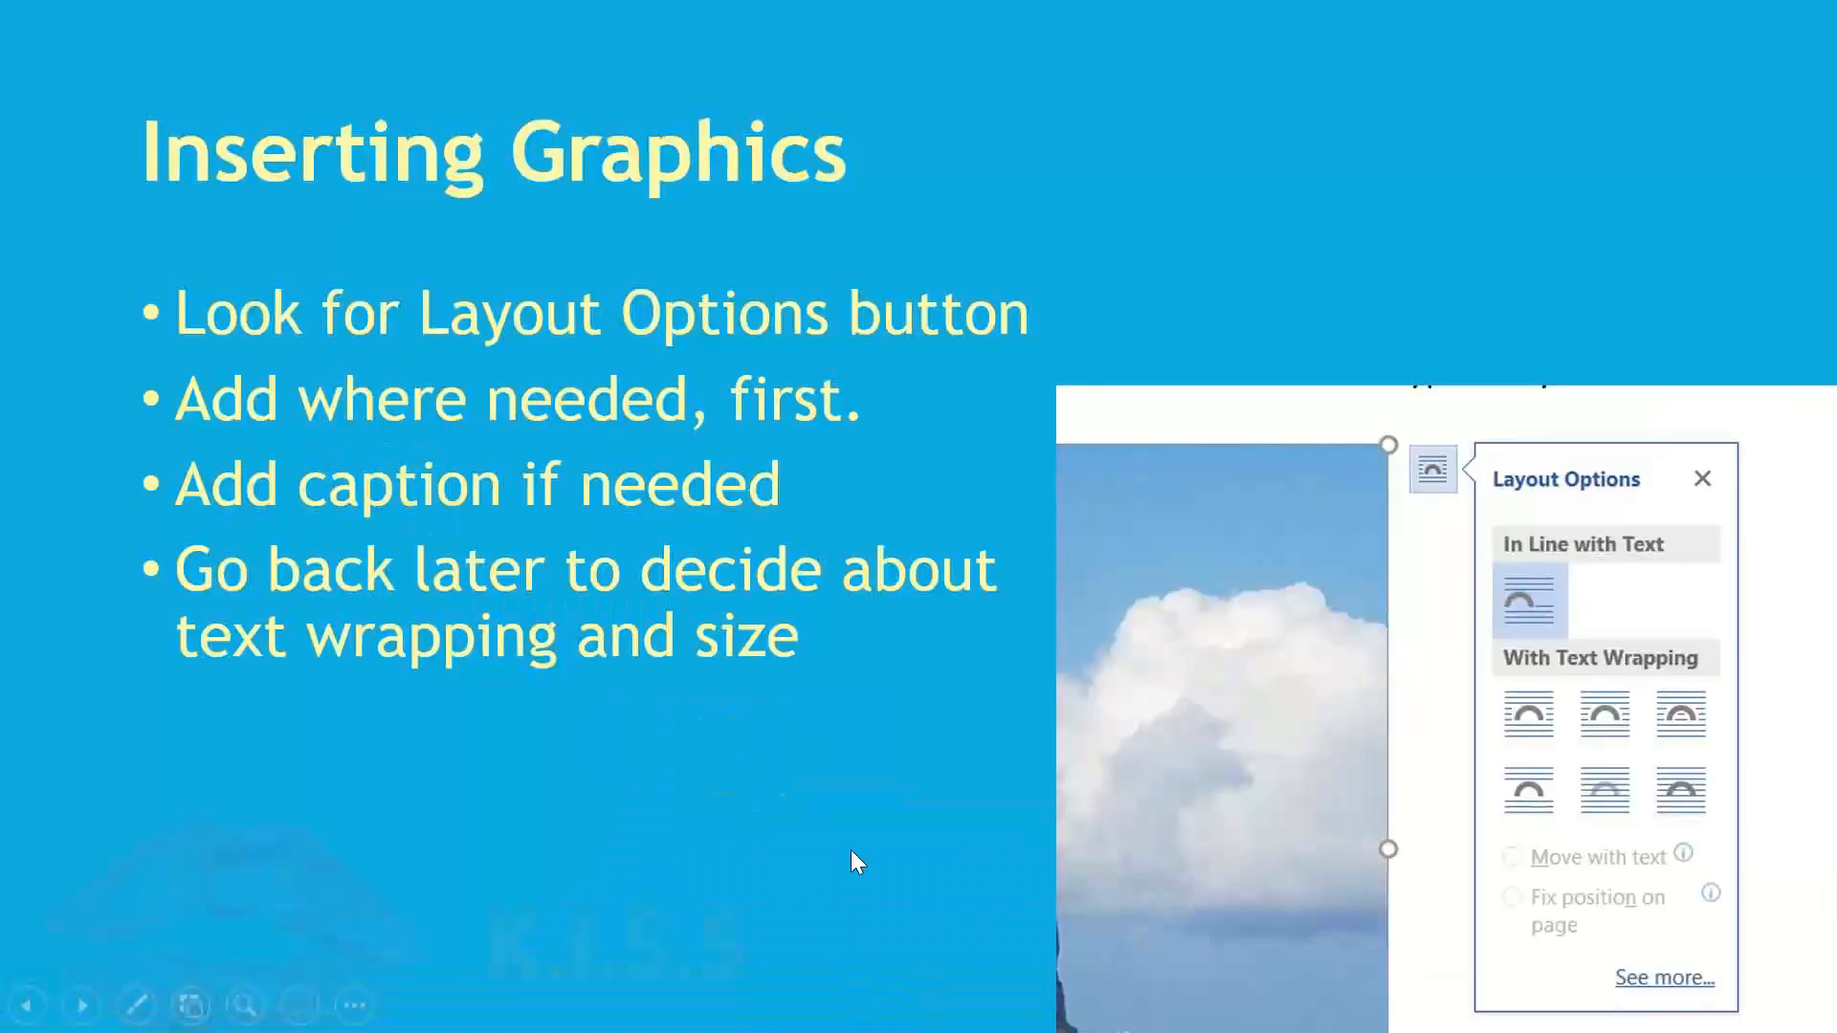
key(Escape)
key(Home)
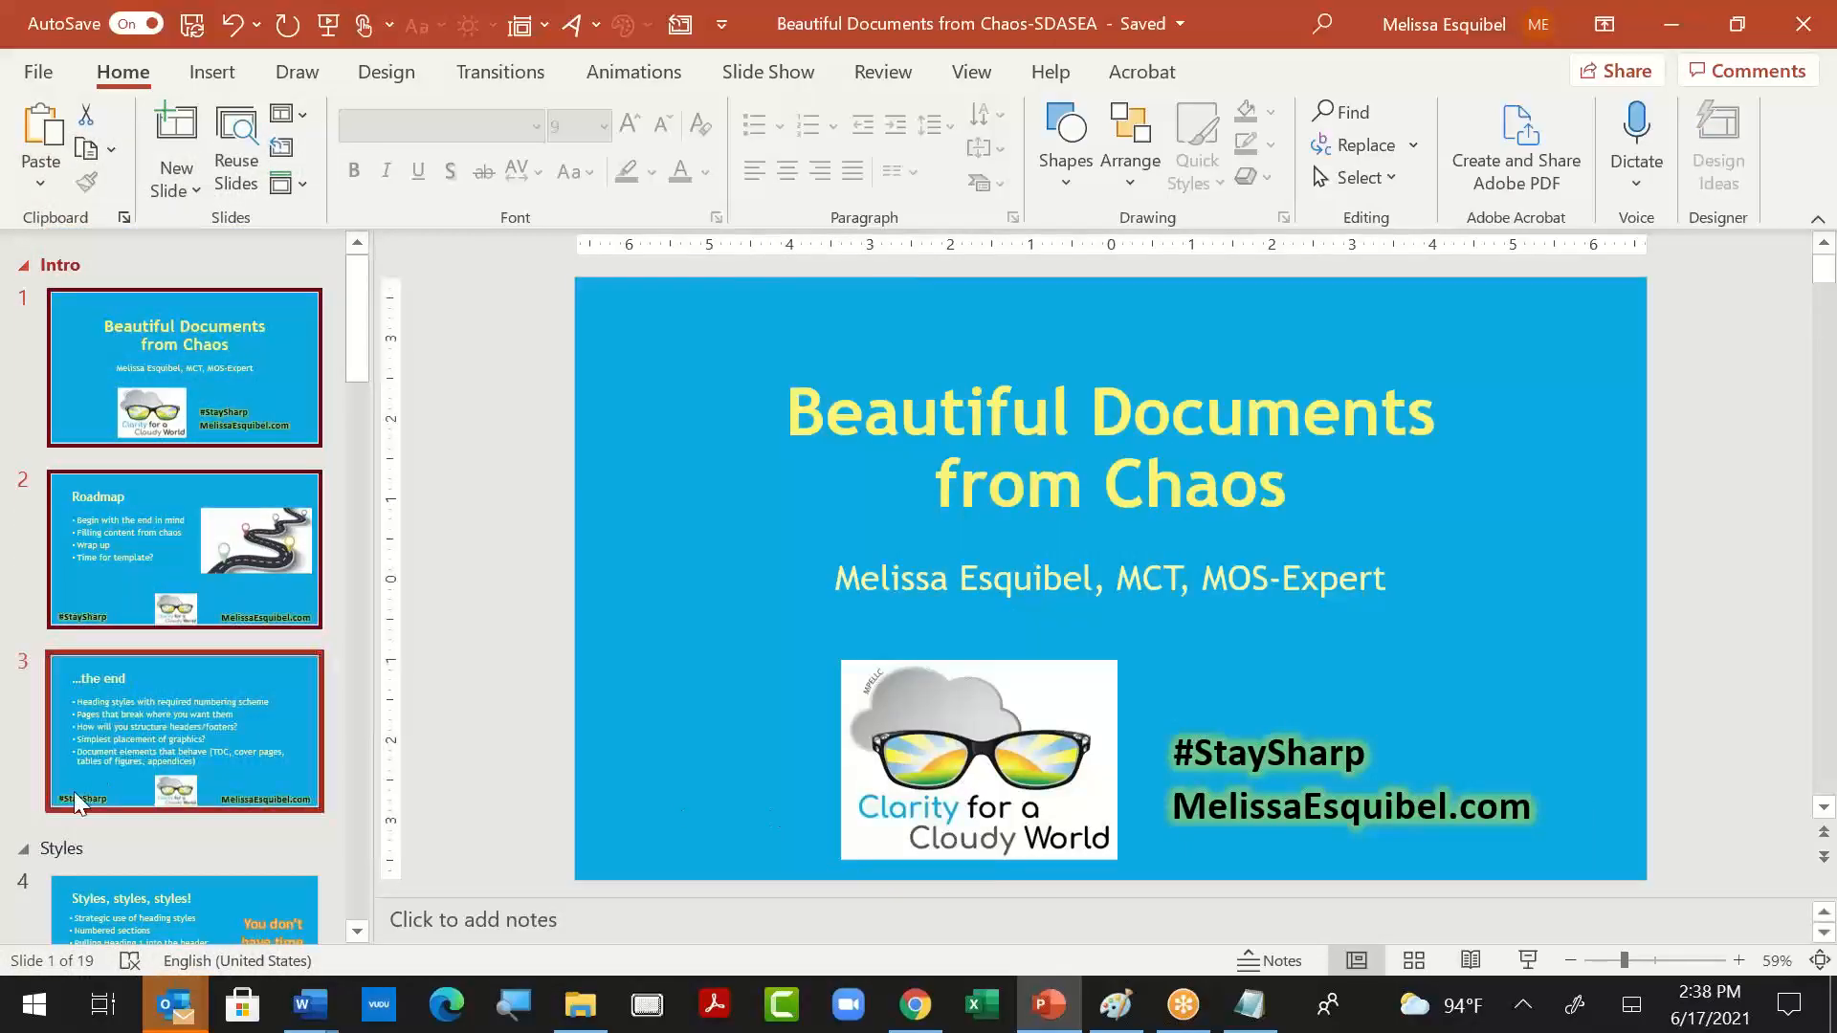
- Add a new slide after the closing "Thank you!" slide and paste the copied image of the multilevel list dialog into it
scroll(140, 788, down, 15)
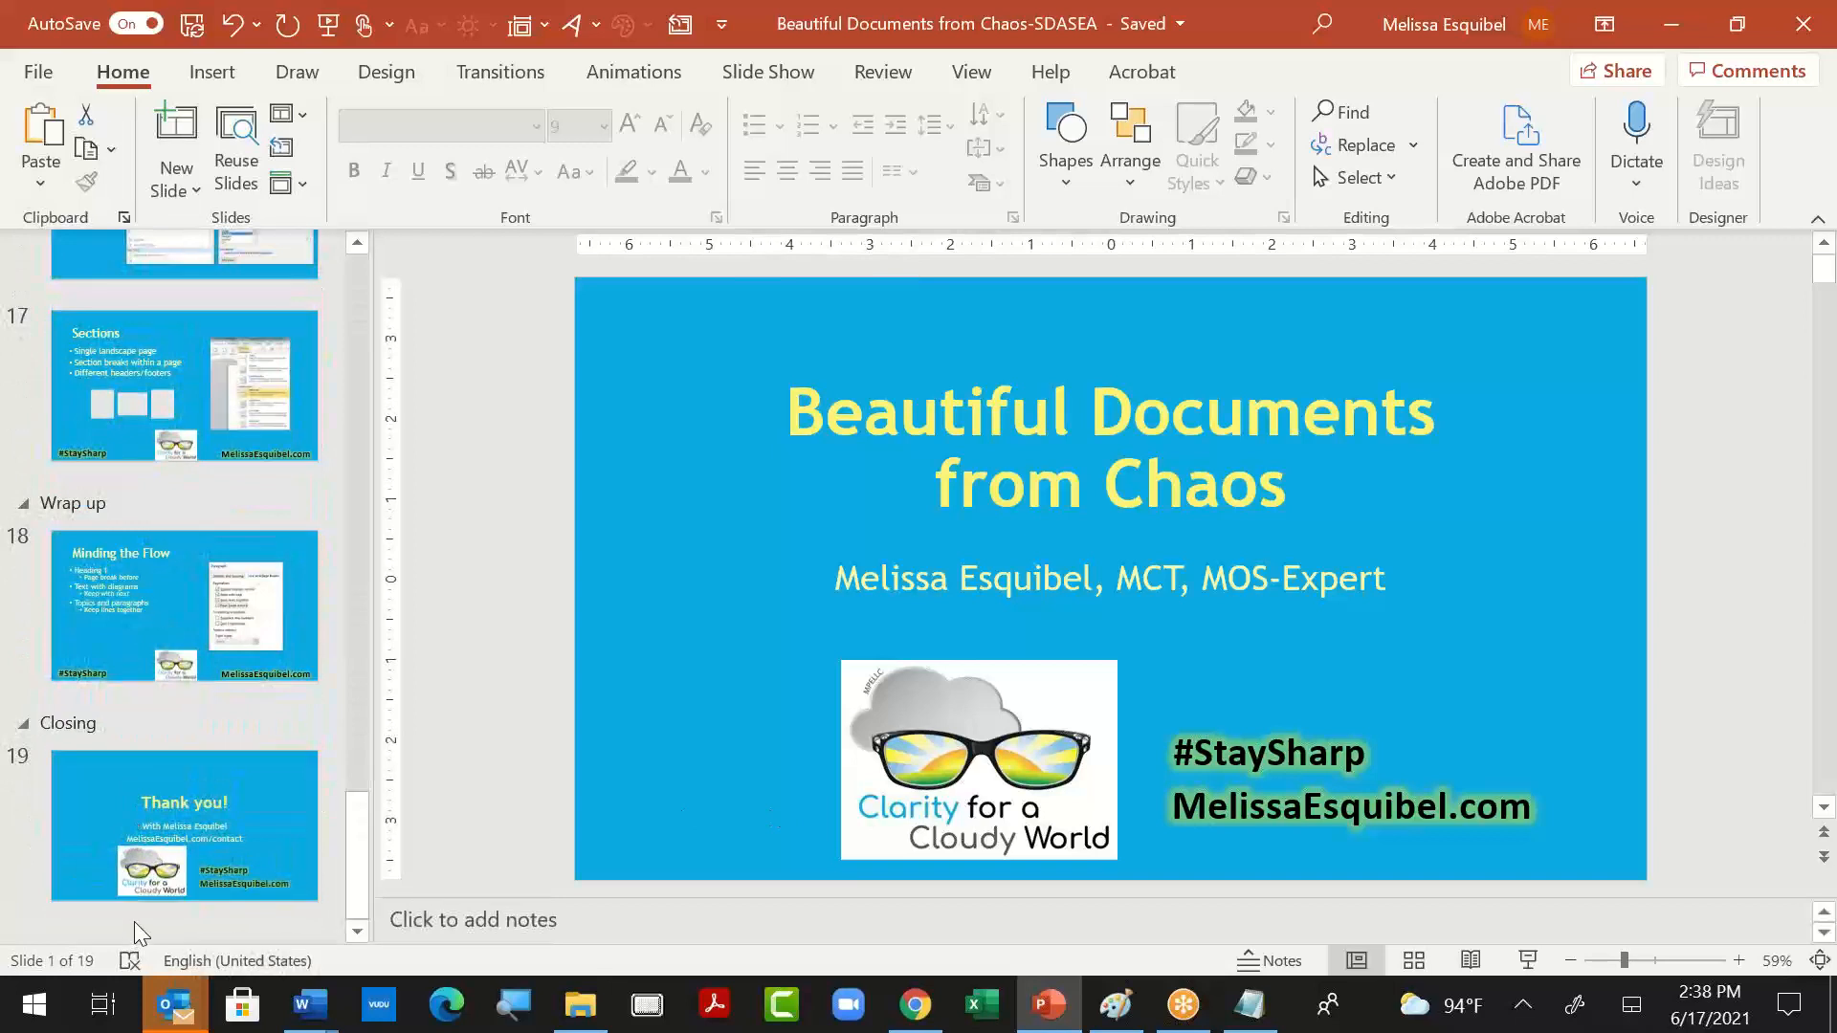
click(134, 921)
key(Return)
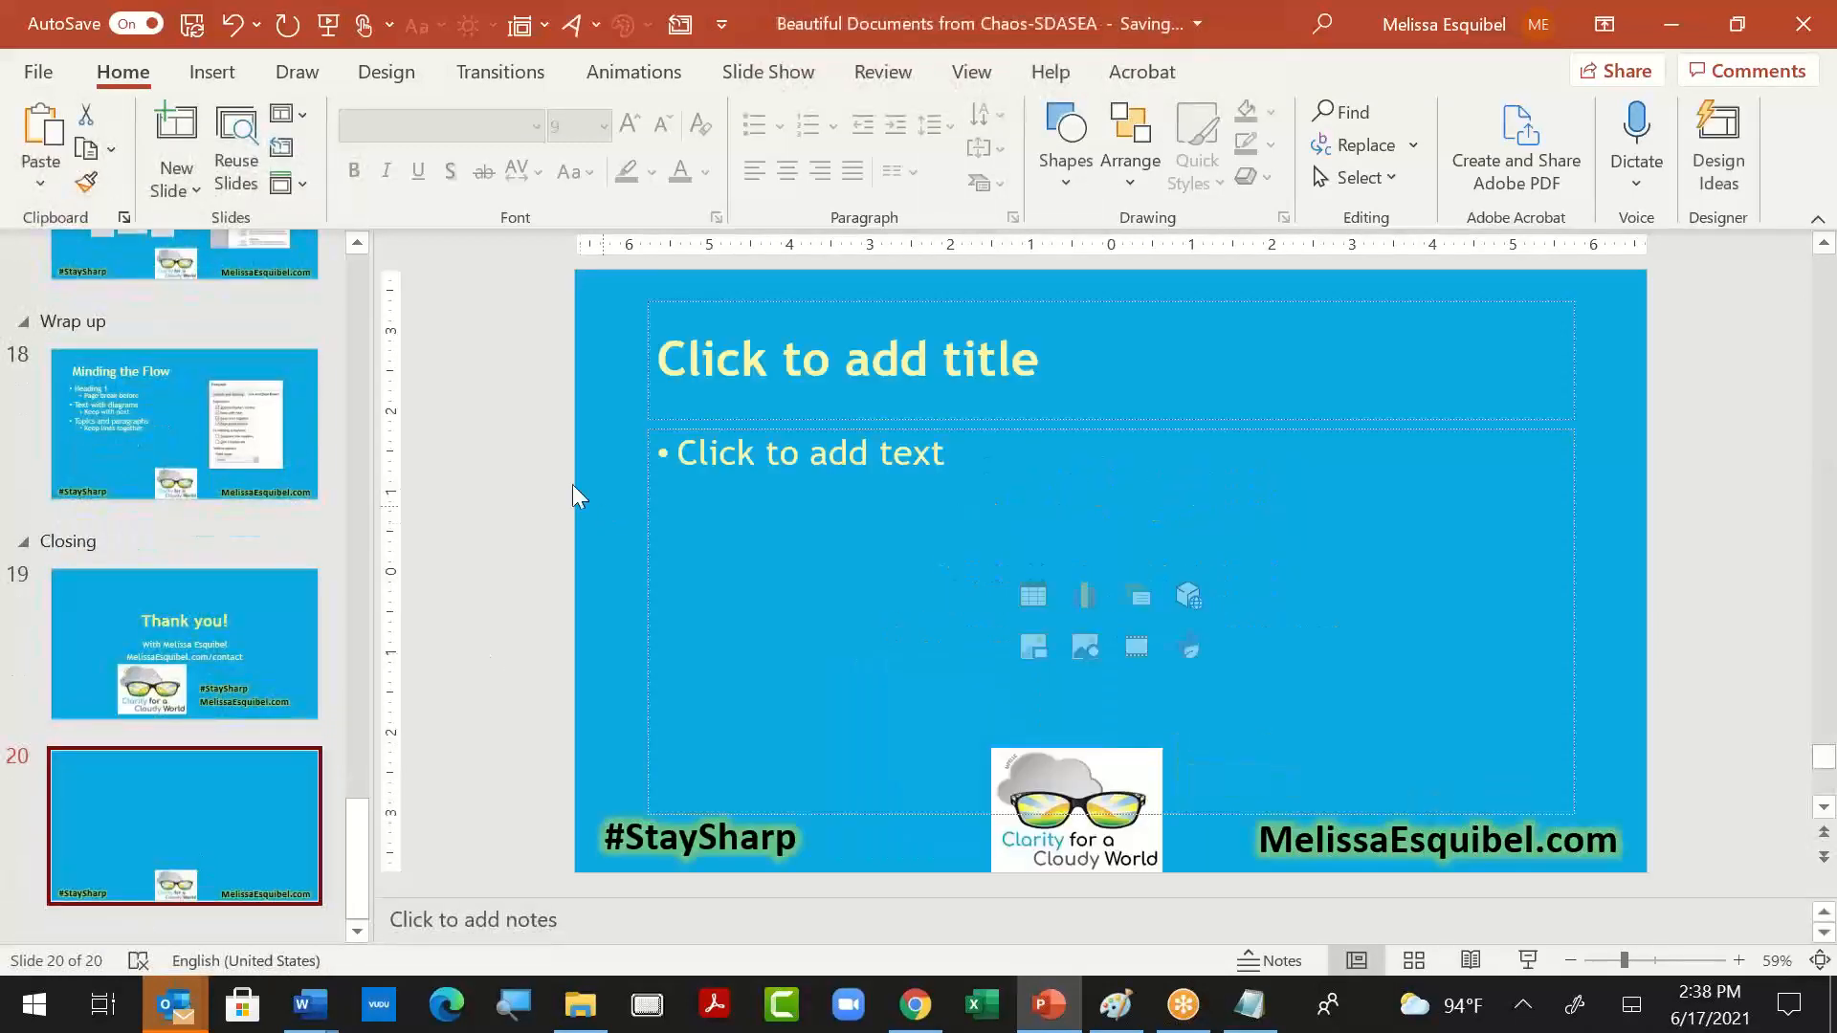
click(727, 451)
key(ctrl+v)
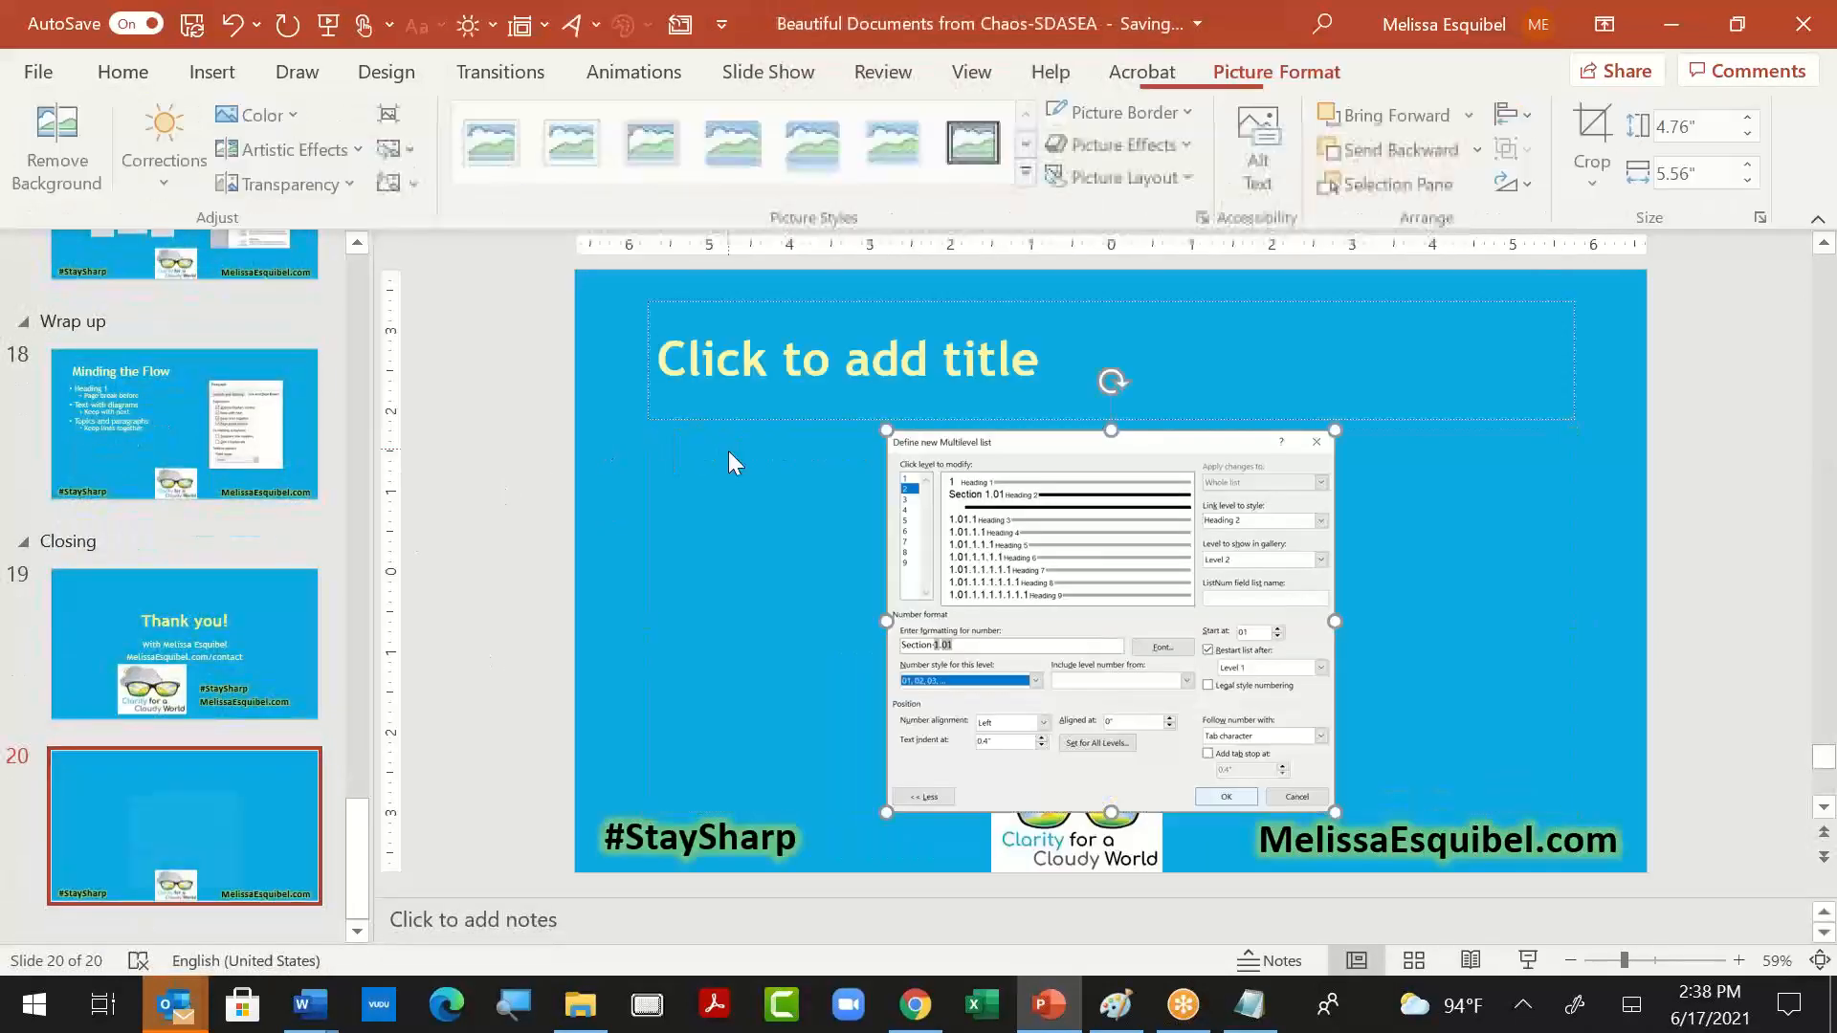
- Insert a slide between the "Thank you!" slide and the screenshot slide, and title it "Section 1.01"
click(245, 742)
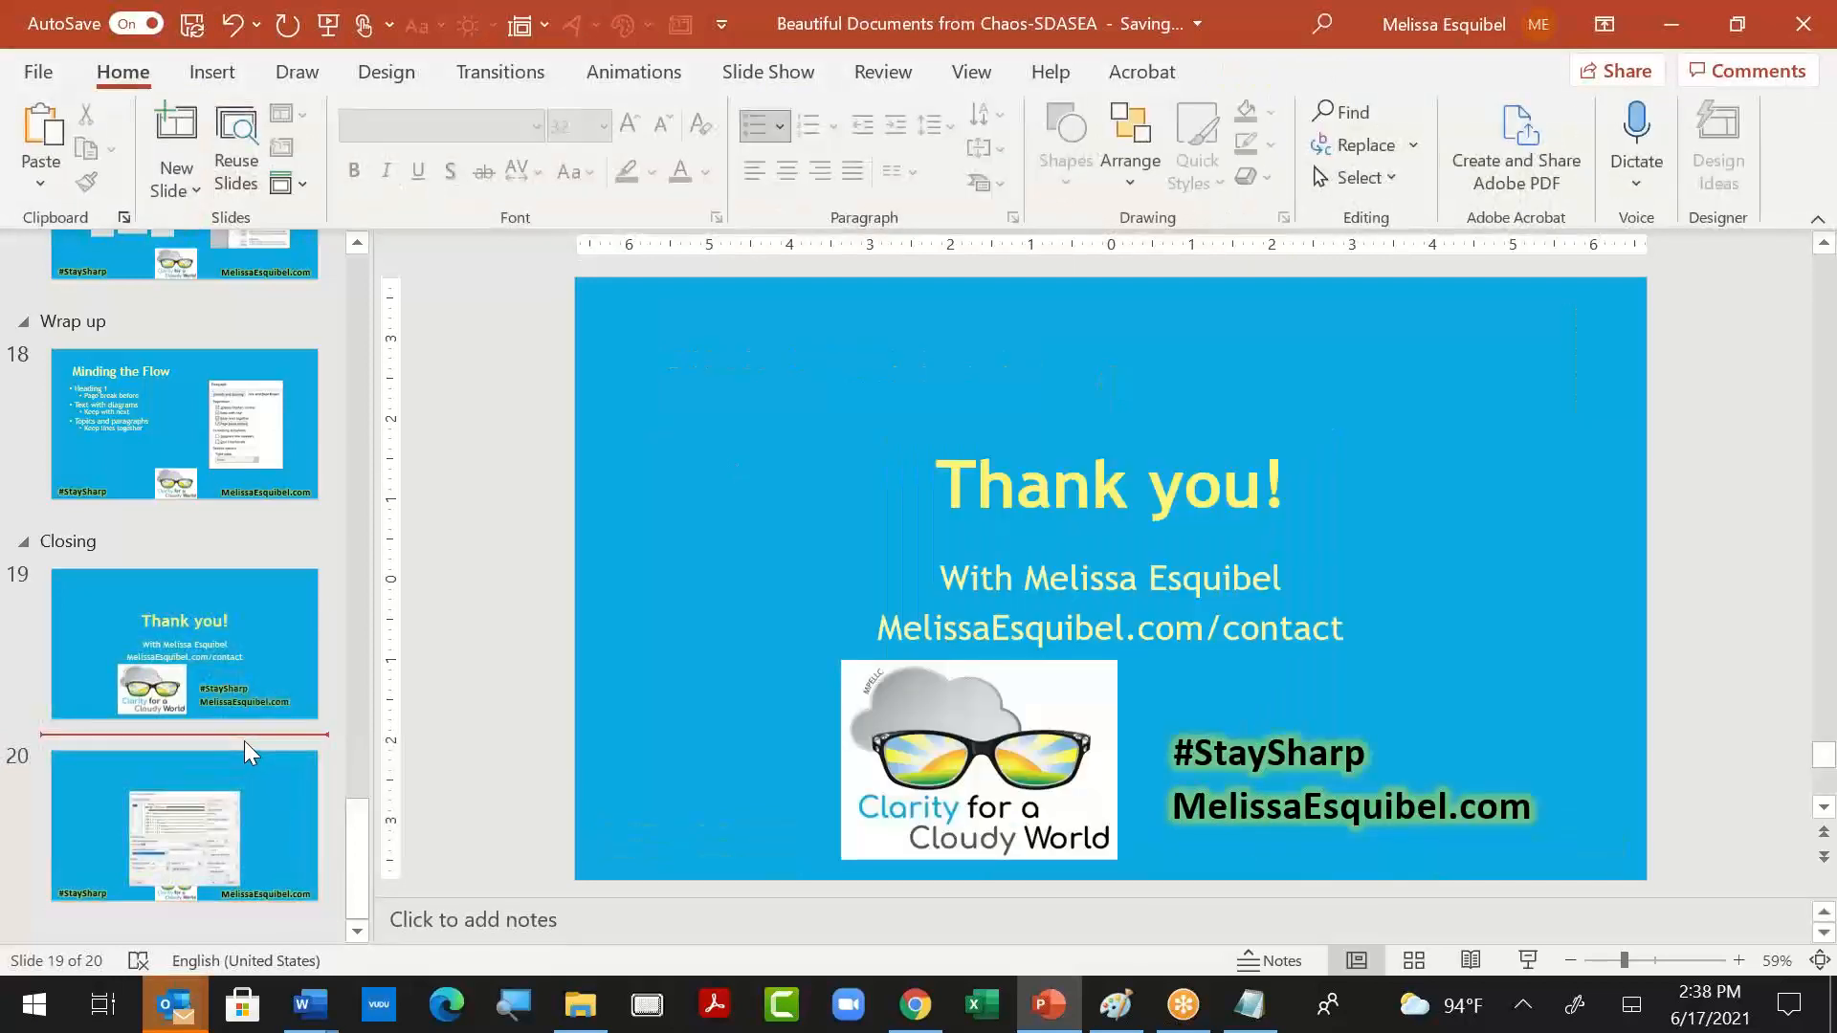
key(Return)
click(706, 372)
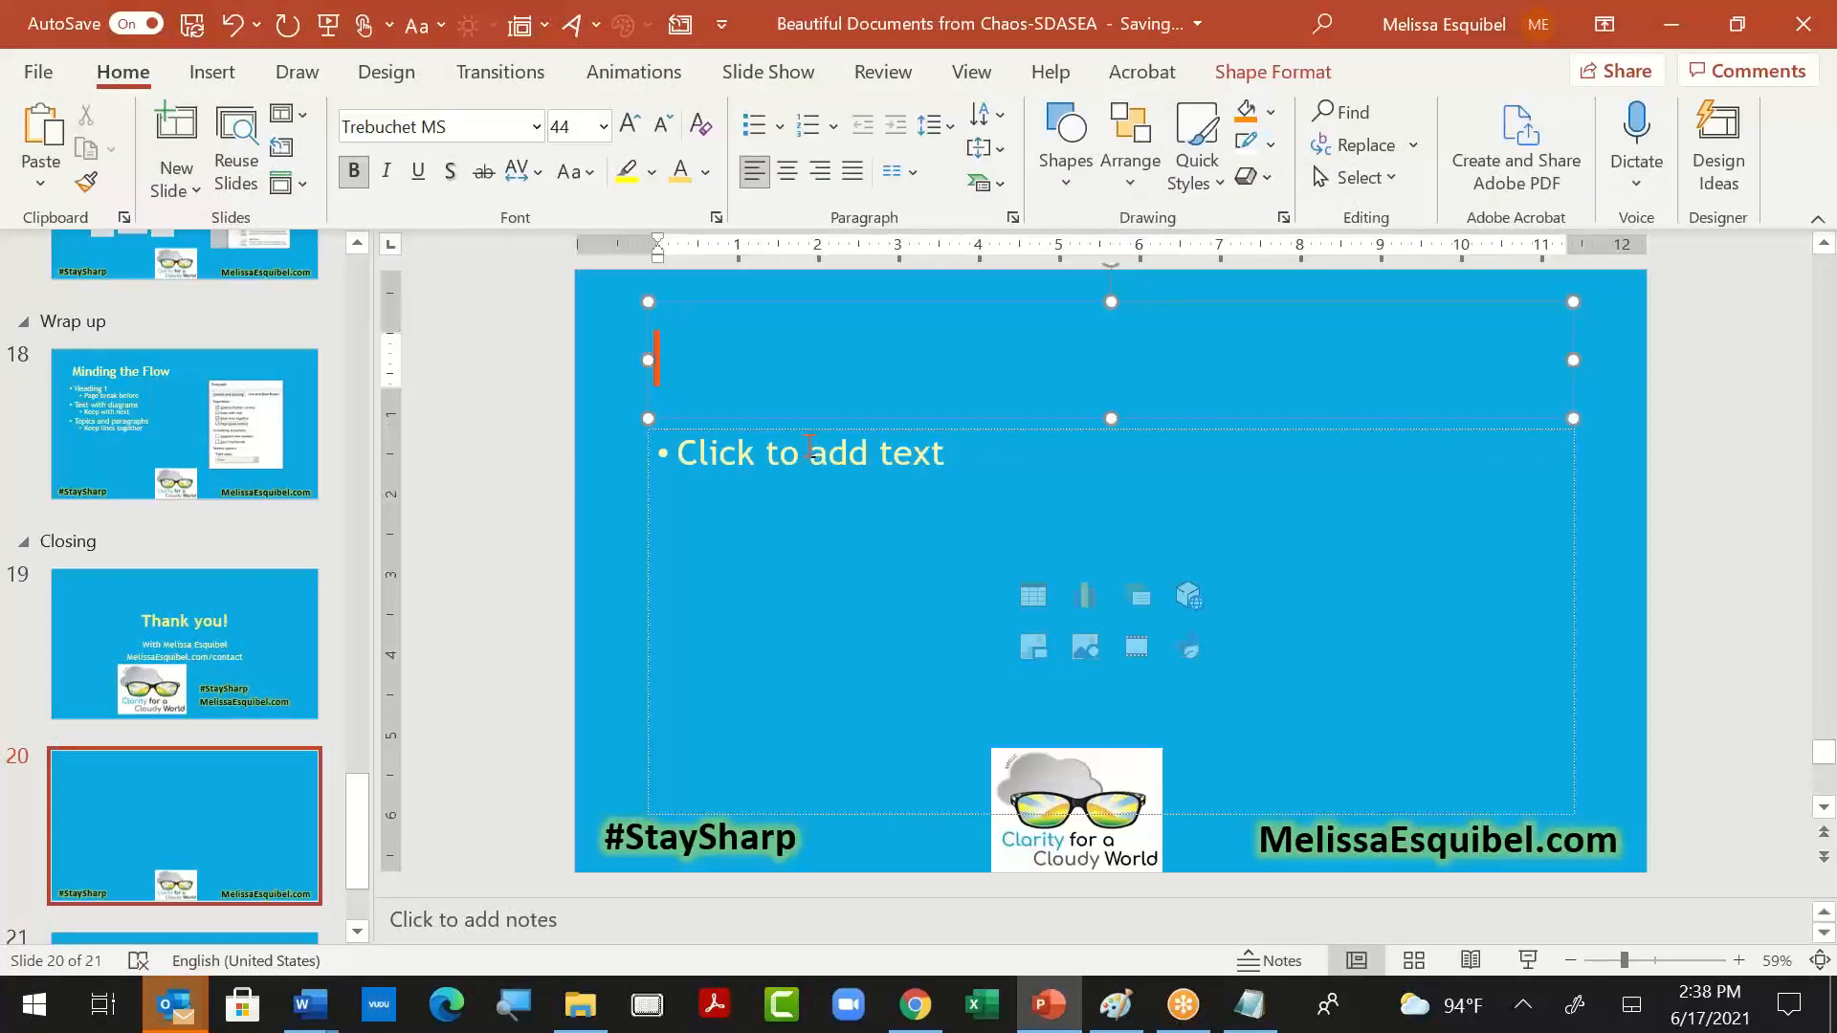
text(Section 1.01)
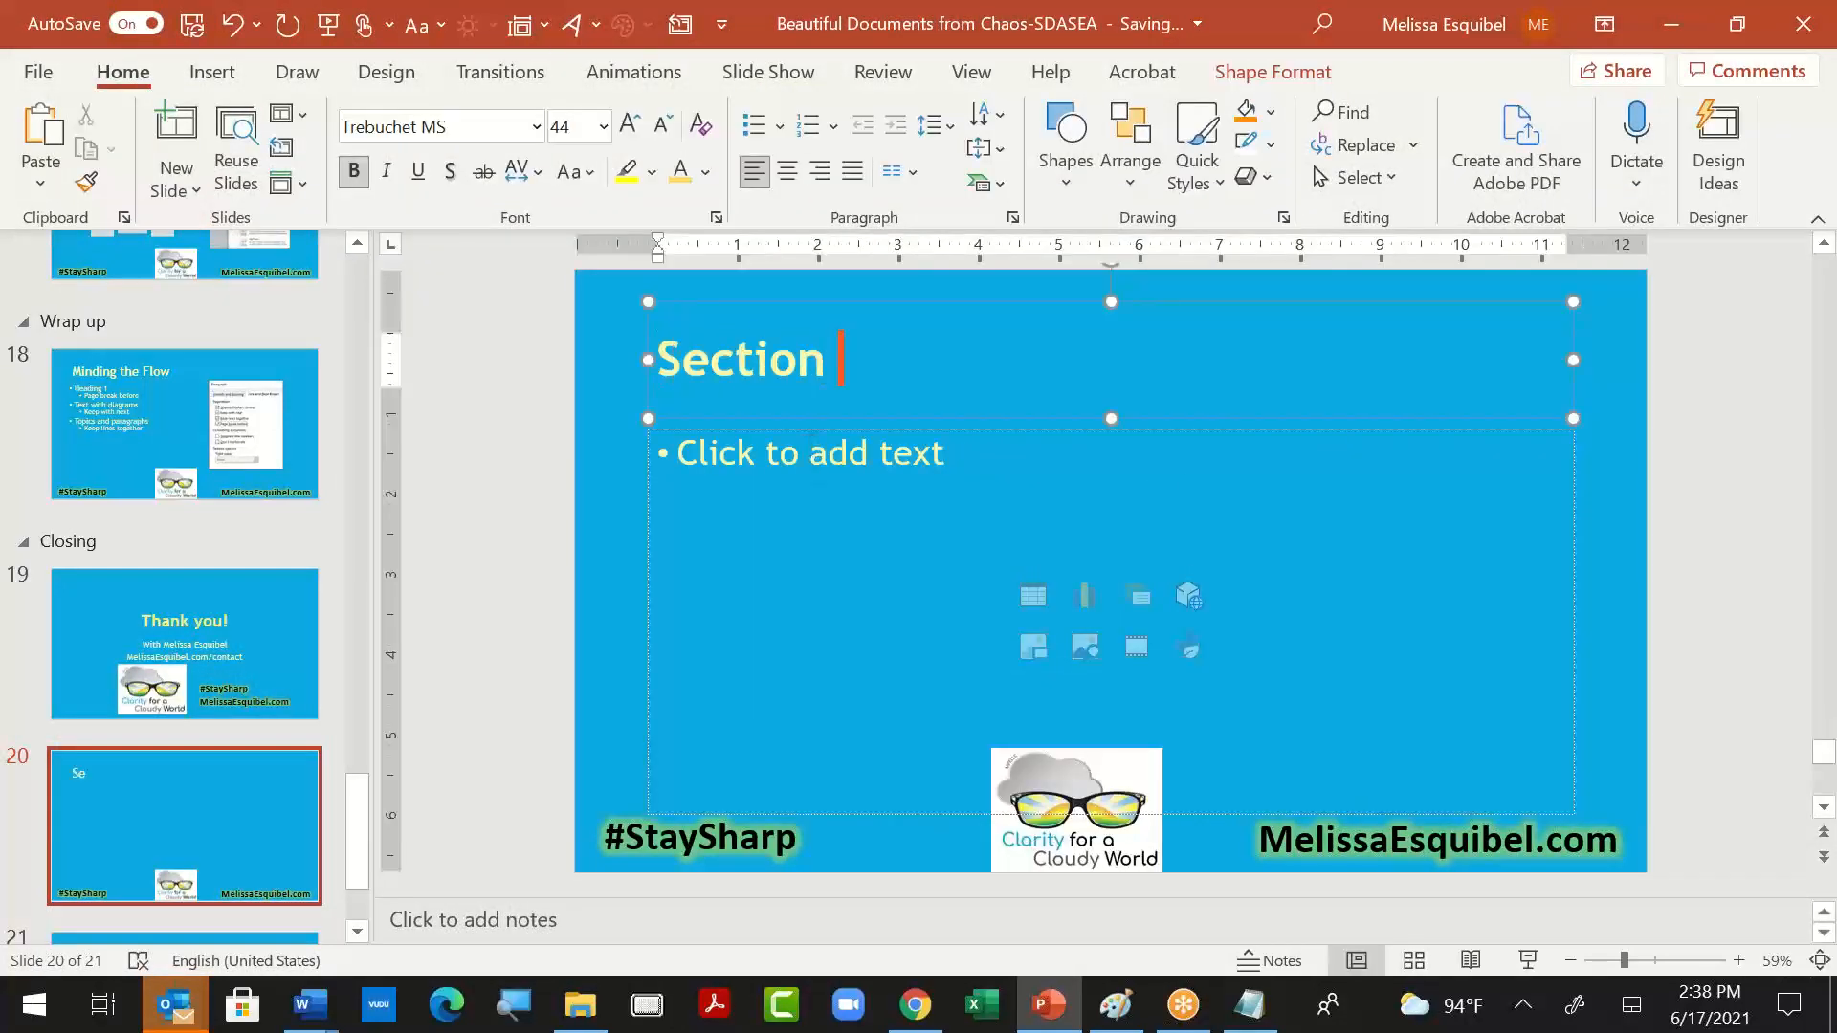
- Enter the bullets "Multi-level List" and "1.1.1" in the text area of the "Section 1.01" slide
click(851, 456)
text(Mul;t)
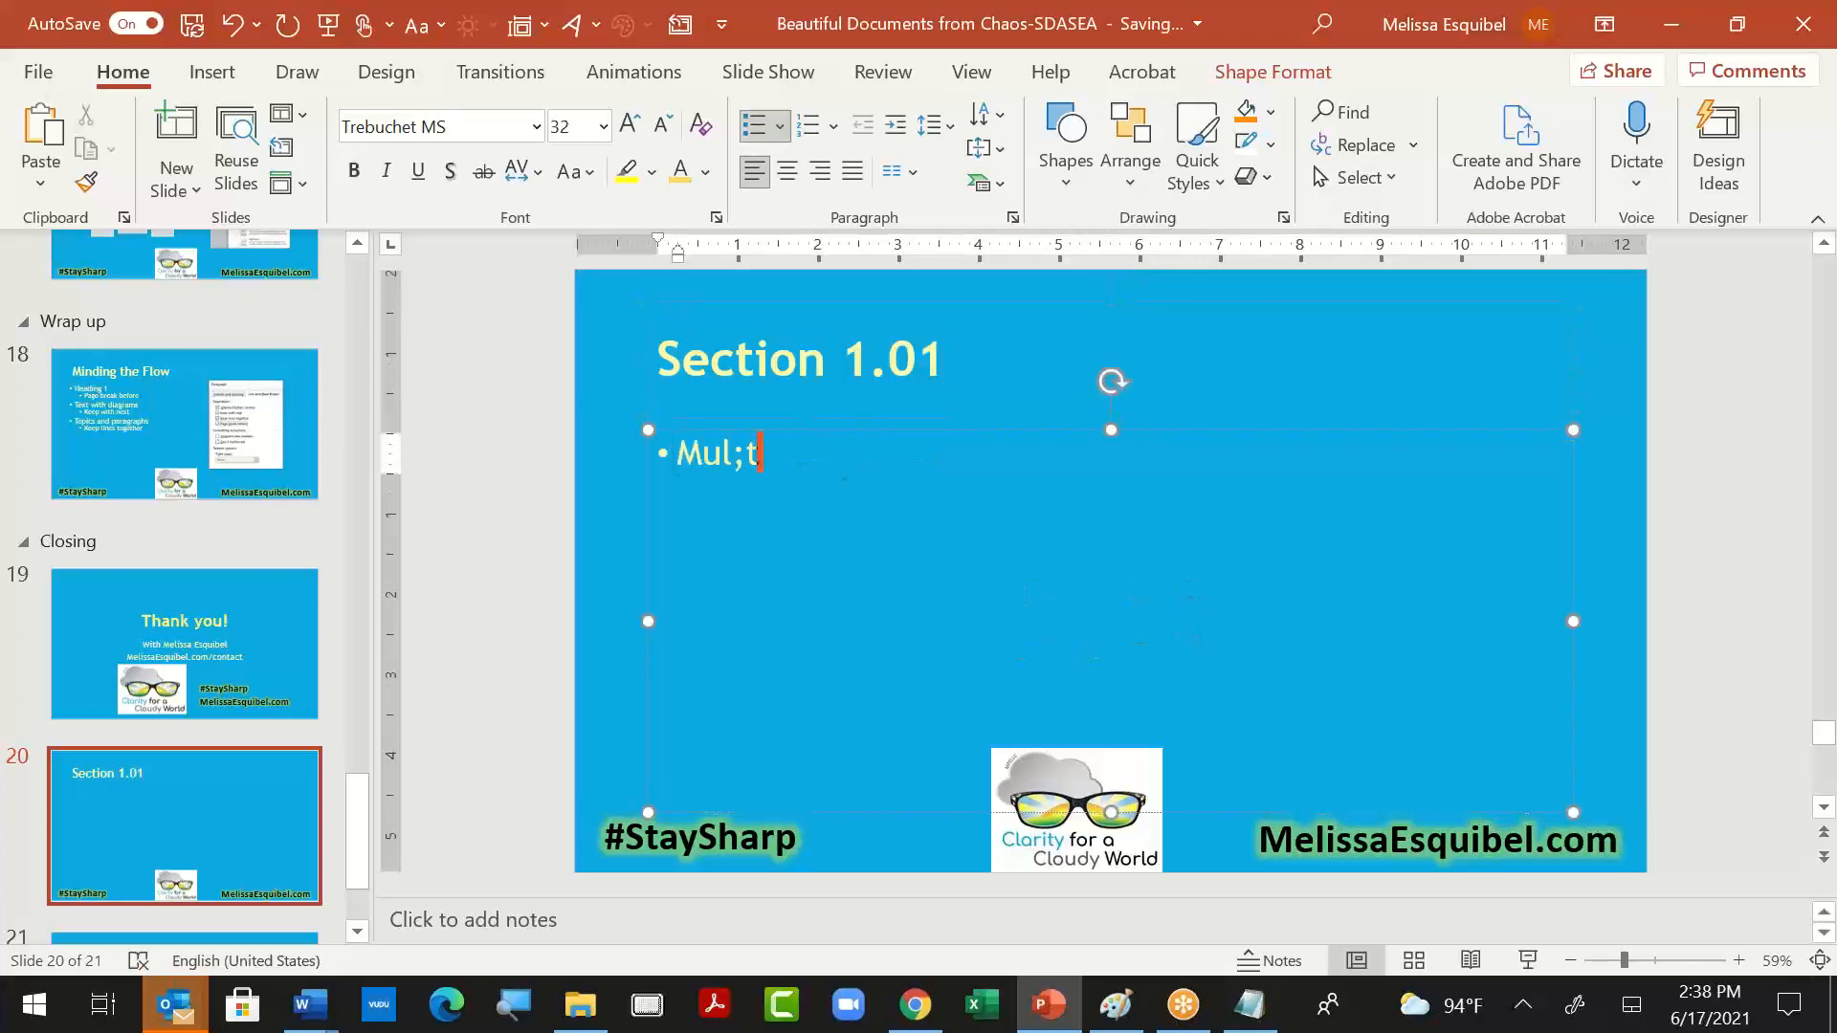
key(BackSpace)
key(BackSpace)
text(ti-level List)
key(Return)
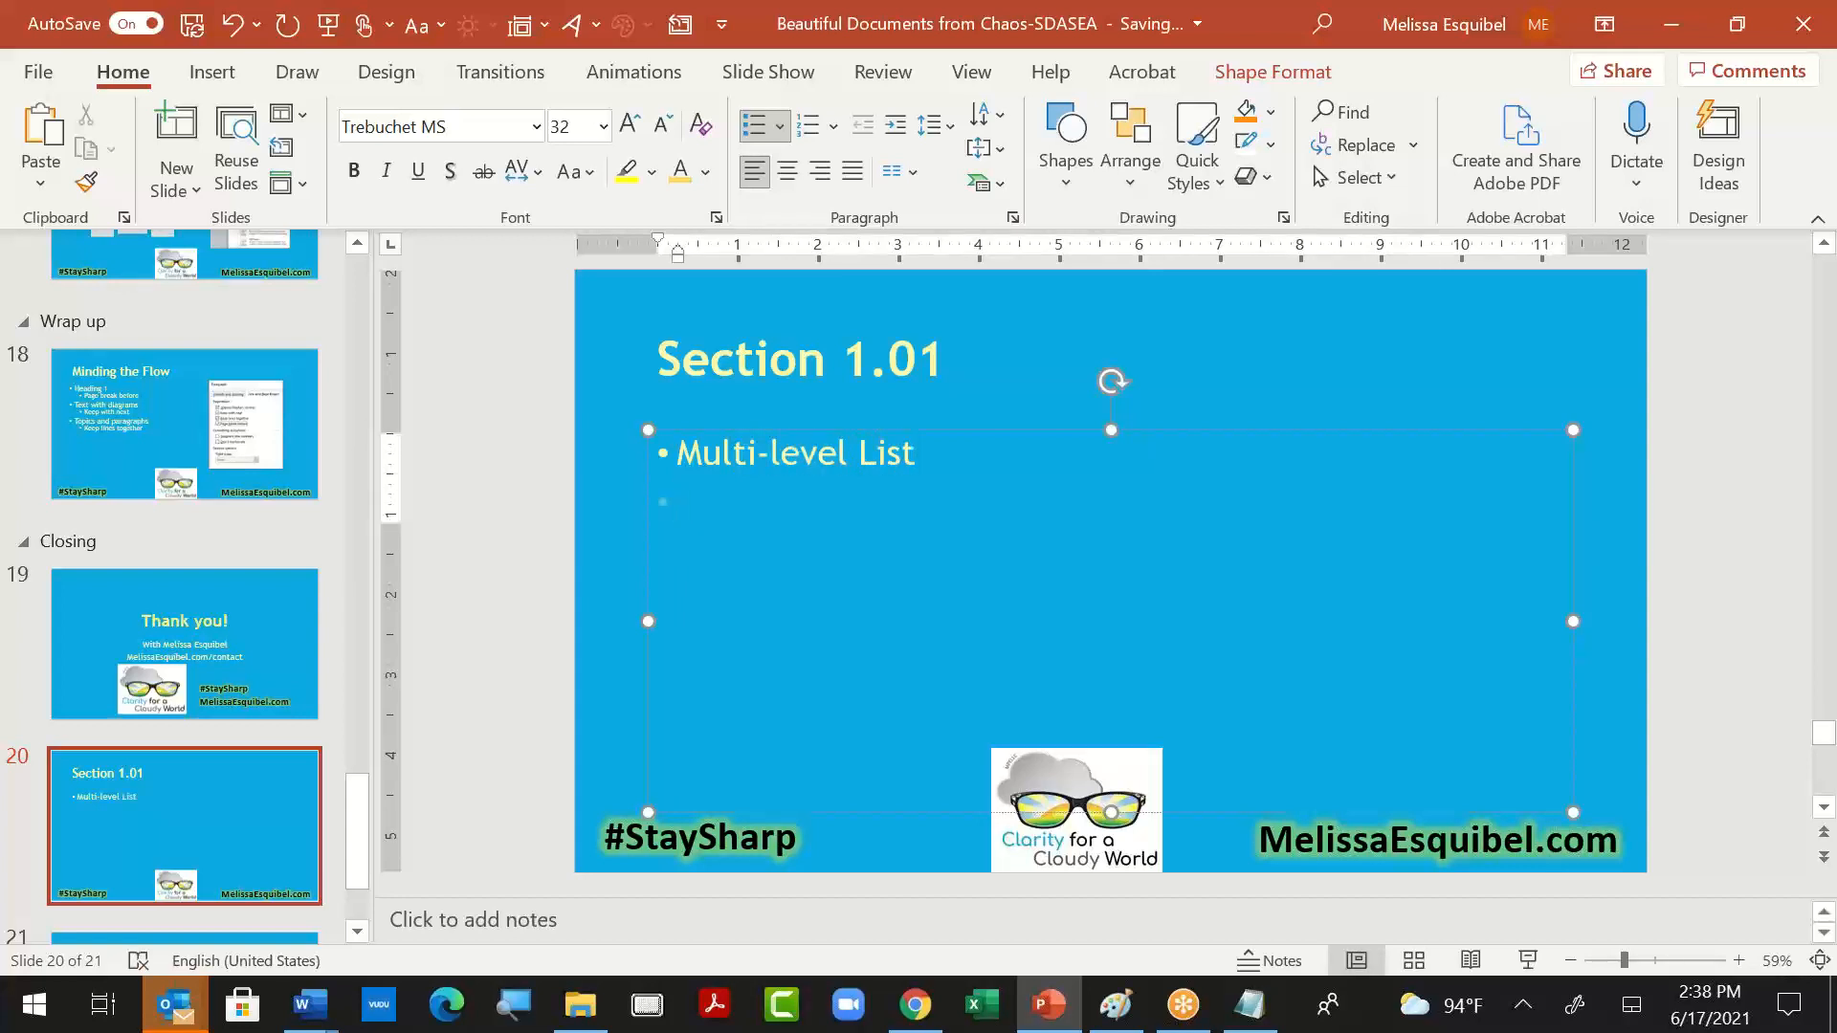
text(1.1.1)
key(Return)
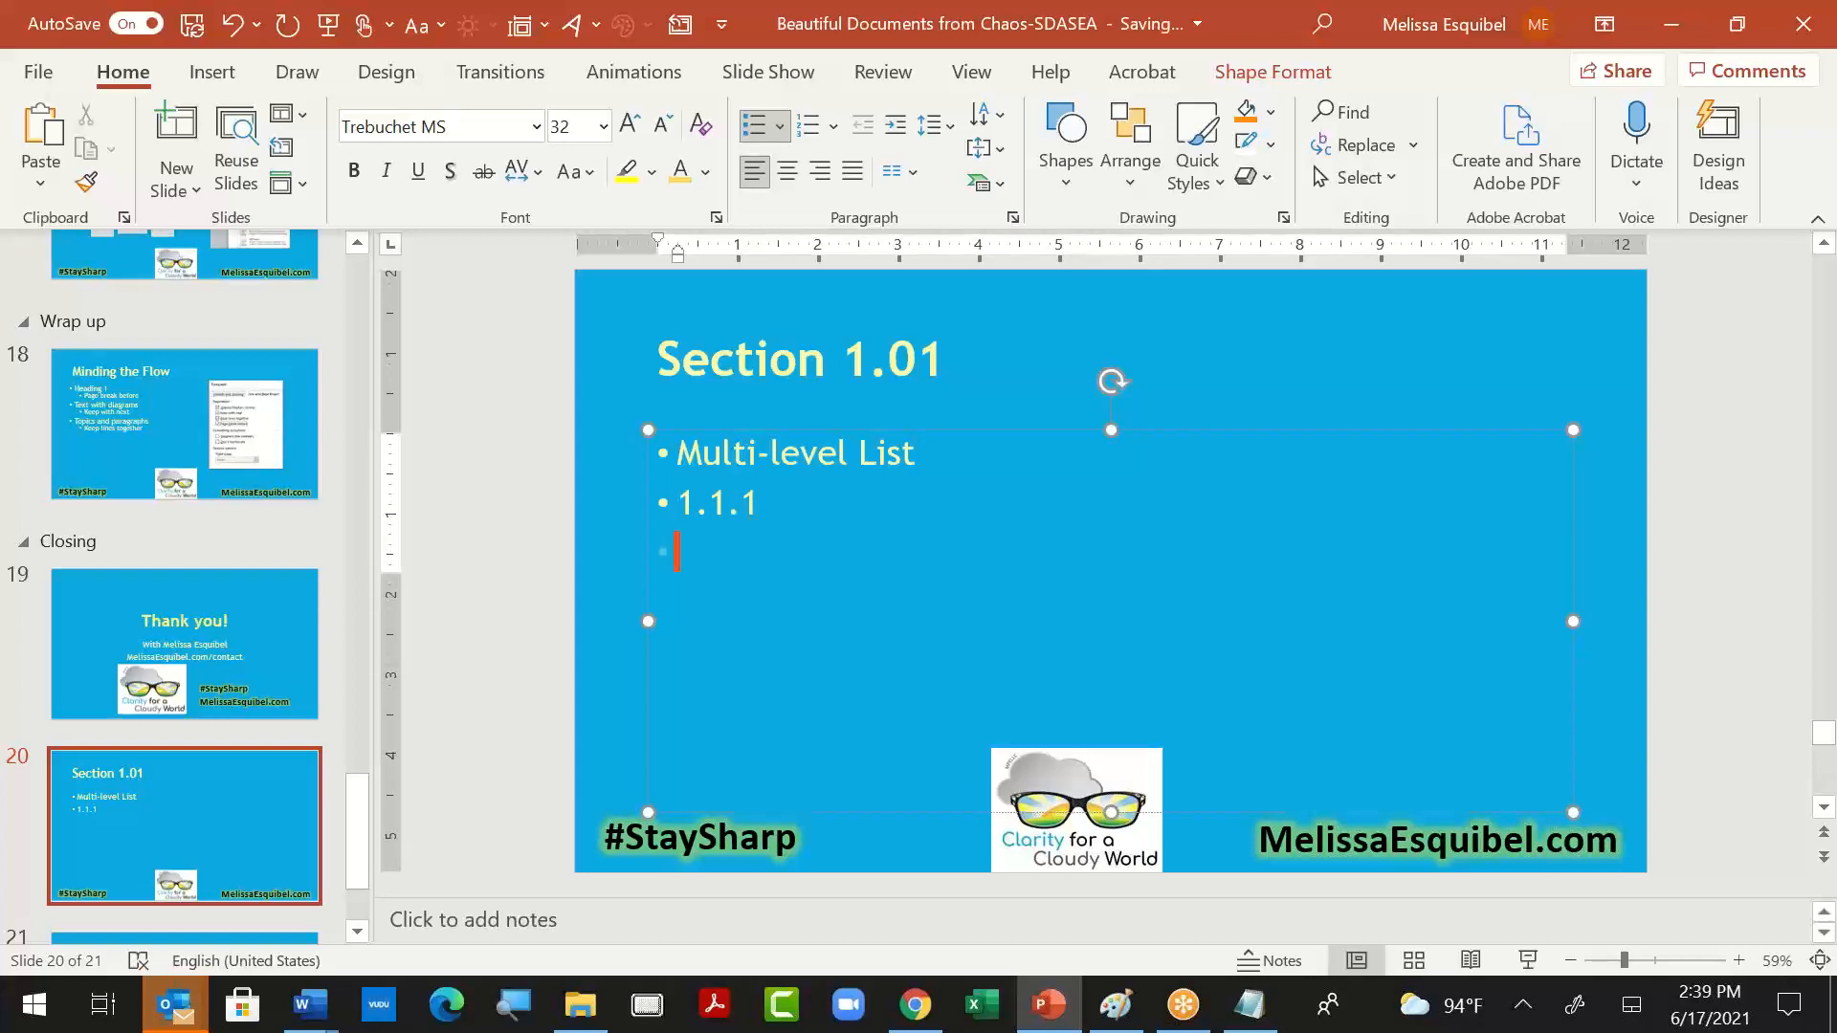
- Switch back to Word to accept the multilevel list definition, and apply the Heading 1 style to the "List Level A." line
key(alt+Tab)
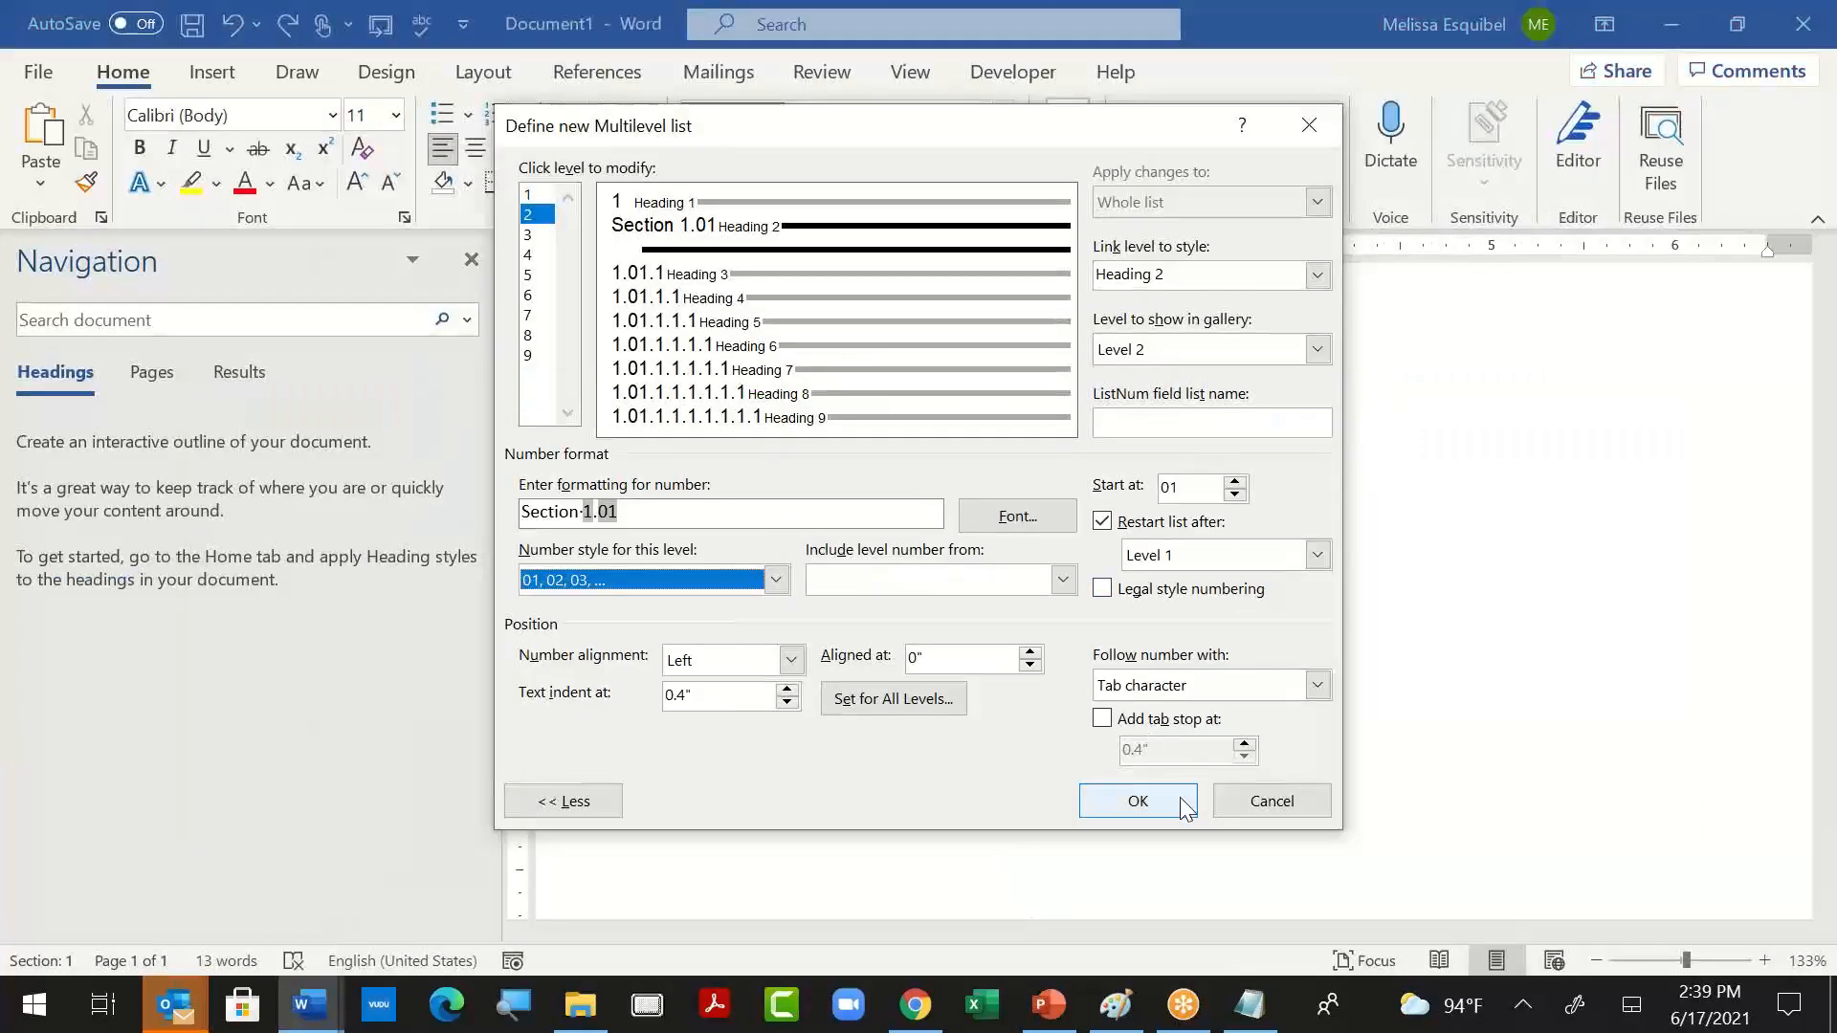
click(1179, 796)
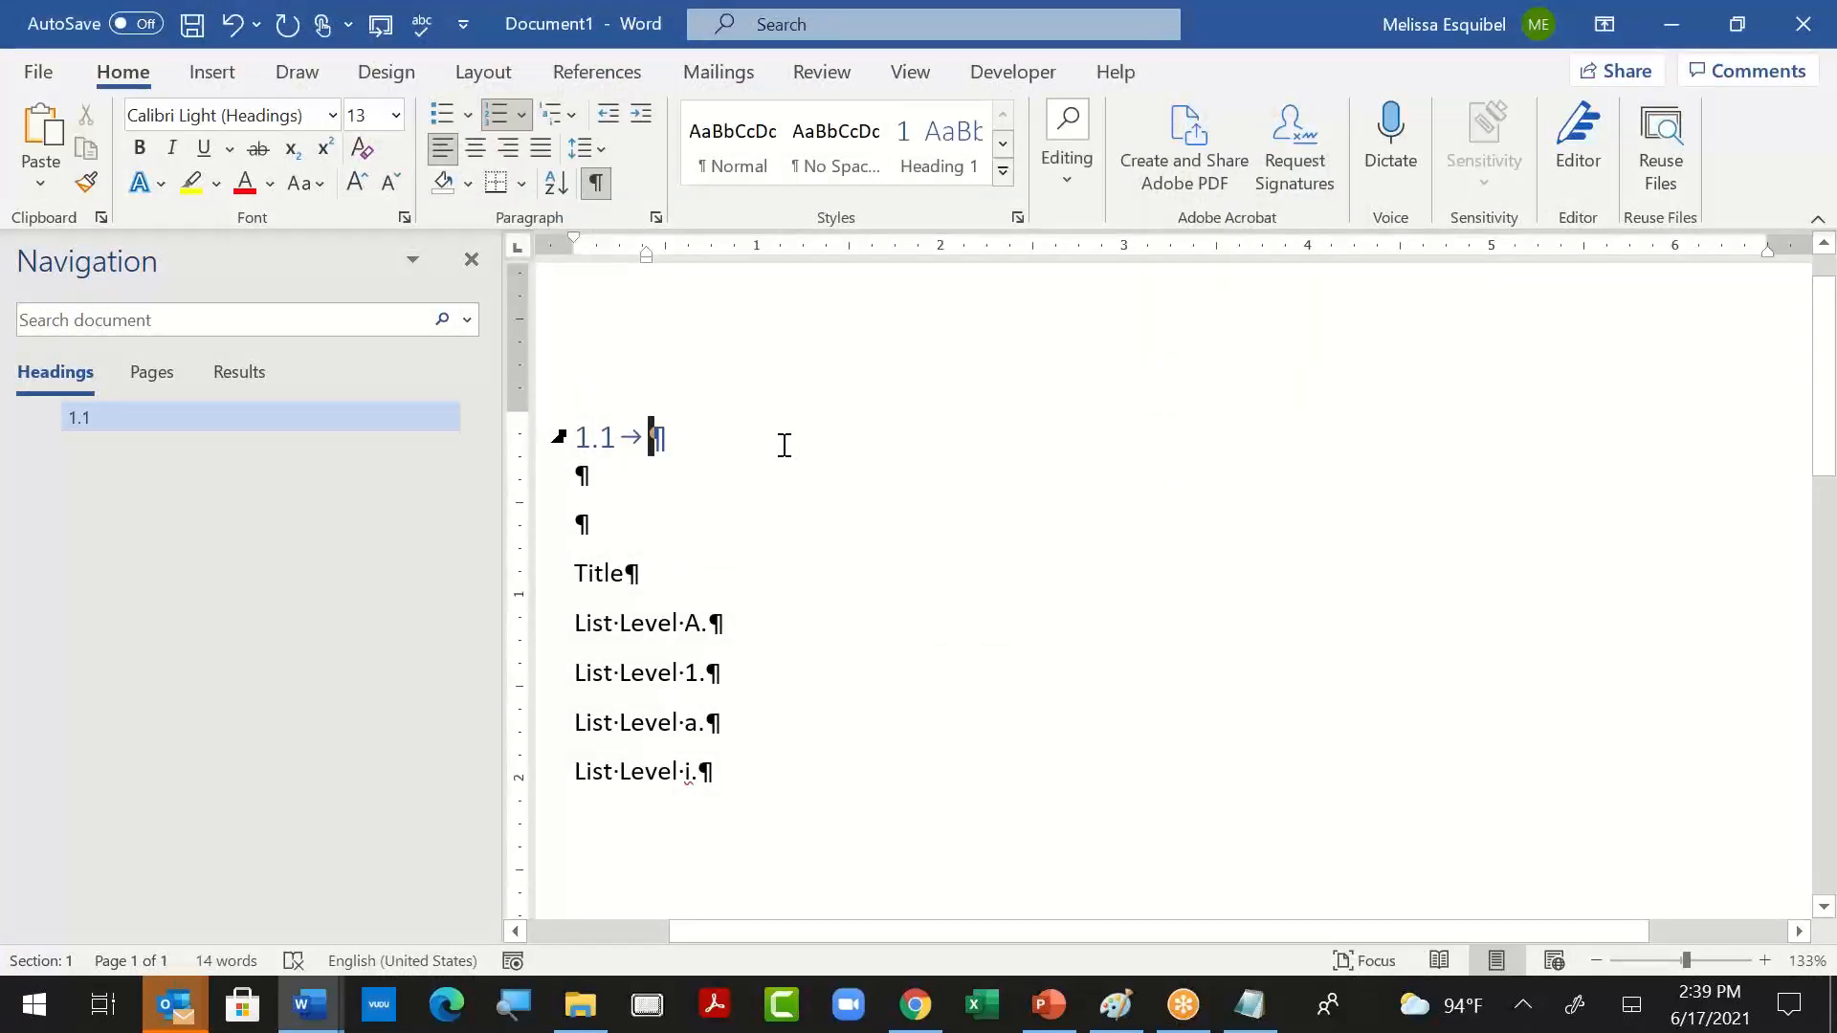
click(671, 623)
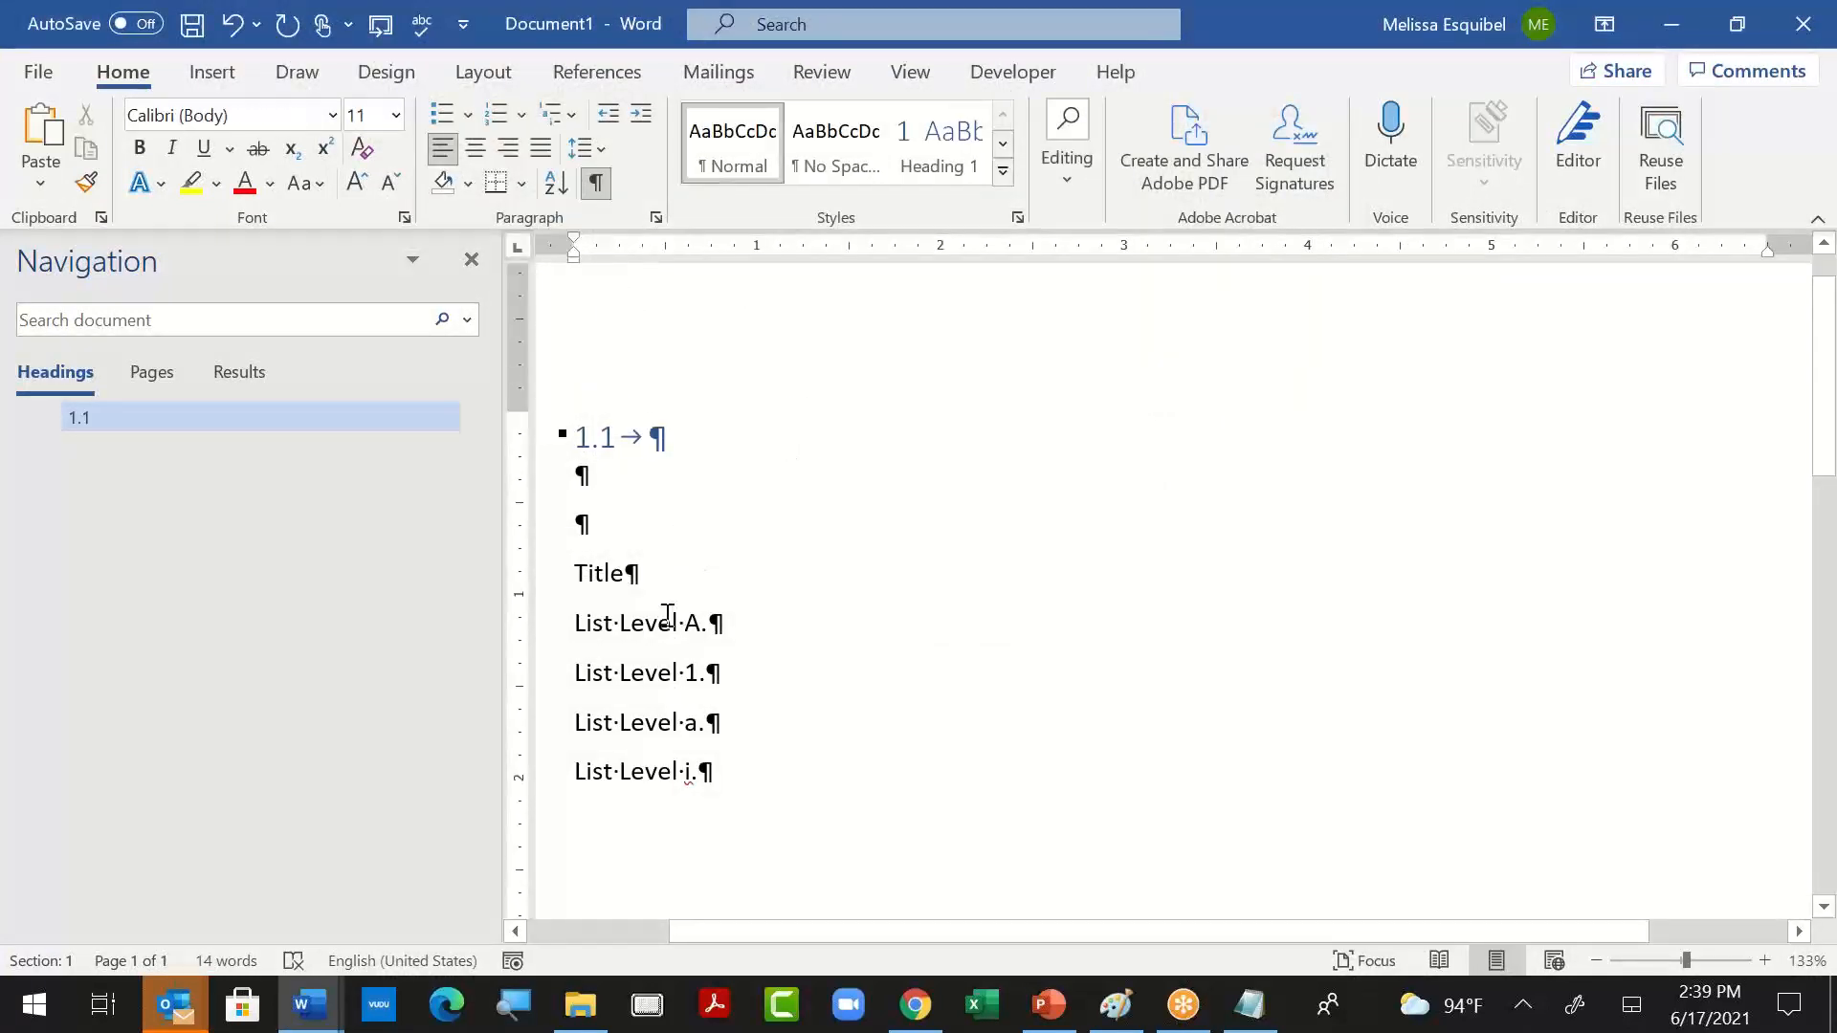
key(ctrl+alt+1)
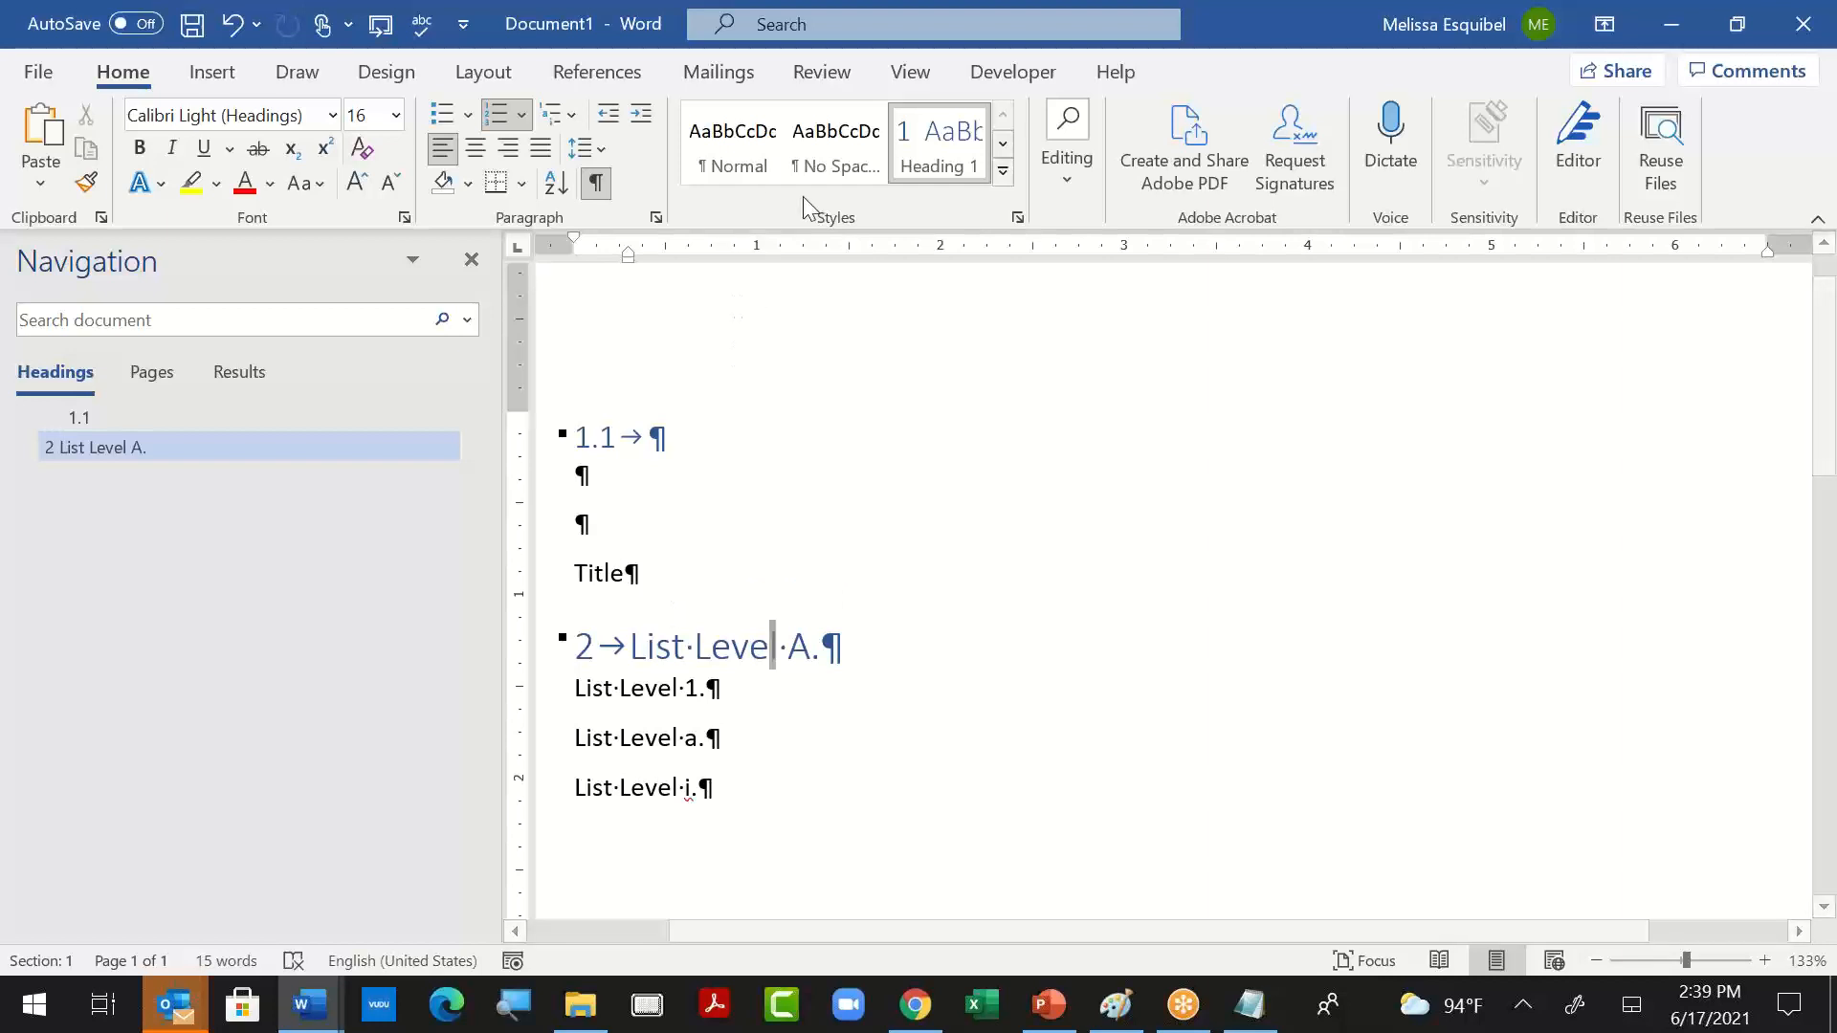
- Start a new multilevel list definition from the "List Level A." heading and add the prefix "Section" before the level 2 number
click(573, 116)
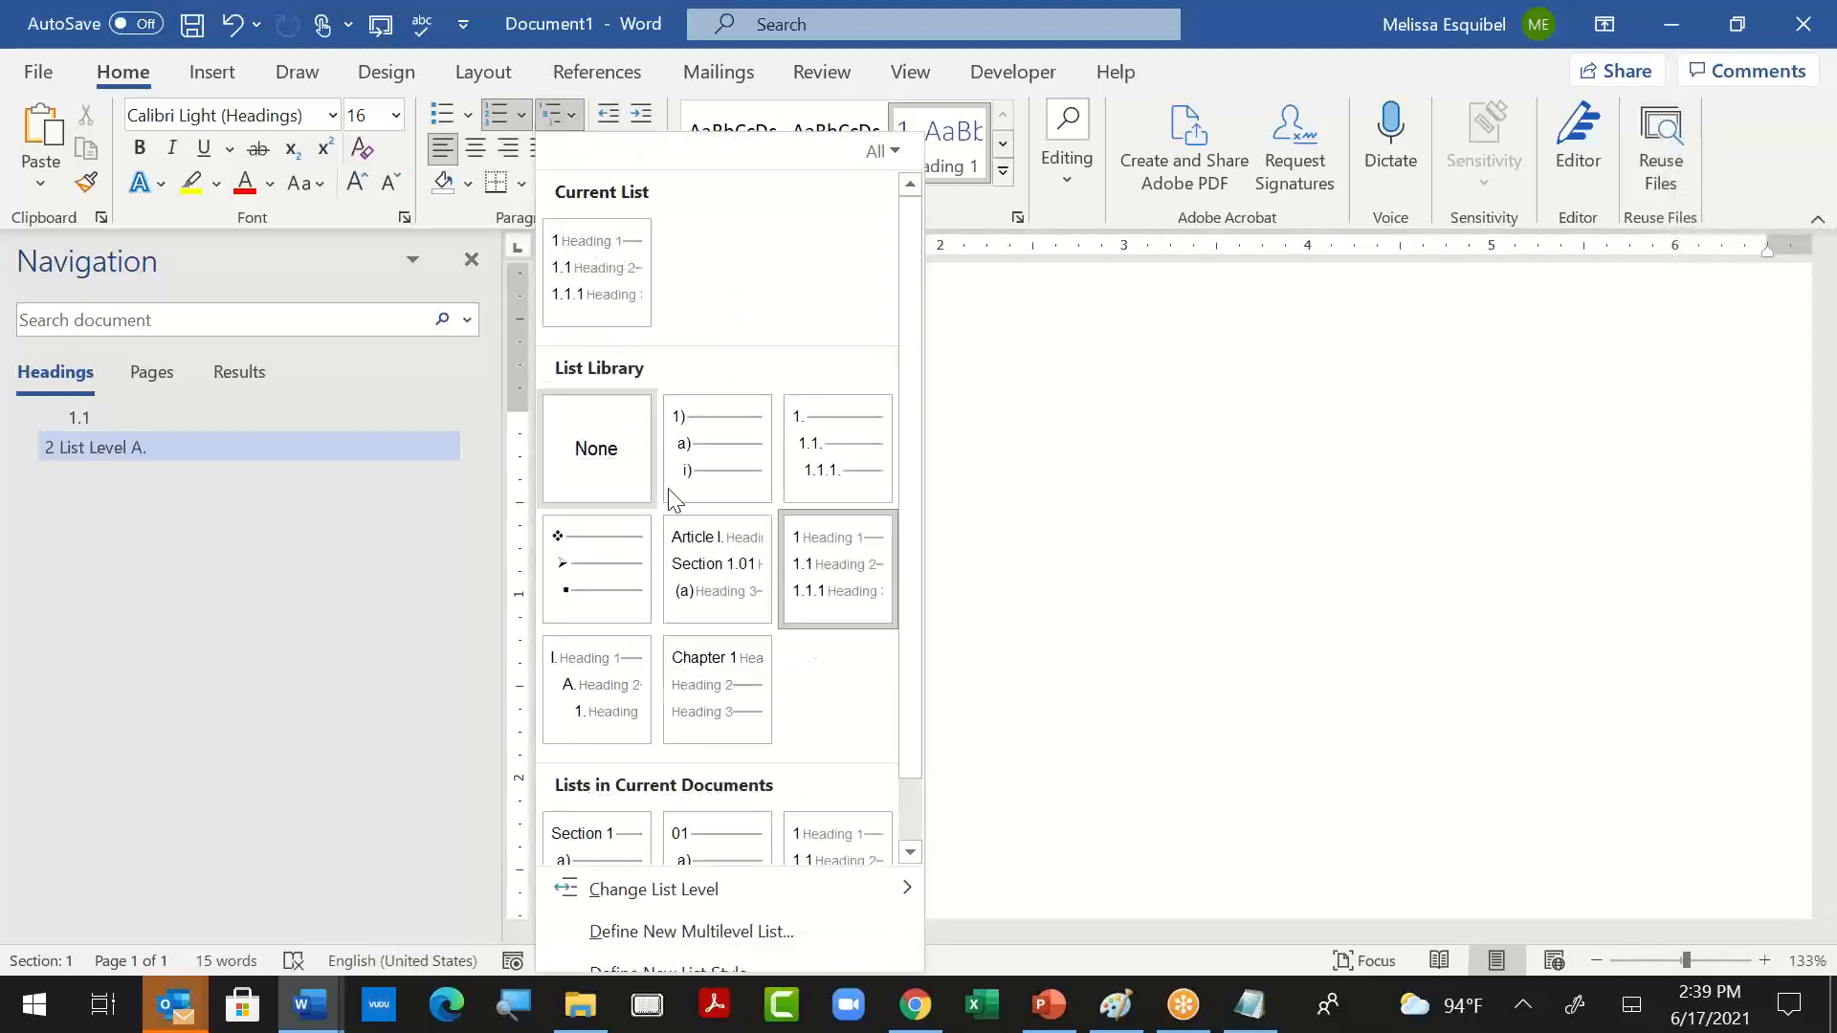
click(694, 939)
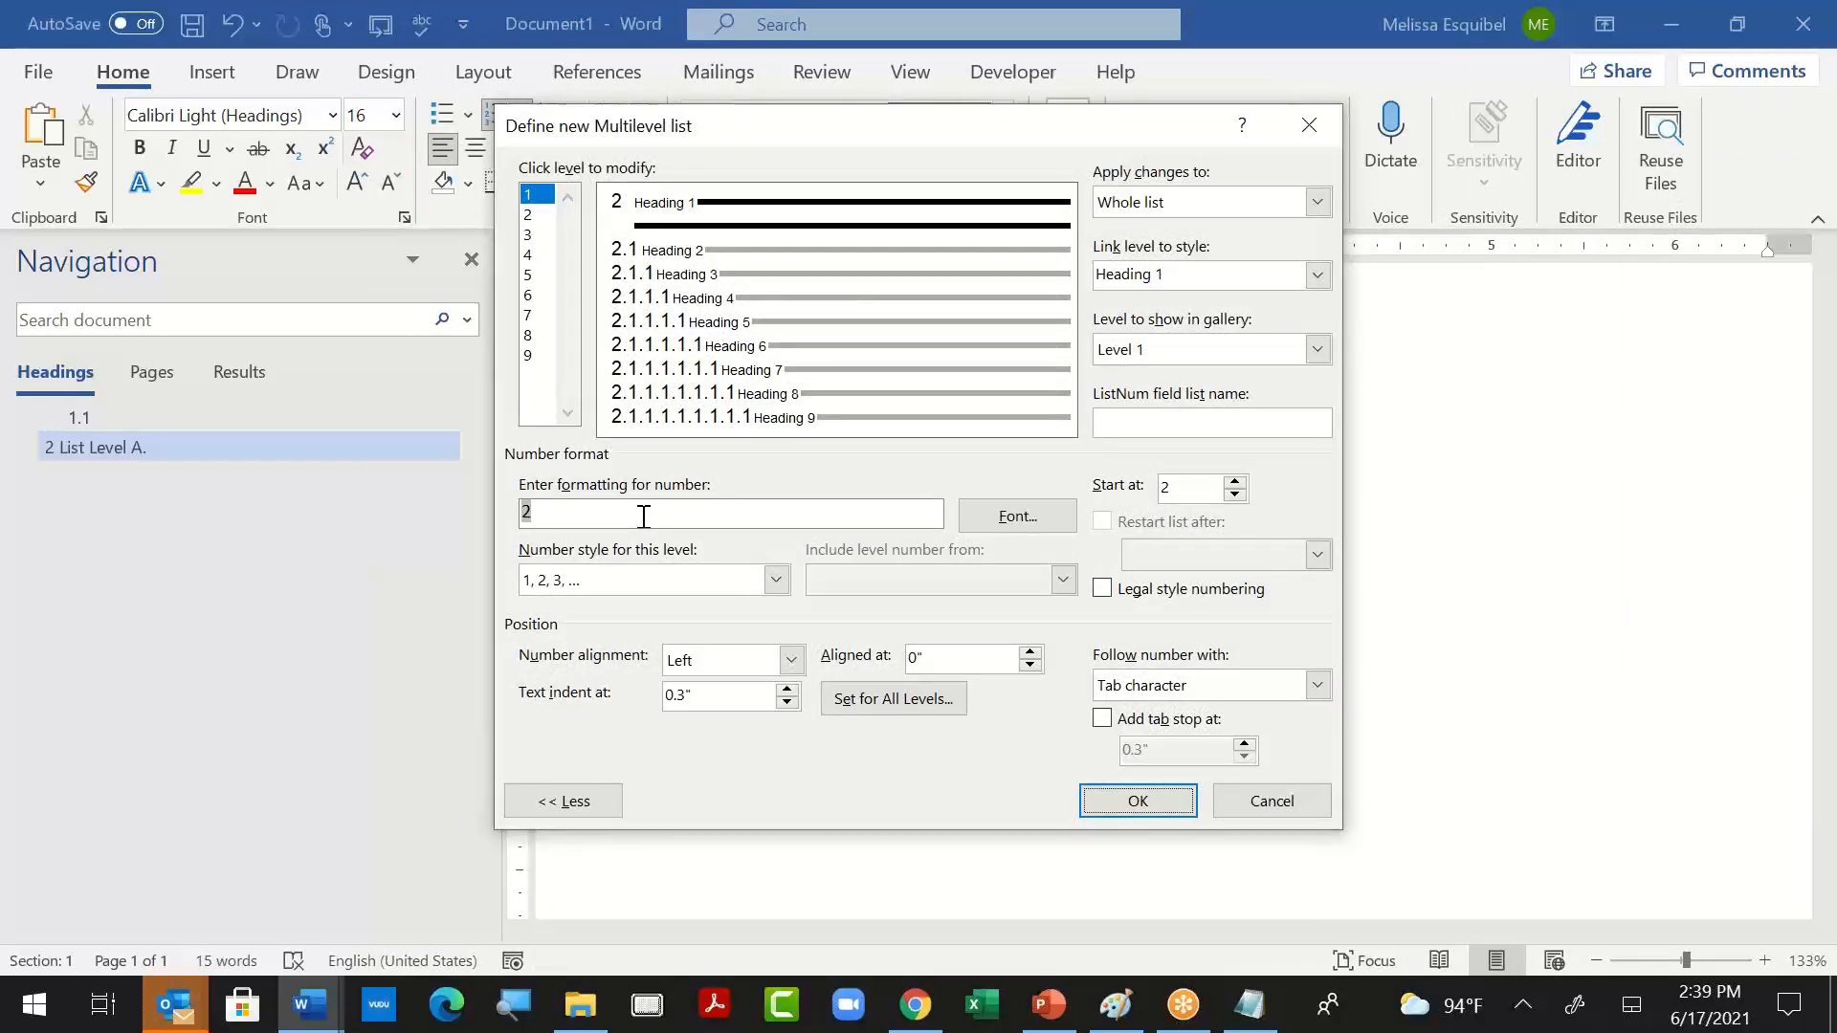
click(677, 258)
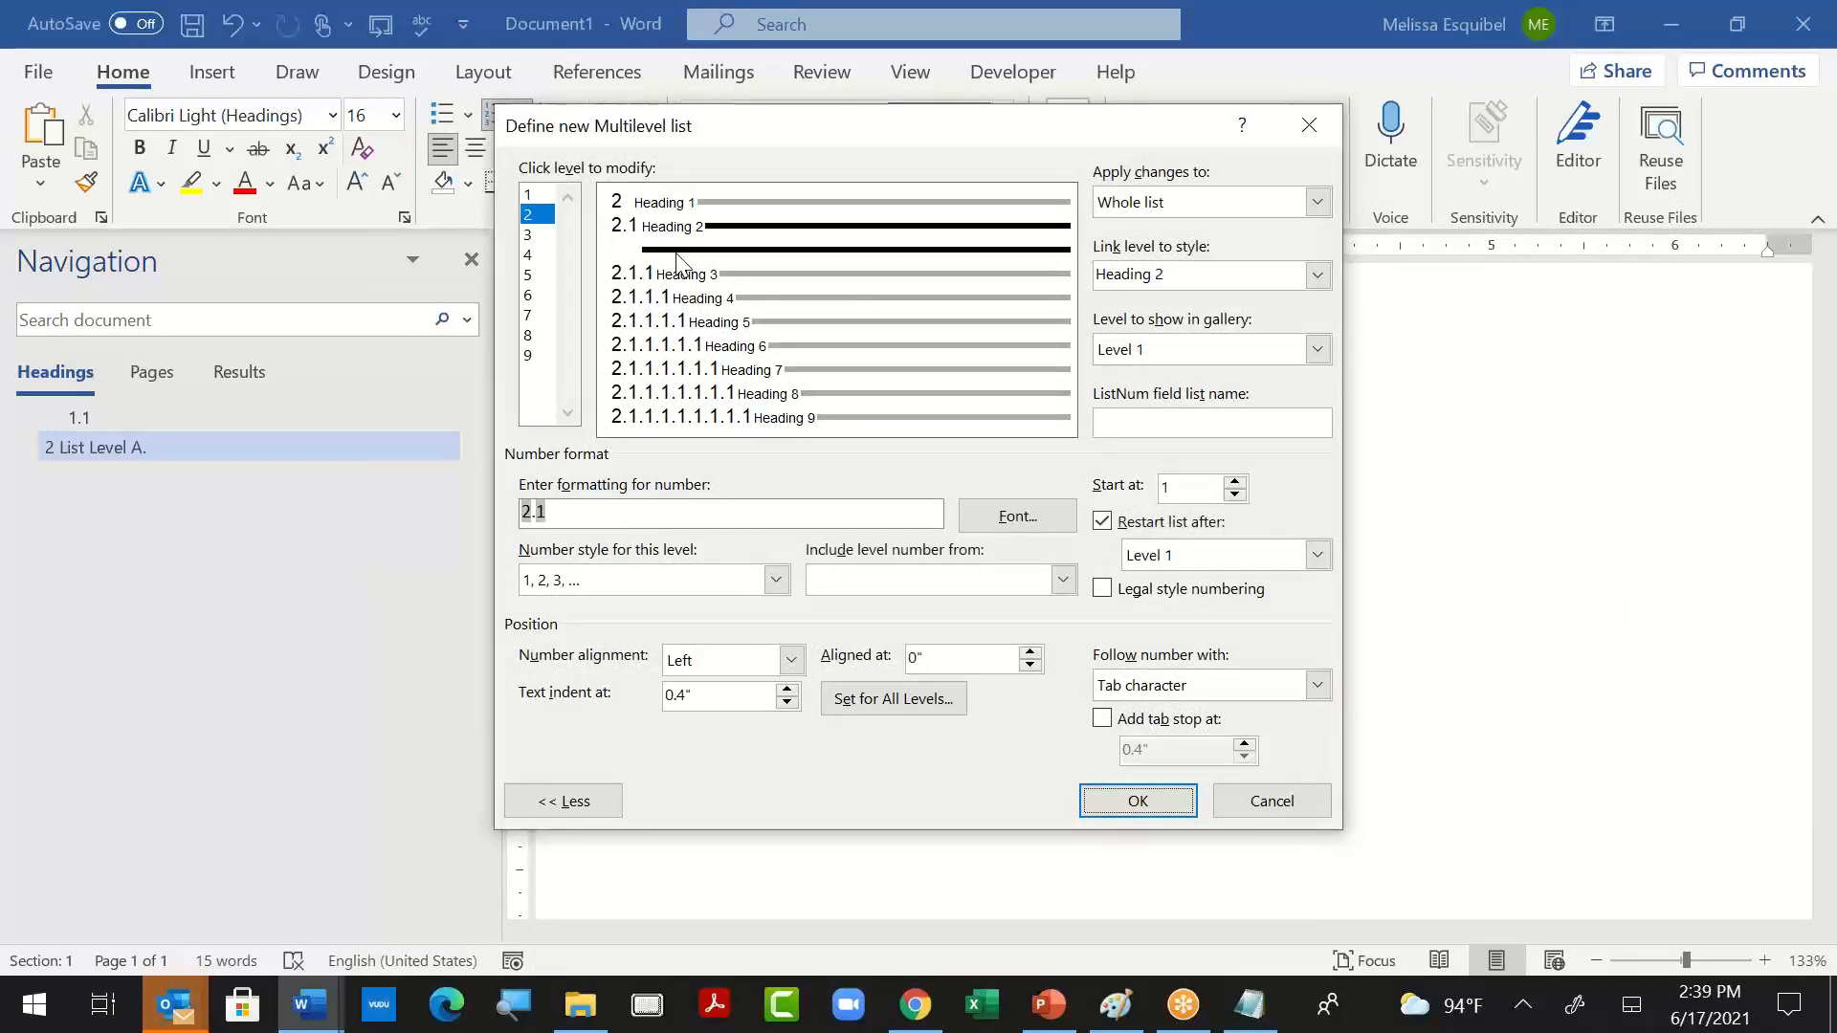
click(590, 513)
text(Section)
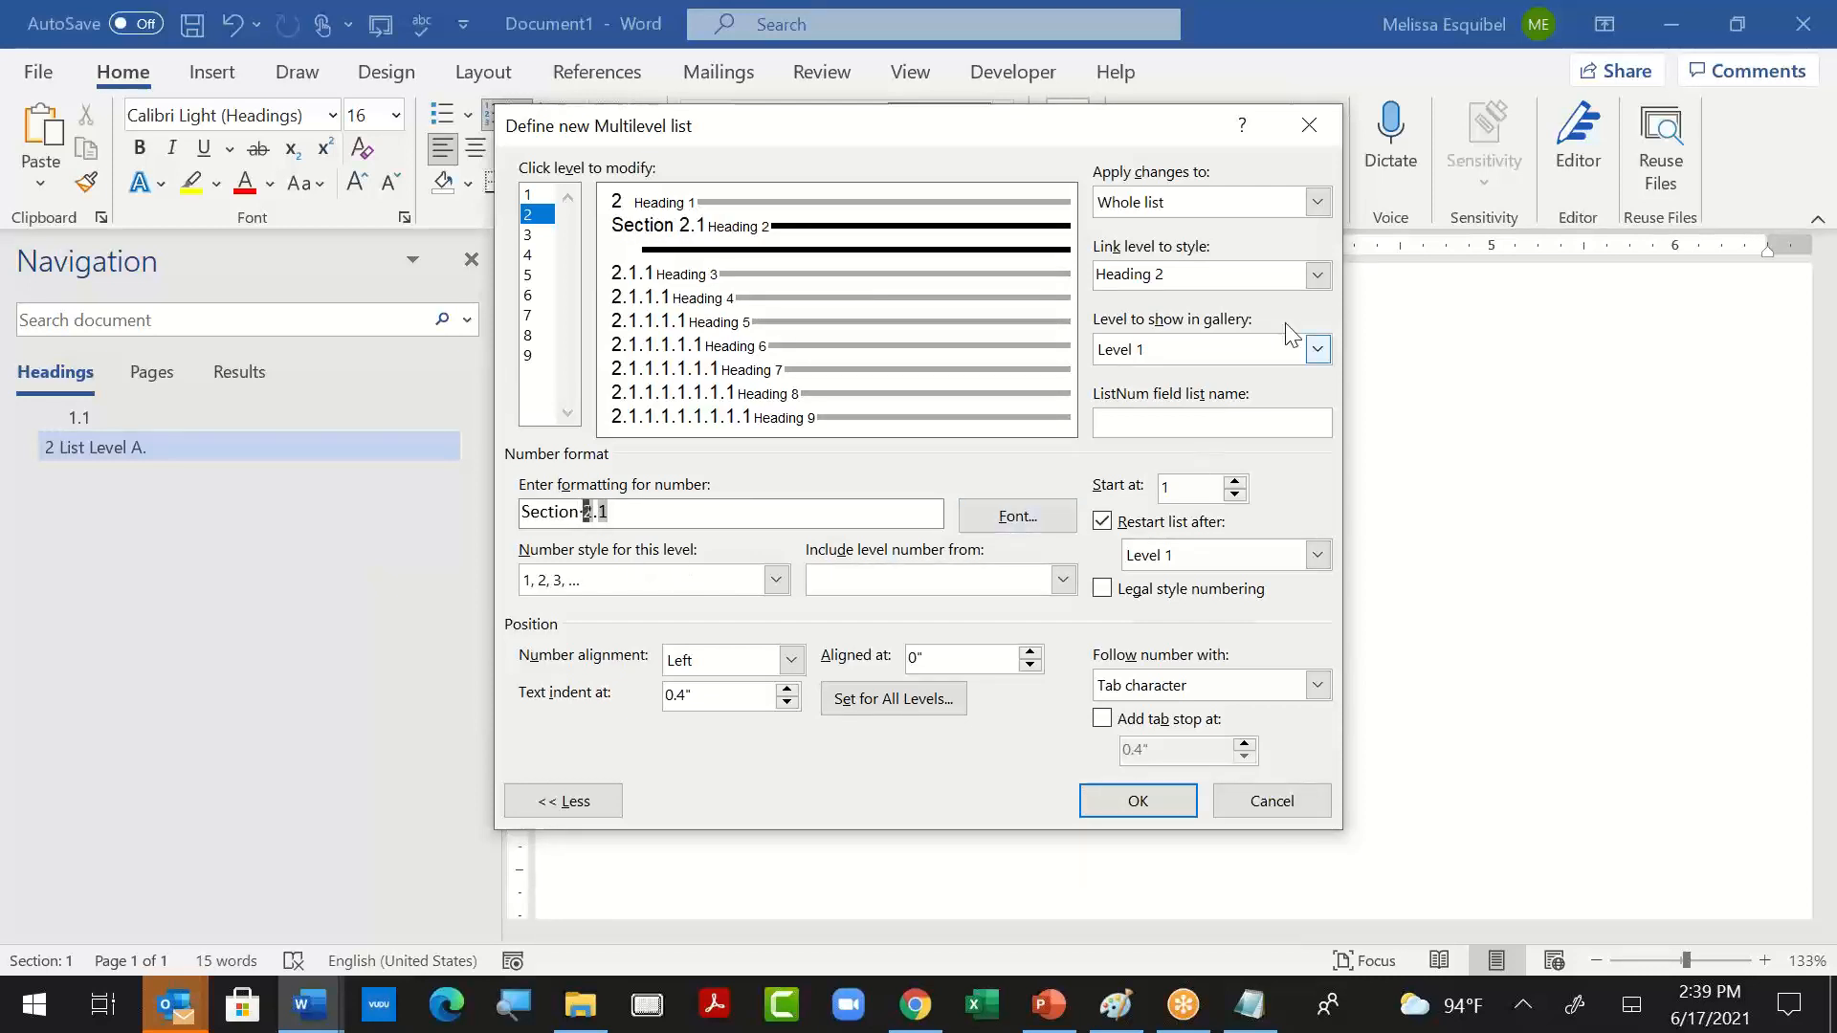
- Set level 2 to be the level shown in the gallery, give it the 01, 02, 03 number style, and accept the list definition
click(1319, 349)
click(1270, 392)
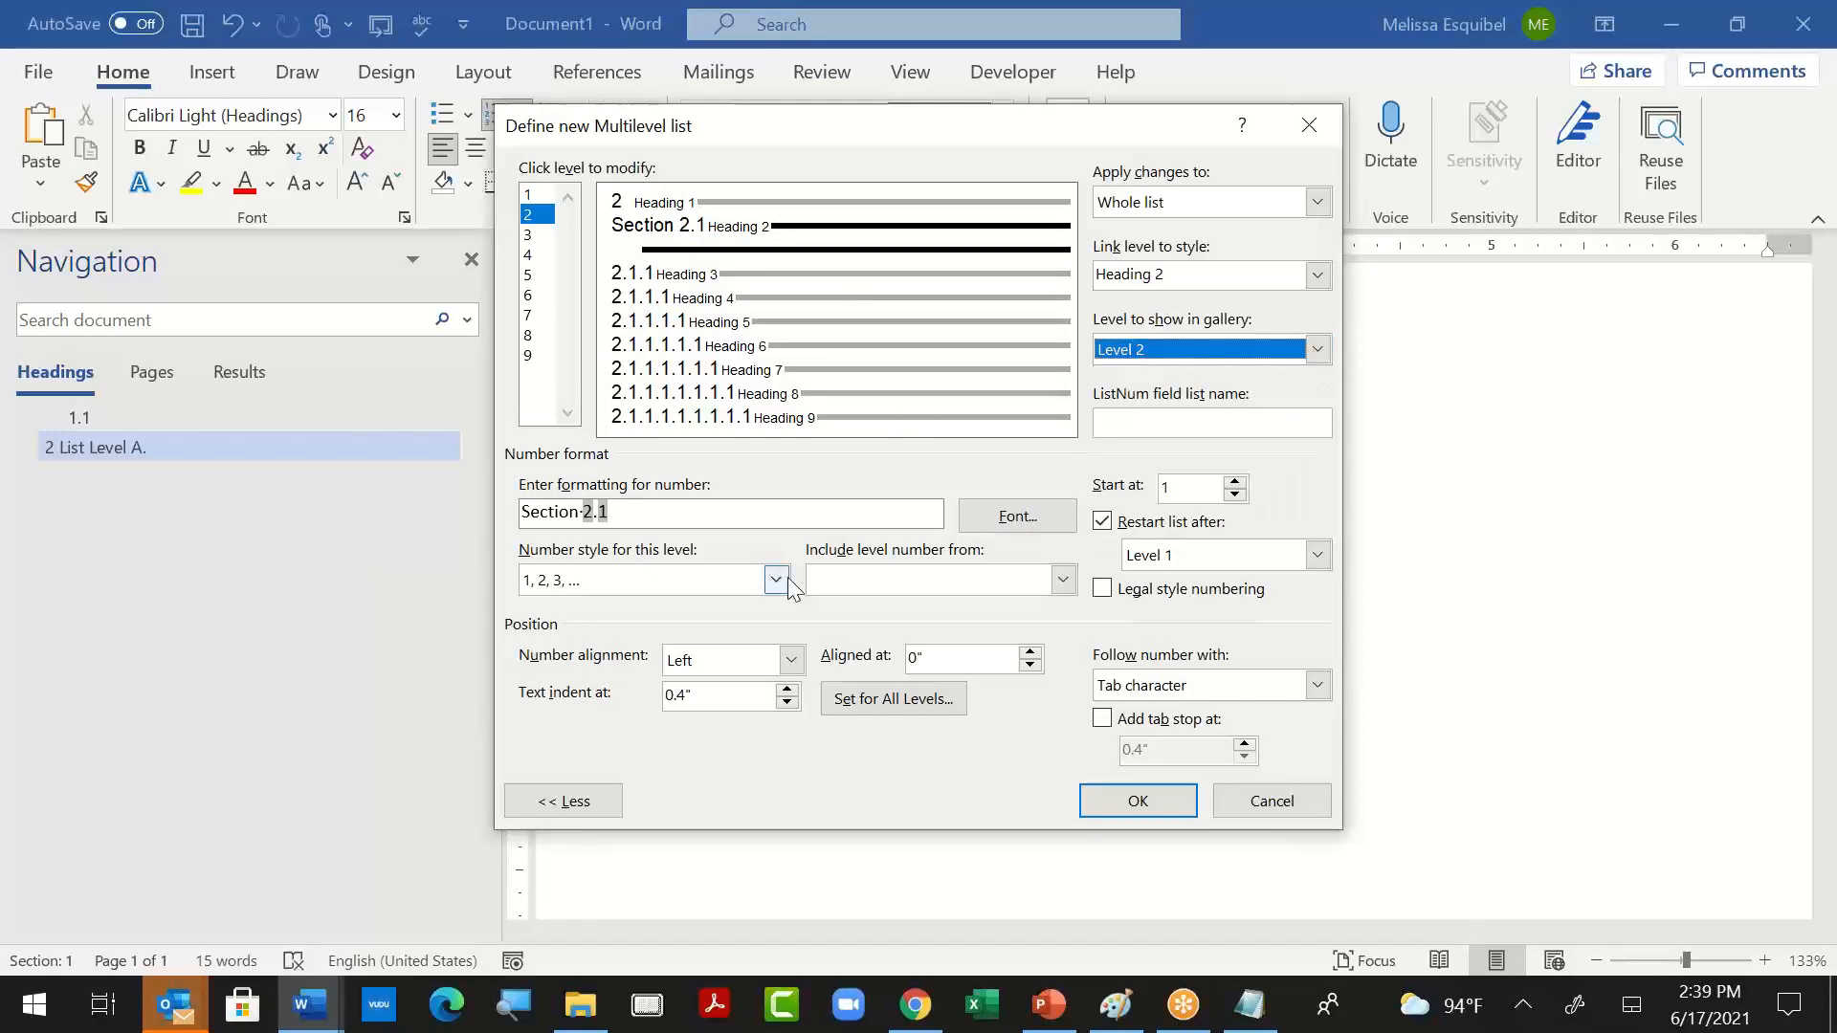
click(776, 581)
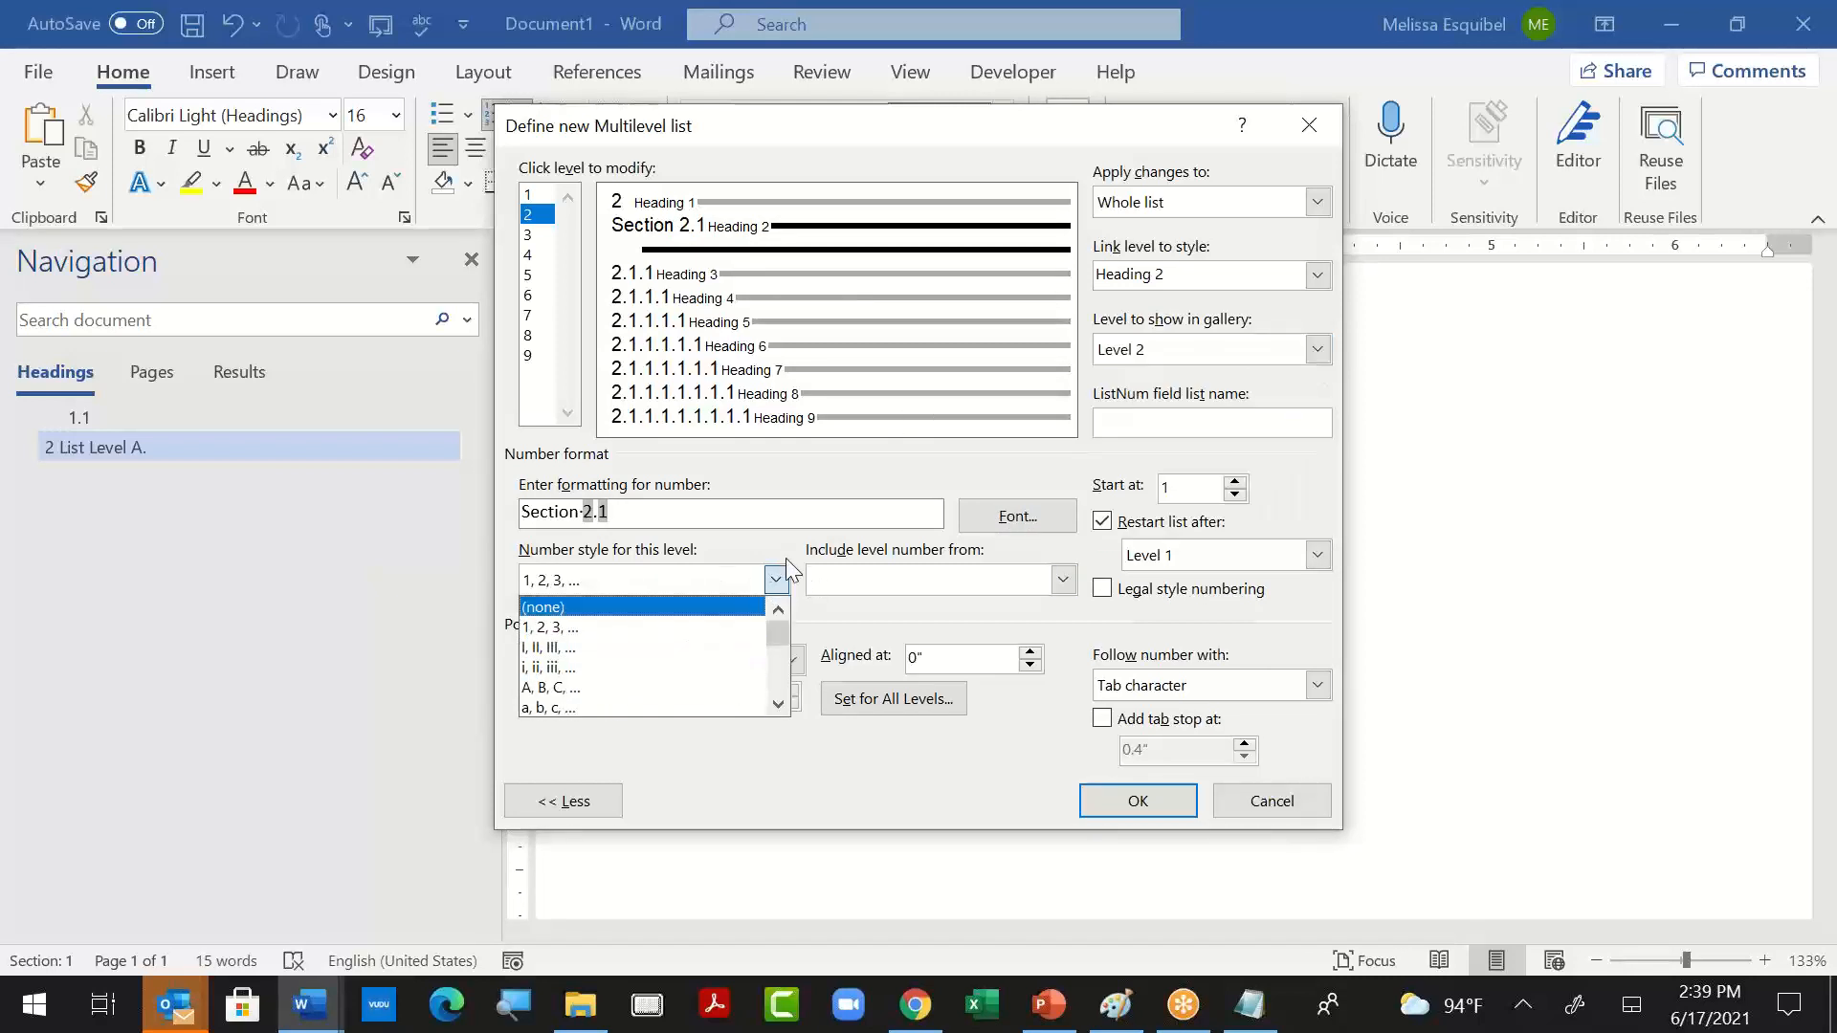
scroll(672, 636, down, 2)
scroll(672, 636, down, 2)
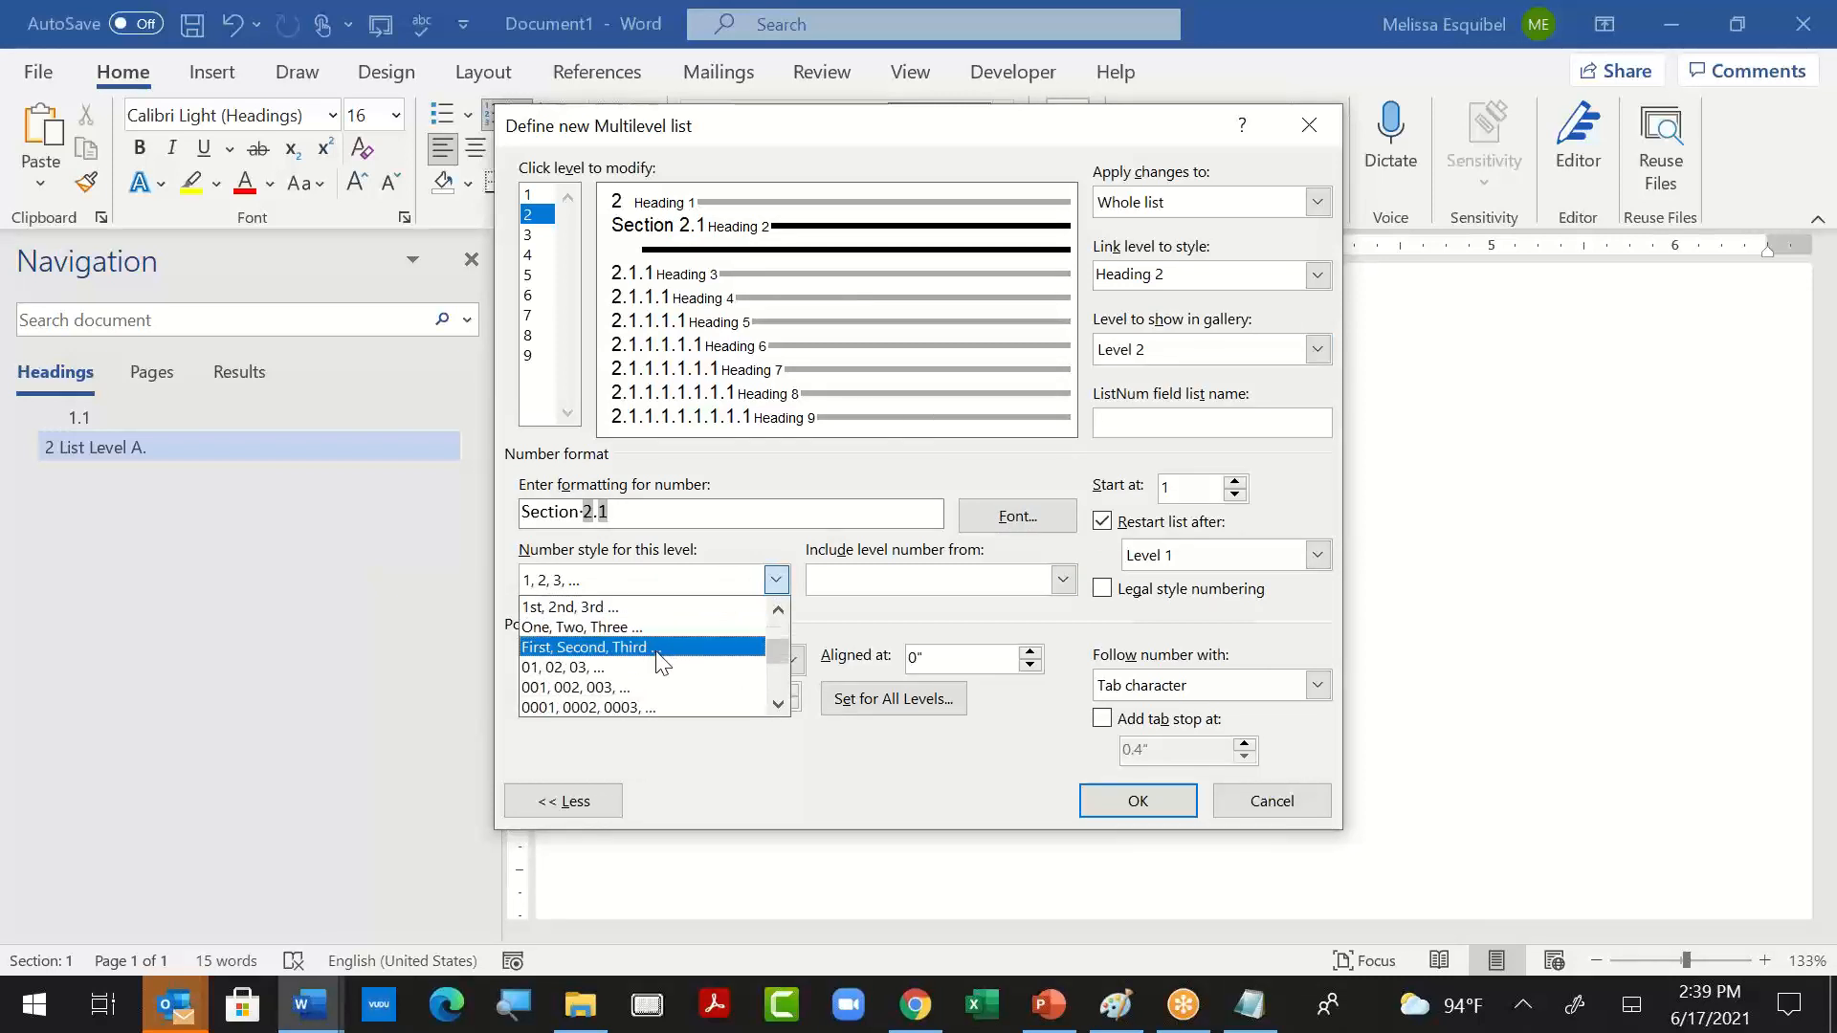
click(654, 668)
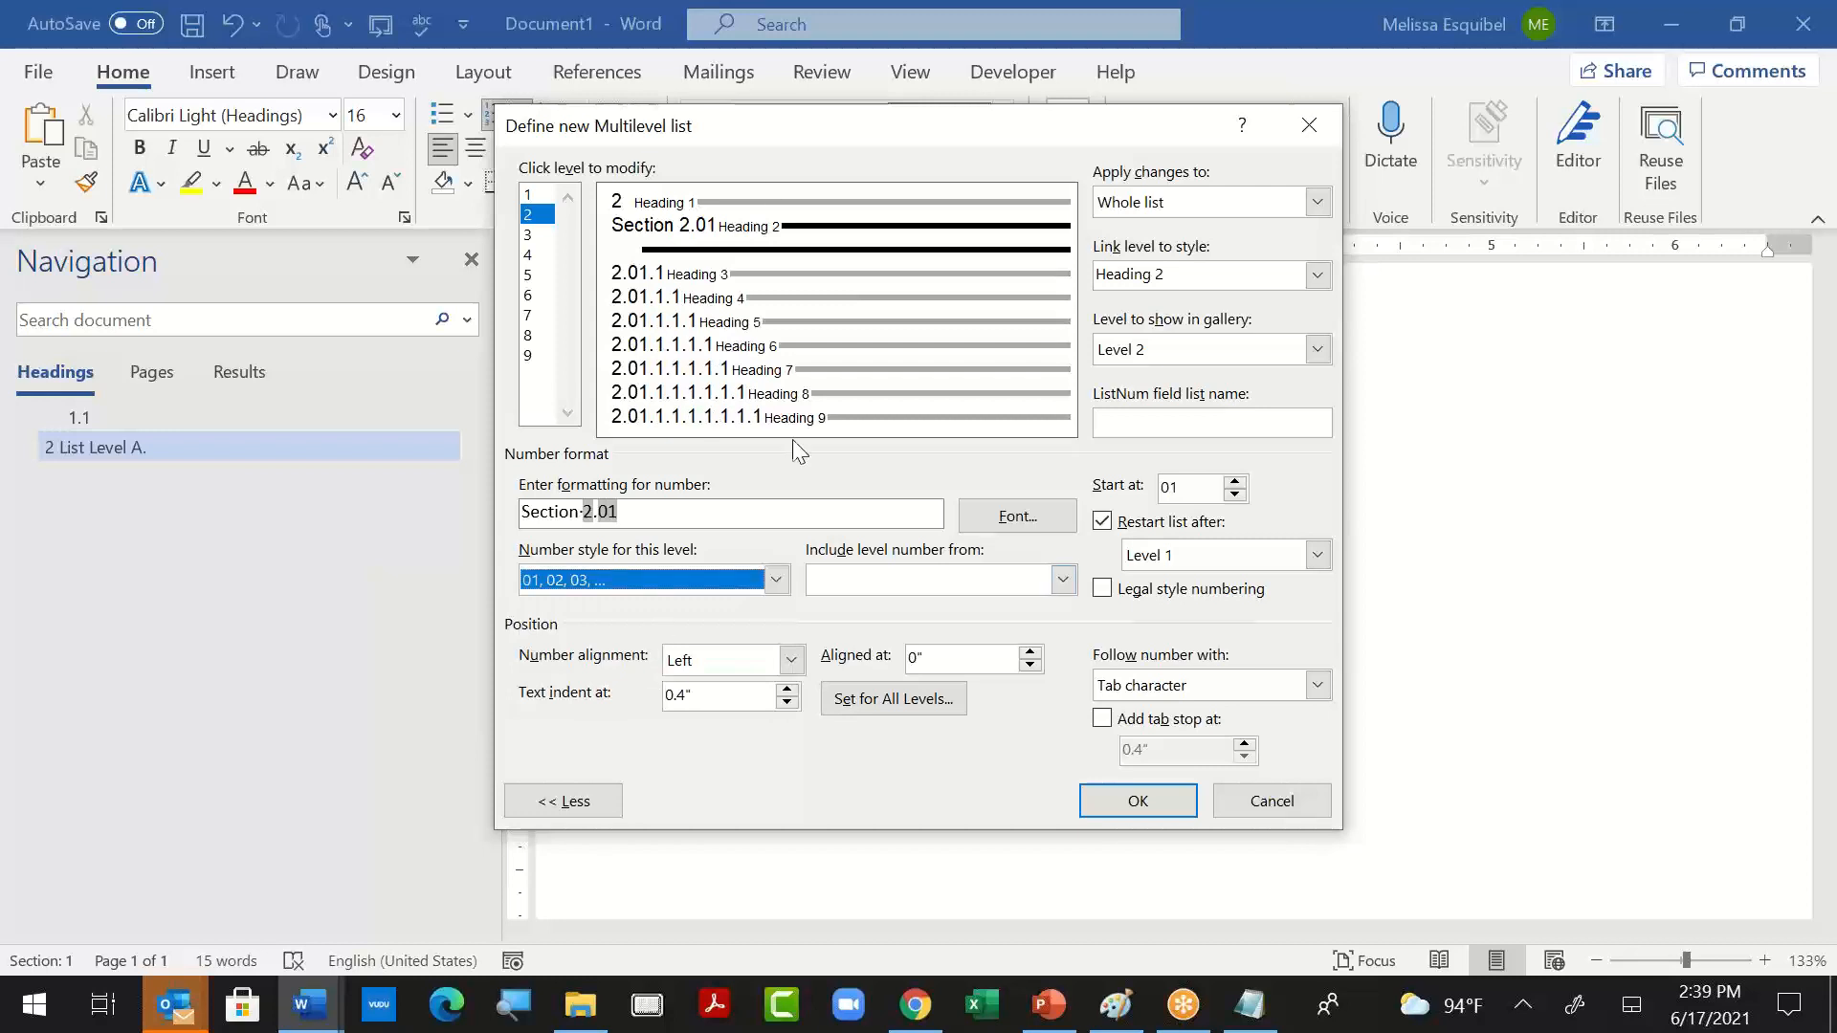
click(1138, 801)
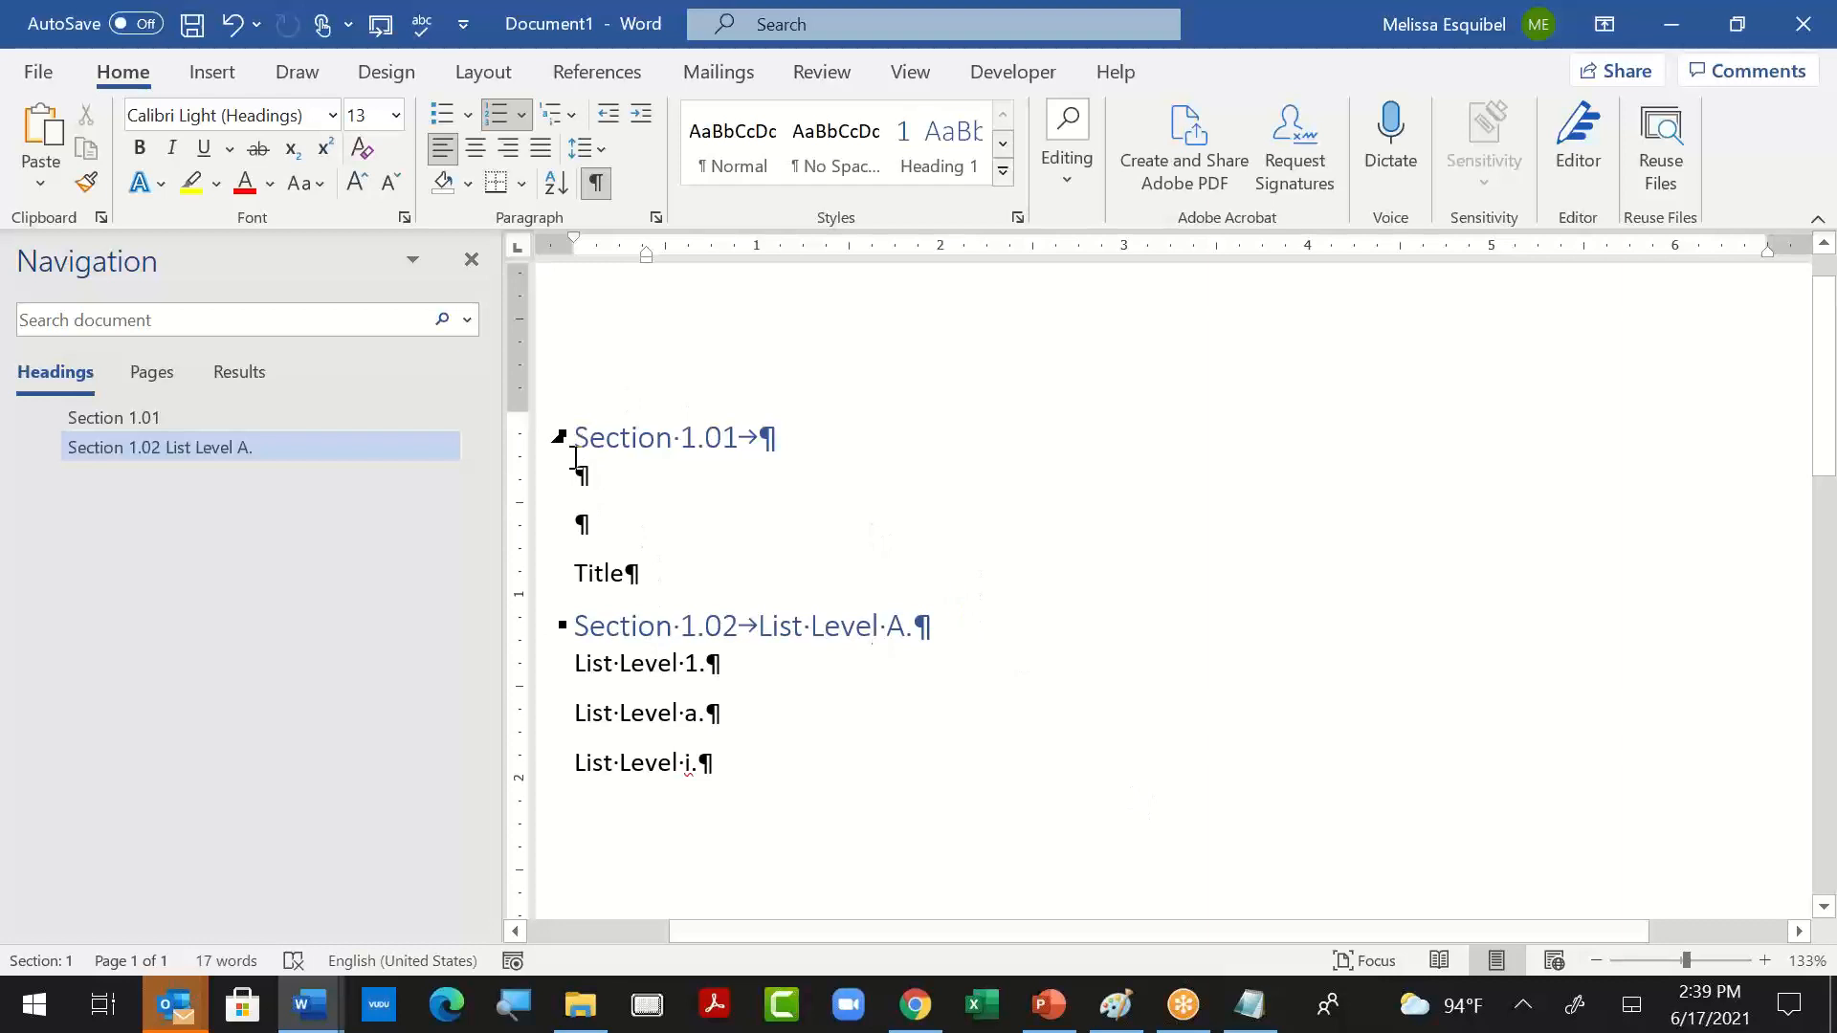
- Update the Heading 1 style to match the formatting of the "List Level A." heading
drag(758, 628, 927, 632)
right_click(949, 150)
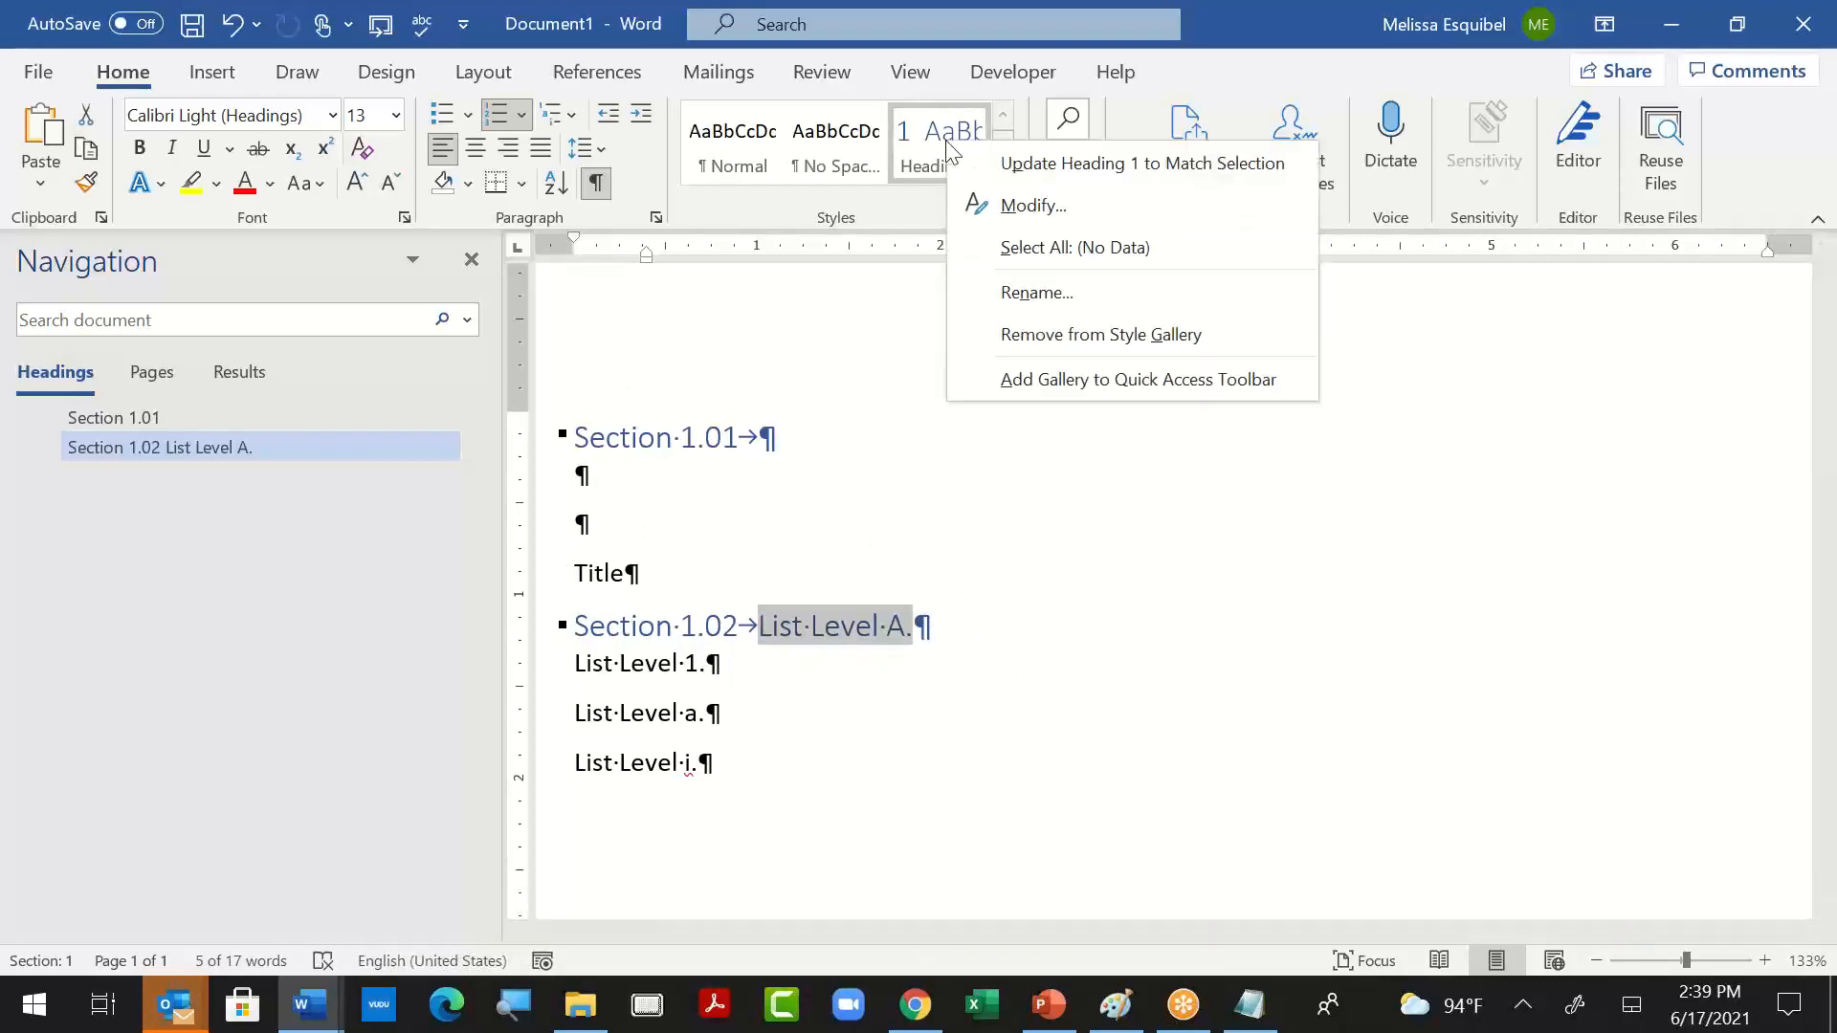
click(1004, 163)
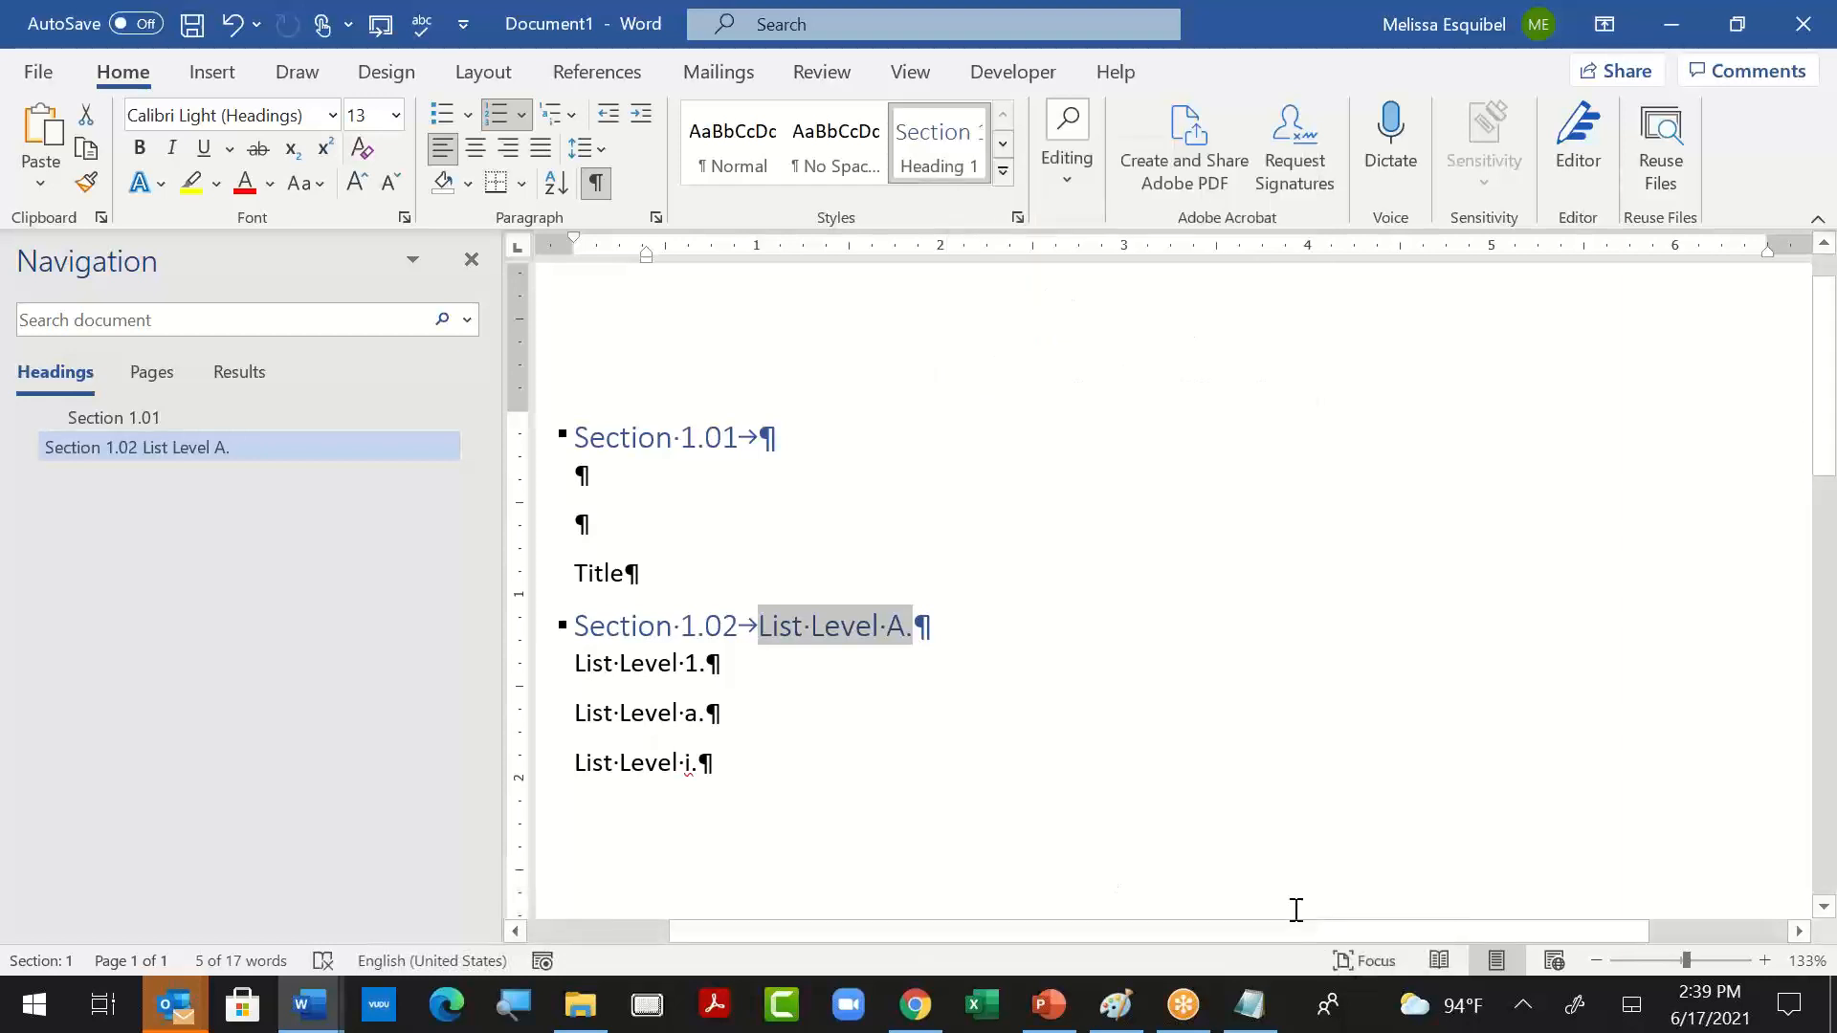
right_click(933, 144)
click(1107, 697)
- Add a "New Section" line at the end of the document, one blank paragraph below "List Level i.", and apply the Heading 1 style
click(788, 758)
key(Return)
key(Return)
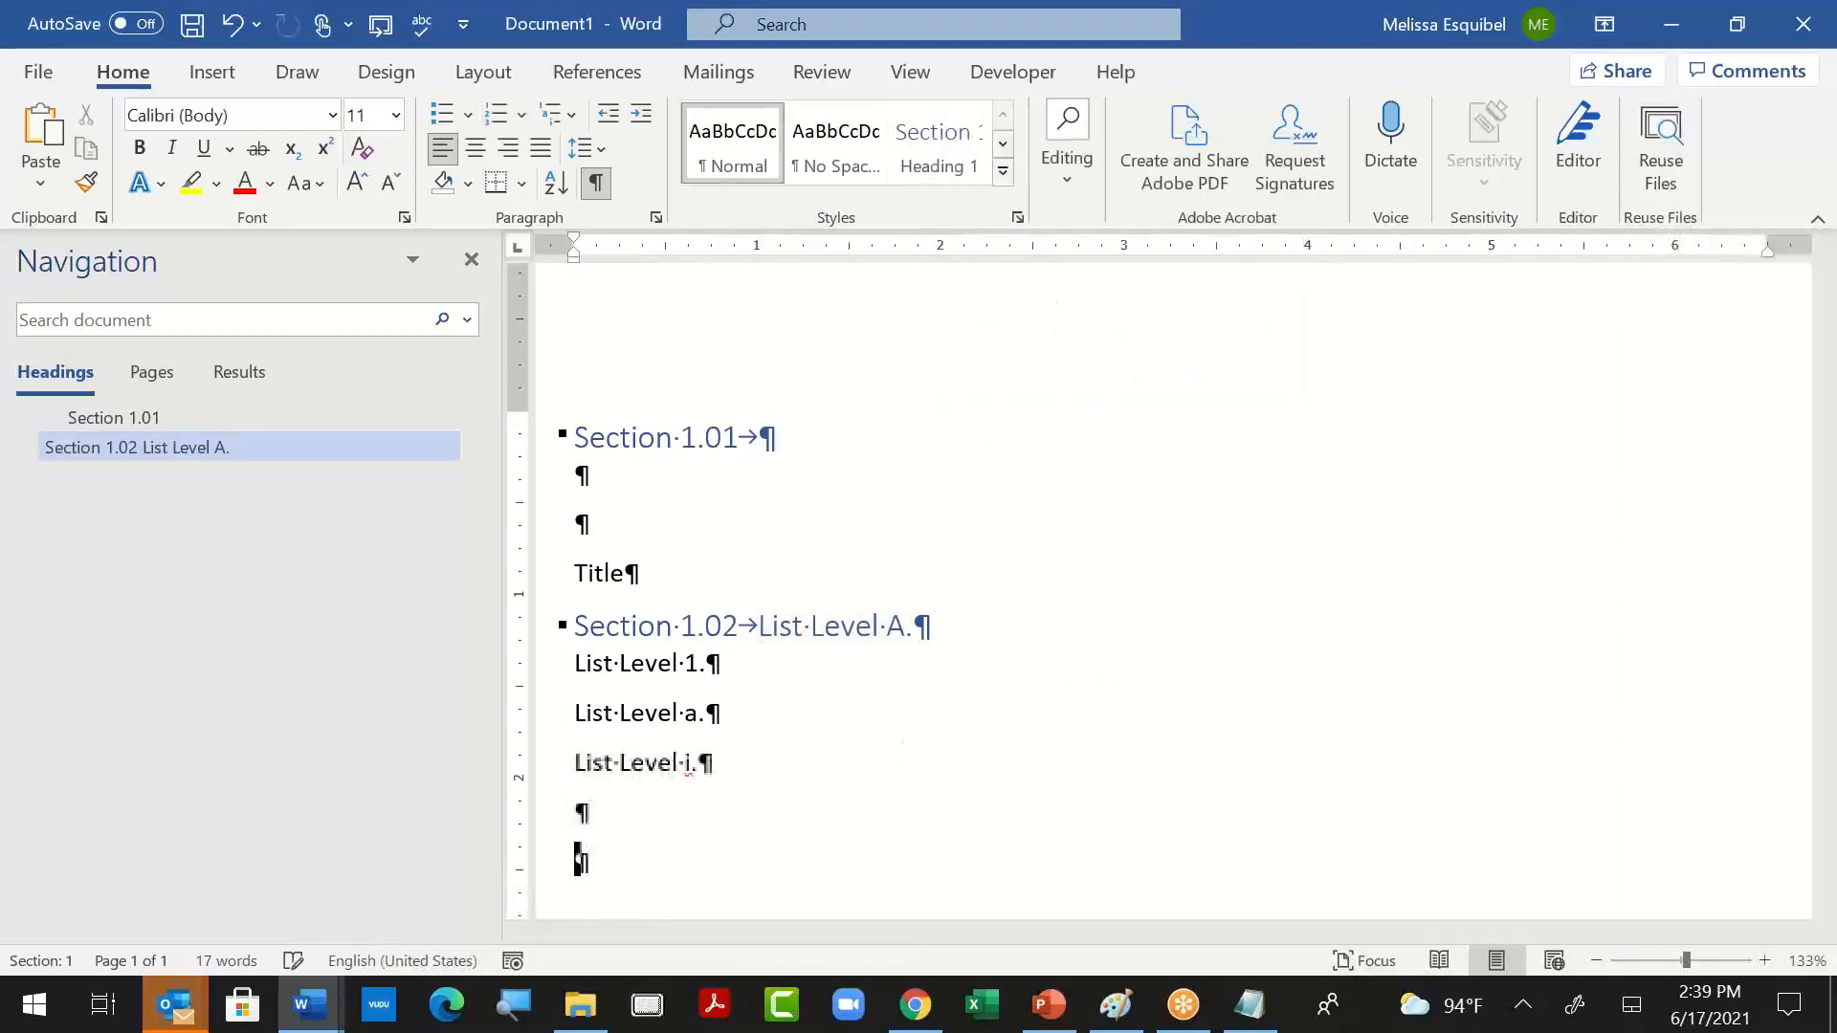
text(New 2)
text(ection)
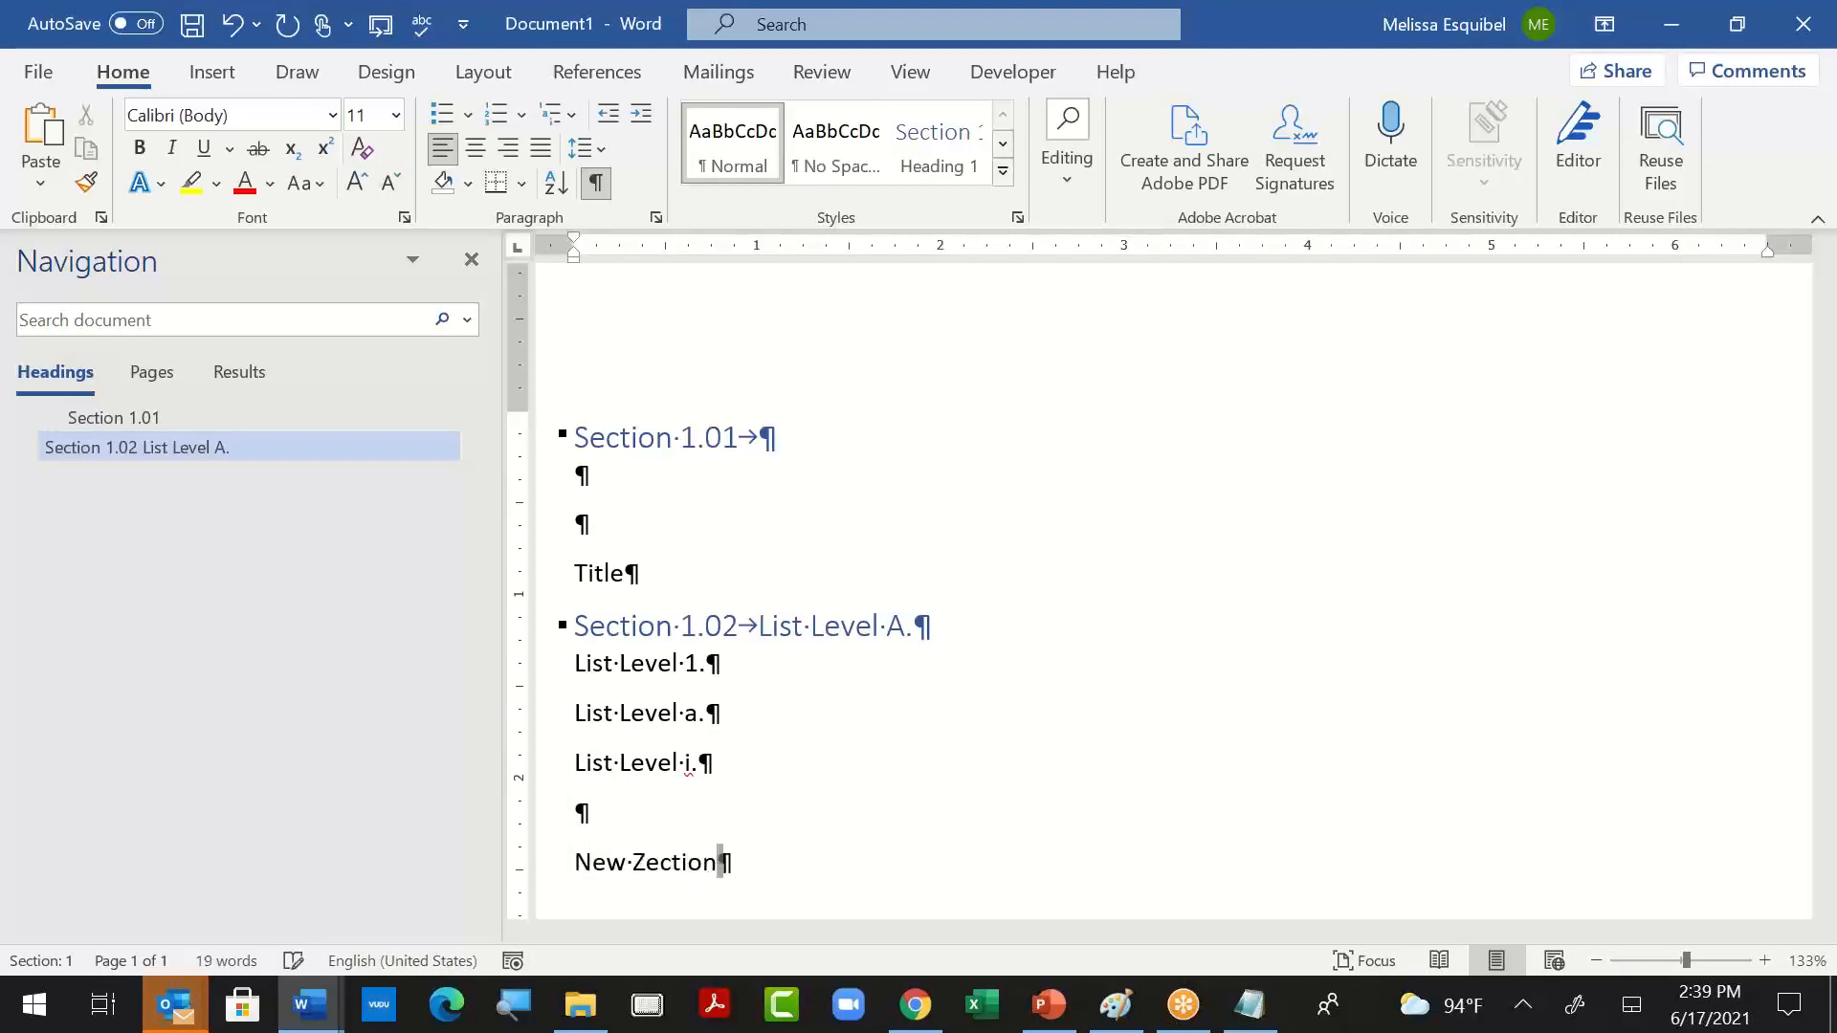
double_click(719, 861)
text(Section)
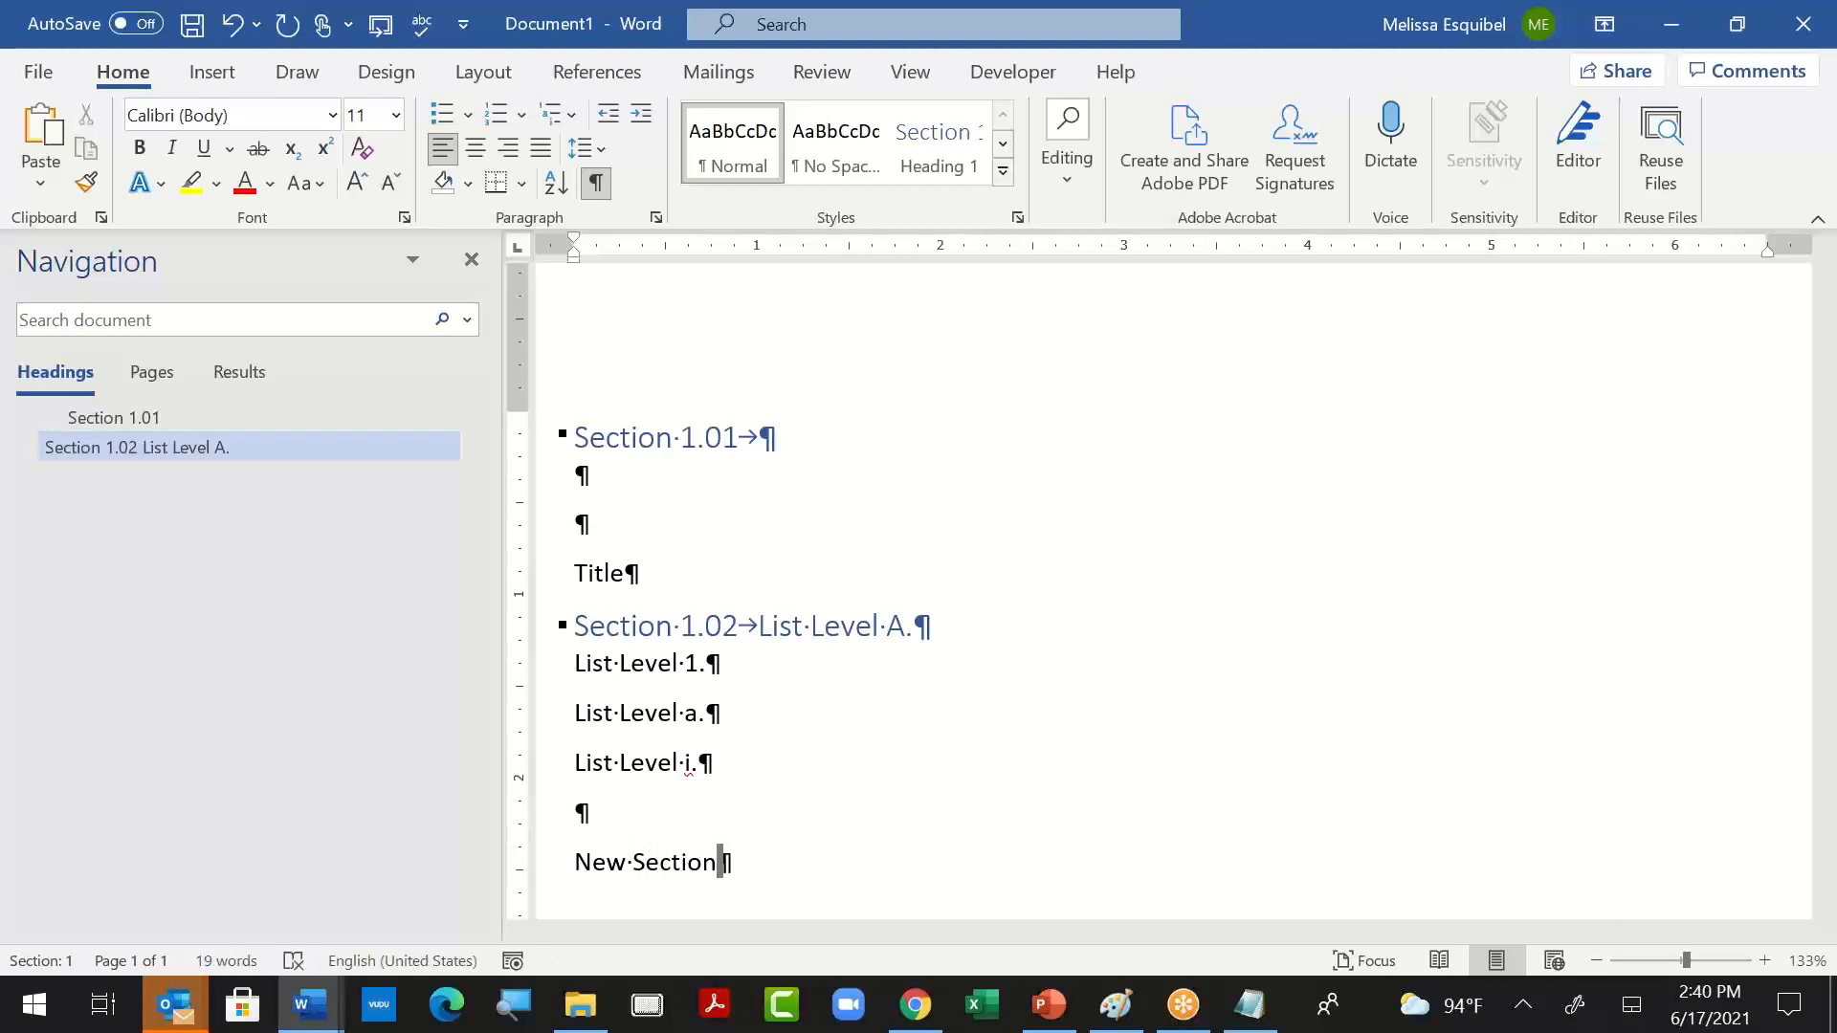
key(ctrl+alt+1)
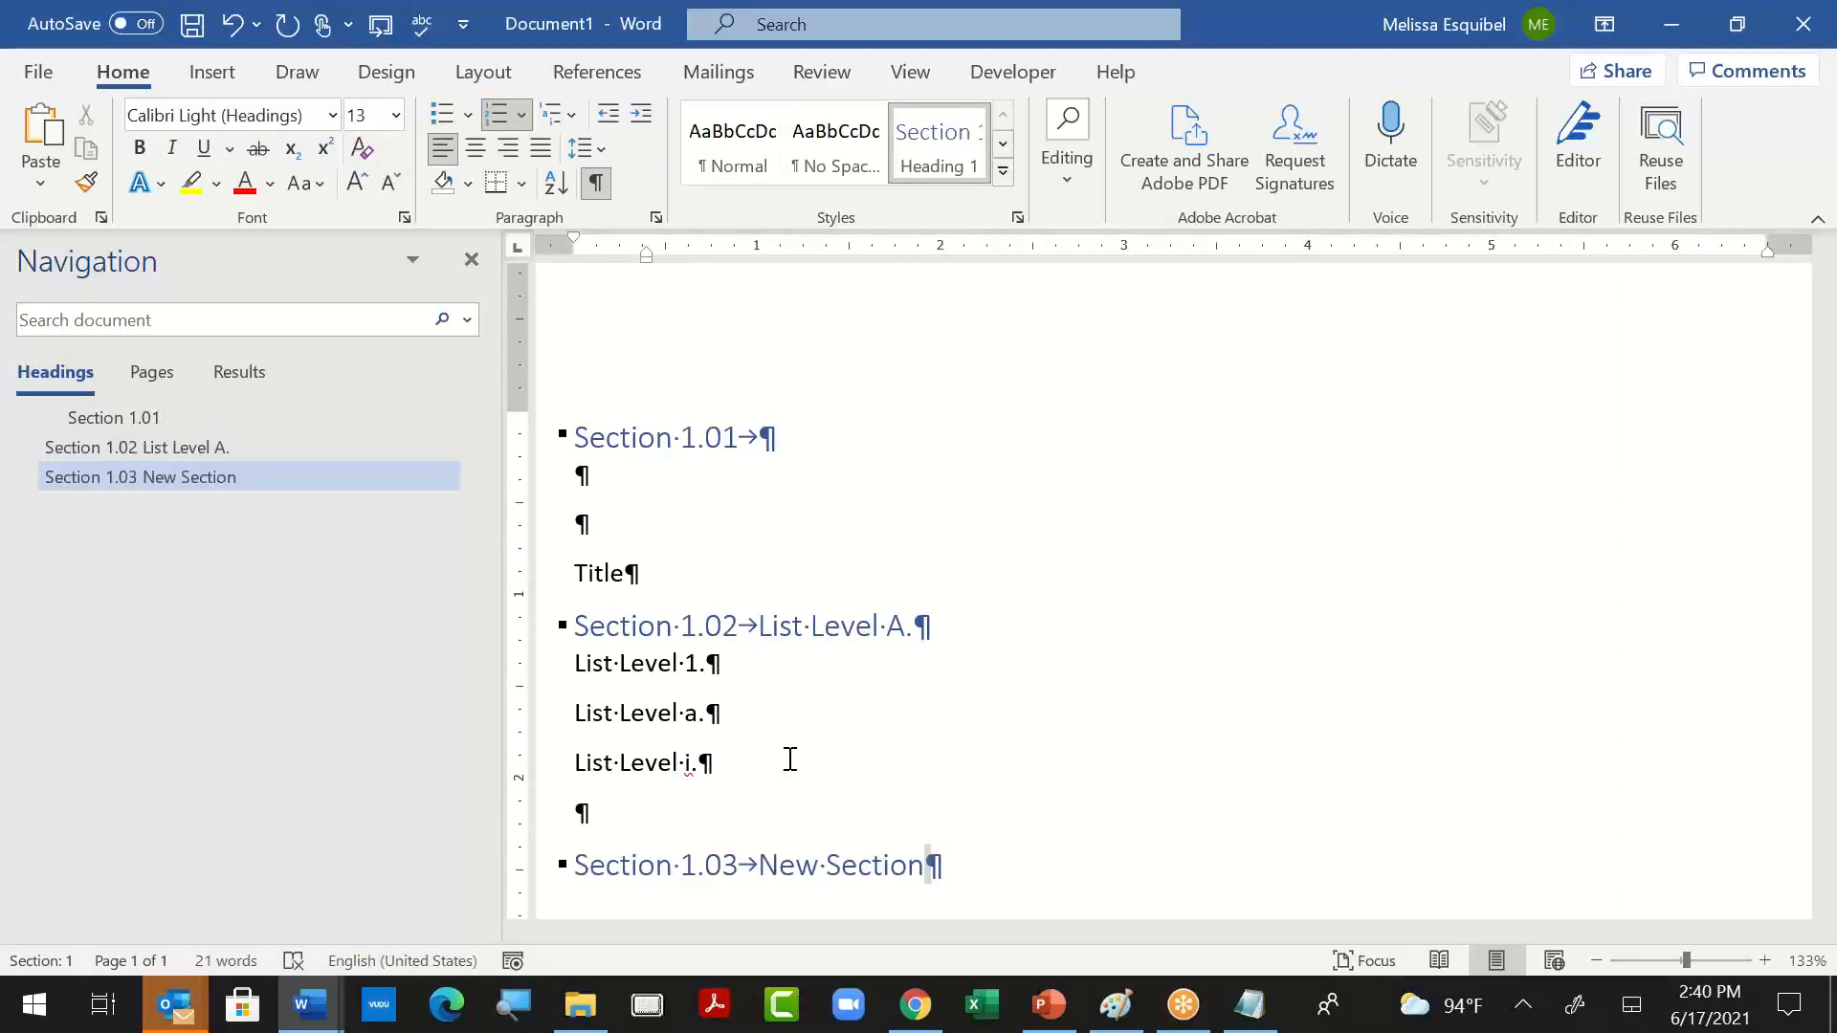
- Reopen the multilevel list definition from the "New Section" heading and look through the options for the level to show in the gallery
click(568, 116)
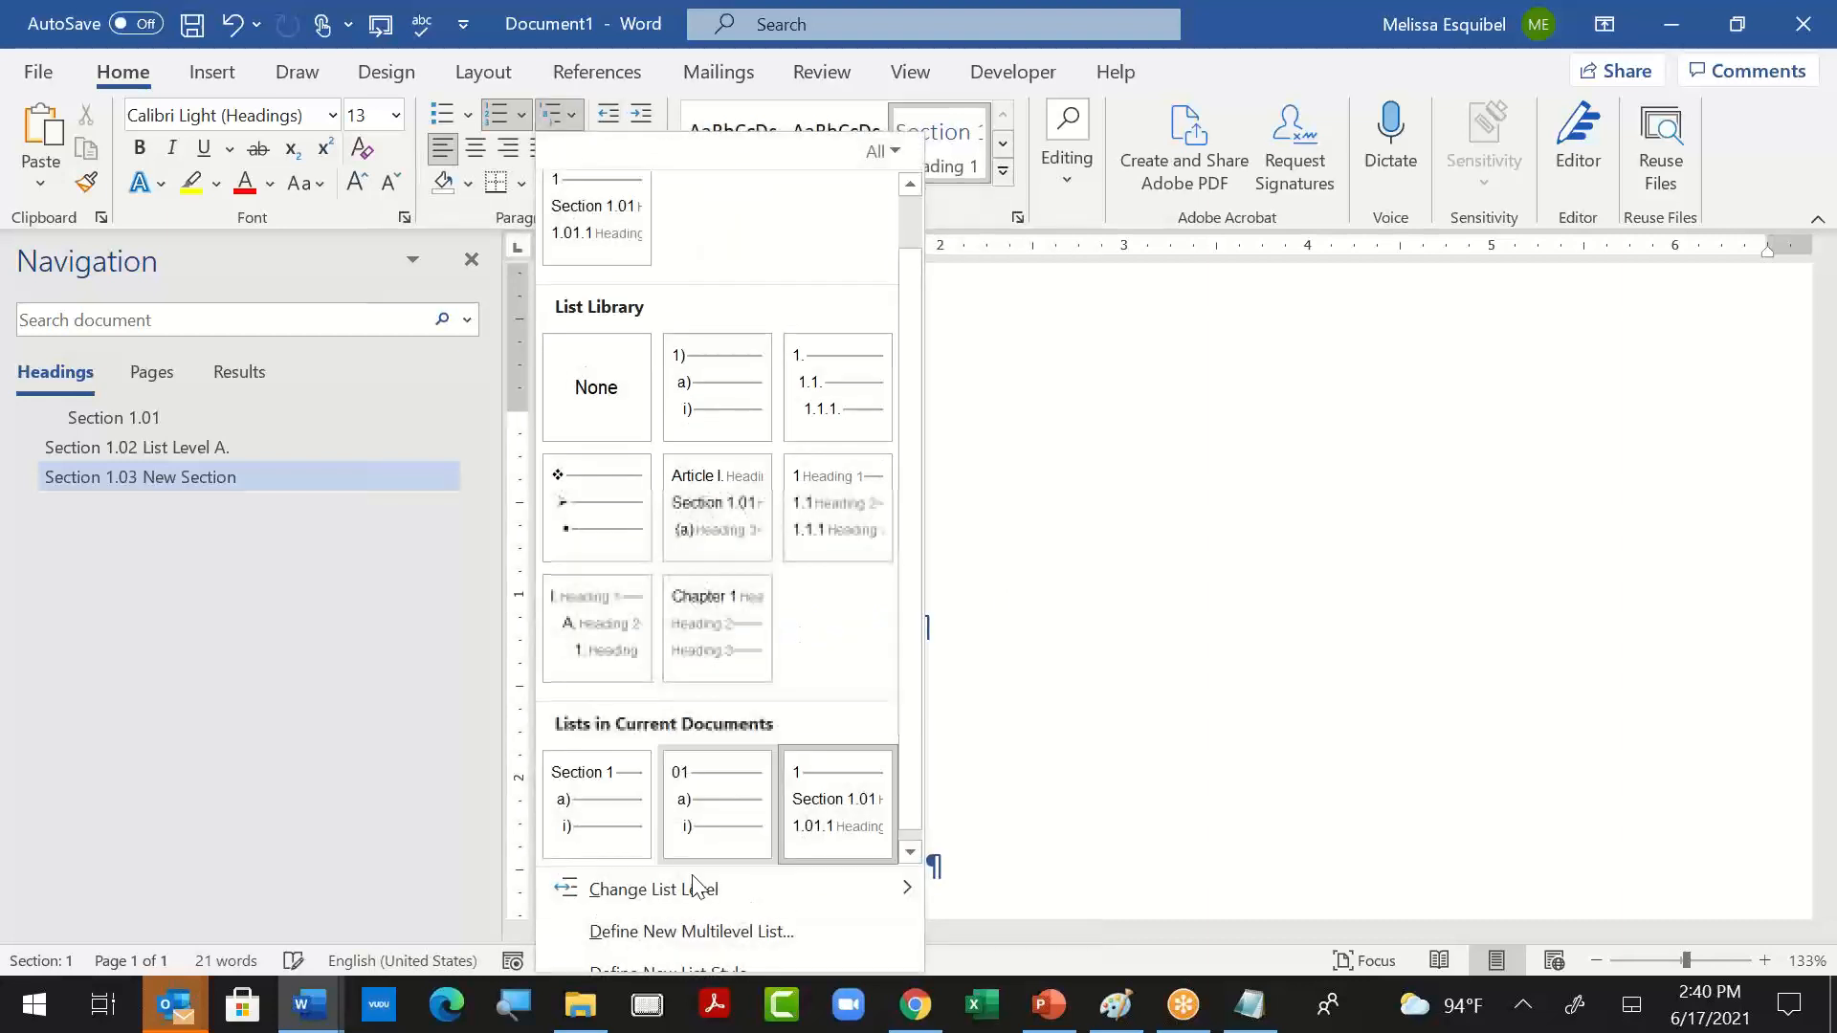
click(633, 938)
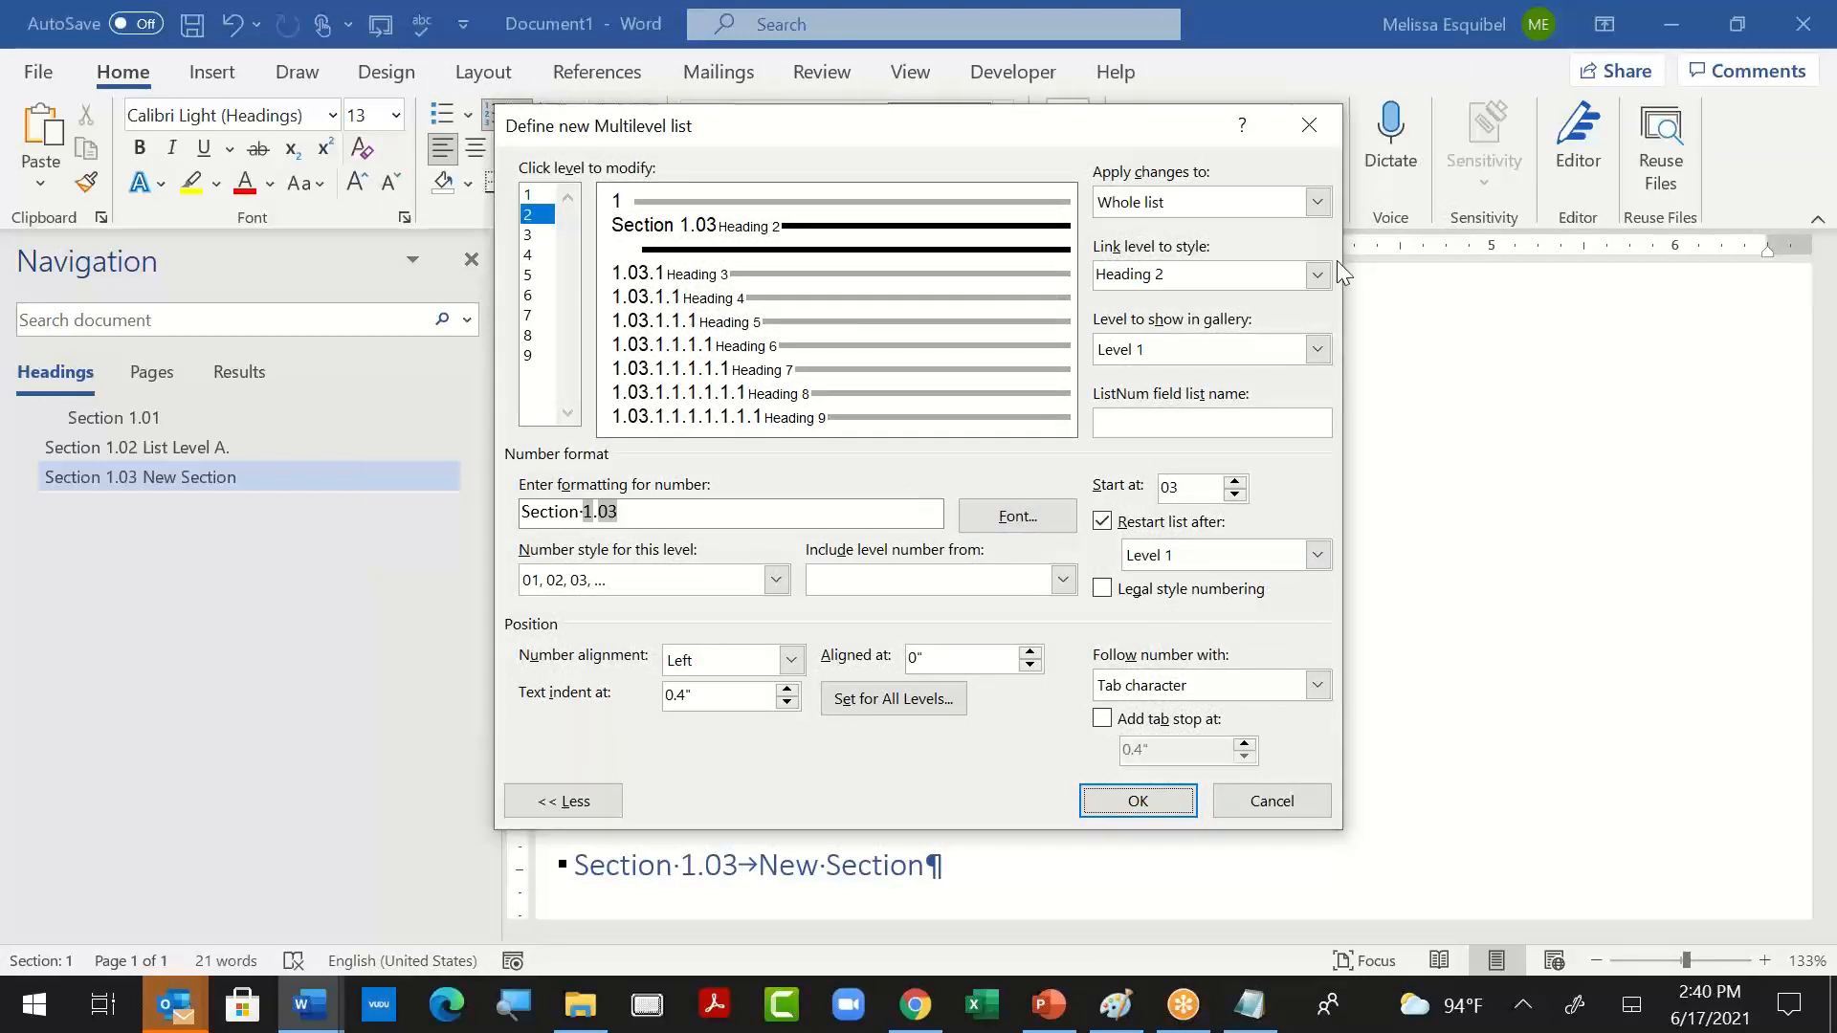
click(1318, 350)
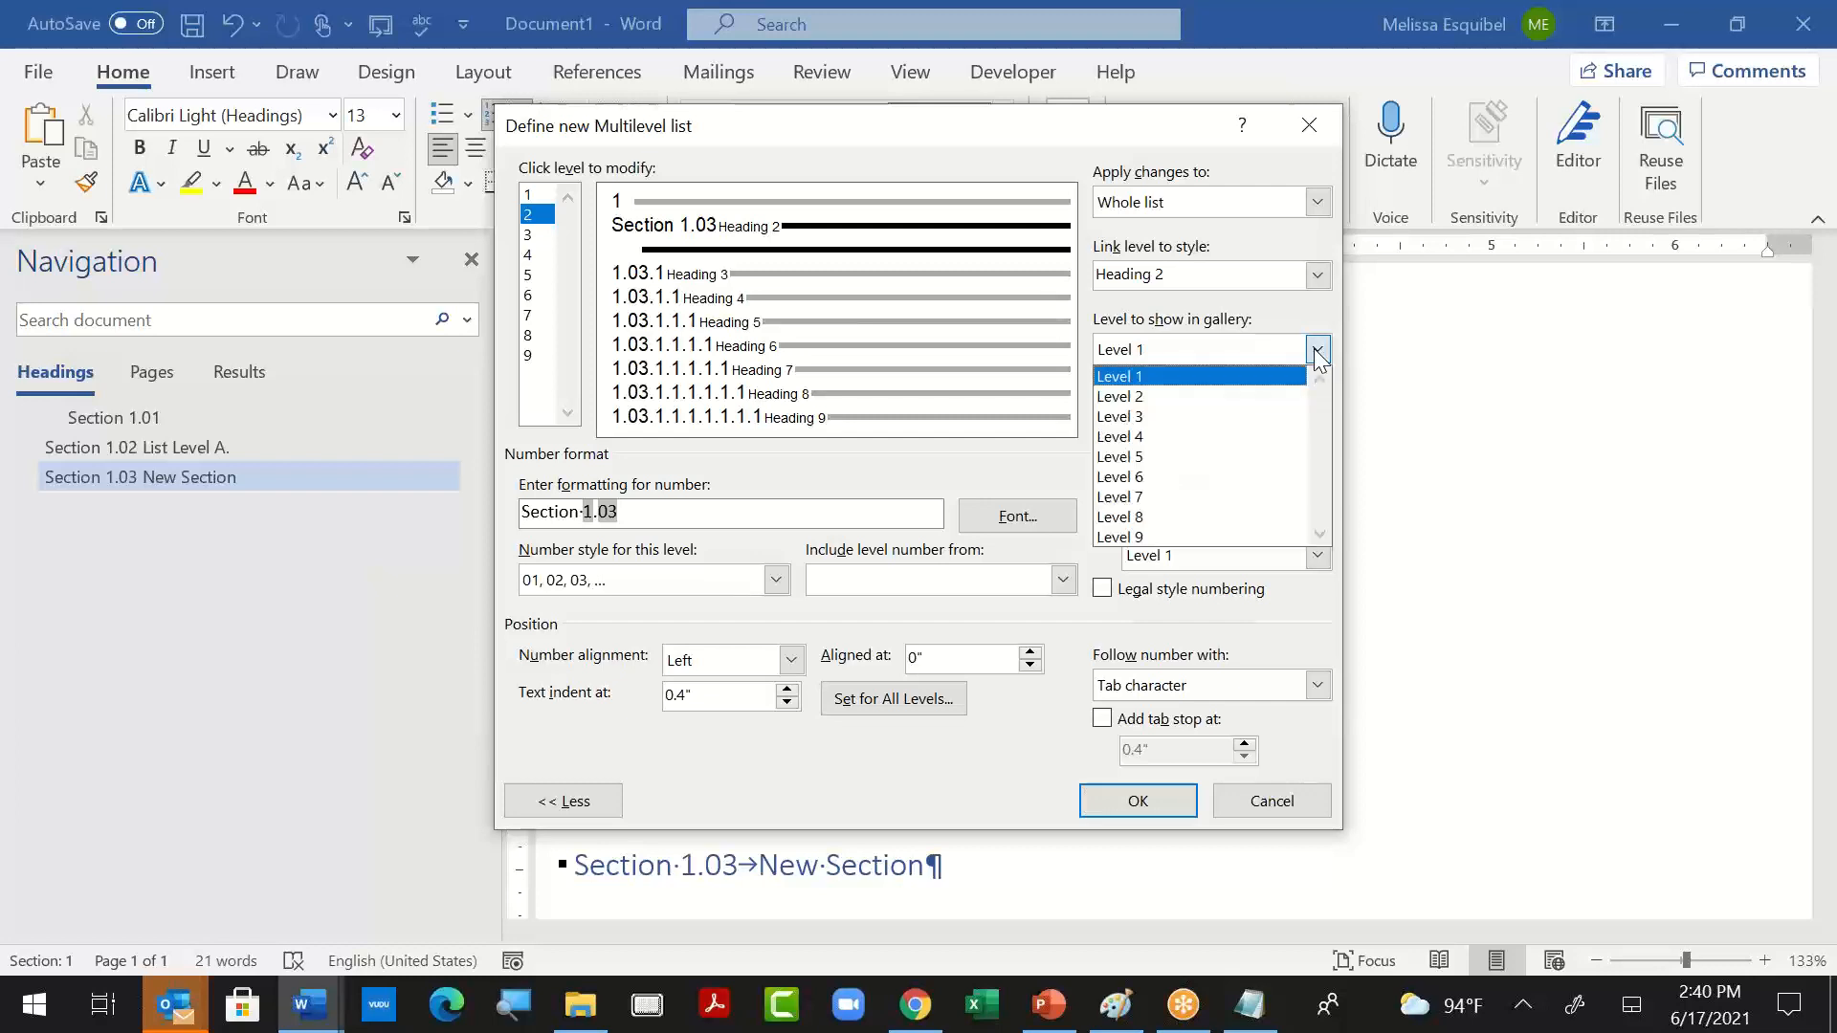
click(1432, 710)
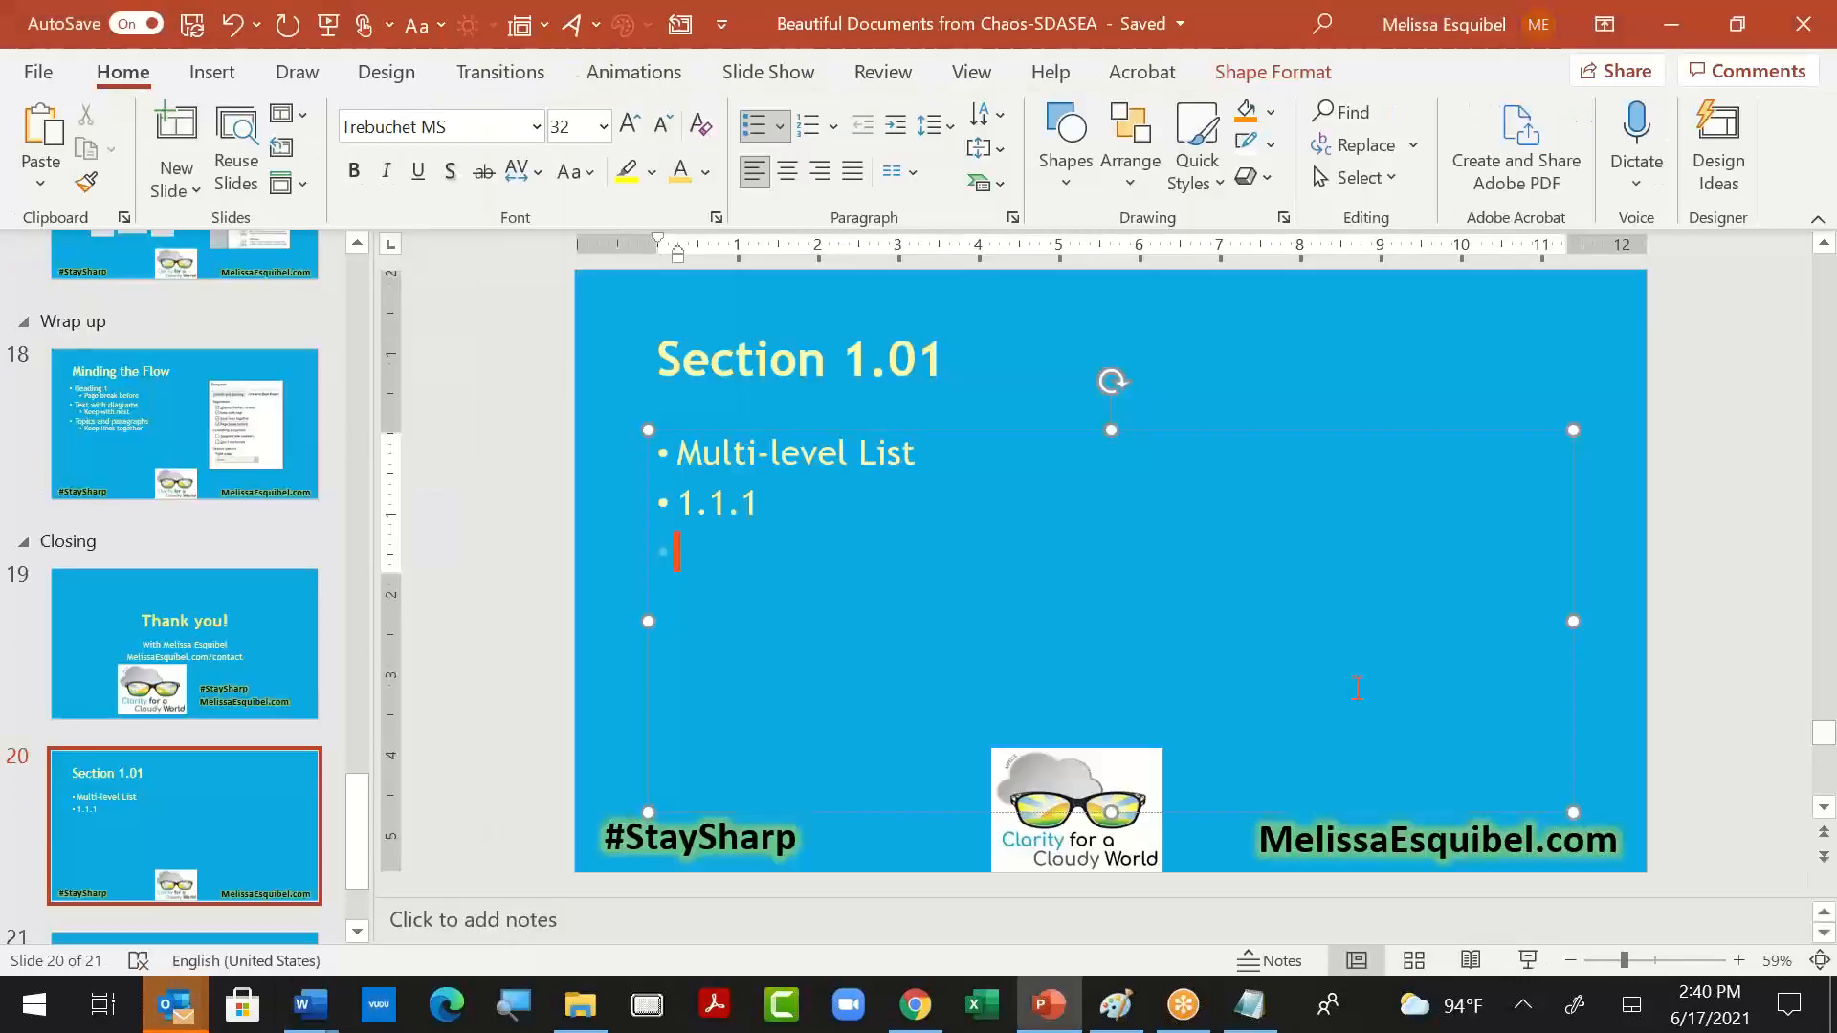
- Switch to PowerPoint and begin a third bullet on the "Section 1.01" slide reading Type "Section" in front
scroll(115, 755, down, 2)
click(151, 788)
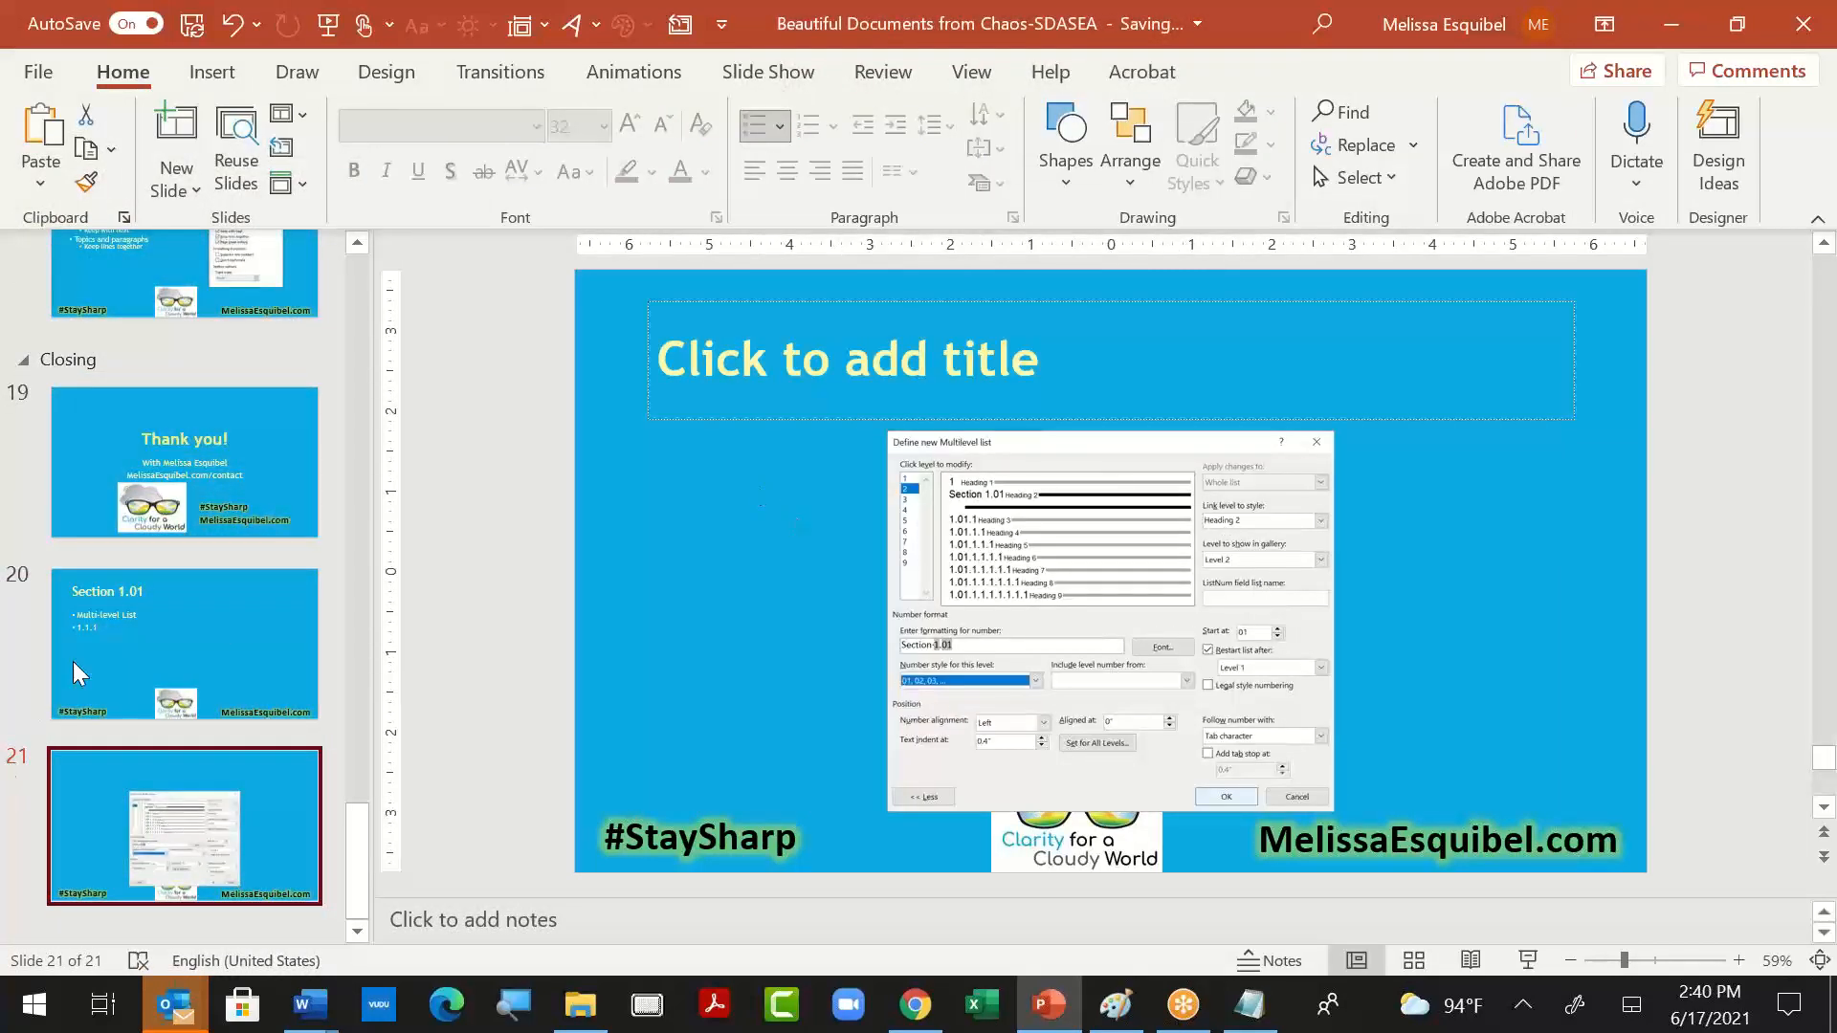
click(106, 639)
click(825, 502)
key(Return)
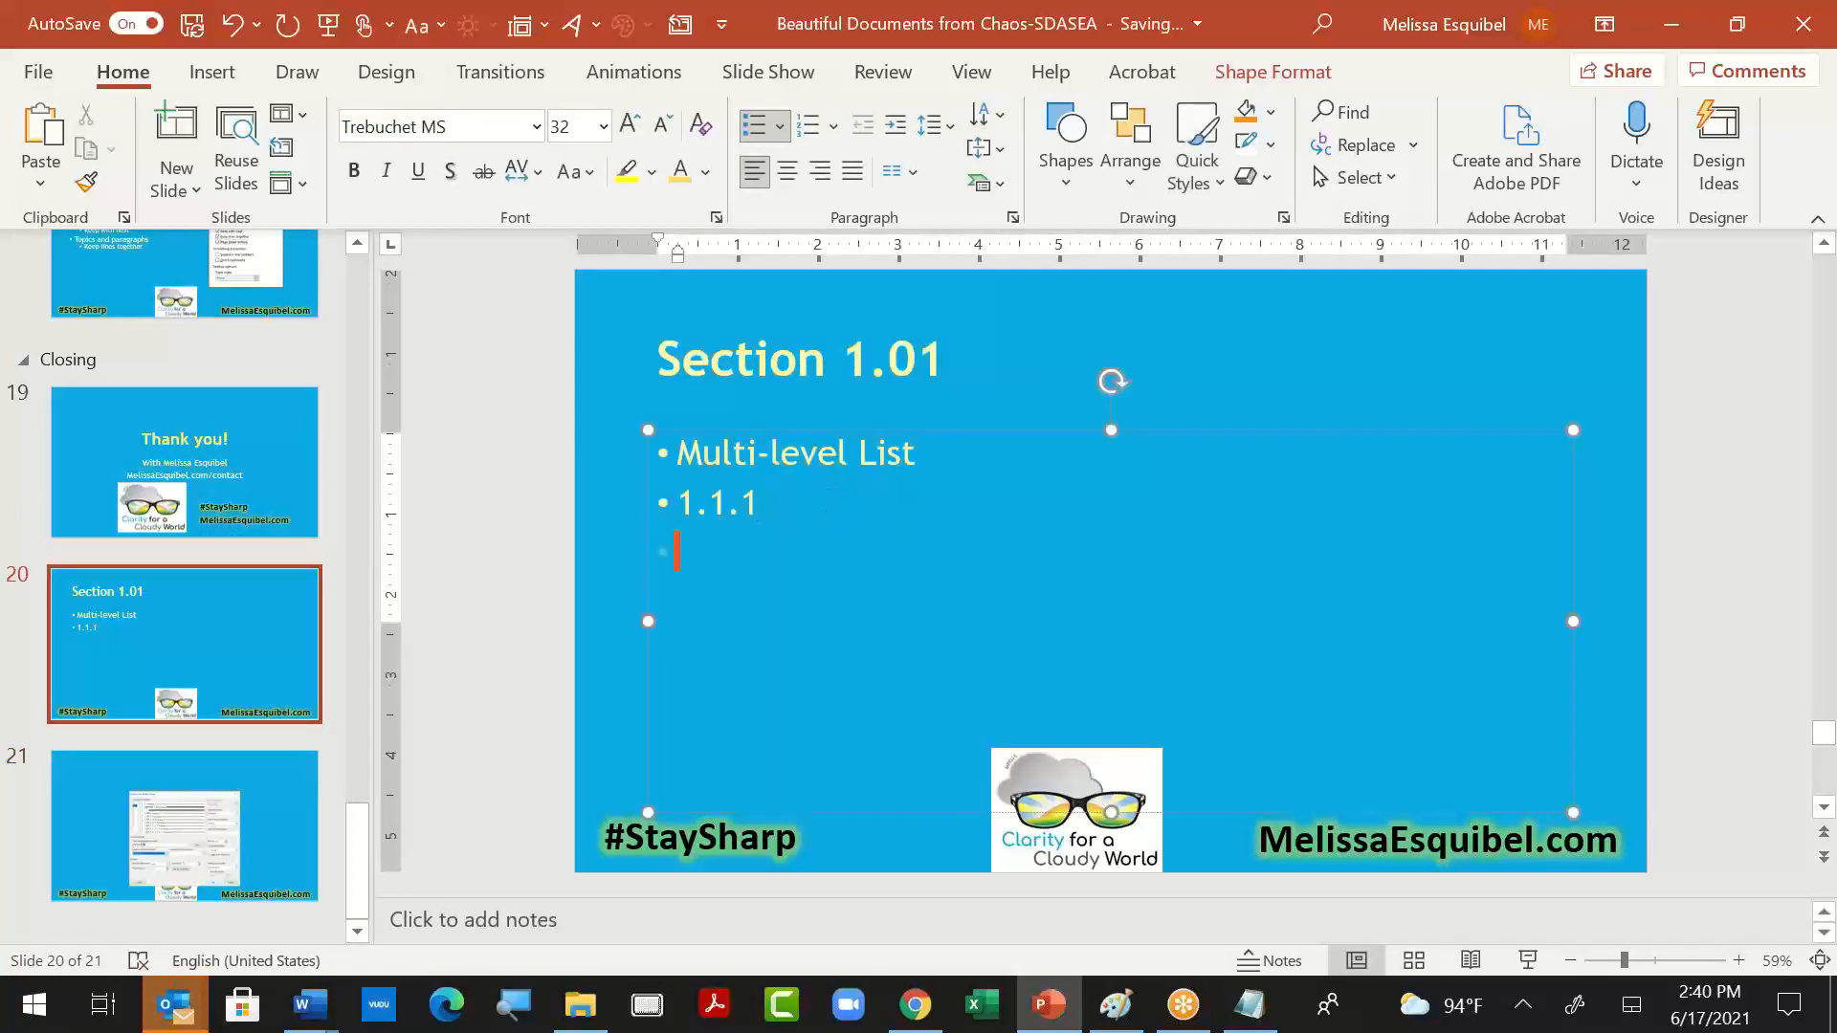
text(Type "Xe)
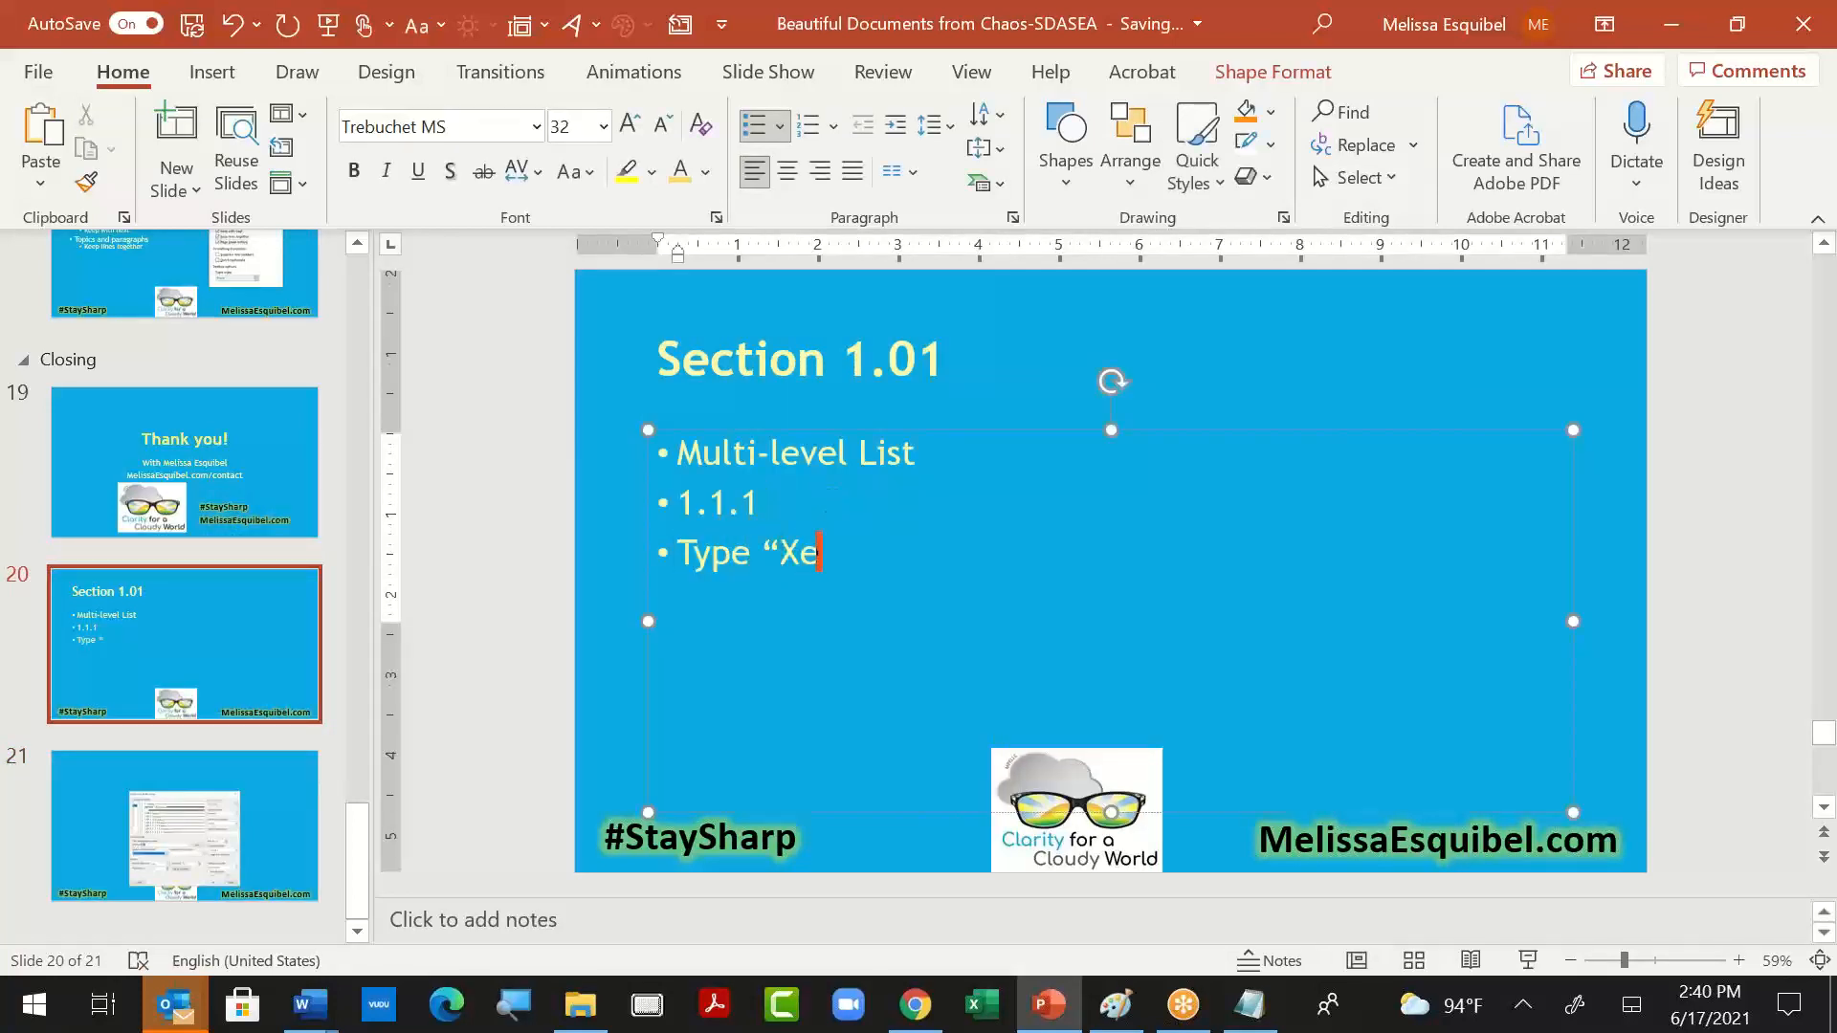
text(ct)
key(BackSpace)
key(BackSpace)
key(BackSpace)
key(BackSpace)
text(S)
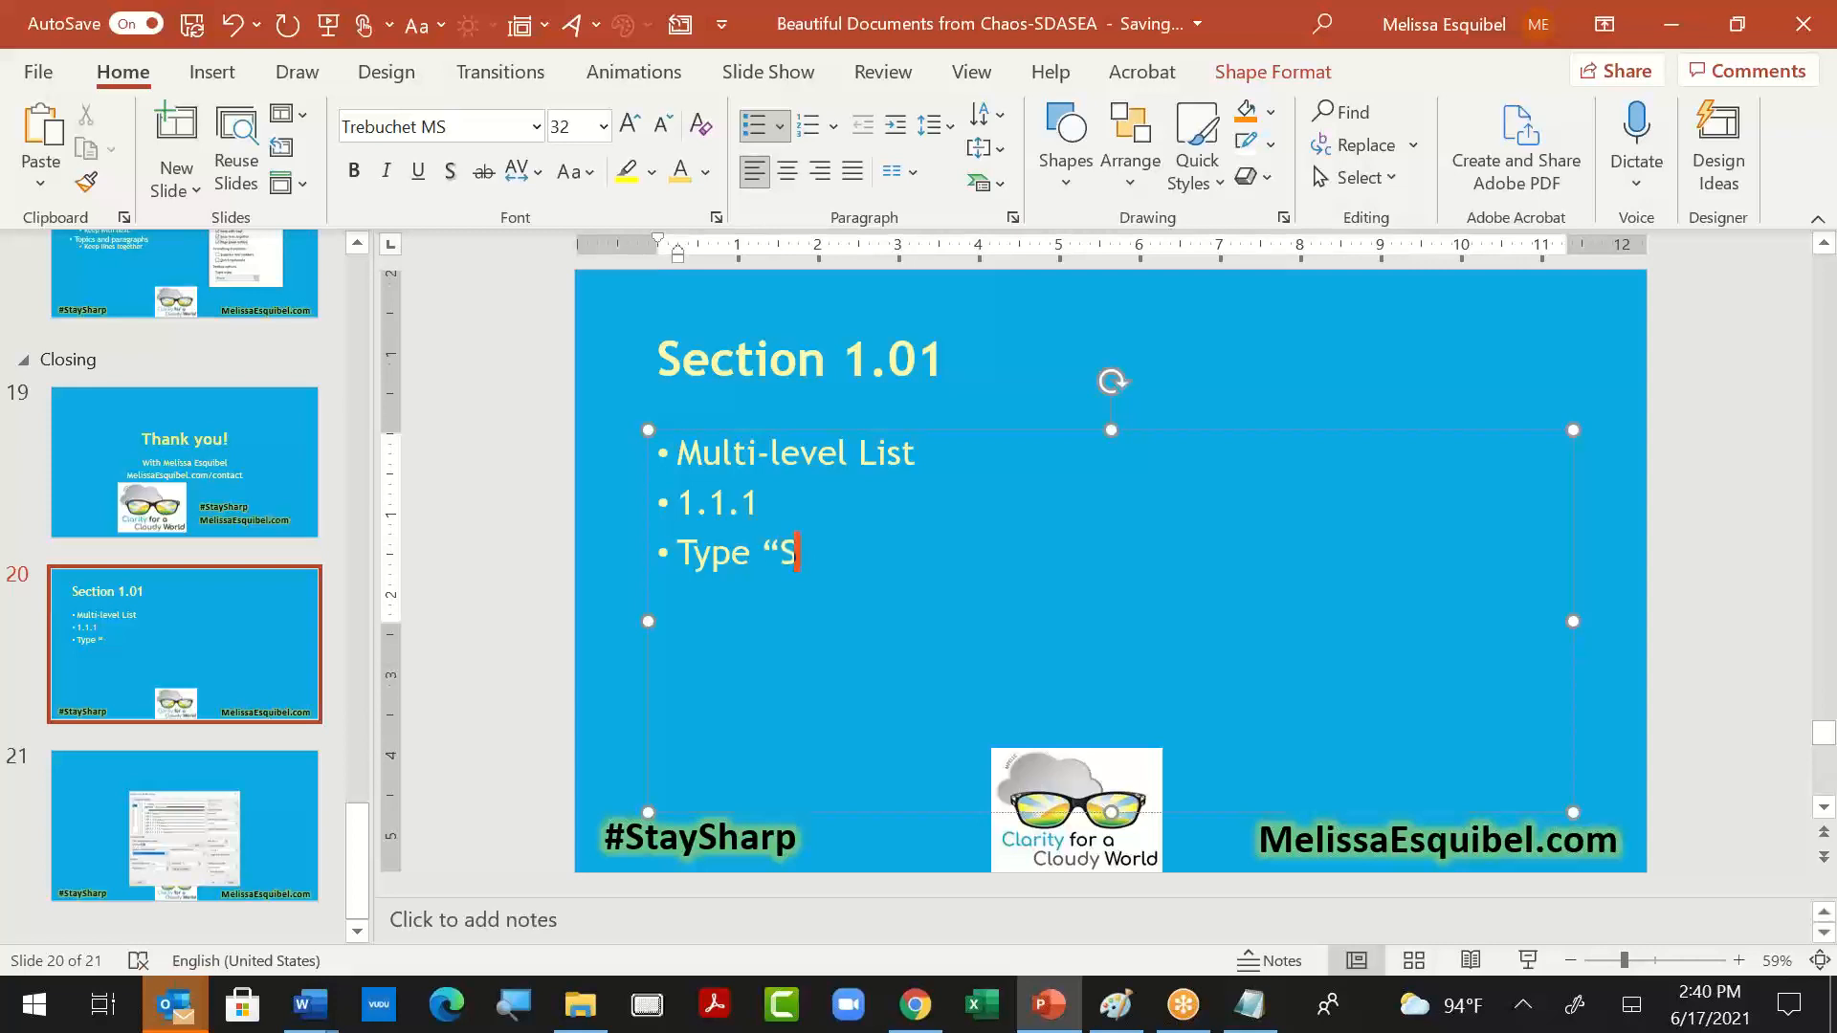
text(ection" in front)
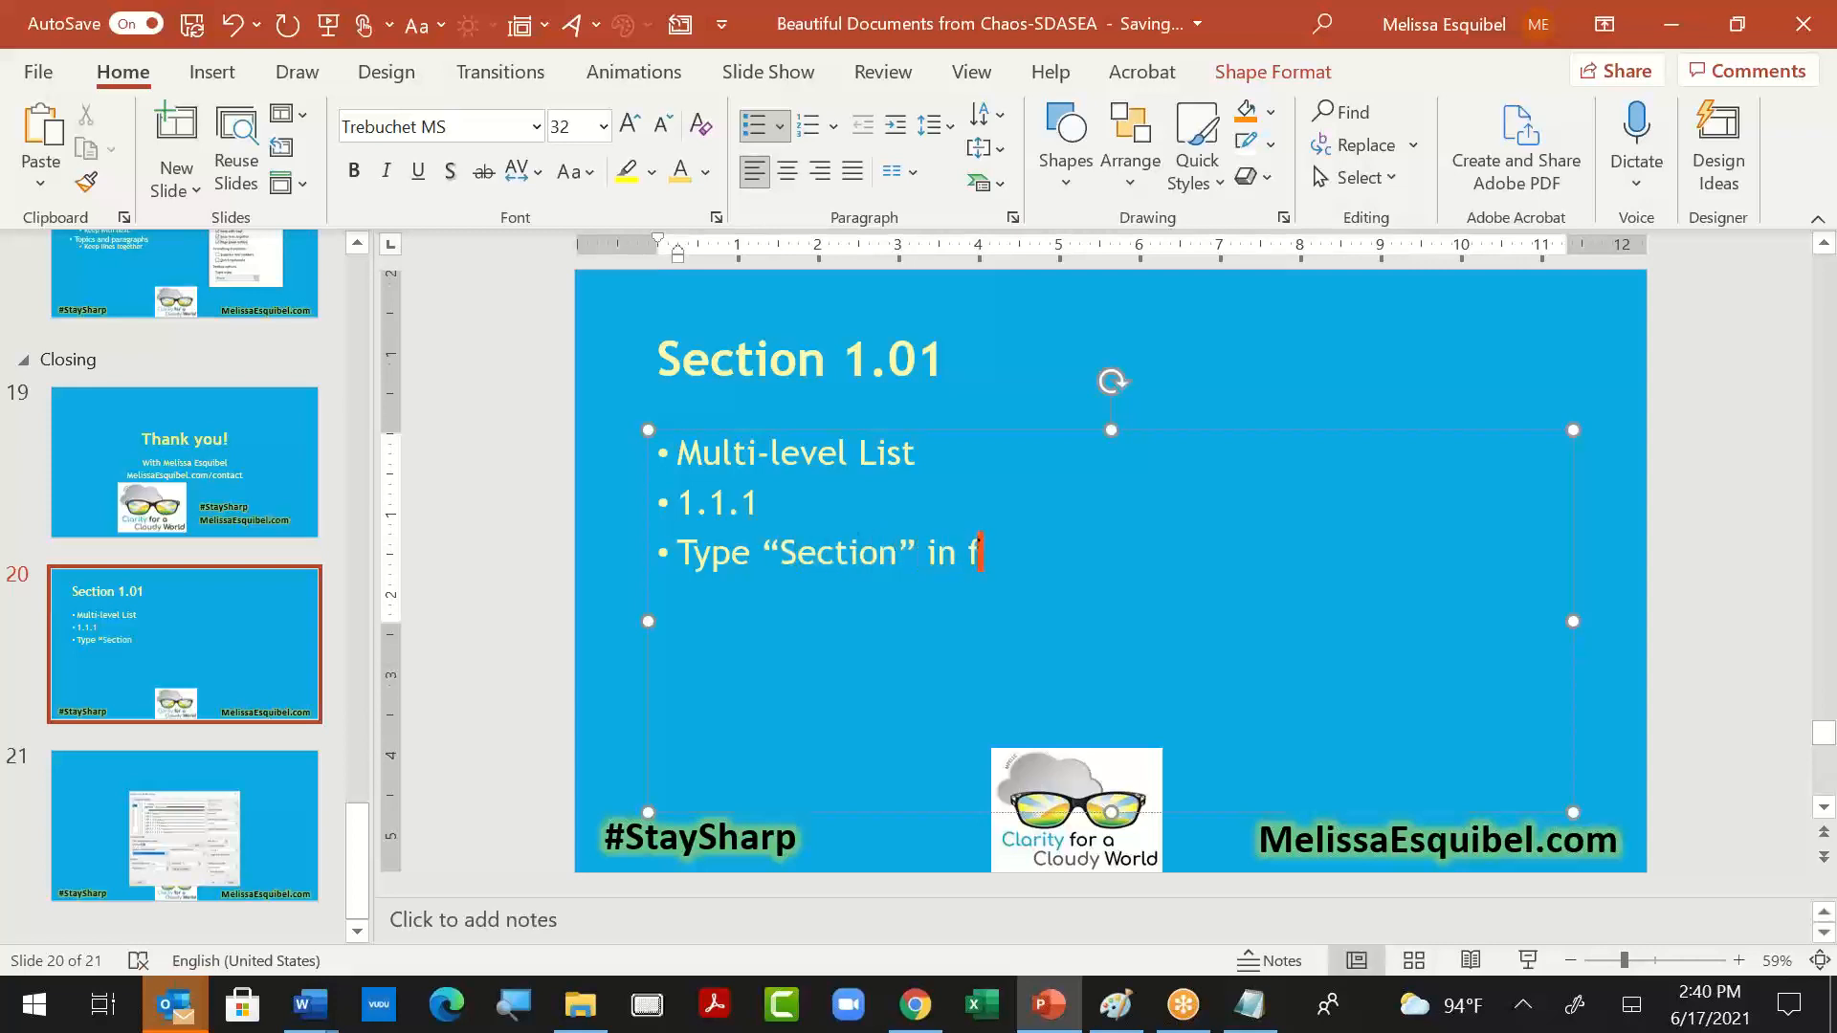
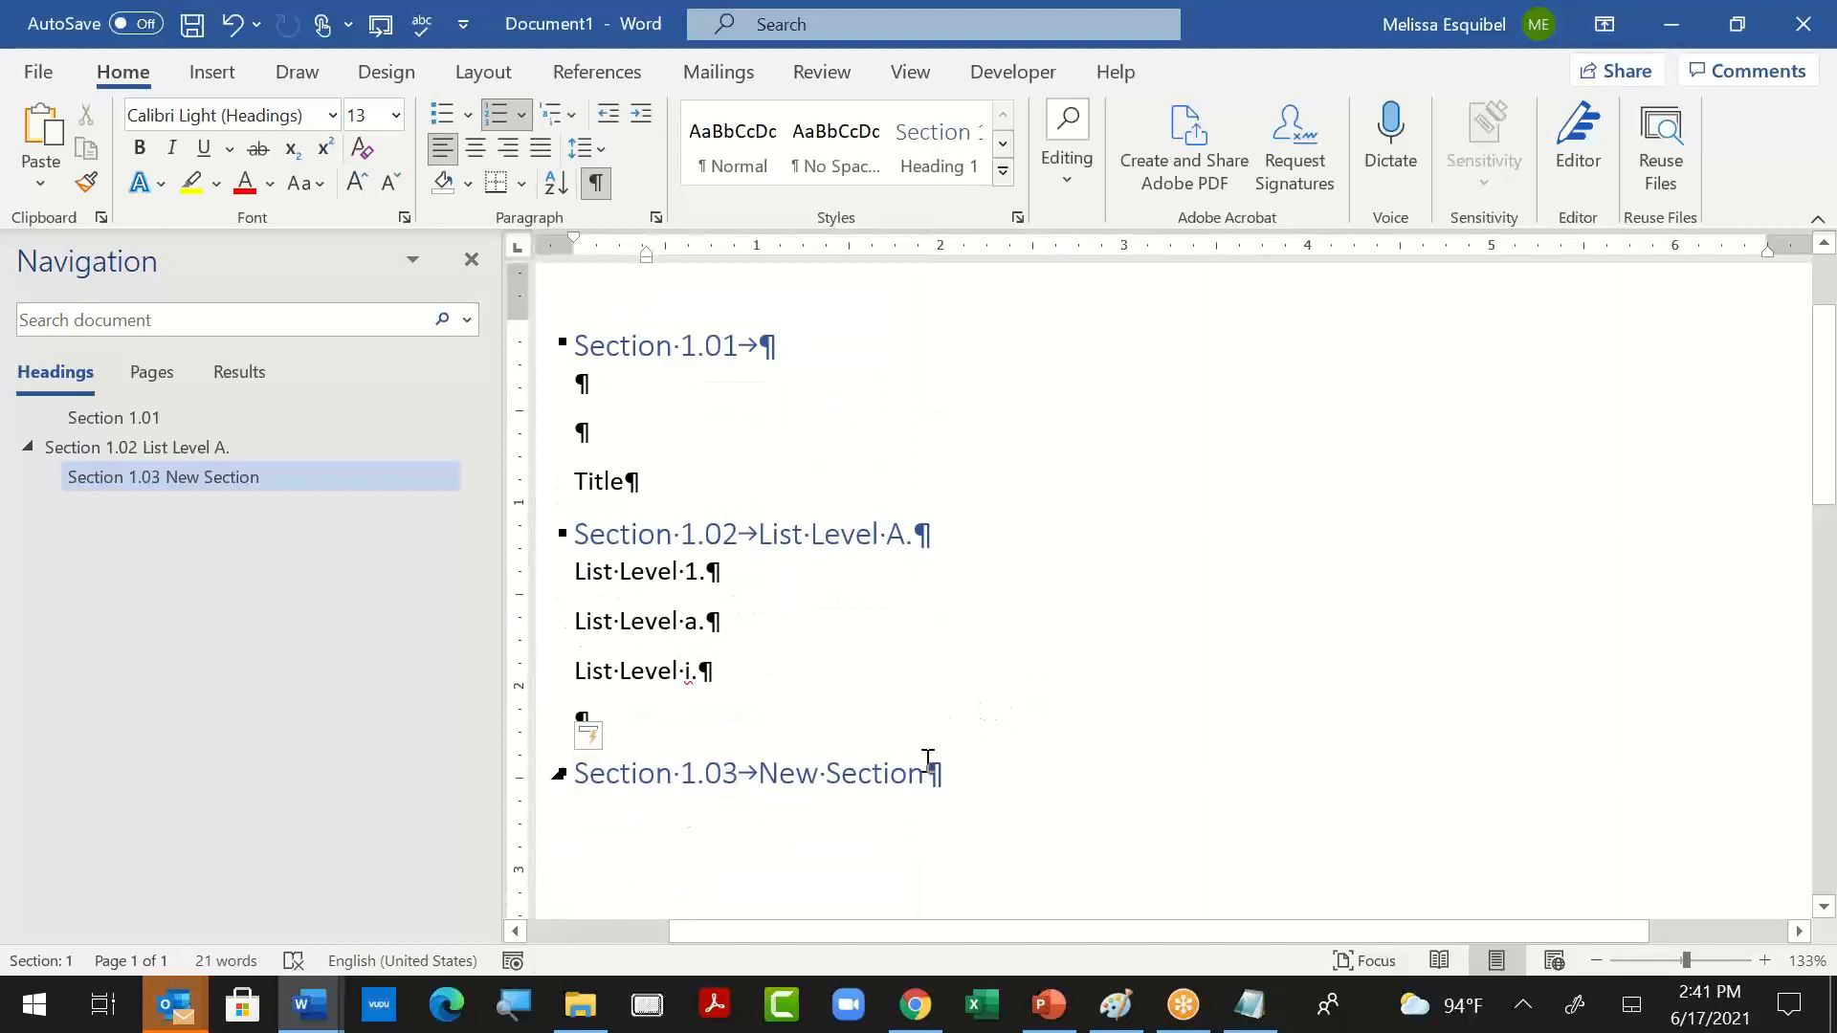
- Add a Heading 1 paragraph below the New Section heading and set its numbering to continue from the previous list
key(Return)
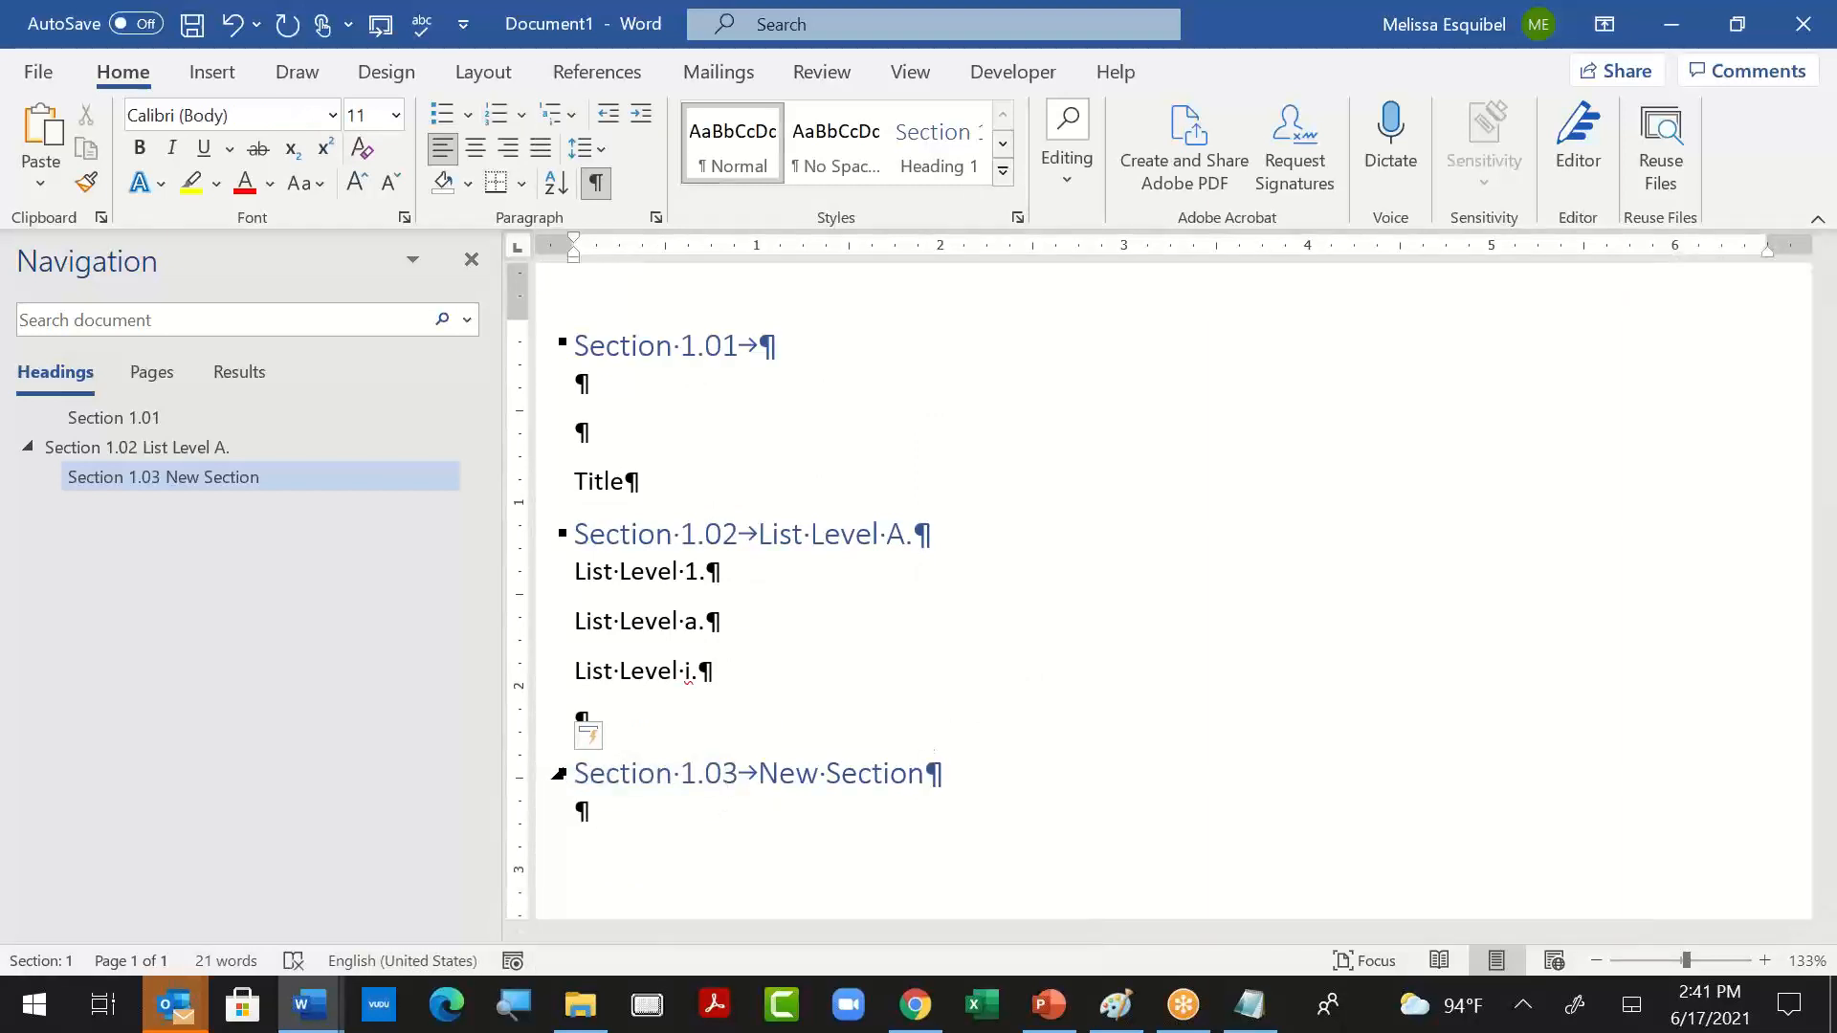
key(ctrl+alt+1)
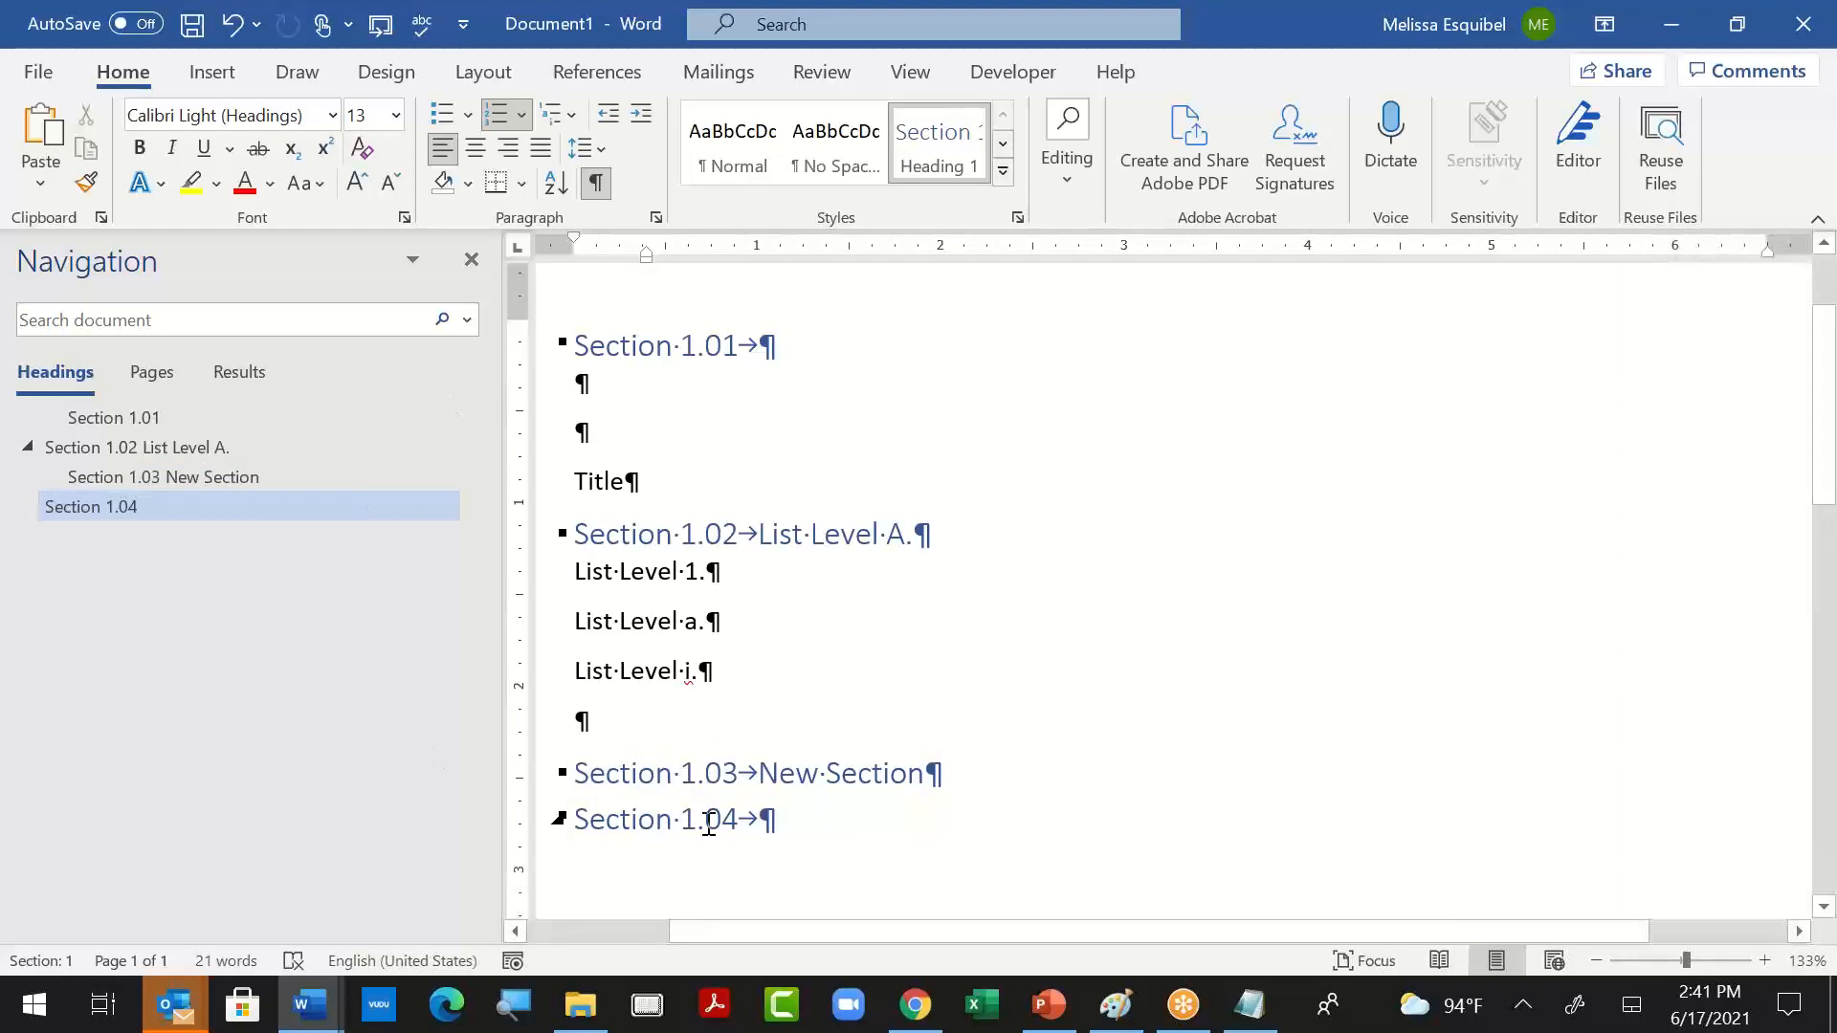
click(709, 825)
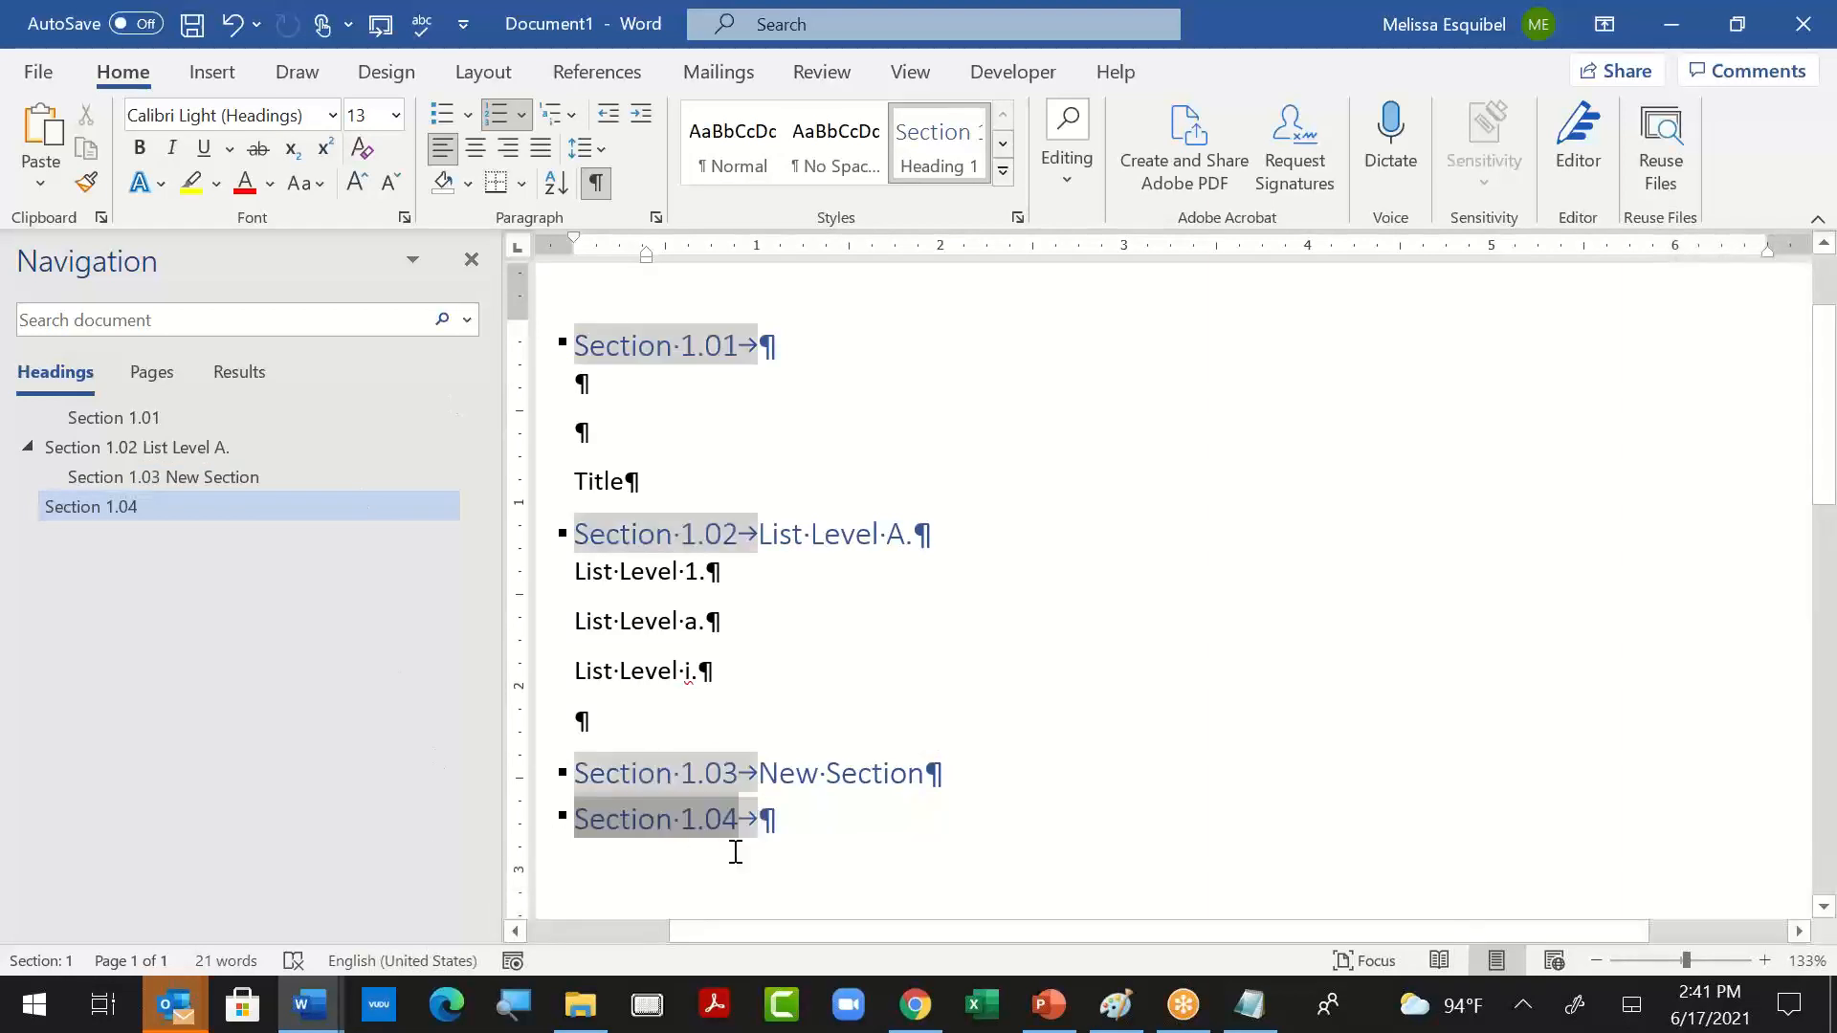
right_click(719, 825)
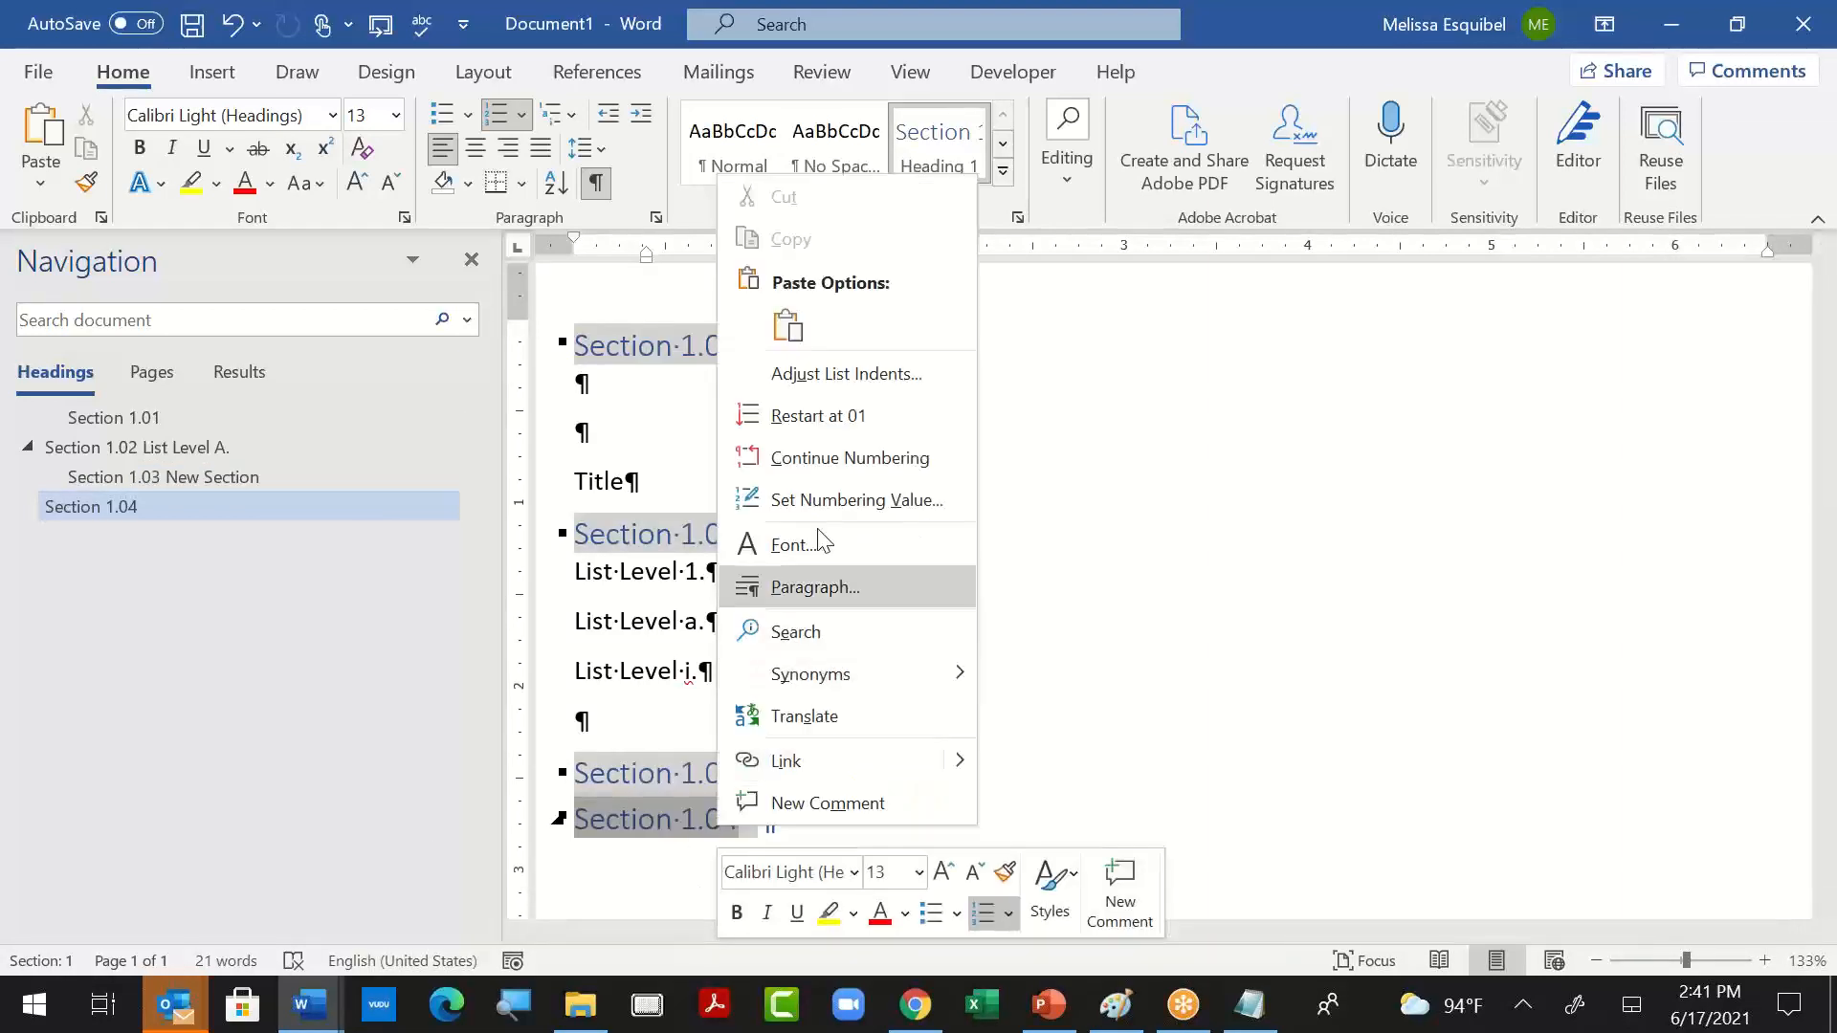
click(1564, 344)
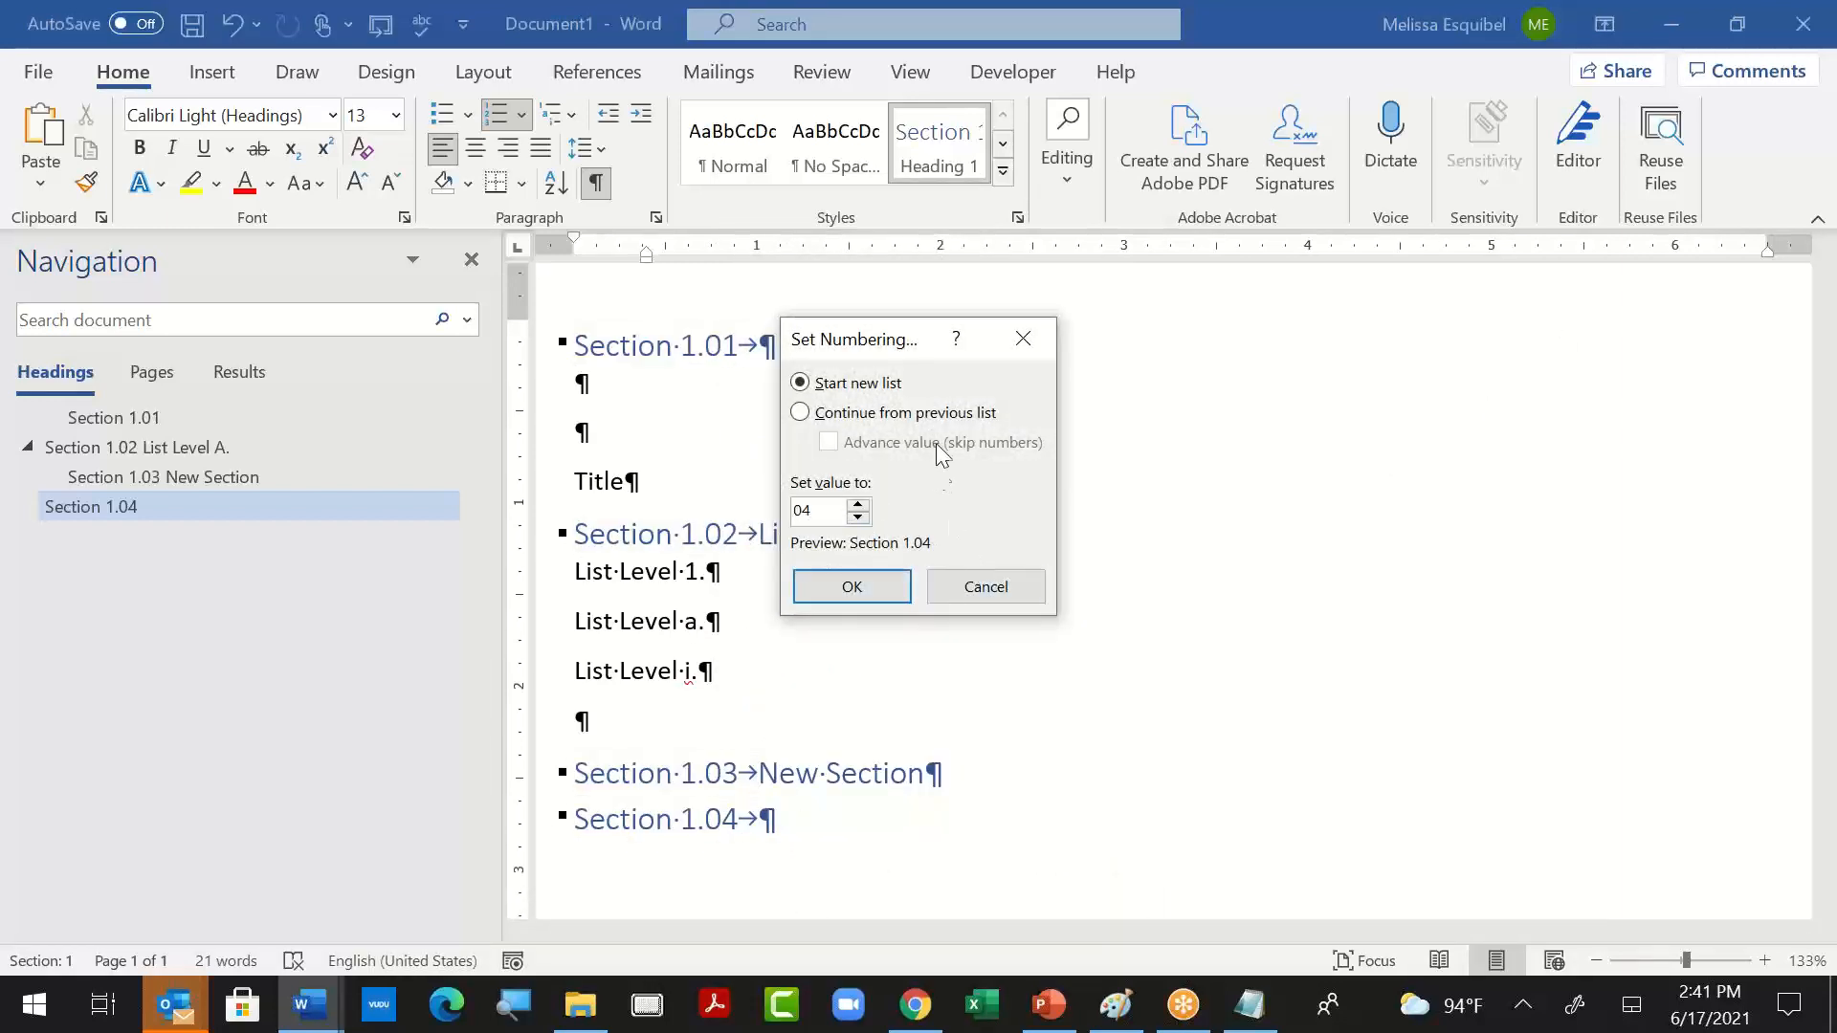
click(801, 413)
click(900, 587)
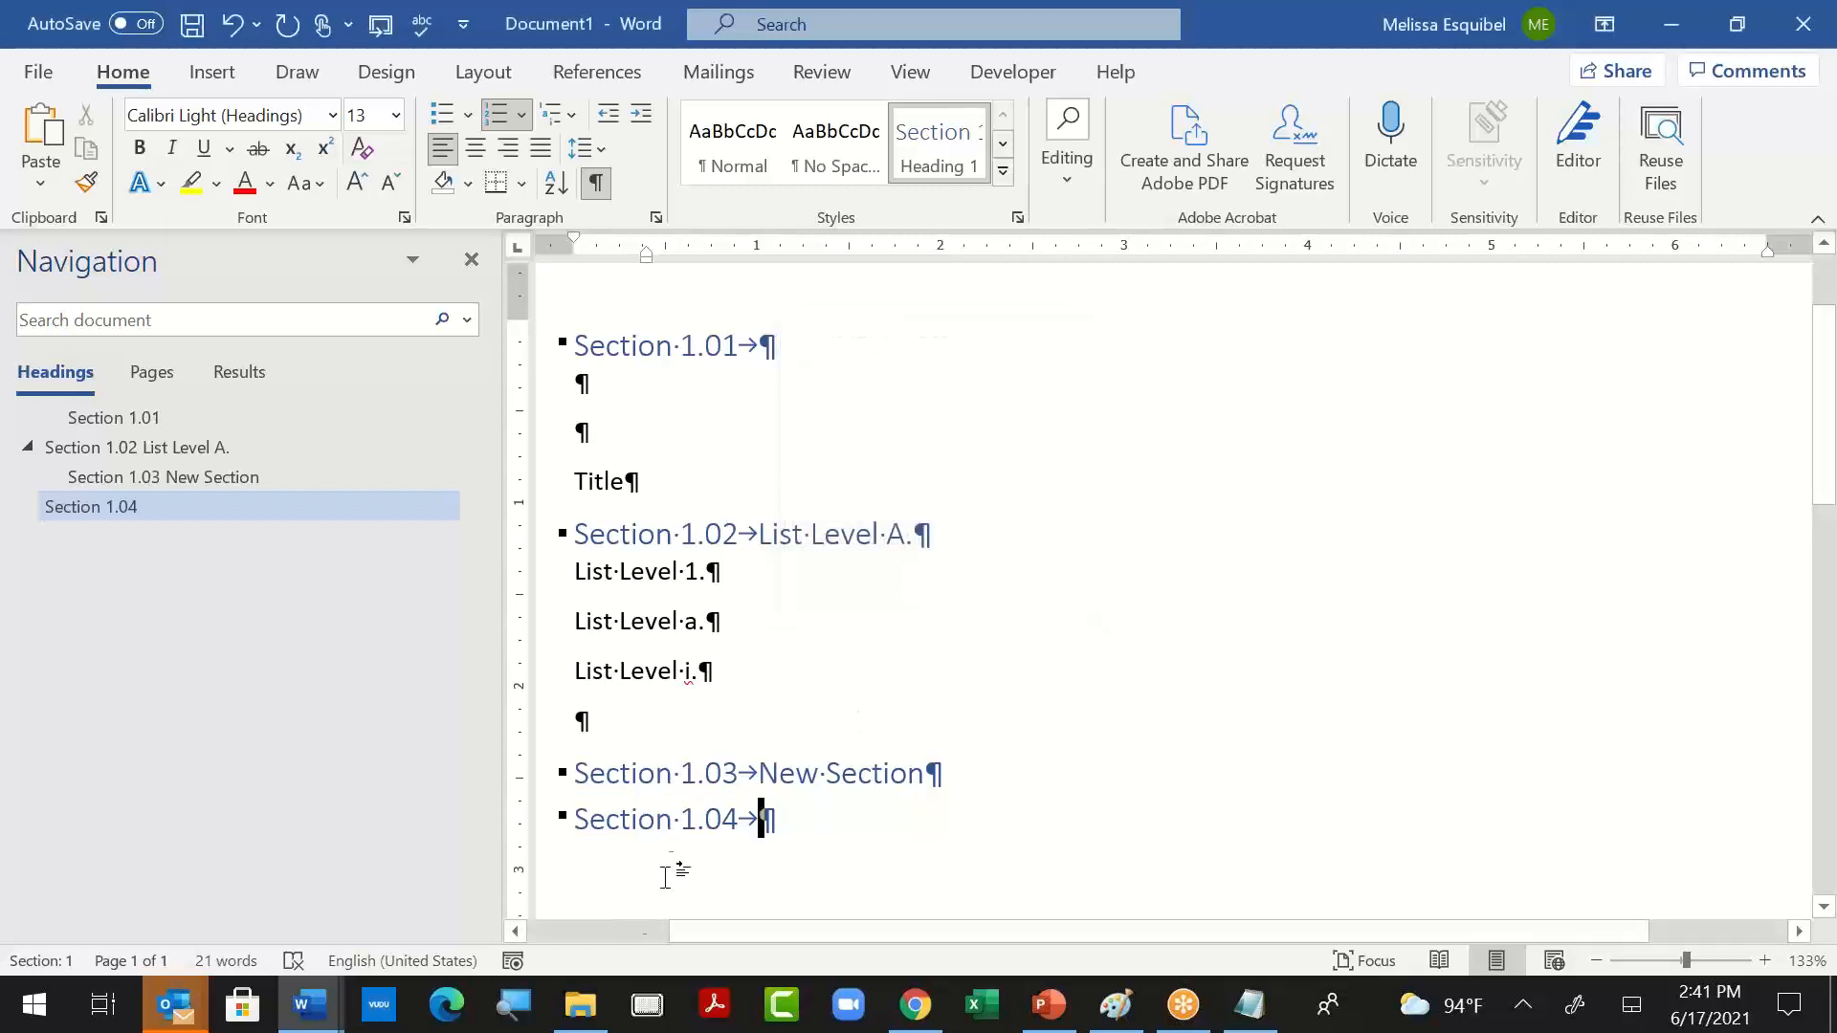
- Turn off restarting level 2 after Level 1 in the multilevel list definition and add another Heading 1 paragraph below
click(689, 821)
right_click(689, 821)
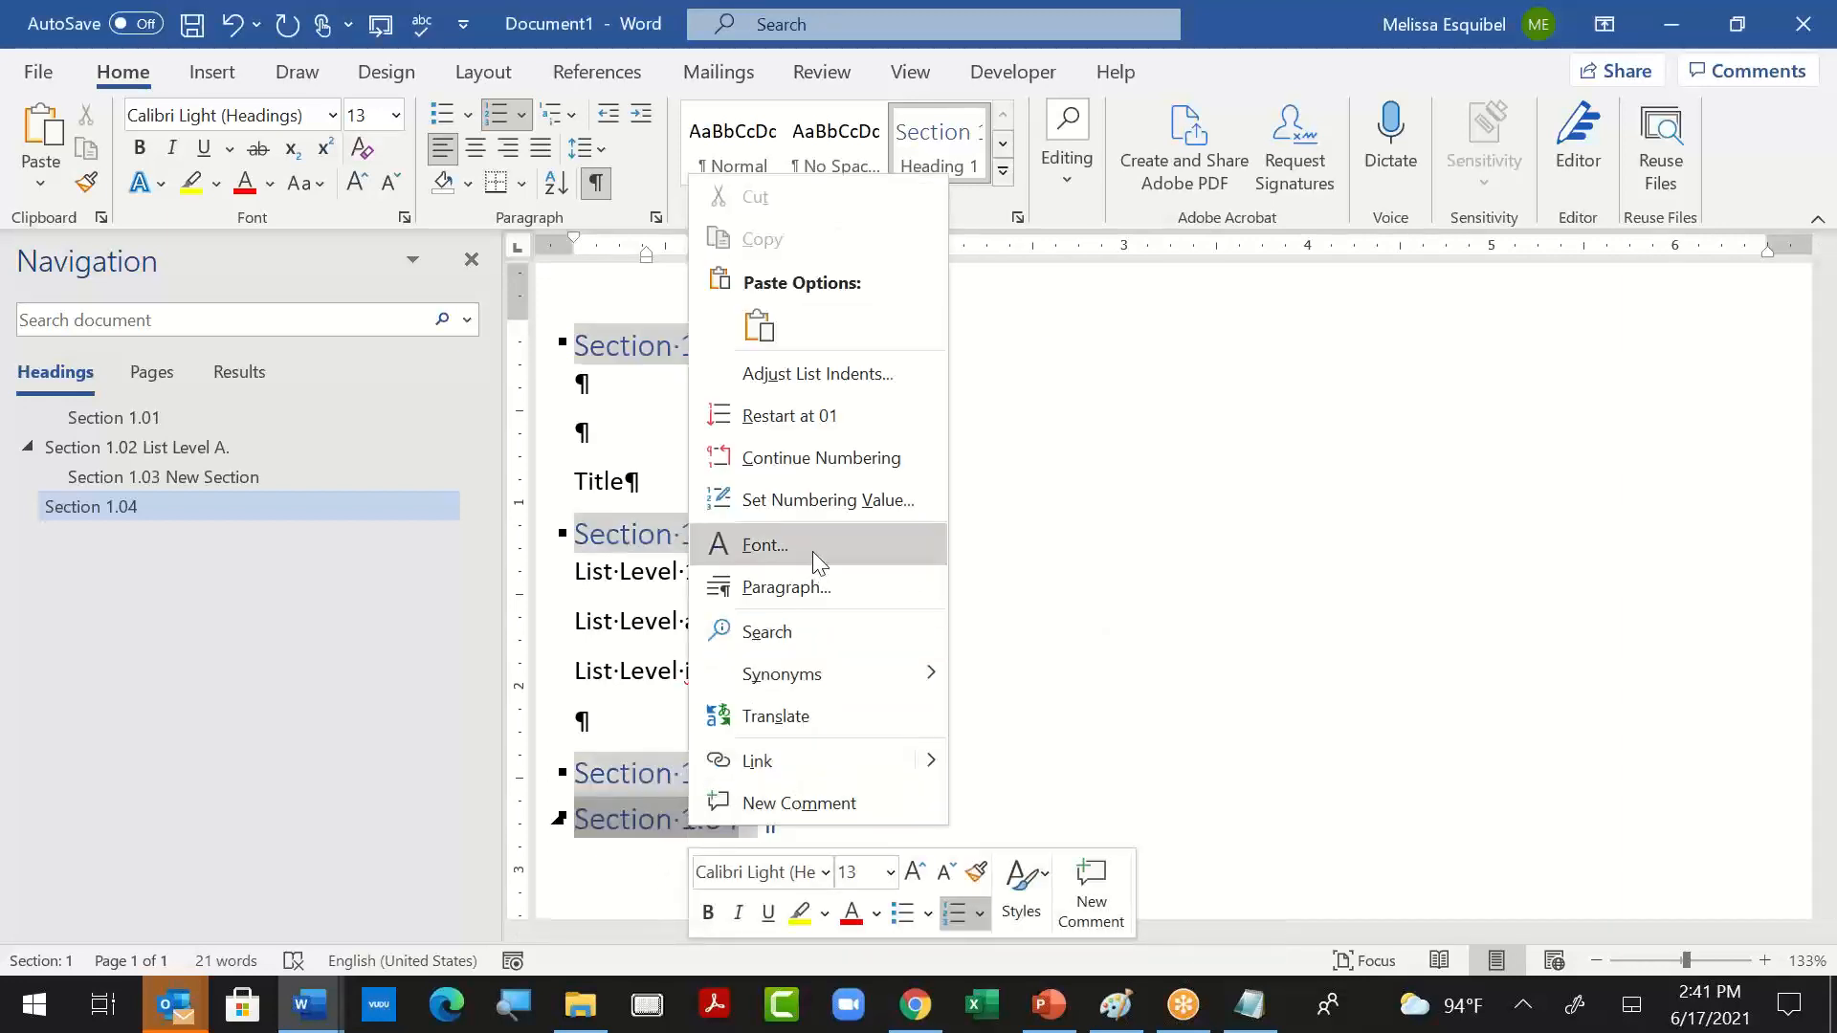
click(560, 115)
click(675, 932)
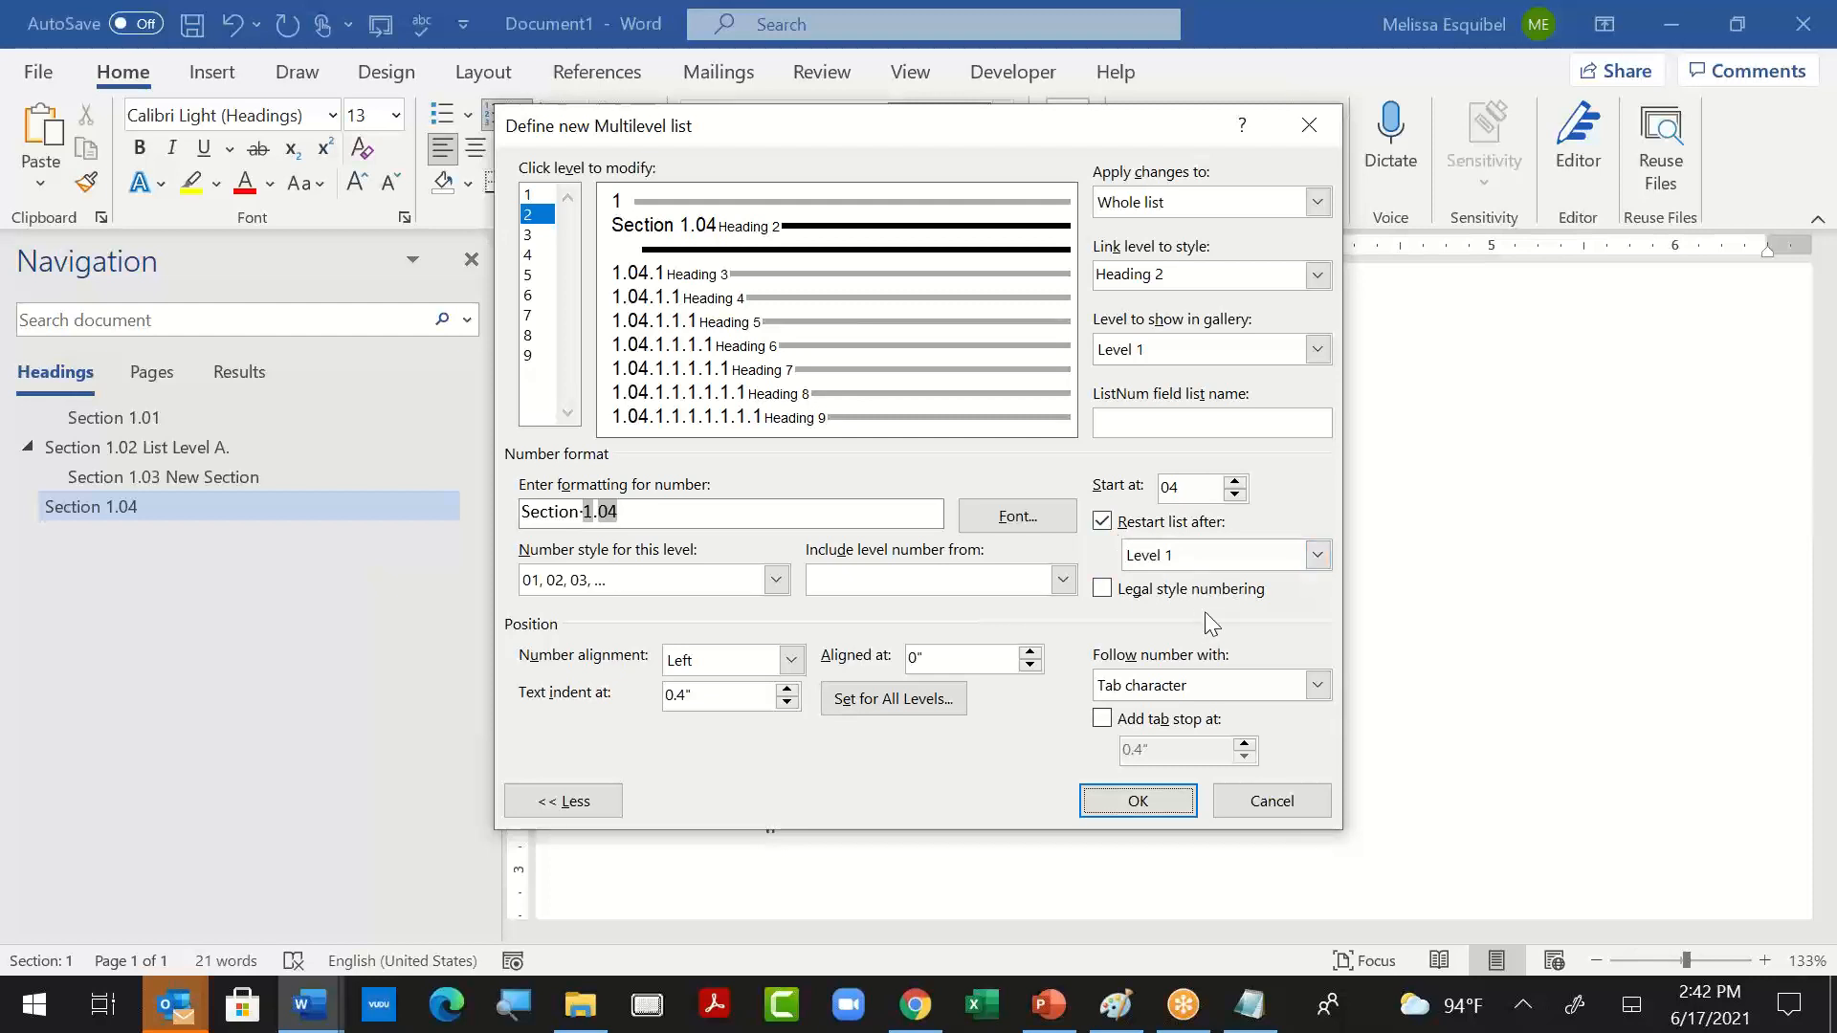
click(1317, 556)
click(1317, 556)
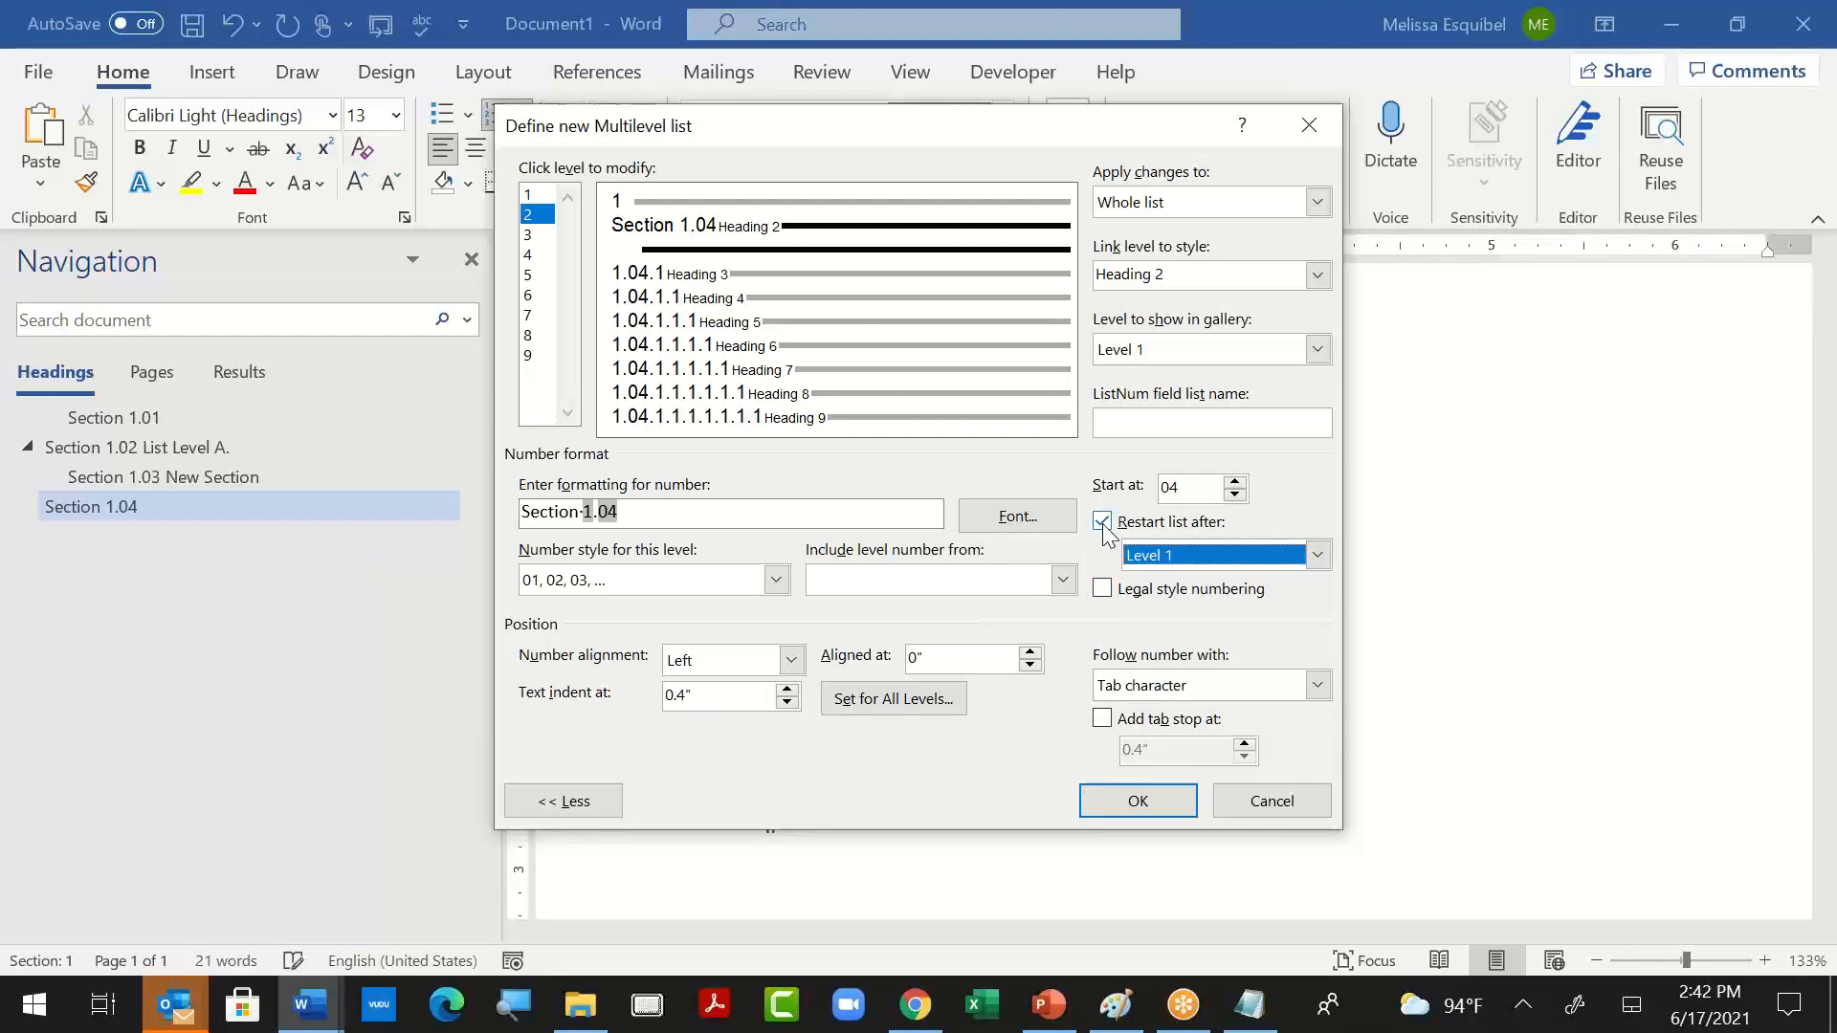
click(1102, 522)
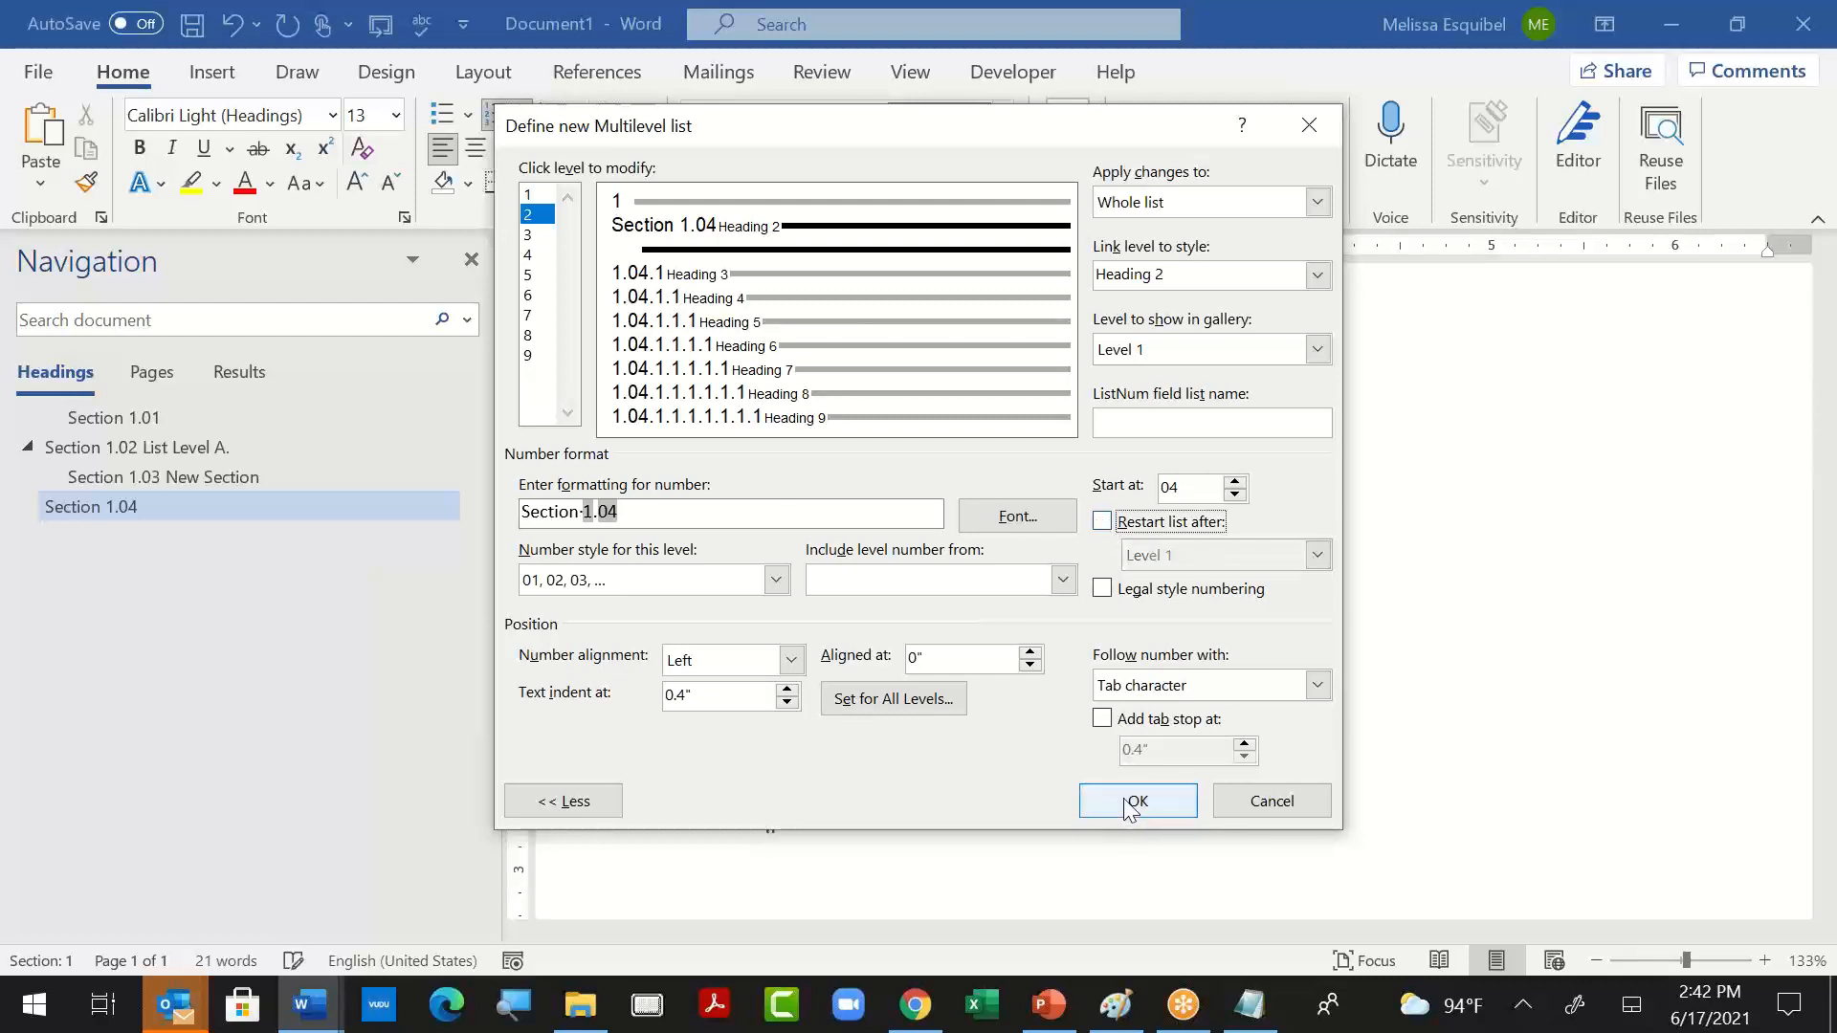
click(1135, 802)
key(Return)
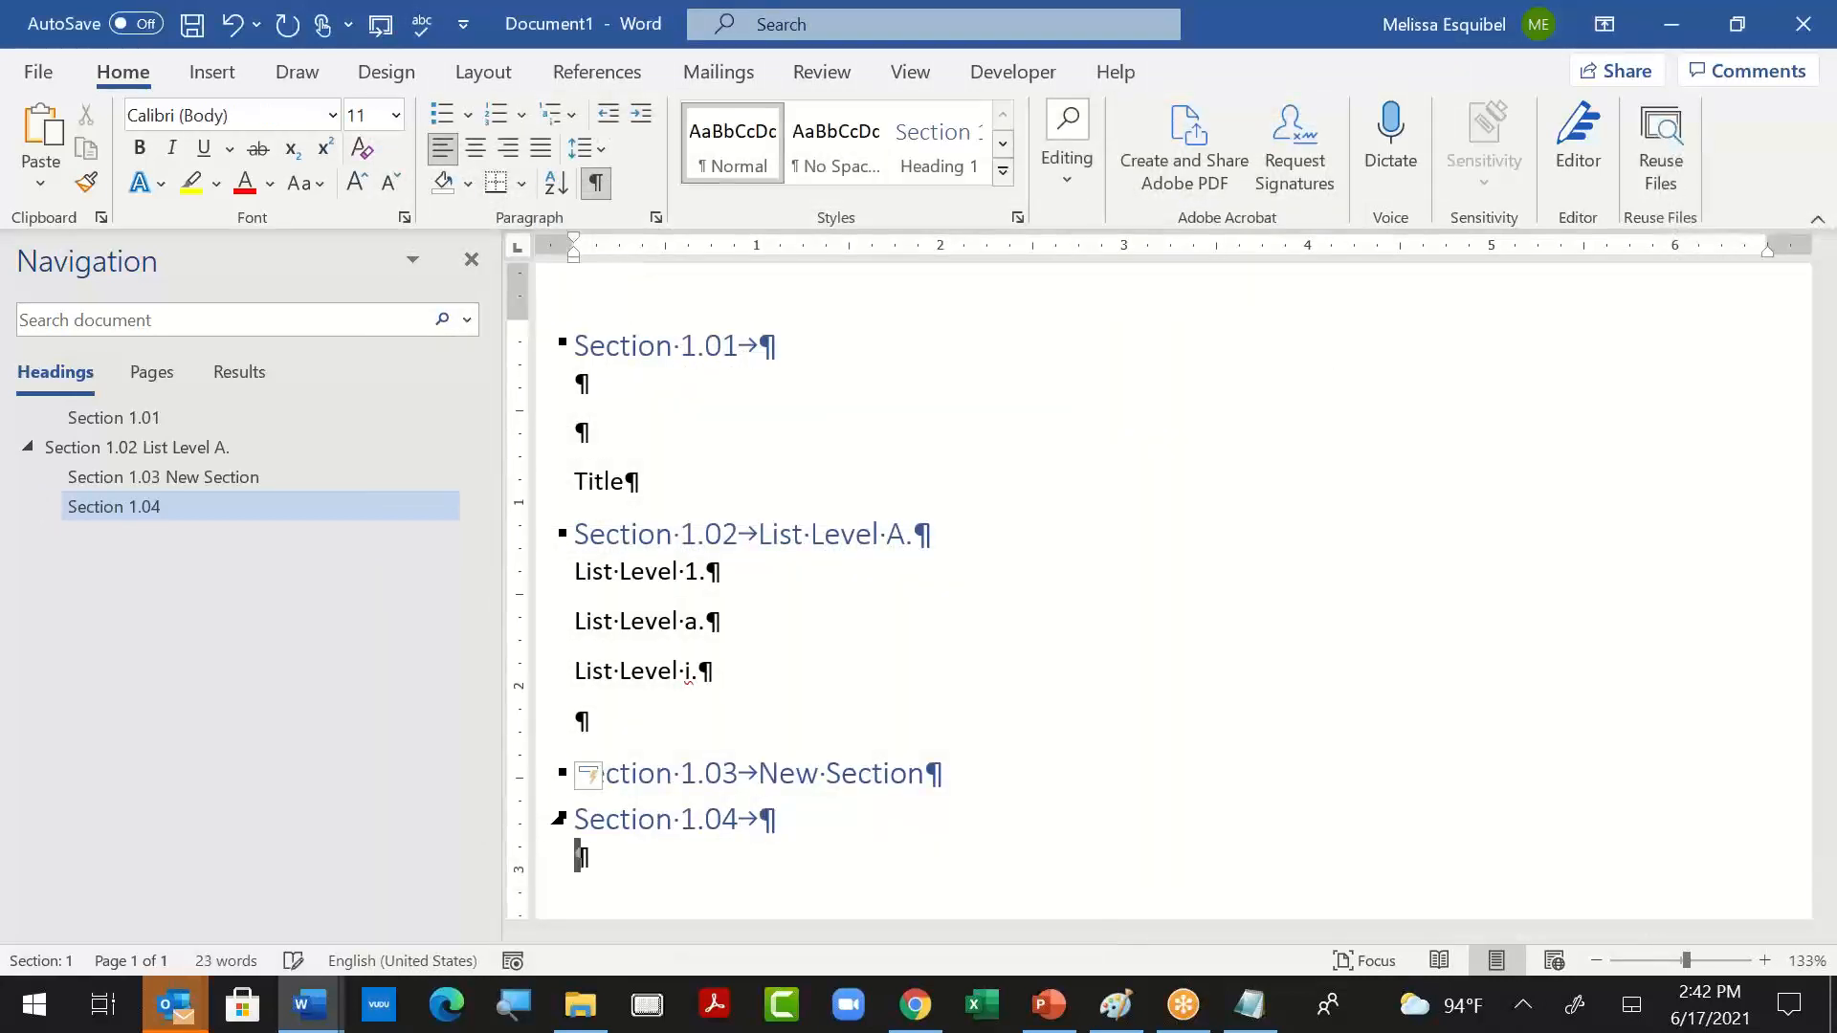
key(ctrl+alt+1)
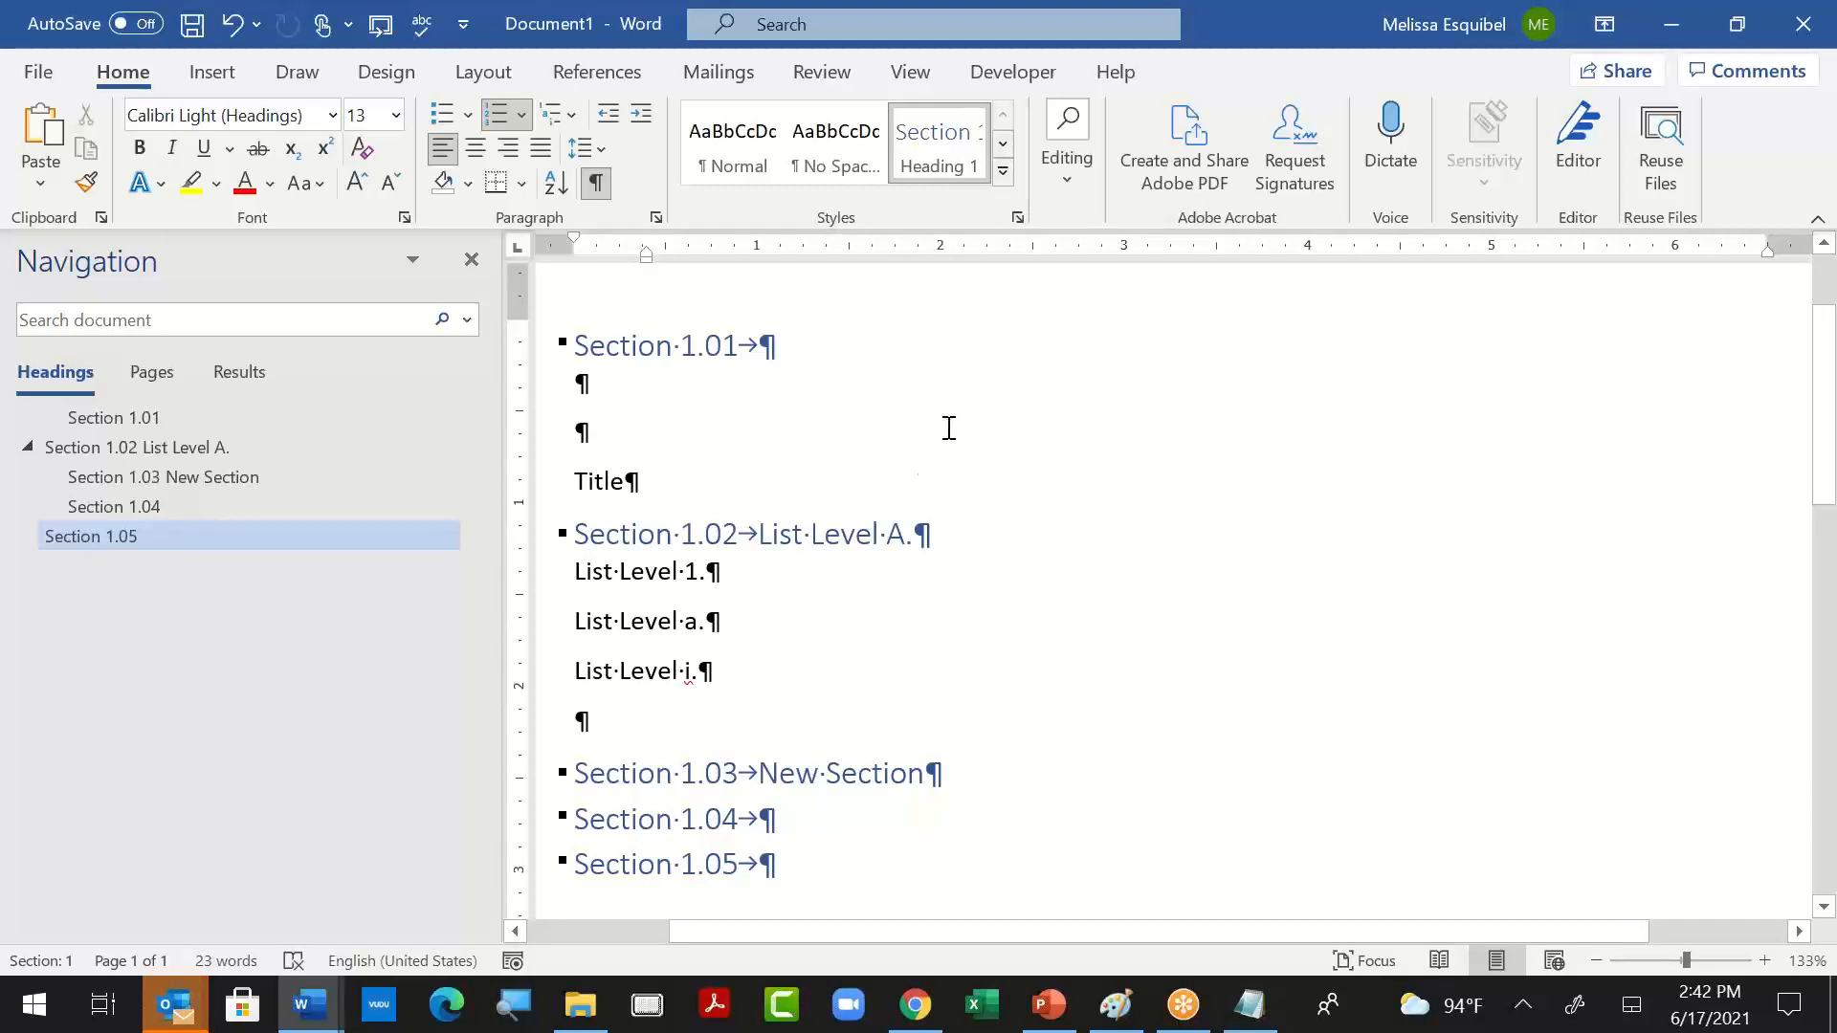
- Create a new style based on Heading 1 that uses the 1.01, 2.01, 3.01 numbering format
click(1017, 217)
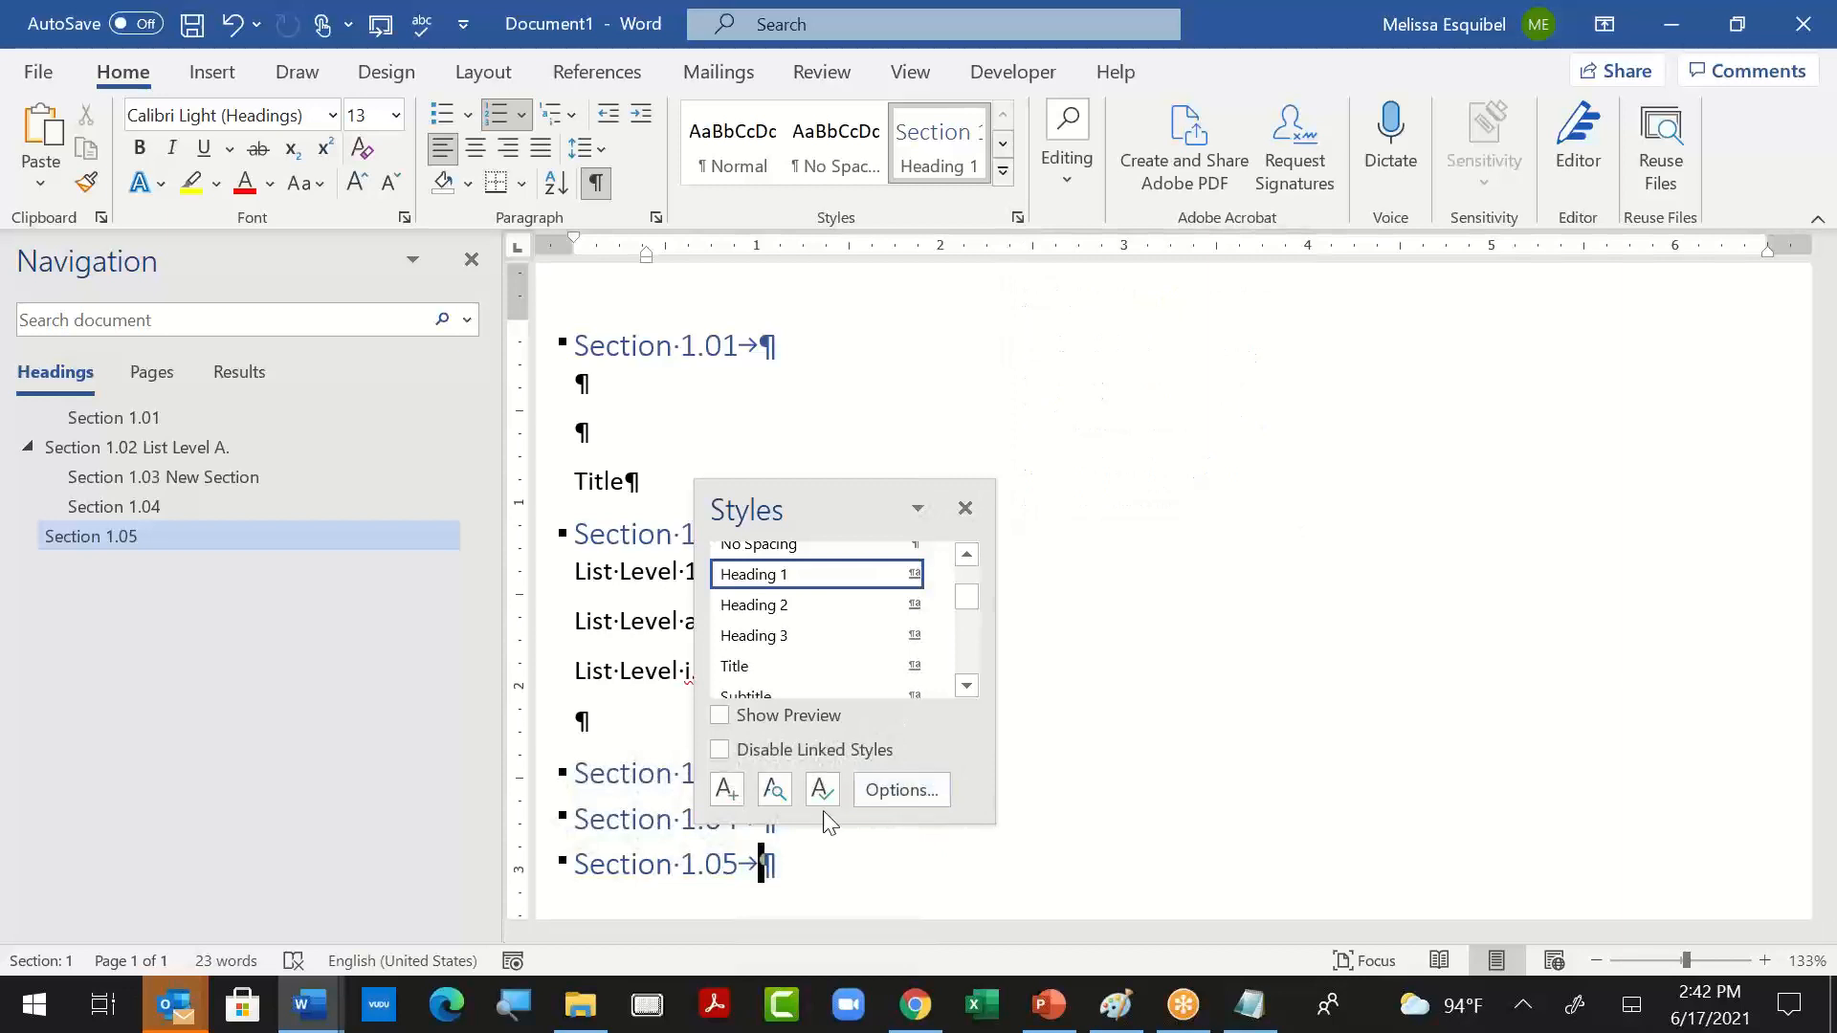
click(823, 786)
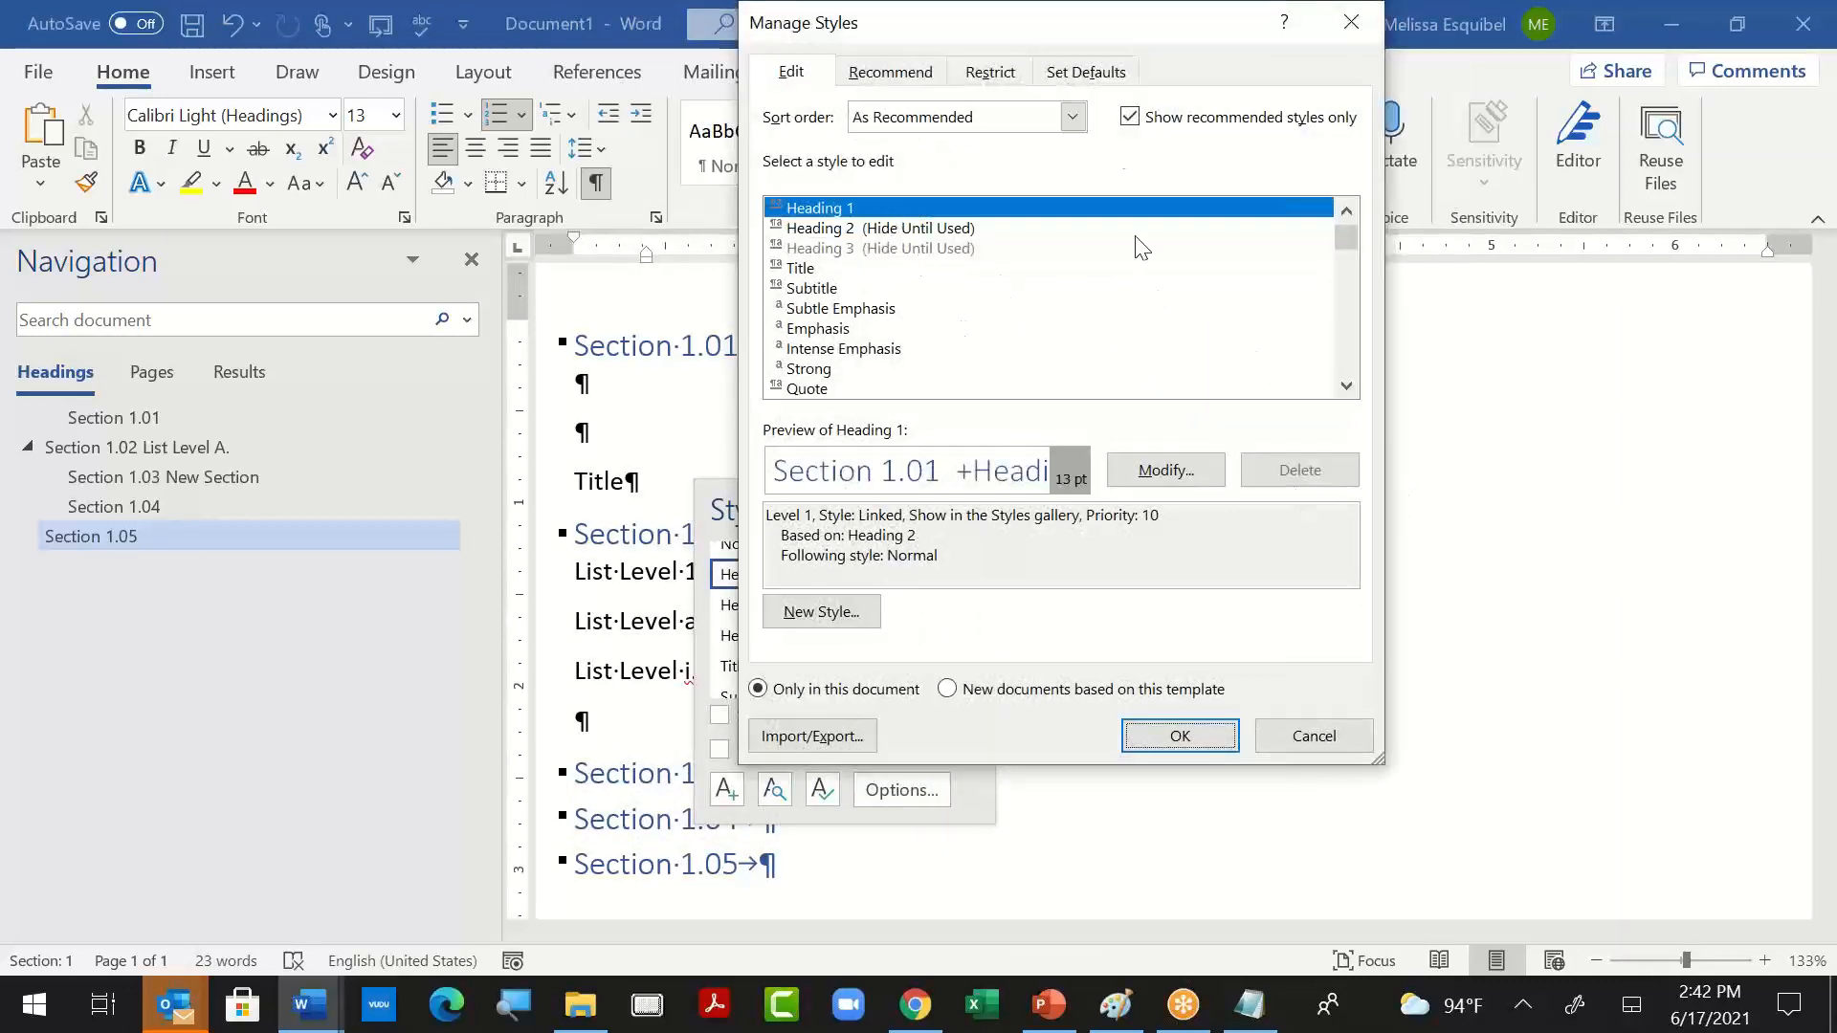
click(830, 622)
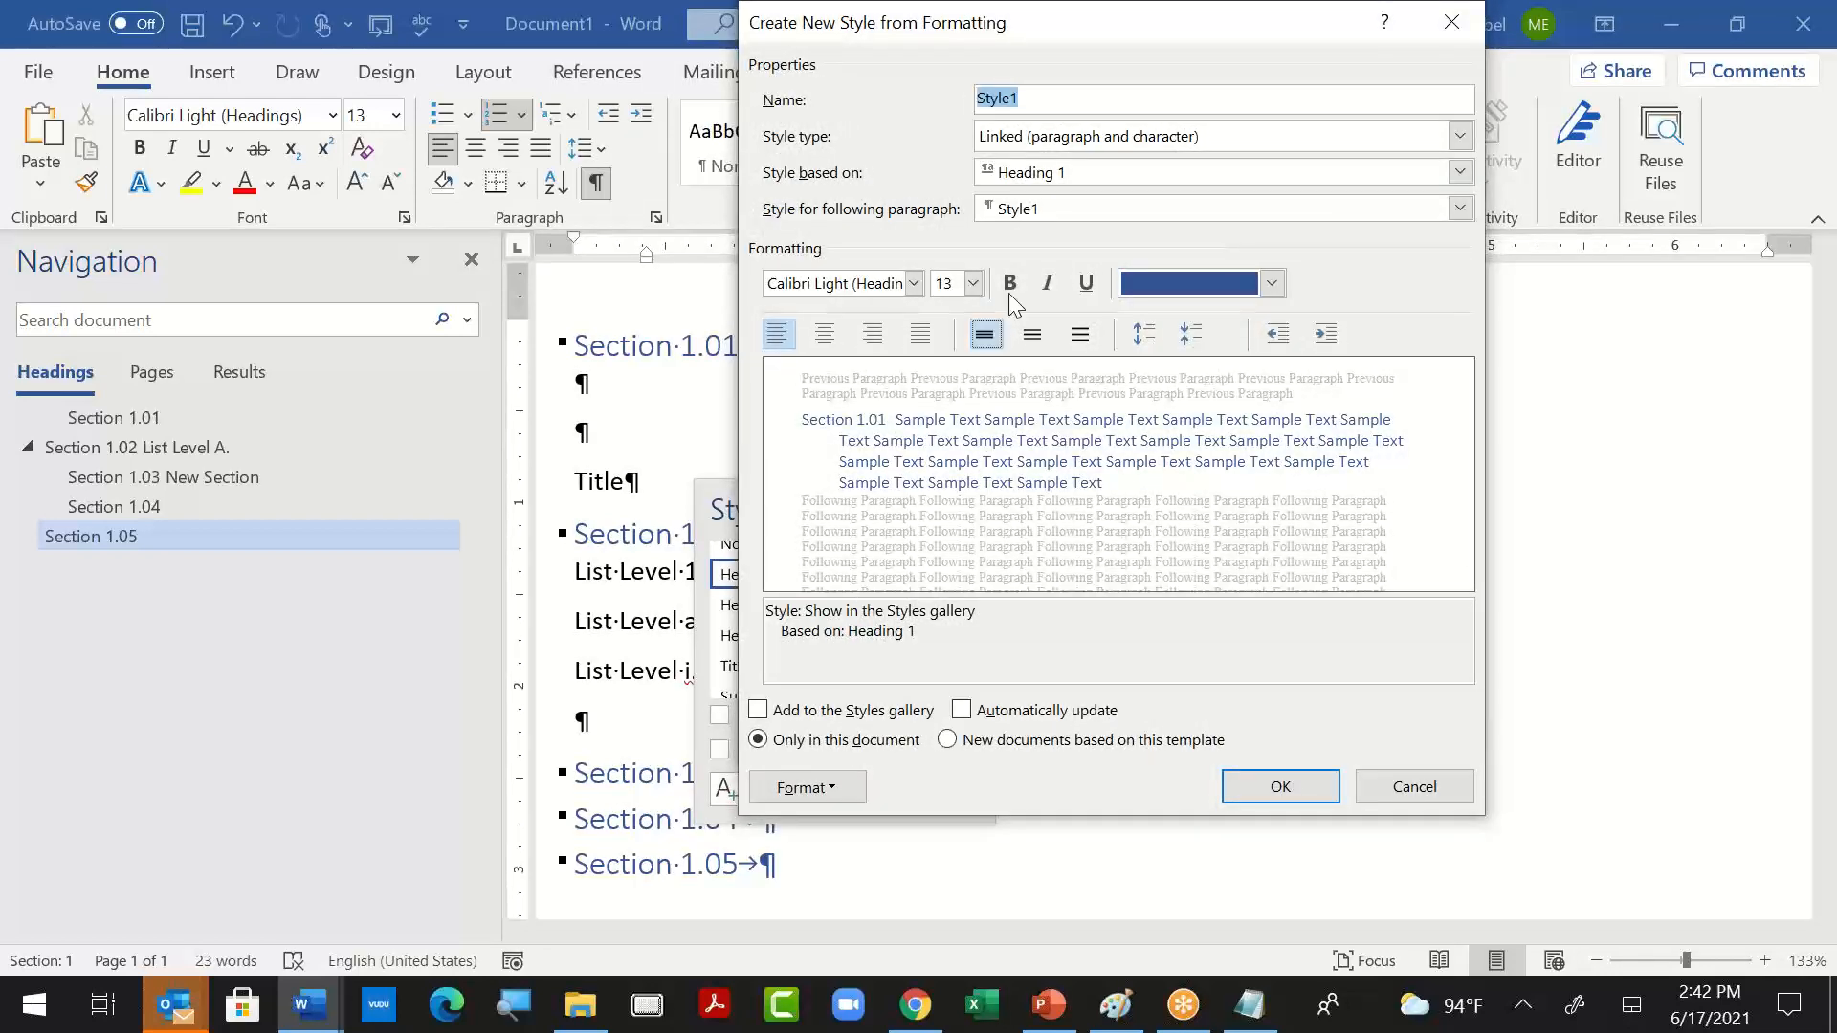
click(829, 790)
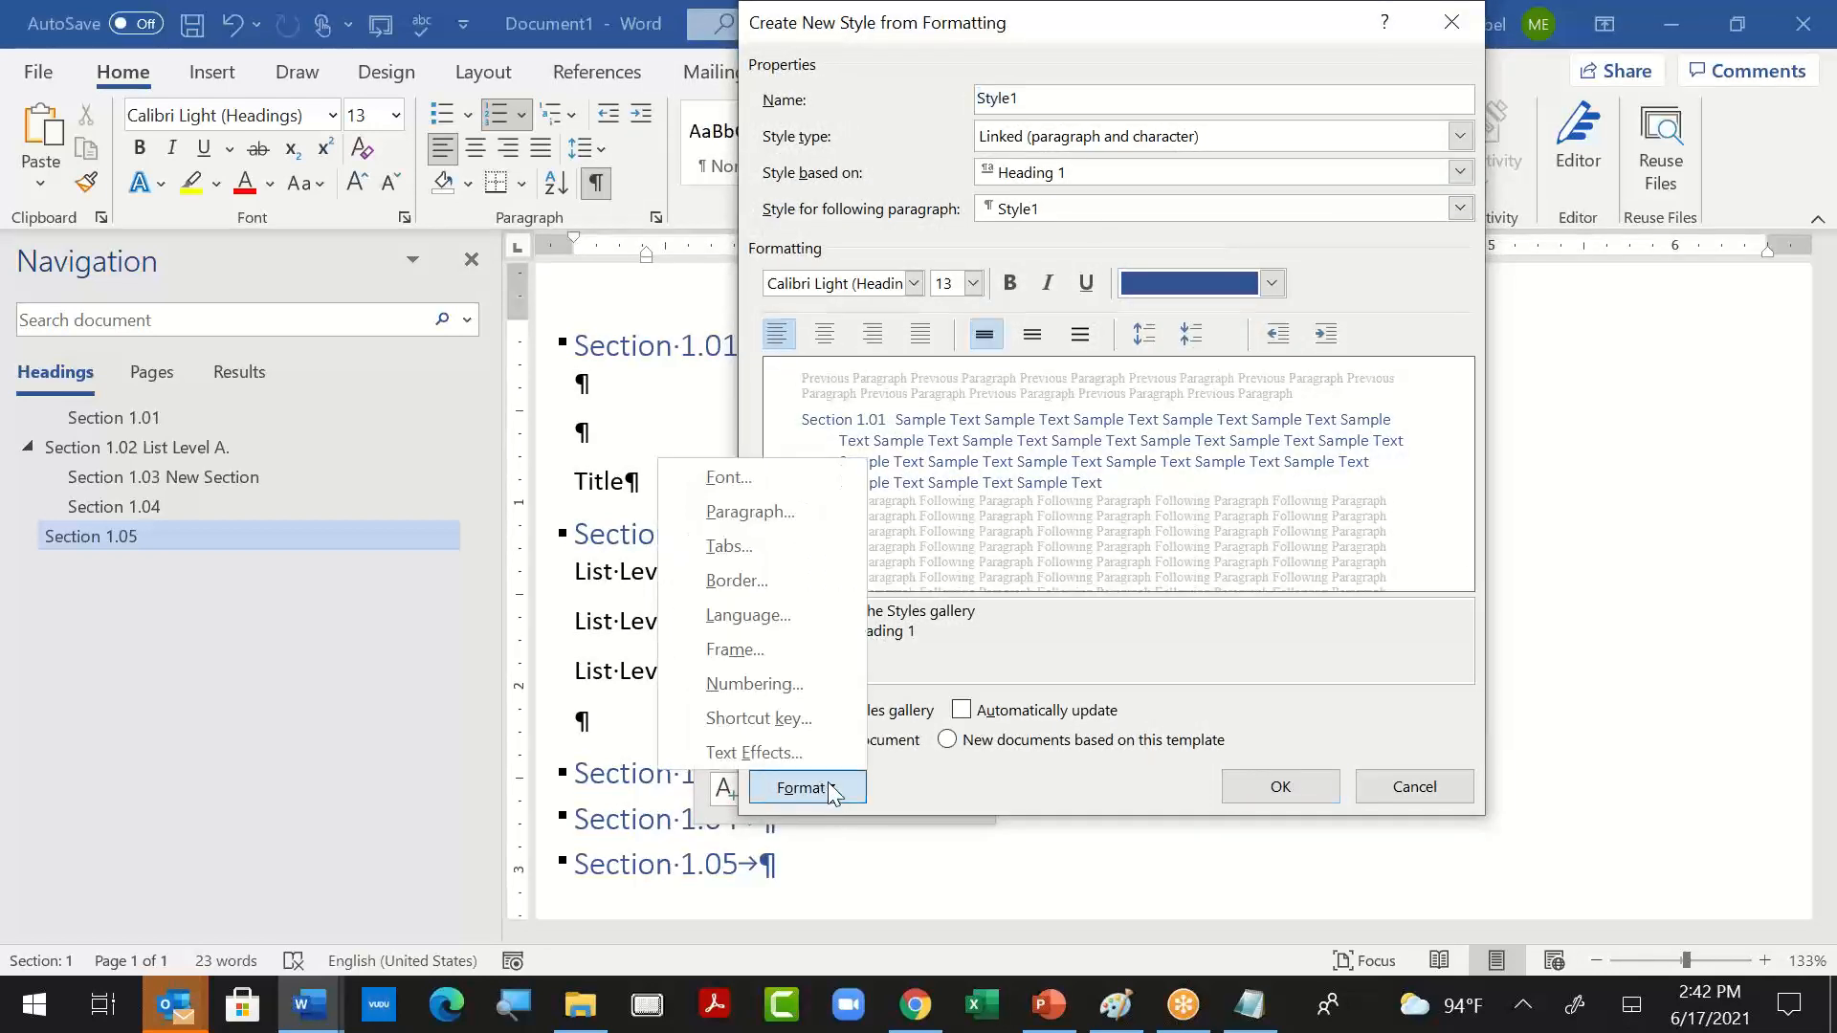
click(794, 695)
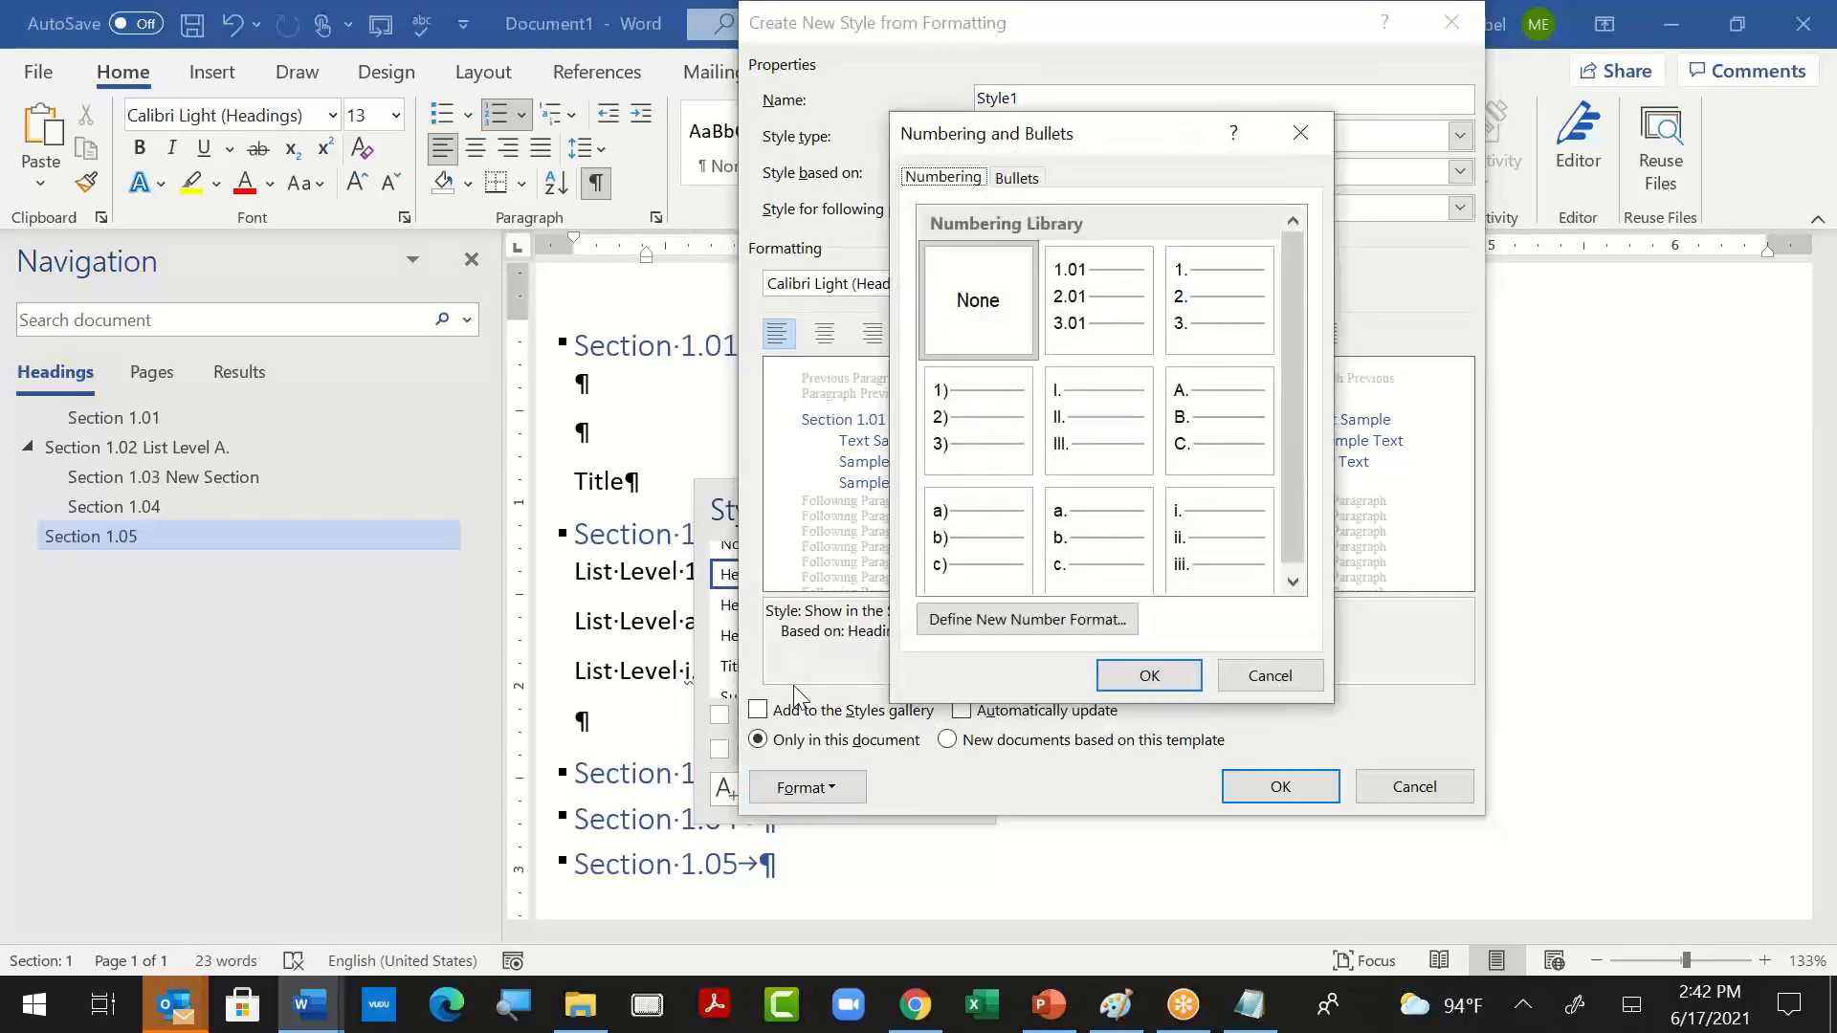
click(1092, 321)
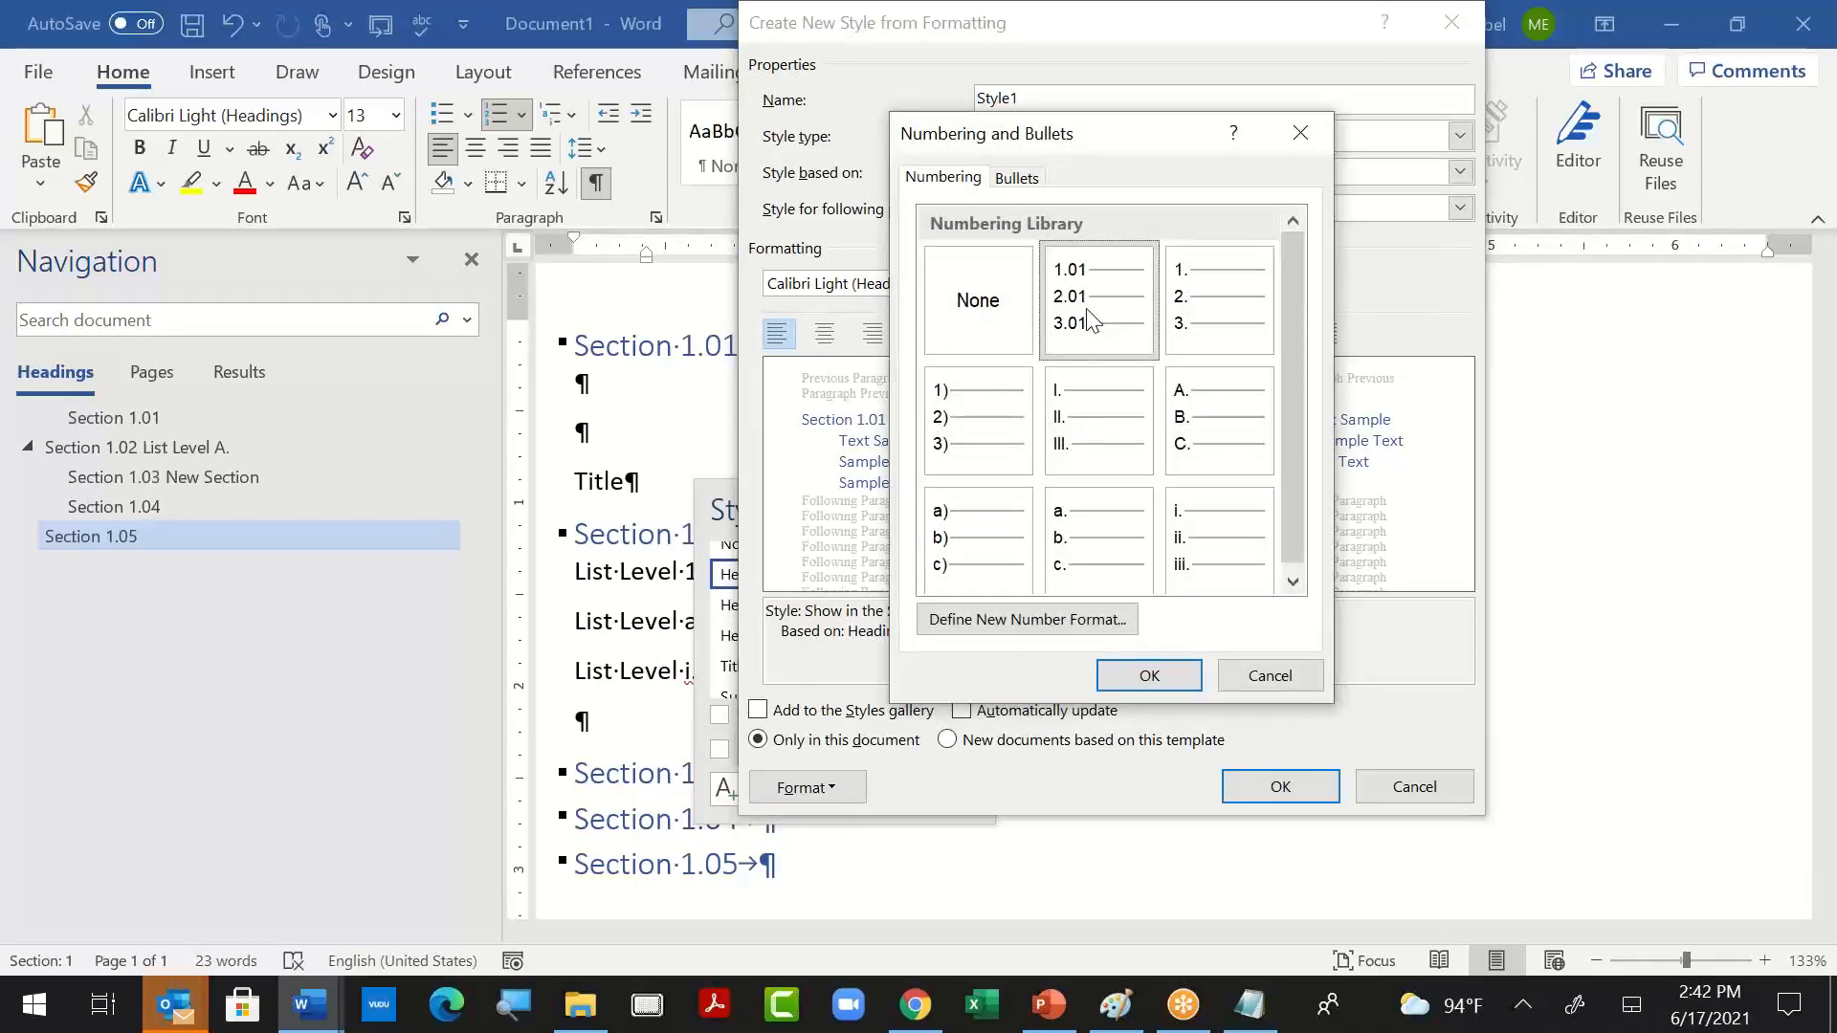
click(1149, 676)
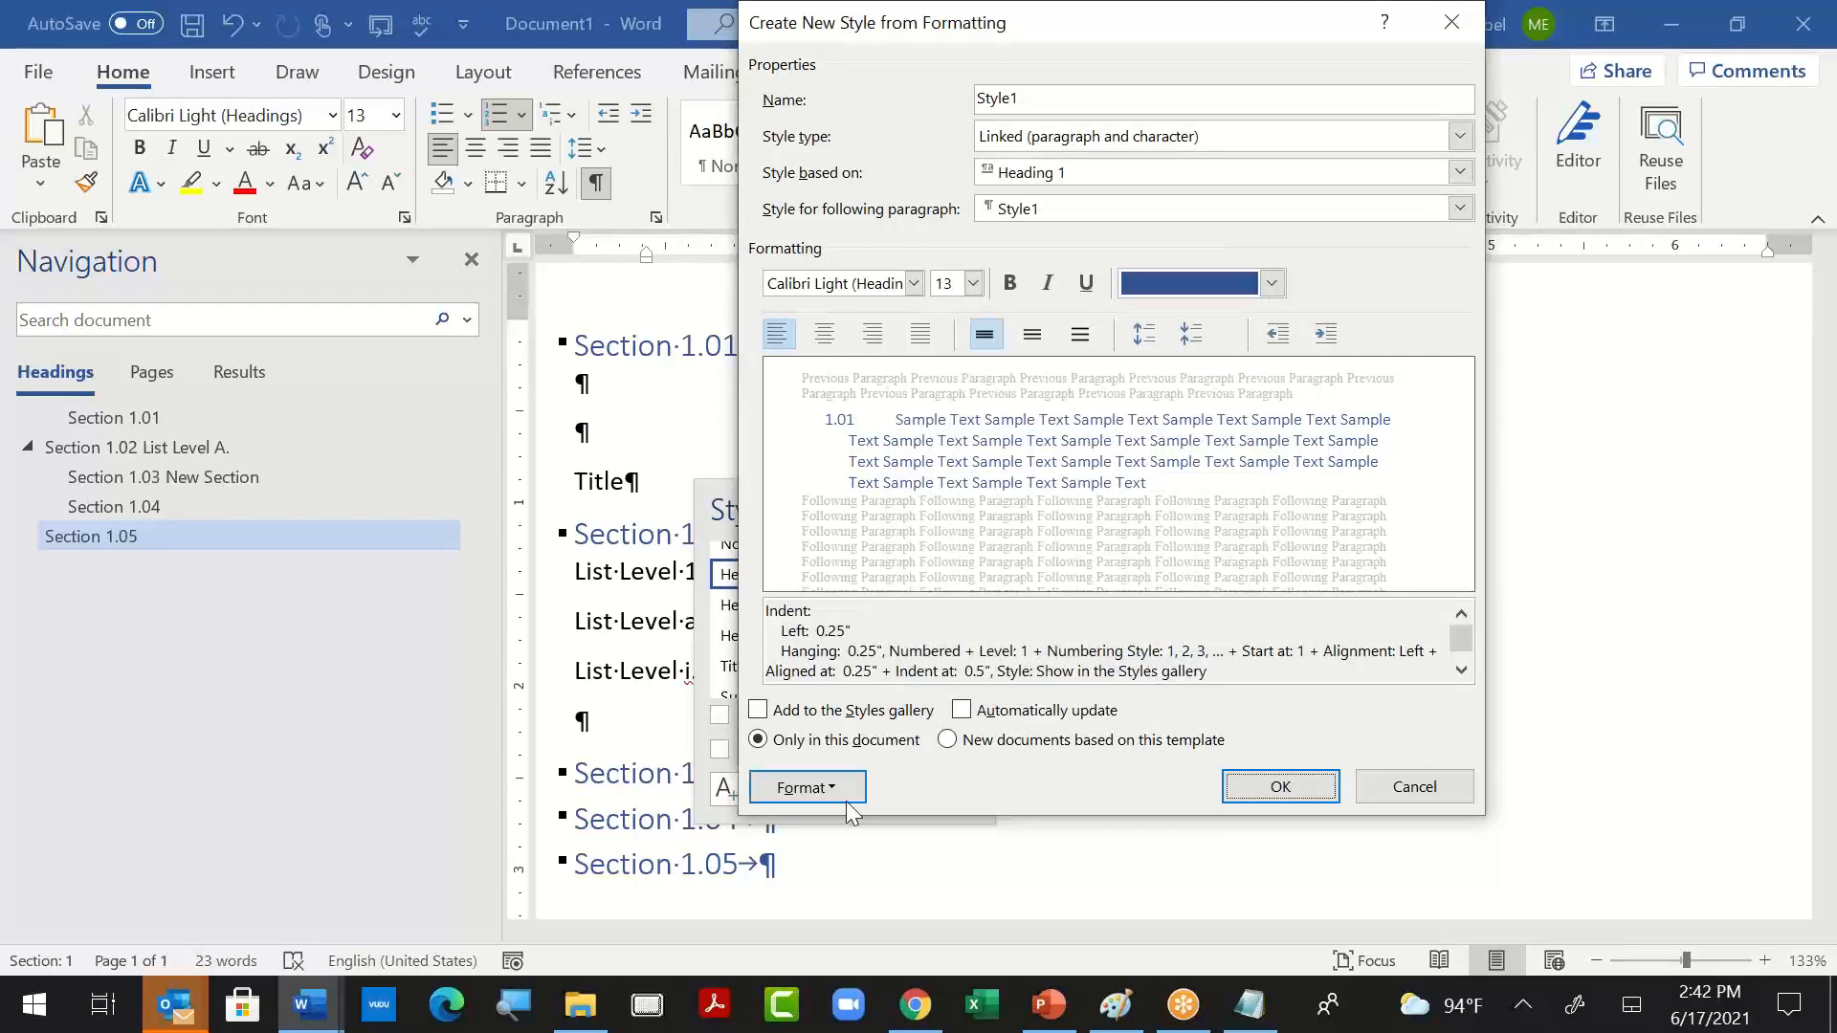
click(1259, 788)
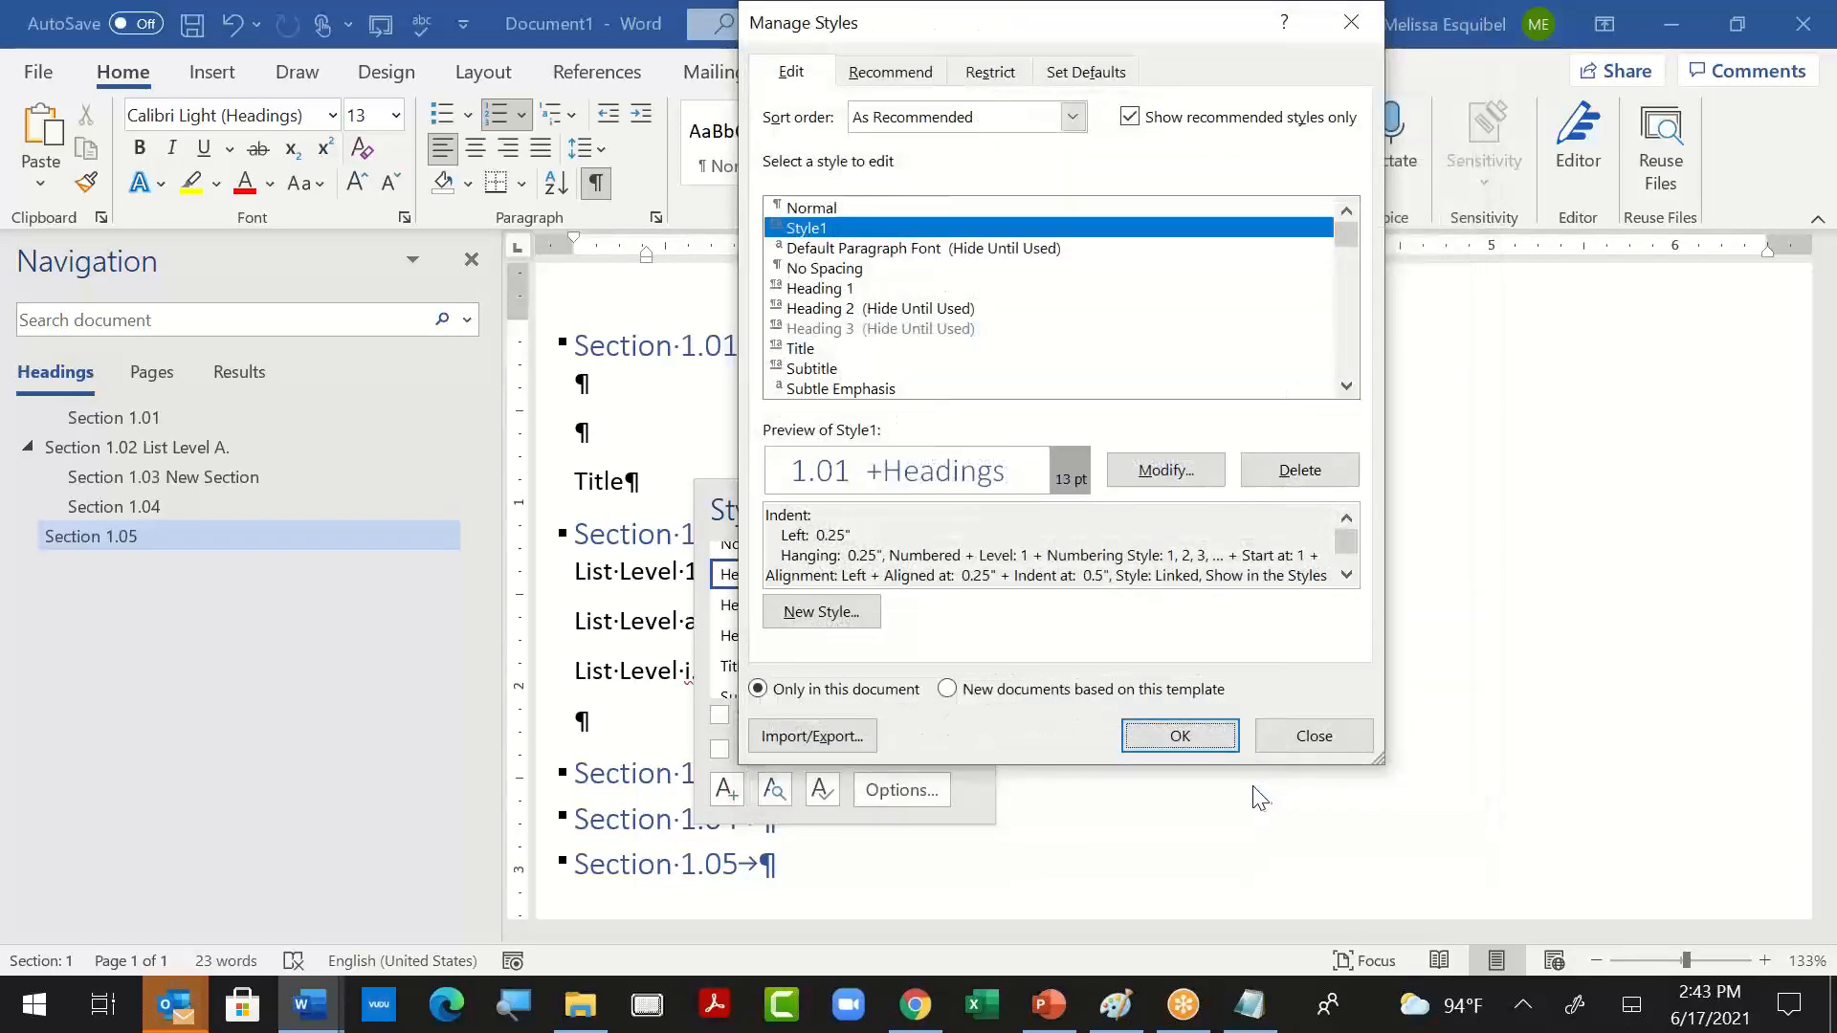
click(1174, 735)
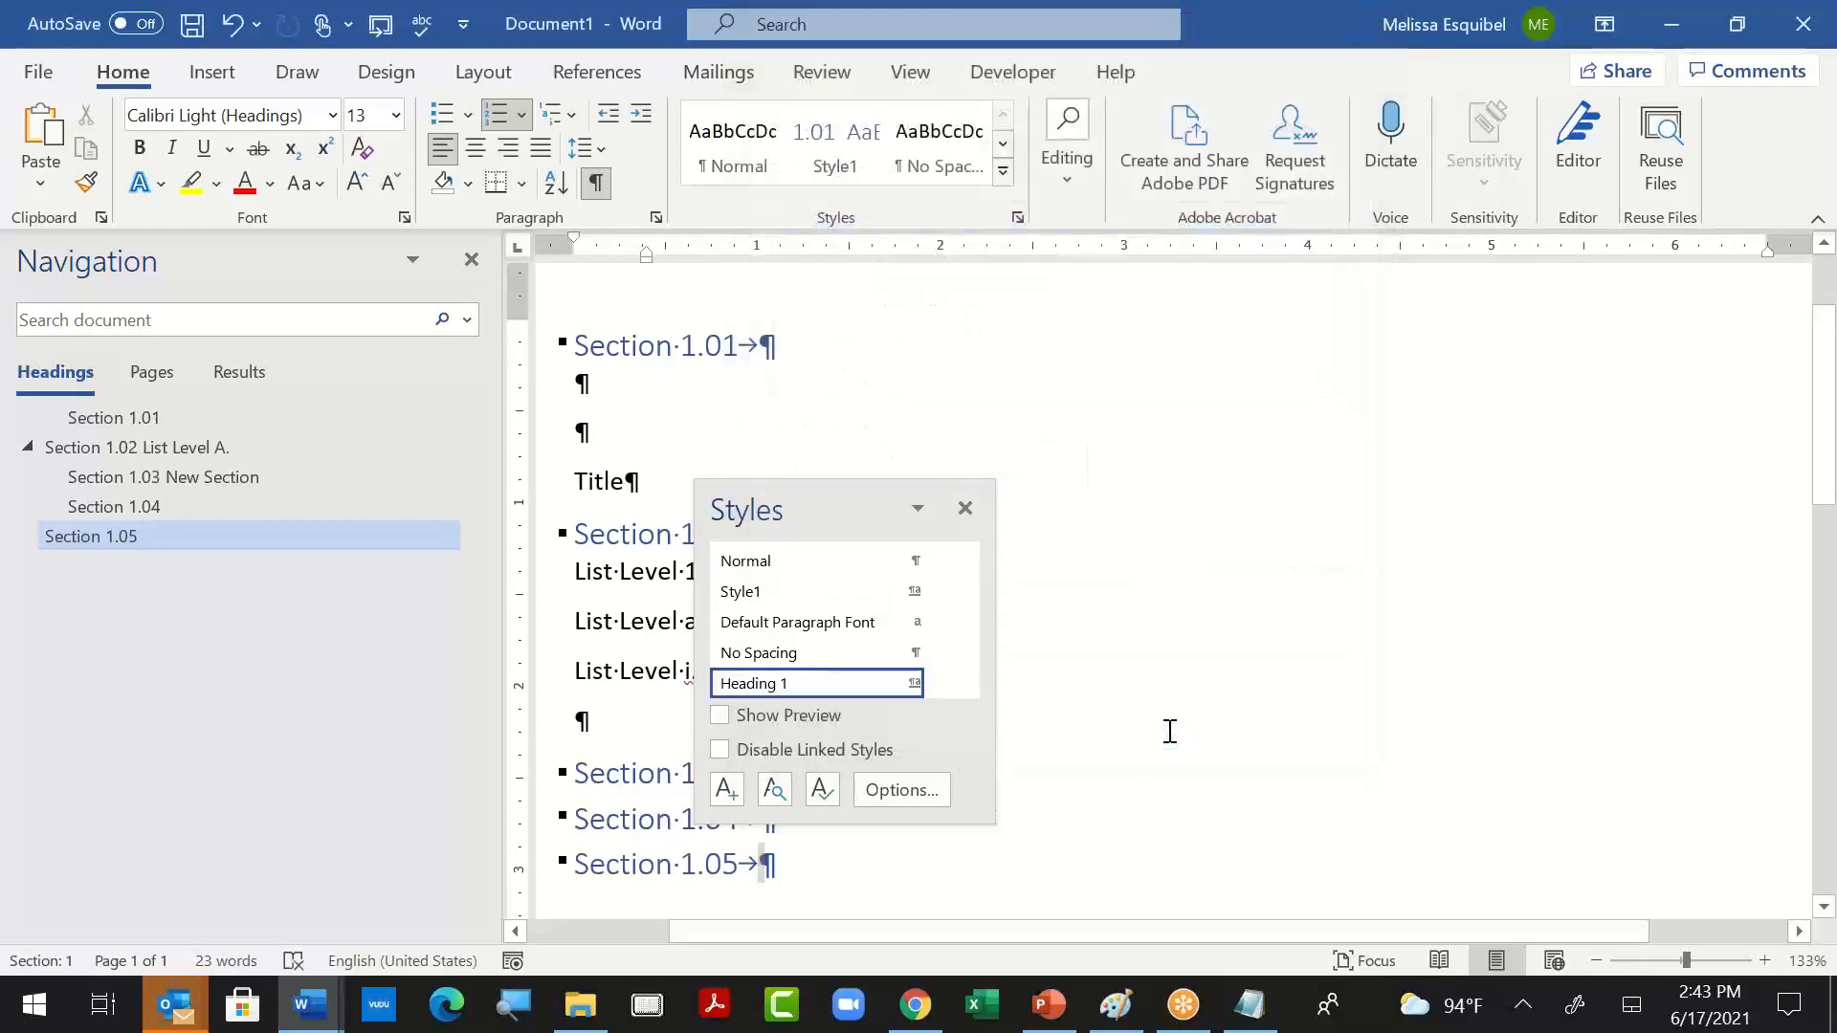
- Add another Heading 1 paragraph at the end of the document and view the list levels available for it
key(Return)
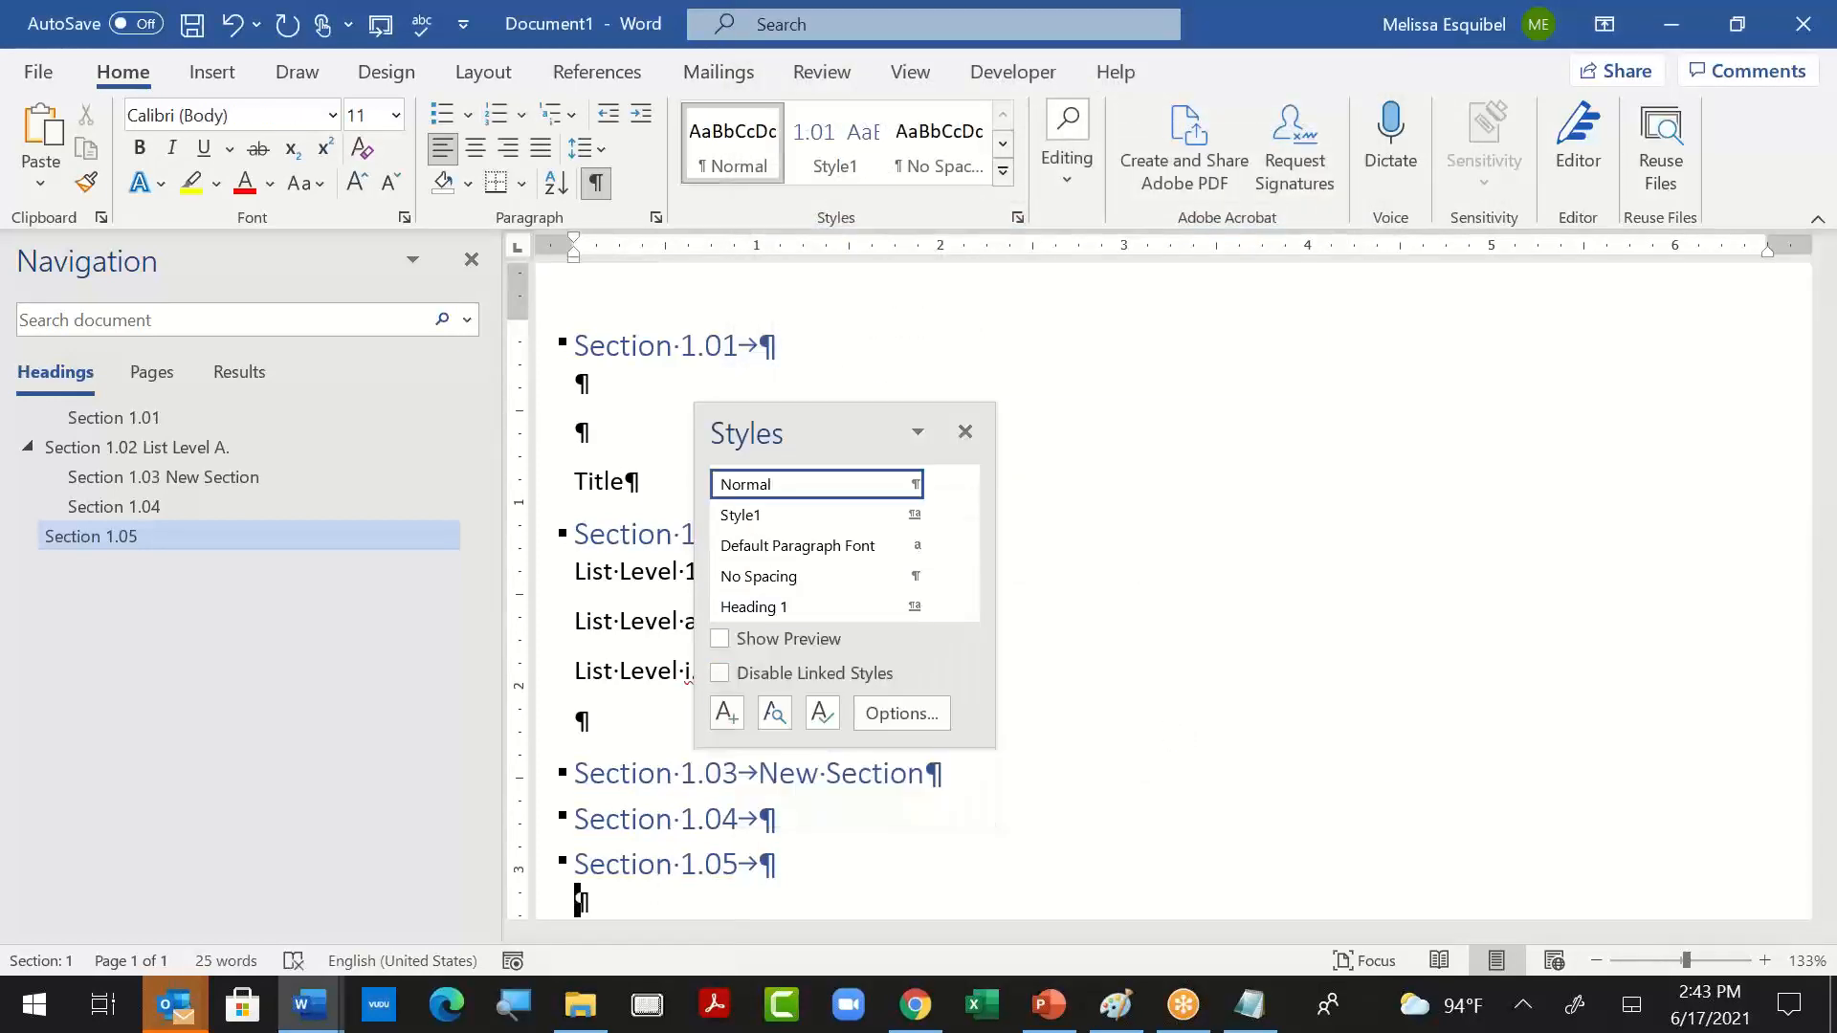
key(ctrl+alt+1)
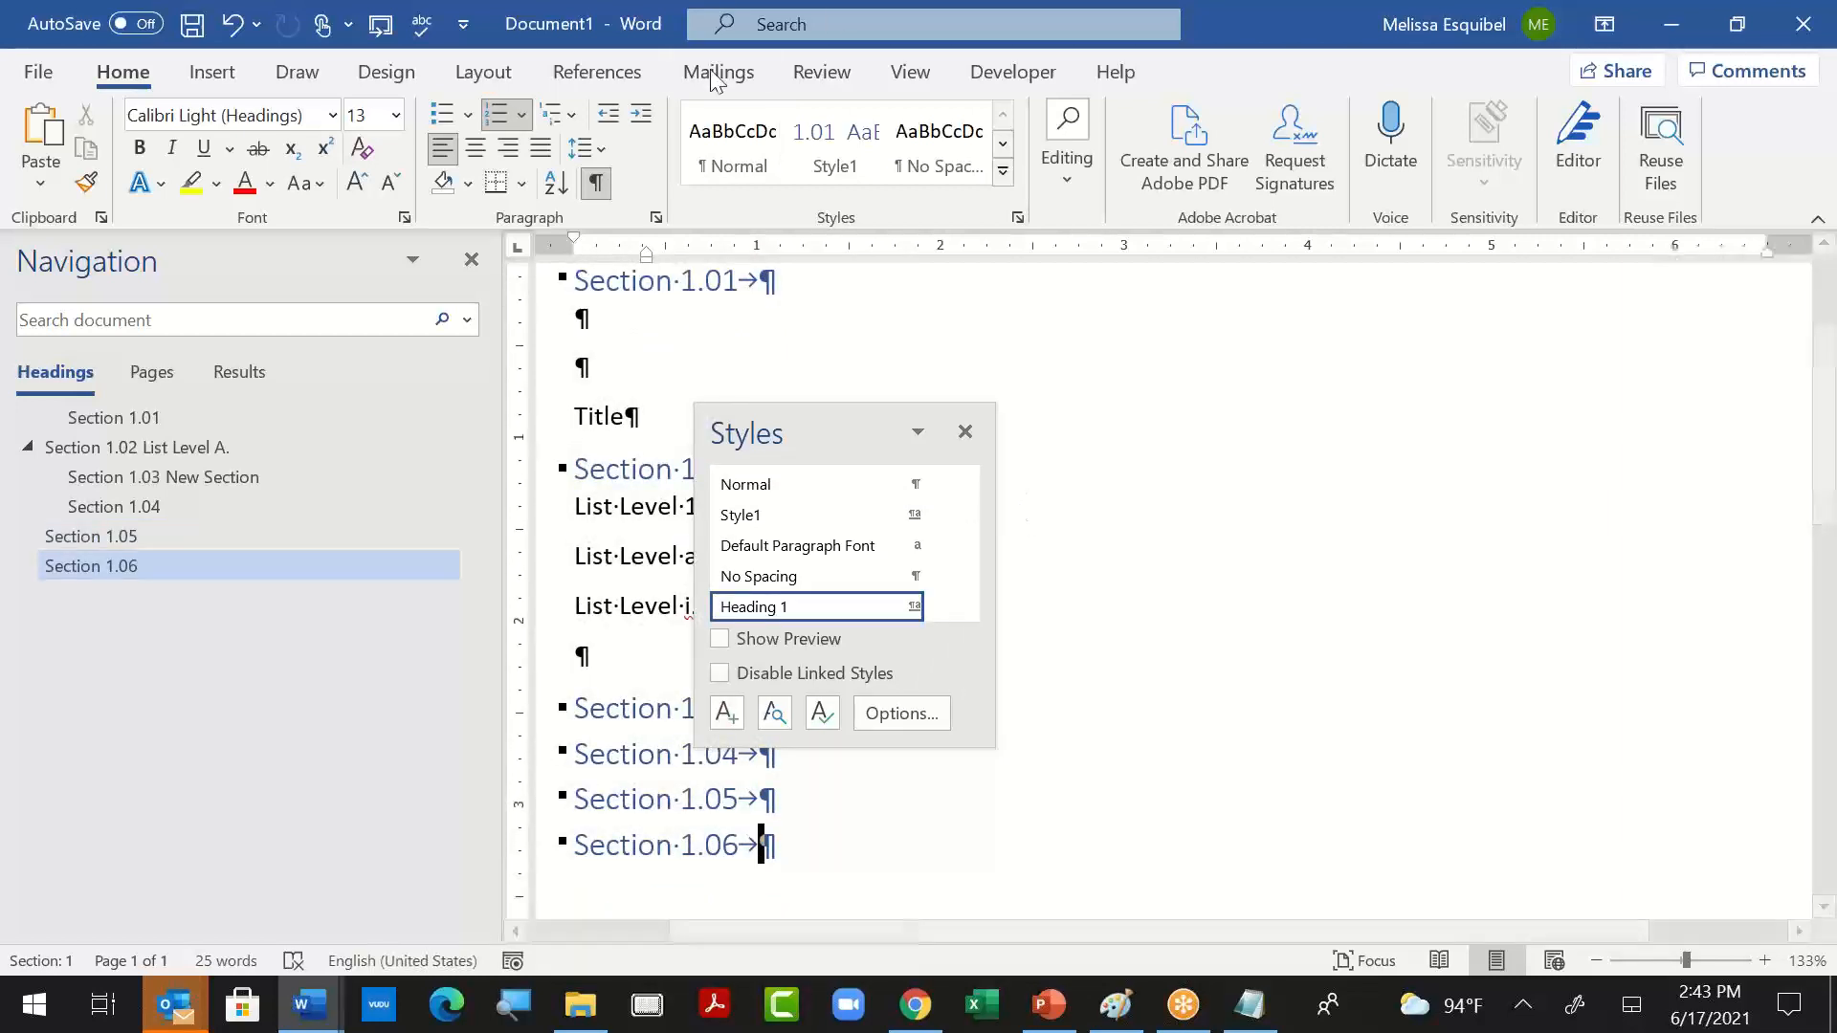
click(555, 115)
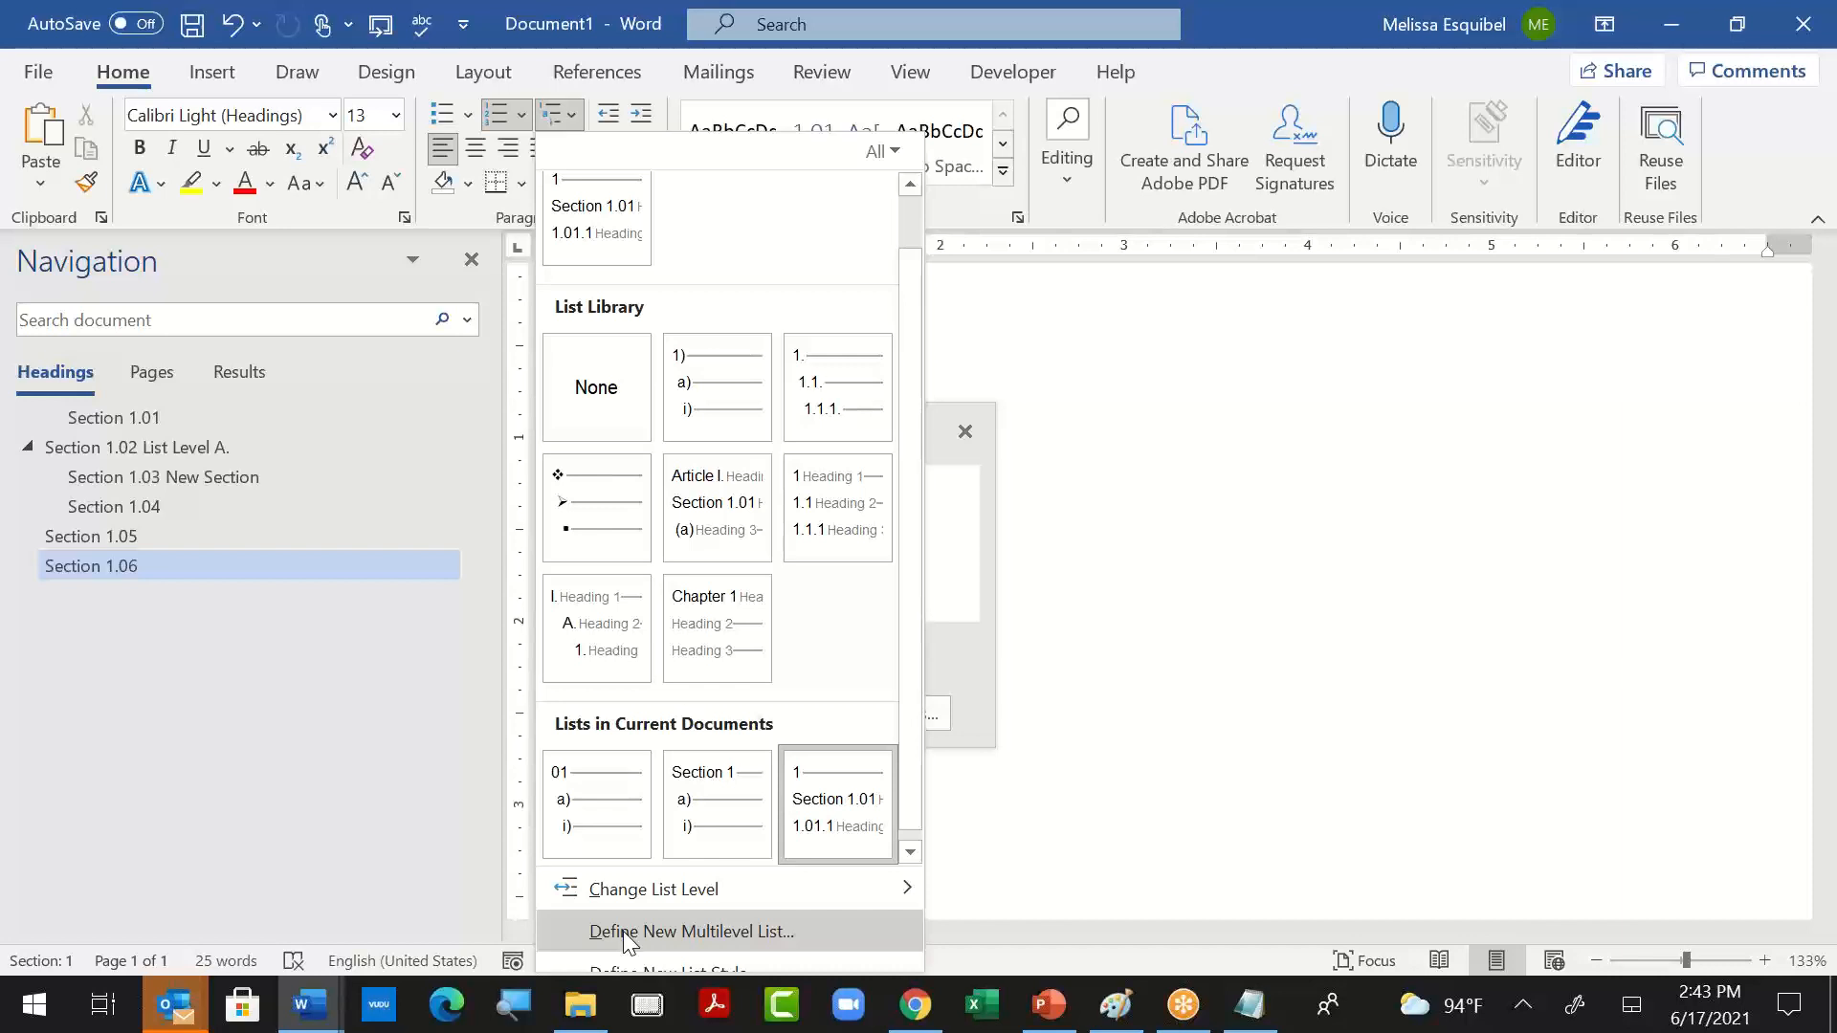
mouse_move(727, 895)
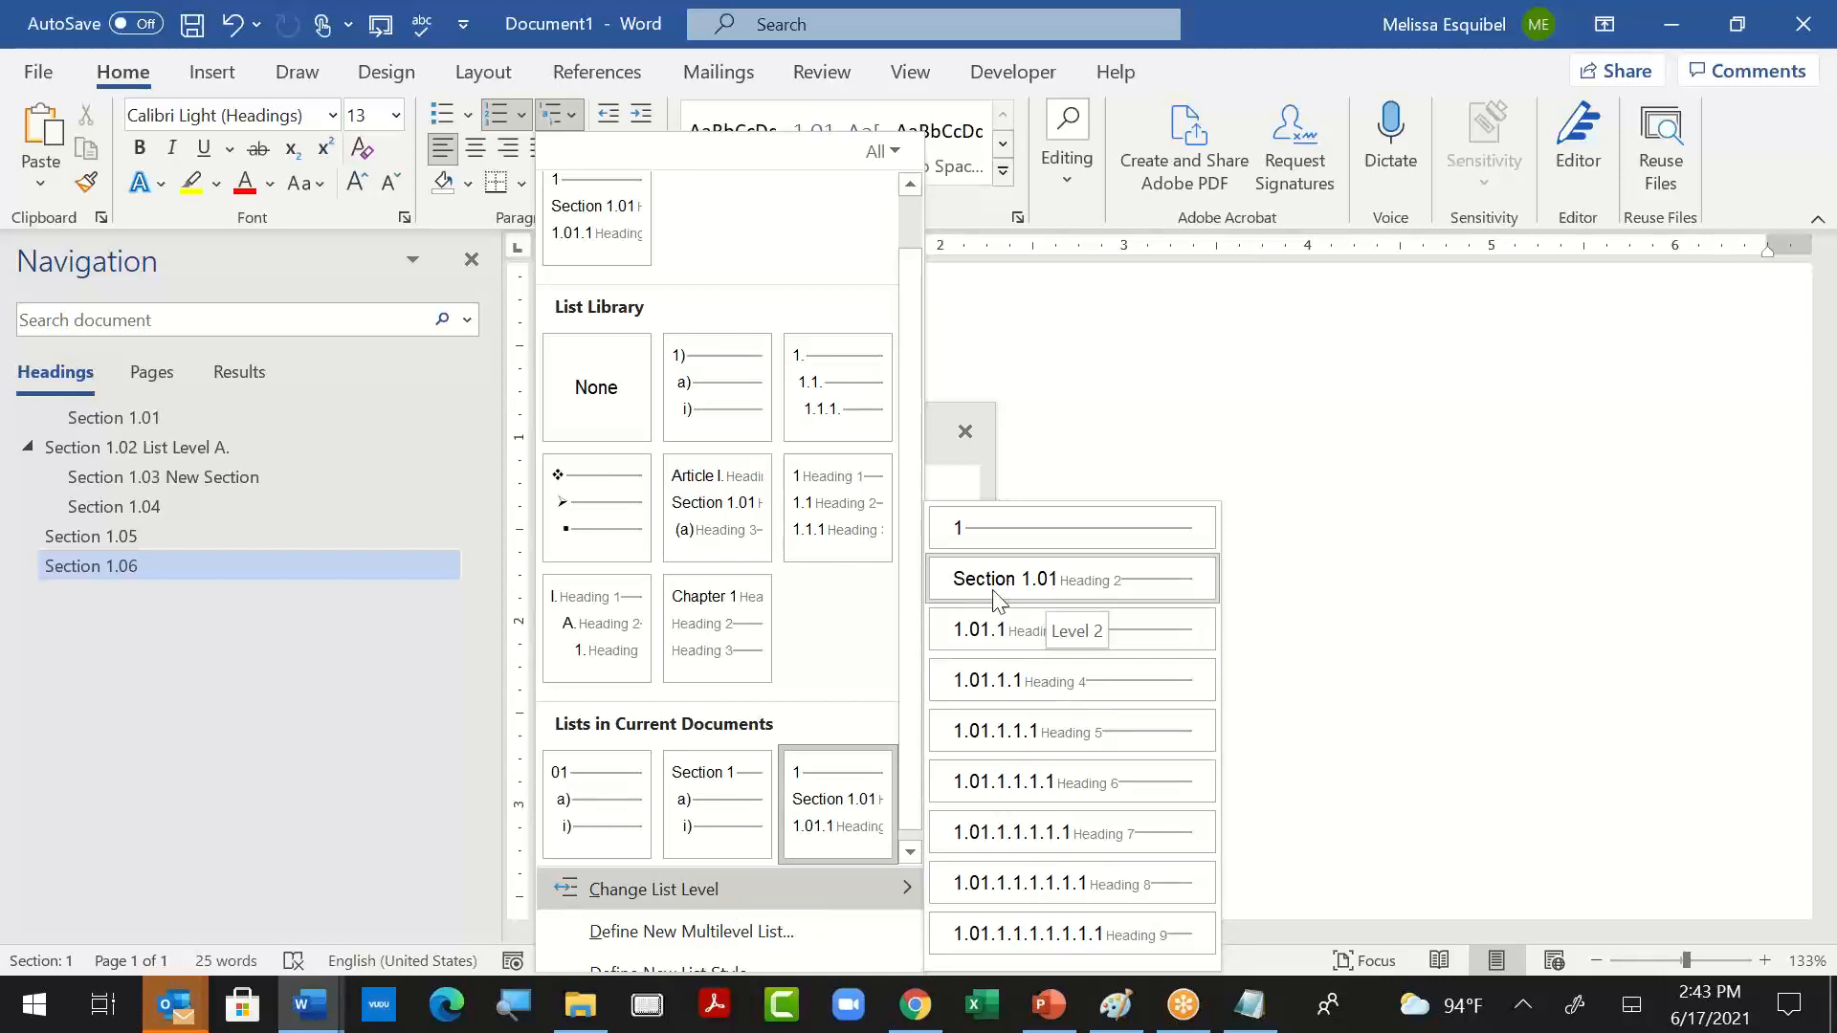
click(1317, 611)
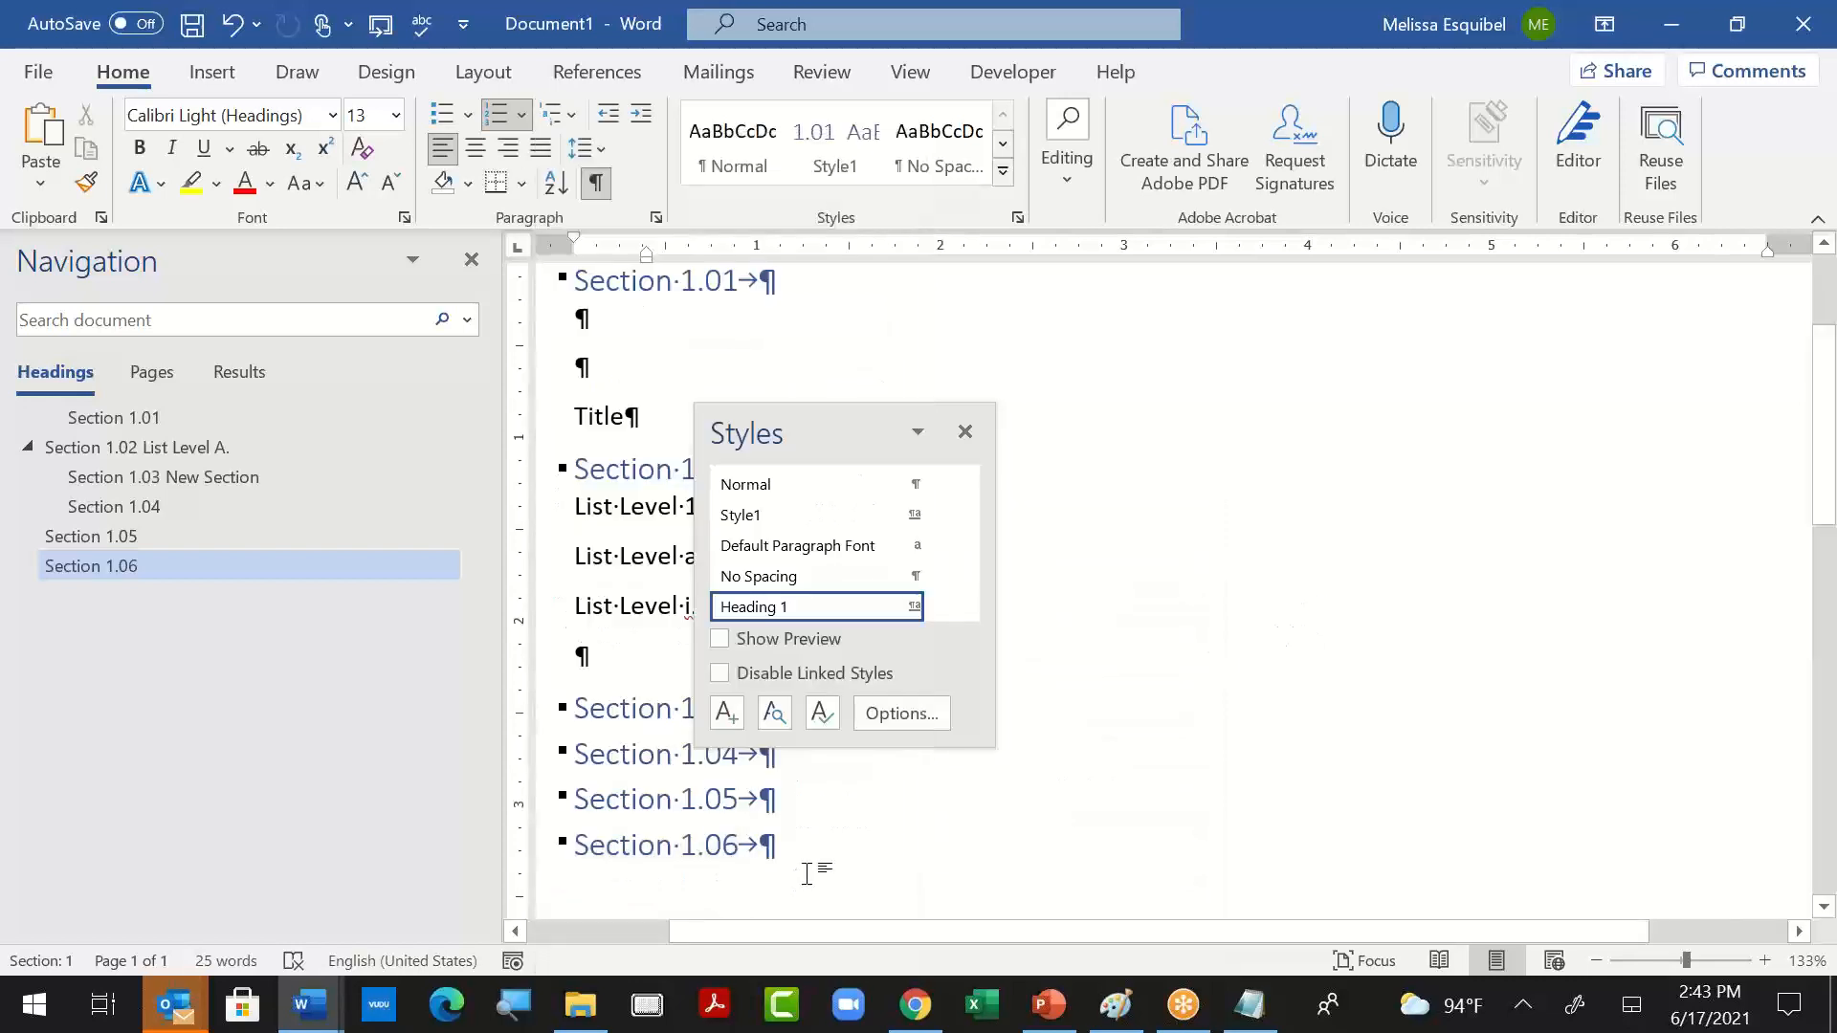
- Add an empty Normal paragraph below the last heading and close the list of styles
key(Return)
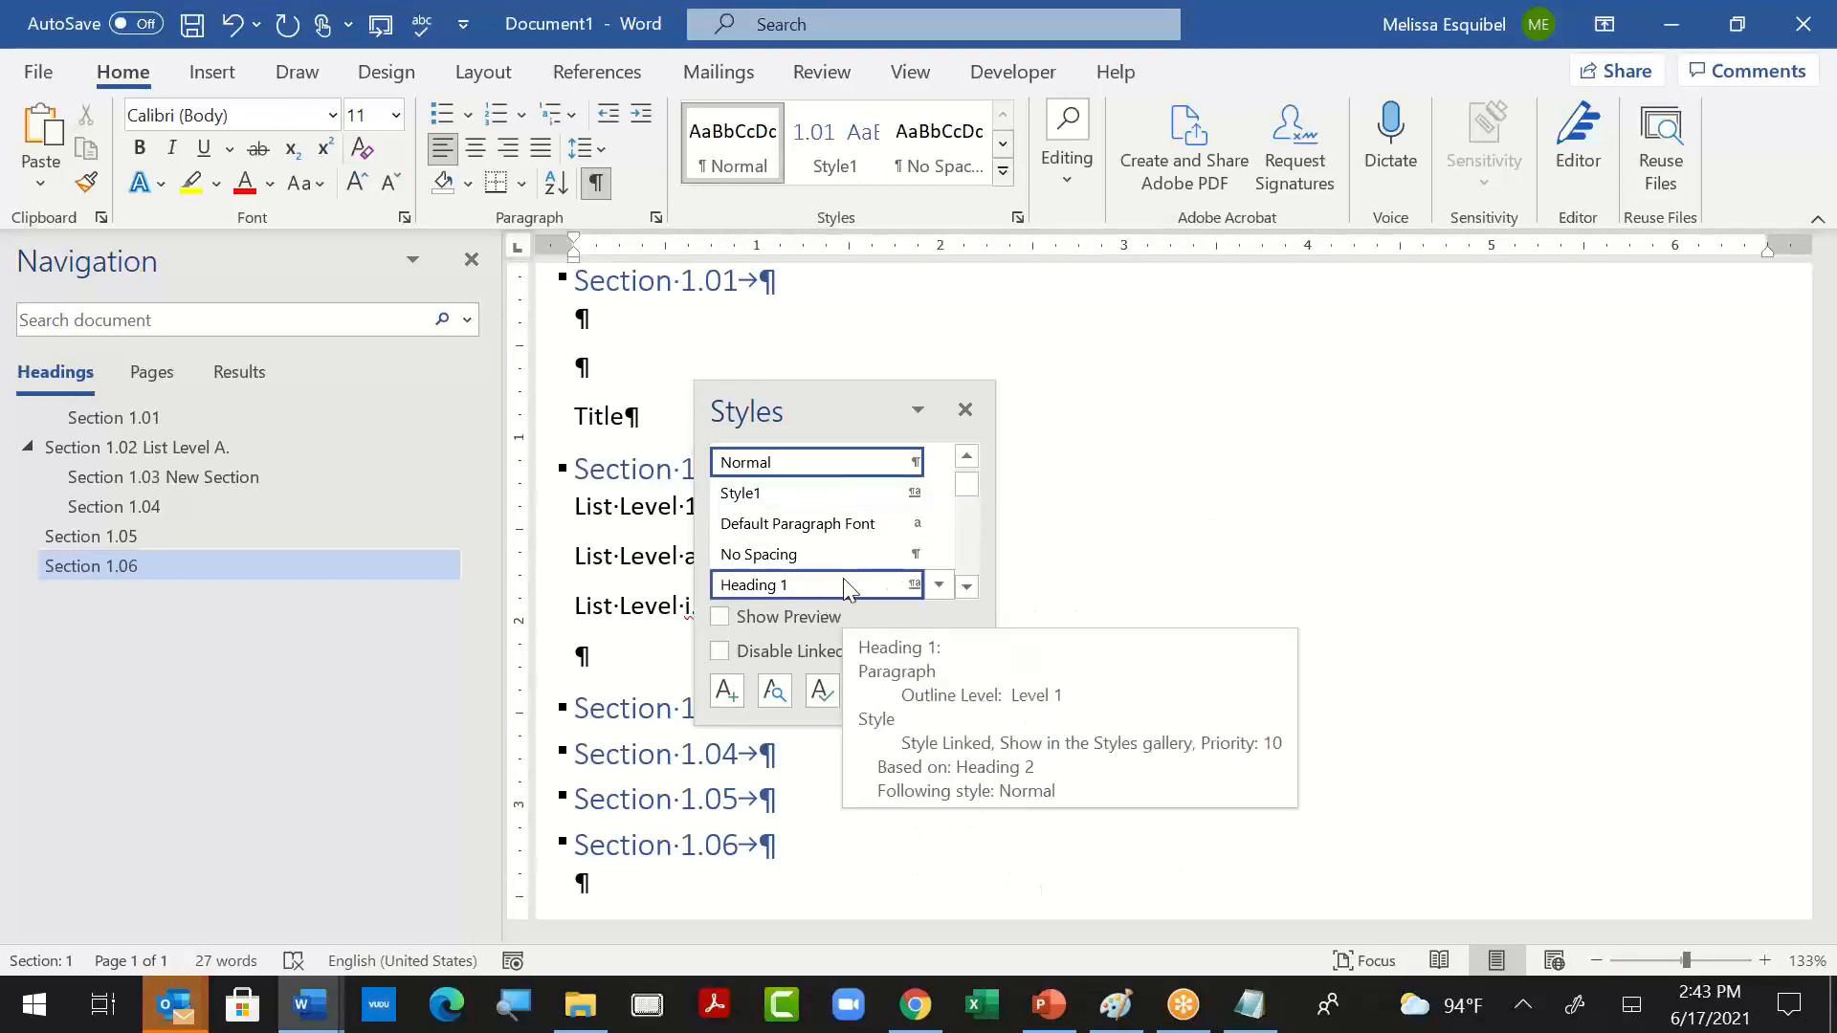
click(964, 410)
click(1060, 707)
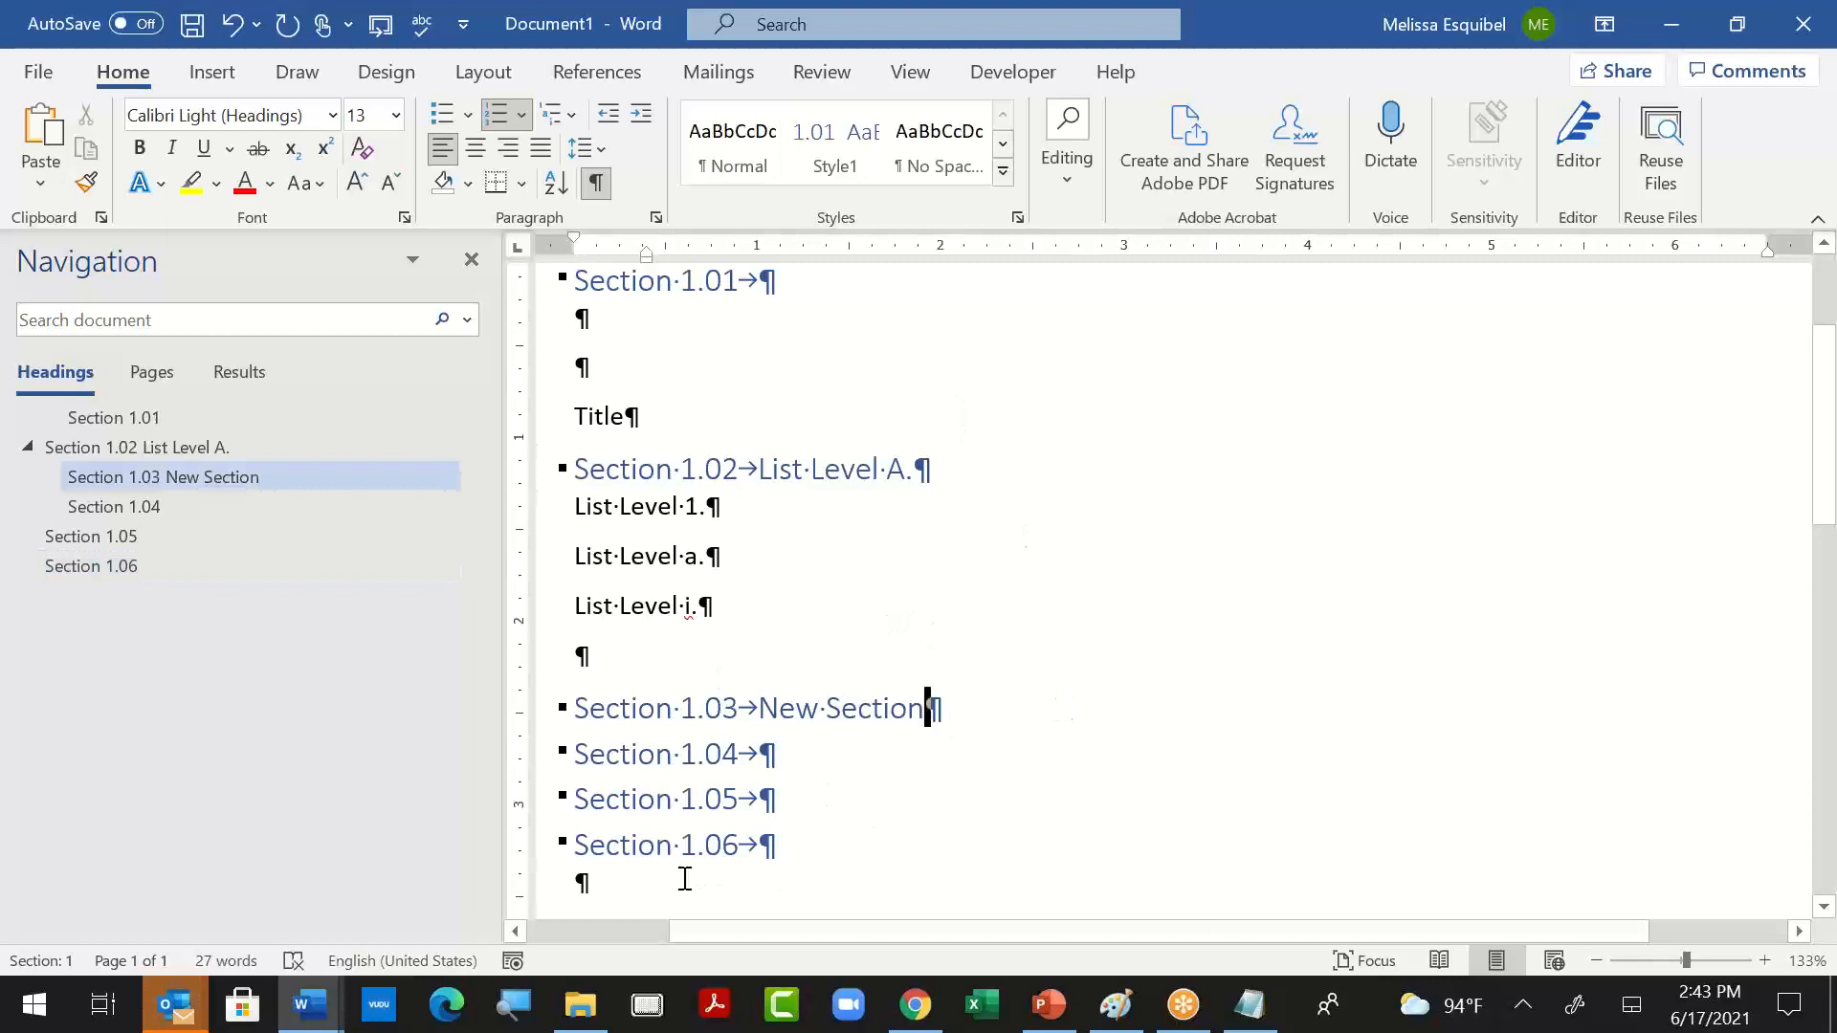
click(628, 901)
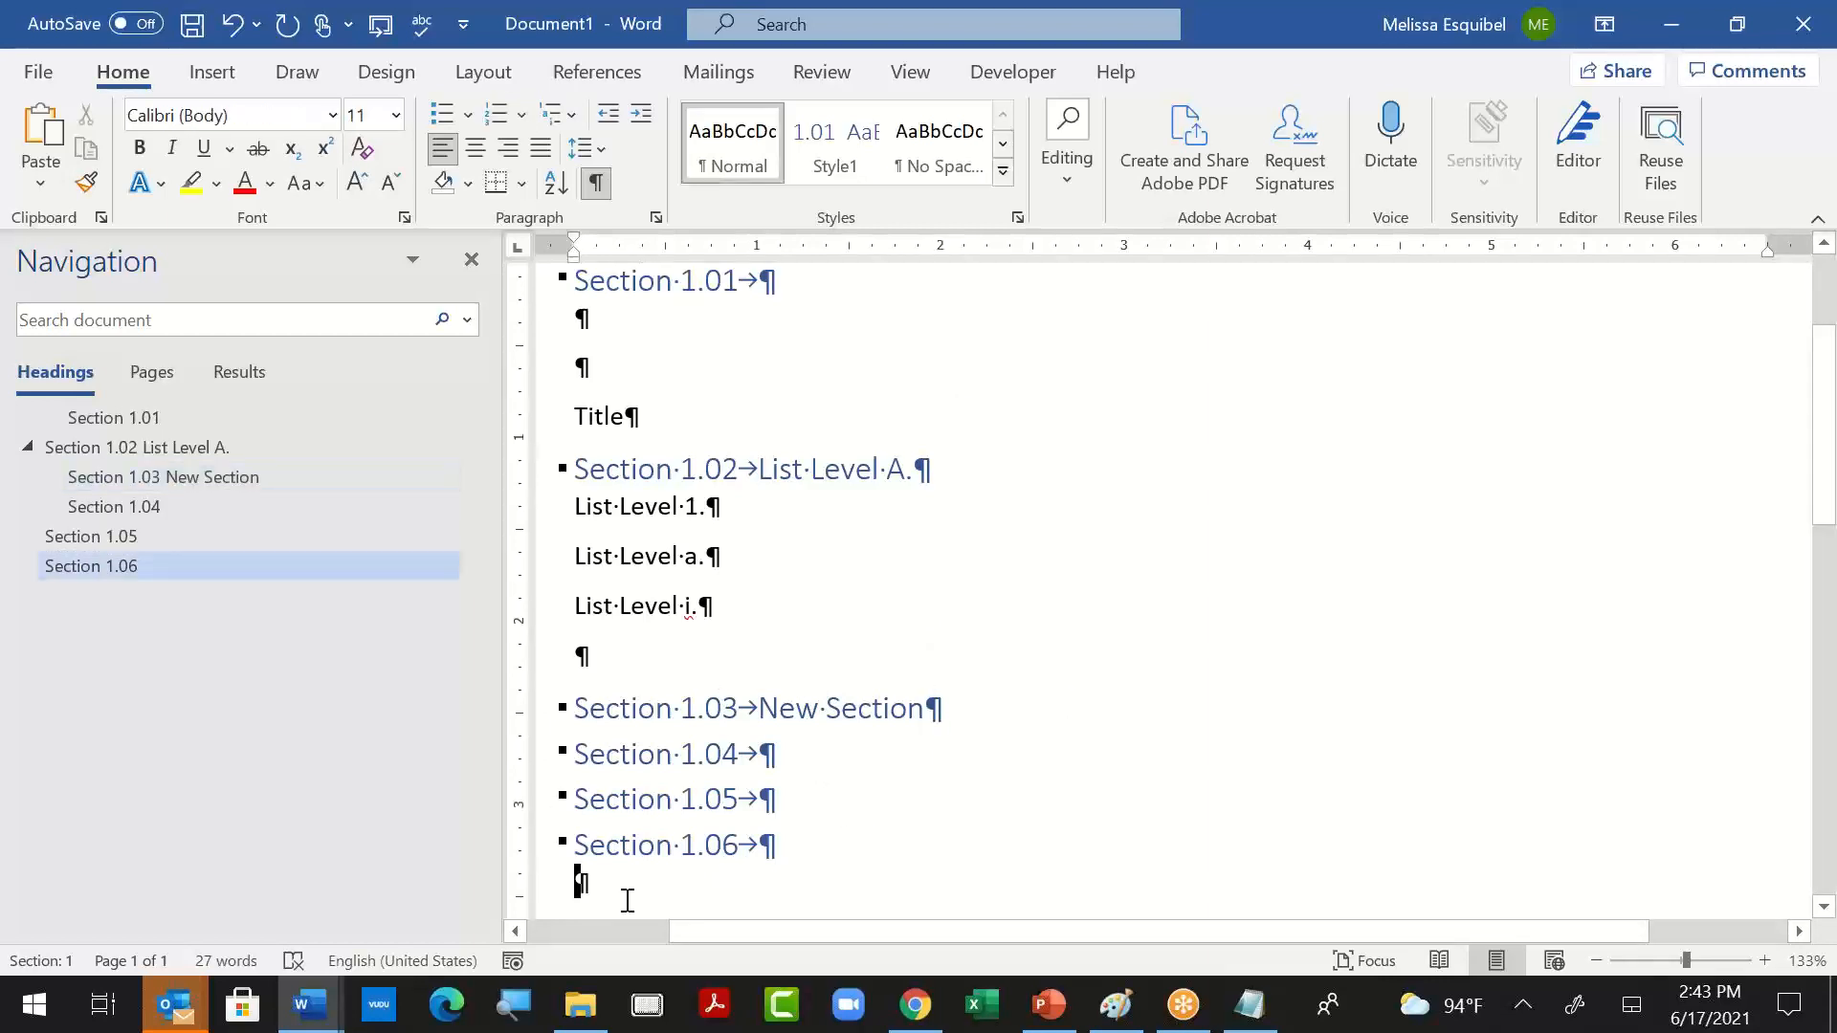
- Define a new multilevel list for the empty last paragraph with Level 2 as the level to show in the gallery
click(581, 114)
click(720, 912)
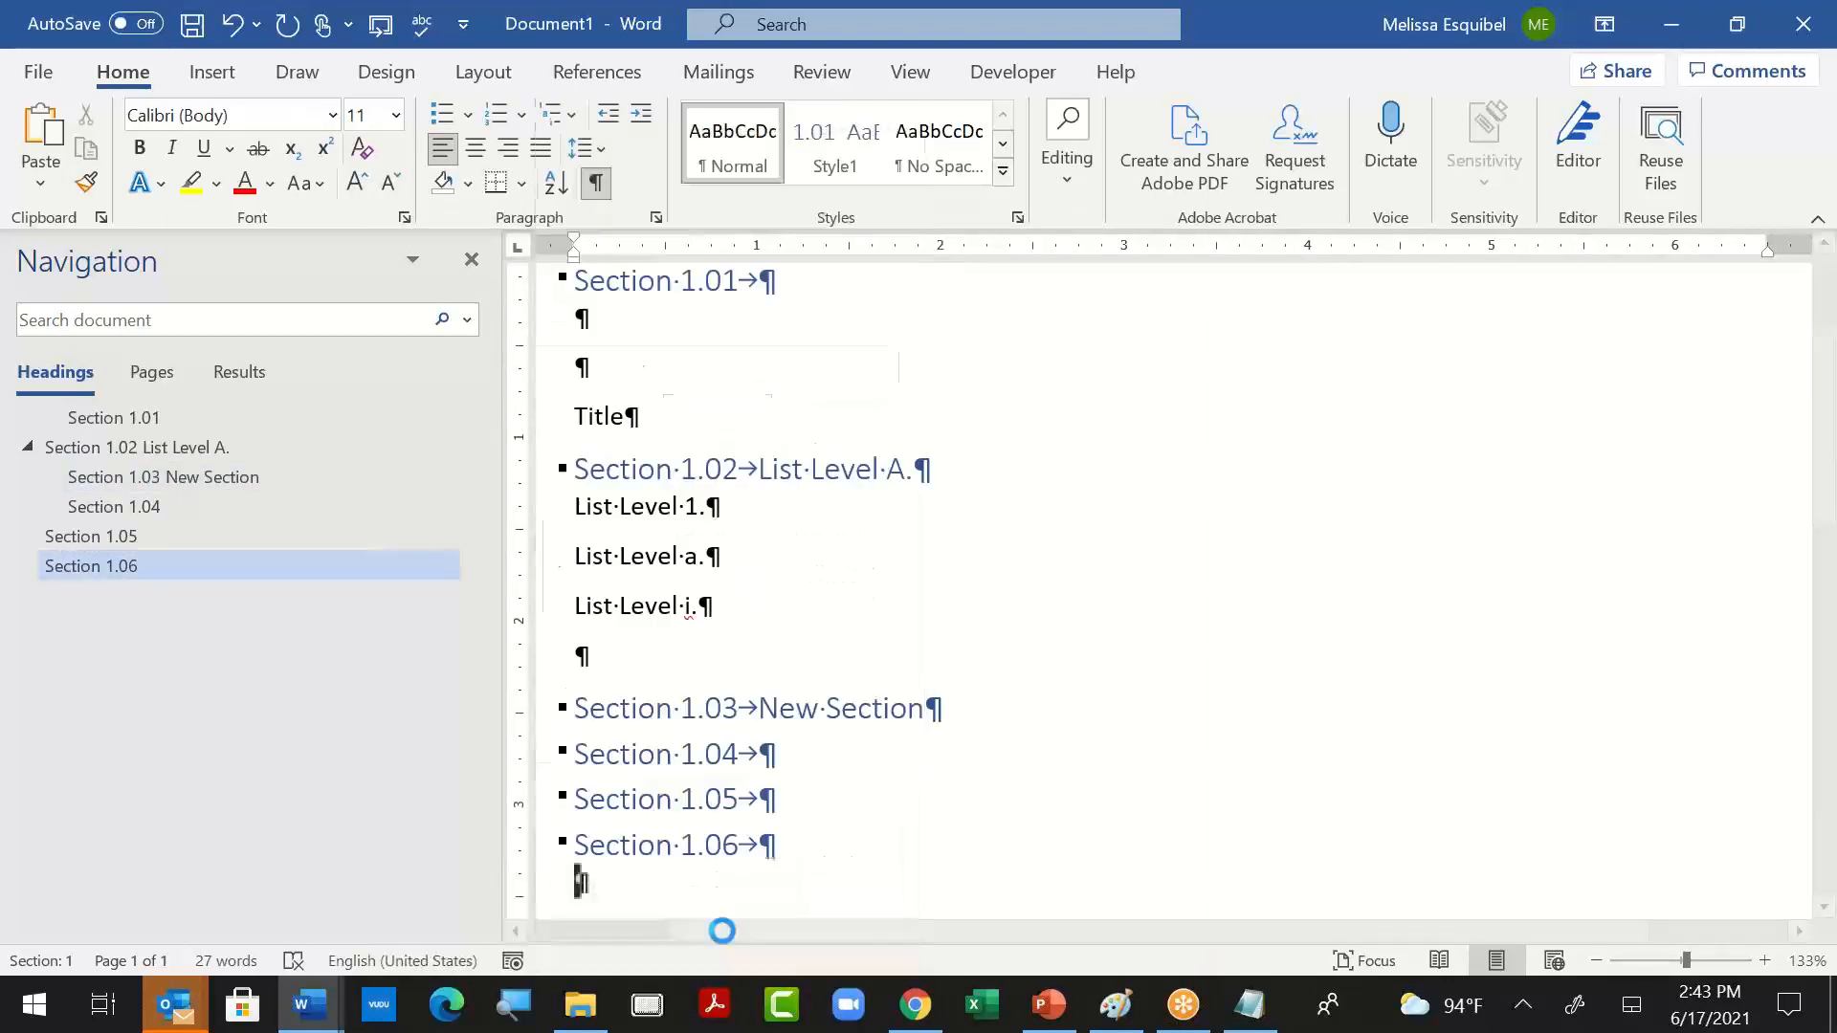
click(1178, 354)
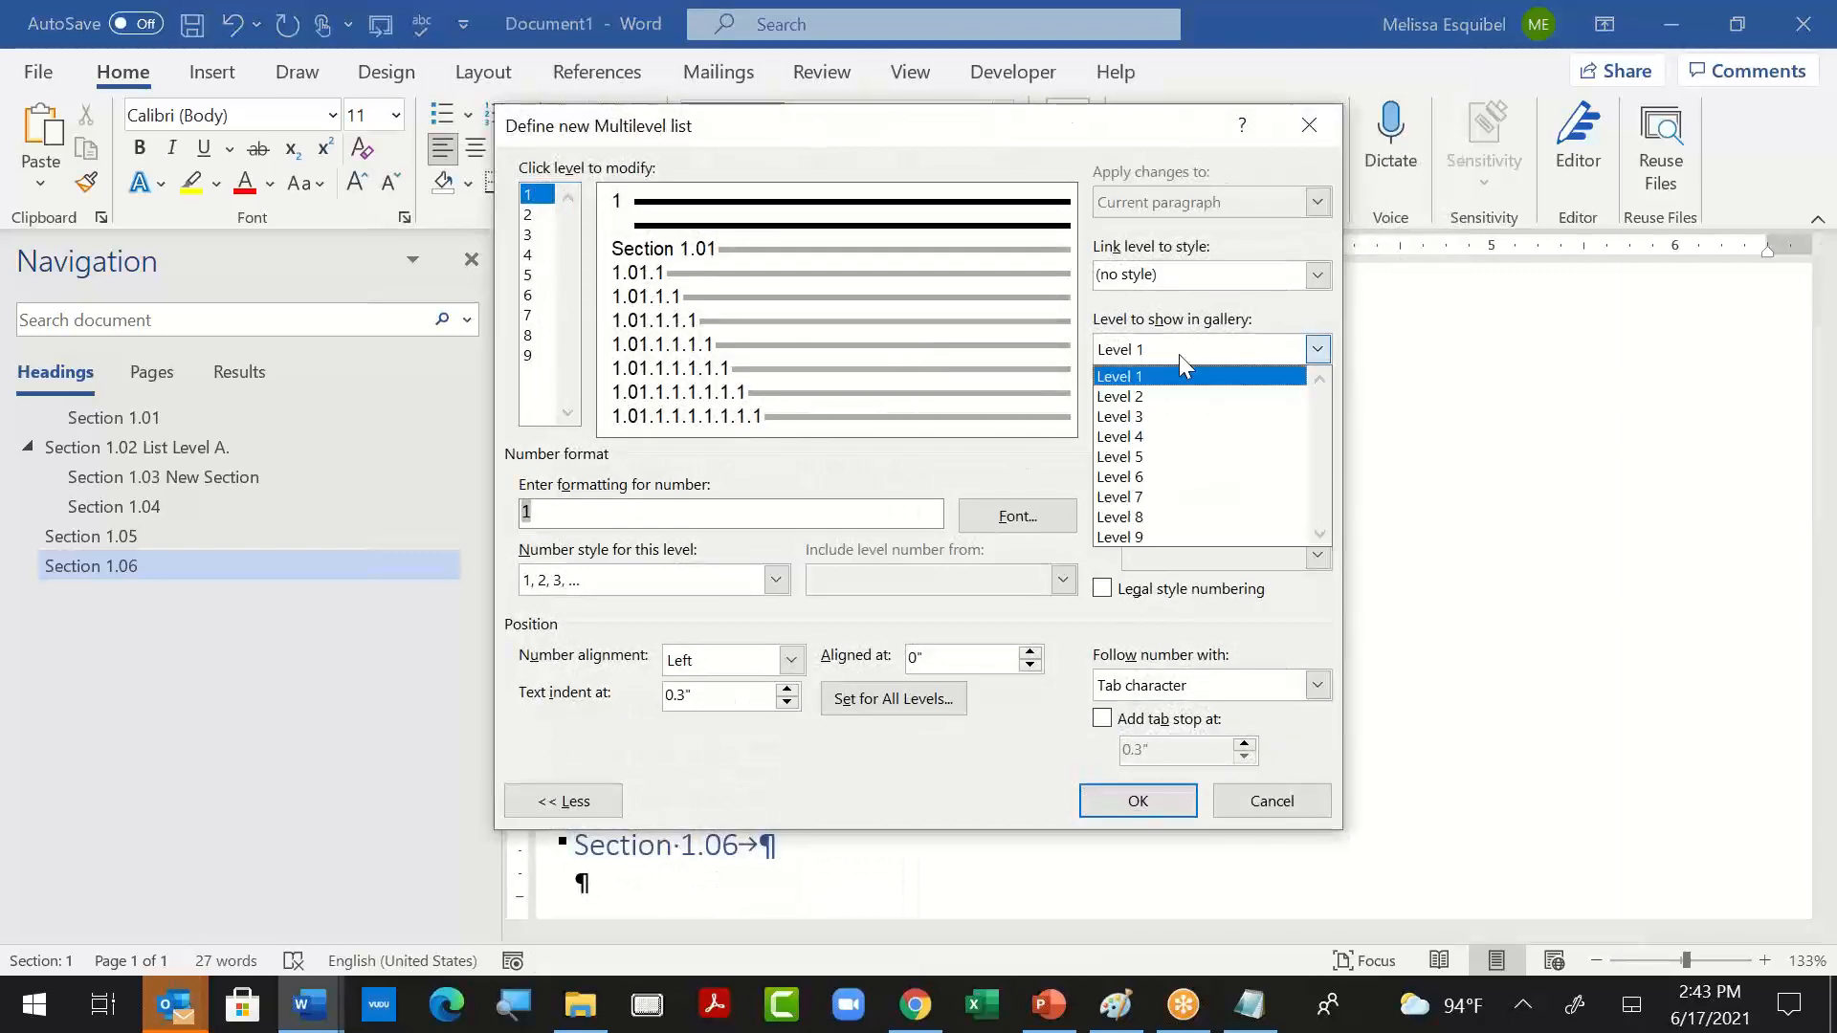
click(1183, 396)
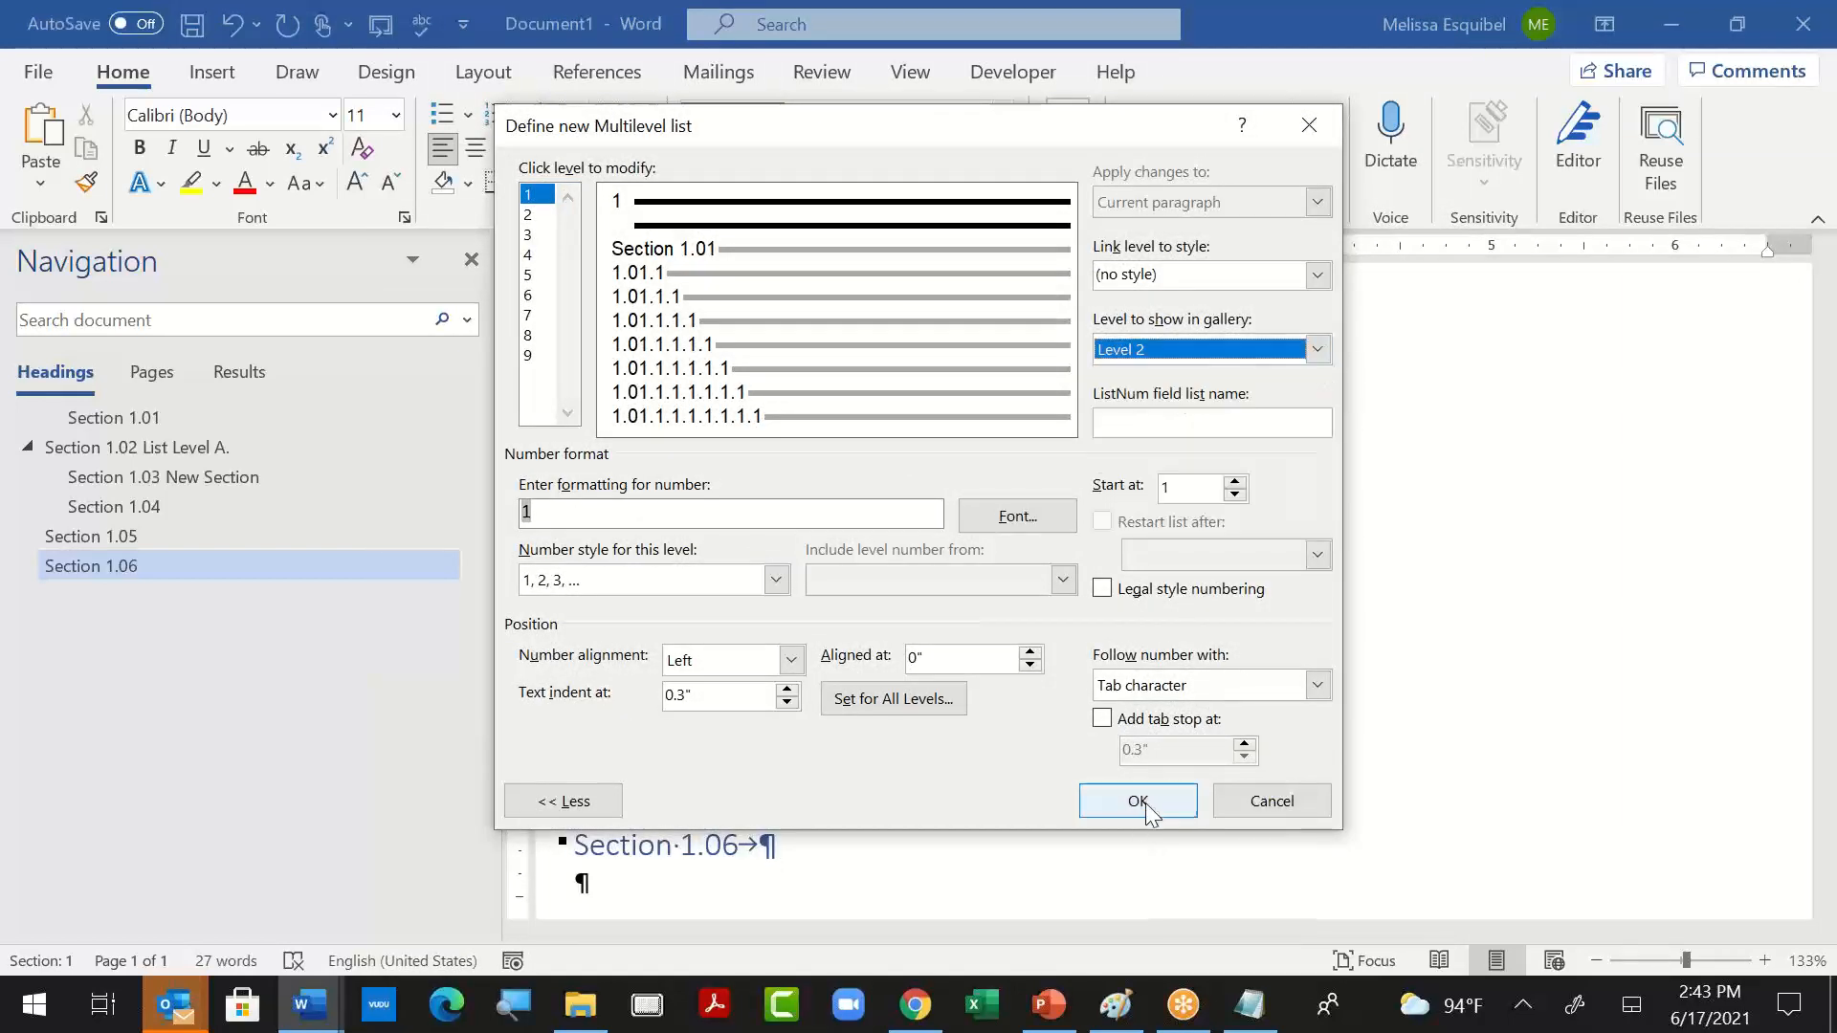
click(1138, 800)
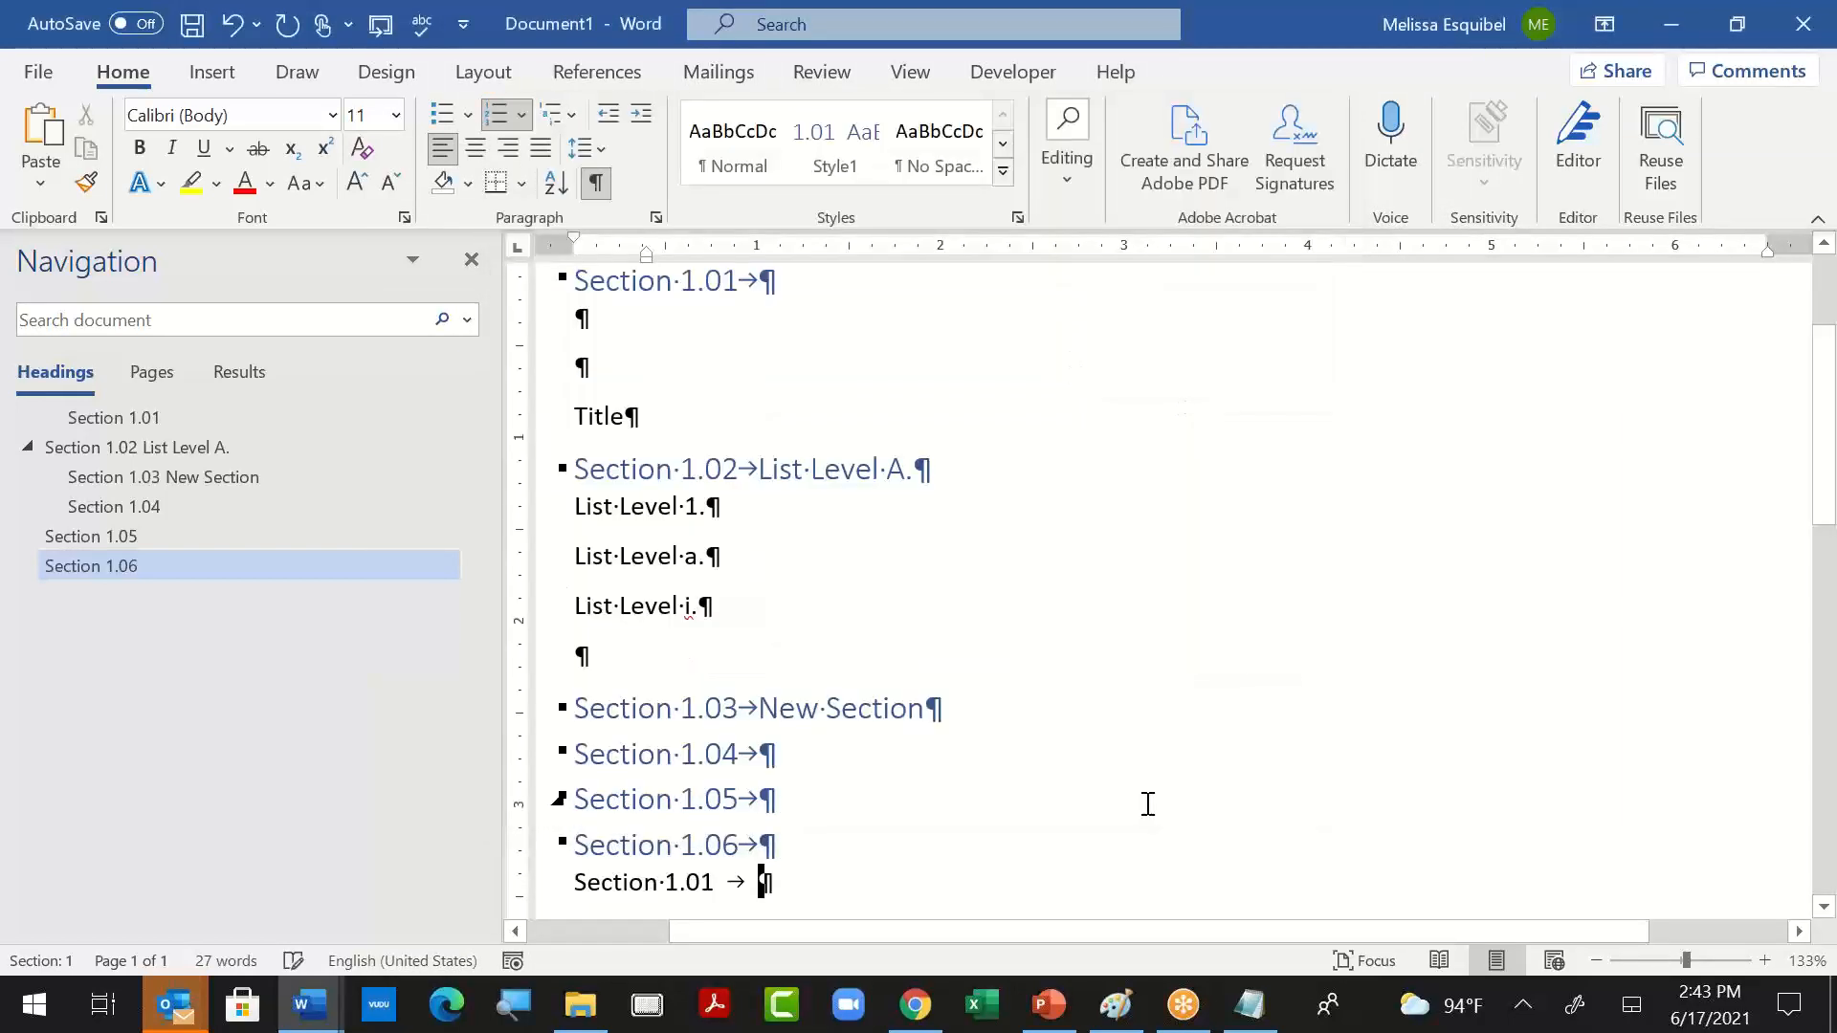
- View the numbering value settings of the last numbered paragraph without changing them
click(672, 890)
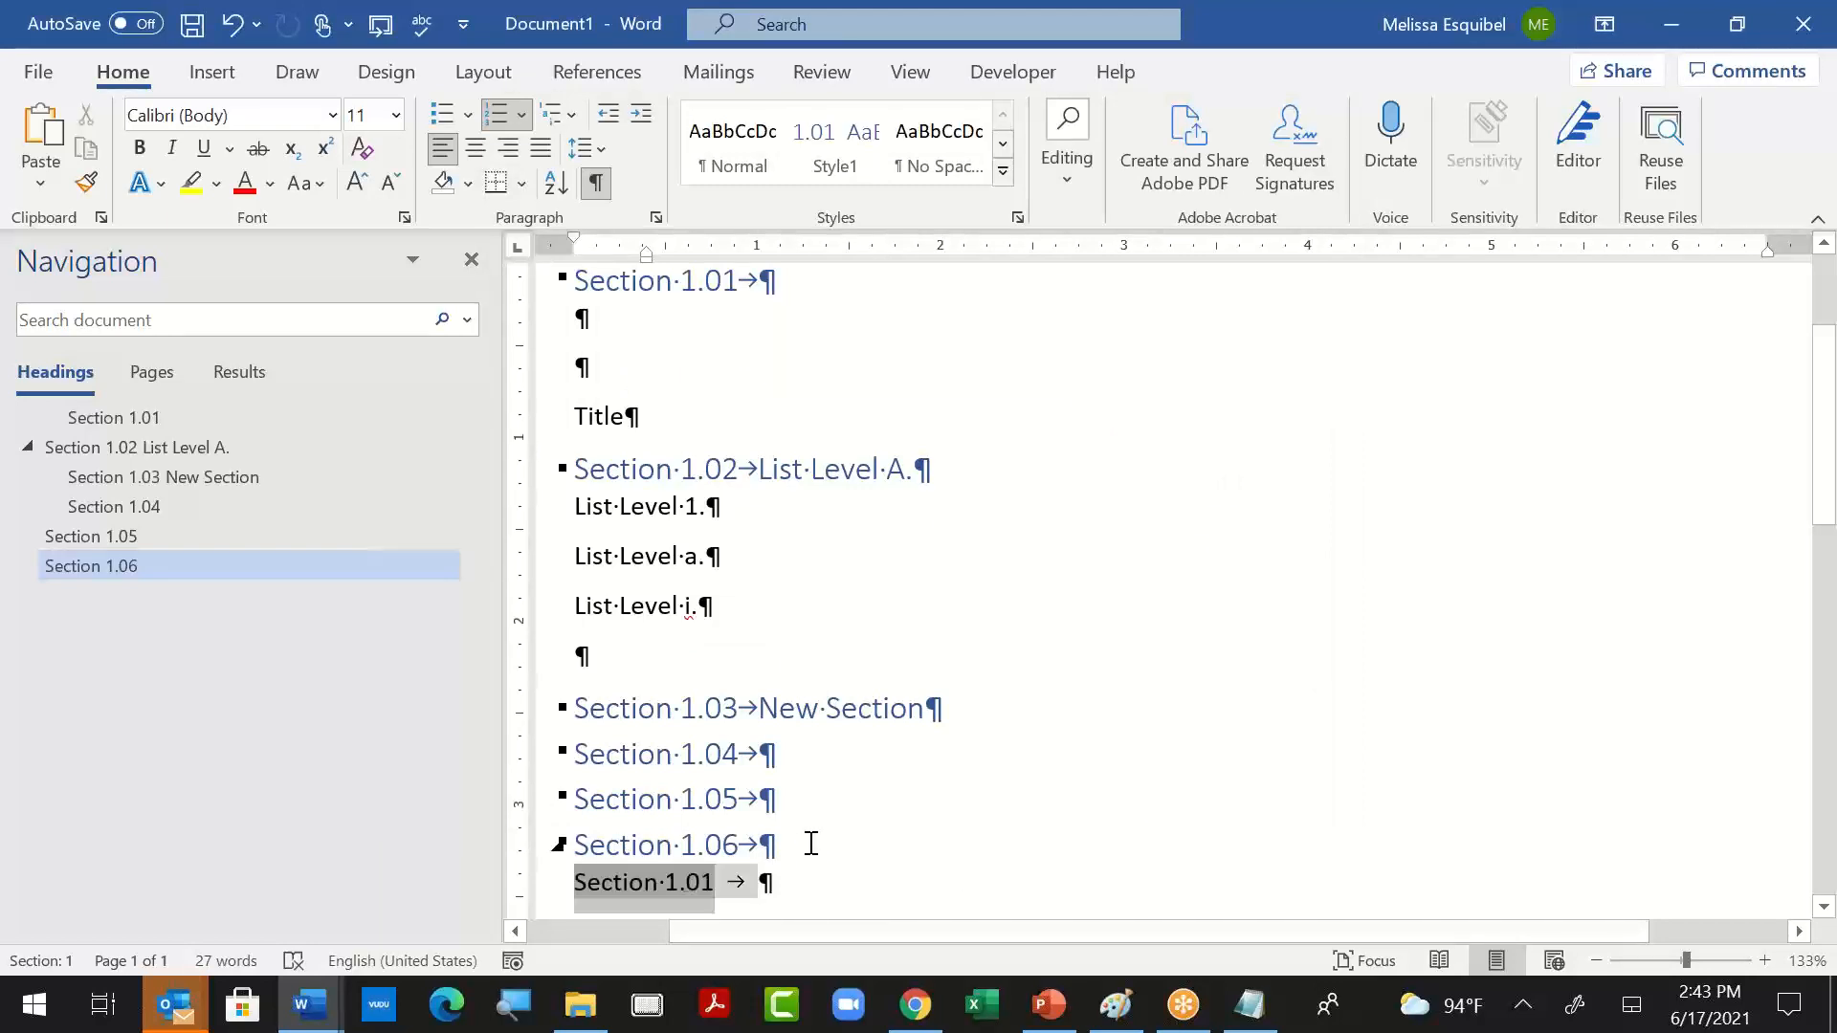
right_click(626, 894)
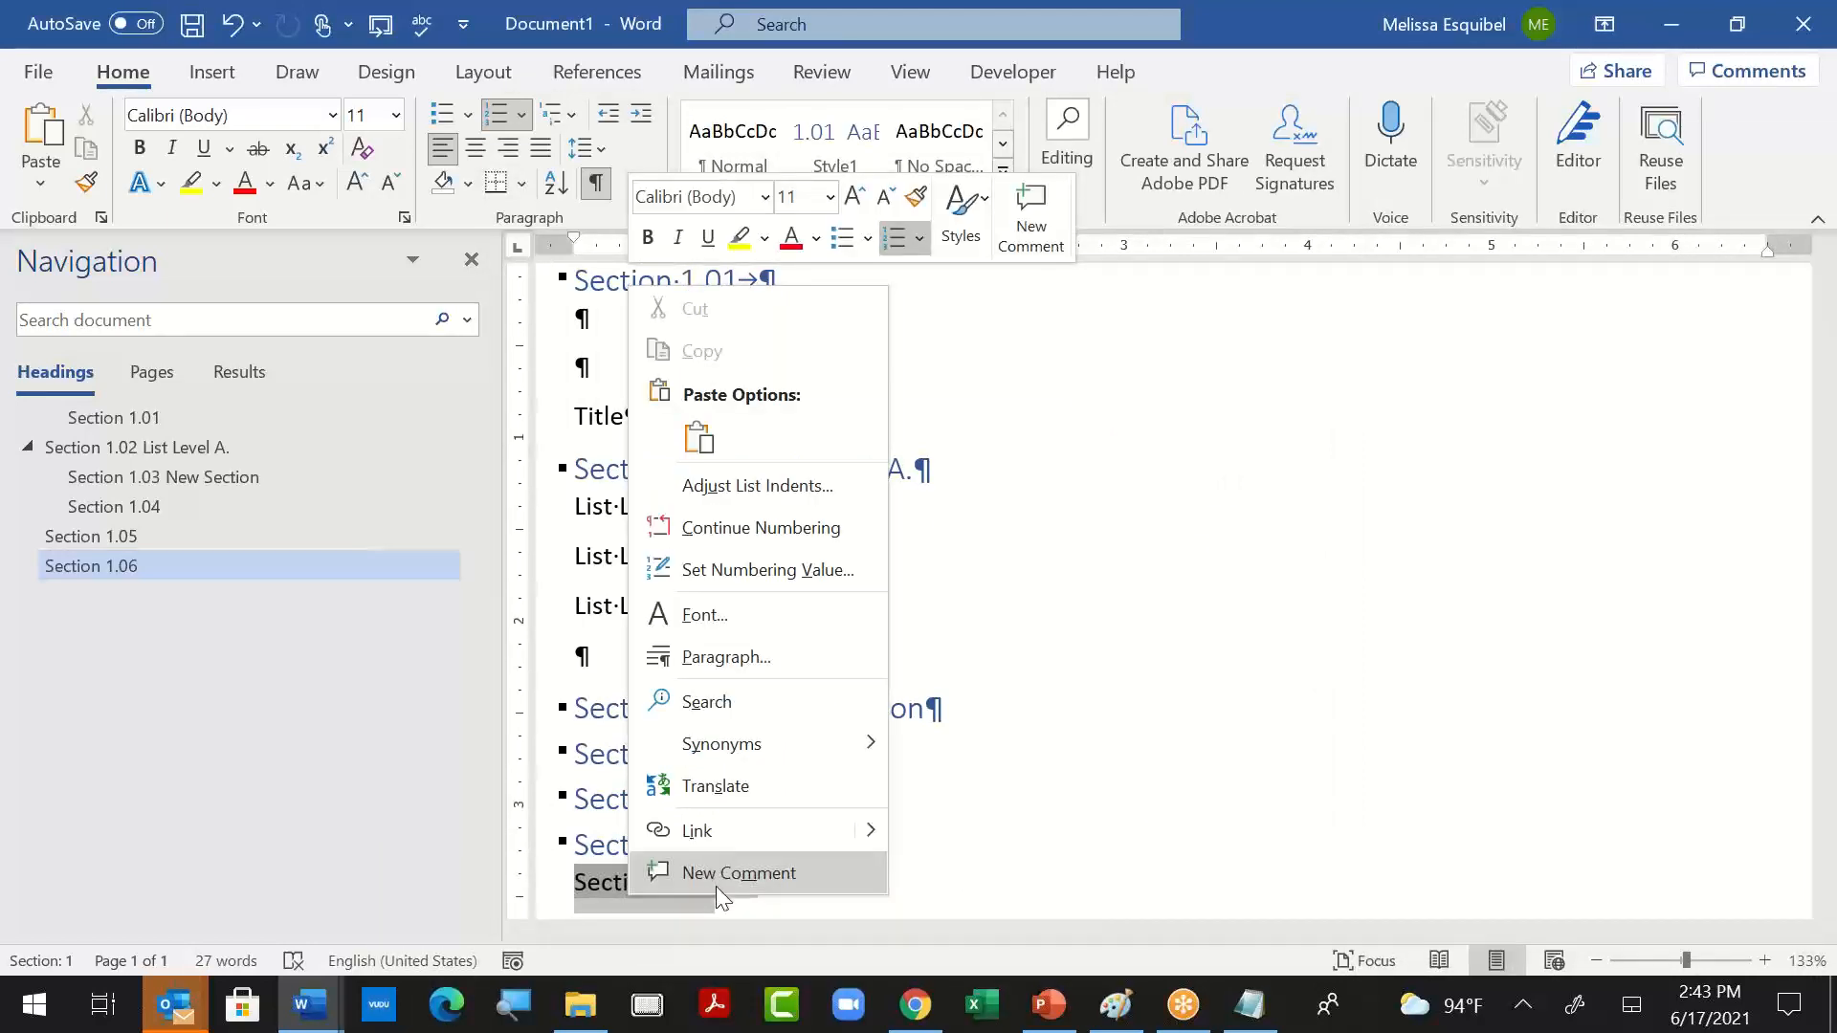
click(785, 580)
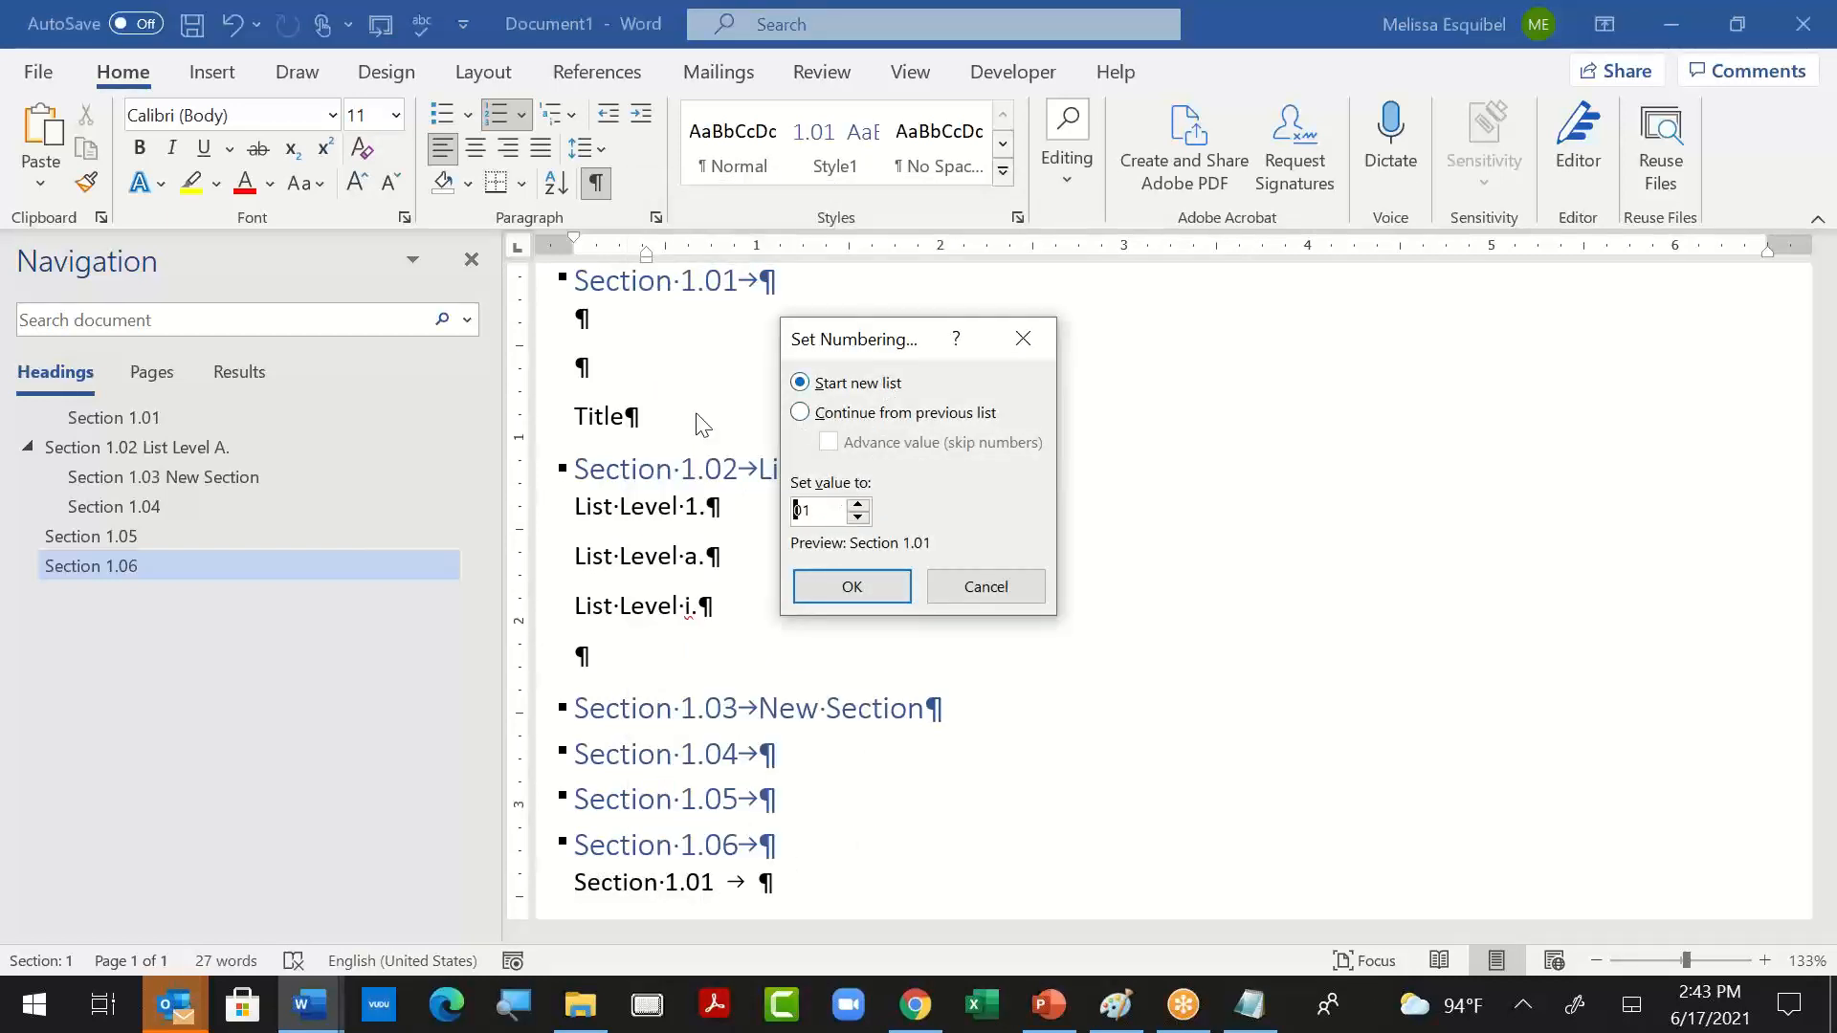
click(985, 585)
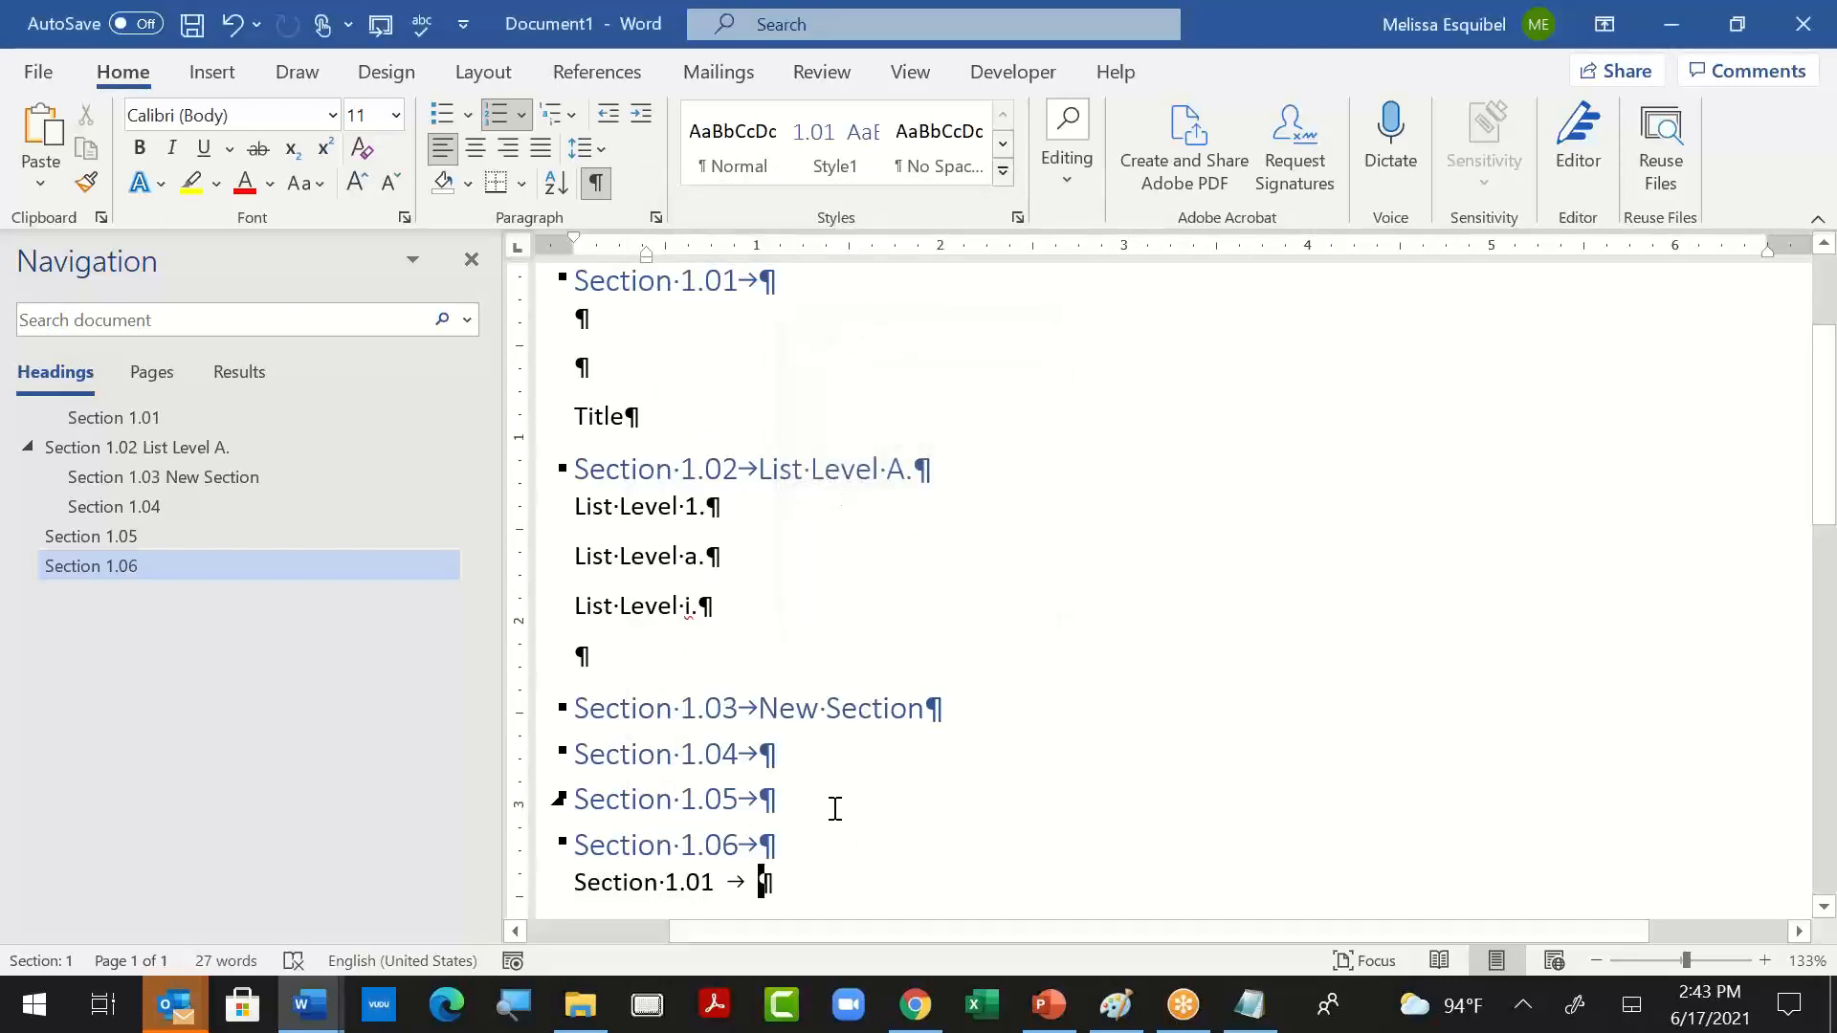
click(718, 878)
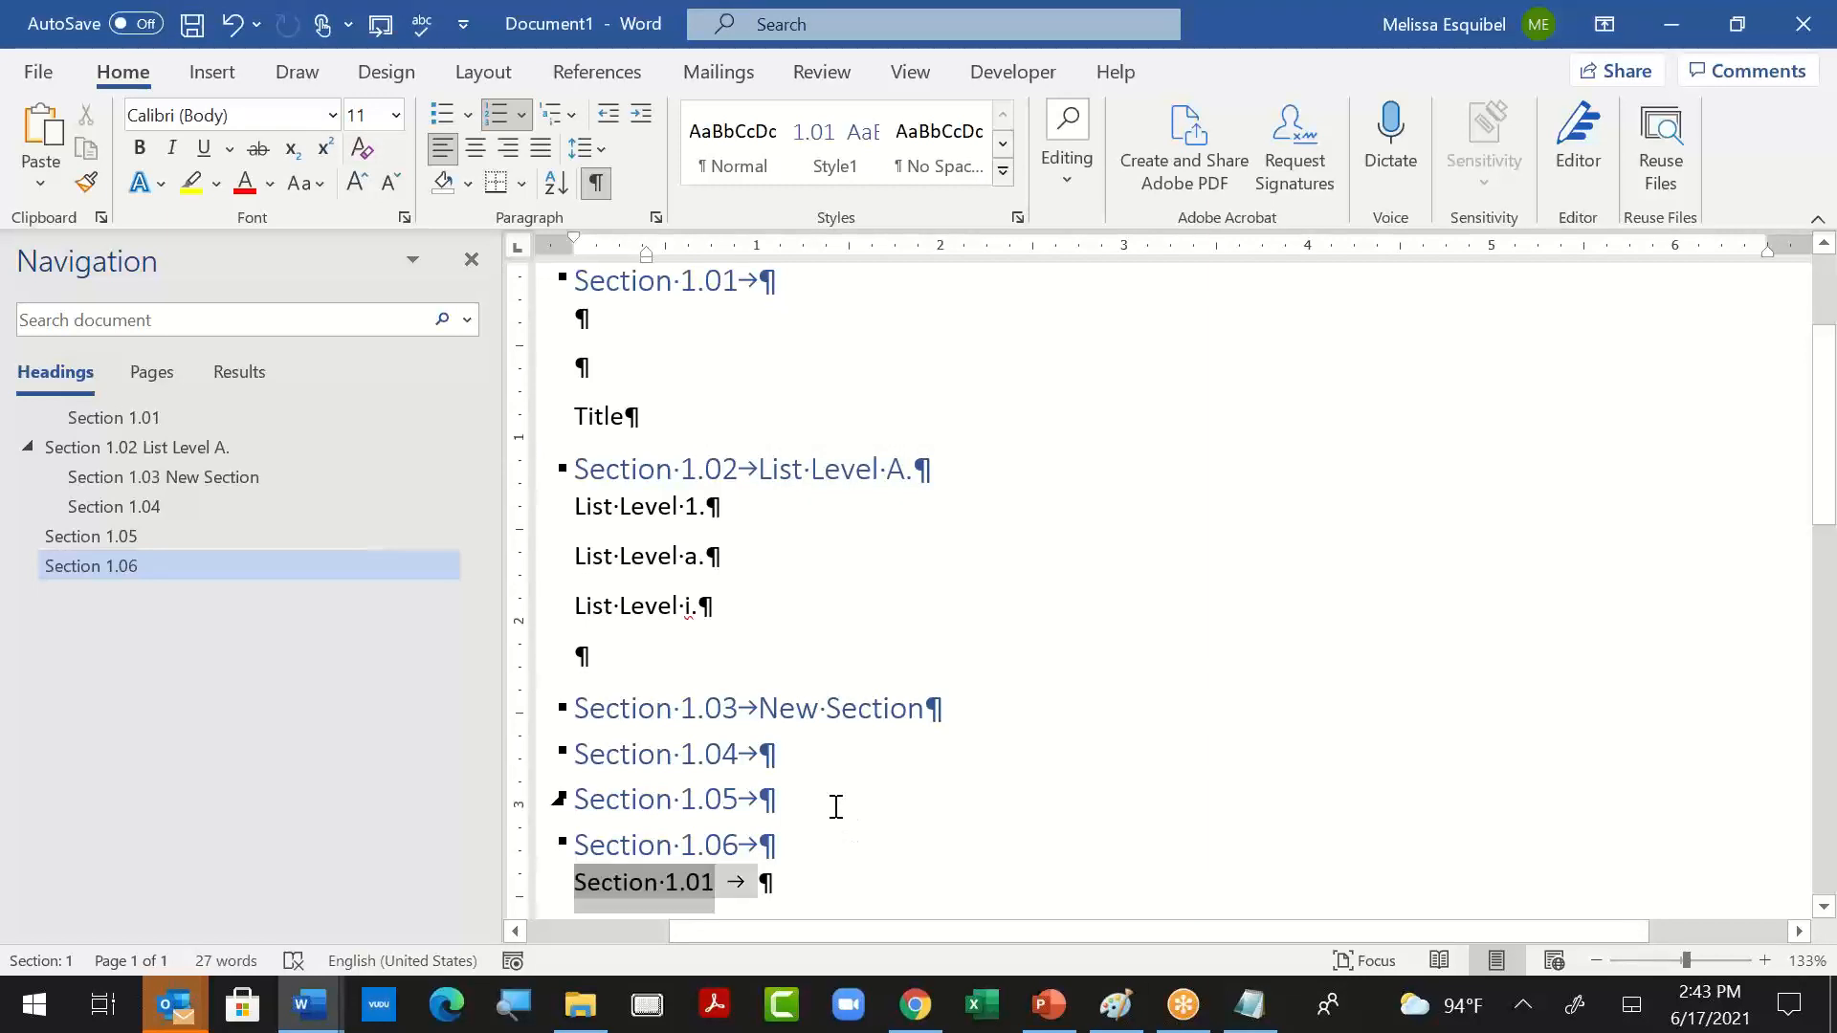
click(920, 624)
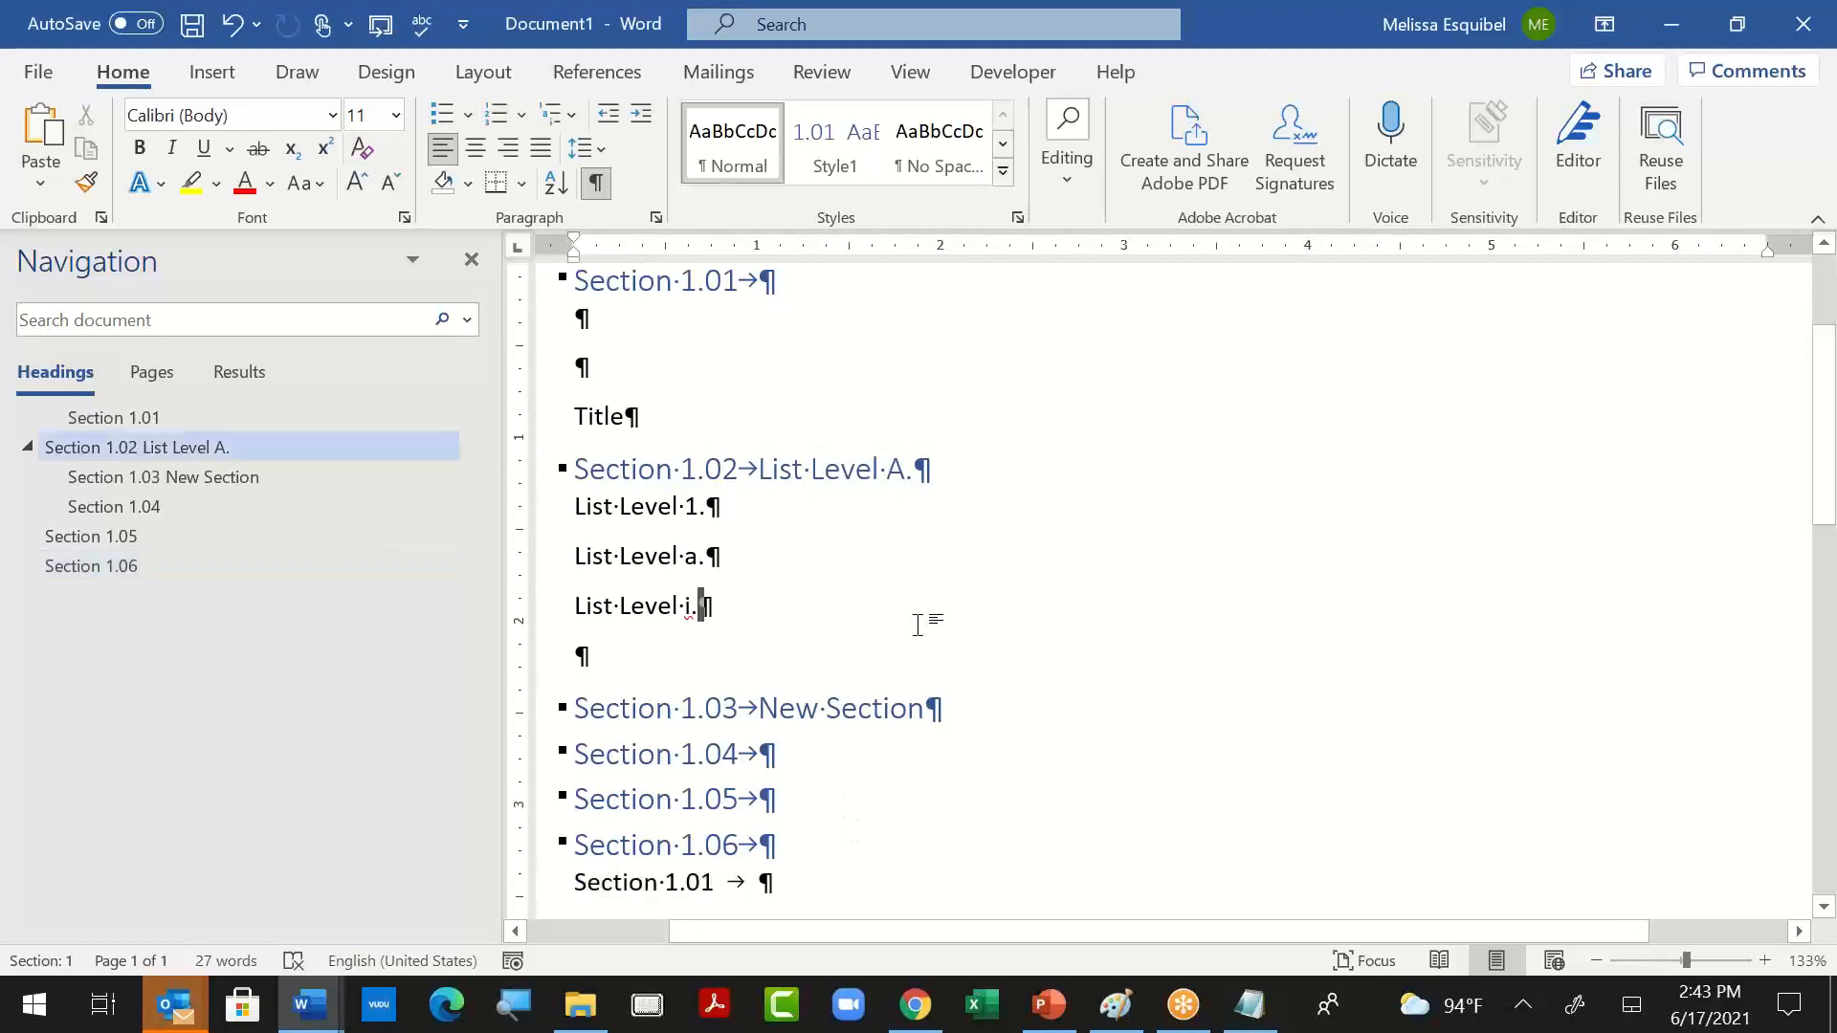
- Apply the Heading 2 style to the "List Level A." heading
click(781, 469)
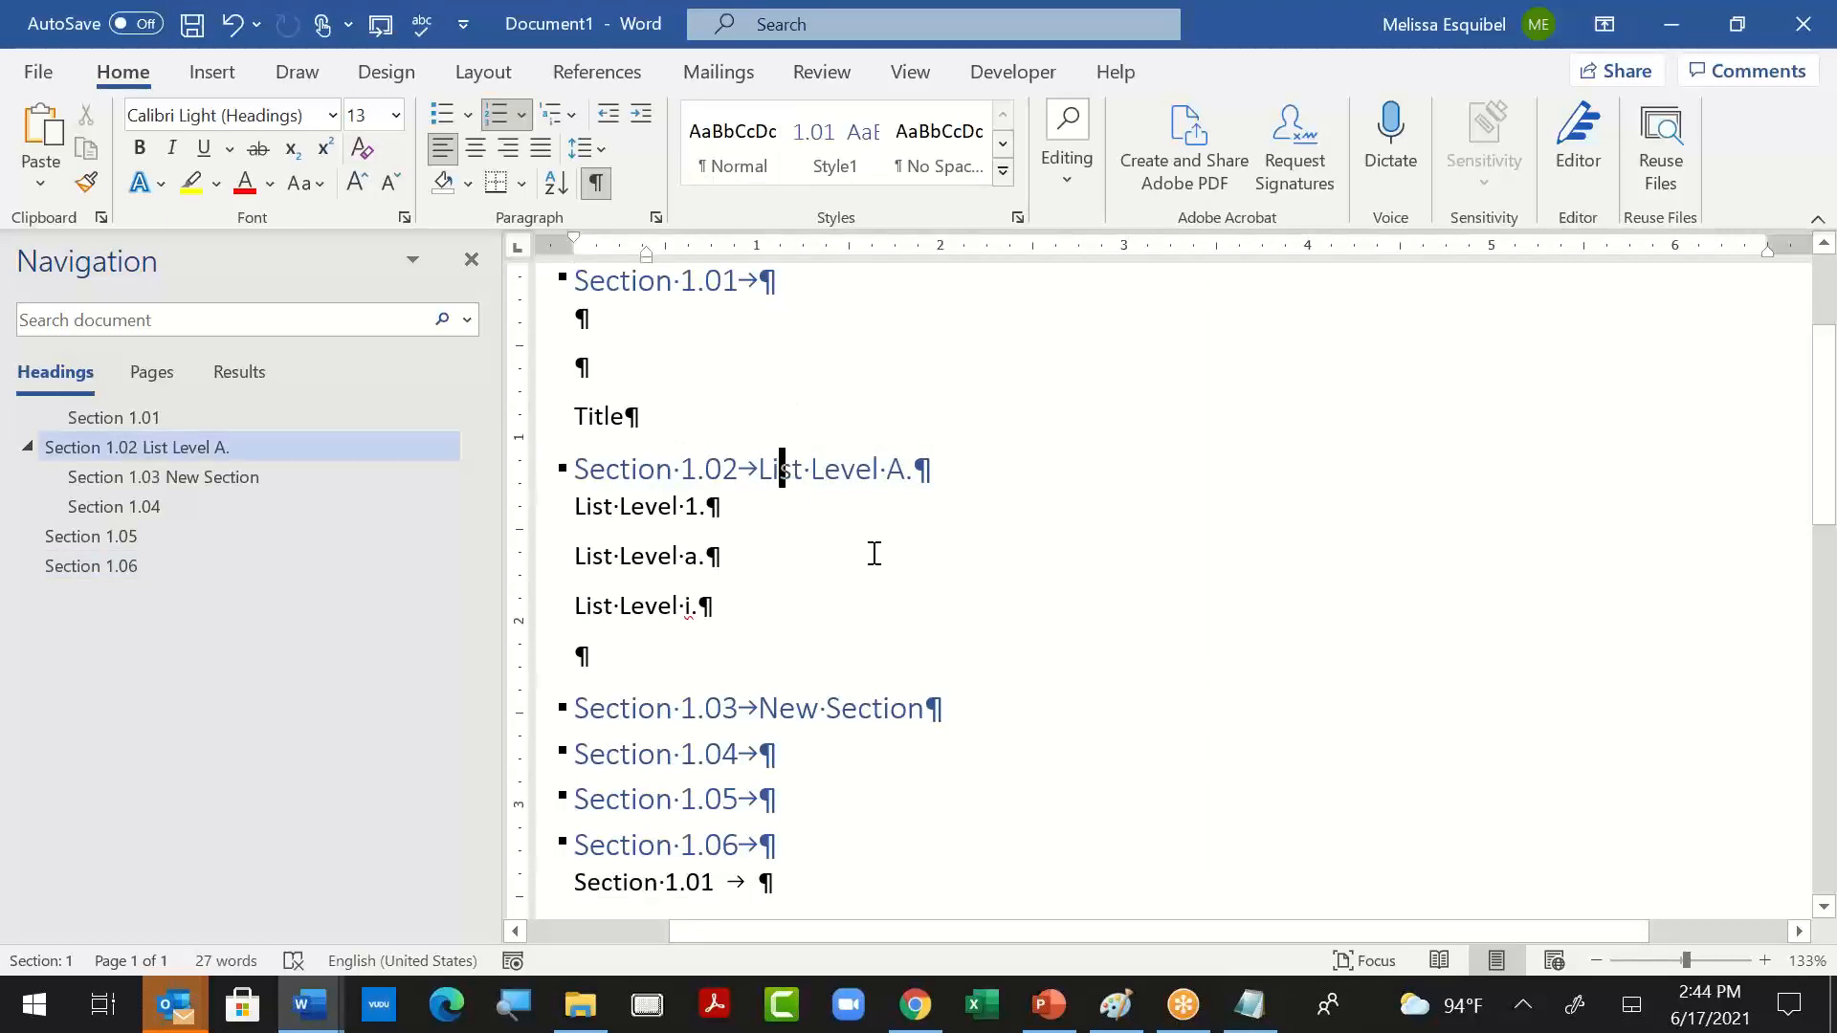
click(1008, 170)
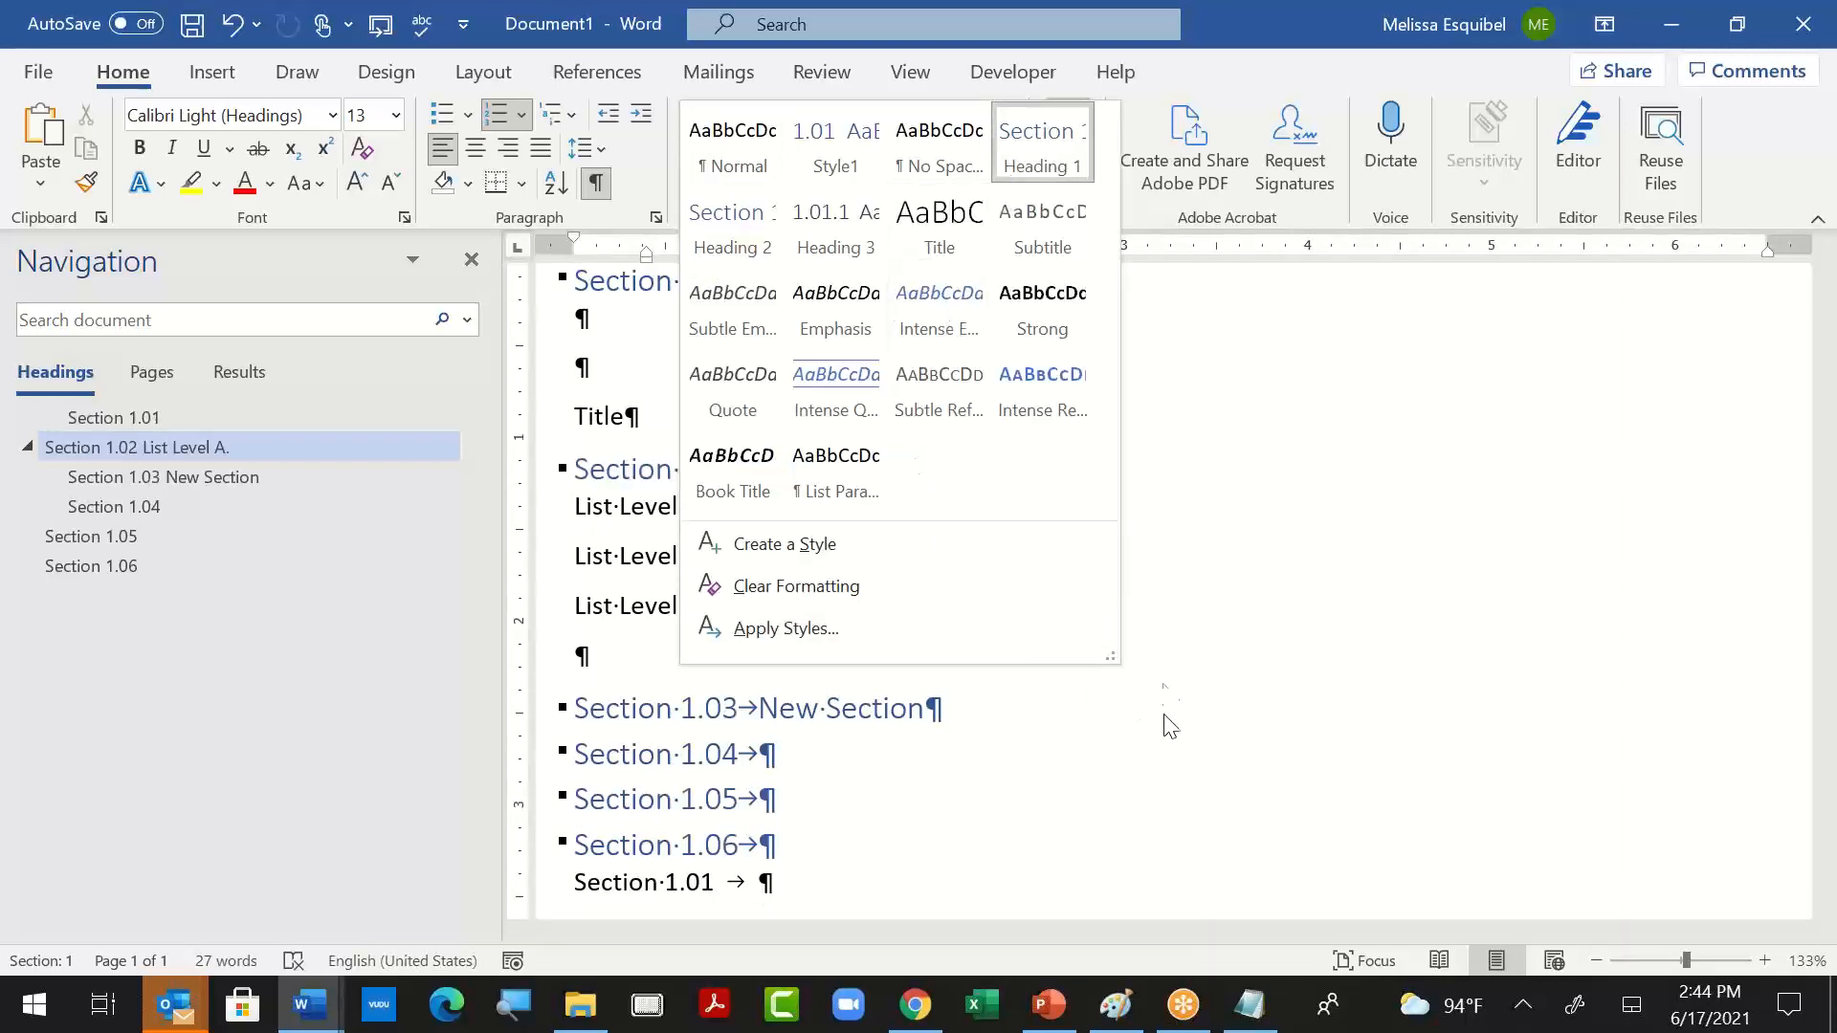
click(719, 228)
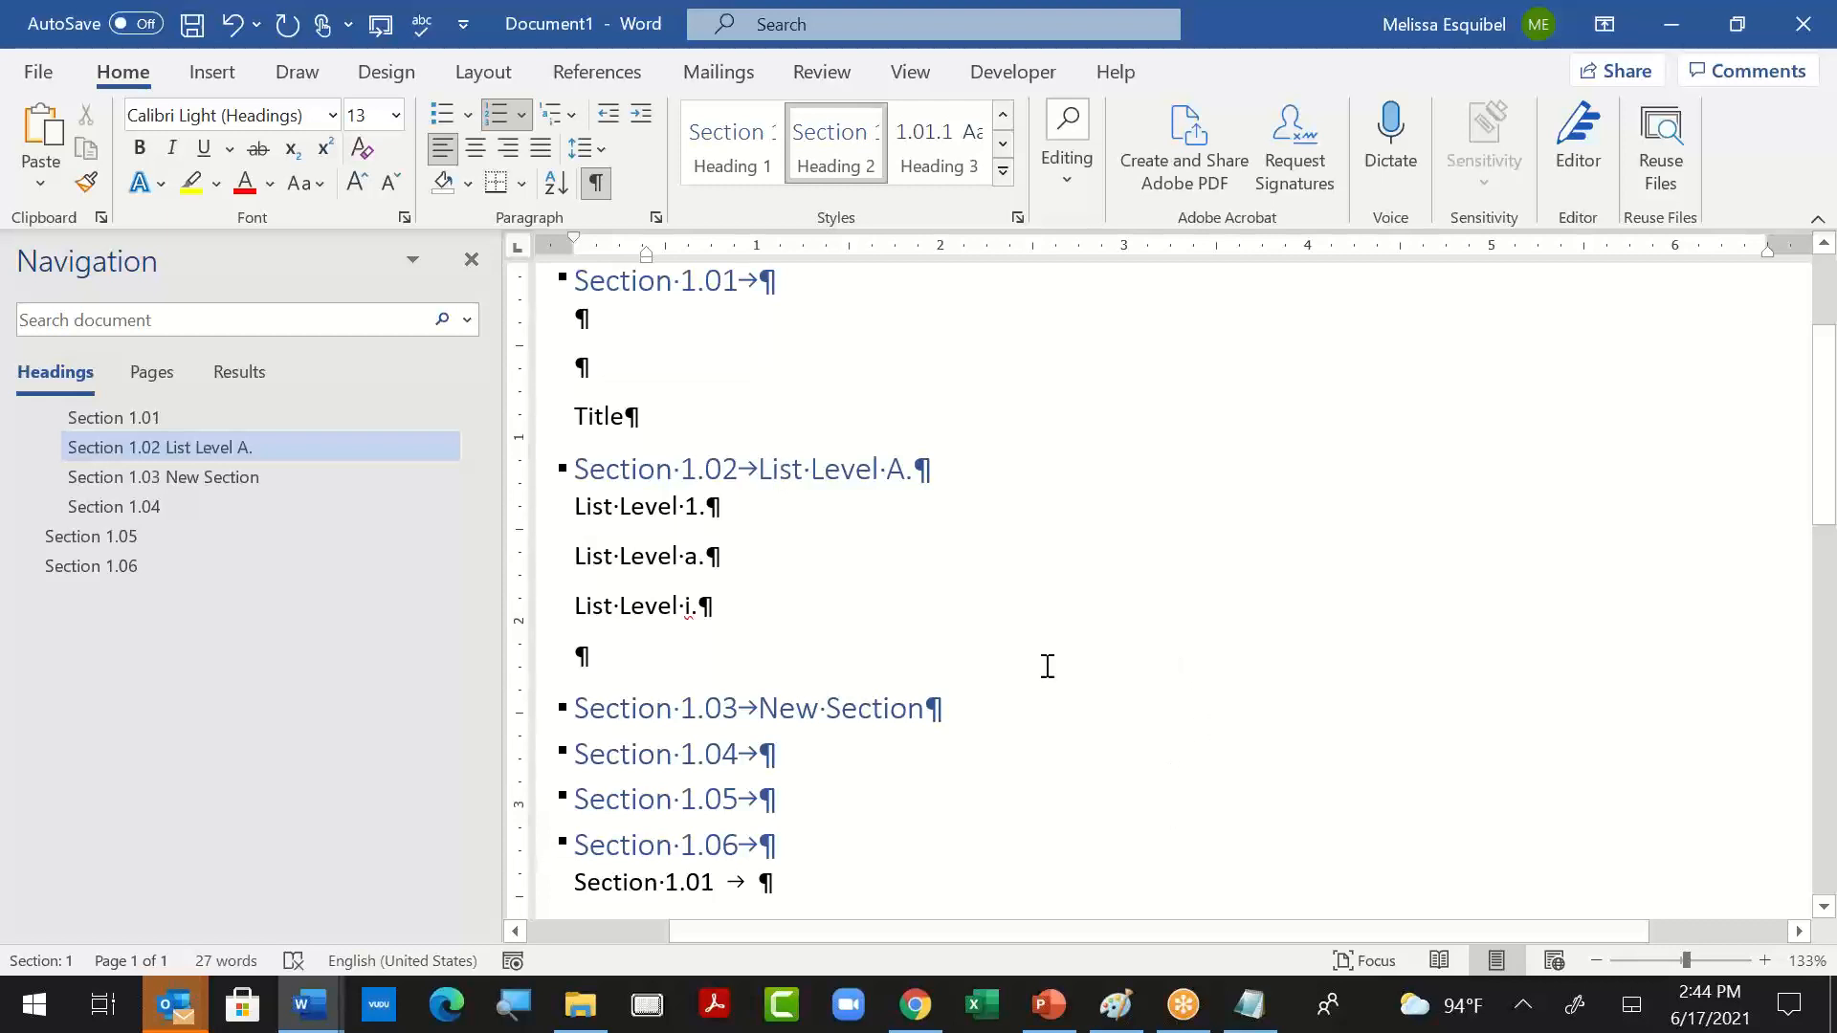
- Update the Heading 2 style to match the empty Section 1.04 heading below "New Section"
click(739, 405)
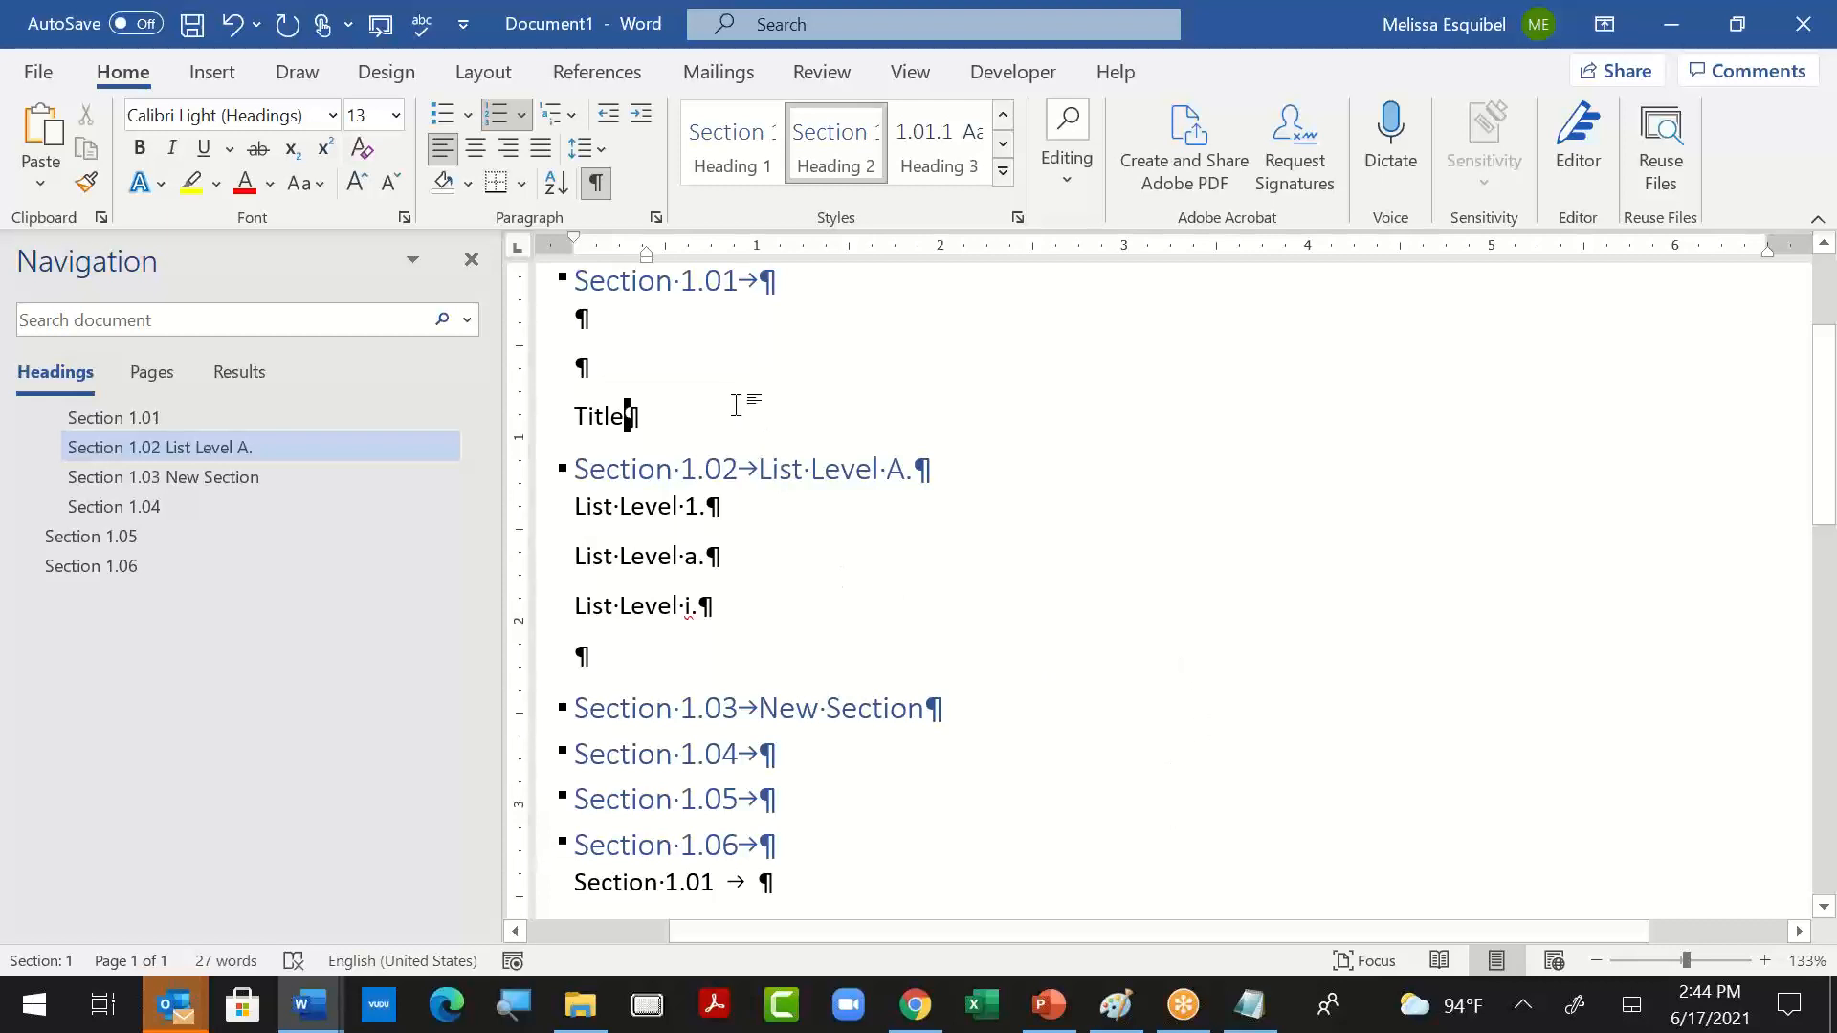
click(696, 713)
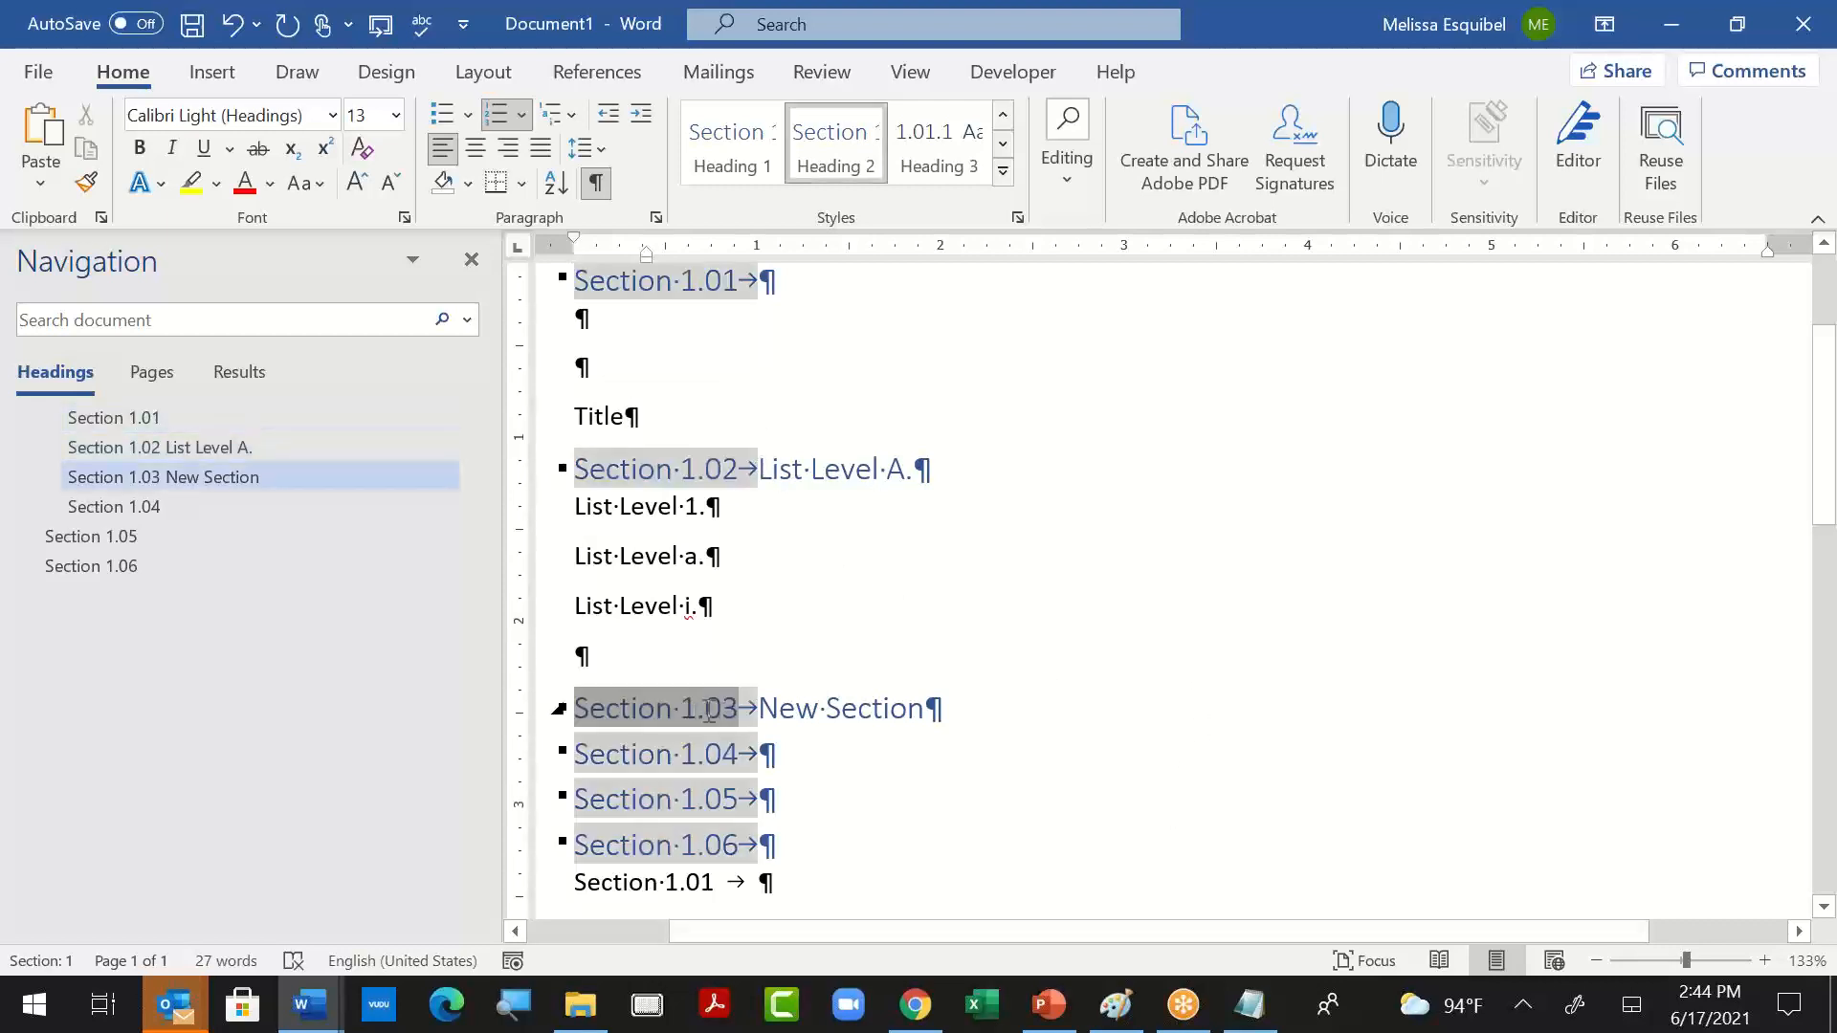
click(671, 763)
right_click(671, 763)
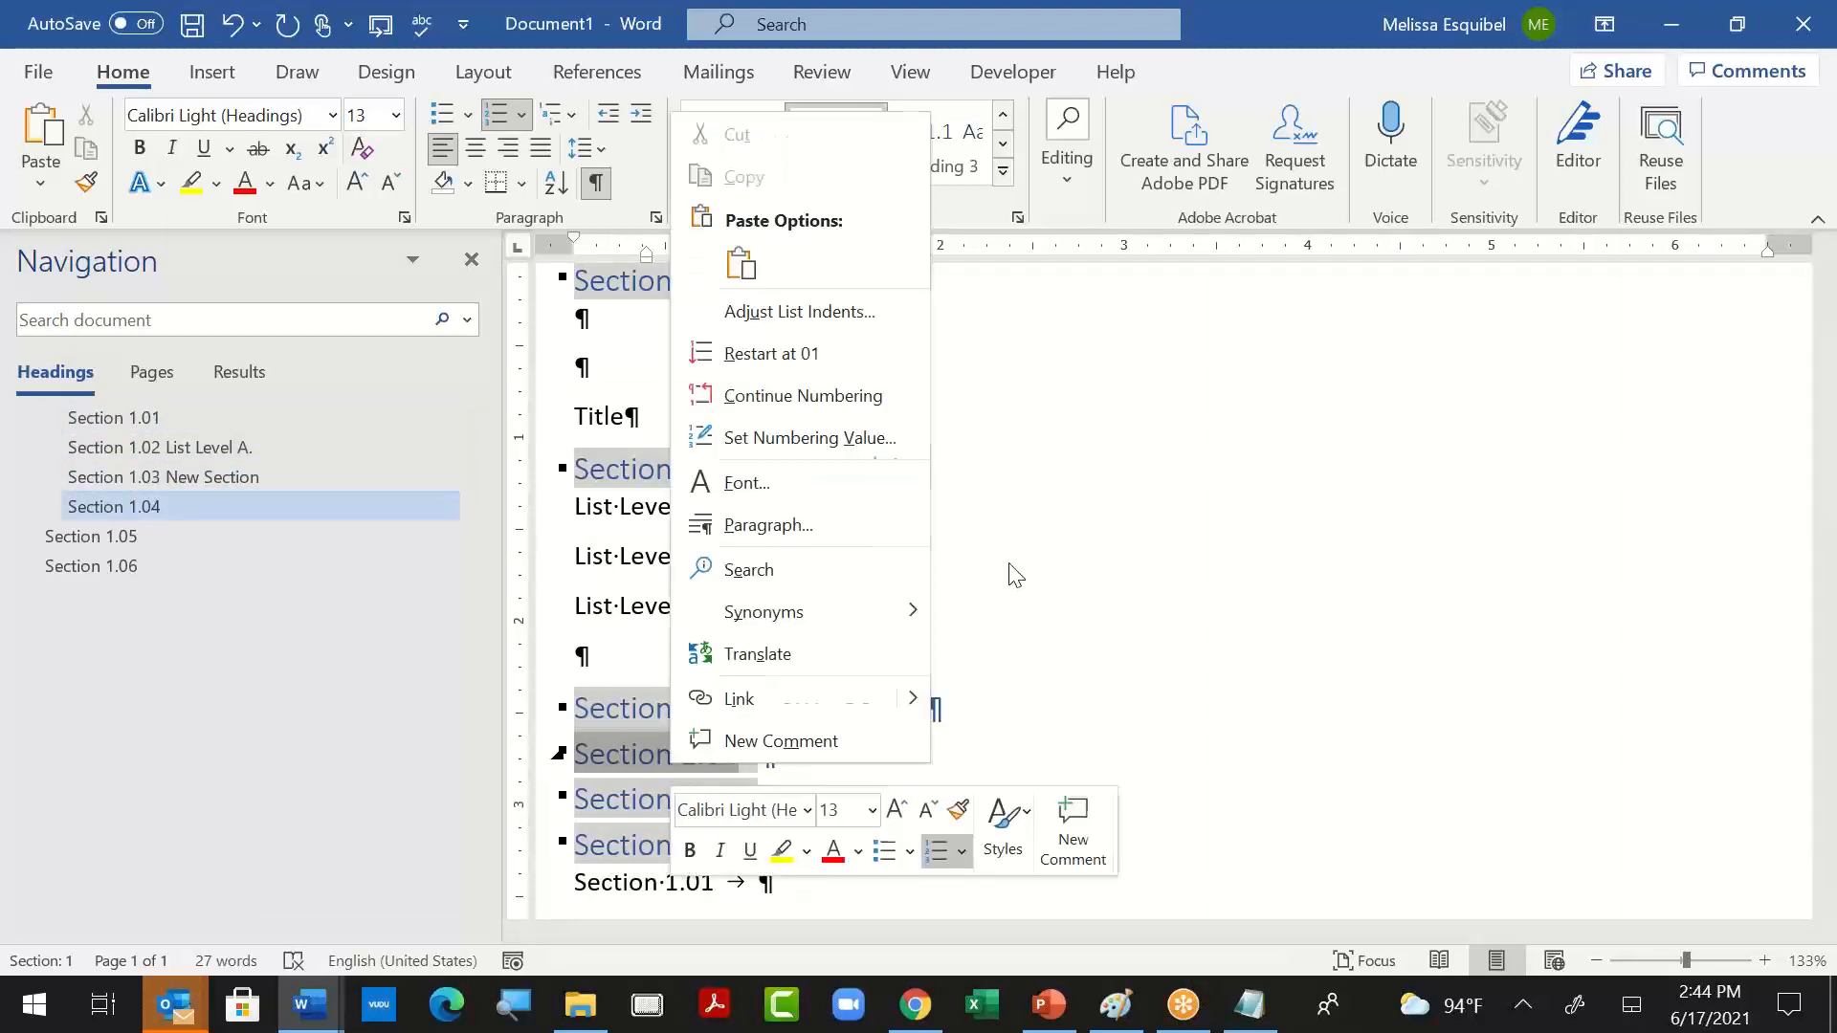
click(976, 218)
right_click(833, 165)
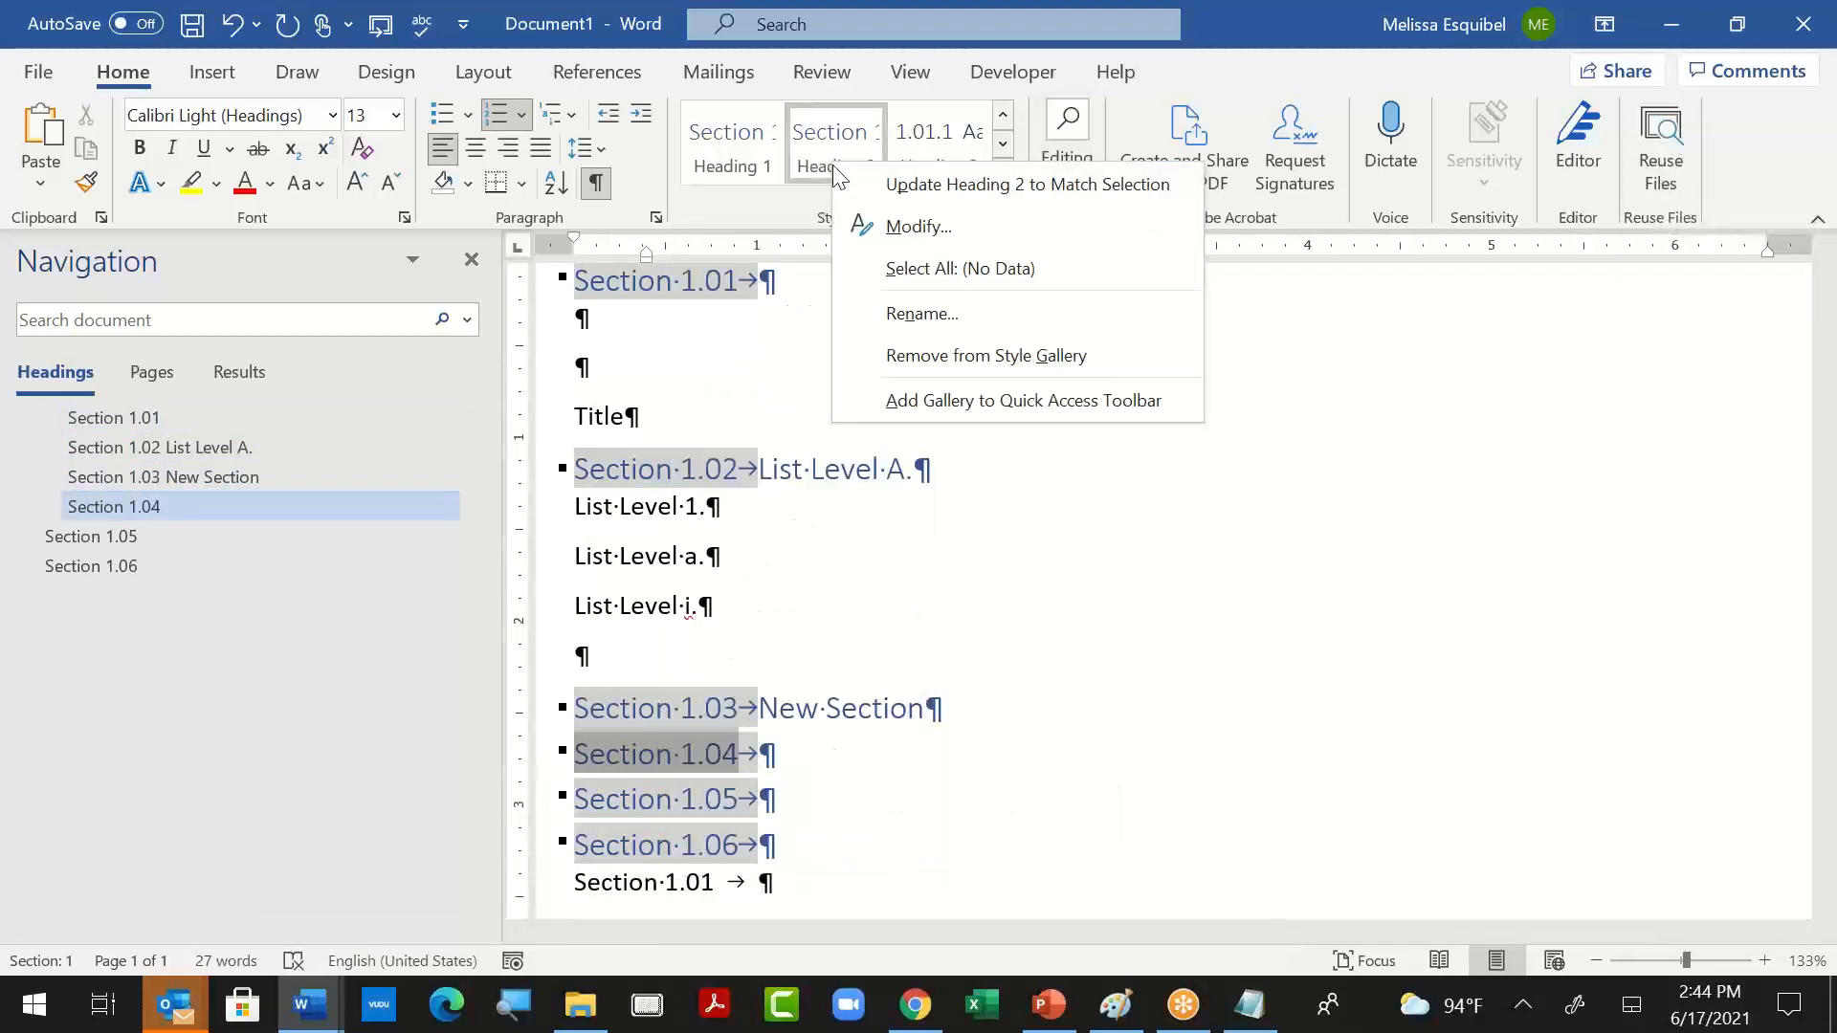
click(893, 183)
click(964, 139)
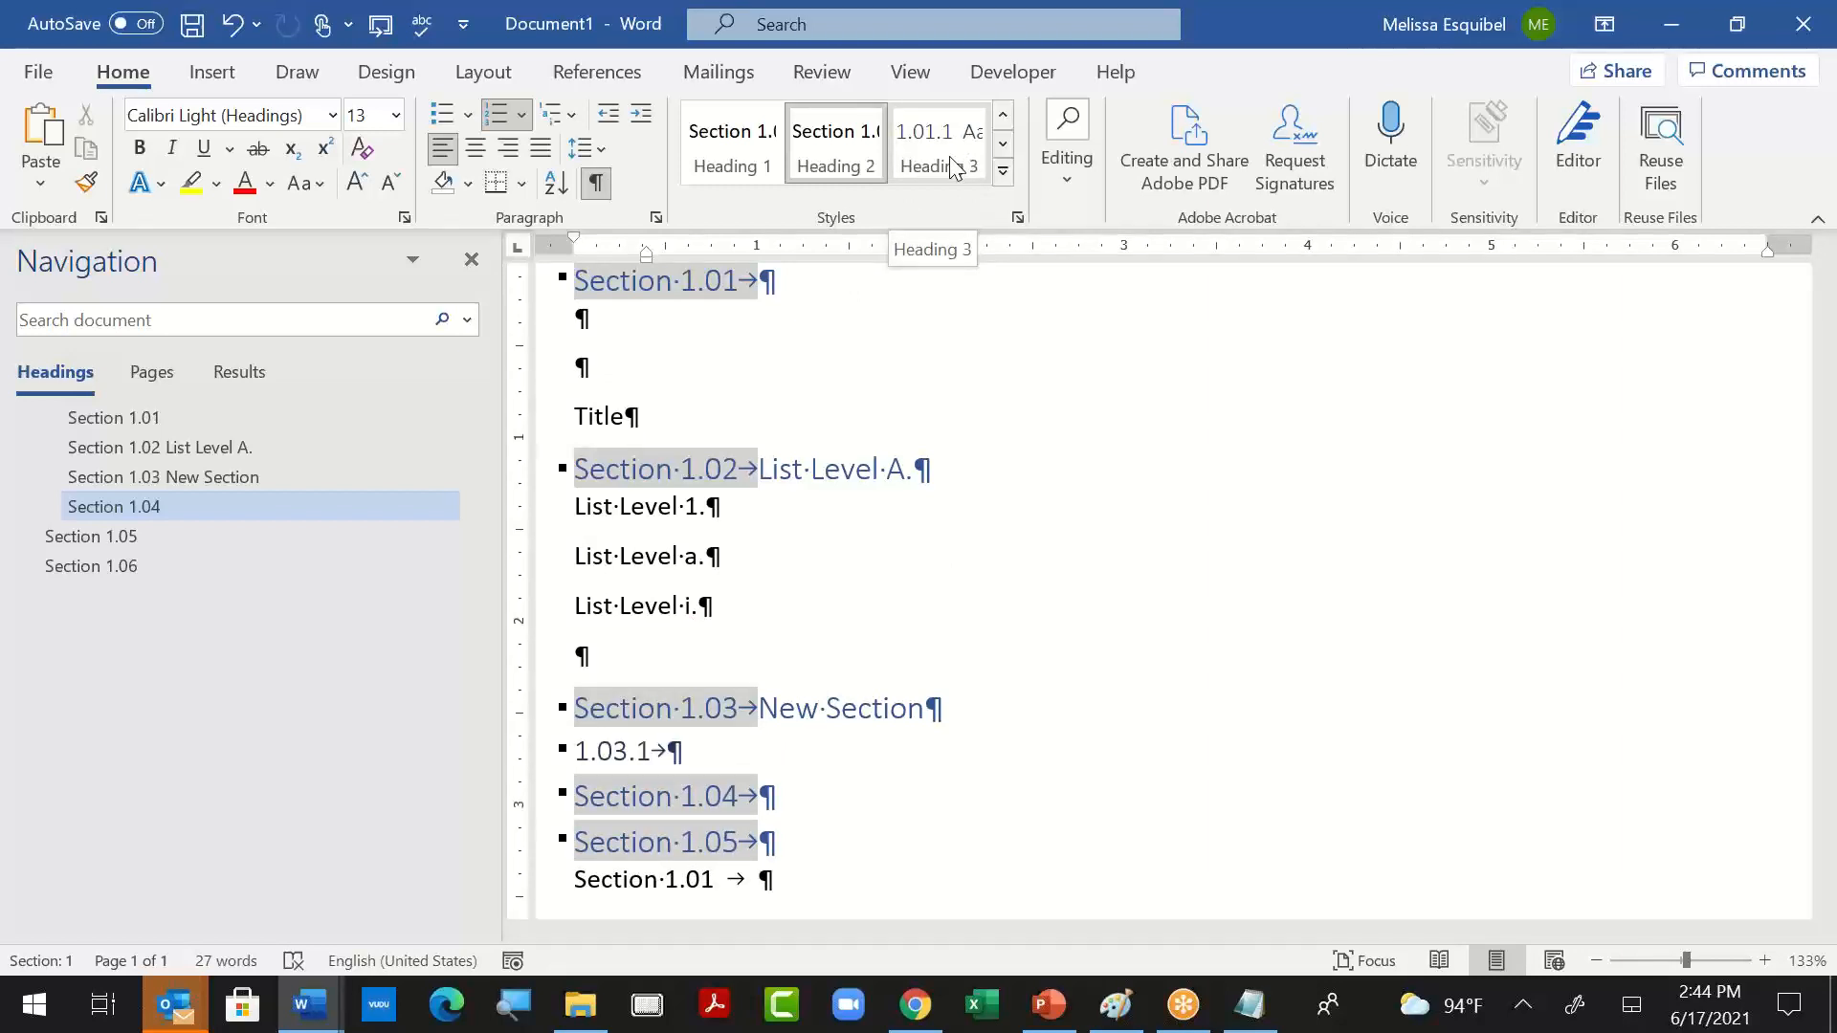
key(ctrl+z)
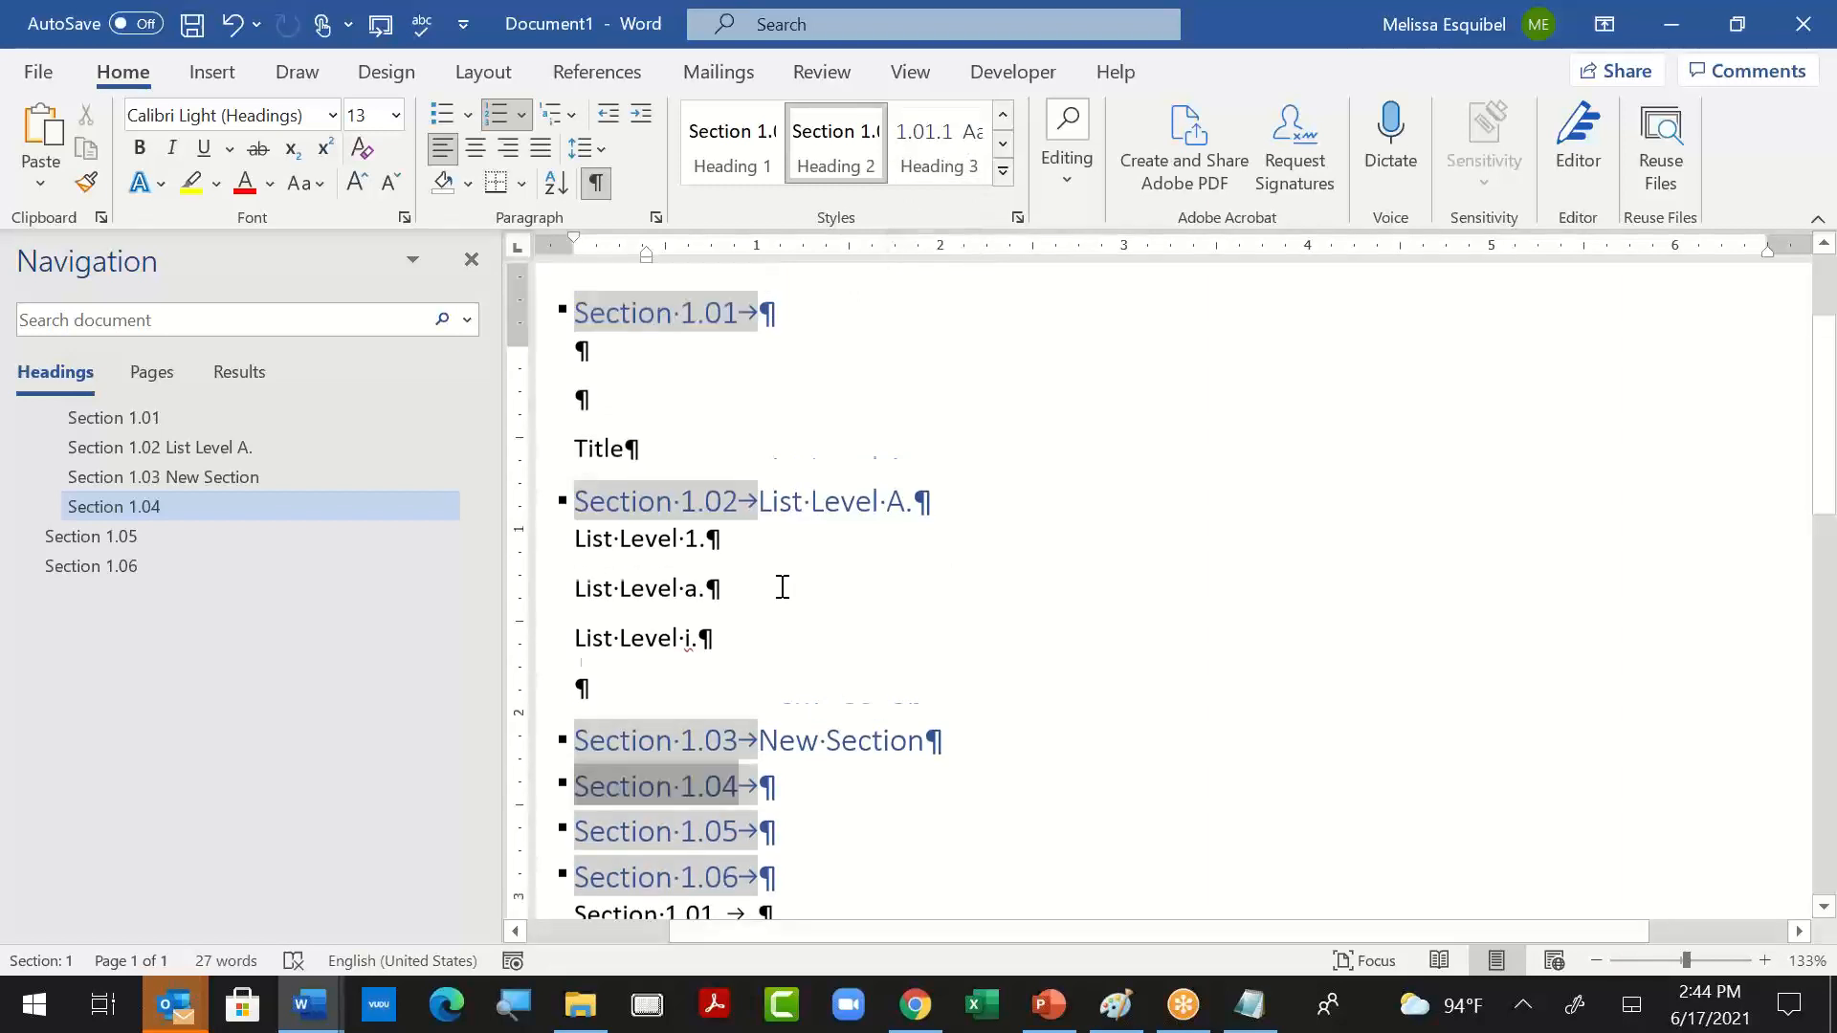
- Apply the Heading 3 style to the "Title" paragraph
scroll(705, 455, up, 2)
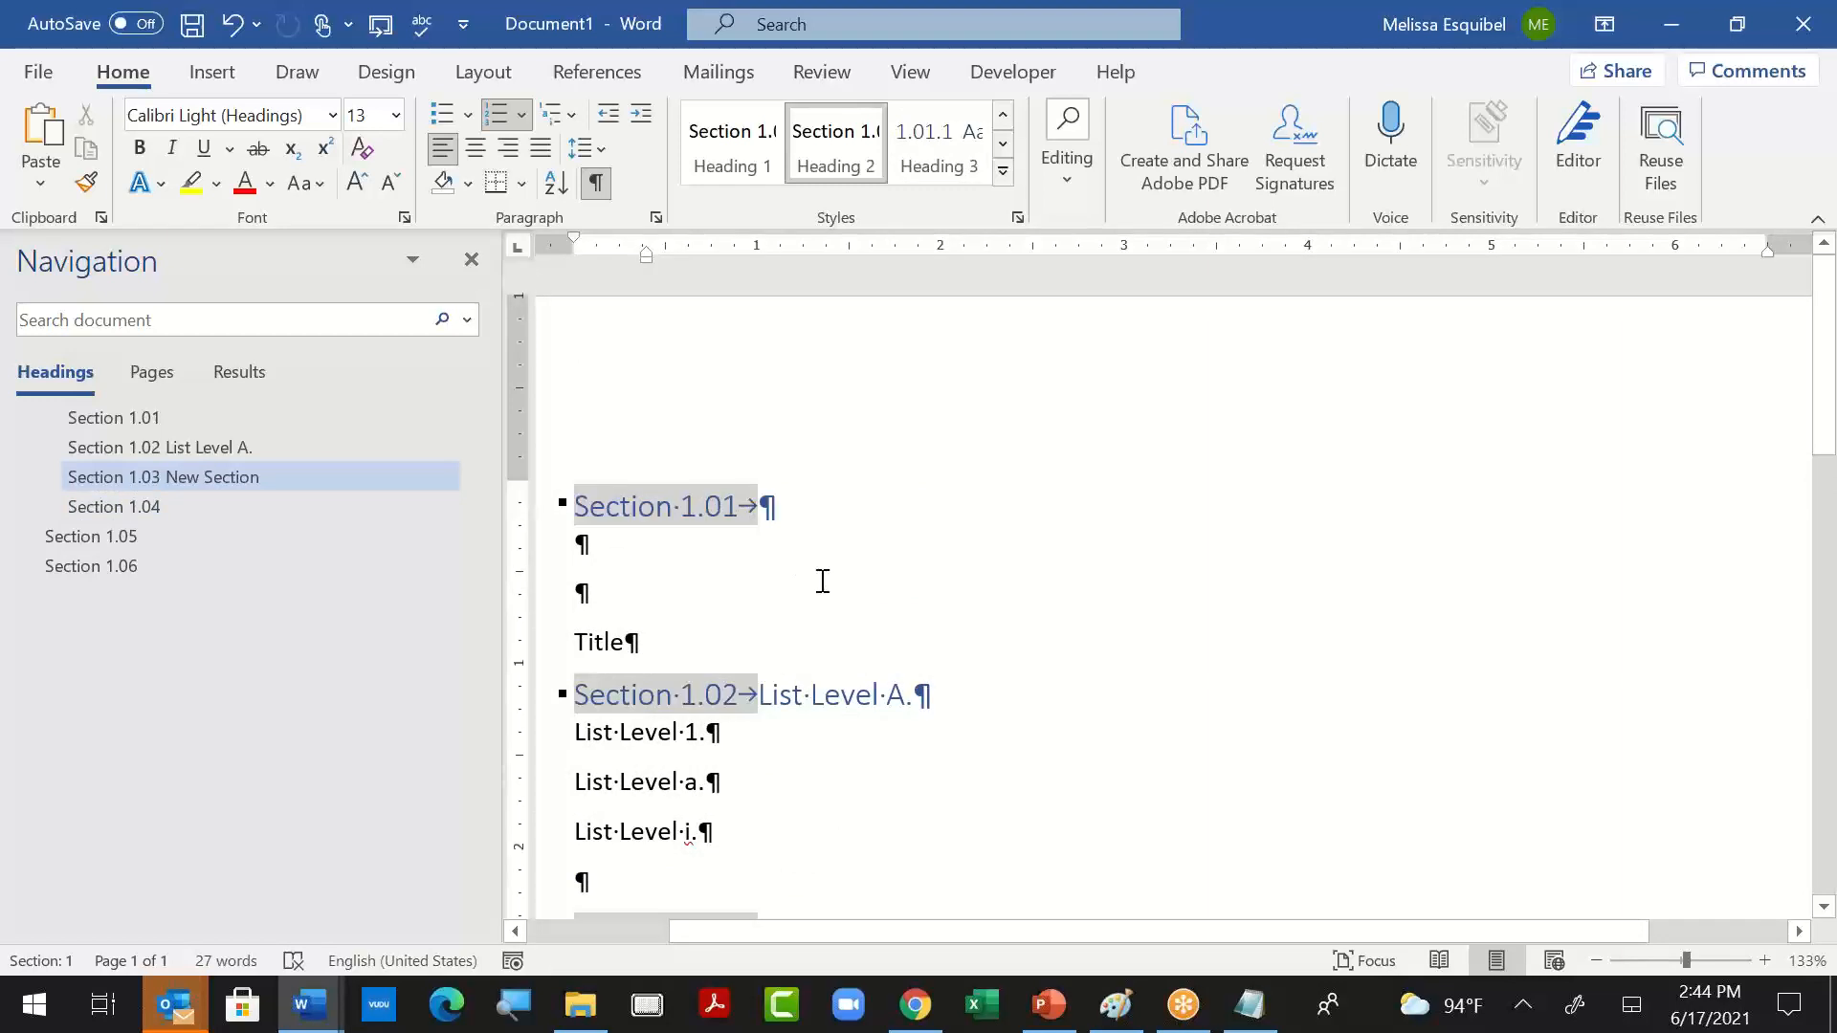
click(607, 641)
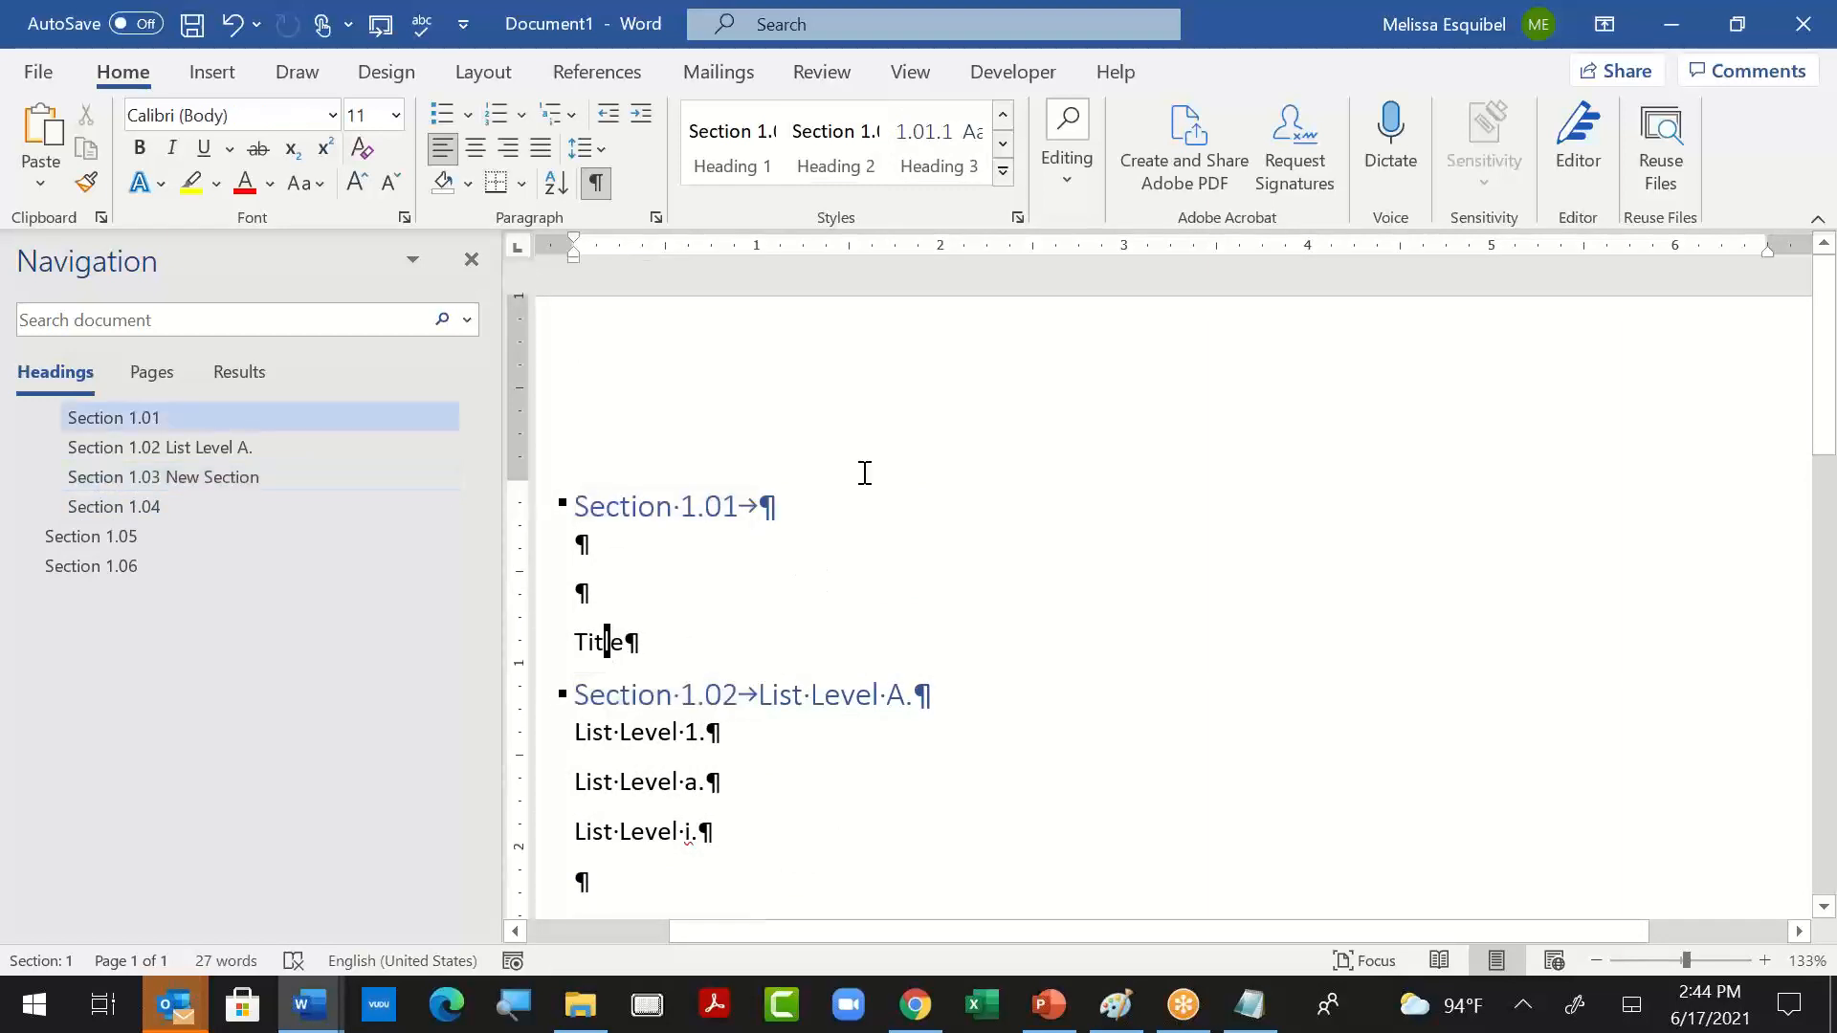
click(971, 168)
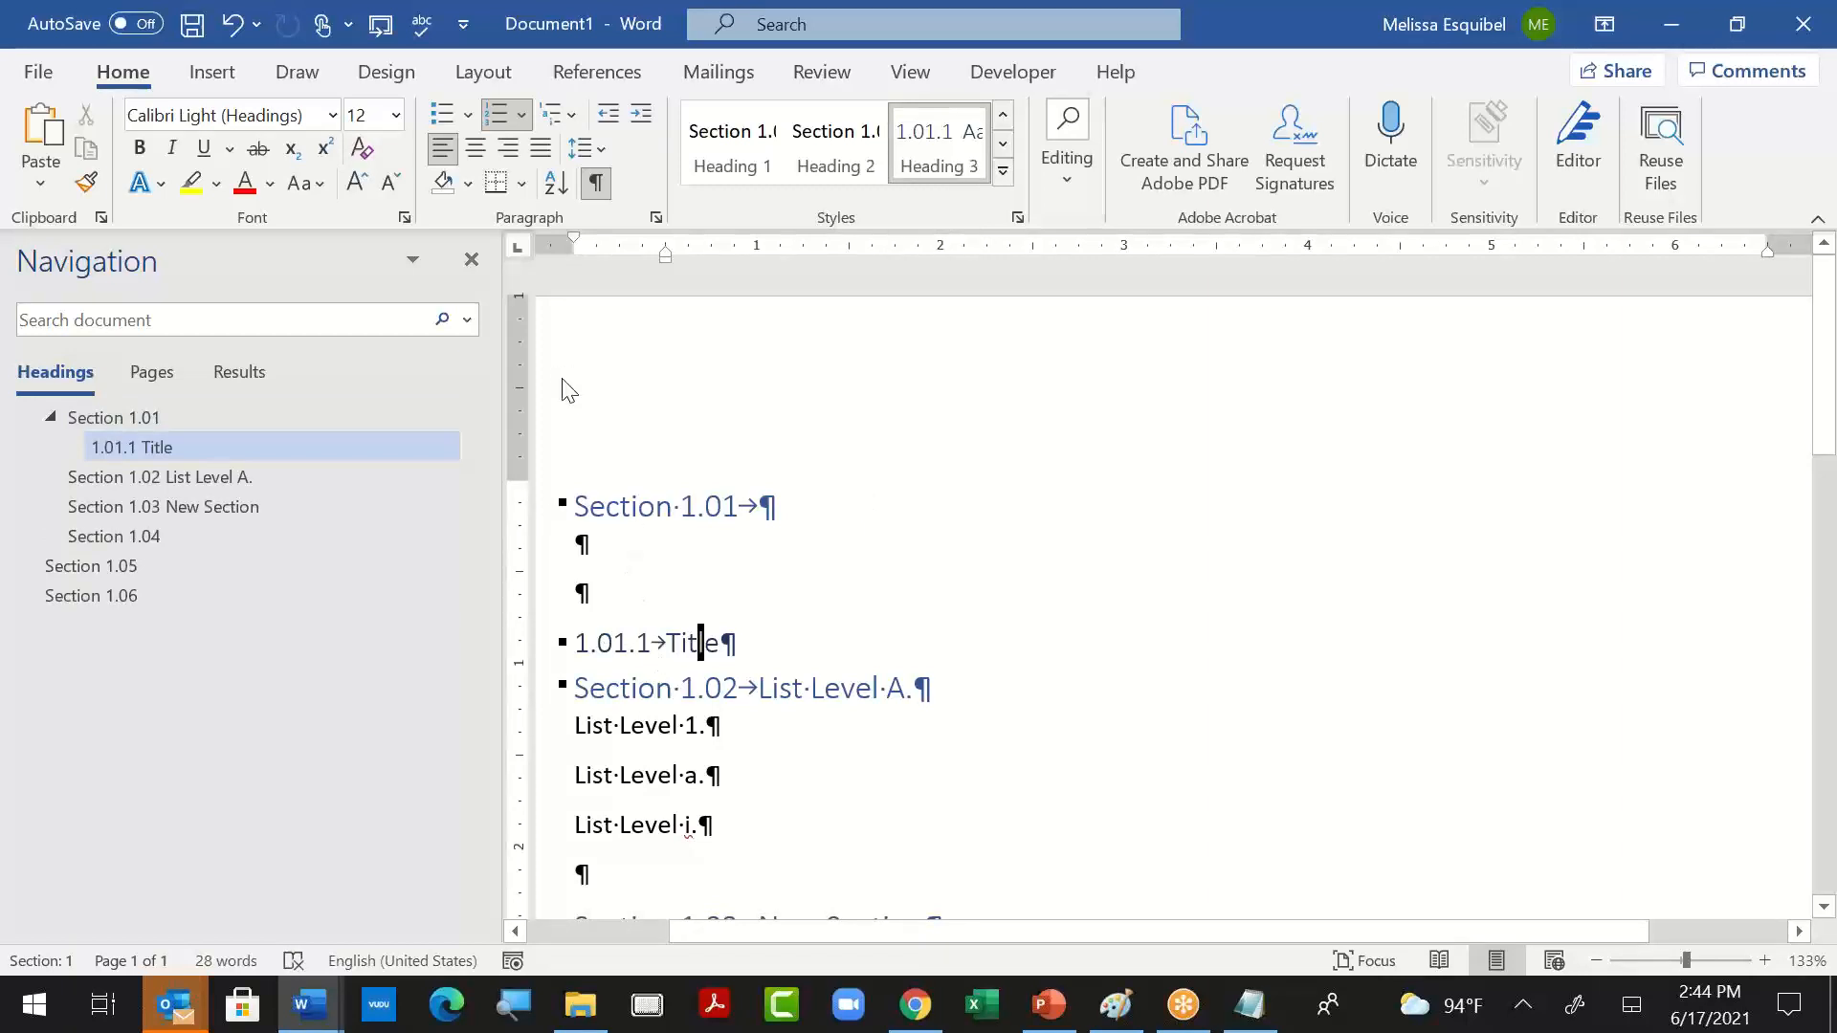
- Examine the level 1 settings in the multilevel list definition of the "Title" heading
click(559, 114)
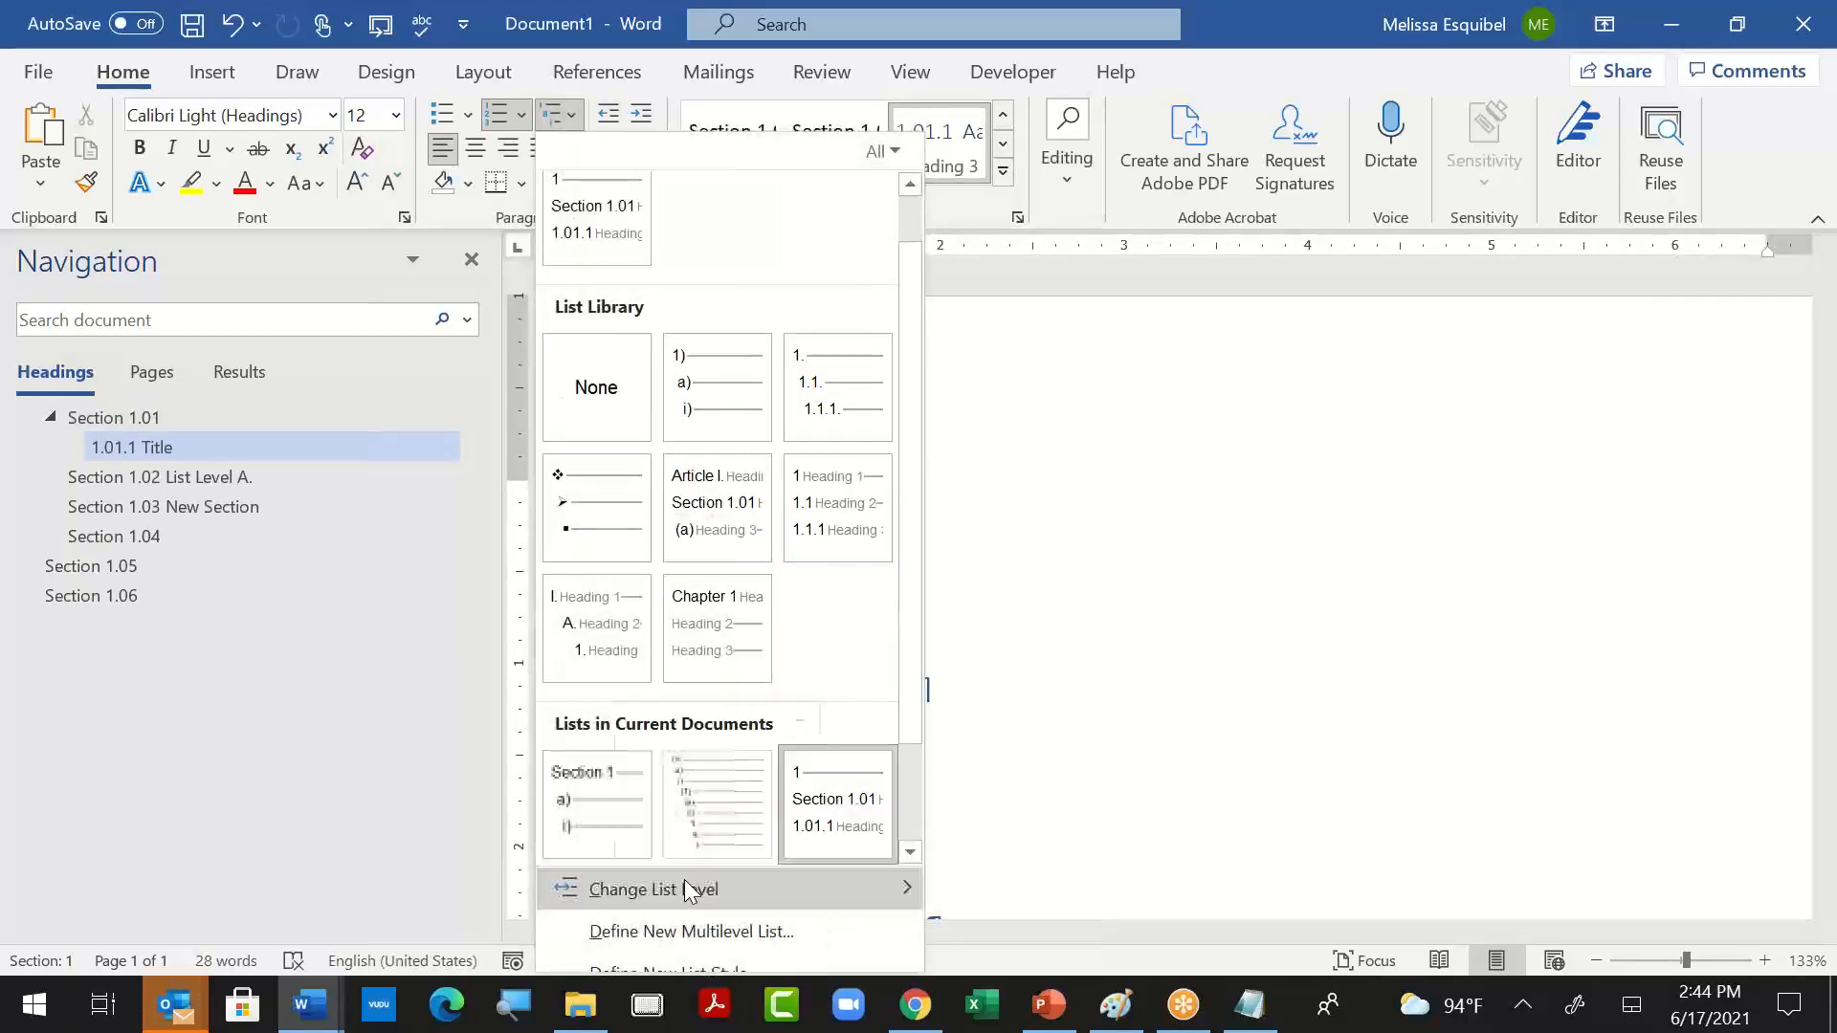
click(690, 939)
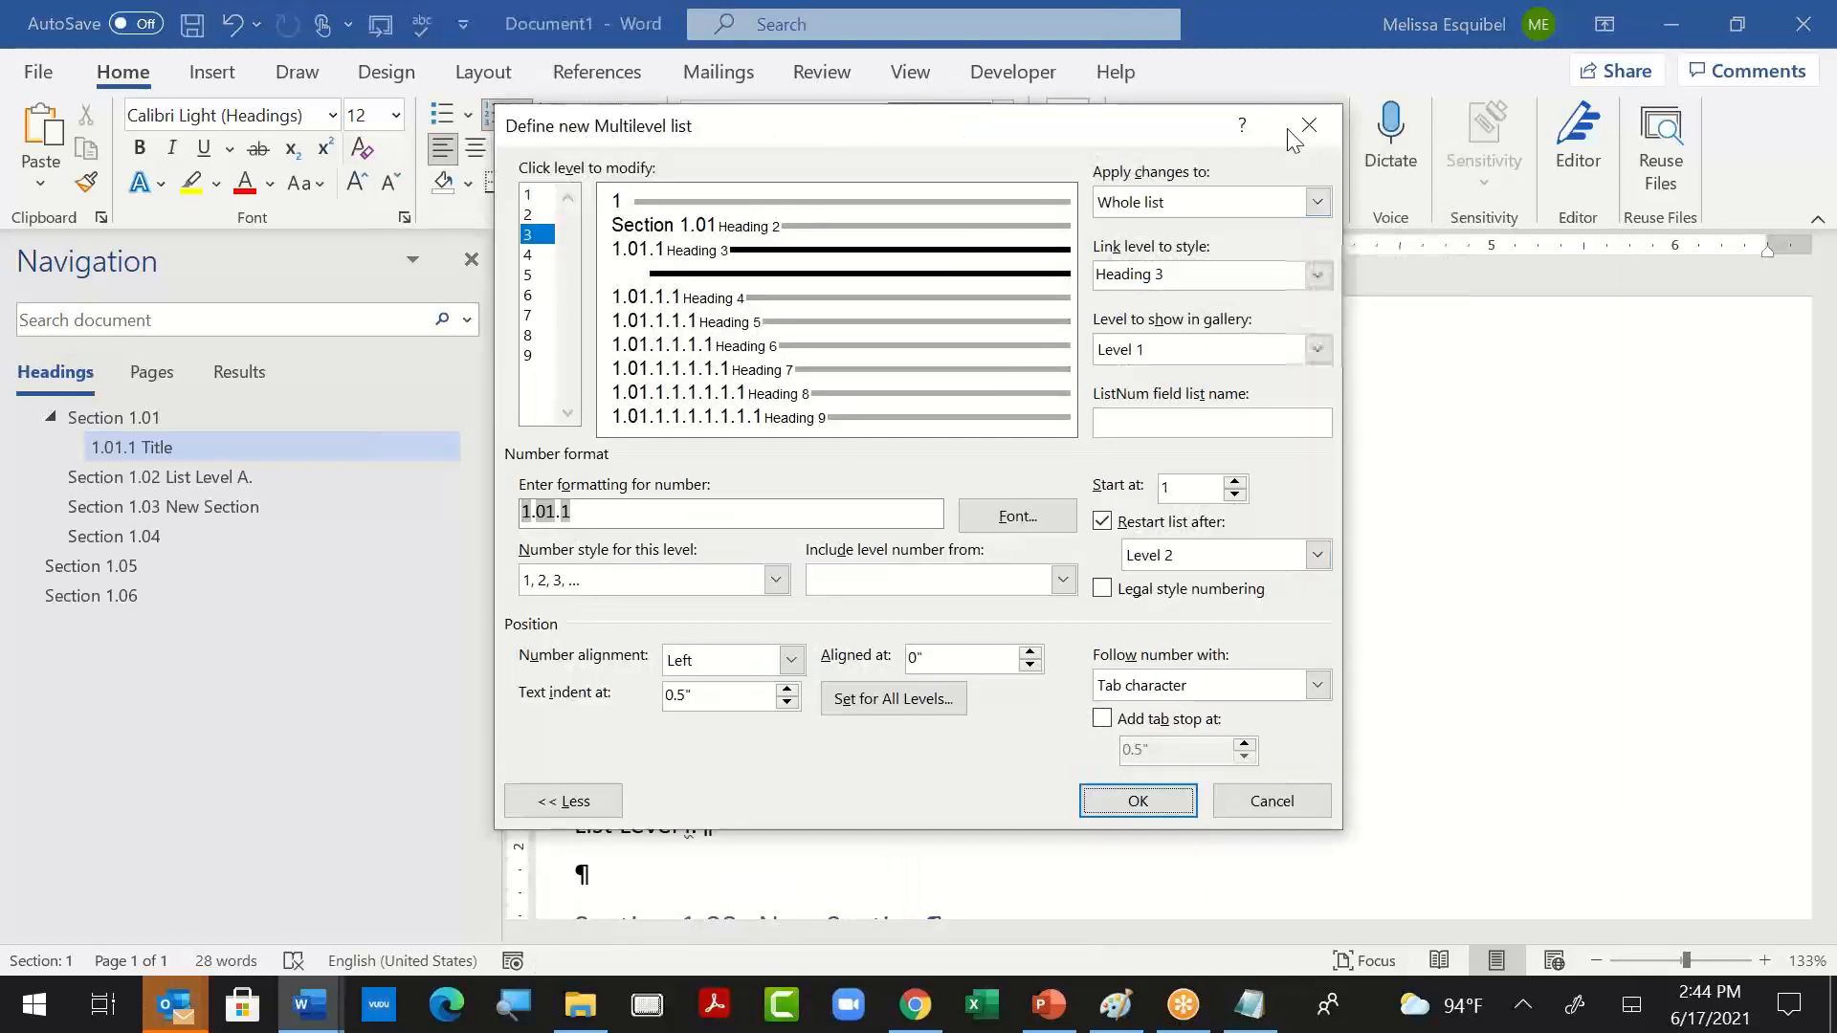
click(676, 199)
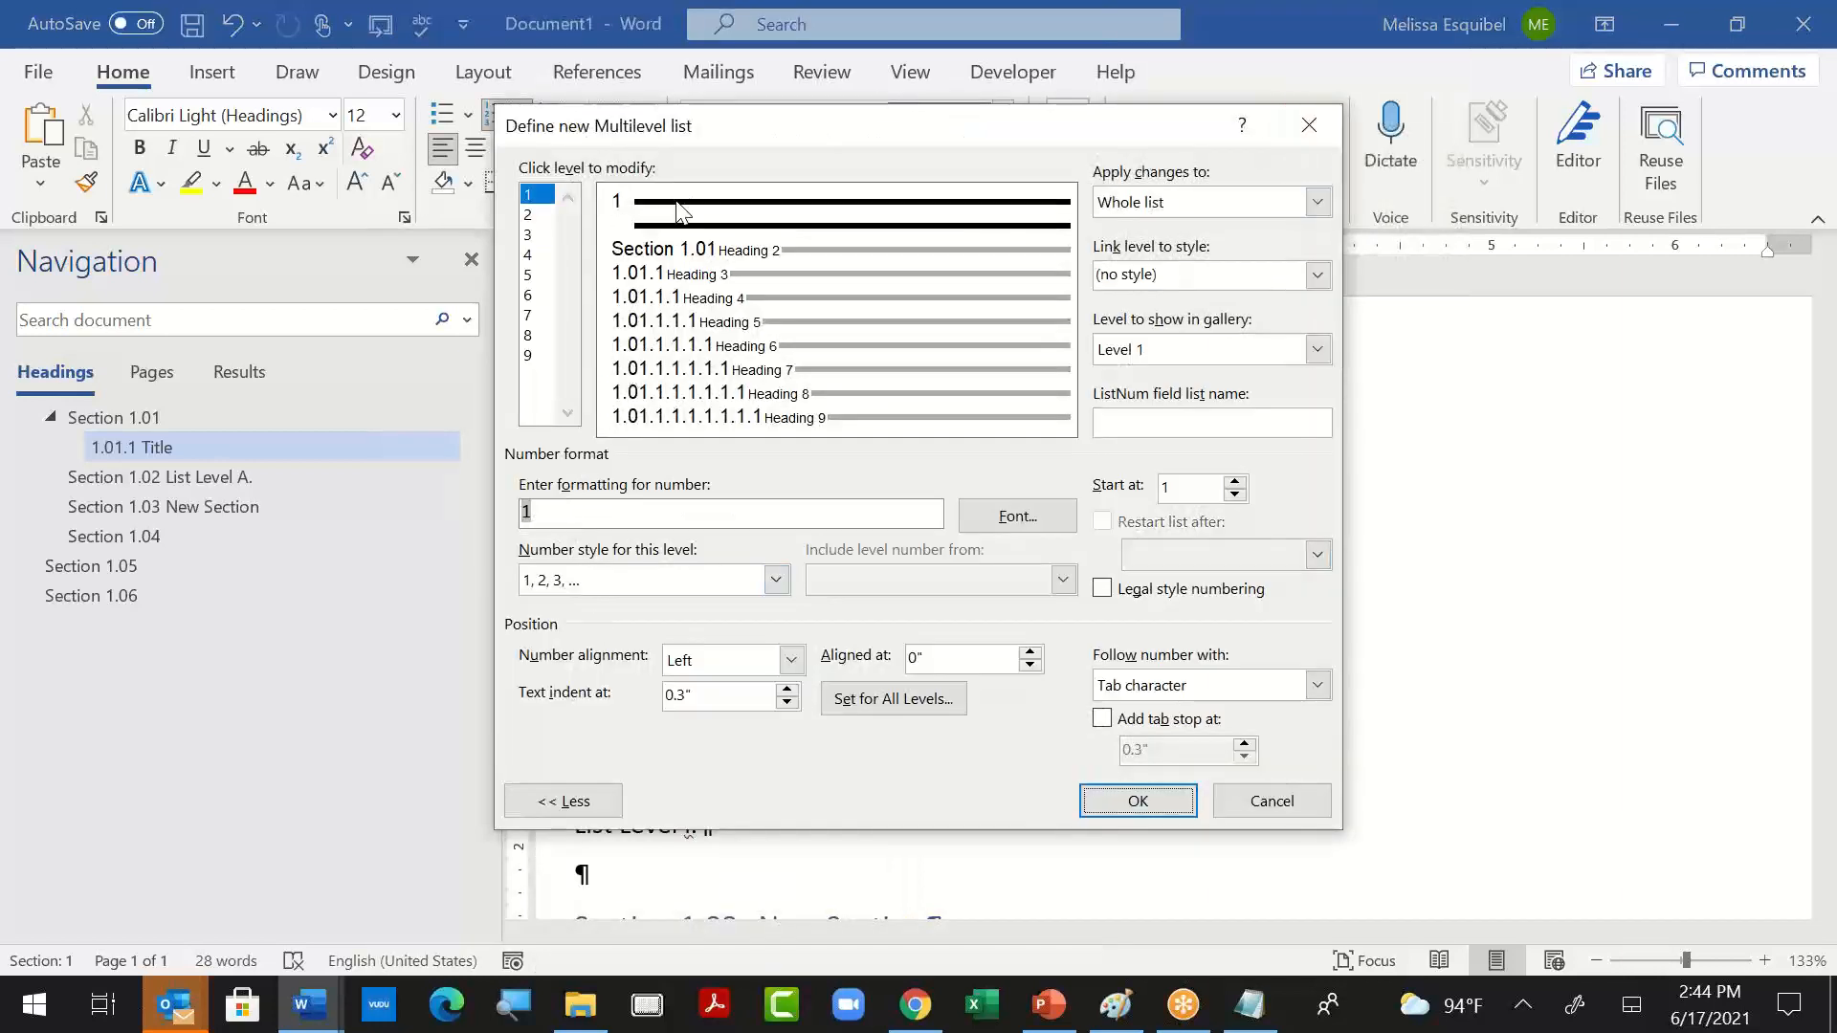
click(1135, 801)
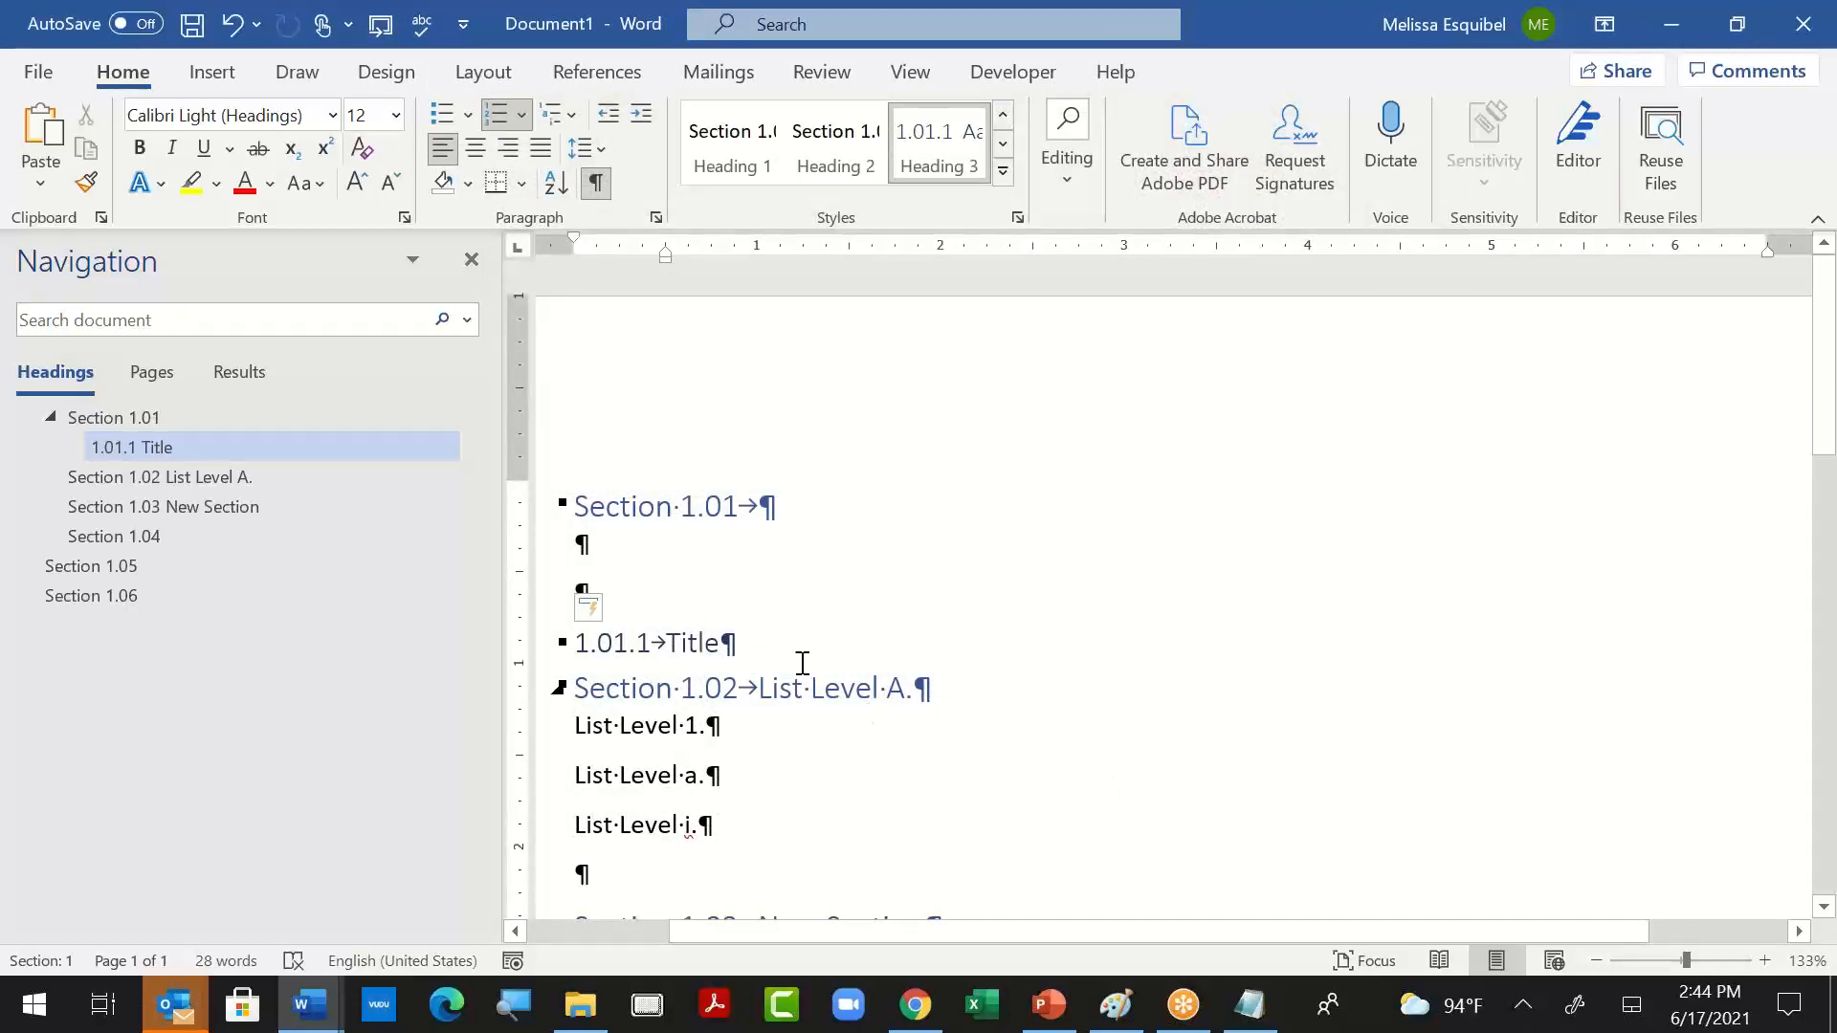
- Remove the number from the first heading in the document and apply the Heading 1 style to it
click(725, 507)
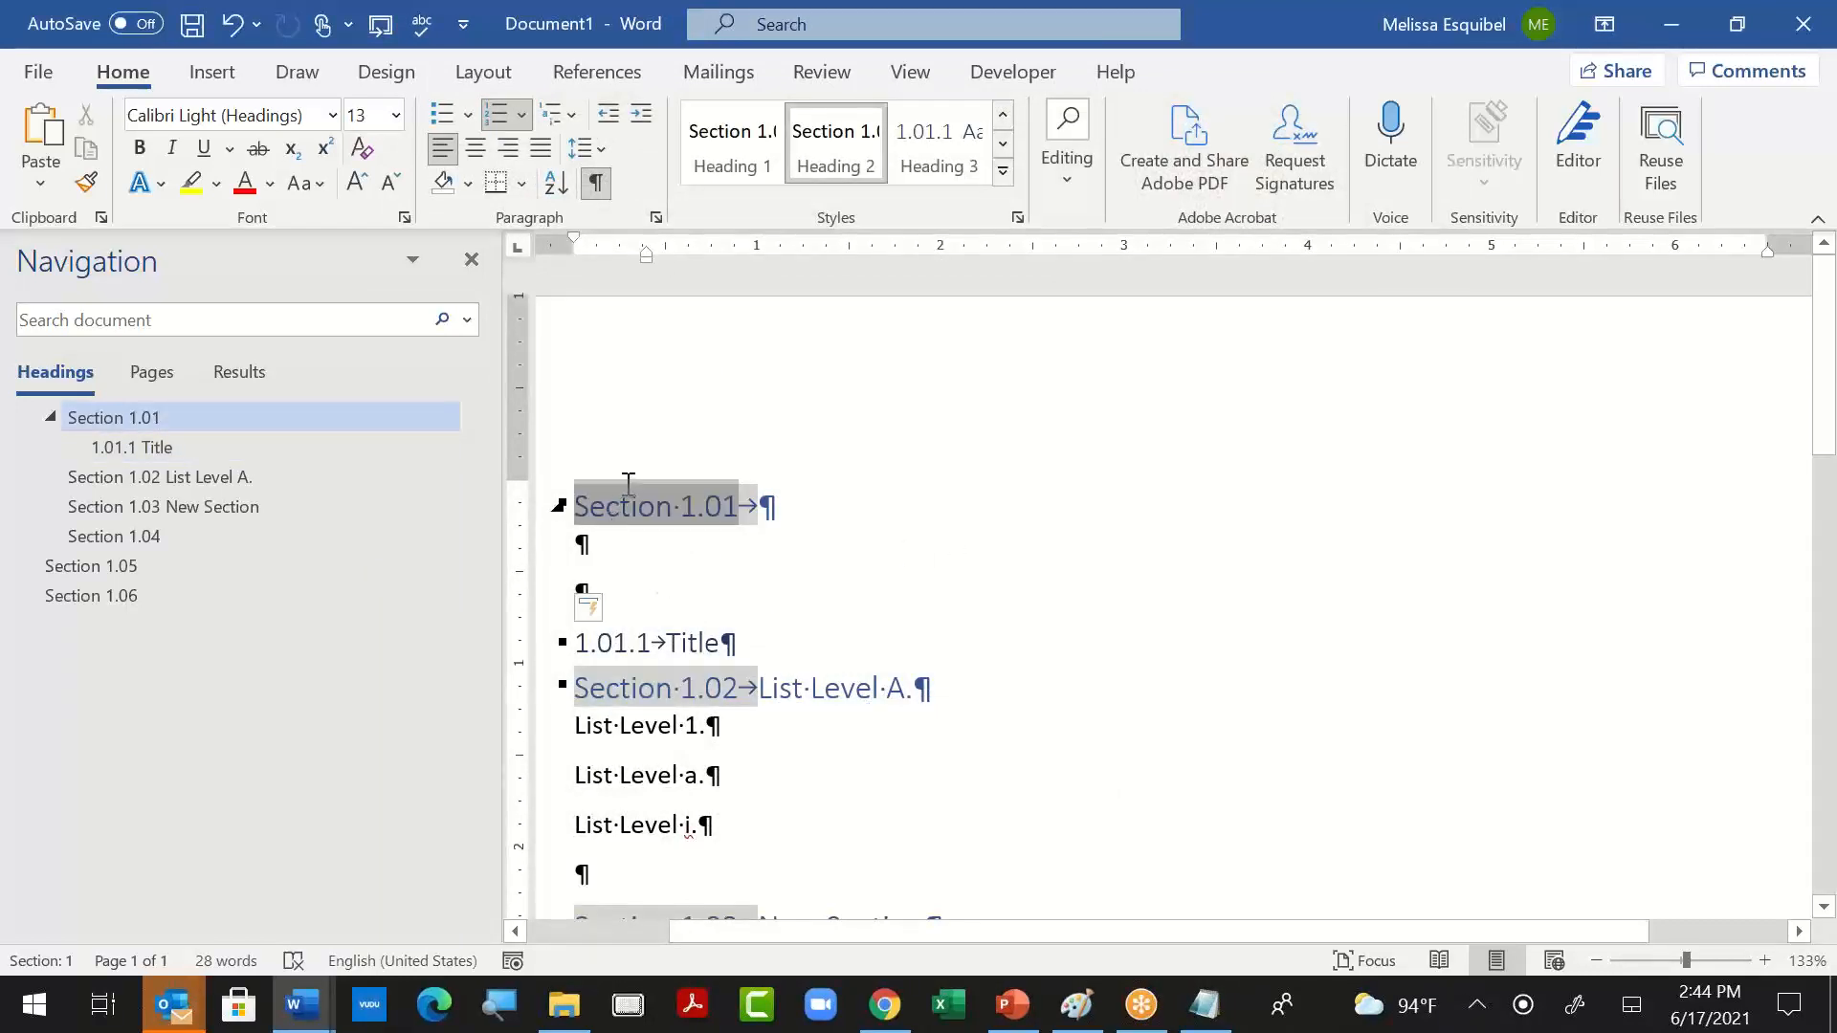
key(ctrl+z)
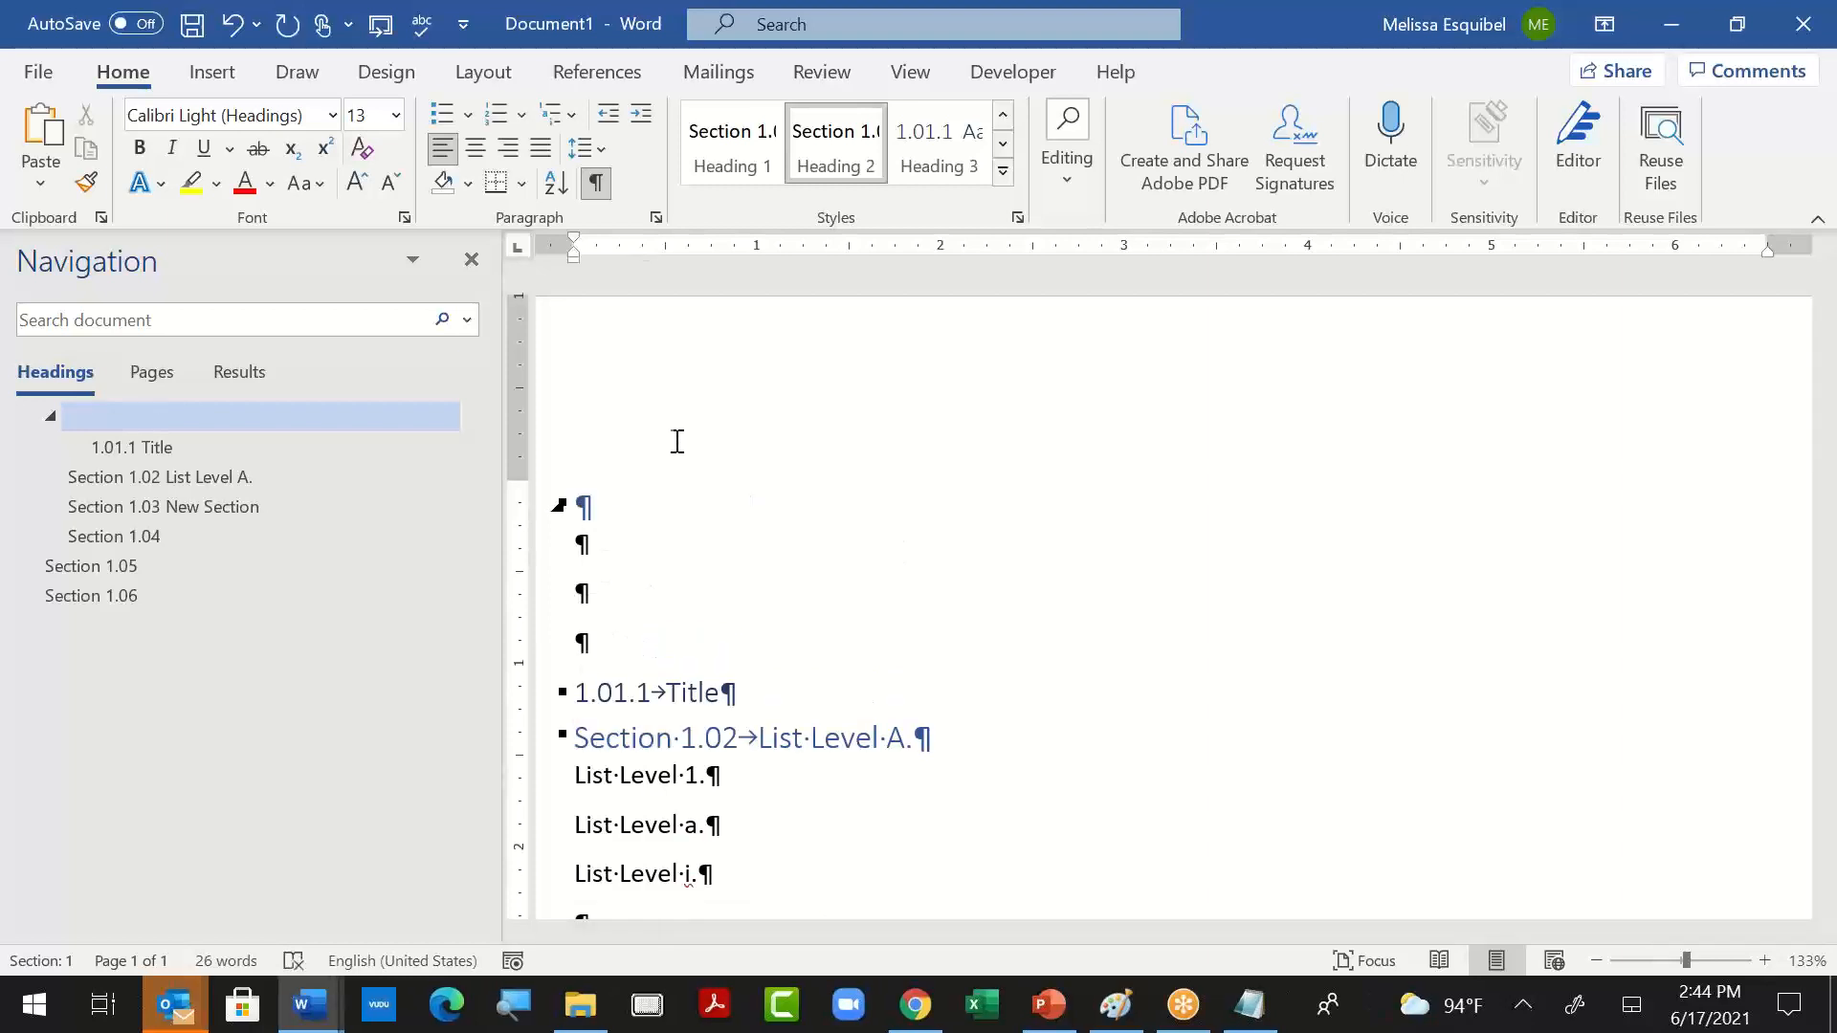
click(745, 169)
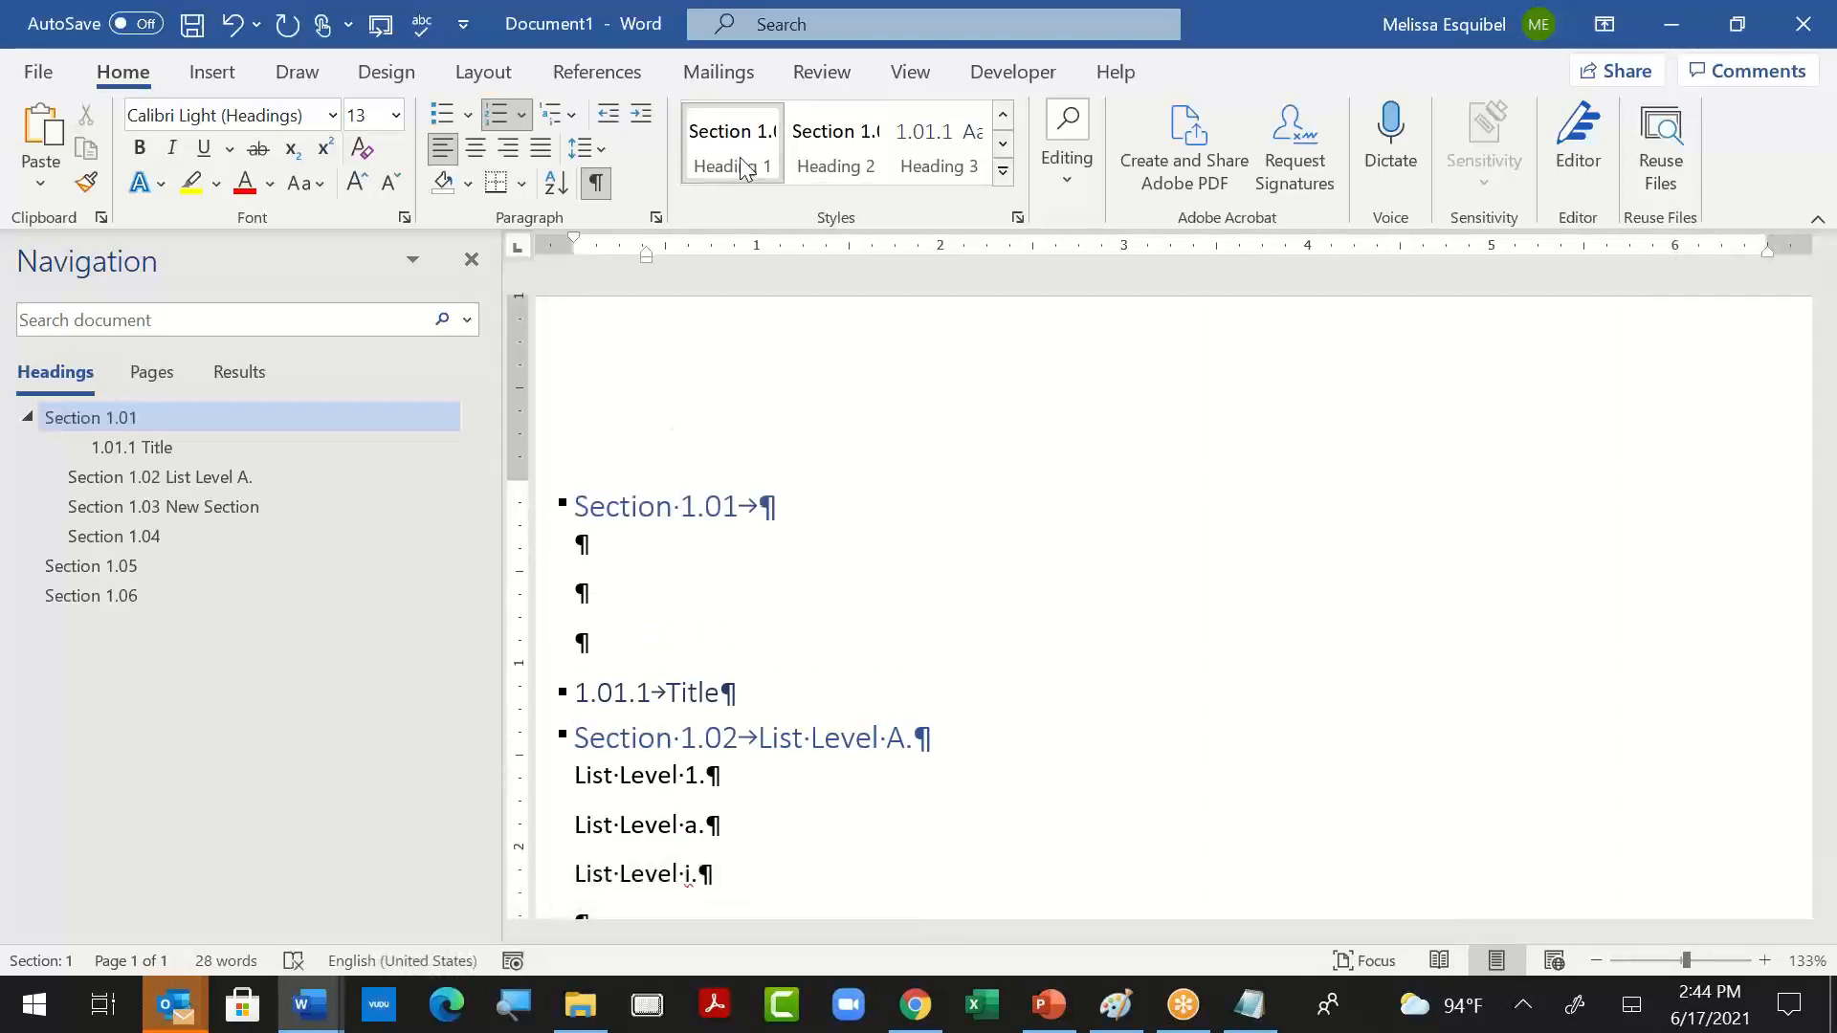
- Insert an empty paragraph above the first heading and add a second Heading 1 paragraph directly below it
key(Return)
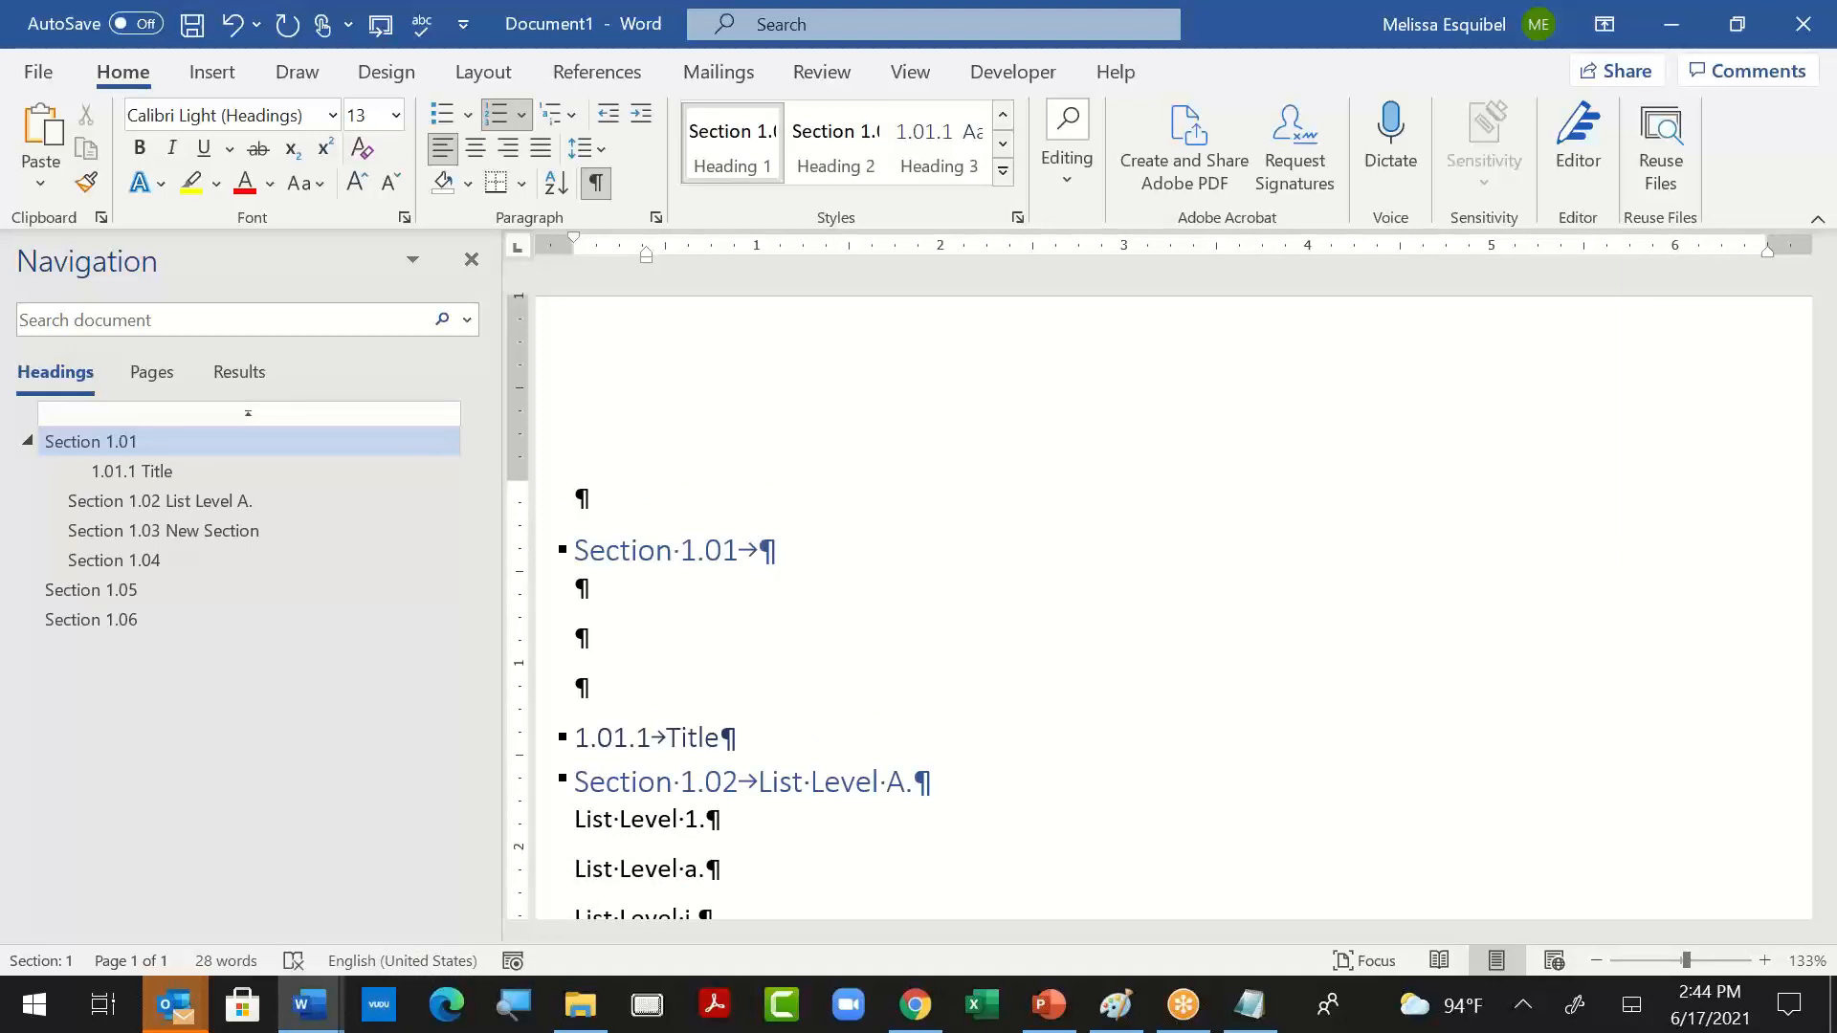
key(Return)
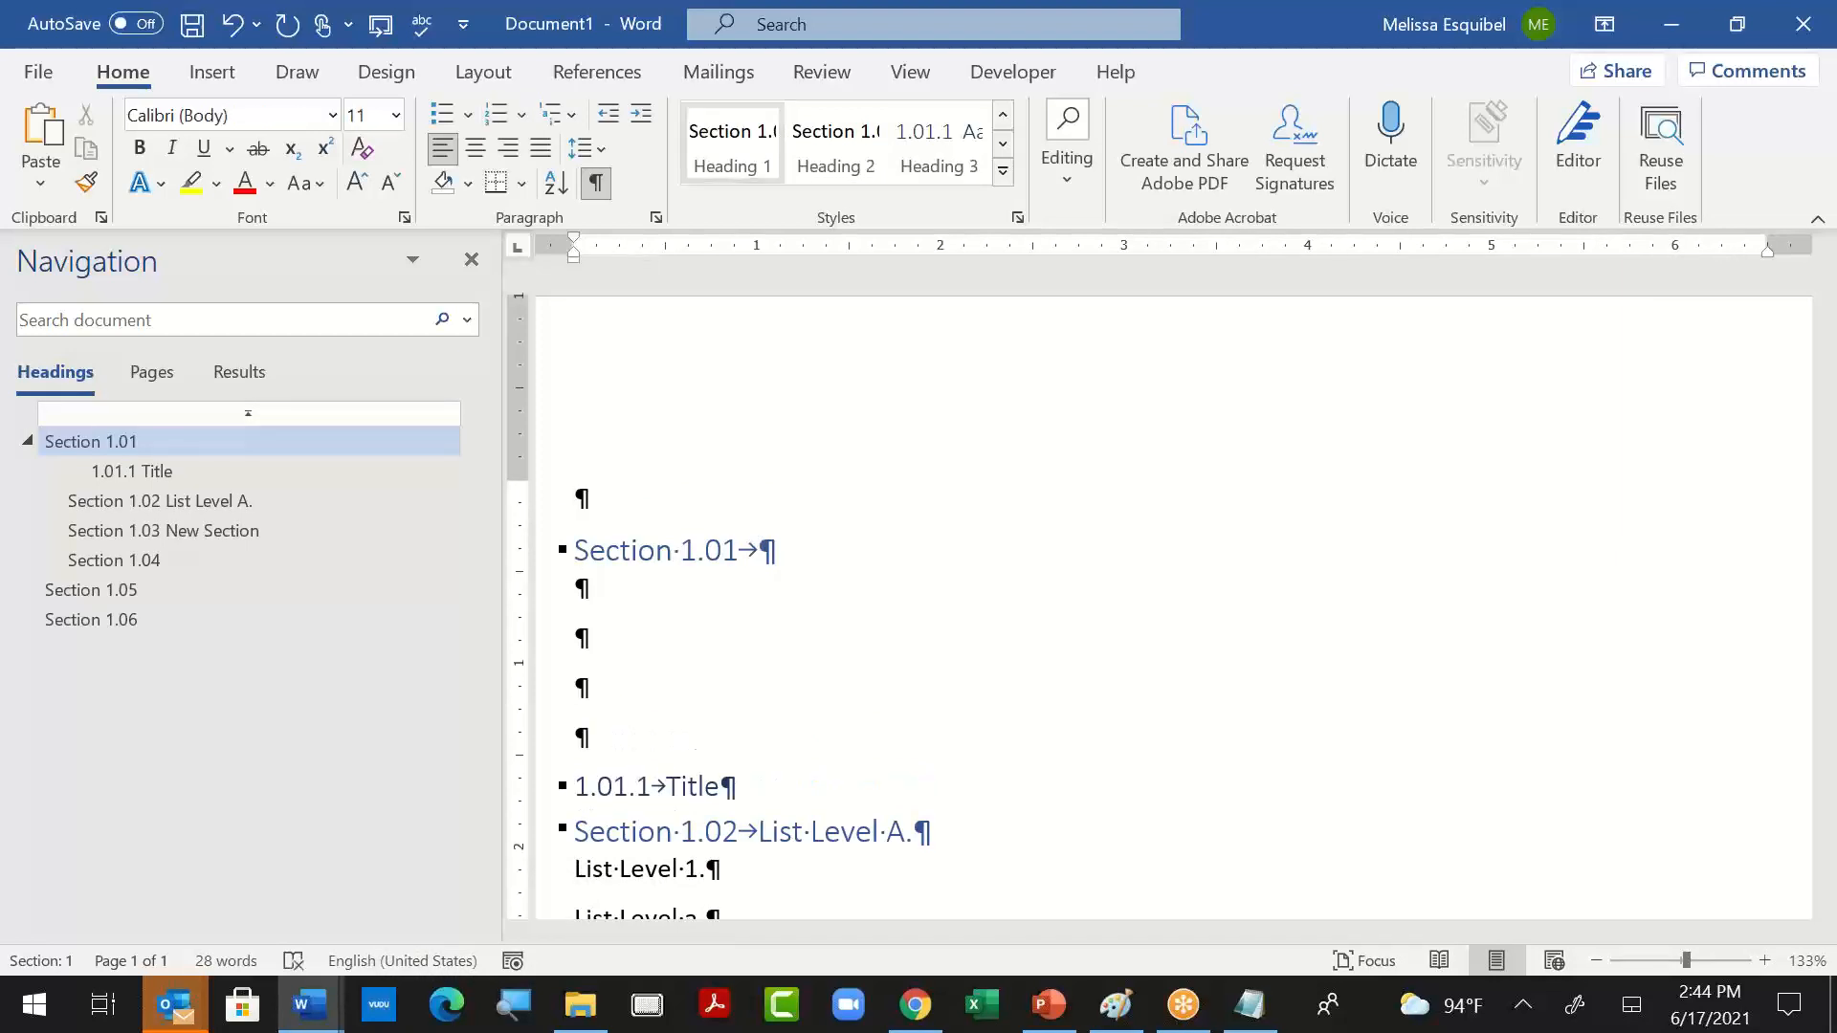
click(743, 164)
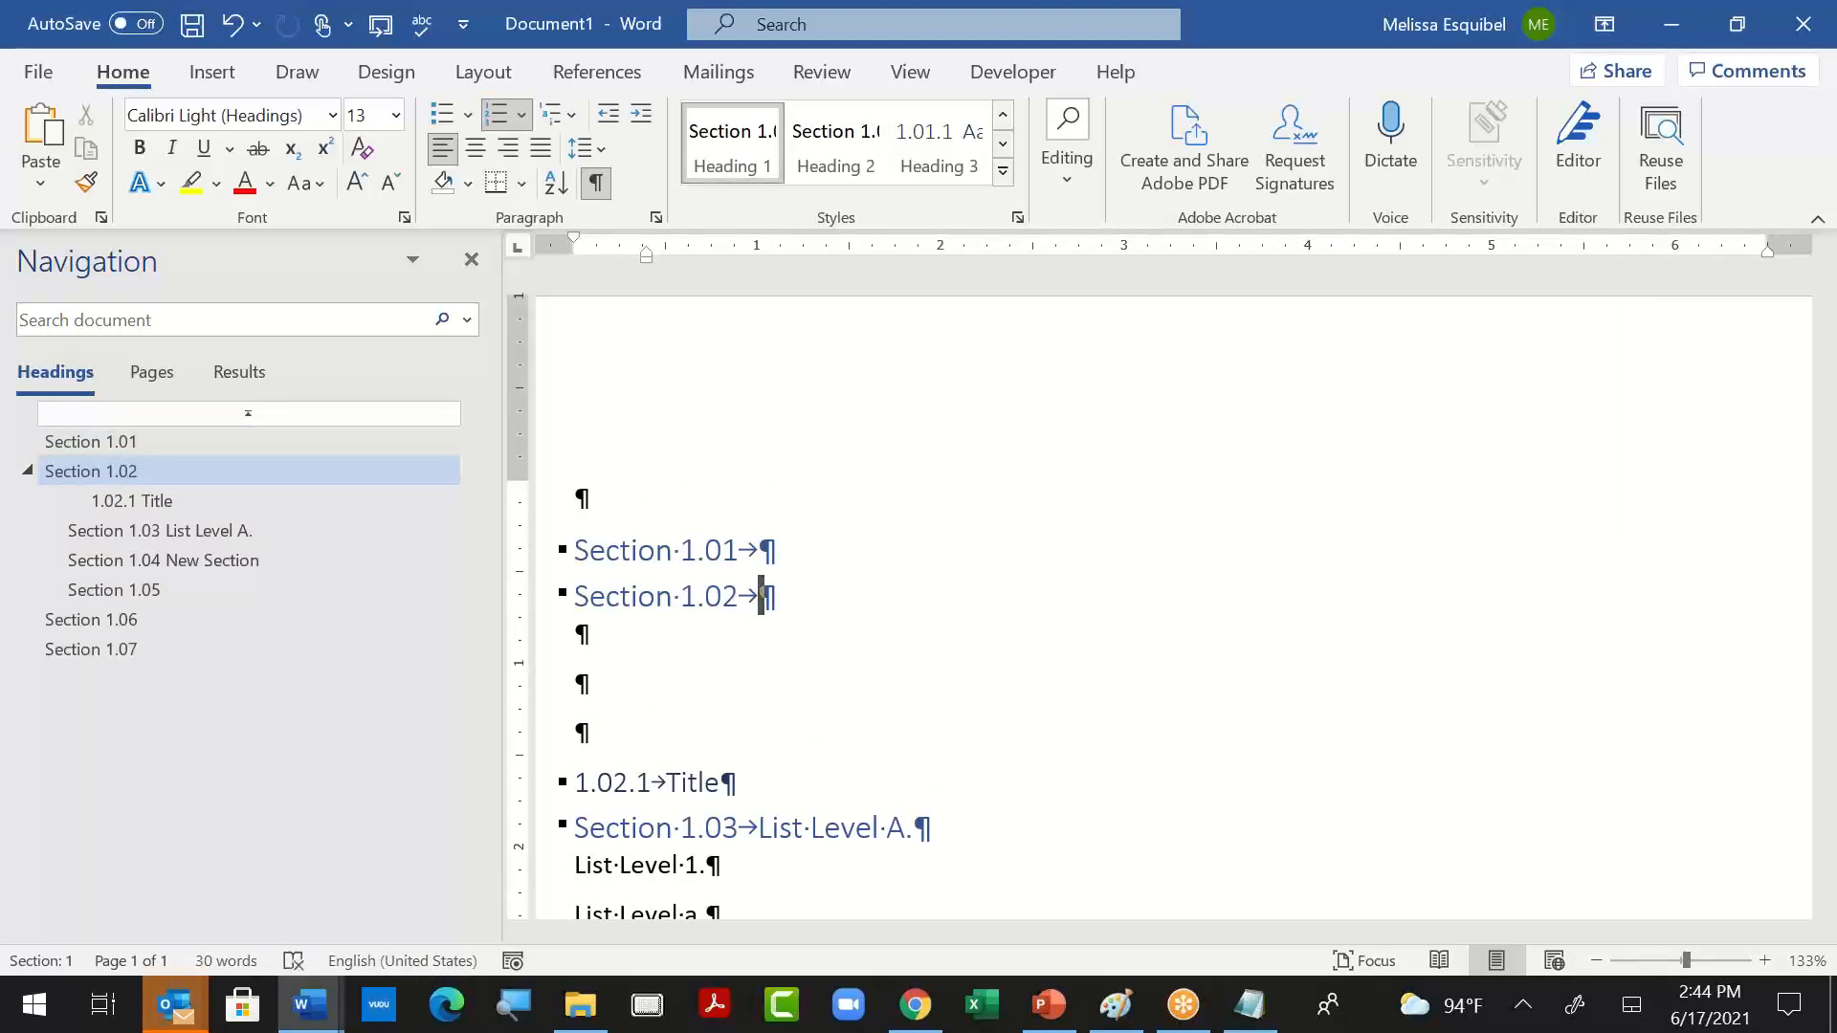
- Switch to the open Notepad notes and add the note "Change from 1.01 to 2.01" below "Shortcut list"
key(alt+Tab)
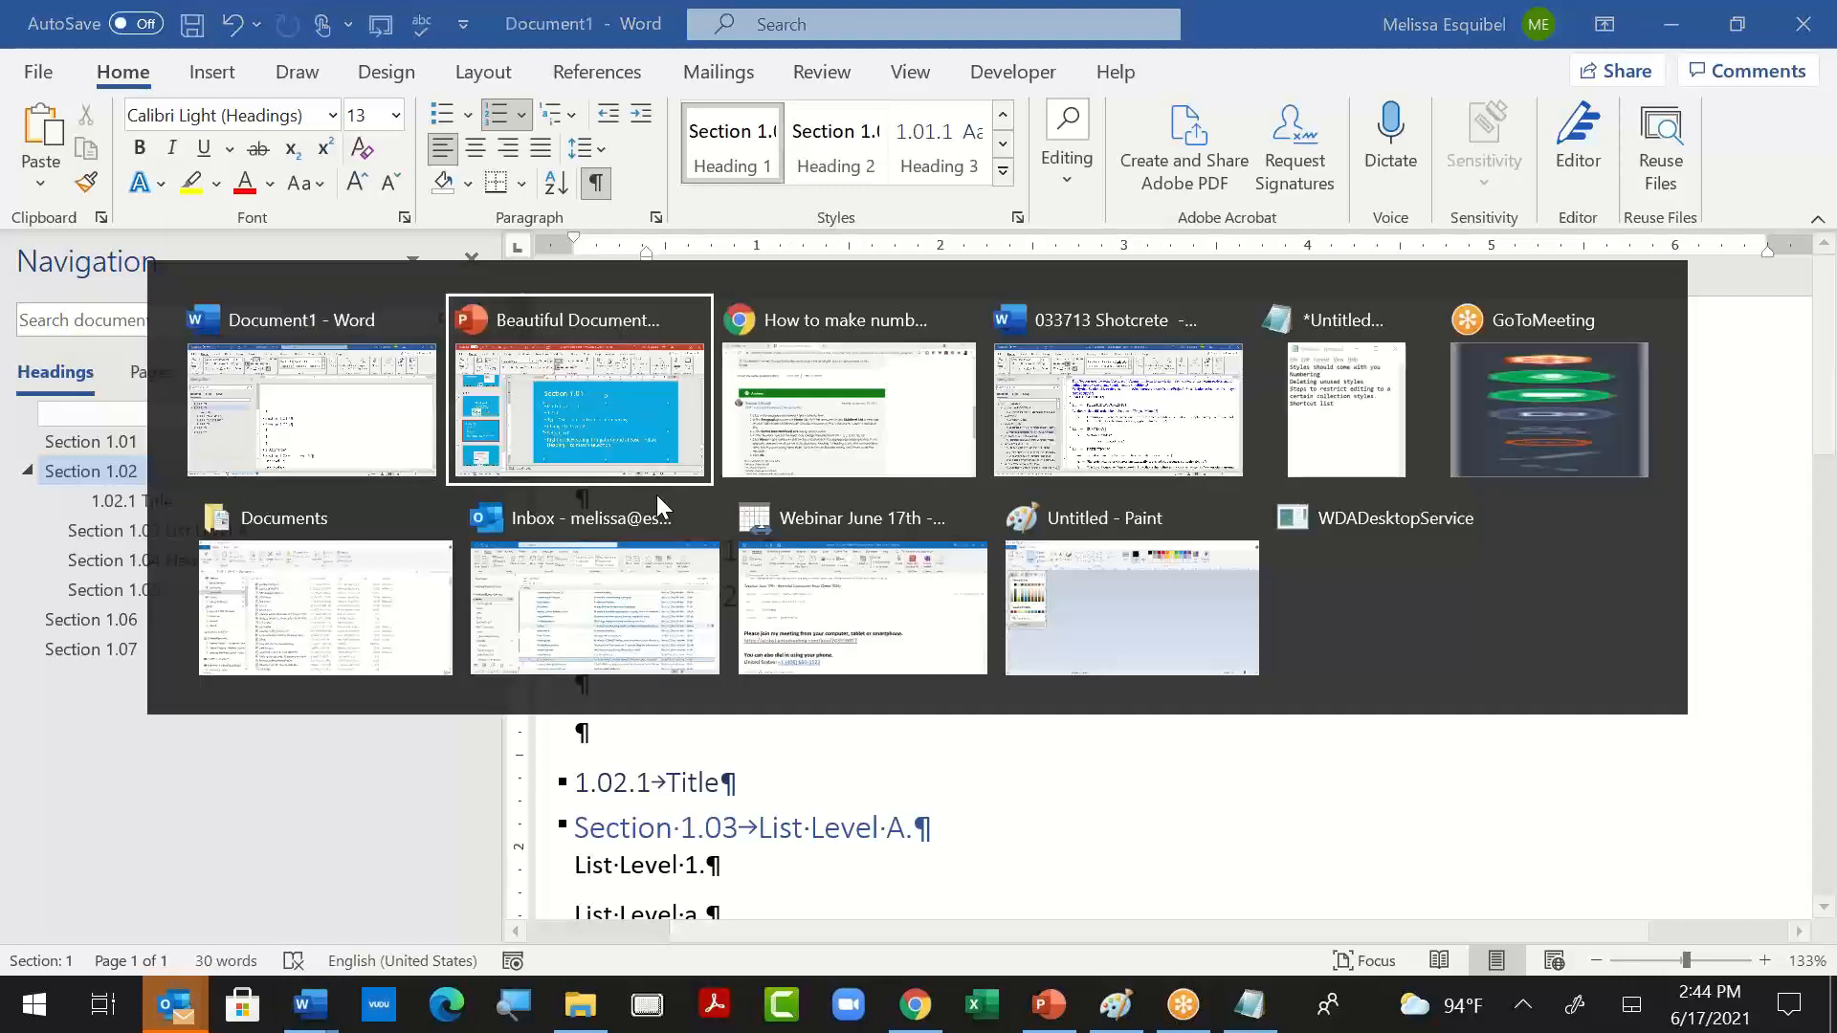
key(alt+Tab)
key(alt+Tab)
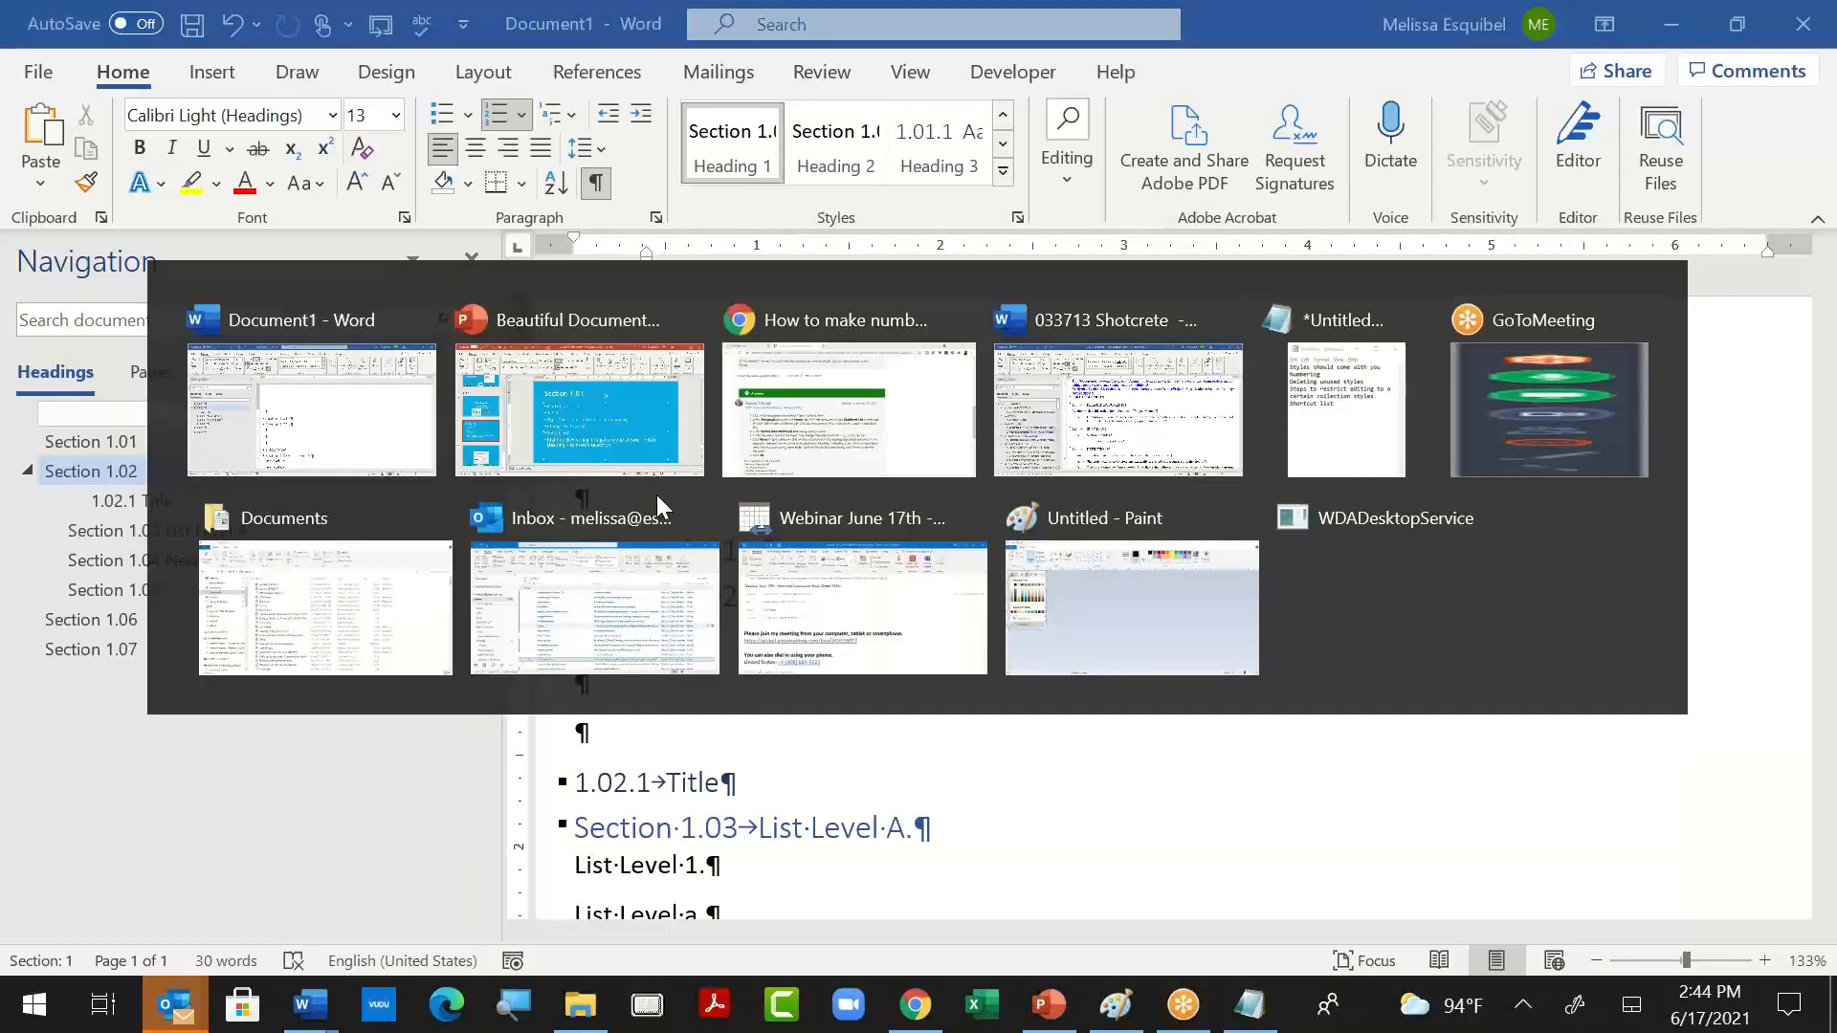
key(alt+Tab)
key(alt+Tab)
key(alt+Tab)
key(alt+Tab)
key(alt+Tab)
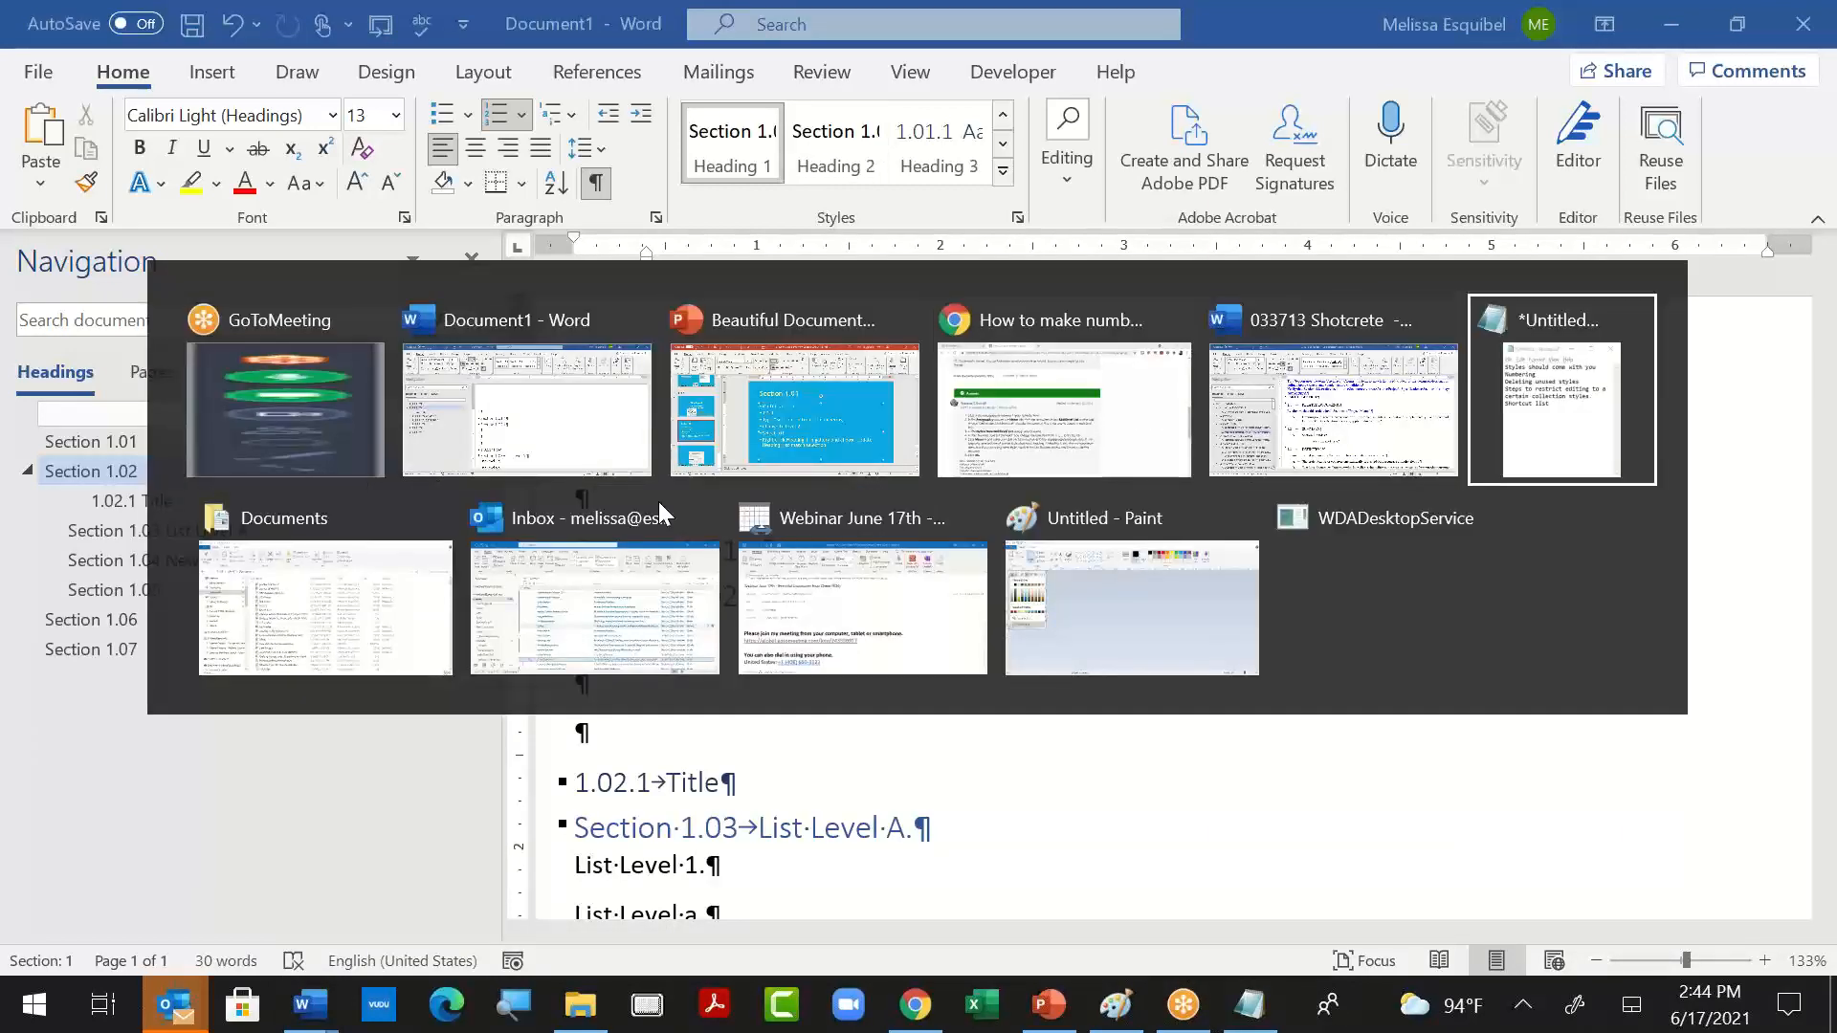
click(1615, 709)
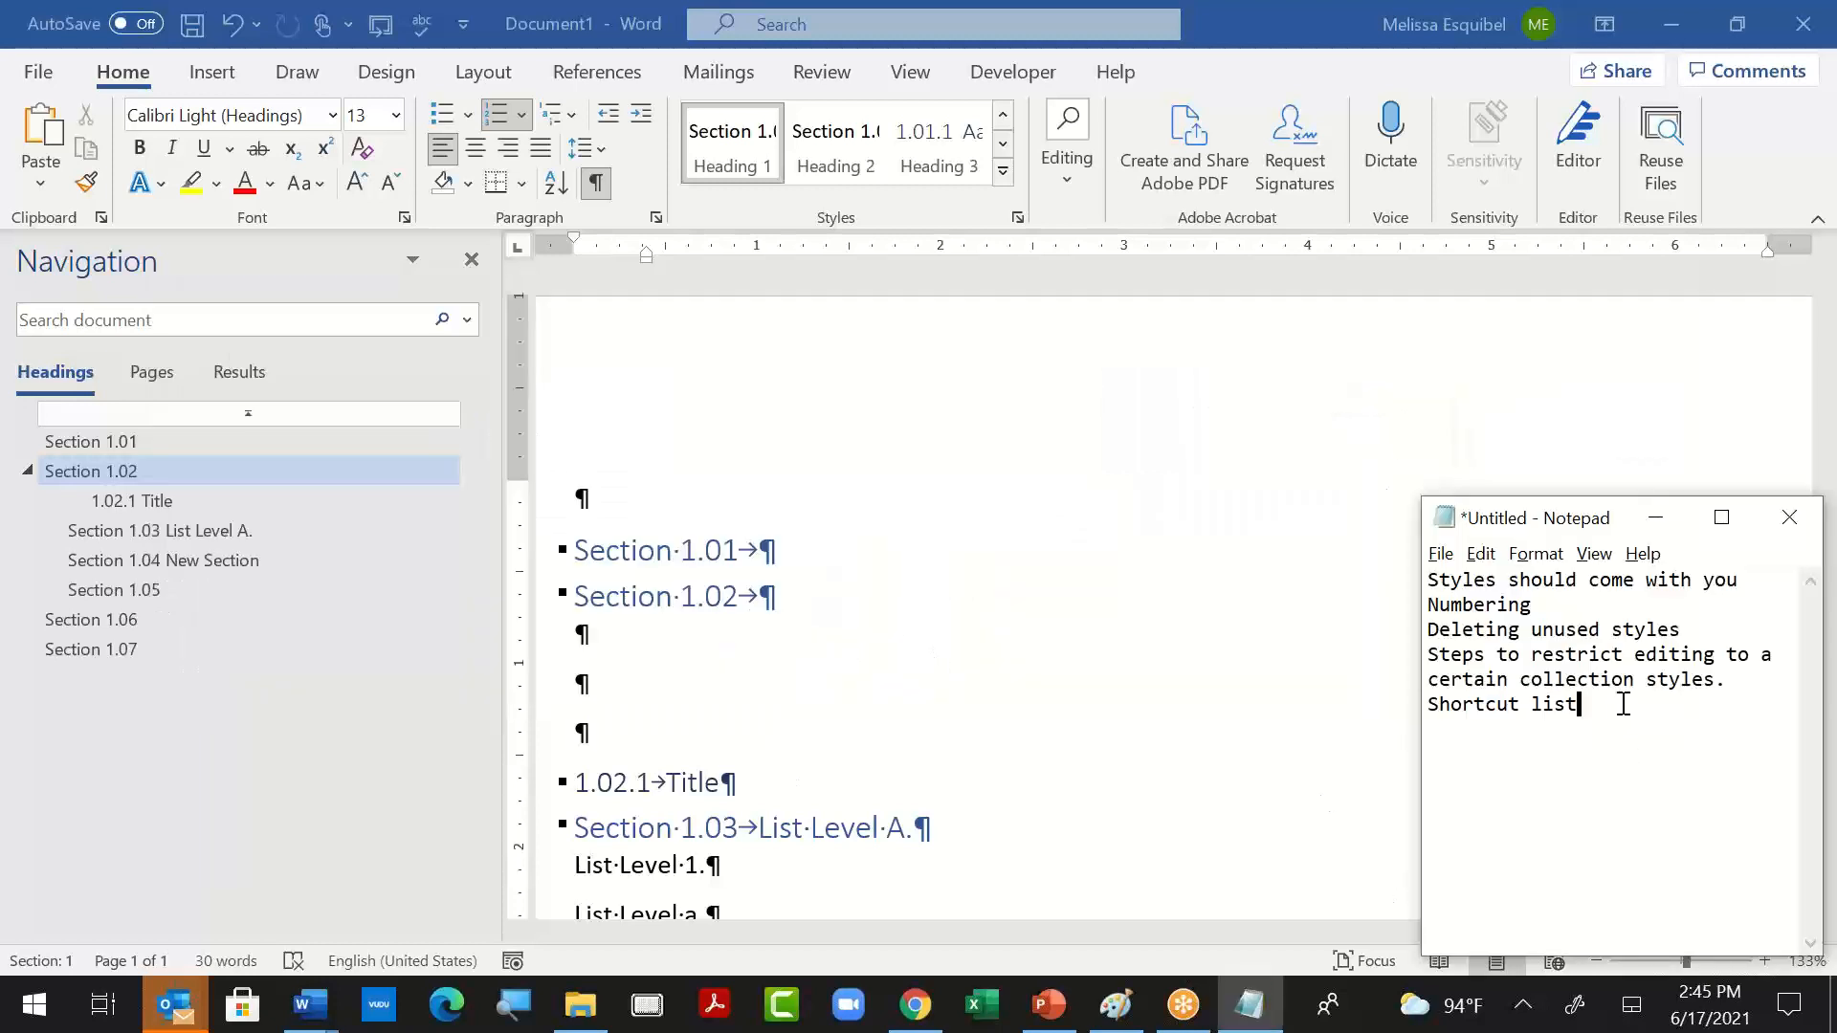
key(Return)
text(Change from 1.01)
key(Return)
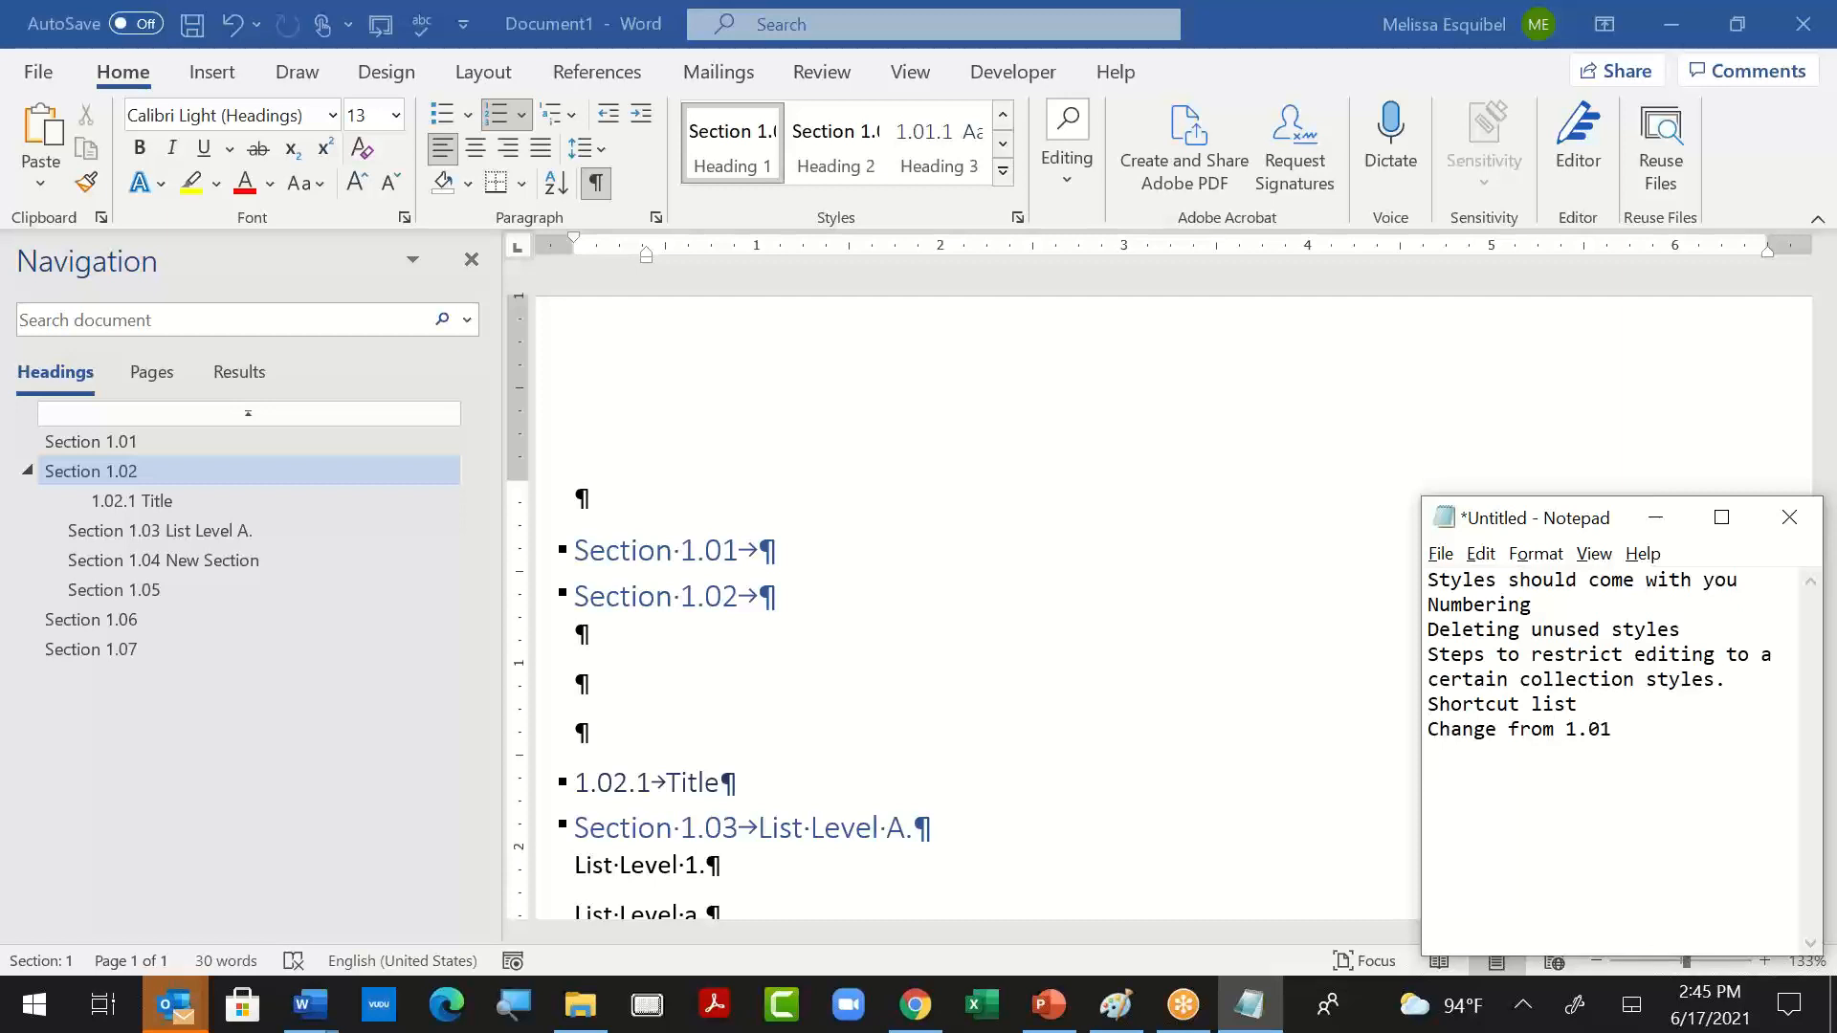
text(to 2.01)
- Switch back to the Word document and examine the number format definition available for a new style based on Heading 1, without creating the style
click(1334, 607)
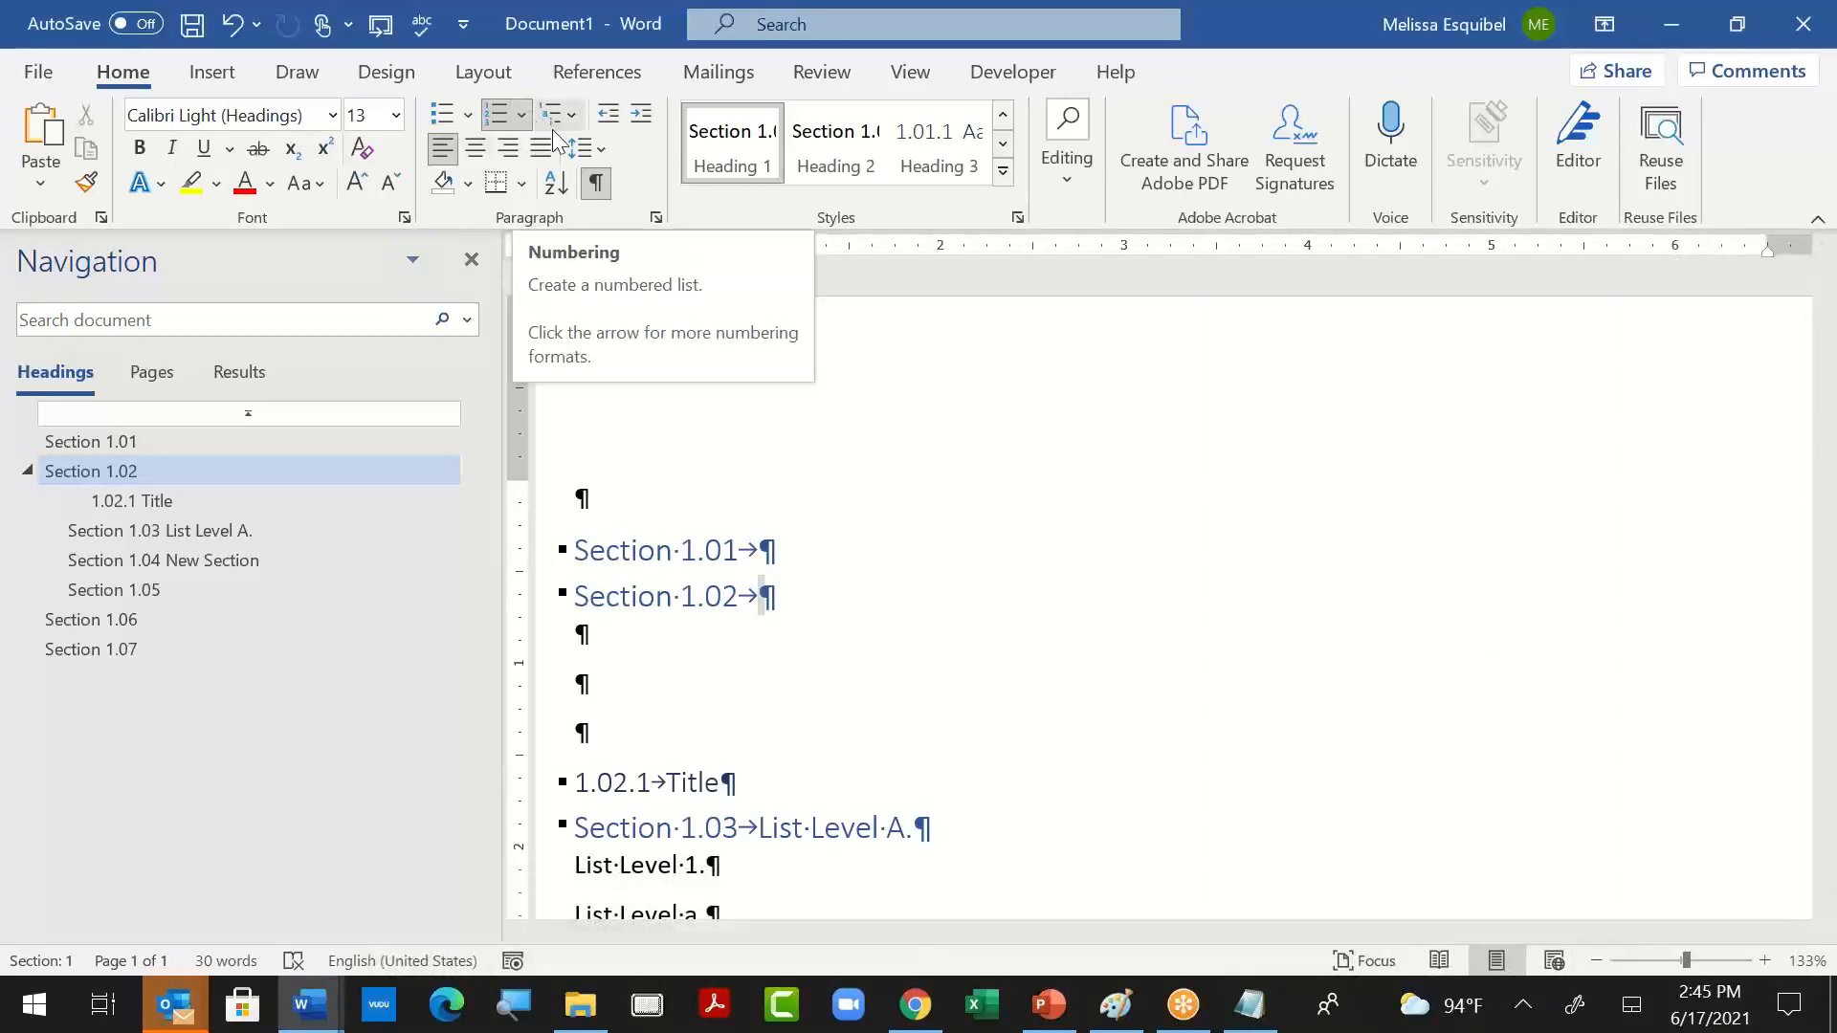
click(1017, 217)
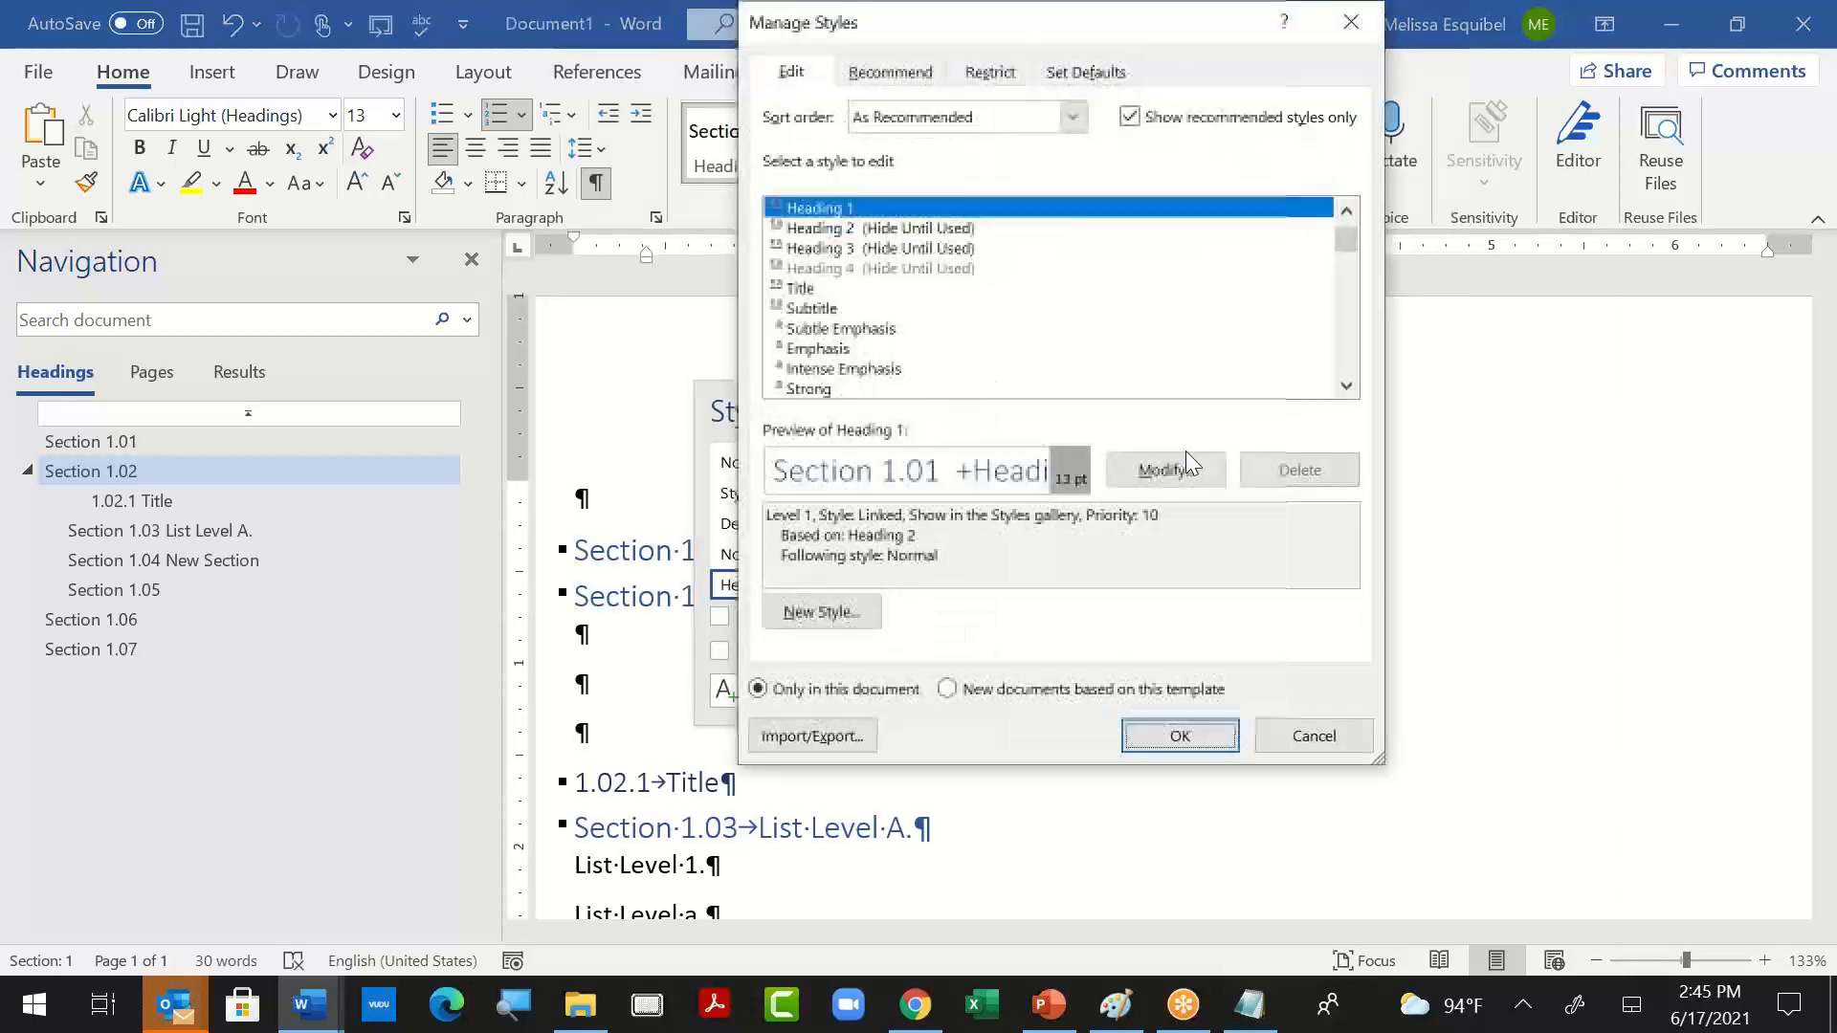
click(873, 612)
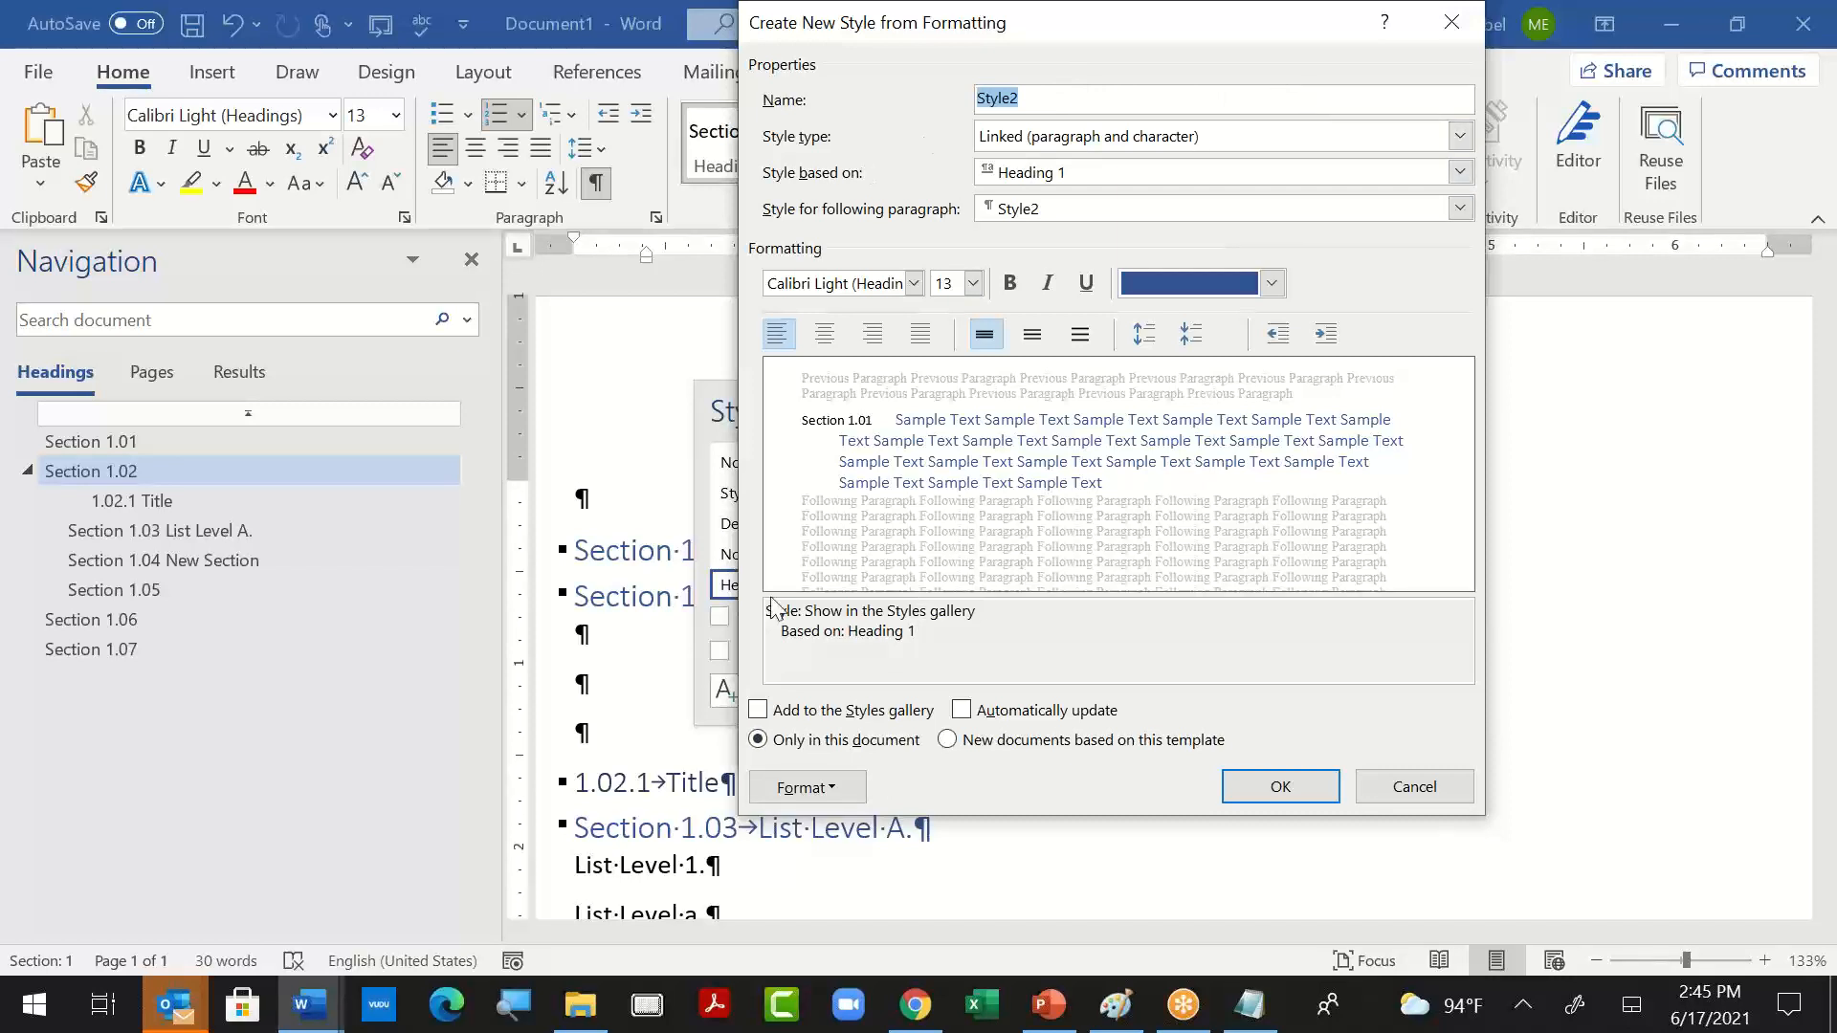
click(829, 797)
click(806, 679)
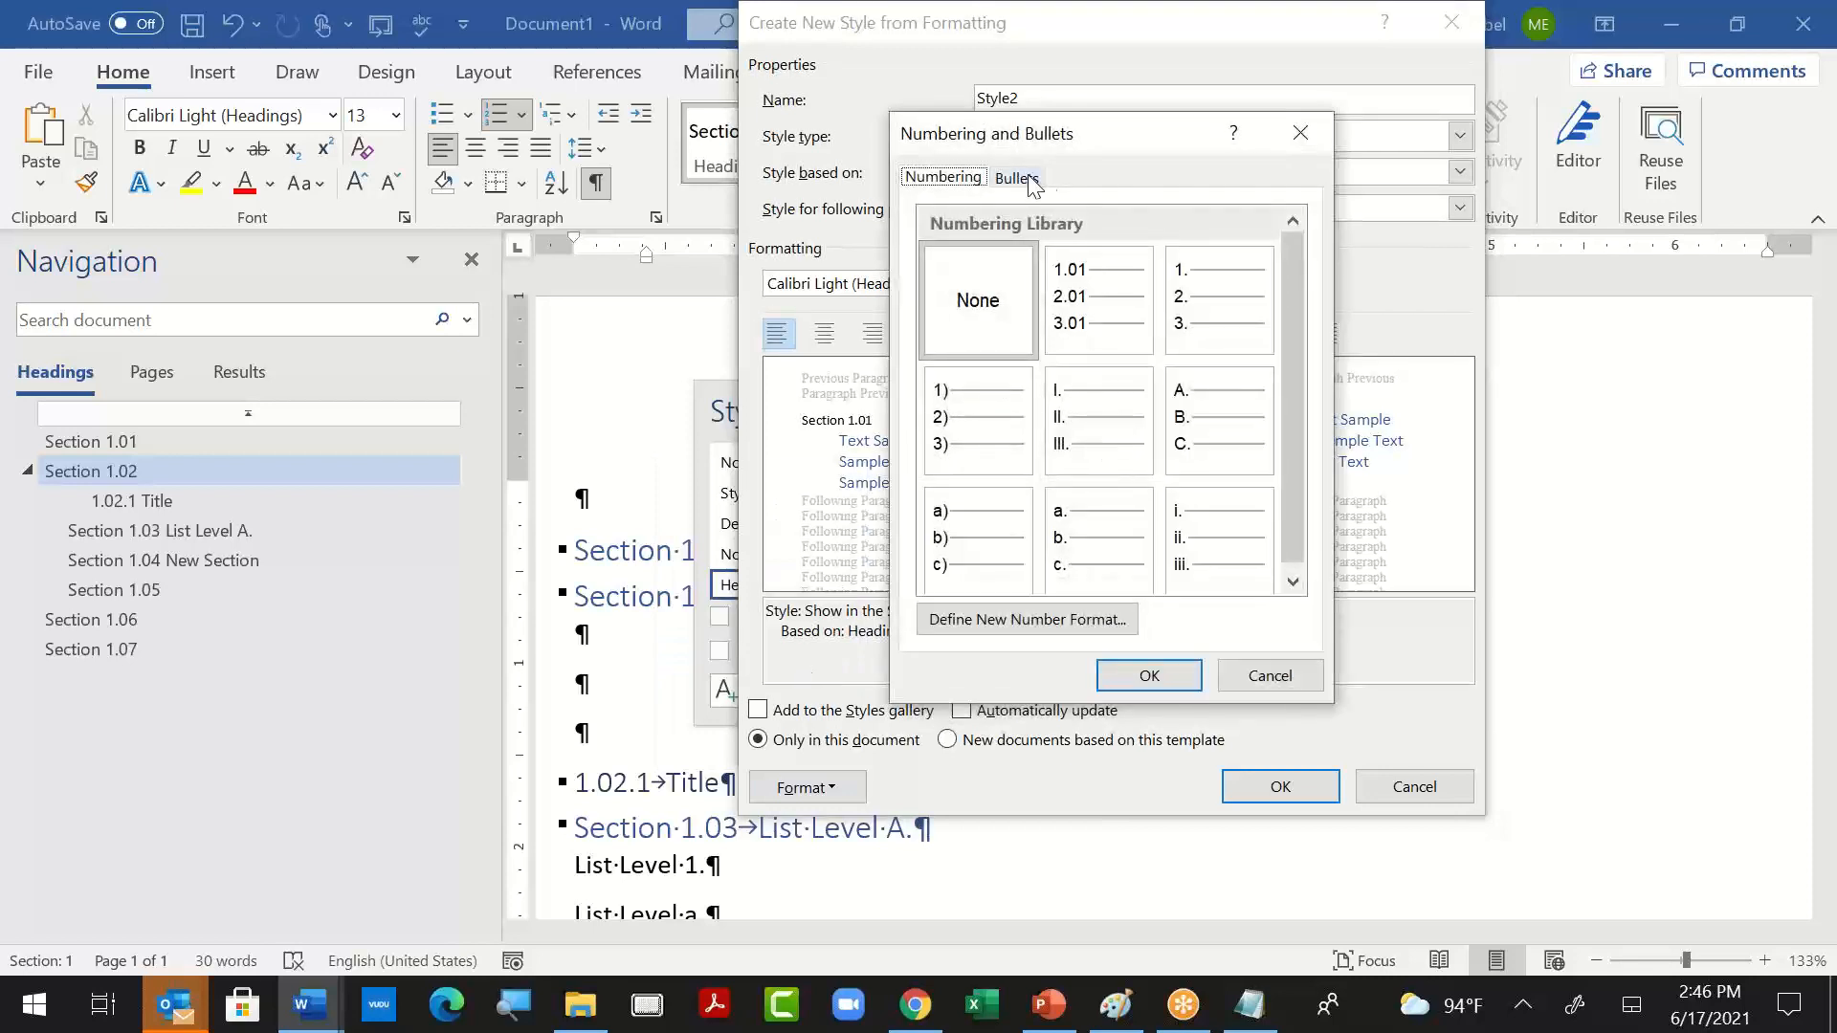
click(1059, 620)
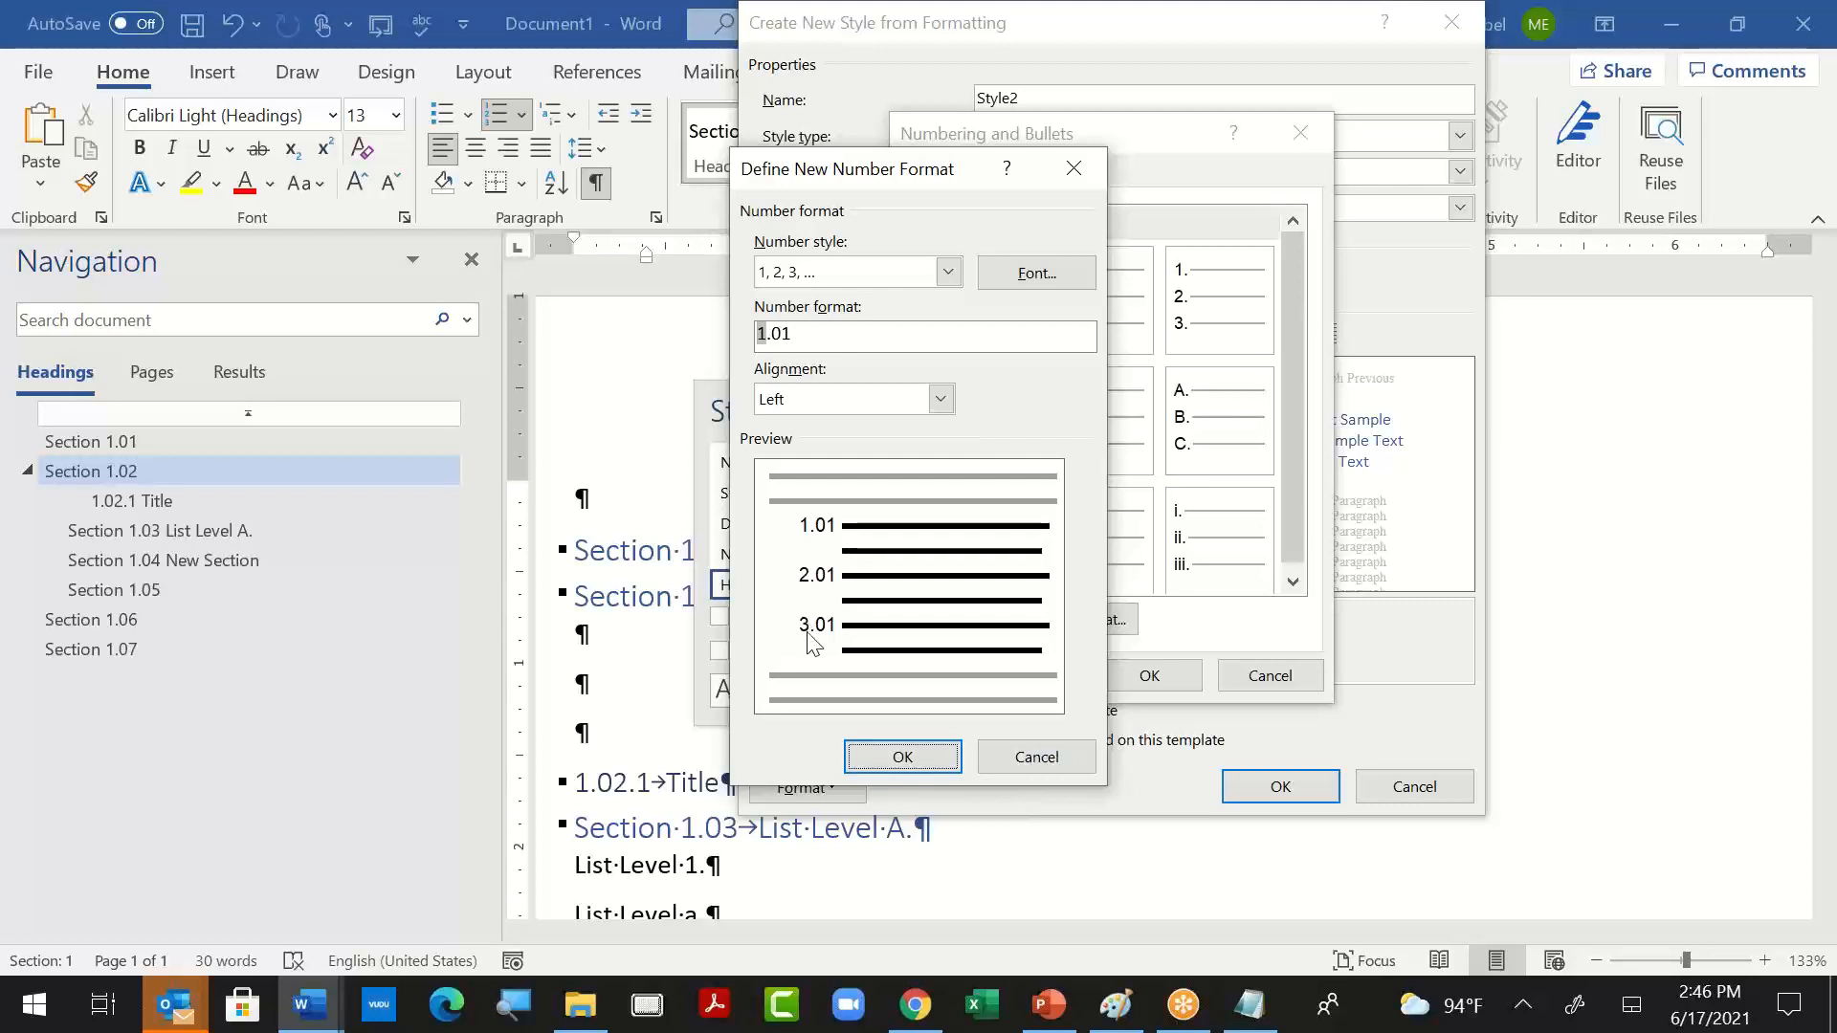
key(ctrl)
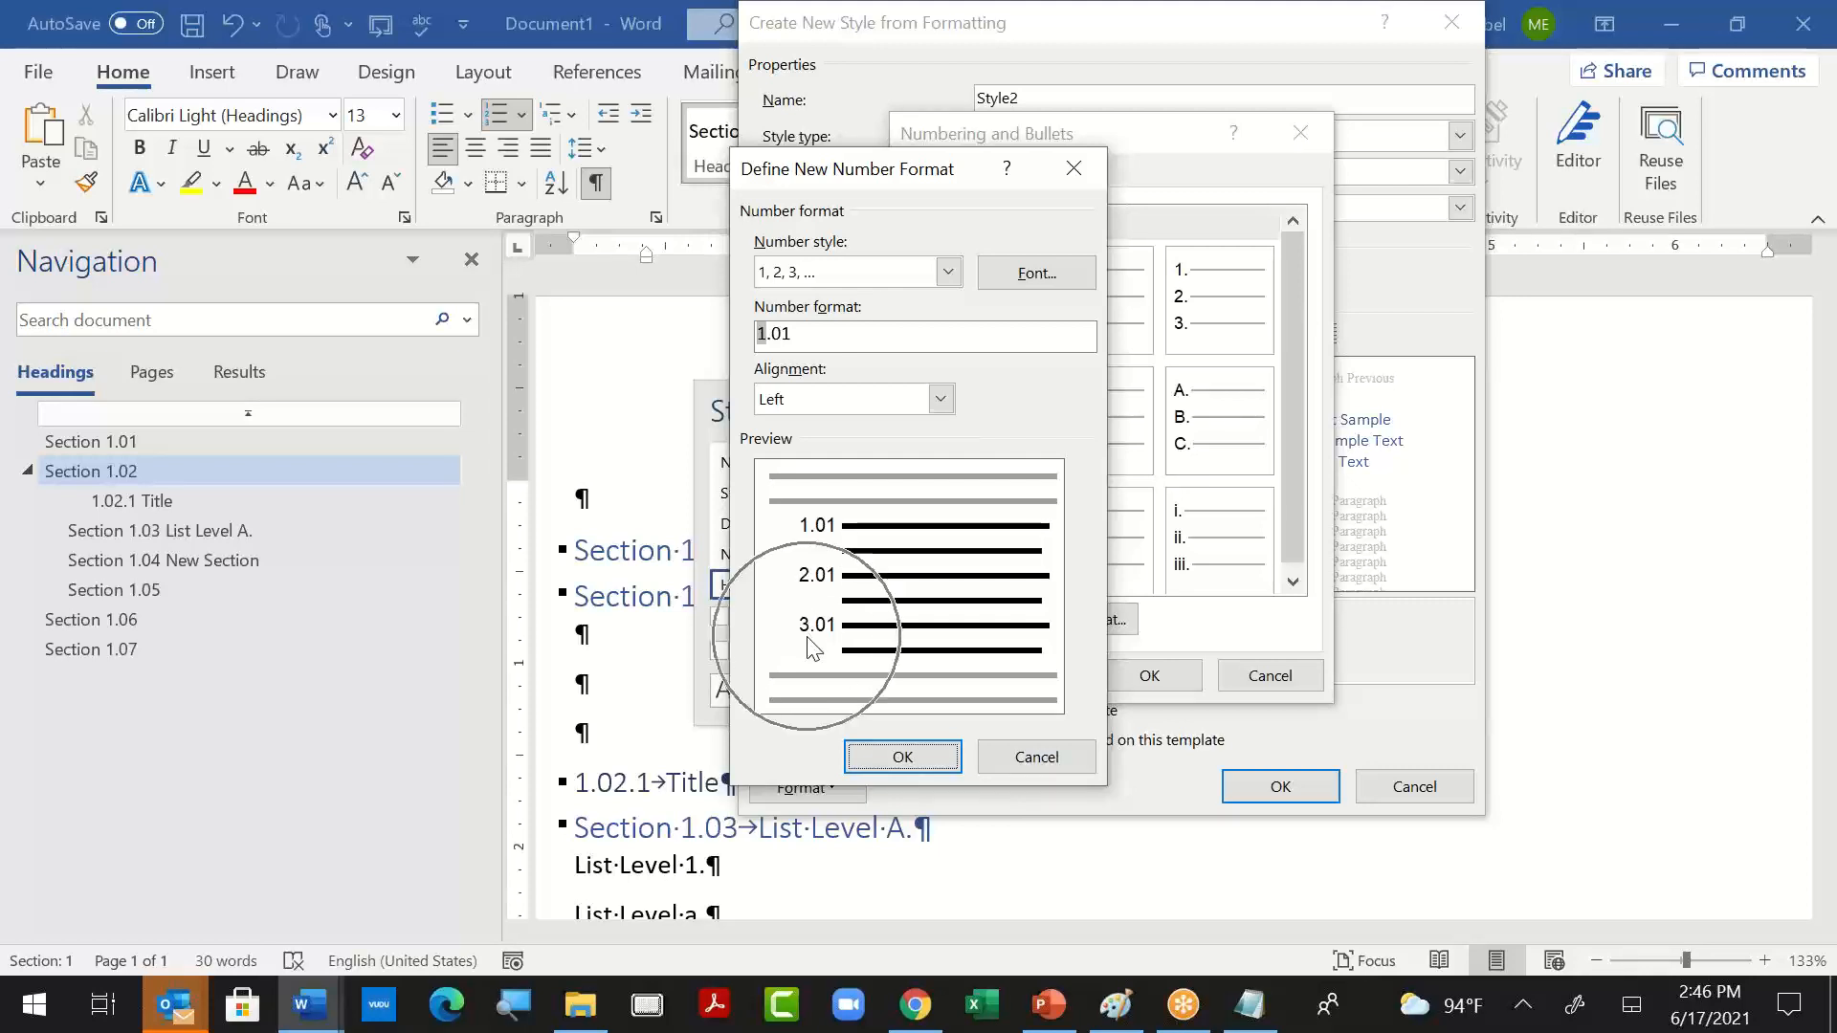
click(1056, 756)
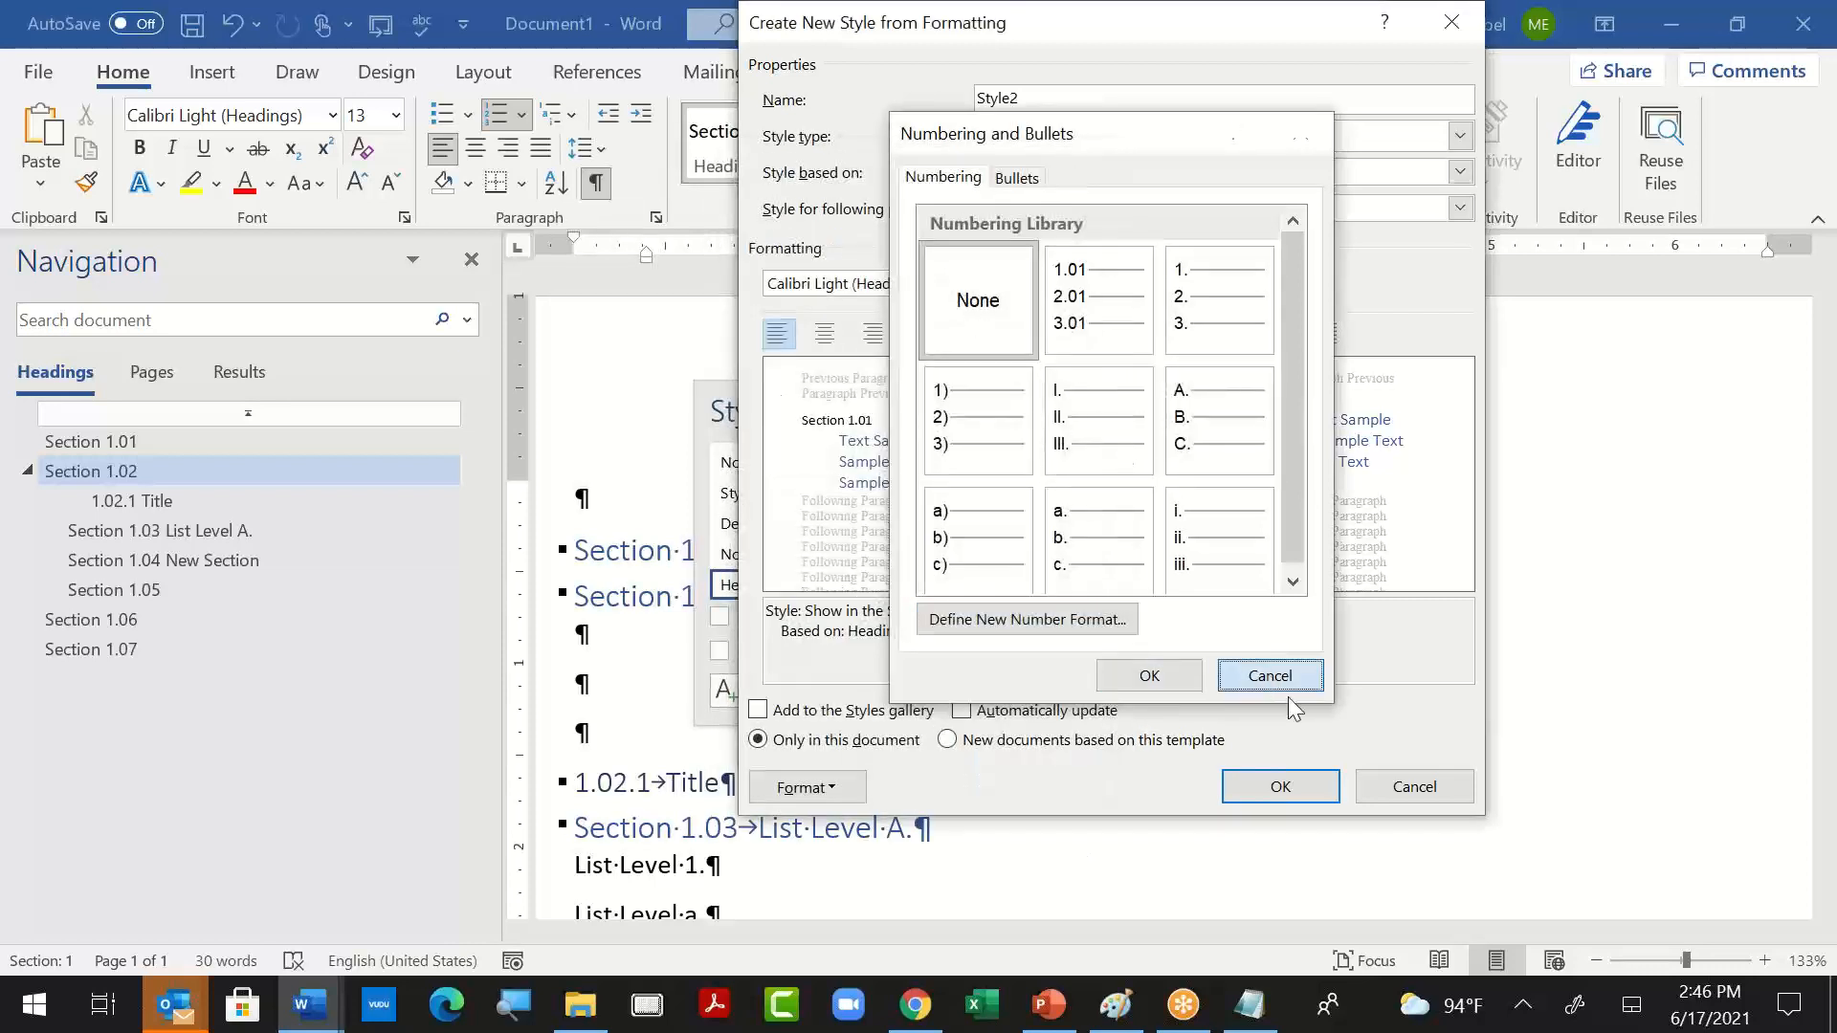
click(1272, 675)
click(1461, 790)
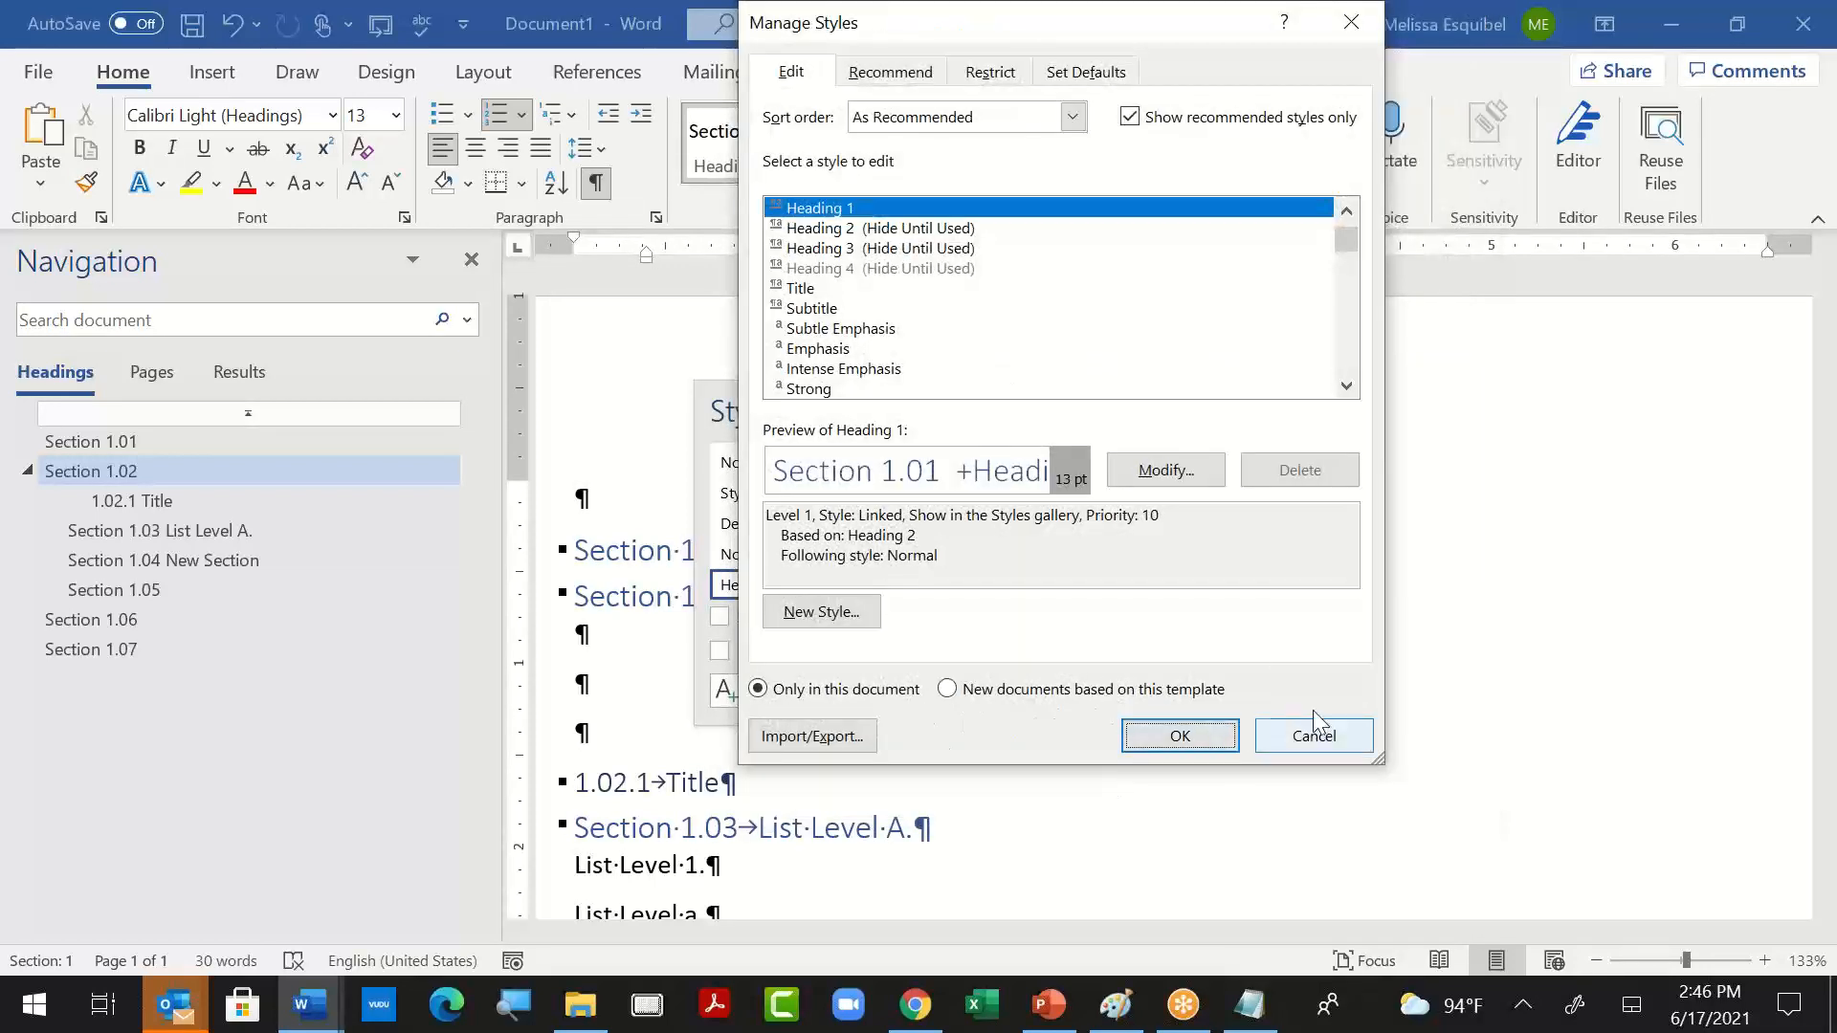
click(1325, 738)
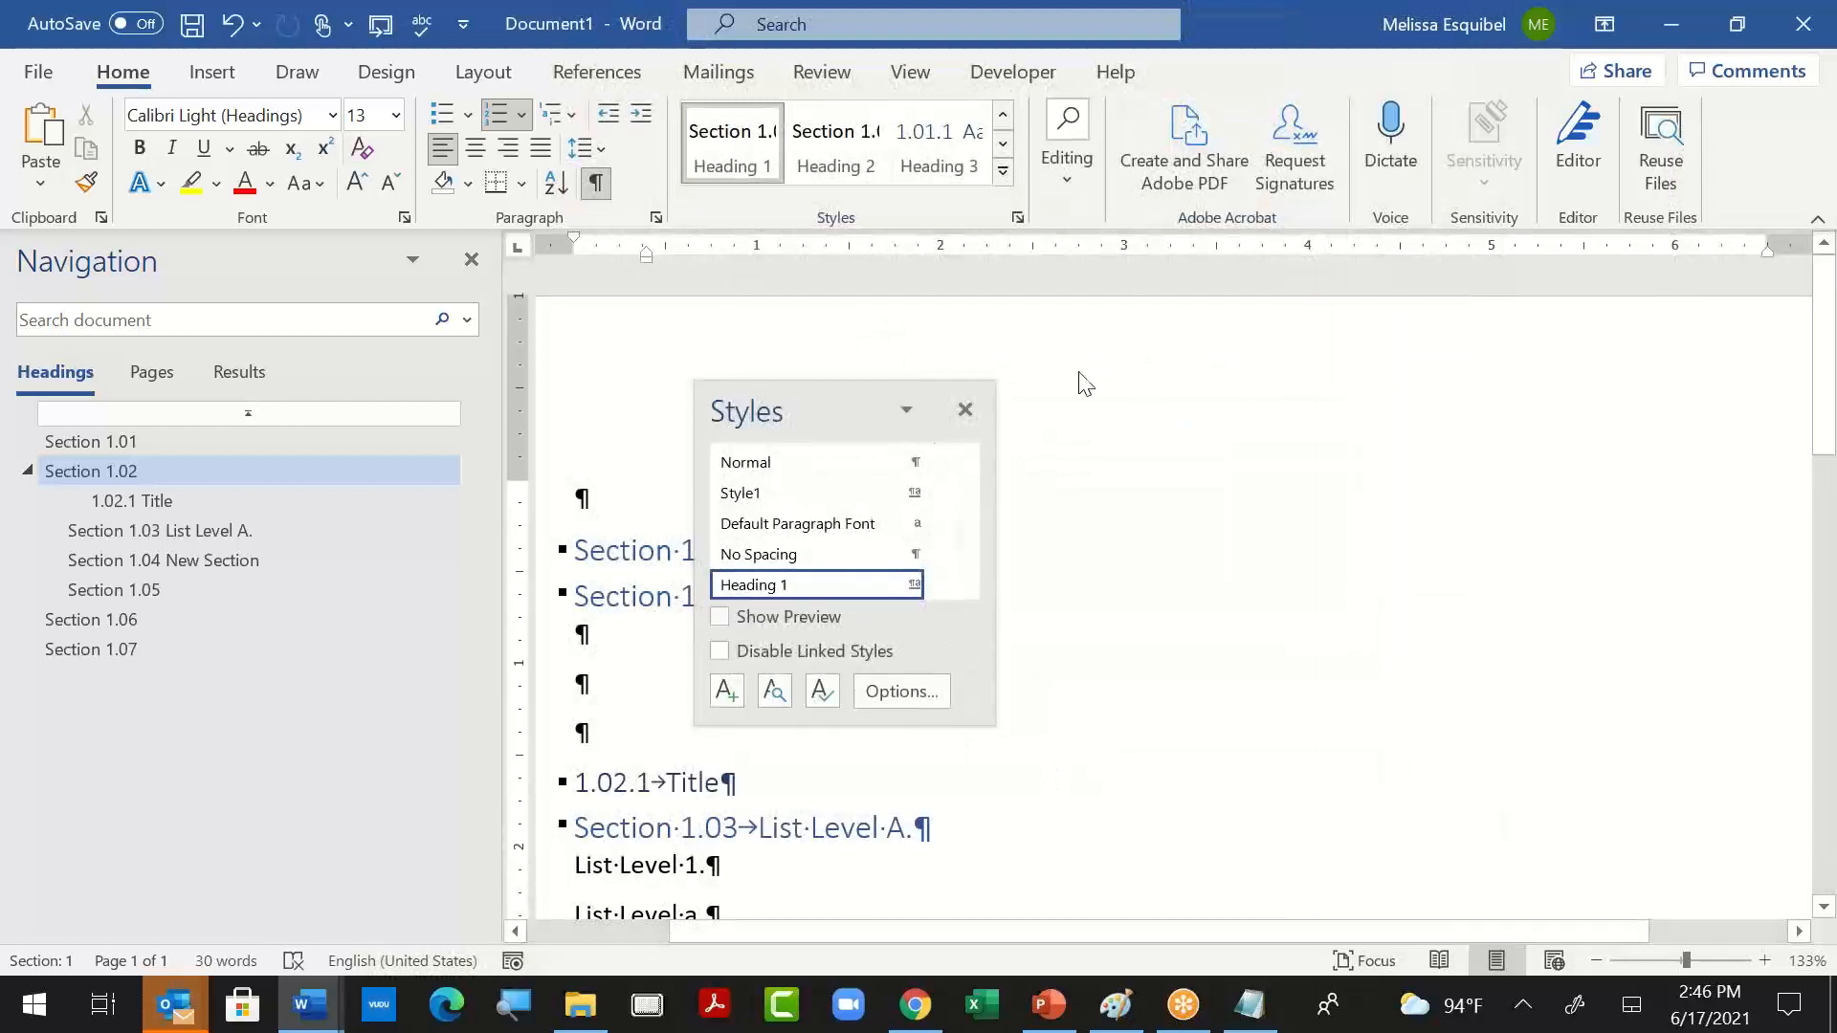
click(964, 409)
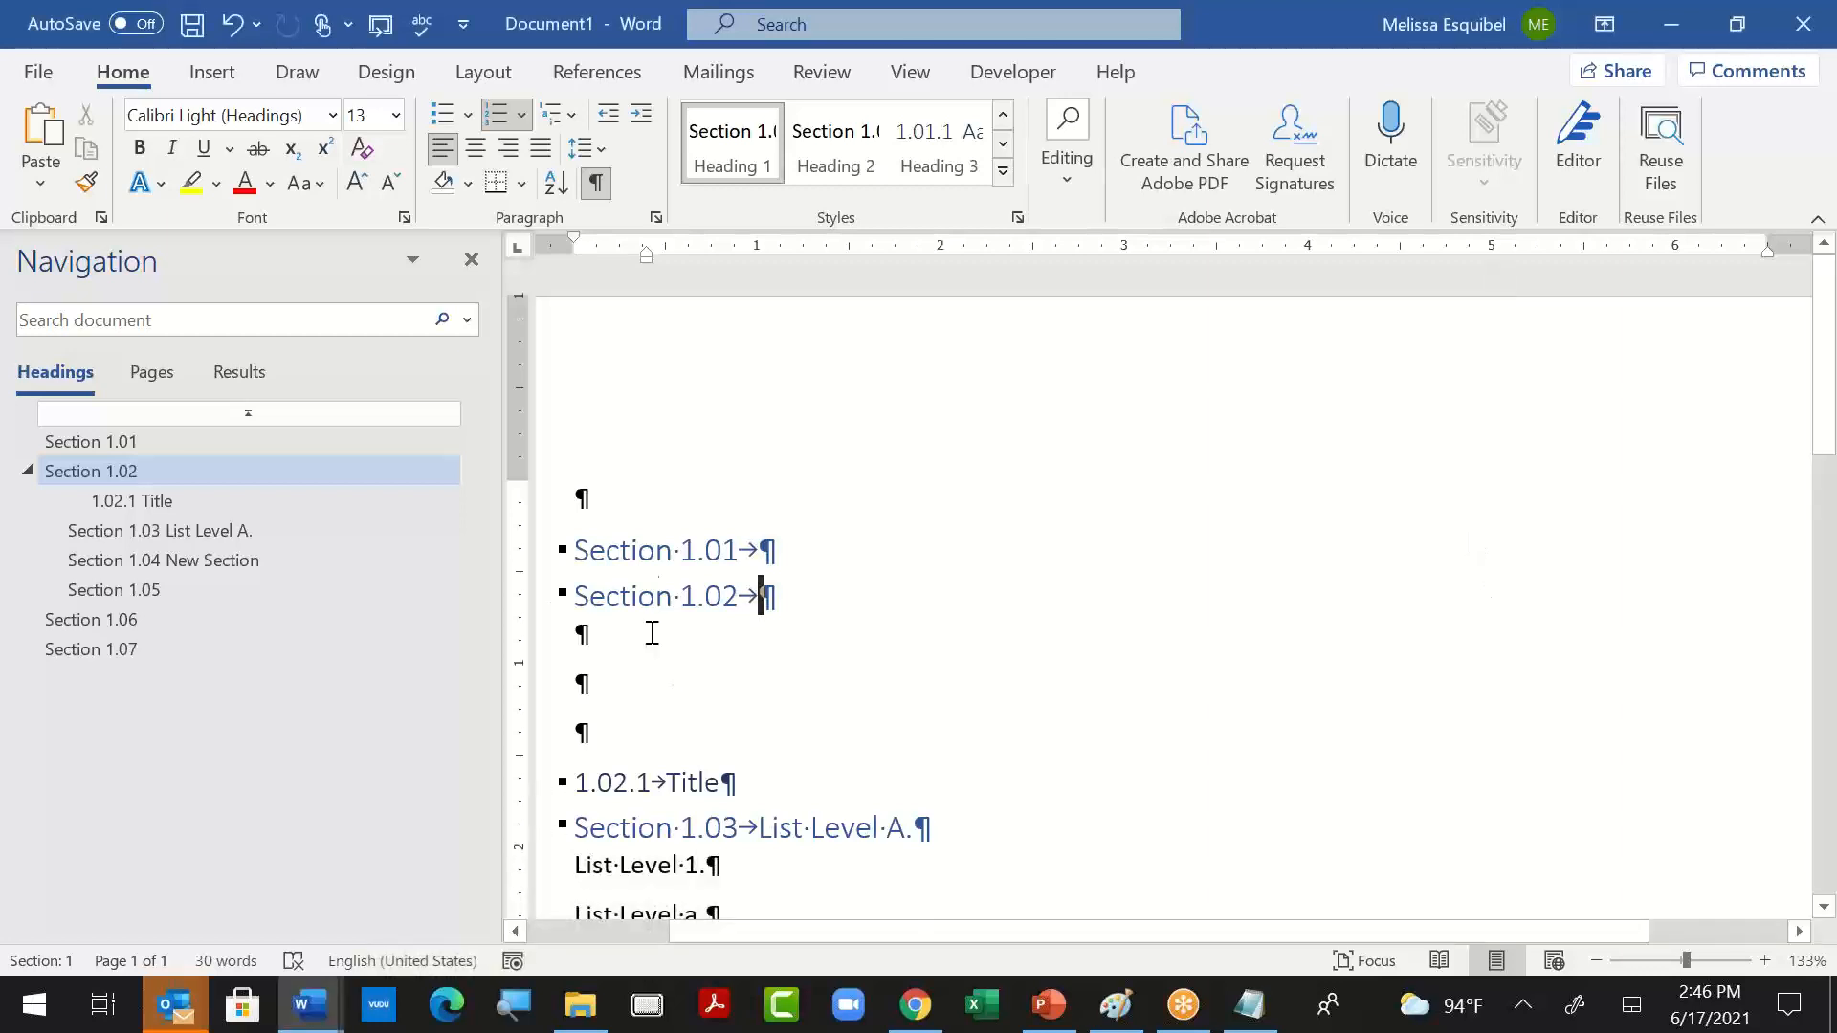
- Insert a Next Page section break at the empty paragraph above the first Section 1.01 heading
key(Up)
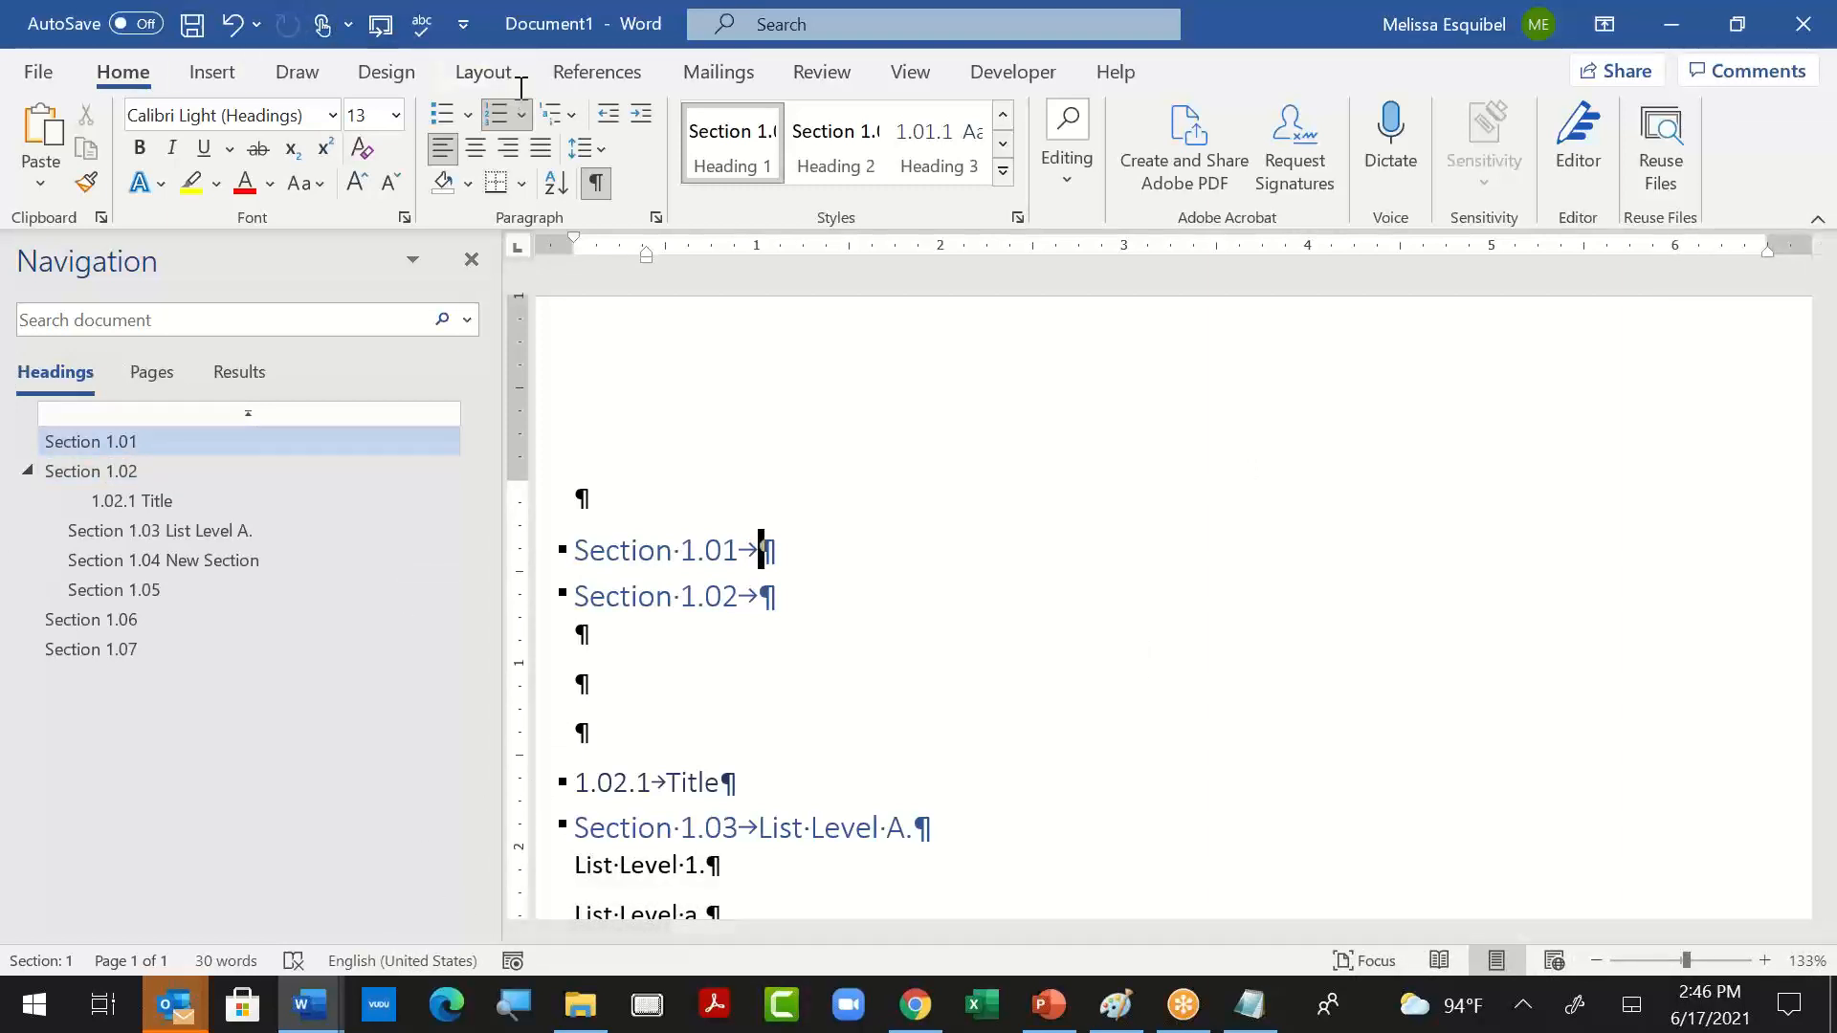
click(578, 548)
click(622, 503)
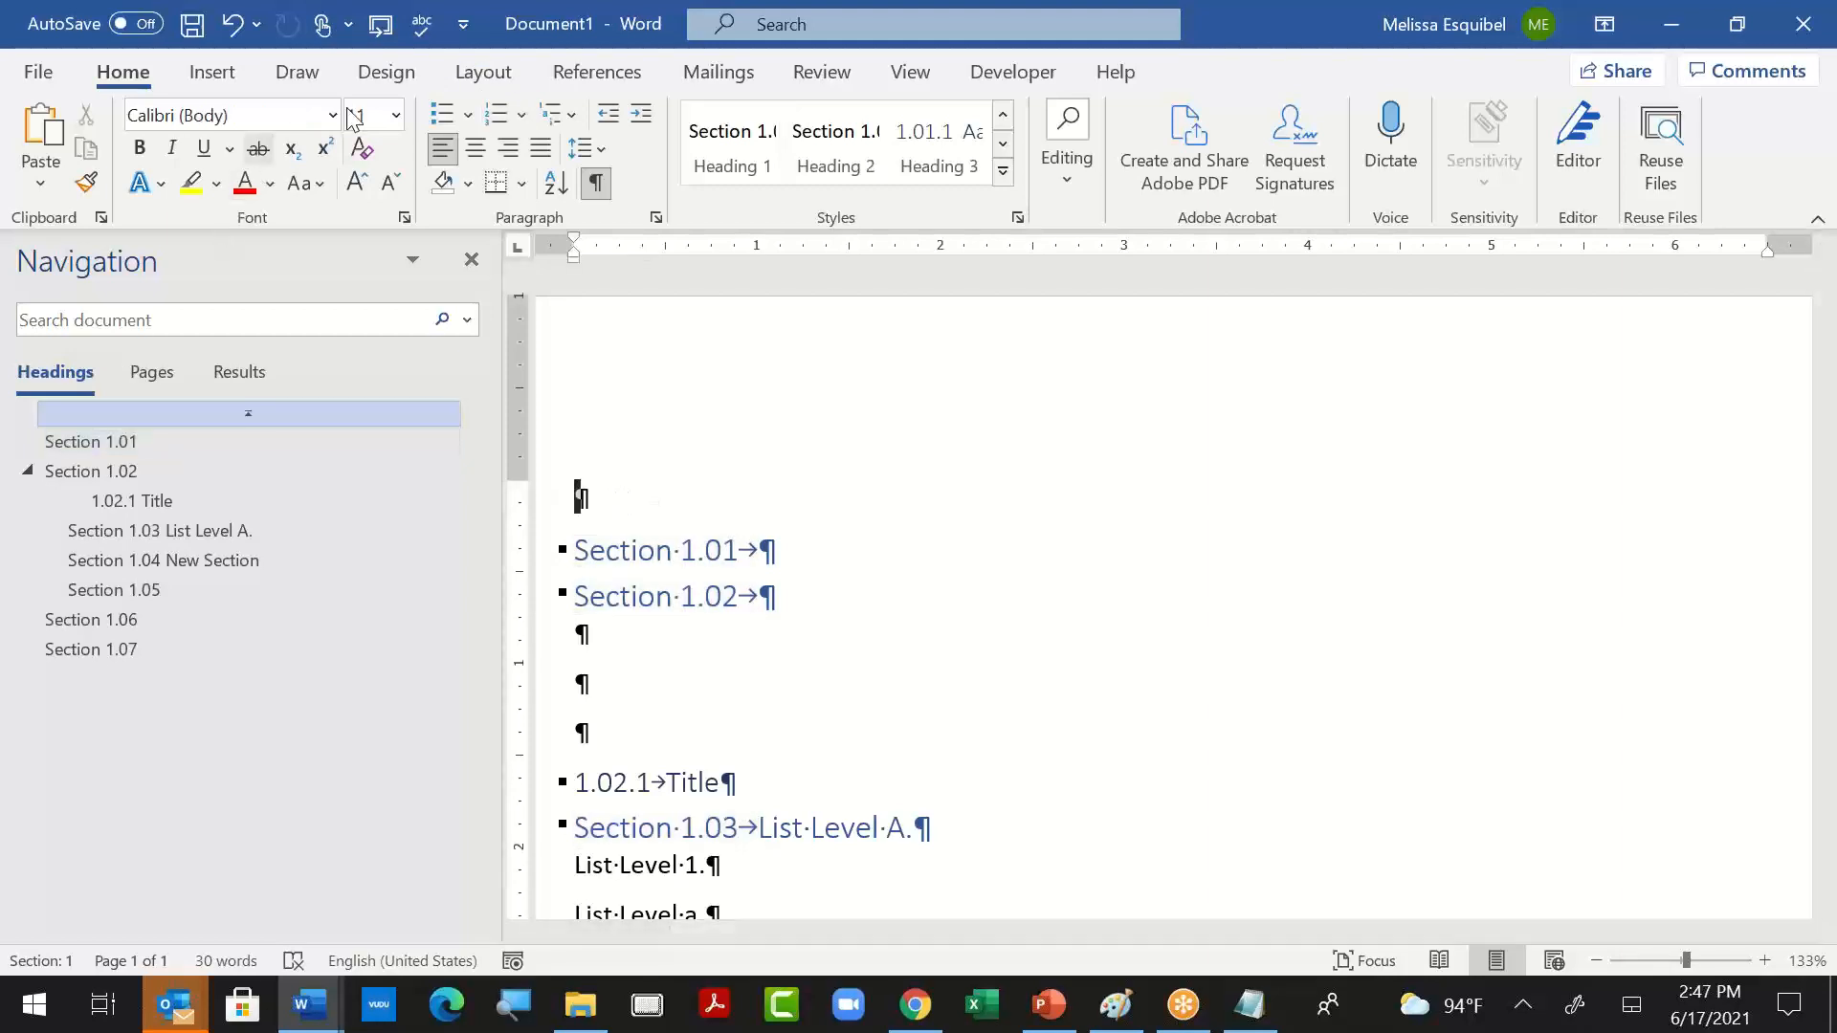
click(507, 80)
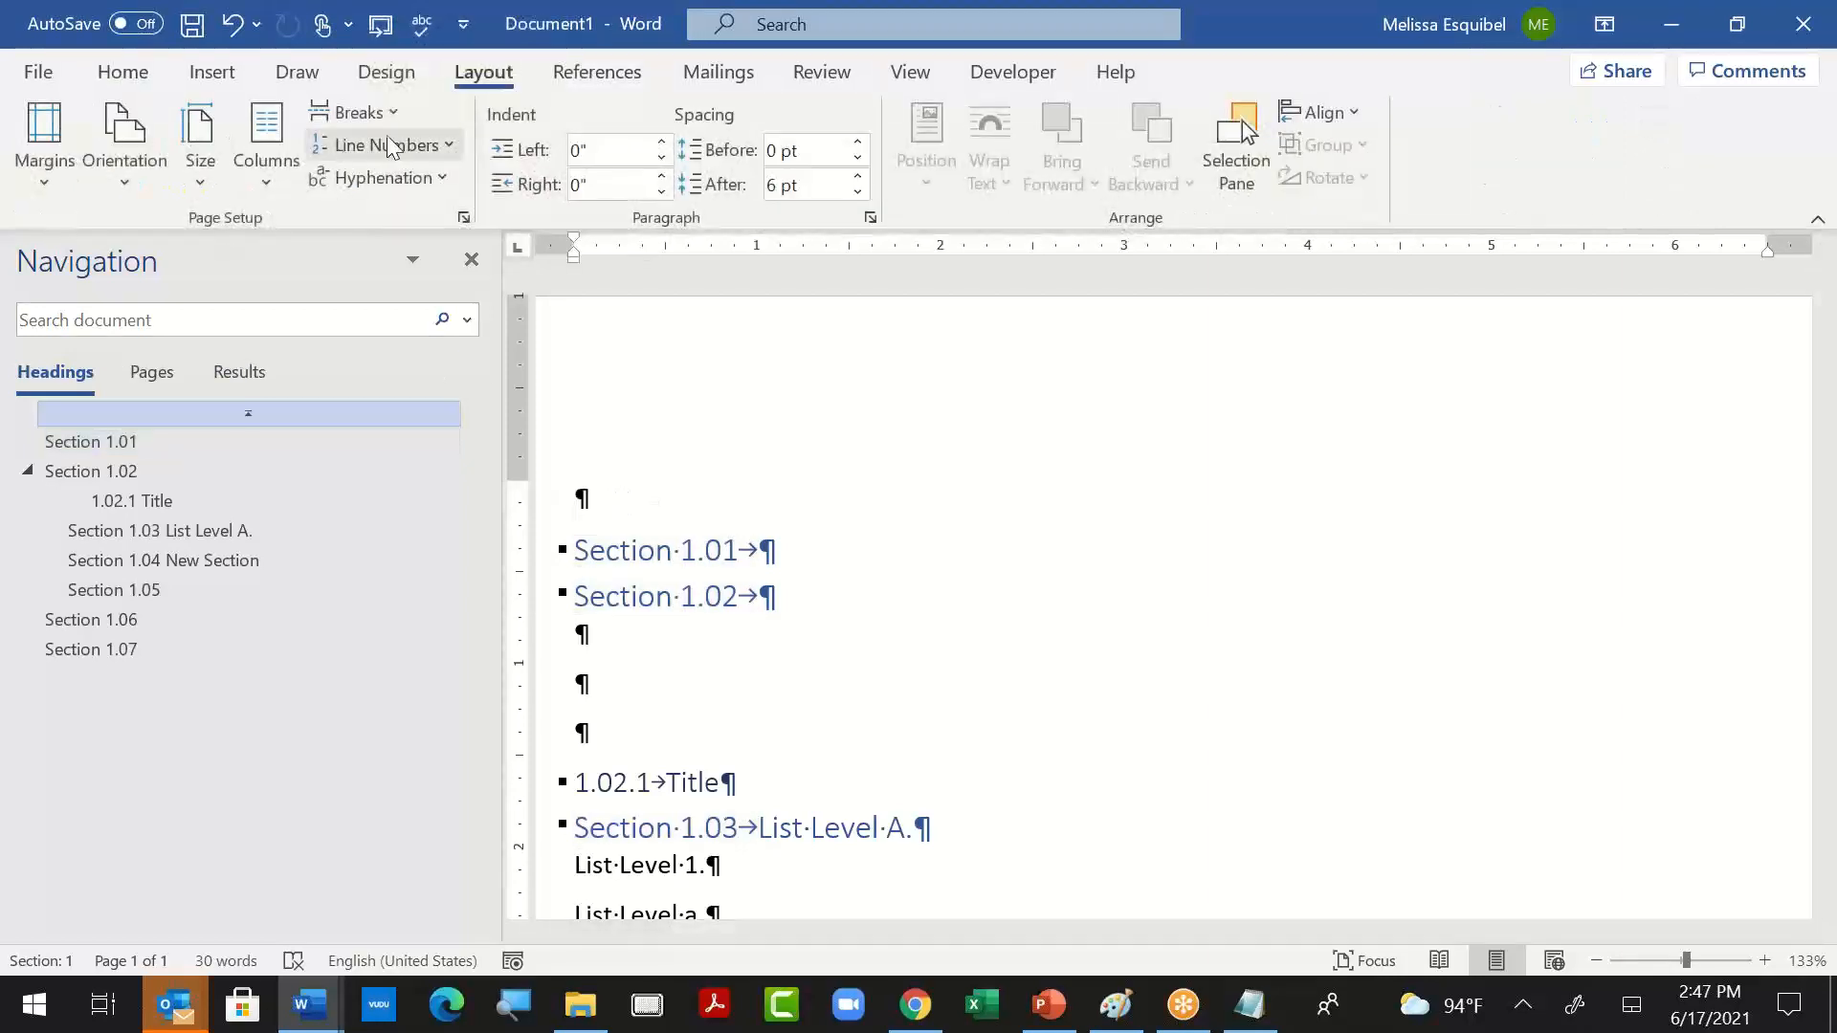
click(354, 112)
click(498, 566)
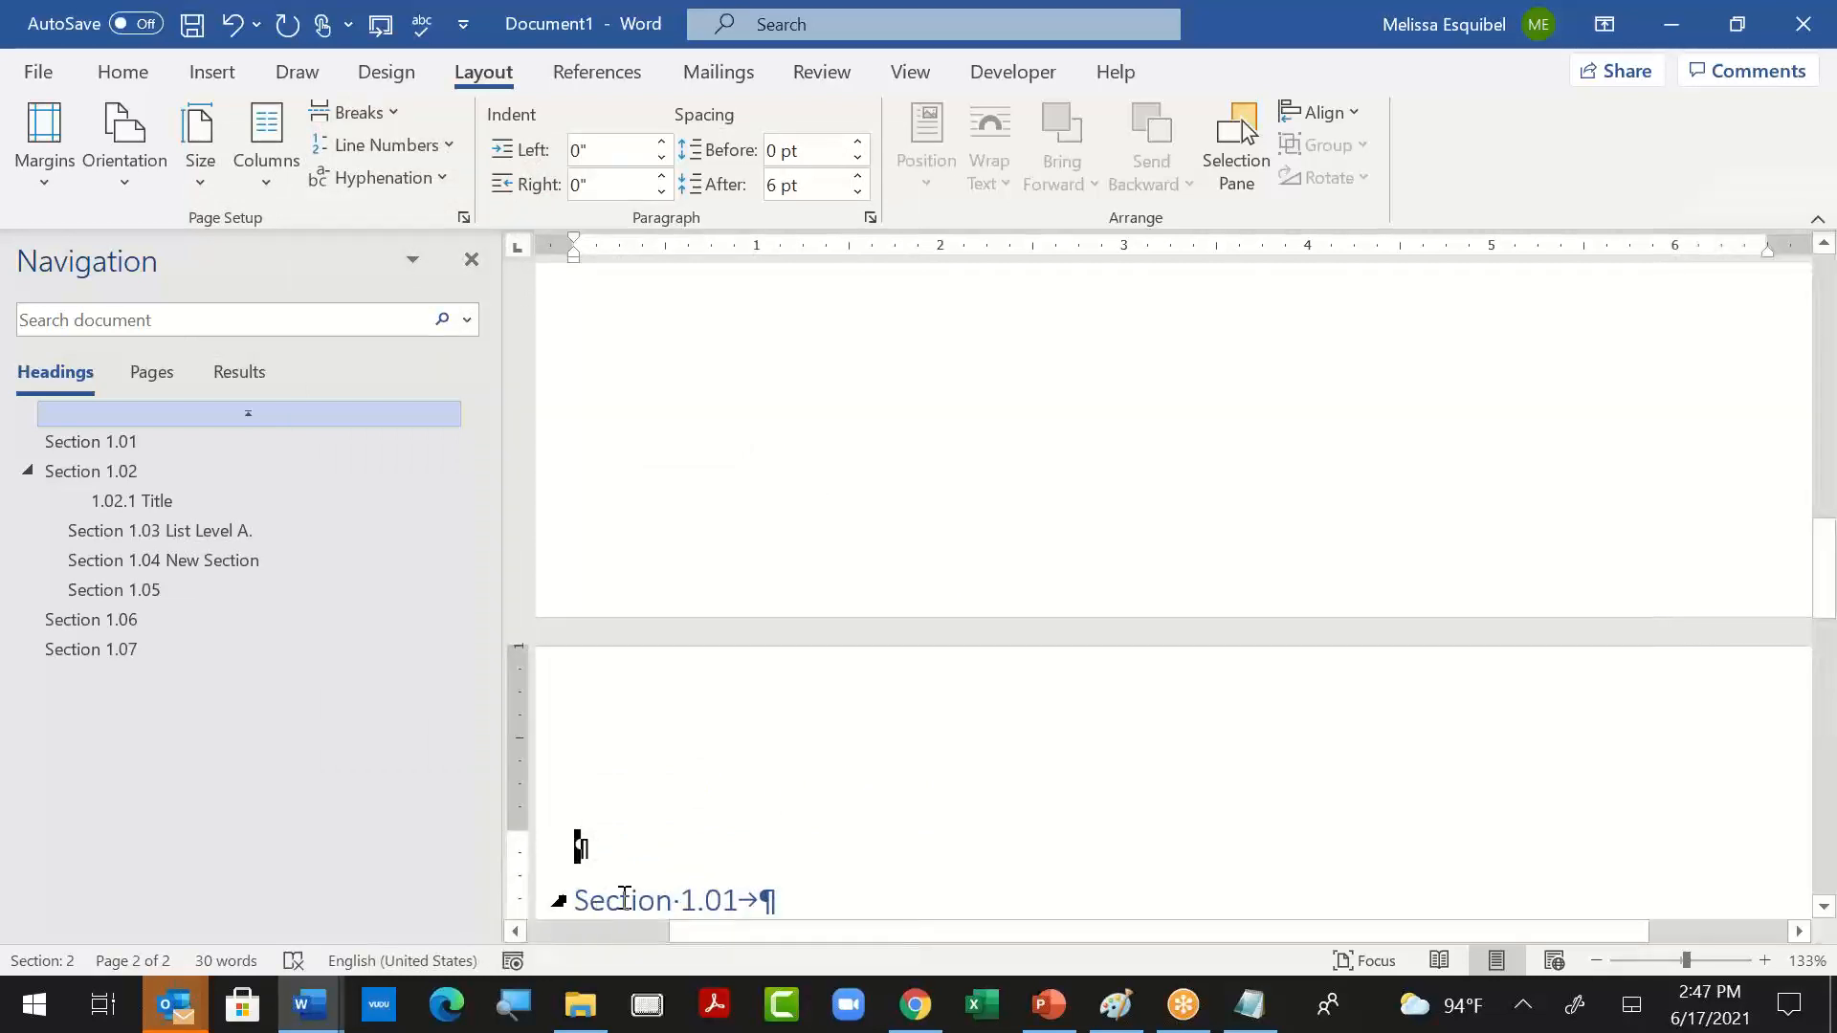
- Apply the Heading 1 style to the empty paragraph at the start of the new section
click(408, 441)
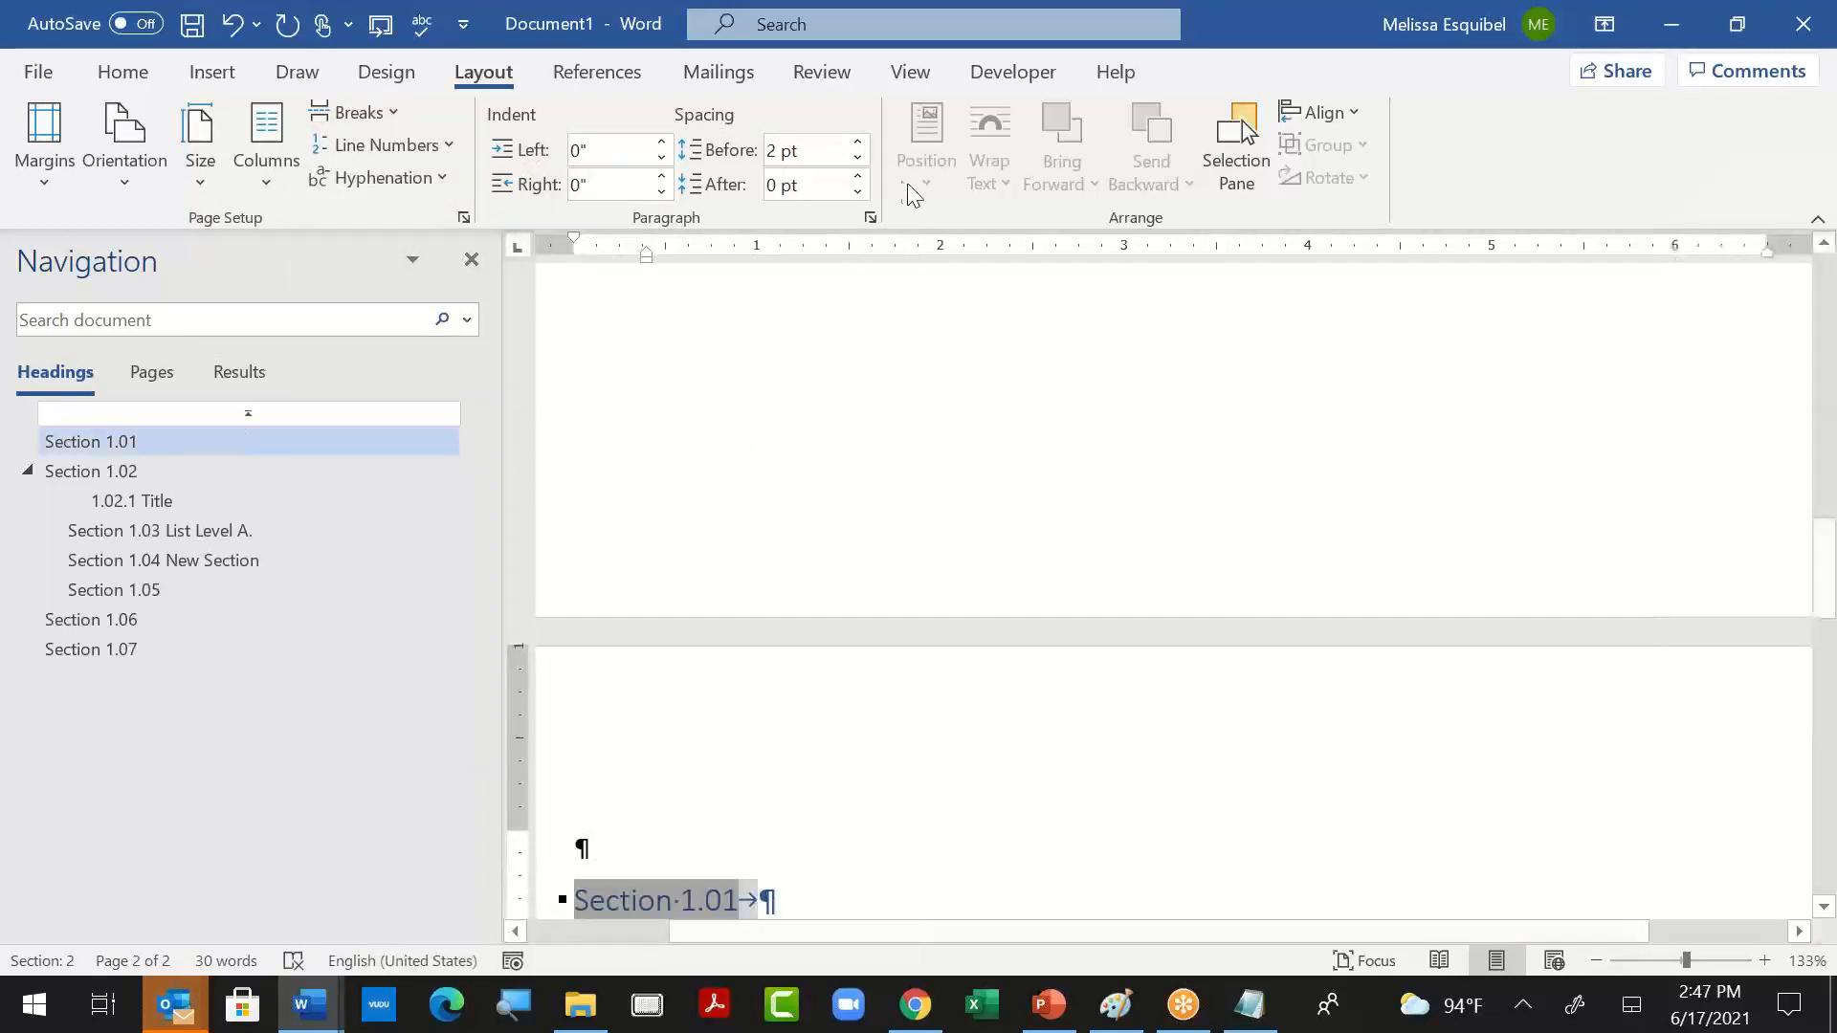
click(703, 491)
key(ctrl+alt+2)
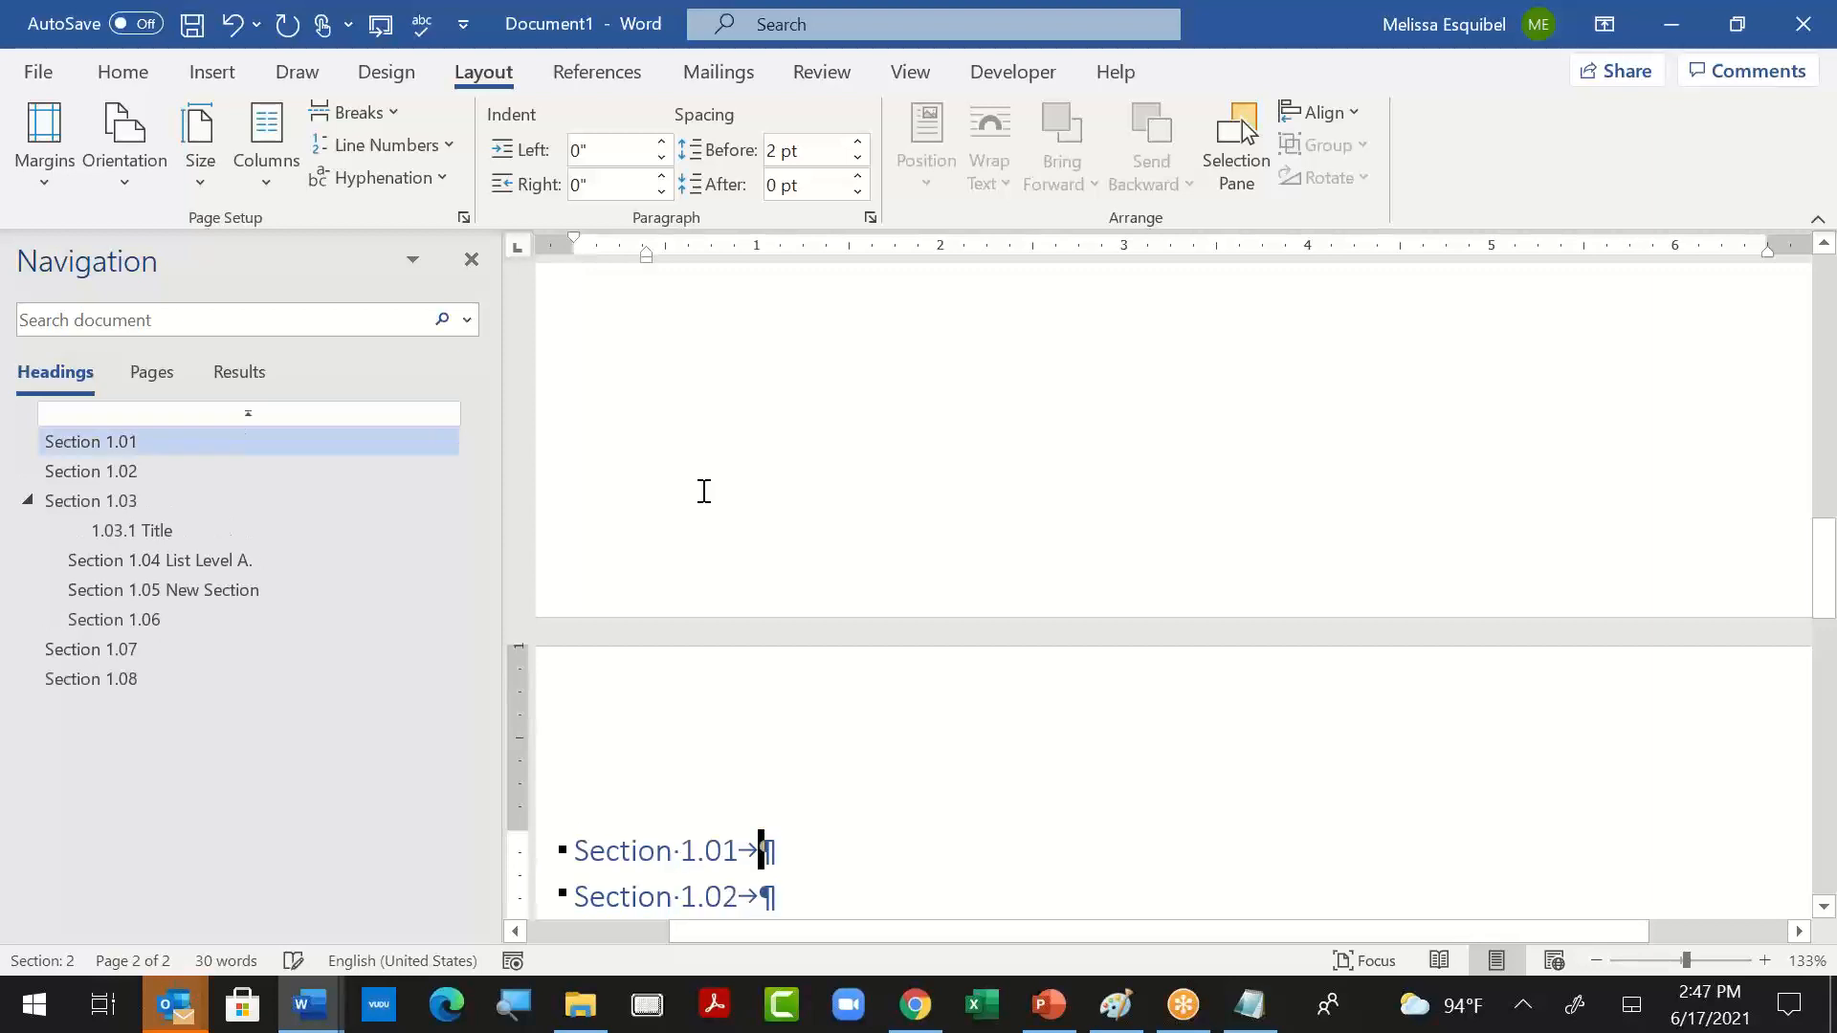
- Insert a Next Page section break before the plain "Section 1.01" paragraph at the end of the document
scroll(793, 716, up, 10)
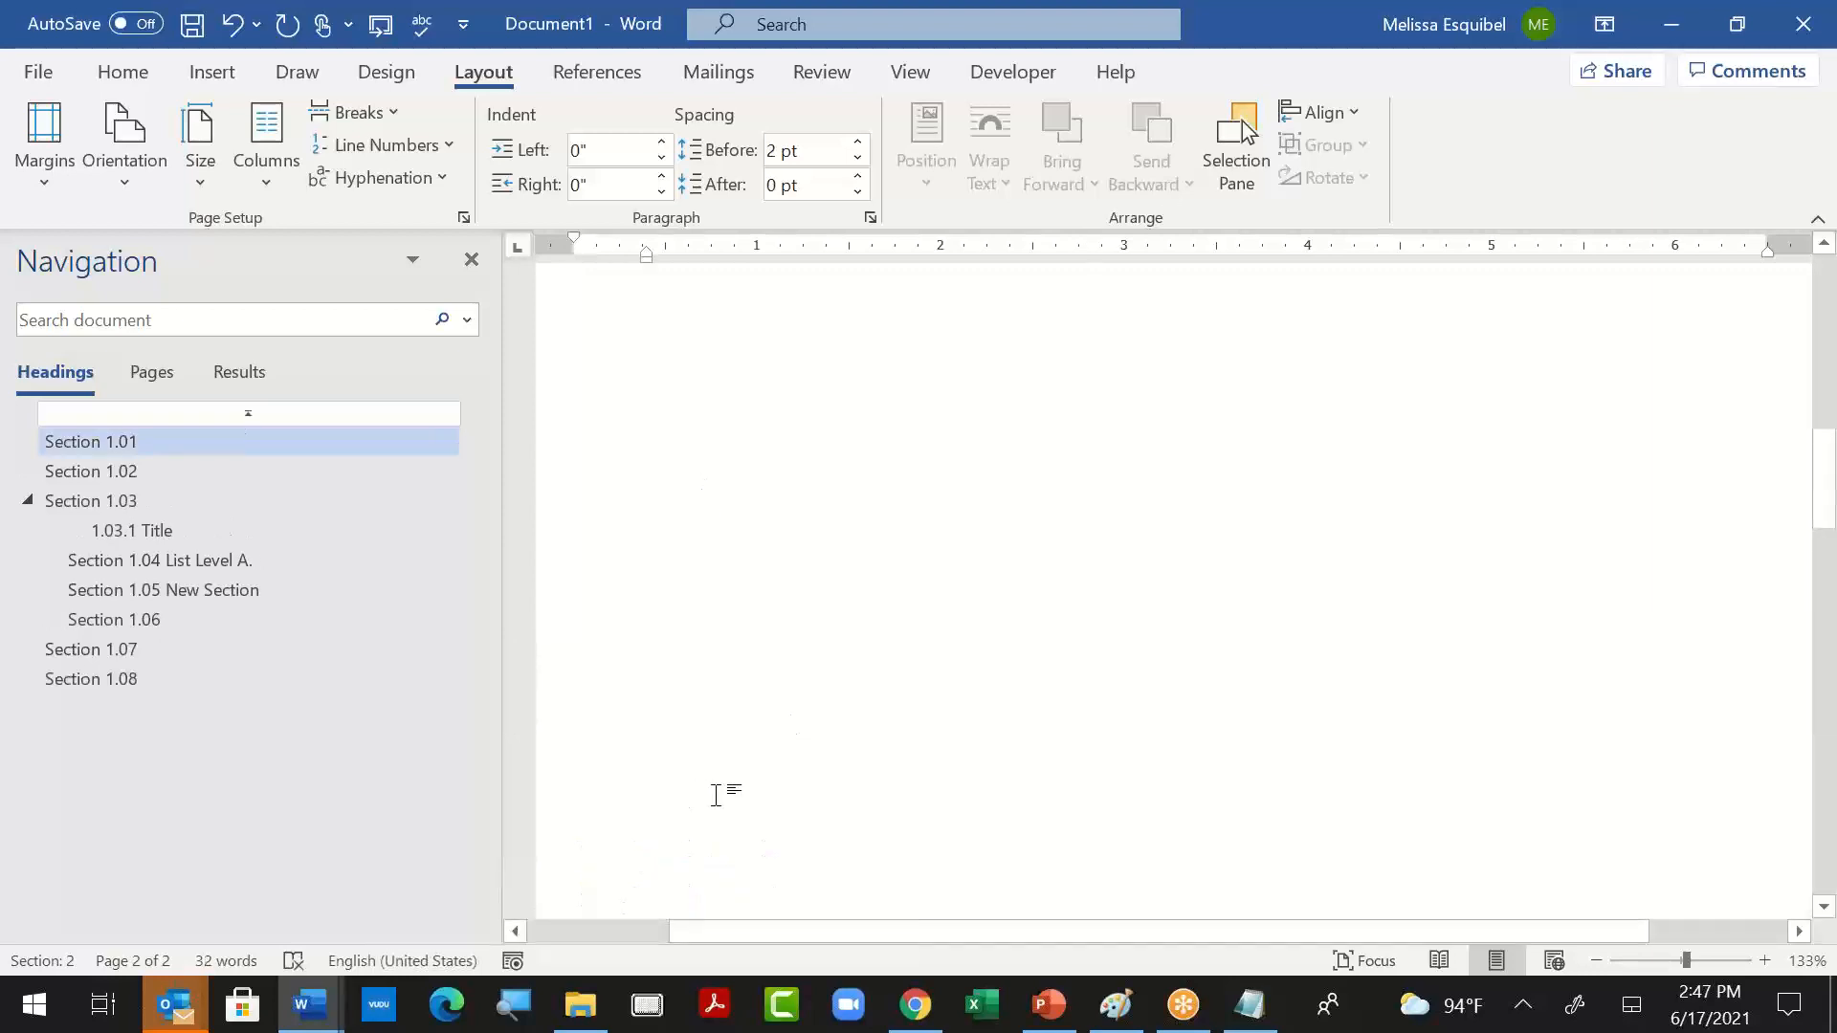
scroll(1062, 806, down, 10)
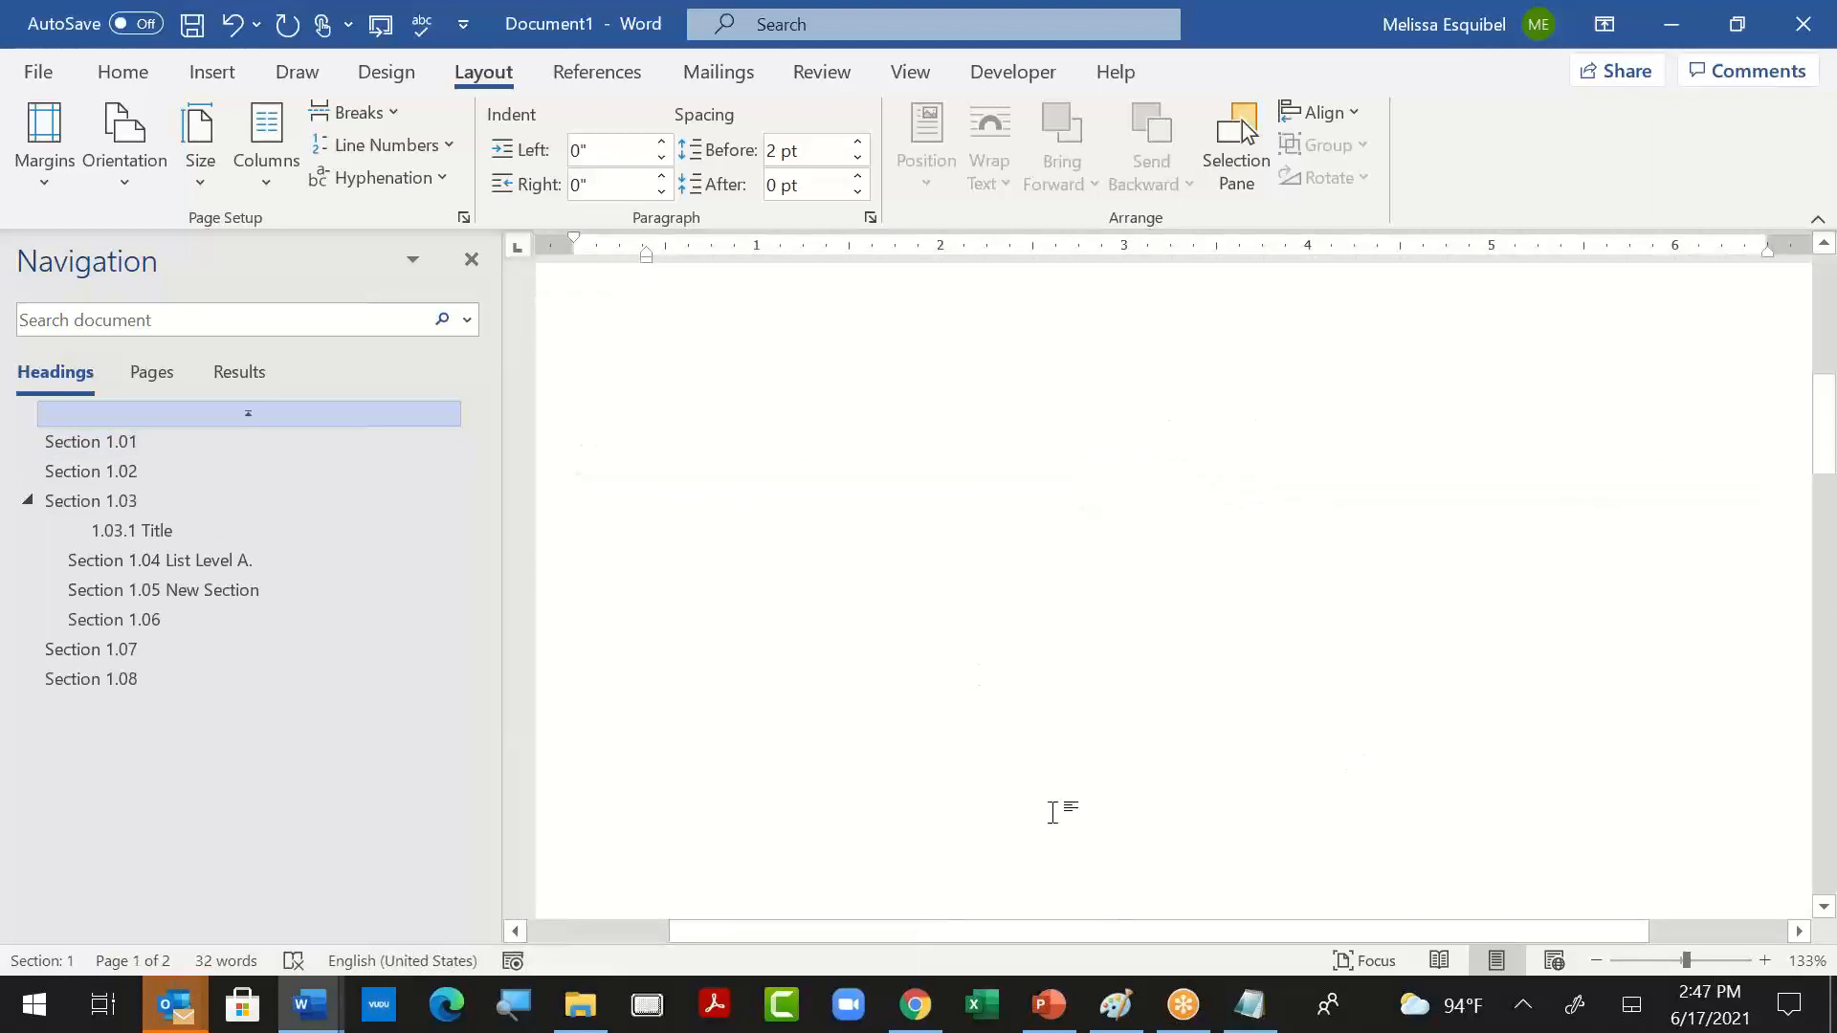
scroll(994, 781, up, 5)
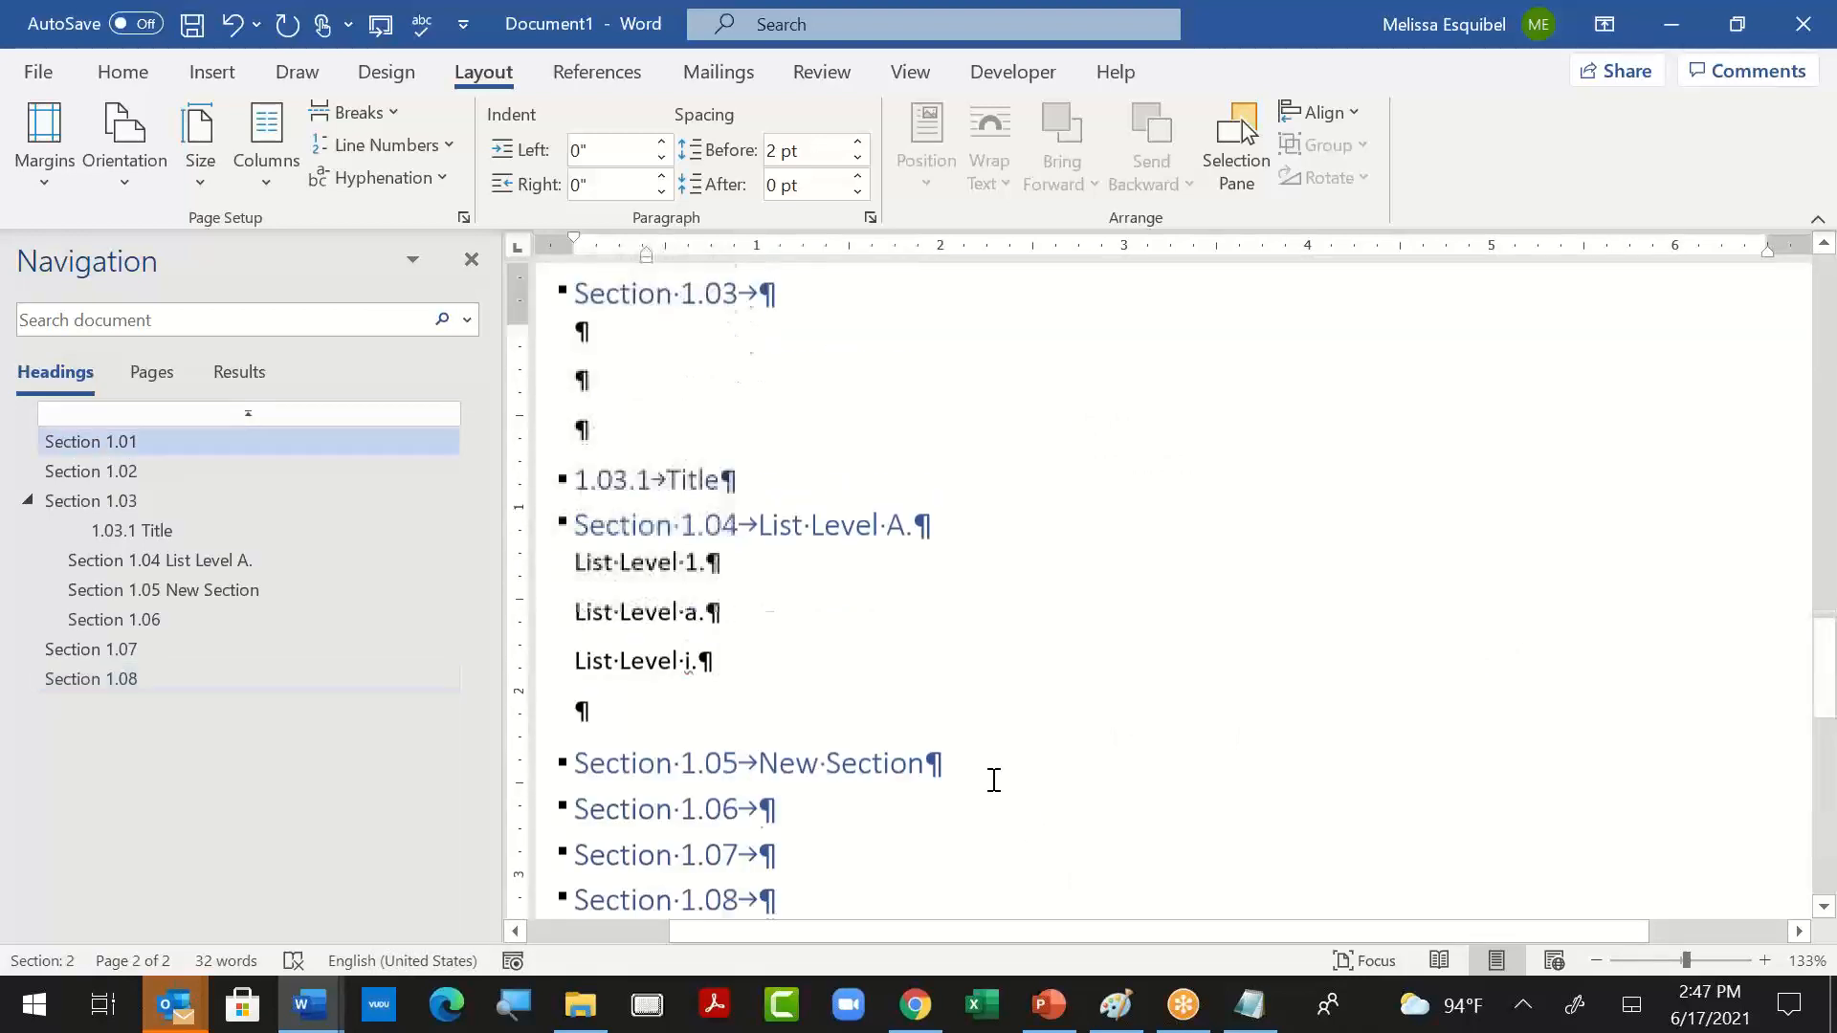
scroll(992, 794, down, 2)
click(927, 693)
click(916, 742)
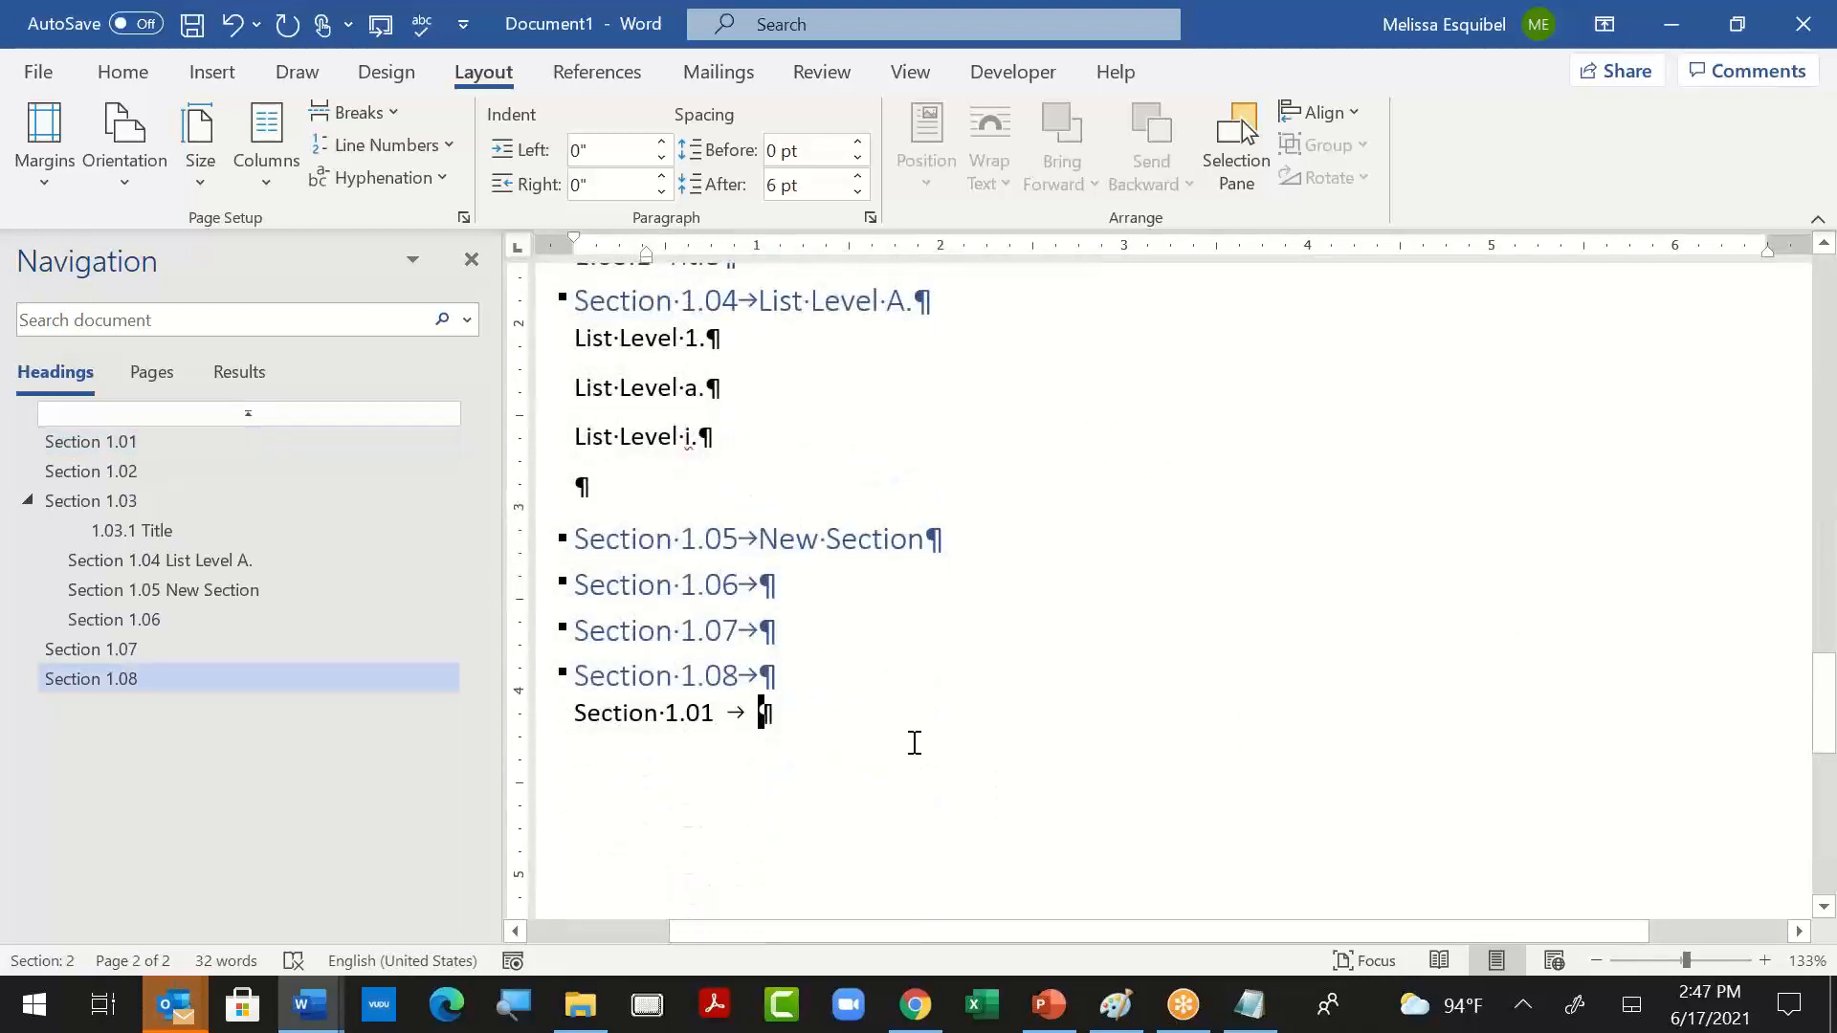
click(359, 112)
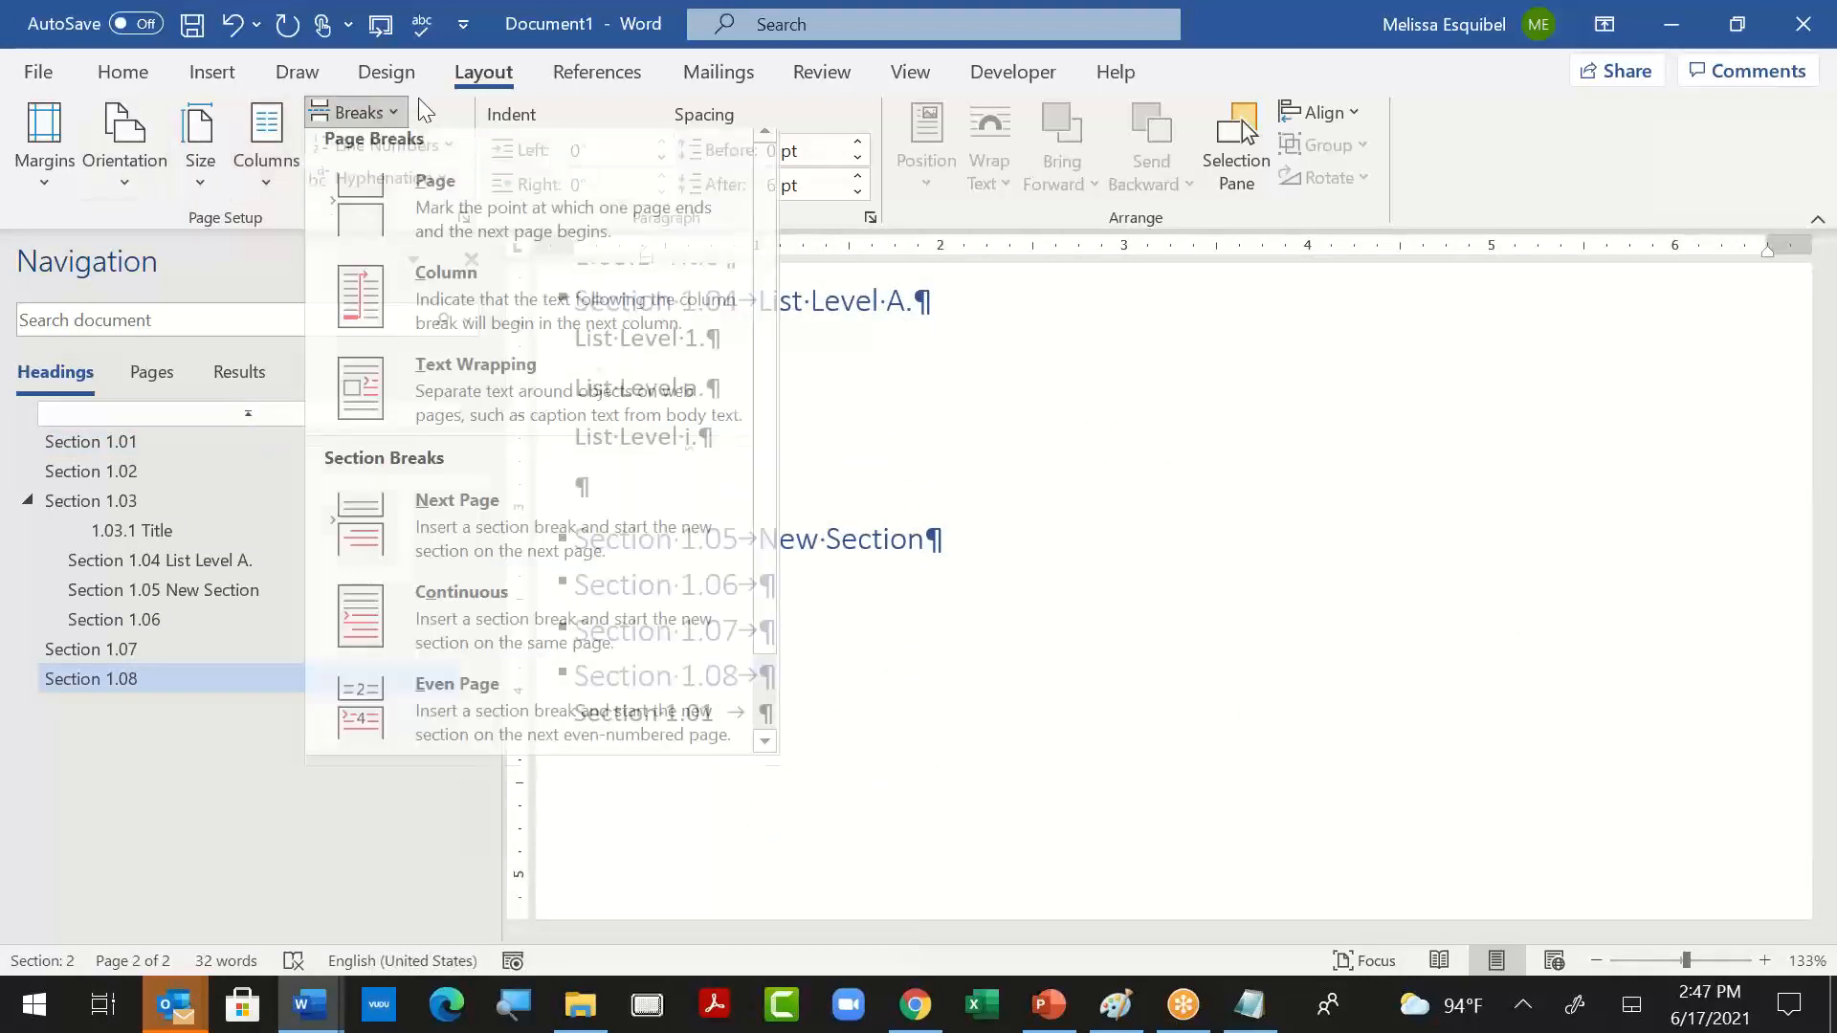
click(536, 517)
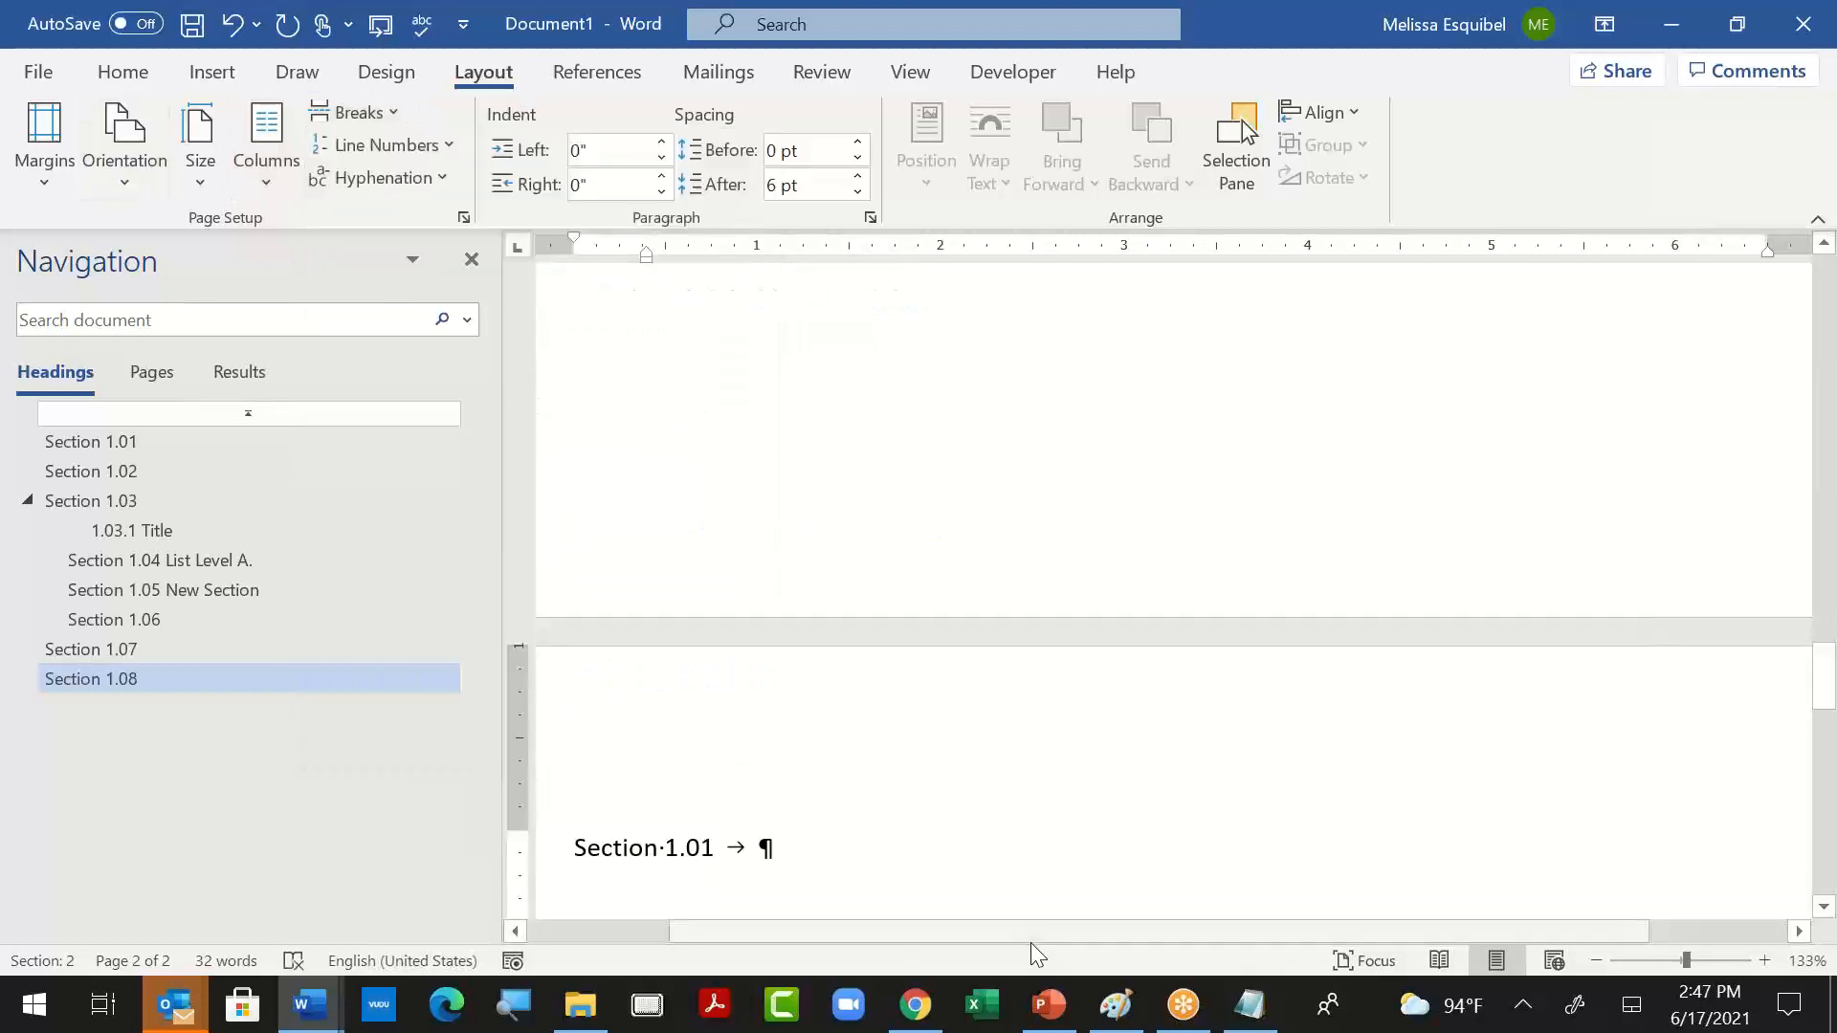
- Remove the plain number from the paragraph on the last page and apply the Heading 1 style to it
scroll(909, 756, up, 5)
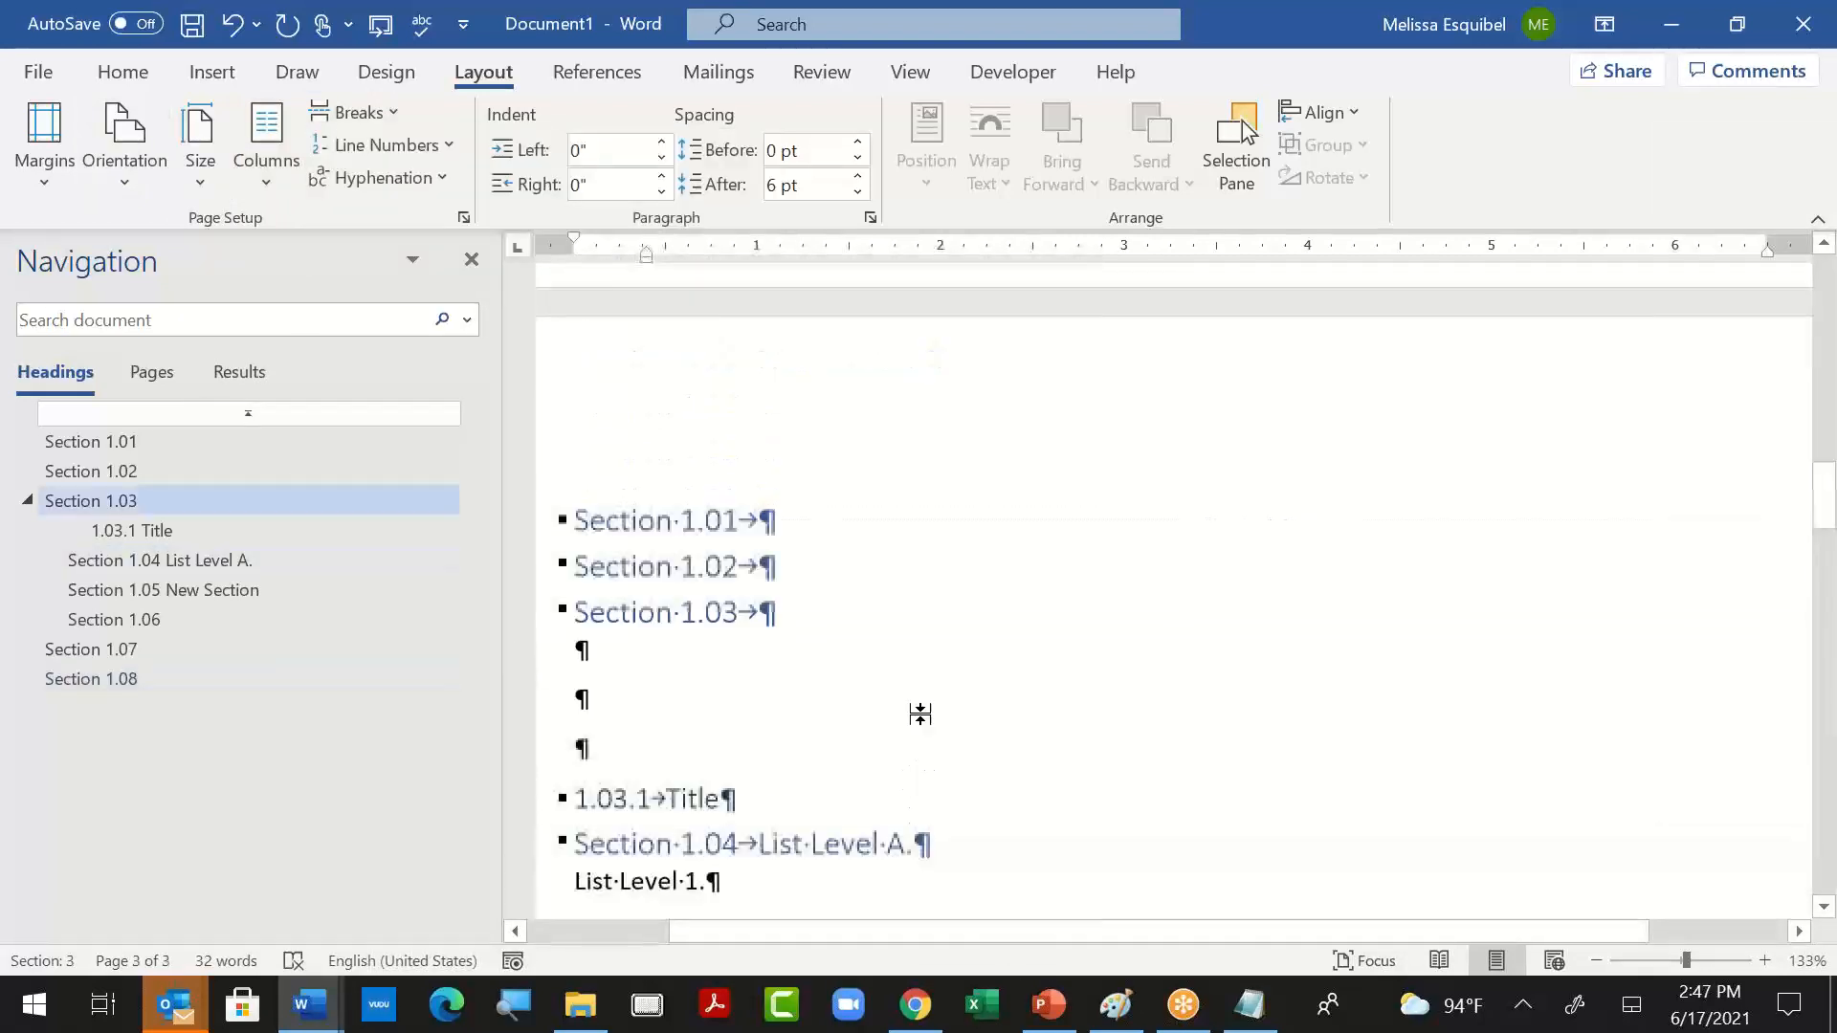
scroll(914, 713, down, 8)
scroll(648, 484, up, 3)
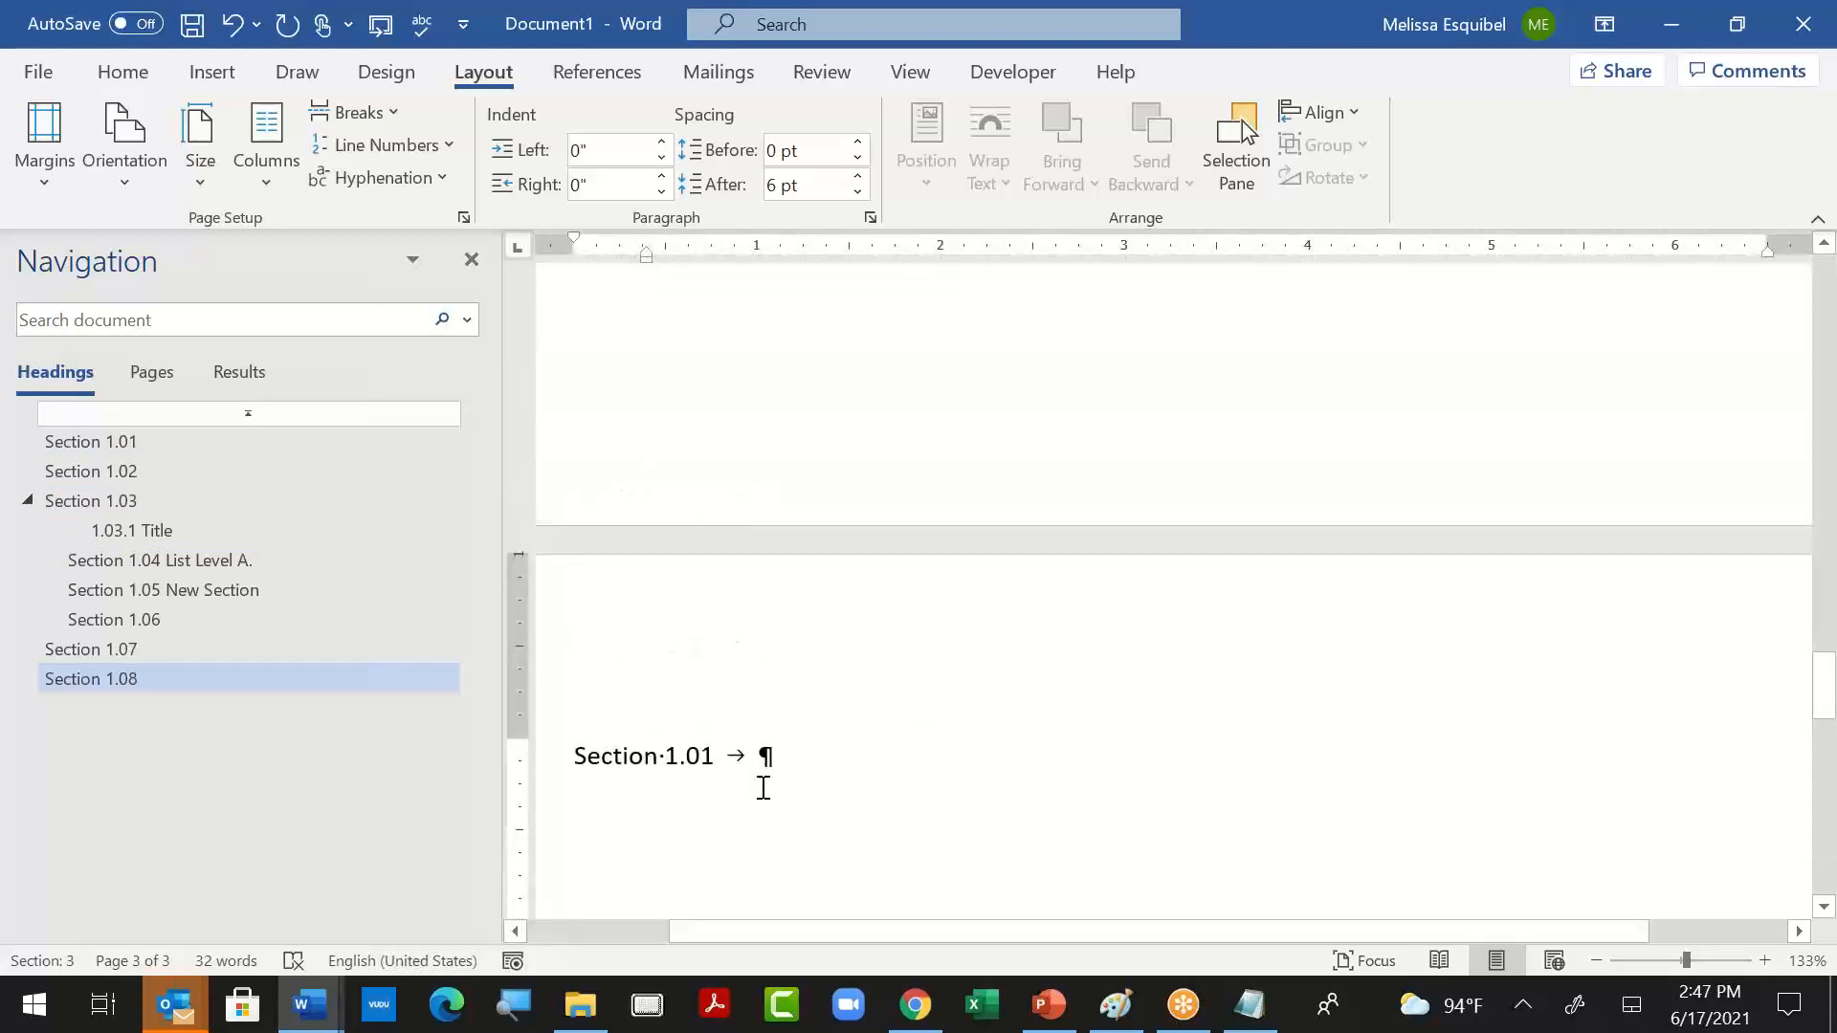
key(BackSpace)
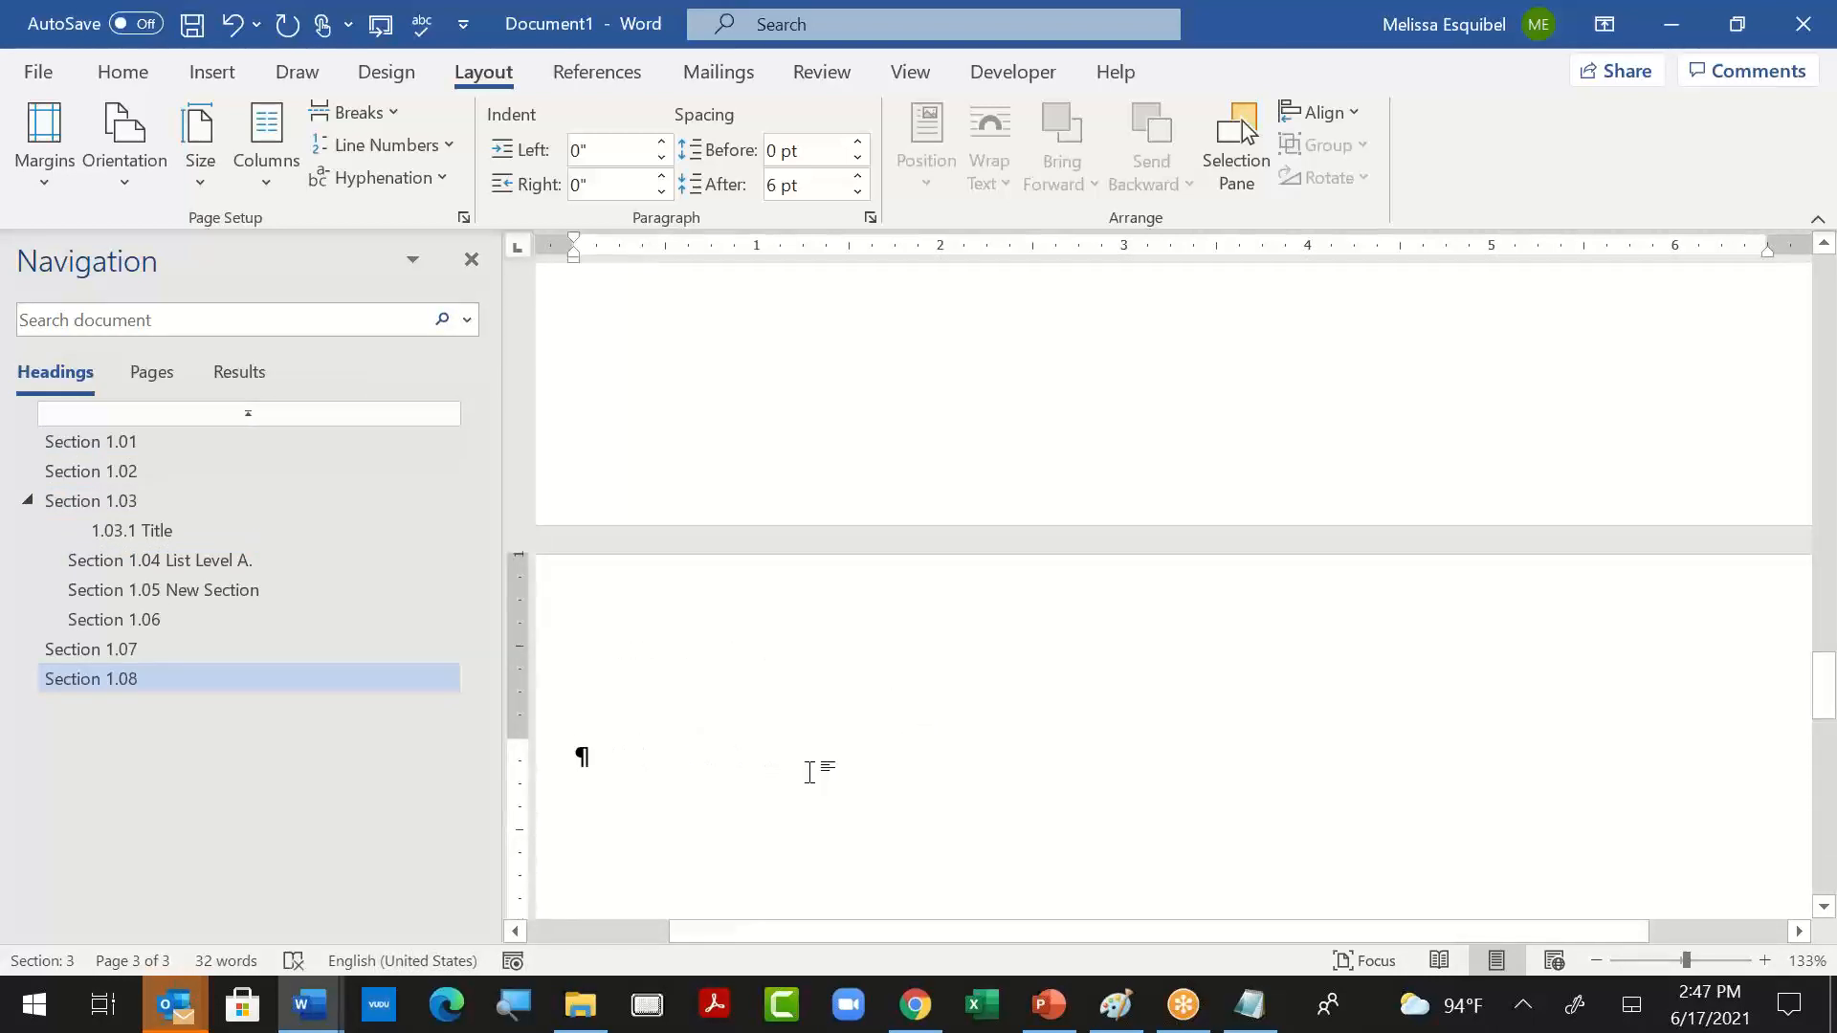
key(ctrl+alt+2)
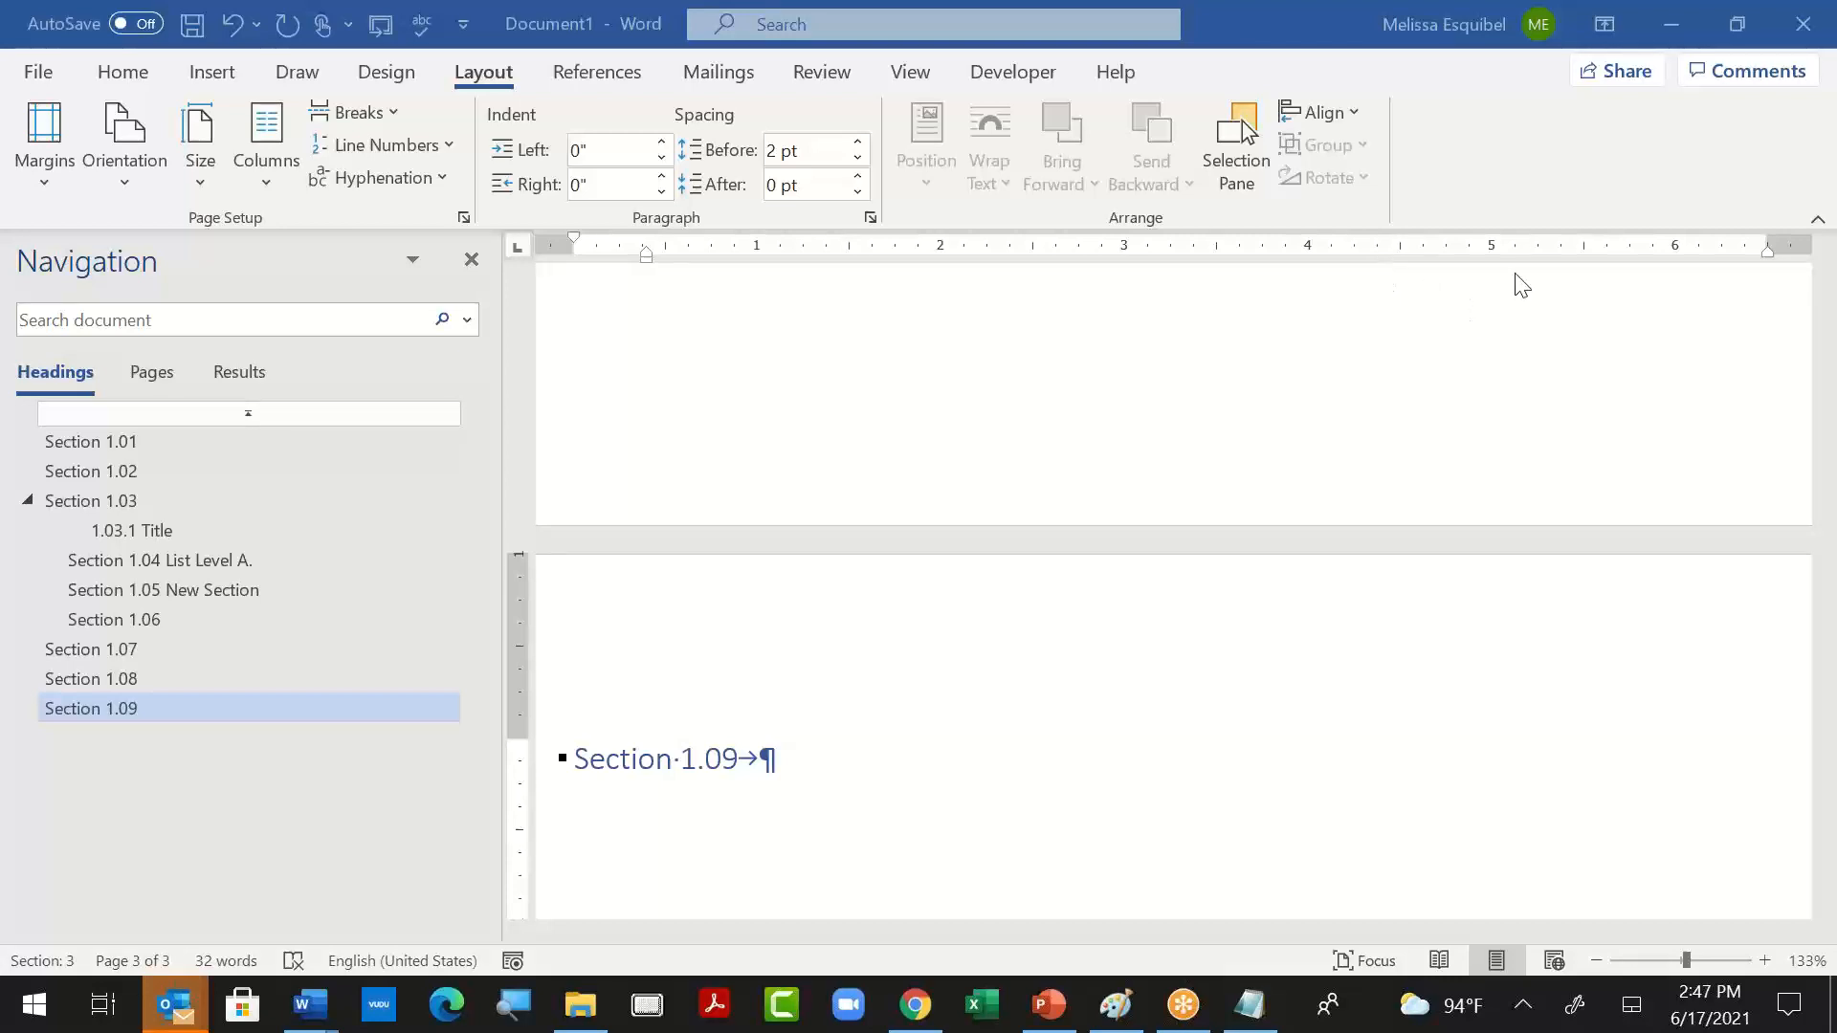
- Switch to the Notepad notes and save them on the Desktop as a text document named "sdazea"
click(1250, 1006)
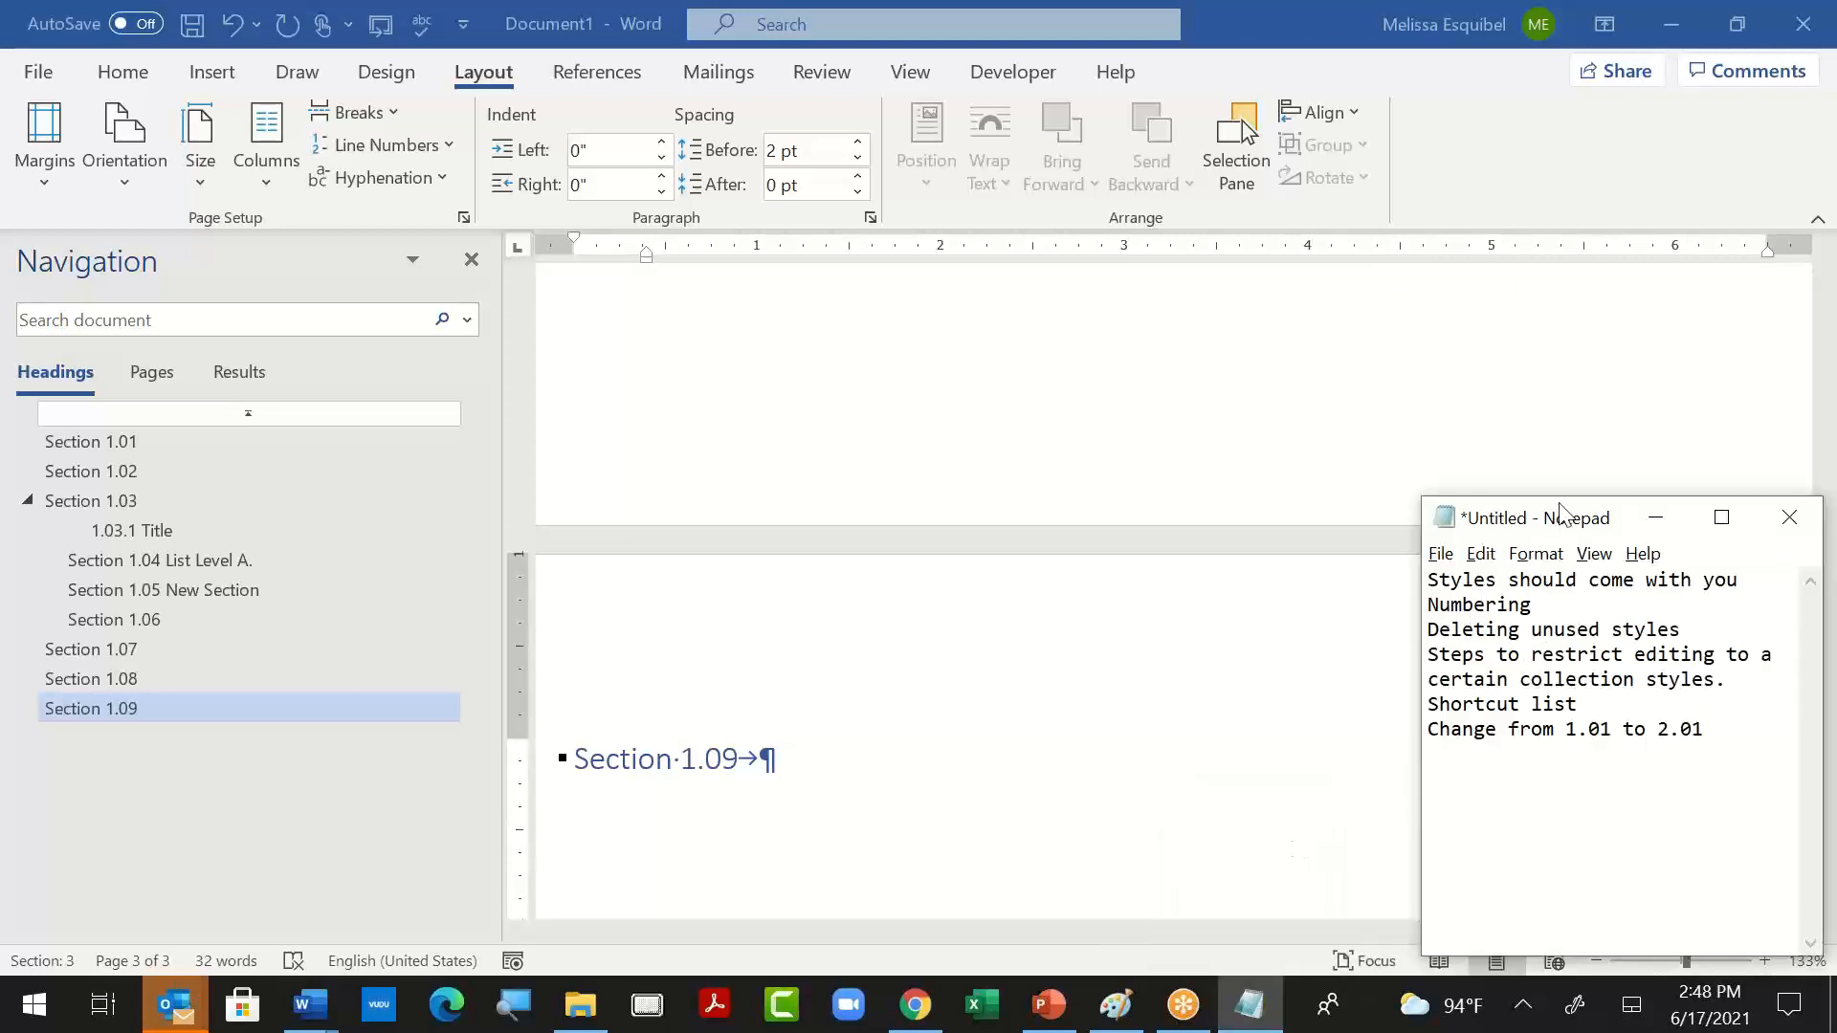
drag(1562, 512, 985, 315)
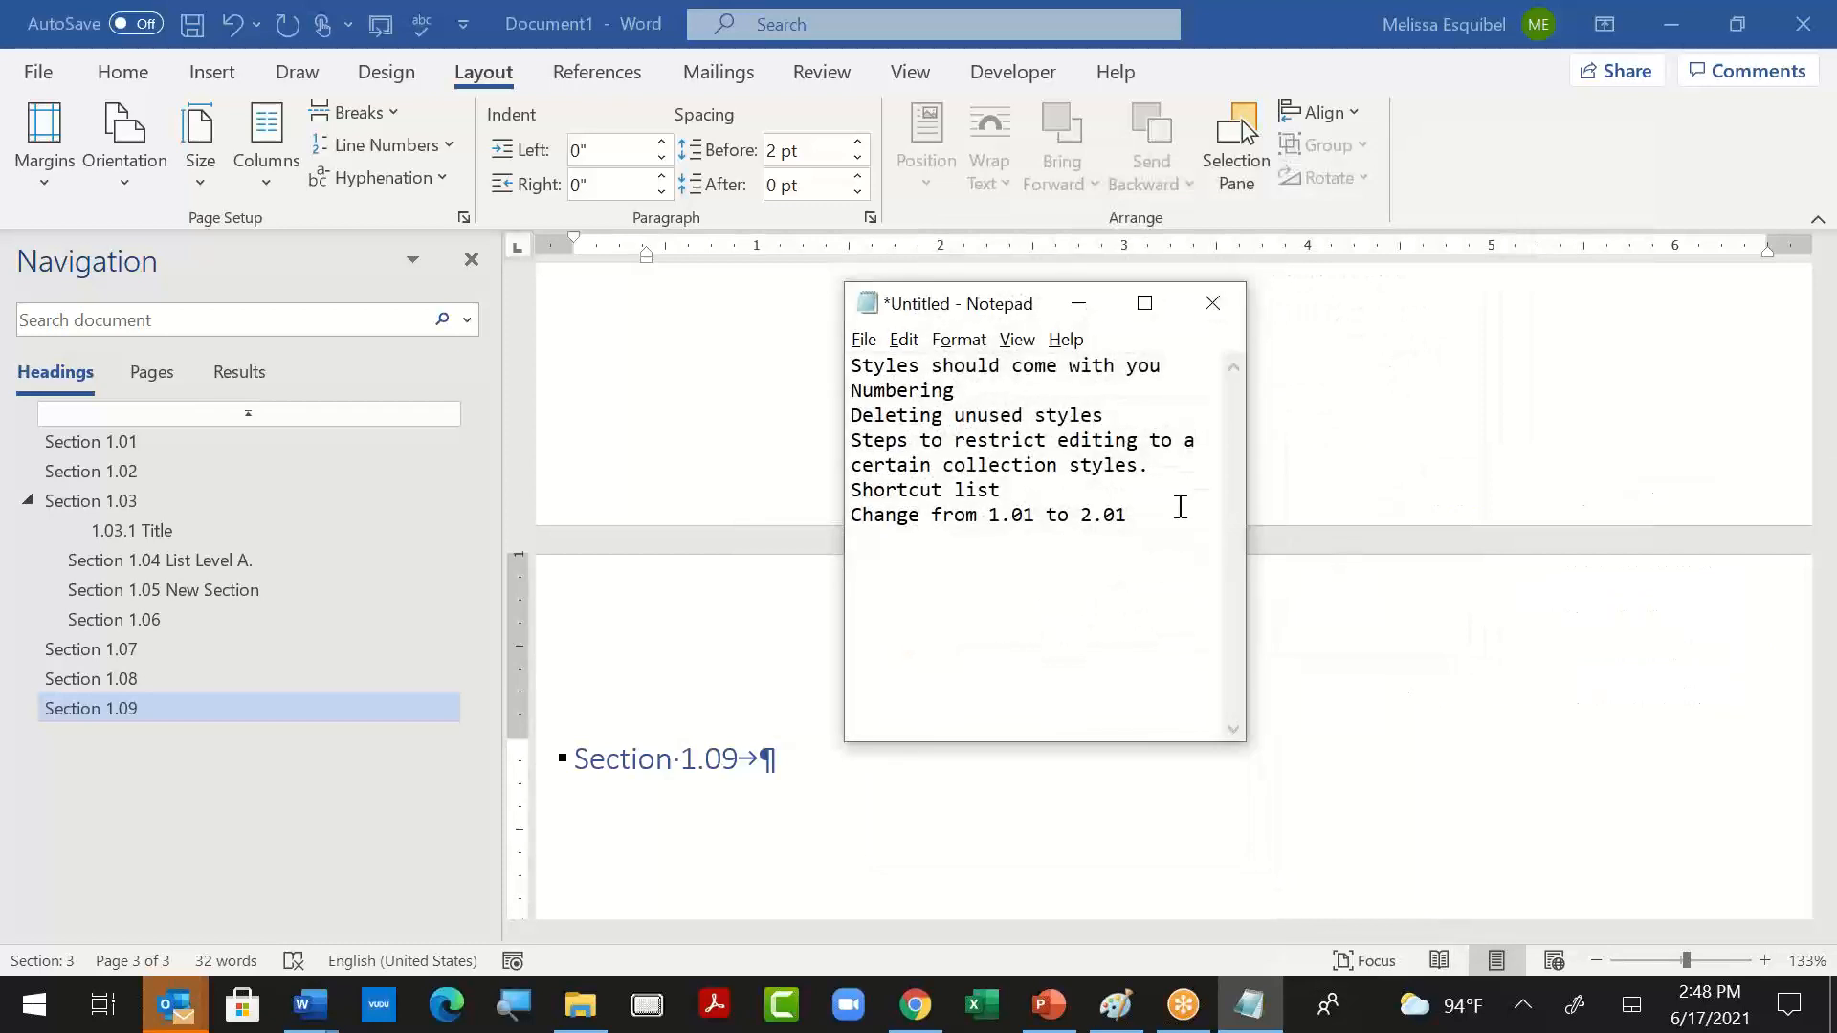
click(863, 340)
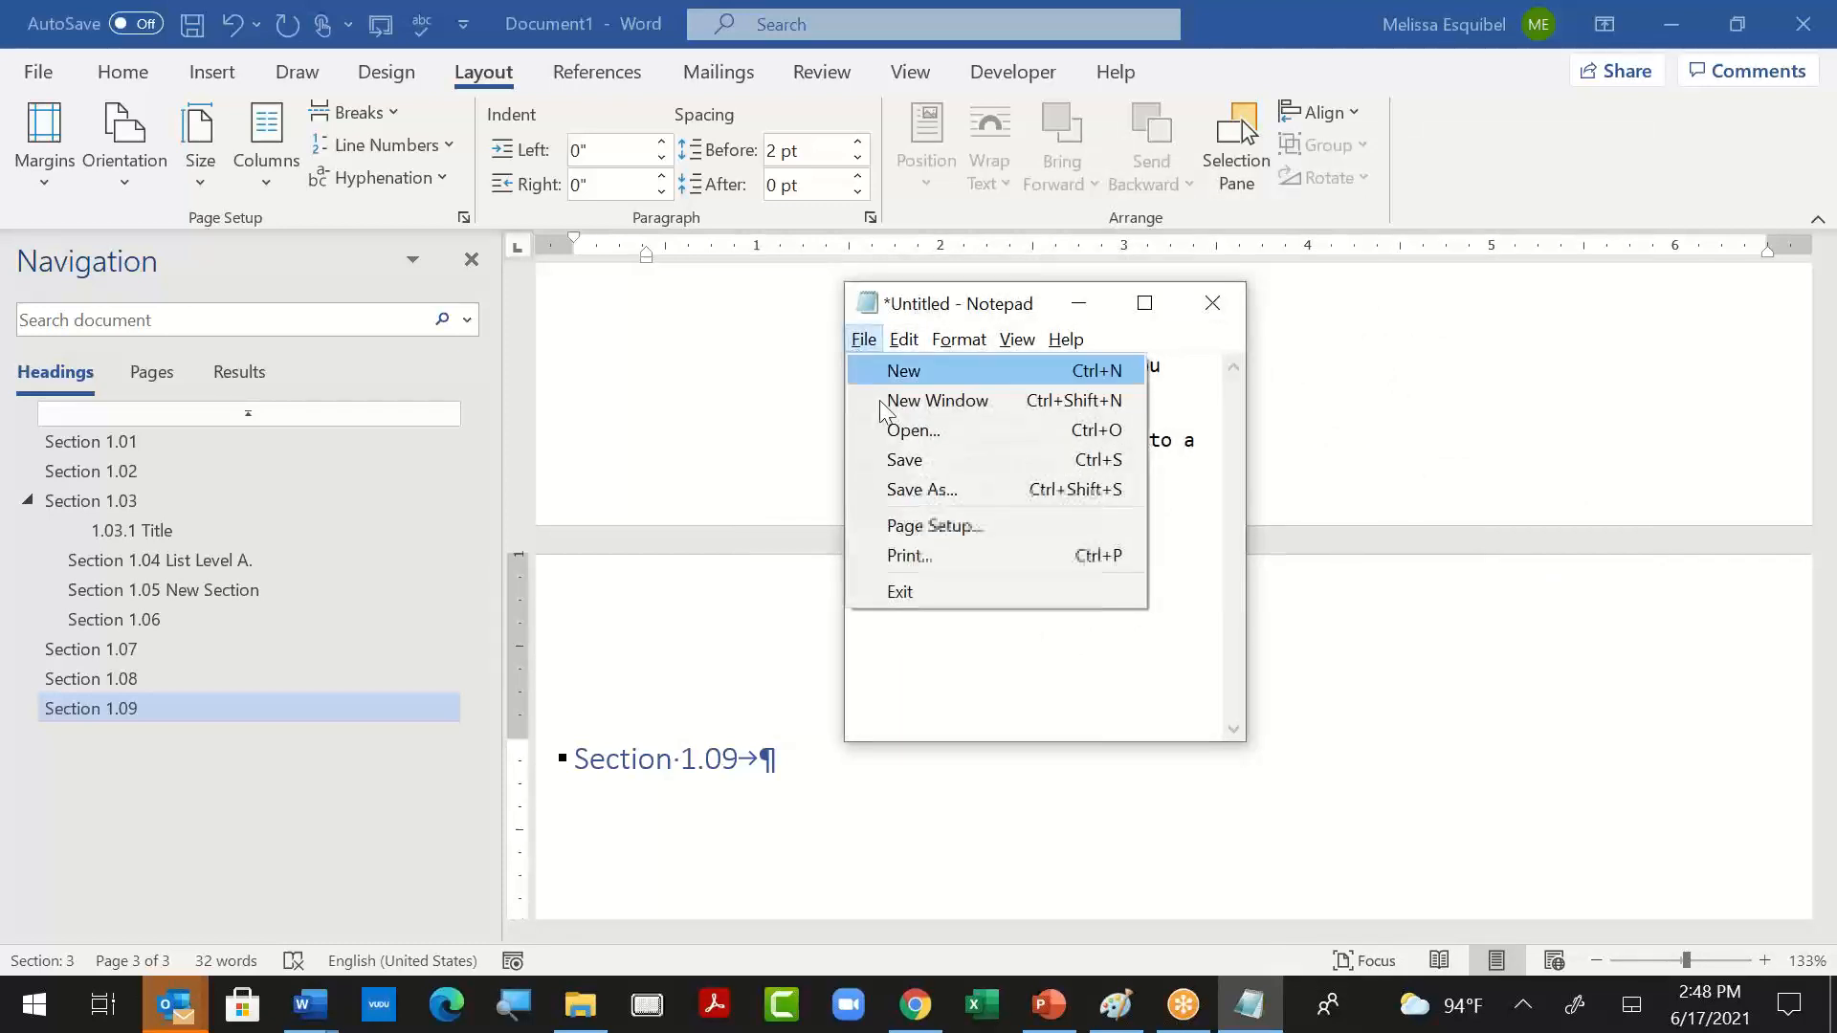
click(886, 490)
text(s)
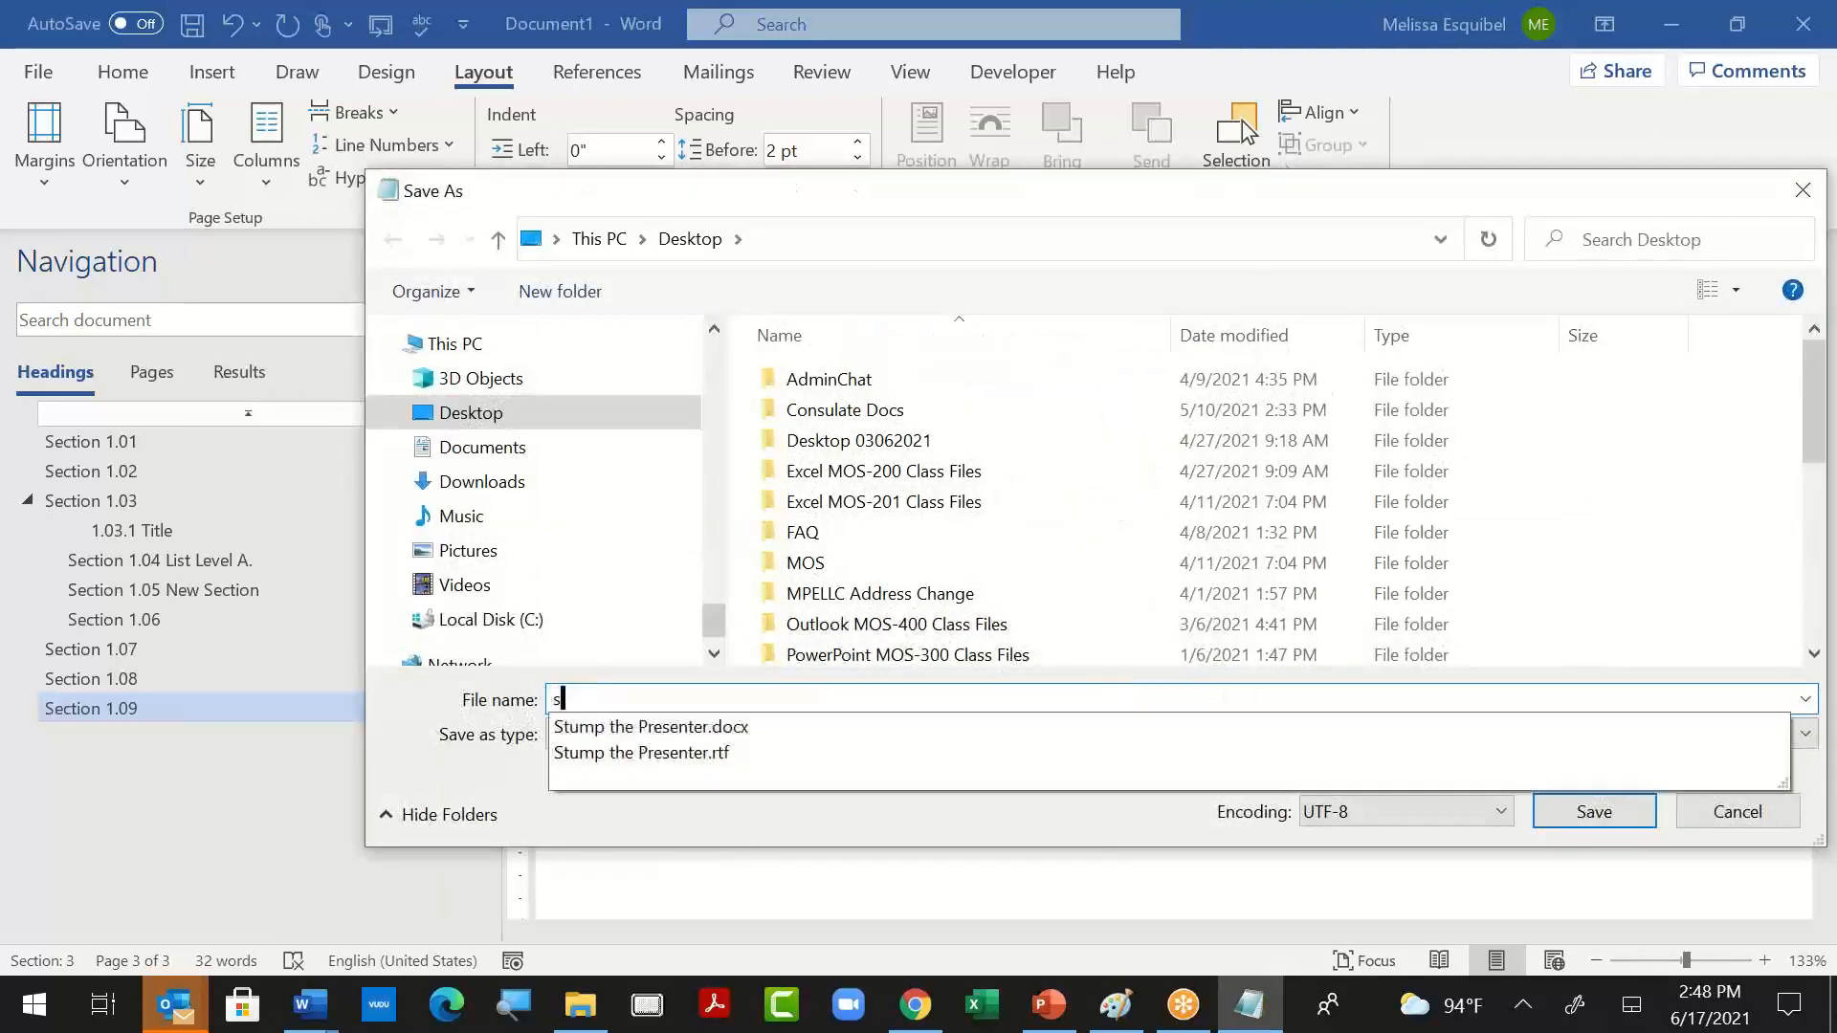
text(dazea)
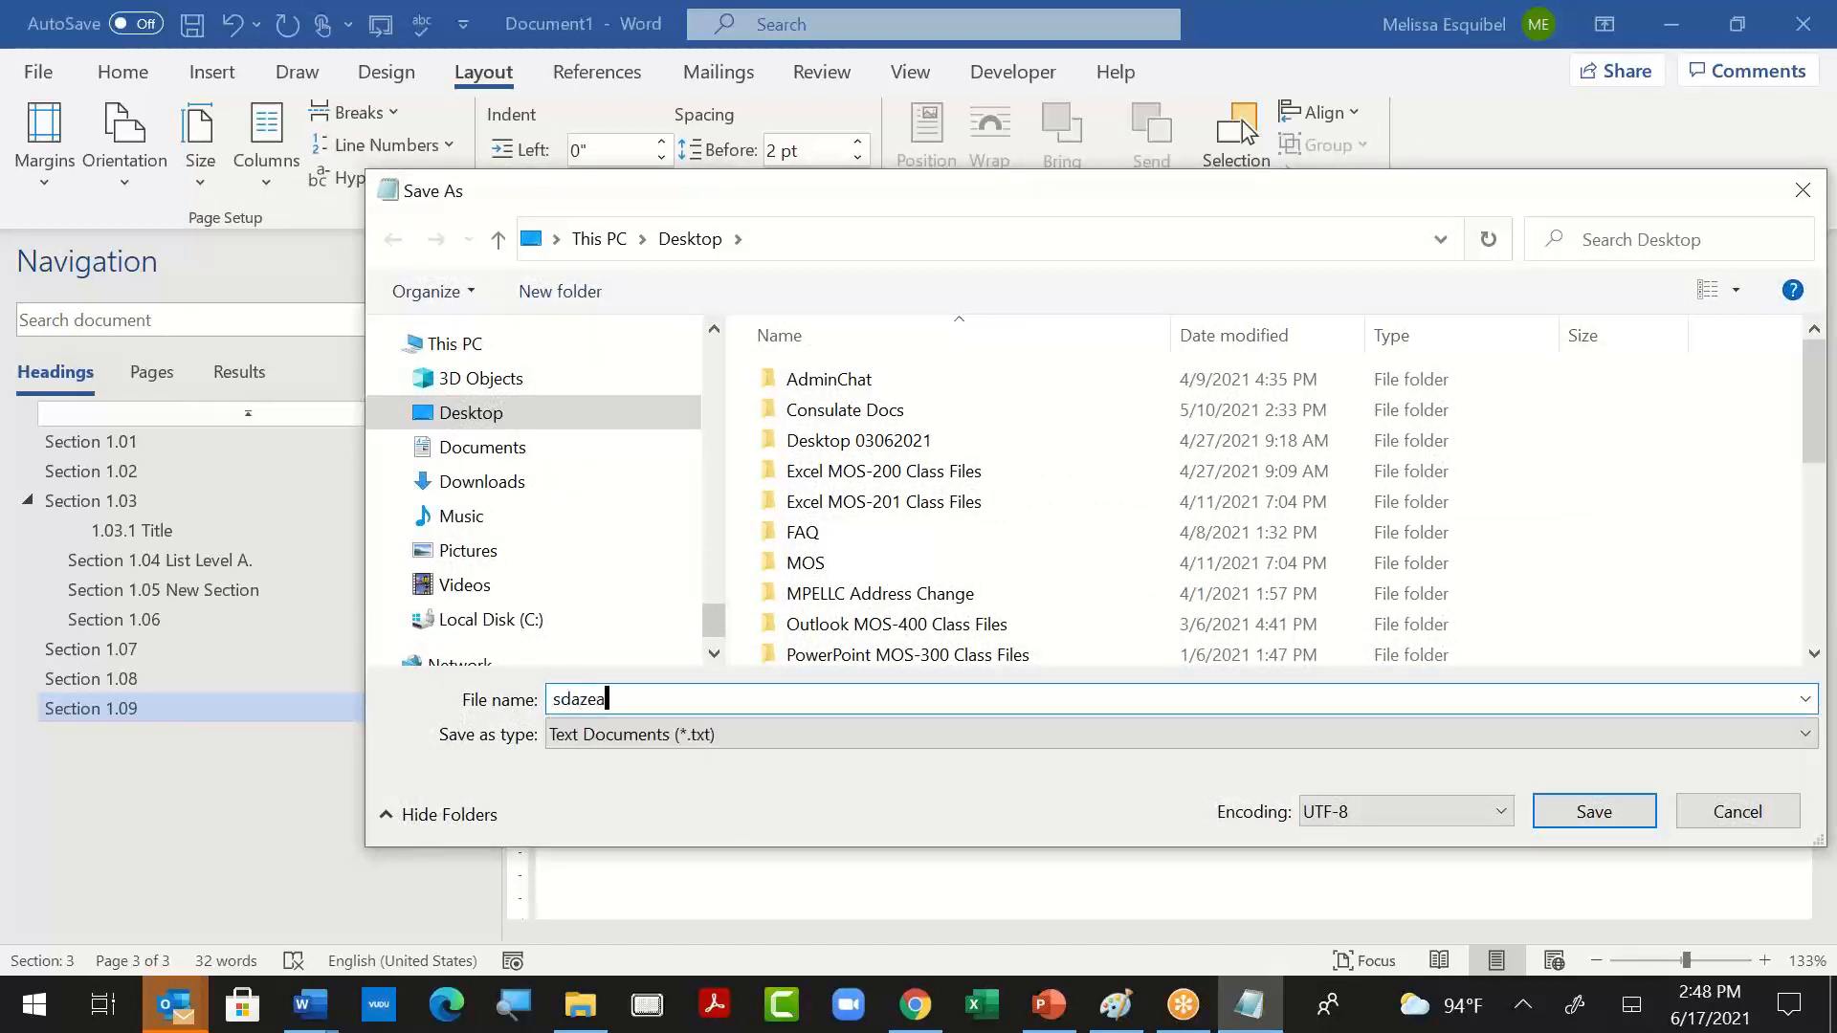
click(1628, 813)
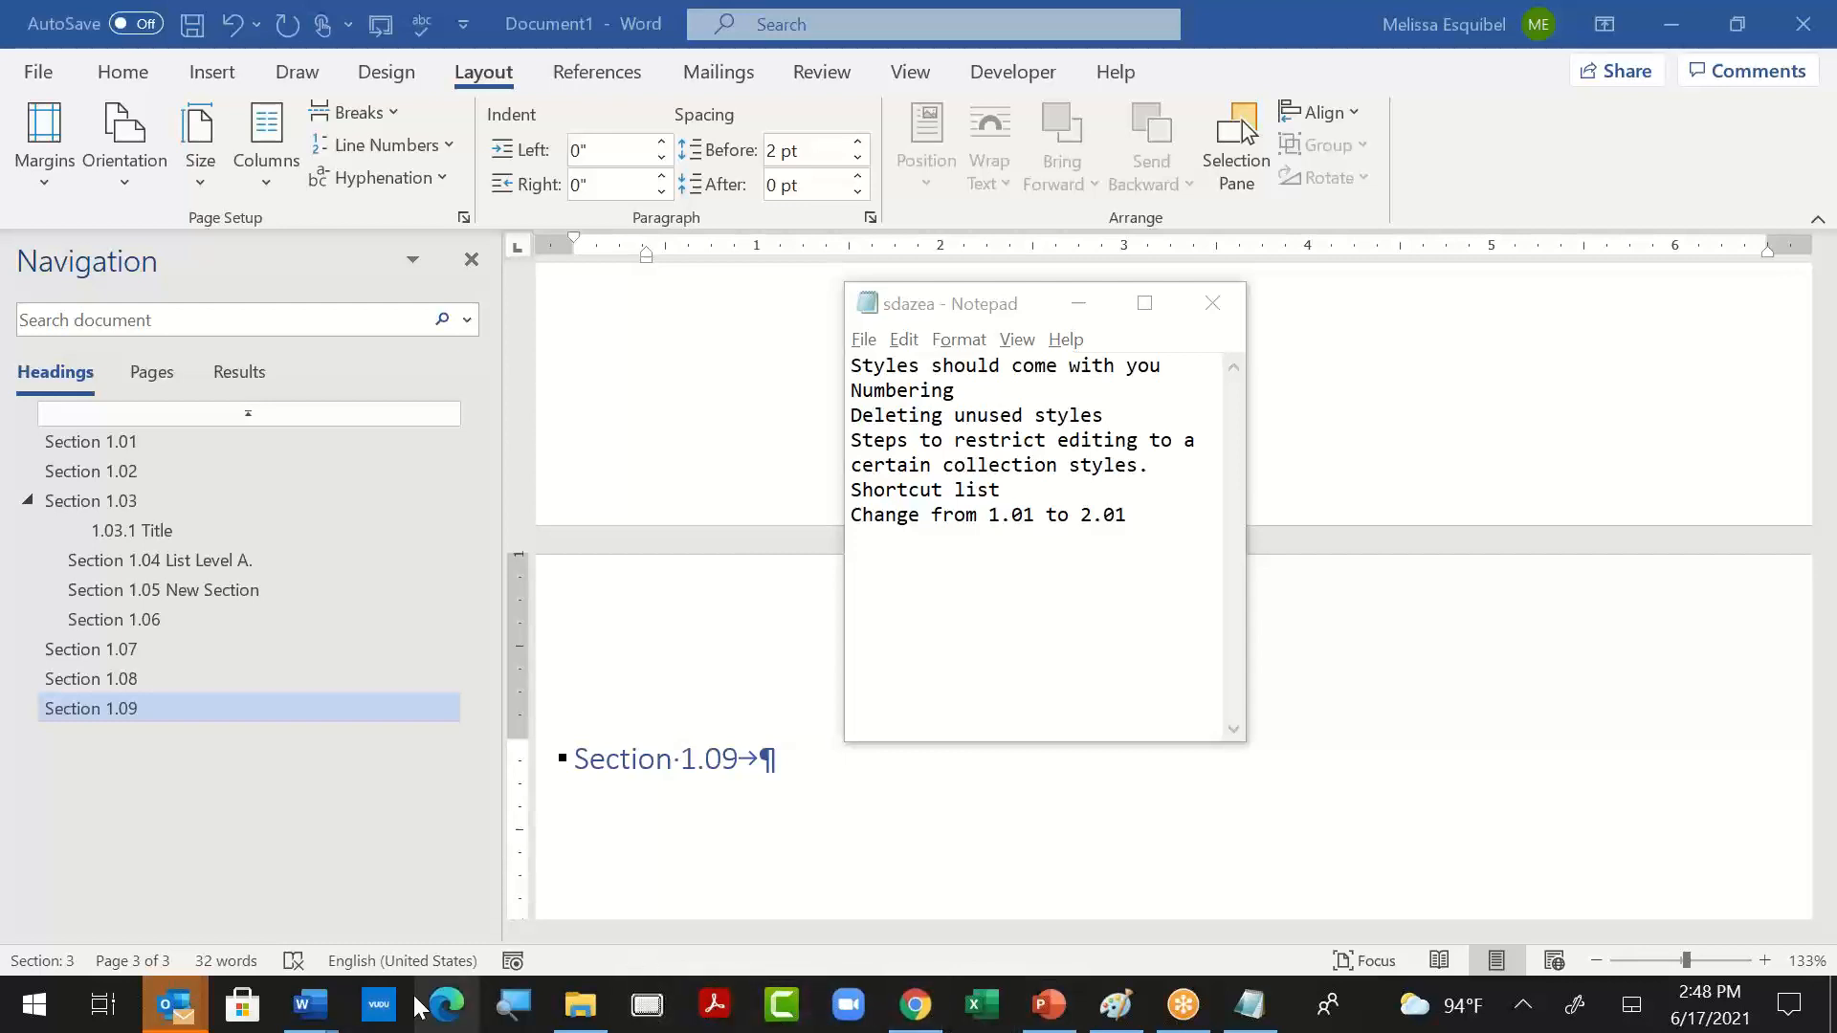
- View the numbered headings in the open 033713 Shotcrete document and return to Document1
mouse_move(309, 1004)
click(453, 869)
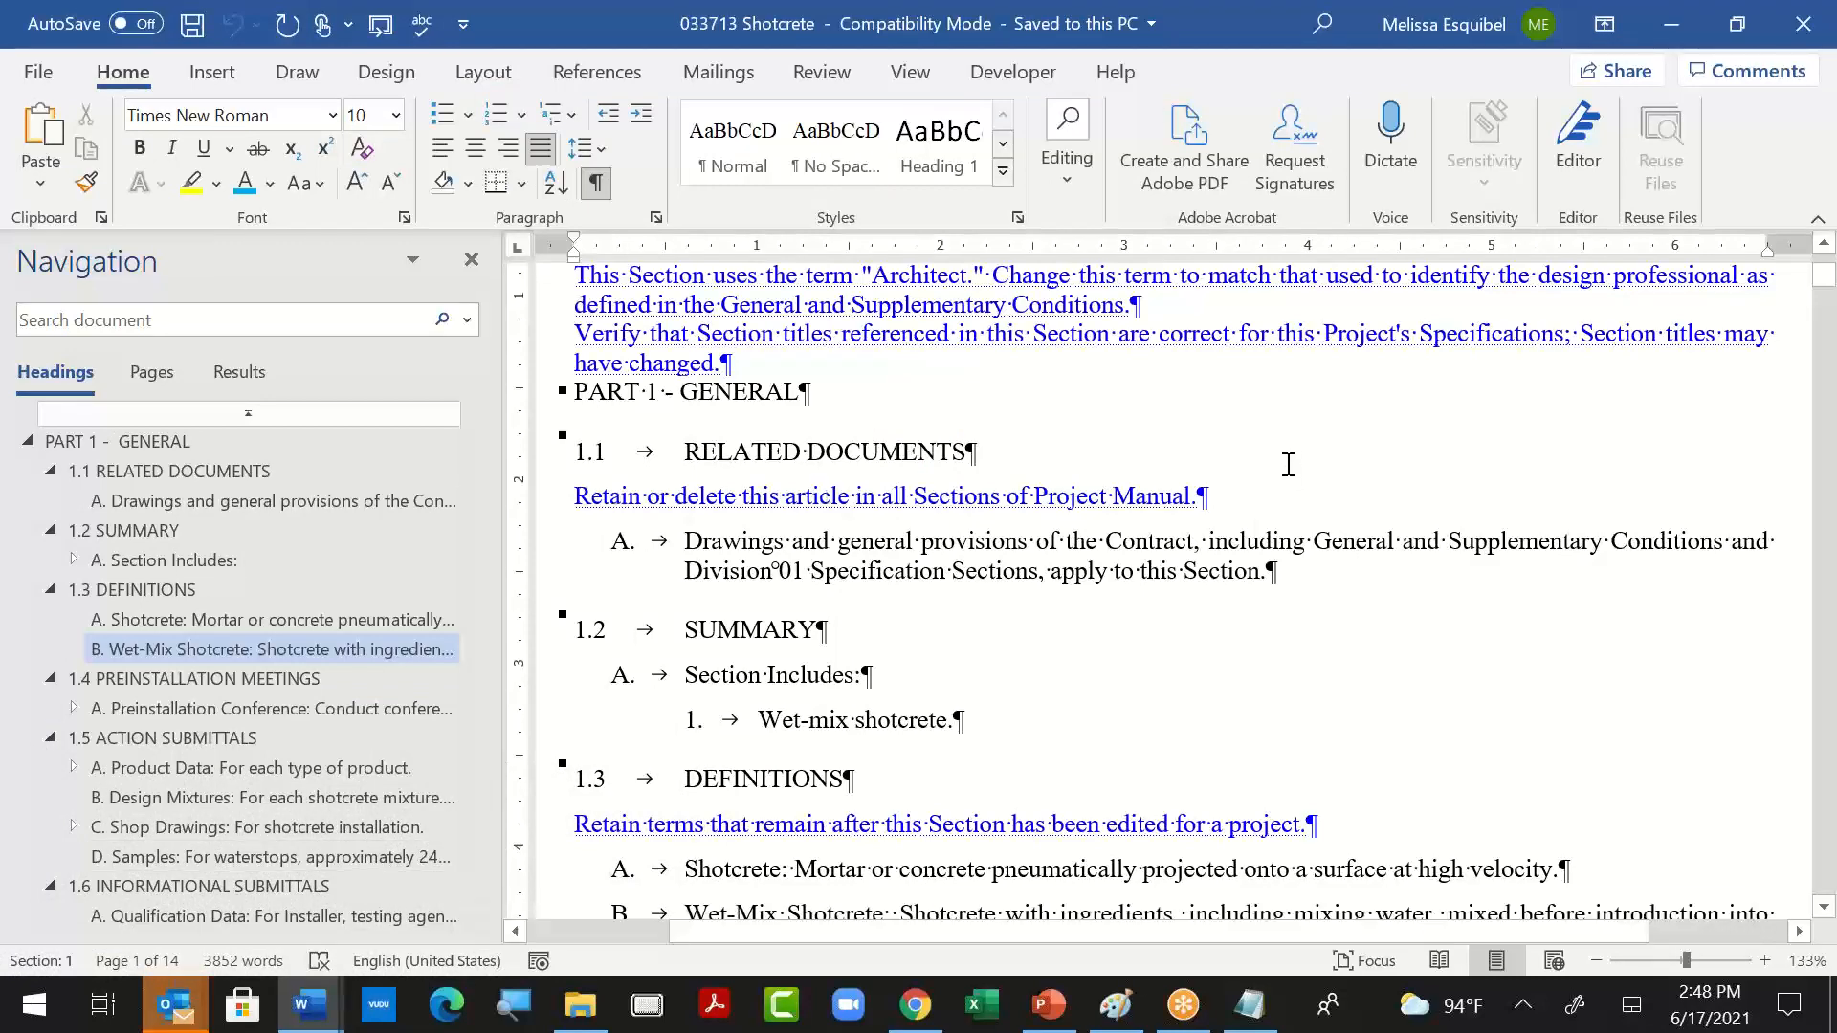
key(alt+Tab)
key(alt+Tab)
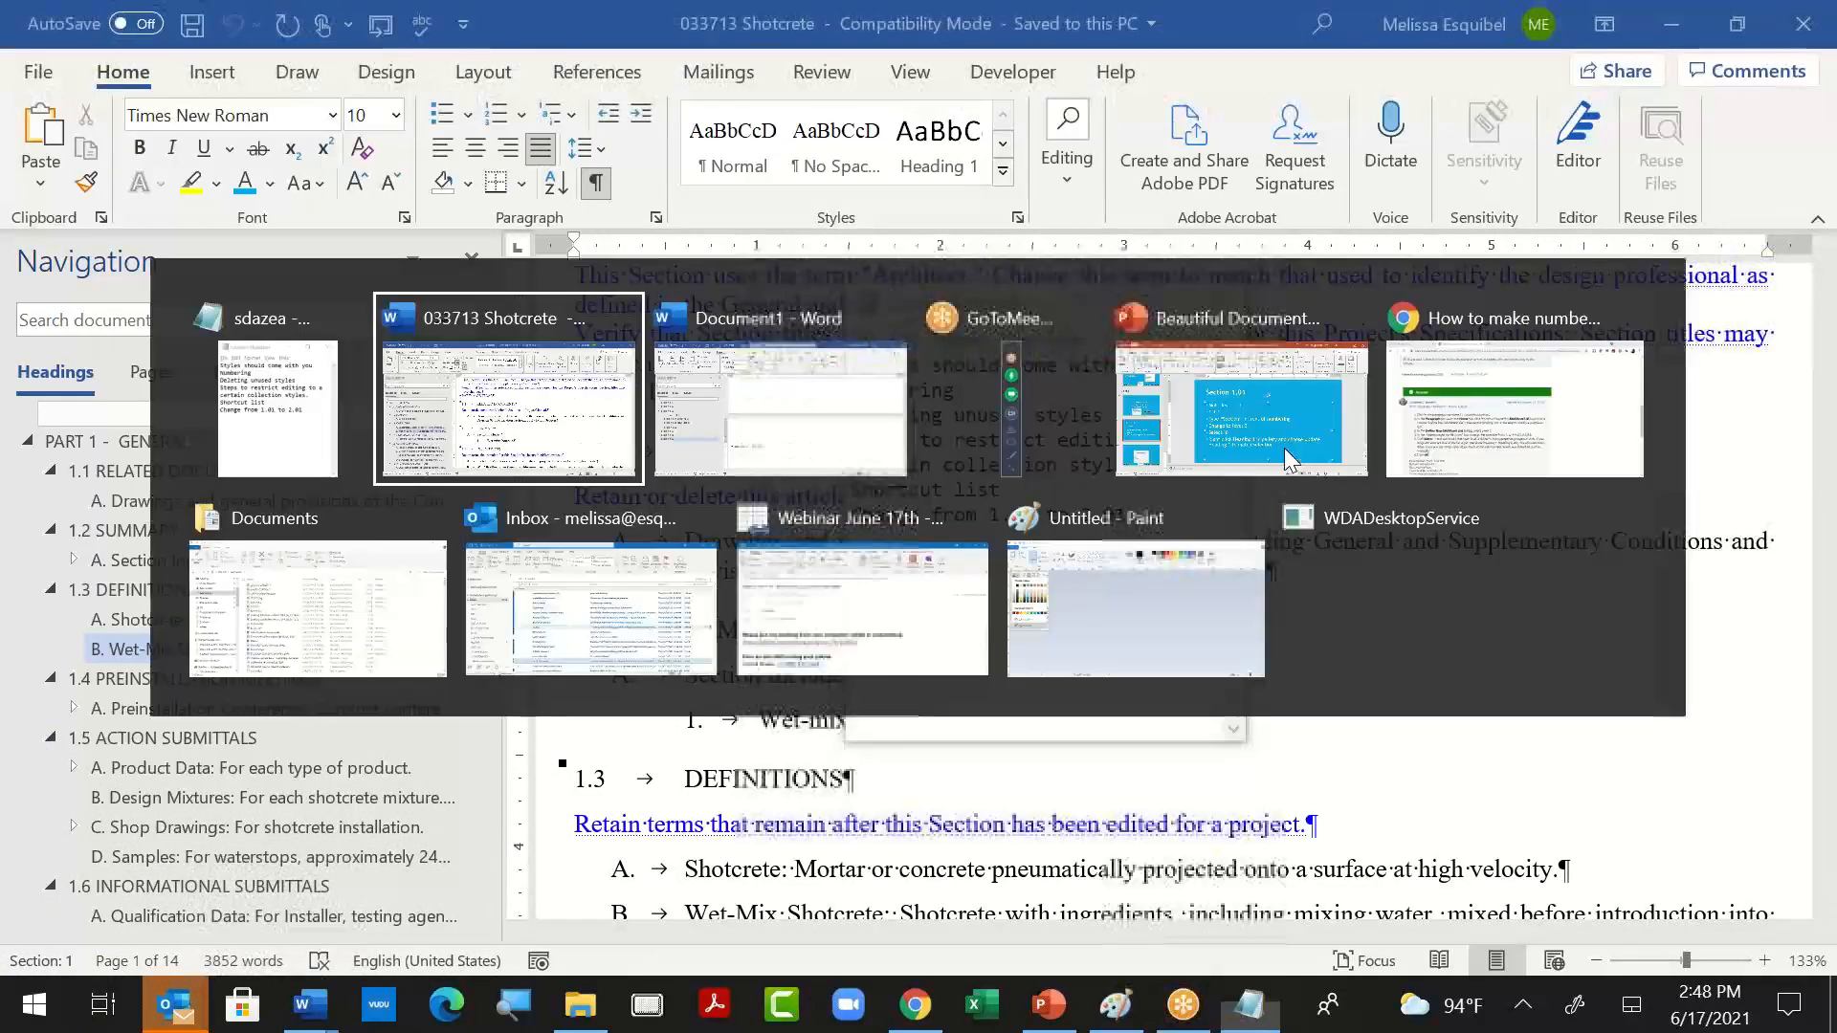
key(alt+Tab)
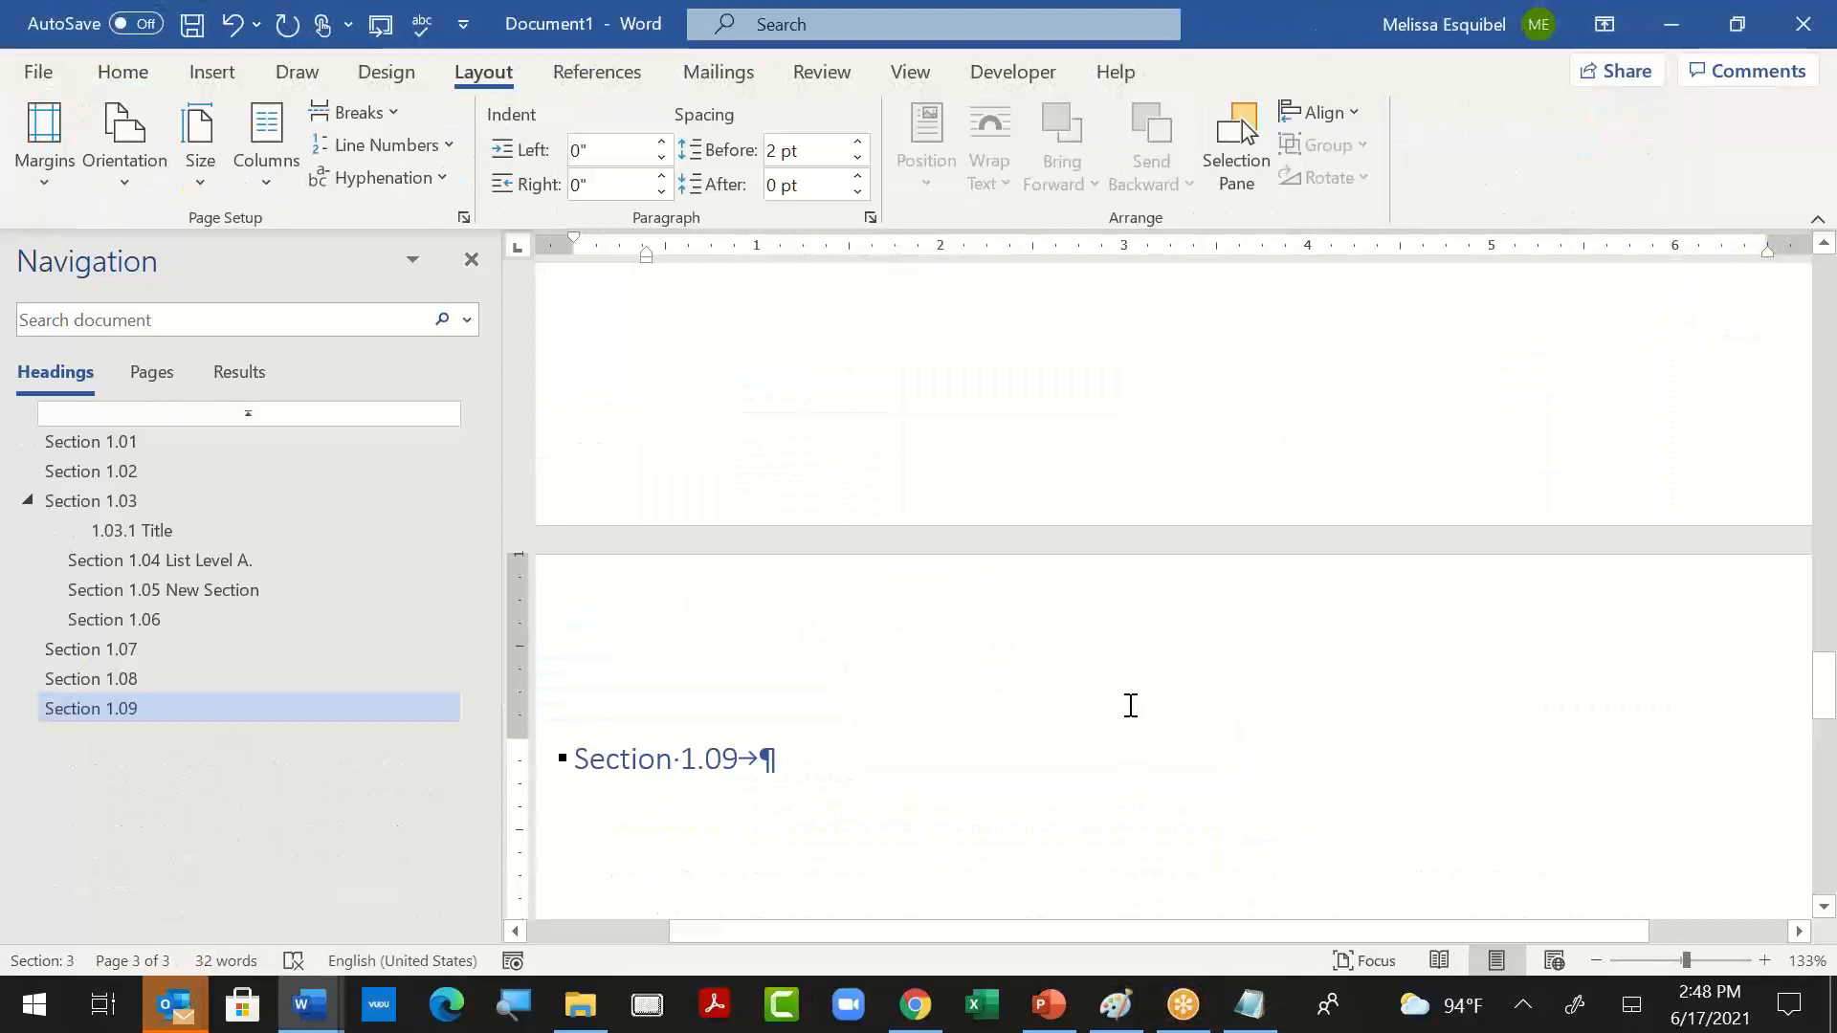
key(alt+Tab)
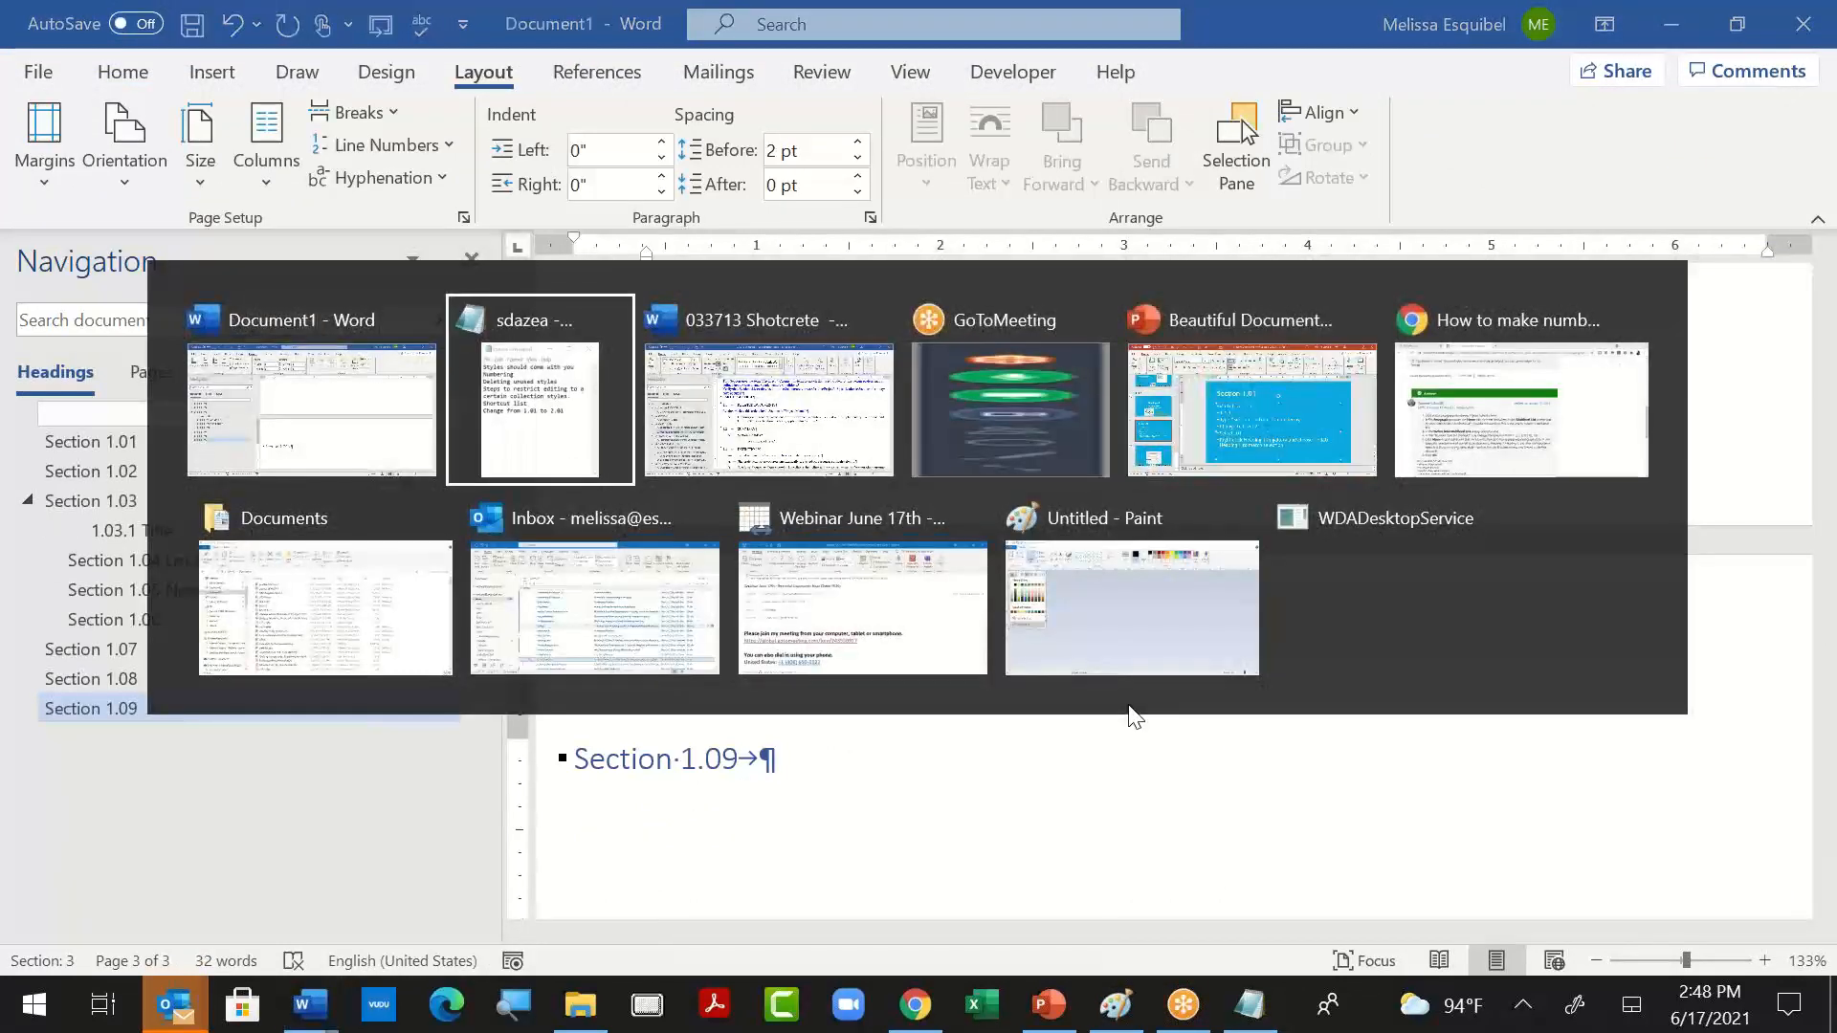
key(Escape)
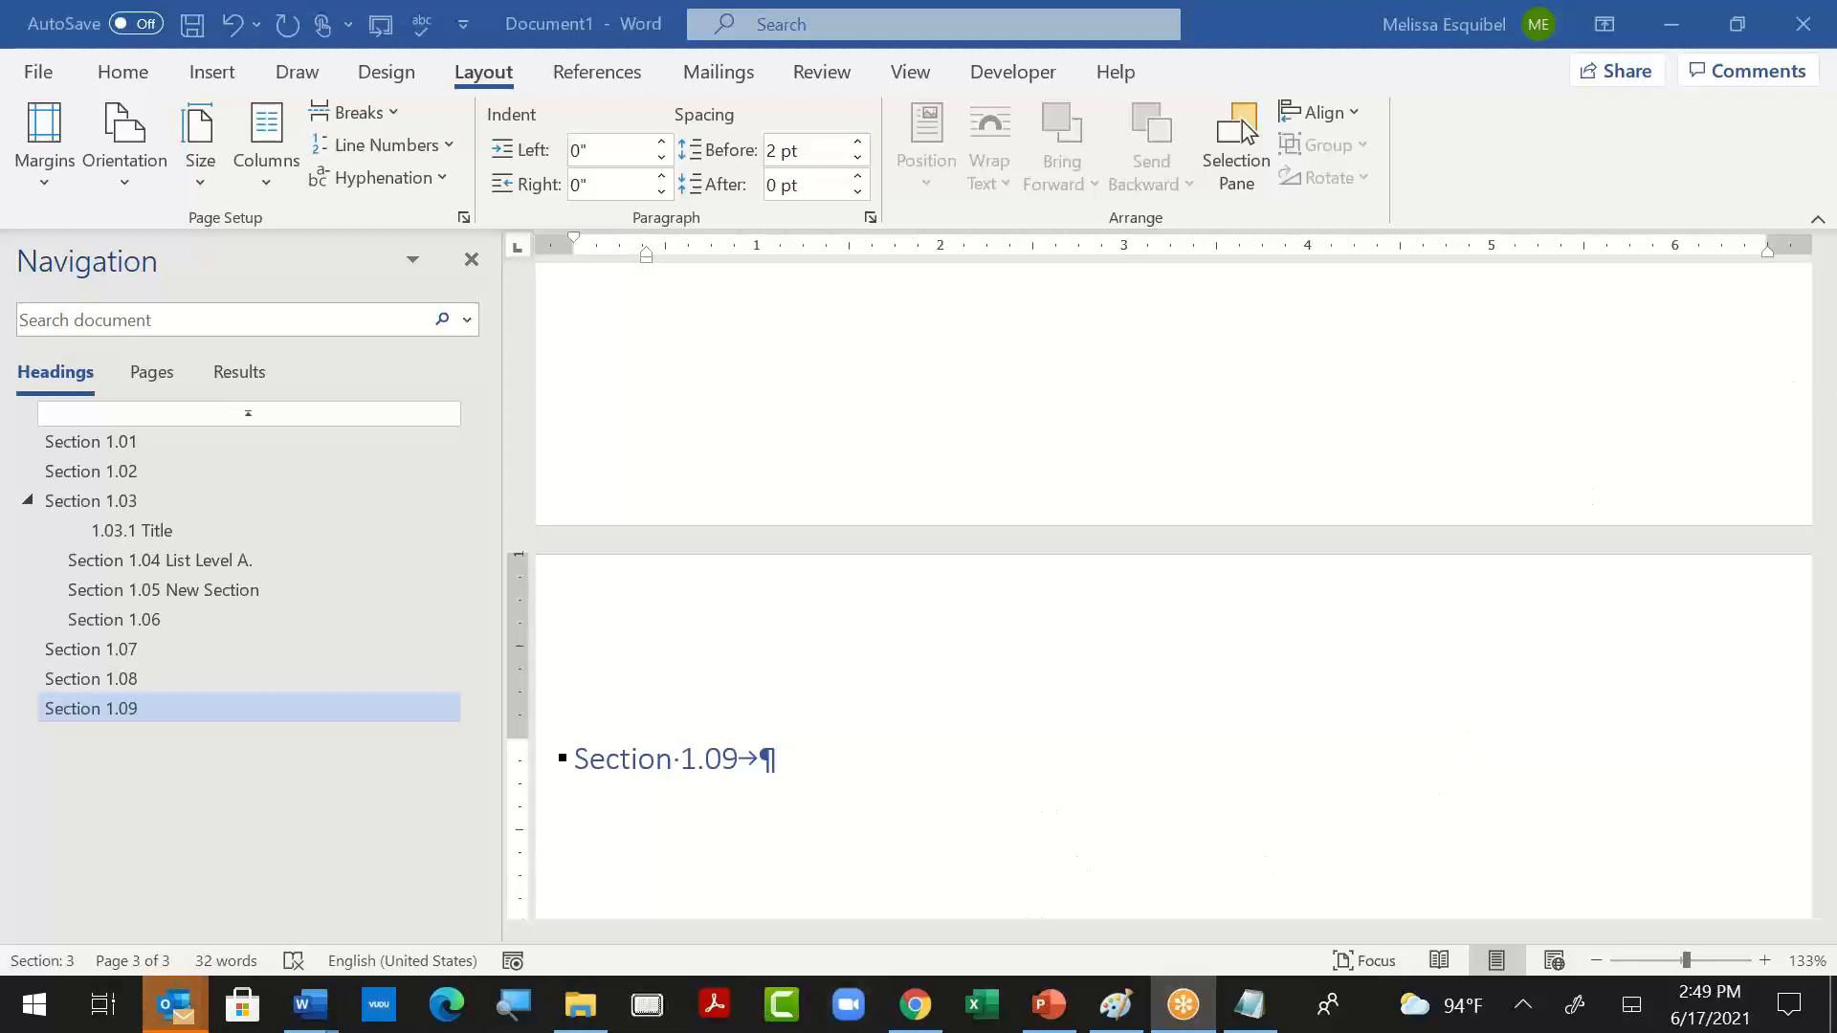
- Create a new blank document and fill it with five paragraphs of sample text using =rand(5)
click(498, 840)
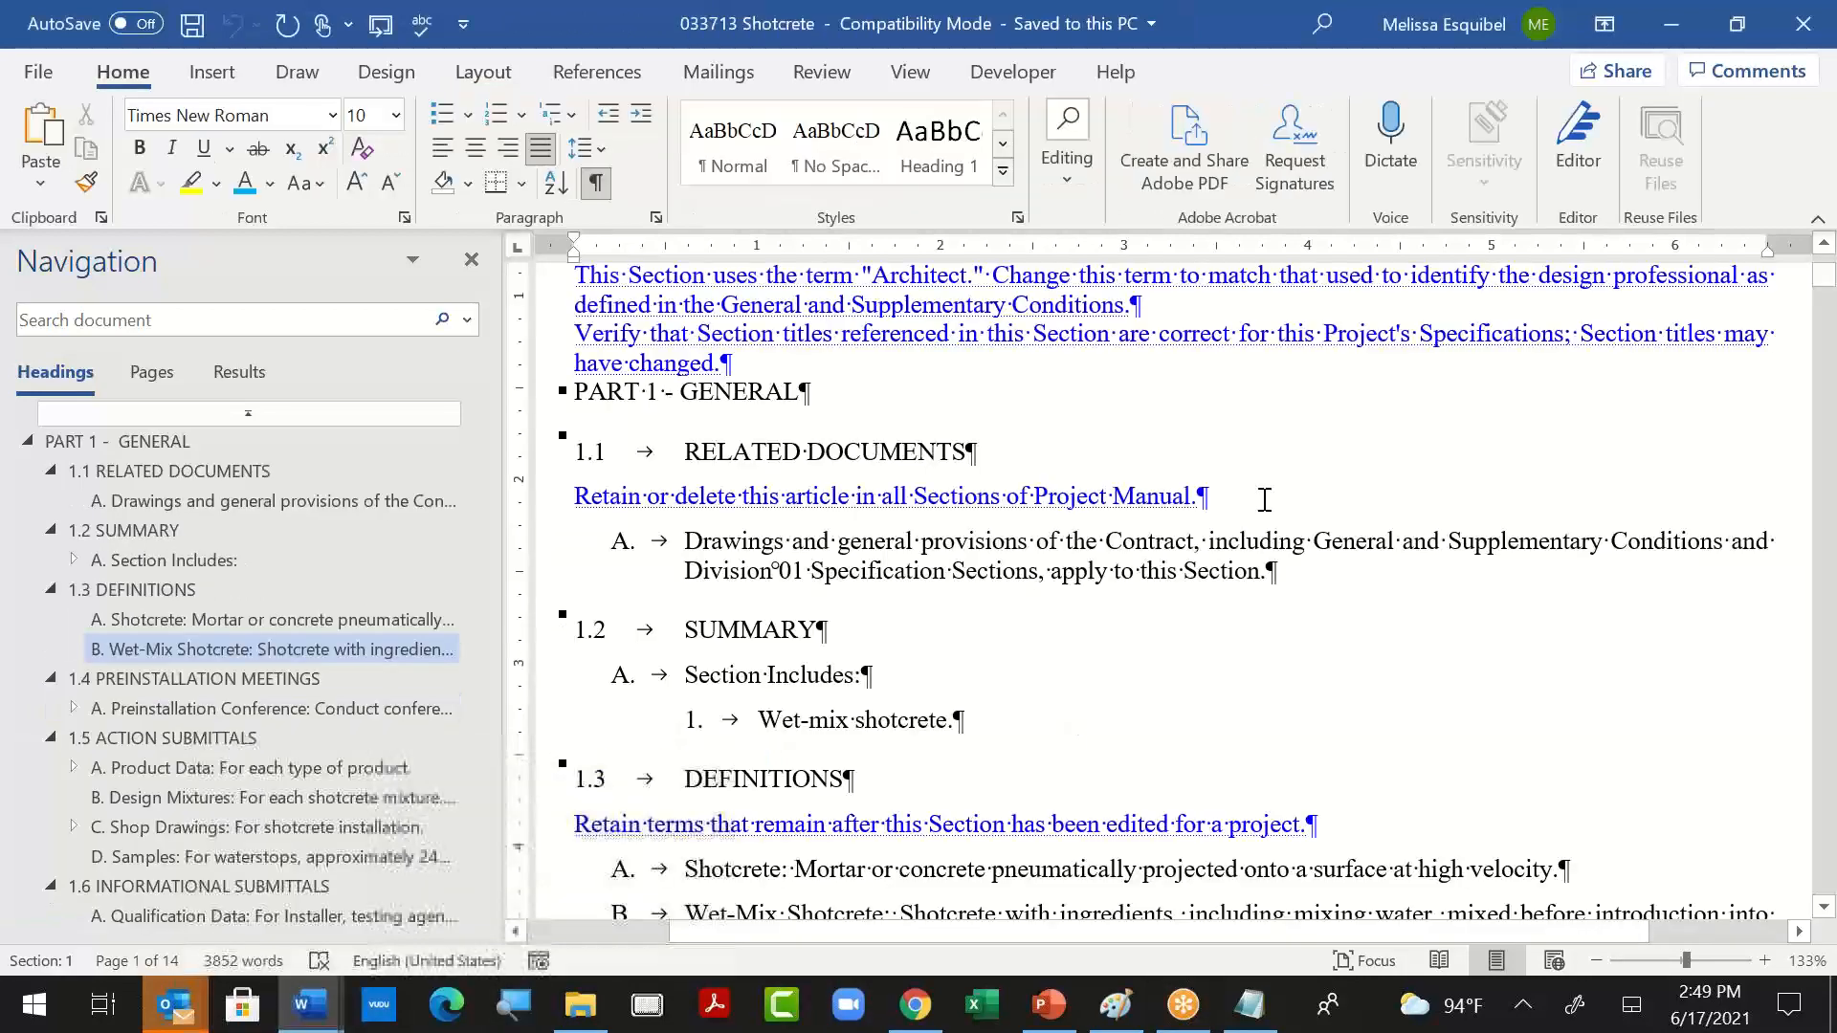
key(ctrl+n)
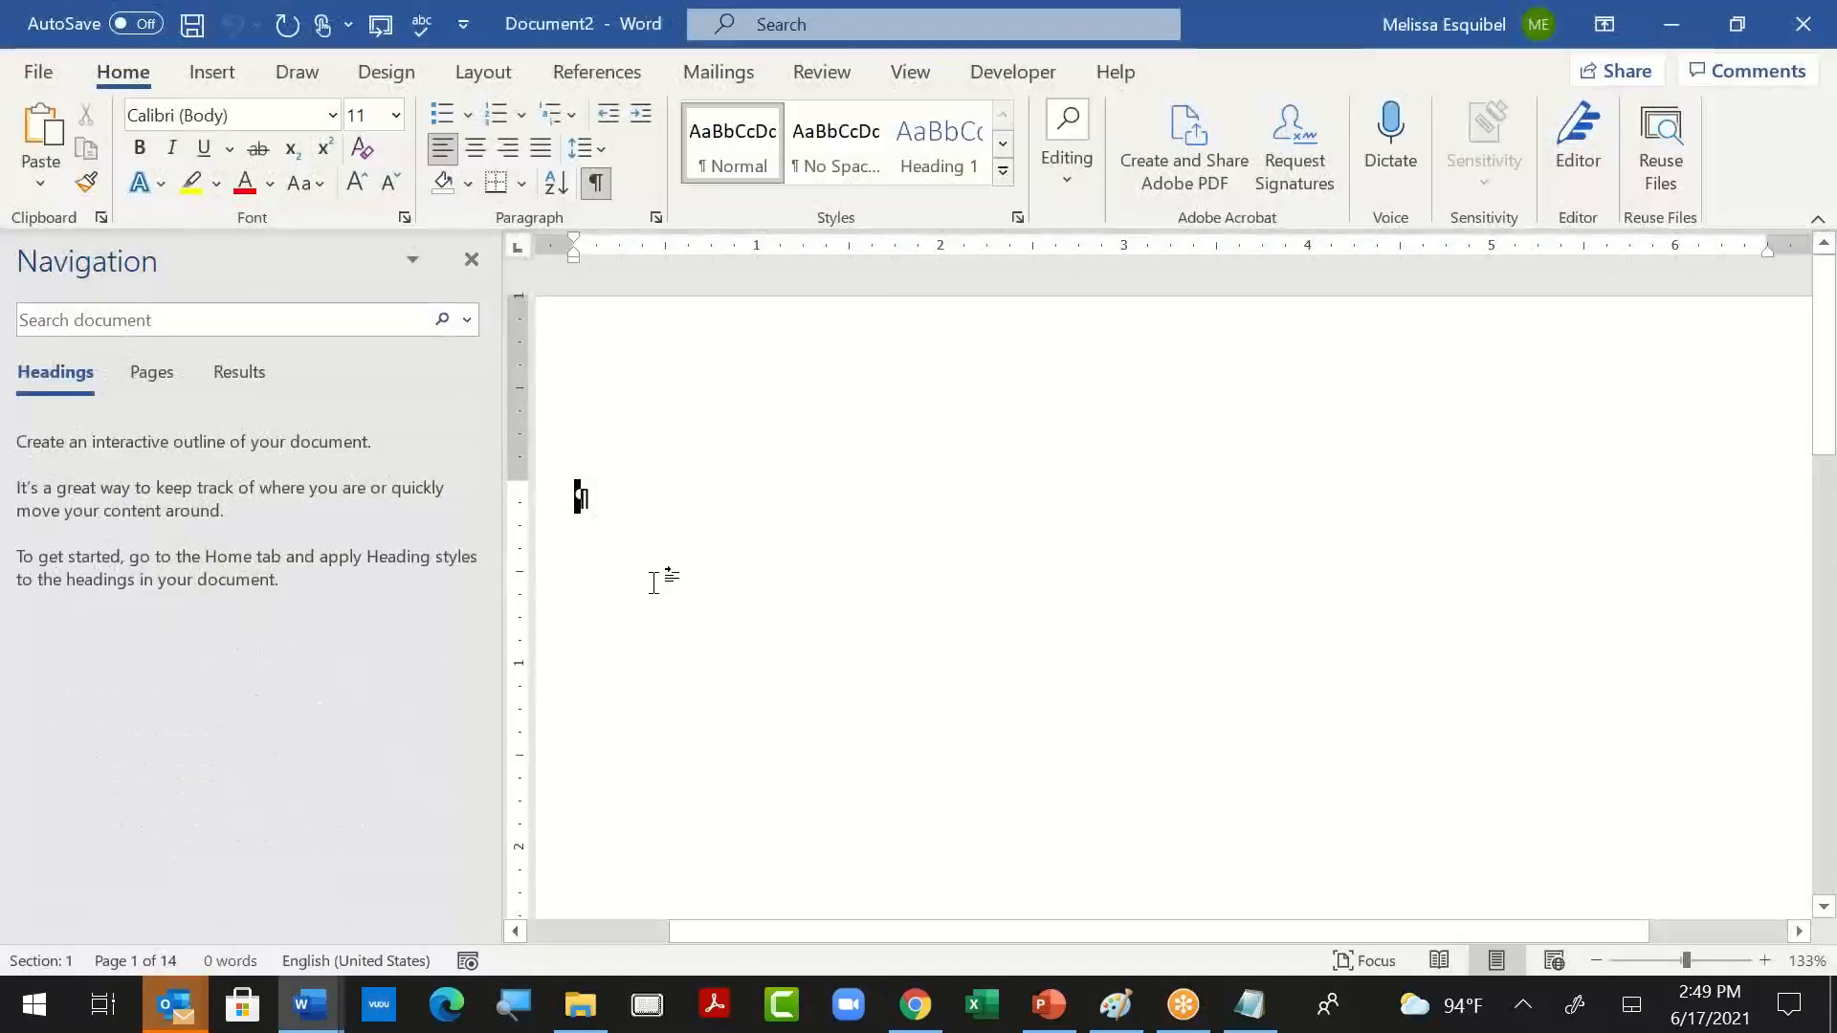
text(=rand)
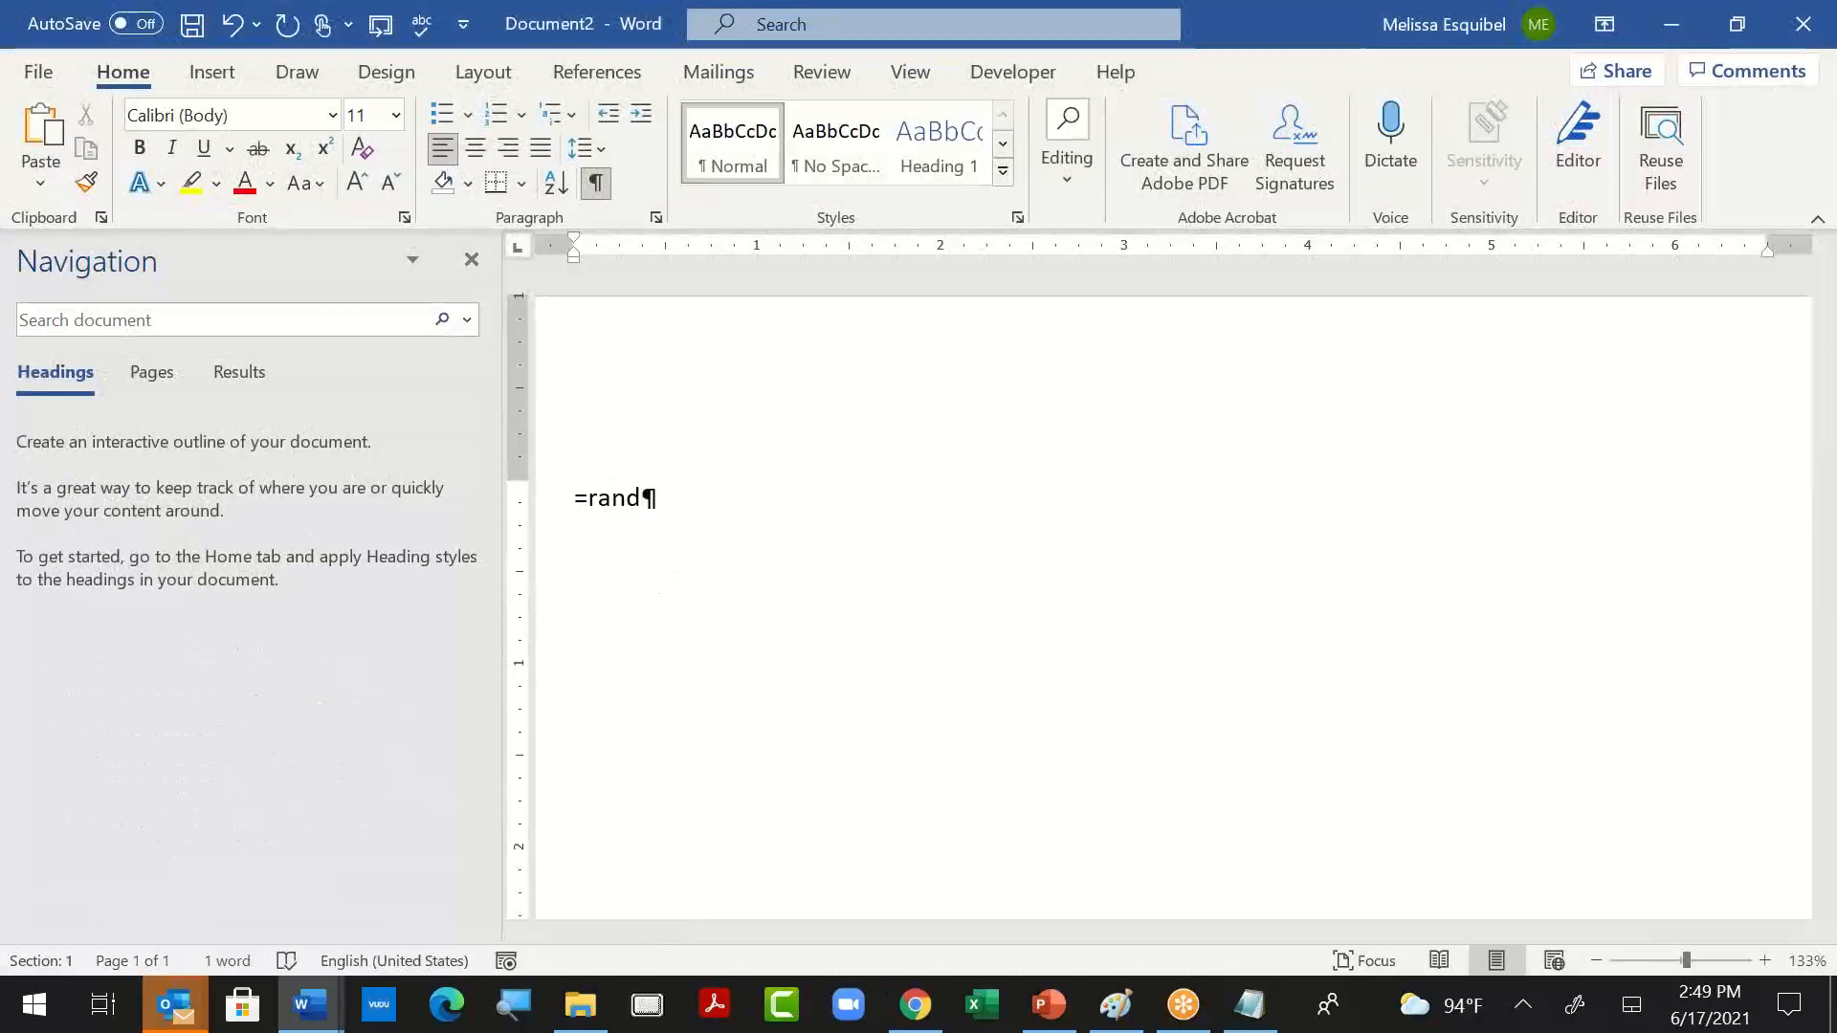
text((5)
key(Return)
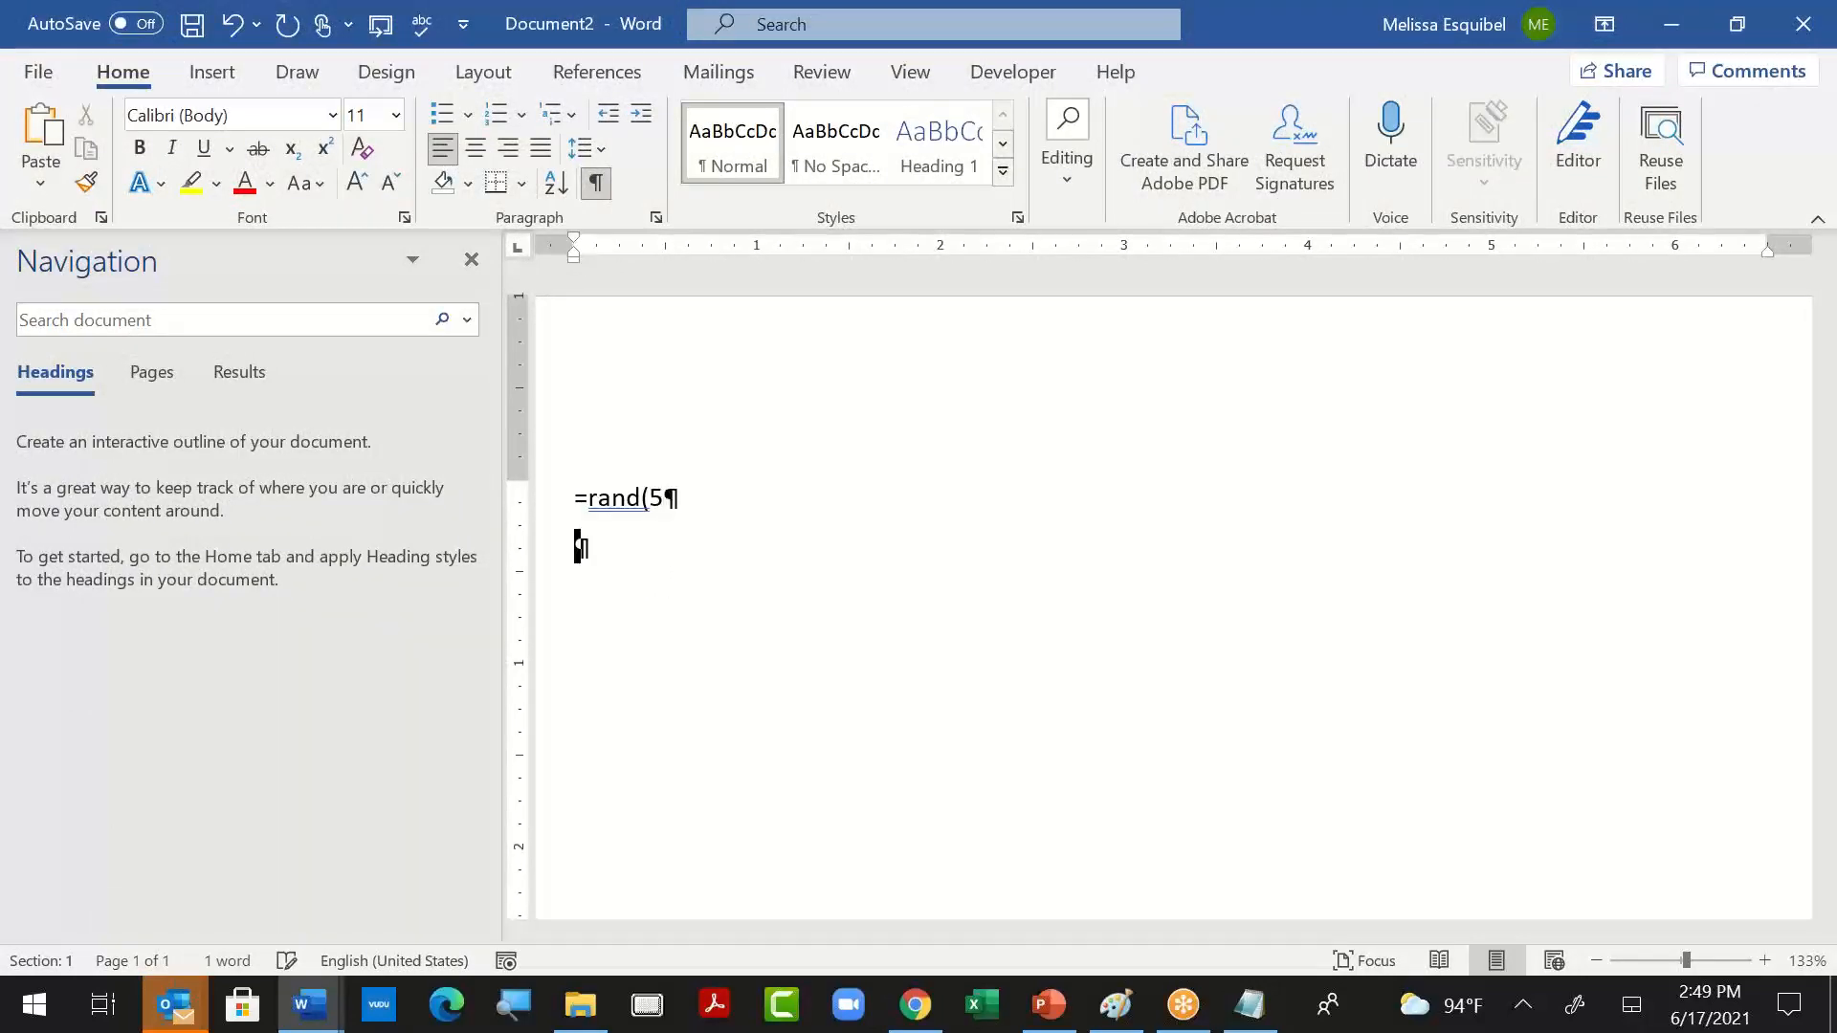
key(BackSpace)
text())
key(Return)
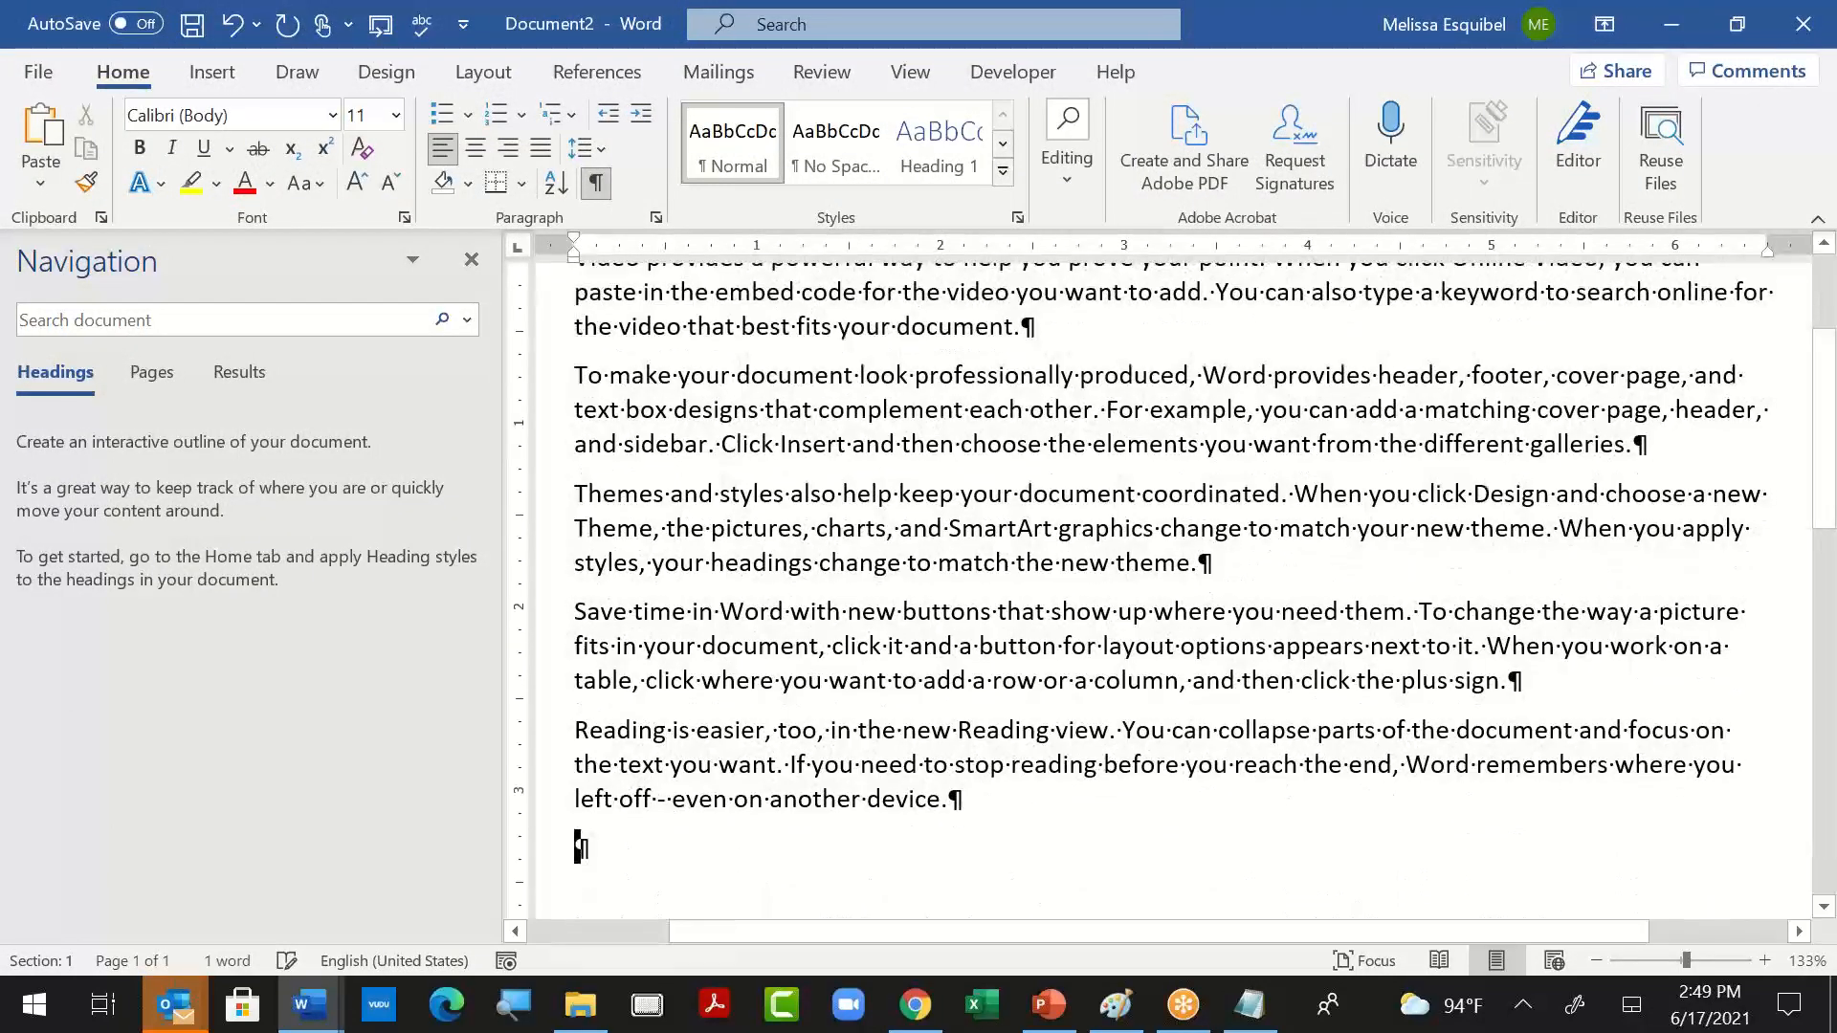
scroll(600, 496, up, 5)
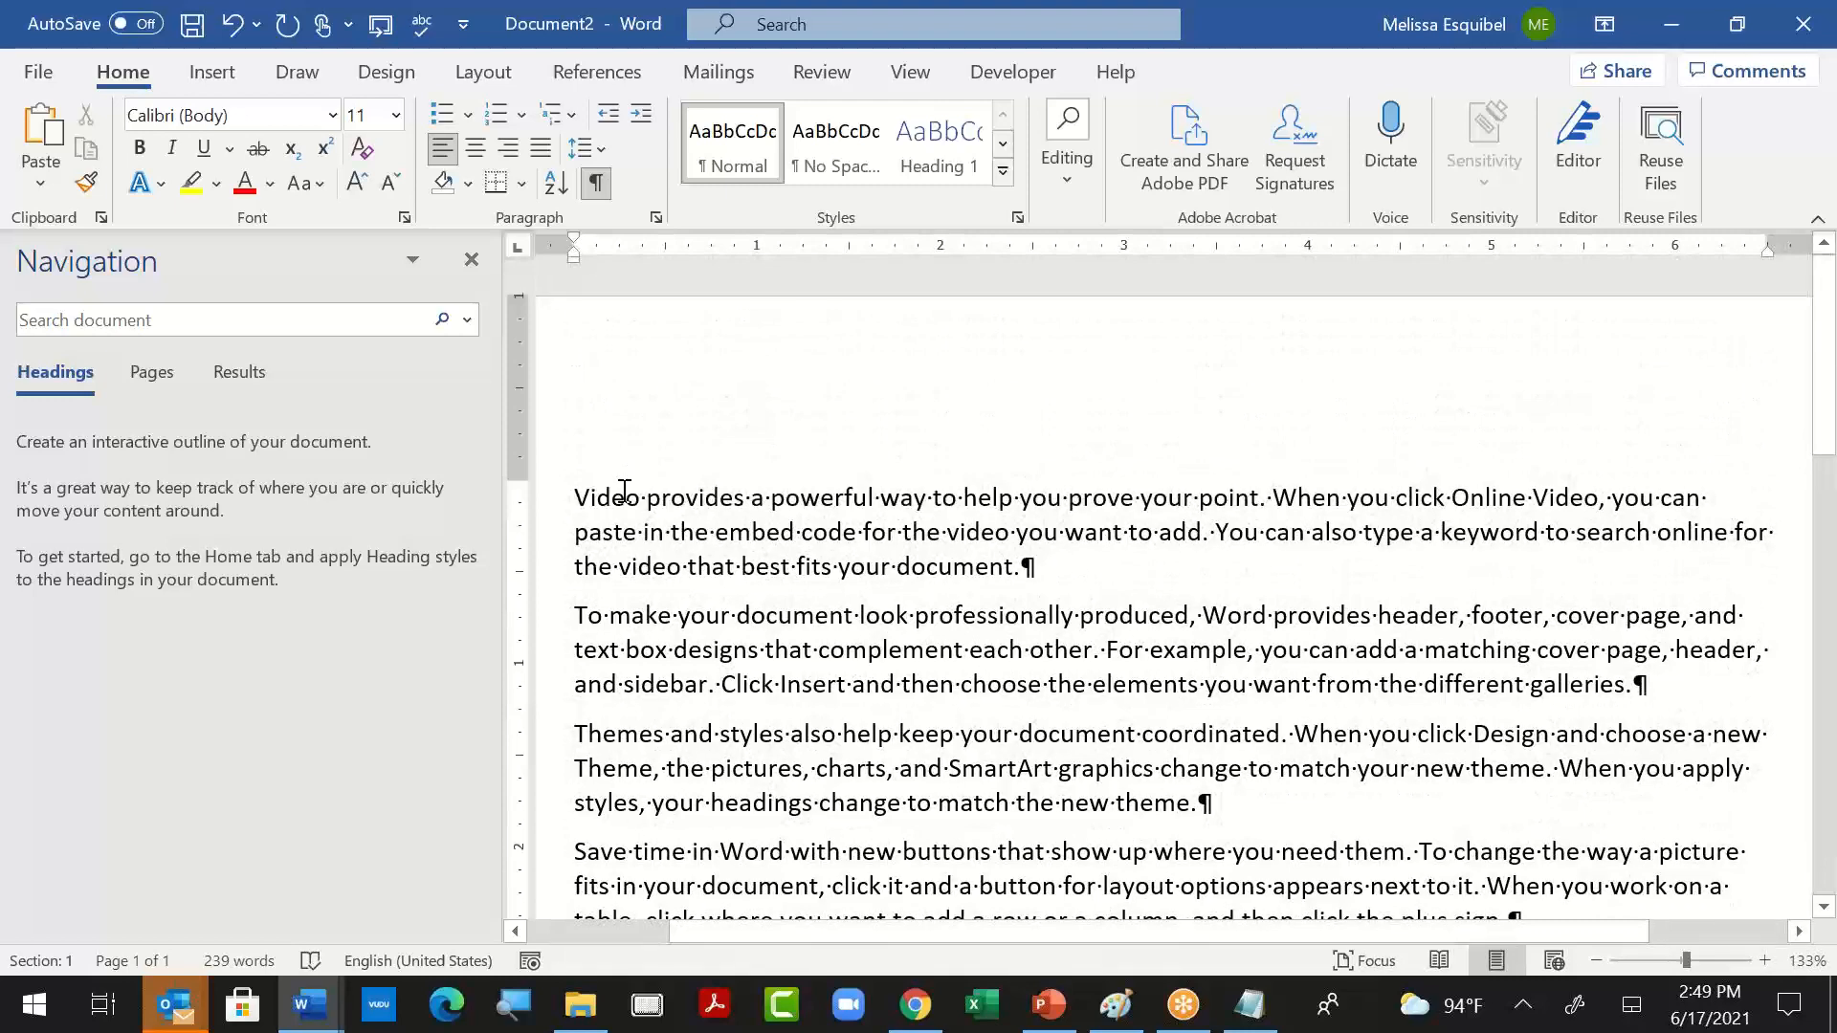
- Insert "Video" as a separate line above the first sample paragraph
double_click(625, 492)
key(Left)
key(ctrl+Return)
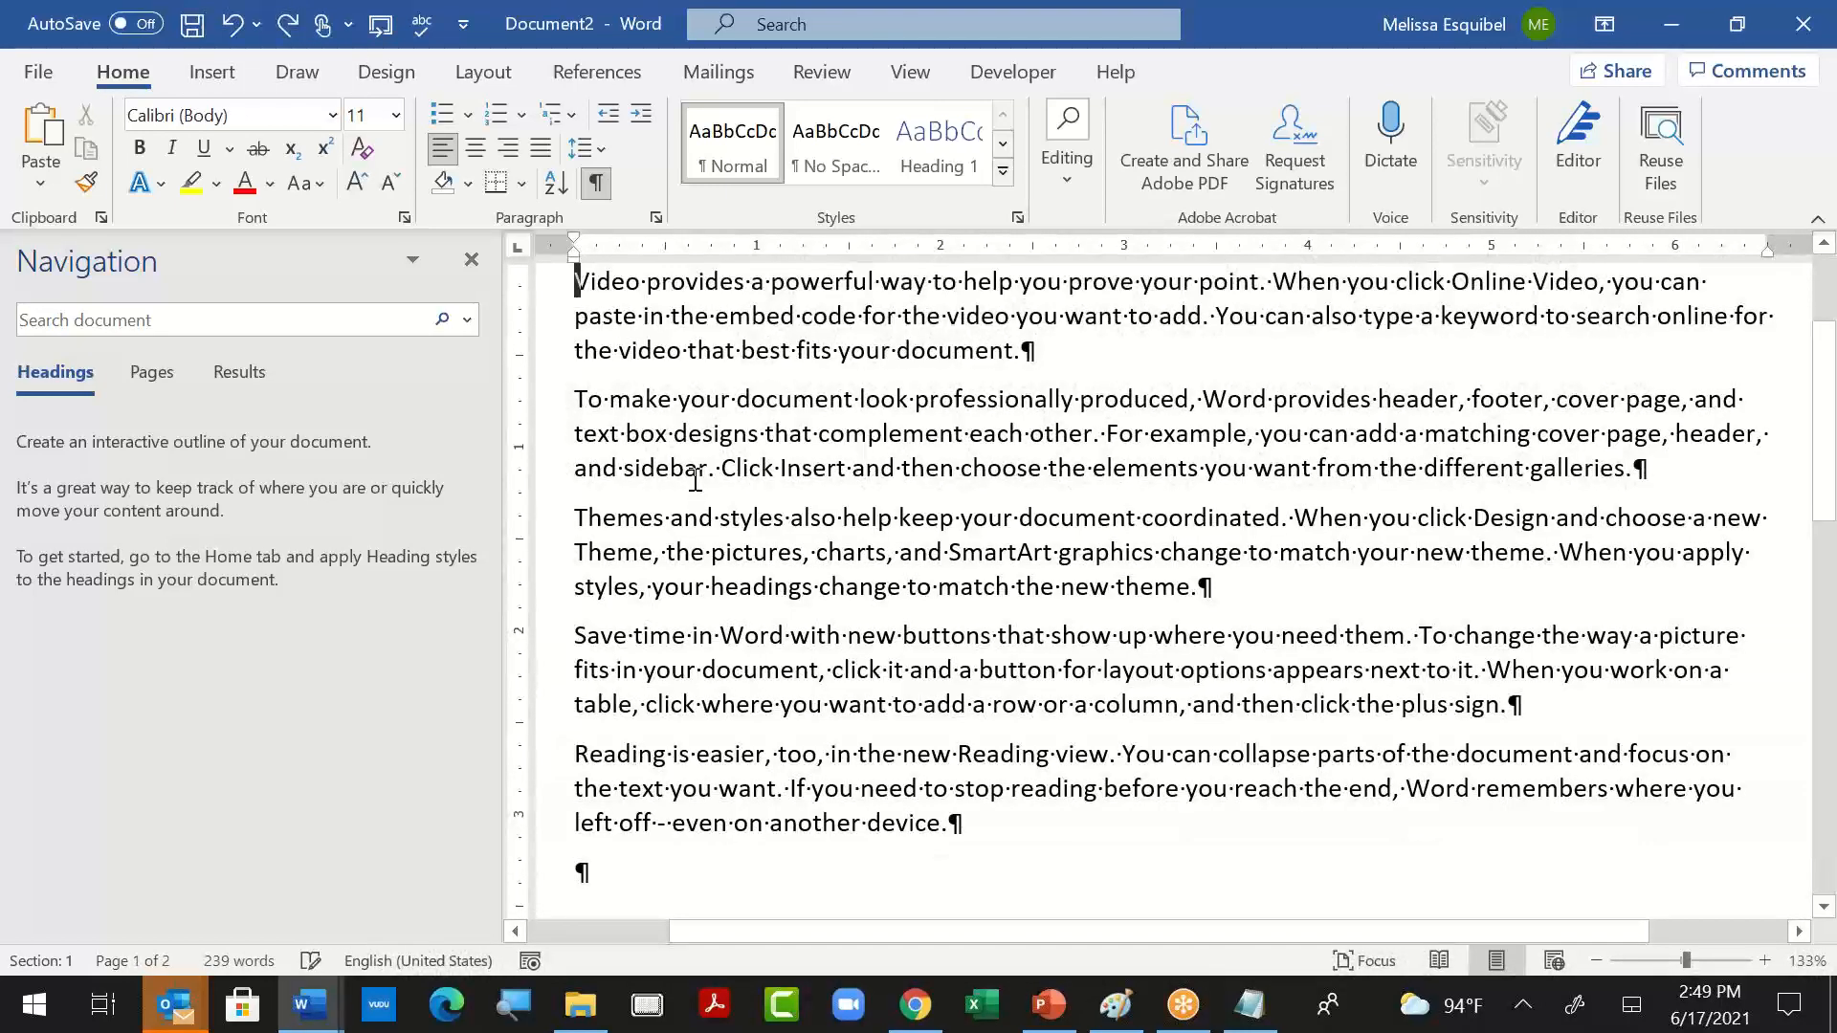
text(Video)
key(Return)
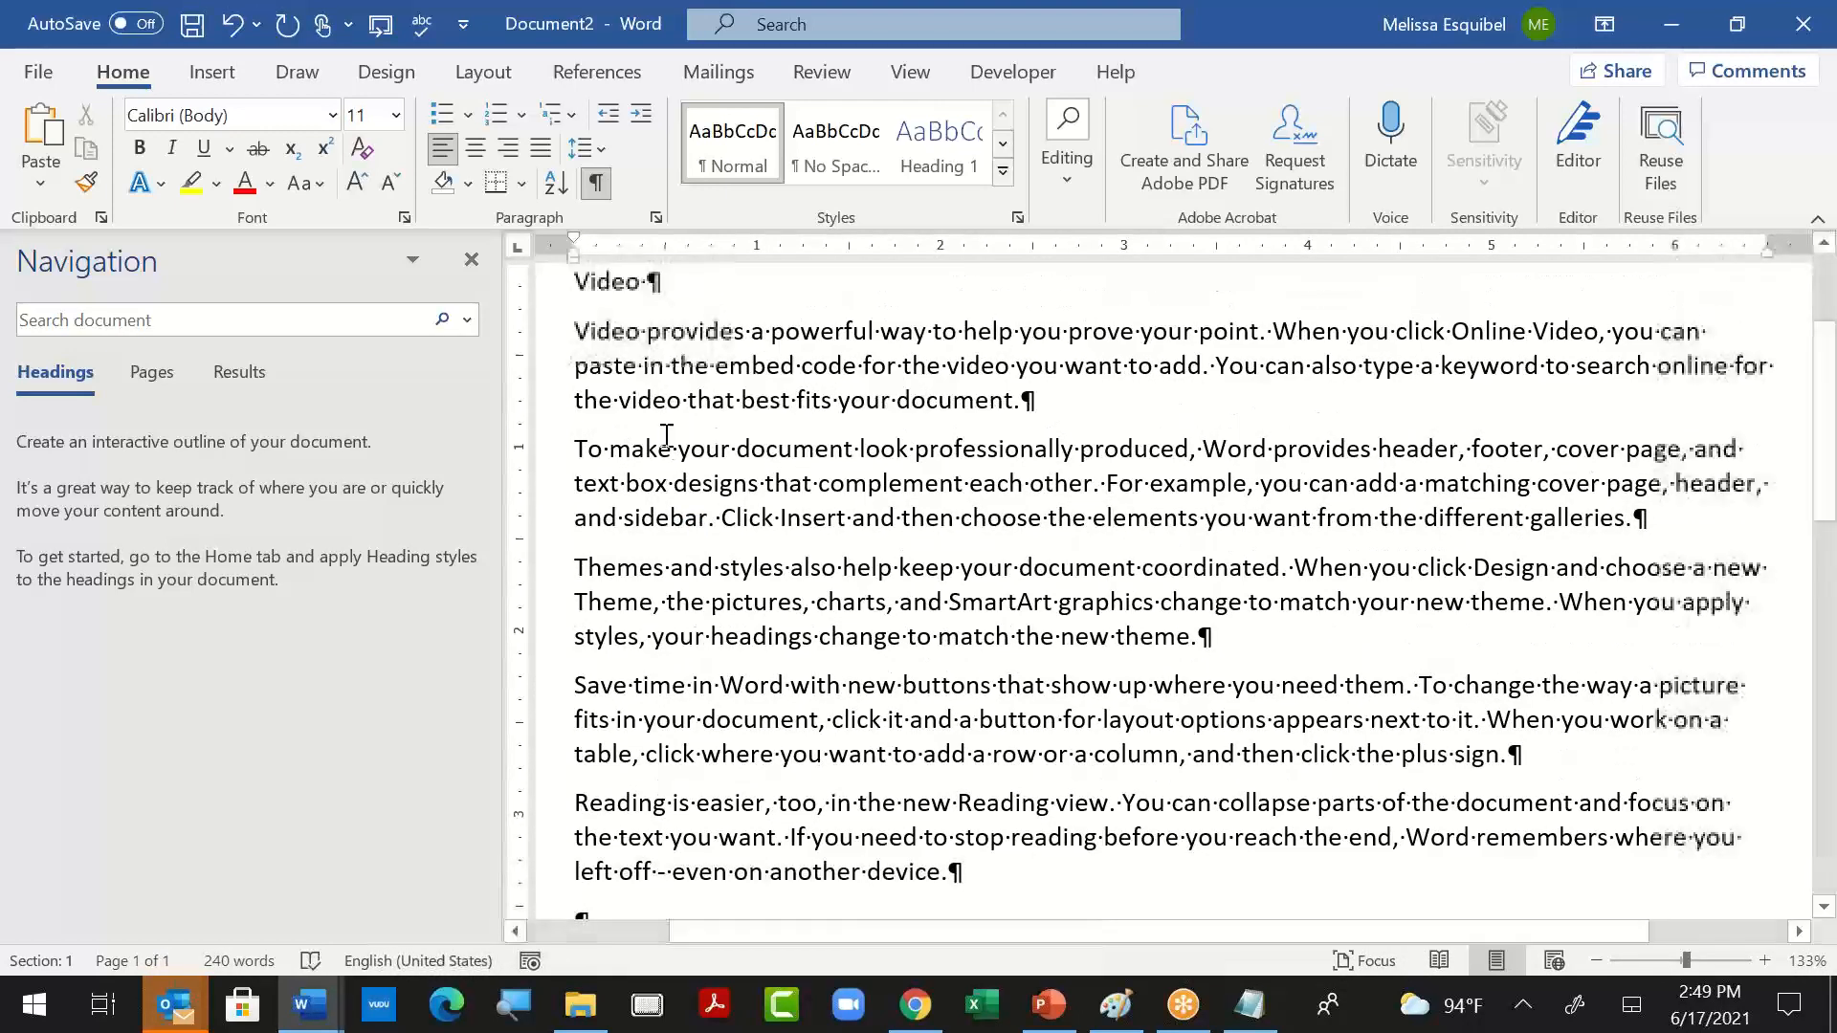
- Apply the Heading 1 style to the "Video" line only, keeping the paragraph below it as Normal text
click(937, 159)
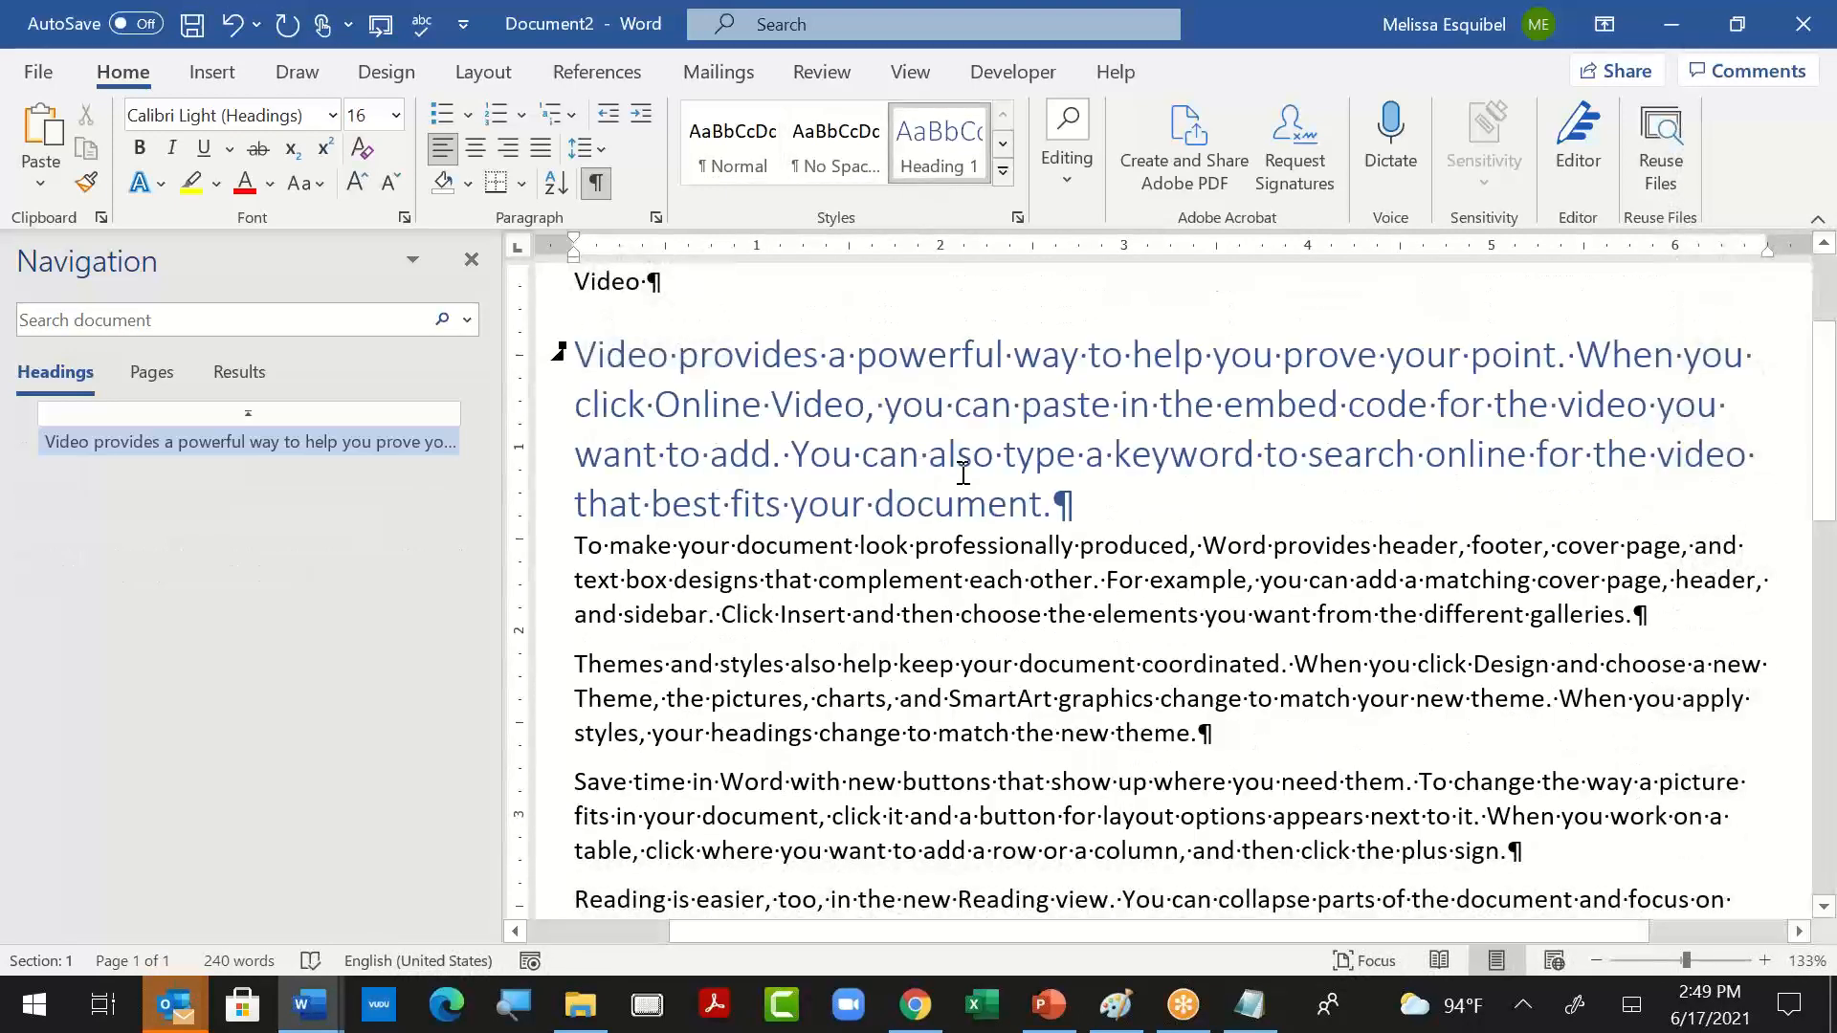
key(ctrl+z)
click(615, 281)
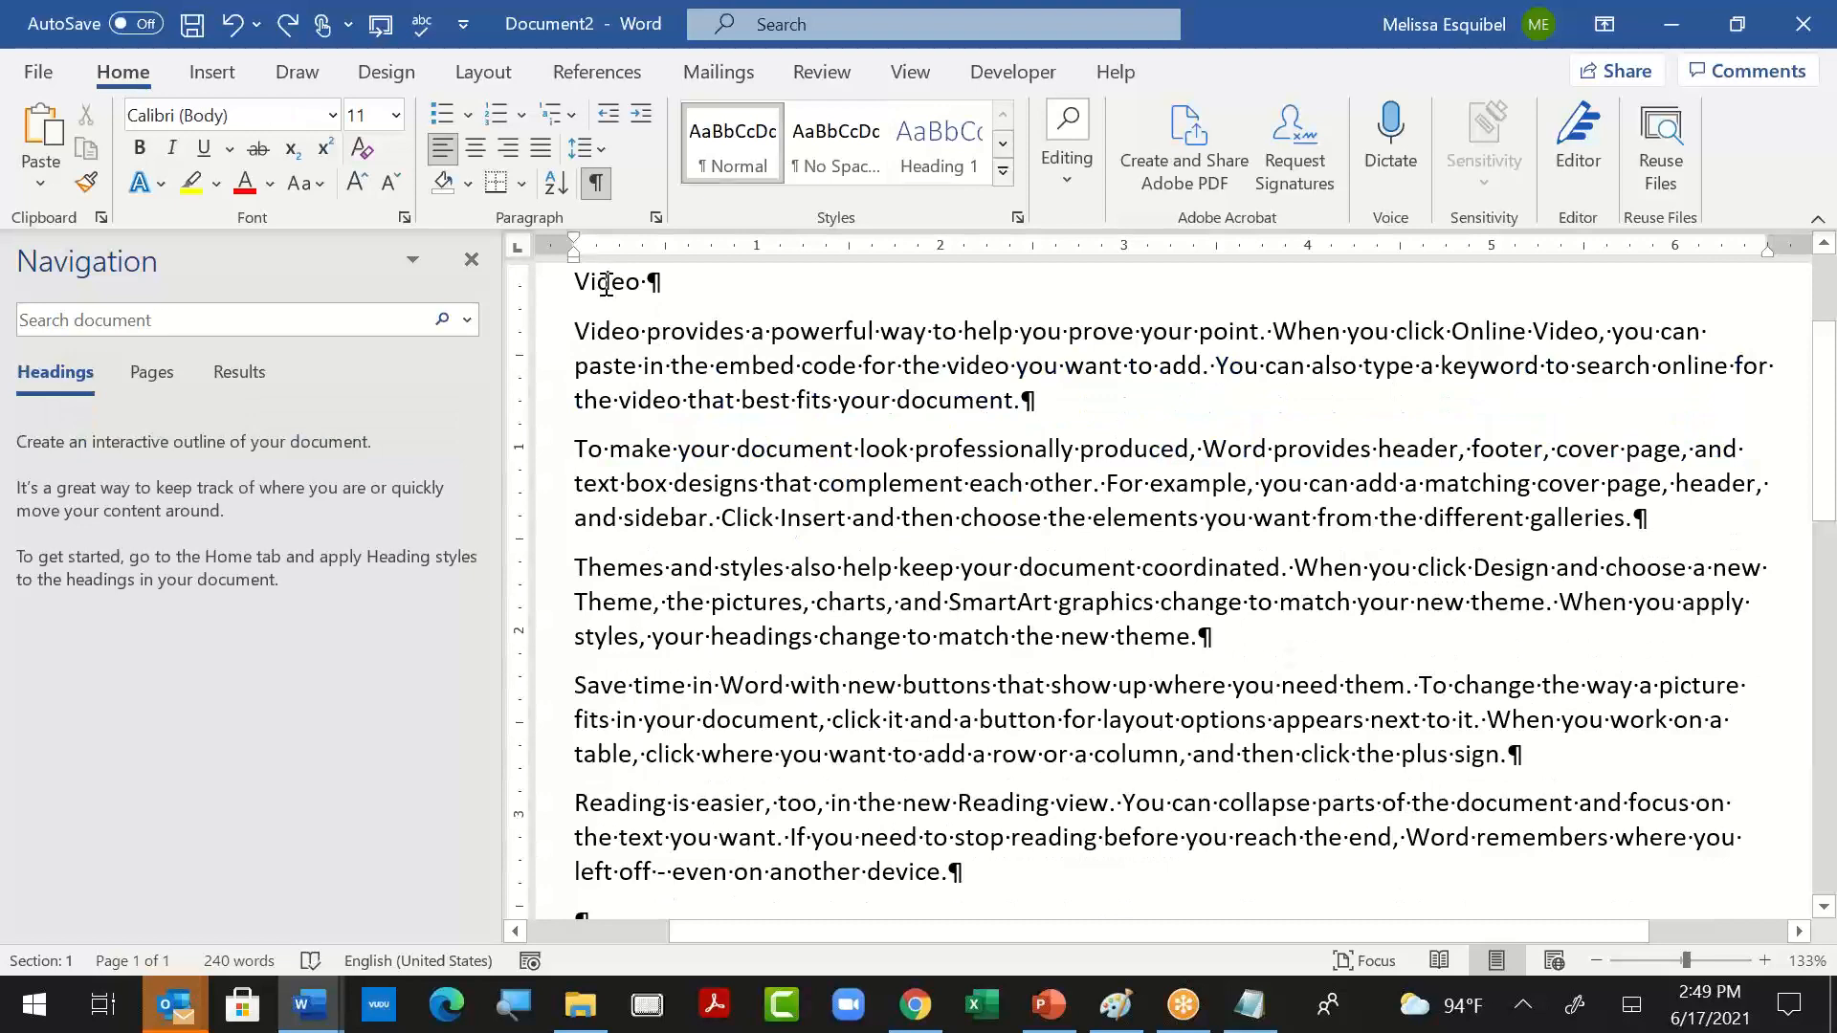
click(939, 155)
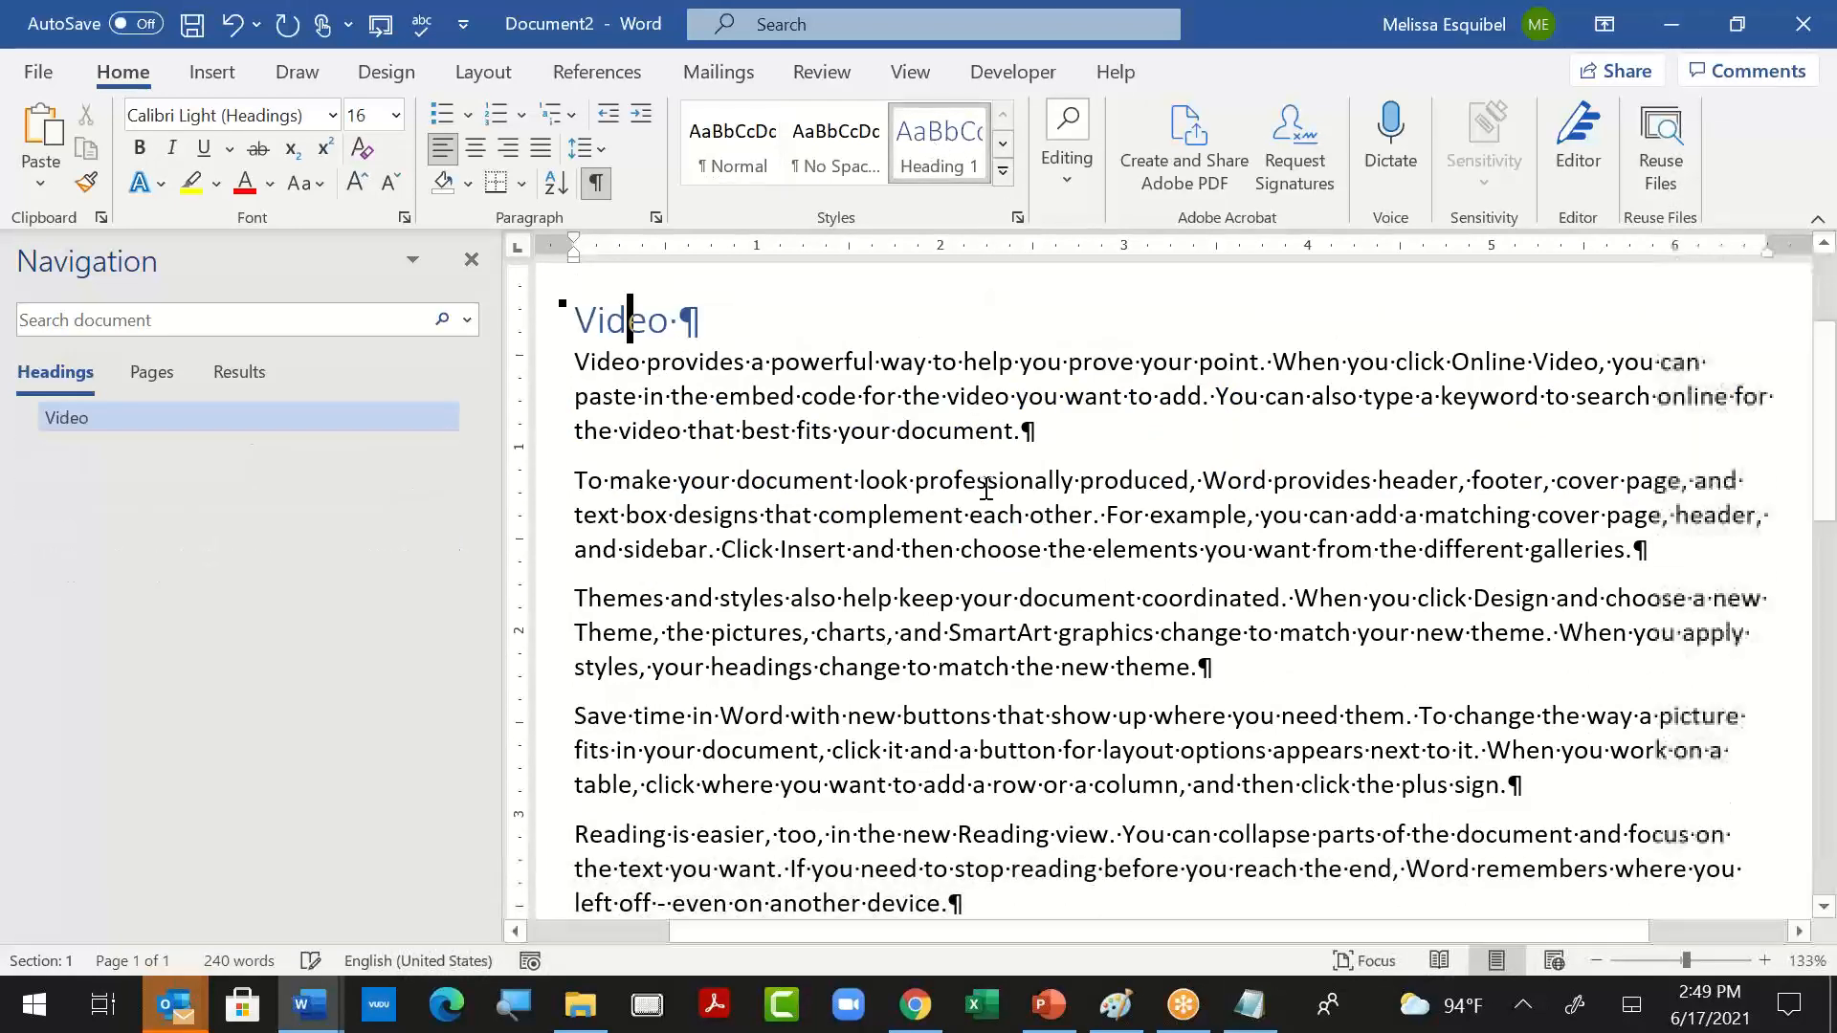
- Insert a StyleRef field in the page header that repeats the Heading 1 text of the document
double_click(713, 283)
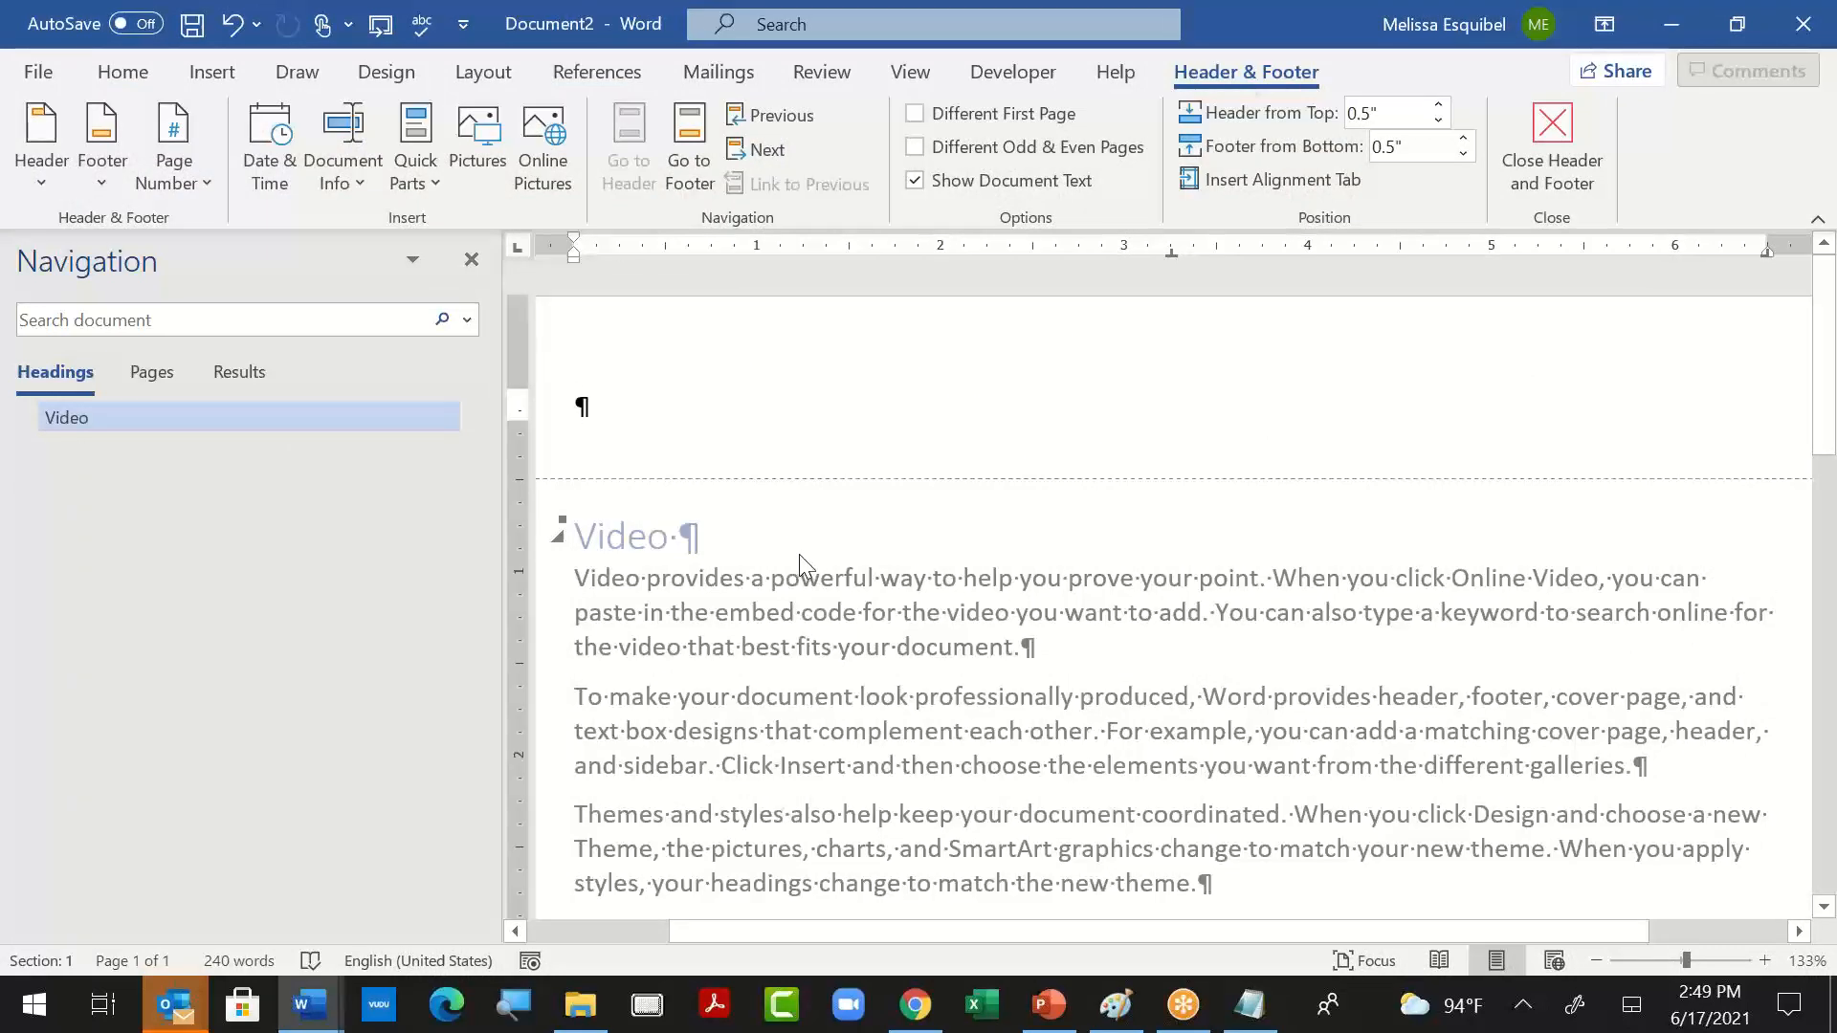
click(212, 72)
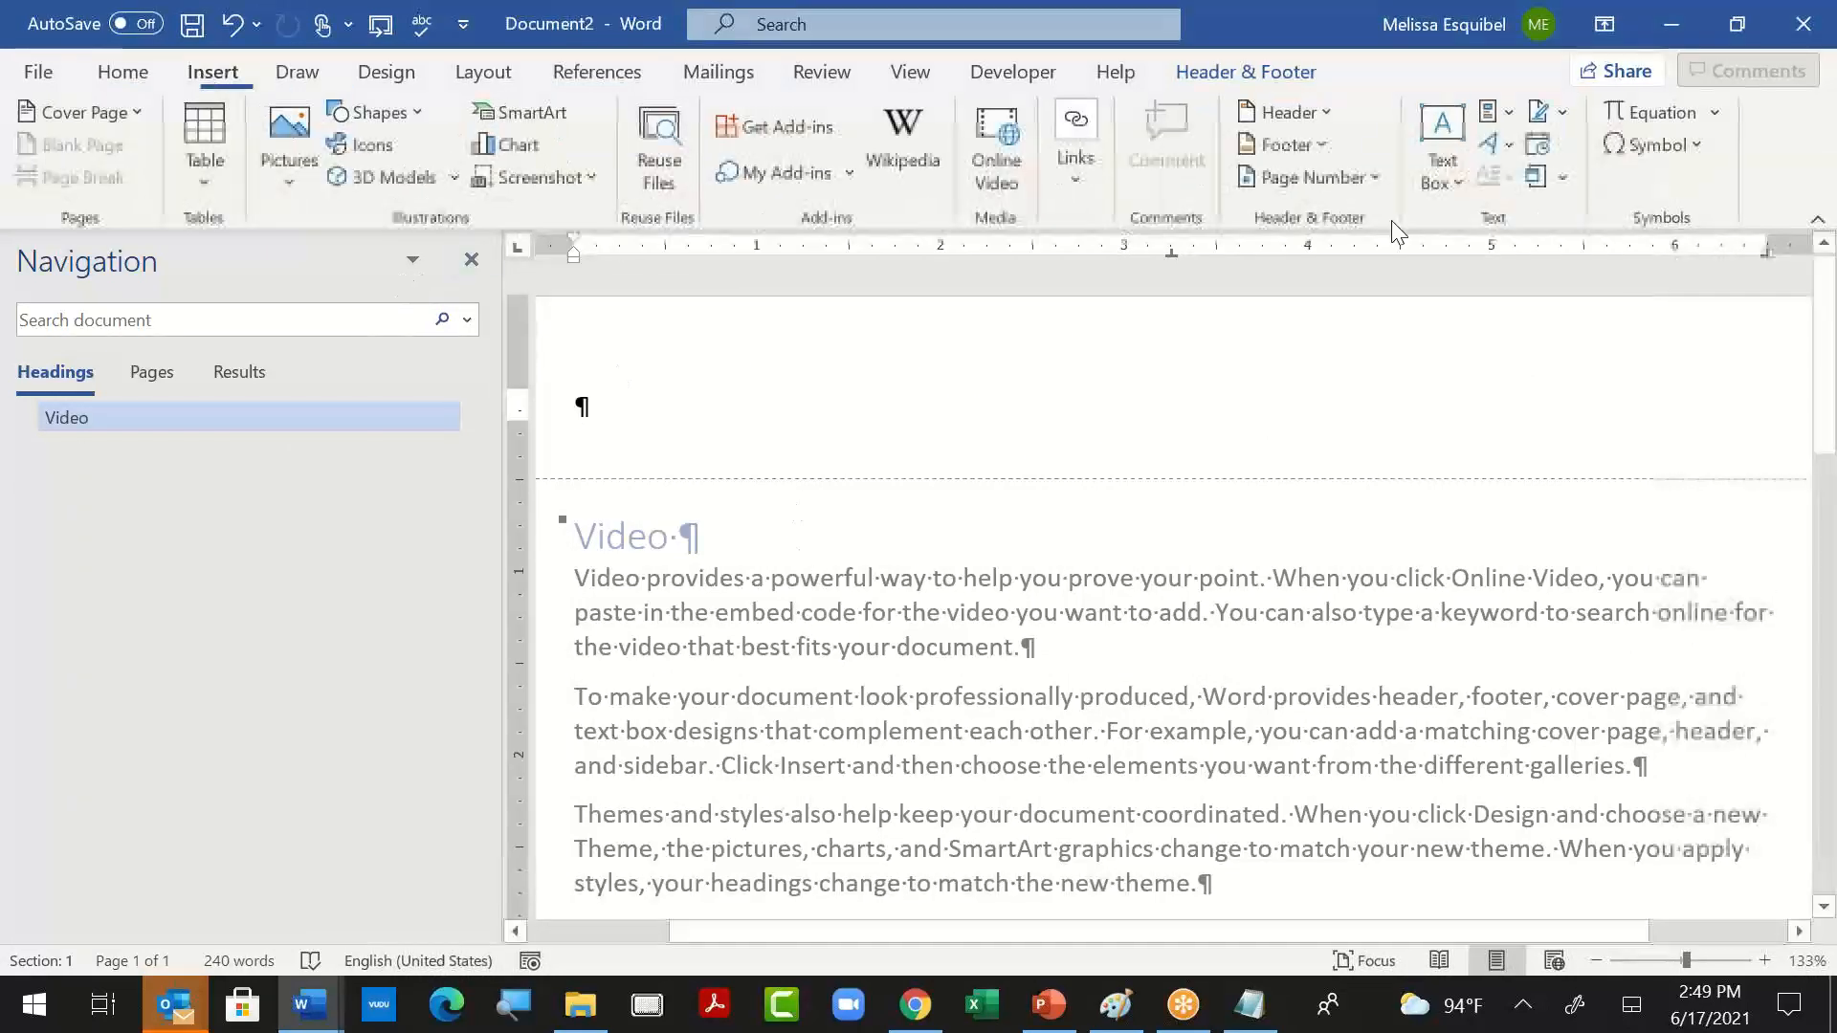
click(1503, 111)
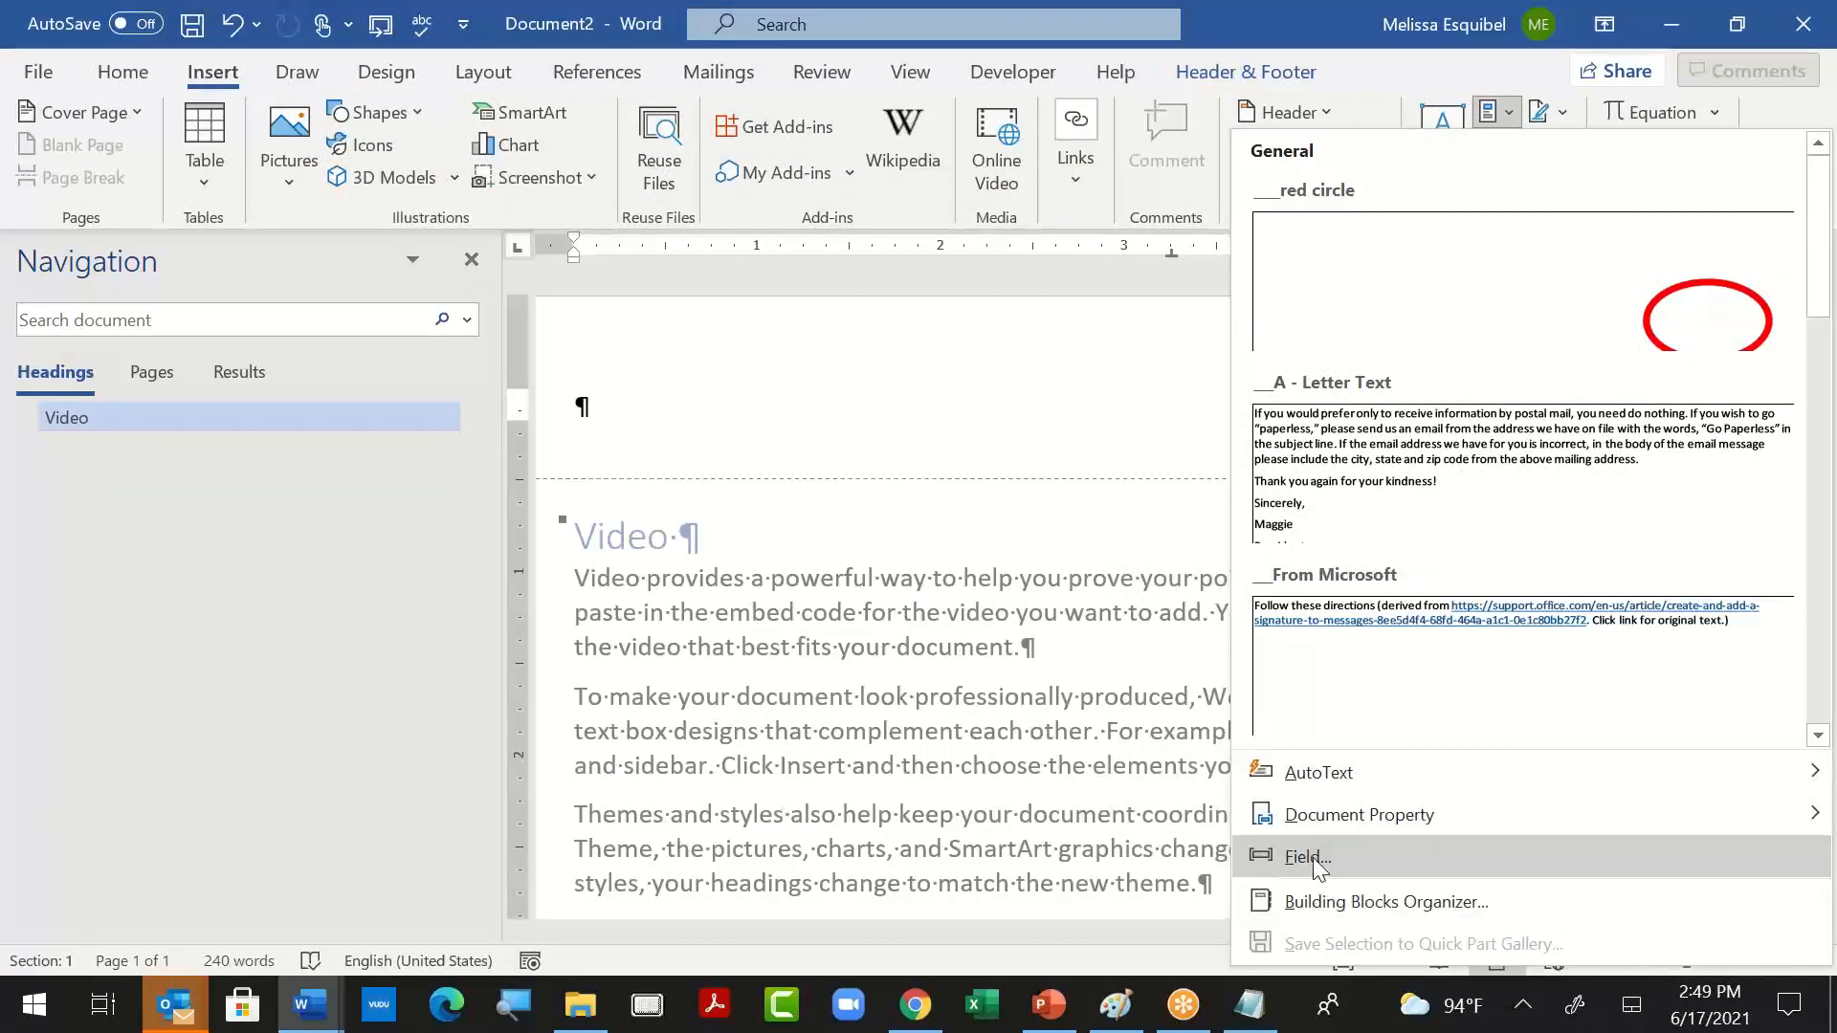
click(1306, 857)
click(418, 504)
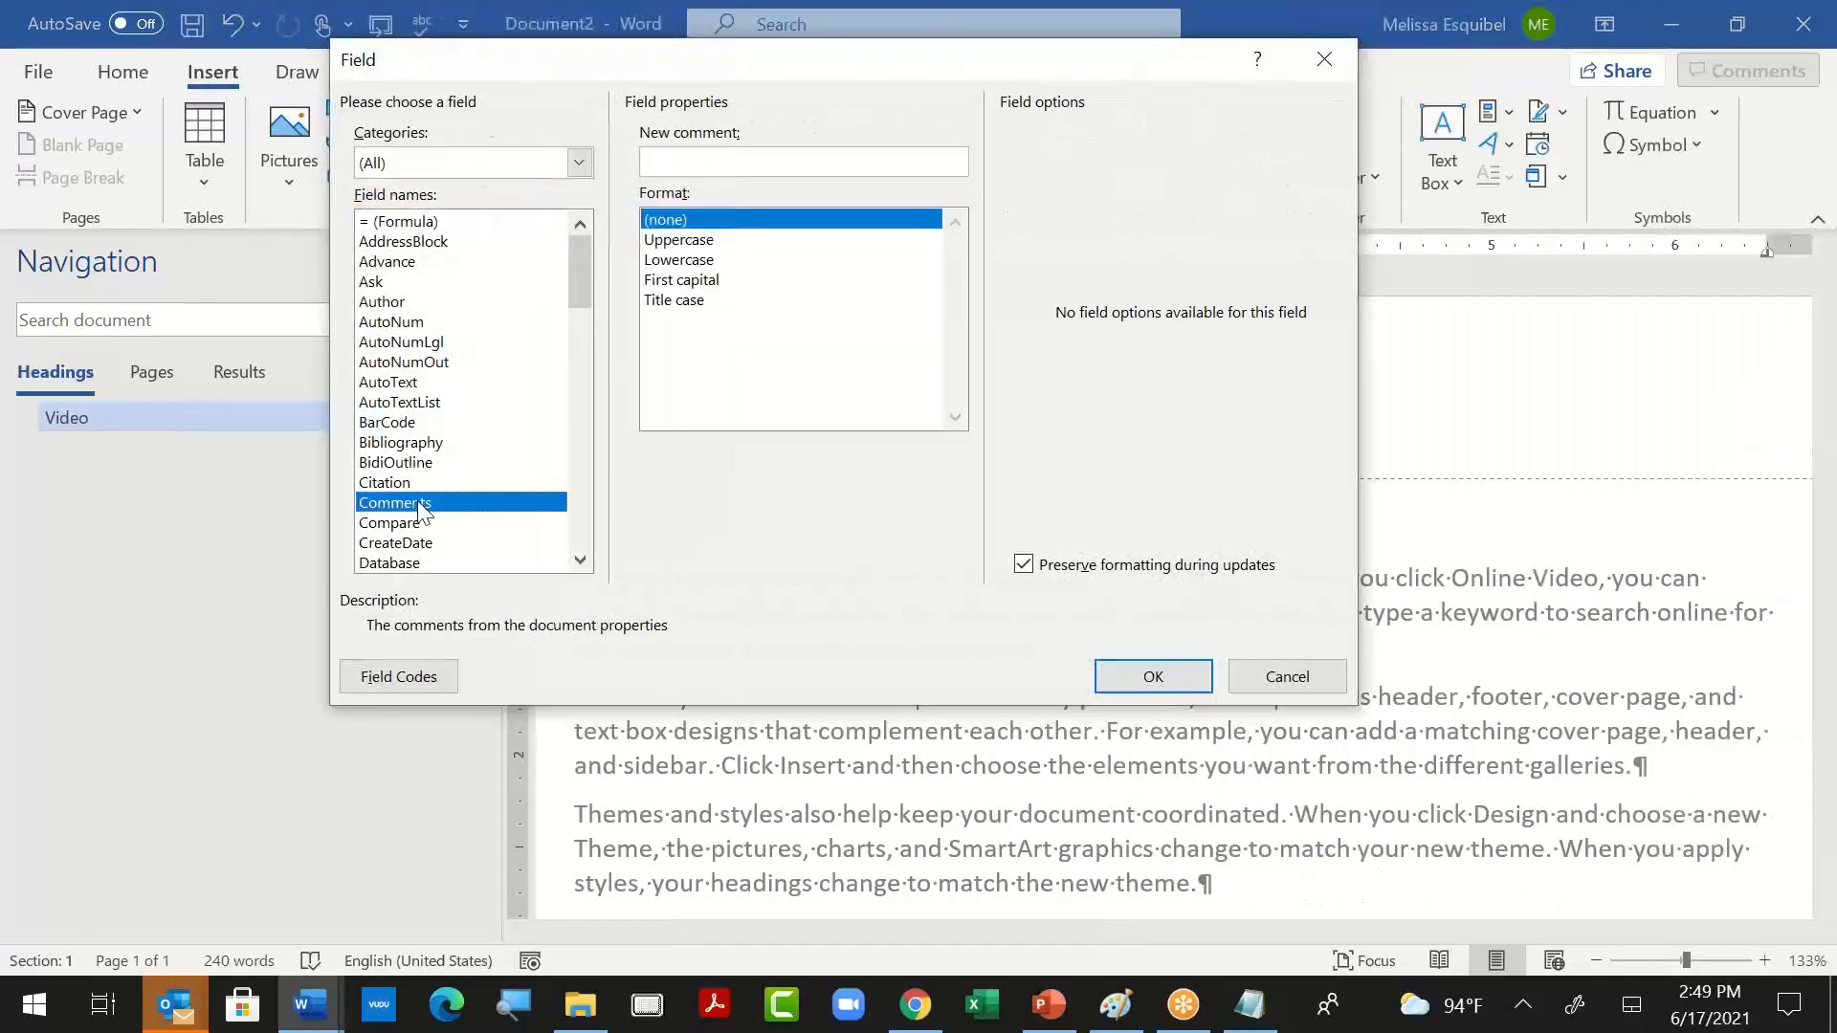
key(s)
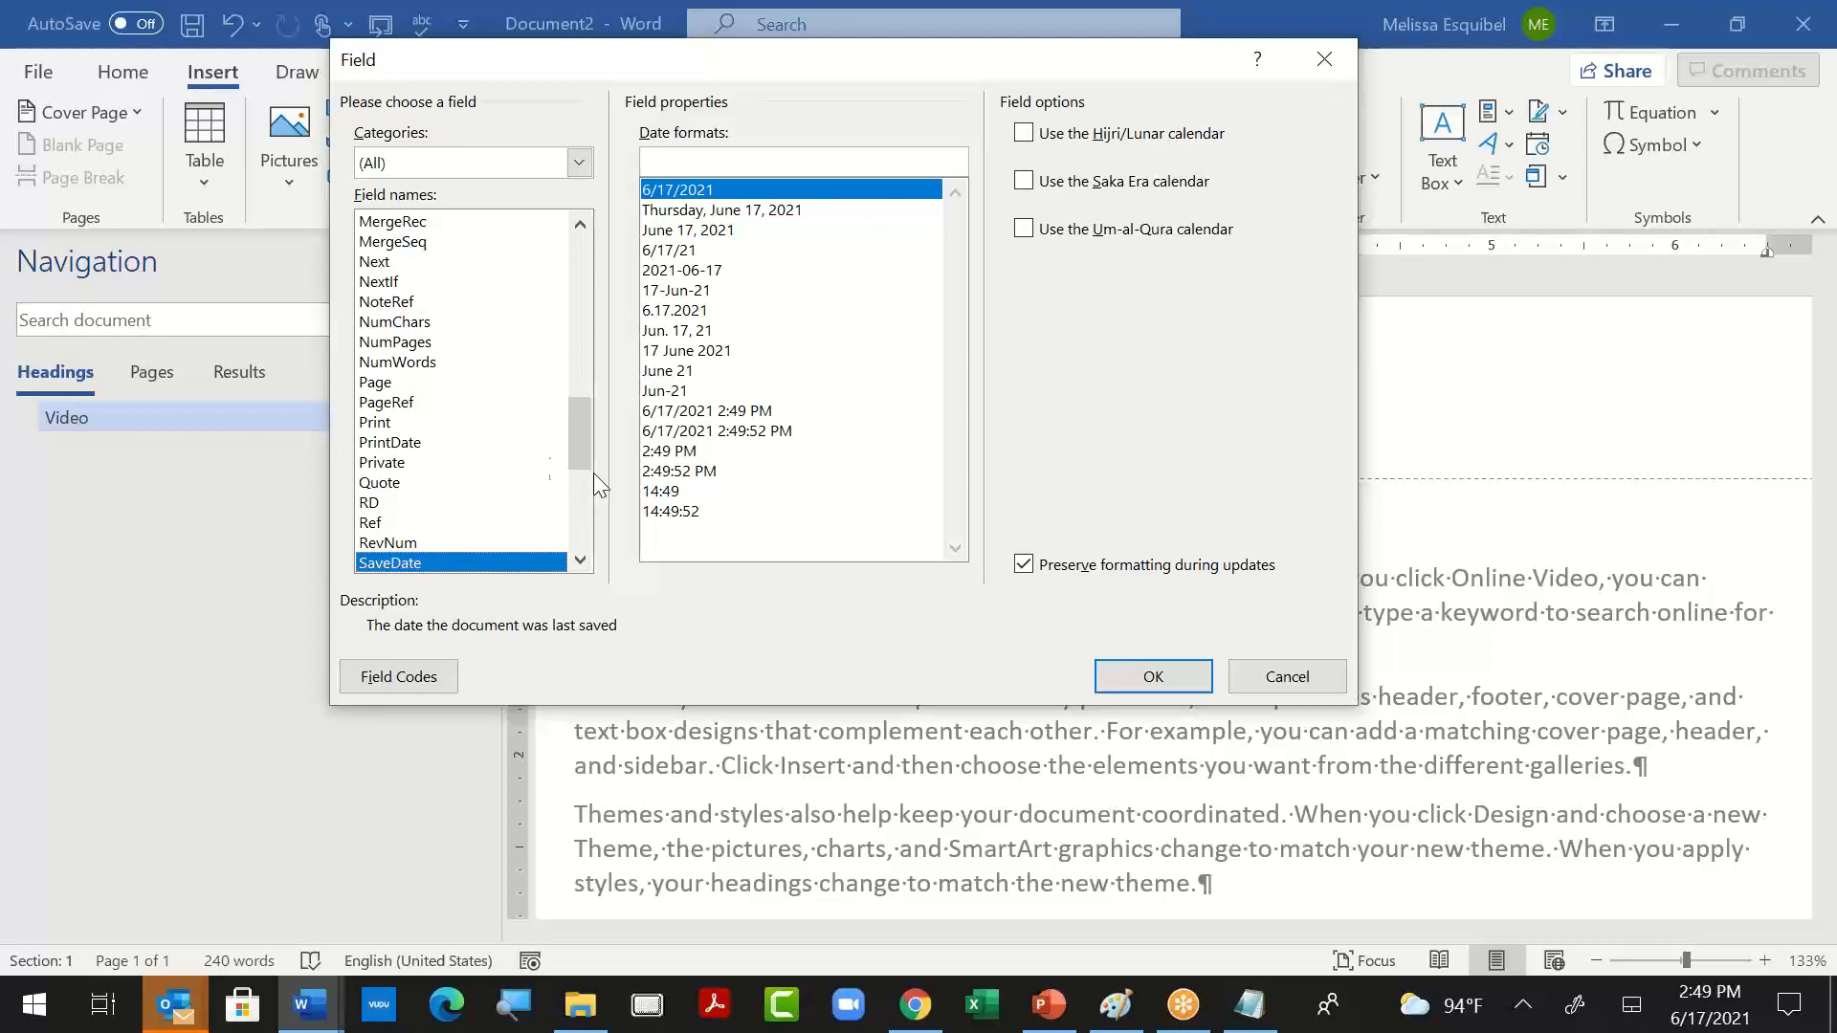
scroll(405, 502, down, 3)
click(402, 503)
double_click(736, 214)
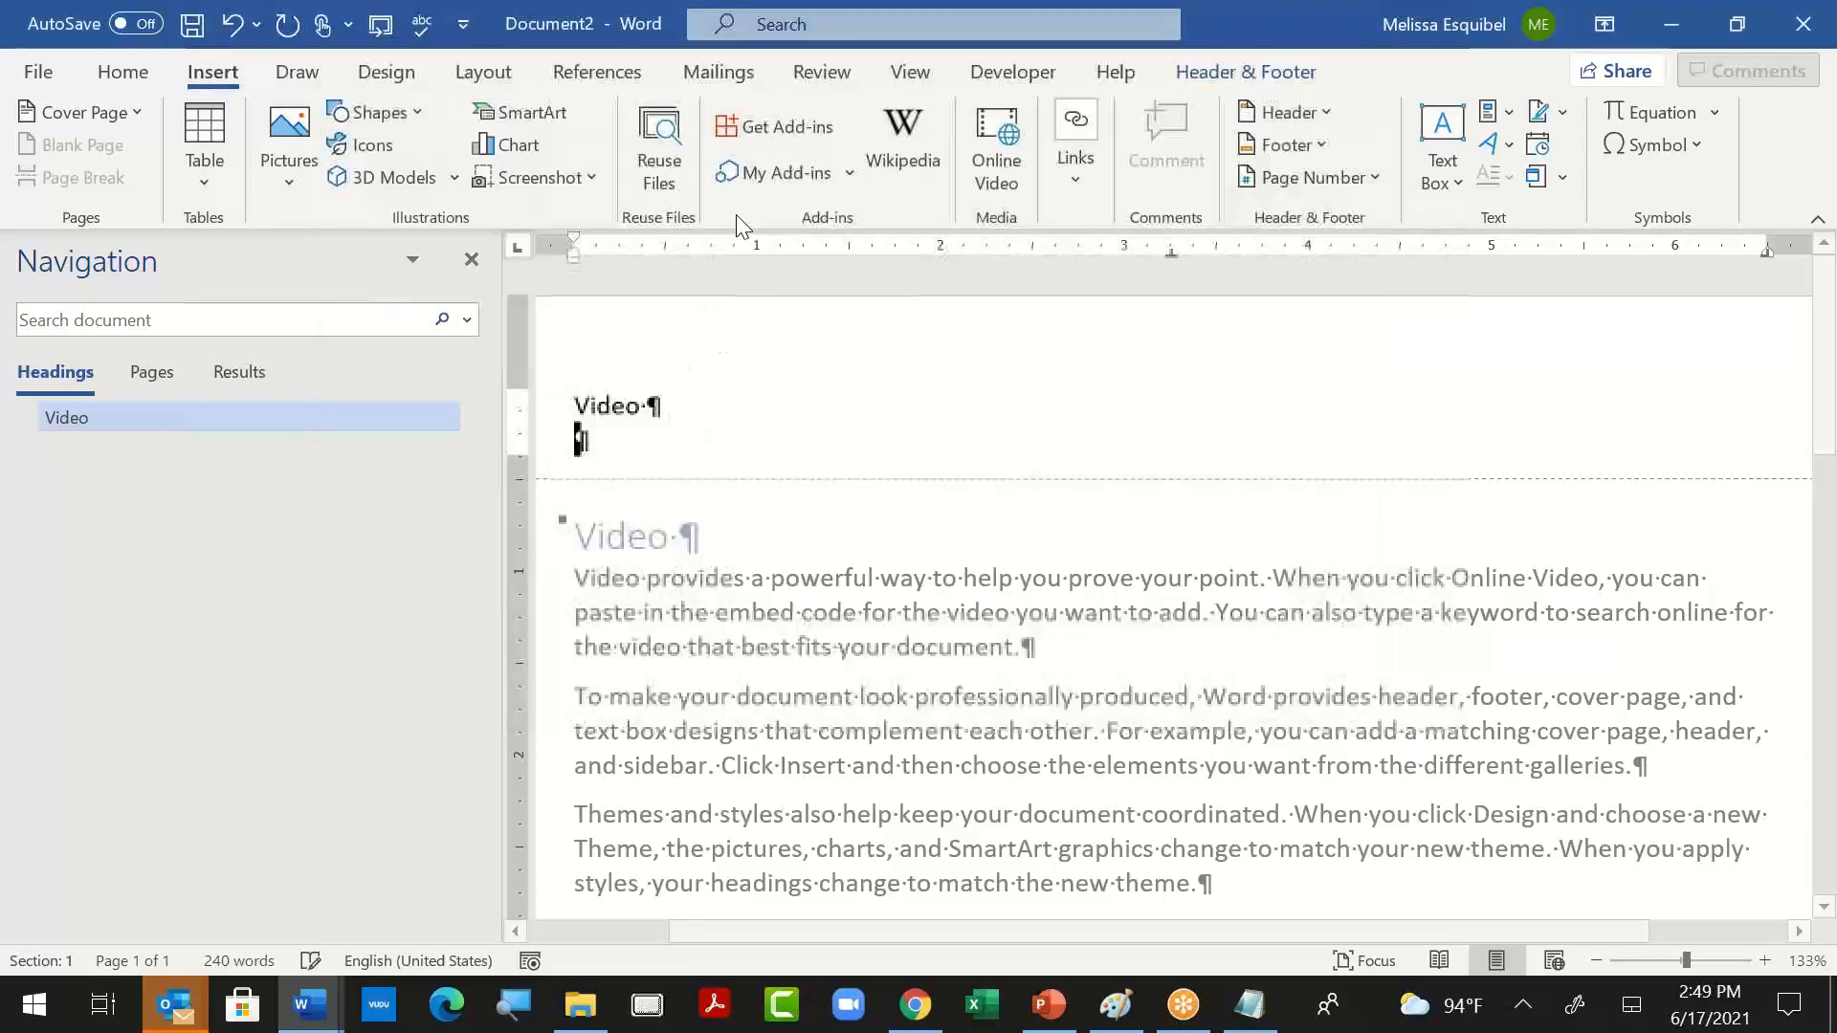
click(590, 426)
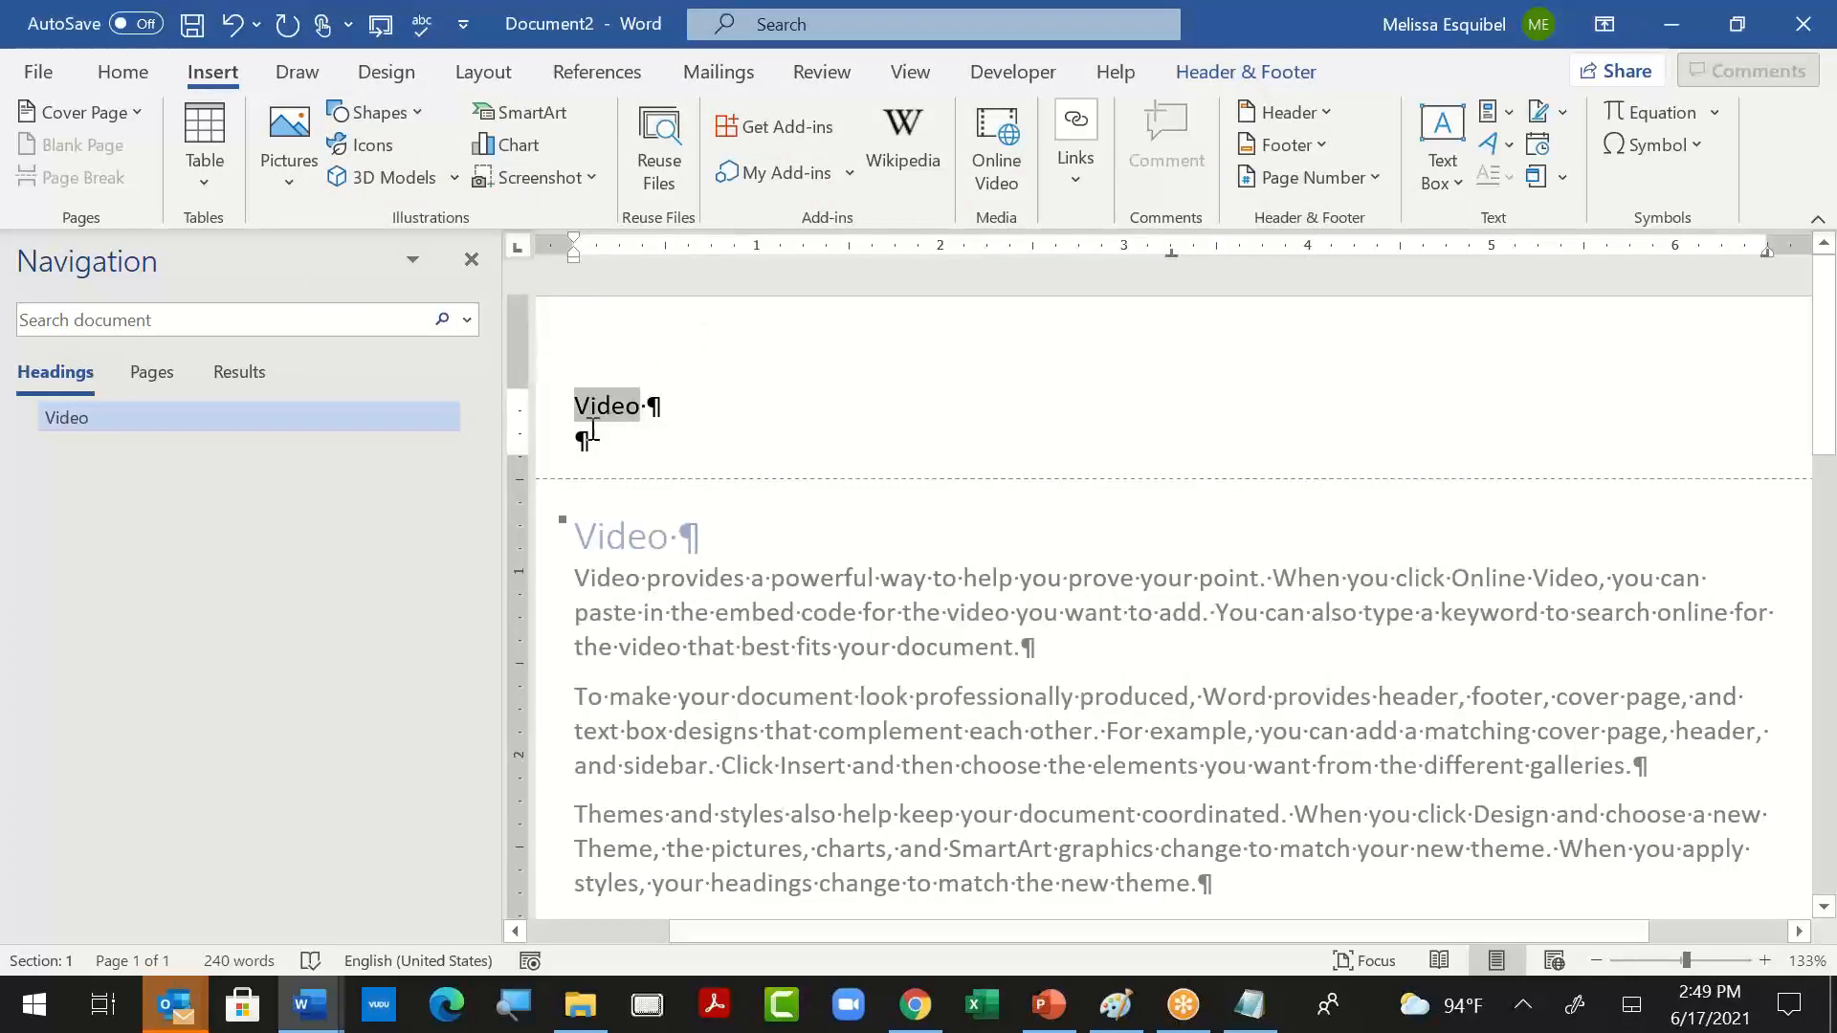
key(Down)
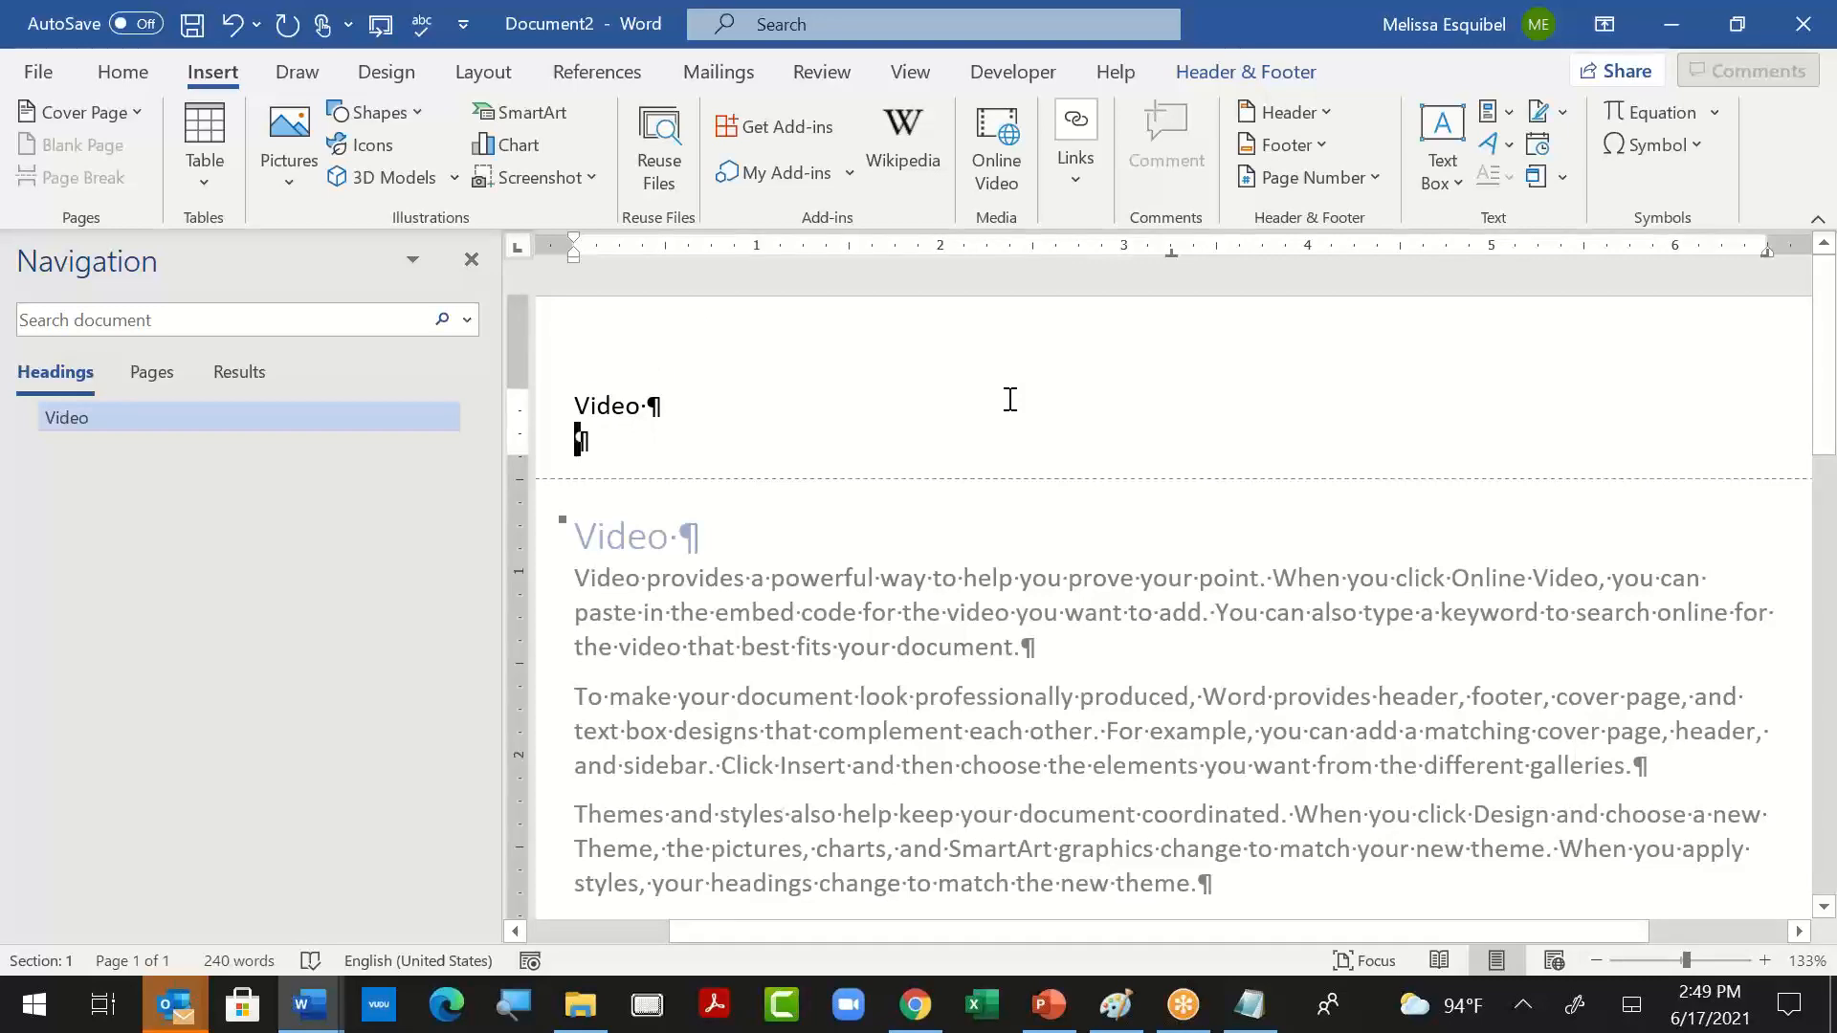
- Switch to the 033713 Shotcrete document and examine the section number line in its page header
key(alt+Tab)
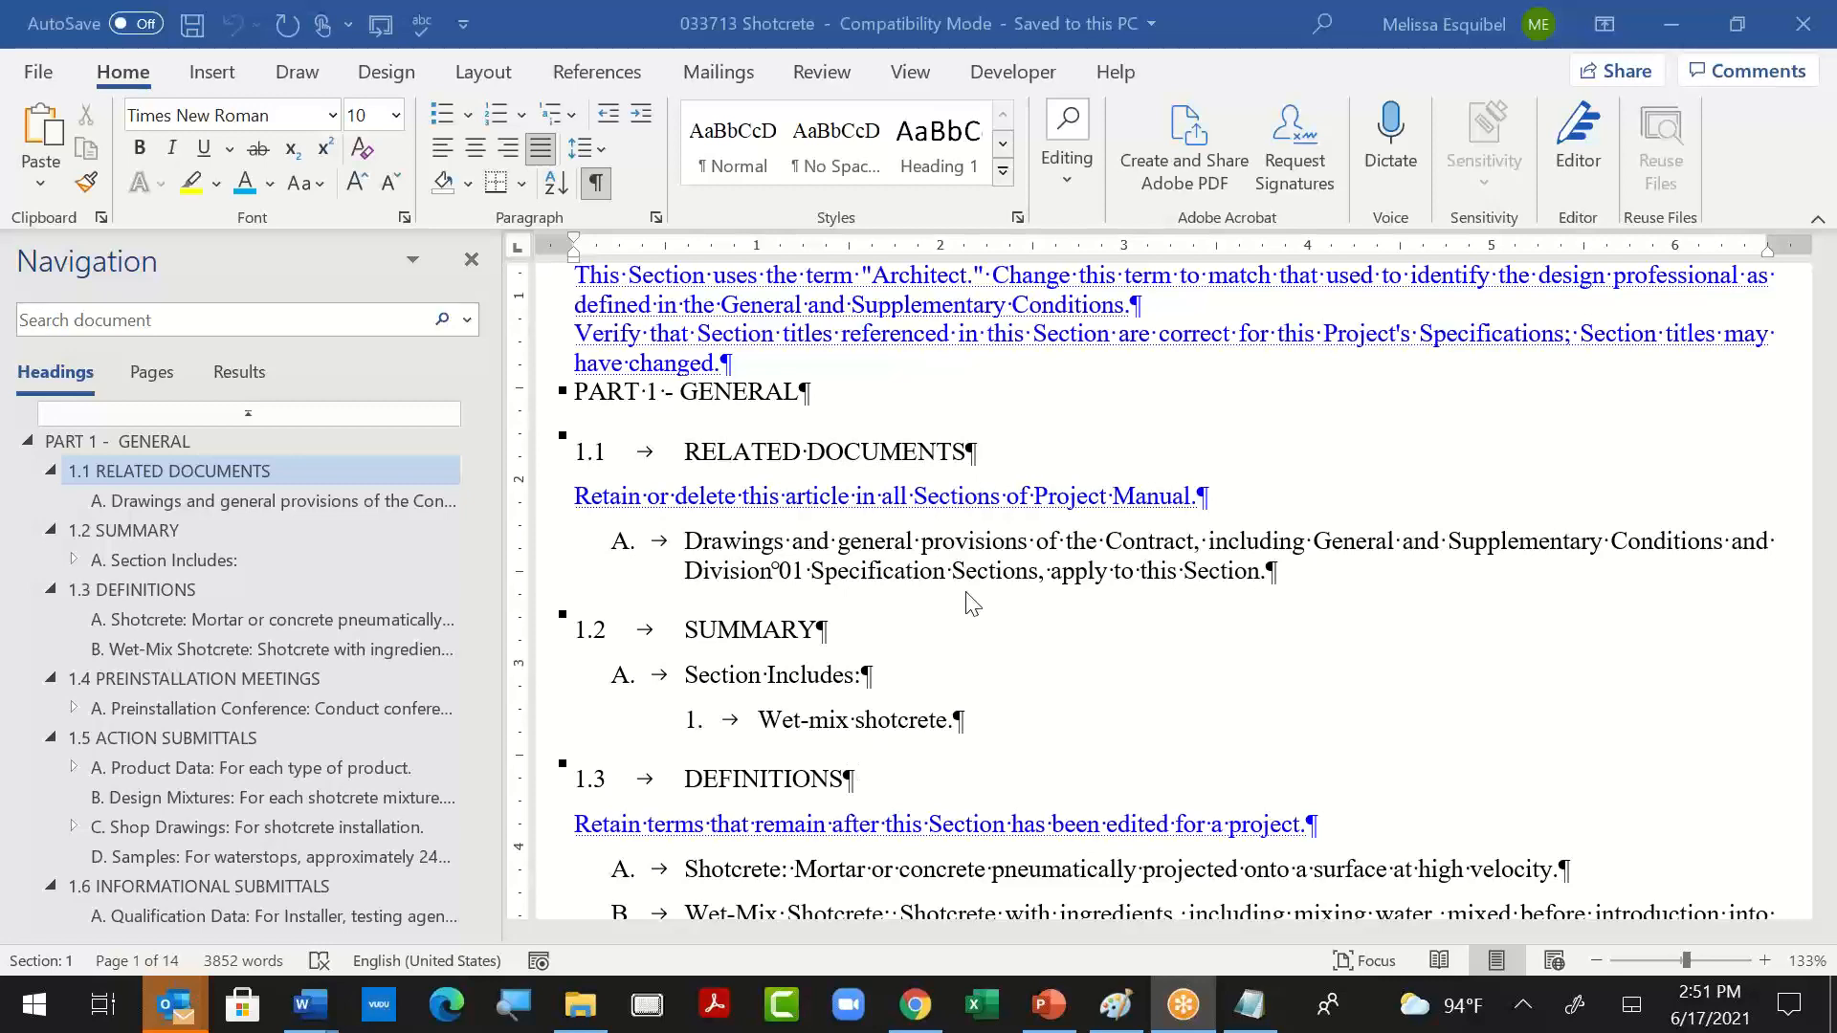
key(alt+Tab)
scroll(953, 742, up, 5)
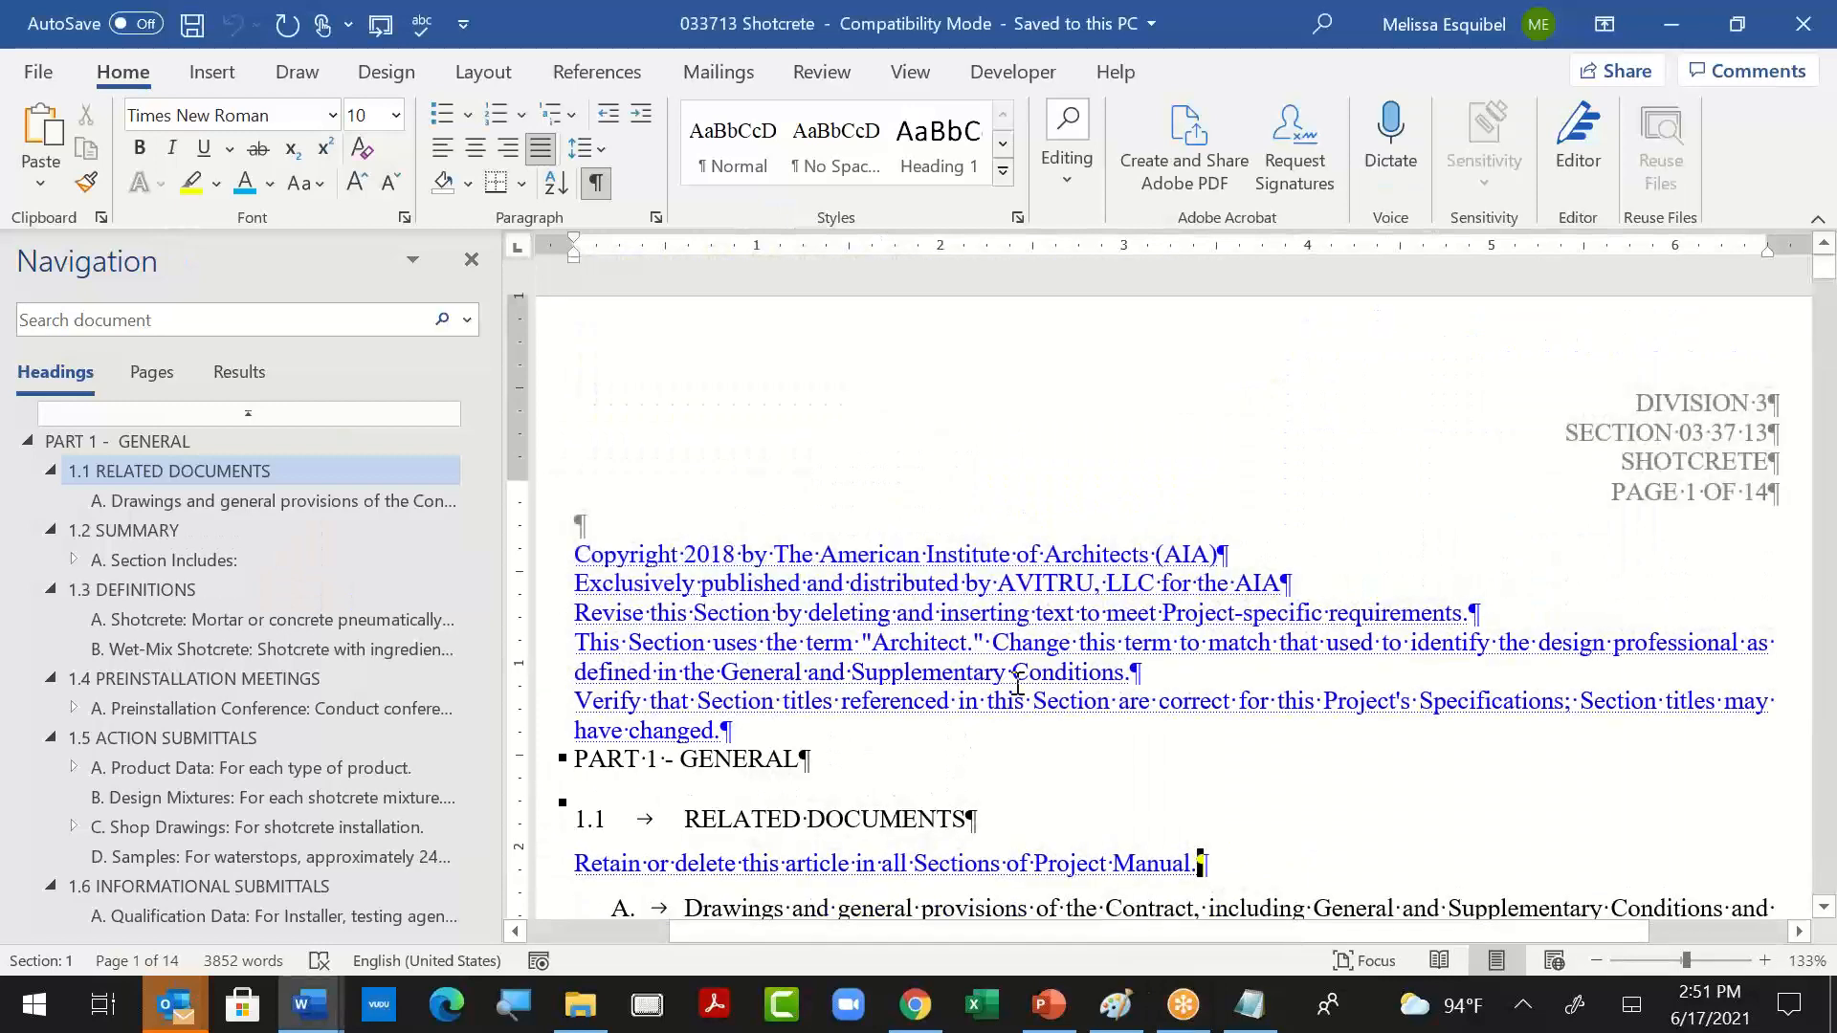
double_click(1676, 421)
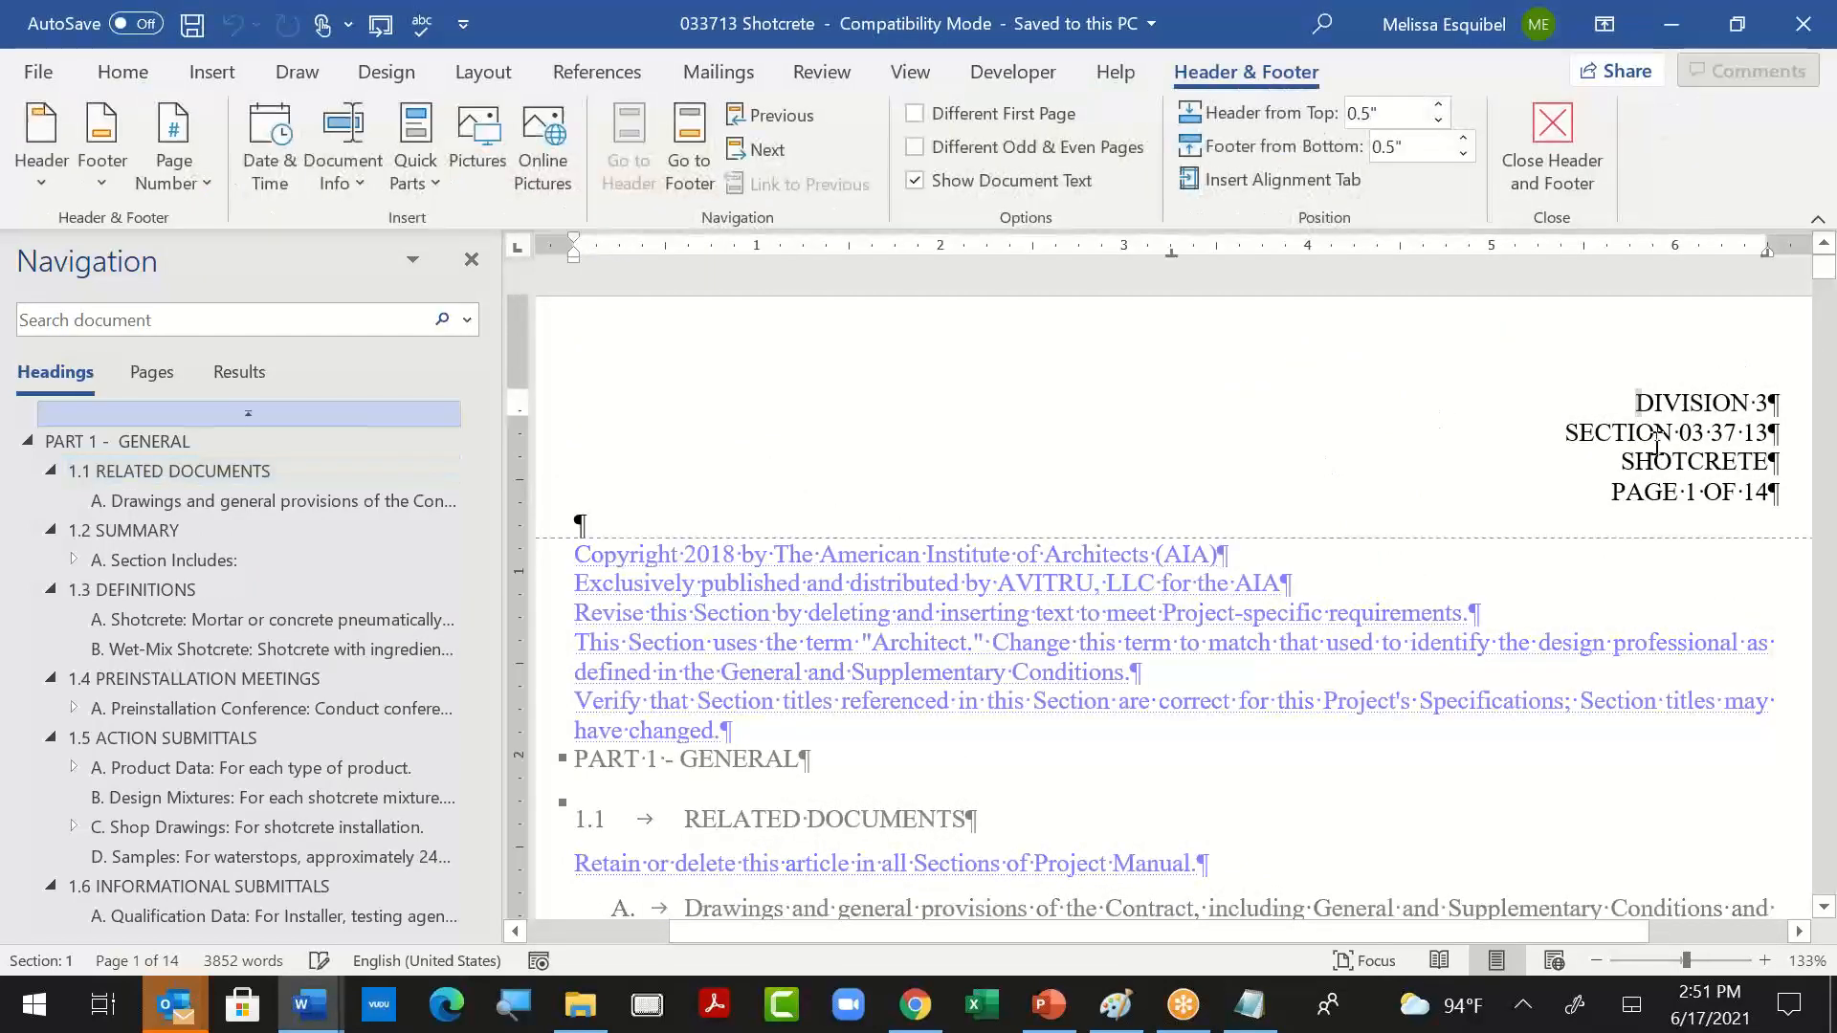
drag(1572, 433, 1734, 433)
click(1295, 771)
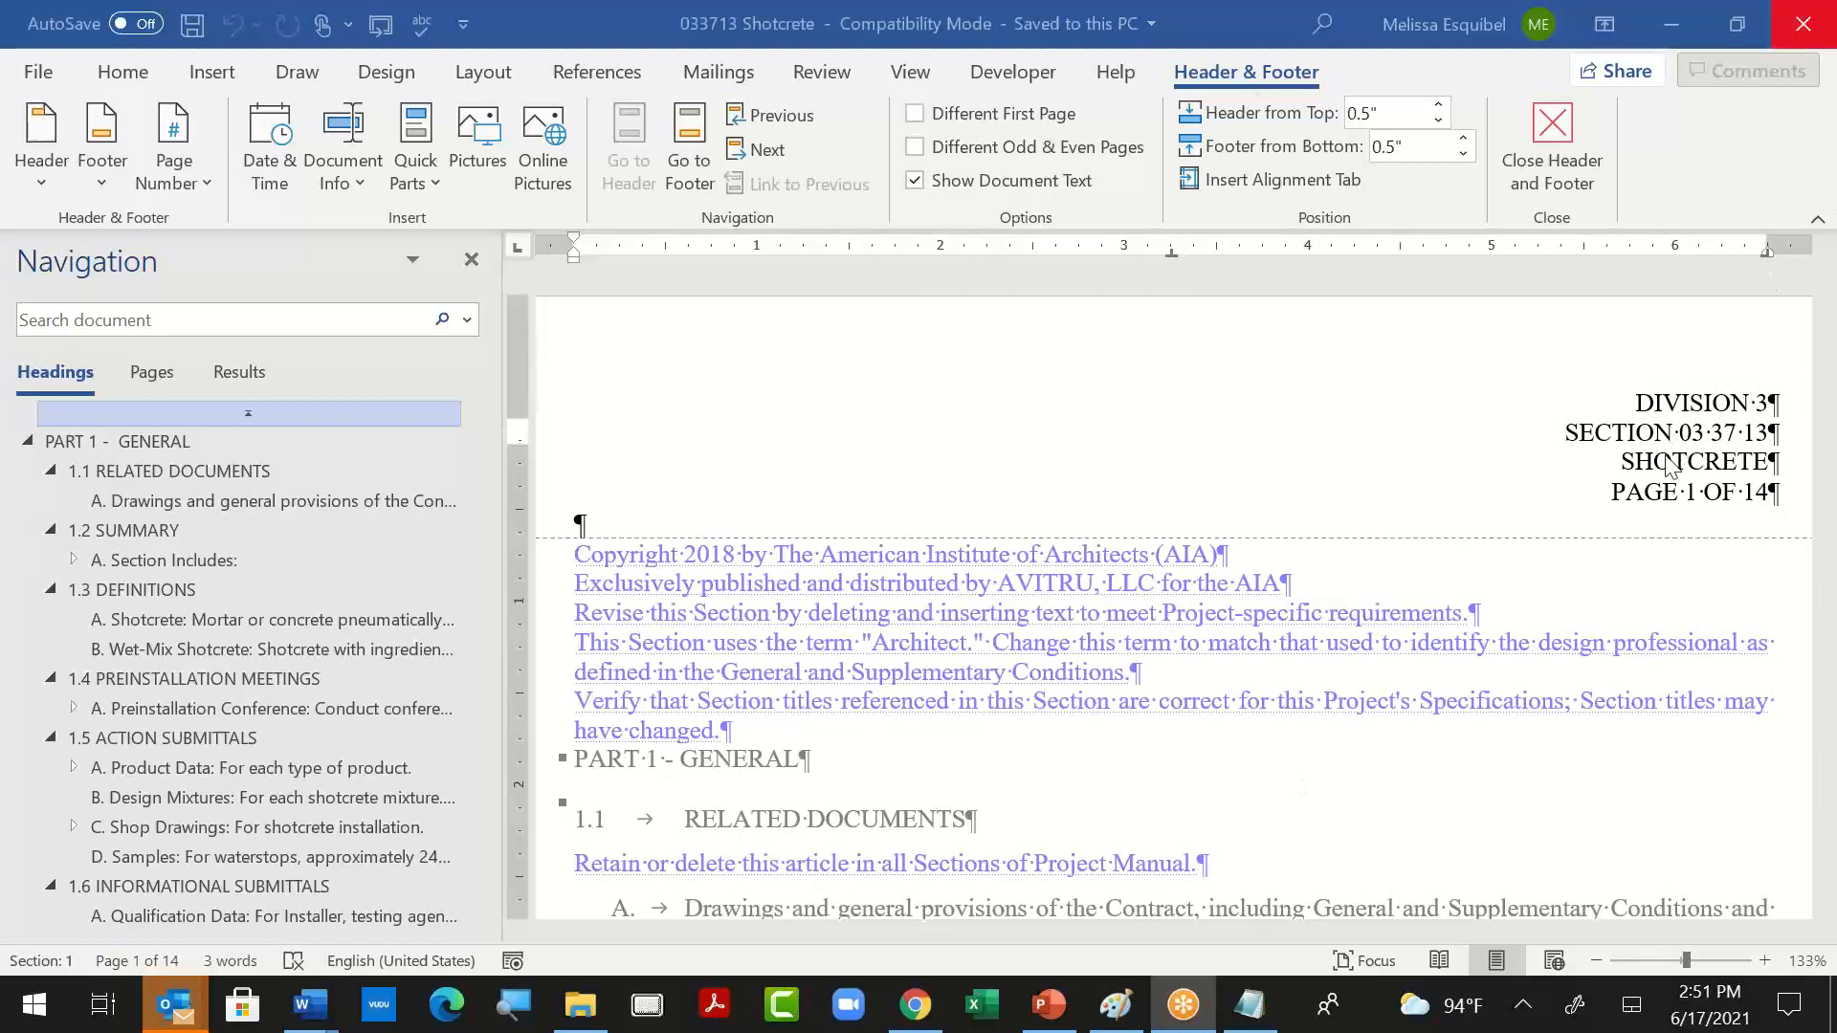
click(1663, 494)
- Switch to the PowerPoint presentation "Beautiful Documents from Chaos-SDASEA" and start its slide show
key(alt+Tab)
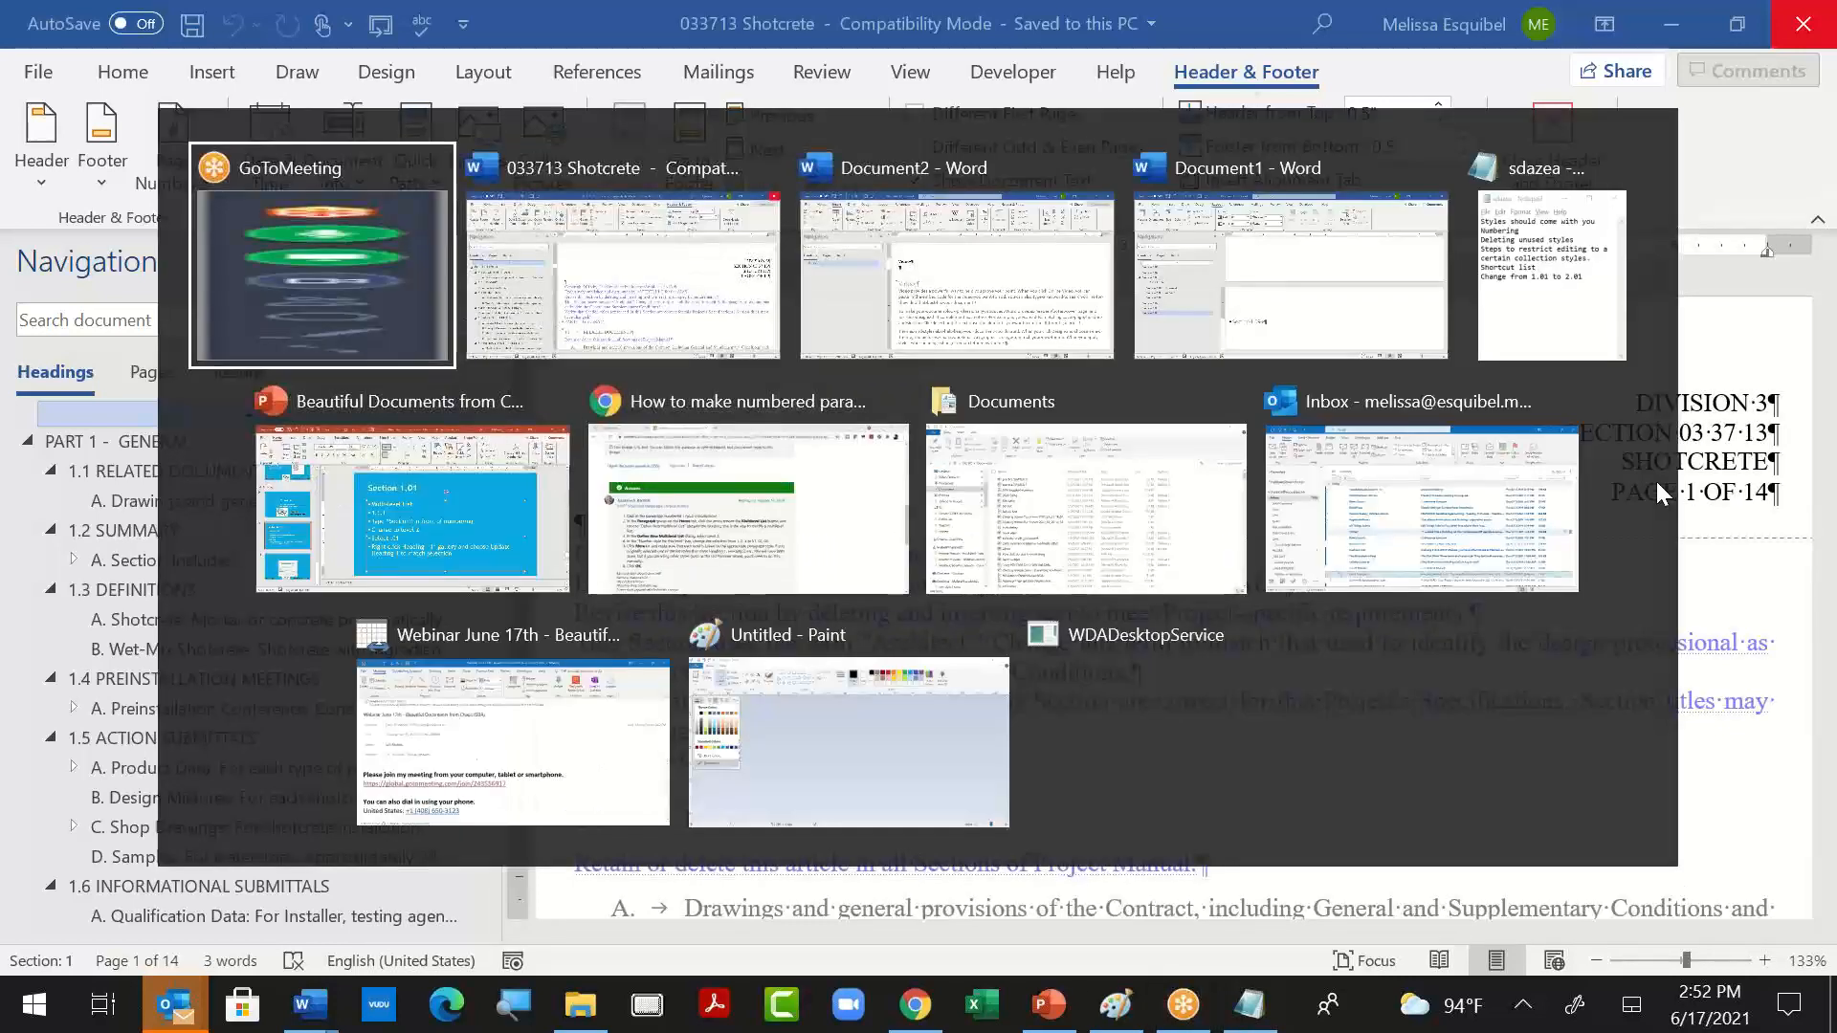
key(Tab)
key(Tab)
key(Tab)
key(Tab)
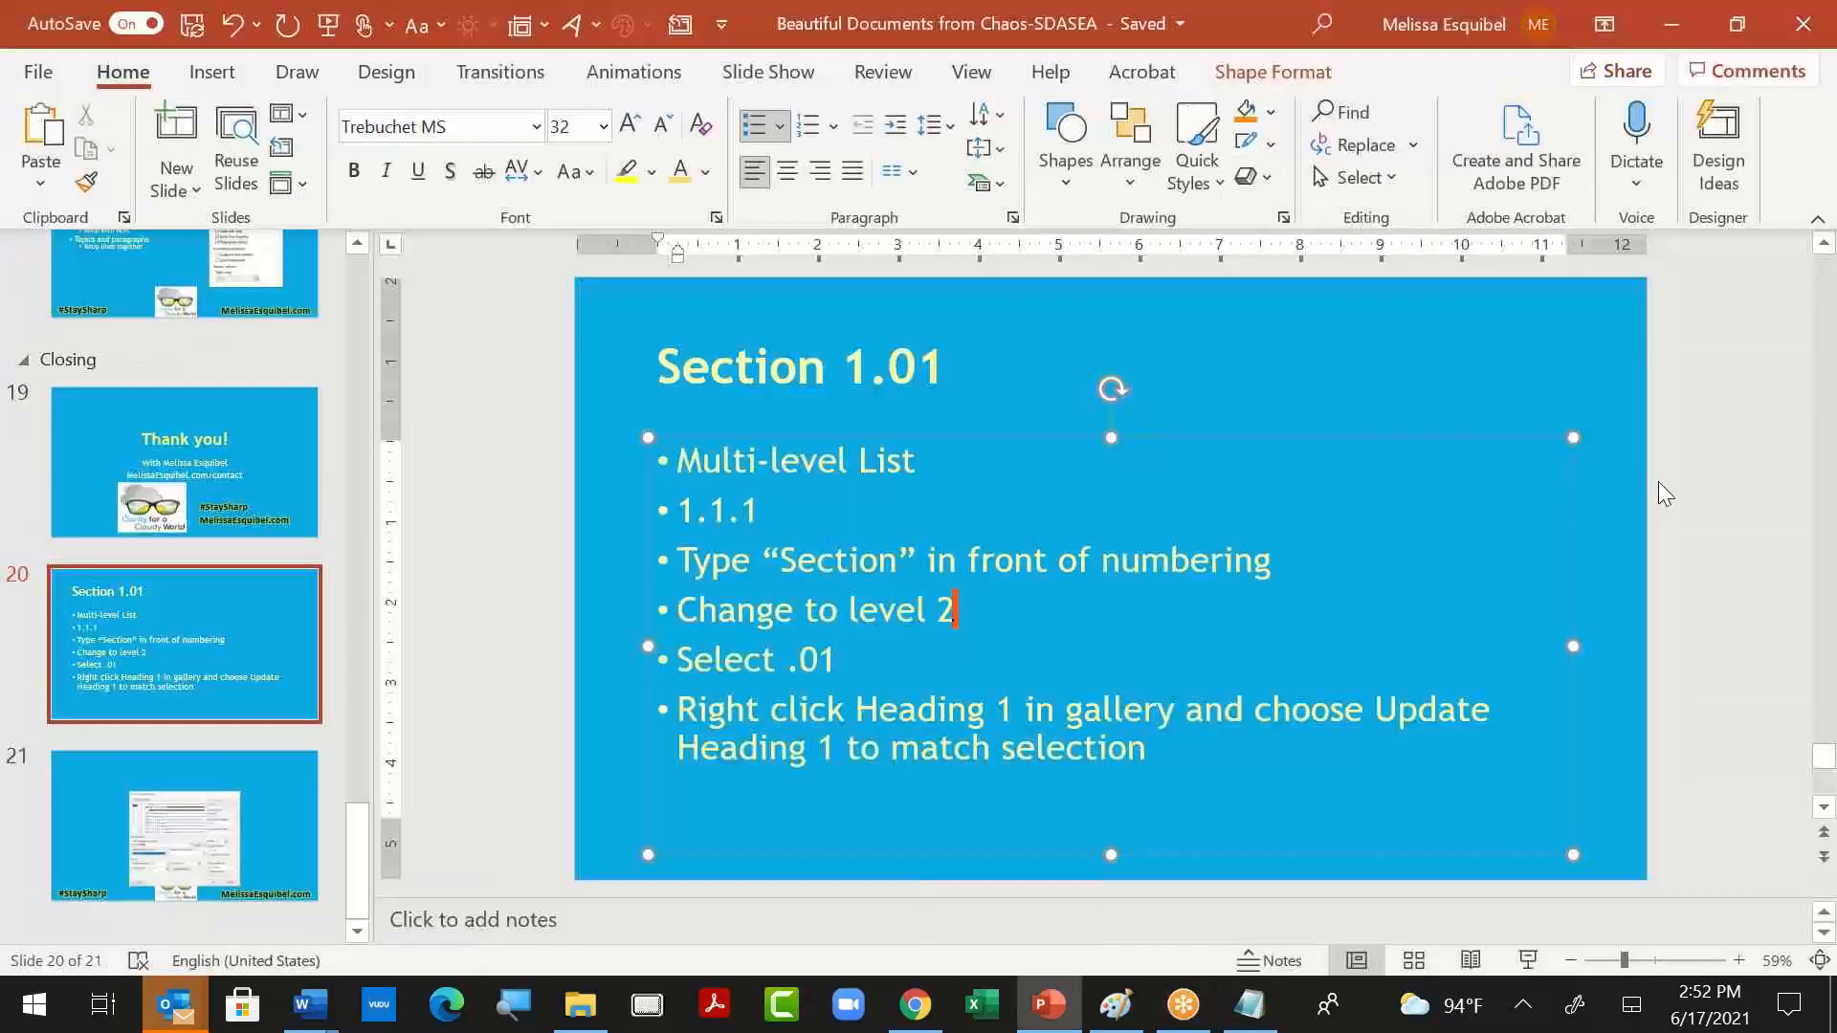
key(XF86AudioRaiseVolume)
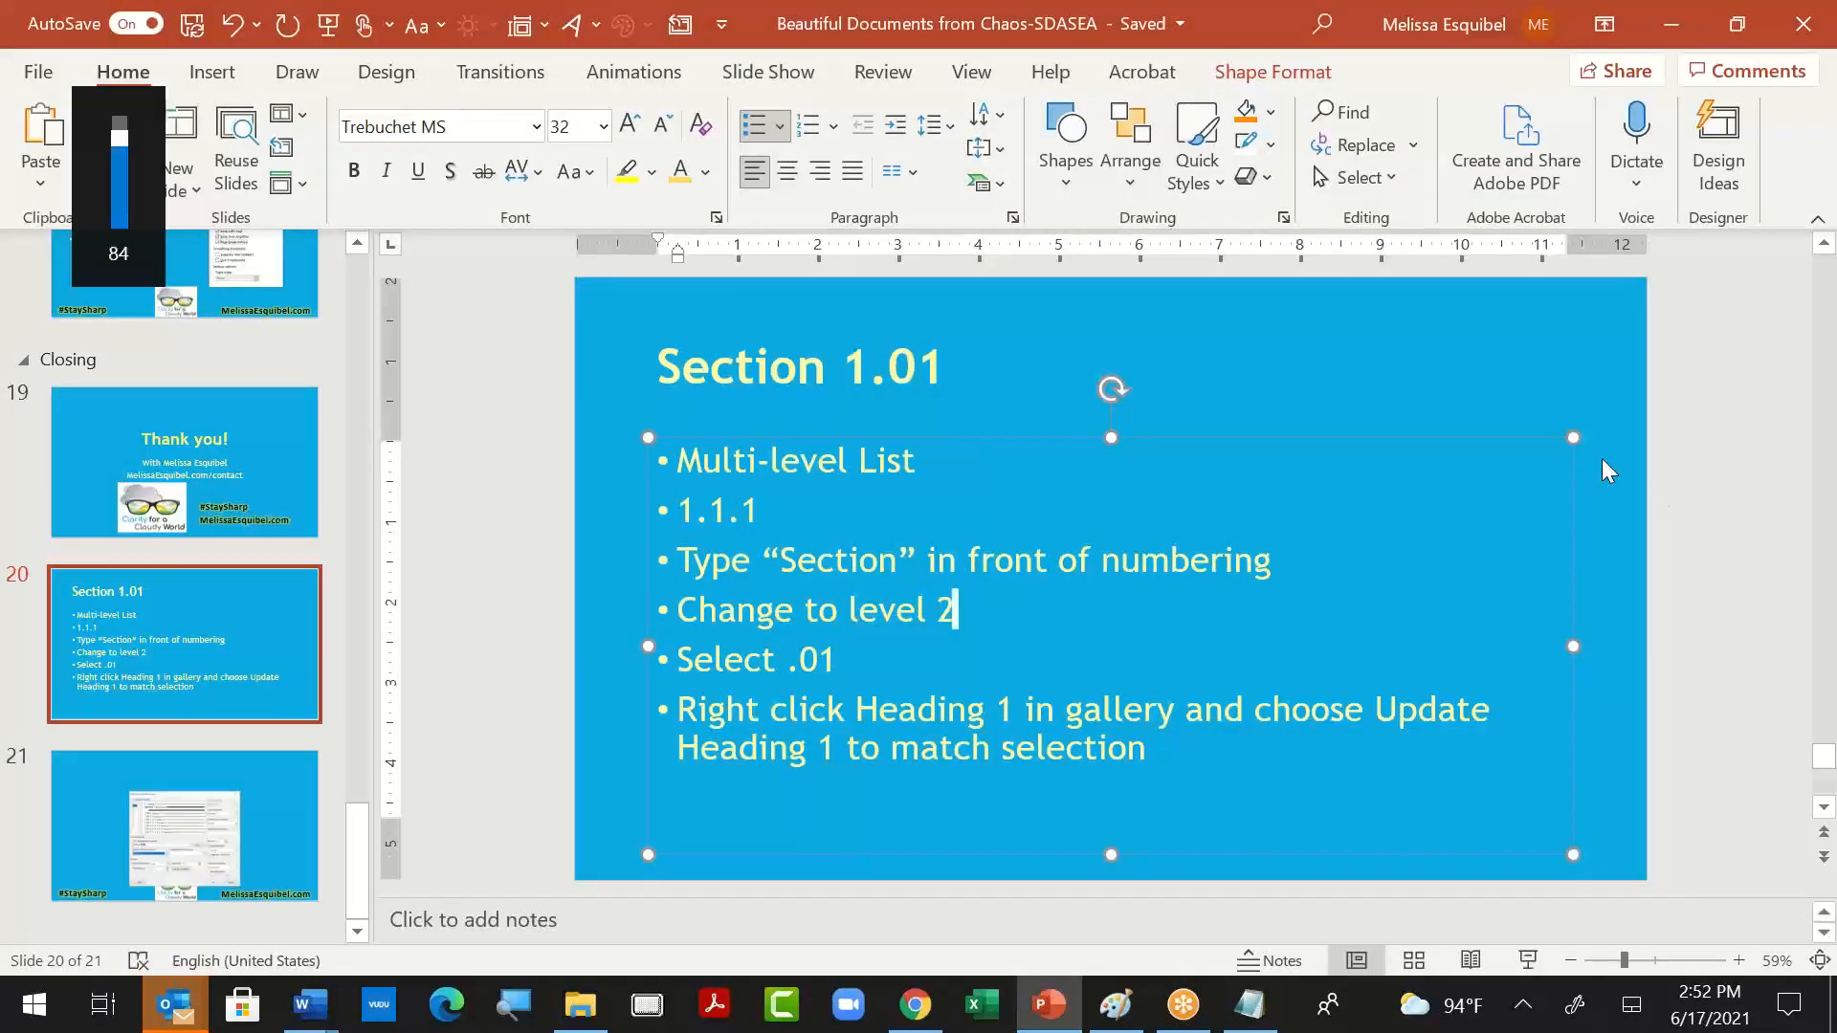
key(shift+F5)
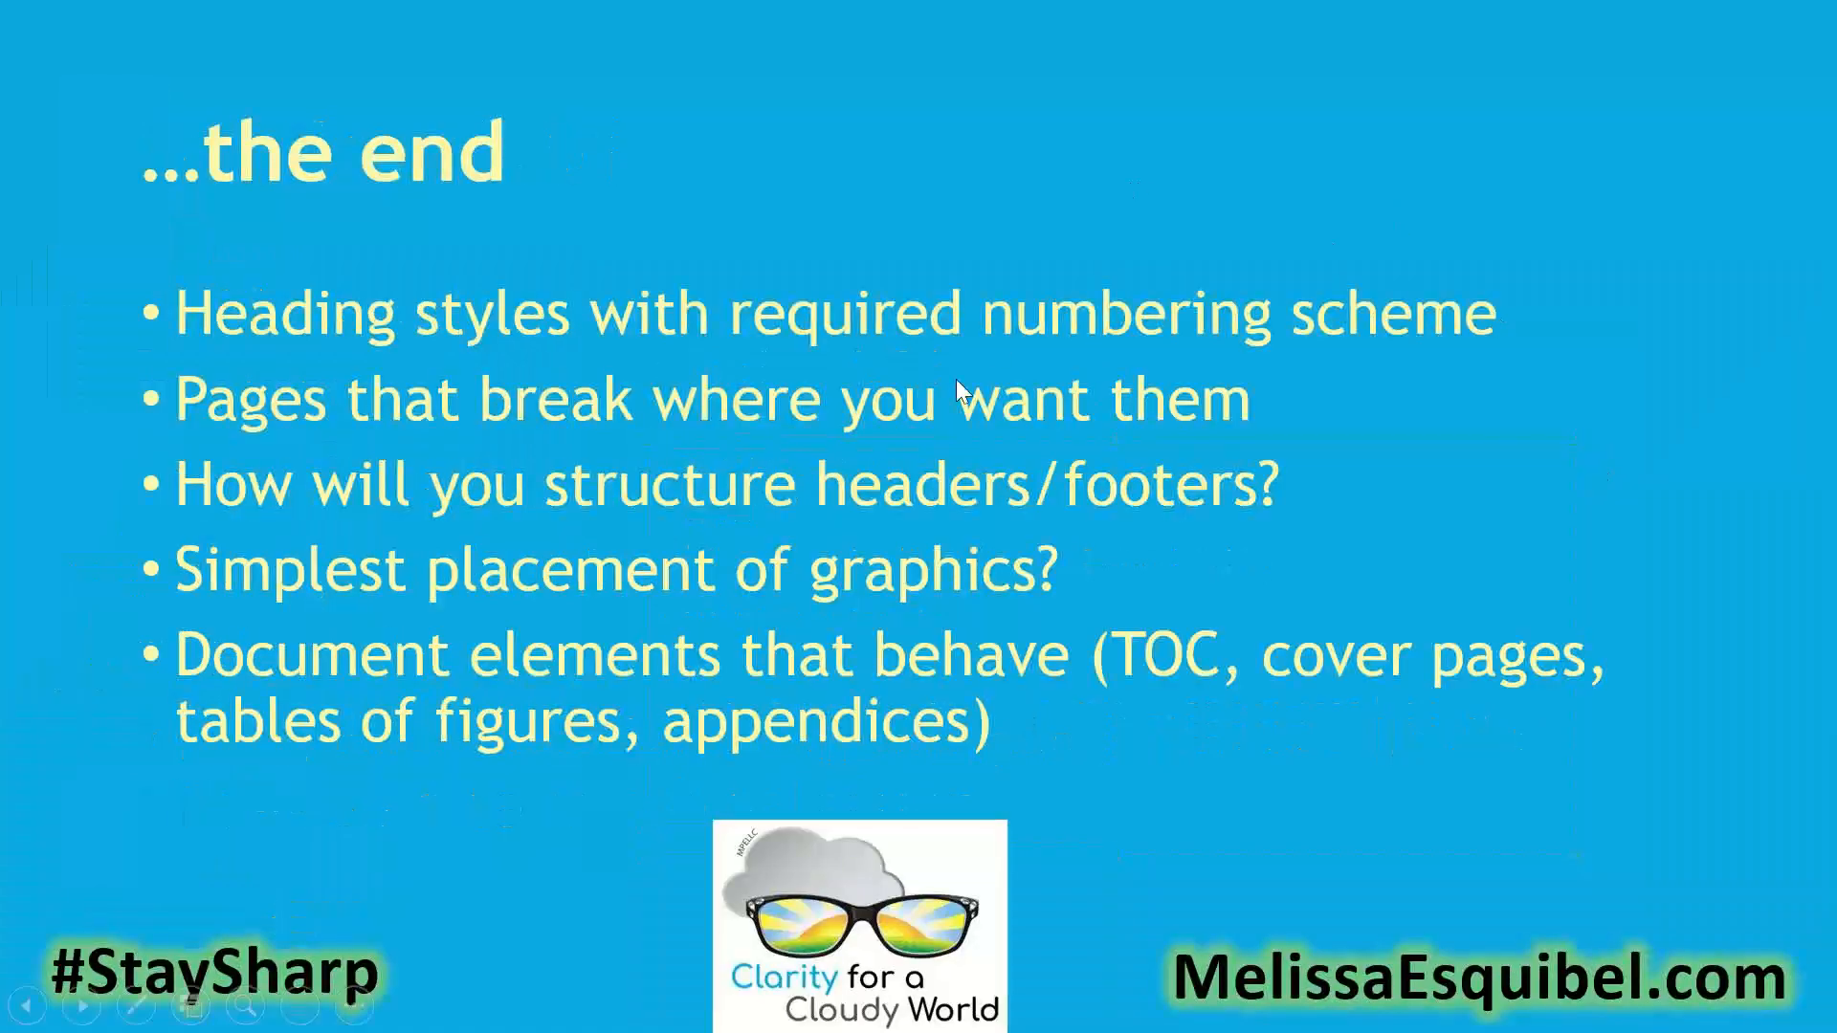
- Go through the slides after "…the end" and "The Right Approach" to review the "OR…" slides on combining documents
click(1025, 753)
click(911, 485)
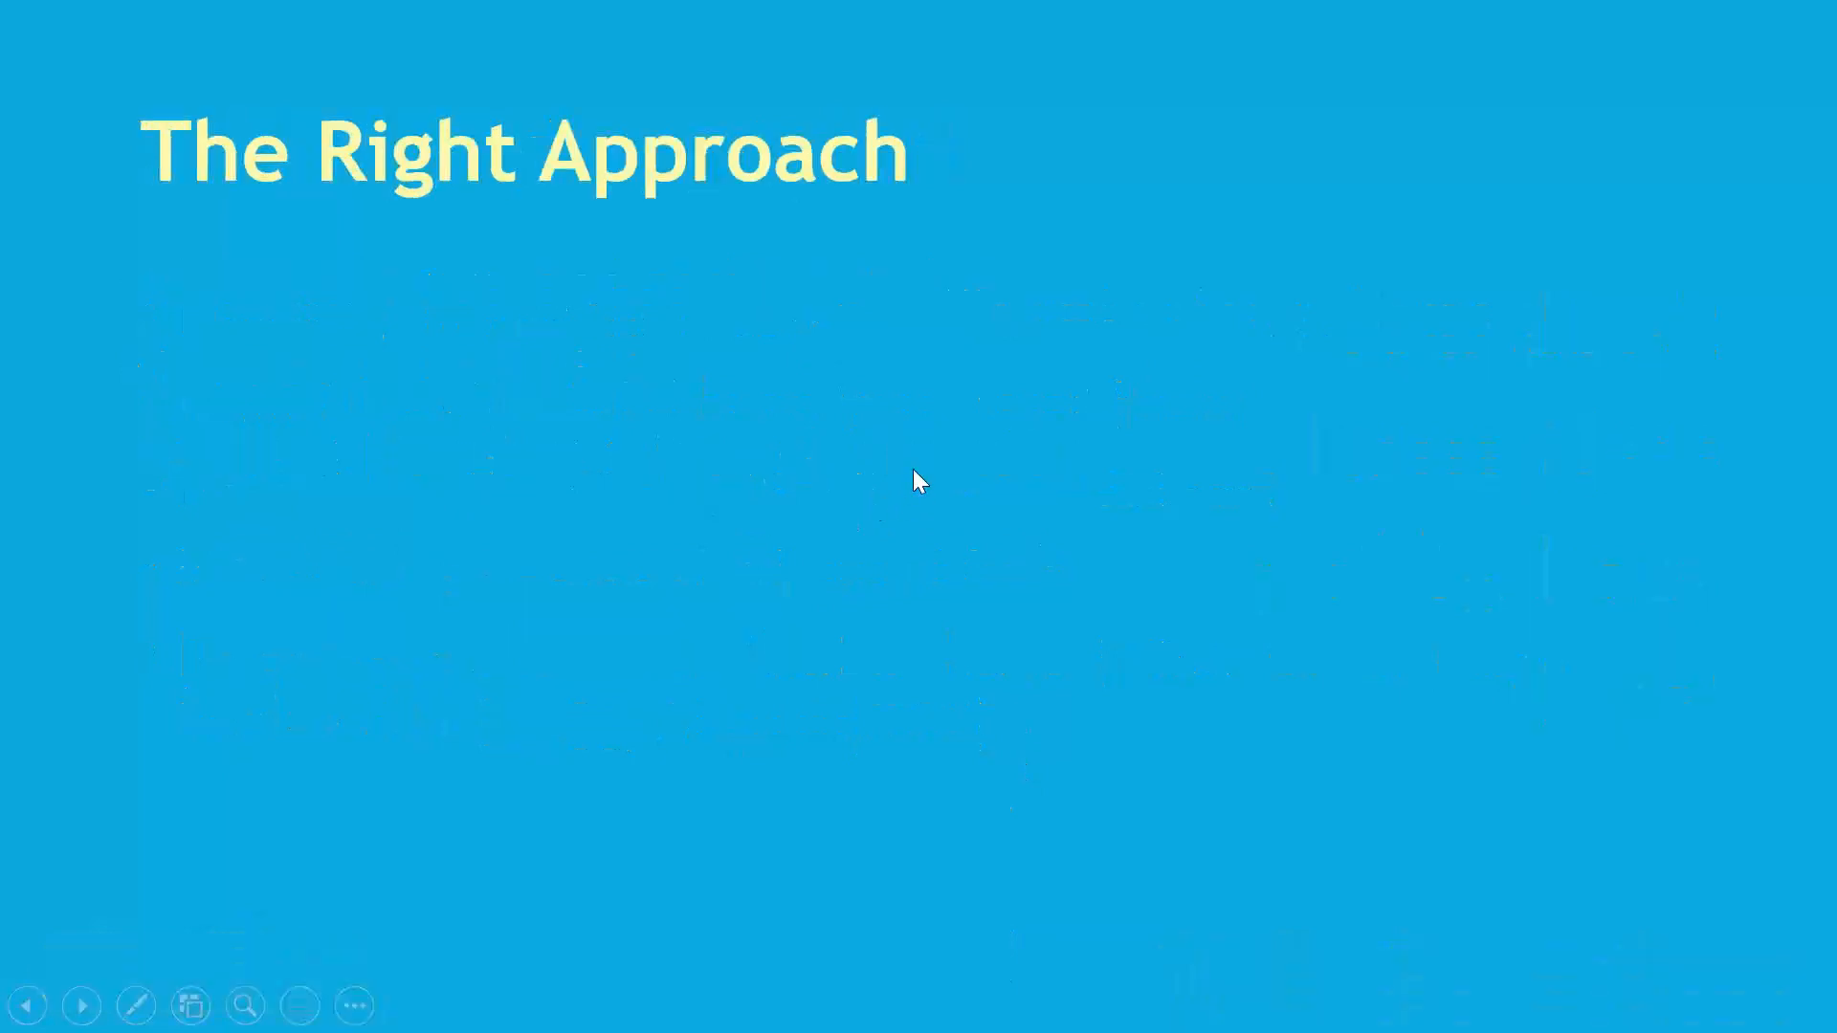
click(913, 468)
click(912, 469)
click(913, 469)
click(921, 469)
click(921, 469)
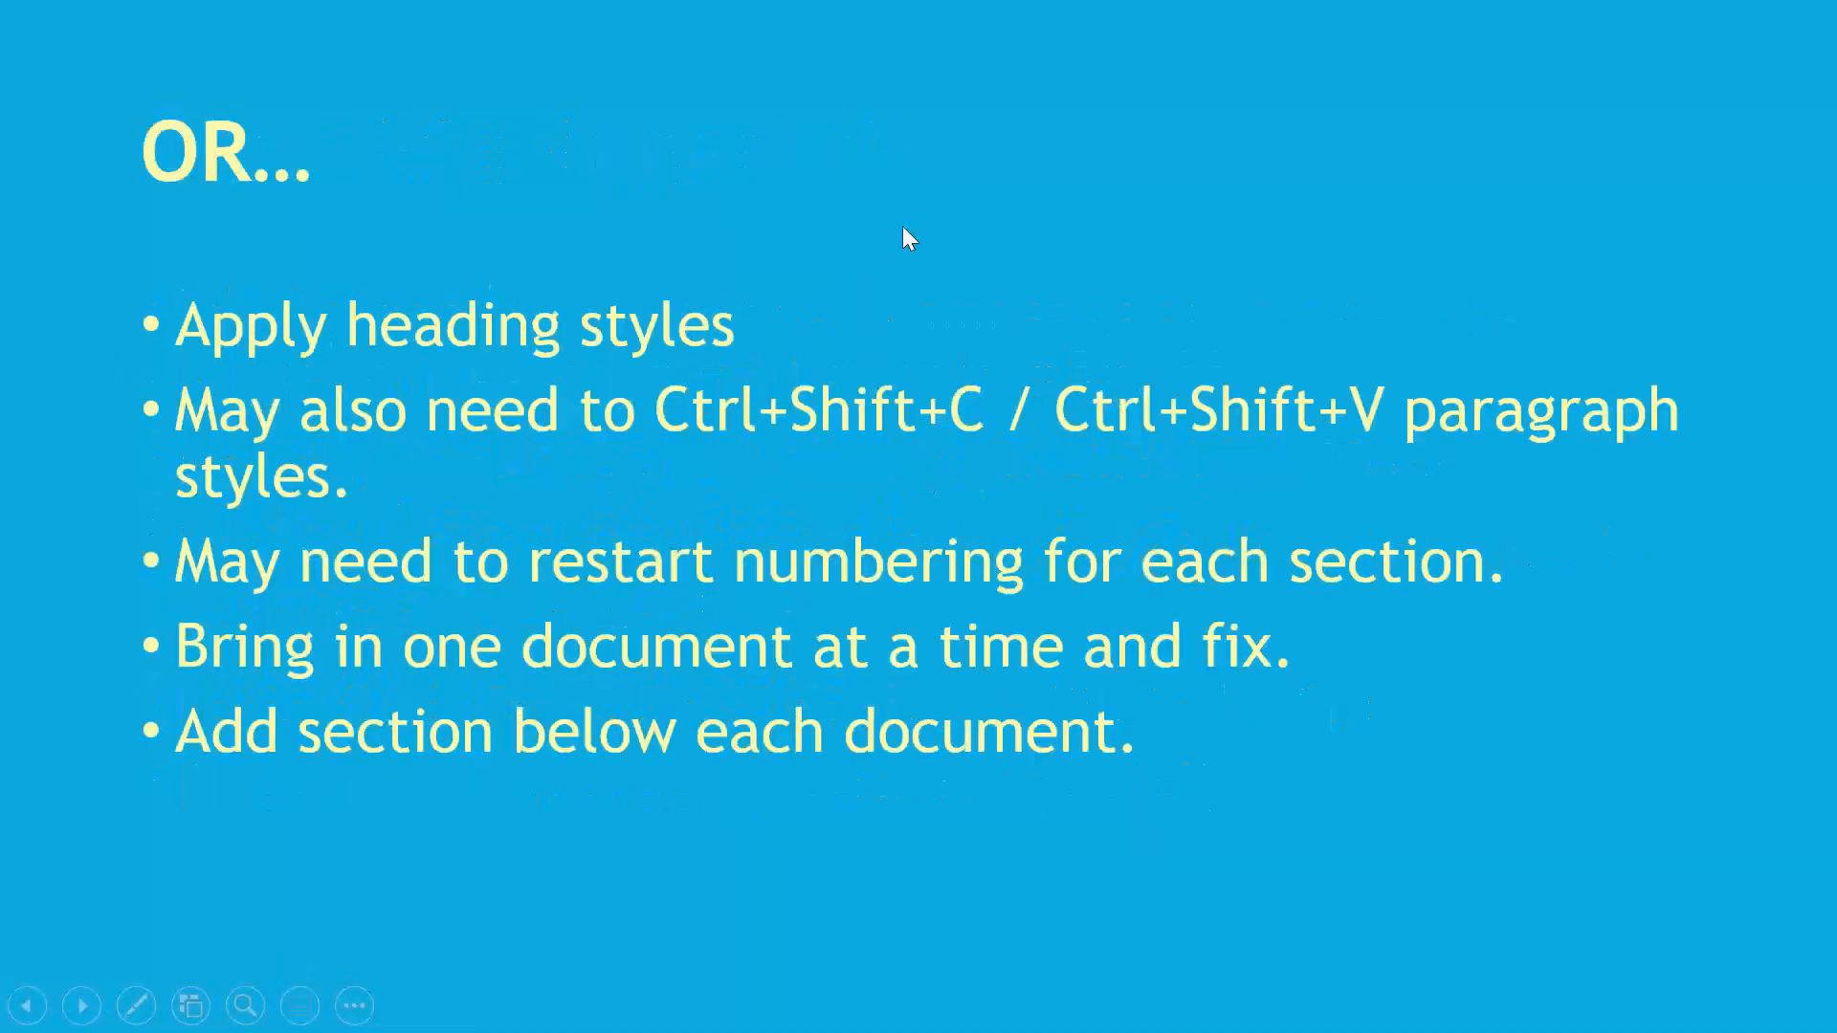
scroll(910, 399, up, 2)
scroll(921, 411, down, 1)
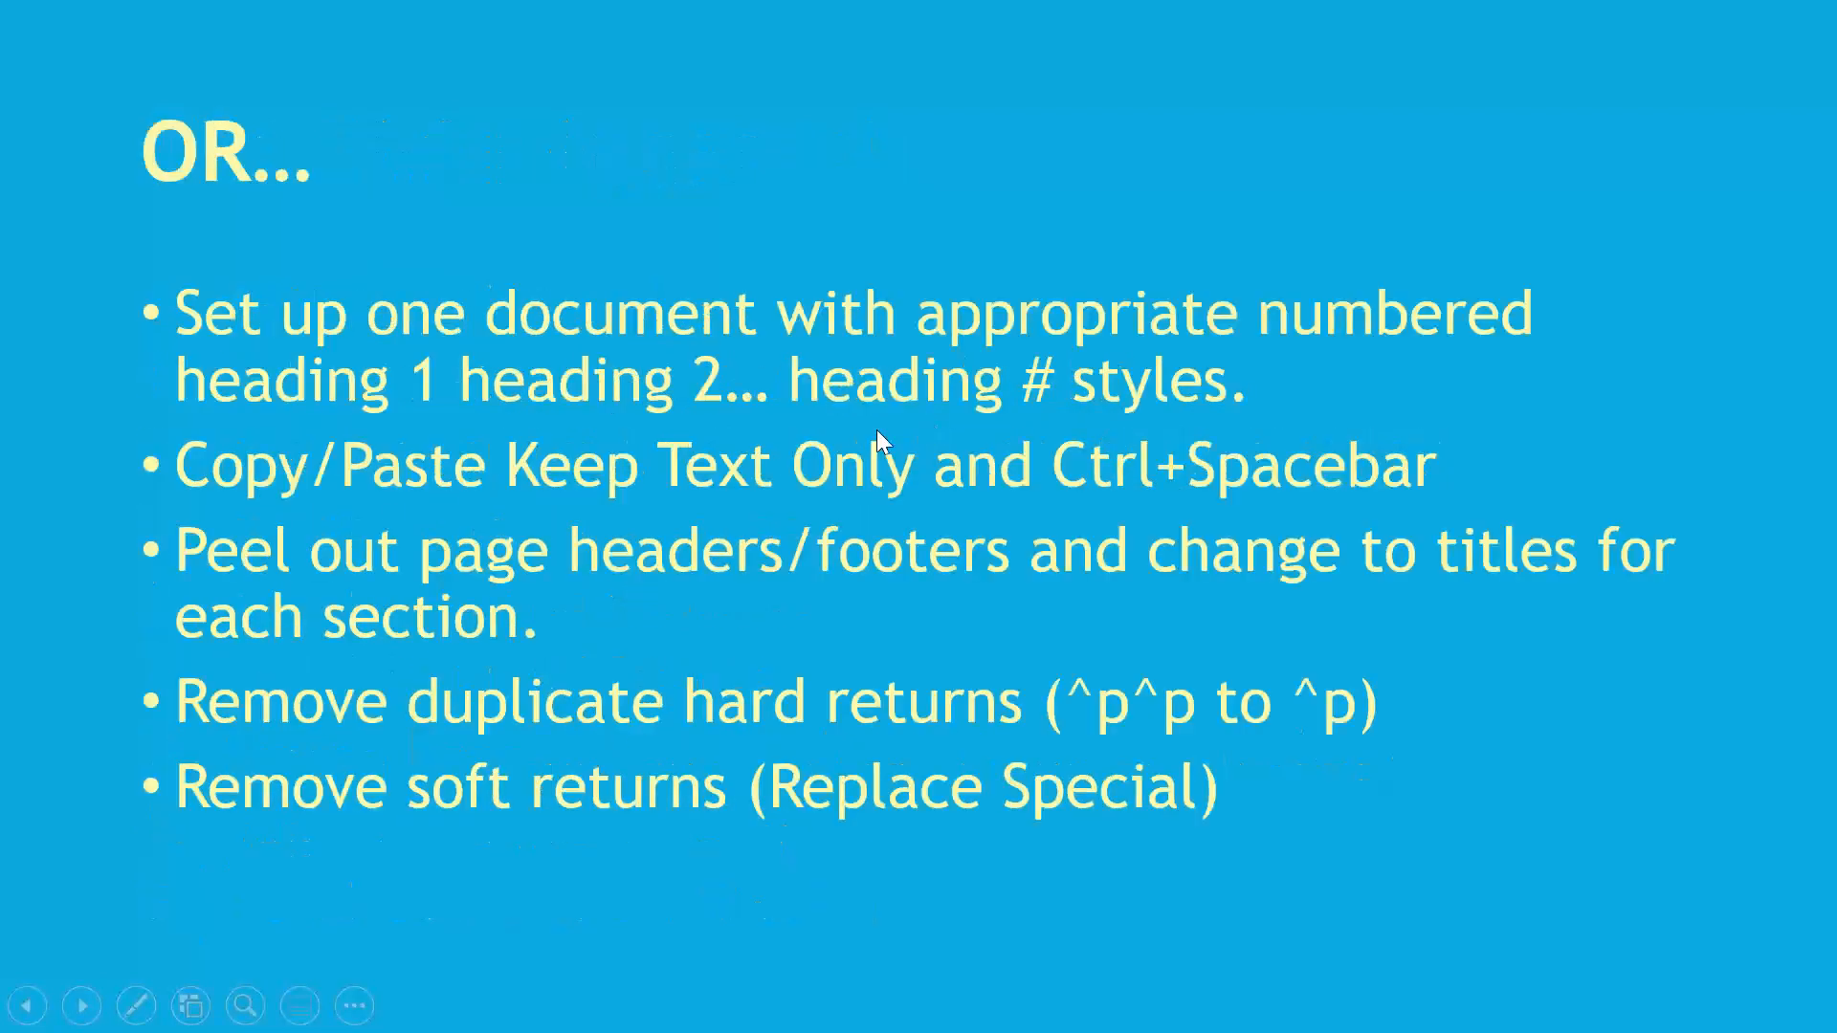
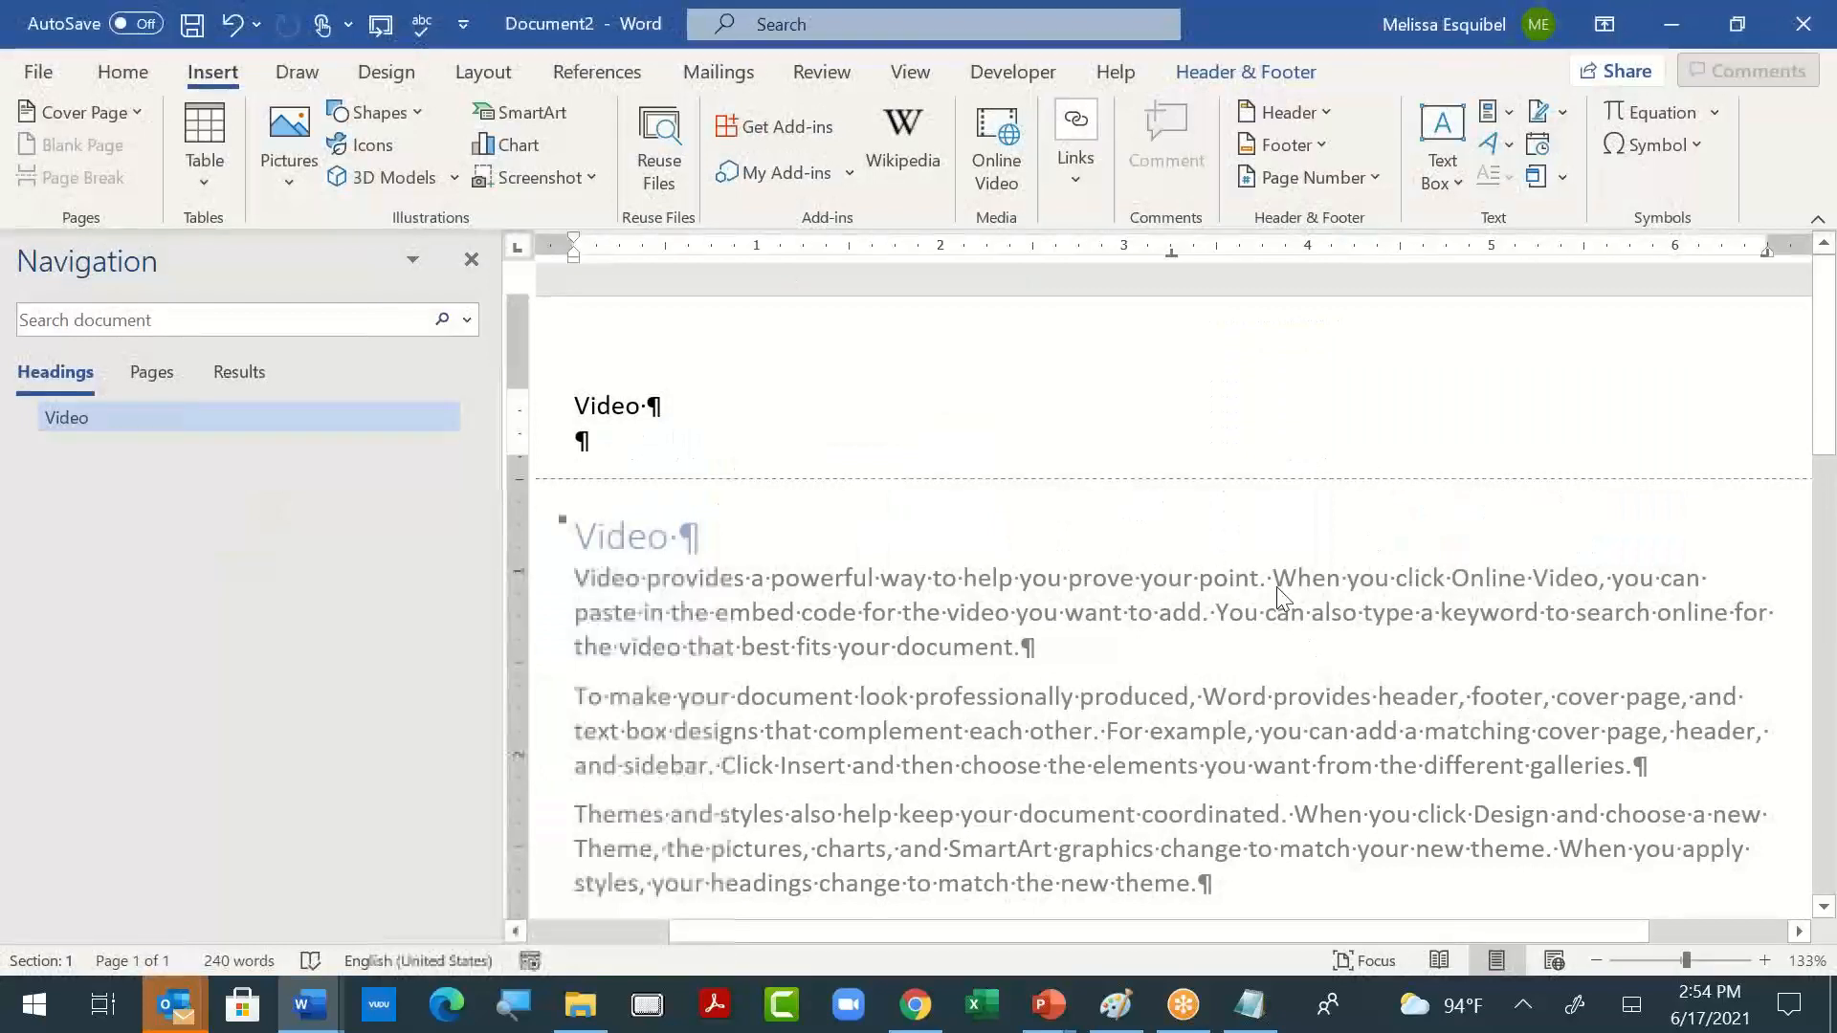
- Leave the page header and insert "1. " after the first letter of the "Video" heading
double_click(685, 658)
click(587, 533)
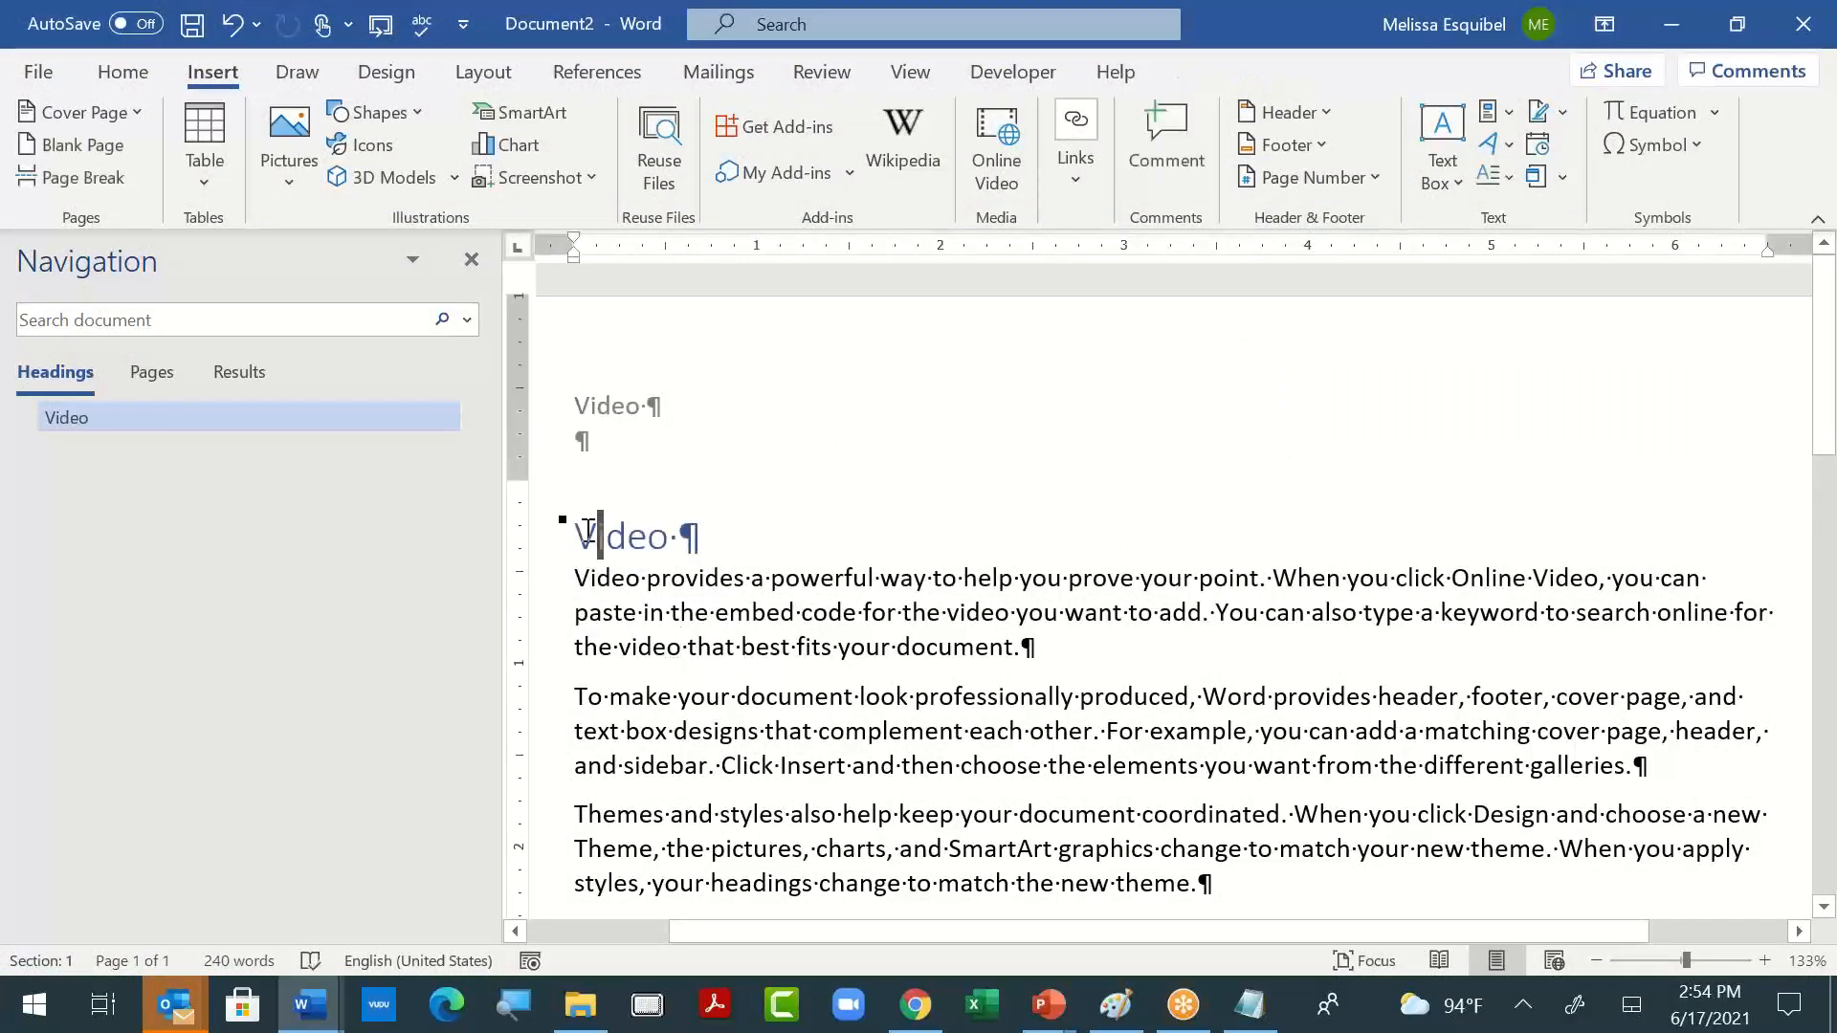
text(1.)
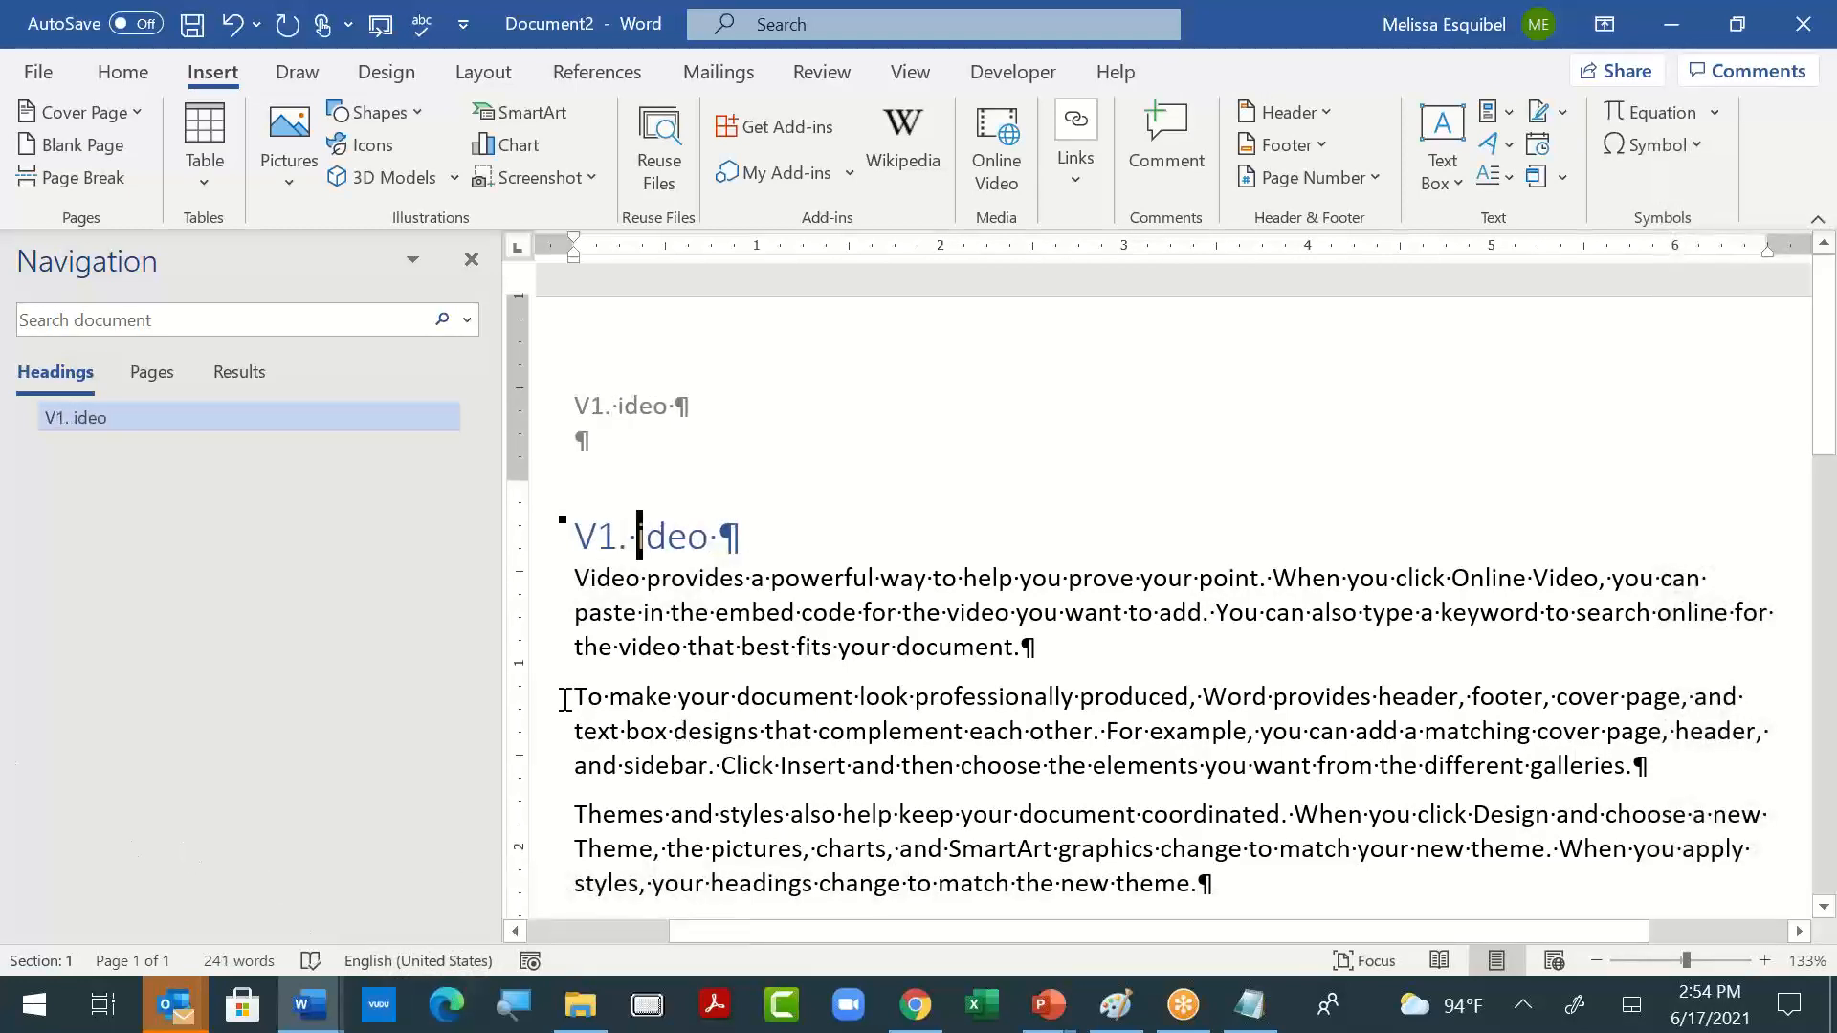
- Set most of the second body paragraph, from "To make your document", to Times New Roman and indent the paragraph one level
drag(582, 713, 1422, 765)
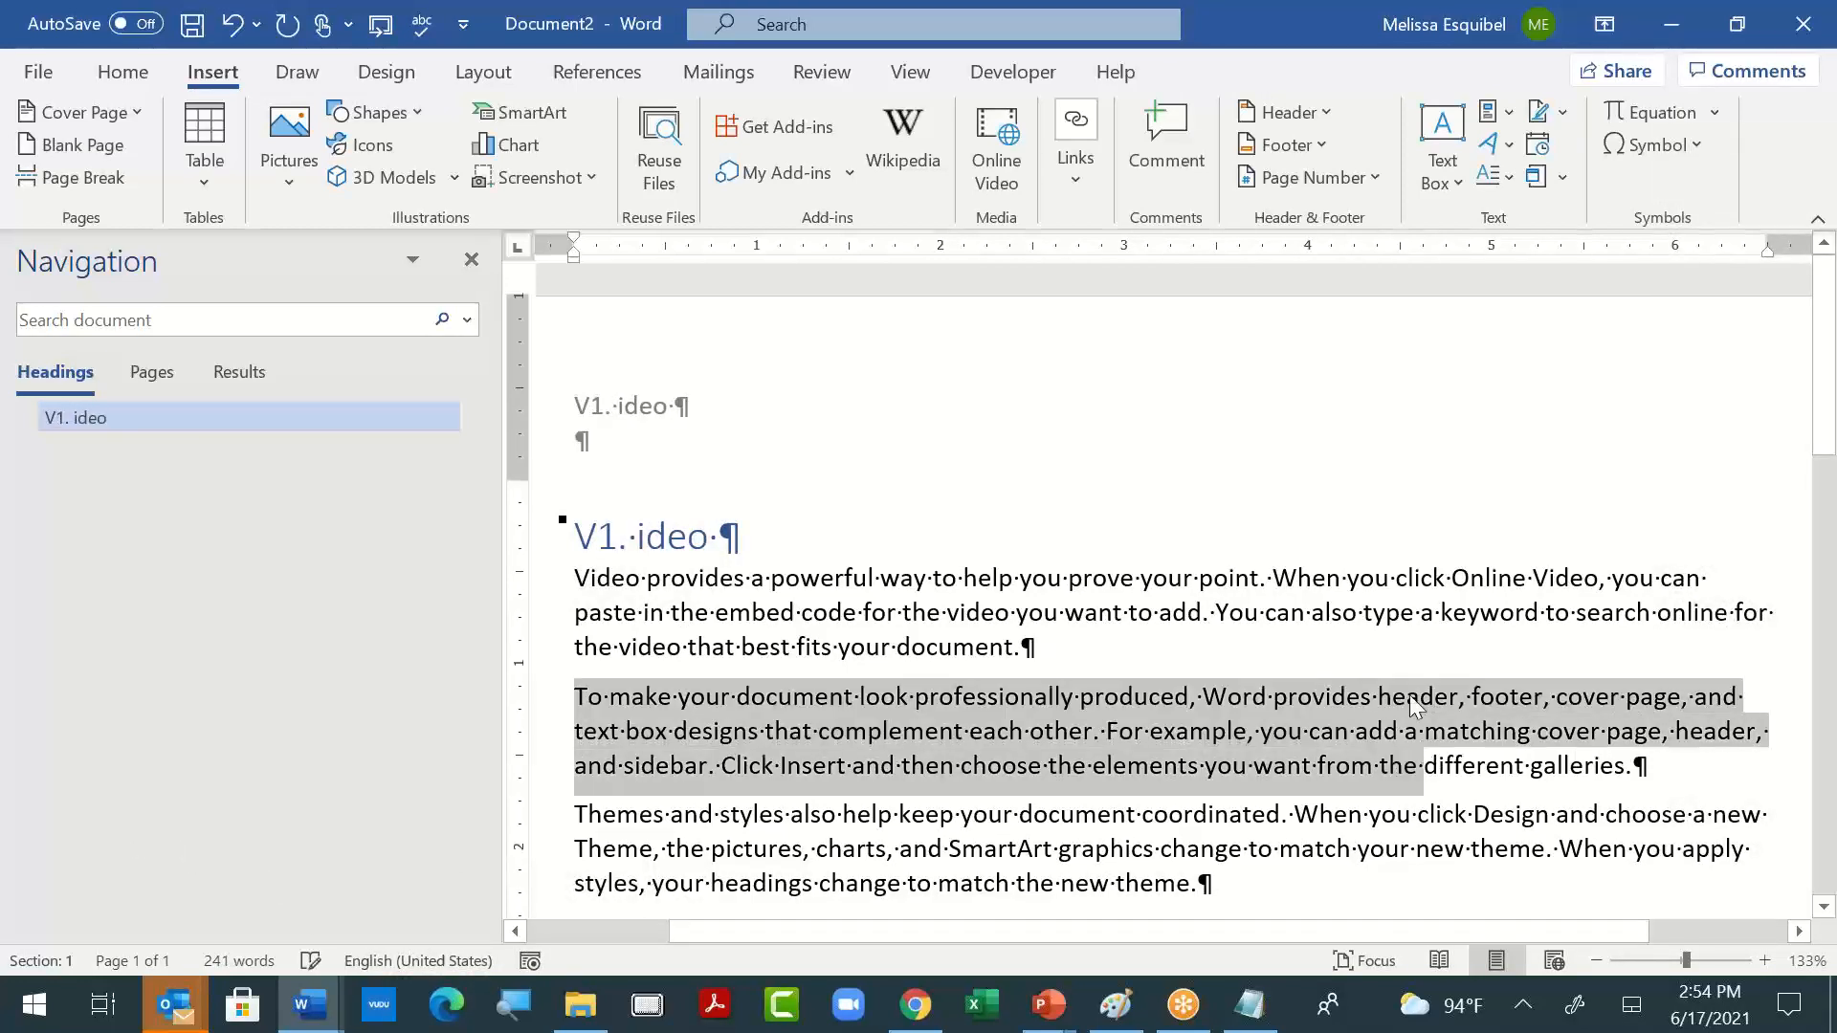
click(122, 73)
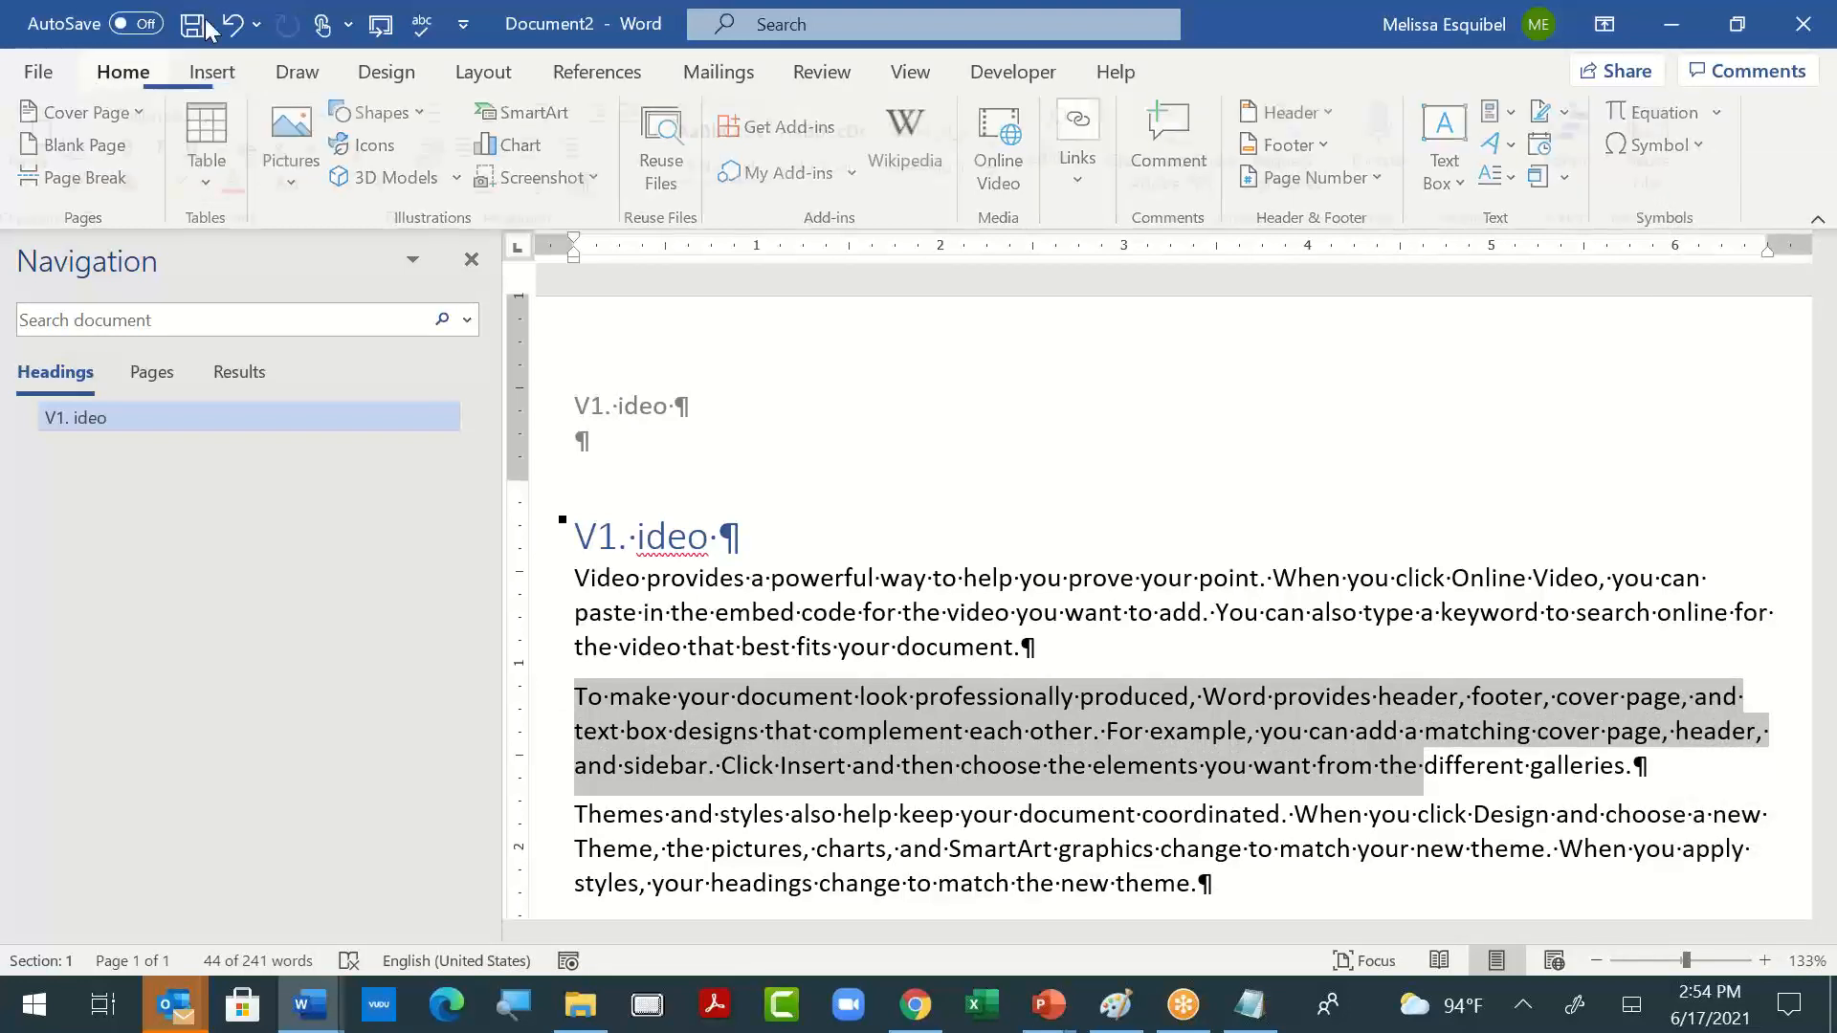
click(332, 115)
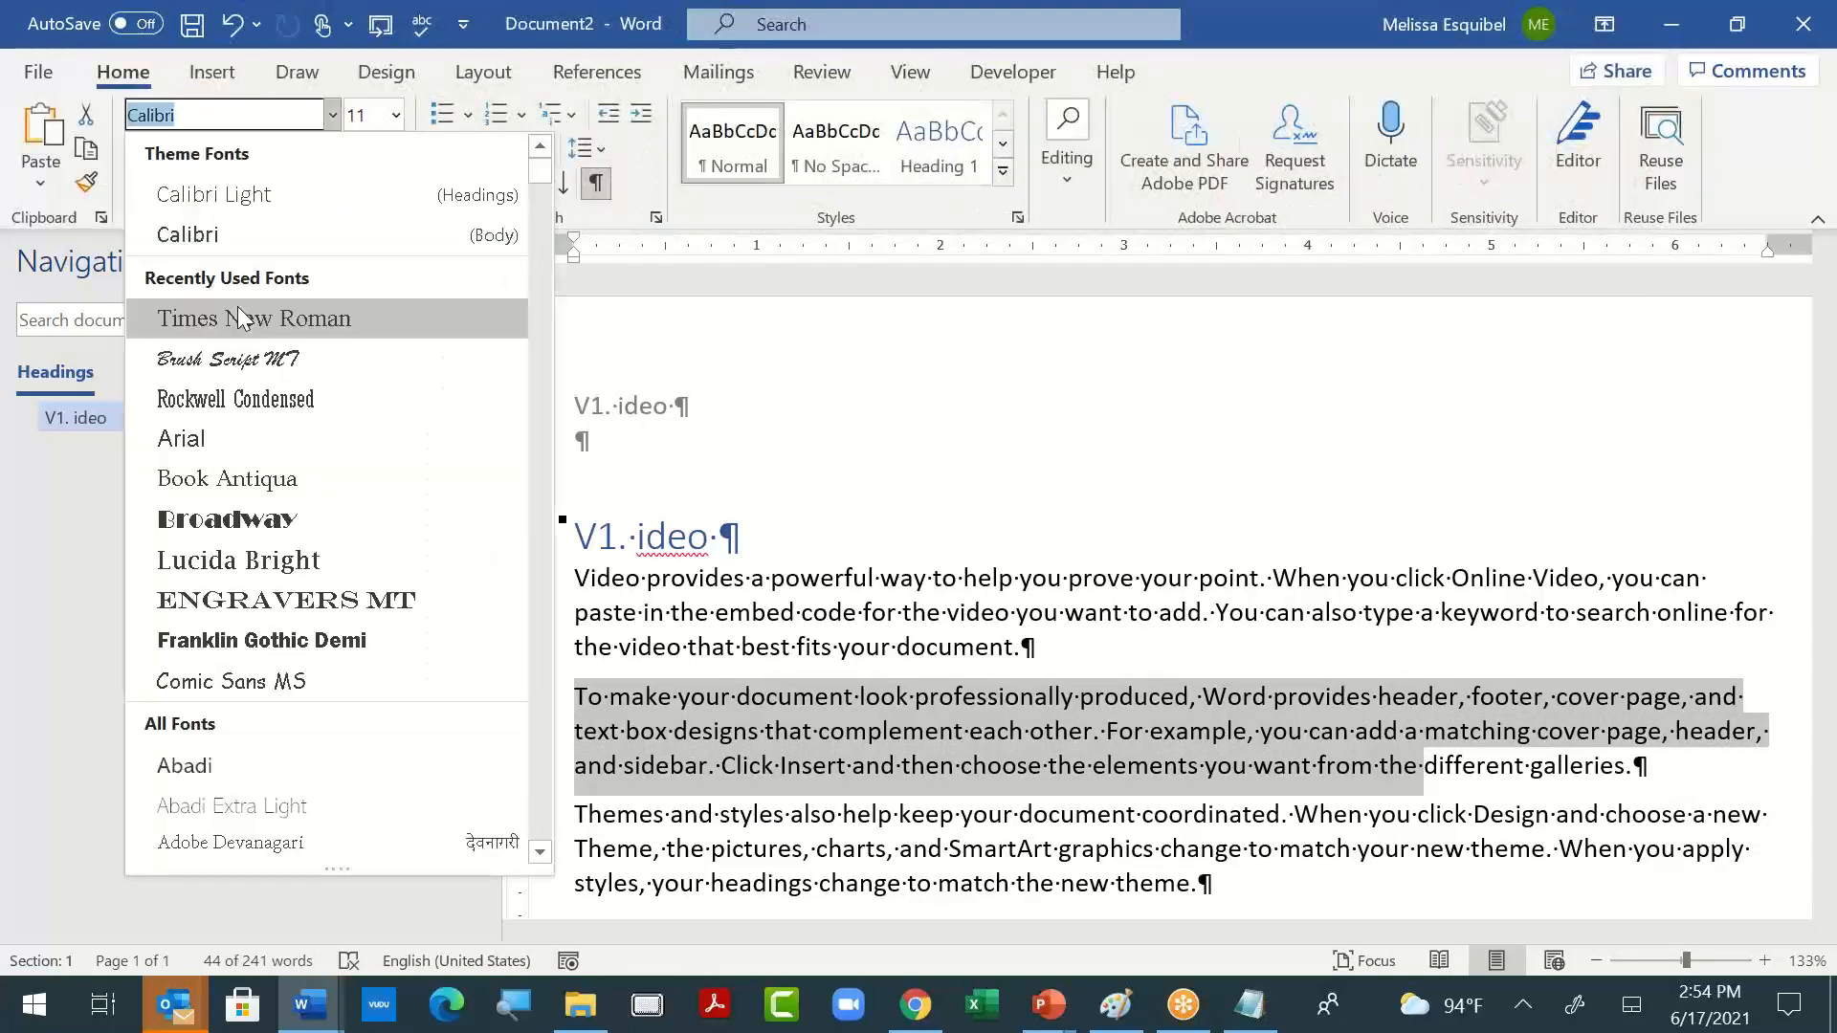
click(234, 320)
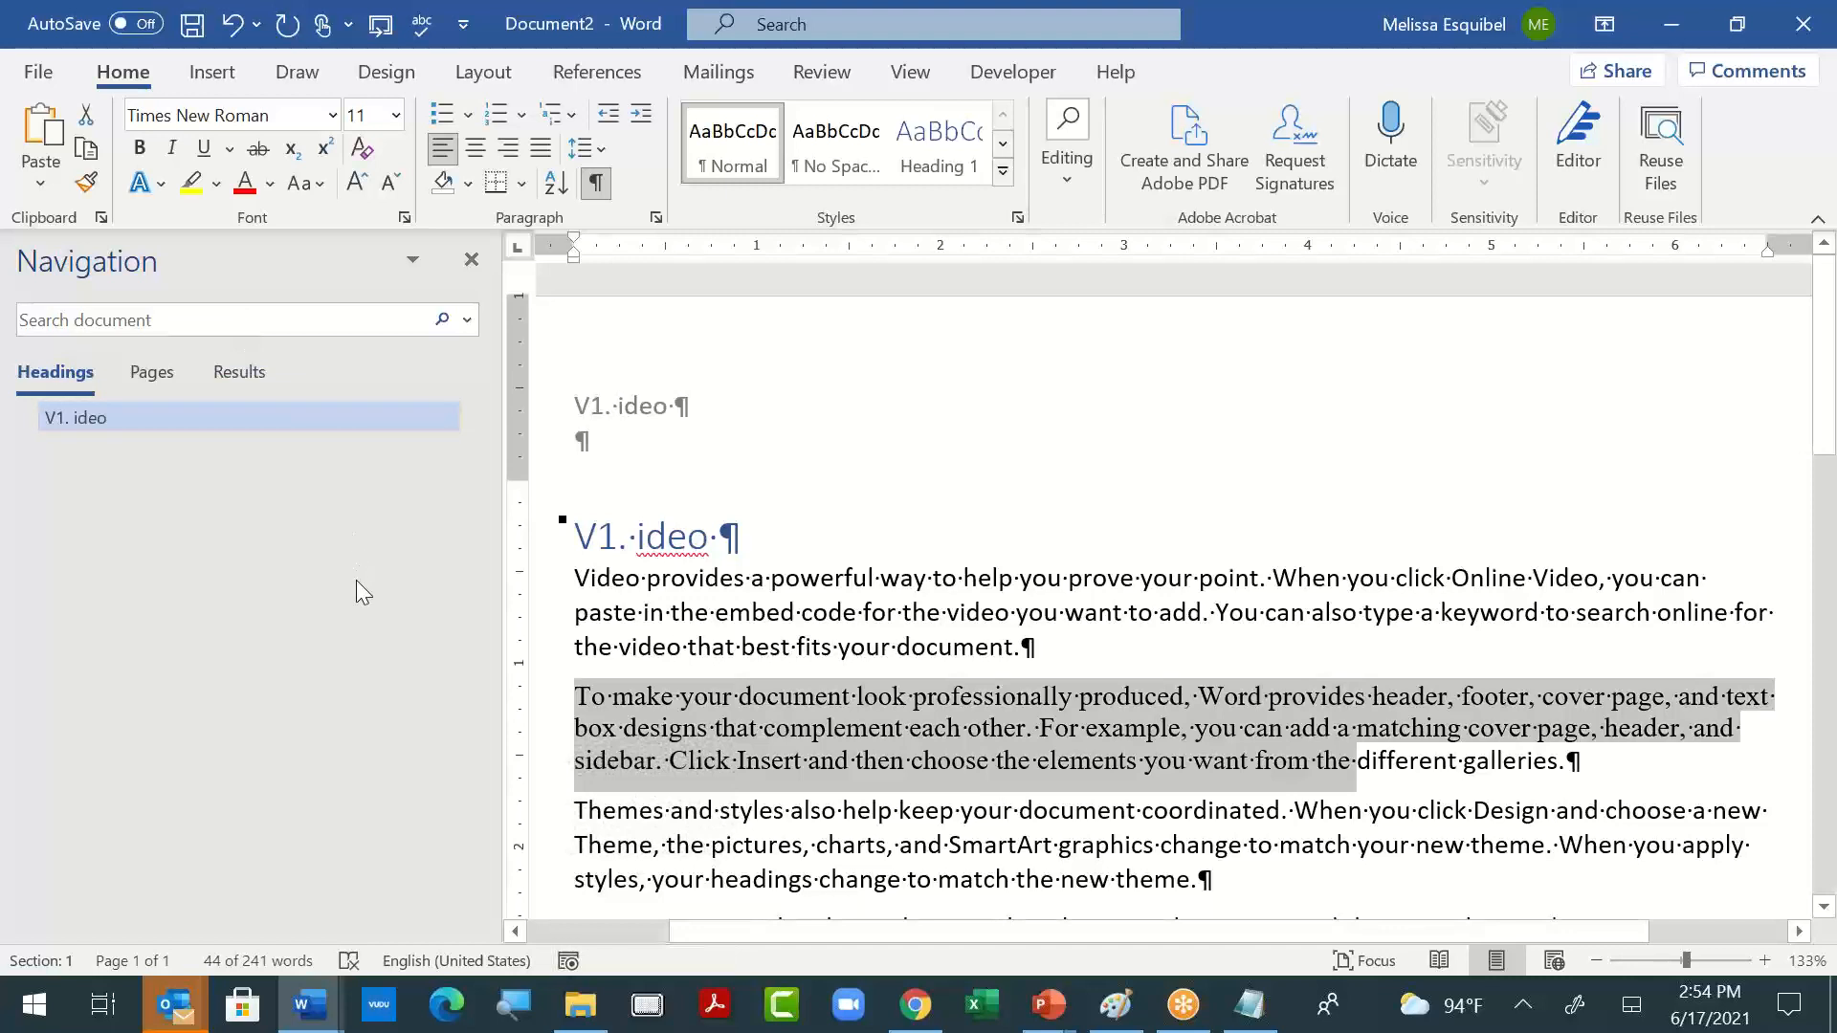
key(Tab)
click(823, 761)
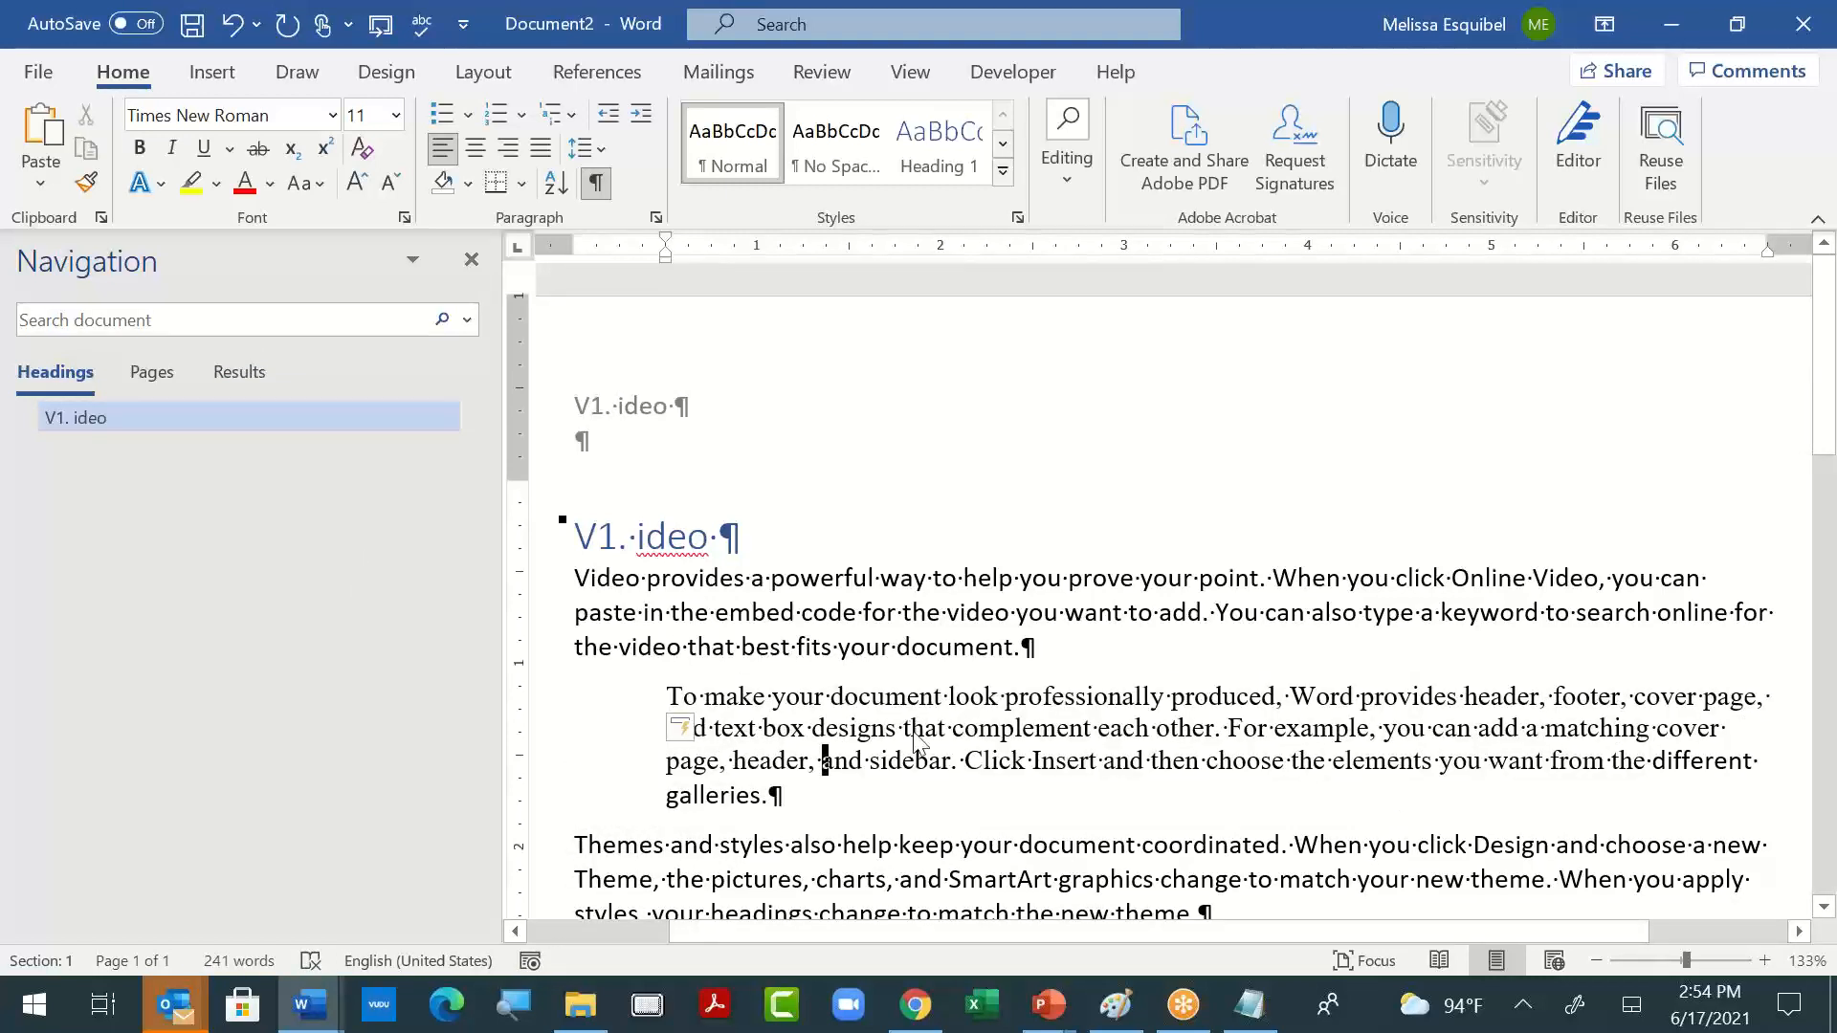
- Clear the manual character formatting from all the body text of the document
key(ctrl+a)
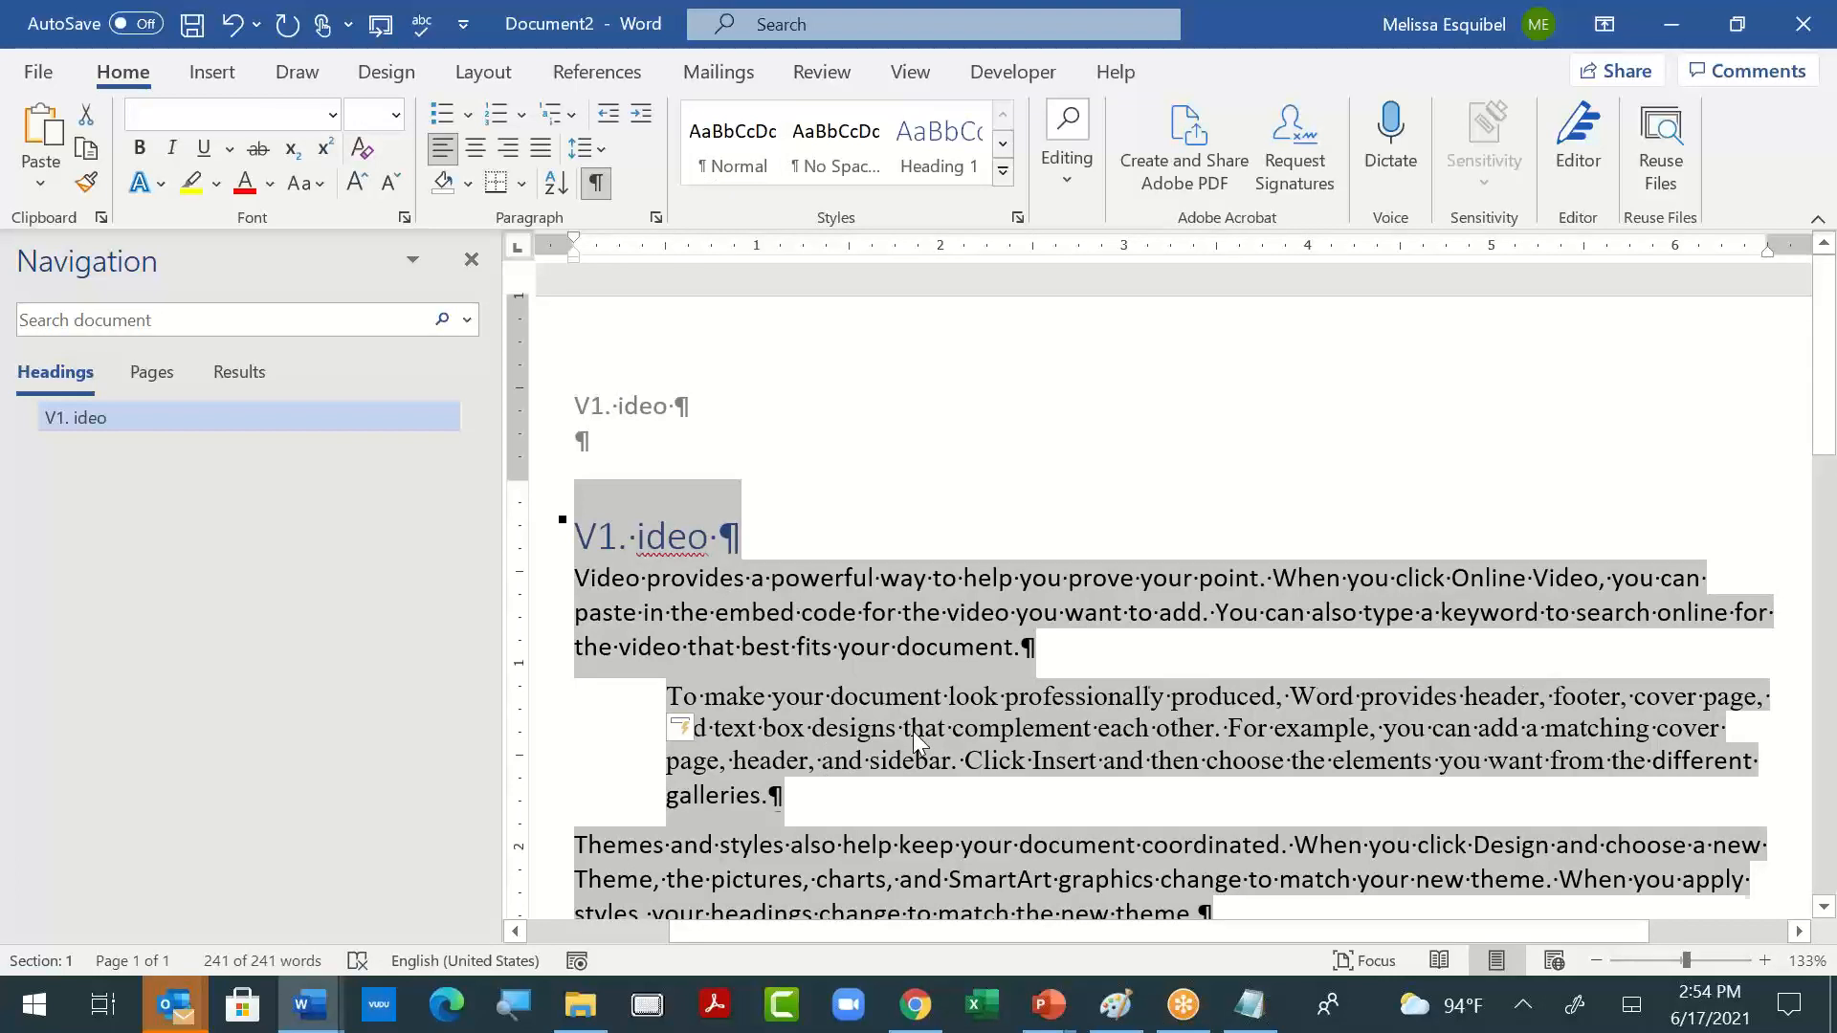
key(ctrl+space)
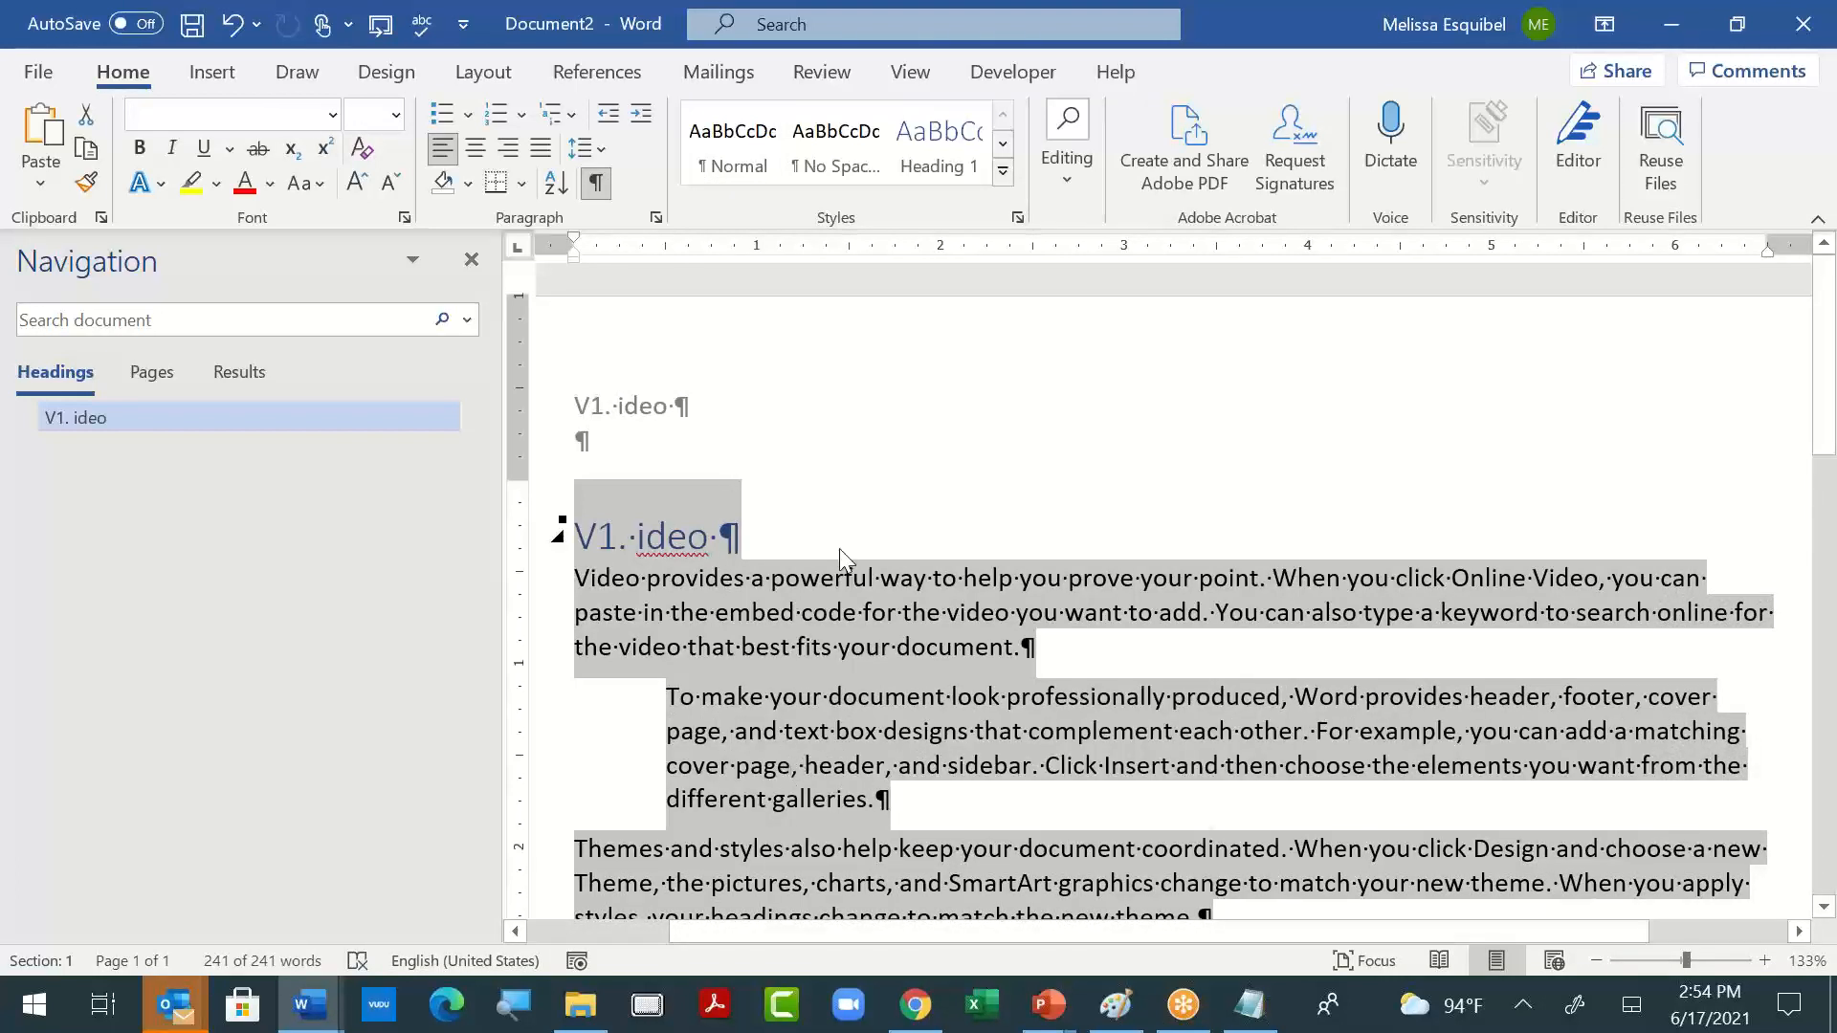
click(633, 586)
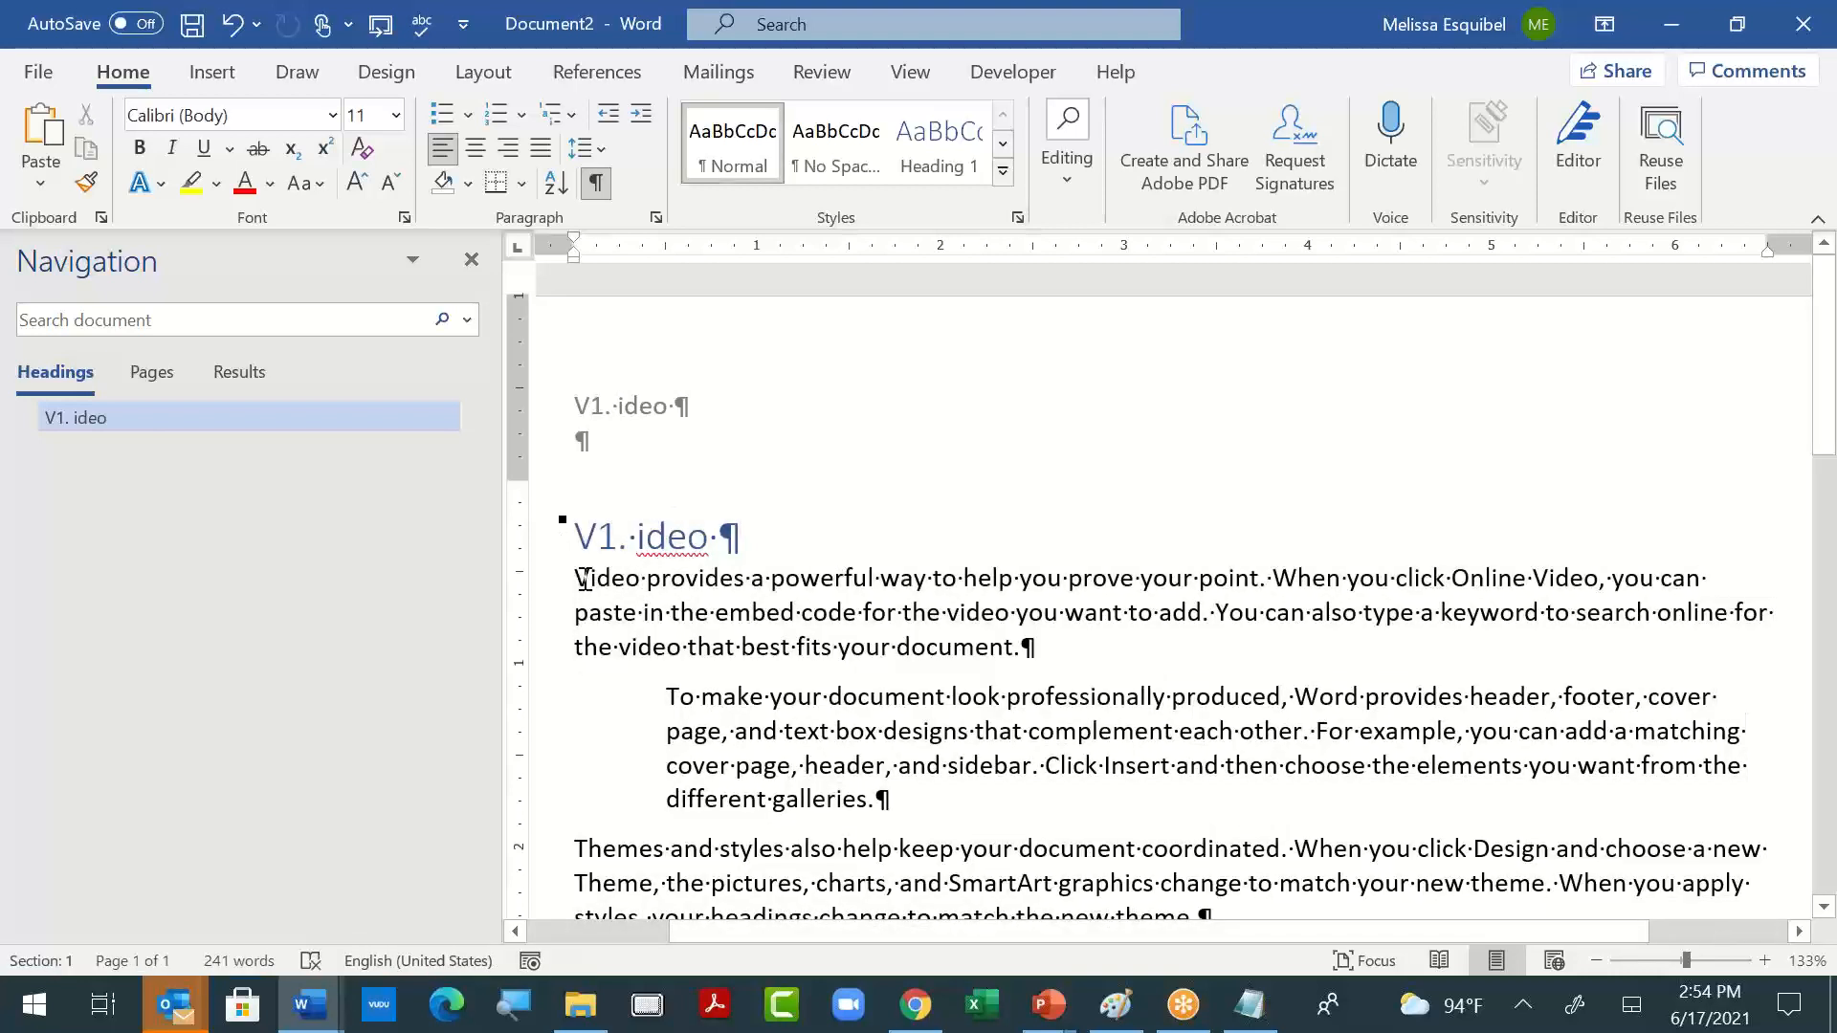
- Remove the inserted "1. " from the heading so that it reads "Video"
click(628, 536)
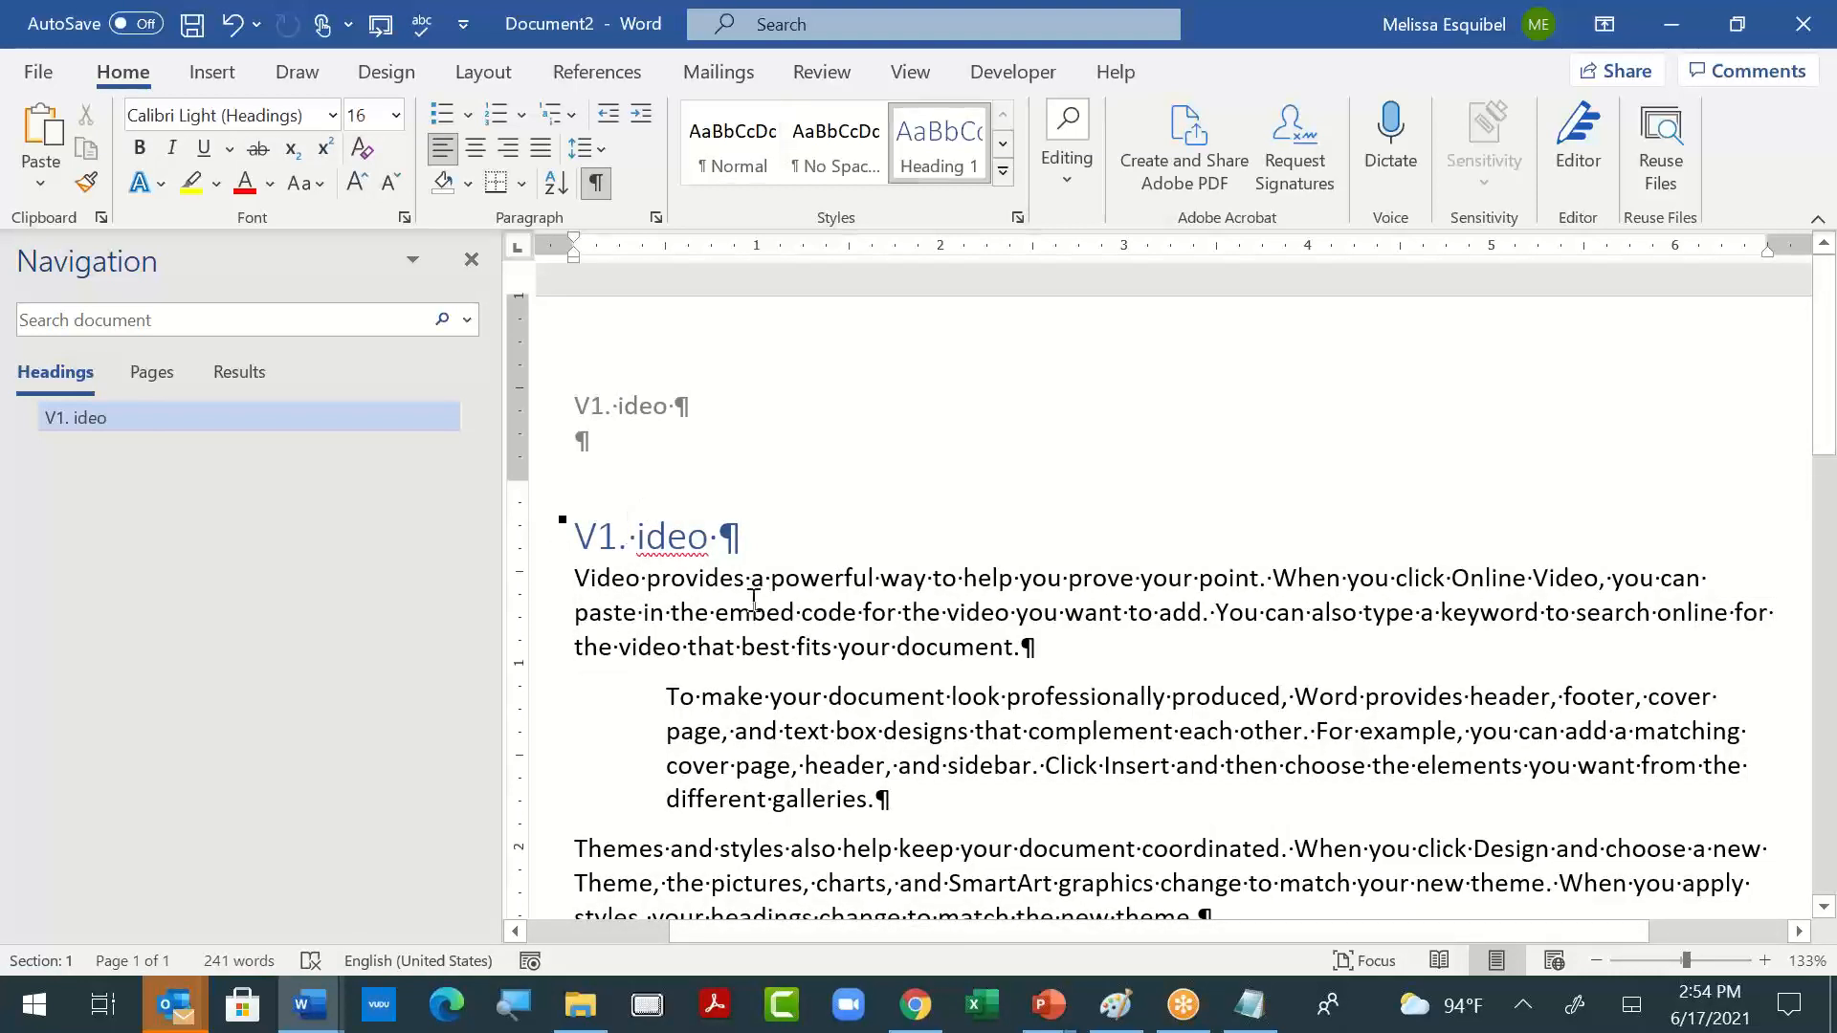
key(BackSpace)
key(BackSpace)
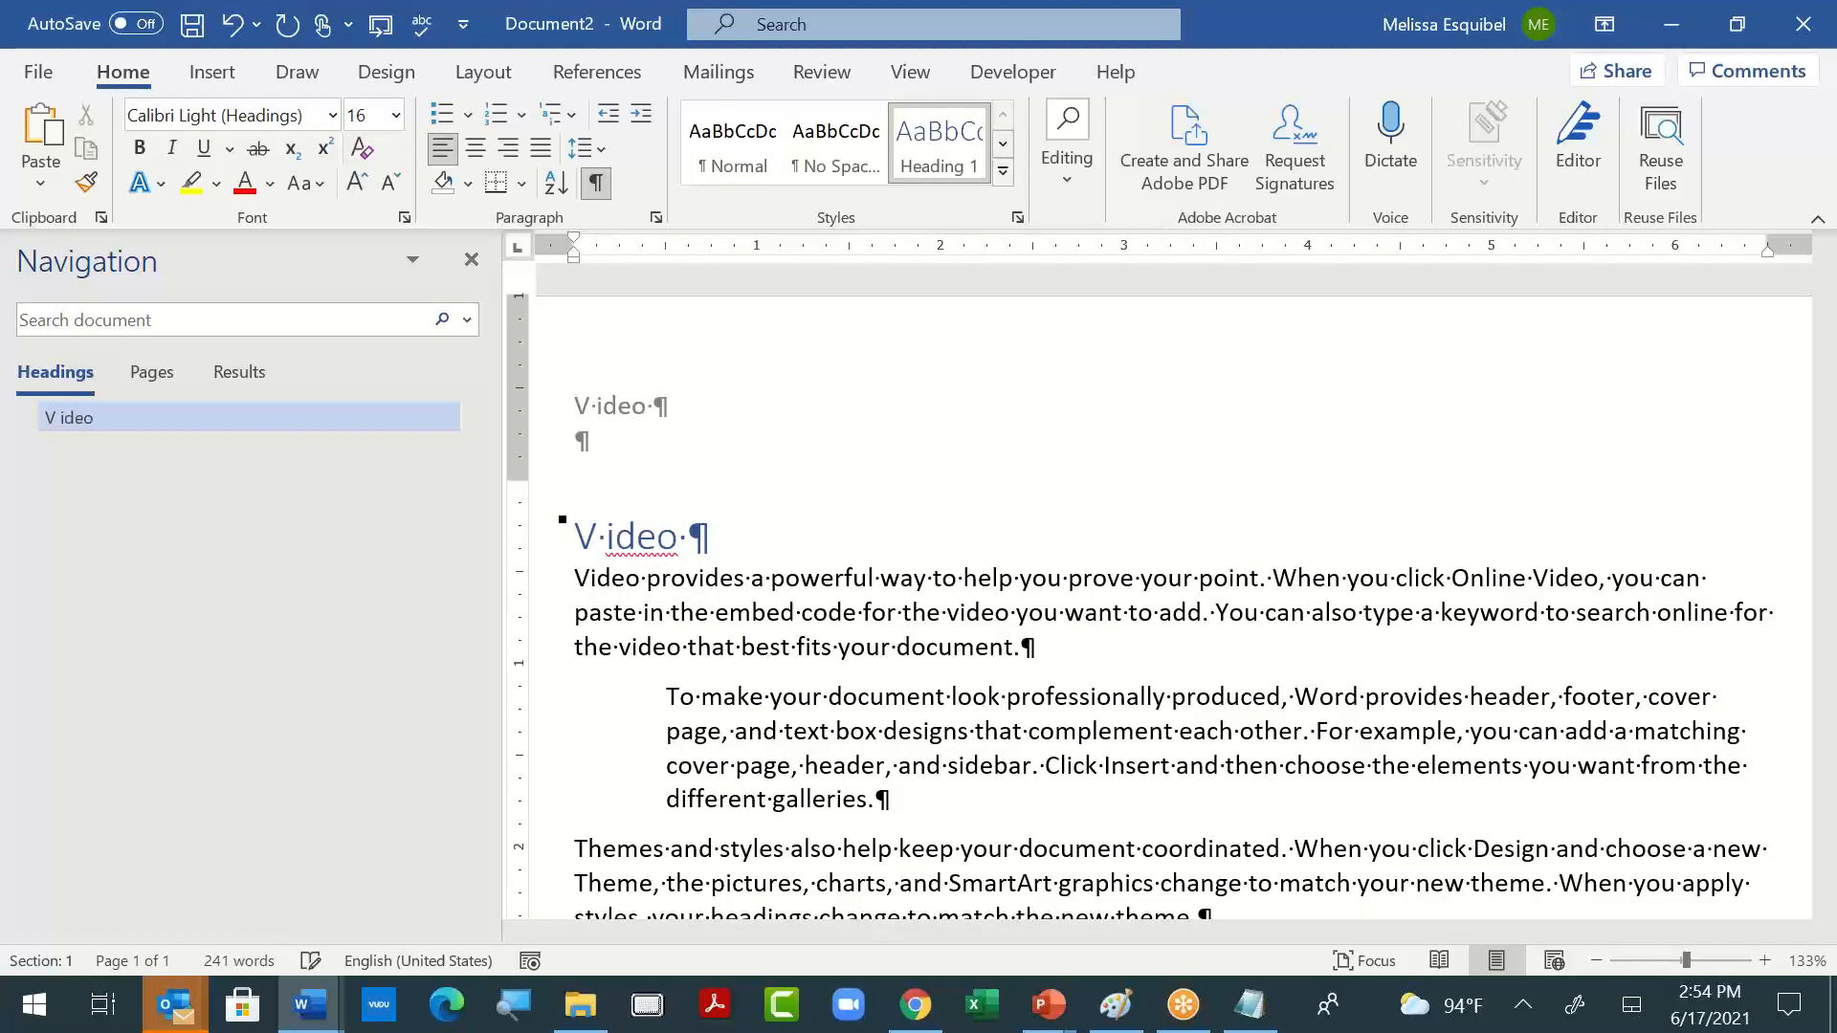
key(Delete)
key(Delete)
click(840, 731)
- Apply bold and italic to the first body paragraph below the heading and clear that character formatting again
key(alt+Tab)
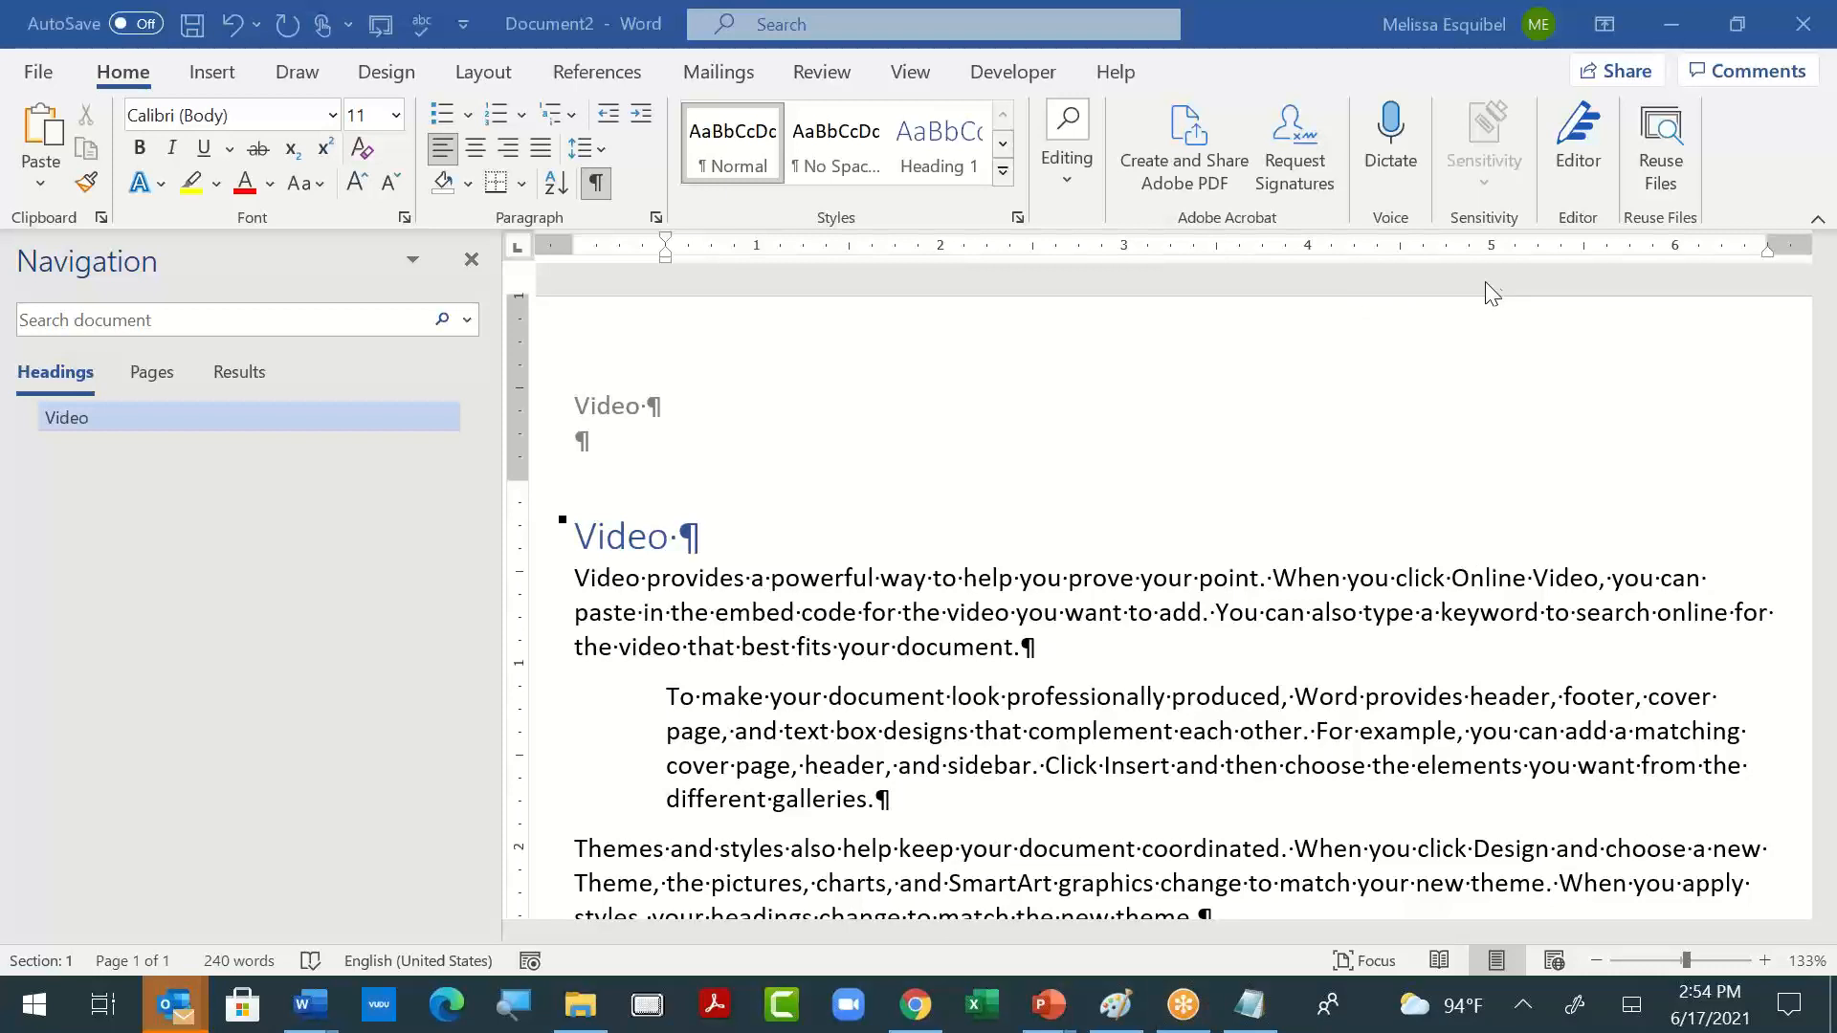
double_click(1411, 610)
drag(576, 577, 1253, 670)
key(ctrl+b)
key(ctrl+i)
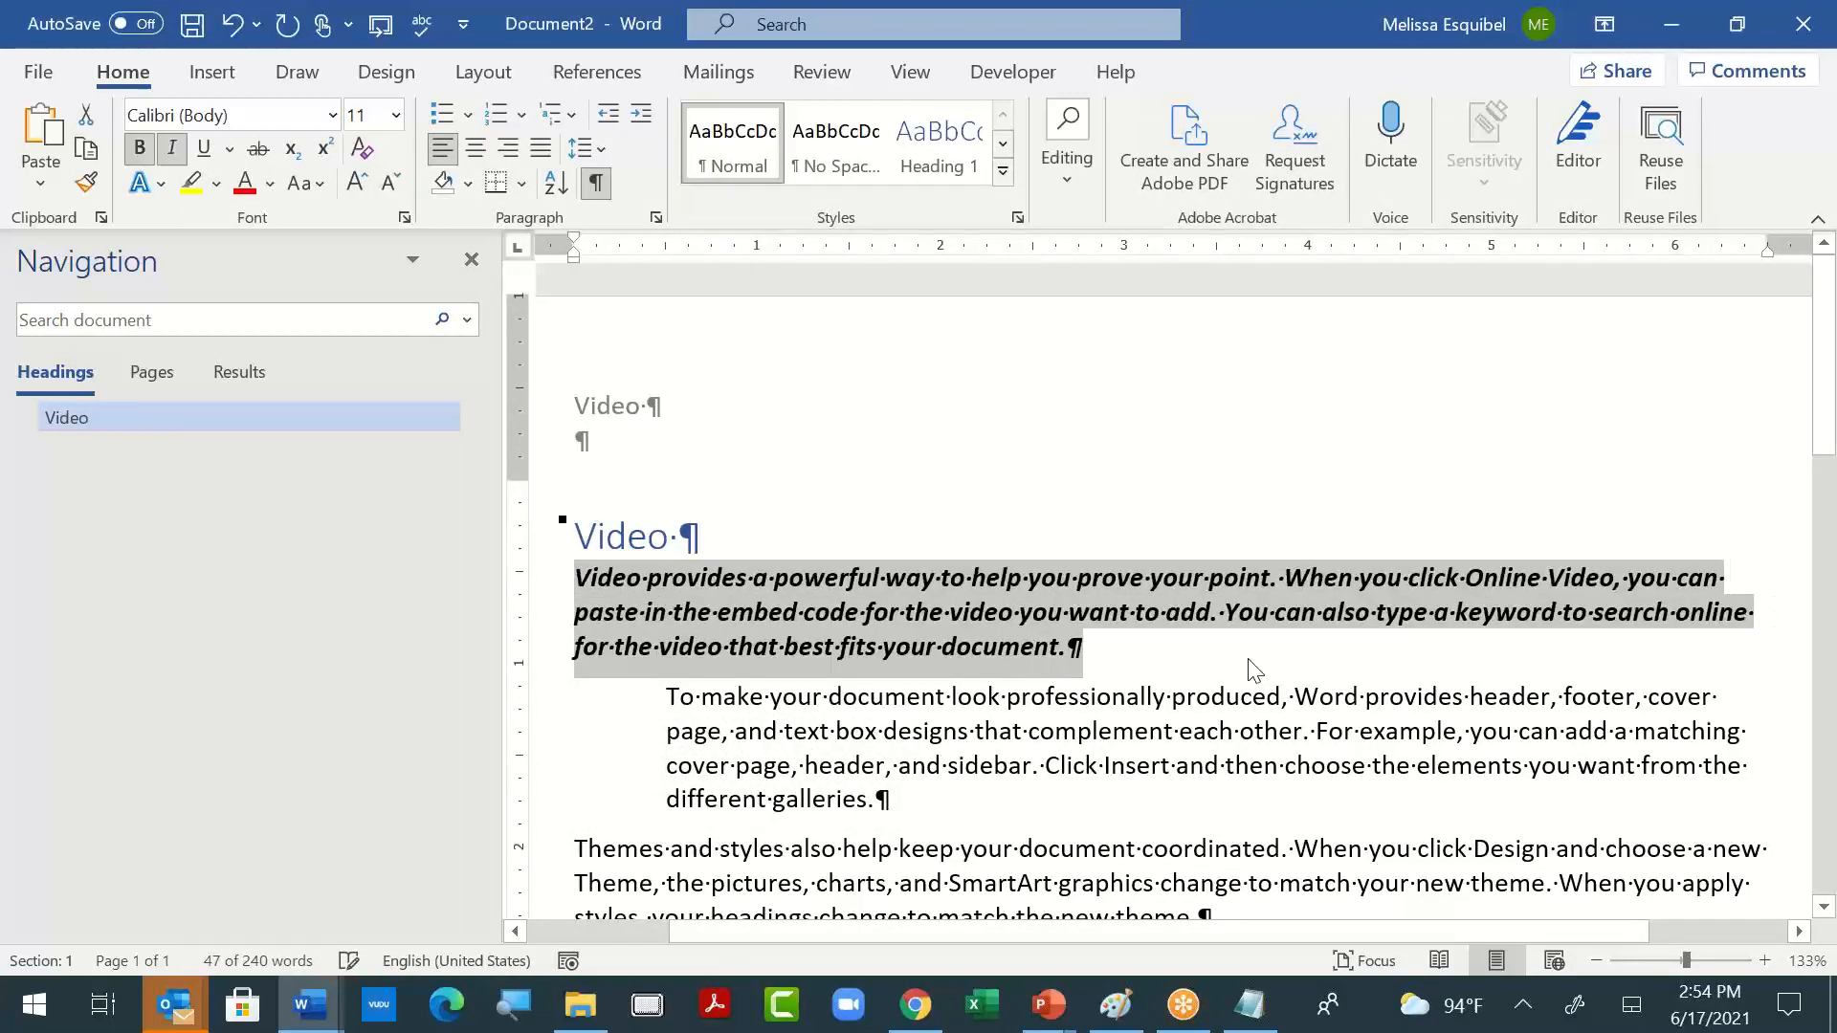
key(ctrl+space)
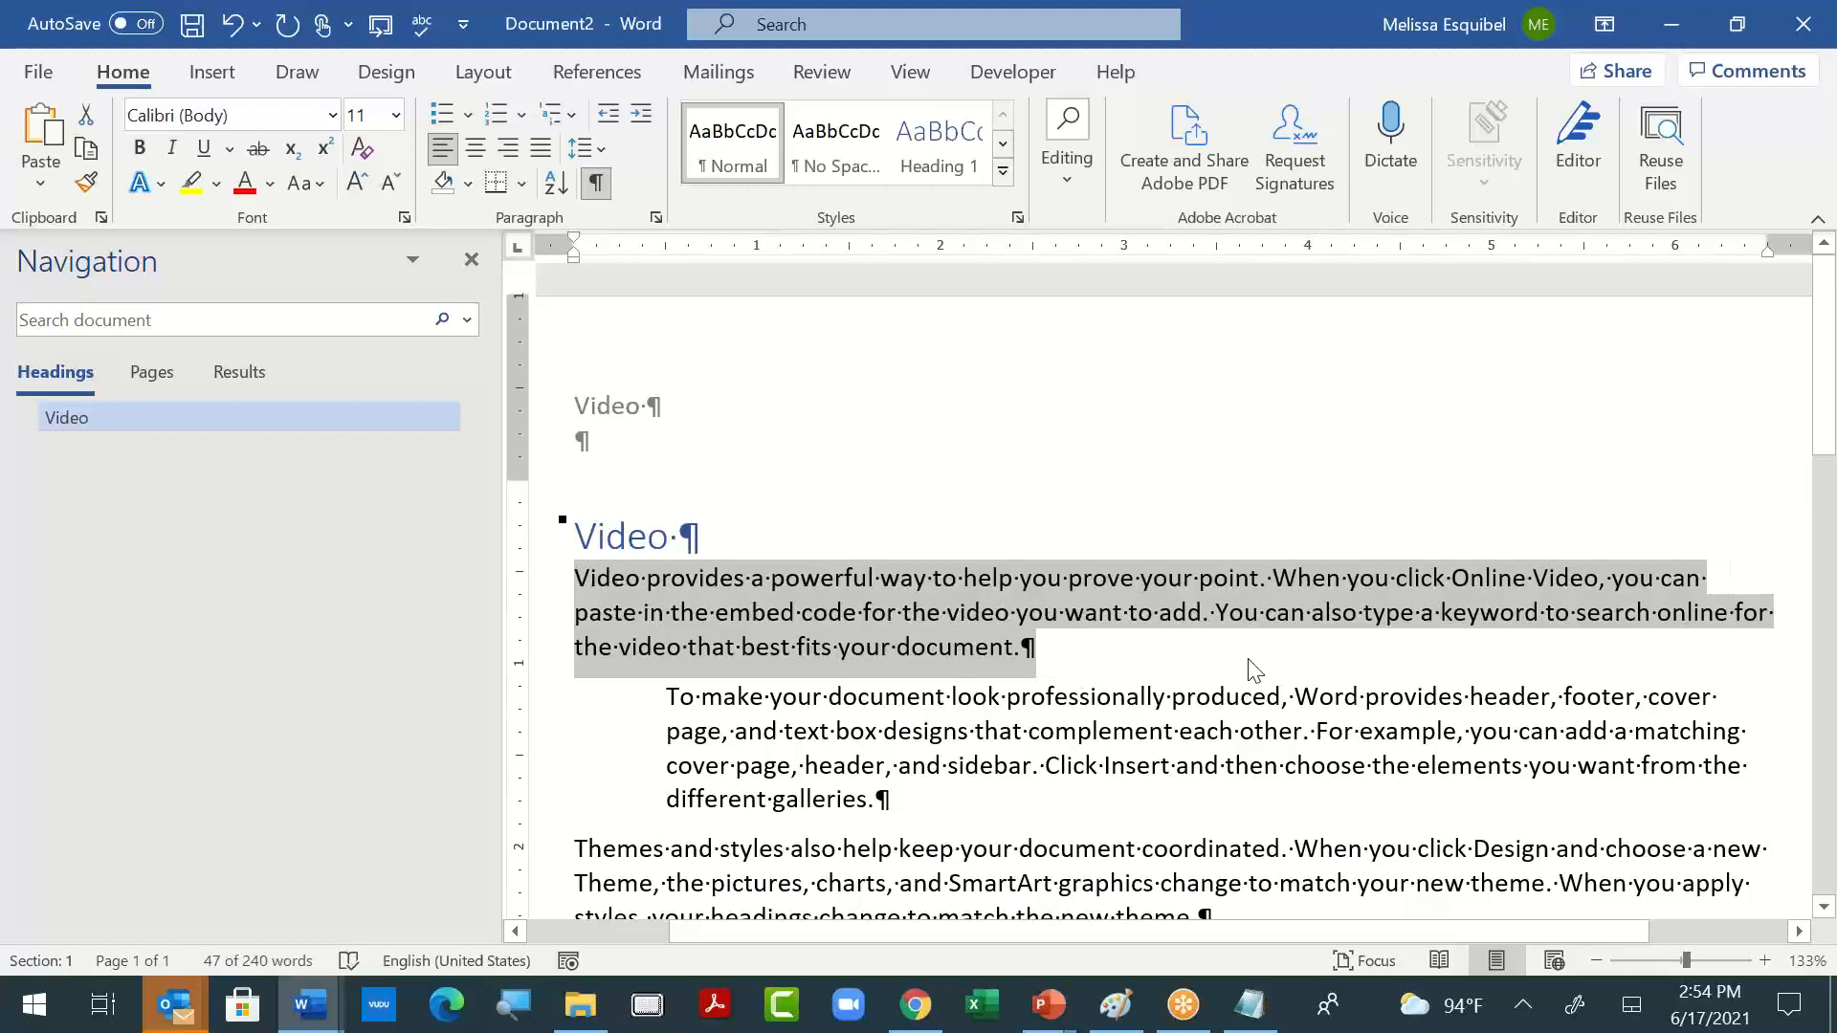
- Format the "Video" heading with bold, underline and the Broadway font, and clear this character formatting again
triple_click(618, 541)
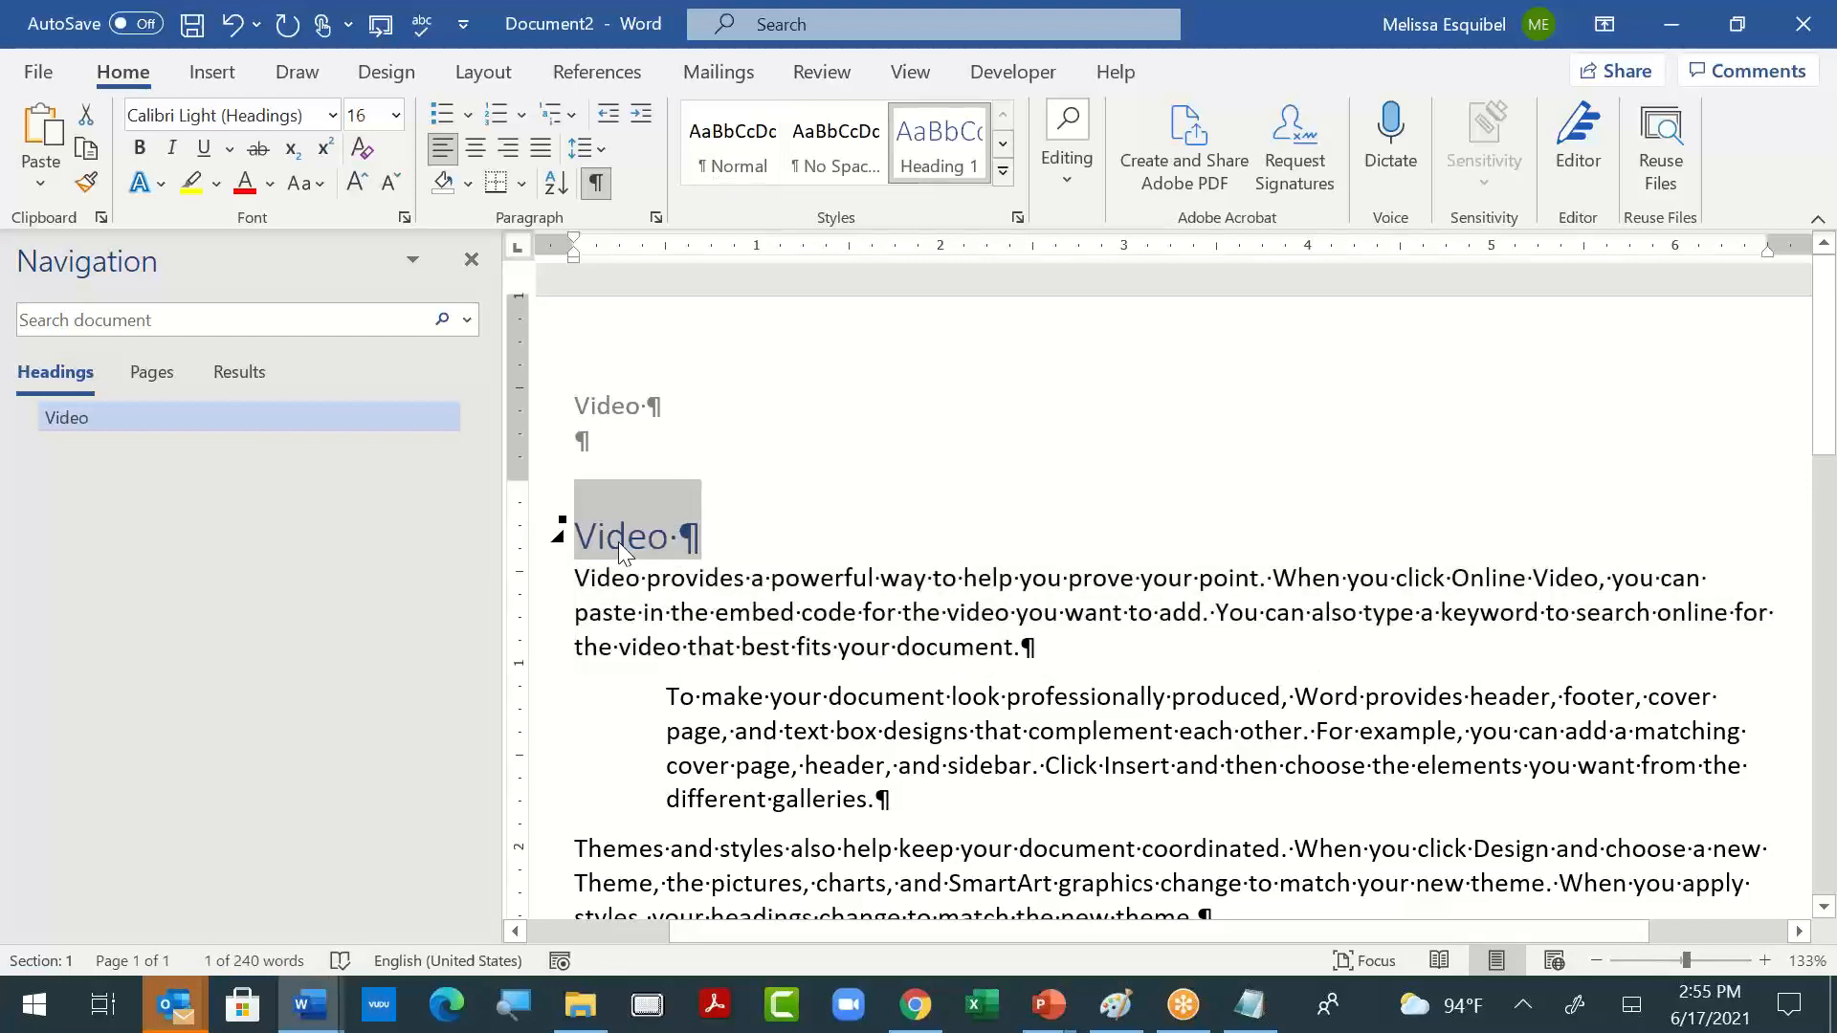
key(ctrl+b)
key(ctrl+u)
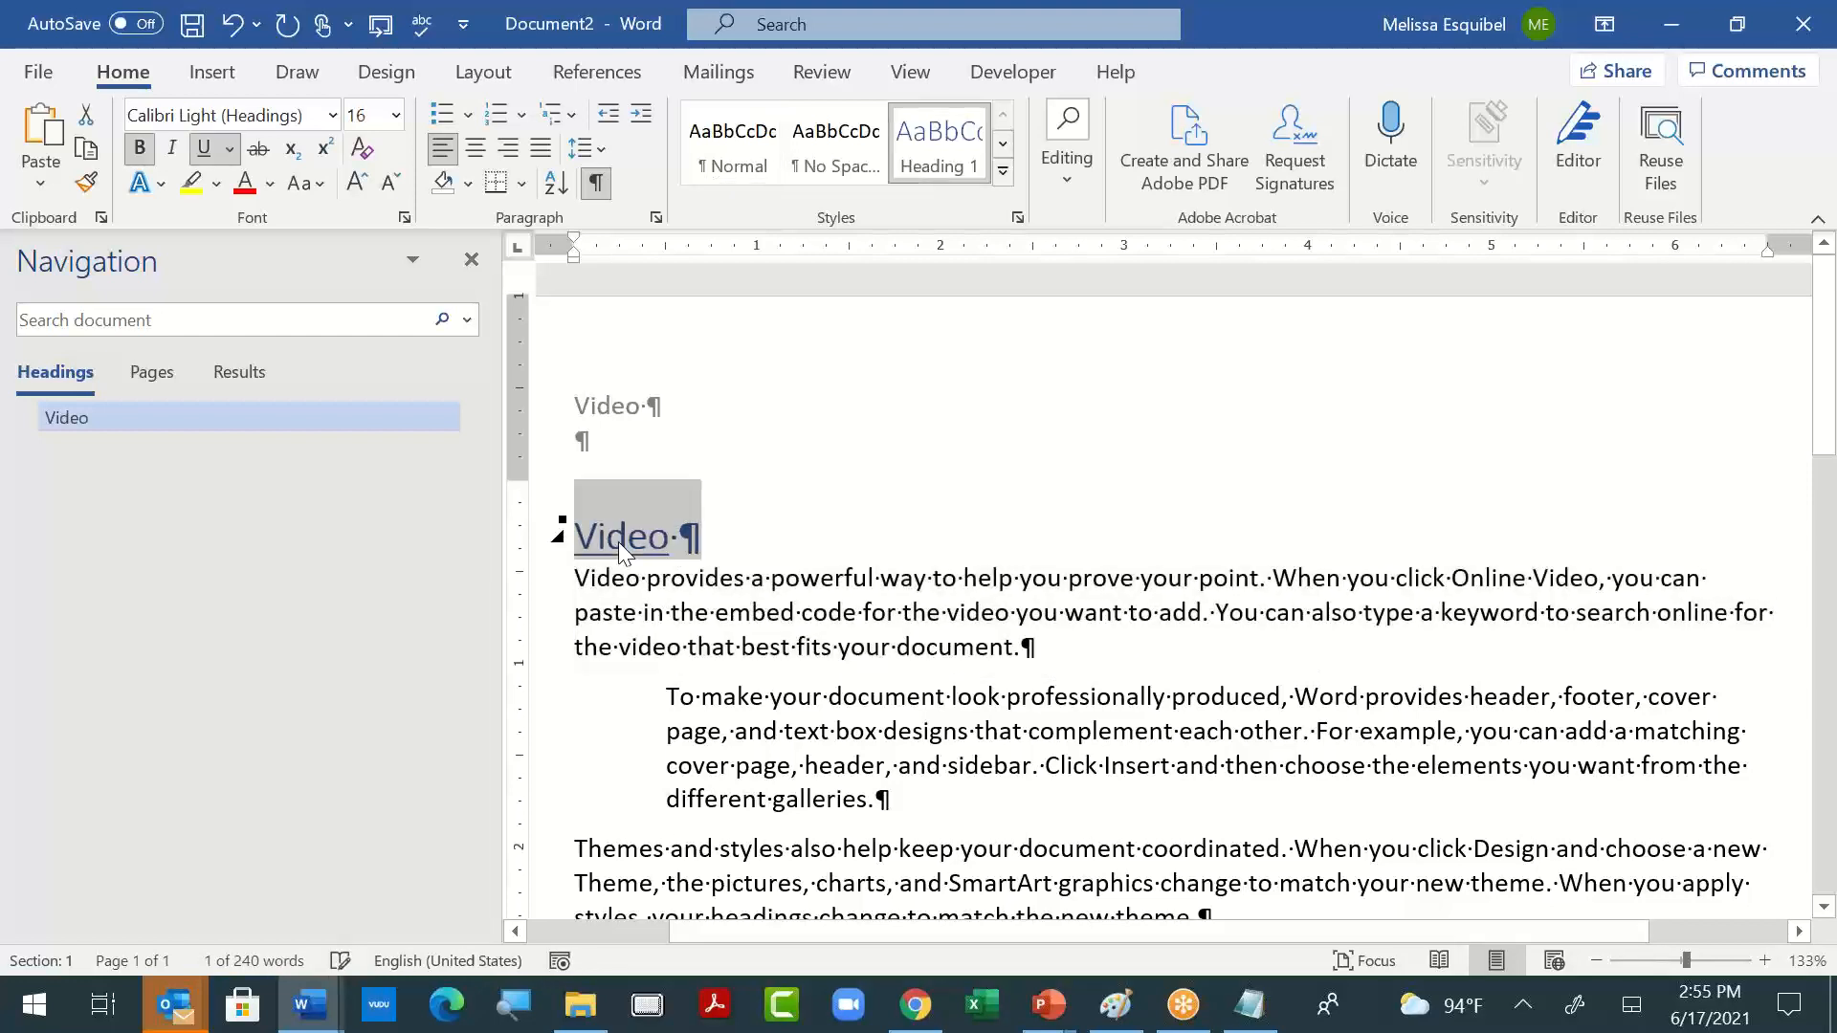
click(332, 115)
click(226, 519)
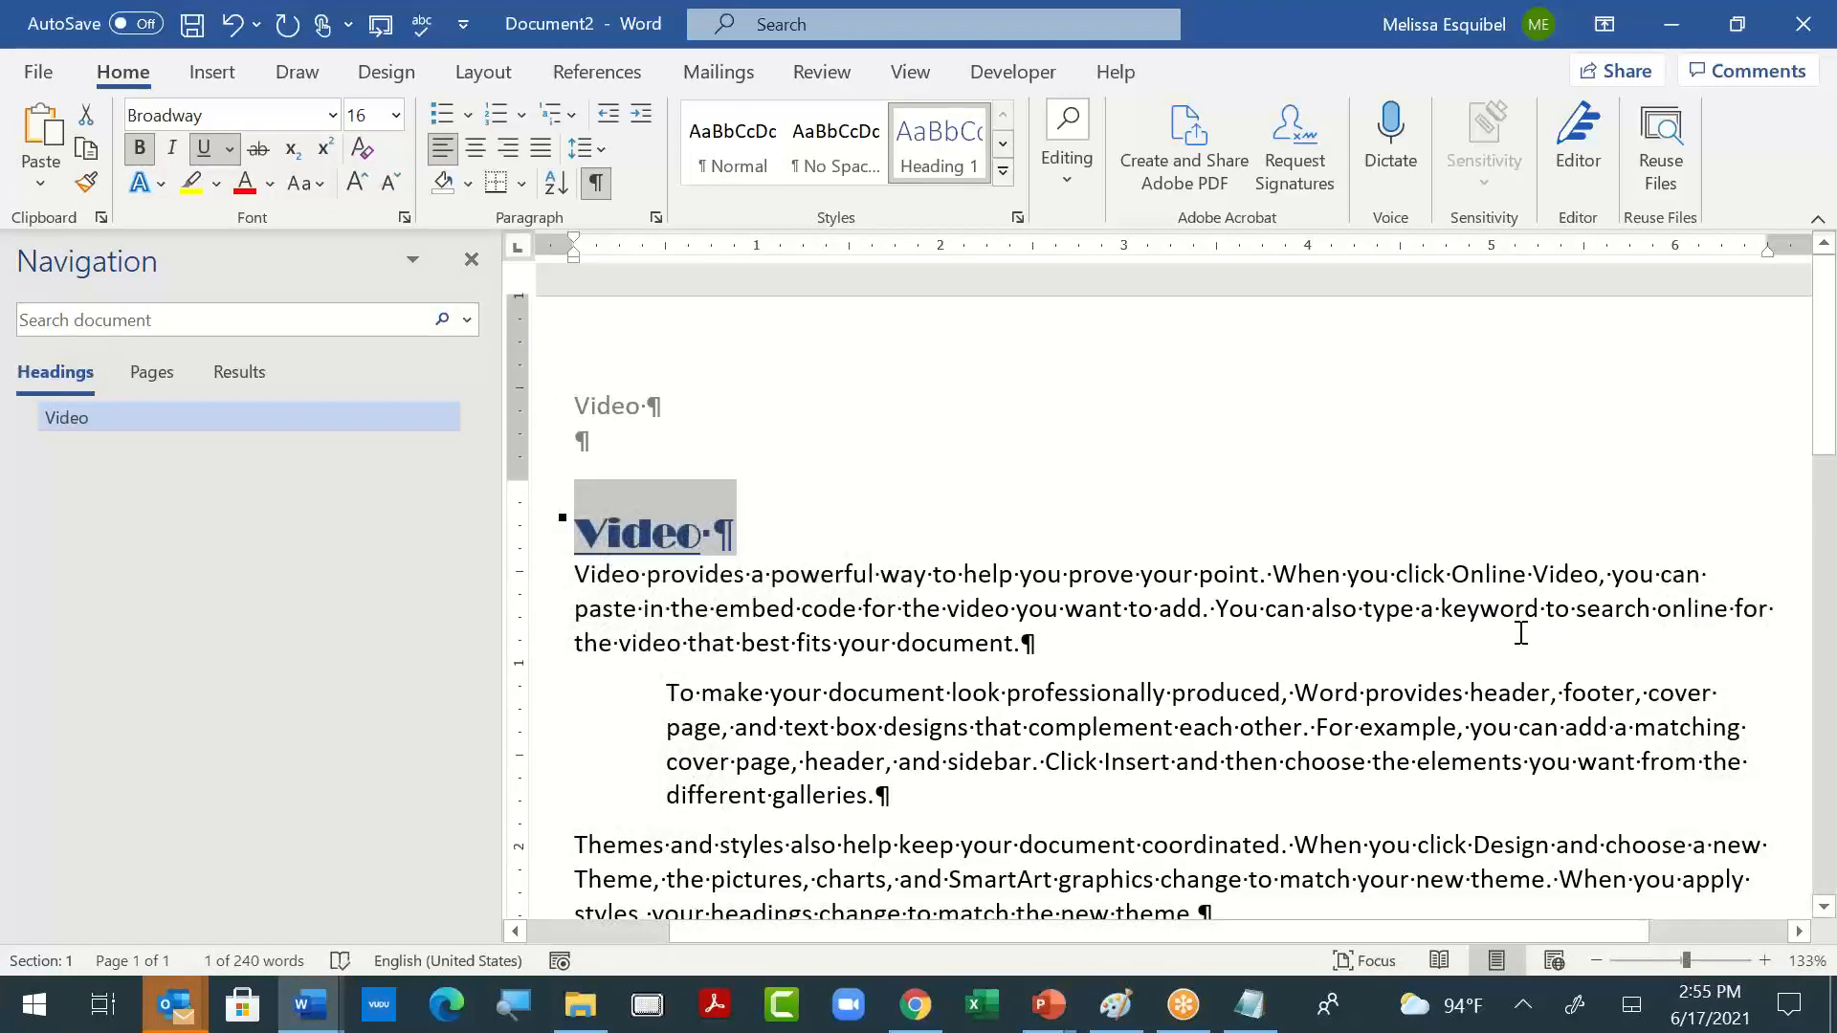
key(ctrl+space)
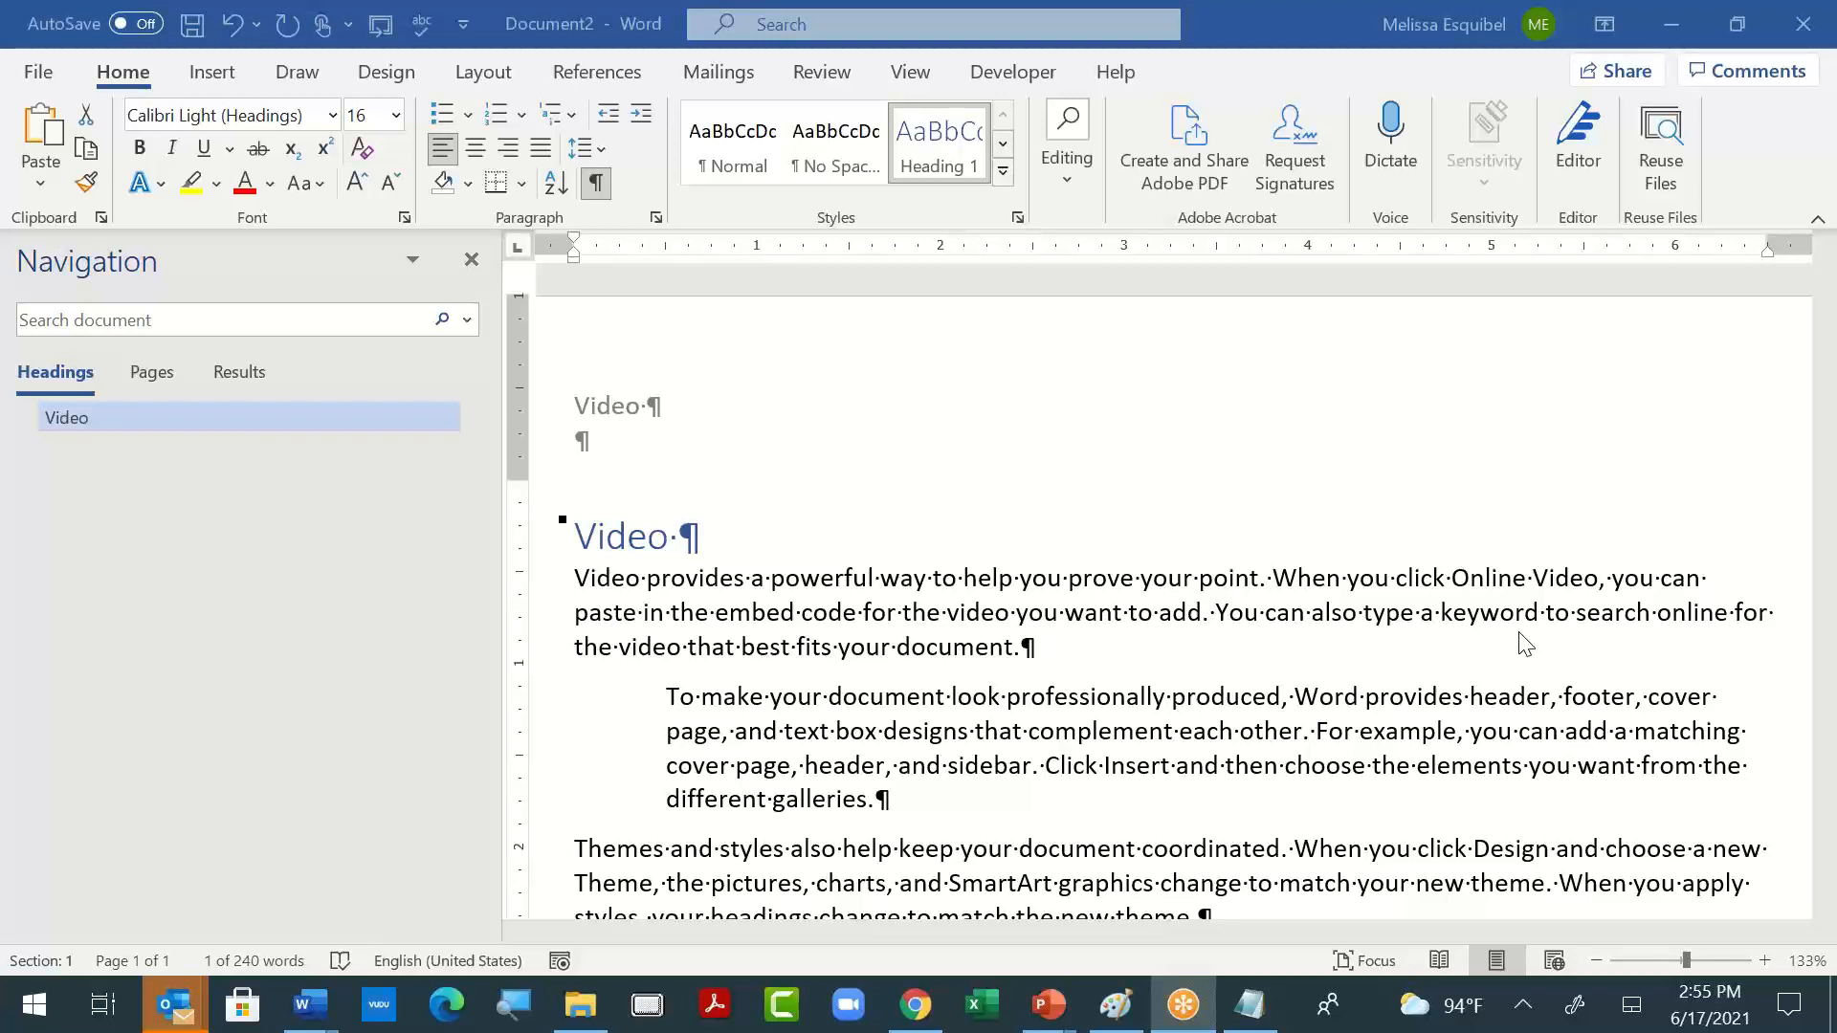
- Create a new blank document and apply the Integral theme to it
double_click(1371, 612)
key(ctrl+n)
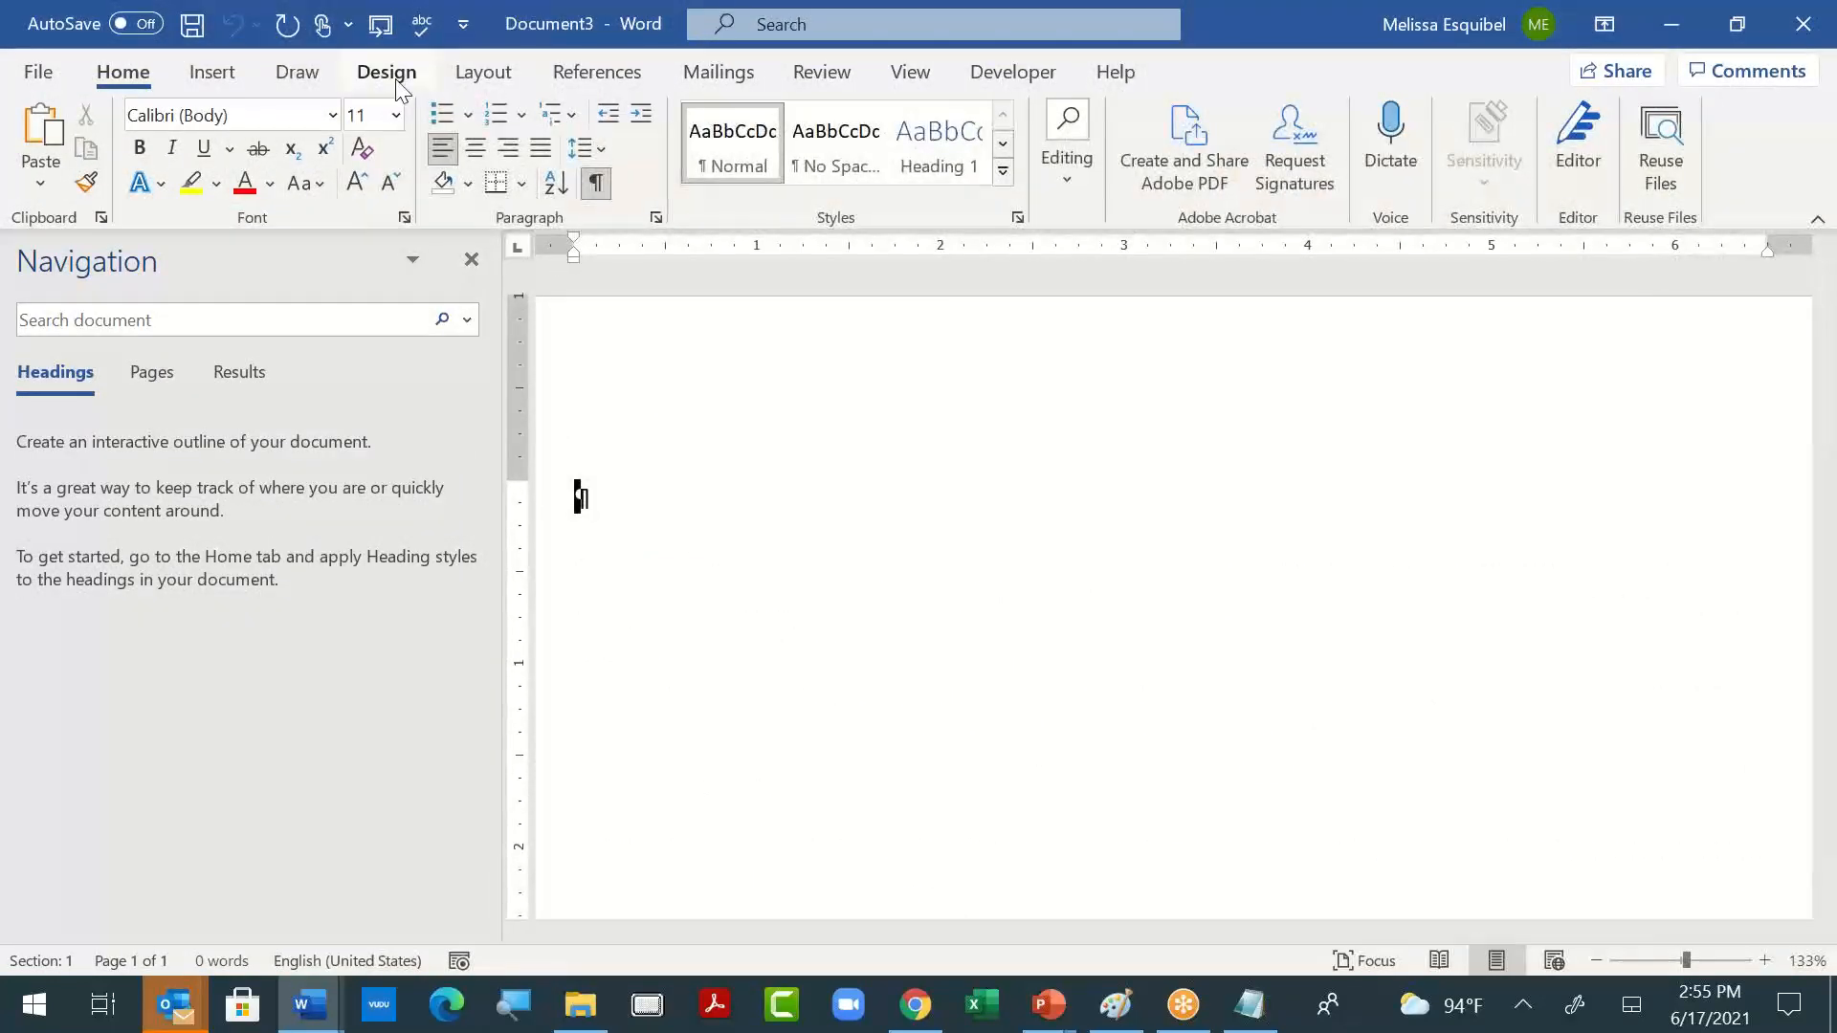
click(483, 73)
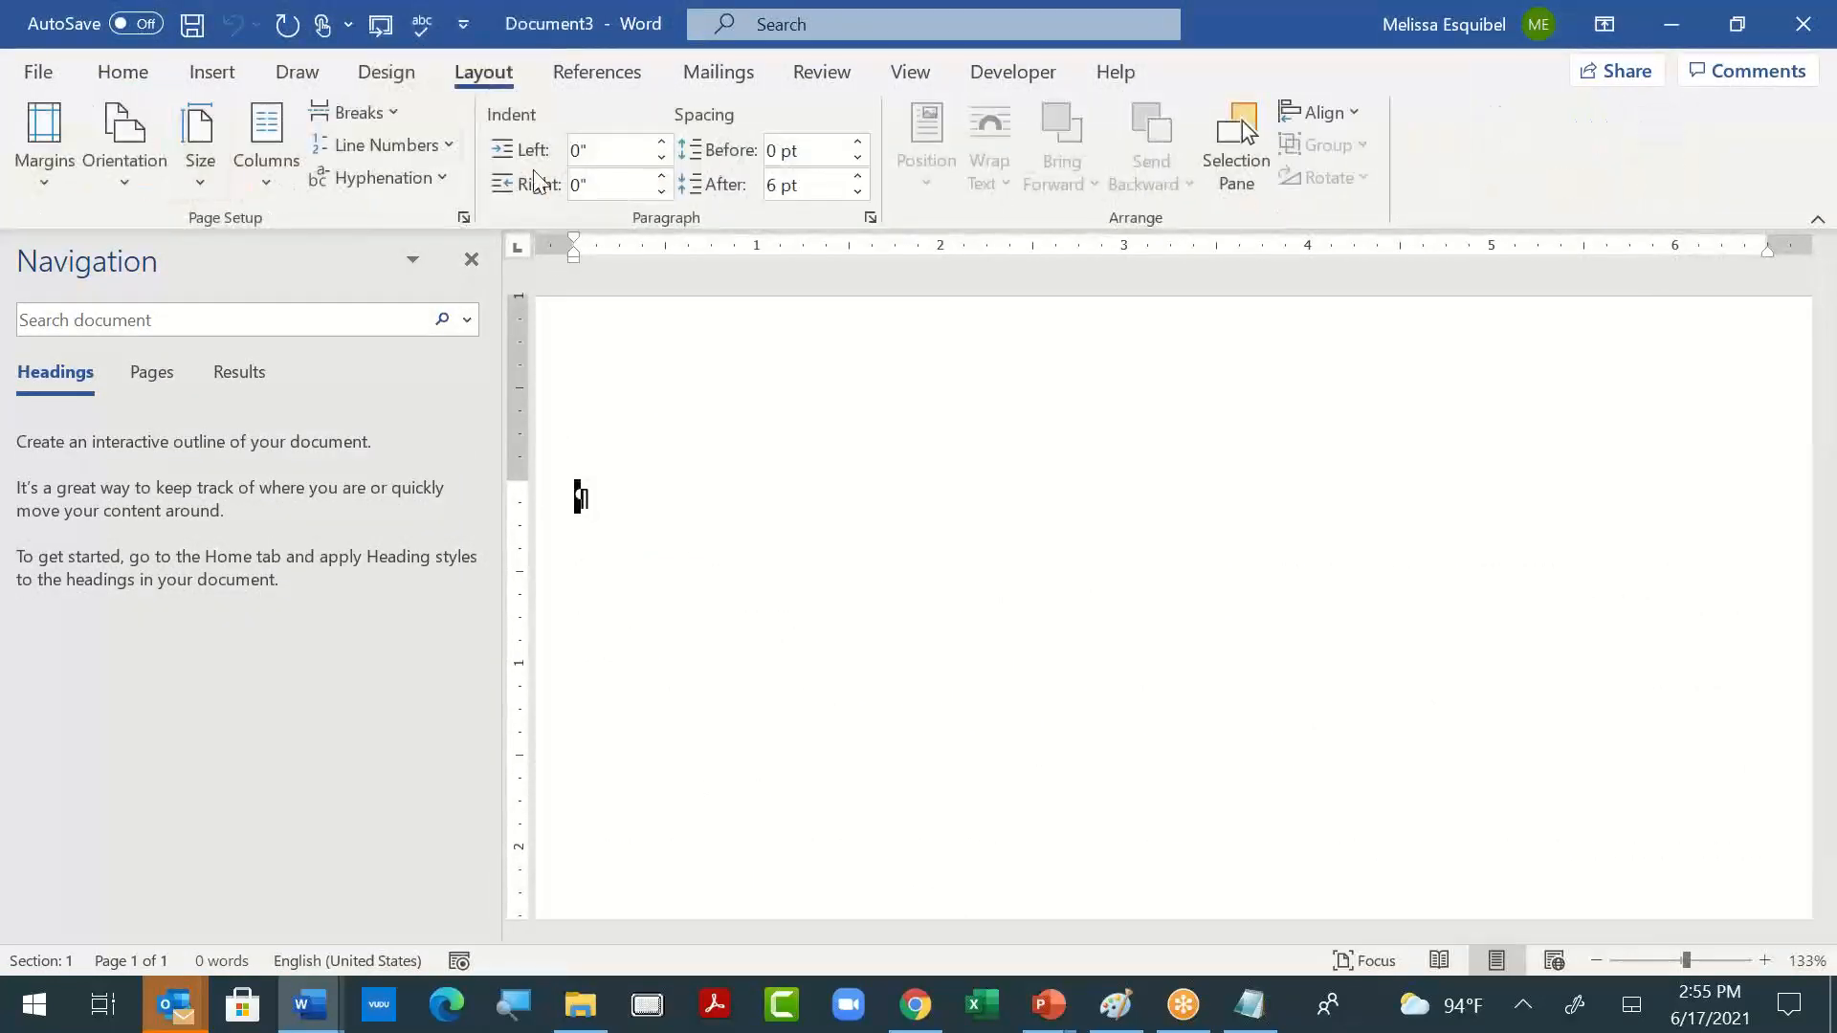
click(385, 74)
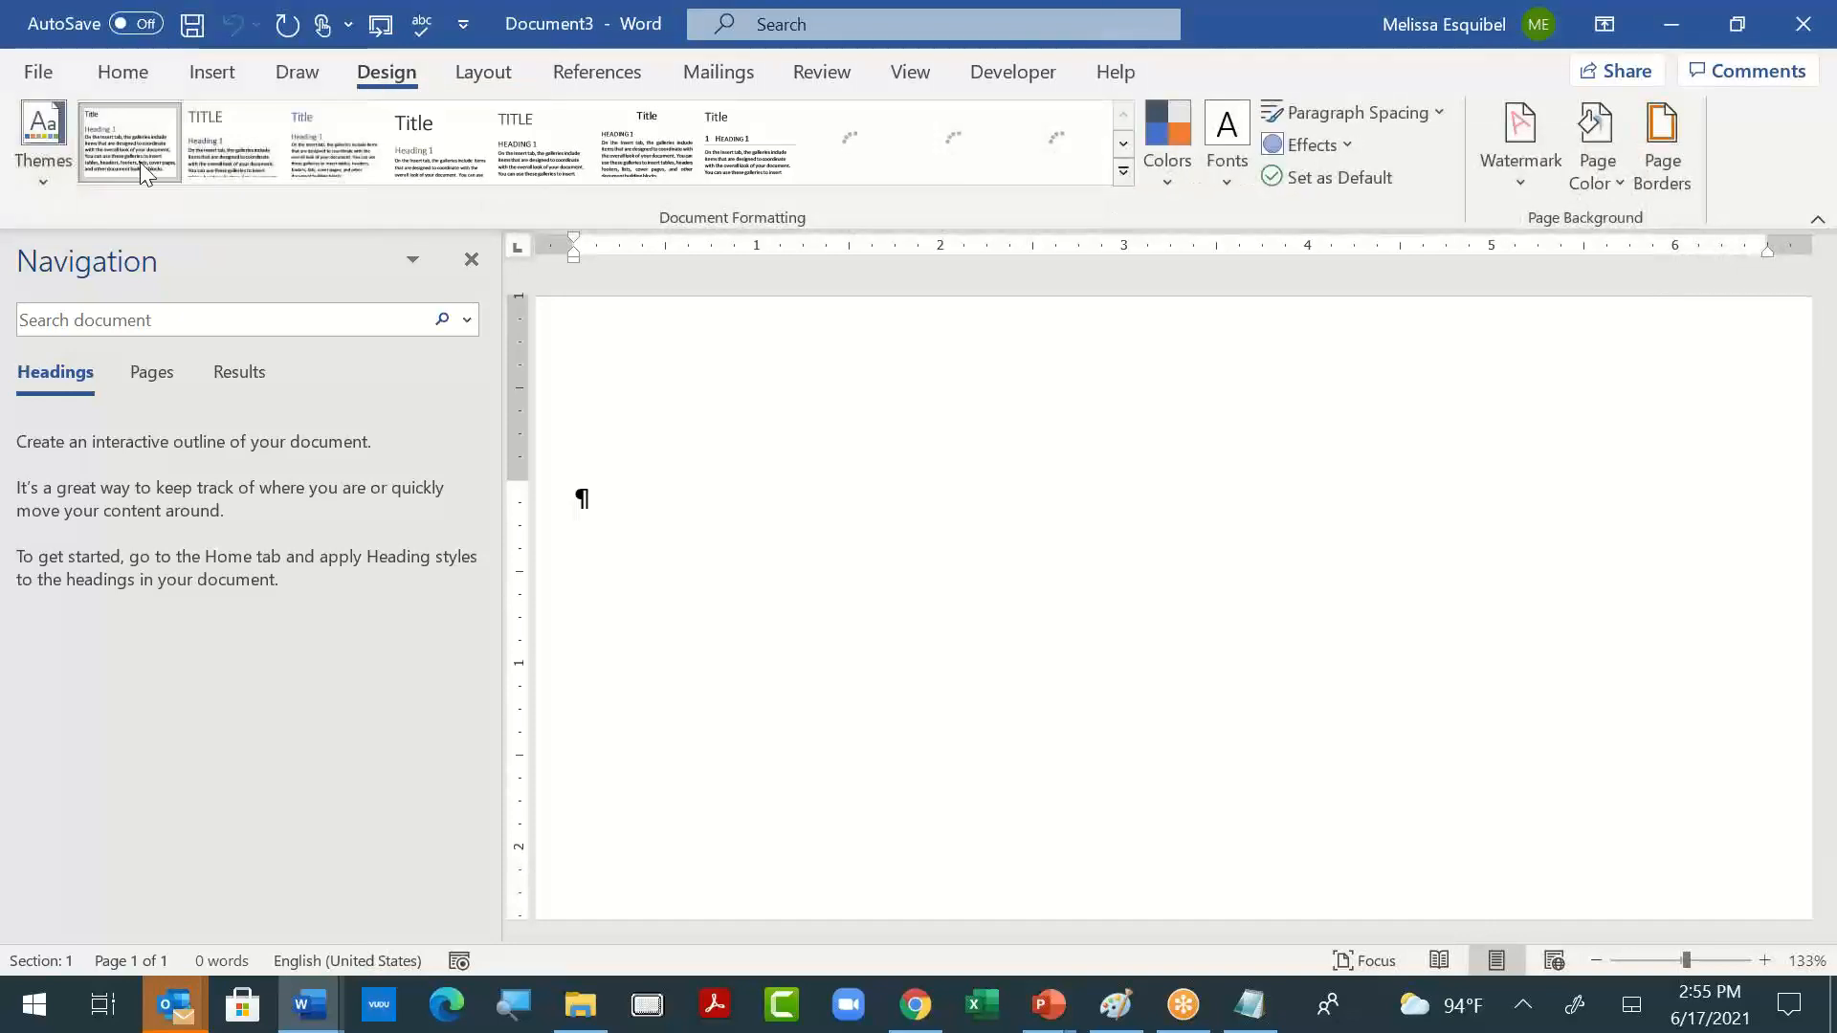
click(46, 172)
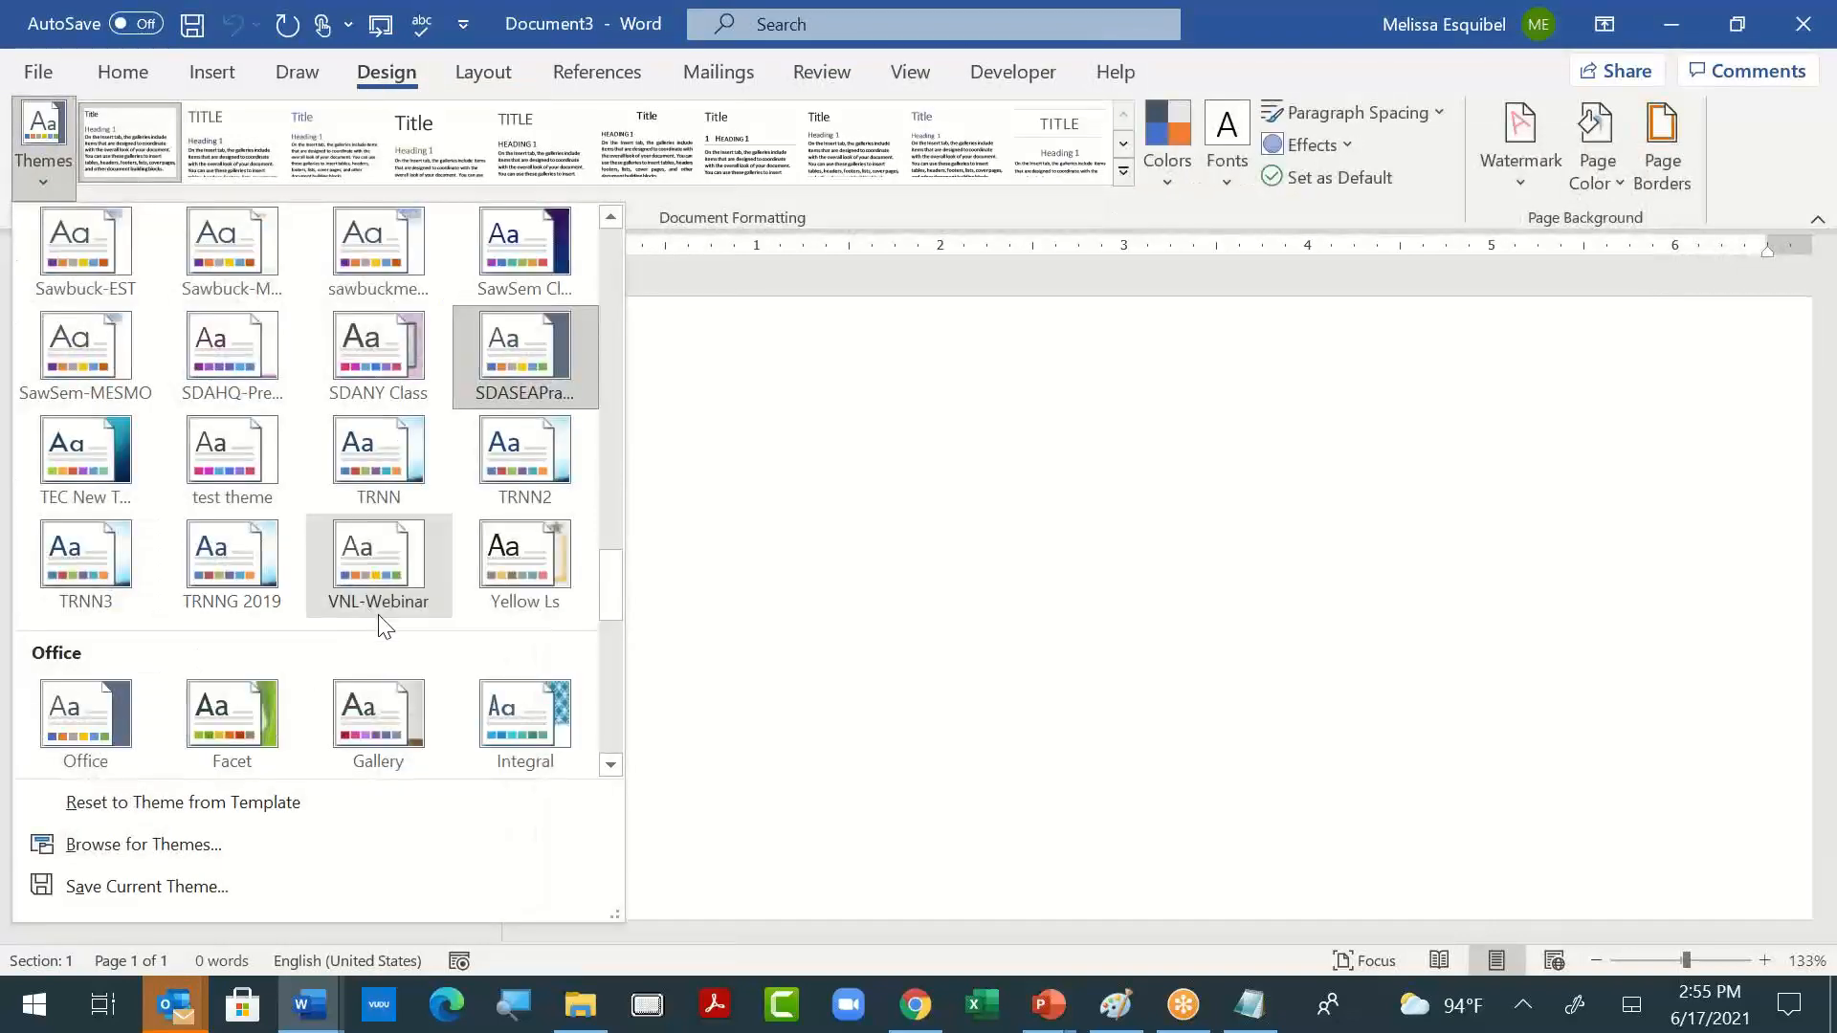
click(525, 720)
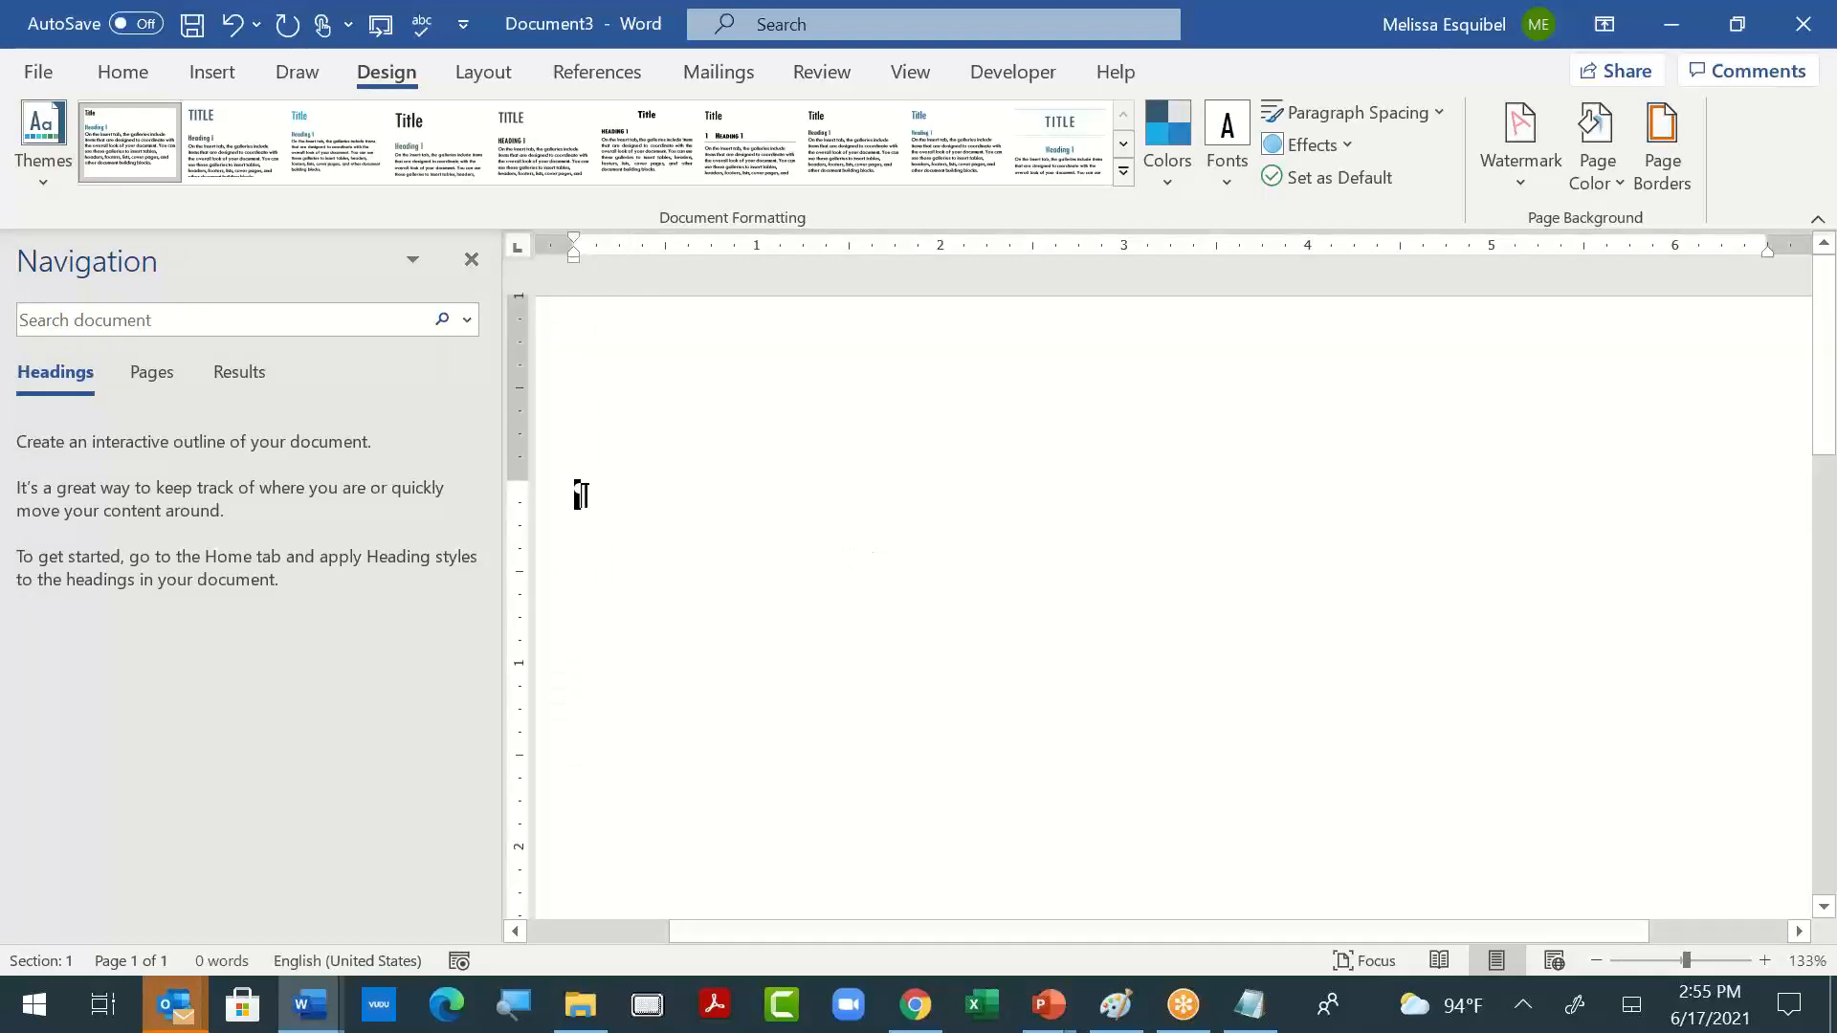
- Enter "This" as a Heading 1 and "That" as a Heading 2 on the line below
text(this)
key(ctrl+alt+1)
key(Return)
text(this)
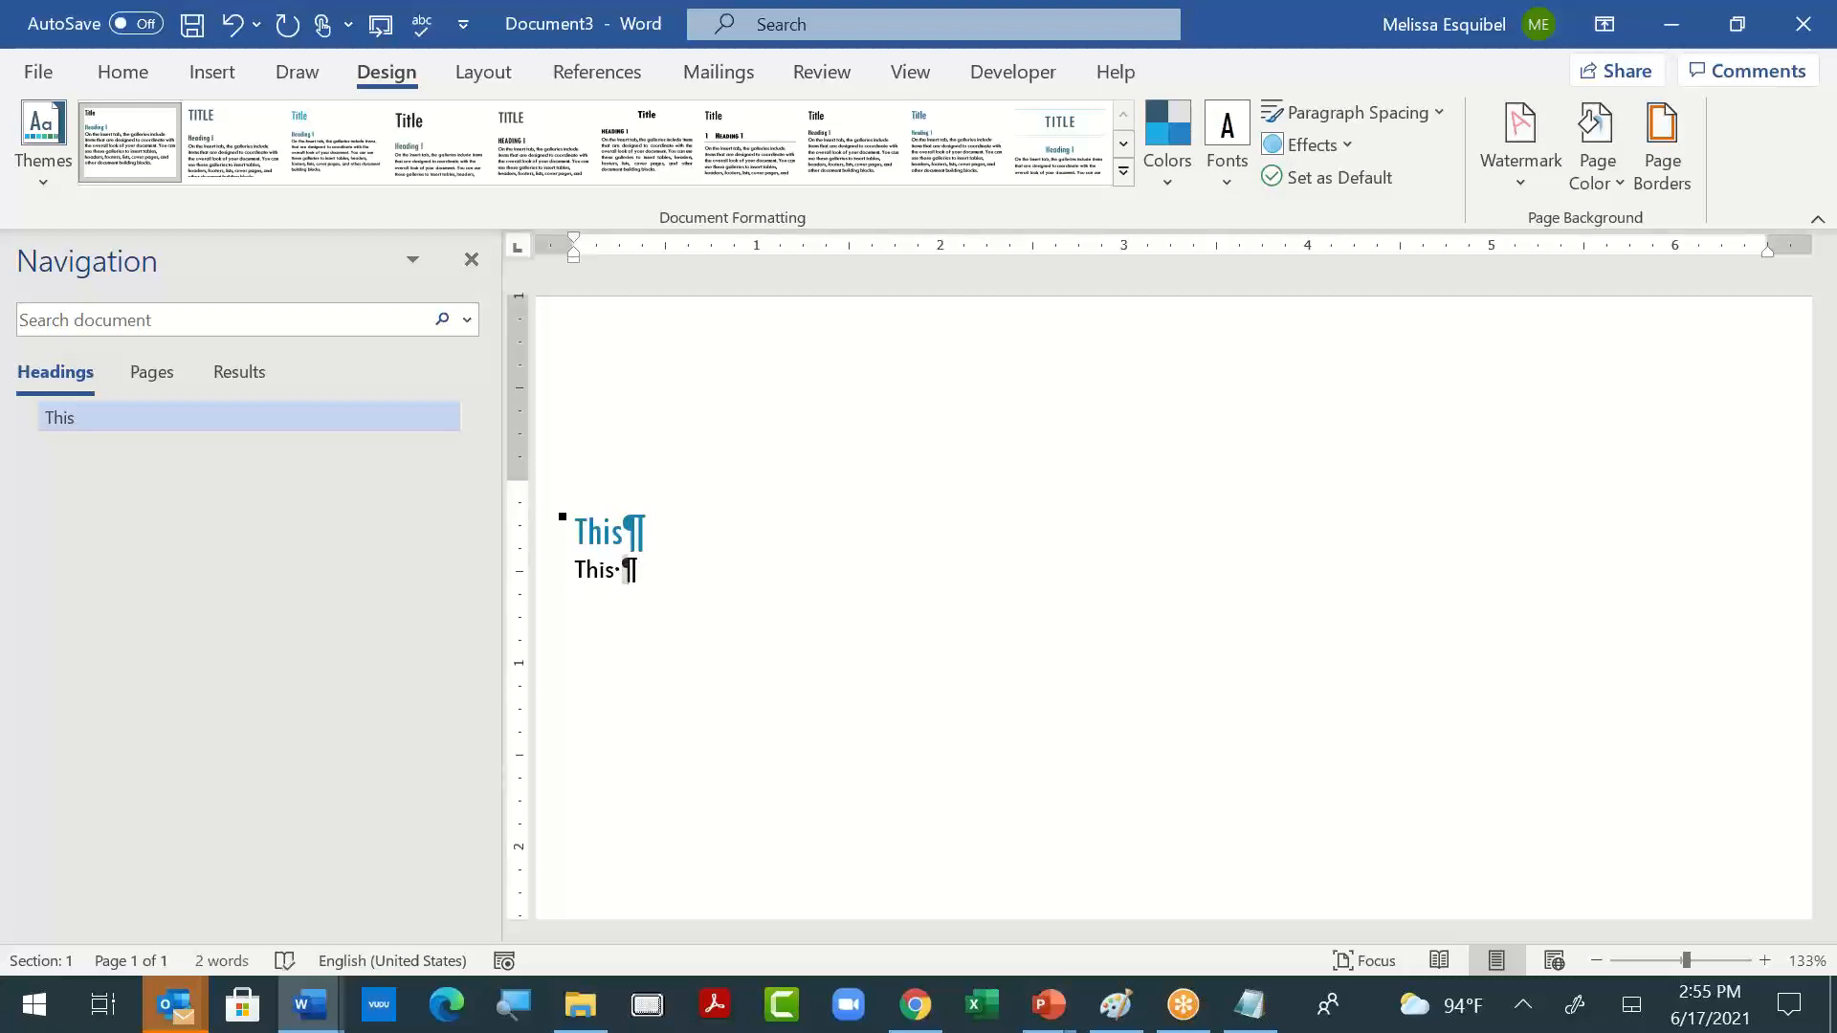
key(BackSpace)
key(BackSpace)
key(BackSpace)
text(at)
key(ctrl+alt+2)
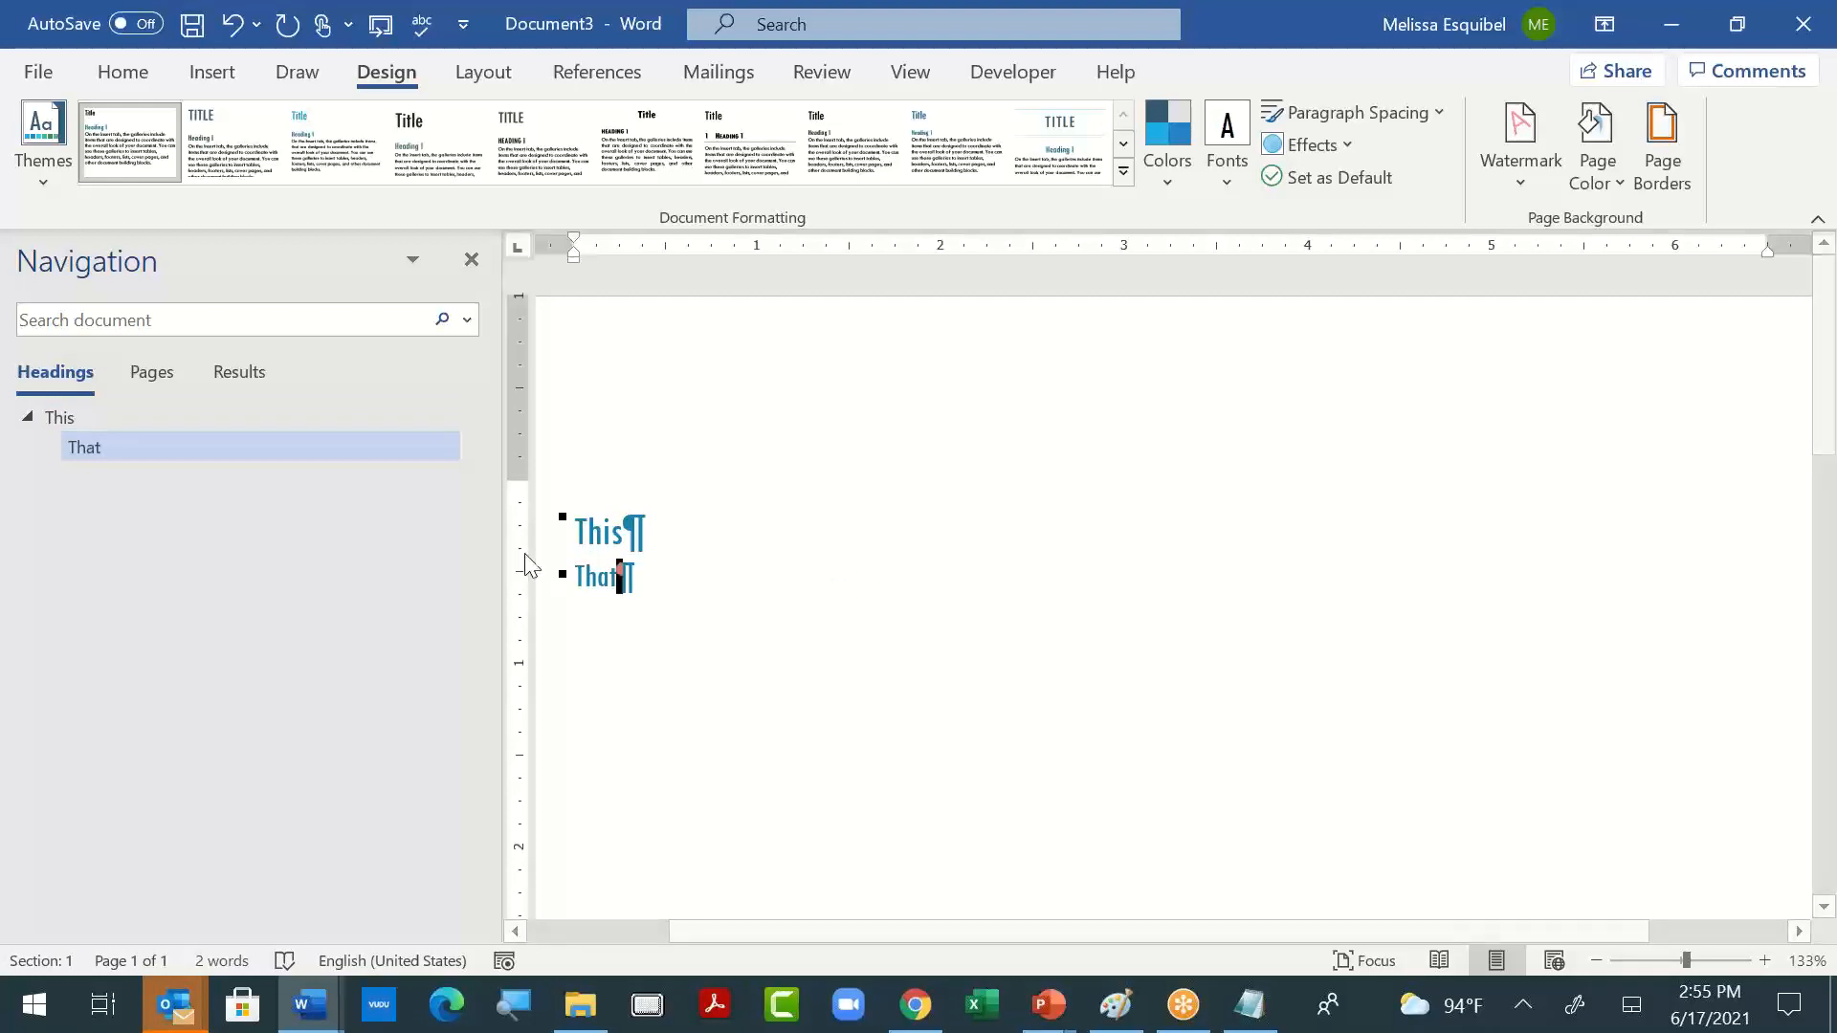
- Copy the "This" and "That" headings into the last empty paragraph of Document2, keeping text only
triple_click(599, 525)
drag(536, 579, 531, 478)
key(ctrl+c)
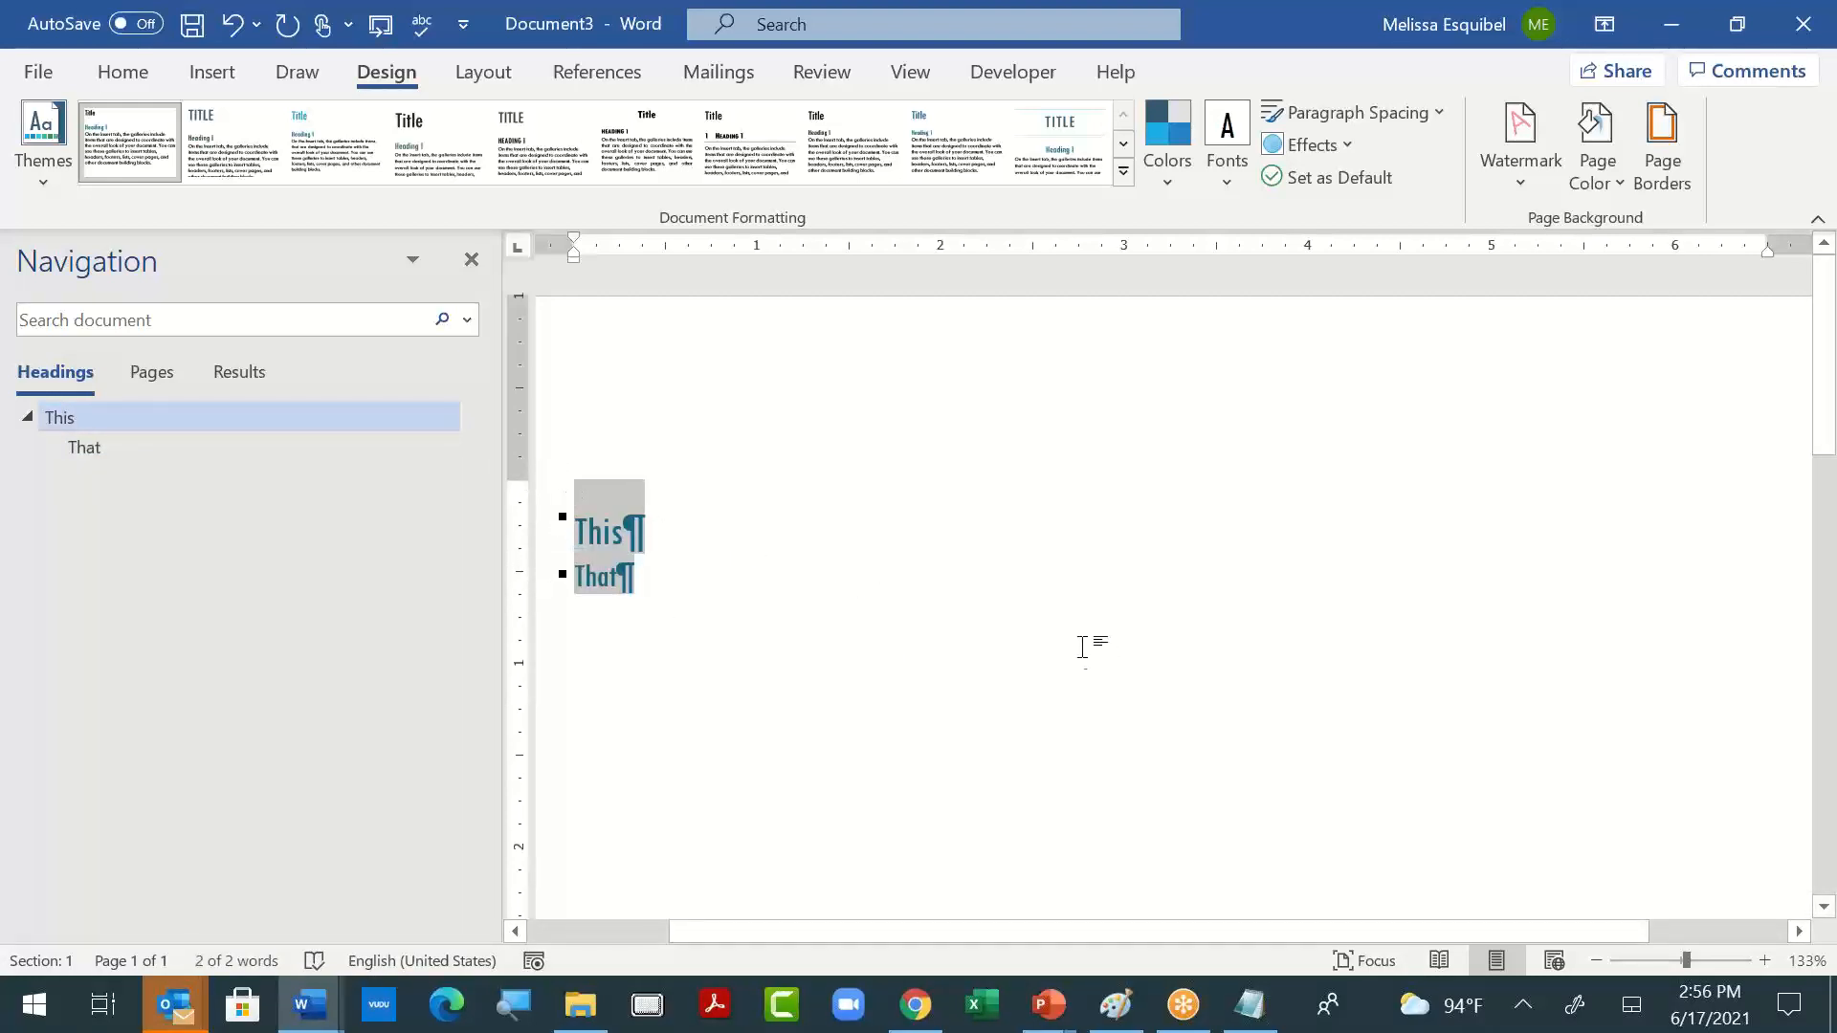
key(alt+Tab)
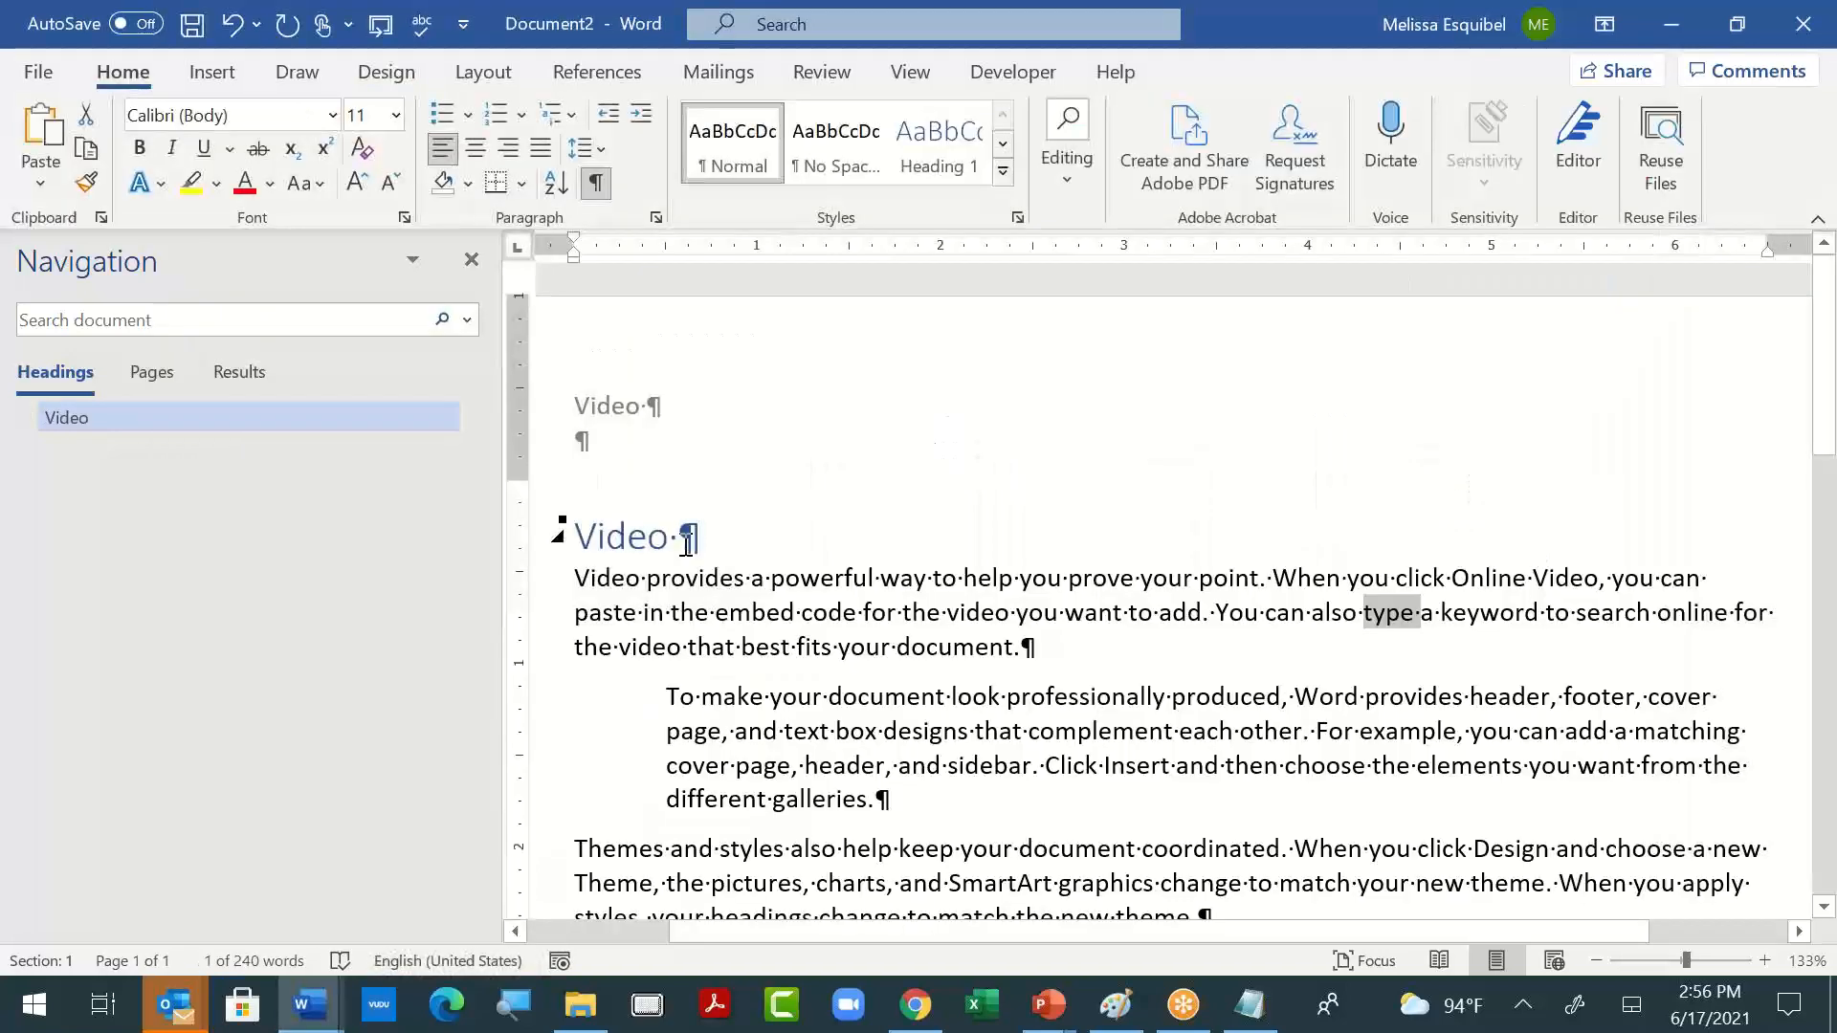
click(658, 540)
scroll(903, 697, down, 10)
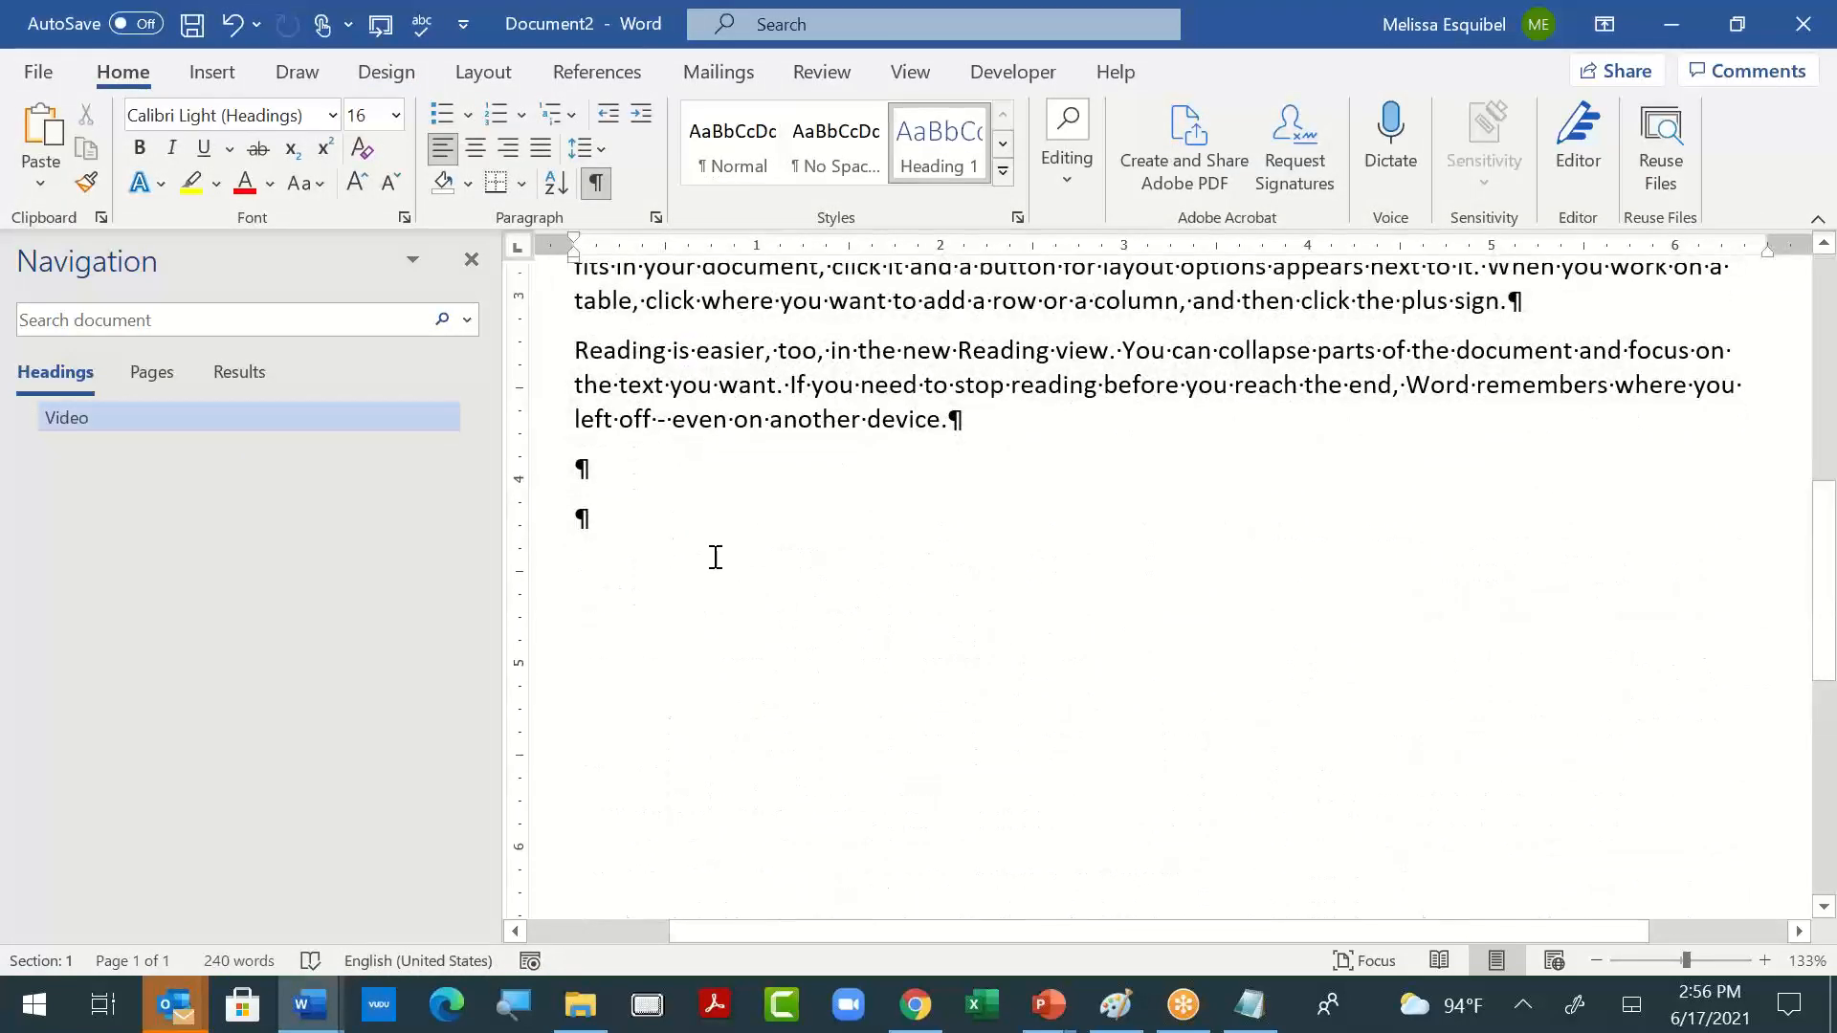
click(669, 517)
click(40, 186)
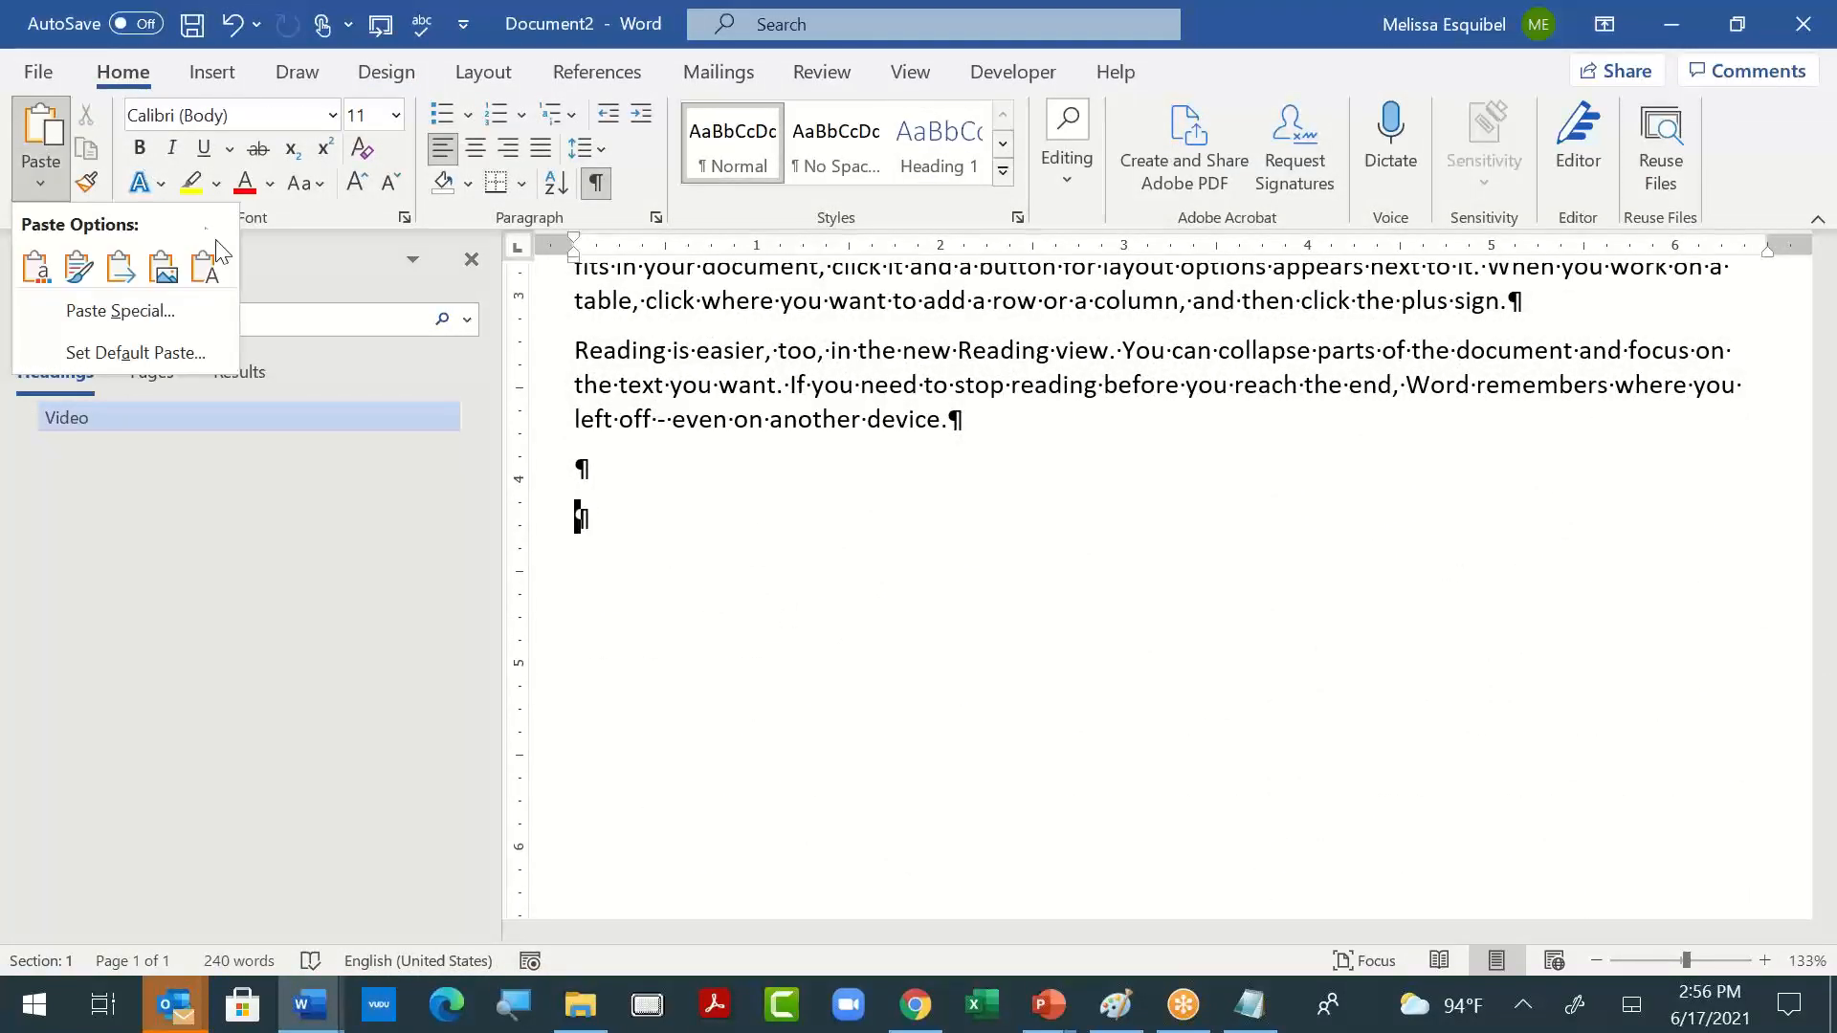
click(202, 268)
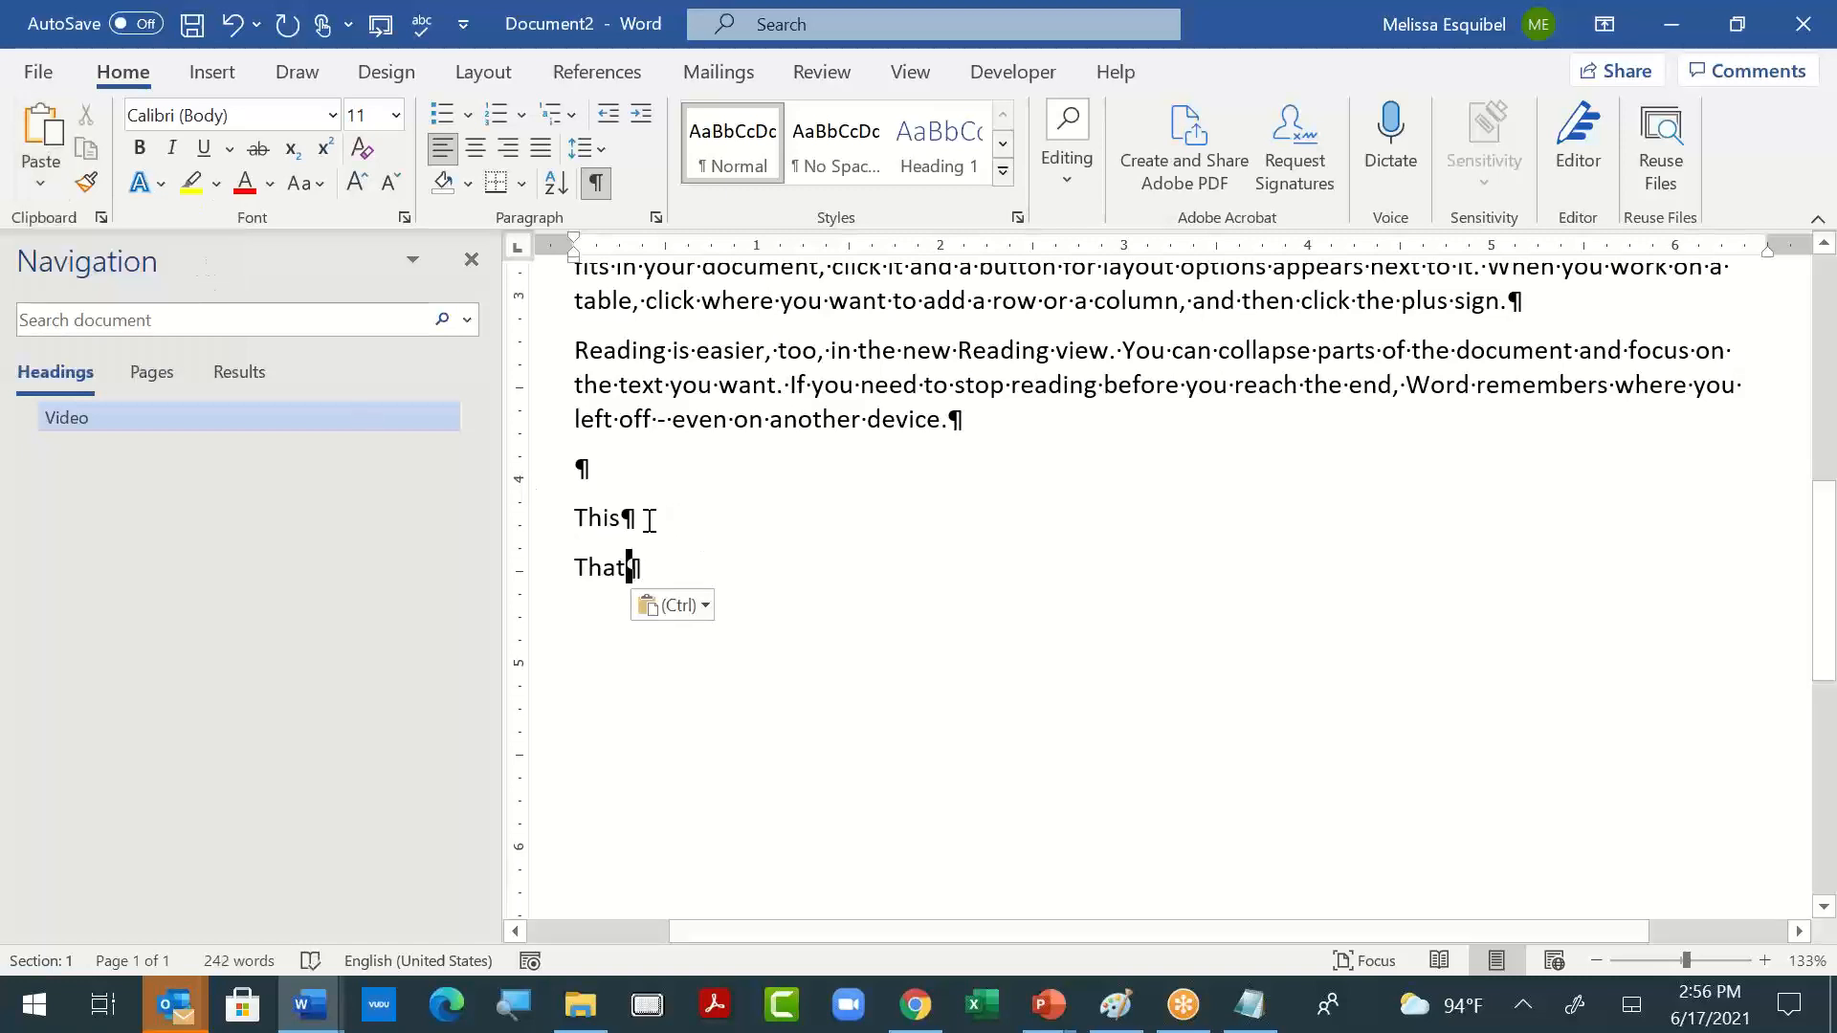
- Apply Heading 1 to the pasted "This" line and Heading 2 to the pasted "That" line
click(601, 518)
key(ctrl+alt+1)
key(Down)
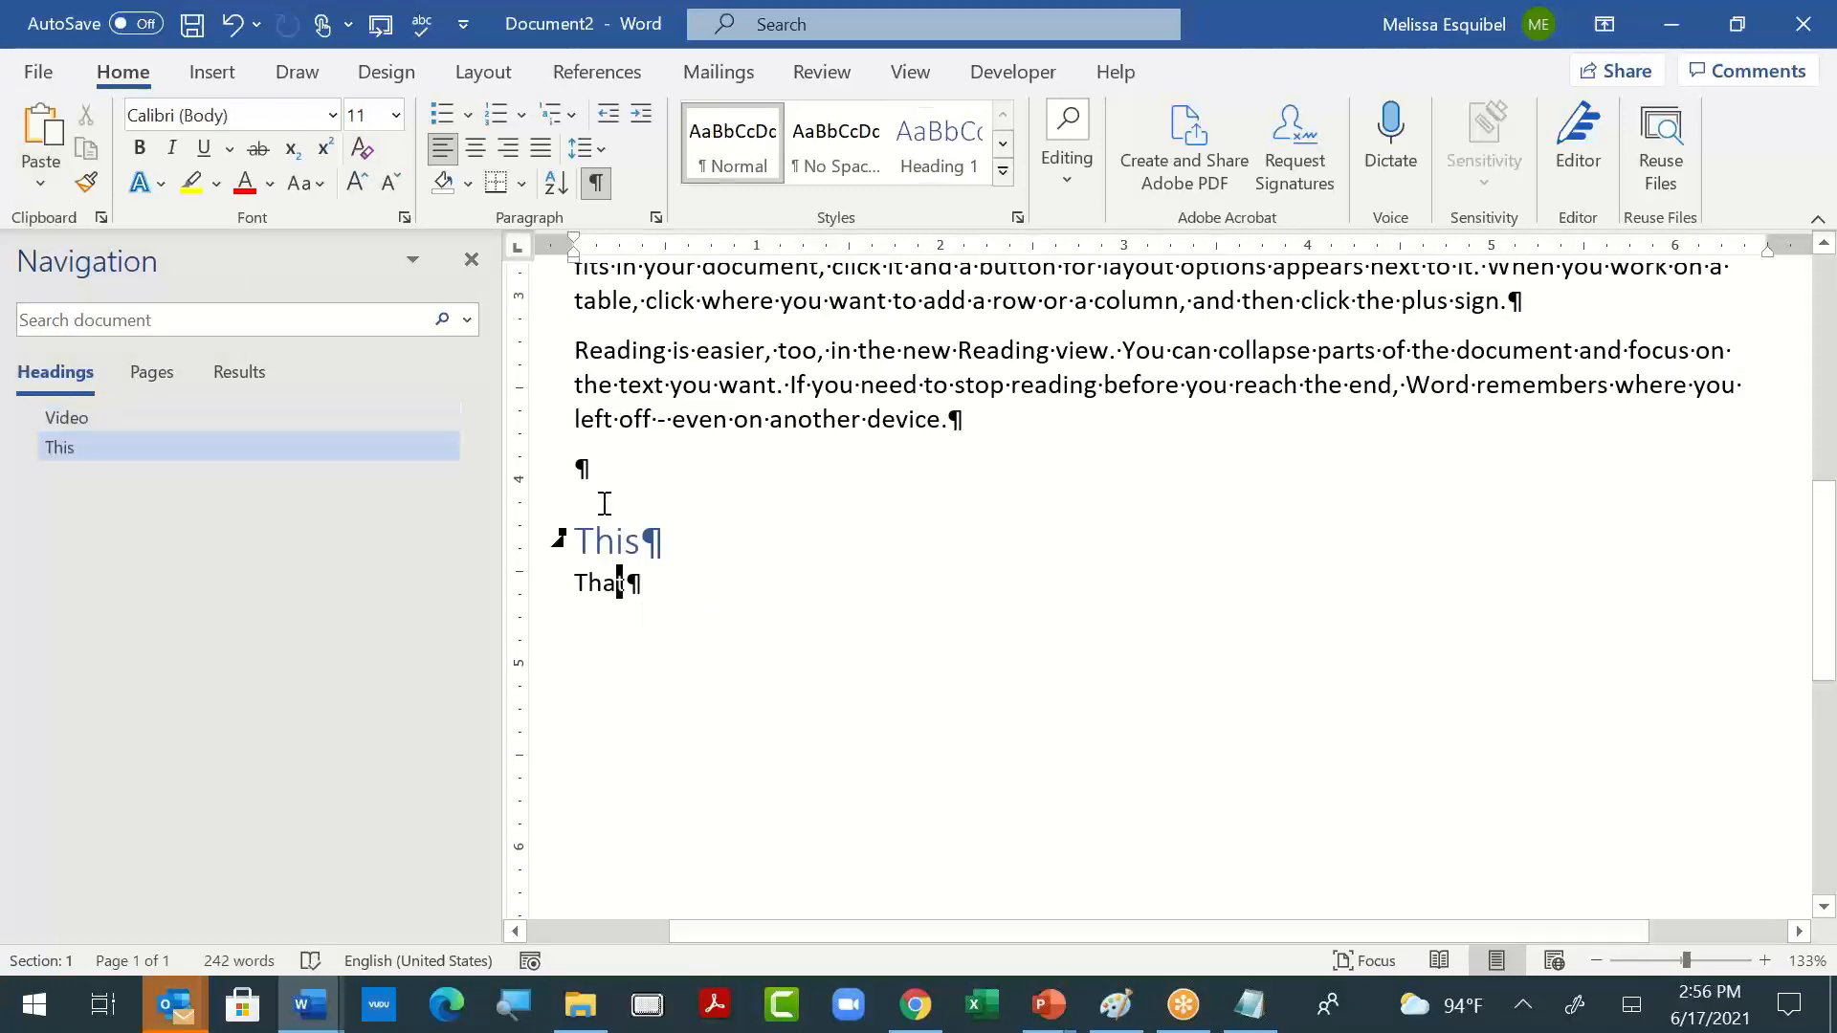
key(ctrl+alt+2)
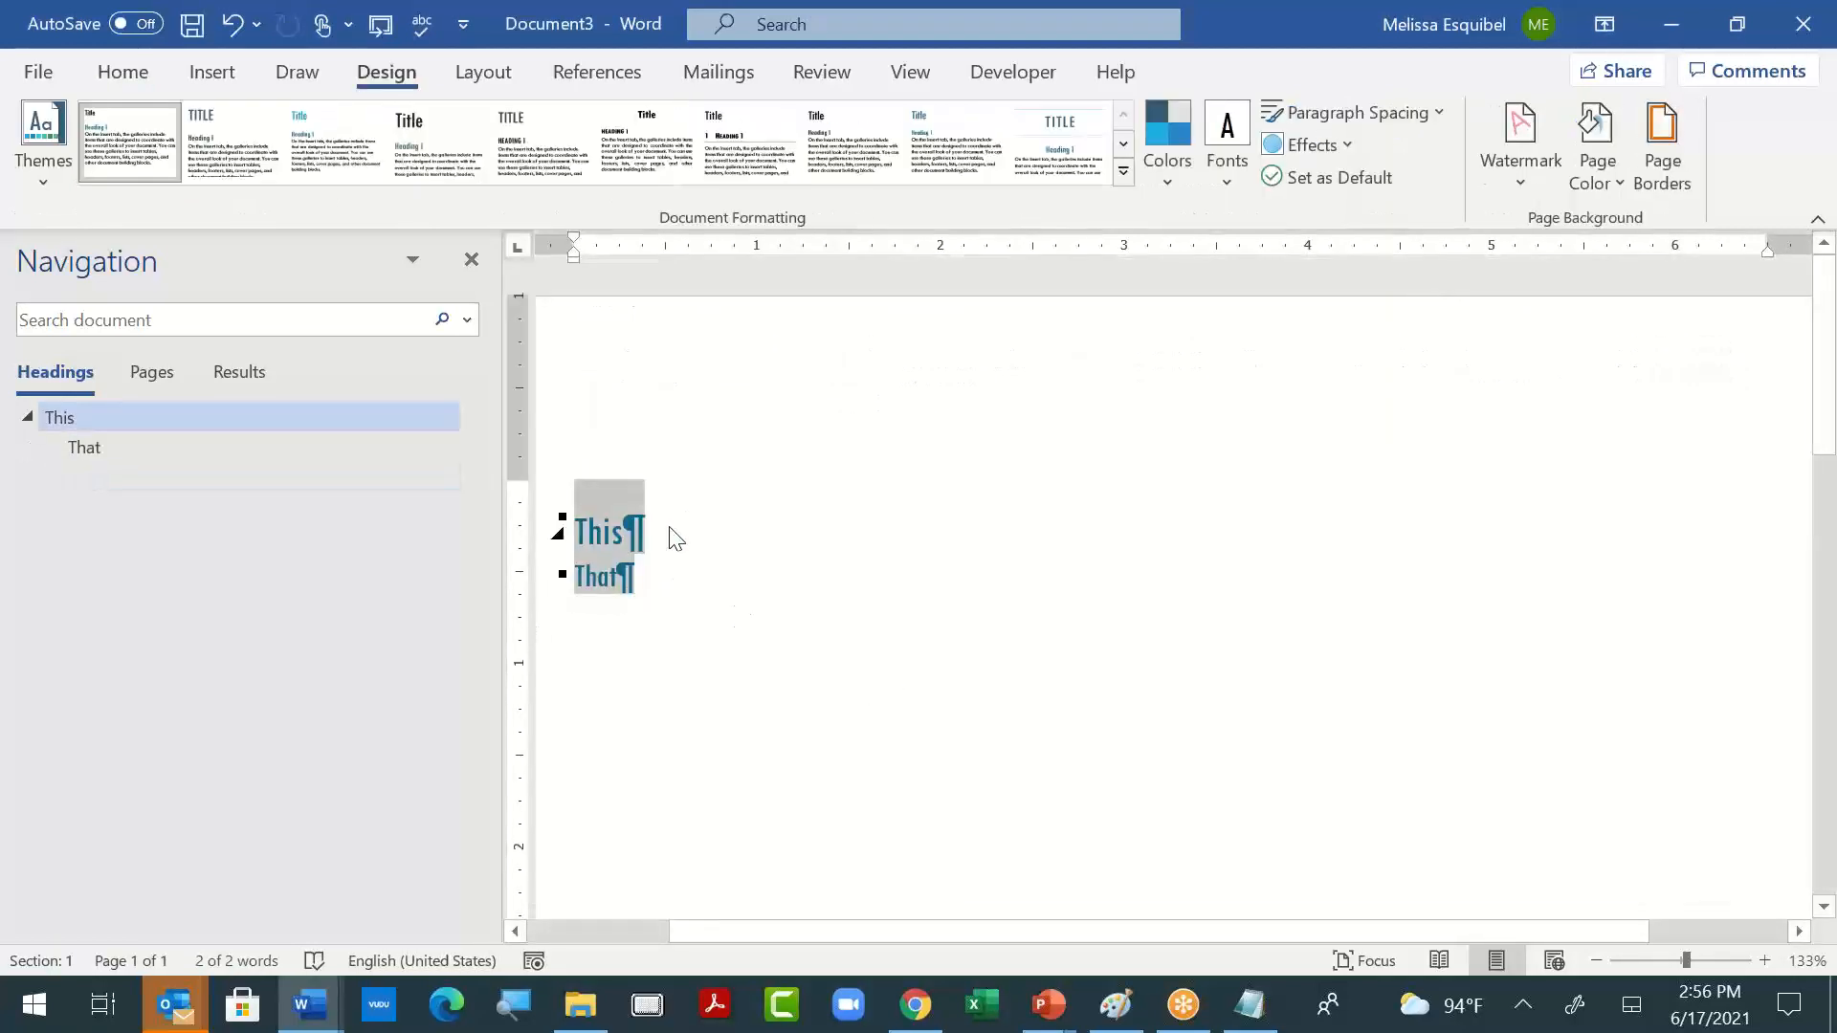
- Copy the whole "This" heading paragraph from Document3, including its paragraph mark
click(623, 530)
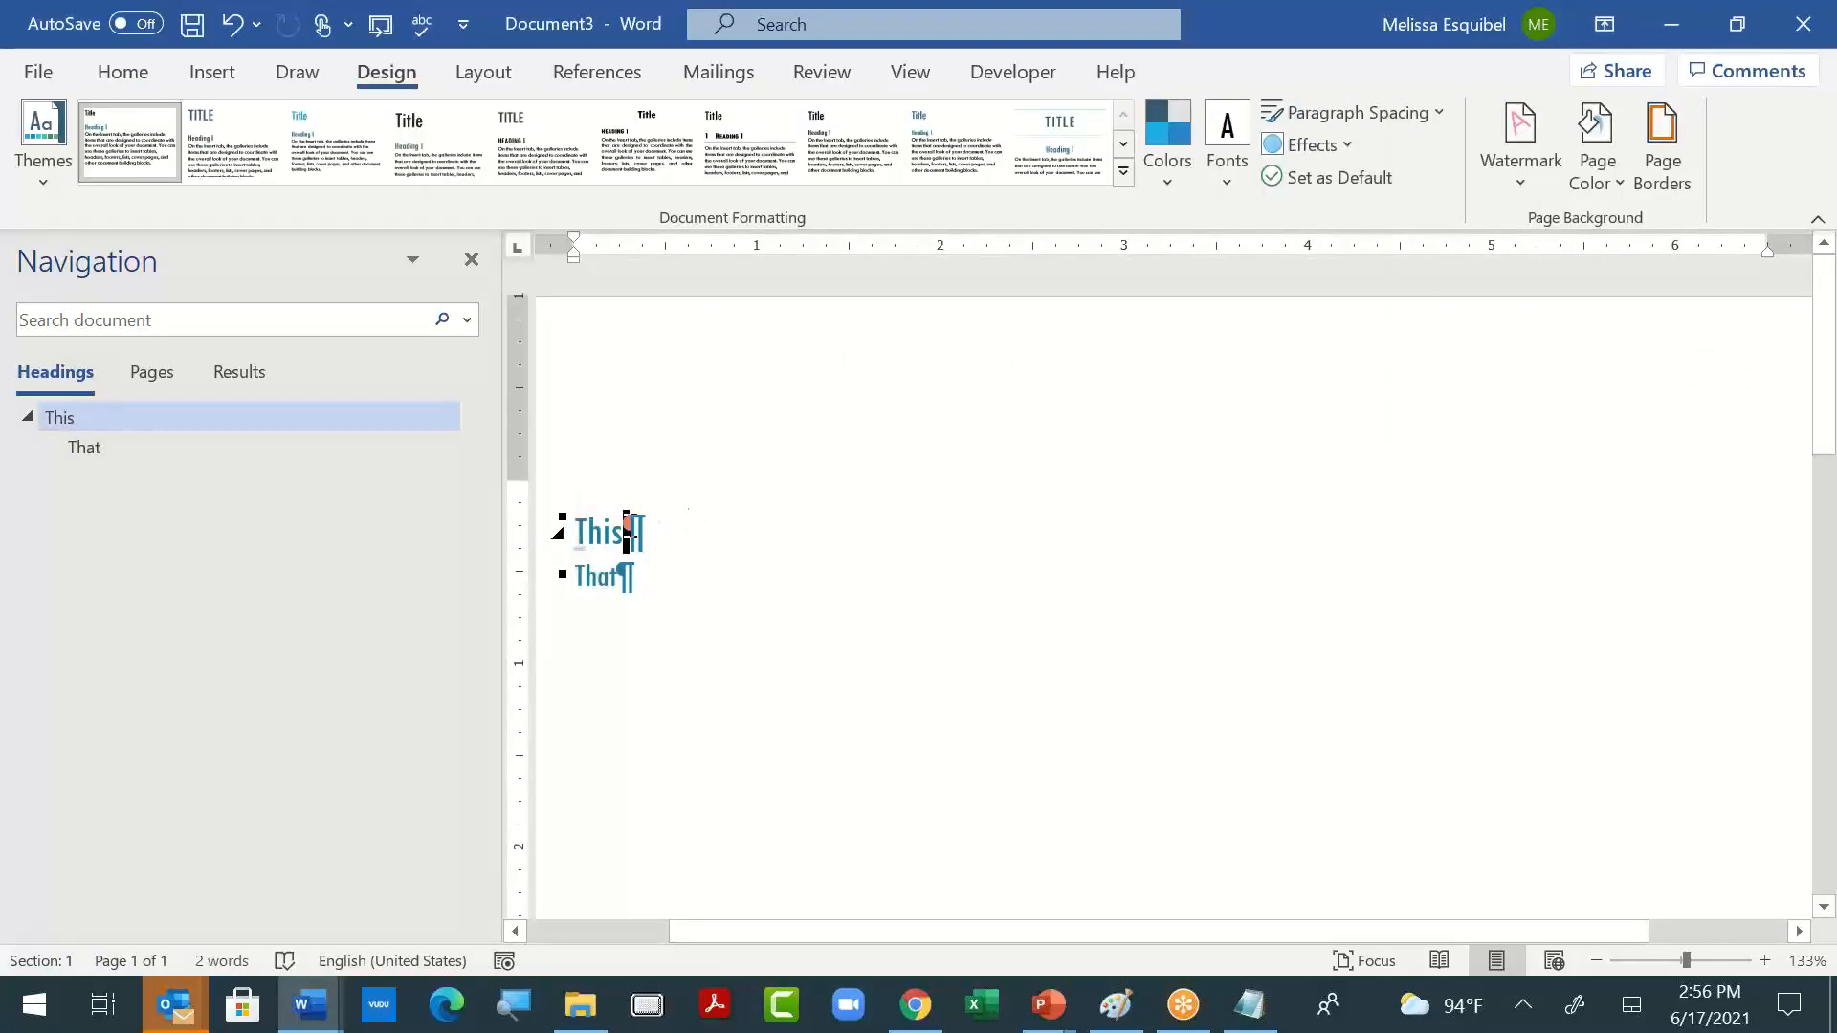
key(shift+Right)
key(ctrl)
click(532, 545)
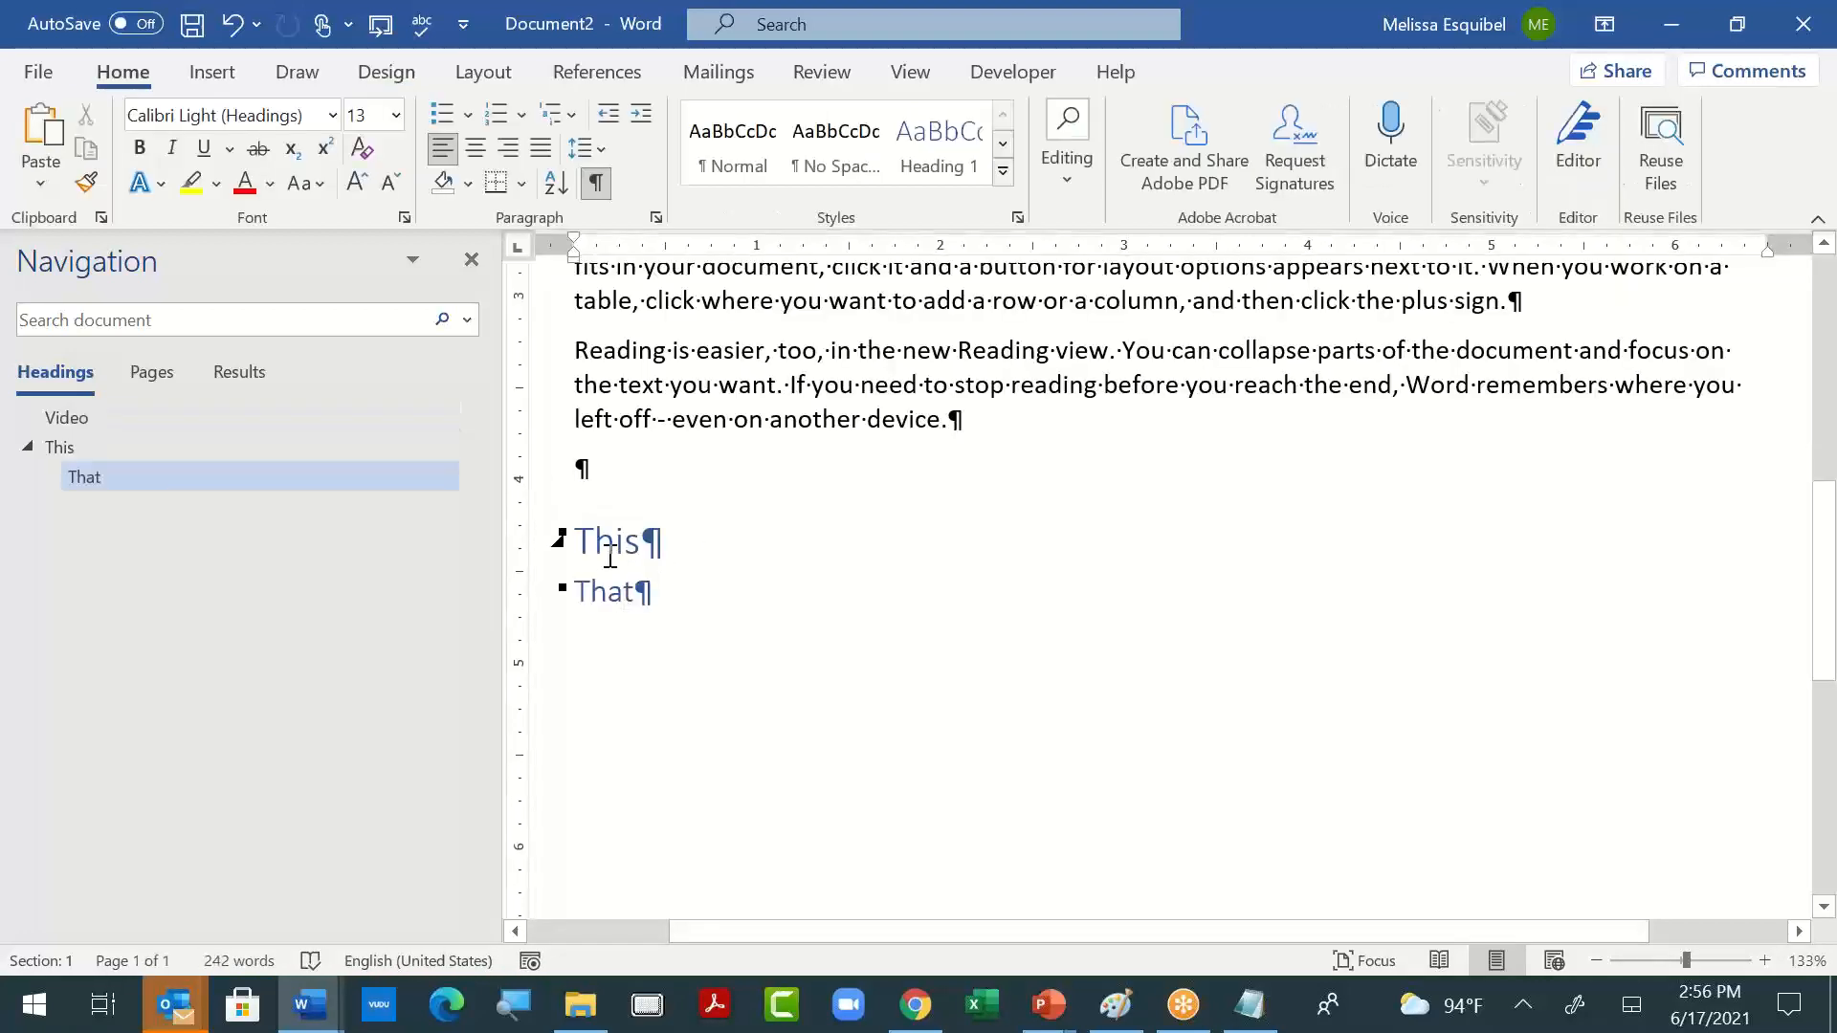
- Replace the text of the "This" heading in Document2 with "else"
click(613, 553)
triple_click(610, 555)
key(ctrl+c)
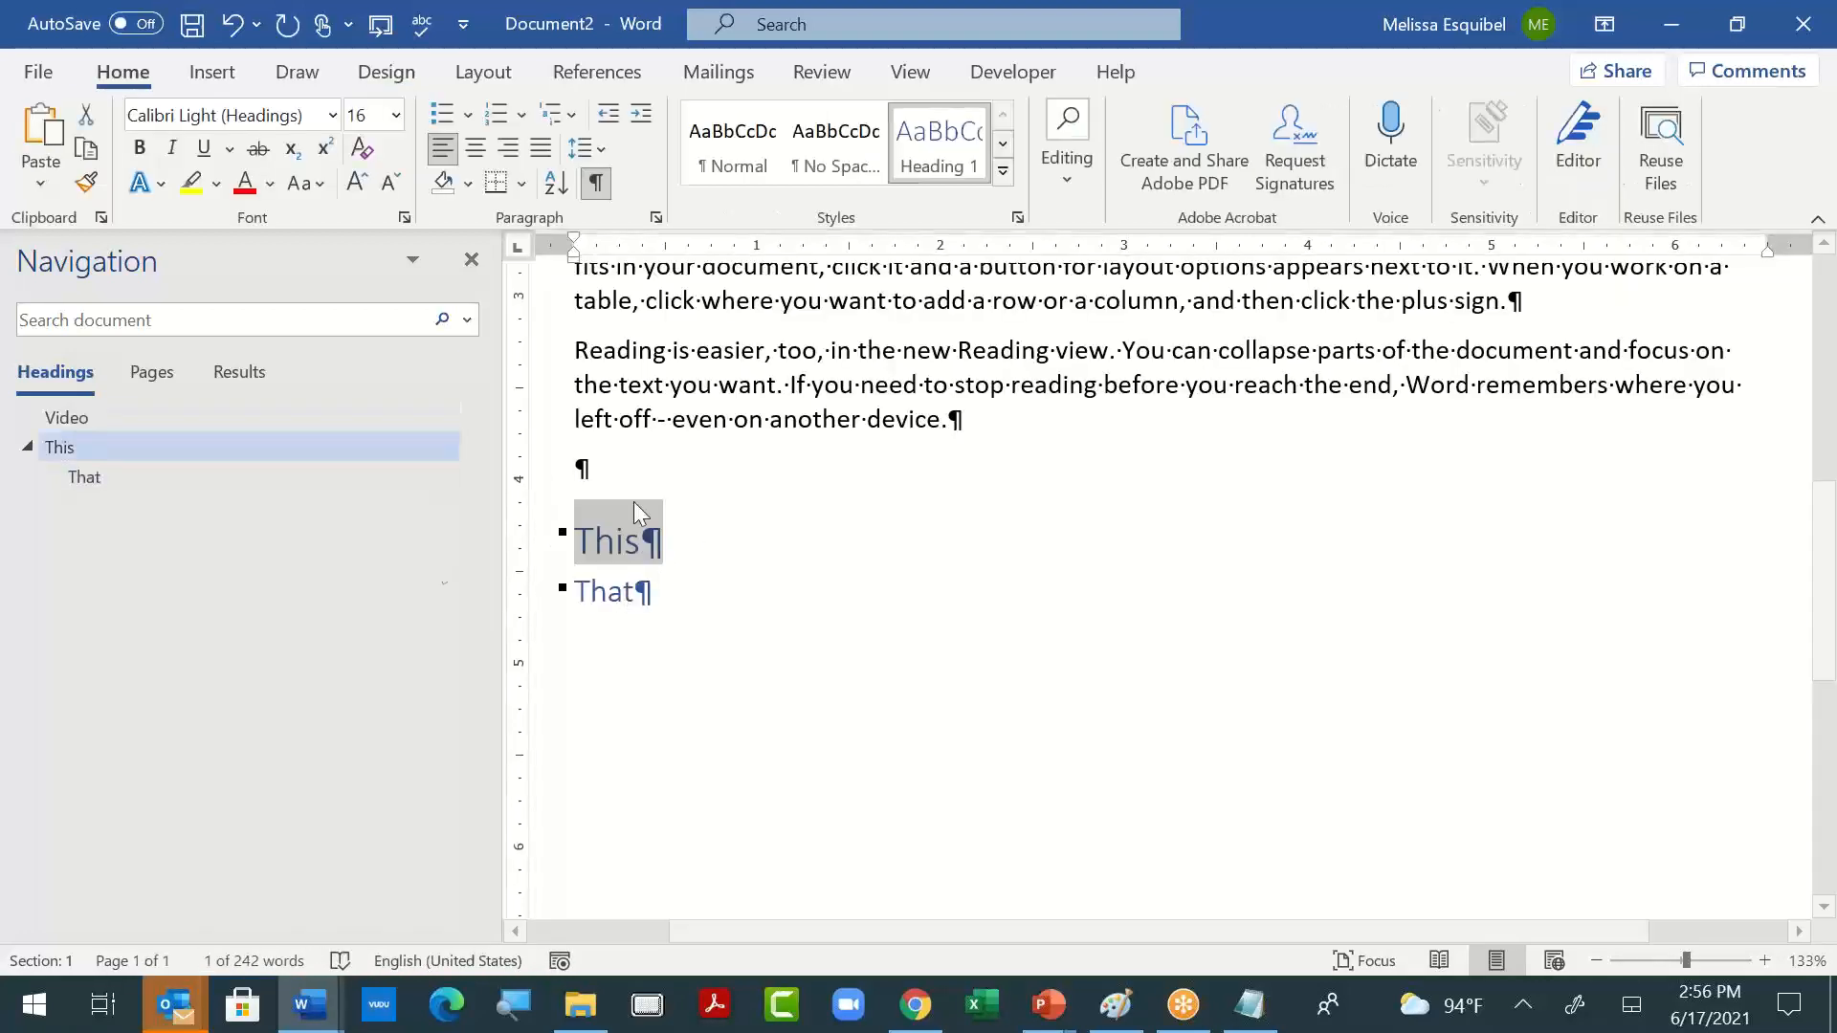
text(else)
- Paste the copied heading over the whole "else" paragraph, keeping text only, and select the resulting line
triple_click(742, 527)
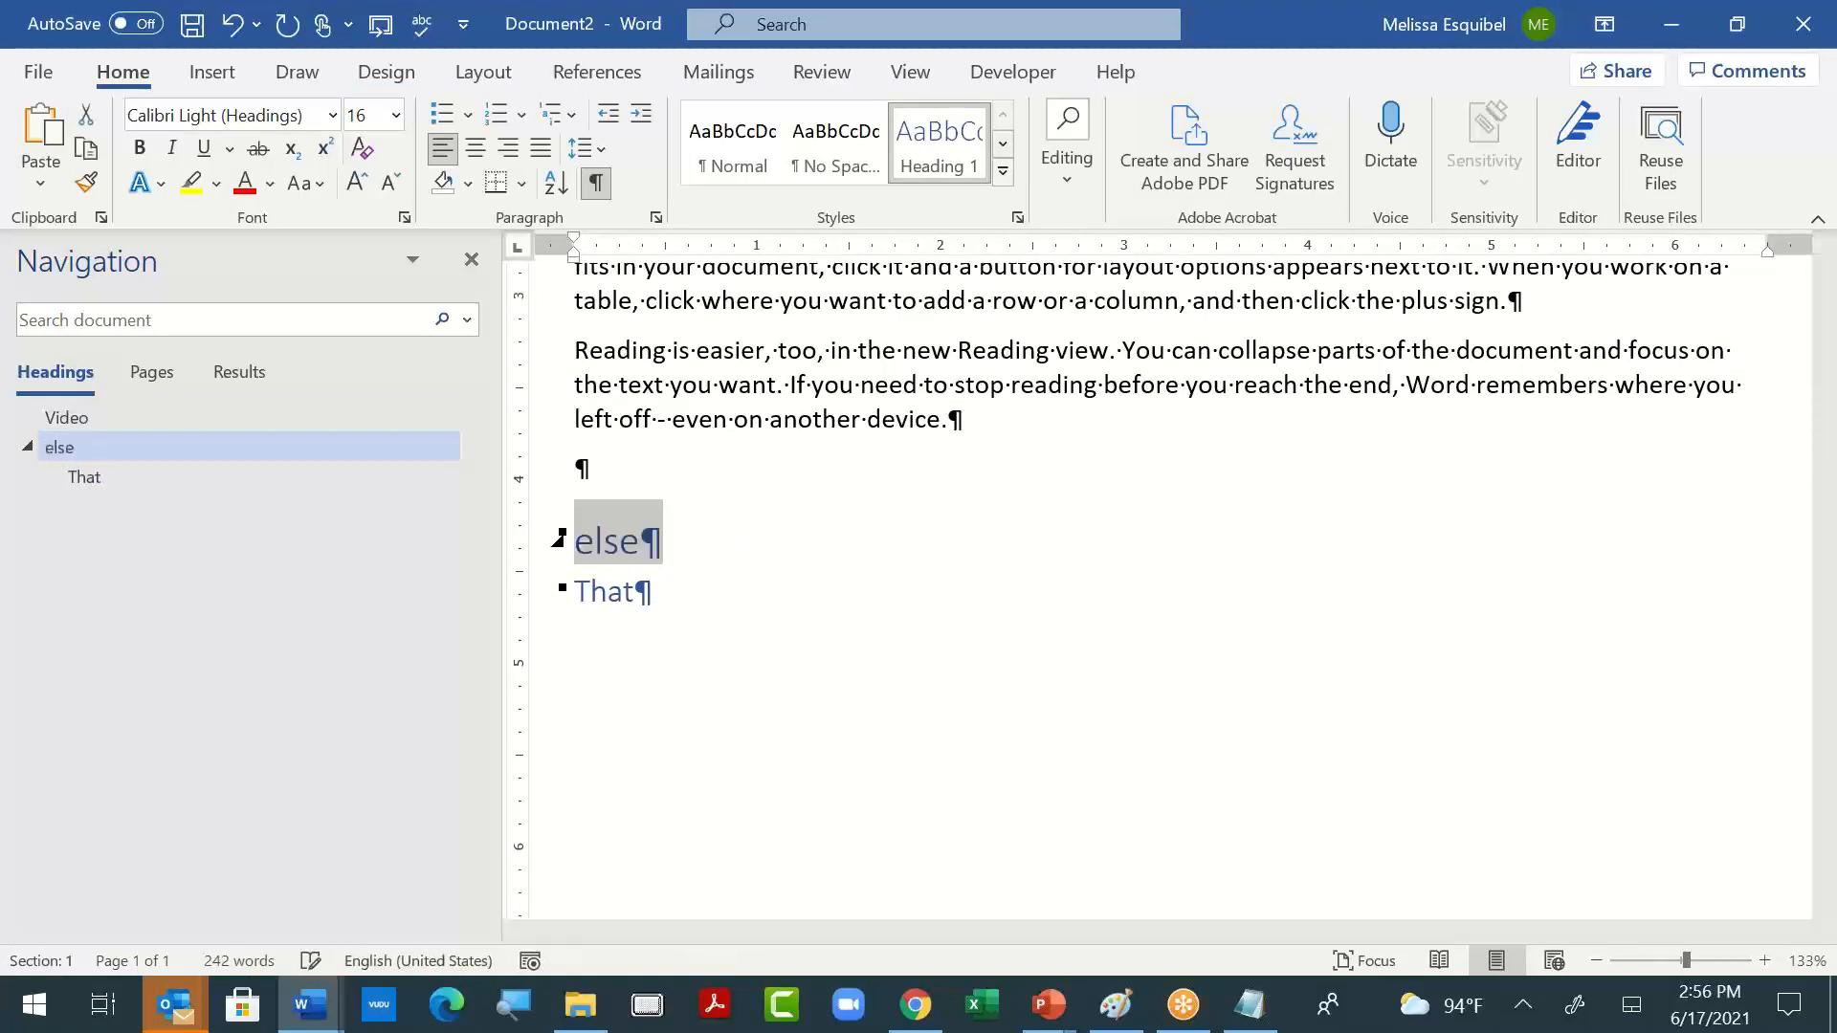
click(41, 178)
click(196, 278)
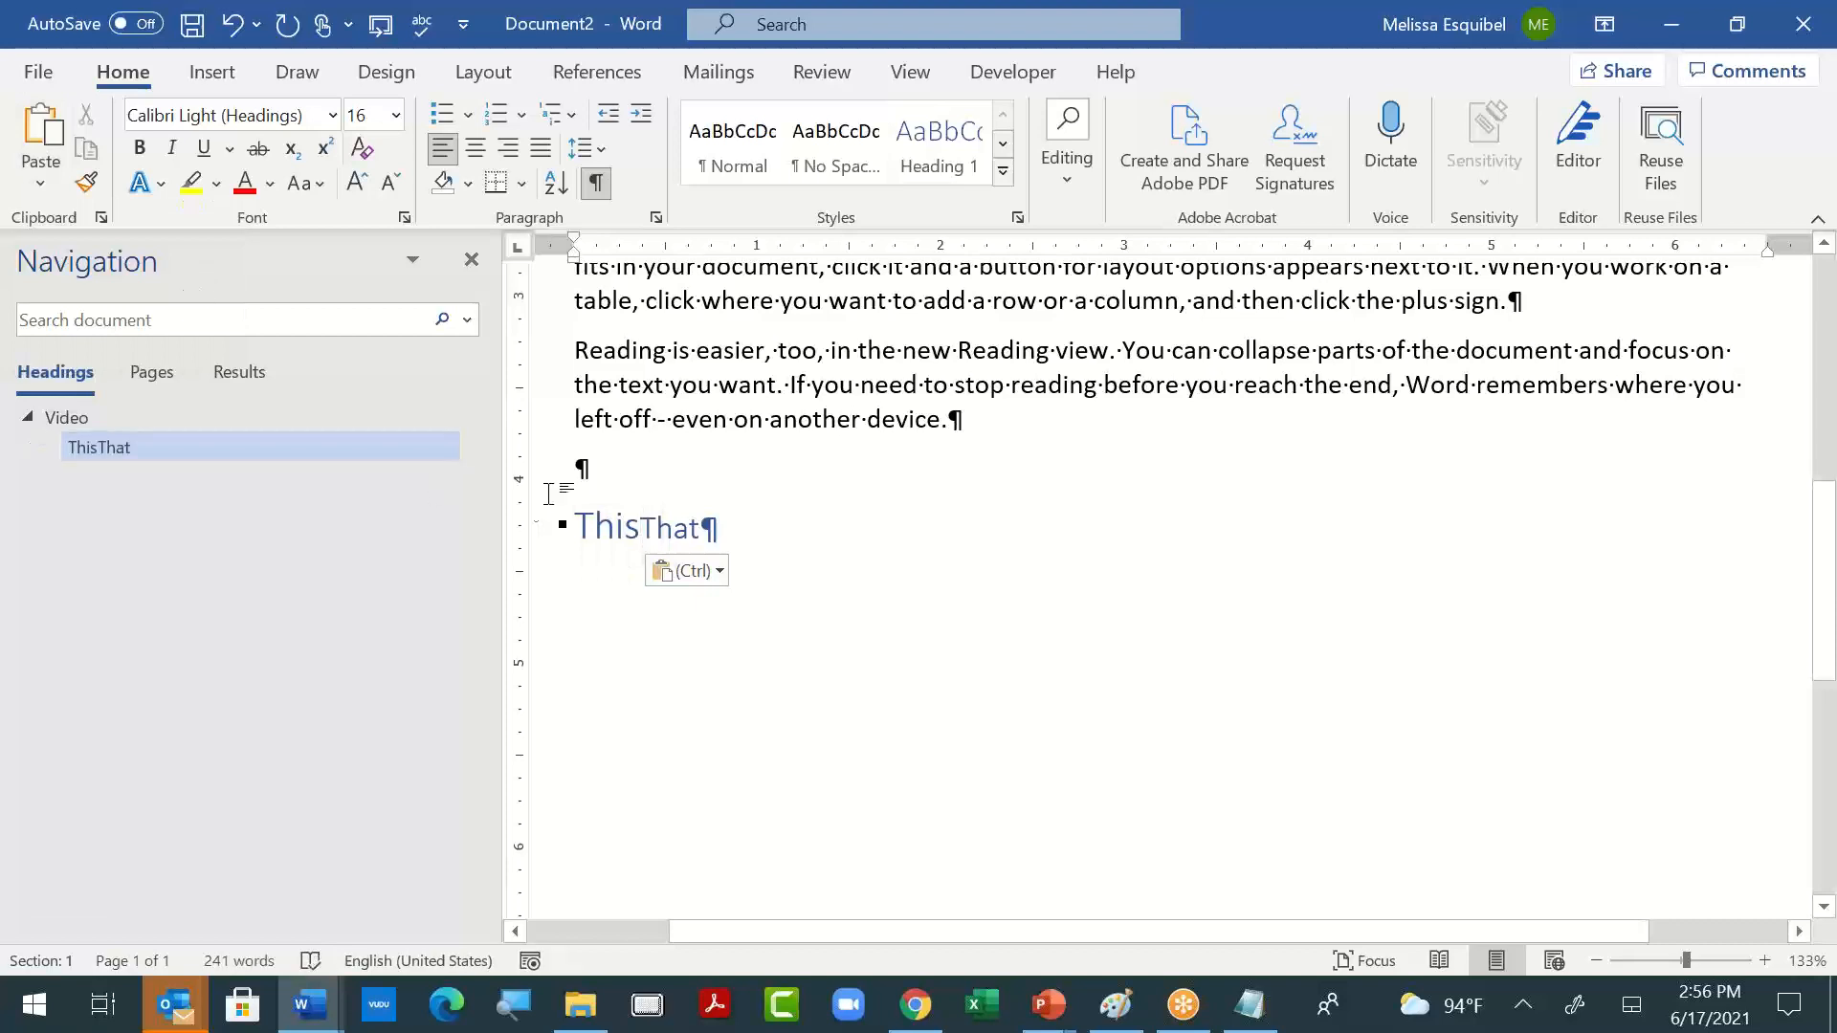
triple_click(755, 520)
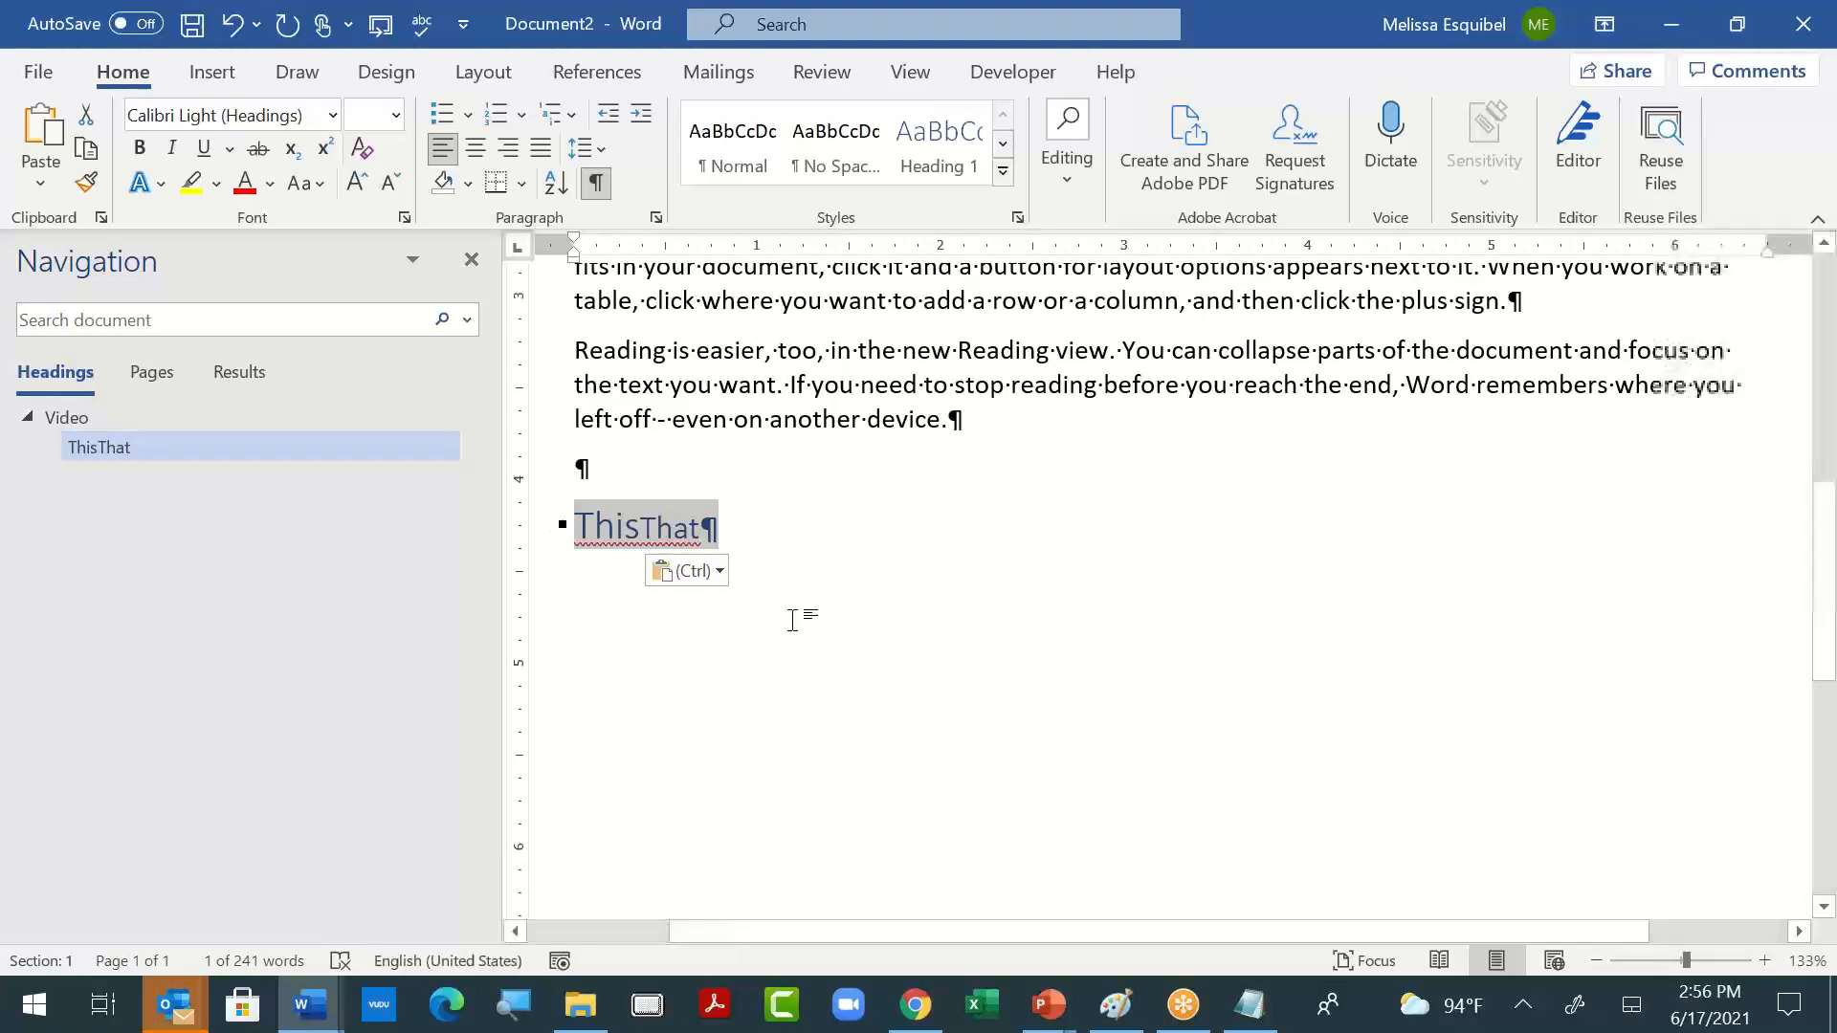
- Format the paragraph beginning "Save time in Word" with red font color, bold and italic
scroll(561, 508, up, 3)
double_click(561, 508)
key(ctrl+c)
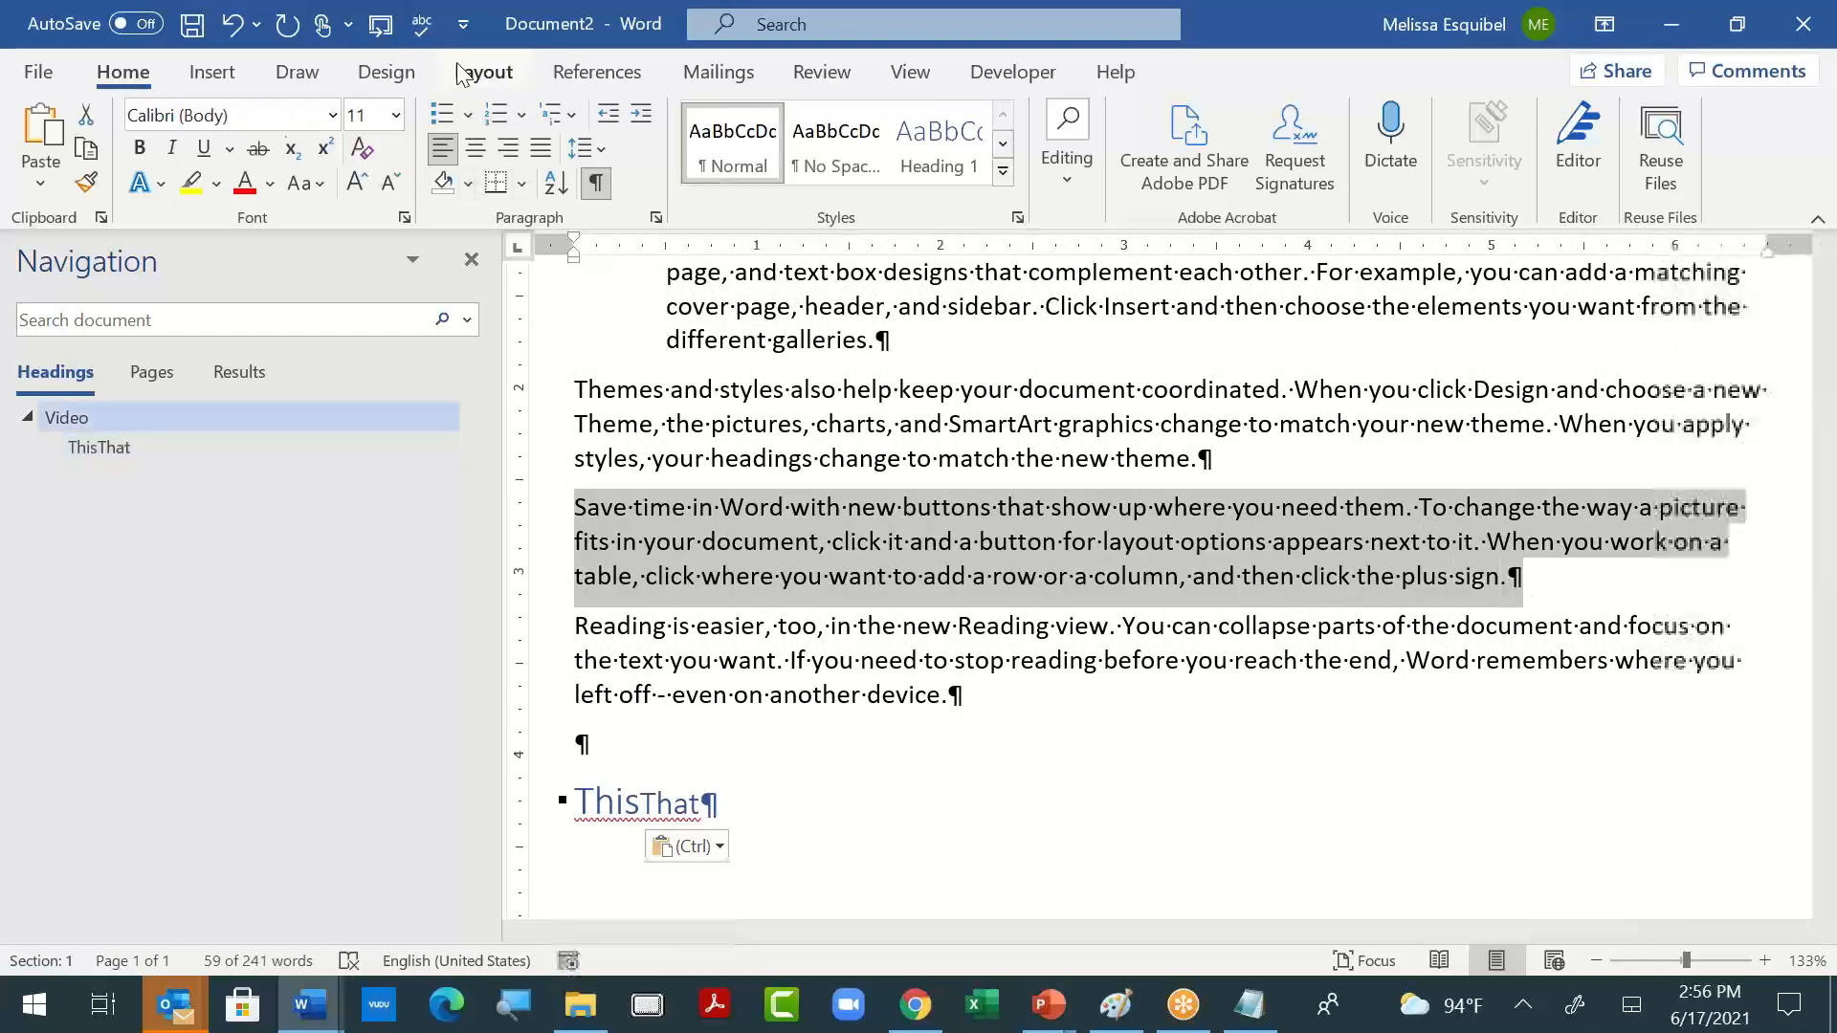
click(245, 182)
click(141, 157)
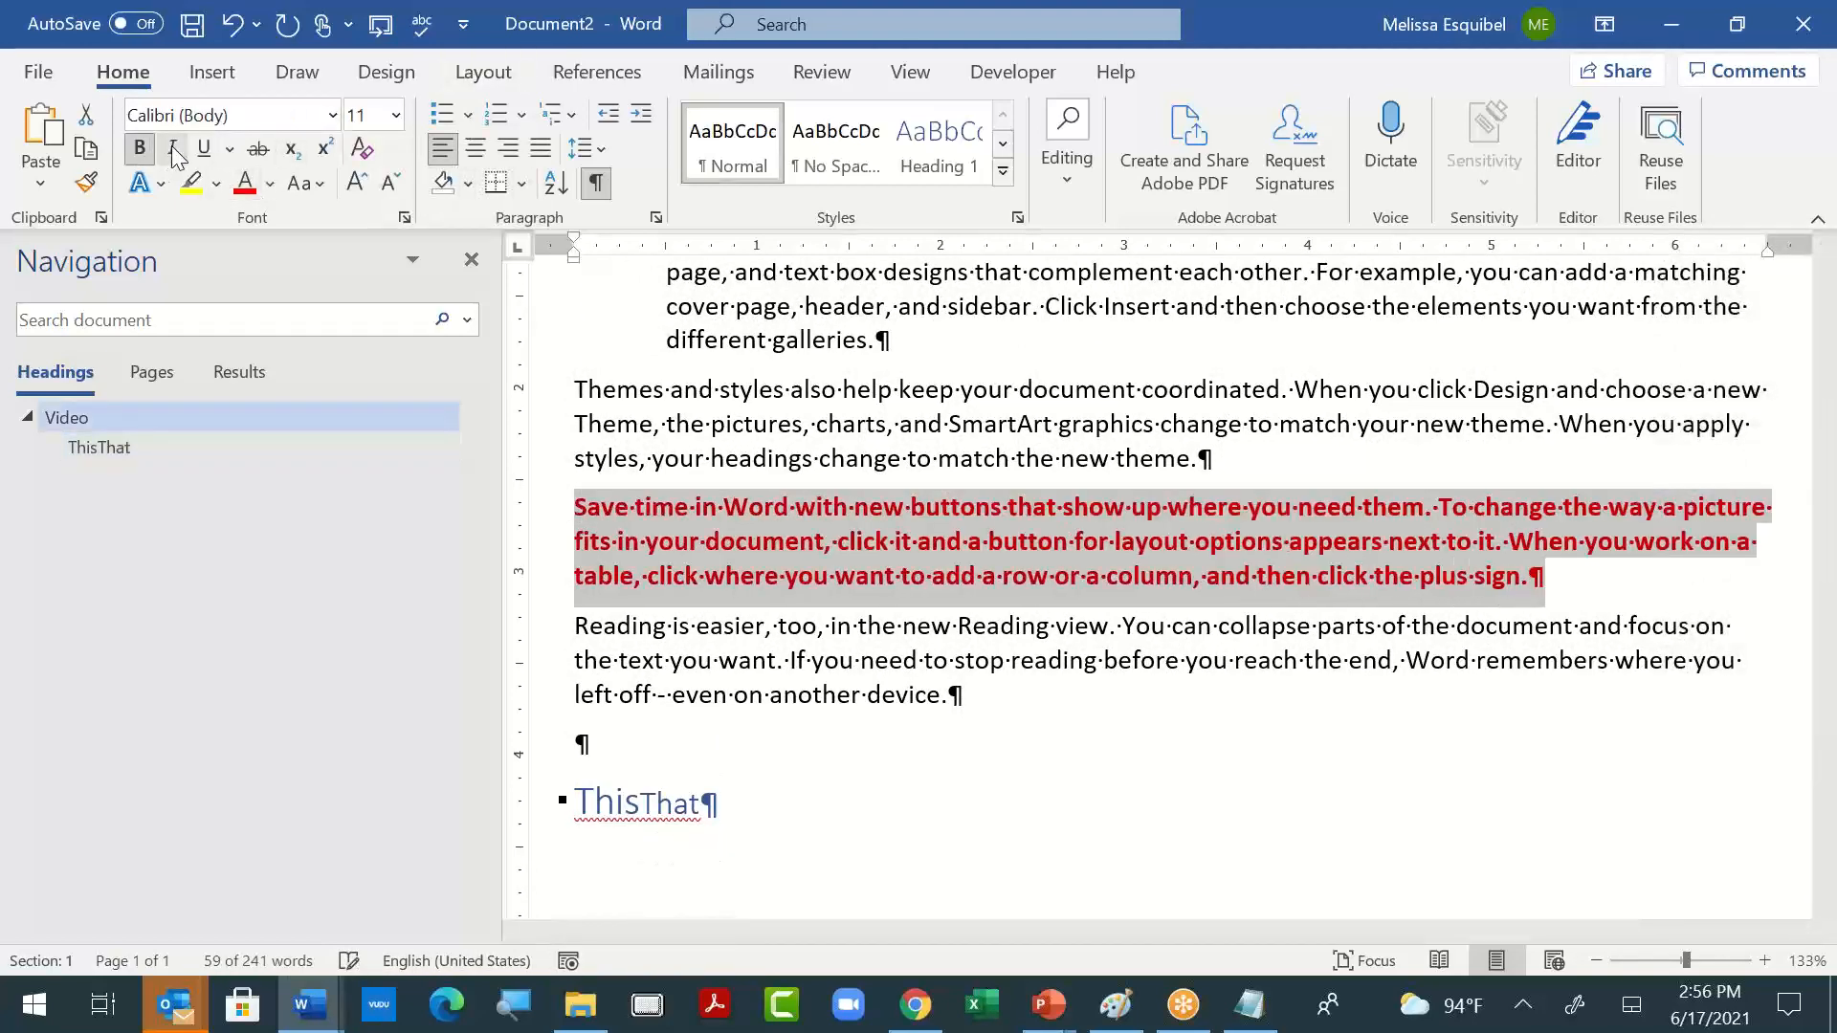
click(172, 149)
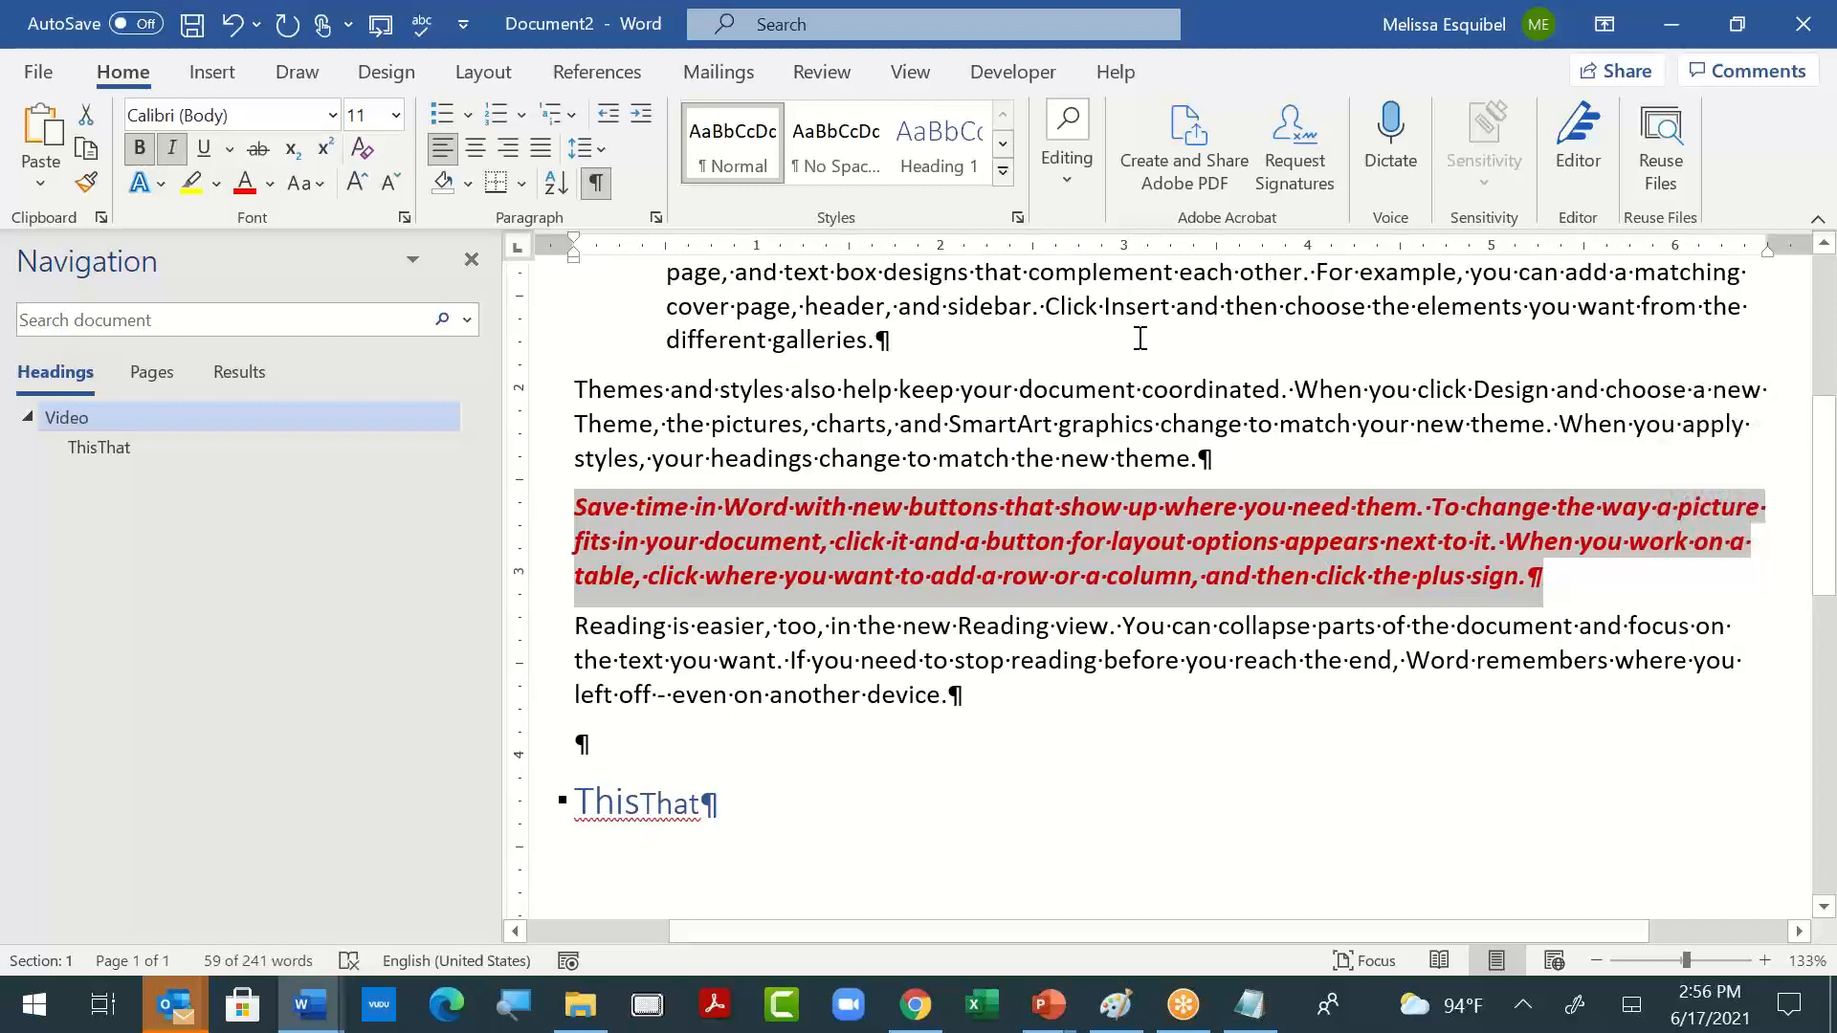
- Paste a text-only copy of the red "Save time in Word" paragraph after "If you need to stop reading" in the following paragraph
click(1103, 660)
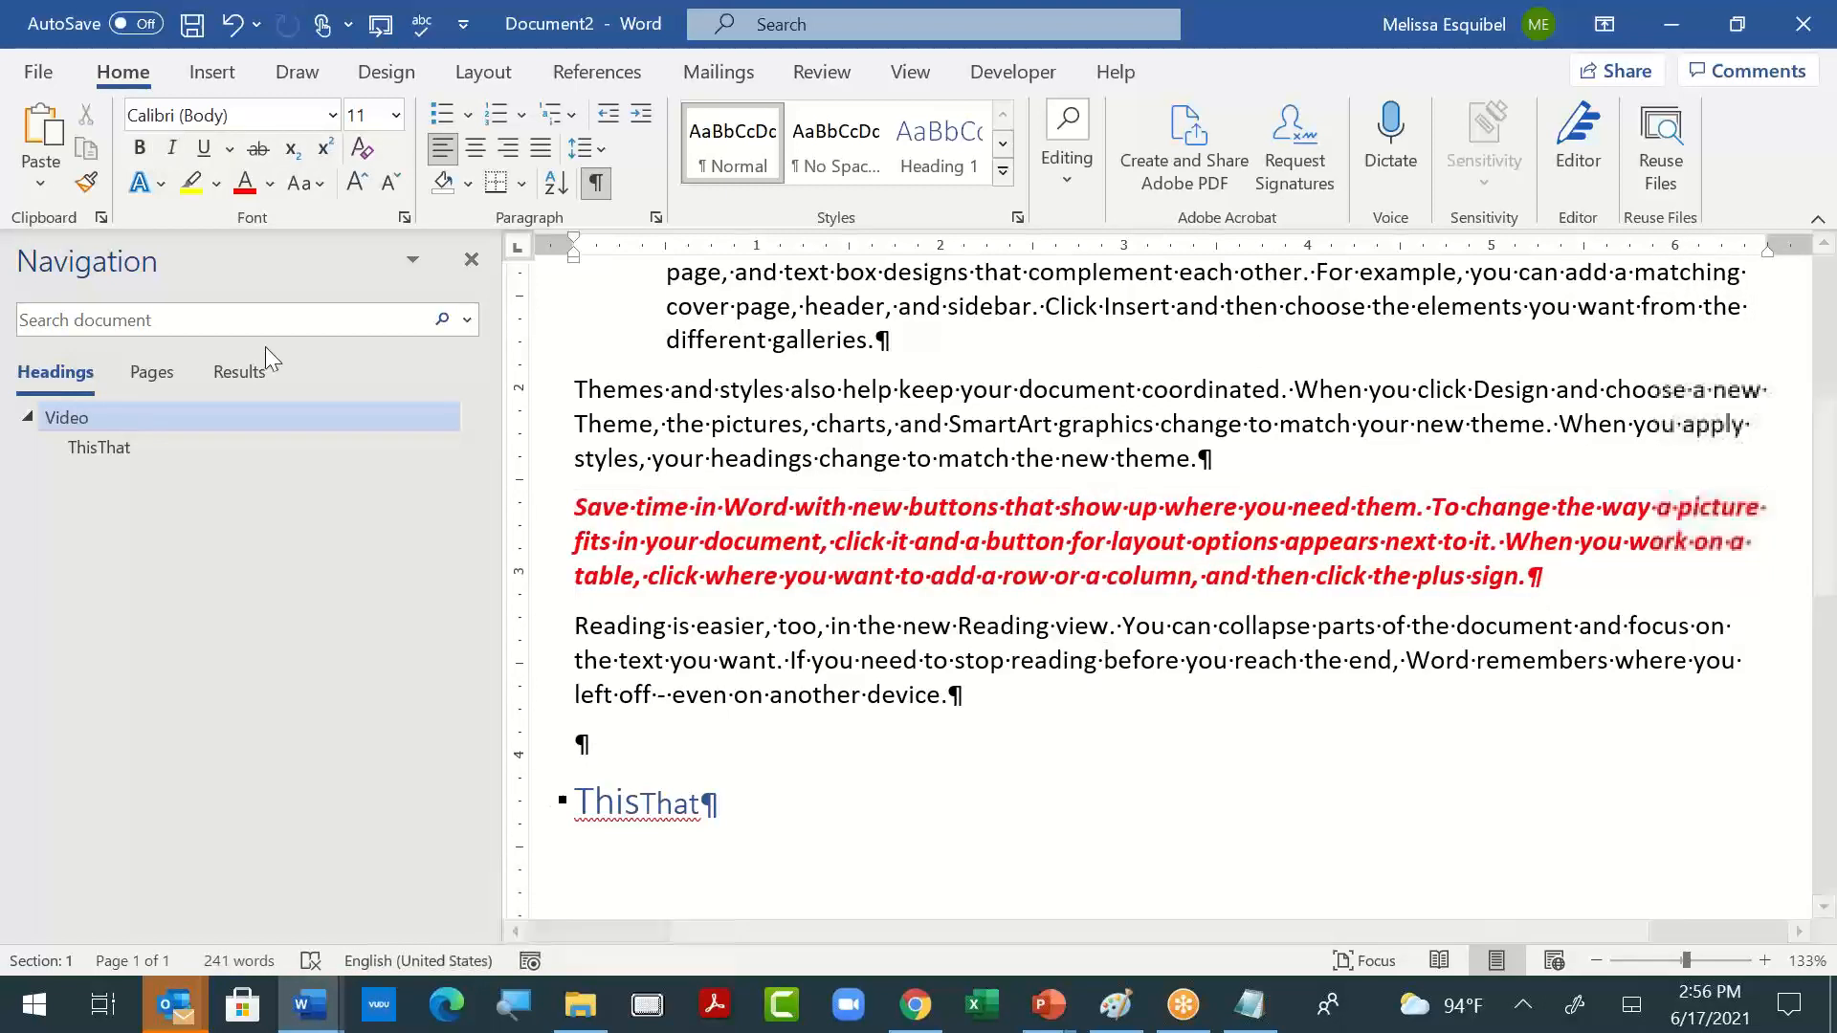
click(37, 172)
click(161, 267)
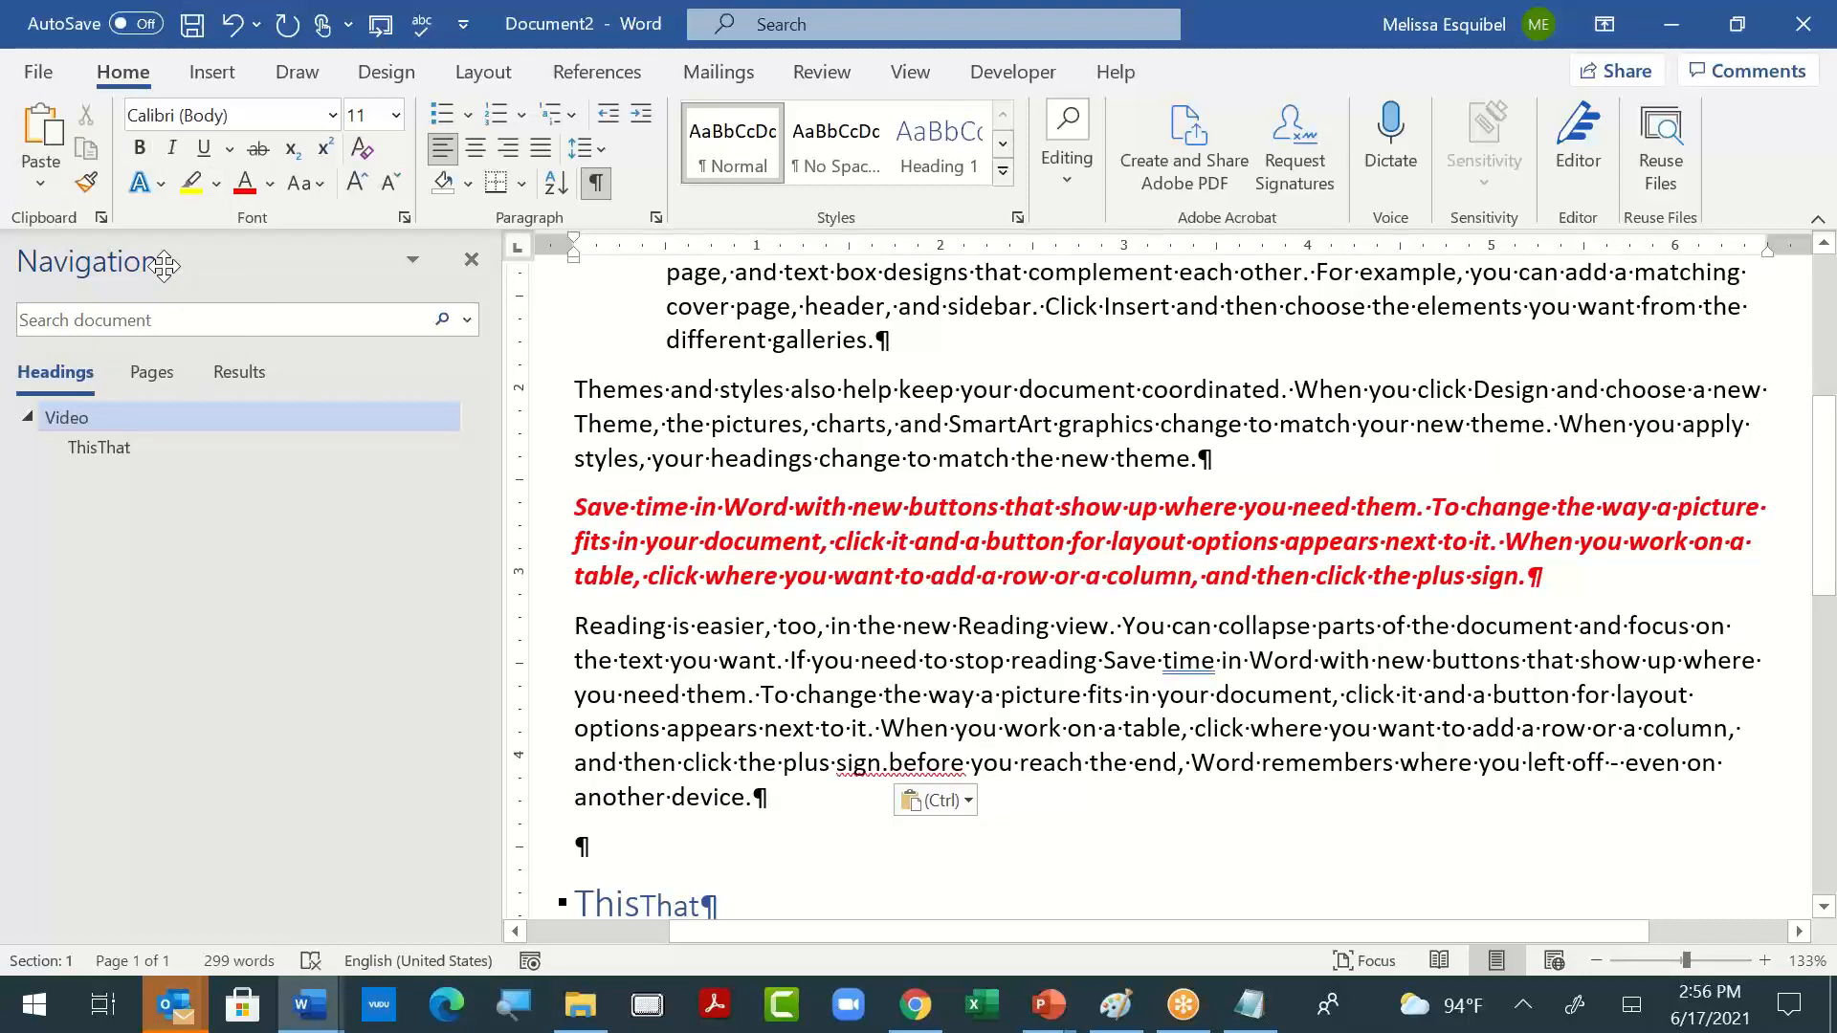
key(alt+Tab)
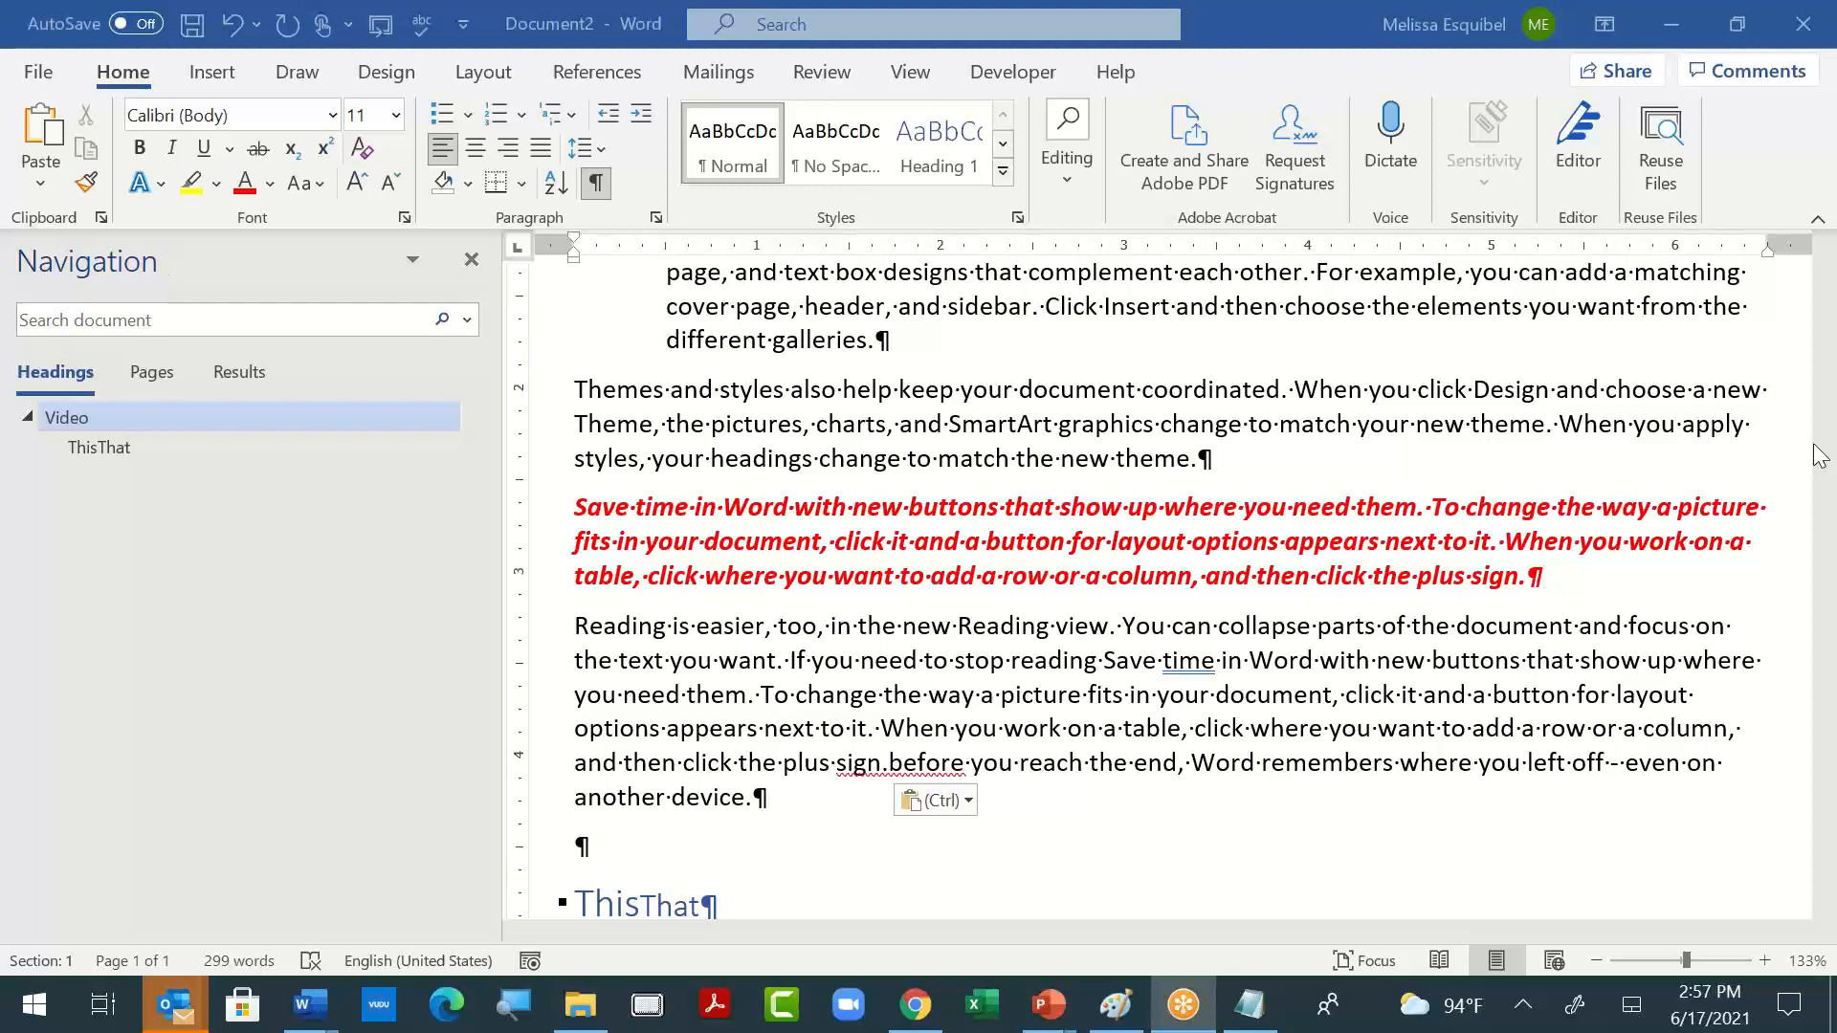
click(1505, 806)
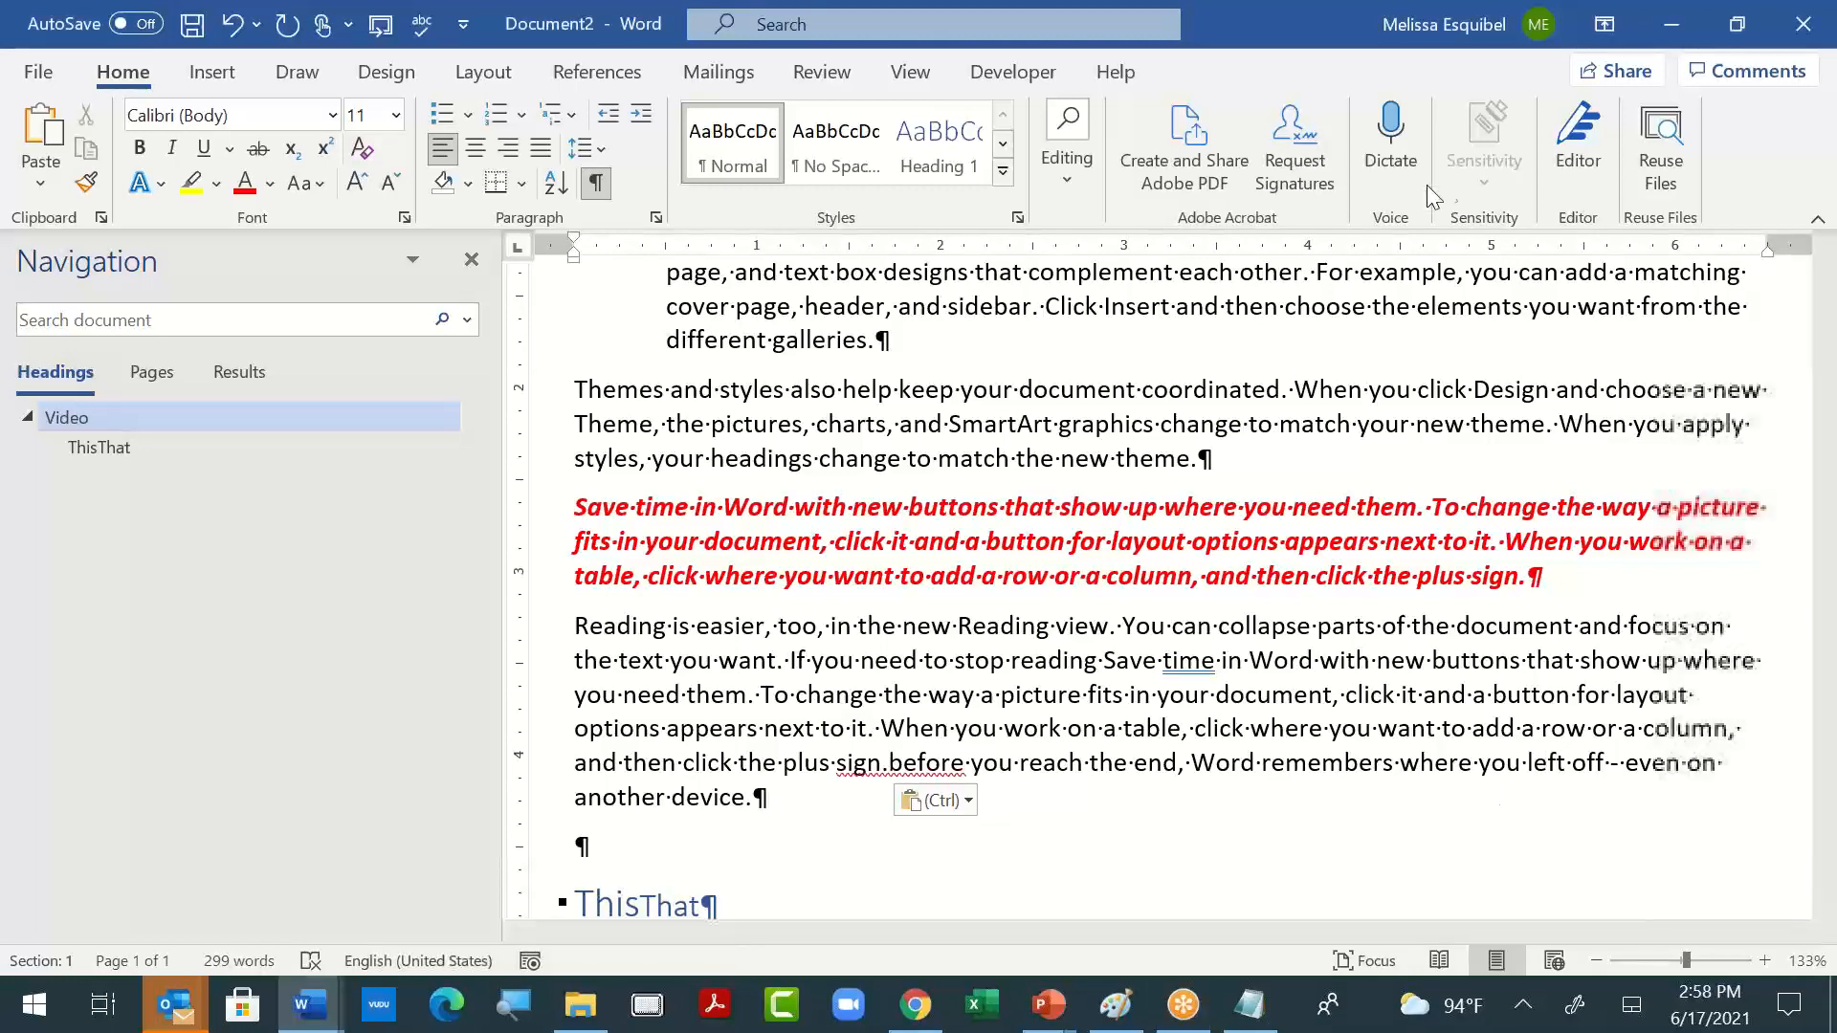
click(1507, 243)
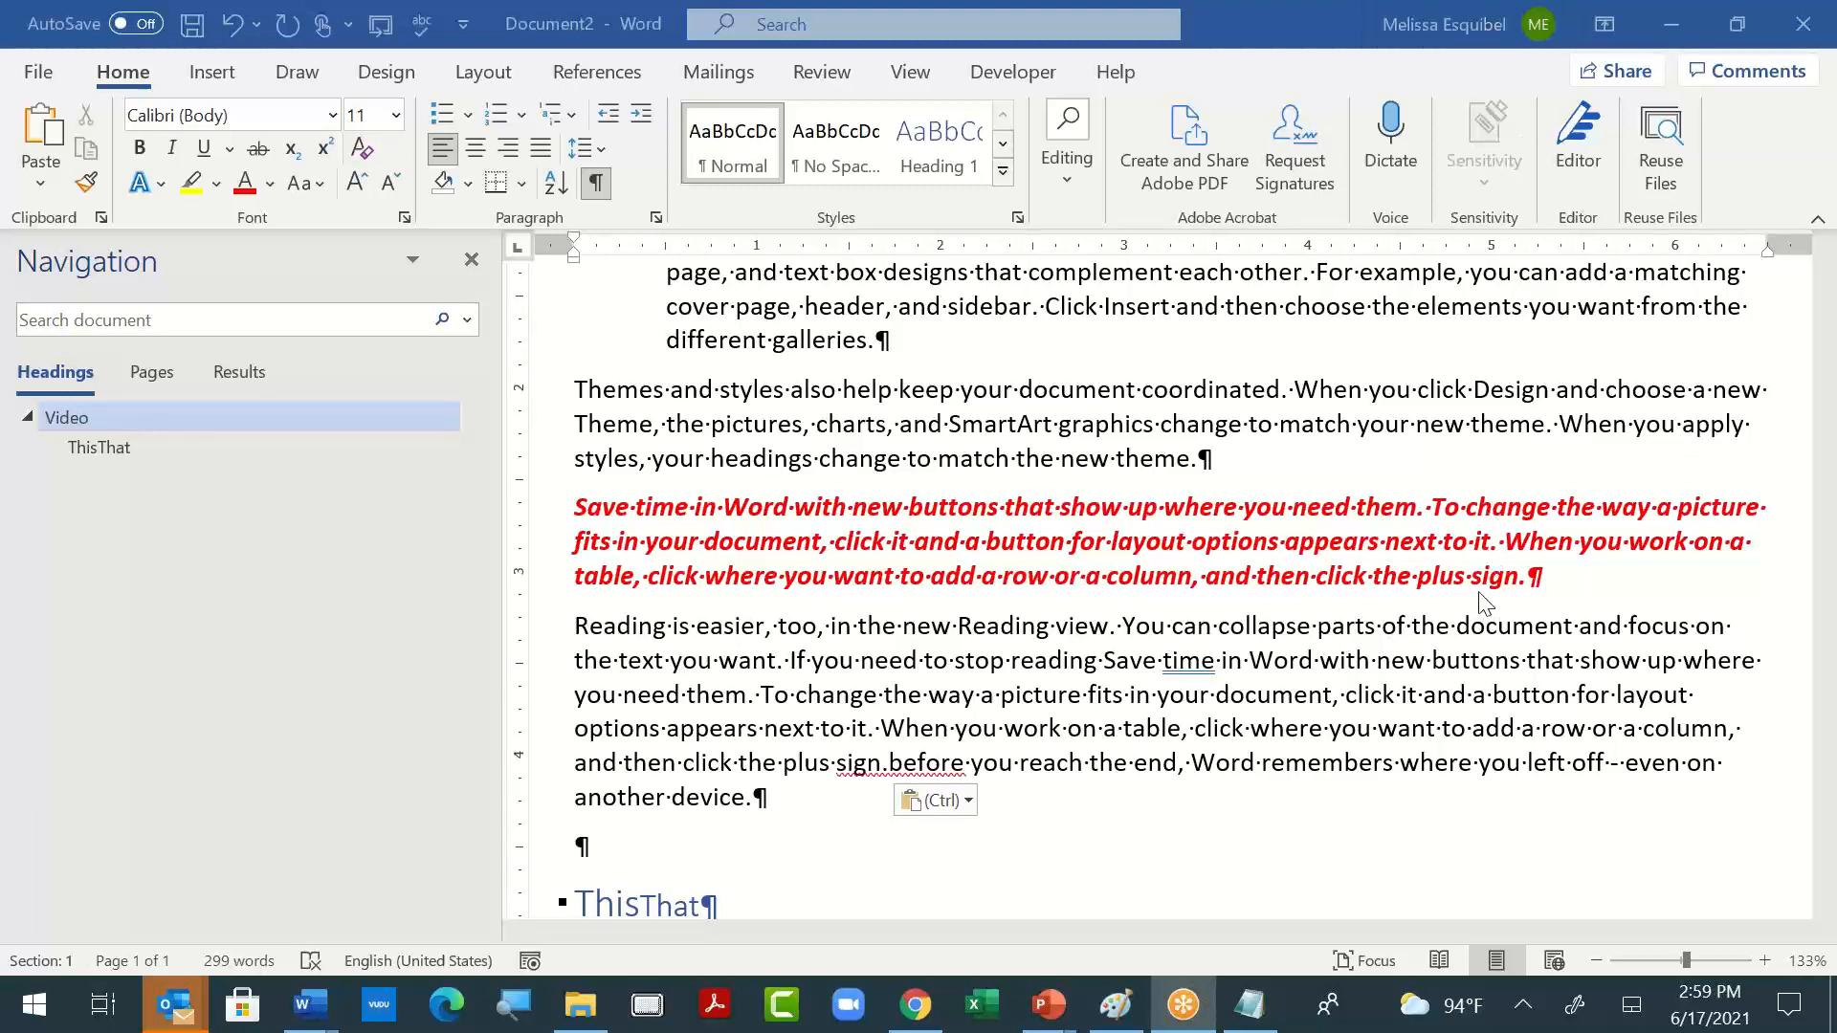
click(1512, 171)
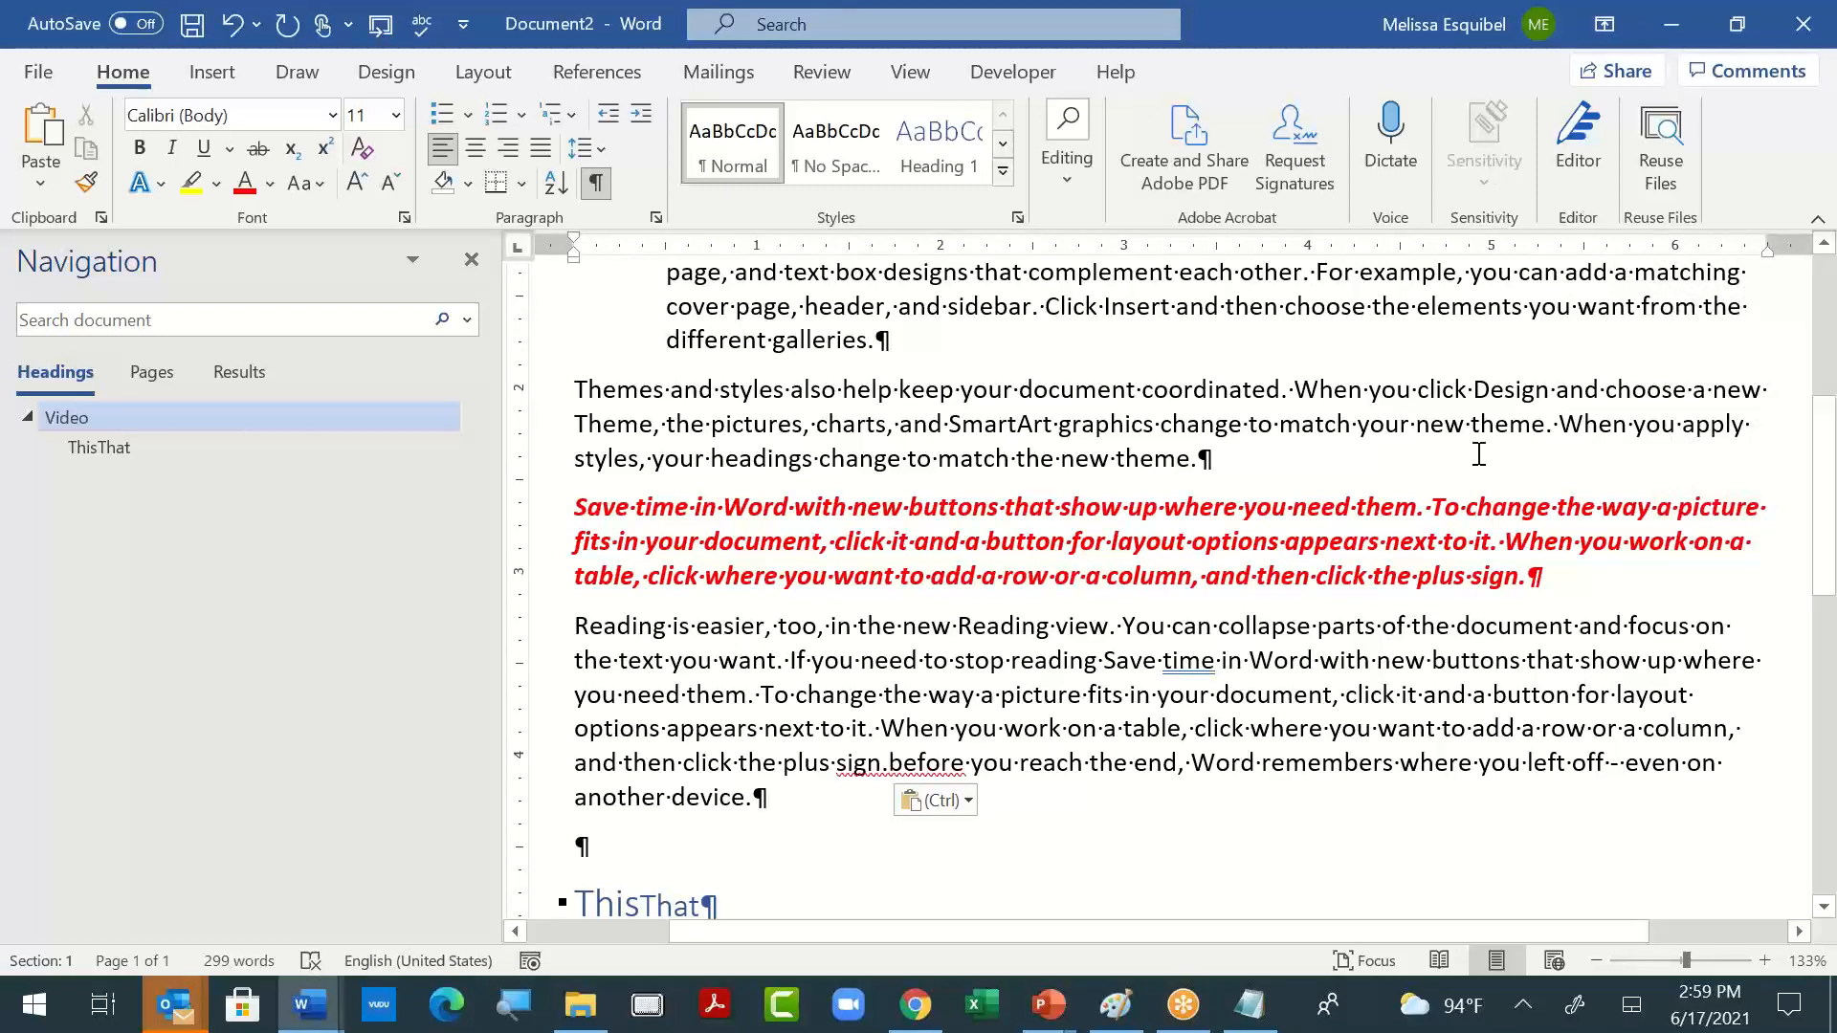